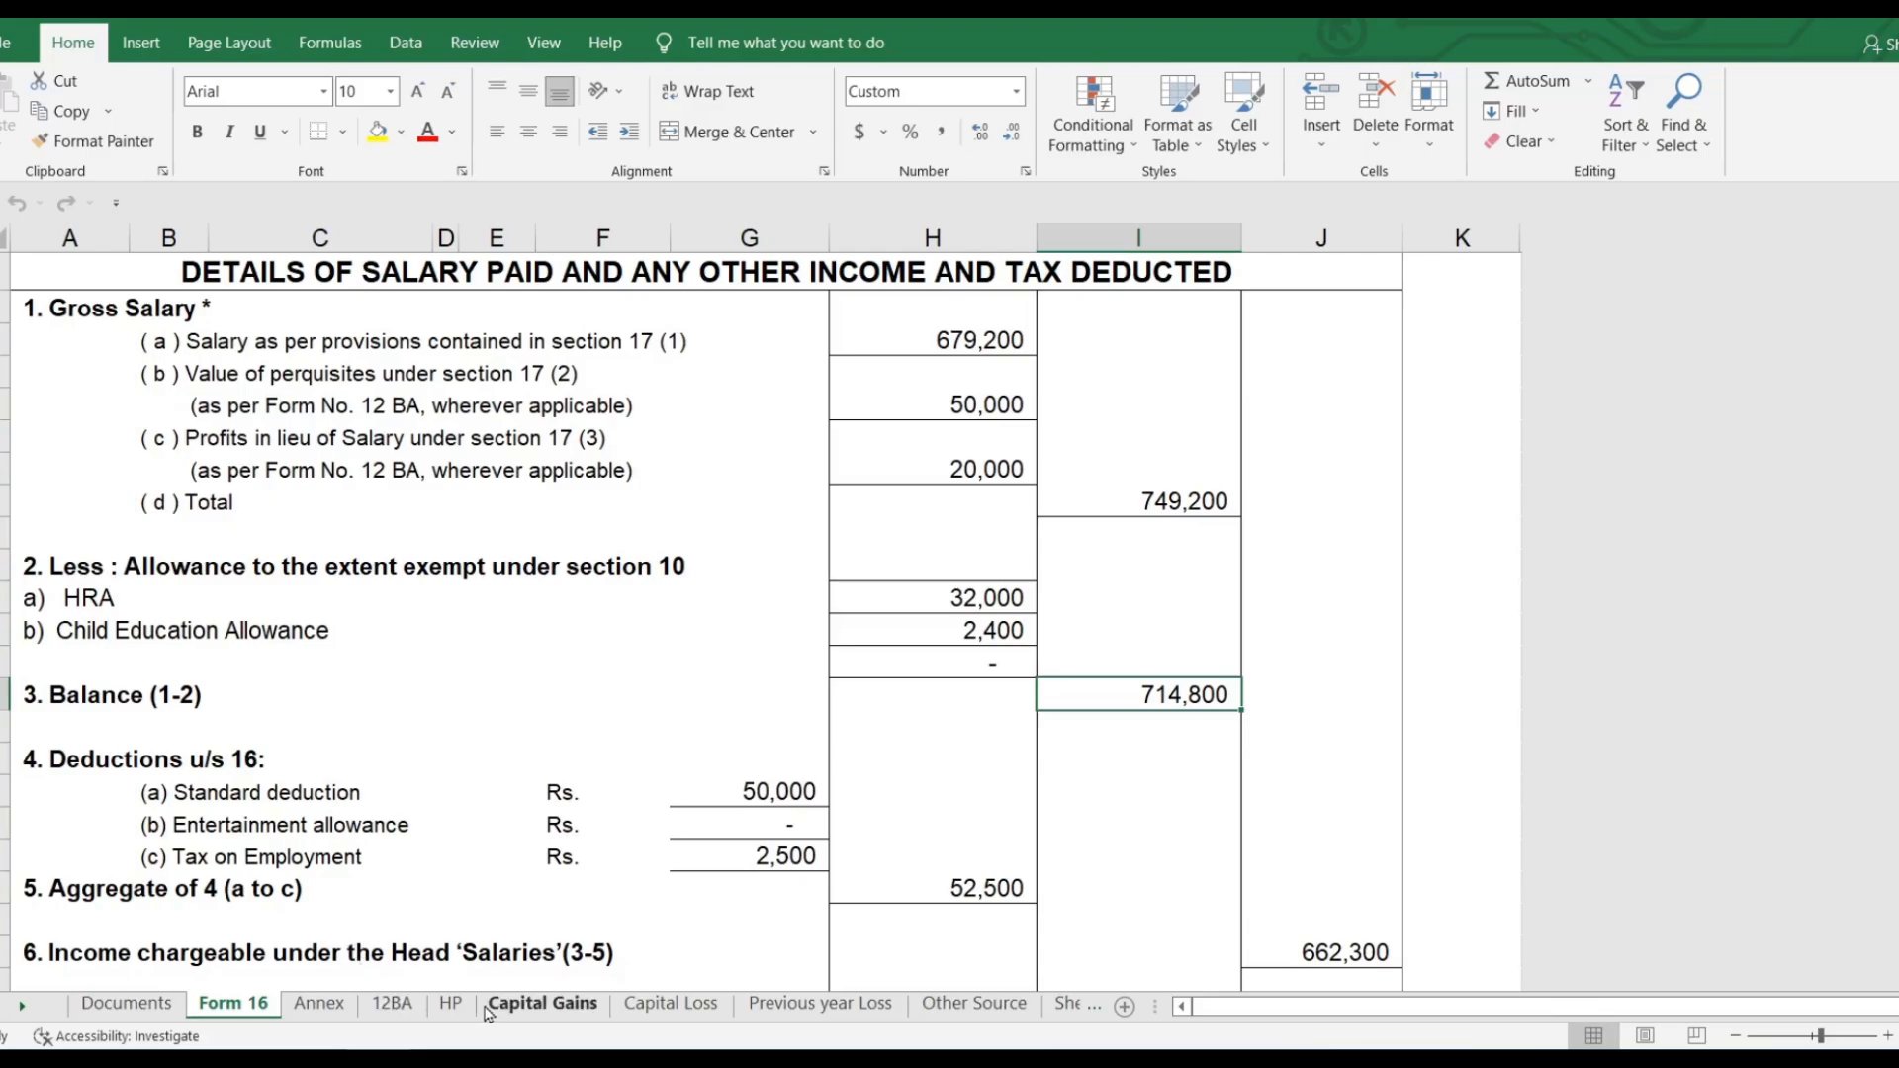
Step: Review the workbook's house property, capital gains, capital loss, previous-year loss and other-sources sheets, noting the Dream 11 winnings
{"action": "left_click", "coordinate": [451, 1004]}
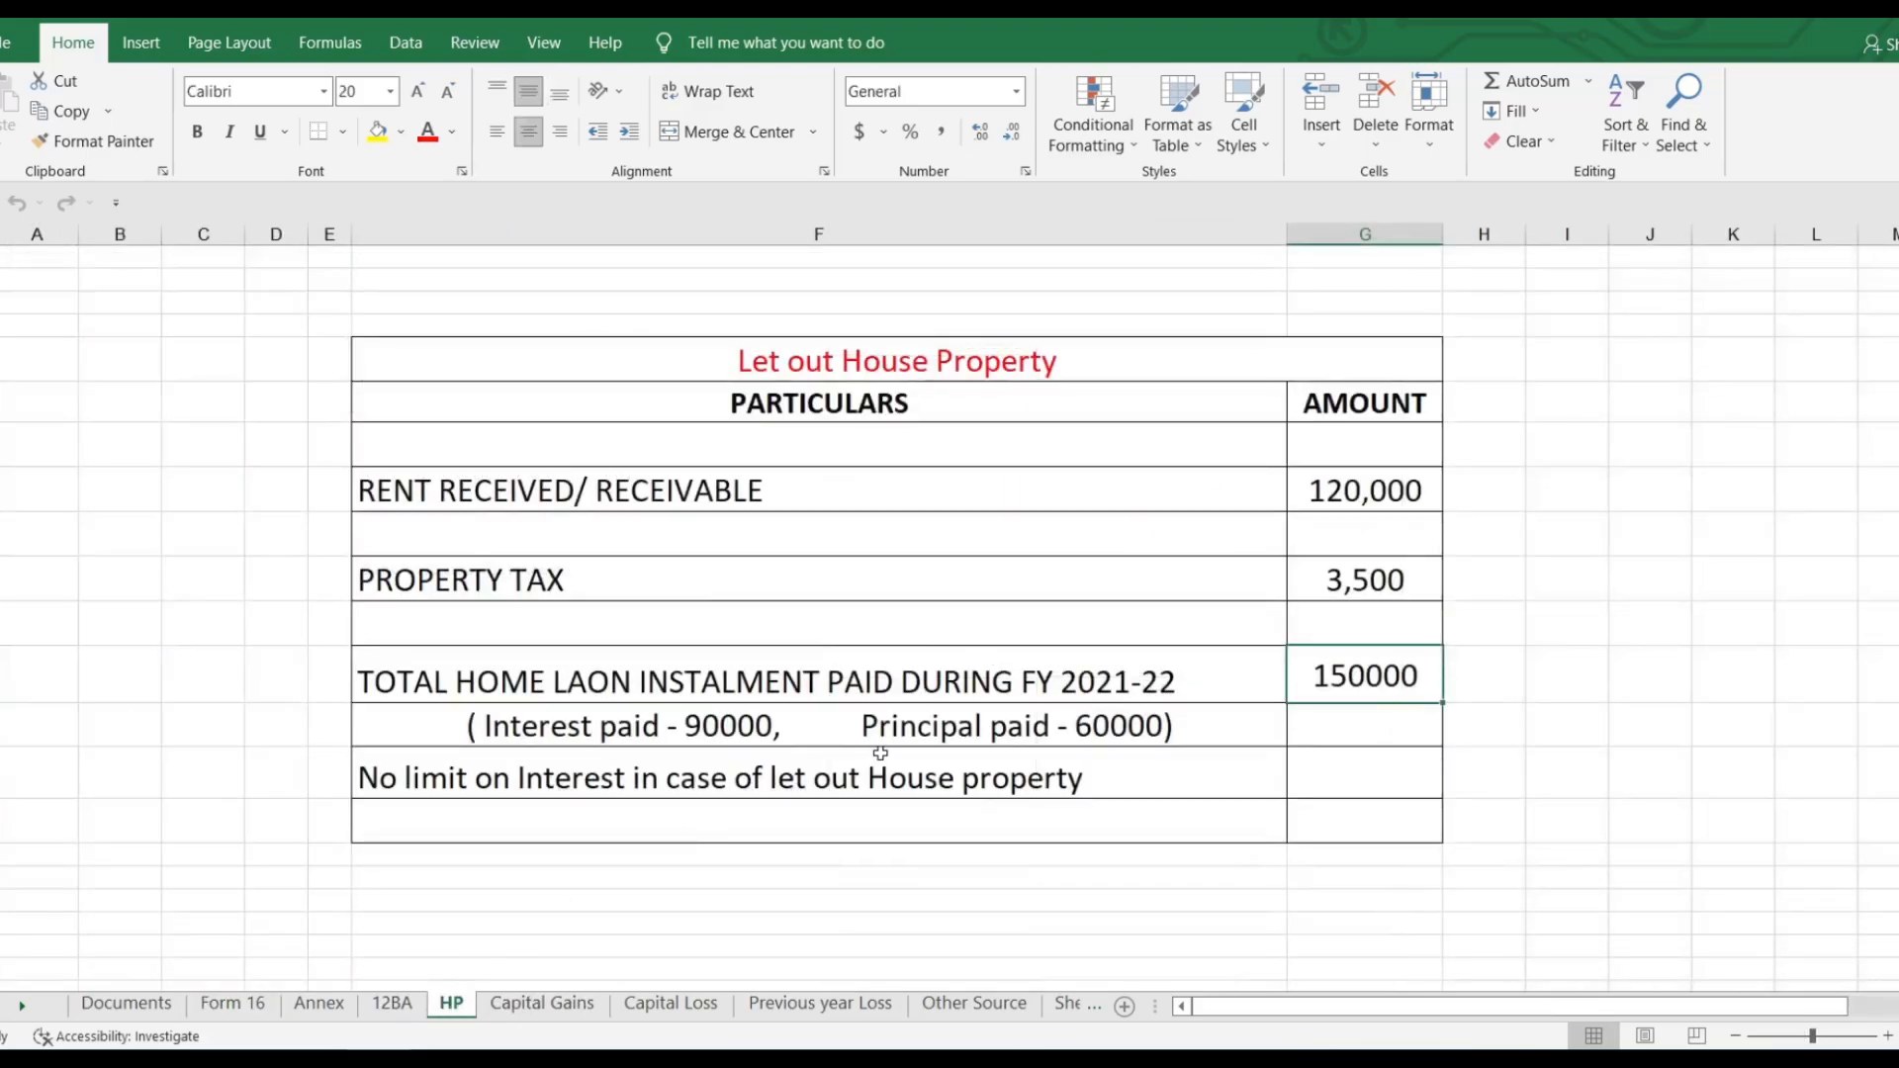
{"action": "scroll", "coordinate": [880, 753], "scroll_direction": "down", "scroll_amount": 3}
{"action": "scroll", "coordinate": [878, 755], "scroll_direction": "up", "scroll_amount": 3}
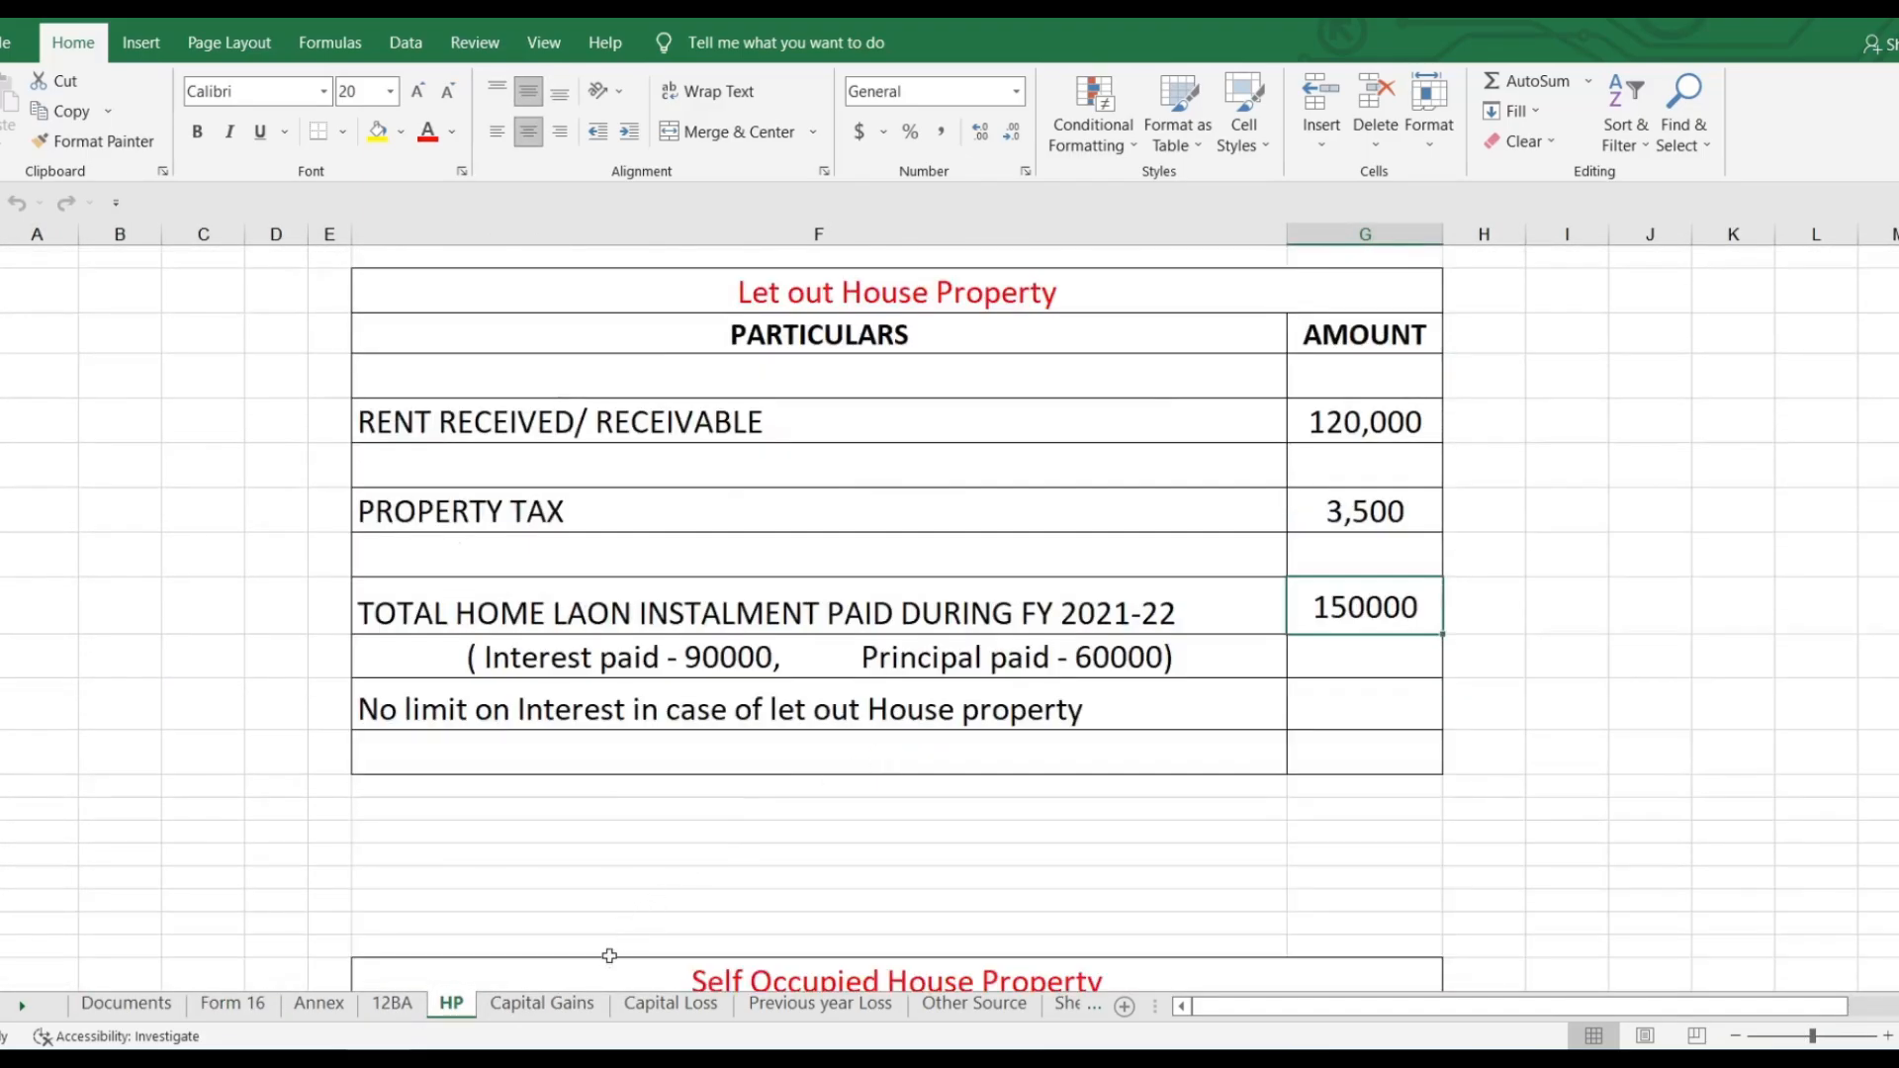
{"action": "left_click", "coordinate": [572, 1009]}
{"action": "scroll", "coordinate": [870, 737], "scroll_direction": "down", "scroll_amount": 3}
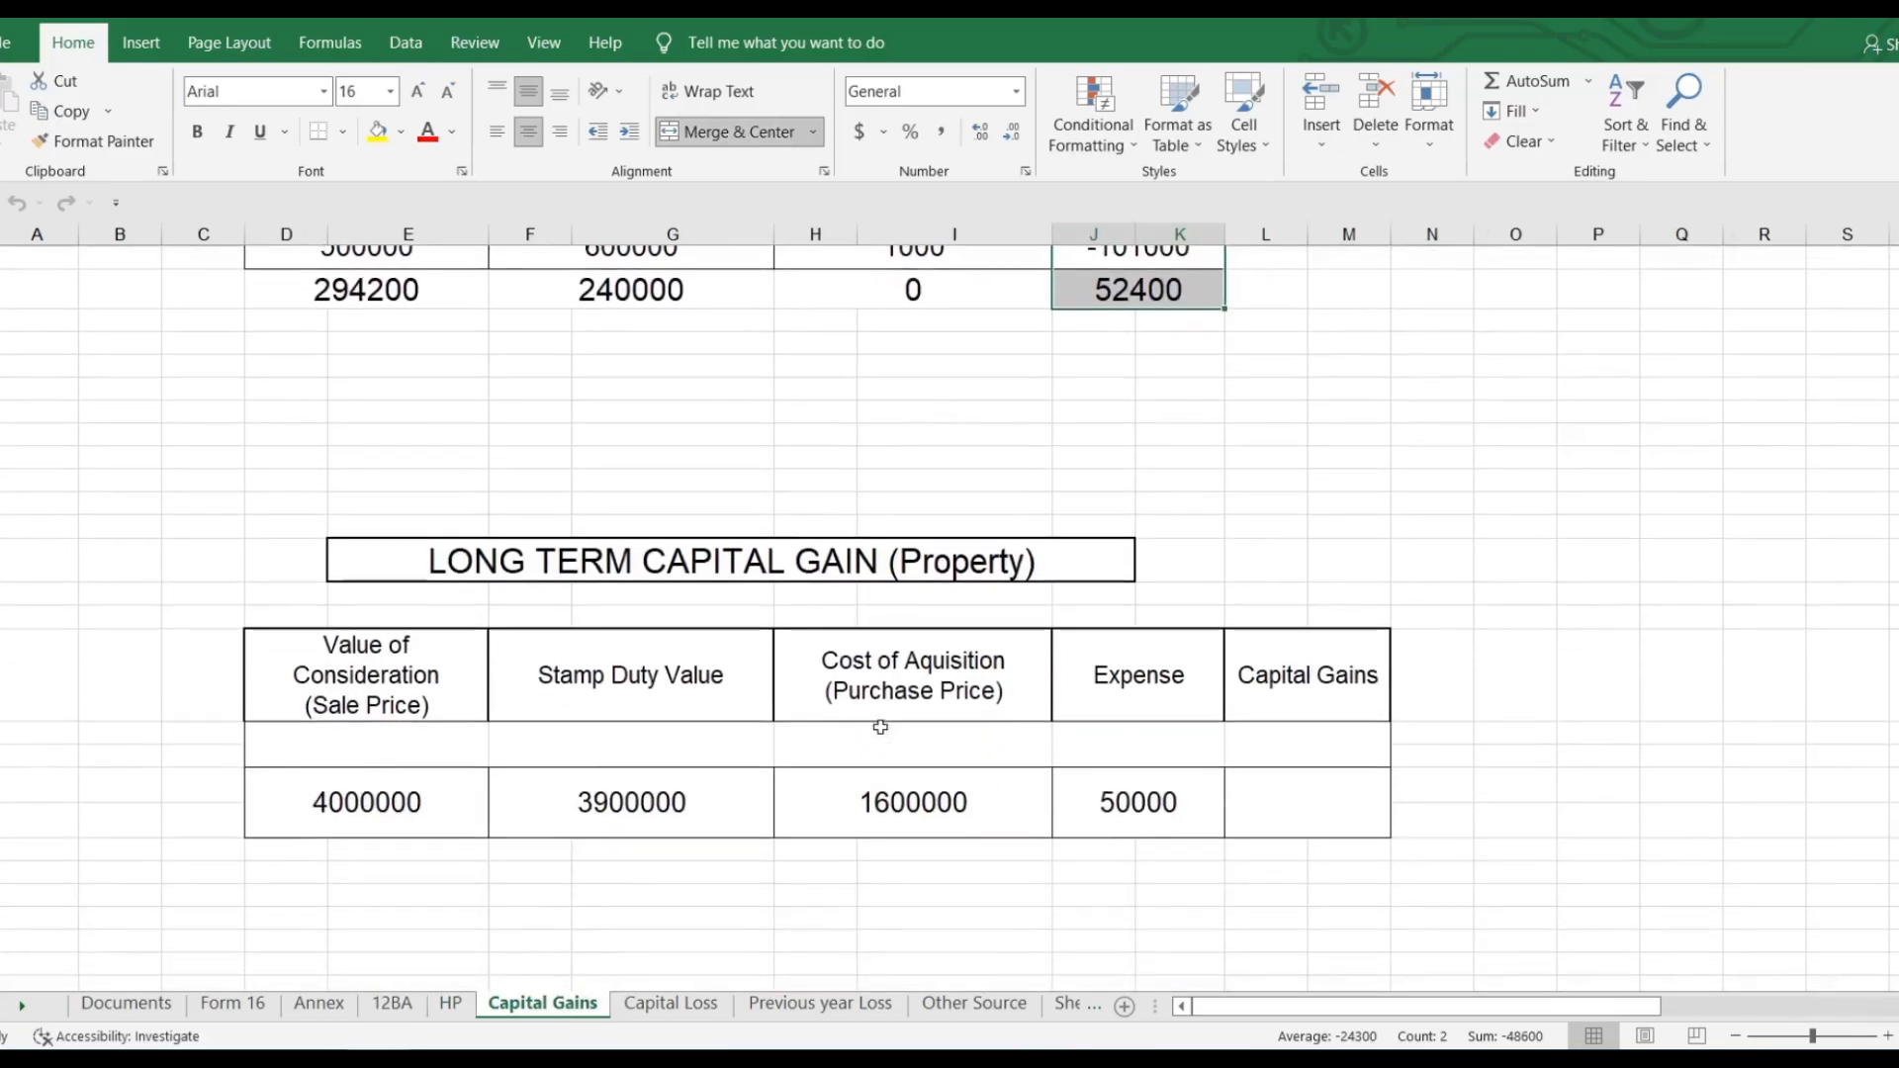
{"action": "scroll", "coordinate": [871, 733], "scroll_direction": "up", "scroll_amount": 3}
{"action": "left_click", "coordinate": [692, 1007]}
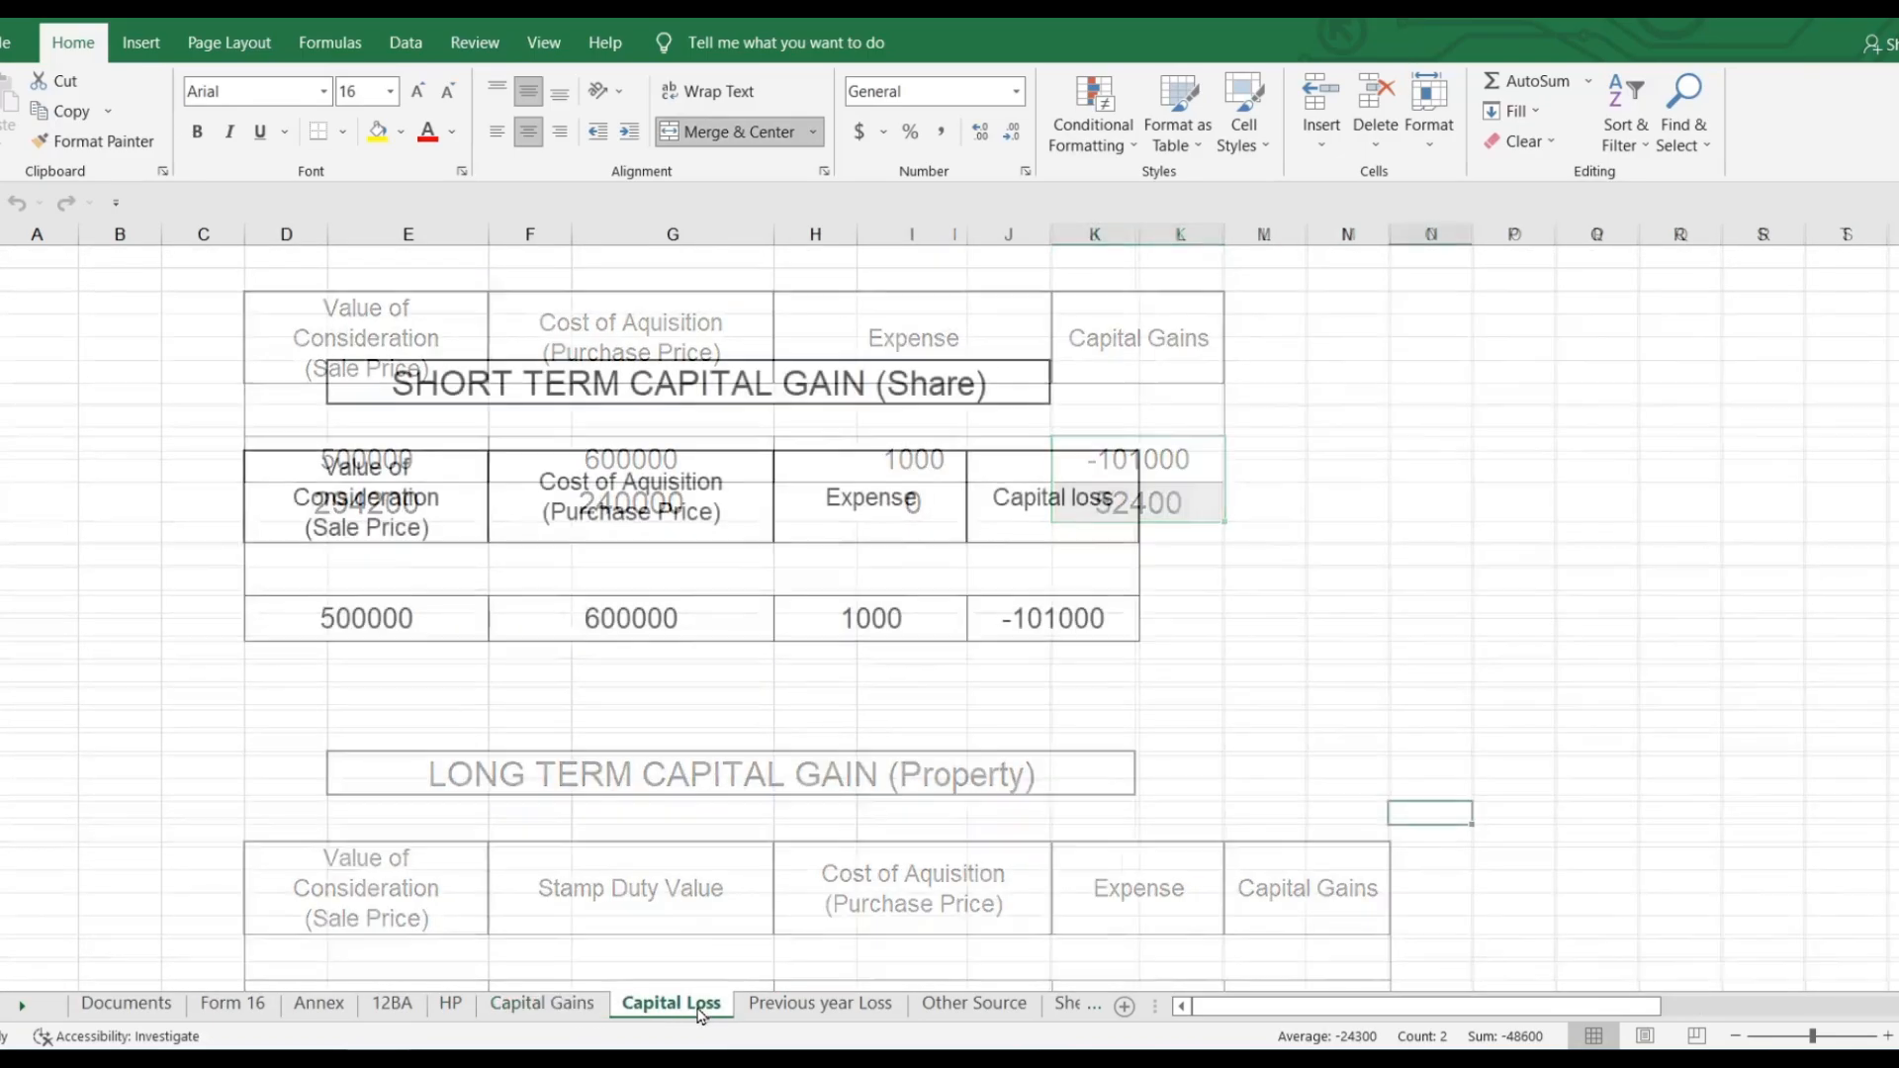
{"action": "left_click", "coordinate": [811, 1007]}
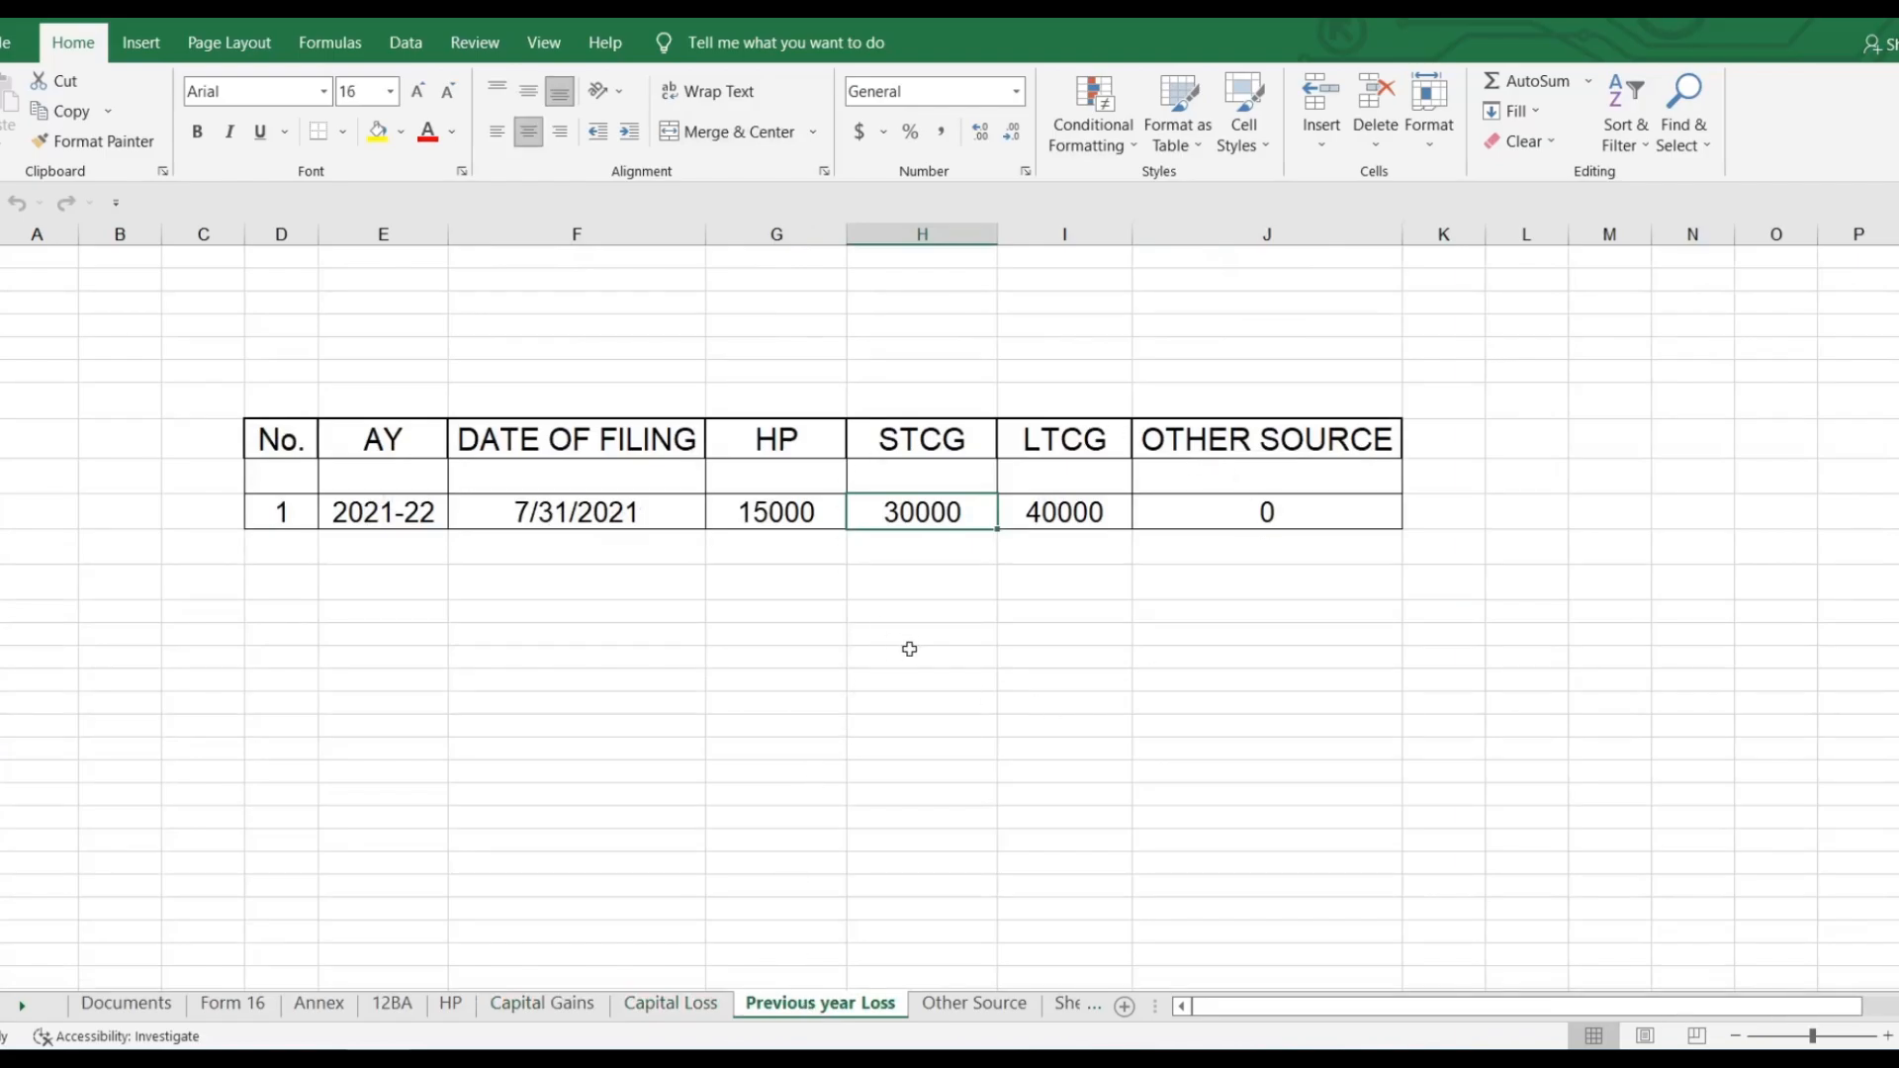
{"action": "left_click", "coordinate": [974, 1005]}
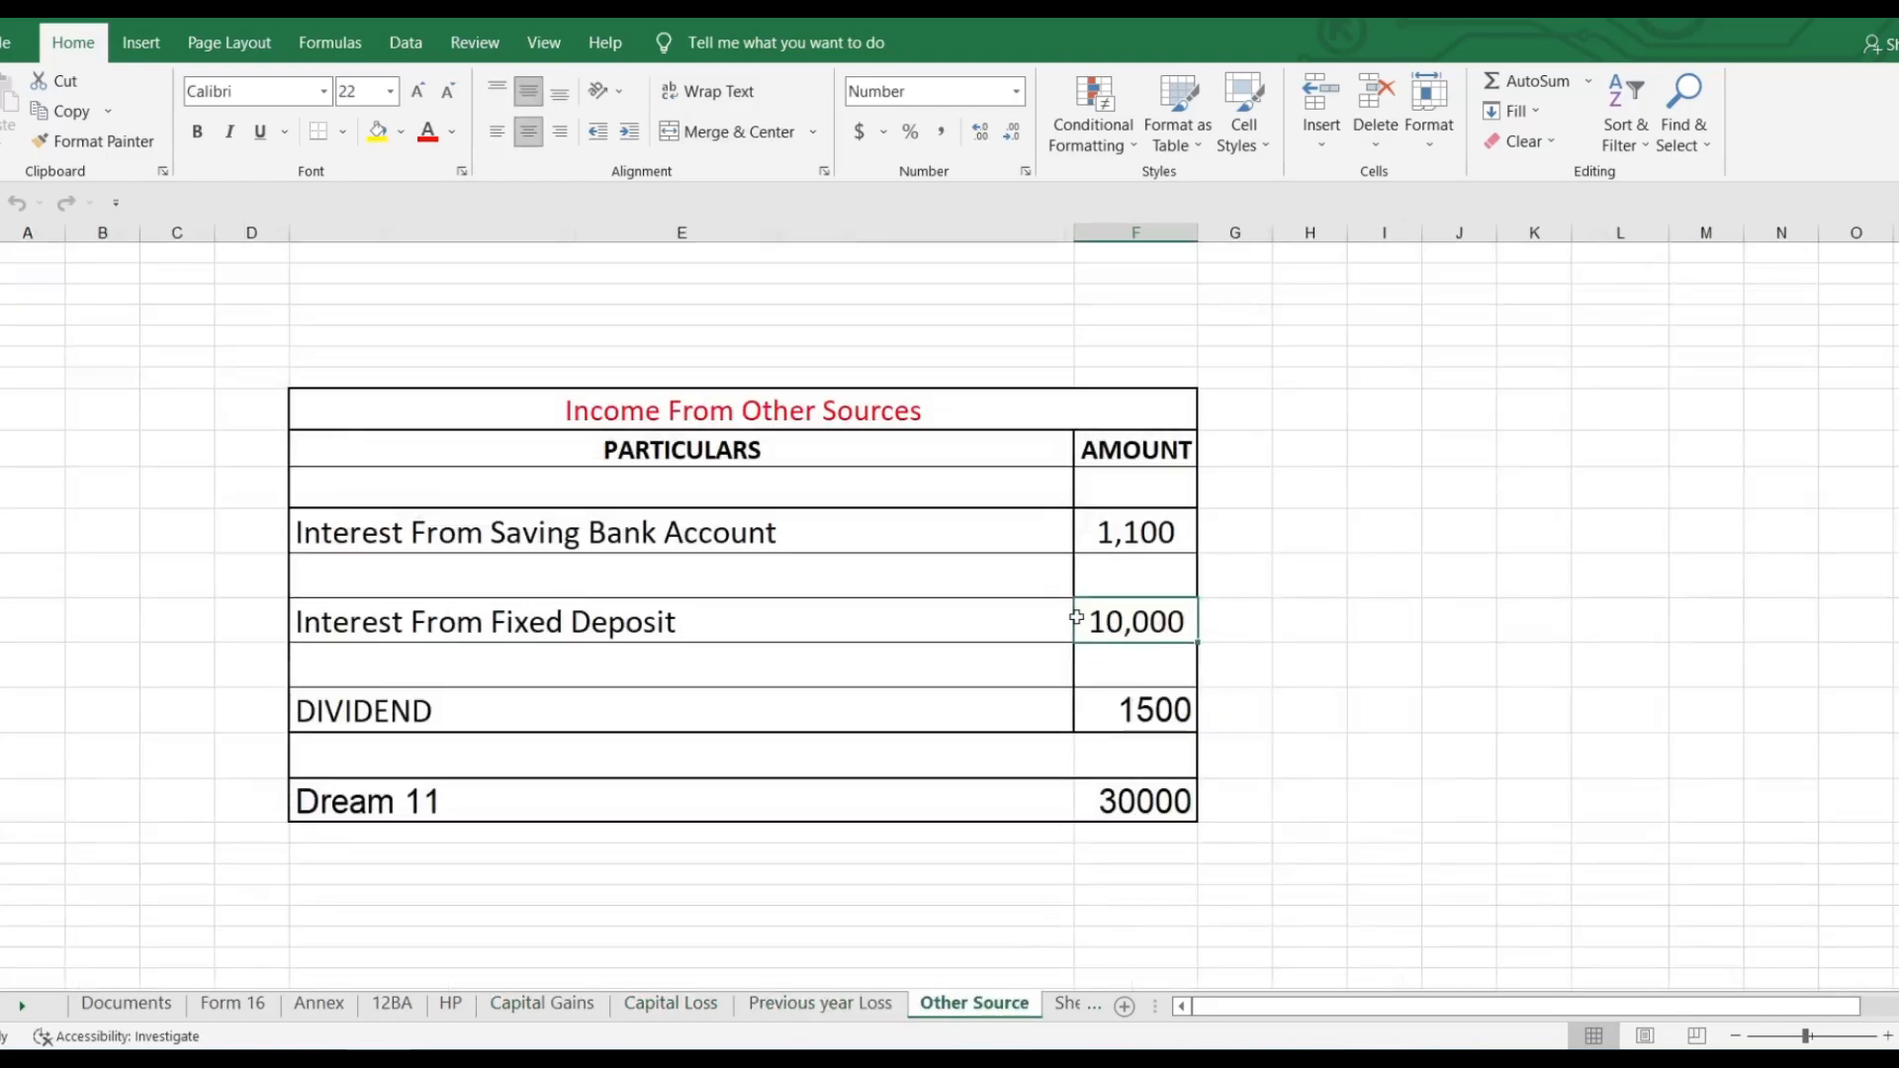
{"action": "left_click", "coordinate": [418, 804]}
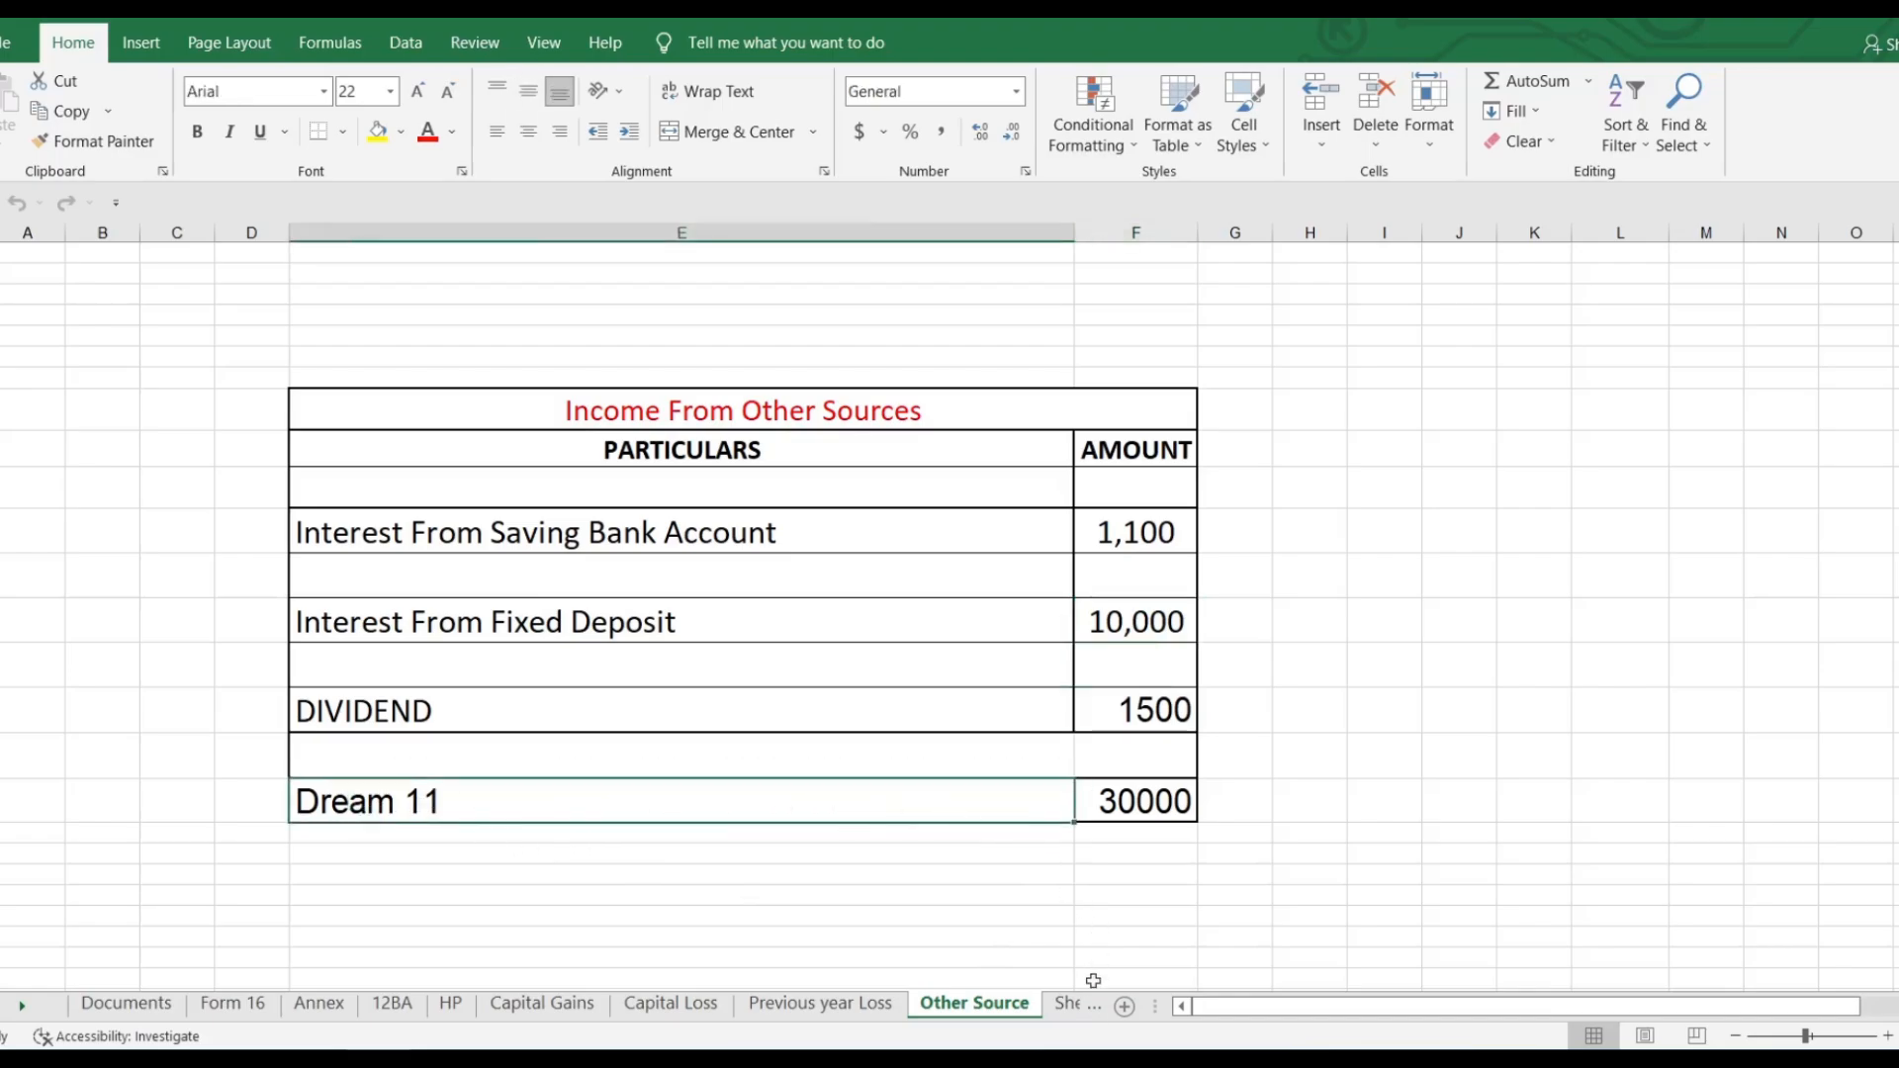
Step: Check the MF SIP, Chapter VIA deductions, agricultural income and payment challan sheets
{"action": "left_click", "coordinate": [1065, 1005]}
{"action": "left_click", "coordinate": [1064, 1004]}
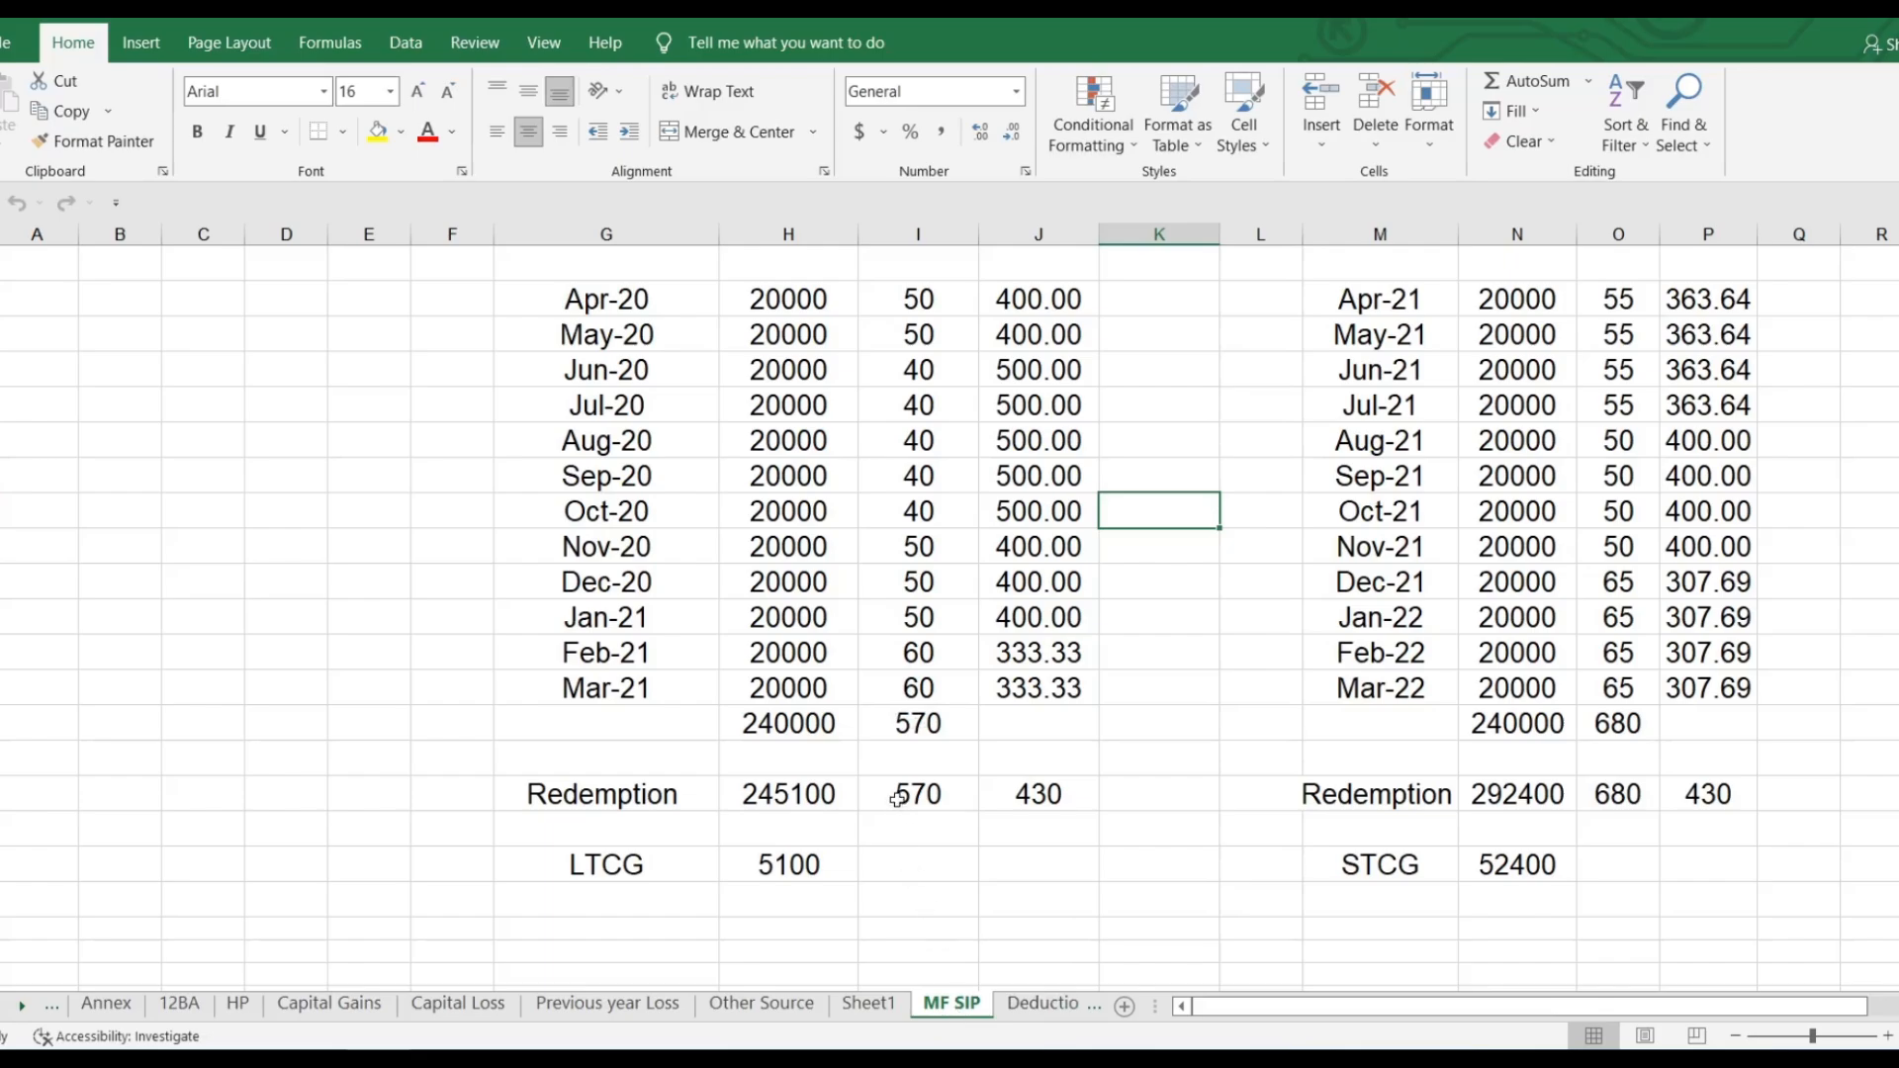
{"action": "left_click", "coordinate": [1050, 1004]}
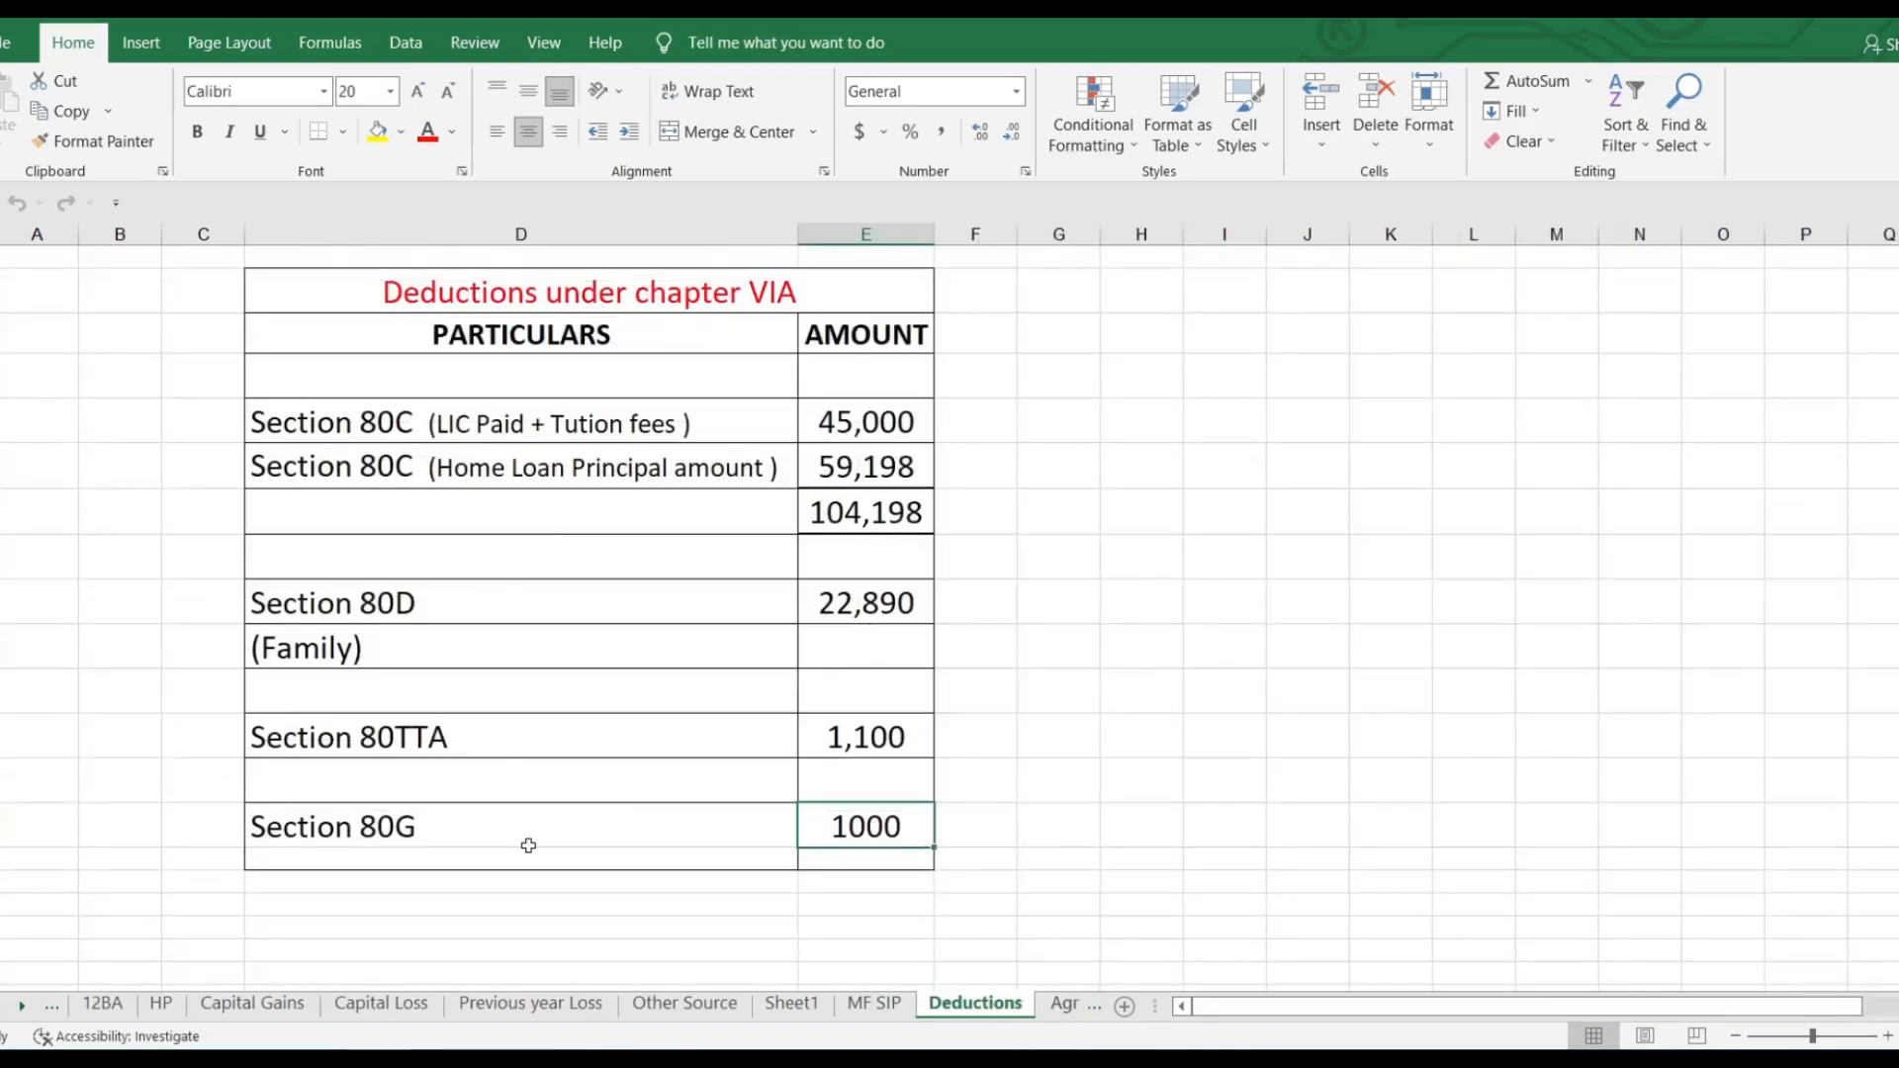
{"action": "left_click", "coordinate": [1066, 1007]}
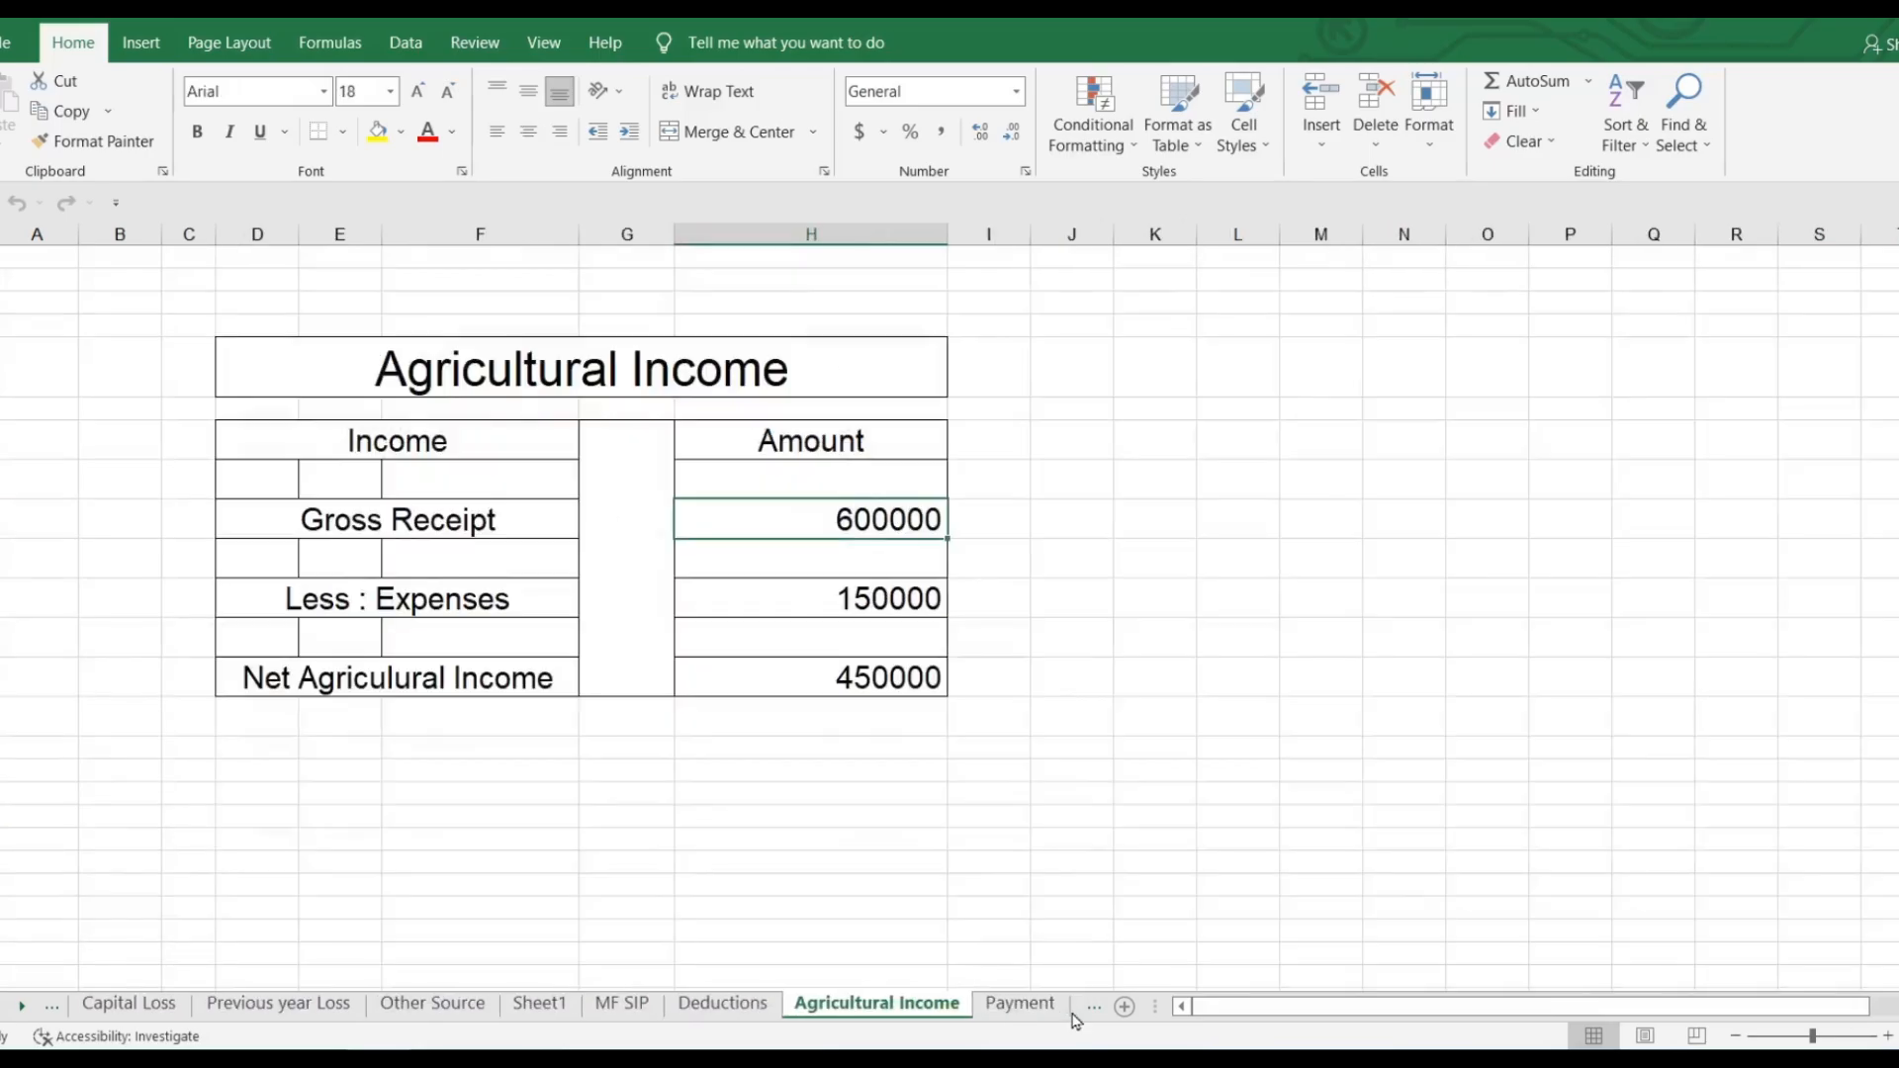
{"action": "left_click", "coordinate": [1036, 1005]}
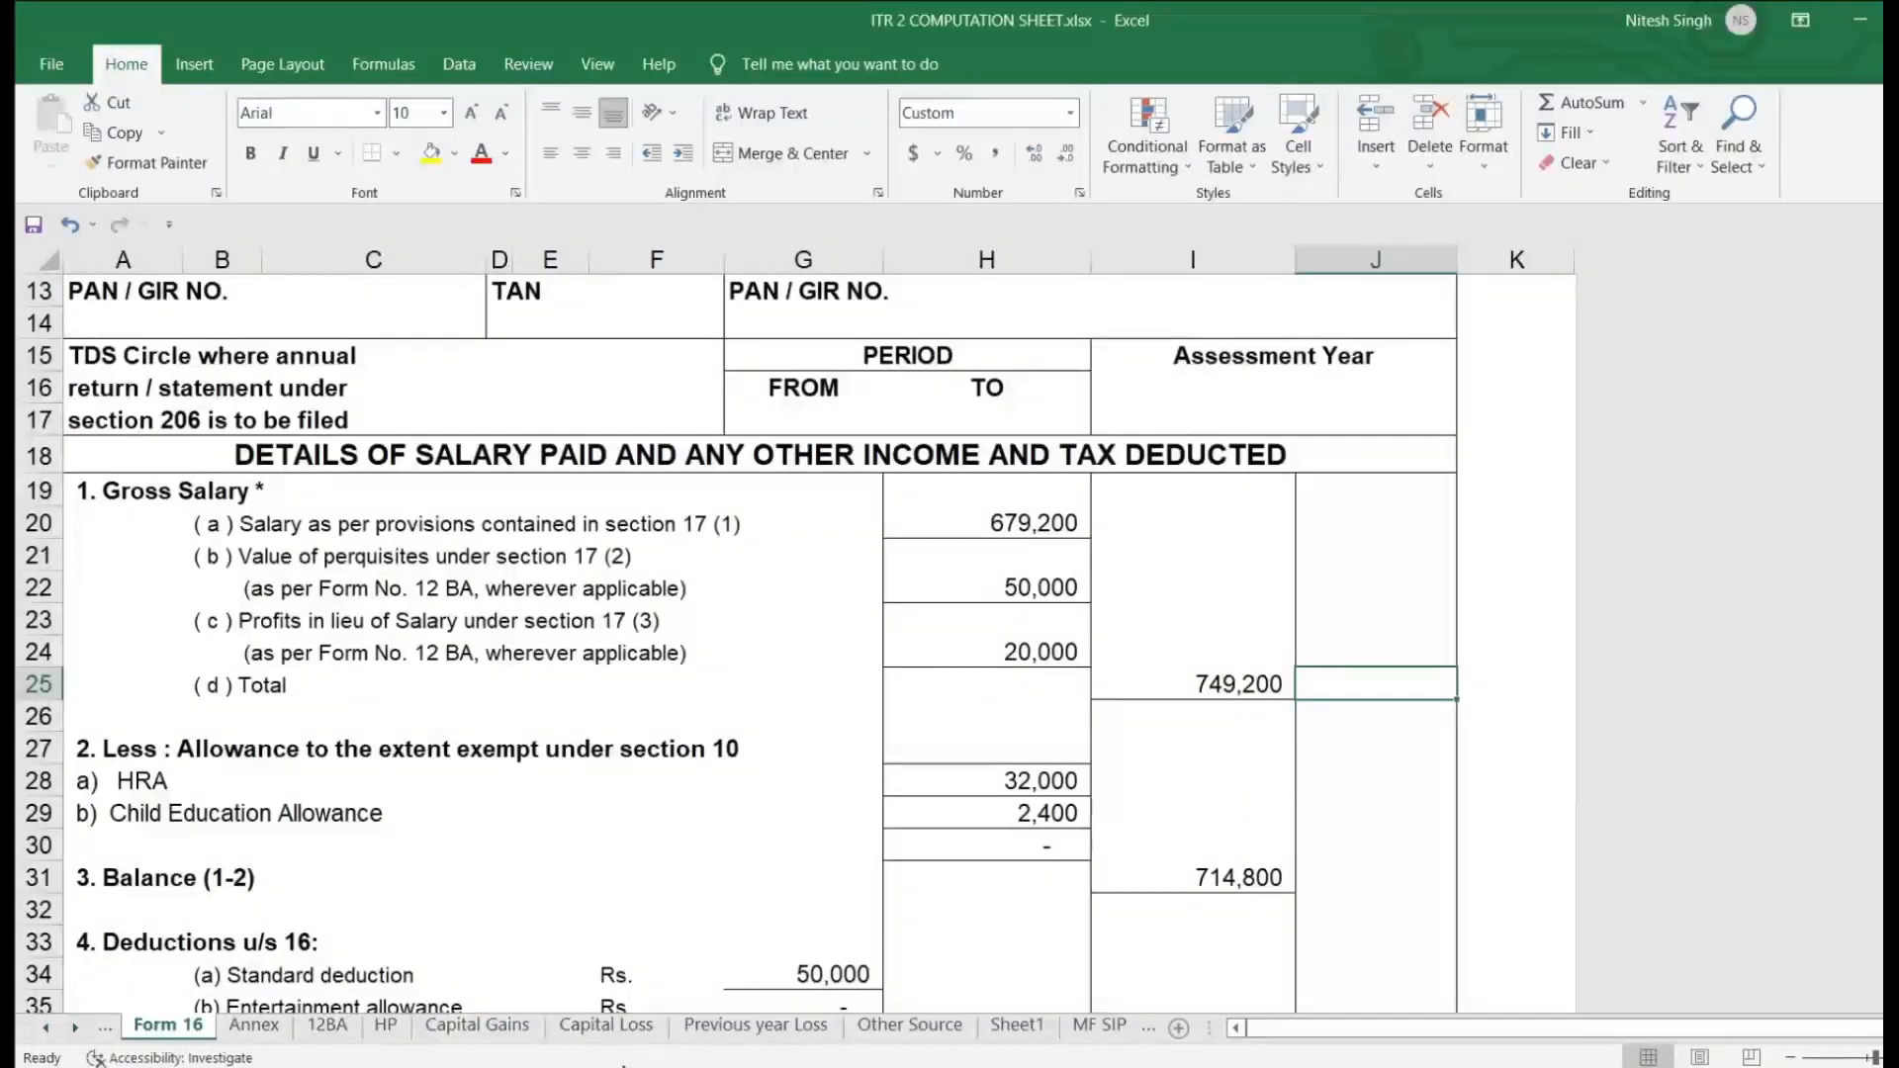
{"action": "left_click", "coordinate": [476, 1026]}
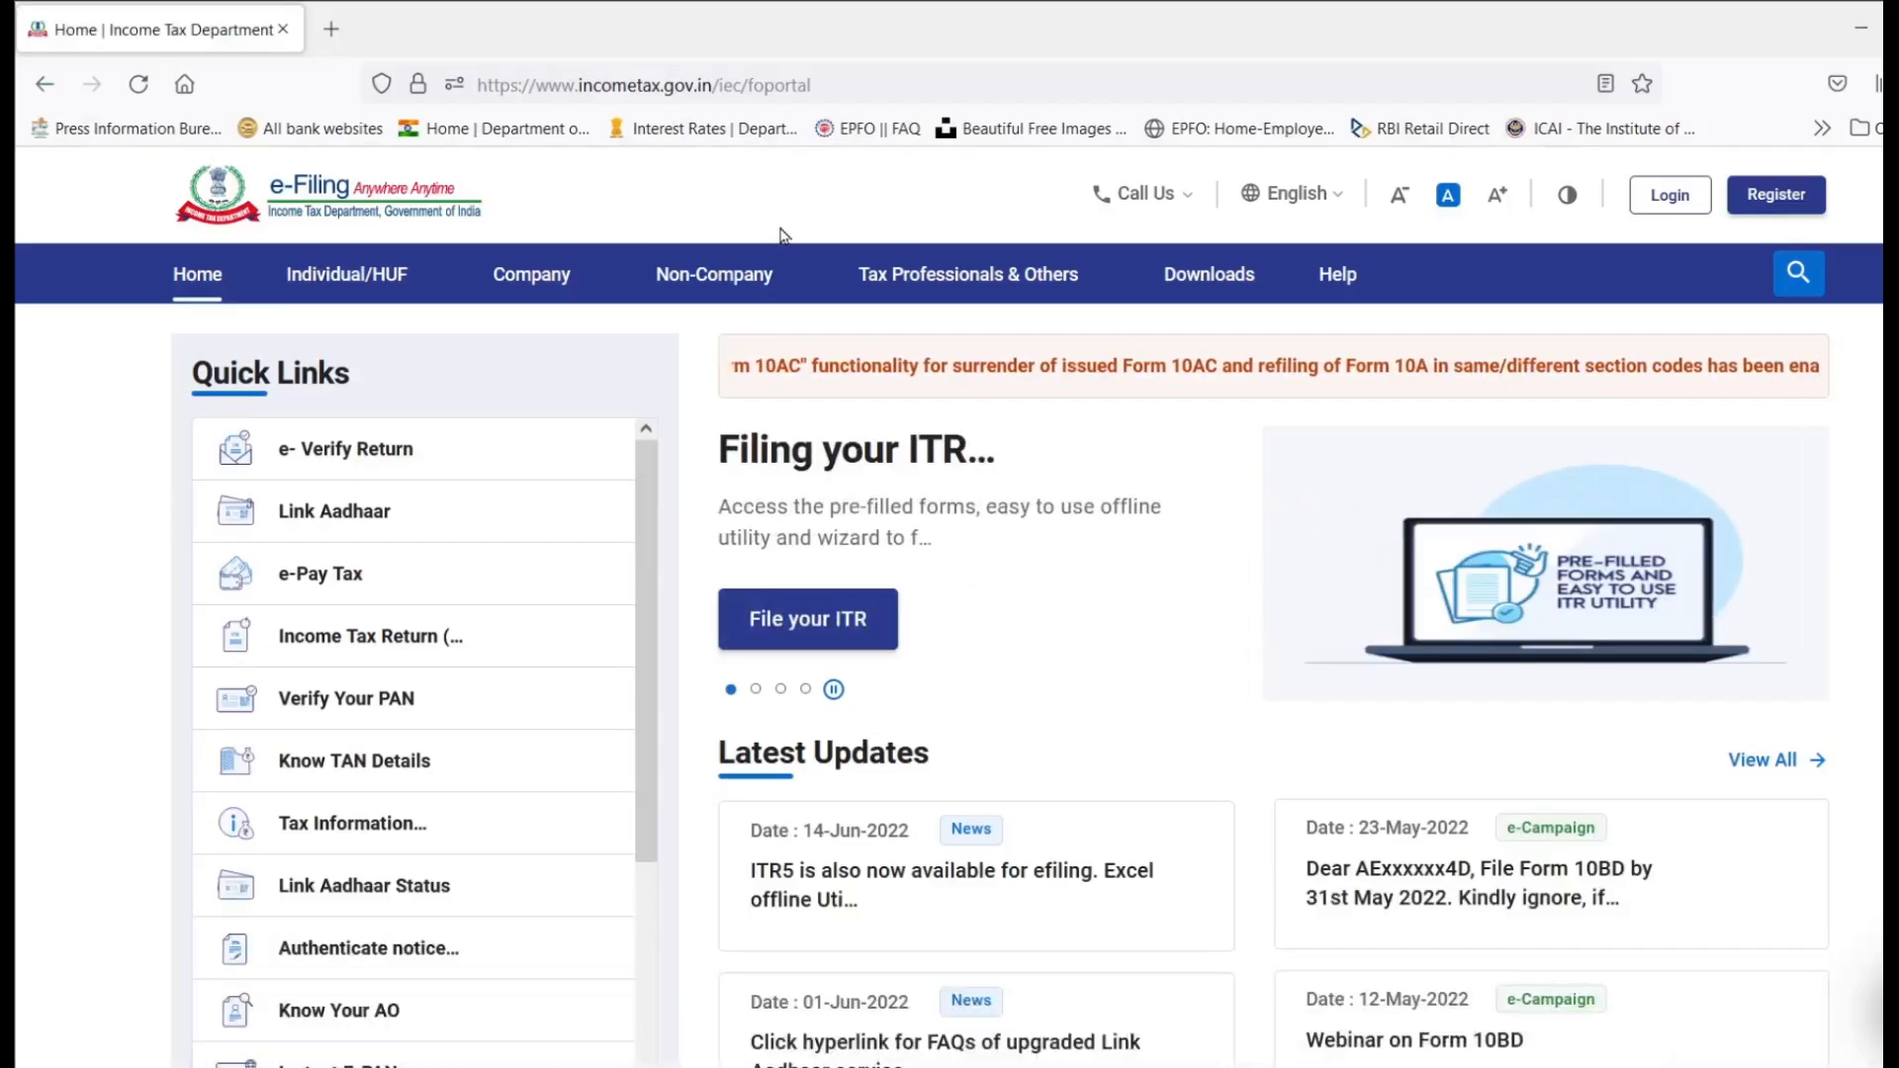
Step: Sign in to the e-Filing Portal and view the registered bank account details
{"action": "left_click", "coordinate": [1669, 195]}
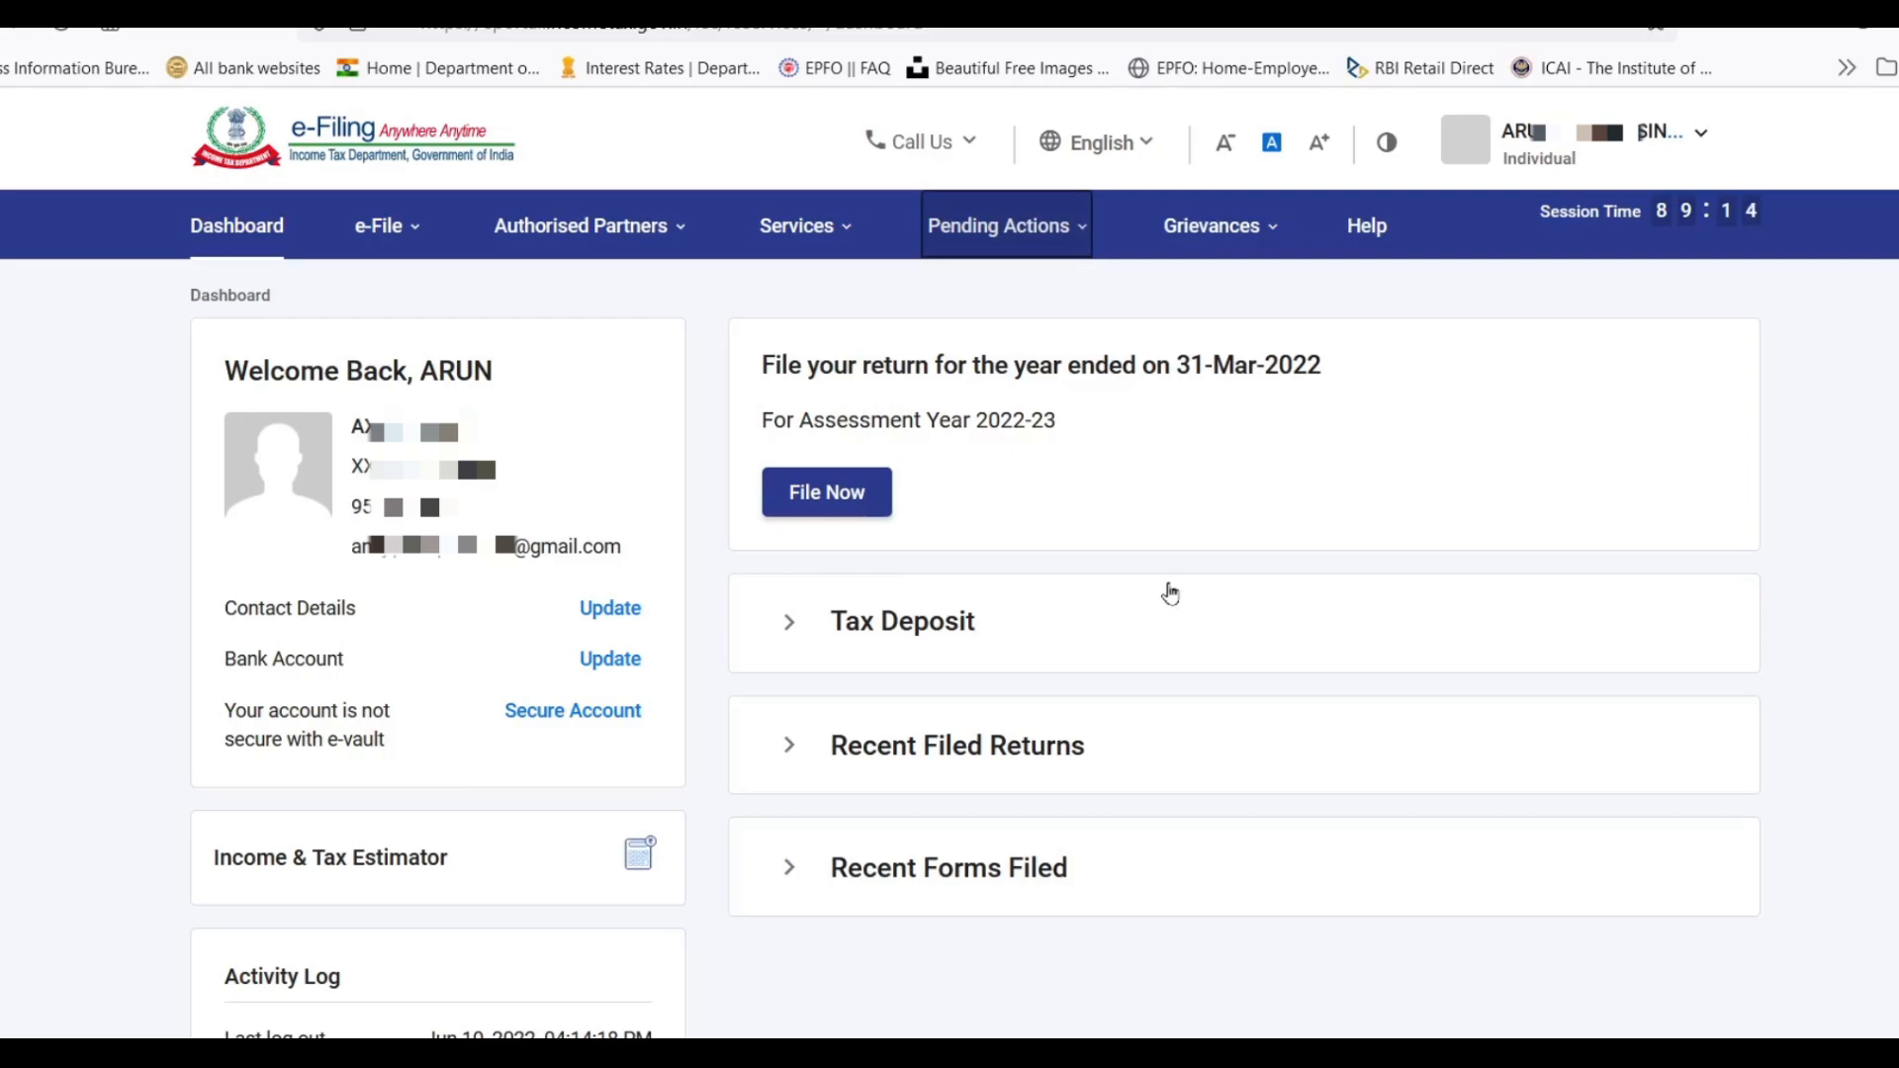
{"action": "left_click", "coordinate": [1555, 156]}
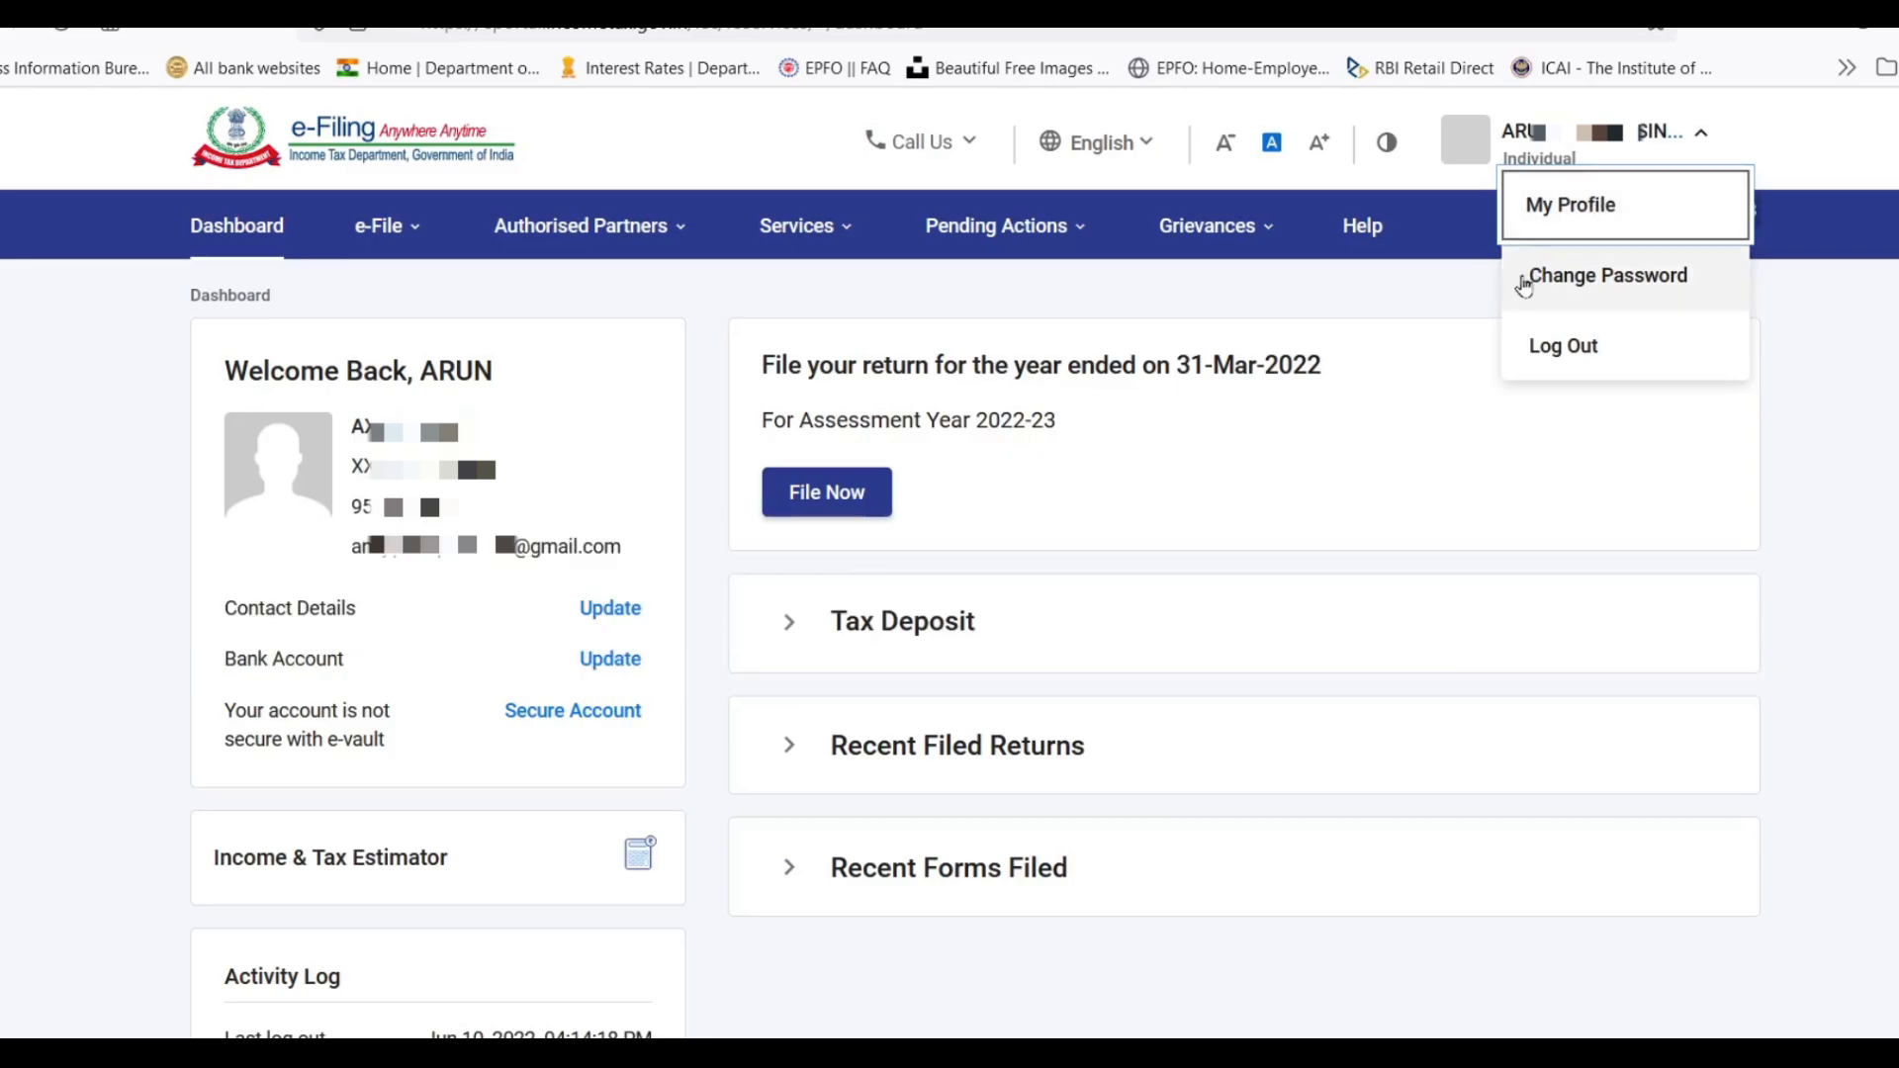
{"action": "left_click", "coordinate": [1368, 465]}
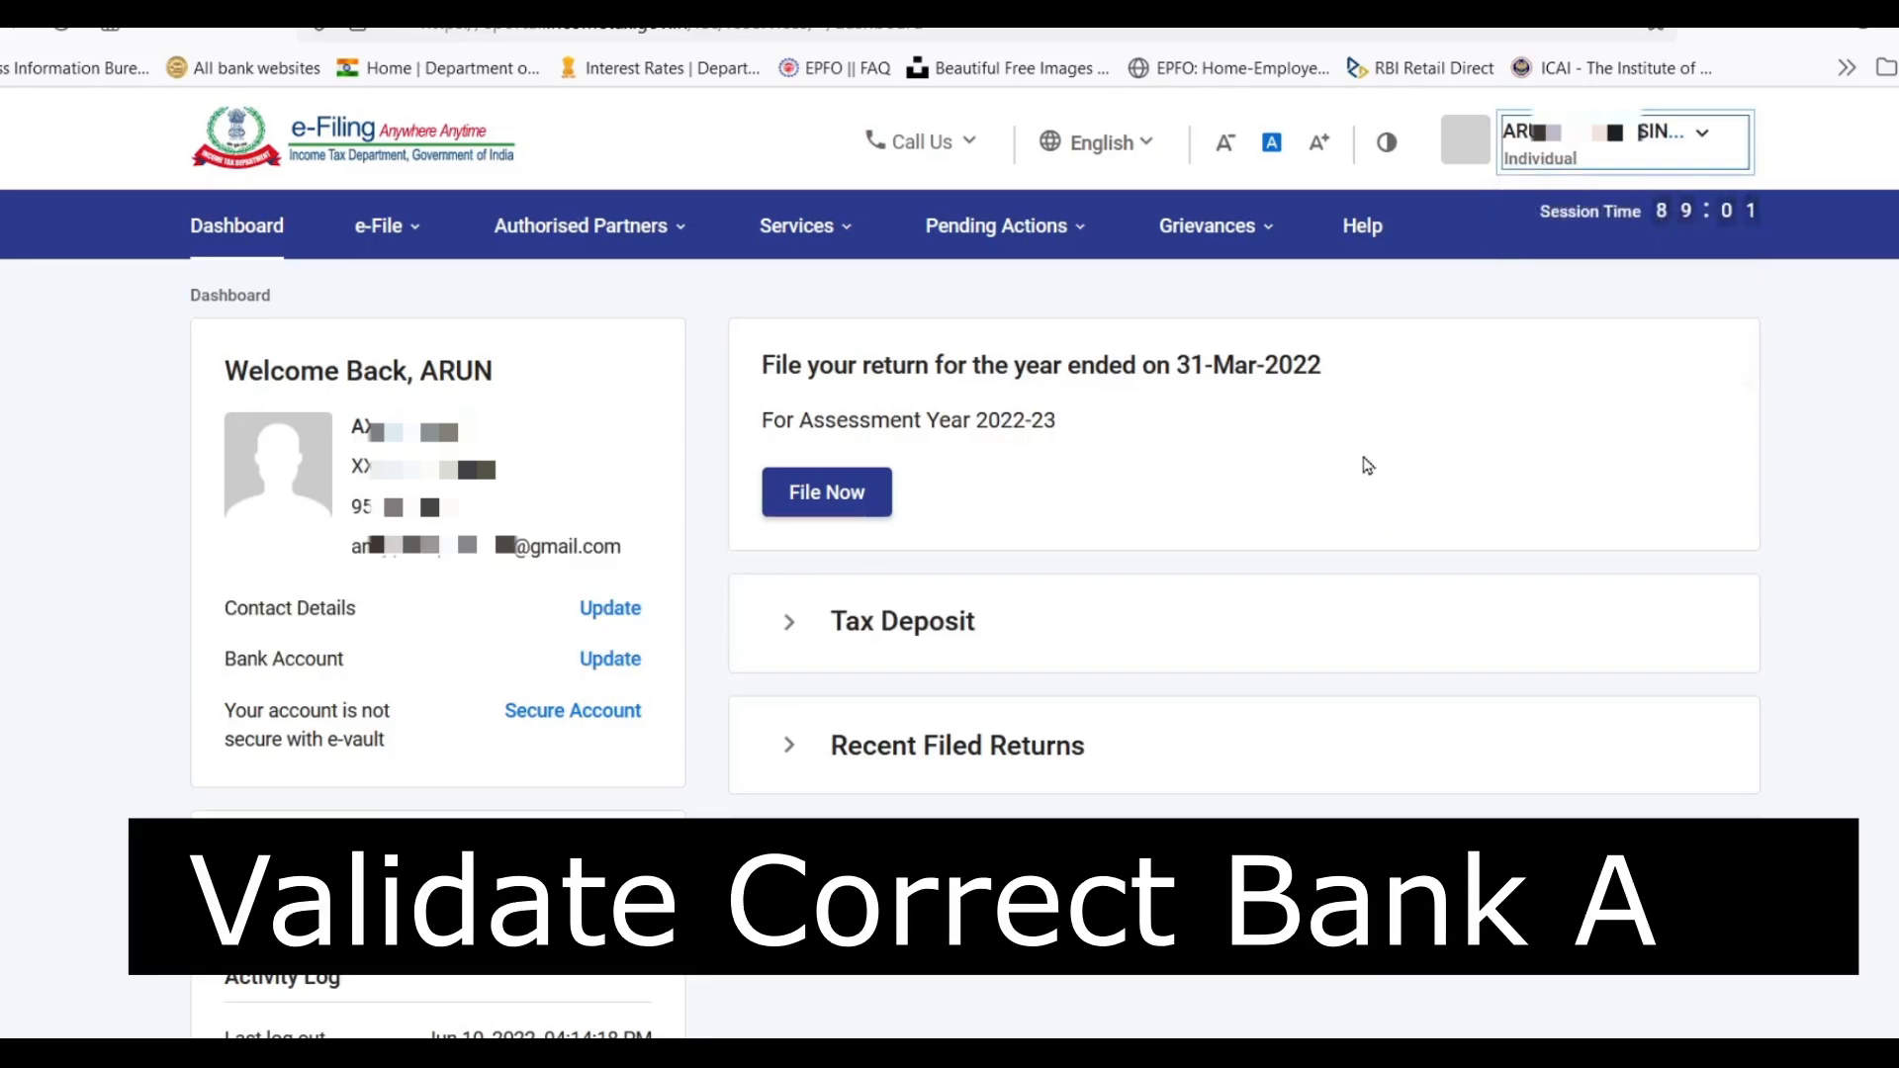
{"action": "left_click", "coordinate": [615, 658]}
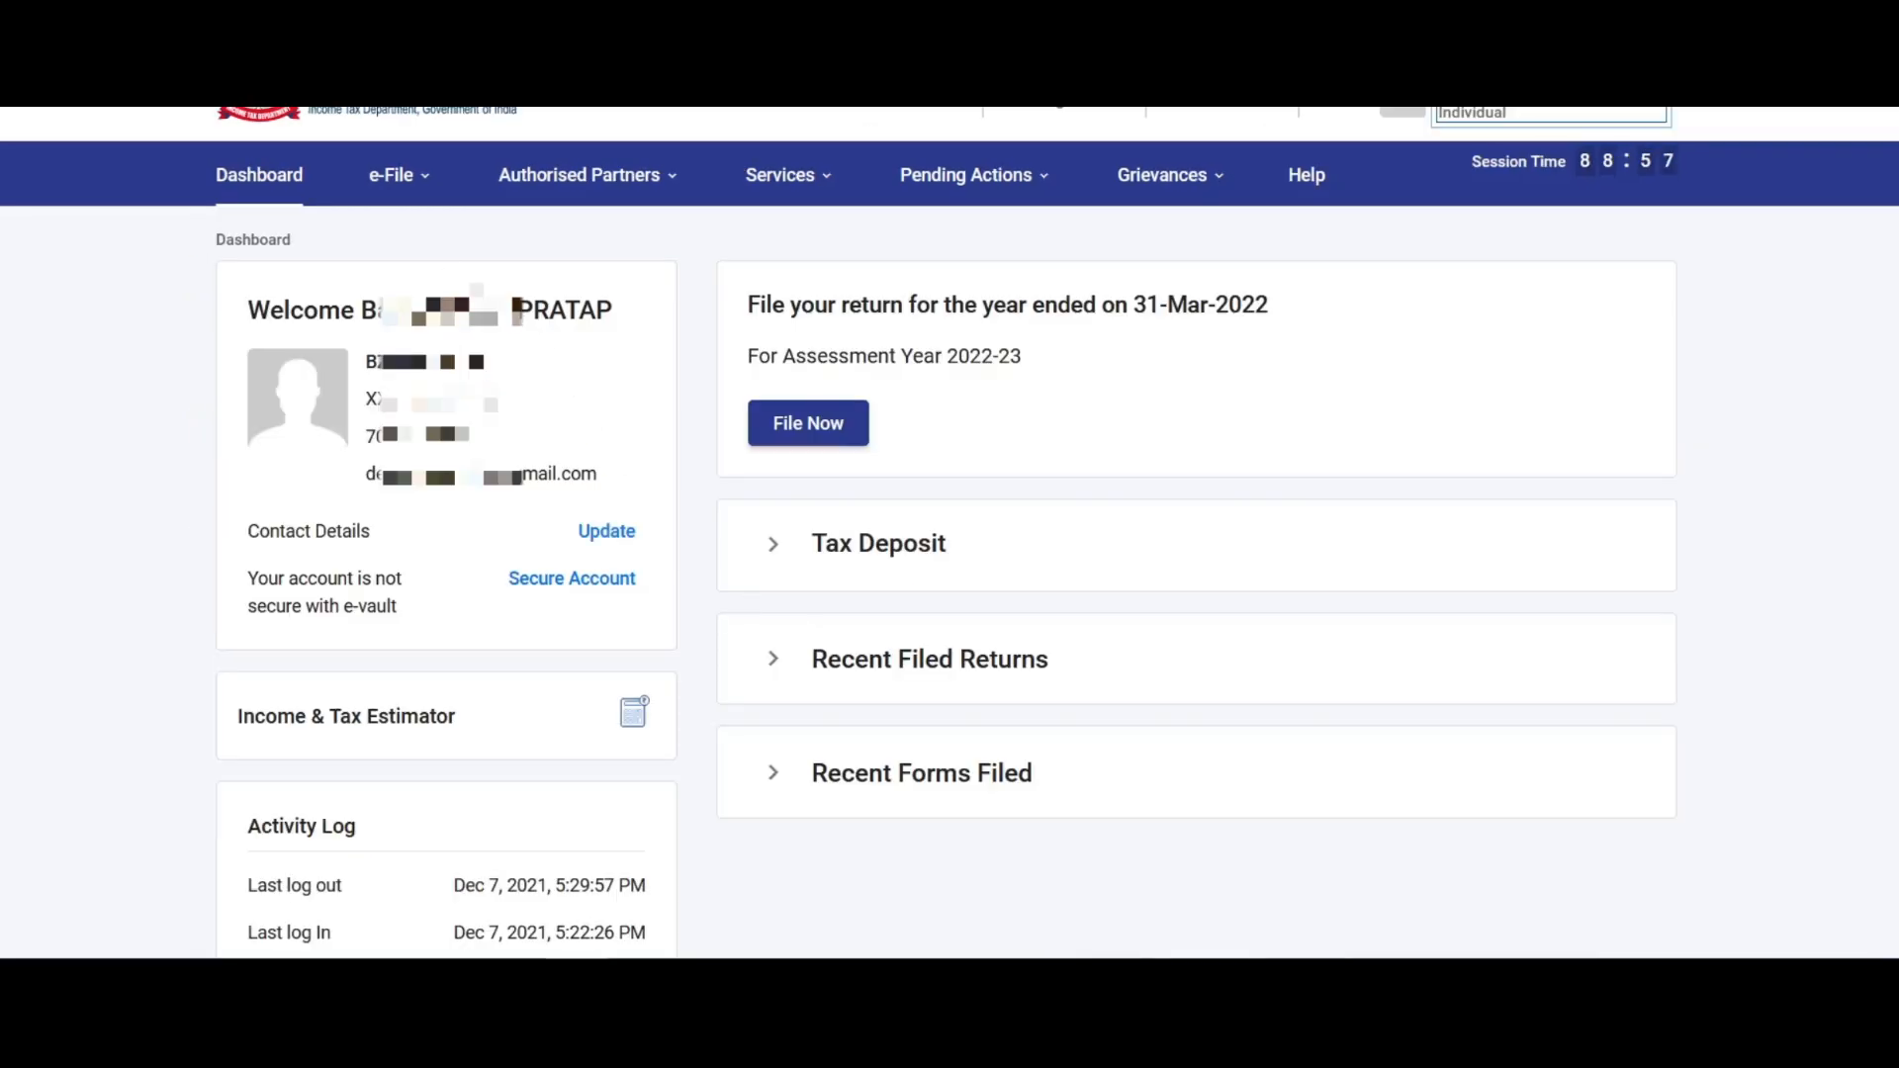
{"action": "left_click", "coordinate": [397, 177]}
Step: Open the Annual Information Statement (AIS) from Services and proceed to its SFT dividend entries
{"action": "mouse_move", "coordinate": [691, 247]}
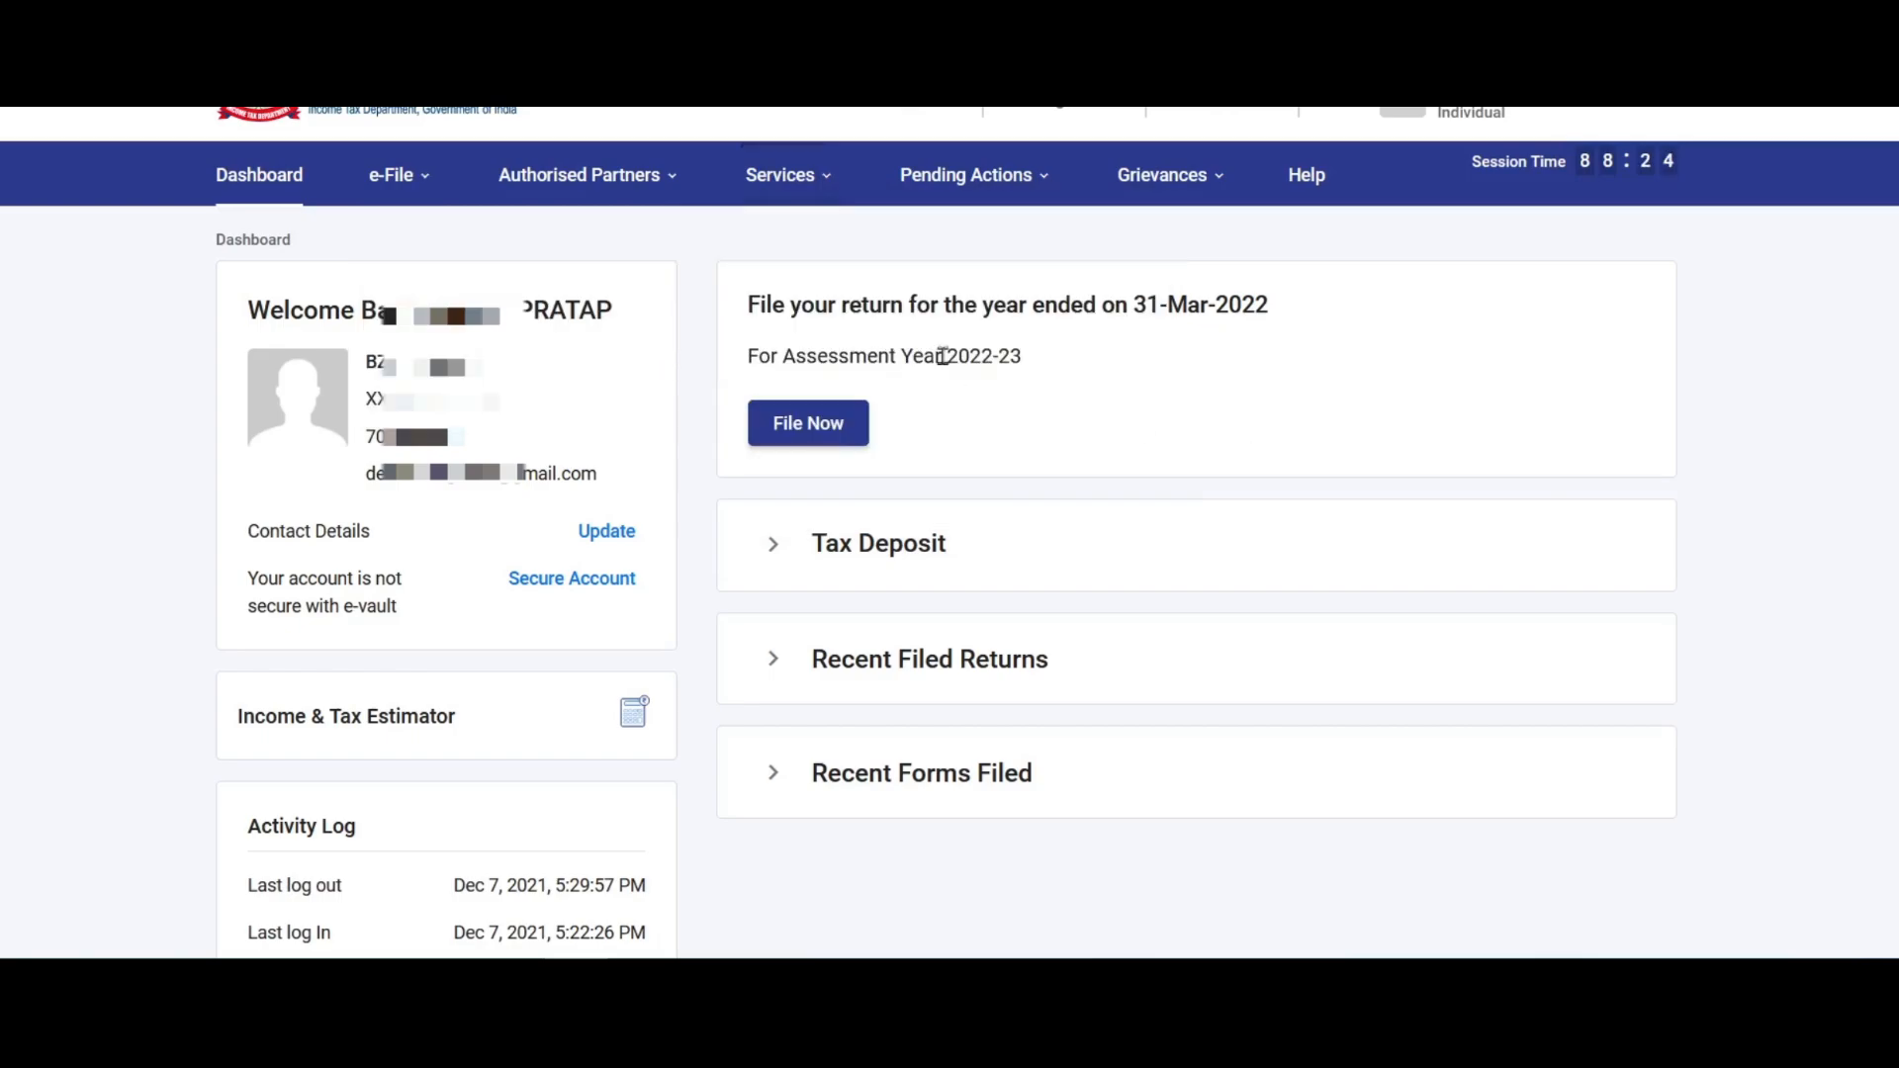
{"action": "left_click", "coordinate": [780, 174]}
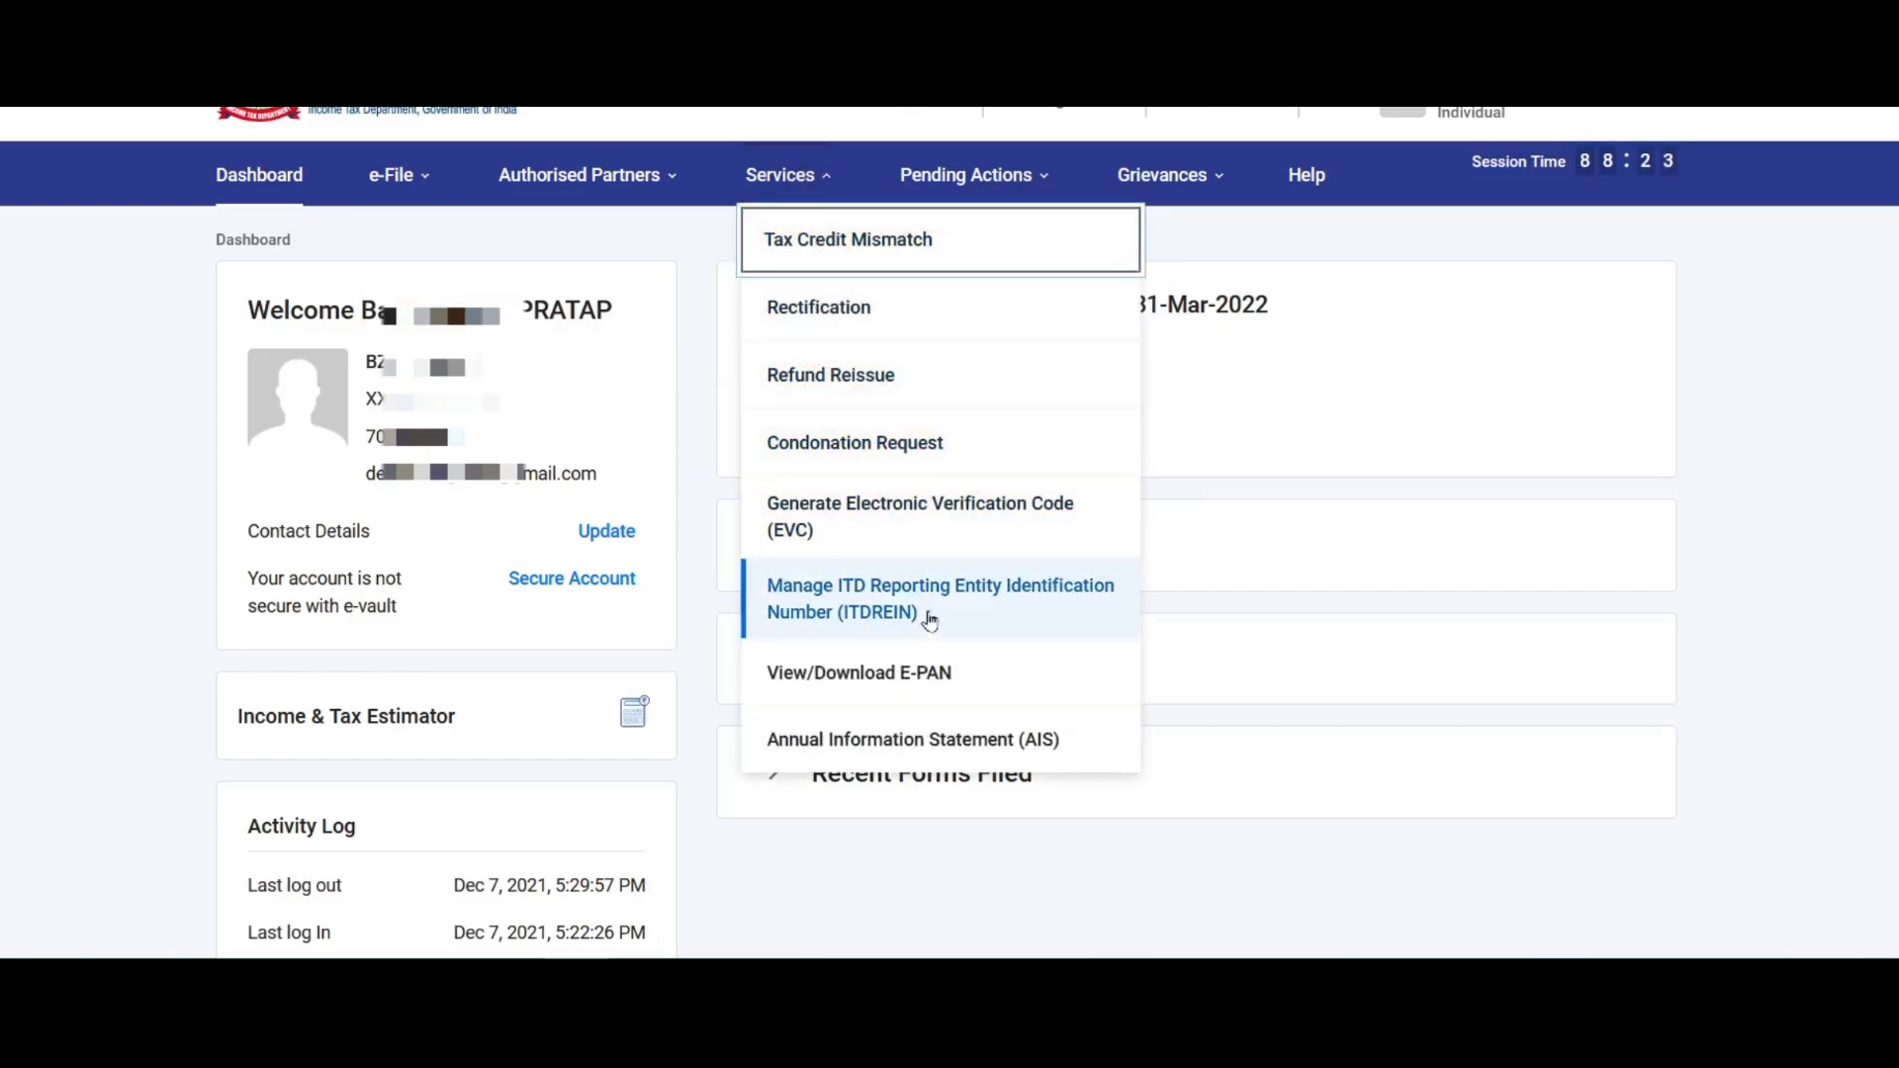
{"action": "left_click", "coordinate": [982, 744]}
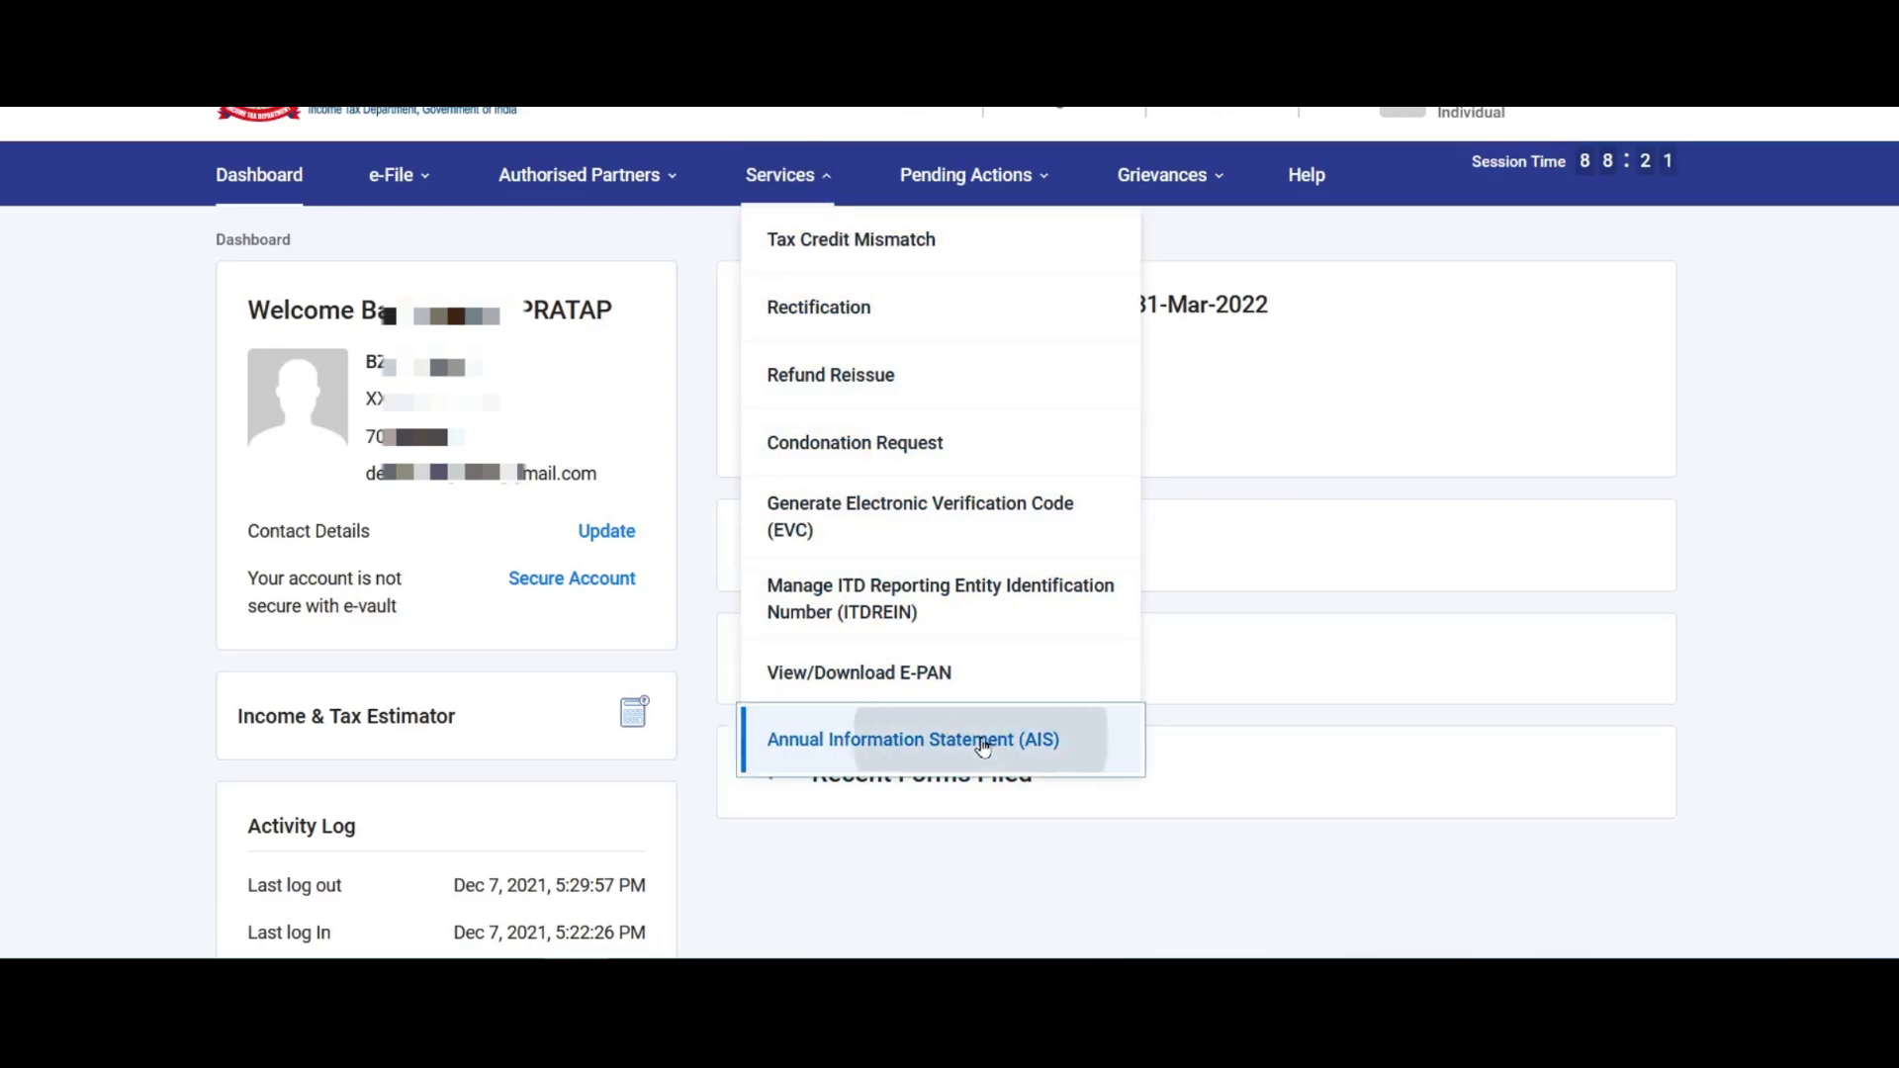
{"action": "left_click", "coordinate": [1190, 608]}
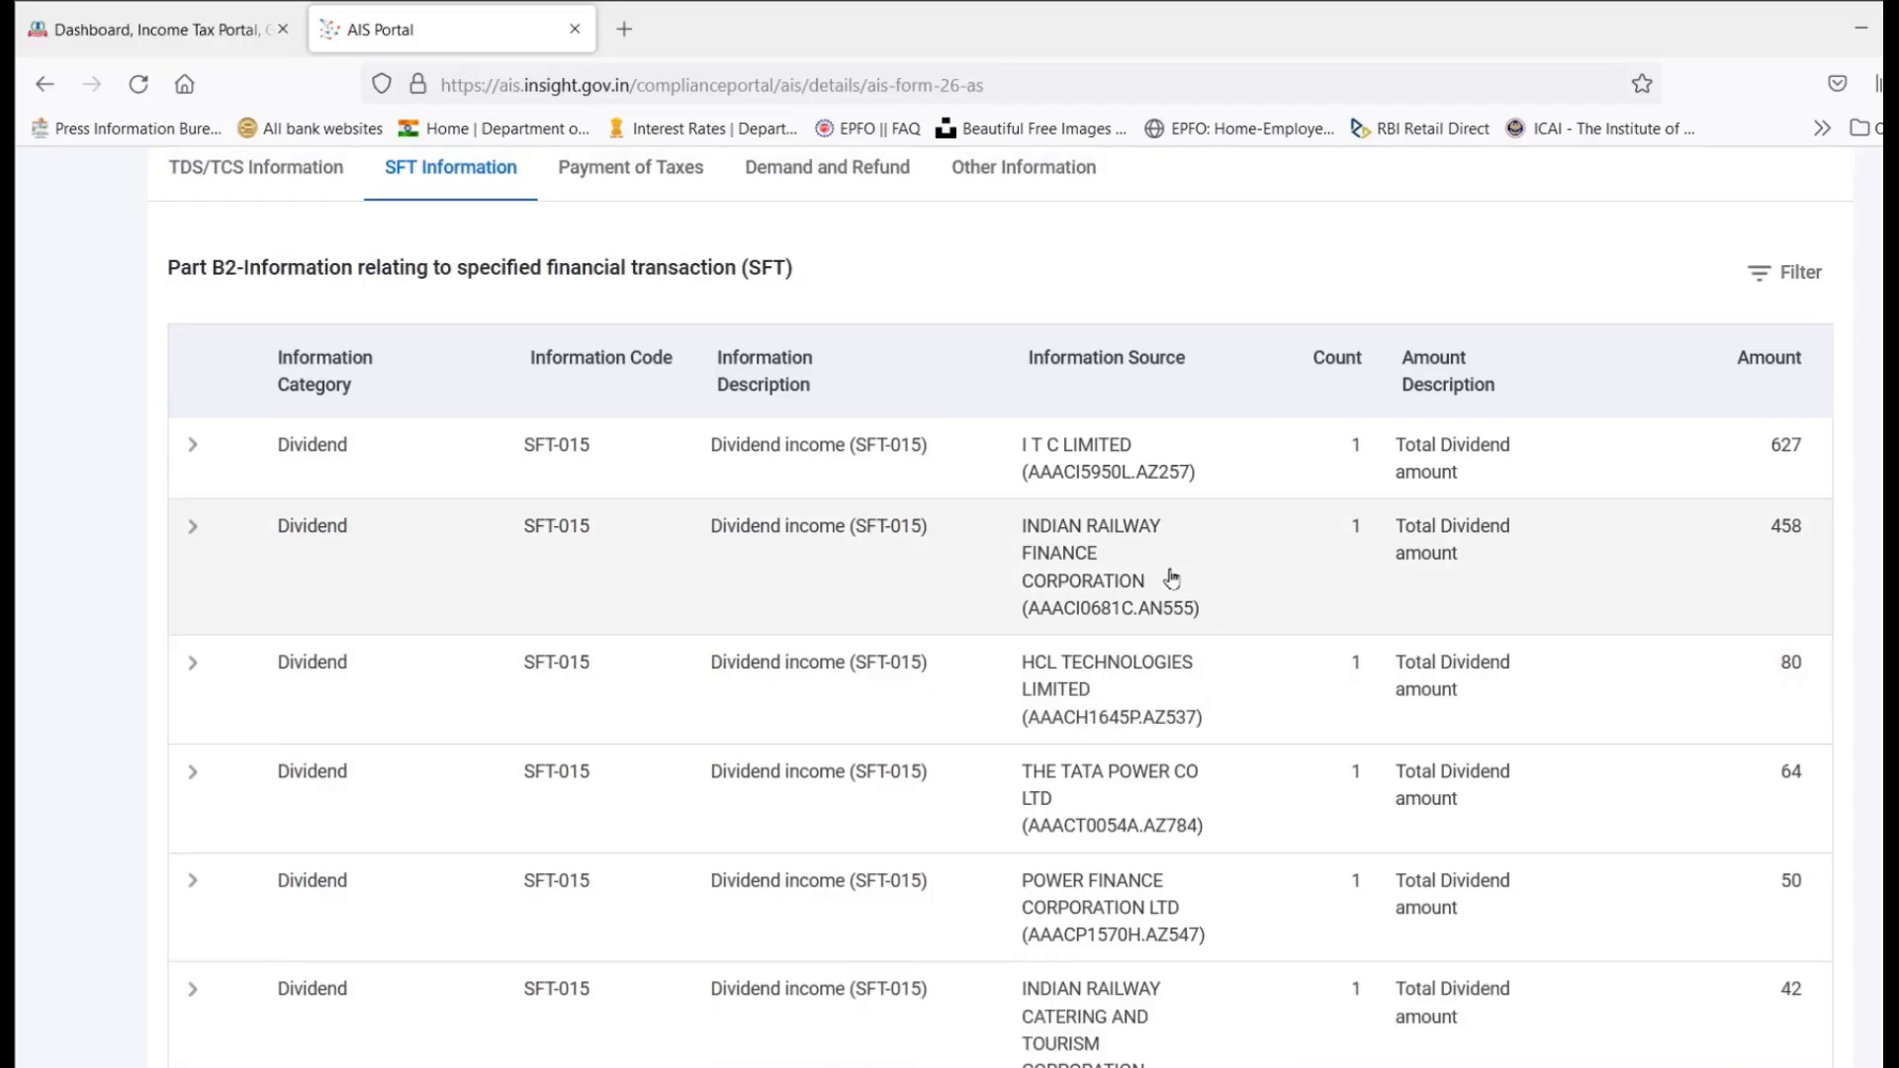
Step: Page the Part B2 SFT table forward to show savings-bank interest, deposit interest and securities-sale entries
{"action": "scroll", "coordinate": [1000, 605], "scroll_direction": "up", "scroll_amount": 1}
{"action": "scroll", "coordinate": [1000, 606], "scroll_direction": "down", "scroll_amount": 8}
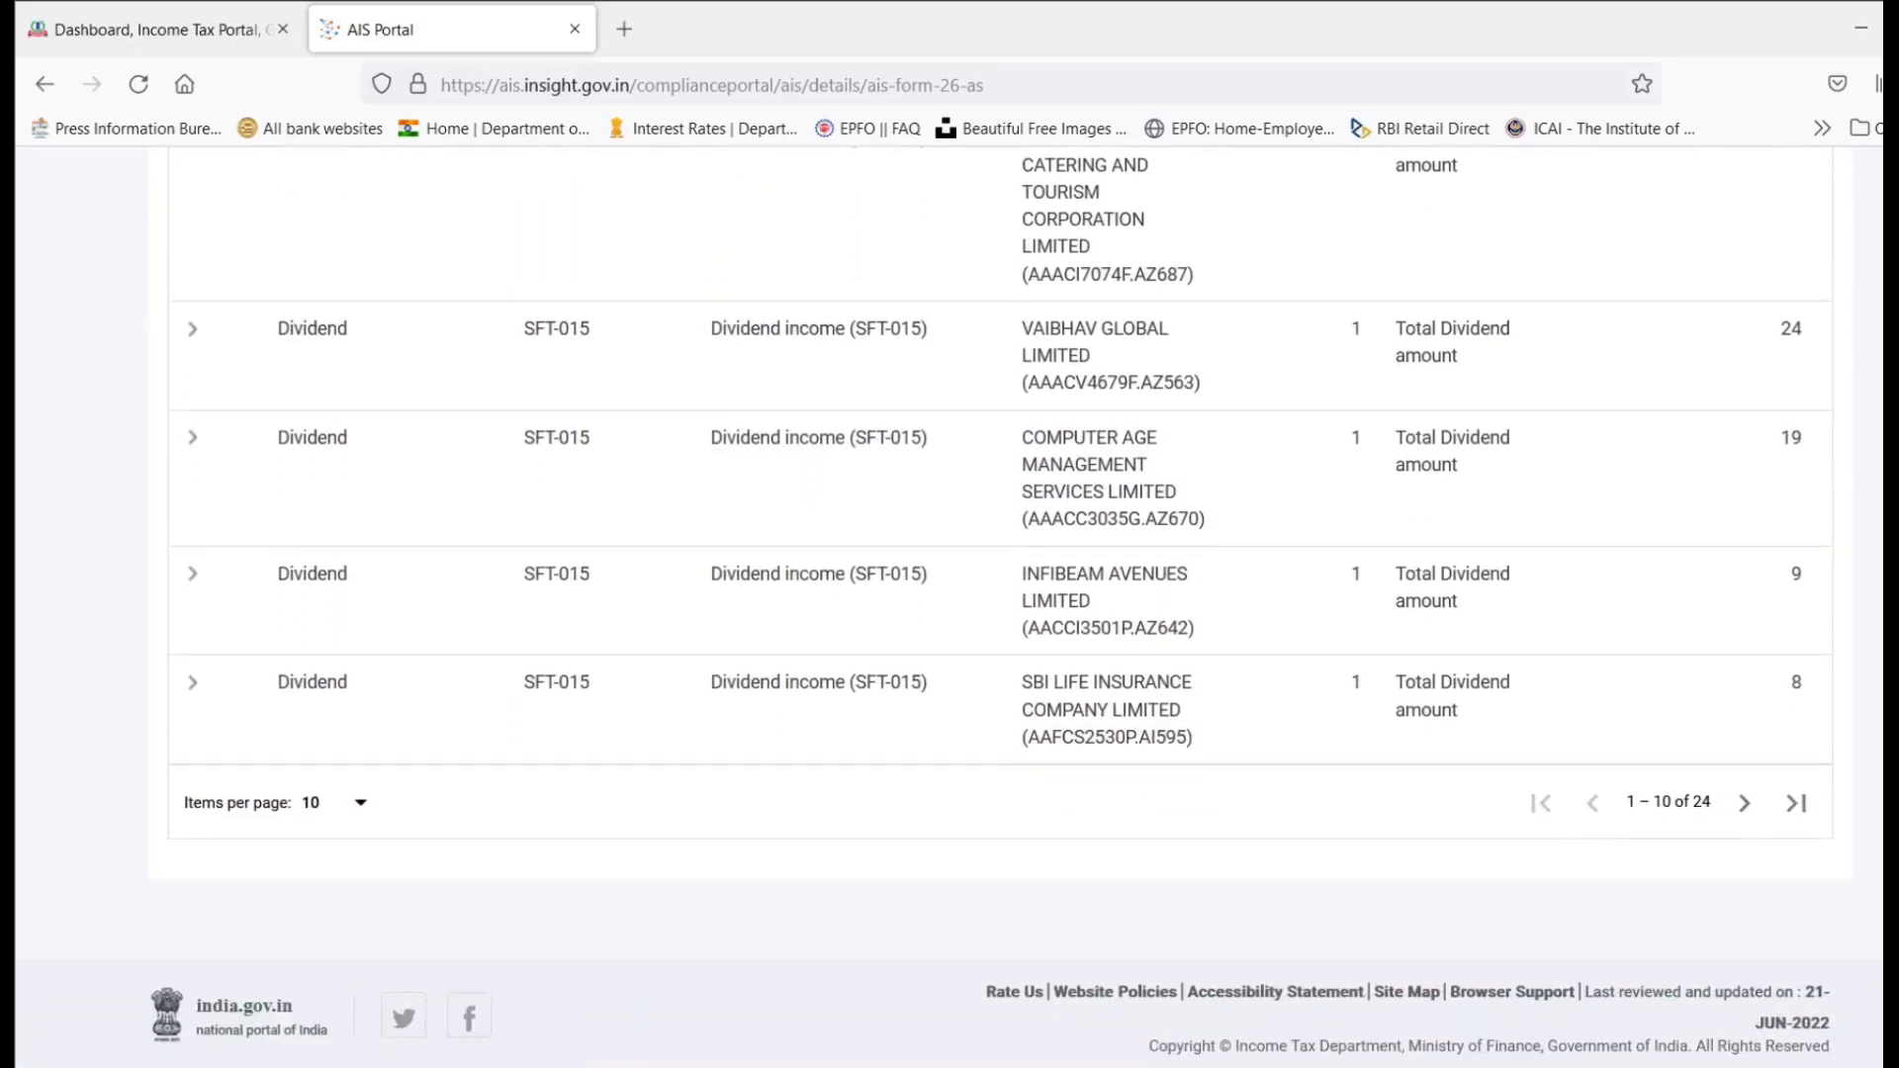
{"action": "scroll", "coordinate": [1000, 605], "scroll_direction": "up", "scroll_amount": 15}
{"action": "scroll", "coordinate": [1000, 605], "scroll_direction": "down", "scroll_amount": 14}
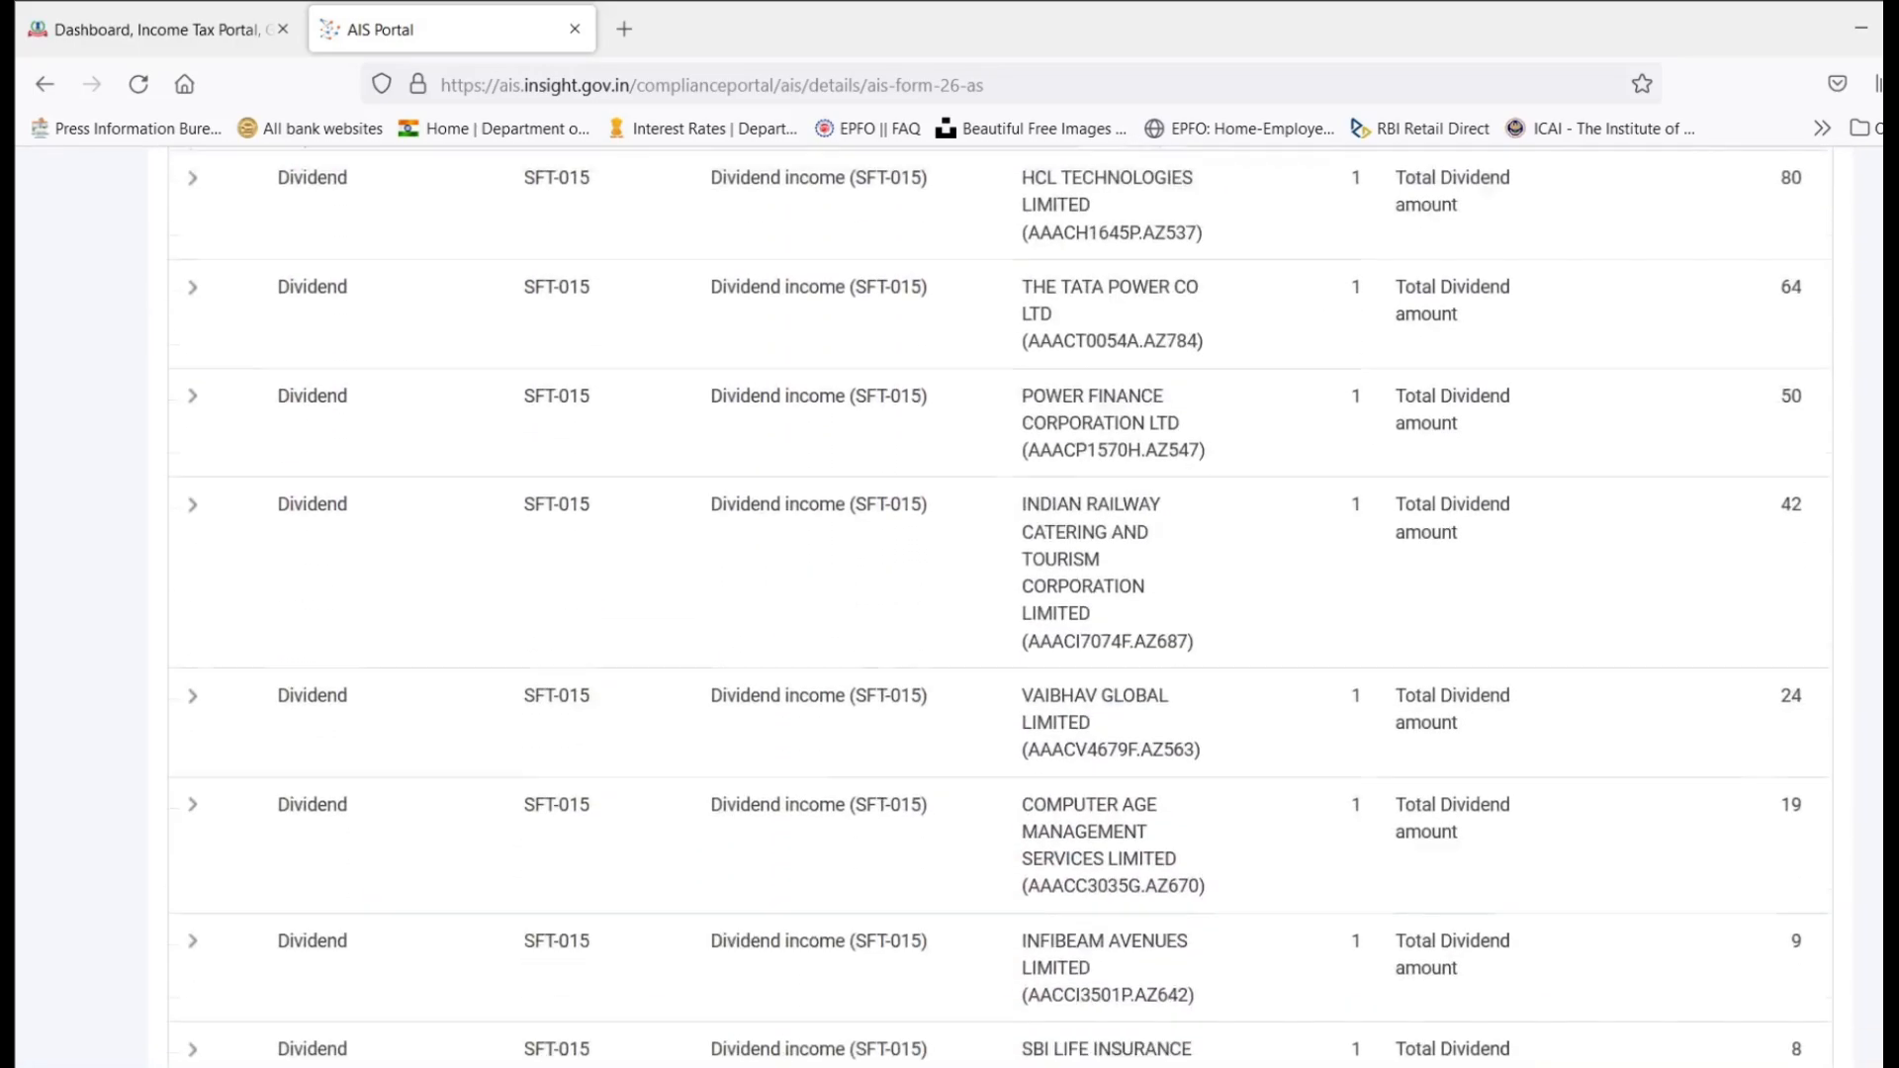
{"action": "left_click", "coordinate": [1742, 946]}
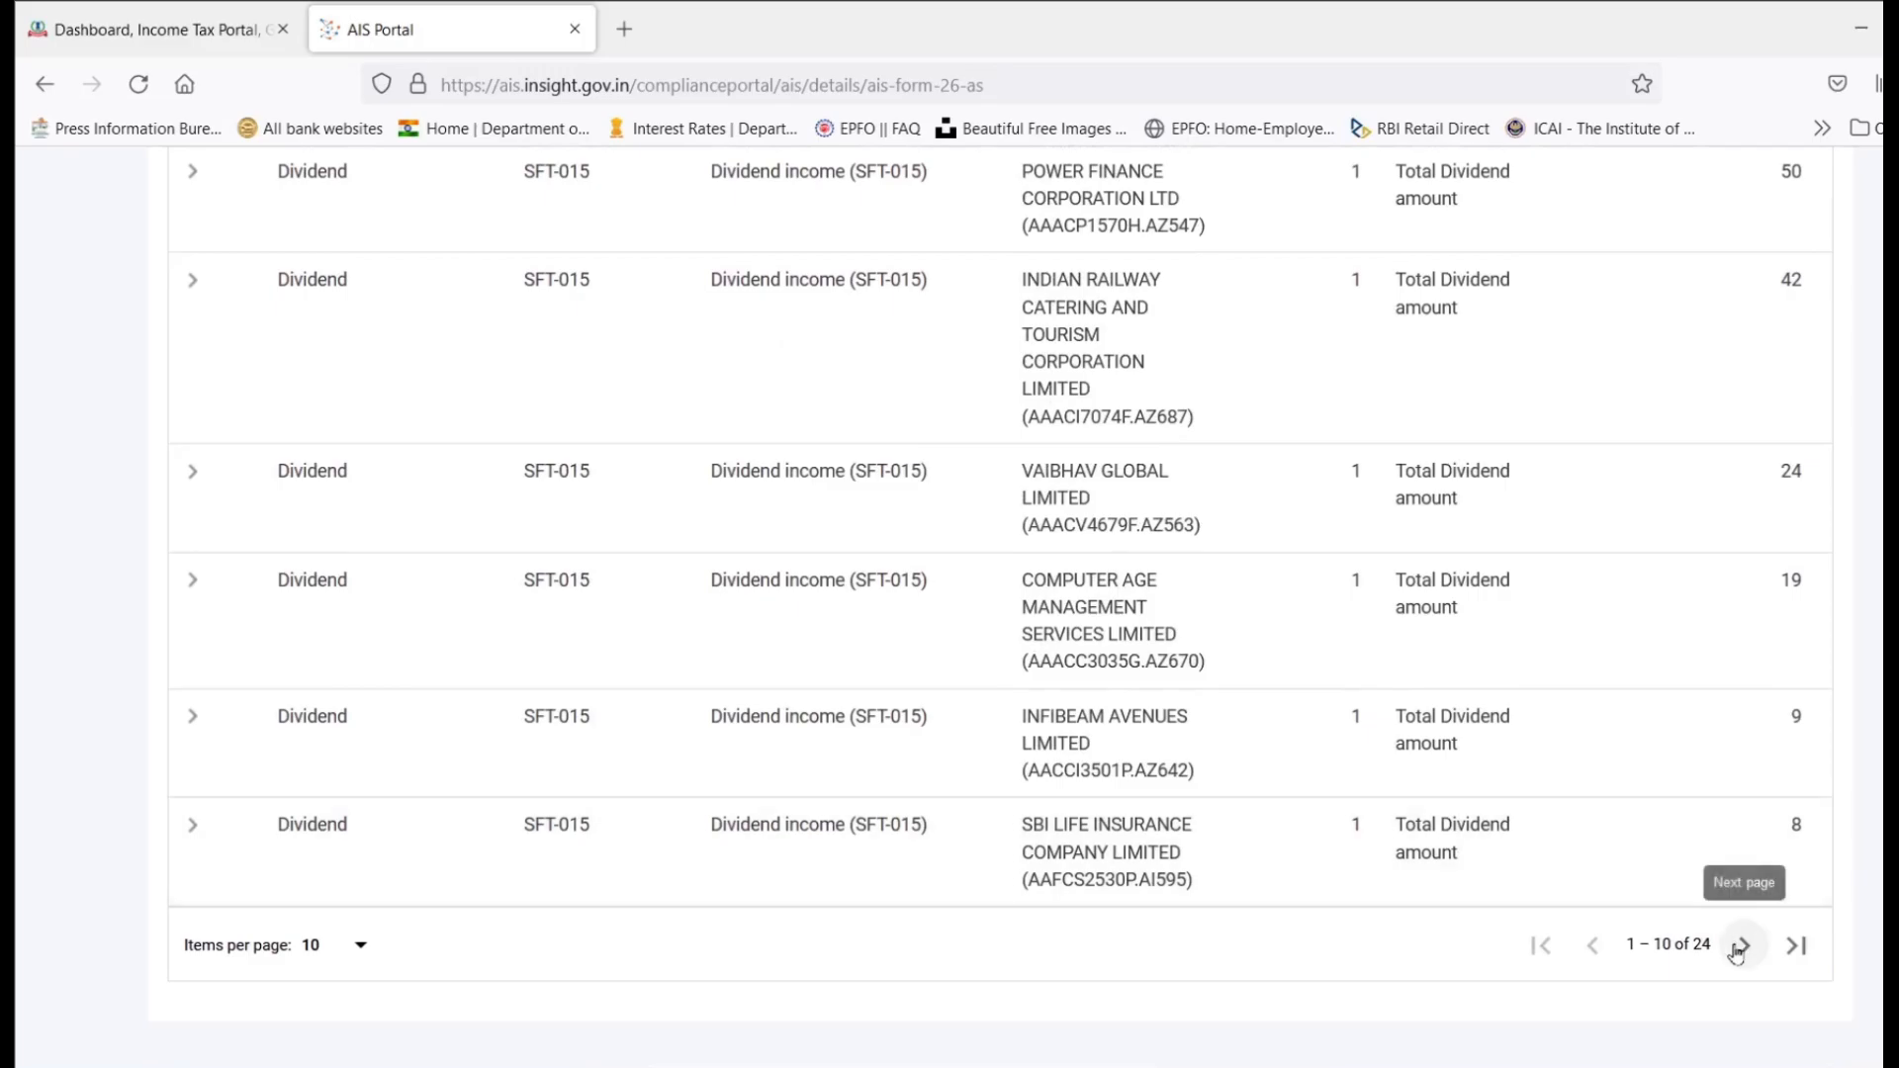
{"action": "scroll", "coordinate": [1798, 712], "scroll_direction": "up", "scroll_amount": 6}
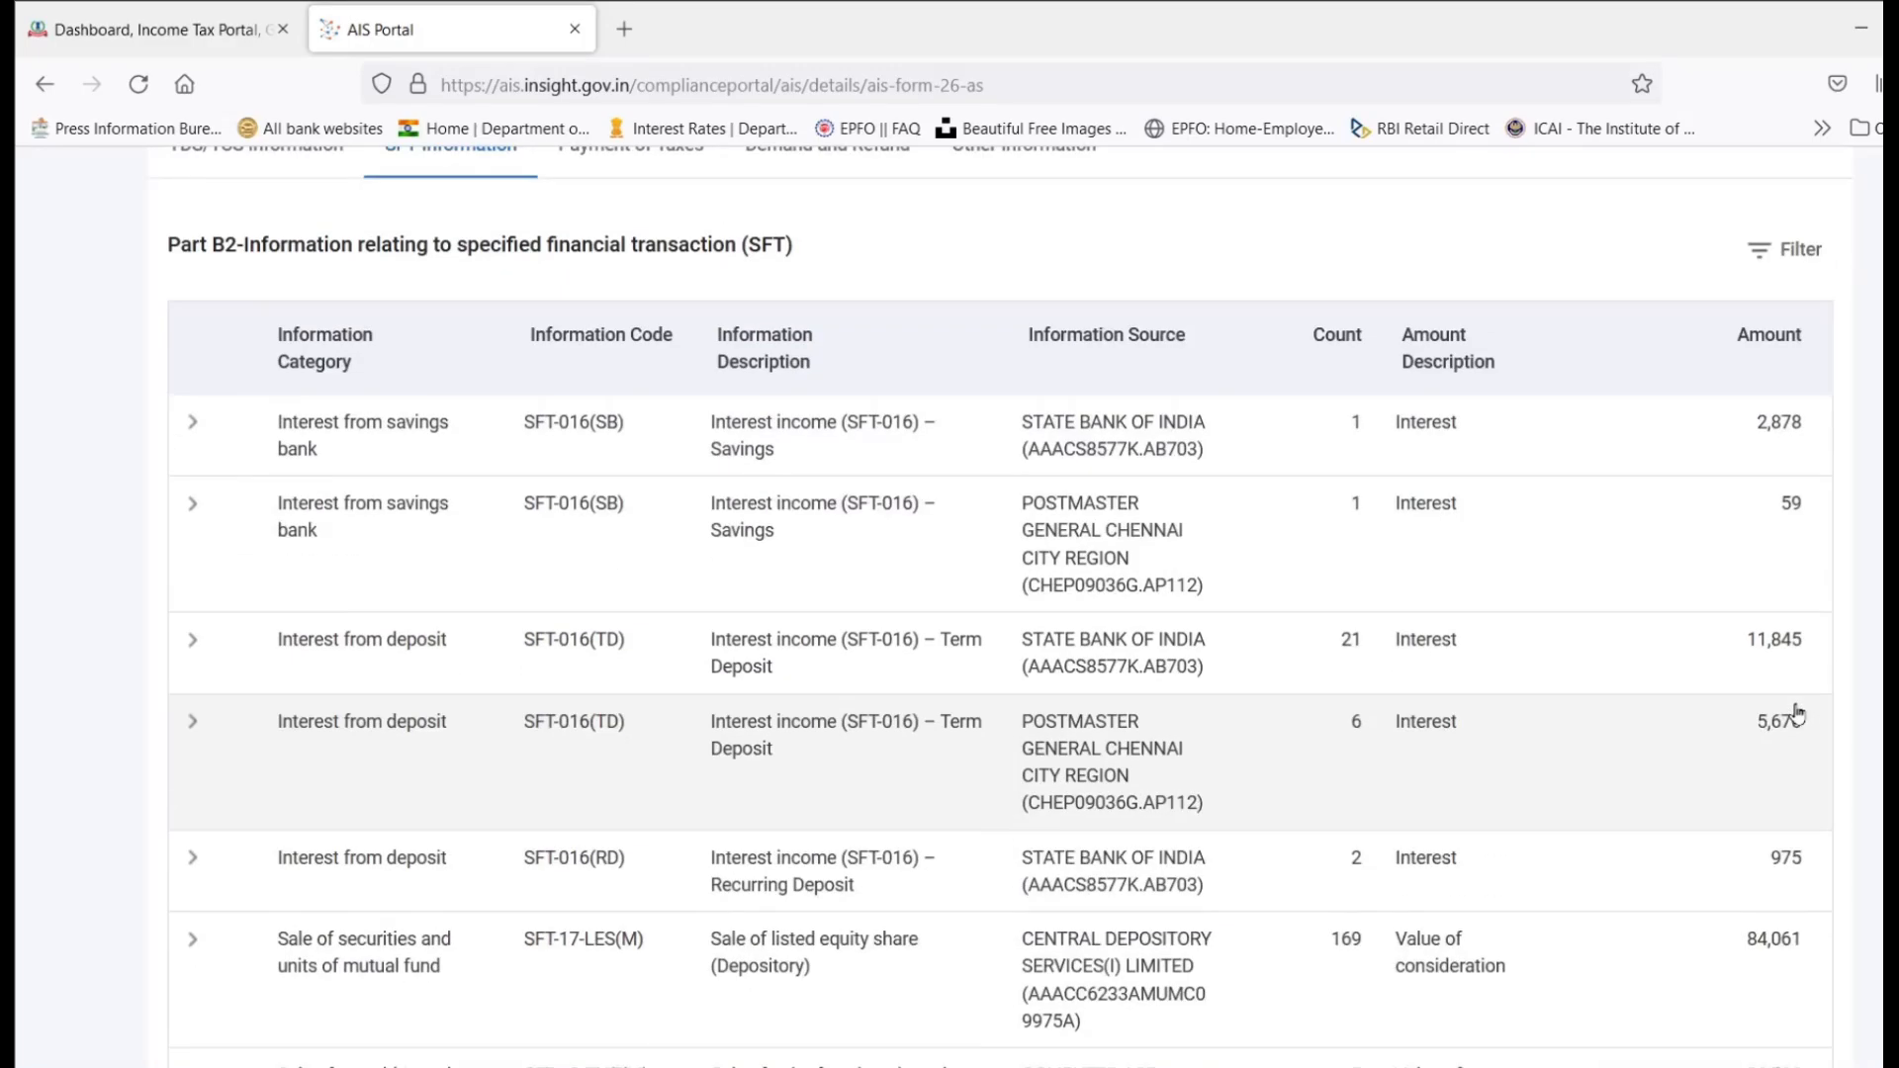
{"action": "scroll", "coordinate": [1801, 708], "scroll_direction": "down", "scroll_amount": 3}
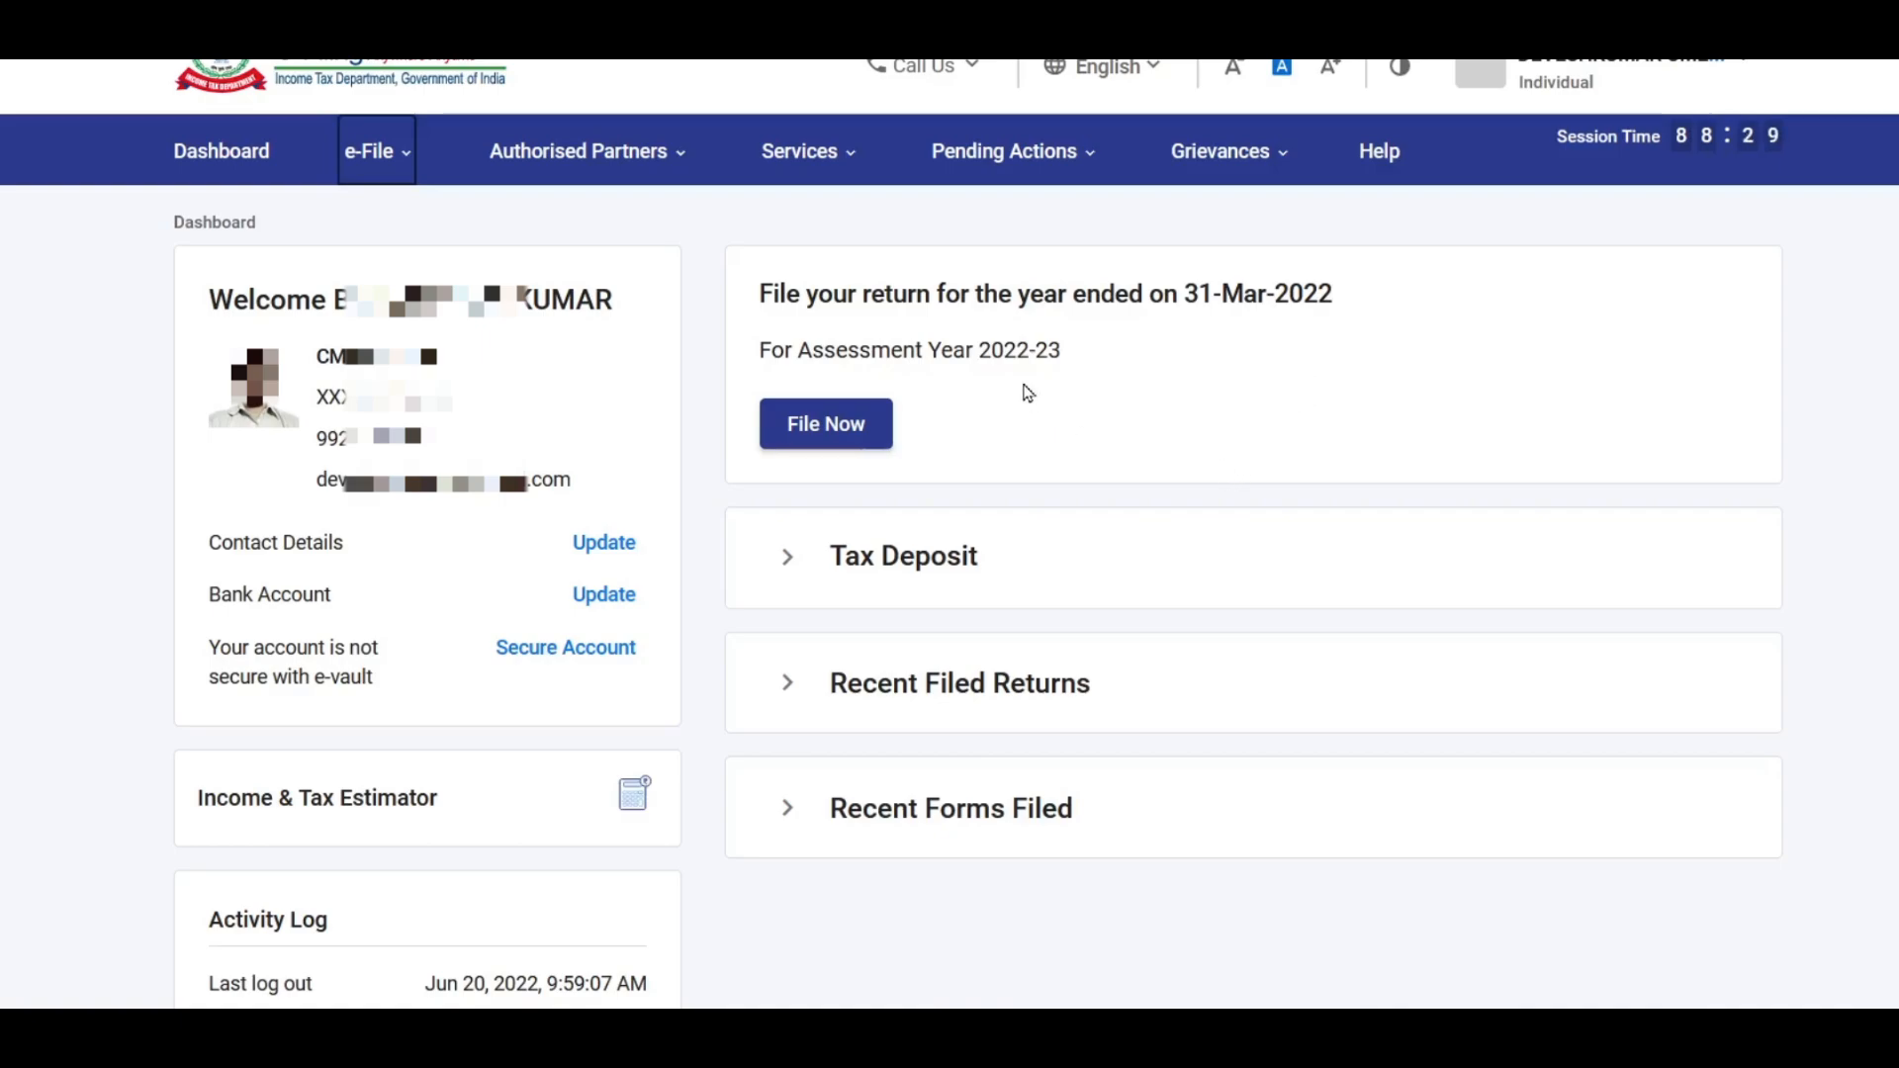
Step: Start an online return for AY 2022-23 as a fresh return rather than the draft
{"action": "left_click", "coordinate": [836, 427]}
{"action": "left_click", "coordinate": [623, 489]}
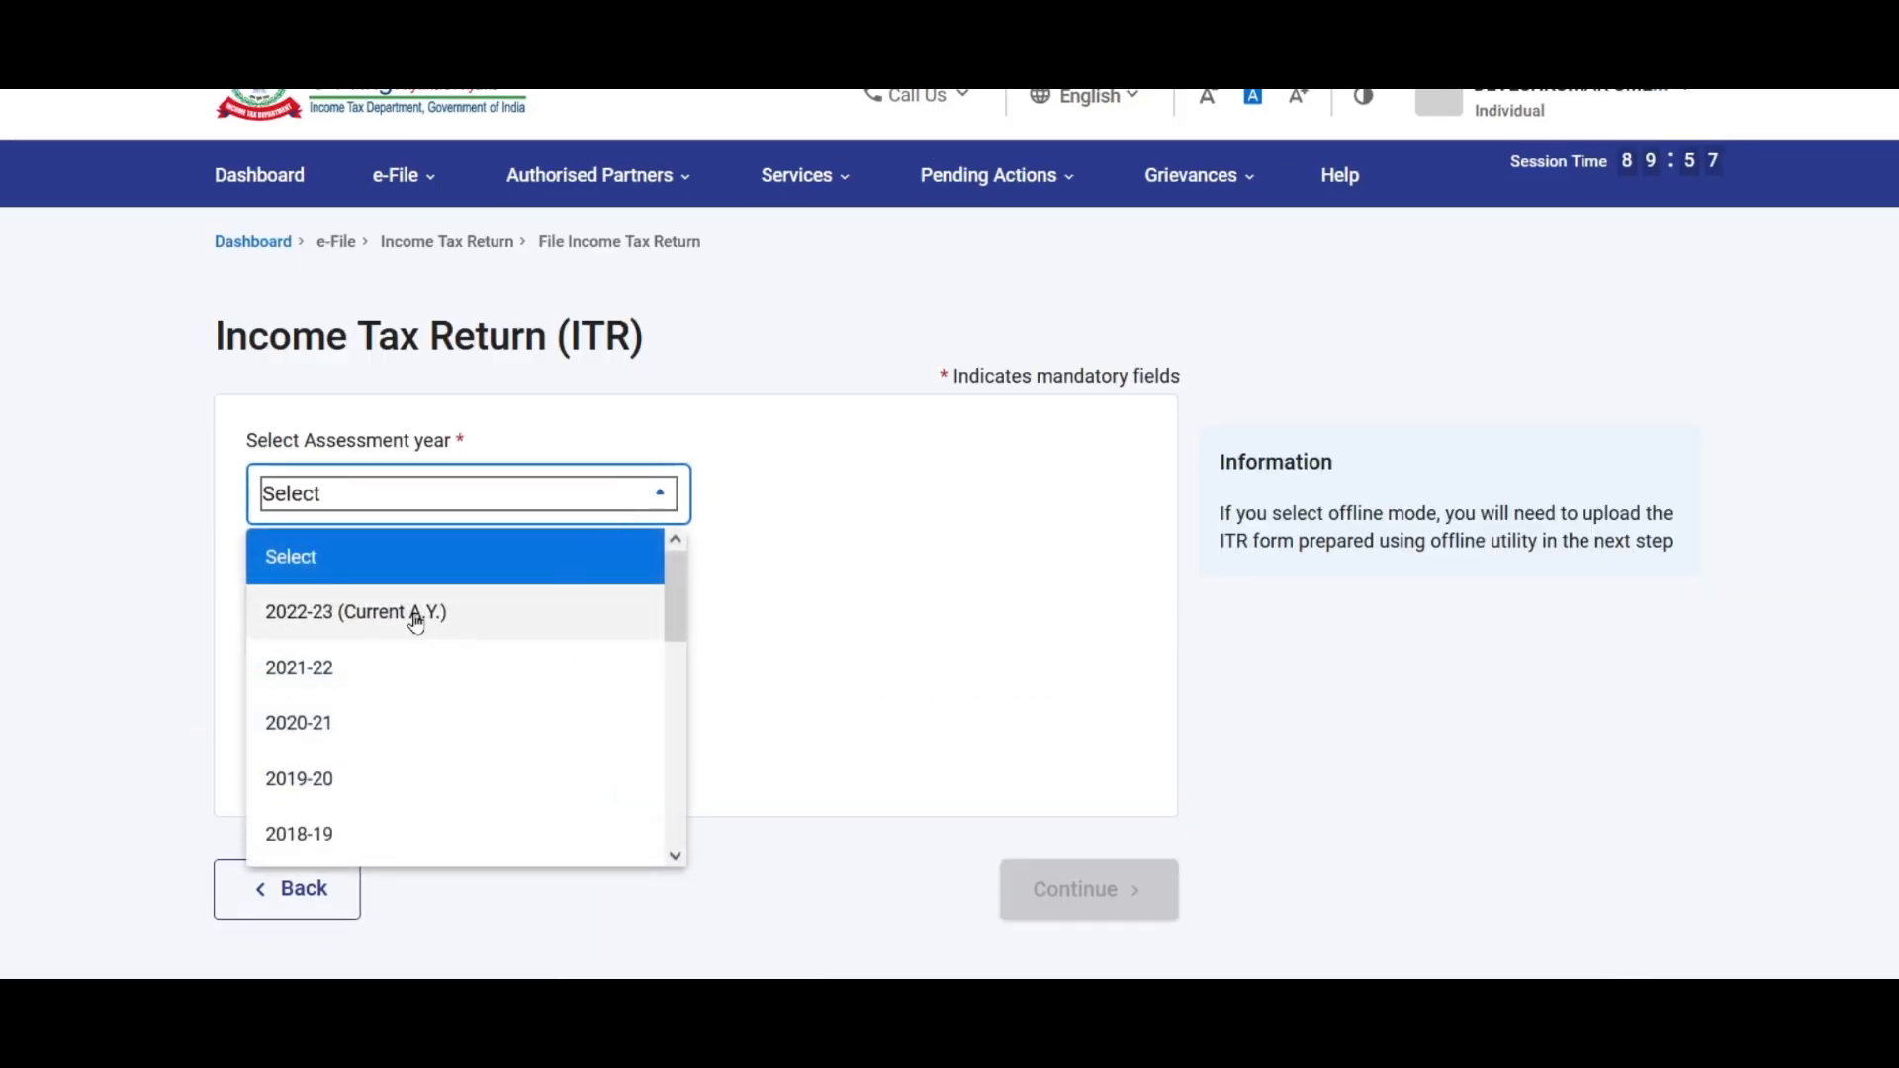
{"action": "left_click", "coordinate": [415, 613]}
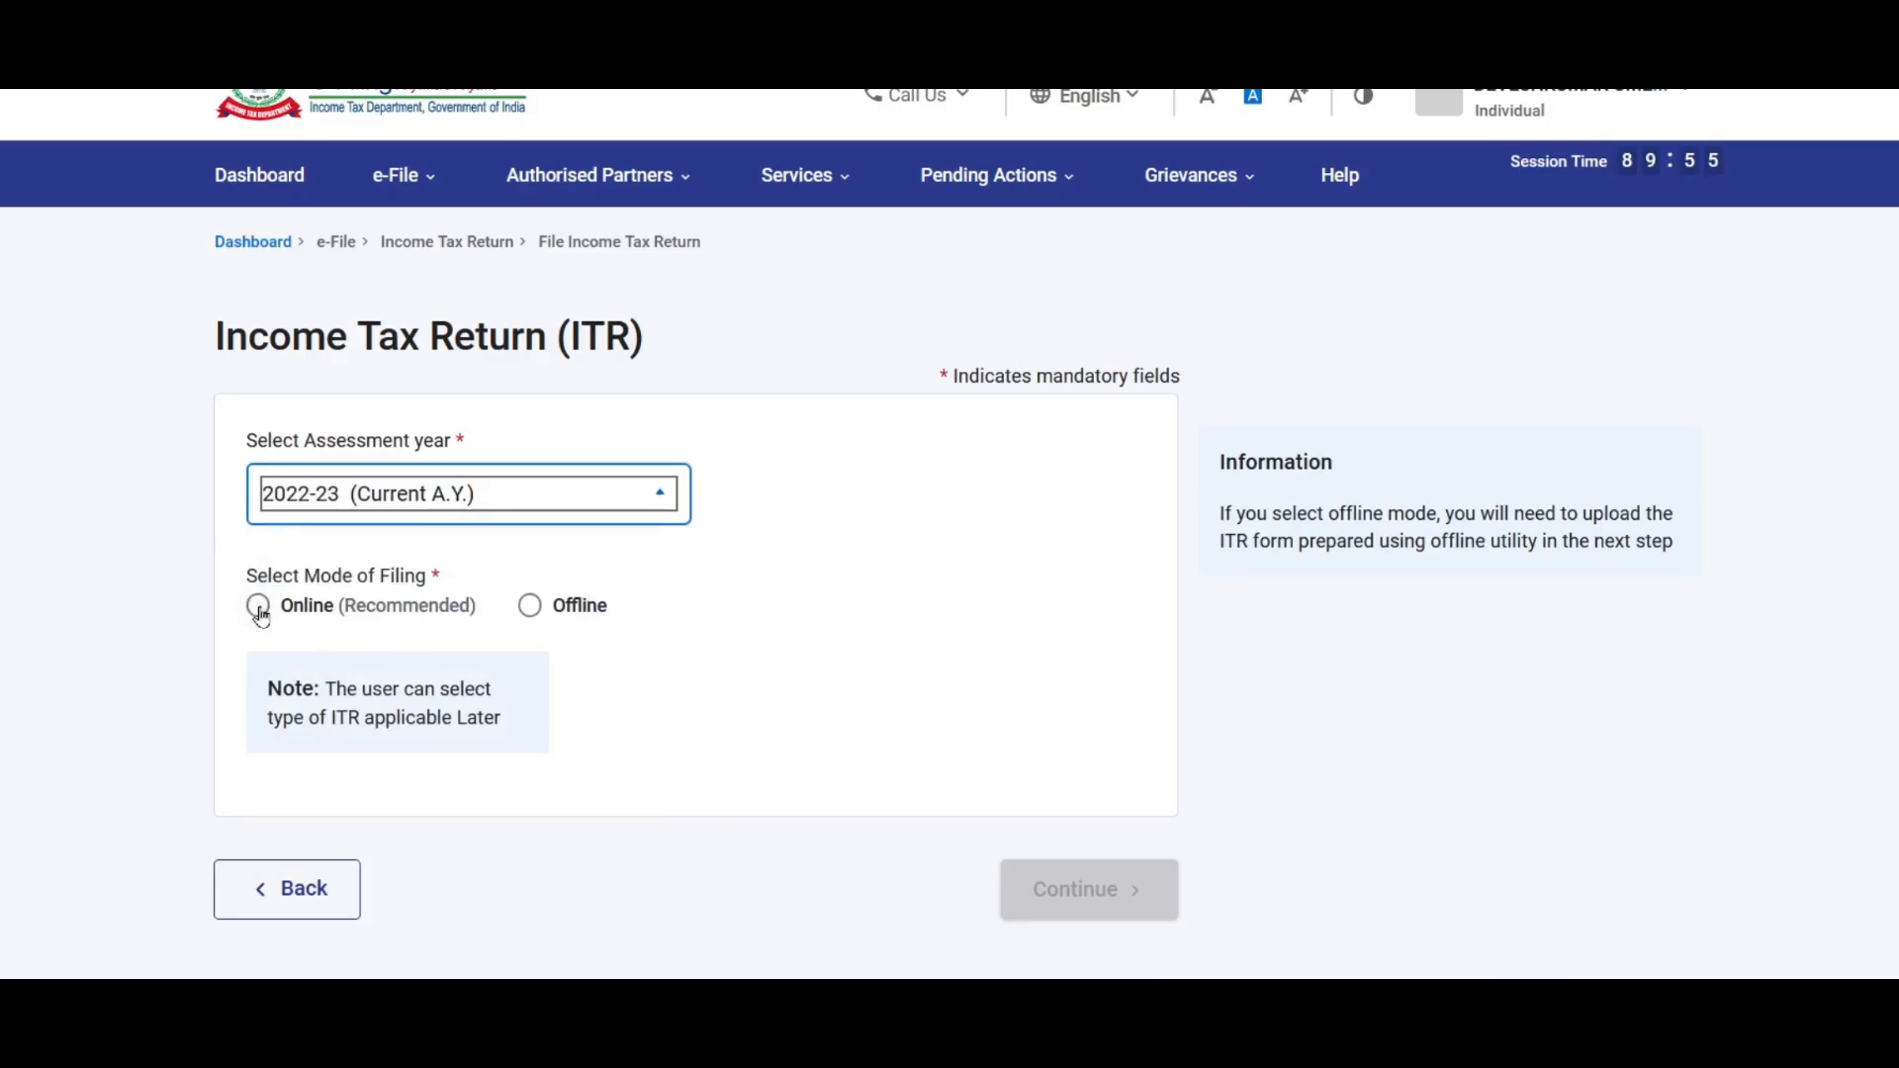
{"action": "left_click", "coordinate": [258, 605]}
{"action": "left_click", "coordinate": [1083, 883]}
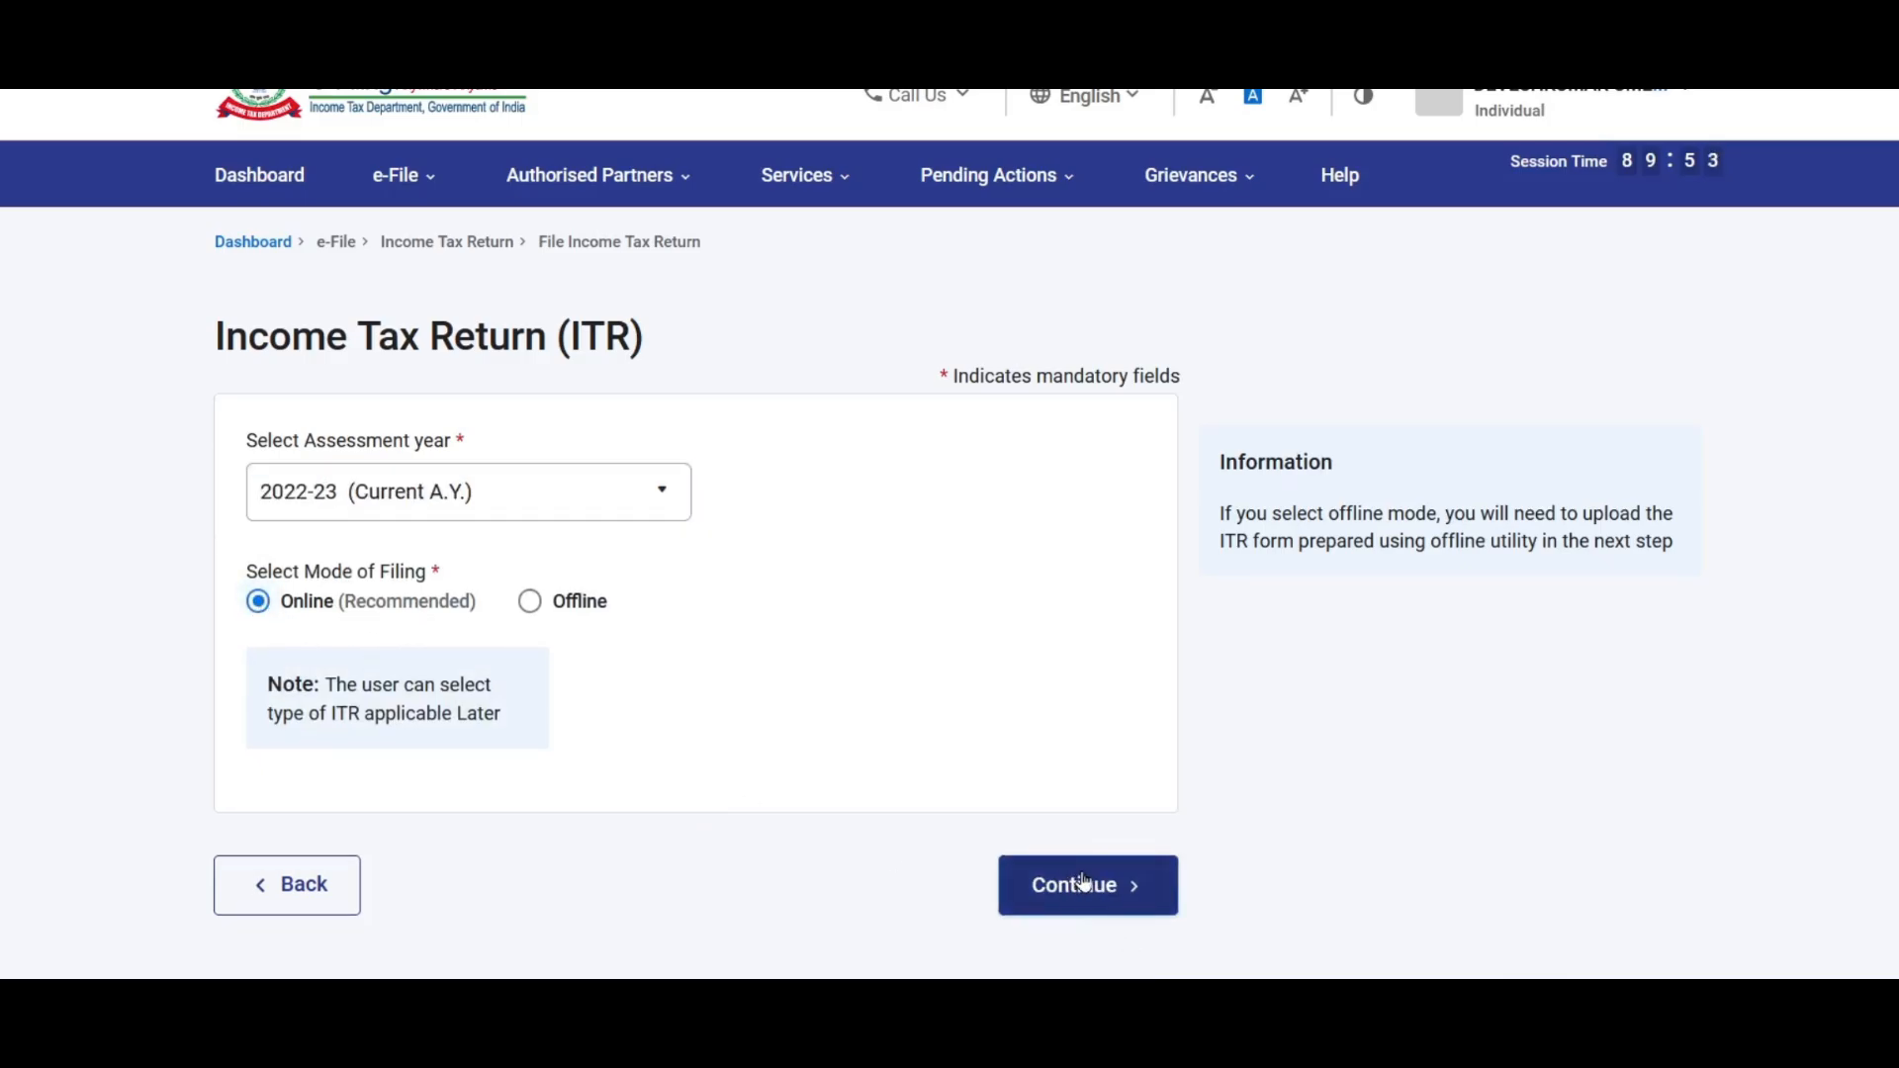
{"action": "scroll", "coordinate": [1085, 880], "scroll_direction": "down", "scroll_amount": 2}
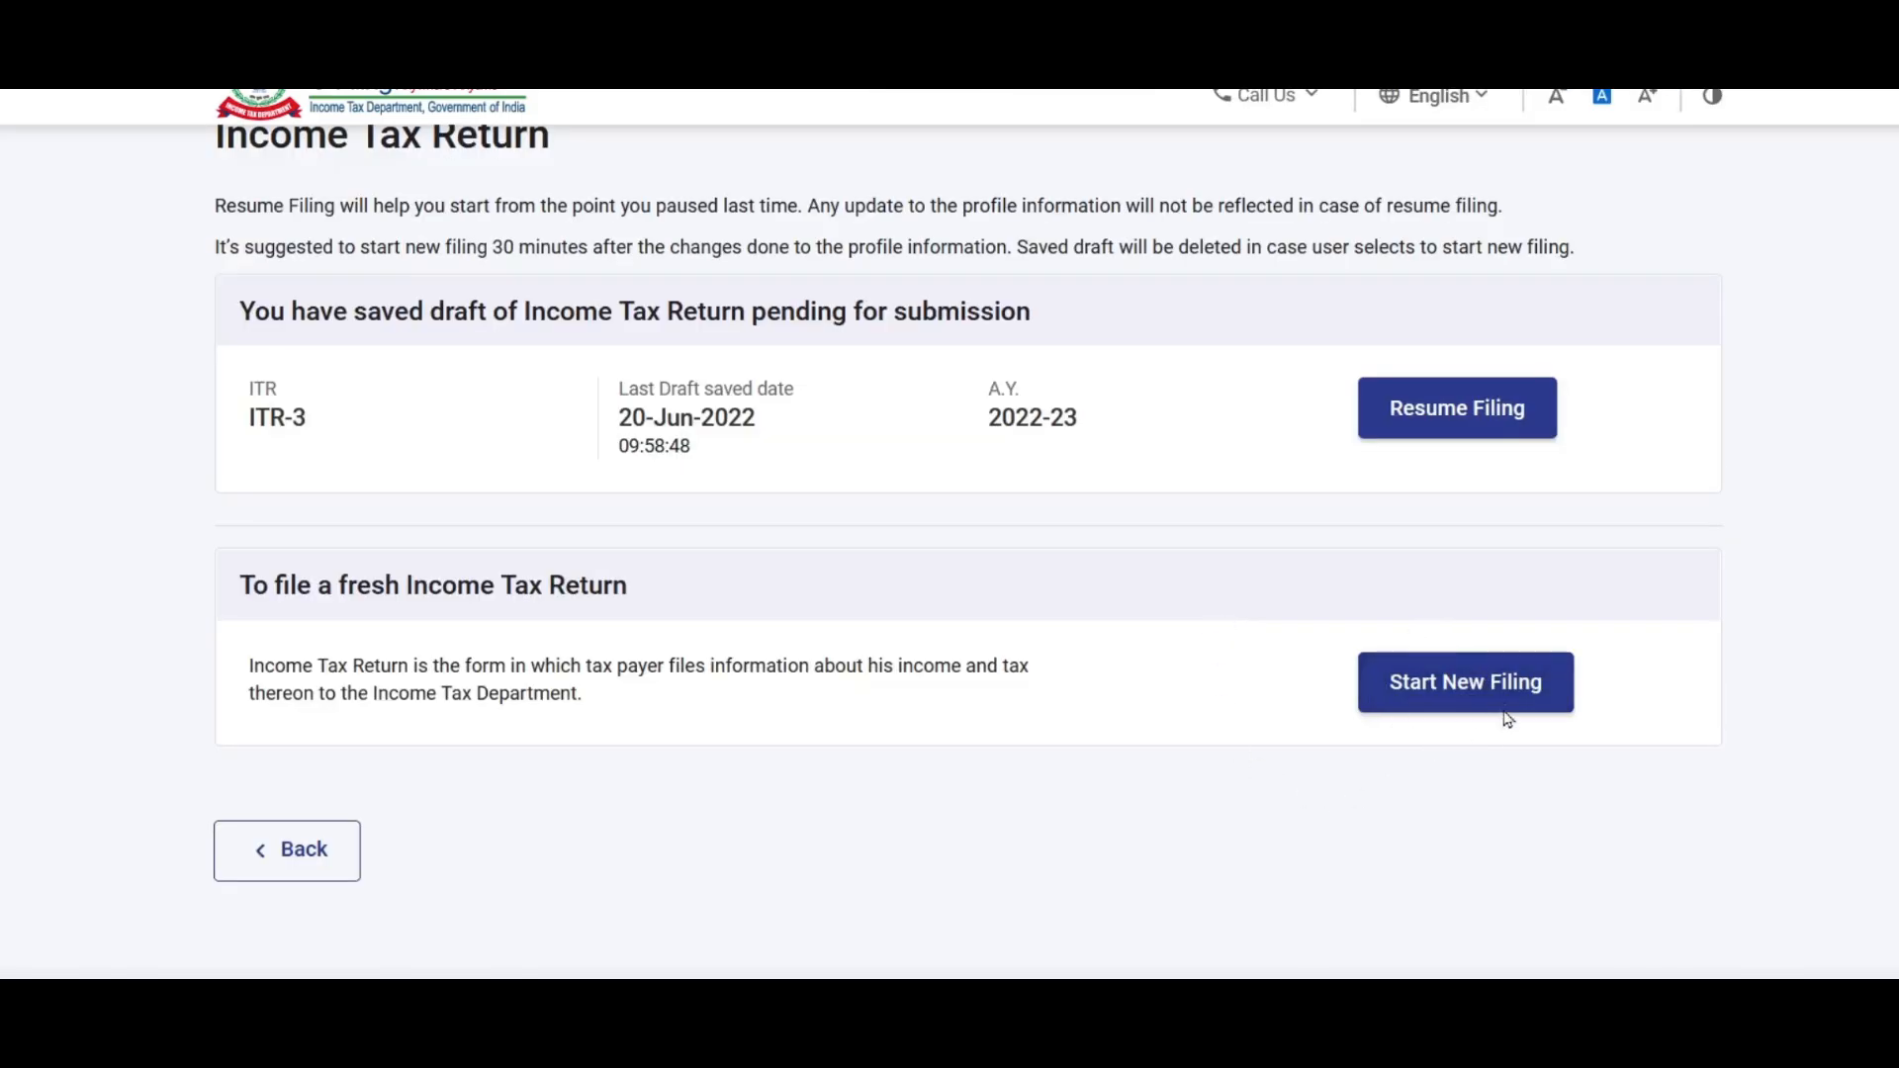
{"action": "left_click", "coordinate": [1460, 683]}
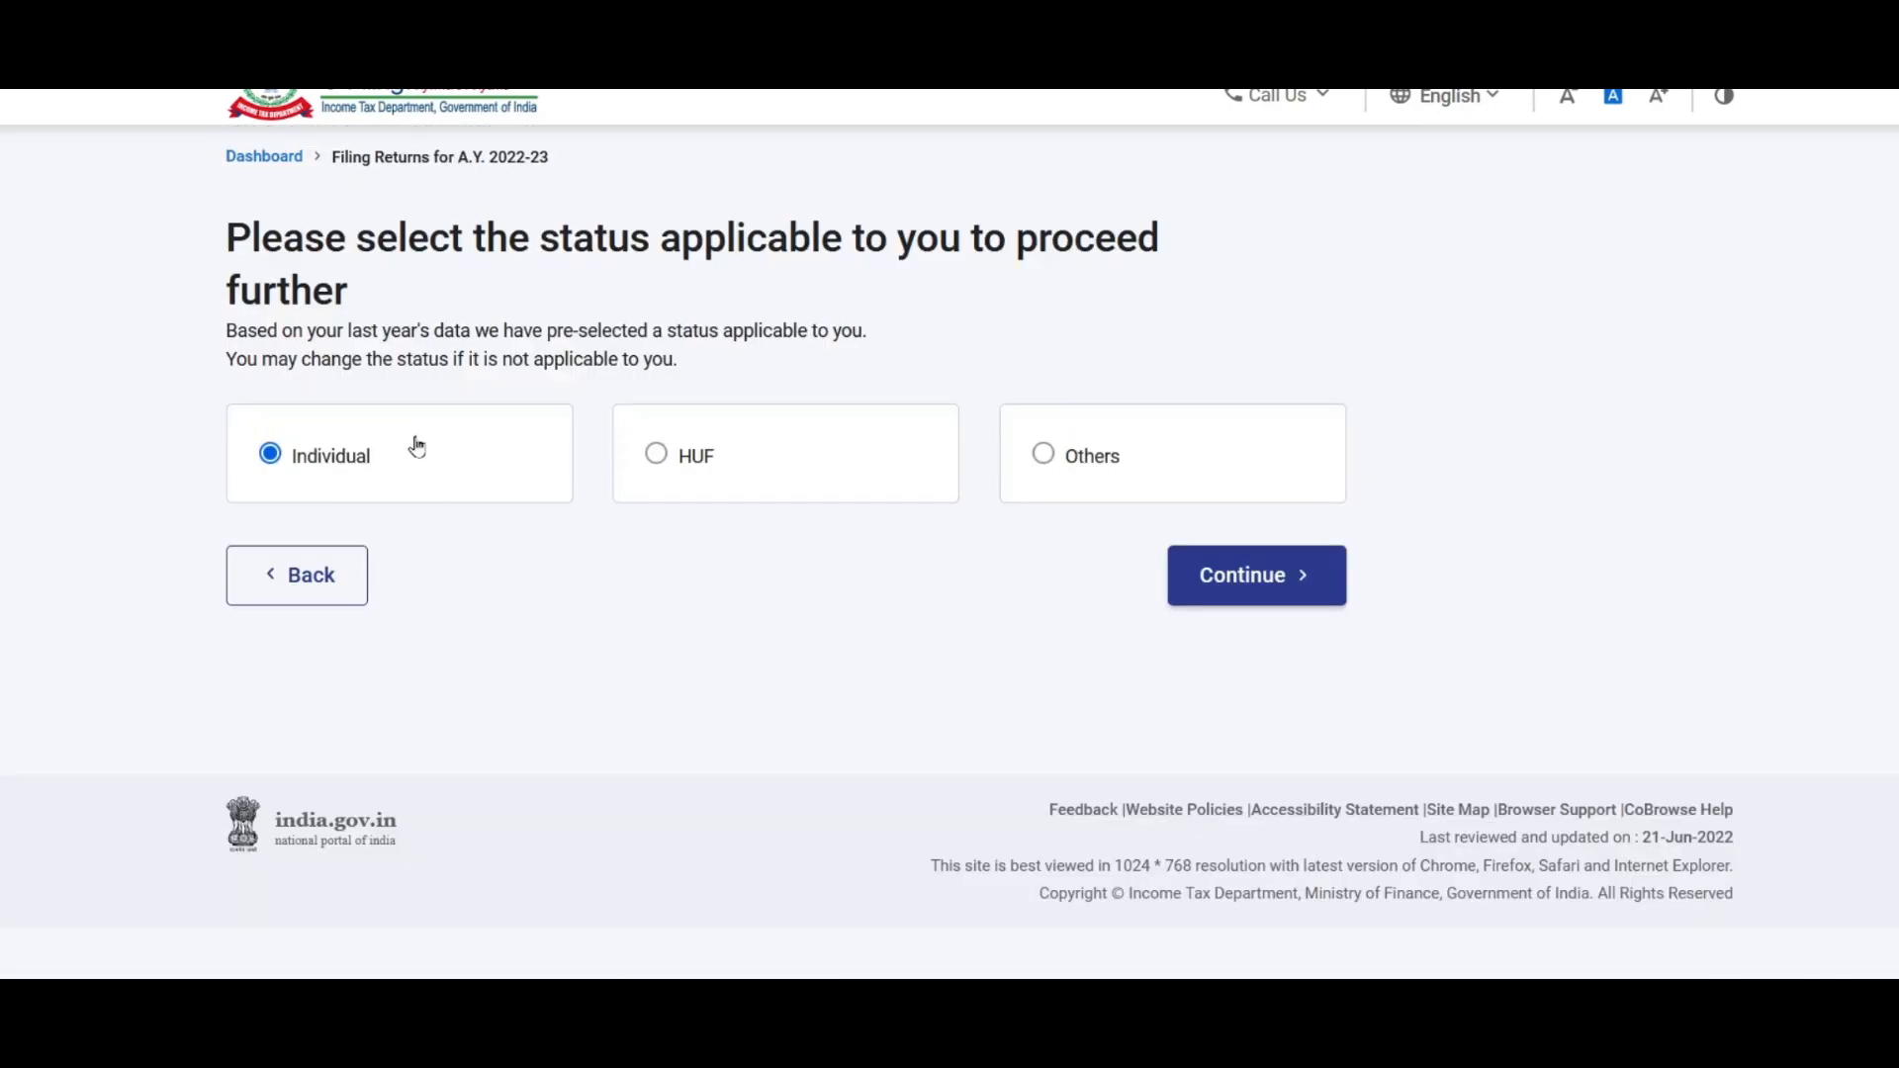
Step: Choose Individual status and ITR-2, citing taxable income above the basic exemption limit
{"action": "left_click", "coordinate": [1250, 585]}
{"action": "left_click", "coordinate": [1034, 511]}
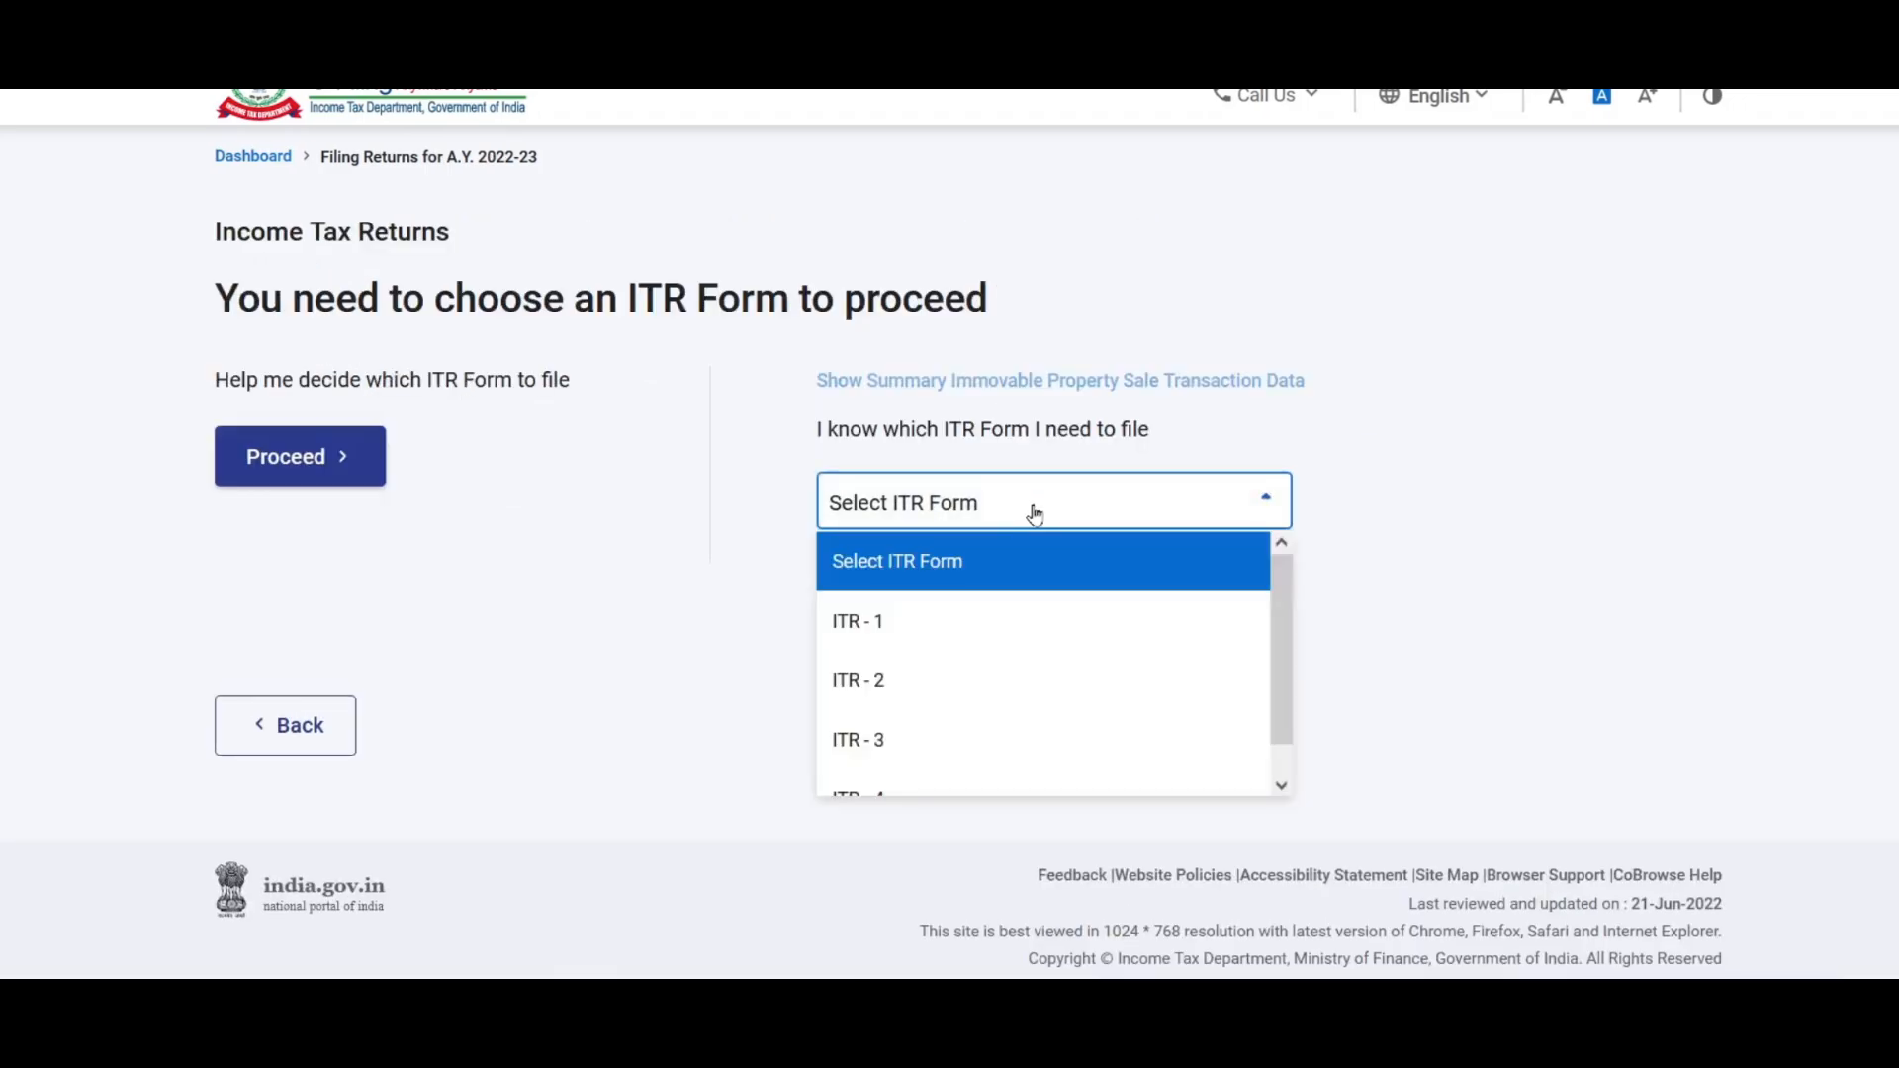
{"action": "left_click", "coordinate": [875, 688]}
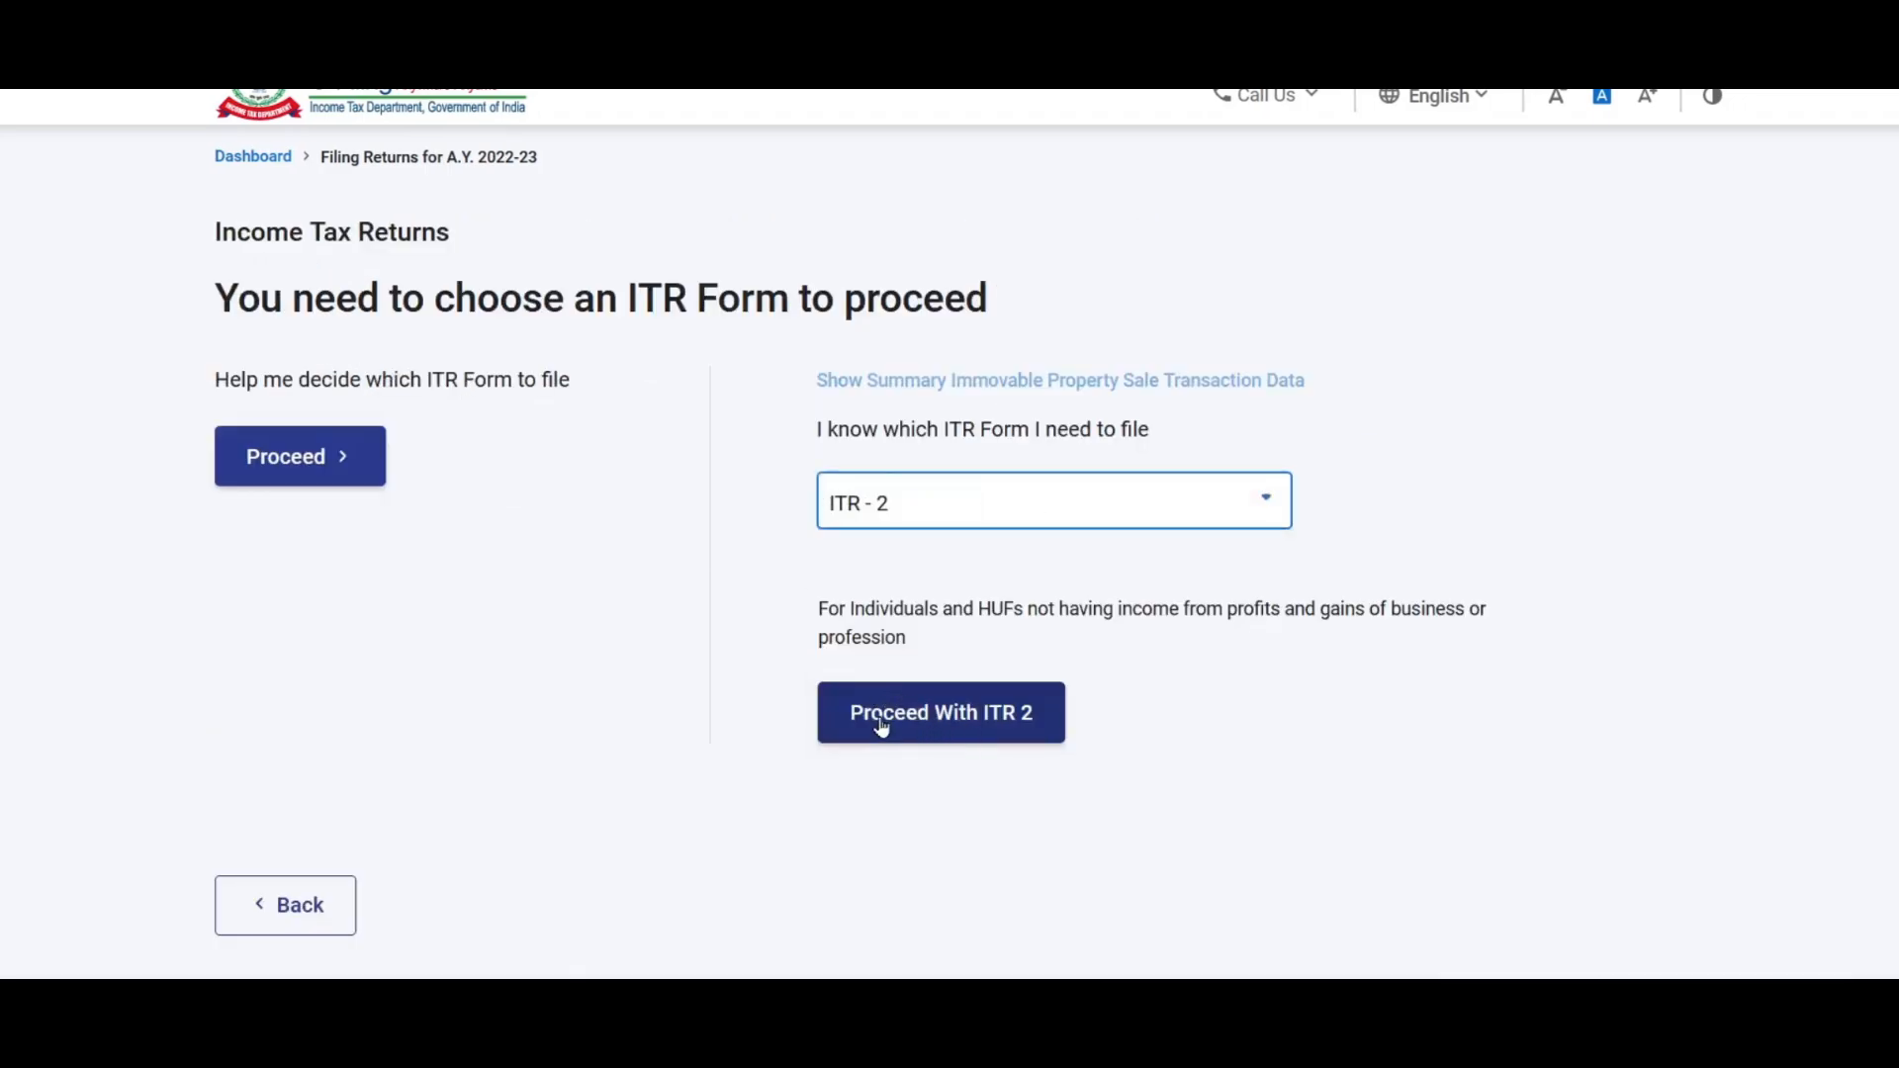
{"action": "left_click", "coordinate": [993, 725]}
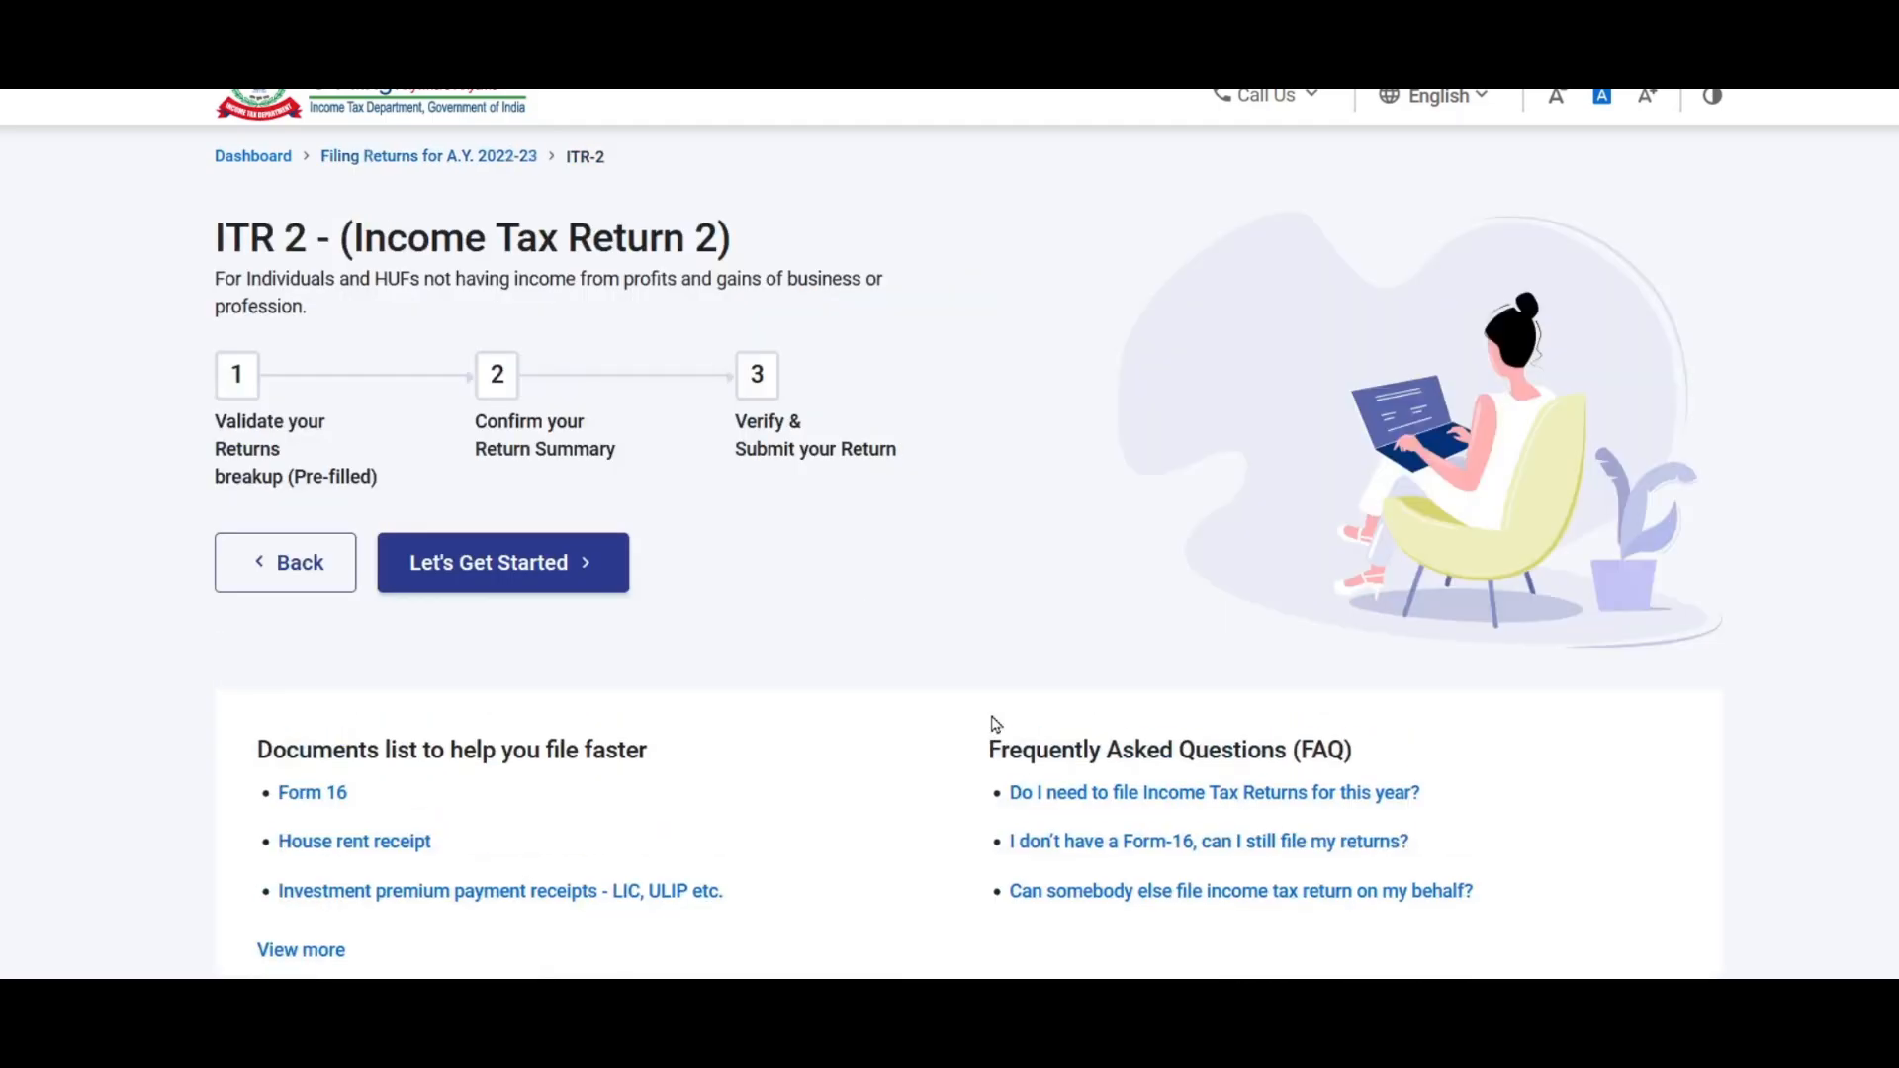
{"action": "left_click", "coordinate": [500, 566]}
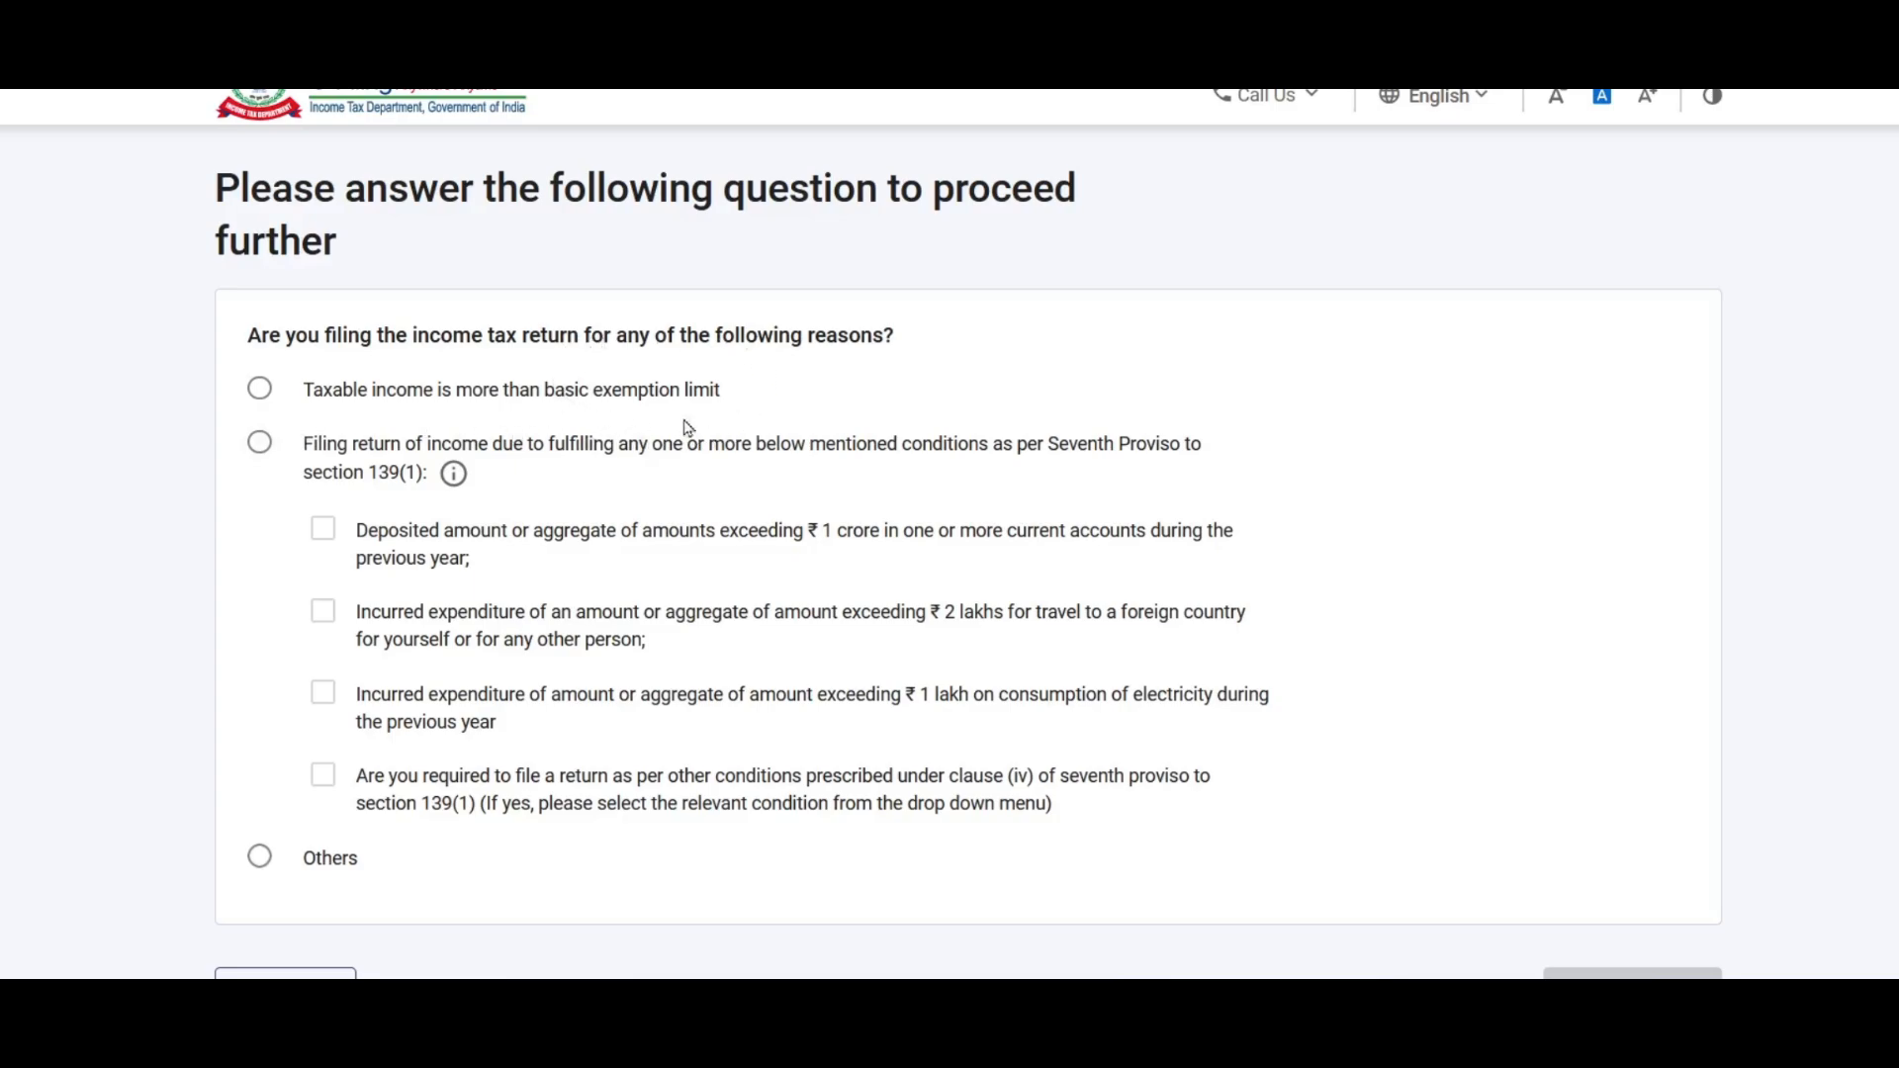
{"action": "left_click", "coordinate": [261, 395]}
{"action": "scroll", "coordinate": [579, 376], "scroll_direction": "down", "scroll_amount": 3}
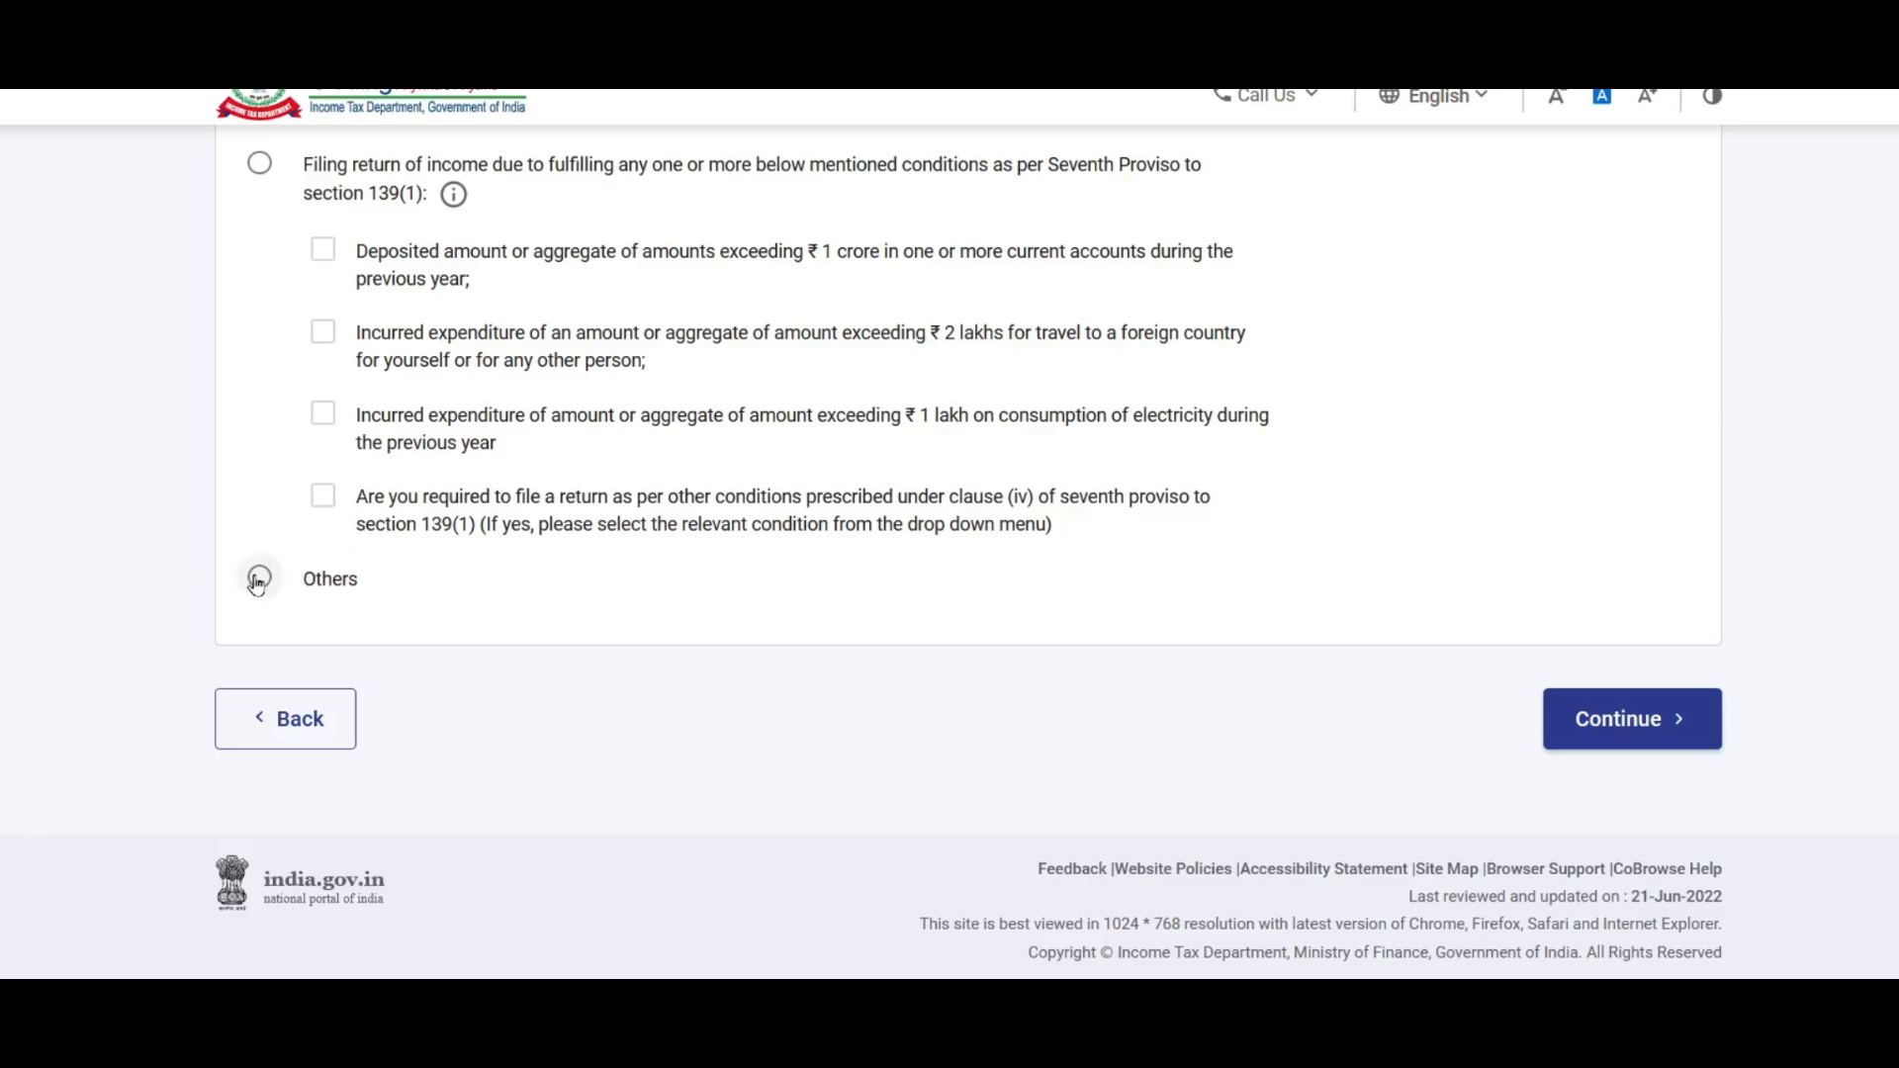
{"action": "scroll", "coordinate": [429, 645], "scroll_direction": "up", "scroll_amount": 1}
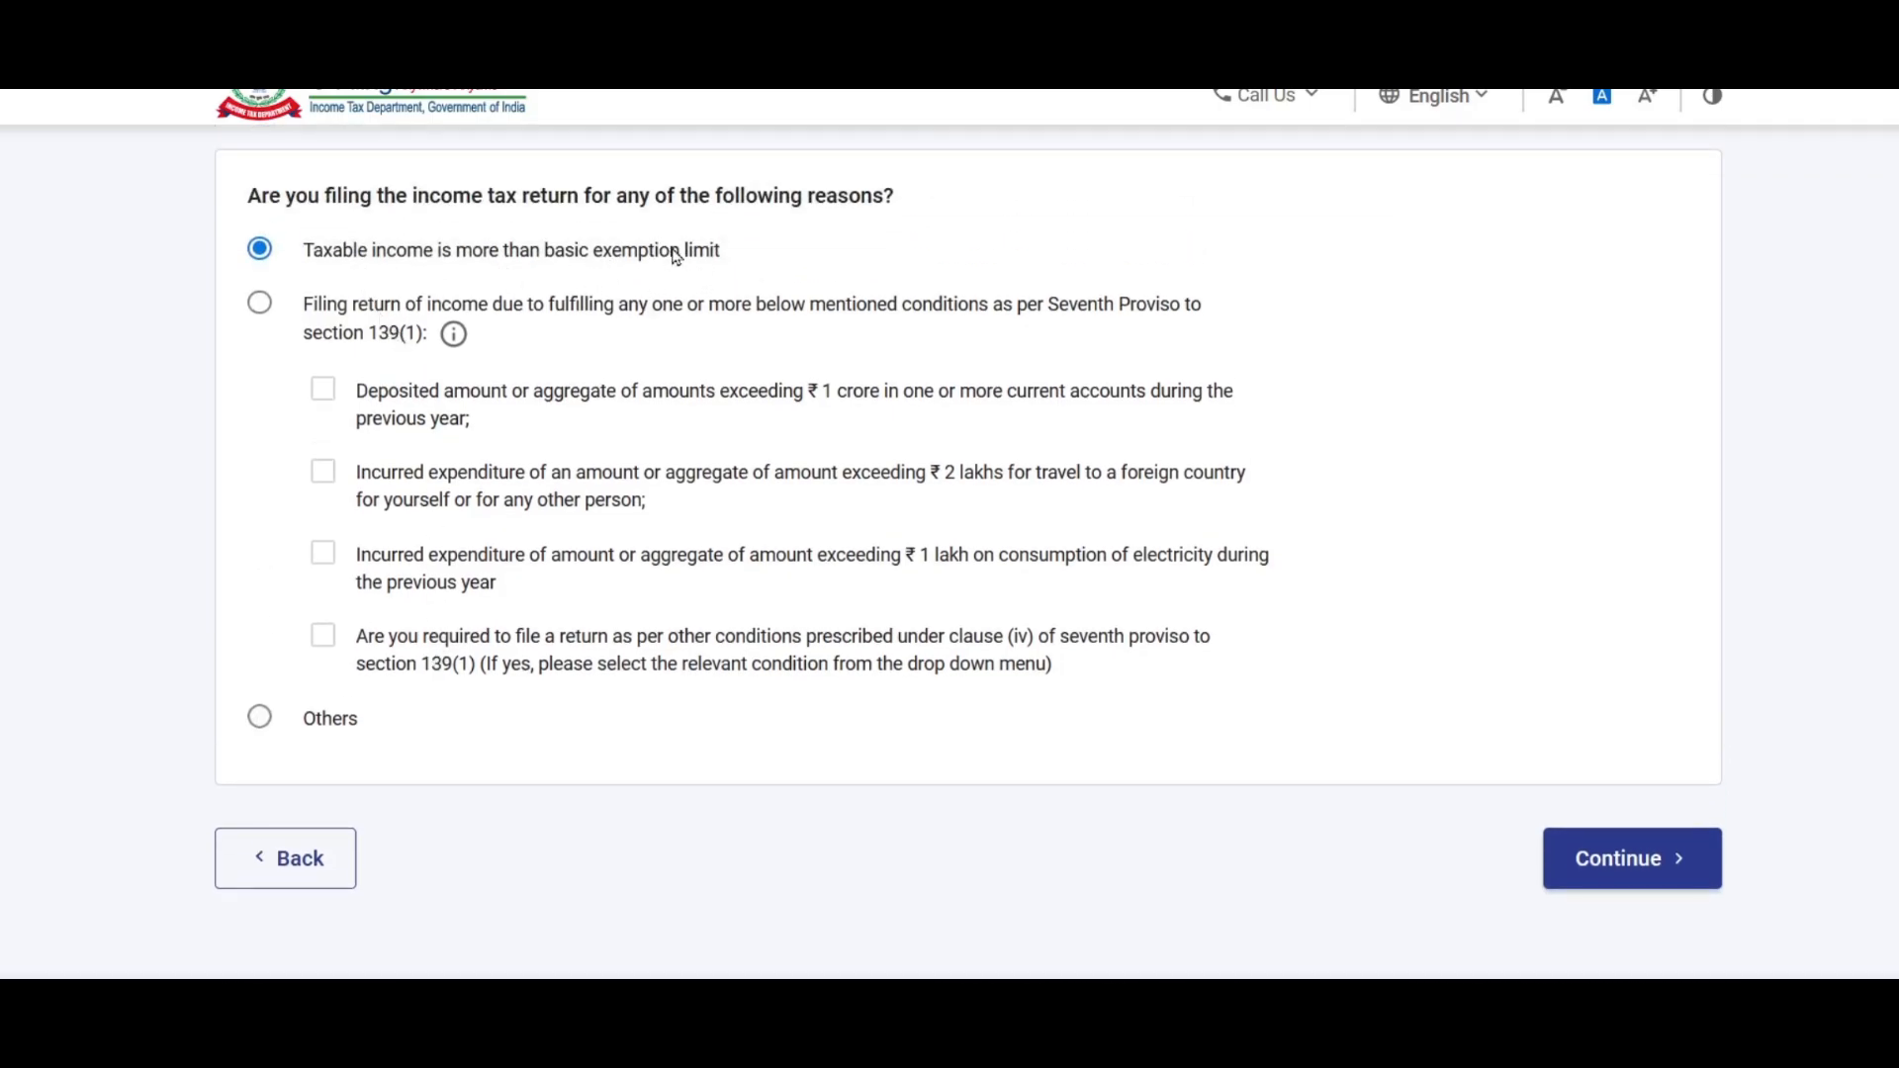
{"action": "left_click", "coordinate": [1621, 866]}
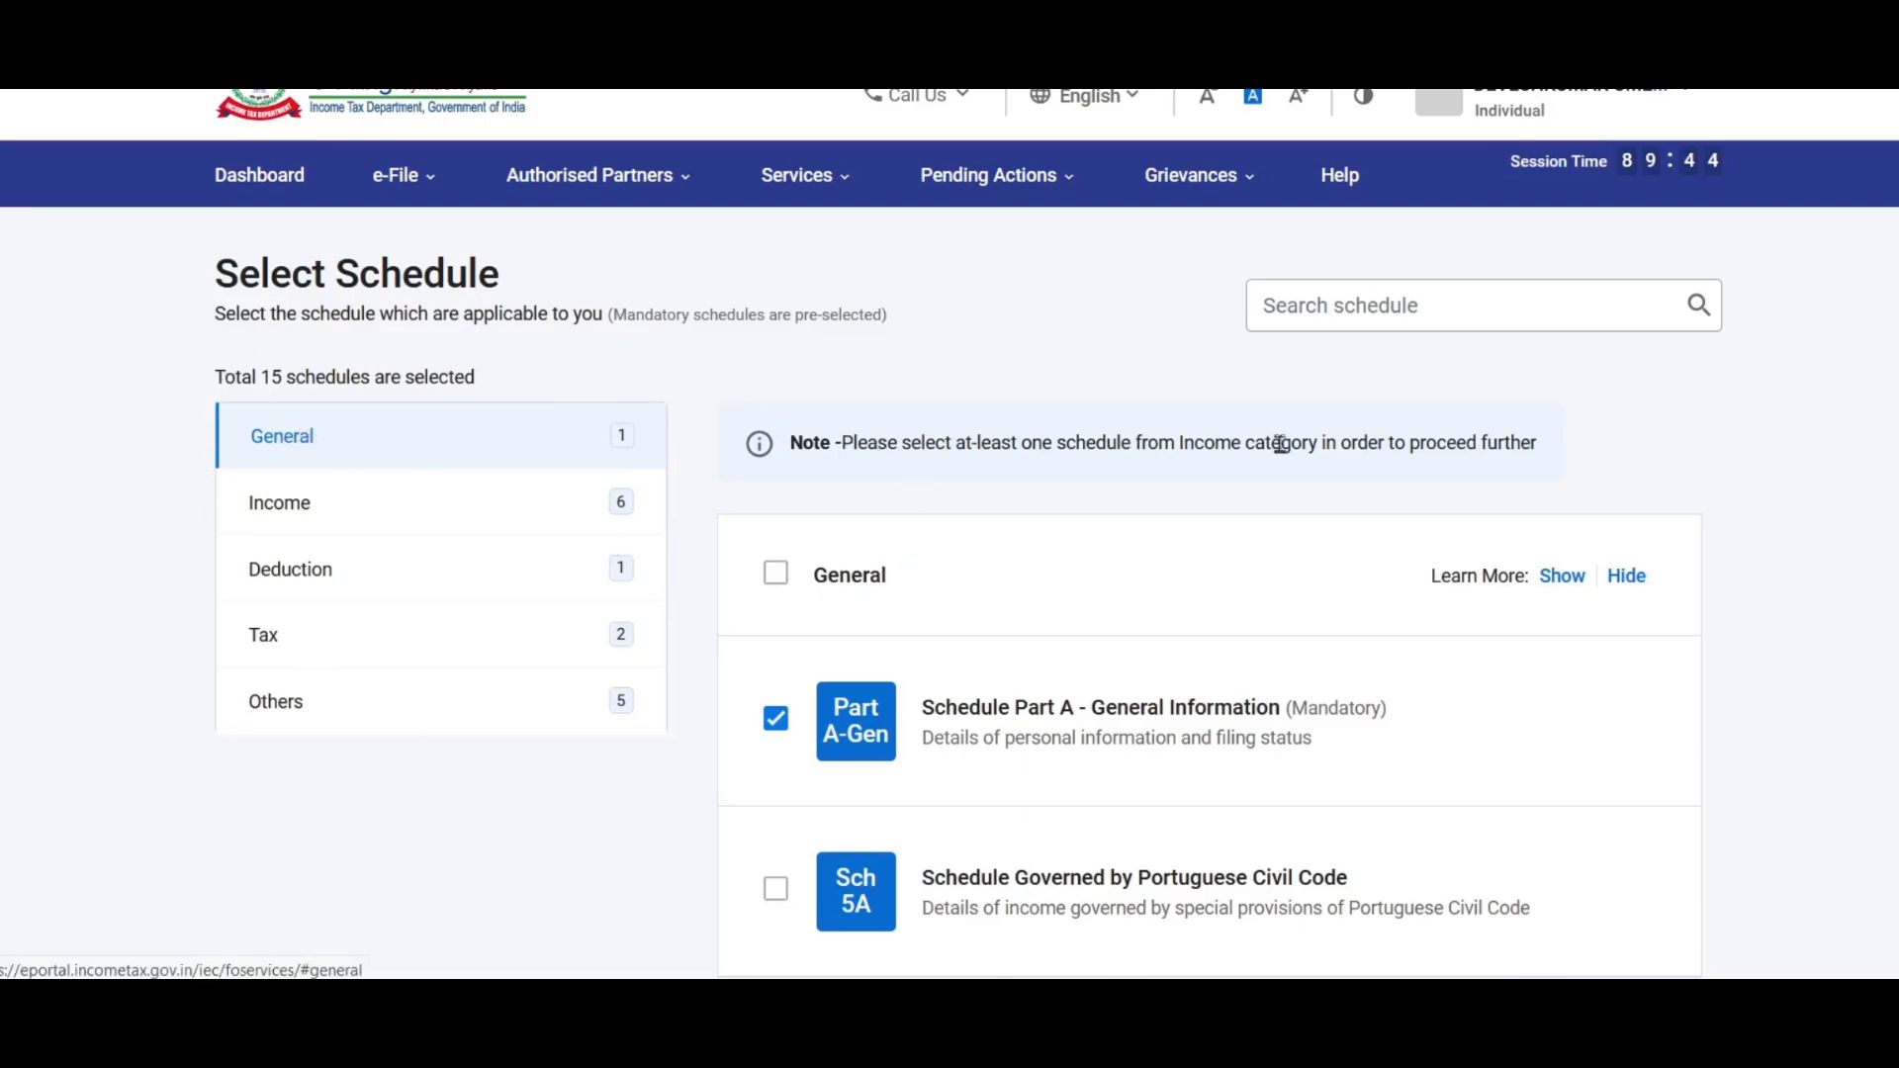
Step: Add Schedule House Property and the Exempt Income schedule from the Income schedules
{"action": "scroll", "coordinate": [1285, 442], "scroll_direction": "down", "scroll_amount": 3}
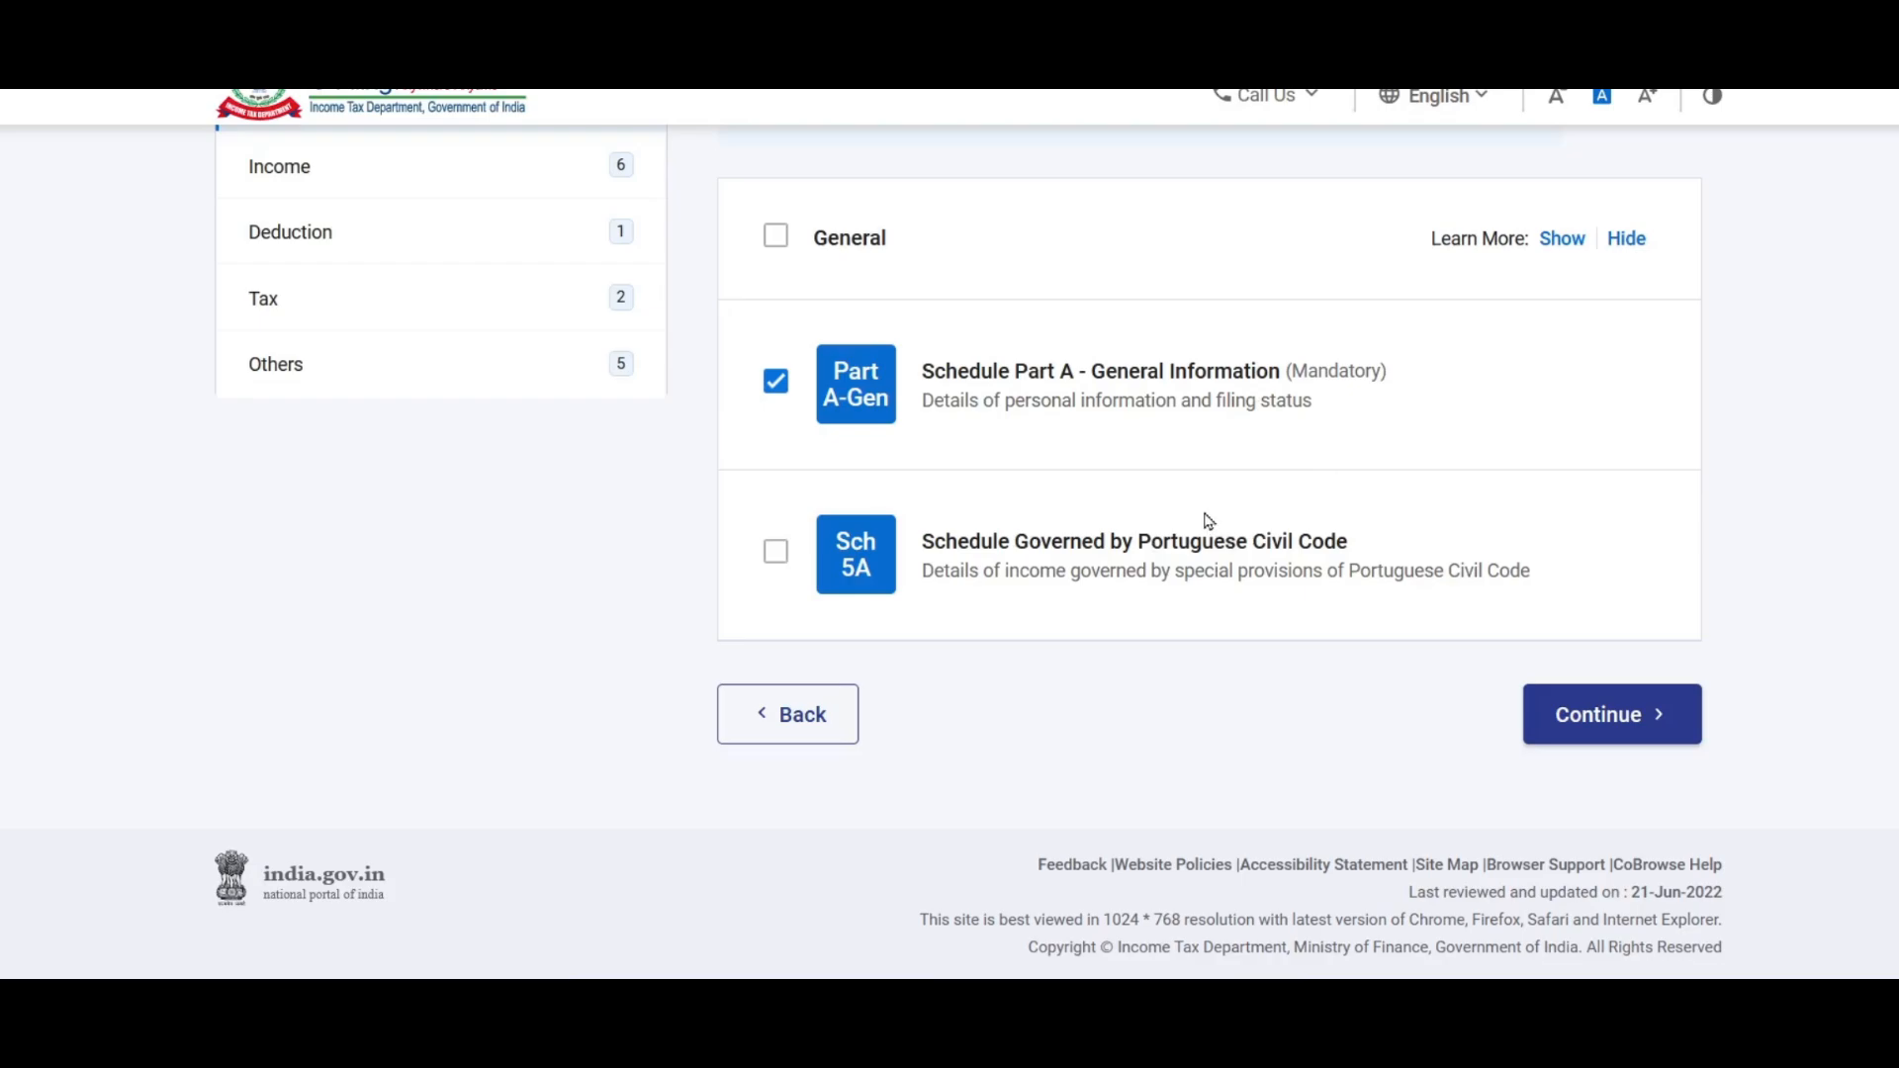
{"action": "left_click", "coordinate": [777, 389]}
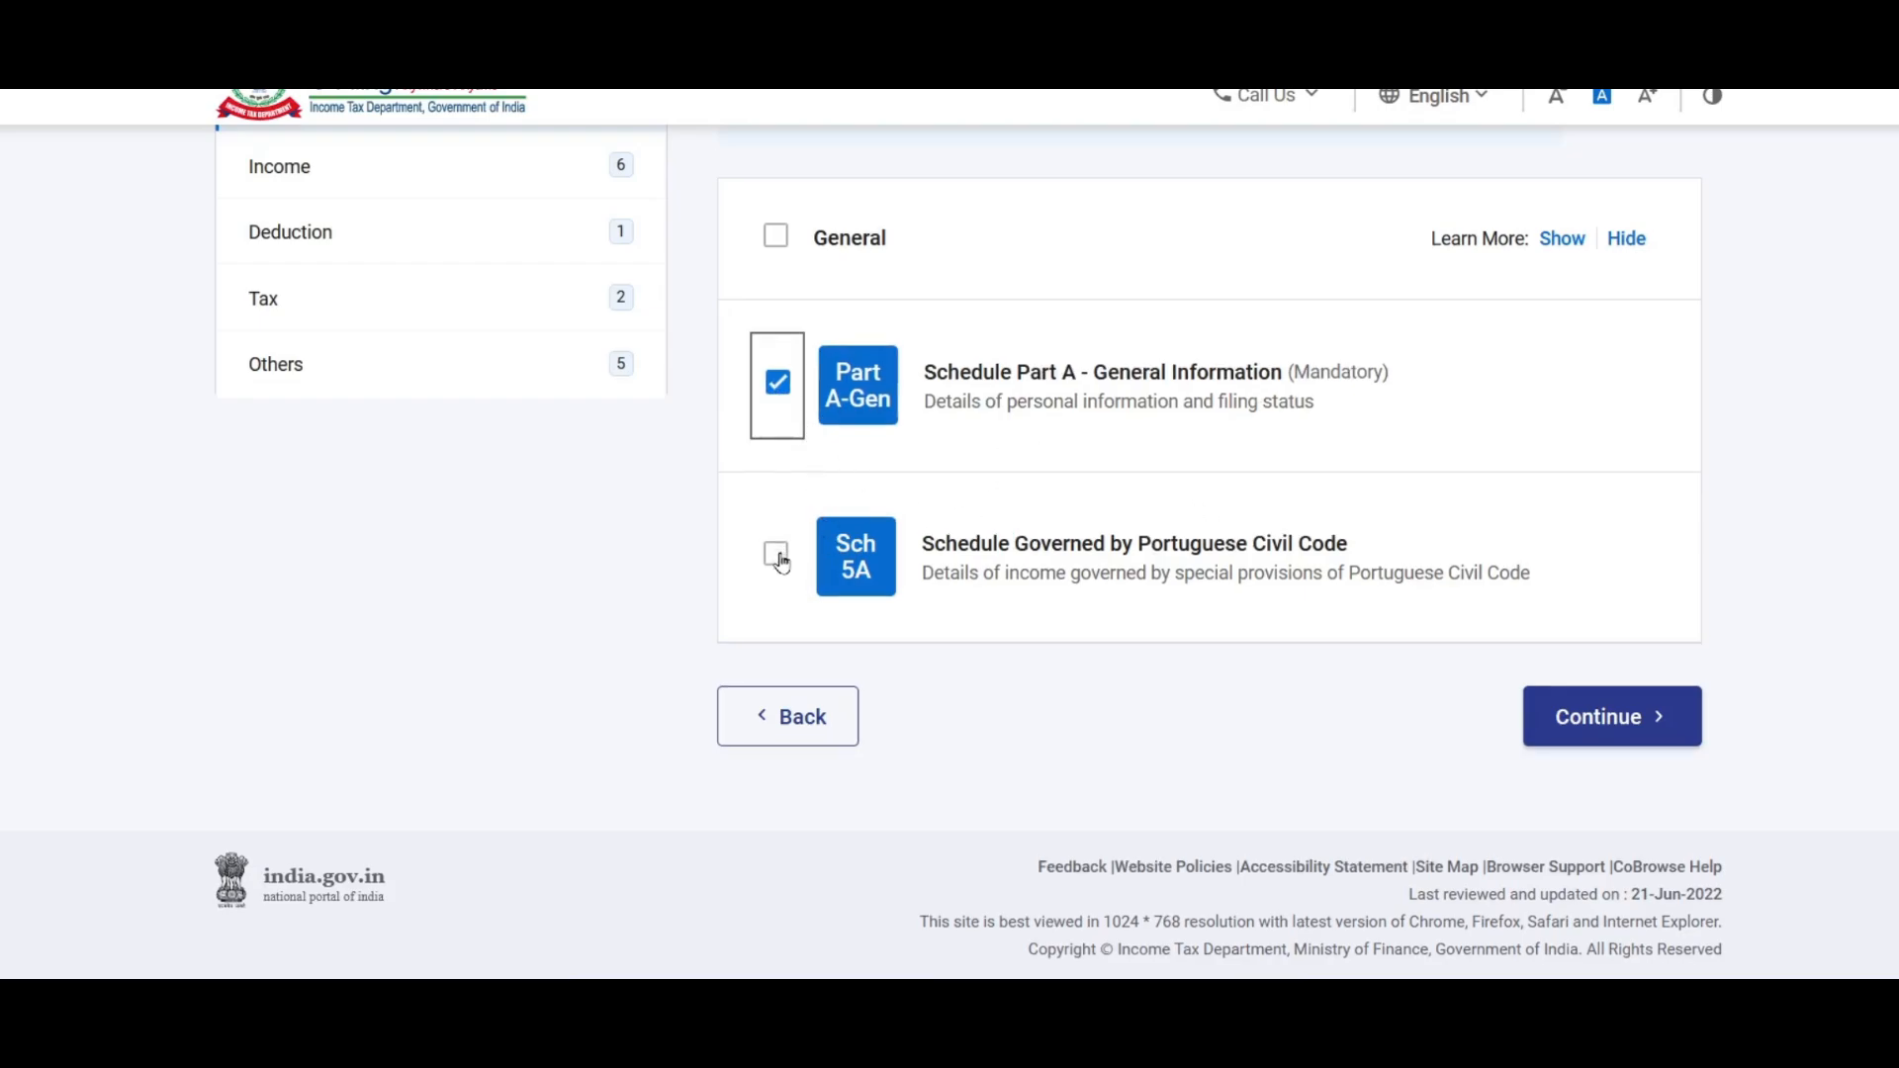
{"action": "scroll", "coordinate": [642, 607], "scroll_direction": "up", "scroll_amount": 2}
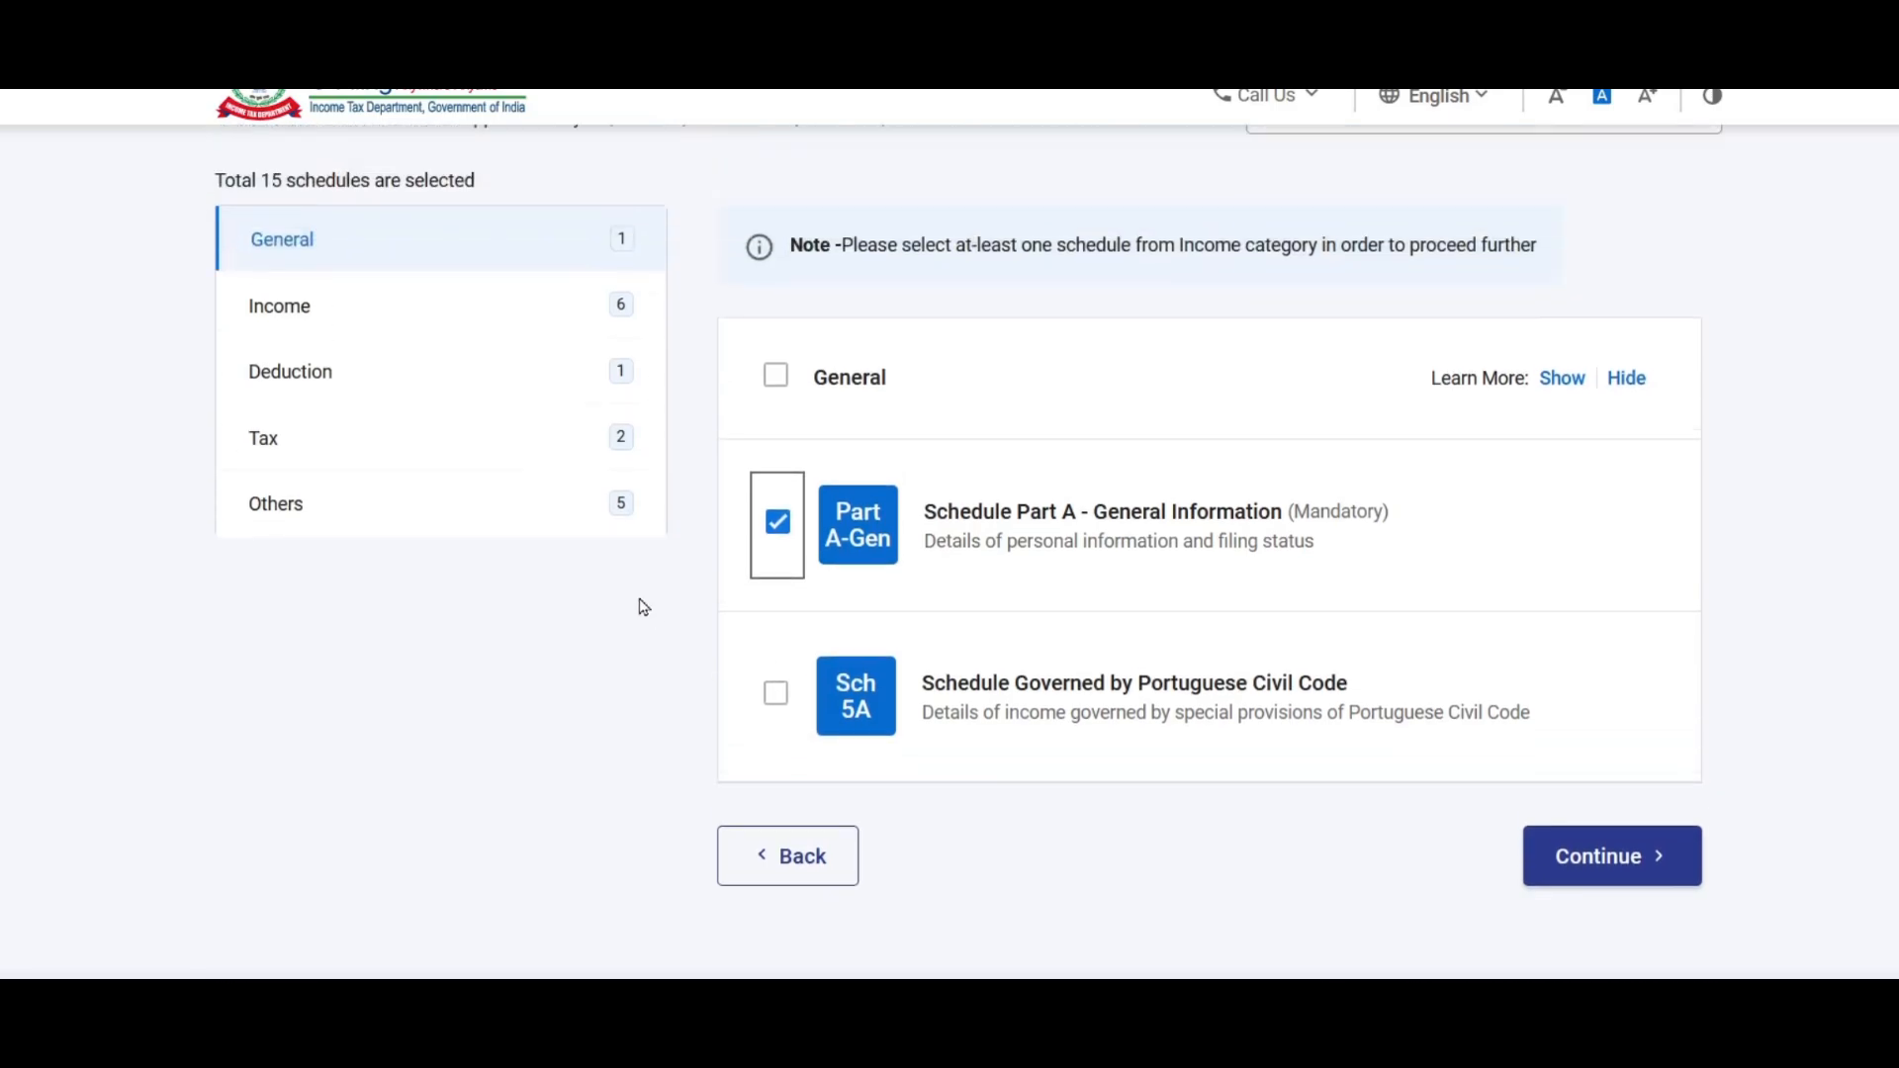
{"action": "left_click", "coordinate": [442, 315]}
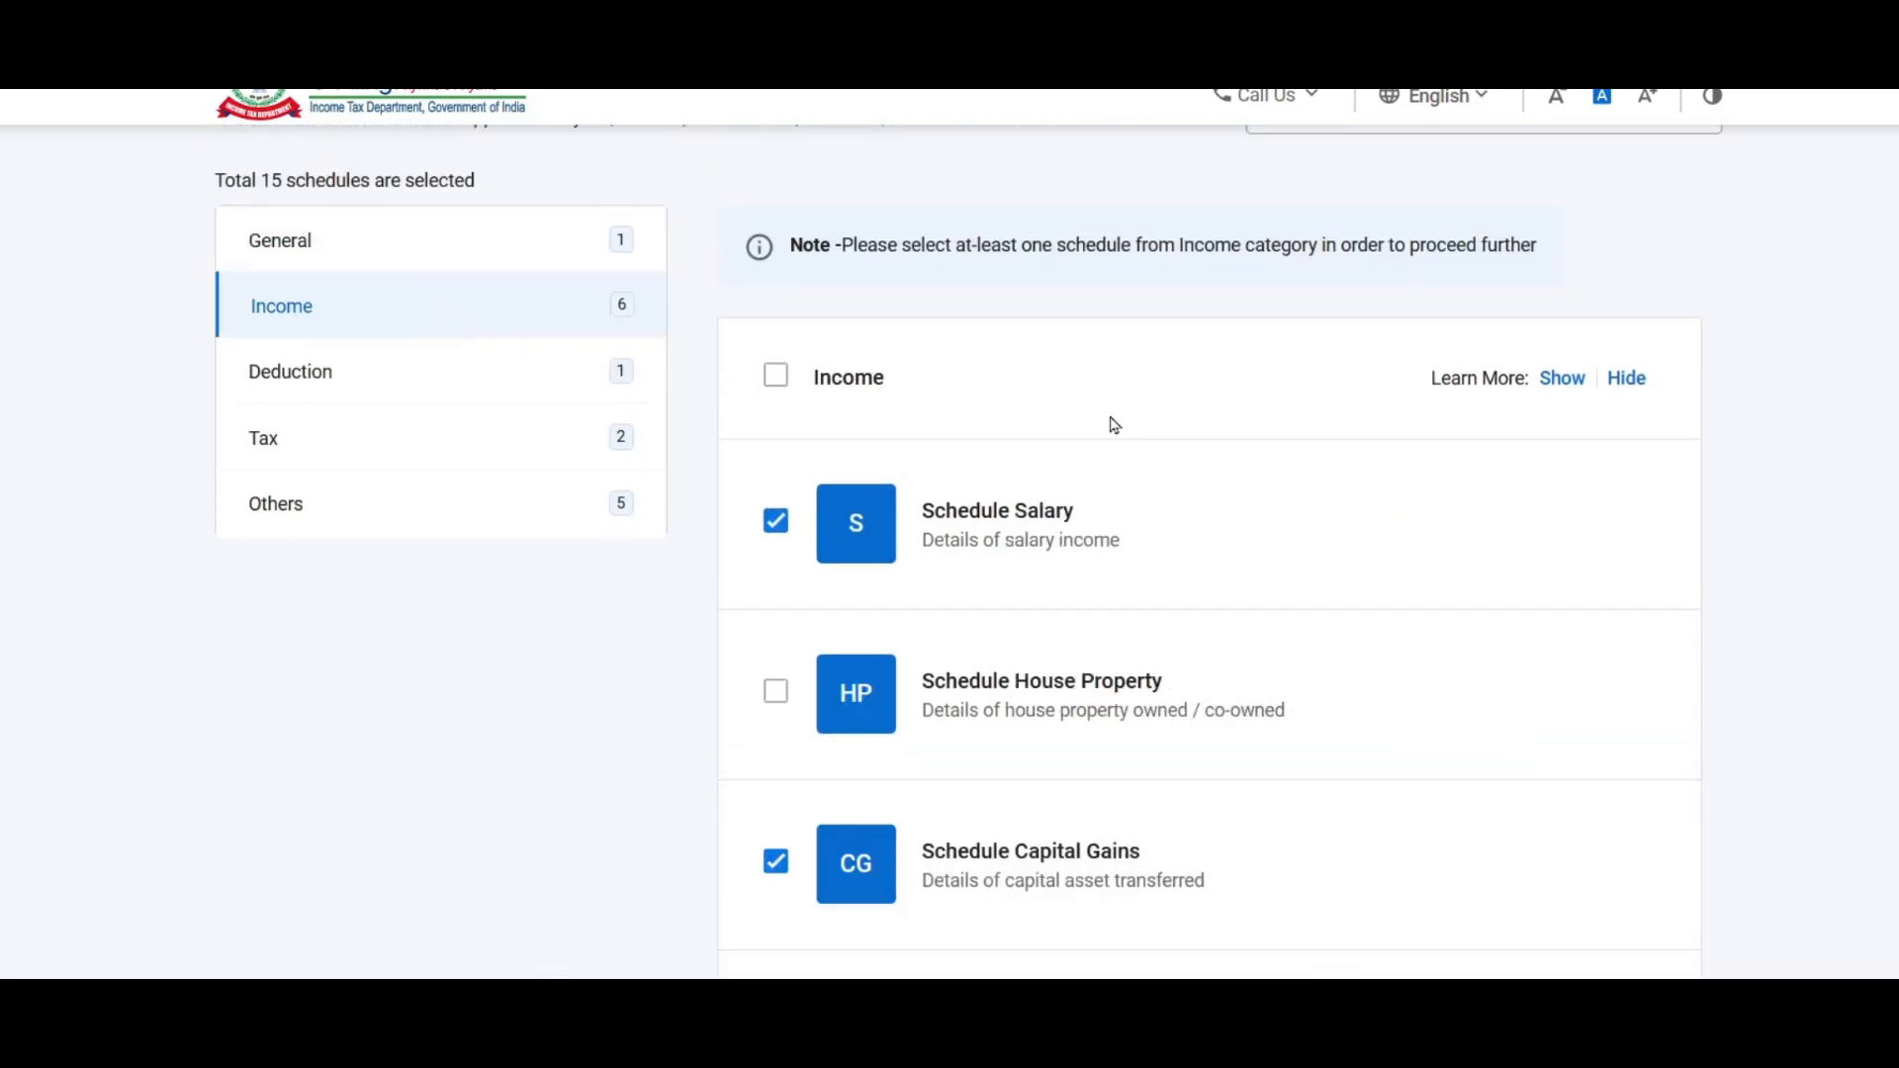
{"action": "scroll", "coordinate": [1114, 426], "scroll_direction": "down", "scroll_amount": 2}
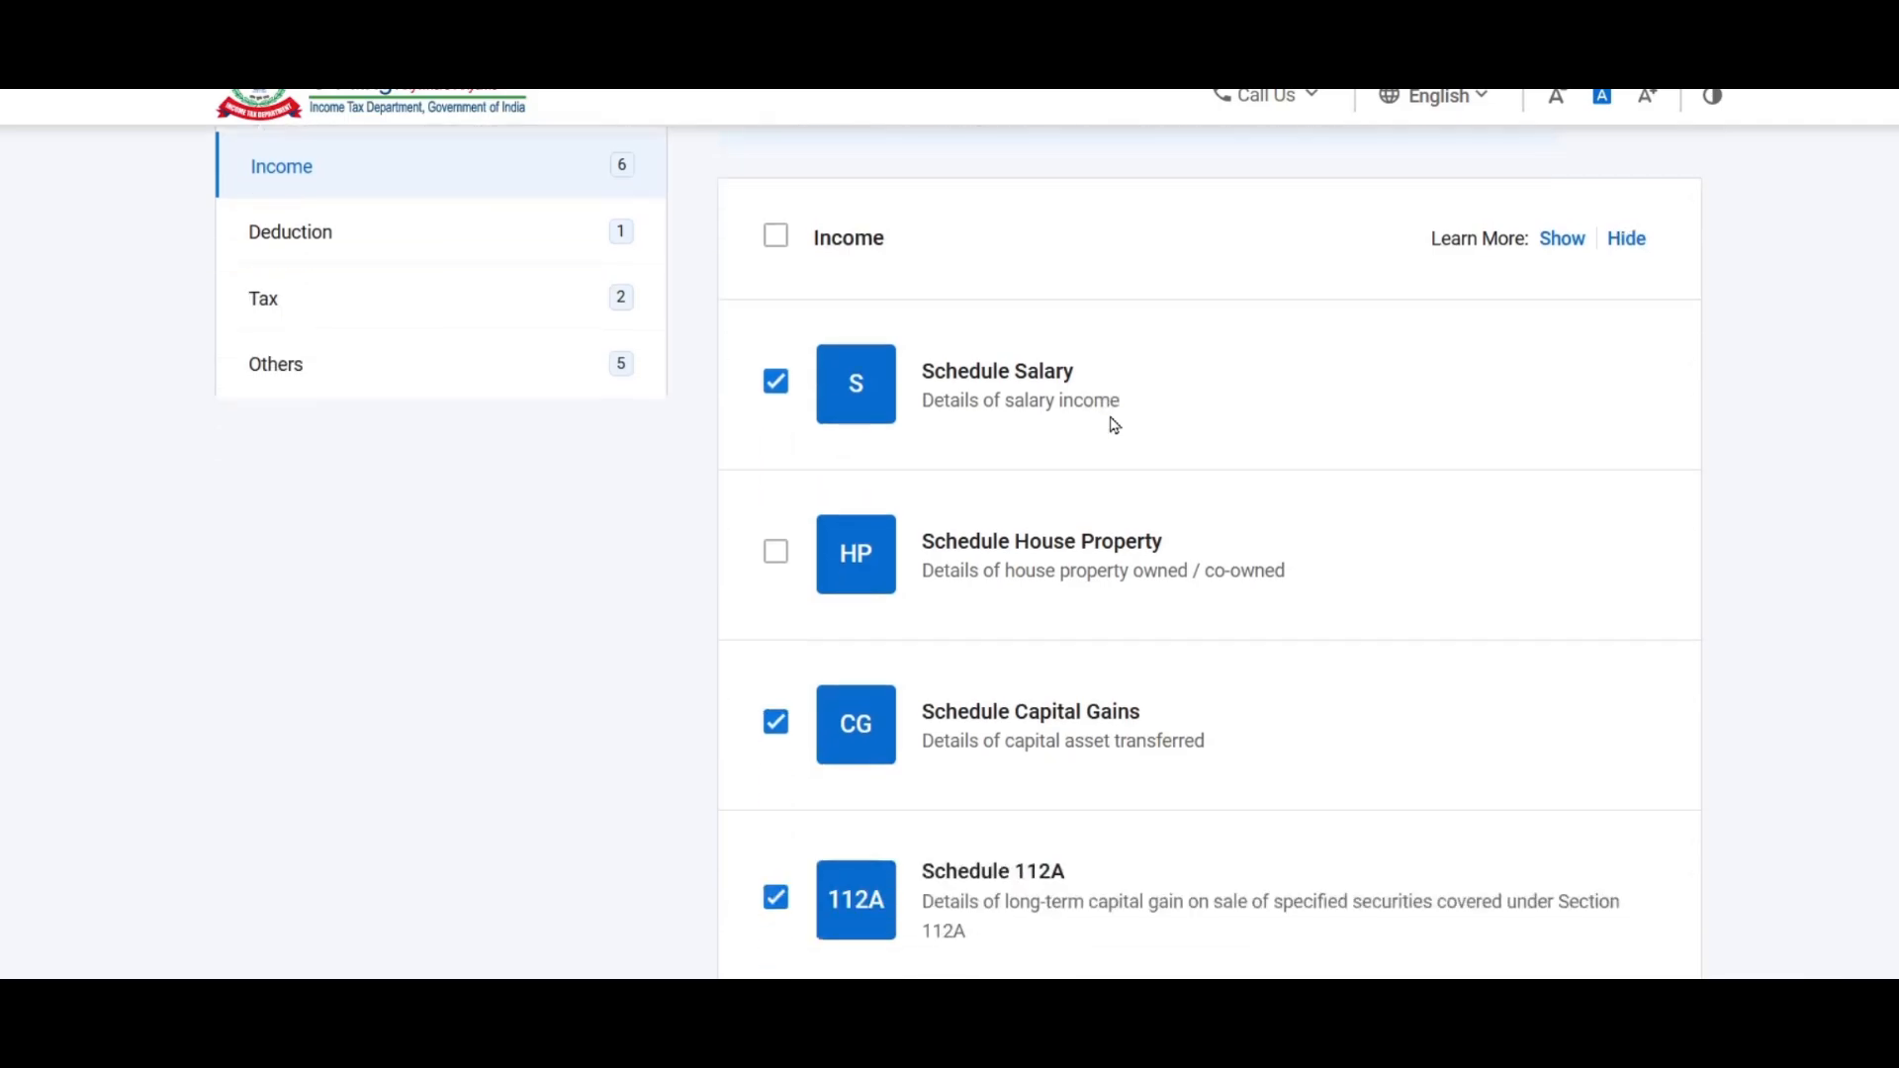
{"action": "left_click", "coordinate": [775, 552]}
{"action": "scroll", "coordinate": [1195, 475], "scroll_direction": "down", "scroll_amount": 10}
{"action": "left_click", "coordinate": [775, 373]}
{"action": "scroll", "coordinate": [1055, 632], "scroll_direction": "up", "scroll_amount": 13}
Step: Add the tax payment schedules (IT, TDS, TCS) and Others, then accept the schedule note
{"action": "left_click", "coordinate": [290, 616]}
{"action": "scroll", "coordinate": [772, 443], "scroll_direction": "down", "scroll_amount": 3}
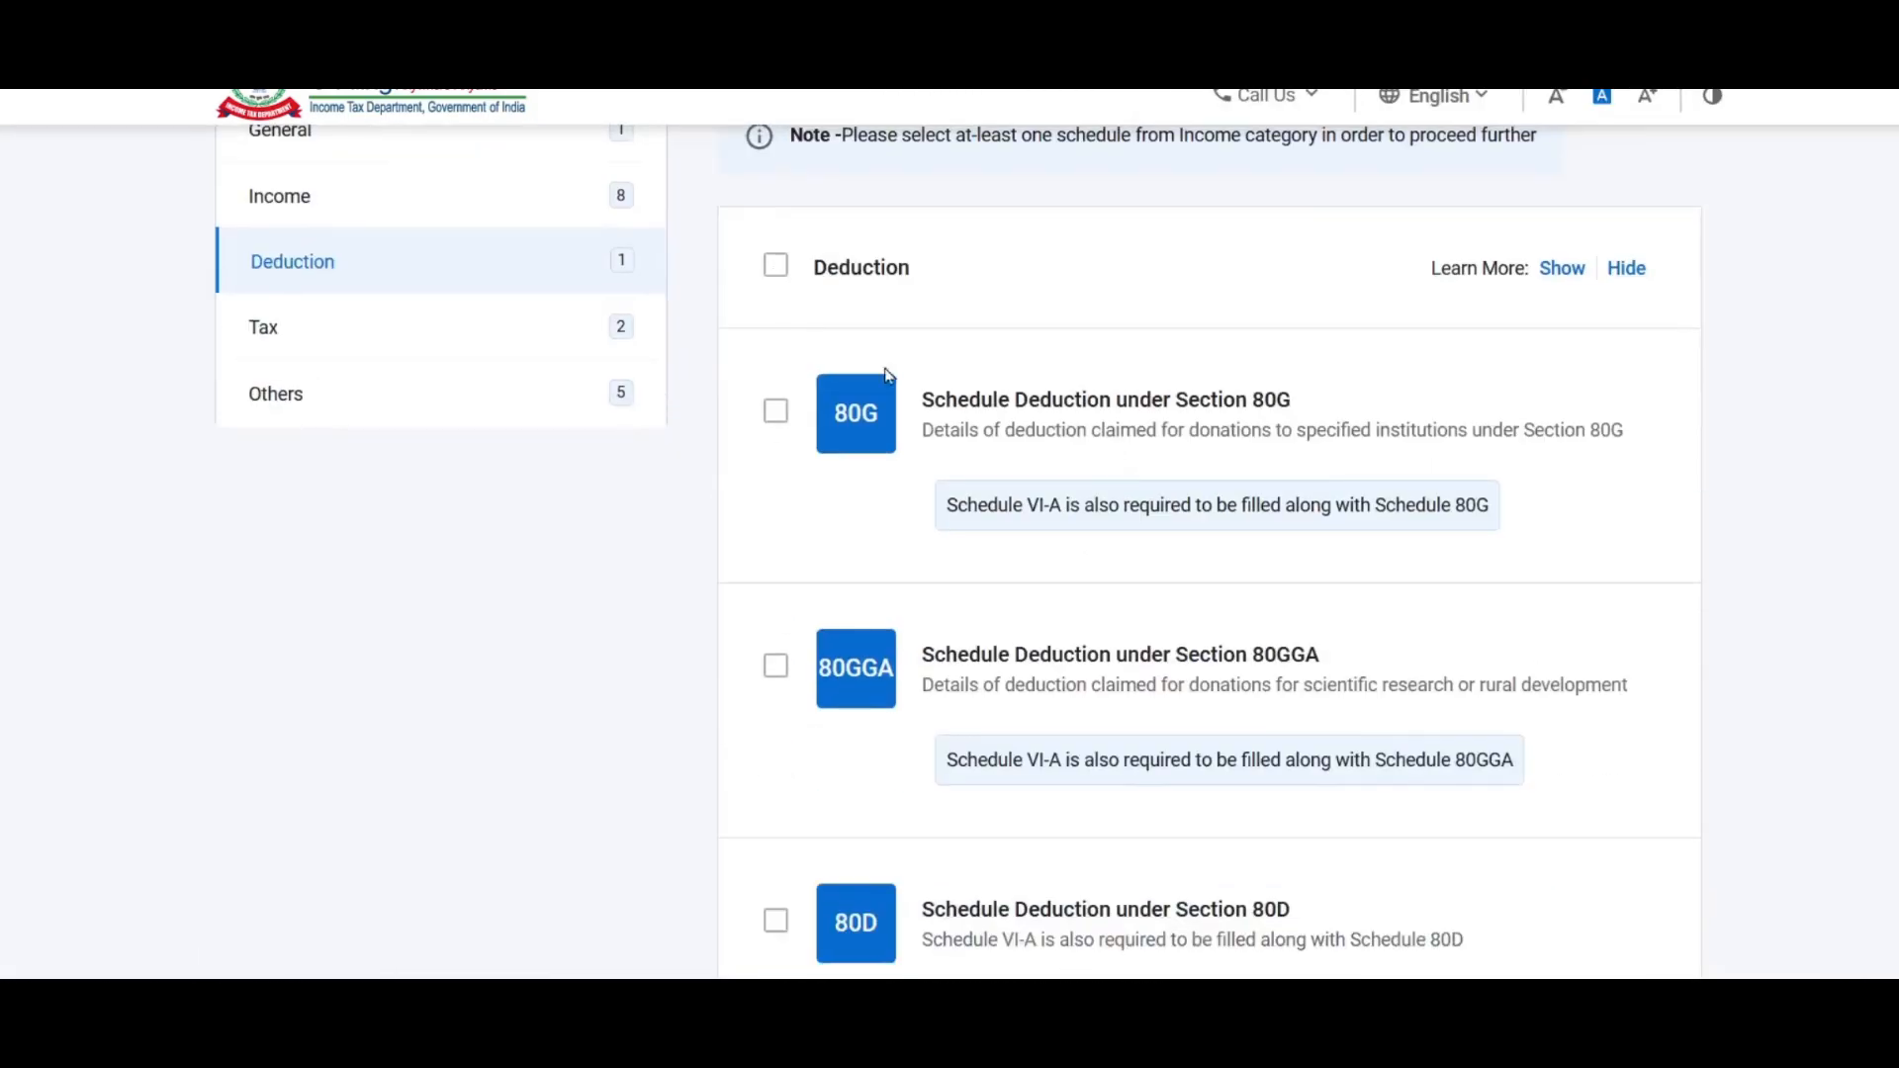
{"action": "scroll", "coordinate": [776, 277], "scroll_direction": "down", "scroll_amount": 2}
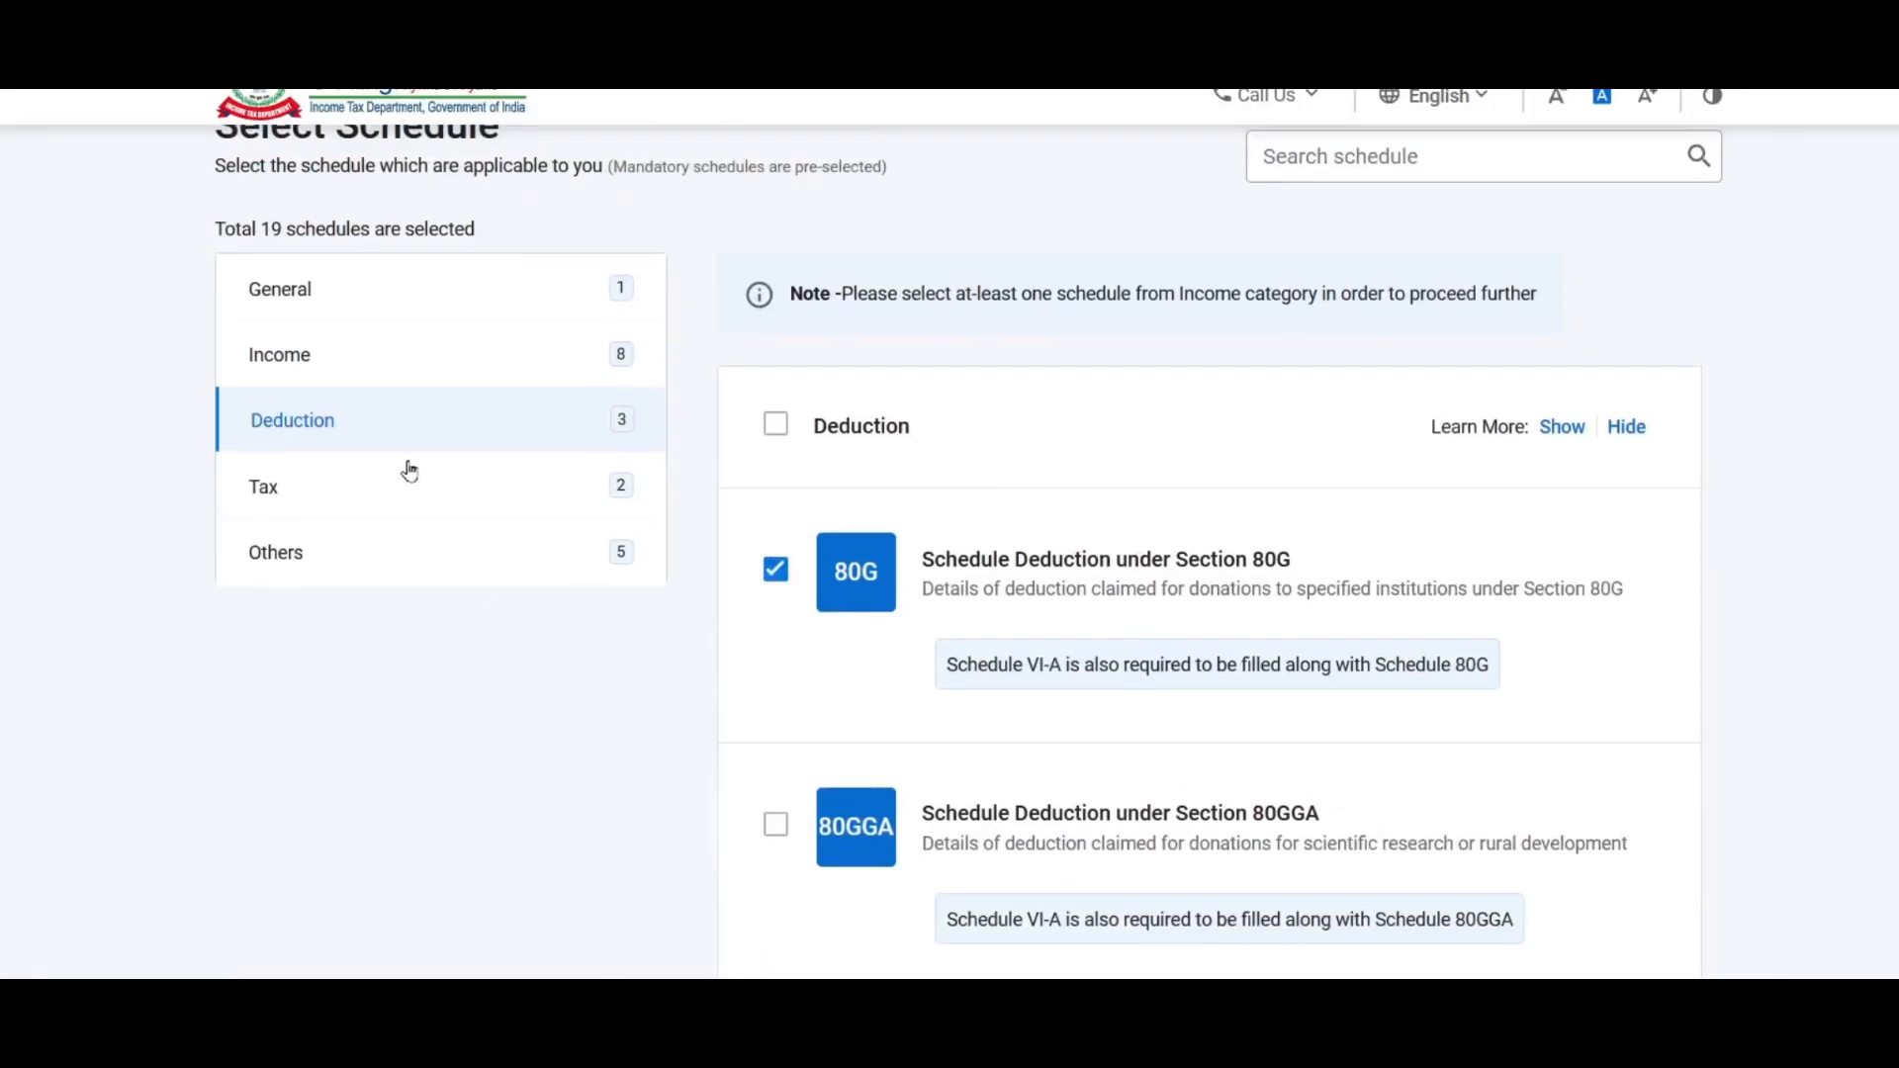
{"action": "left_click", "coordinate": [404, 486]}
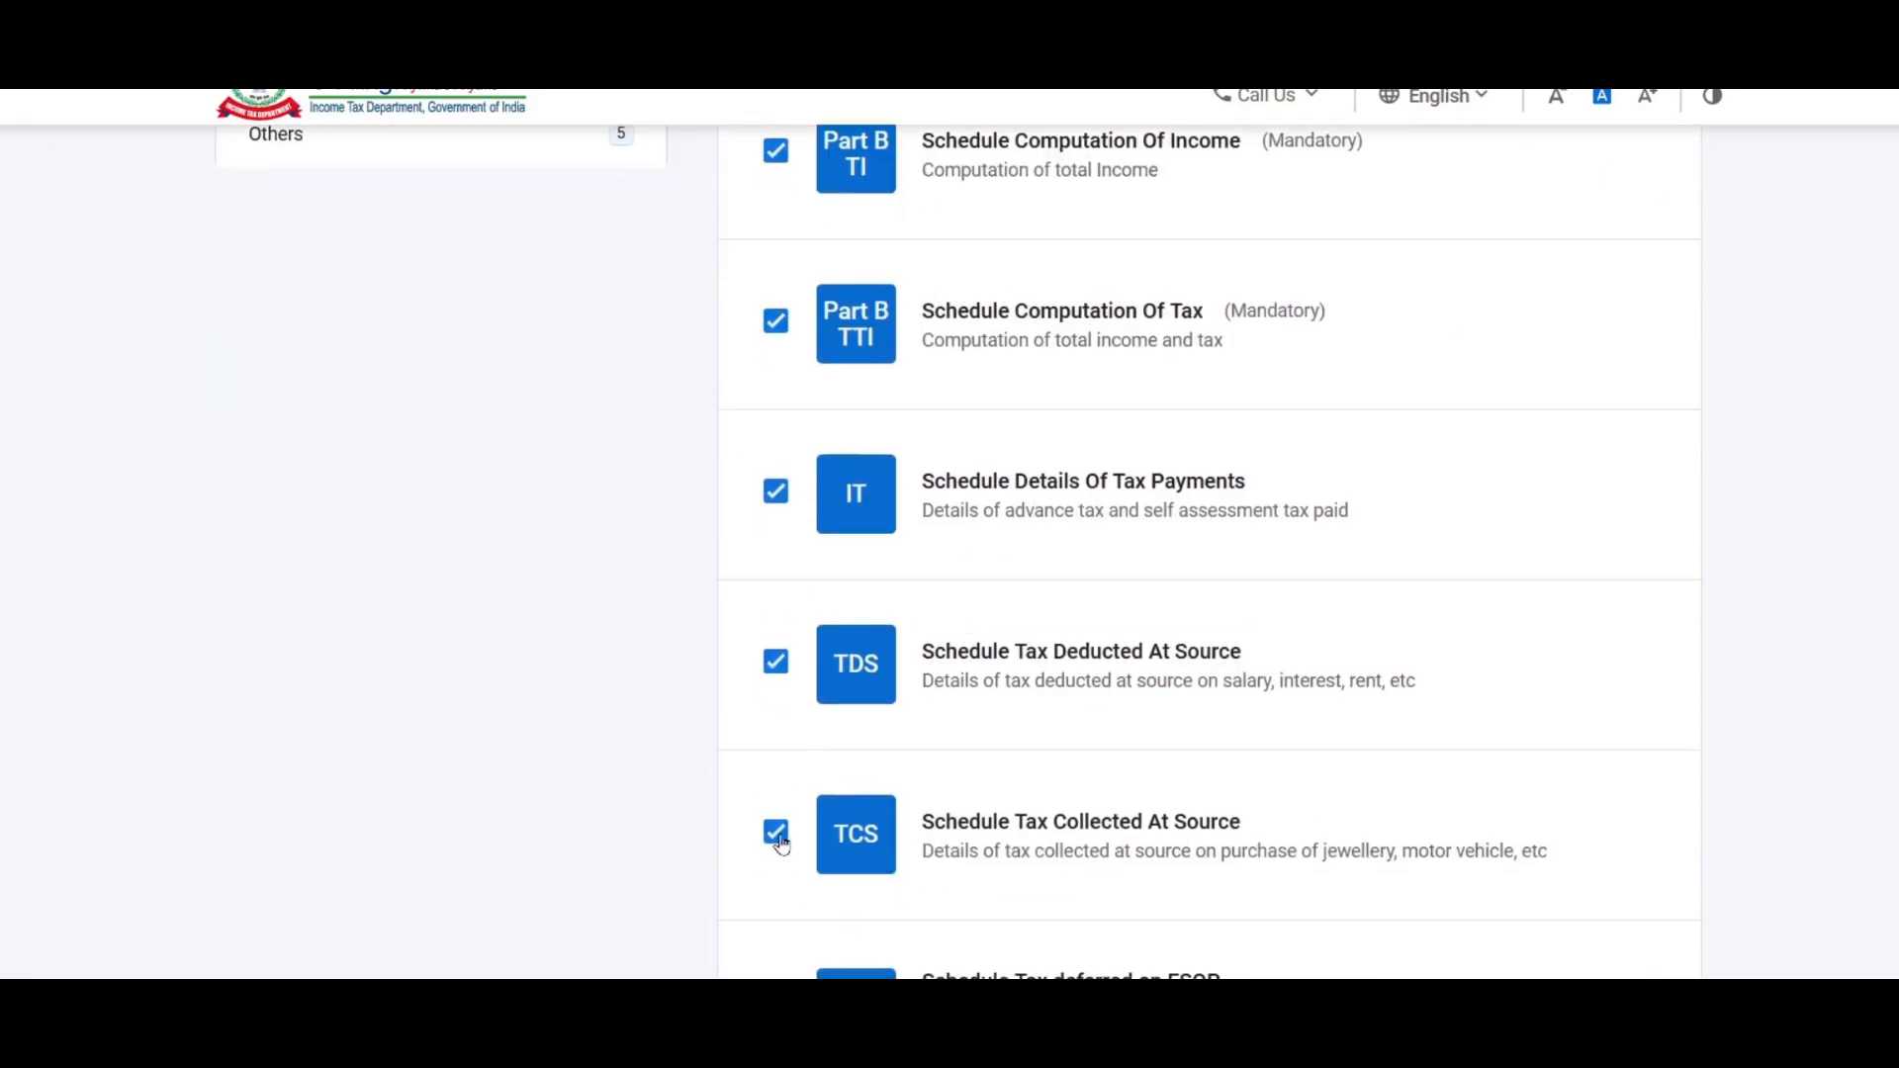
{"action": "left_click", "coordinate": [271, 131]}
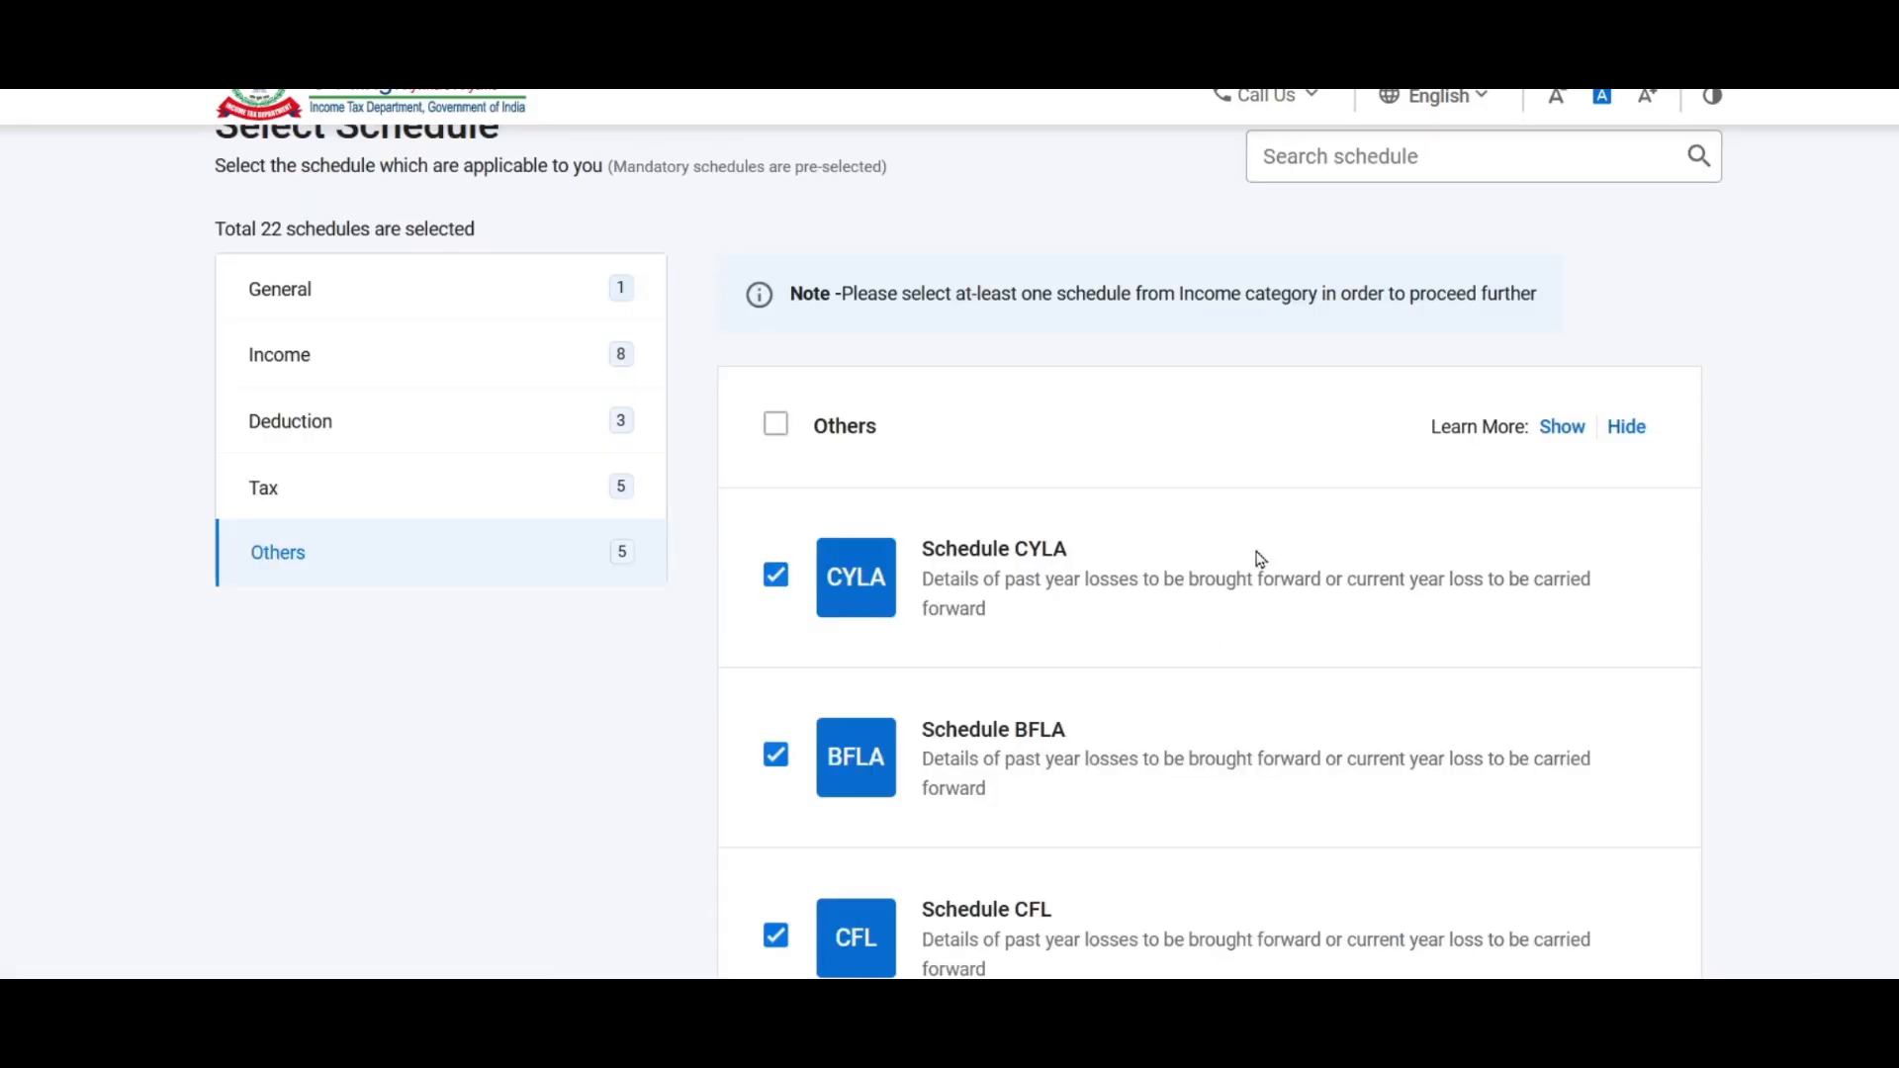
{"action": "scroll", "coordinate": [1177, 561], "scroll_direction": "down", "scroll_amount": 10}
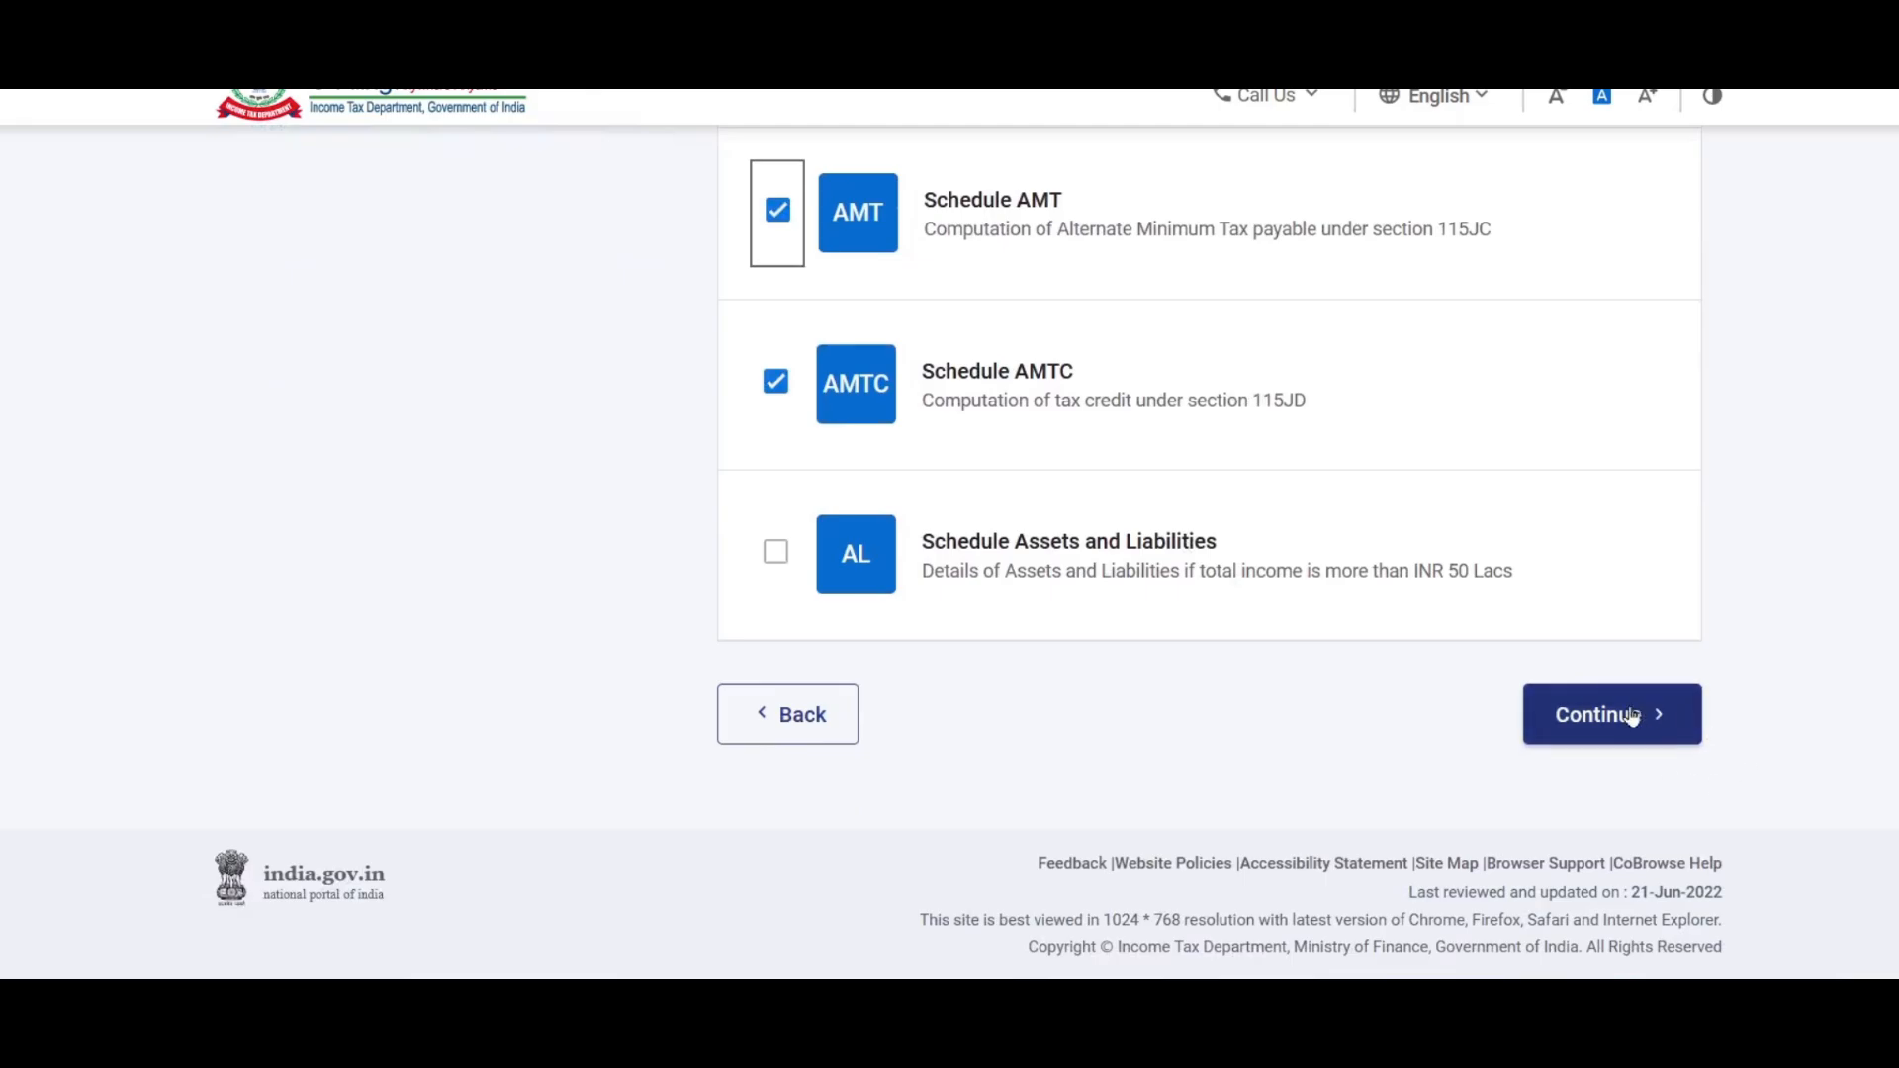
{"action": "left_click", "coordinate": [1629, 722]}
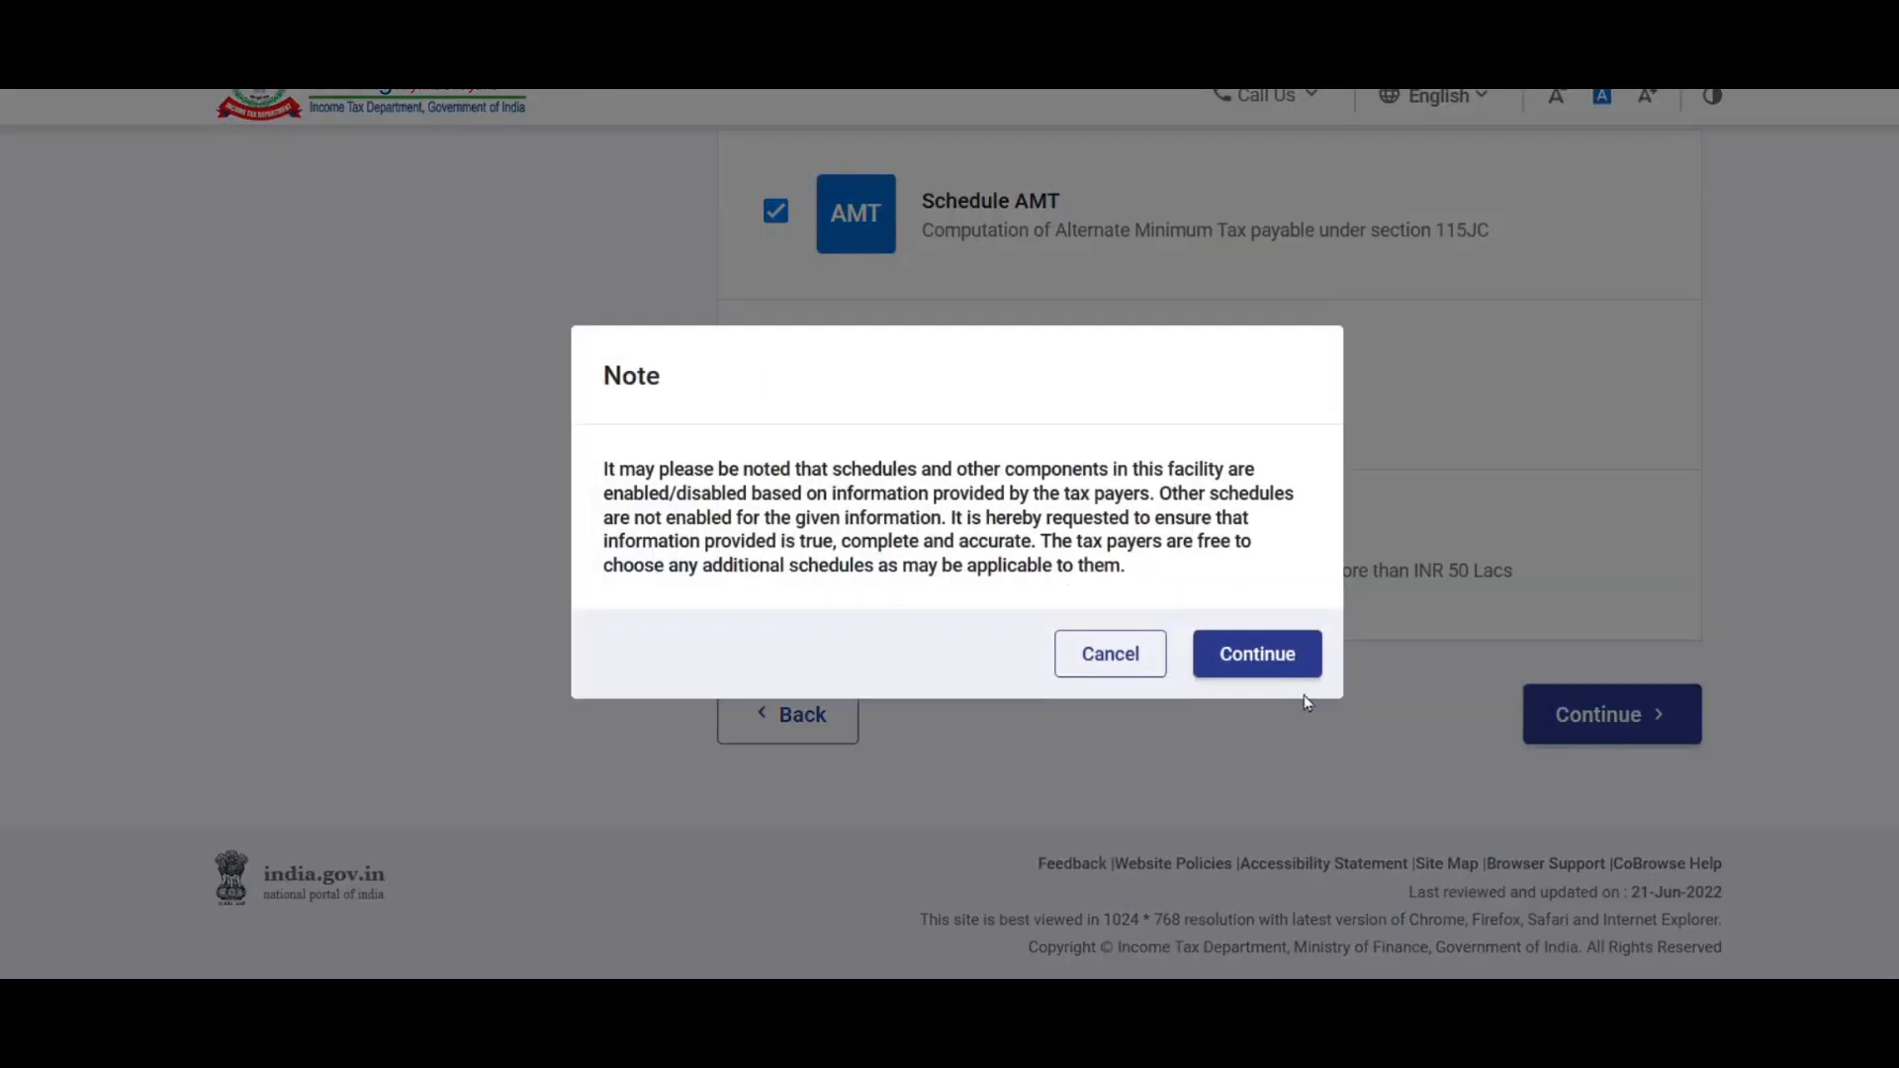
{"action": "left_click", "coordinate": [1273, 657]}
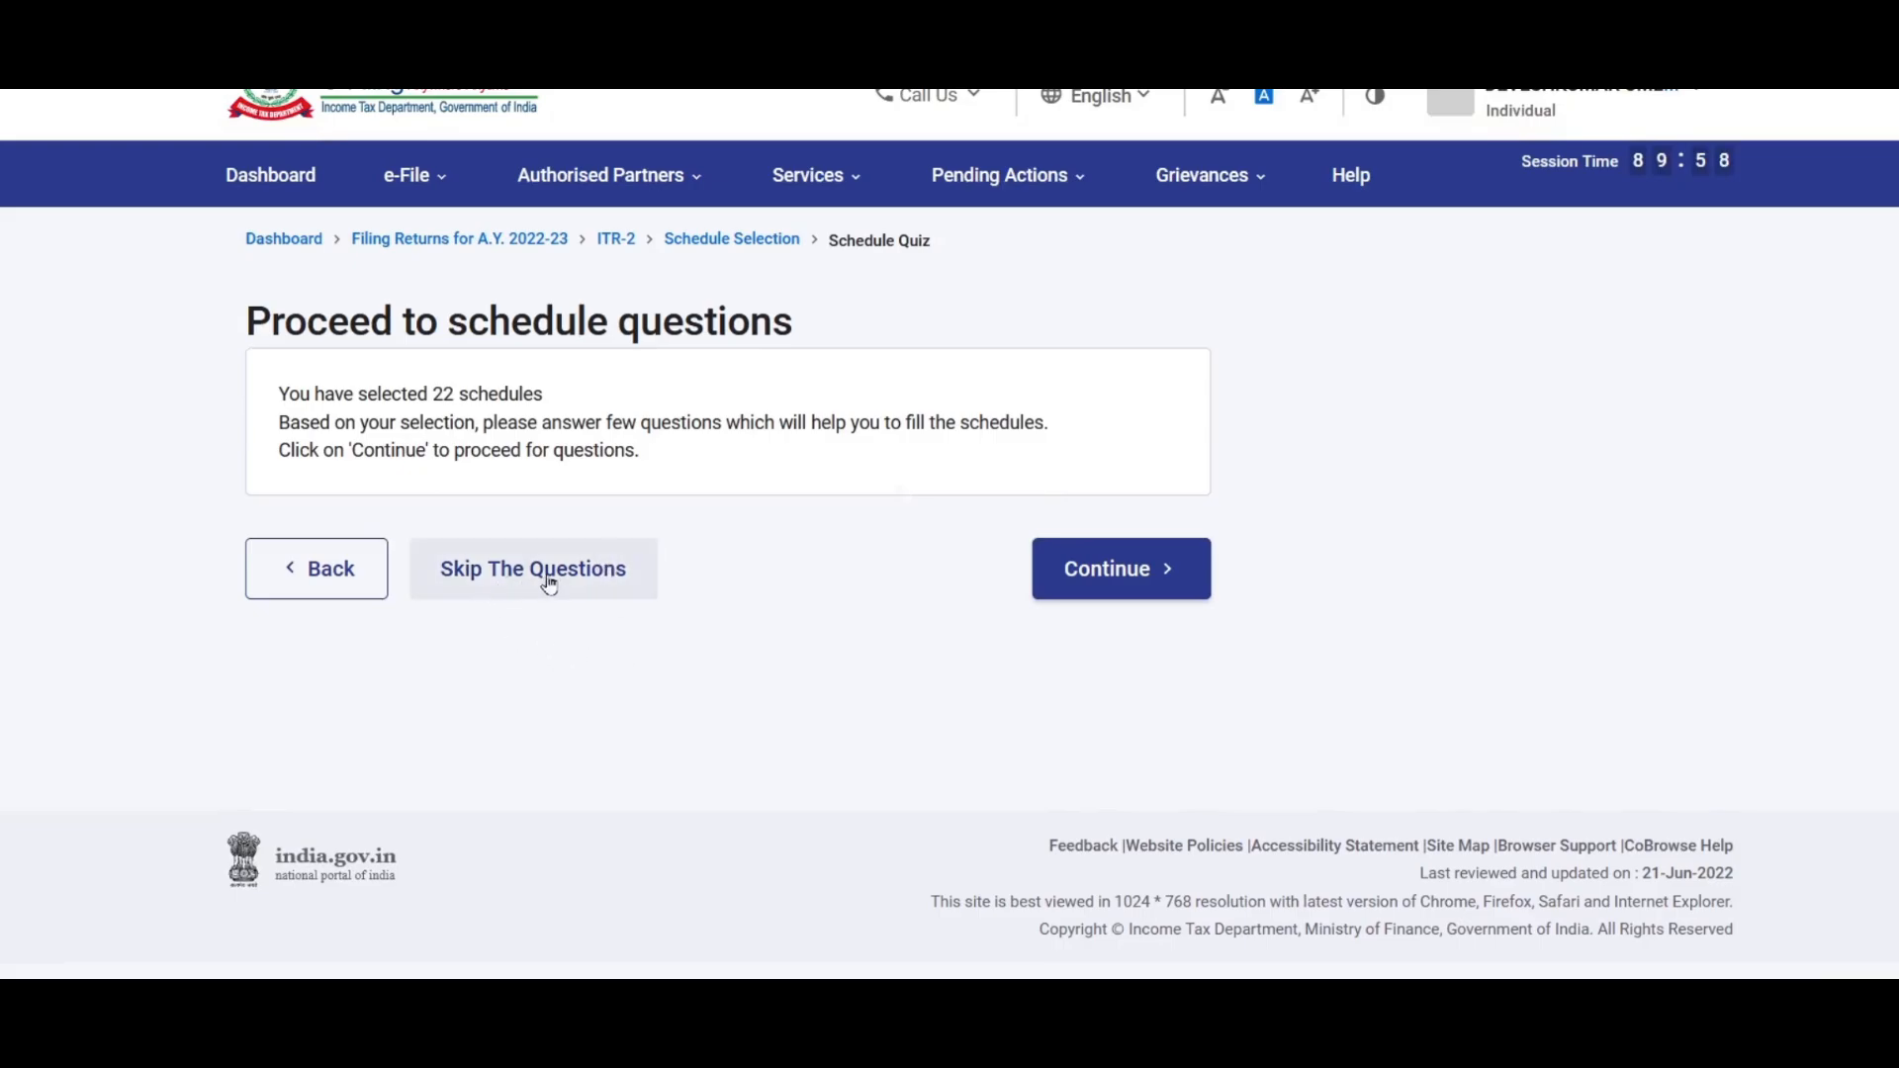
Step: Skip the schedule questions and dismiss the pre-filled return message
{"action": "left_click", "coordinate": [574, 584]}
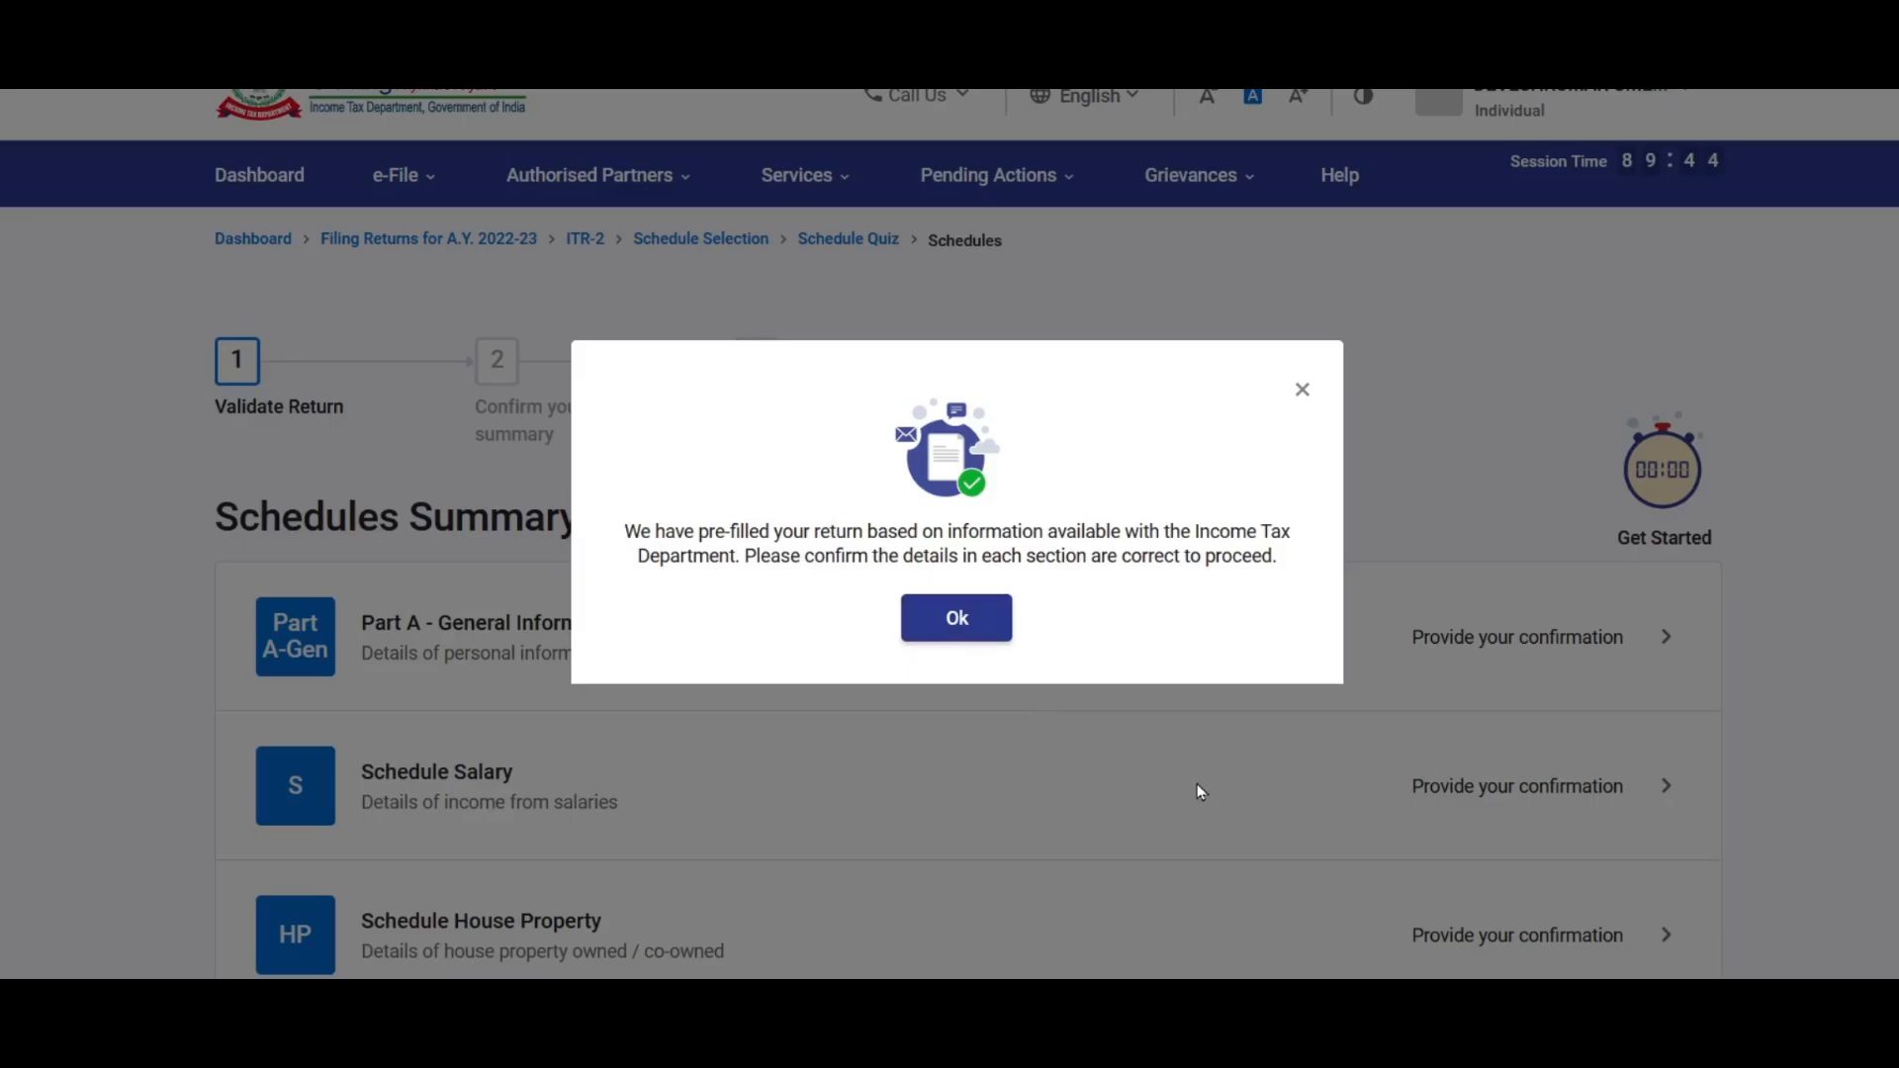
{"action": "left_click", "coordinate": [957, 621]}
{"action": "scroll", "coordinate": [539, 284], "scroll_direction": "down", "scroll_amount": 3}
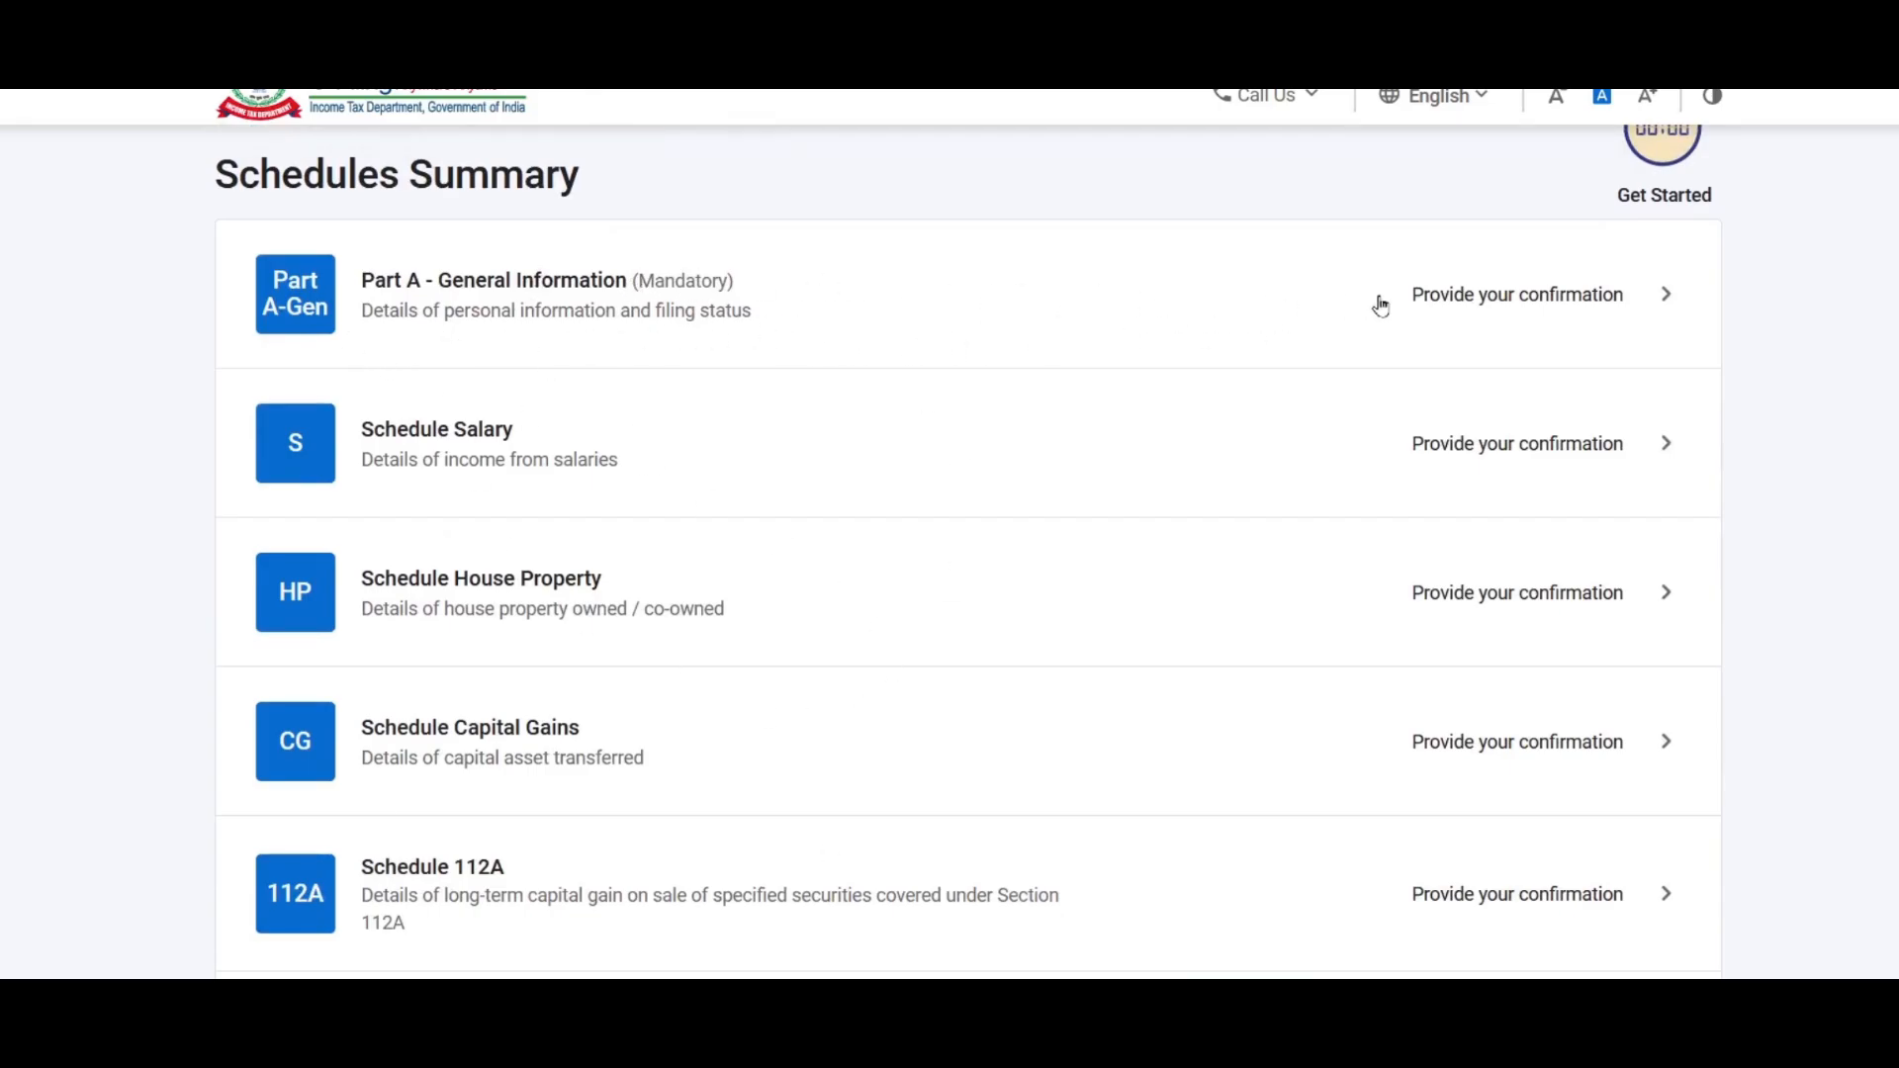
Step: In Part A's Filing Status, back out of Yes and select No for the 115BAC new regime
{"action": "left_click", "coordinate": [1526, 304]}
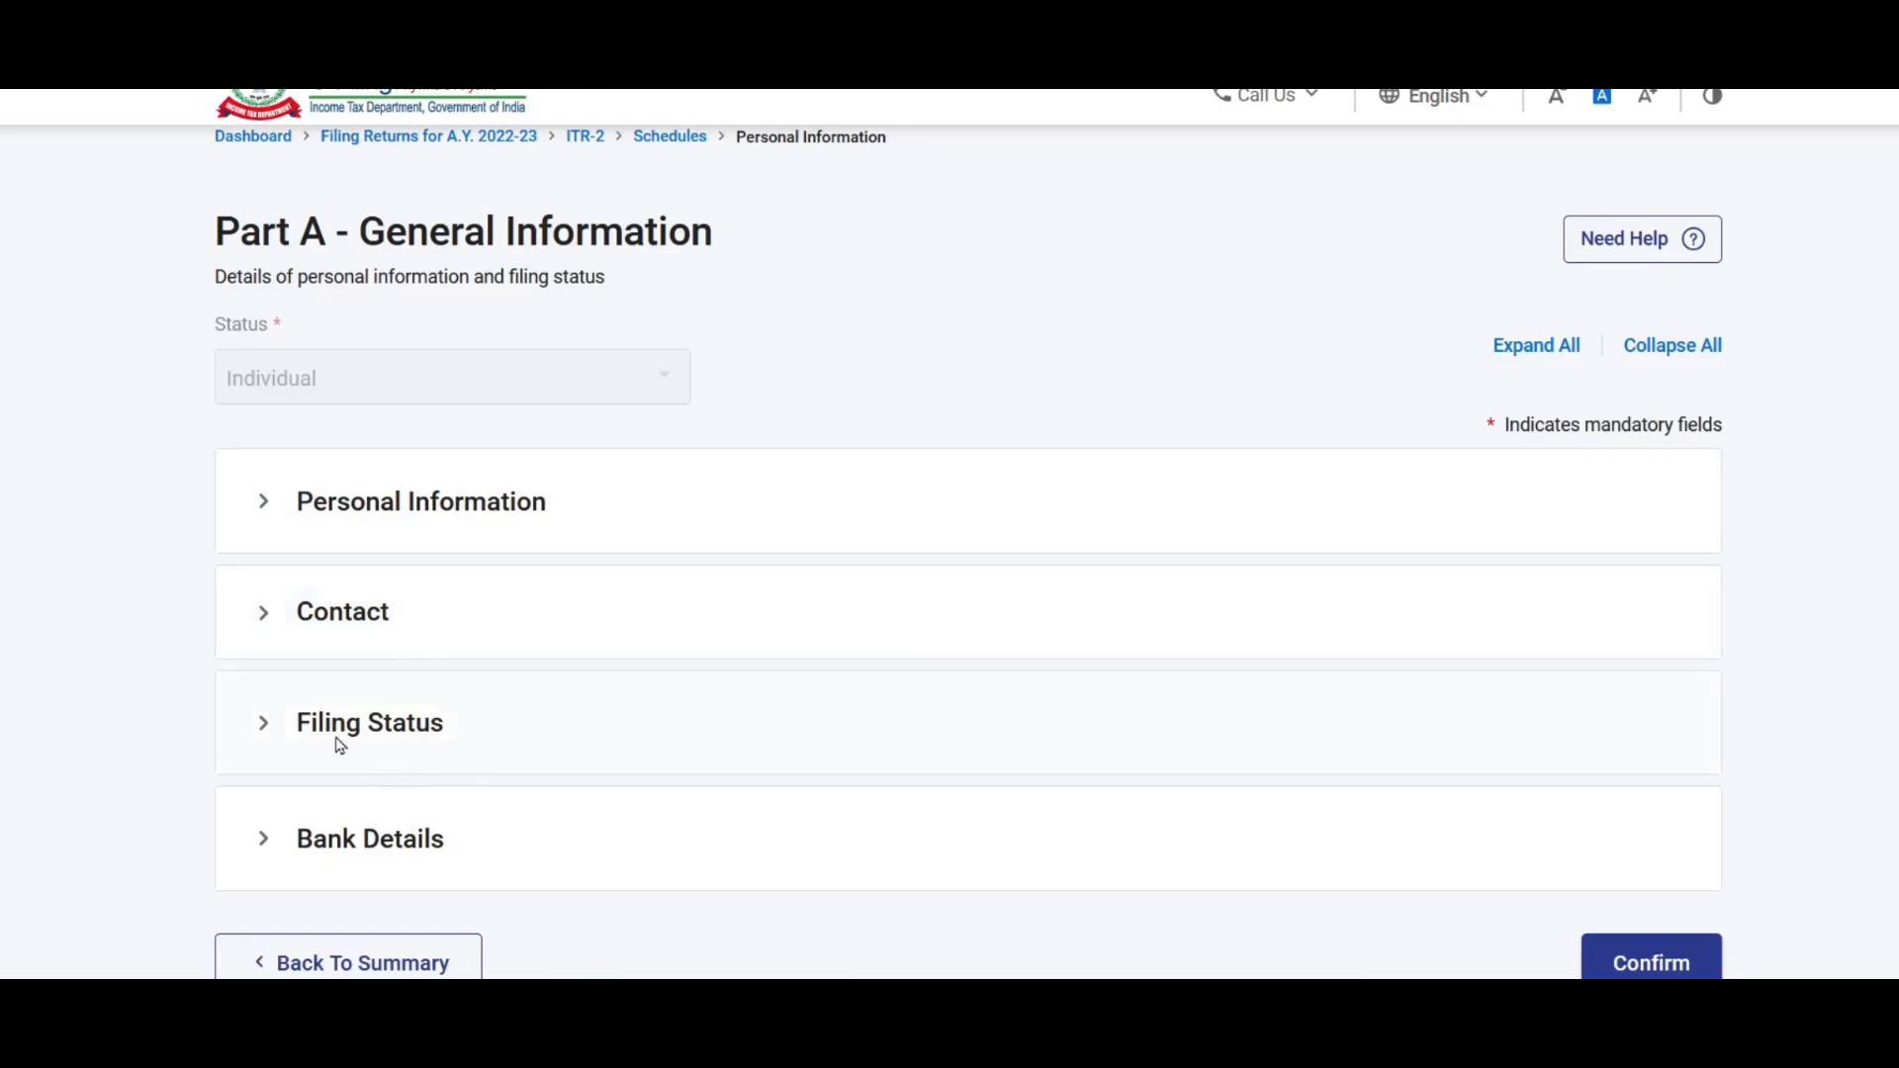
{"action": "left_click", "coordinate": [430, 737]}
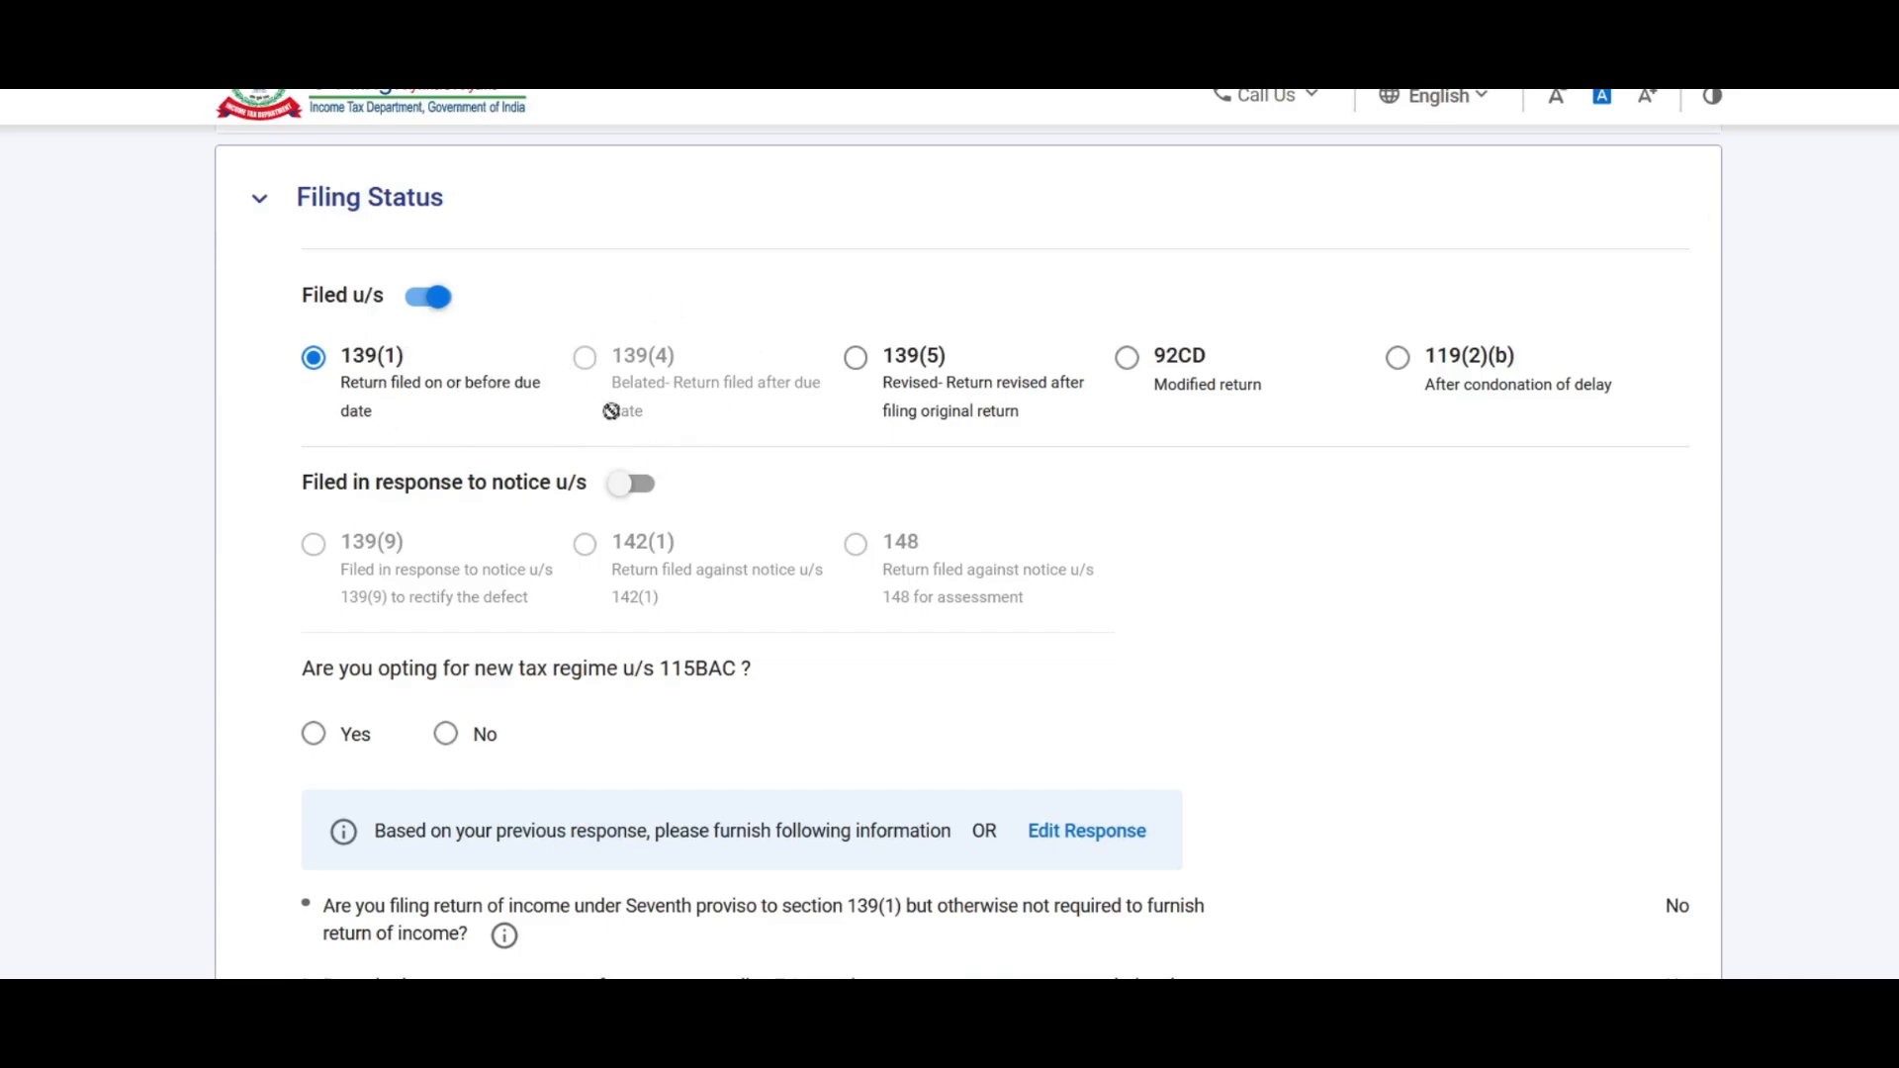
{"action": "scroll", "coordinate": [766, 442], "scroll_direction": "down", "scroll_amount": 3}
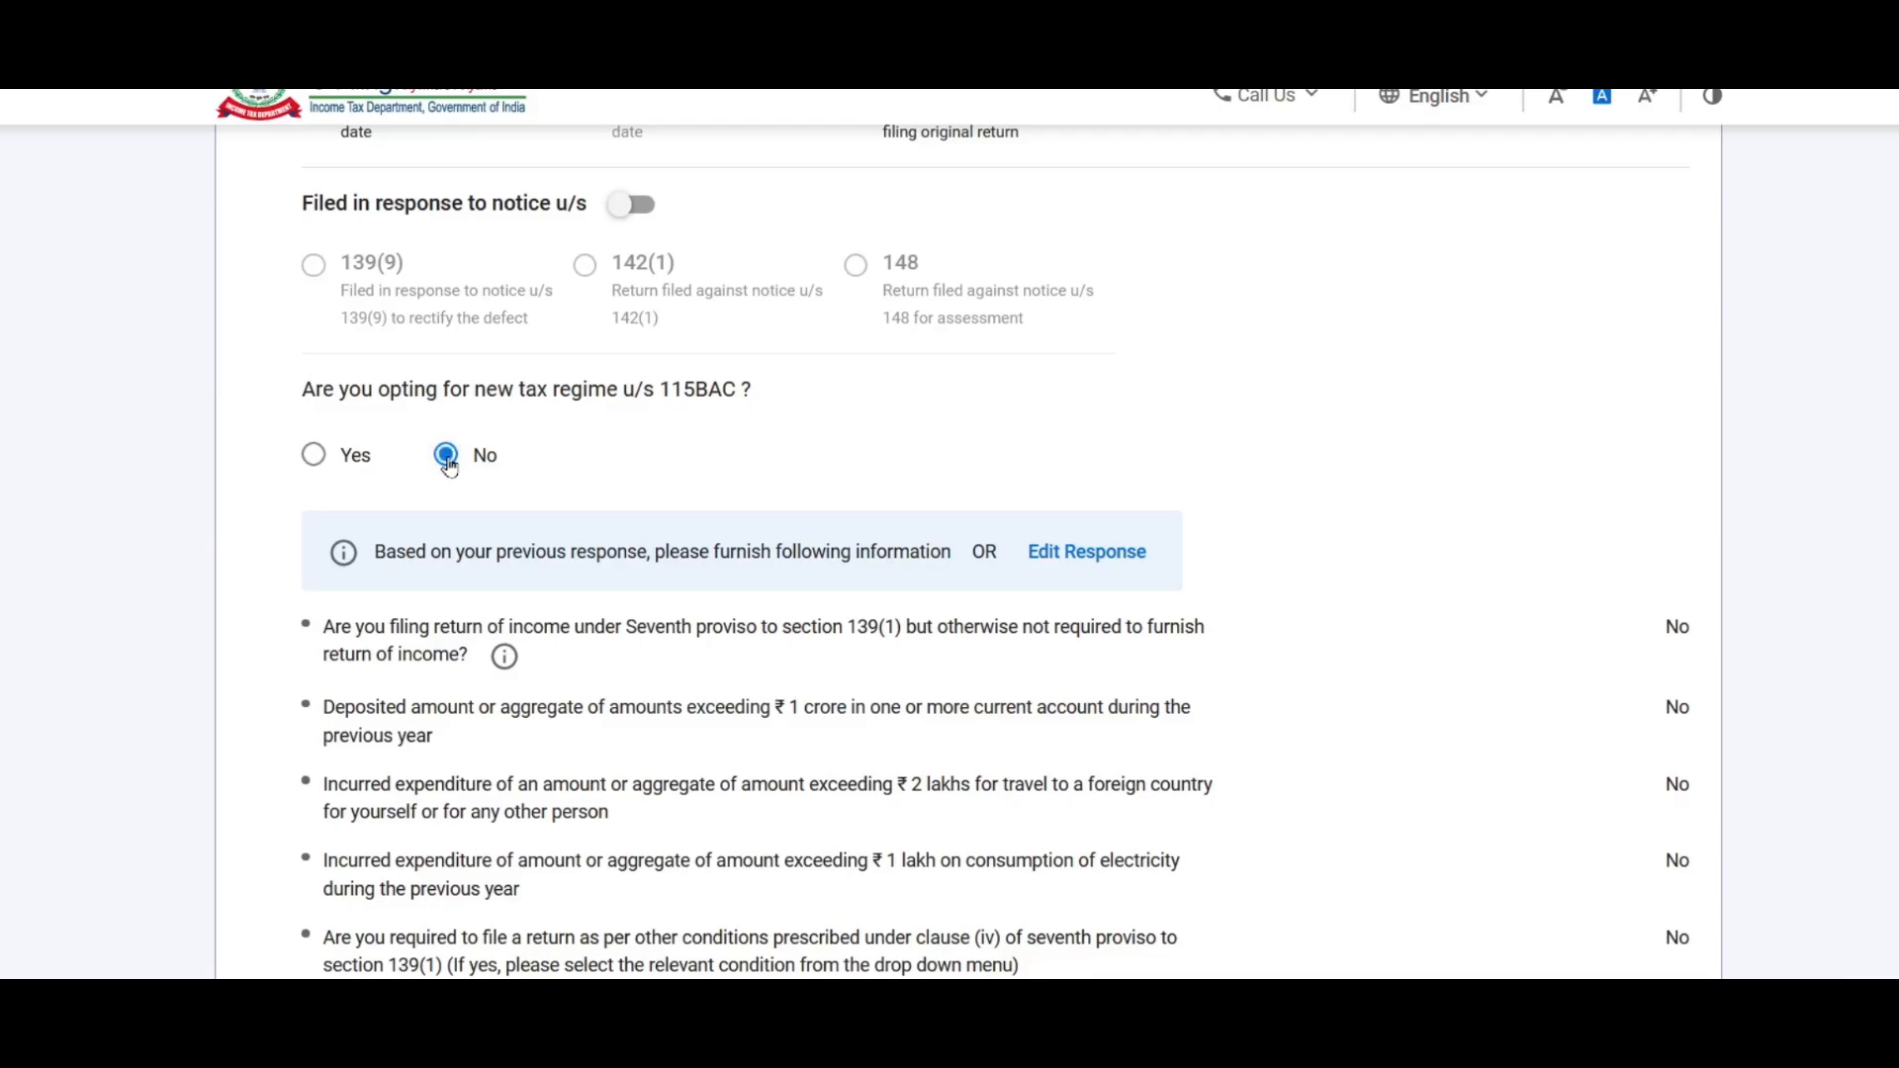
{"action": "left_click", "coordinate": [313, 457]}
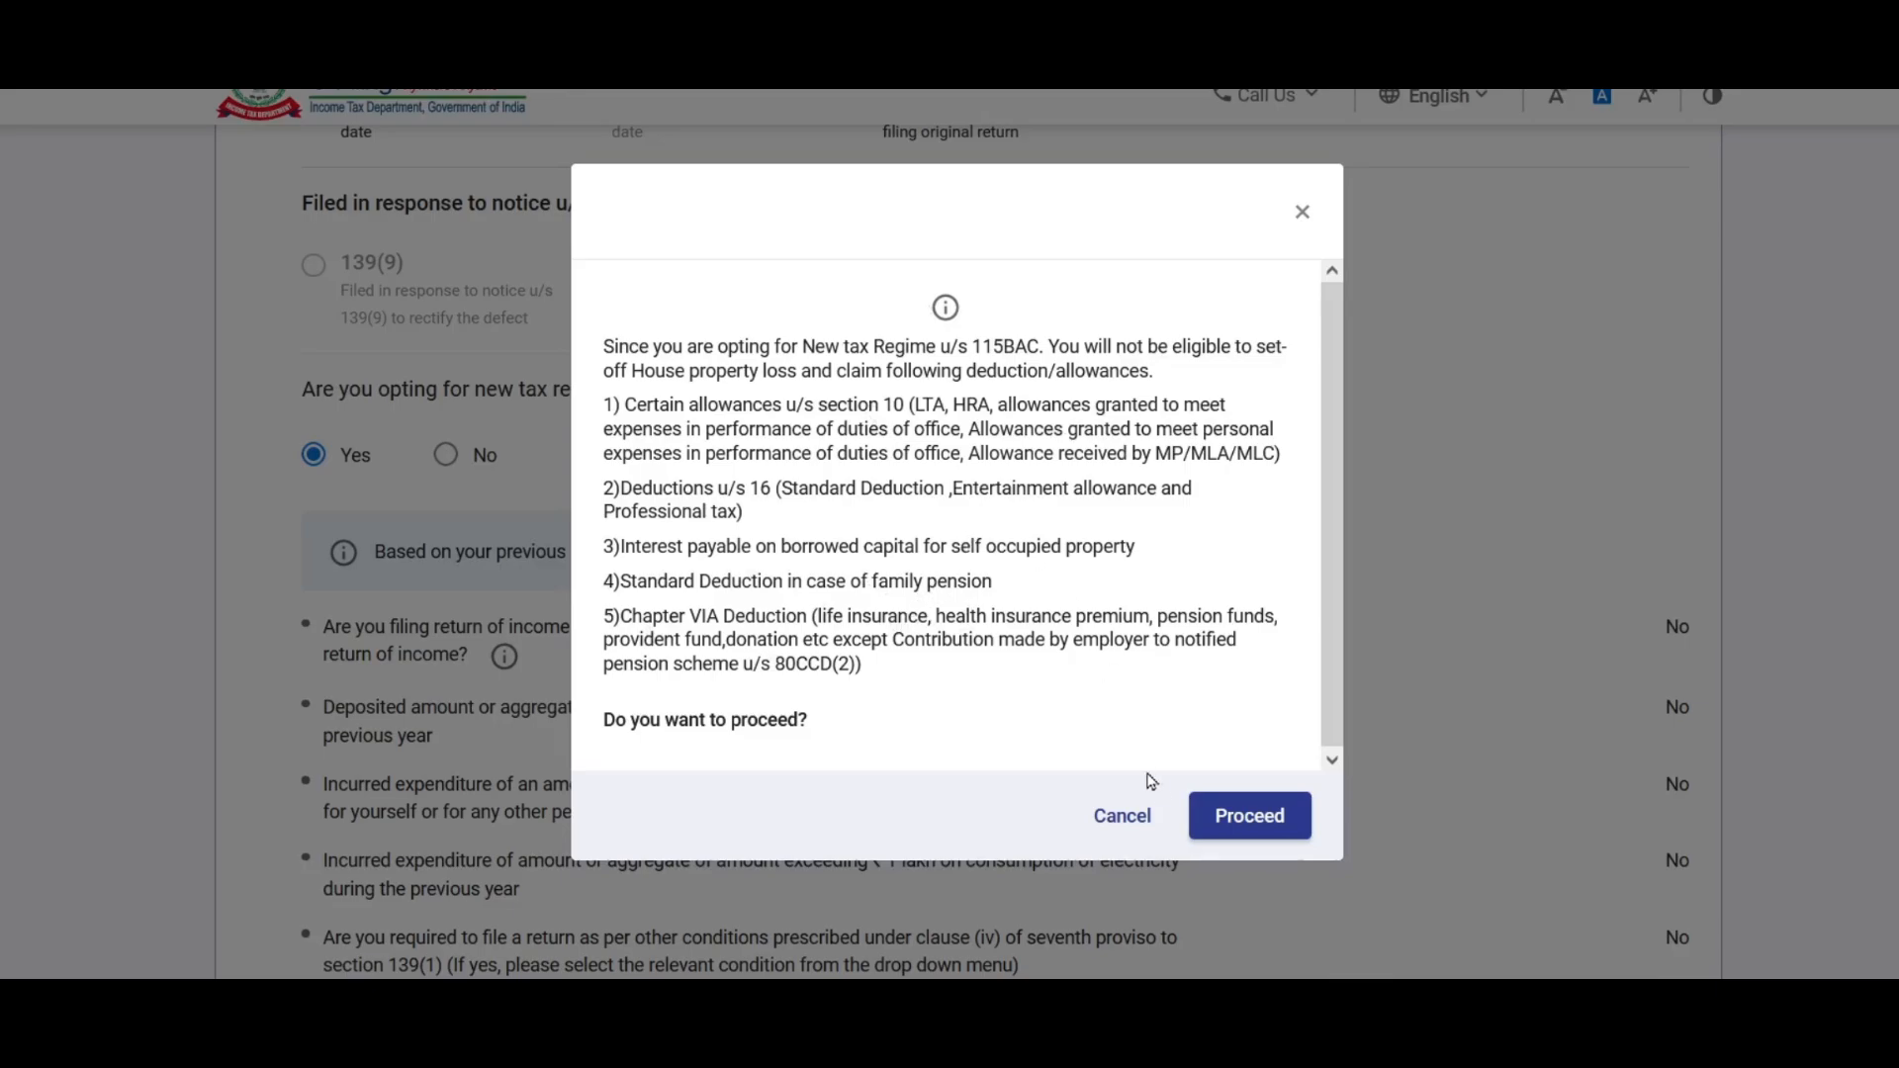
{"action": "left_click", "coordinate": [1121, 814]}
{"action": "left_click", "coordinate": [450, 456]}
Step: Set residential status to Resident under the 182-days-in-India condition
{"action": "scroll", "coordinate": [1058, 440], "scroll_direction": "down", "scroll_amount": 4}
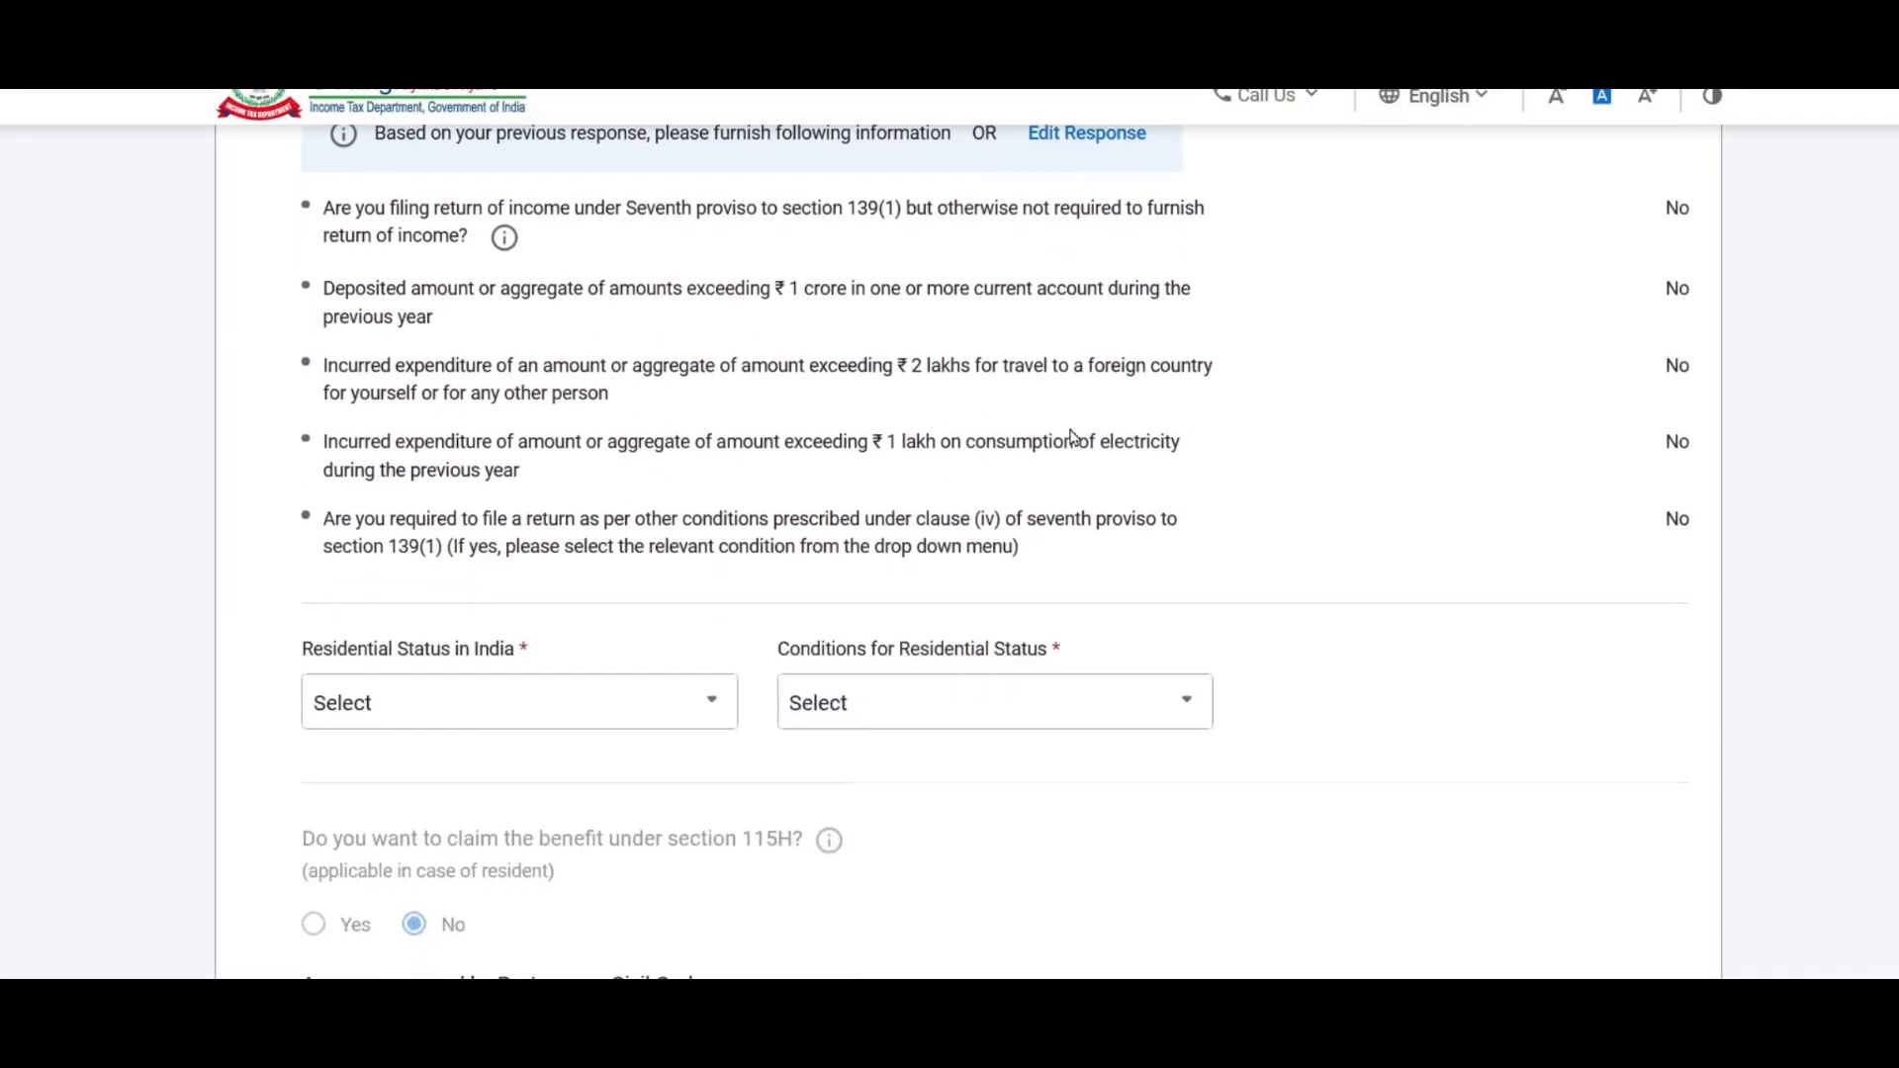
{"action": "scroll", "coordinate": [1070, 436], "scroll_direction": "down", "scroll_amount": 3}
{"action": "left_click", "coordinate": [657, 436]}
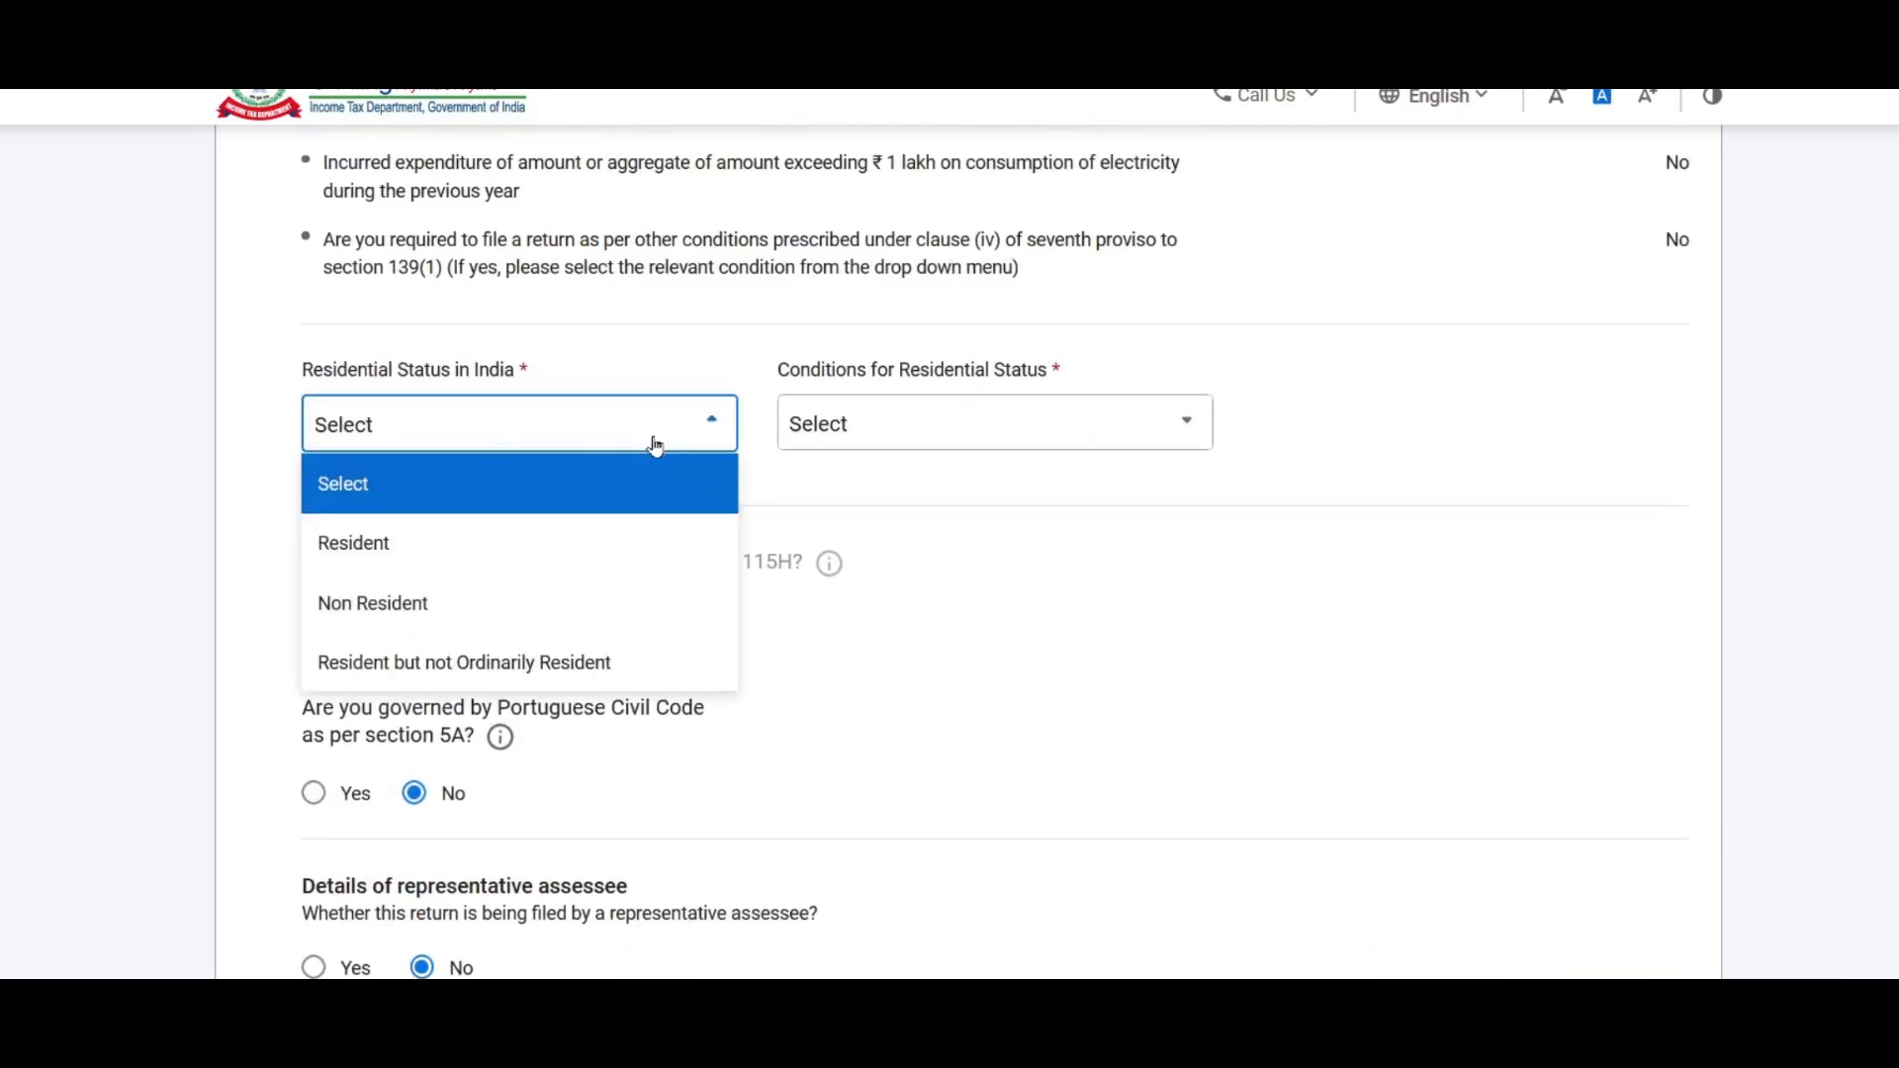
{"action": "left_click", "coordinate": [341, 546]}
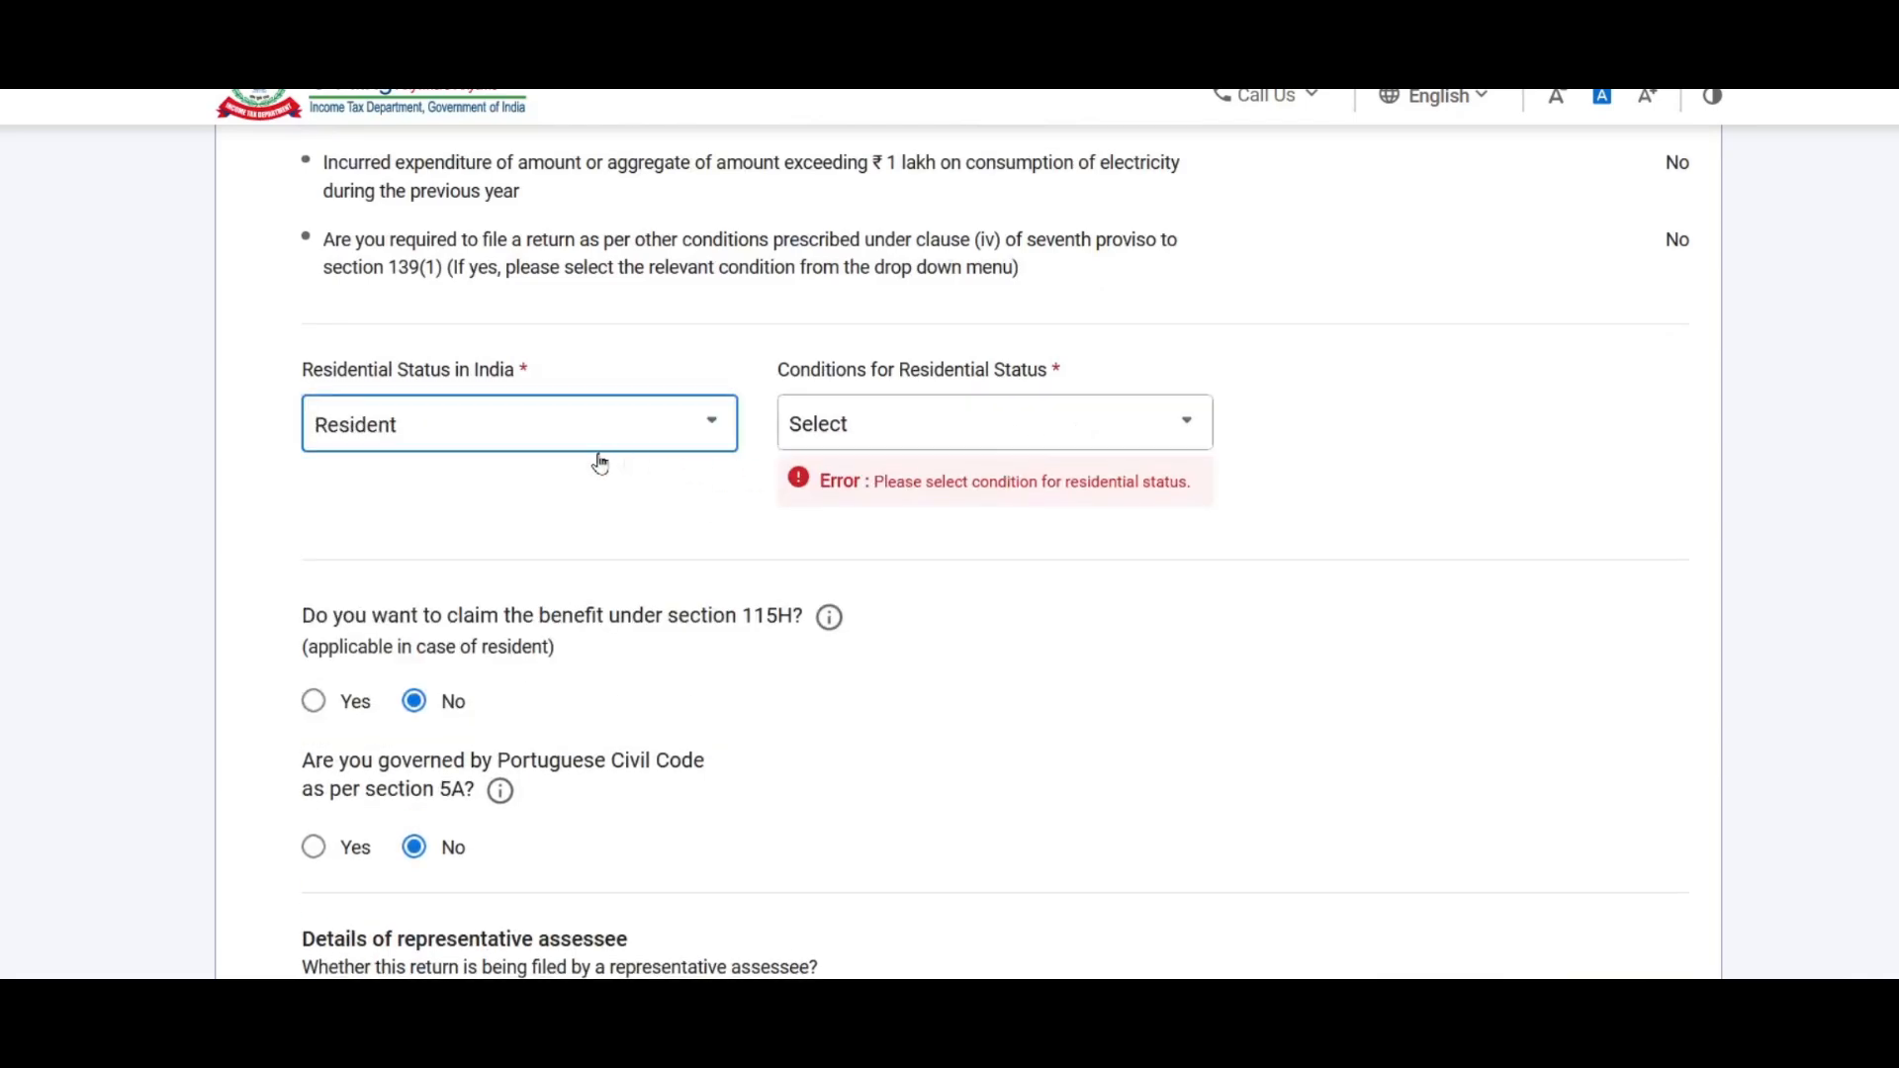
{"action": "left_click", "coordinate": [876, 432]}
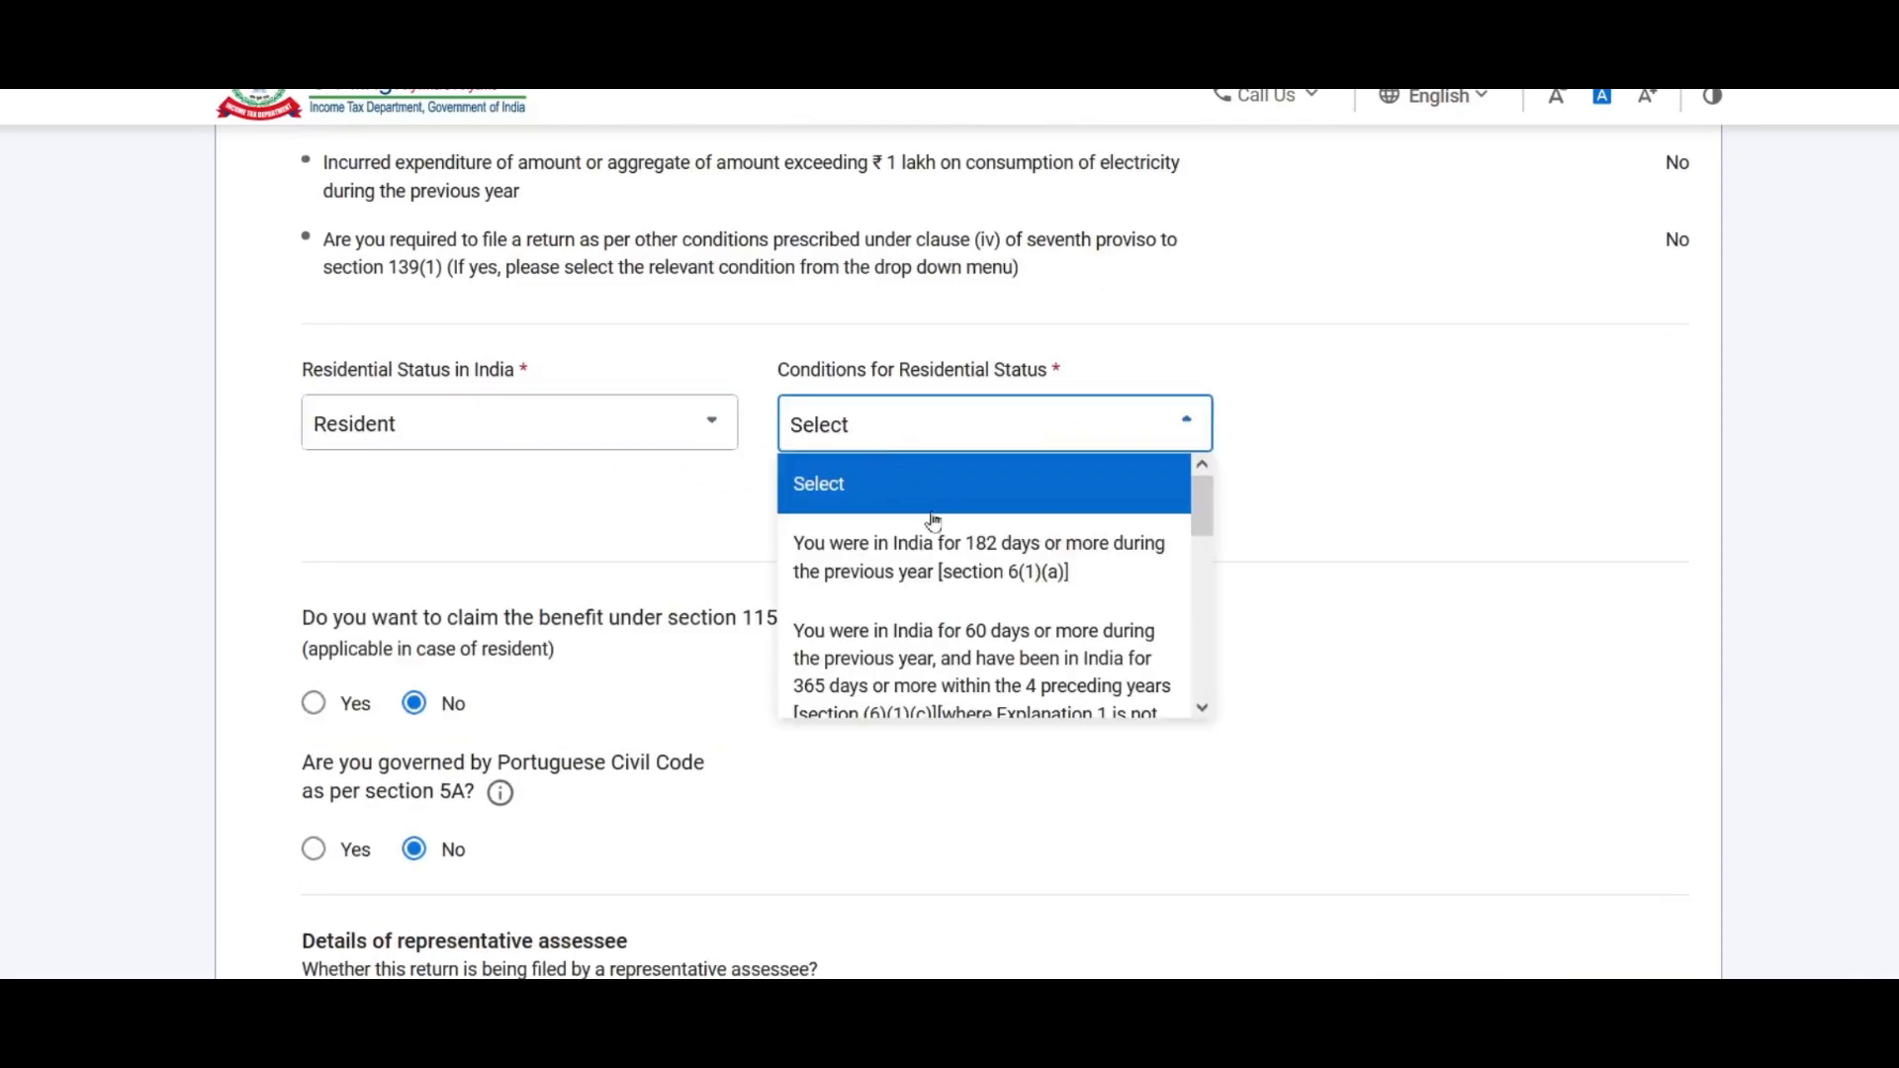
{"action": "left_click", "coordinate": [998, 573]}
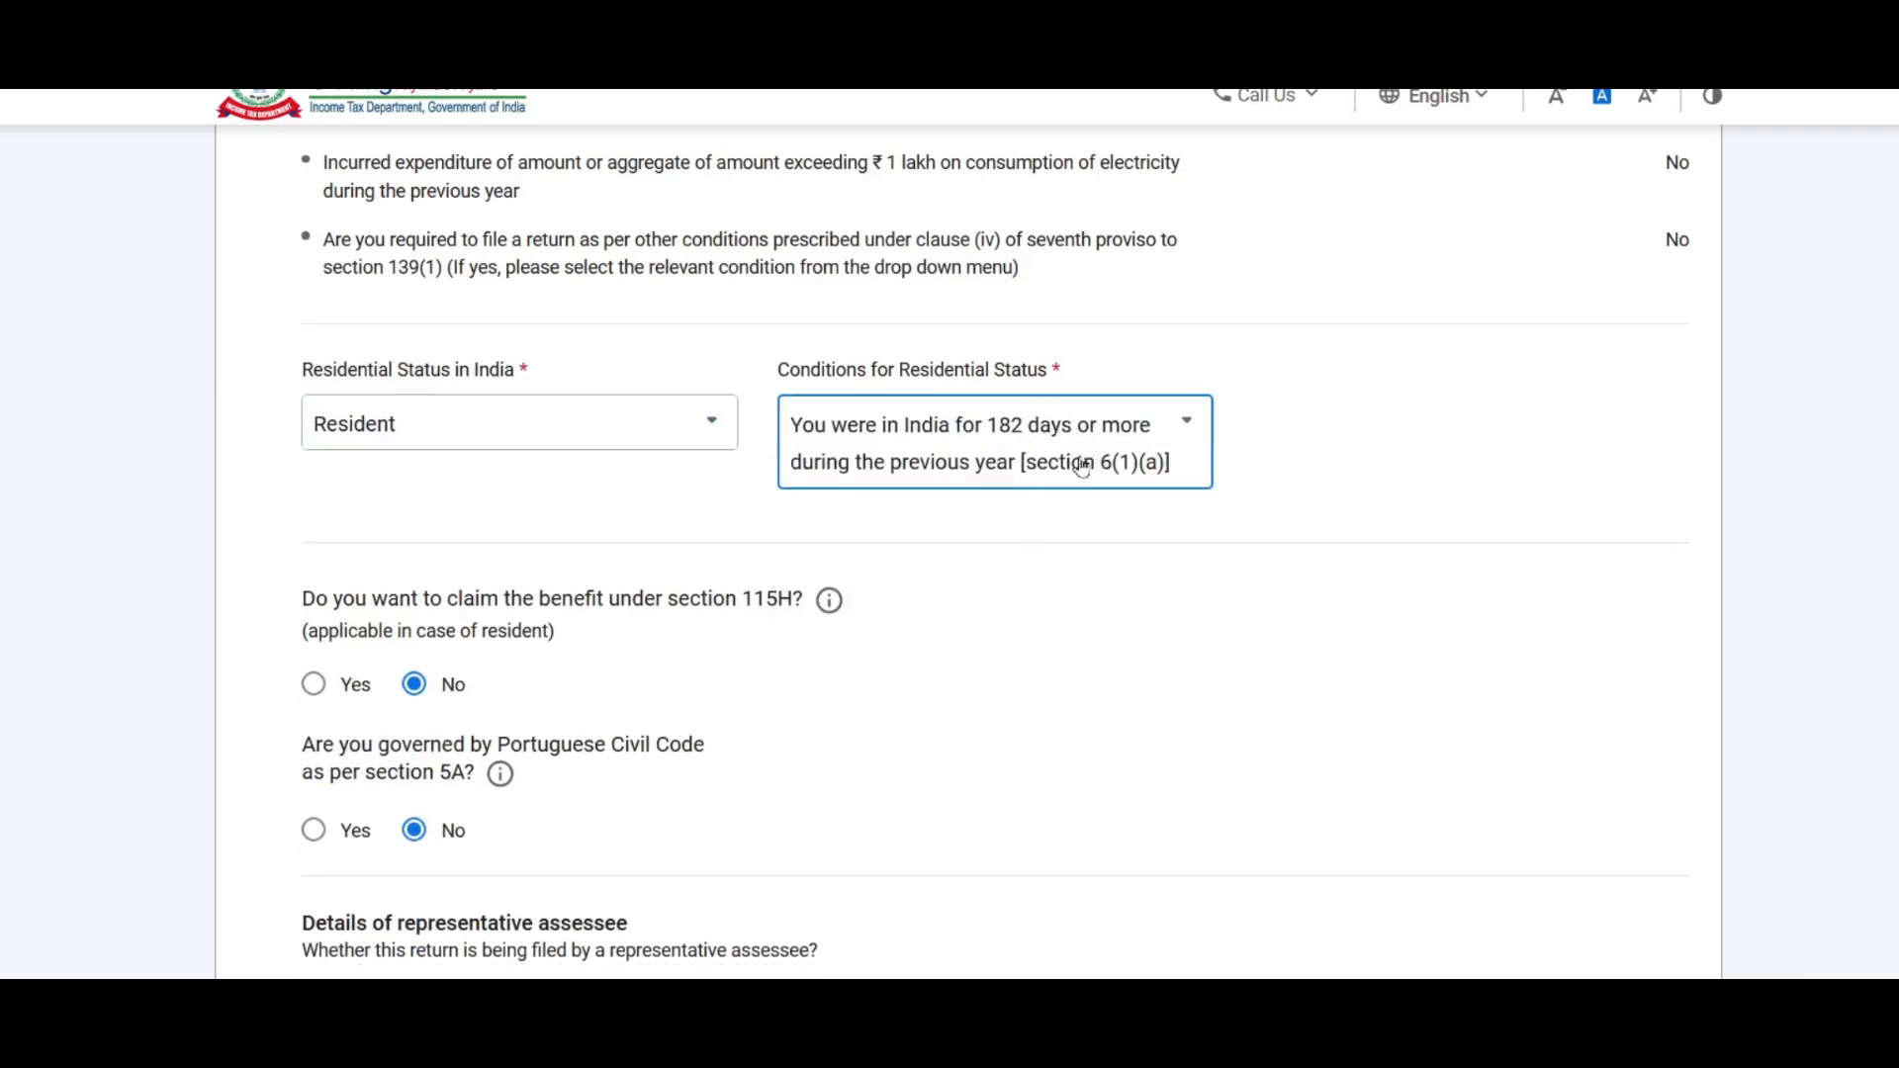
Step: Answer No to the directorship and unlisted equity shares questions
{"action": "scroll", "coordinate": [1094, 679], "scroll_direction": "down", "scroll_amount": 3}
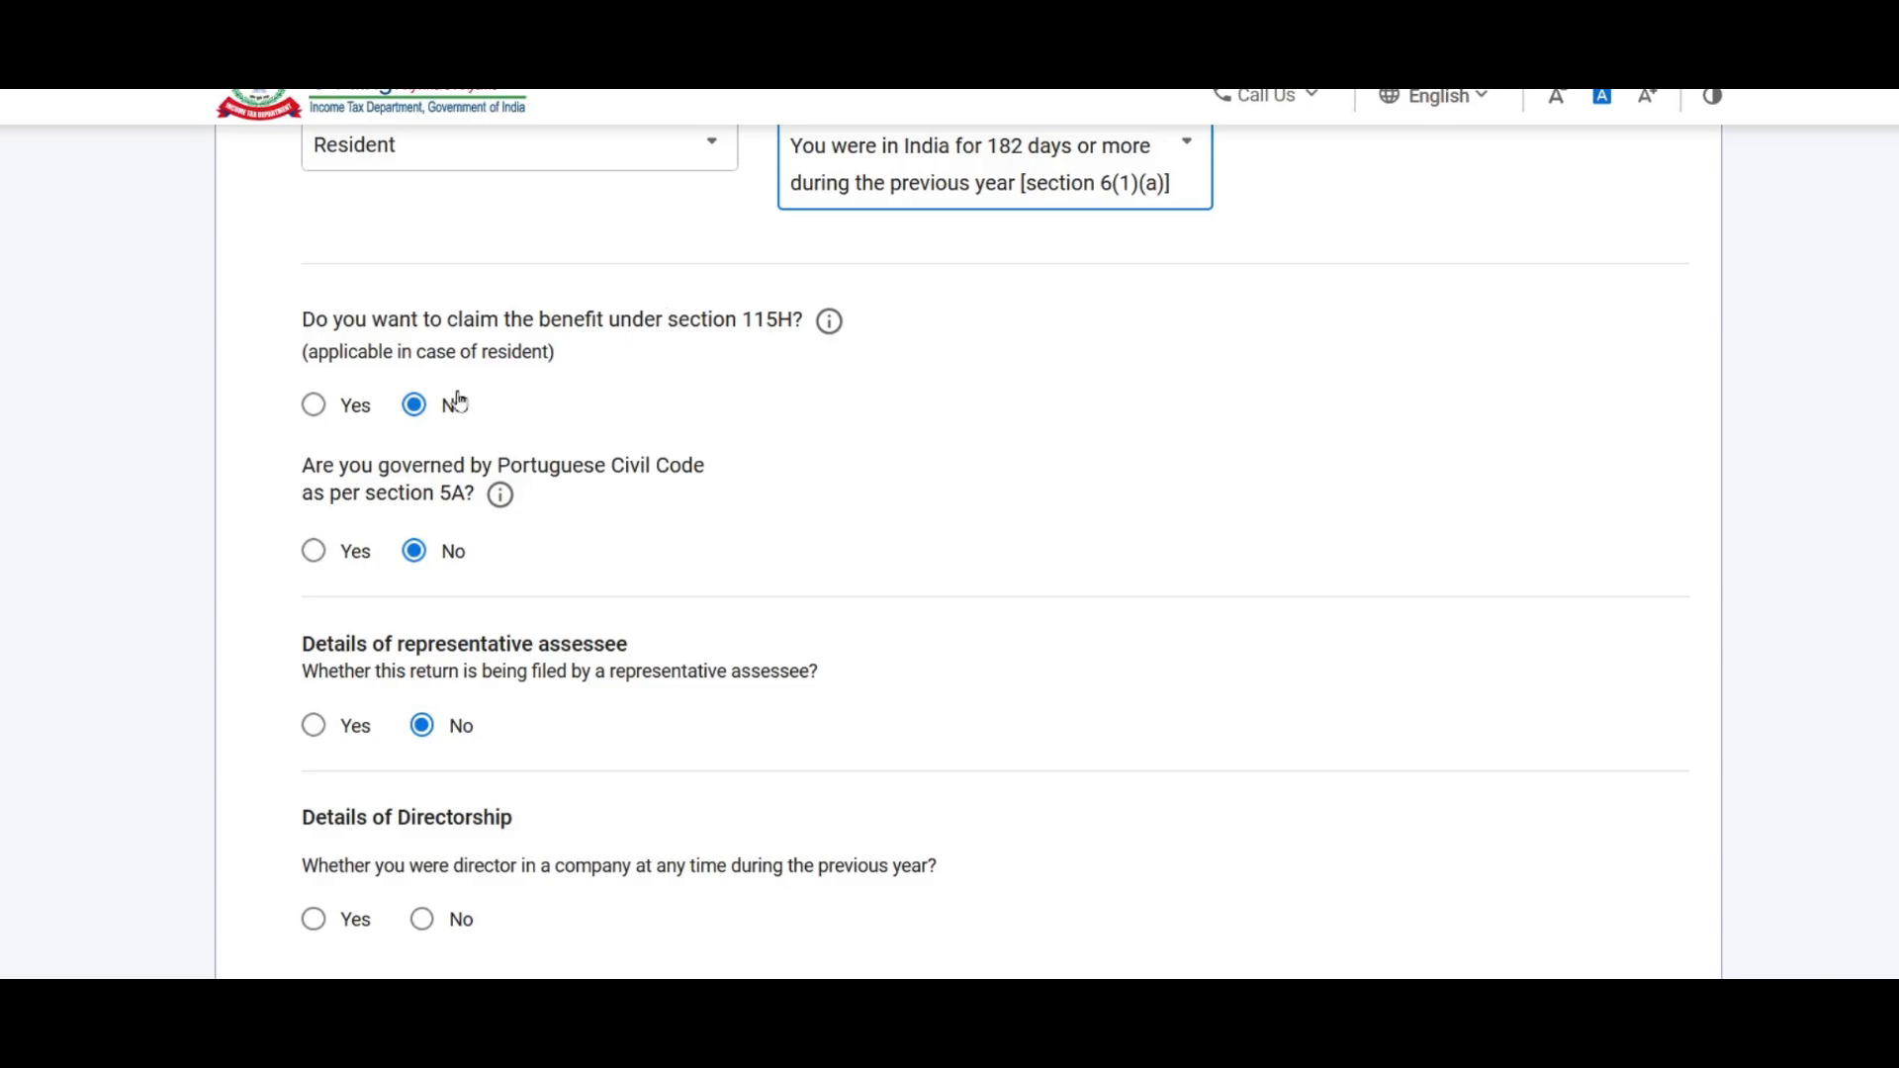
{"action": "scroll", "coordinate": [653, 388], "scroll_direction": "down", "scroll_amount": 2}
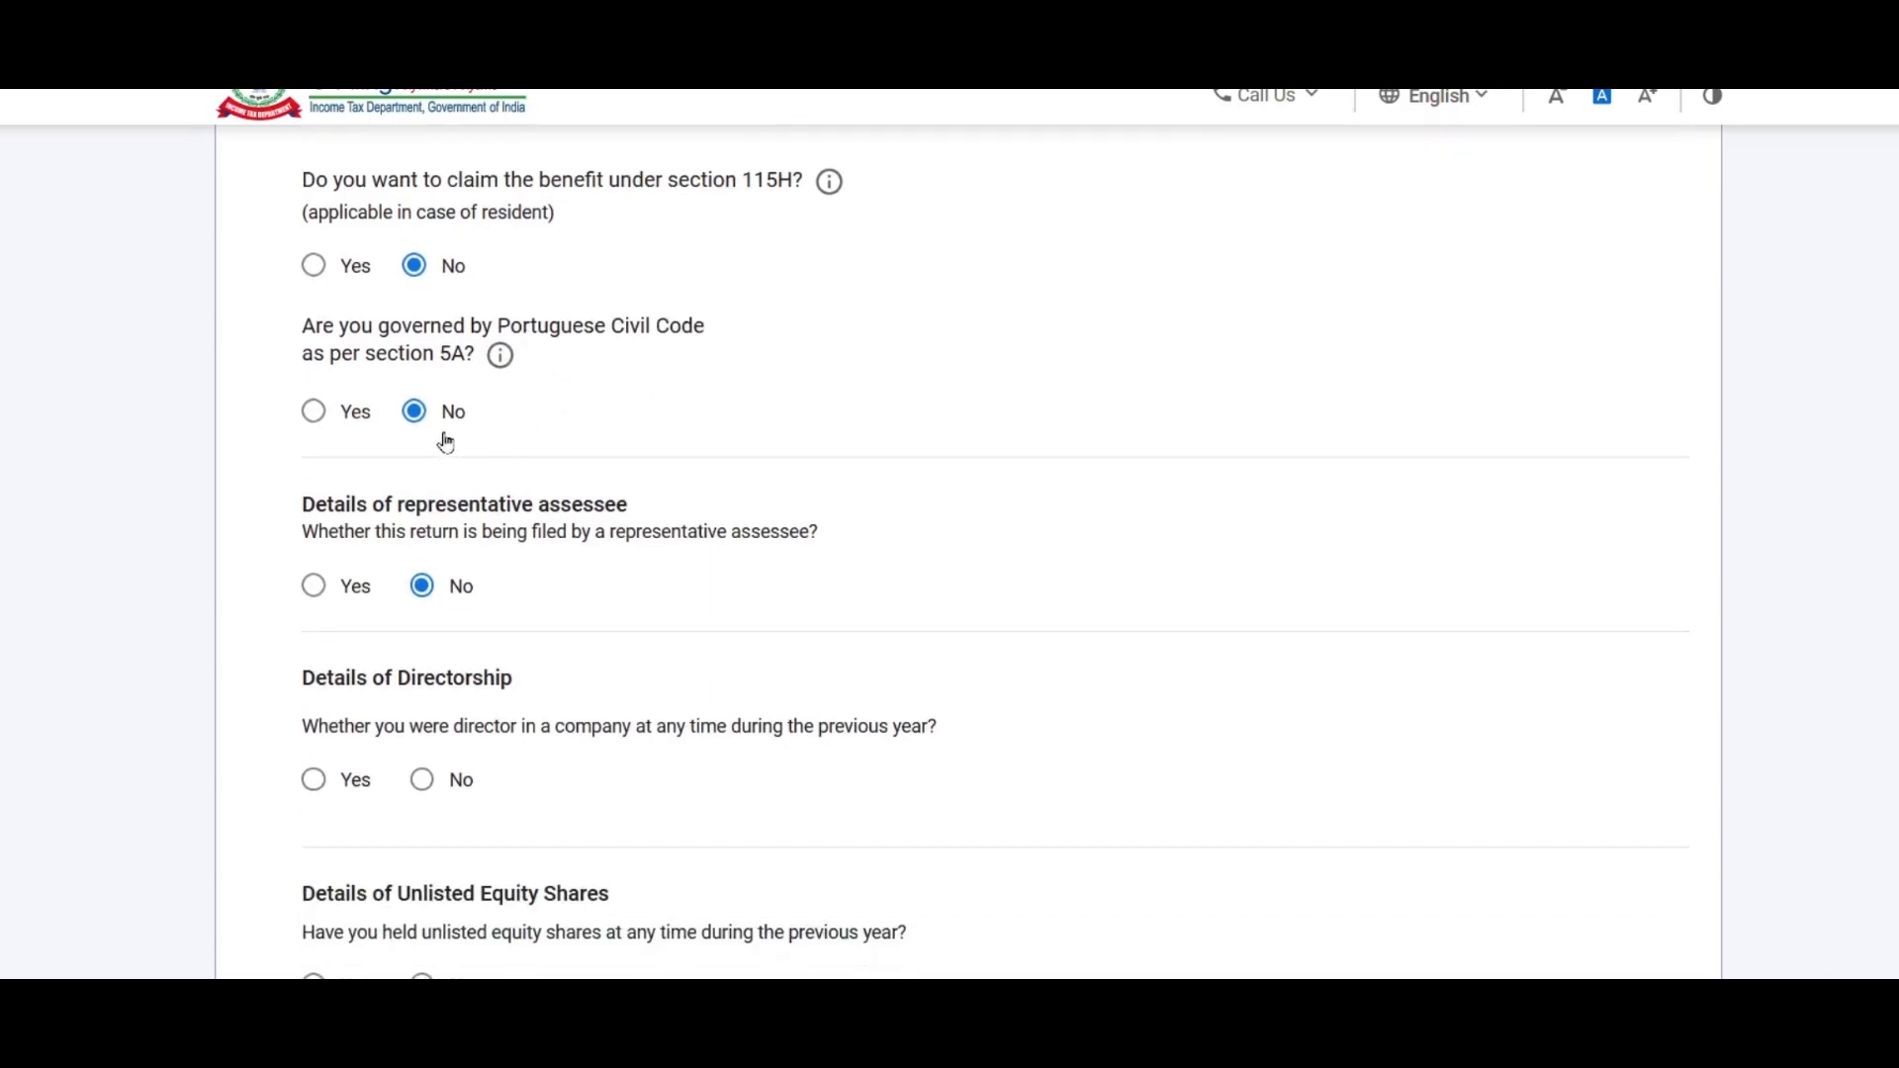
{"action": "scroll", "coordinate": [593, 417], "scroll_direction": "down", "scroll_amount": 2}
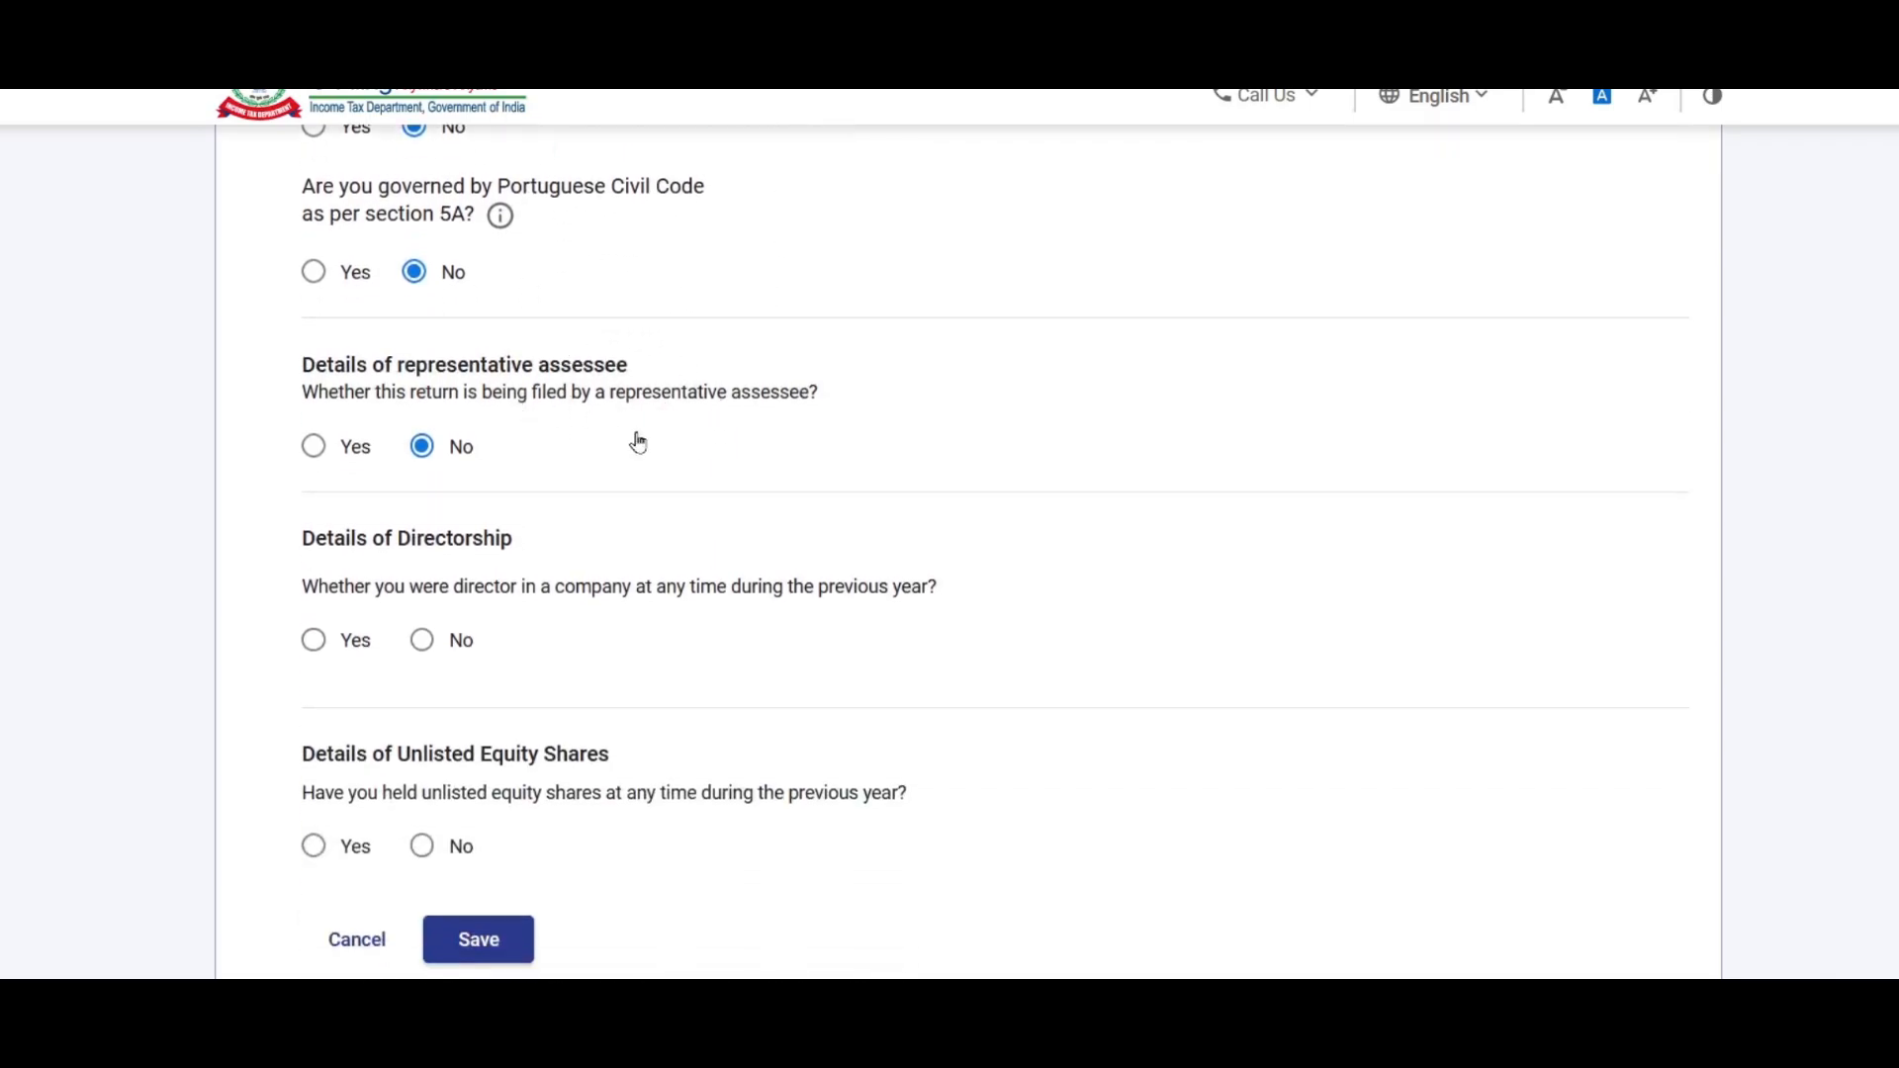
{"action": "scroll", "coordinate": [538, 407], "scroll_direction": "down", "scroll_amount": 4}
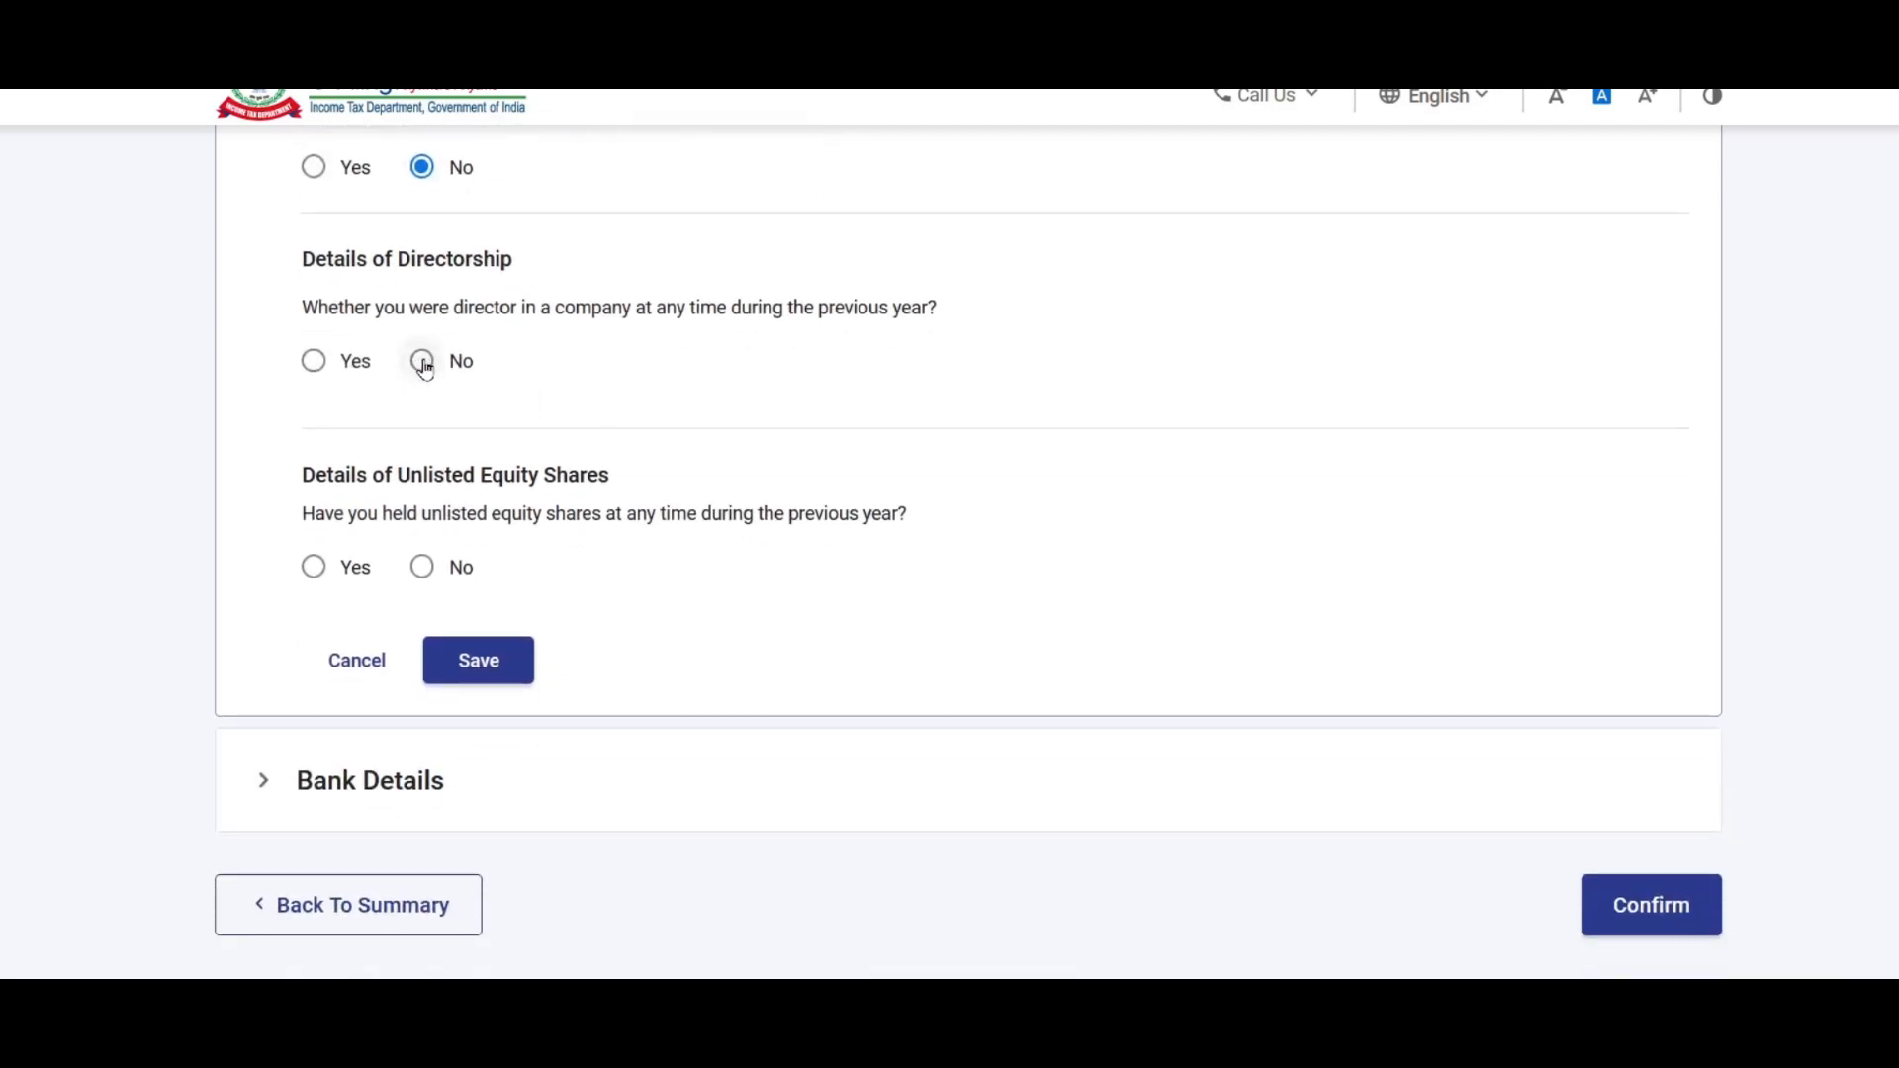
{"action": "left_click", "coordinate": [423, 362]}
{"action": "scroll", "coordinate": [530, 395], "scroll_direction": "down", "scroll_amount": 3}
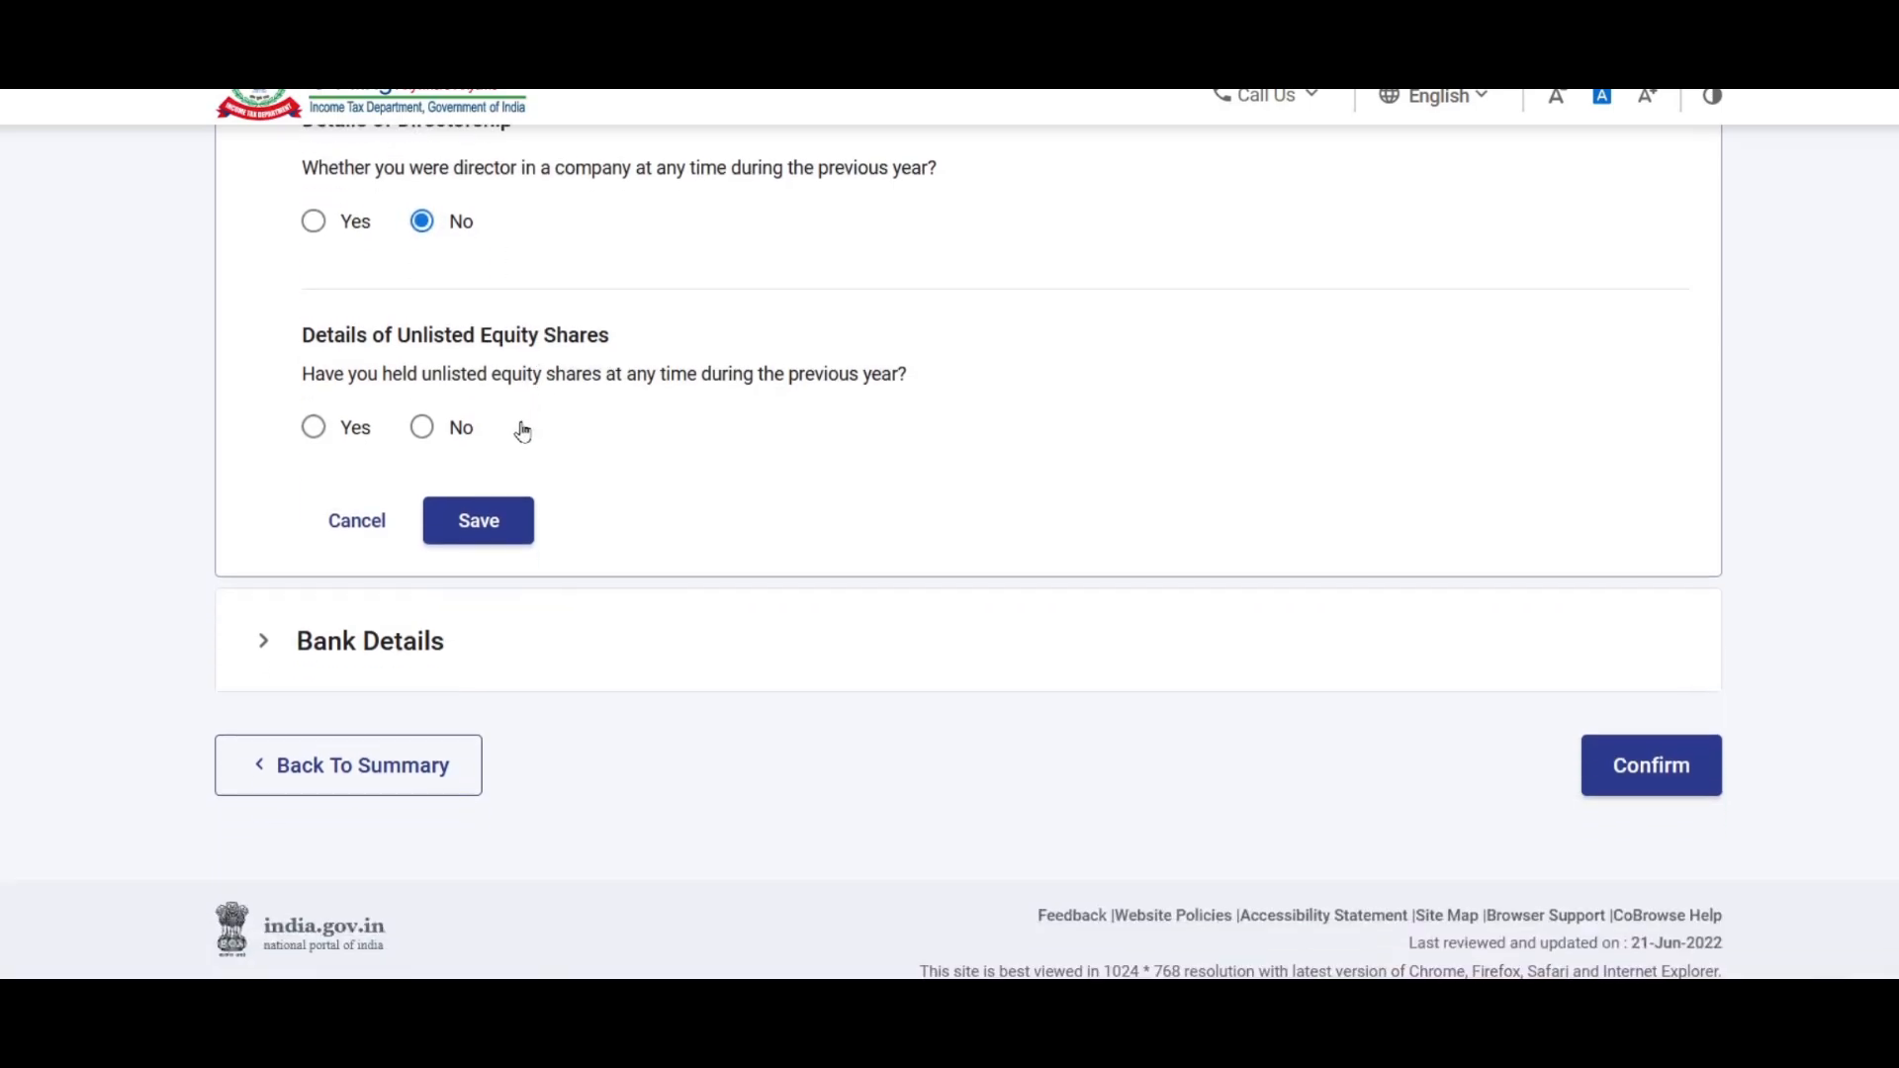
{"action": "left_click", "coordinate": [421, 428]}
Step: Save the filing status answers, review the nominated refund bank account, and confirm Part A
{"action": "left_click", "coordinate": [489, 531]}
{"action": "left_click", "coordinate": [380, 596]}
{"action": "scroll", "coordinate": [752, 386], "scroll_direction": "down", "scroll_amount": 3}
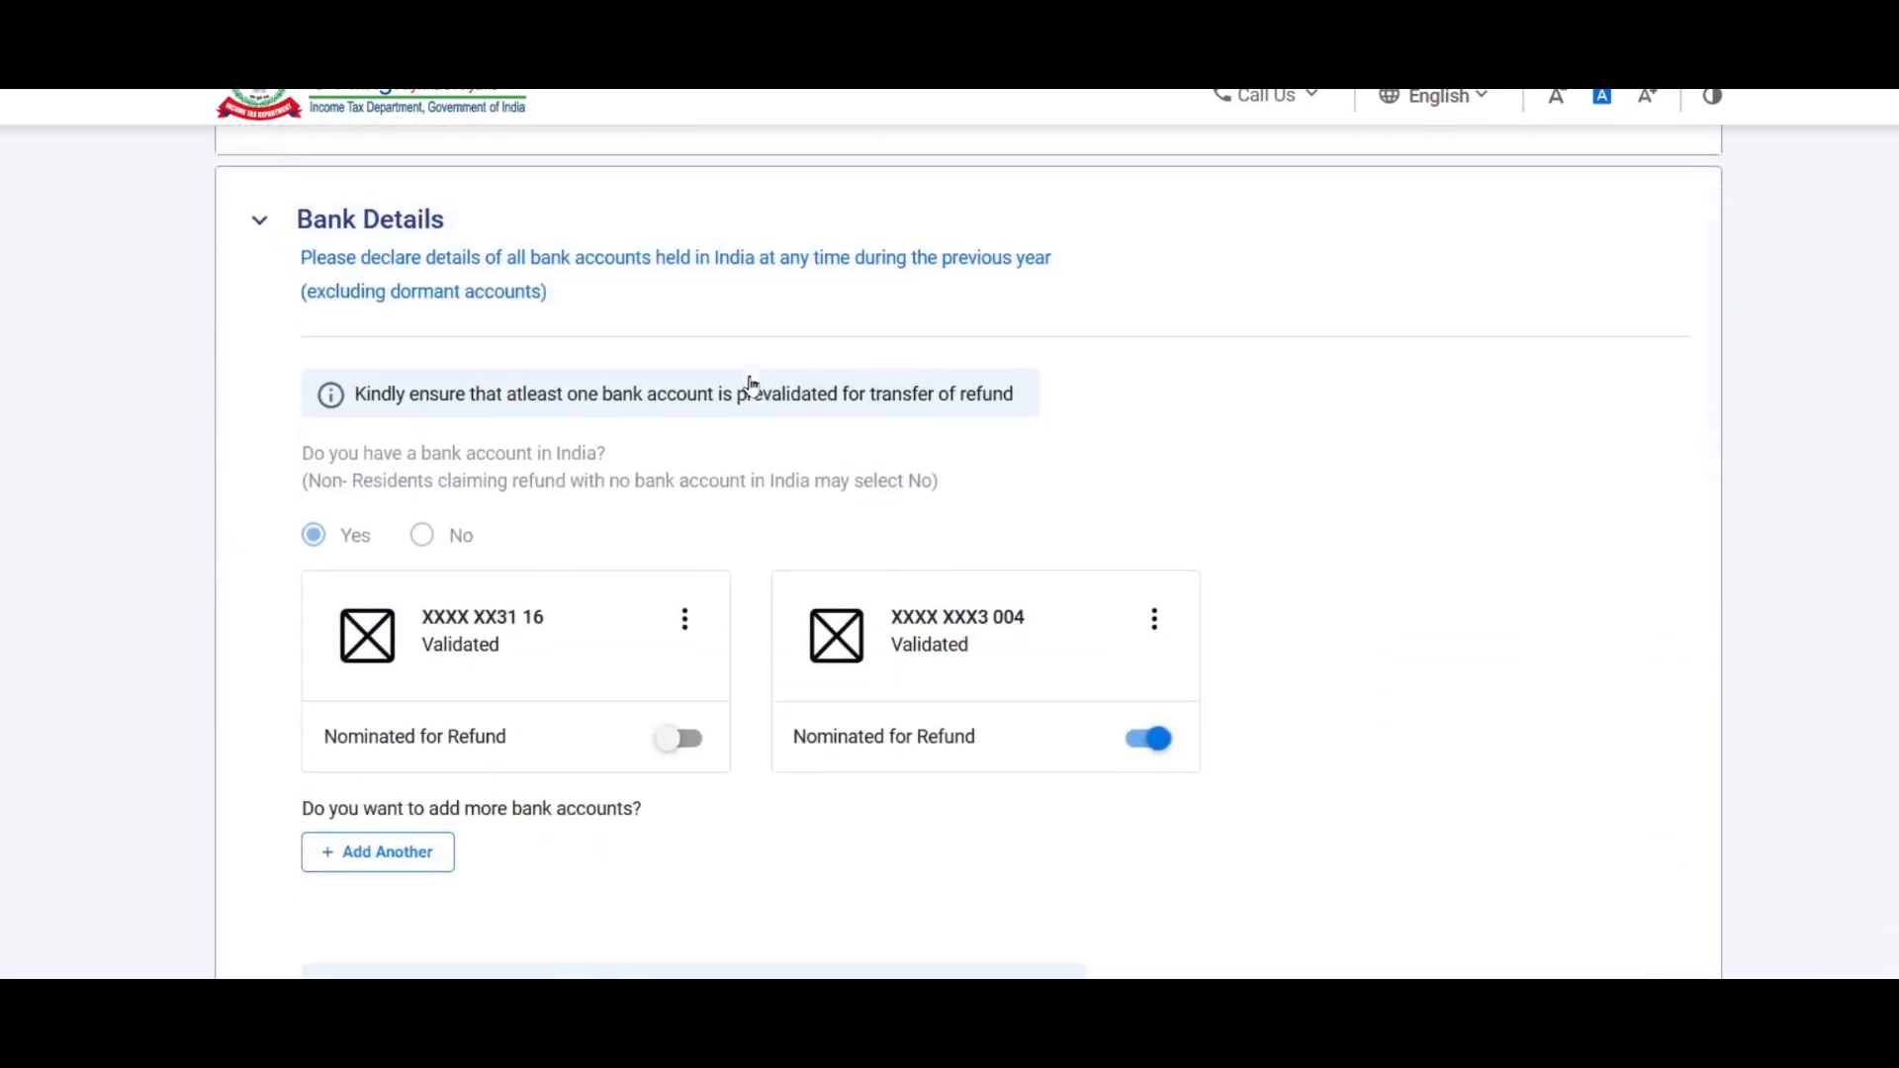
{"action": "scroll", "coordinate": [751, 385], "scroll_direction": "down", "scroll_amount": 2}
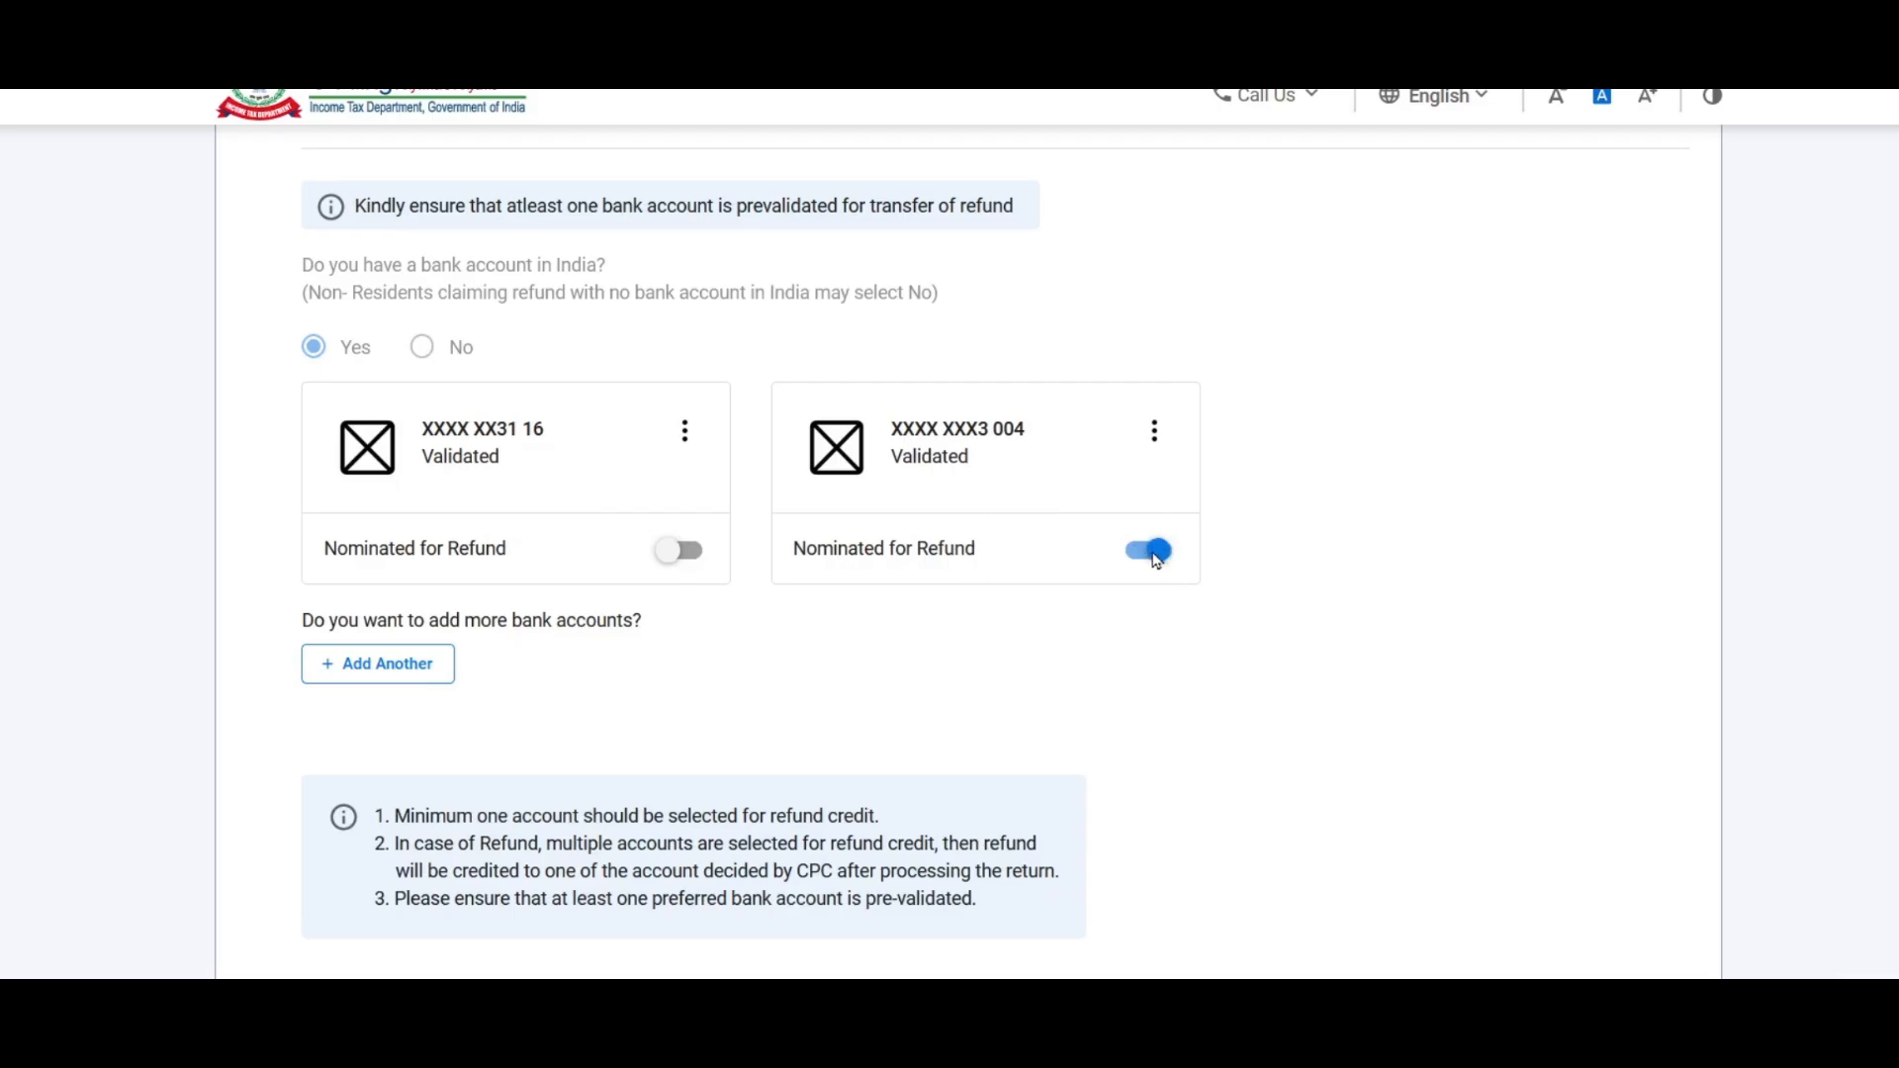
{"action": "scroll", "coordinate": [1187, 563], "scroll_direction": "down", "scroll_amount": 4}
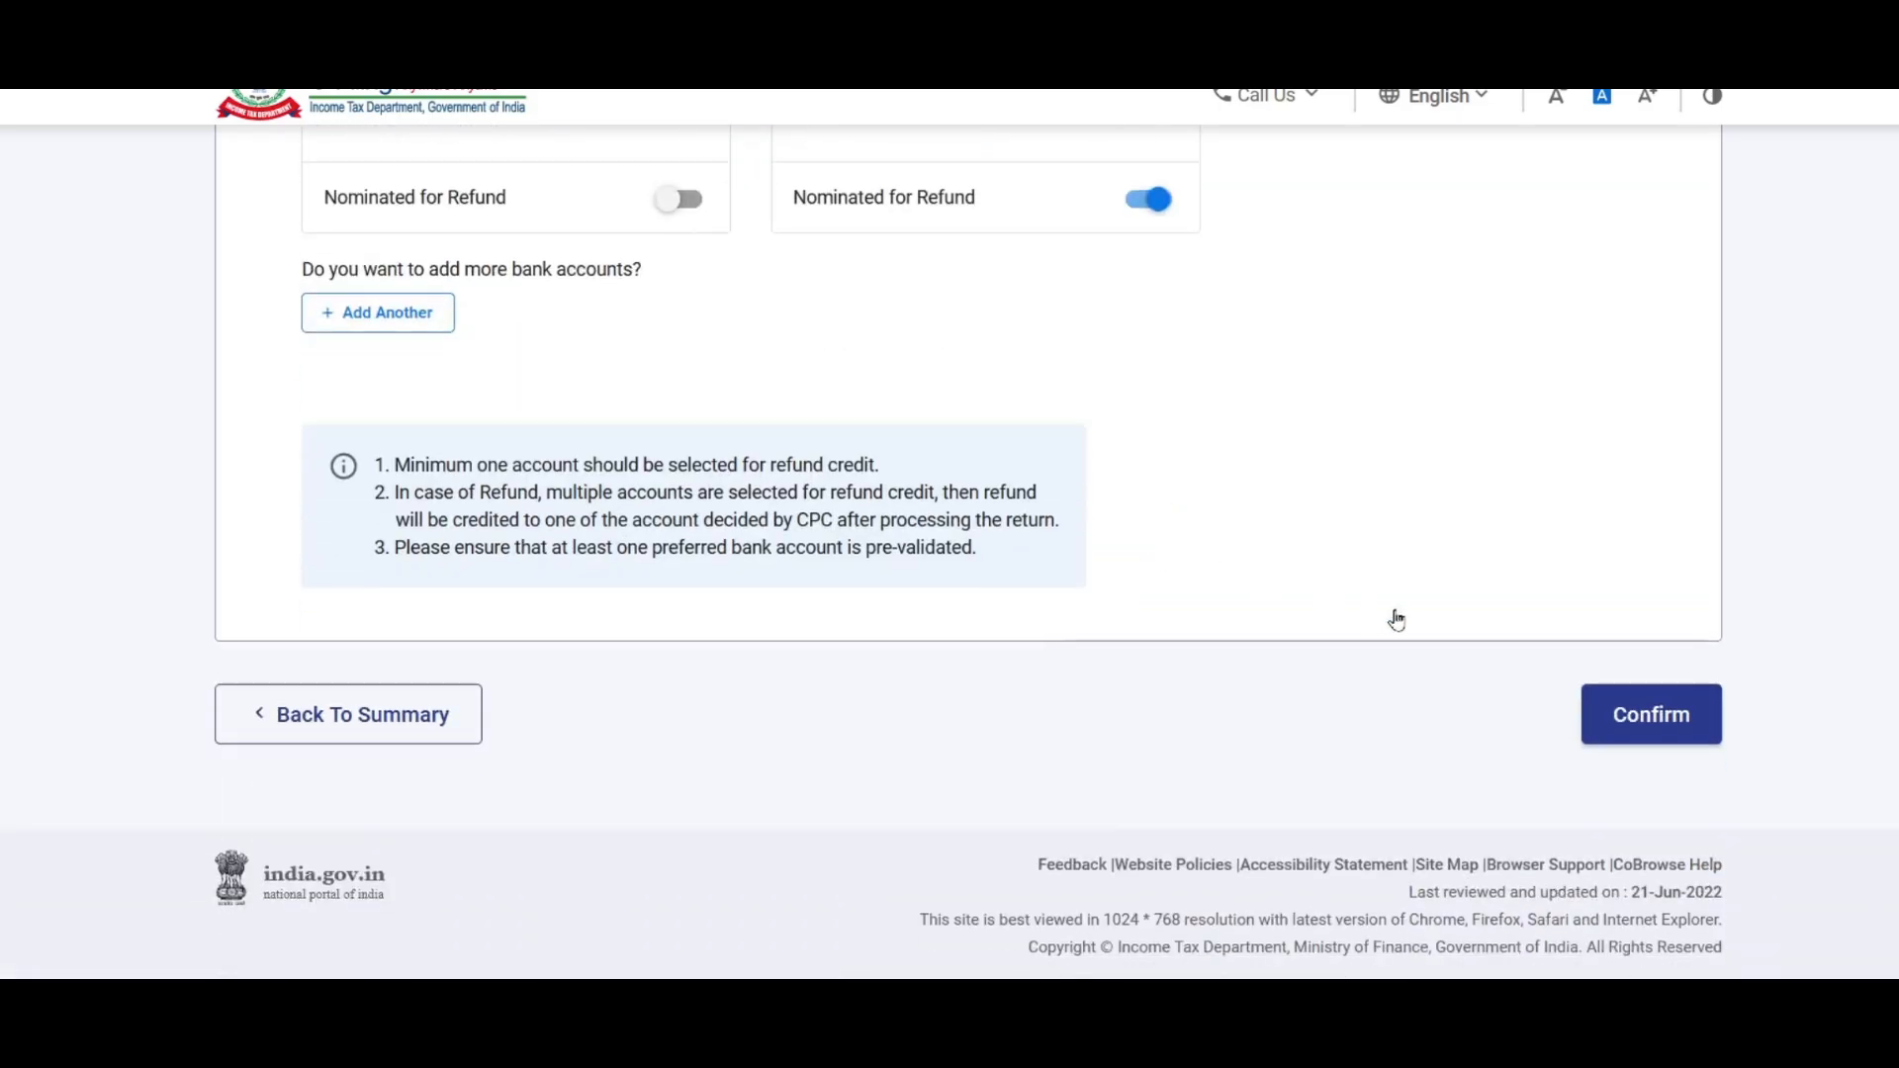
{"action": "left_click", "coordinate": [1659, 720]}
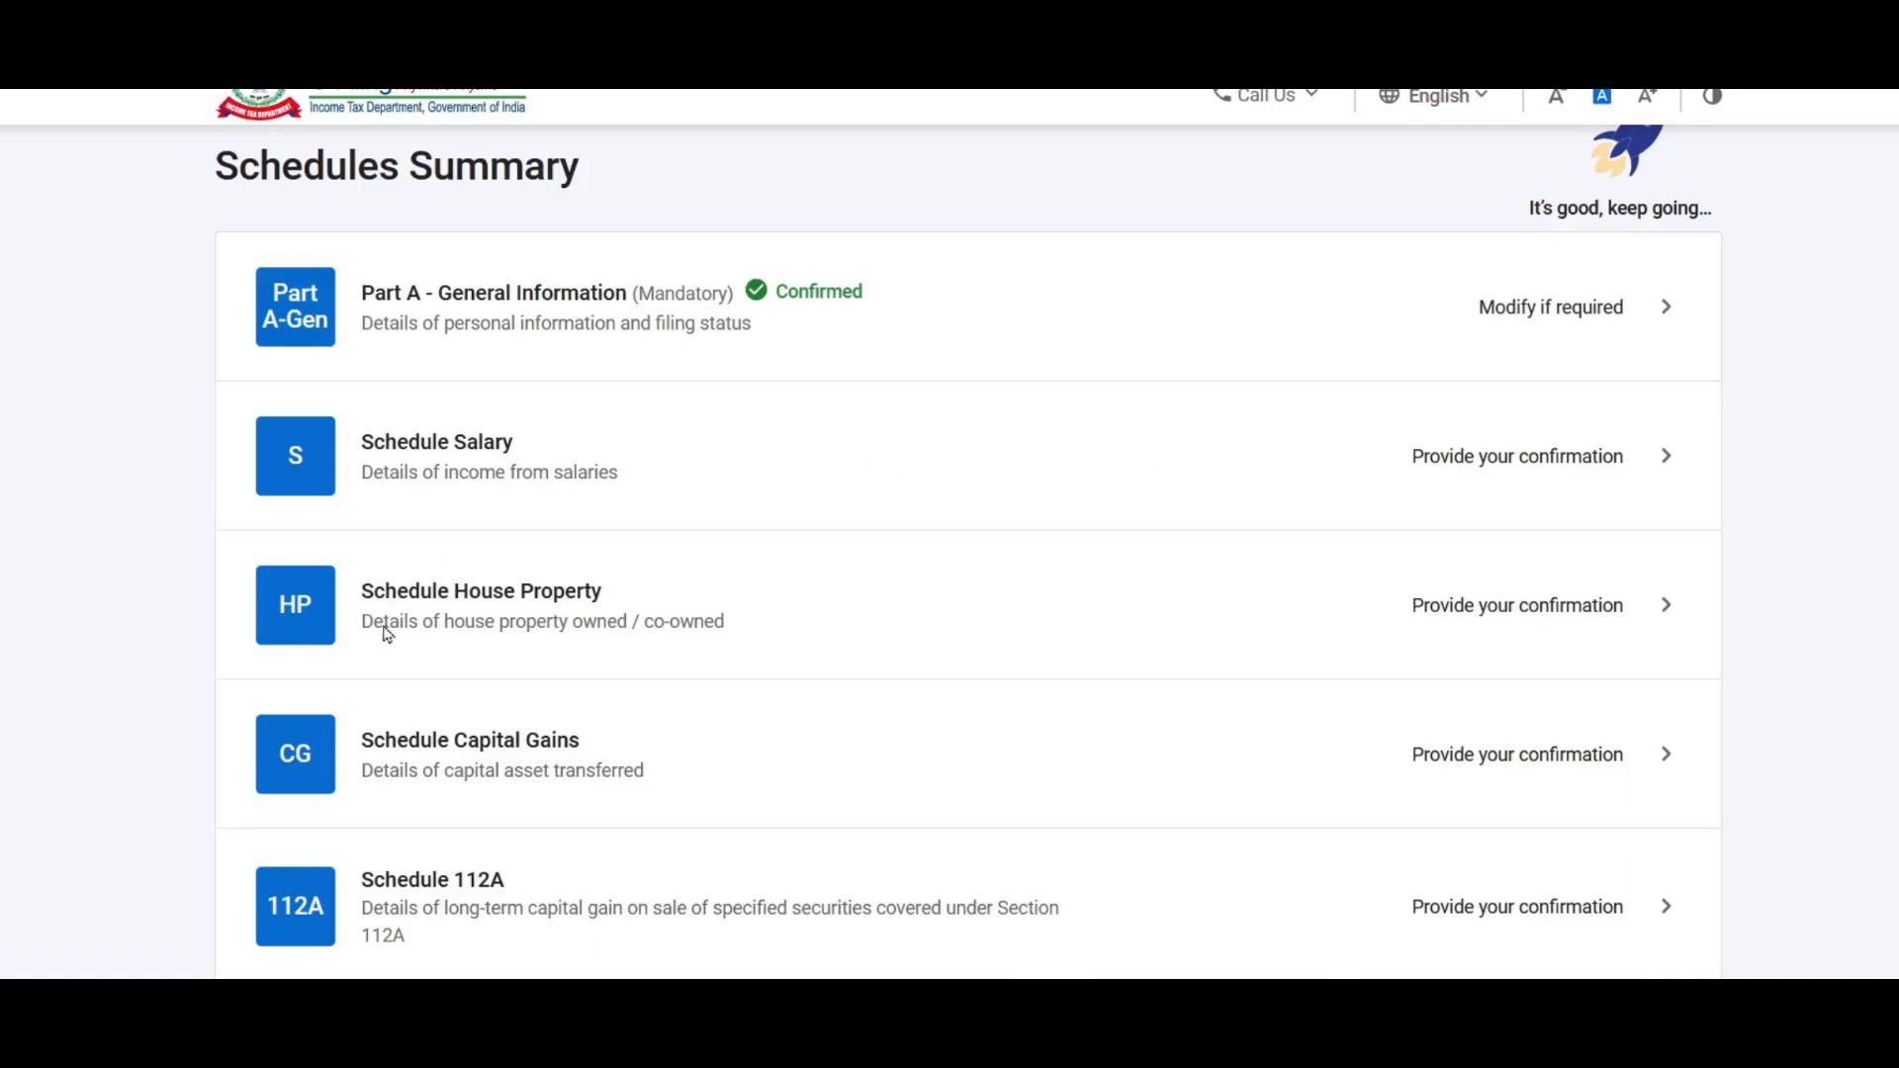
Step: Check the Form 16 sheet figures in the Excel workbook before returning to the portal
{"action": "left_click", "coordinate": [381, 1011]}
{"action": "left_click", "coordinate": [240, 936]}
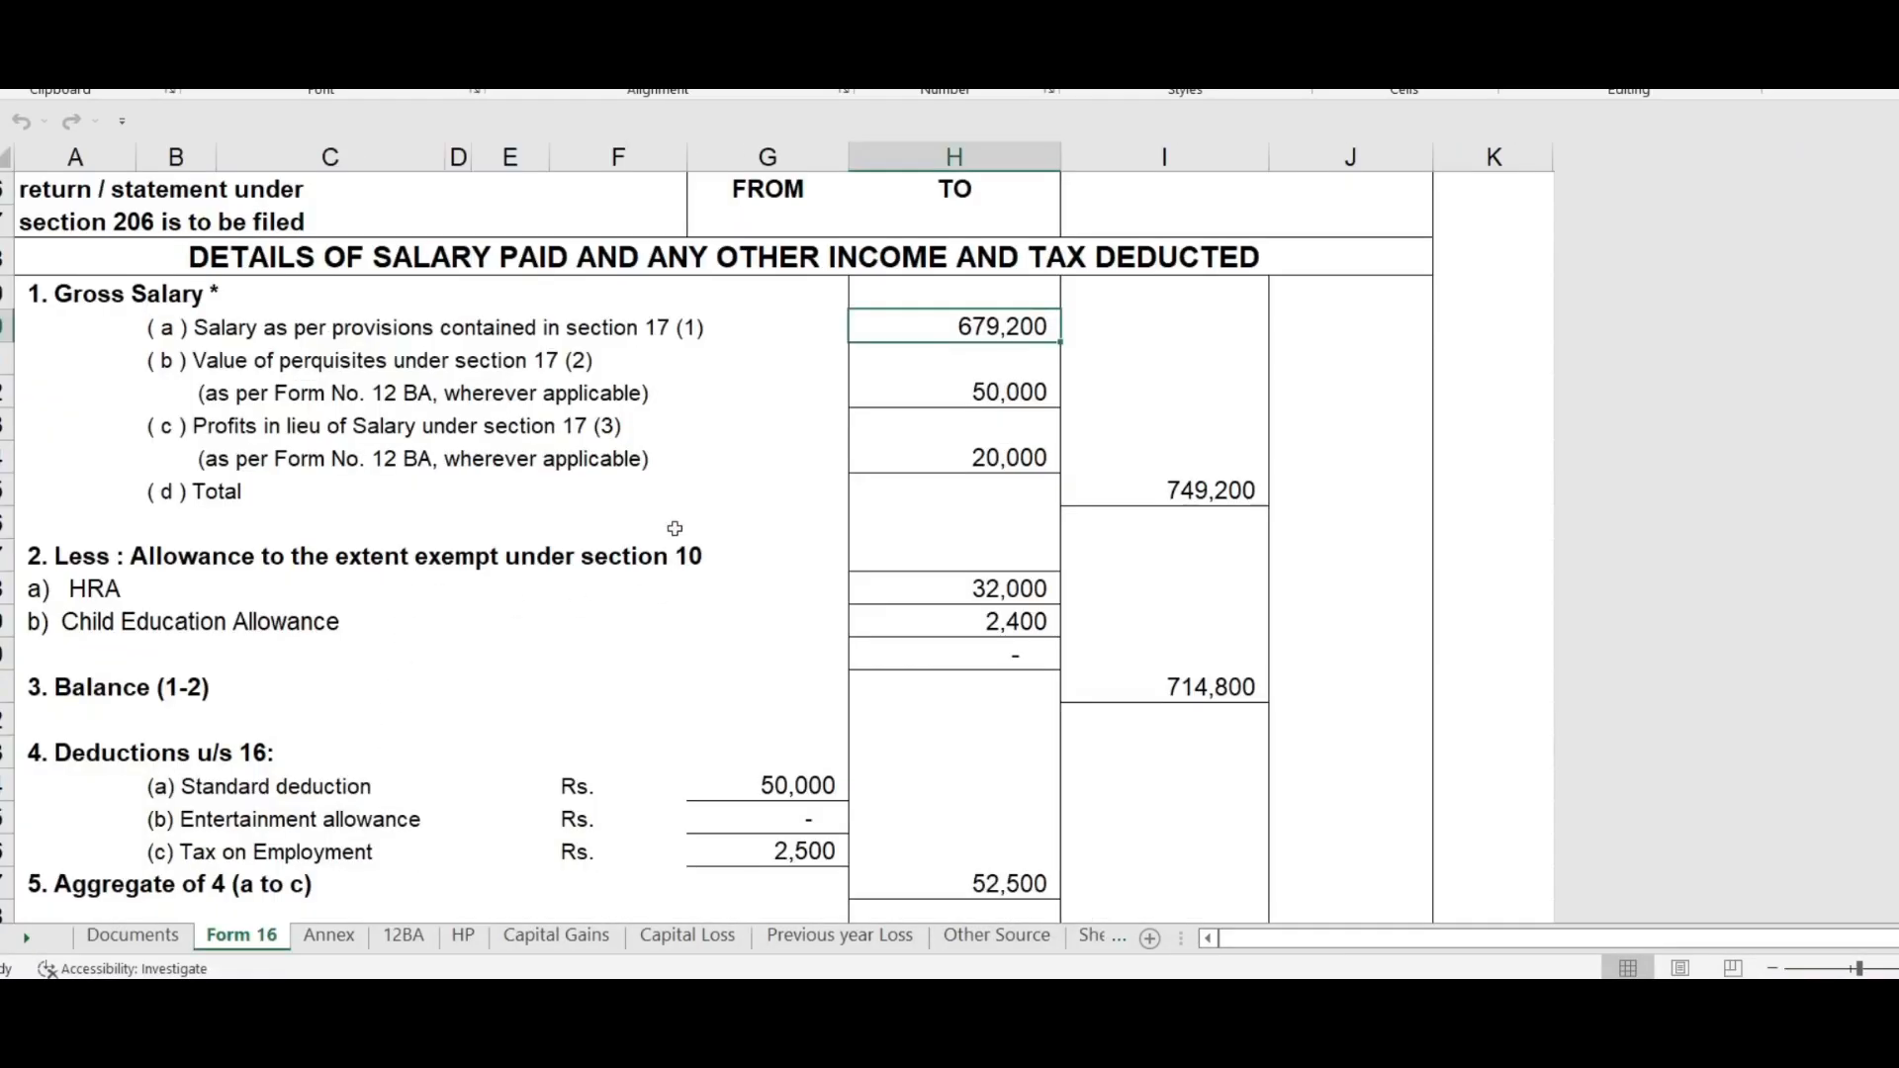
{"action": "left_click", "coordinate": [504, 1011]}
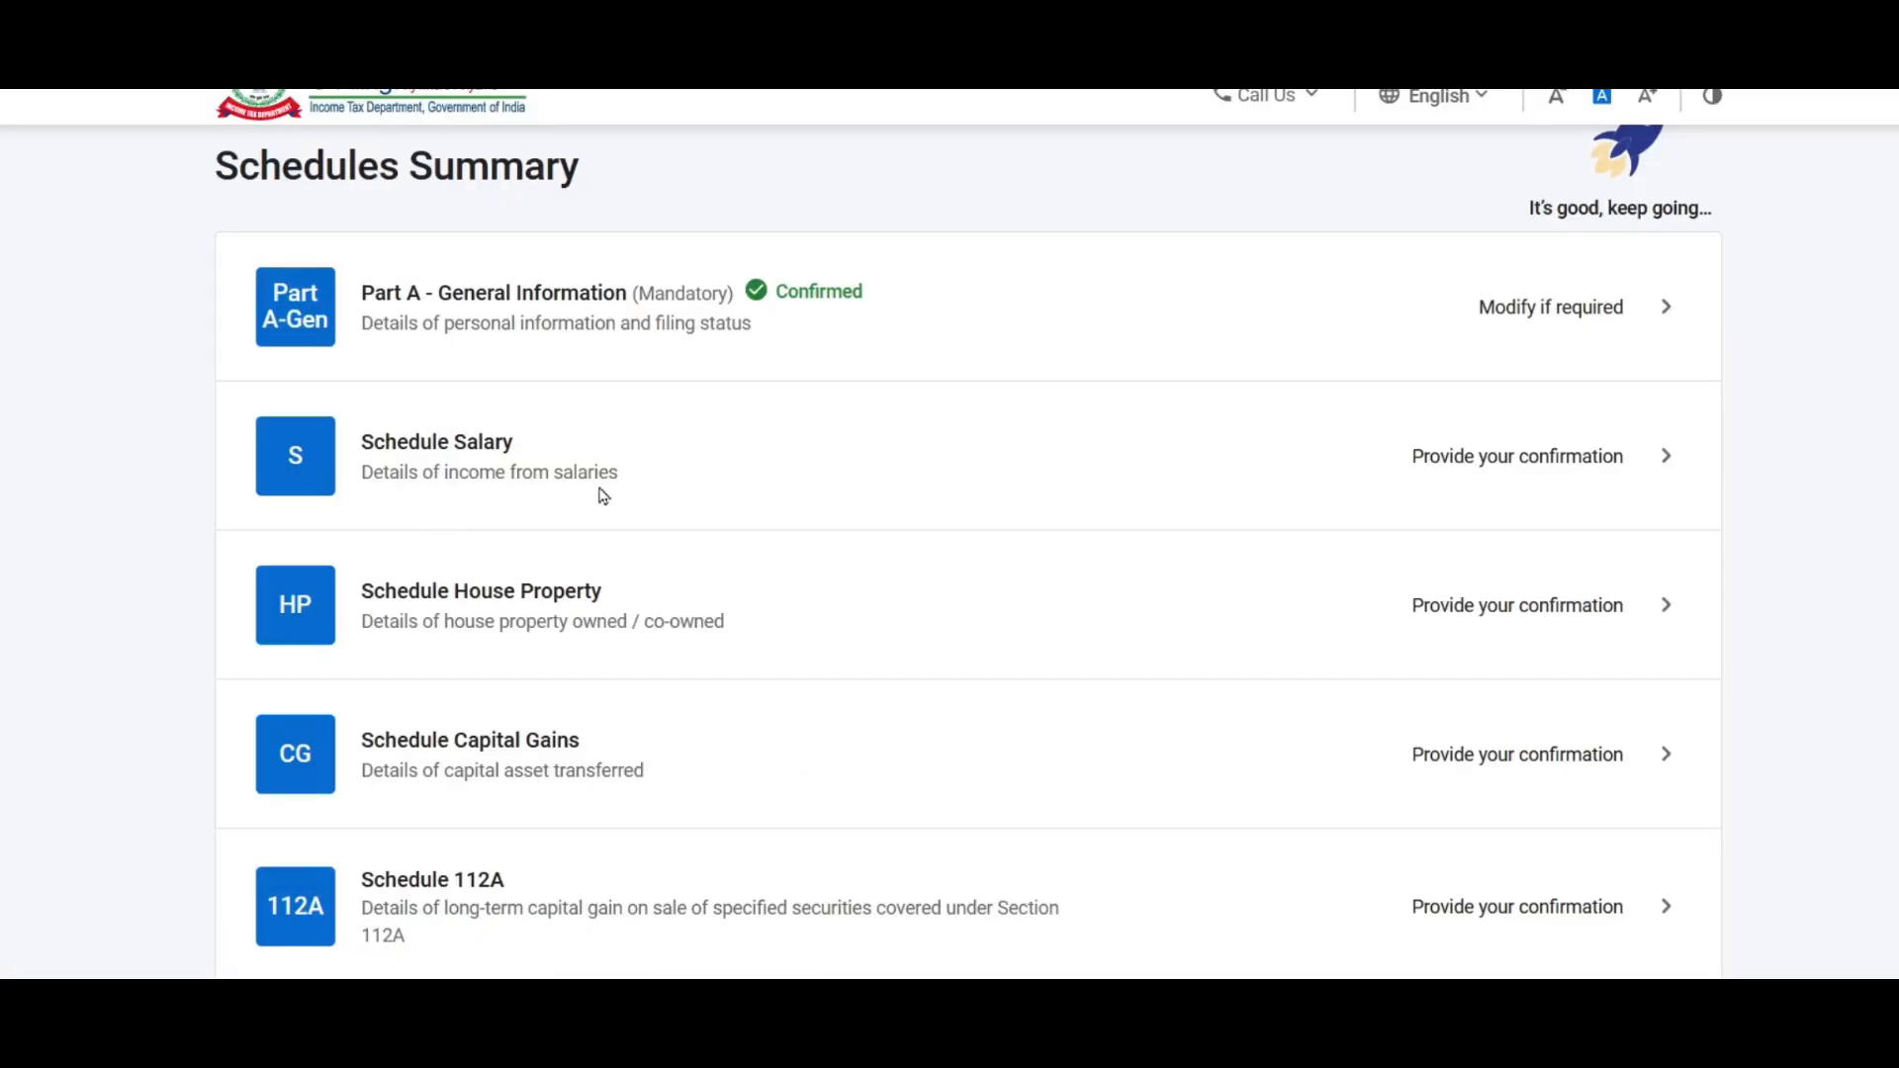
Step: Open Schedule Salary, review its ₹0 totals, and start adding an employer's salary details
{"action": "left_click", "coordinate": [1565, 455]}
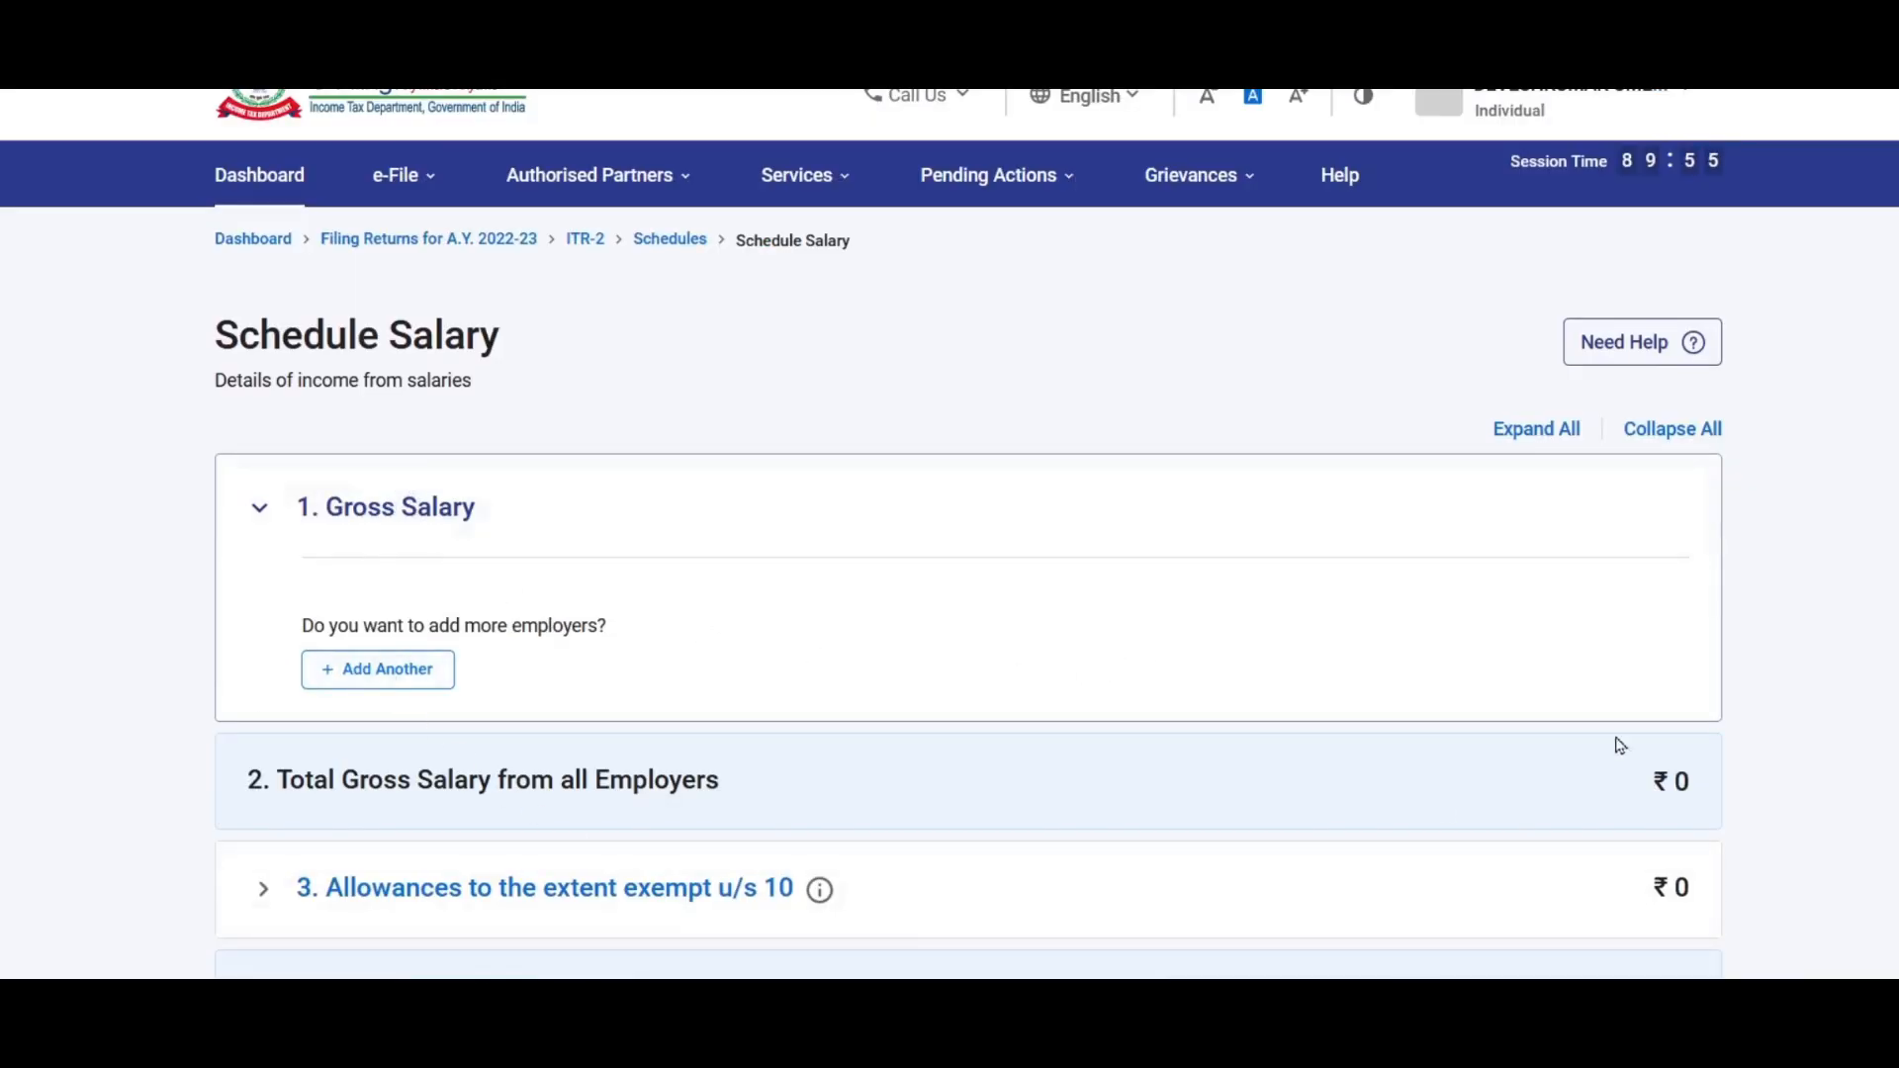
{"action": "scroll", "coordinate": [1556, 535], "scroll_direction": "down", "scroll_amount": 3}
{"action": "scroll", "coordinate": [1556, 535], "scroll_direction": "down", "scroll_amount": 3}
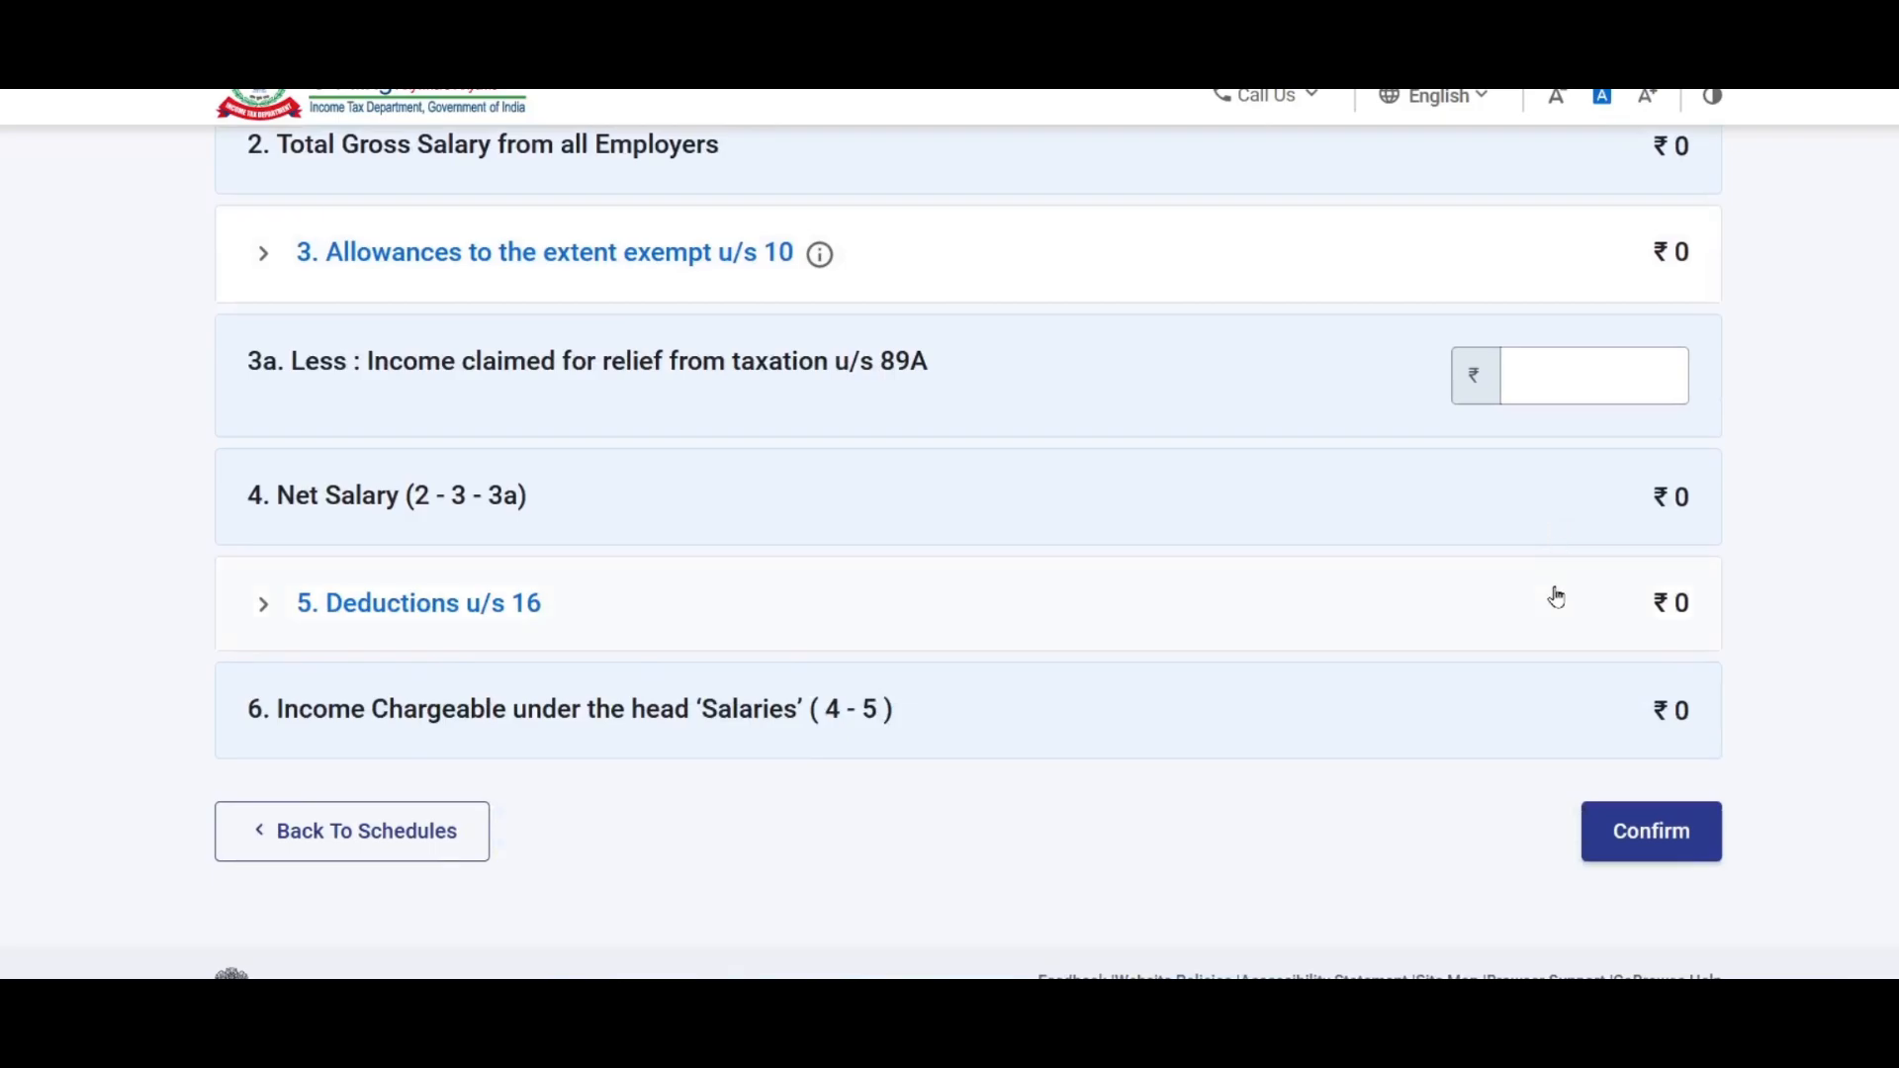
{"action": "scroll", "coordinate": [1556, 603], "scroll_direction": "up", "scroll_amount": 7}
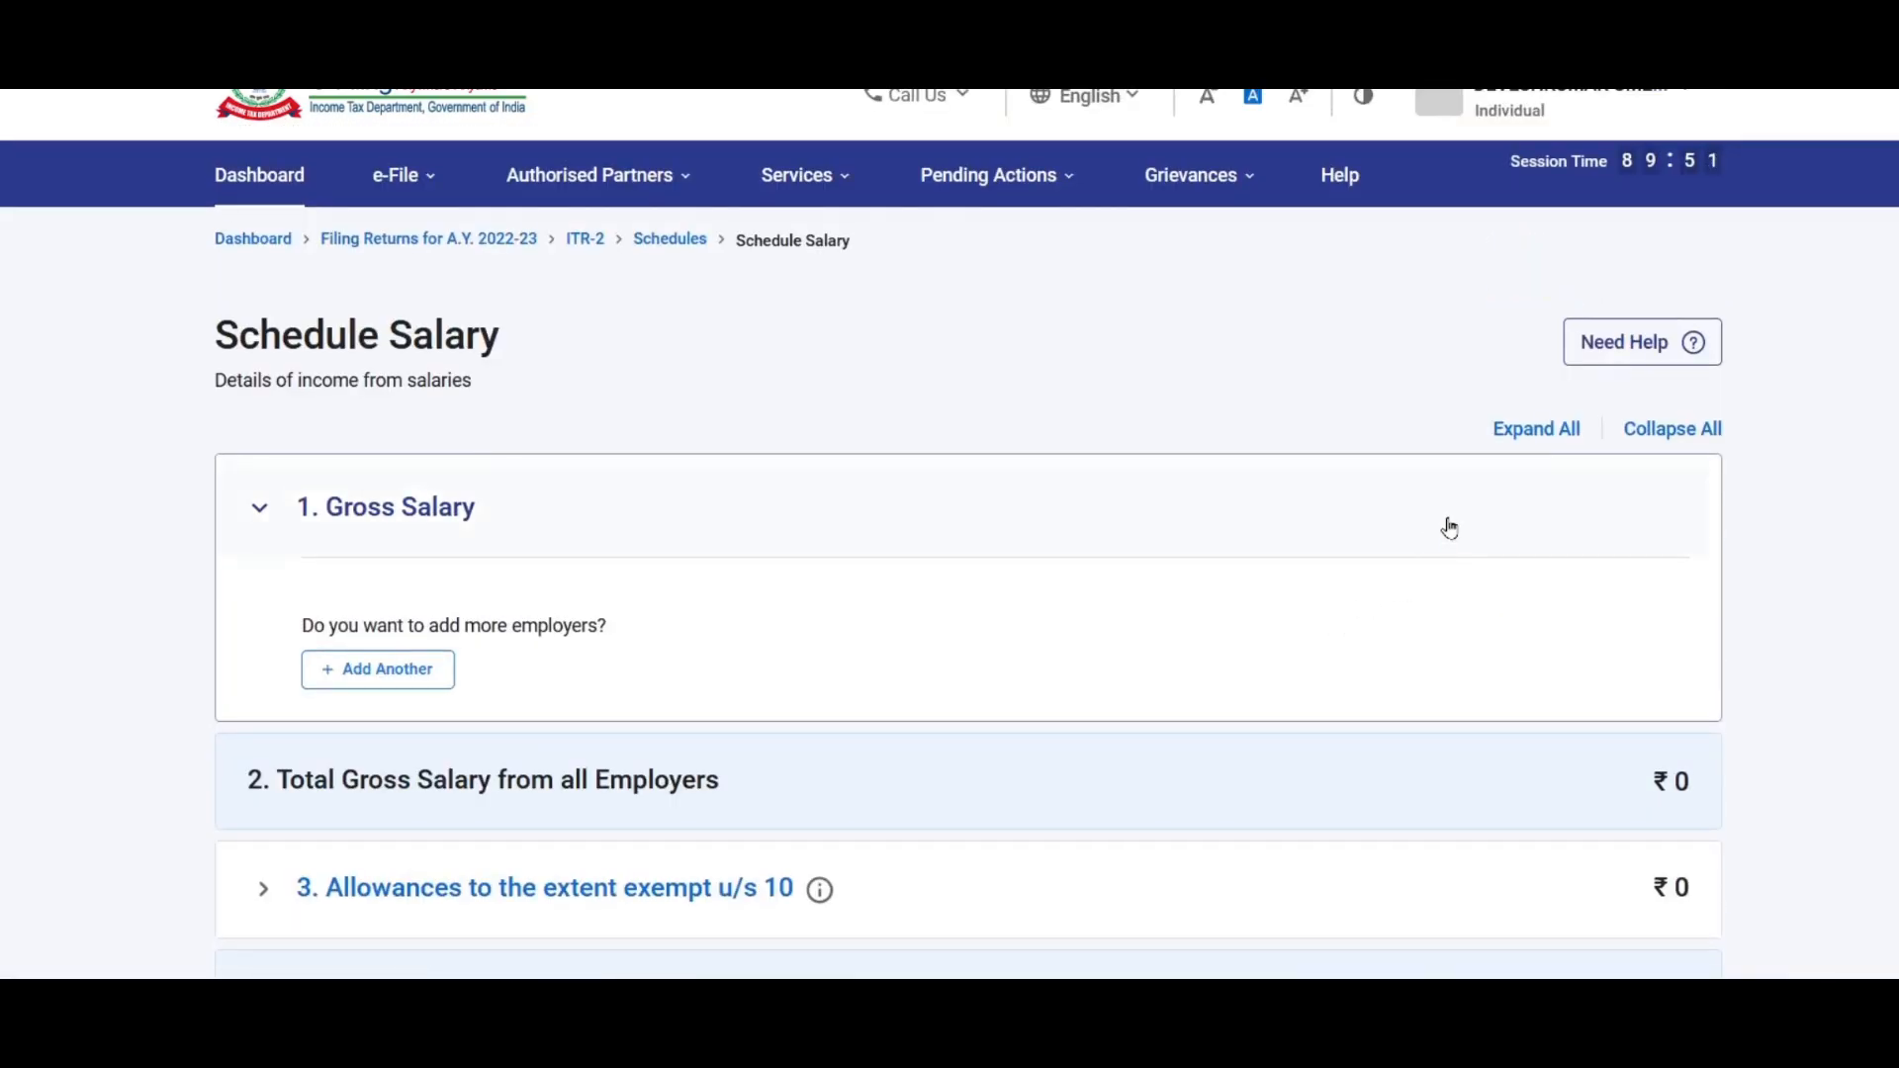
{"action": "scroll", "coordinate": [1451, 514], "scroll_direction": "down", "scroll_amount": 2}
{"action": "scroll", "coordinate": [1457, 498], "scroll_direction": "down", "scroll_amount": 2}
{"action": "scroll", "coordinate": [1456, 497], "scroll_direction": "up", "scroll_amount": 1}
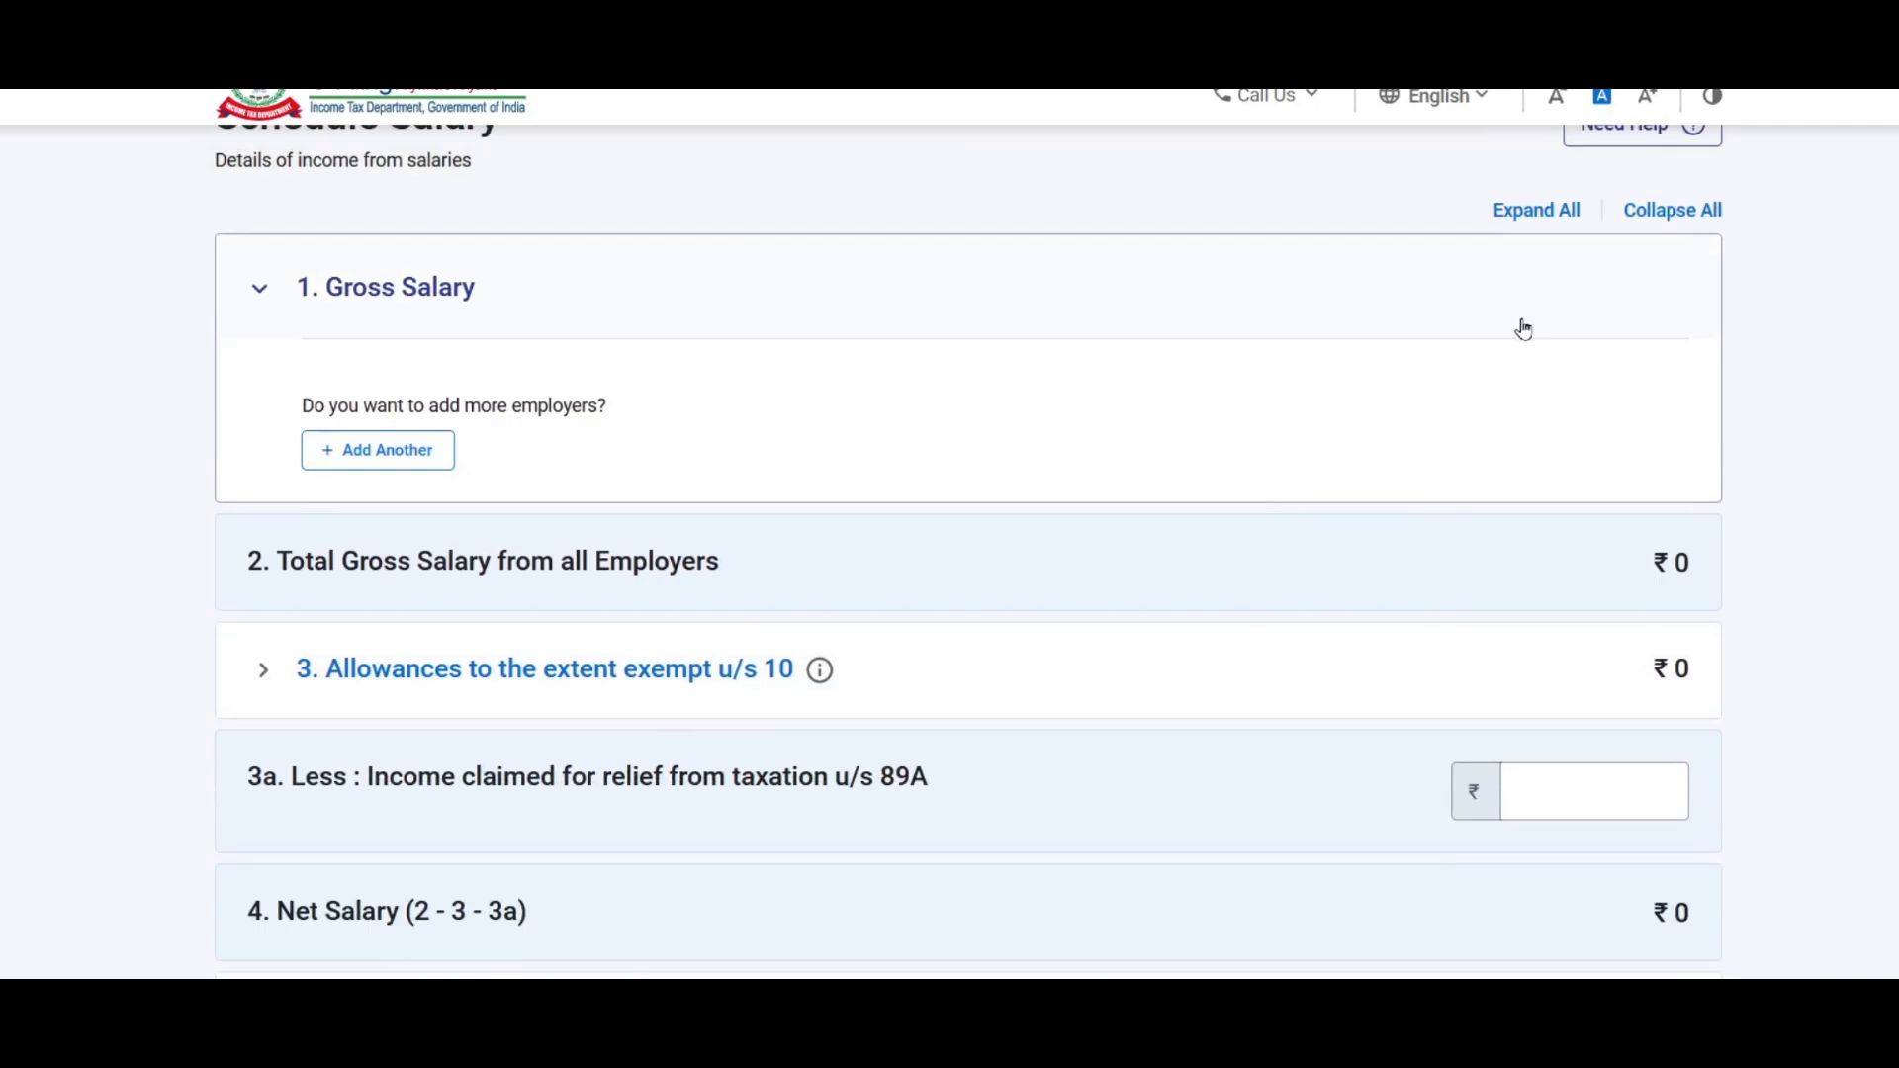
{"action": "left_click", "coordinate": [397, 459]}
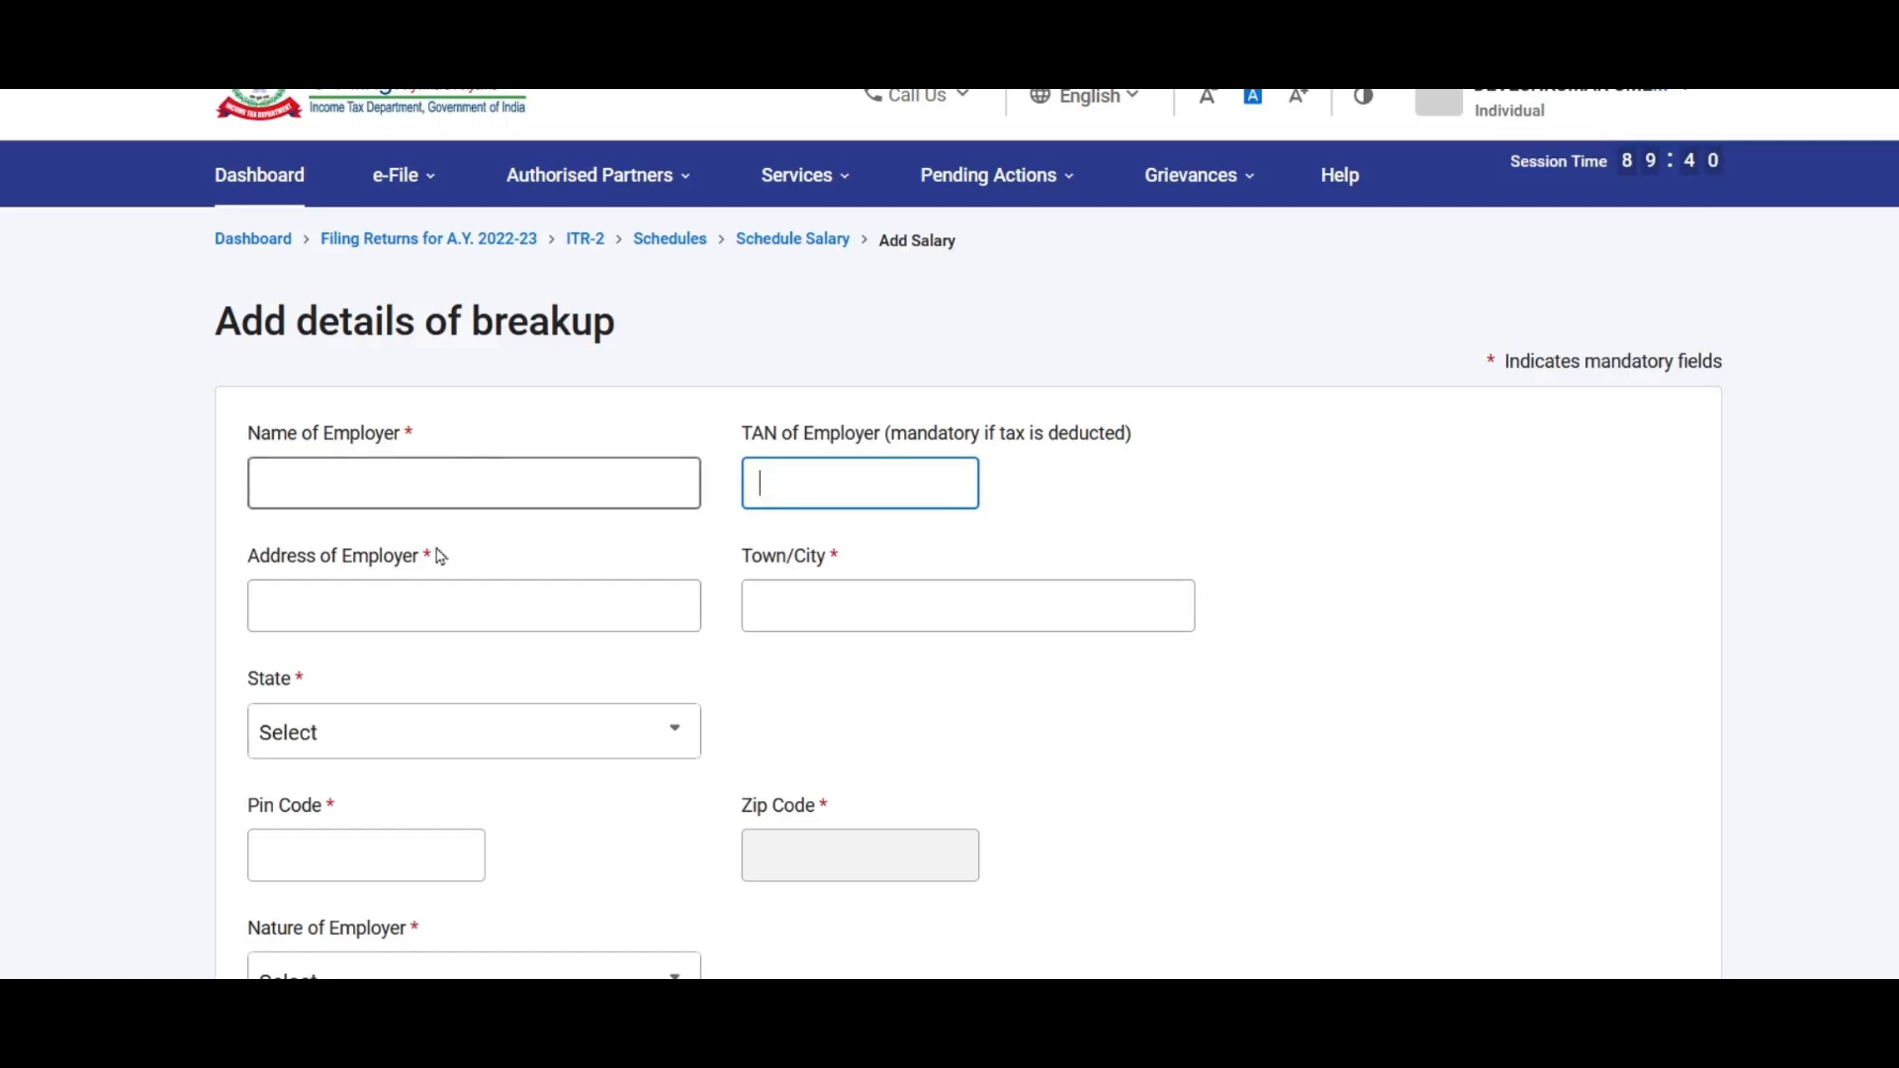
Step: Set the employer's state to 19 - Maharashtra and fill in the employer's Pin Code
{"action": "left_click", "coordinate": [539, 478]}
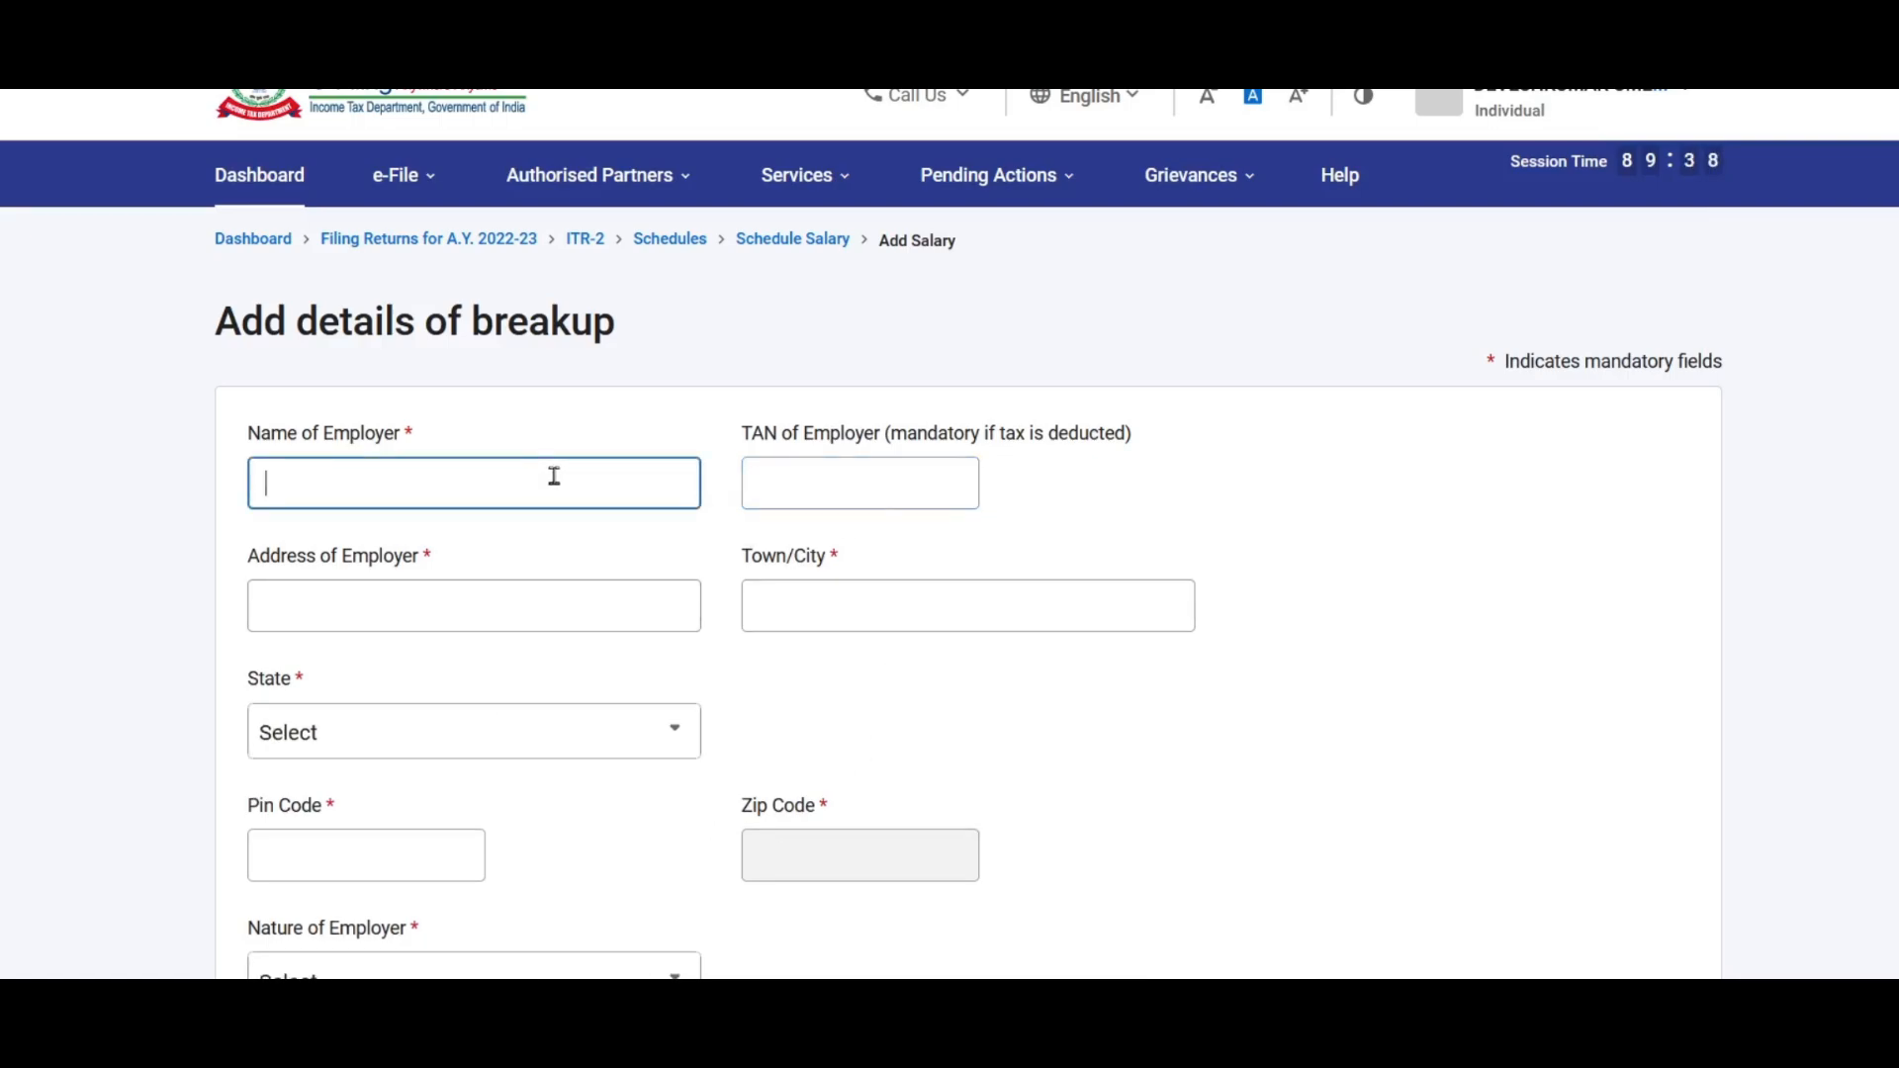
{"action": "left_click", "coordinate": [888, 489]}
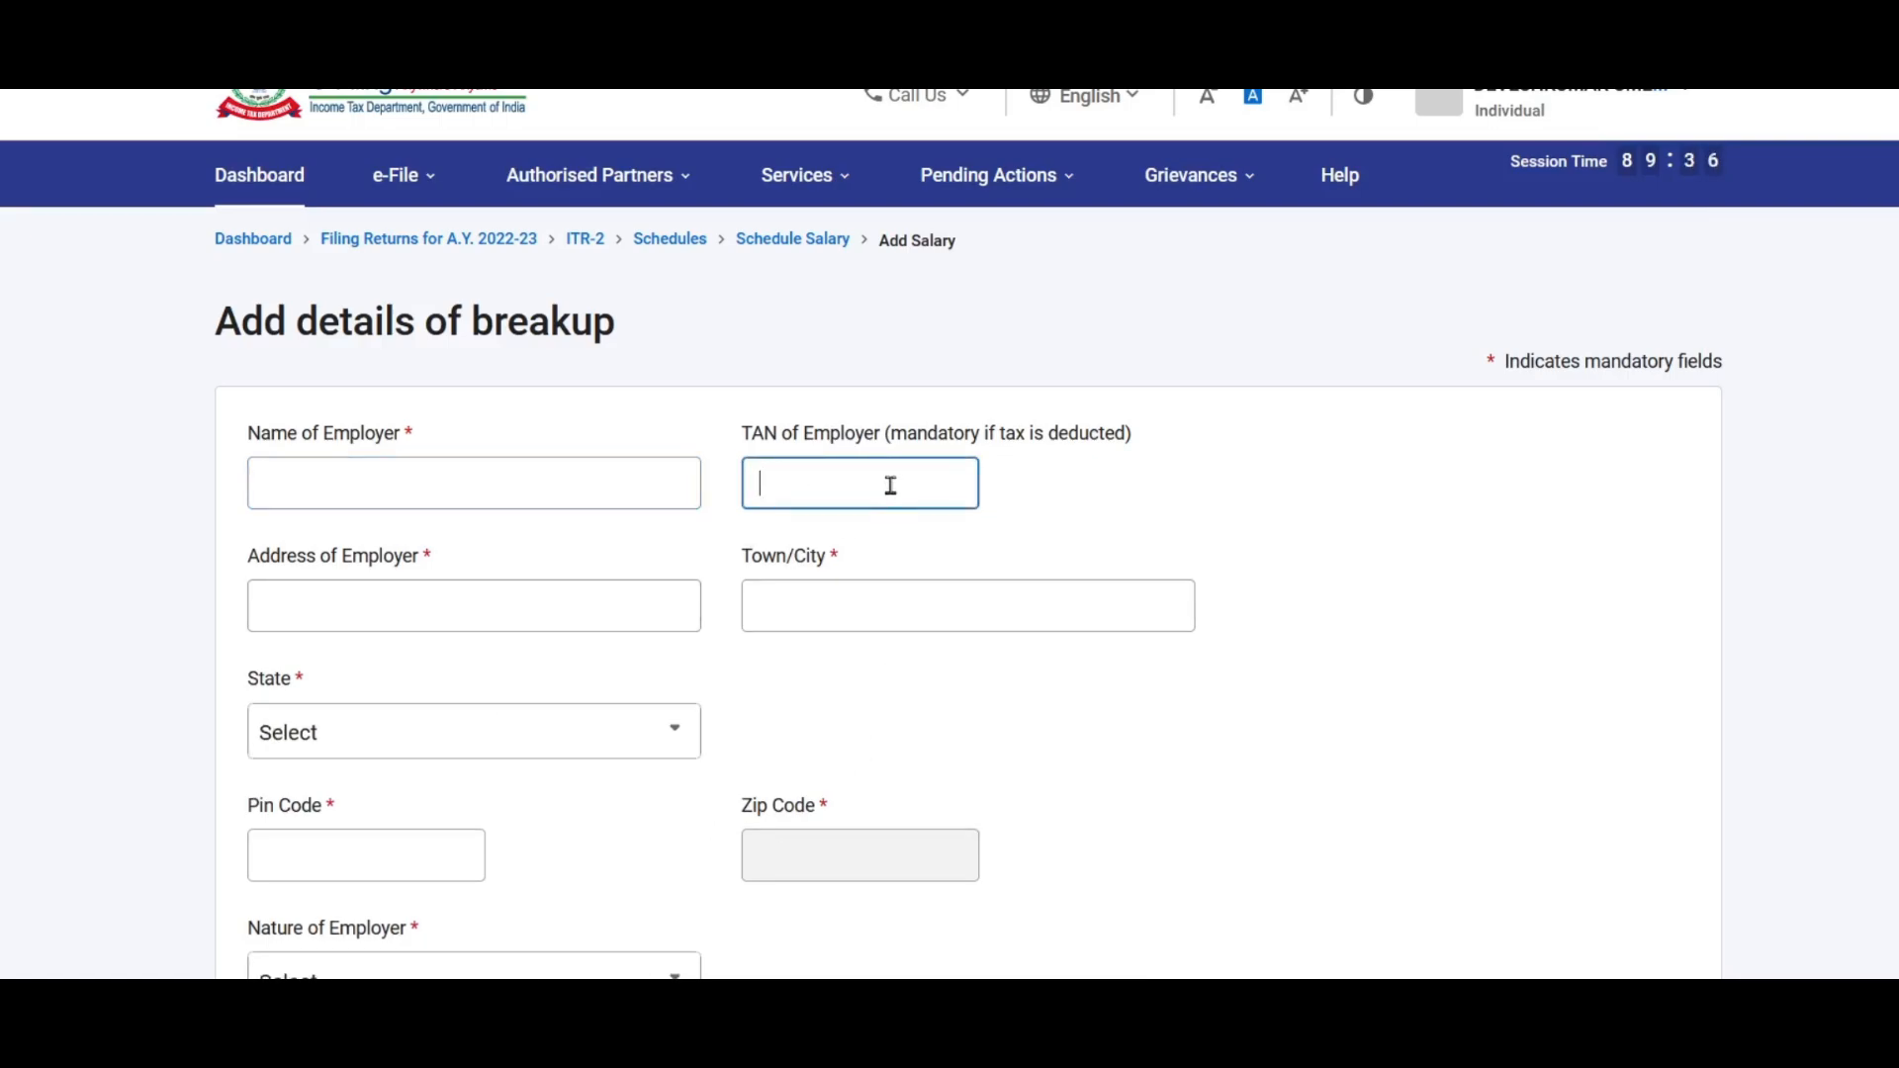
{"action": "scroll", "coordinate": [767, 491], "scroll_direction": "down", "scroll_amount": 4}
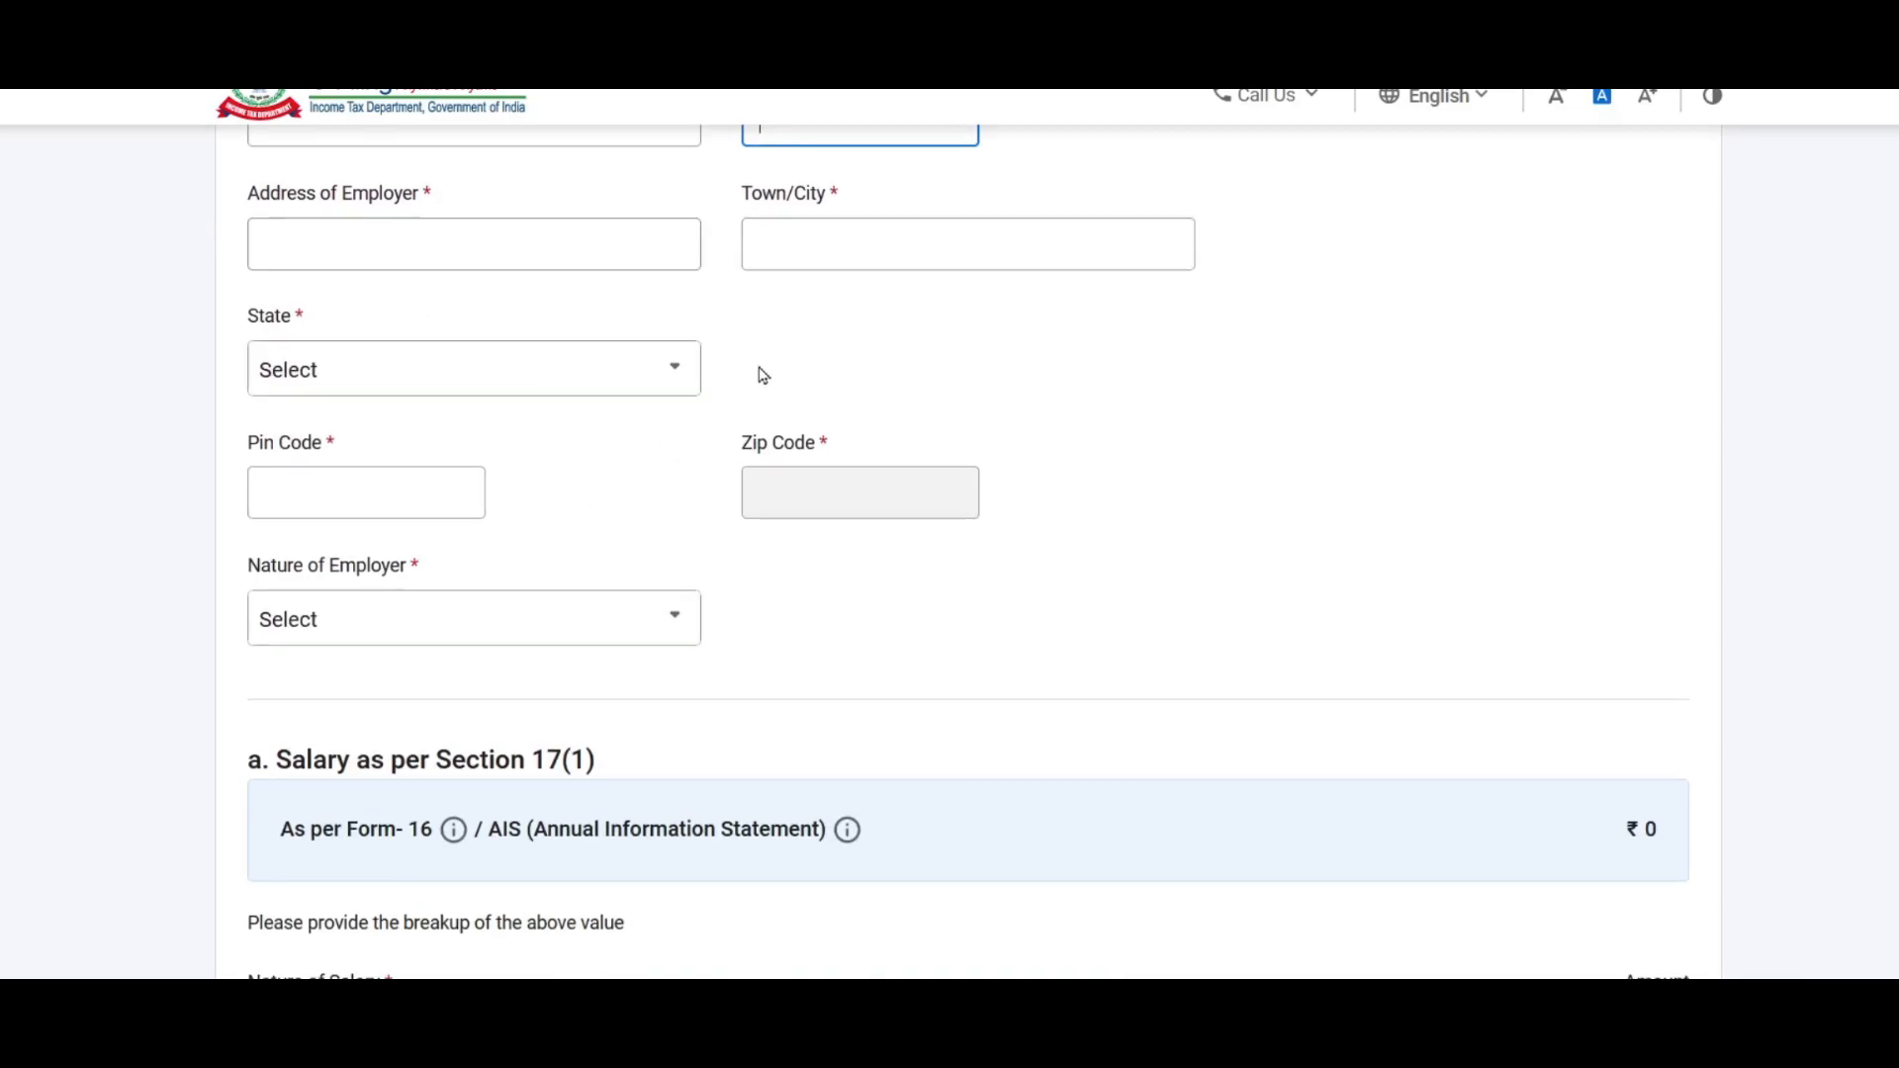
{"action": "scroll", "coordinate": [756, 366], "scroll_direction": "down", "scroll_amount": 2}
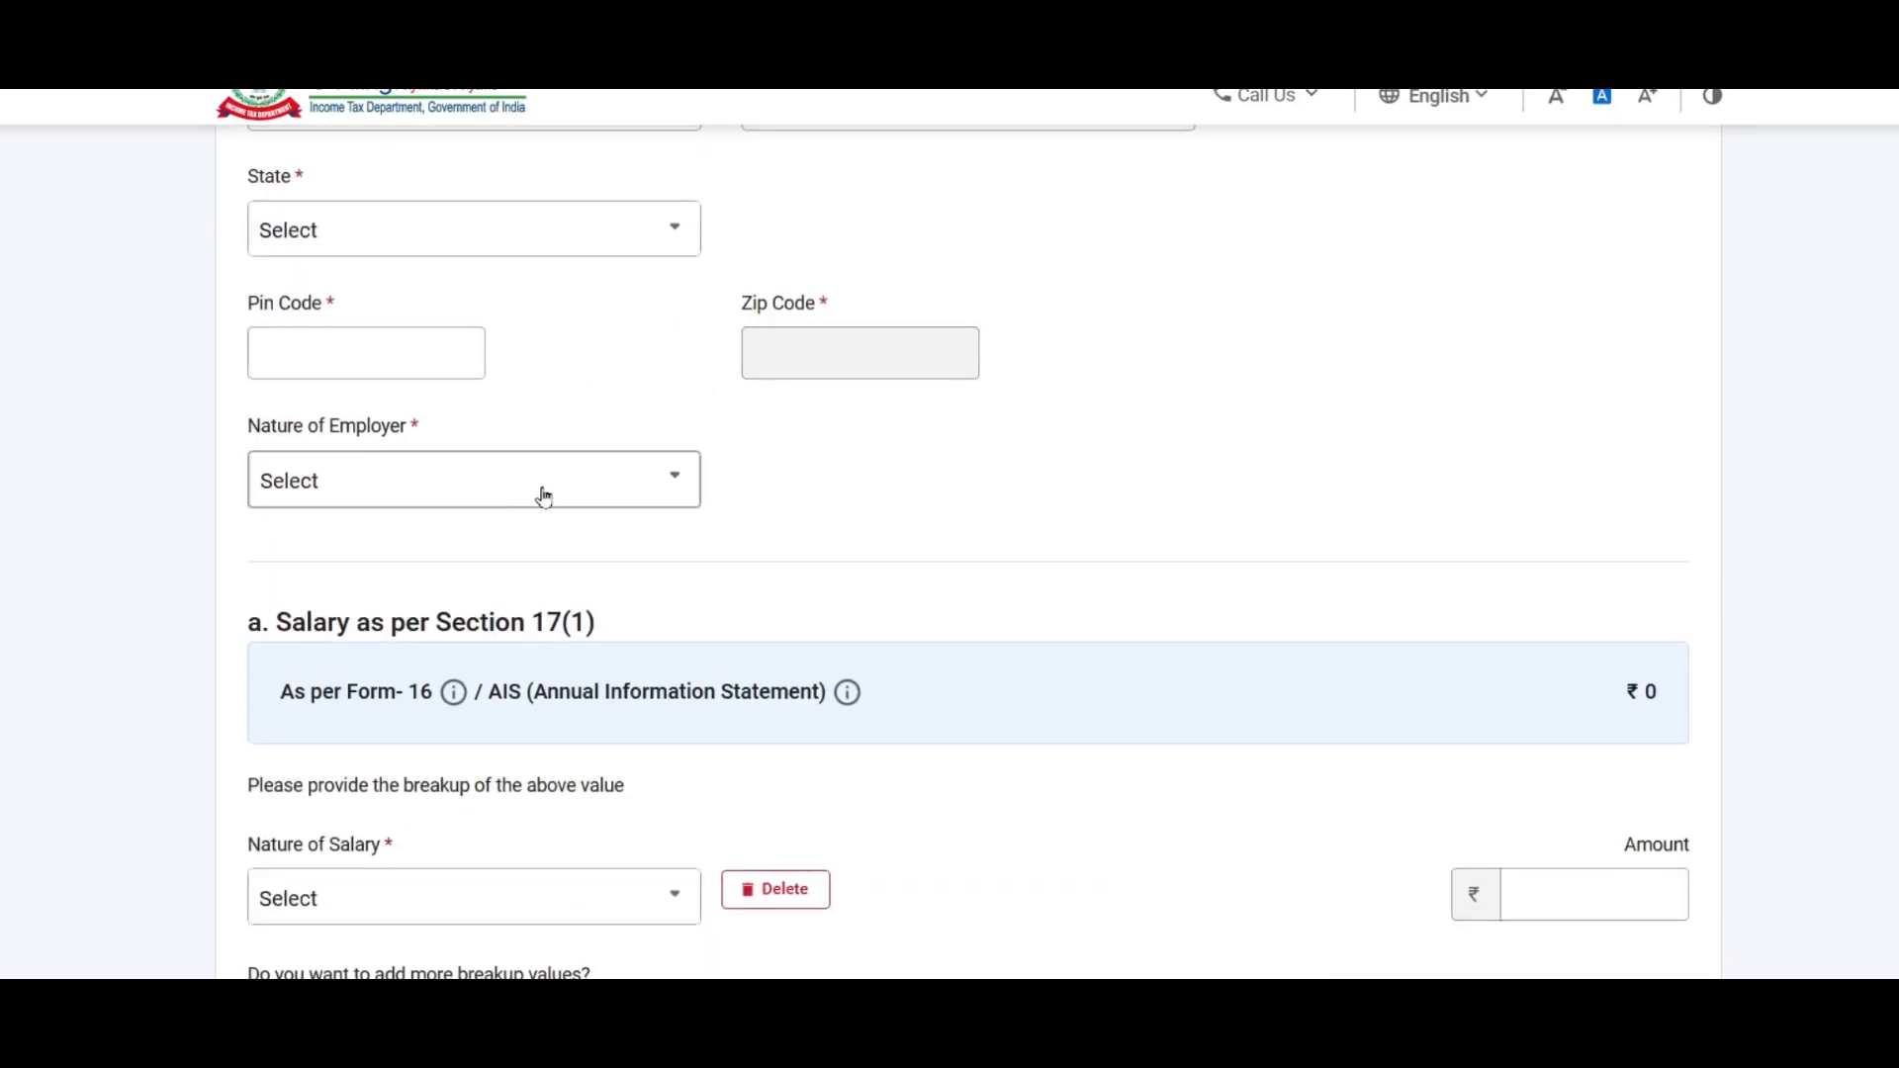
{"action": "left_click", "coordinate": [543, 492]}
{"action": "left_click", "coordinate": [827, 506]}
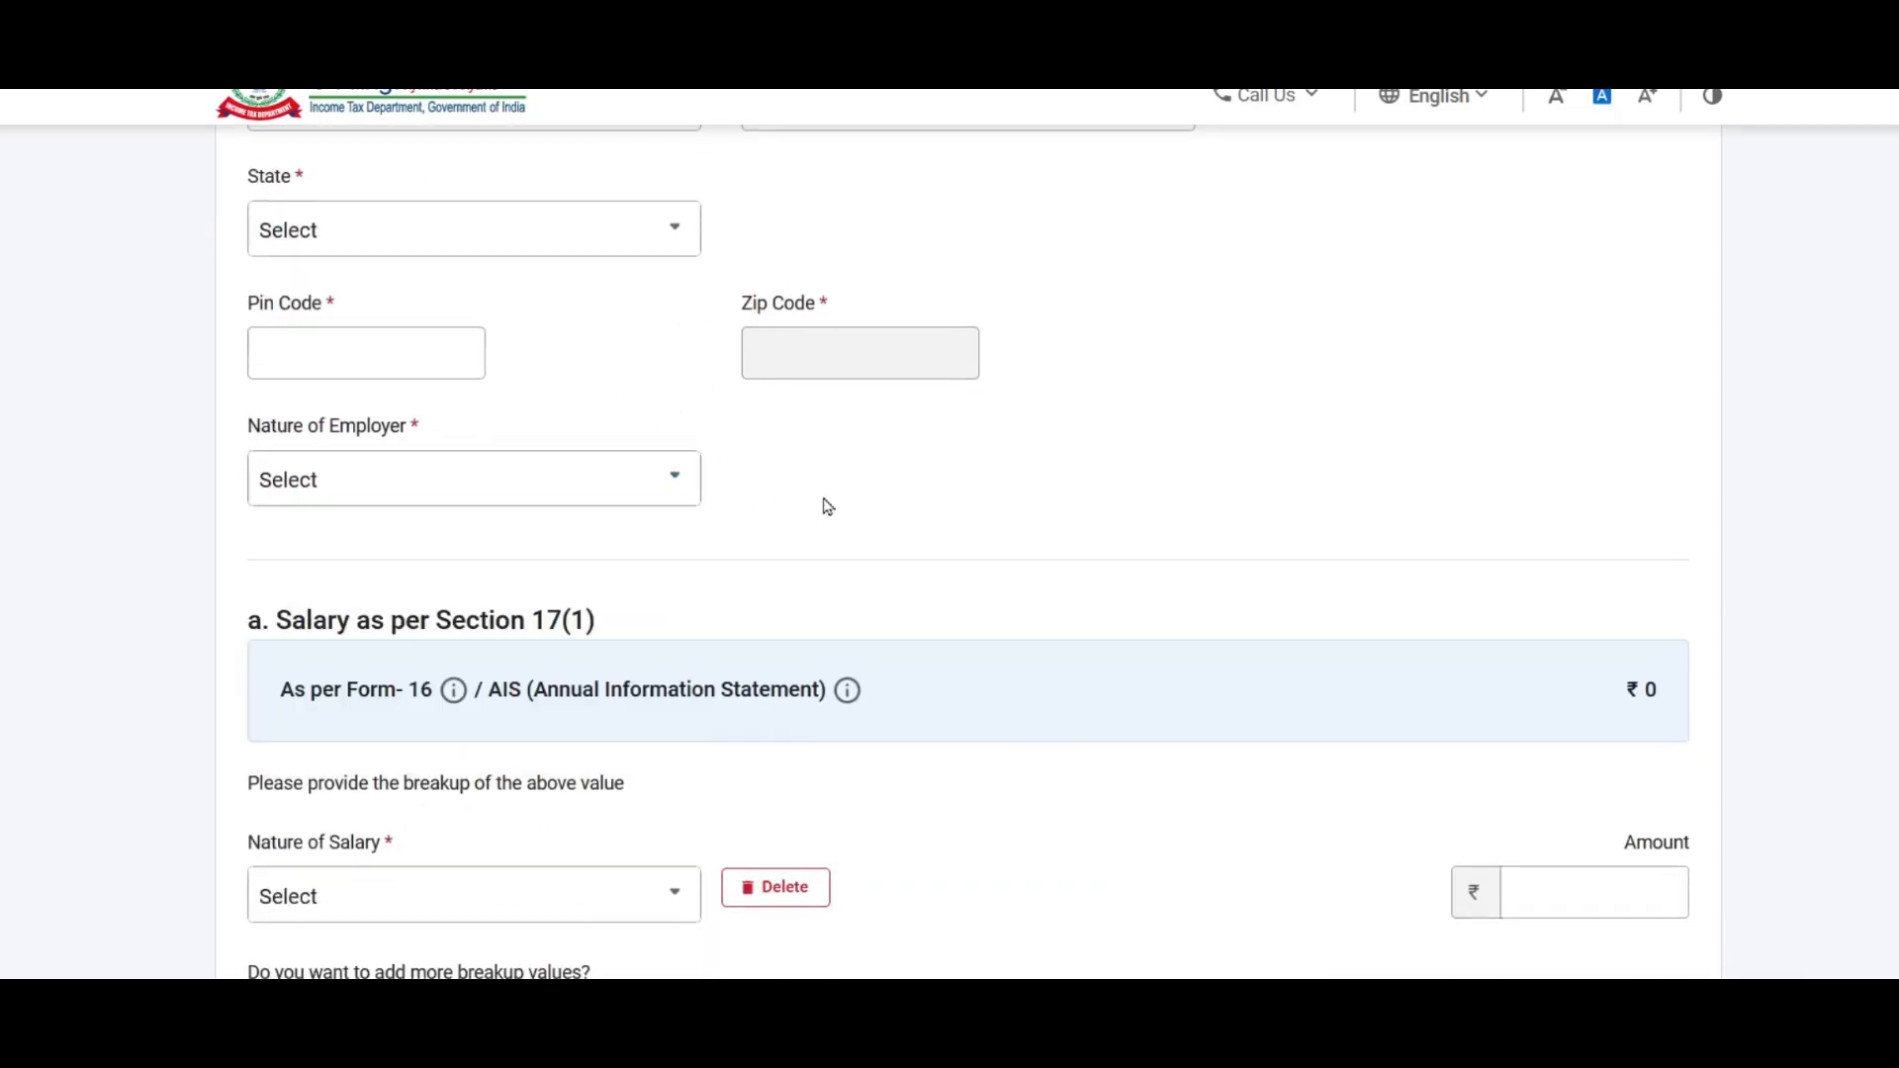
{"action": "scroll", "coordinate": [827, 507], "scroll_direction": "up", "scroll_amount": 3}
{"action": "left_click", "coordinate": [554, 509]}
{"action": "type", "text": "maharashtra"}
{"action": "left_click", "coordinate": [317, 636]}
{"action": "left_click", "coordinate": [326, 632]}
{"action": "type", "text": "40"}
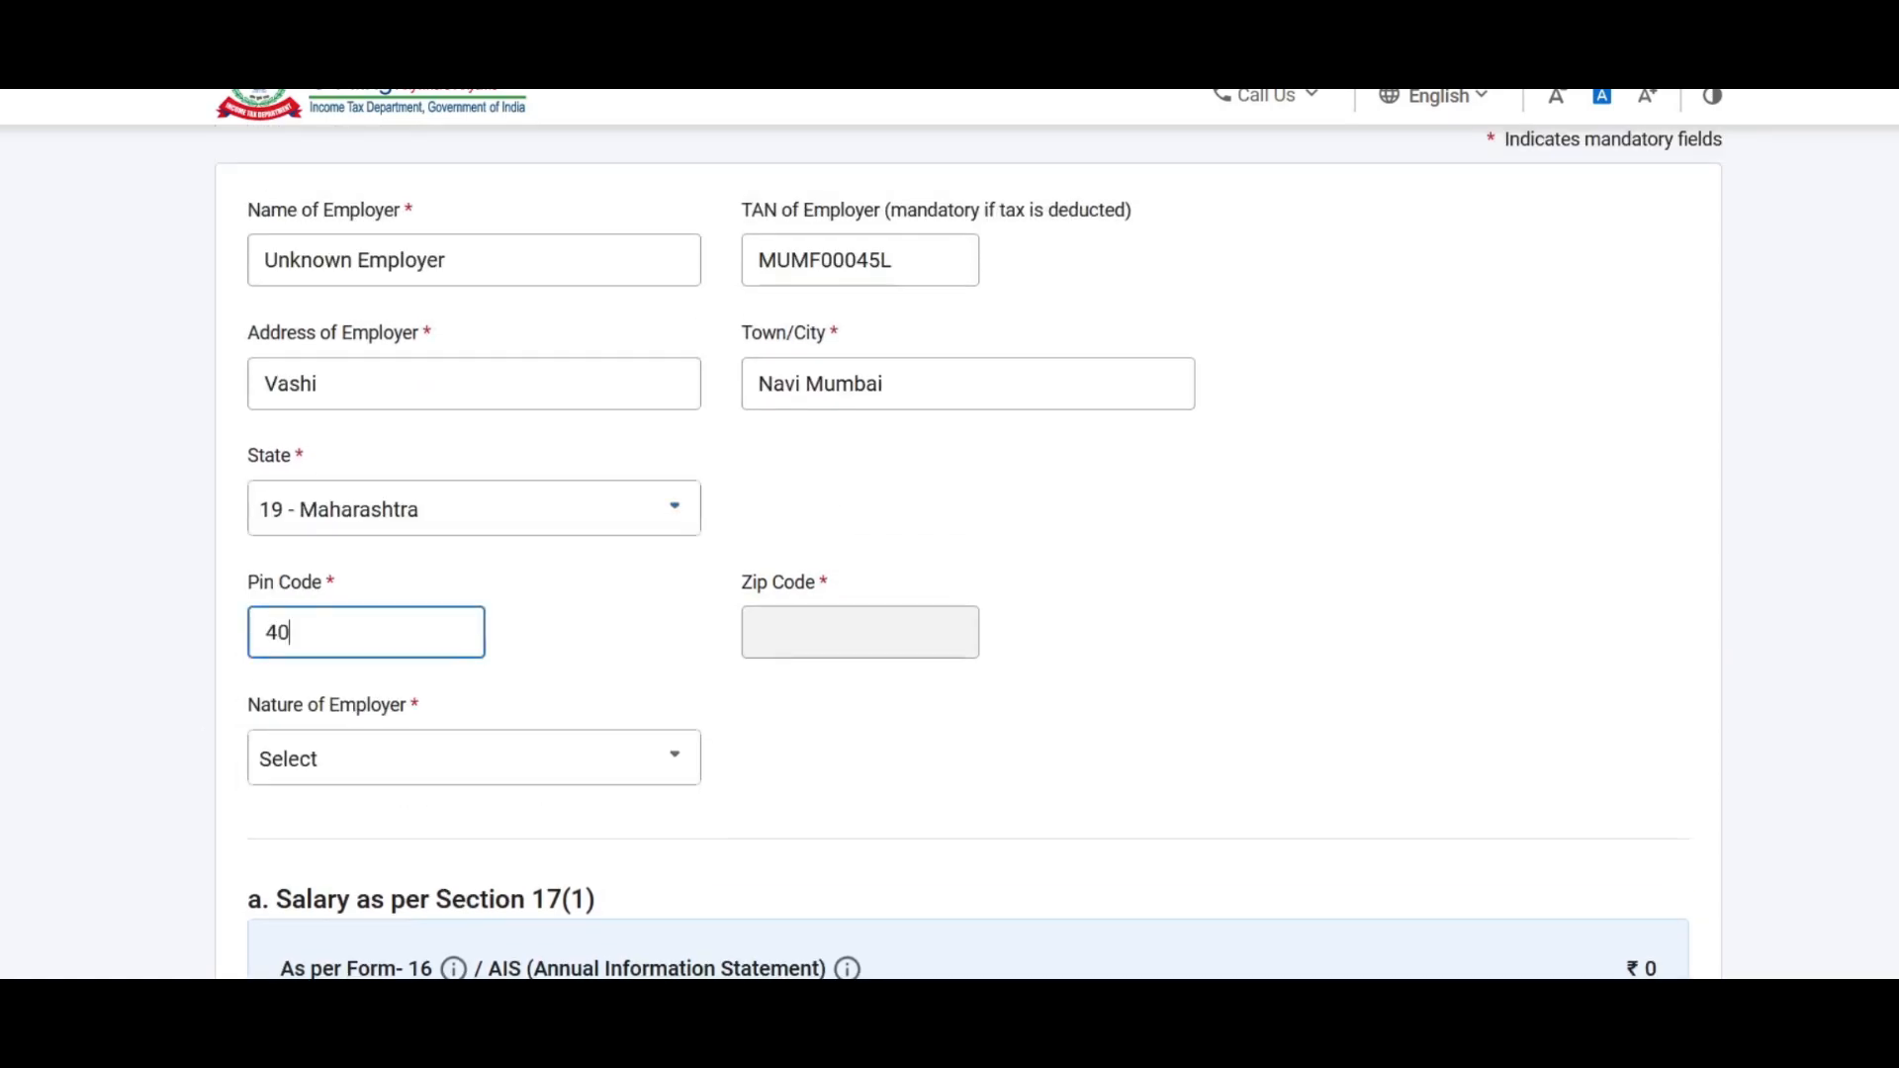
{"action": "type", "text": "0705"}
Step: Set the nature of employer to Others
{"action": "scroll", "coordinate": [183, 653], "scroll_direction": "down", "scroll_amount": 2}
{"action": "left_click", "coordinate": [469, 631]}
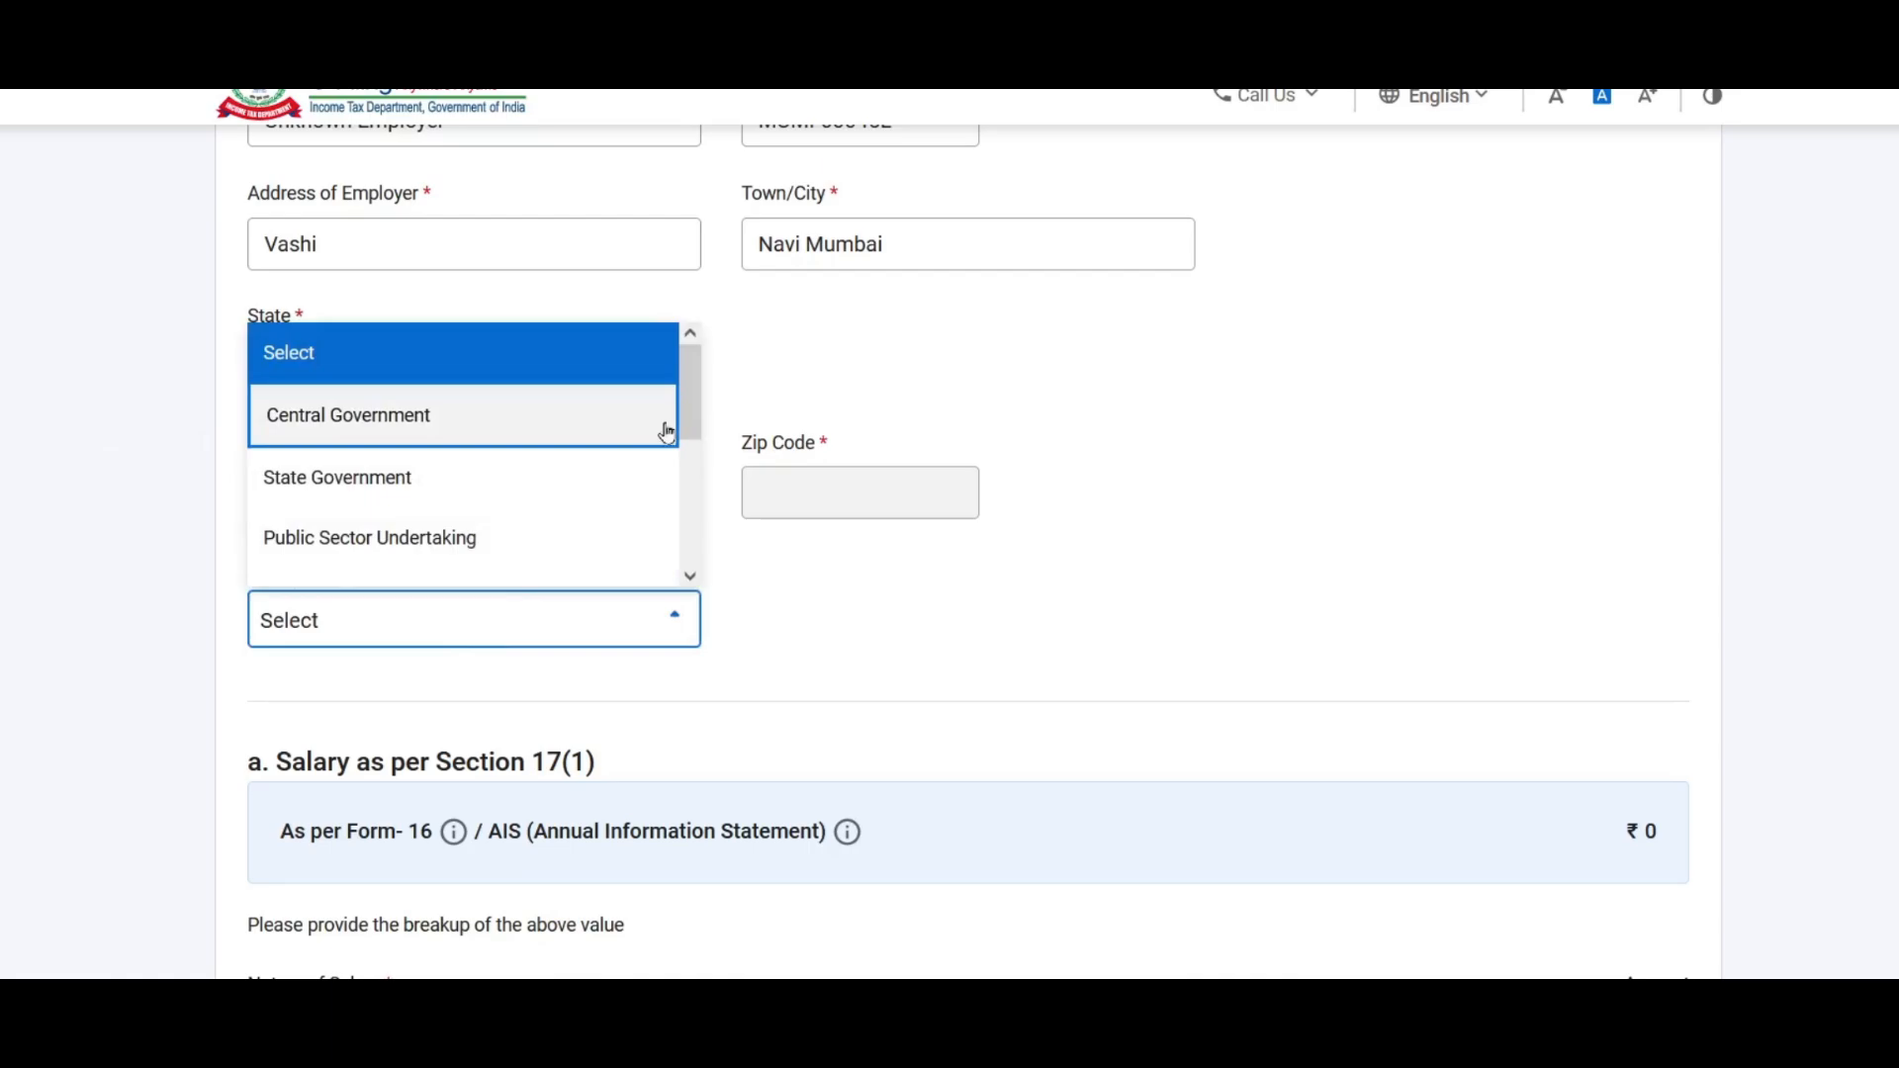
{"action": "left_click_drag", "start_coordinate": [695, 382], "coordinate": [698, 514]}
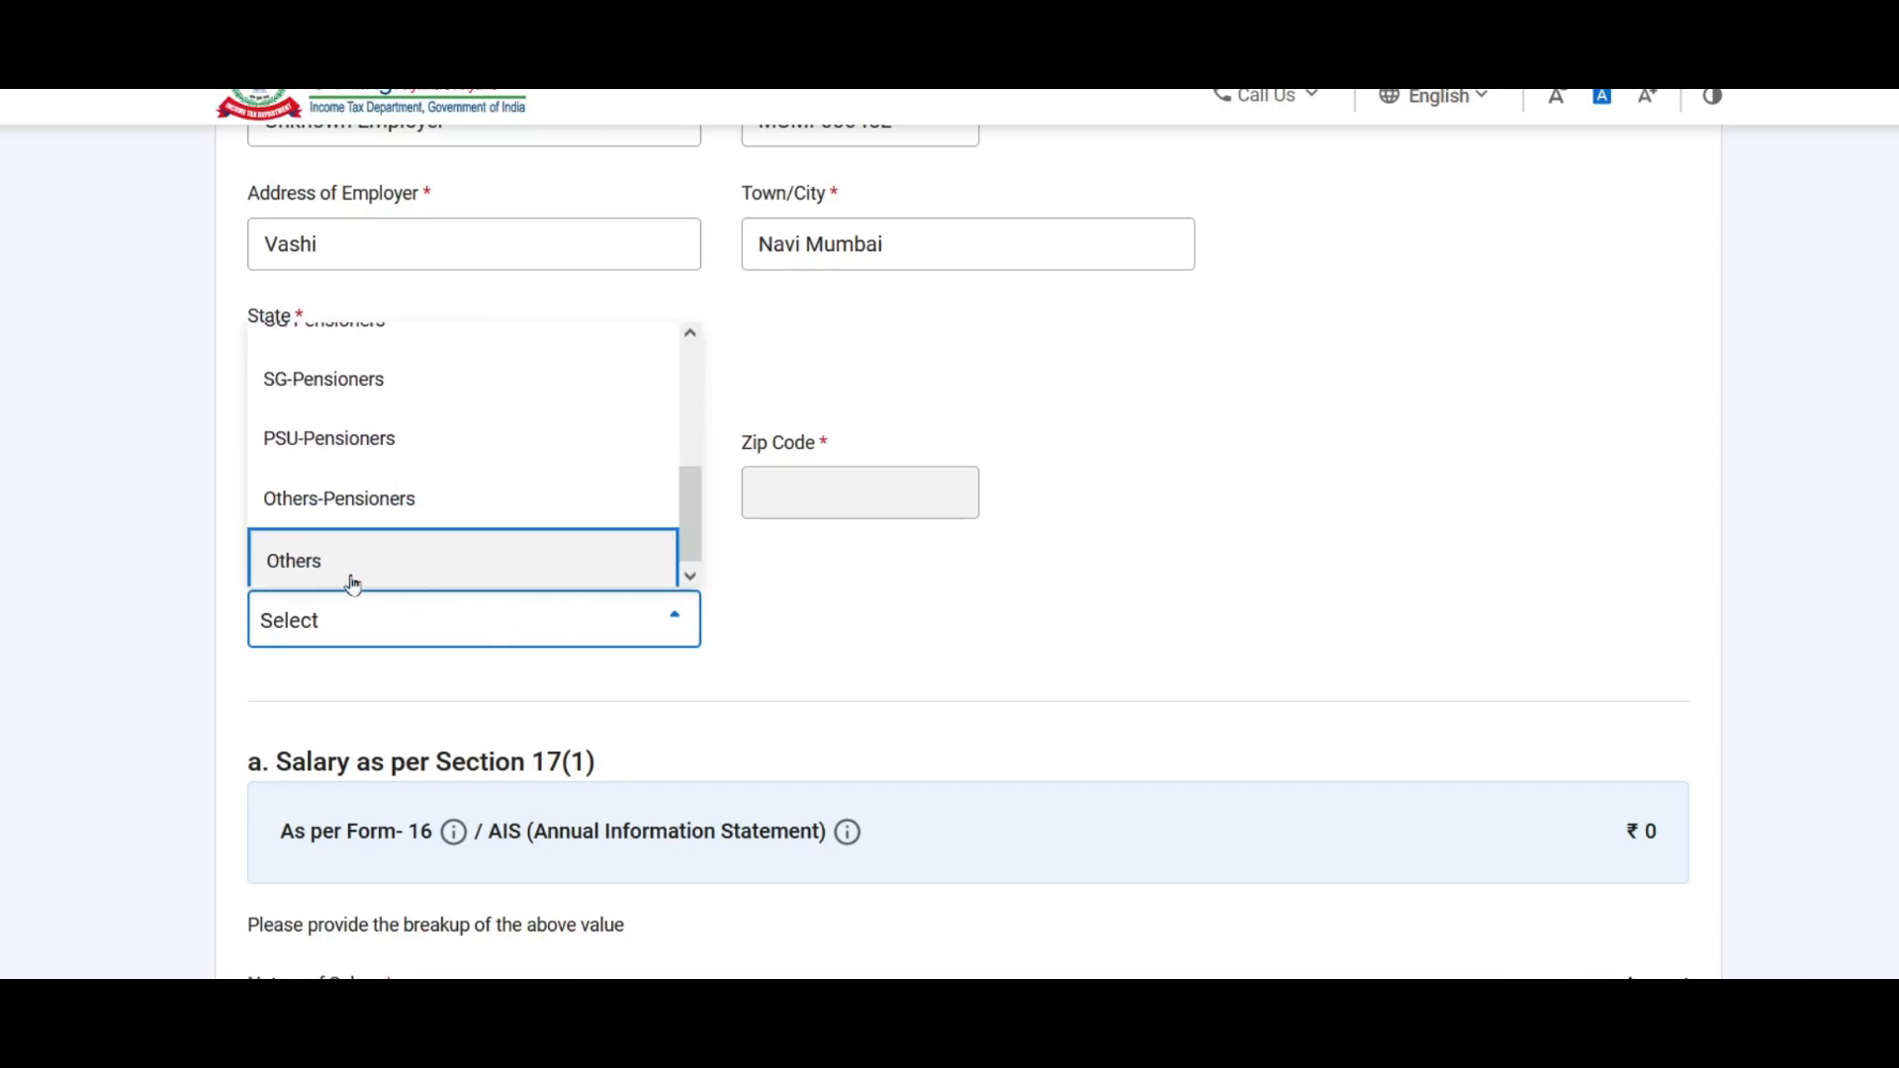
{"action": "left_click", "coordinate": [433, 565]}
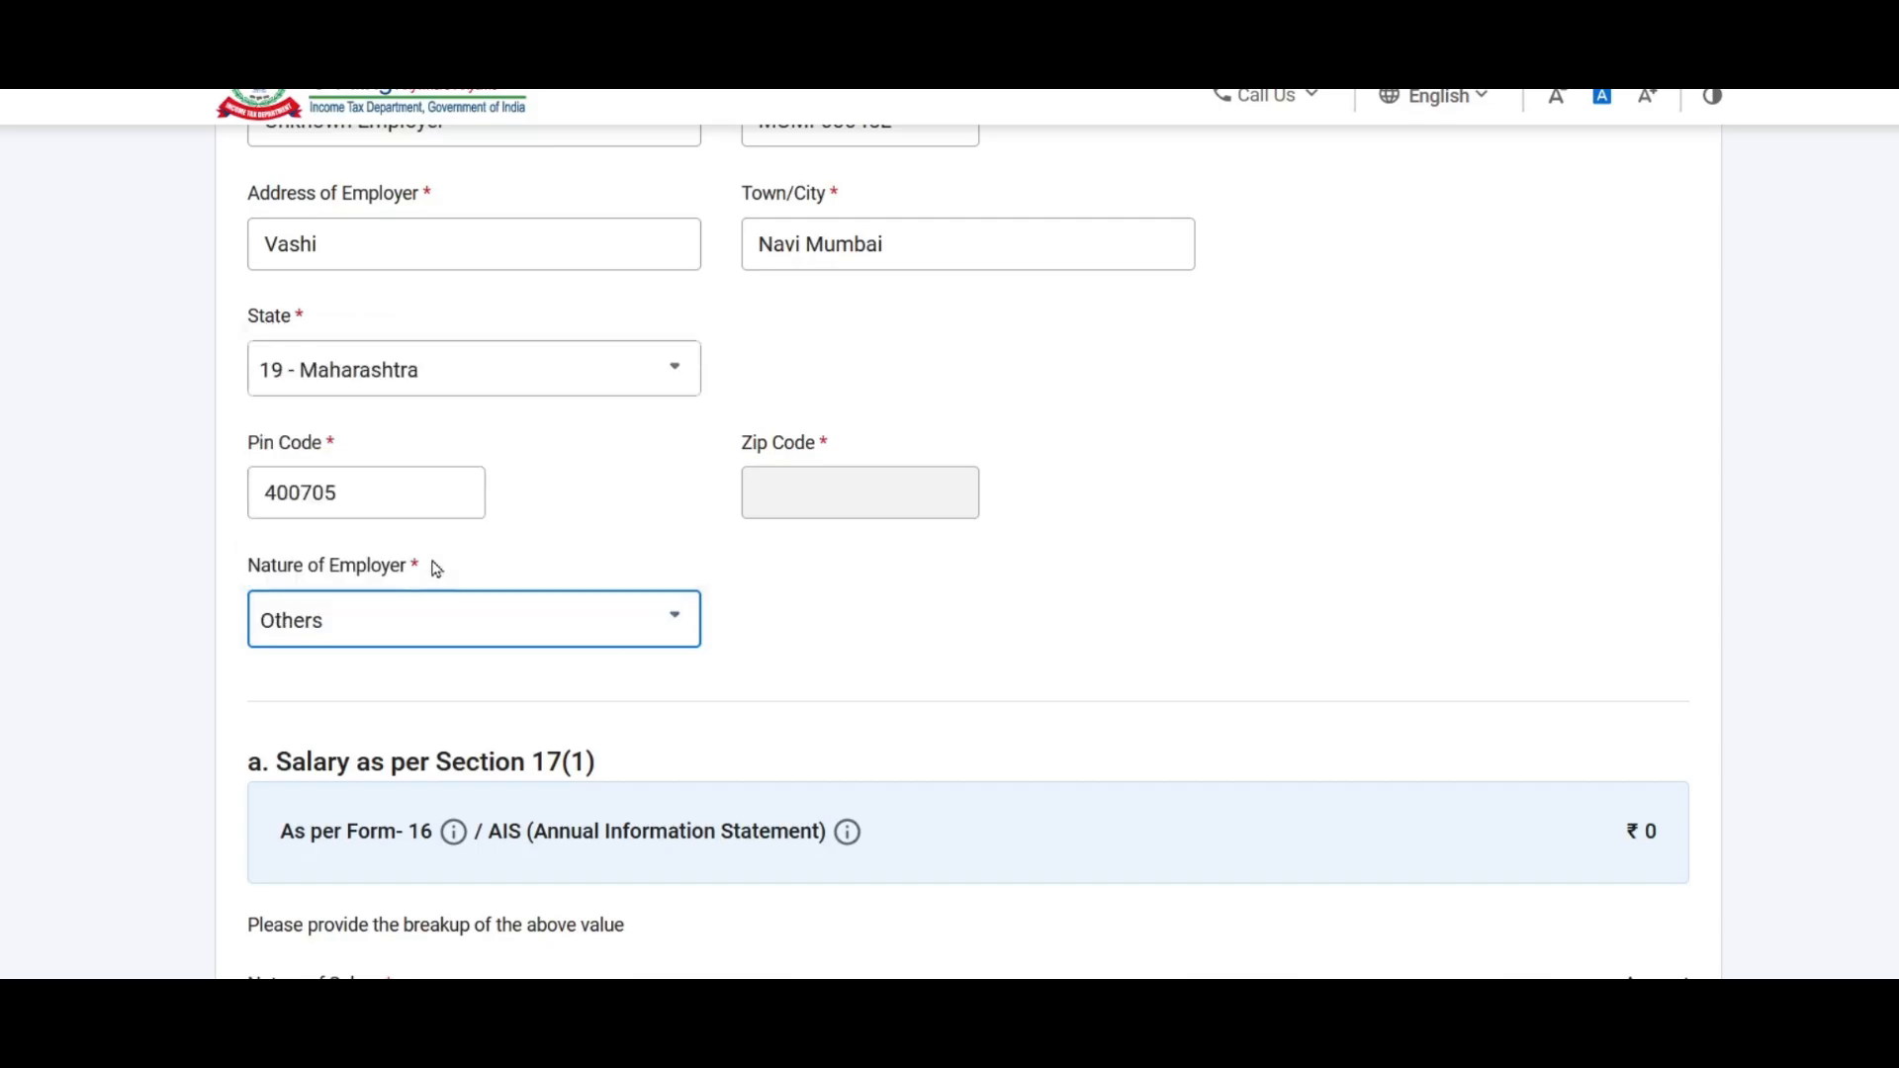
{"action": "scroll", "coordinate": [1127, 588], "scroll_direction": "up", "scroll_amount": 3}
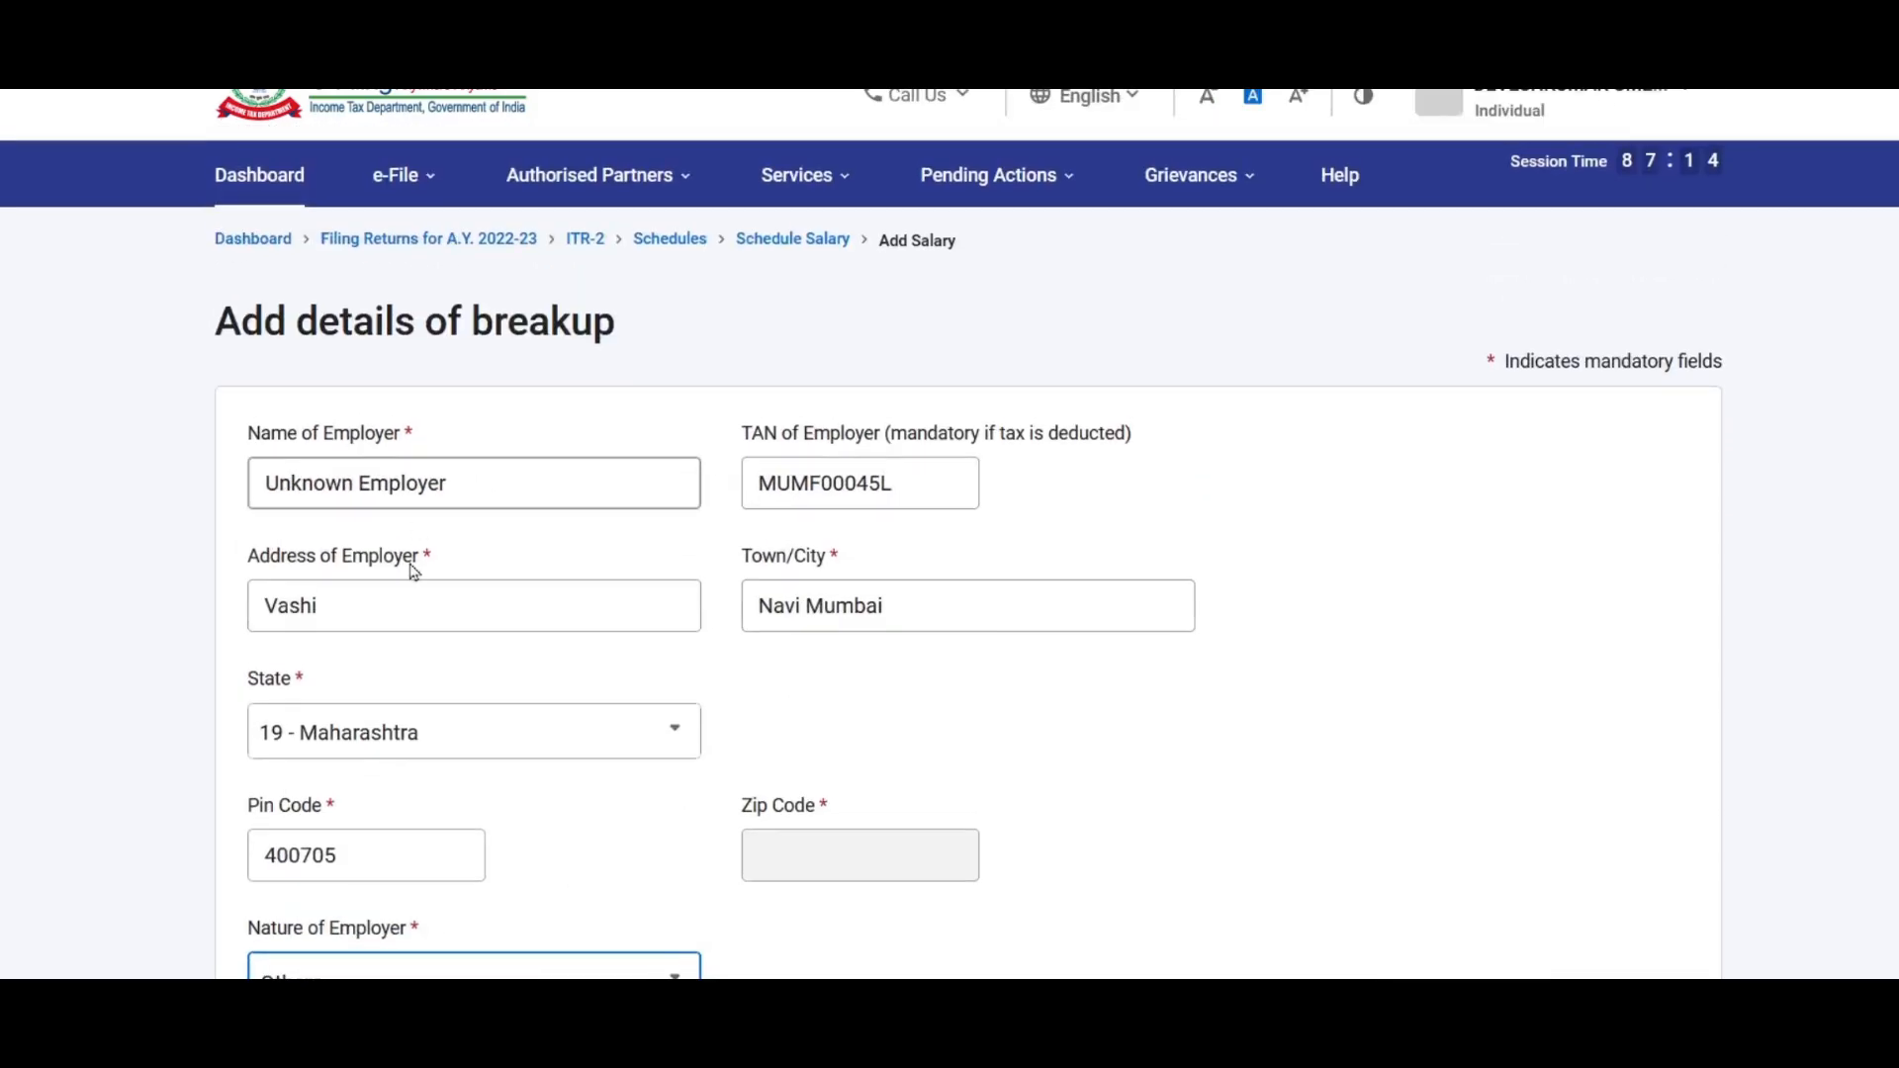
{"action": "scroll", "coordinate": [810, 407], "scroll_direction": "down", "scroll_amount": 3}
Step: Scroll to 'a. Salary as per Section 17(1)' and check the Nature of Salary options without choosing one
{"action": "left_click", "coordinate": [878, 706]}
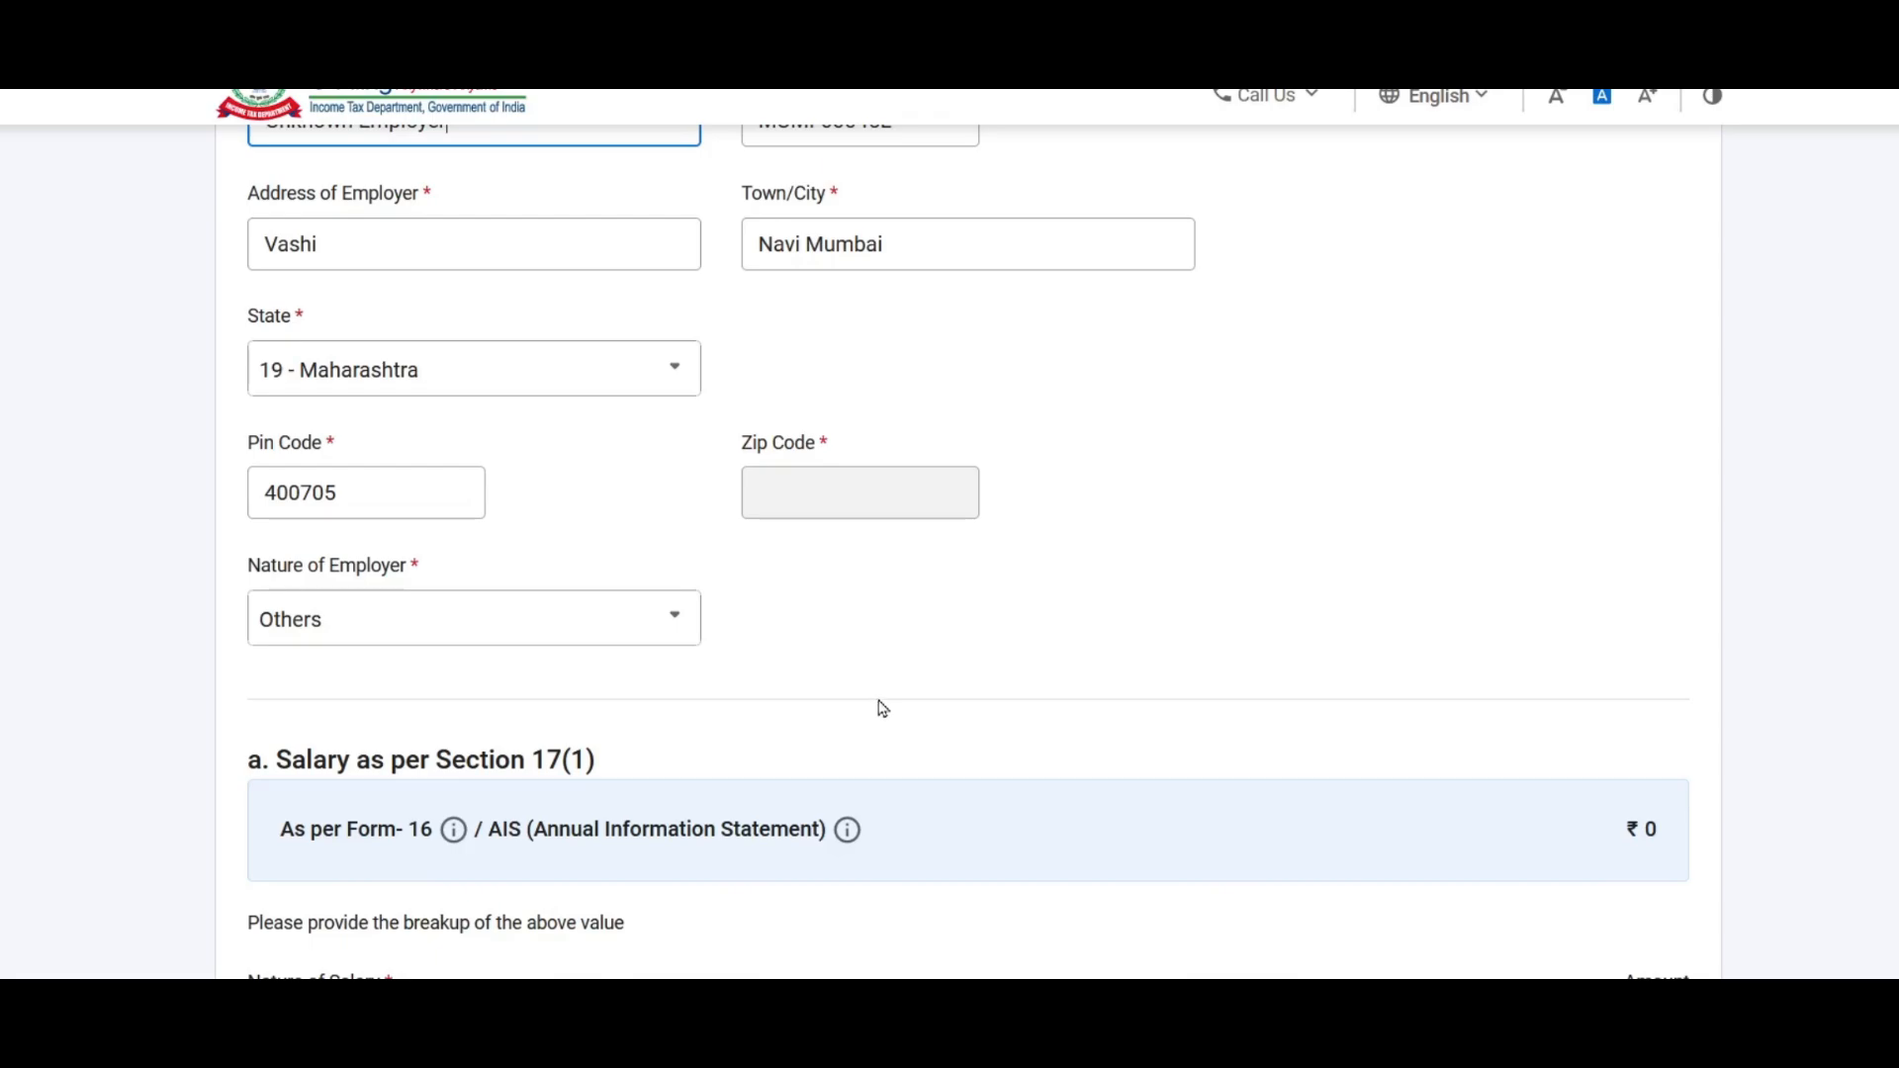
{"action": "scroll", "coordinate": [883, 693], "scroll_direction": "up", "scroll_amount": 2}
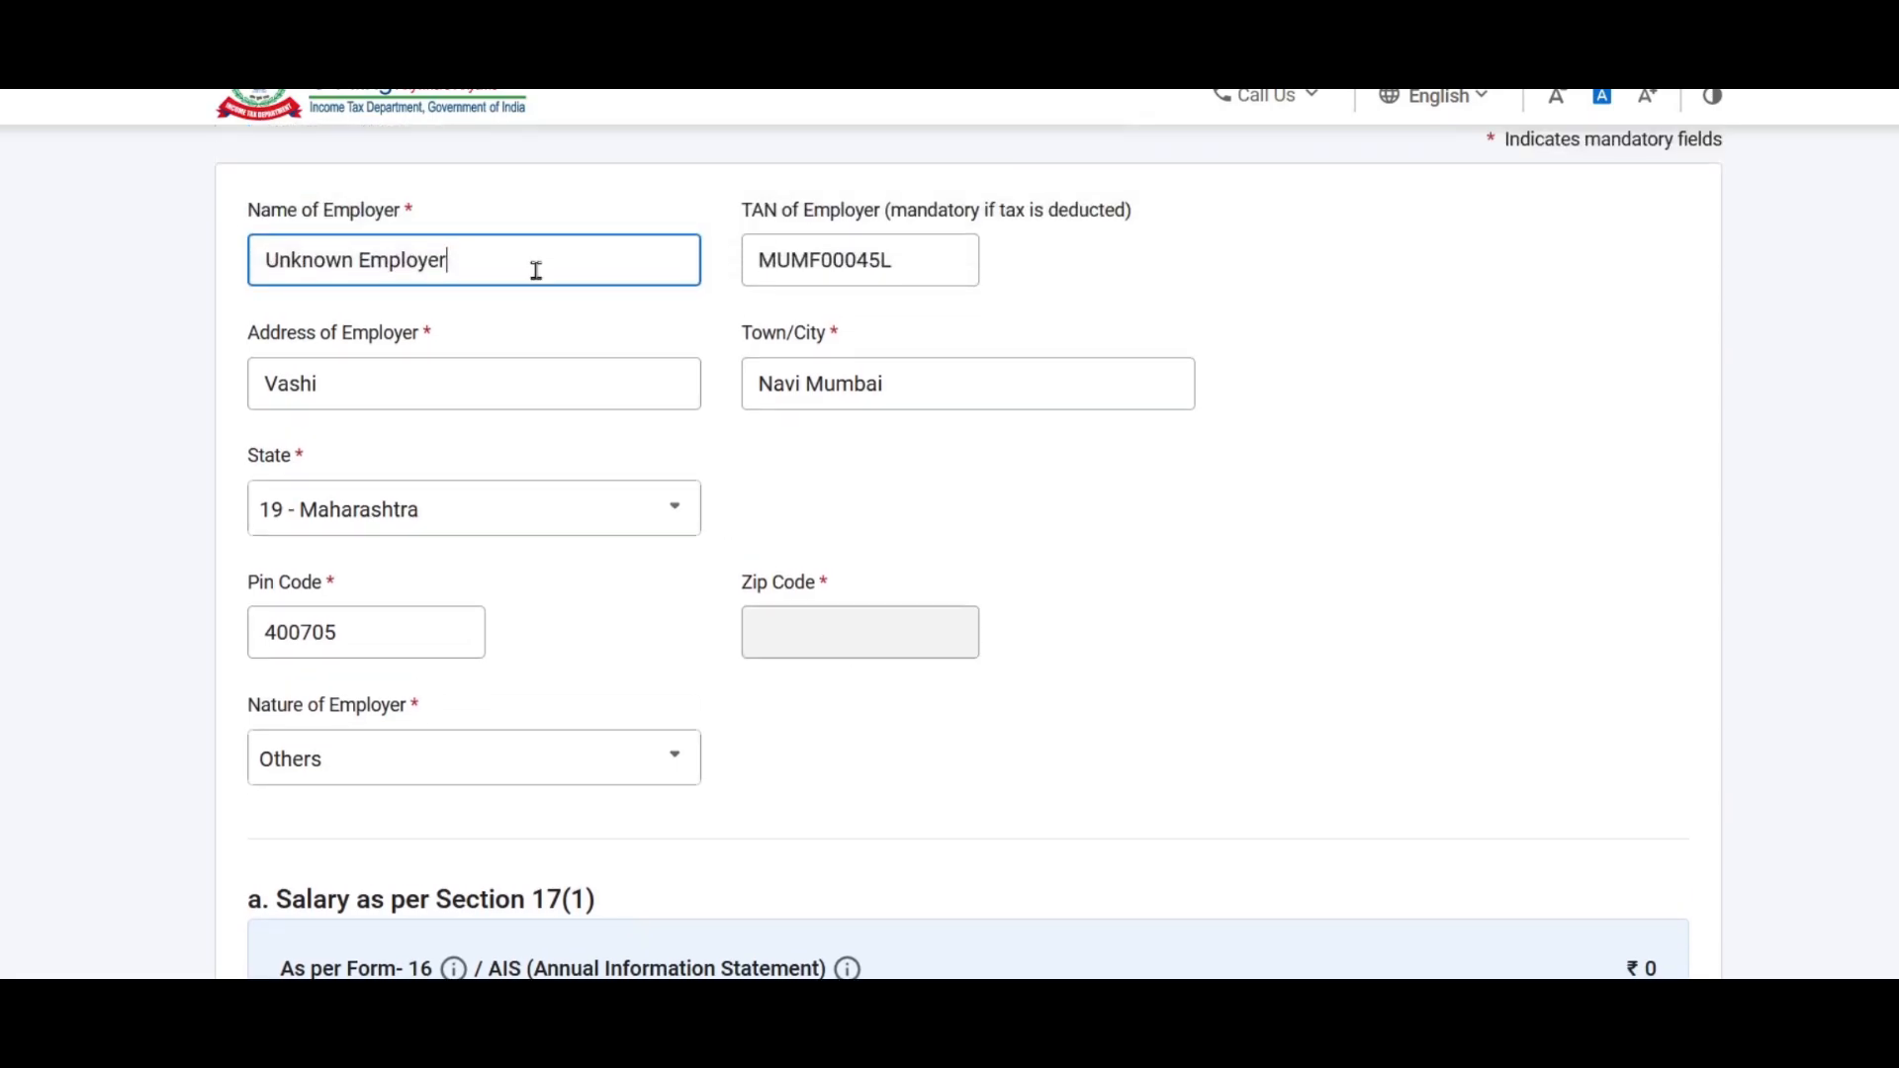
{"action": "left_click", "coordinate": [617, 382]}
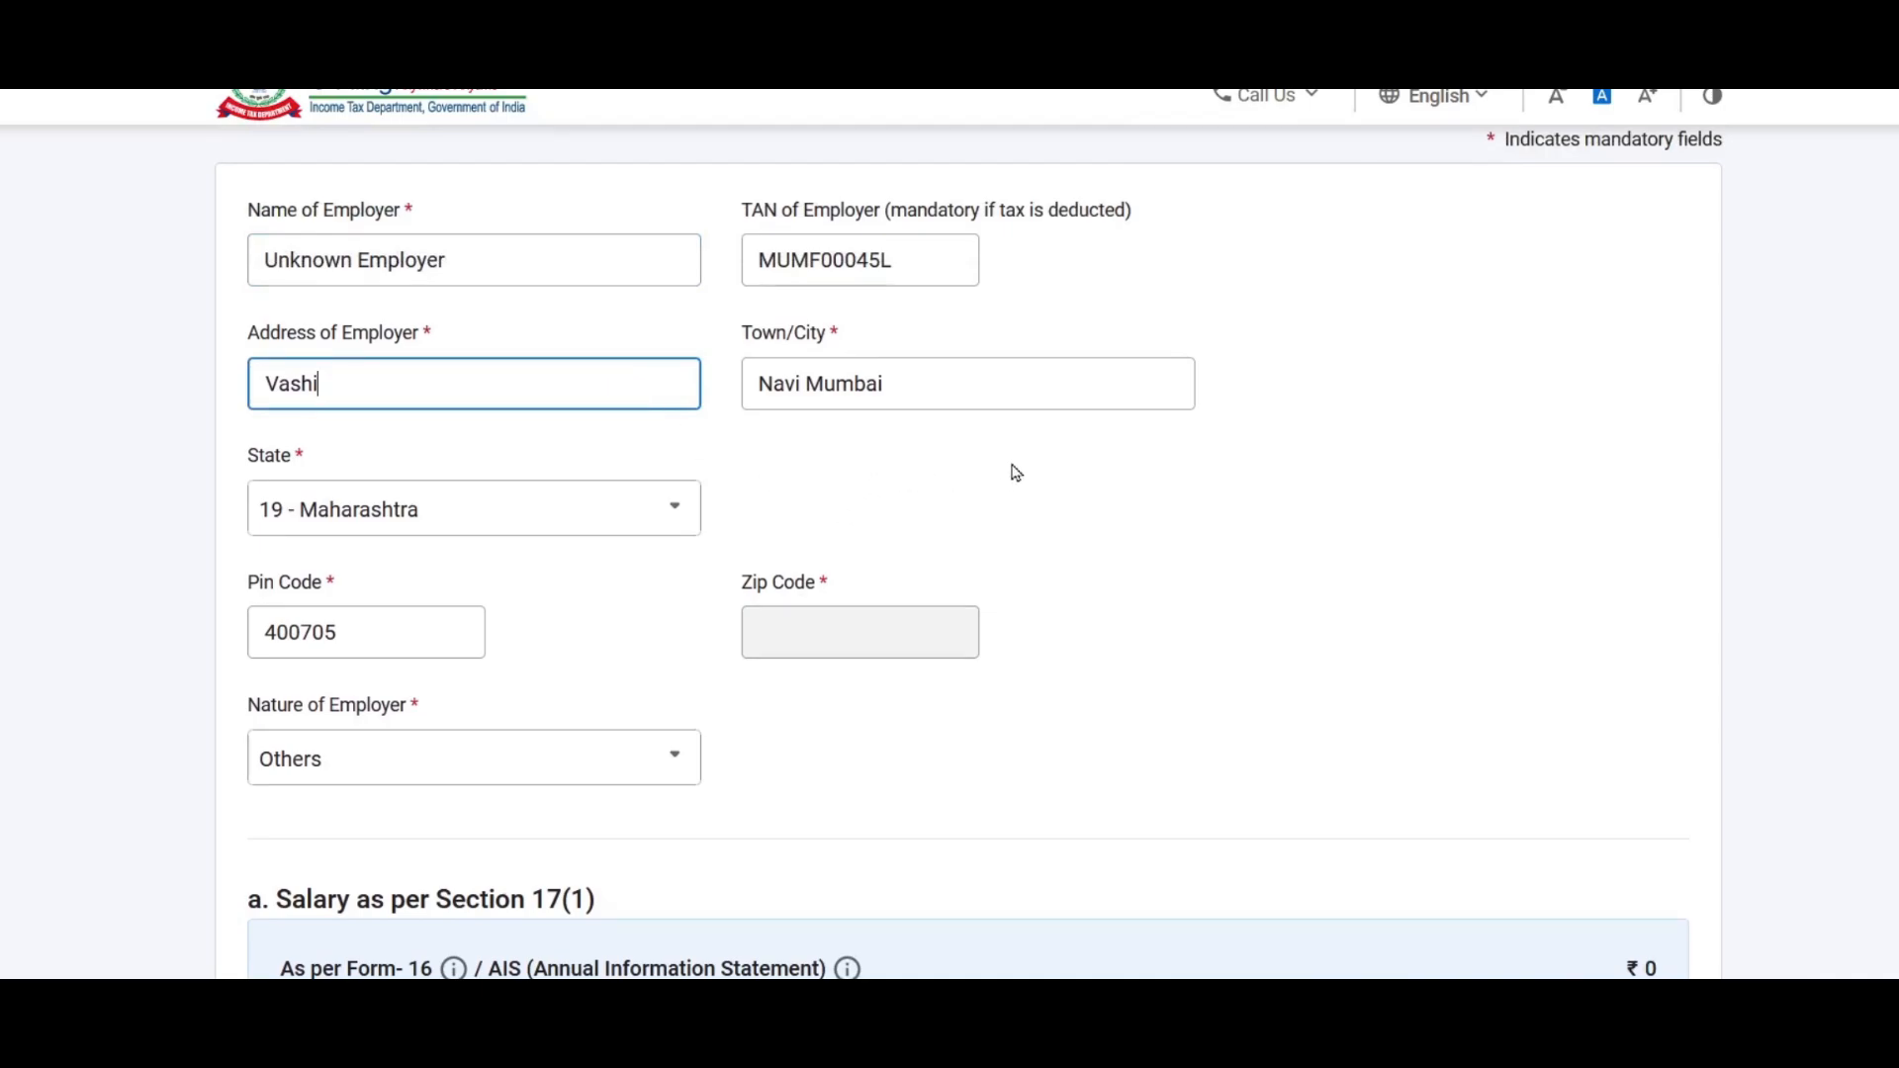
{"action": "scroll", "coordinate": [1015, 473], "scroll_direction": "down", "scroll_amount": 3}
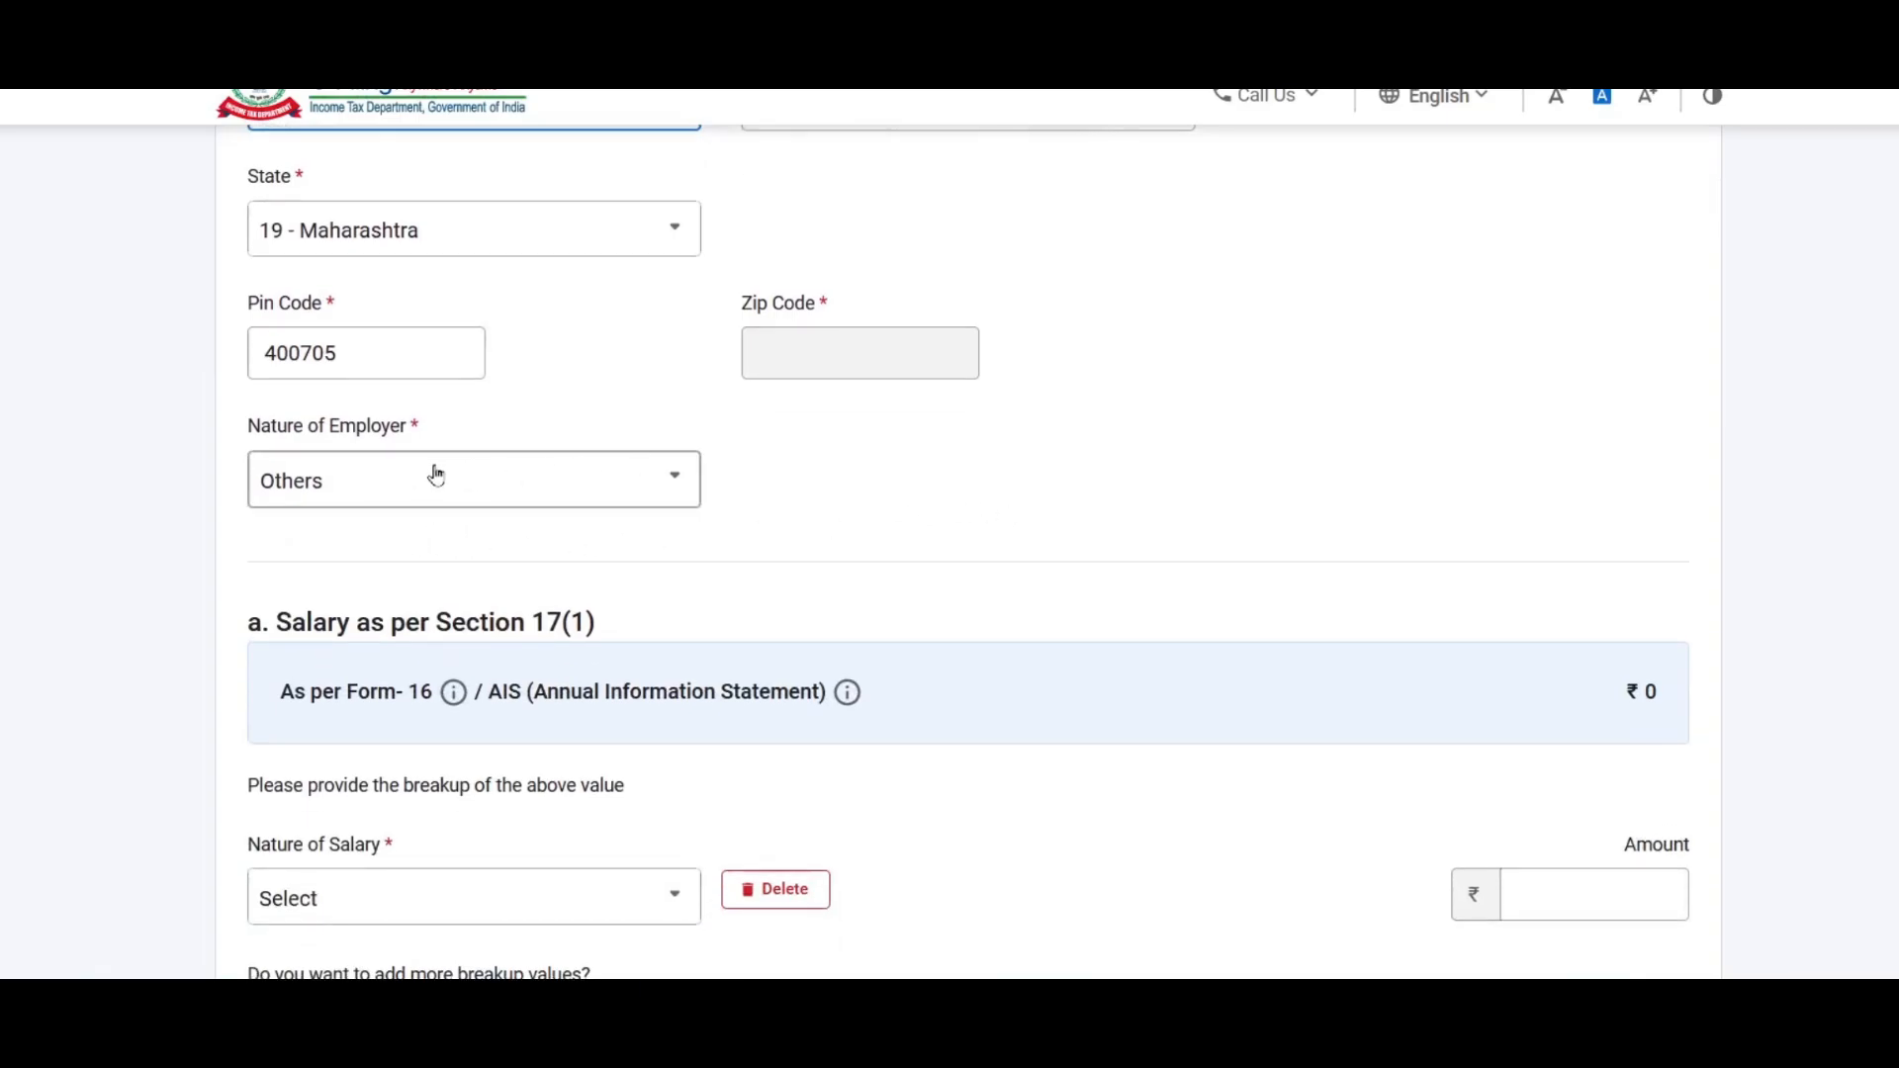
{"action": "scroll", "coordinate": [572, 402], "scroll_direction": "down", "scroll_amount": 3}
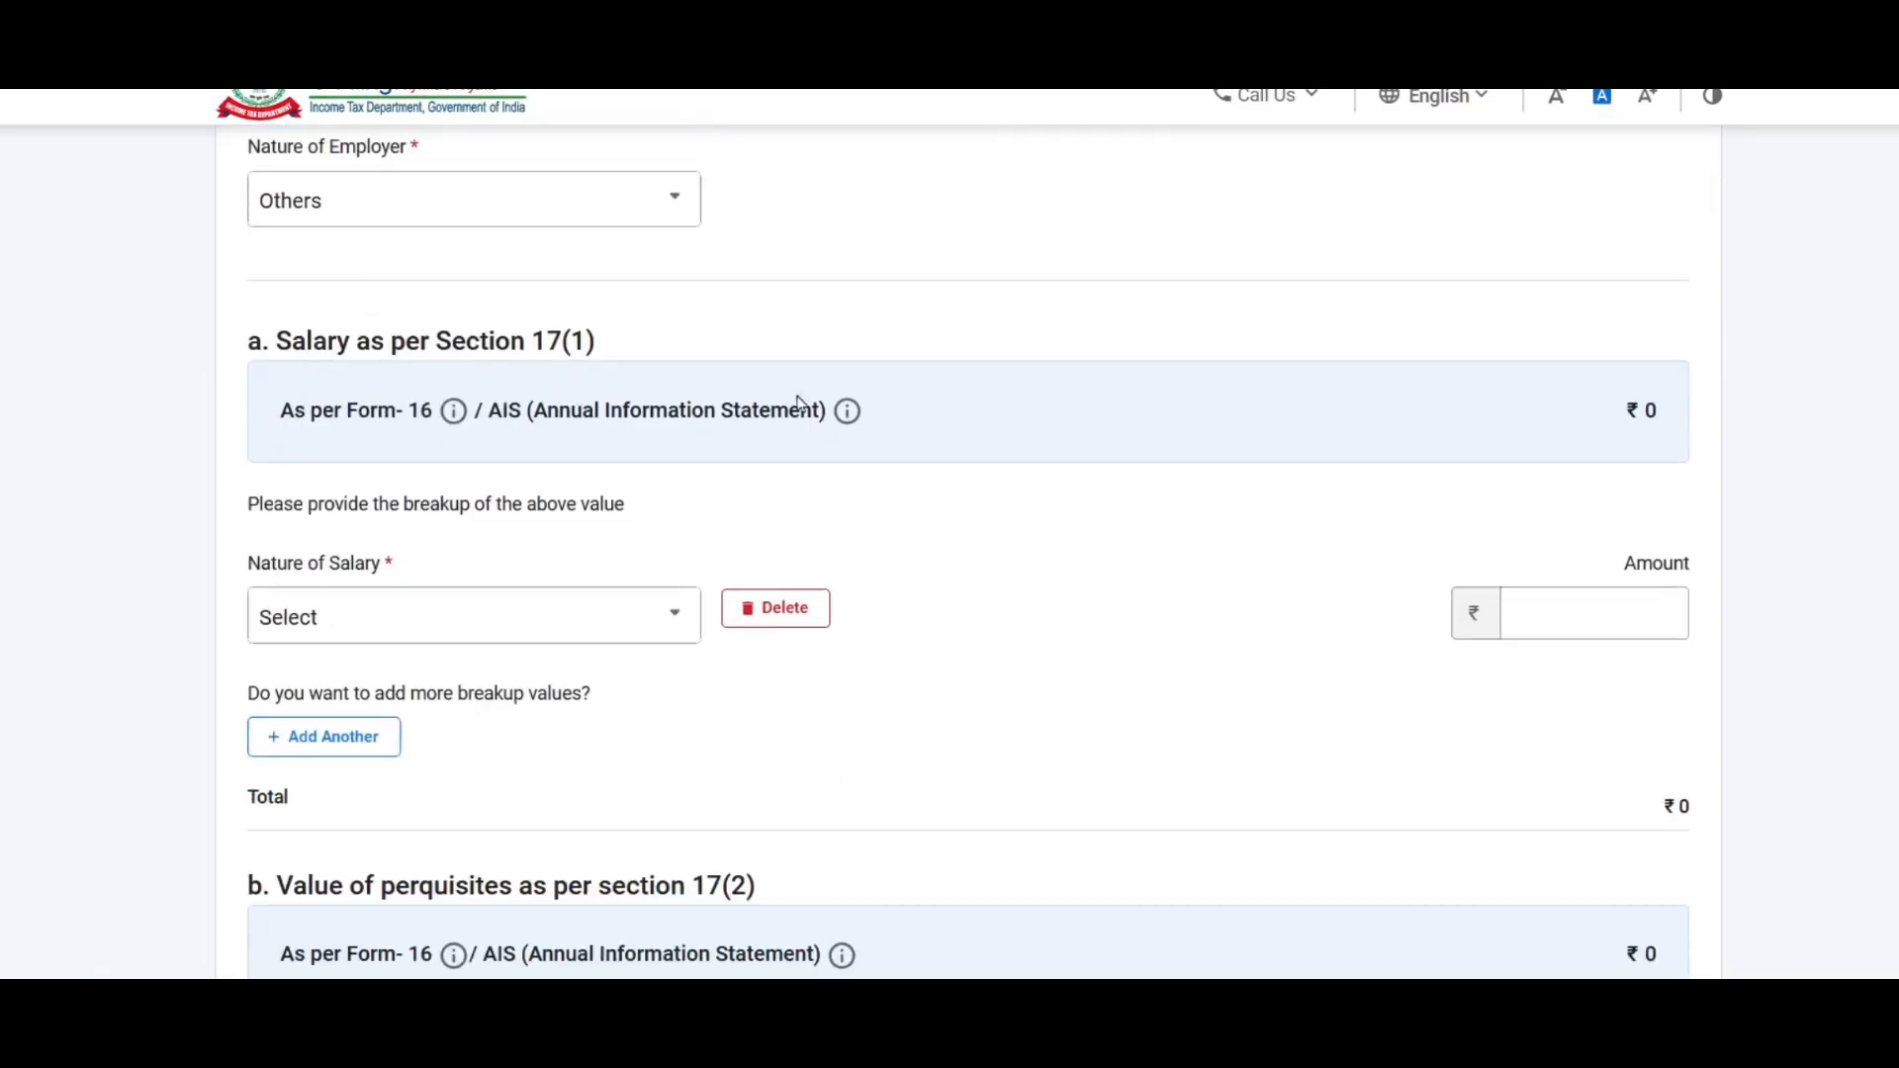
{"action": "scroll", "coordinate": [971, 310], "scroll_direction": "down", "scroll_amount": 3}
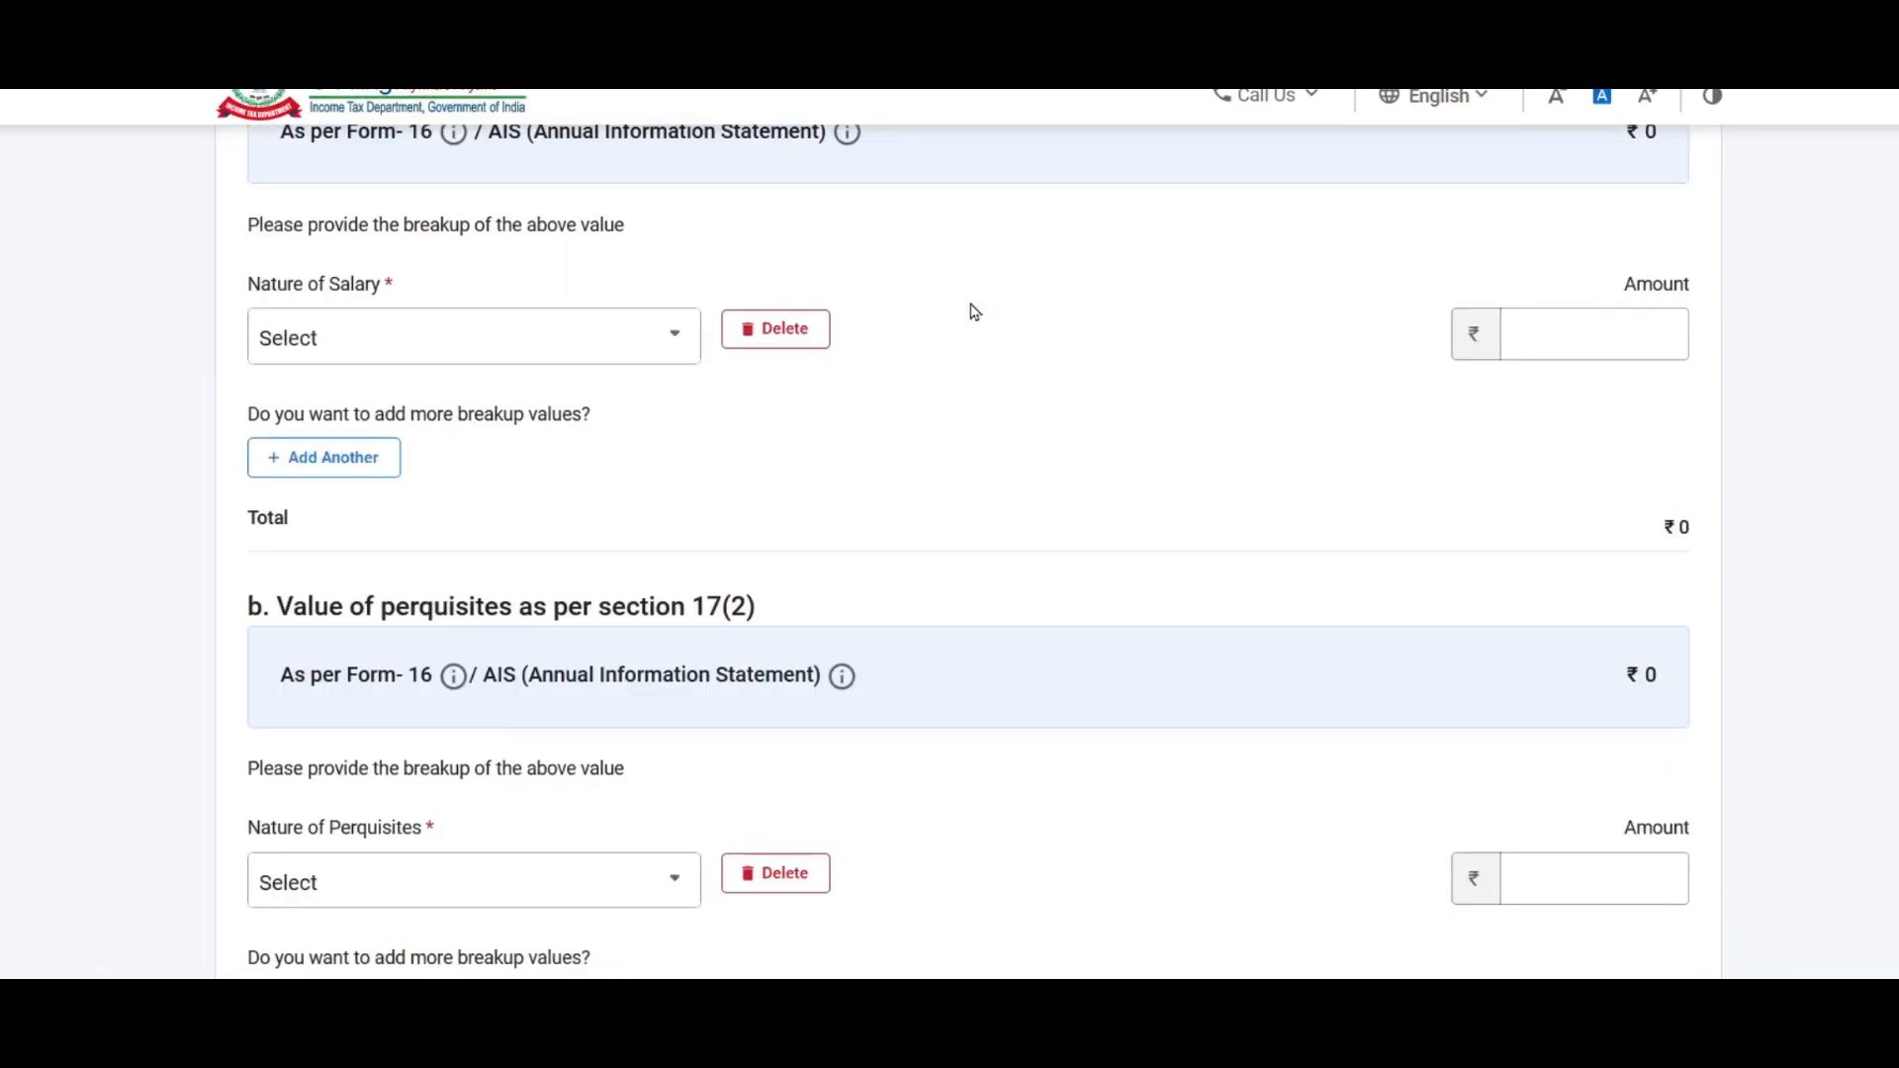
{"action": "scroll", "coordinate": [971, 310], "scroll_direction": "up", "scroll_amount": 2}
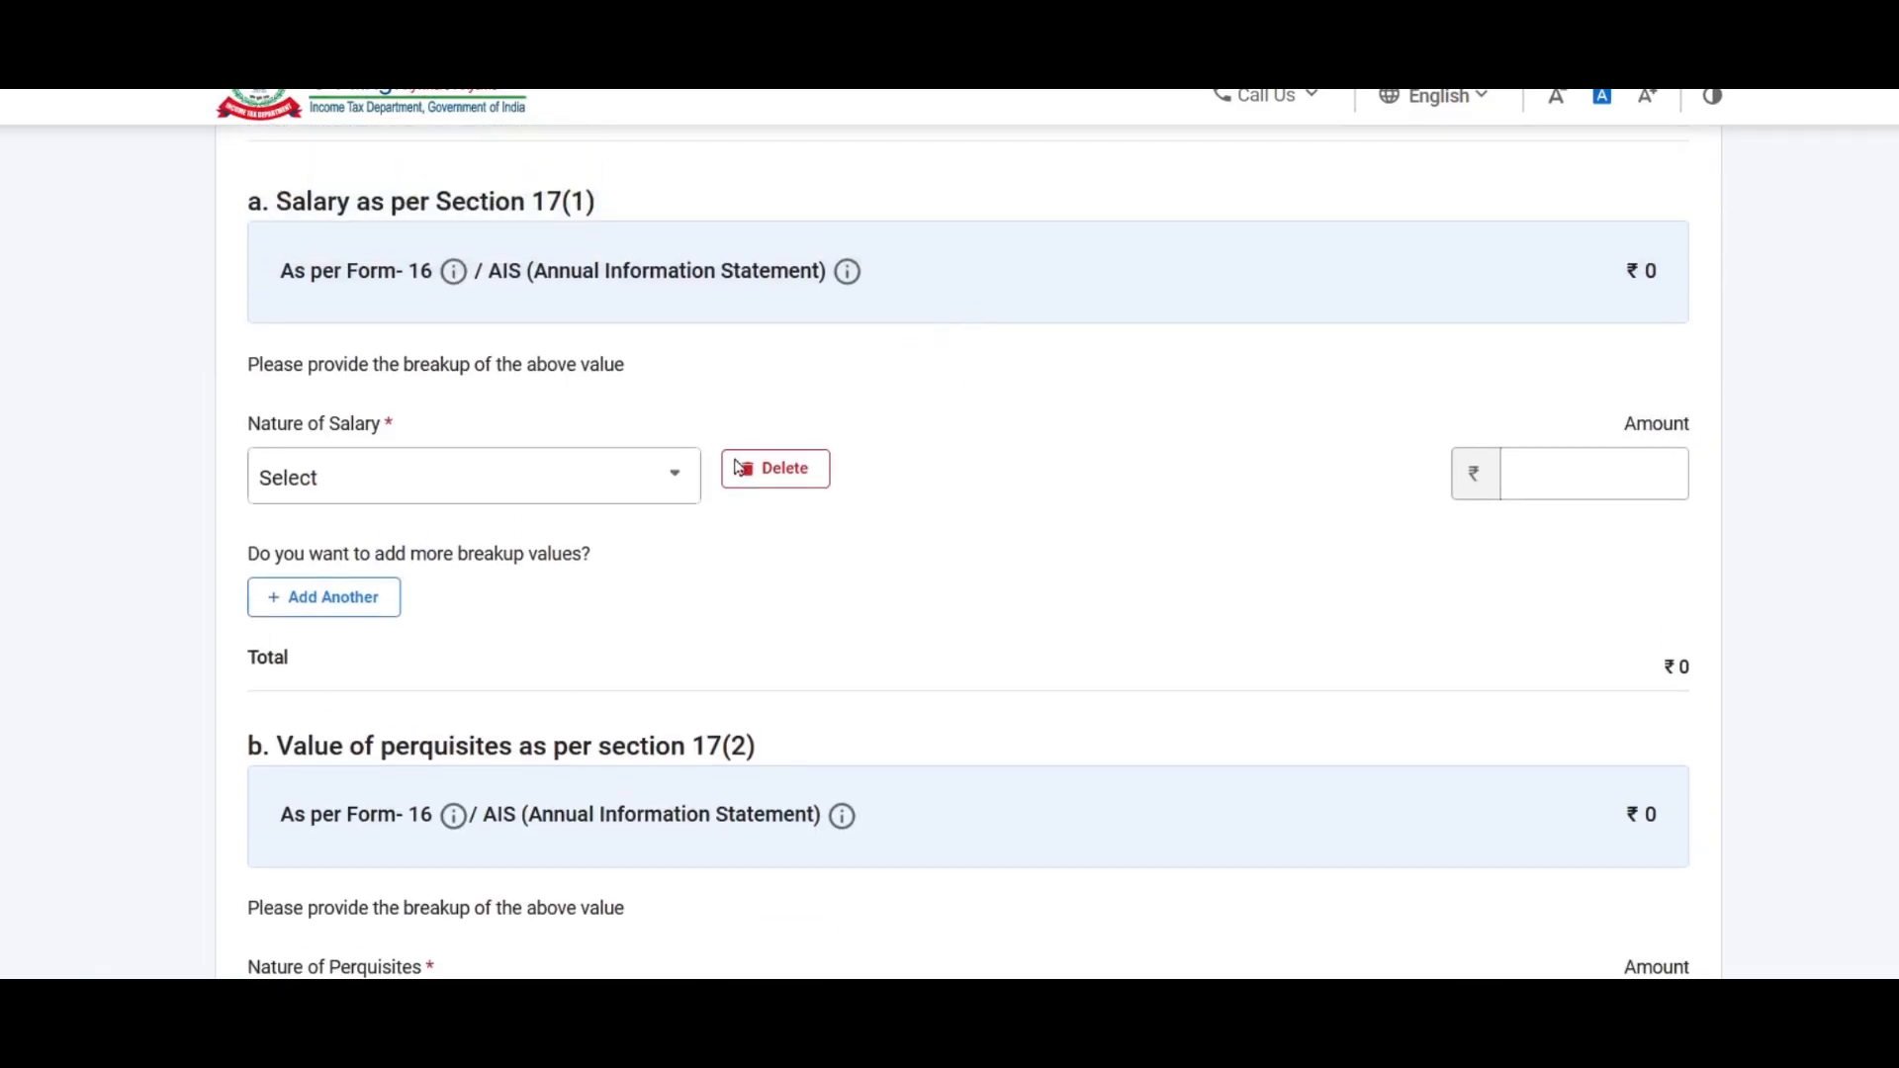
{"action": "left_click", "coordinate": [554, 486]}
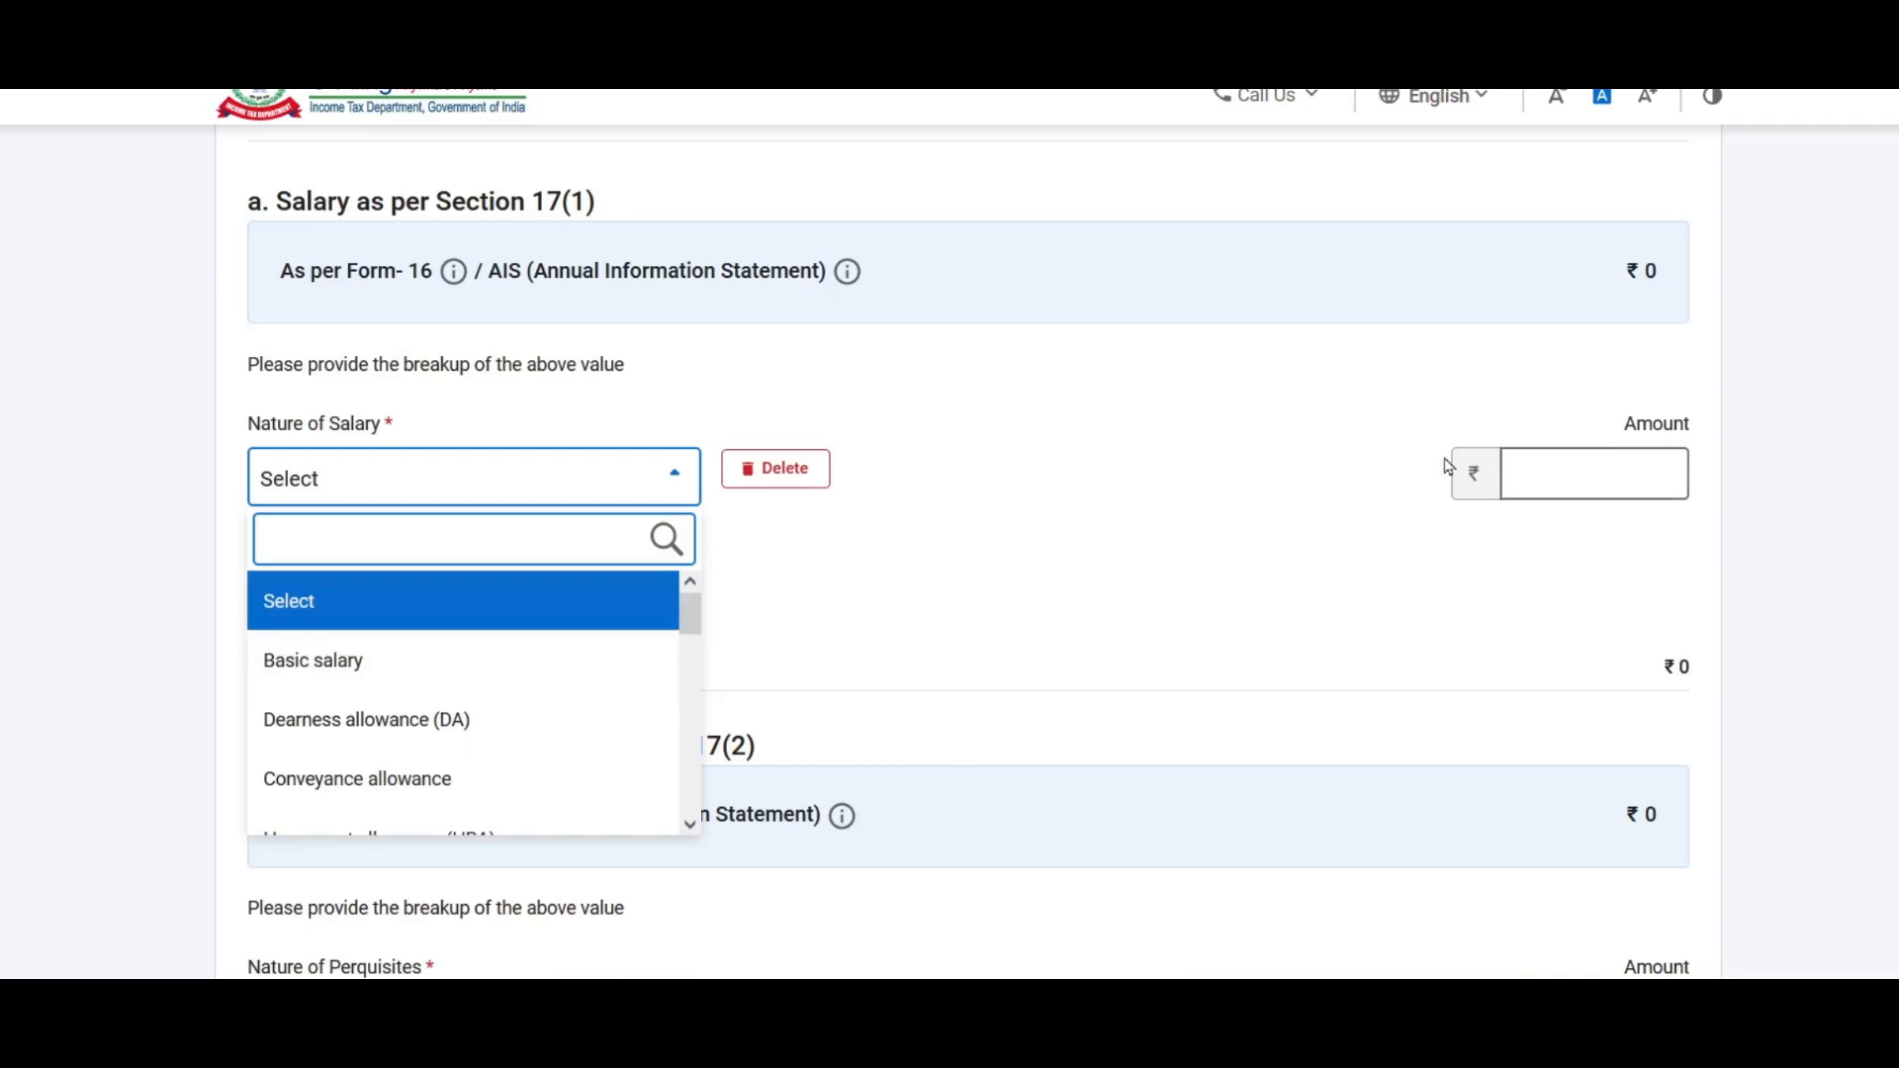
{"action": "left_click", "coordinate": [1133, 481]}
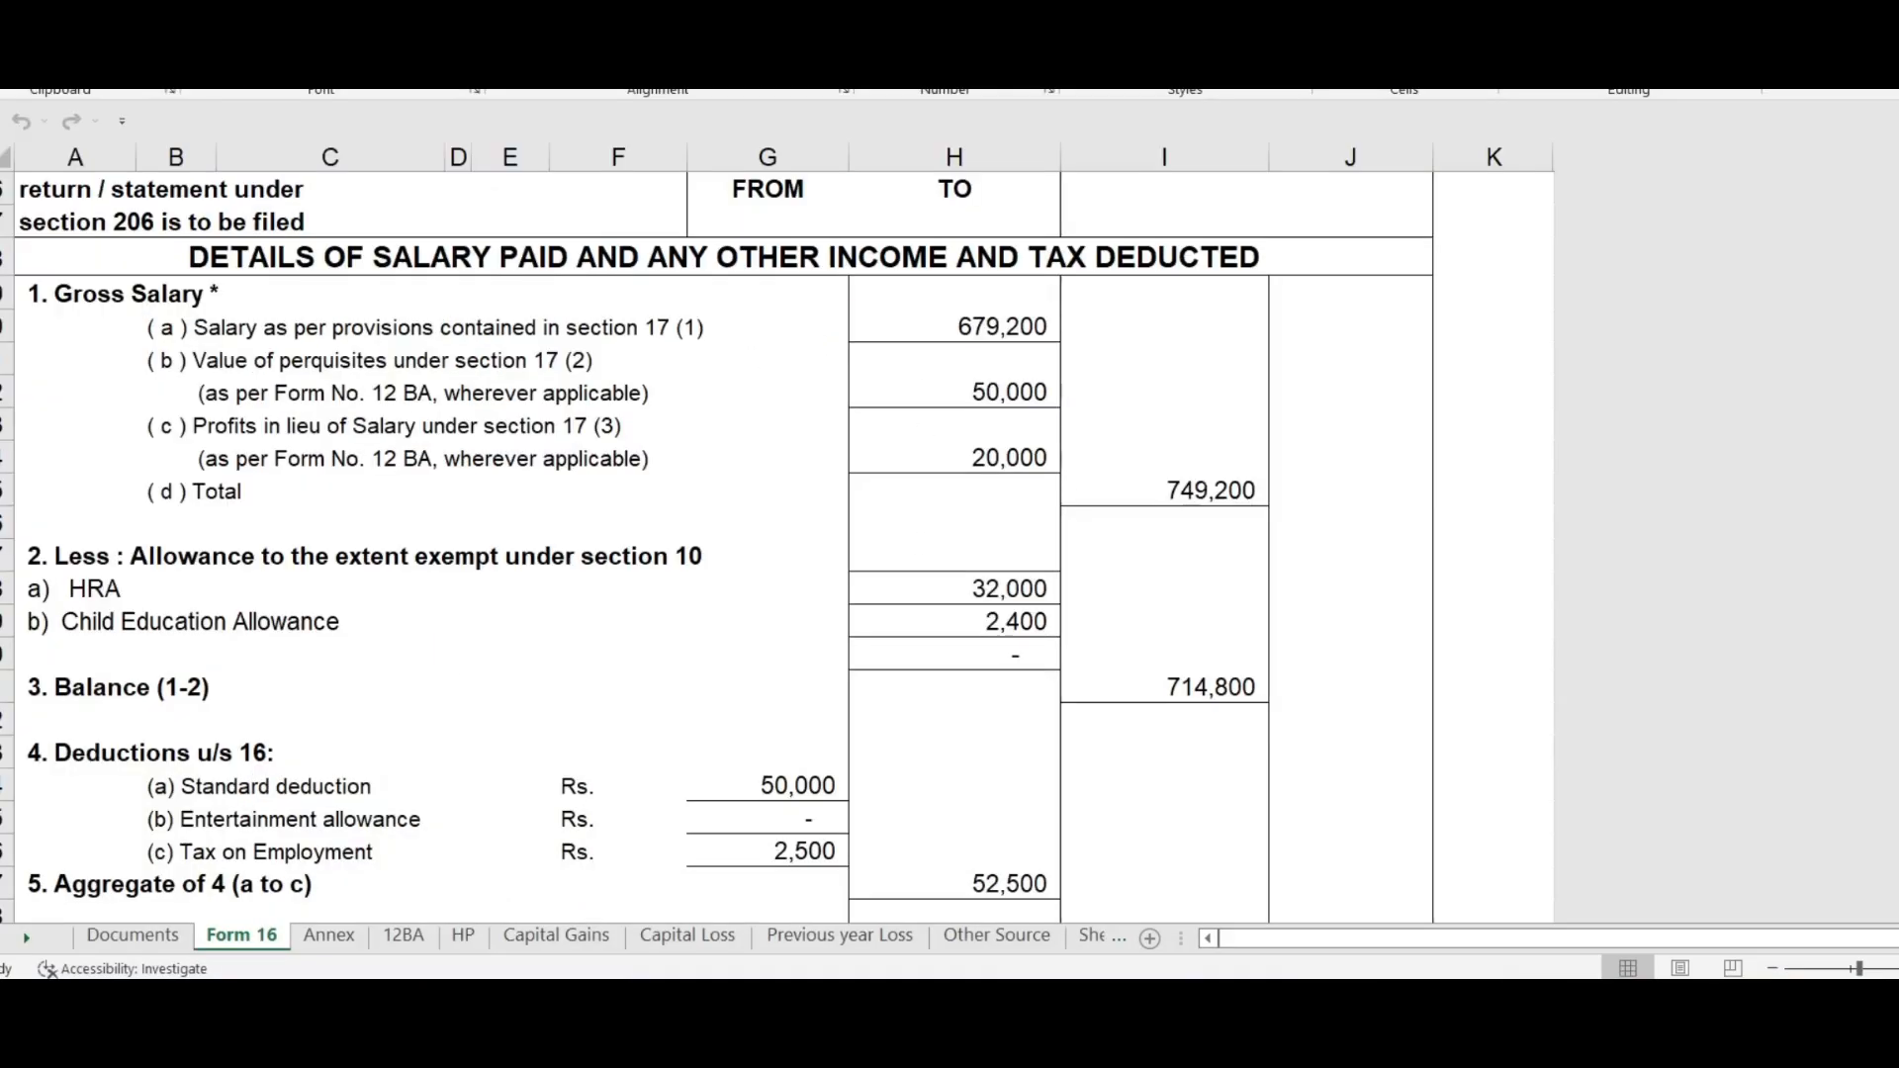
Step: Compare Form 16's 679,200 section 17(1) salary with the Annex sheet's gross salary total
{"action": "left_click", "coordinate": [648, 328]}
{"action": "left_click", "coordinate": [965, 326]}
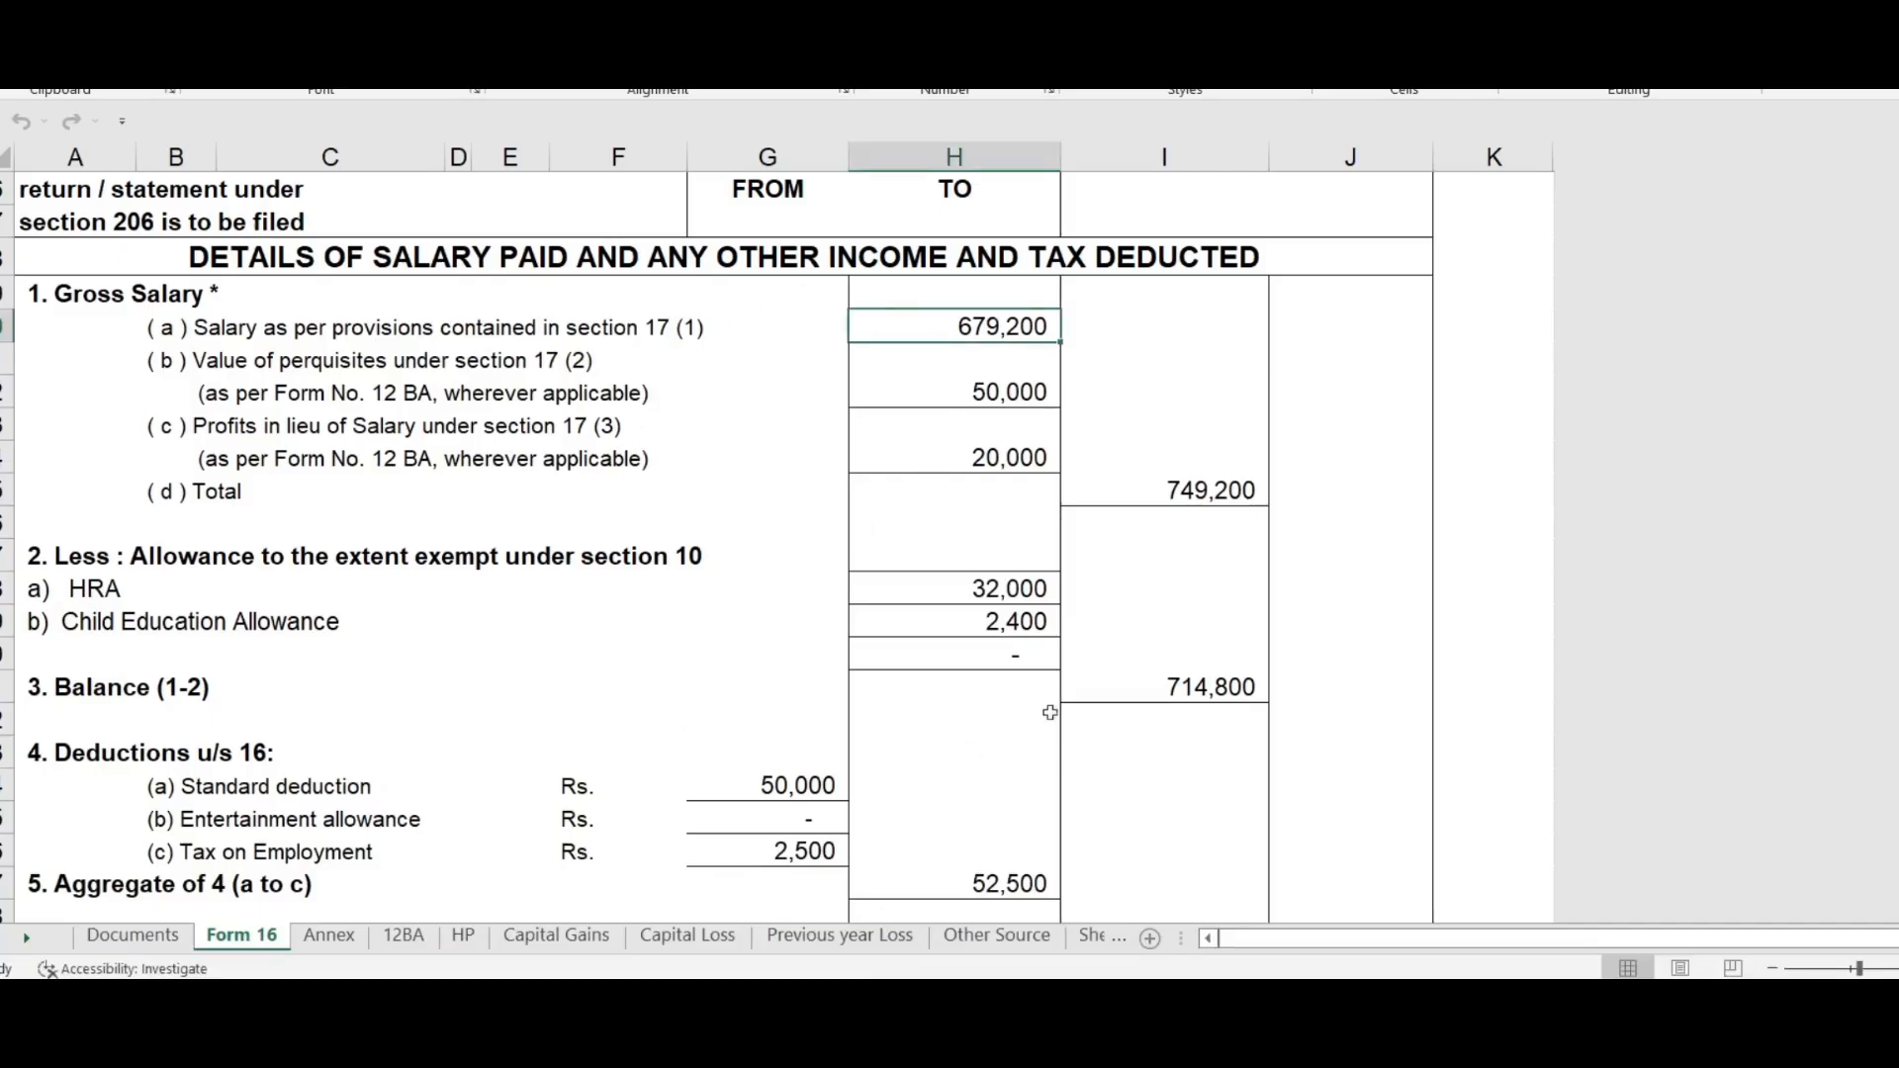
{"action": "left_click", "coordinate": [332, 936]}
{"action": "scroll", "coordinate": [995, 575], "scroll_direction": "up", "scroll_amount": 2}
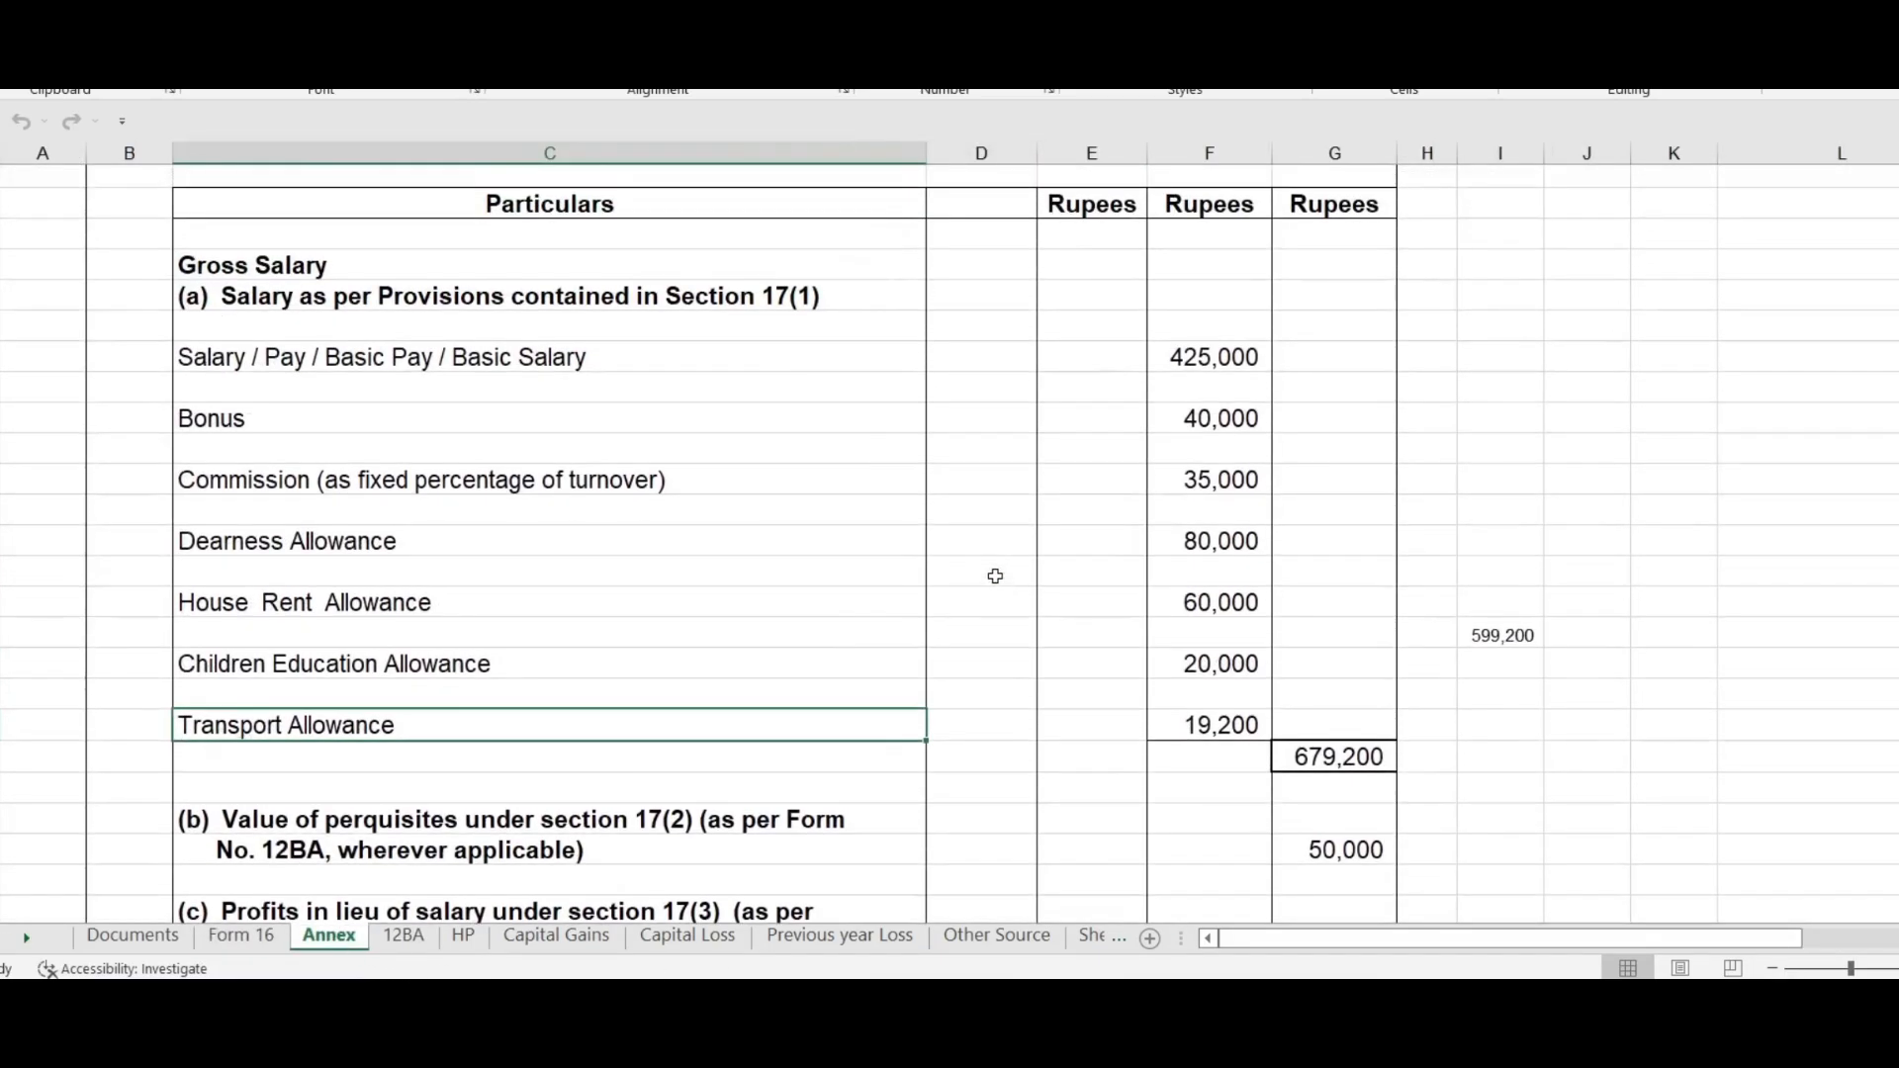
{"action": "left_click", "coordinate": [1317, 747]}
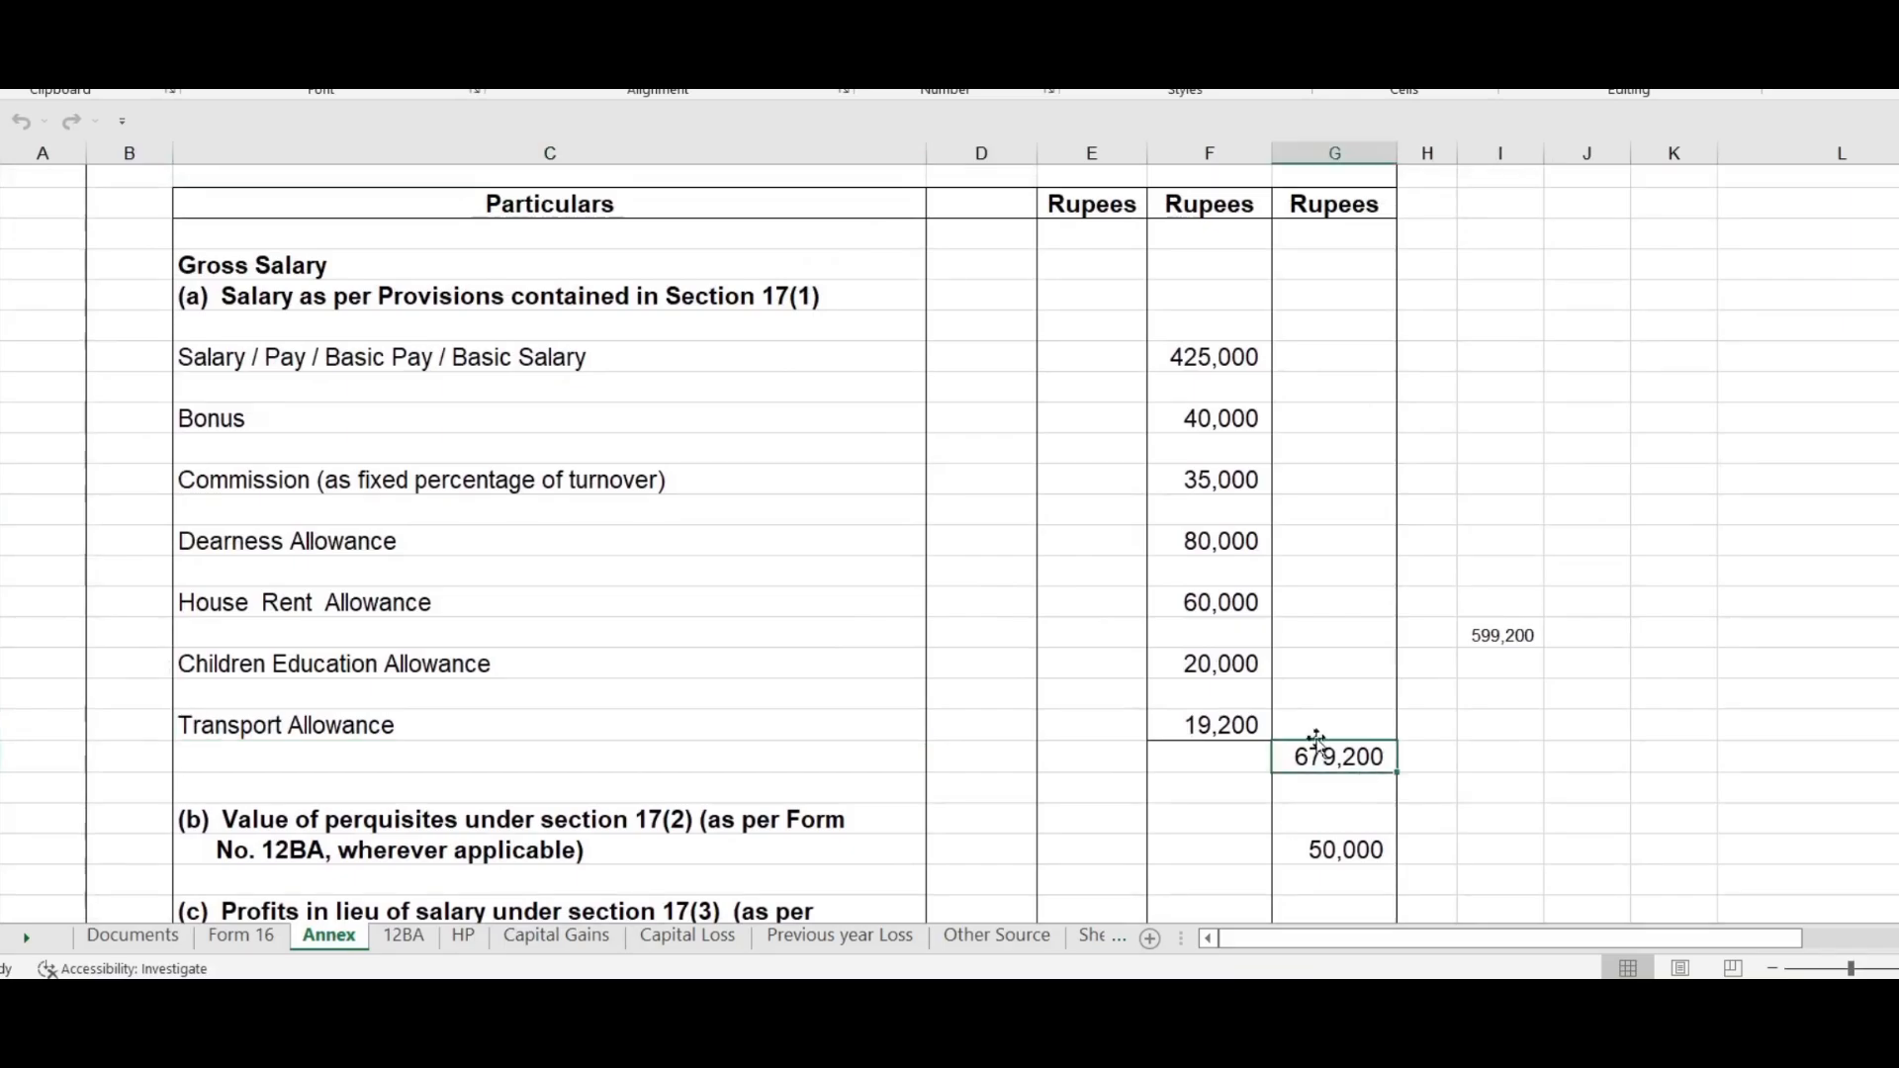
{"action": "left_click", "coordinate": [241, 935]}
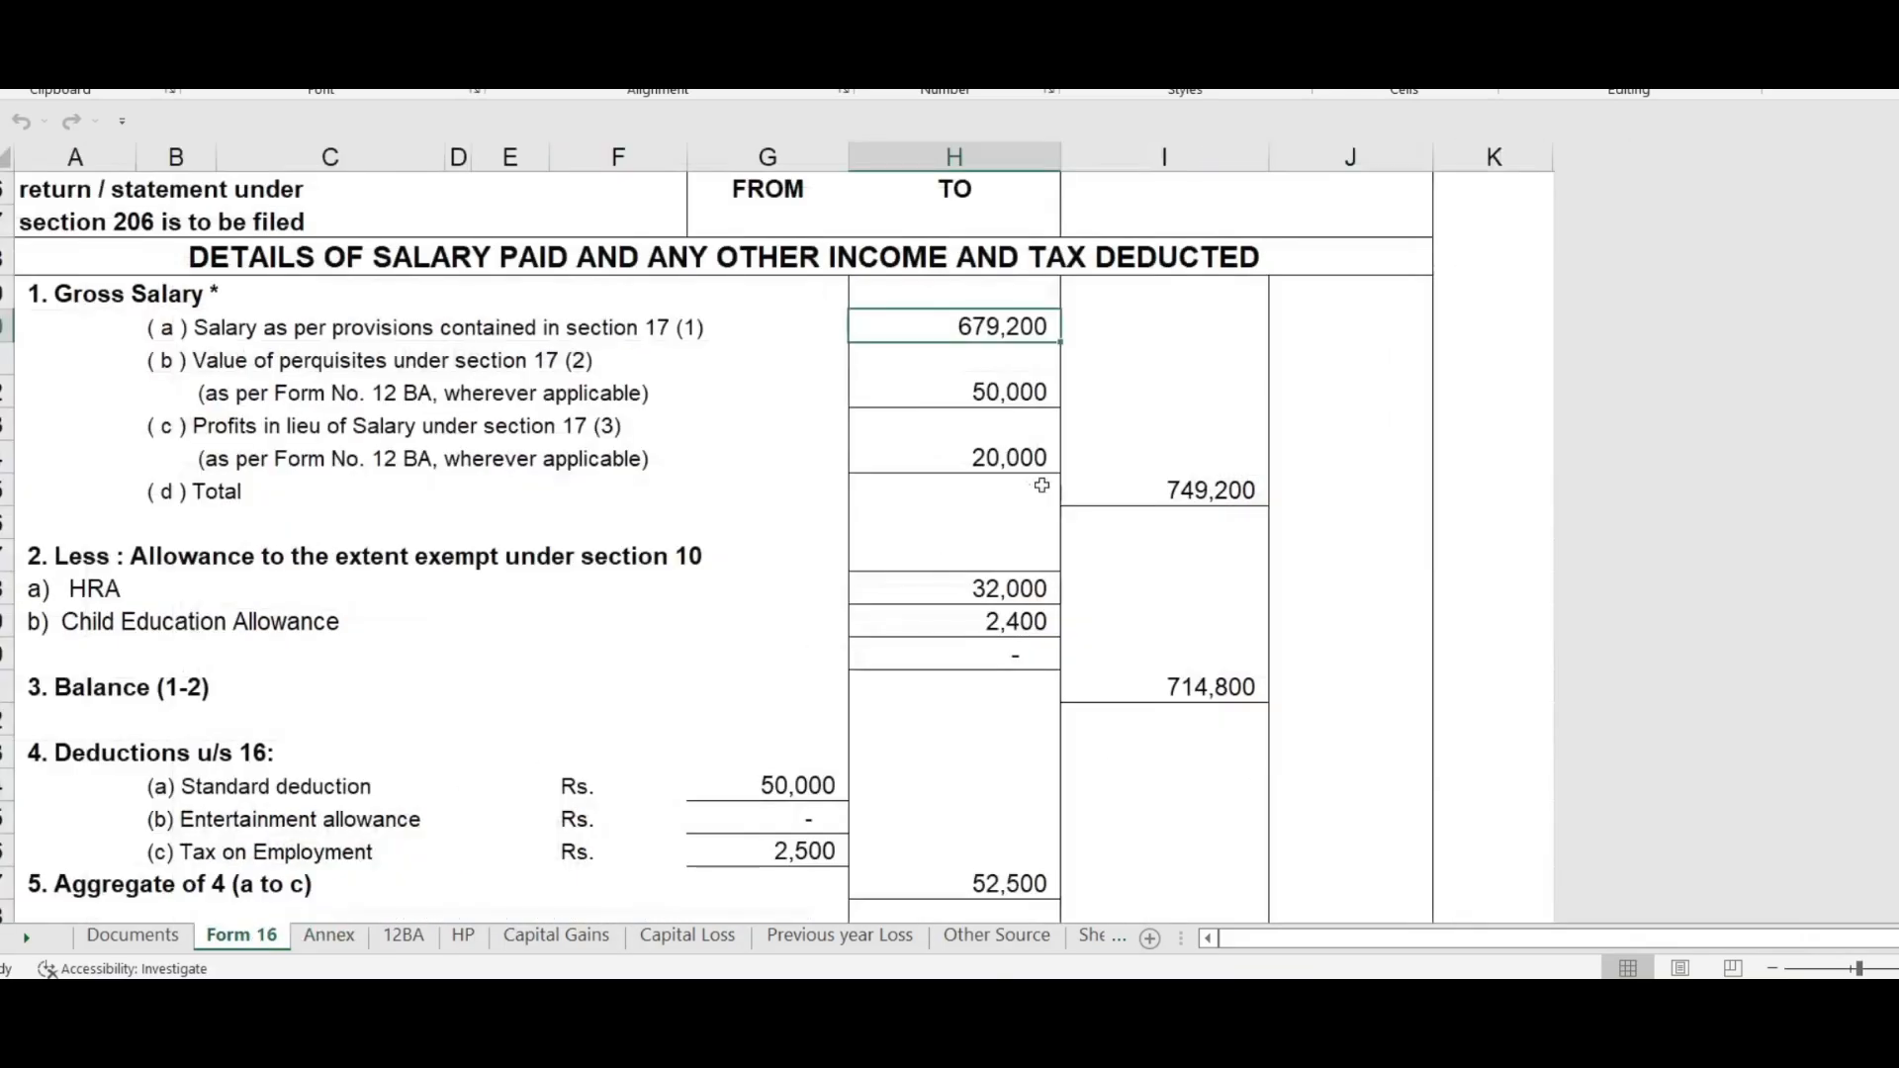
{"action": "left_click", "coordinate": [329, 935]}
Step: Verify the Annex salary items (425,000, 40,000, 35,000, 80,000, 60,000, 20,000, 19,200) sum to 679,200
{"action": "left_click_drag", "start_coordinate": [1204, 354], "coordinate": [1233, 719]}
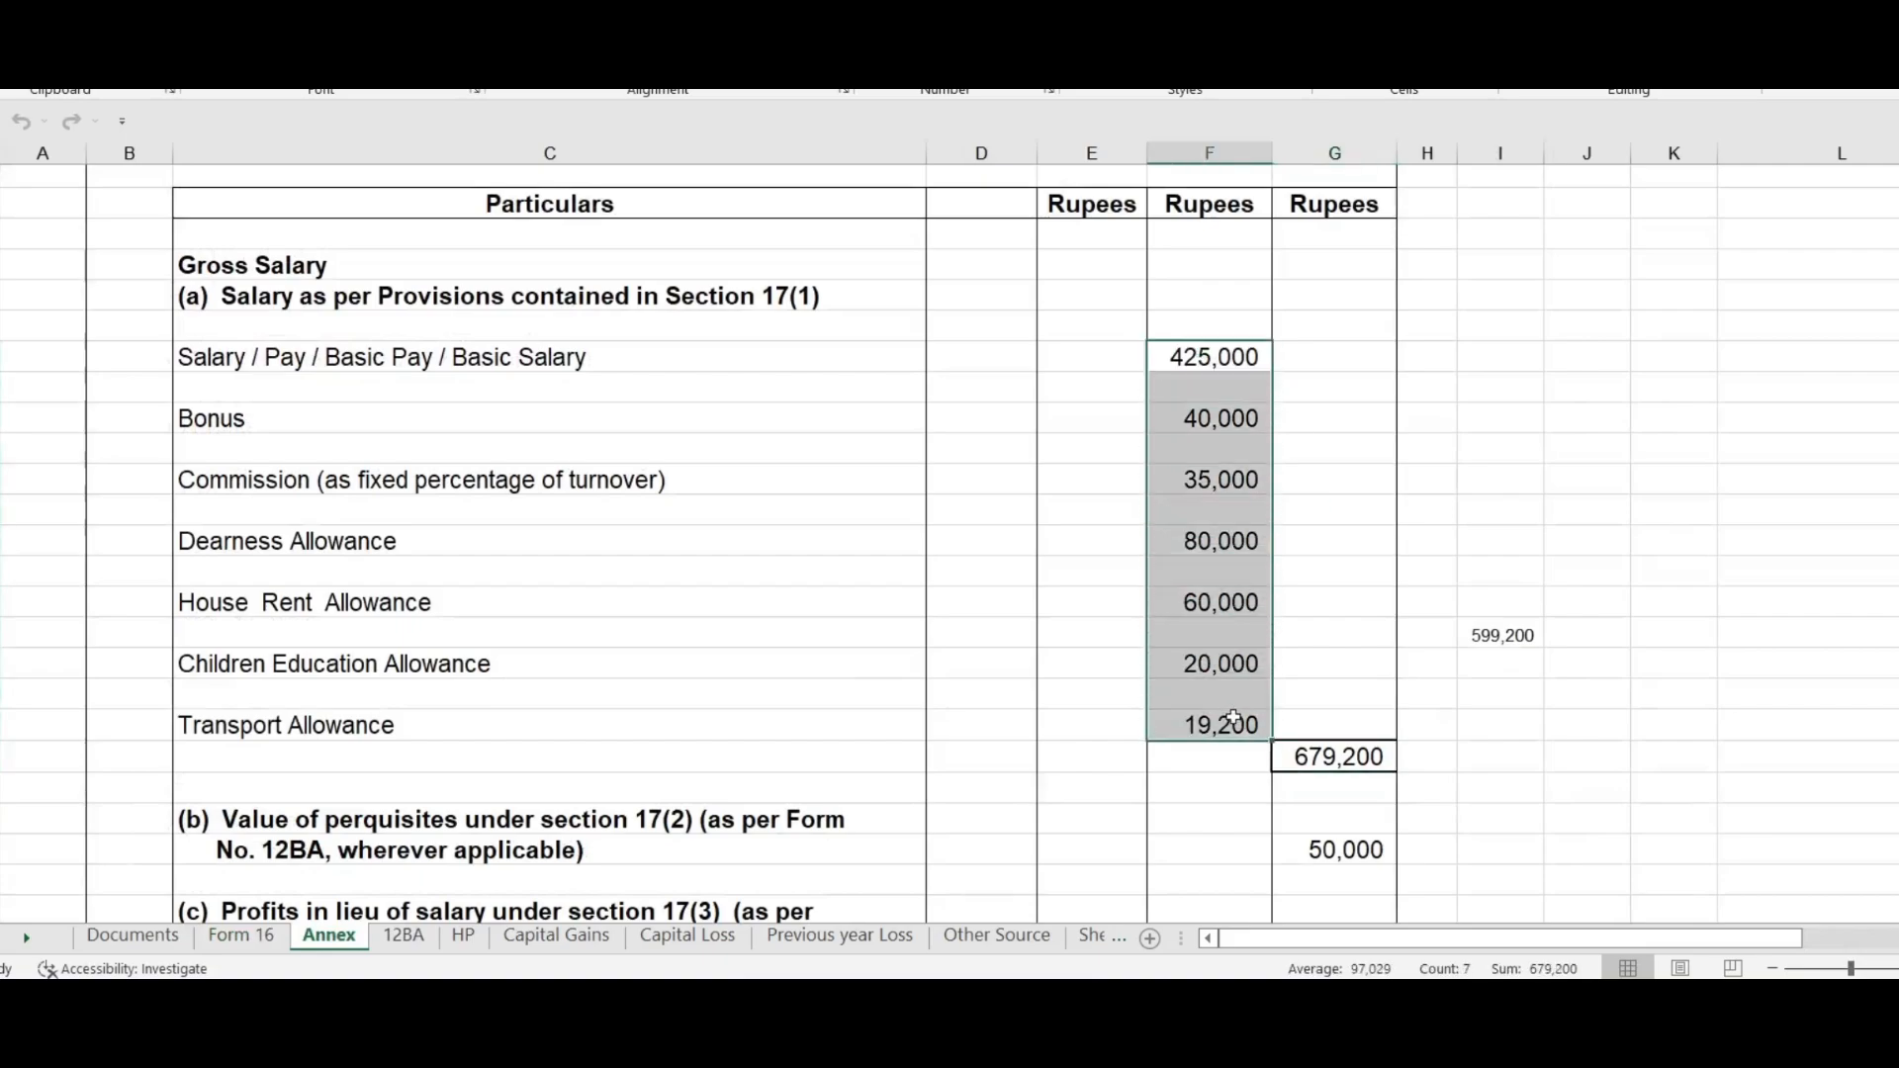
{"action": "left_click", "coordinate": [1183, 351]}
{"action": "left_click", "coordinate": [1226, 423]}
{"action": "left_click", "coordinate": [1227, 480]}
{"action": "left_click", "coordinate": [1226, 541]}
{"action": "left_click", "coordinate": [1223, 615]}
{"action": "left_click", "coordinate": [1219, 664]}
{"action": "left_click", "coordinate": [1215, 727]}
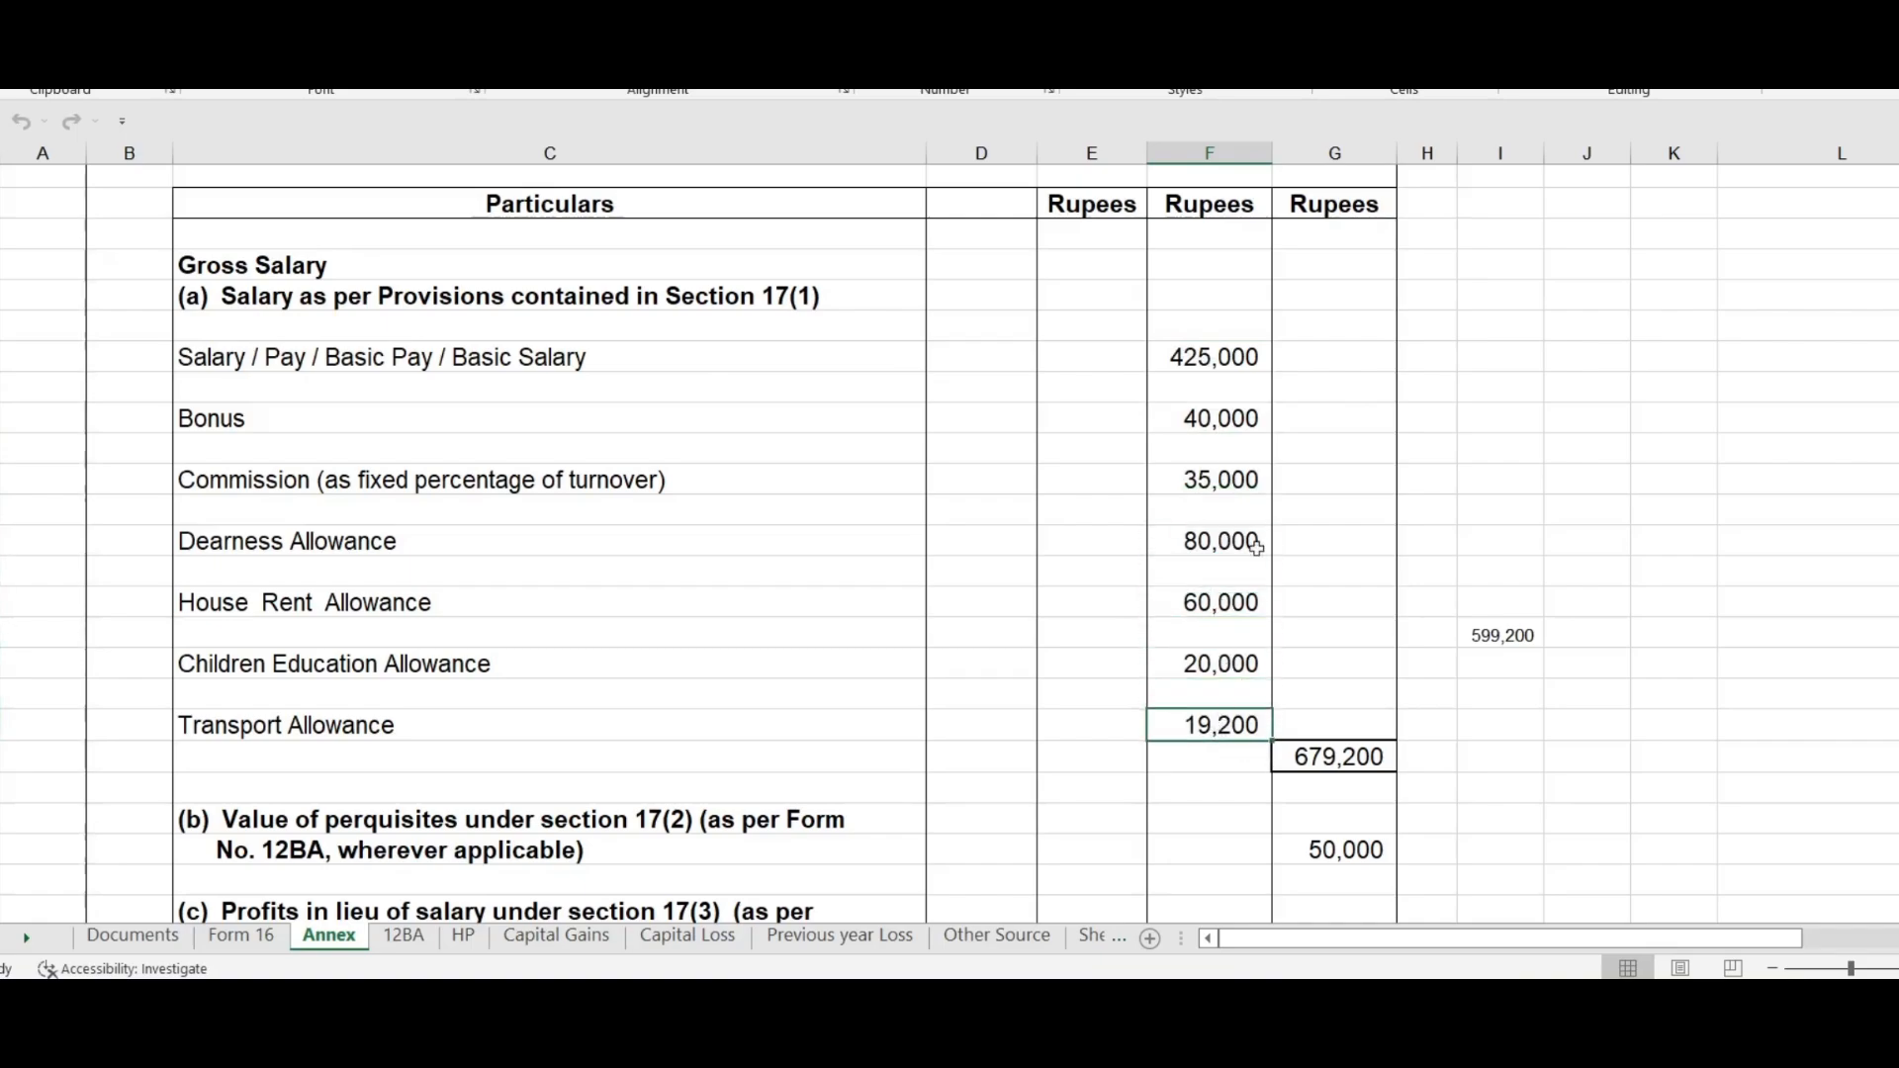
{"action": "left_click_drag", "start_coordinate": [1220, 354], "coordinate": [1243, 725]}
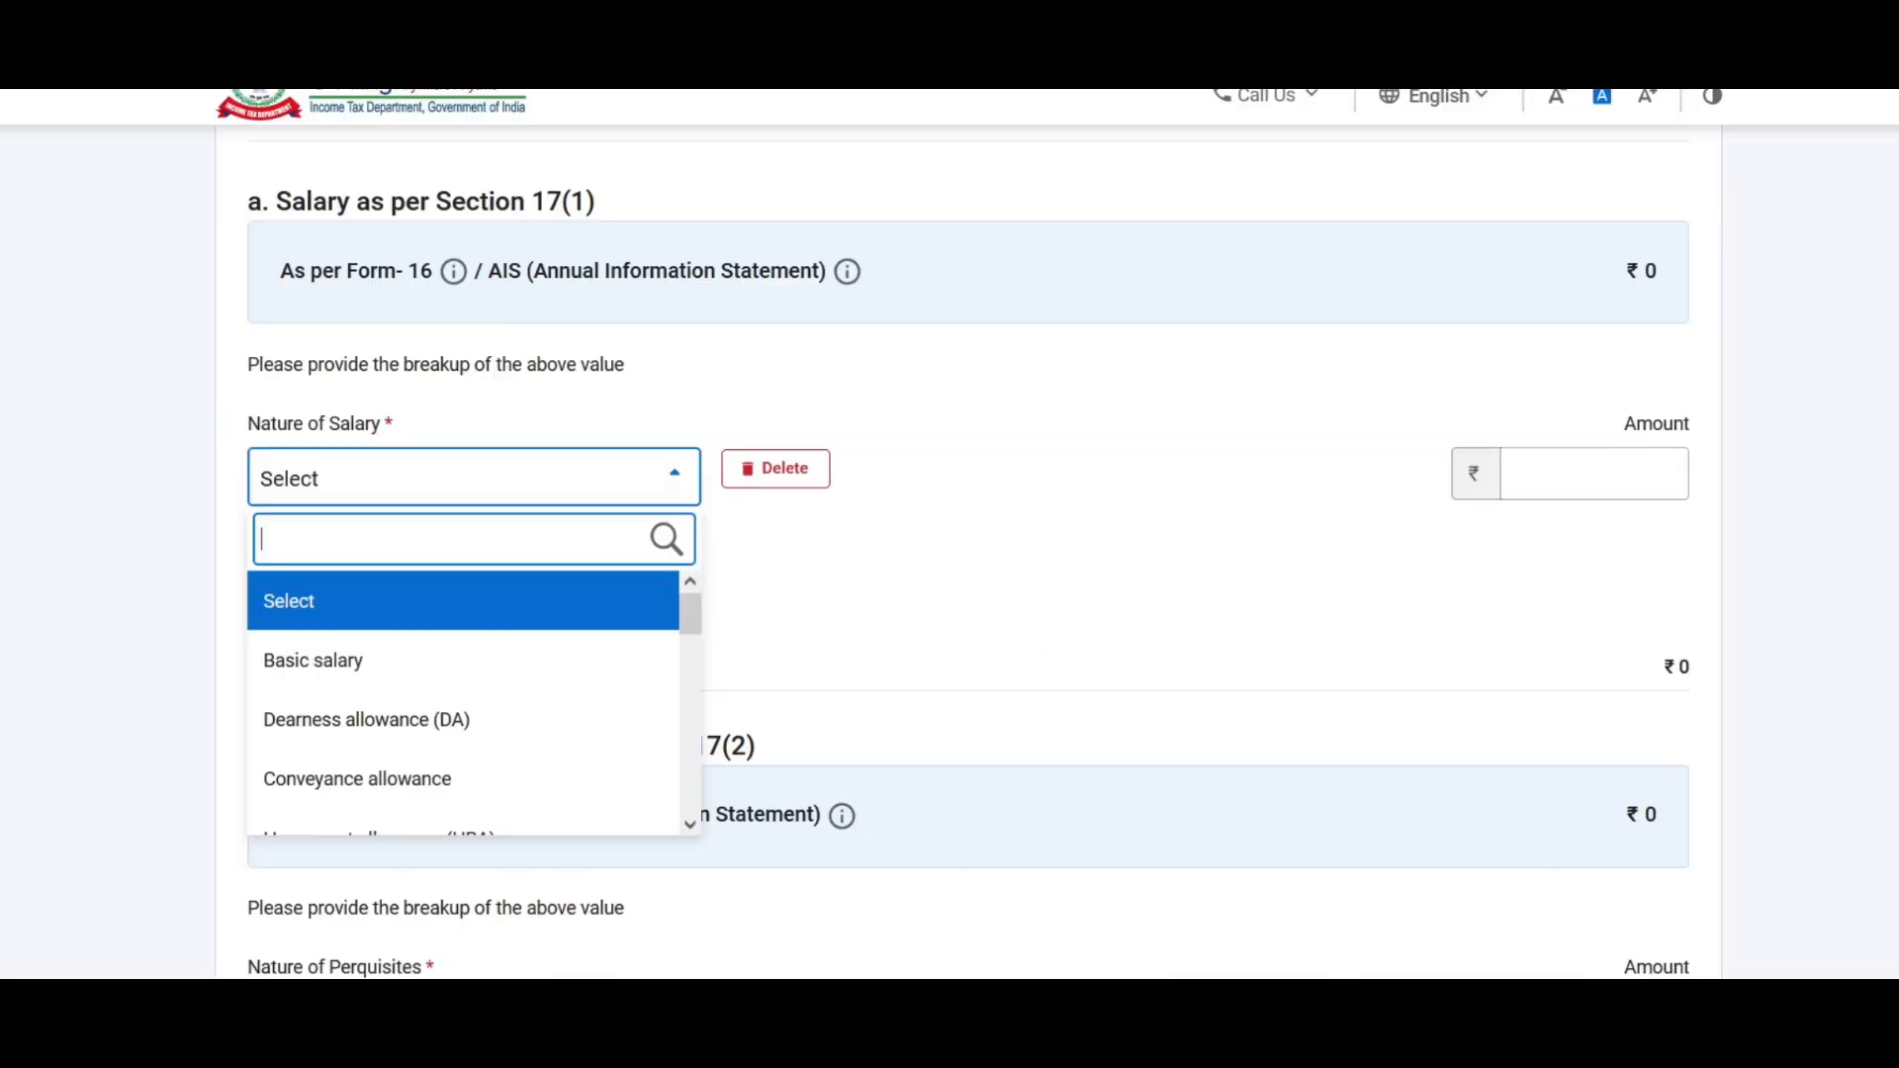
Step: Add a Basic salary row of ₹4,25,000 to the section 17(1) breakup
{"action": "left_click", "coordinate": [317, 479]}
{"action": "left_click", "coordinate": [638, 483]}
{"action": "left_click_drag", "start_coordinate": [689, 605], "coordinate": [689, 605]}
{"action": "left_click", "coordinate": [343, 665]}
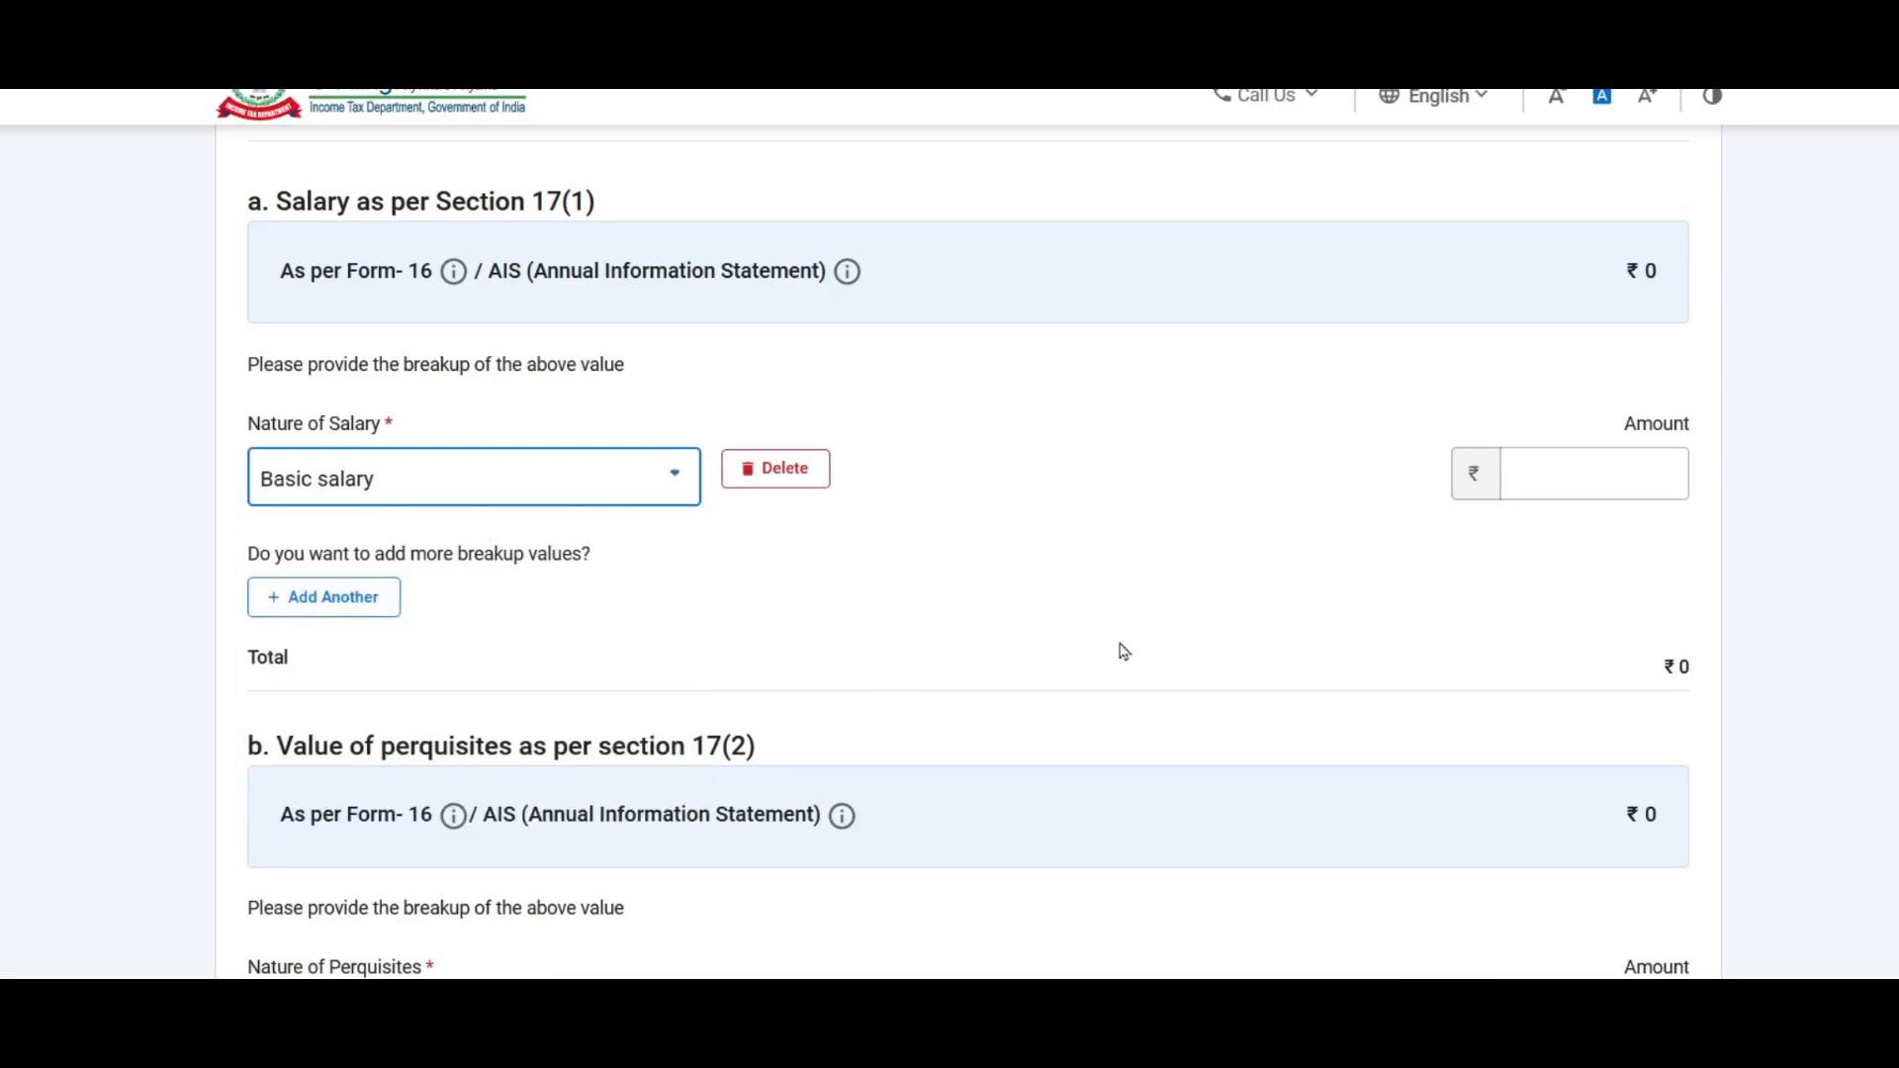
{"action": "left_click", "coordinate": [1610, 474]}
{"action": "key", "text": "alt+Tab"}
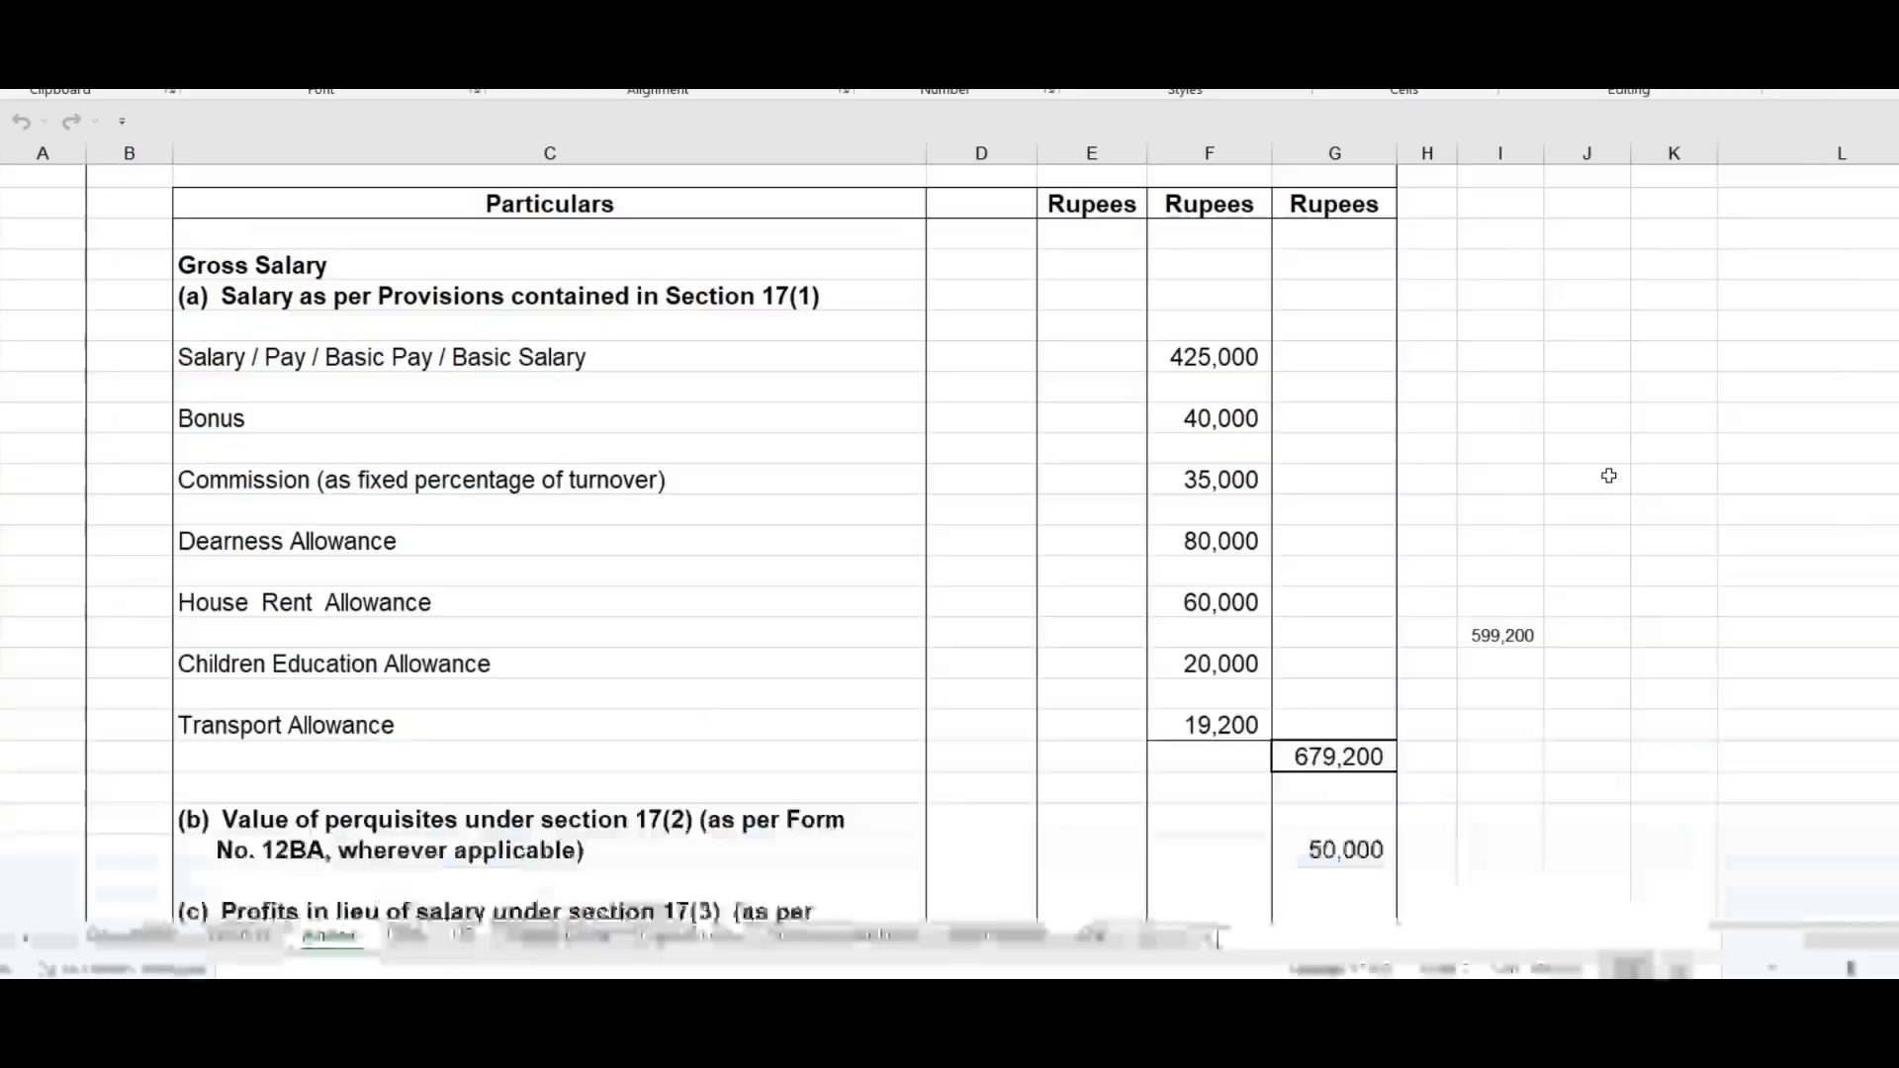
{"action": "type", "text": "4,25,000"}
{"action": "left_click", "coordinate": [875, 532]}
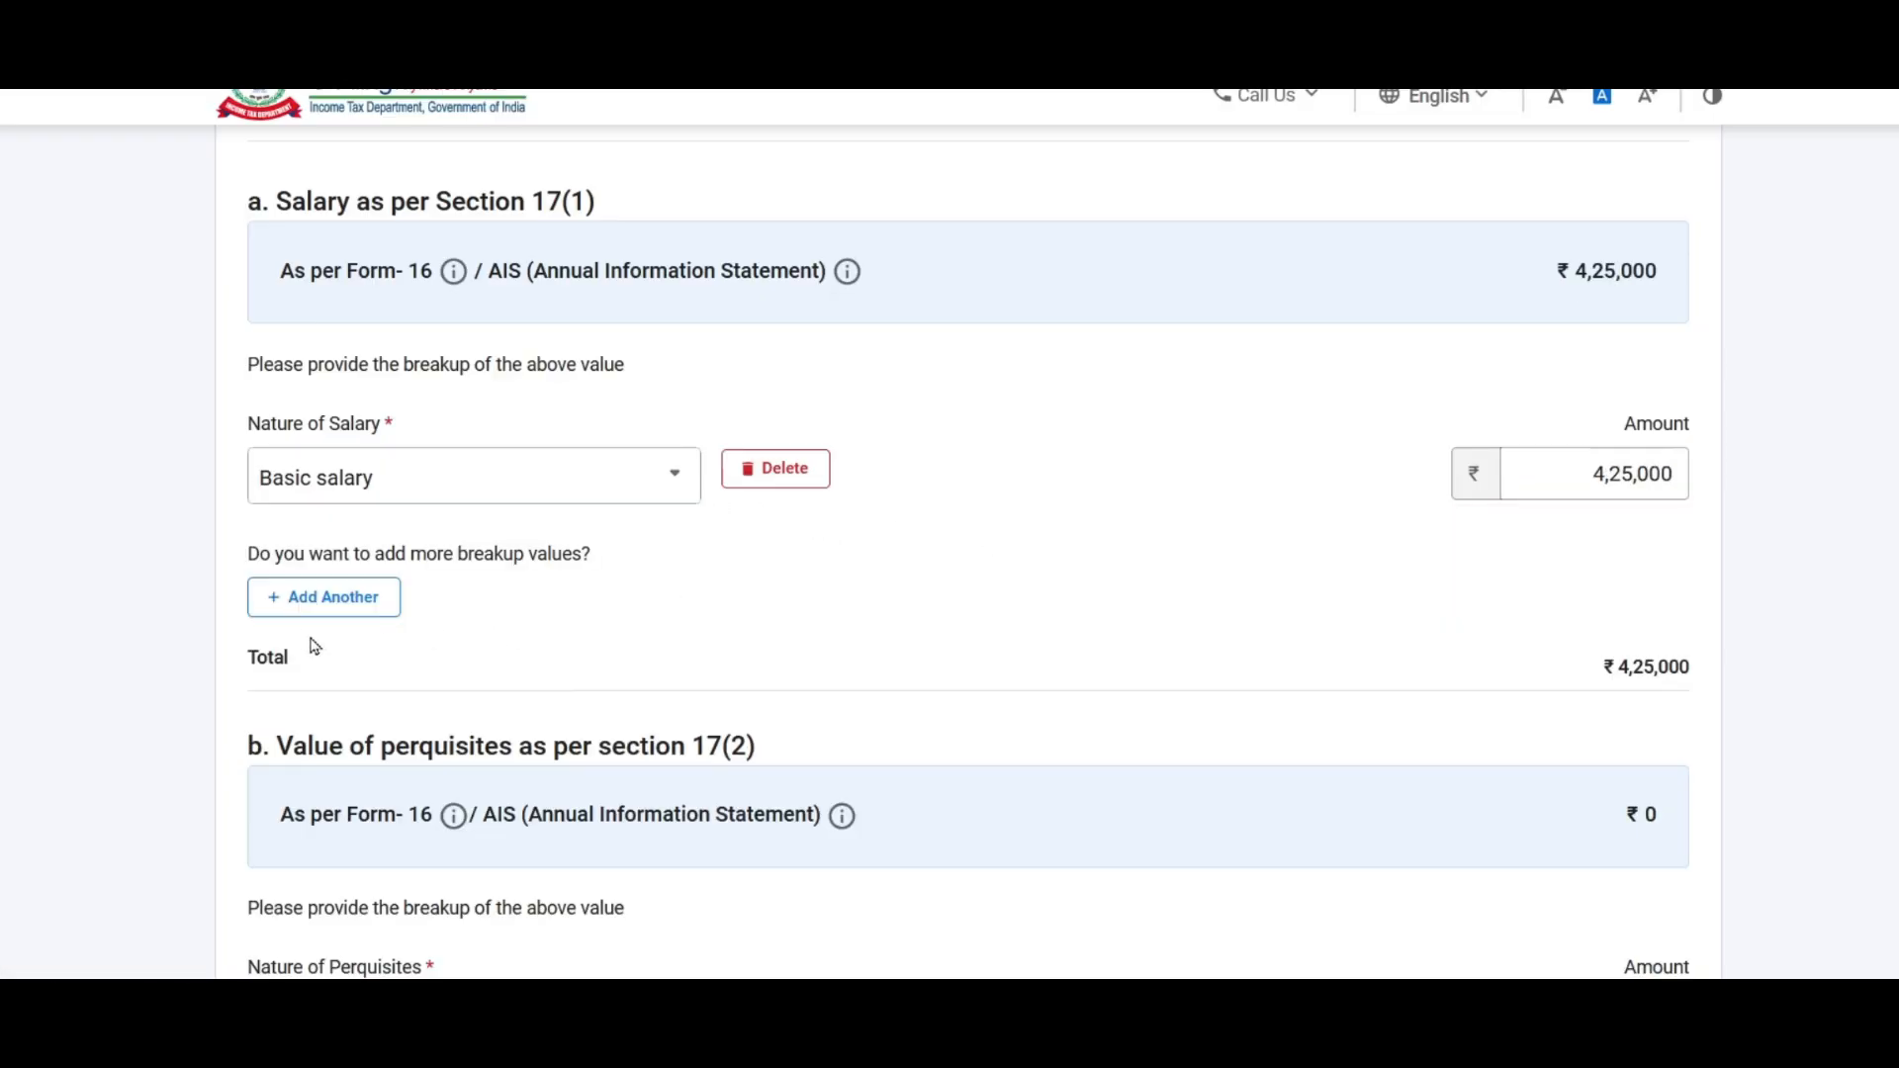
Step: Add an Others row described 'Bonus' with amount 40000
{"action": "left_click", "coordinate": [323, 597]}
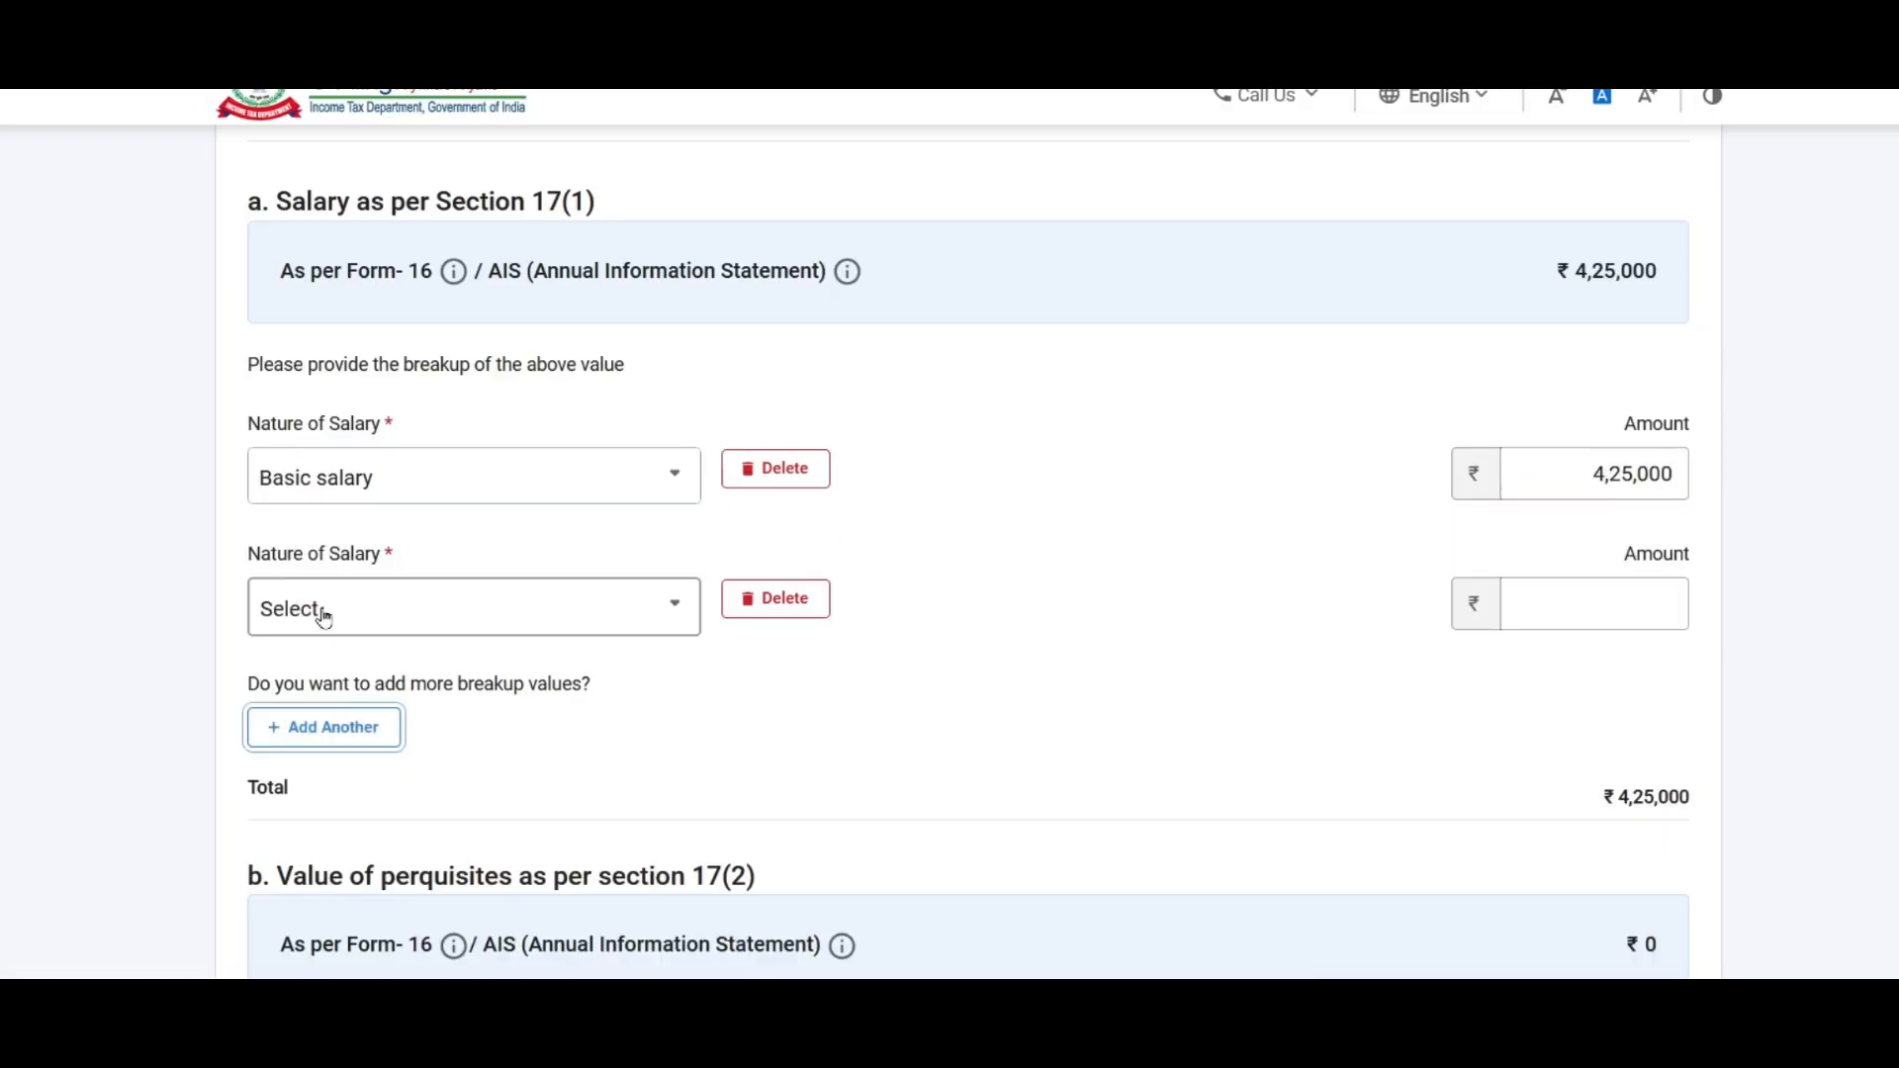
{"action": "left_click", "coordinate": [492, 623]}
{"action": "left_click_drag", "start_coordinate": [689, 756], "coordinate": [697, 941]}
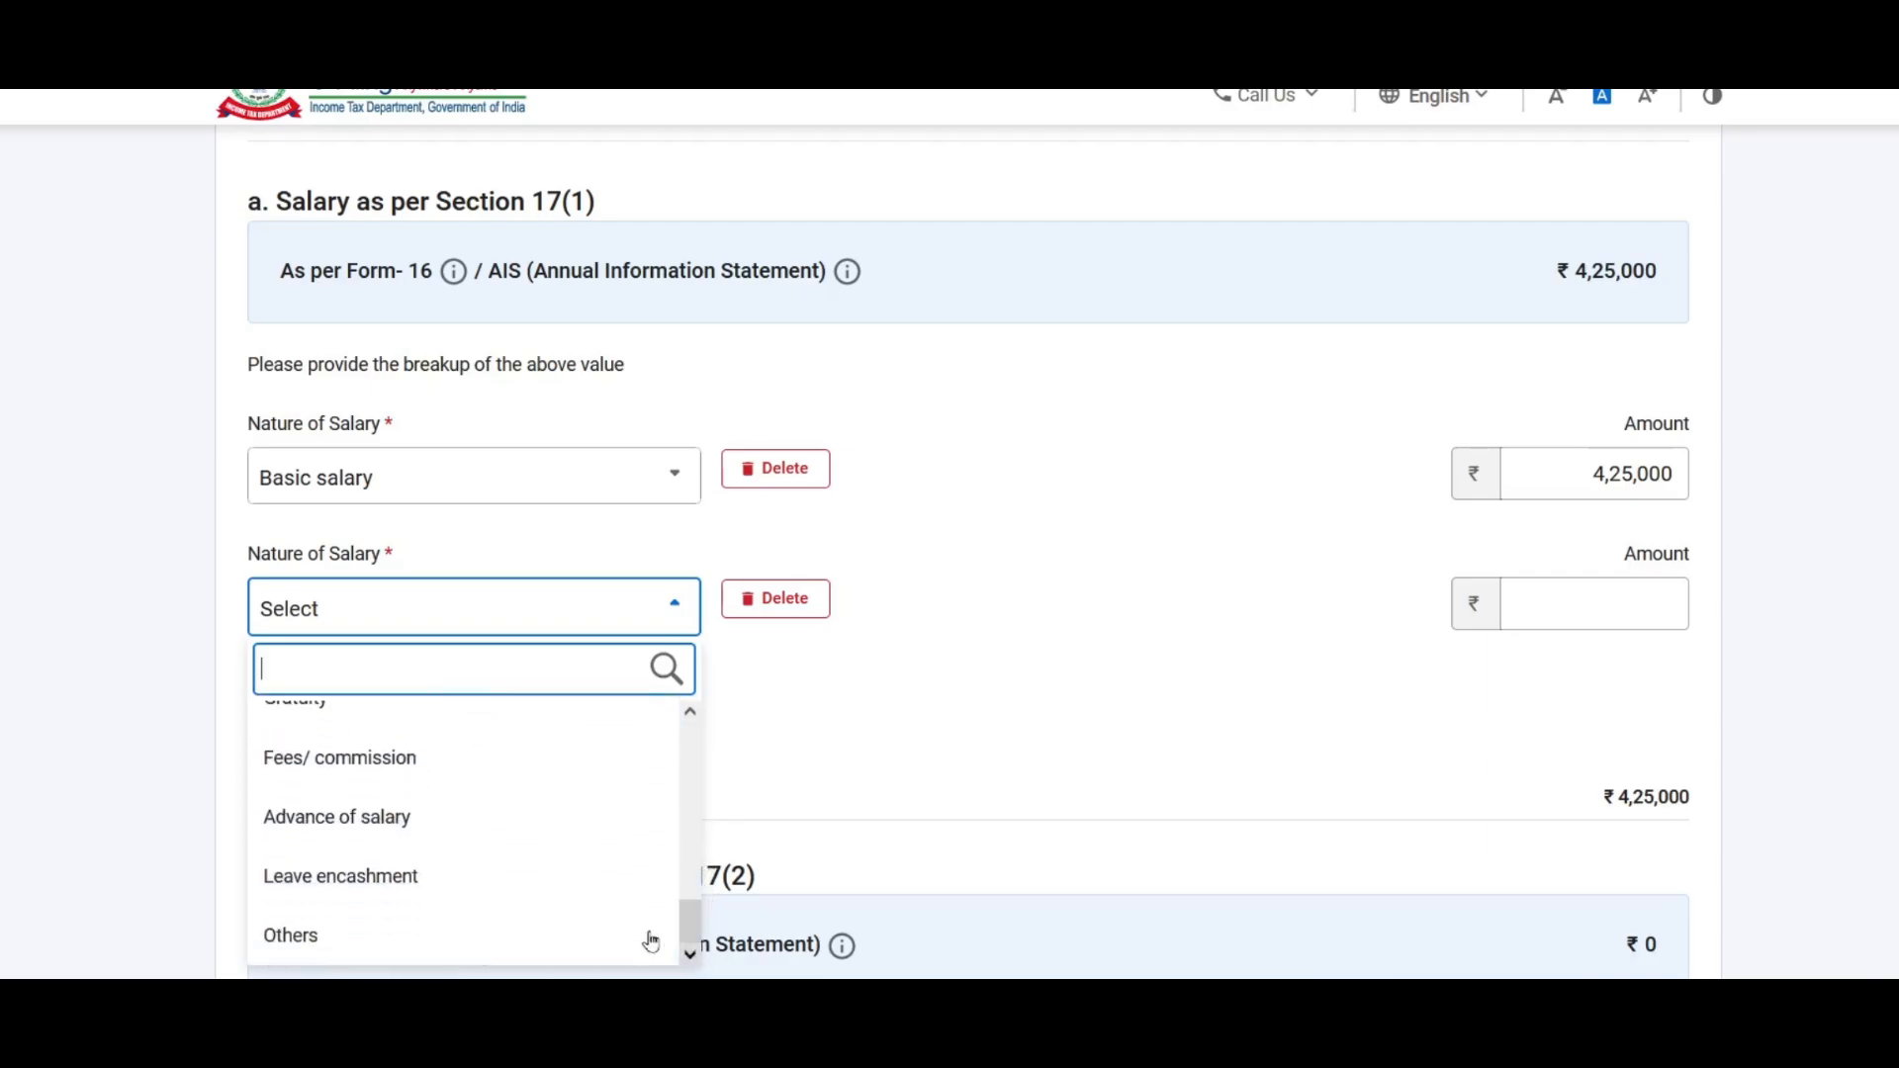
{"action": "left_click", "coordinate": [295, 947]}
{"action": "left_click", "coordinate": [975, 626]}
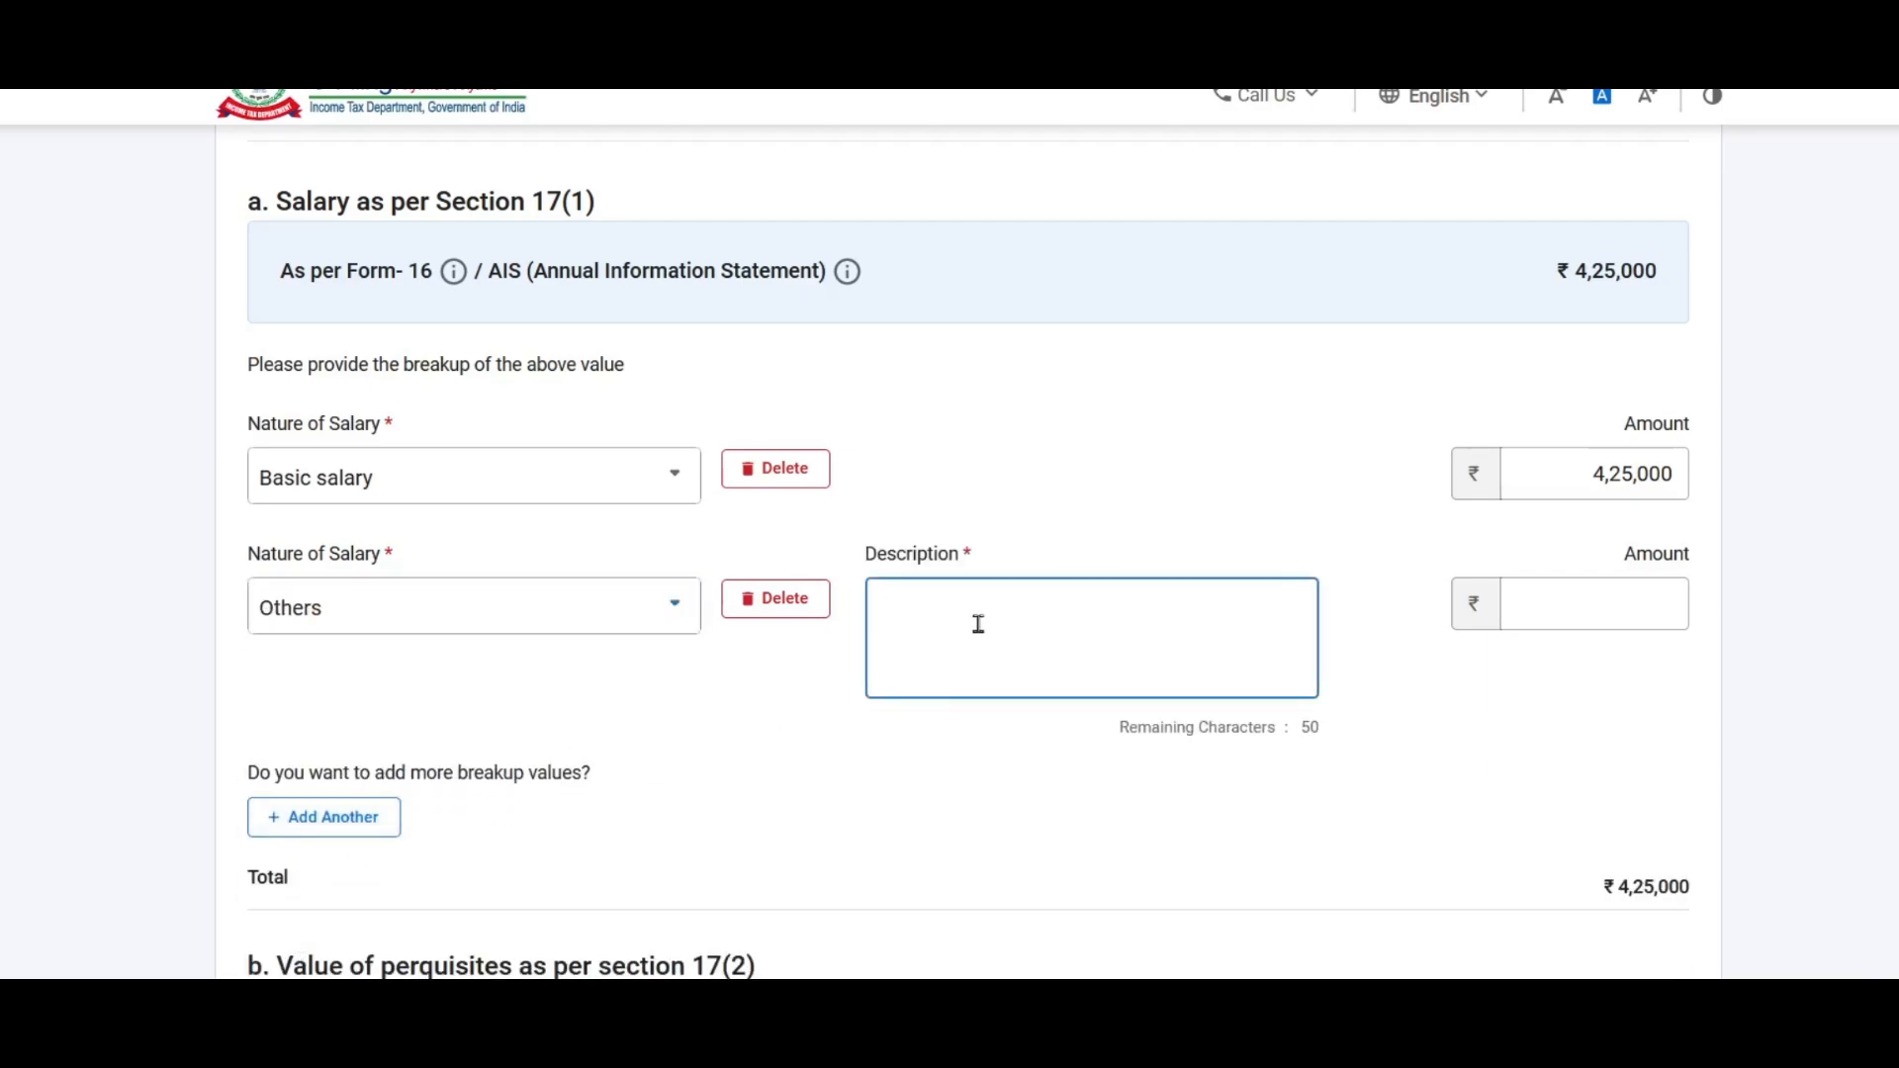
{"action": "type", "text": "Bonus"}
{"action": "key", "text": "Tab"}
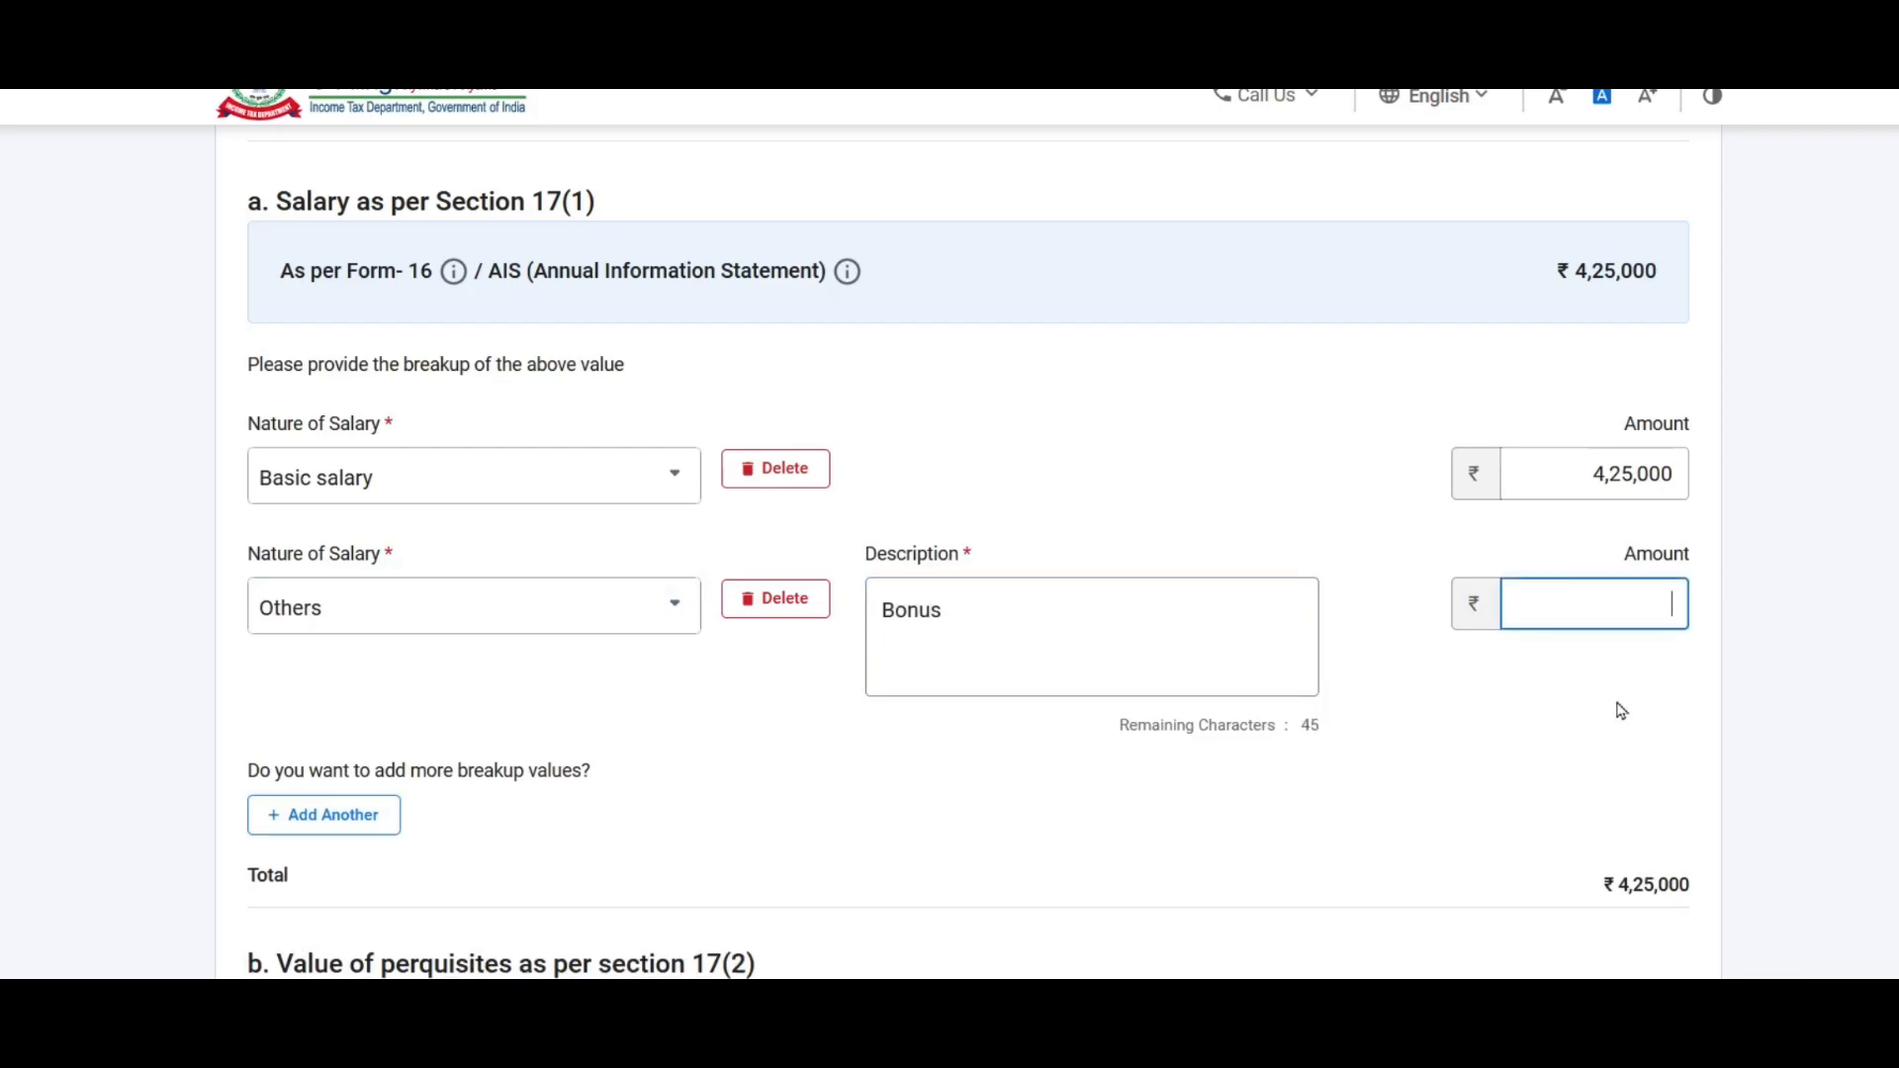
{"action": "left_click", "coordinate": [1605, 601]}
{"action": "type", "text": "400000"}
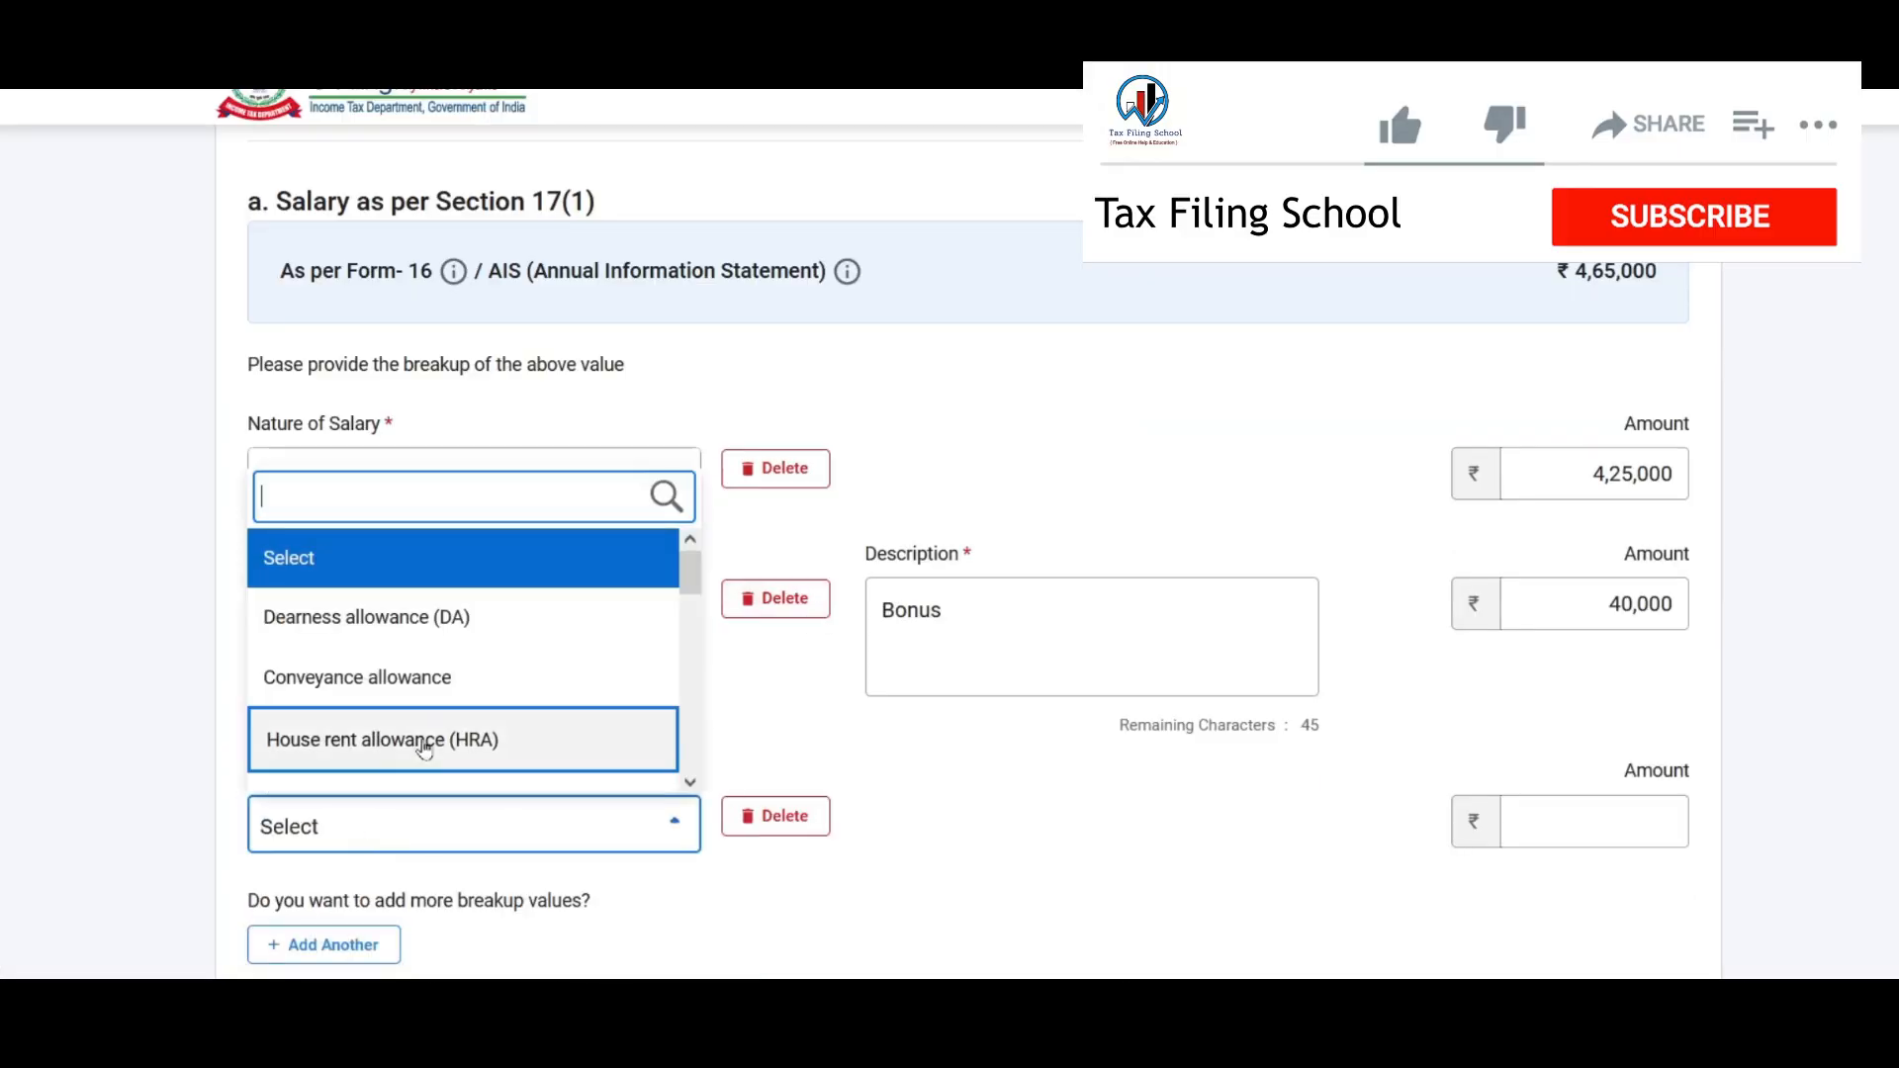
Step: Add Fees/ commission of 35000 and Children Education Allowance (CEA) of 20000
{"action": "left_click", "coordinate": [465, 676]}
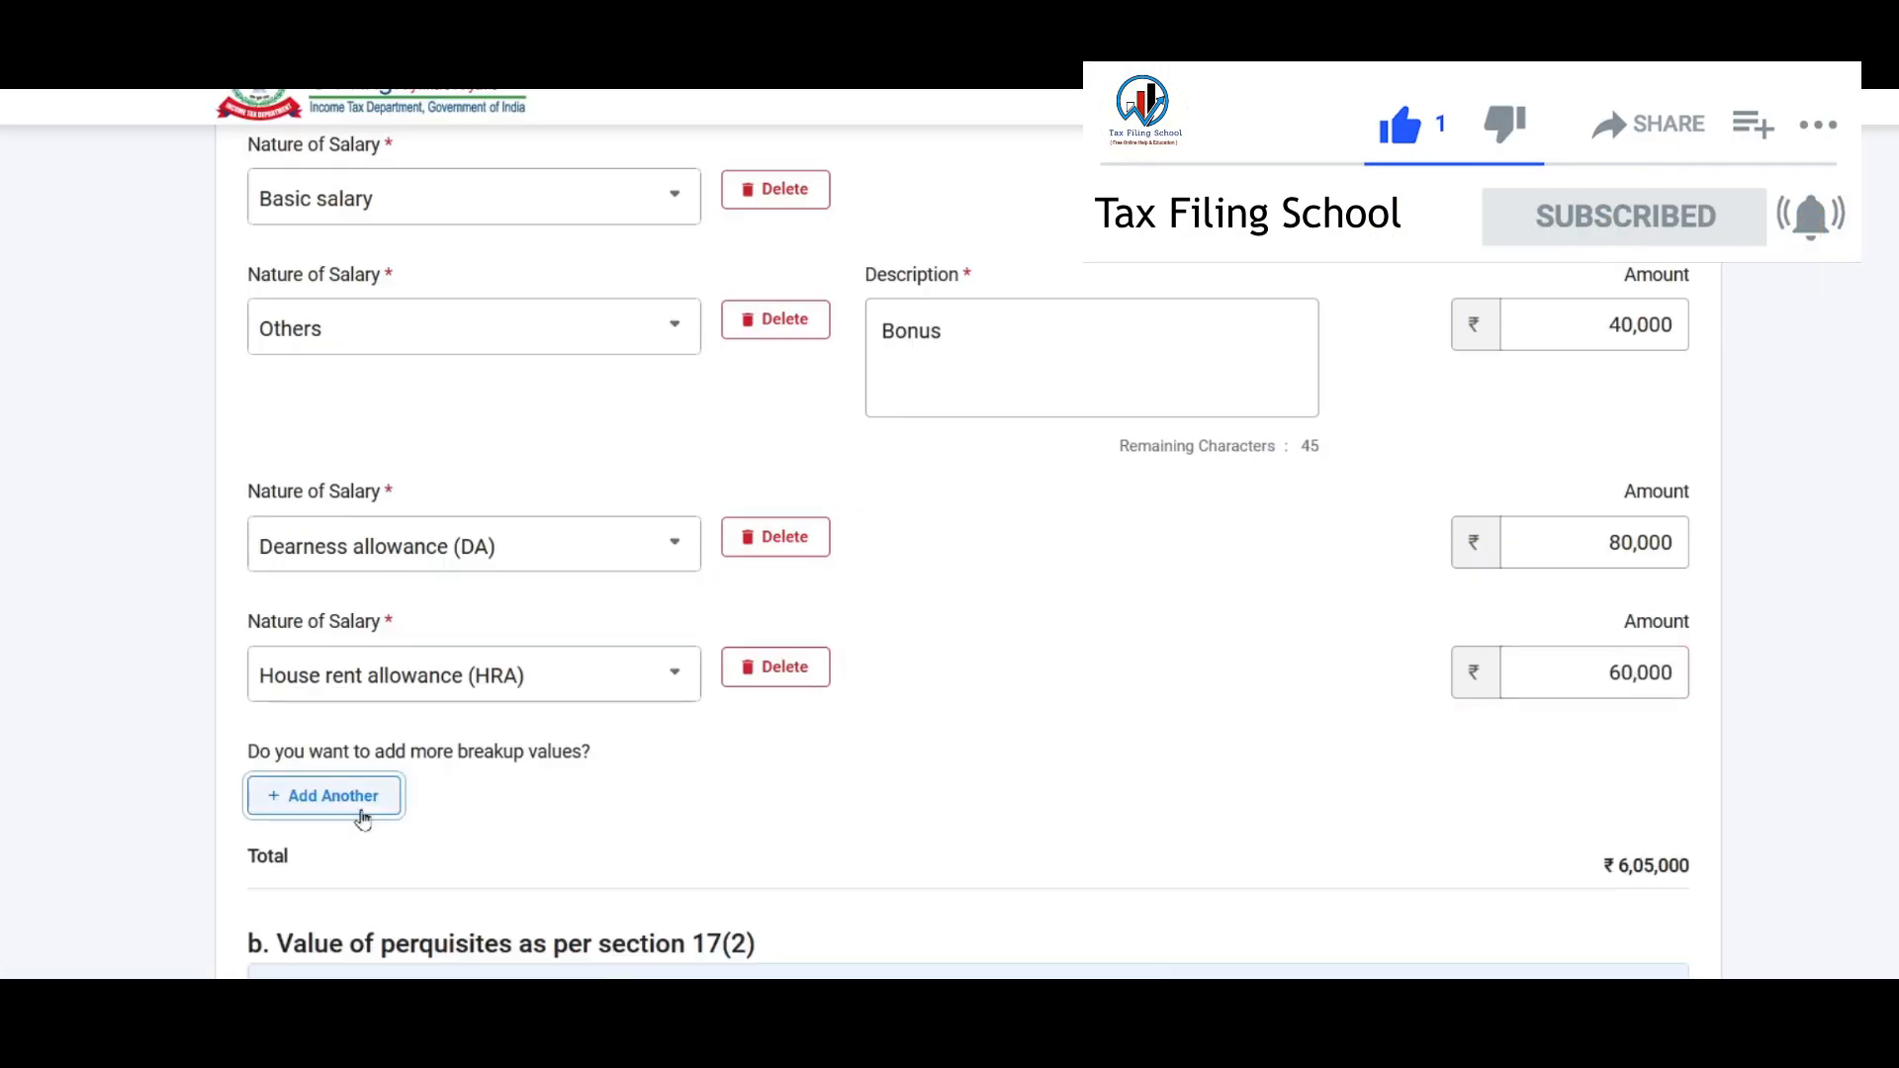
{"action": "left_click", "coordinate": [363, 819]}
{"action": "left_click", "coordinate": [423, 801]}
{"action": "left_click", "coordinate": [423, 643]}
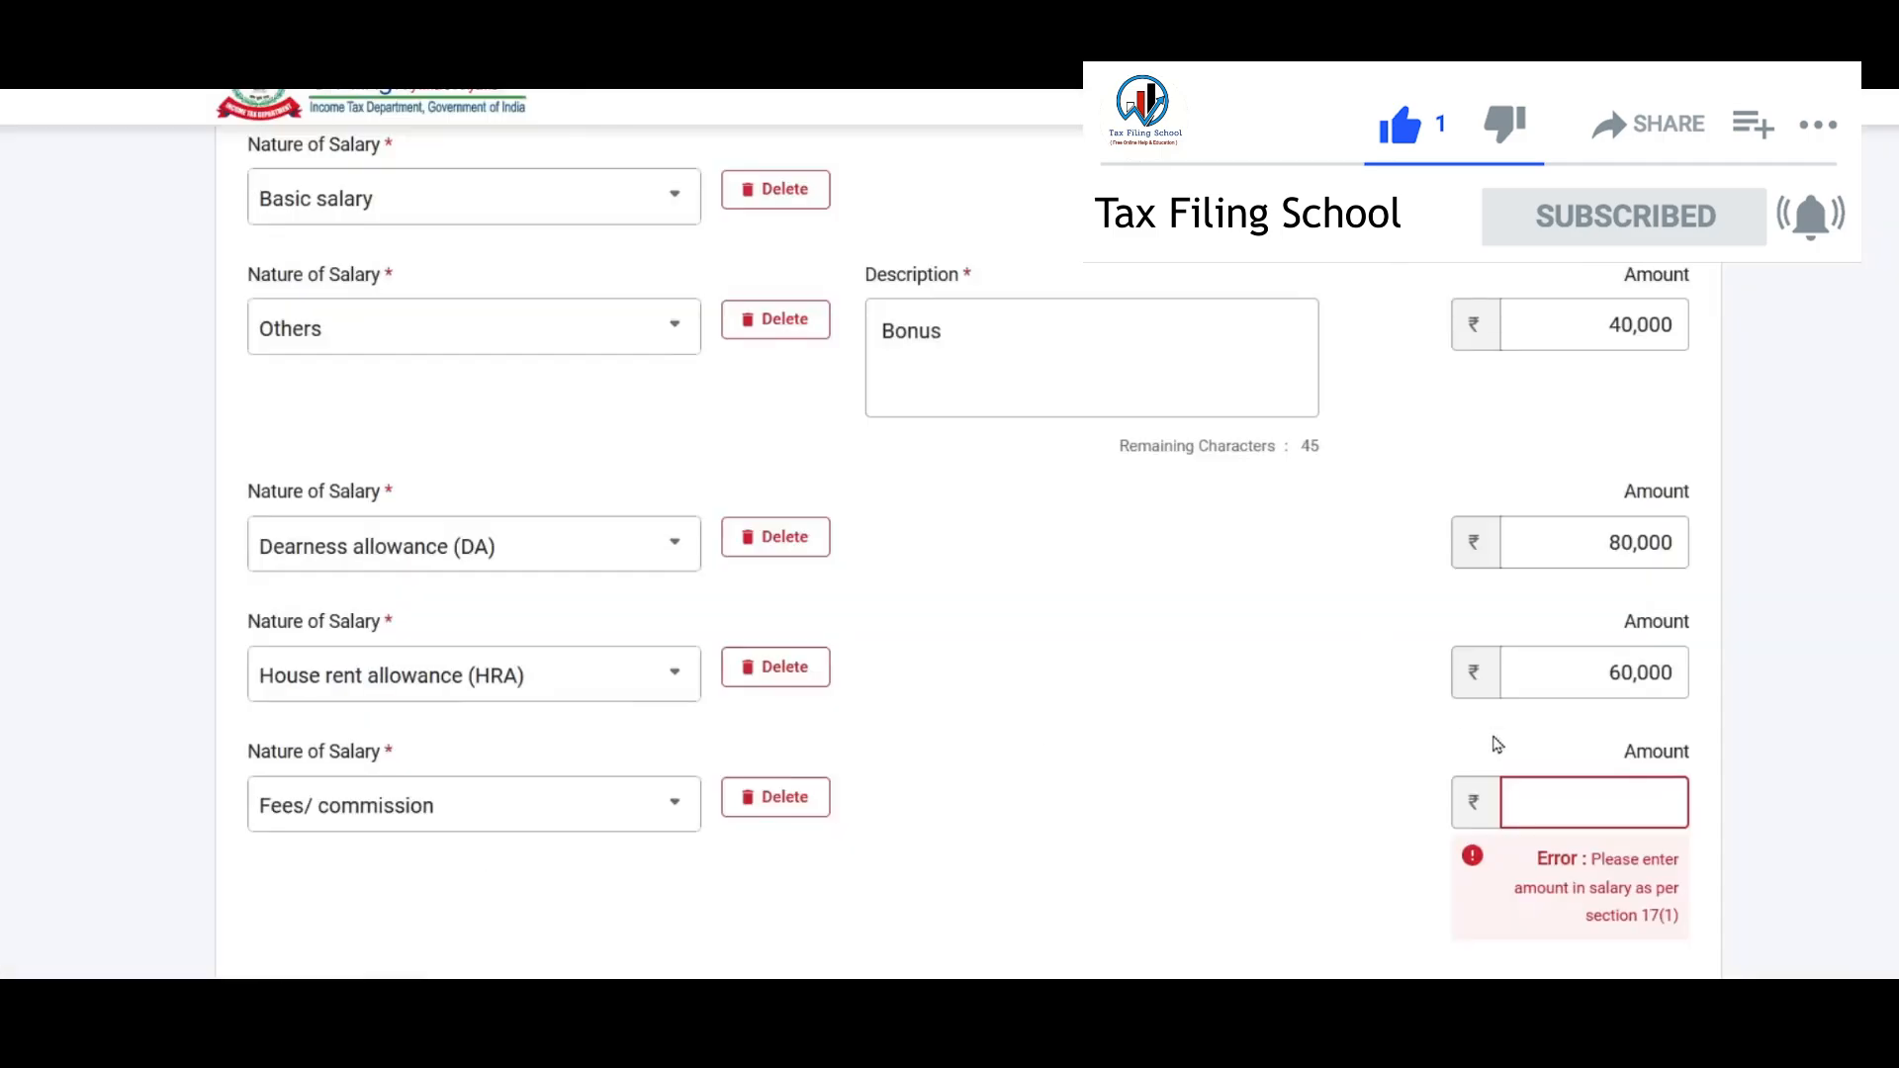
{"action": "type", "text": "35000"}
{"action": "left_click", "coordinate": [372, 648]}
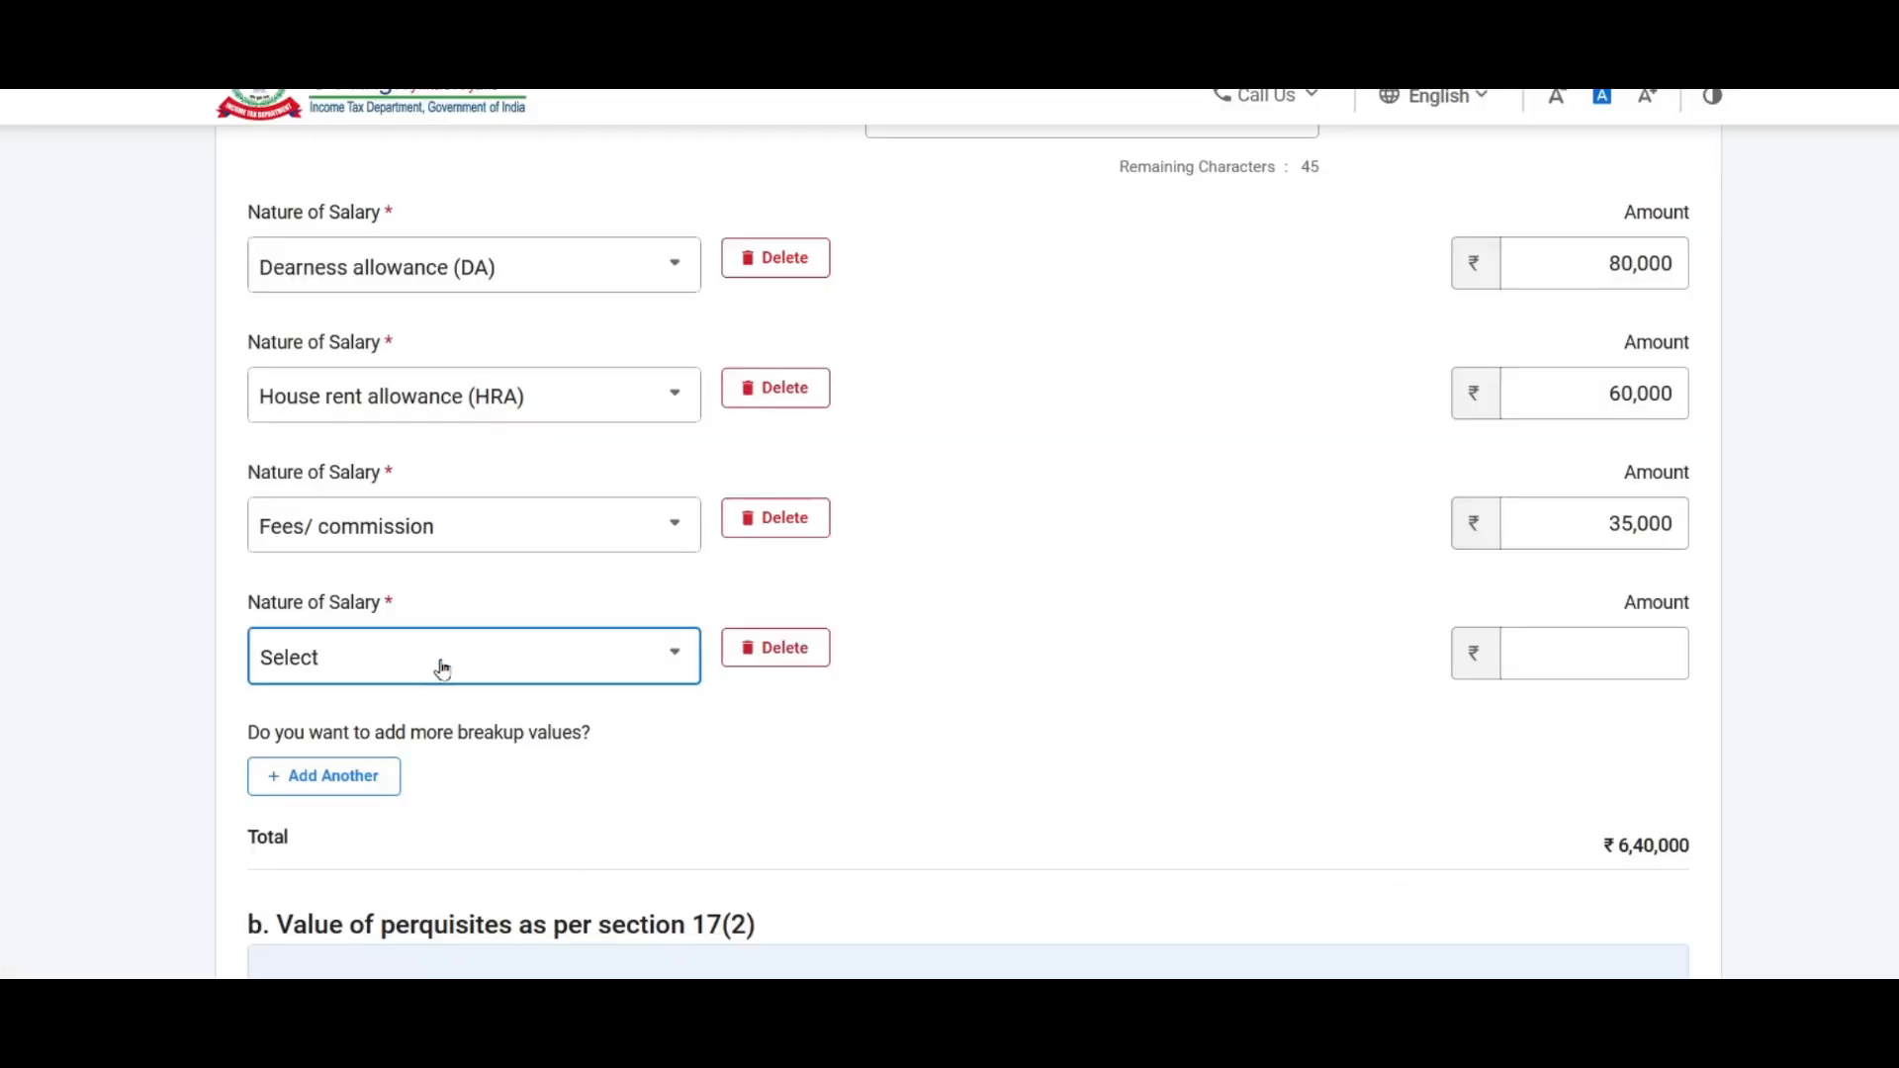
{"action": "left_click", "coordinate": [410, 572]}
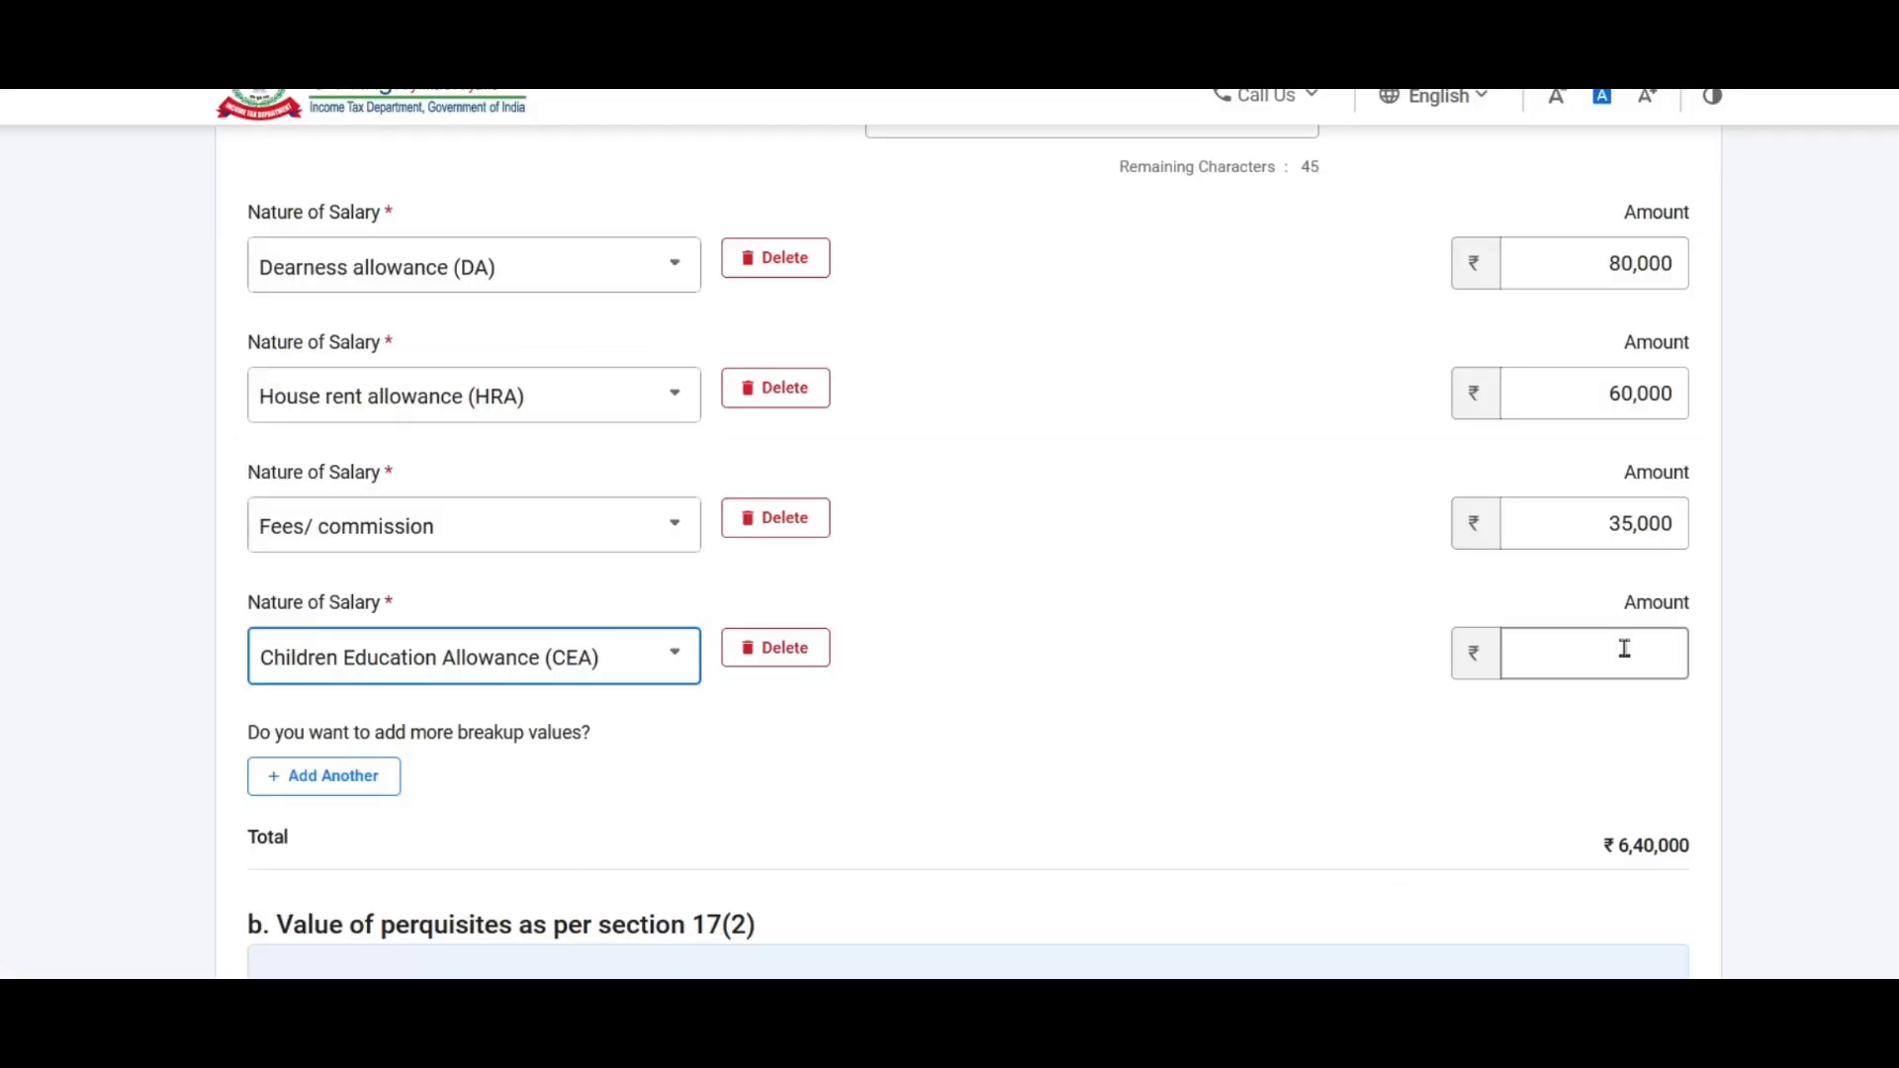
{"action": "left_click", "coordinate": [1594, 654]}
{"action": "type", "text": "20000"}
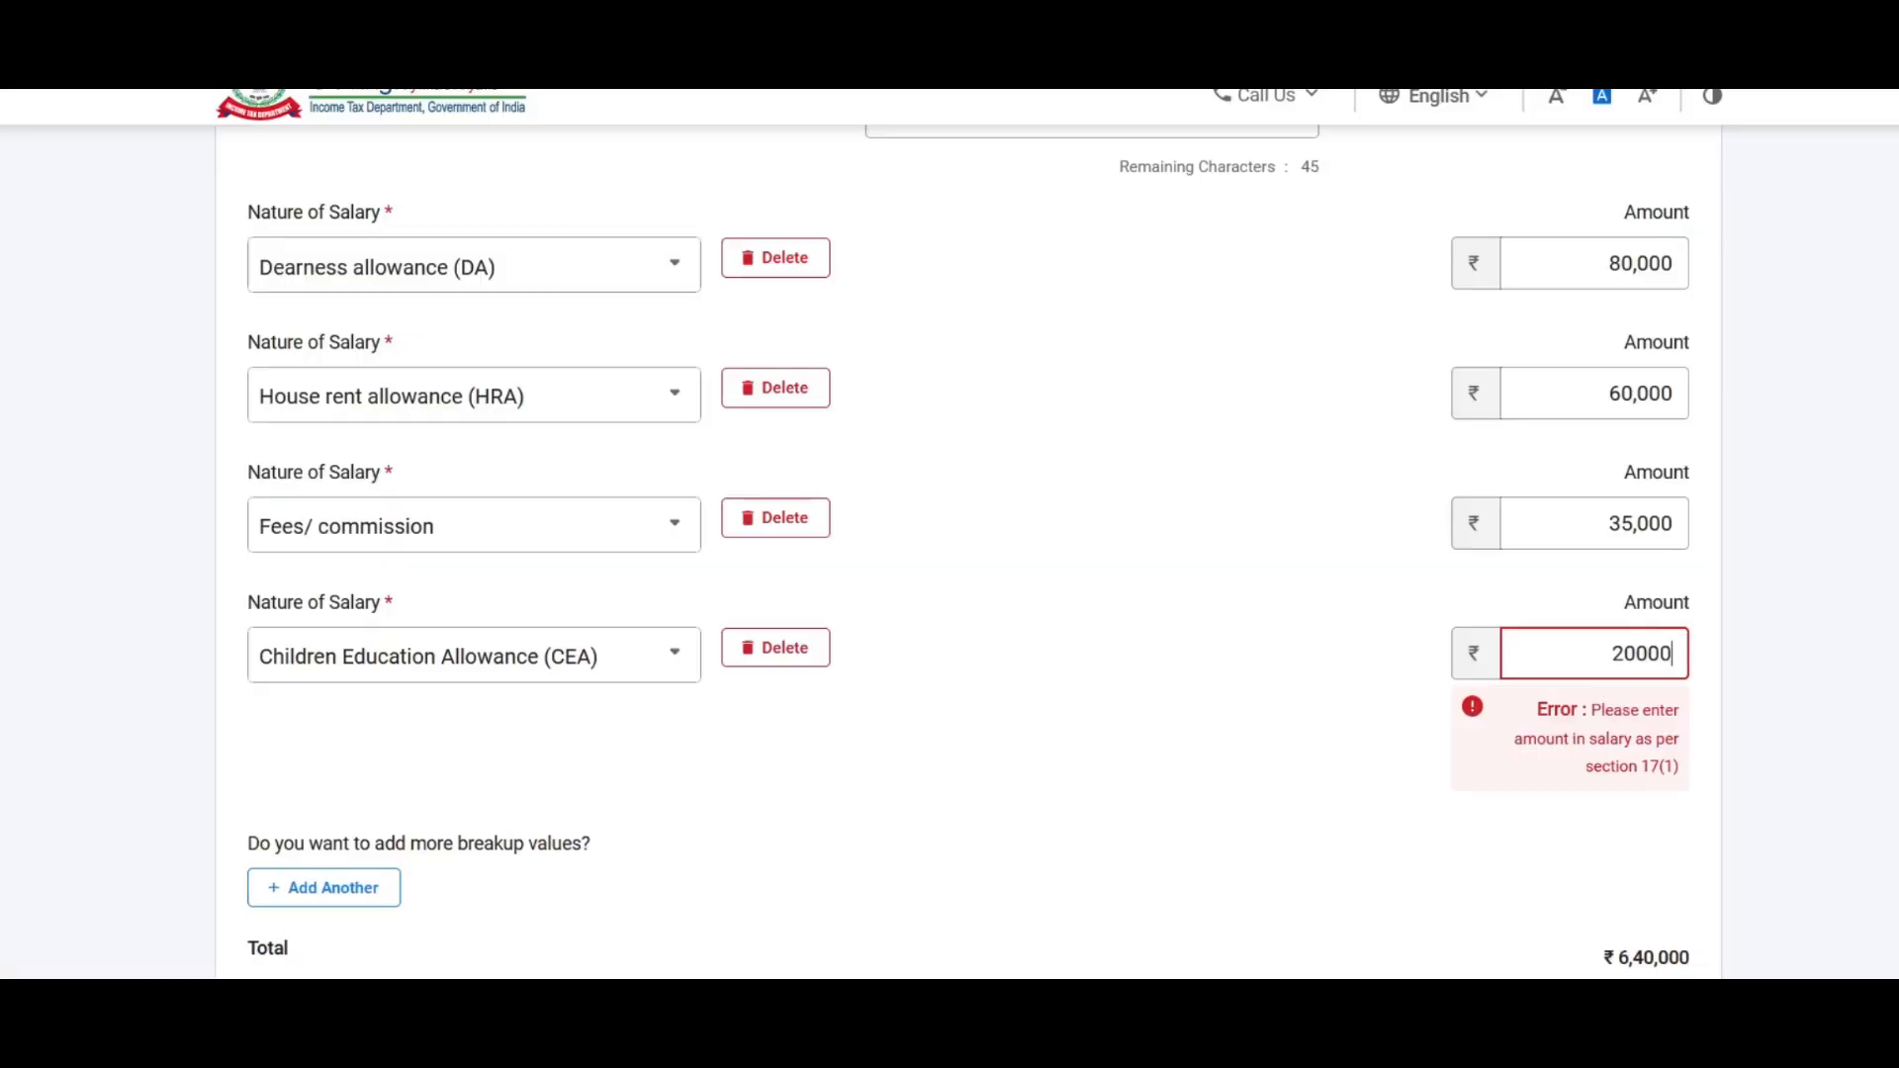
Step: Add a fifth row for Other Allowance of 19,200
{"action": "left_click", "coordinate": [323, 887]}
{"action": "left_click", "coordinate": [464, 787]}
{"action": "scroll", "coordinate": [439, 664], "scroll_direction": "down", "scroll_amount": 1}
{"action": "left_click", "coordinate": [330, 511]}
{"action": "left_click", "coordinate": [1581, 766]}
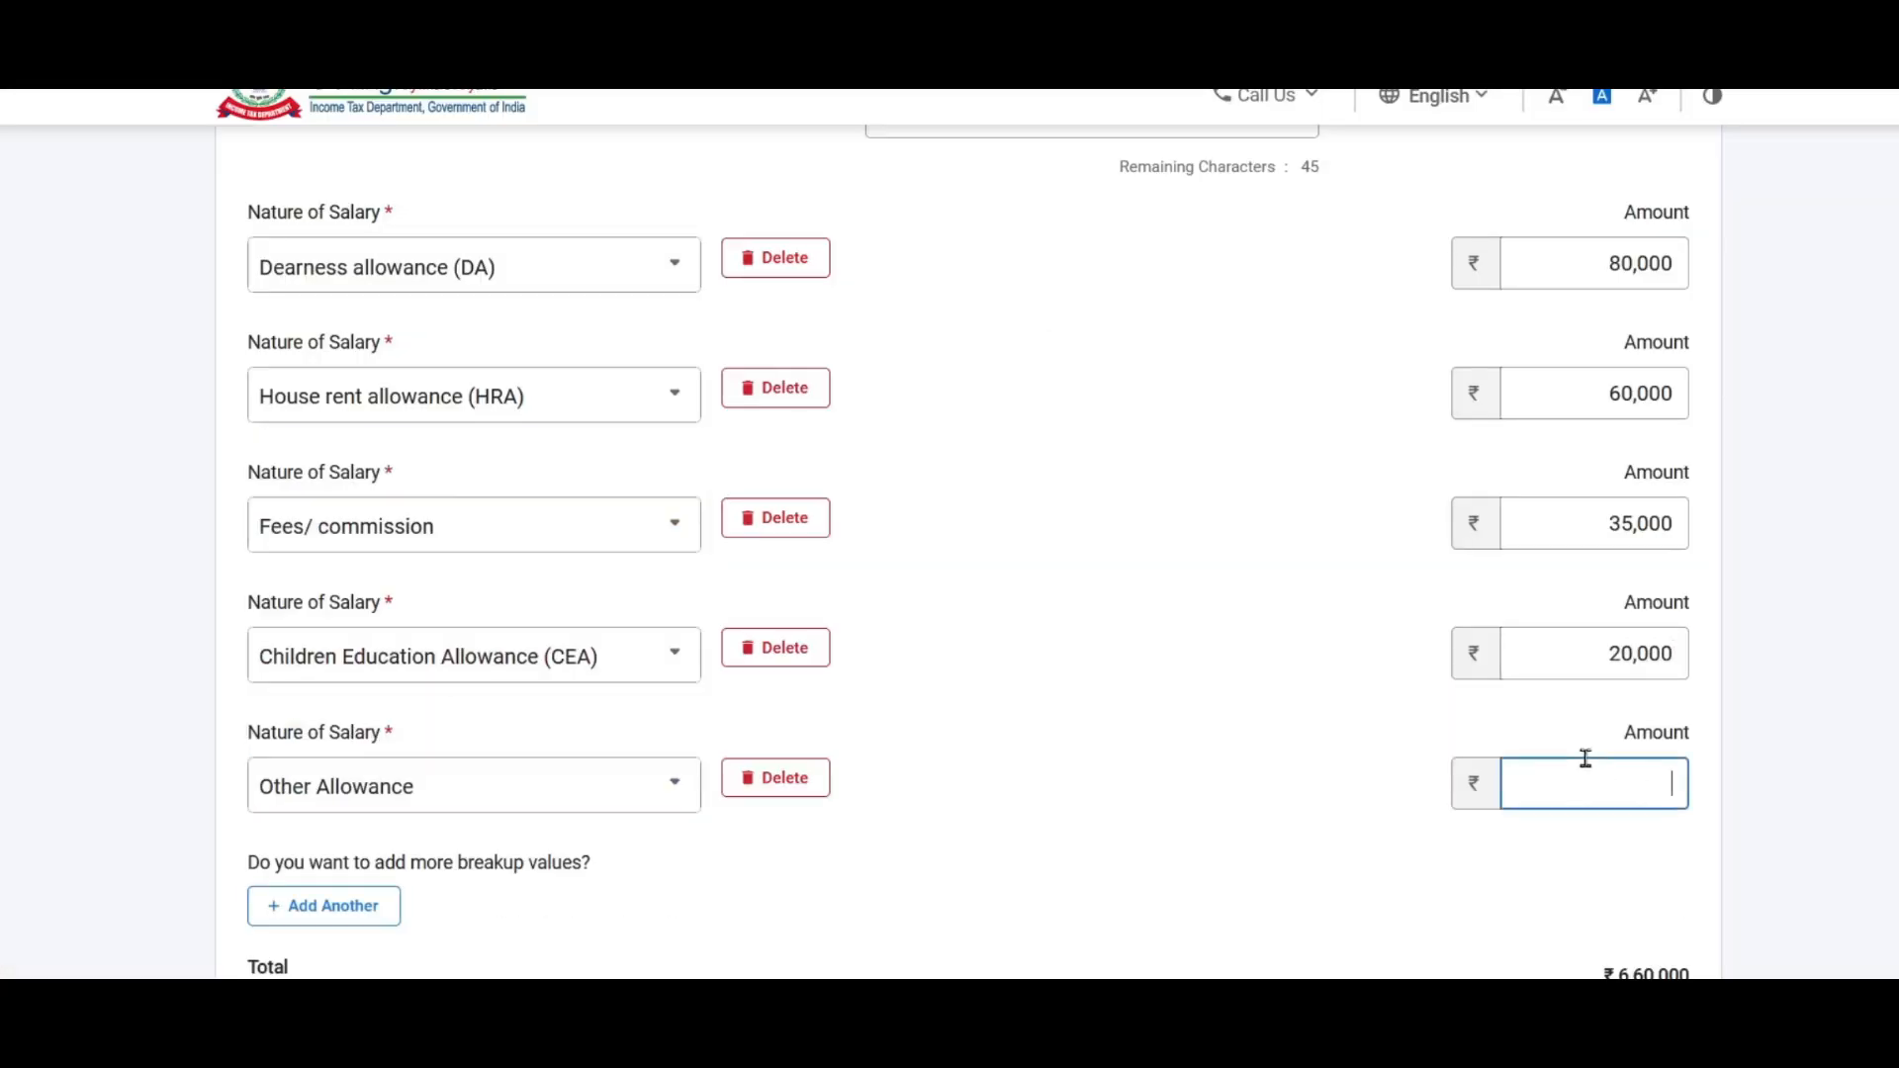
{"action": "type", "text": "19,2"}
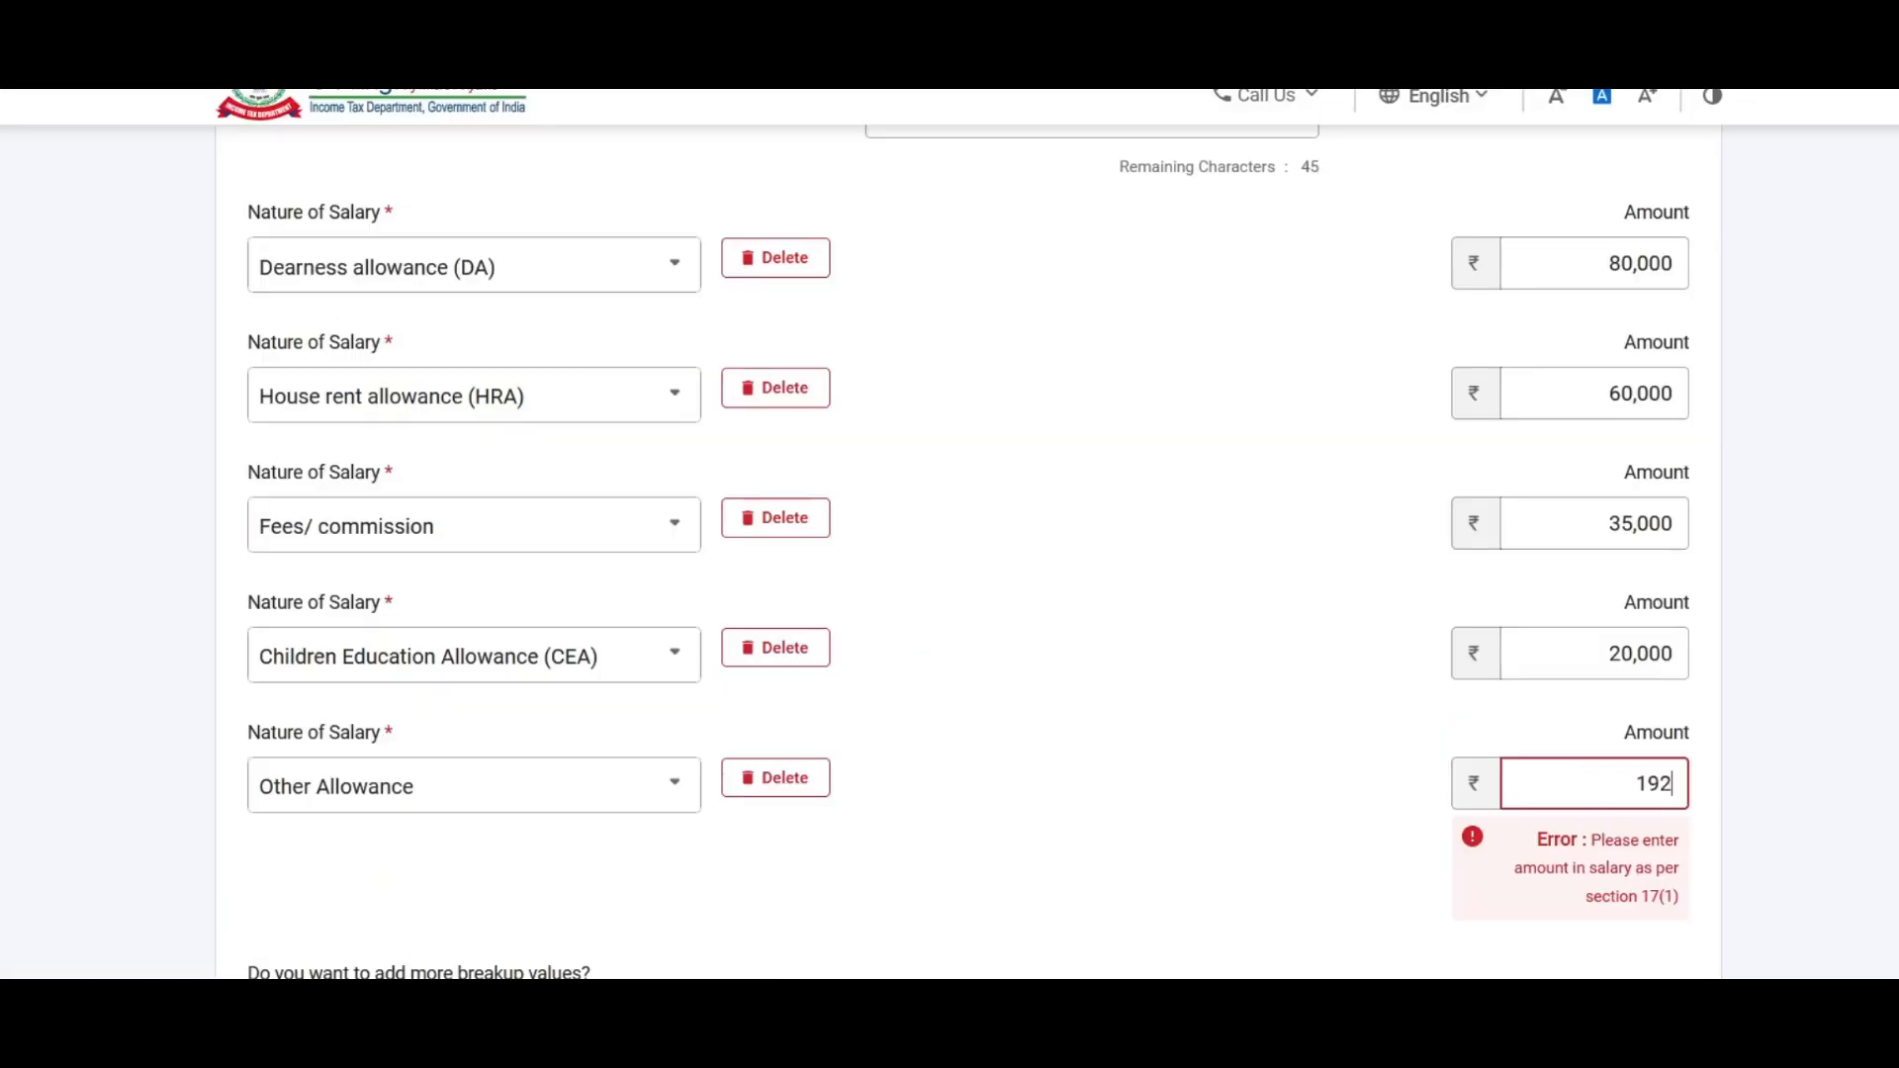
{"action": "type", "text": "00"}
{"action": "left_click", "coordinate": [1326, 797]}
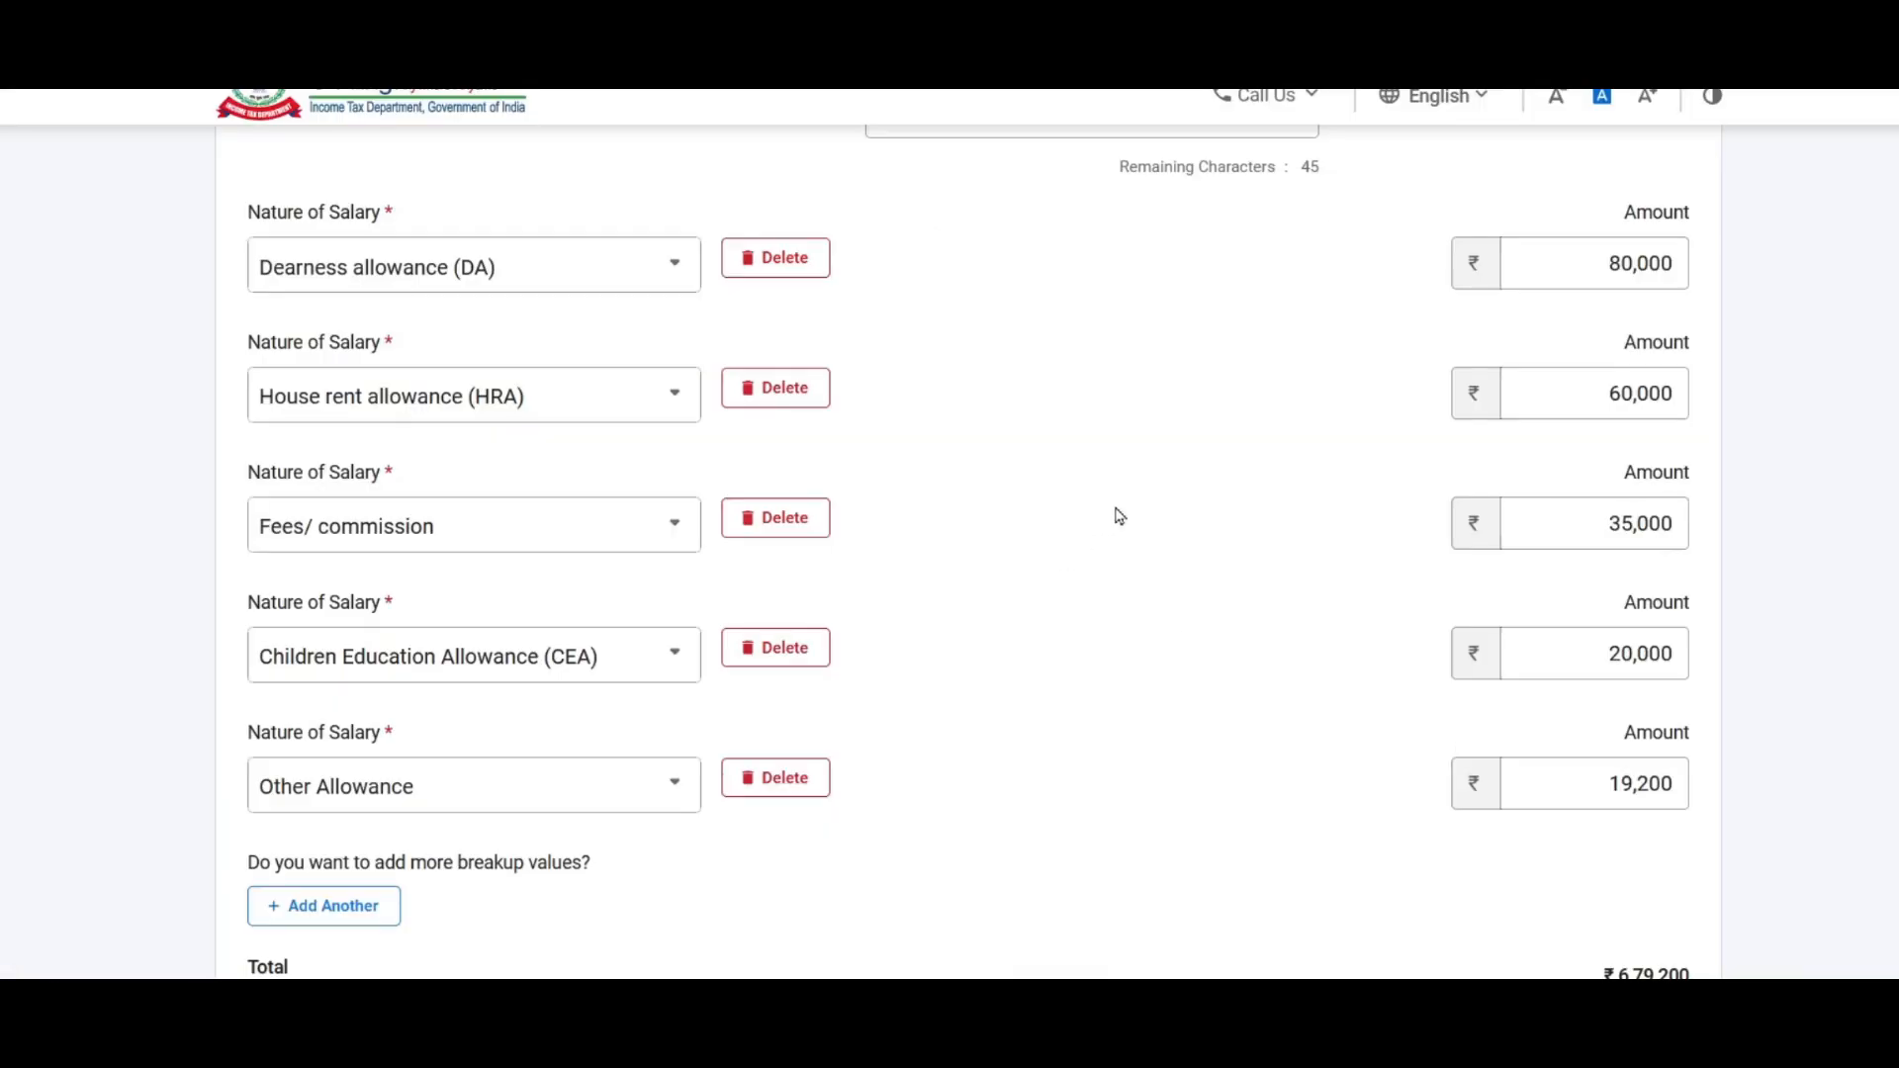
{"action": "scroll", "coordinate": [1081, 456], "scroll_direction": "down", "scroll_amount": 3}
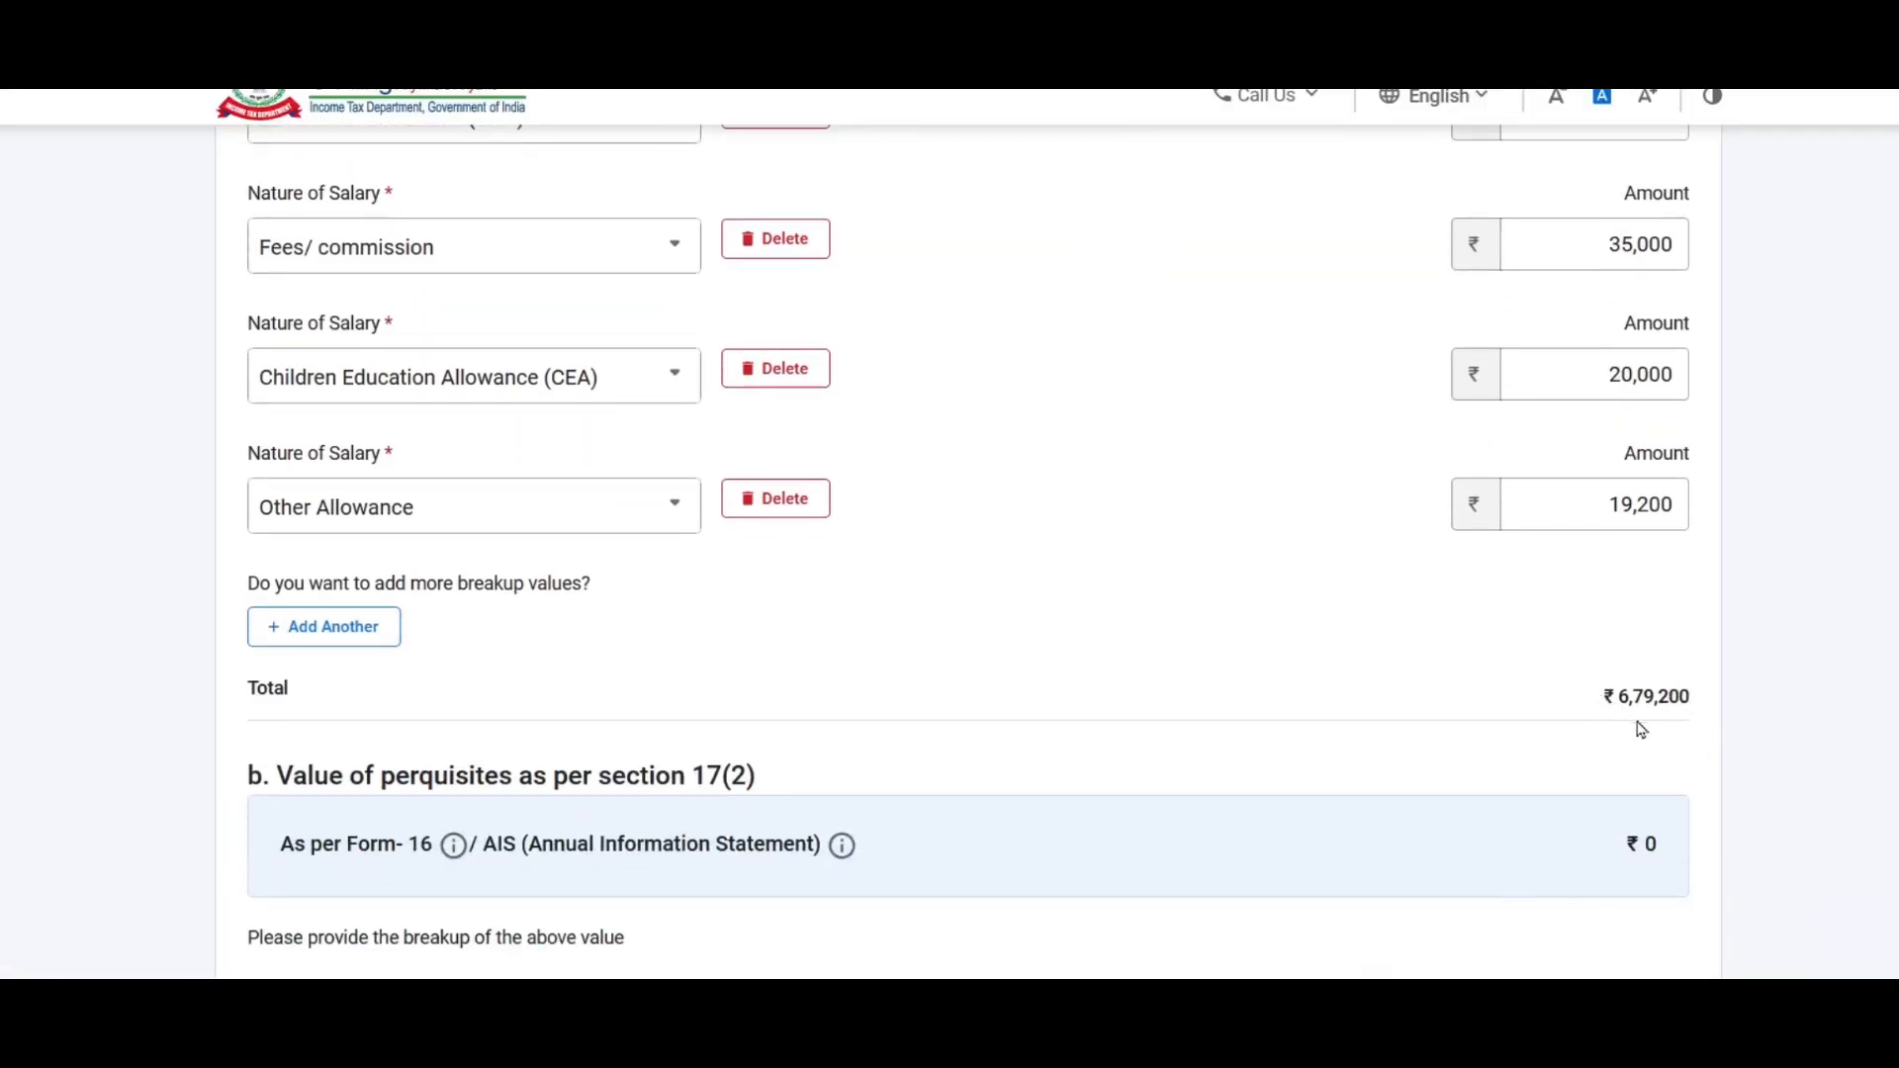
{"action": "key", "text": "alt+Tab"}
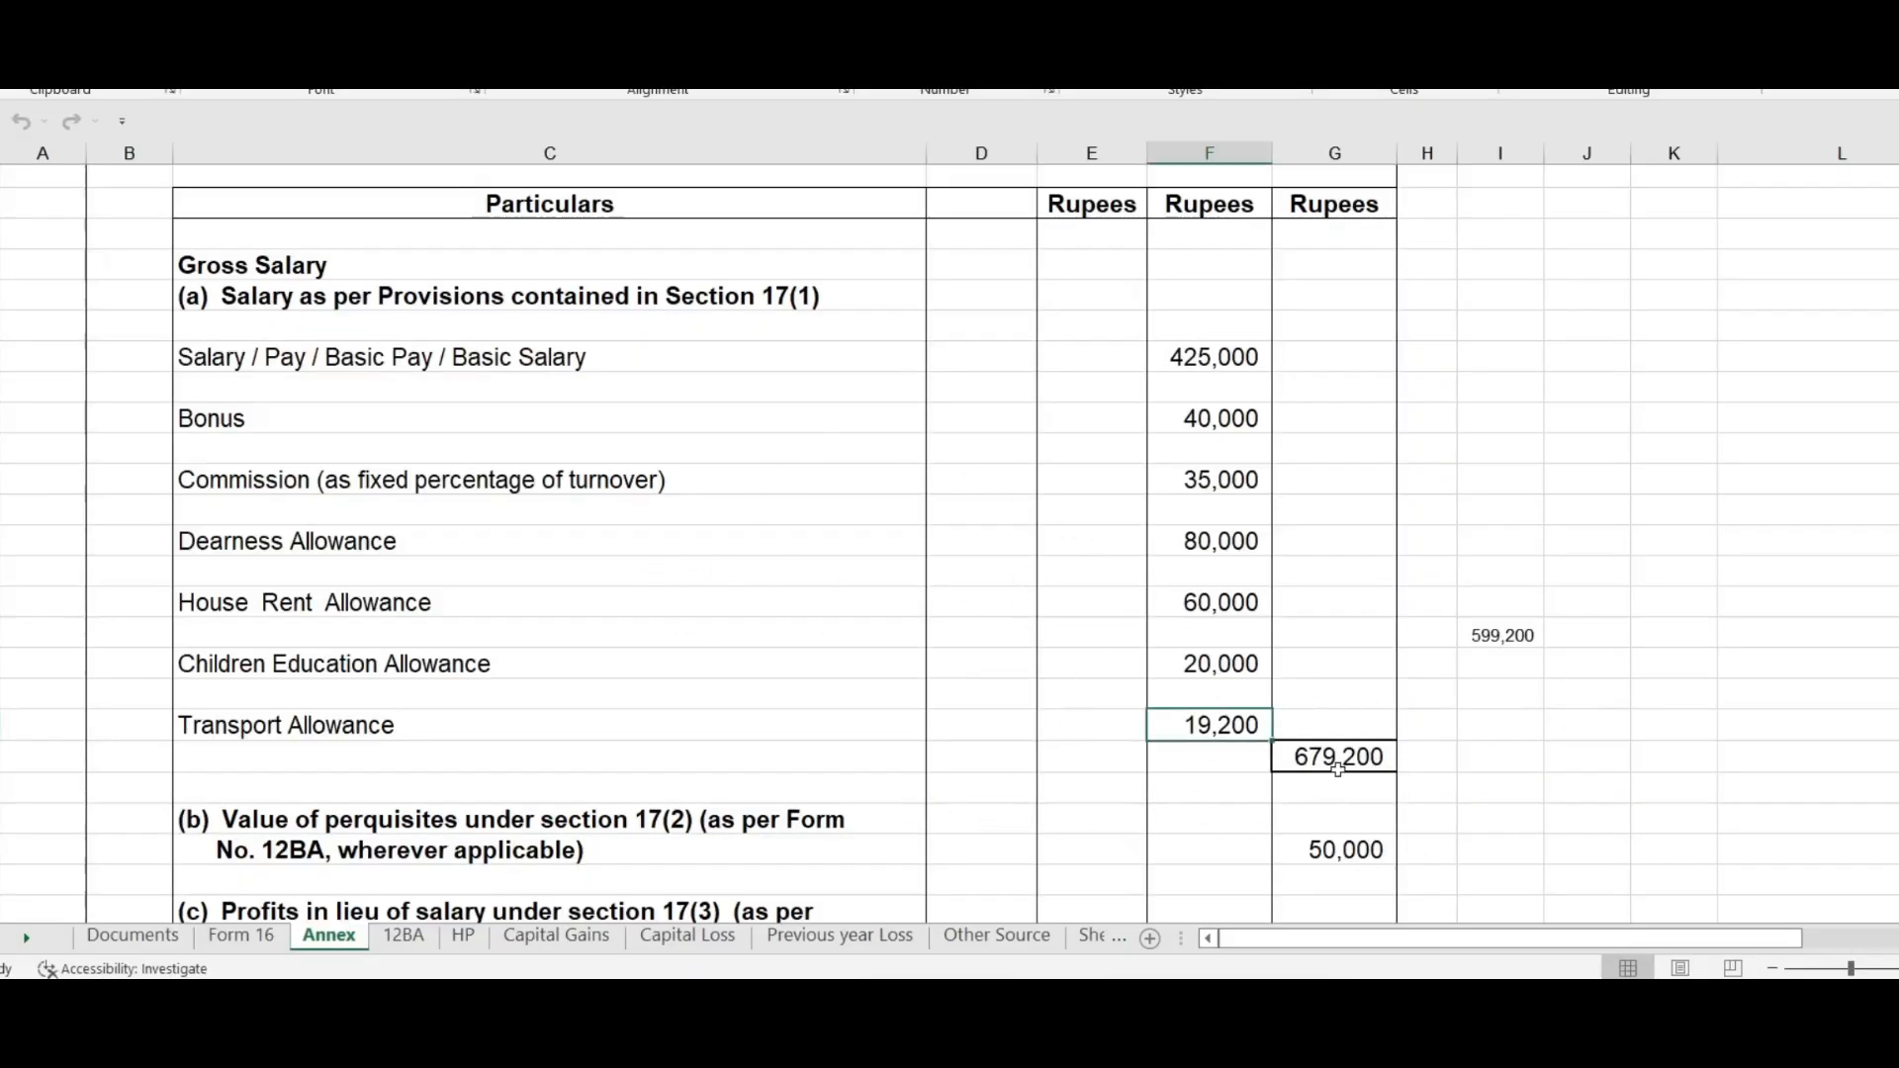
Step: Review the portal's salary total, then check Form 16's 50,000 perquisites figure
{"action": "key", "text": "alt+Tab"}
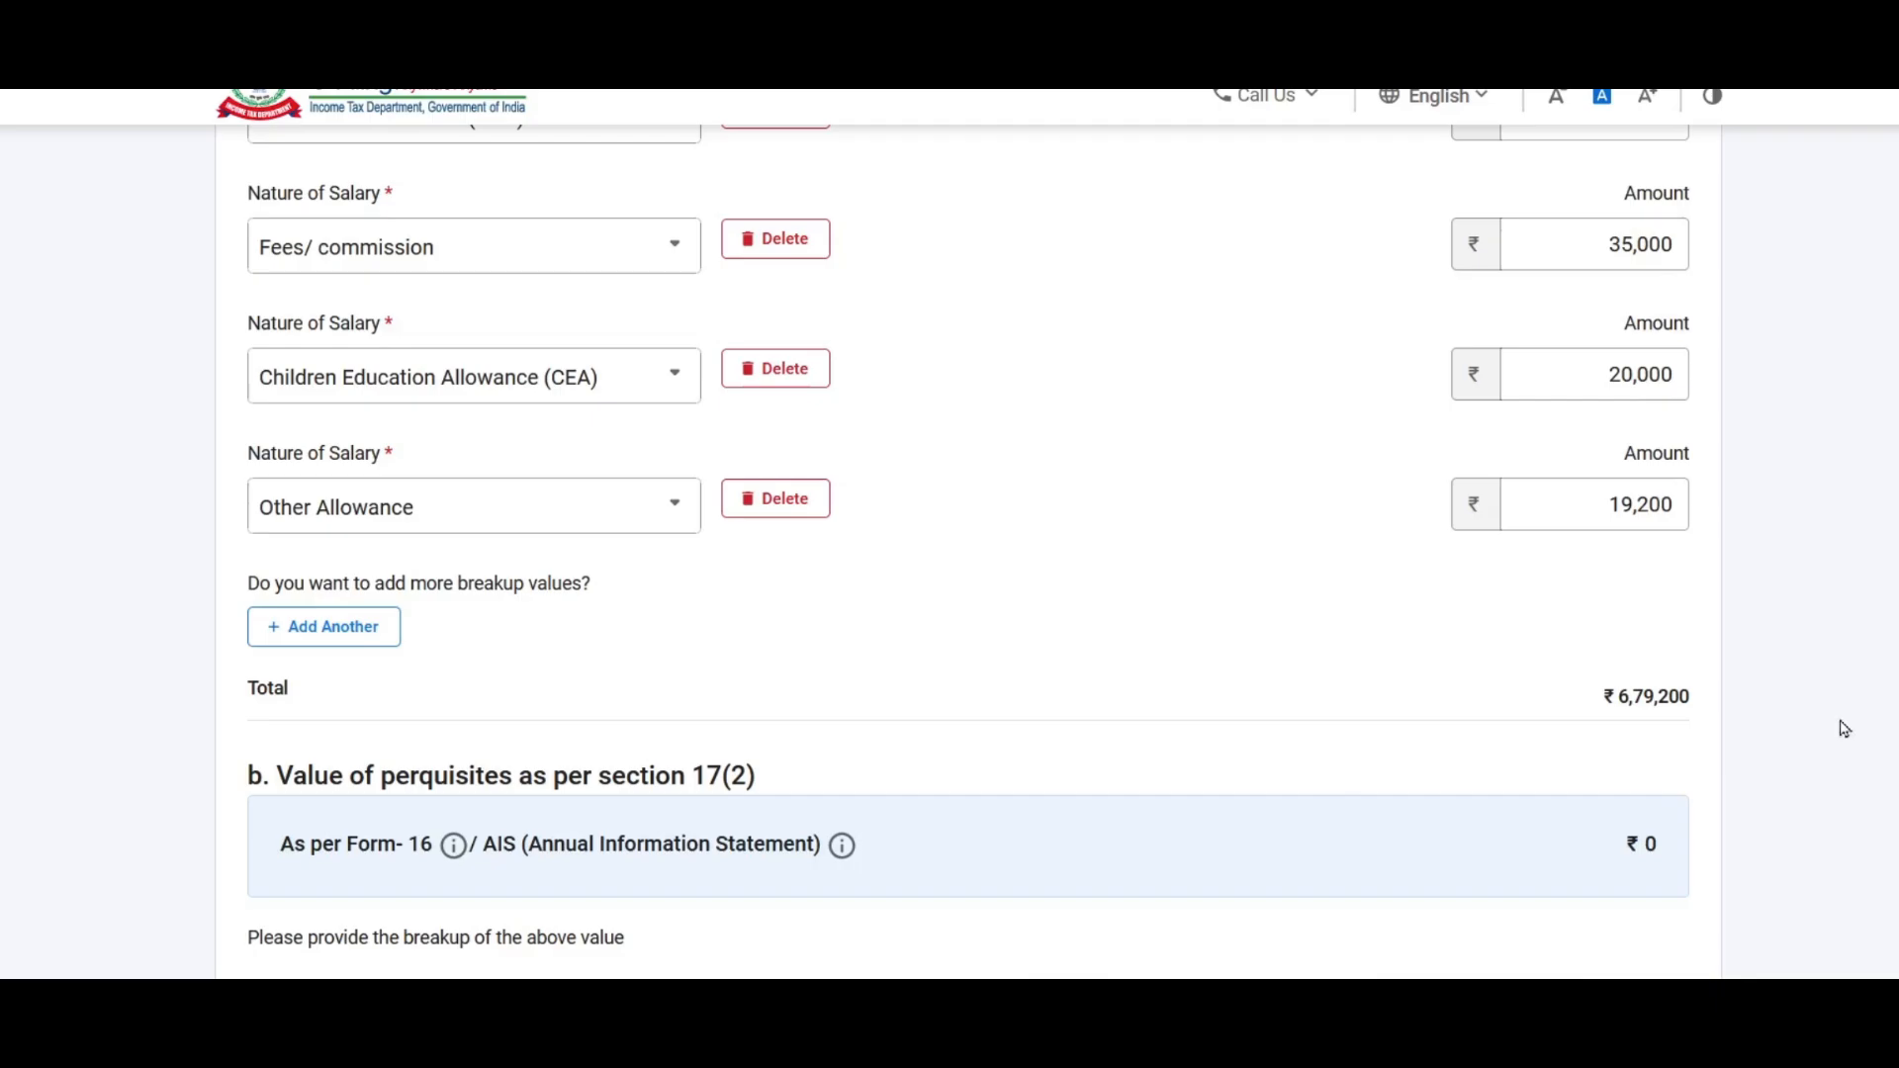
{"action": "scroll", "coordinate": [1550, 624], "scroll_direction": "down", "scroll_amount": 3}
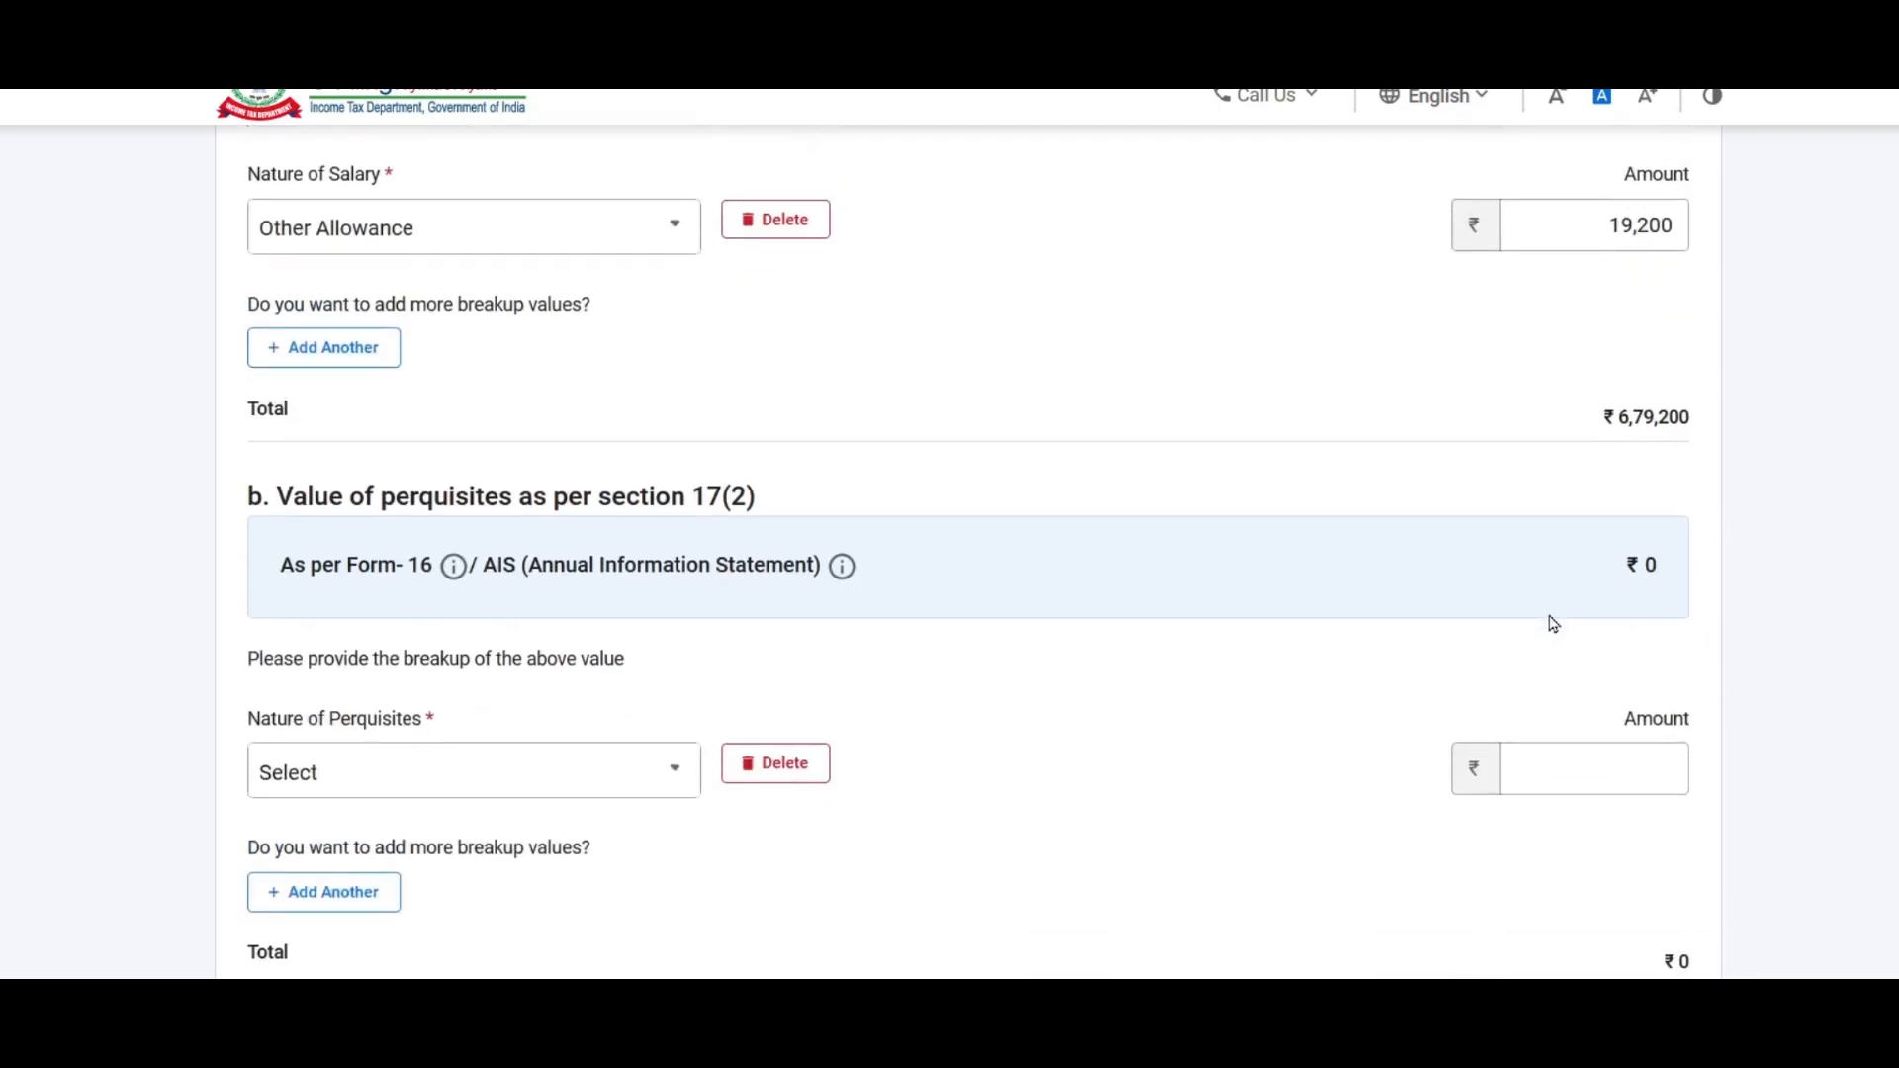
{"action": "scroll", "coordinate": [1551, 624], "scroll_direction": "down", "scroll_amount": 2}
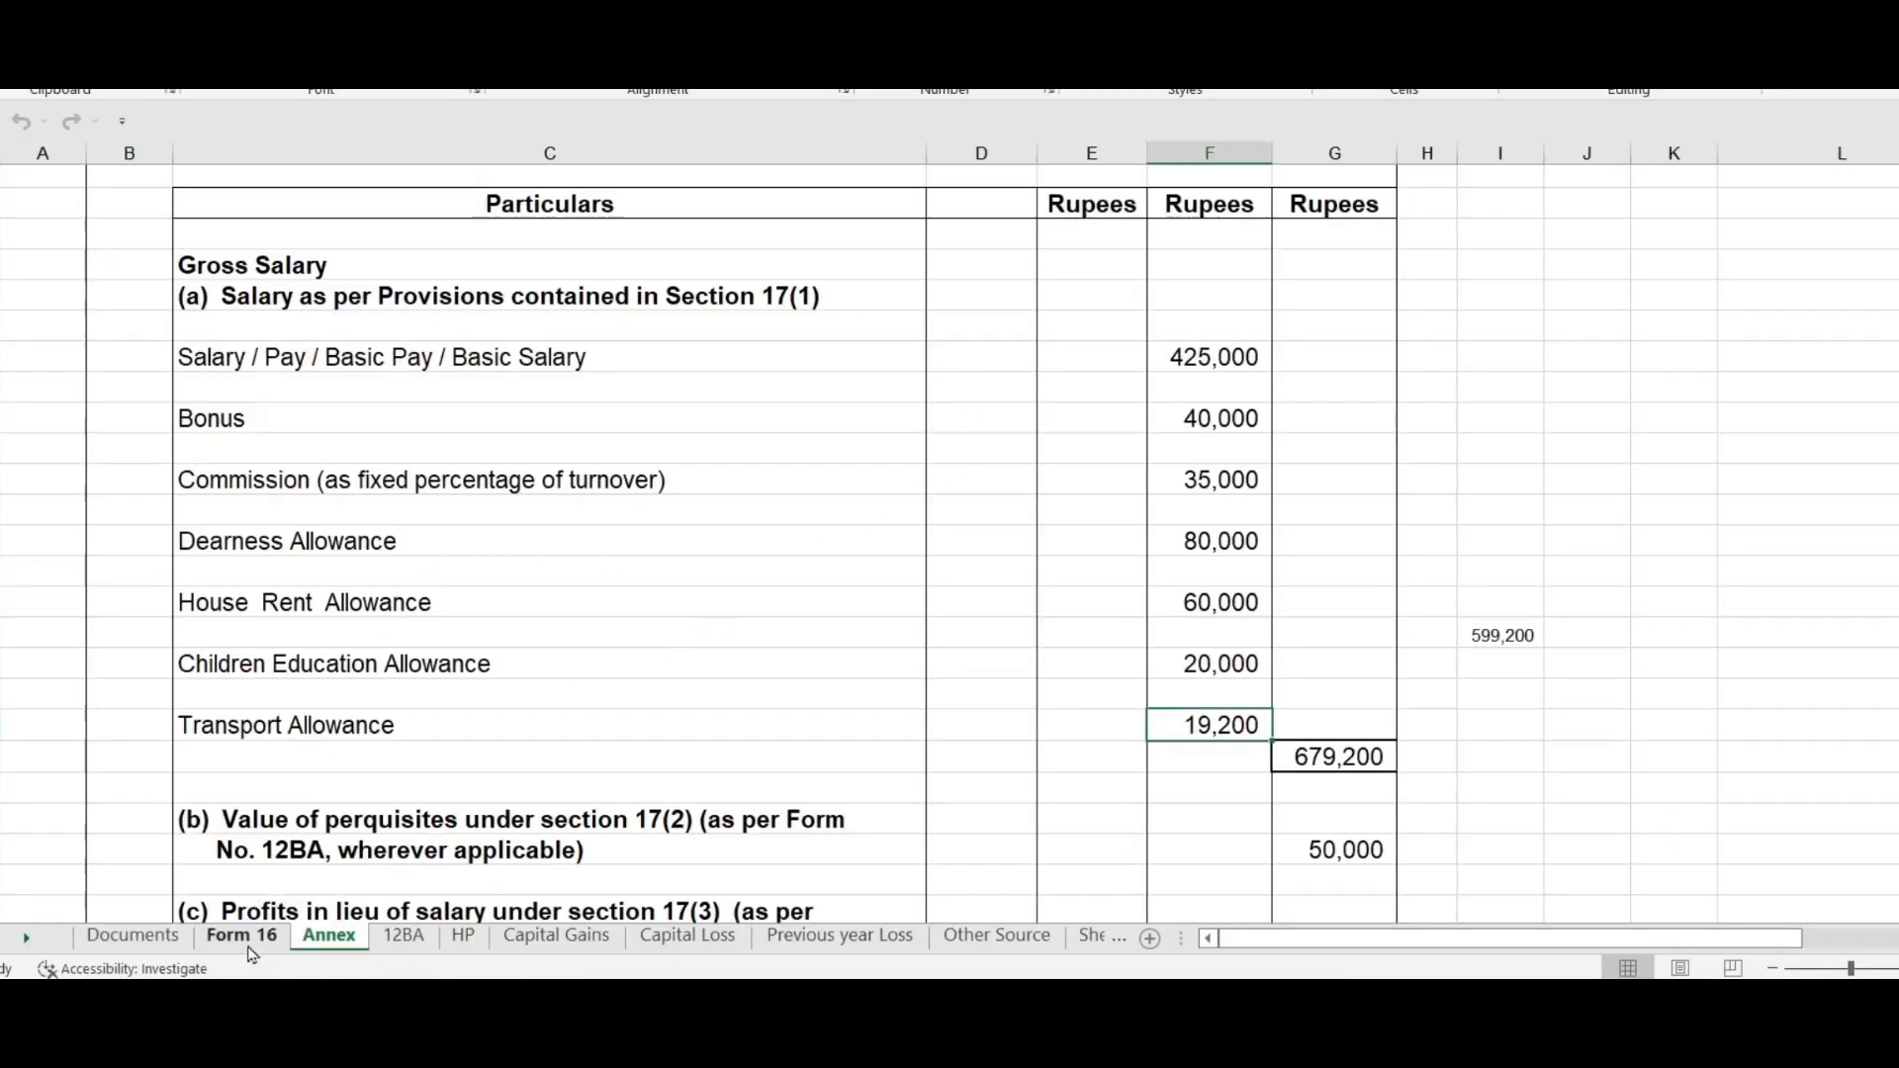
{"action": "left_click", "coordinate": [241, 936]}
{"action": "left_click", "coordinate": [1006, 394]}
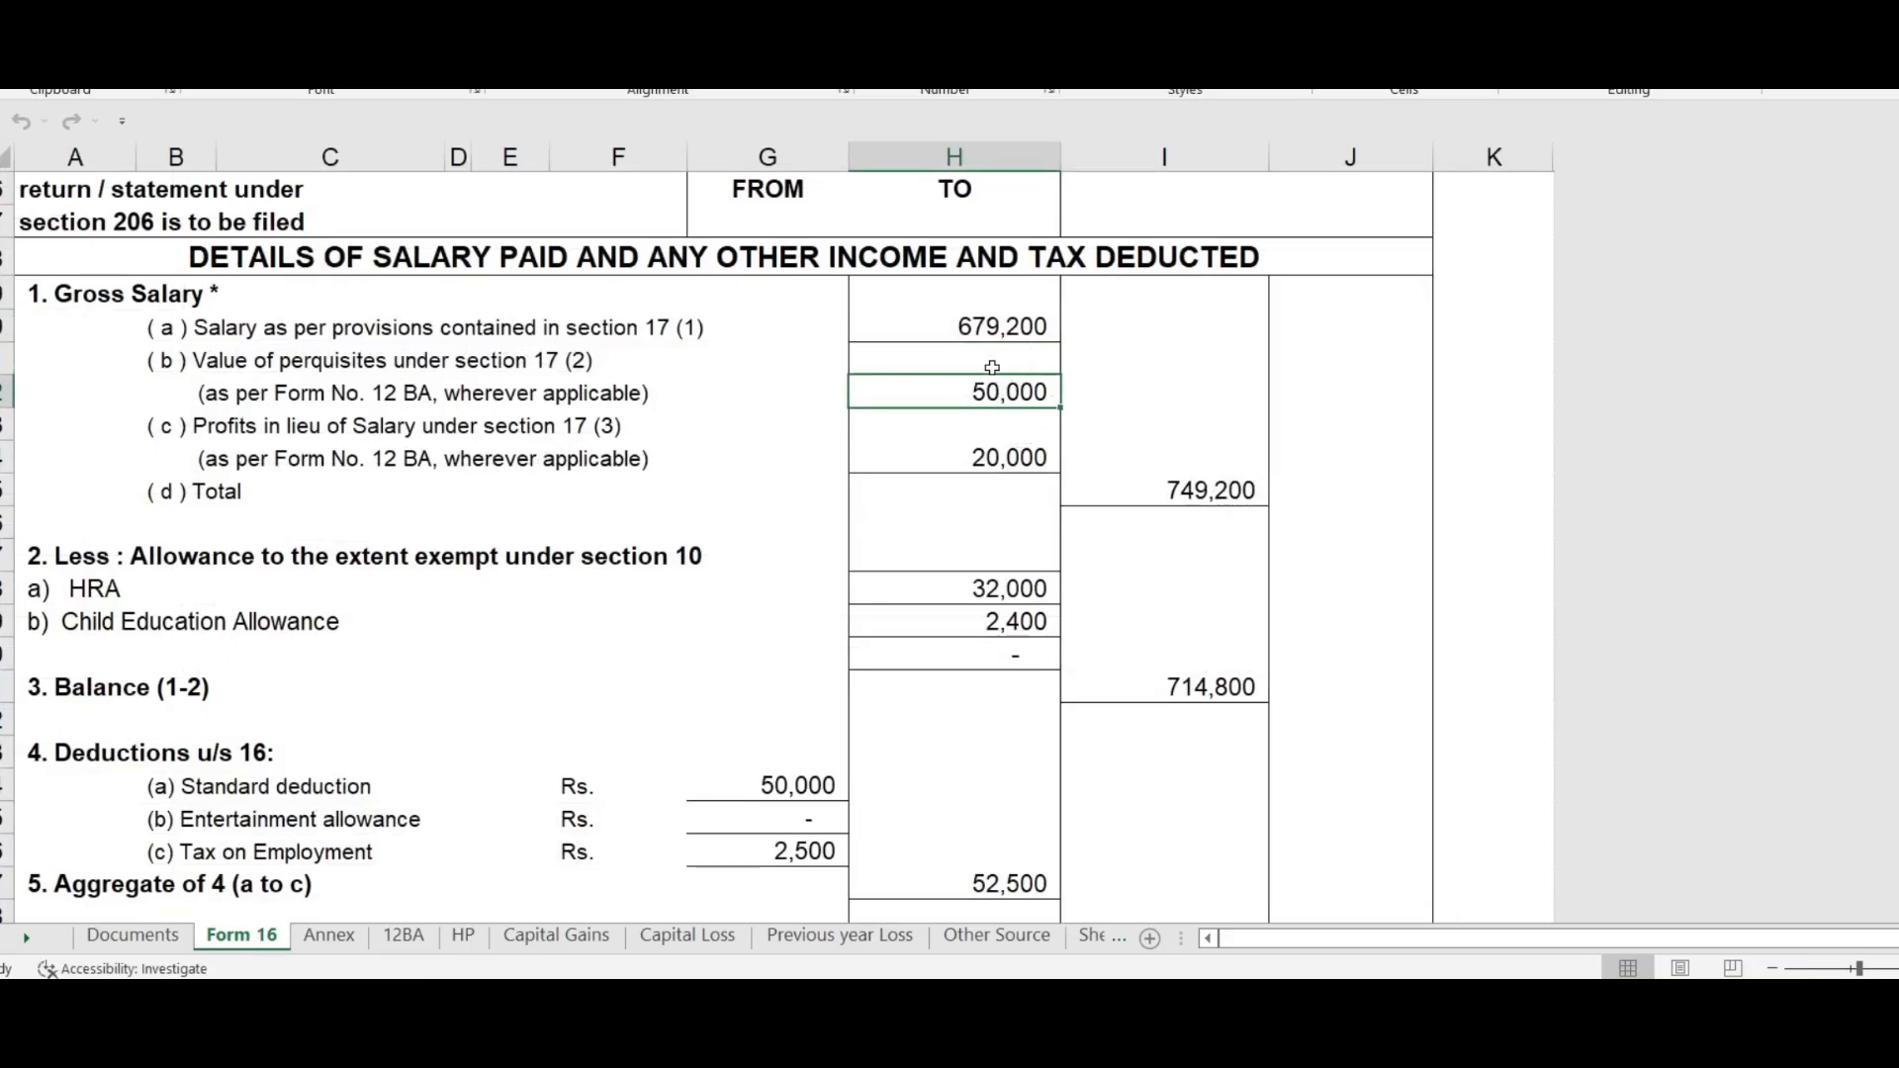
Step: On the 12BA sheet, confirm the 50,000 taxable perquisites total and 30,000 interest-free loan
{"action": "left_click", "coordinate": [405, 940]}
{"action": "left_click", "coordinate": [240, 936]}
{"action": "left_click", "coordinate": [612, 444]}
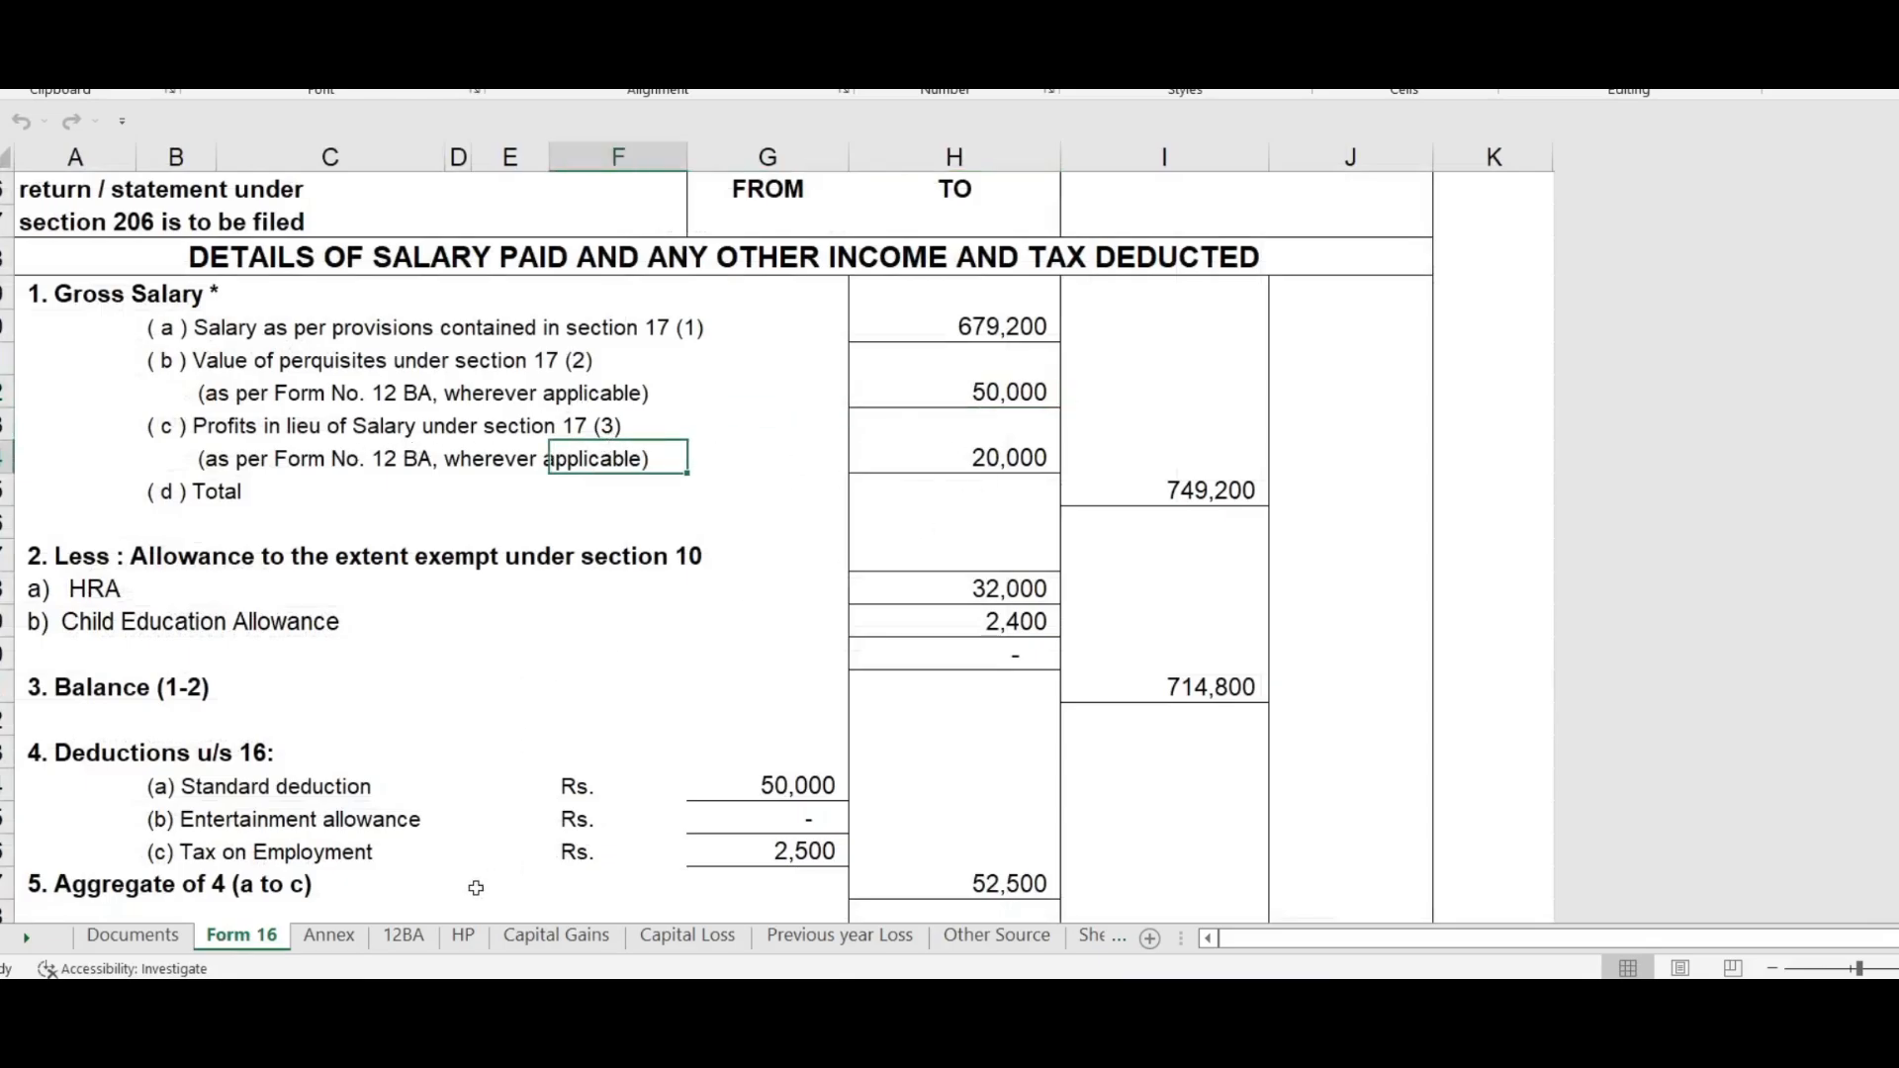
{"action": "left_click", "coordinate": [404, 940]}
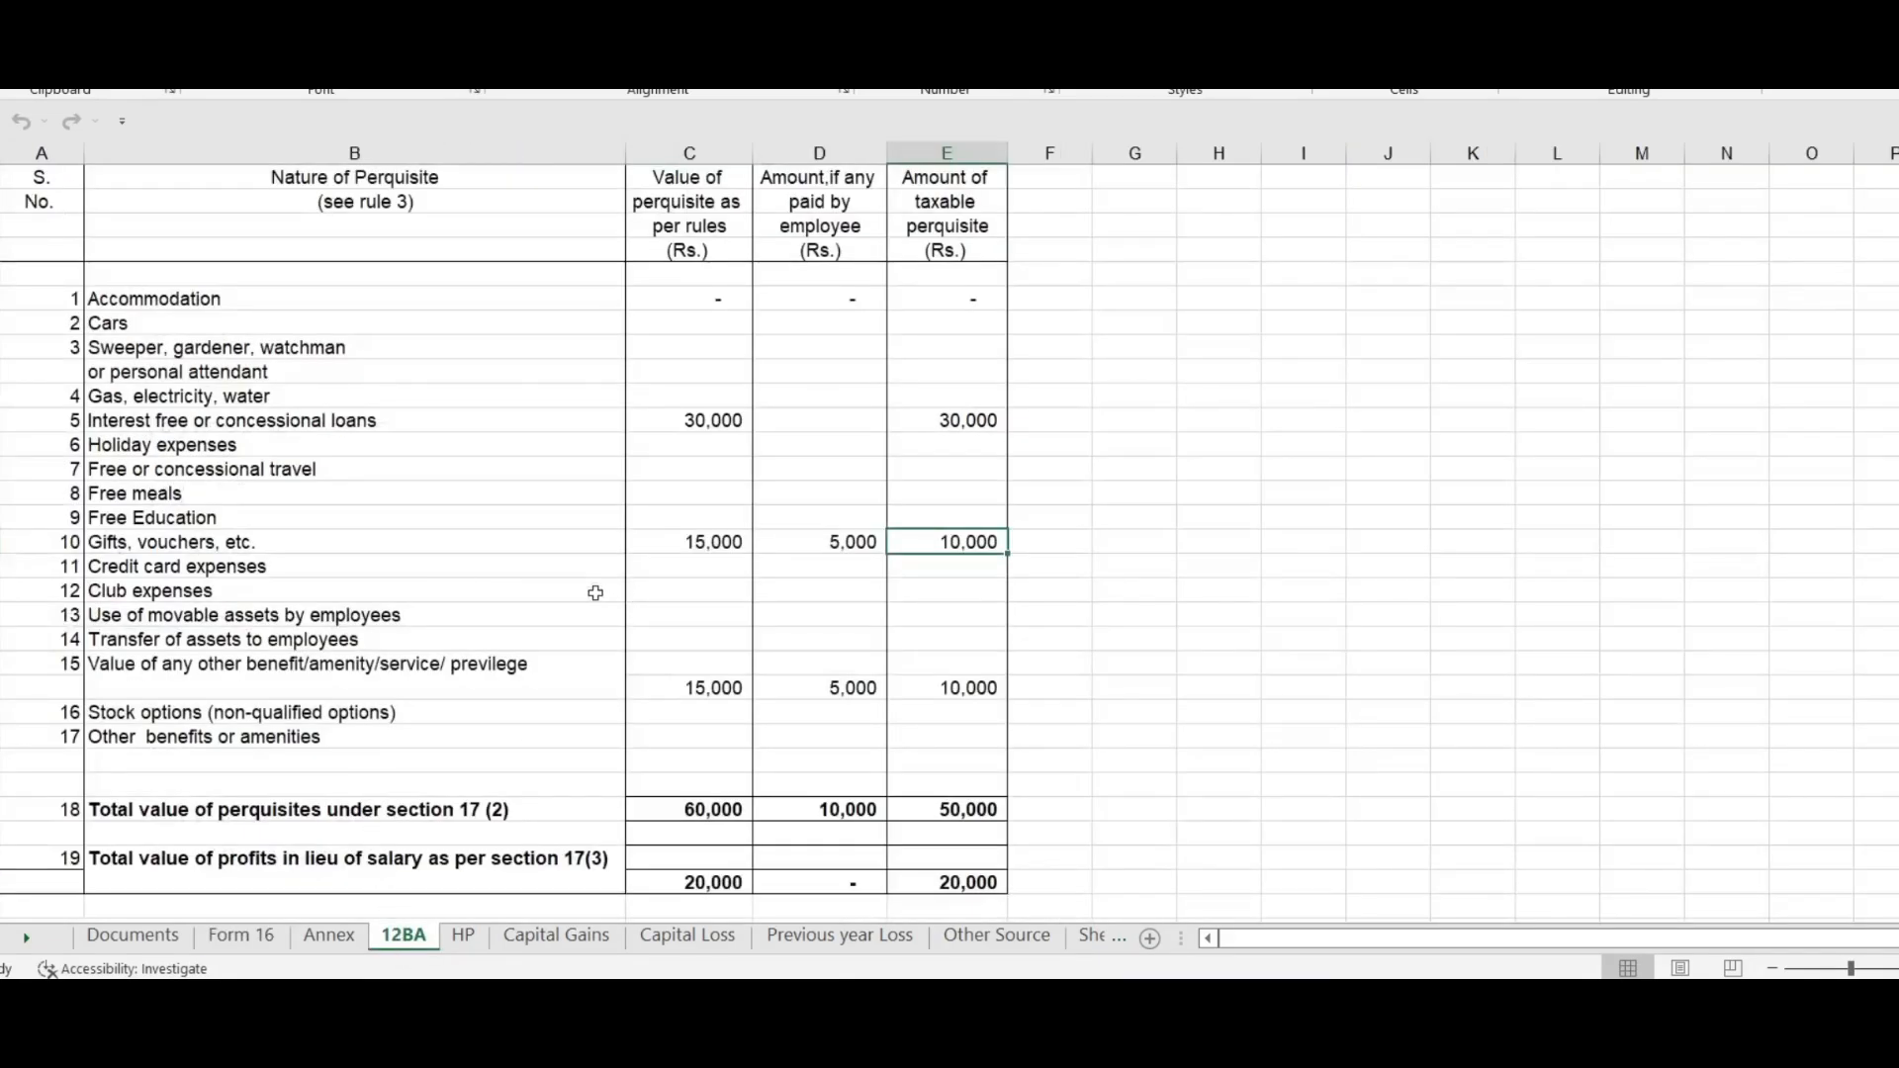
{"action": "scroll", "coordinate": [833, 486], "scroll_direction": "down", "scroll_amount": 2}
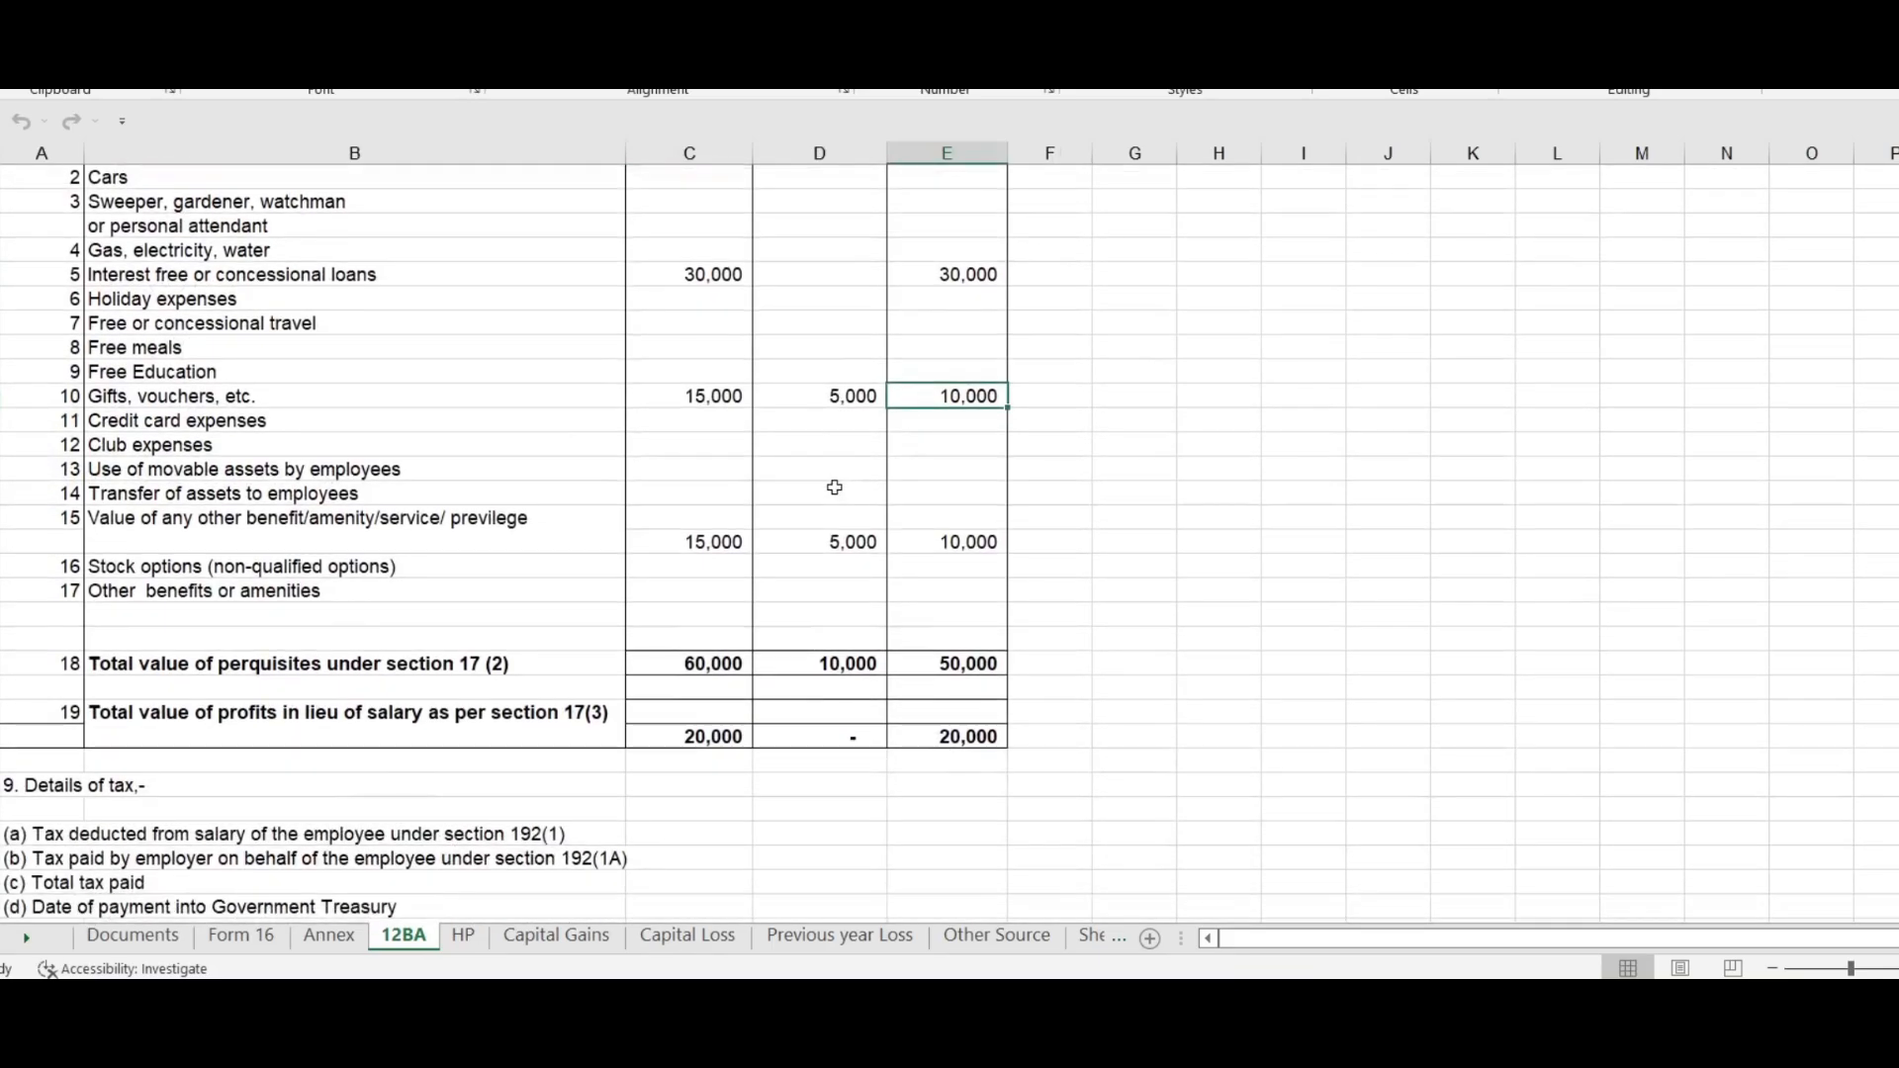
{"action": "scroll", "coordinate": [834, 487], "scroll_direction": "up", "scroll_amount": 2}
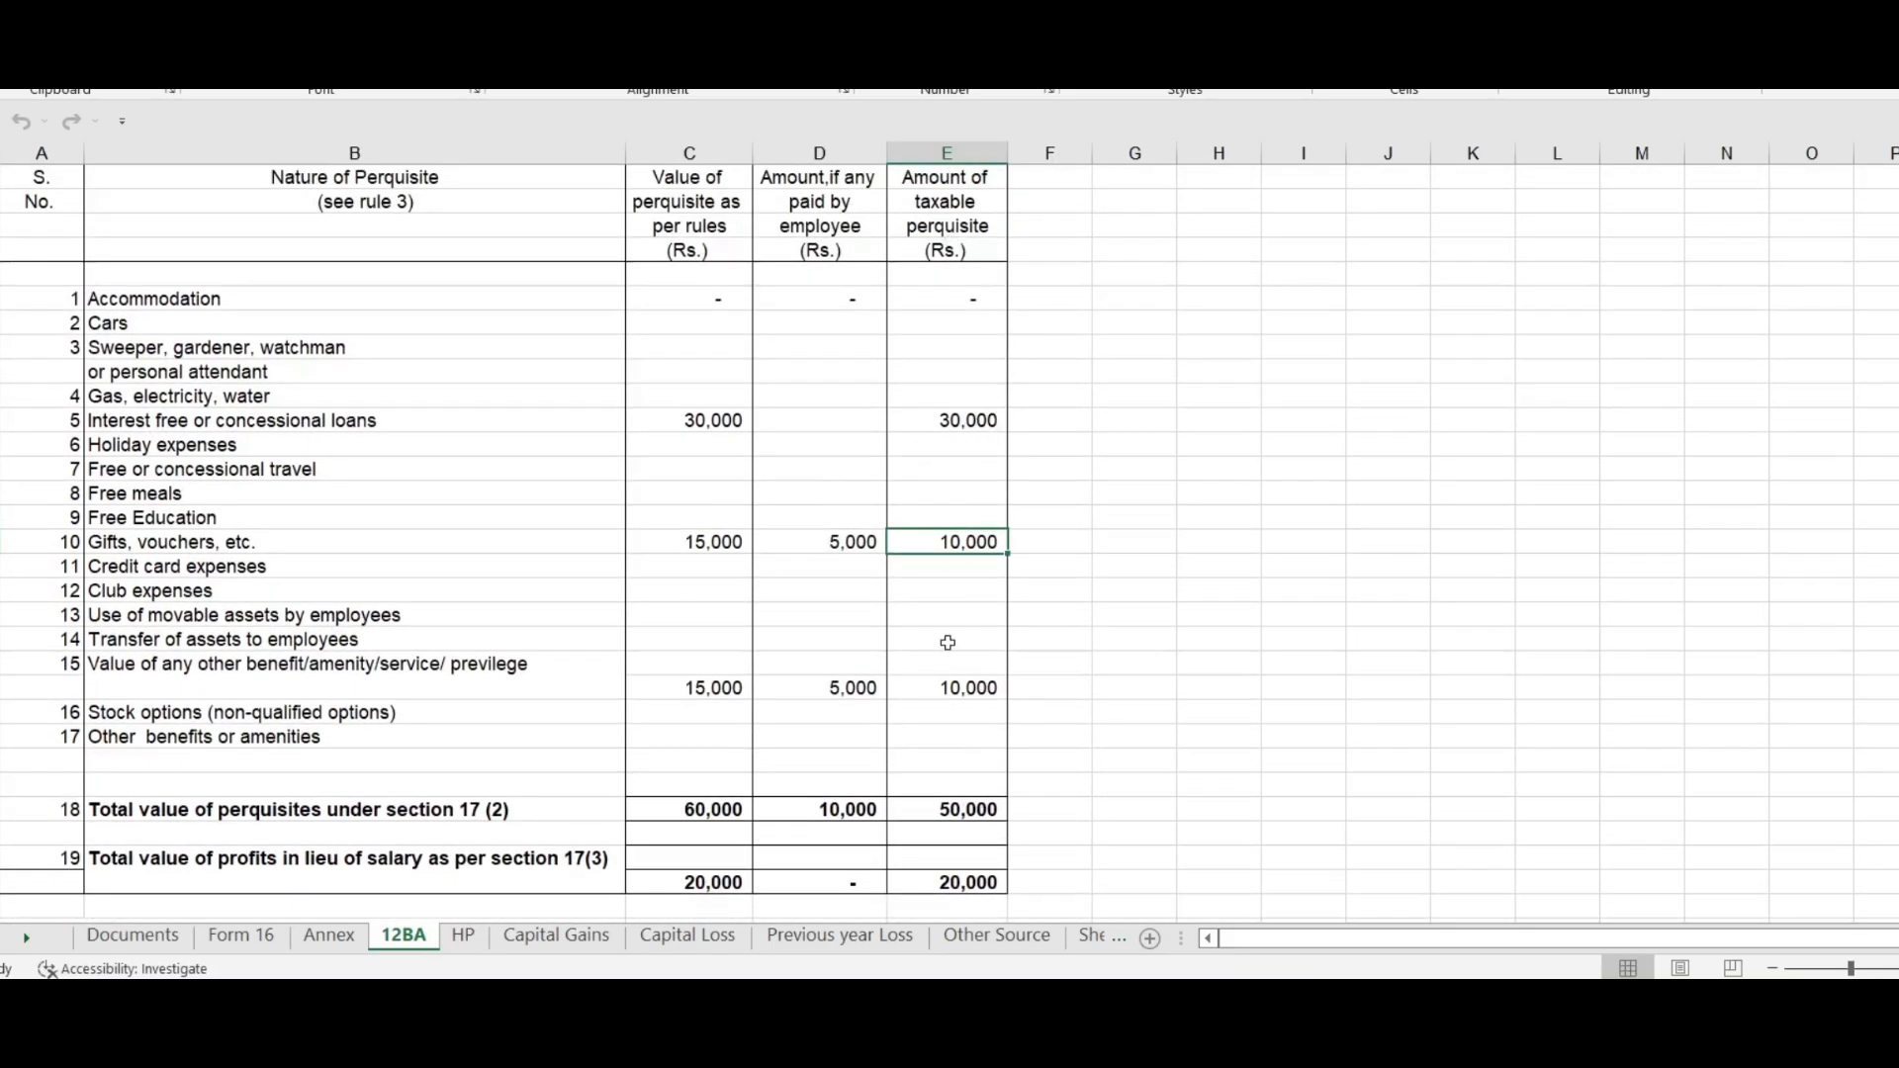
{"action": "left_click", "coordinate": [964, 811]}
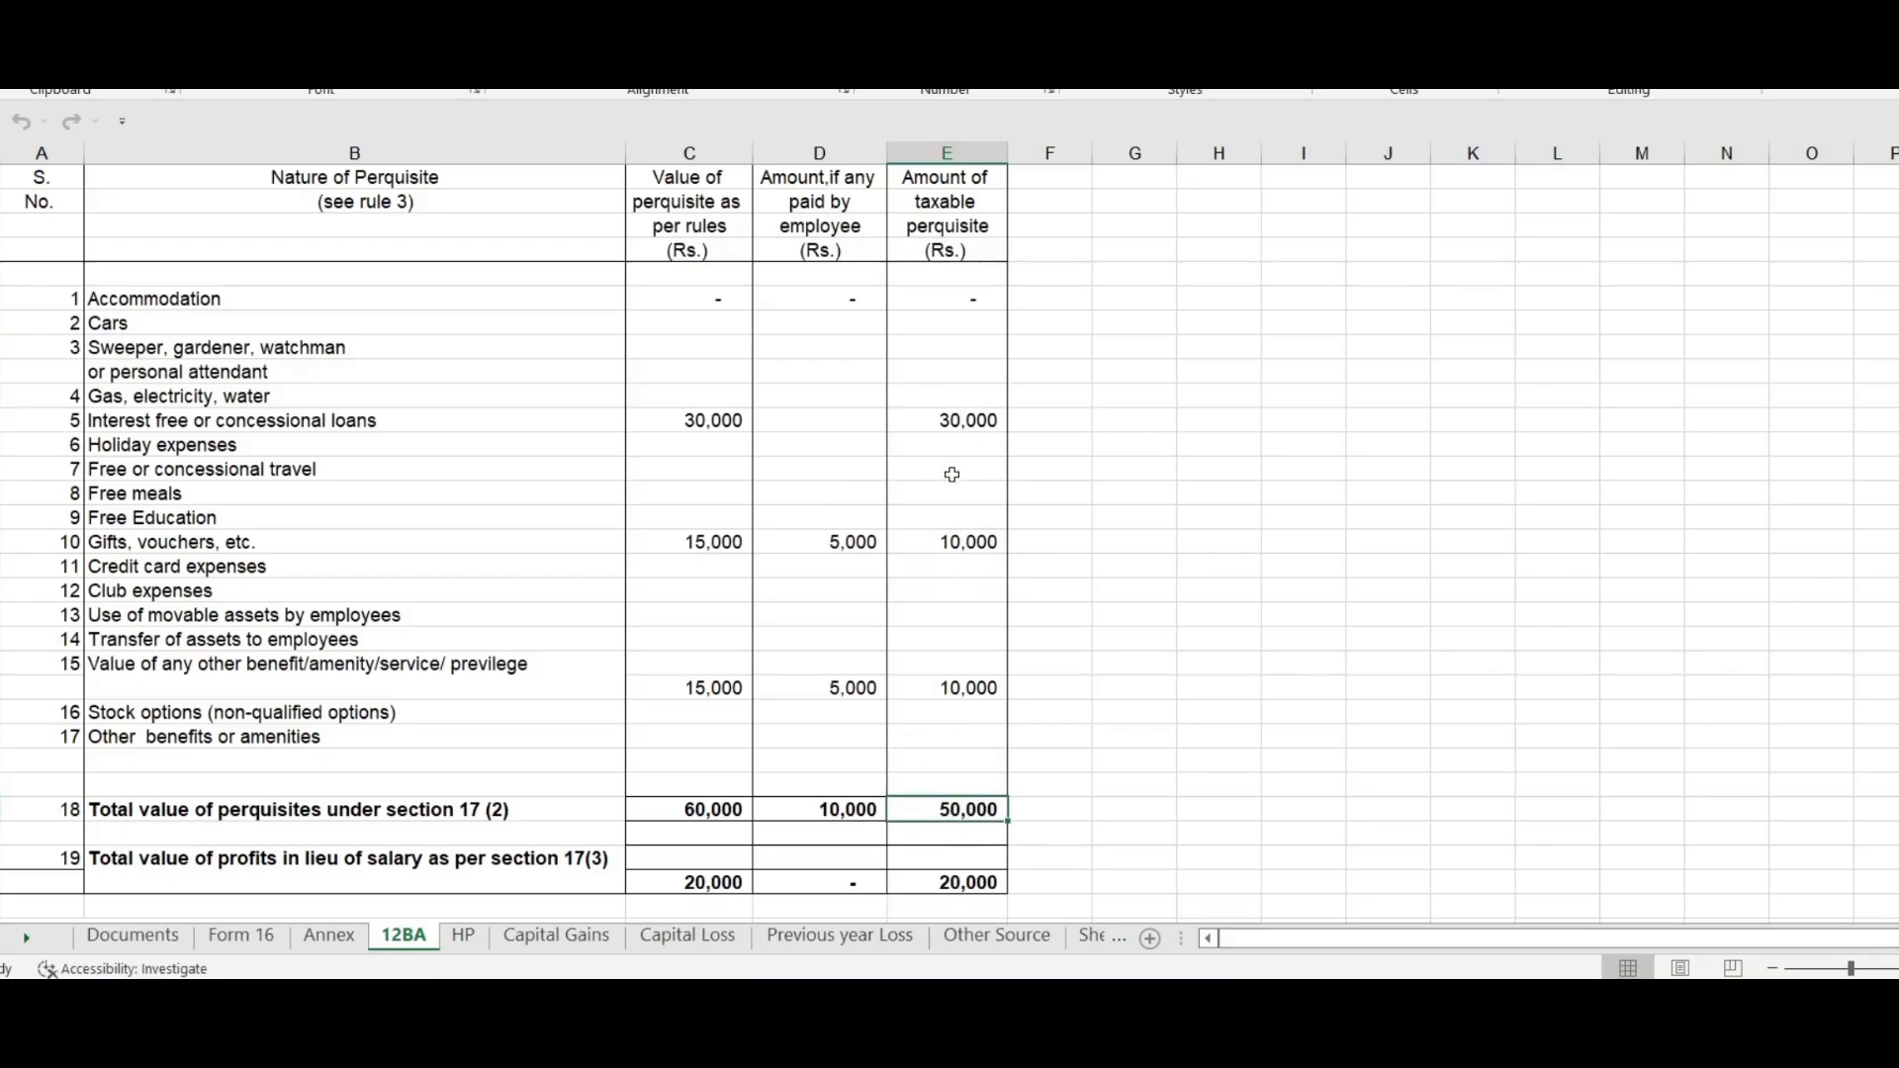
{"action": "left_click", "coordinate": [976, 419]}
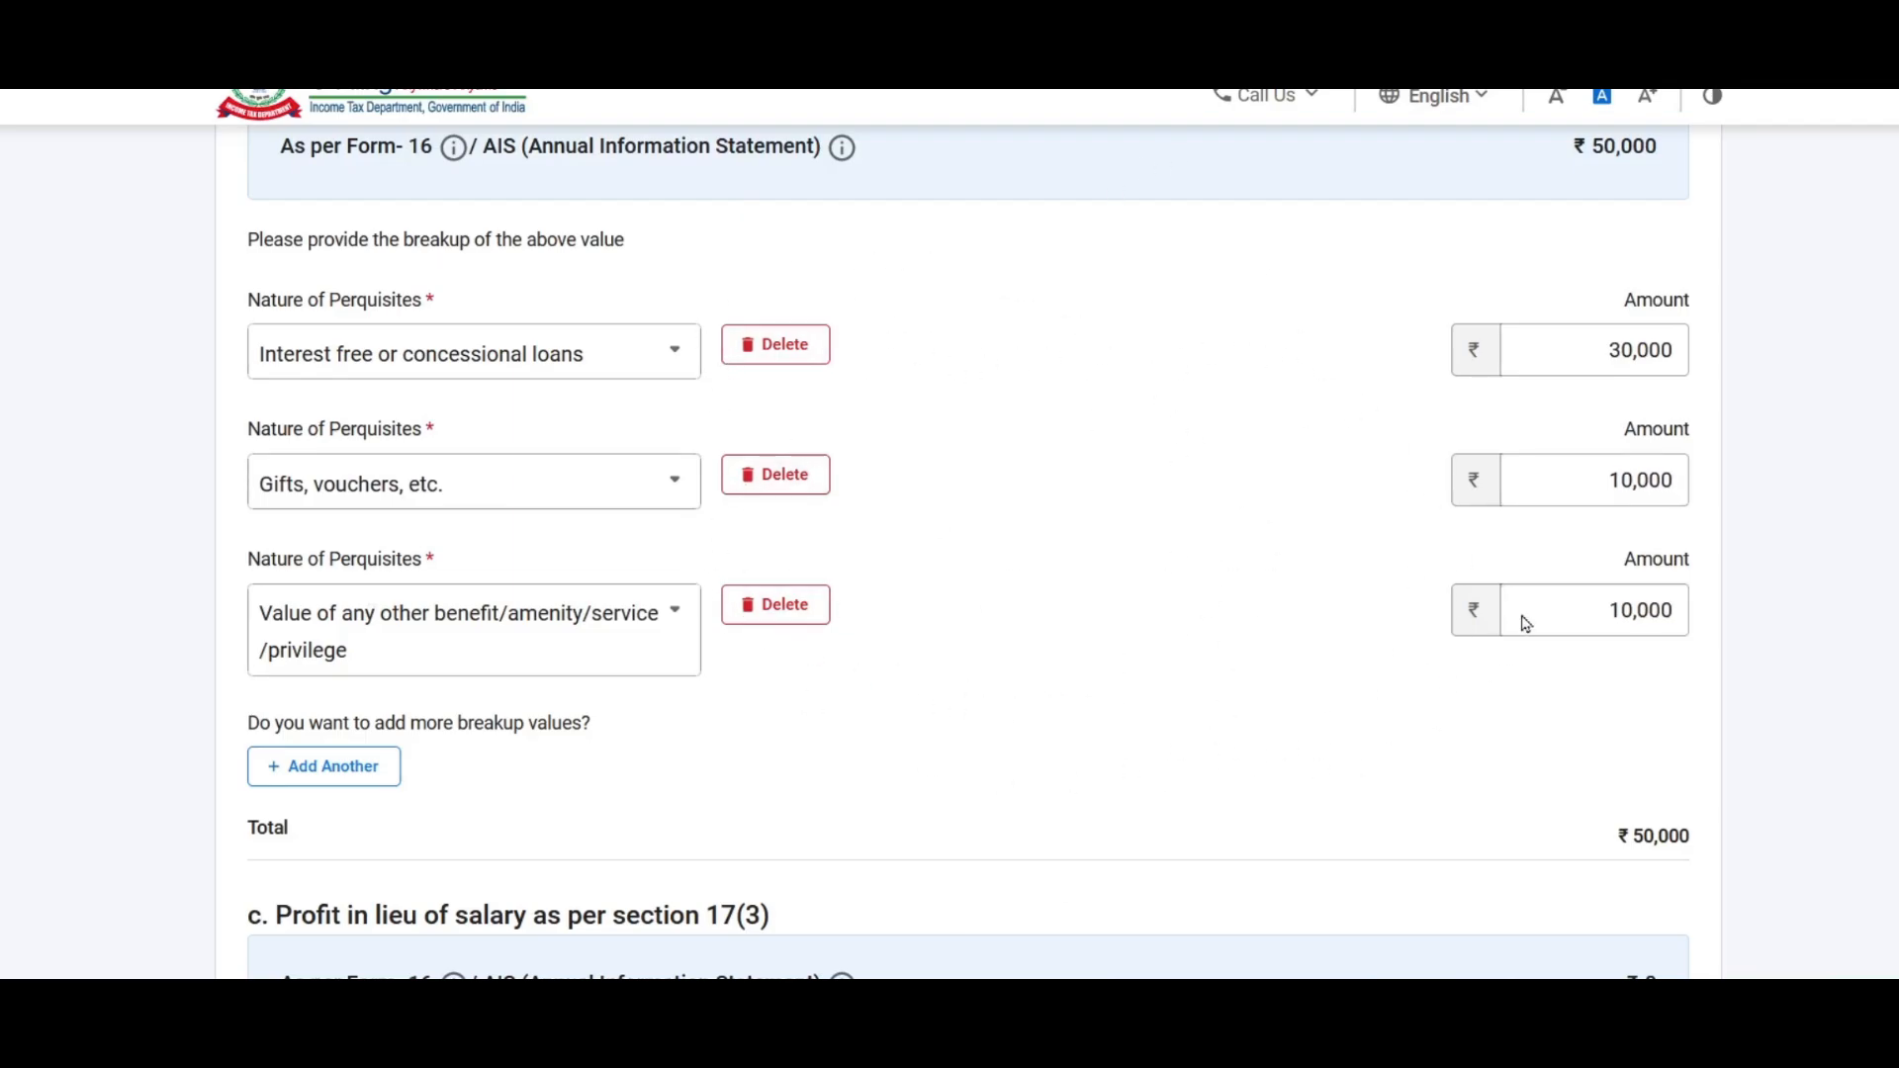
Step: Confirm the portal's ₹50,000 perquisite total, then find 12BA's 20,000 profit in lieu of salary
{"action": "scroll", "coordinate": [1125, 413], "scroll_direction": "up", "scroll_amount": 2}
{"action": "scroll", "coordinate": [1137, 415], "scroll_direction": "down", "scroll_amount": 7}
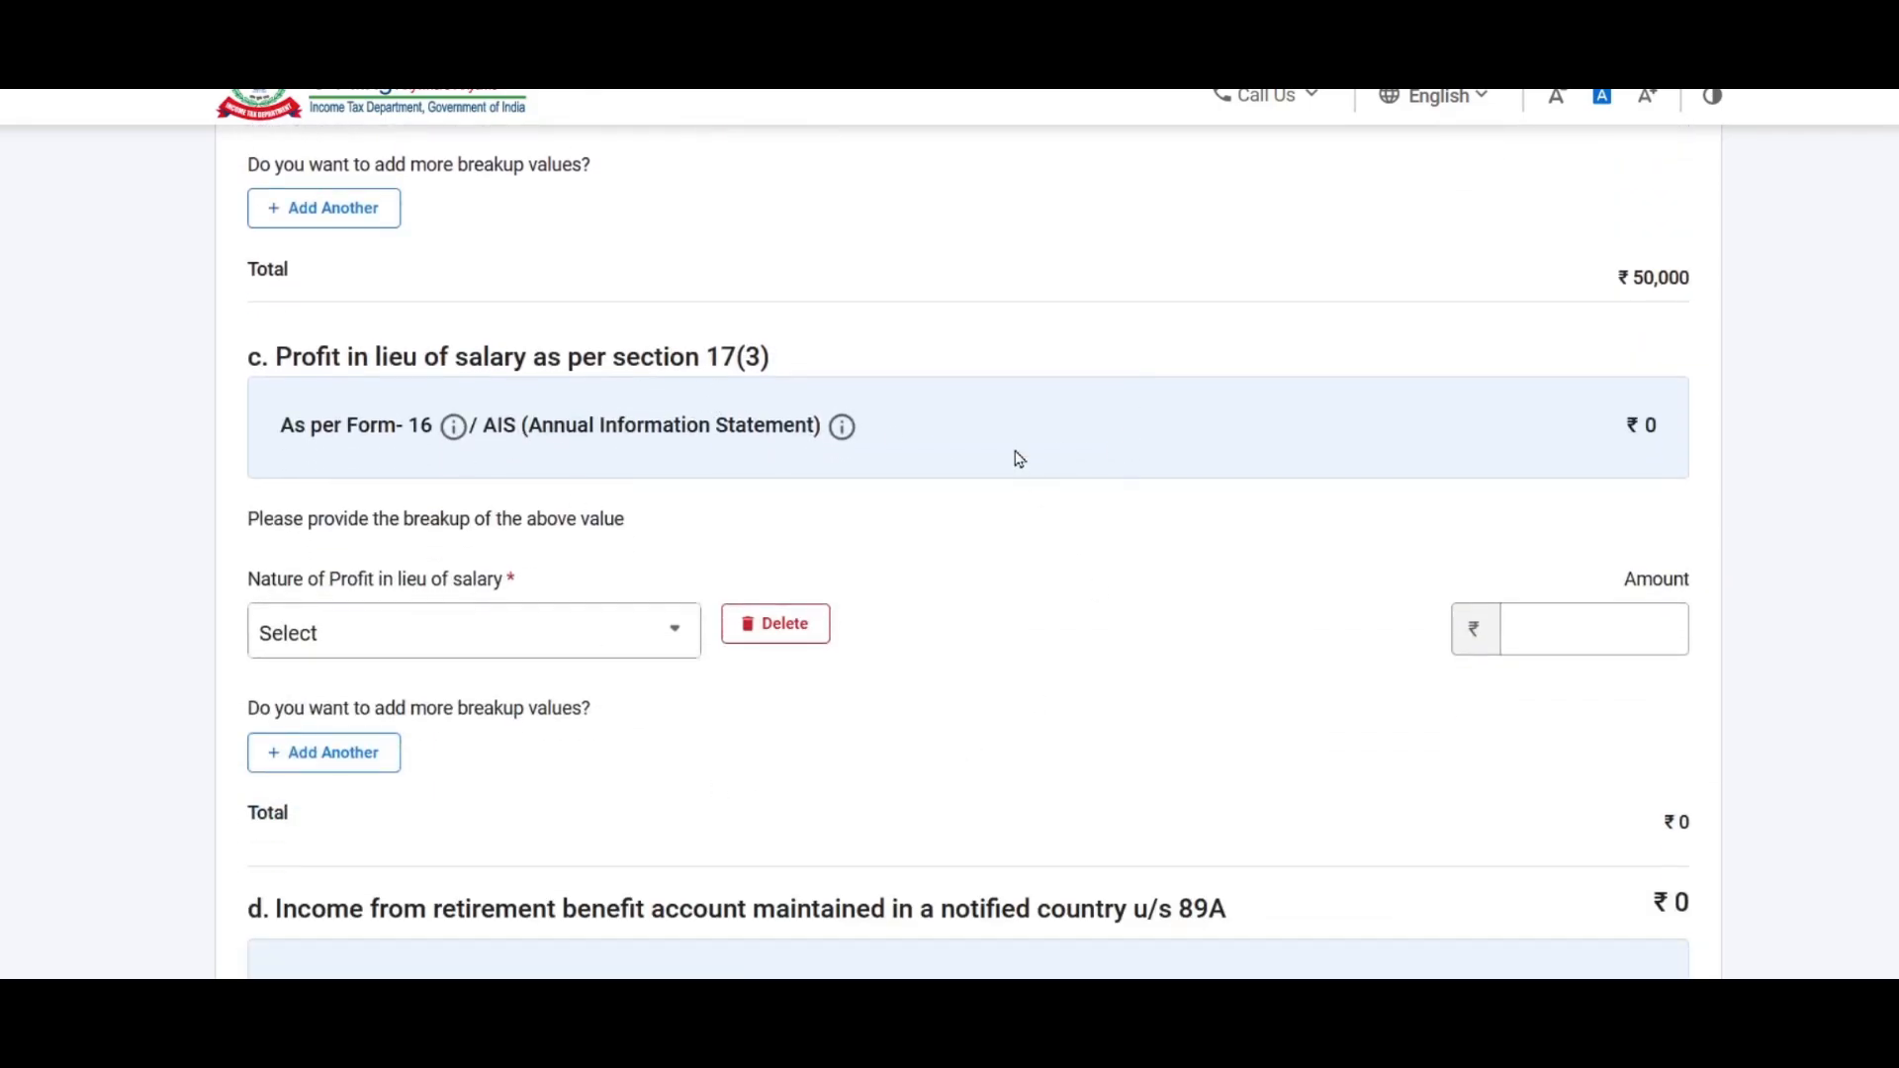
{"action": "key", "text": "alt+Tab"}
{"action": "scroll", "coordinate": [780, 576], "scroll_direction": "down", "scroll_amount": 2}
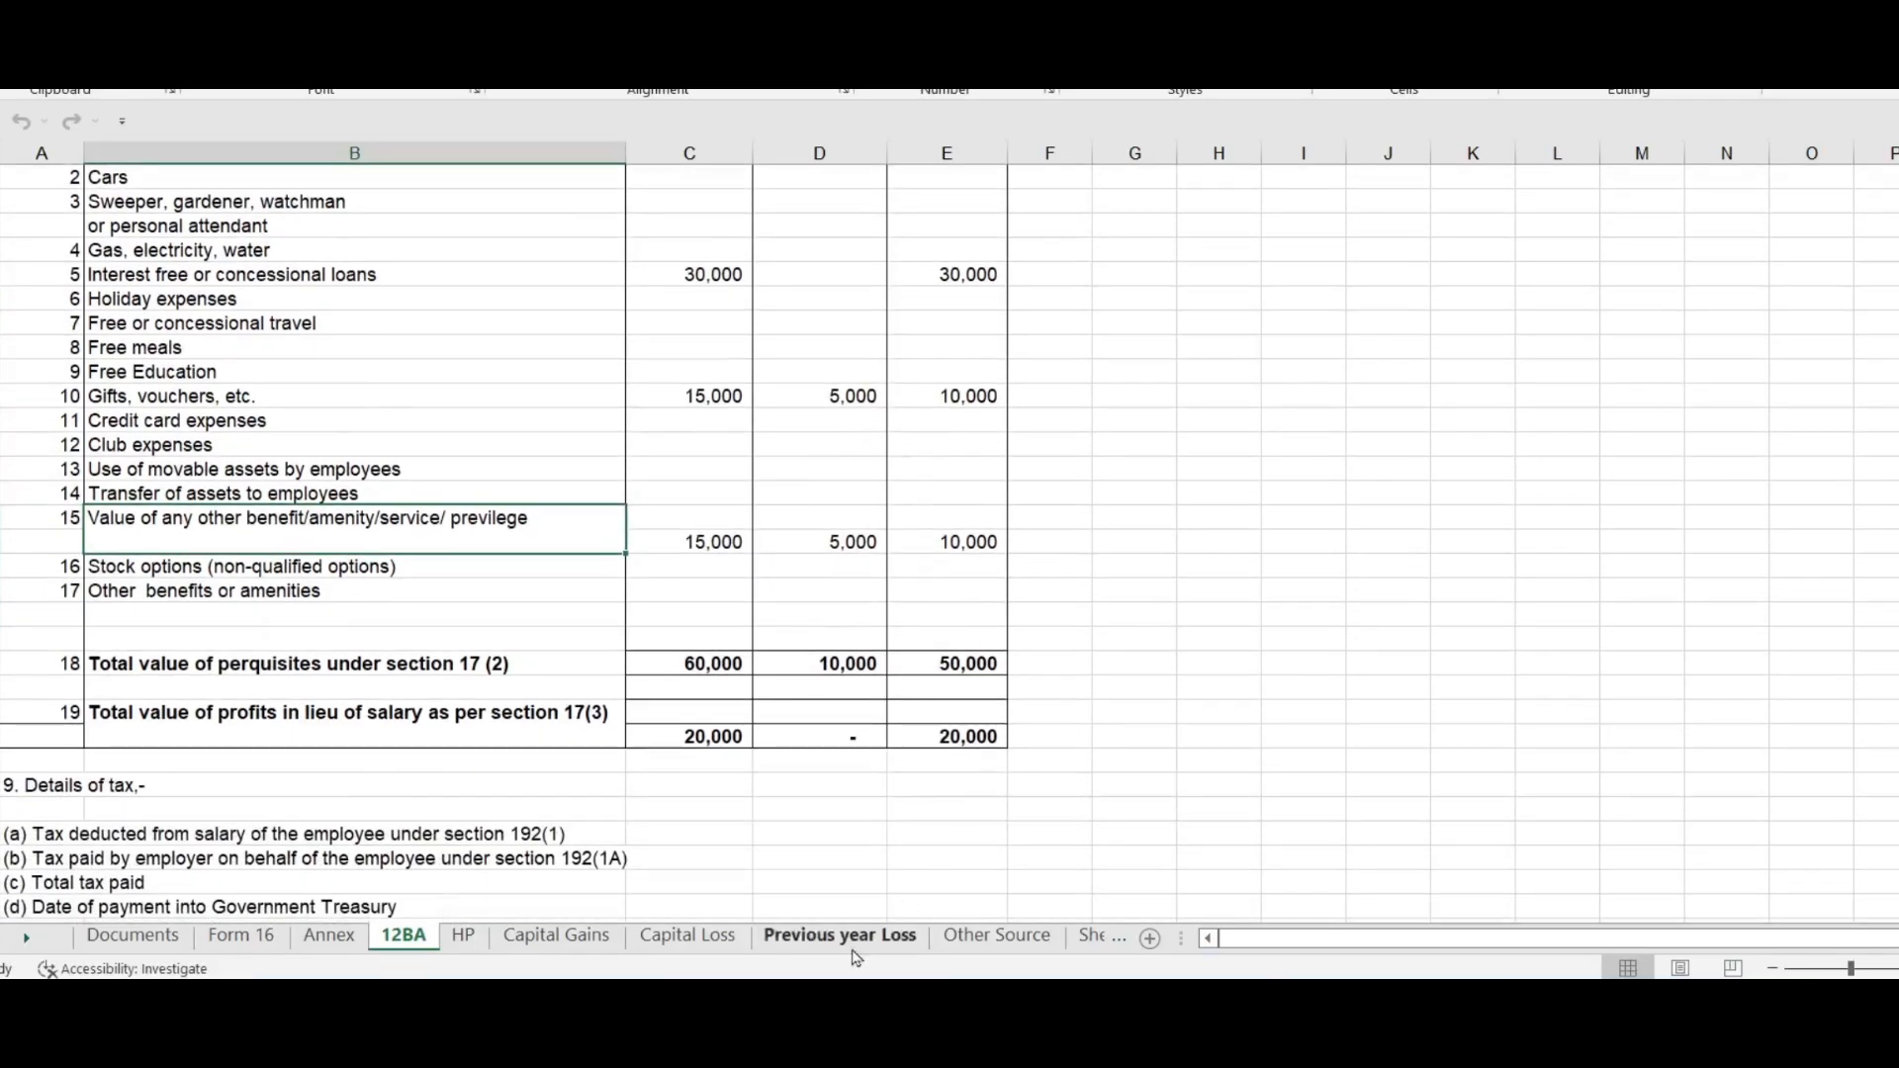
{"action": "left_click", "coordinate": [717, 741]}
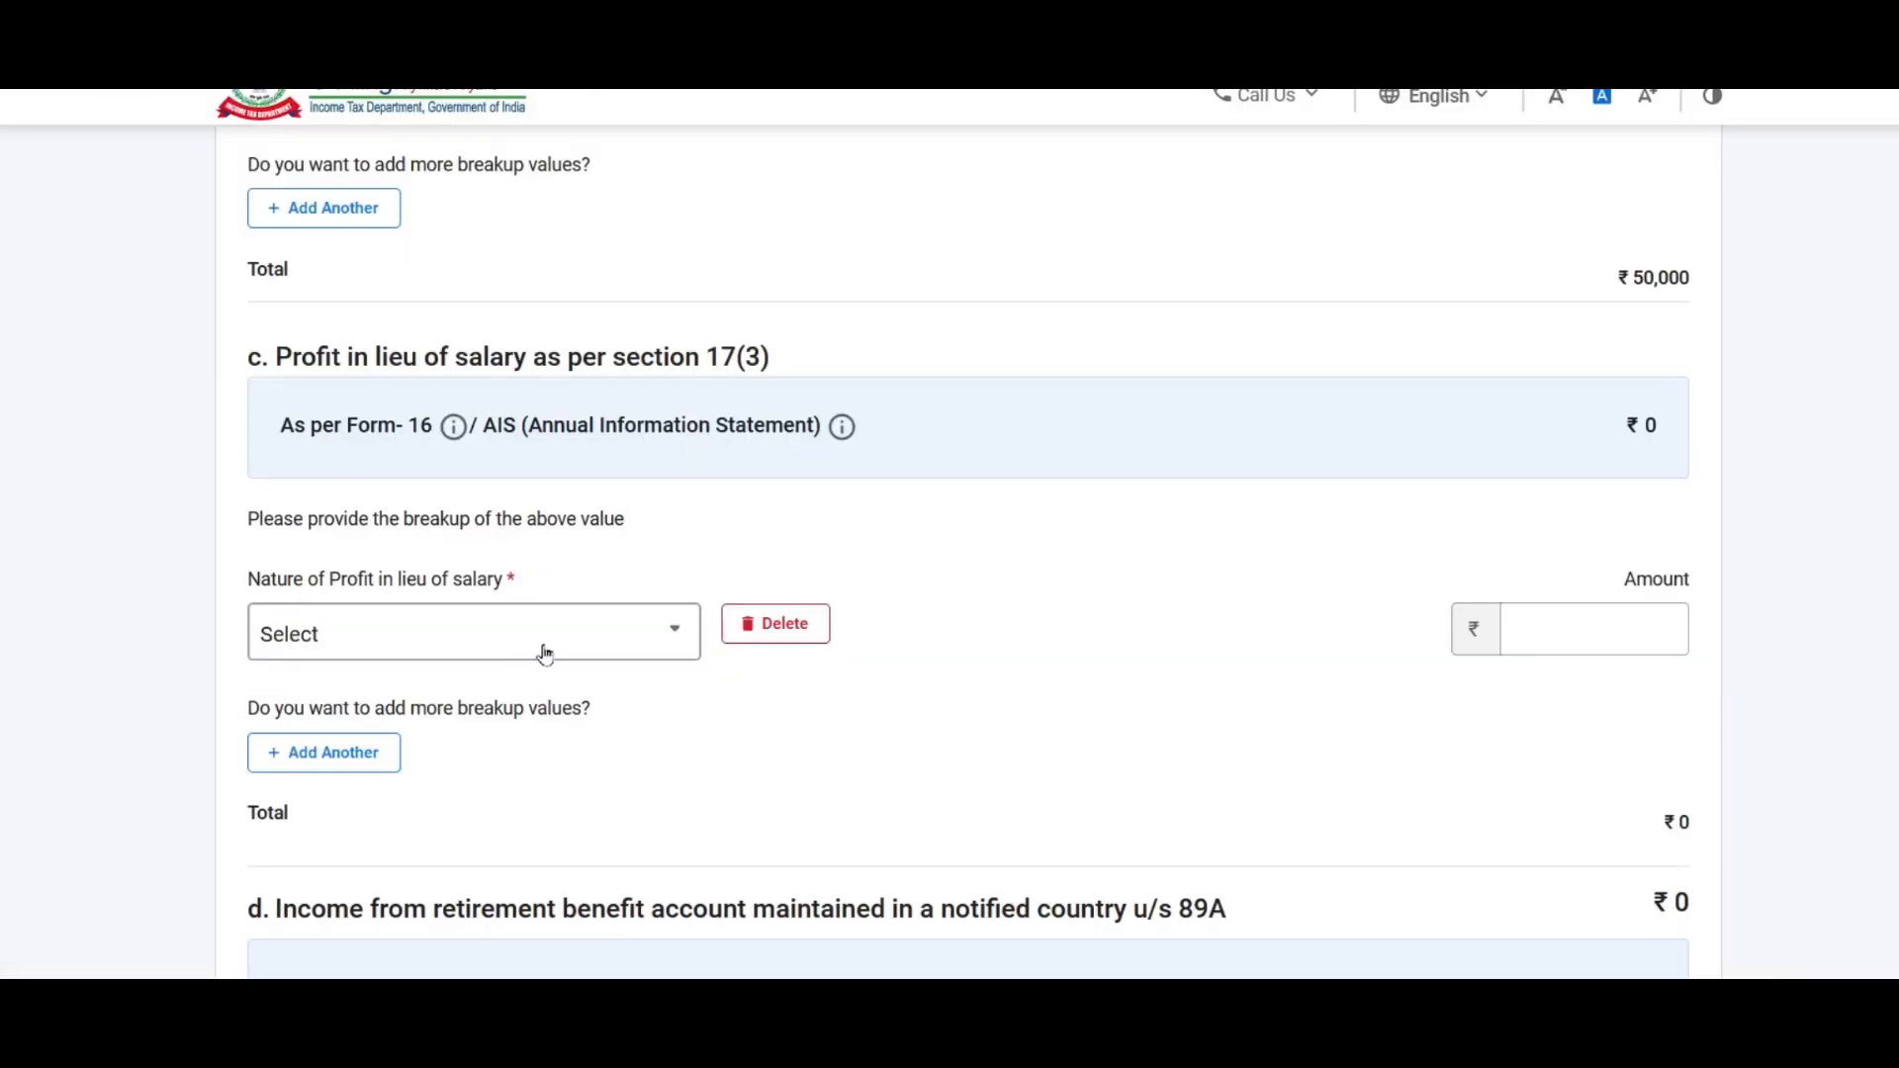
Step: Set the nature of profit in lieu of salary to Any other
{"action": "left_click", "coordinate": [543, 643]}
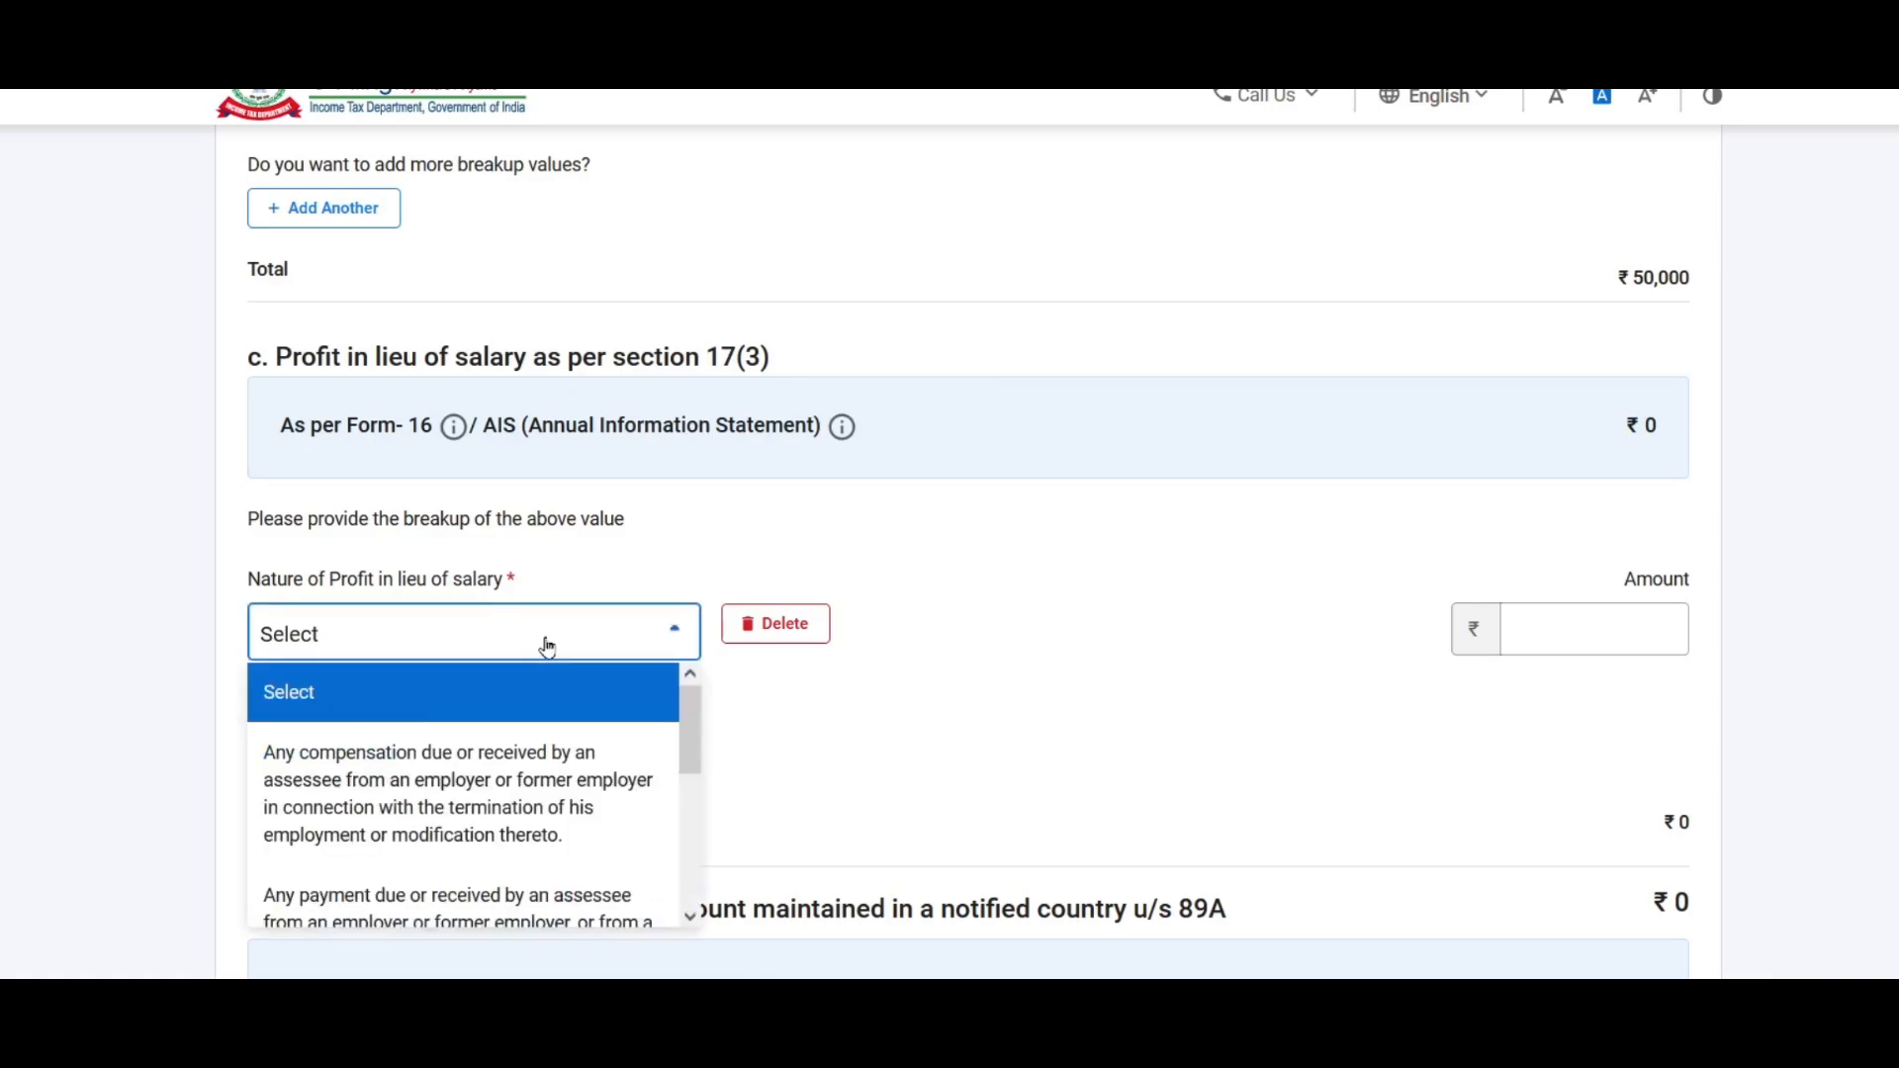
{"action": "left_click_drag", "start_coordinate": [689, 720], "coordinate": [697, 870]}
{"action": "scroll", "coordinate": [868, 602], "scroll_direction": "down", "scroll_amount": 1}
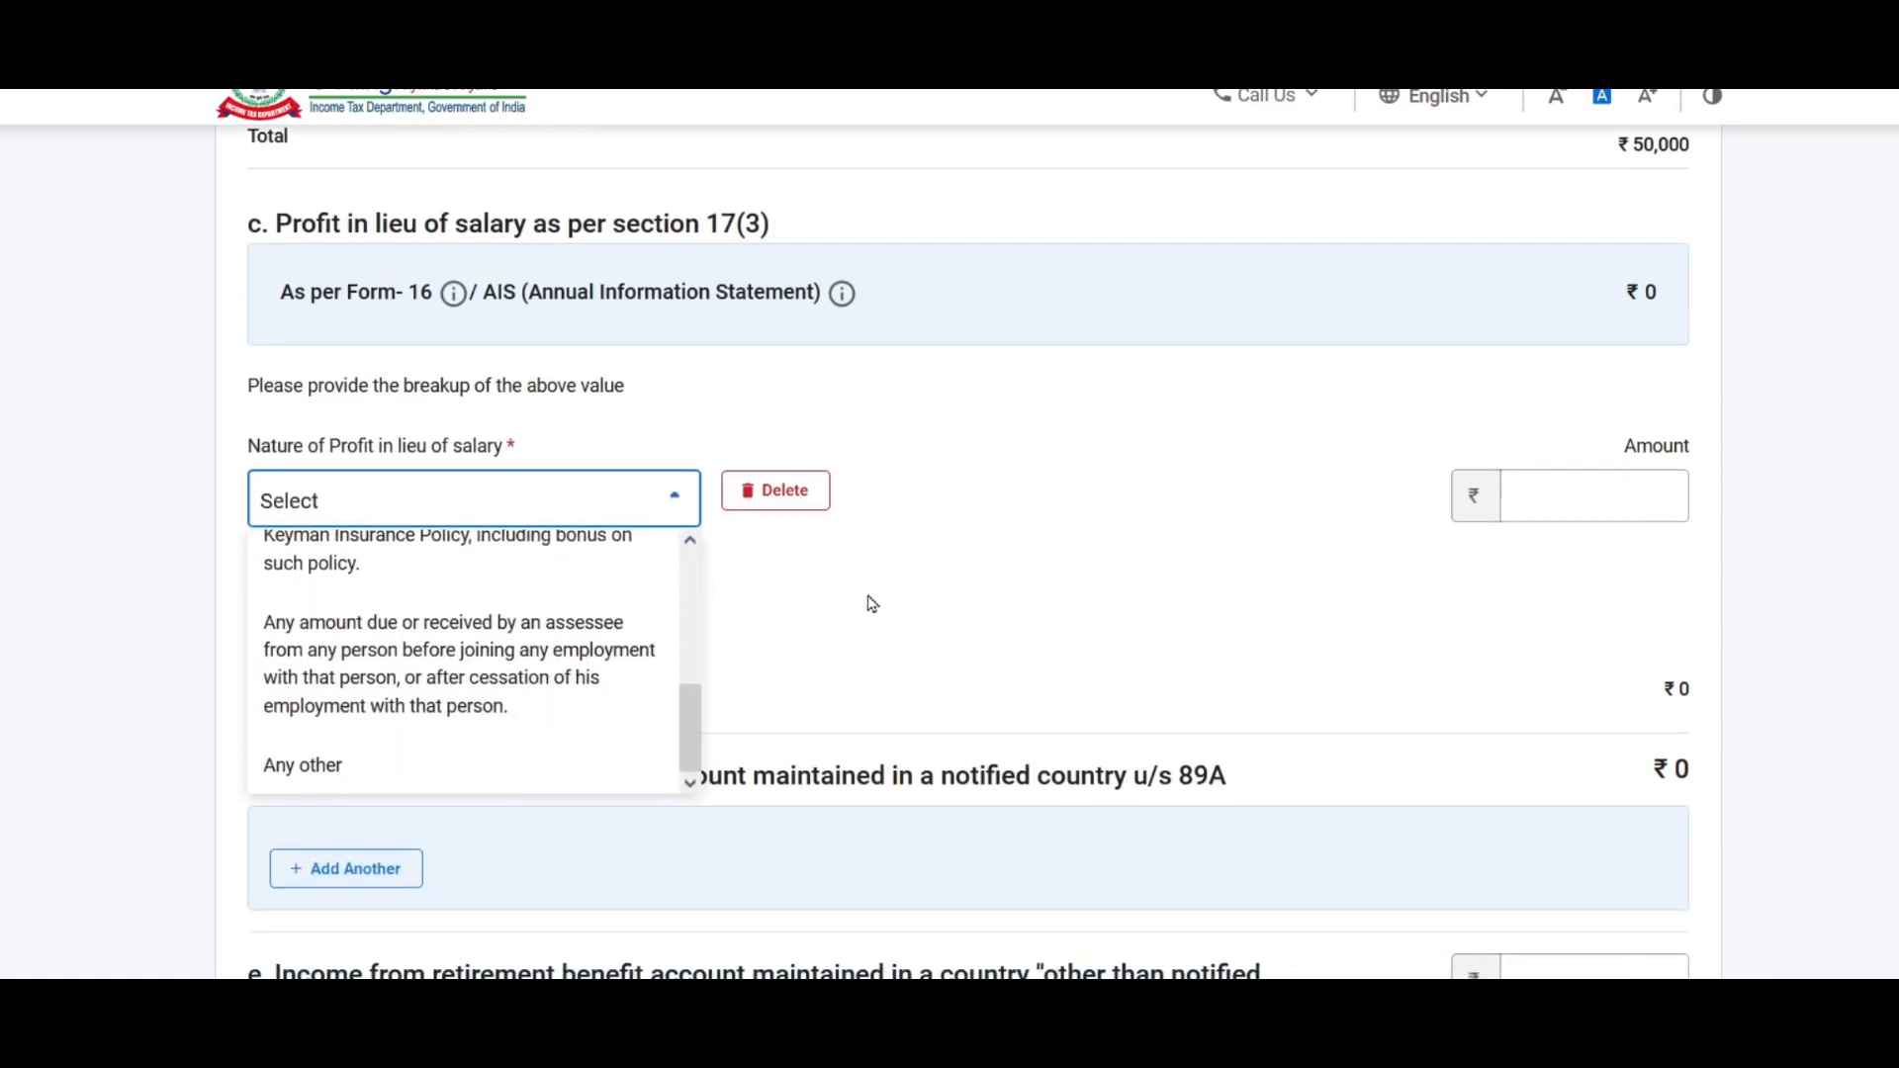
{"action": "left_click", "coordinate": [351, 764]}
{"action": "left_click", "coordinate": [683, 495]}
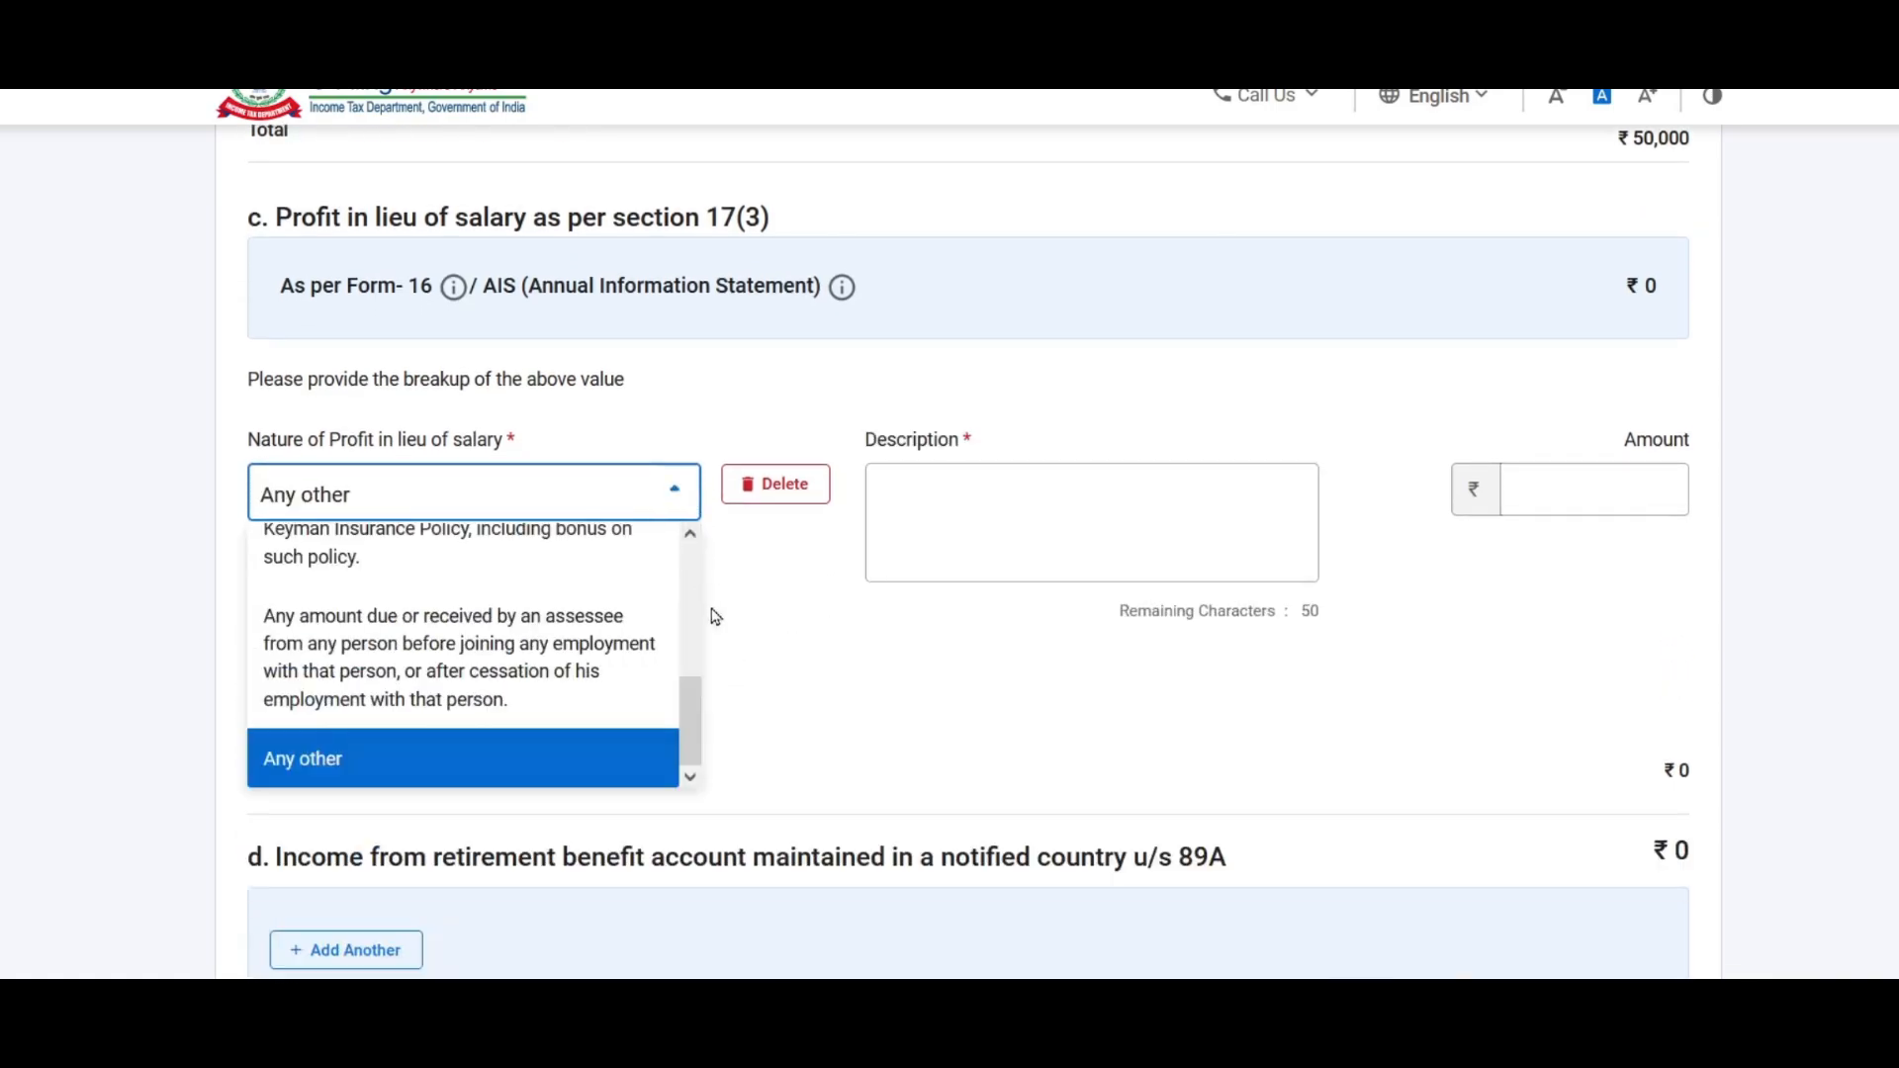
{"action": "scroll", "coordinate": [695, 680], "scroll_direction": "up", "scroll_amount": 1}
{"action": "left_click_drag", "start_coordinate": [695, 681], "coordinate": [607, 775]}
{"action": "left_click", "coordinate": [297, 772]}
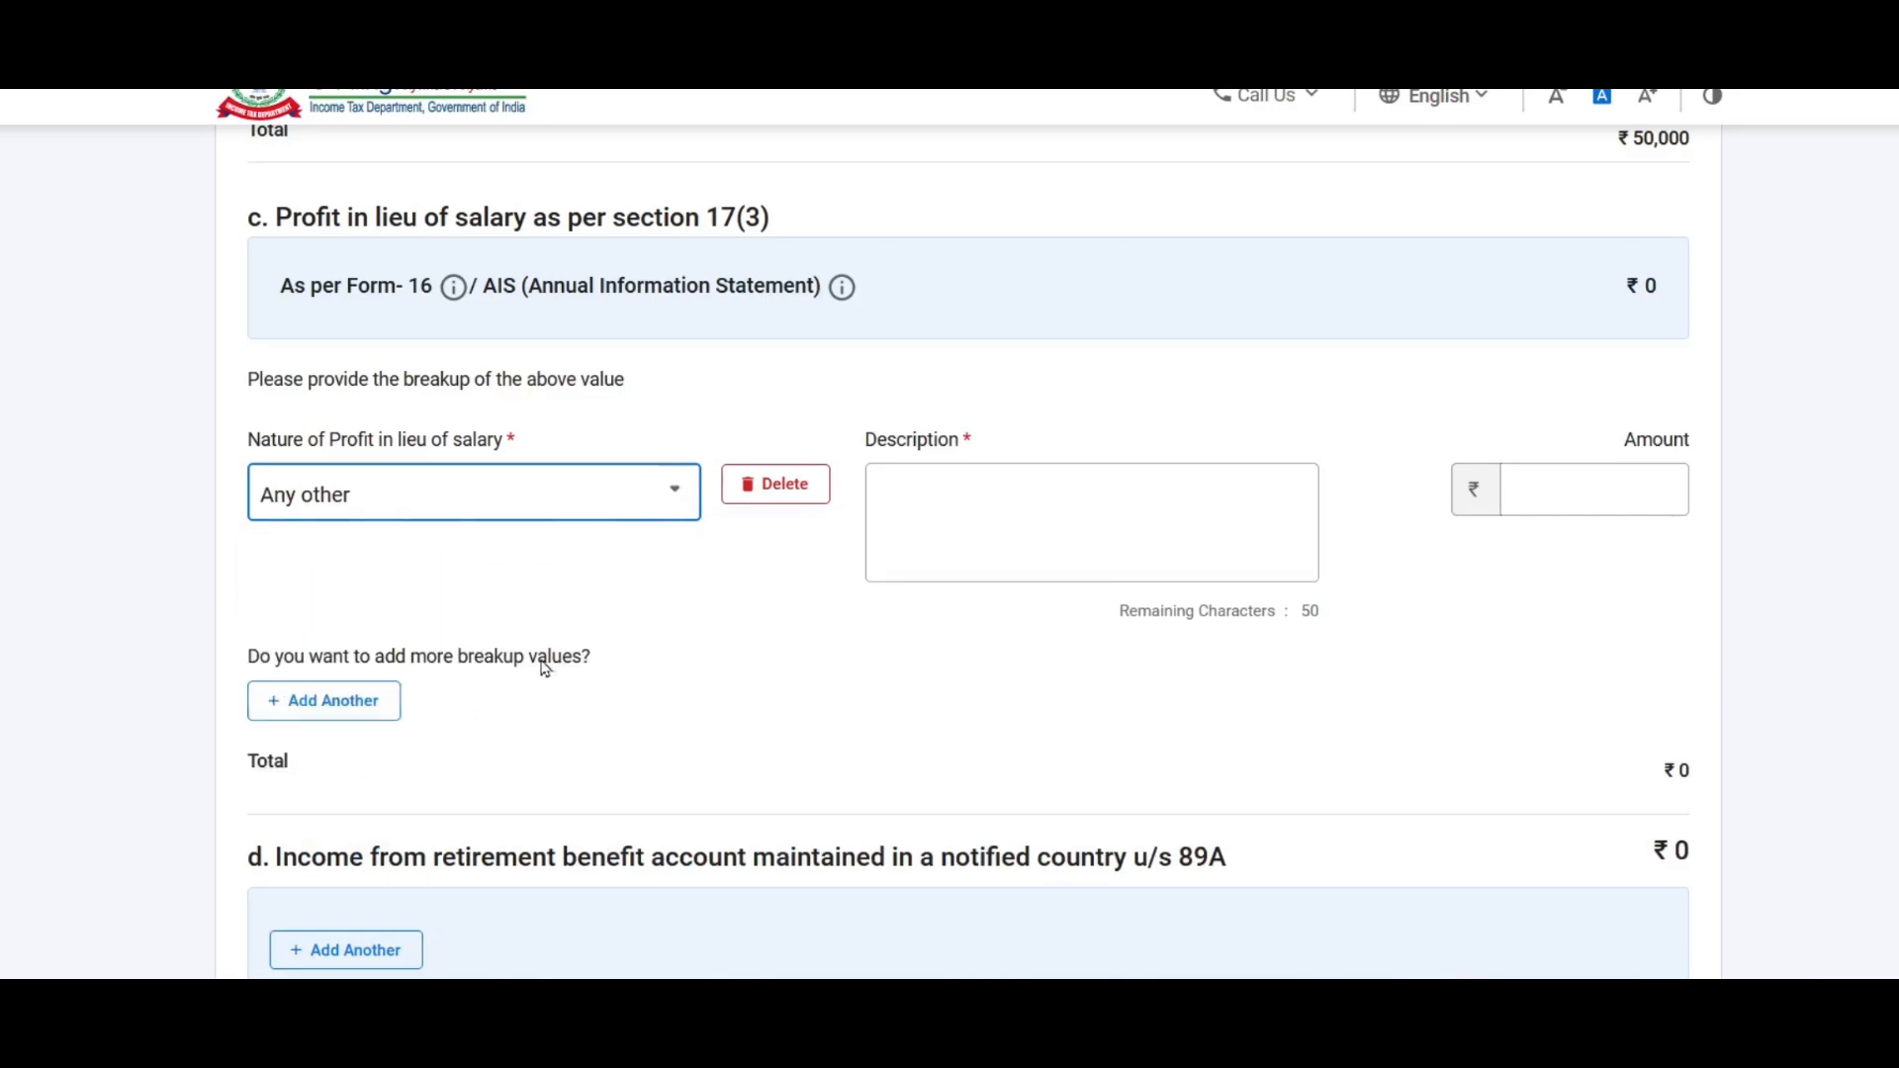
Step: Describe the profit as 'Other Profit' with amount 20000 and check gross salary
{"action": "left_click", "coordinate": [1024, 504]}
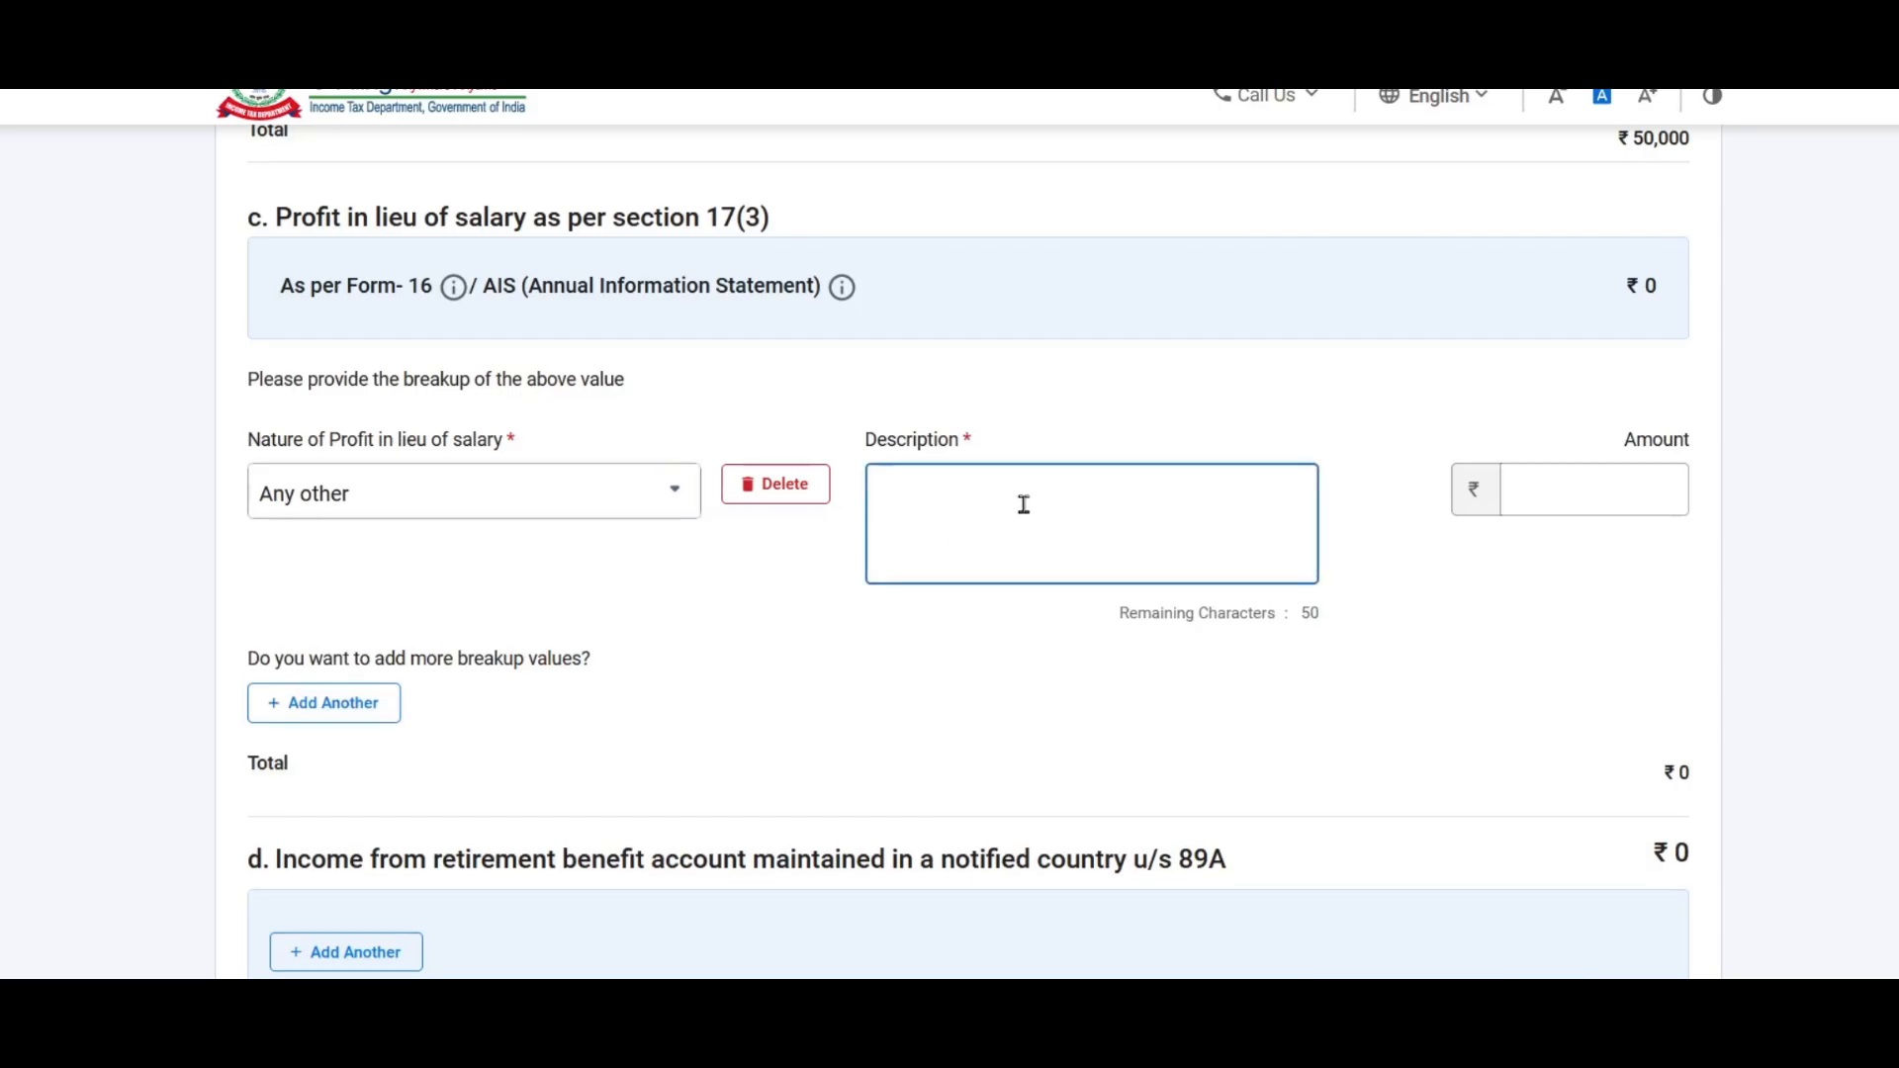
{"action": "type", "text": "Other Profit"}
{"action": "left_click", "coordinate": [1603, 491]}
{"action": "type", "text": "20000"}
{"action": "left_click", "coordinate": [1288, 788]}
{"action": "scroll", "coordinate": [1244, 753], "scroll_direction": "up", "scroll_amount": 1}
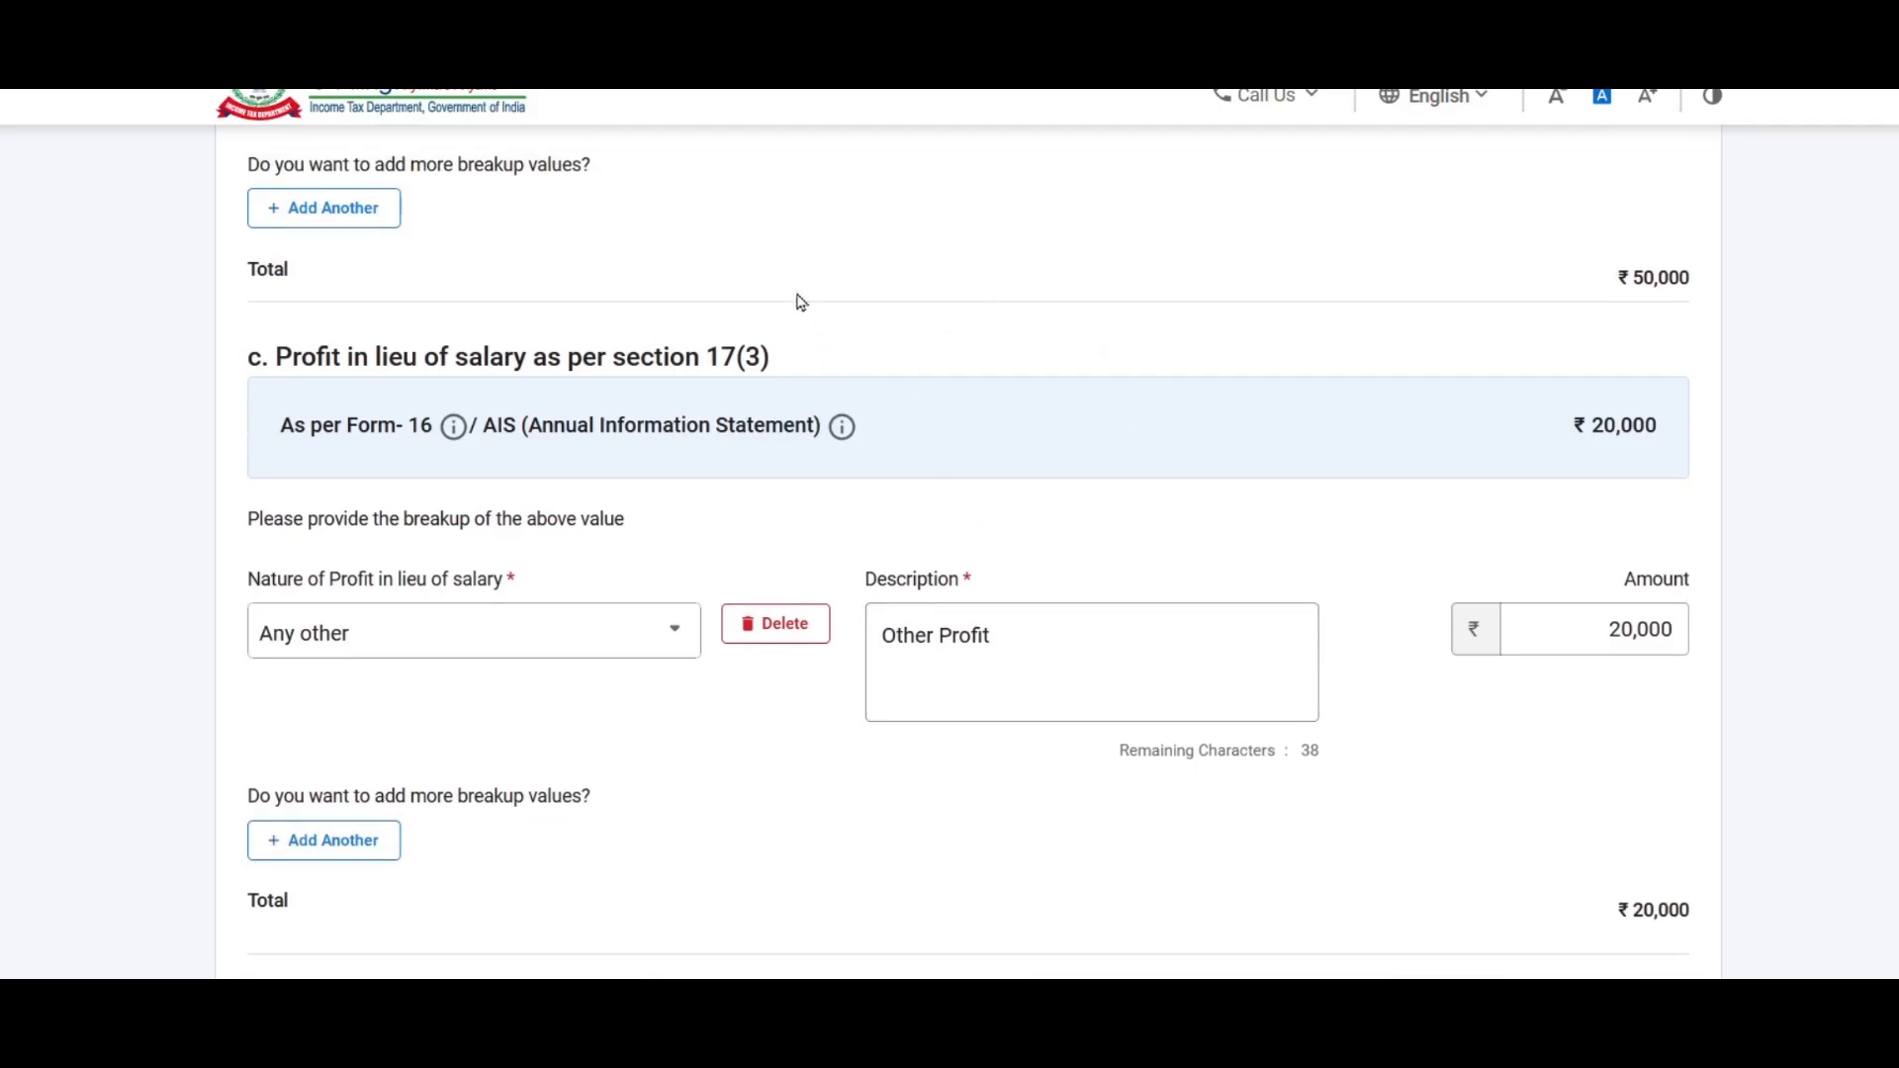
{"action": "scroll", "coordinate": [919, 436], "scroll_direction": "down", "scroll_amount": 2}
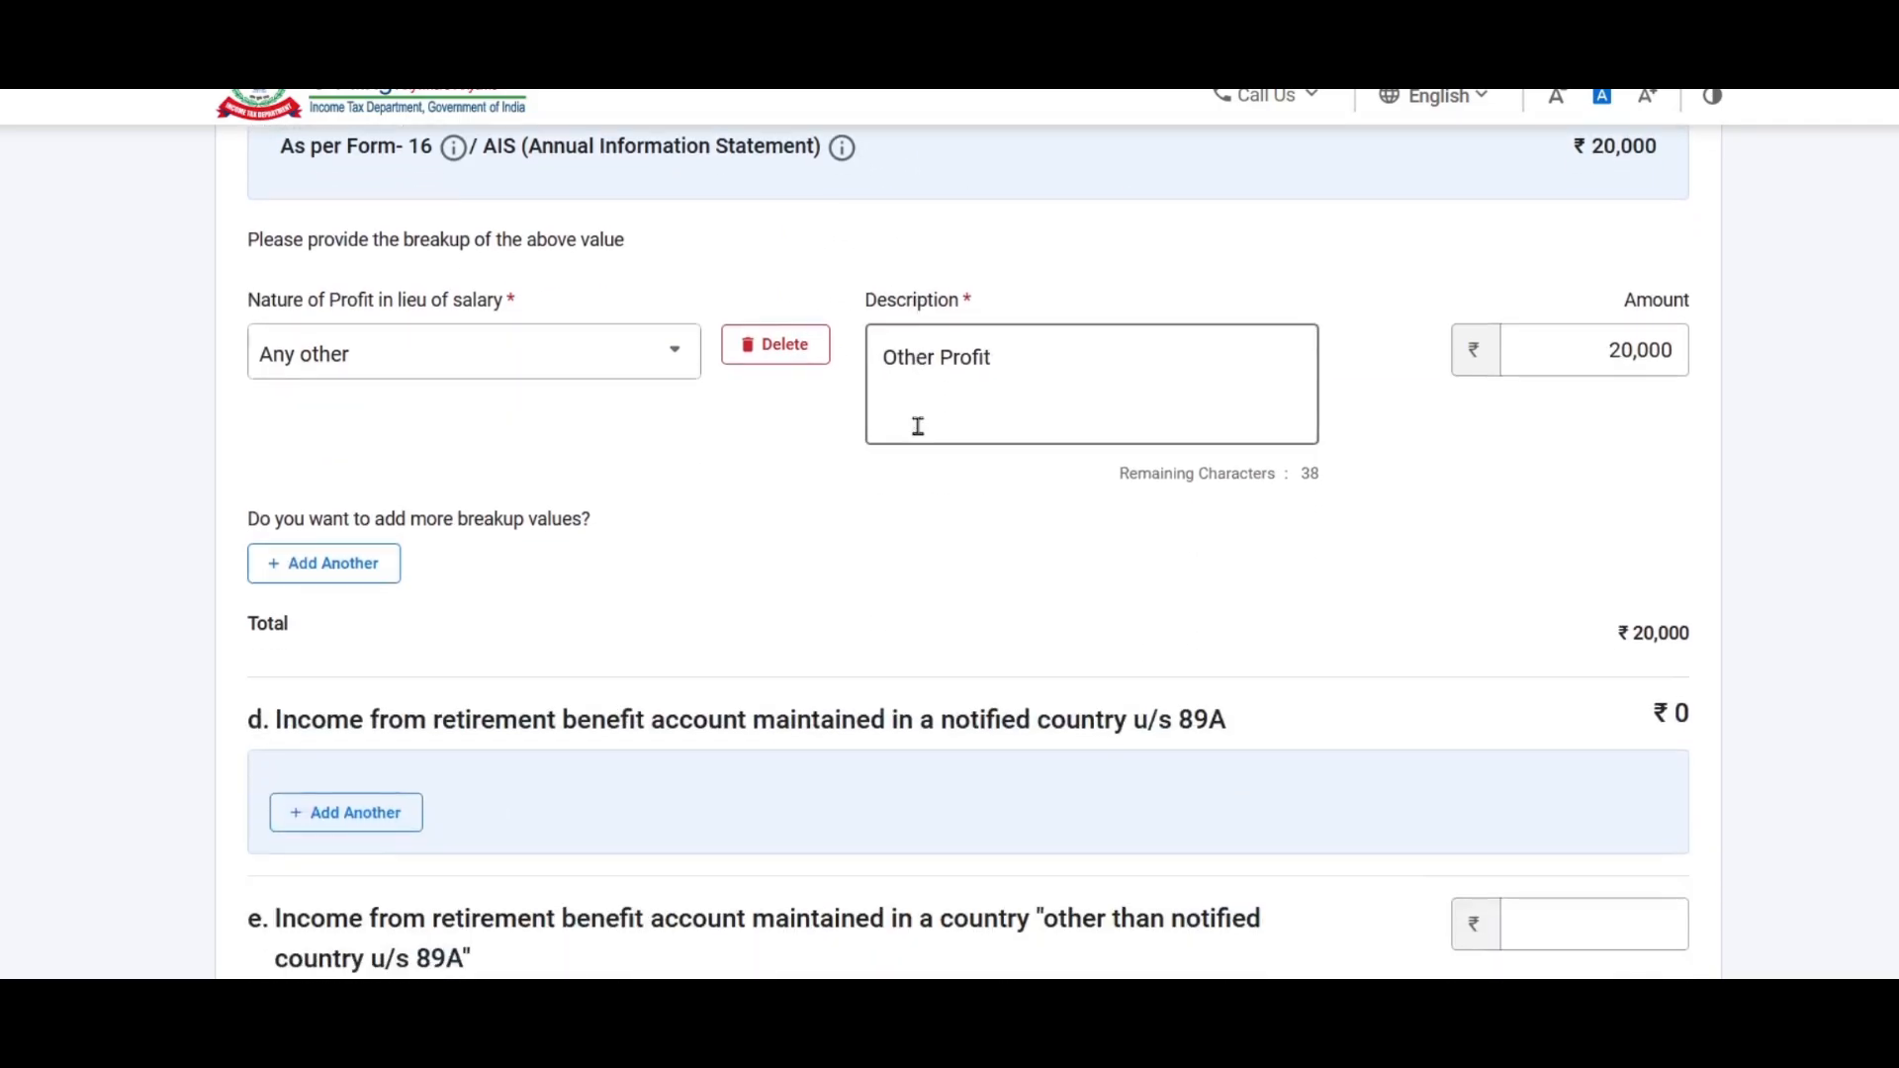
{"action": "scroll", "coordinate": [921, 437], "scroll_direction": "down", "scroll_amount": 2}
{"action": "scroll", "coordinate": [1594, 489], "scroll_direction": "down", "scroll_amount": 2}
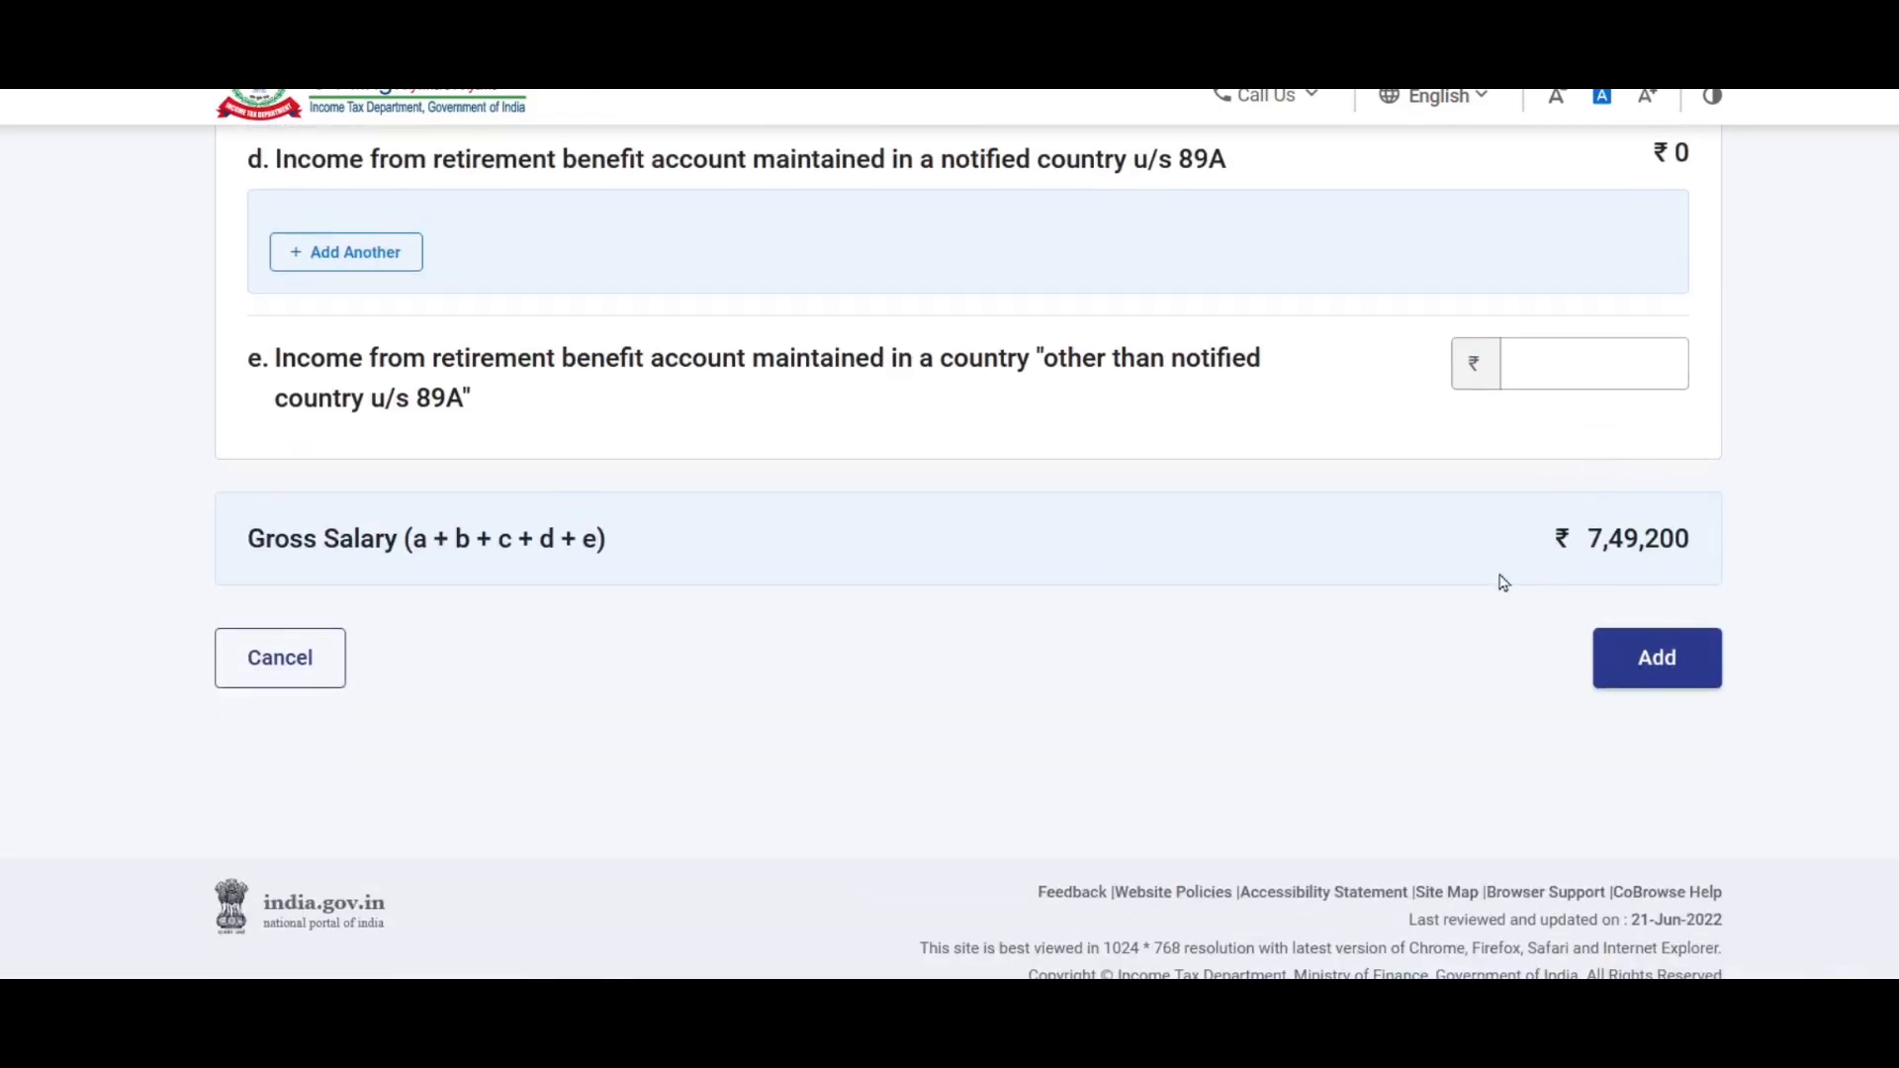
{"action": "scroll", "coordinate": [1460, 517], "scroll_direction": "up", "scroll_amount": 3}
{"action": "scroll", "coordinate": [1459, 514], "scroll_direction": "down", "scroll_amount": 2}
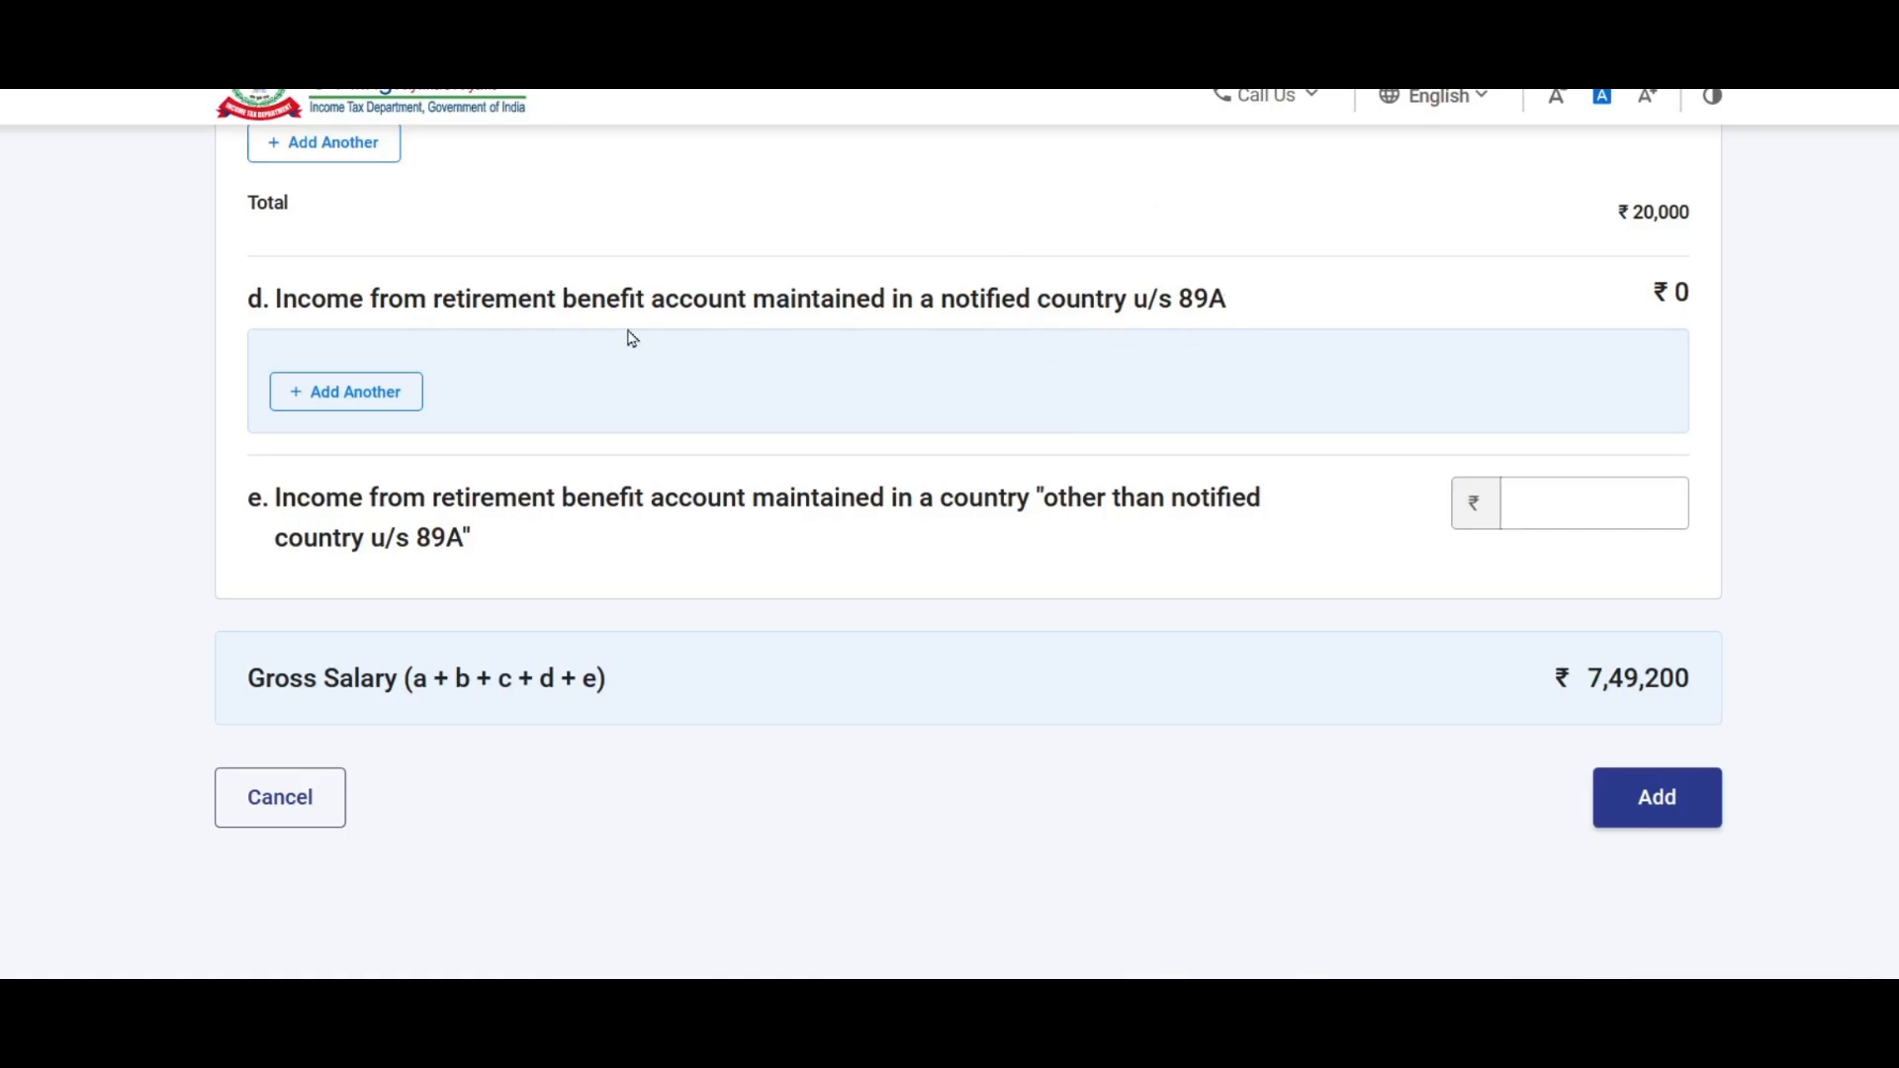
{"action": "left_click", "coordinate": [356, 392]}
{"action": "left_click", "coordinate": [515, 447]}
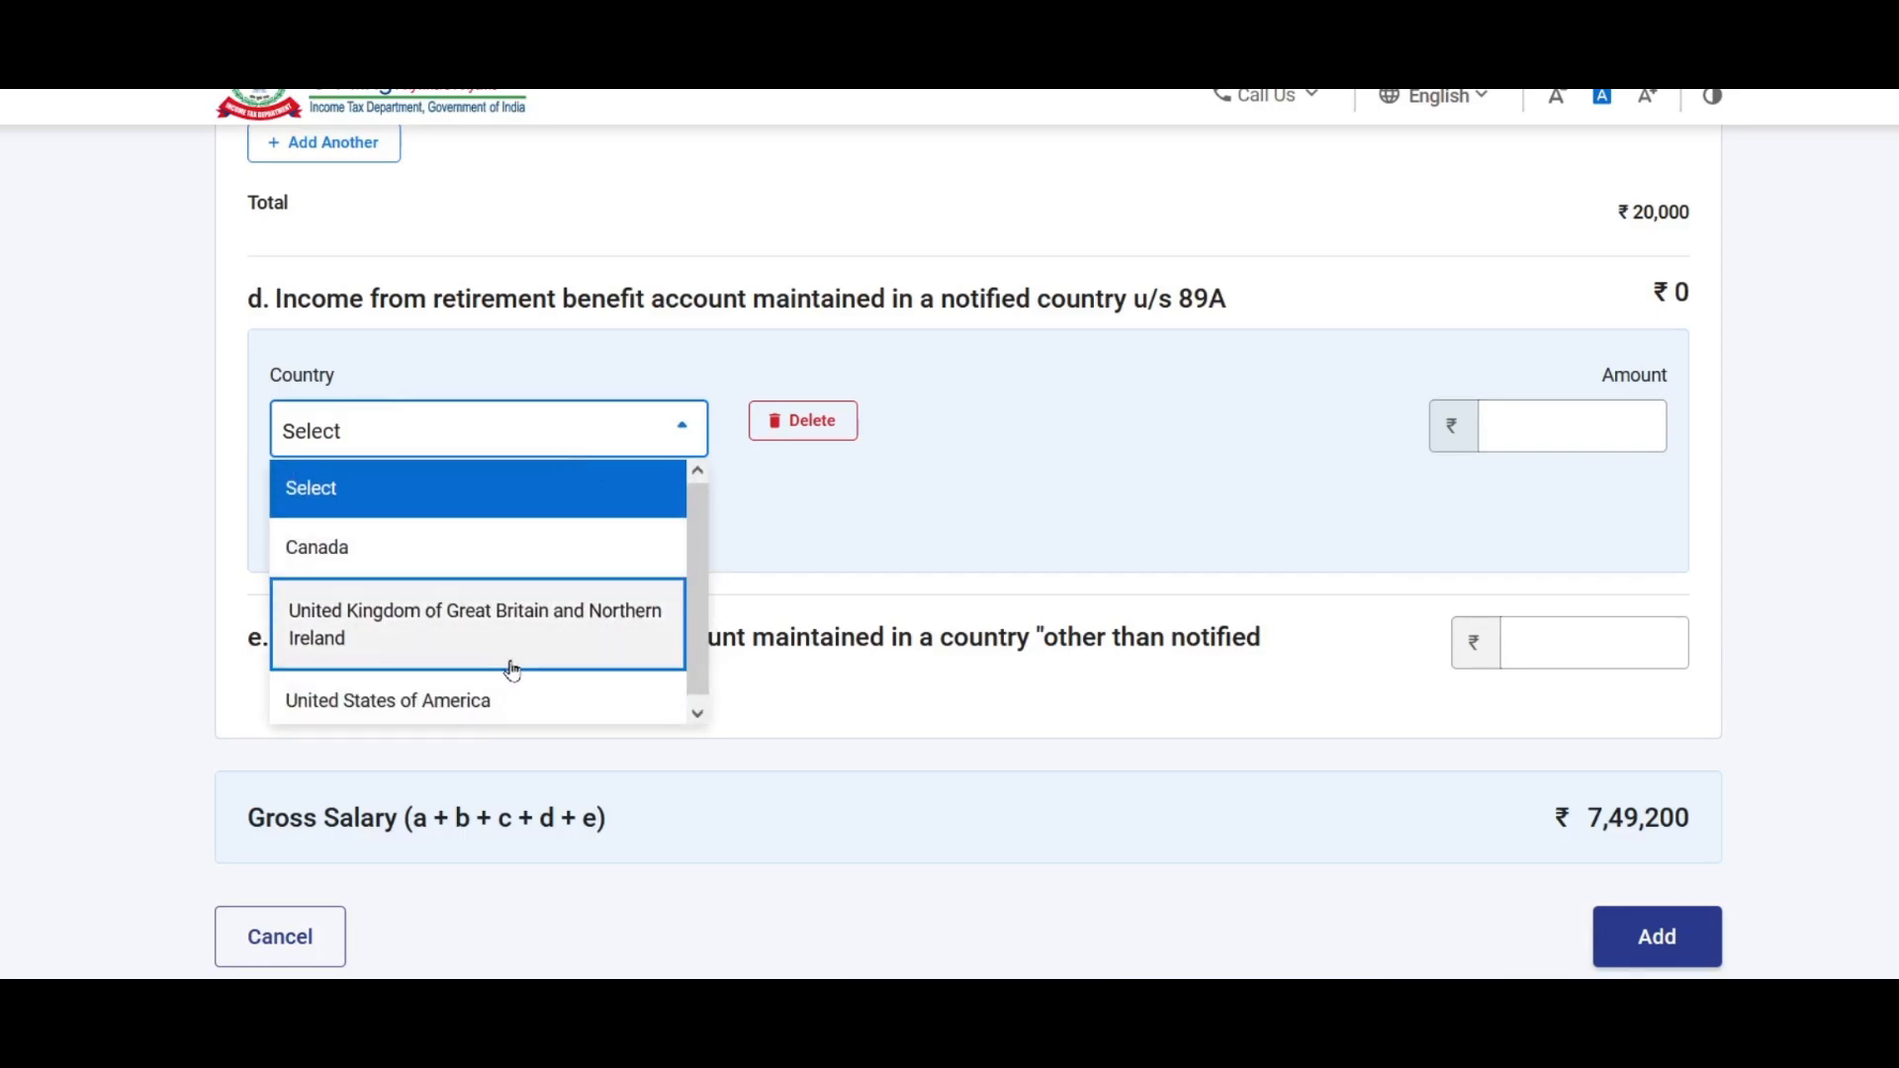
{"action": "left_click", "coordinate": [814, 525]}
{"action": "left_click", "coordinate": [1549, 427]}
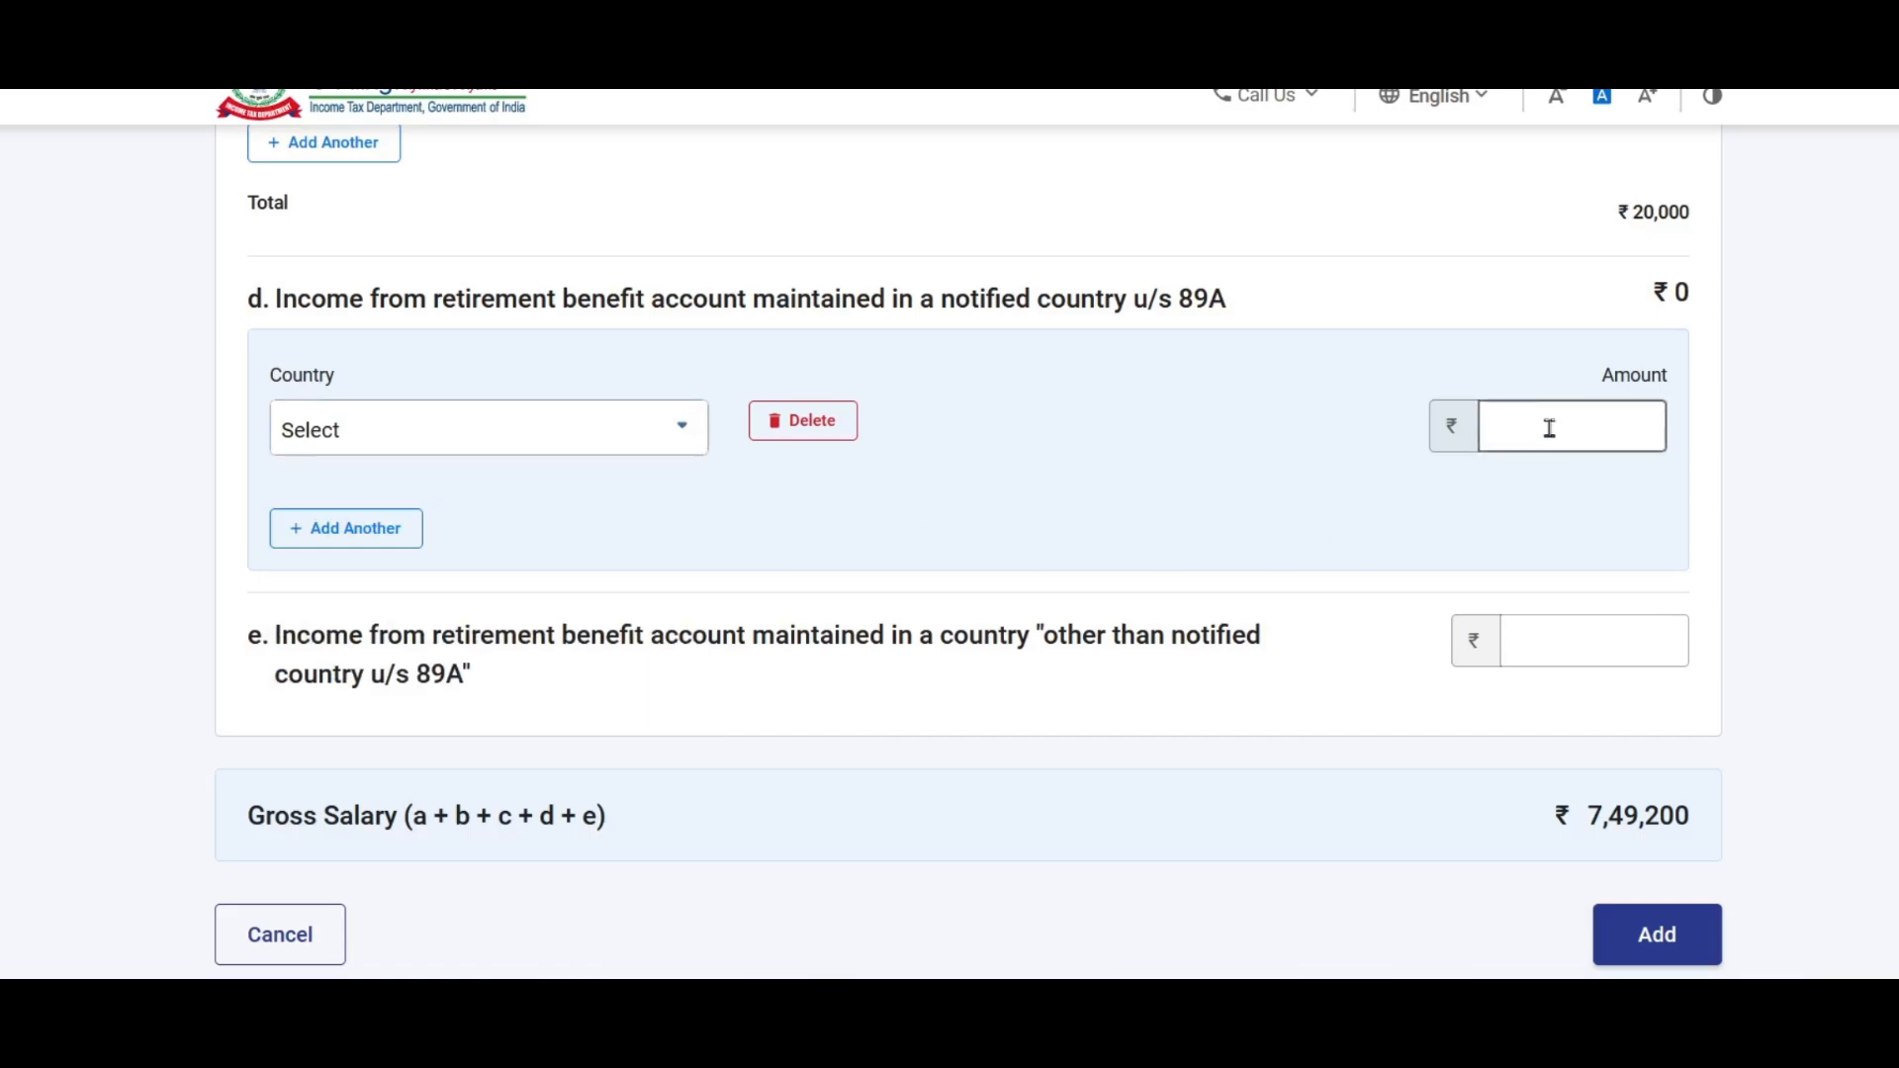
{"action": "left_click", "coordinate": [458, 433]}
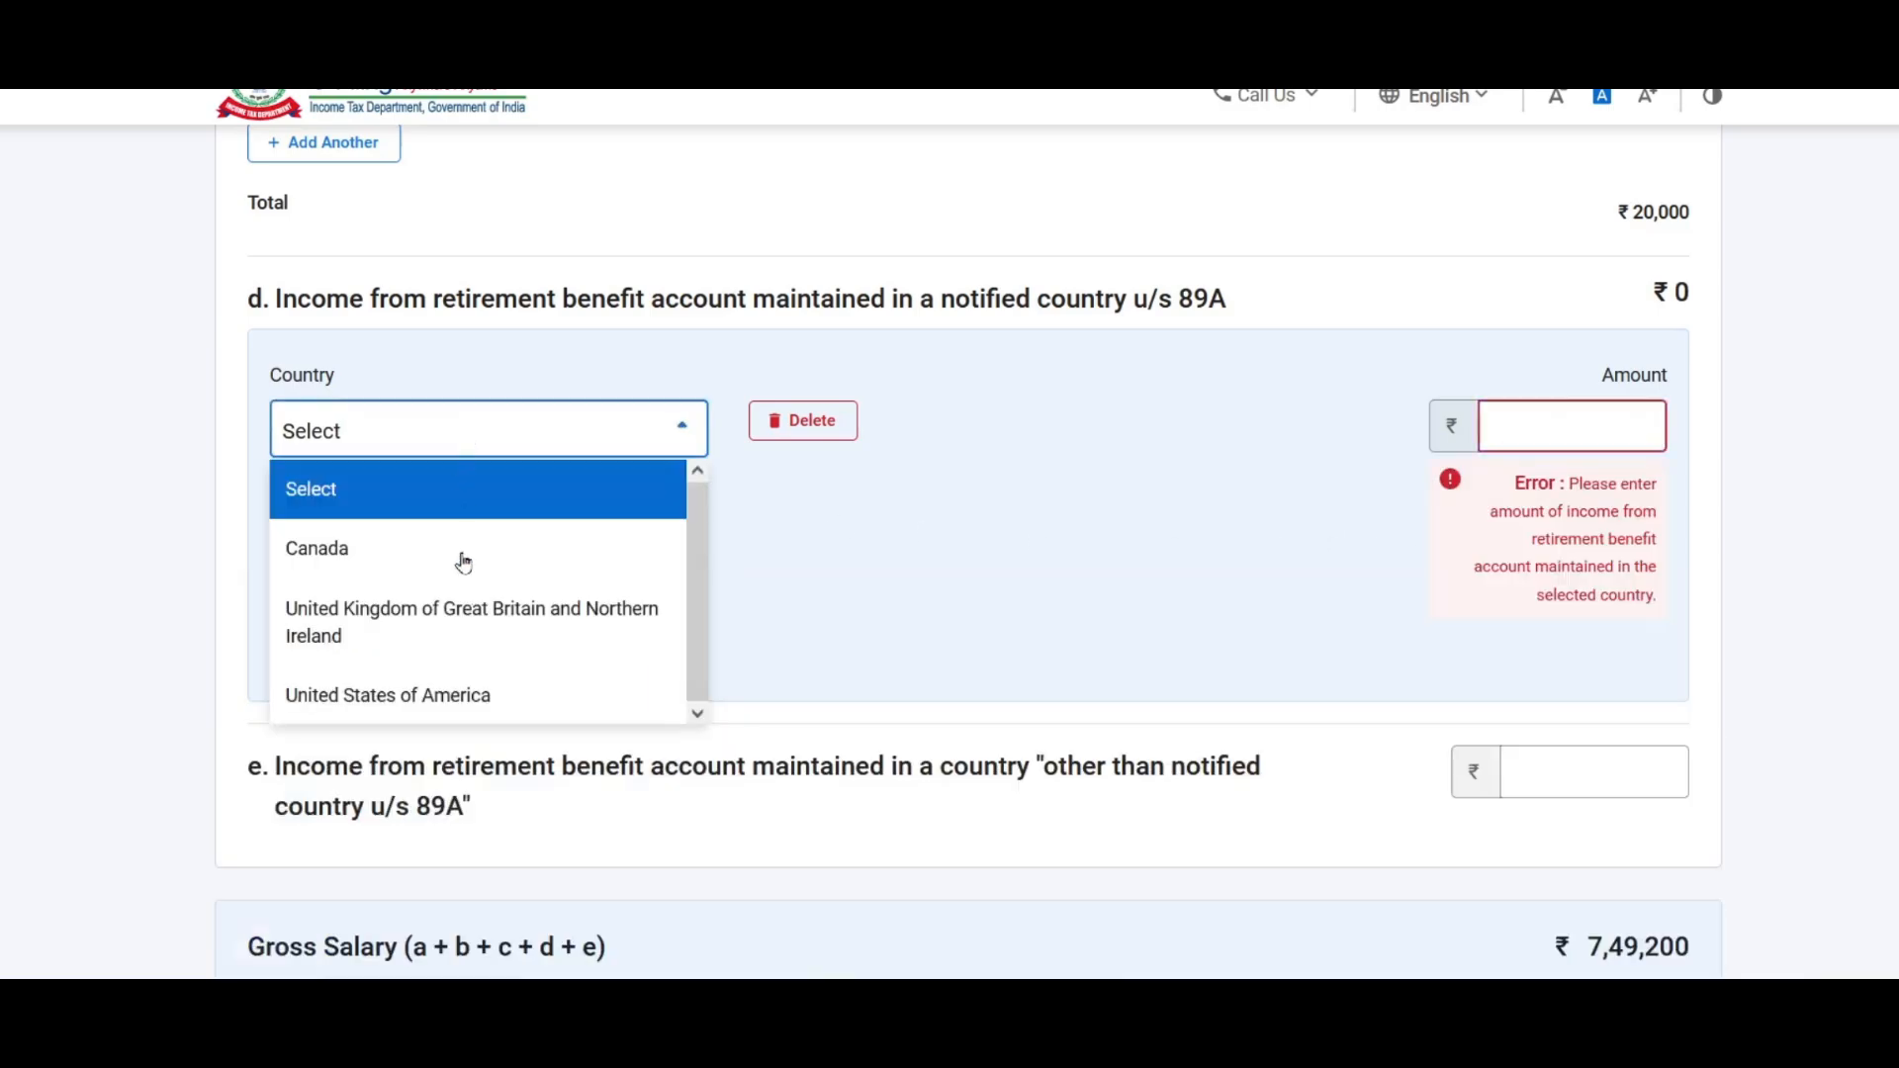
{"action": "left_click", "coordinate": [799, 579]}
{"action": "scroll", "coordinate": [899, 470], "scroll_direction": "down", "scroll_amount": 3}
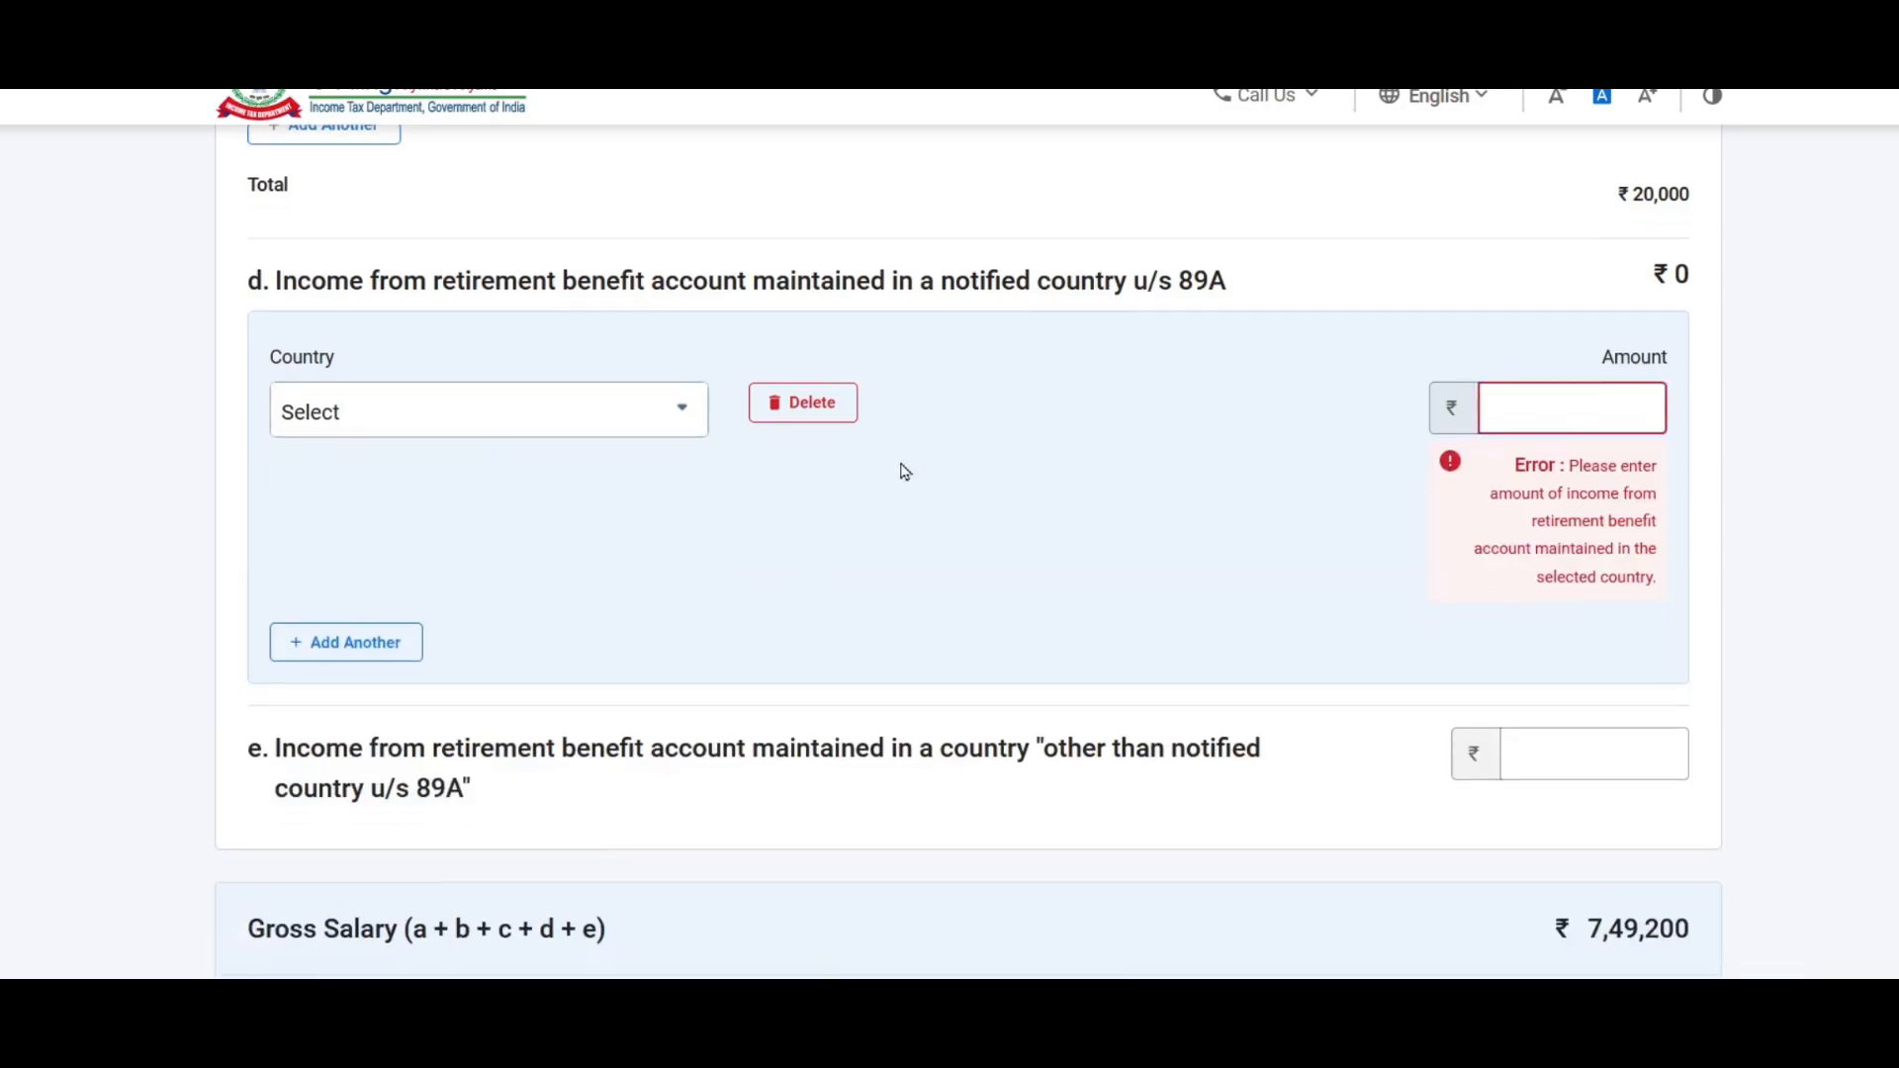
{"action": "left_click", "coordinate": [1538, 500]}
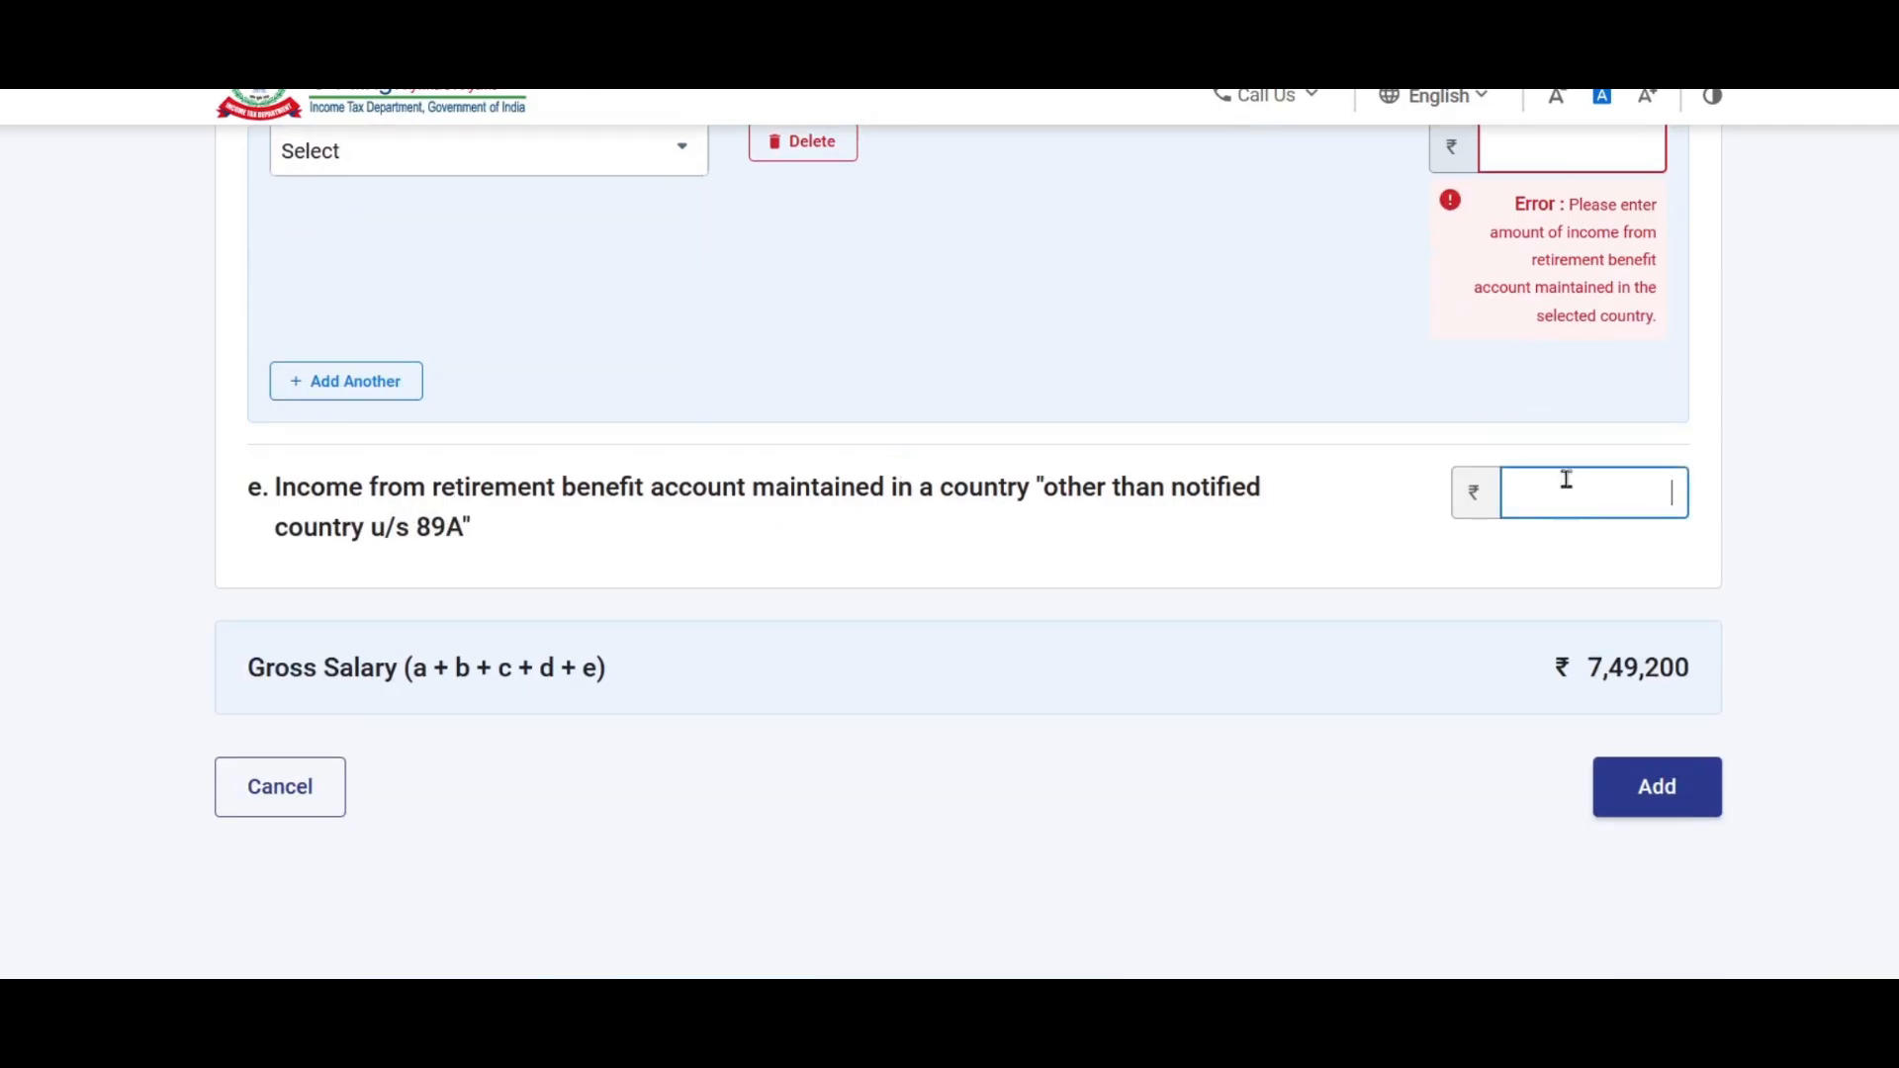
{"action": "scroll", "coordinate": [958, 567], "scroll_direction": "up", "scroll_amount": 3}
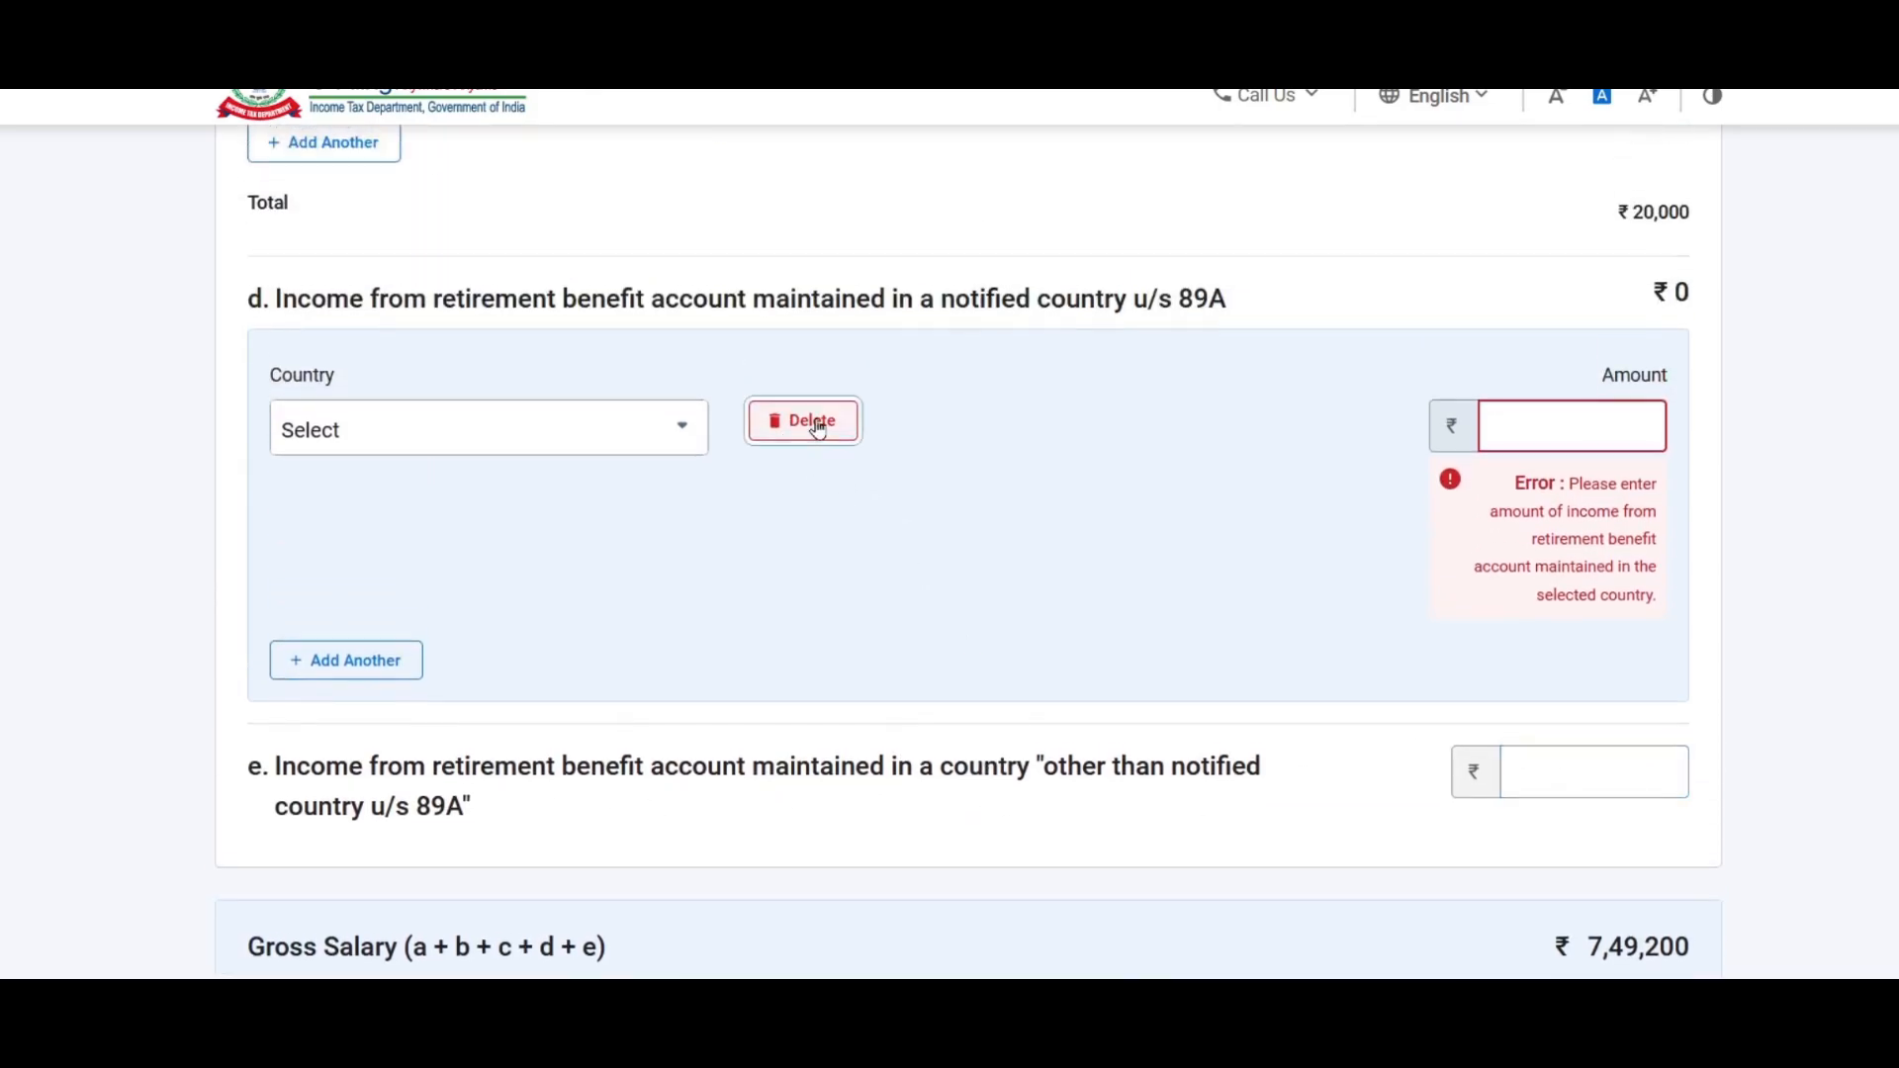
{"action": "left_click", "coordinate": [815, 425]}
{"action": "left_click", "coordinate": [1180, 609]}
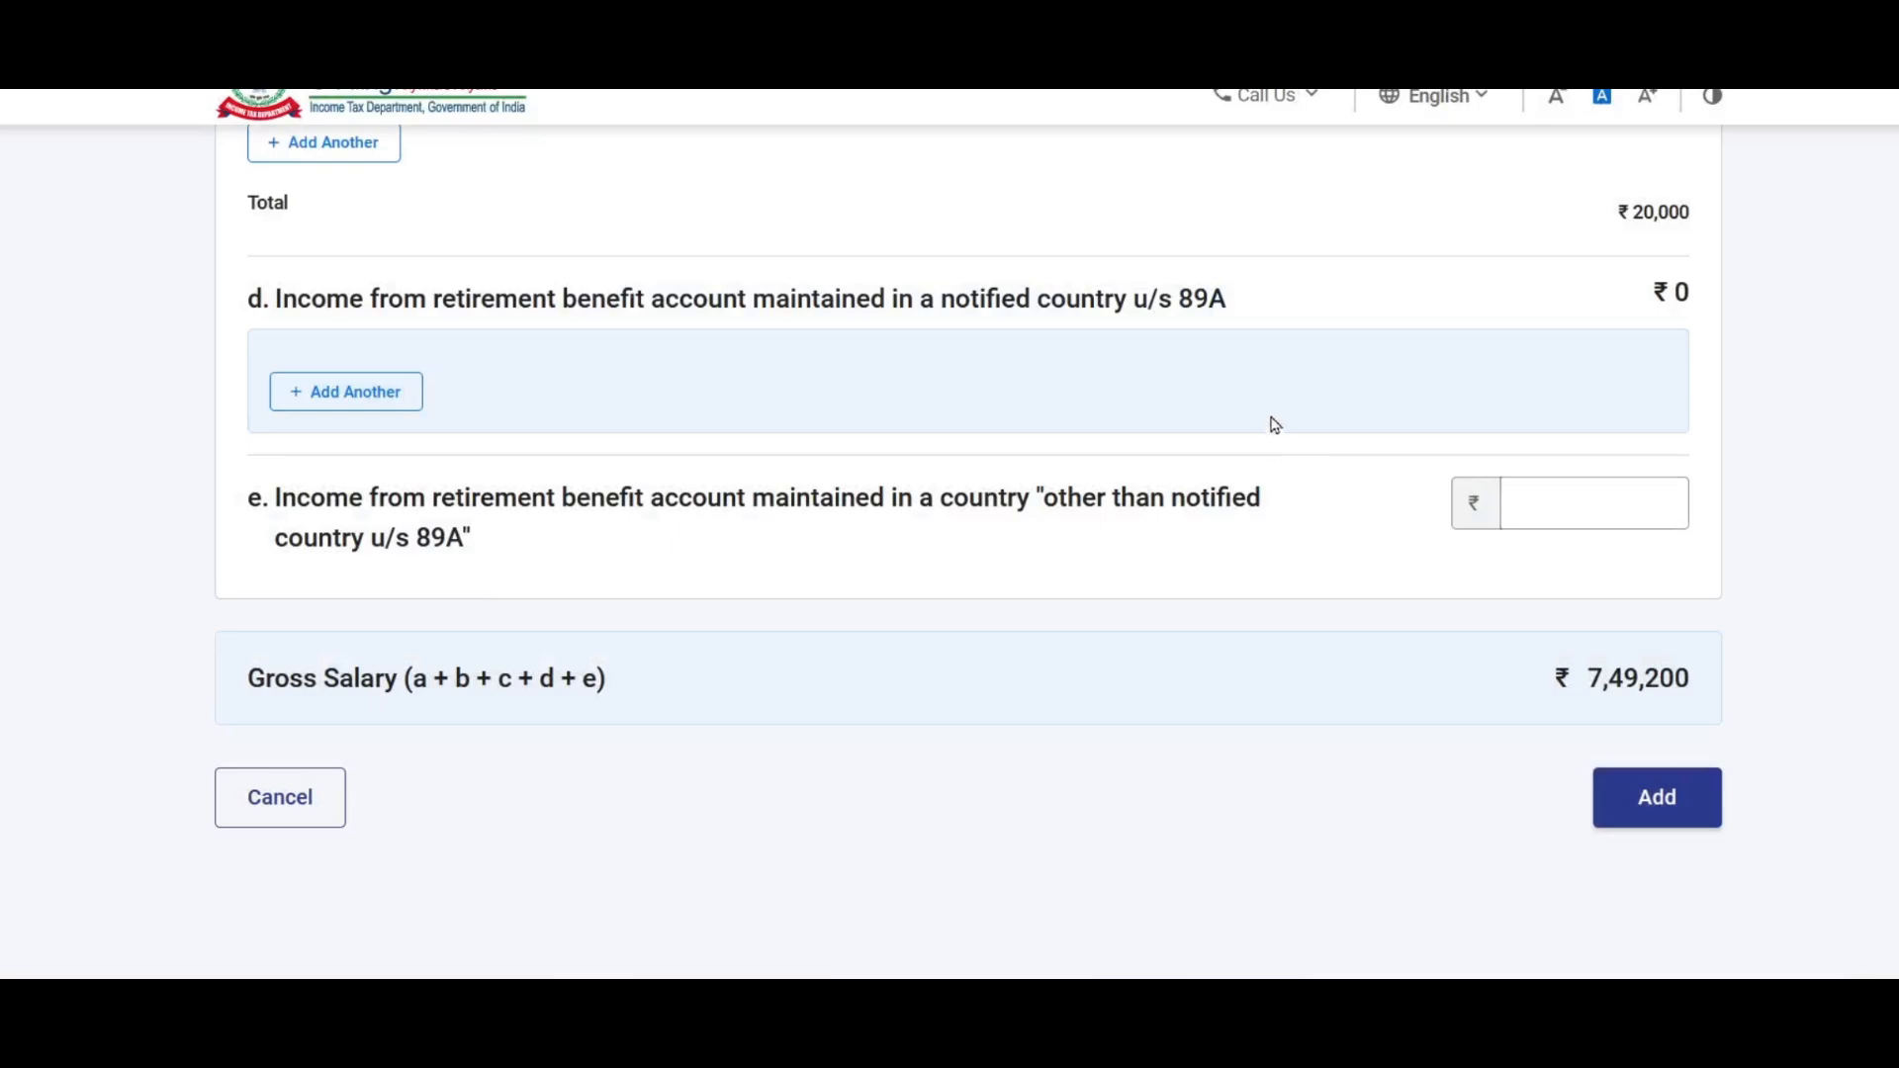
{"action": "scroll", "coordinate": [1363, 485], "scroll_direction": "down", "scroll_amount": 2}
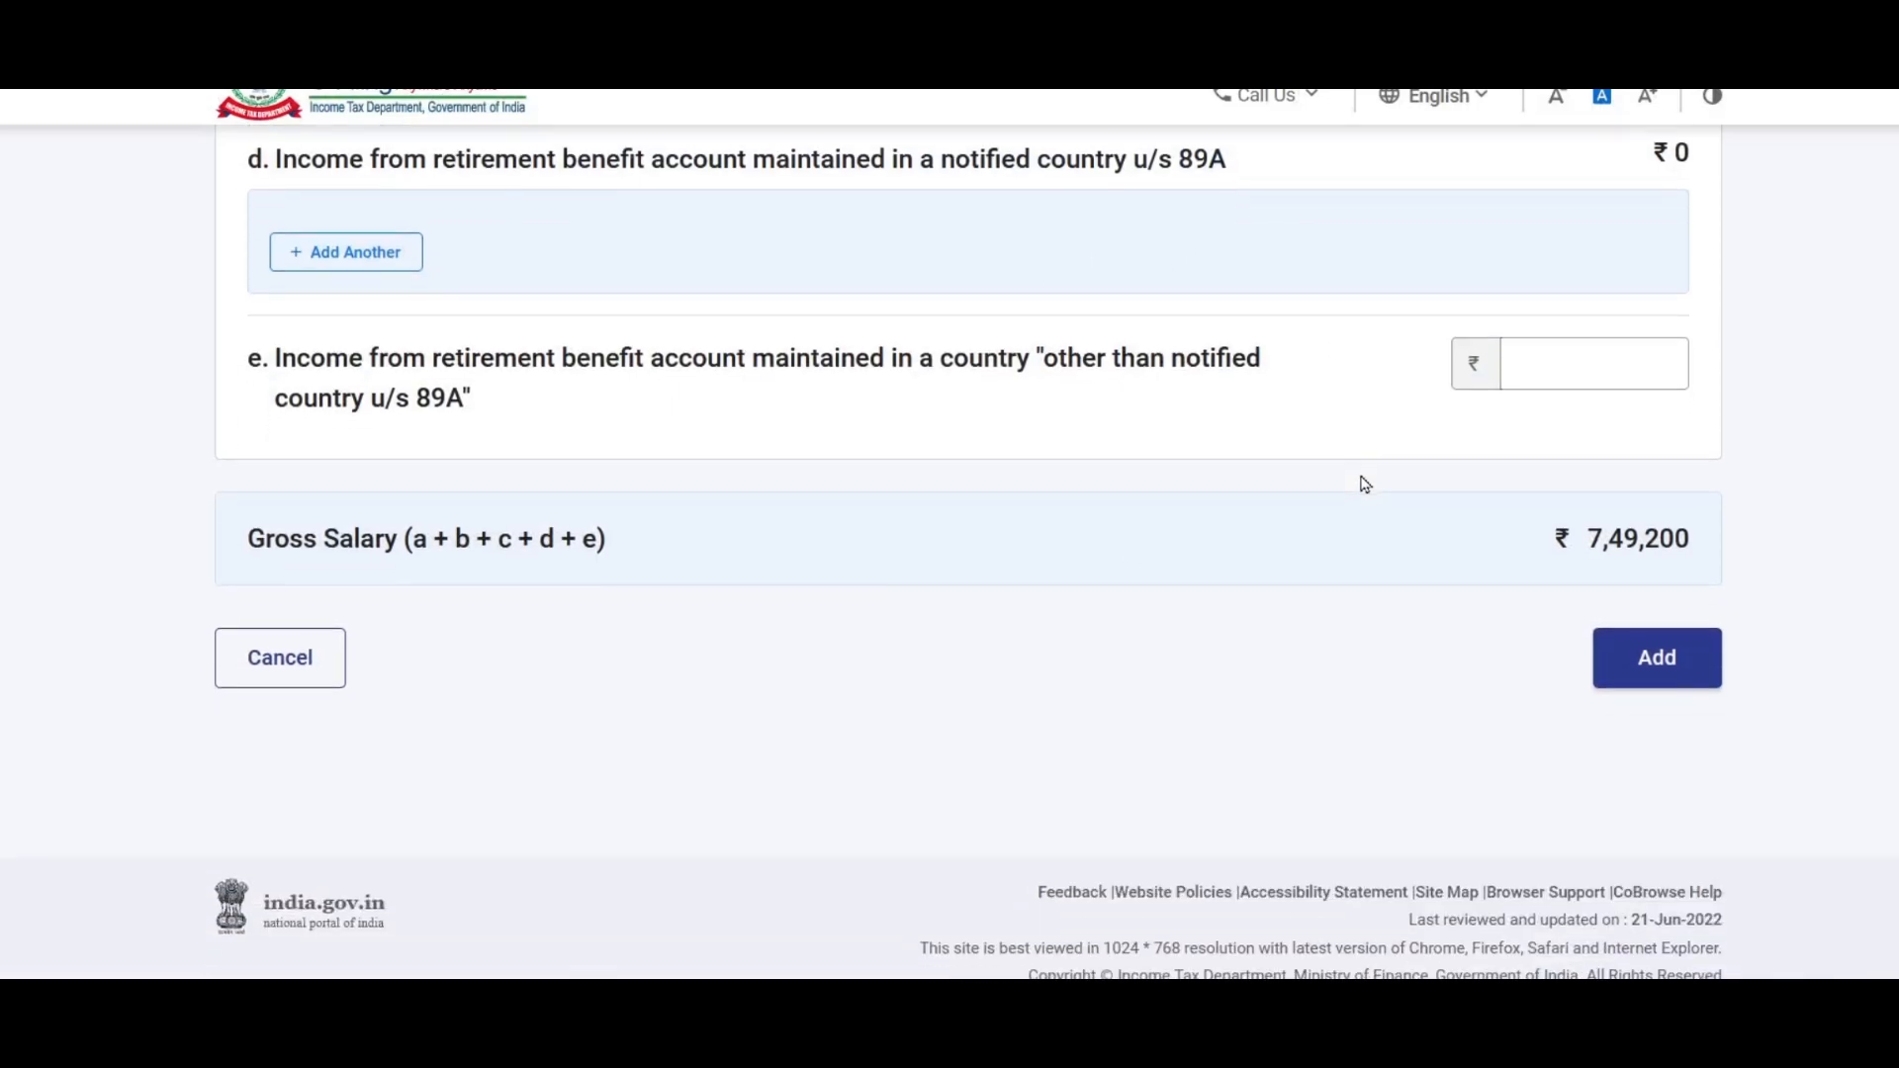
{"action": "scroll", "coordinate": [1364, 481], "scroll_direction": "down", "scroll_amount": 1}
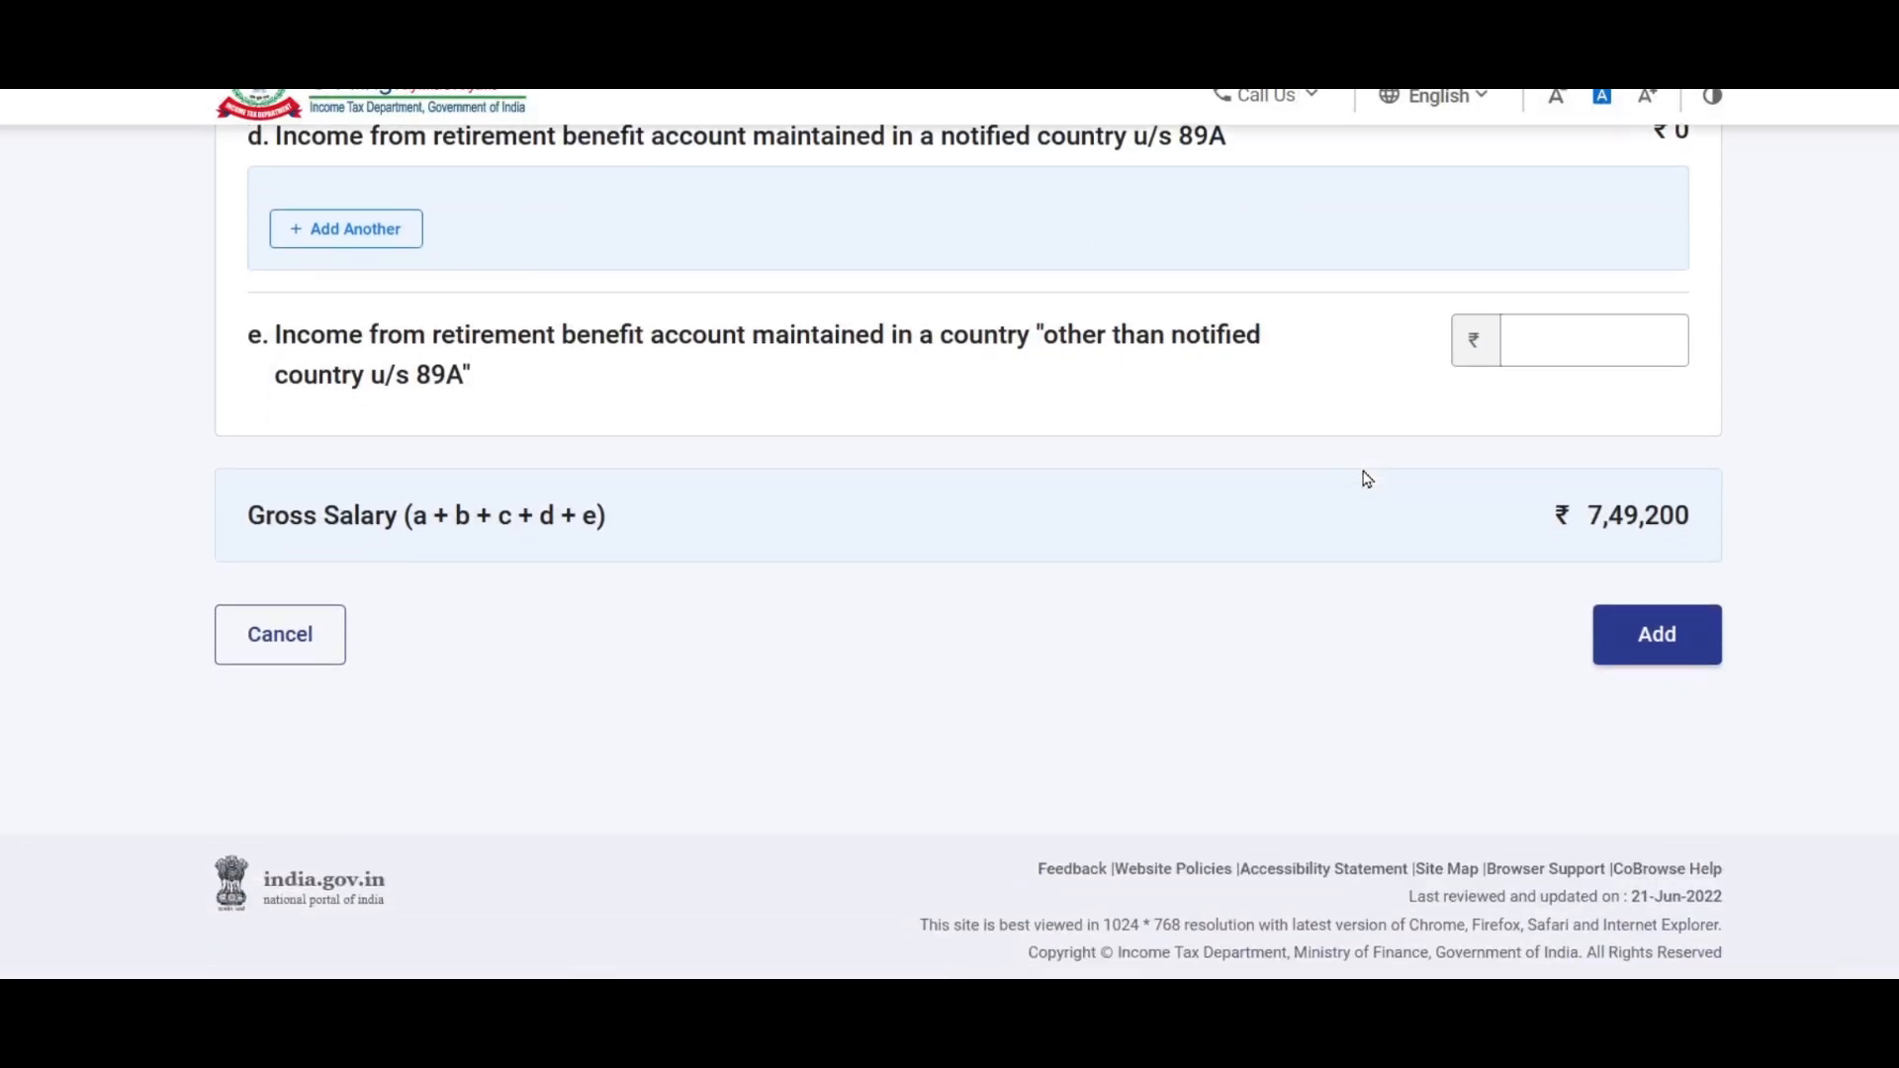
Step: Save Employer 1's salary details and scroll through the Schedule Salary summary
{"action": "left_click", "coordinate": [1668, 633]}
{"action": "scroll", "coordinate": [1452, 636], "scroll_direction": "down", "scroll_amount": 2}
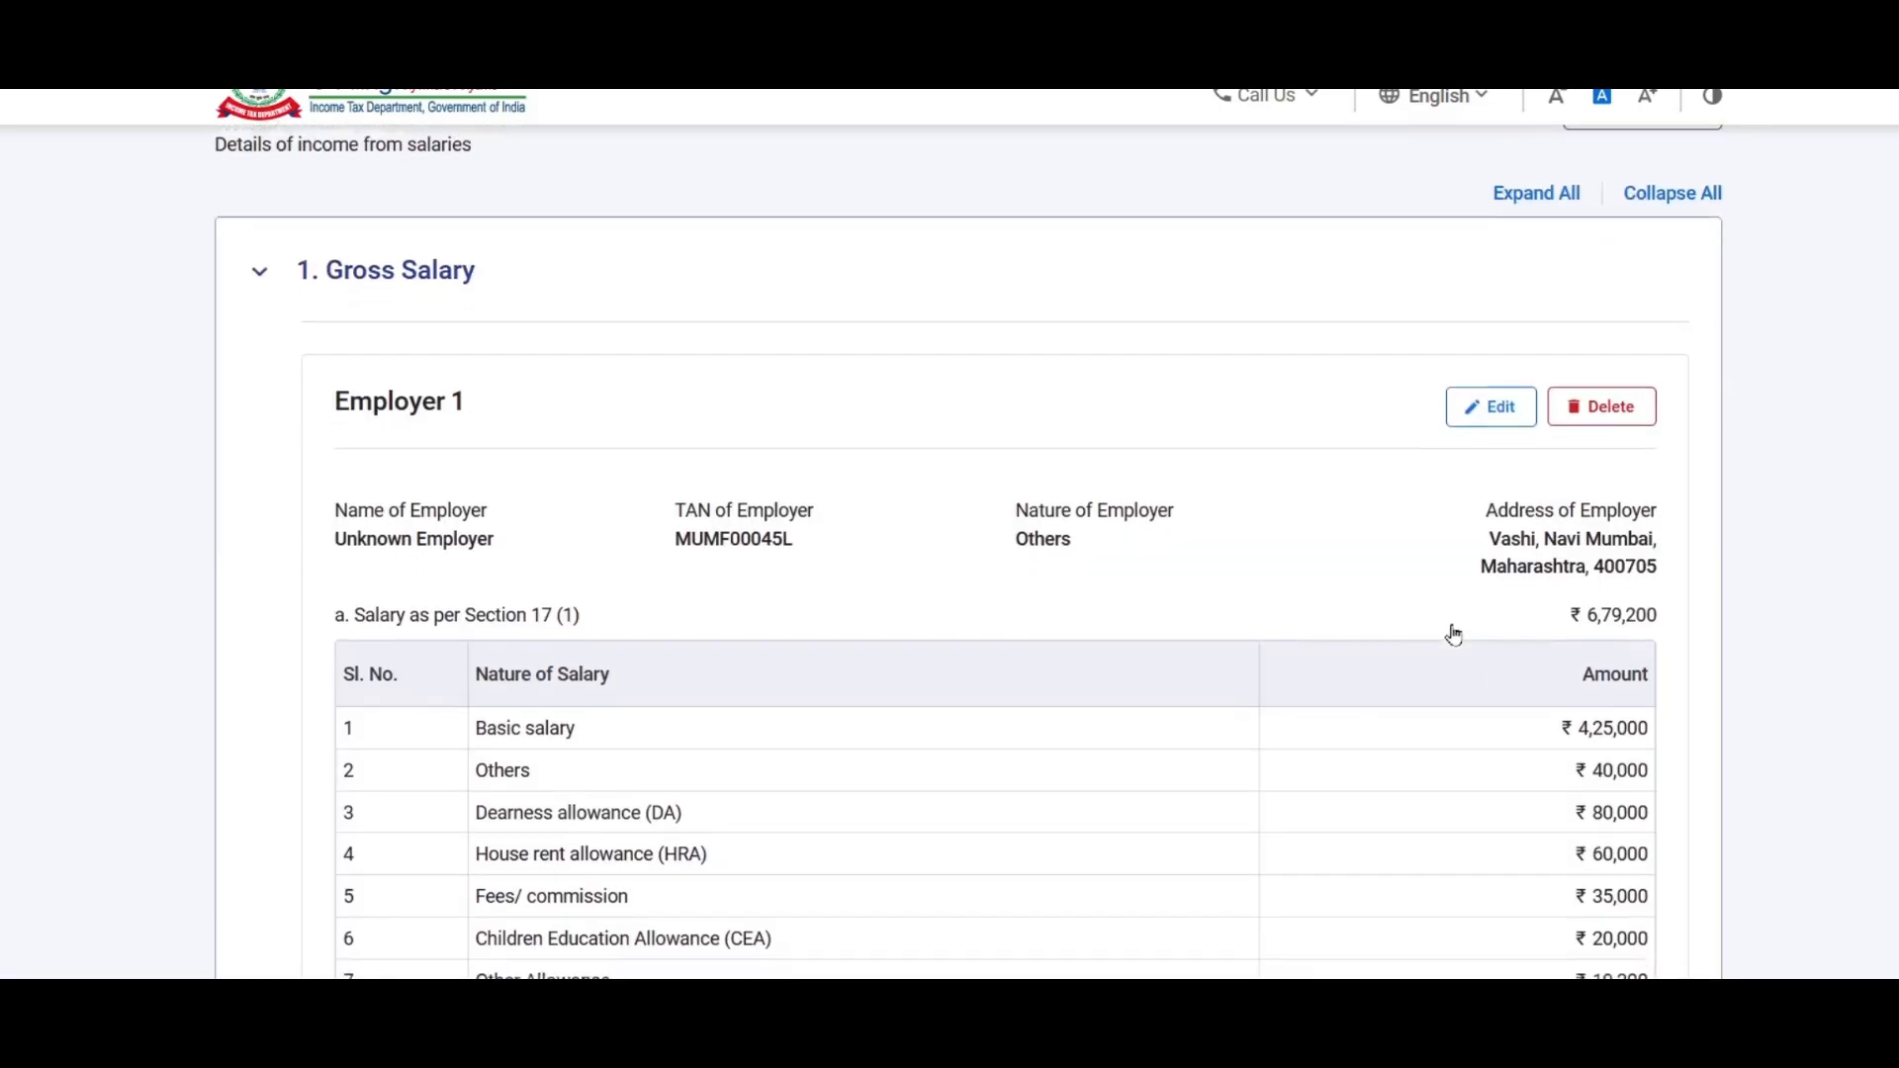
{"action": "scroll", "coordinate": [1154, 437], "scroll_direction": "down", "scroll_amount": 2}
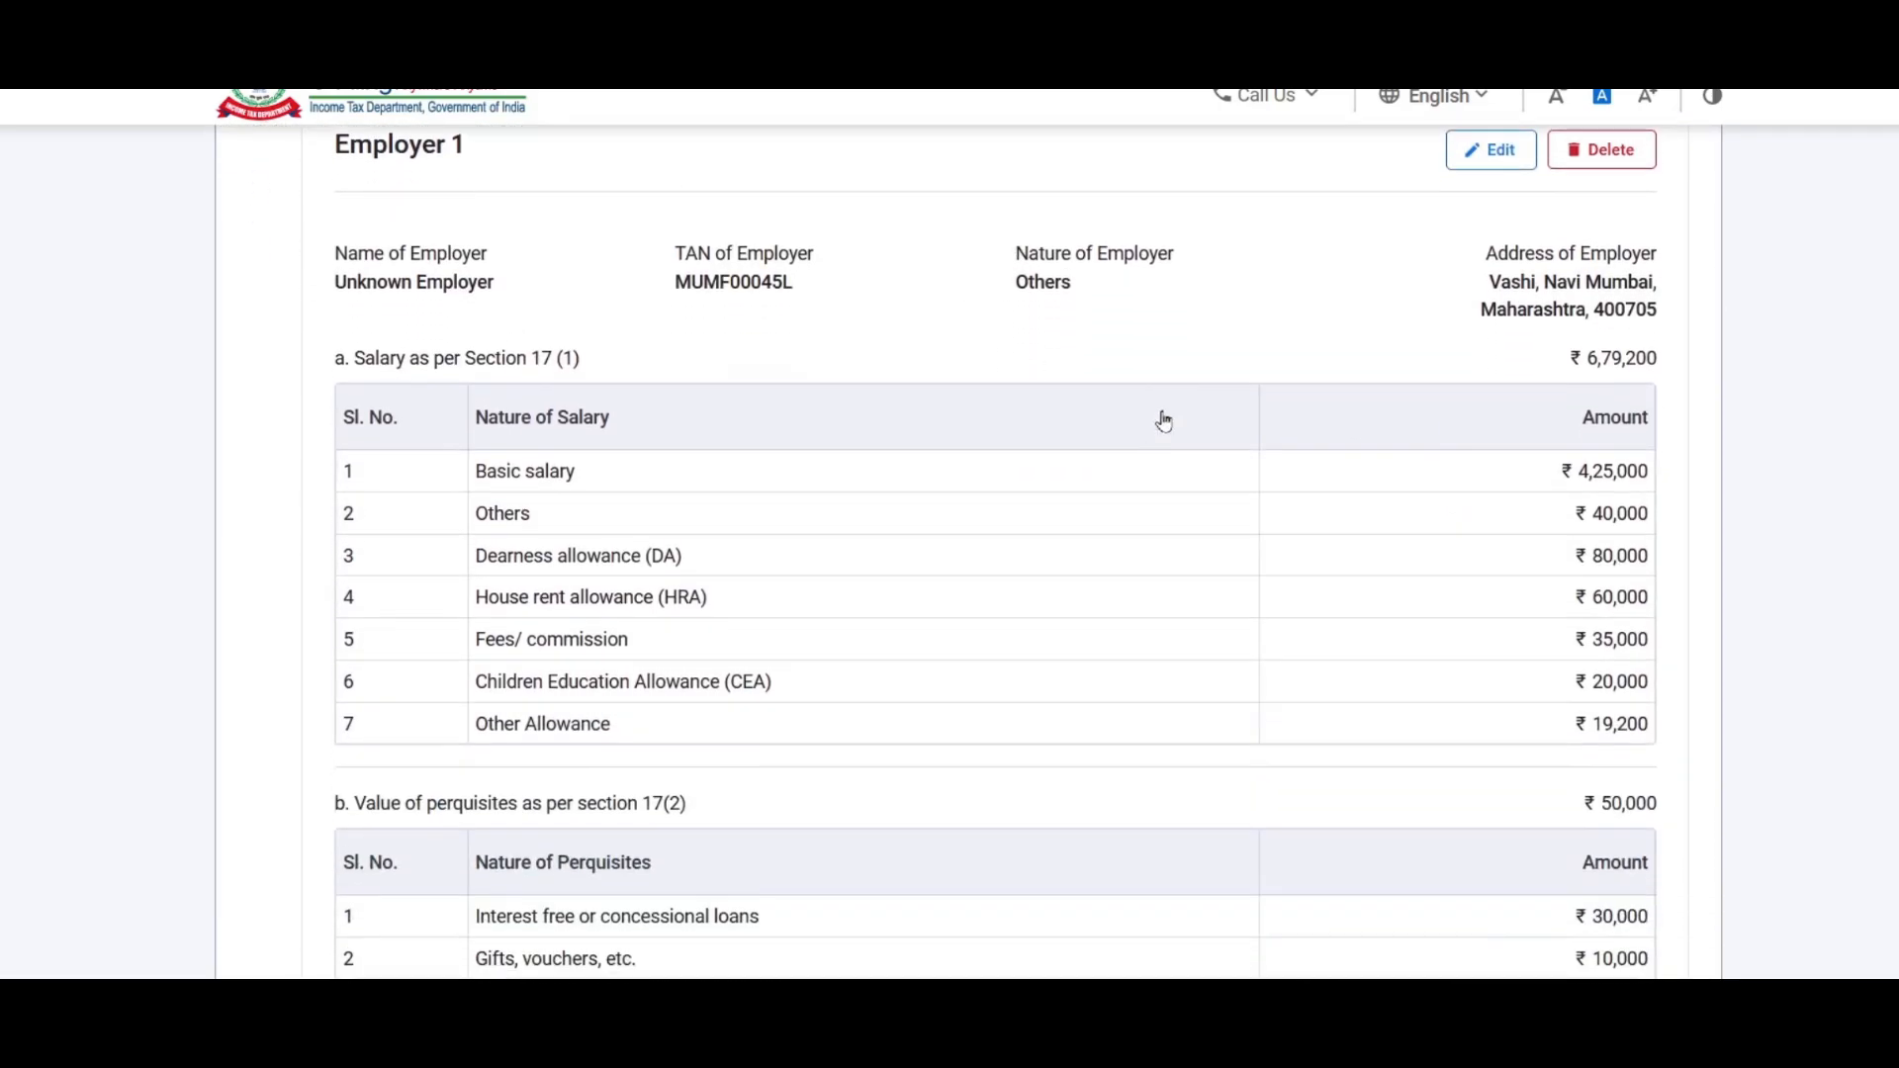
{"action": "scroll", "coordinate": [1174, 368], "scroll_direction": "down", "scroll_amount": 4}
{"action": "scroll", "coordinate": [1263, 393], "scroll_direction": "down", "scroll_amount": 5}
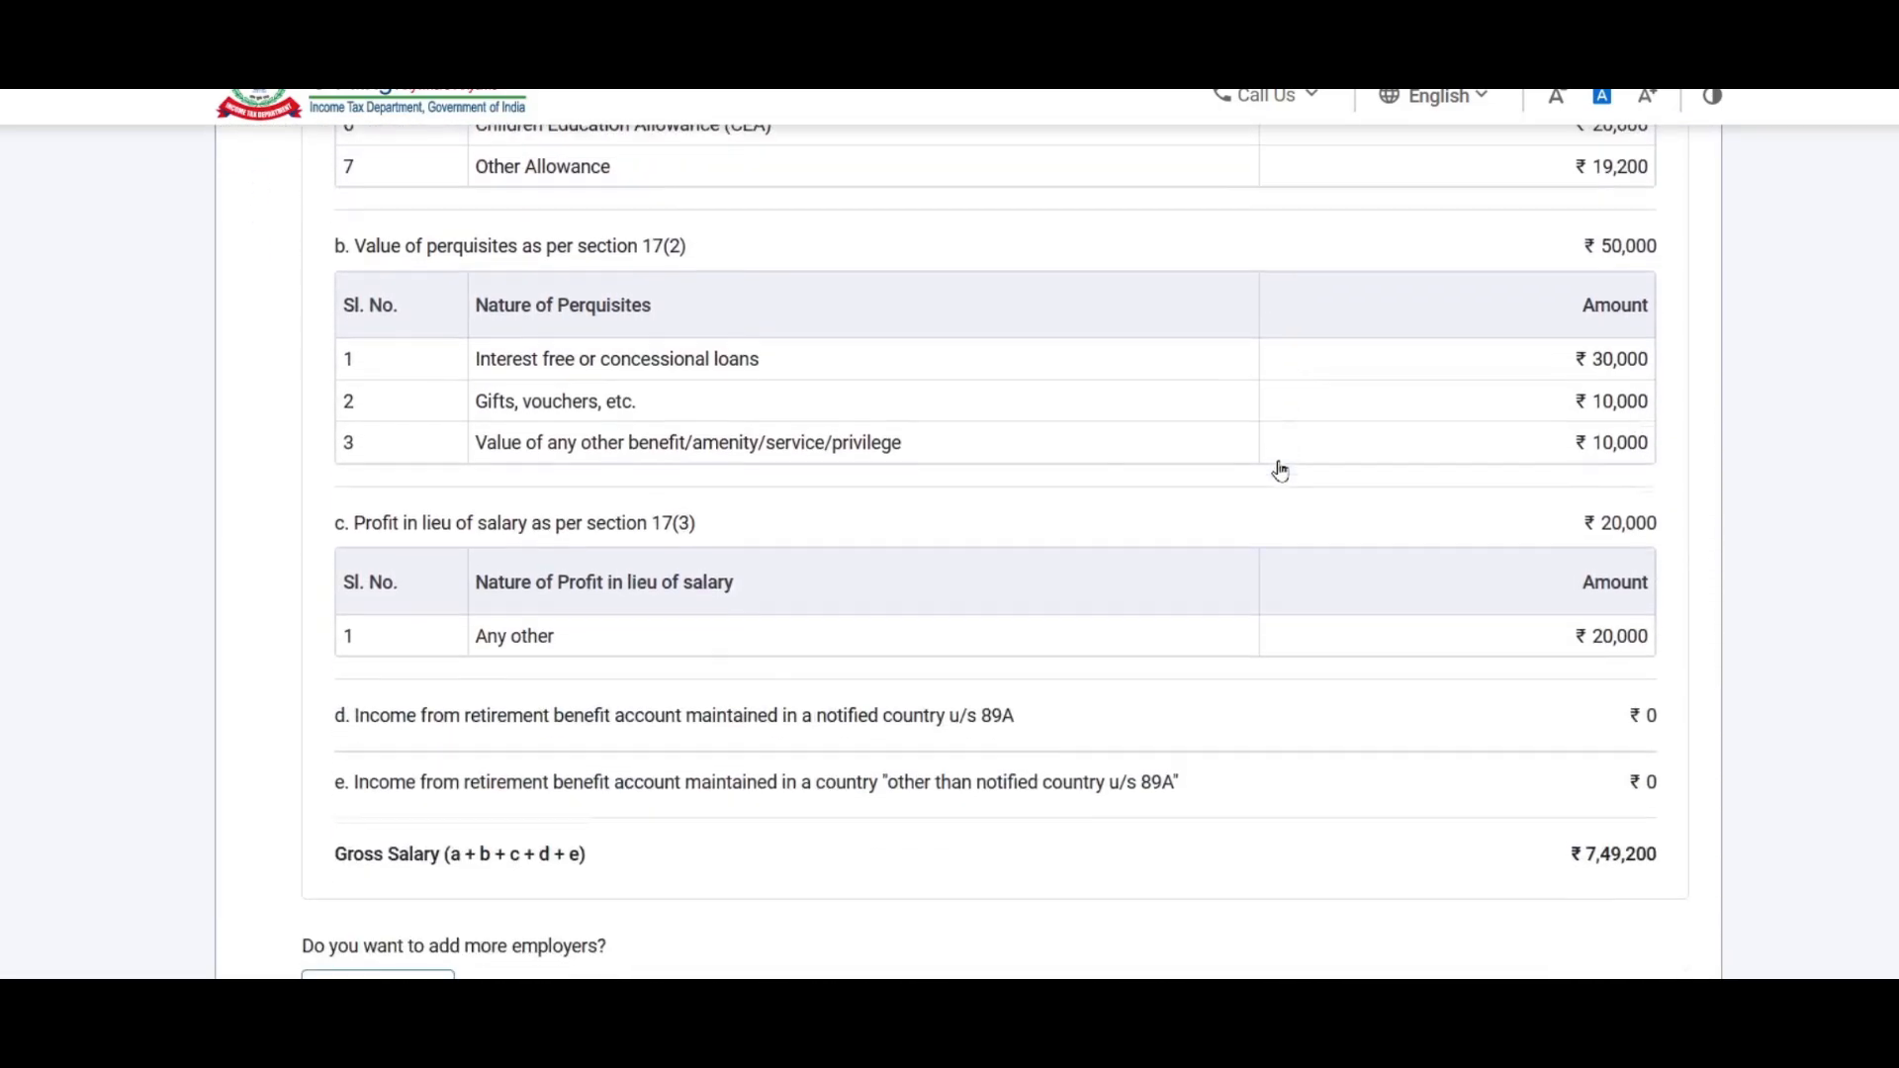
{"action": "scroll", "coordinate": [1337, 348], "scroll_direction": "down", "scroll_amount": 4}
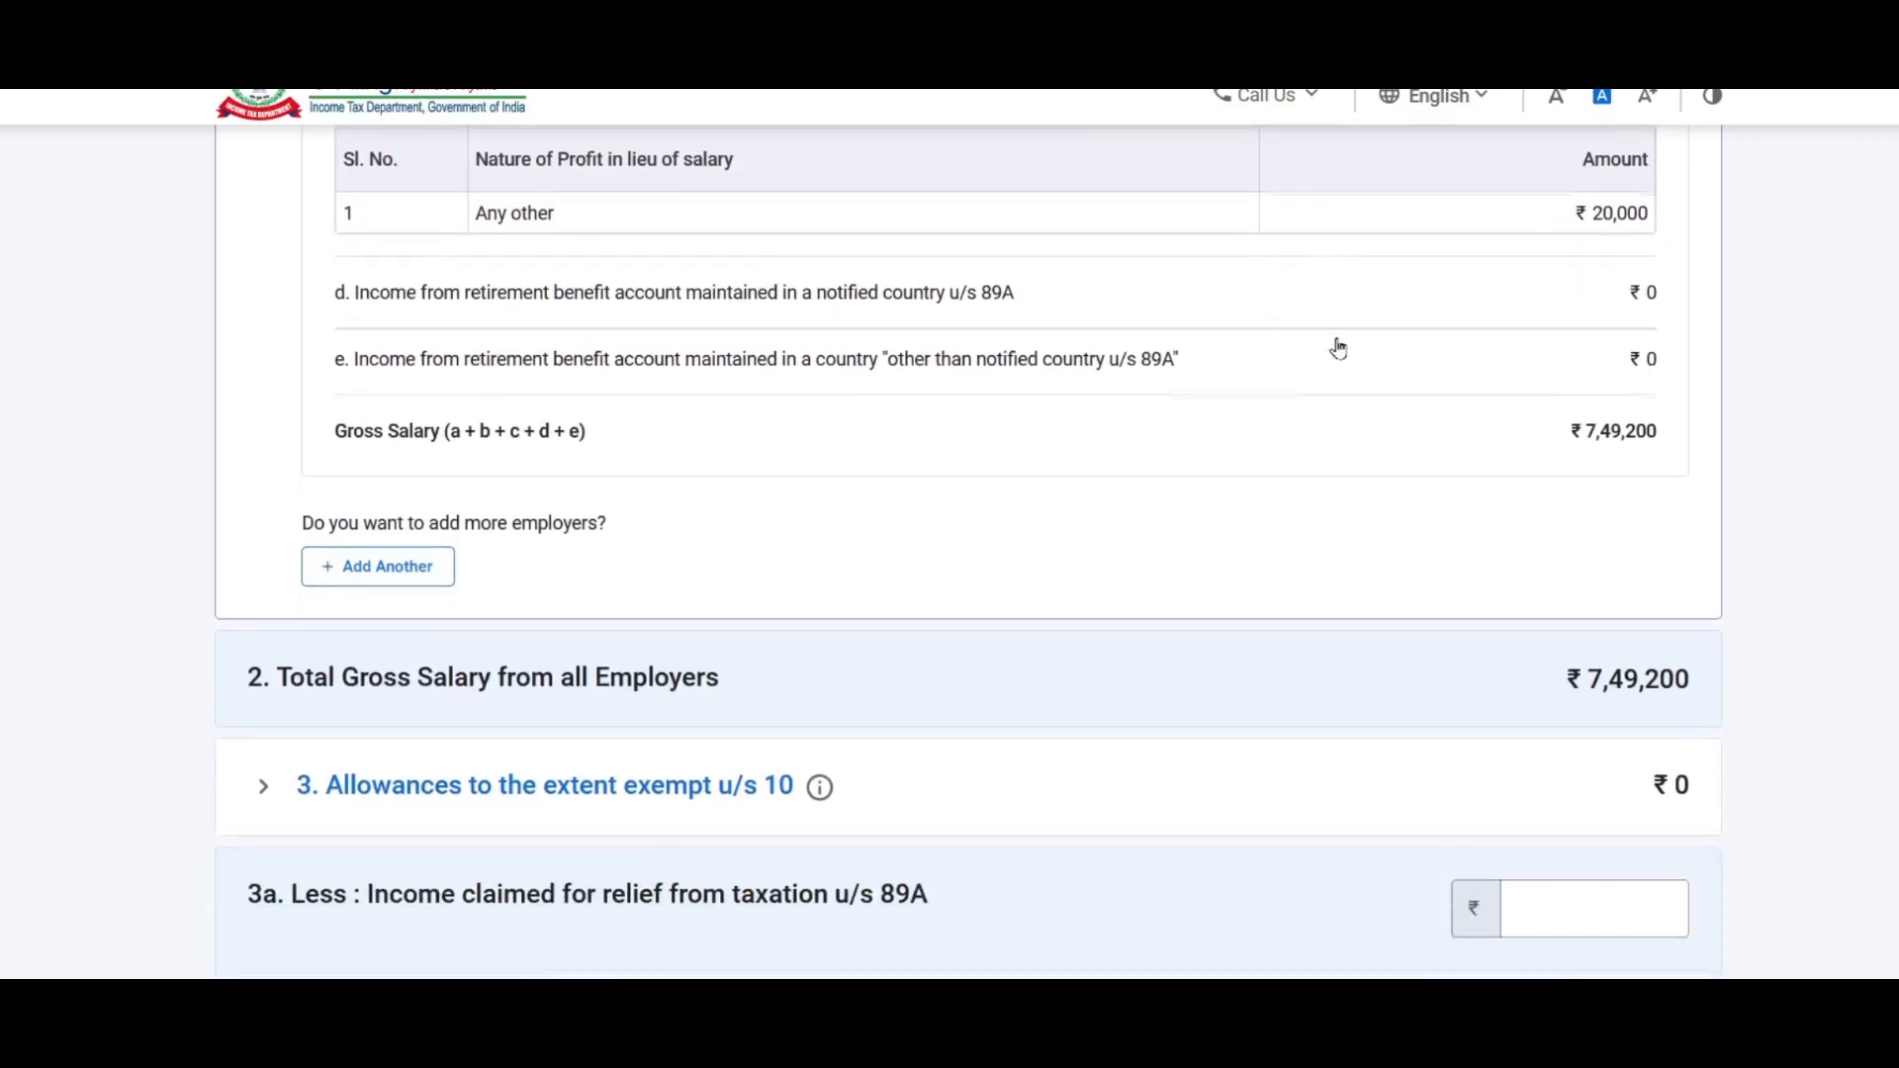
{"action": "scroll", "coordinate": [1111, 348], "scroll_direction": "down", "scroll_amount": 3}
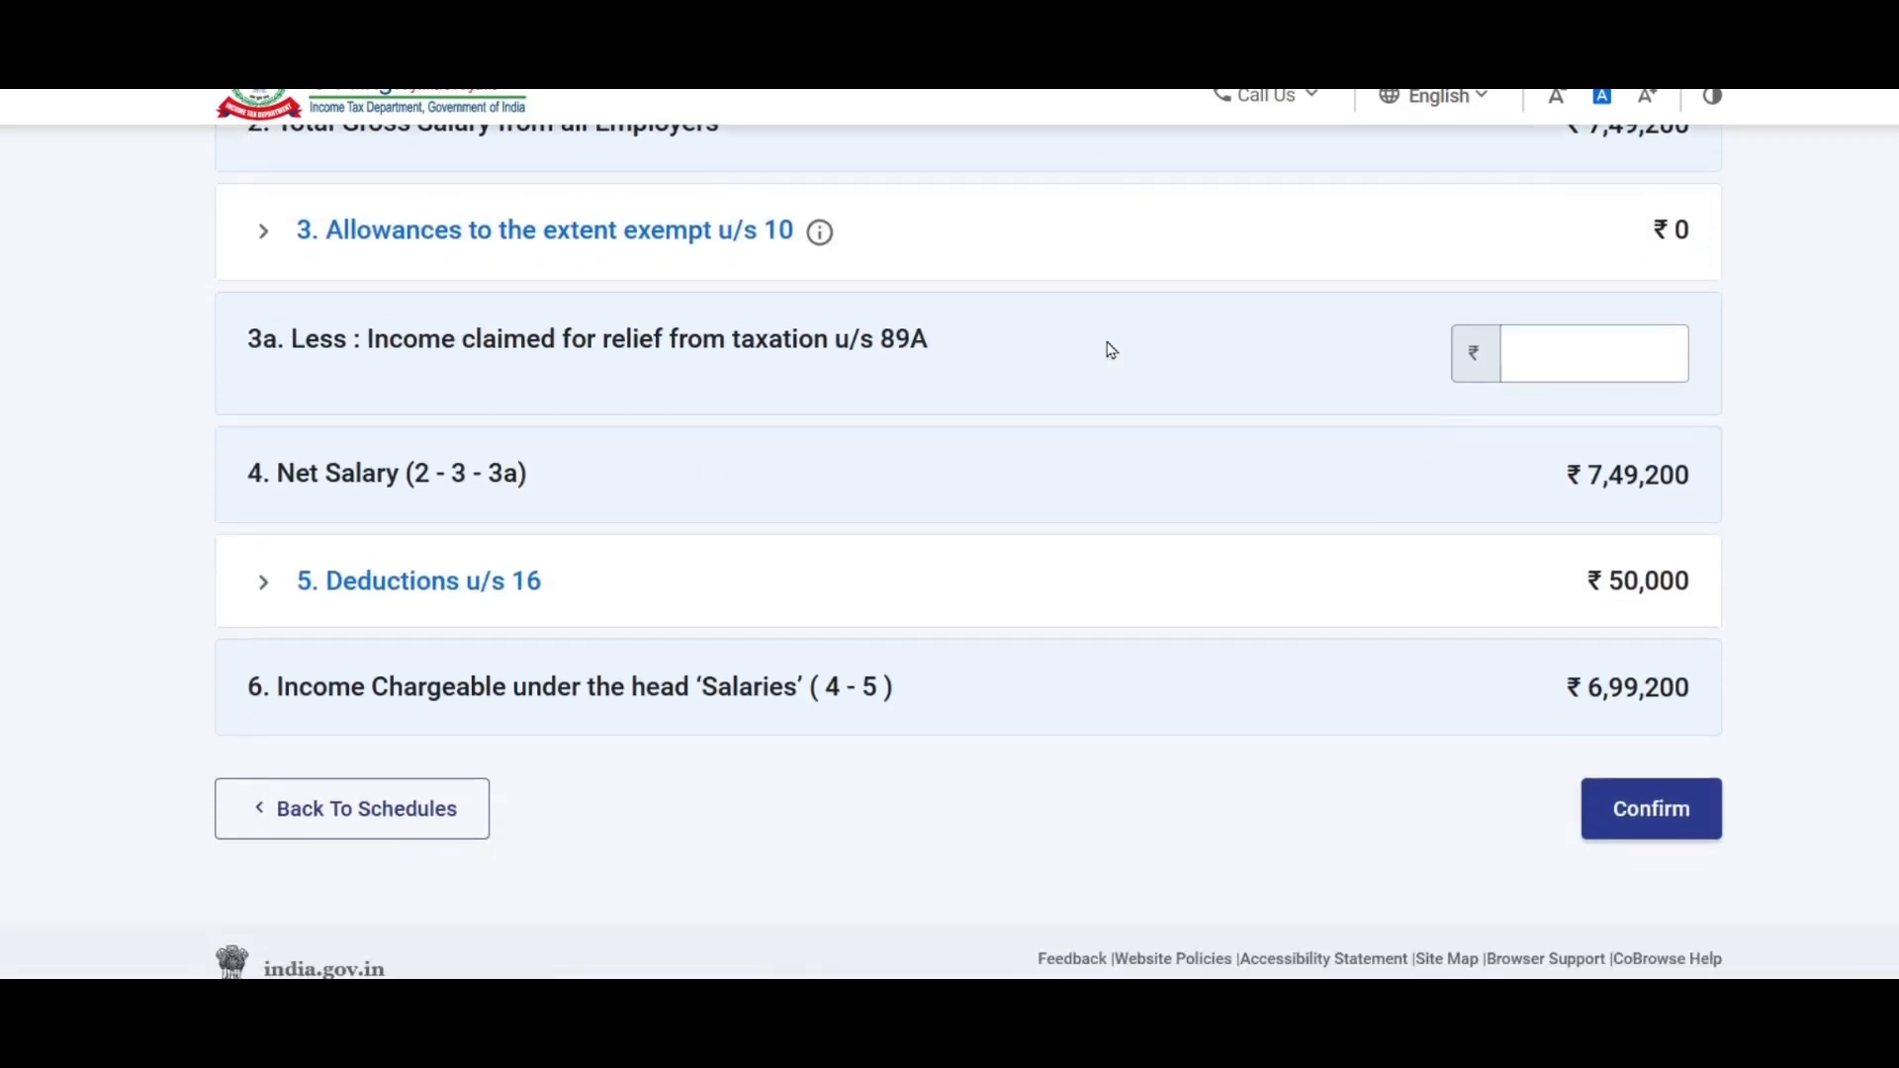
{"action": "scroll", "coordinate": [610, 326], "scroll_direction": "up", "scroll_amount": 1}
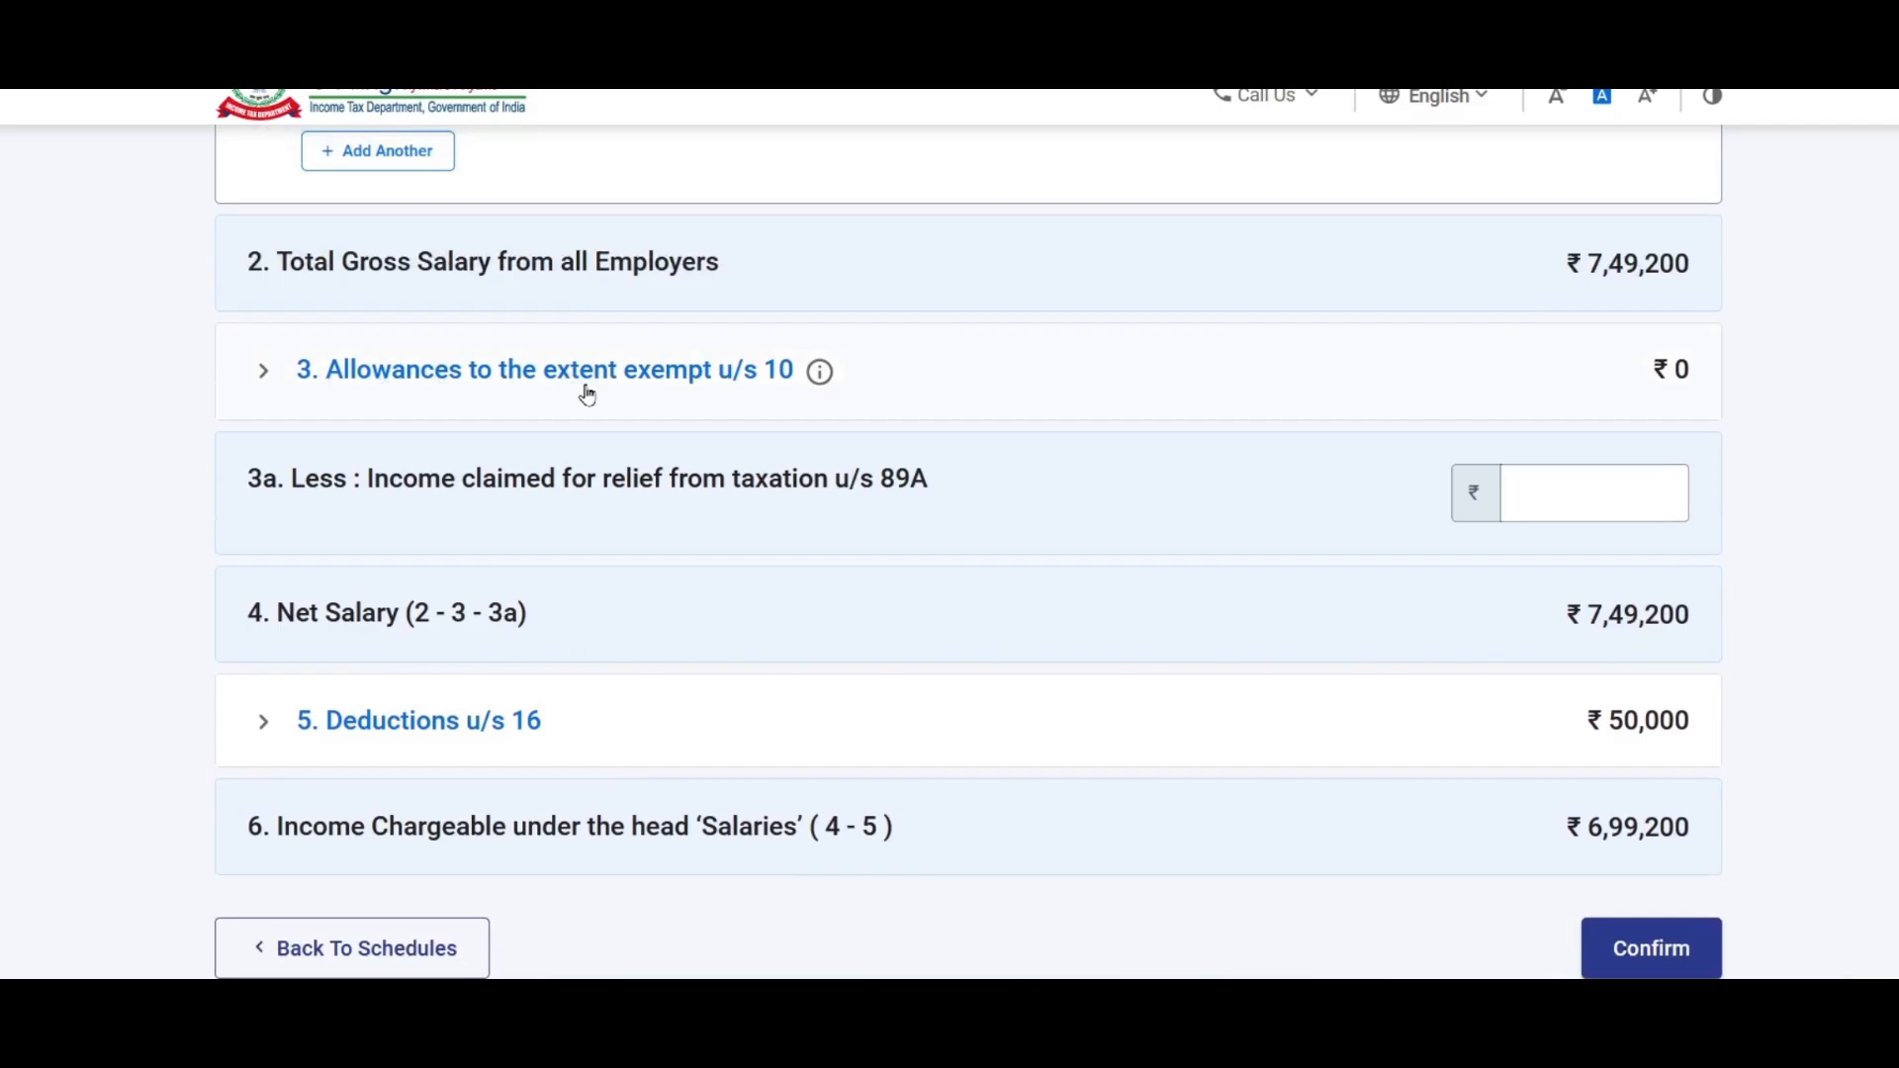
Step: Show and hide the gross salary details, then expand '3. Allowances to the extent exempt u/s 10'
{"action": "left_click", "coordinate": [677, 384]}
{"action": "scroll", "coordinate": [770, 529], "scroll_direction": "up", "scroll_amount": 4}
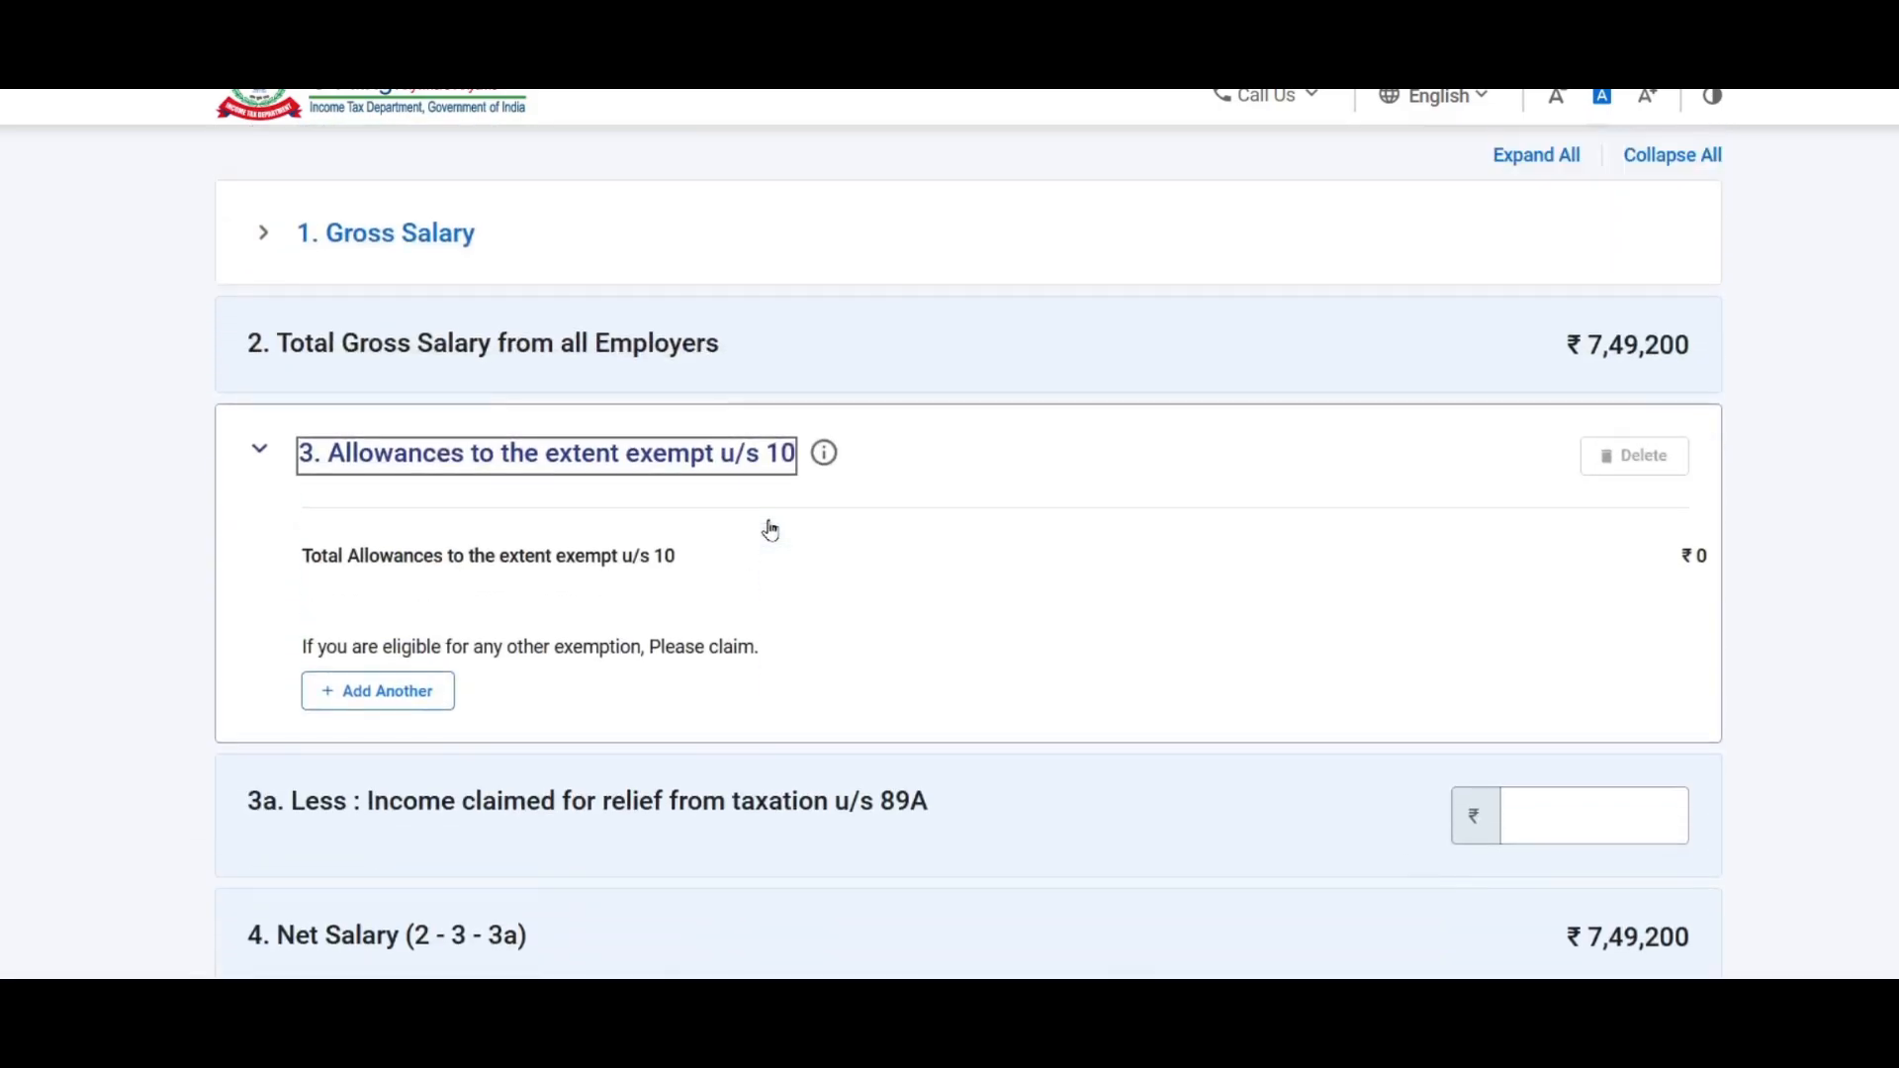
{"action": "scroll", "coordinate": [776, 531], "scroll_direction": "down", "scroll_amount": 1}
{"action": "scroll", "coordinate": [776, 530], "scroll_direction": "up", "scroll_amount": 3}
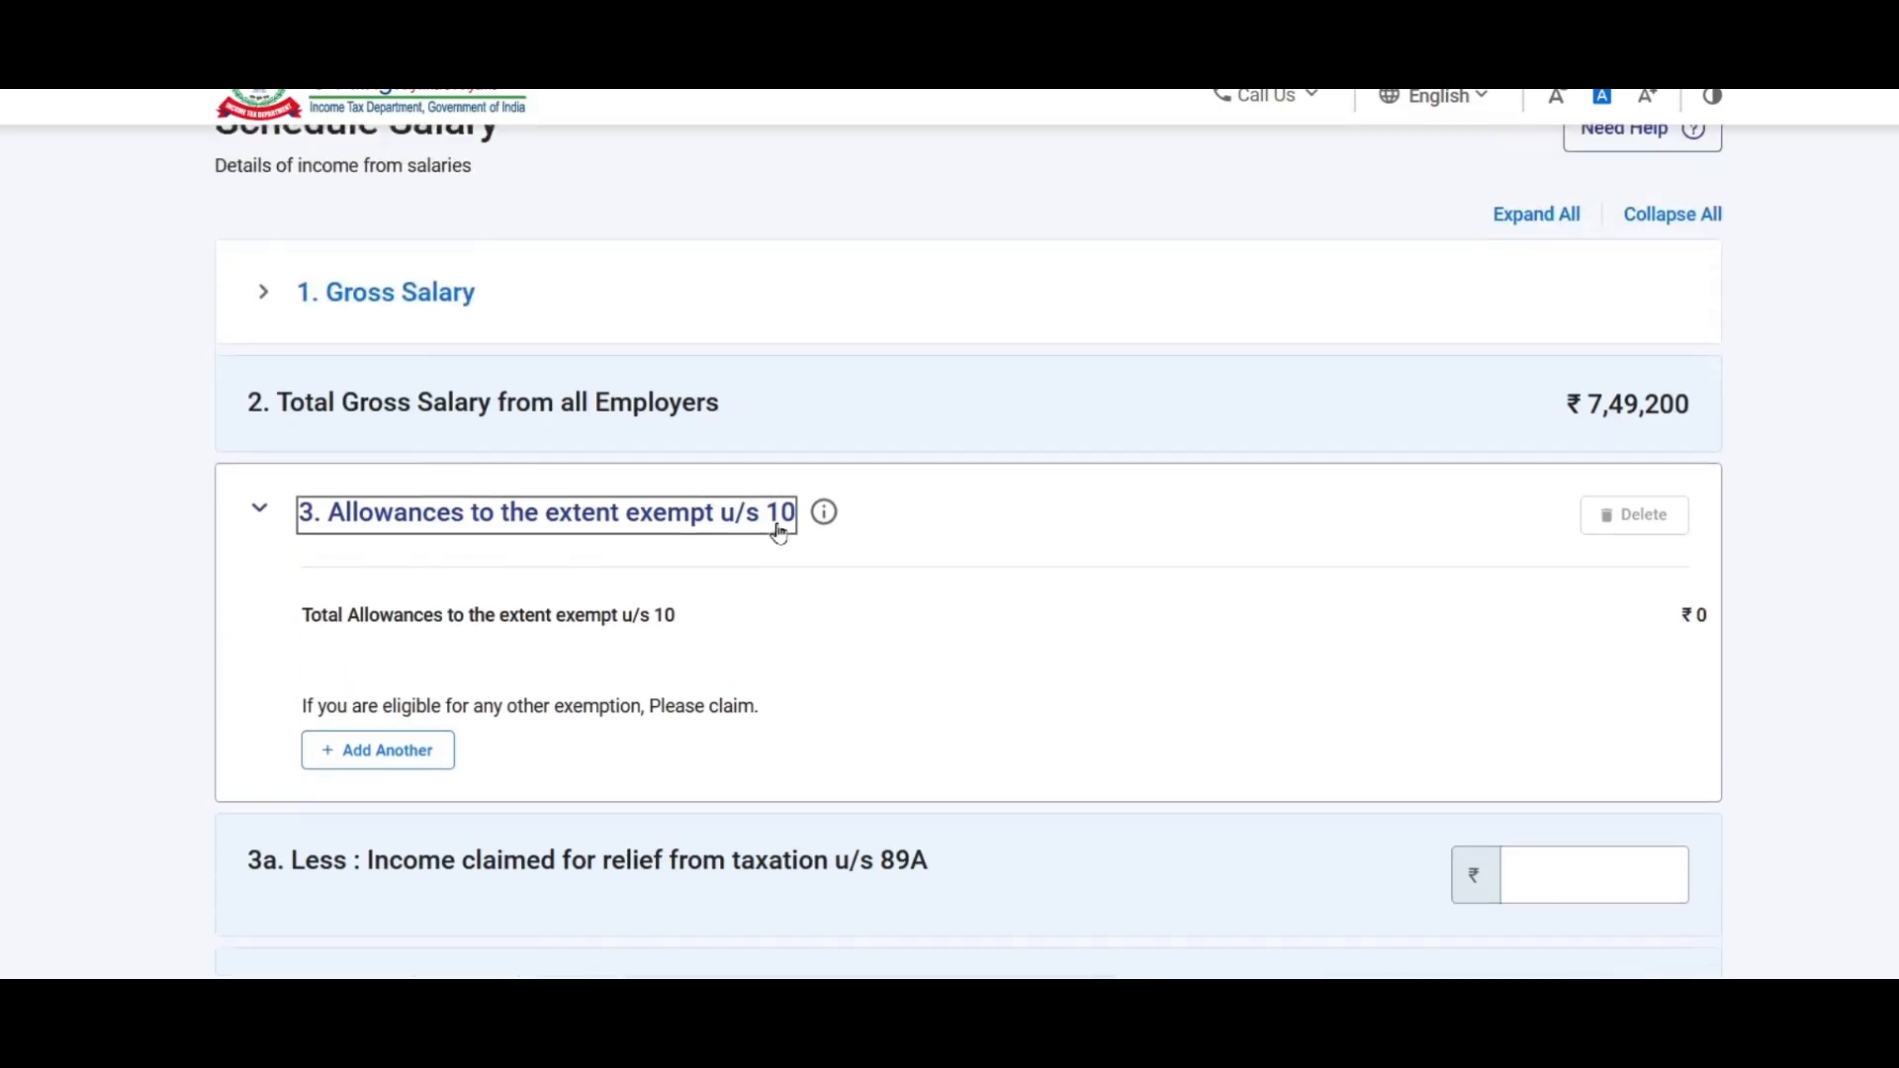
{"action": "scroll", "coordinate": [782, 530], "scroll_direction": "down", "scroll_amount": 3}
{"action": "scroll", "coordinate": [786, 531], "scroll_direction": "up", "scroll_amount": 1}
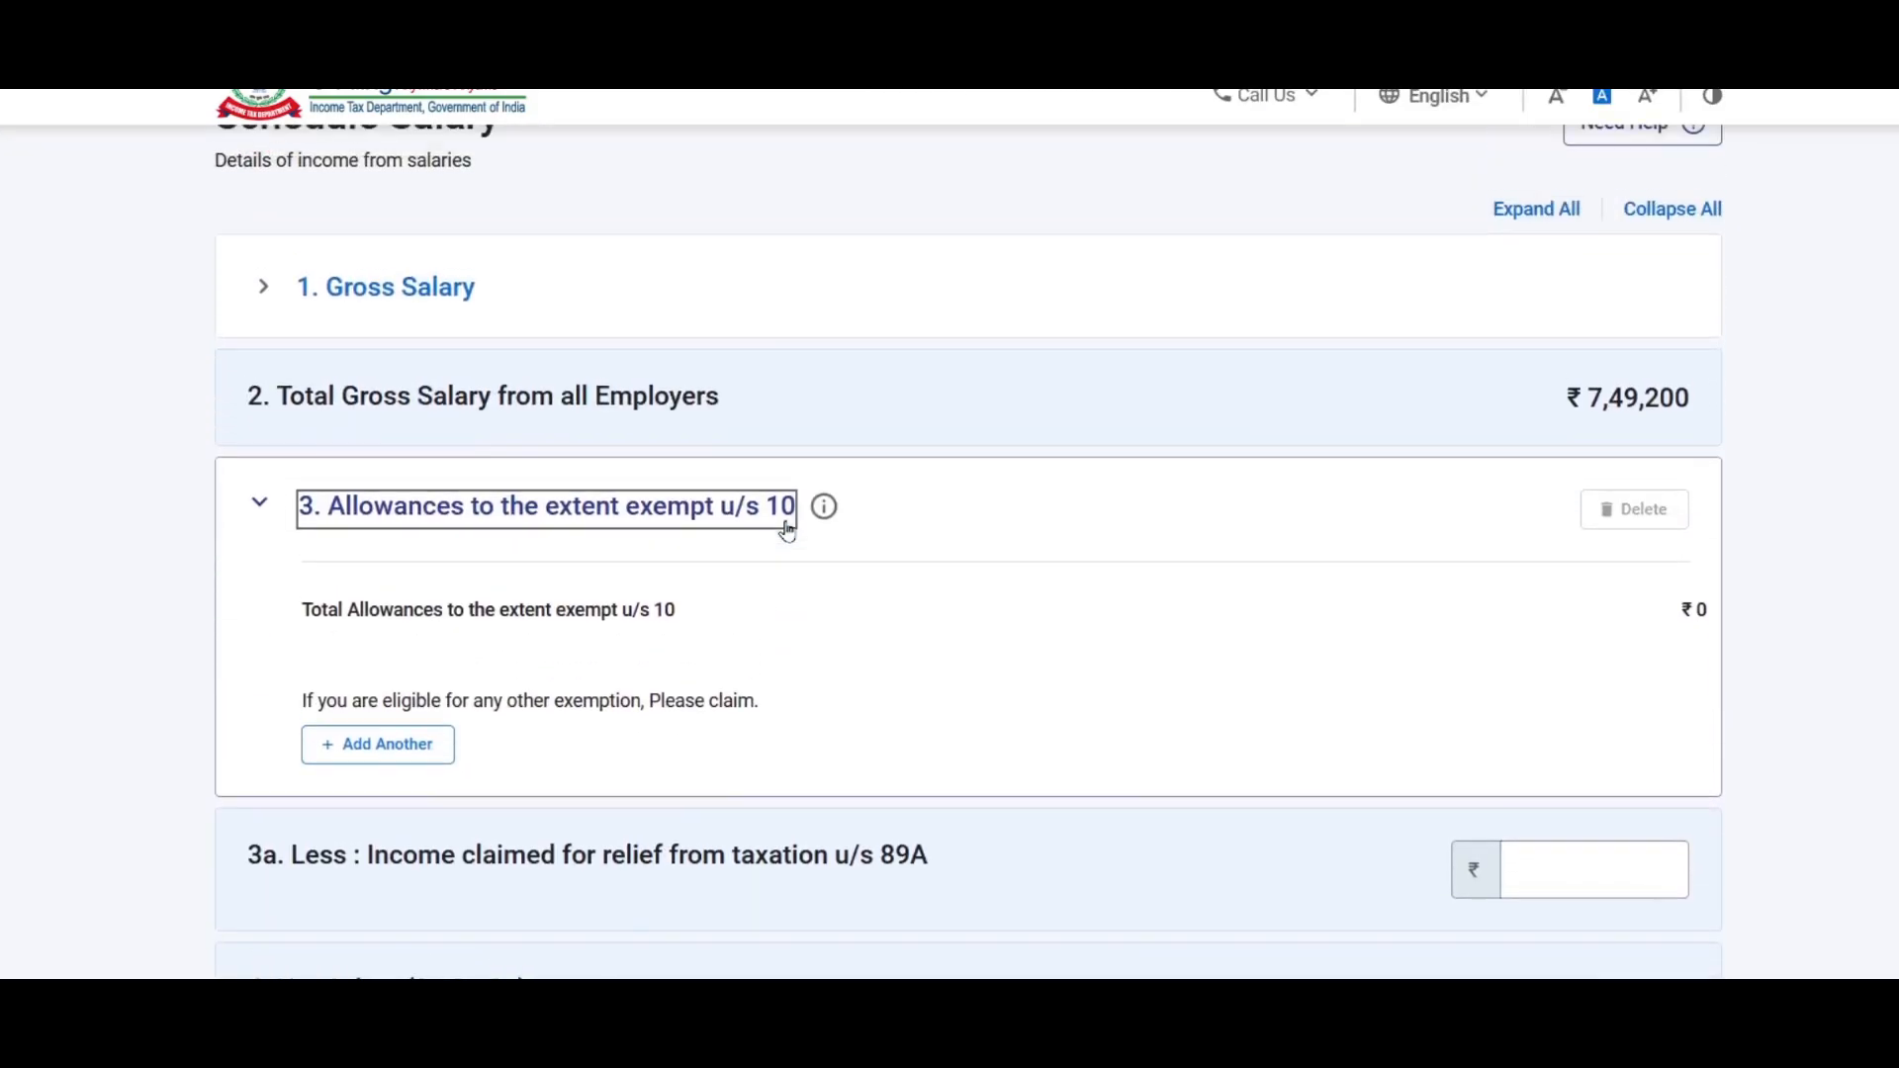
{"action": "left_click", "coordinate": [396, 287]}
{"action": "scroll", "coordinate": [847, 394], "scroll_direction": "down", "scroll_amount": 3}
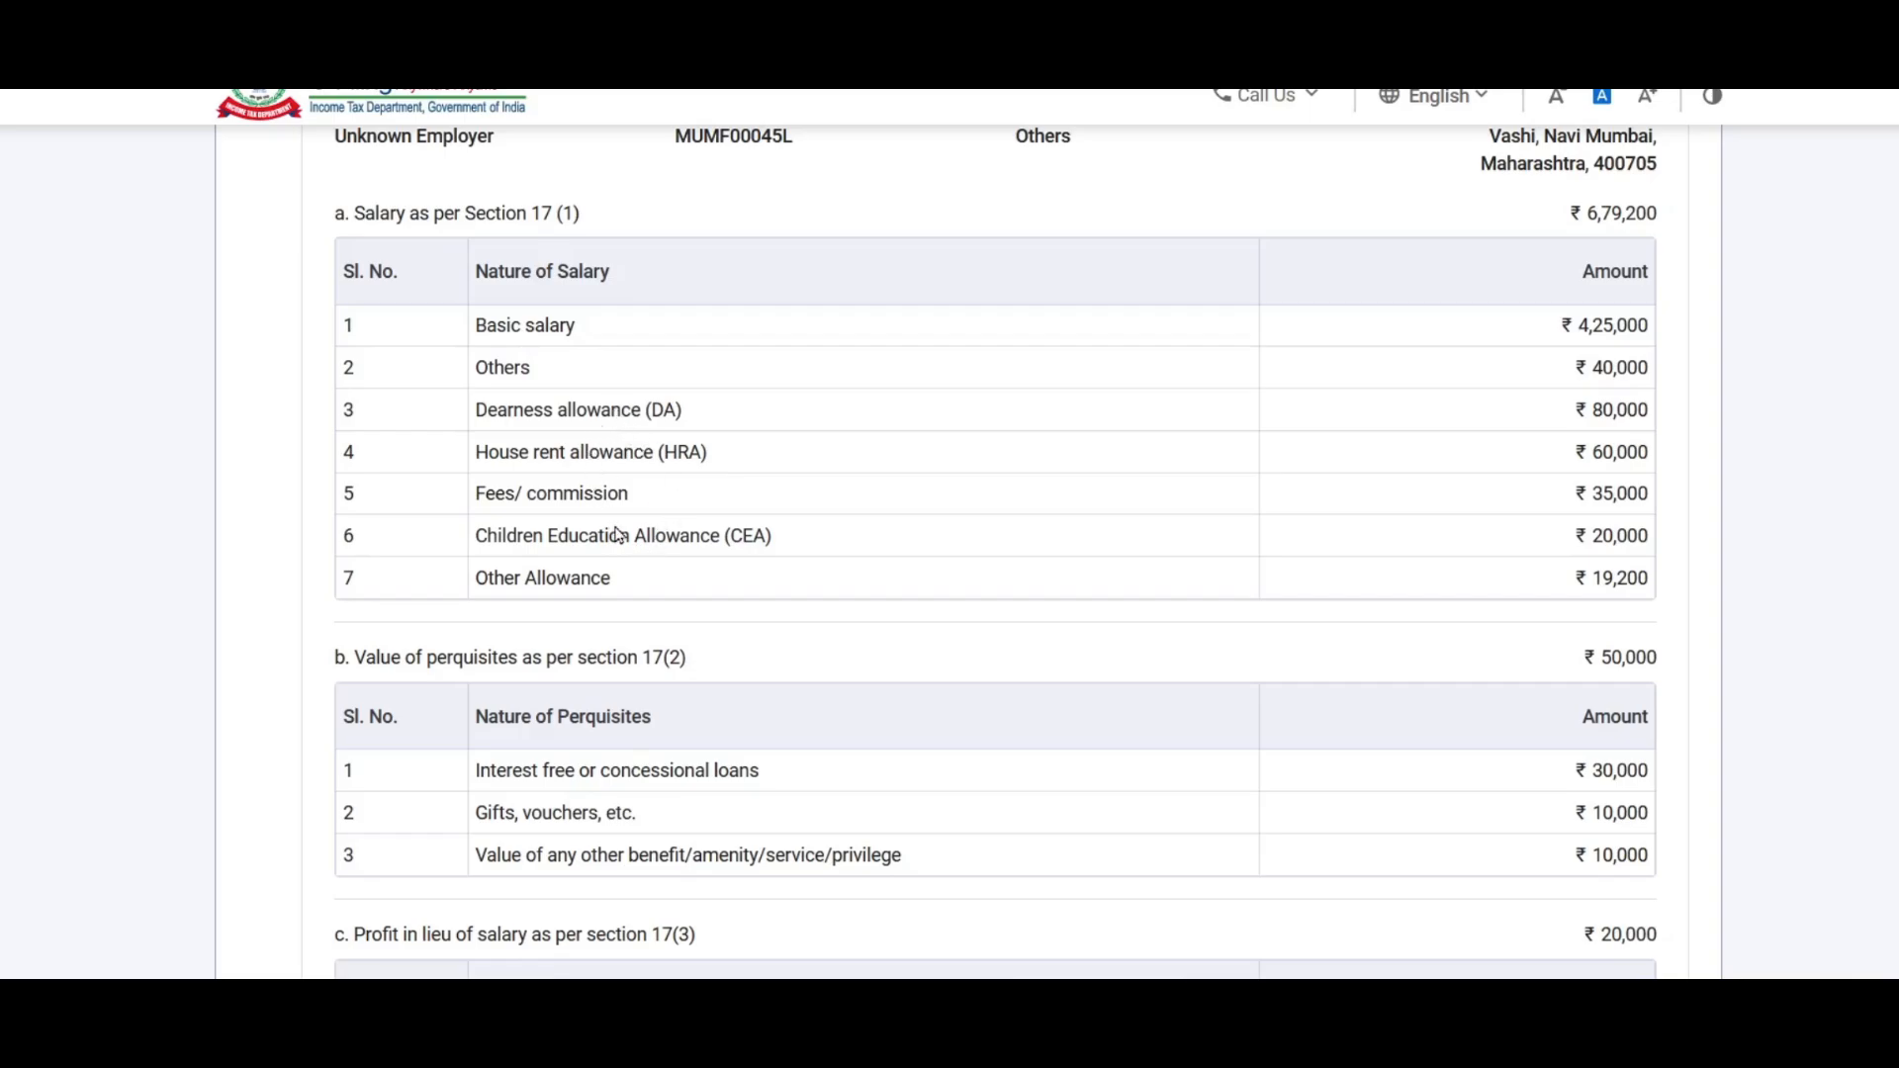
{"action": "scroll", "coordinate": [617, 535], "scroll_direction": "up", "scroll_amount": 3}
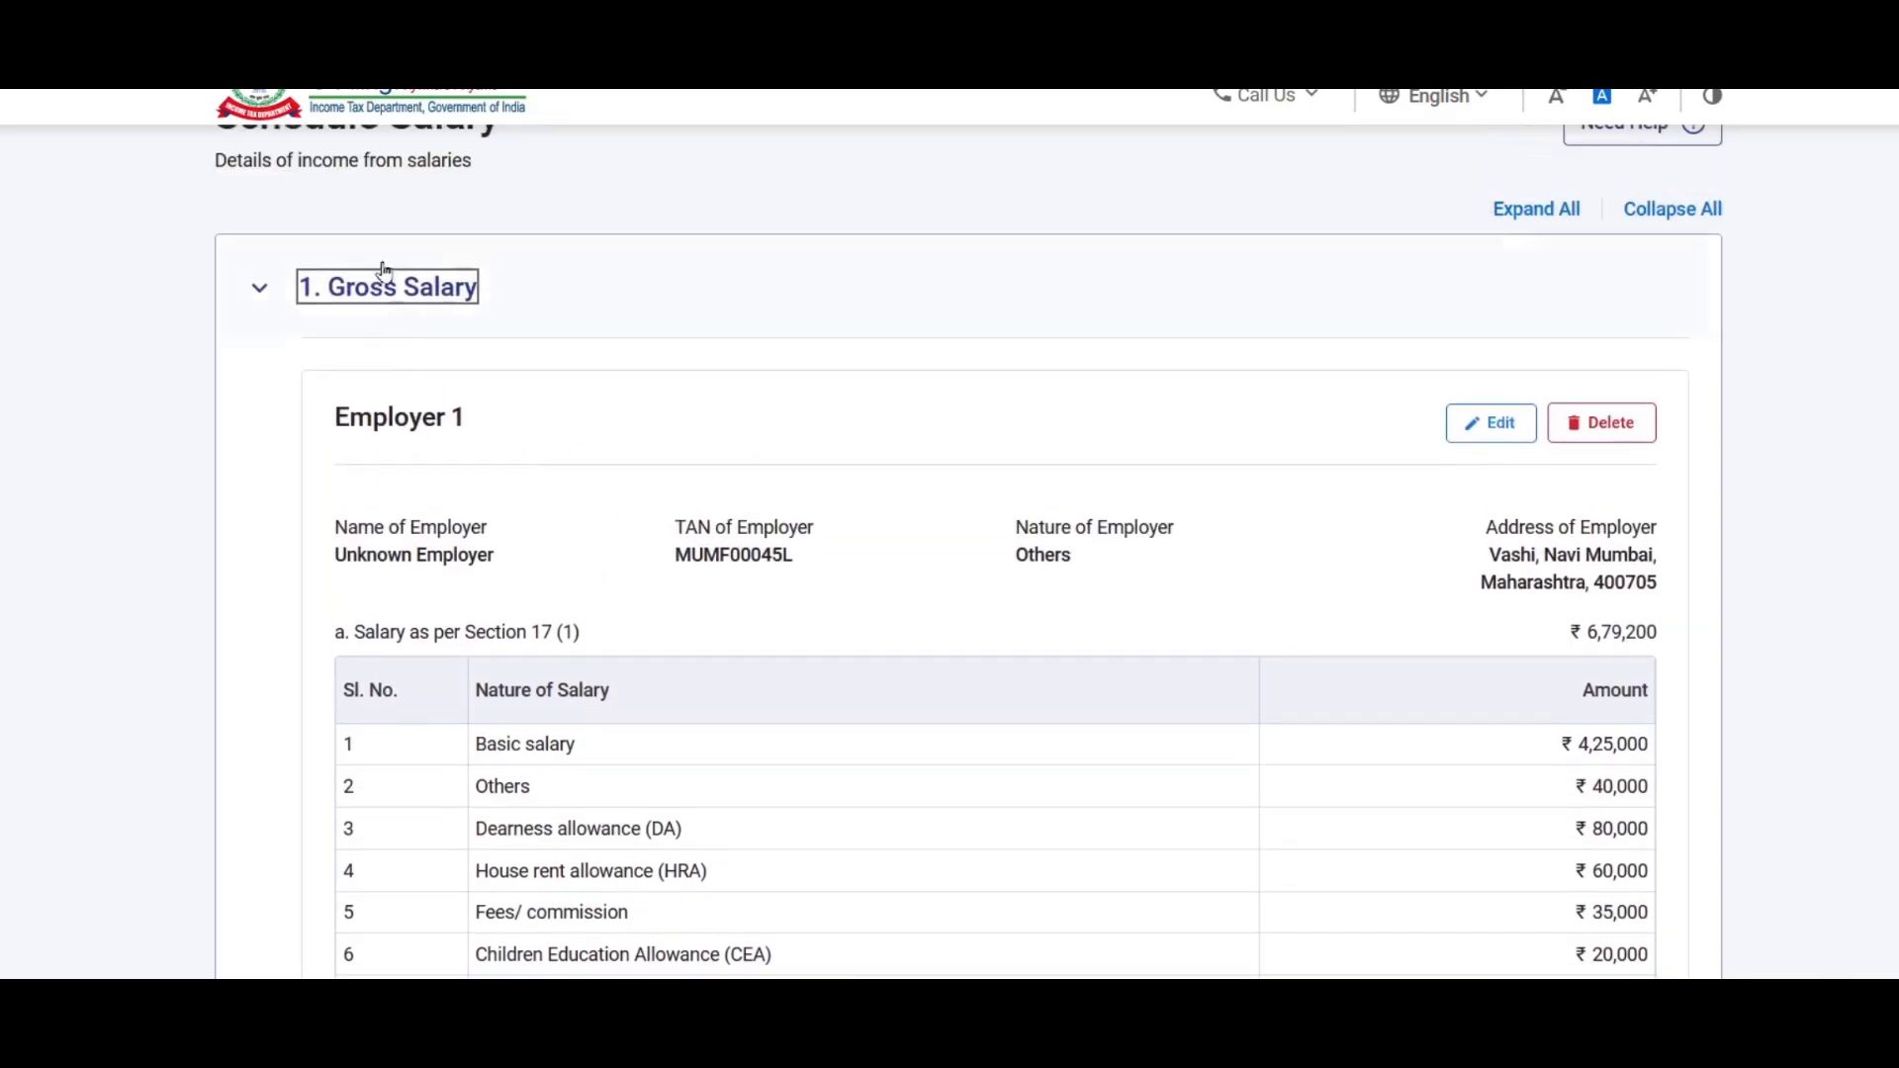
{"action": "left_click", "coordinate": [395, 287]}
{"action": "scroll", "coordinate": [738, 339], "scroll_direction": "down", "scroll_amount": 1}
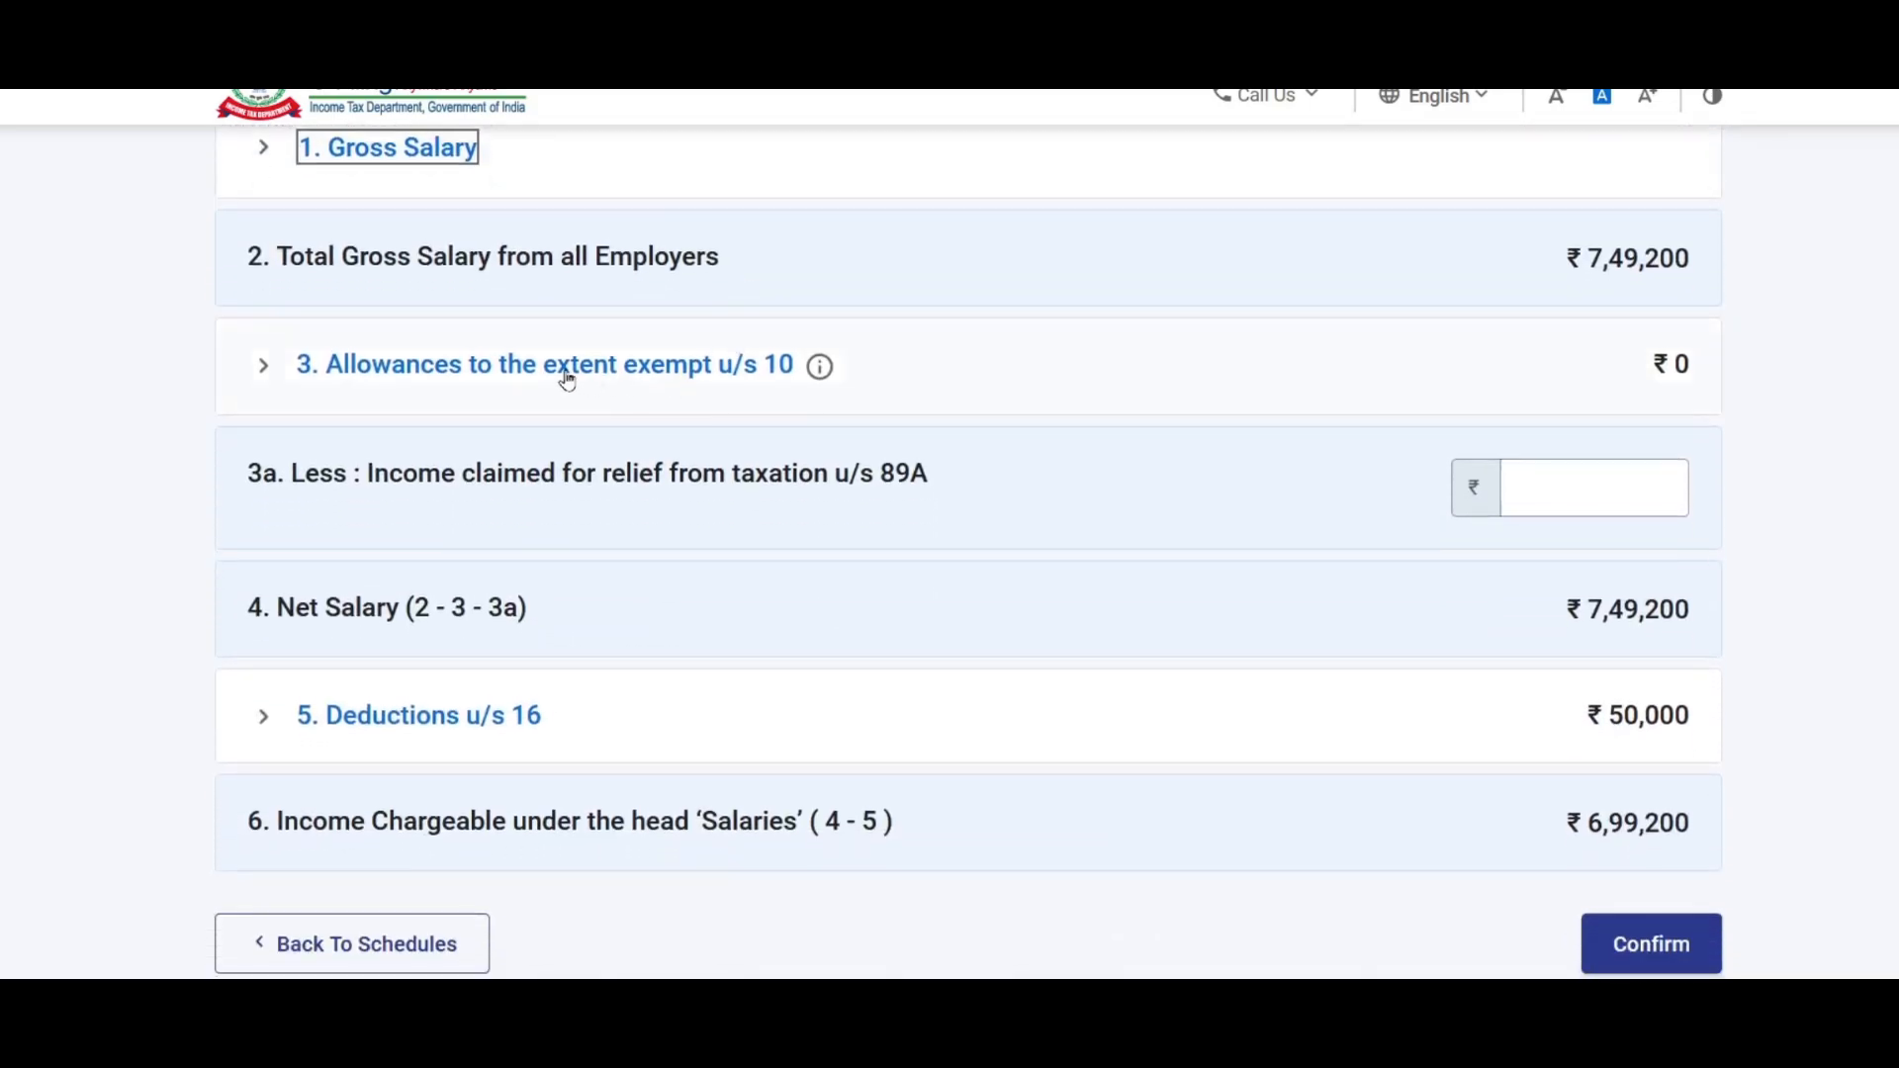
{"action": "left_click", "coordinate": [566, 381]}
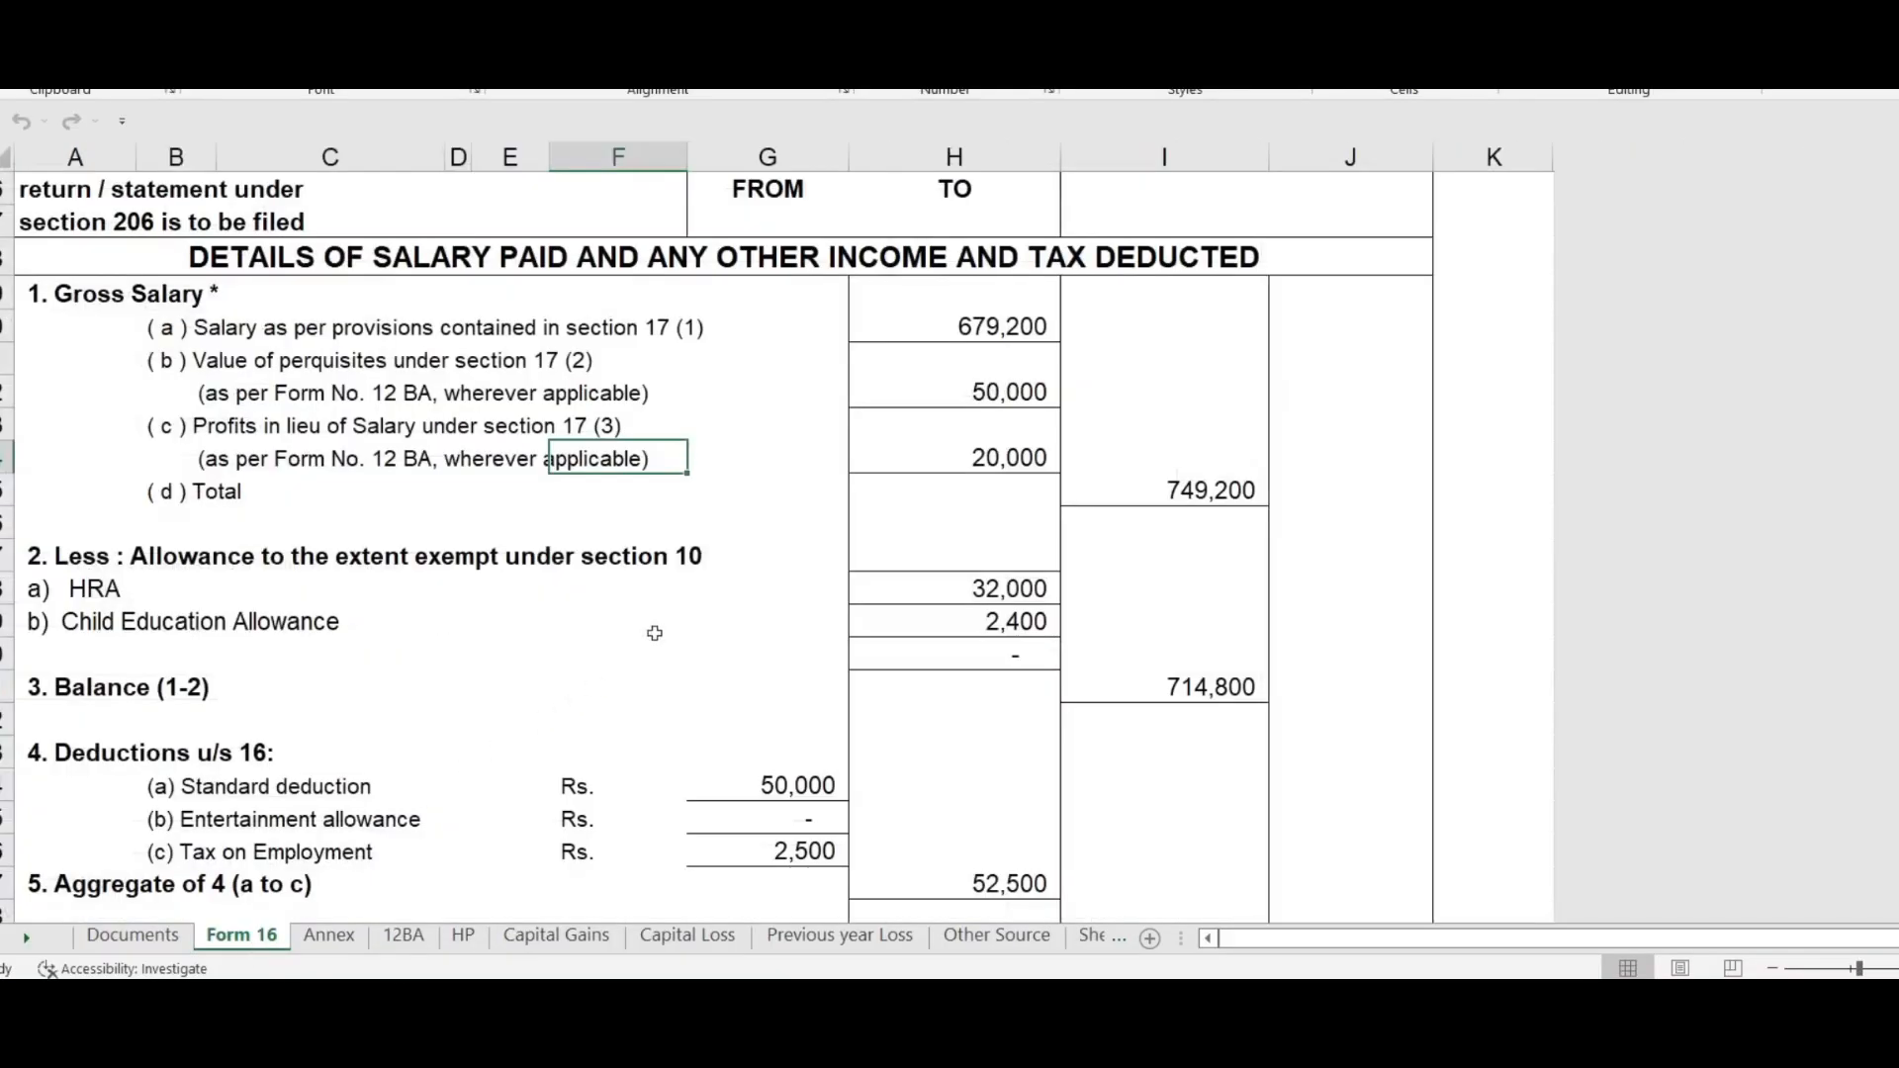
Step: Check the 32,000 HRA and 2,400 Child Education Allowance exemptions, then start a new exempt allowance entry
{"action": "scroll", "coordinate": [849, 524], "scroll_direction": "down", "scroll_amount": 1}
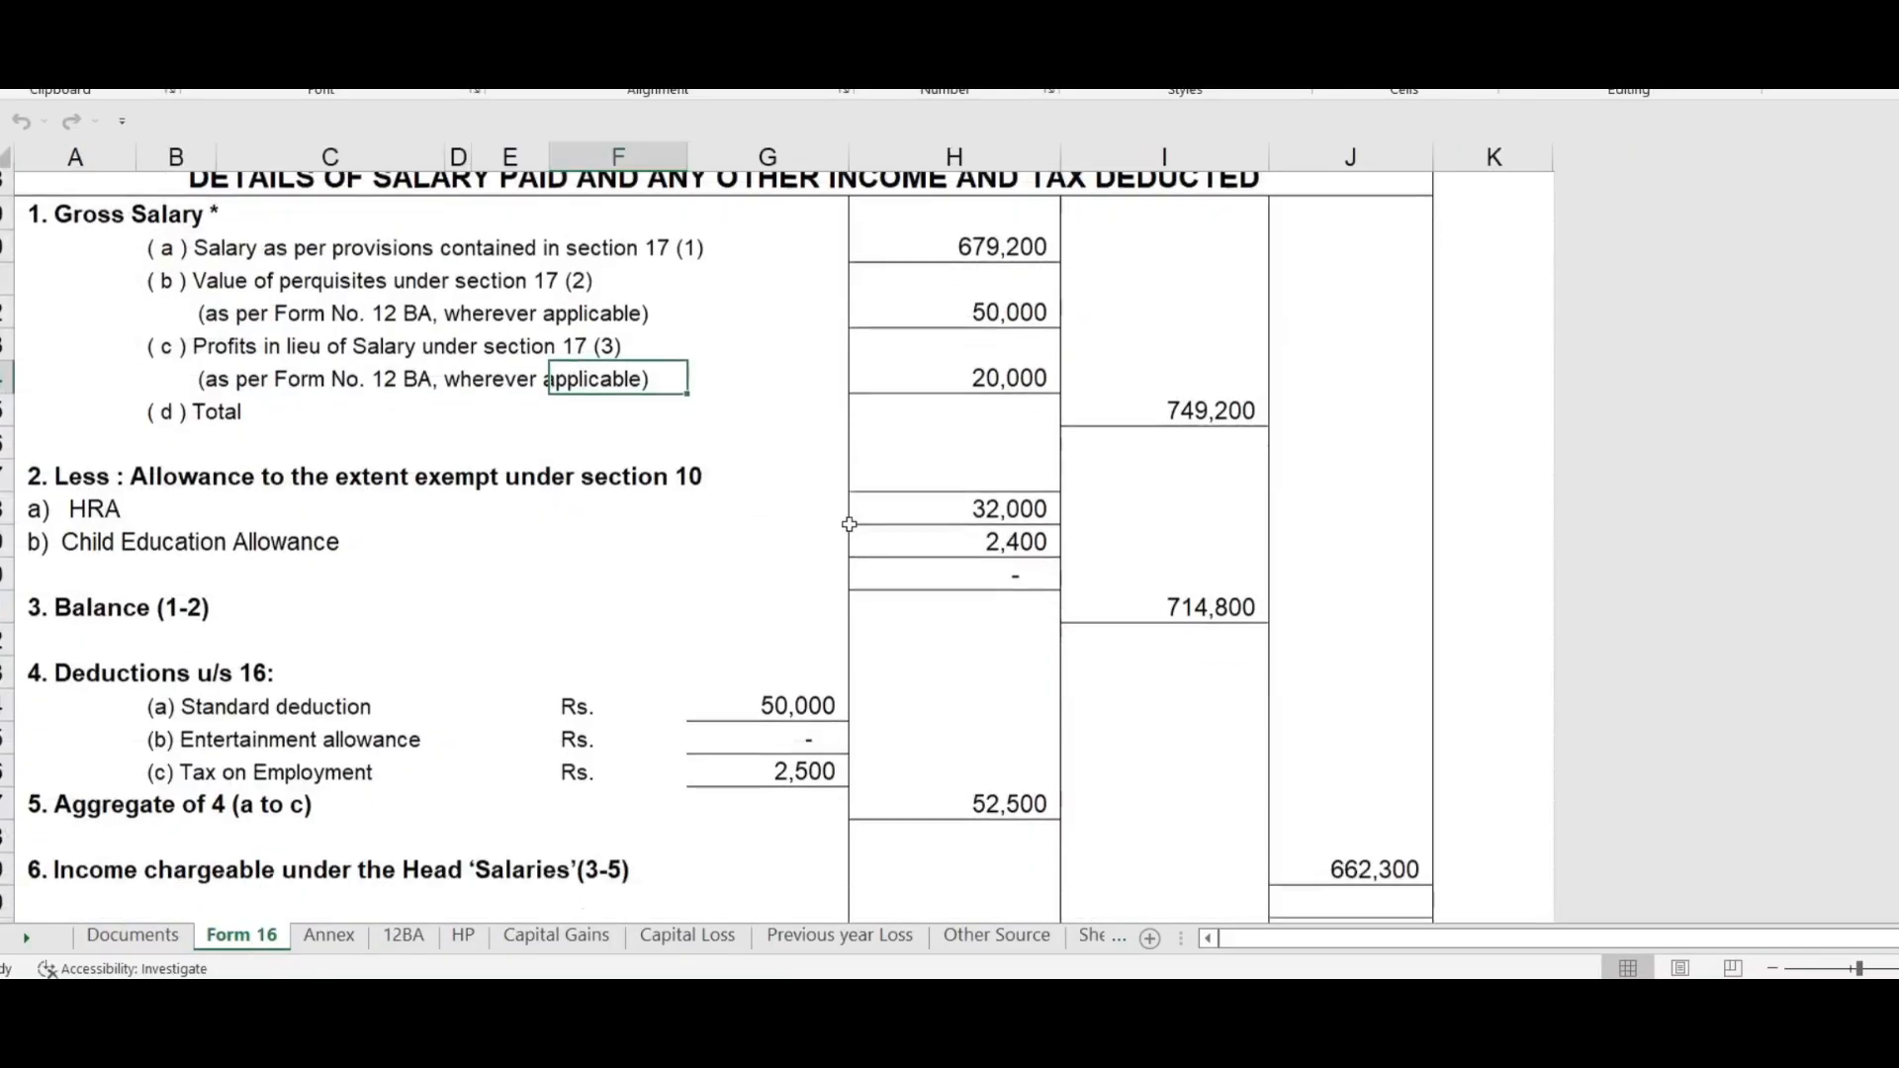
{"action": "scroll", "coordinate": [848, 524], "scroll_direction": "down", "scroll_amount": 1}
{"action": "left_click", "coordinate": [1012, 489]}
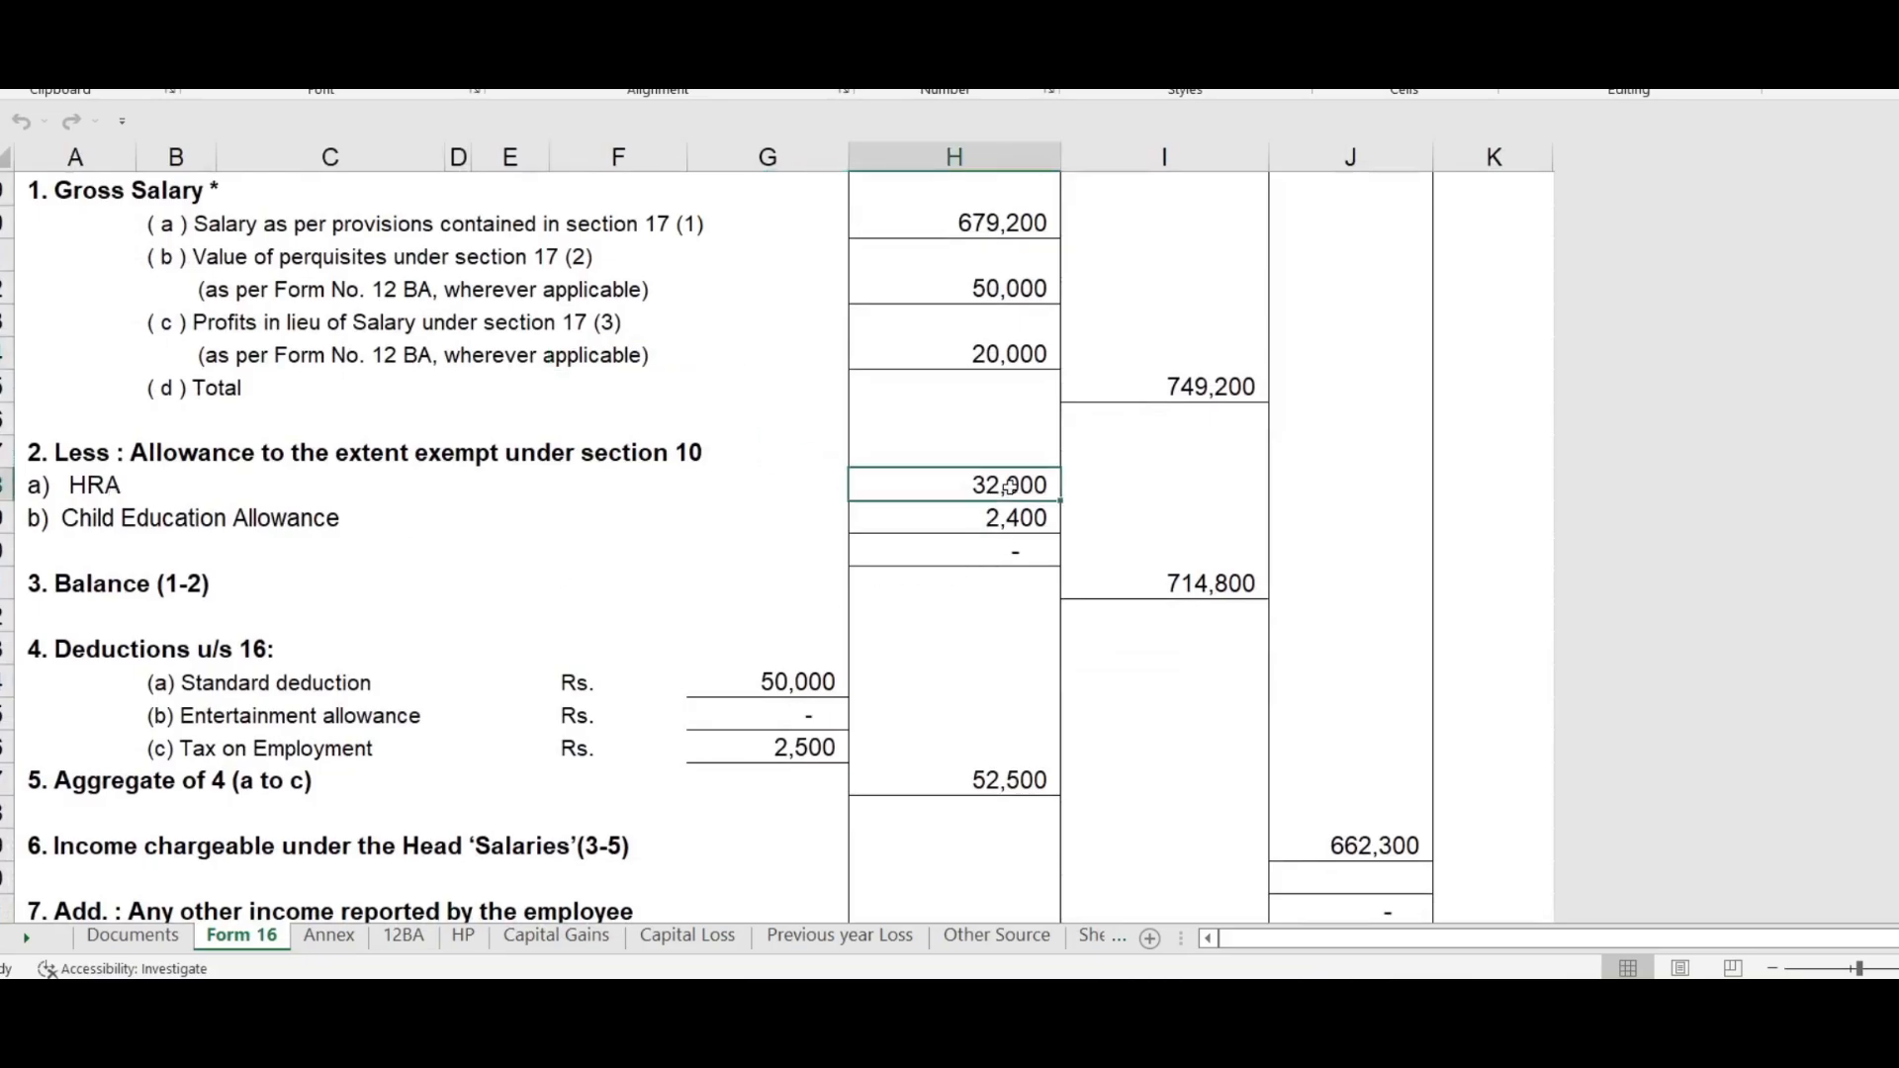
{"action": "left_click", "coordinate": [1001, 519]}
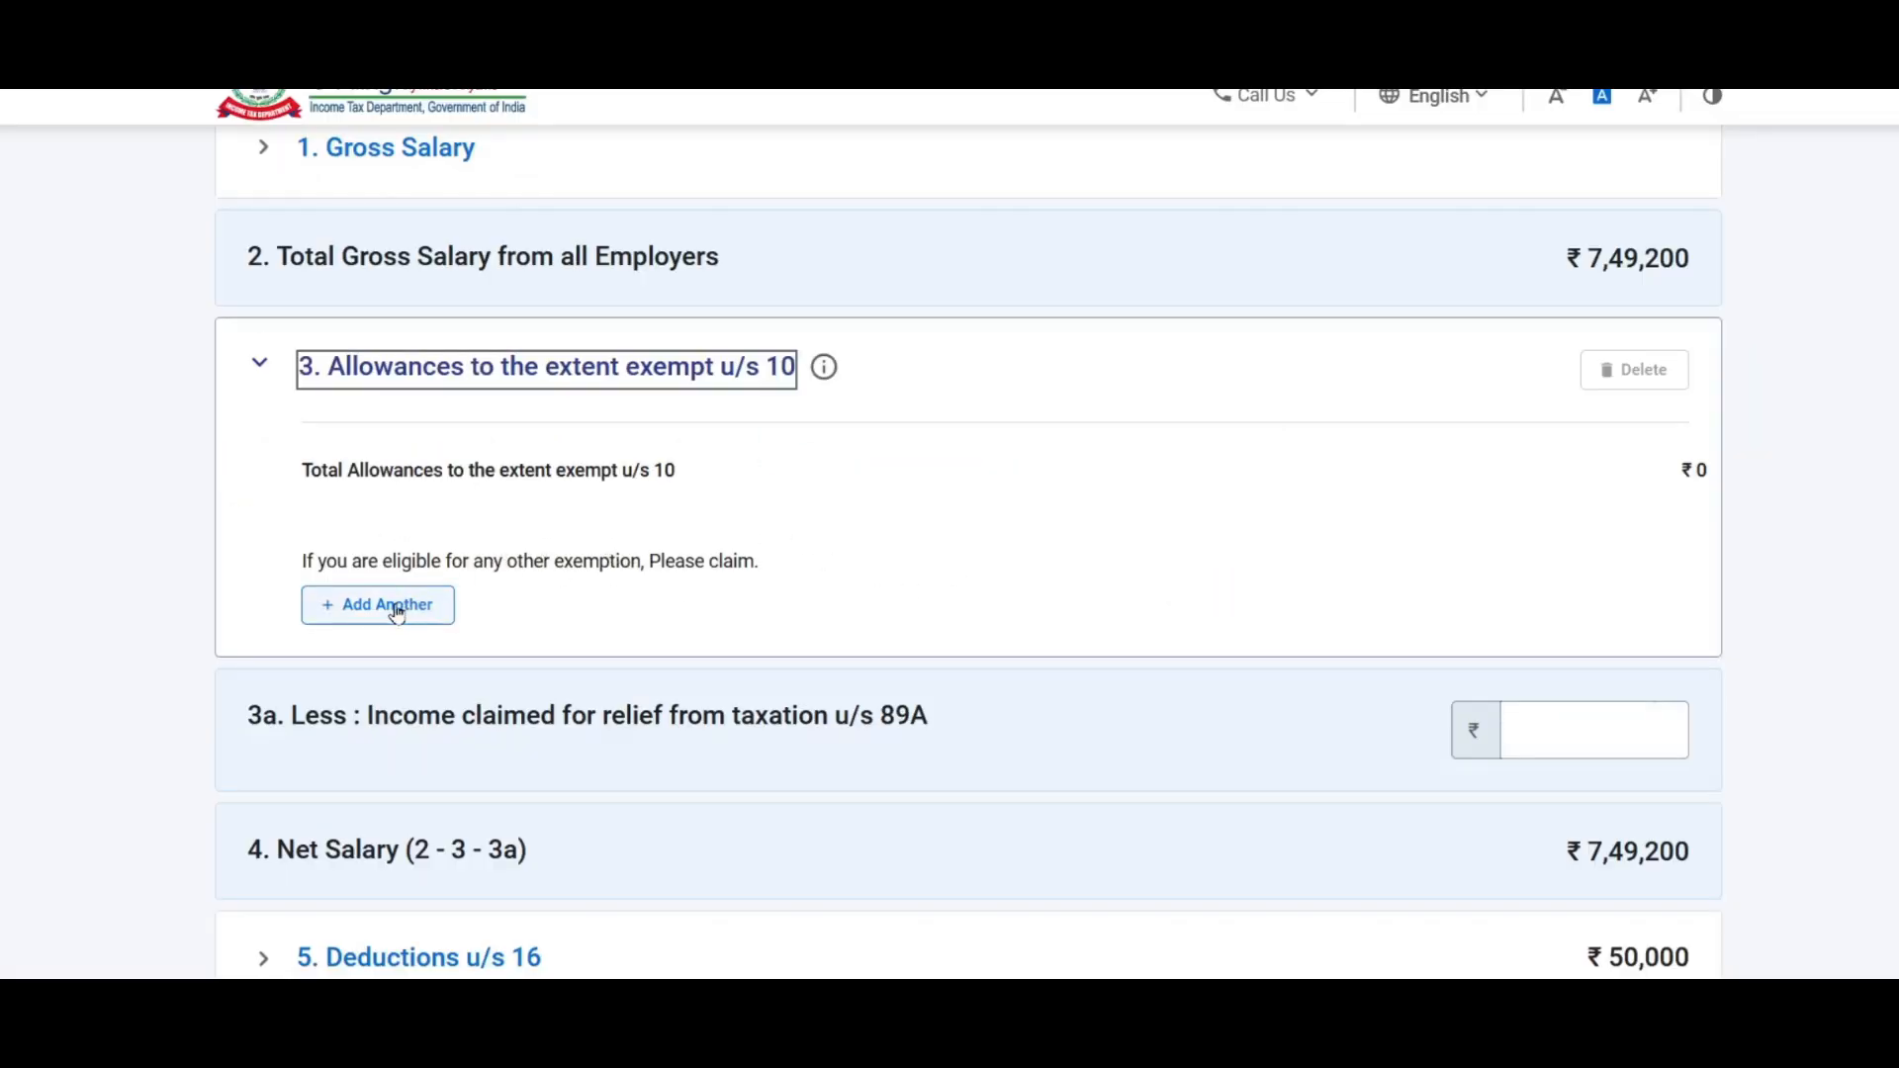
{"action": "left_click", "coordinate": [396, 607]}
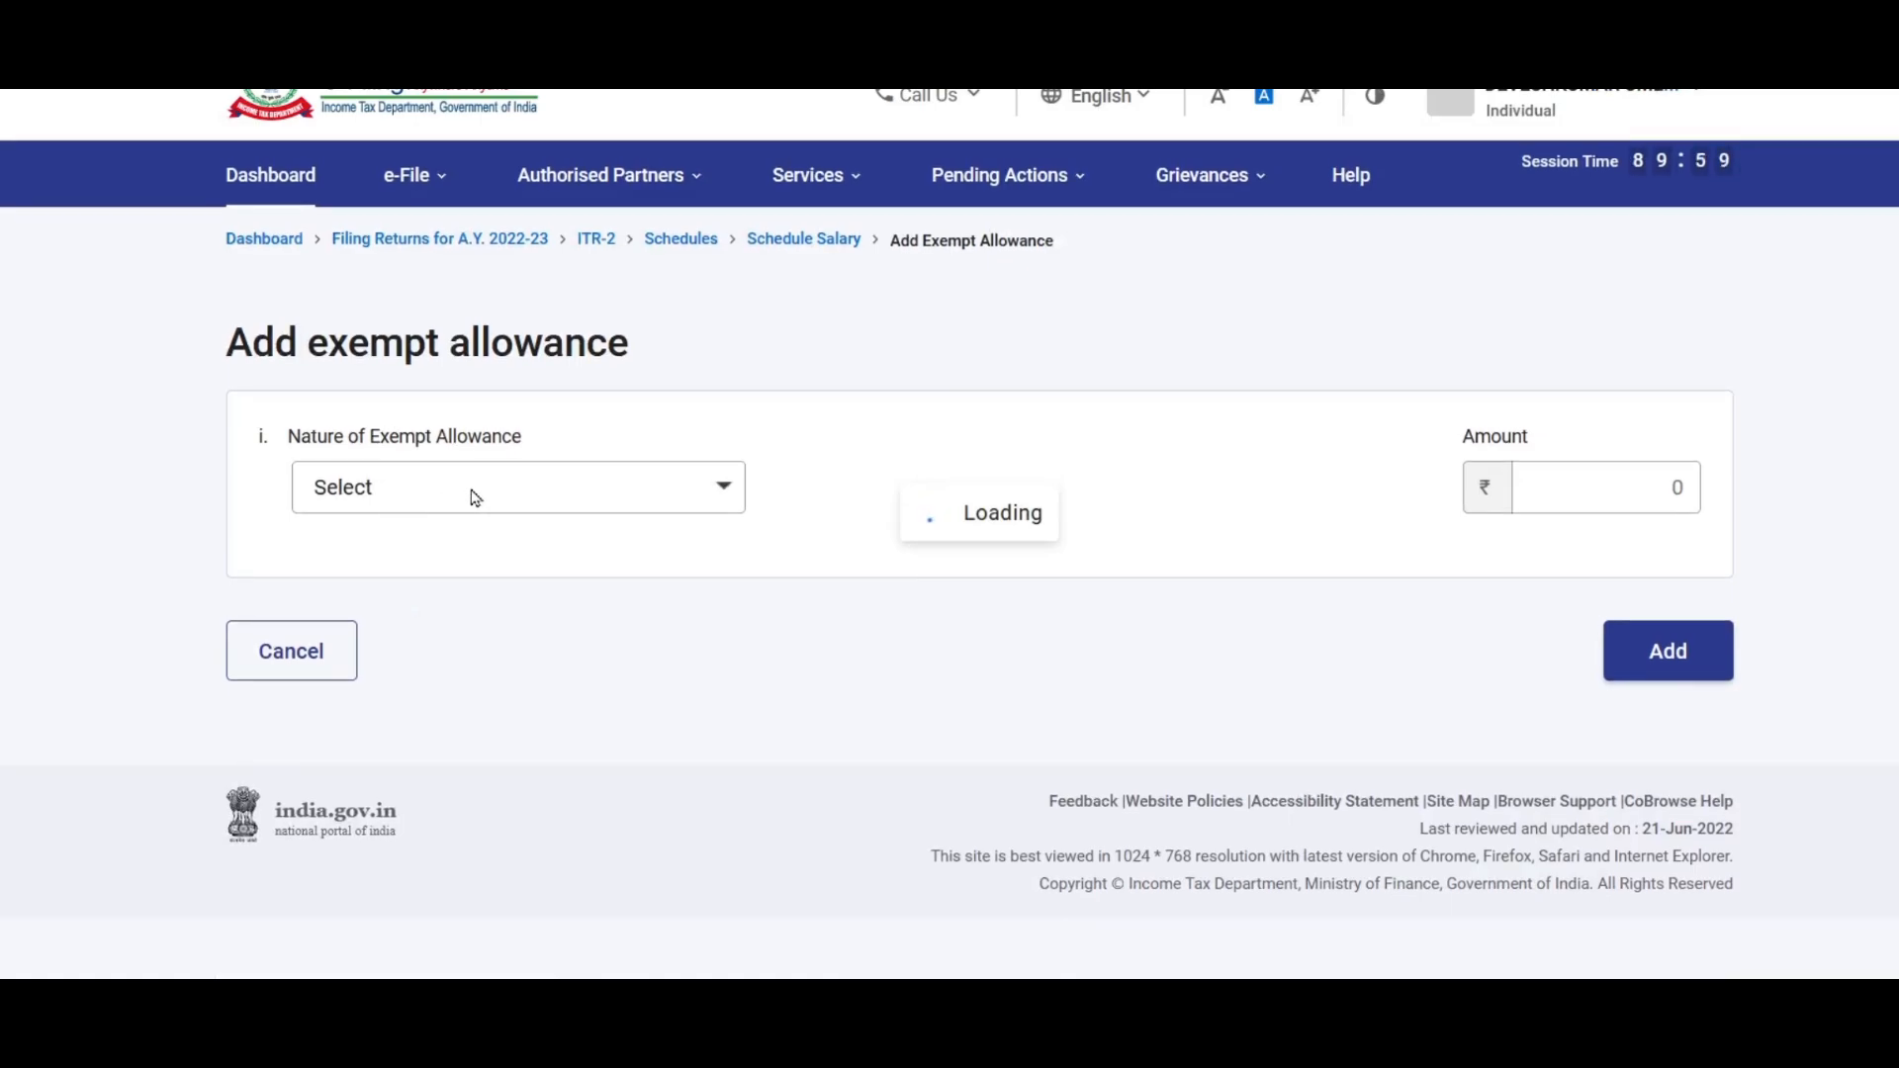
Step: Add a ₹32,000 Sec 10(13A)-House Rent Allowance exemption, bringing Net Salary to ₹7,17,200
{"action": "left_click", "coordinate": [474, 496]}
{"action": "scroll", "coordinate": [539, 661], "scroll_direction": "down", "scroll_amount": 6}
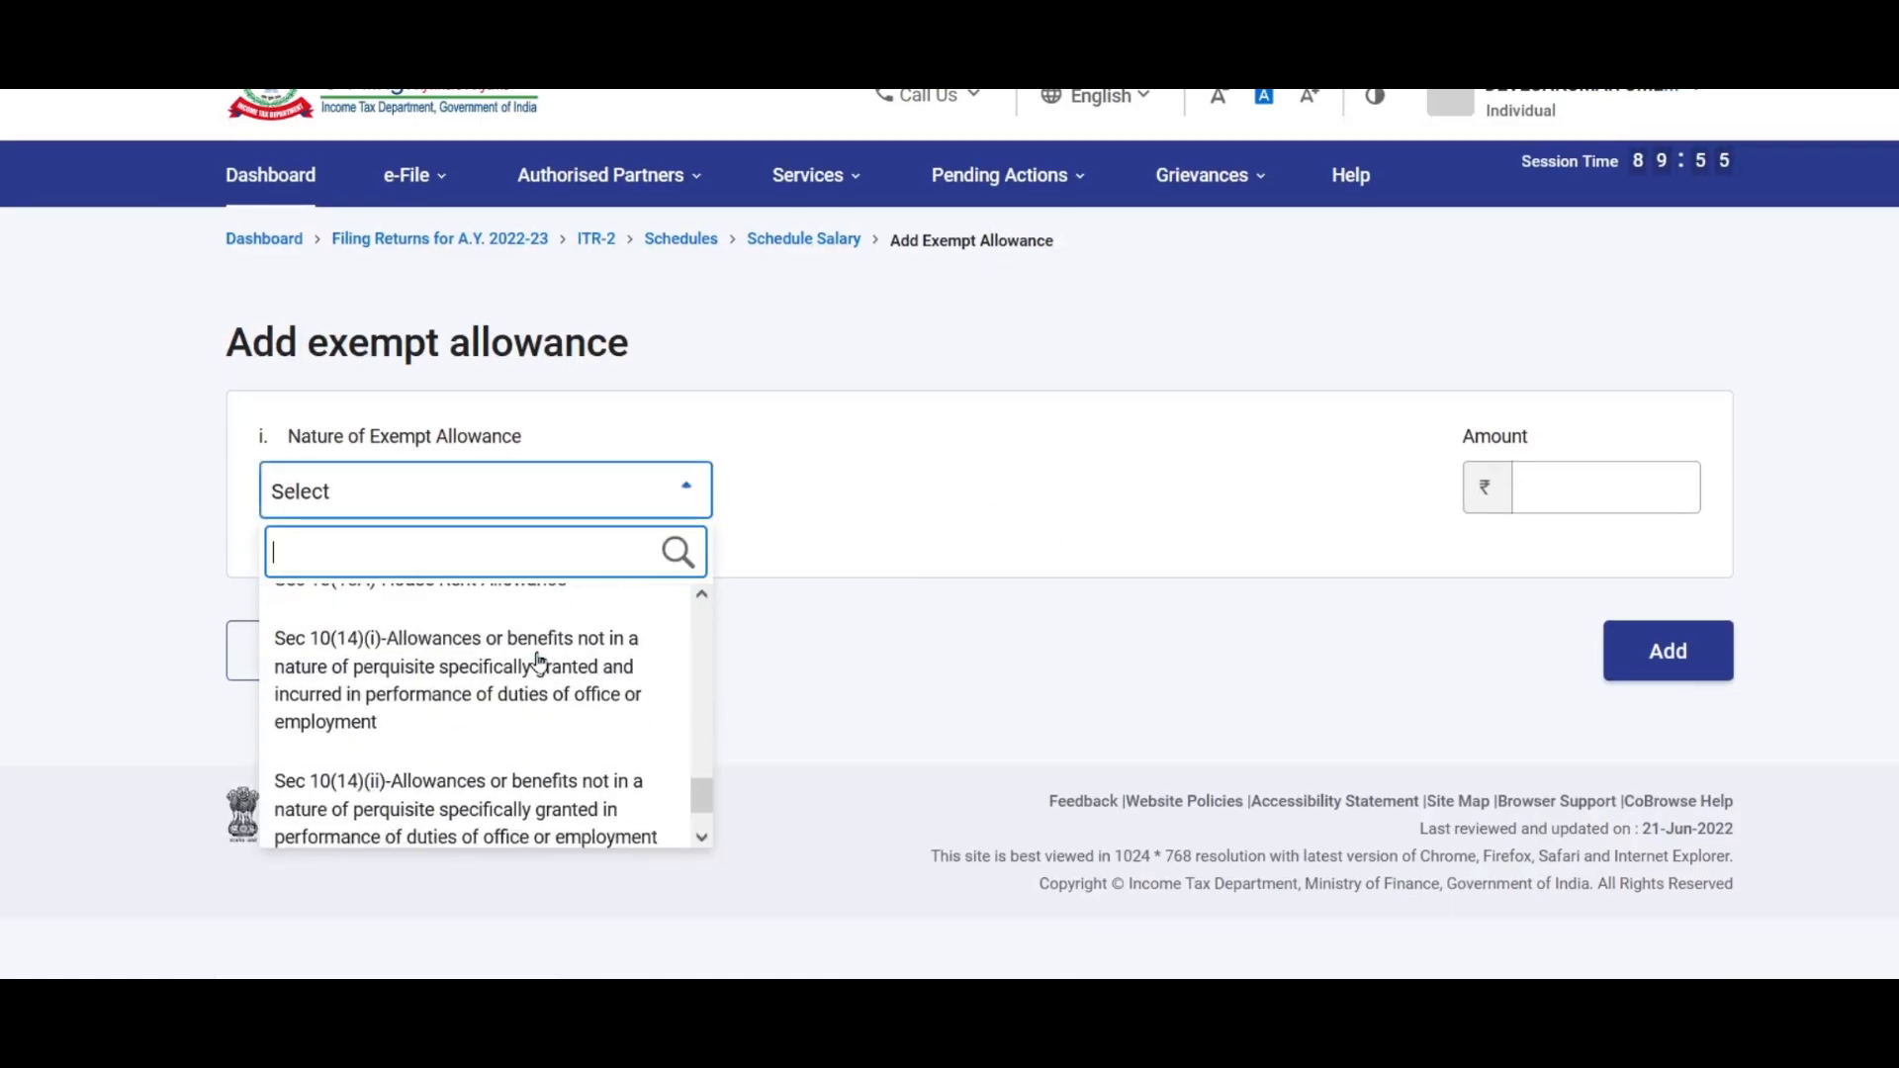
{"action": "left_click", "coordinate": [508, 764]}
{"action": "left_click", "coordinate": [1597, 485]}
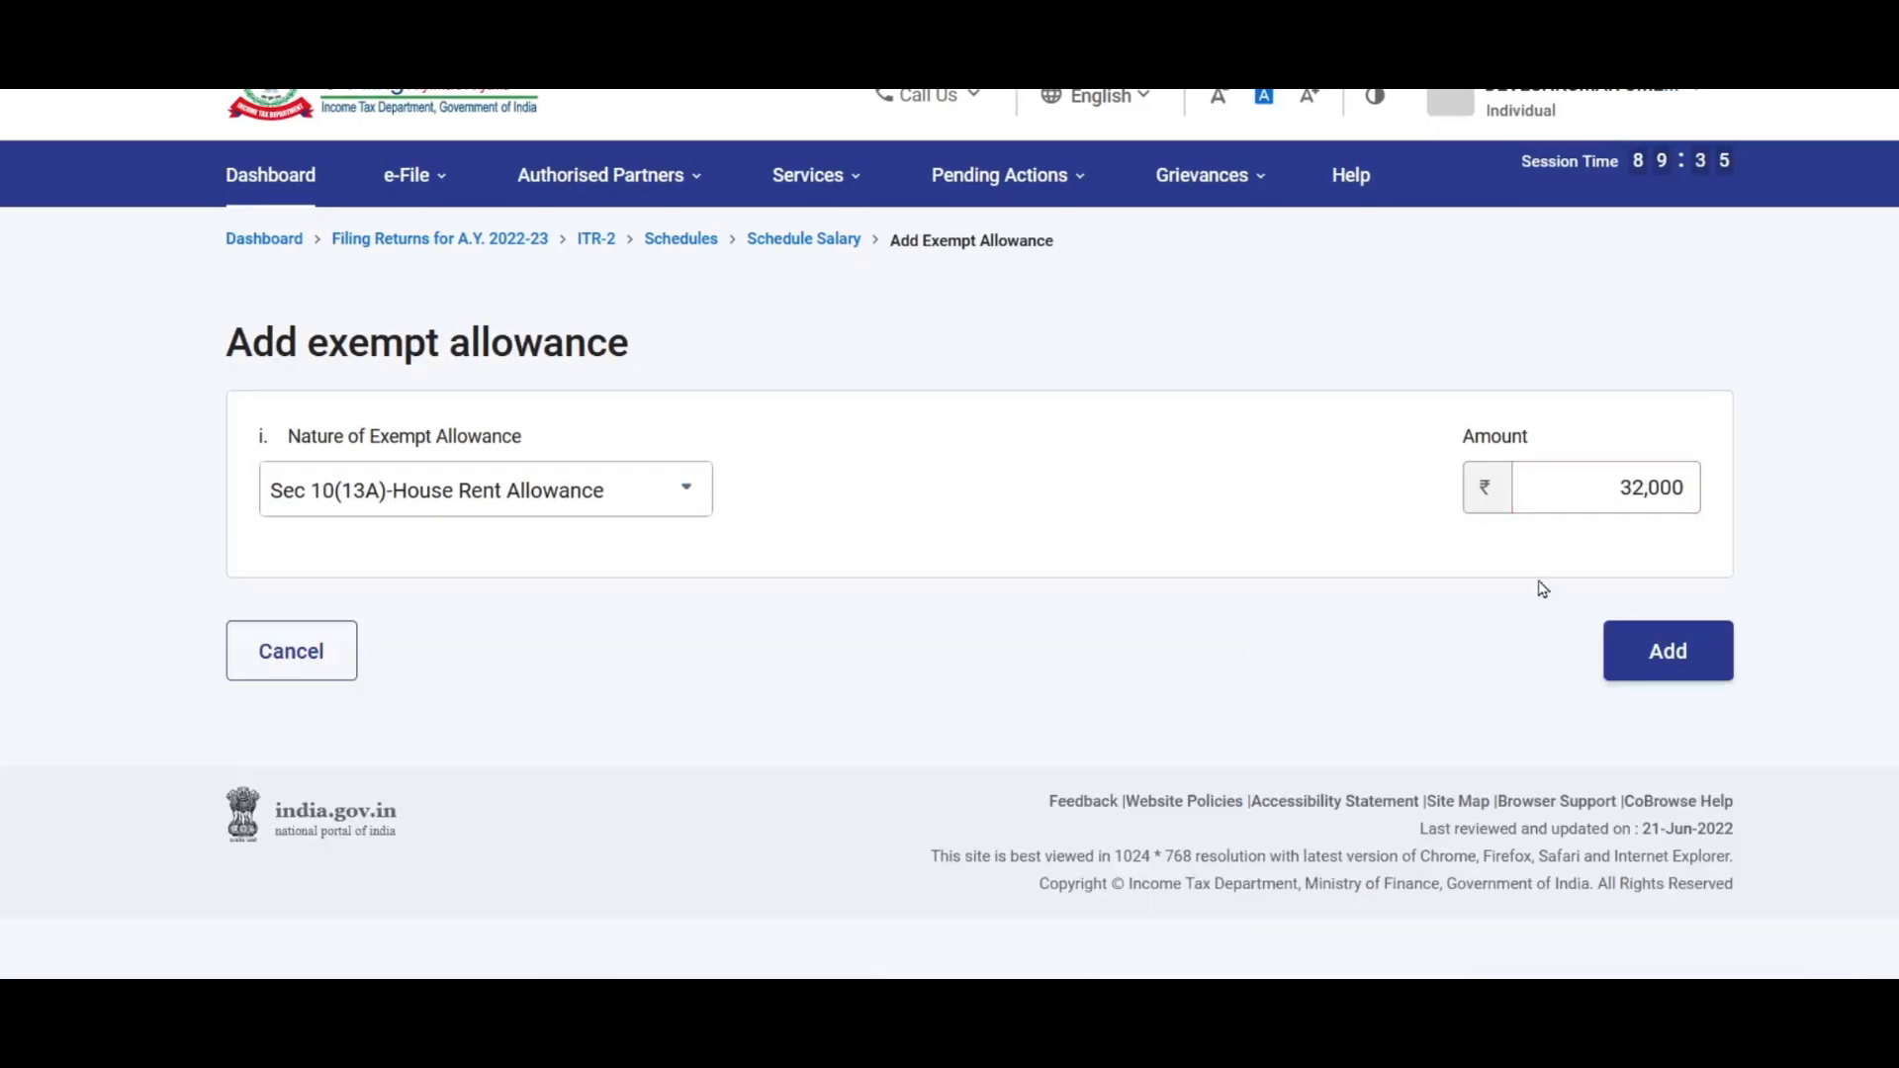
{"action": "left_click", "coordinate": [1661, 643]}
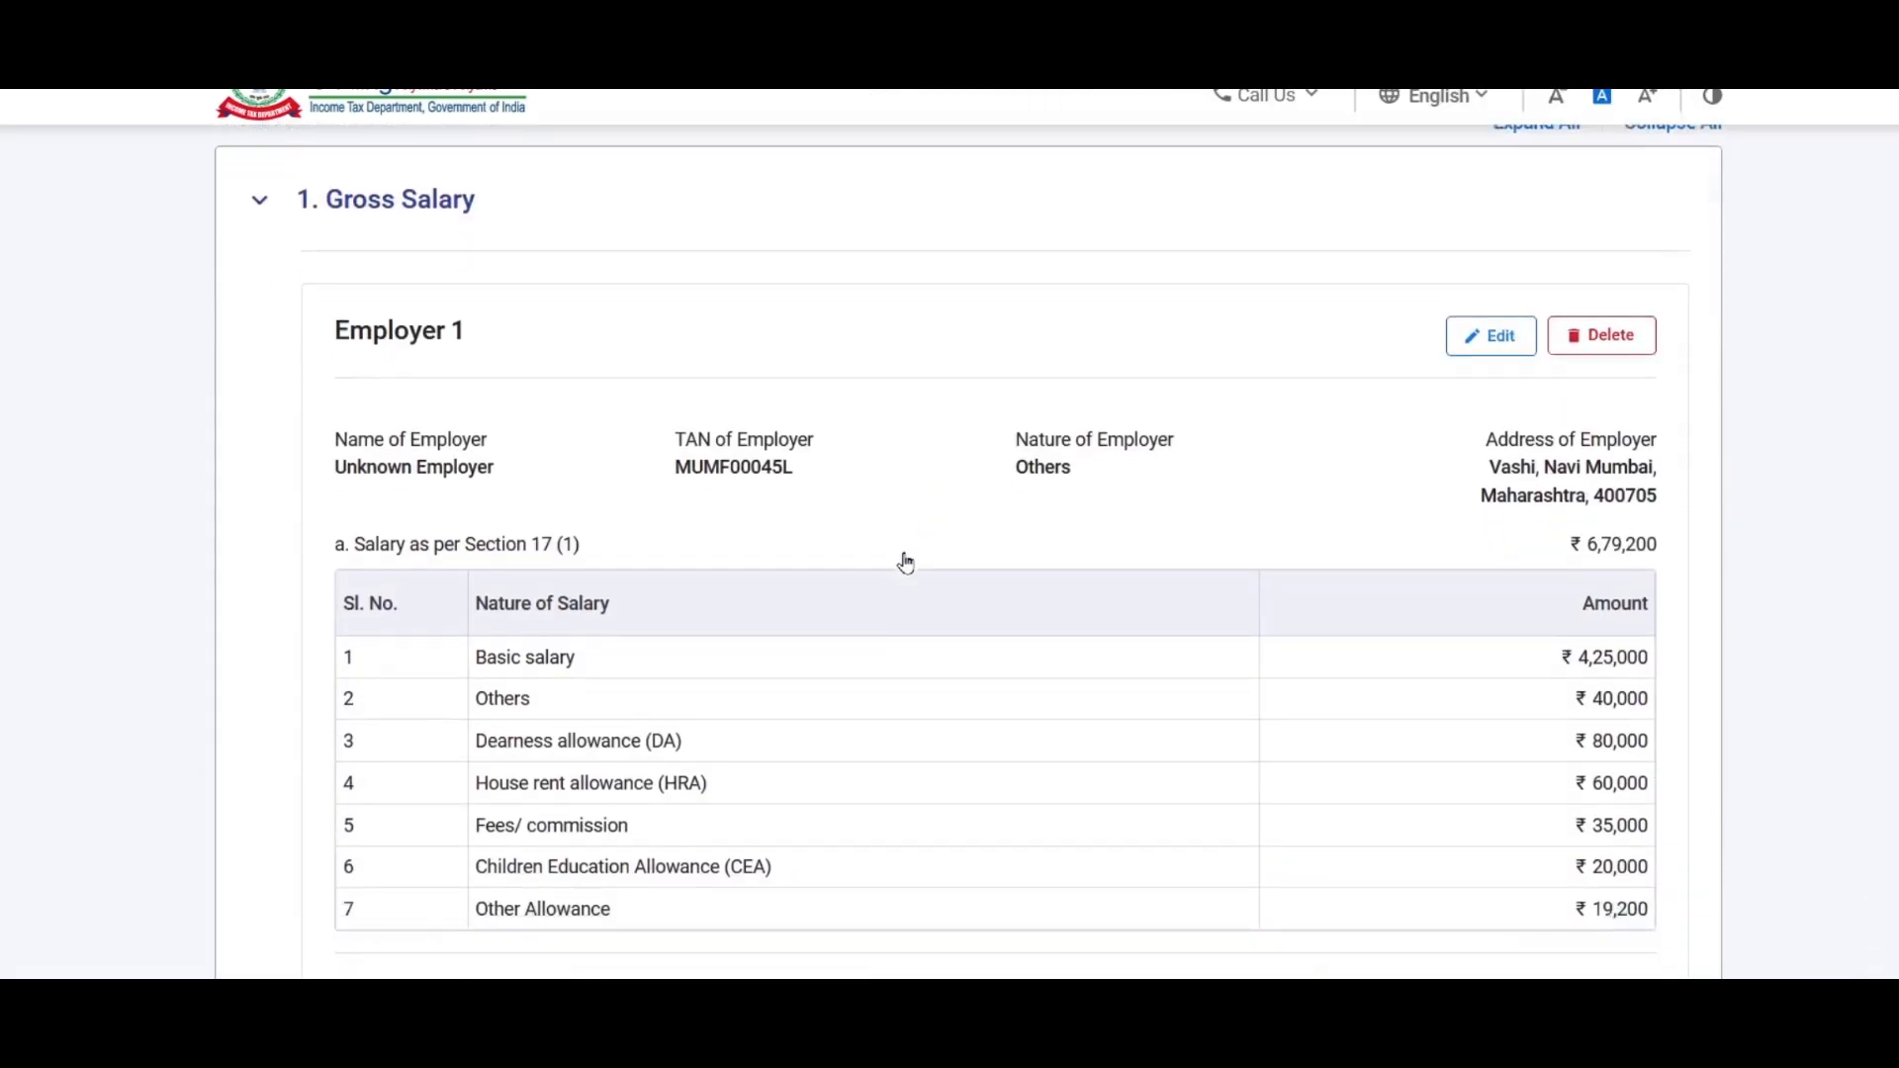
{"action": "scroll", "coordinate": [905, 561], "scroll_direction": "down", "scroll_amount": 15}
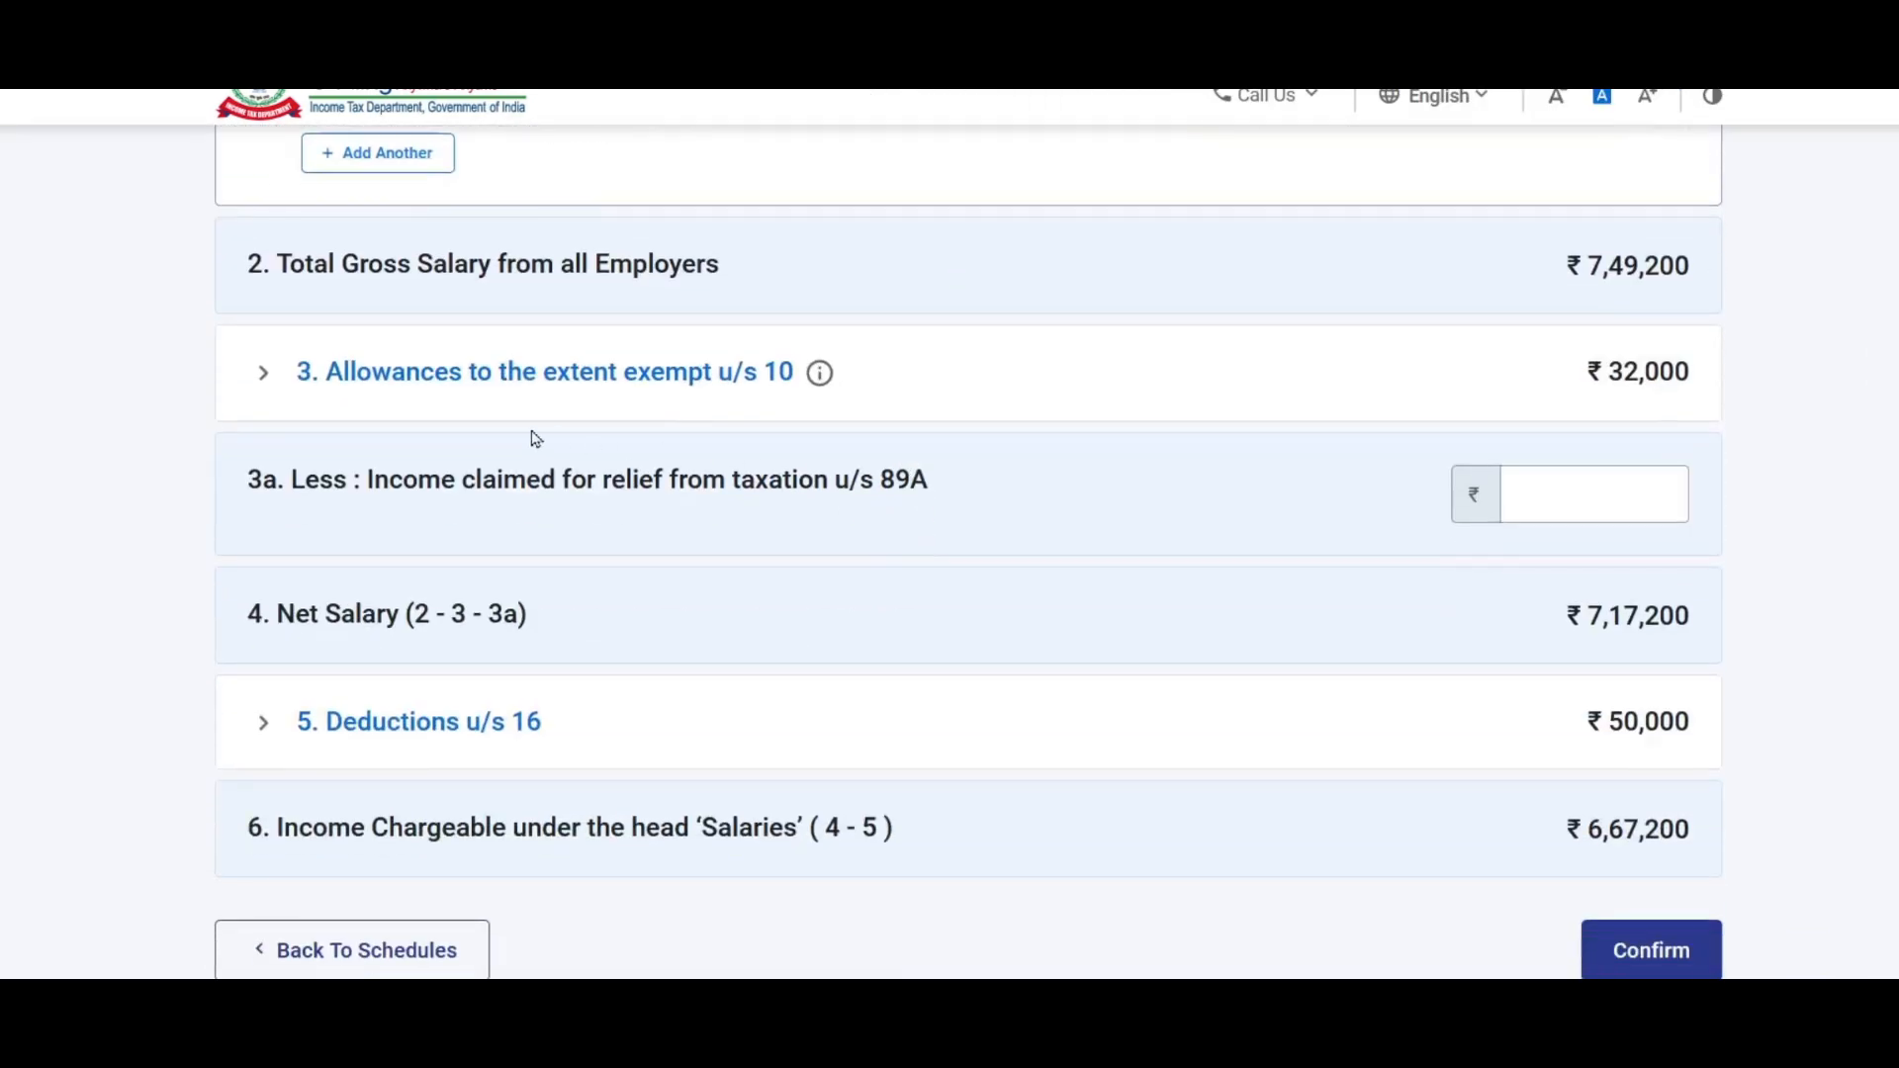
{"action": "left_click", "coordinate": [441, 381]}
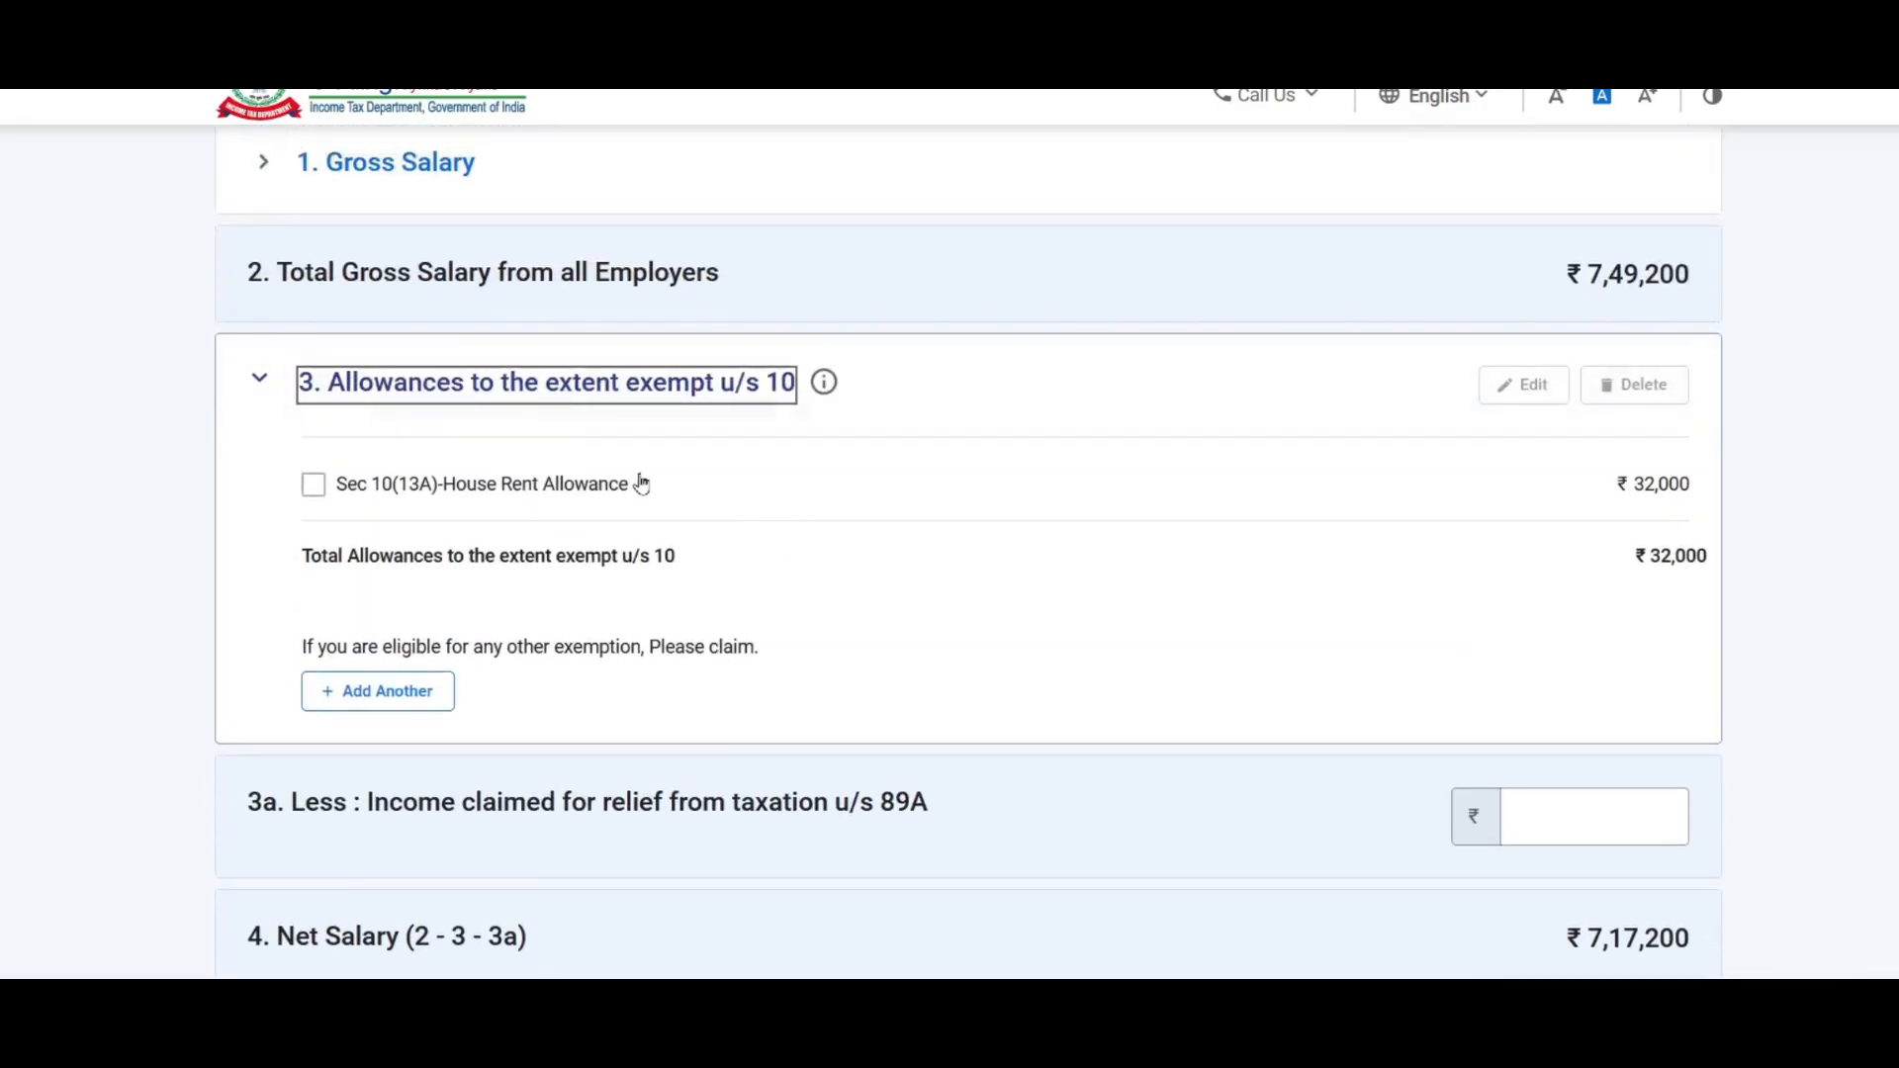
Step: Add another exempt allowance: Sec 10(14)(ii) for ₹2,400
{"action": "left_click", "coordinate": [377, 700]}
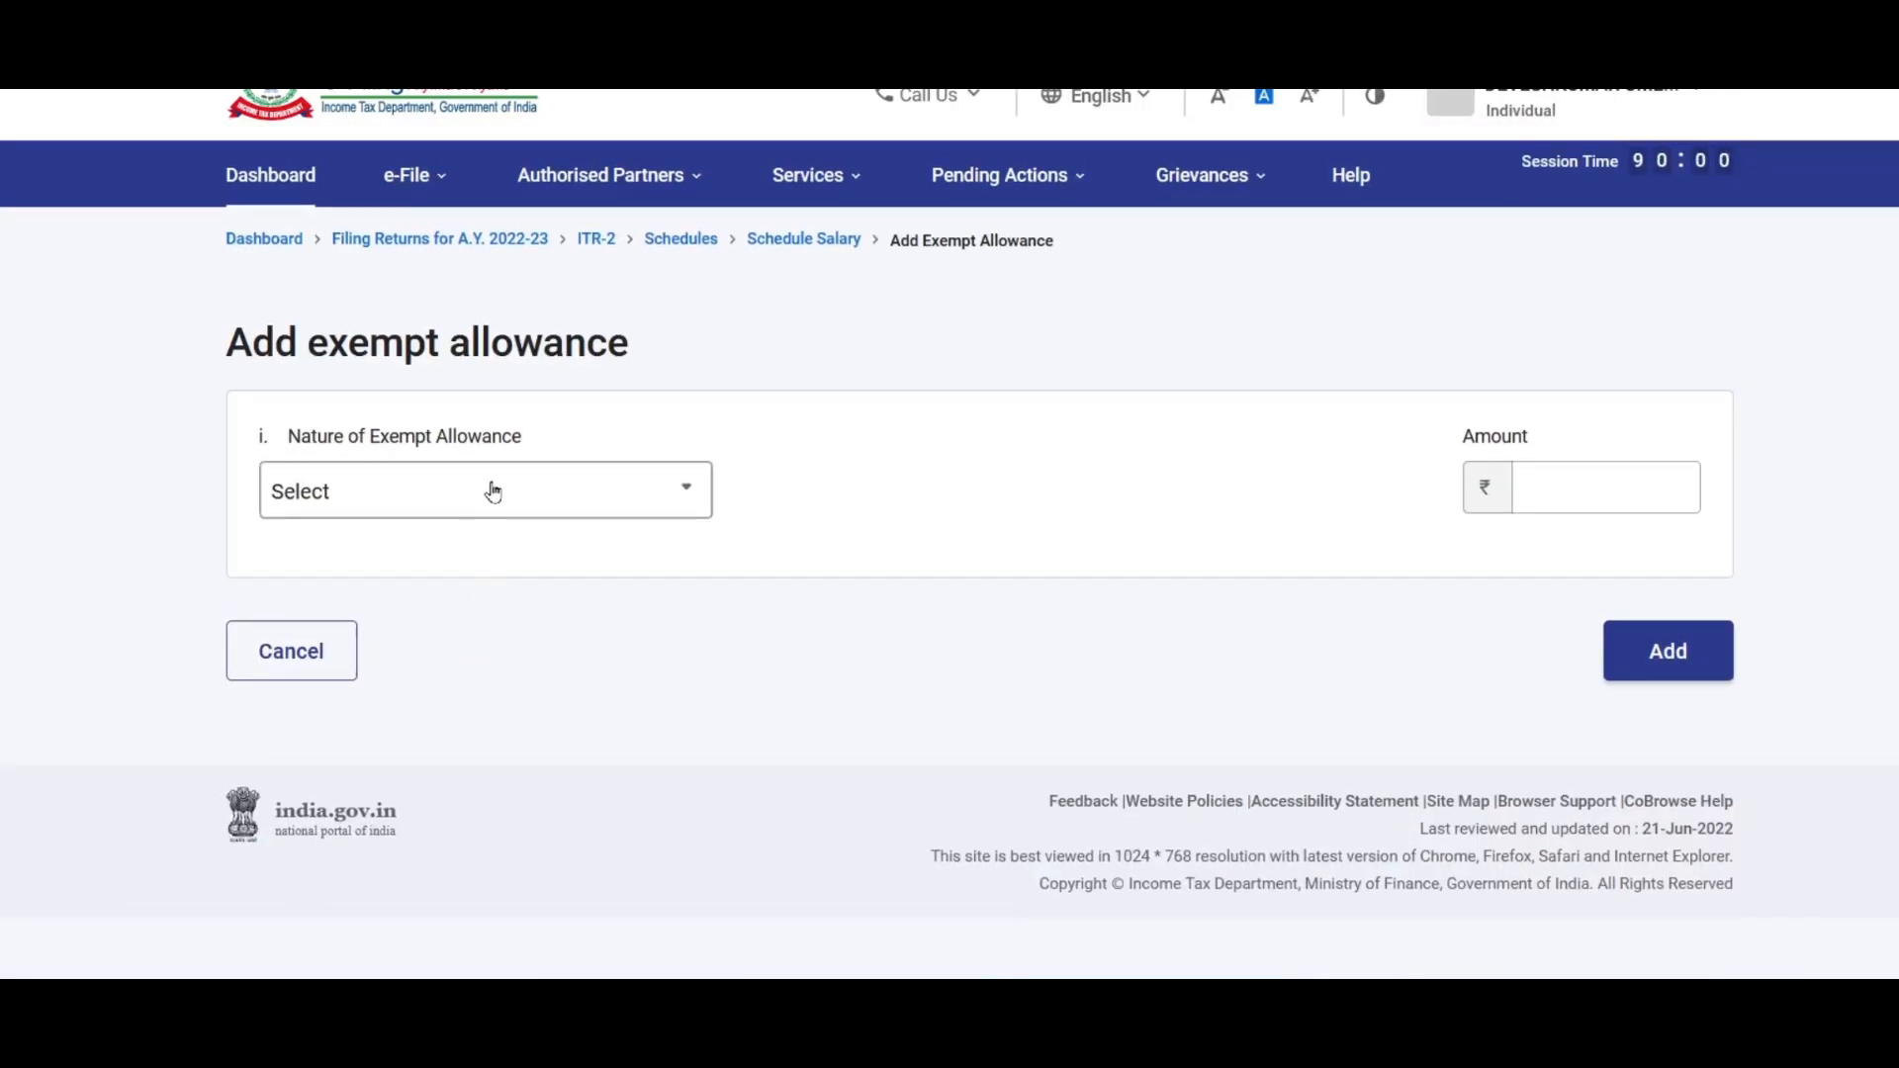
{"action": "left_click", "coordinate": [489, 492]}
{"action": "left_click_drag", "start_coordinate": [702, 614], "coordinate": [701, 803]}
{"action": "left_click", "coordinate": [464, 756]}
{"action": "left_click", "coordinate": [1604, 481]}
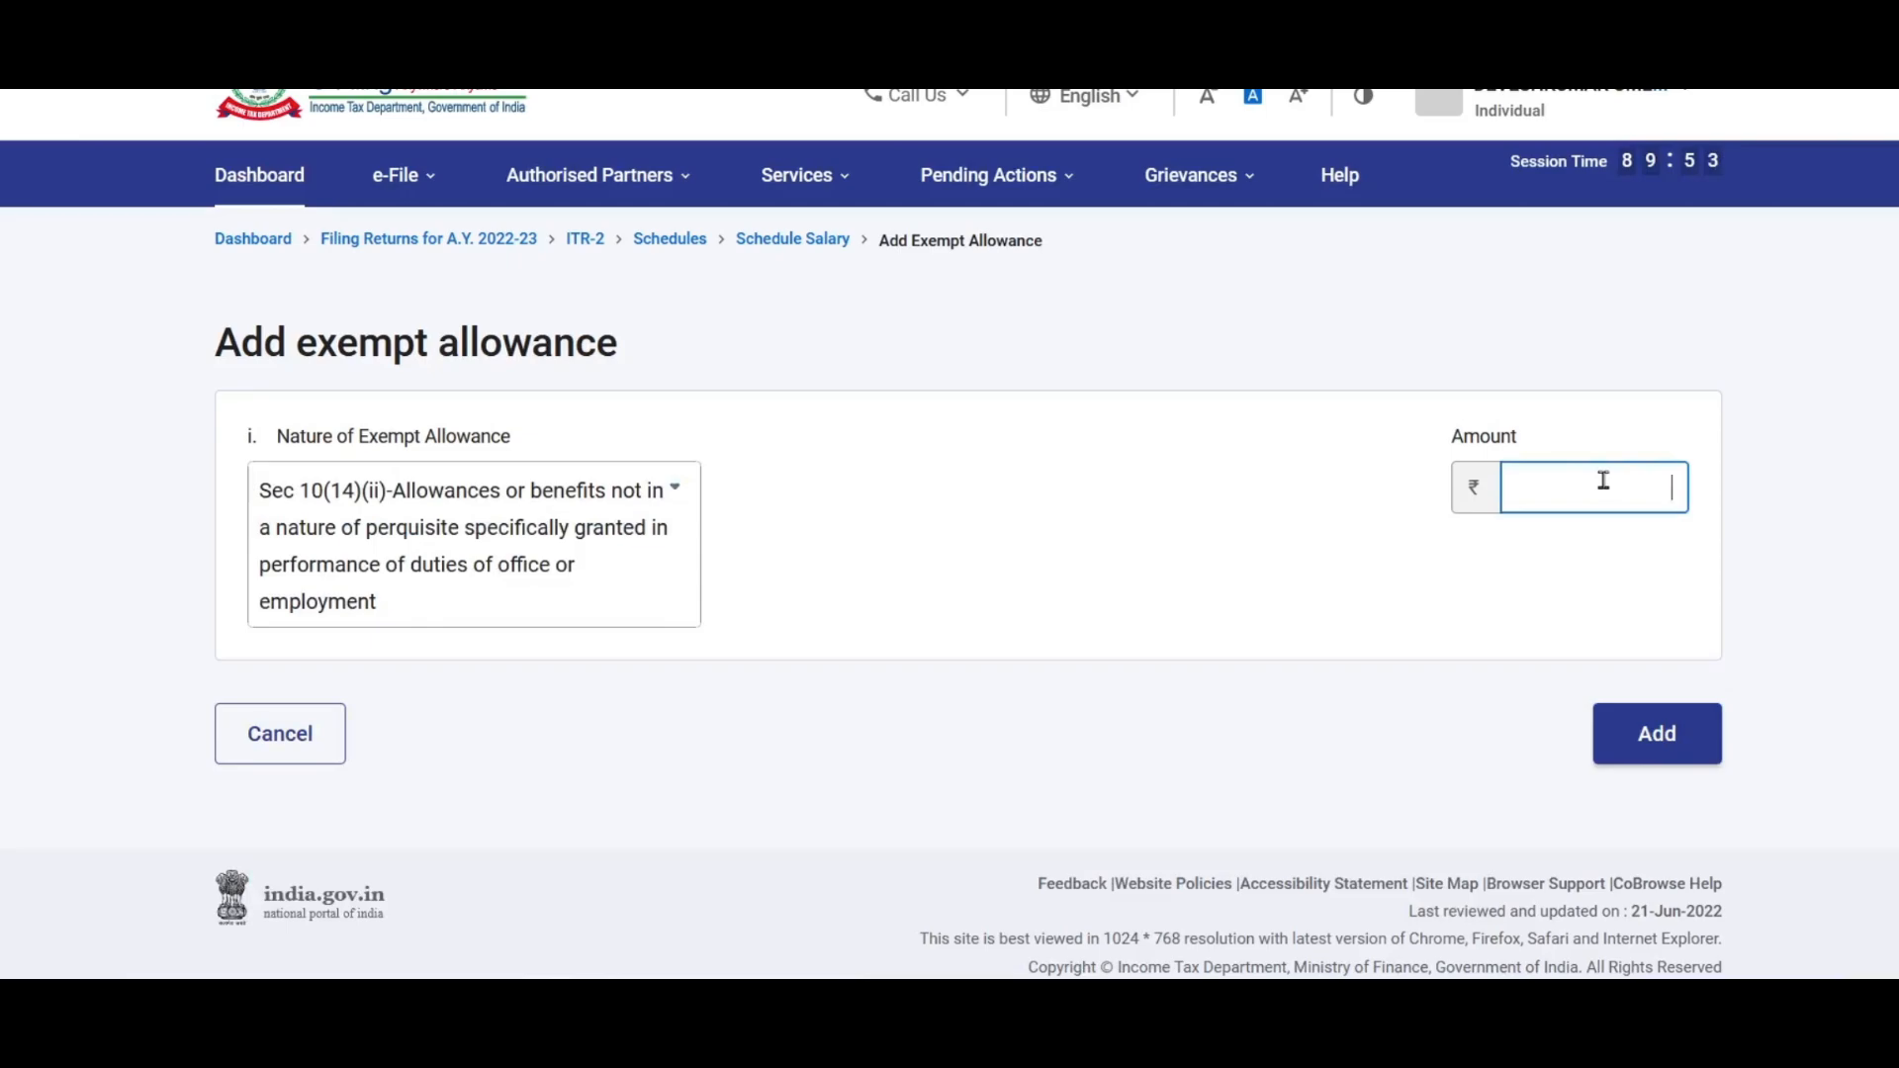
{"action": "type", "text": "2400"}
{"action": "left_click", "coordinate": [1389, 790]}
{"action": "left_click", "coordinate": [1666, 758]}
Step: Start a third exempt allowance entry, then cancel it without adding anything
{"action": "scroll", "coordinate": [707, 647], "scroll_direction": "down", "scroll_amount": 5}
{"action": "scroll", "coordinate": [752, 653], "scroll_direction": "up", "scroll_amount": 4}
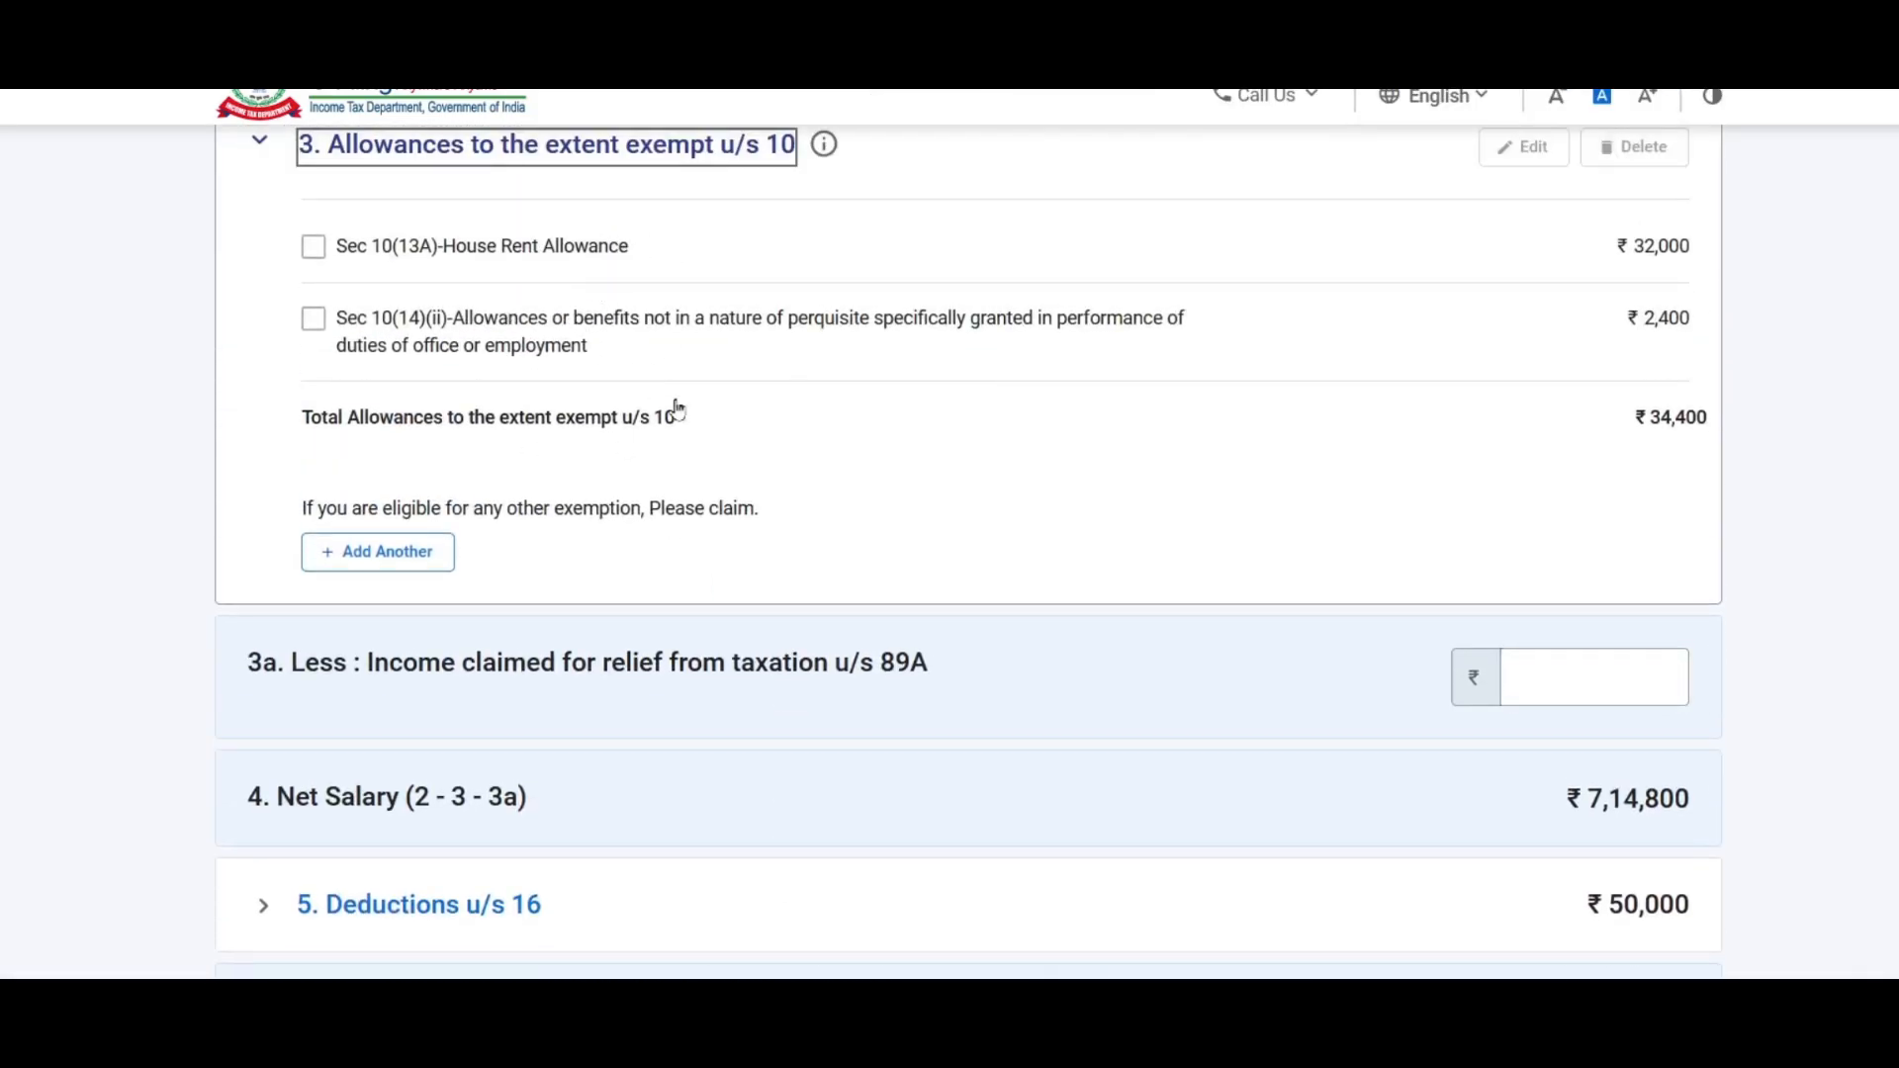
{"action": "scroll", "coordinate": [692, 445], "scroll_direction": "up", "scroll_amount": 1}
{"action": "left_click", "coordinate": [406, 692]}
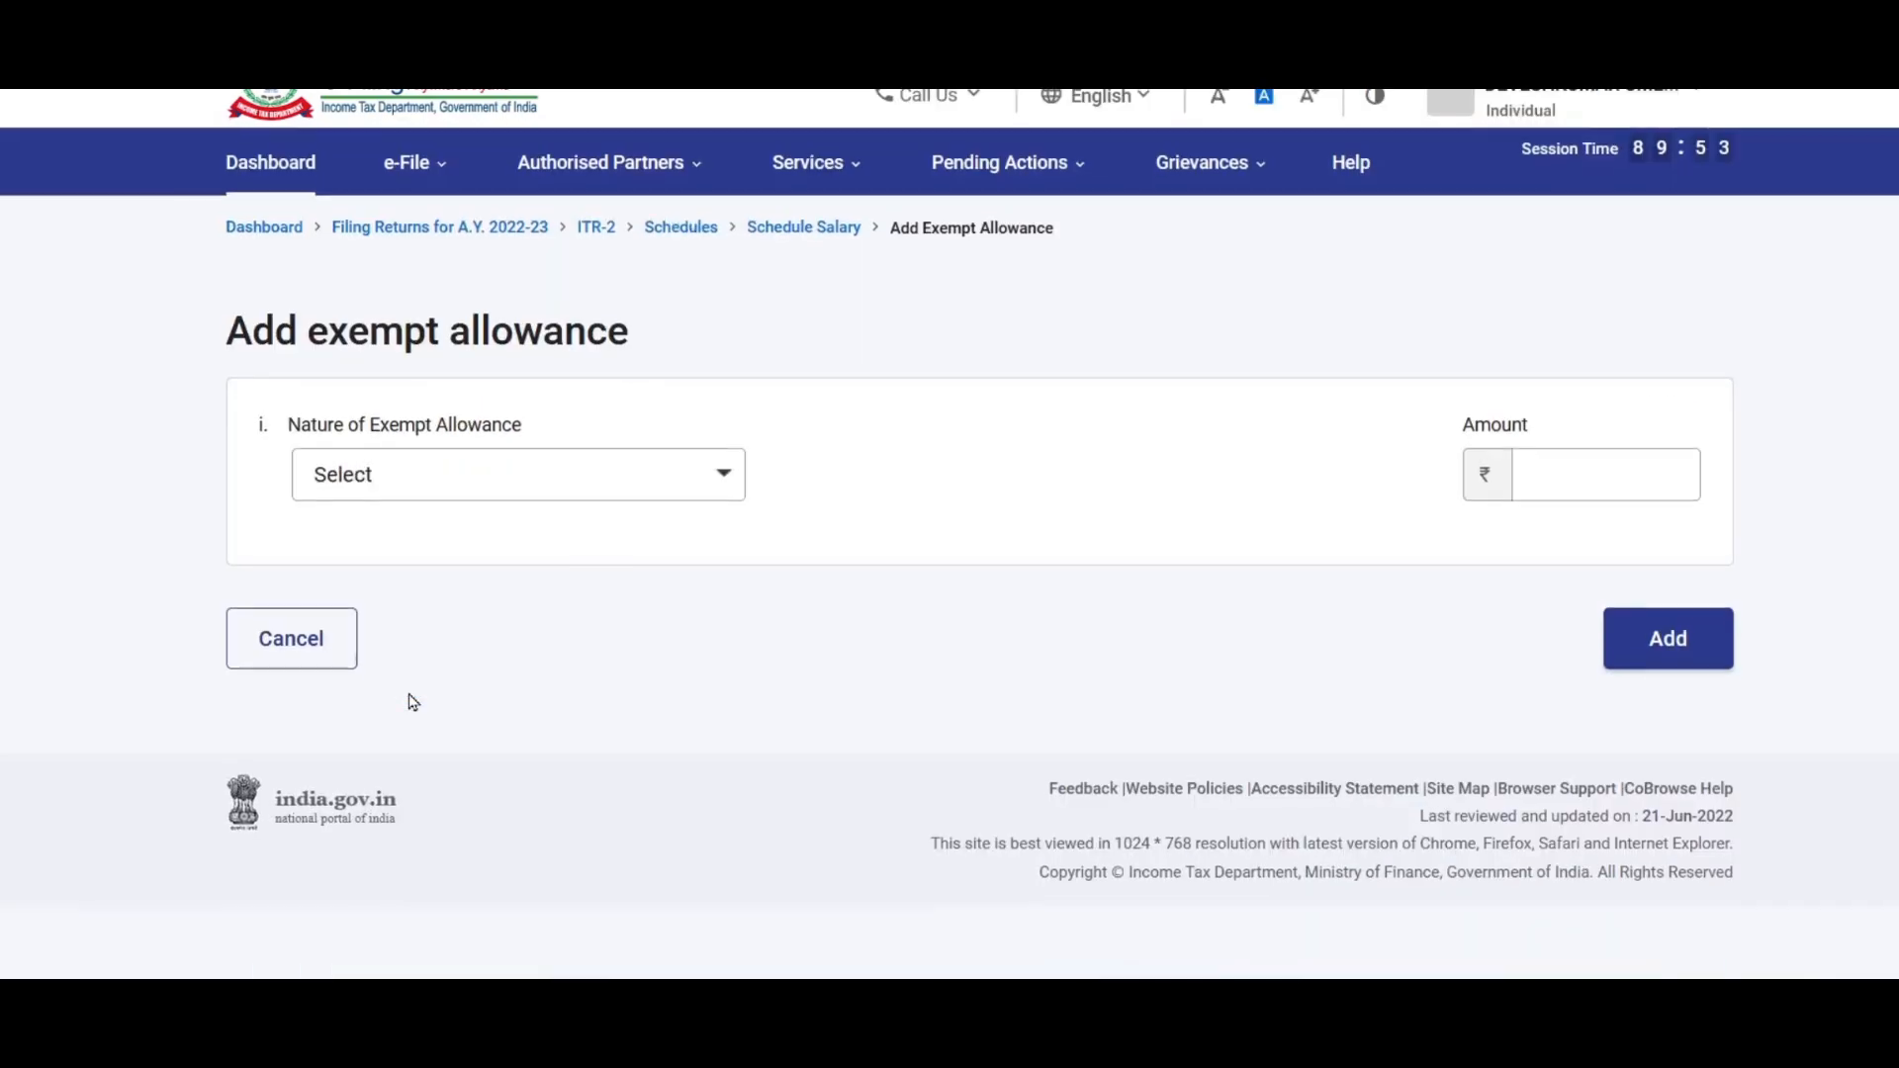
{"action": "left_click", "coordinate": [625, 491]}
{"action": "left_click_drag", "start_coordinate": [707, 630], "coordinate": [712, 708]}
{"action": "left_click", "coordinate": [289, 650]}
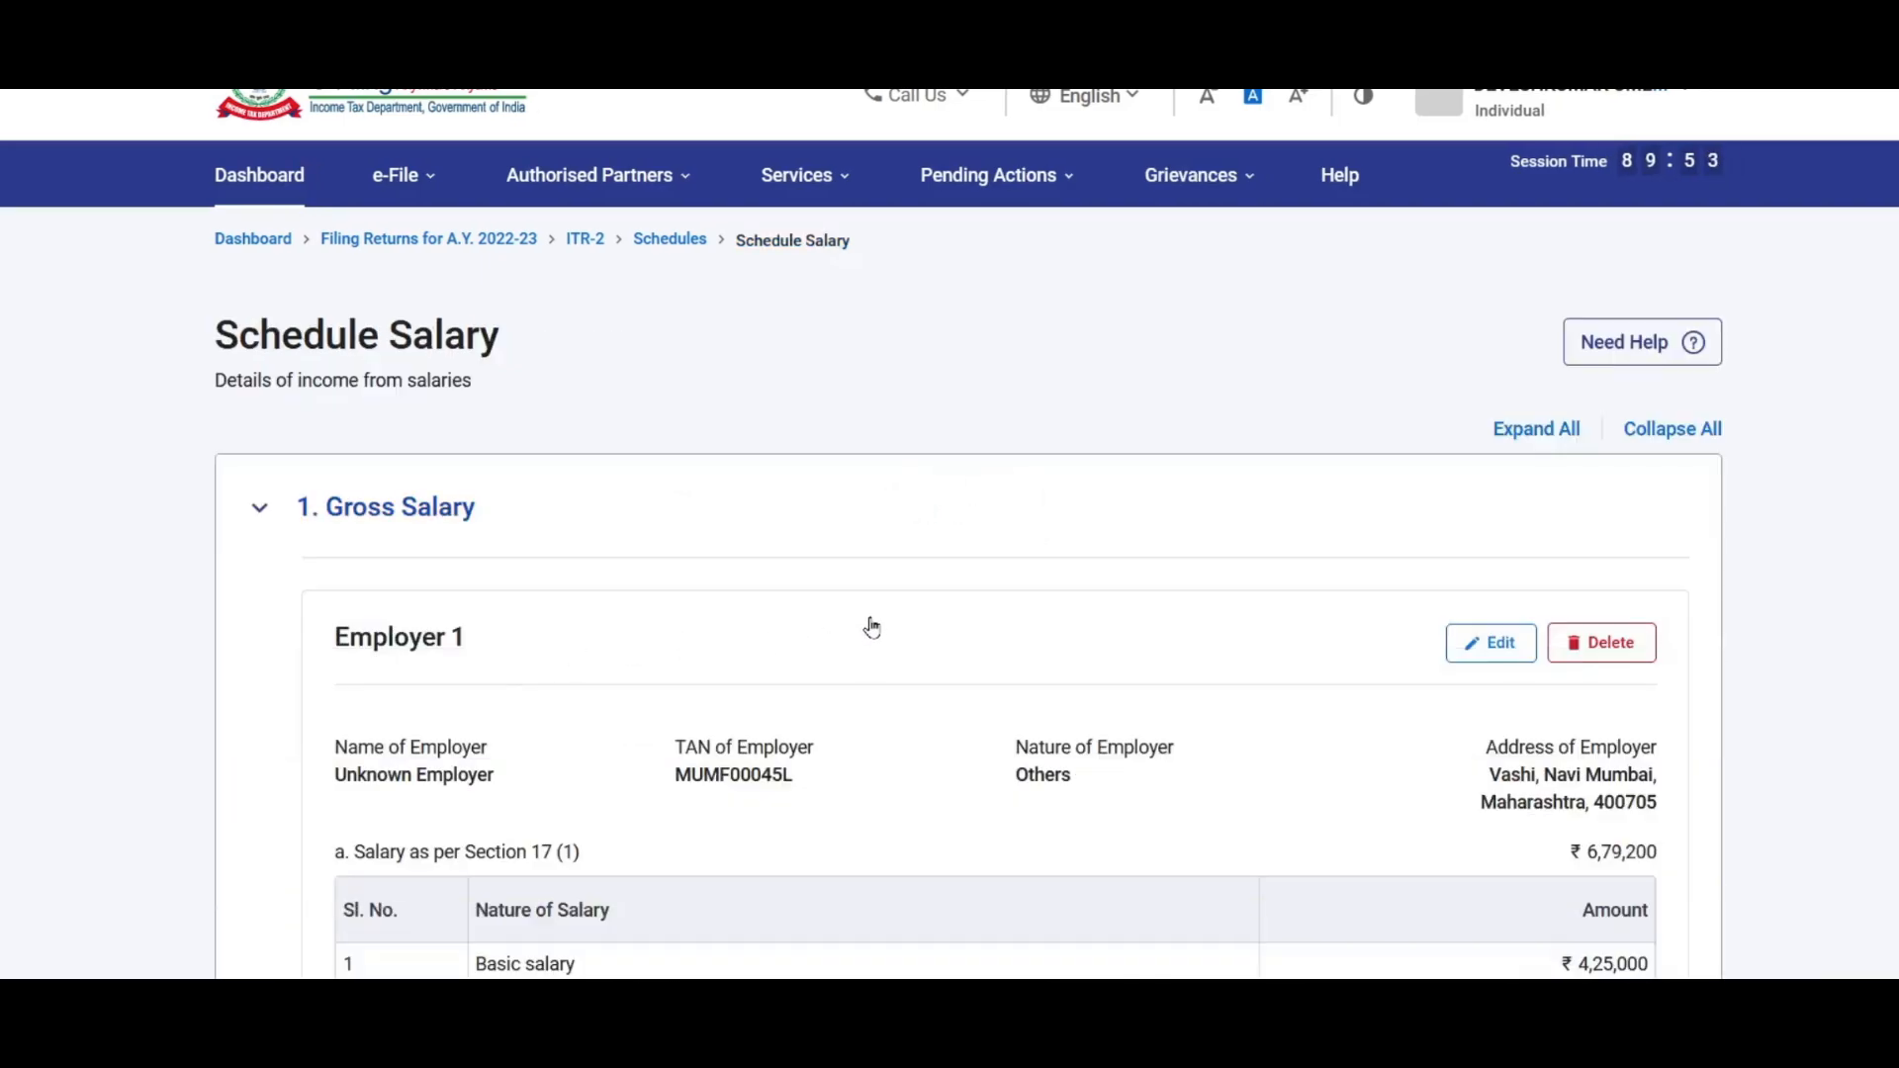
{"action": "scroll", "coordinate": [871, 627], "scroll_direction": "down", "scroll_amount": 15}
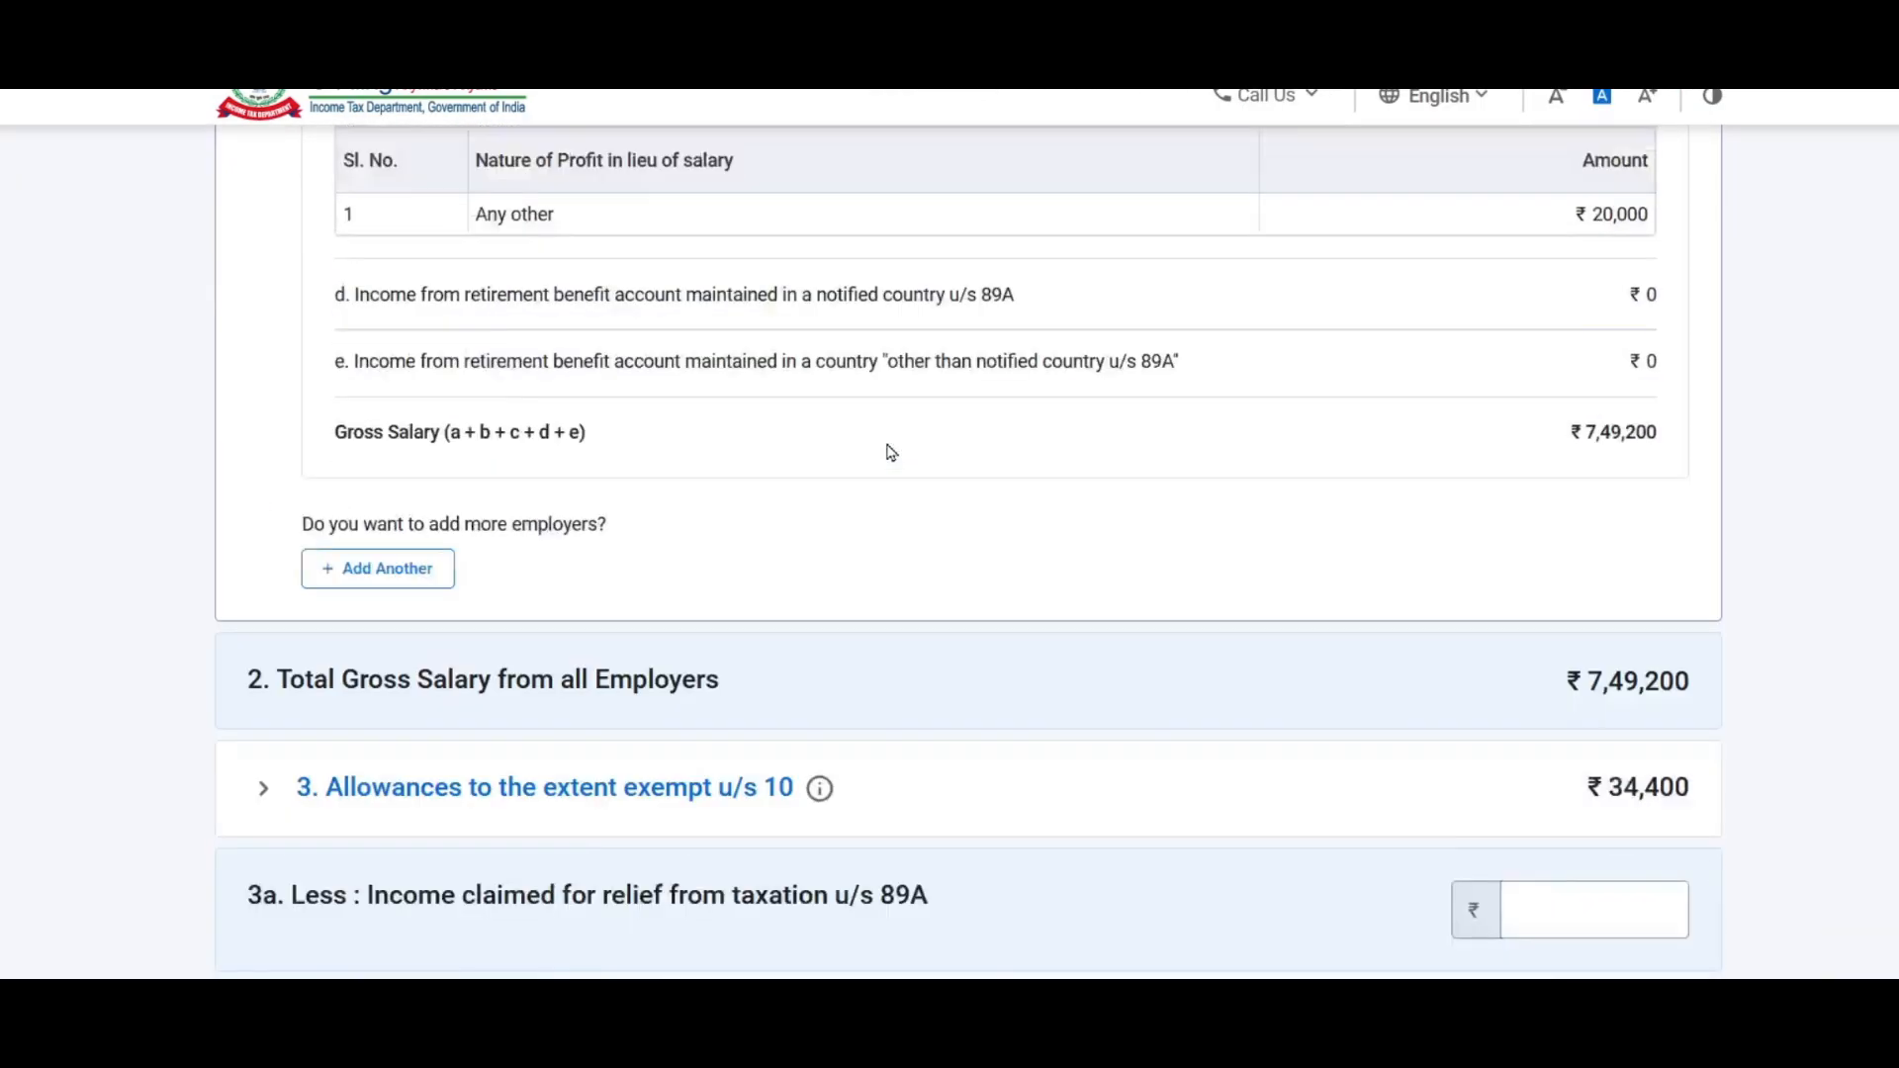
{"action": "scroll", "coordinate": [891, 452], "scroll_direction": "down", "scroll_amount": 5}
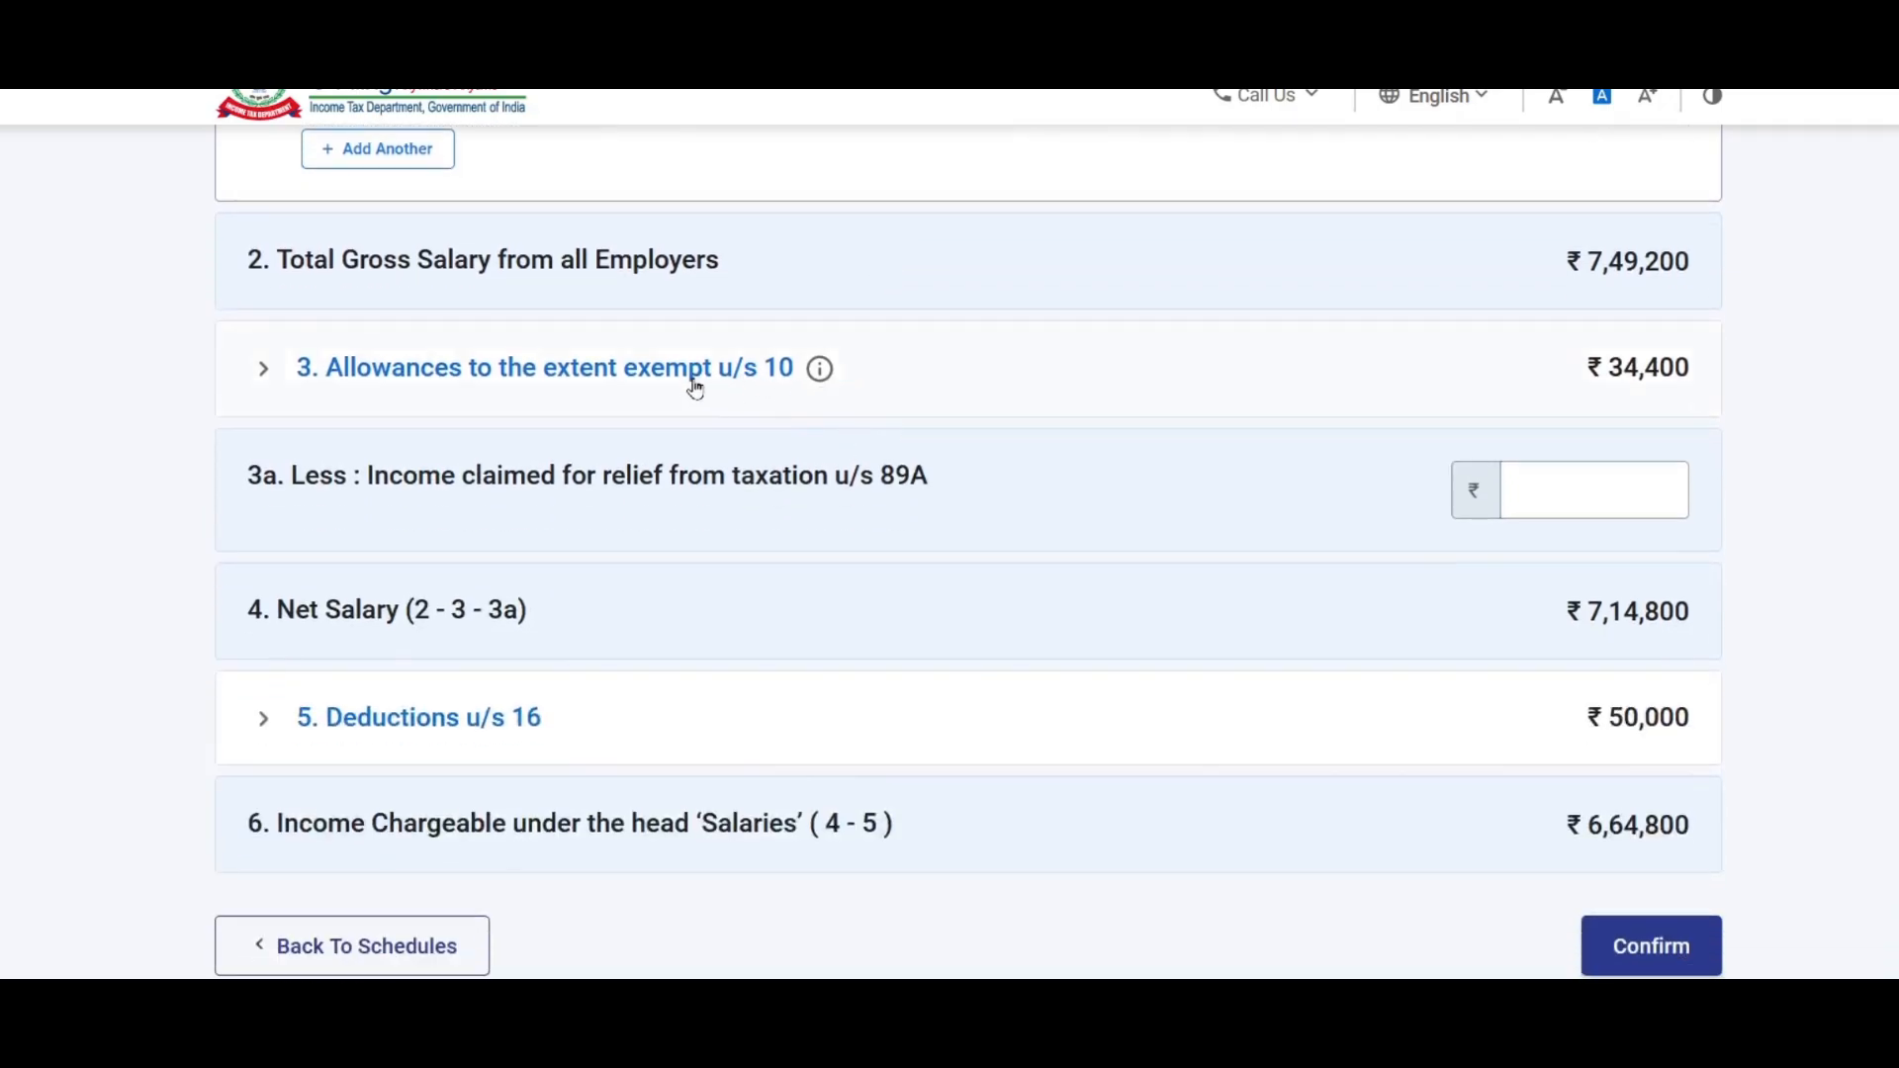
{"action": "scroll", "coordinate": [841, 379], "scroll_direction": "down", "scroll_amount": 2}
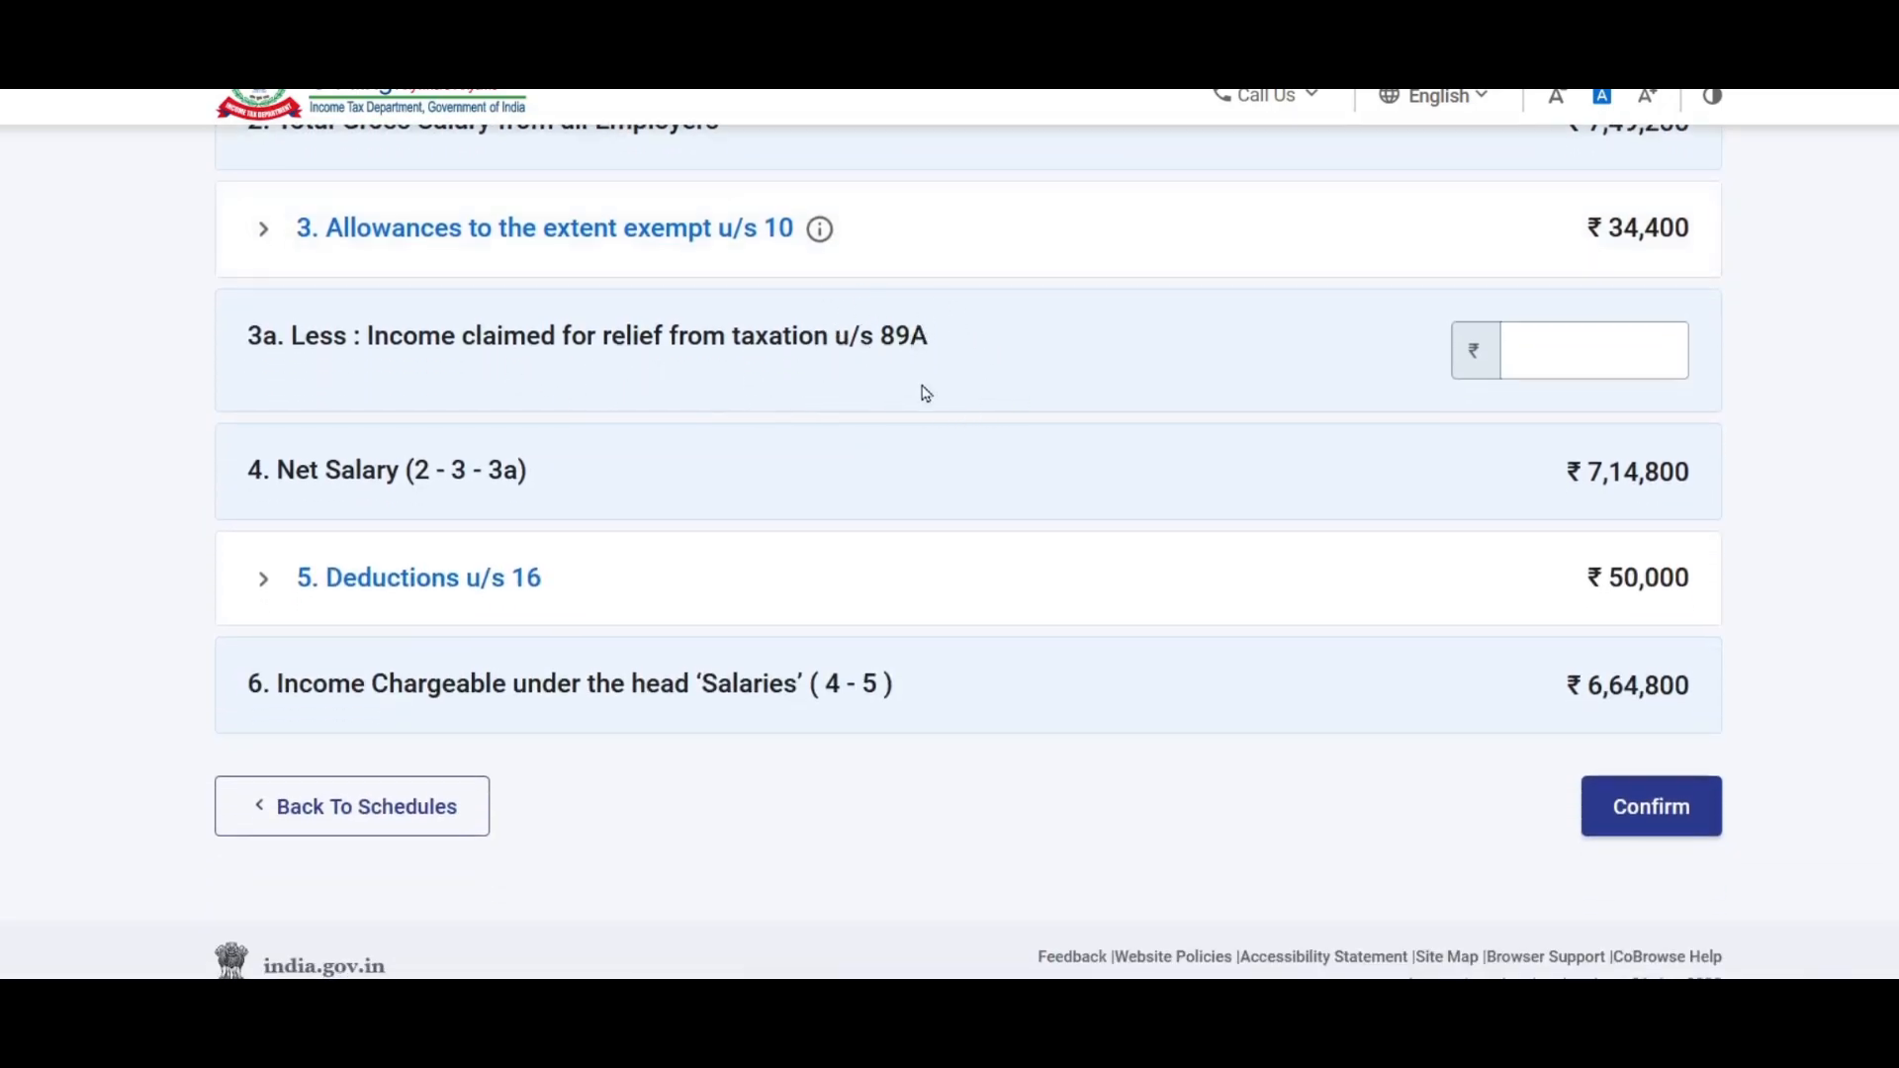
{"action": "left_click", "coordinate": [1595, 356]}
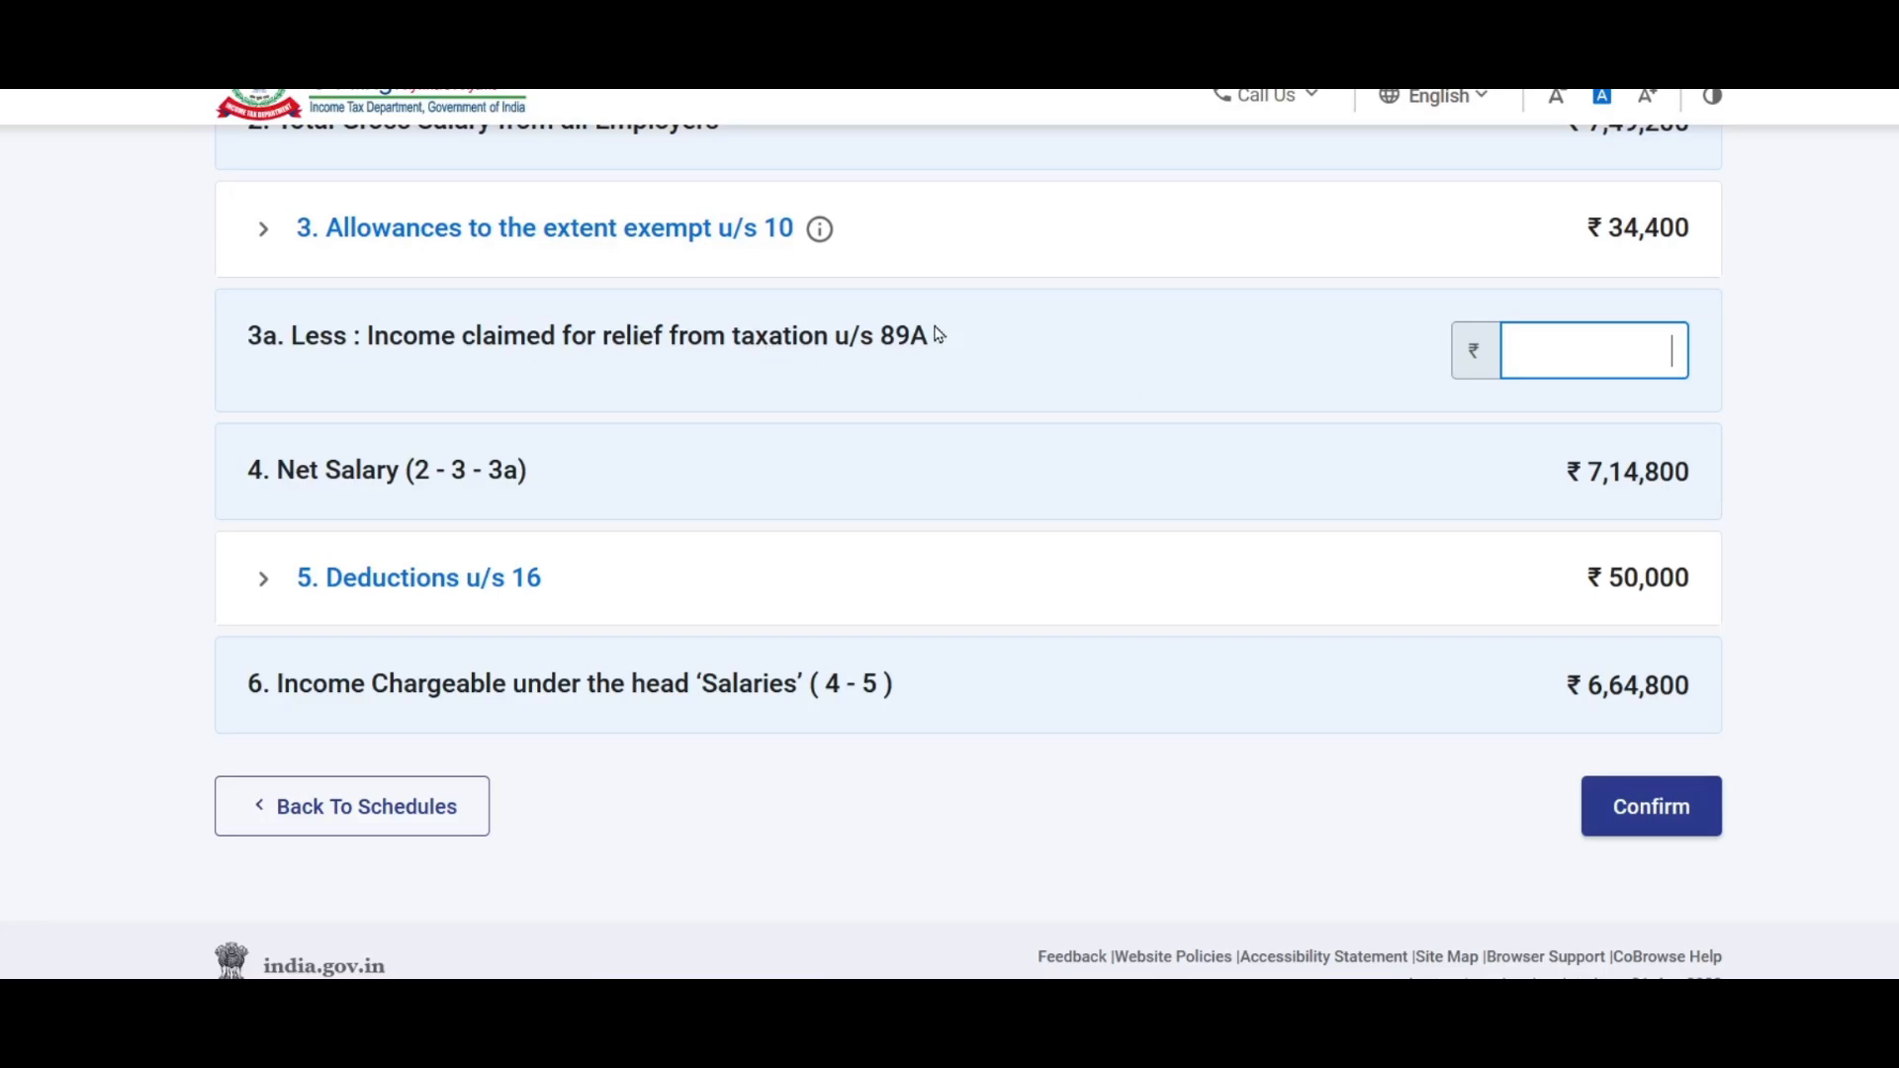
{"action": "scroll", "coordinate": [937, 334], "scroll_direction": "down", "scroll_amount": 1}
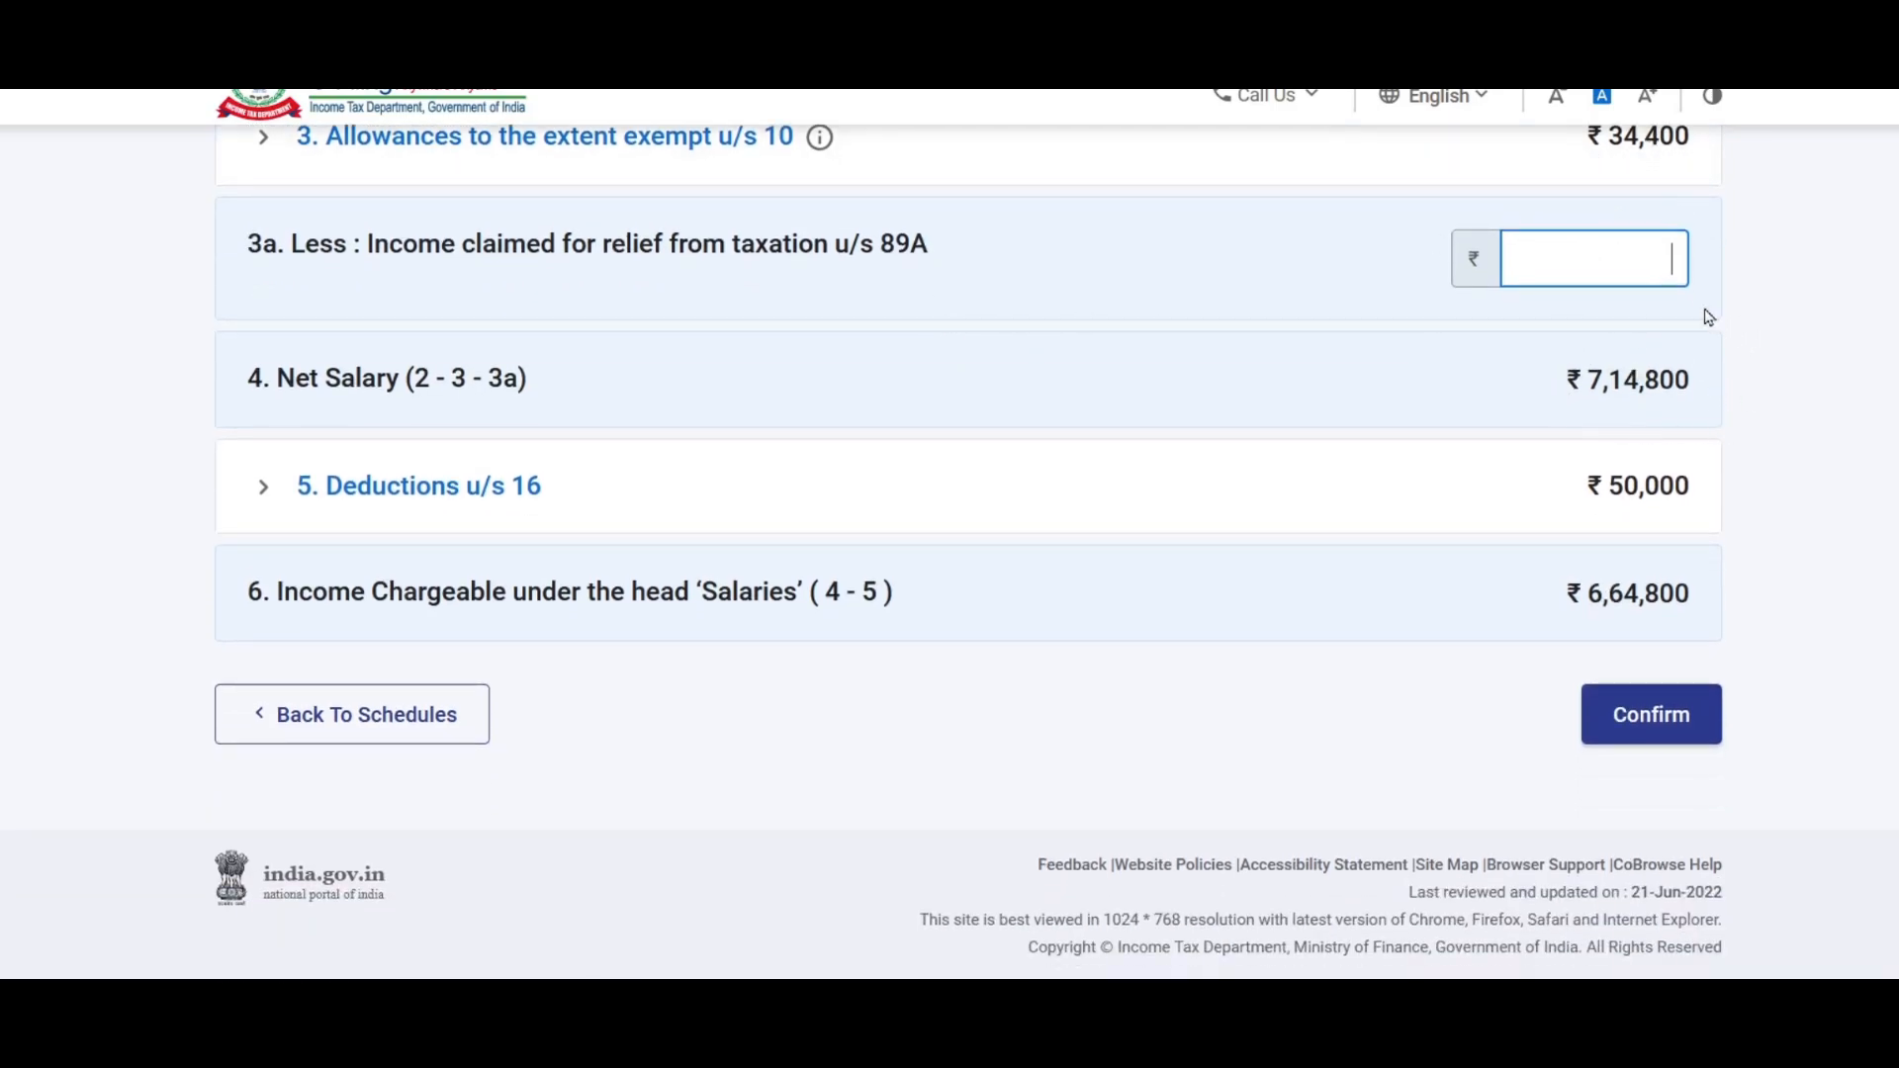
{"action": "left_click", "coordinate": [458, 491]}
Step: Replace professional tax with 2,500 copied from the Form 16 sheet and save Deductions u/s 16
{"action": "scroll", "coordinate": [678, 508], "scroll_direction": "up", "scroll_amount": 3}
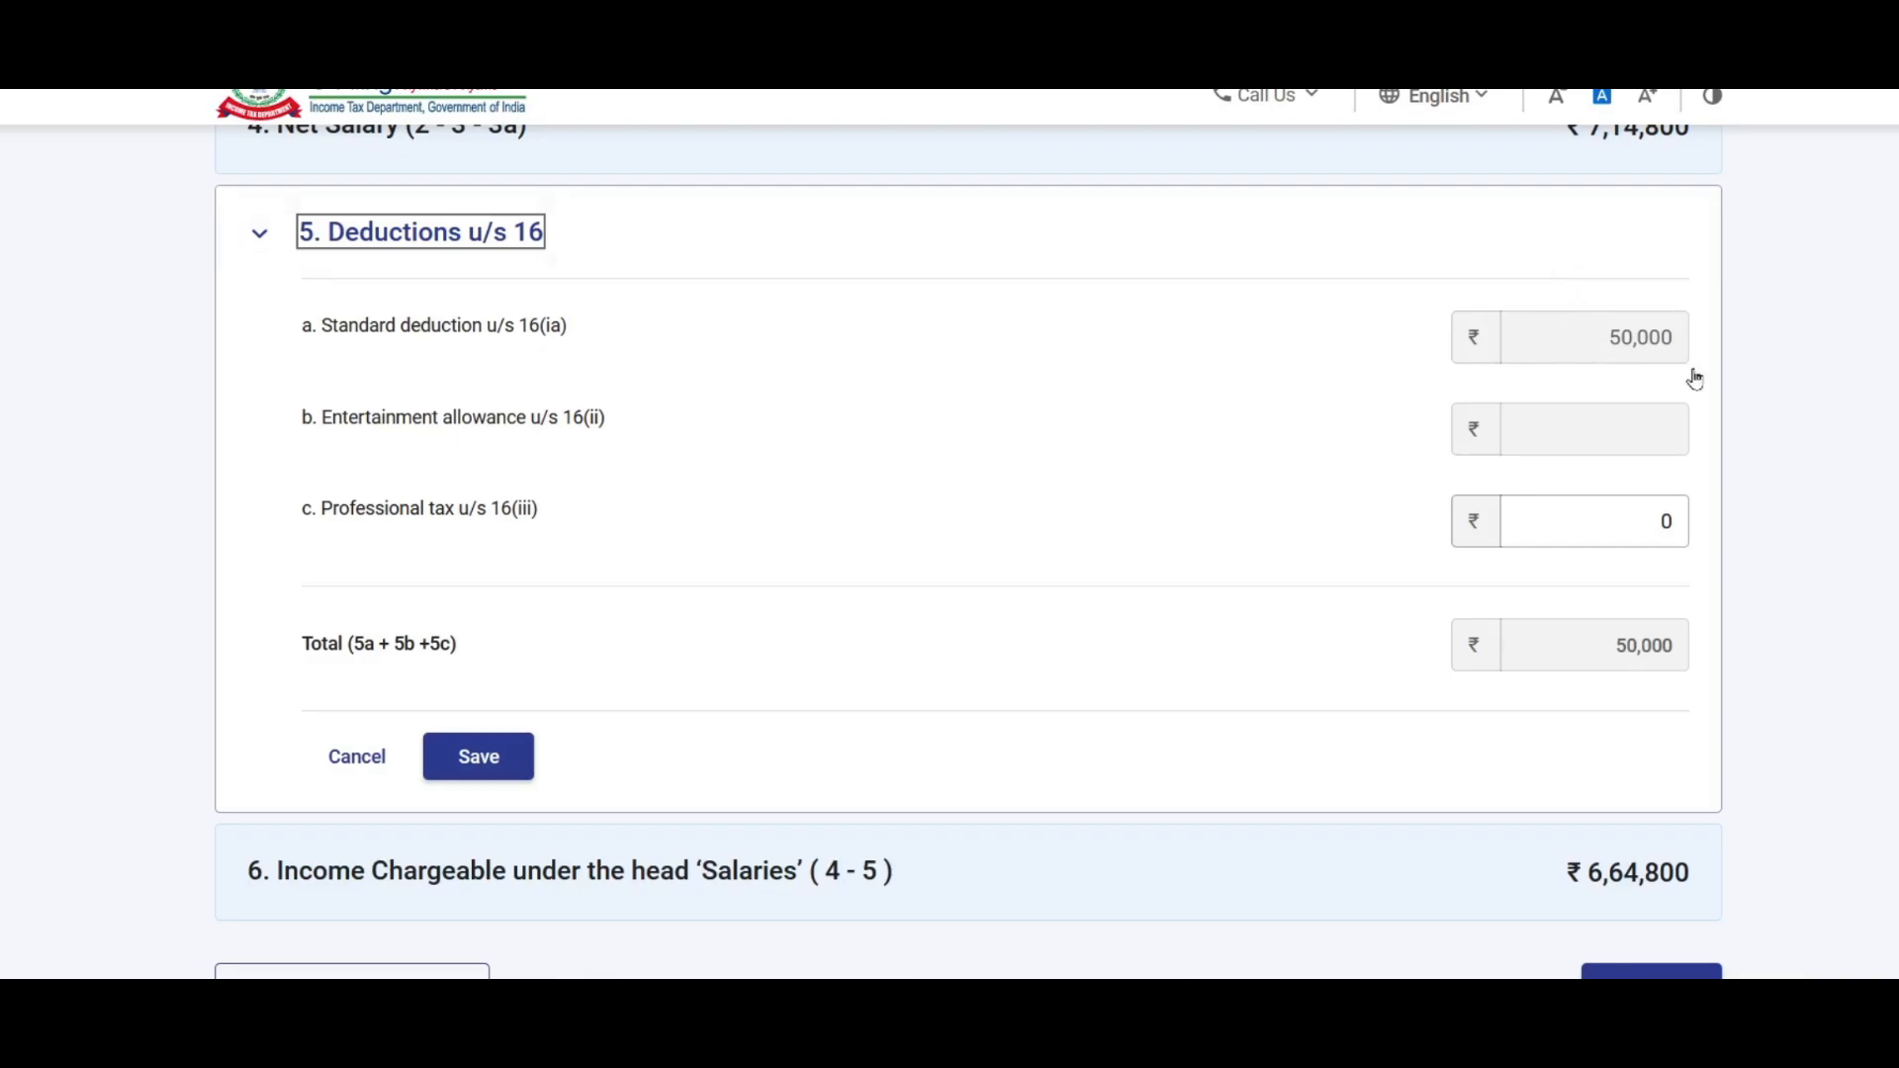
{"action": "scroll", "coordinate": [1255, 407], "scroll_direction": "down", "scroll_amount": 2}
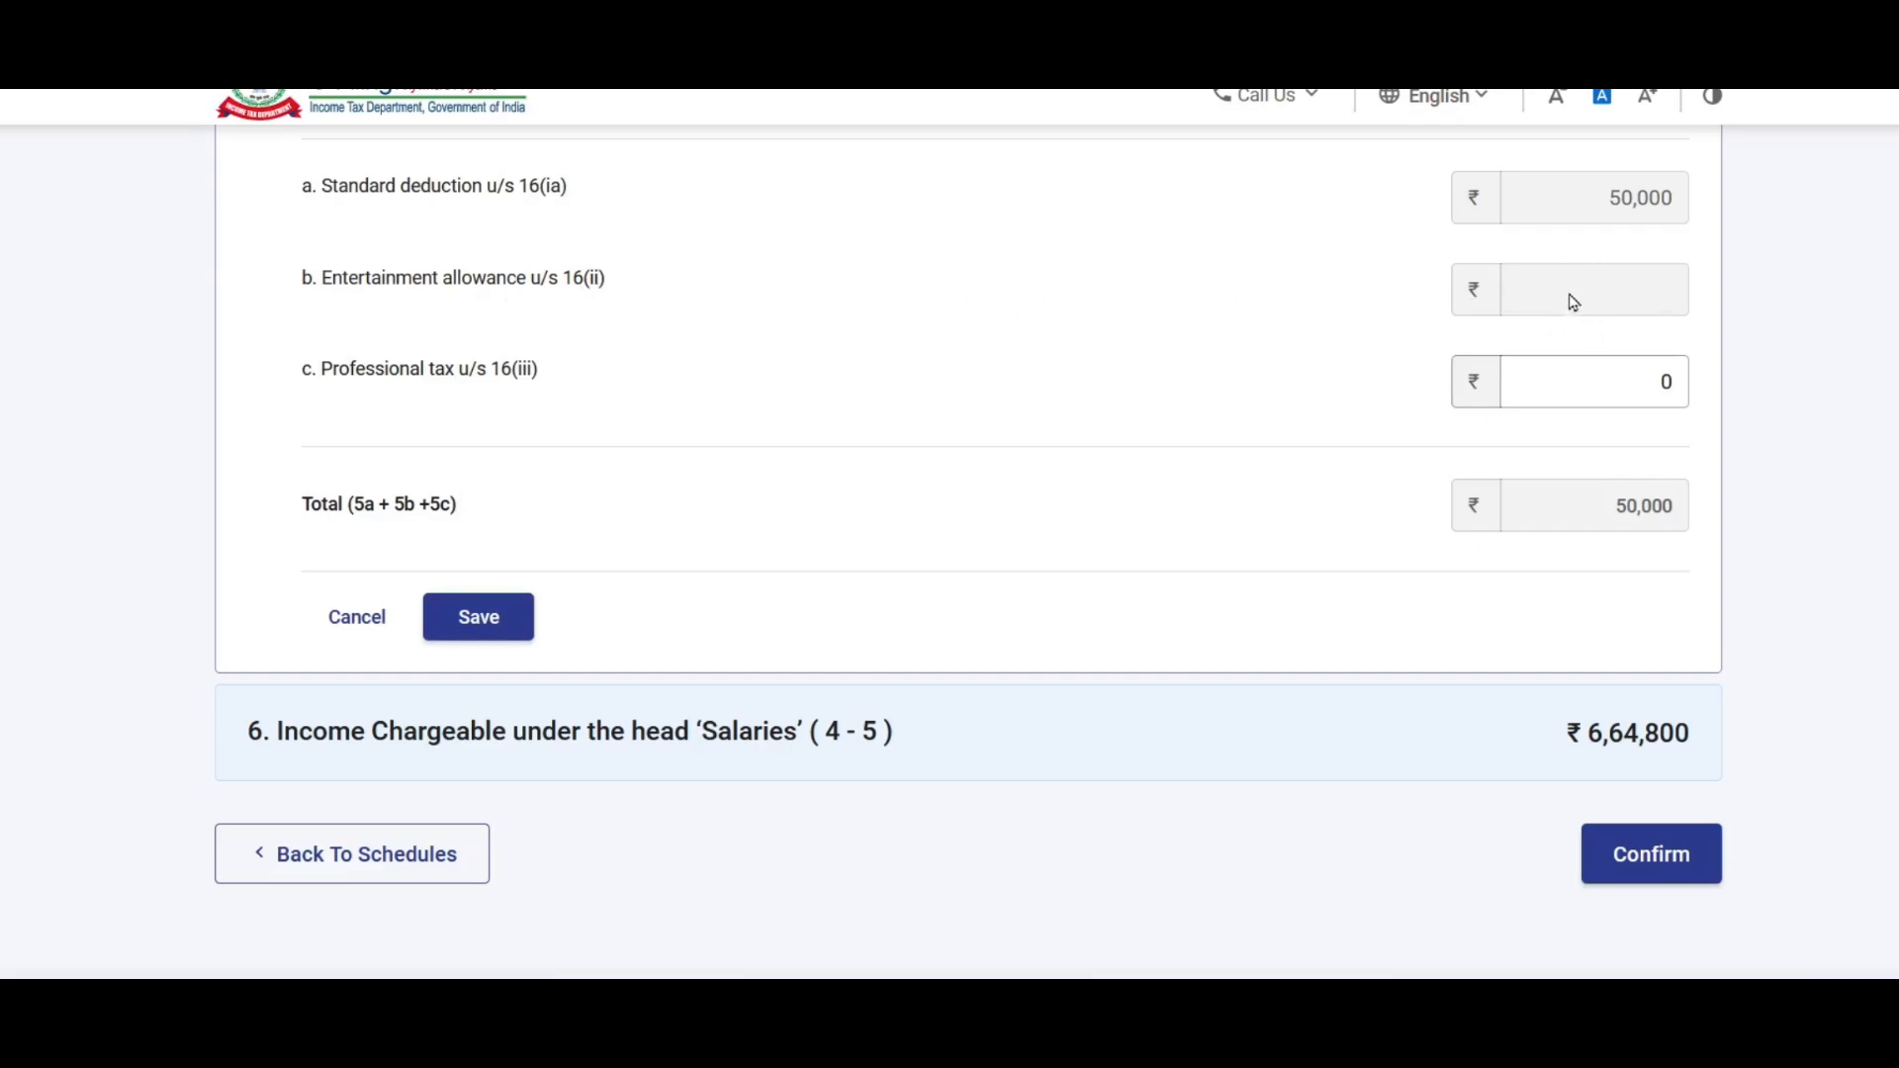
{"action": "left_click", "coordinate": [1529, 378]}
{"action": "key", "text": "BackSpace"}
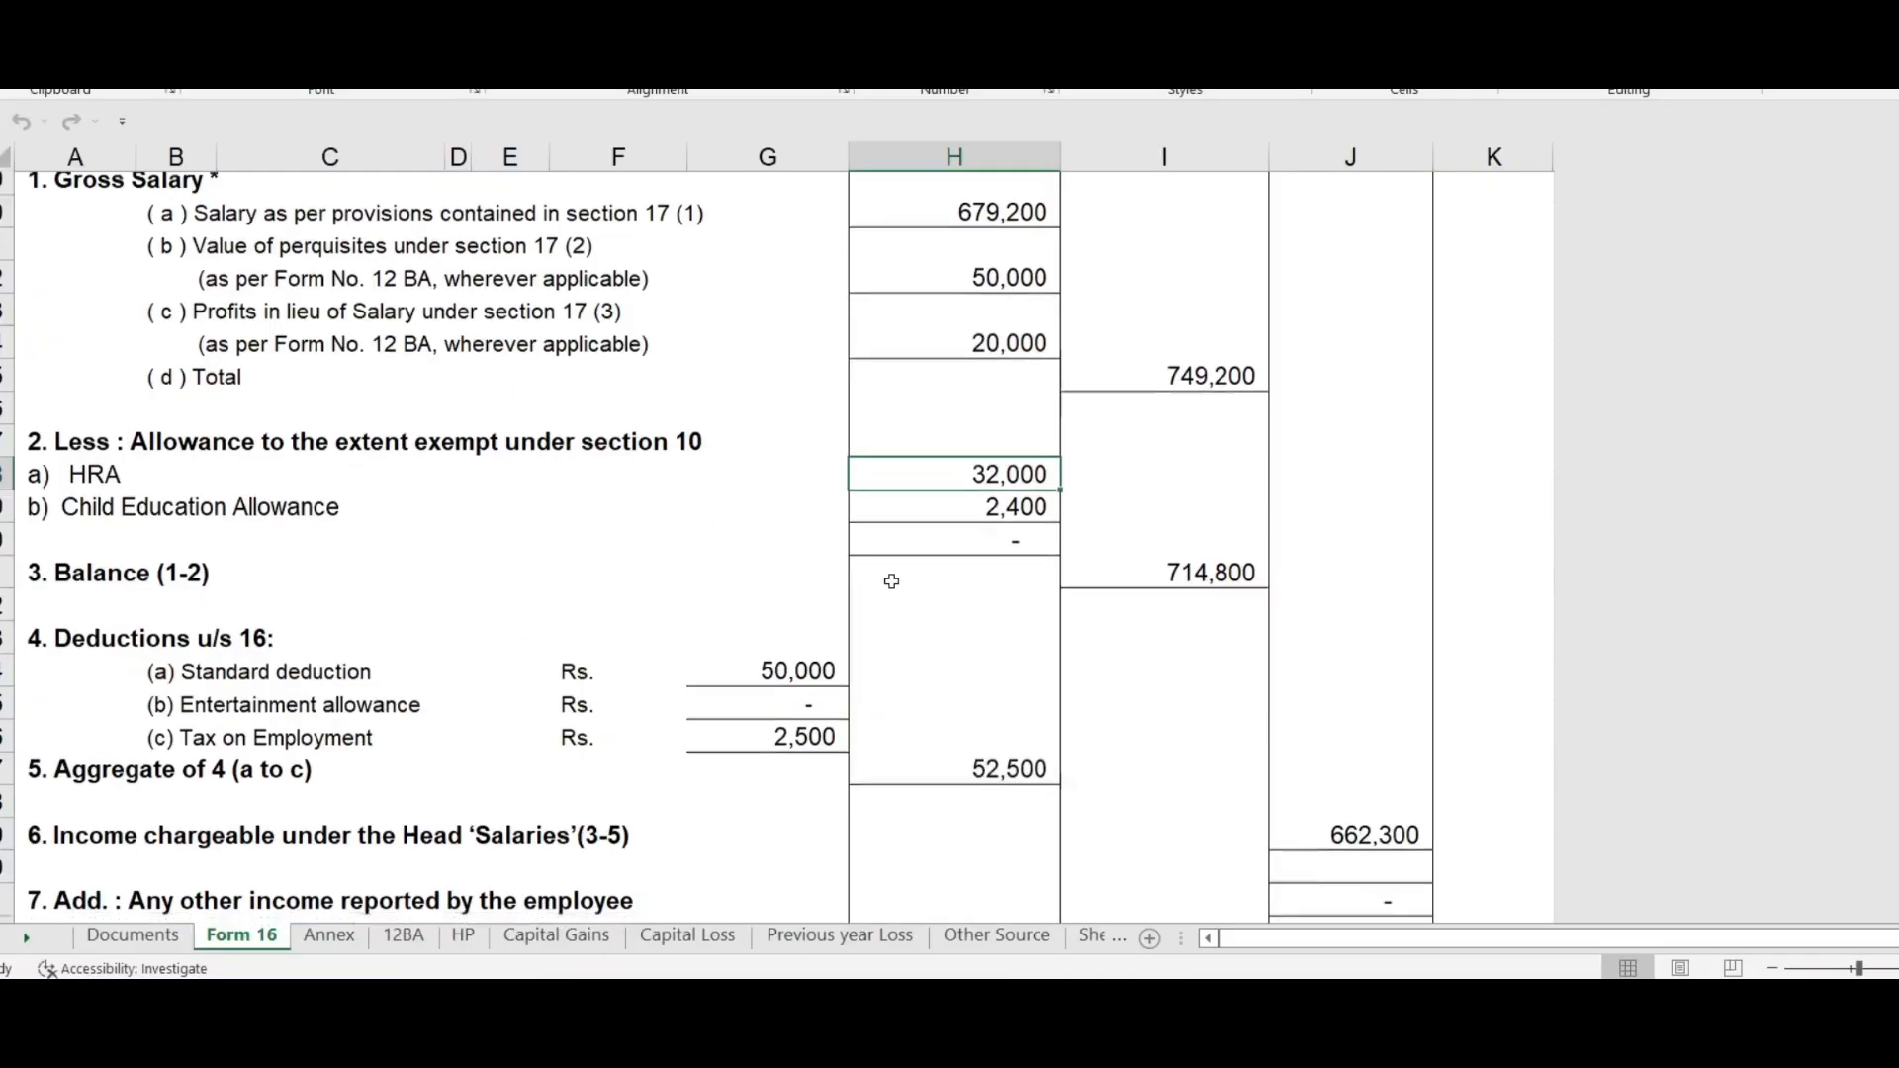
{"action": "scroll", "coordinate": [887, 577], "scroll_direction": "down", "scroll_amount": 1}
{"action": "left_click", "coordinate": [806, 668]}
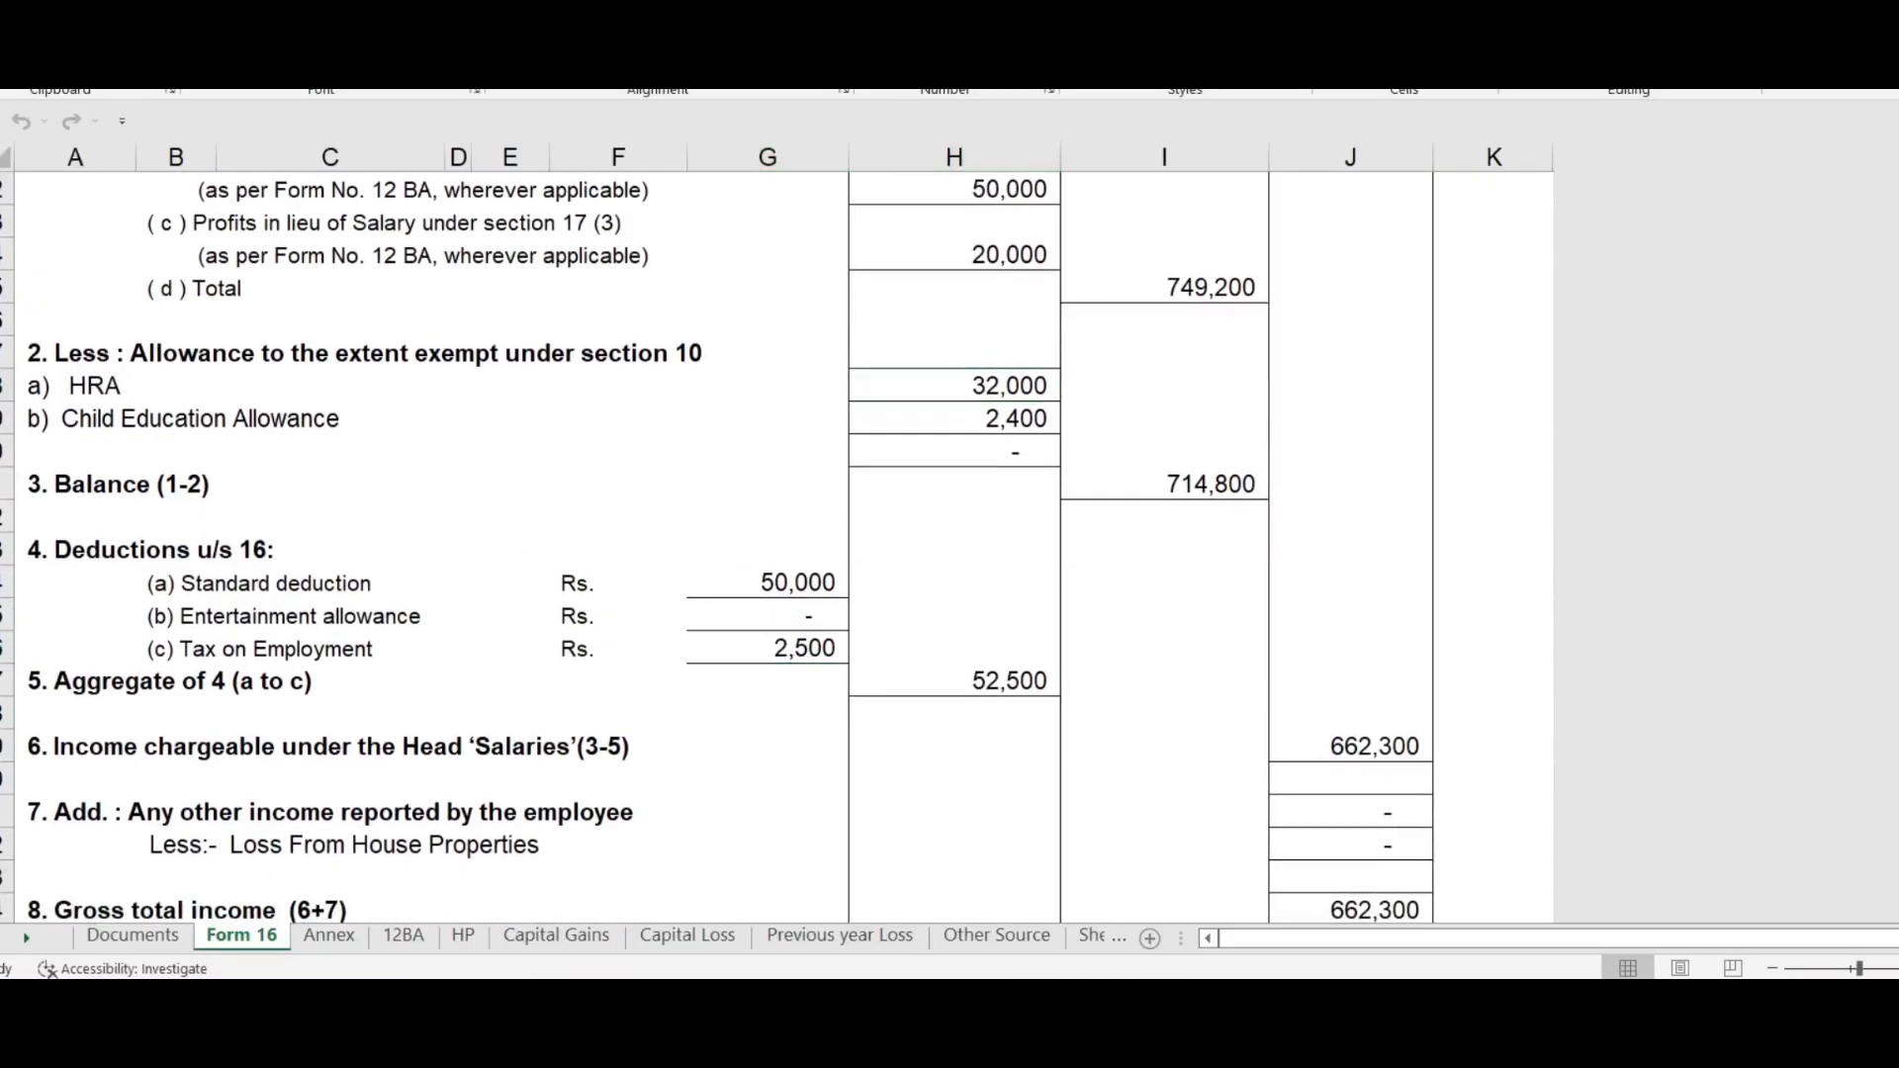
{"action": "key", "text": "alt+Tab"}
{"action": "type", "text": "2,500"}
{"action": "left_click", "coordinate": [1085, 539]}
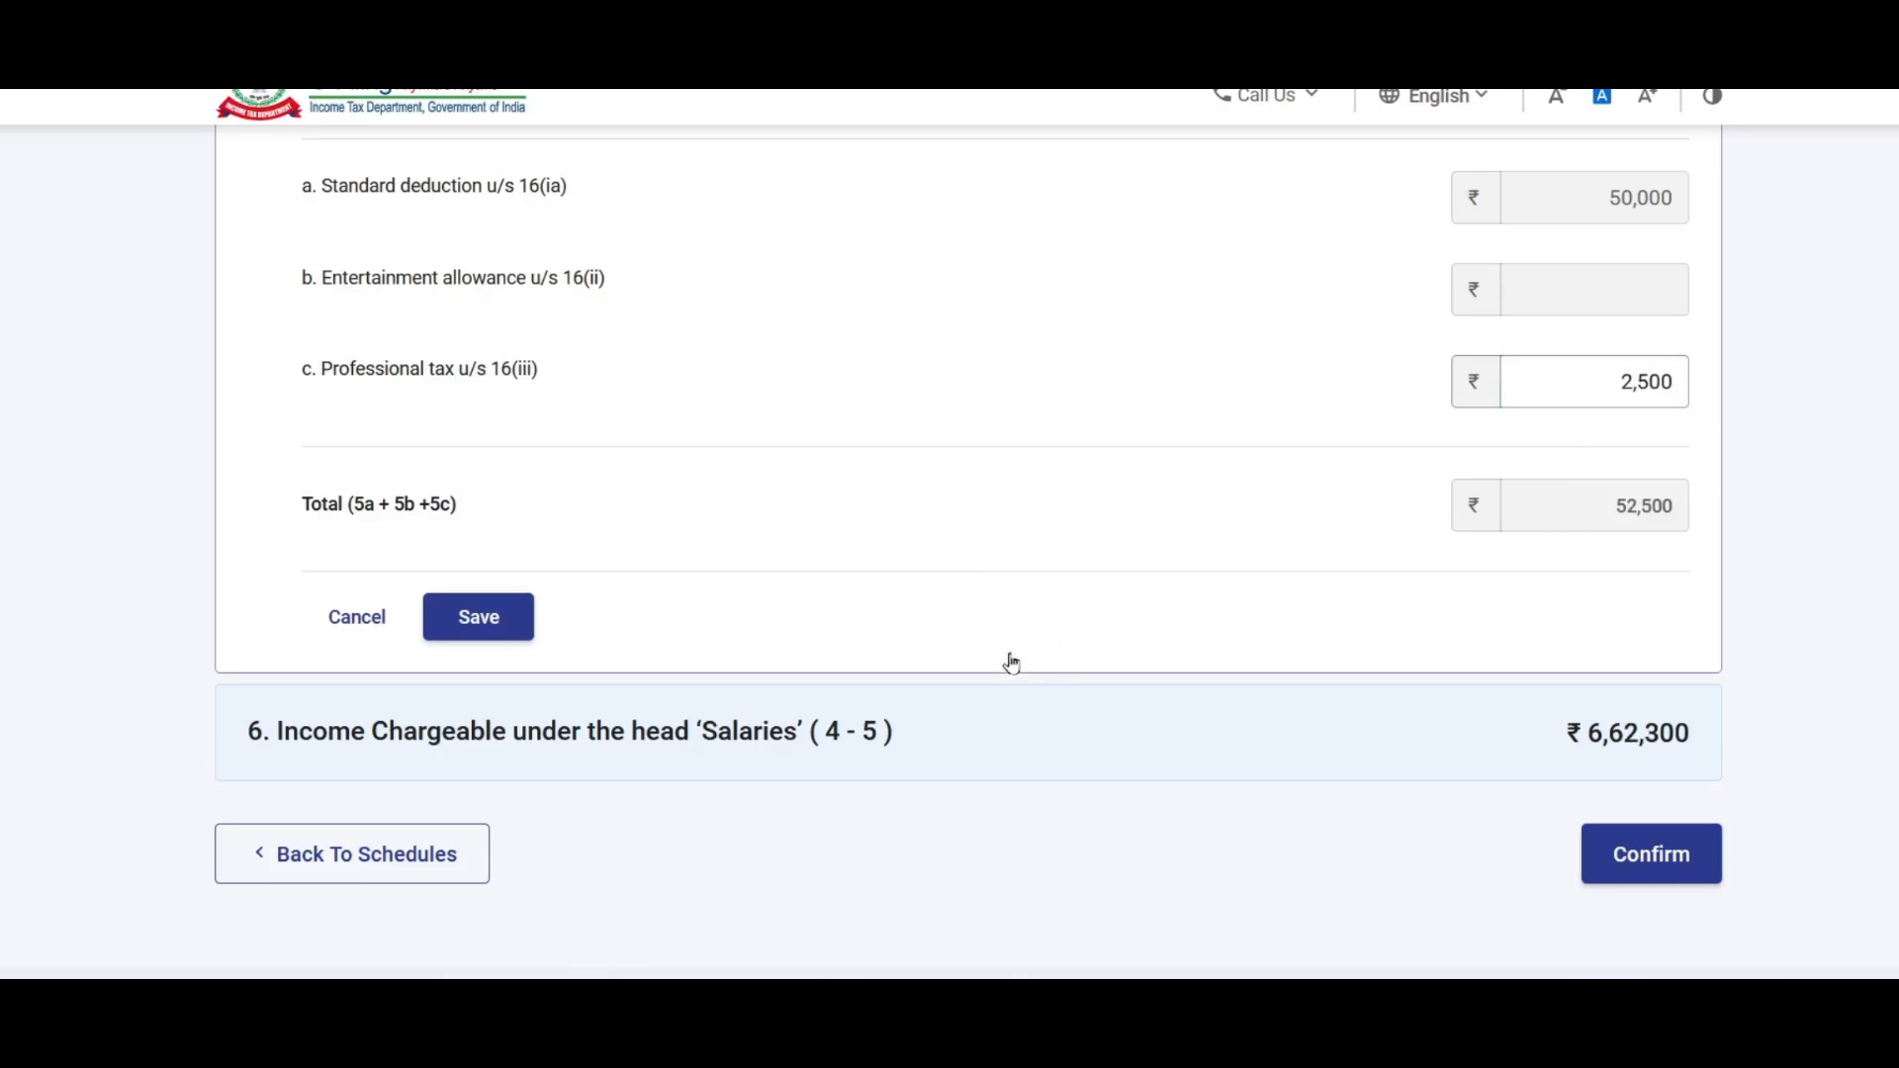
{"action": "left_click", "coordinate": [482, 623]}
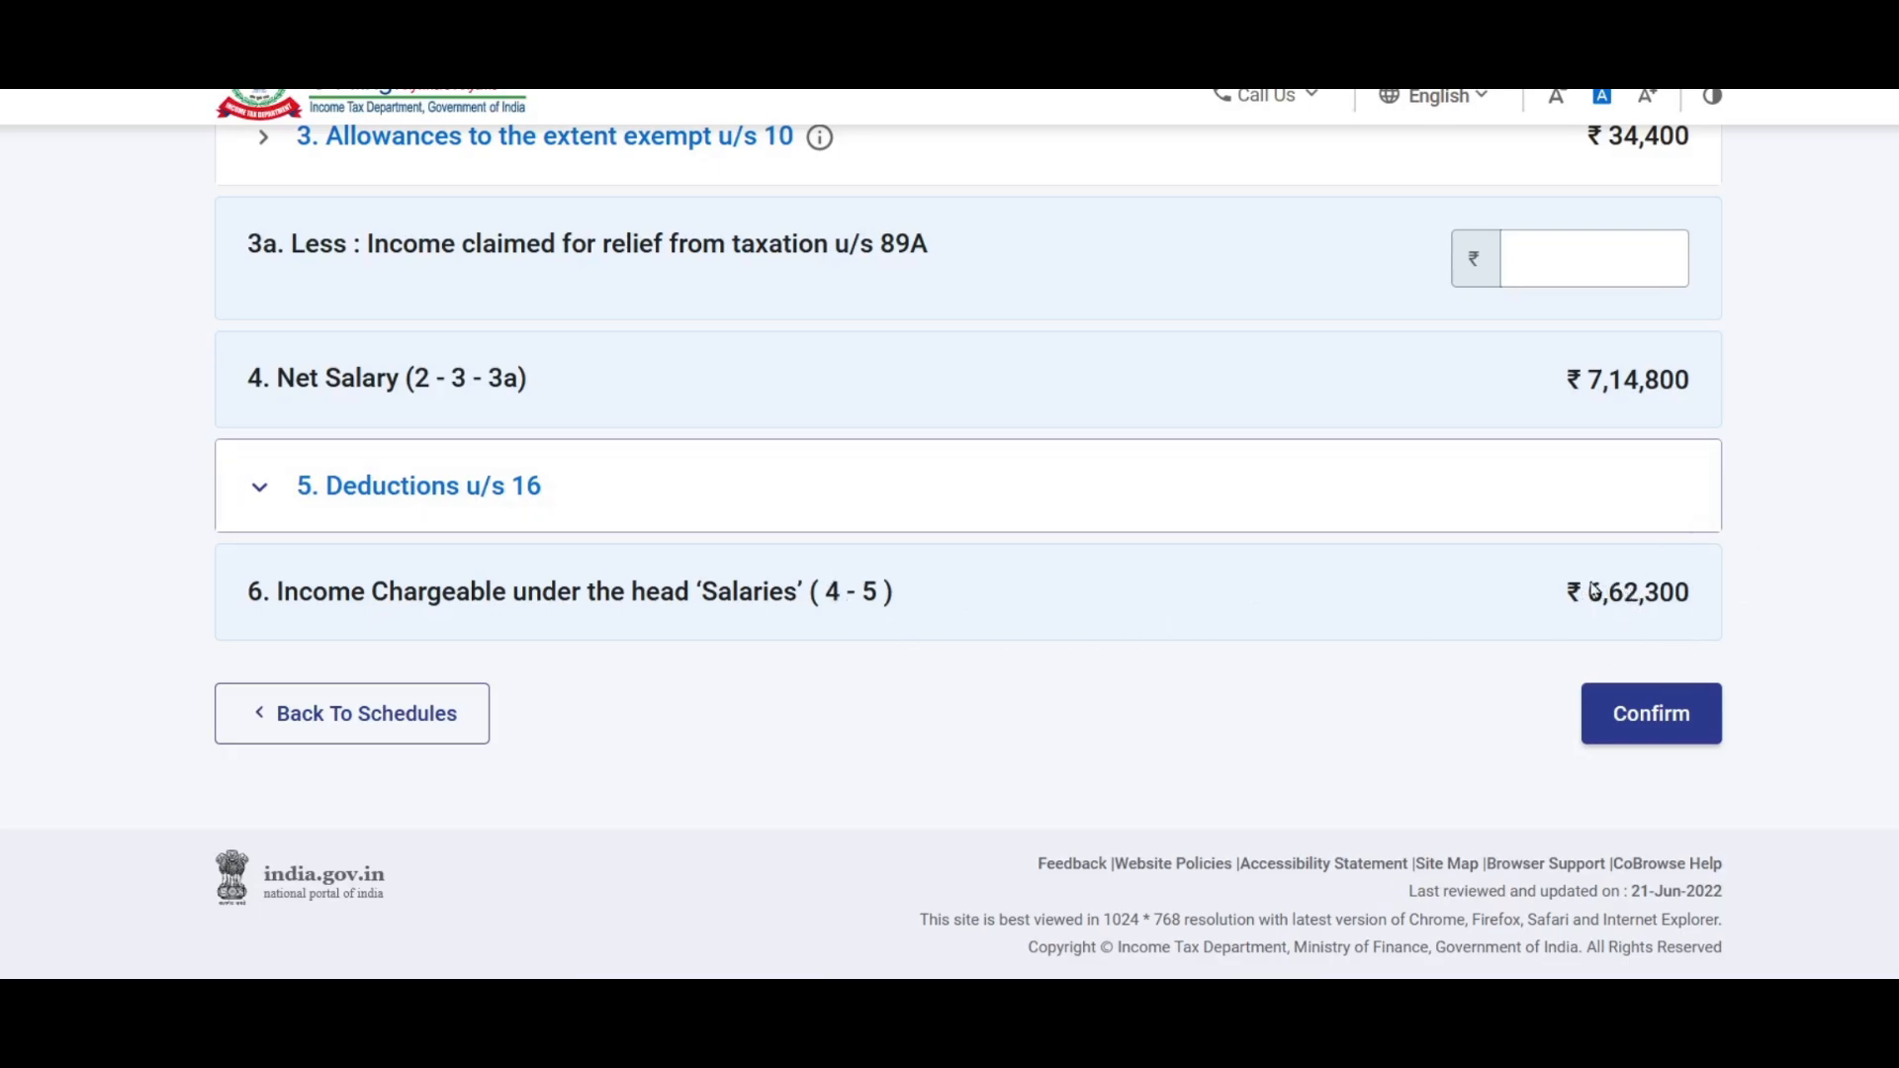
Step: Verify chargeable salary of ₹6,62,300 against the Form 16 workbook
{"action": "key", "text": "alt+Tab"}
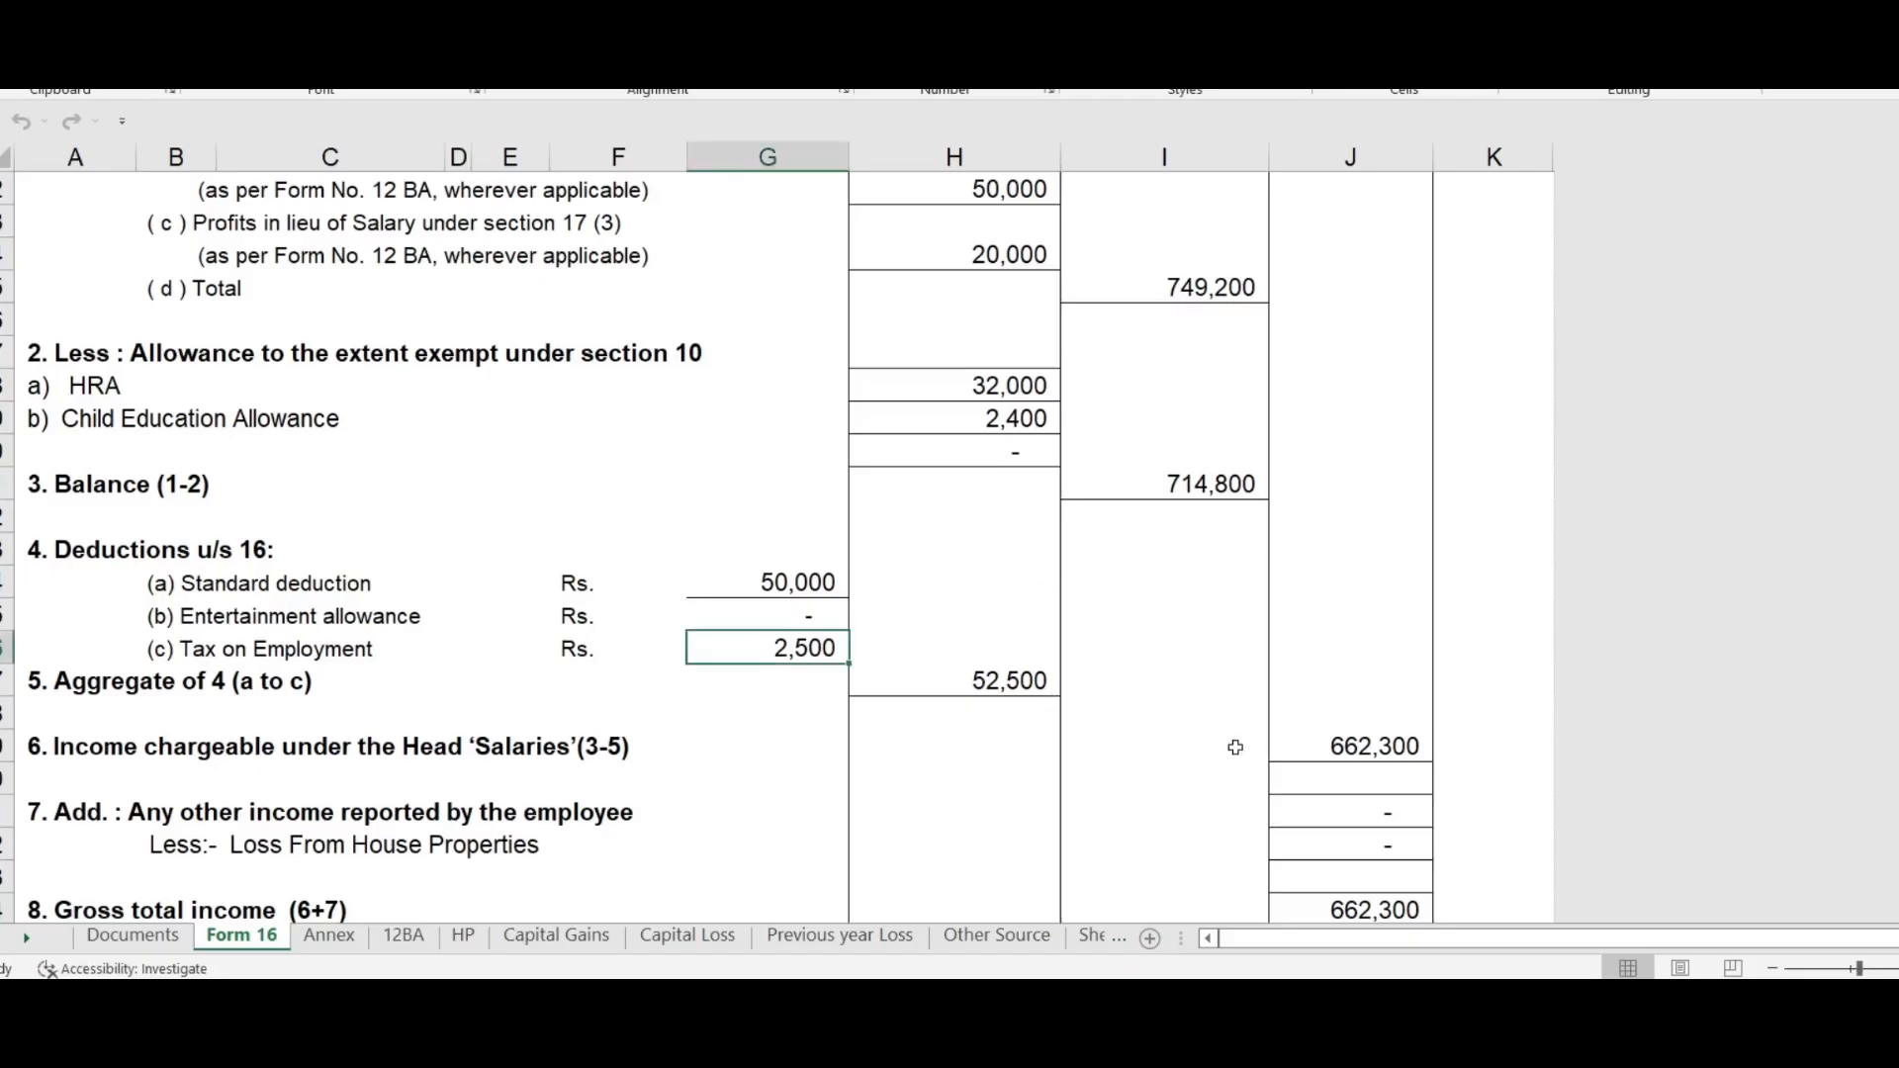
{"action": "left_click", "coordinate": [1388, 737]}
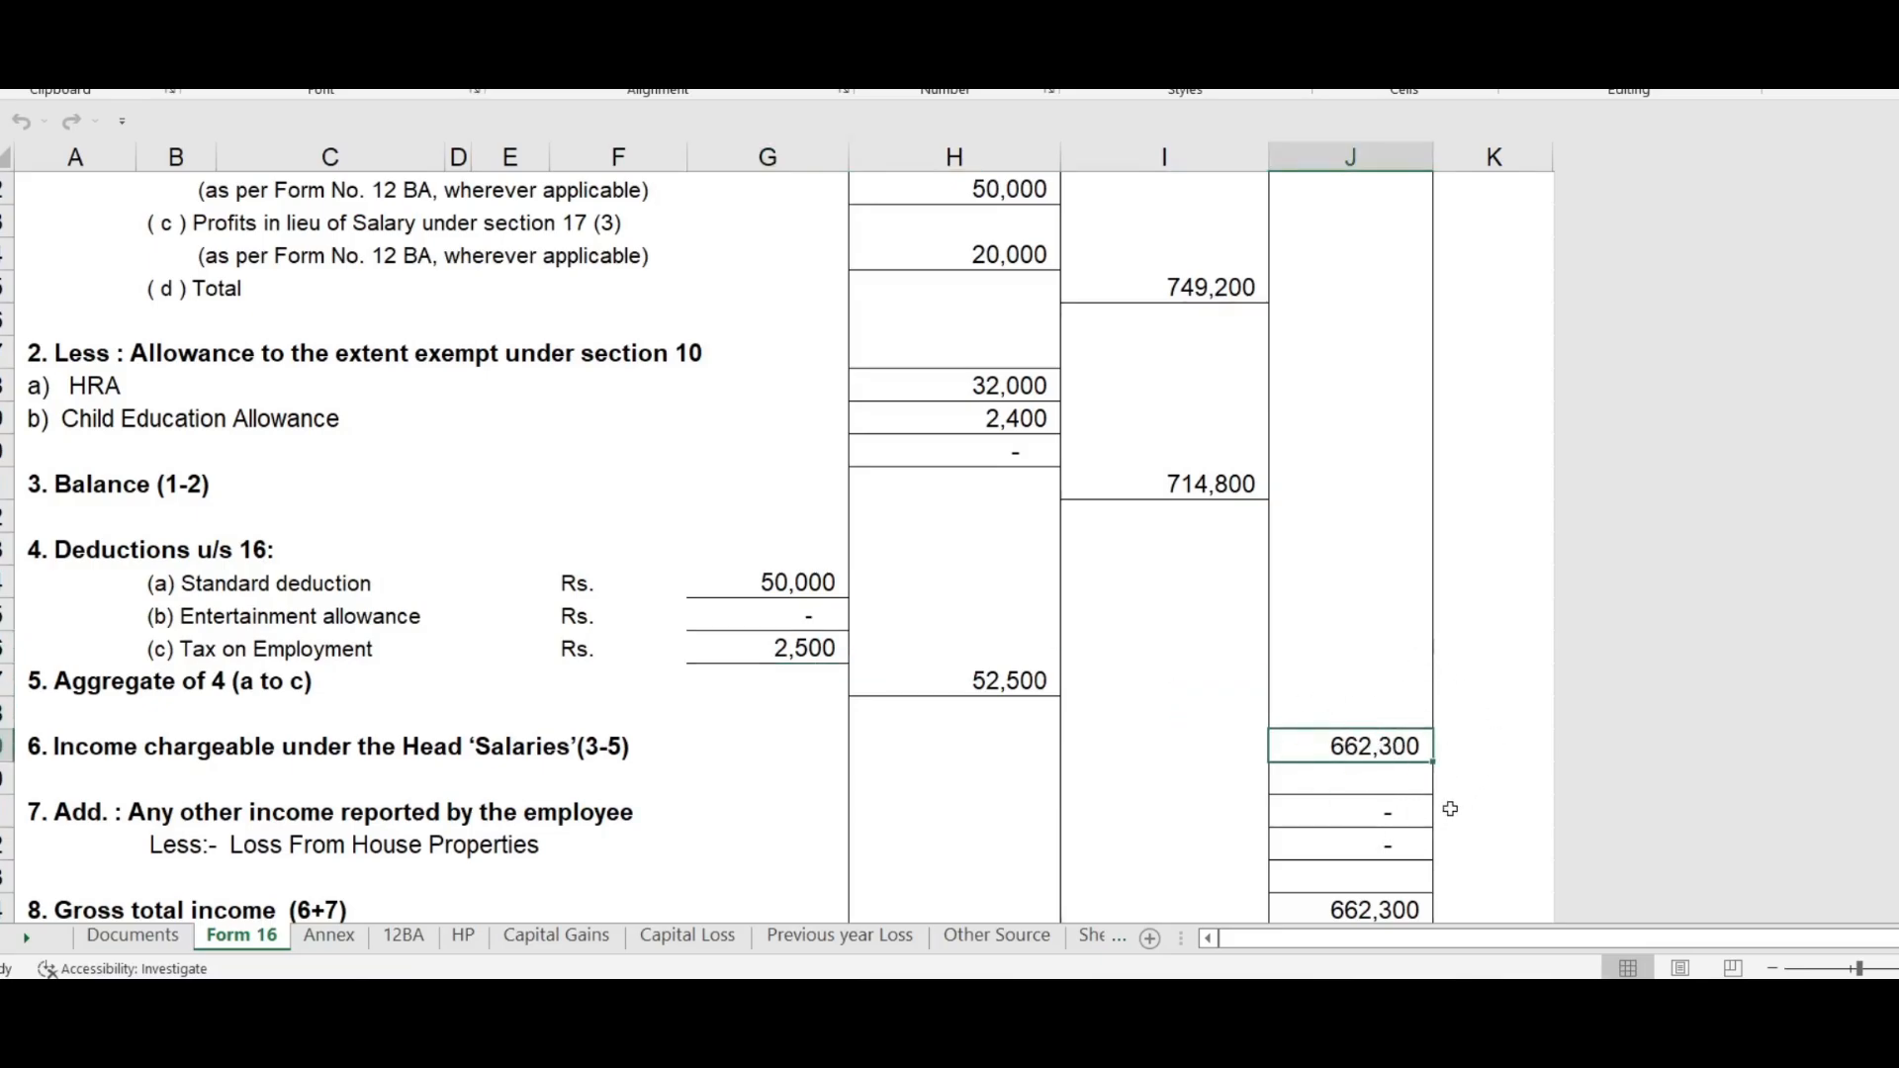
{"action": "key", "text": "alt+Tab"}
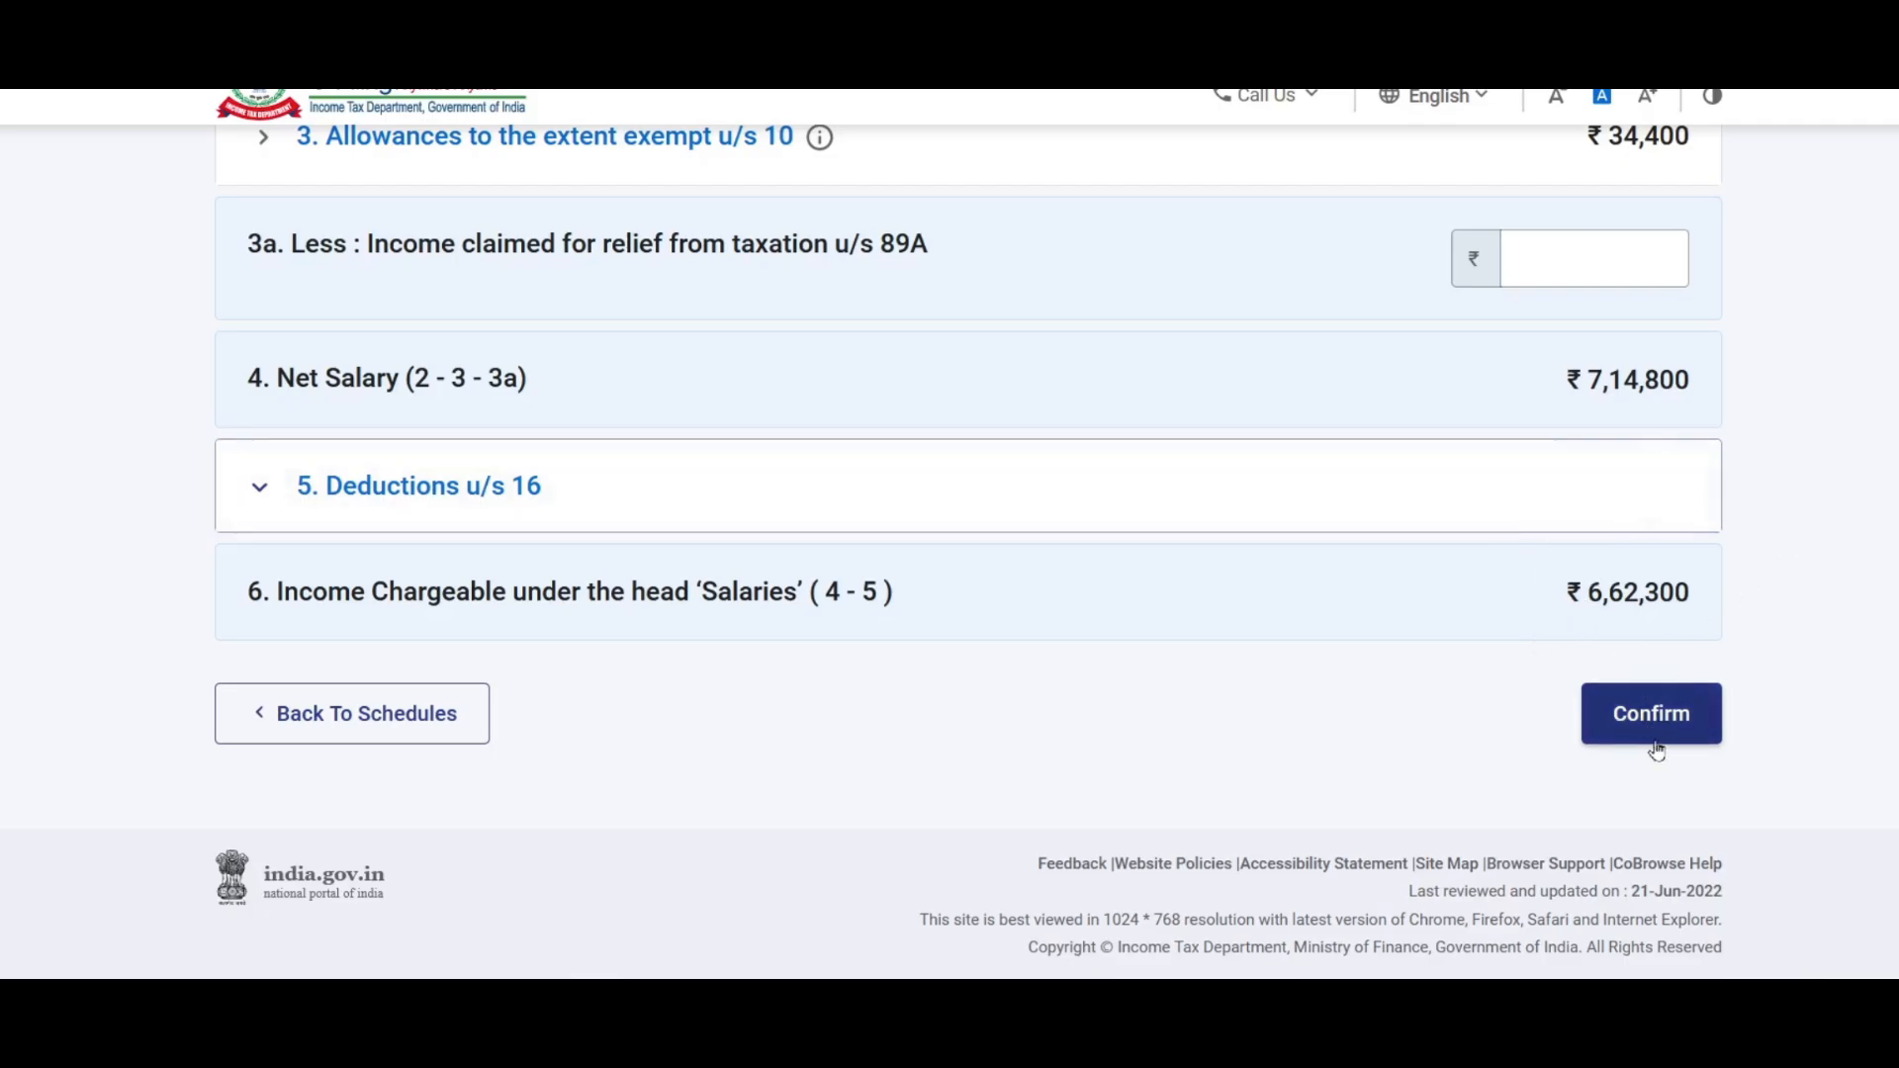
Step: Confirm Schedule Salary, then open Schedule House Property and start a new property entry
{"action": "left_click", "coordinate": [1671, 716]}
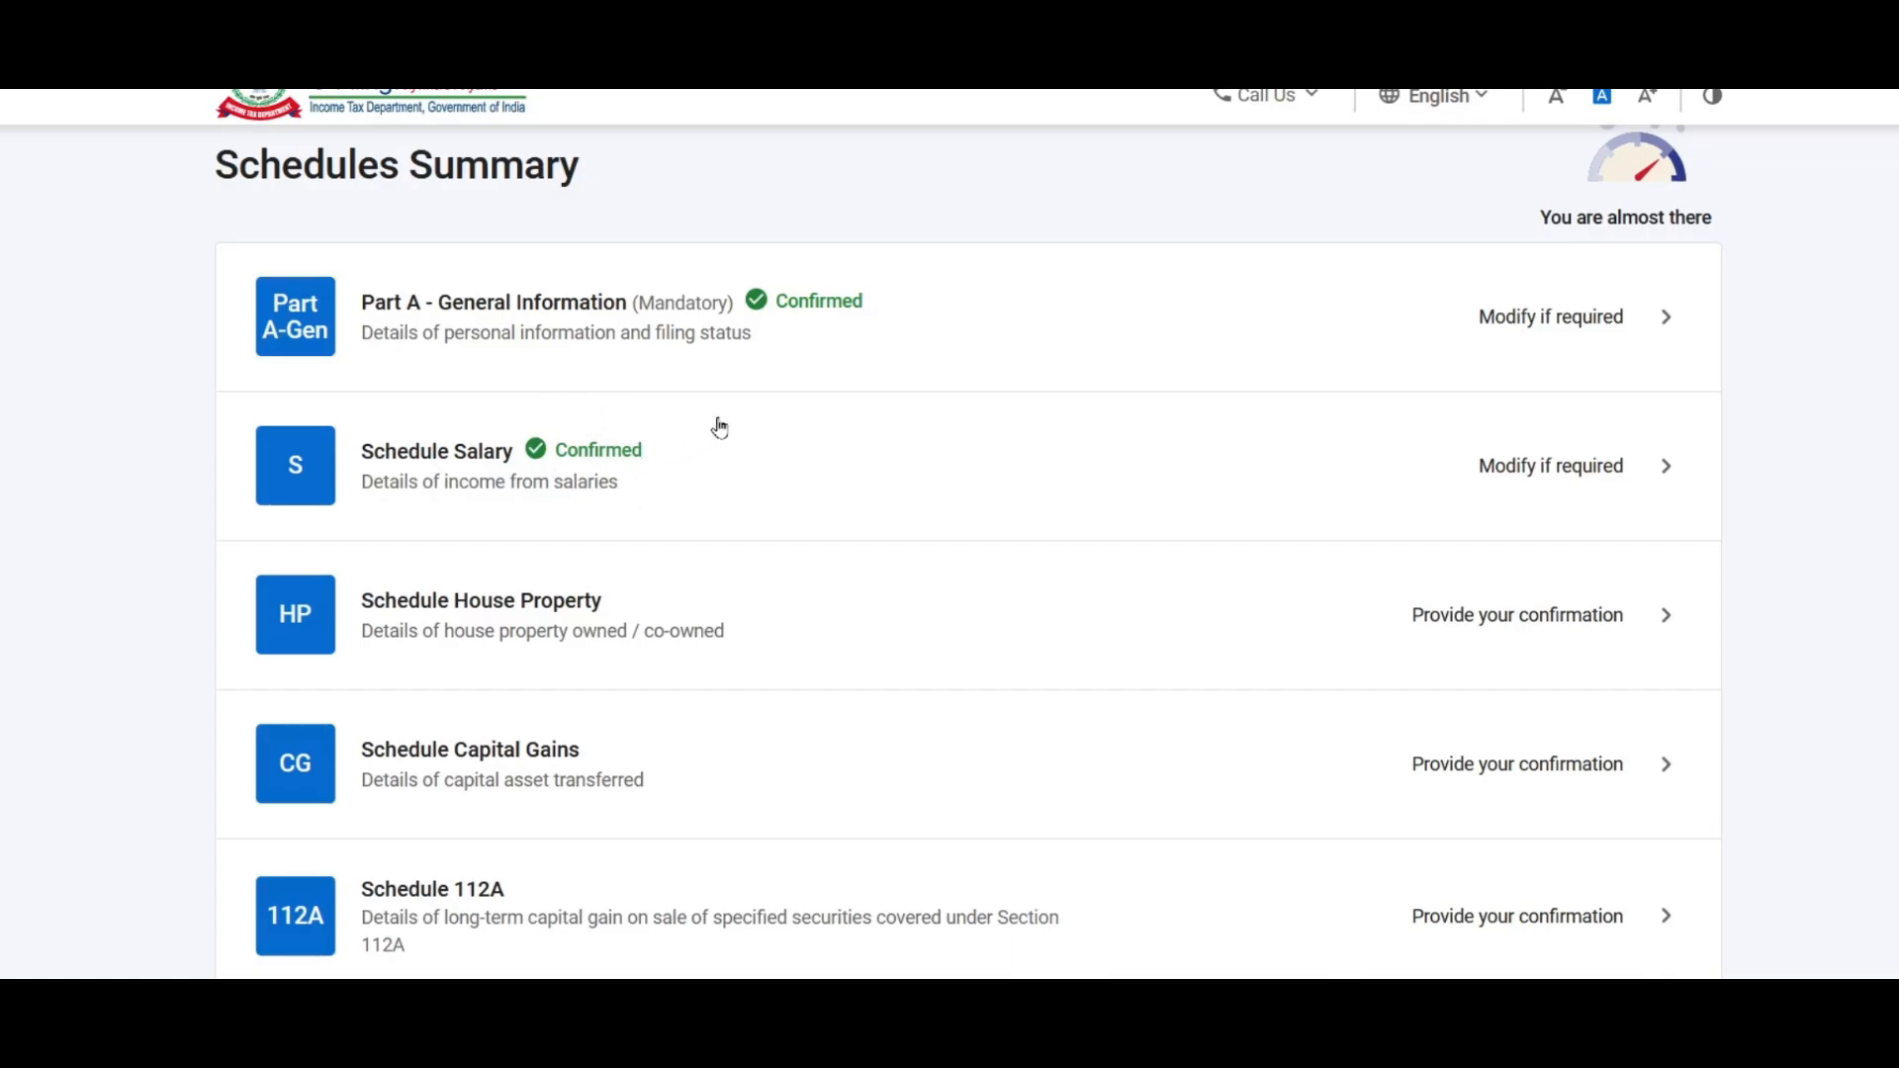
{"action": "scroll", "coordinate": [714, 425], "scroll_direction": "down", "scroll_amount": 1}
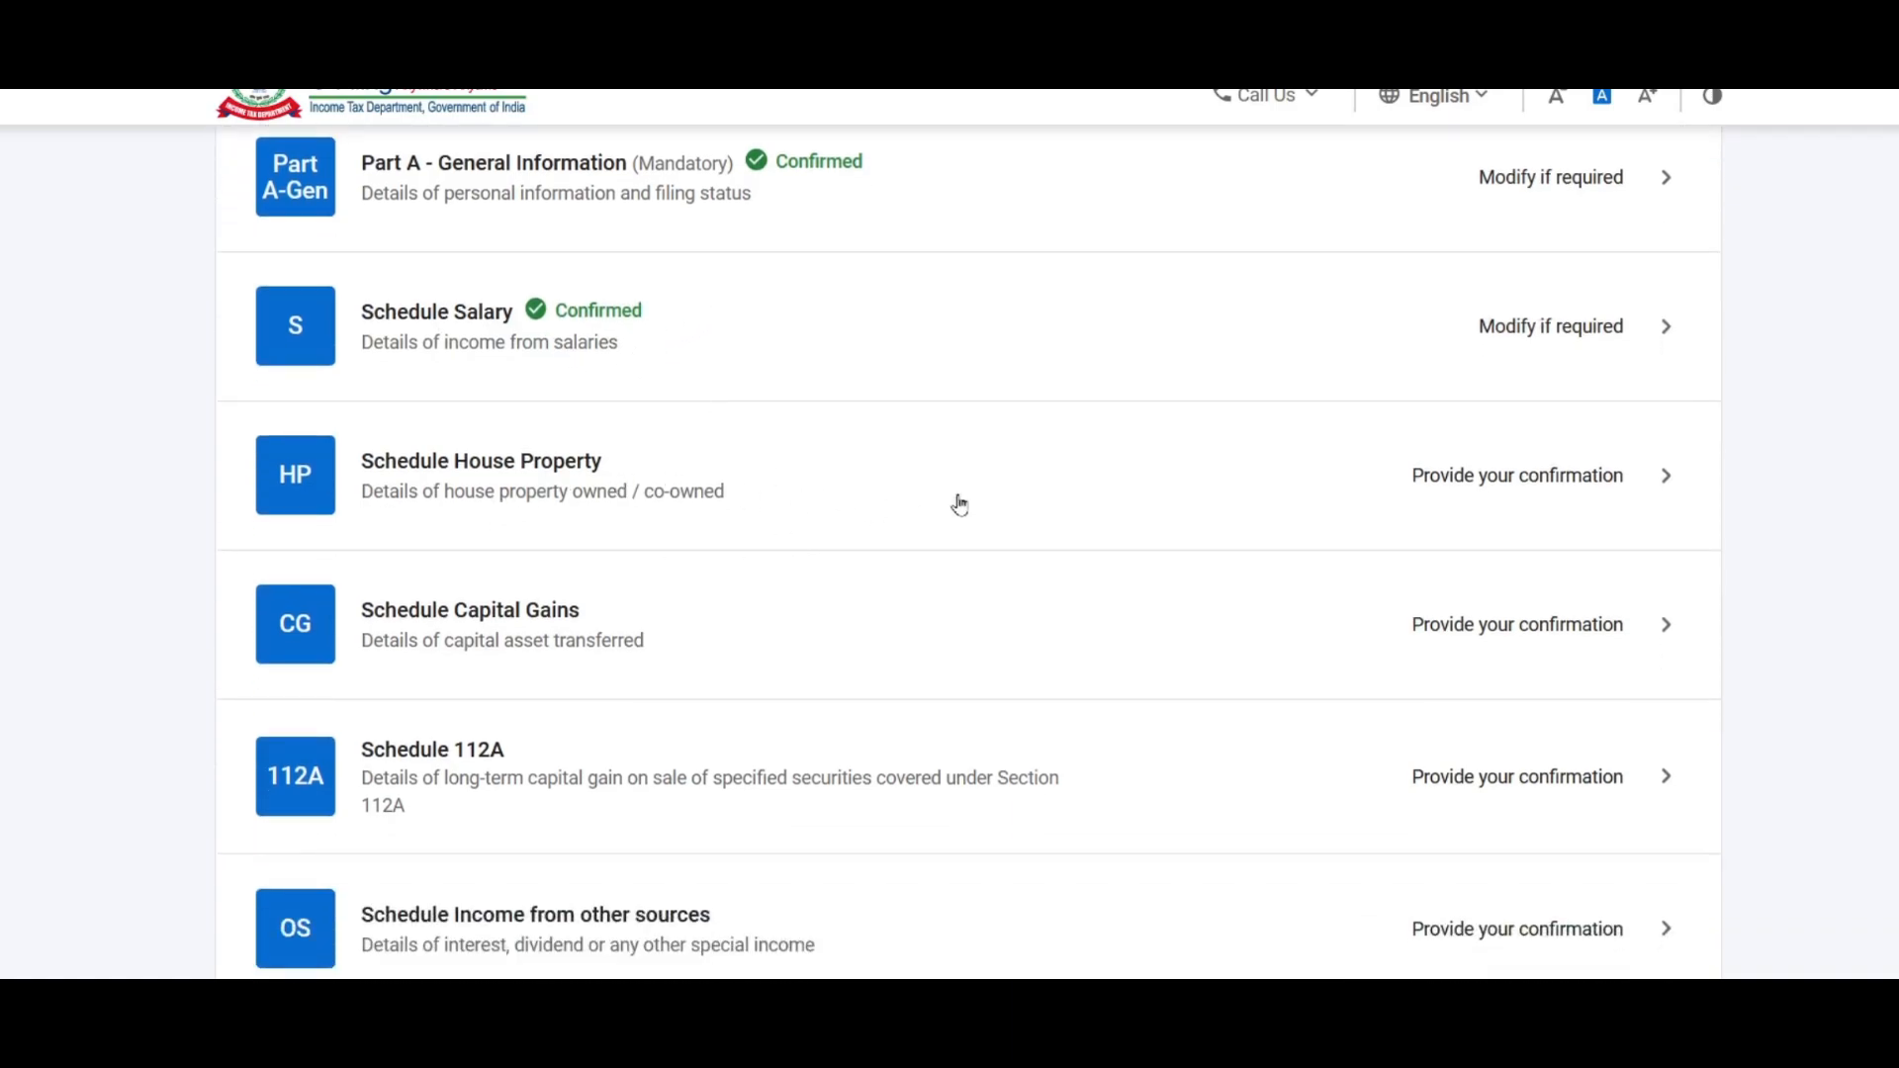
{"action": "left_click", "coordinate": [1496, 486]}
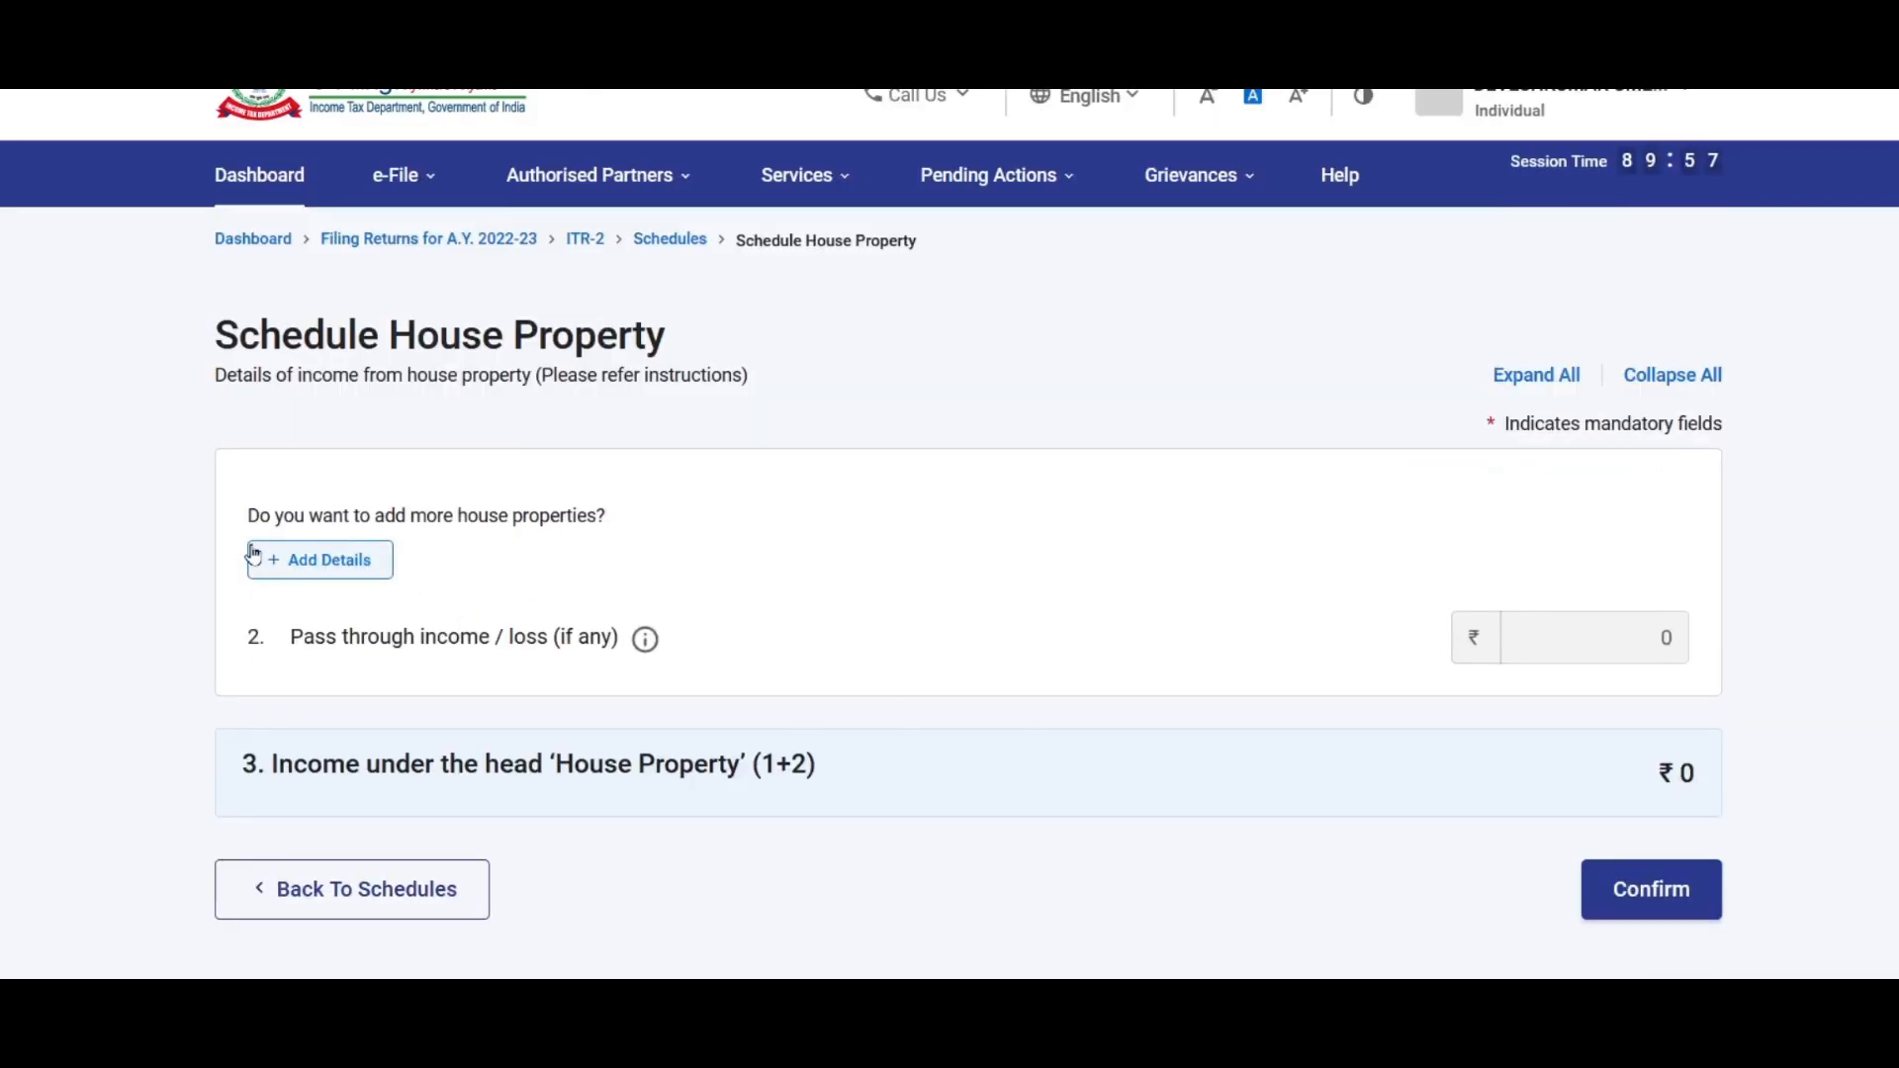
{"action": "left_click", "coordinate": [354, 572]}
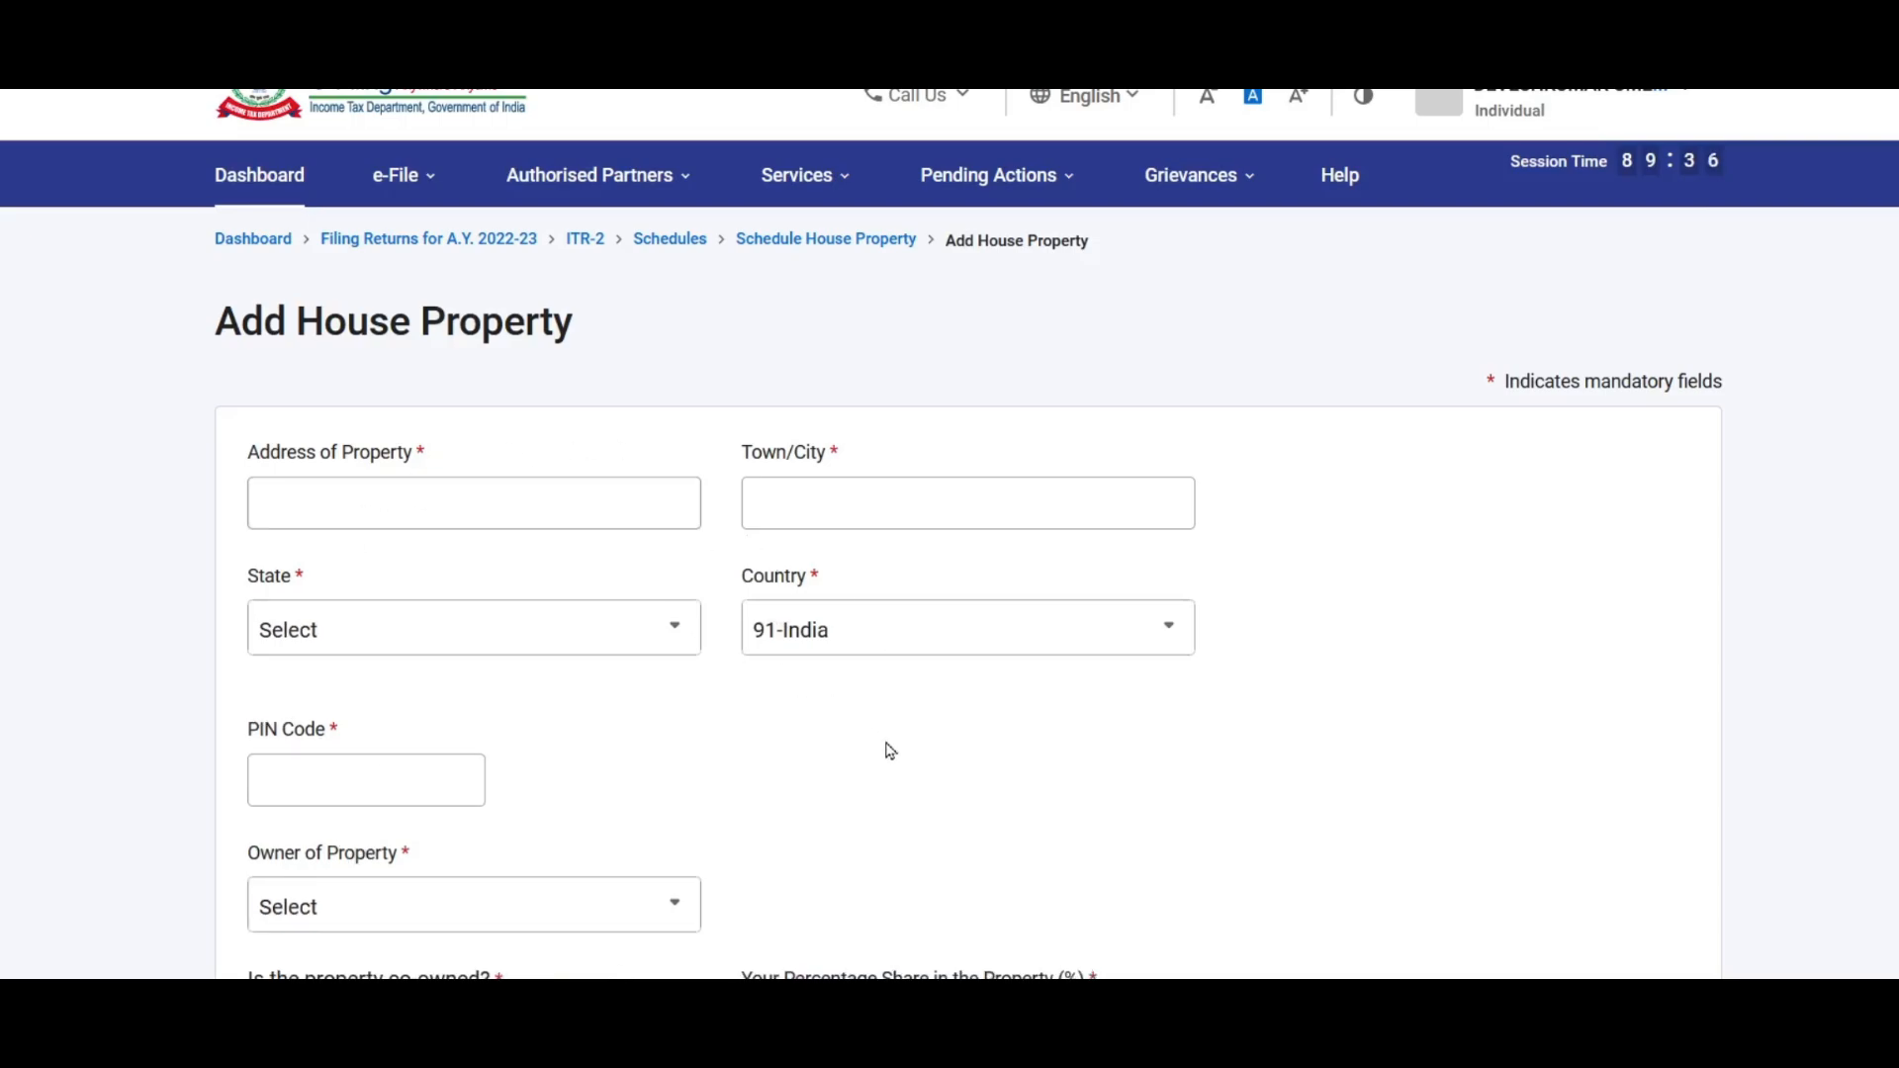
Step: Fill in the property address, setting the town to Navi Mumbai
{"action": "left_click", "coordinate": [540, 506]}
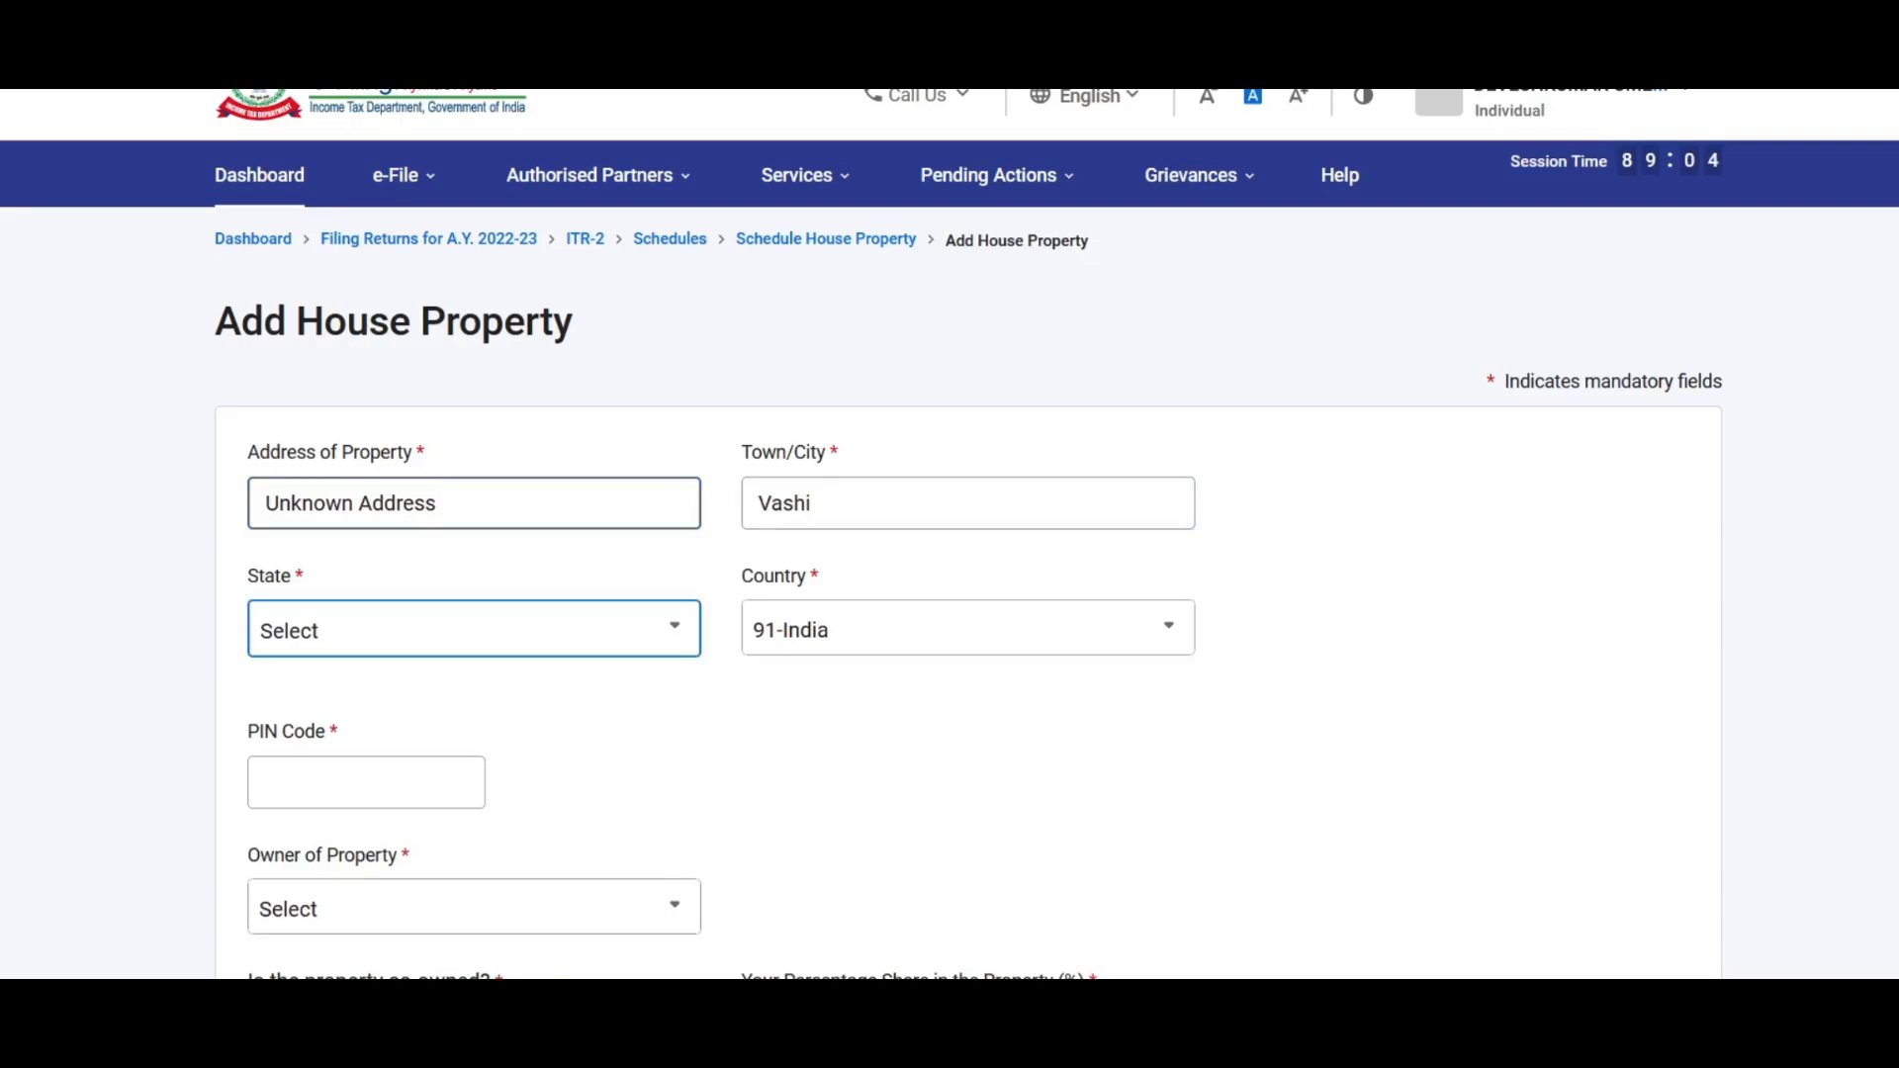
{"action": "scroll", "coordinate": [390, 555], "scroll_direction": "down", "scroll_amount": 1}
{"action": "double_click", "coordinate": [864, 373]}
{"action": "type", "text": "Navi Mumbai"}
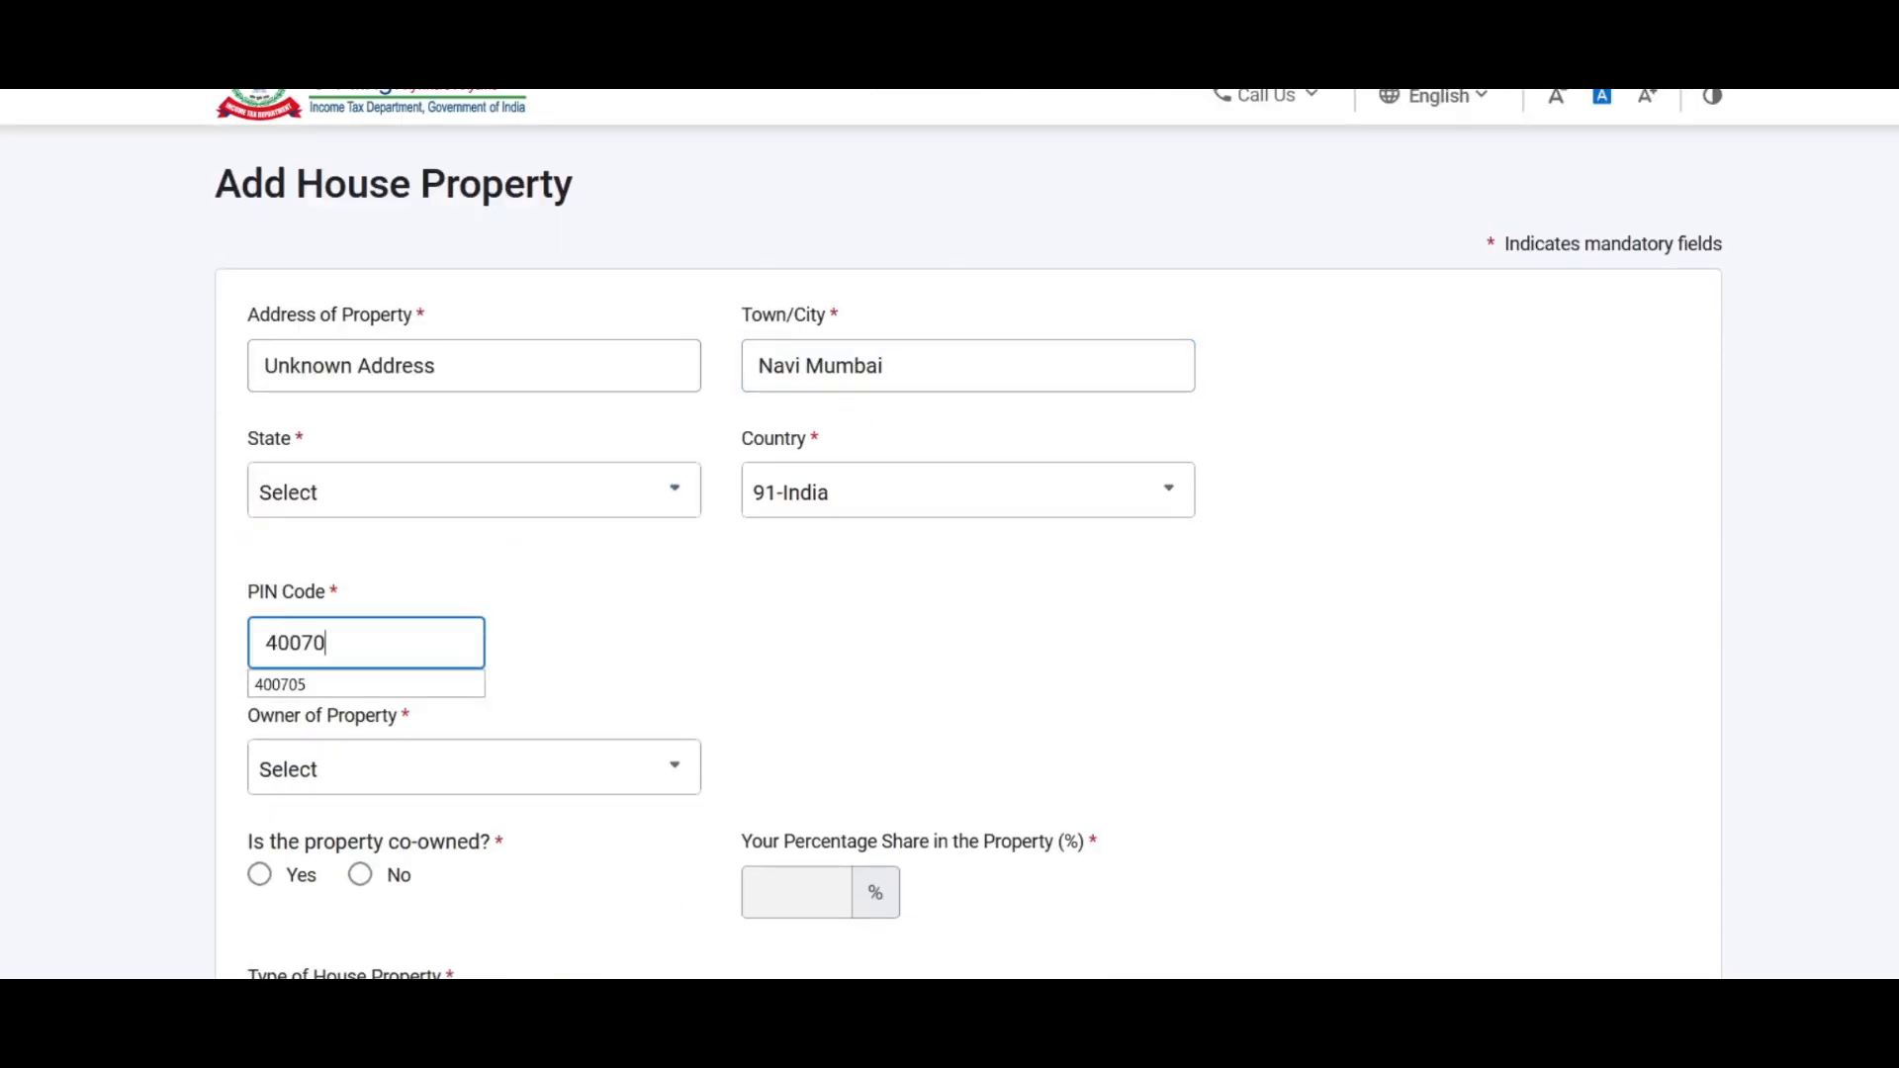
{"action": "type", "text": "5"}
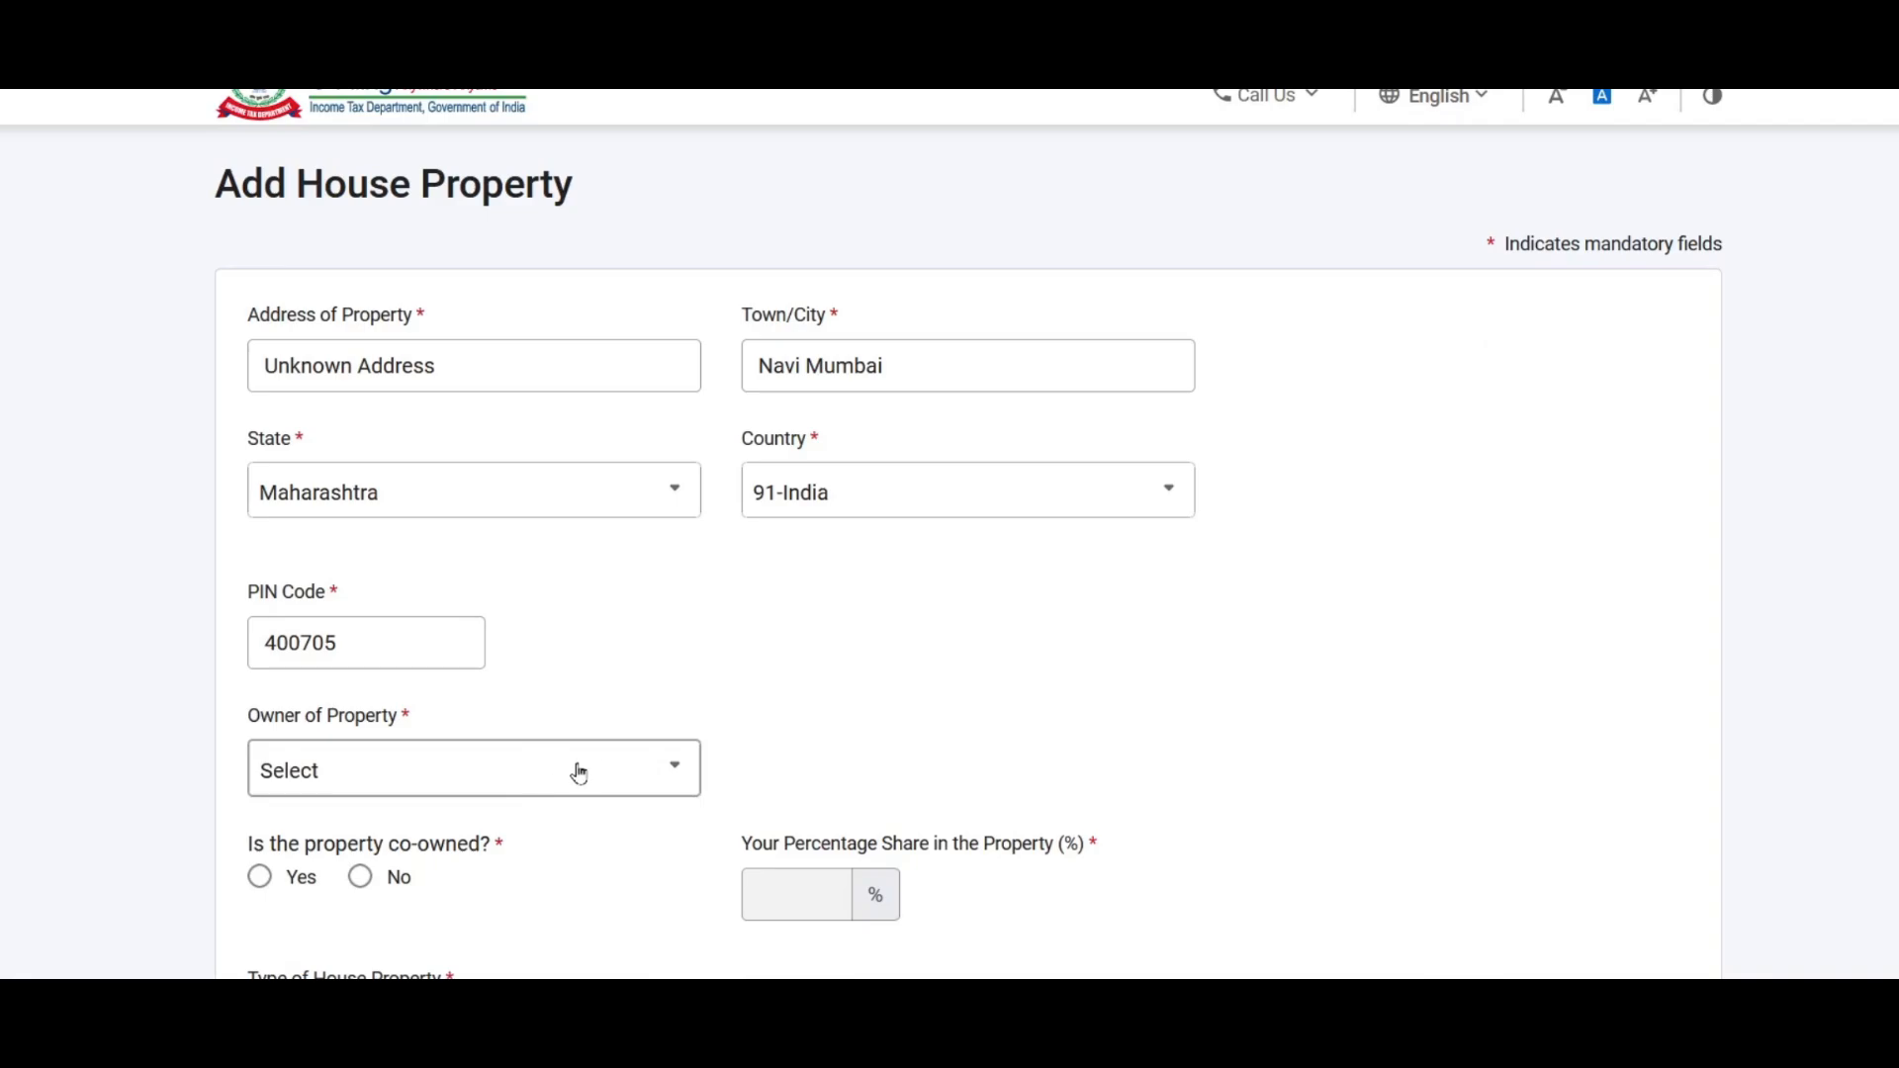
{"action": "scroll", "coordinate": [869, 679], "scroll_direction": "down", "scroll_amount": 3}
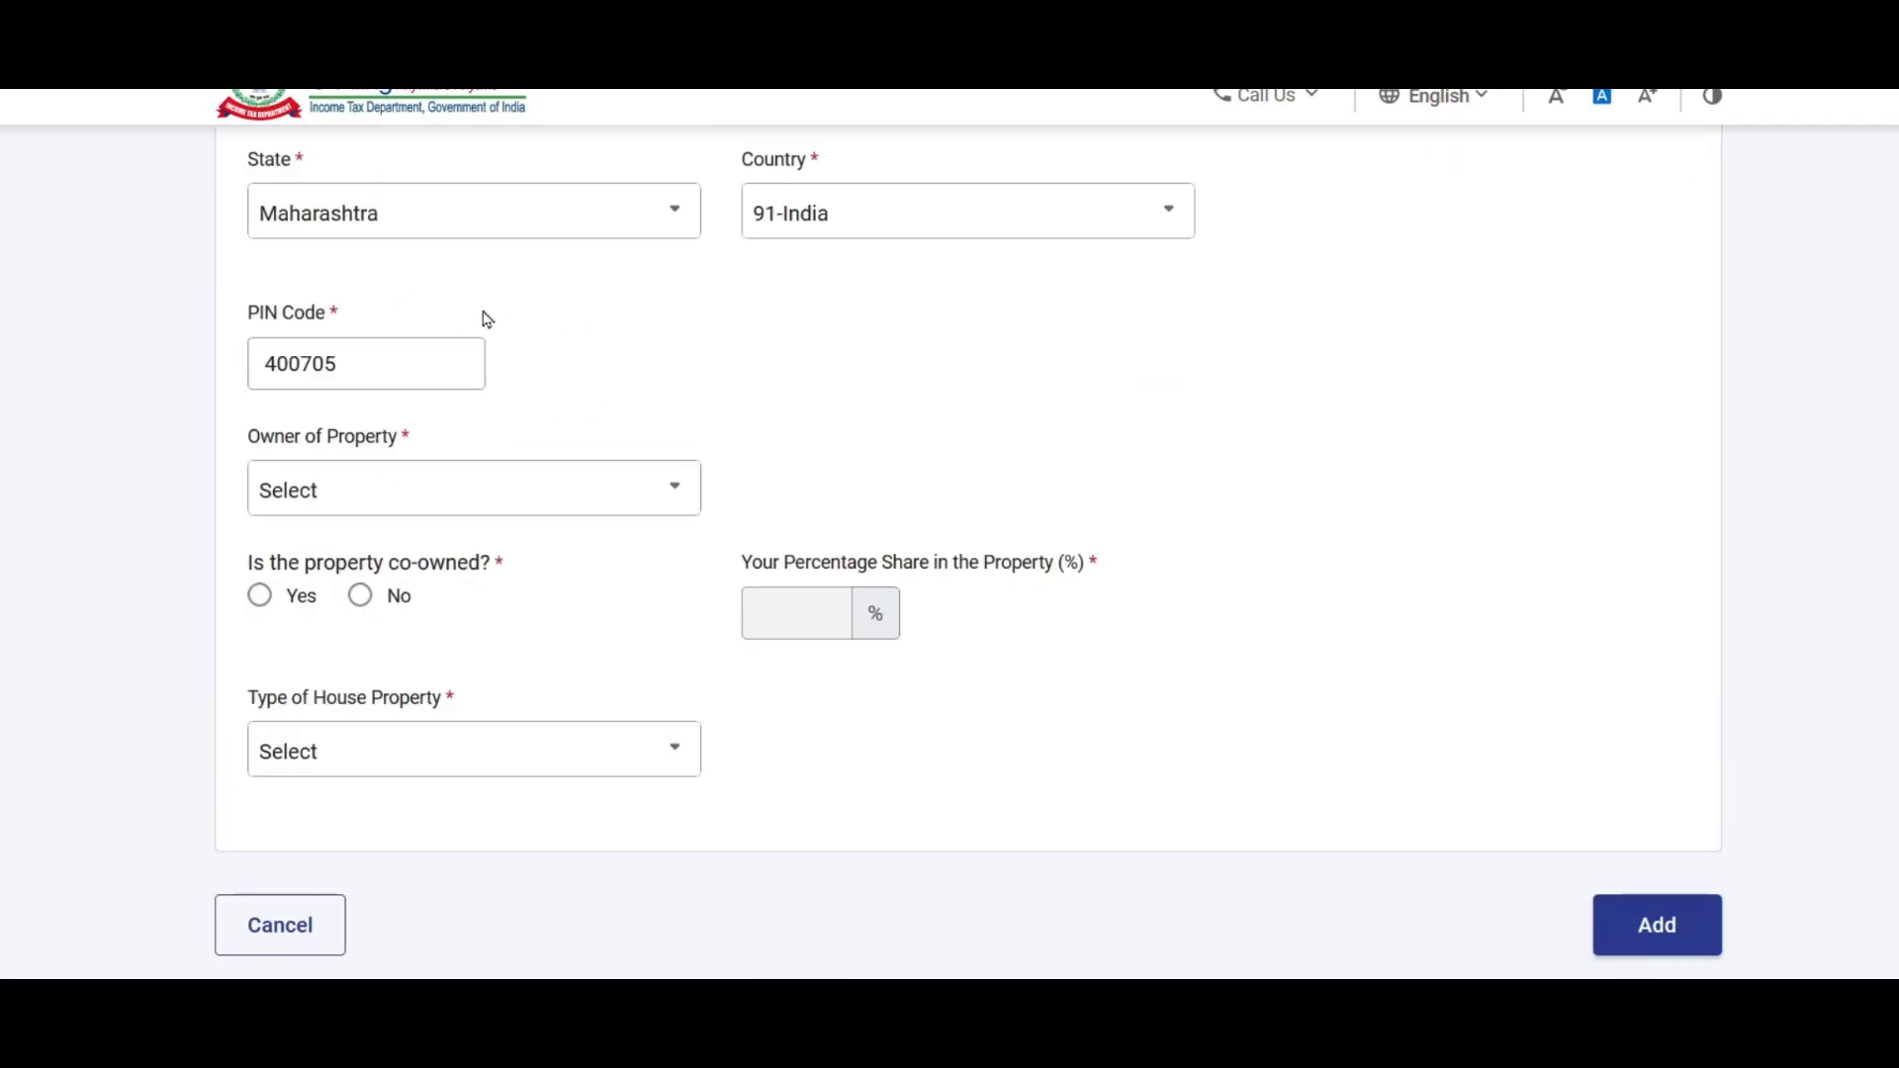
Step: Set the owner to Self and mark the property not co-owned with 100% share
{"action": "left_click", "coordinate": [458, 499]}
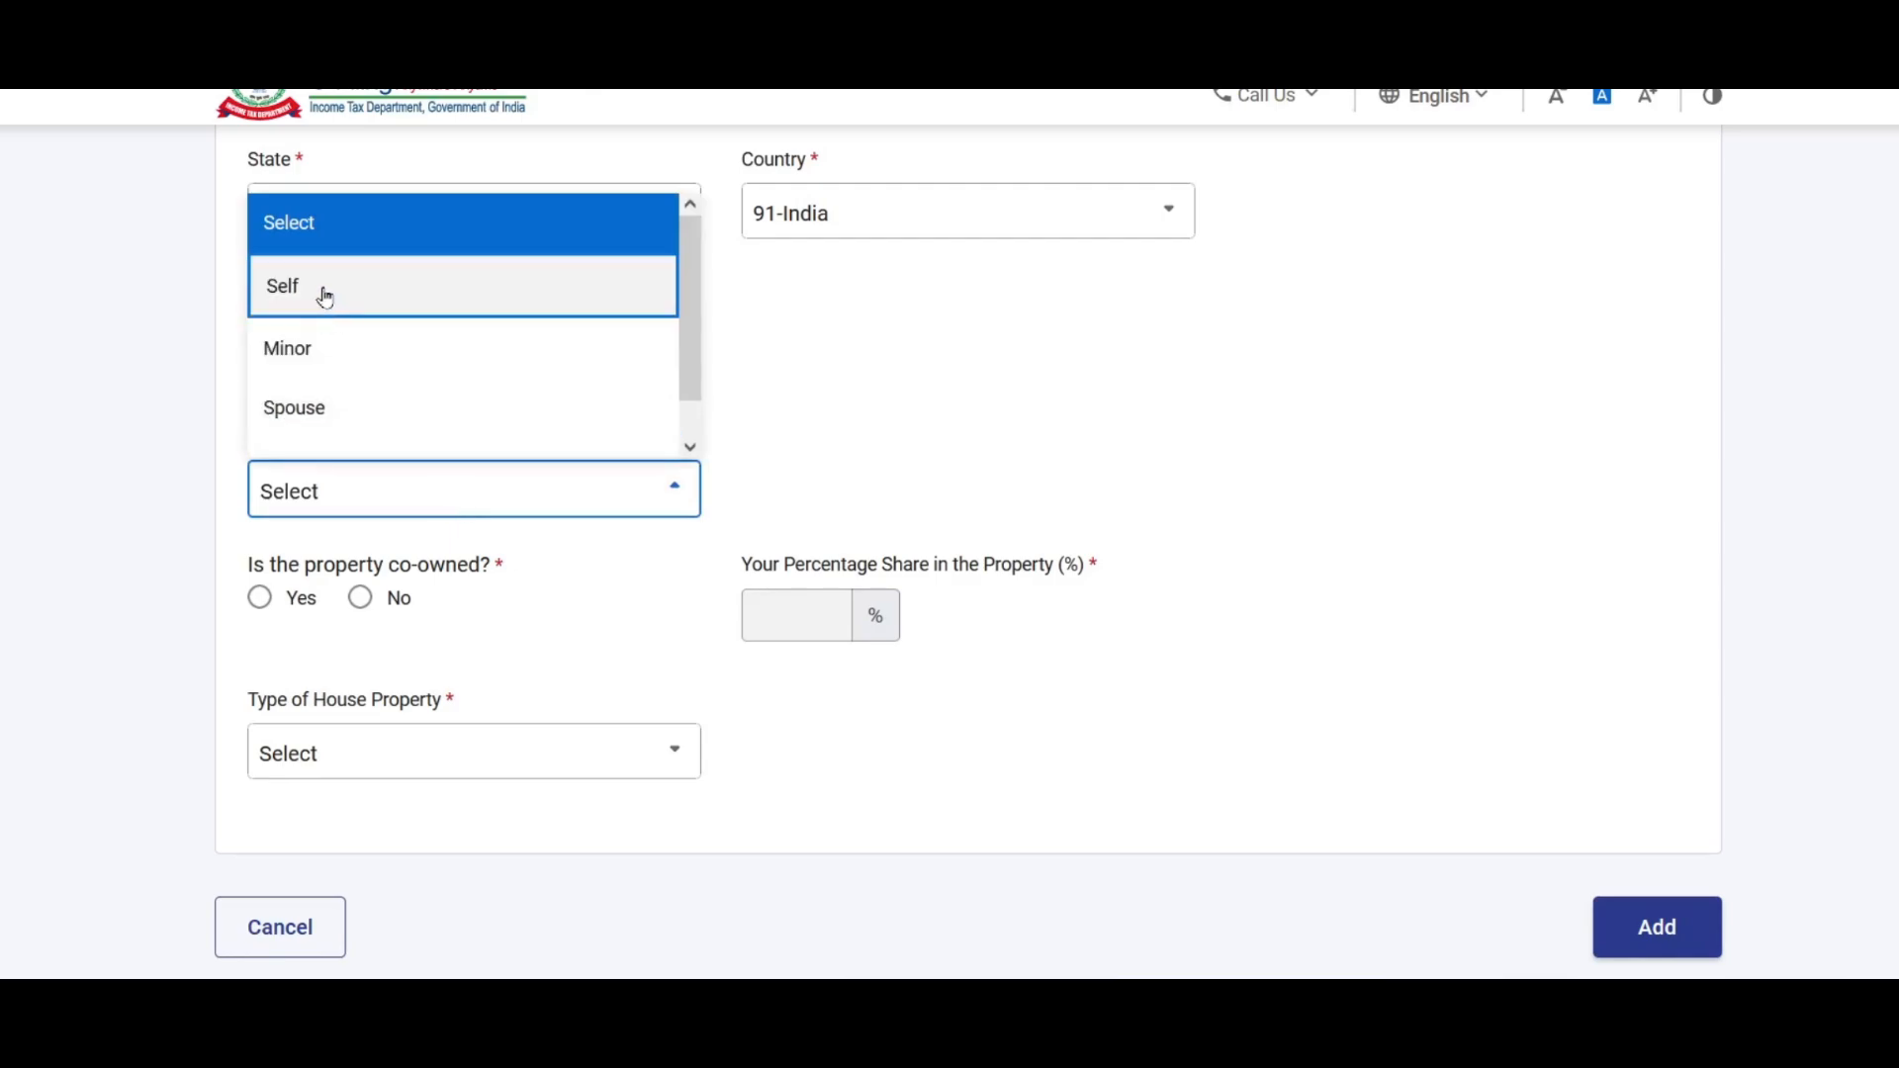
{"action": "scroll", "coordinate": [697, 310], "scroll_direction": "down", "scroll_amount": 1}
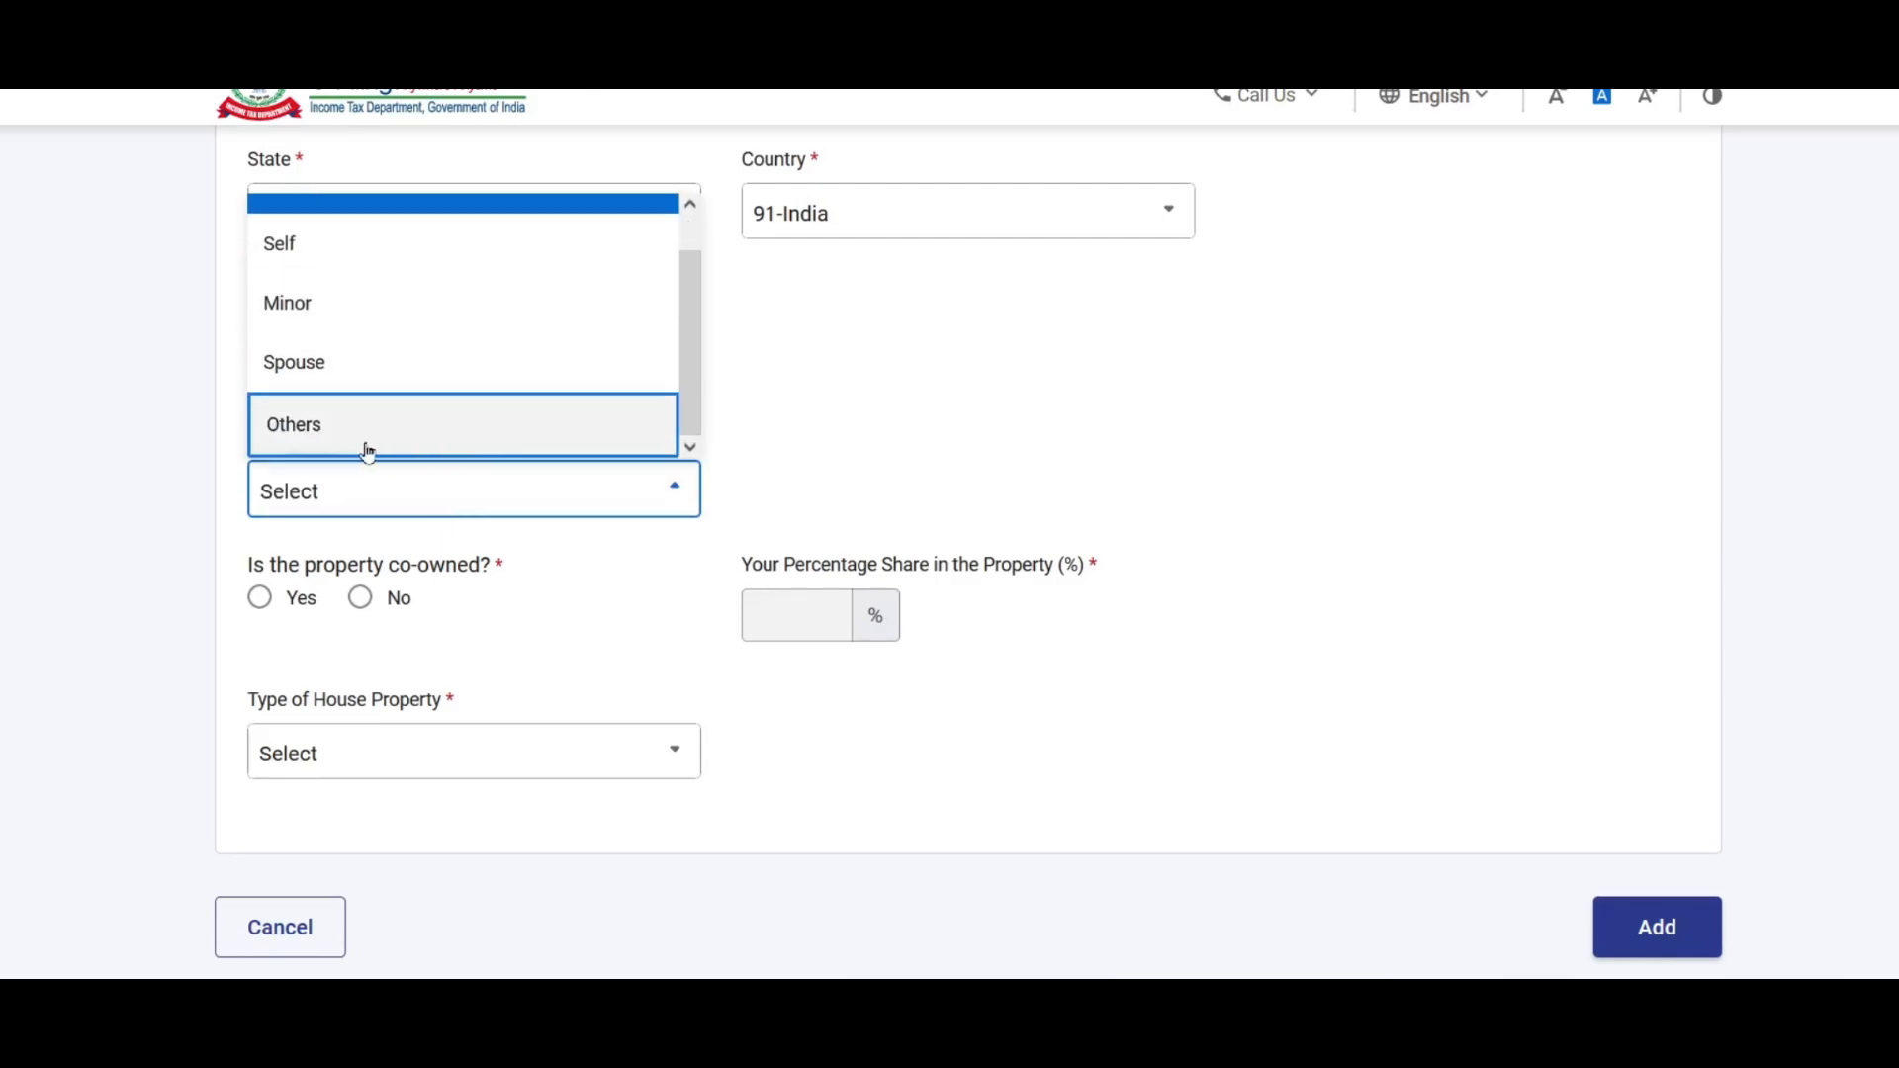
{"action": "left_click", "coordinate": [300, 253]}
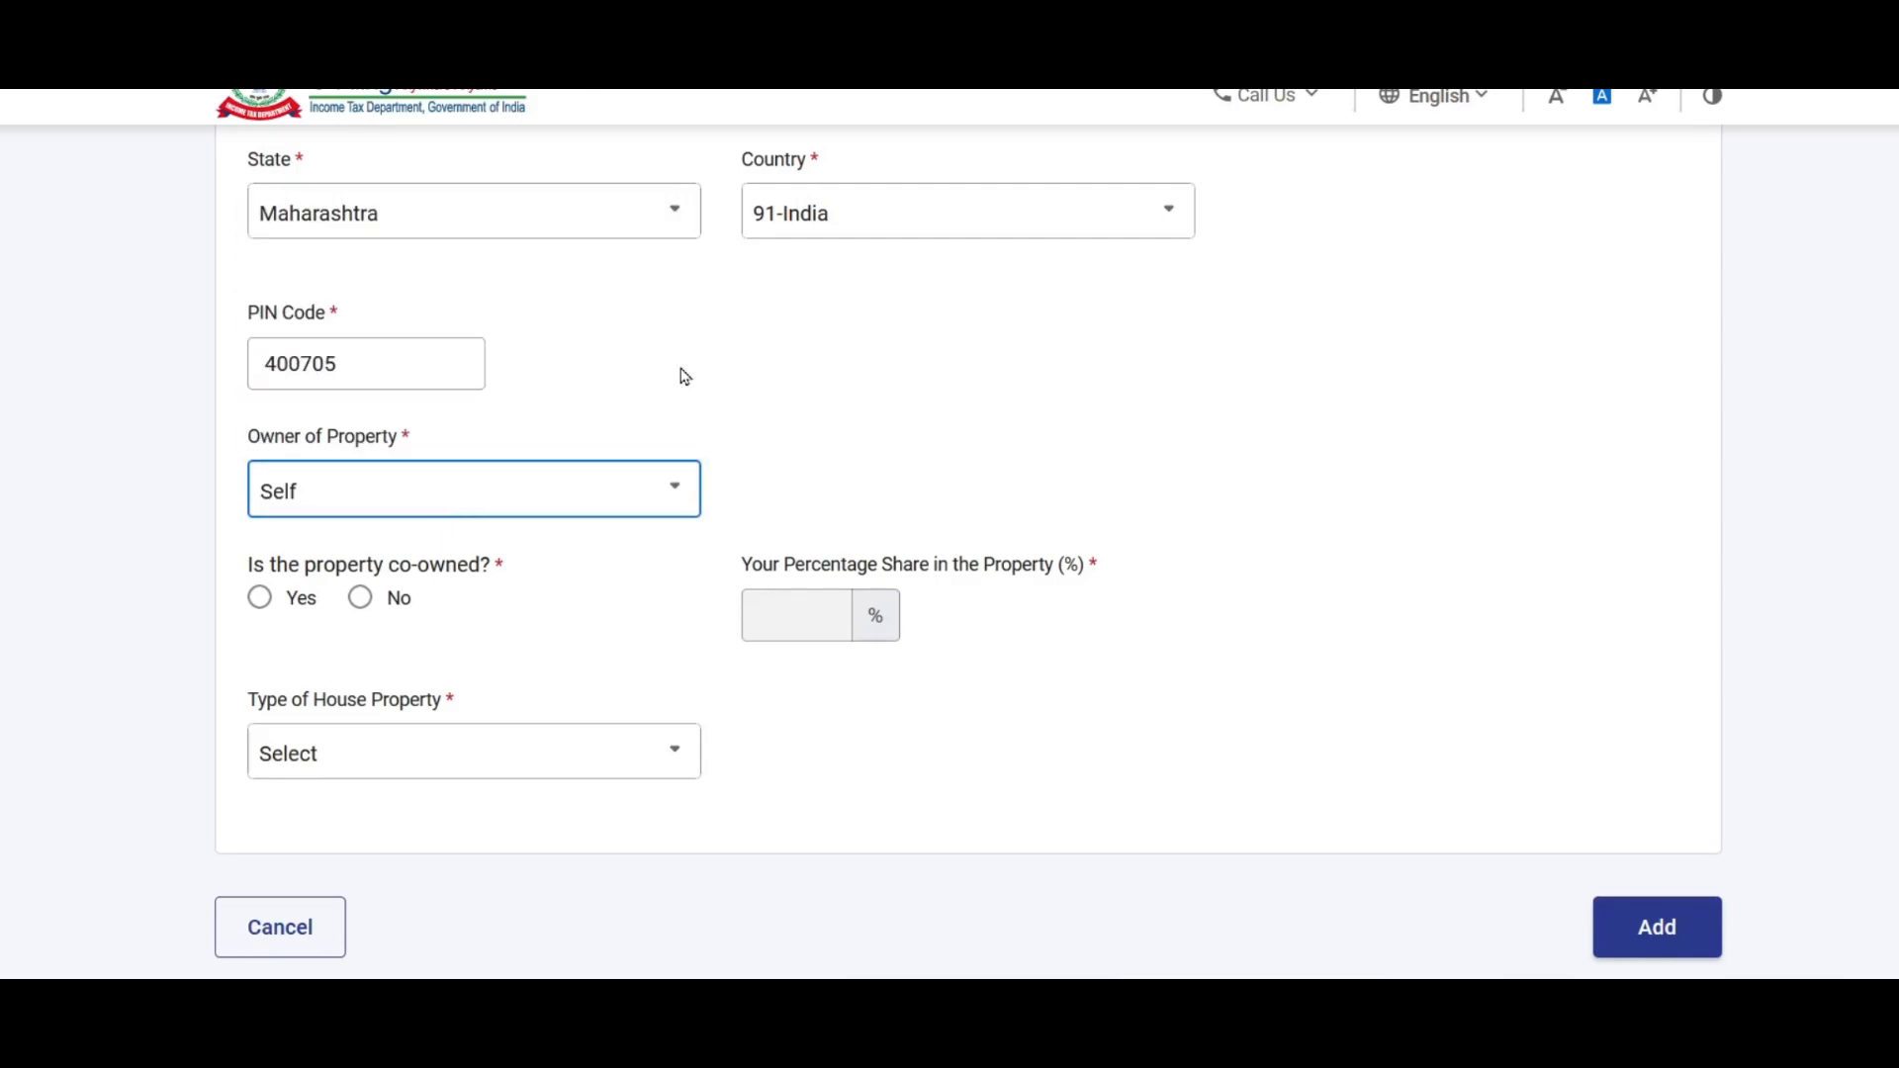
{"action": "left_click", "coordinate": [361, 598]}
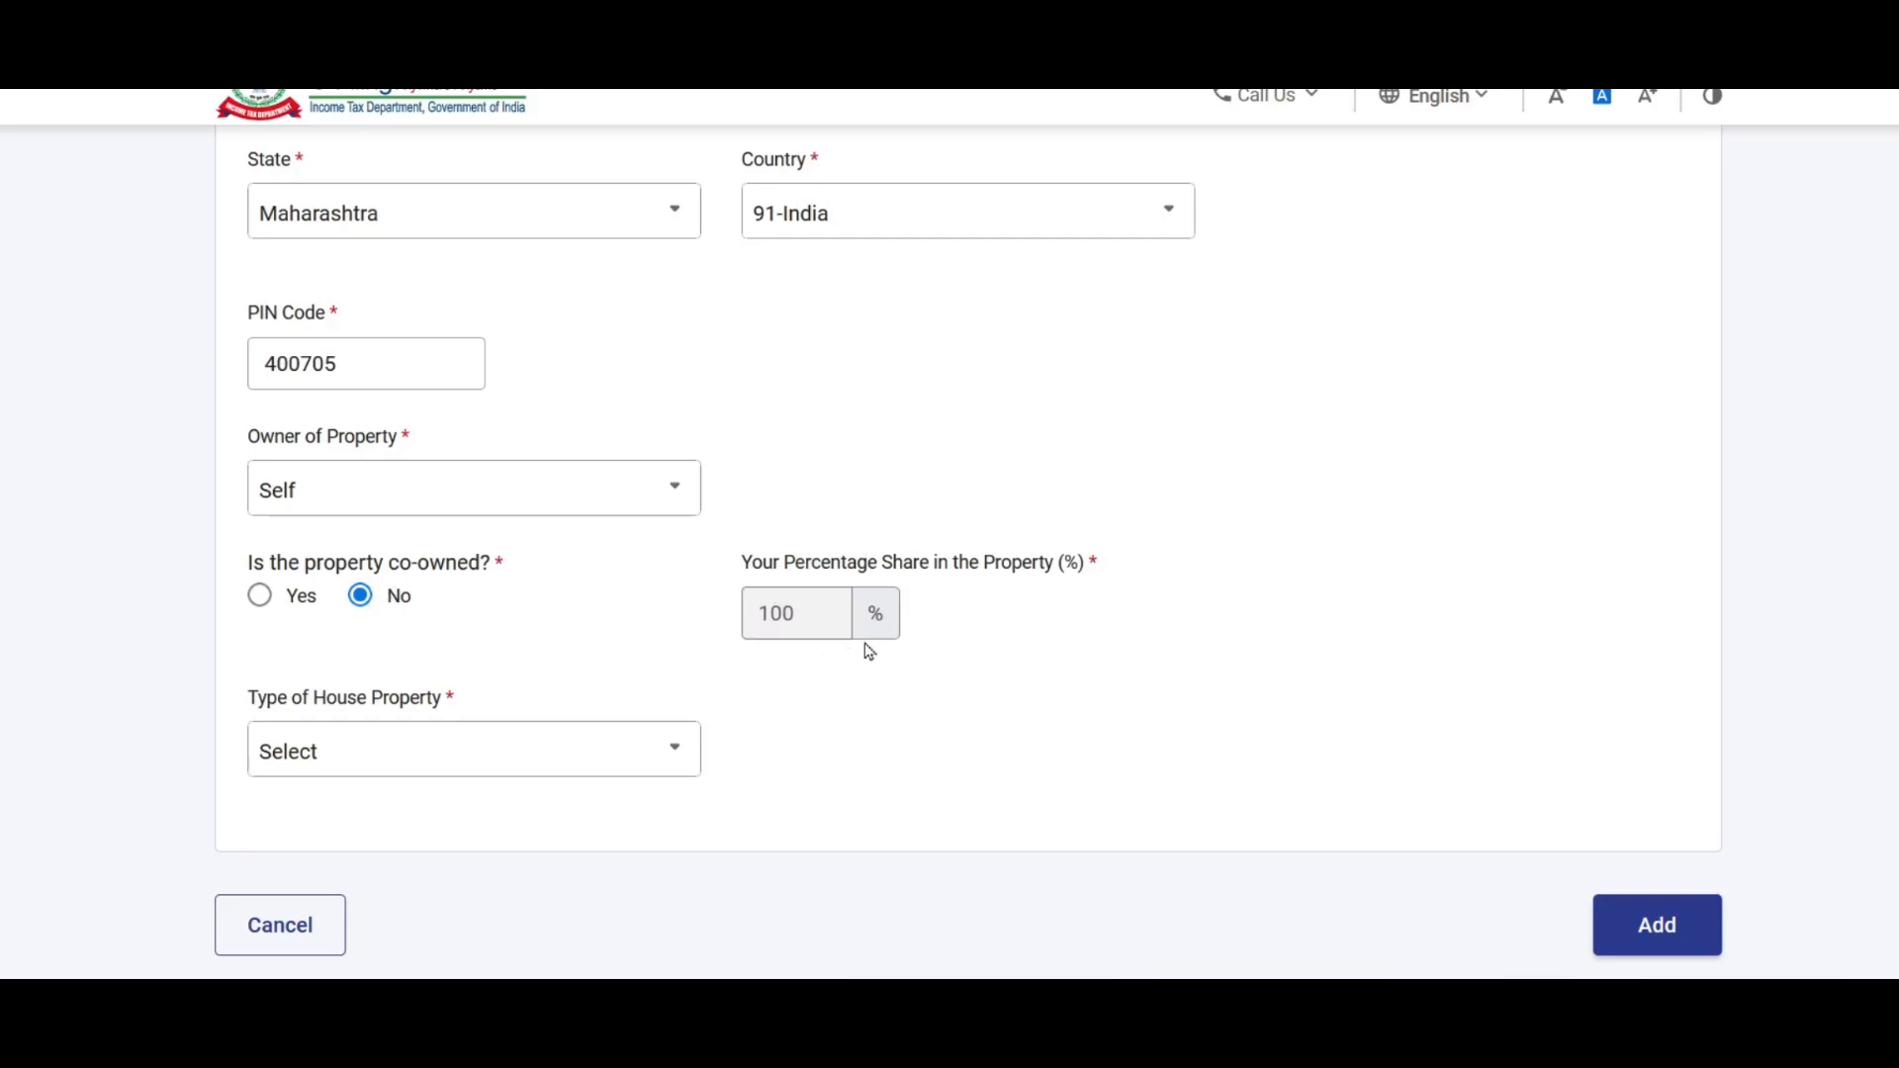
{"action": "left_click", "coordinate": [260, 599]}
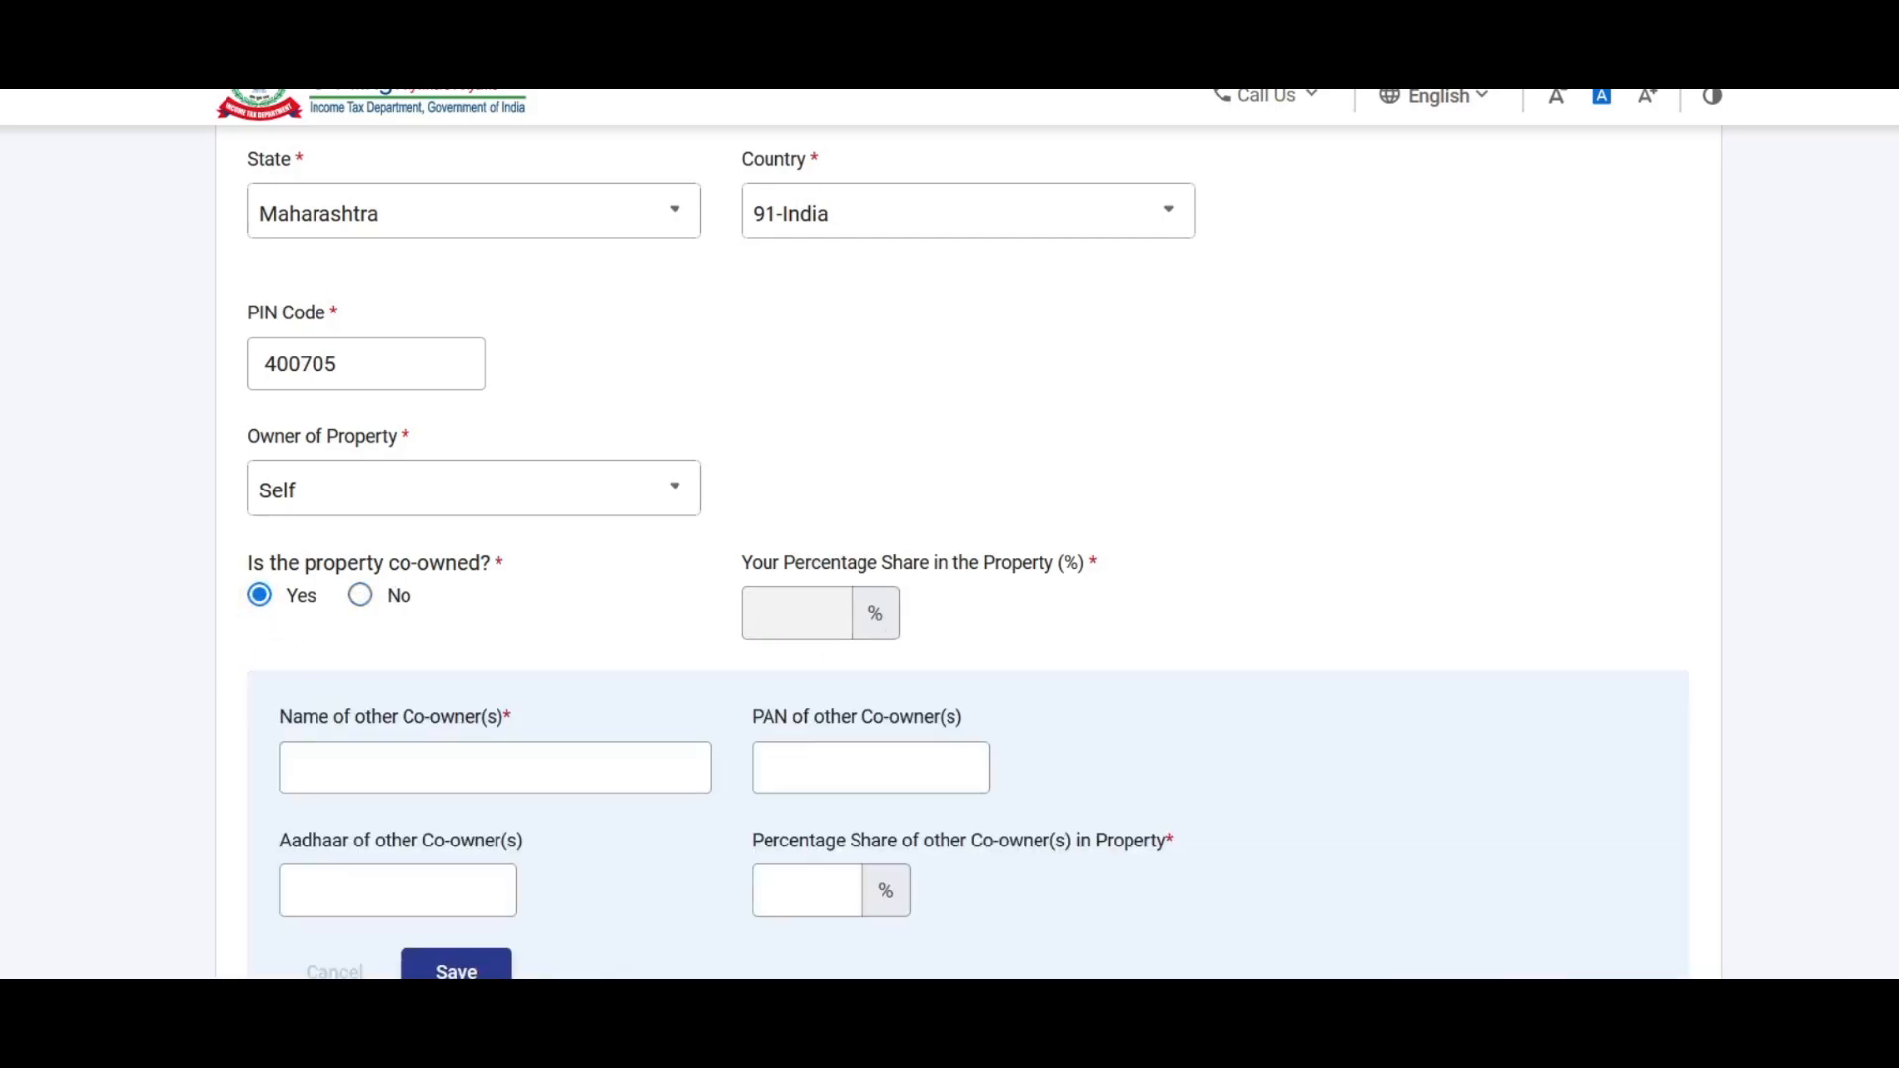
{"action": "scroll", "coordinate": [670, 517], "scroll_direction": "down", "scroll_amount": 2}
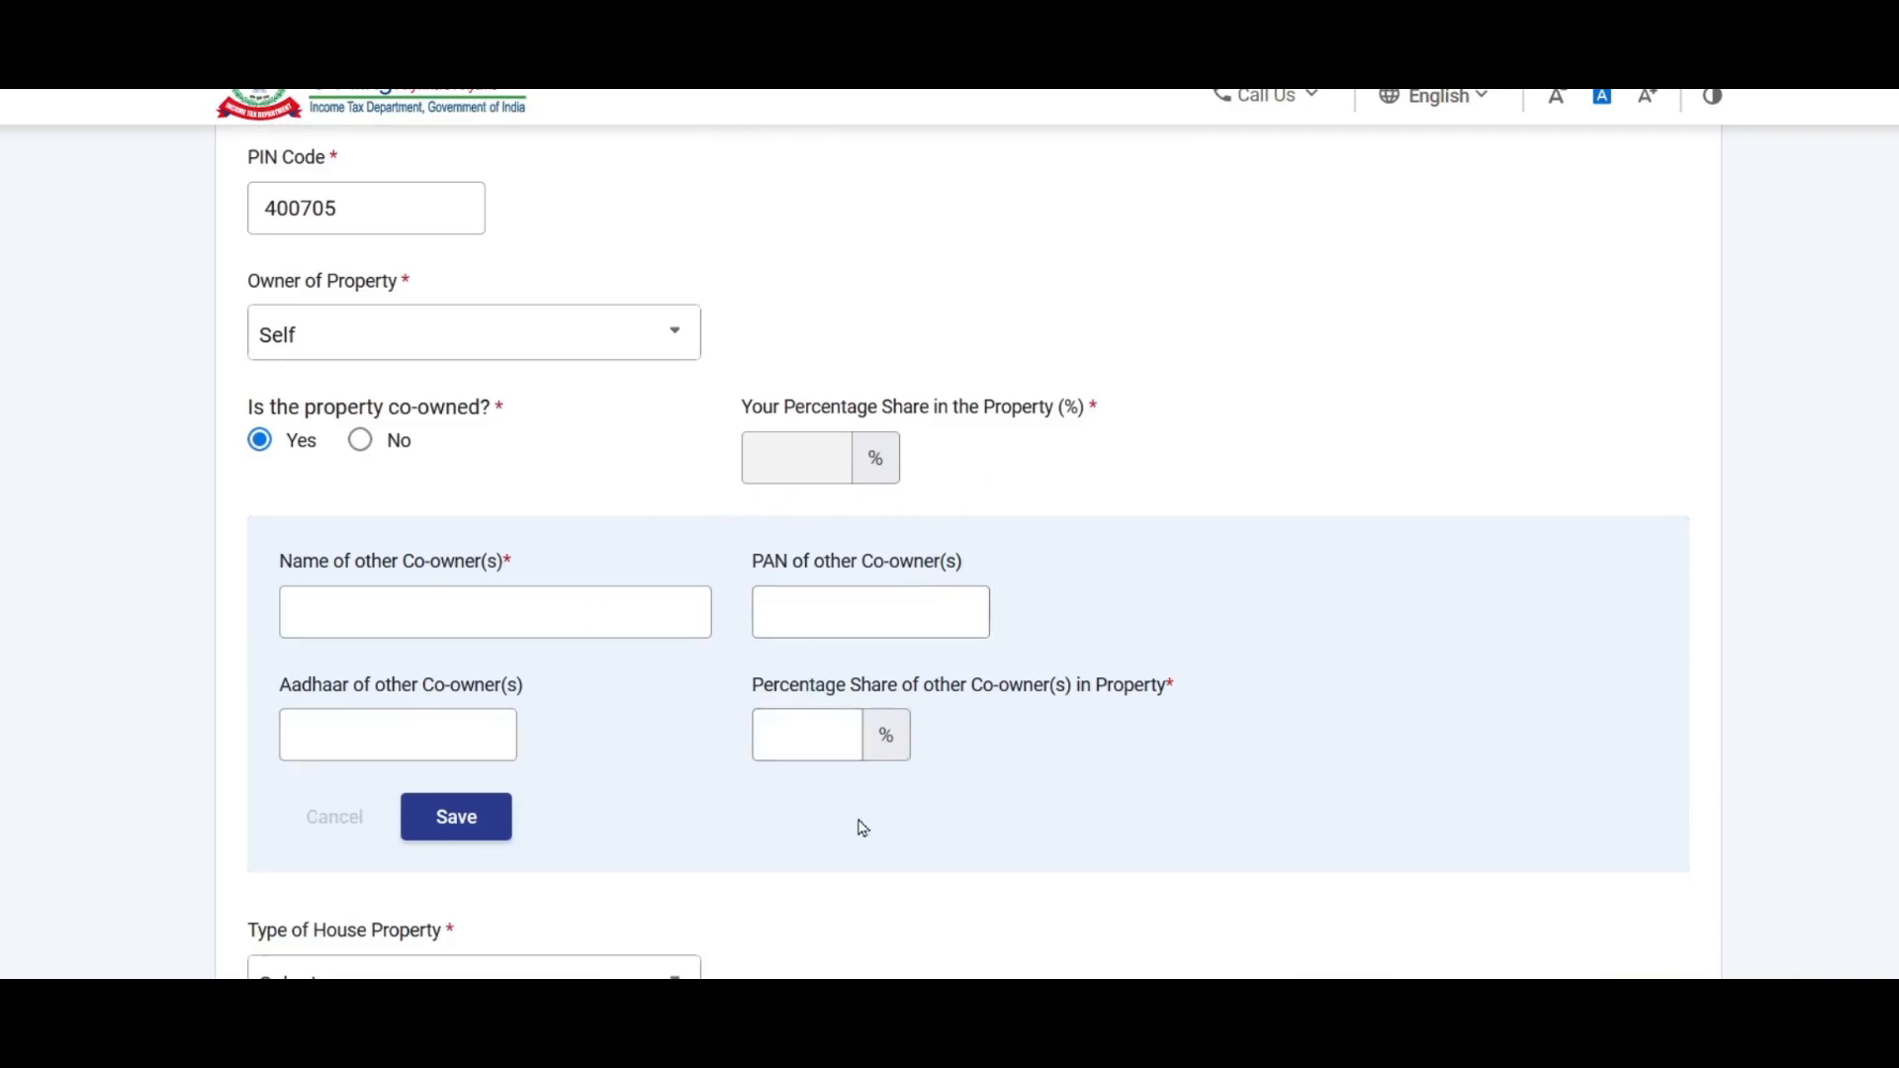
{"action": "left_click", "coordinate": [362, 440]}
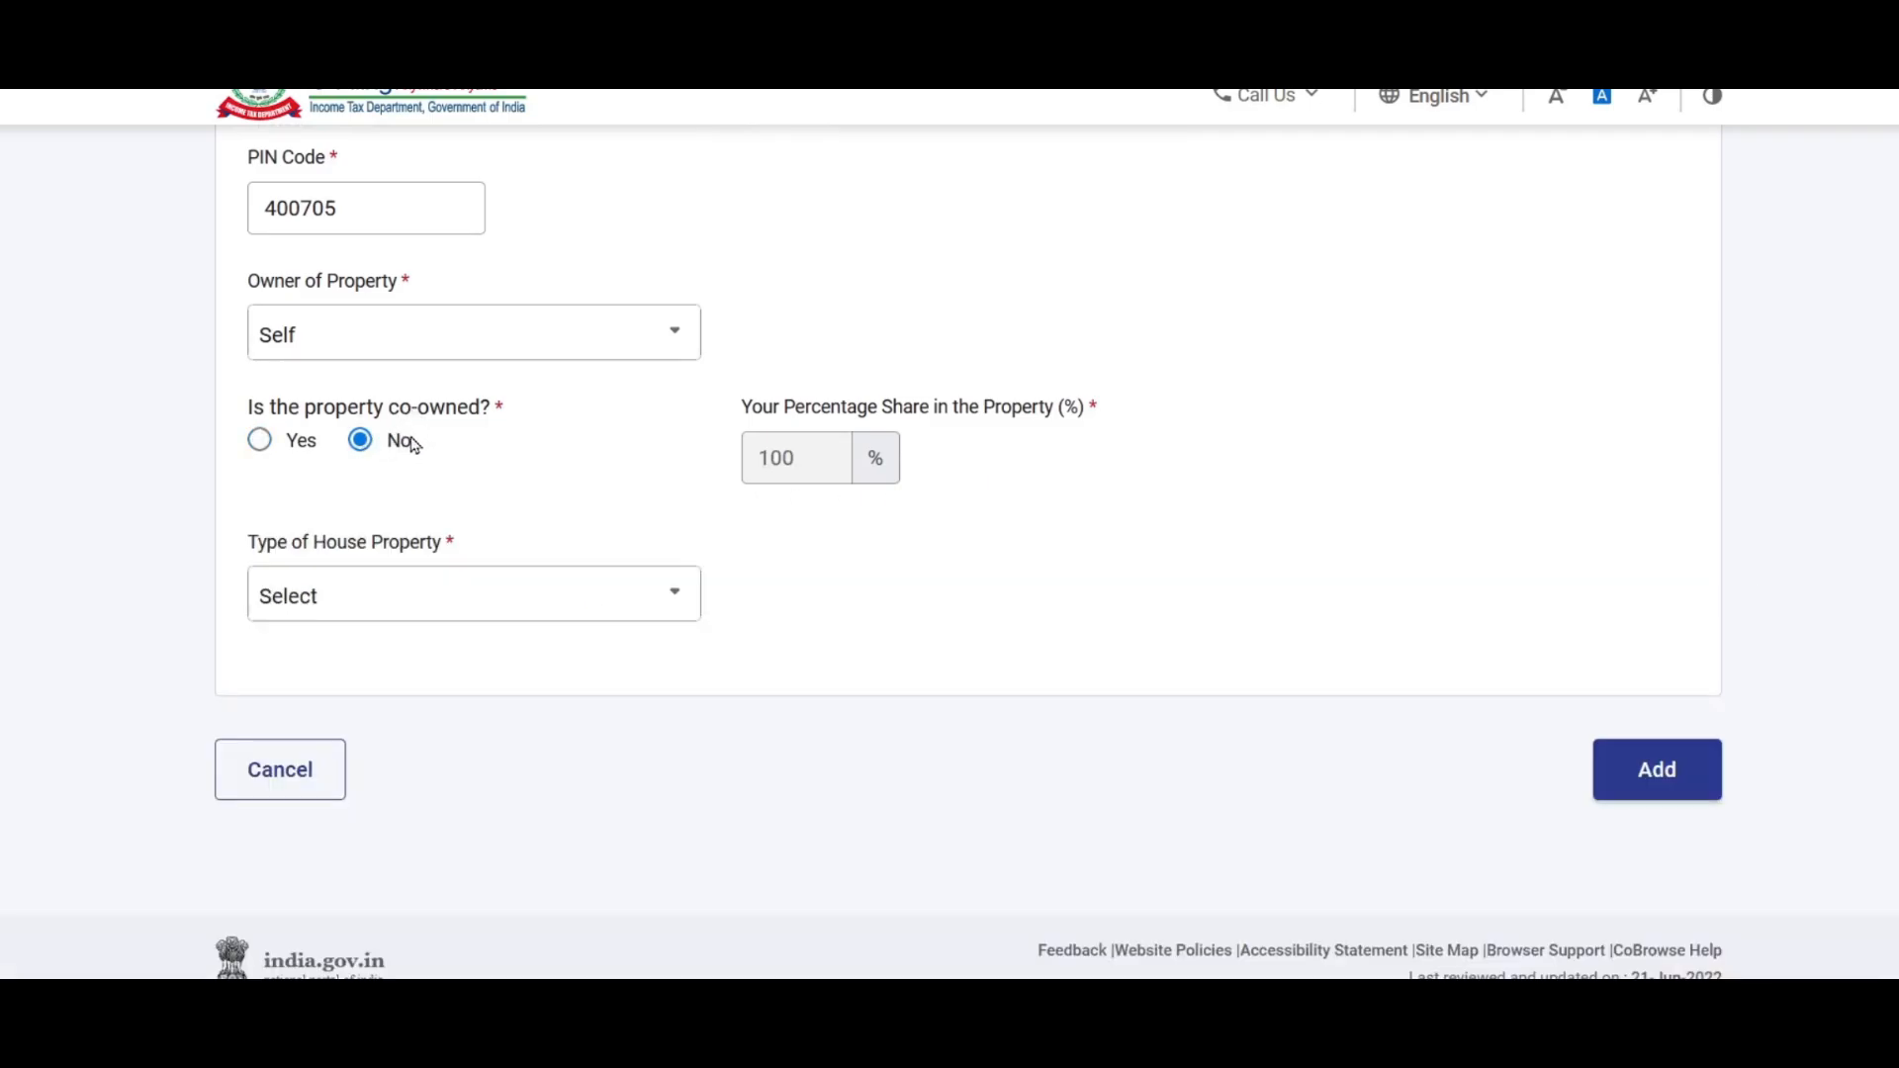
Step: Set the Type of House Property to Self occupied
{"action": "left_click", "coordinate": [448, 611]}
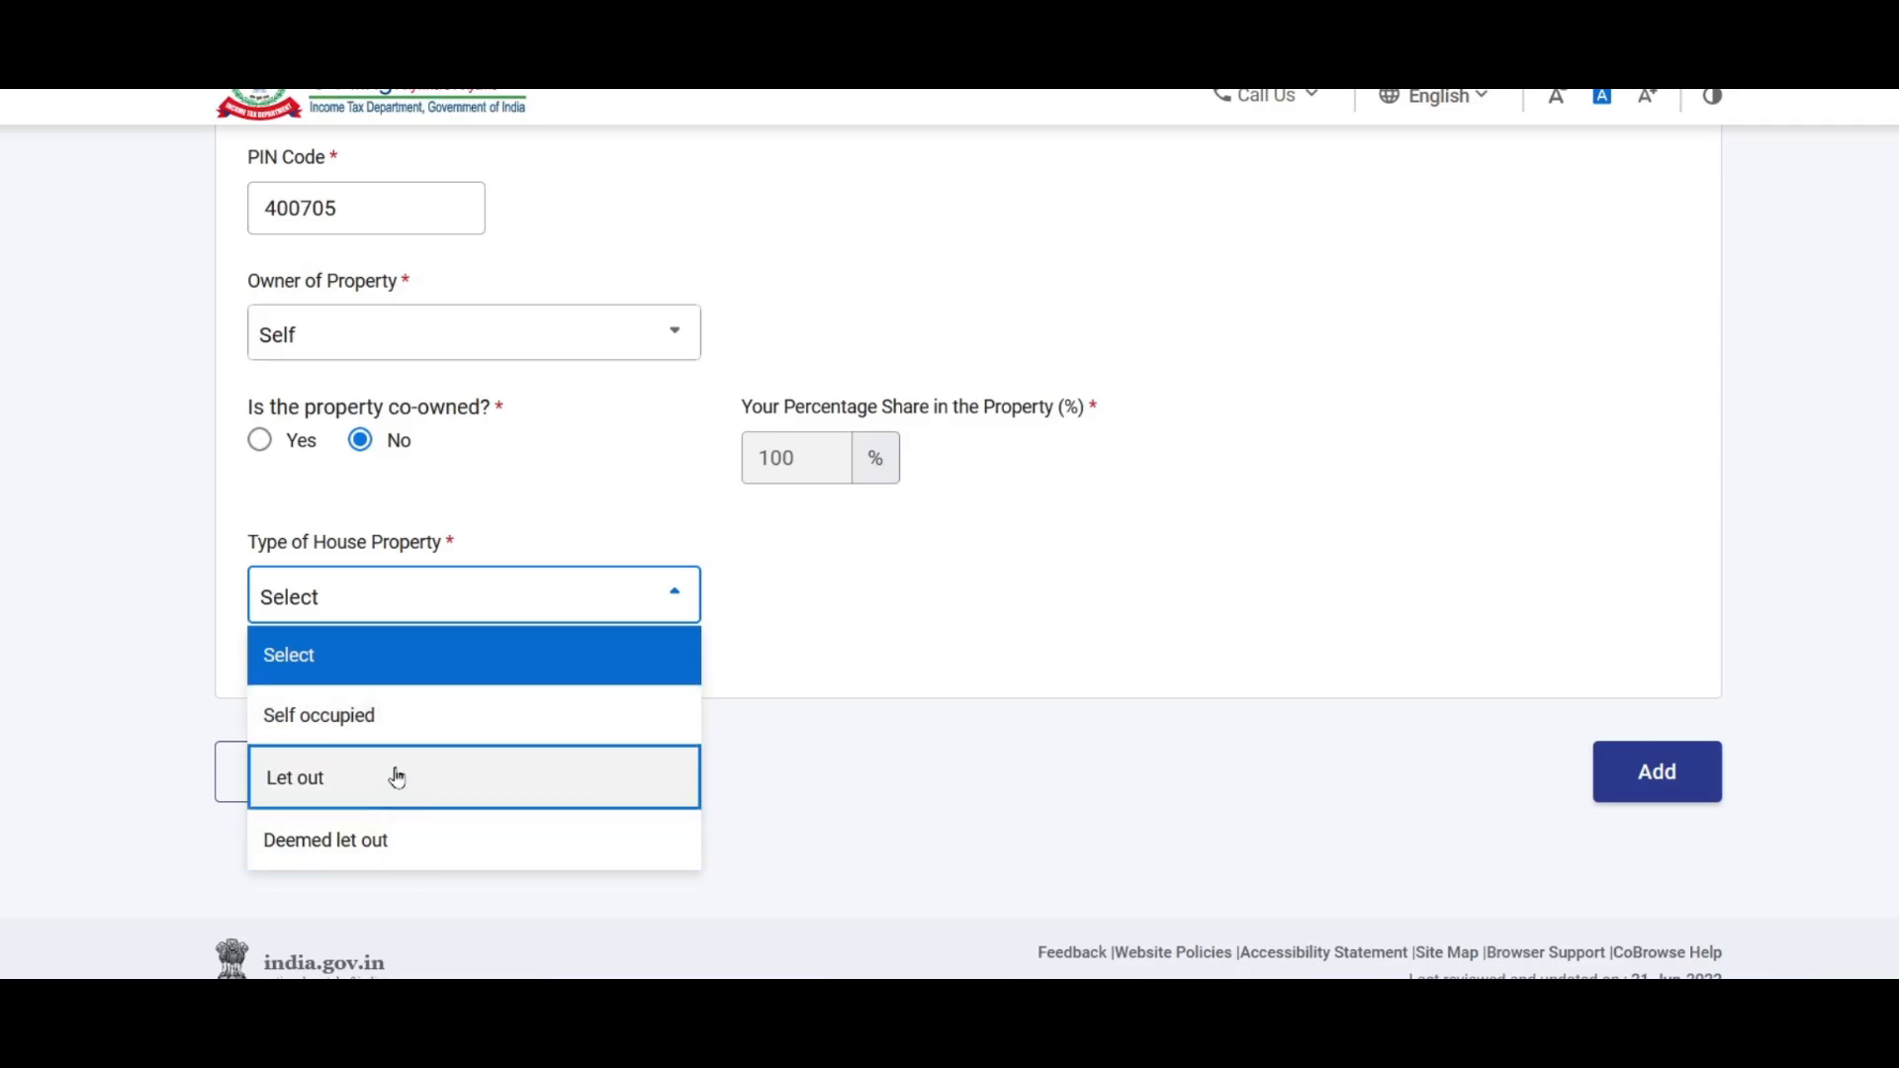
{"action": "left_click", "coordinate": [368, 725]}
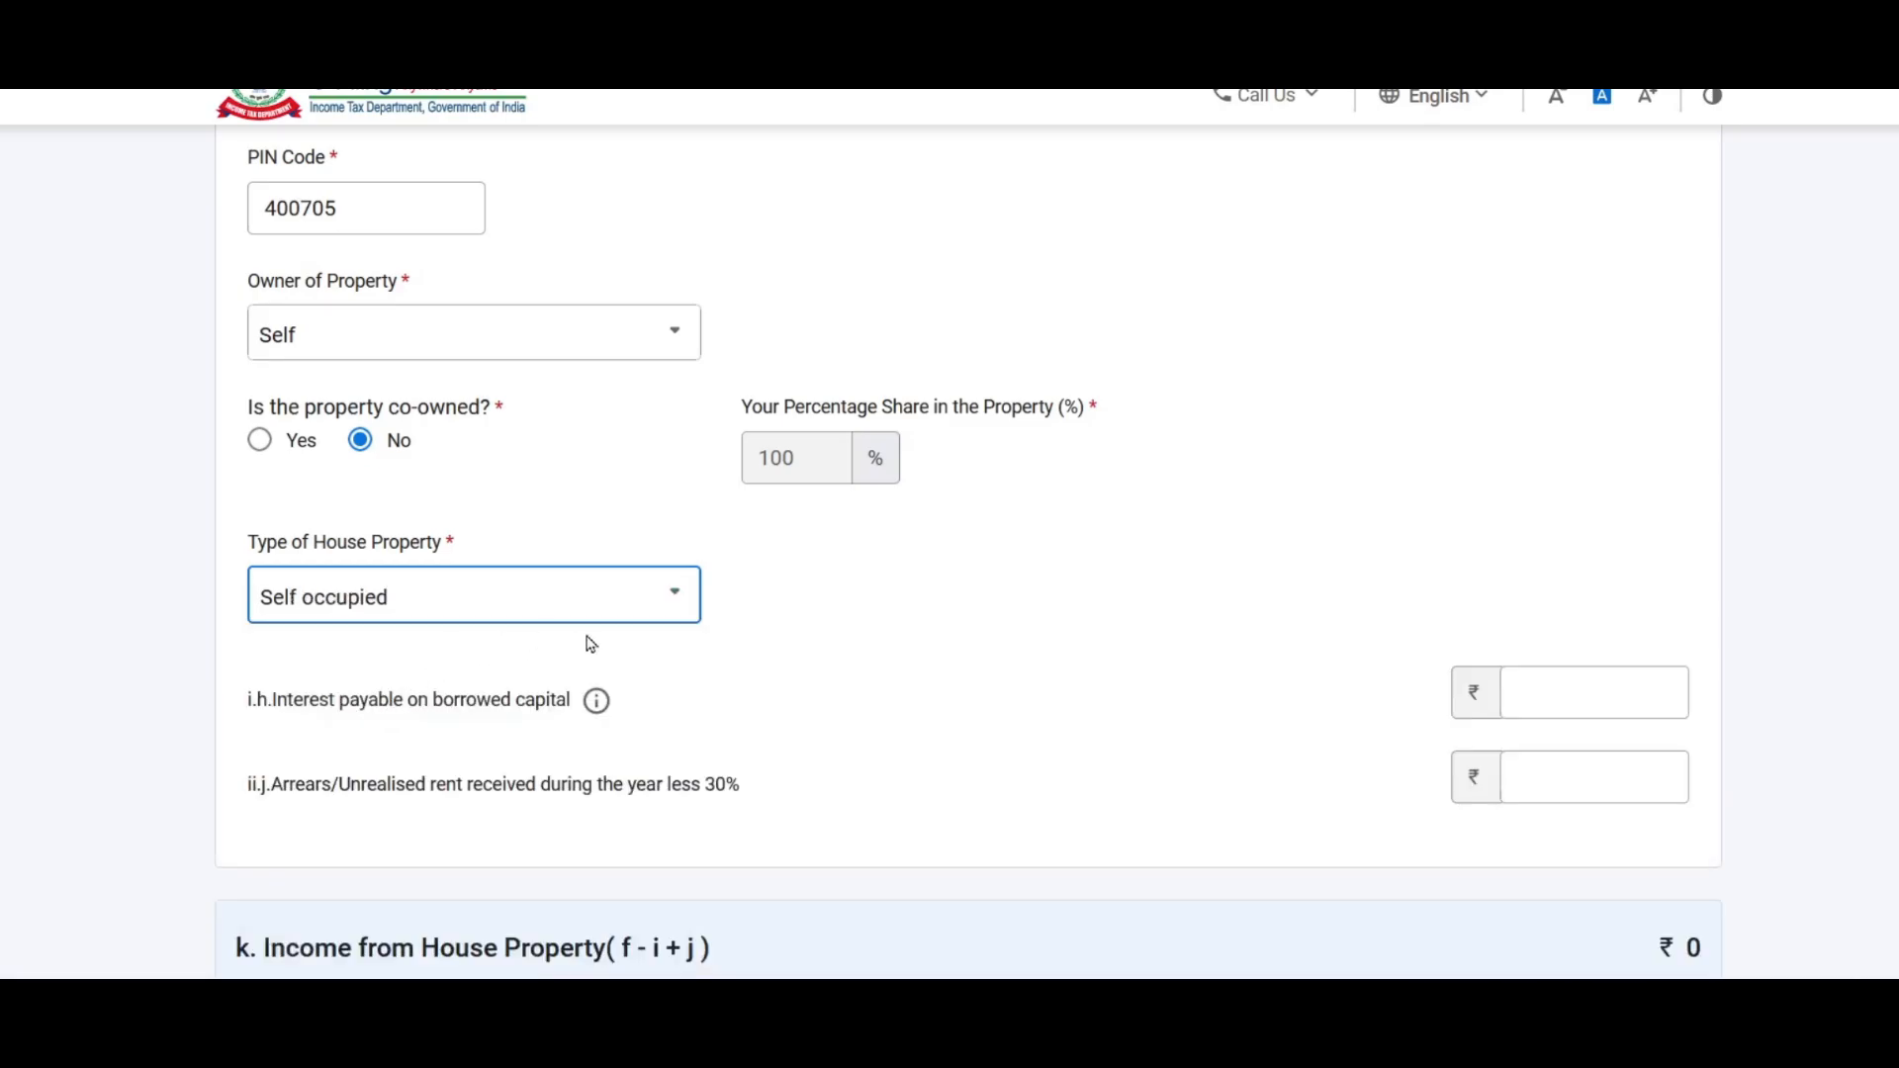
{"action": "scroll", "coordinate": [774, 540], "scroll_direction": "down", "scroll_amount": 4}
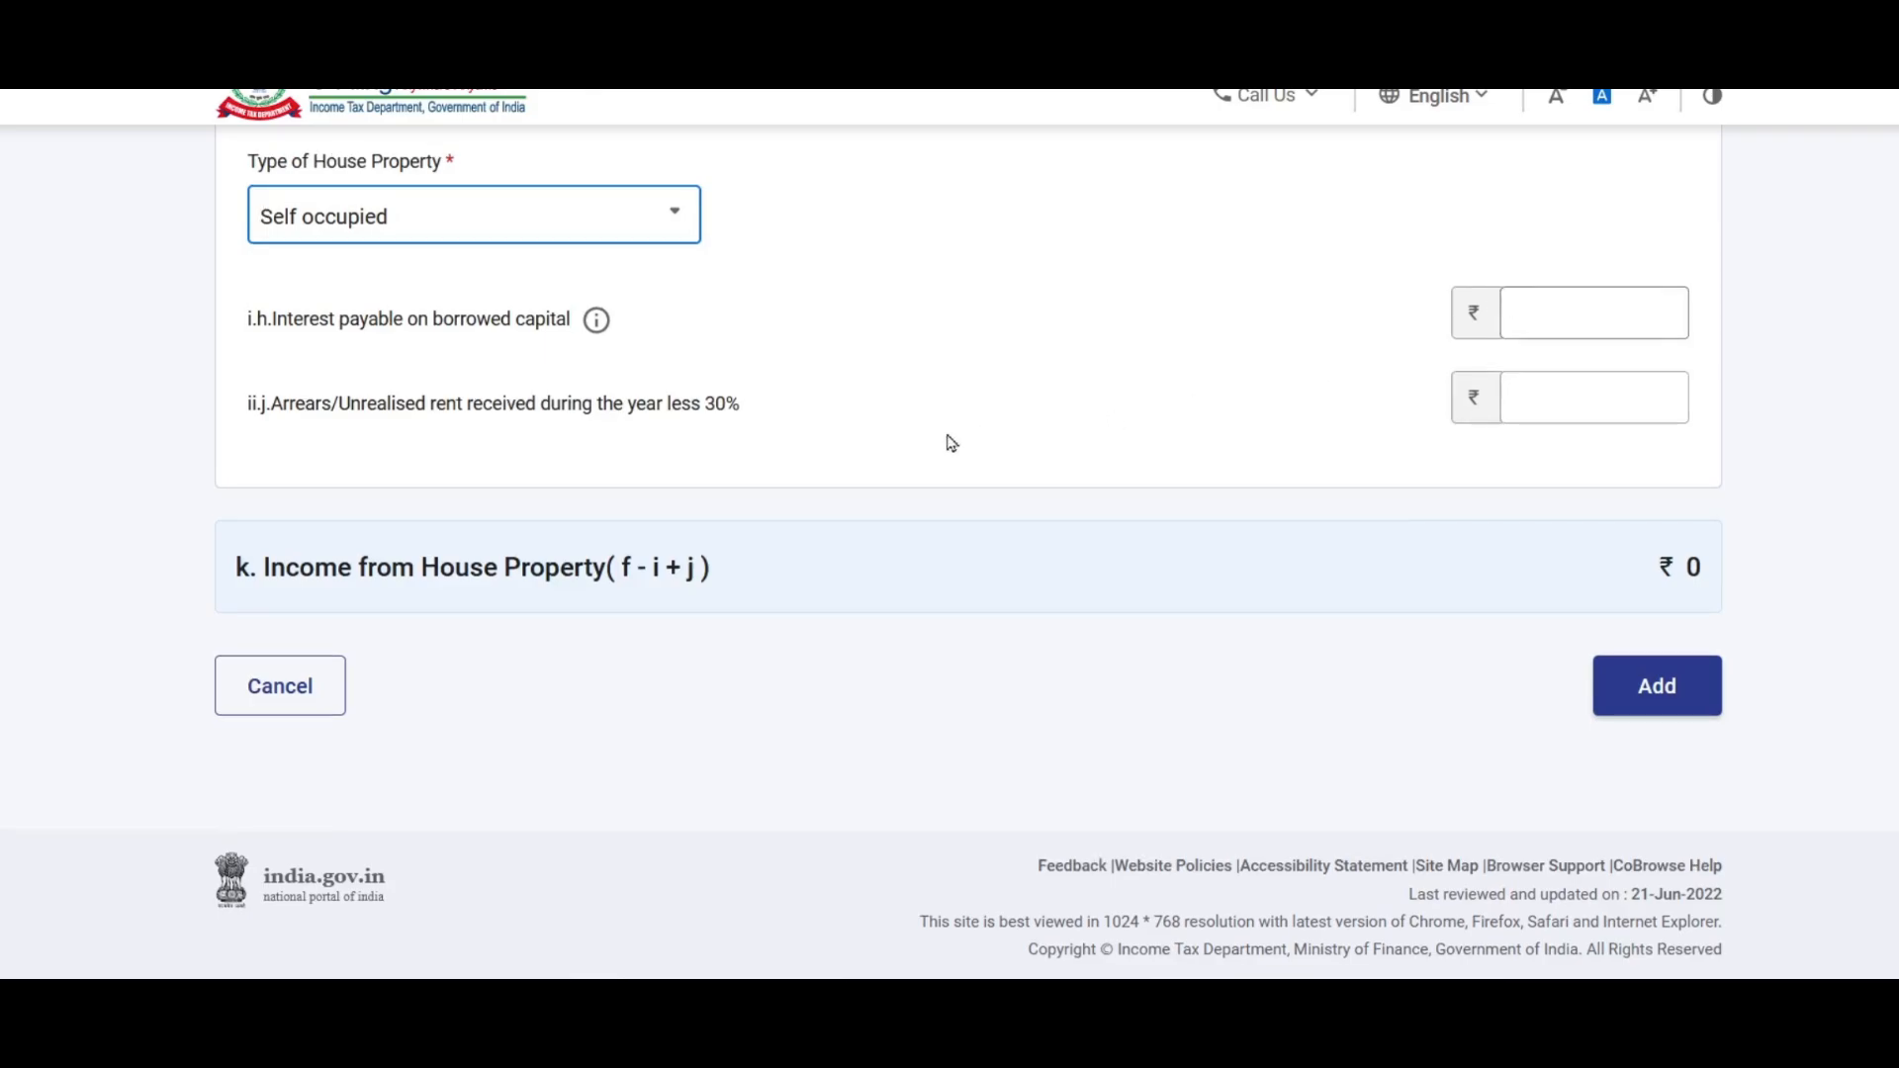
{"action": "left_click", "coordinate": [358, 1040]}
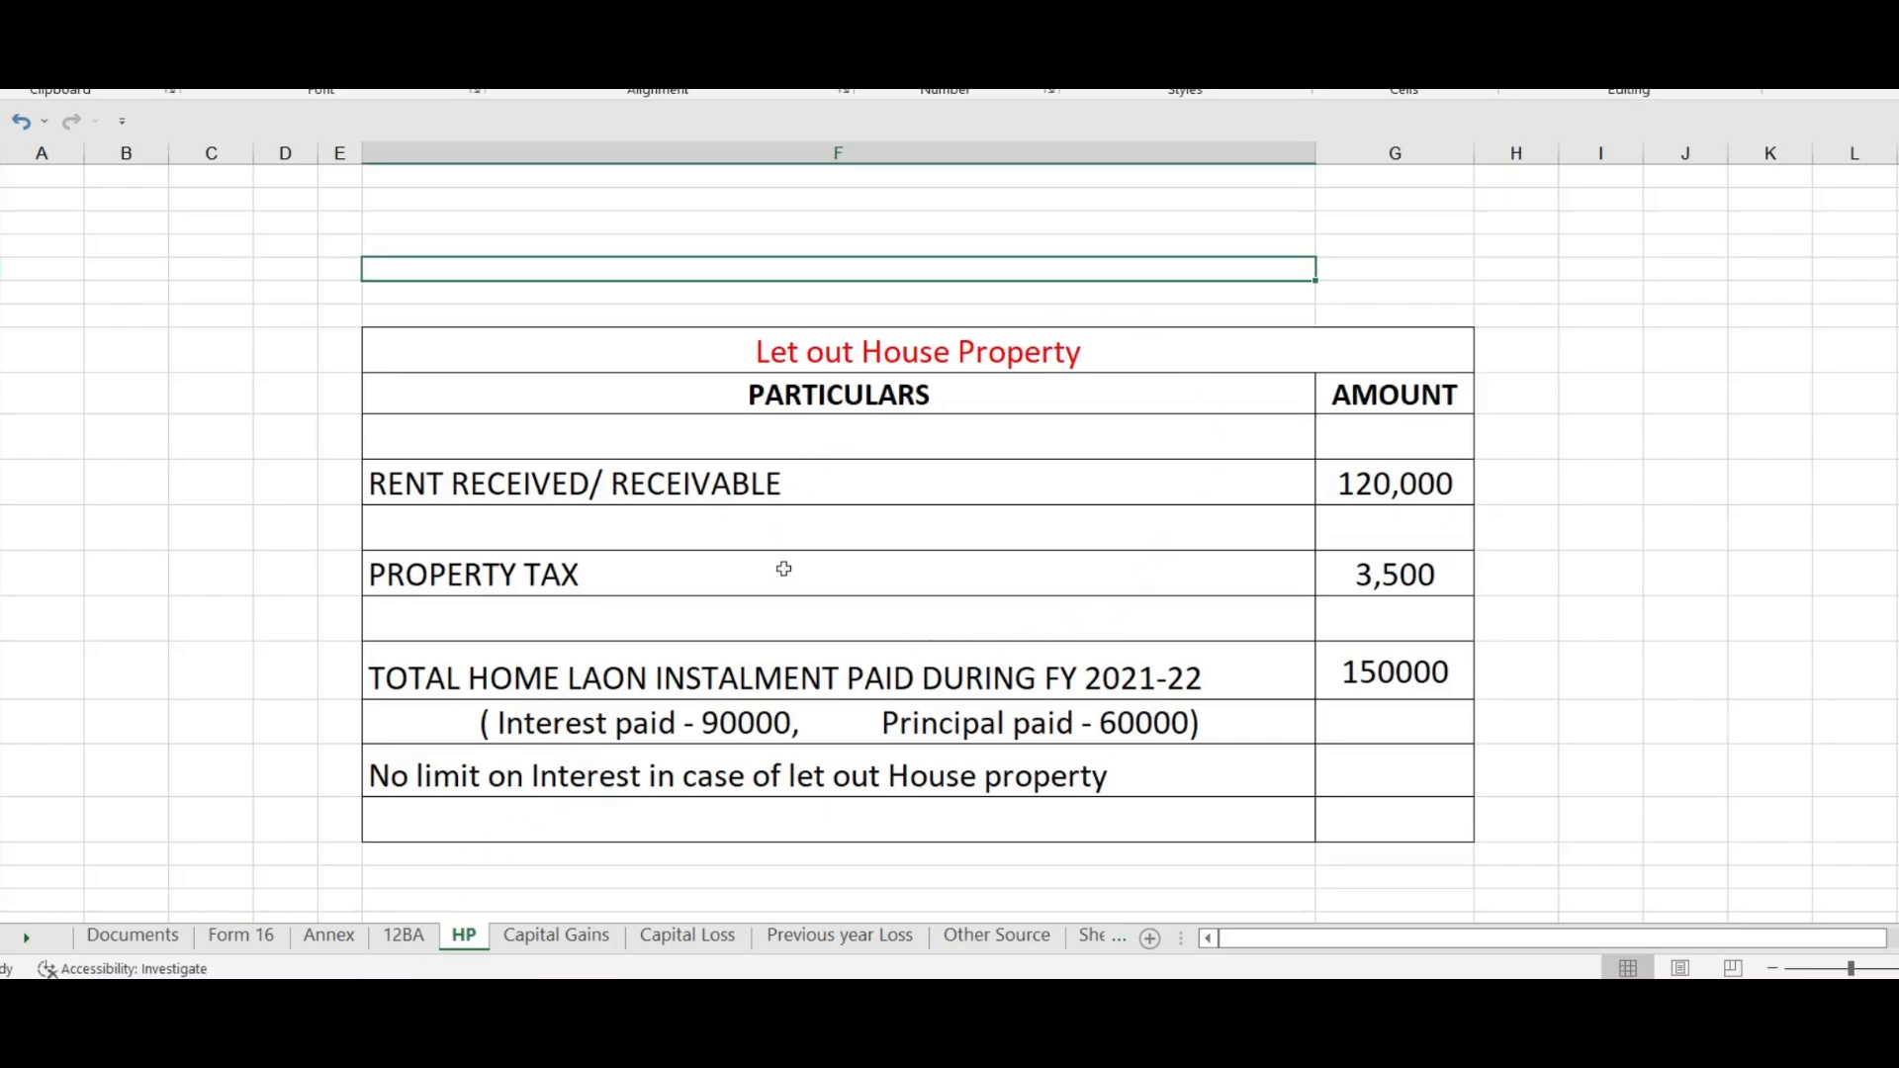
Step: Check the 90,000 home-loan interest in Excel's Self Occupied table and begin entering it as interest on borrowed capital
{"action": "scroll", "coordinate": [989, 440], "scroll_direction": "down", "scroll_amount": 7}
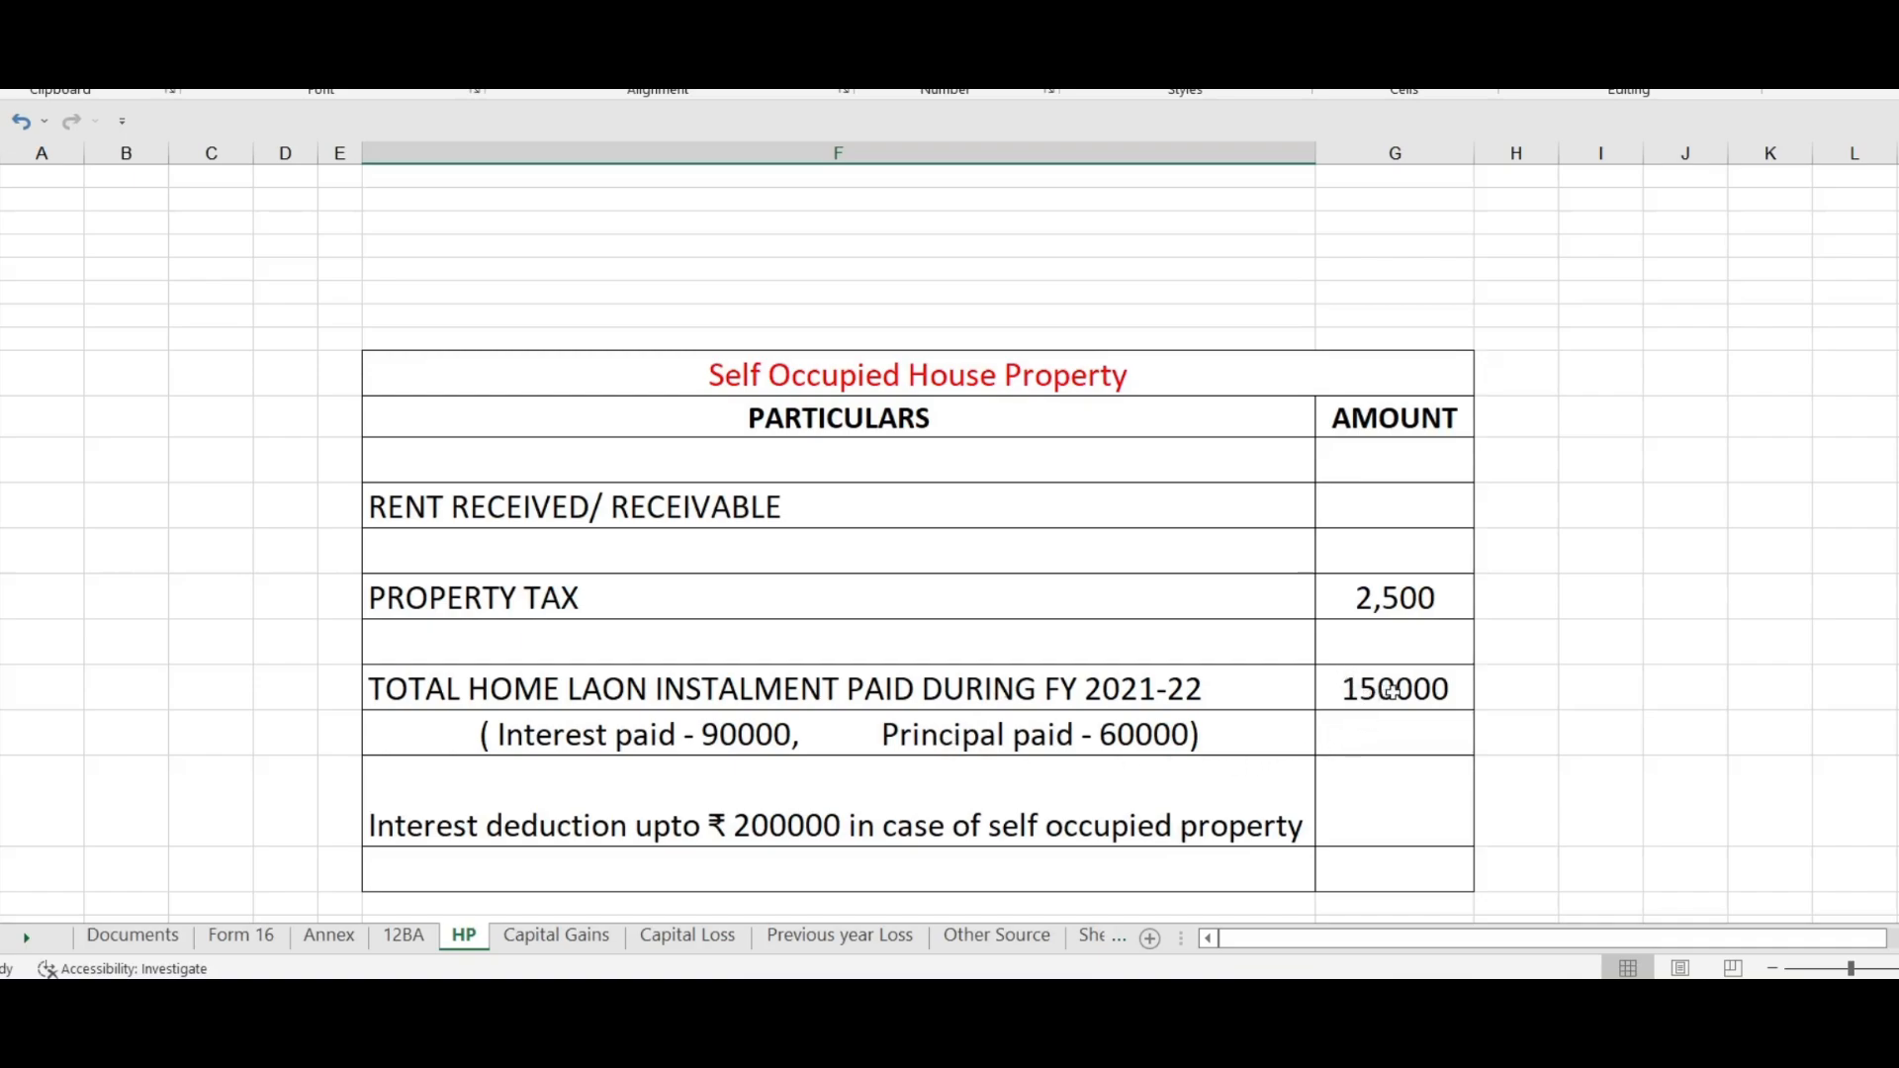
{"action": "left_click", "coordinate": [1360, 690]}
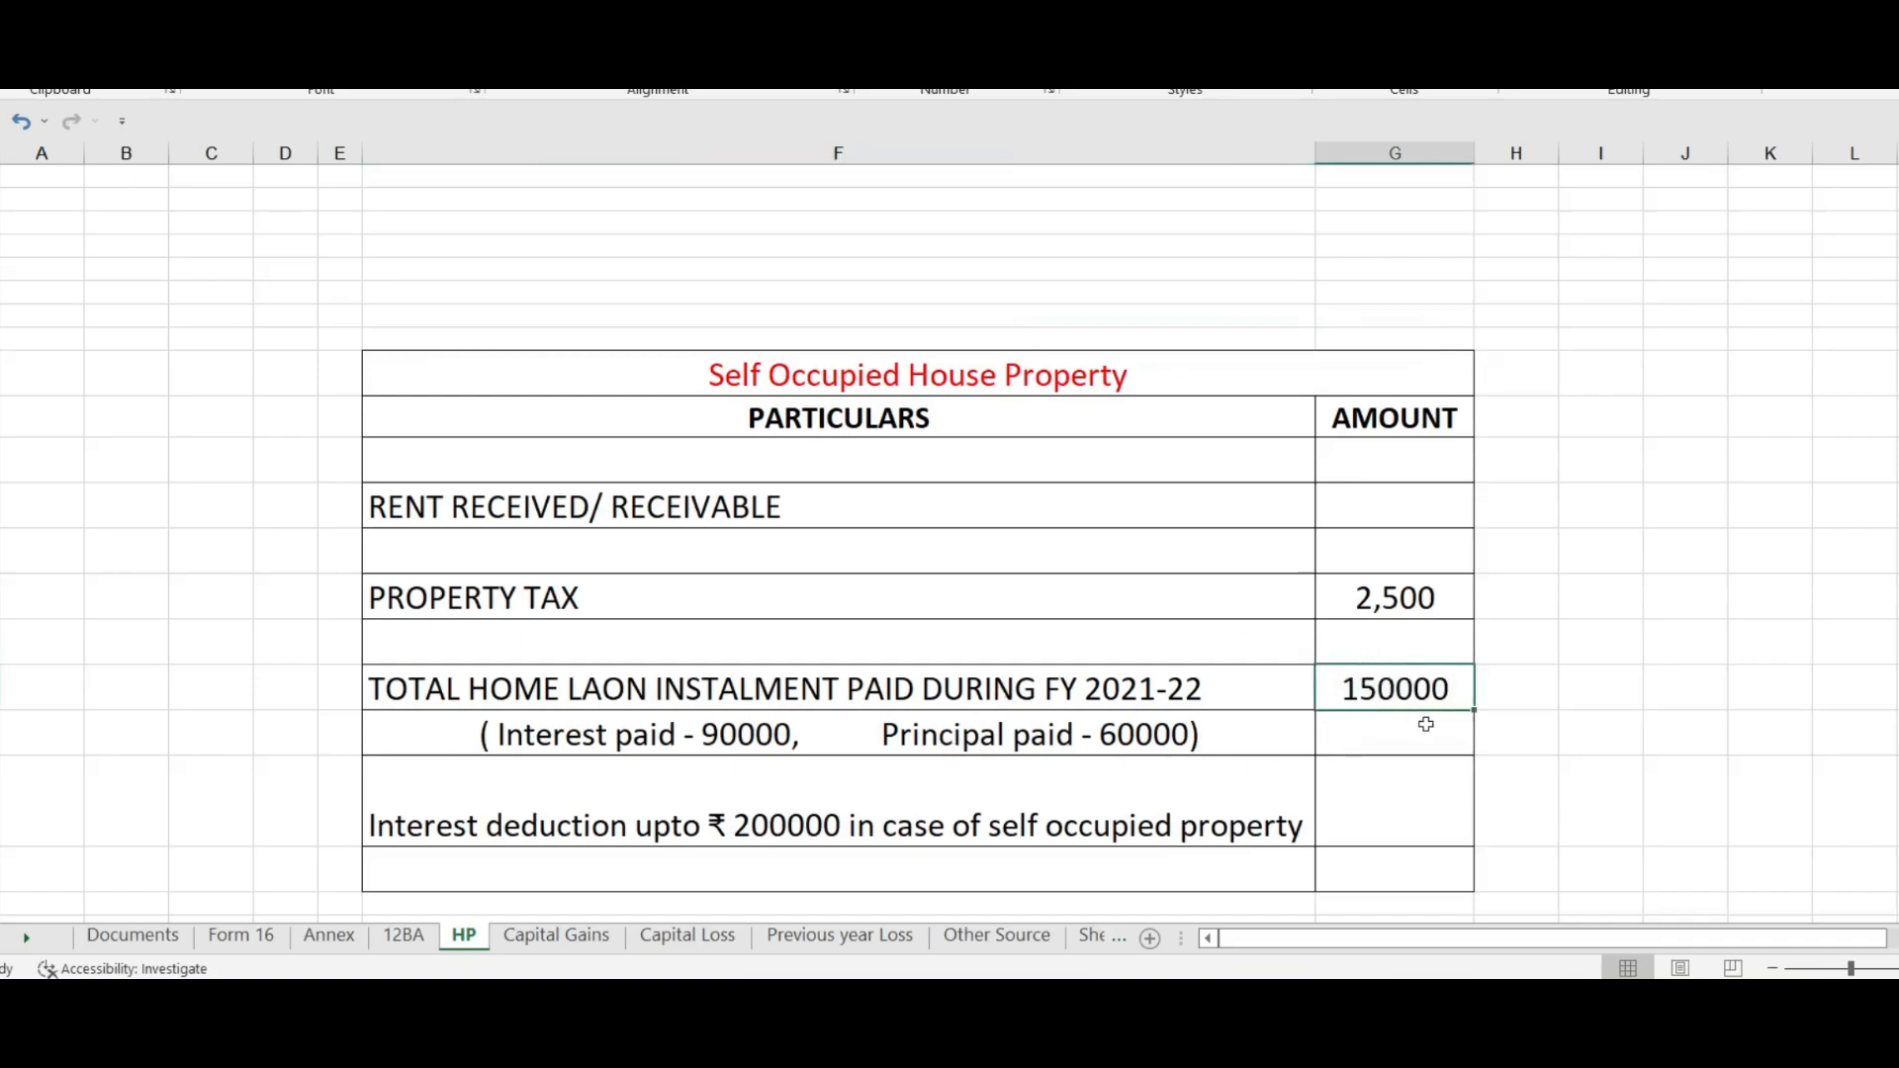
{"action": "left_click", "coordinate": [1138, 732]}
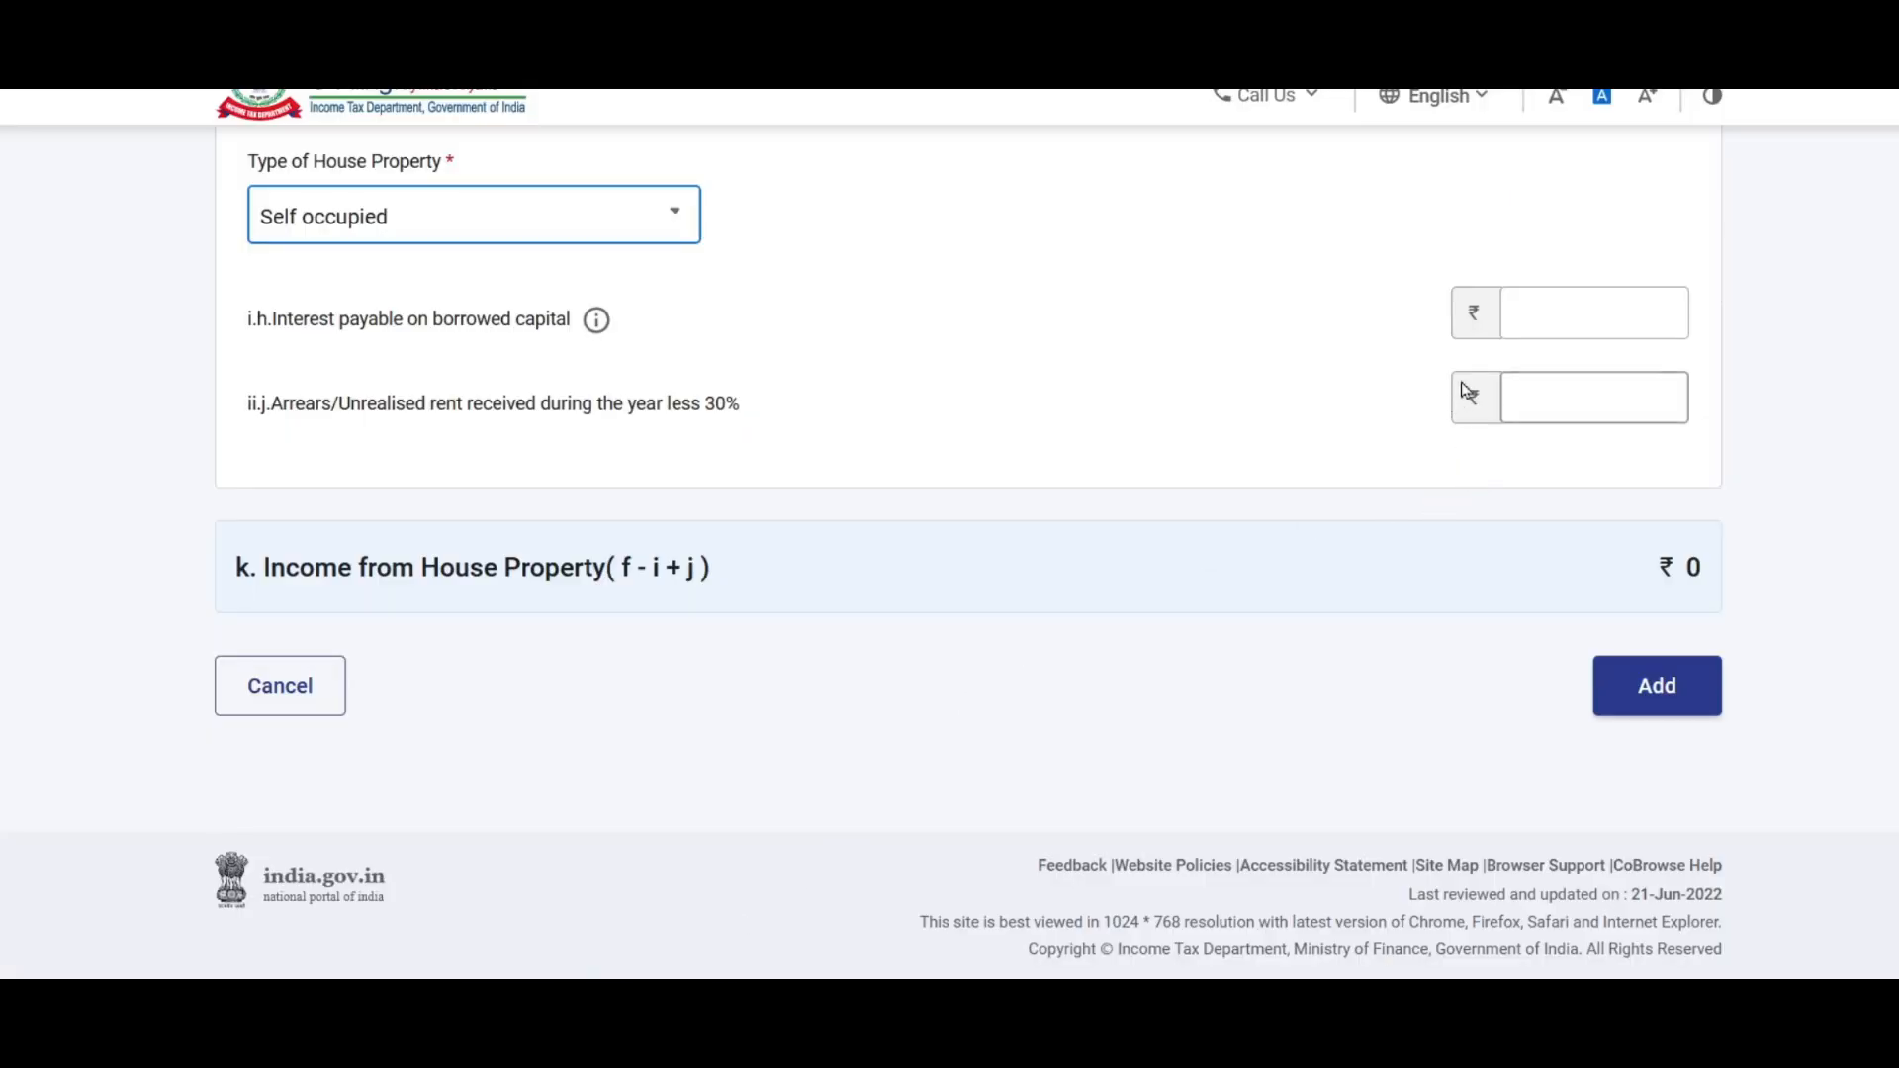
{"action": "left_click", "coordinate": [1562, 312]}
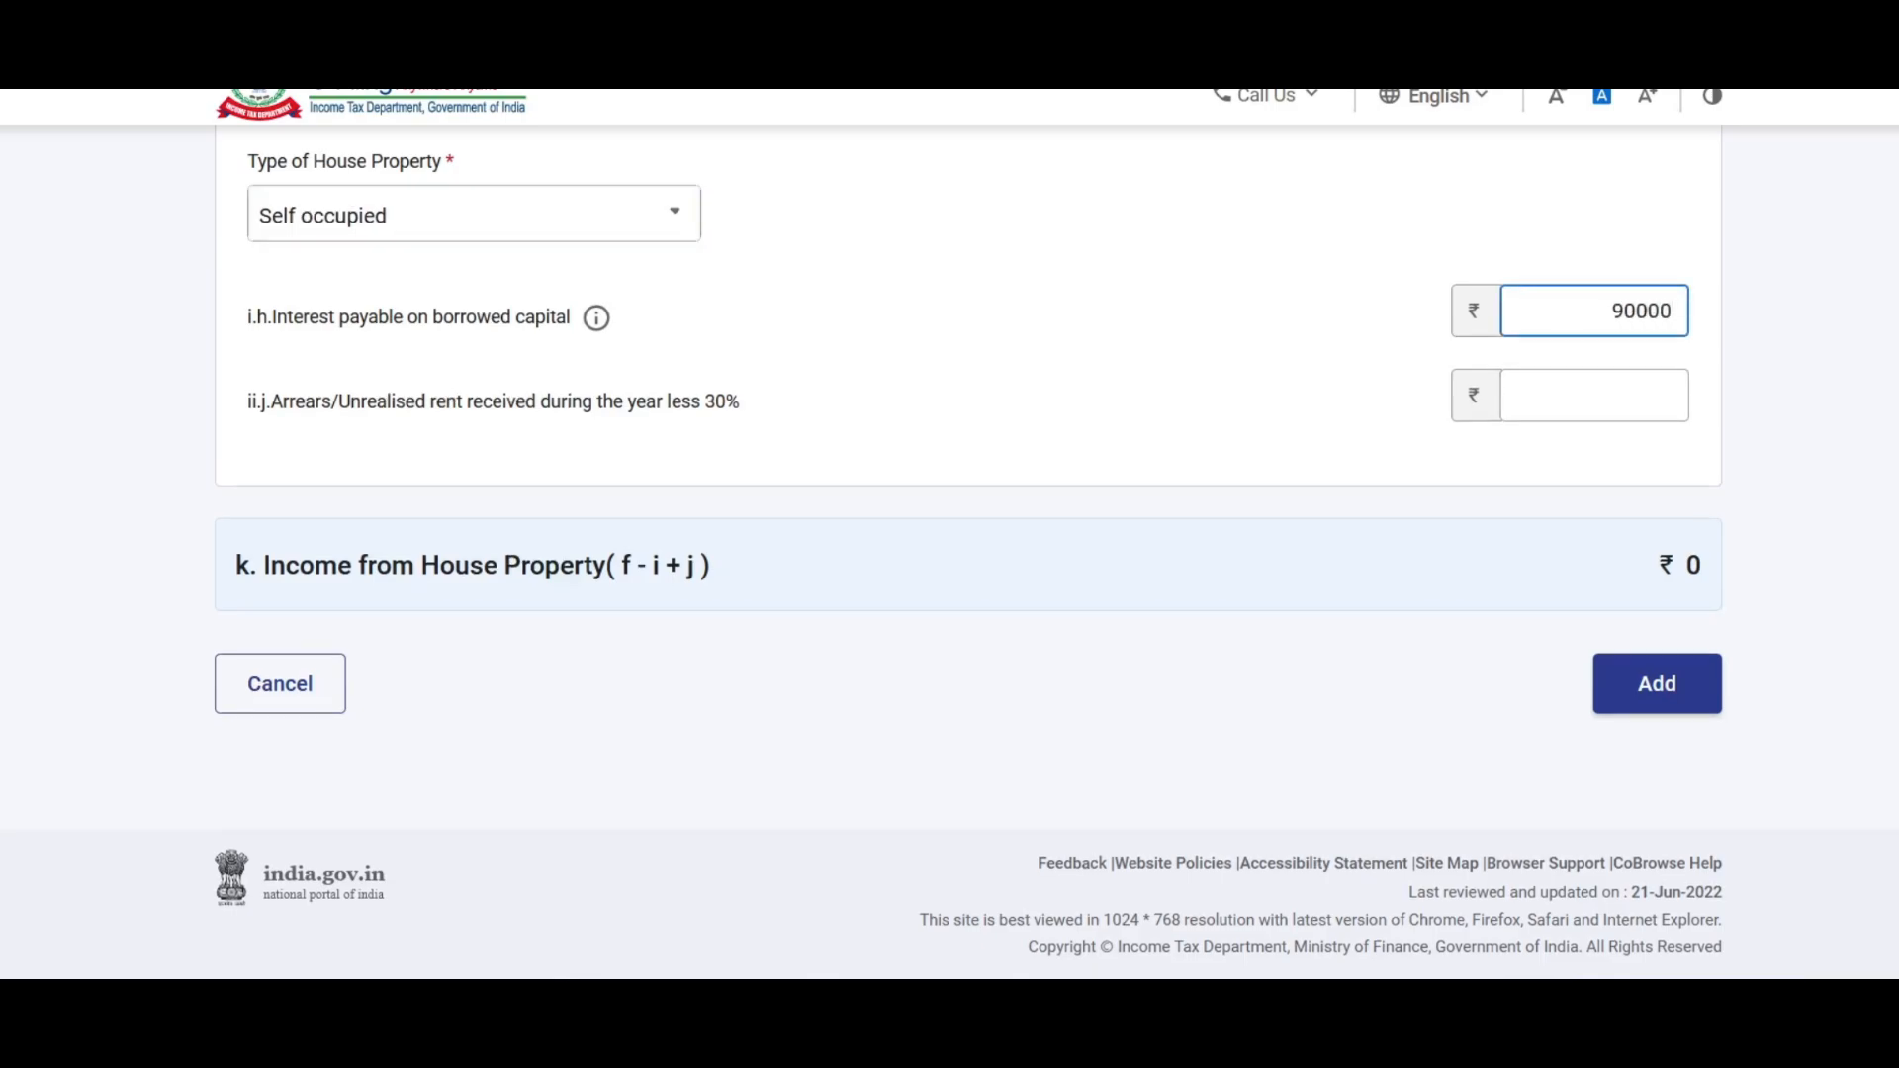
Step: Save House Property 1 as self-occupied with ₹90,000 interest, giving income of ₹-90,000
{"action": "left_click", "coordinate": [1109, 399]}
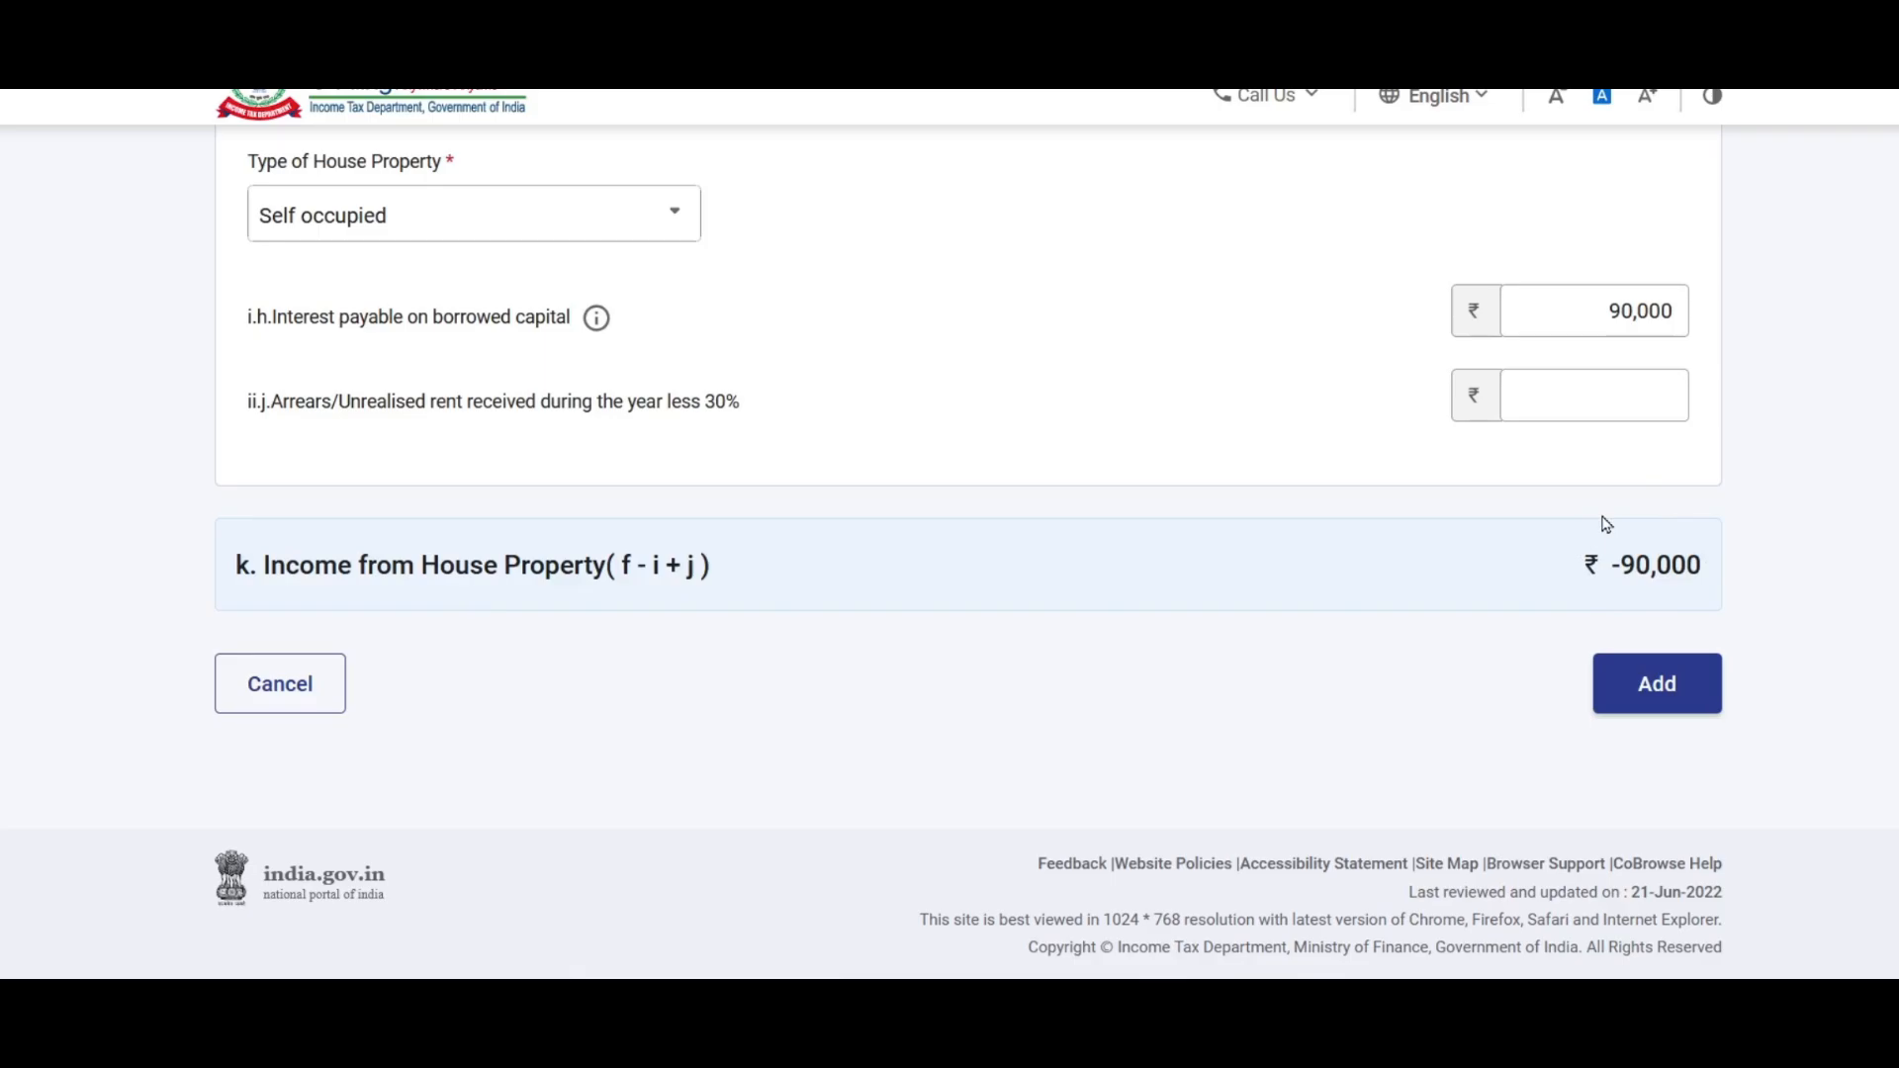
{"action": "left_click", "coordinate": [1679, 703]}
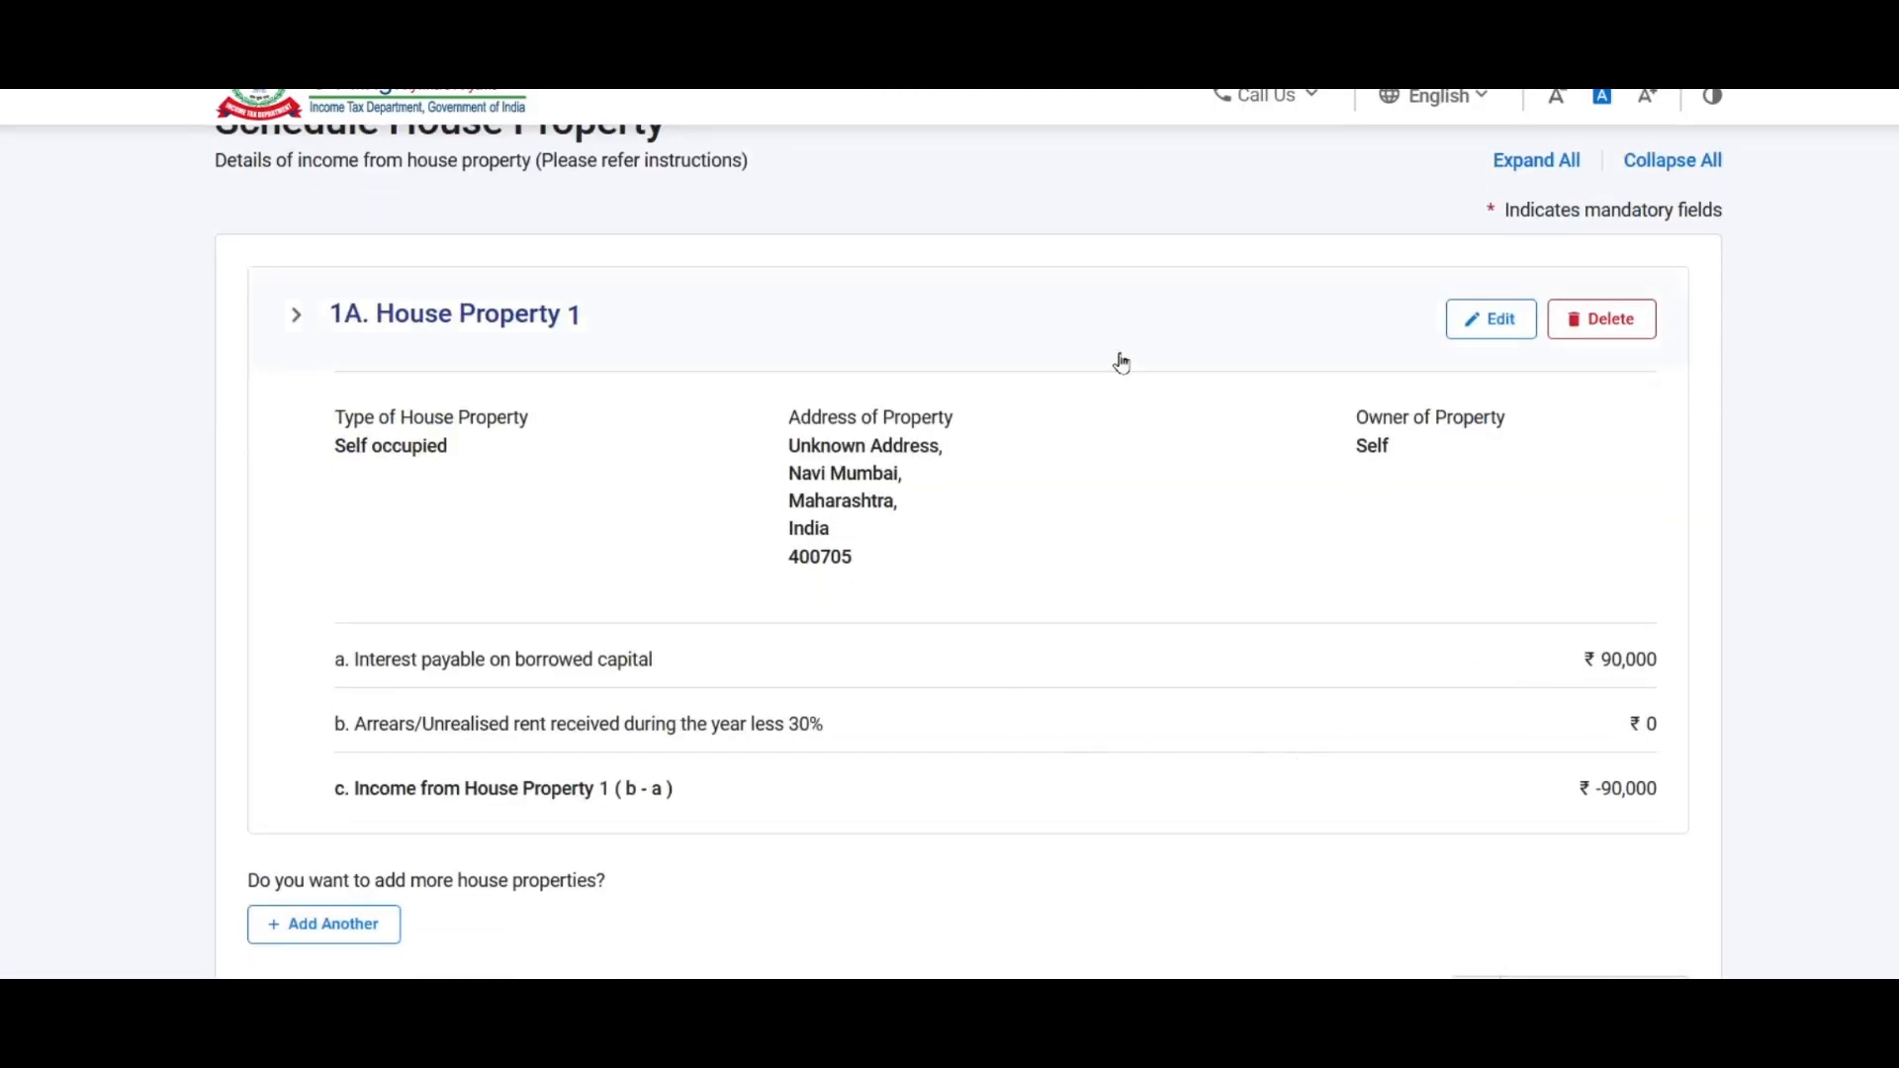
{"action": "scroll", "coordinate": [1285, 394], "scroll_direction": "down", "scroll_amount": 1}
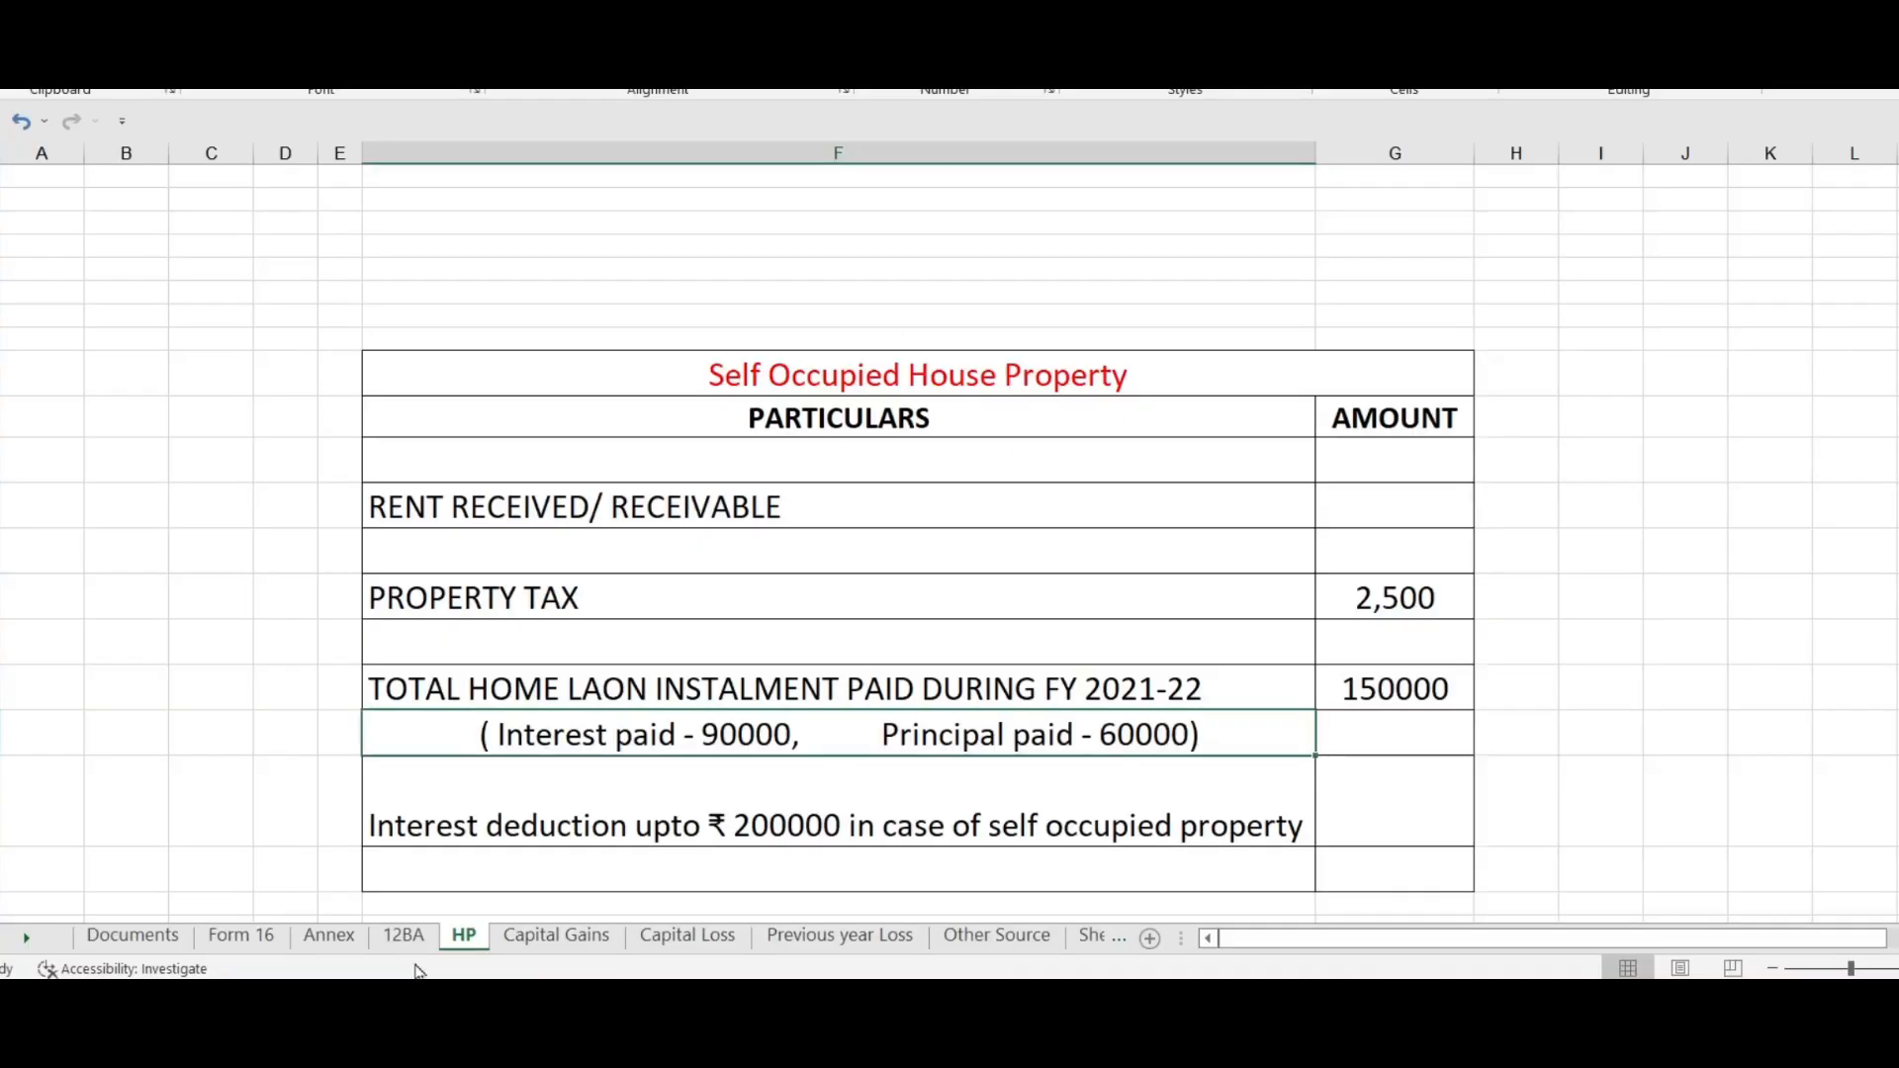
{"action": "scroll", "coordinate": [1297, 486], "scroll_direction": "down", "scroll_amount": 1}
{"action": "left_click", "coordinate": [1373, 466]}
{"action": "left_click", "coordinate": [515, 463]}
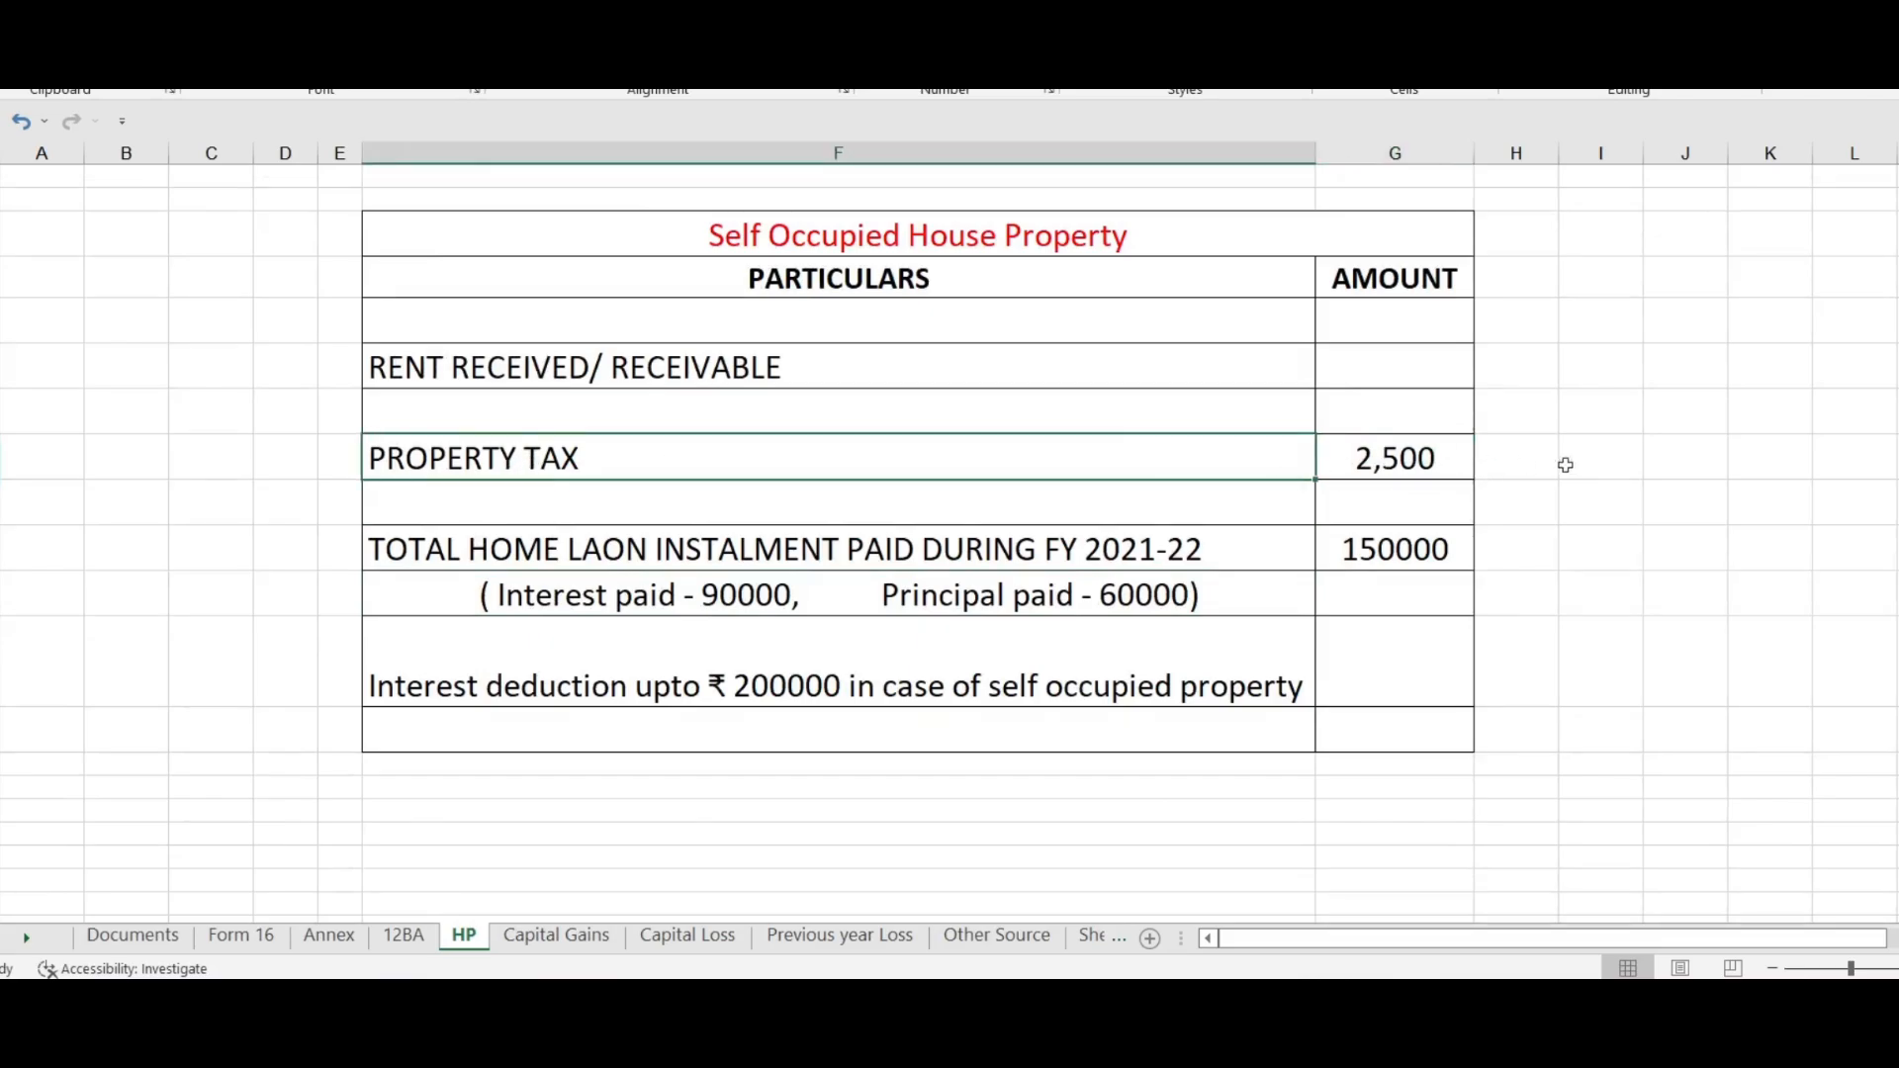
Step: Check the property tax and let-out rent figures in Excel's HP sheet, then return to the House Property schedule
{"action": "left_click", "coordinate": [4, 473]}
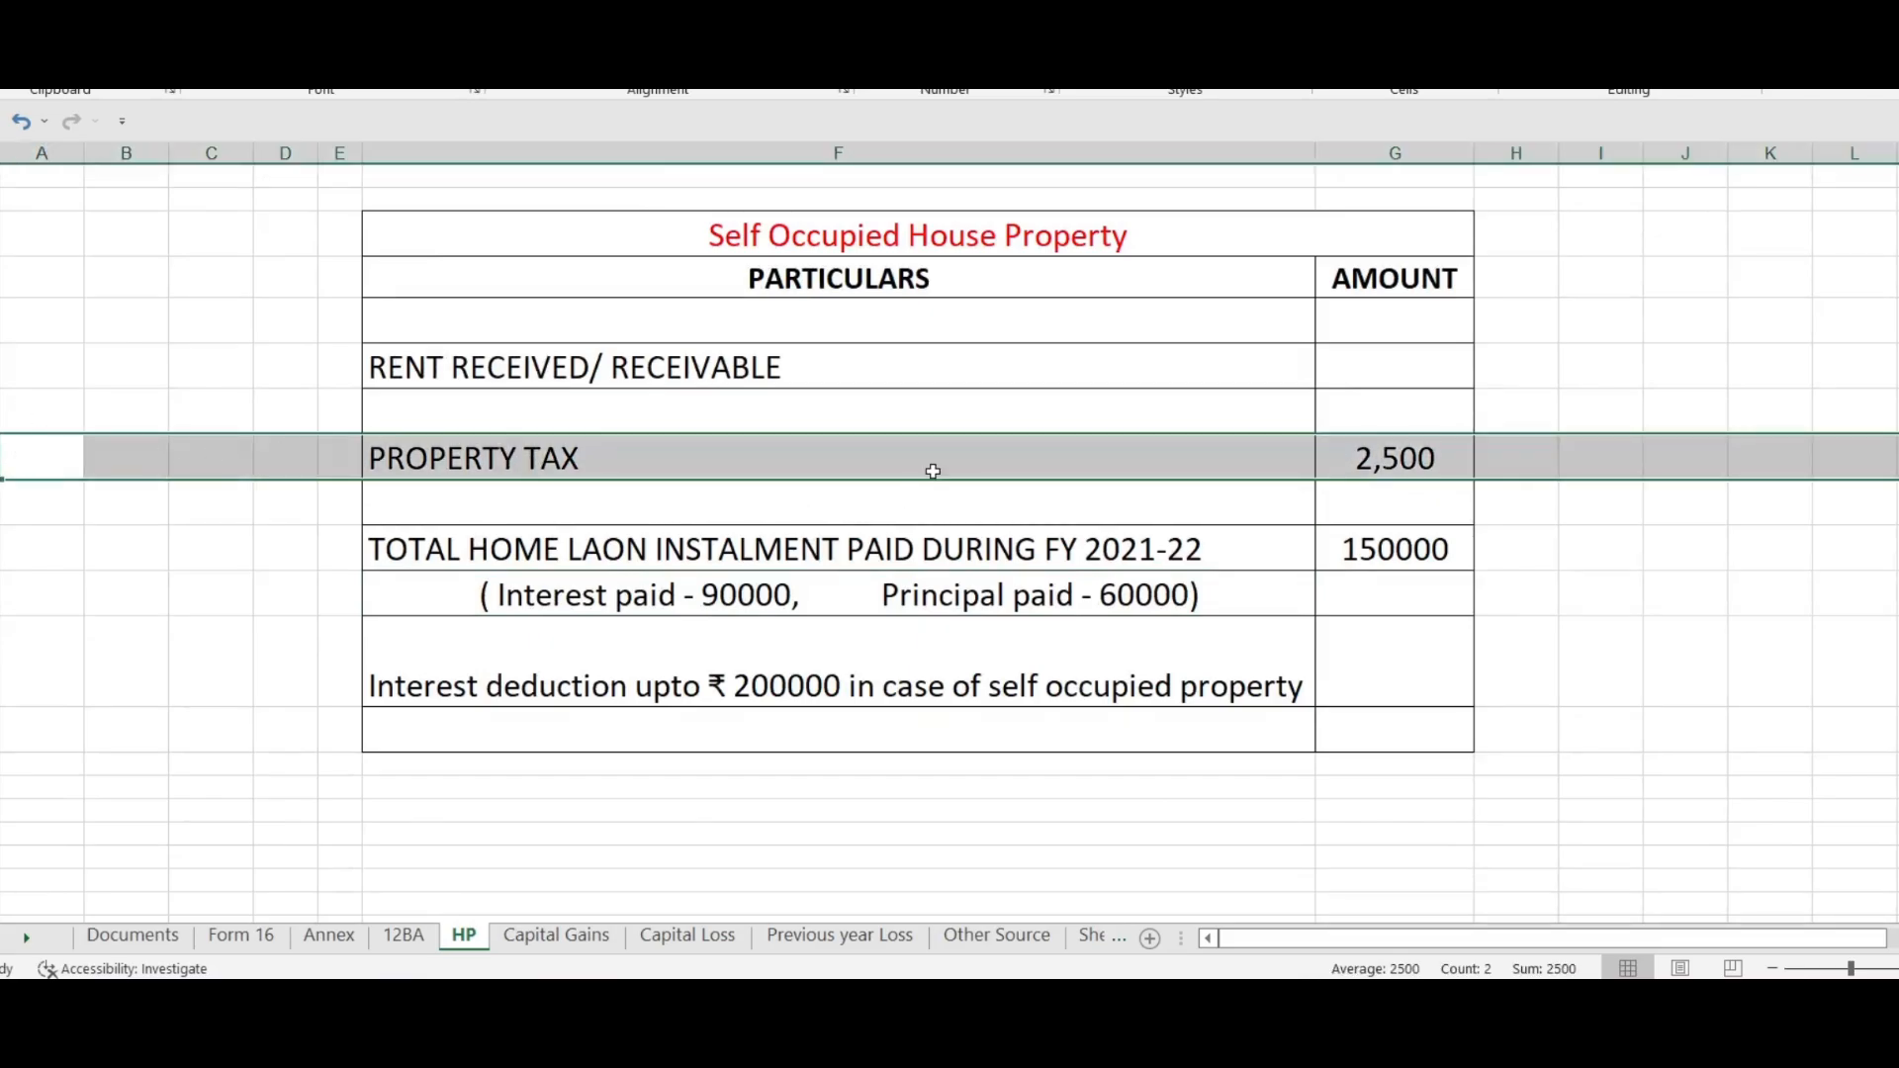
{"action": "scroll", "coordinate": [1037, 512], "scroll_direction": "up", "scroll_amount": 5}
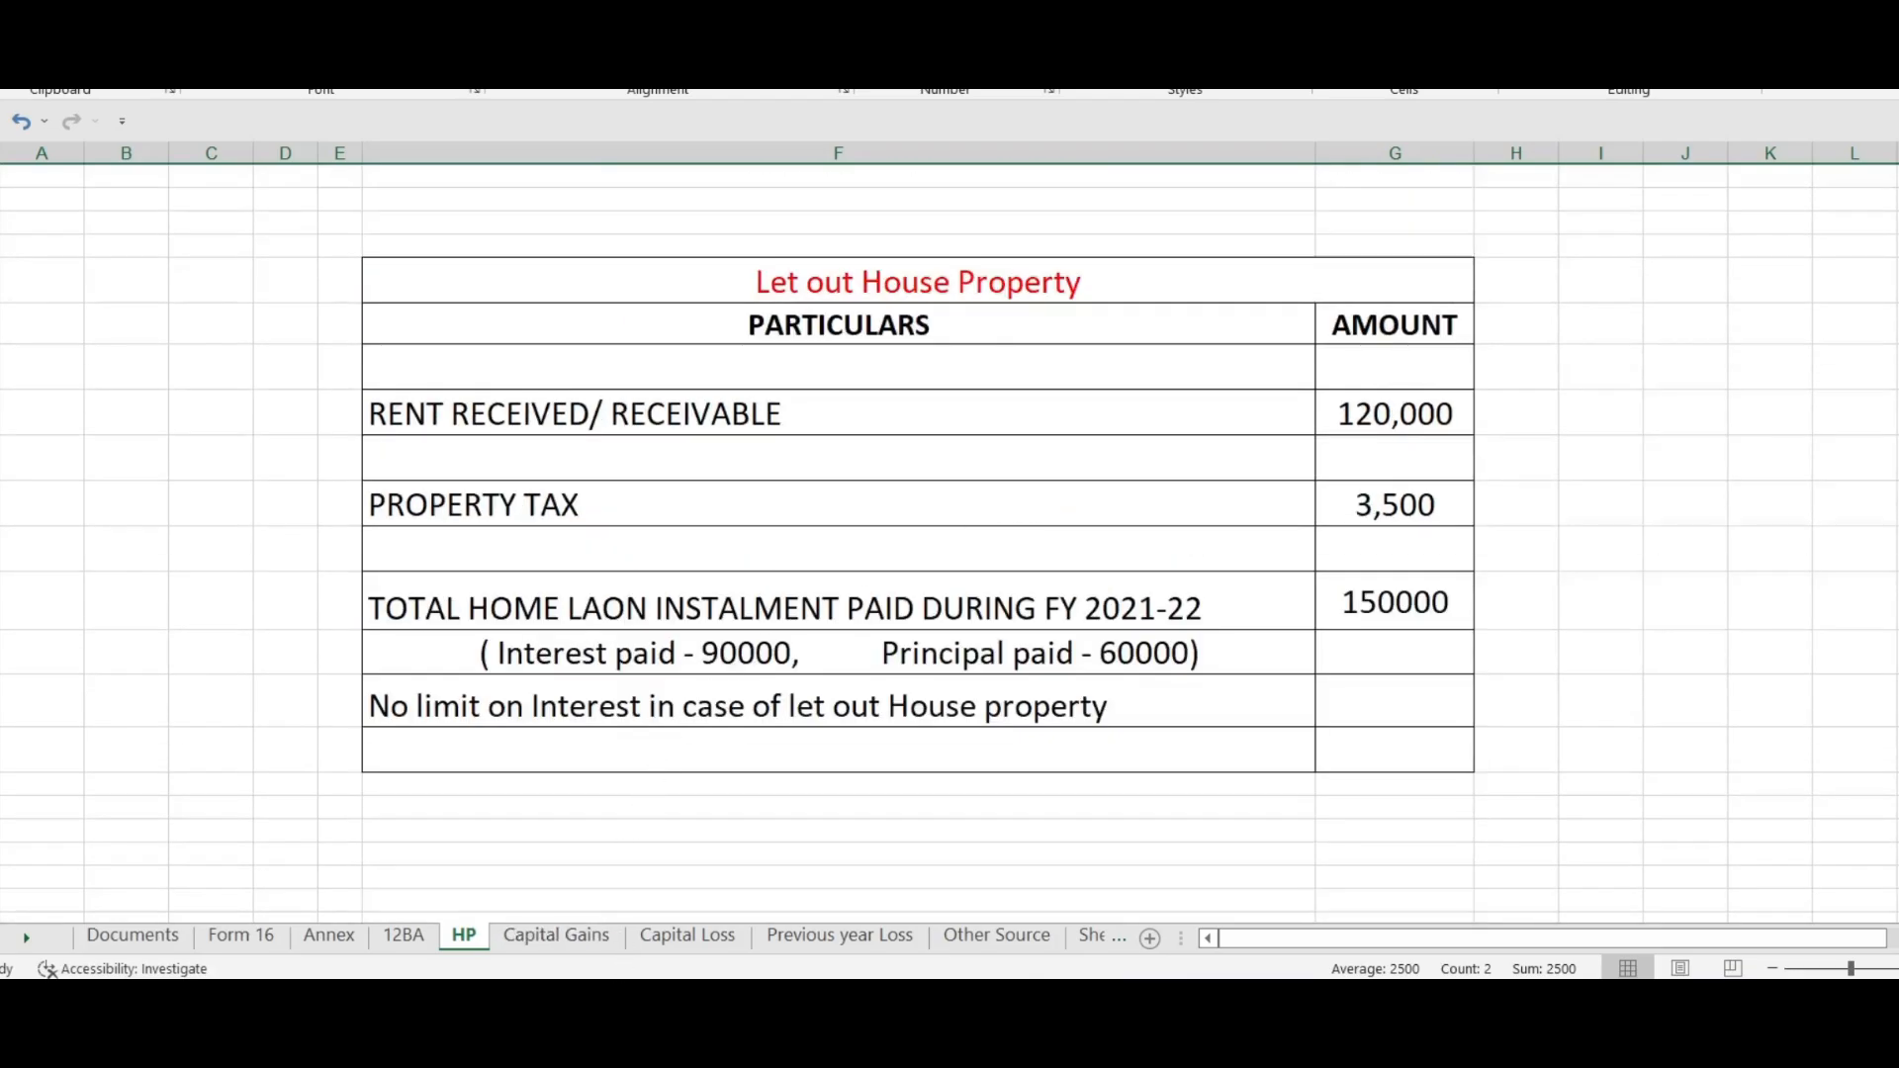
{"action": "key", "text": "alt+Tab"}
{"action": "scroll", "coordinate": [1104, 507], "scroll_direction": "down", "scroll_amount": 1}
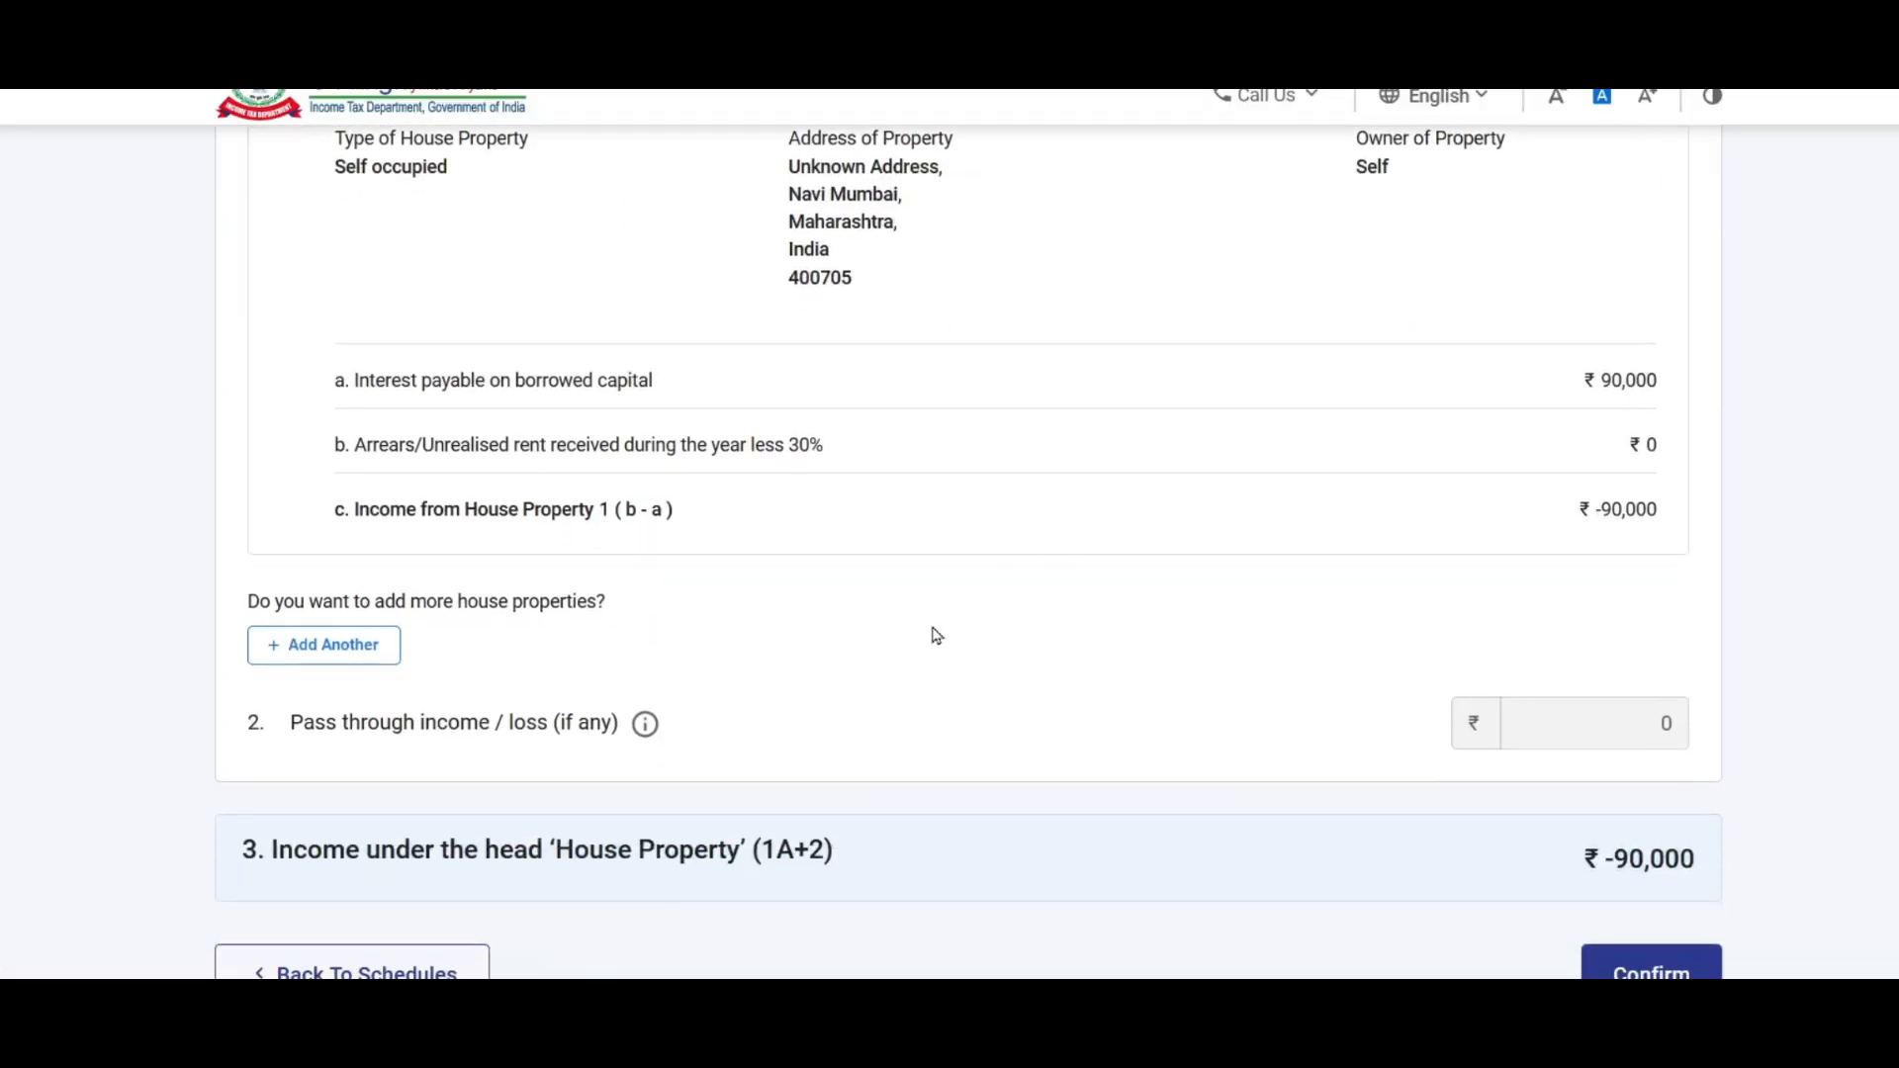
{"action": "scroll", "coordinate": [1000, 589], "scroll_direction": "up", "scroll_amount": 5}
{"action": "scroll", "coordinate": [1433, 580], "scroll_direction": "down", "scroll_amount": 2}
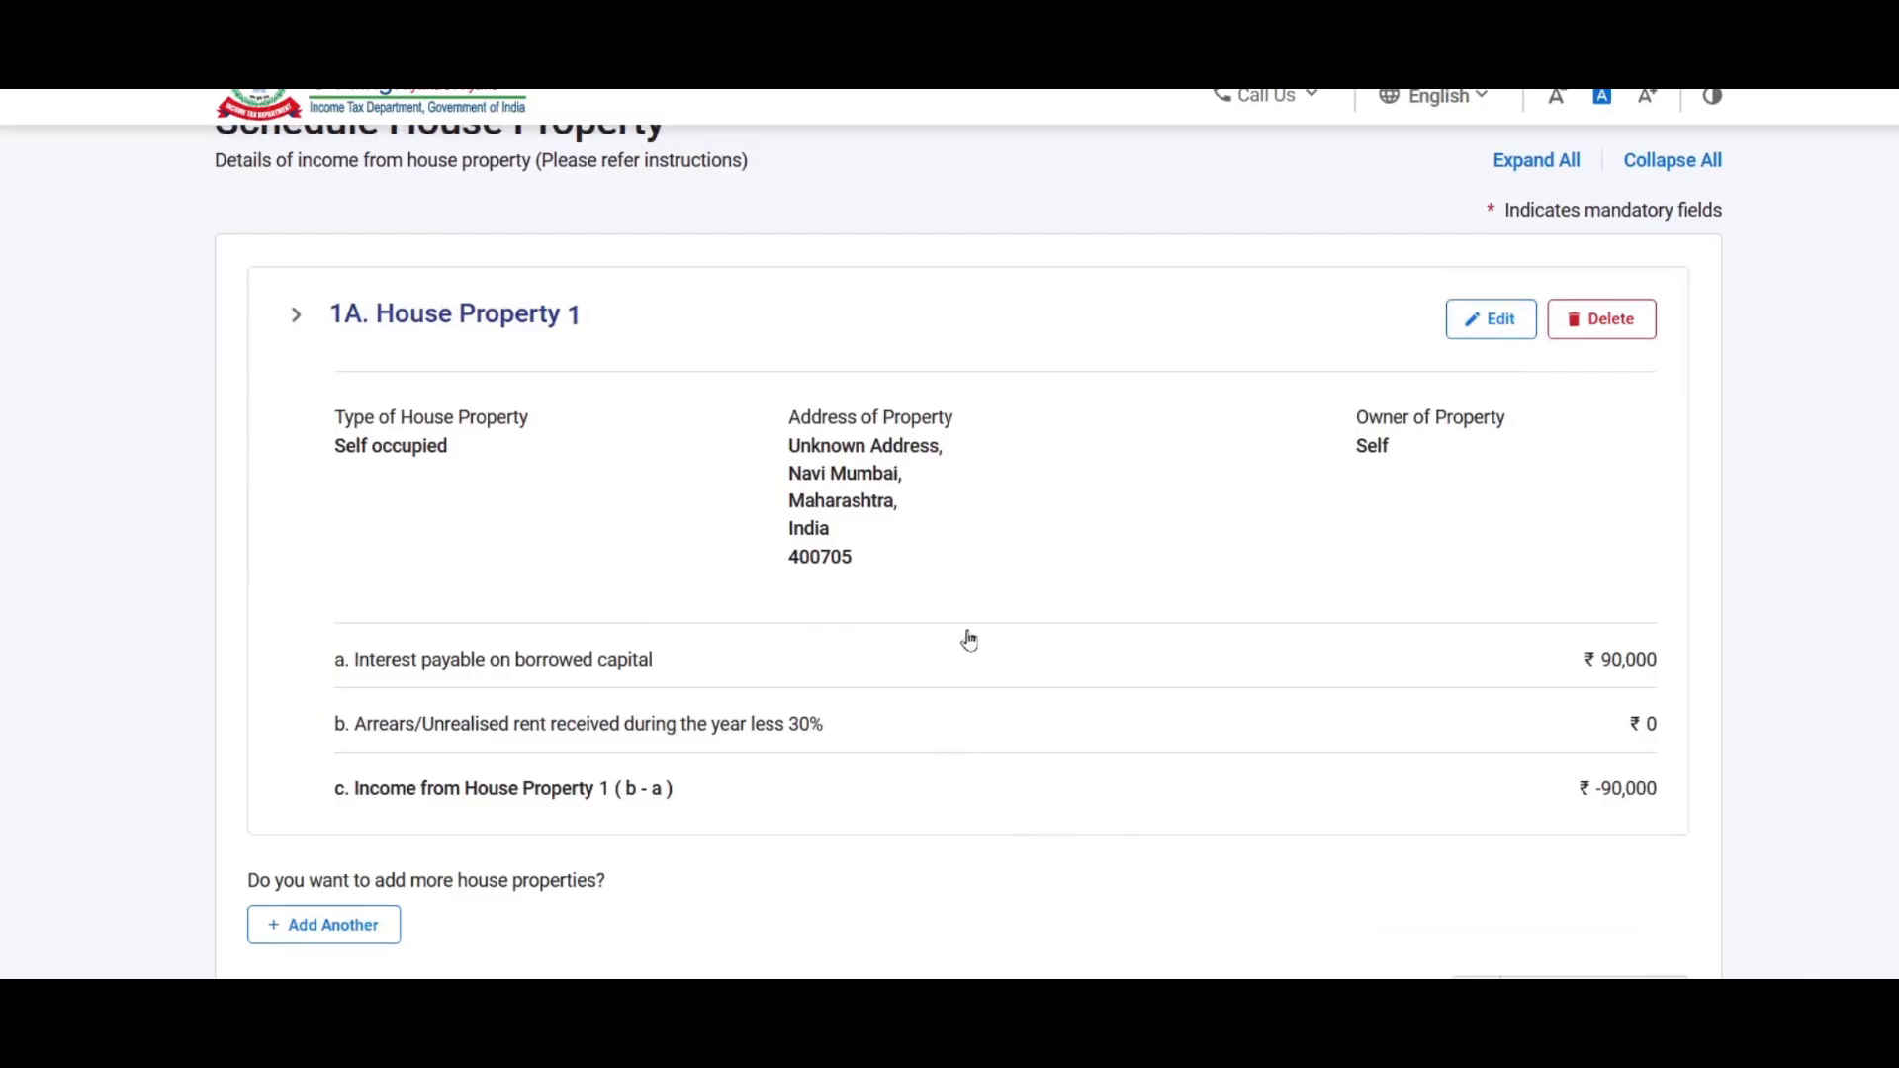
Step: Edit House Property 1 and change its type to Let out
{"action": "left_click", "coordinate": [1497, 324]}
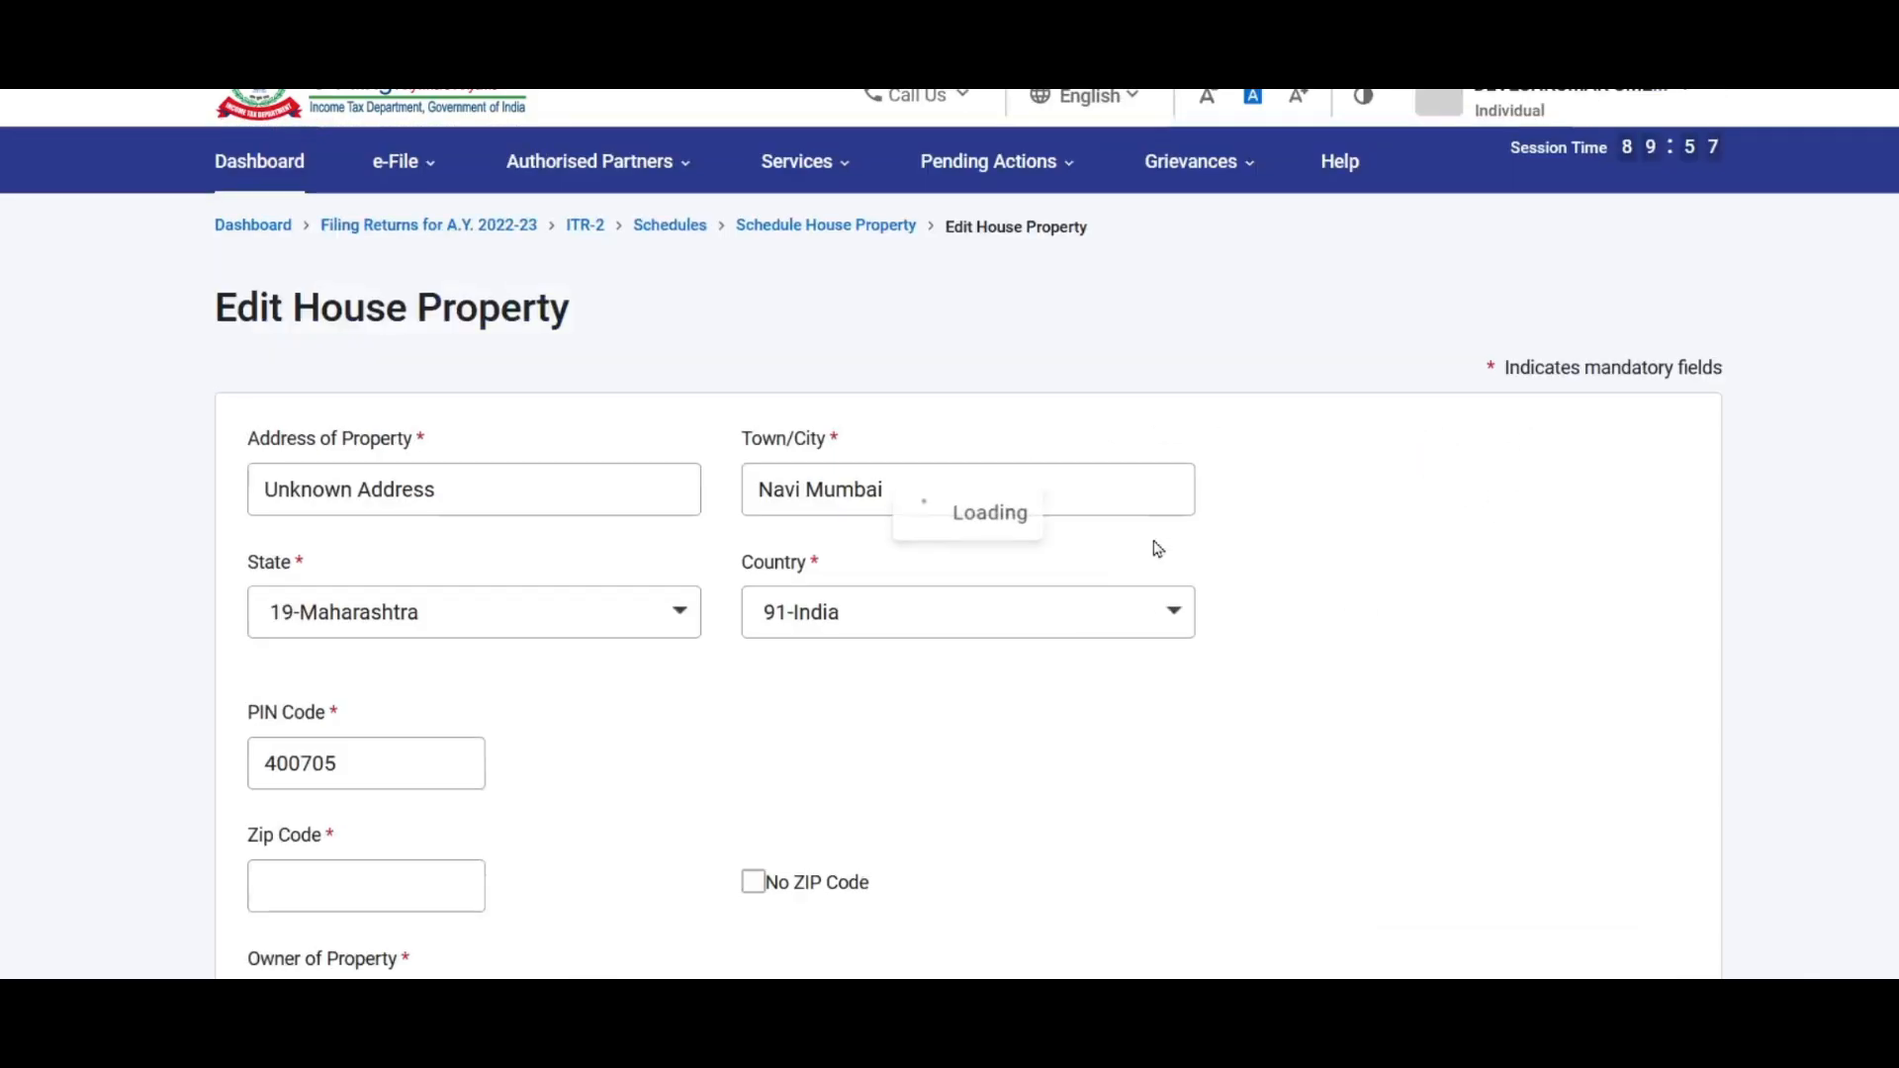
{"action": "scroll", "coordinate": [524, 271], "scroll_direction": "down", "scroll_amount": 3}
{"action": "scroll", "coordinate": [751, 339], "scroll_direction": "down", "scroll_amount": 3}
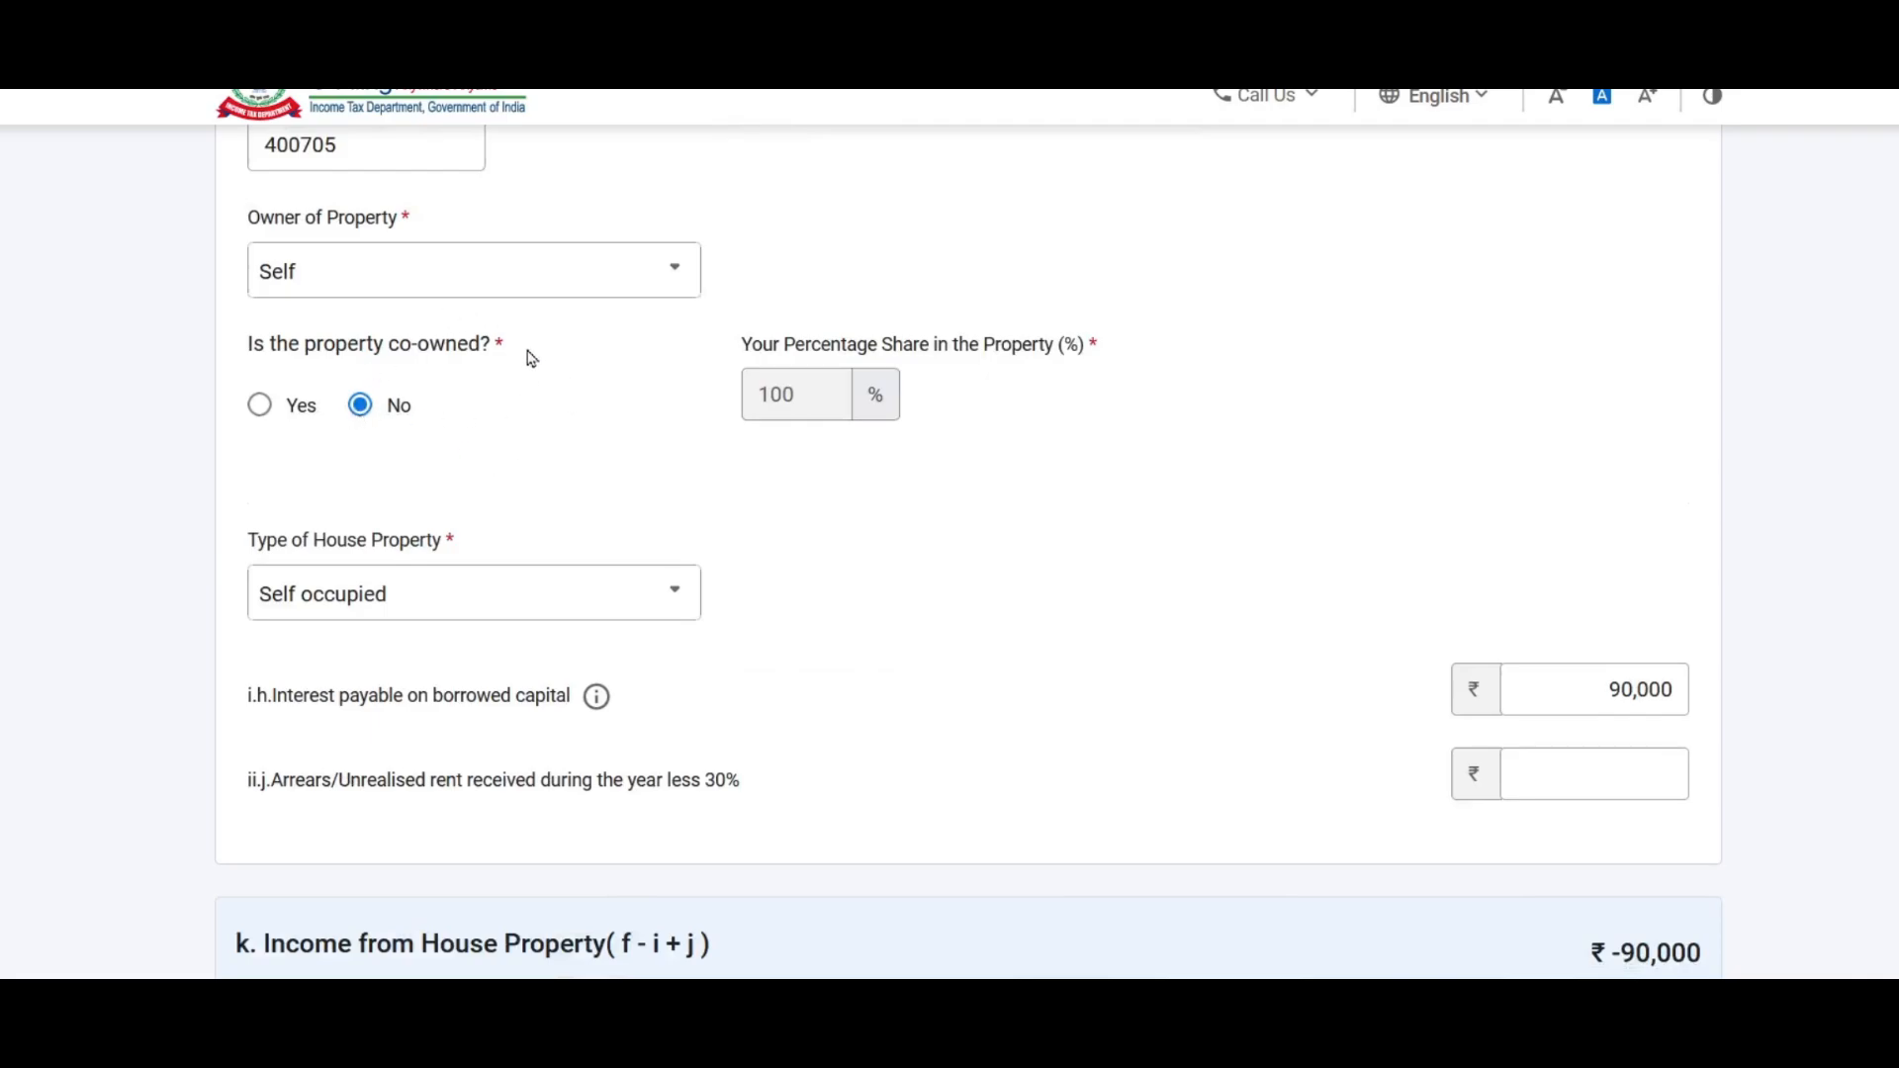
{"action": "scroll", "coordinate": [641, 372], "scroll_direction": "down", "scroll_amount": 2}
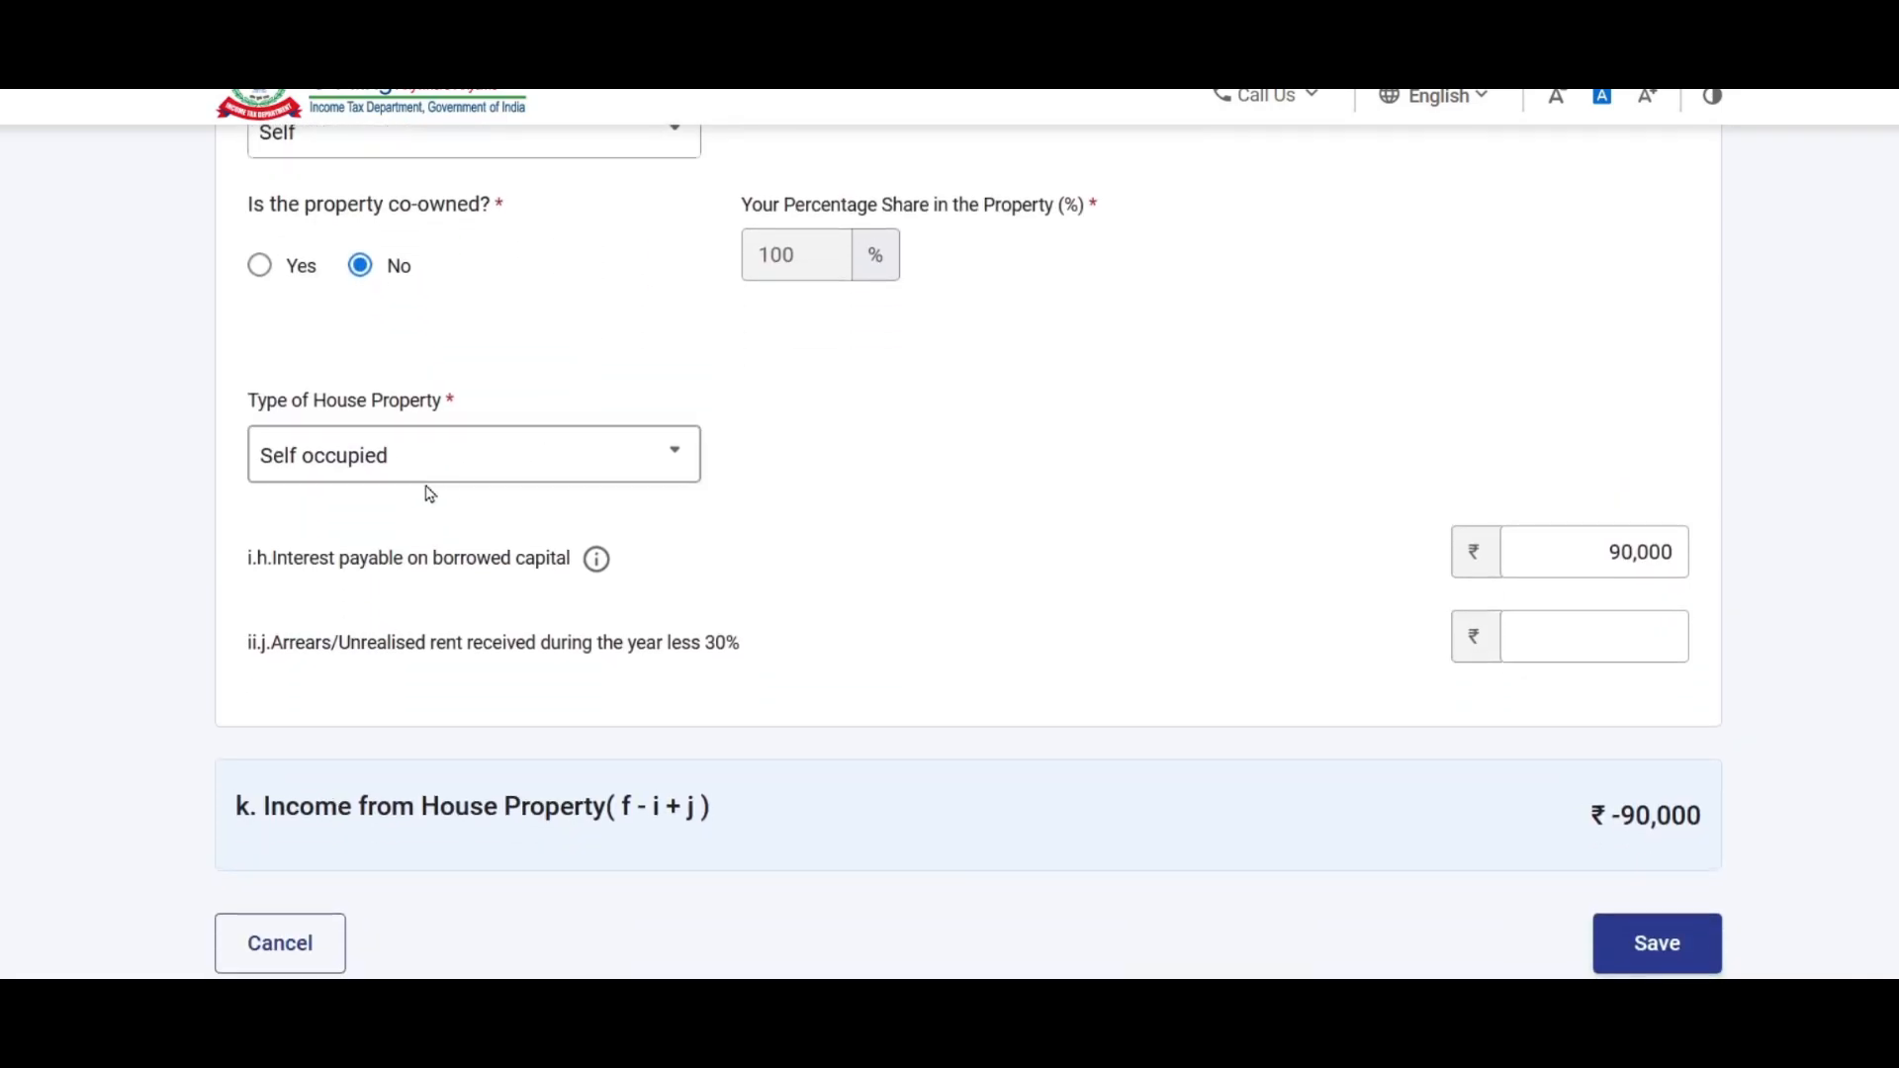
{"action": "left_click", "coordinate": [586, 458]}
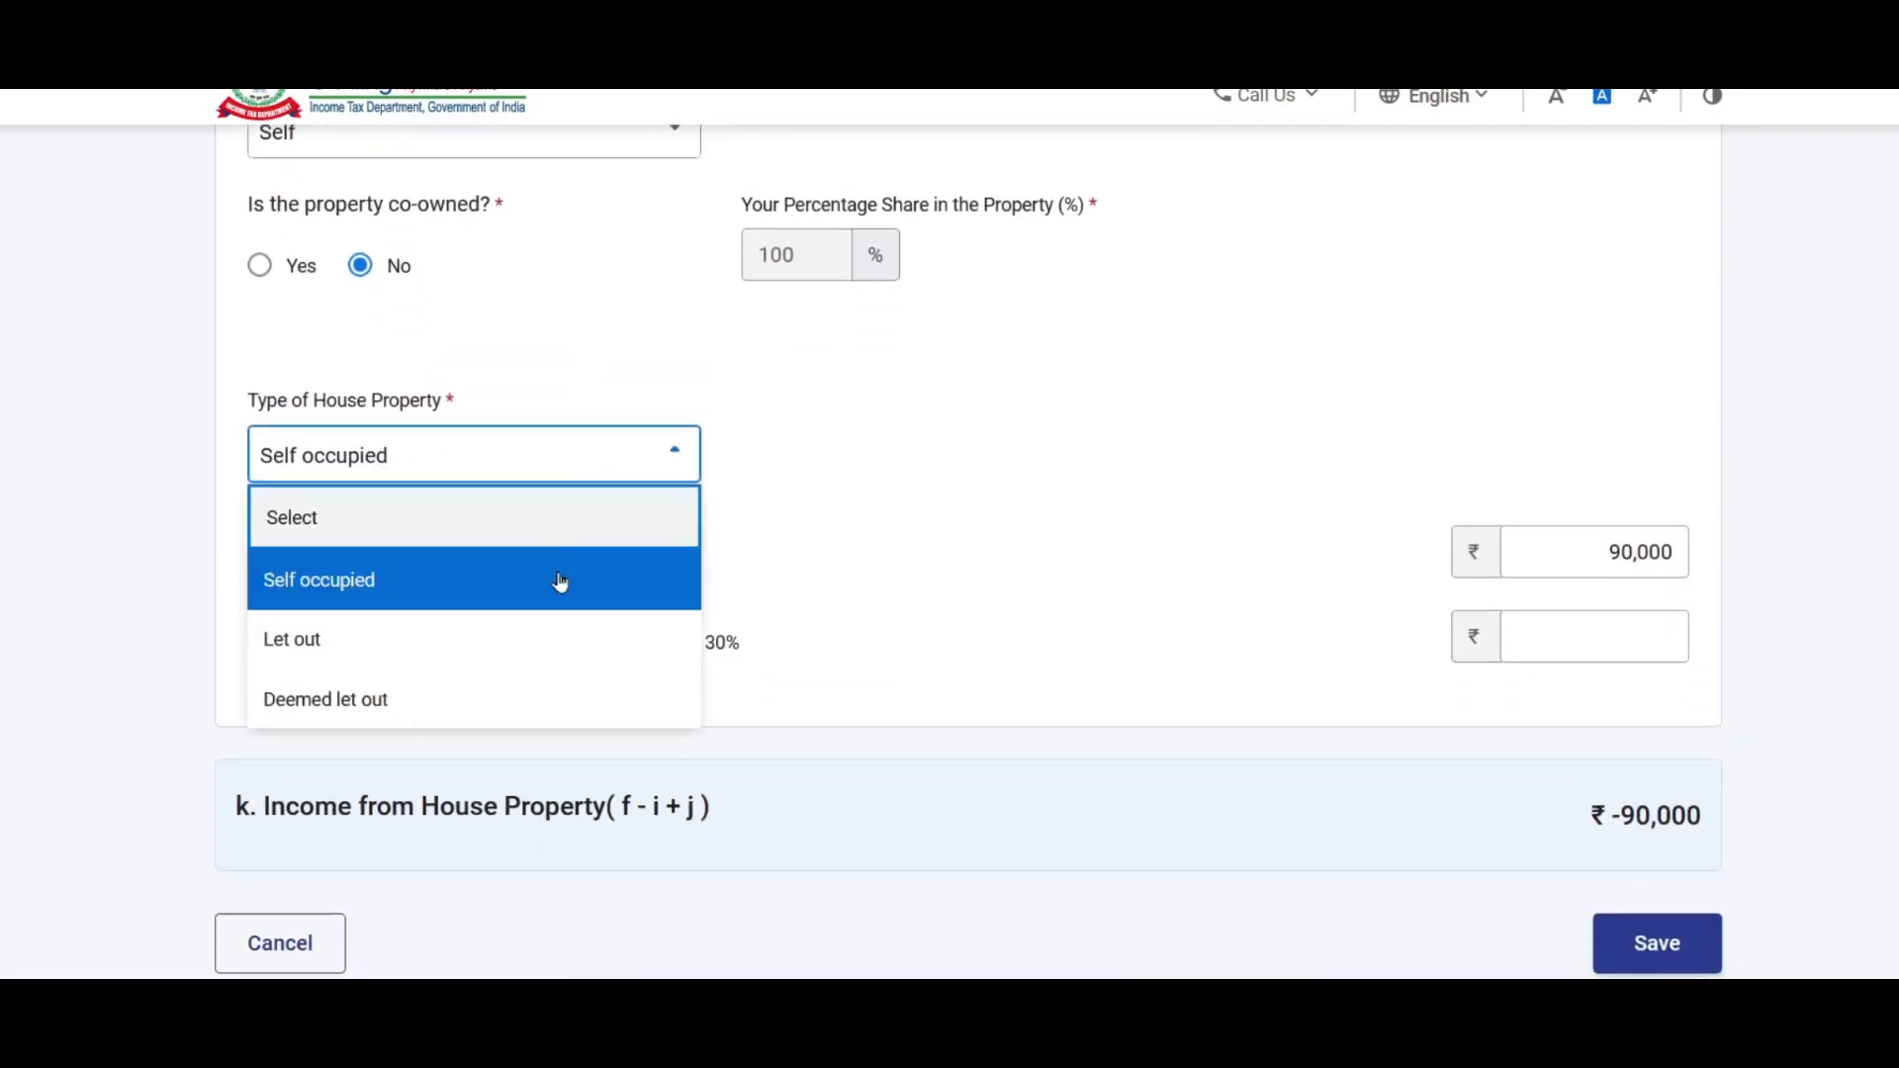
{"action": "left_click", "coordinate": [312, 639]}
Step: Enter the tenant's name and save it to the tenant list
{"action": "scroll", "coordinate": [1076, 437], "scroll_direction": "down", "scroll_amount": 3}
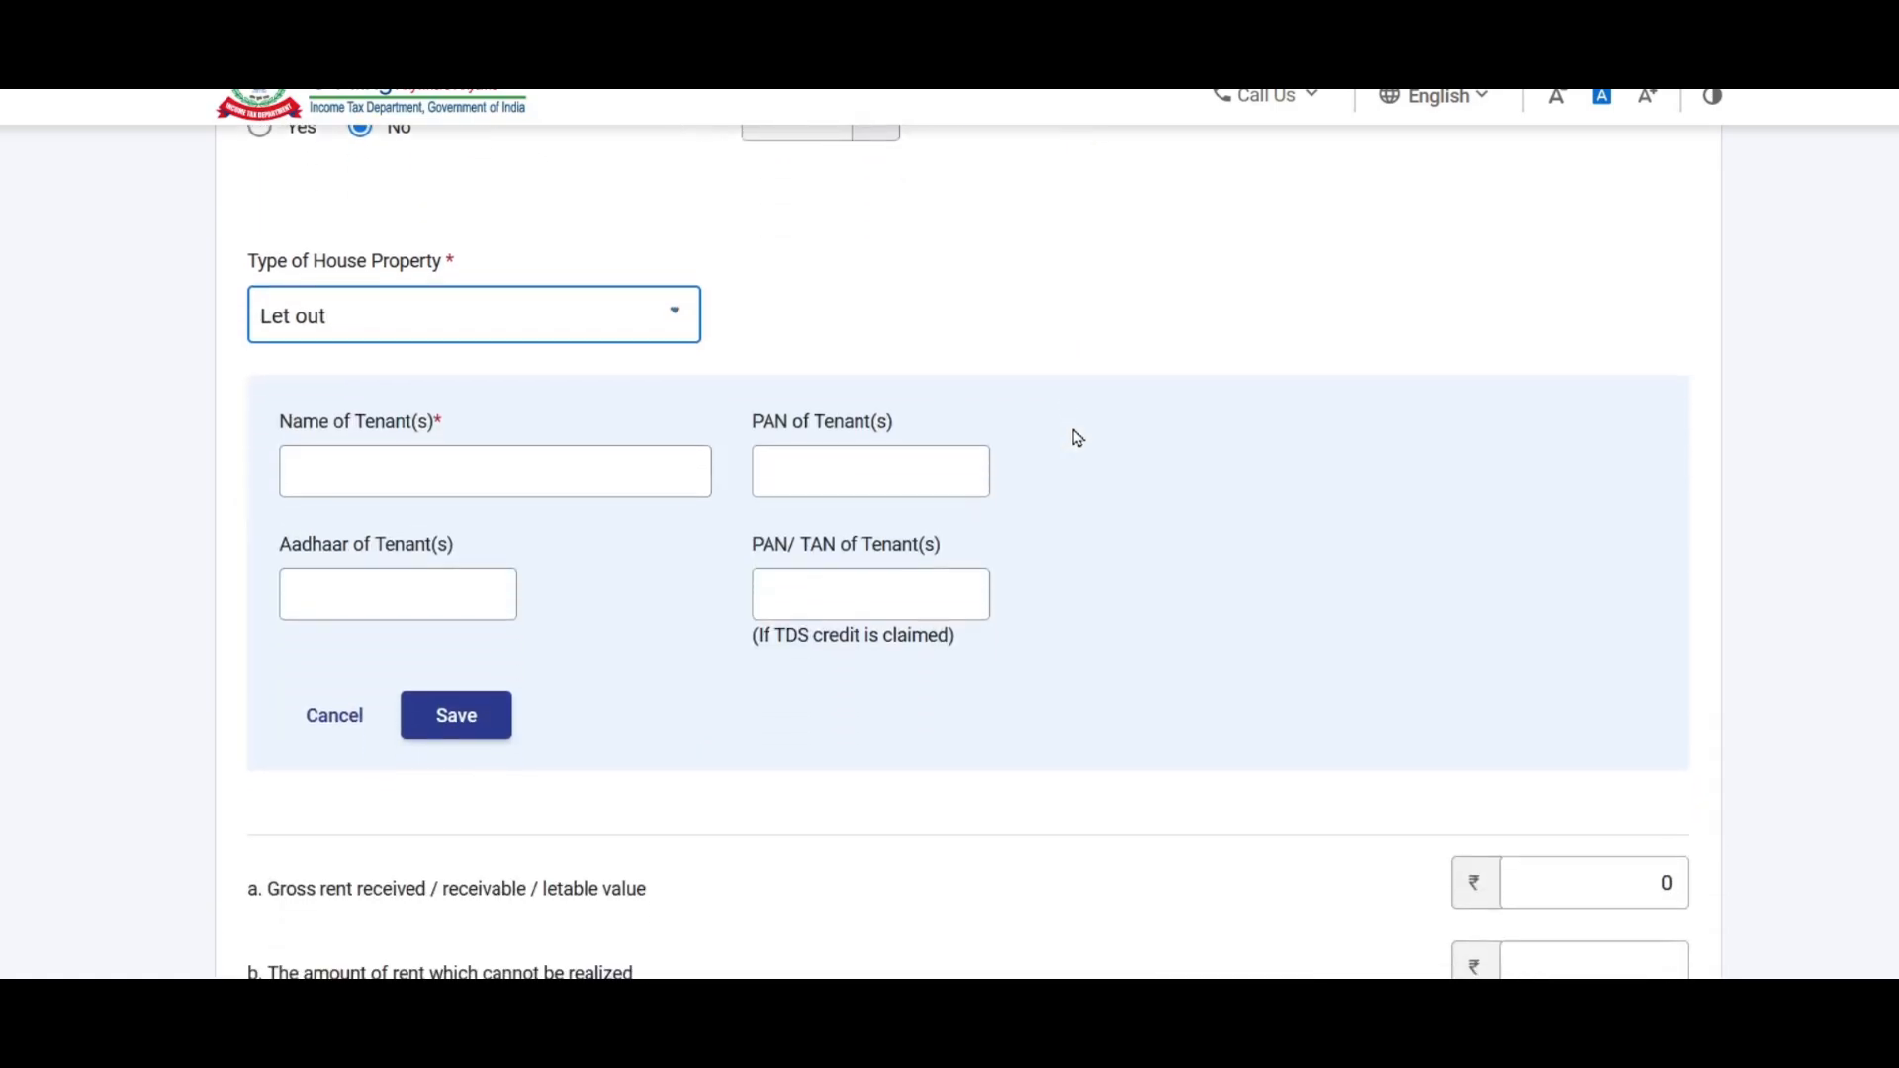
{"action": "left_click", "coordinate": [782, 336]}
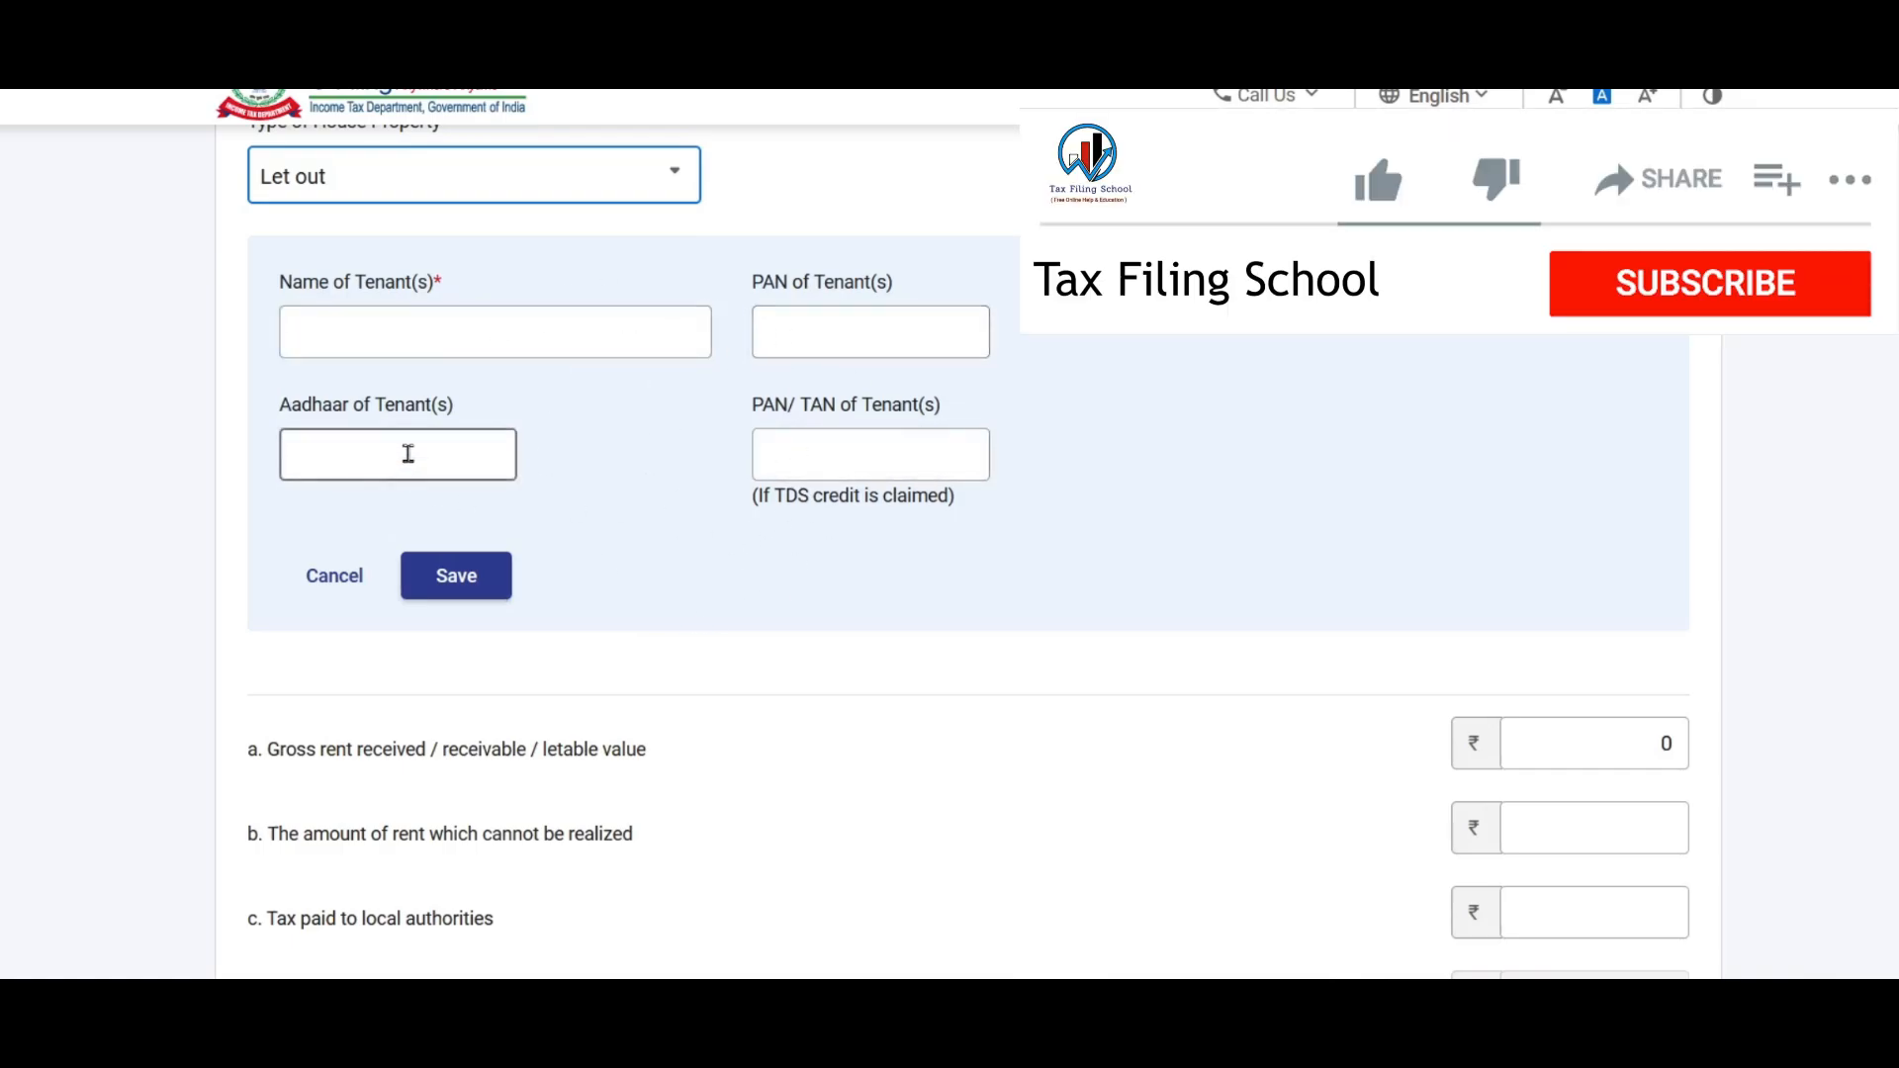
{"action": "left_click", "coordinate": [842, 339]}
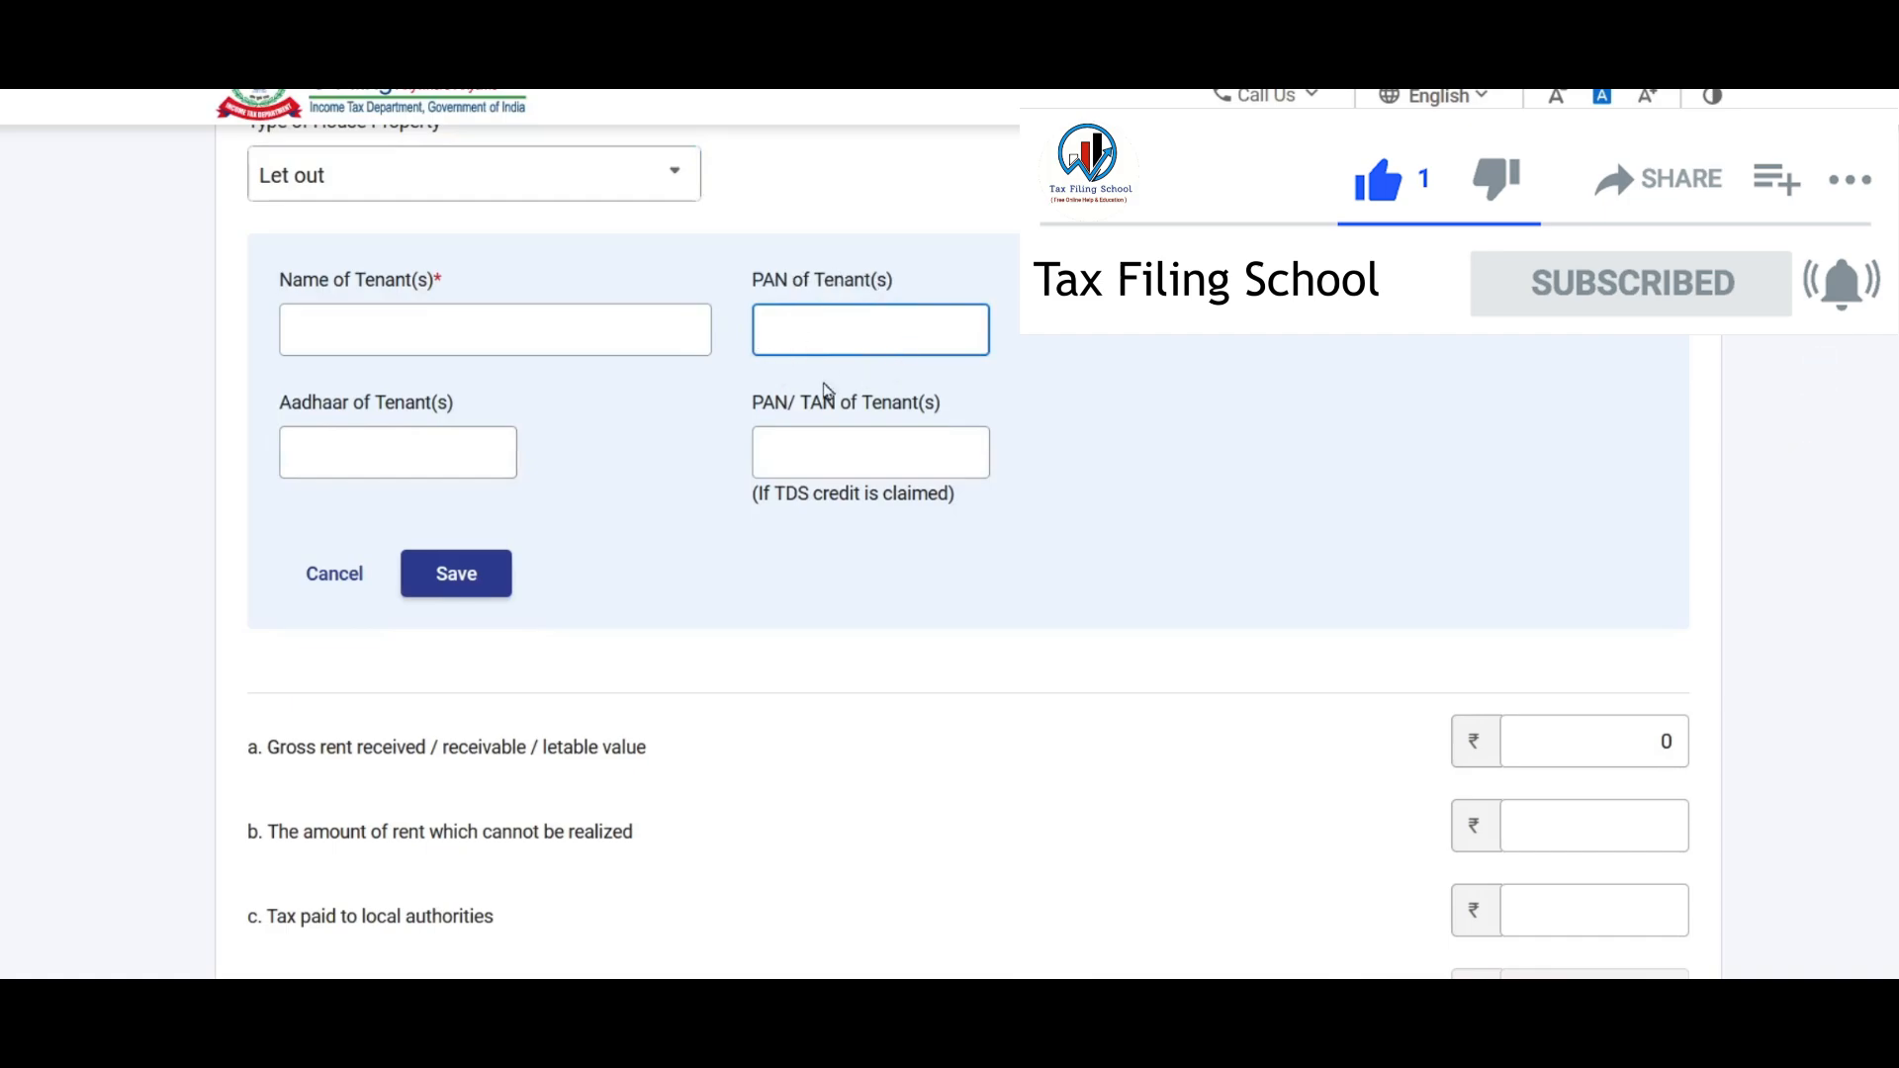
{"action": "left_click", "coordinate": [428, 331]}
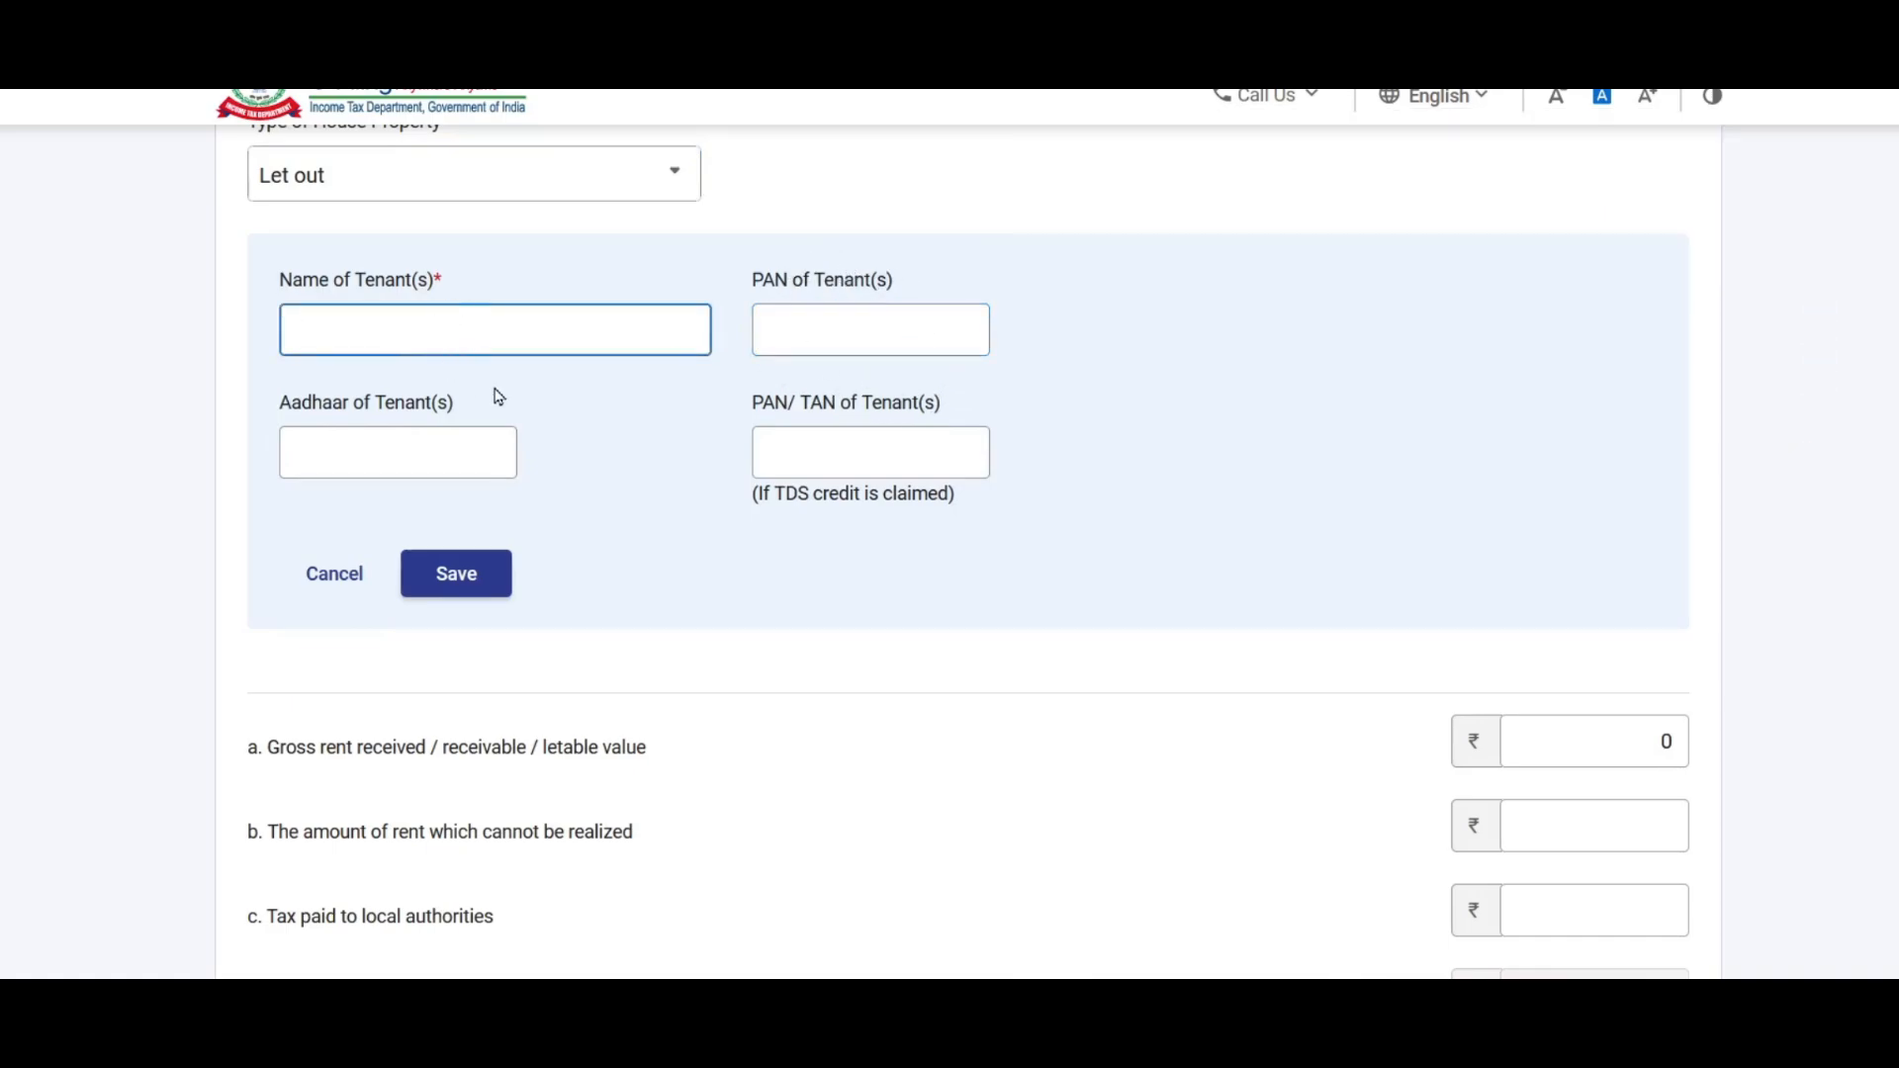
{"action": "type", "text": "Manohar"}
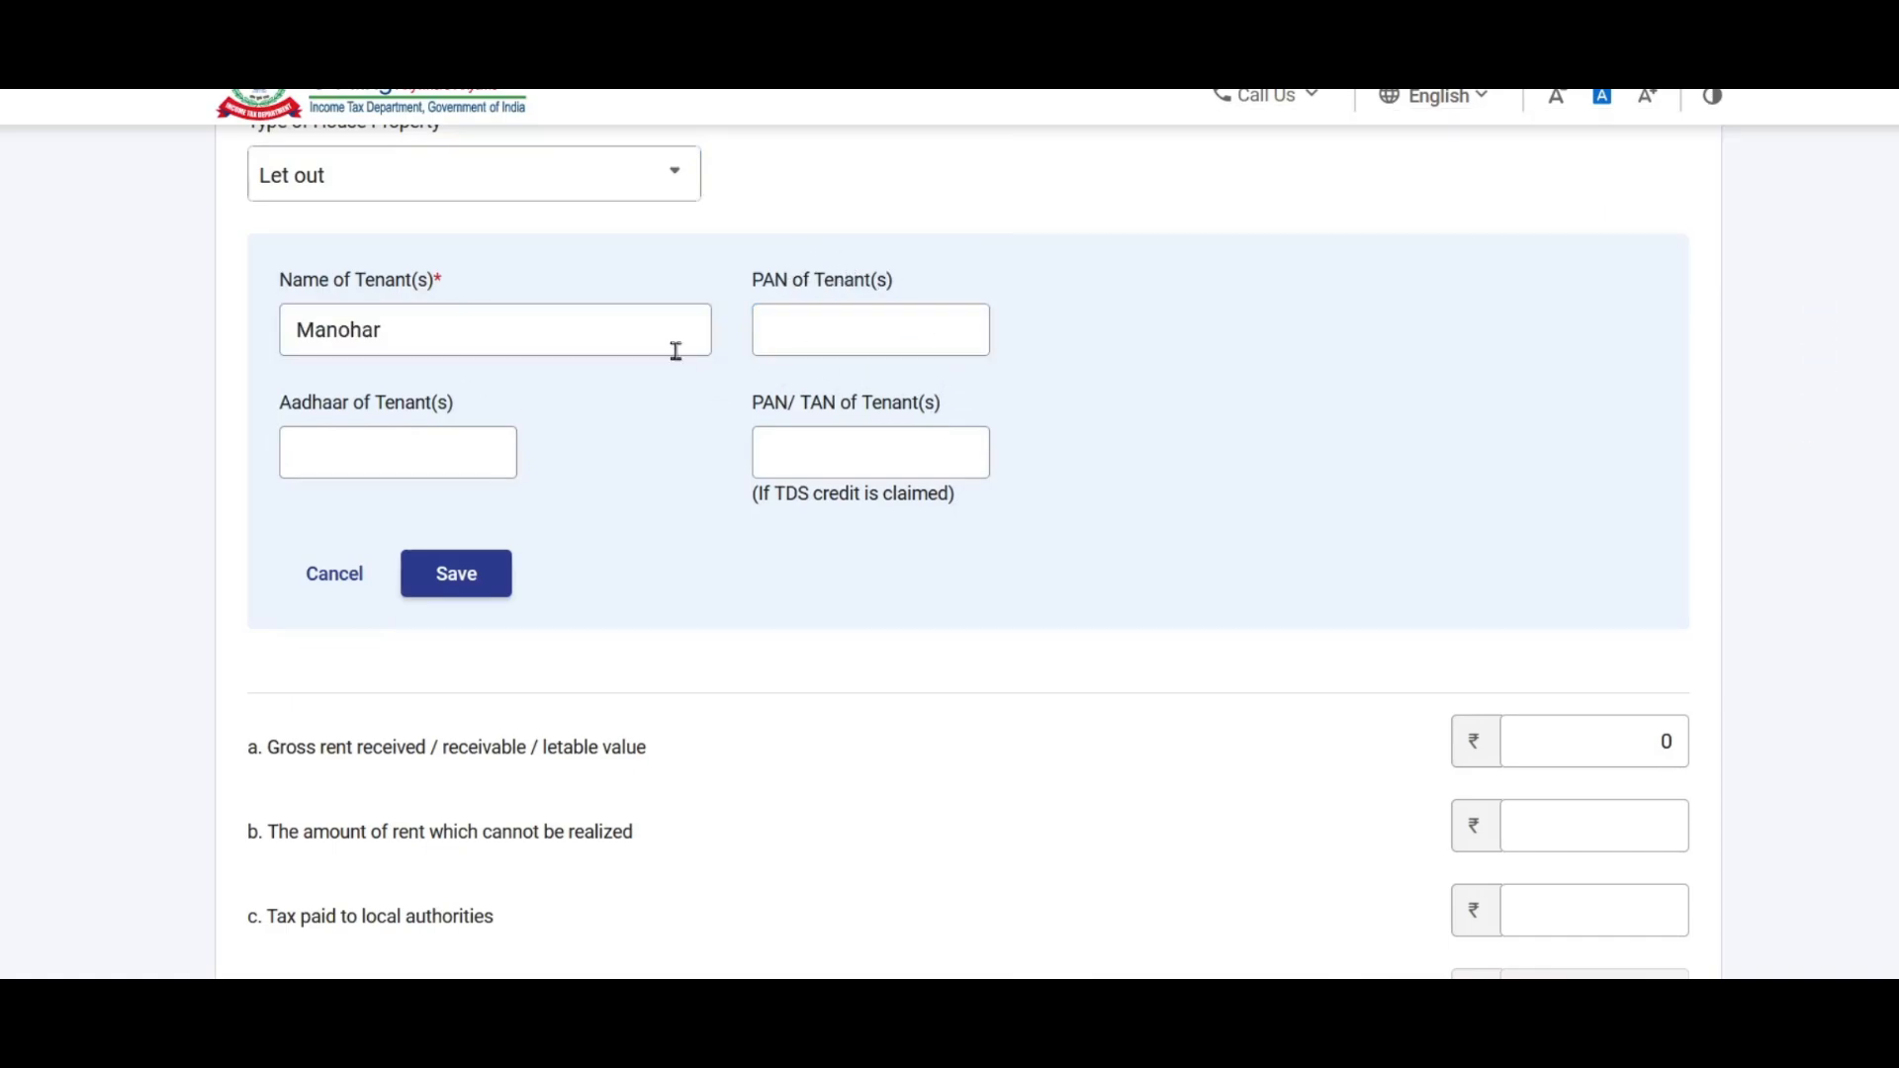
{"action": "left_click", "coordinate": [475, 590]}
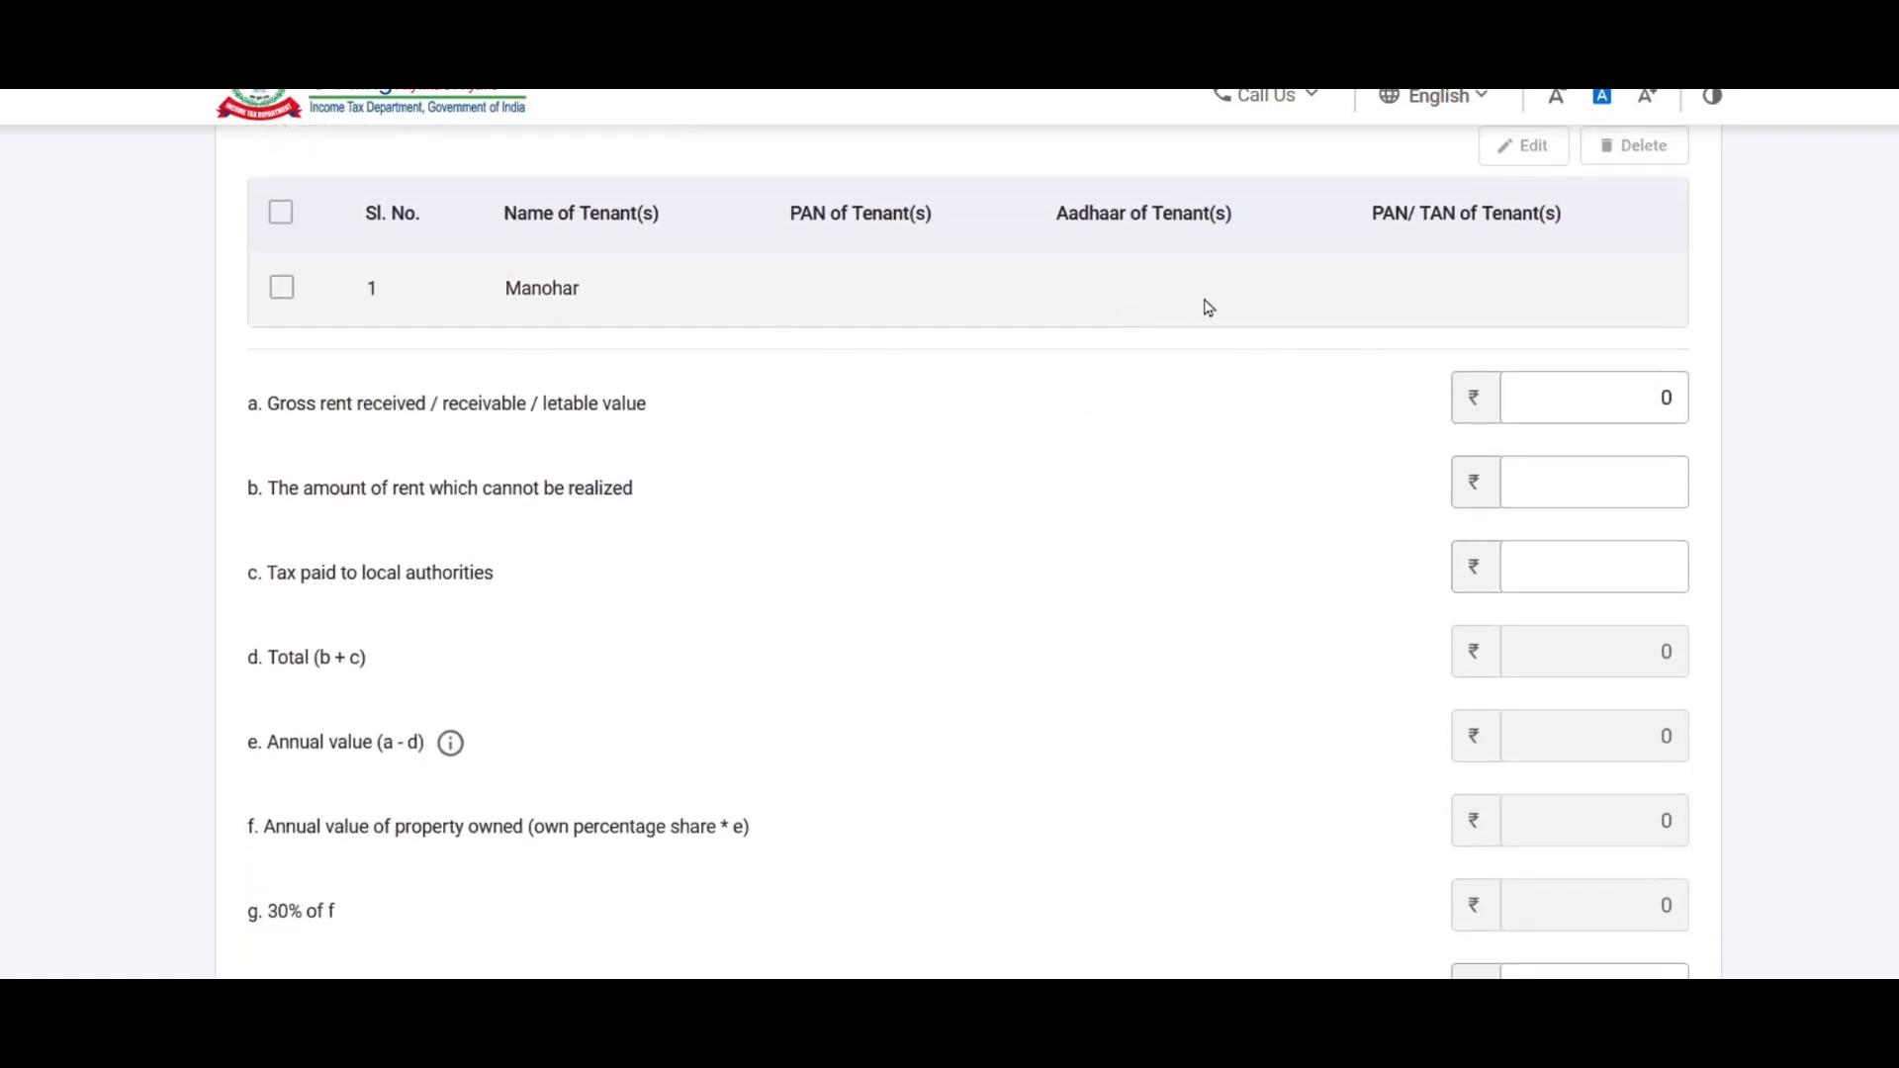
{"action": "scroll", "coordinate": [1078, 290], "scroll_direction": "down", "scroll_amount": 2}
Step: Fill Gross rent with 1,20,000 copied from the Excel rent received cell
{"action": "scroll", "coordinate": [1078, 290], "scroll_direction": "up", "scroll_amount": 1}
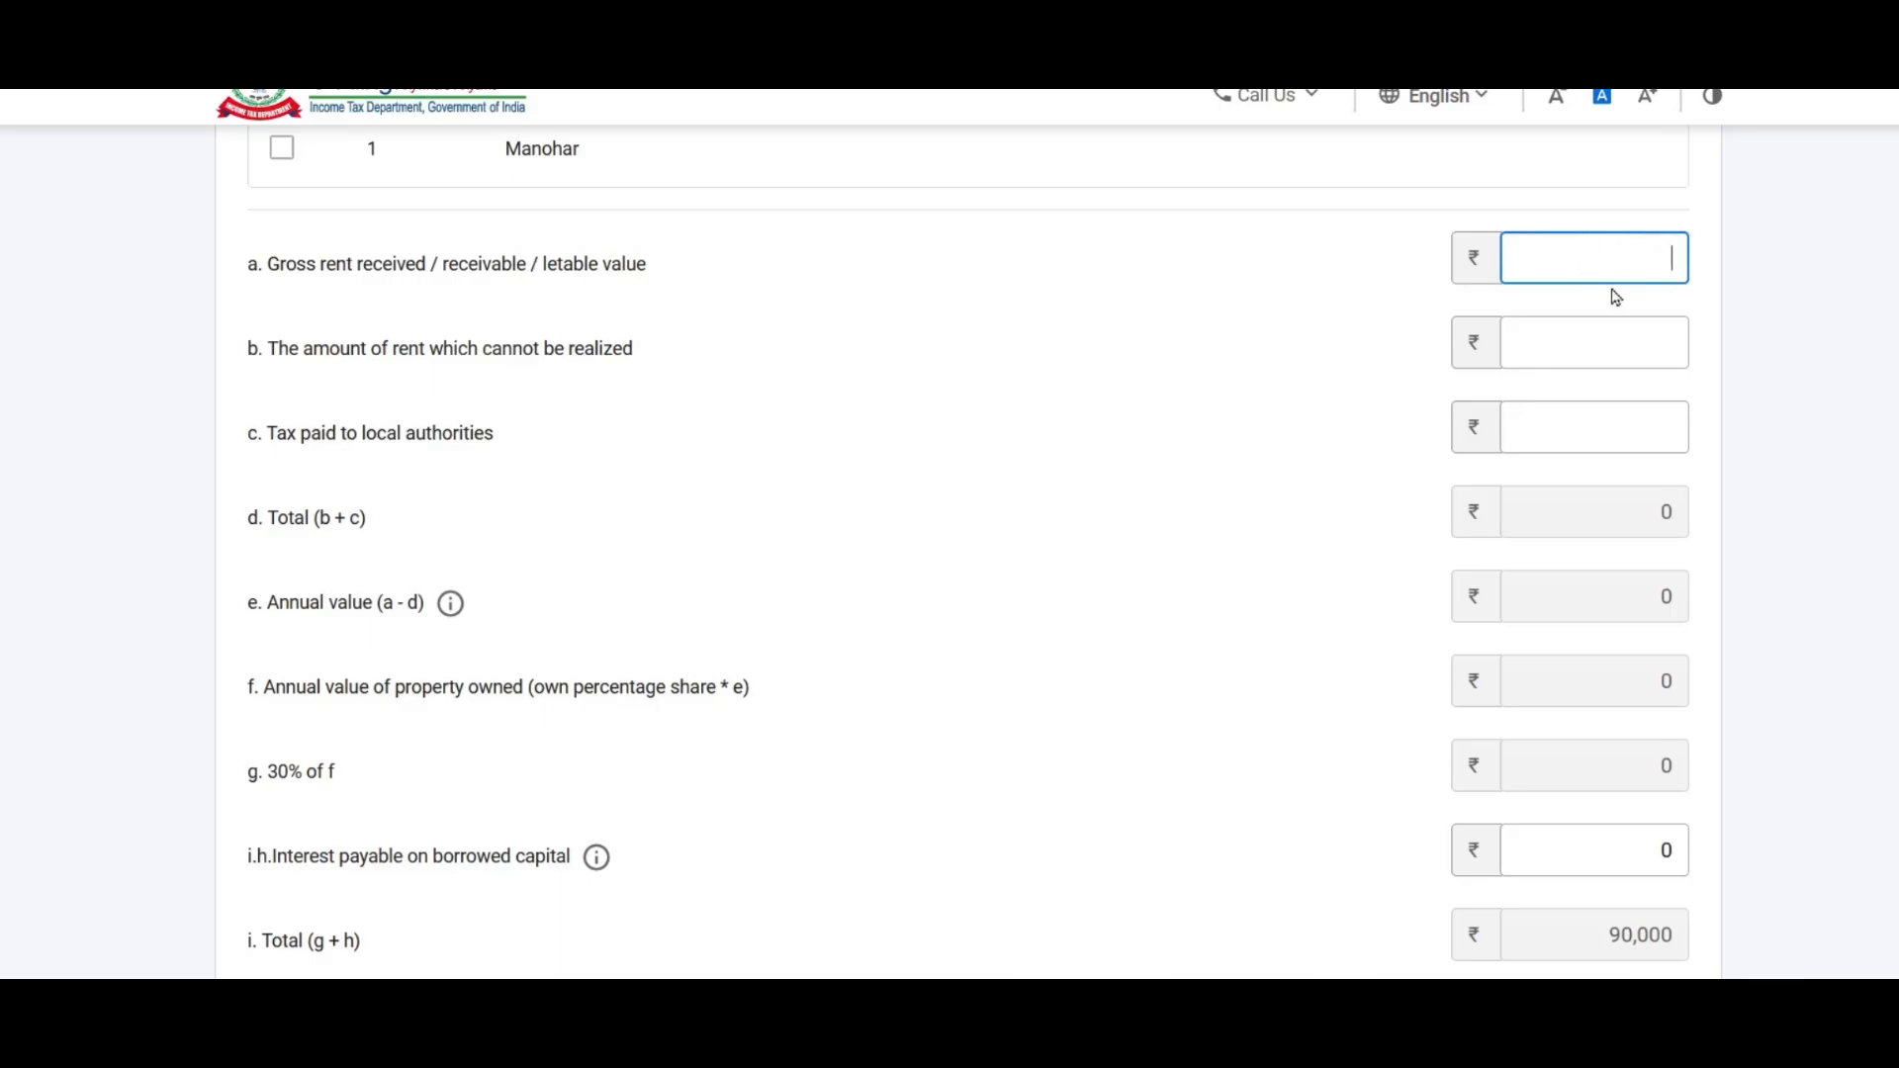
{"action": "key", "text": "alt+Tab"}
{"action": "left_click", "coordinate": [1386, 413]}
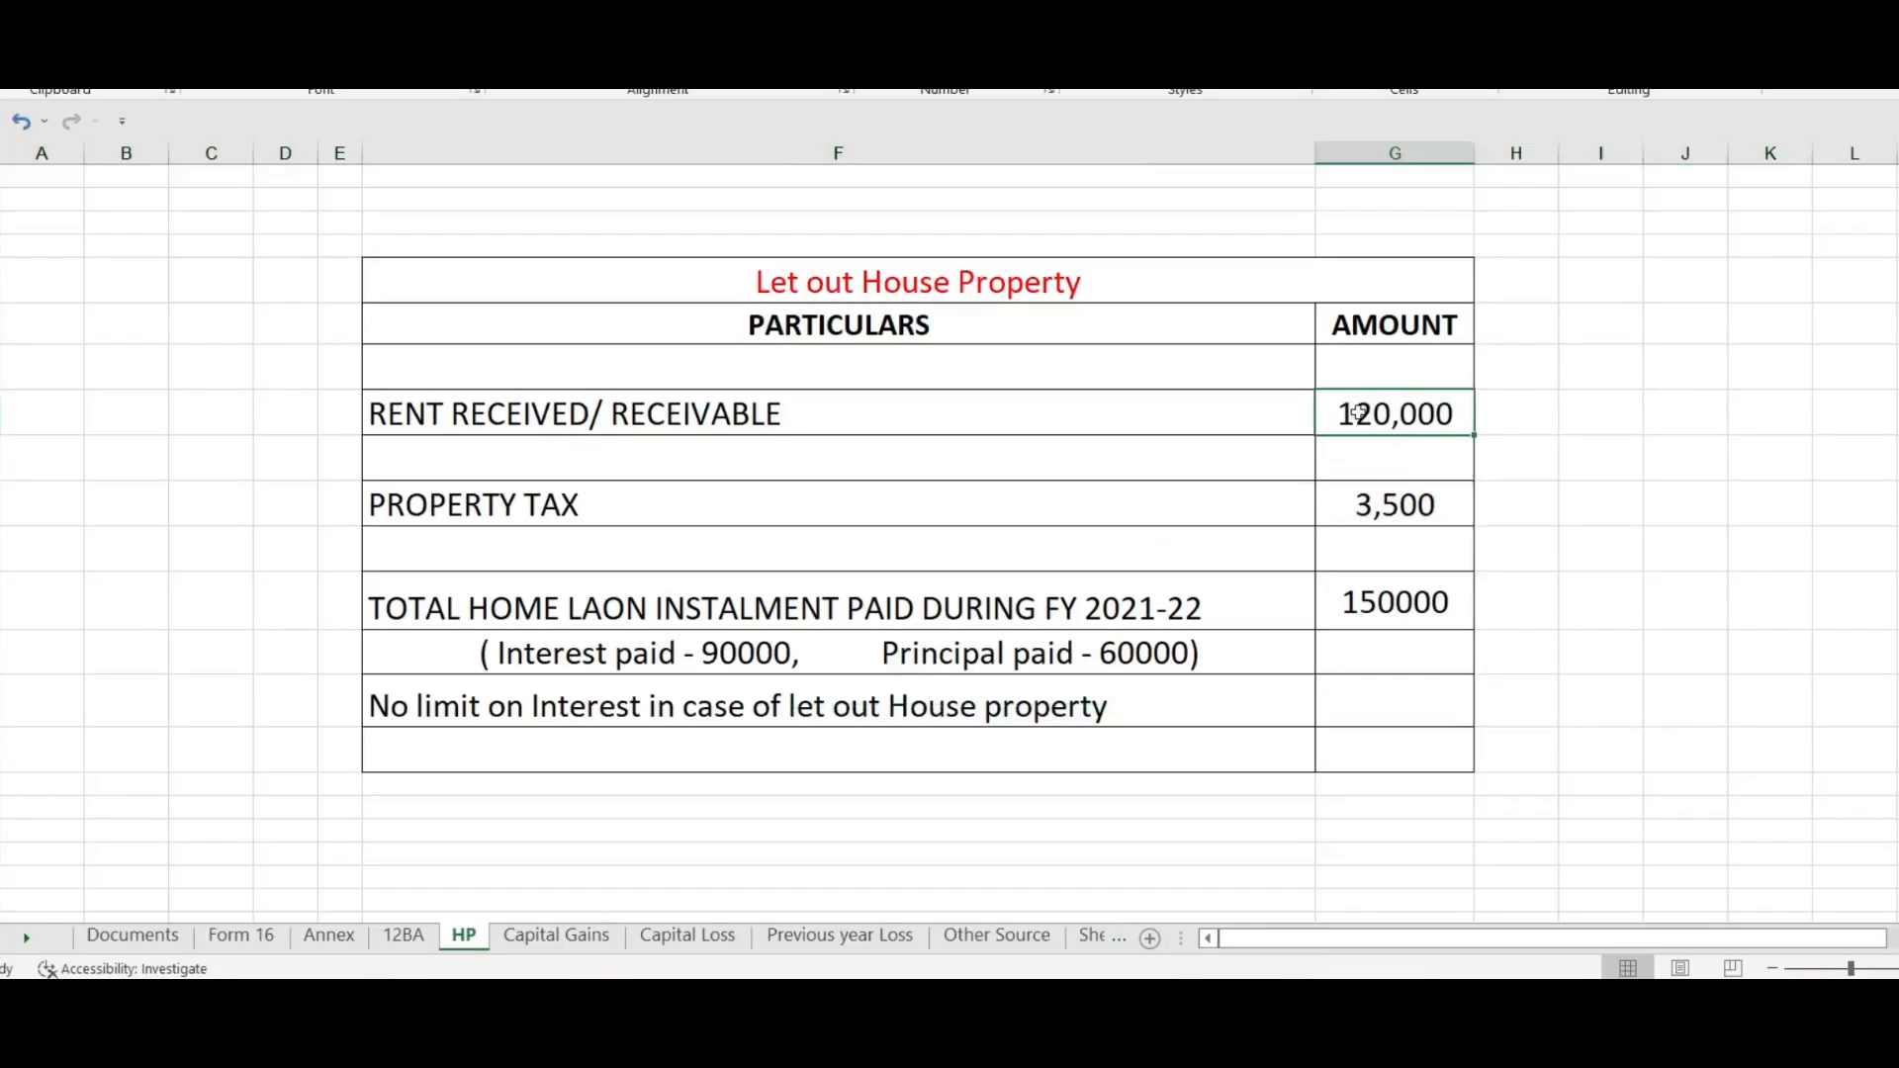
{"action": "key", "text": "ctrl+c"}
{"action": "key", "text": "alt+Tab"}
{"action": "key", "text": "ctrl+v"}
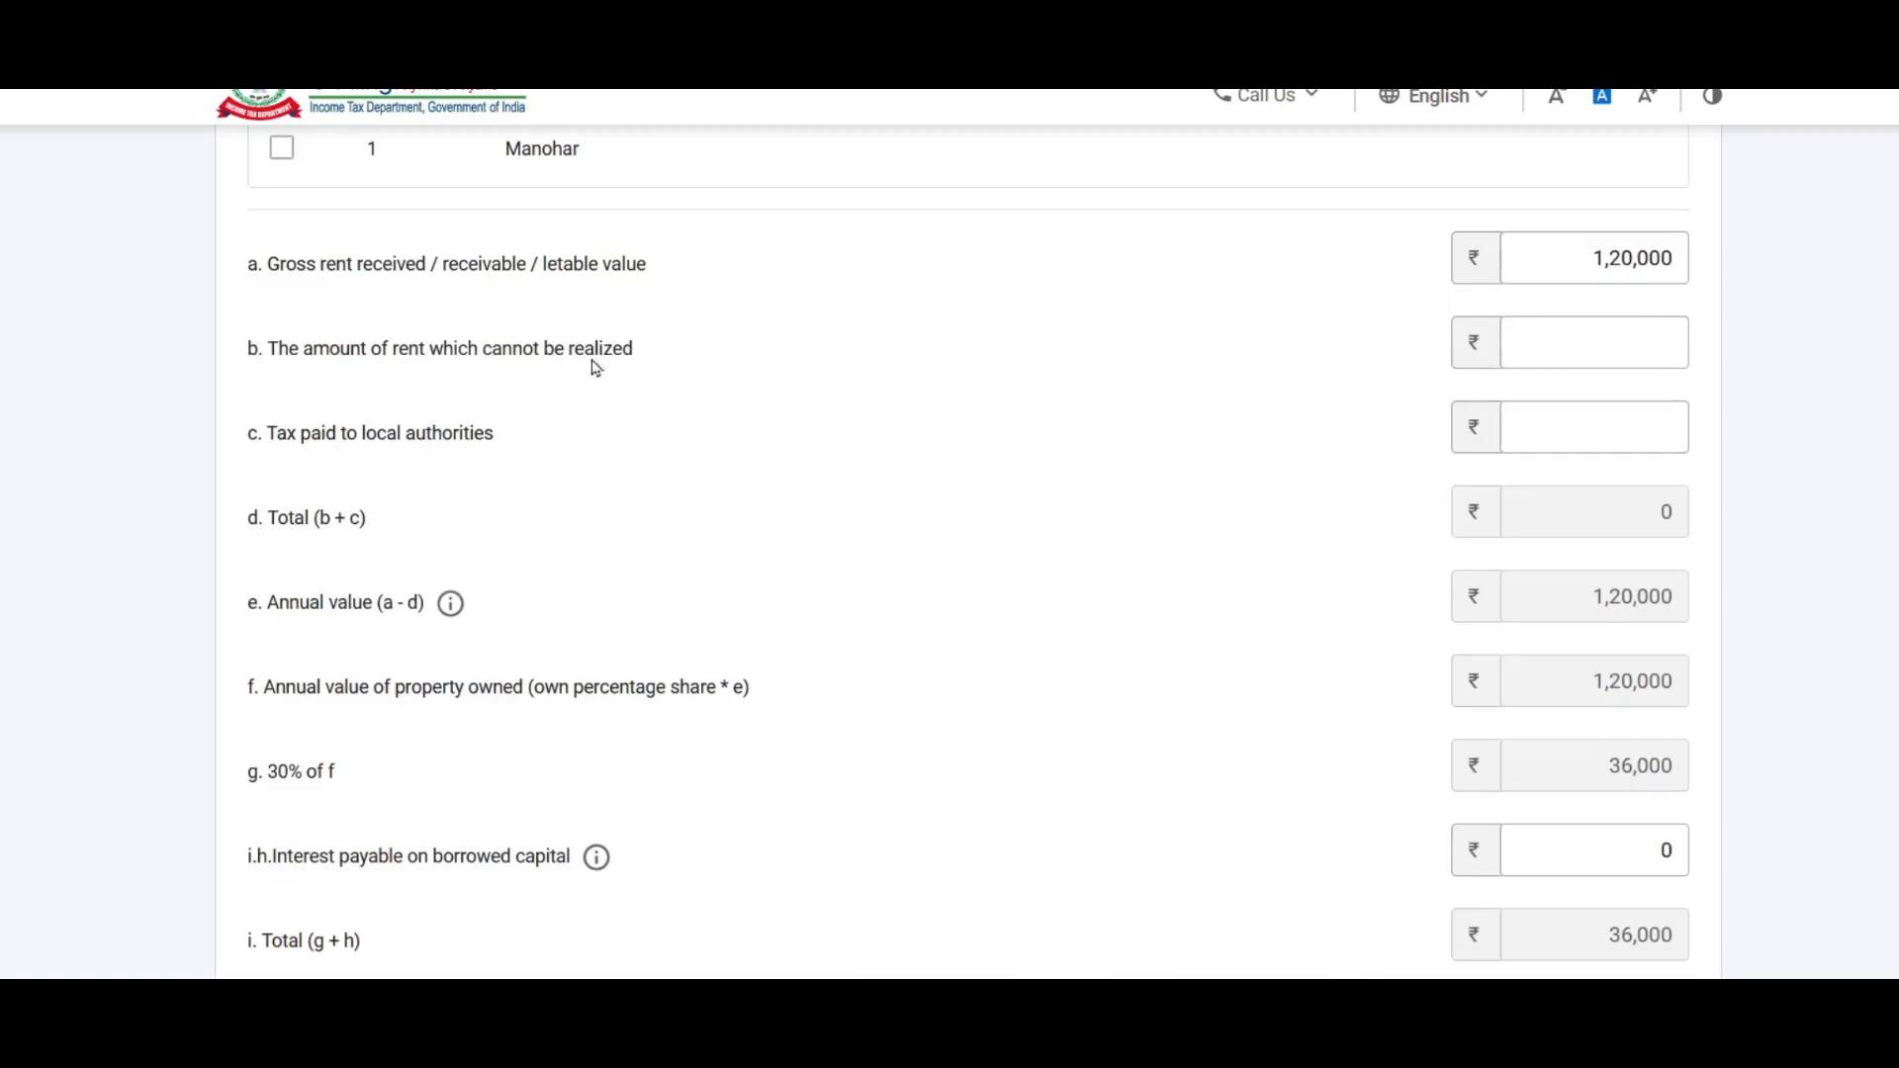
{"action": "left_click", "coordinate": [1575, 350]}
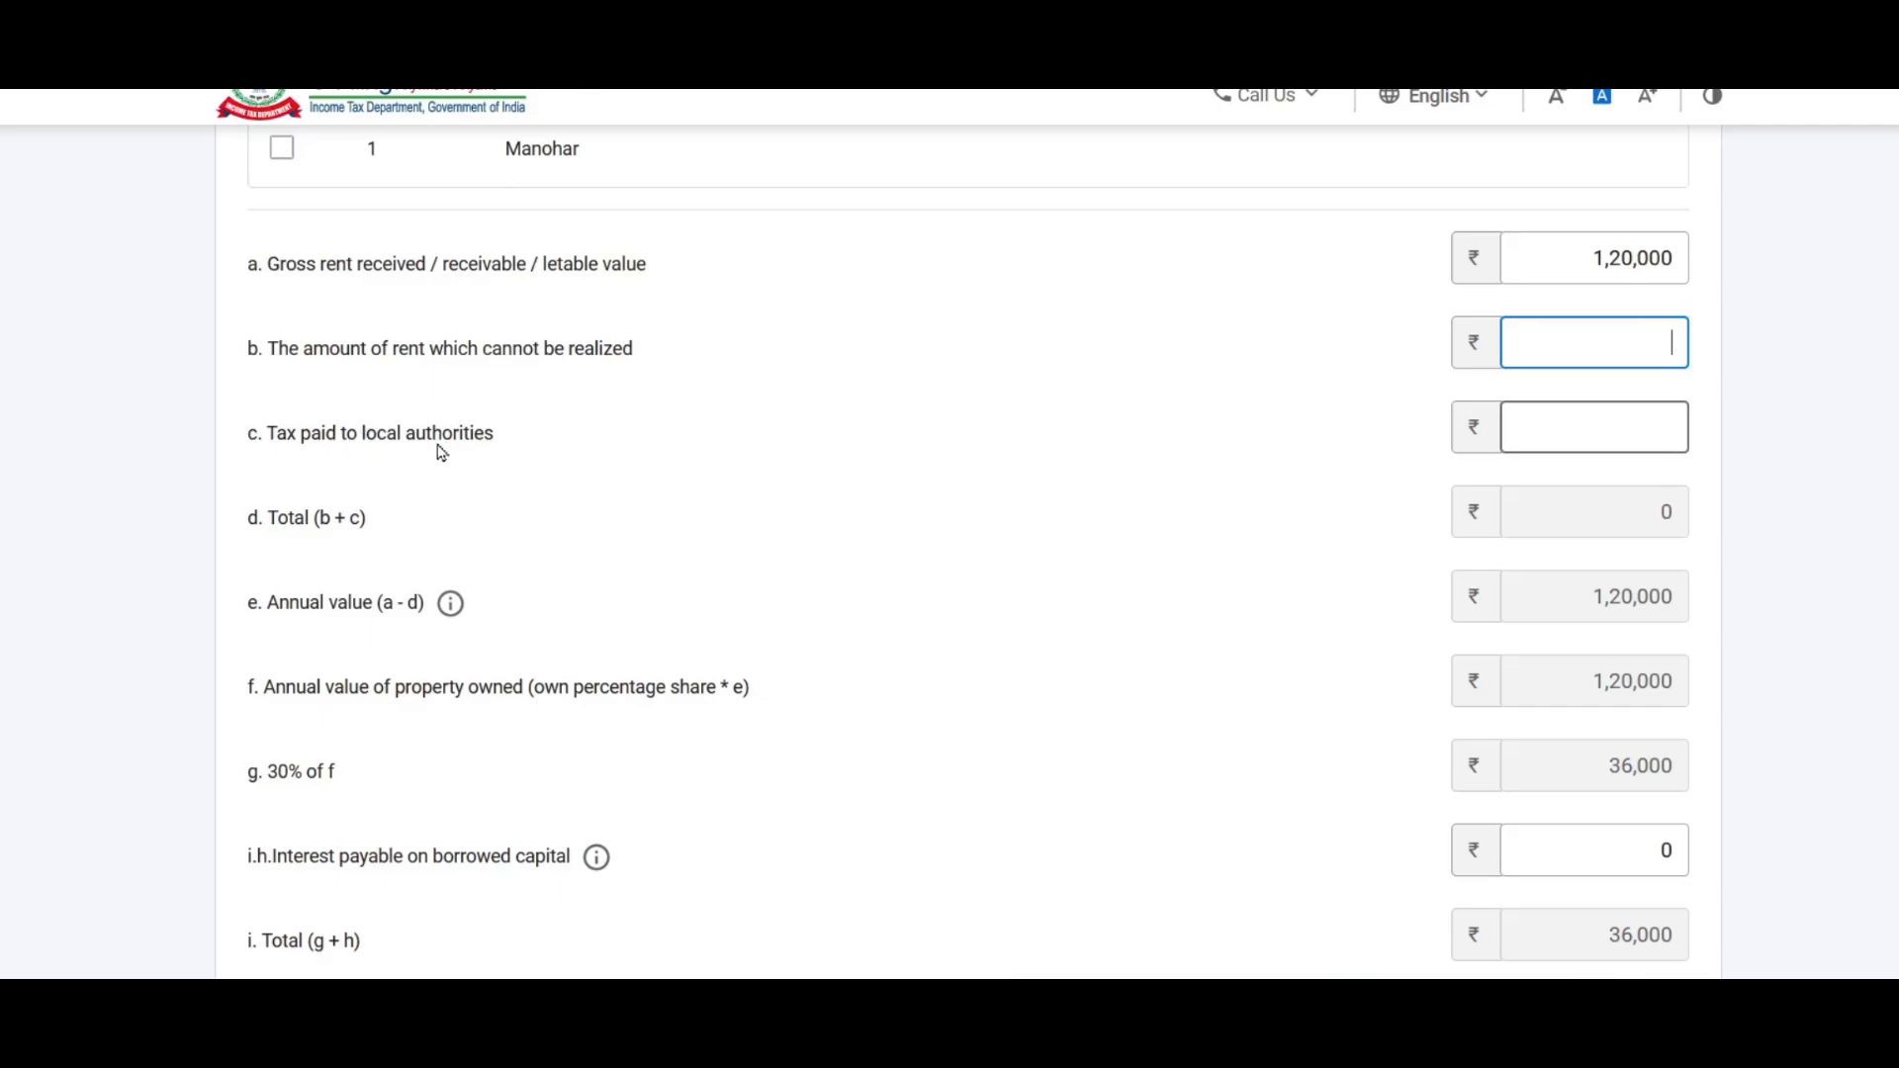
Step: Enter 3,500 as tax paid to local authorities and review the ₹81,550 house property income
{"action": "left_click", "coordinate": [1588, 426]}
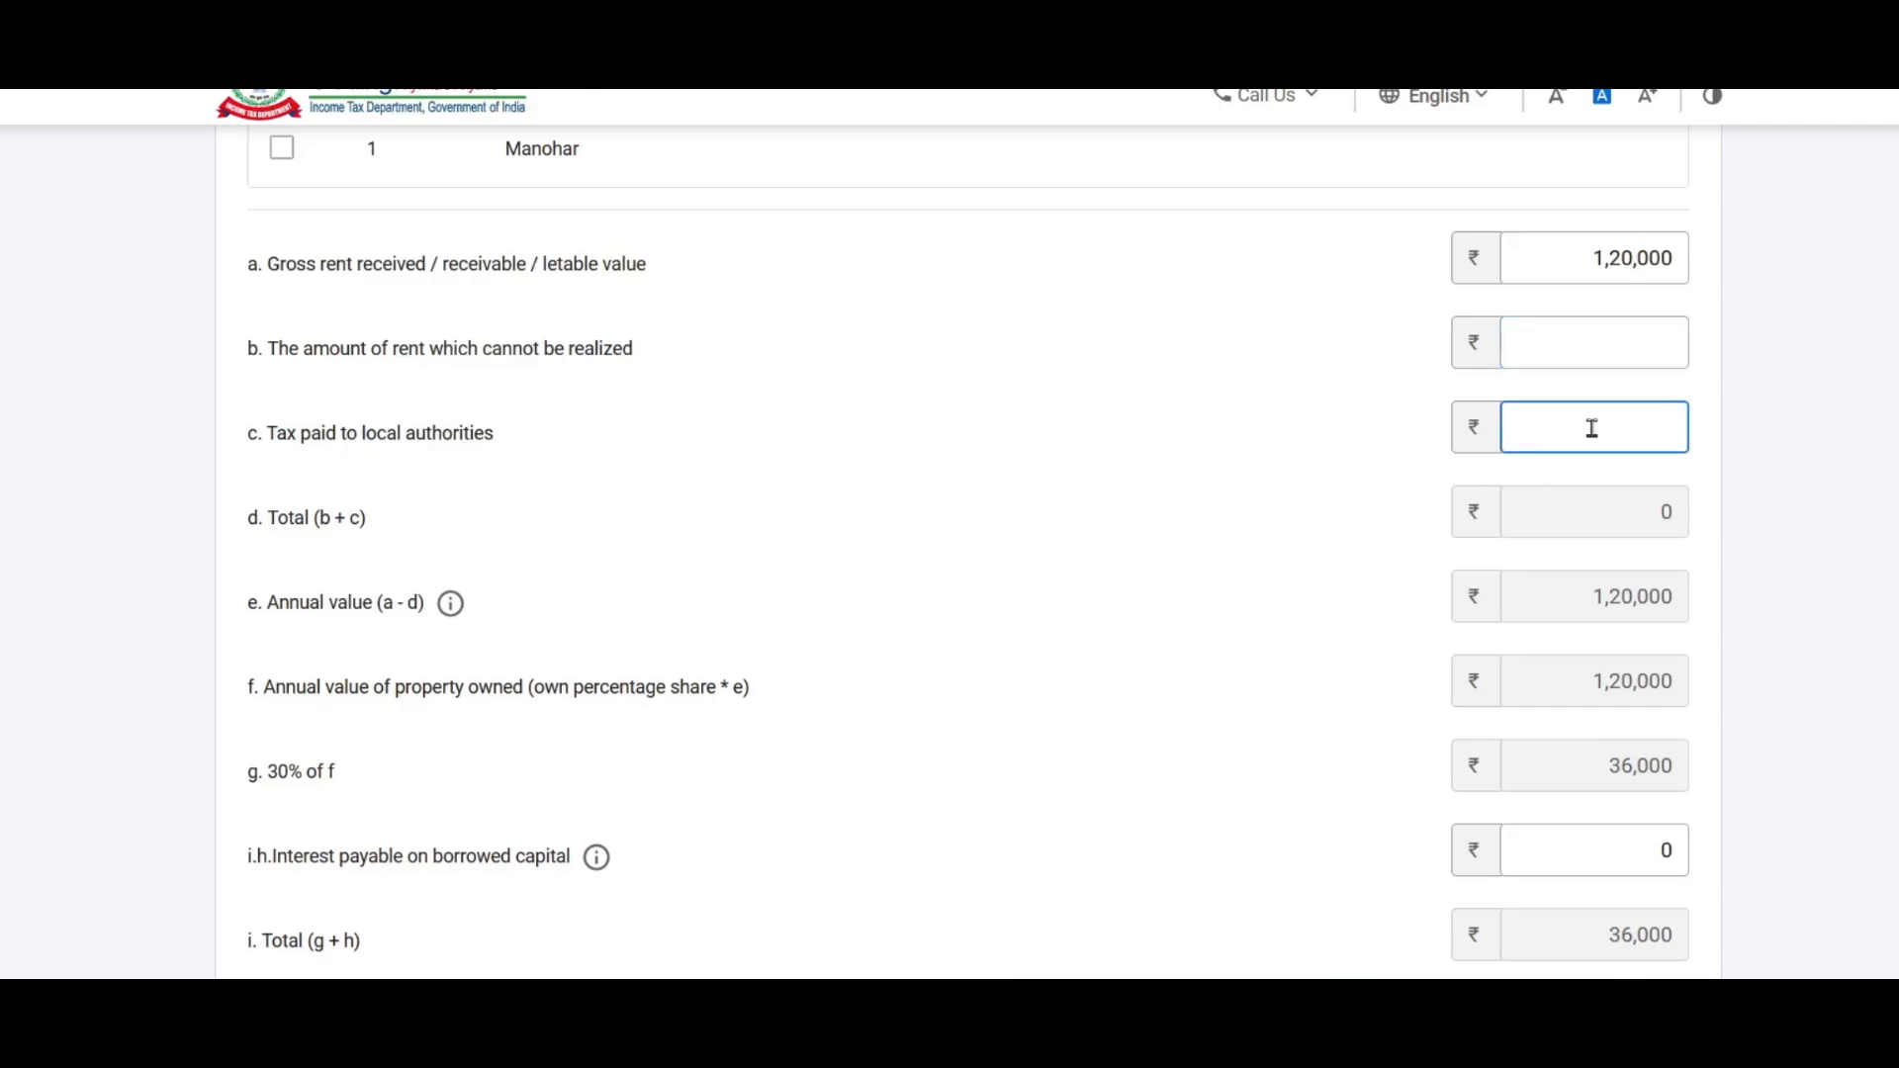
{"action": "key", "text": "alt+Tab"}
{"action": "left_click", "coordinate": [1431, 521]}
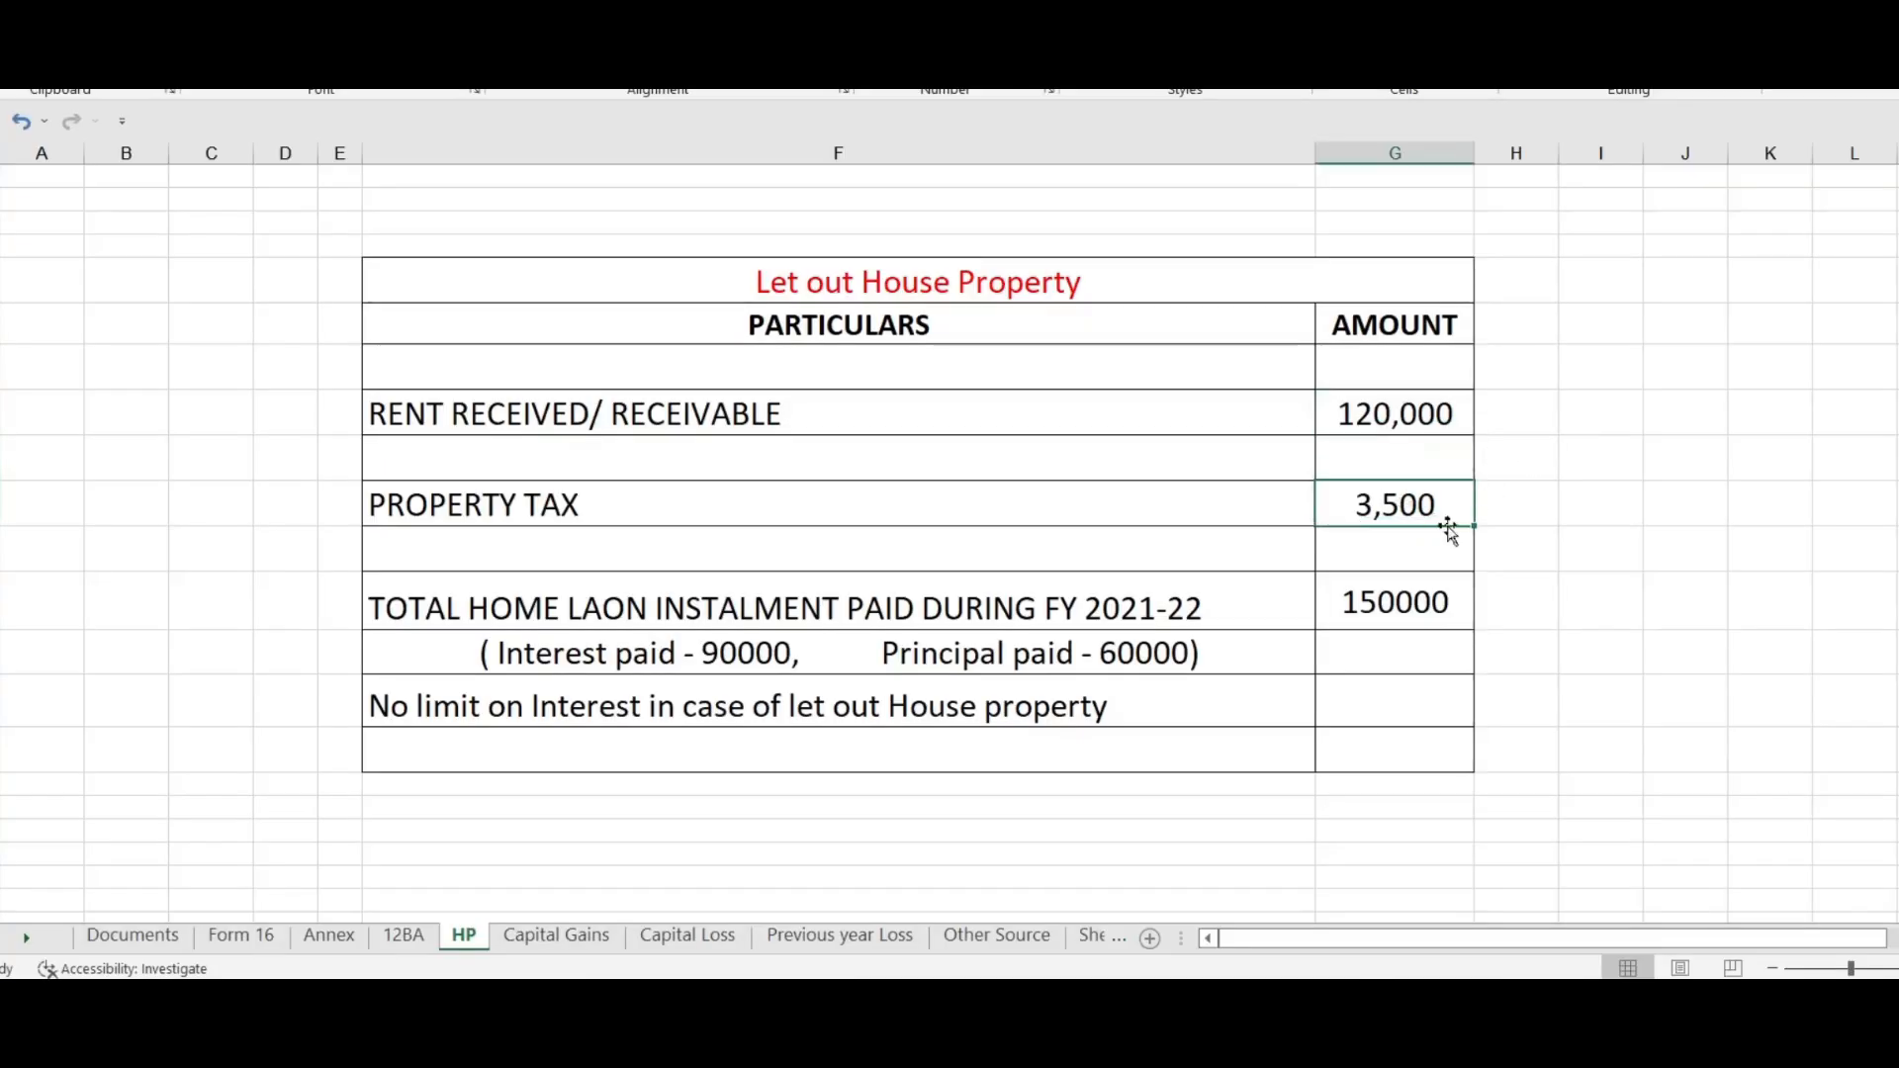
{"action": "key", "text": "alt+Tab"}
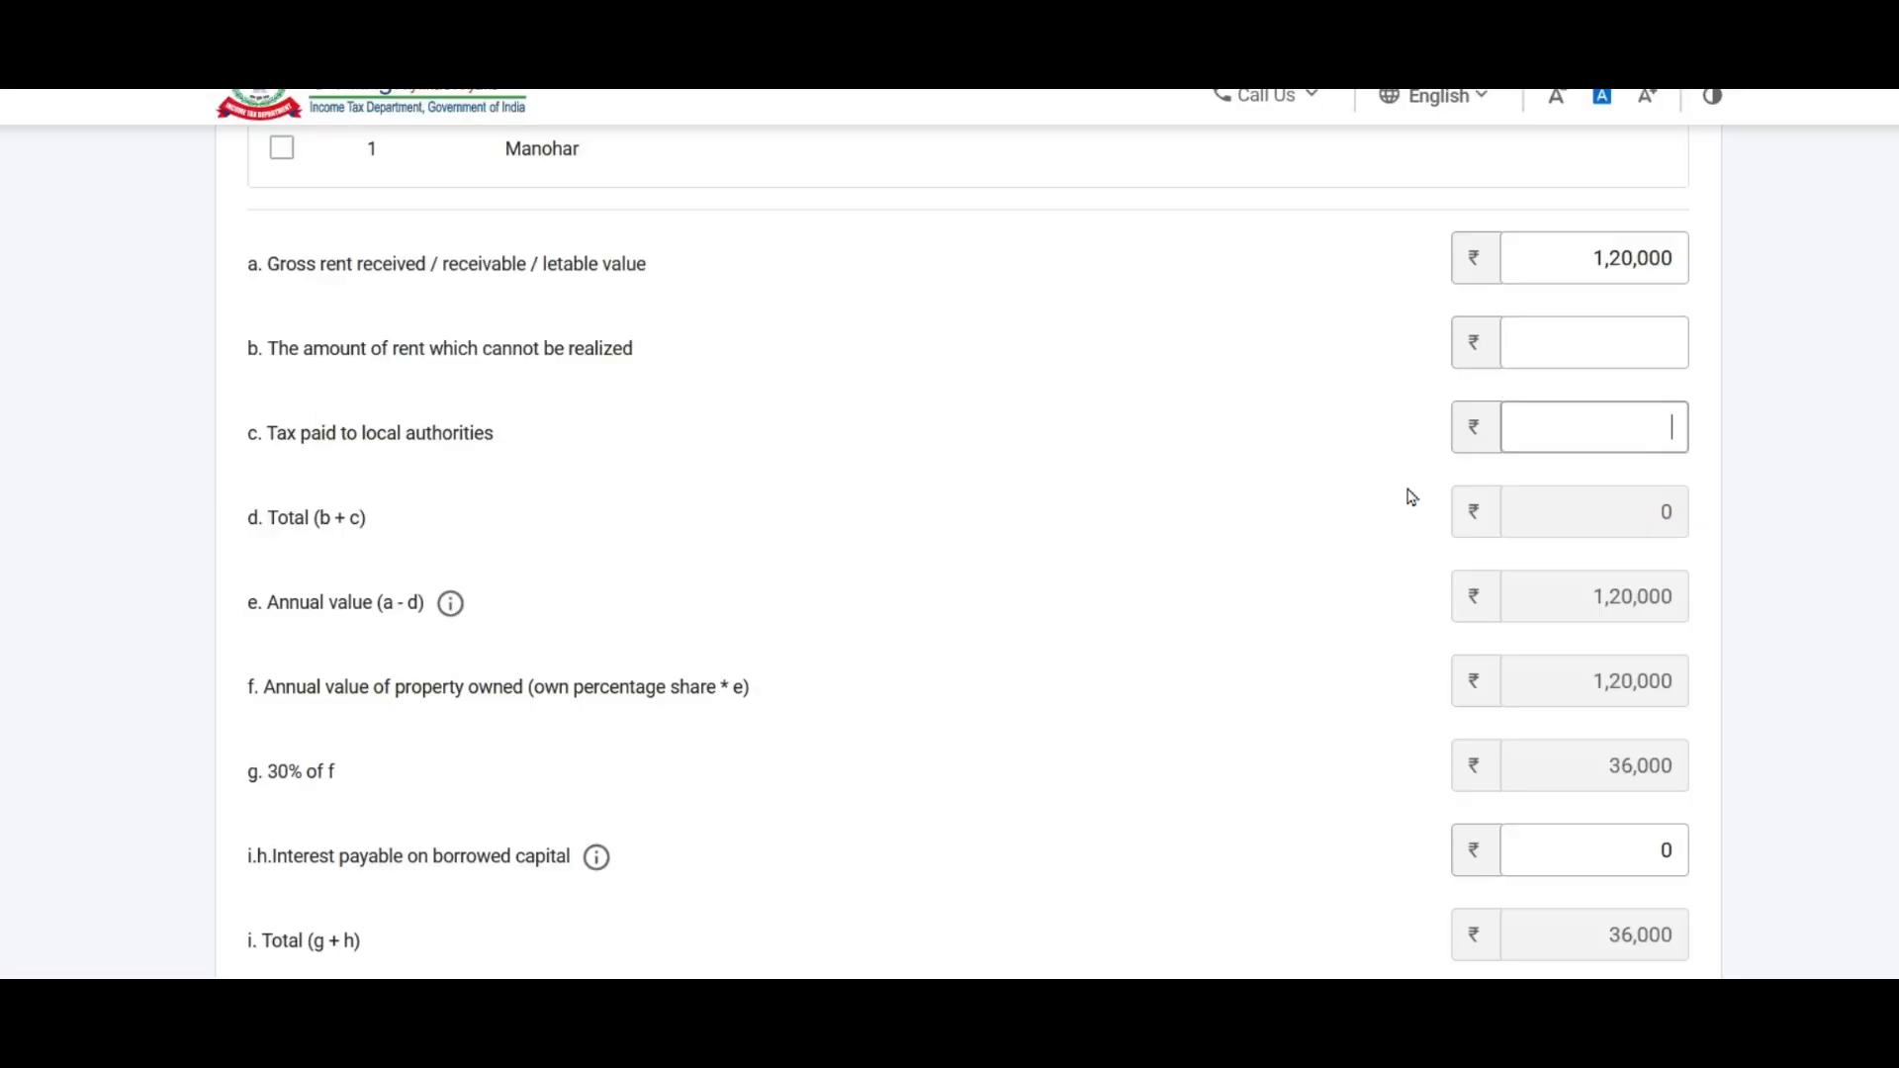
{"action": "type", "text": "3500"}
{"action": "left_click", "coordinate": [1628, 470]}
{"action": "scroll", "coordinate": [1632, 435], "scroll_direction": "down", "scroll_amount": 2}
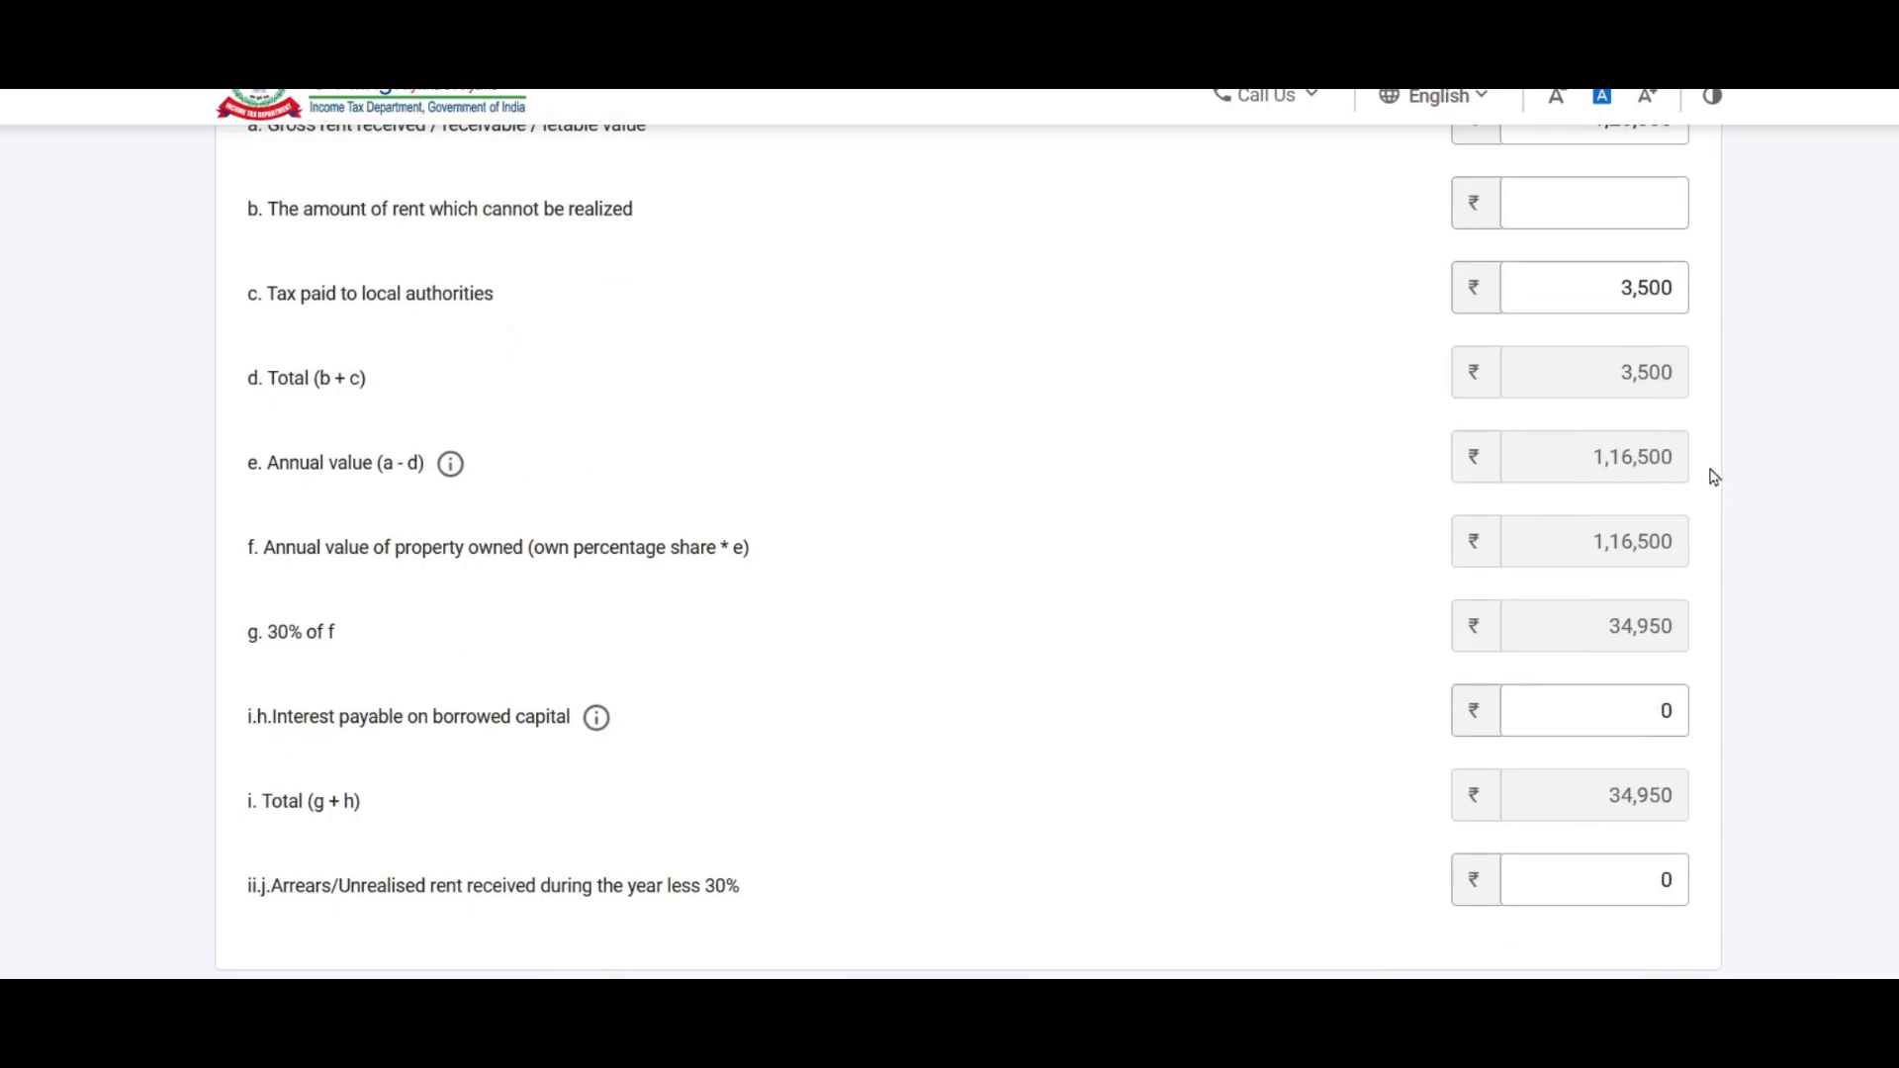
{"action": "scroll", "coordinate": [1649, 455], "scroll_direction": "down", "scroll_amount": 2}
{"action": "scroll", "coordinate": [1653, 449], "scroll_direction": "down", "scroll_amount": 2}
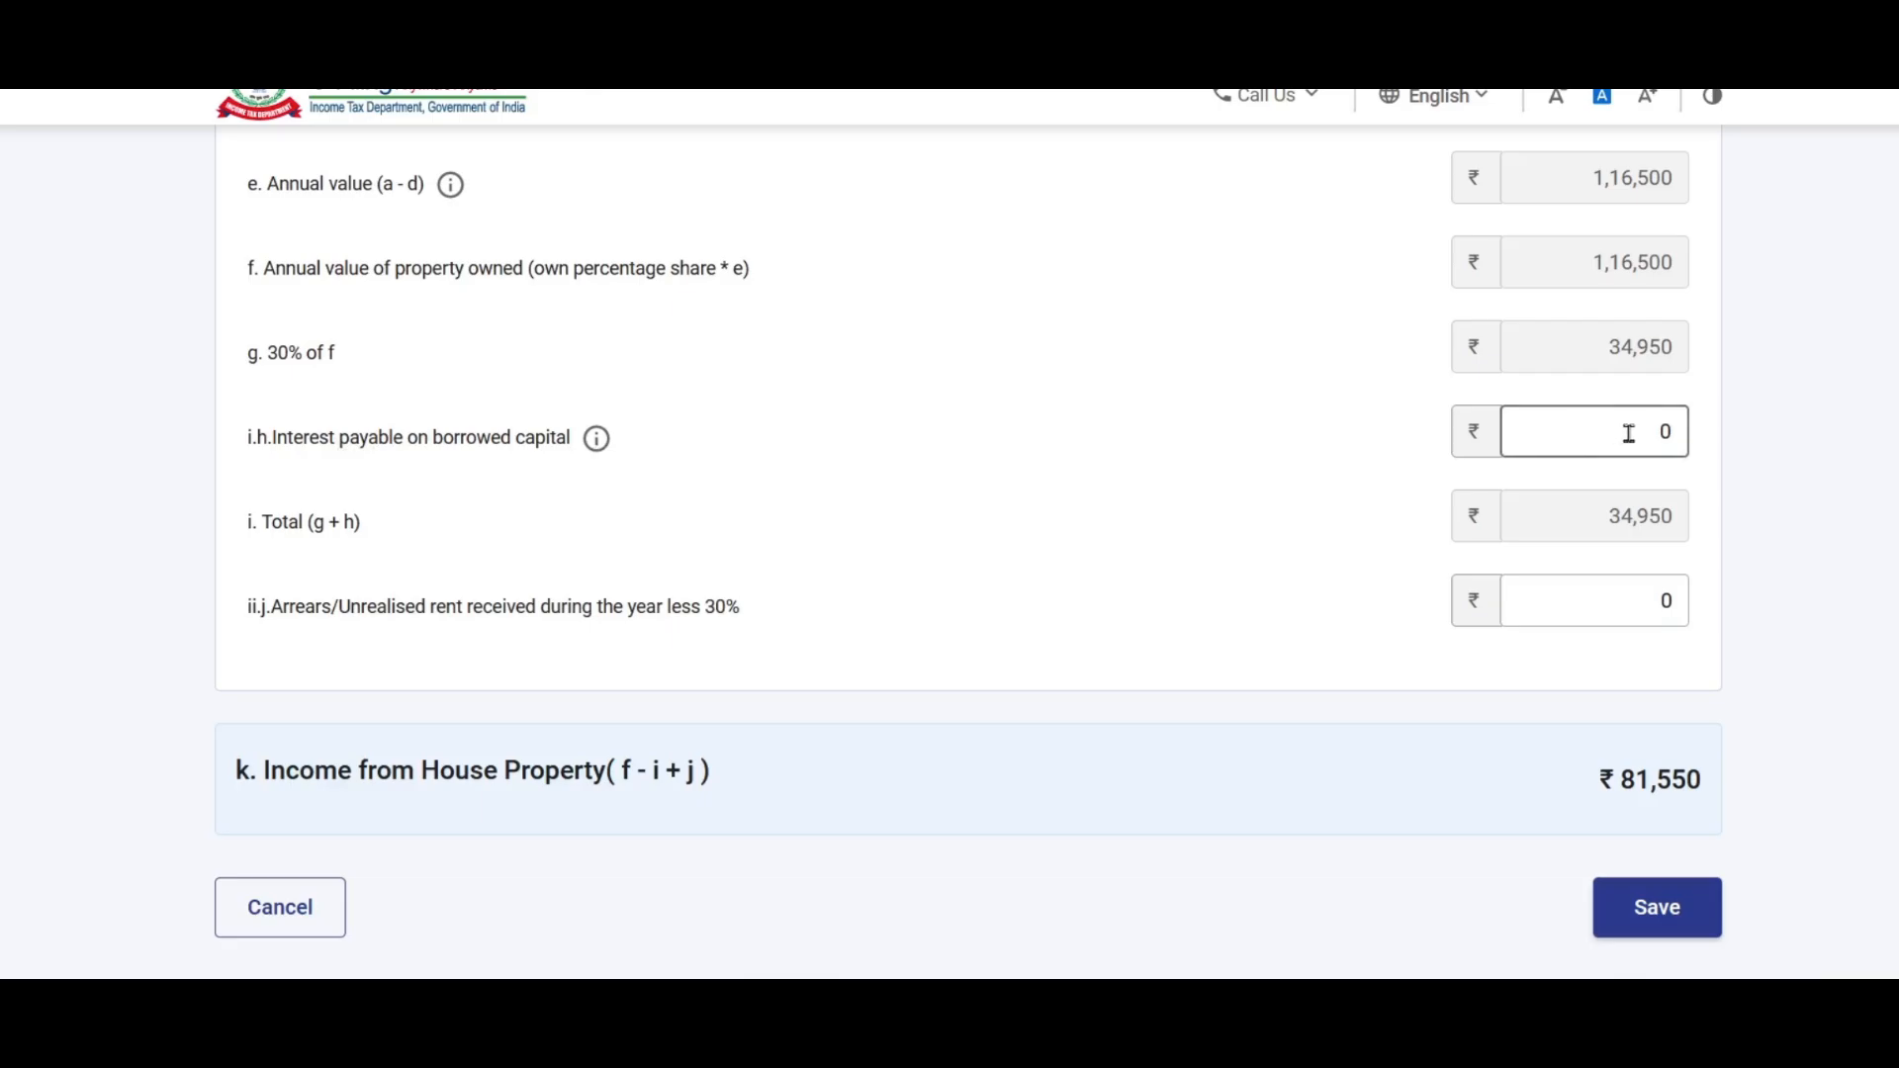
Step: Check the home loan interest in the workbook and enter 90,000 as interest on borrowed capital
{"action": "key", "text": "alt+Tab"}
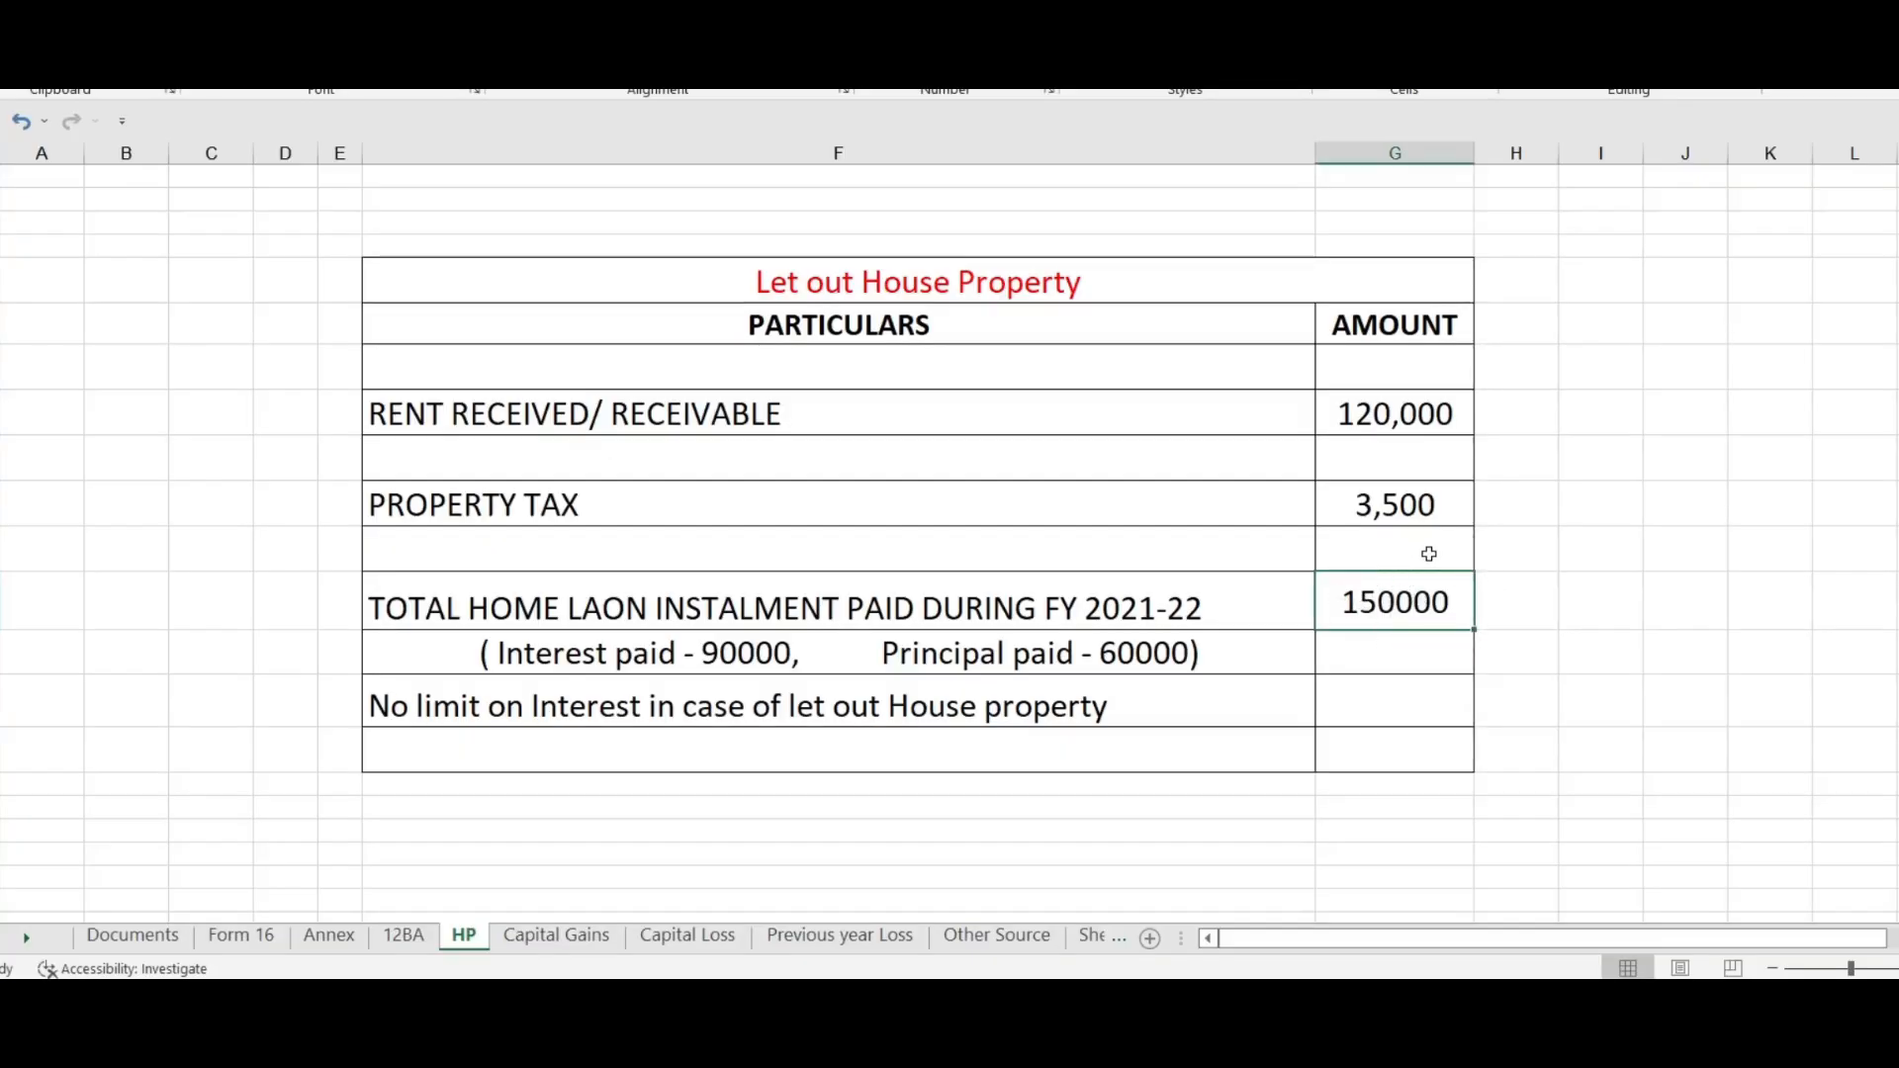
{"action": "left_click", "coordinate": [729, 655]}
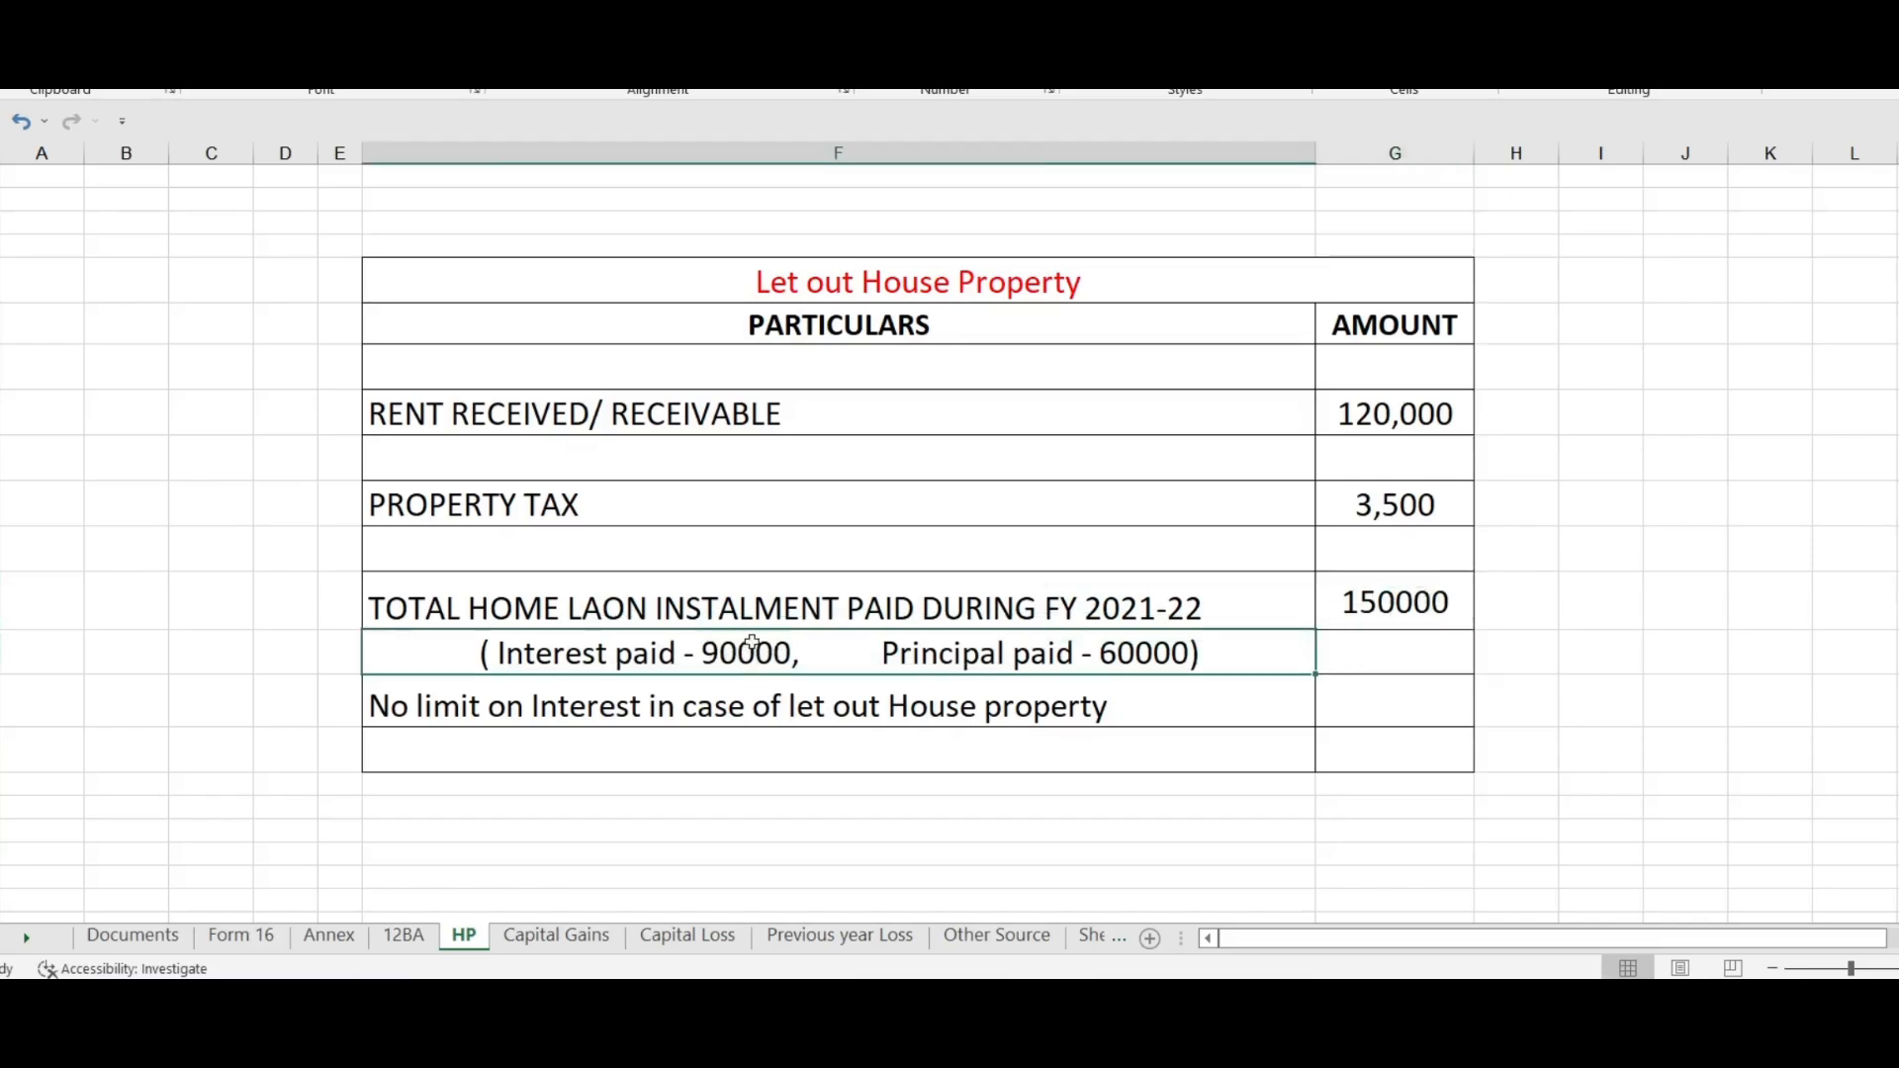
{"action": "key", "text": "alt+Tab"}
{"action": "left_click", "coordinate": [1614, 431]}
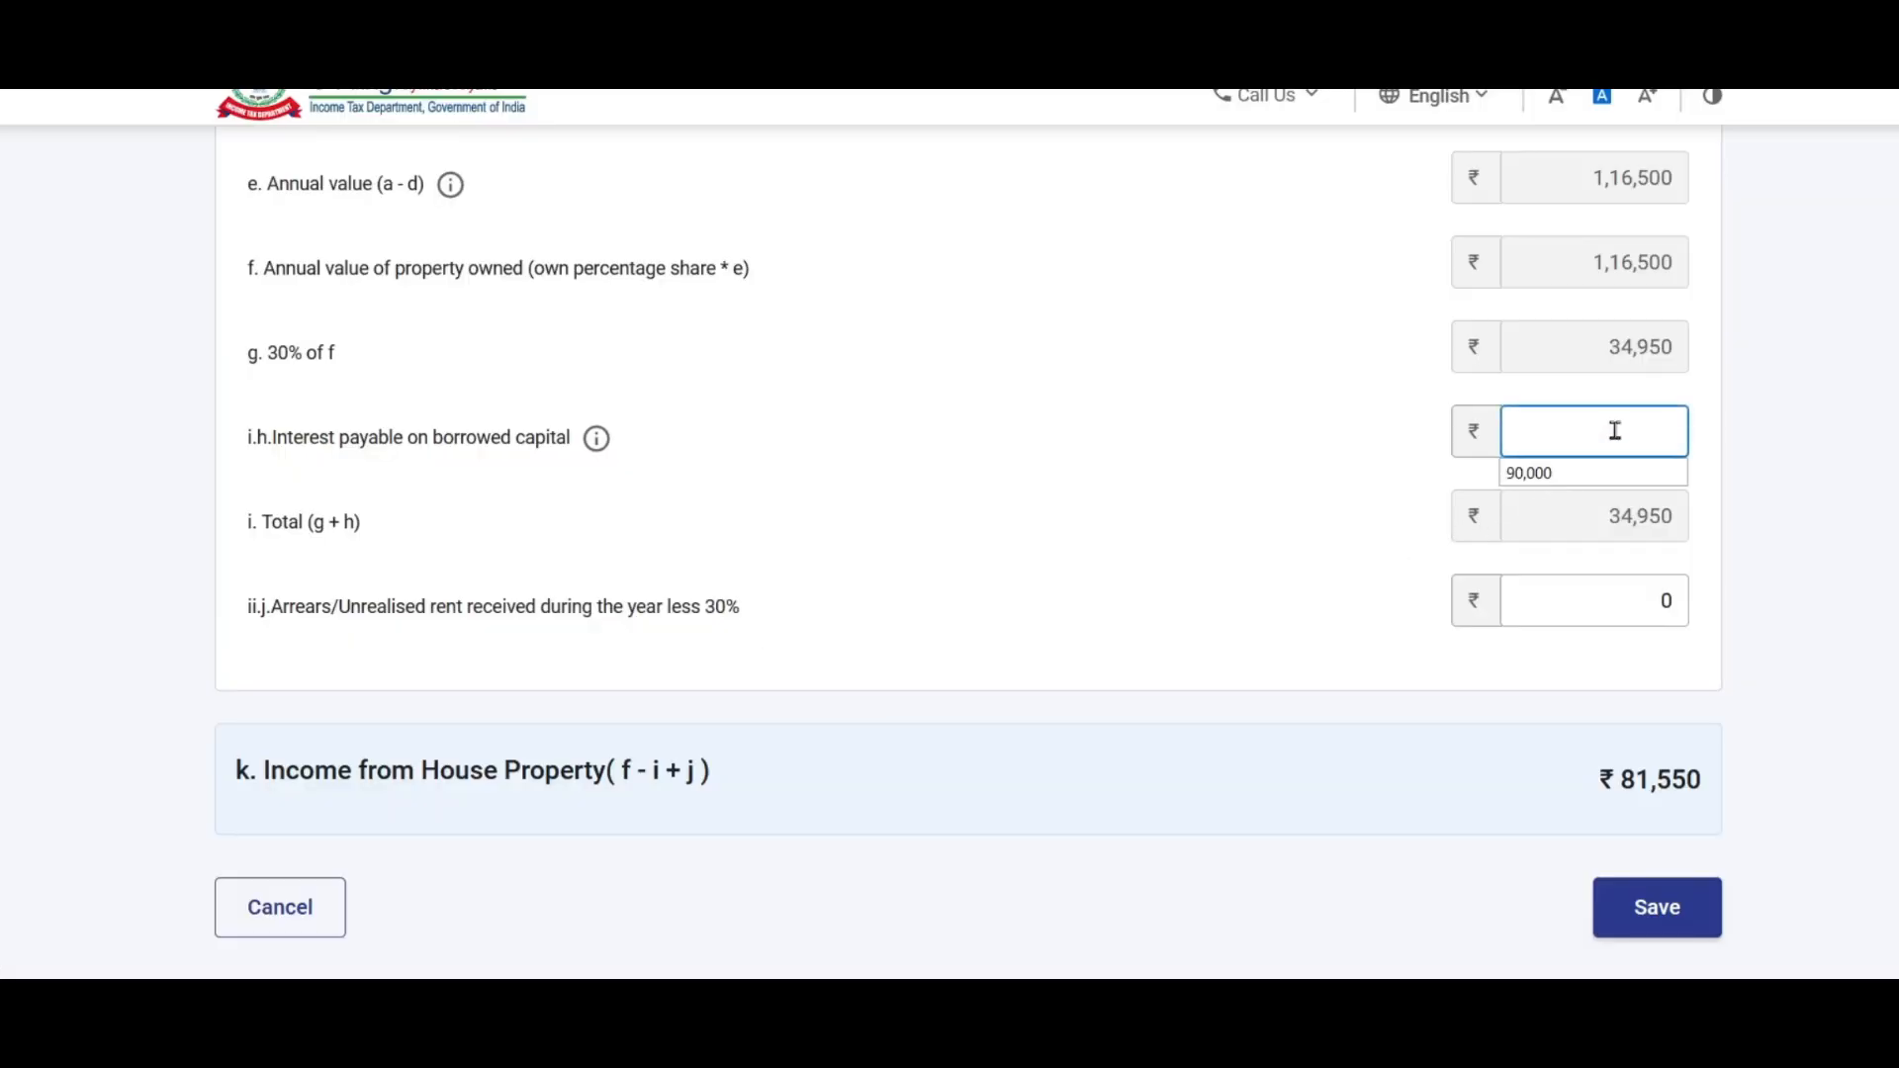
{"action": "left_click", "coordinate": [1583, 473]}
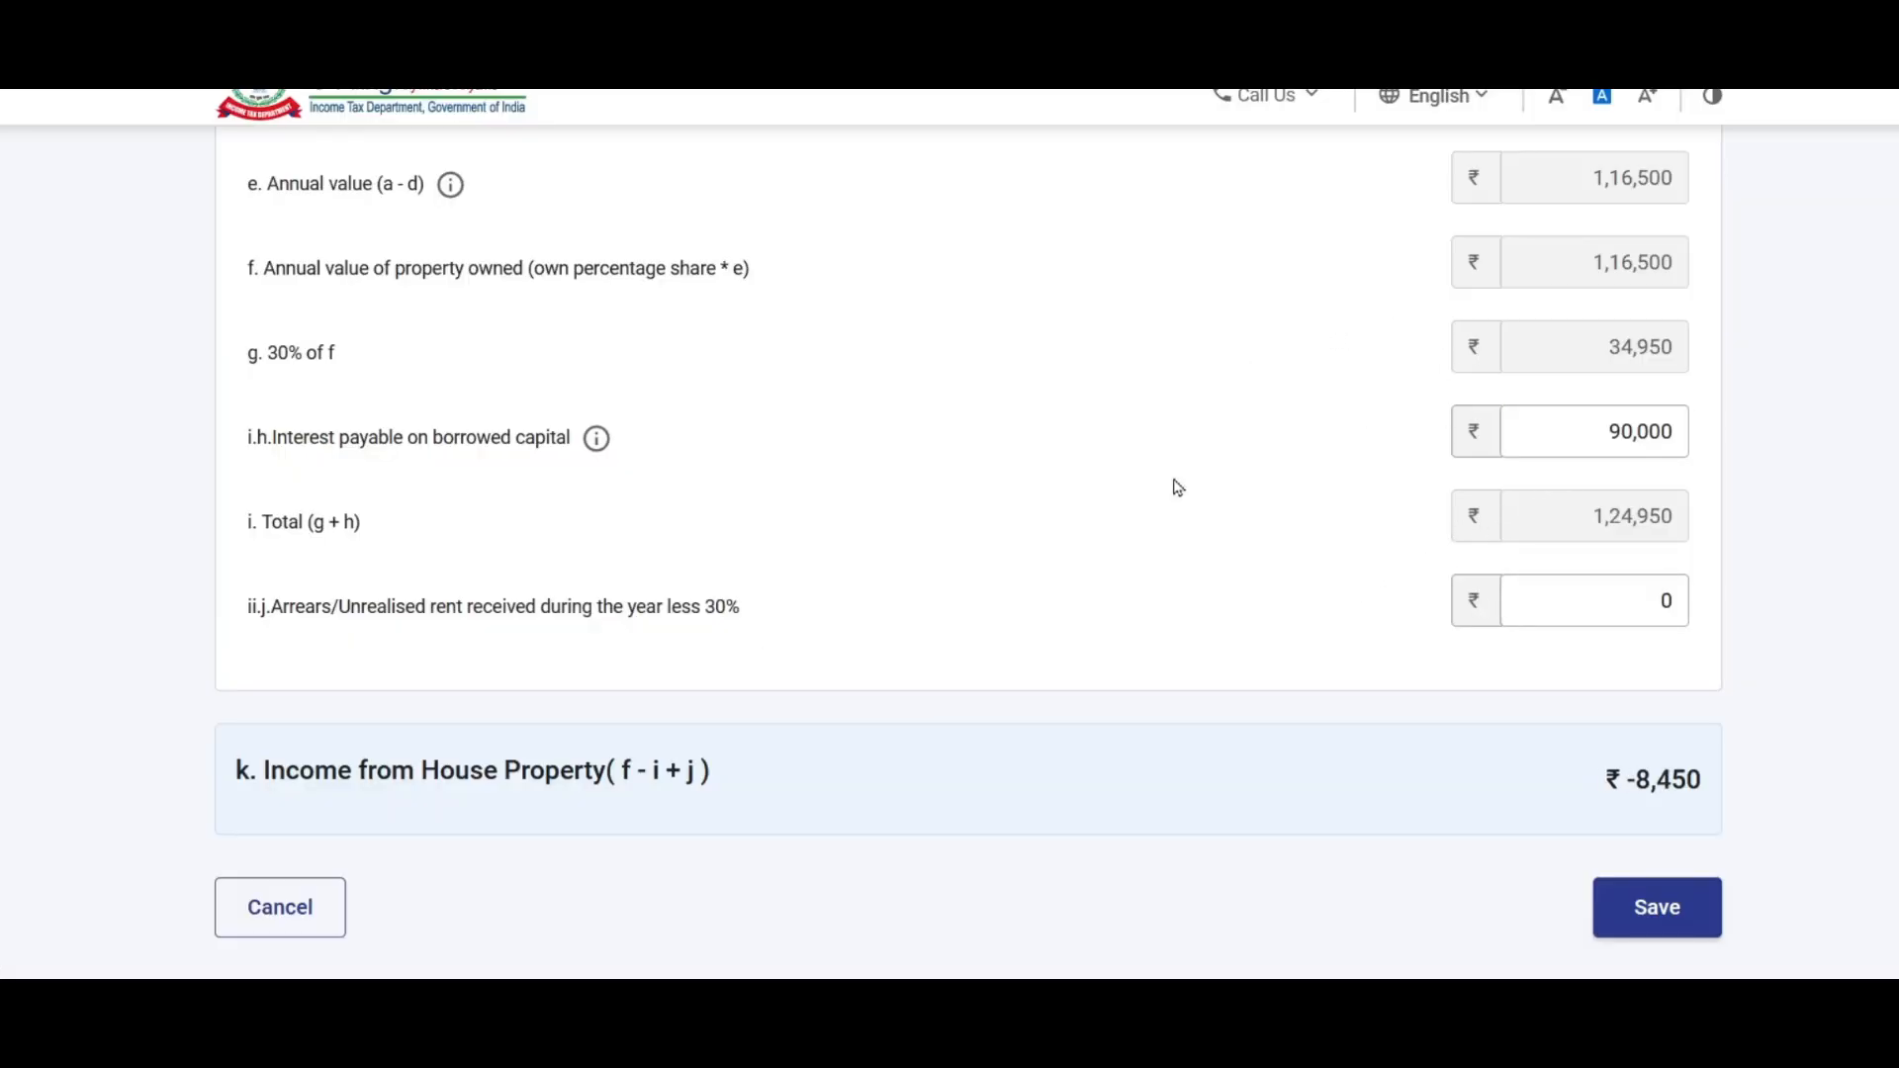
{"action": "left_click_drag", "start_coordinate": [1590, 440], "coordinate": [1733, 436]}
{"action": "left_click", "coordinate": [1734, 438]}
Step: Clear the arrears/unrealised rent amount, leaving house property income at ₹-8,450
{"action": "left_click", "coordinate": [1594, 435]}
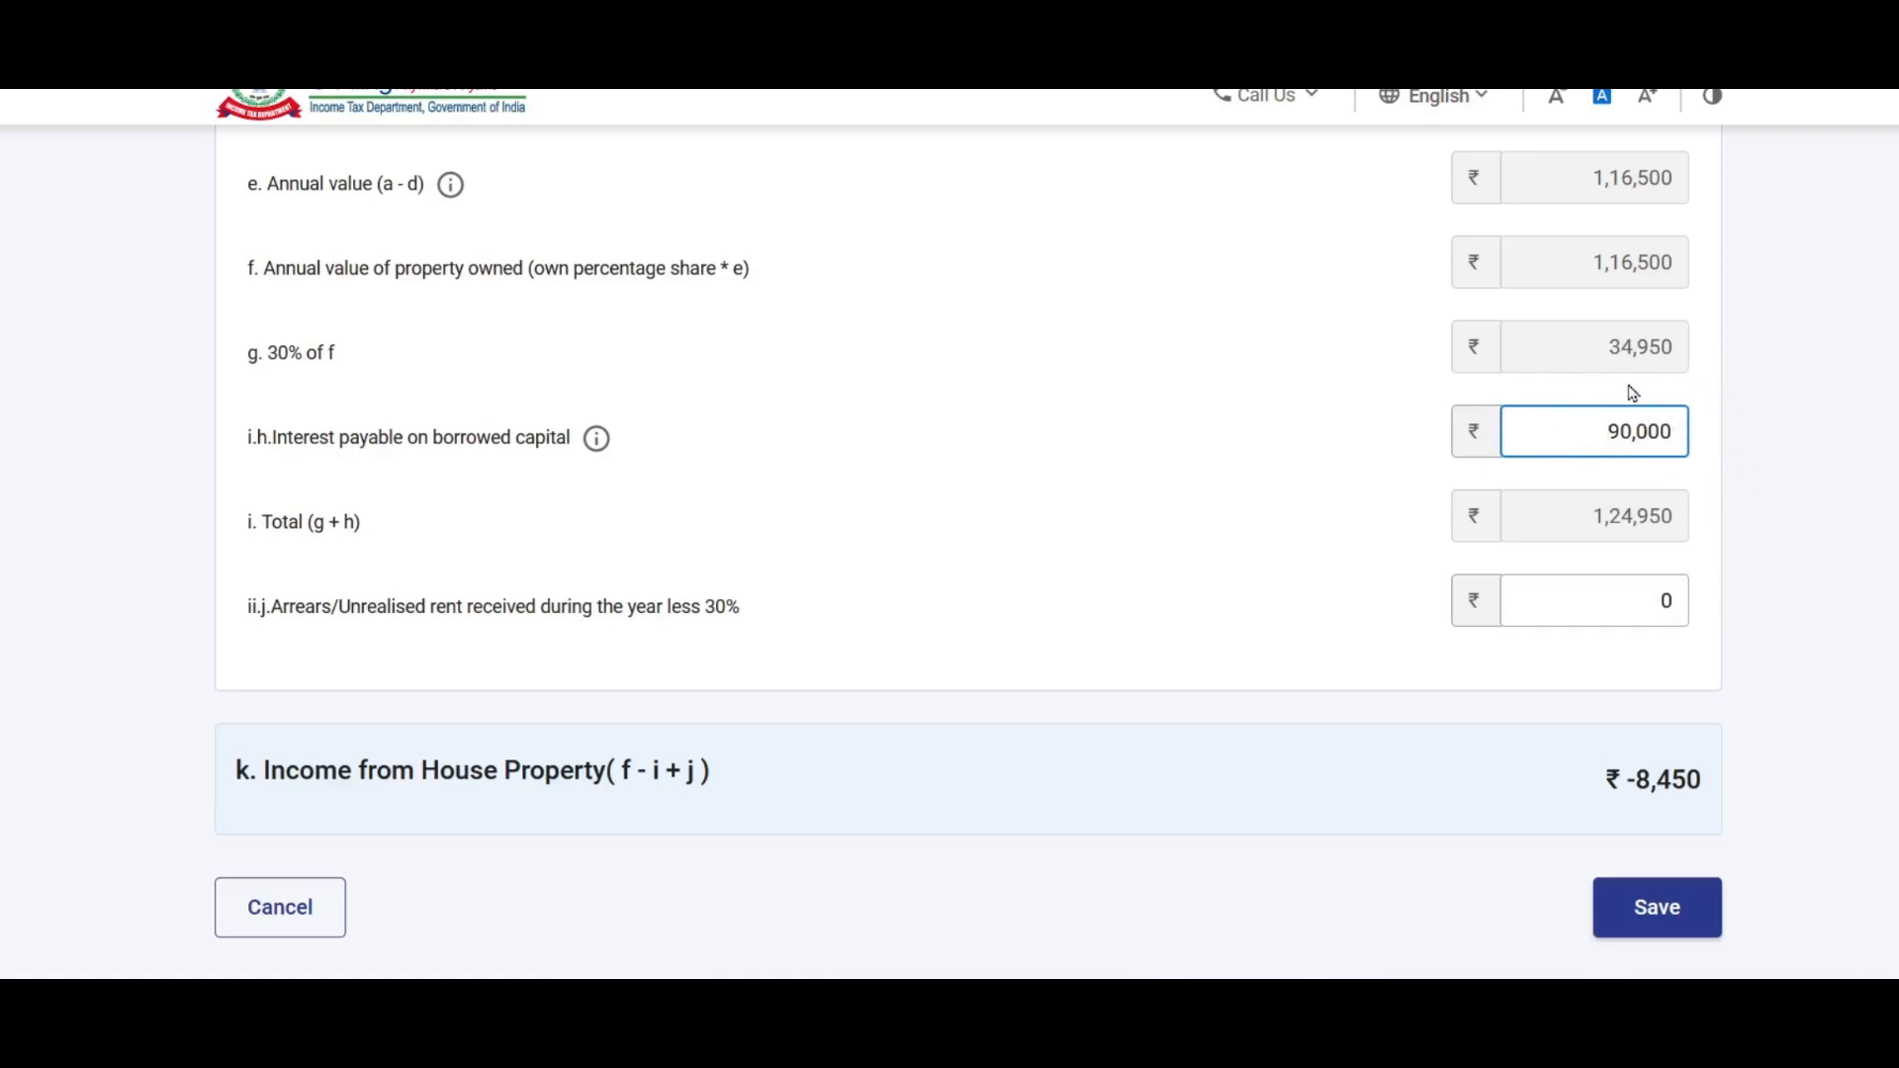
{"action": "scroll", "coordinate": [1215, 425], "scroll_direction": "down", "scroll_amount": 2}
{"action": "left_click", "coordinate": [1510, 393]}
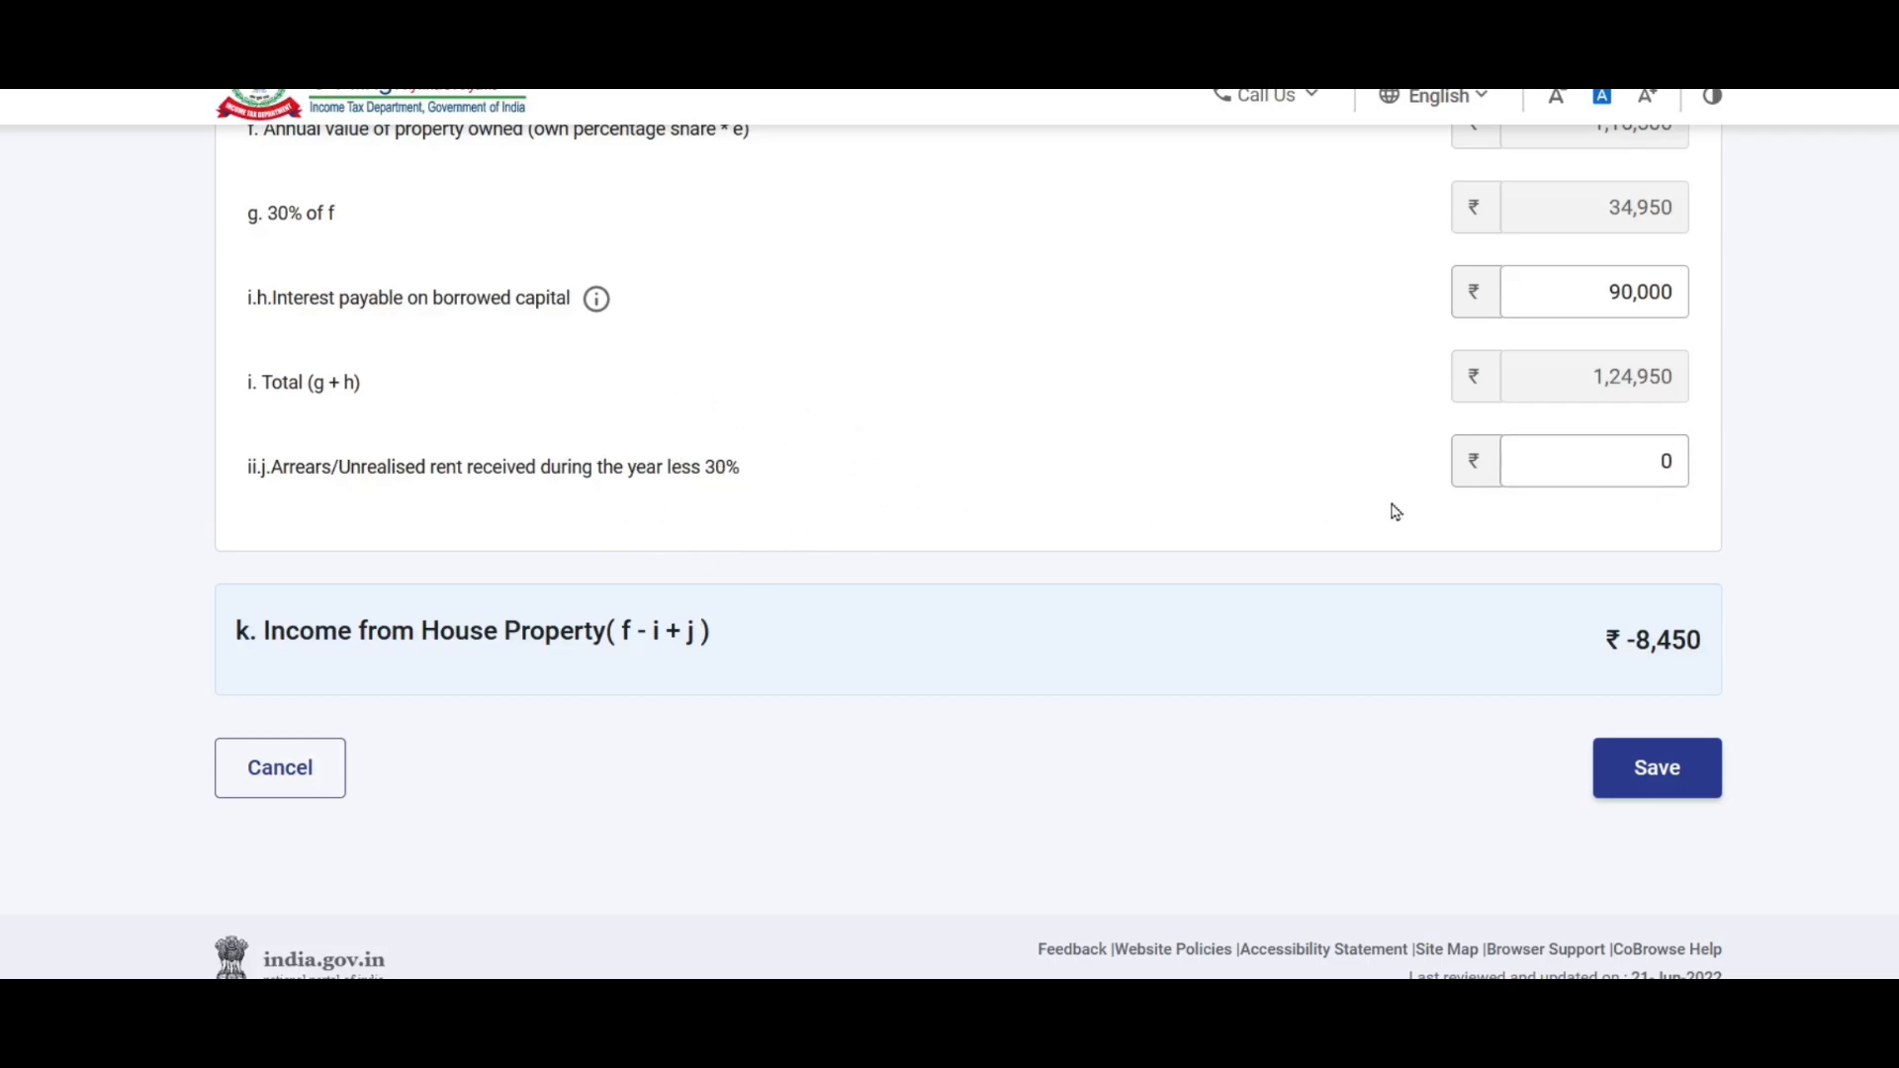
{"action": "left_click", "coordinate": [1560, 468]}
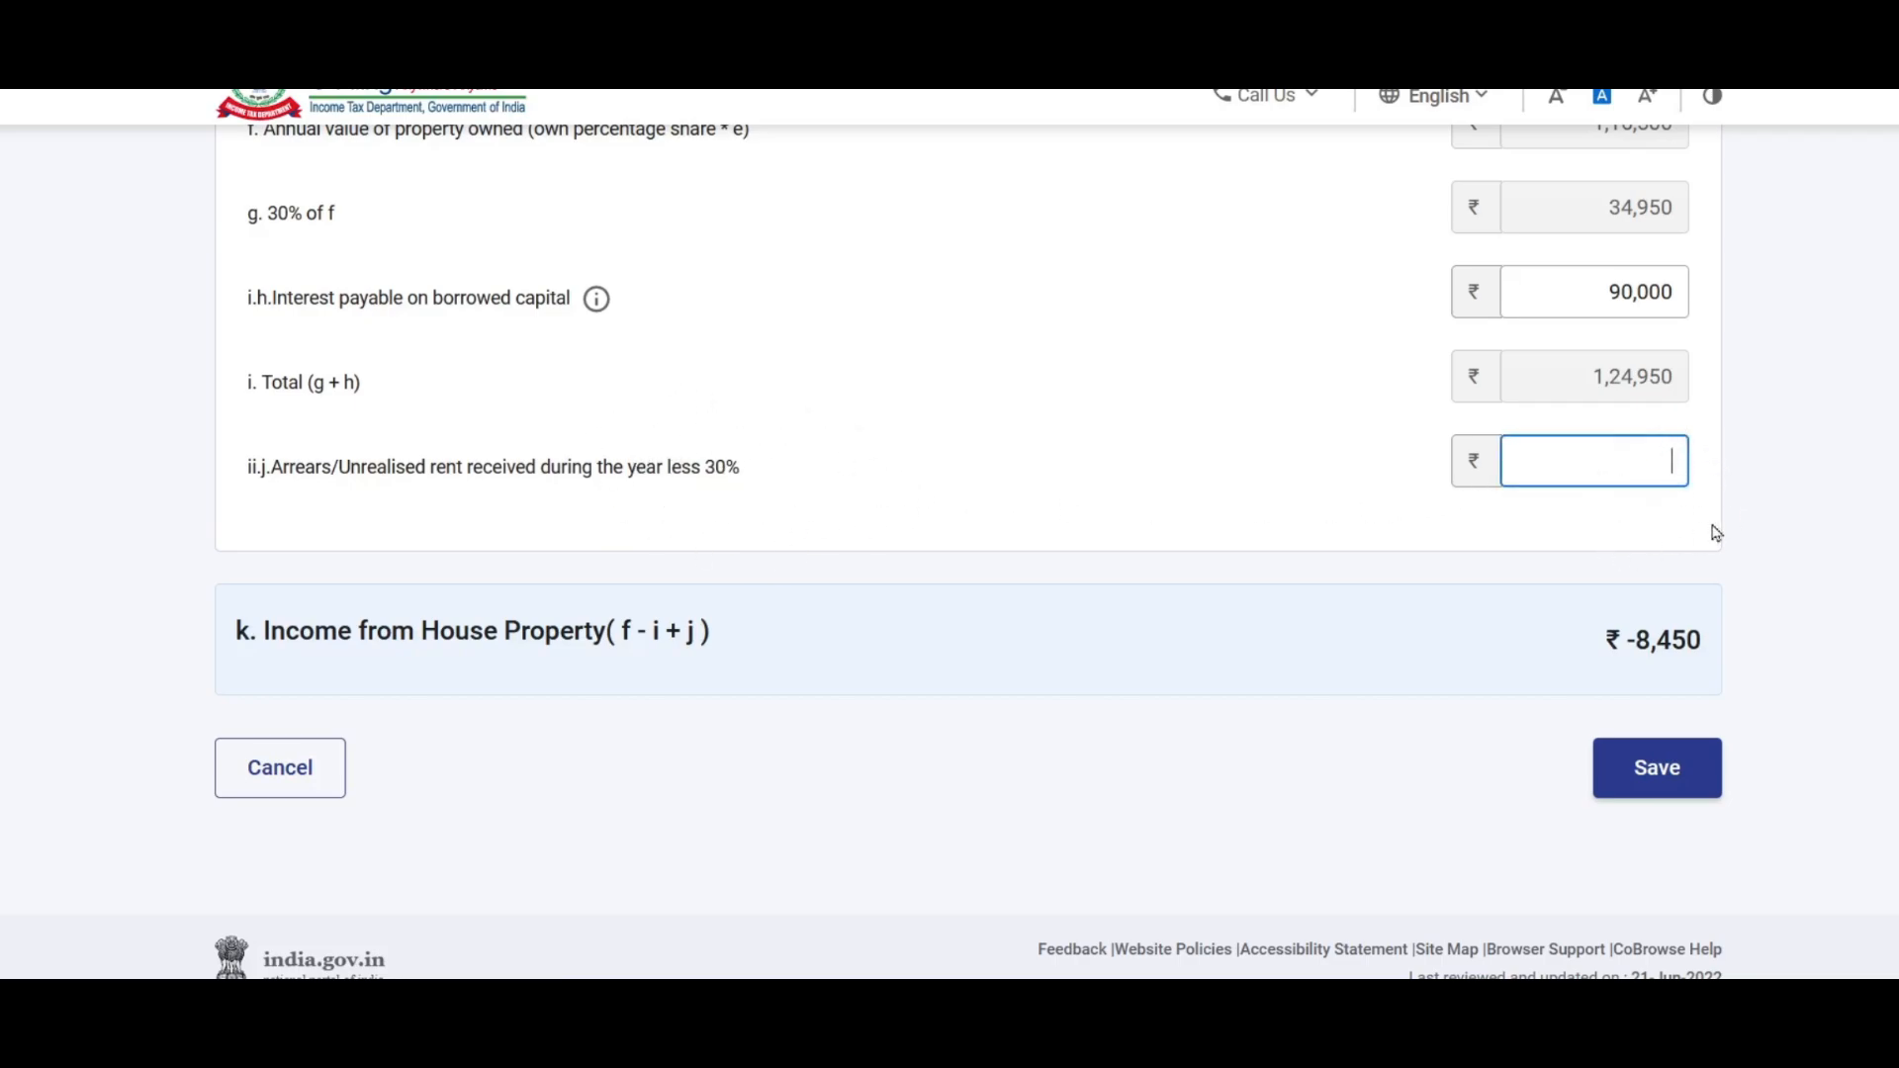
{"action": "scroll", "coordinate": [1597, 425], "scroll_direction": "down", "scroll_amount": 1}
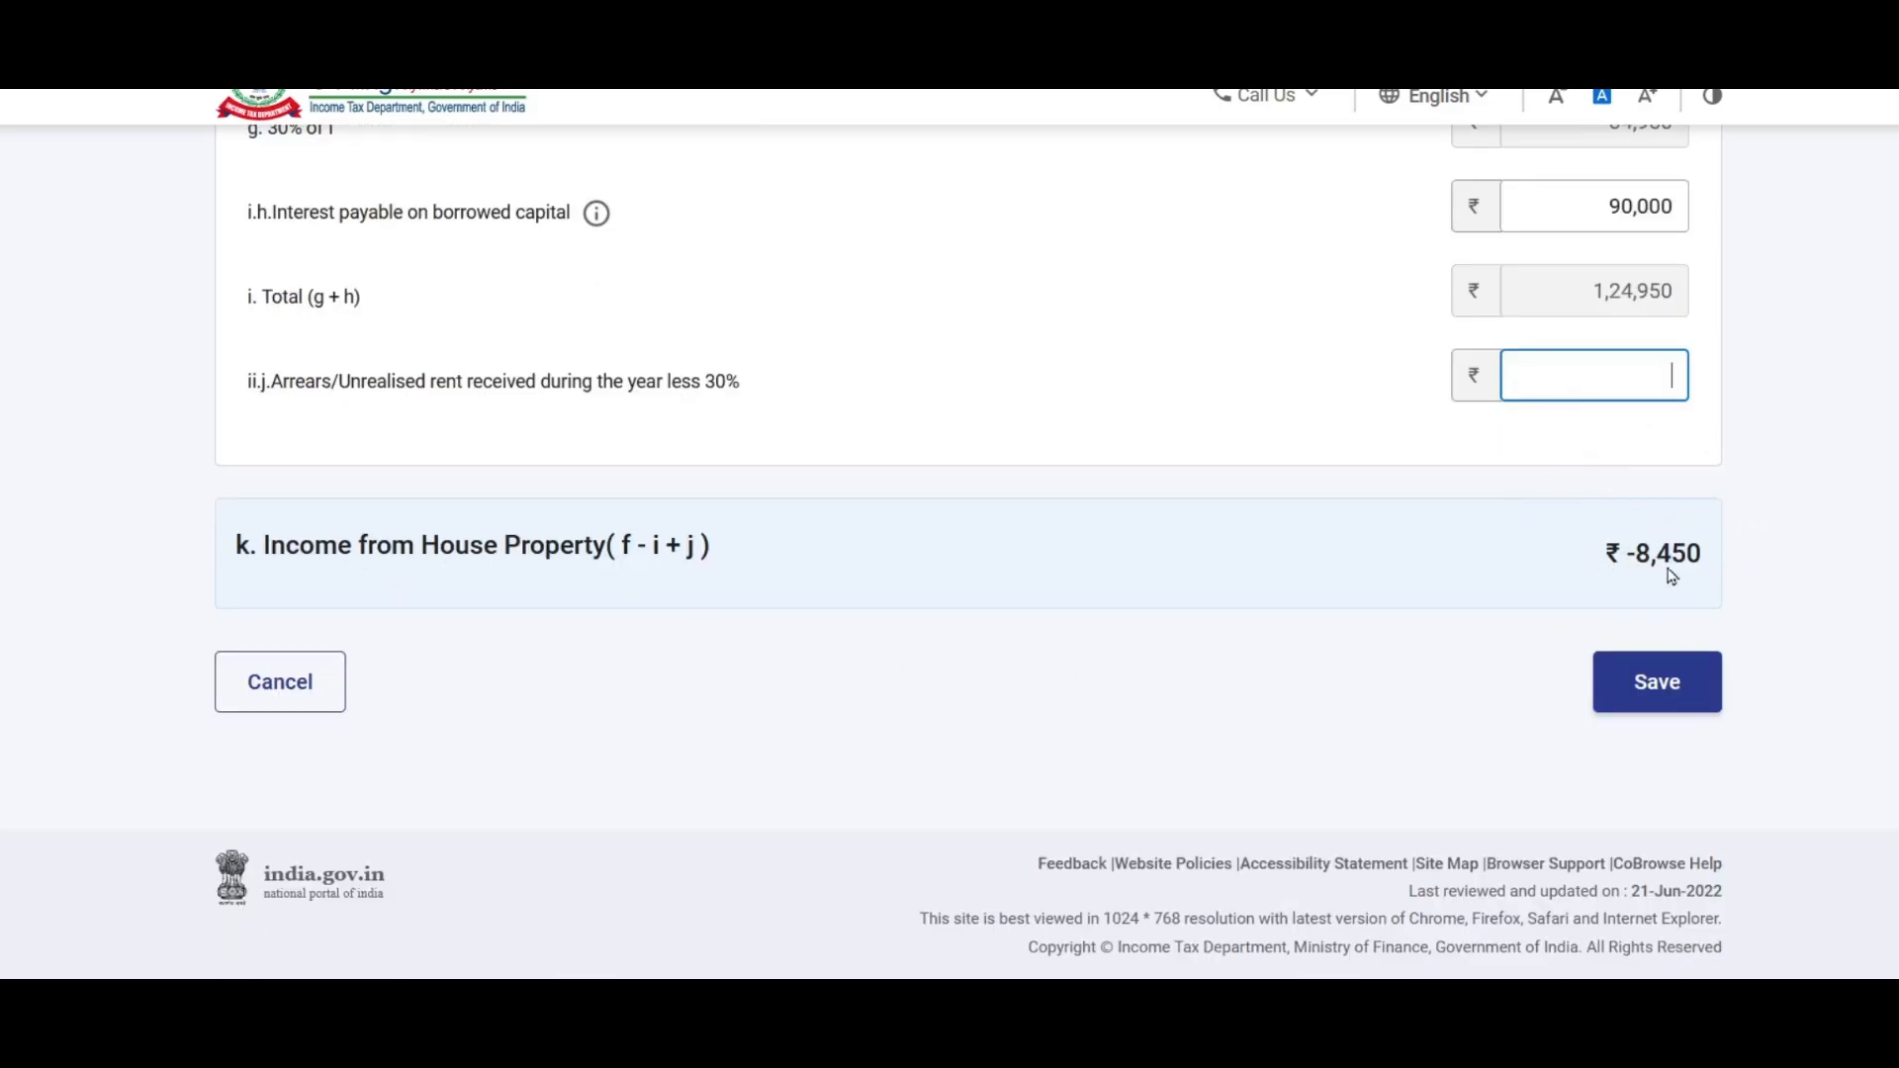
Step: Save the property figures, review the ₹-8,450 summary, and confirm Schedule House Property
{"action": "left_click", "coordinate": [1673, 712]}
{"action": "scroll", "coordinate": [1283, 417], "scroll_direction": "down", "scroll_amount": 3}
{"action": "scroll", "coordinate": [1283, 415], "scroll_direction": "up", "scroll_amount": 5}
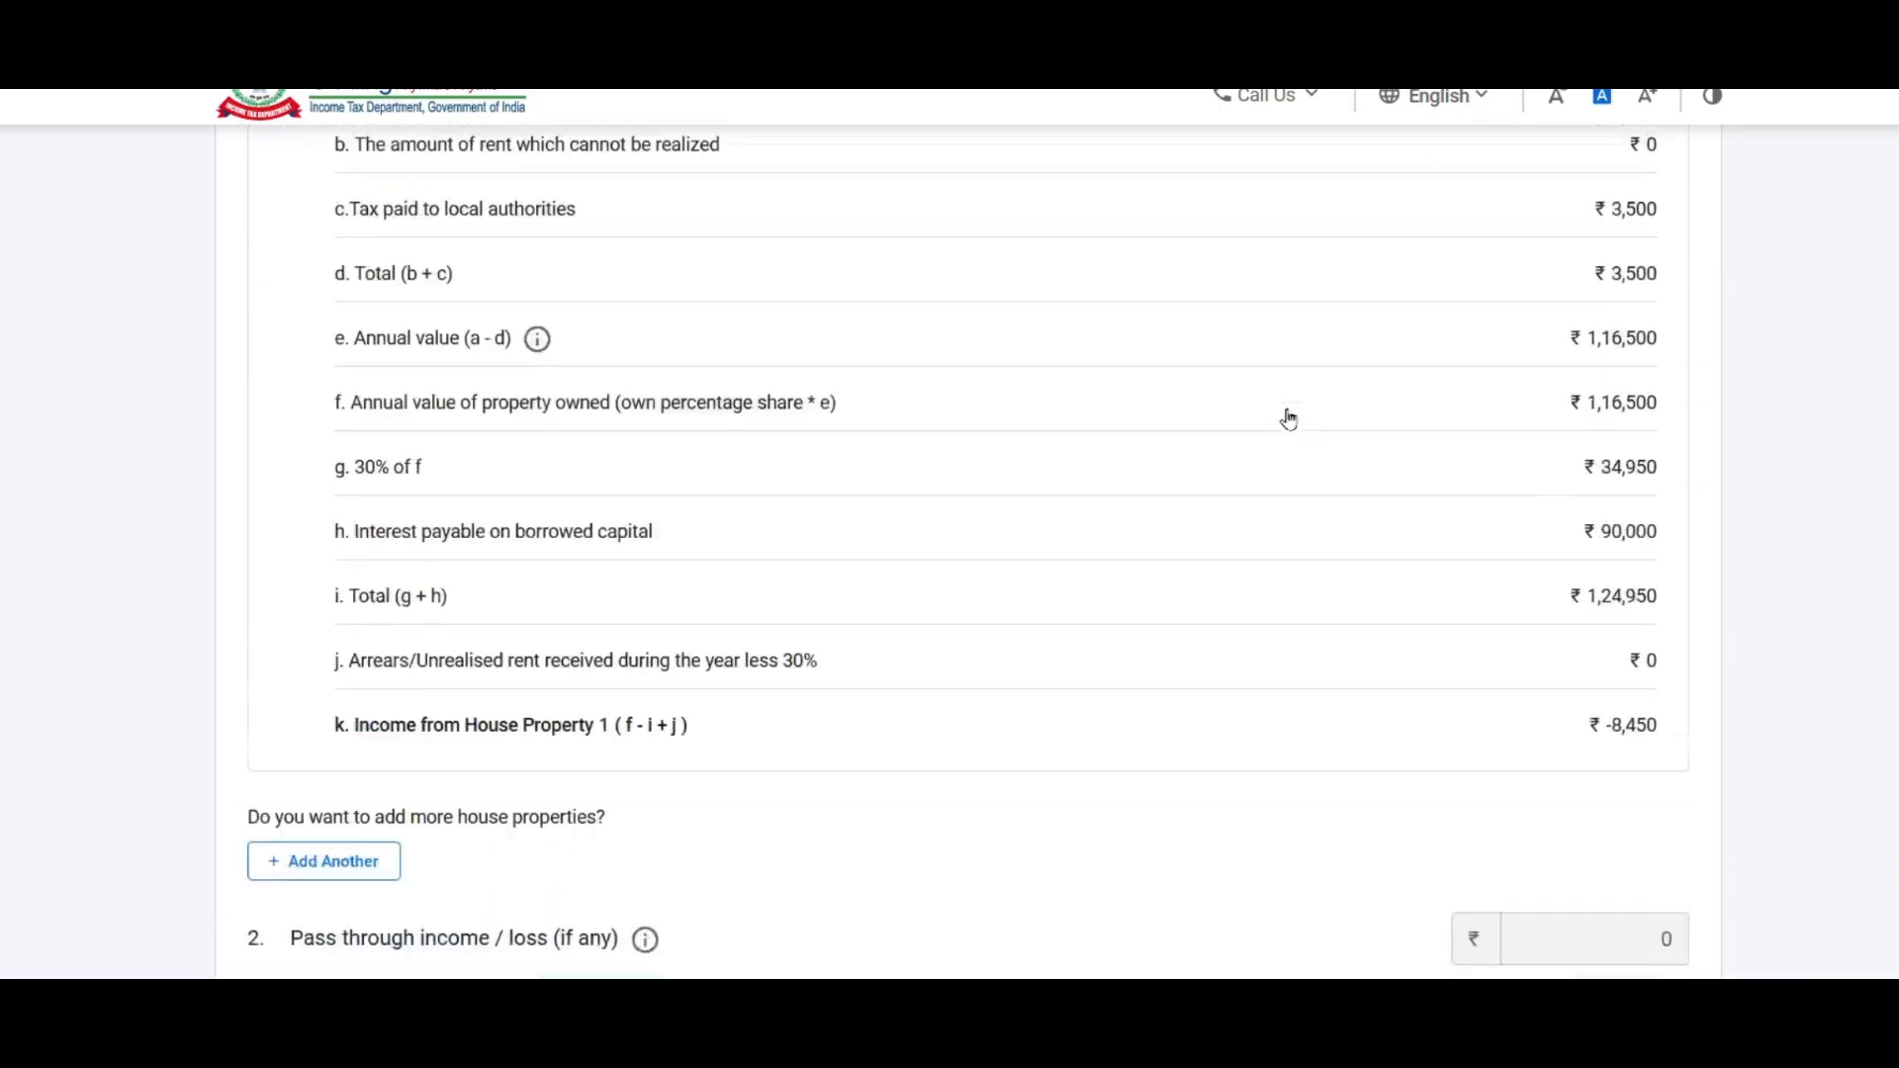
{"action": "scroll", "coordinate": [1283, 412], "scroll_direction": "up", "scroll_amount": 2}
{"action": "scroll", "coordinate": [1282, 413], "scroll_direction": "down", "scroll_amount": 3}
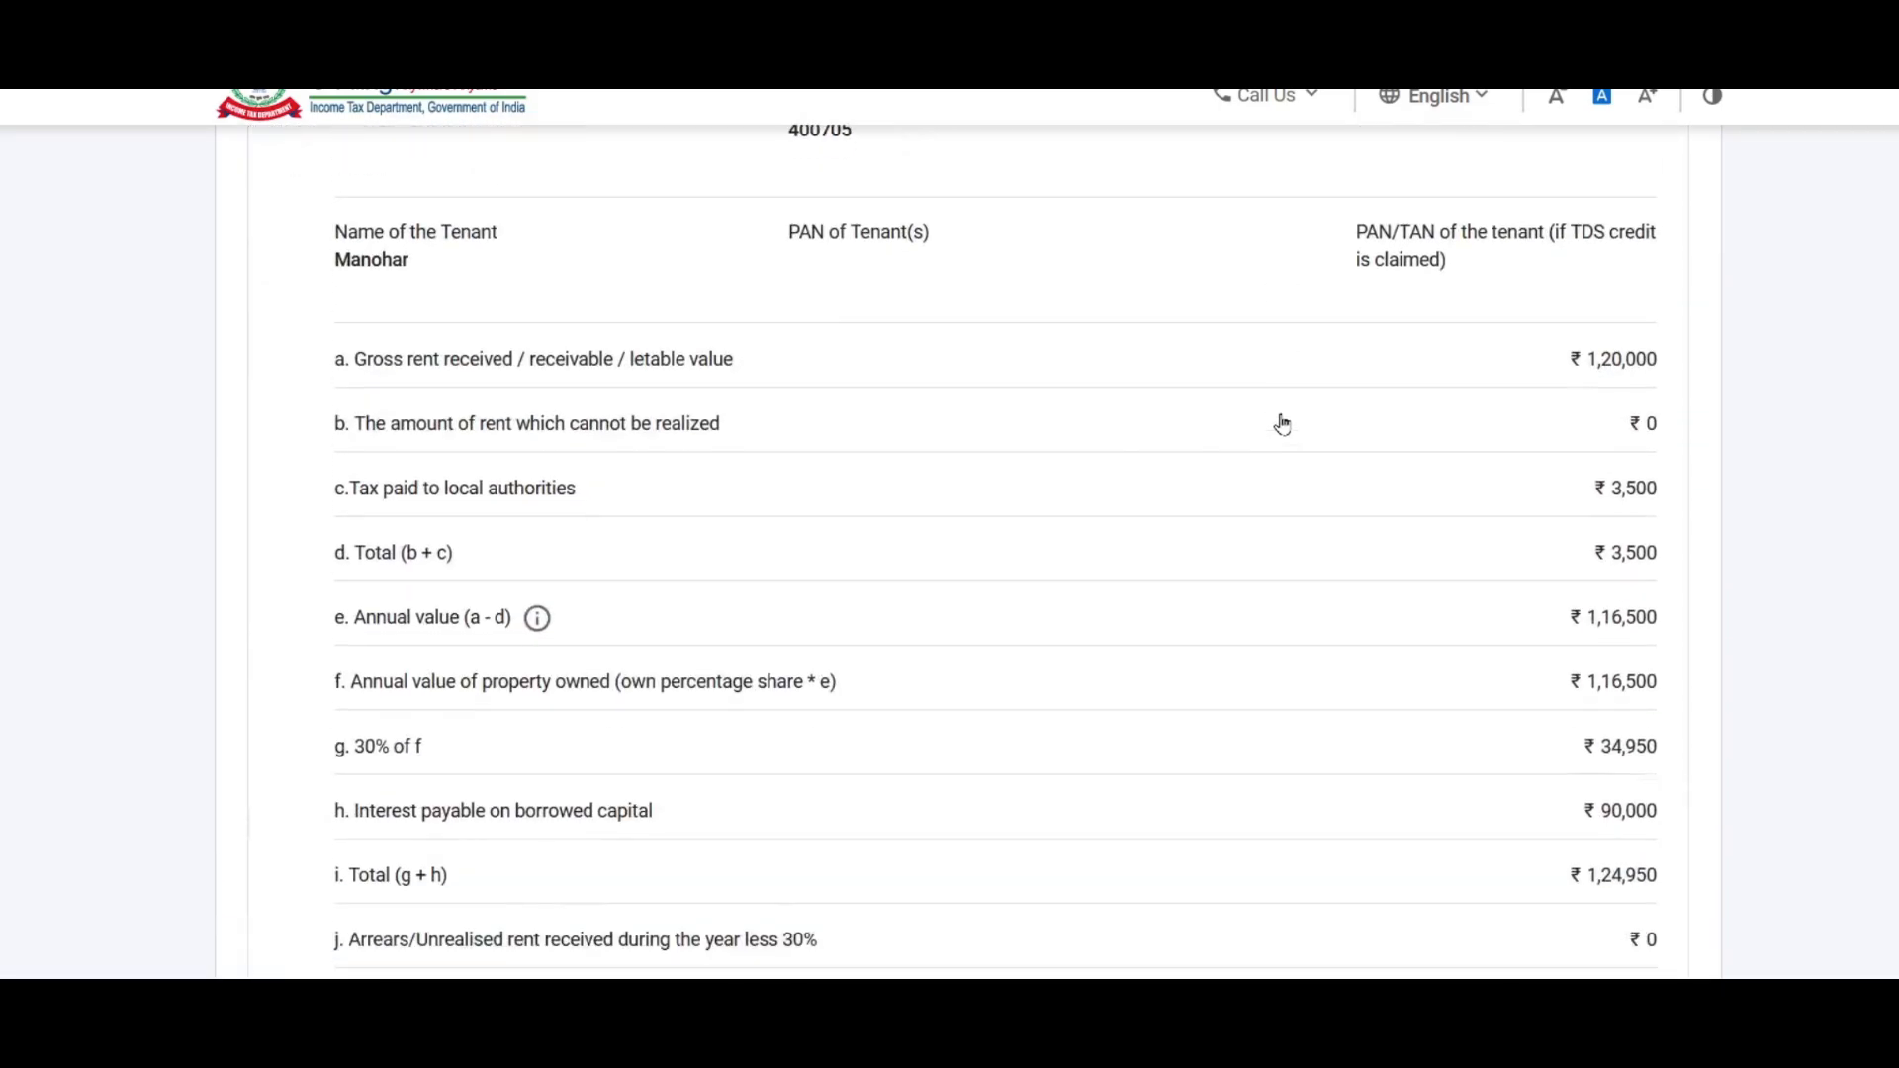
{"action": "scroll", "coordinate": [1066, 398], "scroll_direction": "down", "scroll_amount": 3}
{"action": "scroll", "coordinate": [1068, 399], "scroll_direction": "down", "scroll_amount": 4}
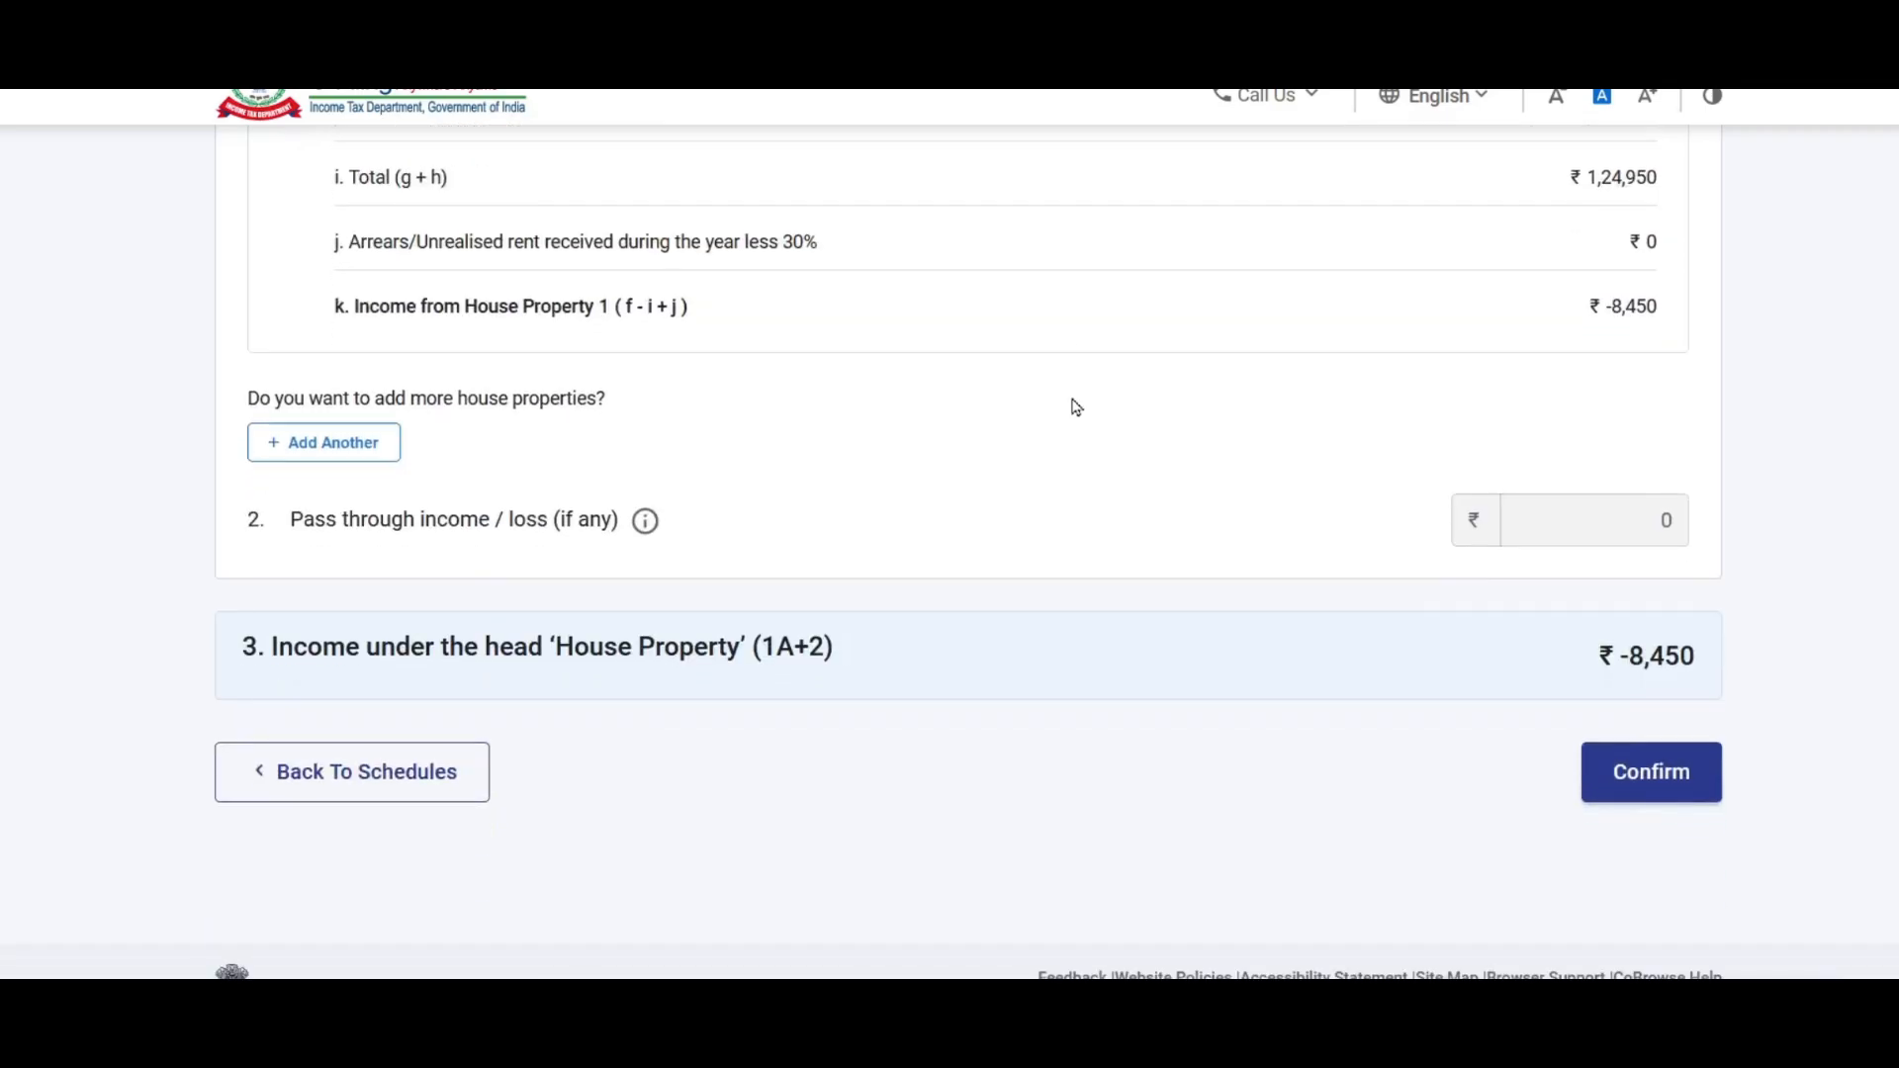
{"action": "scroll", "coordinate": [1074, 407], "scroll_direction": "up", "scroll_amount": 2}
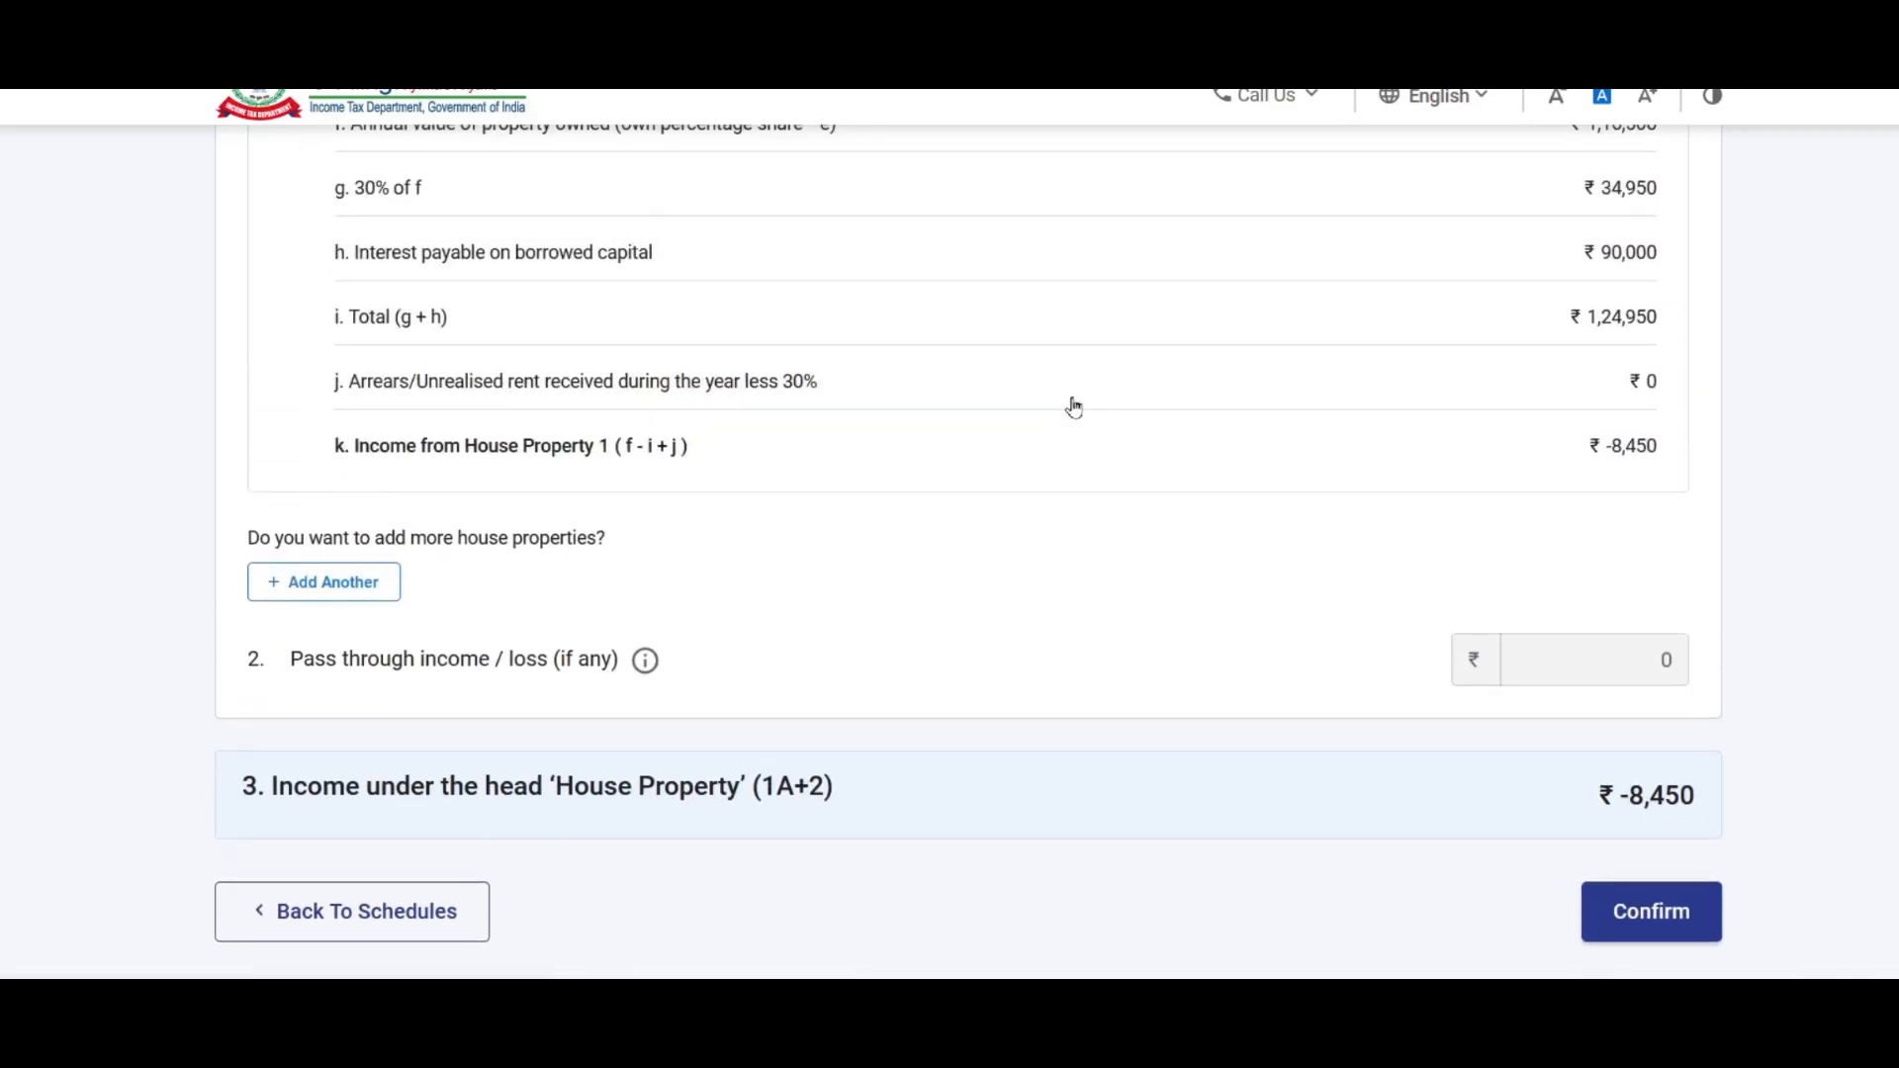
{"action": "scroll", "coordinate": [1087, 420], "scroll_direction": "down", "scroll_amount": 2}
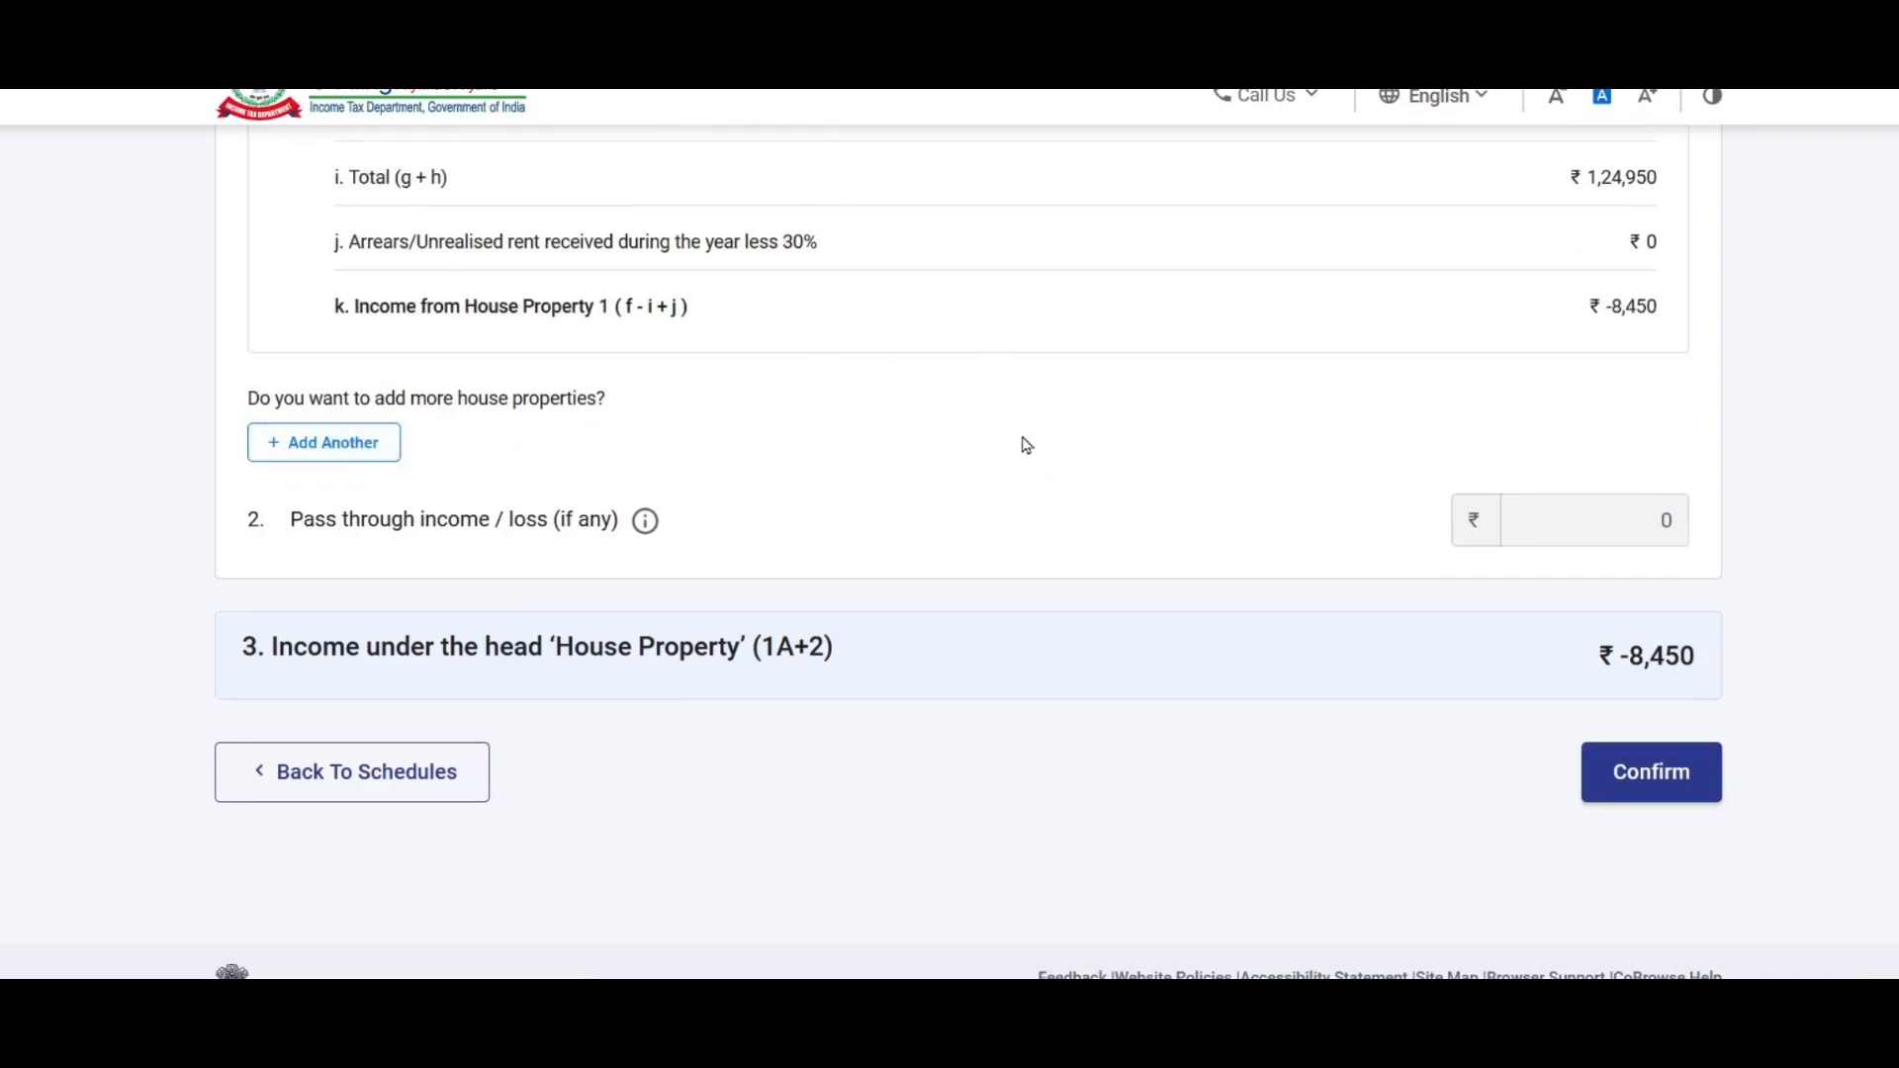
{"action": "scroll", "coordinate": [1023, 433], "scroll_direction": "down", "scroll_amount": 2}
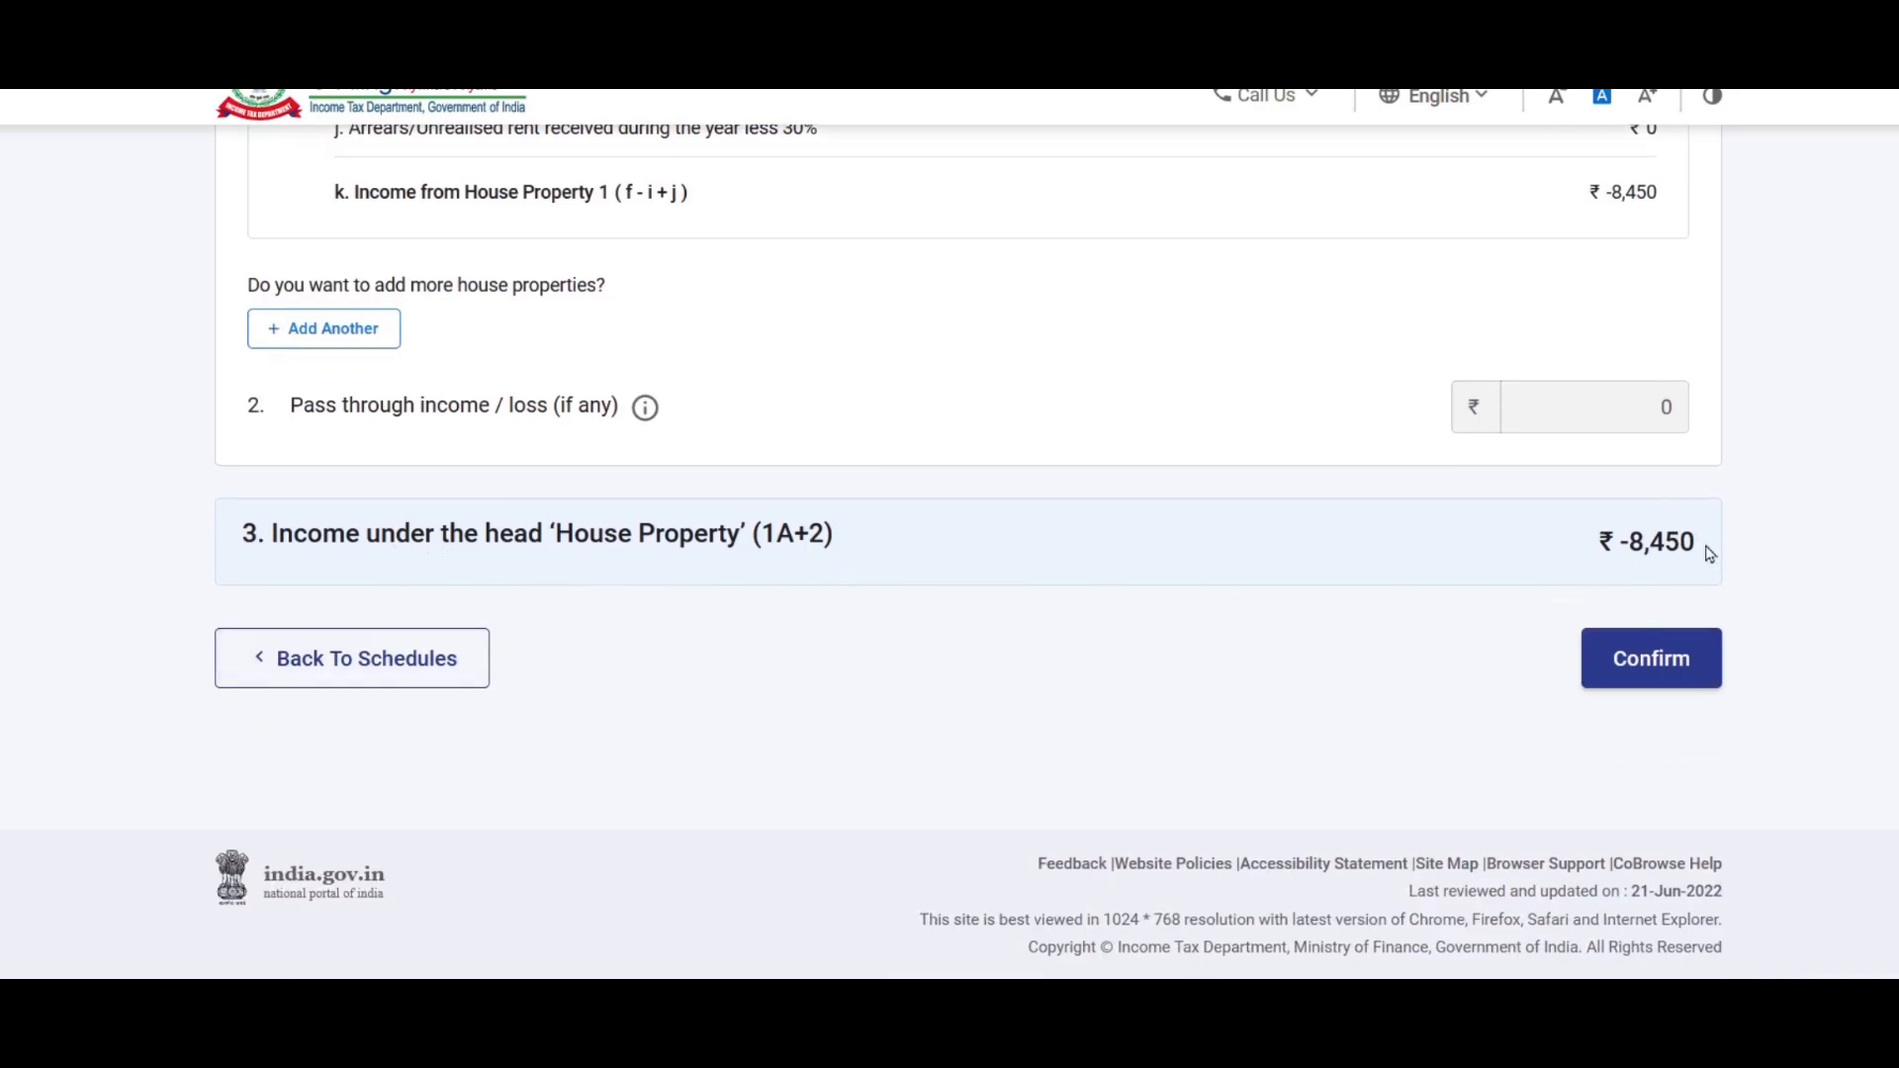
{"action": "left_click", "coordinate": [1661, 678]}
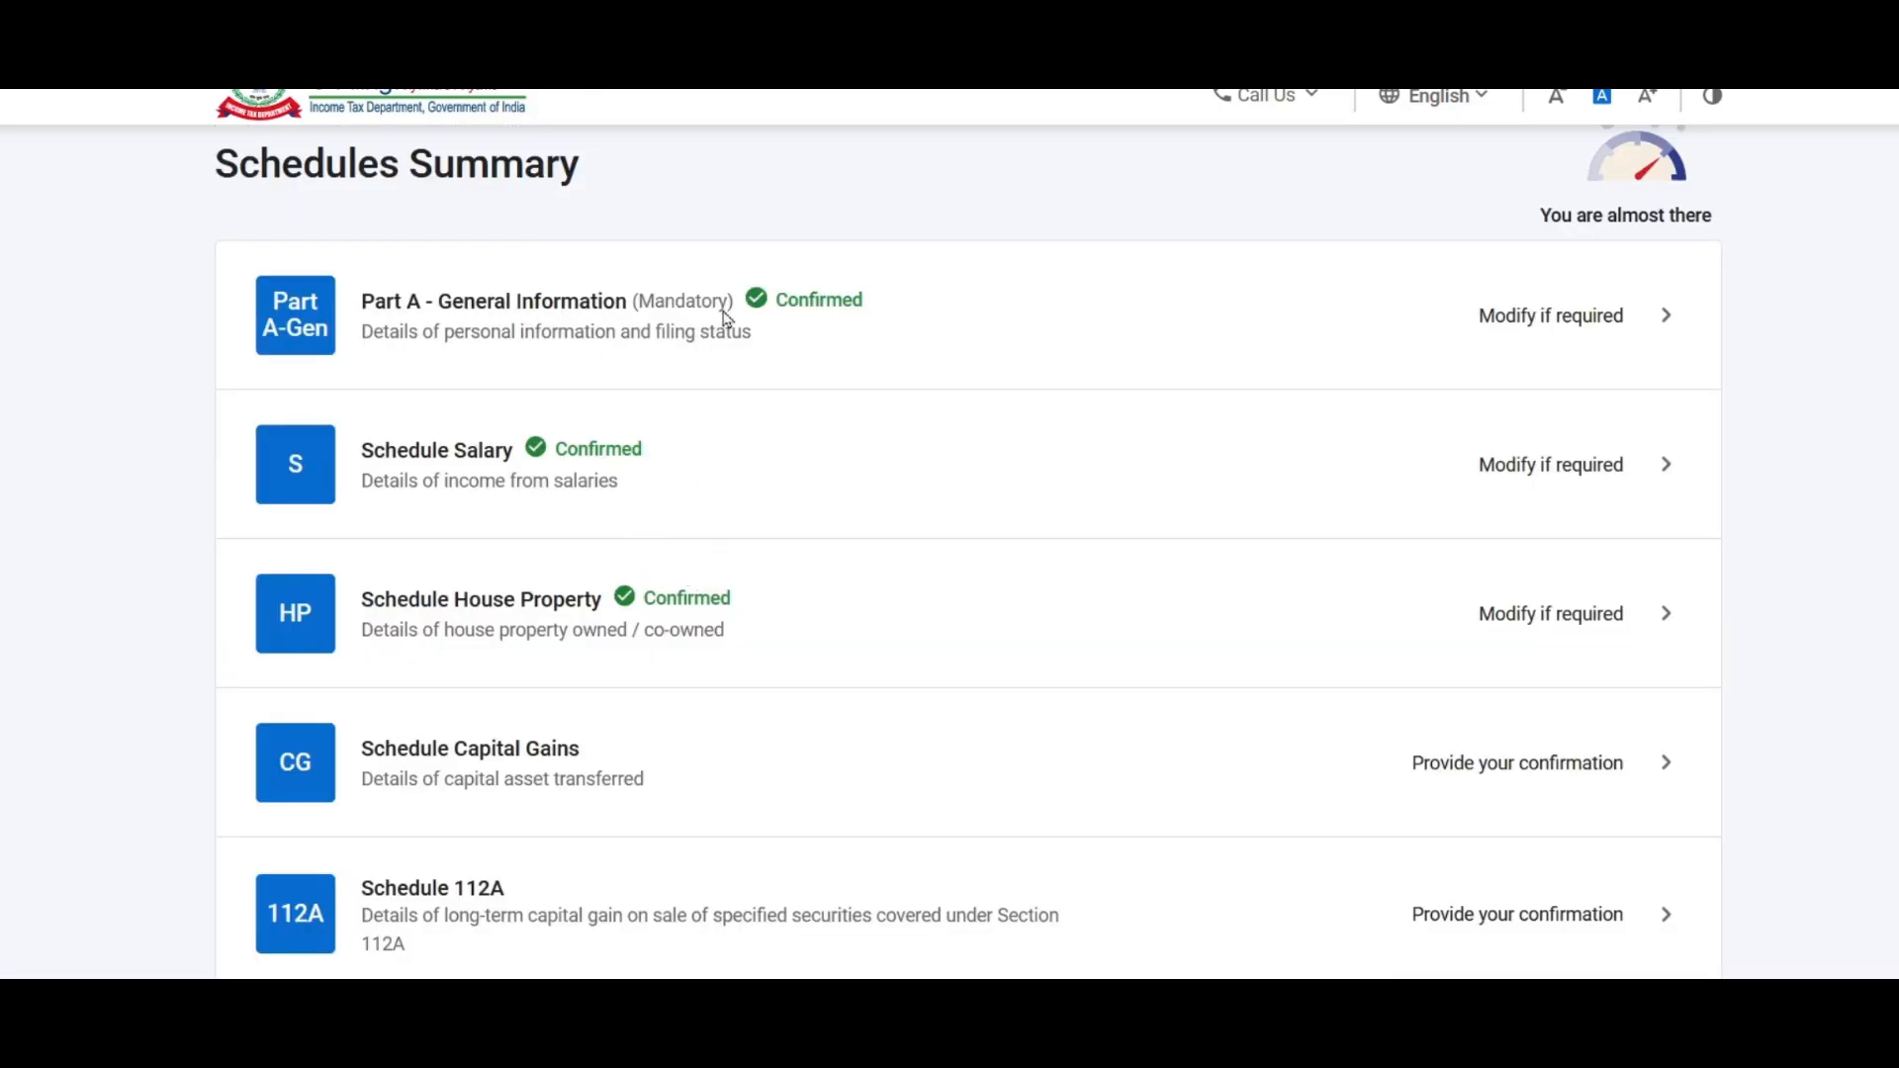
Step: Open the Schedule Income from other sources row from the Schedules Summary to provide confirmation
{"action": "scroll", "coordinate": [698, 406], "scroll_direction": "down", "scroll_amount": 1}
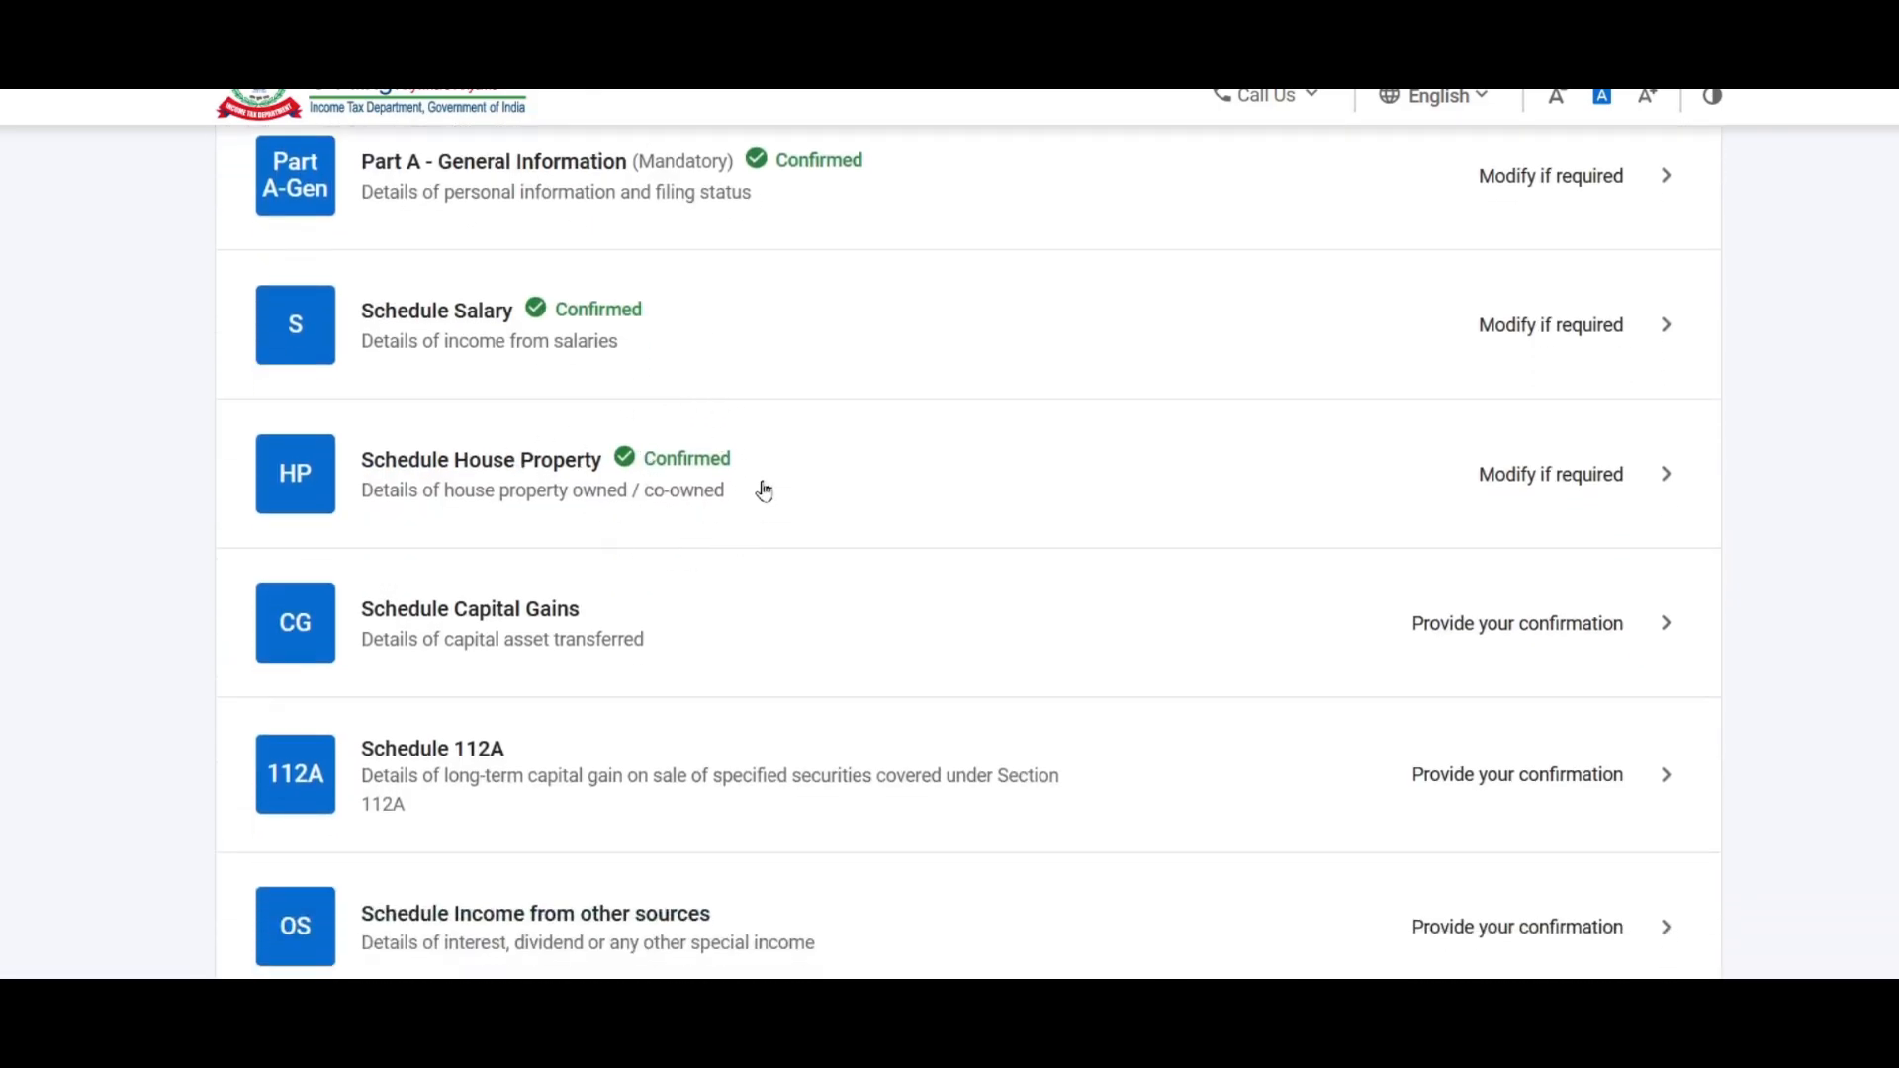
{"action": "scroll", "coordinate": [951, 382], "scroll_direction": "down", "scroll_amount": 2}
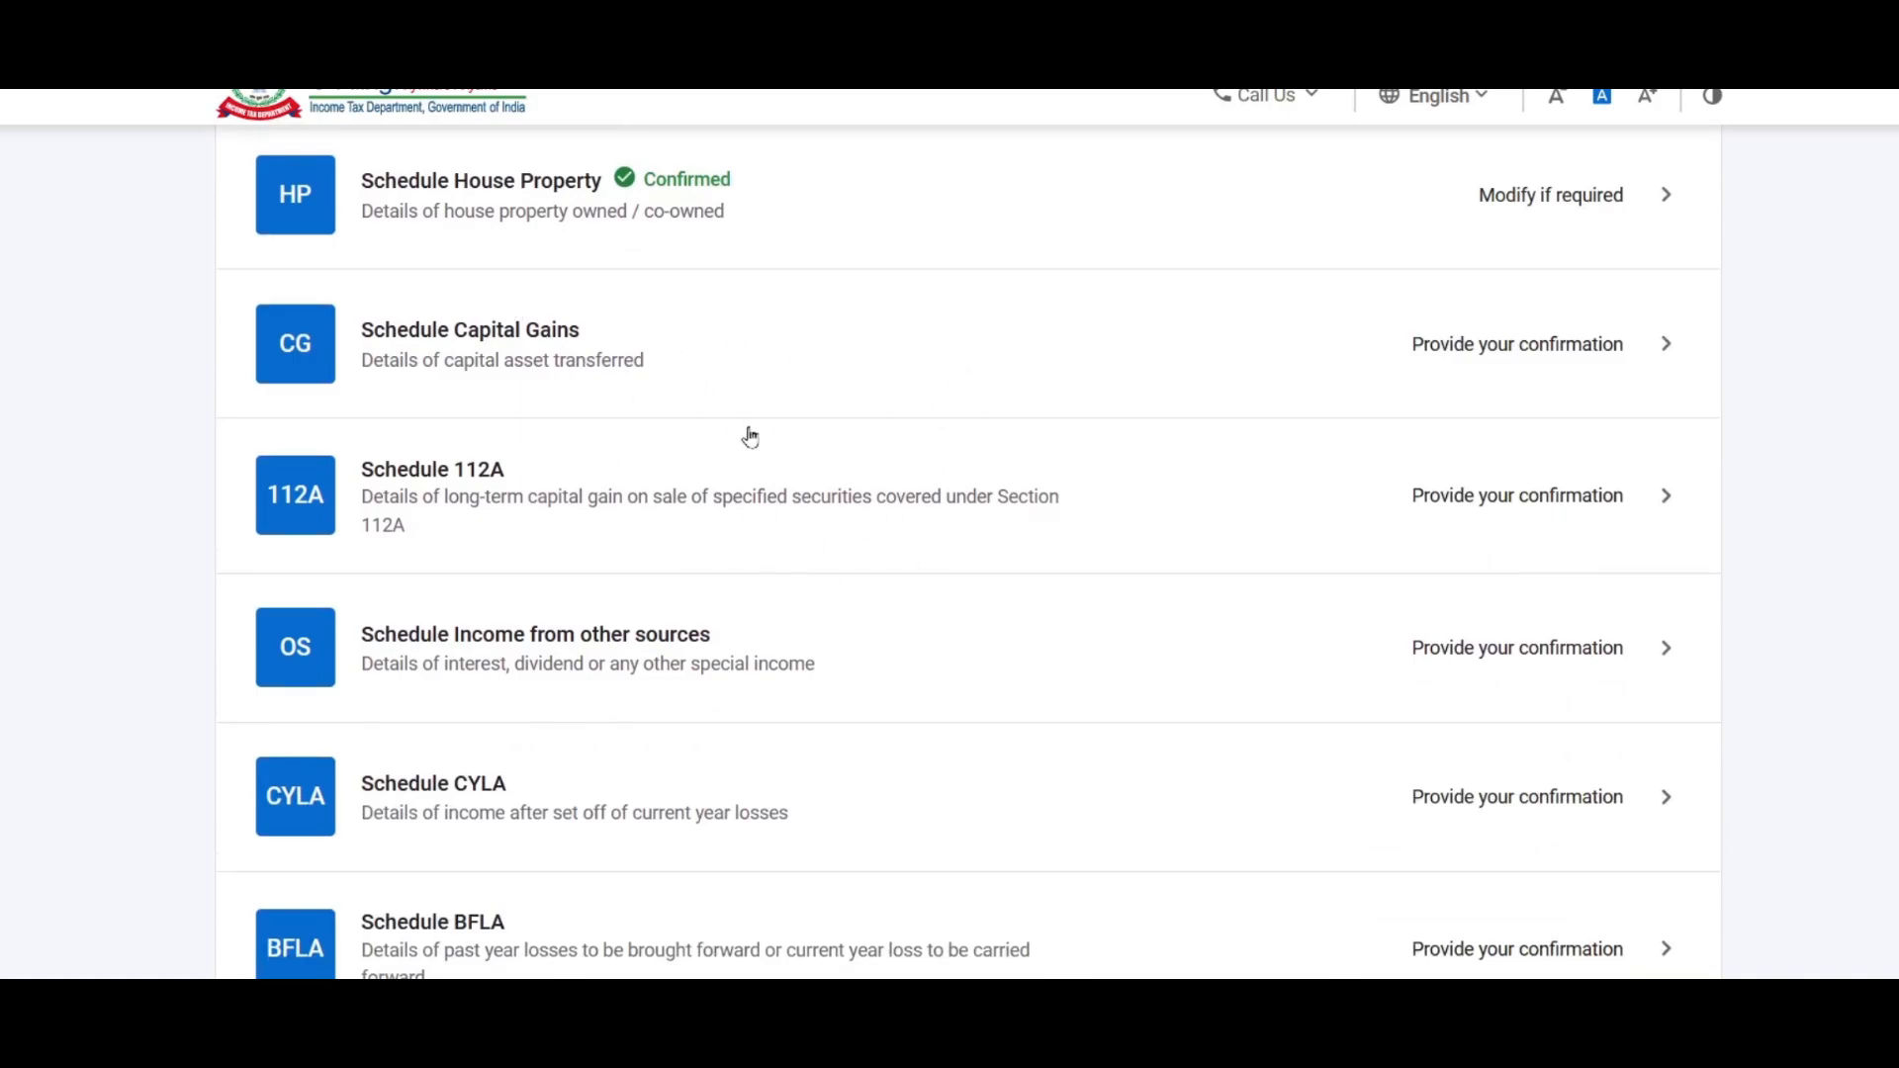
{"action": "scroll", "coordinate": [868, 379], "scroll_direction": "down", "scroll_amount": 3}
{"action": "scroll", "coordinate": [867, 363], "scroll_direction": "up", "scroll_amount": 2}
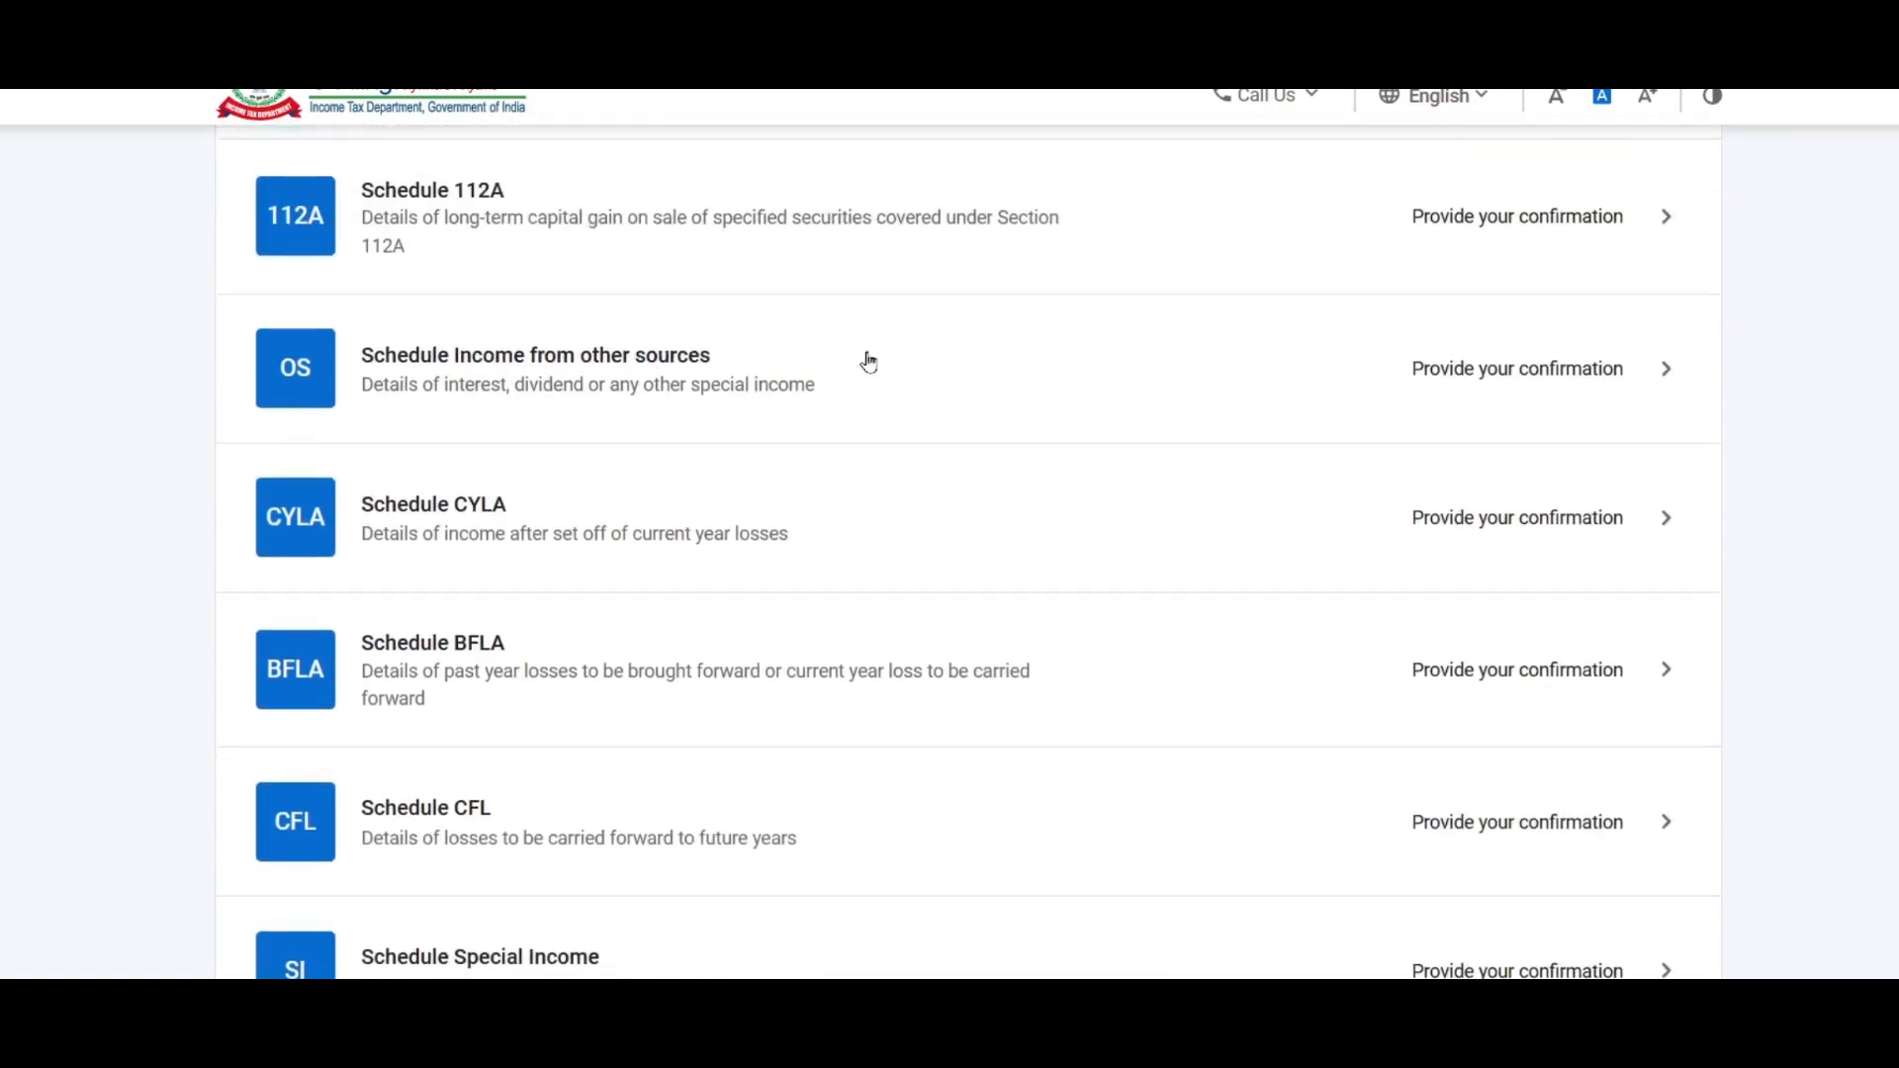
{"action": "scroll", "coordinate": [692, 518], "scroll_direction": "up", "scroll_amount": 1}
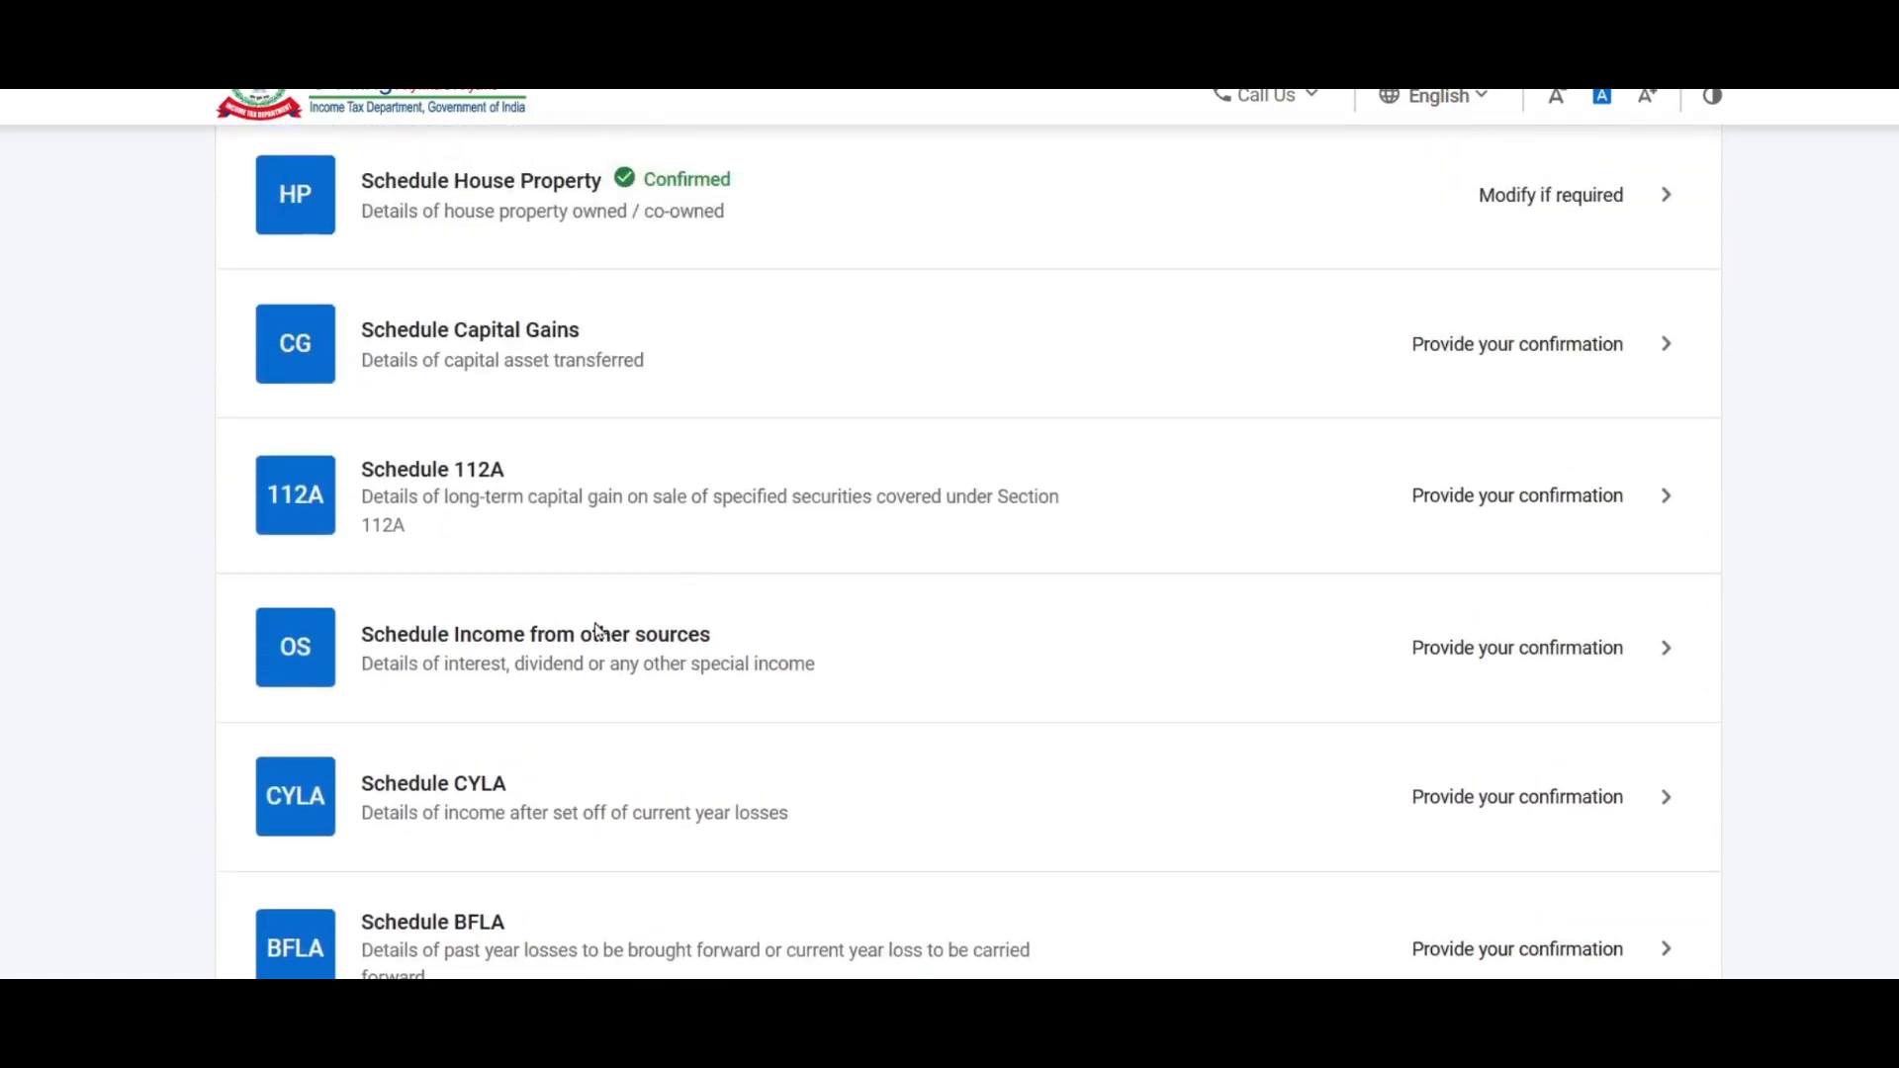
{"action": "left_click", "coordinate": [1528, 646]}
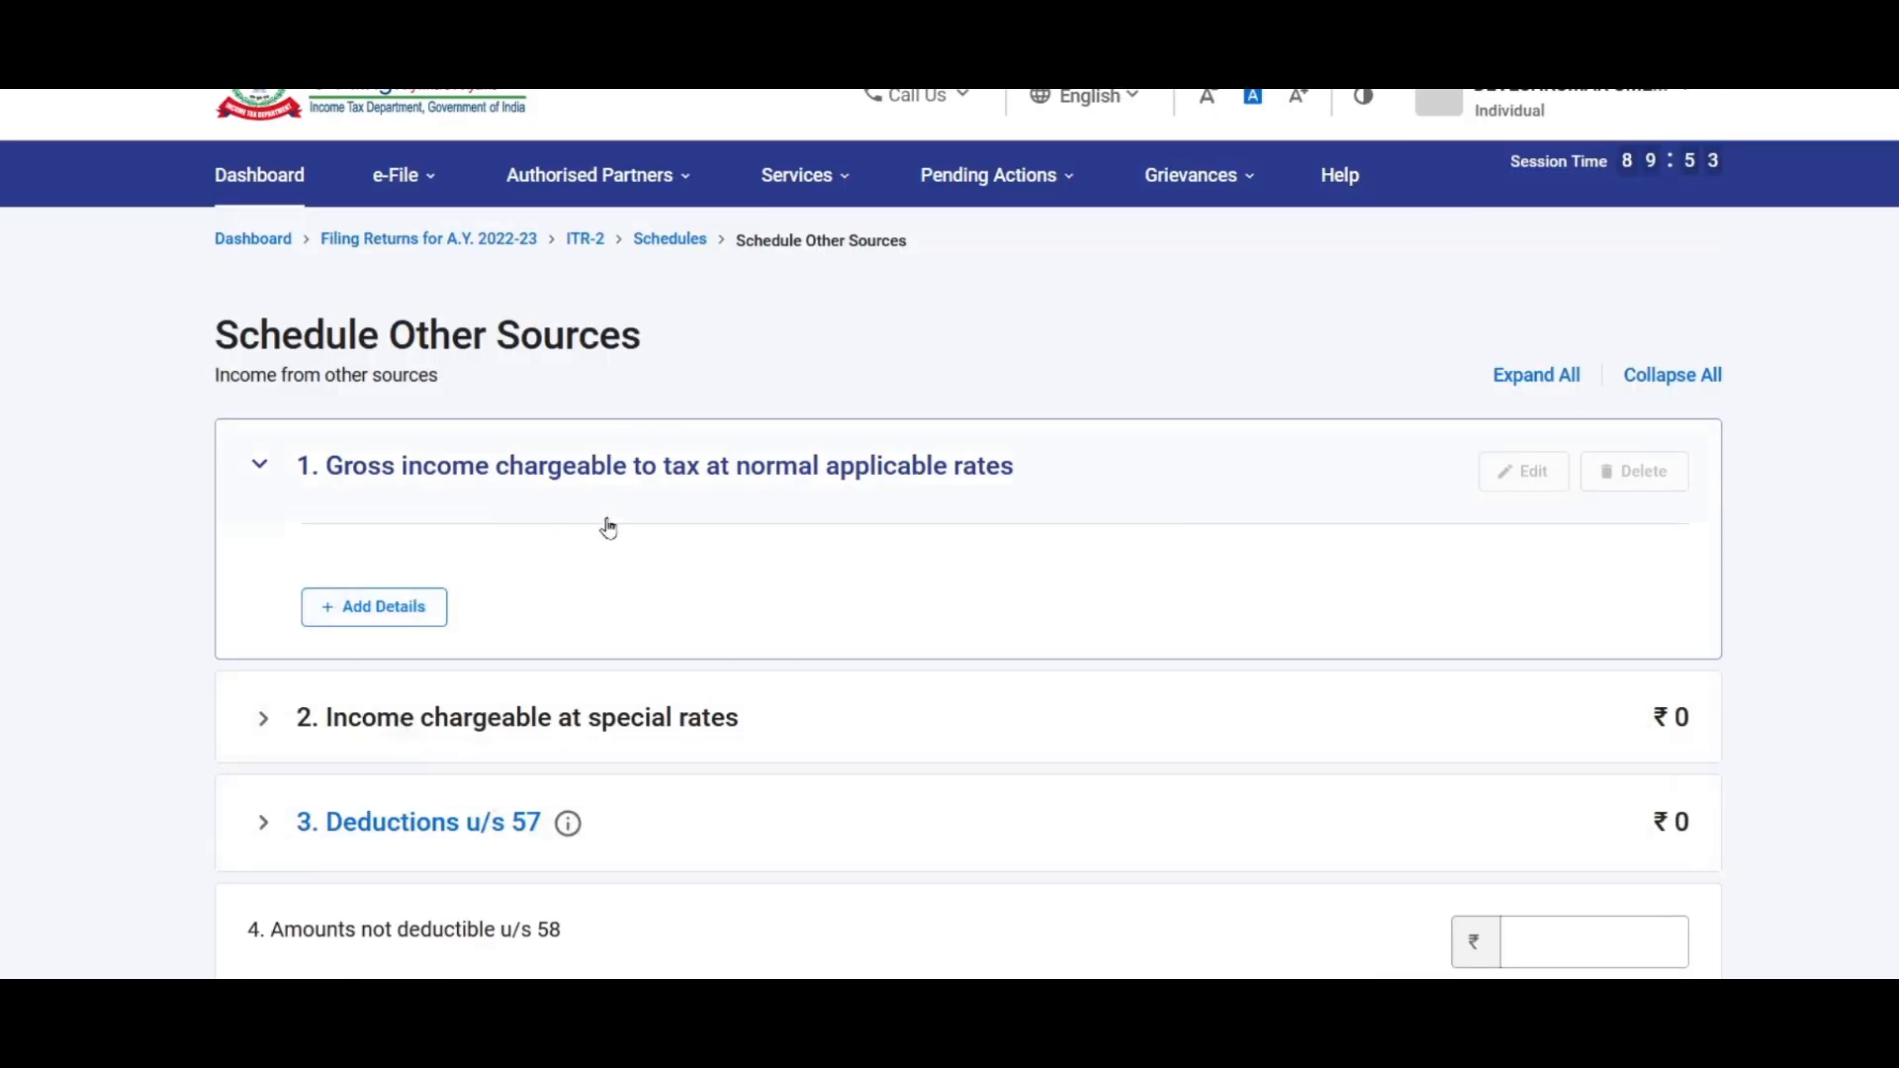
Step: Start a normal-rate income entry with 'b. Interest, Gross' as the nature of income
{"action": "left_click", "coordinate": [393, 619]}
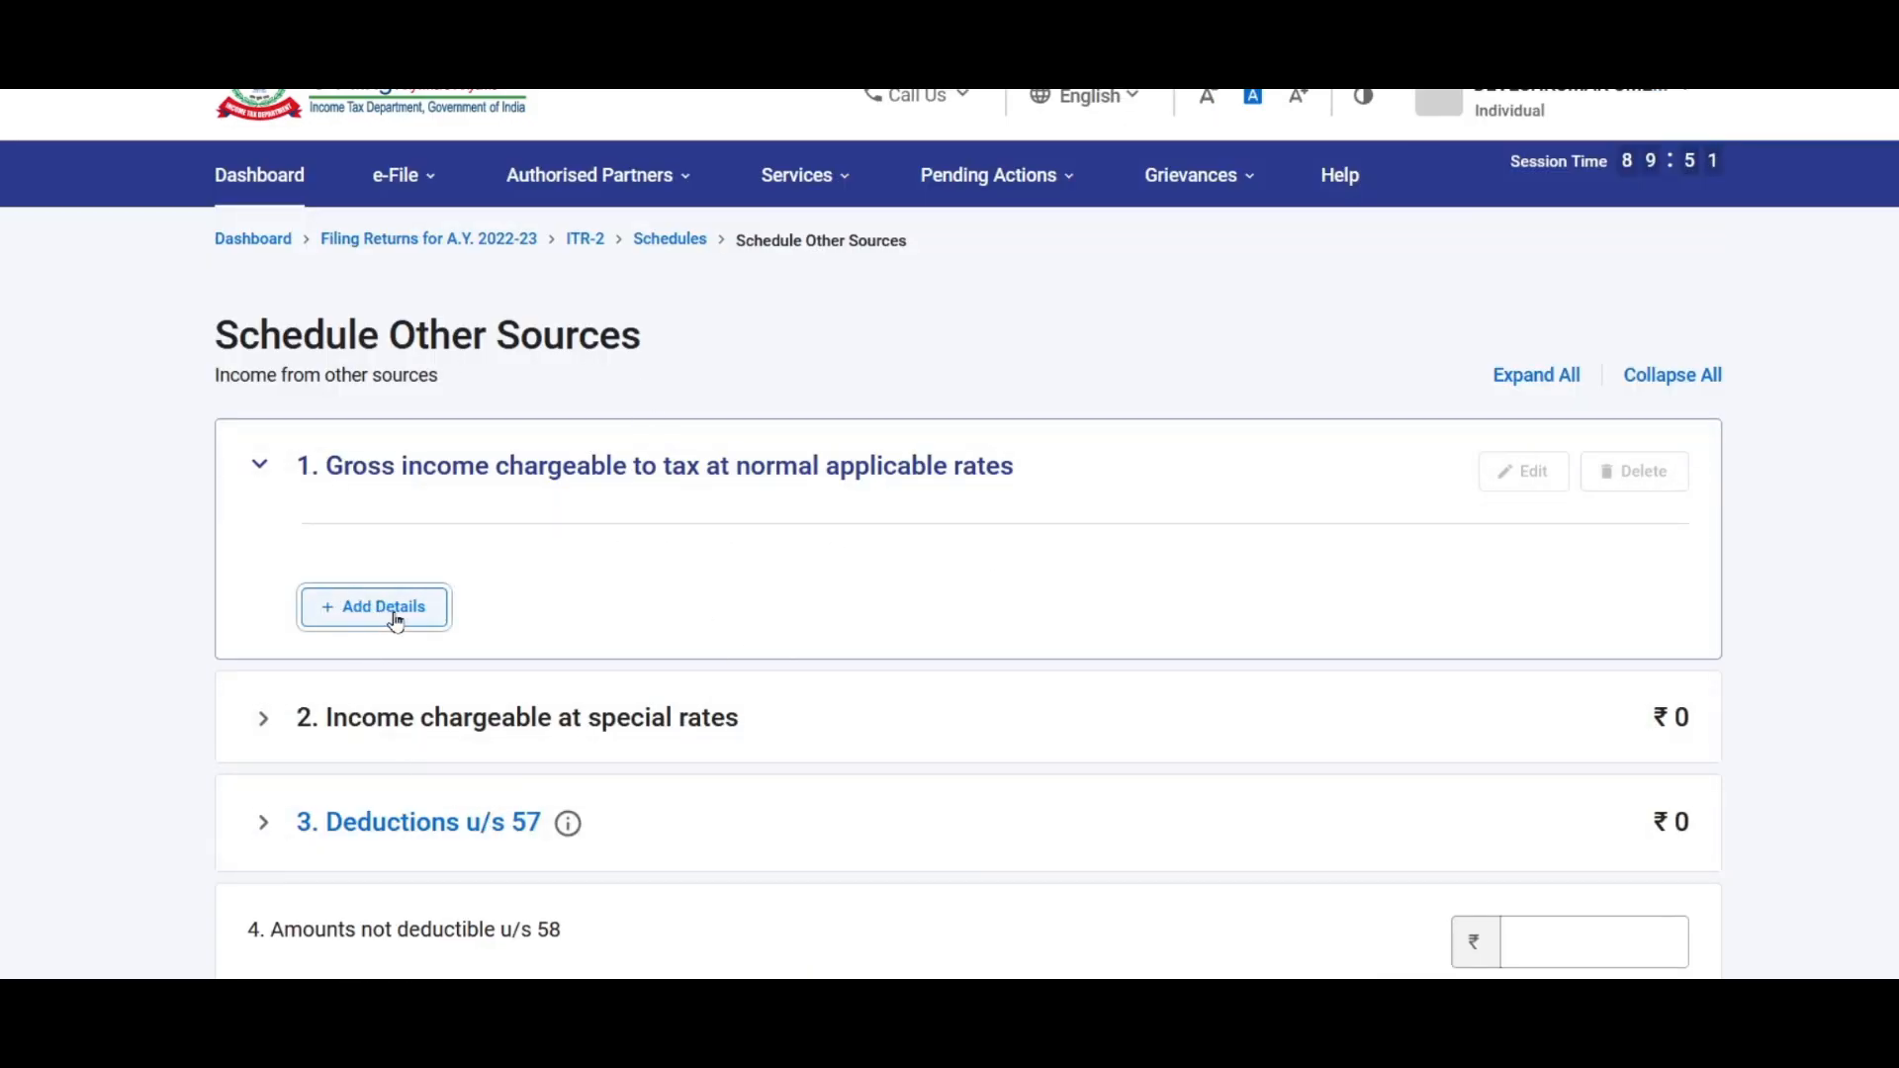
{"action": "left_click", "coordinate": [502, 546]}
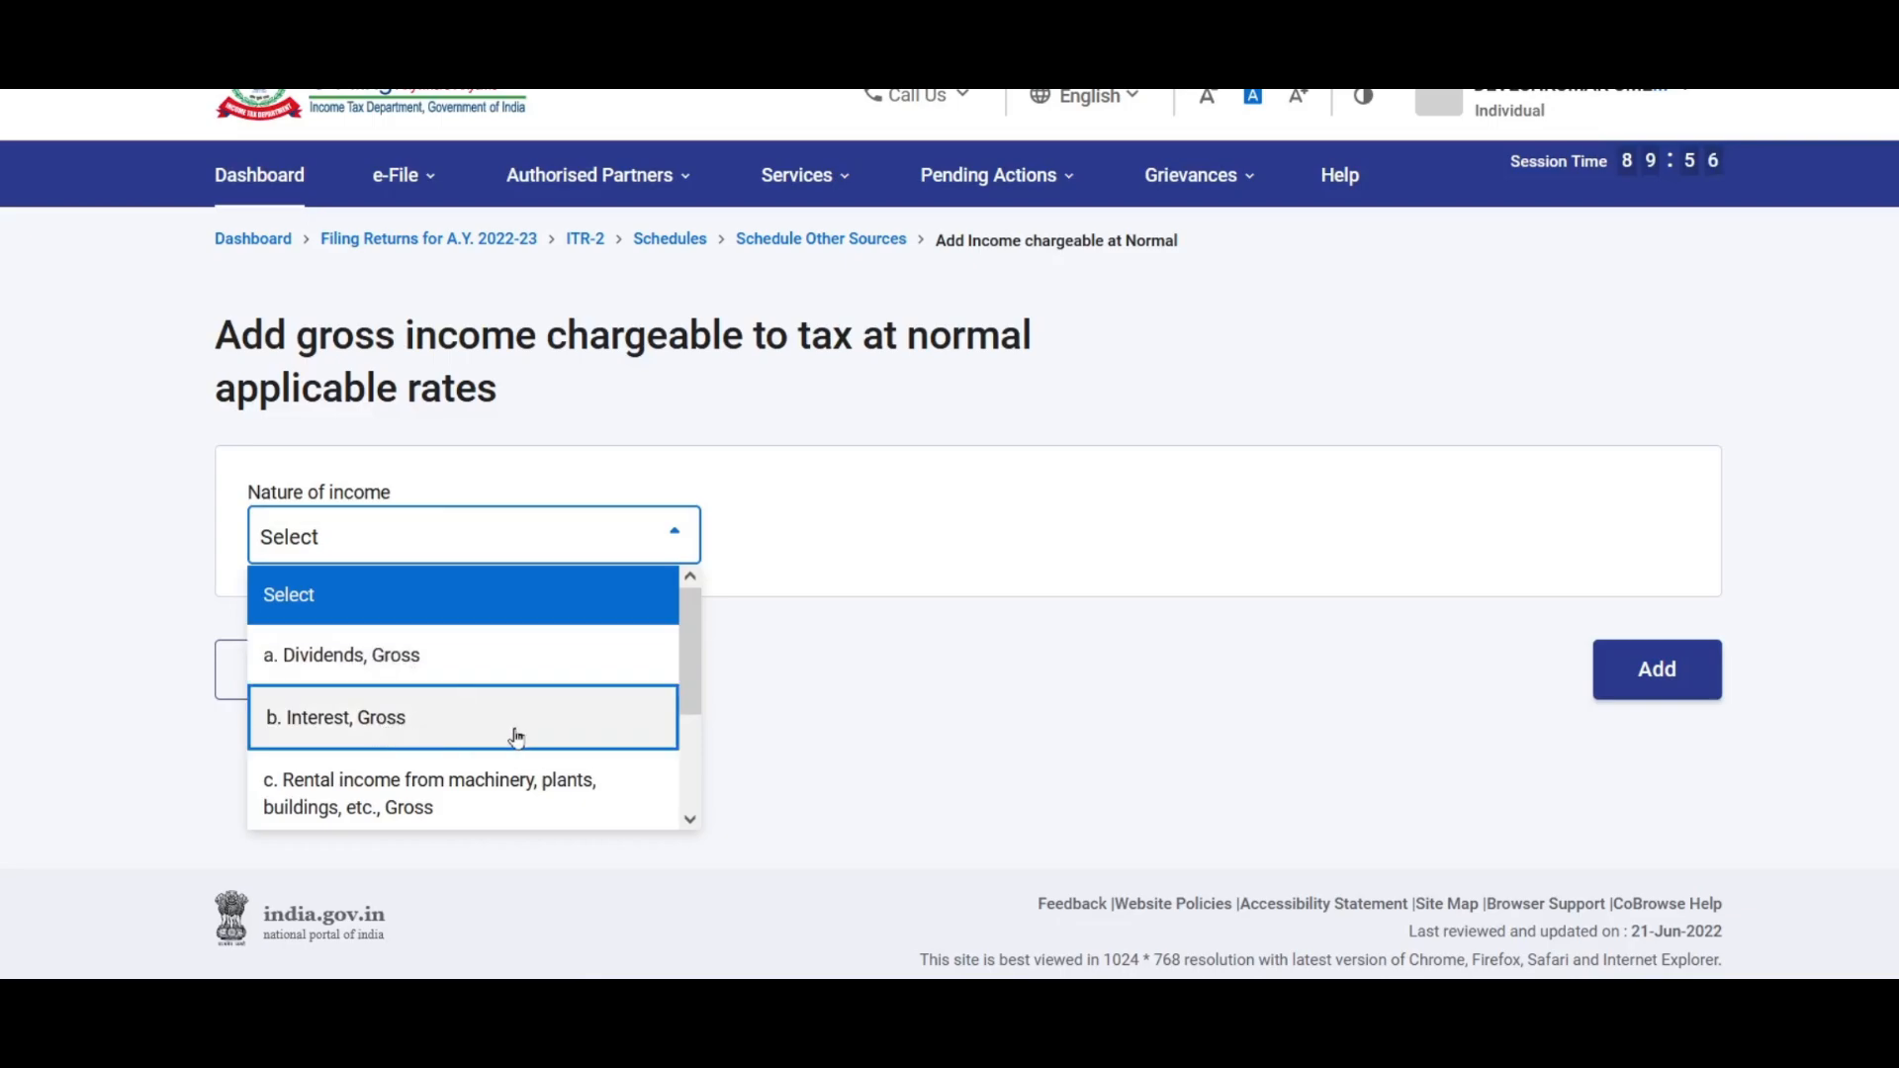
{"action": "scroll", "coordinate": [483, 660], "scroll_direction": "down", "scroll_amount": 2}
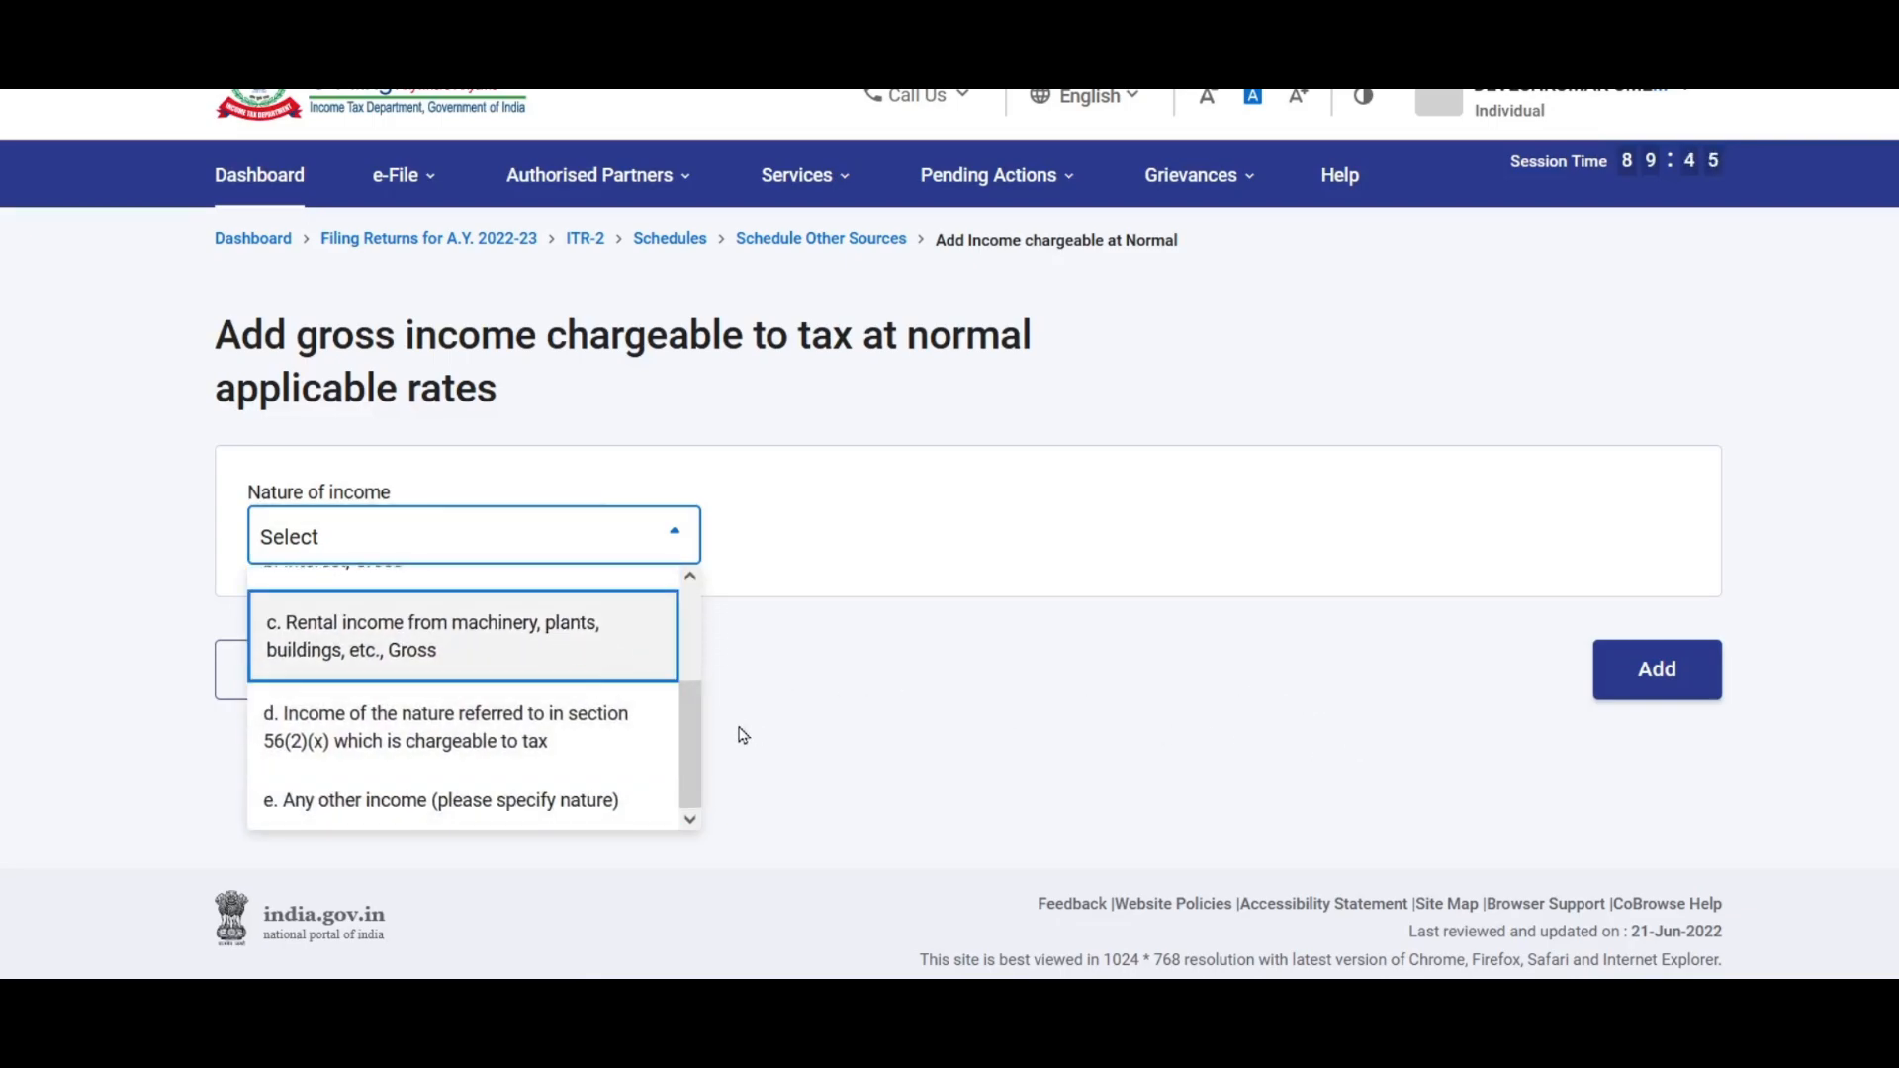
{"action": "scroll", "coordinate": [465, 712], "scroll_direction": "up", "scroll_amount": 3}
{"action": "left_click", "coordinate": [384, 727]}
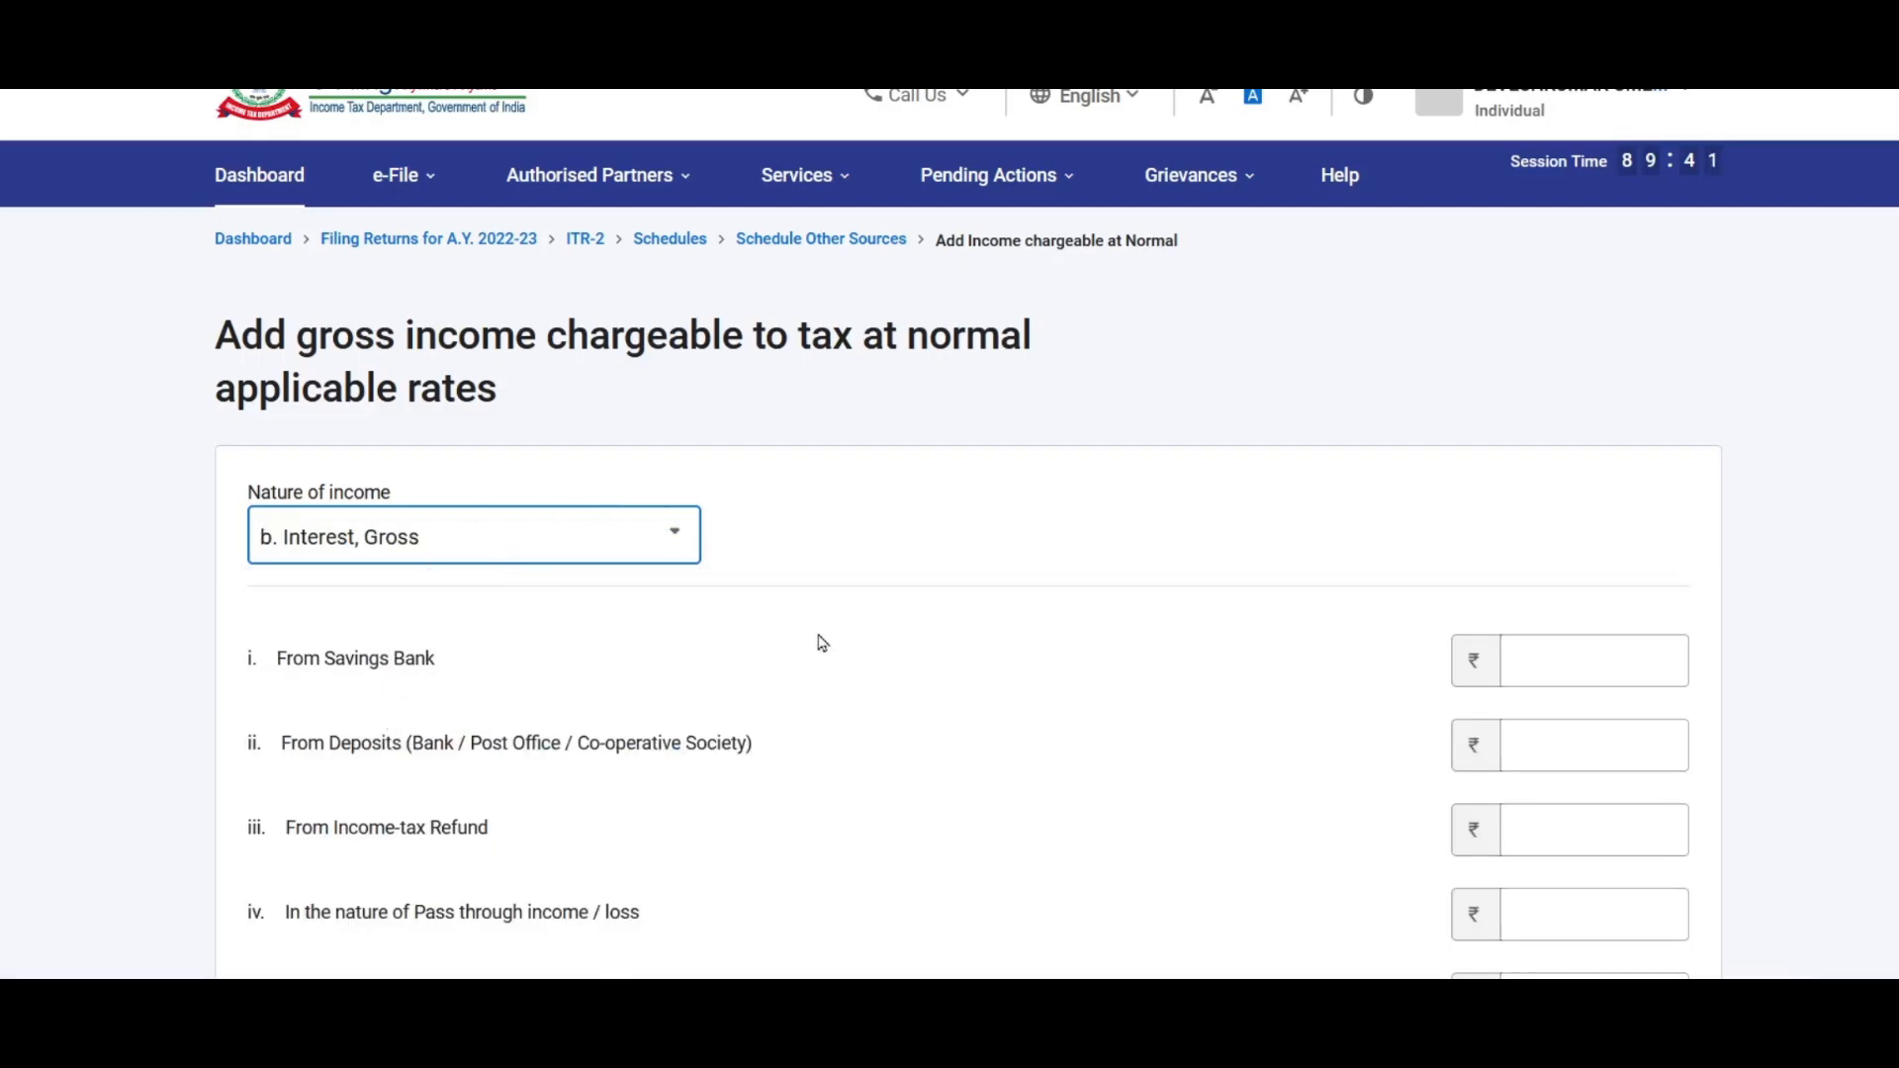
{"action": "scroll", "coordinate": [883, 605], "scroll_direction": "down", "scroll_amount": 2}
Step: Enter 1,100 savings bank and 10,000 deposit interest and add the ₹11,100 entry
{"action": "left_click", "coordinate": [1568, 450]}
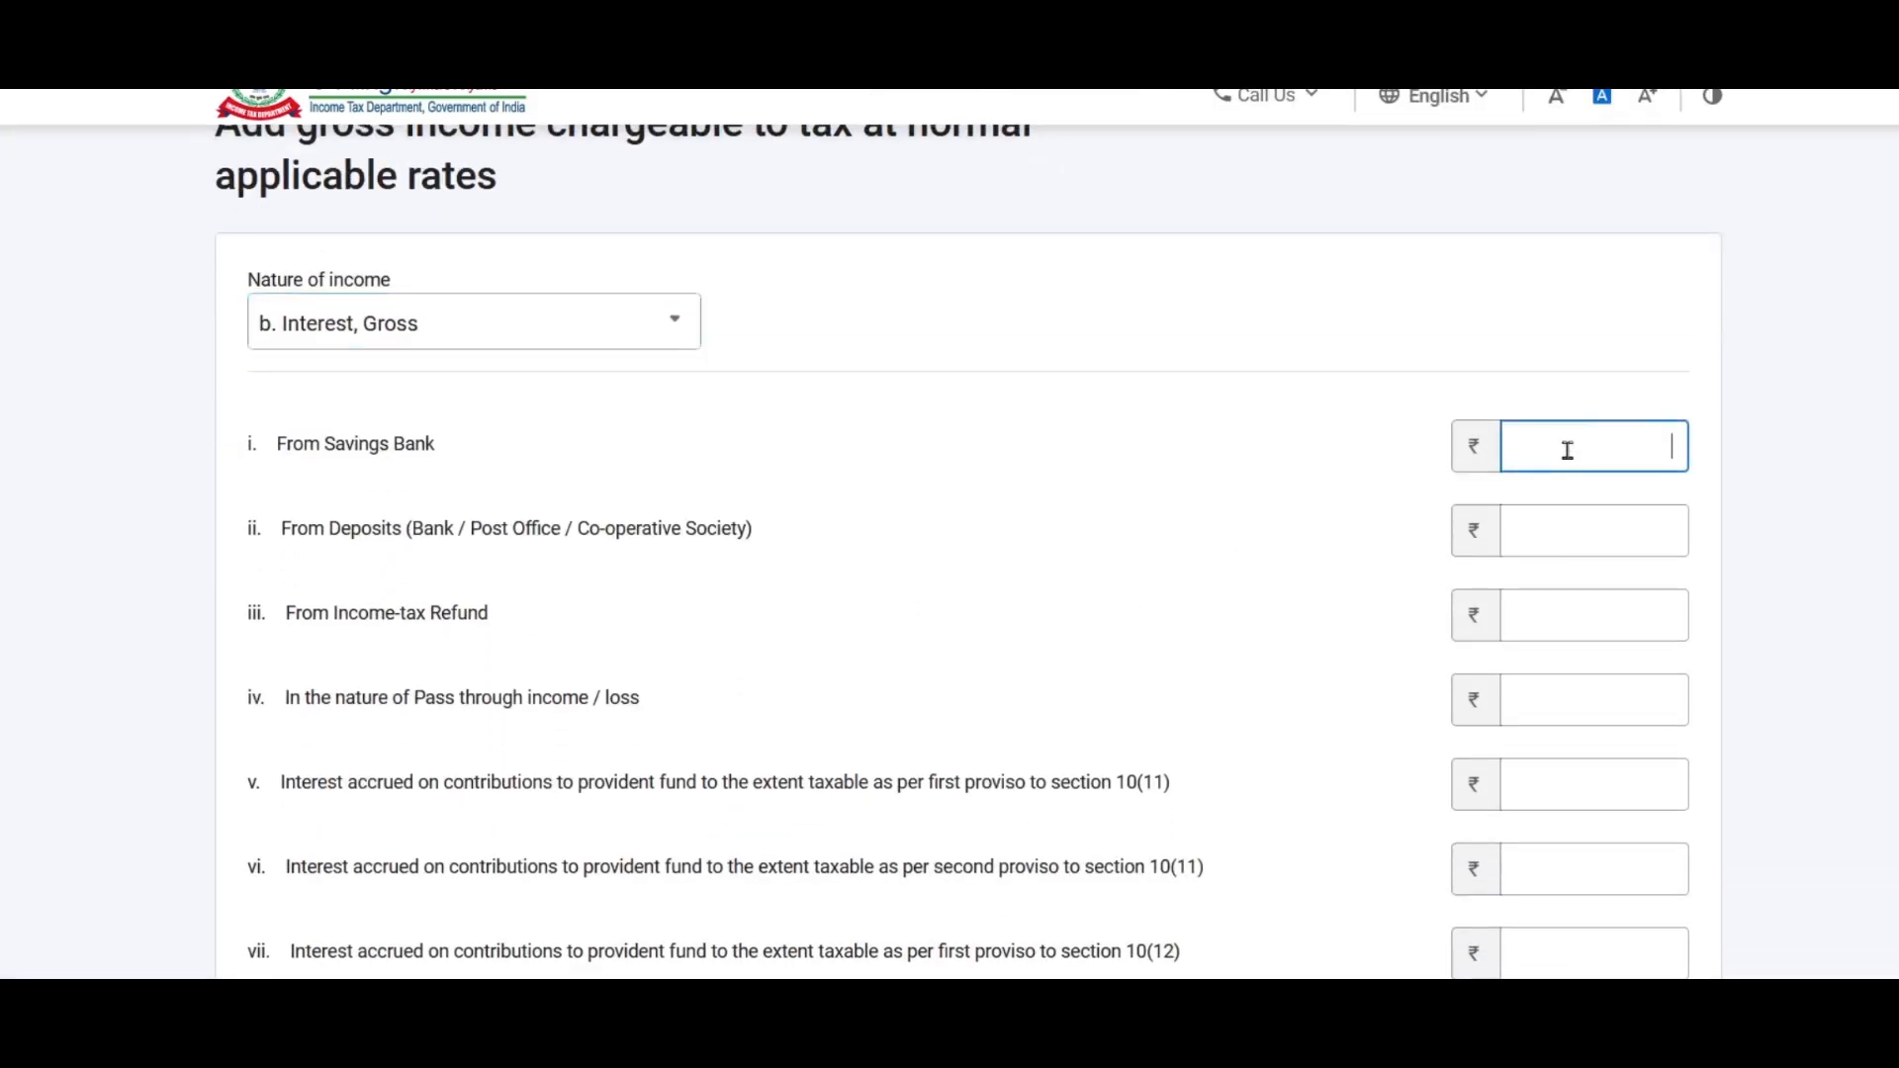
{"action": "type", "text": "1100"}
{"action": "left_click", "coordinate": [470, 698]}
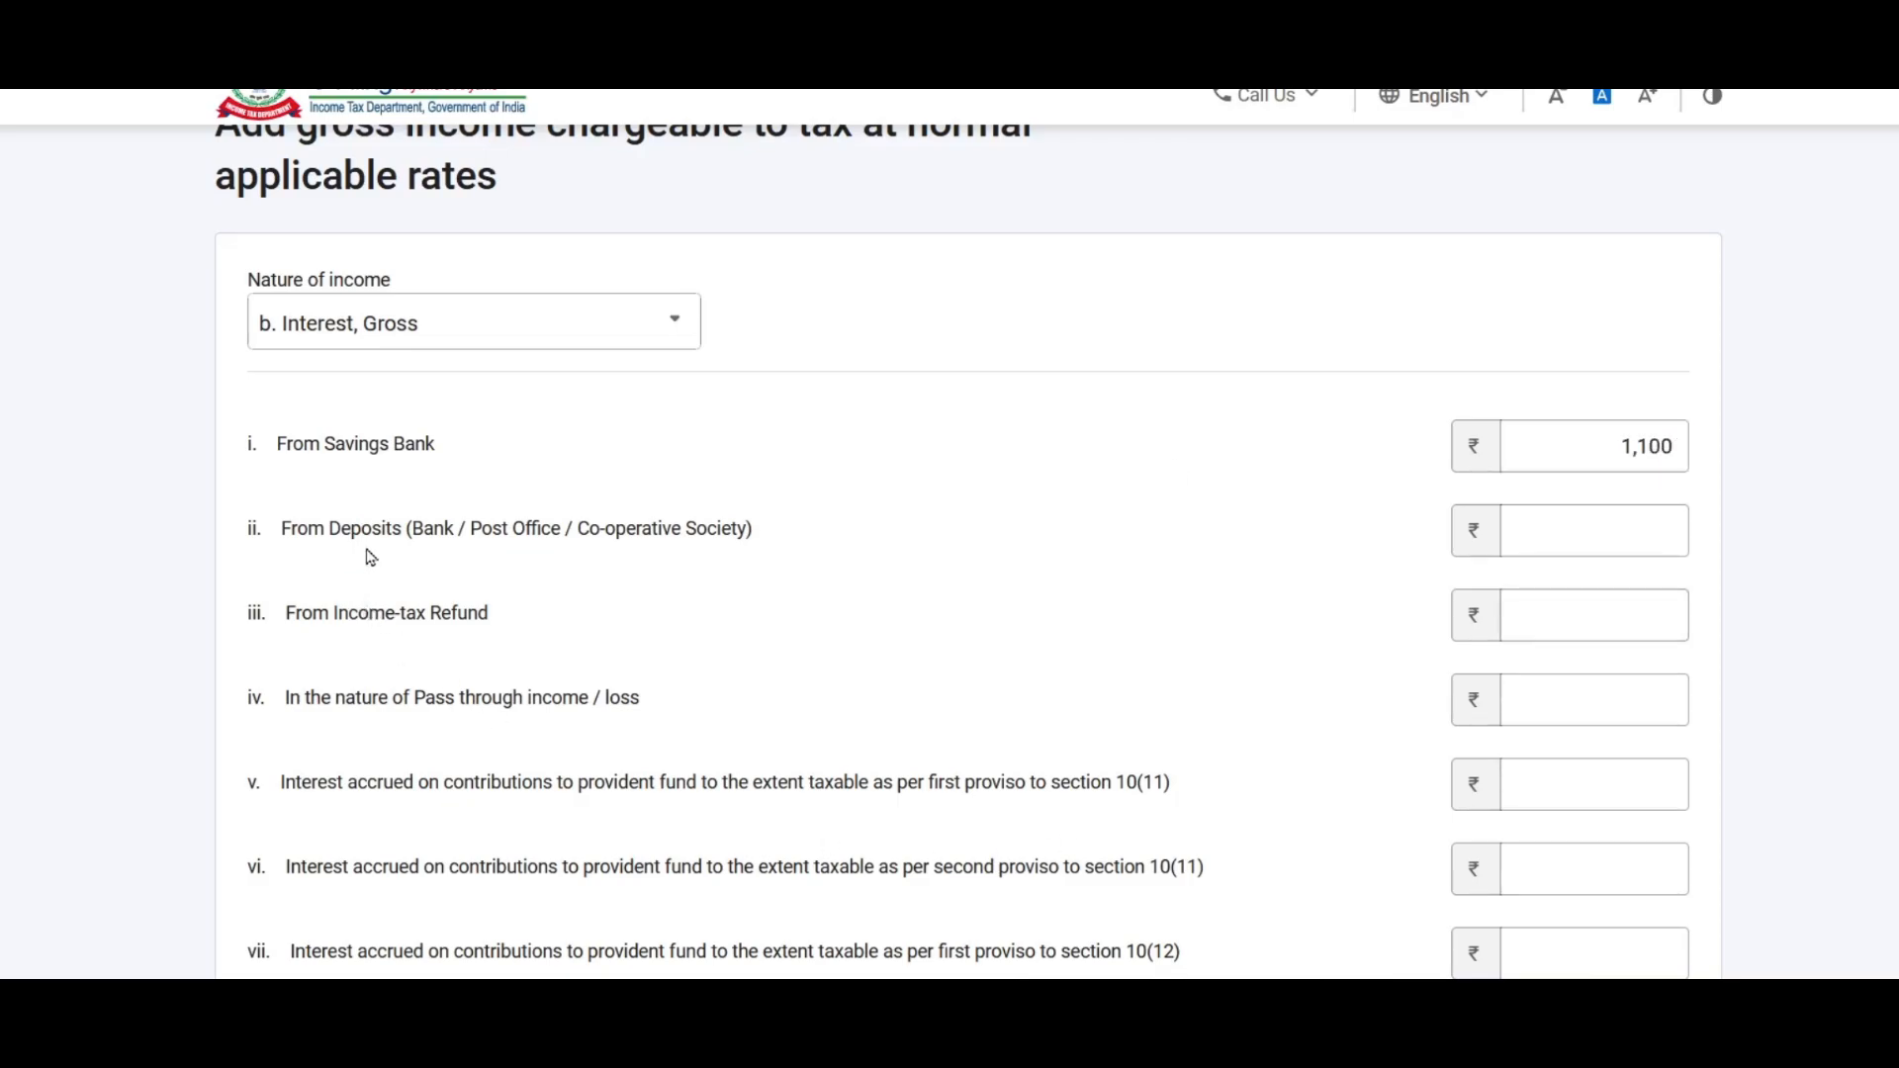
{"action": "left_click", "coordinate": [1586, 541]}
{"action": "type", "text": "10000"}
{"action": "left_click", "coordinate": [1350, 611]}
{"action": "scroll", "coordinate": [945, 628], "scroll_direction": "down", "scroll_amount": 2}
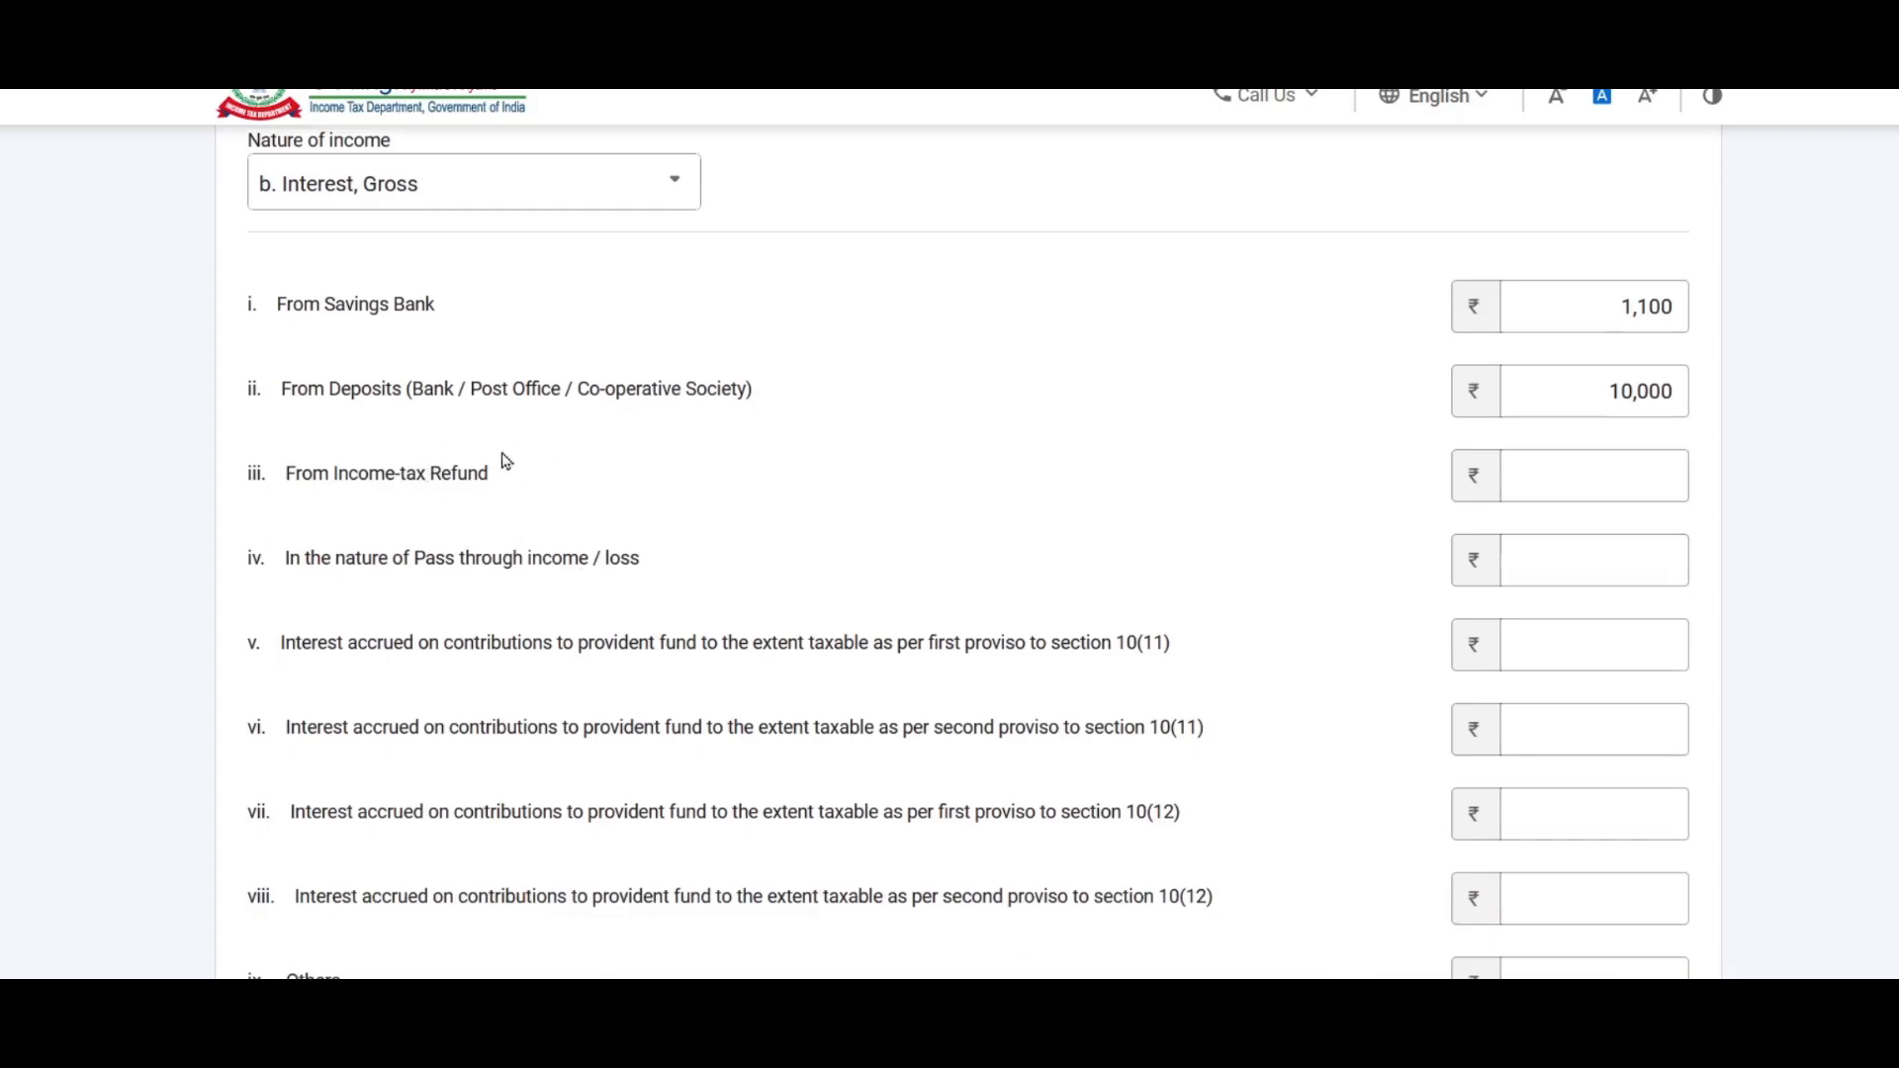
{"action": "left_click", "coordinate": [1596, 480]}
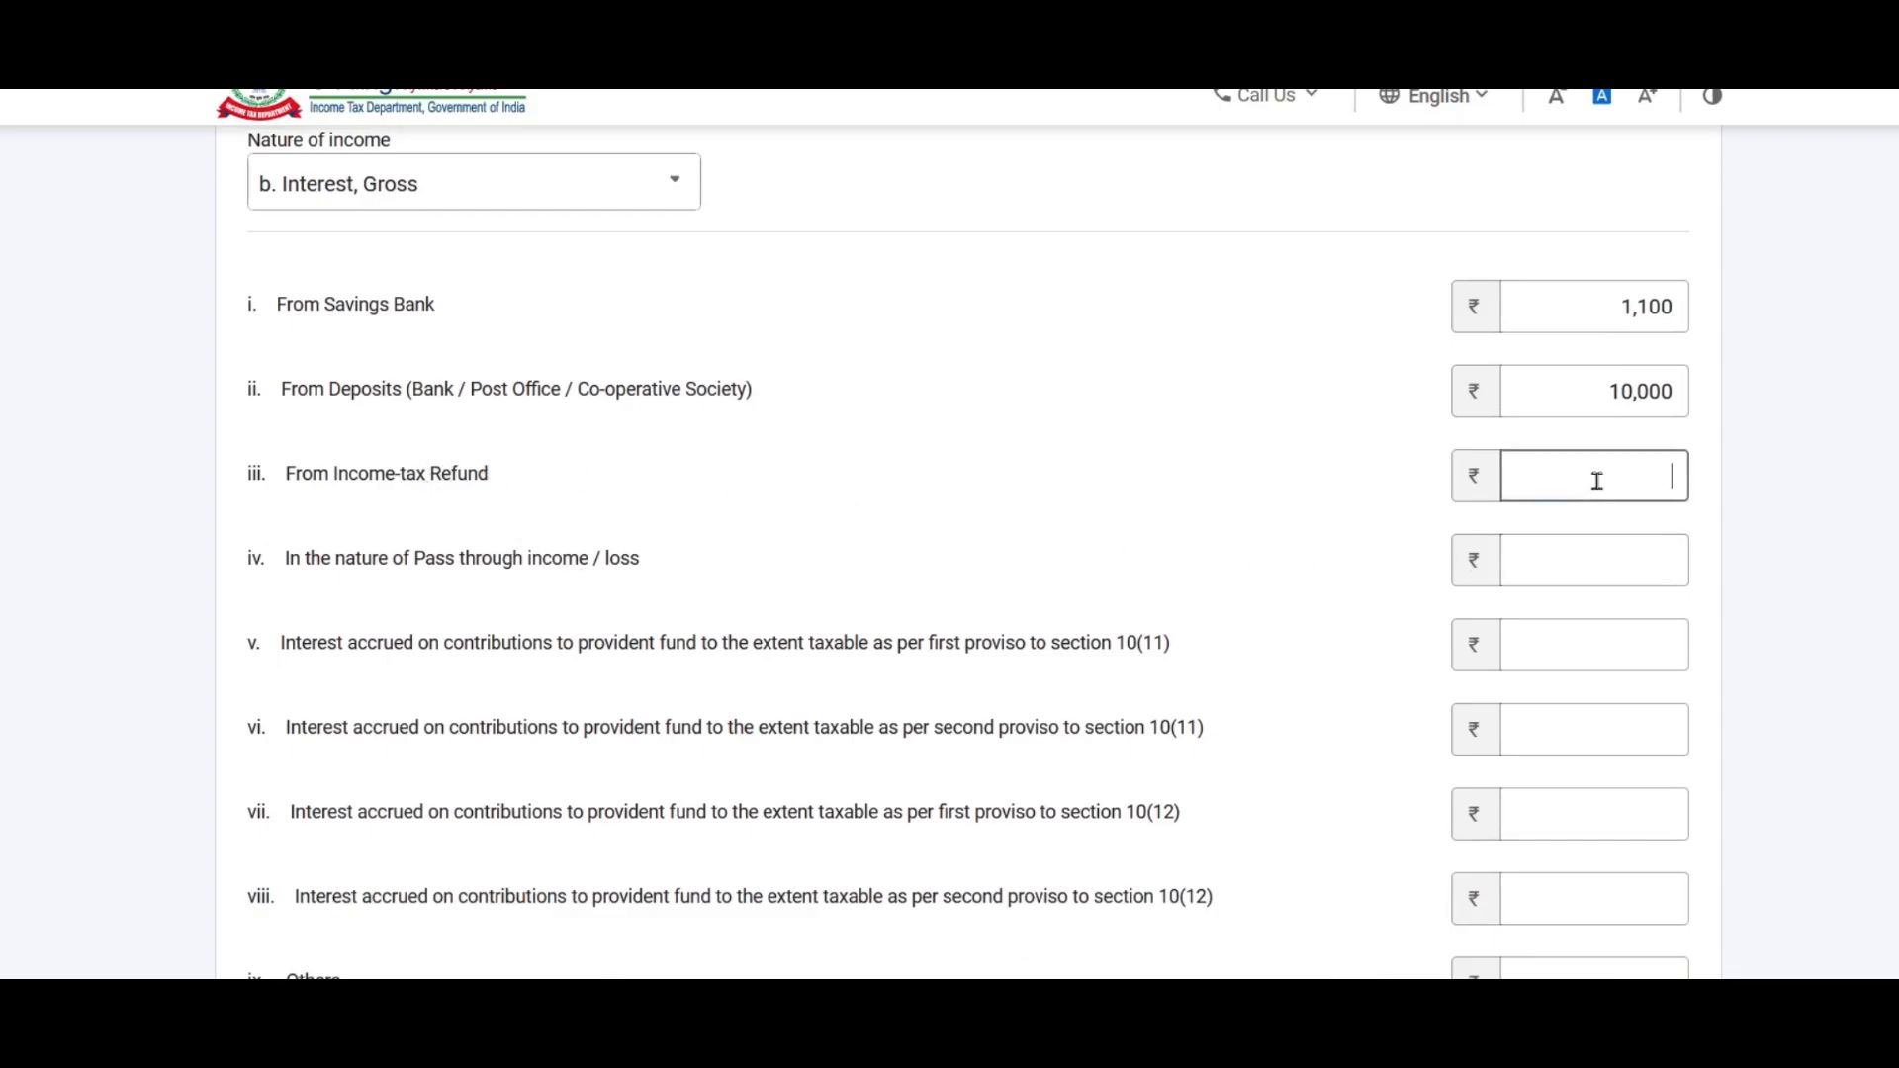
{"action": "scroll", "coordinate": [1597, 480], "scroll_direction": "down", "scroll_amount": 4}
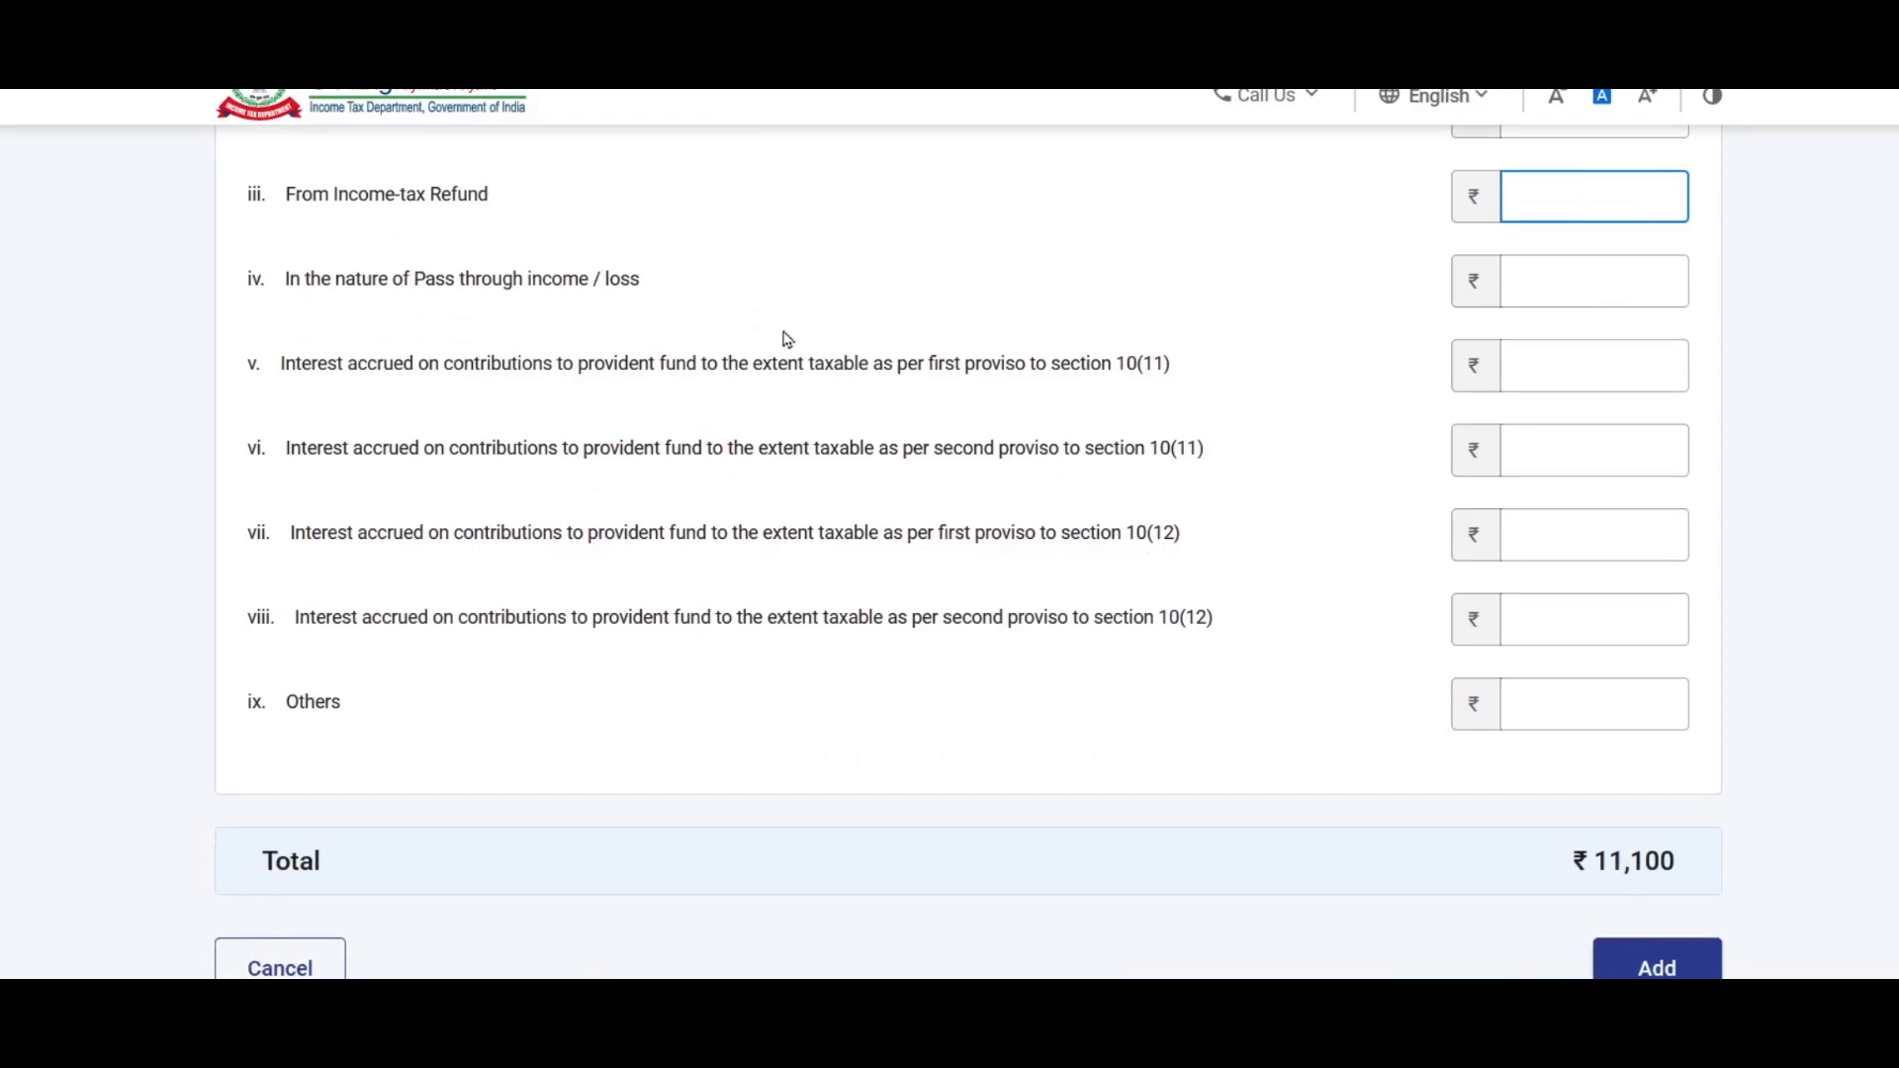
{"action": "scroll", "coordinate": [1018, 560], "scroll_direction": "up", "scroll_amount": 3}
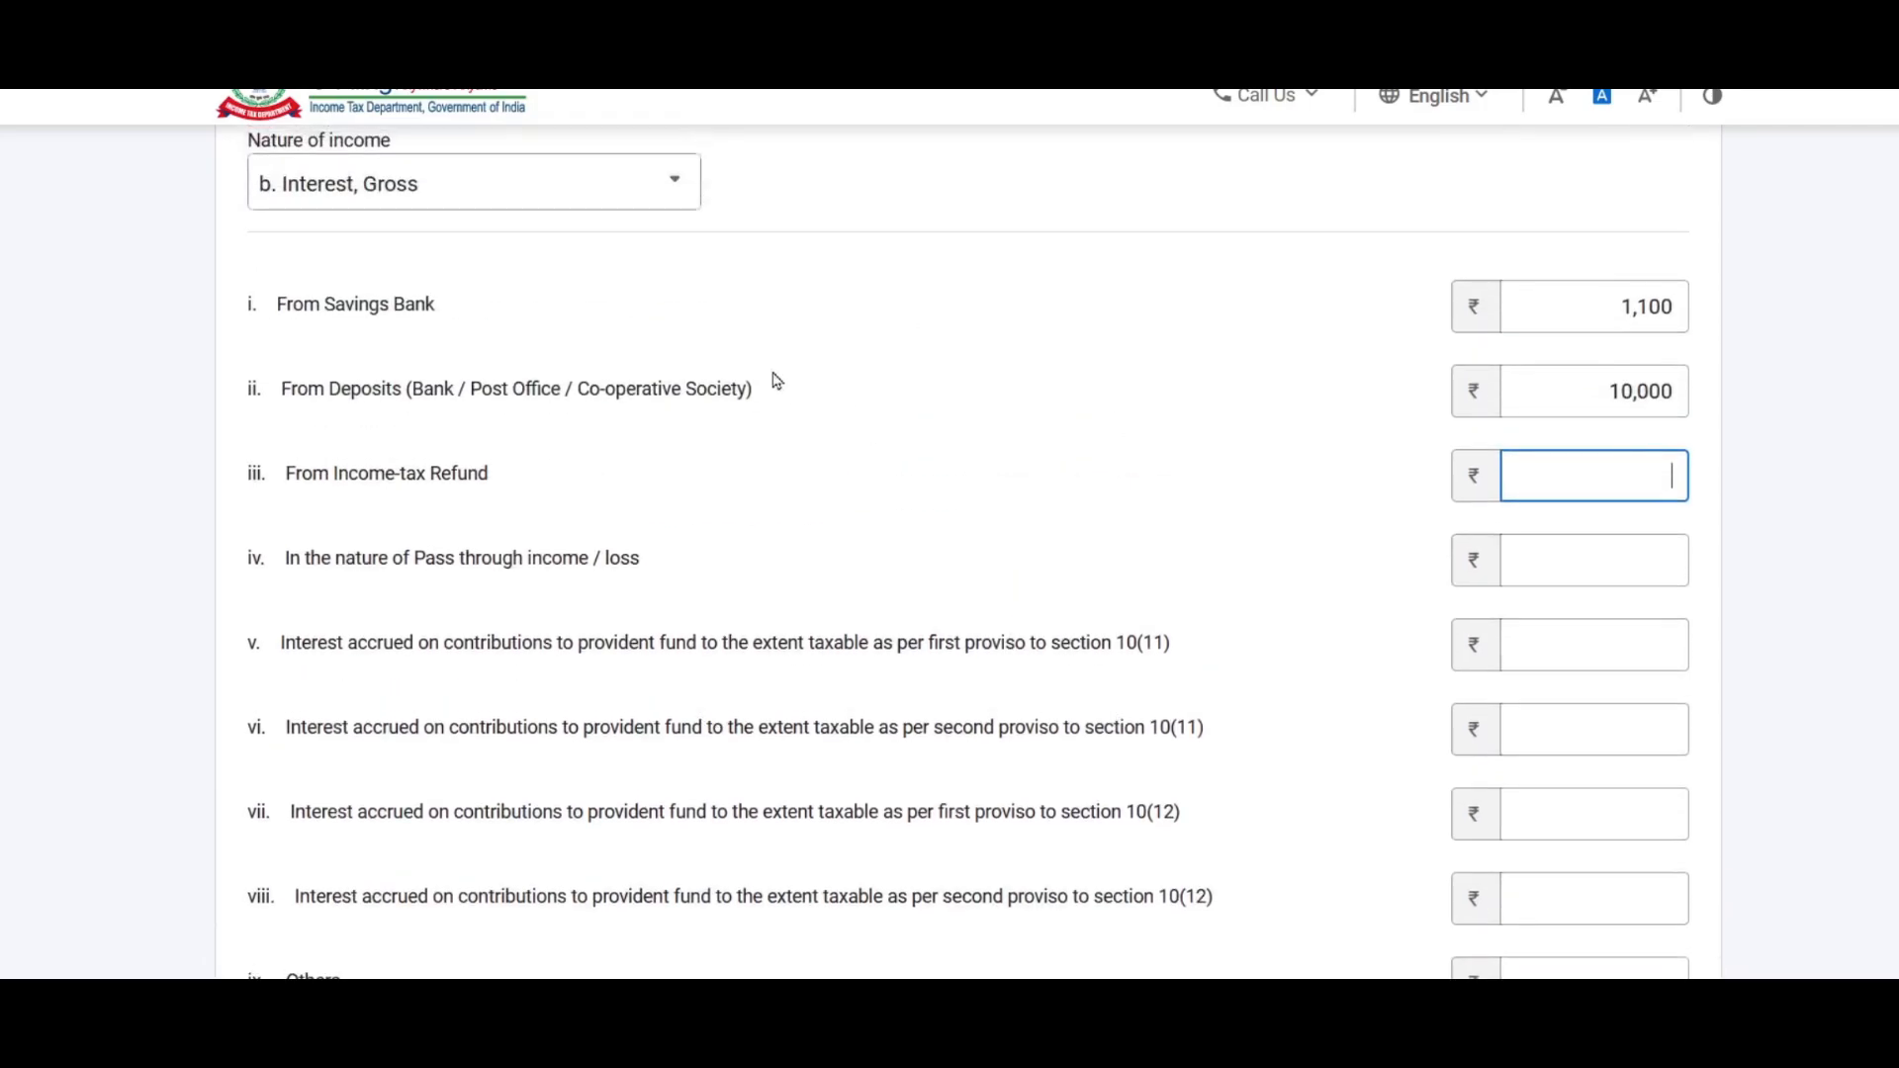
{"action": "scroll", "coordinate": [1018, 502], "scroll_direction": "down", "scroll_amount": 5}
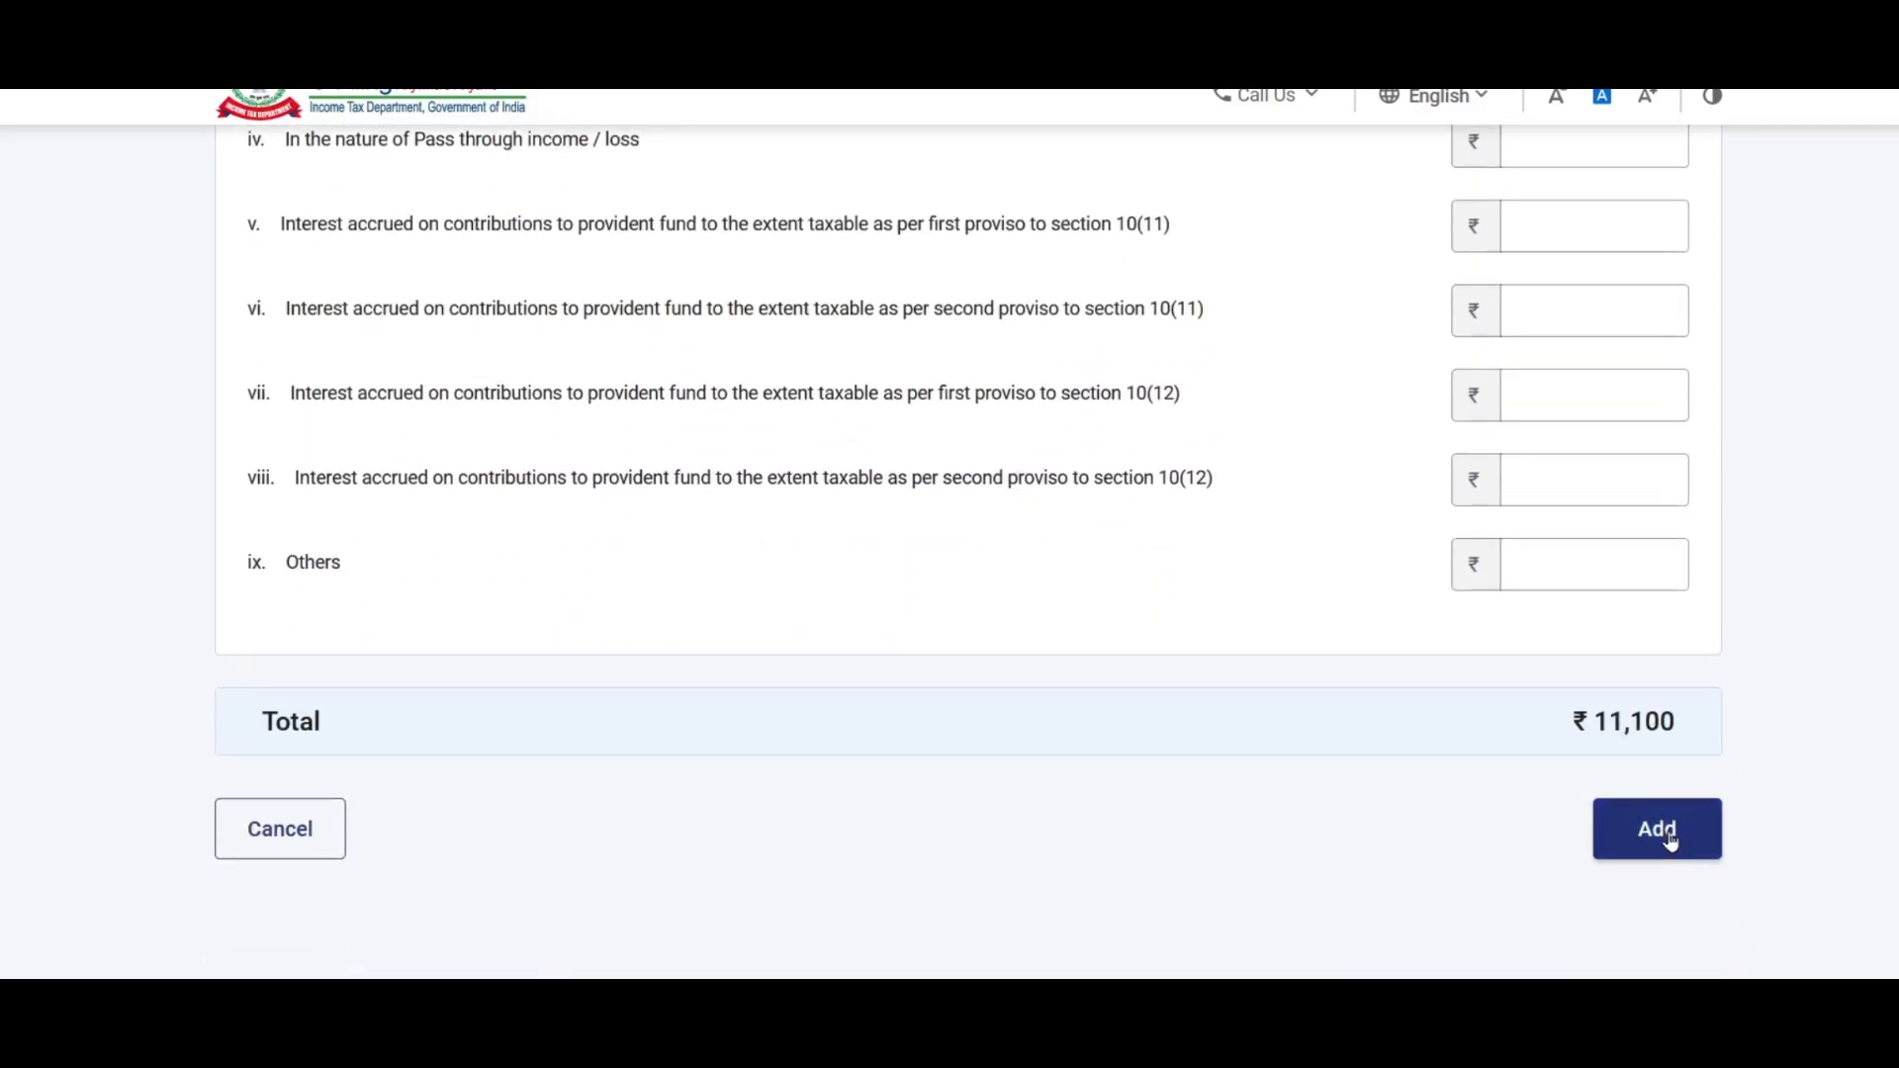
{"action": "left_click", "coordinate": [1668, 839]}
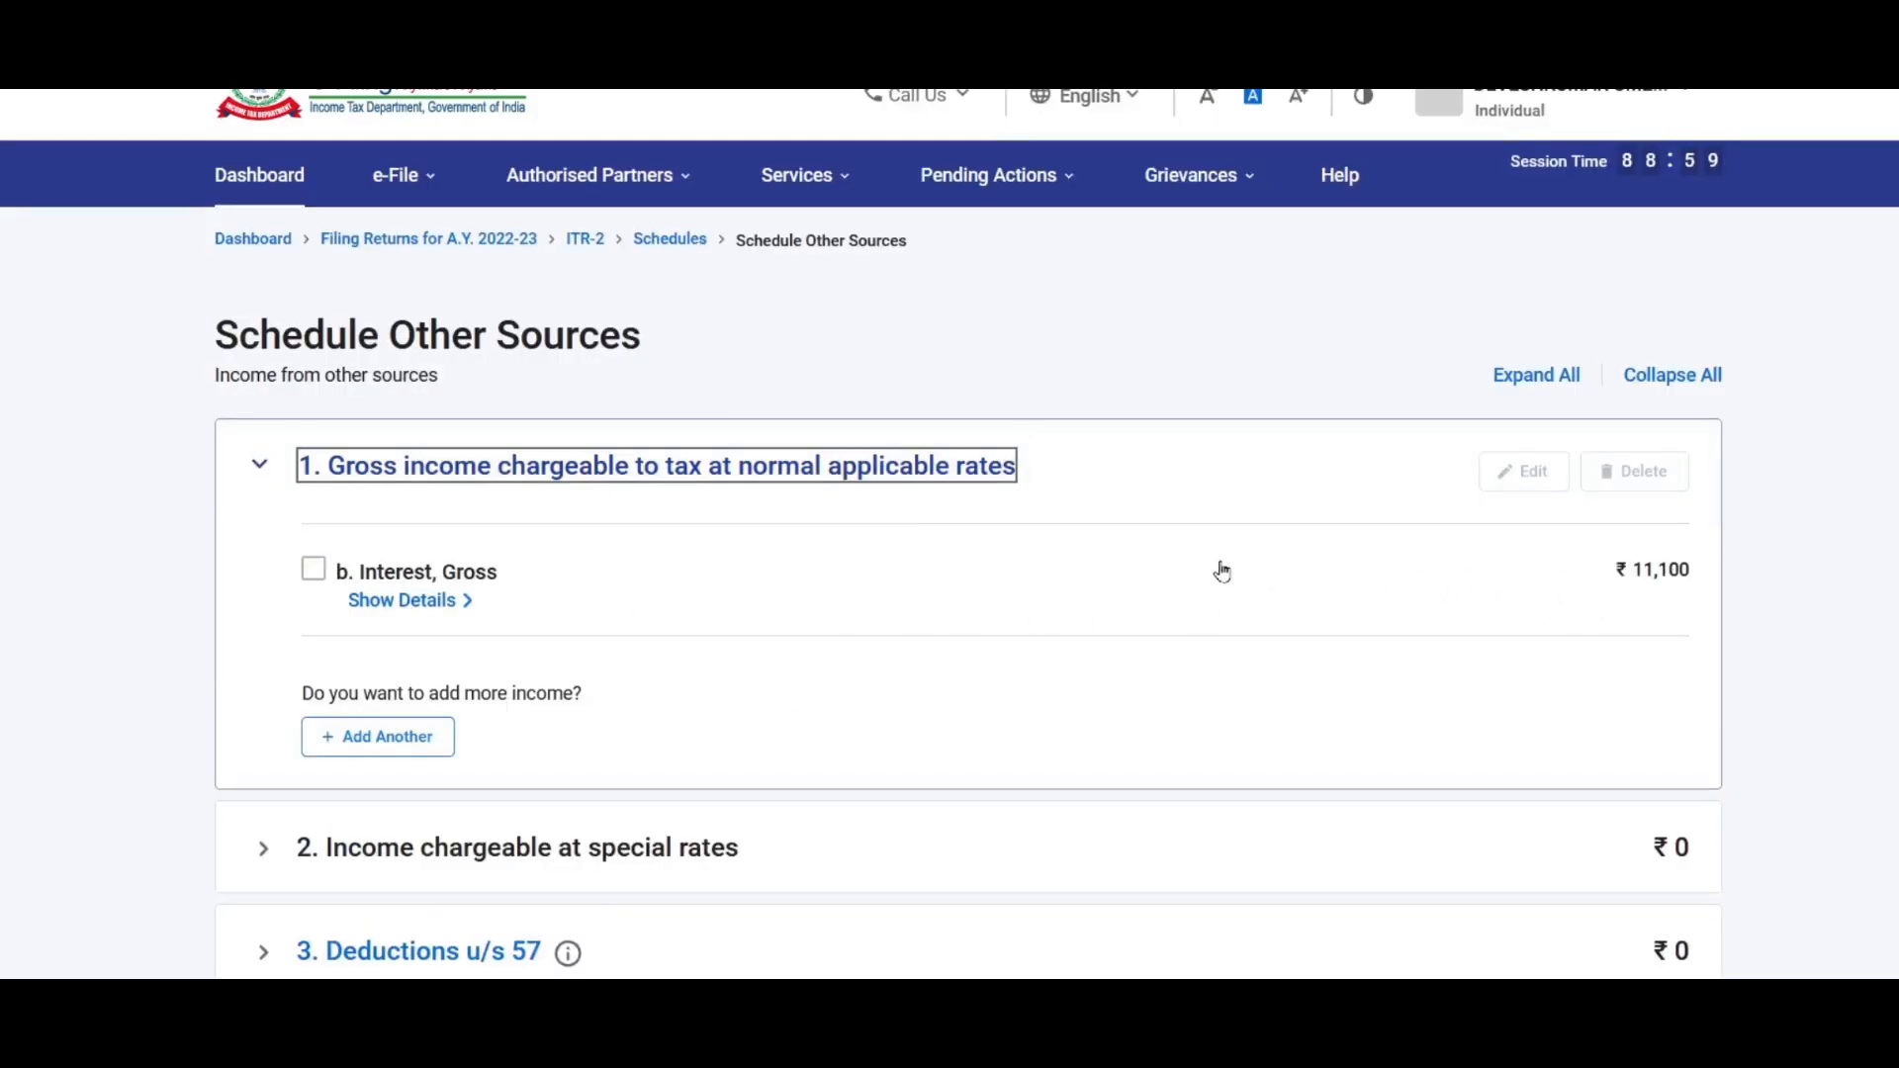
Step: Add a 'Dividends, Gross' entry of ₹1,500, raising normal-rate income to ₹12,600
{"action": "left_click", "coordinate": [387, 748]}
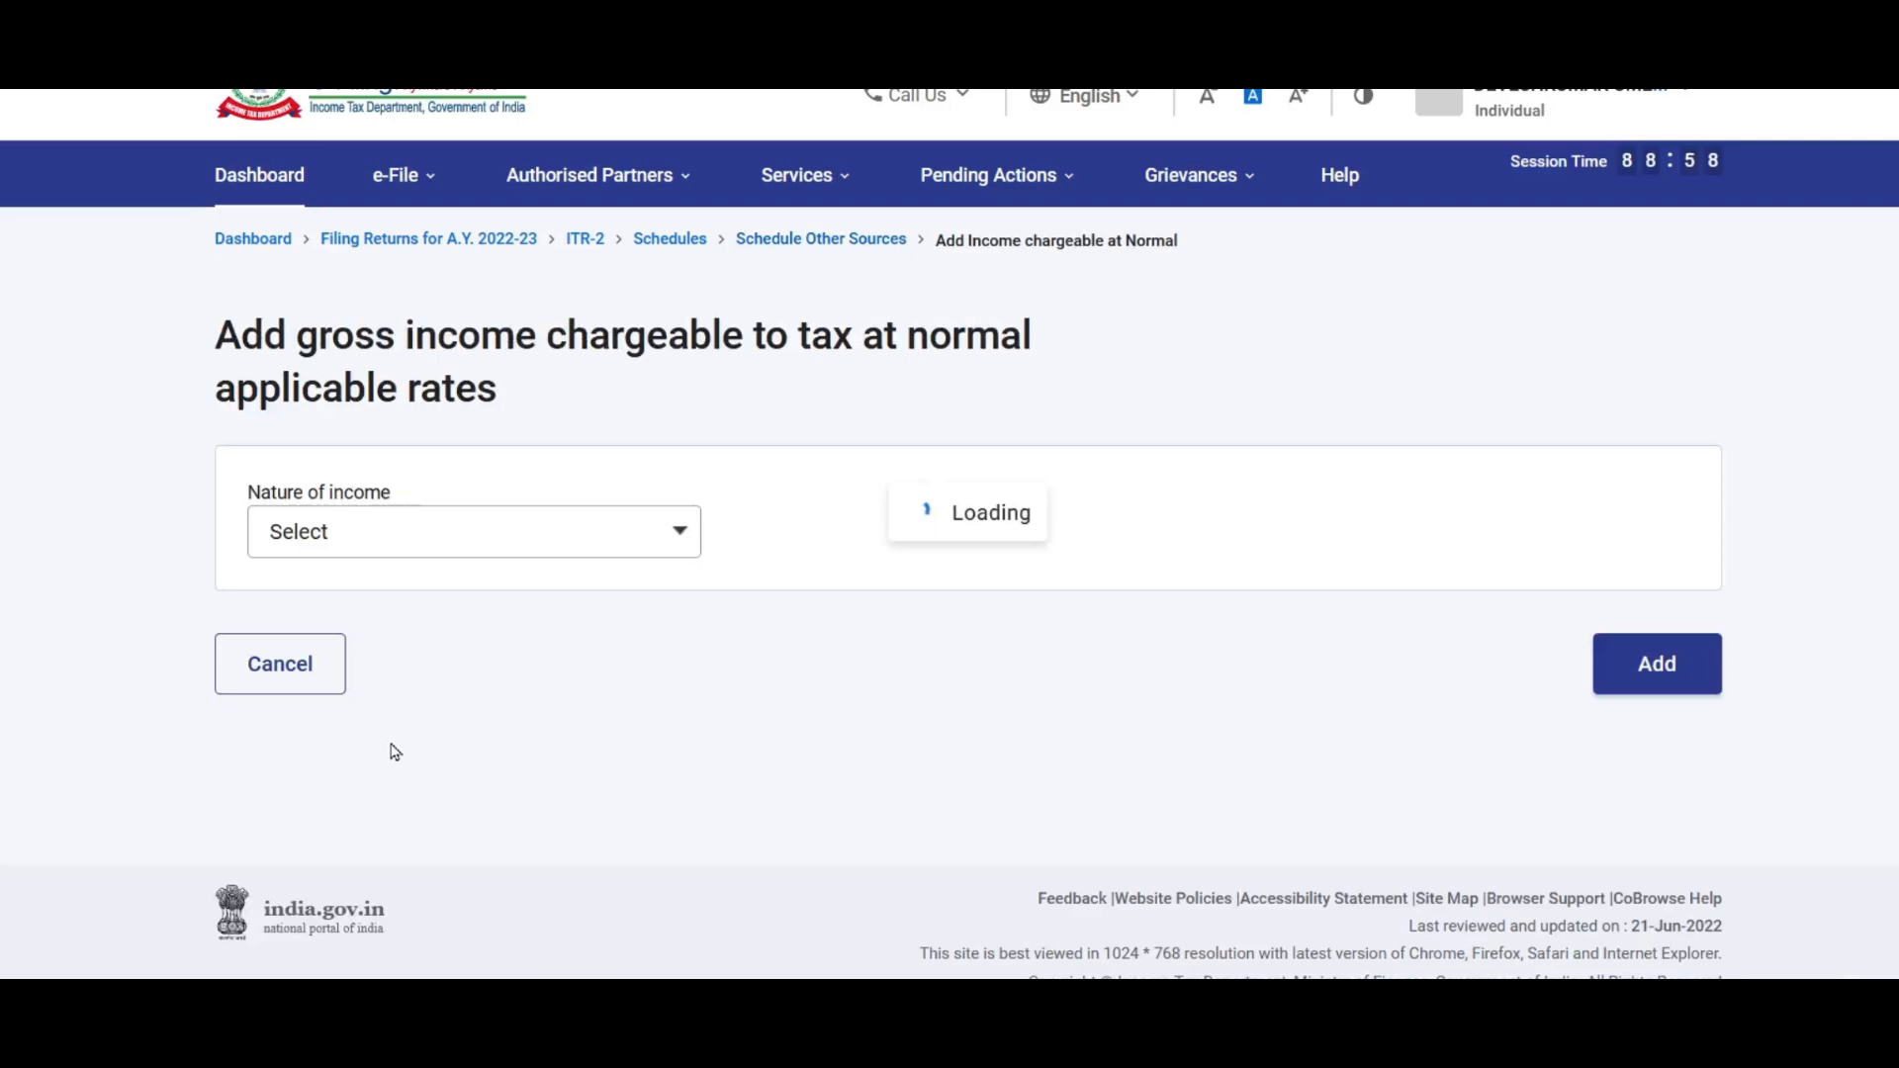
{"action": "left_click", "coordinate": [542, 539]}
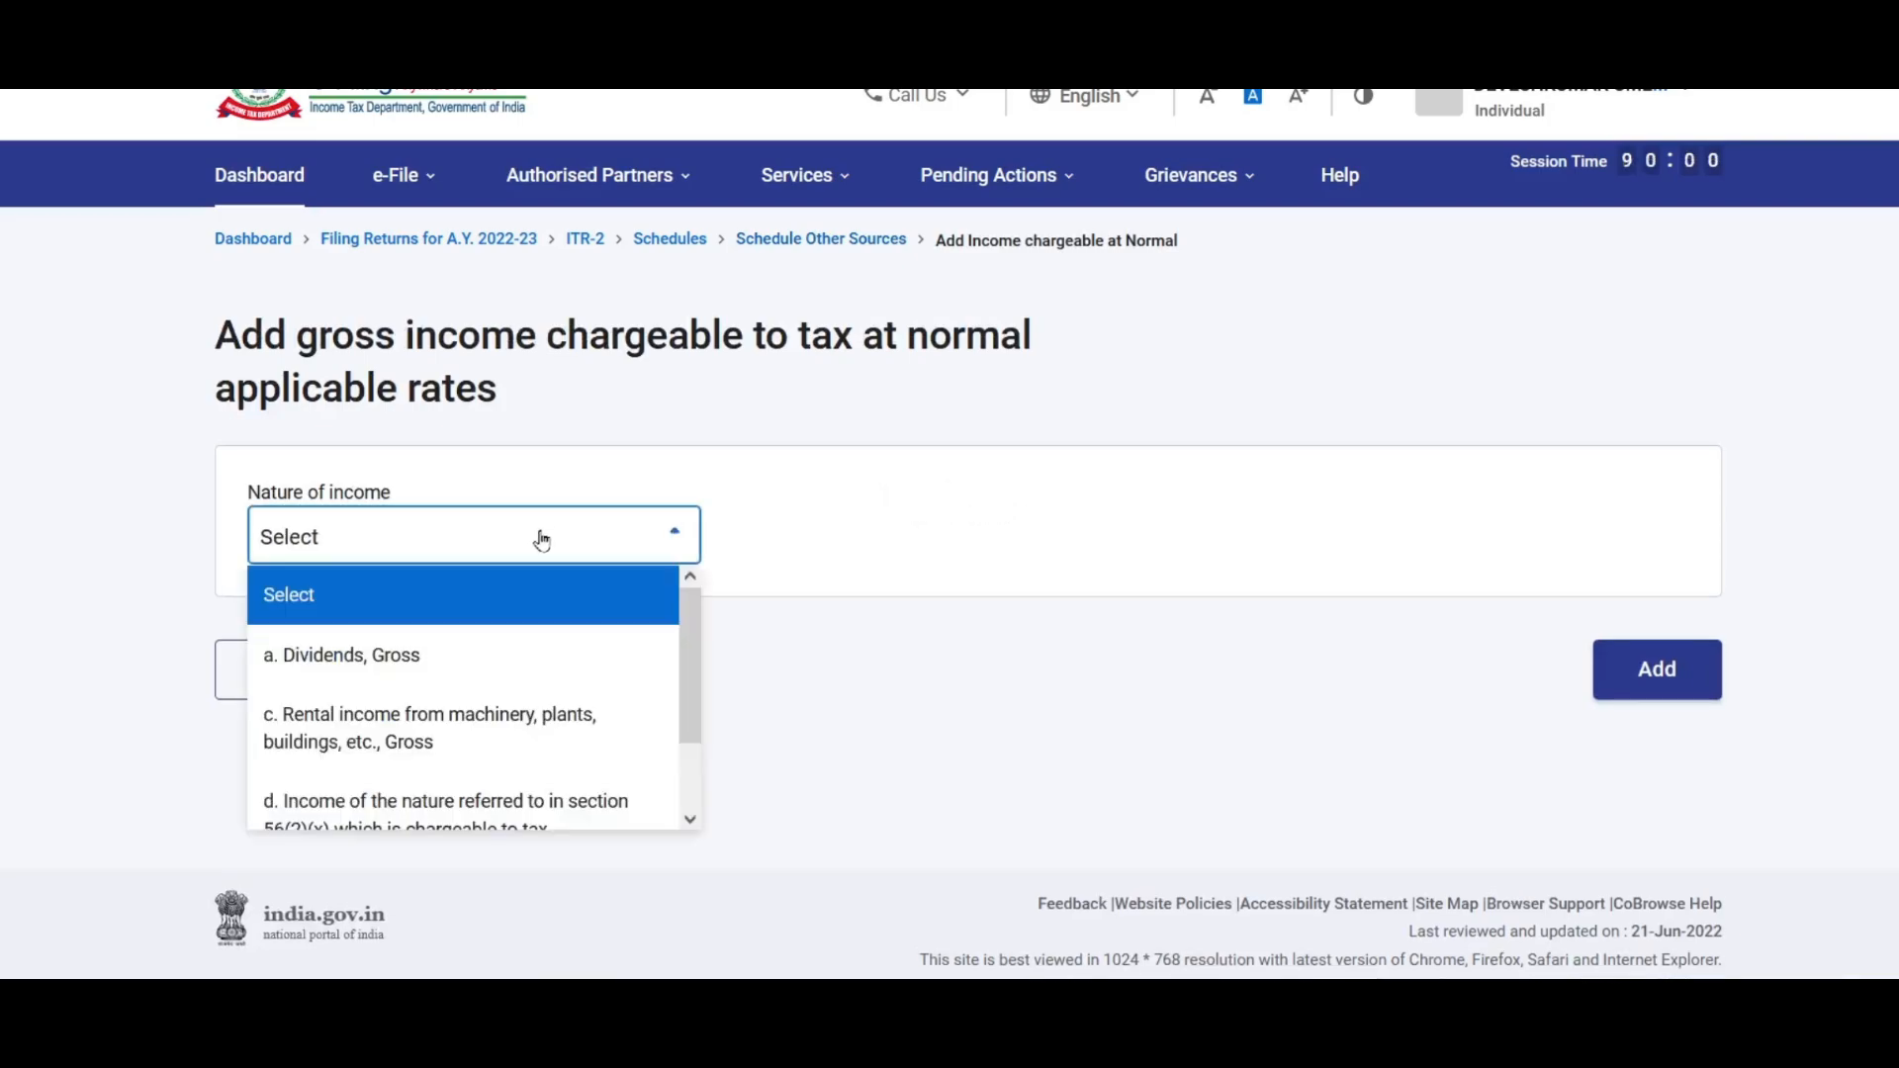
{"action": "left_click", "coordinate": [377, 661]}
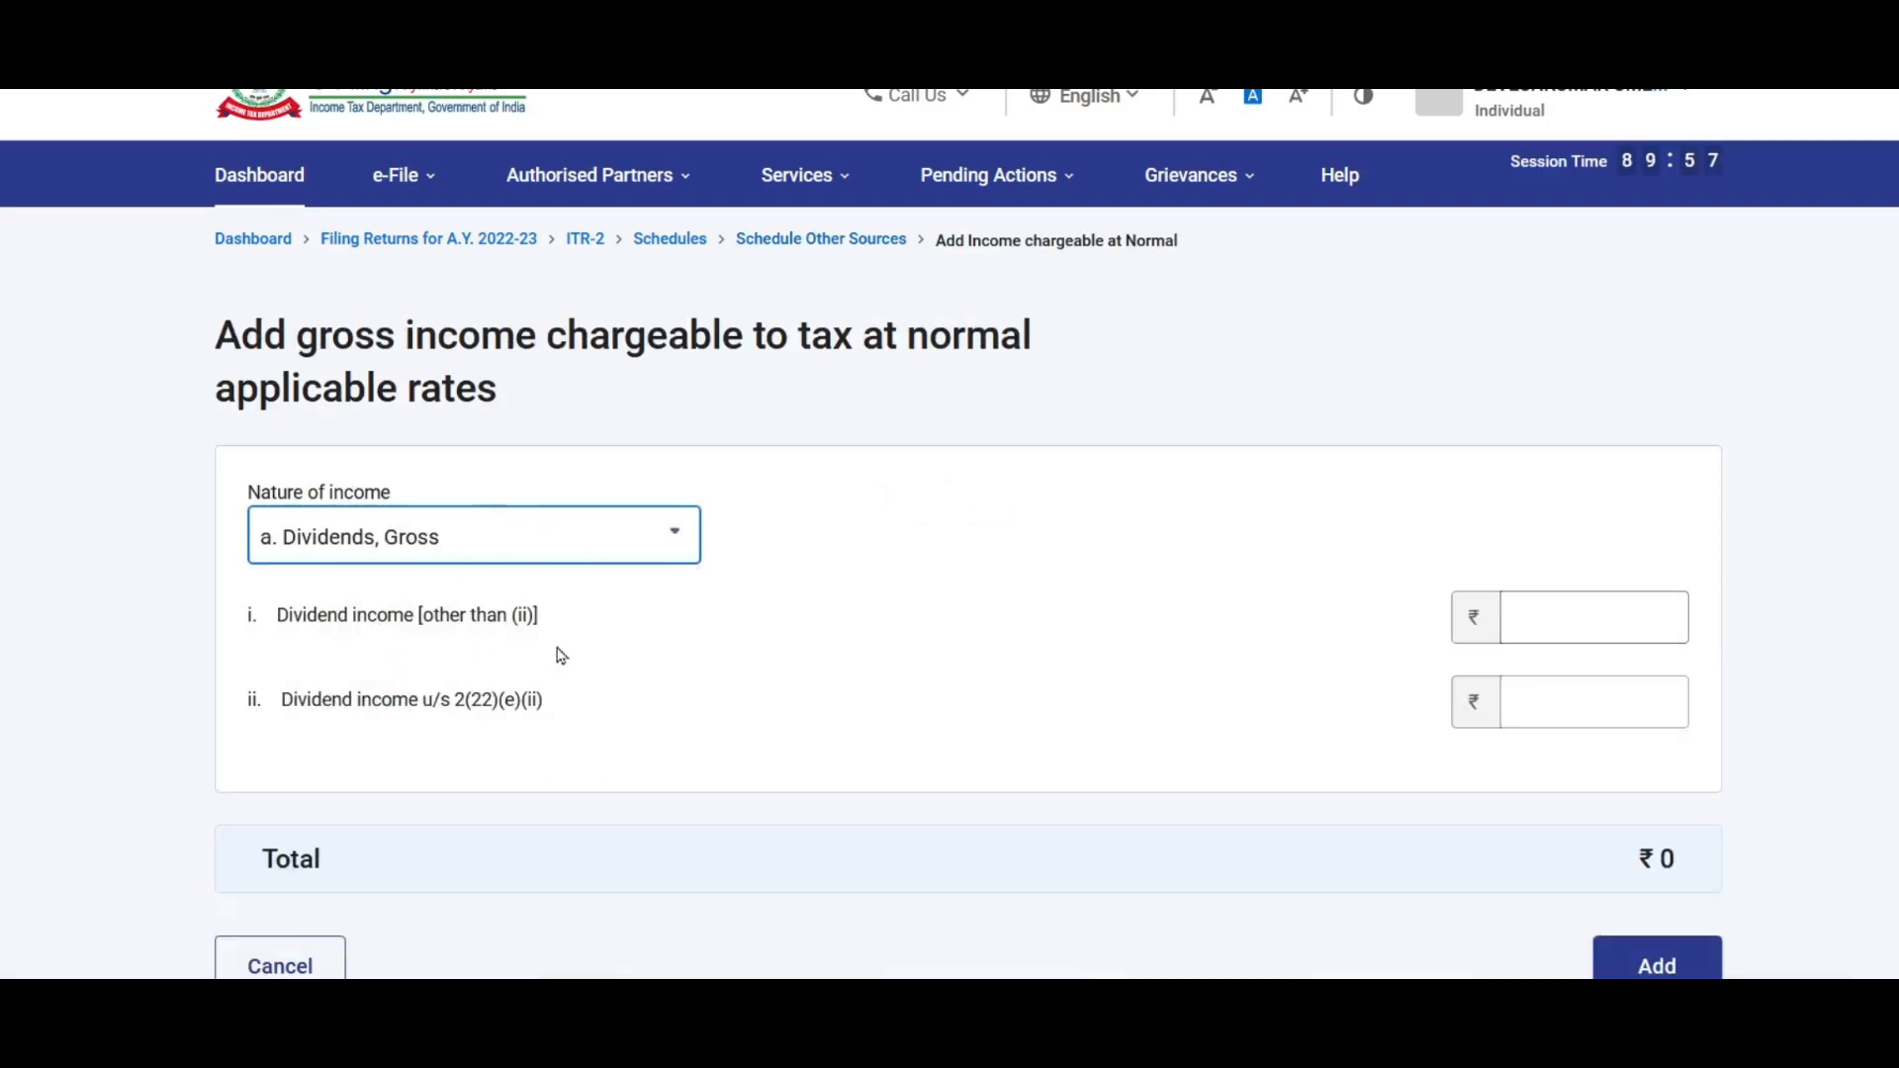
{"action": "left_click", "coordinate": [1561, 614]}
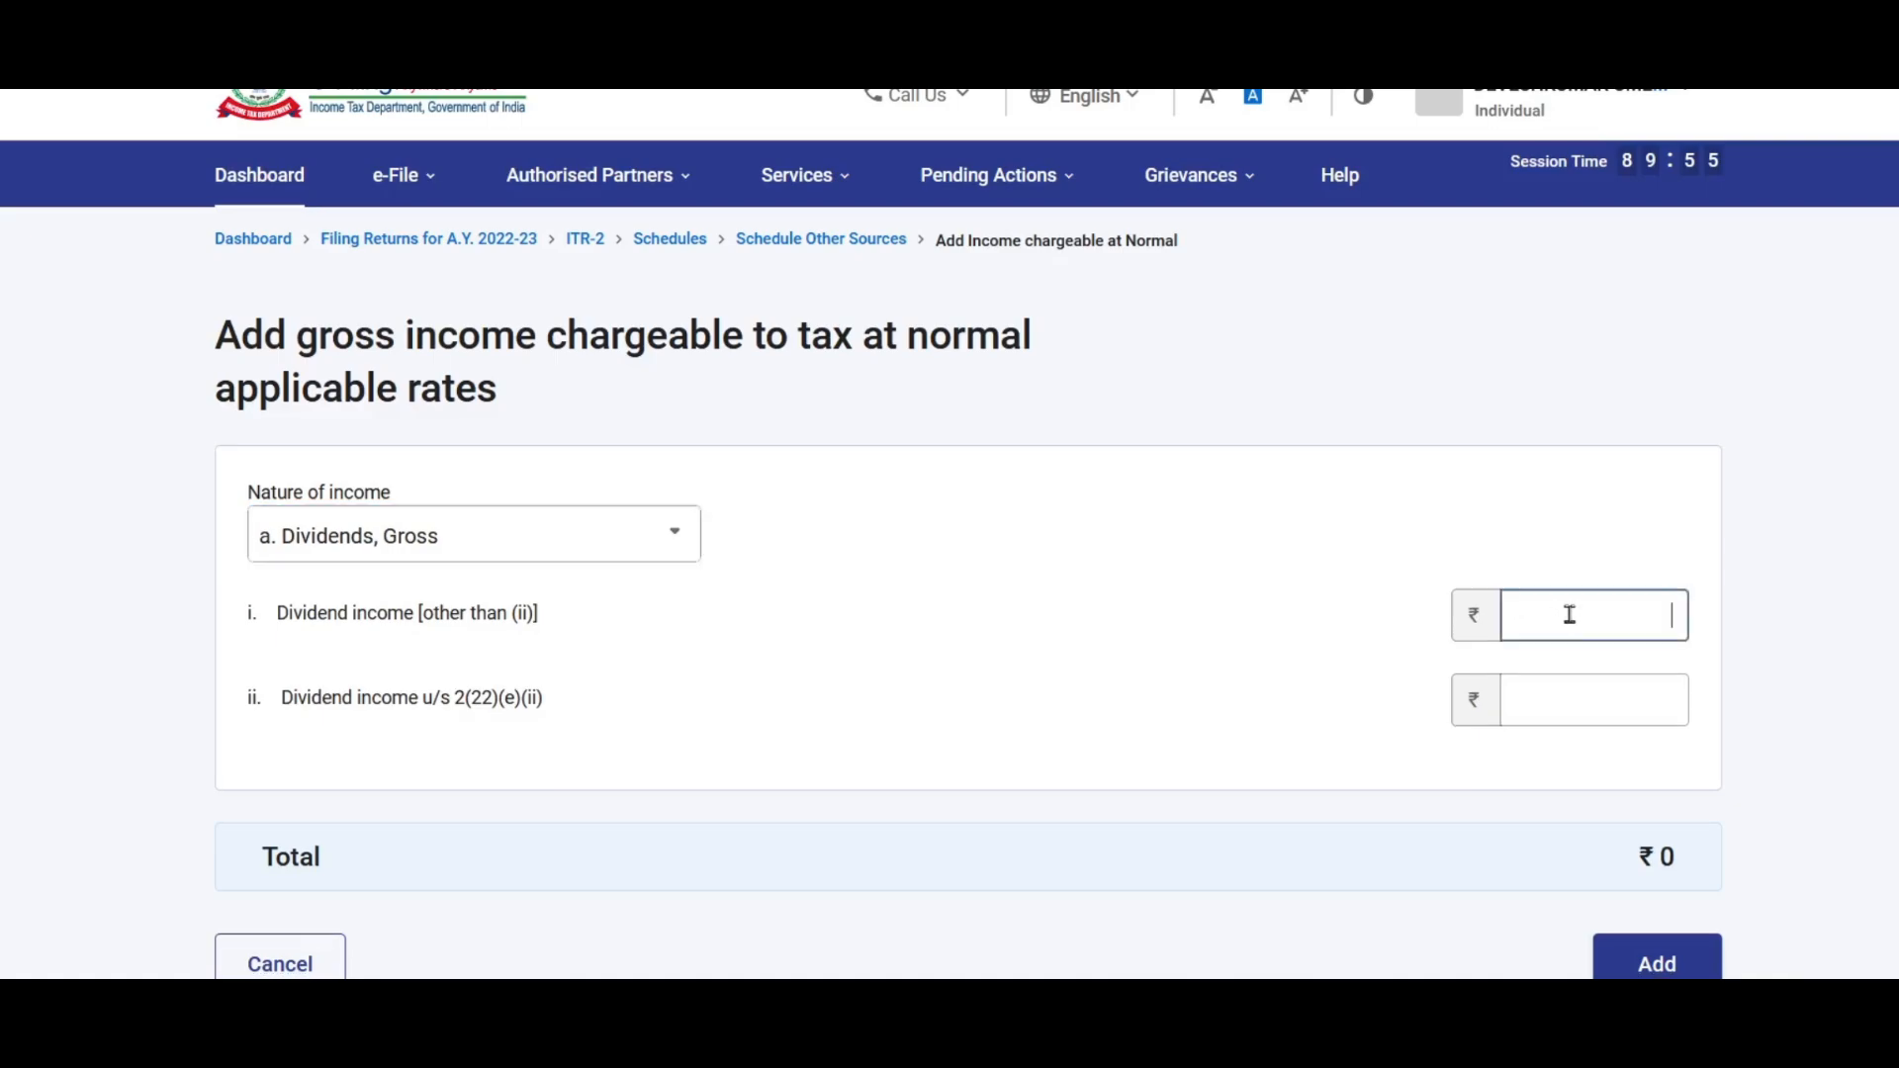
{"action": "type", "text": "1500"}
{"action": "left_click", "coordinate": [1814, 645]}
{"action": "scroll", "coordinate": [1726, 641], "scroll_direction": "down", "scroll_amount": 3}
{"action": "scroll", "coordinate": [1726, 638], "scroll_direction": "down", "scroll_amount": 1}
{"action": "left_click", "coordinate": [1678, 633]}
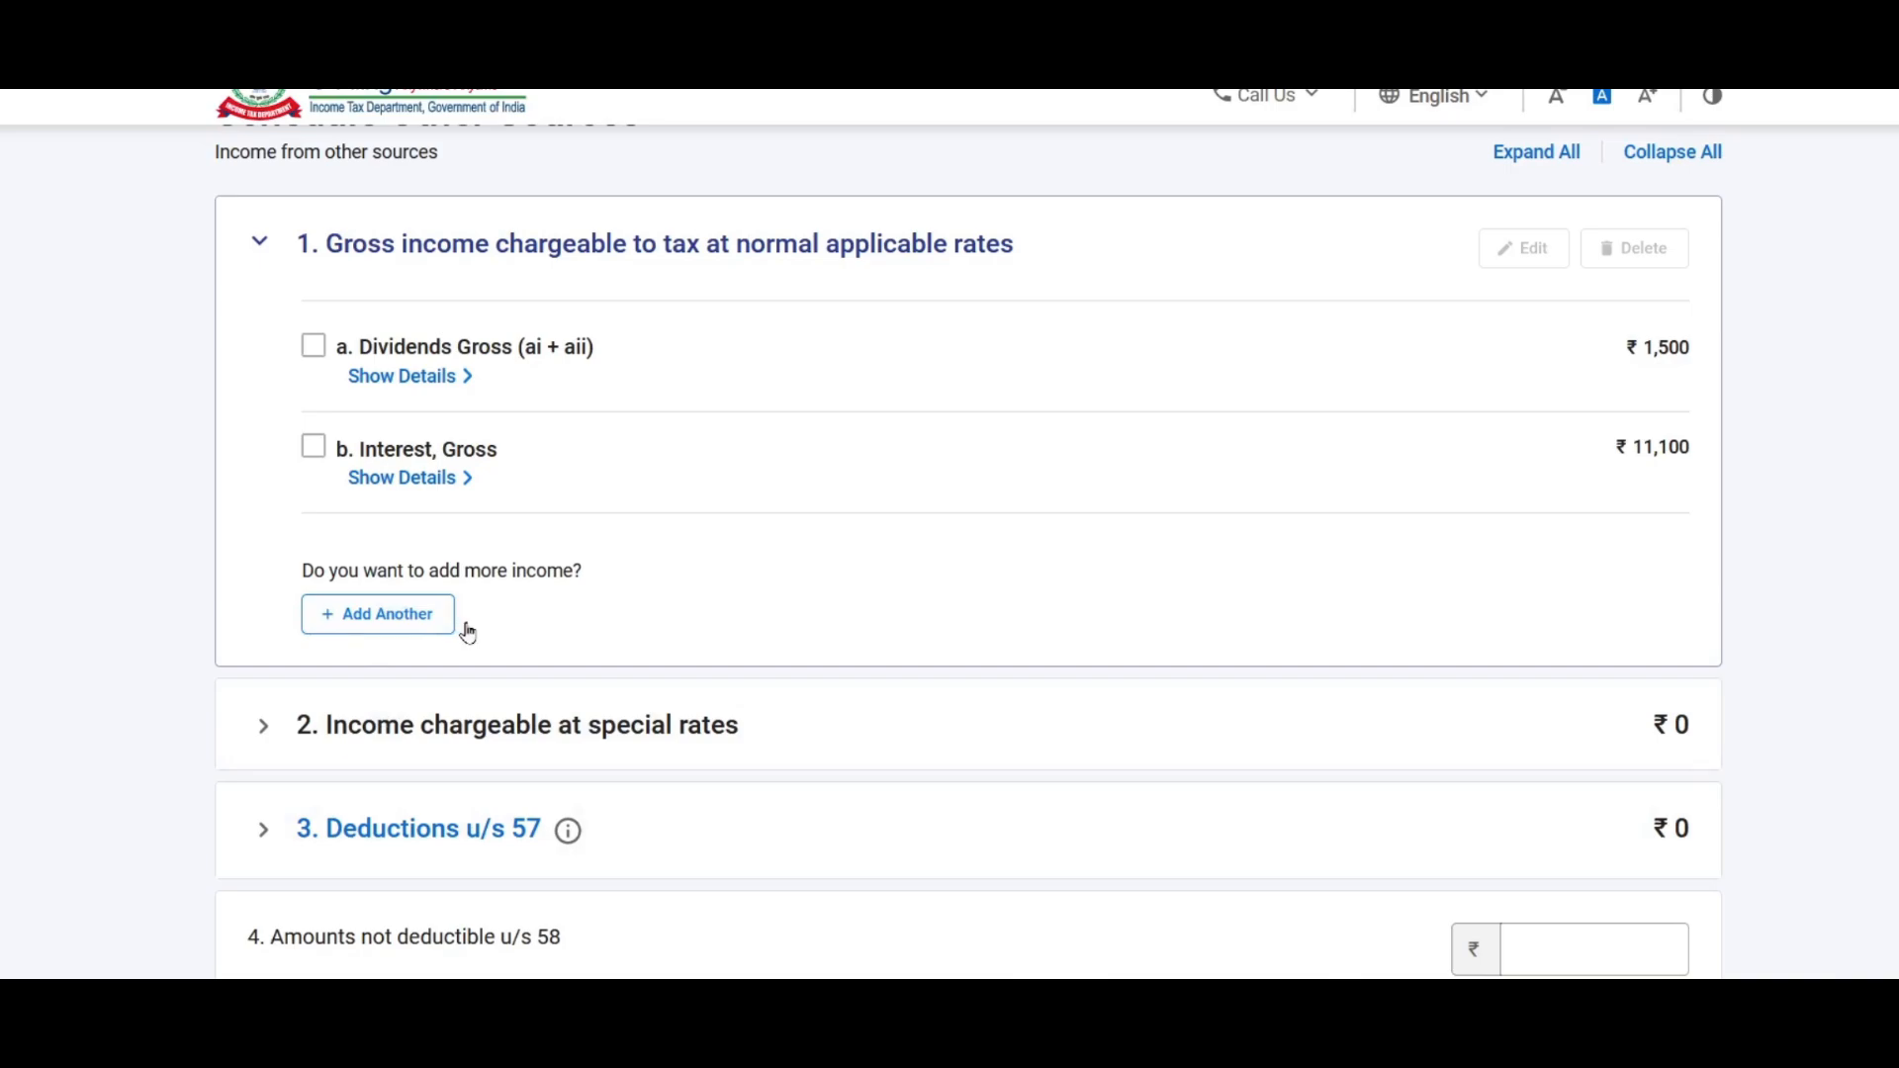
Step: Expand the Income chargeable at special rates section
{"action": "scroll", "coordinate": [606, 551], "scroll_direction": "down", "scroll_amount": 3}
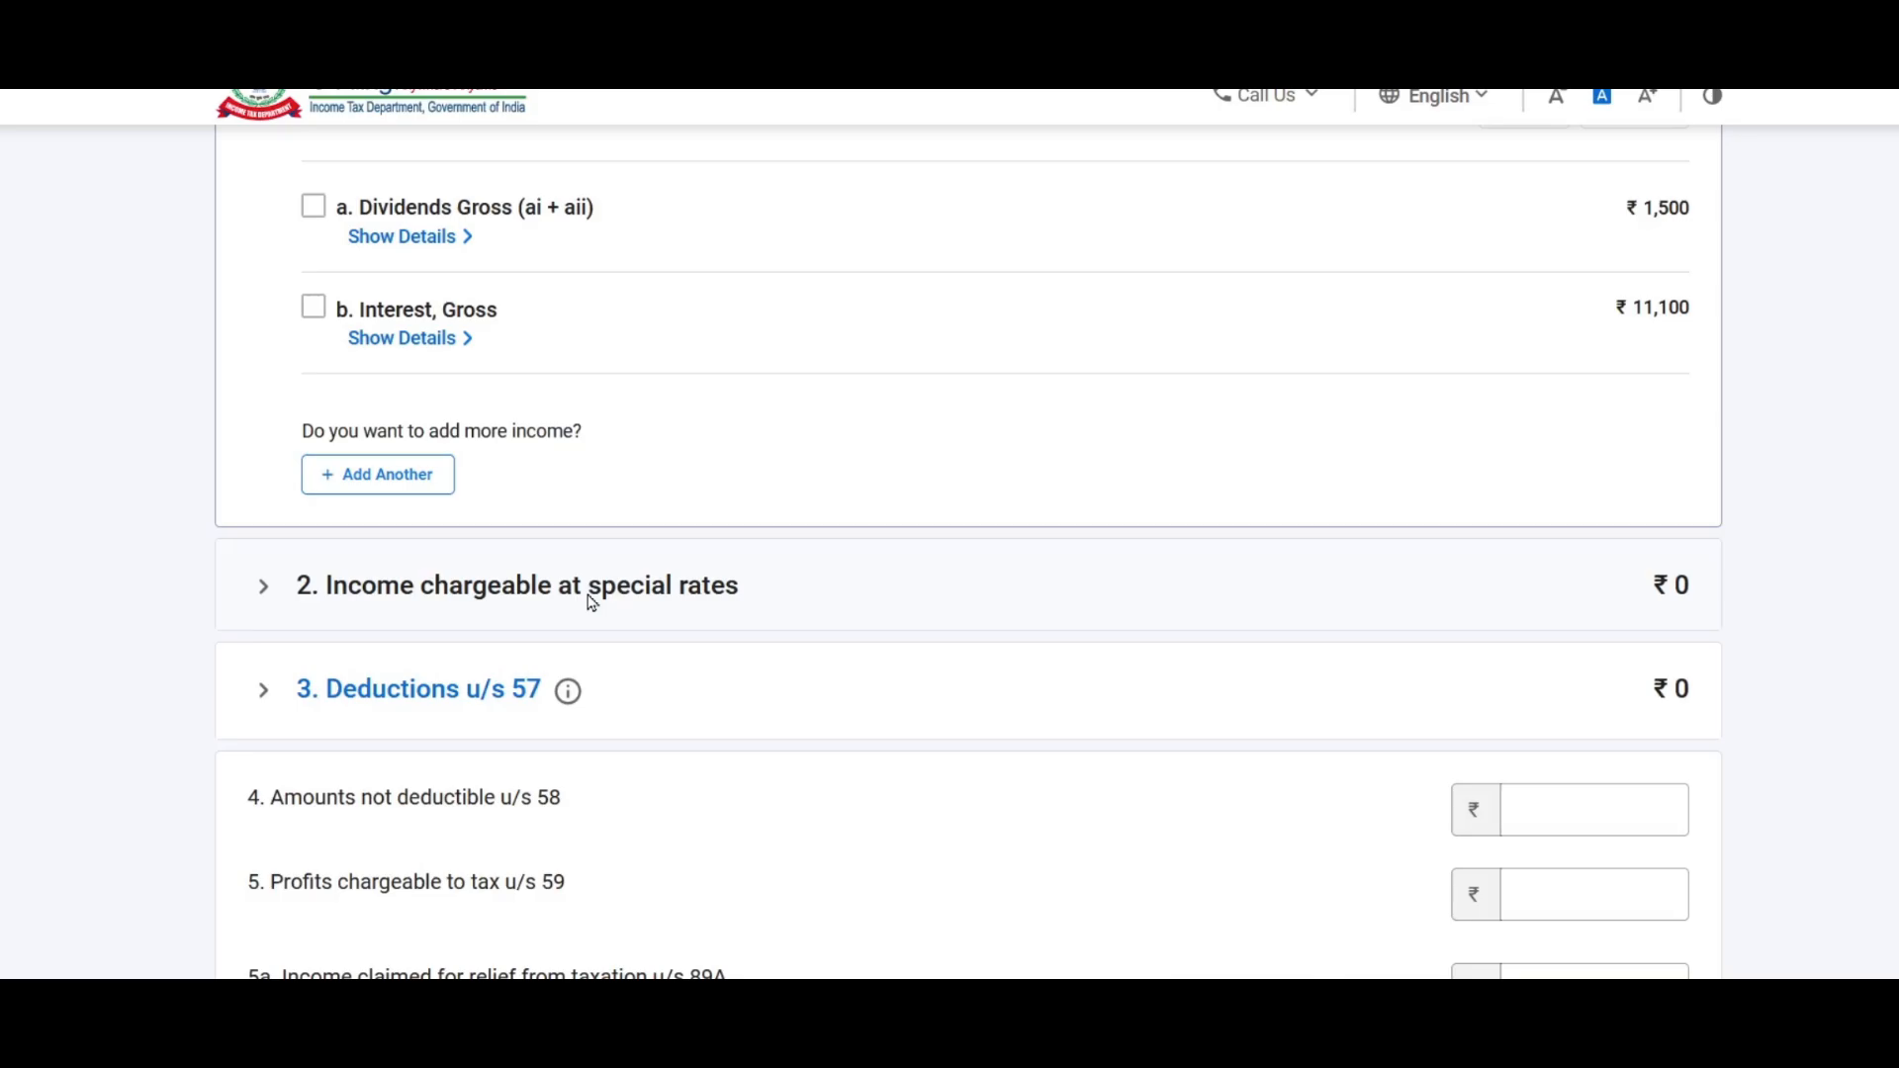
{"action": "left_click", "coordinate": [591, 601]}
{"action": "scroll", "coordinate": [590, 602], "scroll_direction": "up", "scroll_amount": 5}
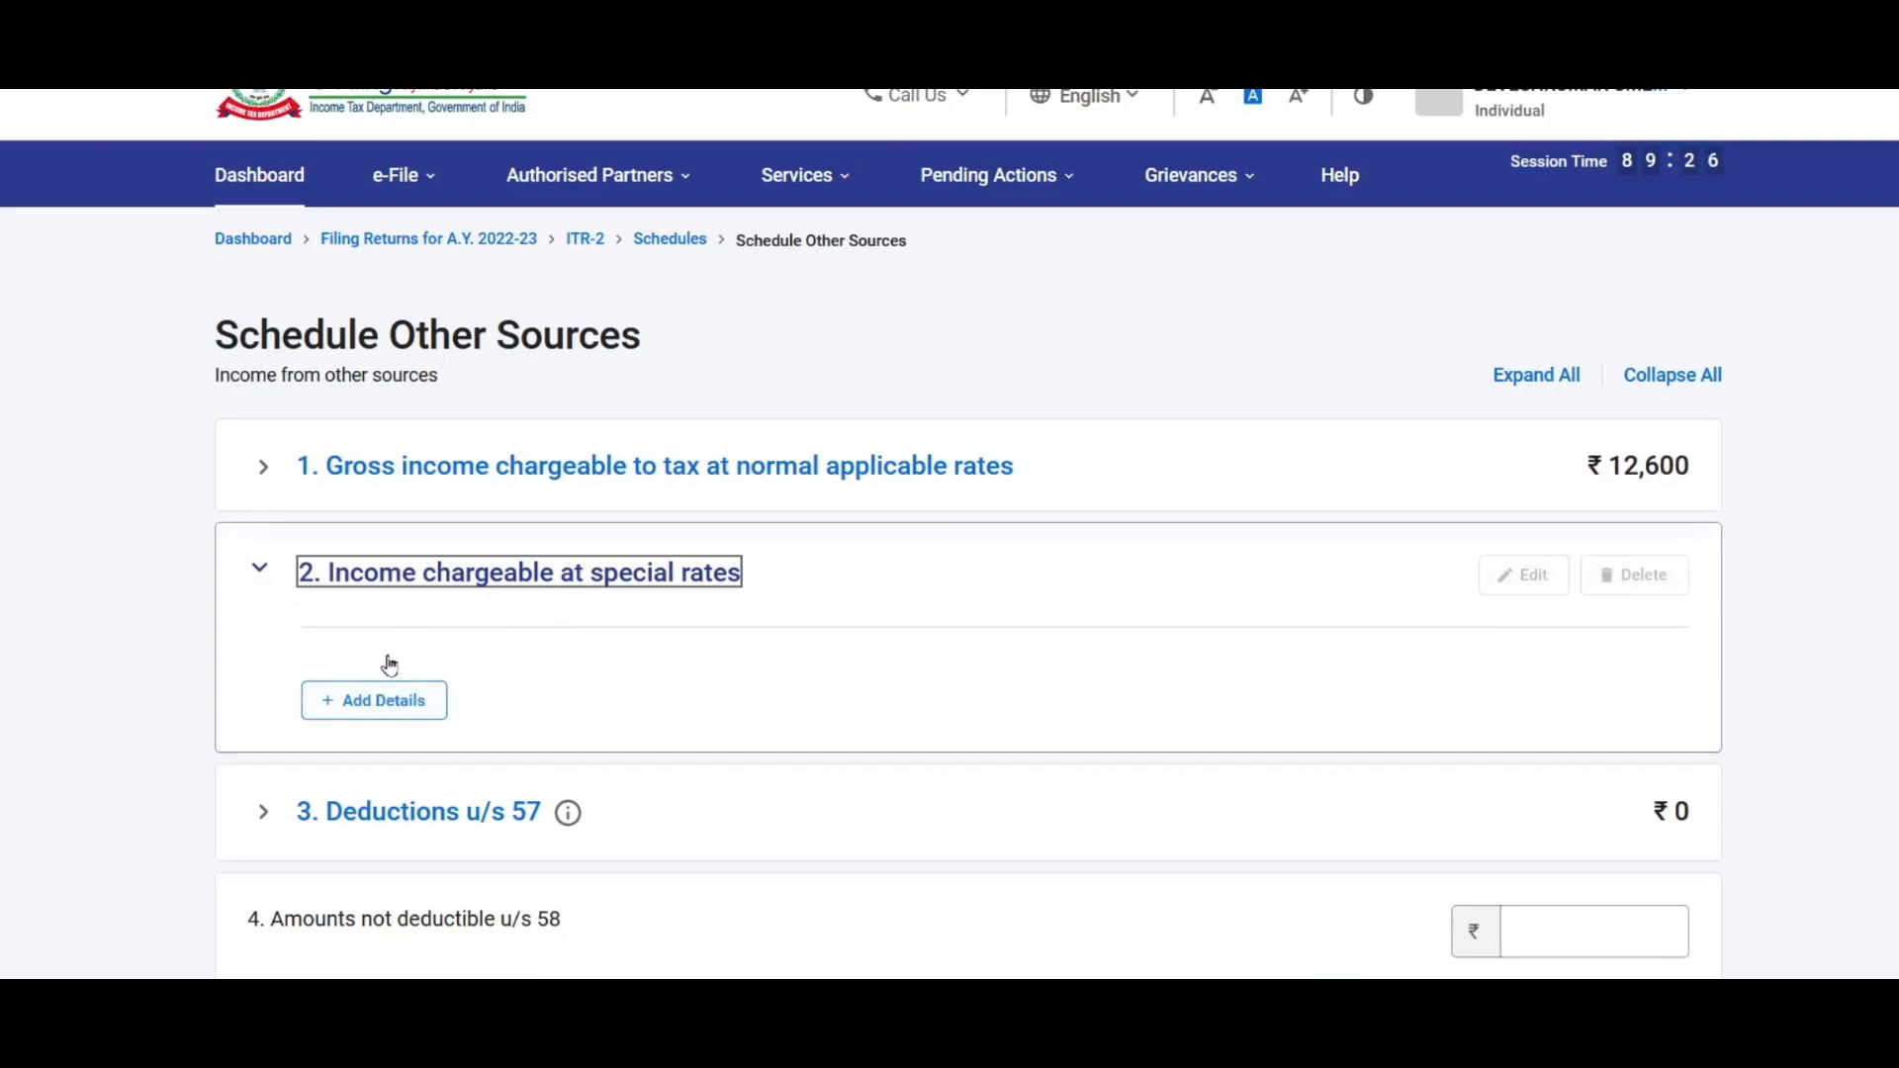
Step: Add a ₹30,000 entry for winnings from lotteries and crossword puzzles under section 115BB
{"action": "left_click", "coordinate": [392, 708]}
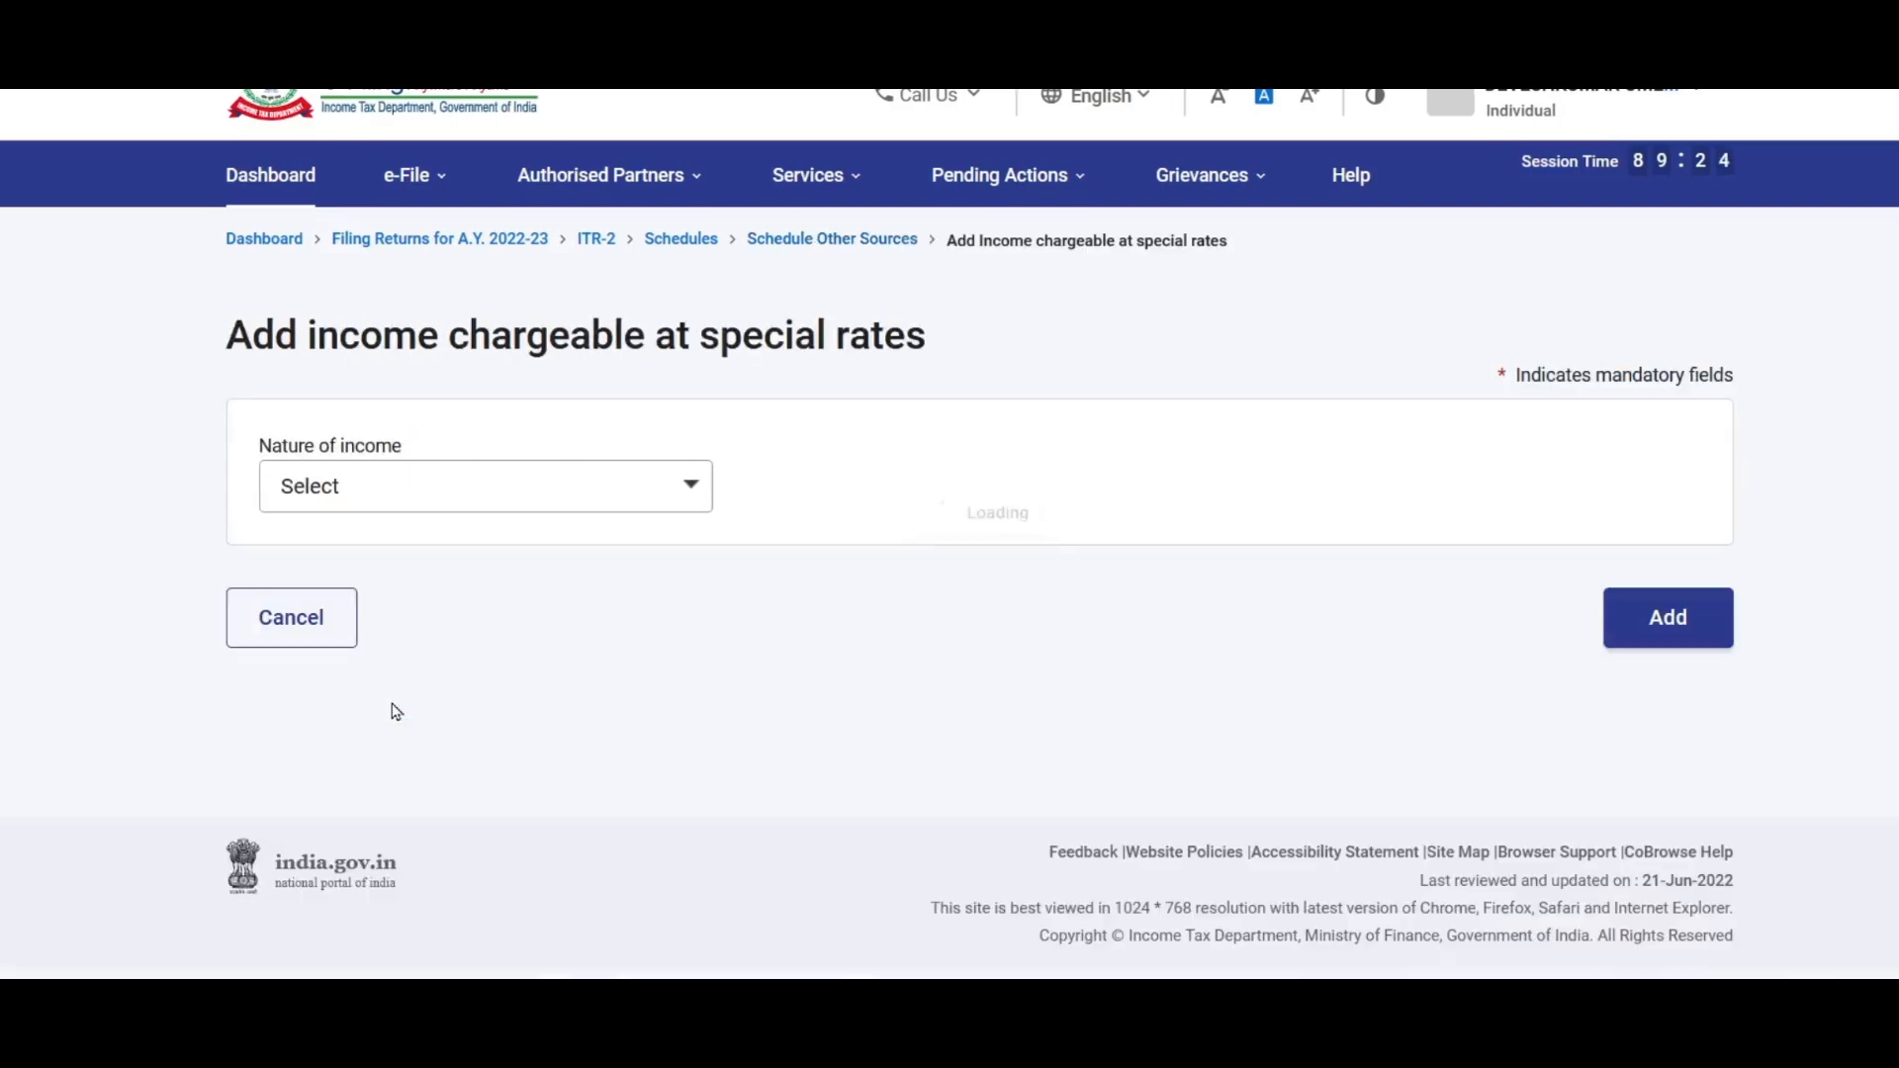
{"action": "left_click", "coordinate": [456, 490]}
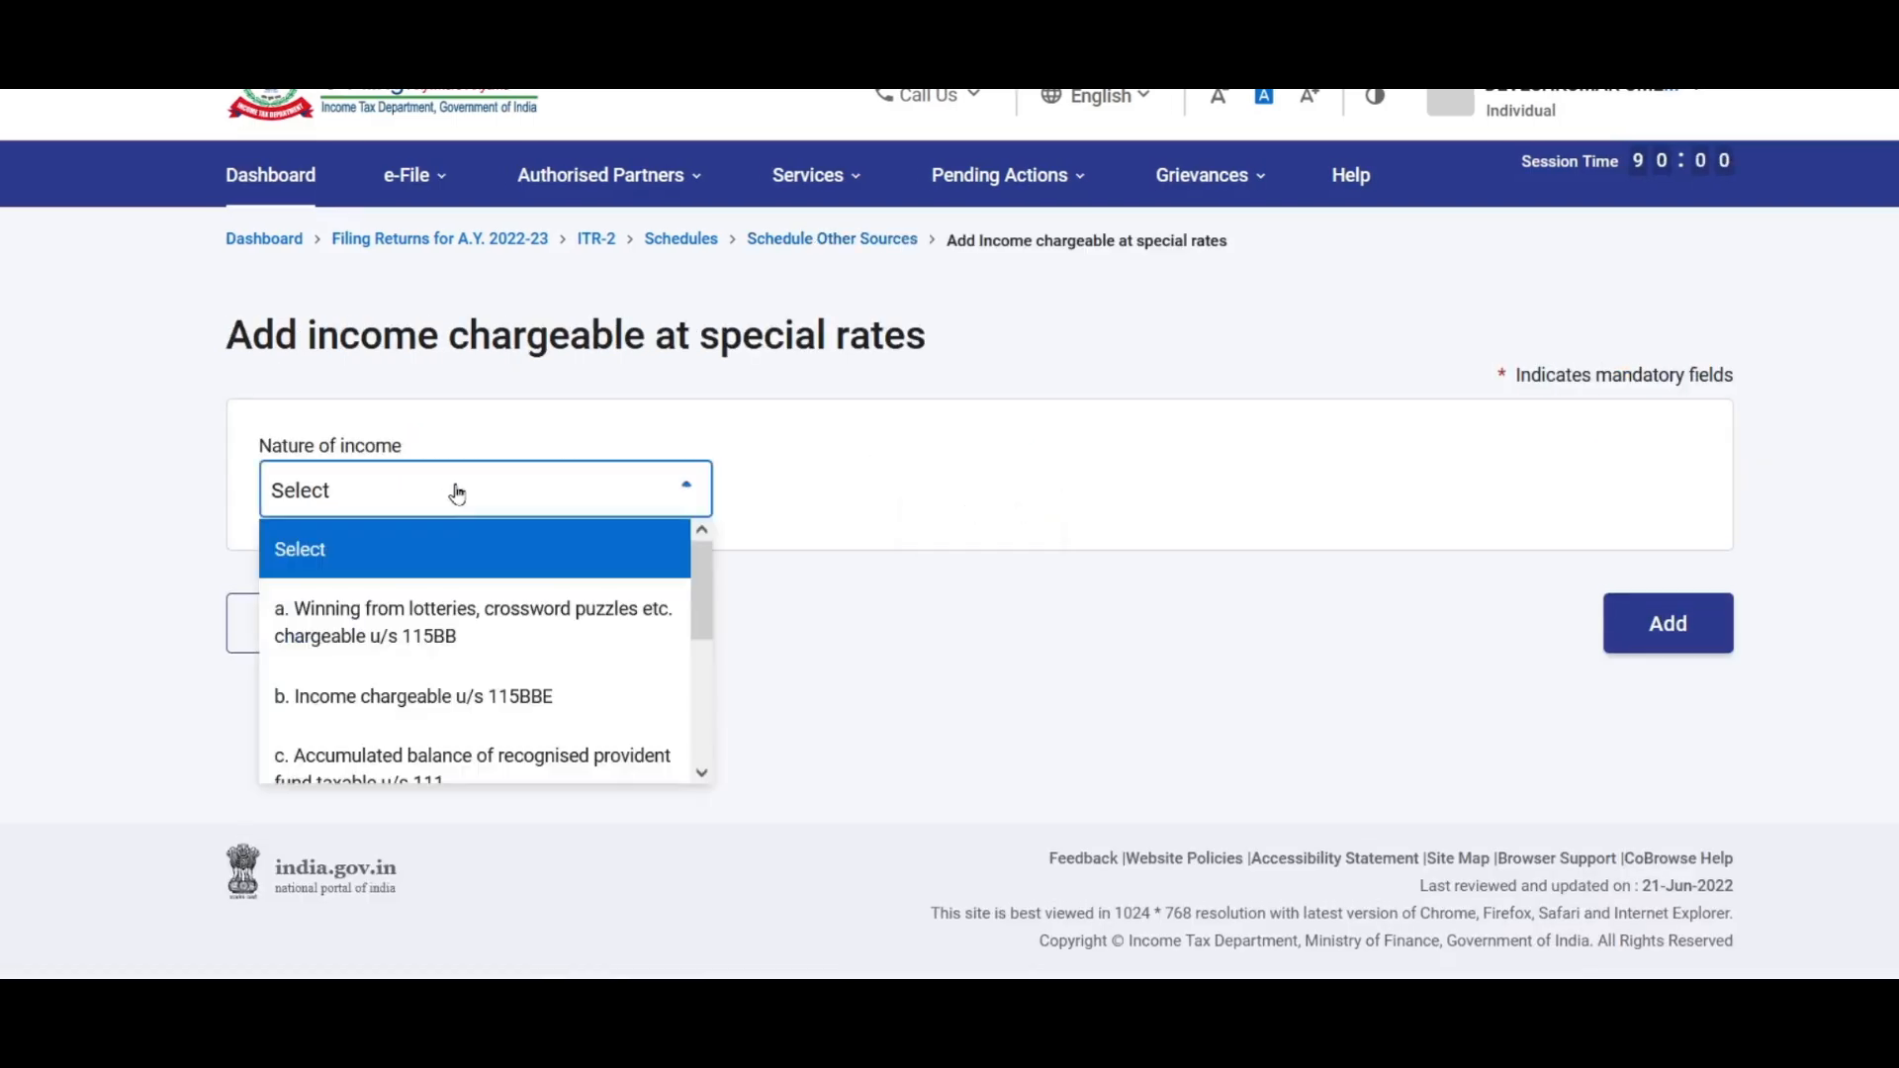
{"action": "left_click", "coordinate": [459, 638]}
{"action": "left_click", "coordinate": [393, 645]}
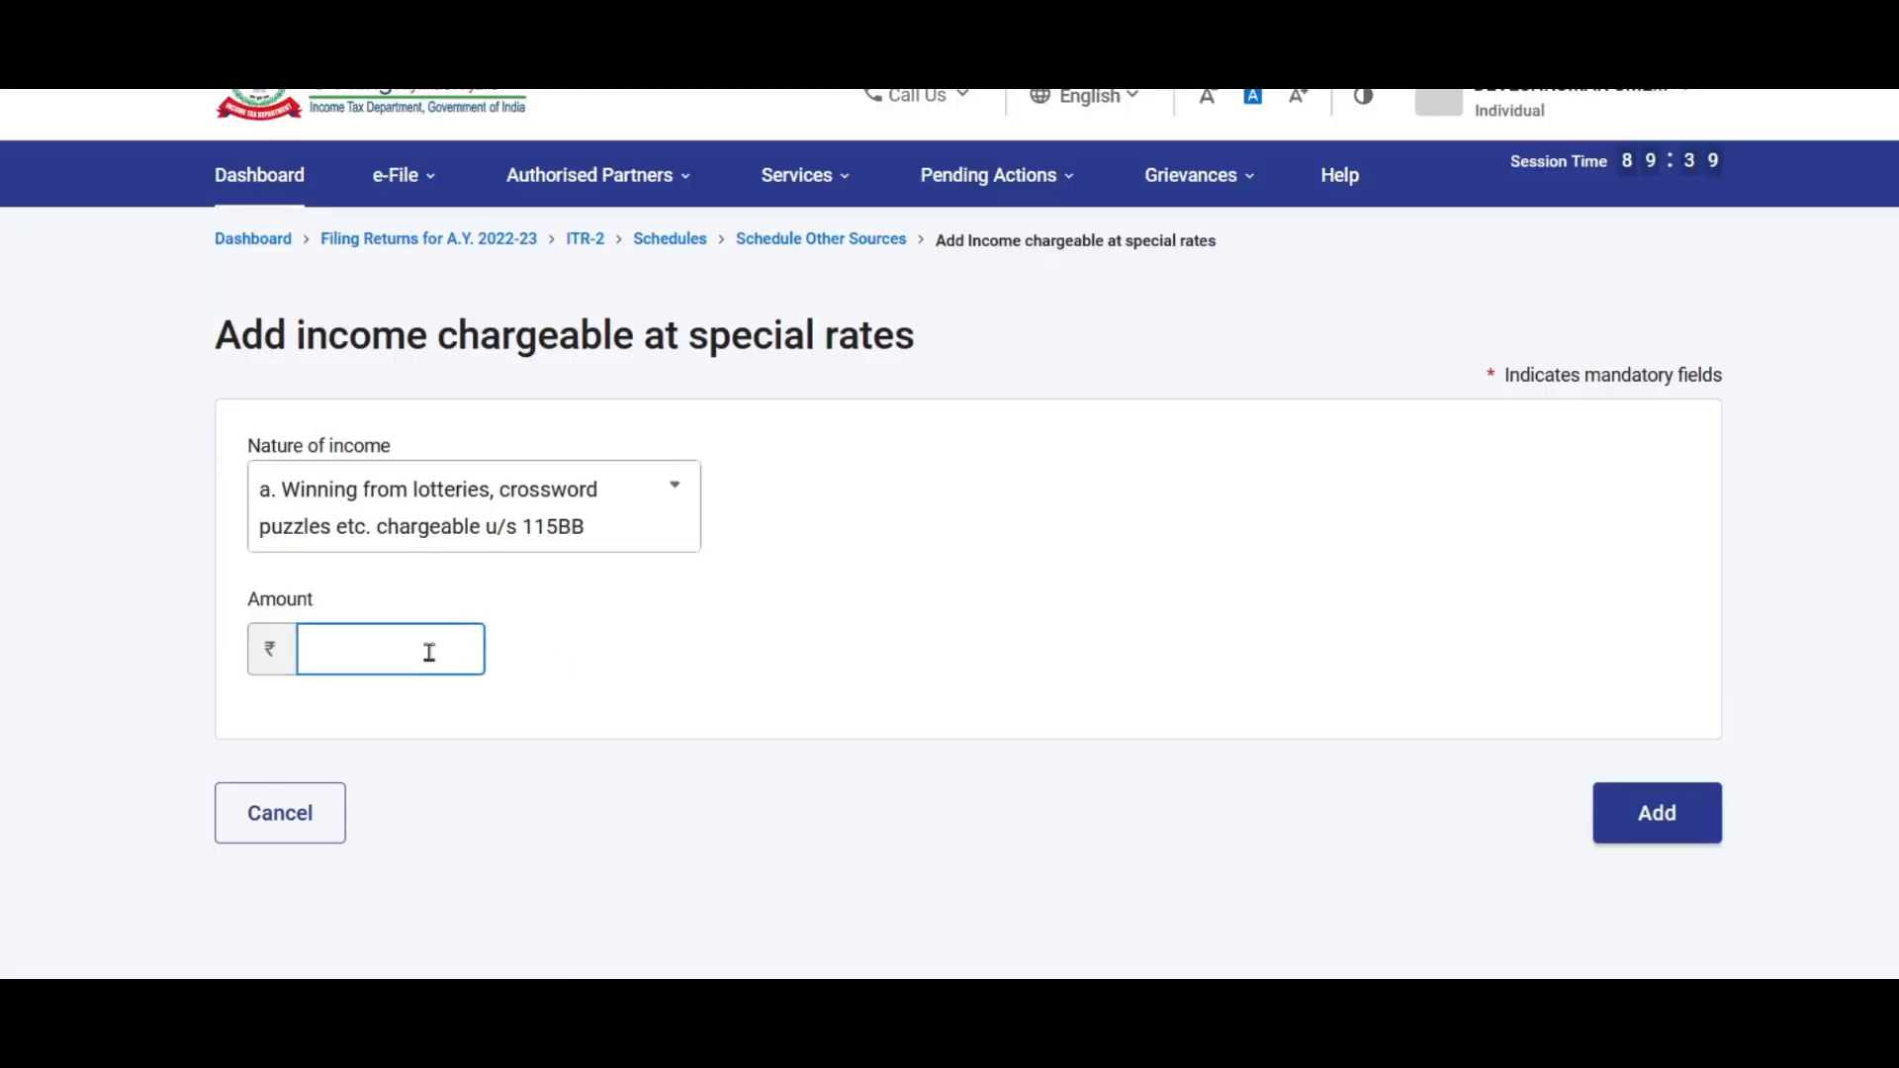
{"action": "left_click", "coordinate": [434, 651]}
{"action": "left_click", "coordinate": [421, 692]}
{"action": "left_click", "coordinate": [1675, 817]}
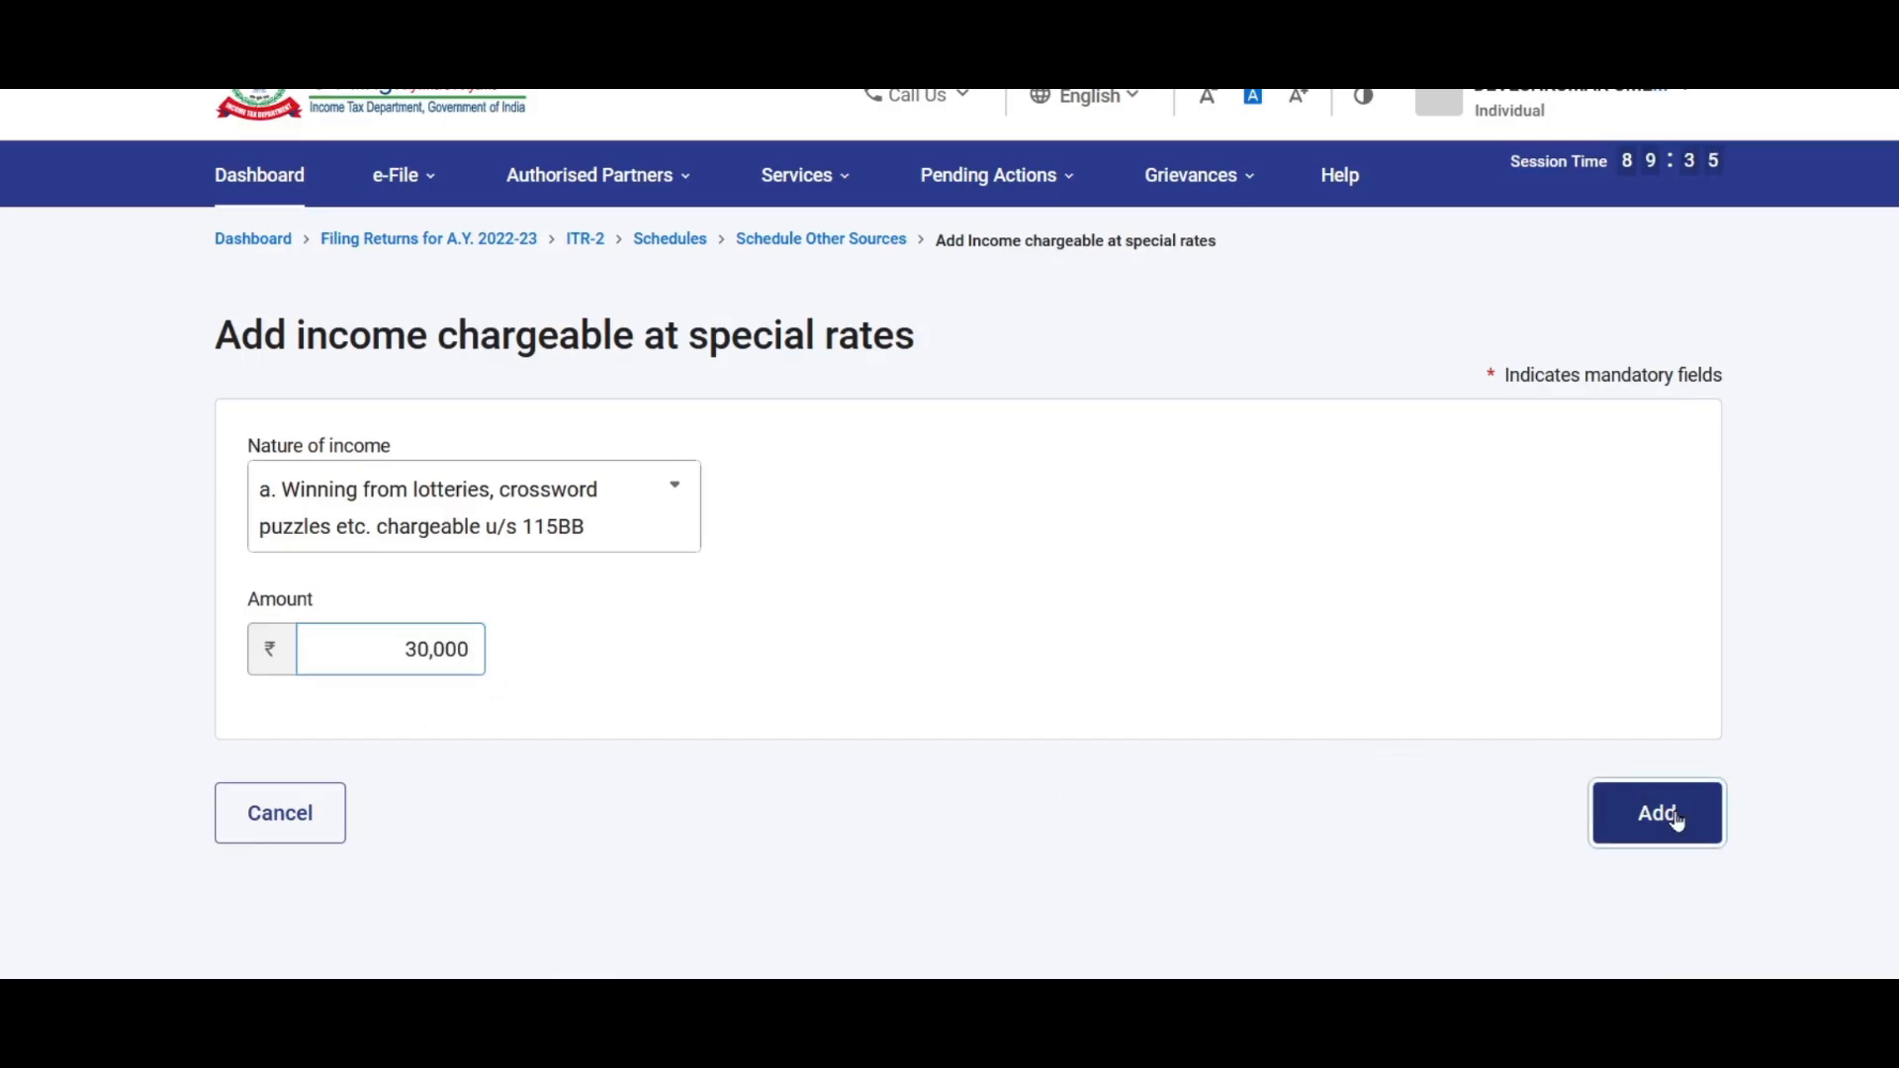
{"action": "left_click", "coordinate": [653, 378]}
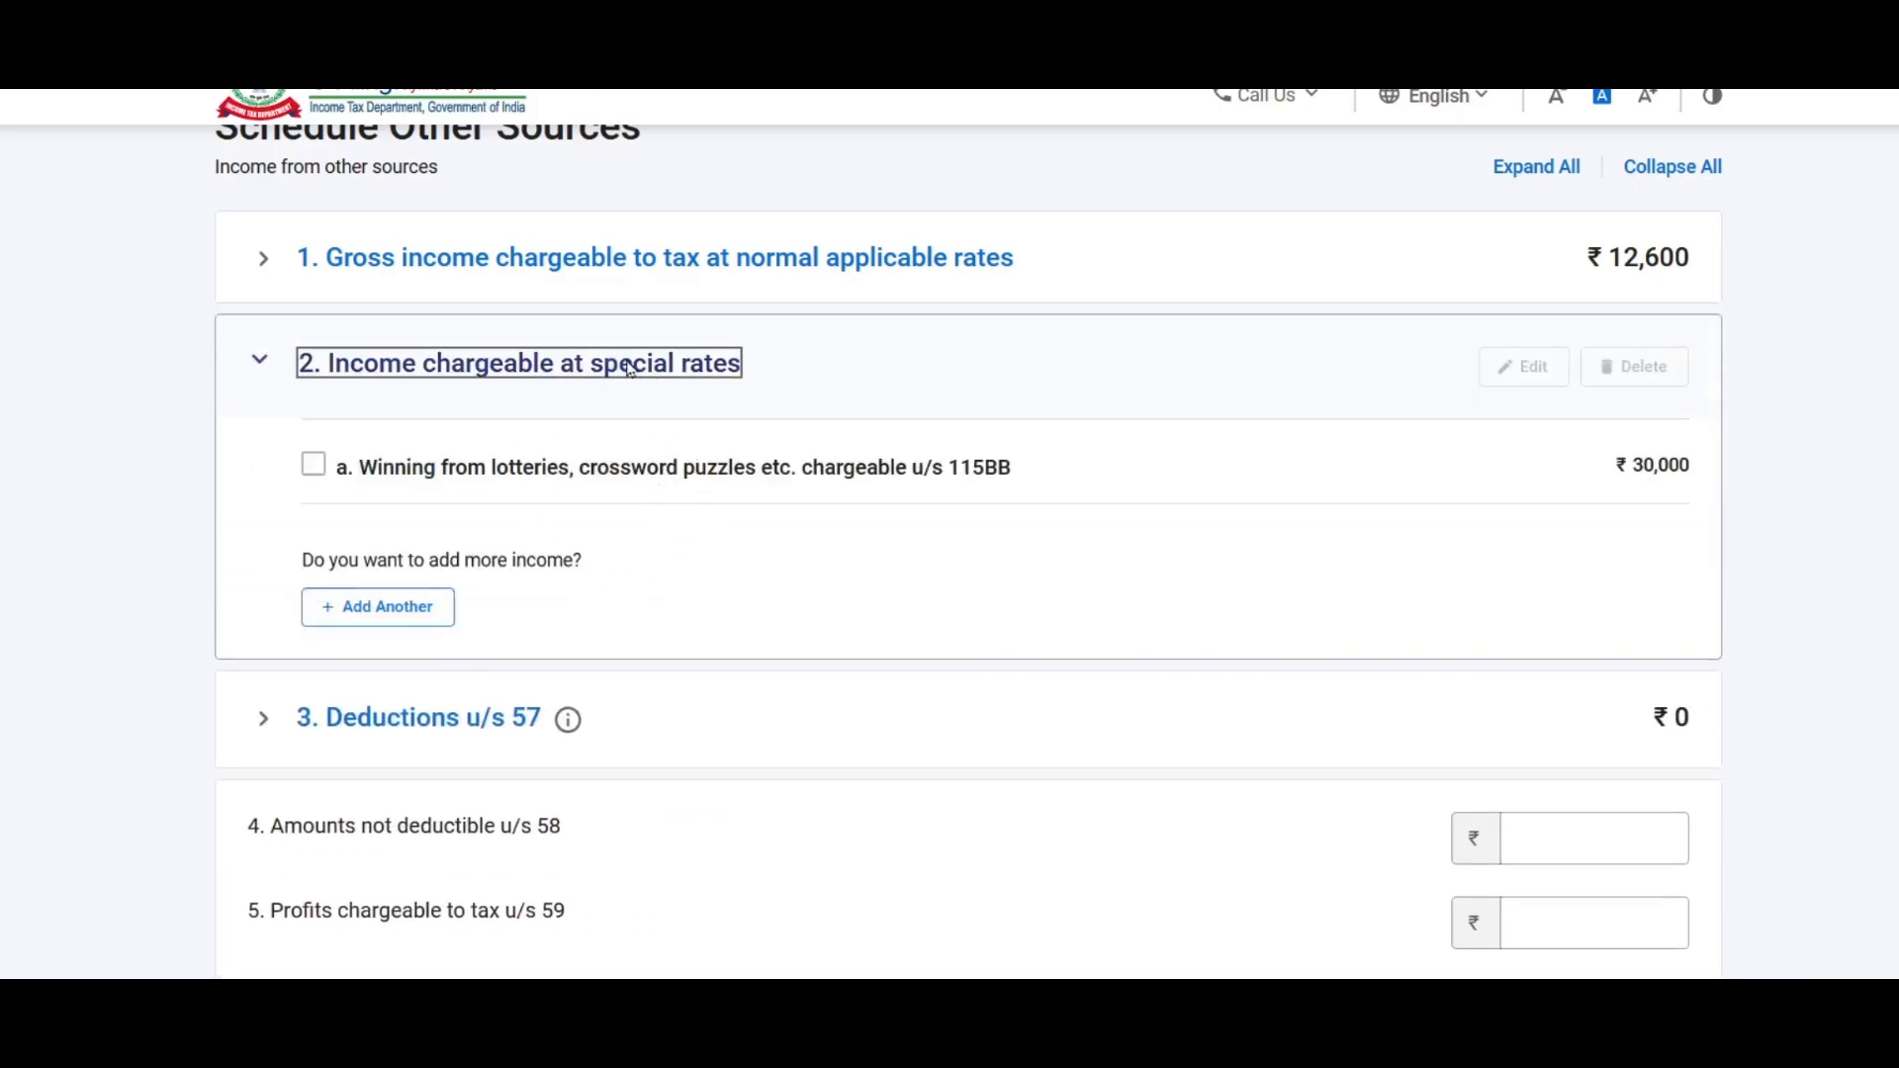
{"action": "left_click", "coordinate": [628, 368]}
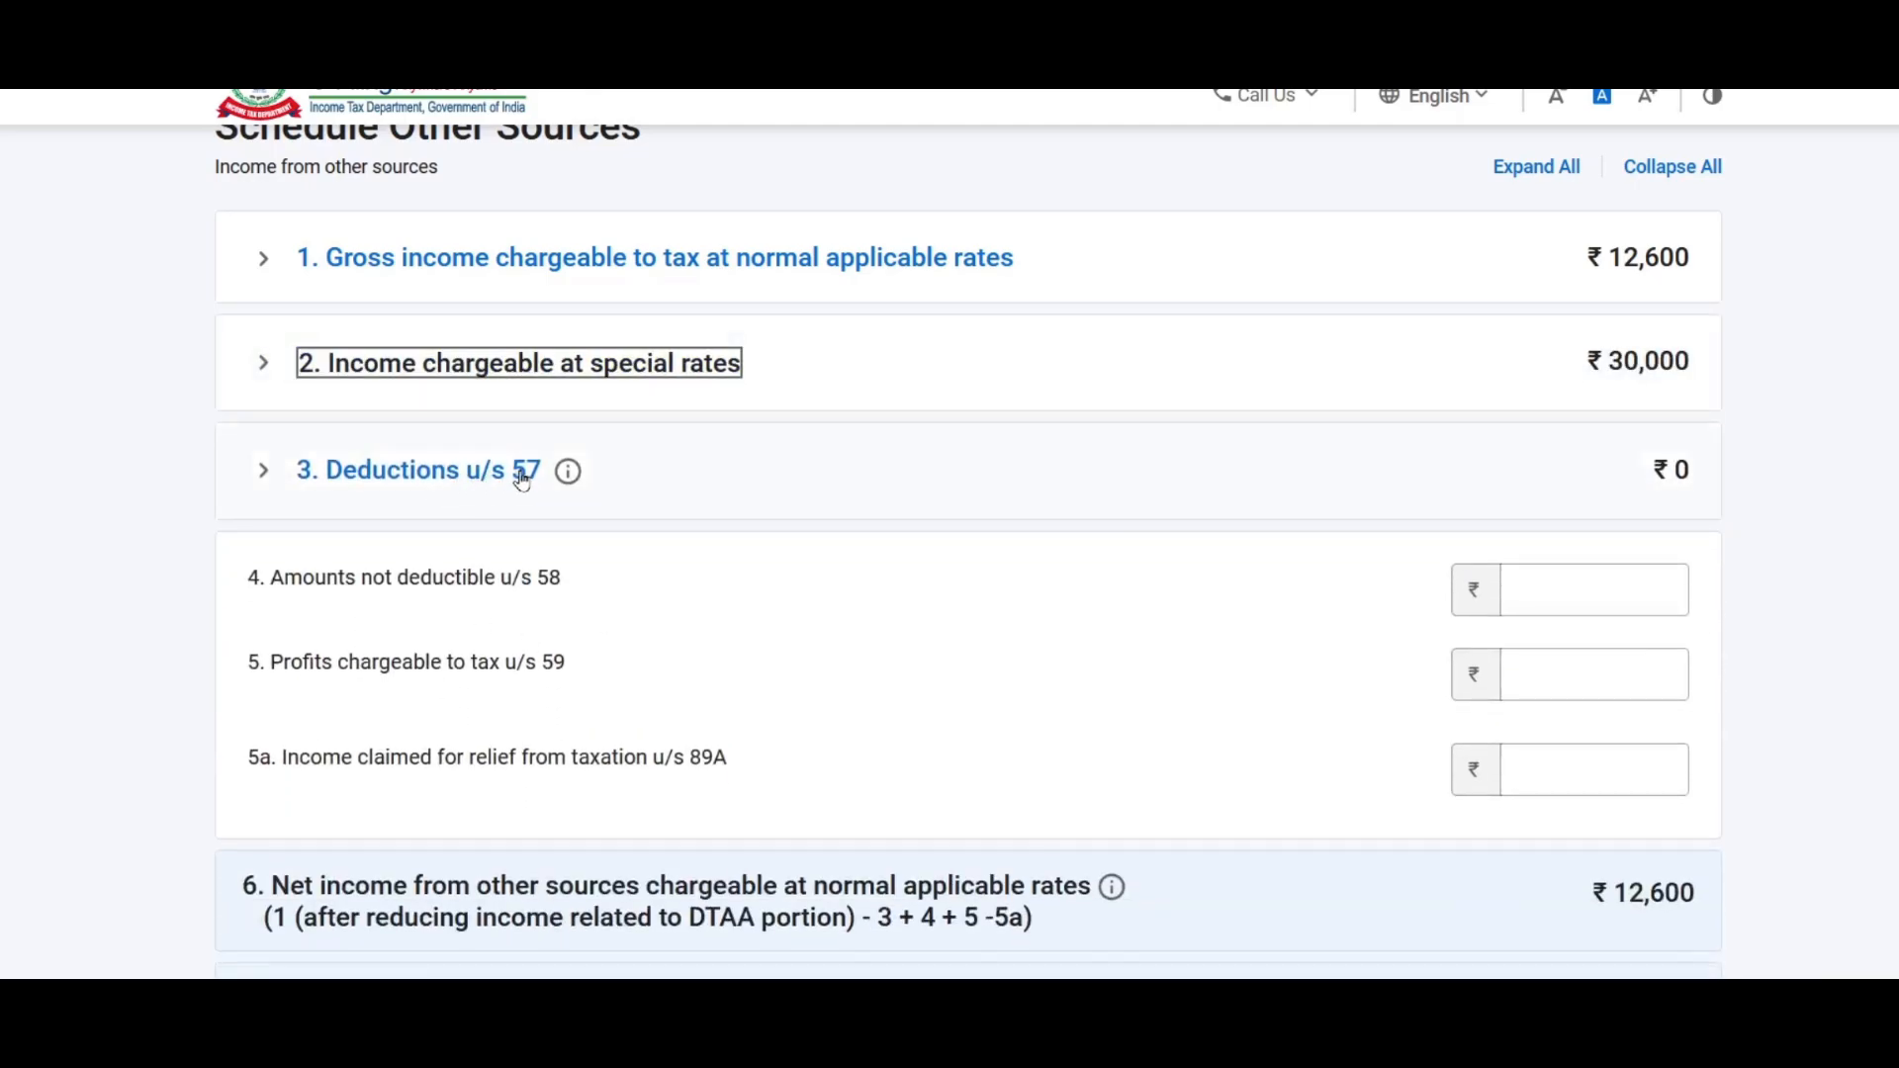
Step: Open and cancel the Deductions u/s 57 form, leaving deductions empty
{"action": "left_click", "coordinate": [494, 475]}
{"action": "left_click", "coordinate": [431, 583]}
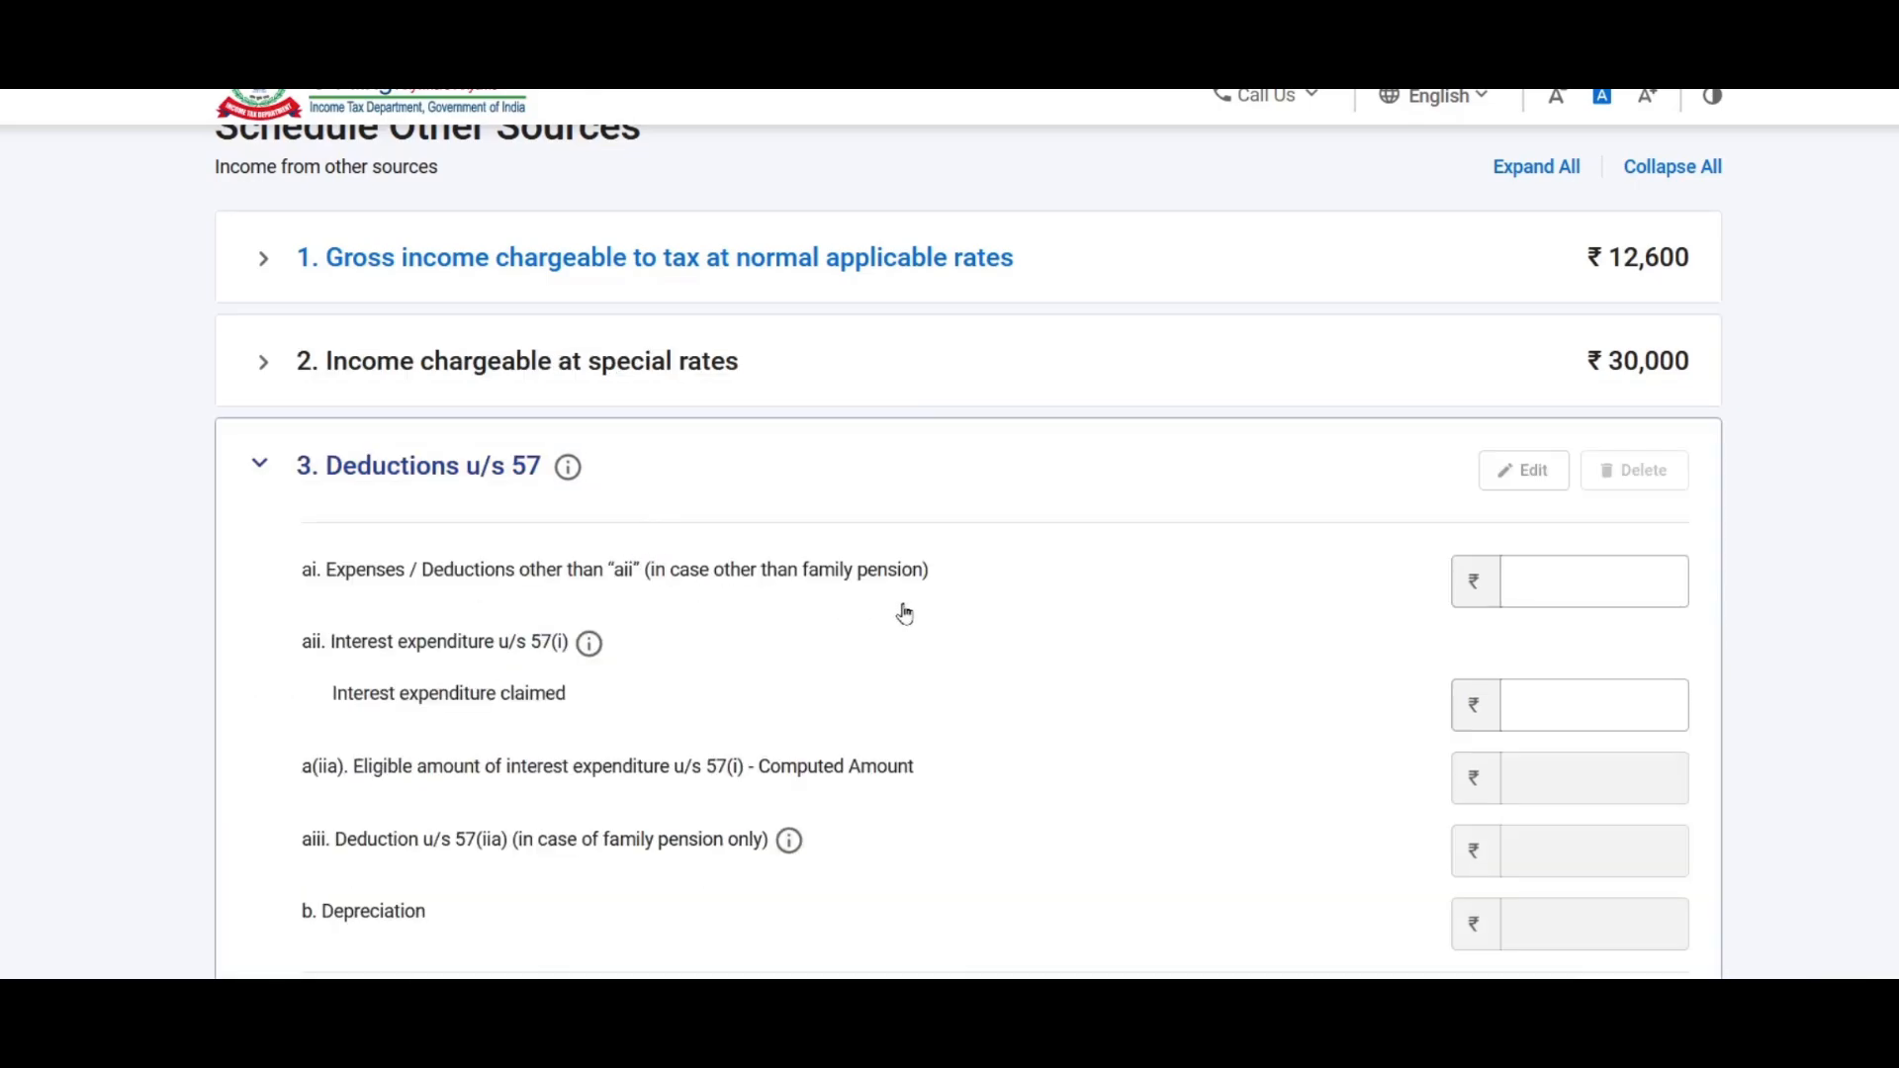
{"action": "scroll", "coordinate": [904, 613], "scroll_direction": "down", "scroll_amount": 2}
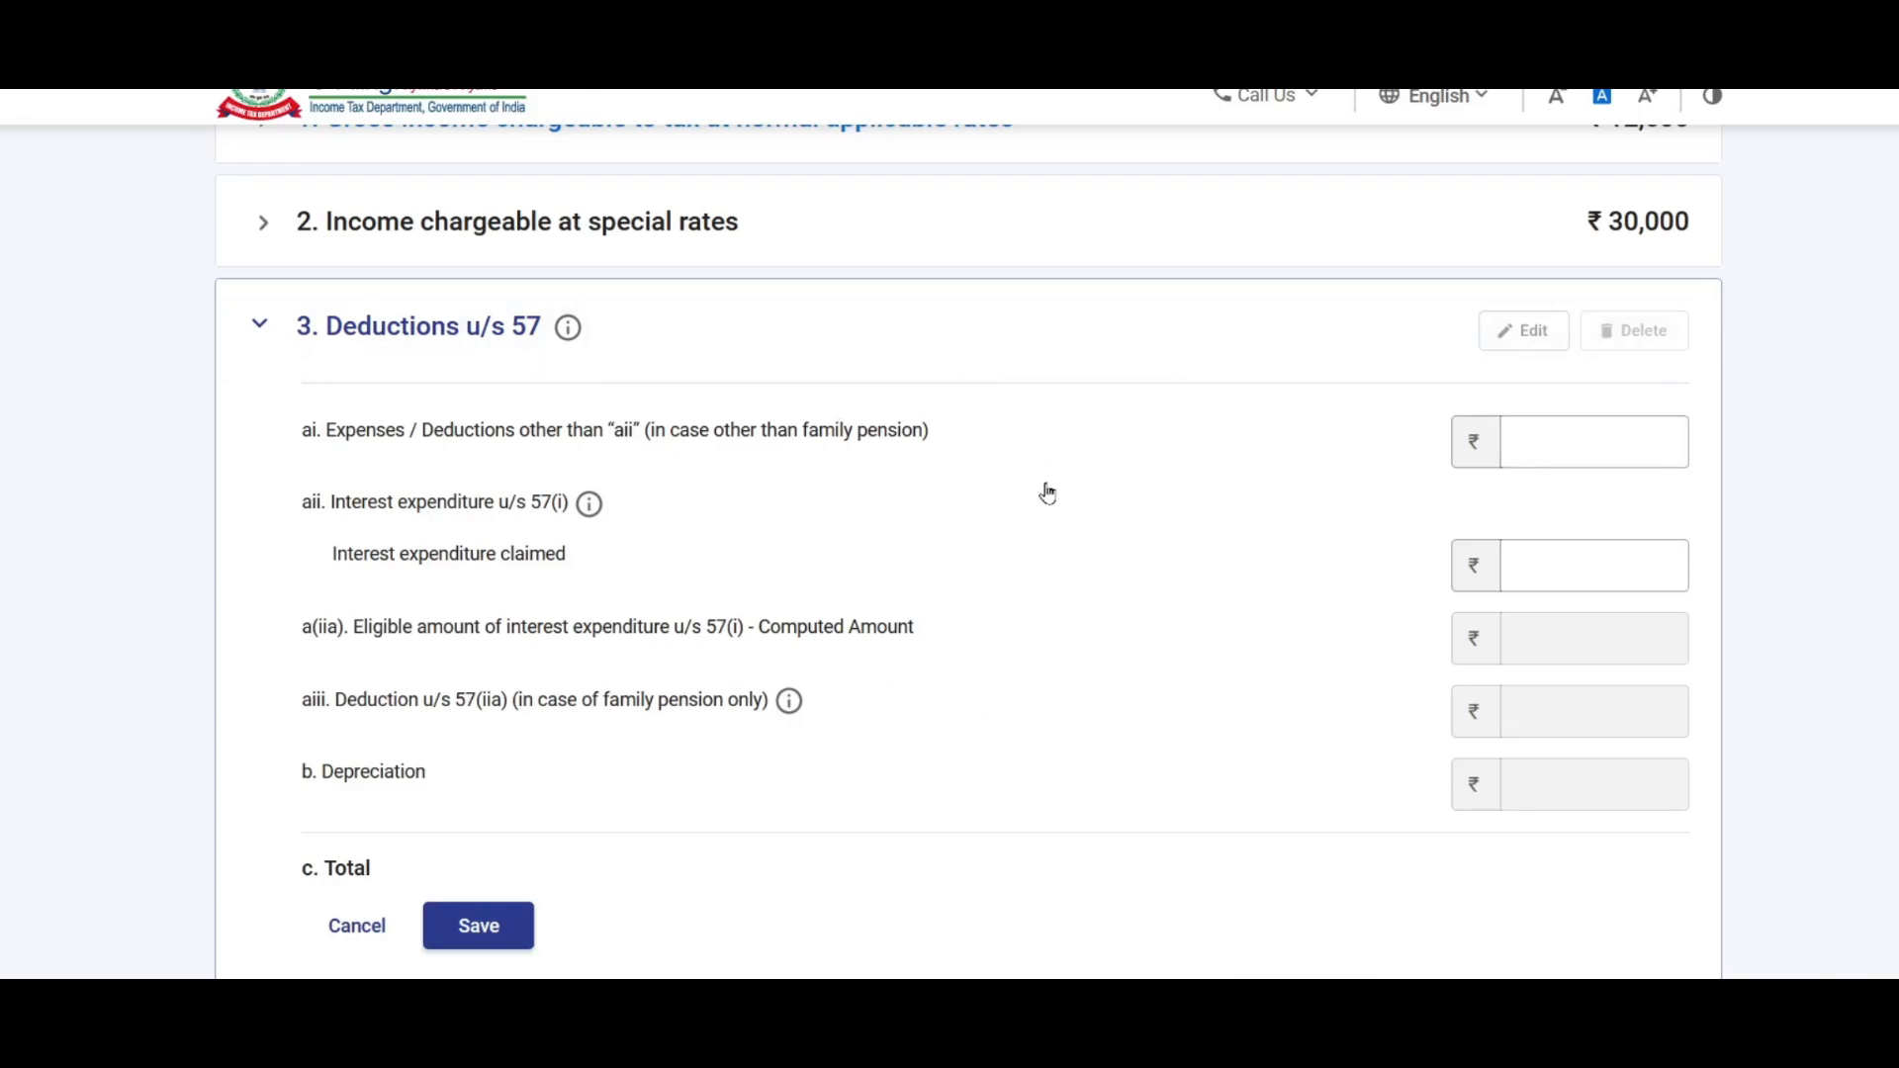
{"action": "scroll", "coordinate": [1047, 495], "scroll_direction": "down", "scroll_amount": 2}
{"action": "left_click", "coordinate": [354, 792]}
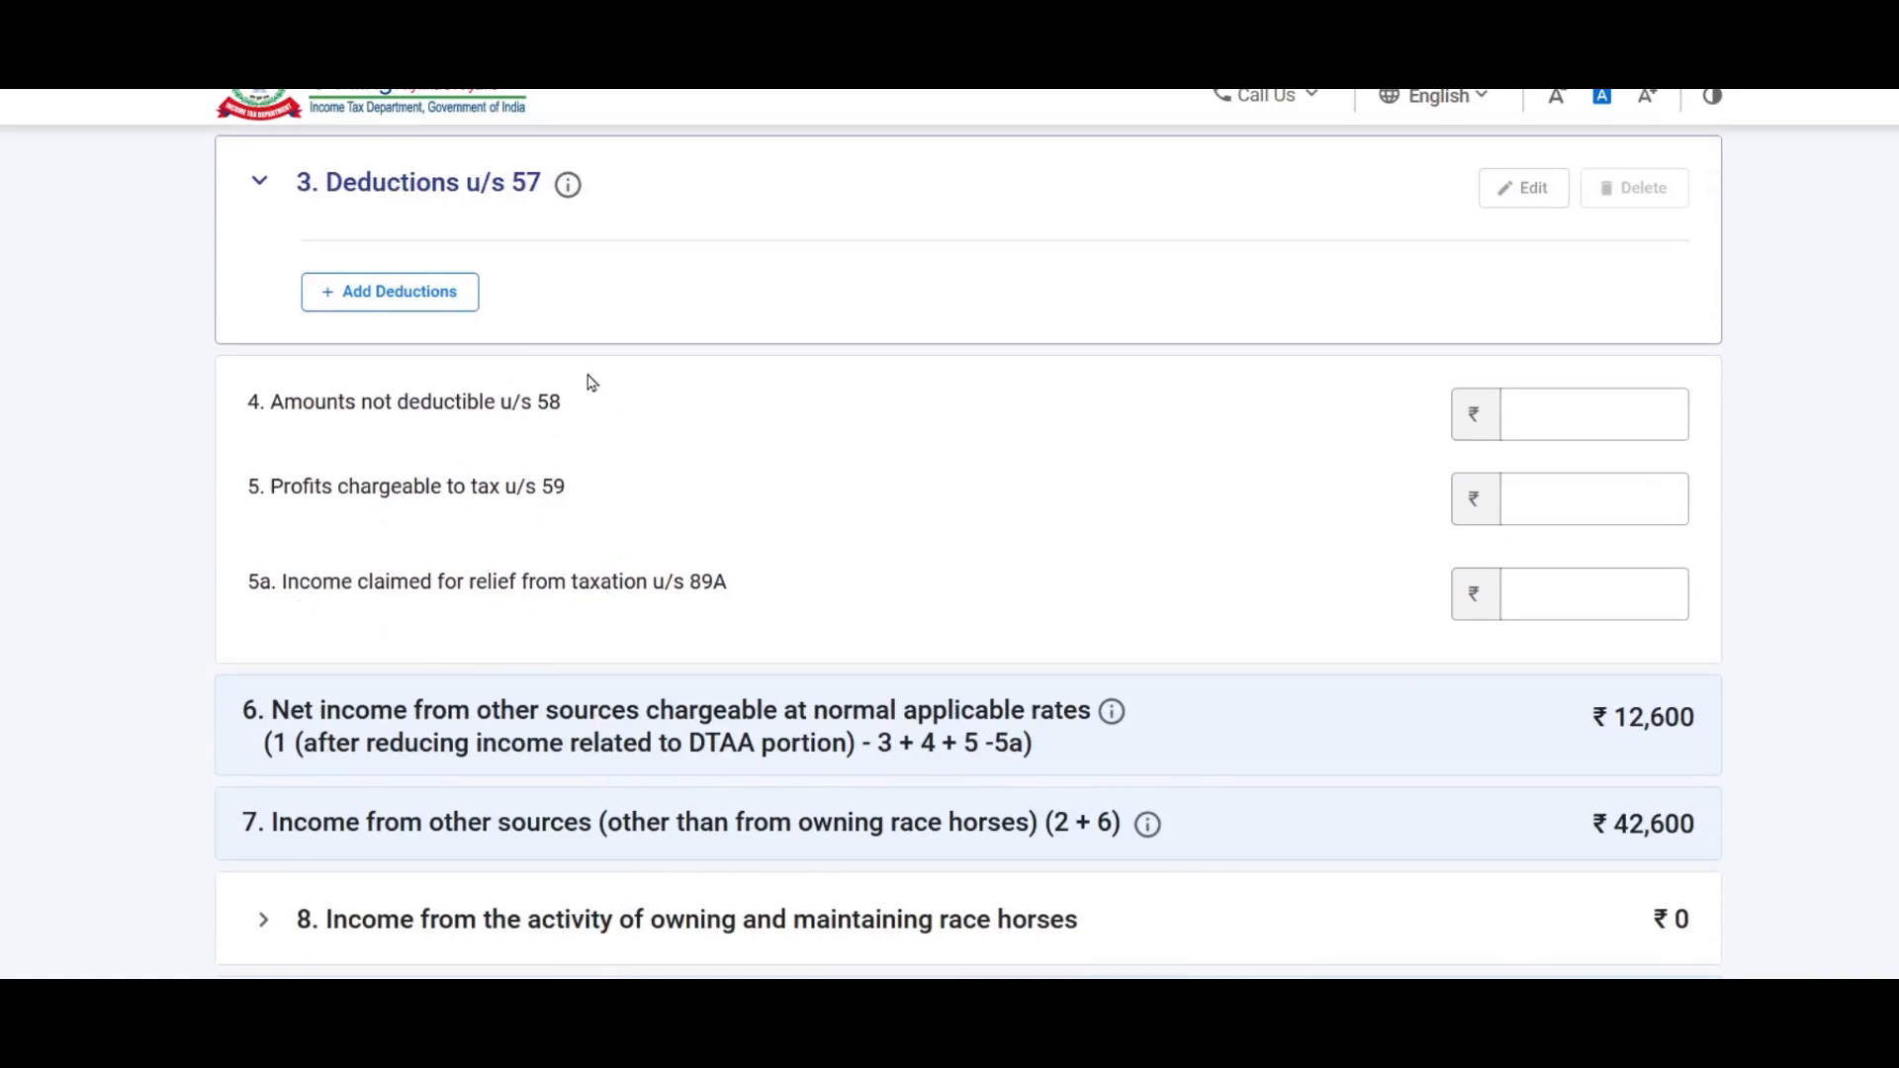
Step: Review the totals showing ₹42,600 income from other sources
{"action": "left_click", "coordinate": [1651, 414]}
{"action": "scroll", "coordinate": [1137, 519], "scroll_direction": "down", "scroll_amount": 3}
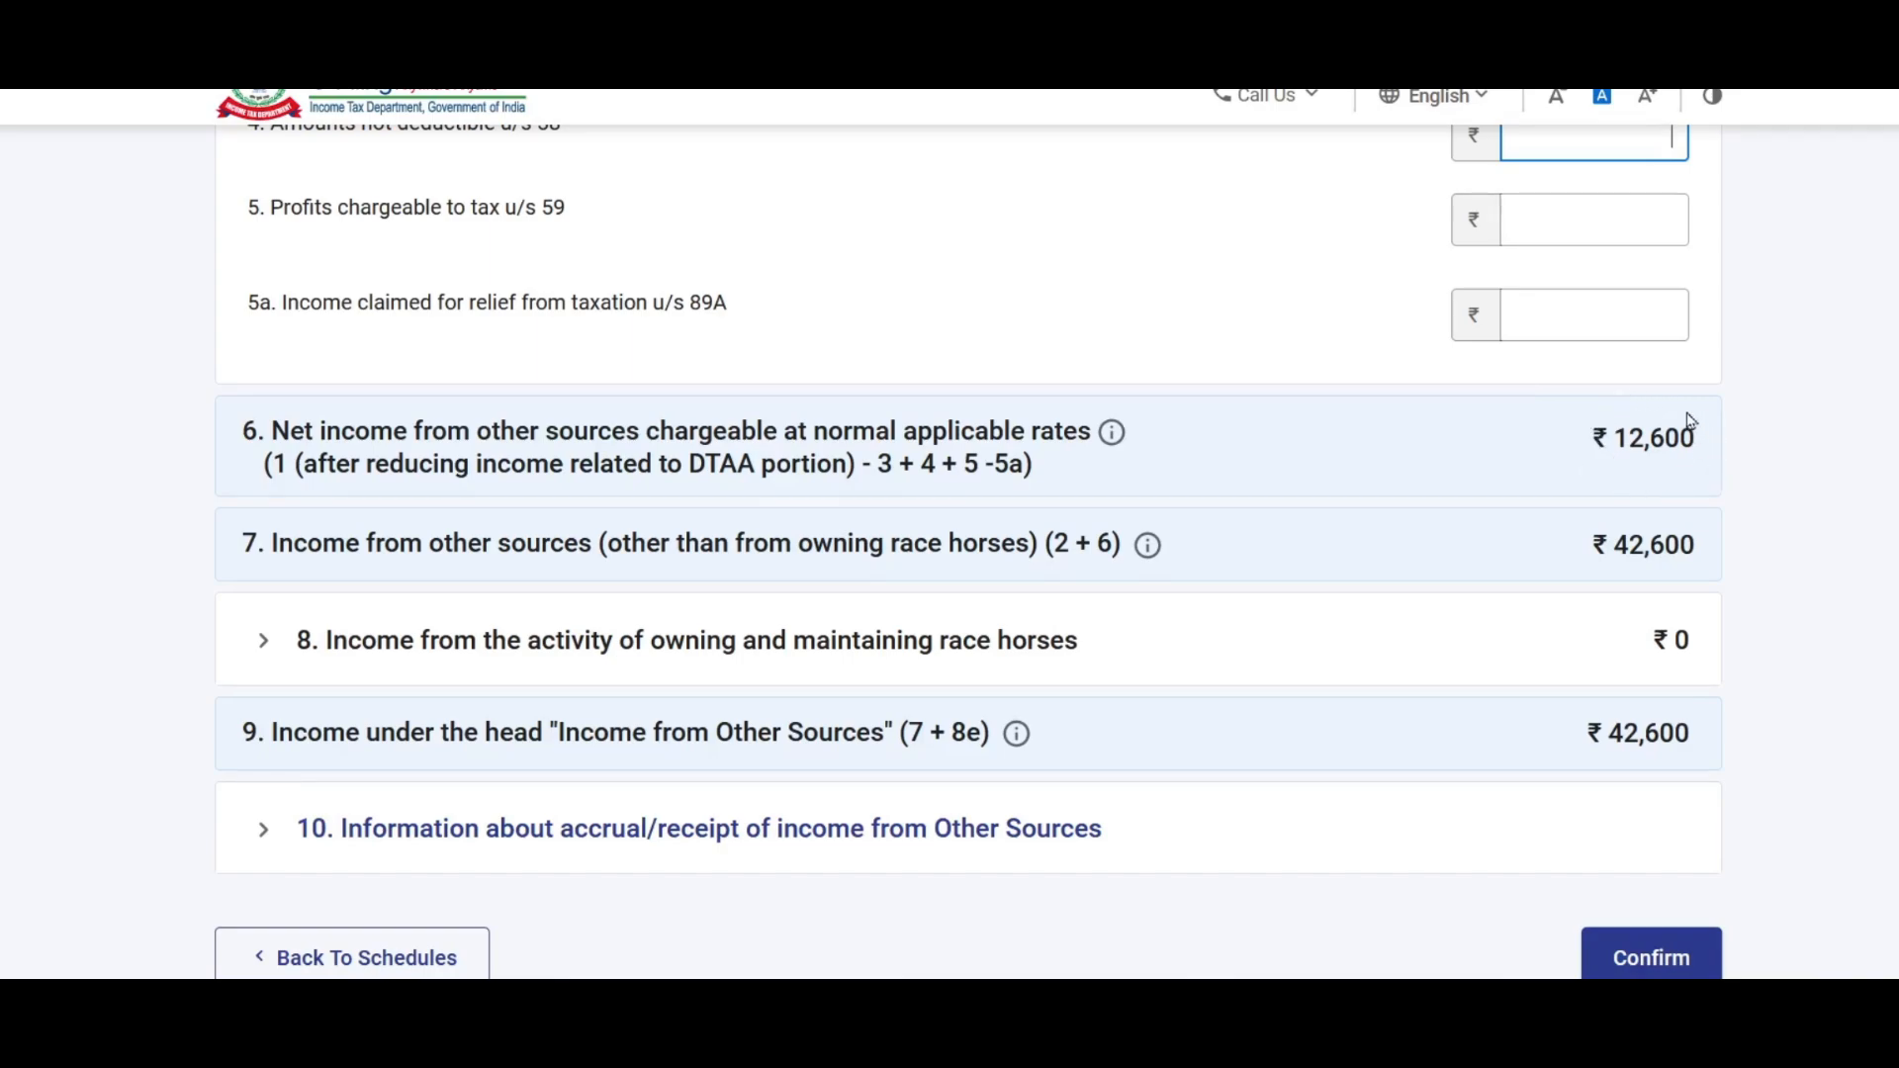
{"action": "scroll", "coordinate": [1642, 442], "scroll_direction": "down", "scroll_amount": 2}
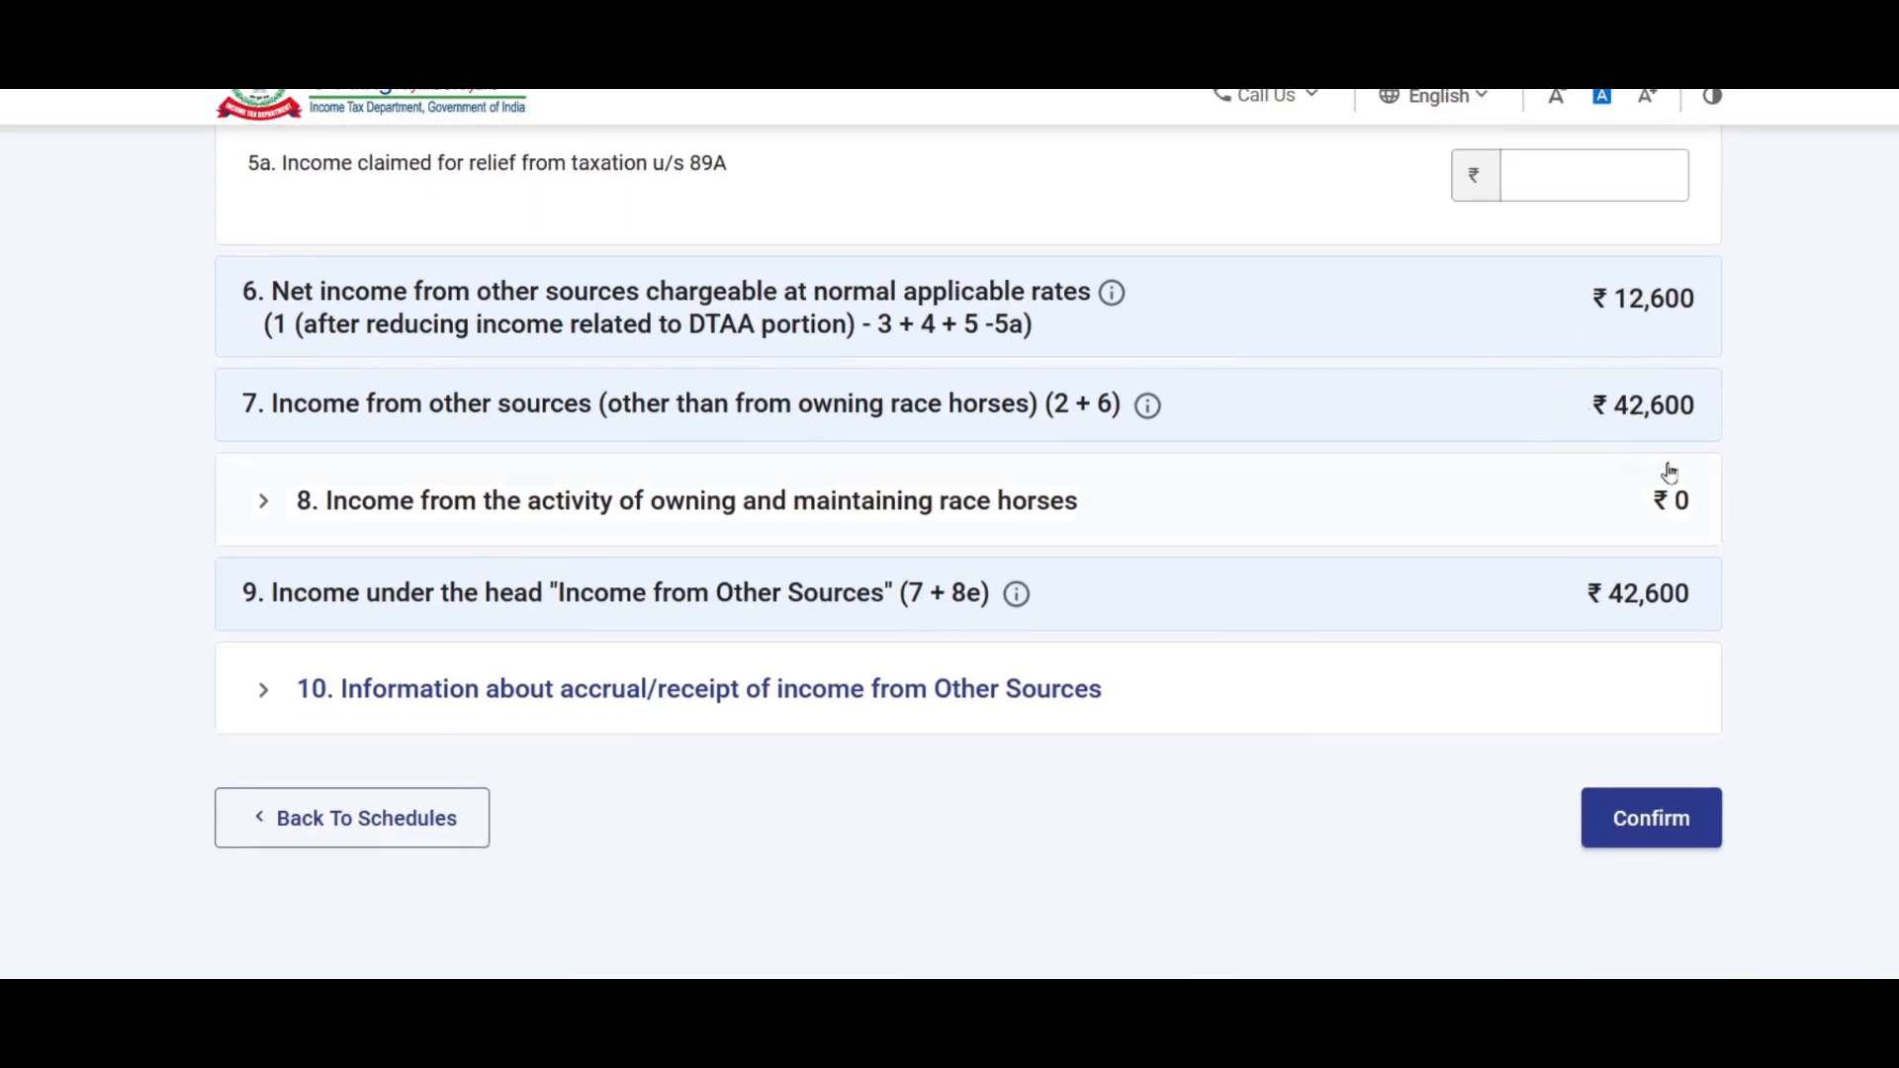
{"action": "scroll", "coordinate": [1652, 327], "scroll_direction": "down", "scroll_amount": 2}
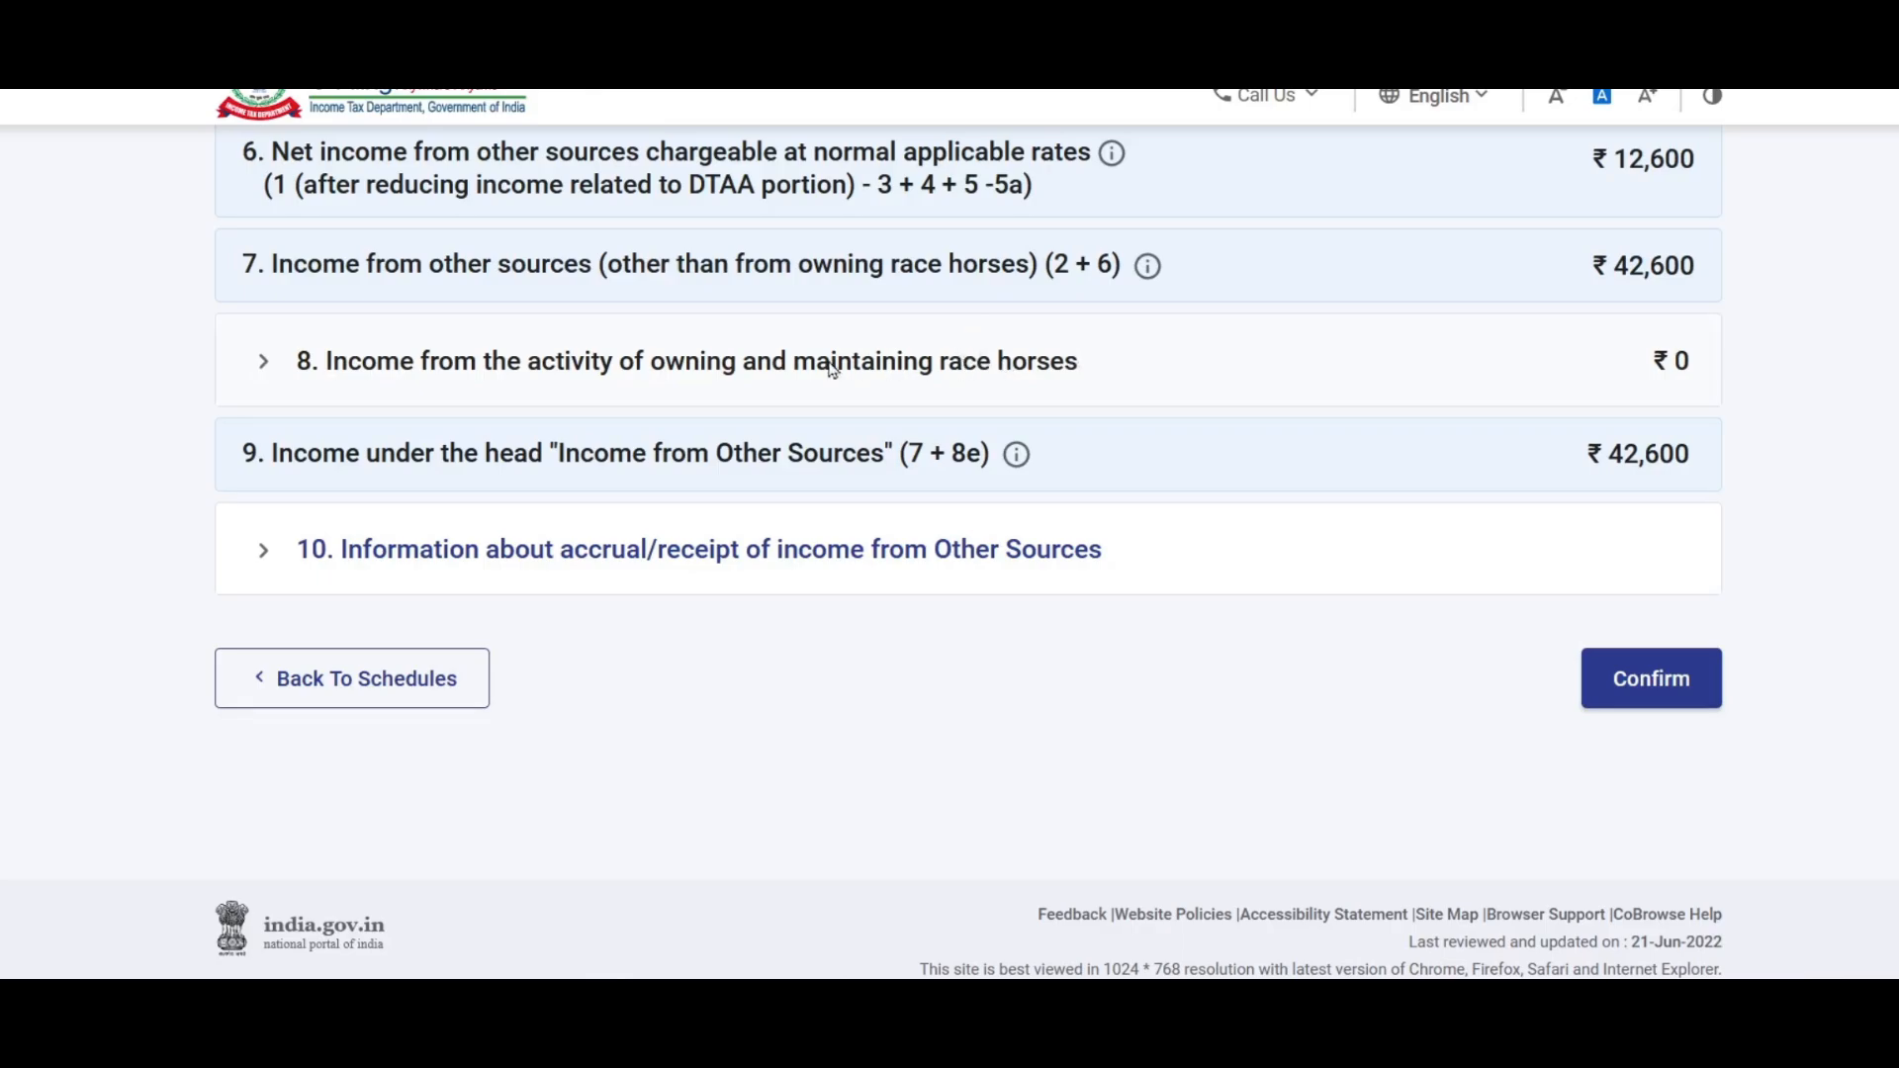
Step: Open and cancel the race-horse income form, leaving that income at ₹0
{"action": "left_click", "coordinate": [531, 376]}
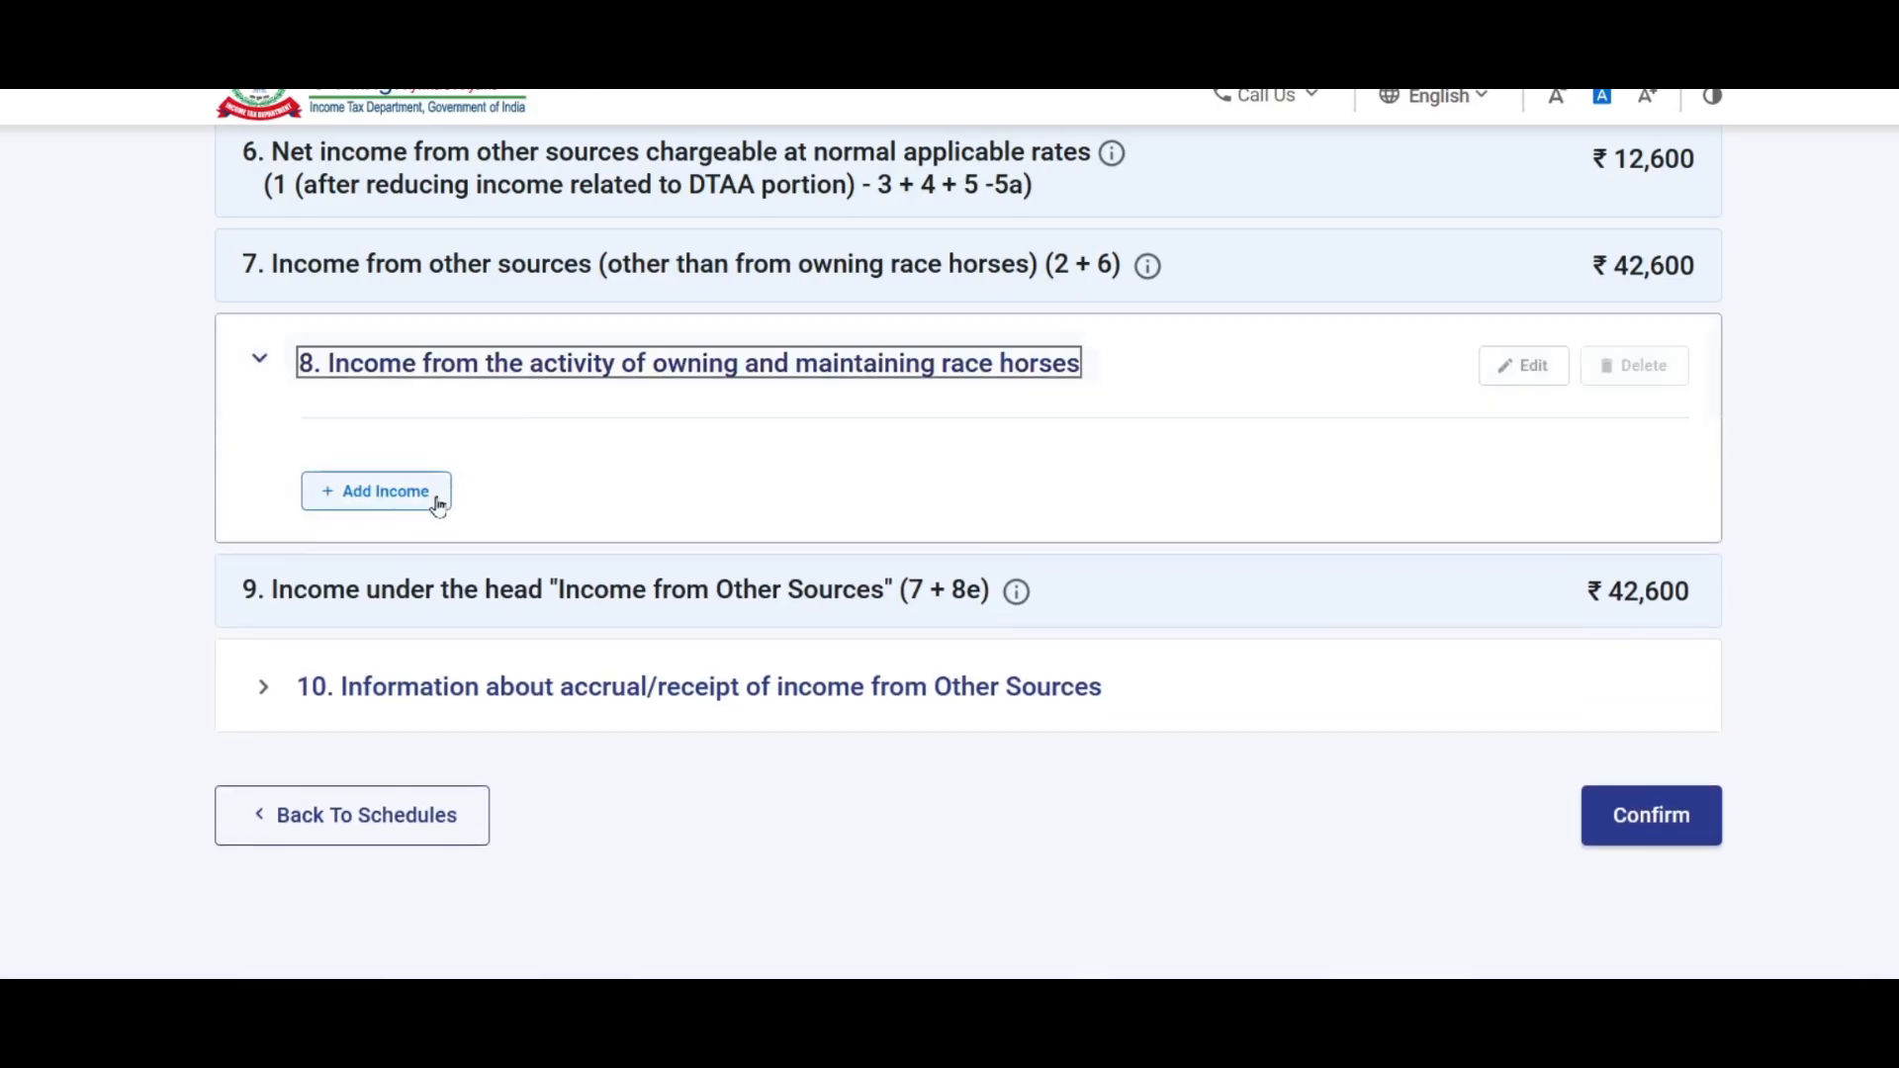
{"action": "left_click", "coordinate": [420, 504]}
{"action": "scroll", "coordinate": [1055, 538], "scroll_direction": "down", "scroll_amount": 1}
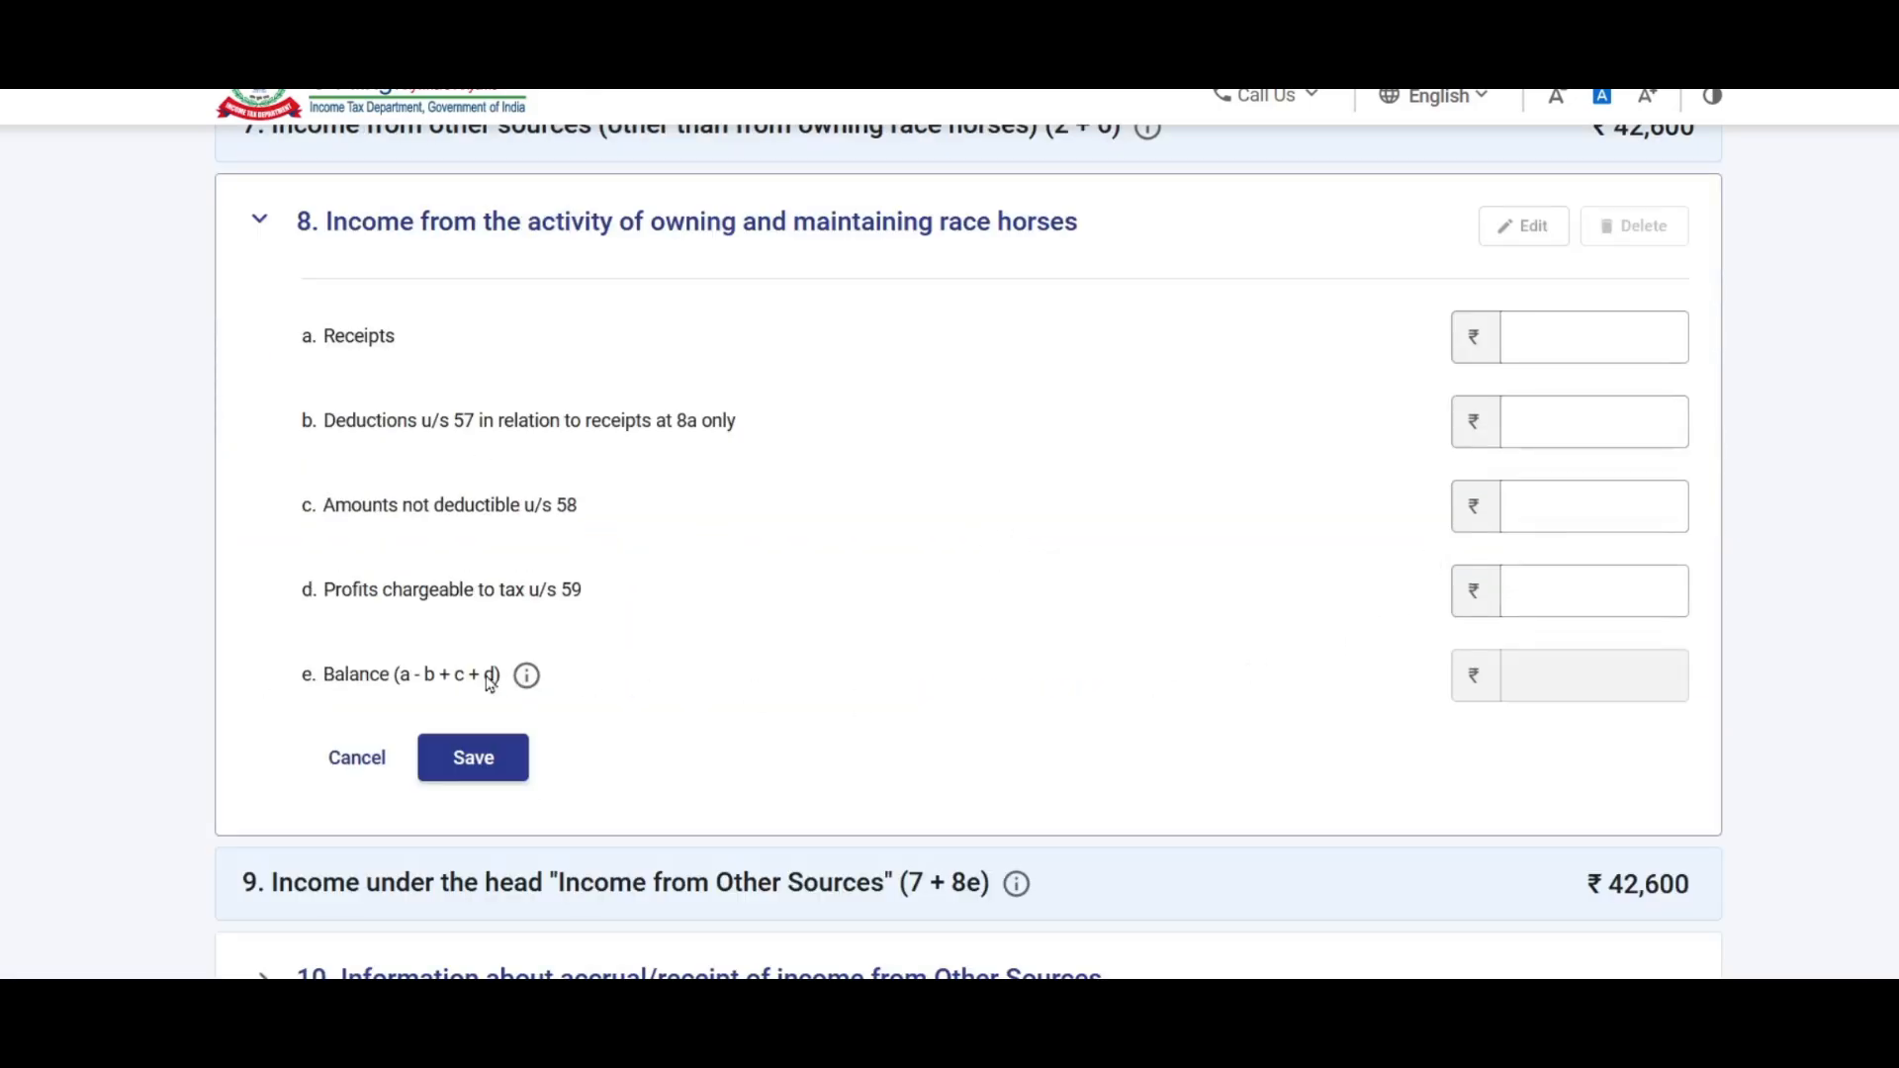
{"action": "left_click", "coordinate": [358, 758]}
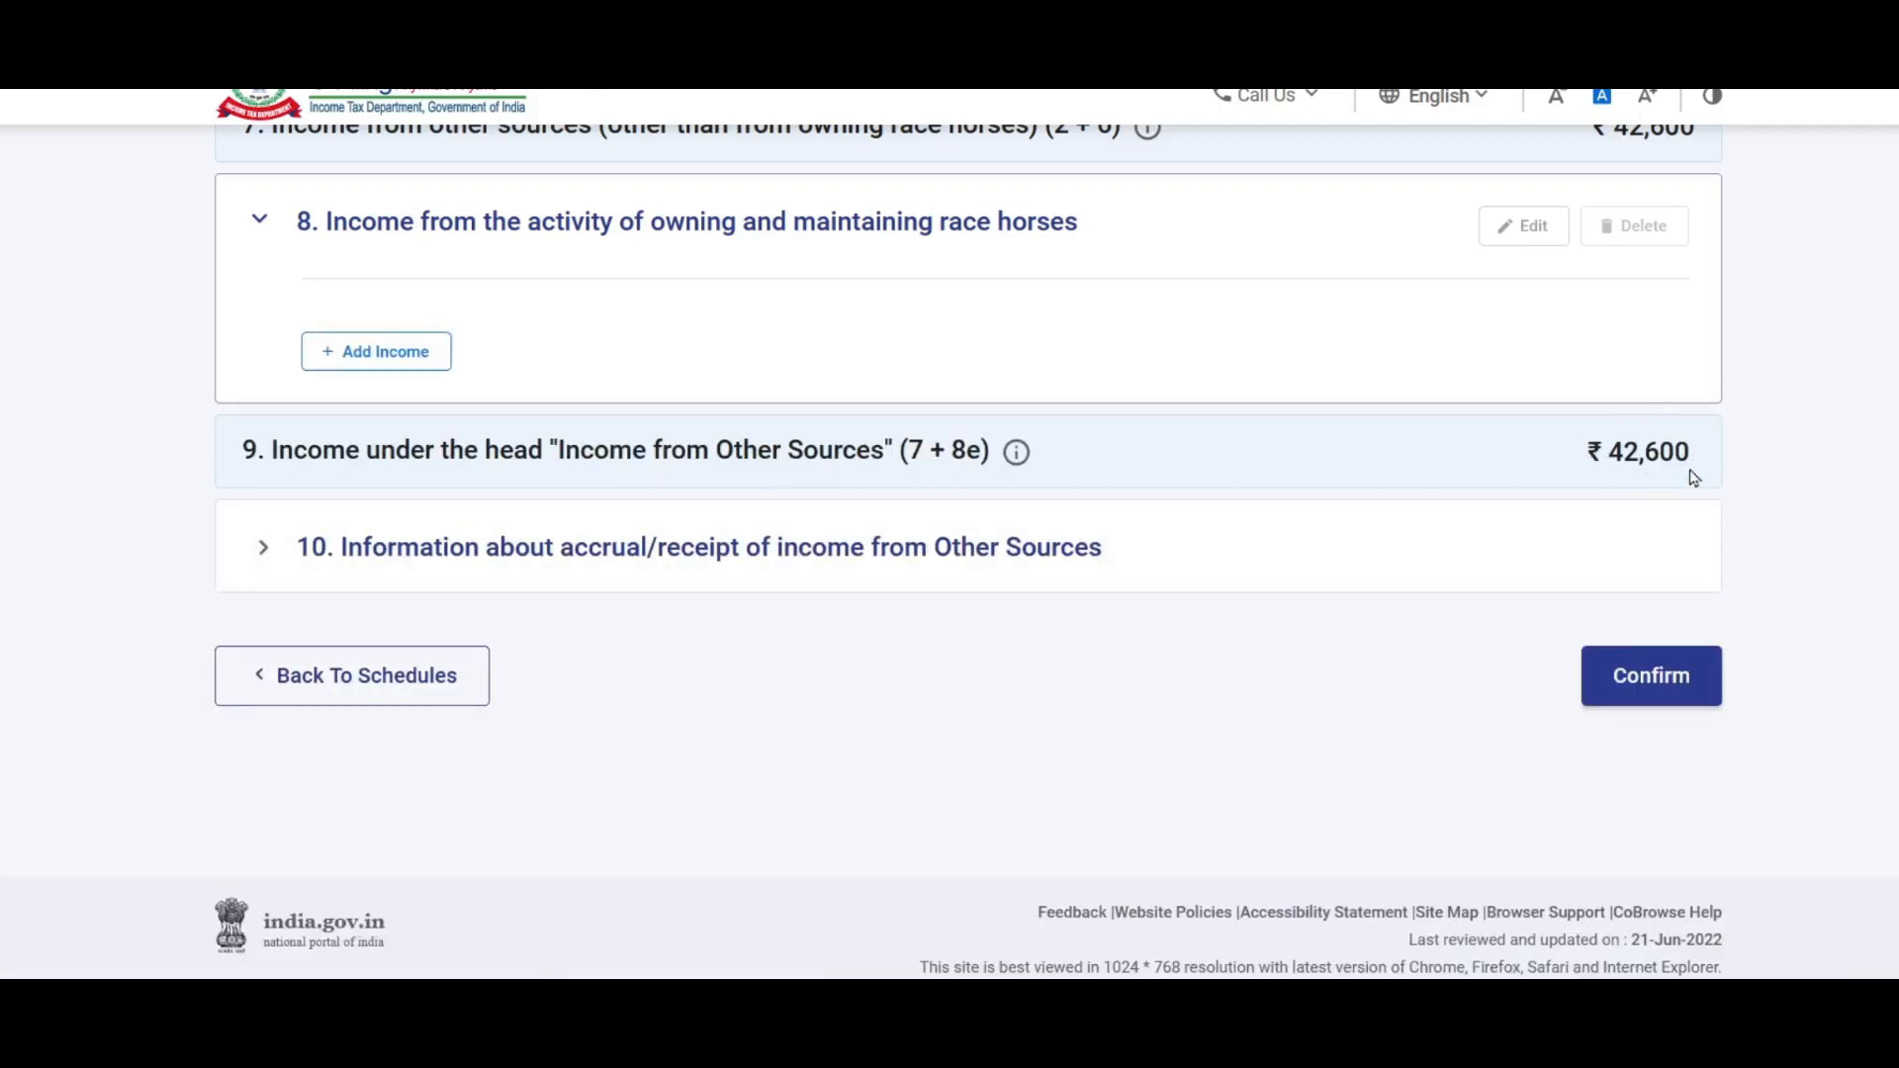
Step: Expand the quarterly accrual/receipt table for other-source income
{"action": "left_click", "coordinate": [594, 549]}
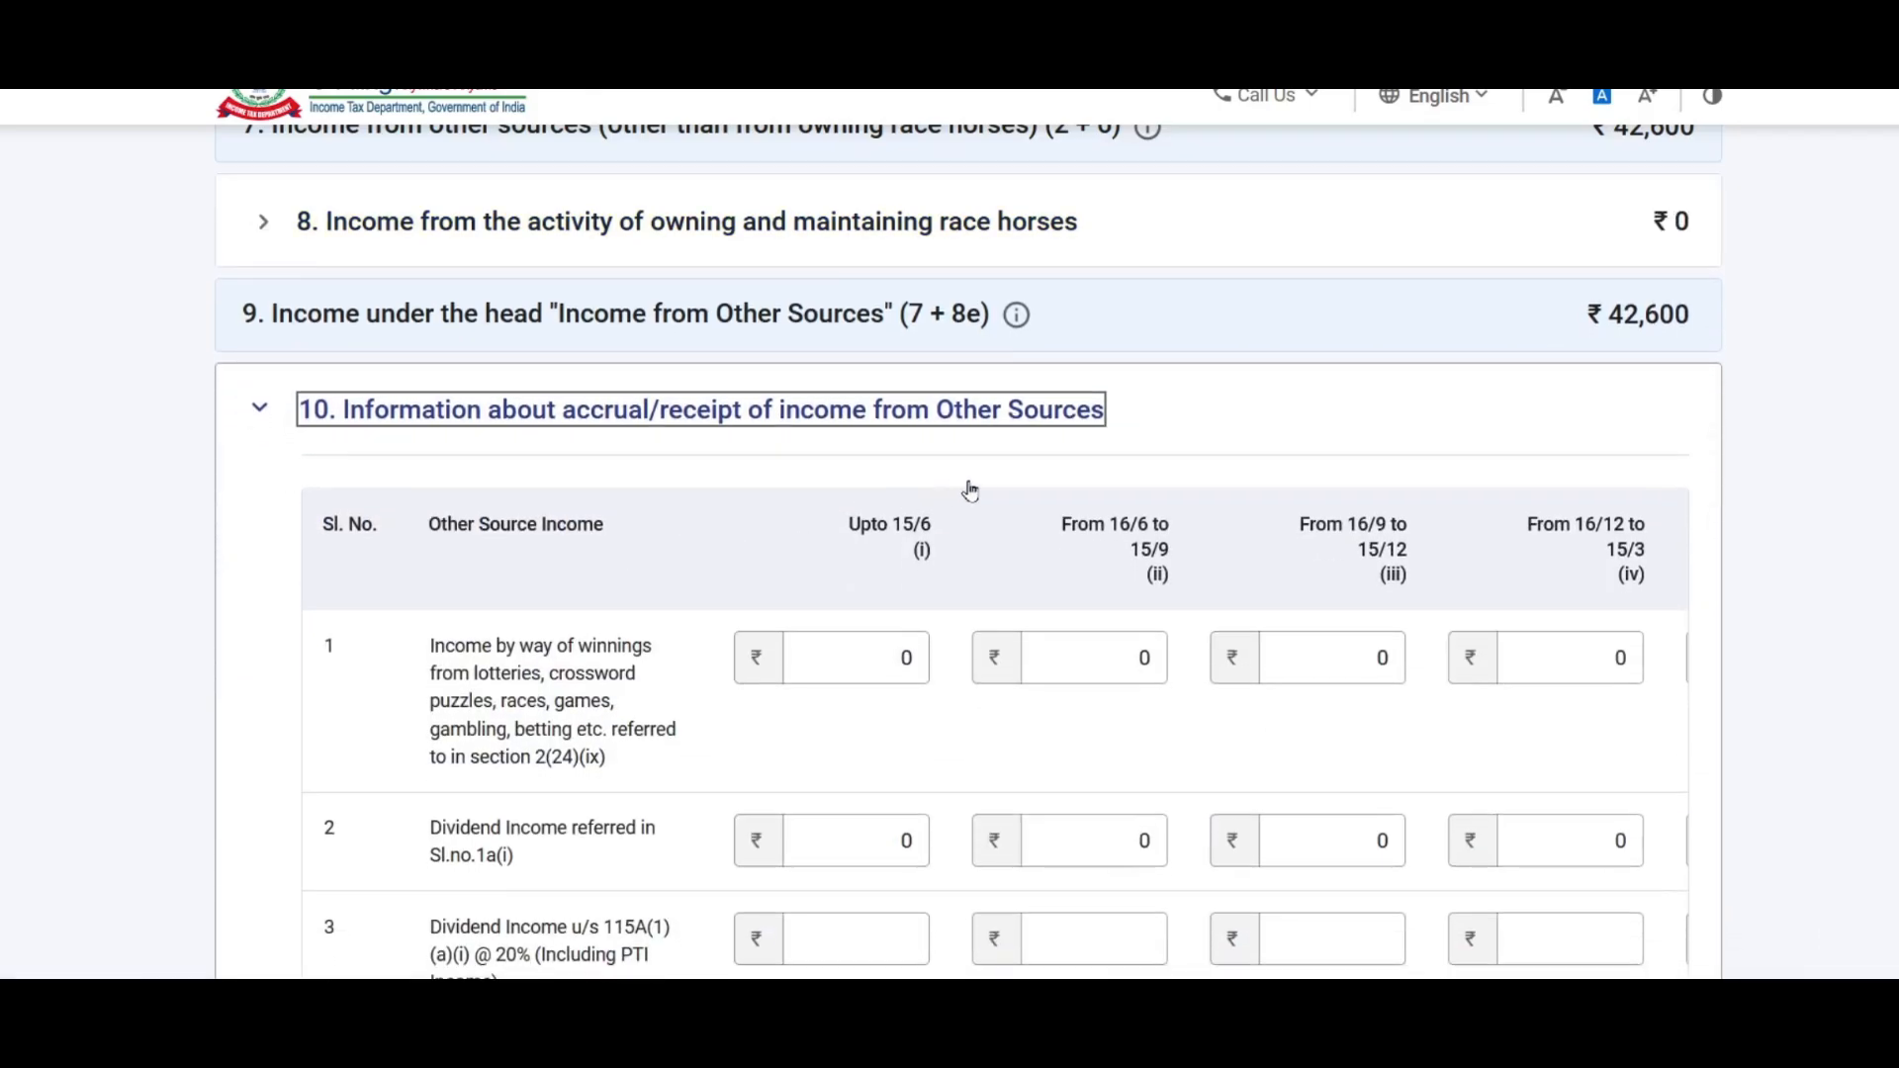
{"action": "scroll", "coordinate": [958, 483], "scroll_direction": "down", "scroll_amount": 5}
{"action": "scroll", "coordinate": [958, 483], "scroll_direction": "up", "scroll_amount": 3}
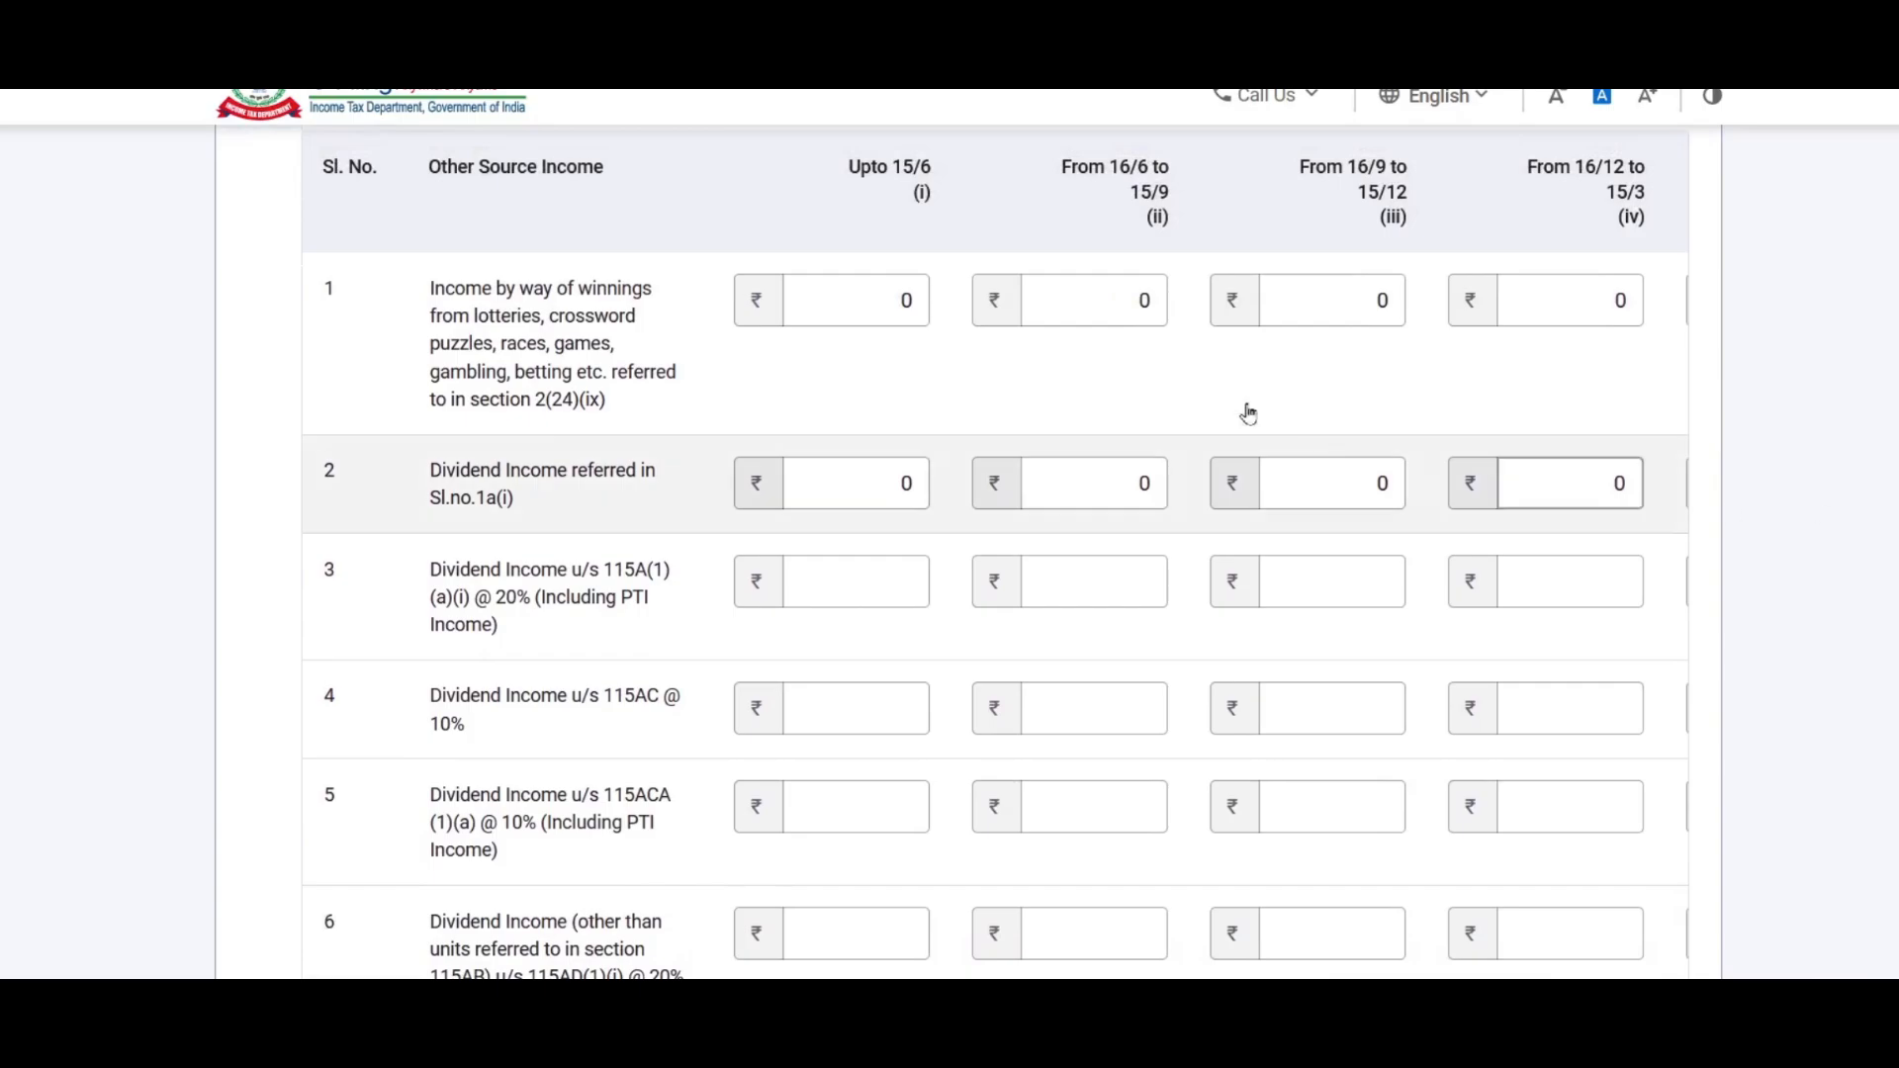
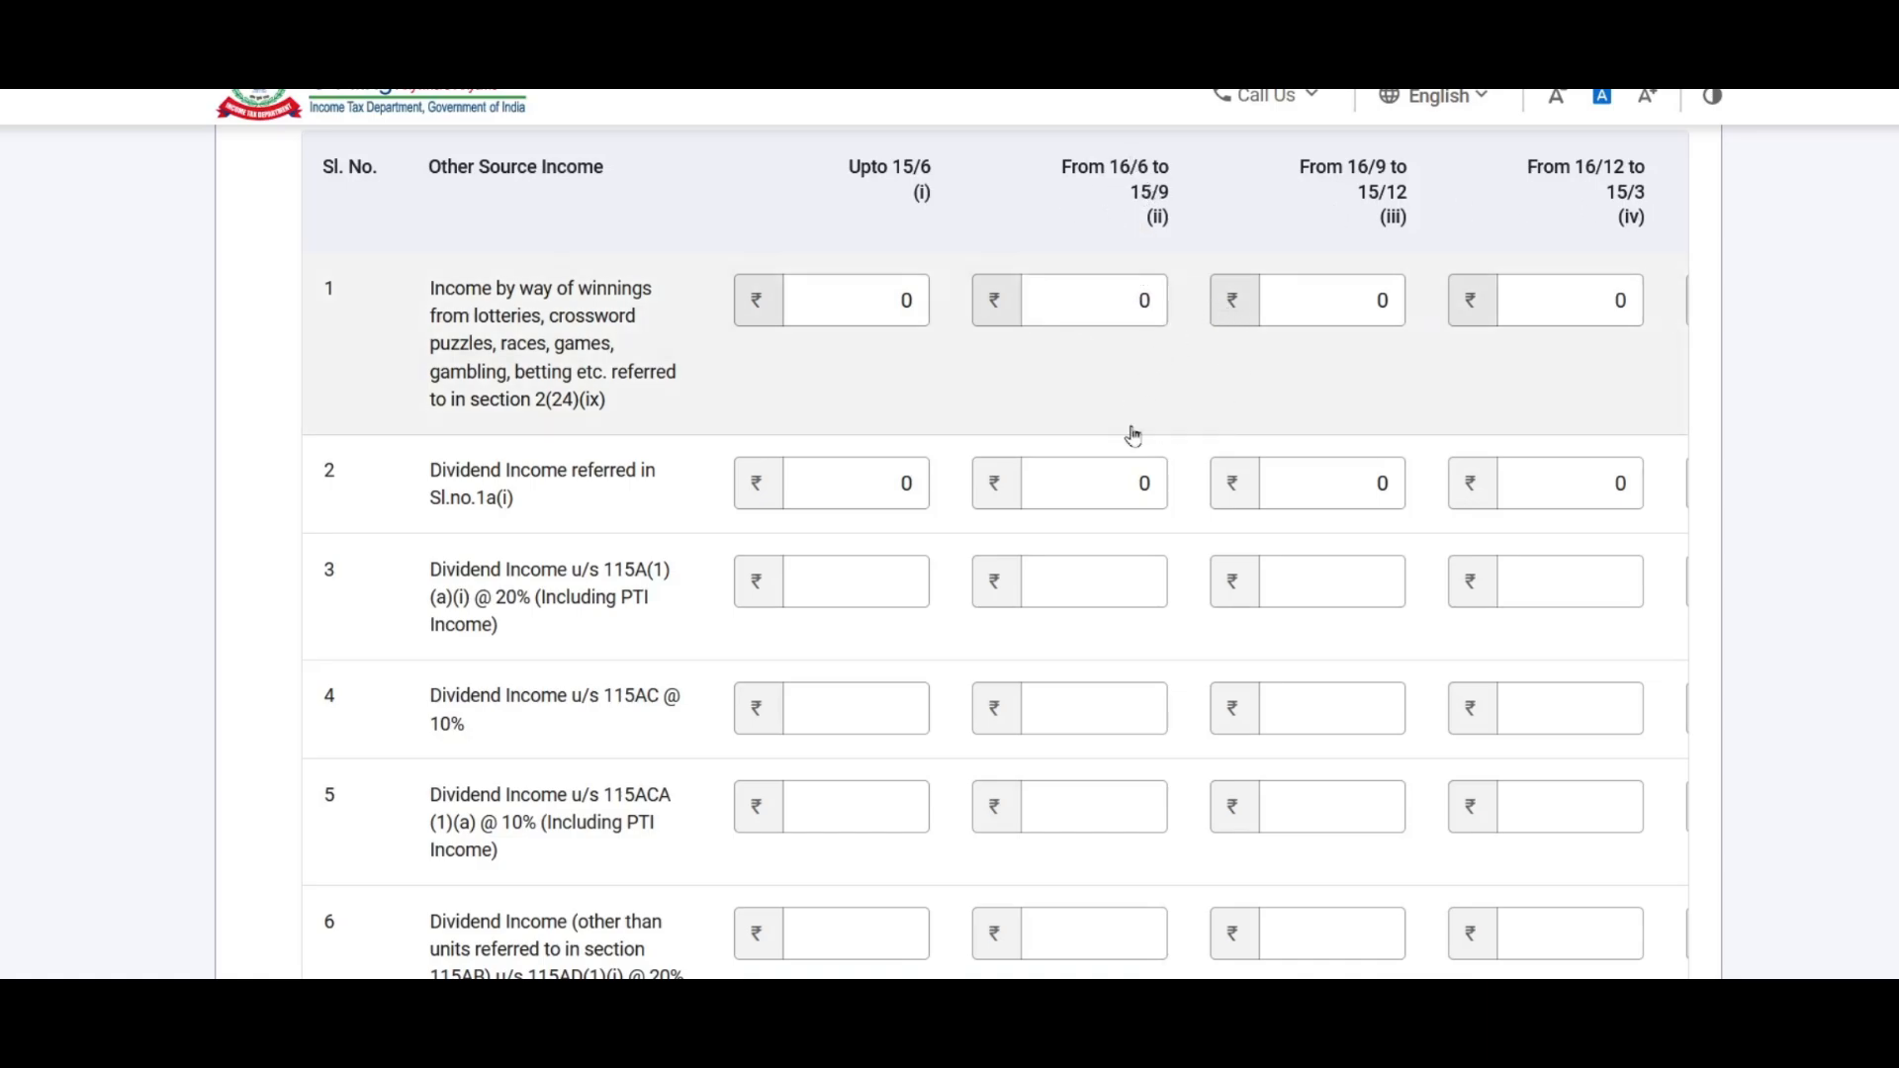
Step: Enter 30,000 winnings and 1,500 dividend in the 16/3–31/3 column of the accrual table
{"action": "left_click", "coordinate": [1109, 313]}
{"action": "scroll", "coordinate": [994, 549], "scroll_direction": "down", "scroll_amount": 6}
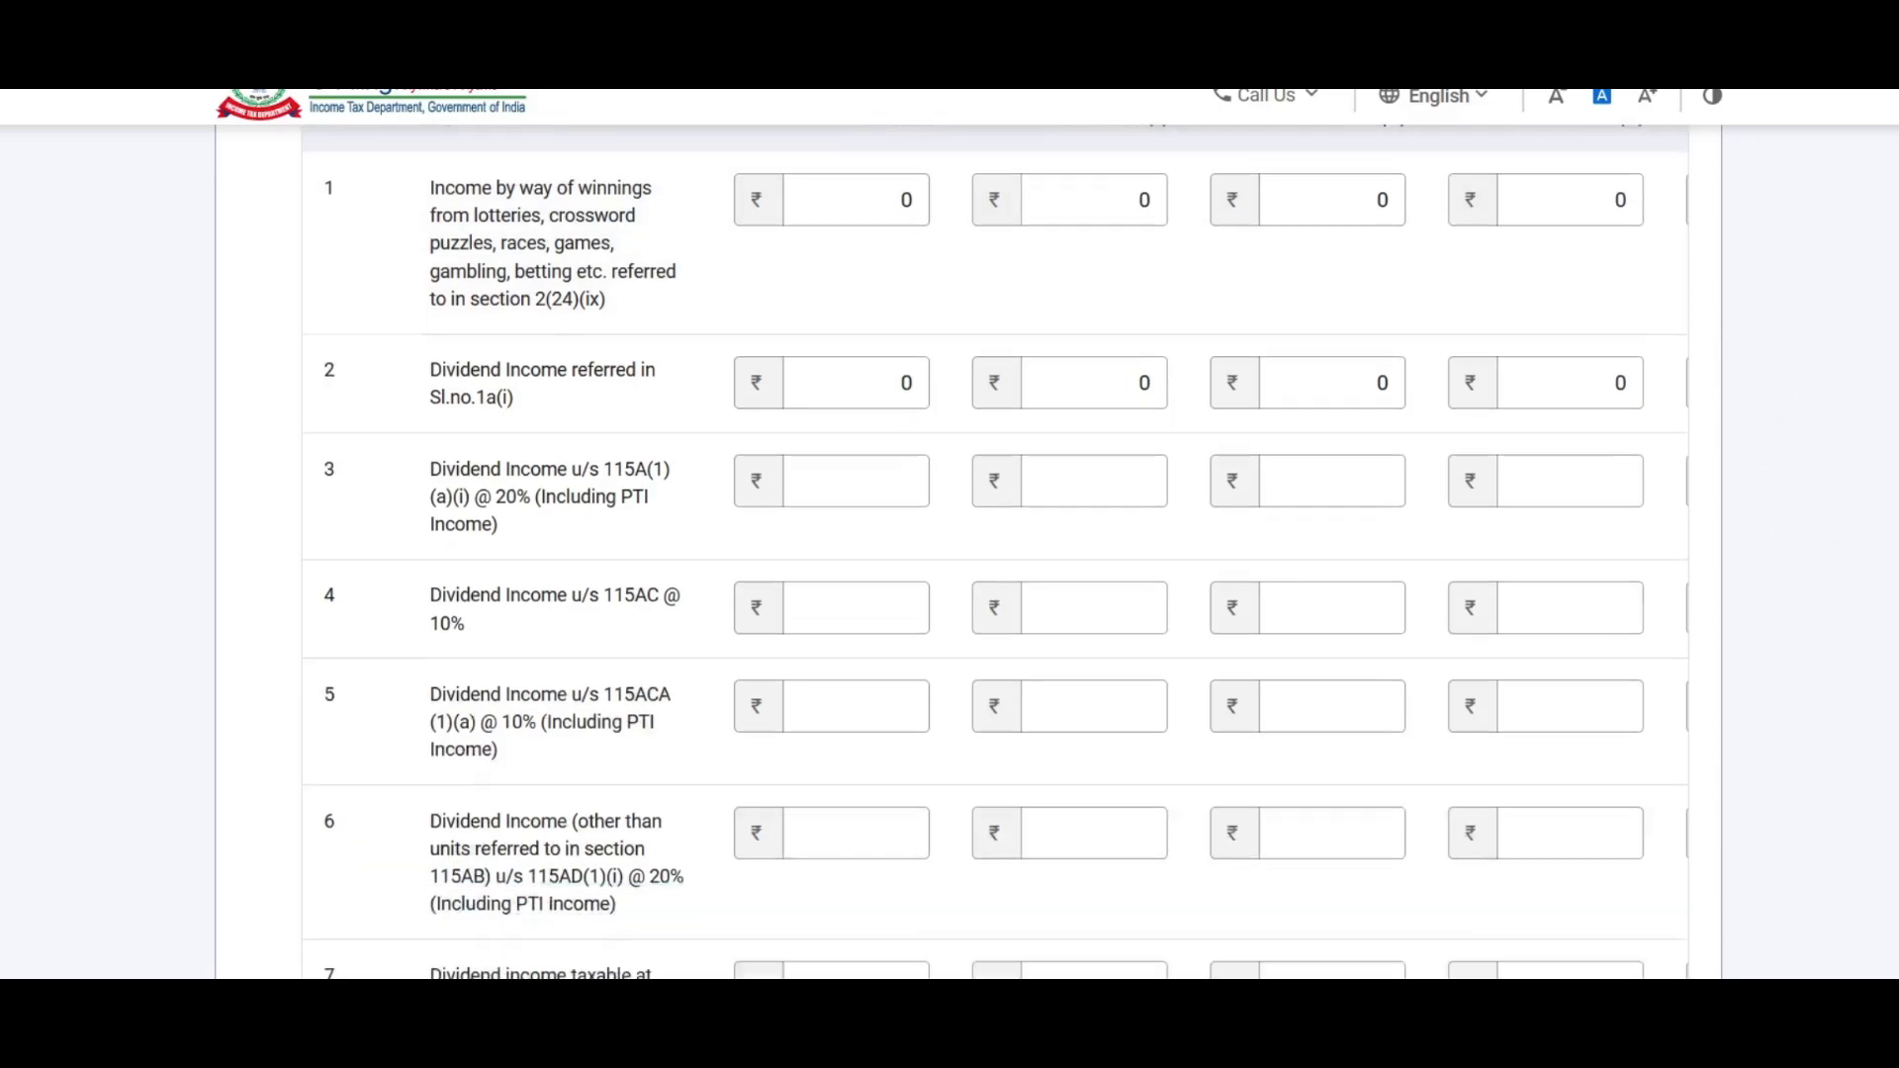
{"action": "left_click_drag", "start_coordinate": [1458, 516], "coordinate": [1677, 515]}
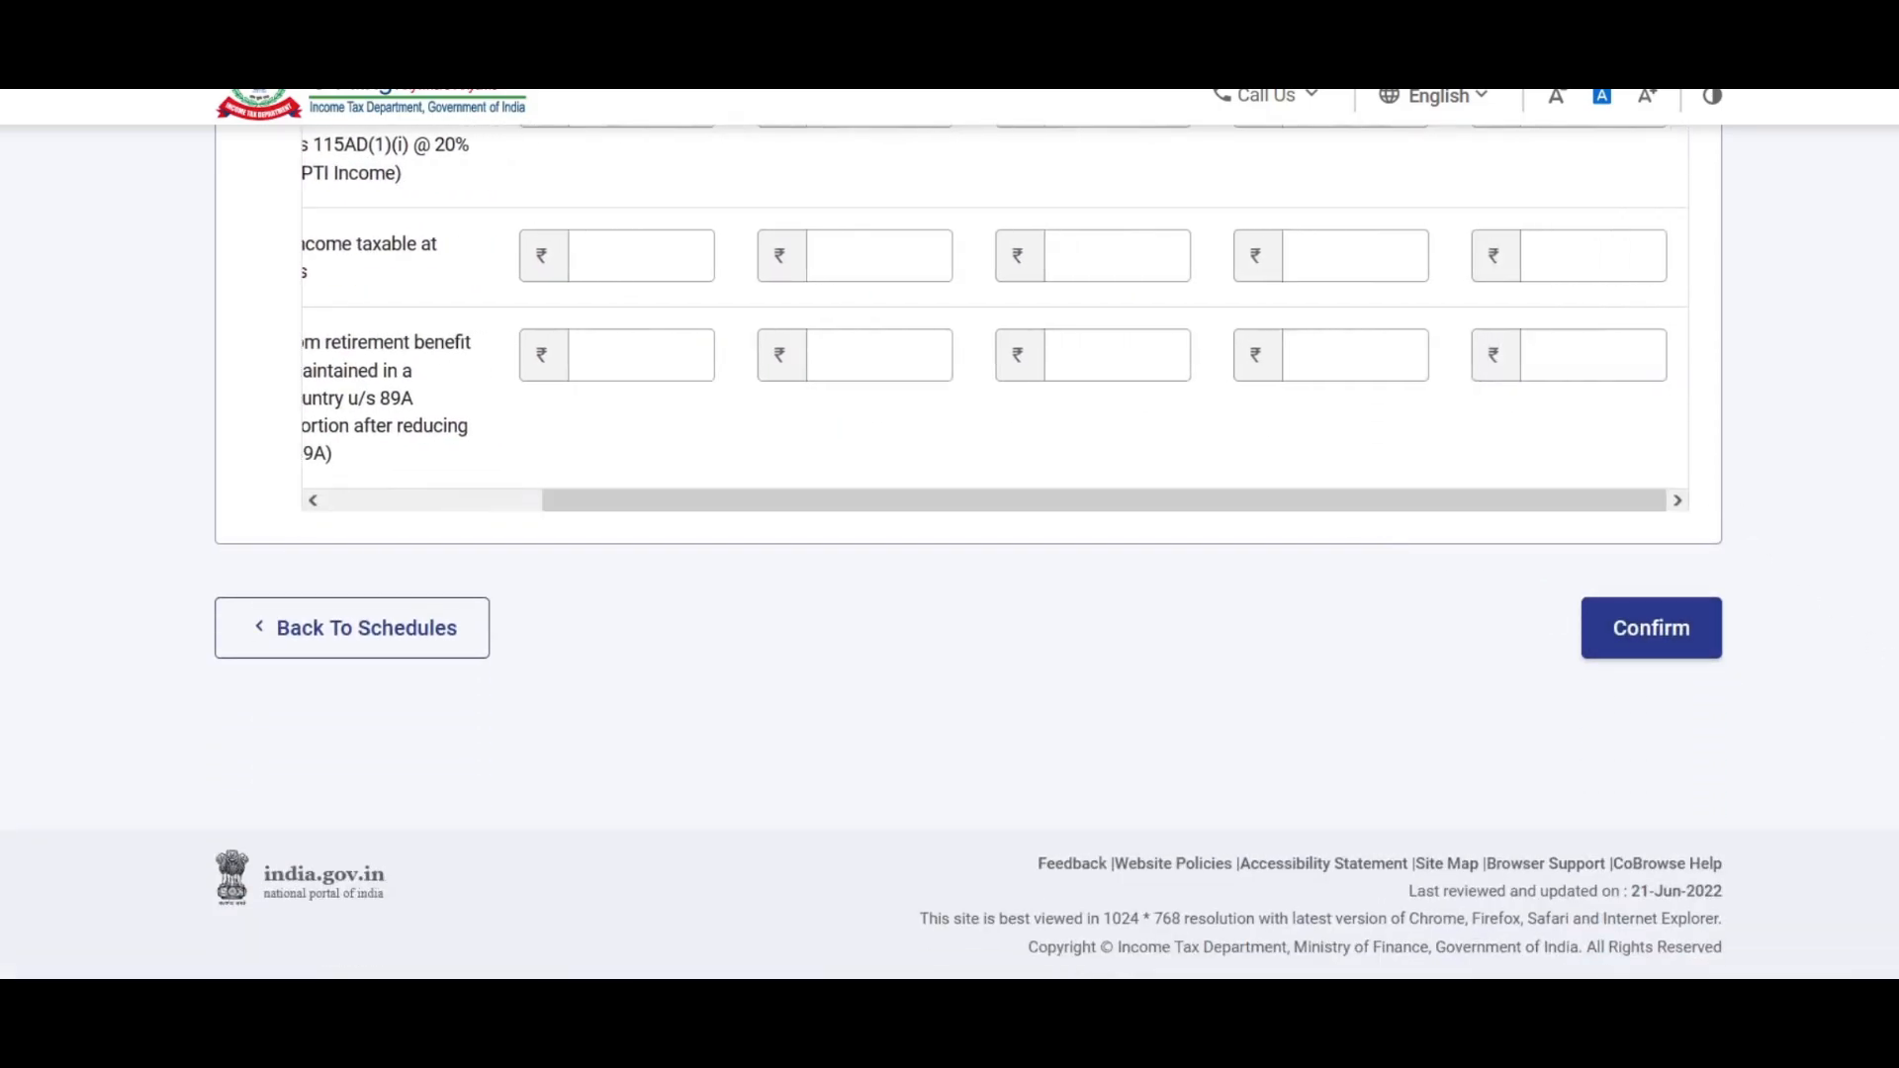
{"action": "scroll", "coordinate": [969, 550], "scroll_direction": "up", "scroll_amount": 10}
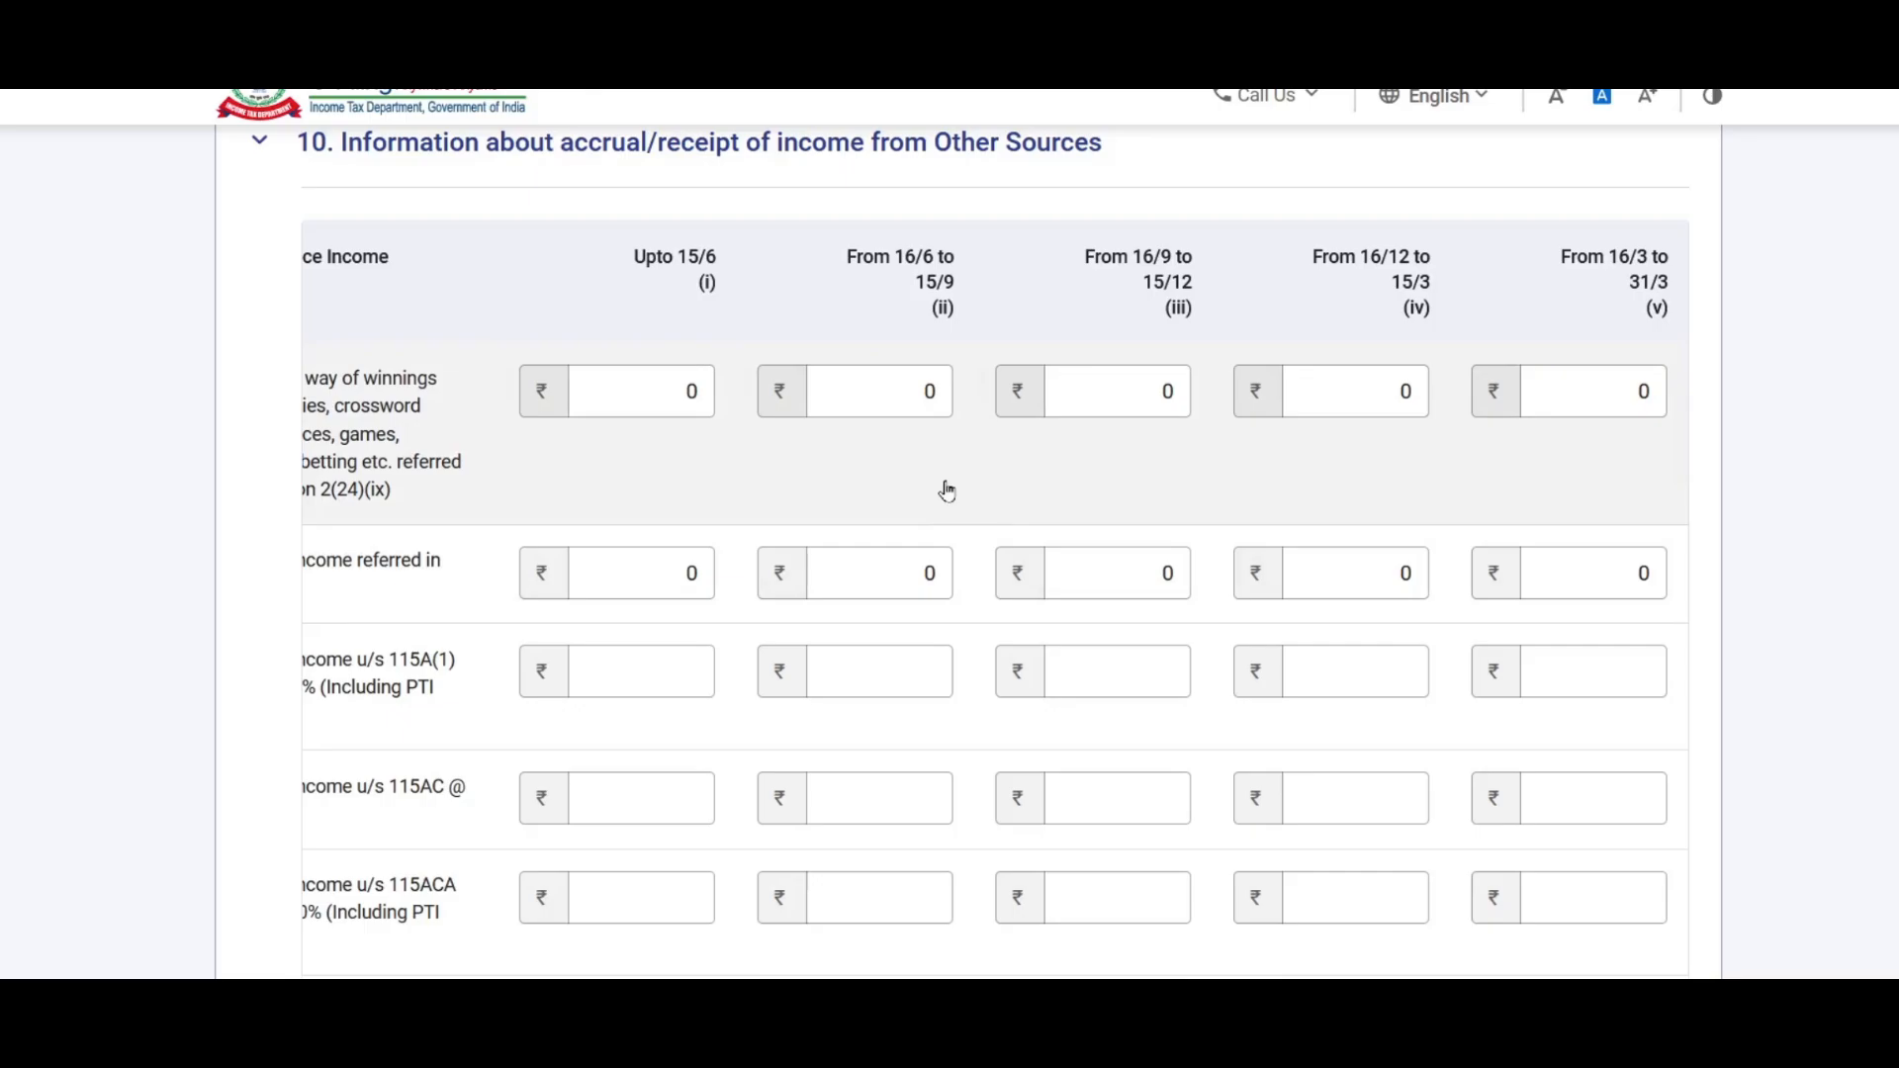
{"action": "left_click", "coordinate": [1592, 401]}
{"action": "type", "text": "3000"}
{"action": "left_click", "coordinate": [1780, 492]}
{"action": "scroll", "coordinate": [1780, 492], "scroll_direction": "down", "scroll_amount": 1}
{"action": "left_click", "coordinate": [1593, 506]}
{"action": "type", "text": "150"}
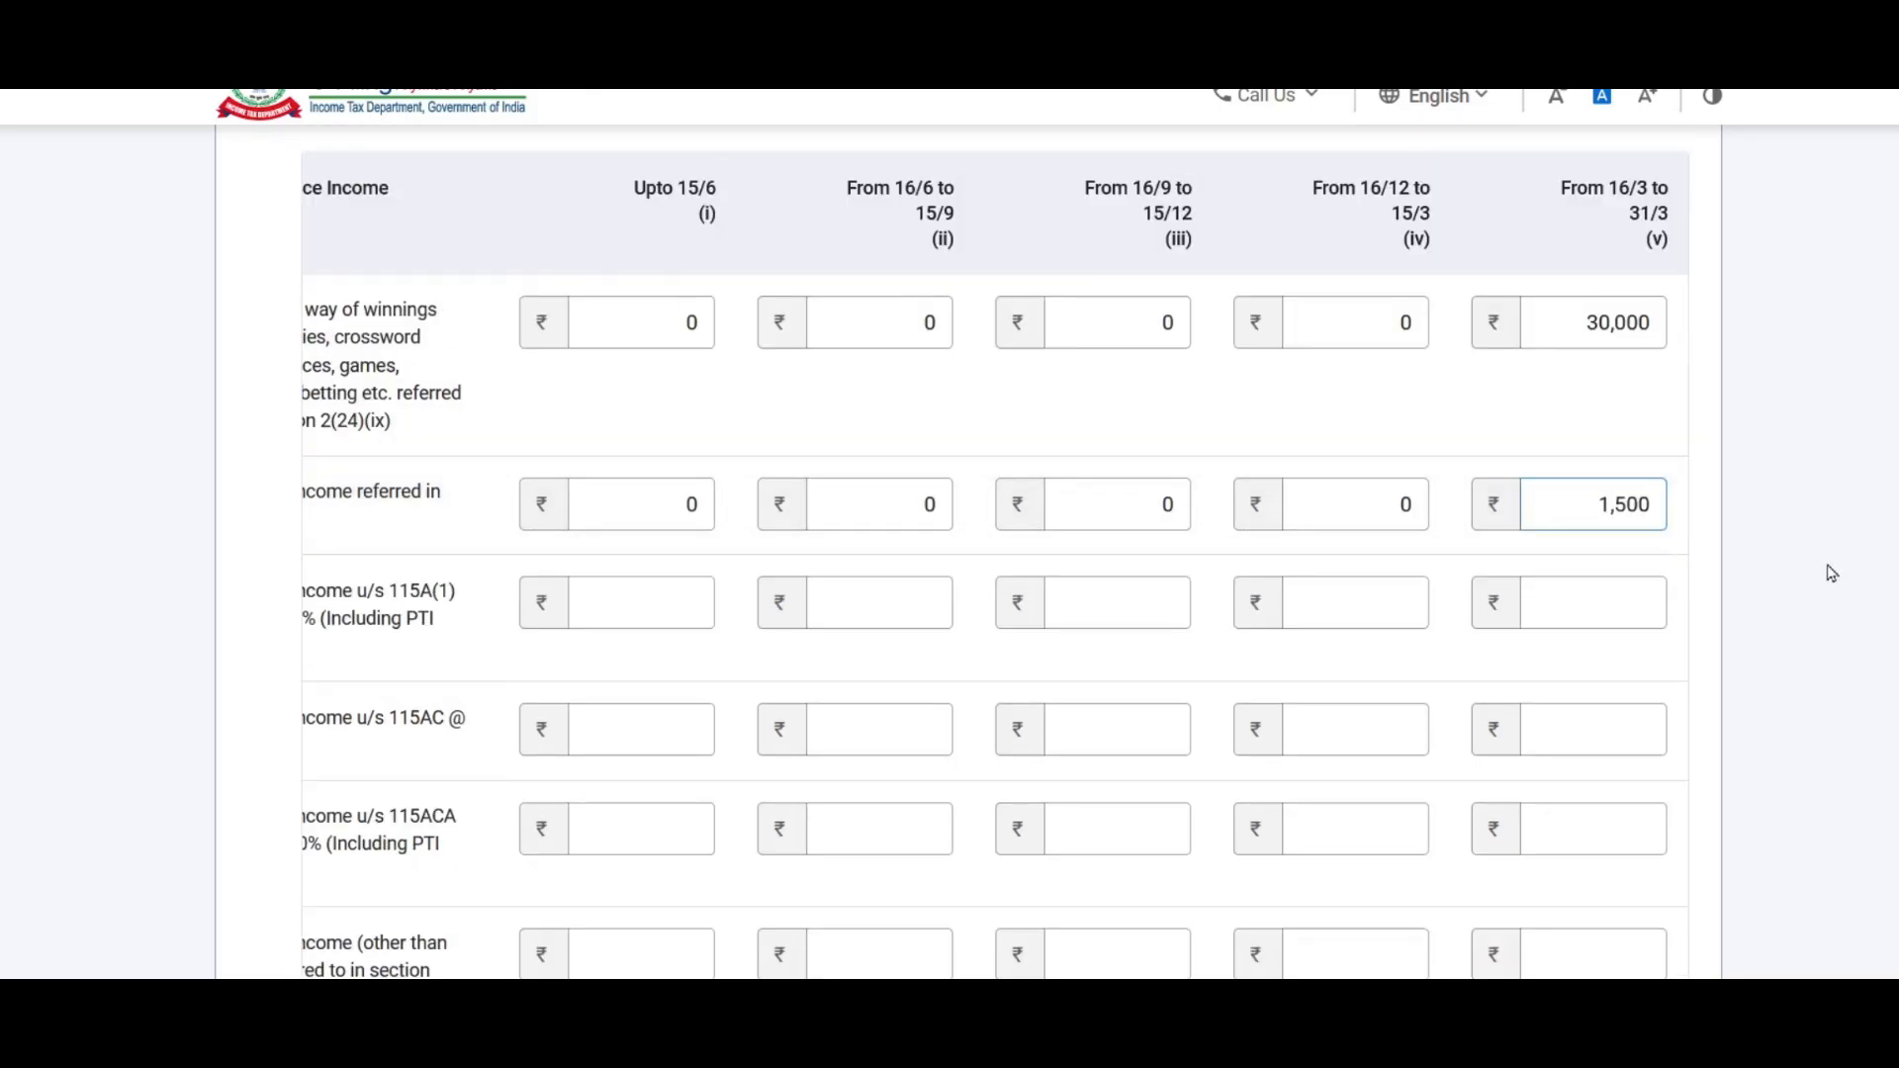
{"action": "left_click", "coordinate": [1832, 571]}
Step: Confirm the Schedule Other Sources income
{"action": "scroll", "coordinate": [1832, 572], "scroll_direction": "down", "scroll_amount": 6}
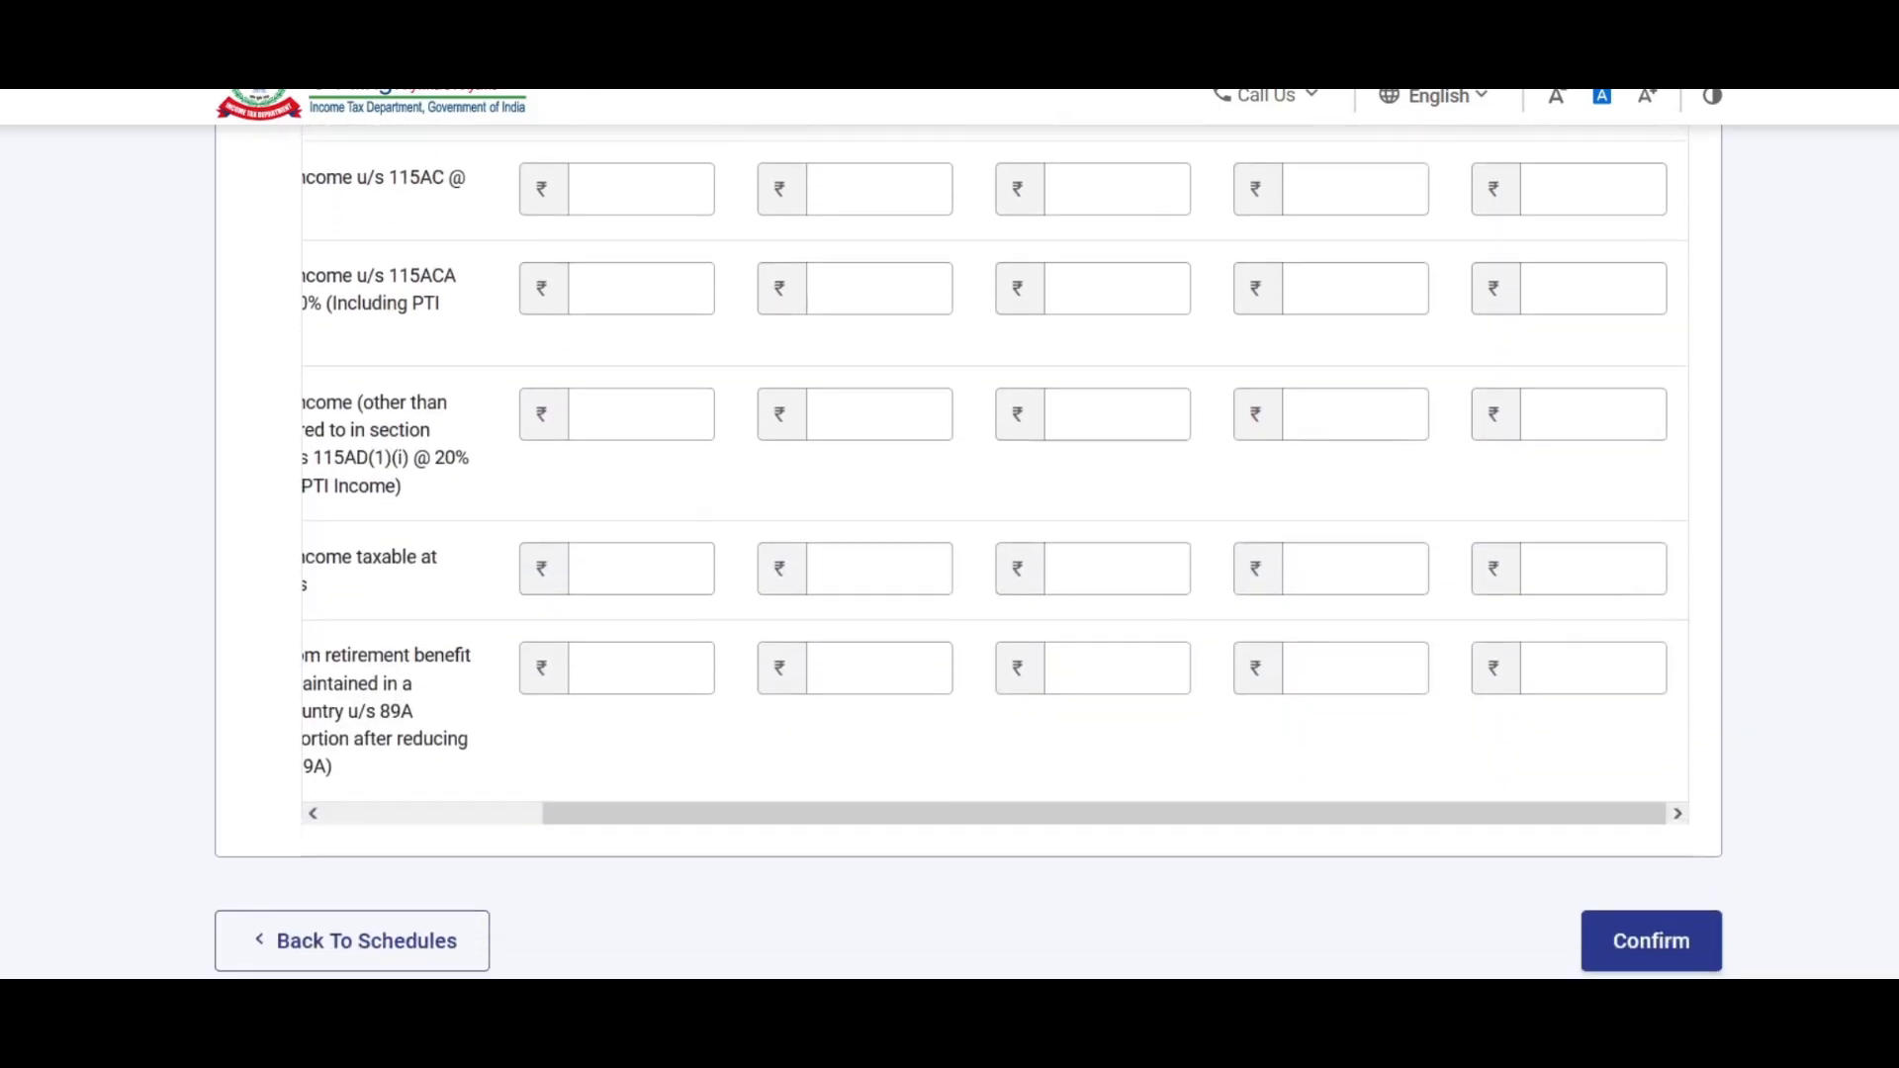
{"action": "scroll", "coordinate": [968, 554], "scroll_direction": "down", "scroll_amount": 2}
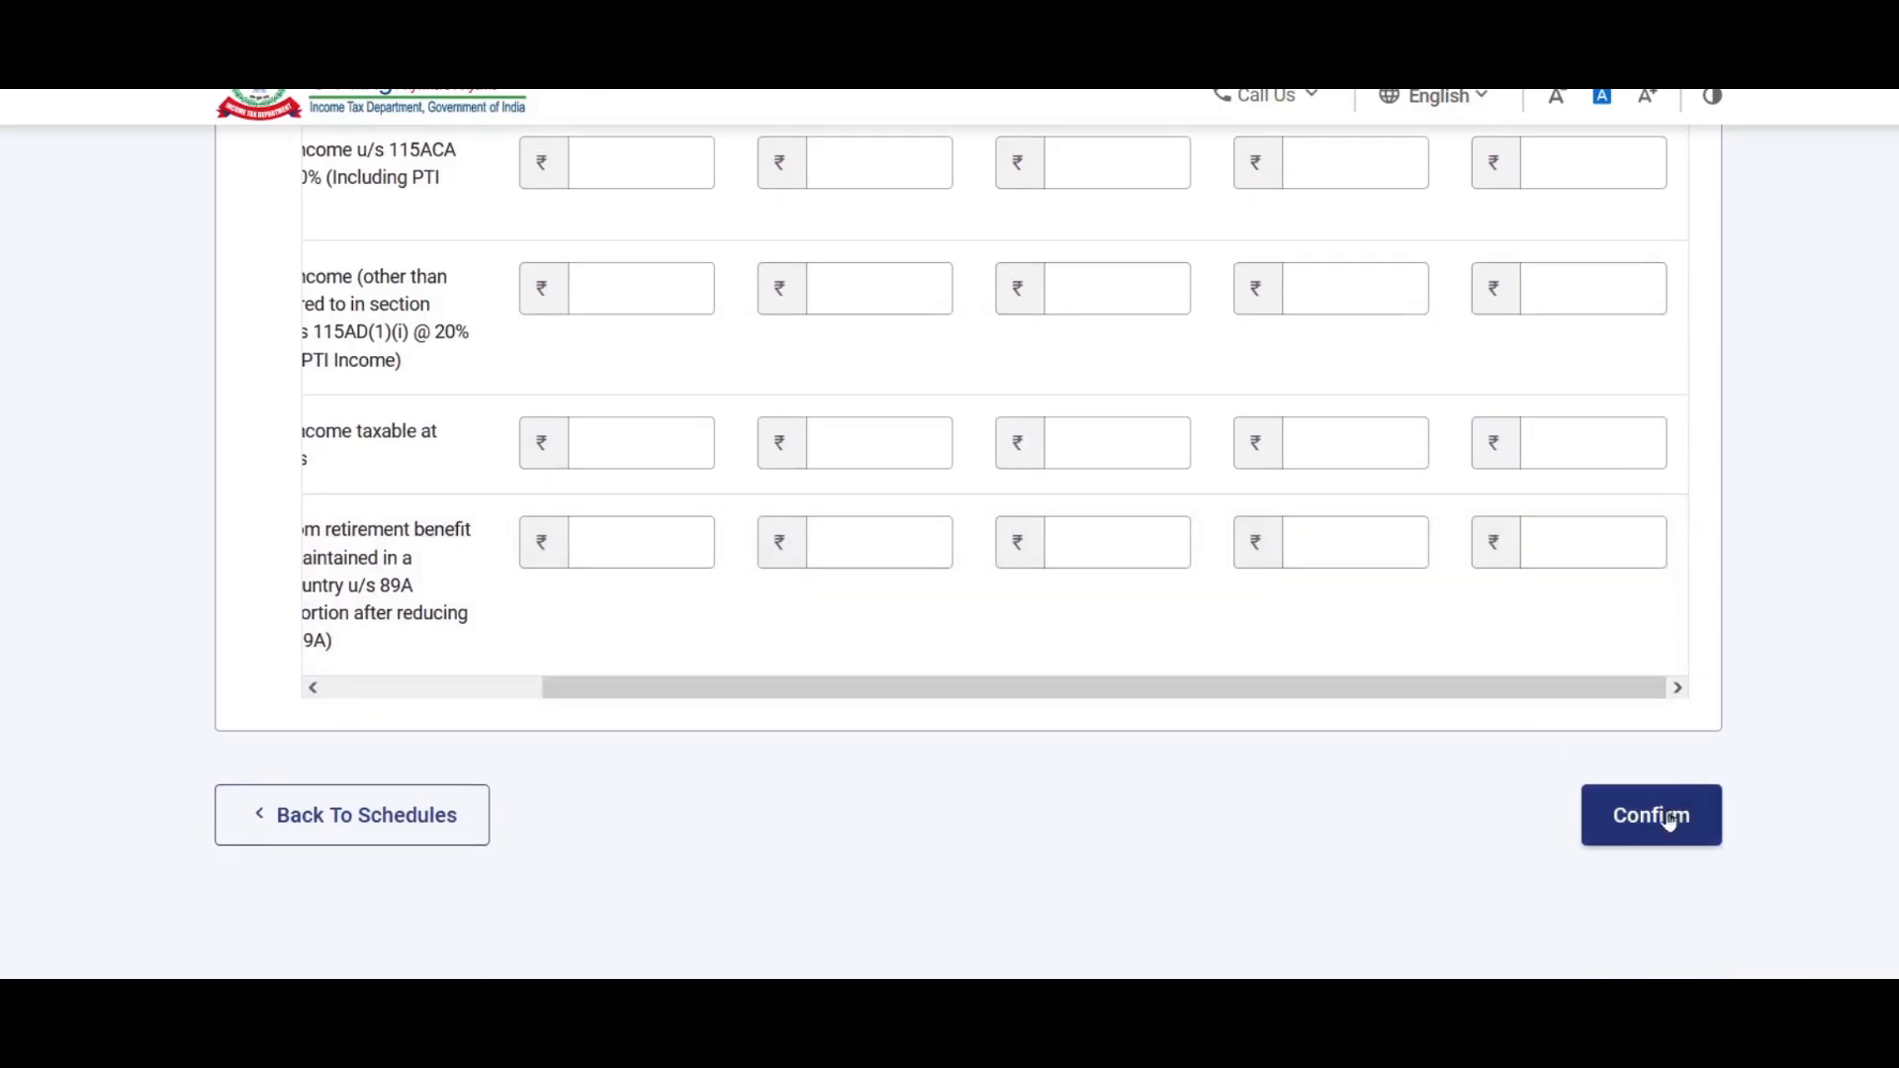
{"action": "left_click", "coordinate": [1659, 817]}
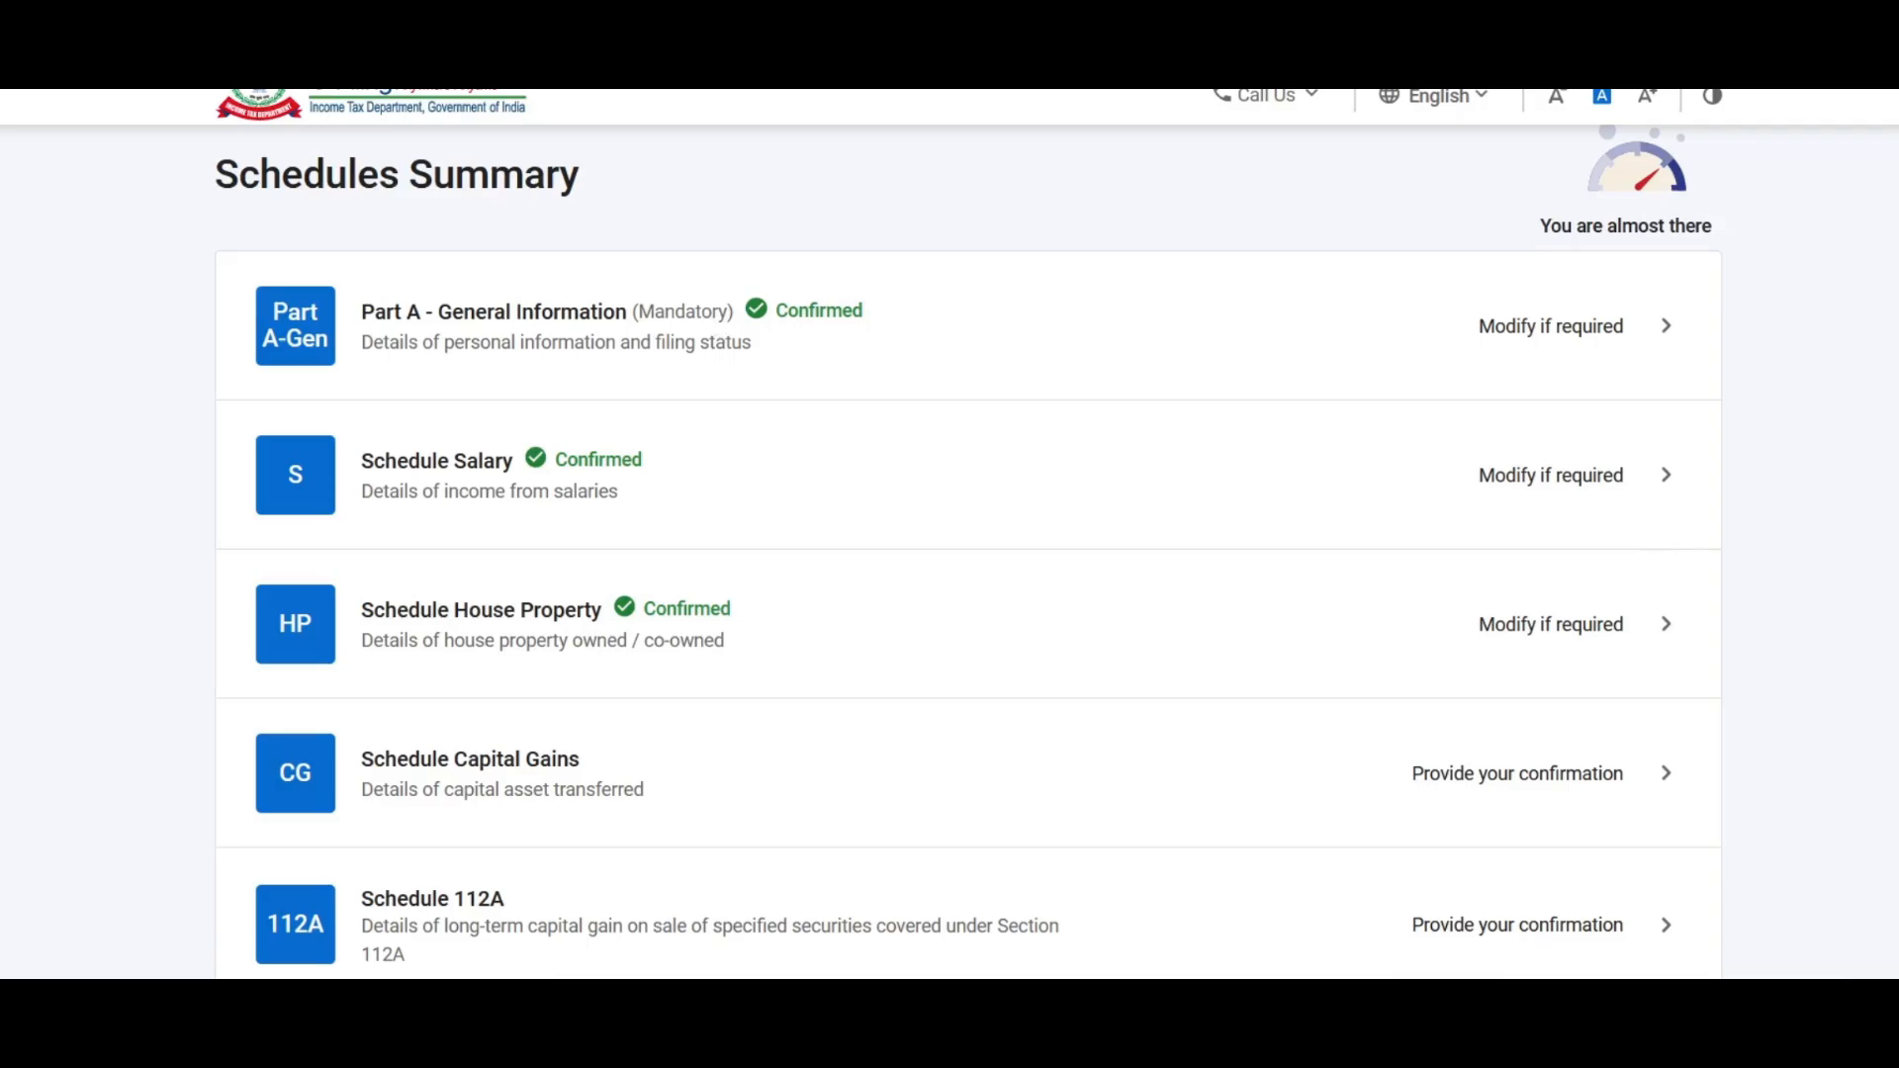
Step: On the Schedules Summary, go to Schedule VIA via Provide your confirmation
{"action": "scroll", "coordinate": [994, 505], "scroll_direction": "down", "scroll_amount": 5}
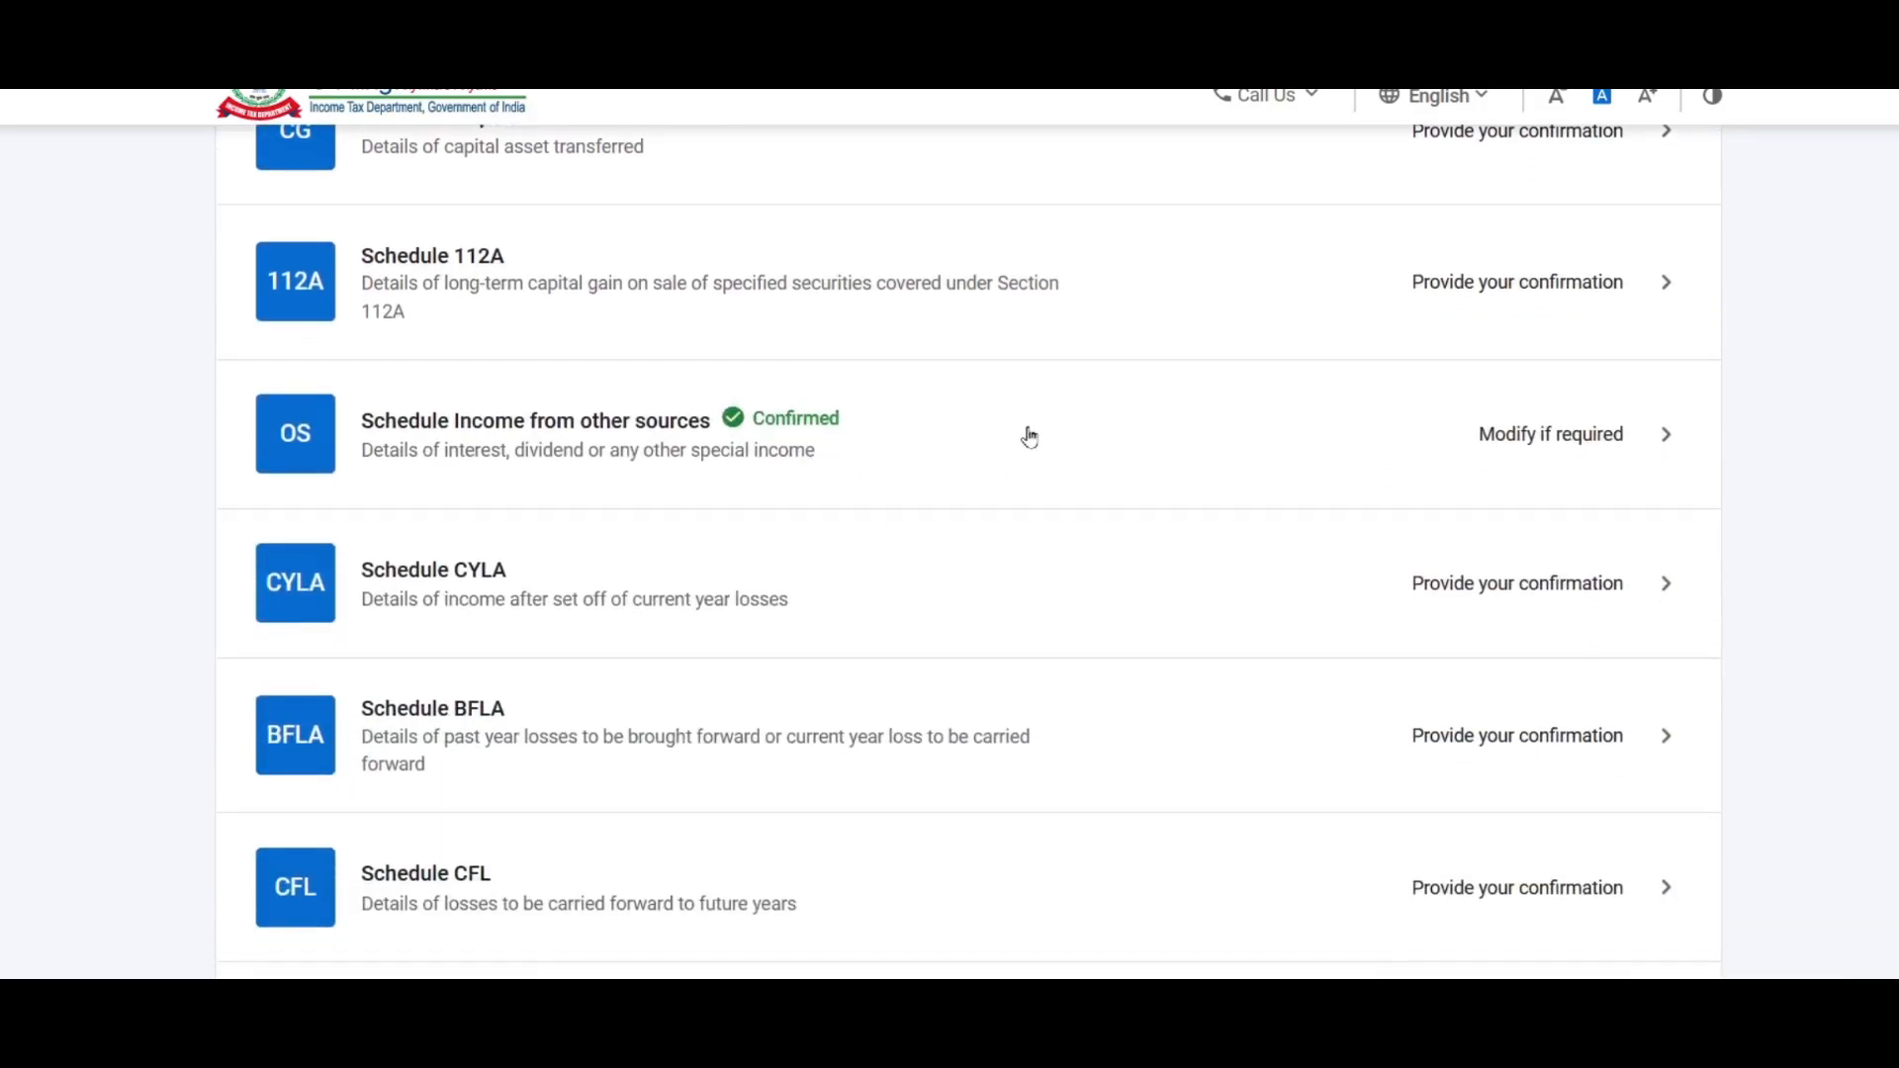
{"action": "scroll", "coordinate": [989, 436], "scroll_direction": "up", "scroll_amount": 1}
{"action": "scroll", "coordinate": [1005, 445], "scroll_direction": "down", "scroll_amount": 7}
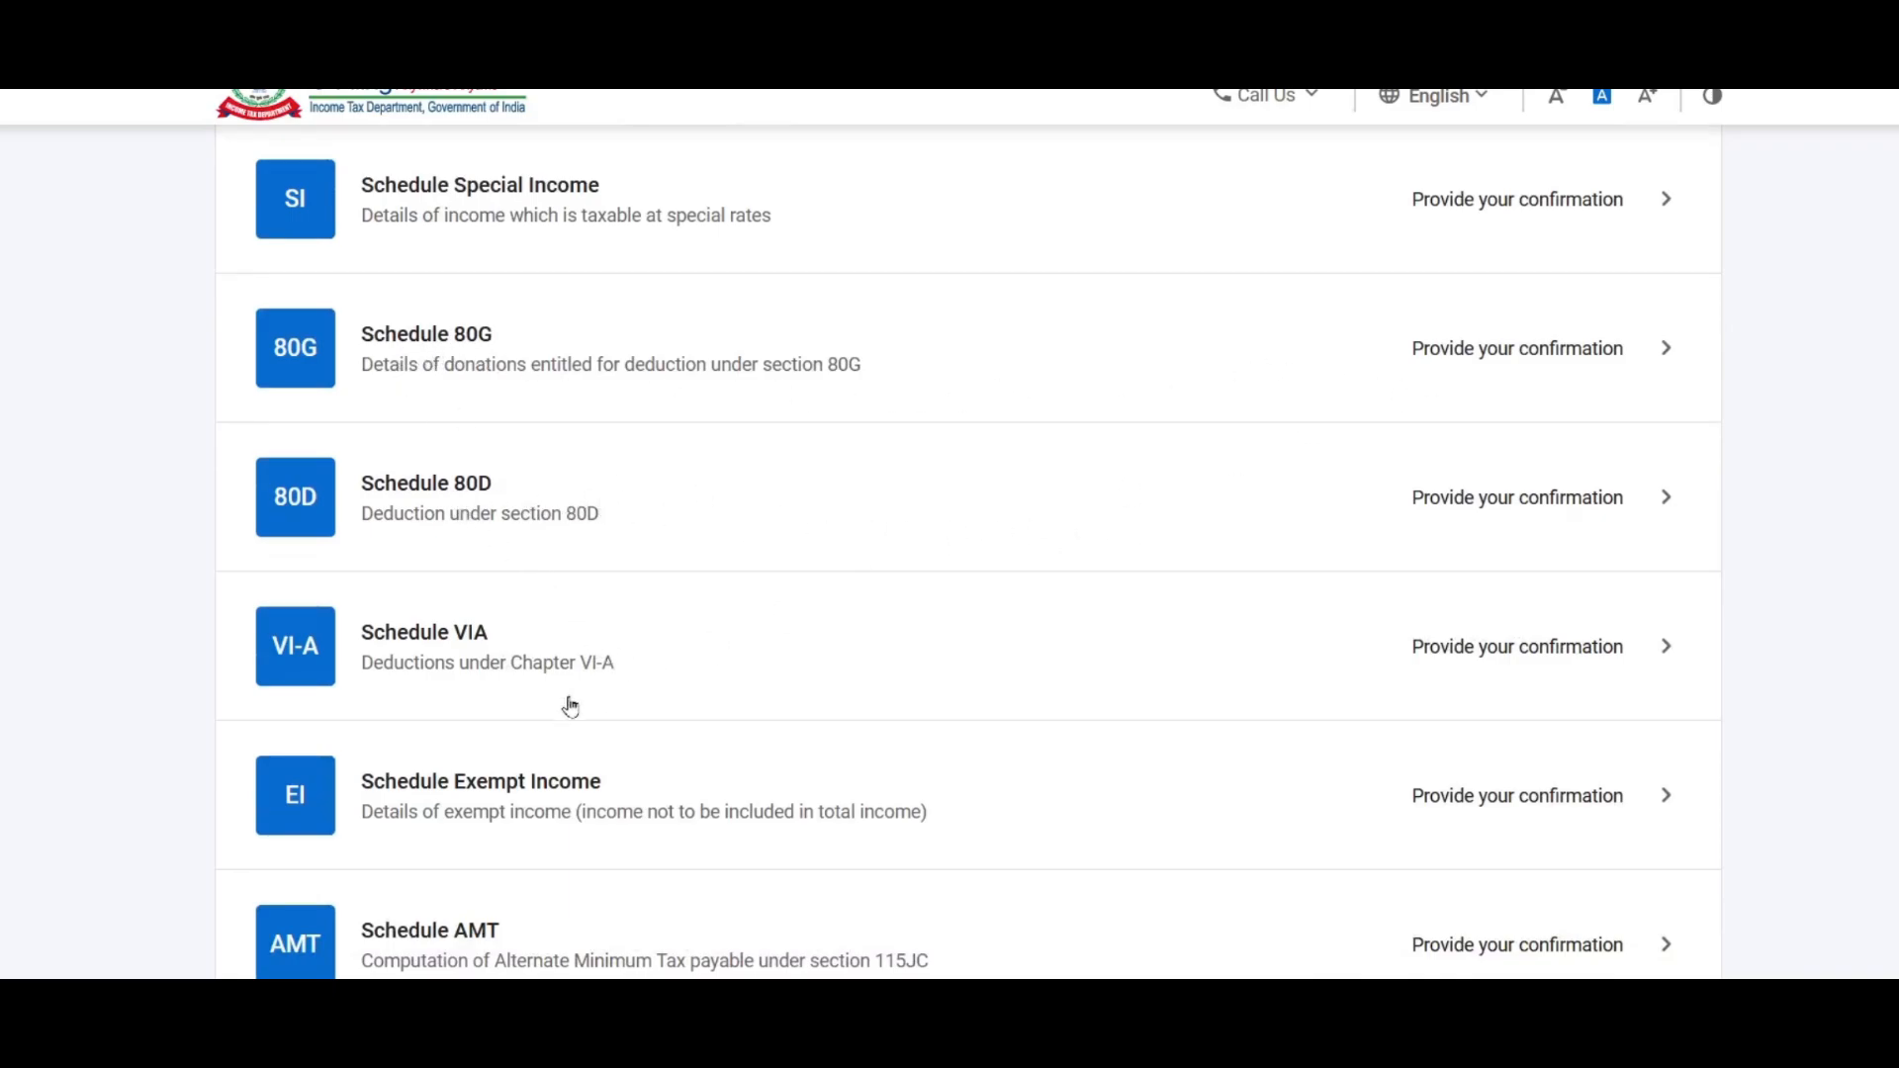
{"action": "left_click", "coordinate": [1467, 653]}
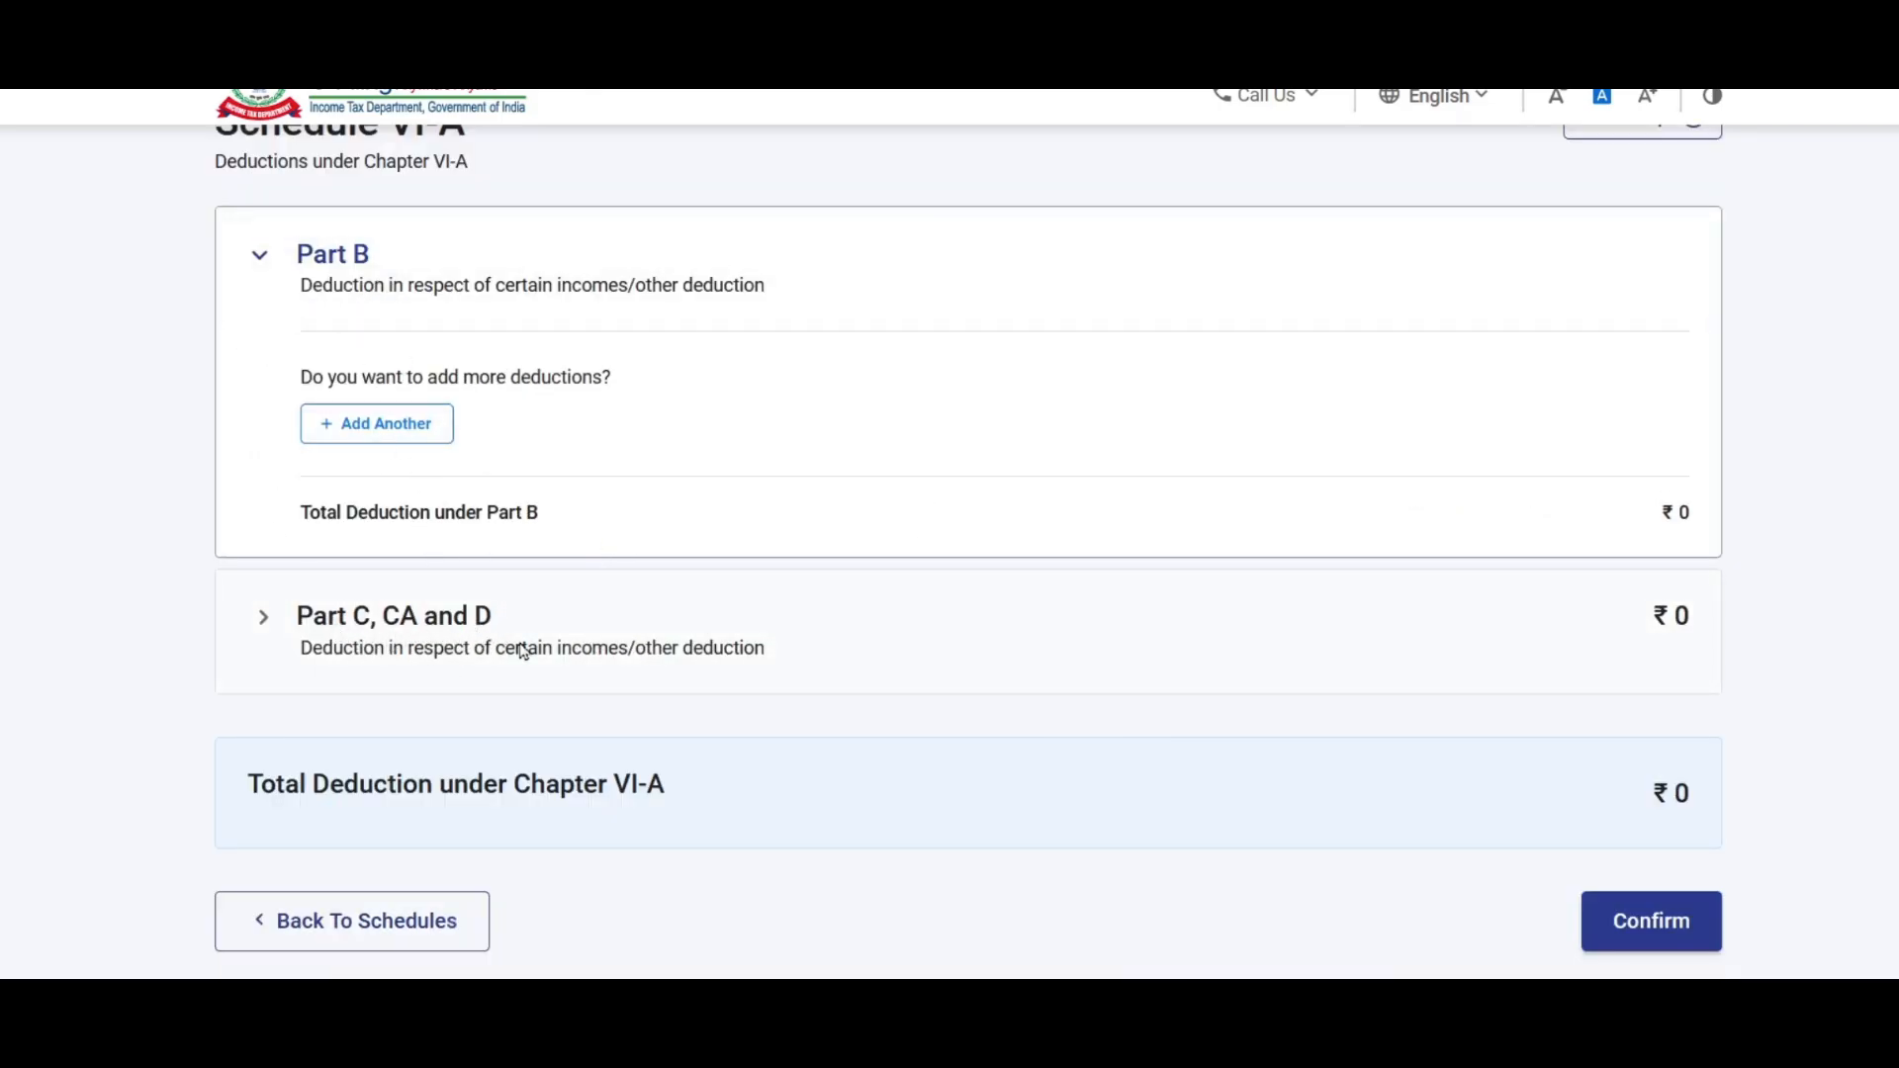
Step: Start a new Part B deduction entry under section 80C
{"action": "left_click", "coordinate": [387, 424]}
{"action": "left_click", "coordinate": [495, 467]}
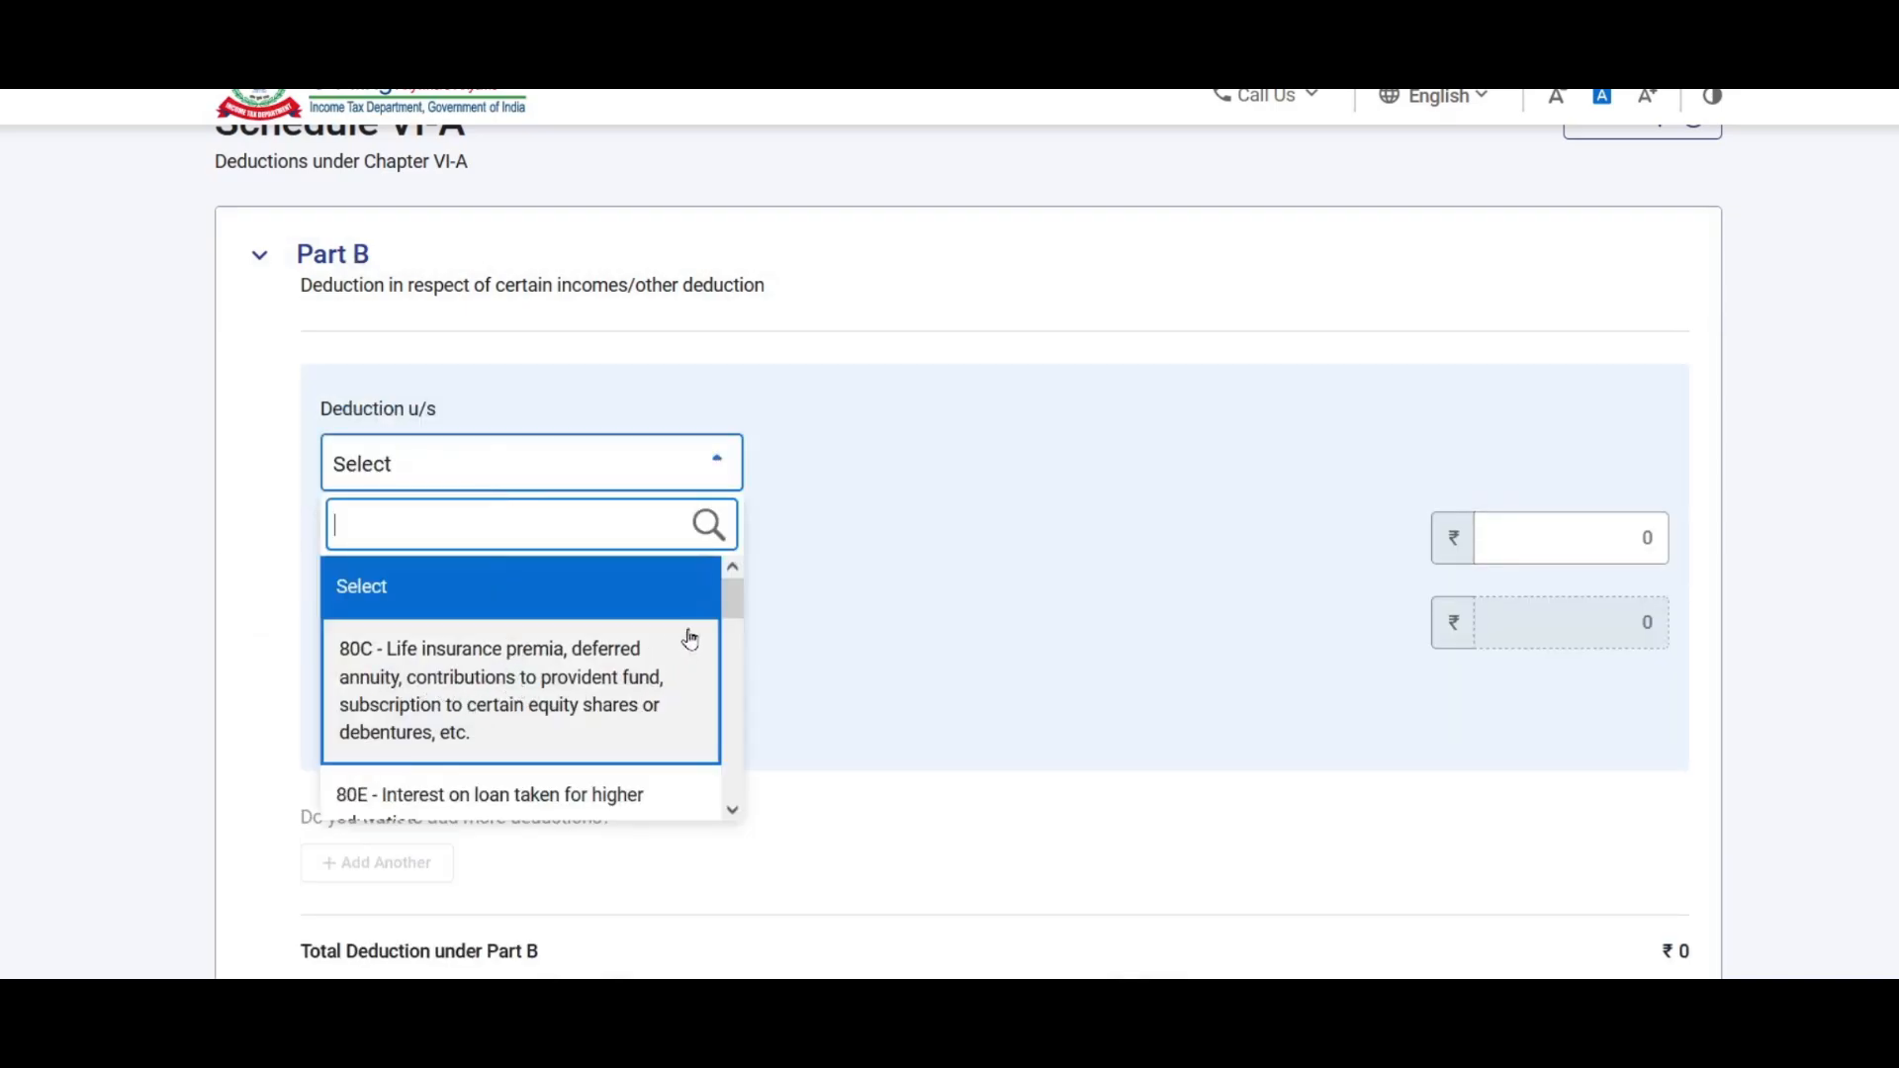
{"action": "mouse_move", "coordinate": [737, 605]}
{"action": "left_mouse_down"}
{"action": "mouse_move", "coordinate": [725, 784]}
{"action": "mouse_move", "coordinate": [749, 589]}
{"action": "left_mouse_up"}
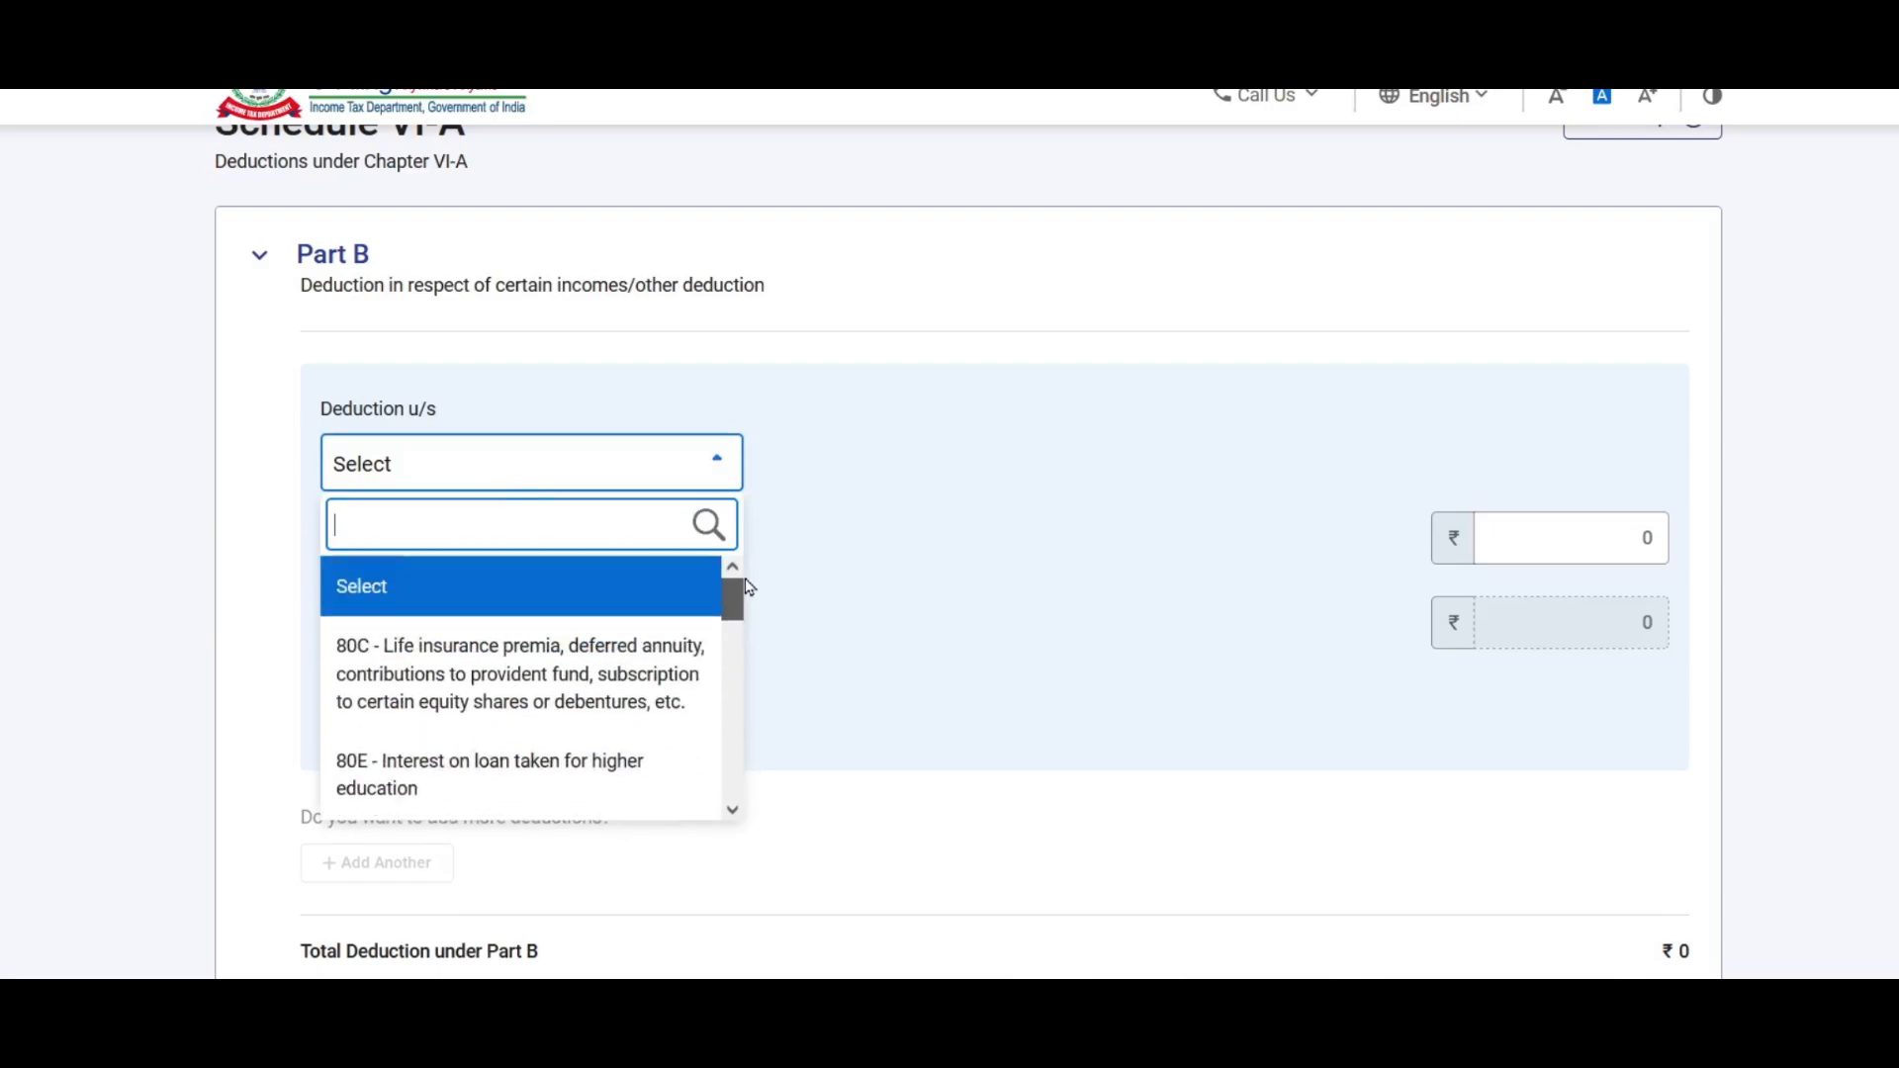
{"action": "left_click", "coordinate": [458, 667]}
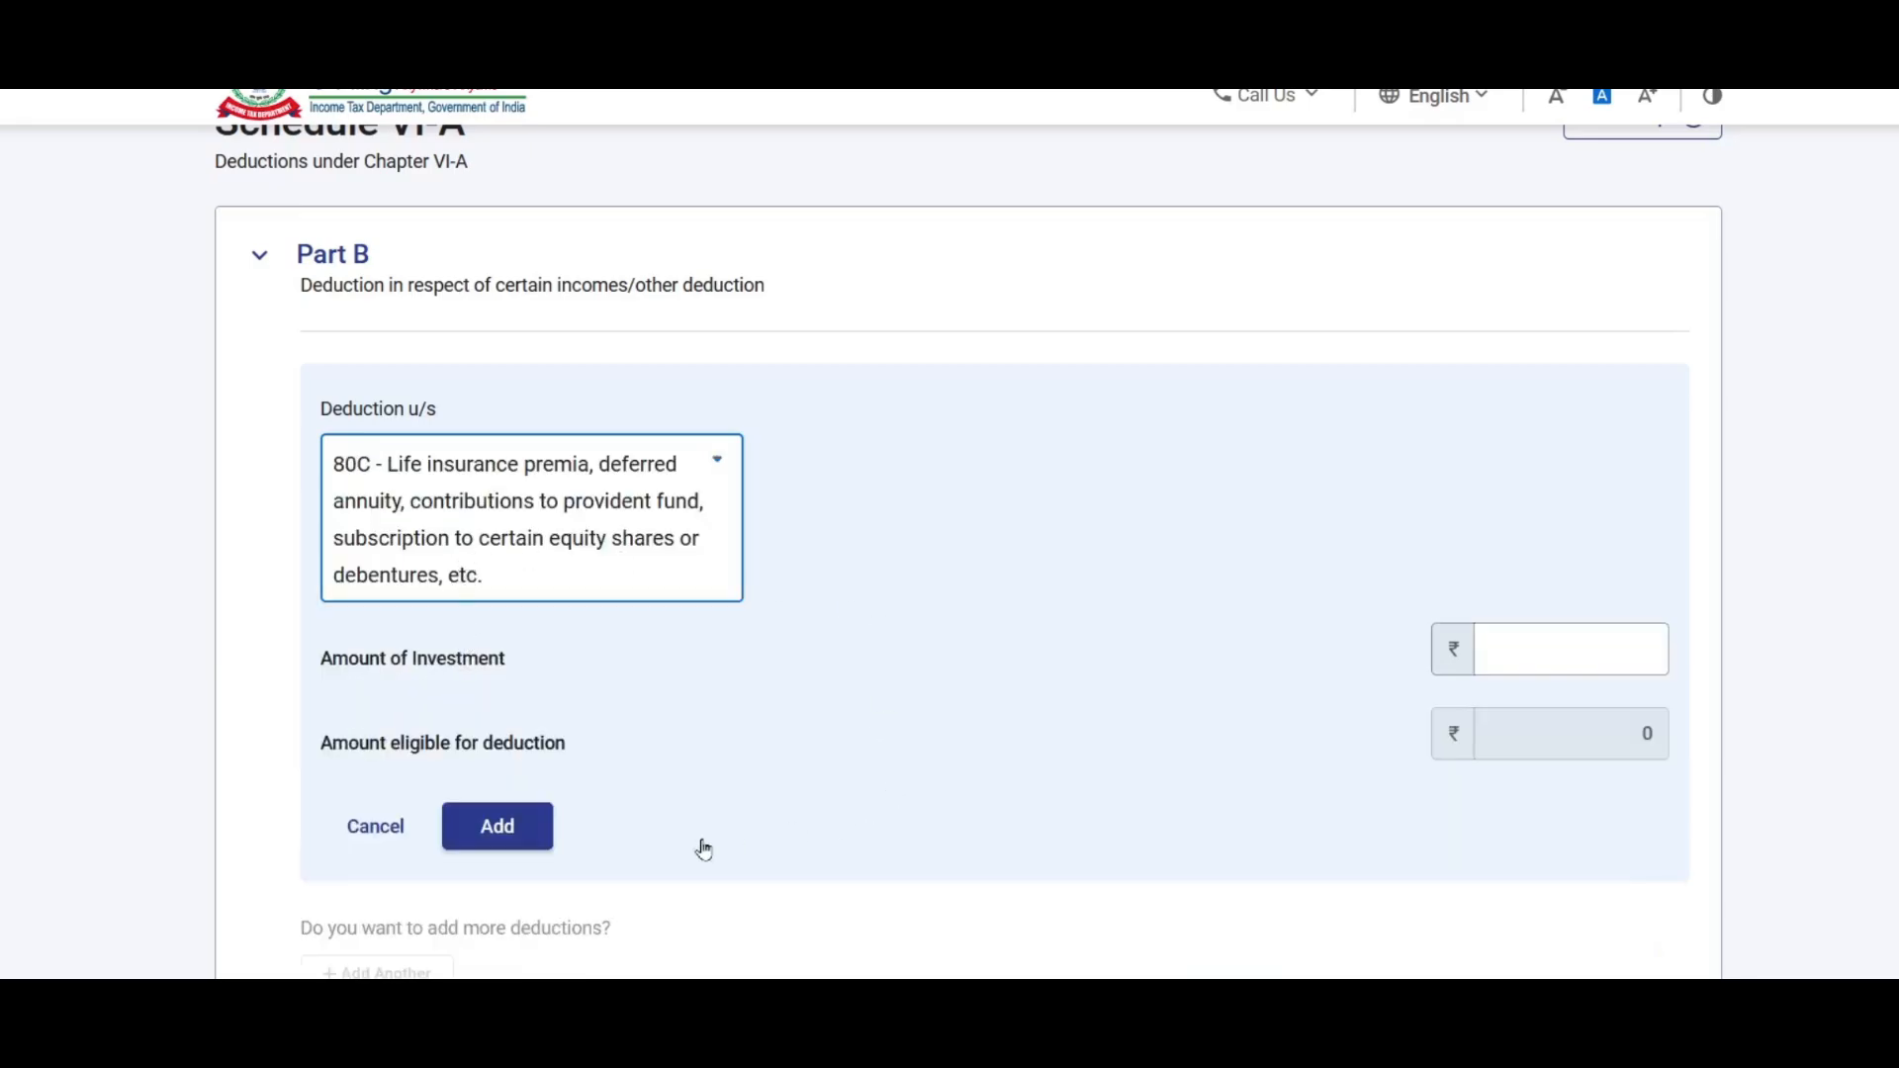
Step: Paste the workbook's 80C total of 1,04,198 as Amount of Investment and add it
{"action": "left_click", "coordinate": [1593, 631]}
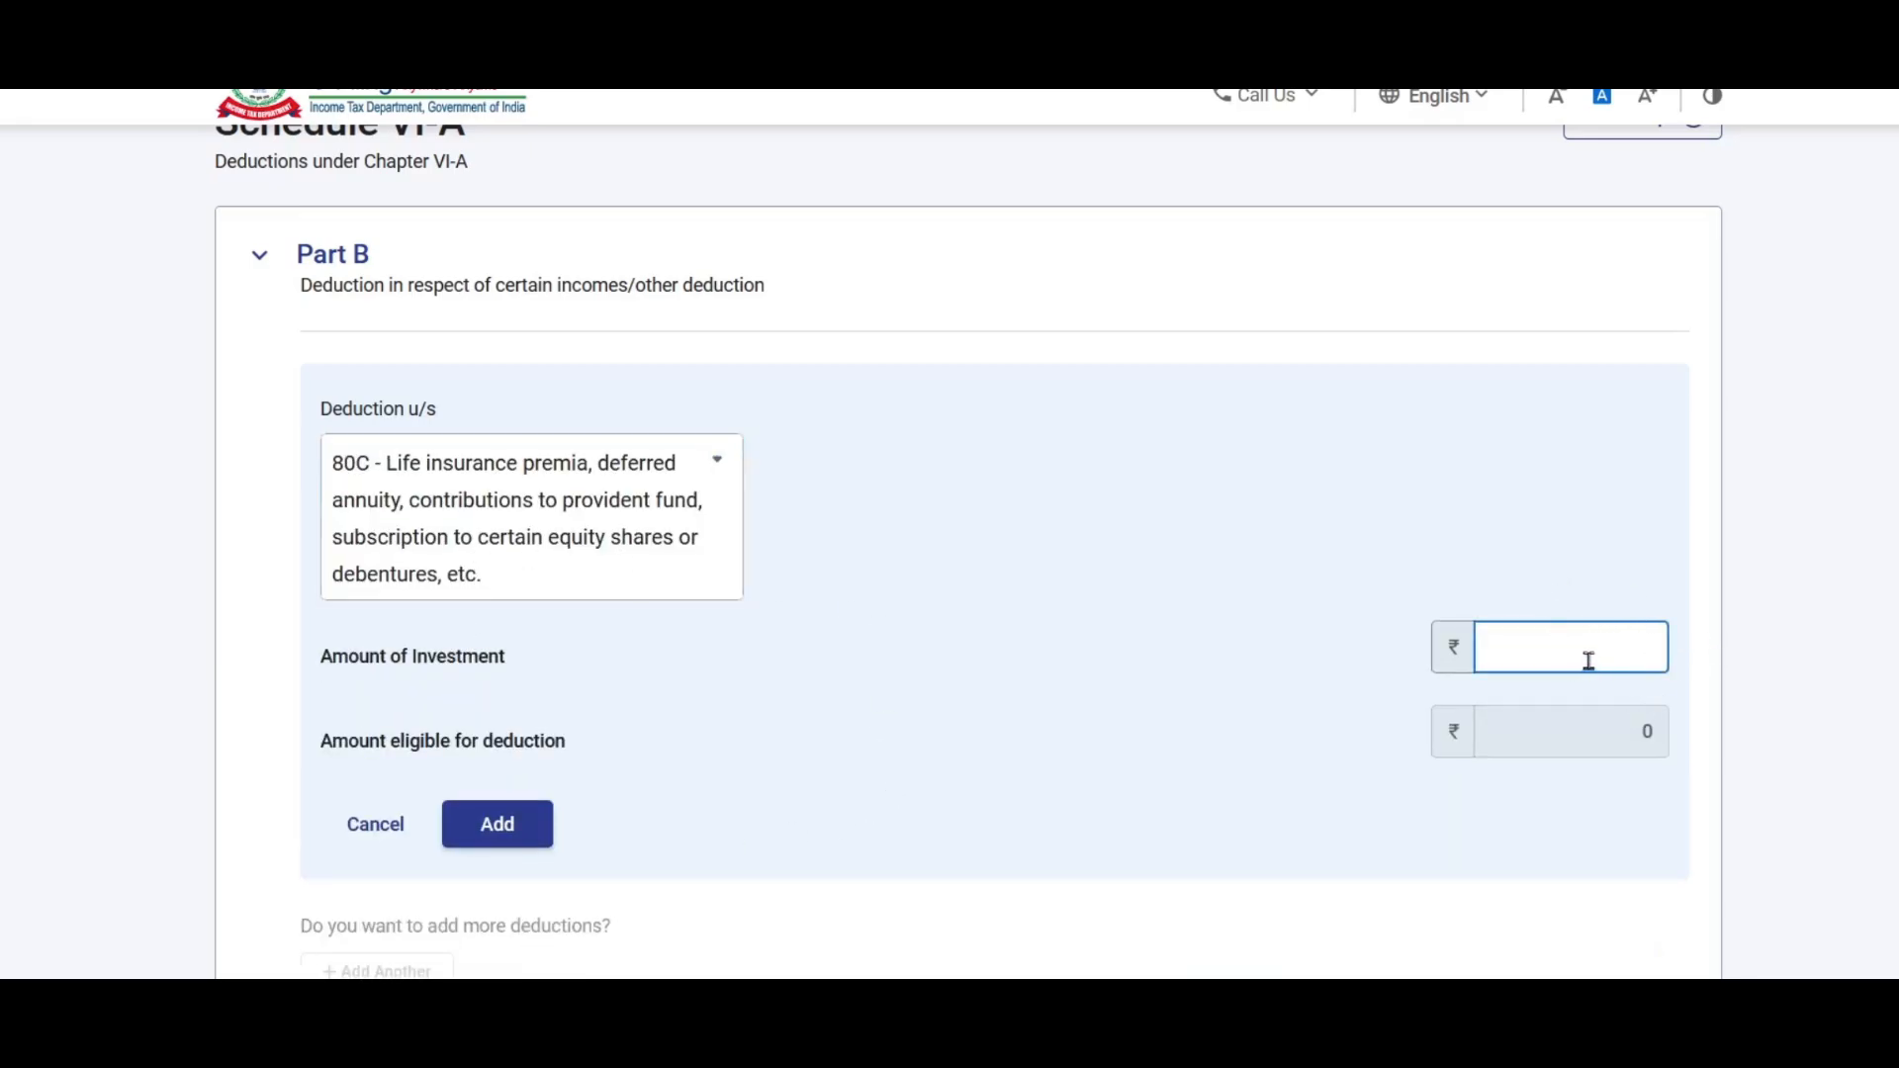
{"action": "key", "text": "alt+Tab"}
{"action": "left_click", "coordinate": [887, 409]}
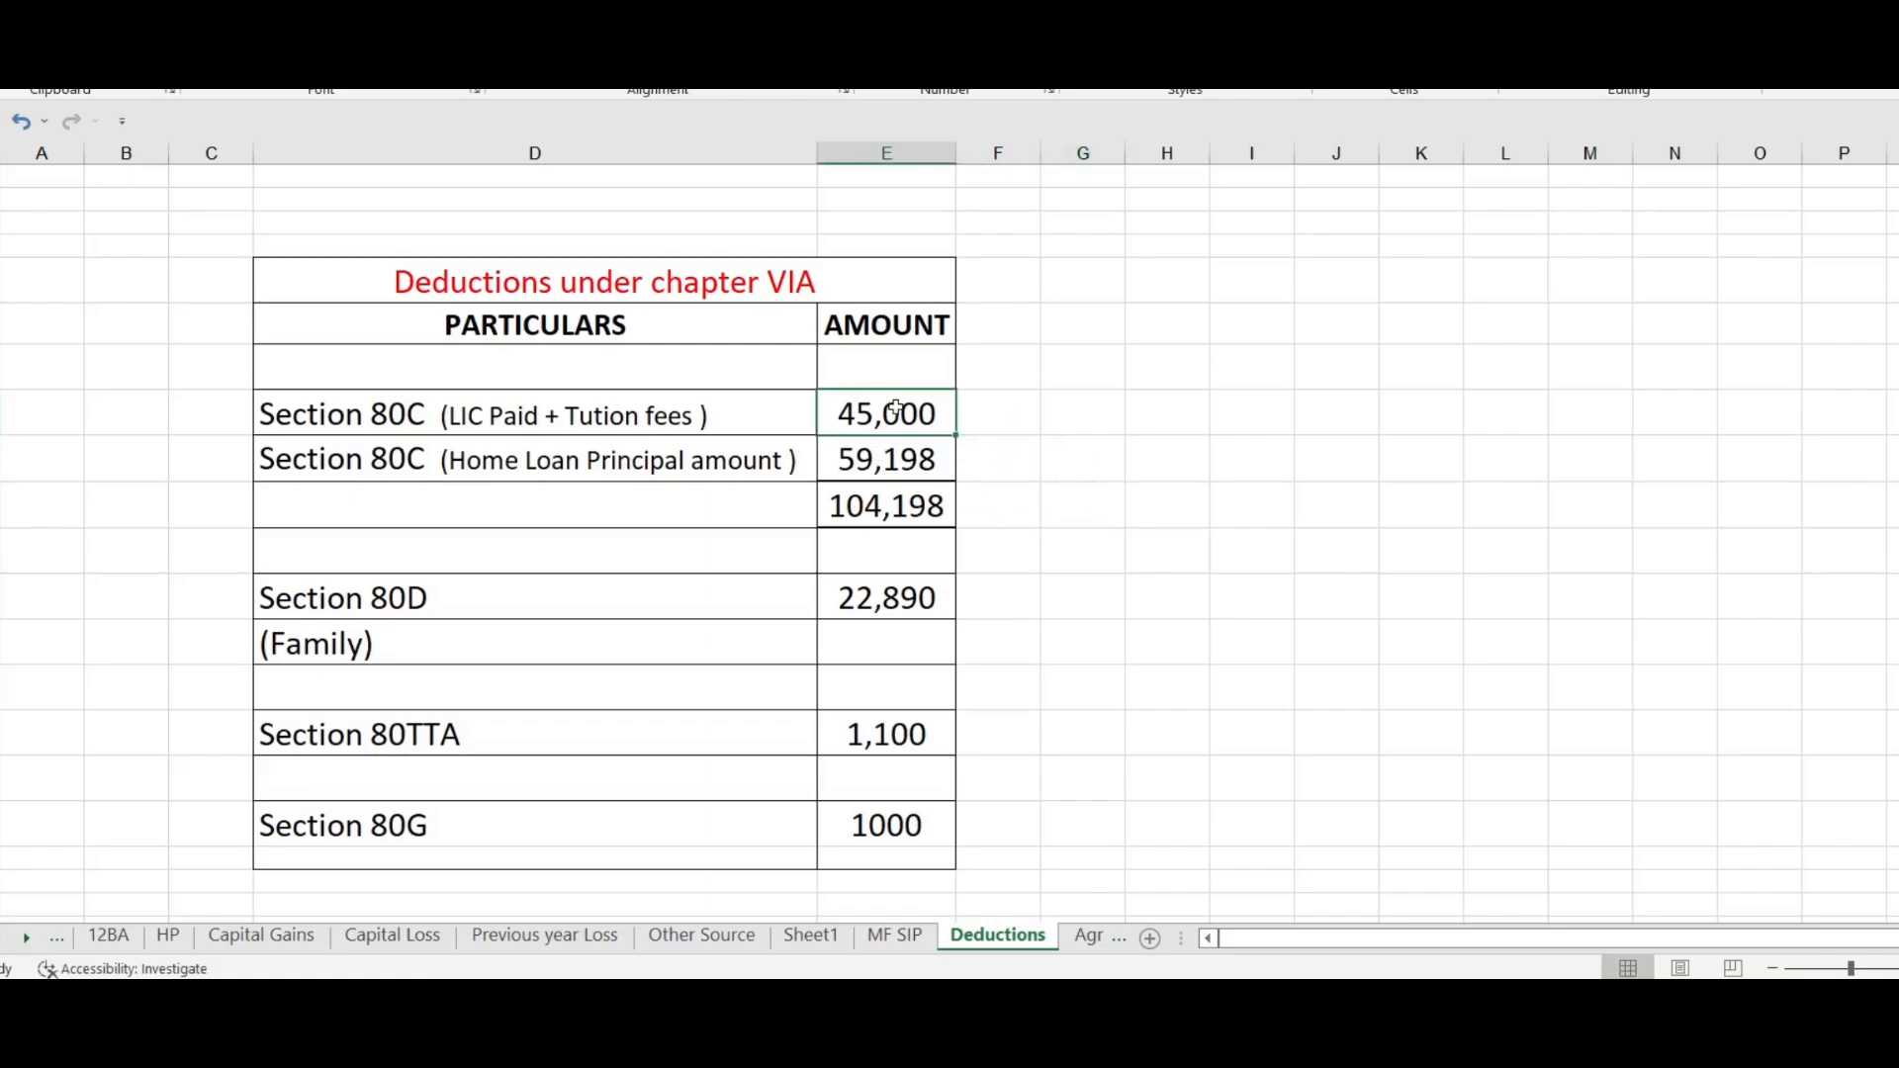
{"action": "key", "text": "shift+Down"}
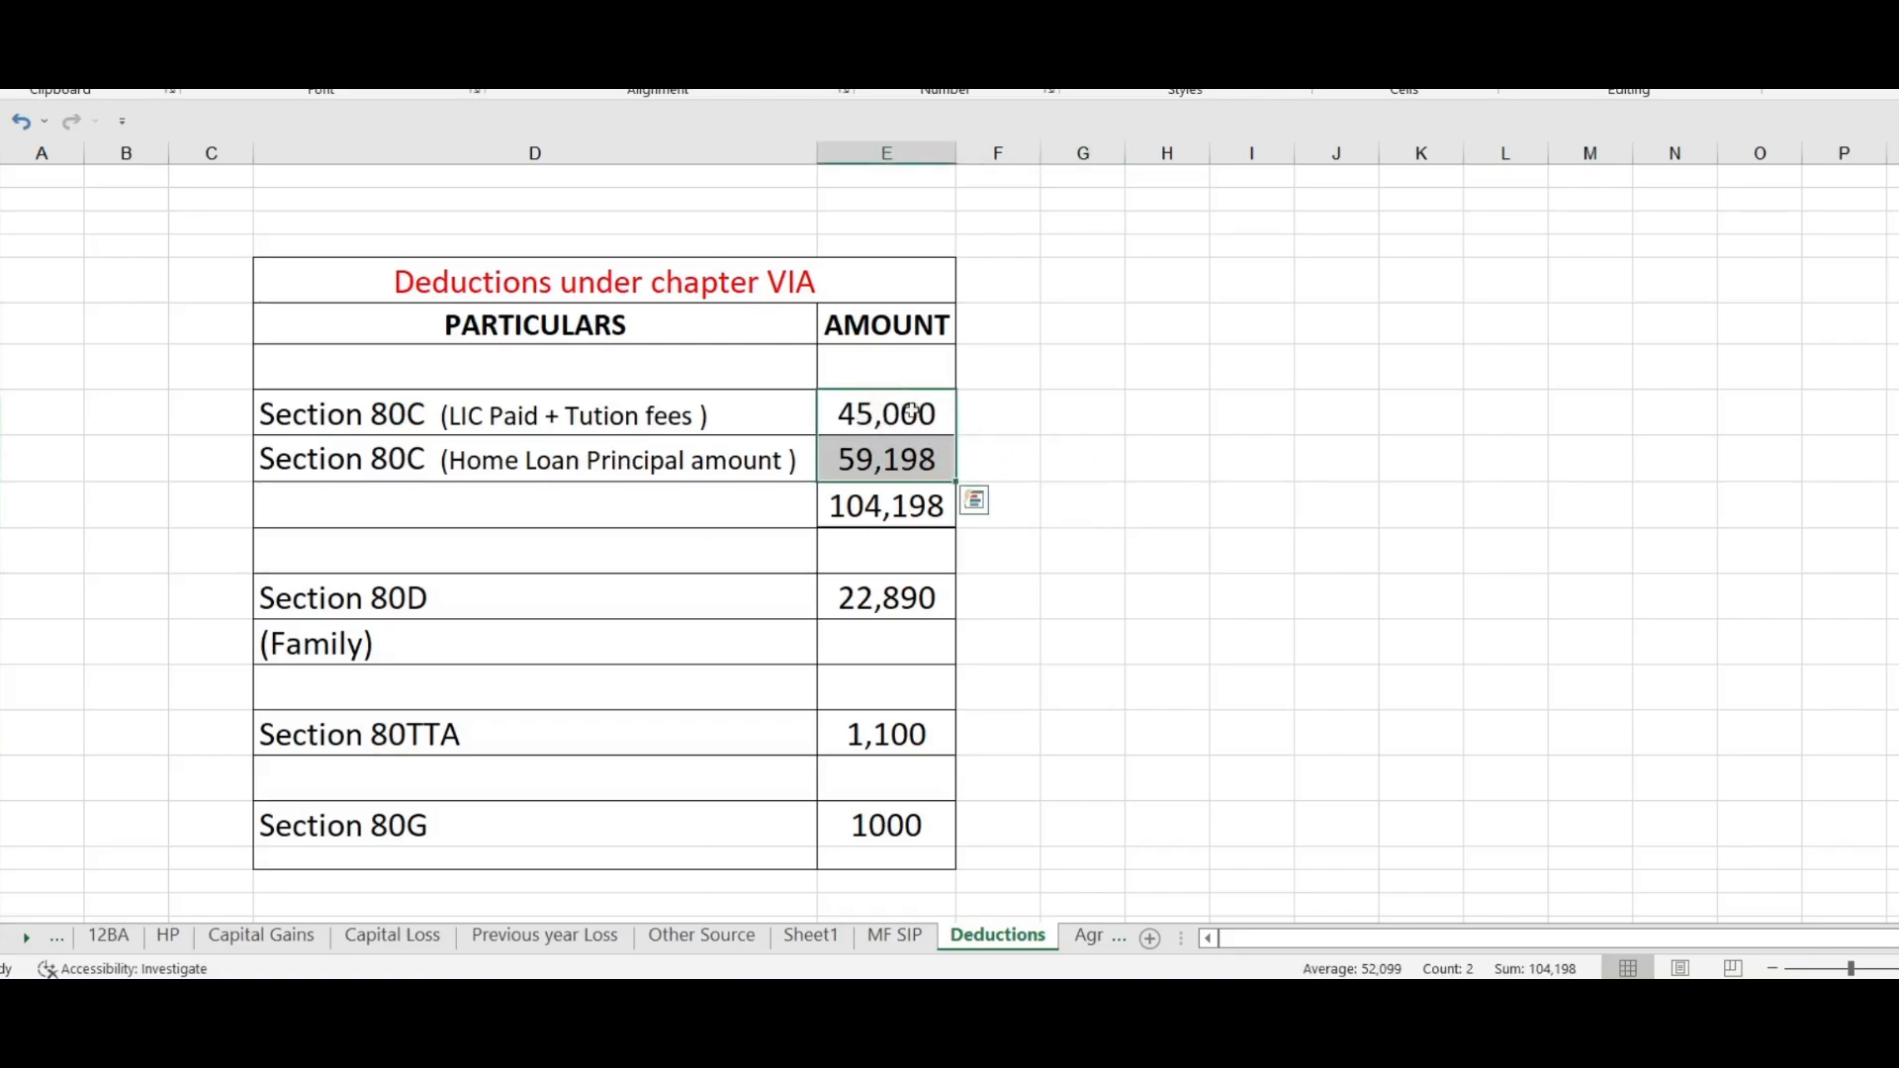
{"action": "left_click", "coordinate": [864, 506]}
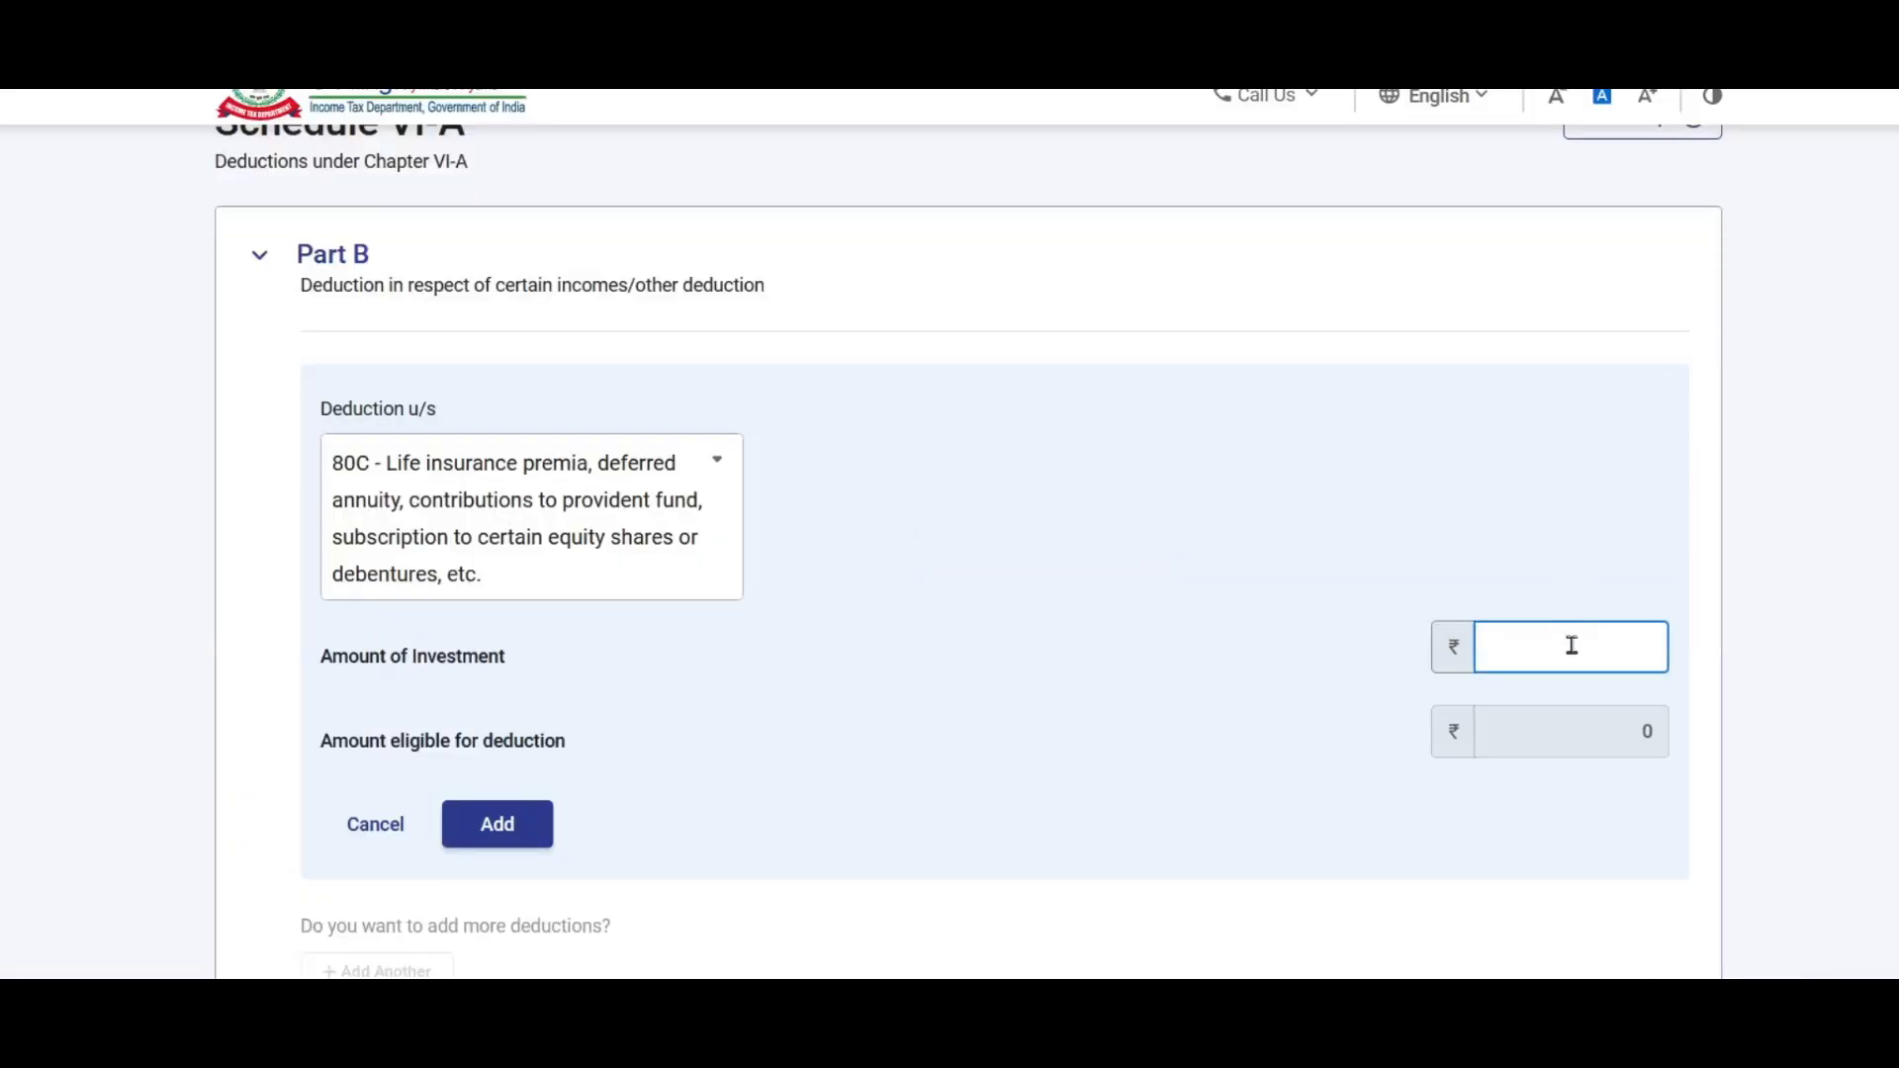
{"action": "left_click", "coordinate": [1571, 645]}
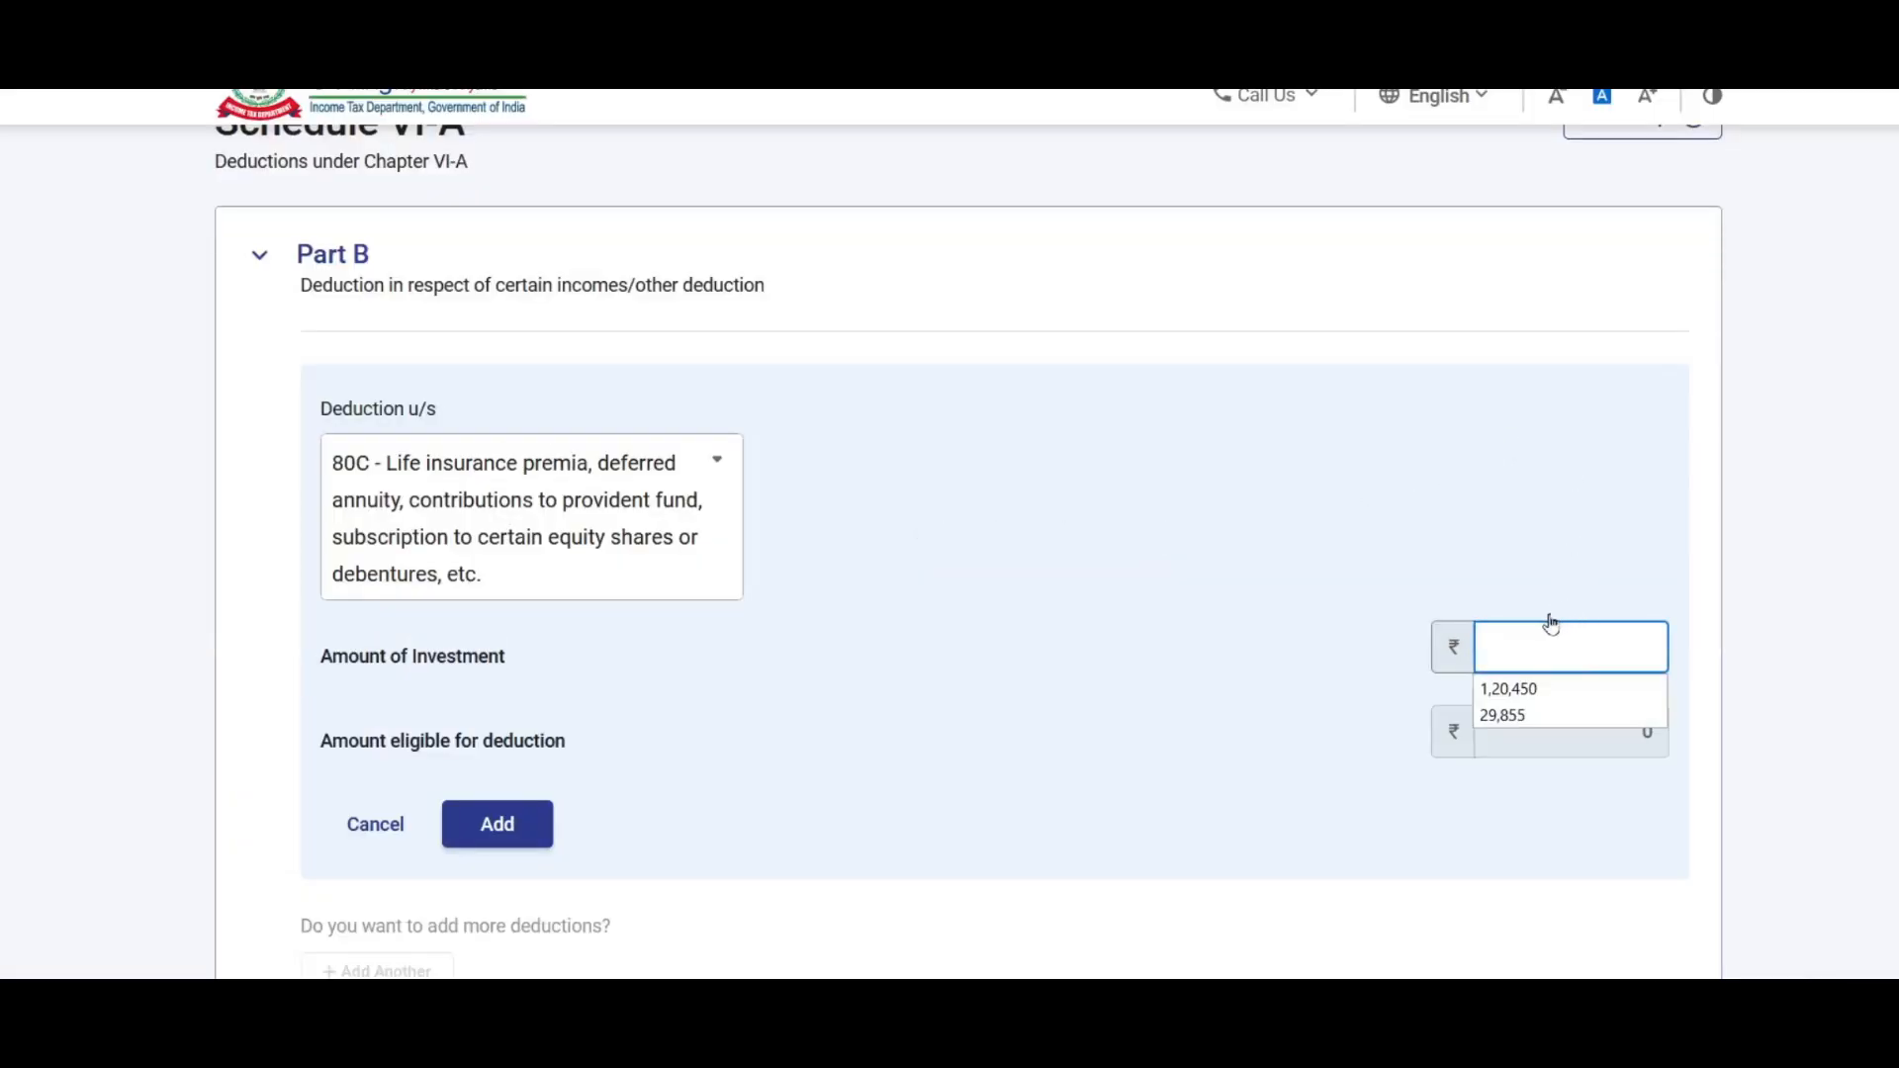
{"action": "type", "text": "1,04,198"}
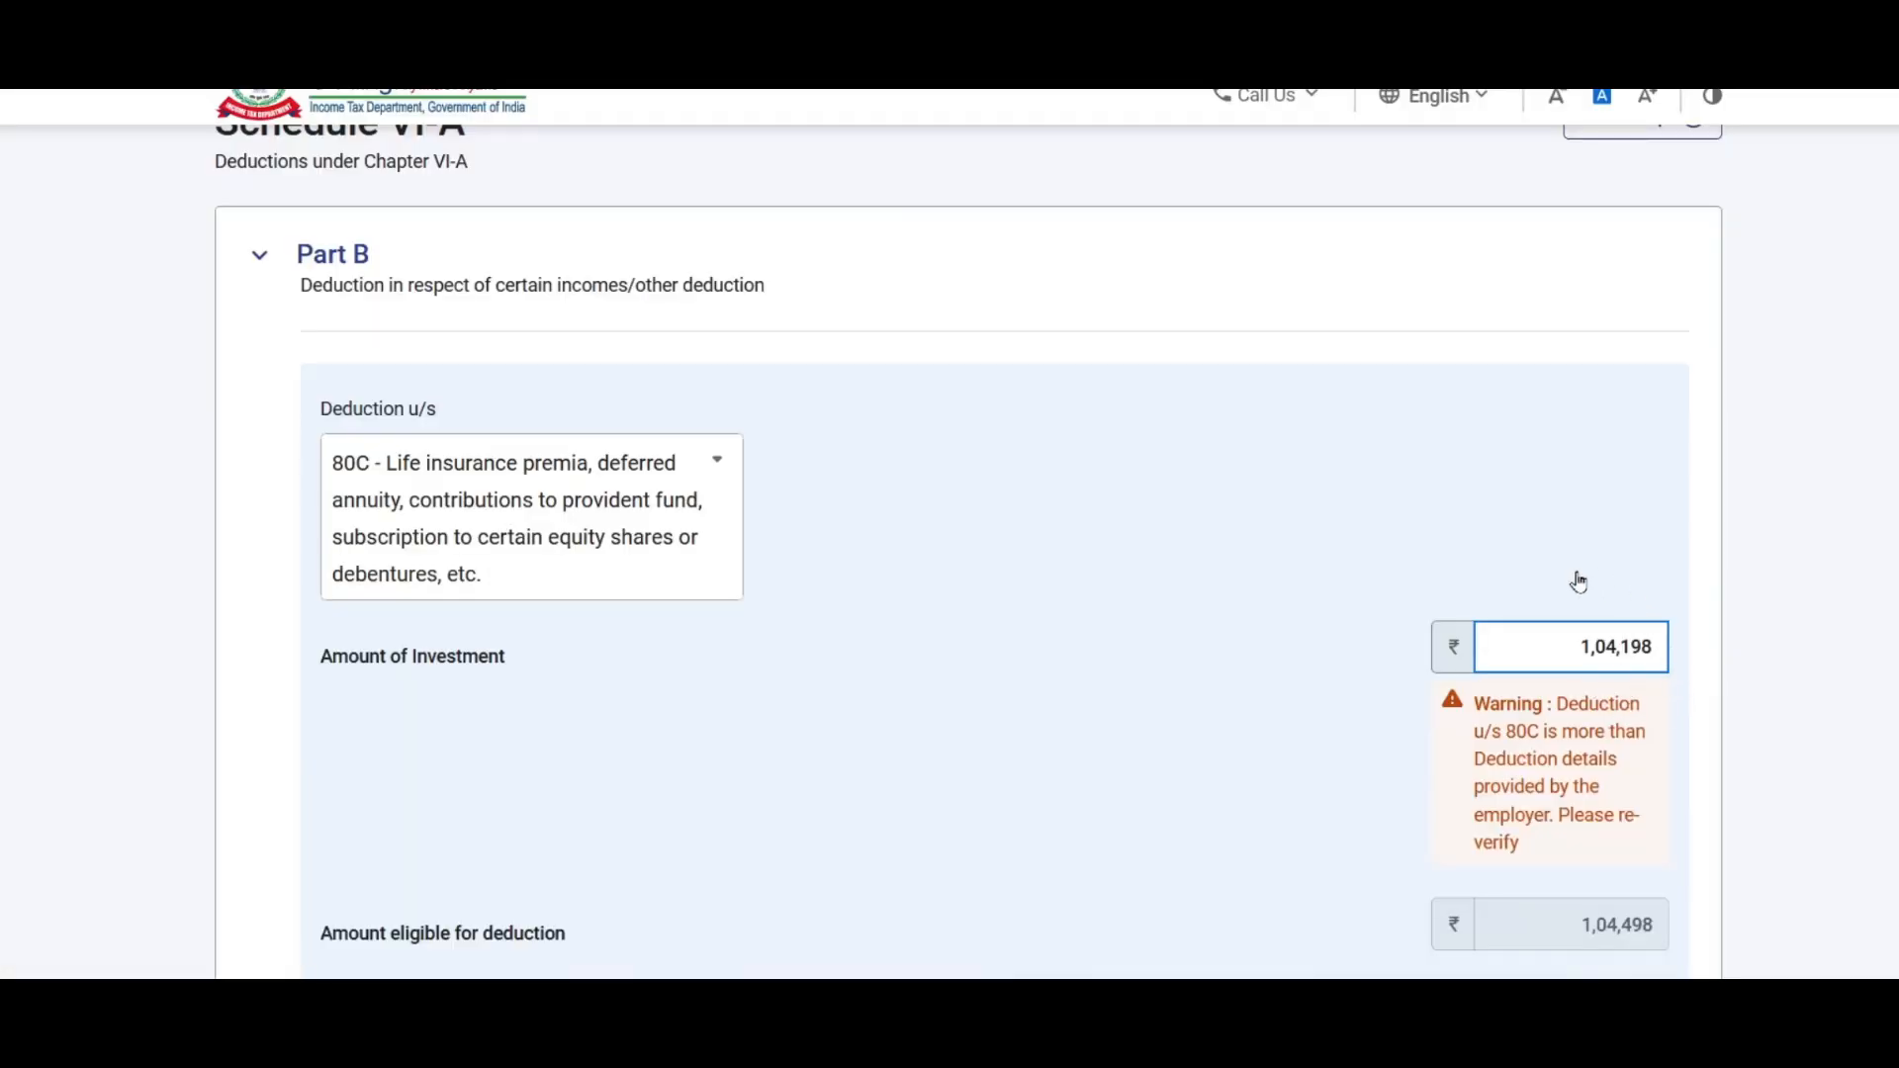
{"action": "scroll", "coordinate": [1611, 627], "scroll_direction": "down", "scroll_amount": 3}
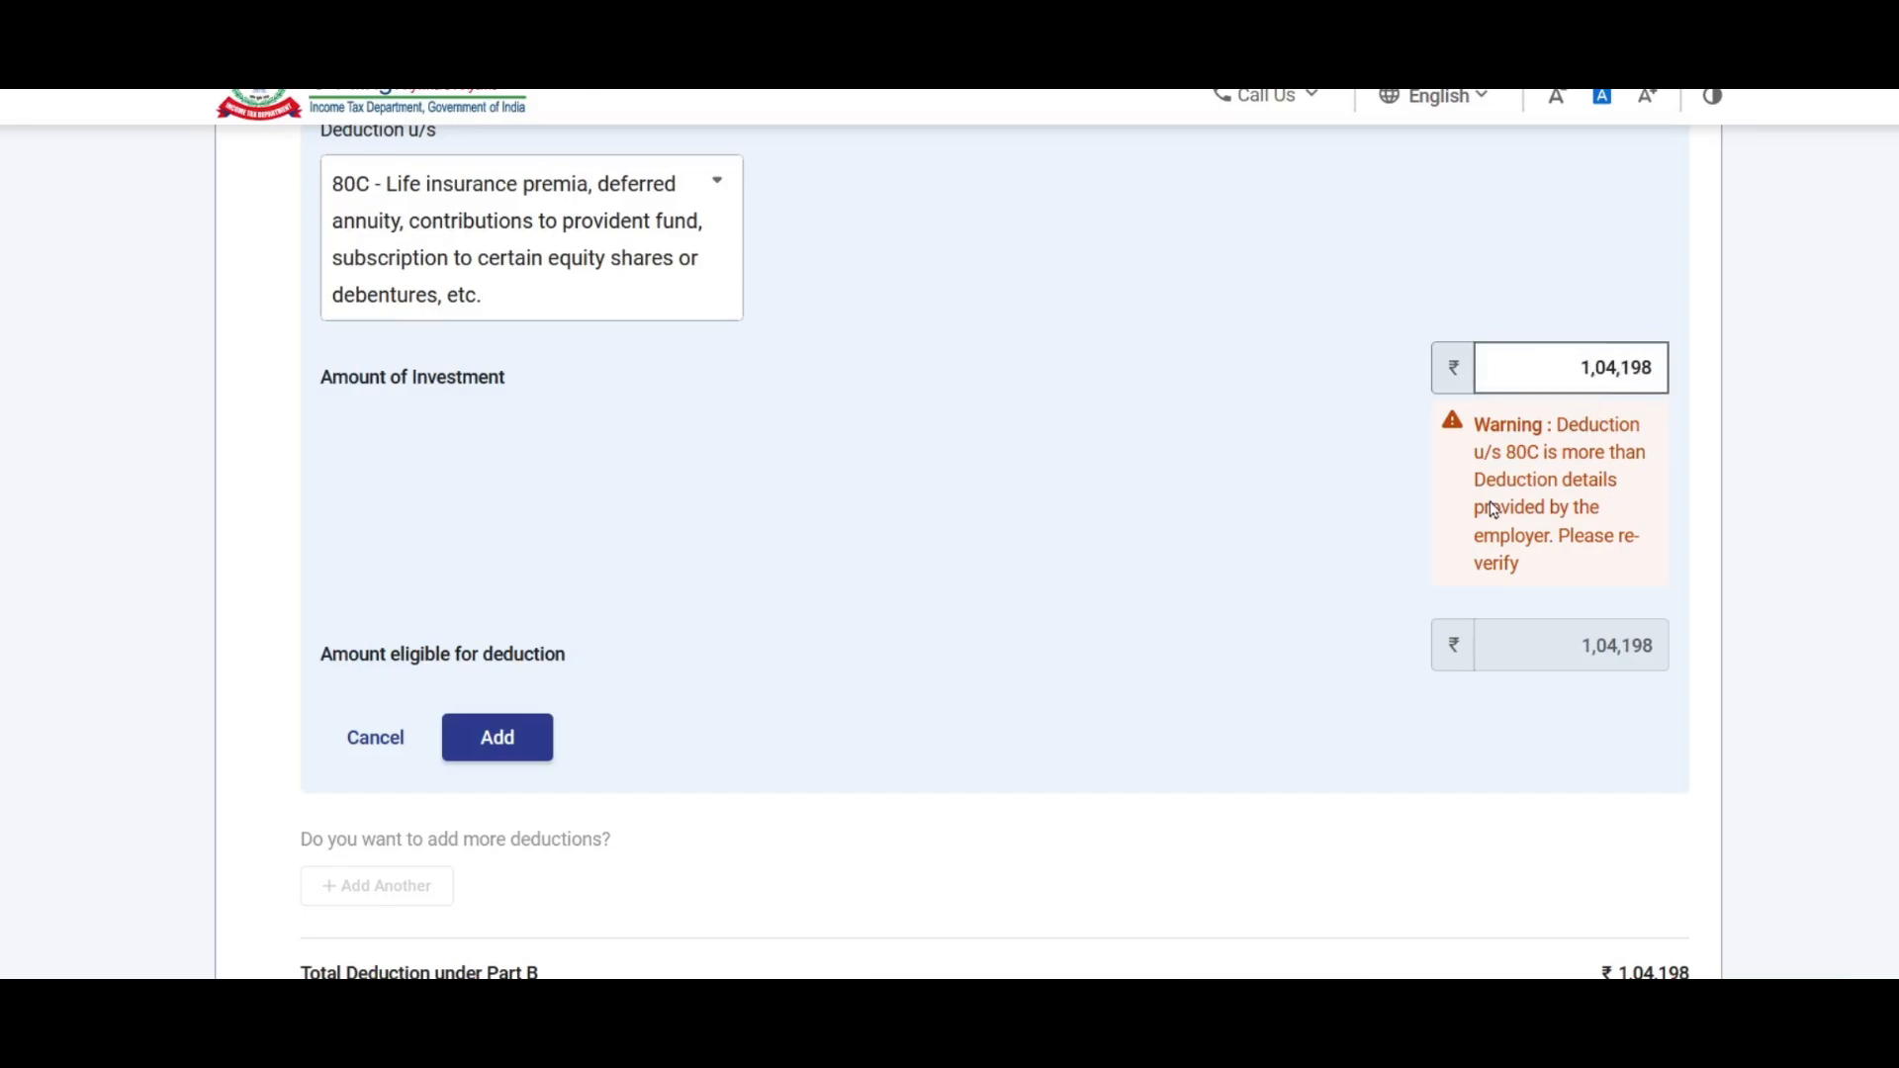
{"action": "scroll", "coordinate": [1568, 487], "scroll_direction": "down", "scroll_amount": 1}
{"action": "left_click", "coordinate": [528, 603]}
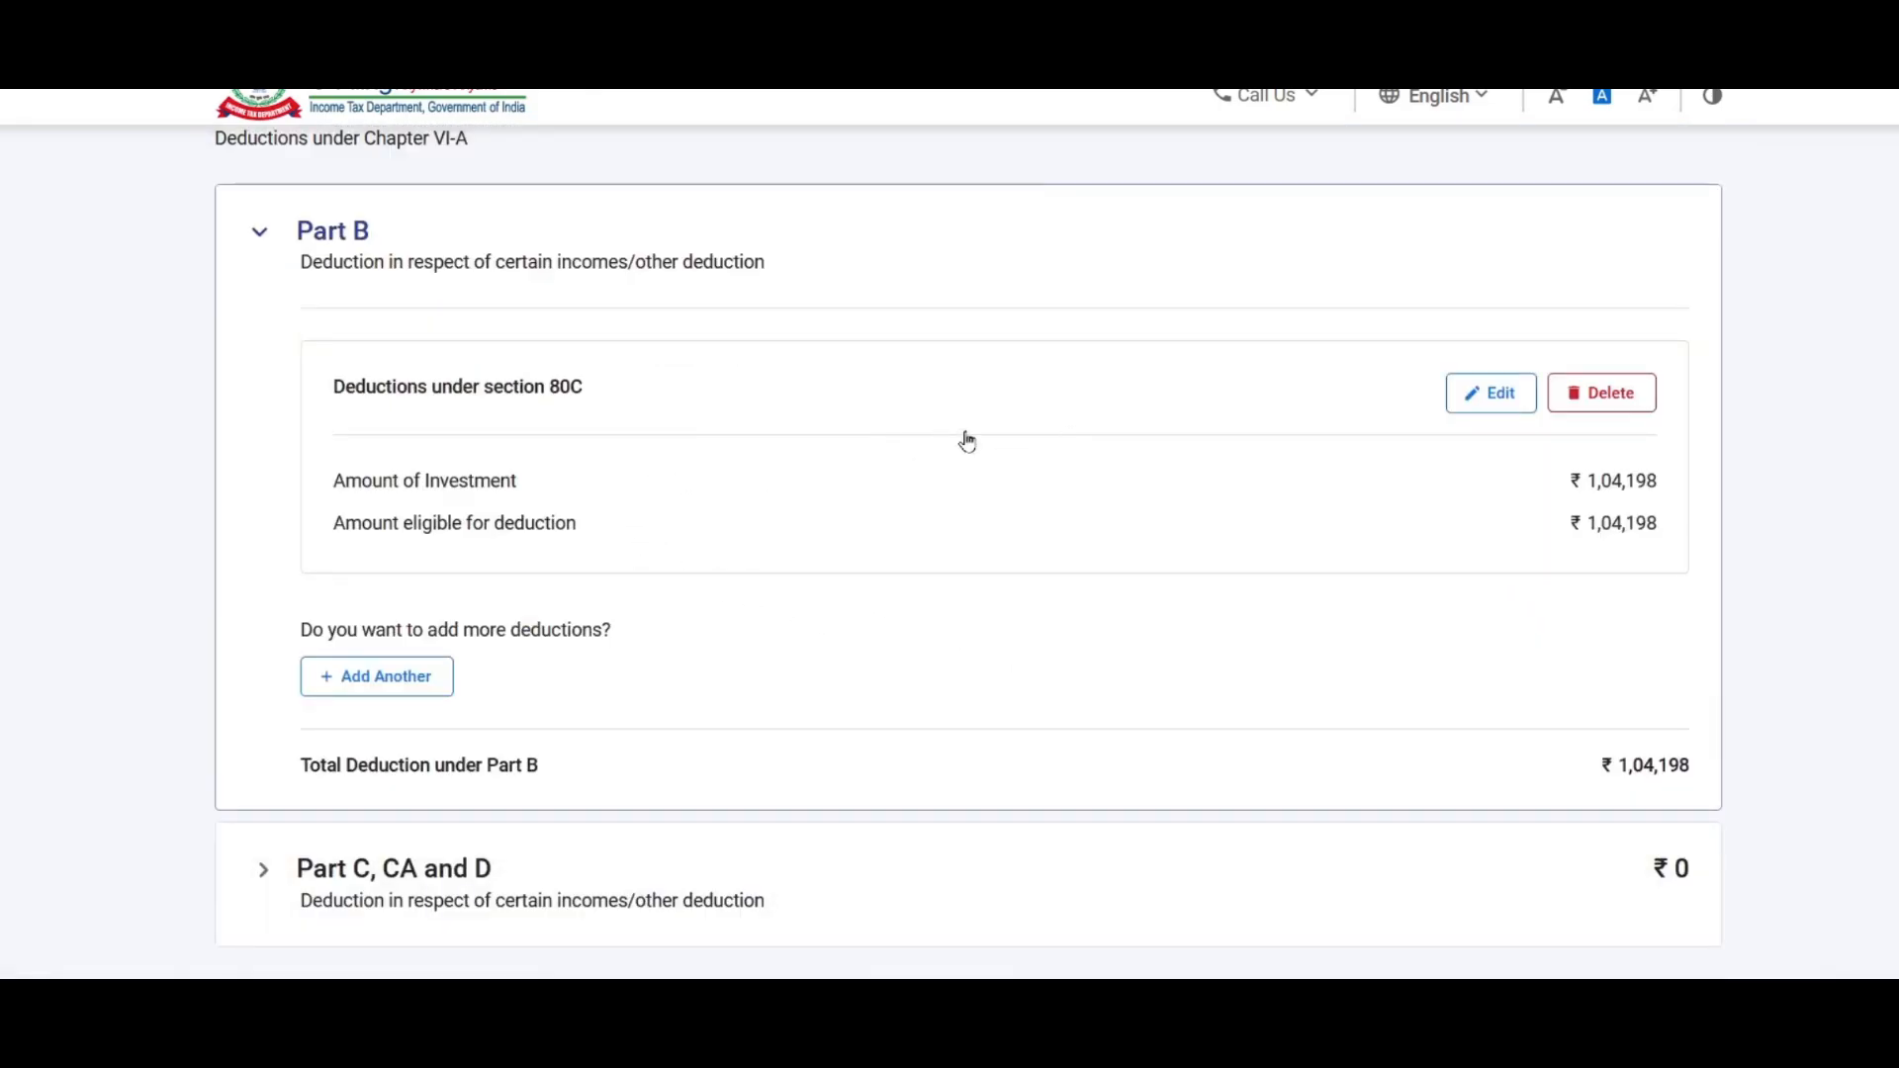
{"action": "scroll", "coordinate": [940, 442], "scroll_direction": "down", "scroll_amount": 2}
Step: Enter ₹1,100 savings-bank interest under 80TTA in Part C, CA and D, checked against the workbook
{"action": "left_click", "coordinate": [358, 600]}
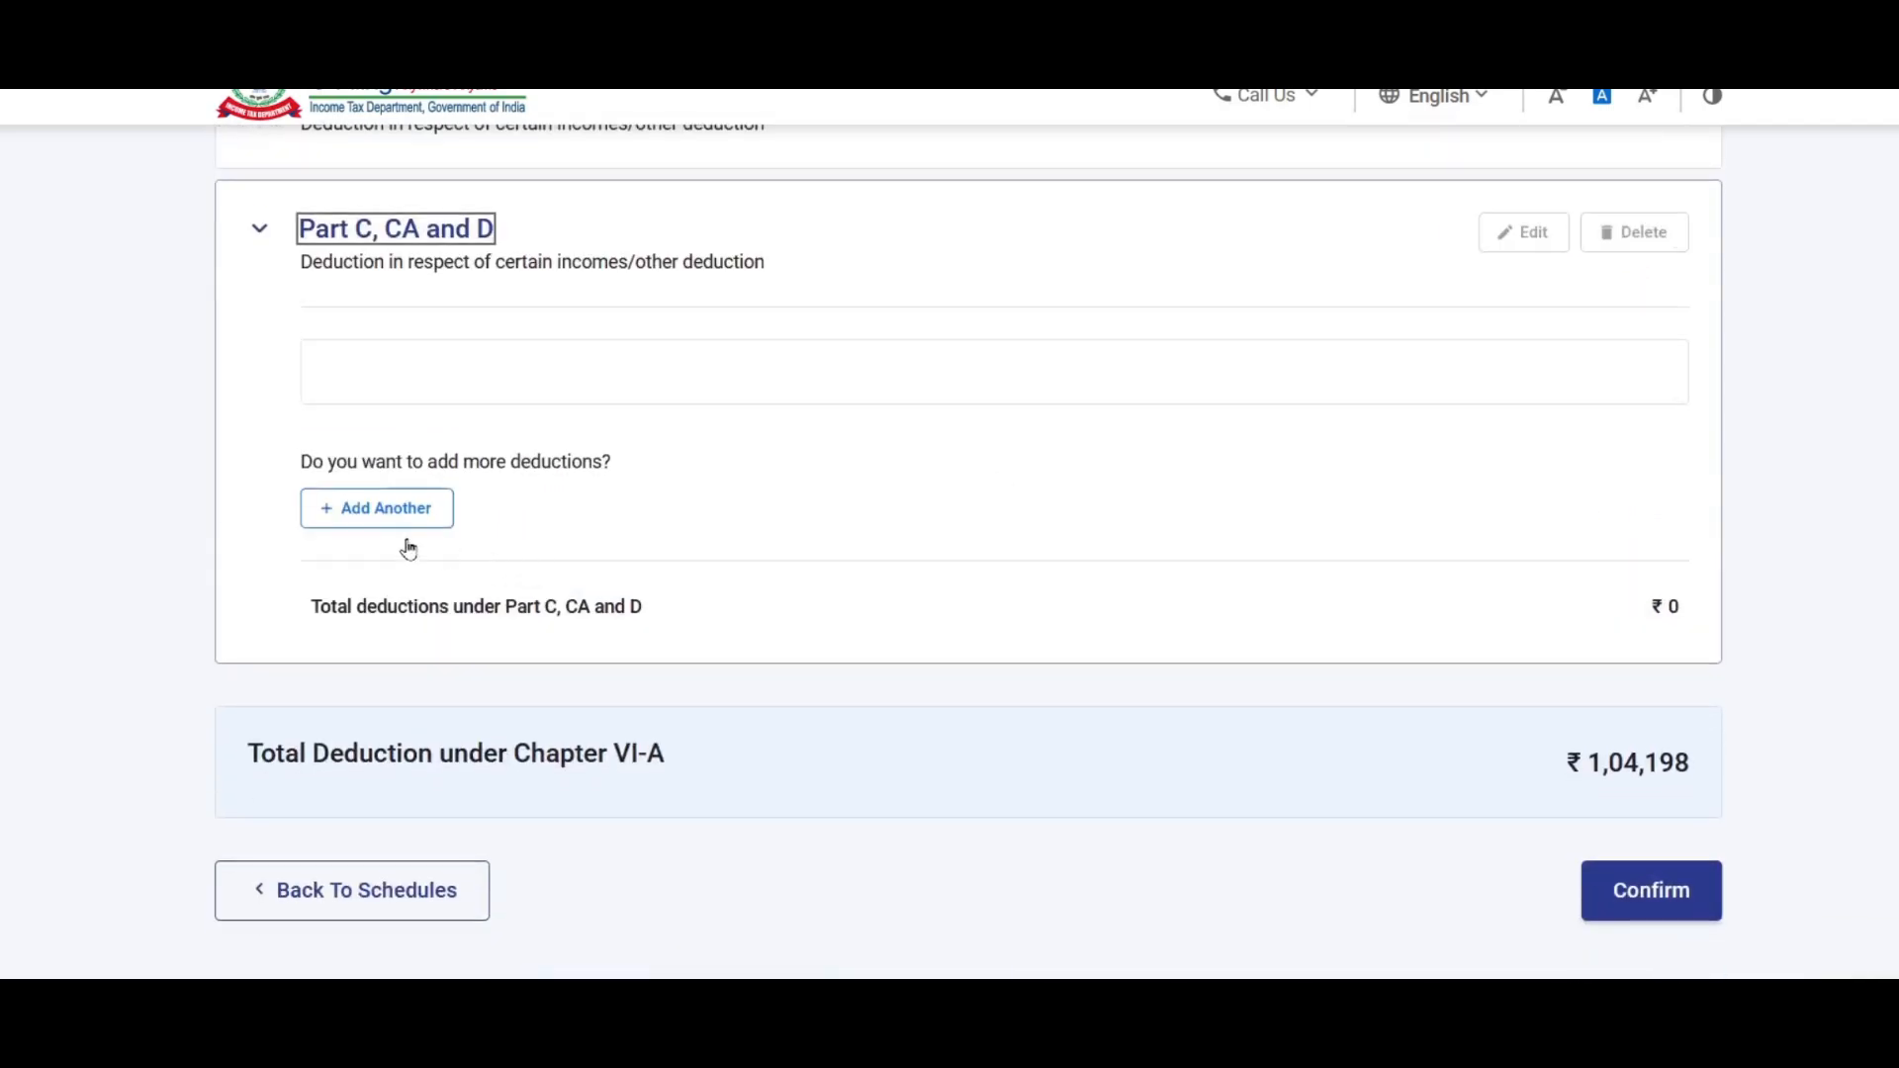
{"action": "left_click", "coordinate": [409, 510]}
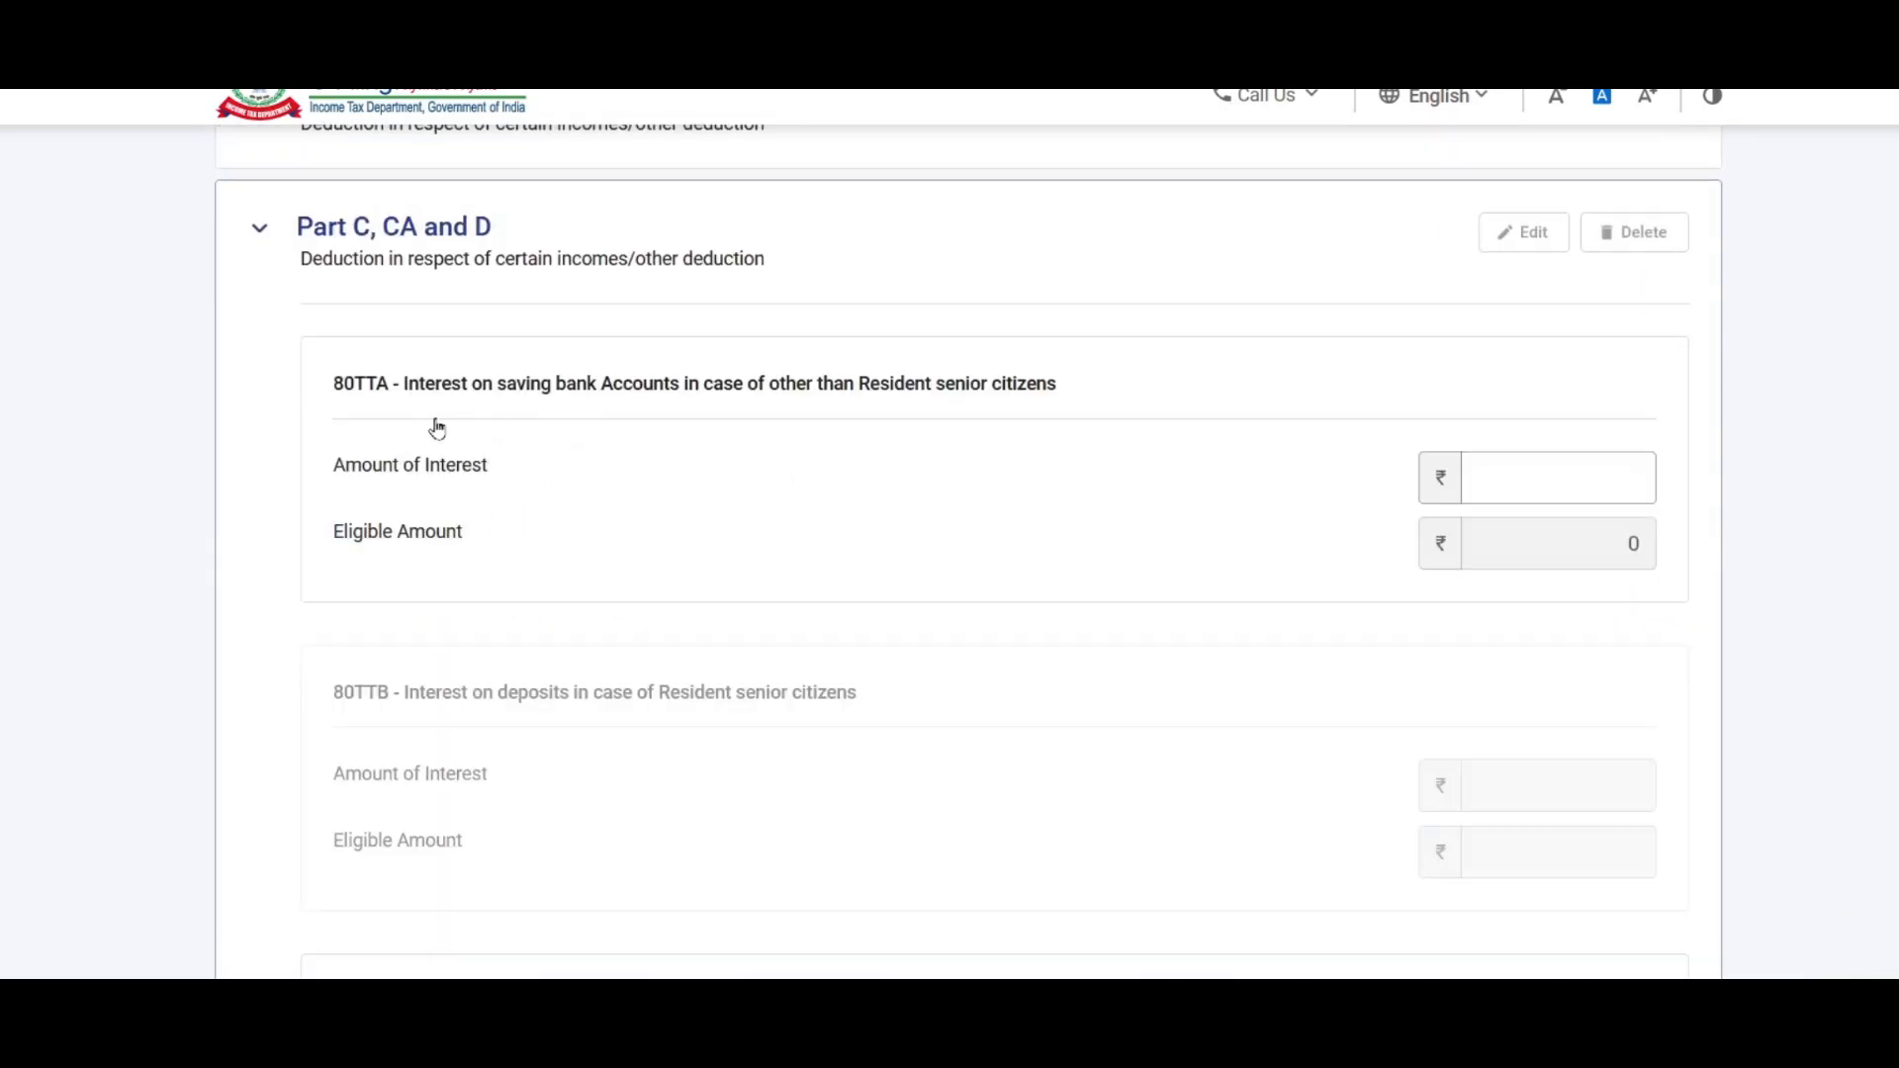
{"action": "left_click", "coordinate": [1575, 467]}
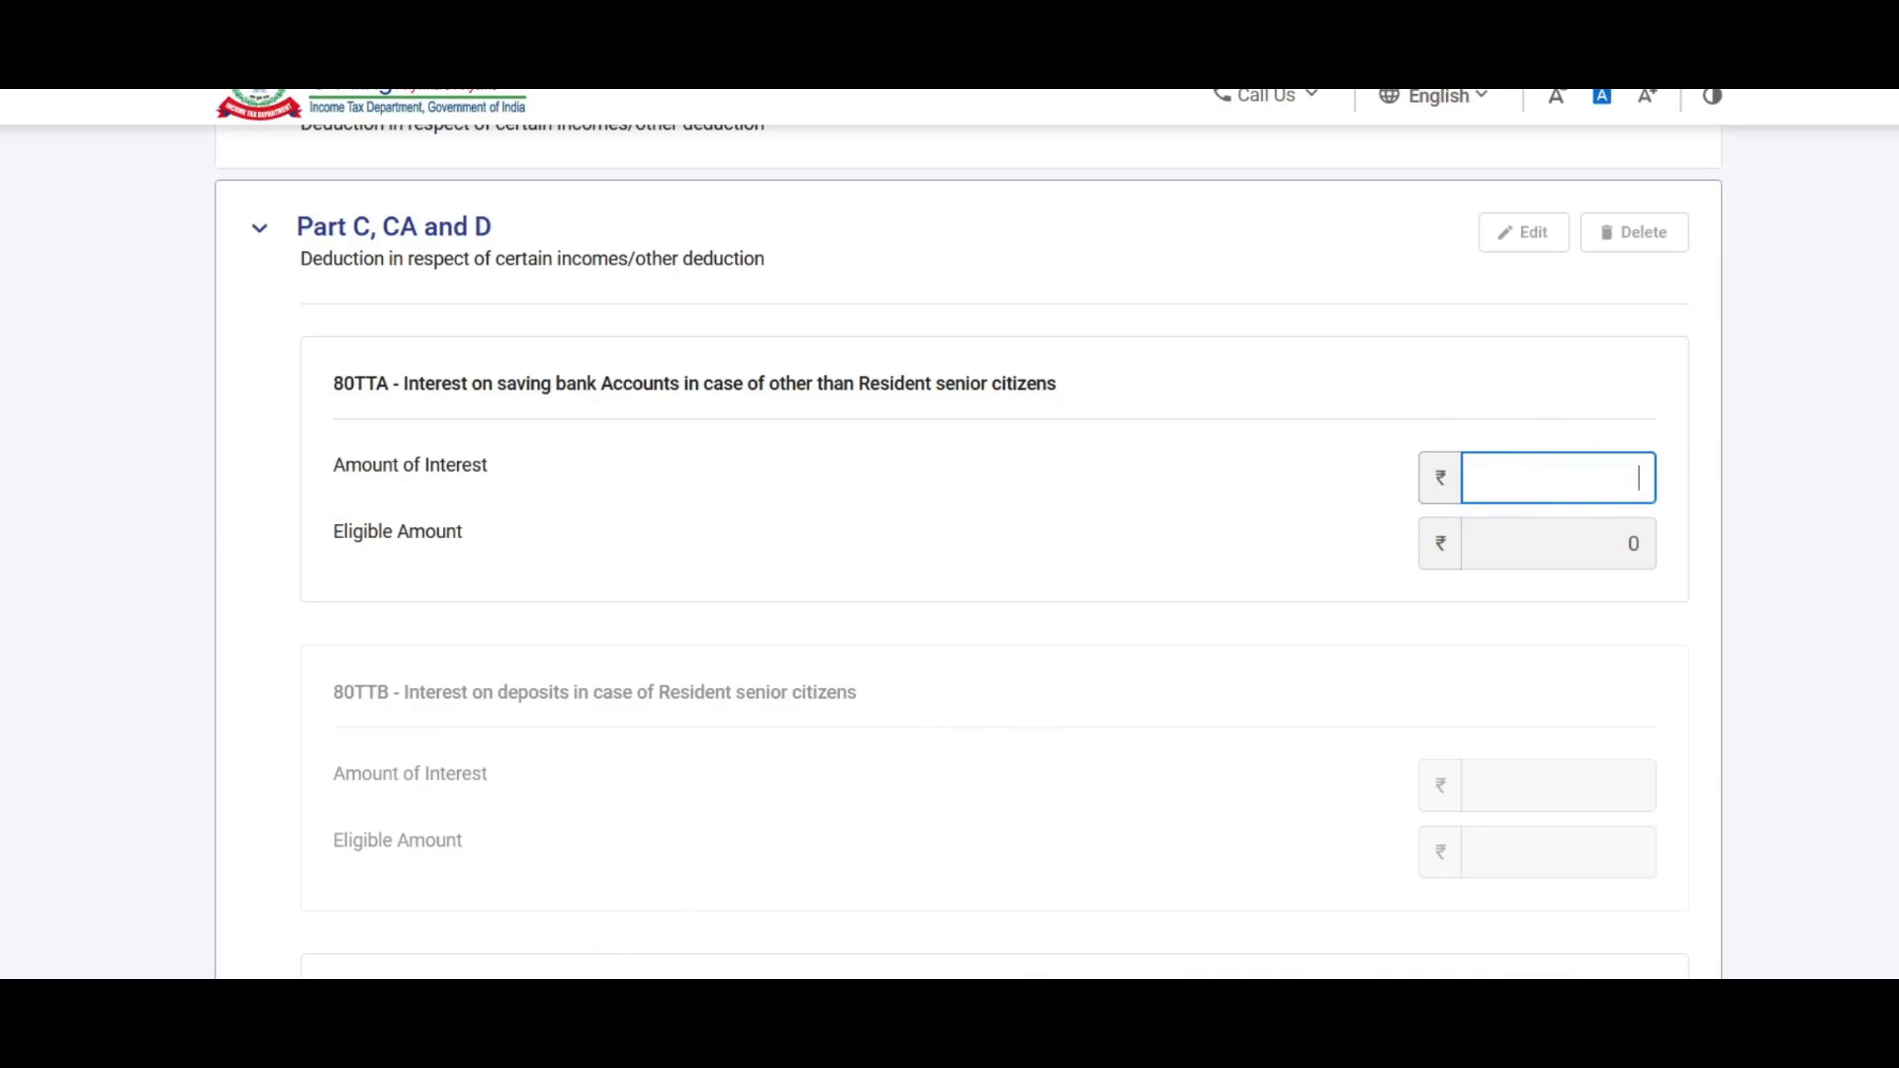
{"action": "key", "text": "alt+Tab"}
{"action": "left_click", "coordinate": [891, 735]}
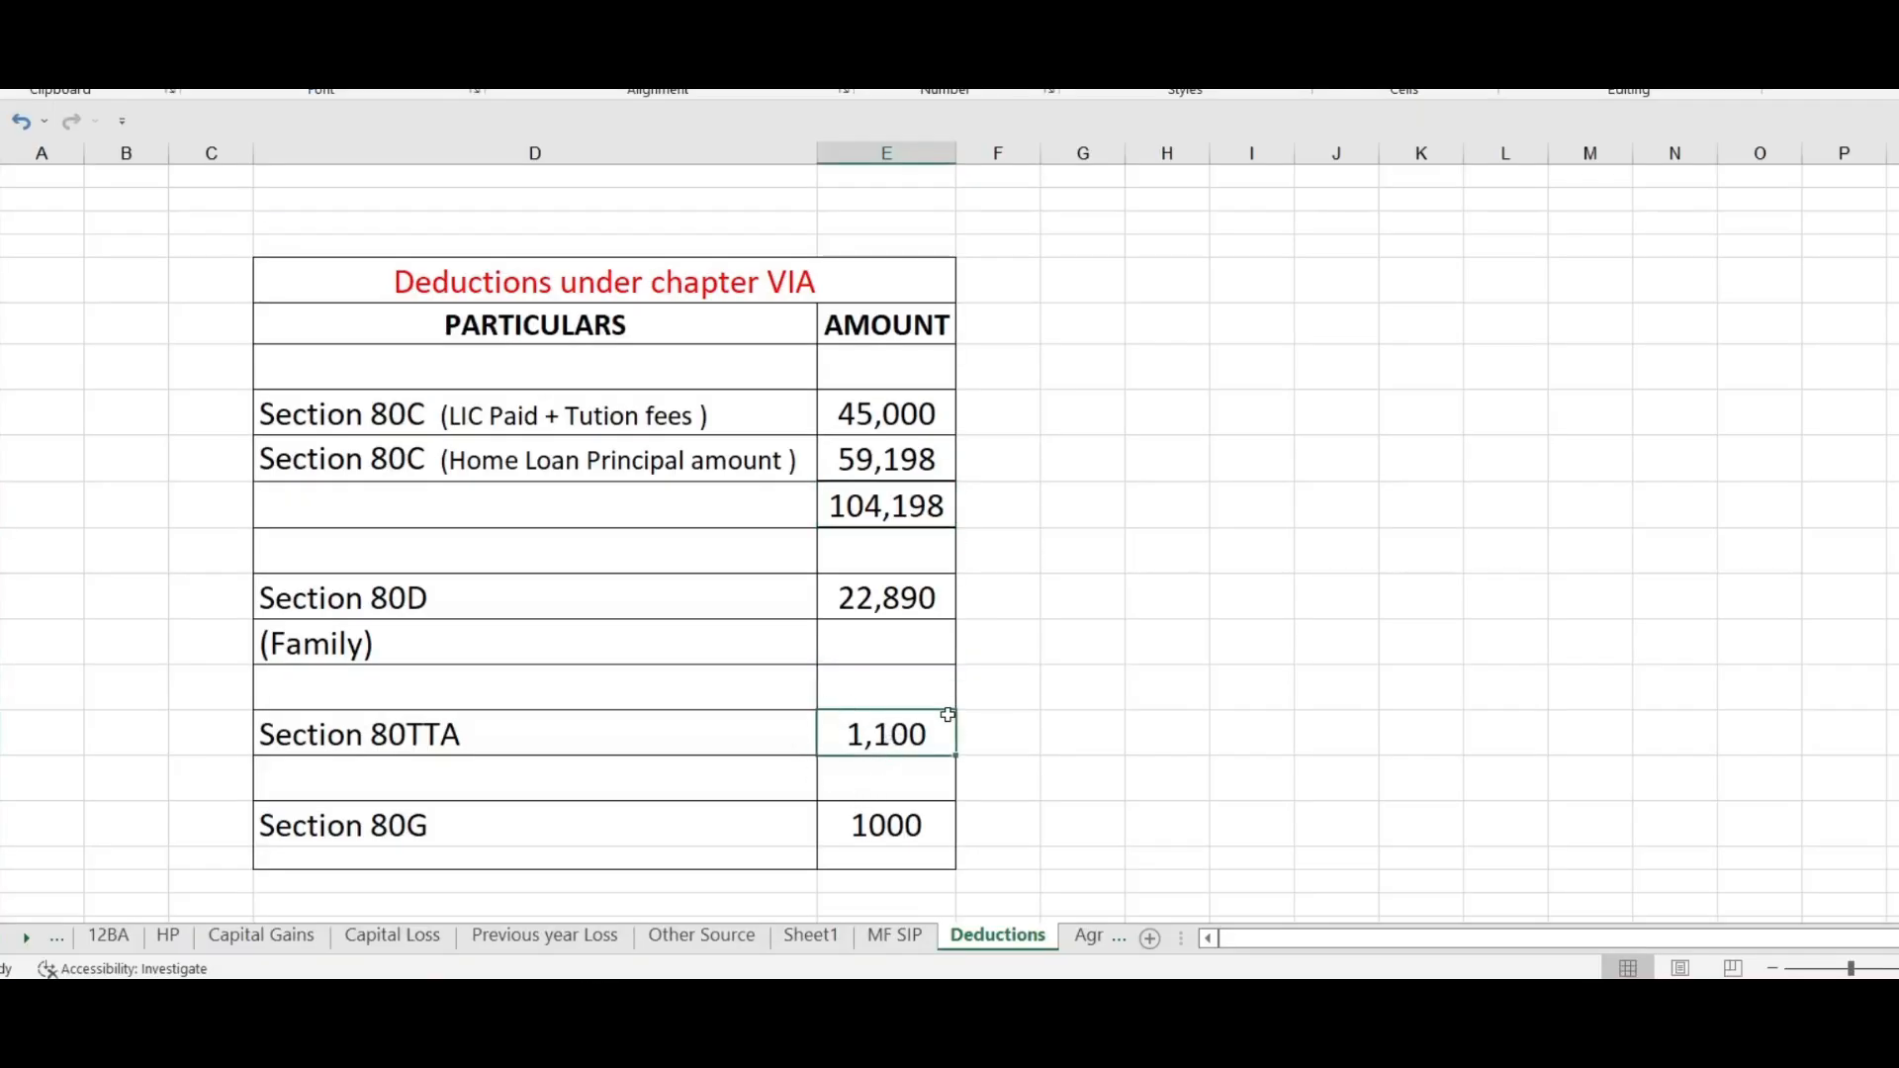
{"action": "left_click", "coordinate": [678, 938]}
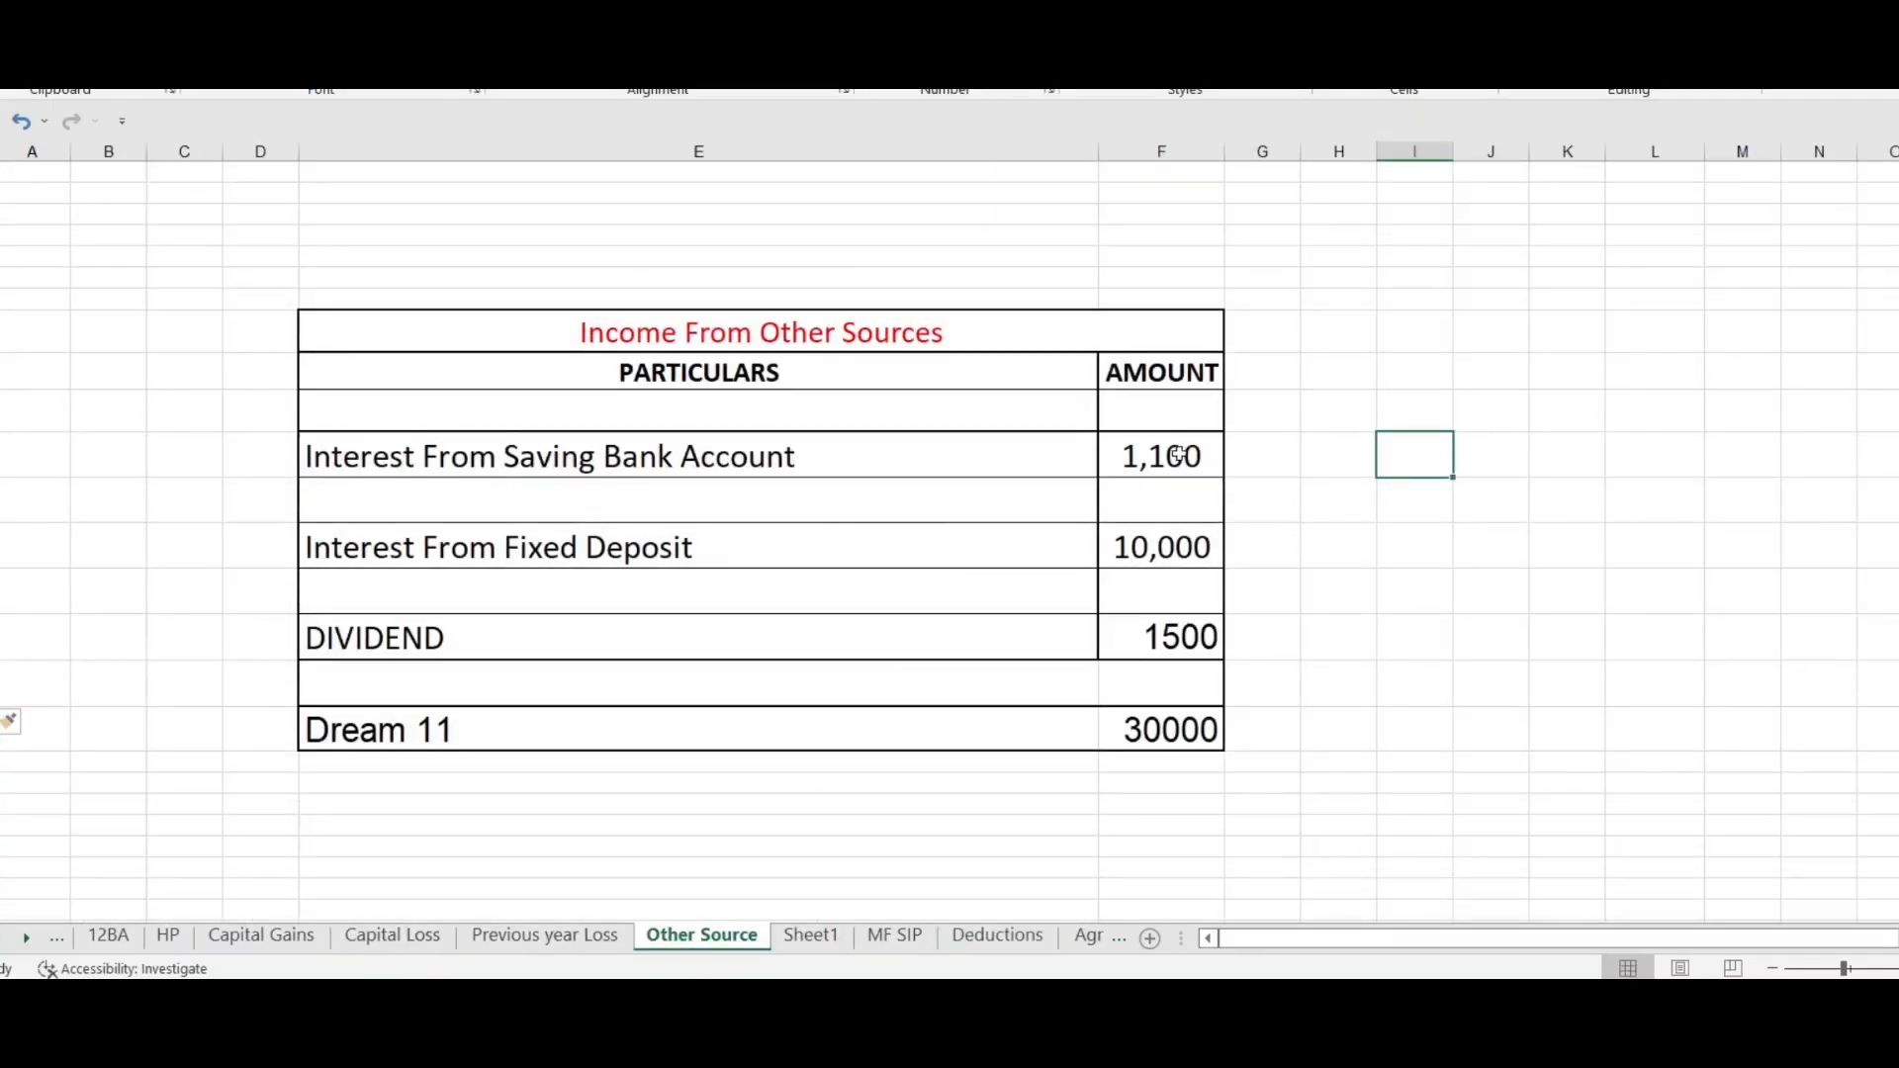
{"action": "left_click", "coordinate": [1176, 456]}
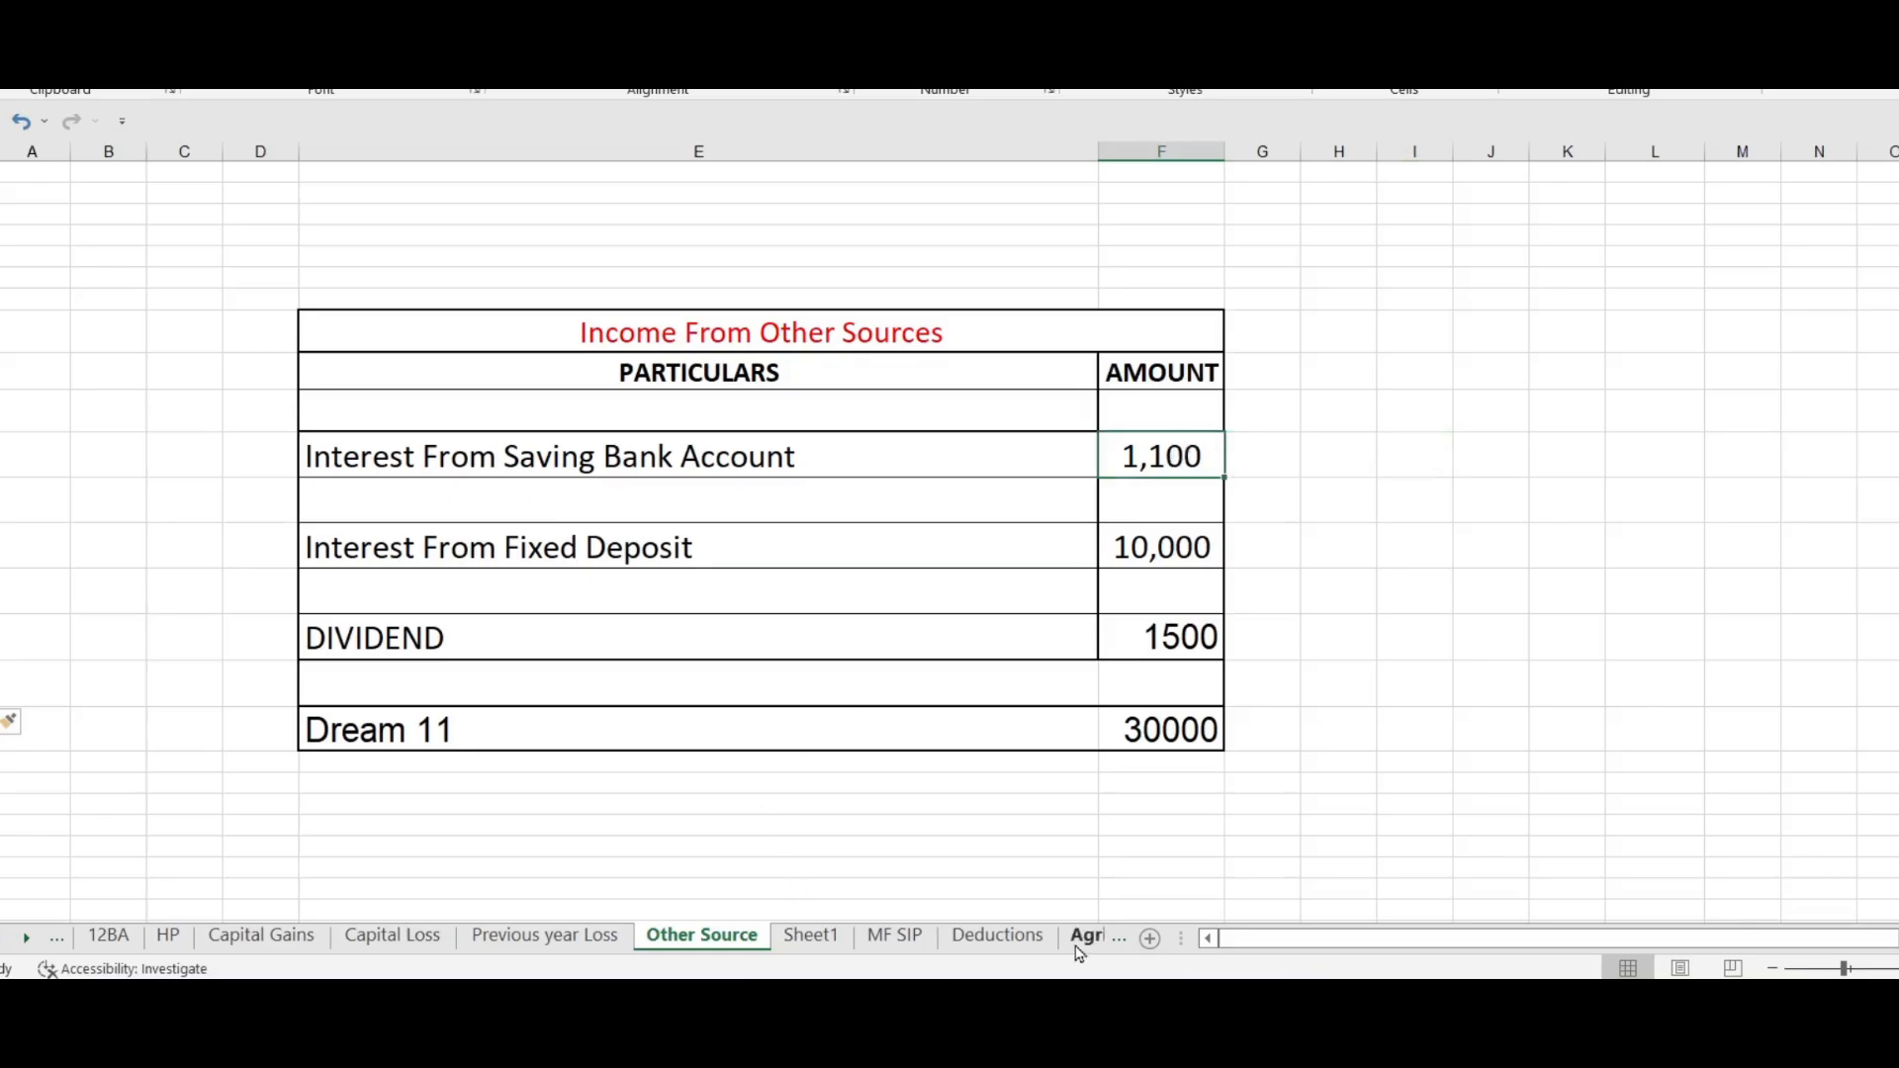
{"action": "left_click", "coordinate": [997, 935]}
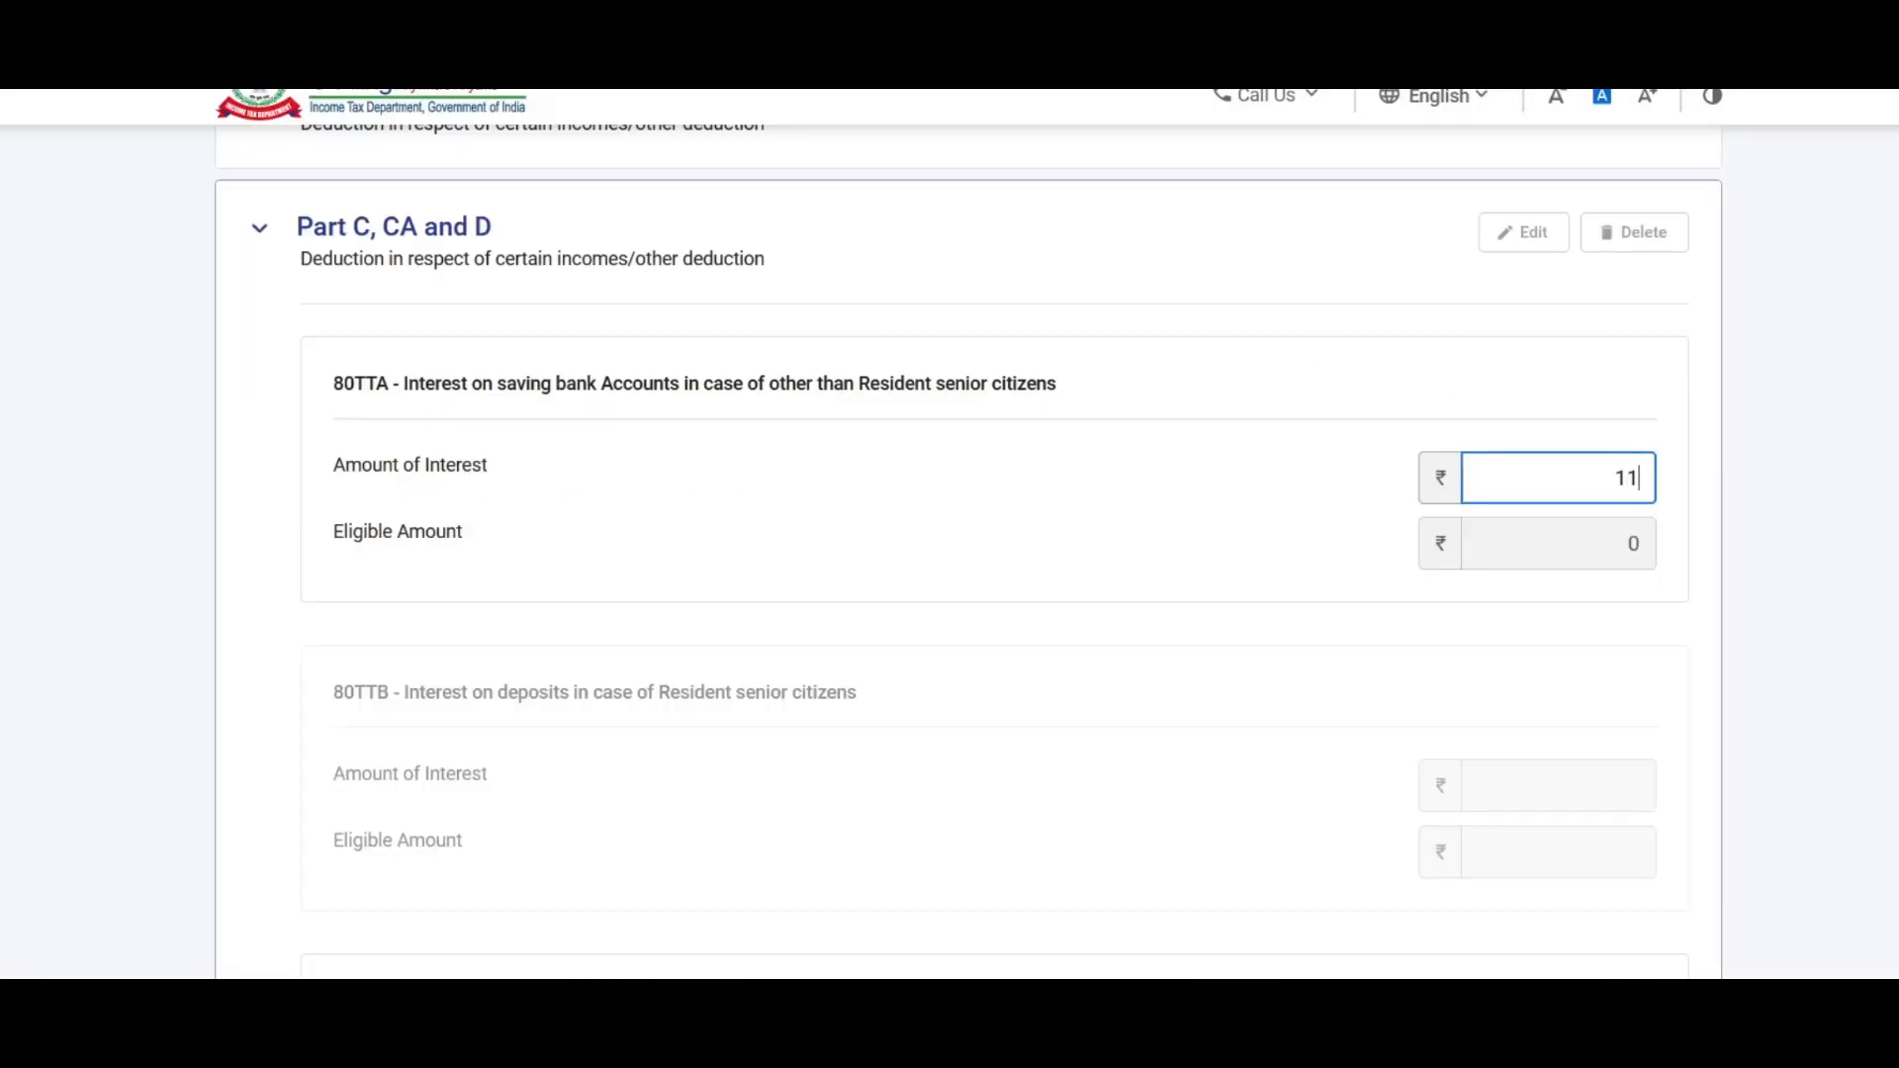
{"action": "type", "text": "00"}
{"action": "left_click", "coordinate": [1166, 627]}
Step: Save the Part C, CA and D deductions, giving a Chapter VI-A total of ₹1,05,298
{"action": "scroll", "coordinate": [1166, 627], "scroll_direction": "down", "scroll_amount": 3}
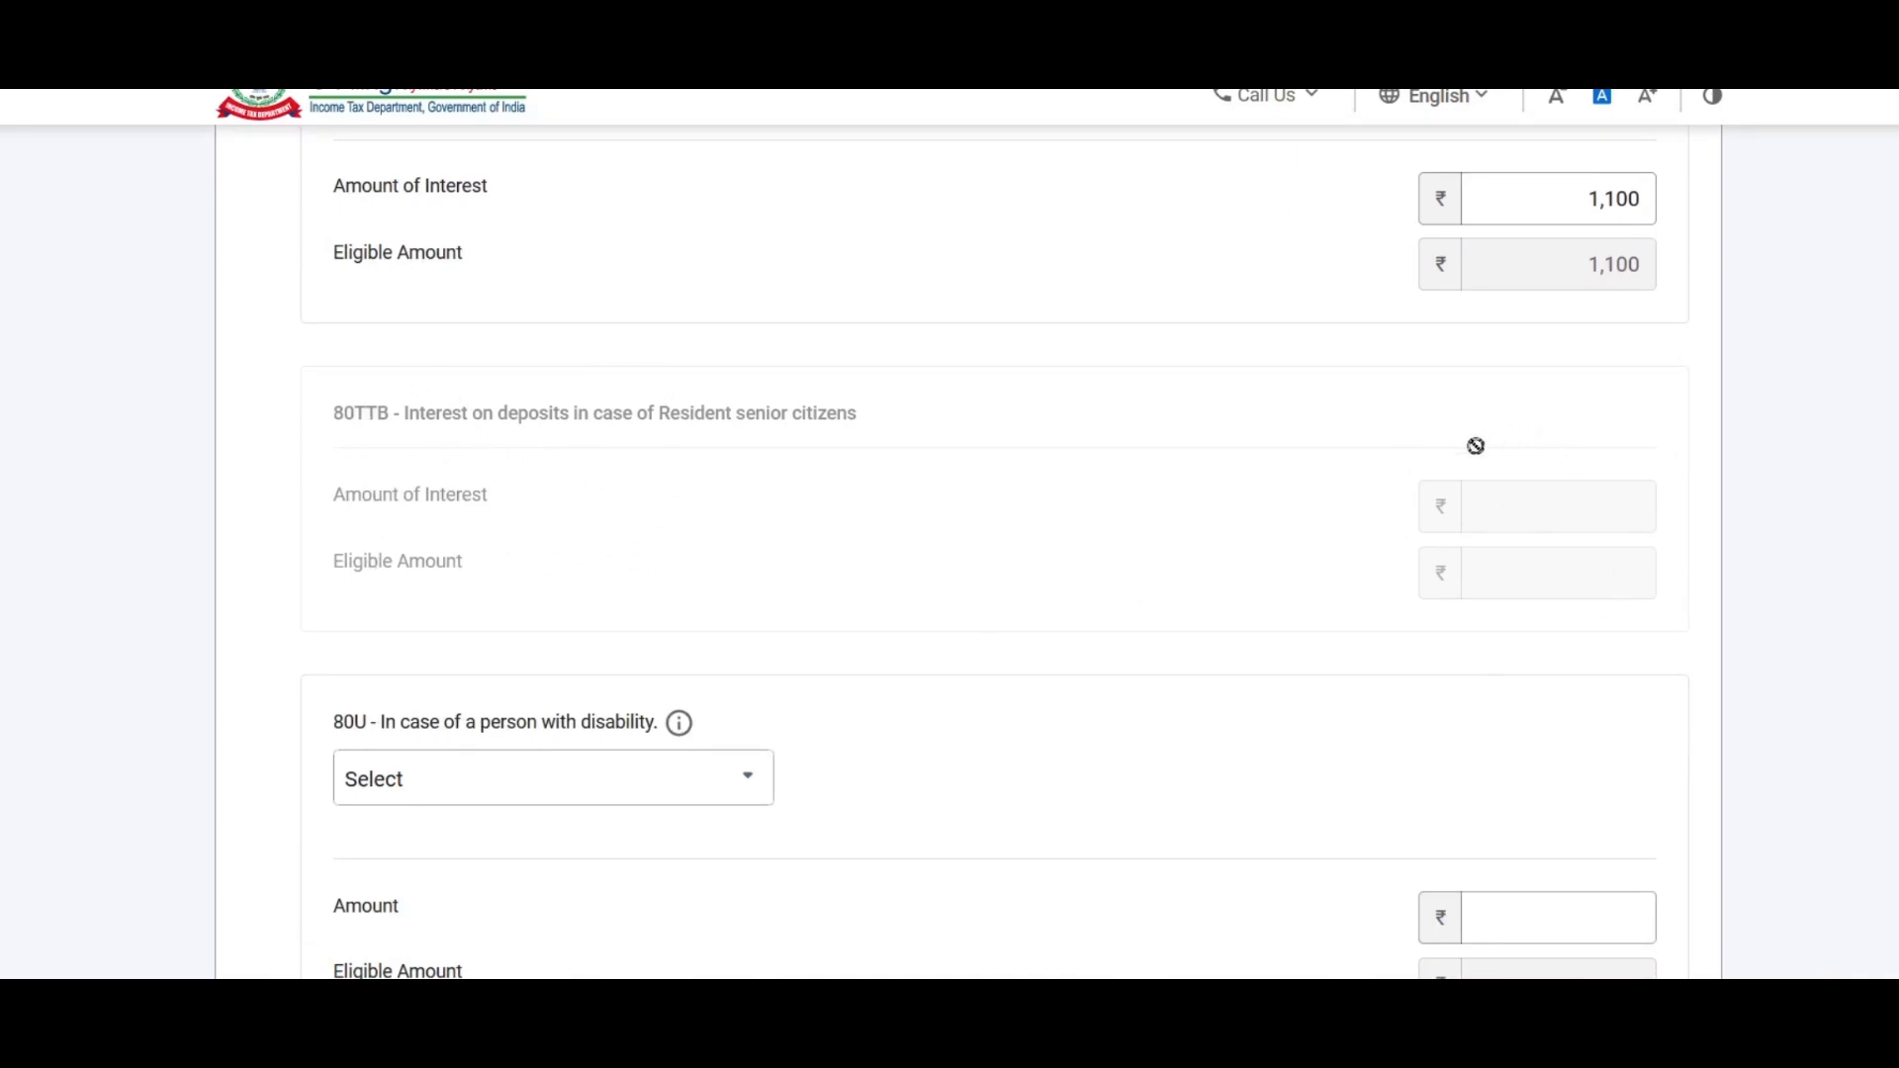
{"action": "scroll", "coordinate": [1531, 412], "scroll_direction": "down", "scroll_amount": 1}
{"action": "scroll", "coordinate": [636, 530], "scroll_direction": "down", "scroll_amount": 3}
{"action": "scroll", "coordinate": [811, 445], "scroll_direction": "down", "scroll_amount": 3}
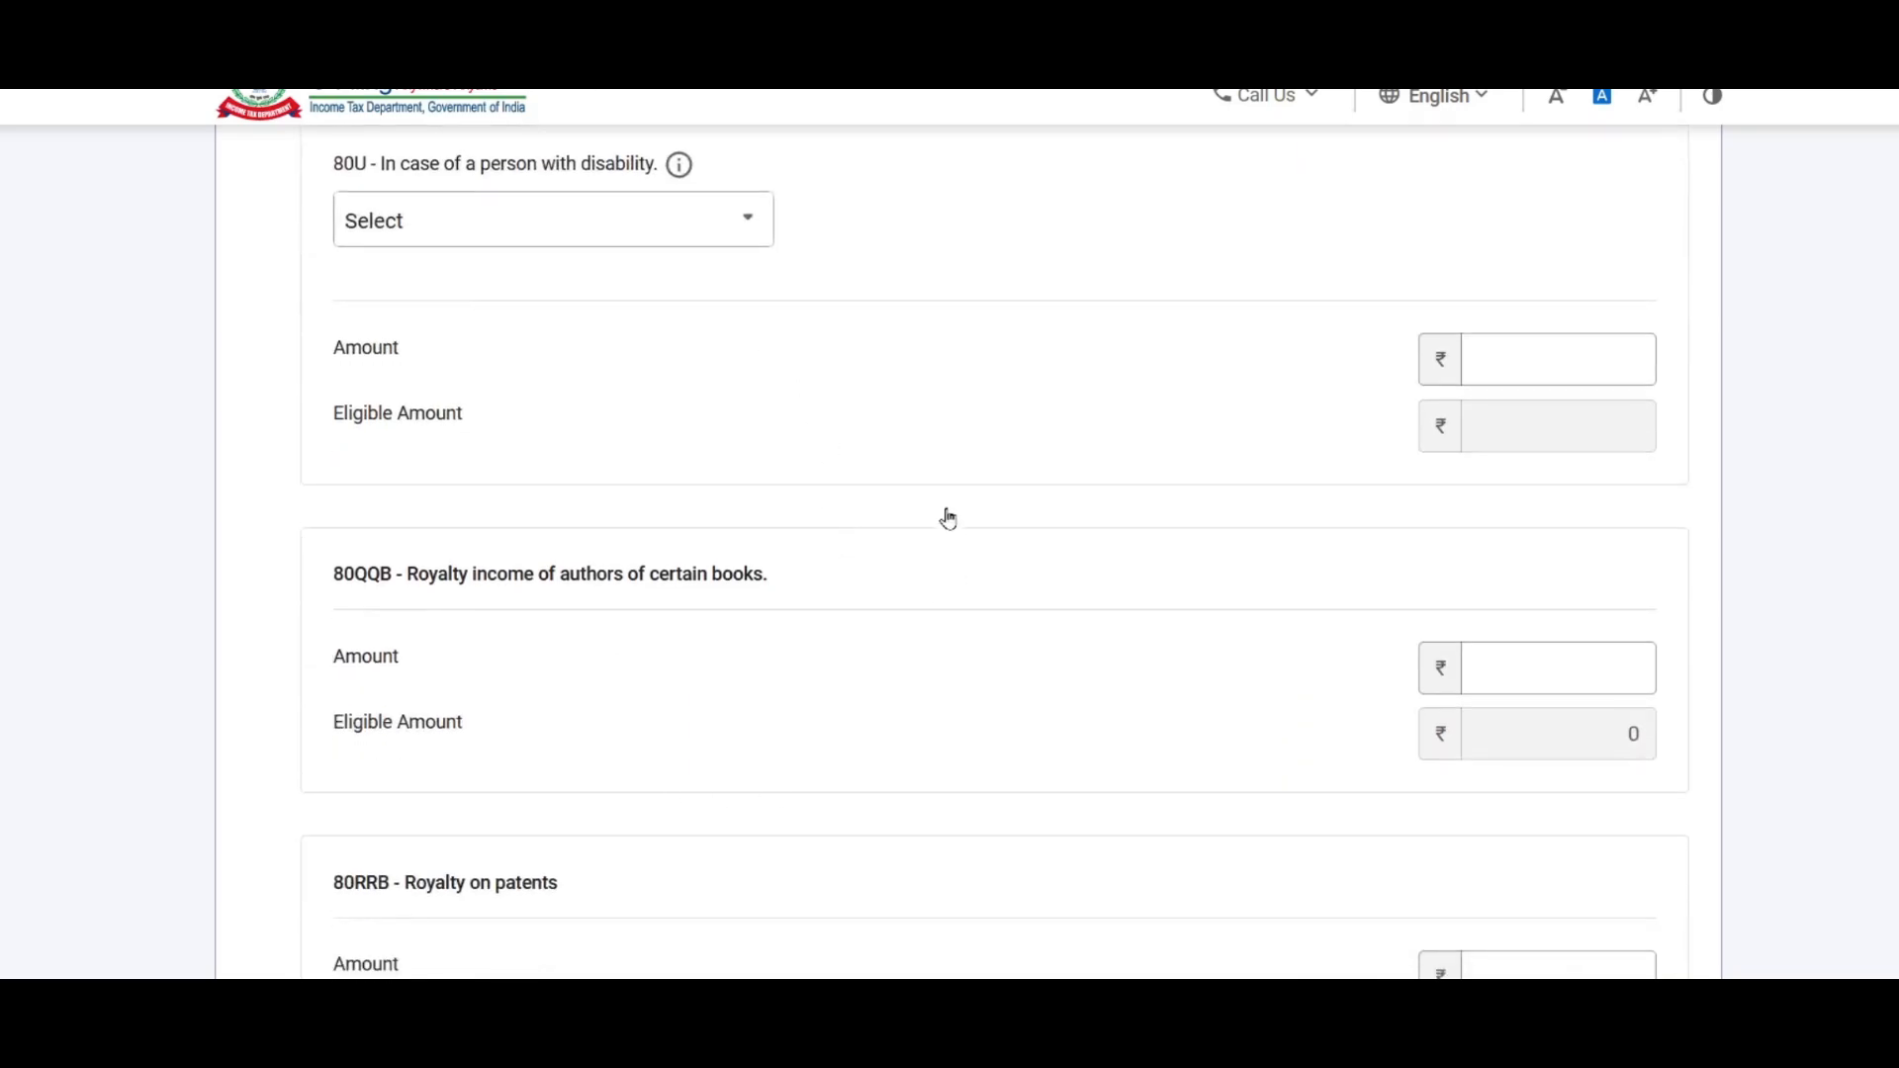
{"action": "scroll", "coordinate": [947, 522], "scroll_direction": "down", "scroll_amount": 5}
{"action": "left_click", "coordinate": [486, 620]}
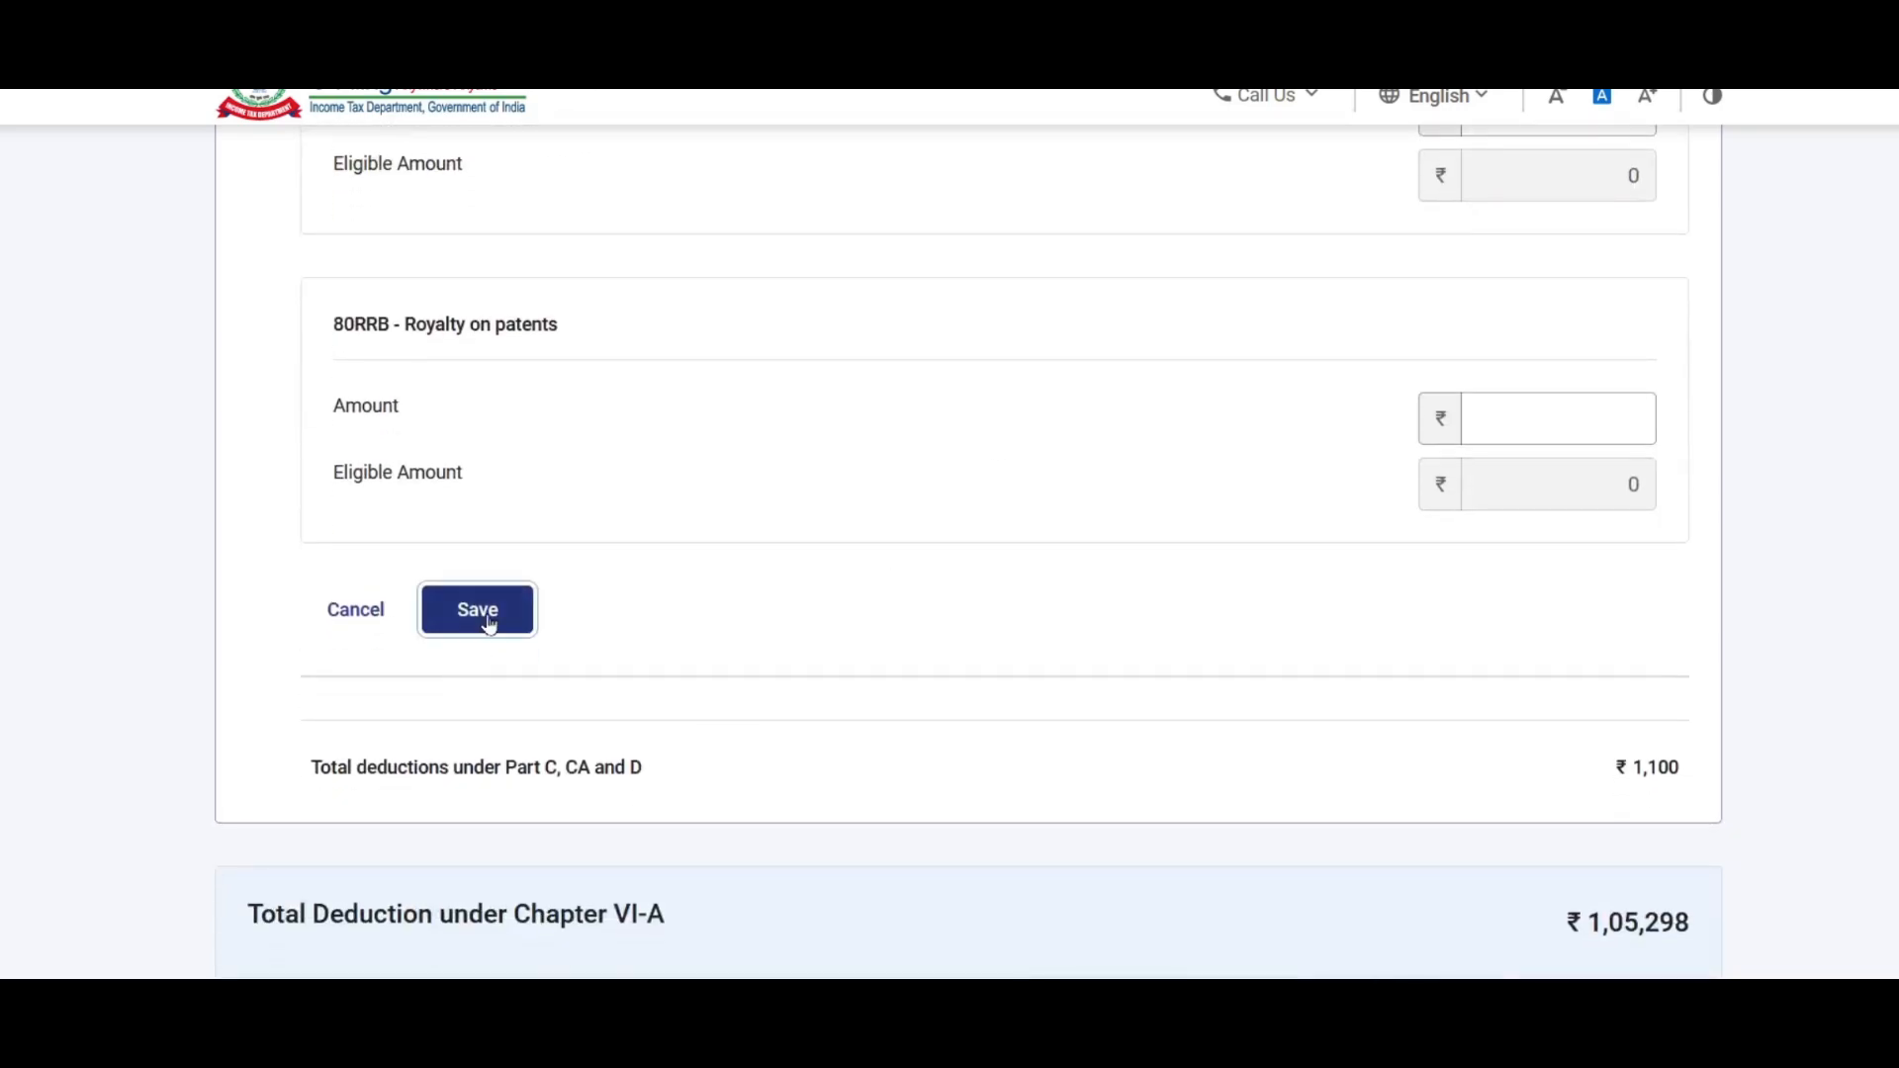
{"action": "scroll", "coordinate": [1483, 669], "scroll_direction": "down", "scroll_amount": 3}
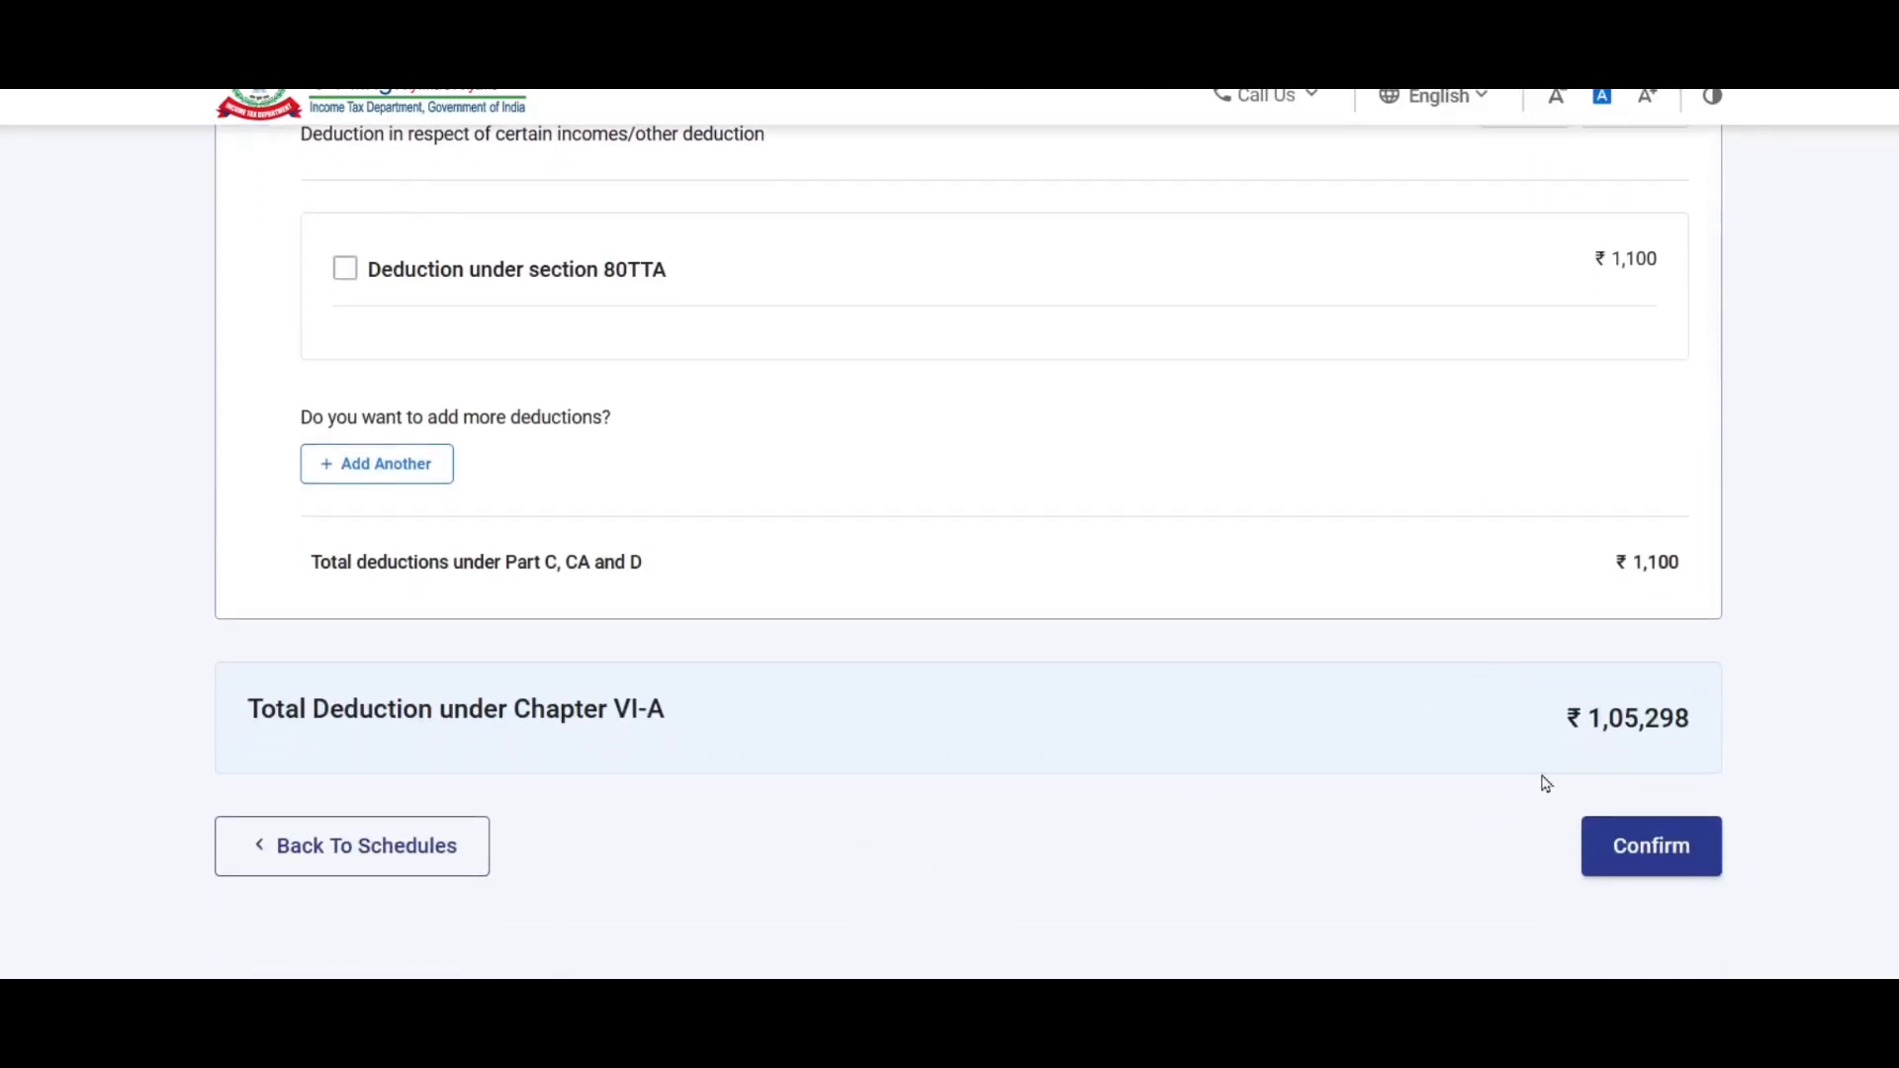
Step: Confirm Schedule VIA with its ₹1,05,298 Chapter VI-A deductions
{"action": "left_click", "coordinate": [1675, 855]}
{"action": "scroll", "coordinate": [1157, 519], "scroll_direction": "down", "scroll_amount": 15}
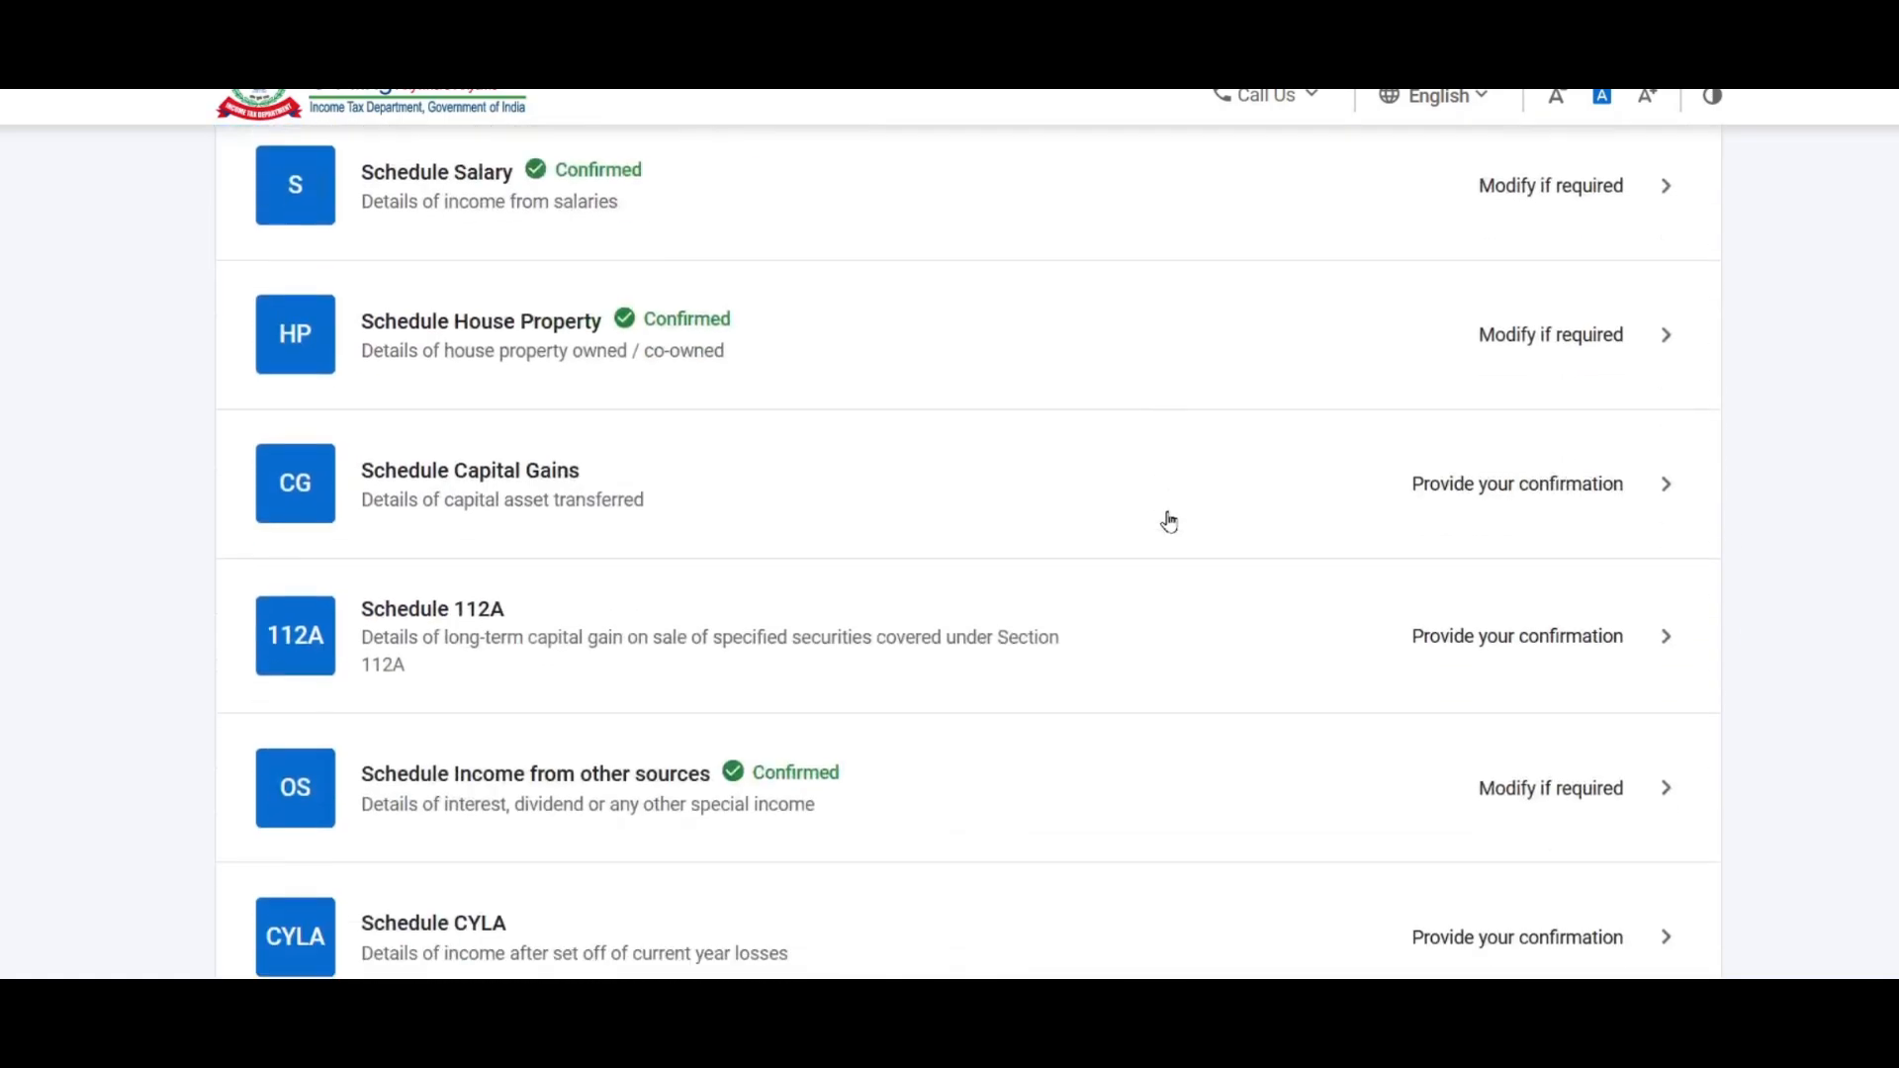
{"action": "scroll", "coordinate": [1185, 490], "scroll_direction": "down", "scroll_amount": 3}
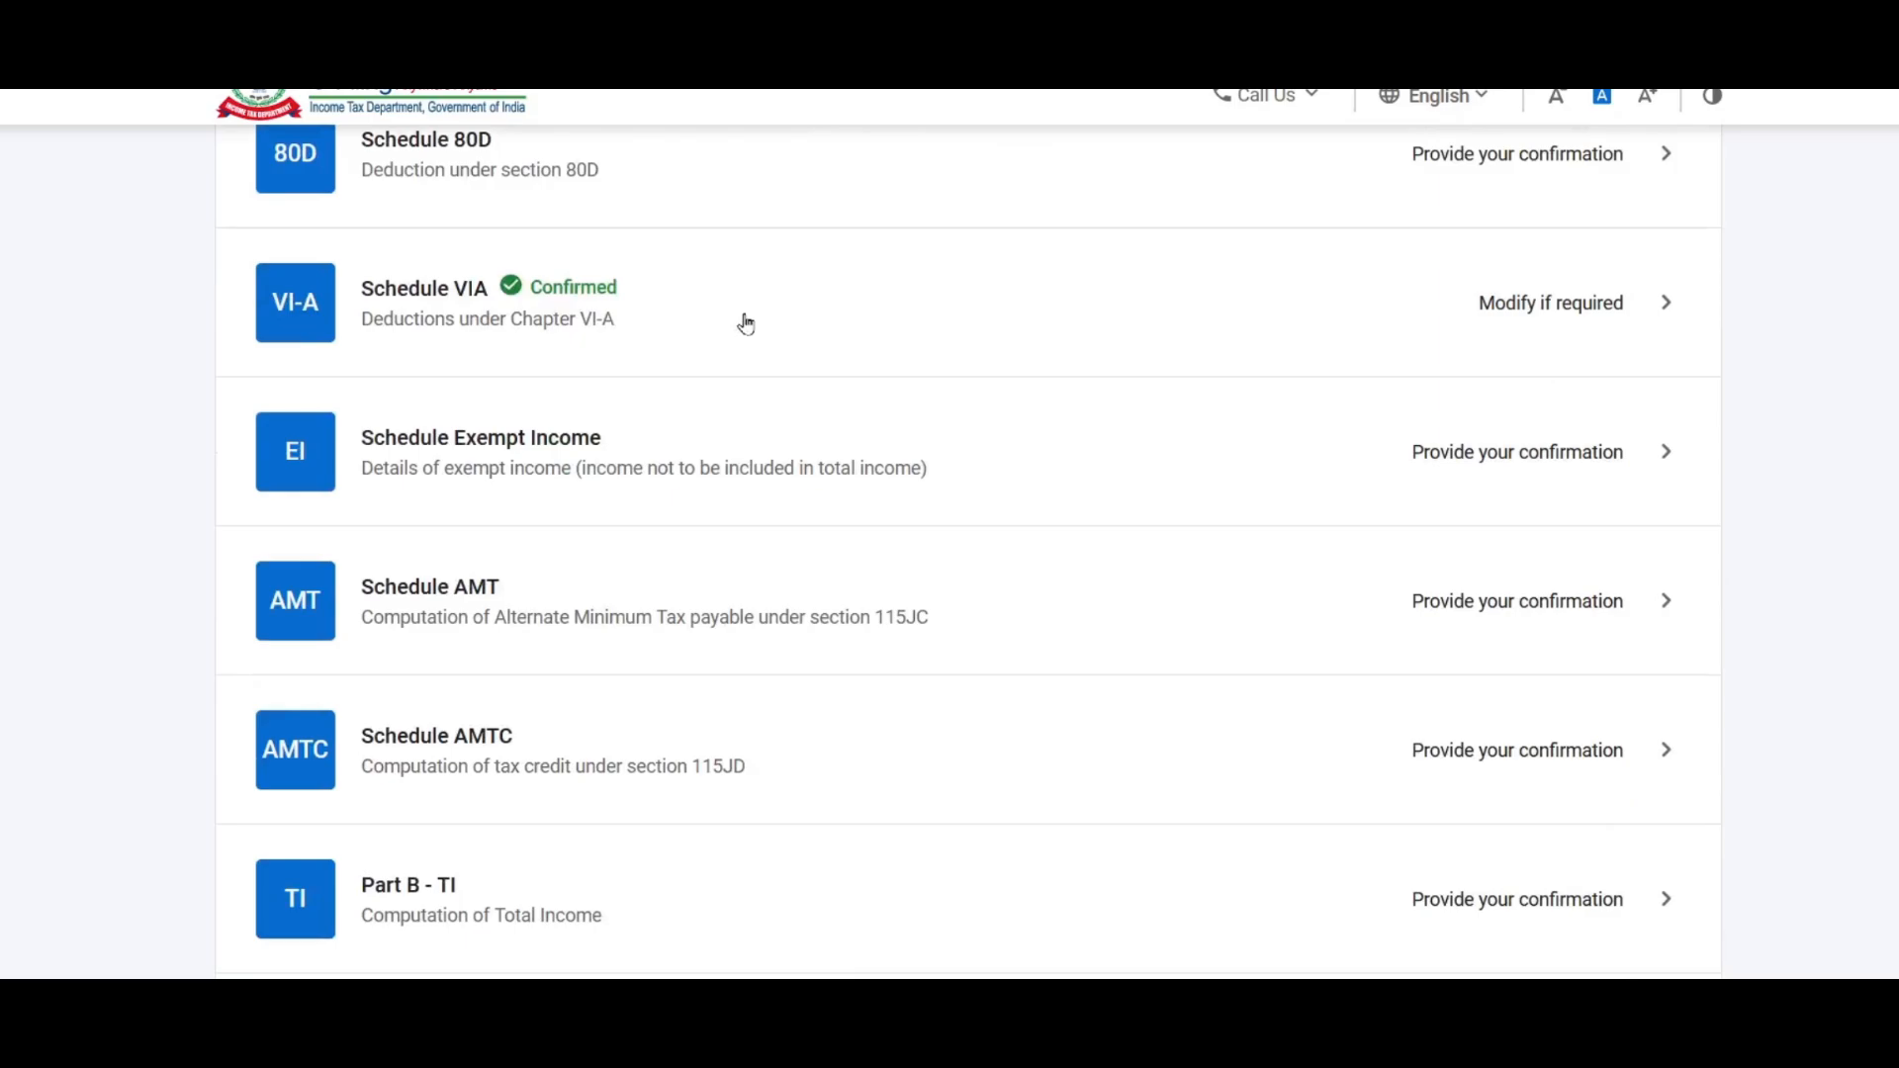
{"action": "scroll", "coordinate": [691, 347], "scroll_direction": "up", "scroll_amount": 3}
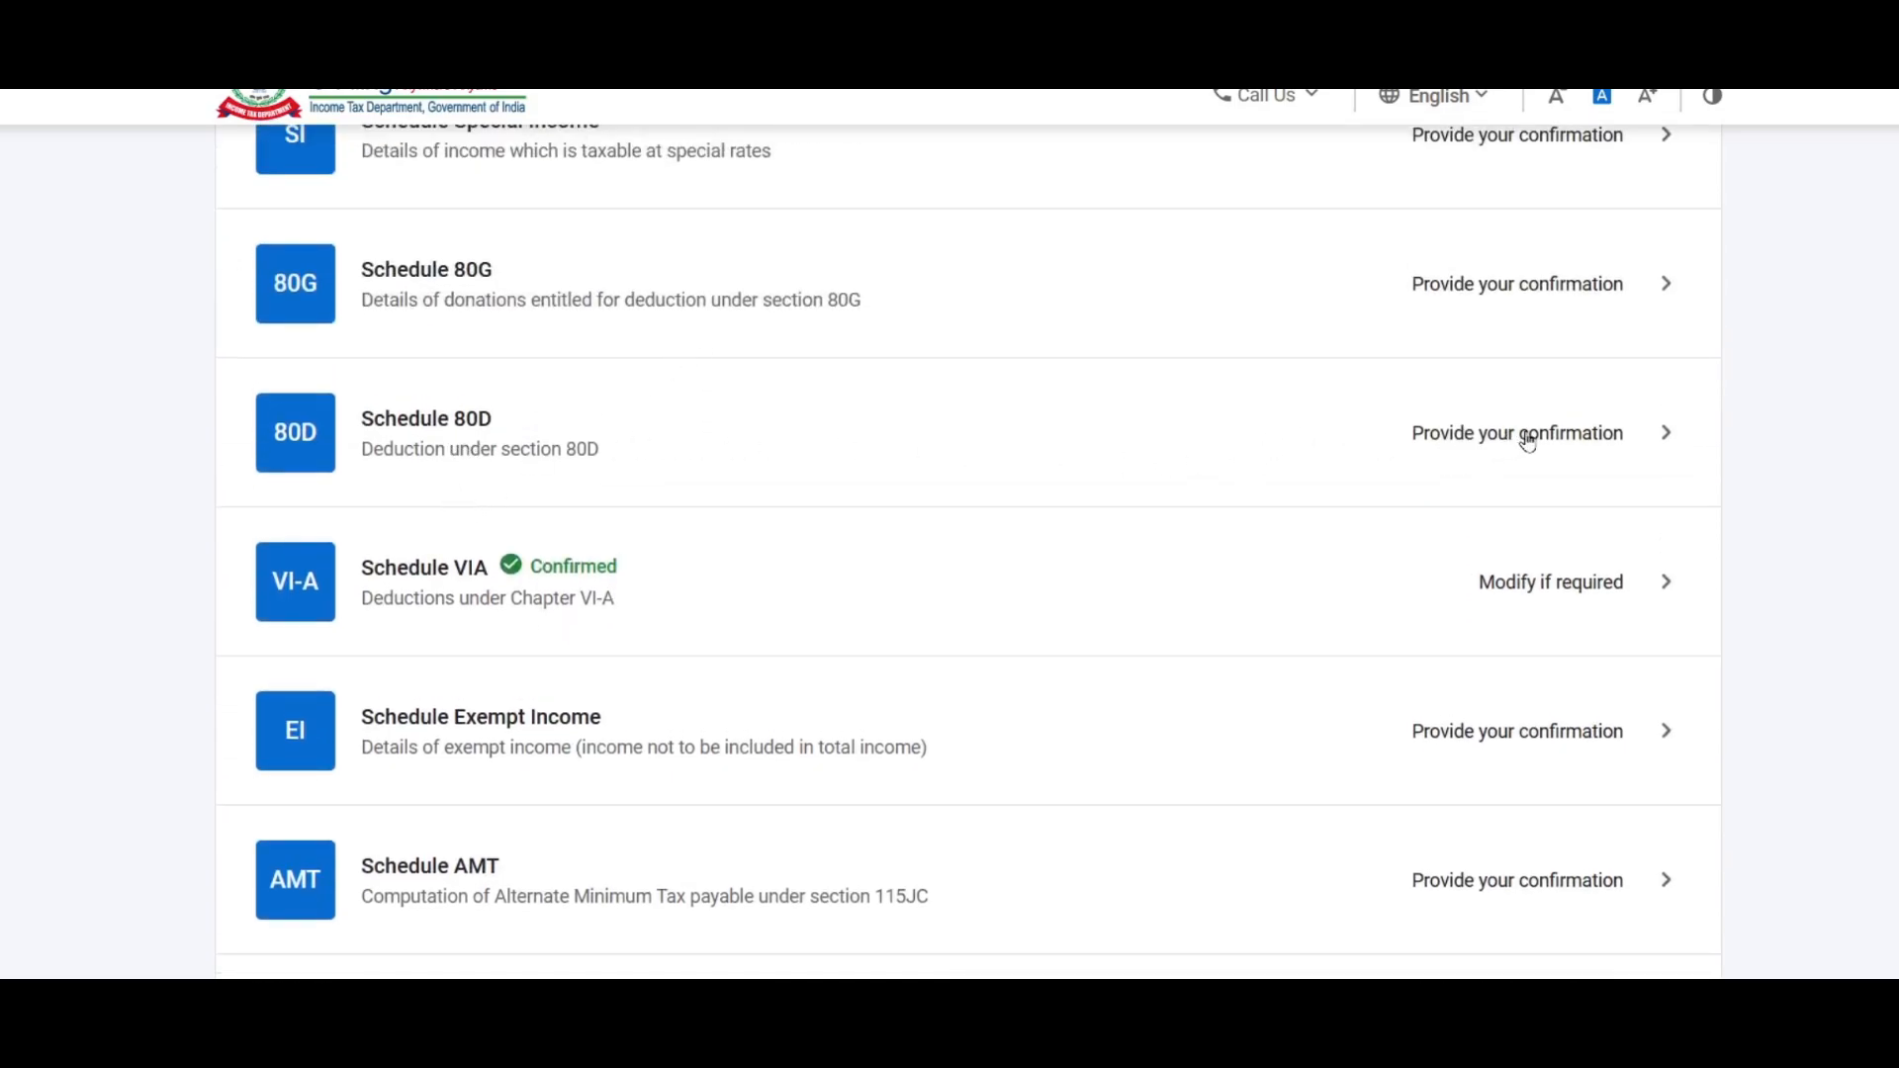
{"action": "scroll", "coordinate": [831, 534], "scroll_direction": "down", "scroll_amount": 1}
{"action": "scroll", "coordinate": [623, 458], "scroll_direction": "up", "scroll_amount": 1}
Step: Start an 80D entry and answer No to the self/family senior-citizen question
{"action": "left_click", "coordinate": [1562, 442]}
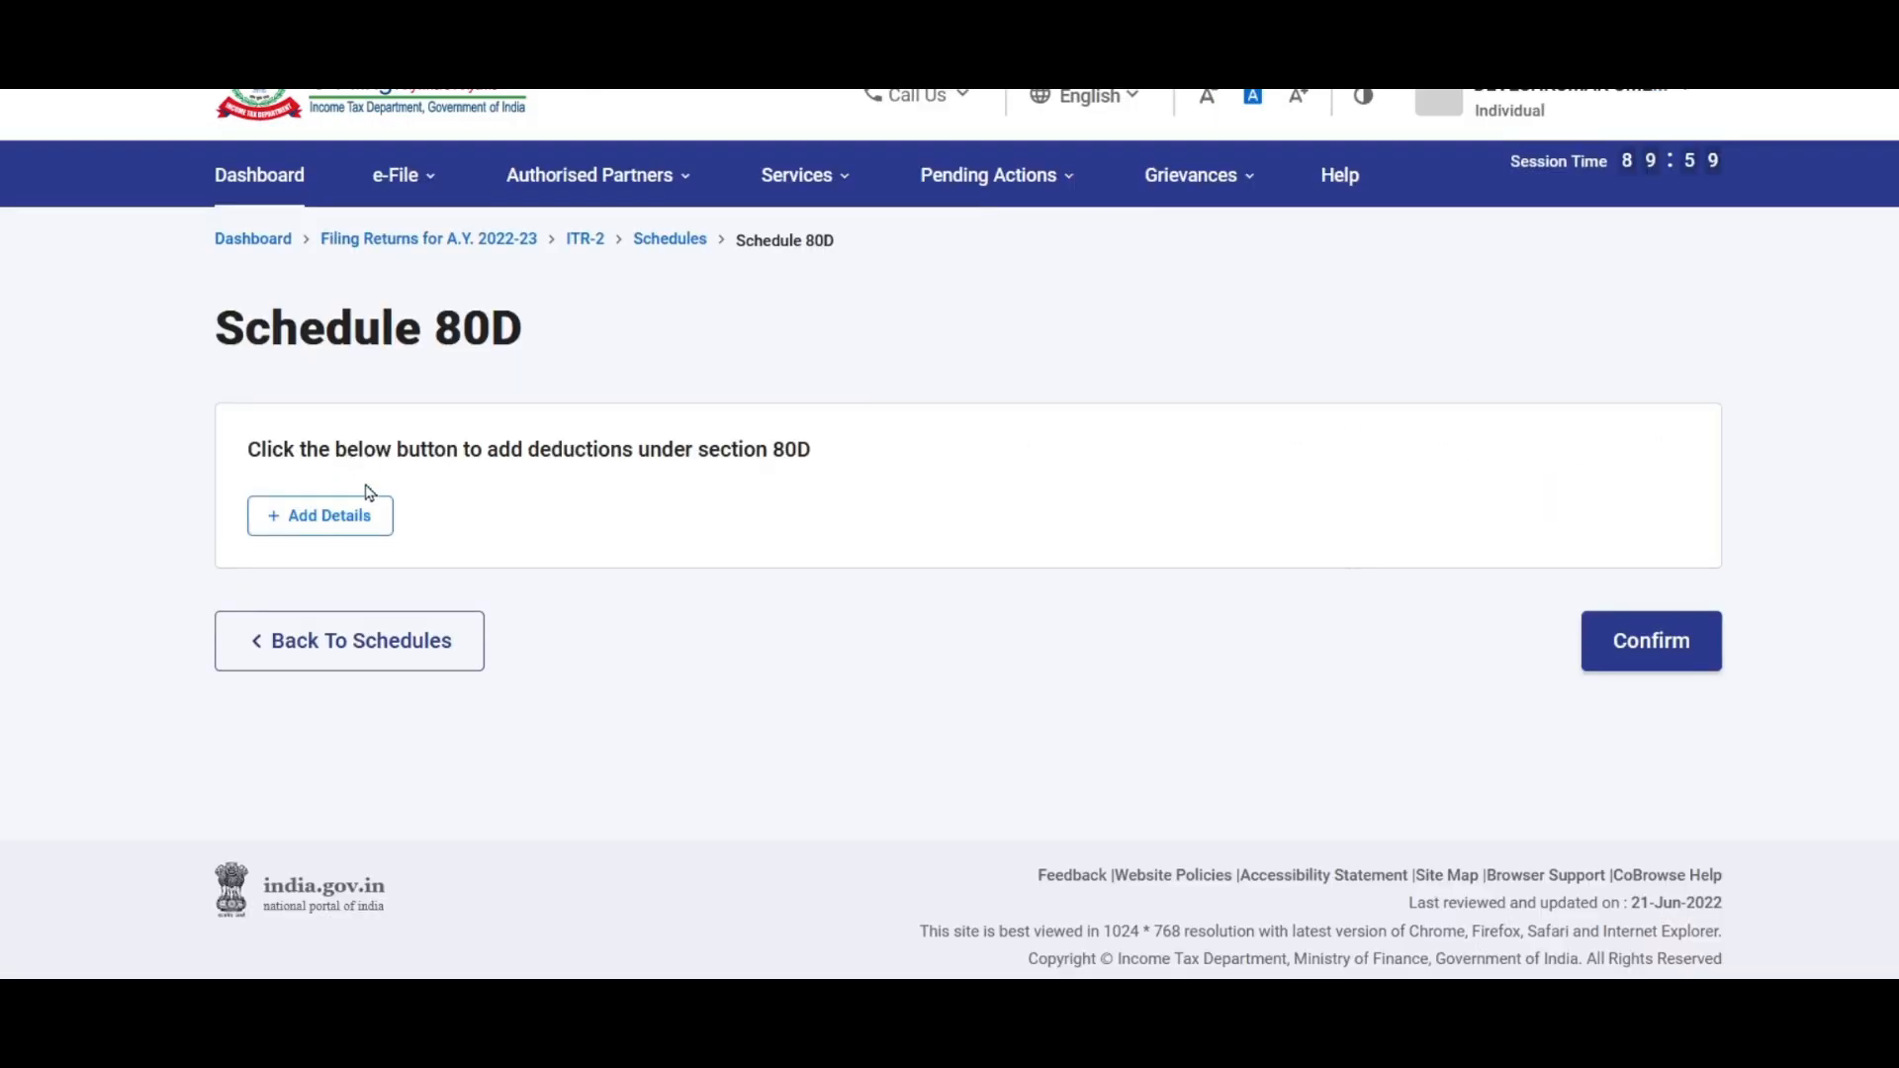
{"action": "left_click", "coordinate": [329, 518]}
{"action": "scroll", "coordinate": [789, 547], "scroll_direction": "down", "scroll_amount": 2}
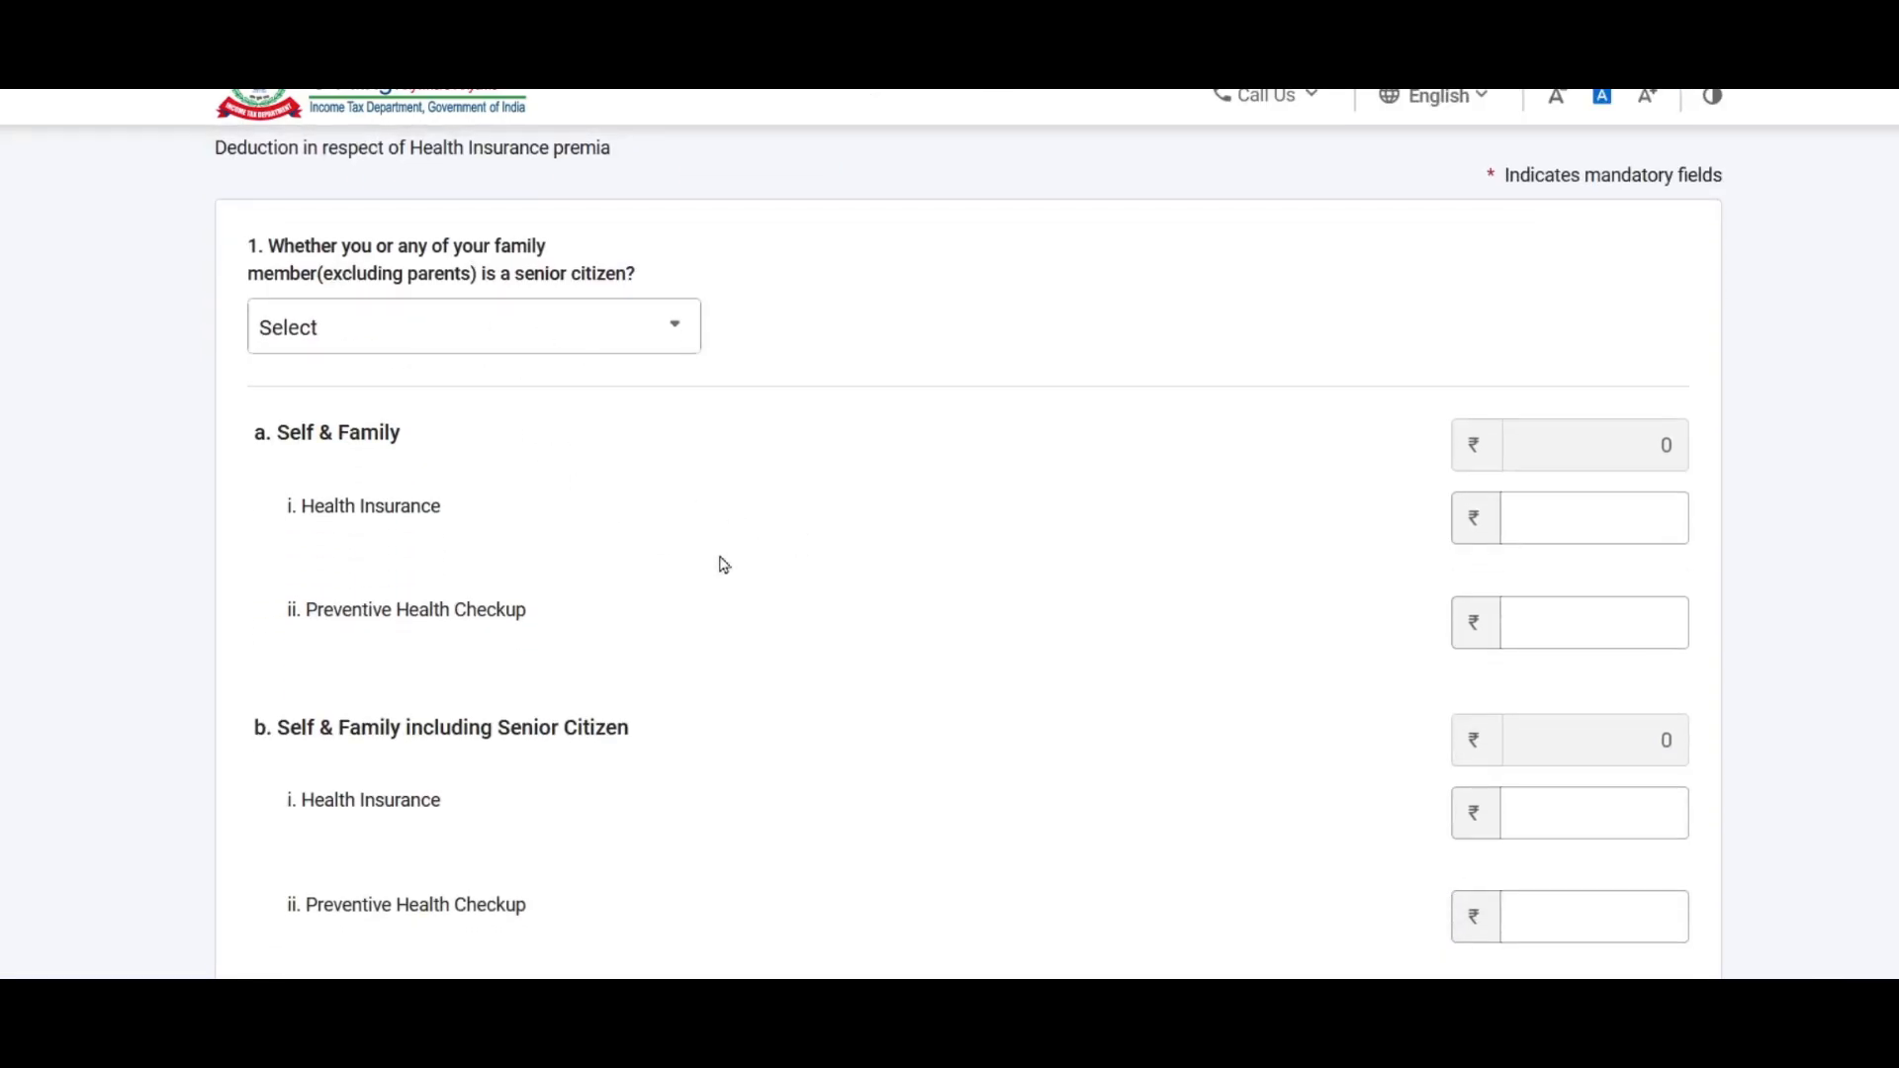
{"action": "left_click", "coordinate": [617, 333]}
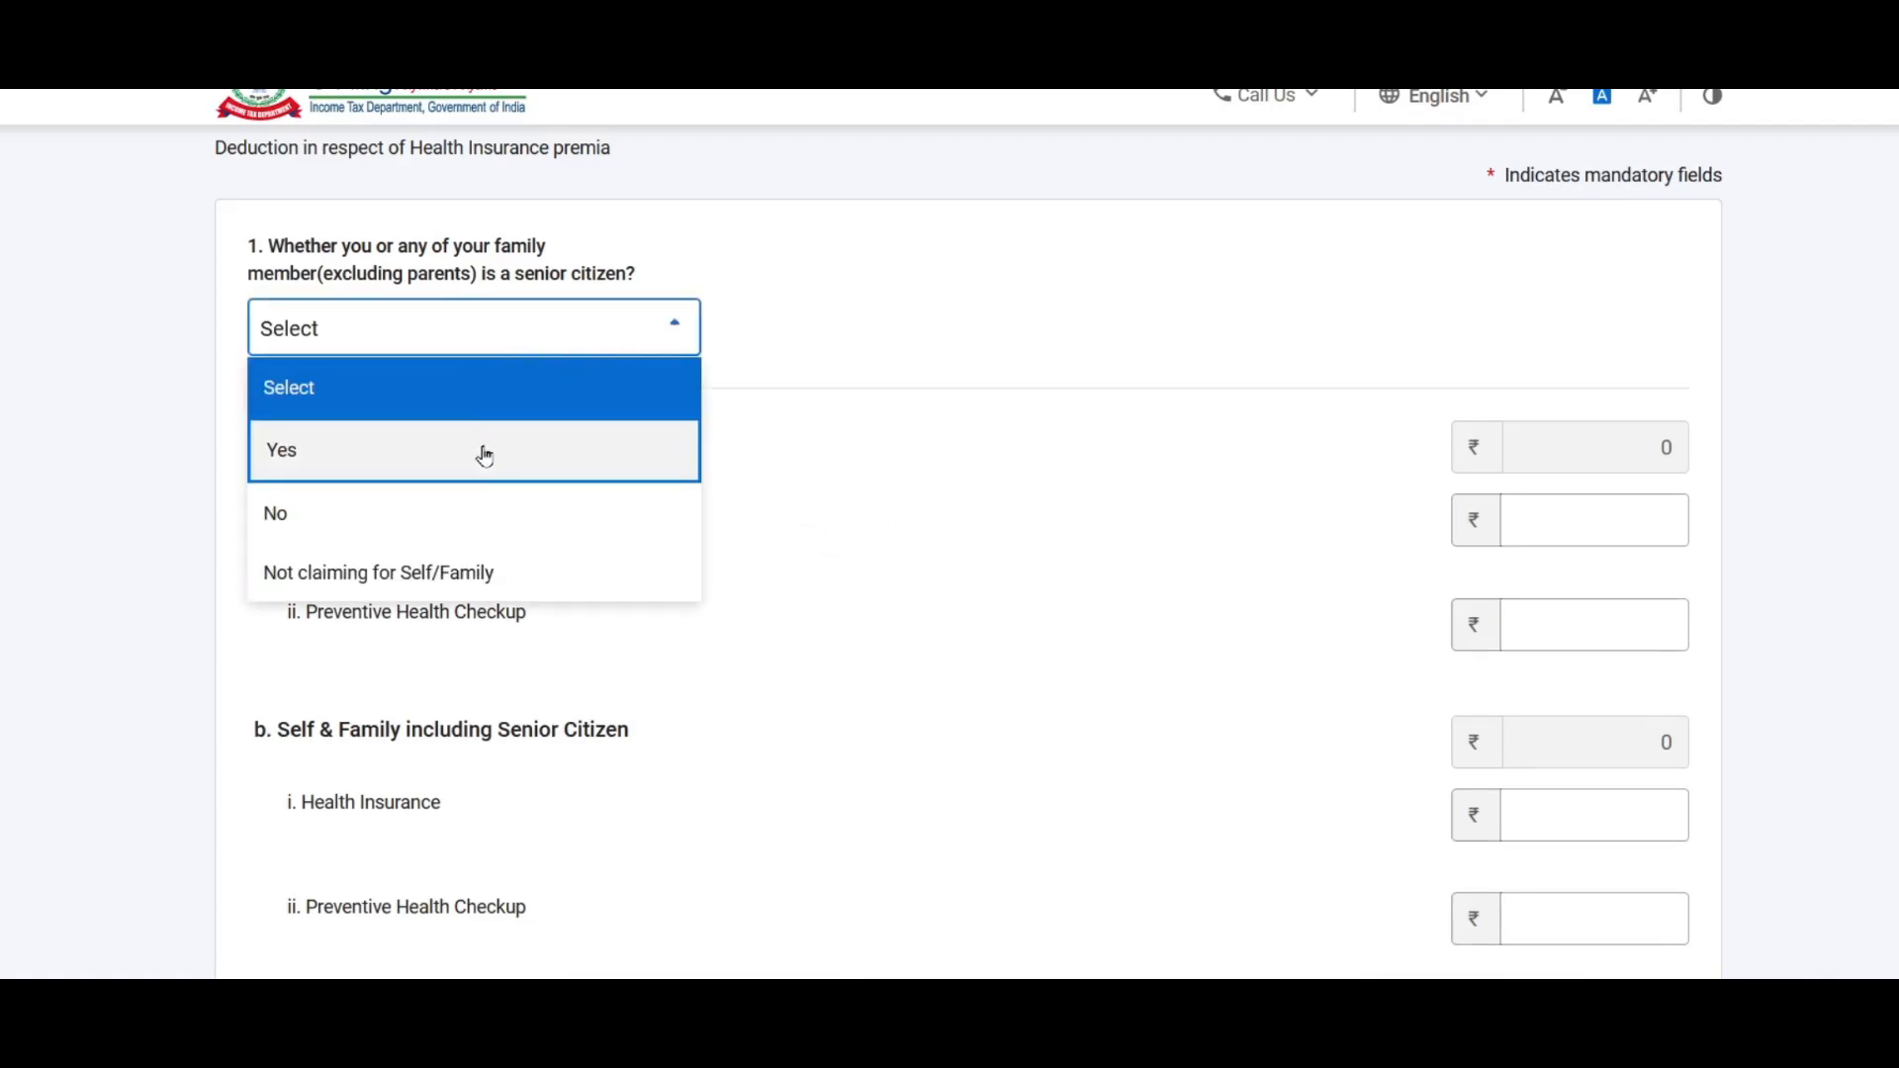
{"action": "left_click", "coordinate": [330, 572]}
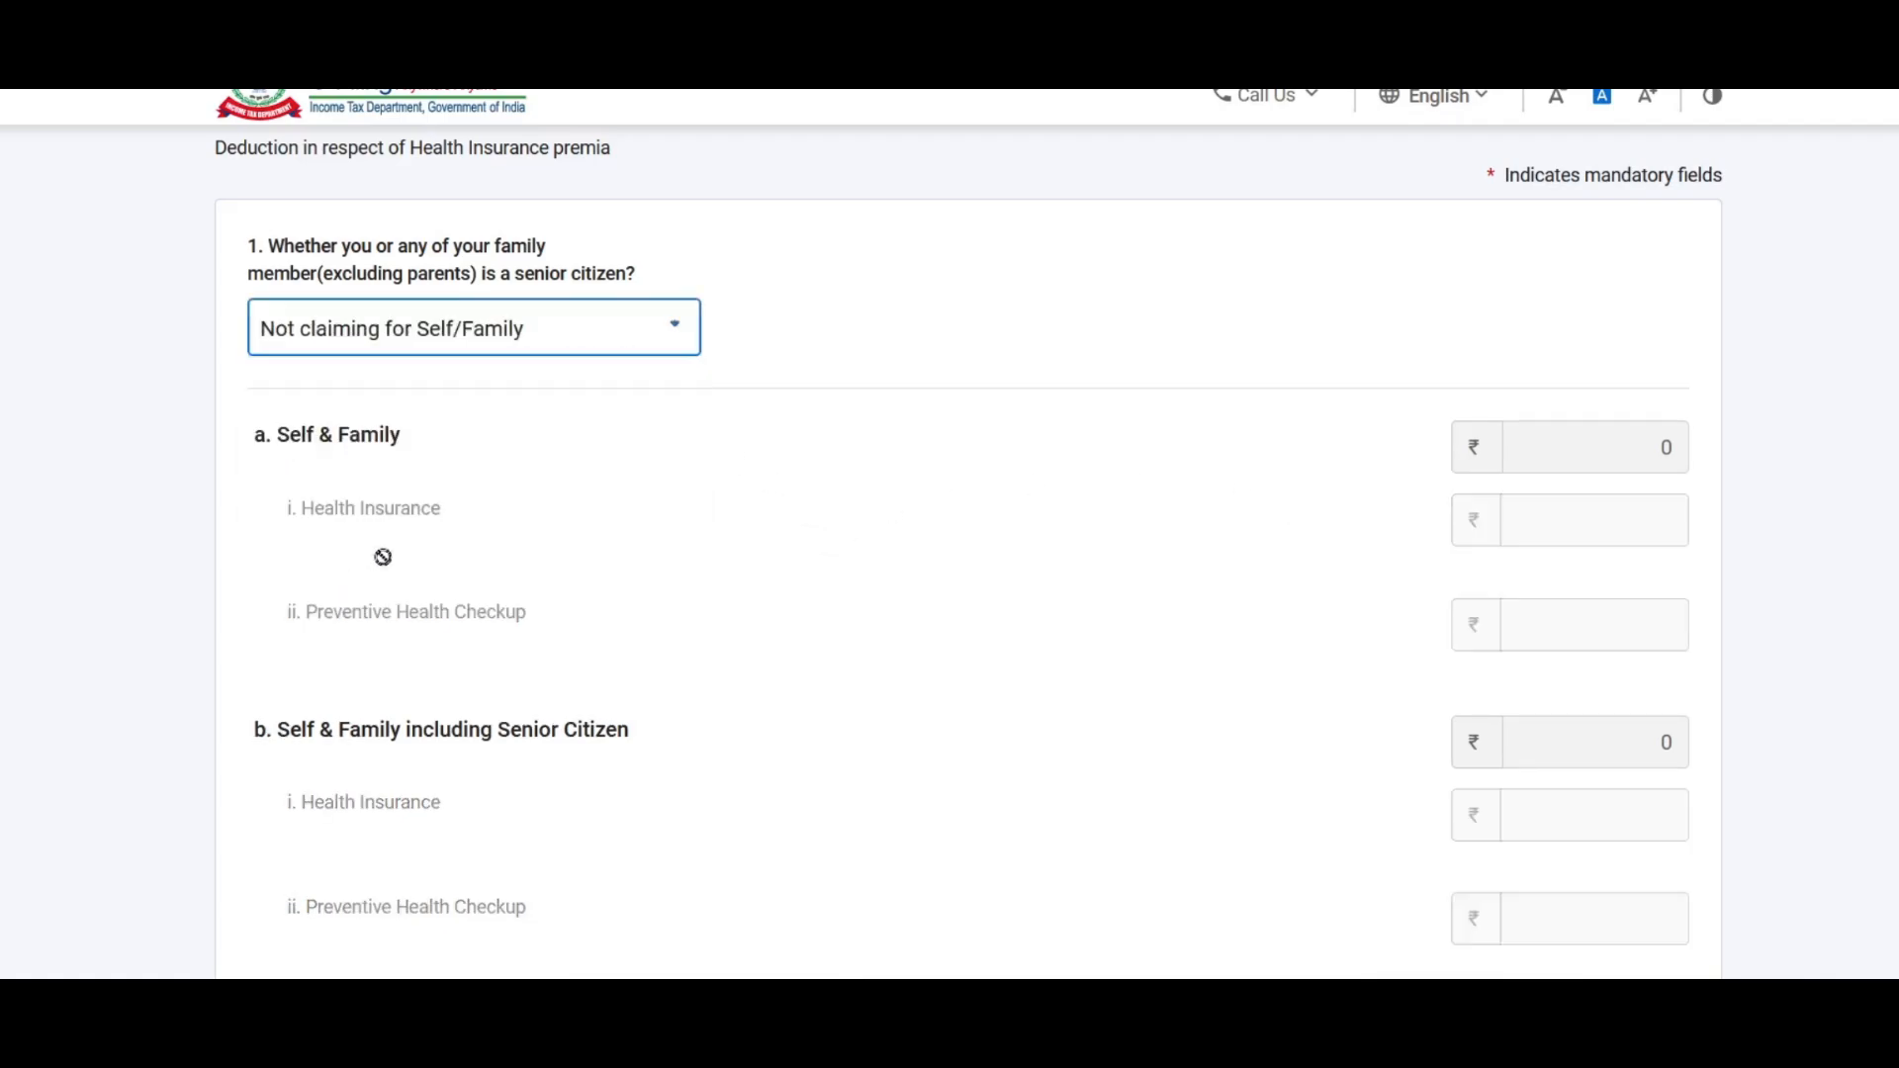
{"action": "left_click", "coordinate": [668, 333]}
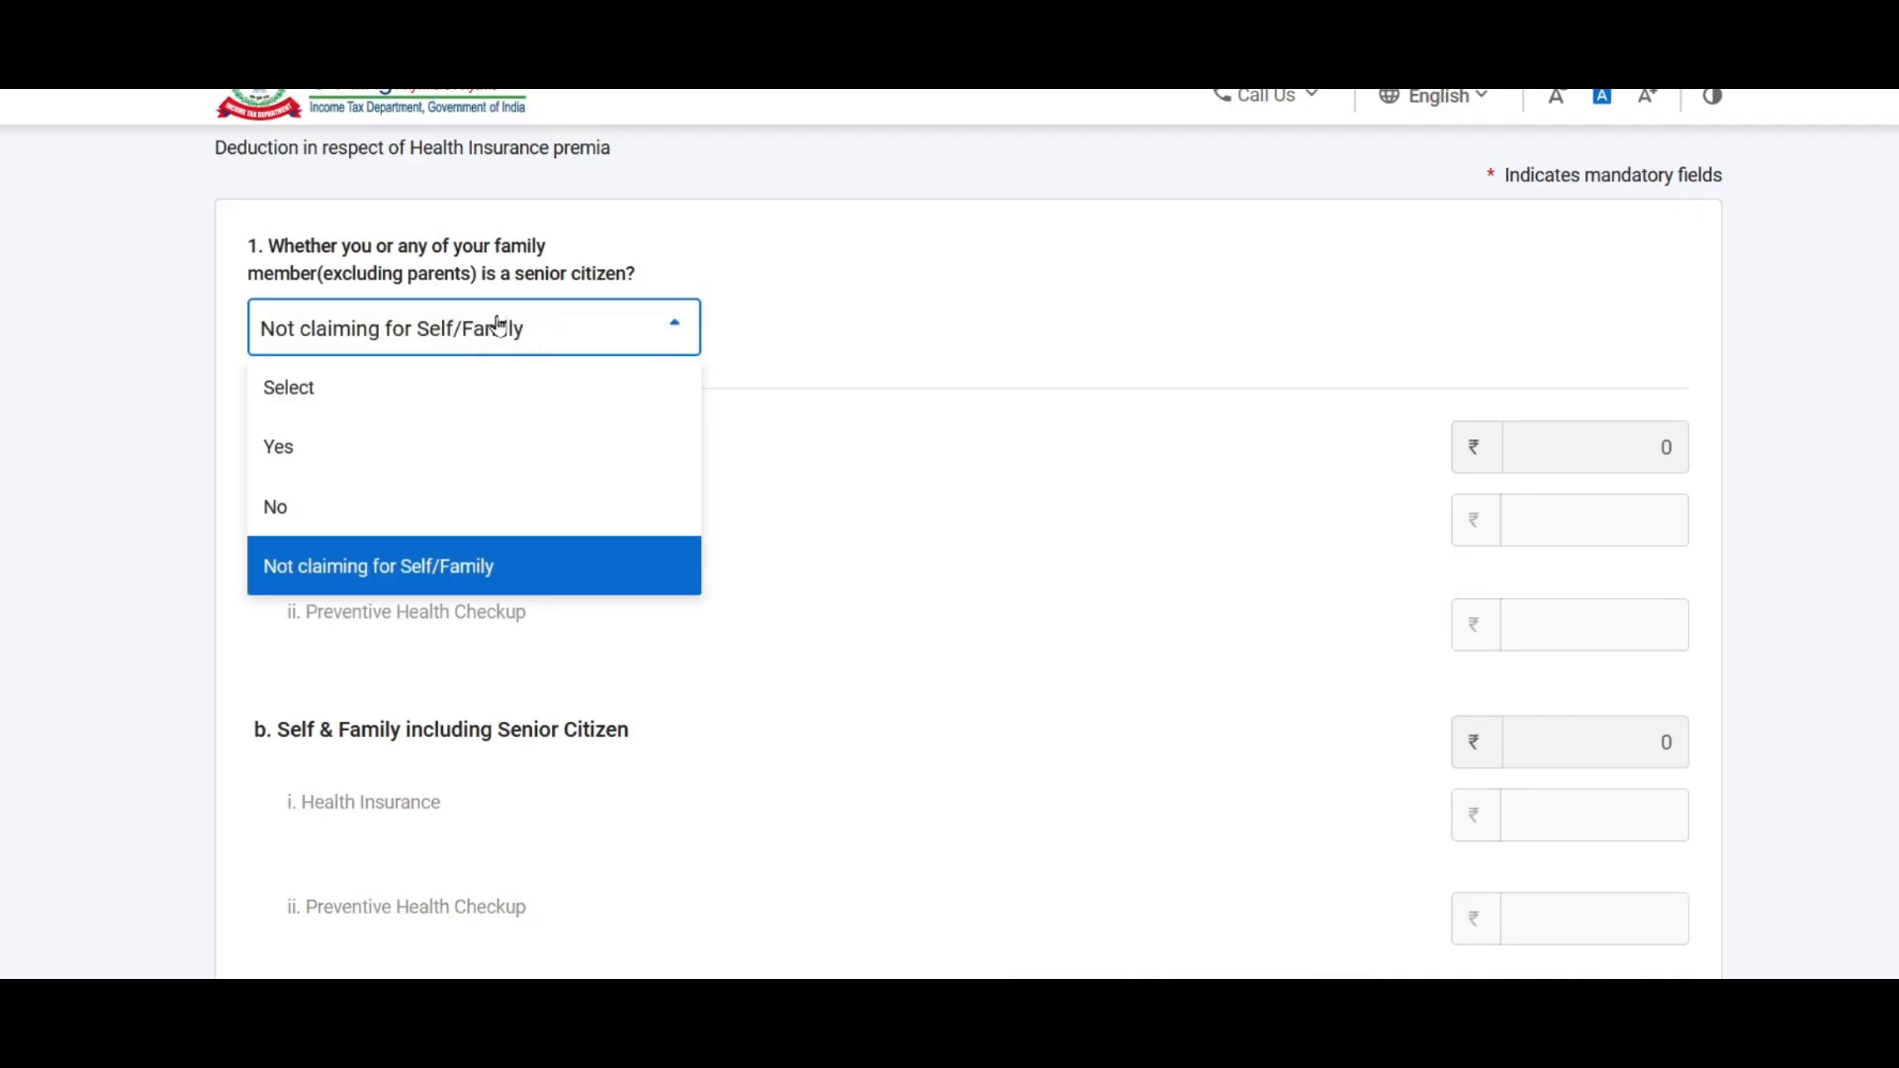
{"action": "scroll", "coordinate": [944, 405], "scroll_direction": "down", "scroll_amount": 7}
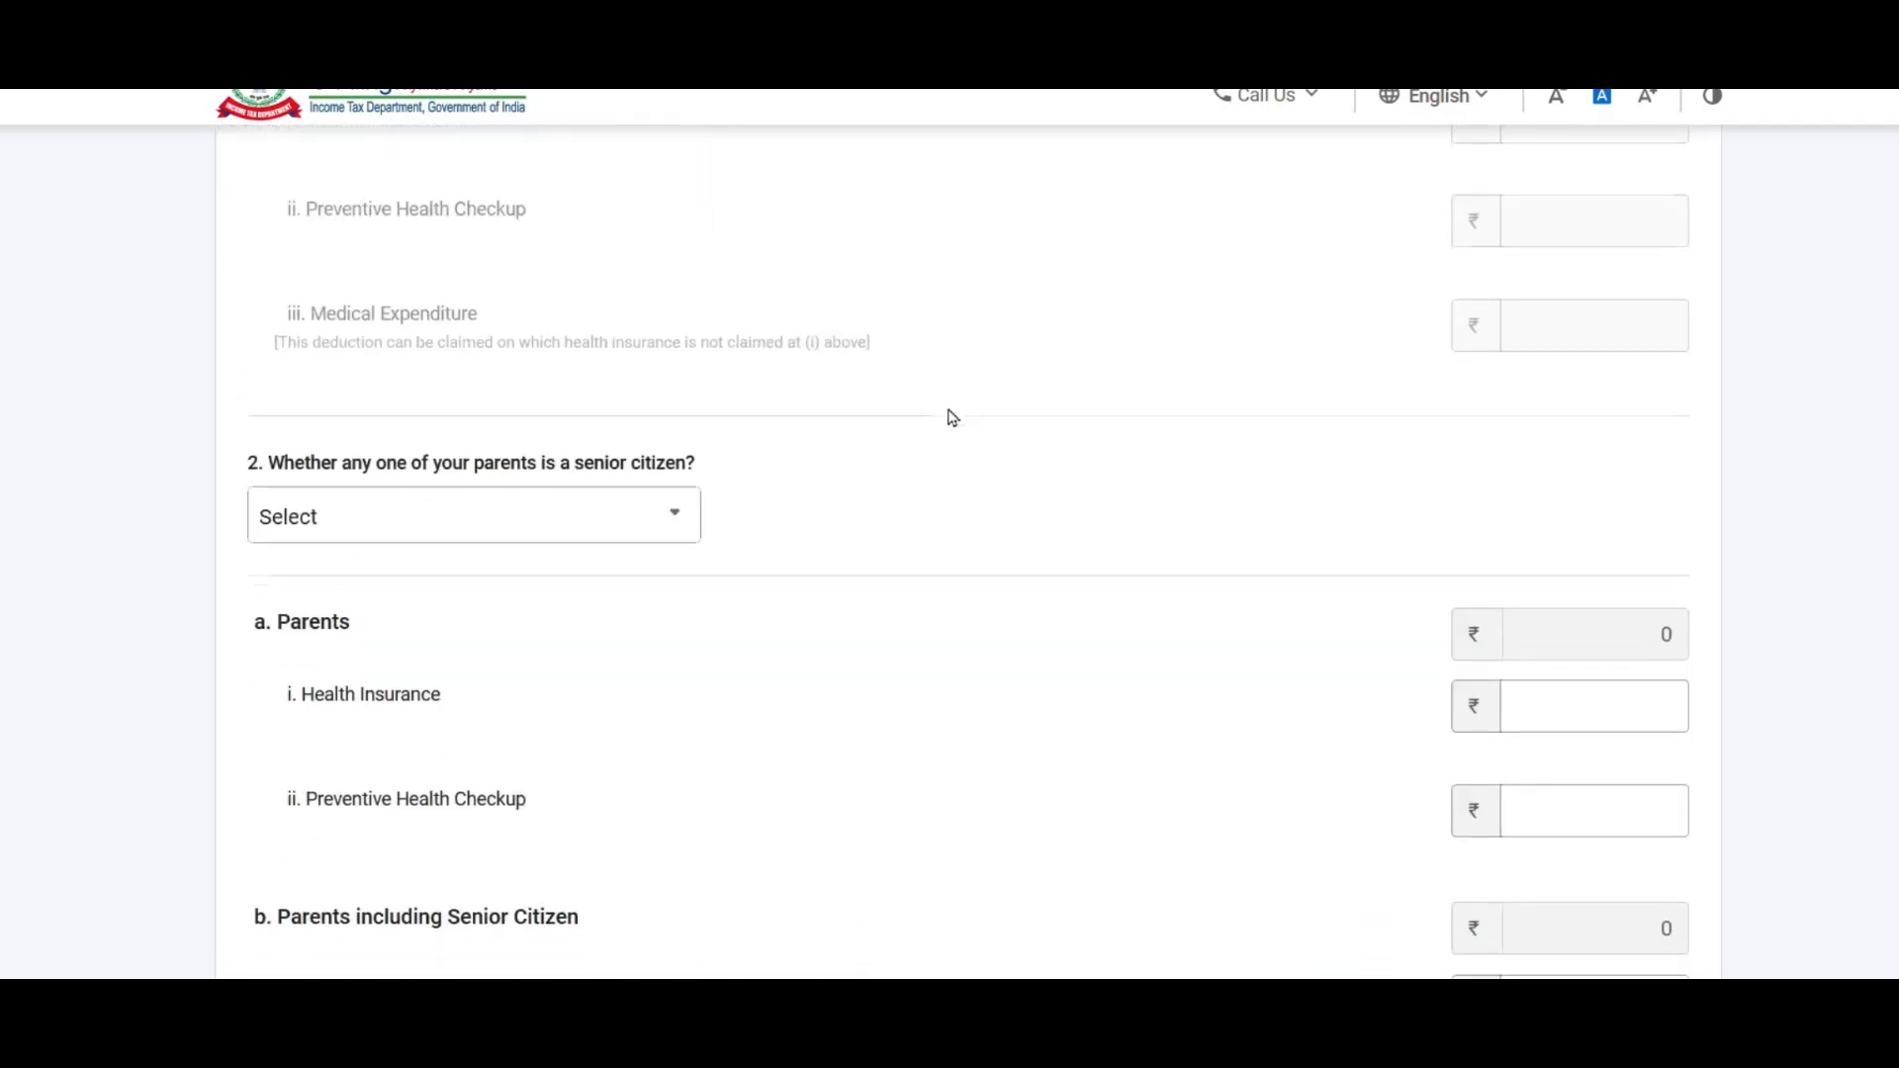
{"action": "scroll", "coordinate": [593, 514], "scroll_direction": "up", "scroll_amount": 8}
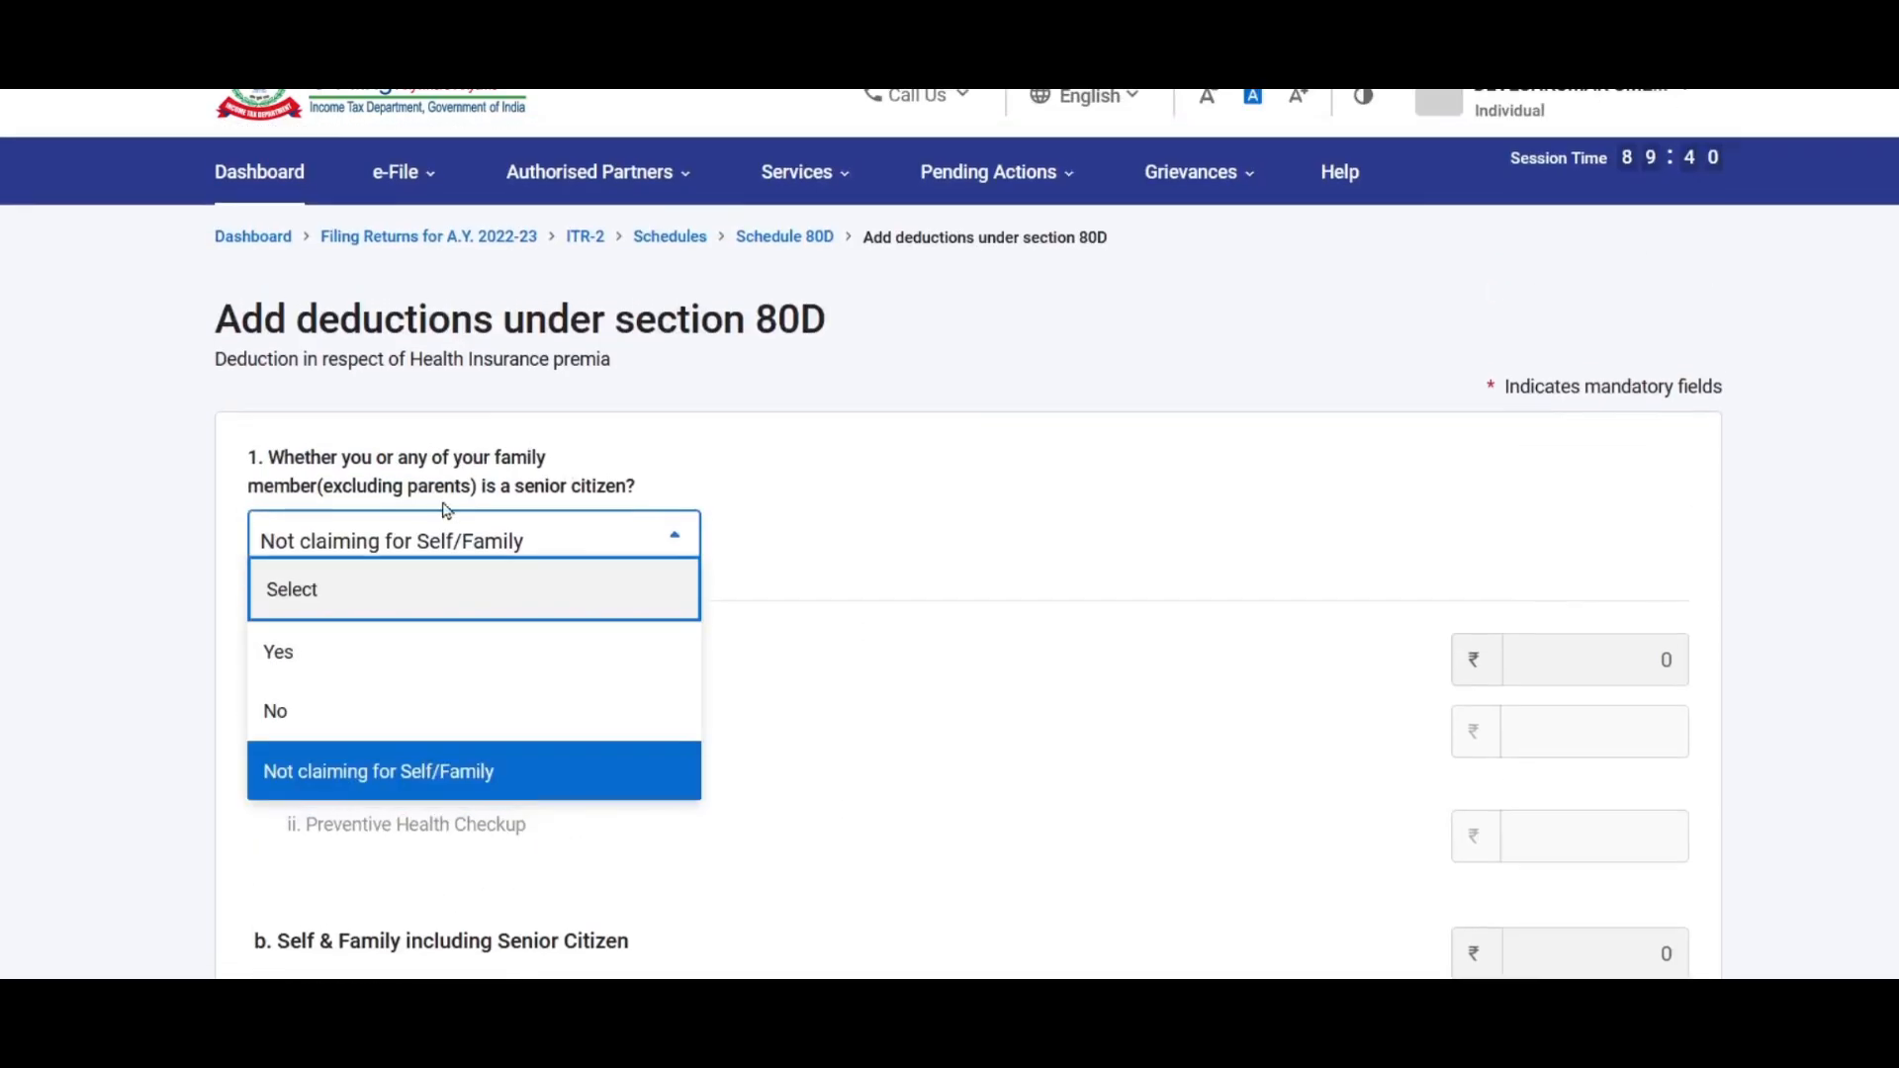
{"action": "scroll", "coordinate": [546, 485], "scroll_direction": "down", "scroll_amount": 2}
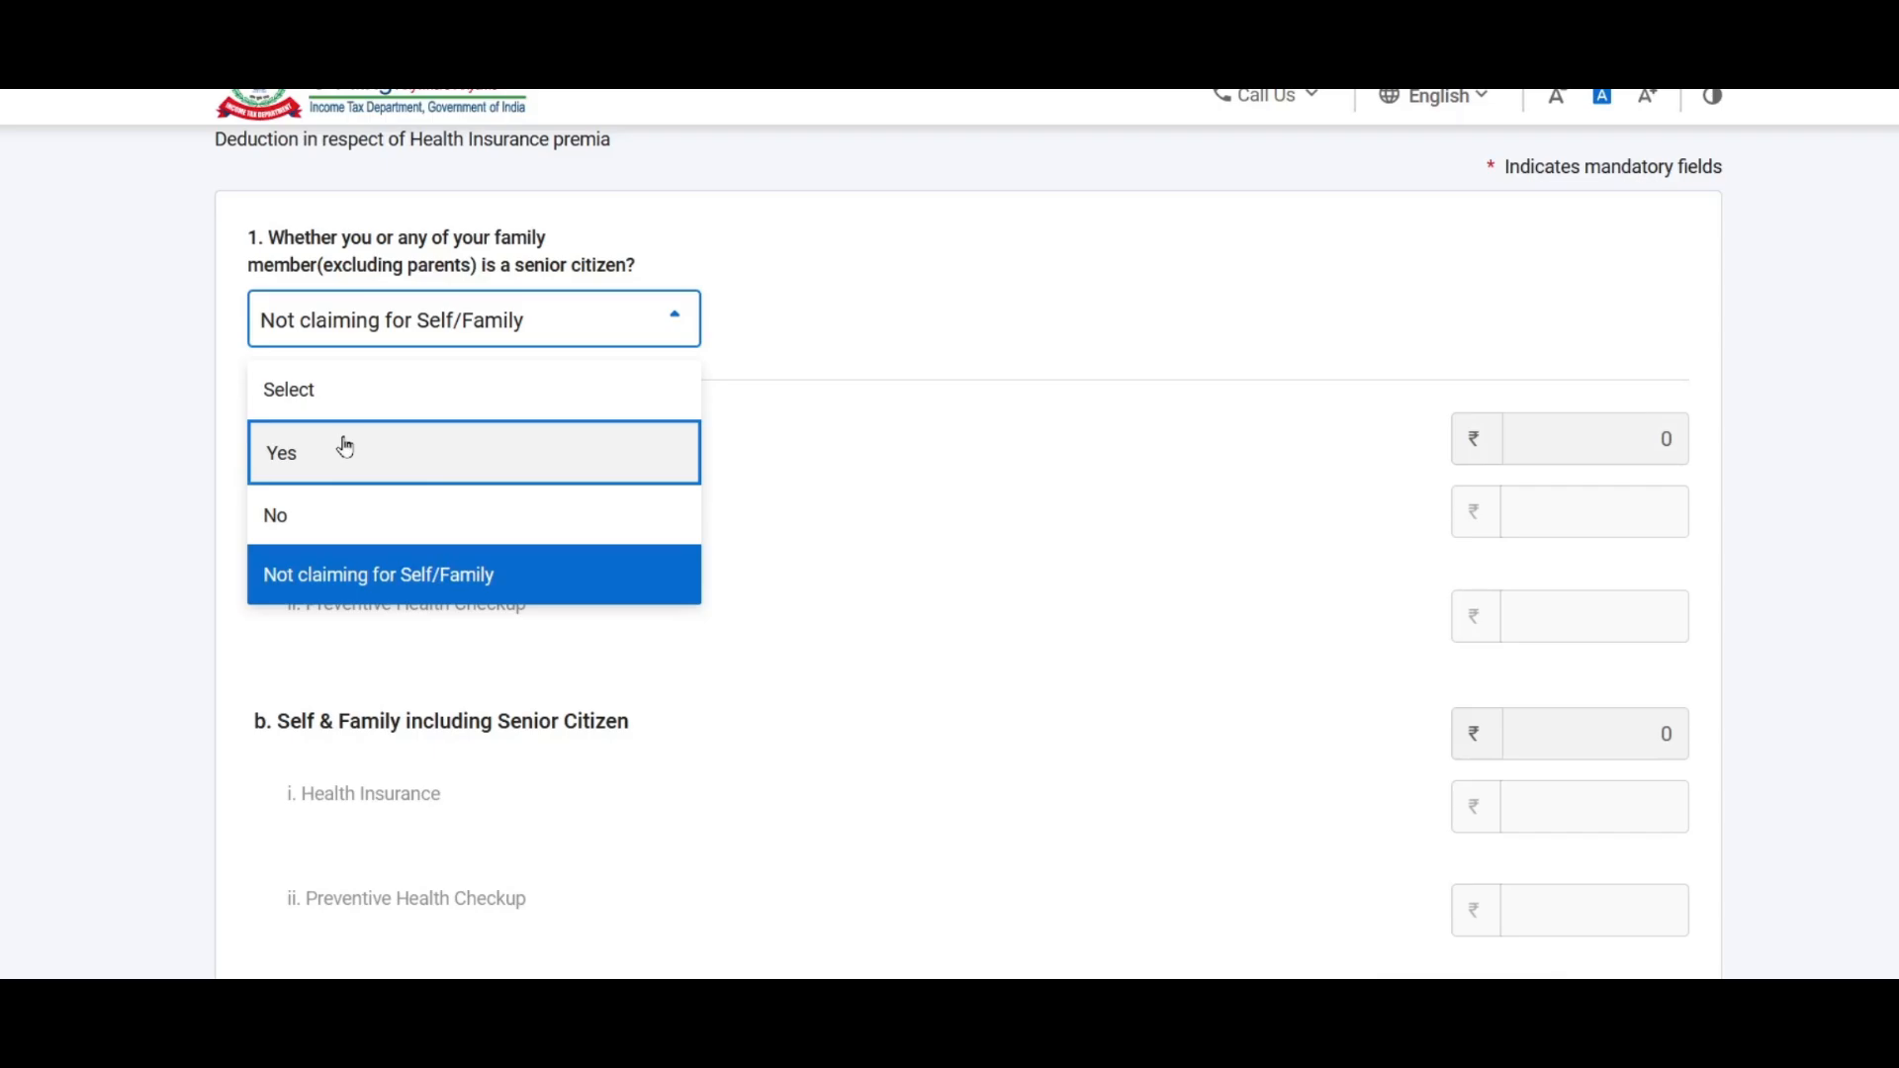
{"action": "left_click", "coordinate": [448, 515]}
Step: Enter ₹22,890 as self and family health insurance
{"action": "scroll", "coordinate": [495, 475], "scroll_direction": "down", "scroll_amount": 2}
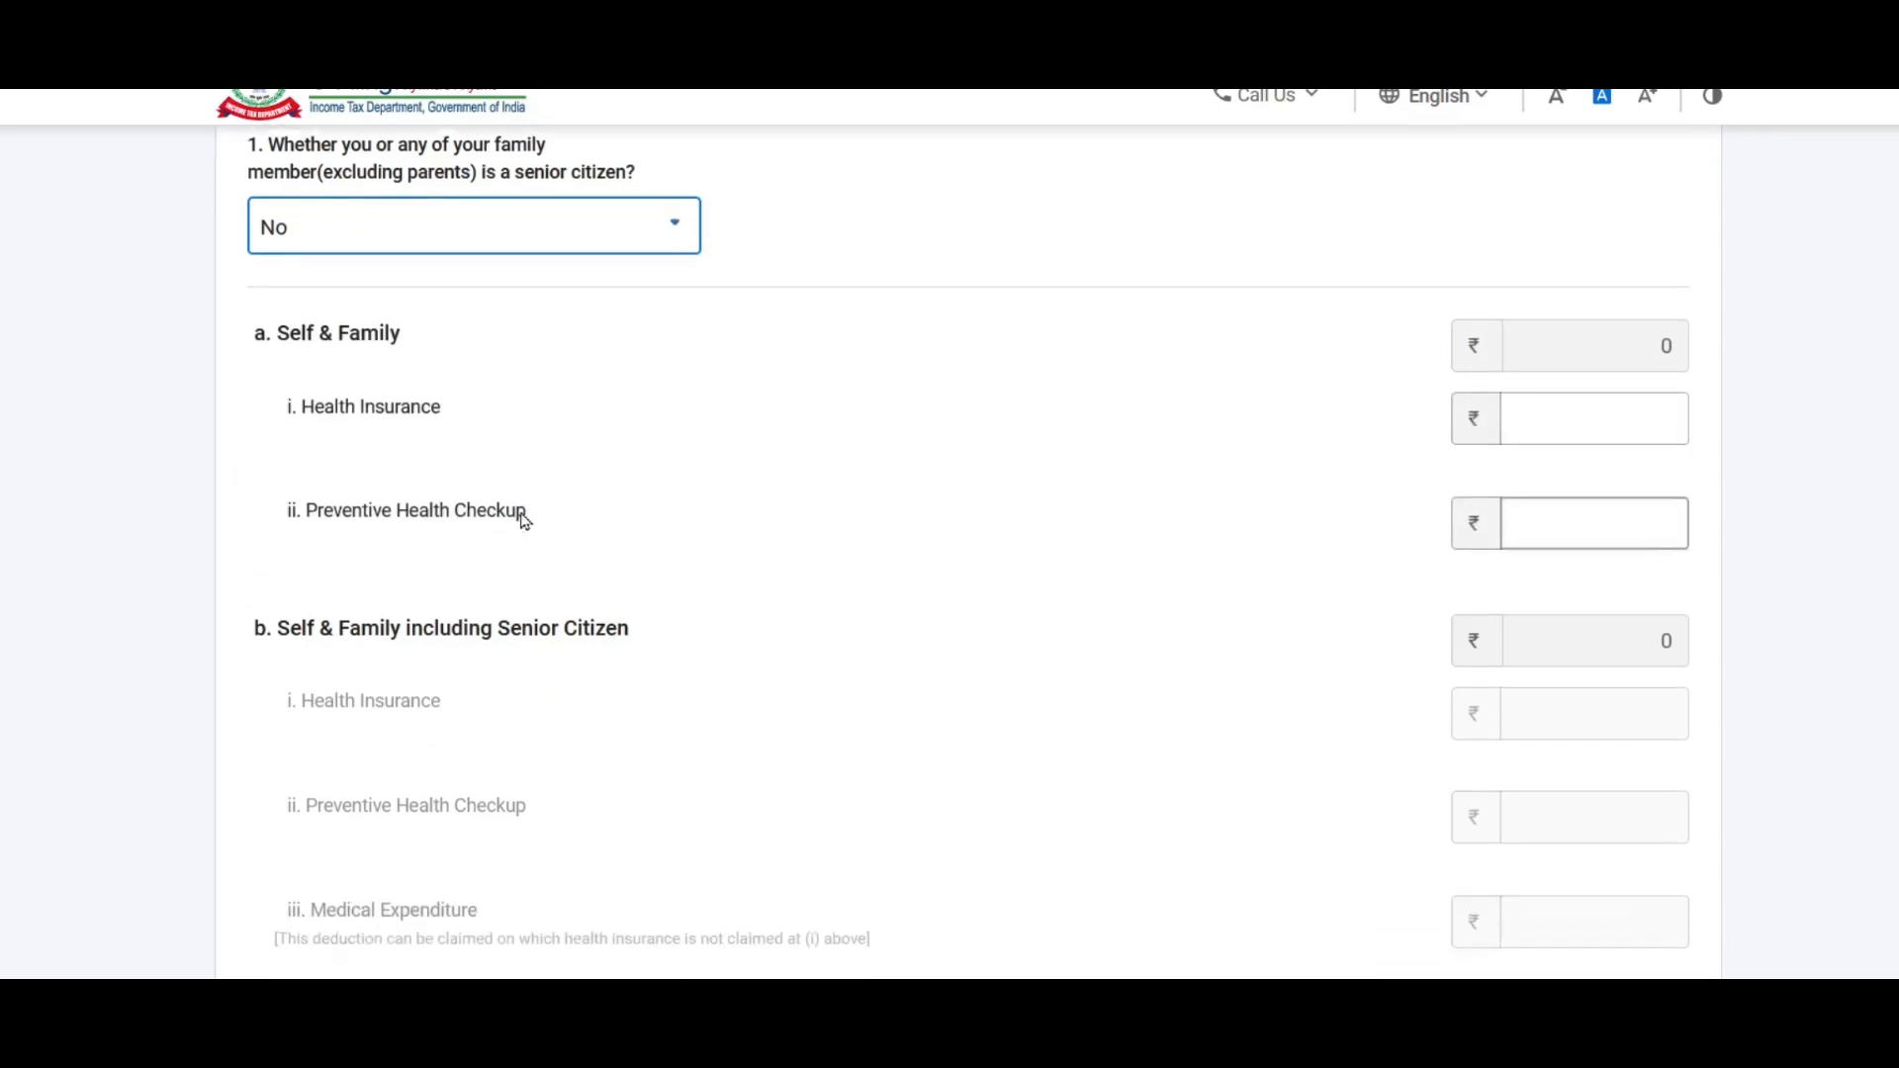
{"action": "left_click", "coordinate": [1559, 382]}
{"action": "type", "text": "2289"}
{"action": "type", "text": "0"}
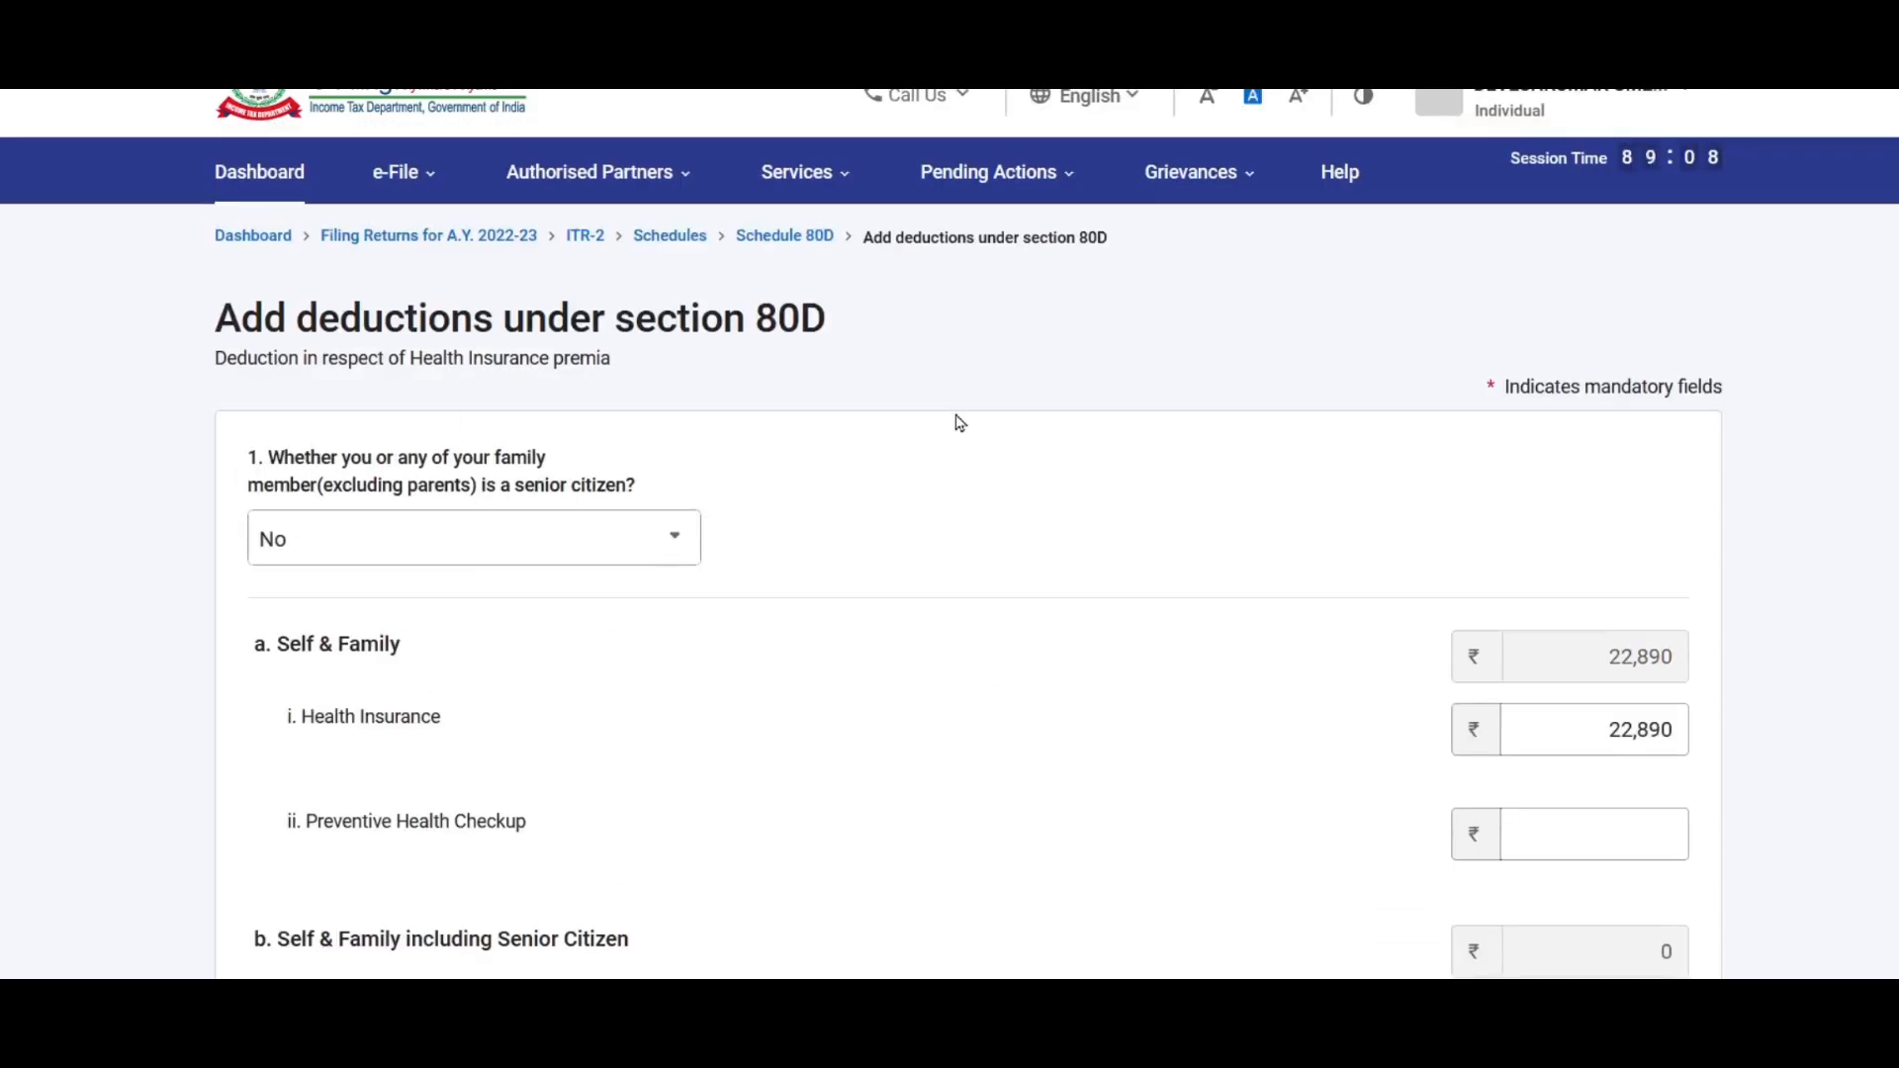
Step: Set the parents option to Not claiming for parents
{"action": "scroll", "coordinate": [969, 411], "scroll_direction": "down", "scroll_amount": 7}
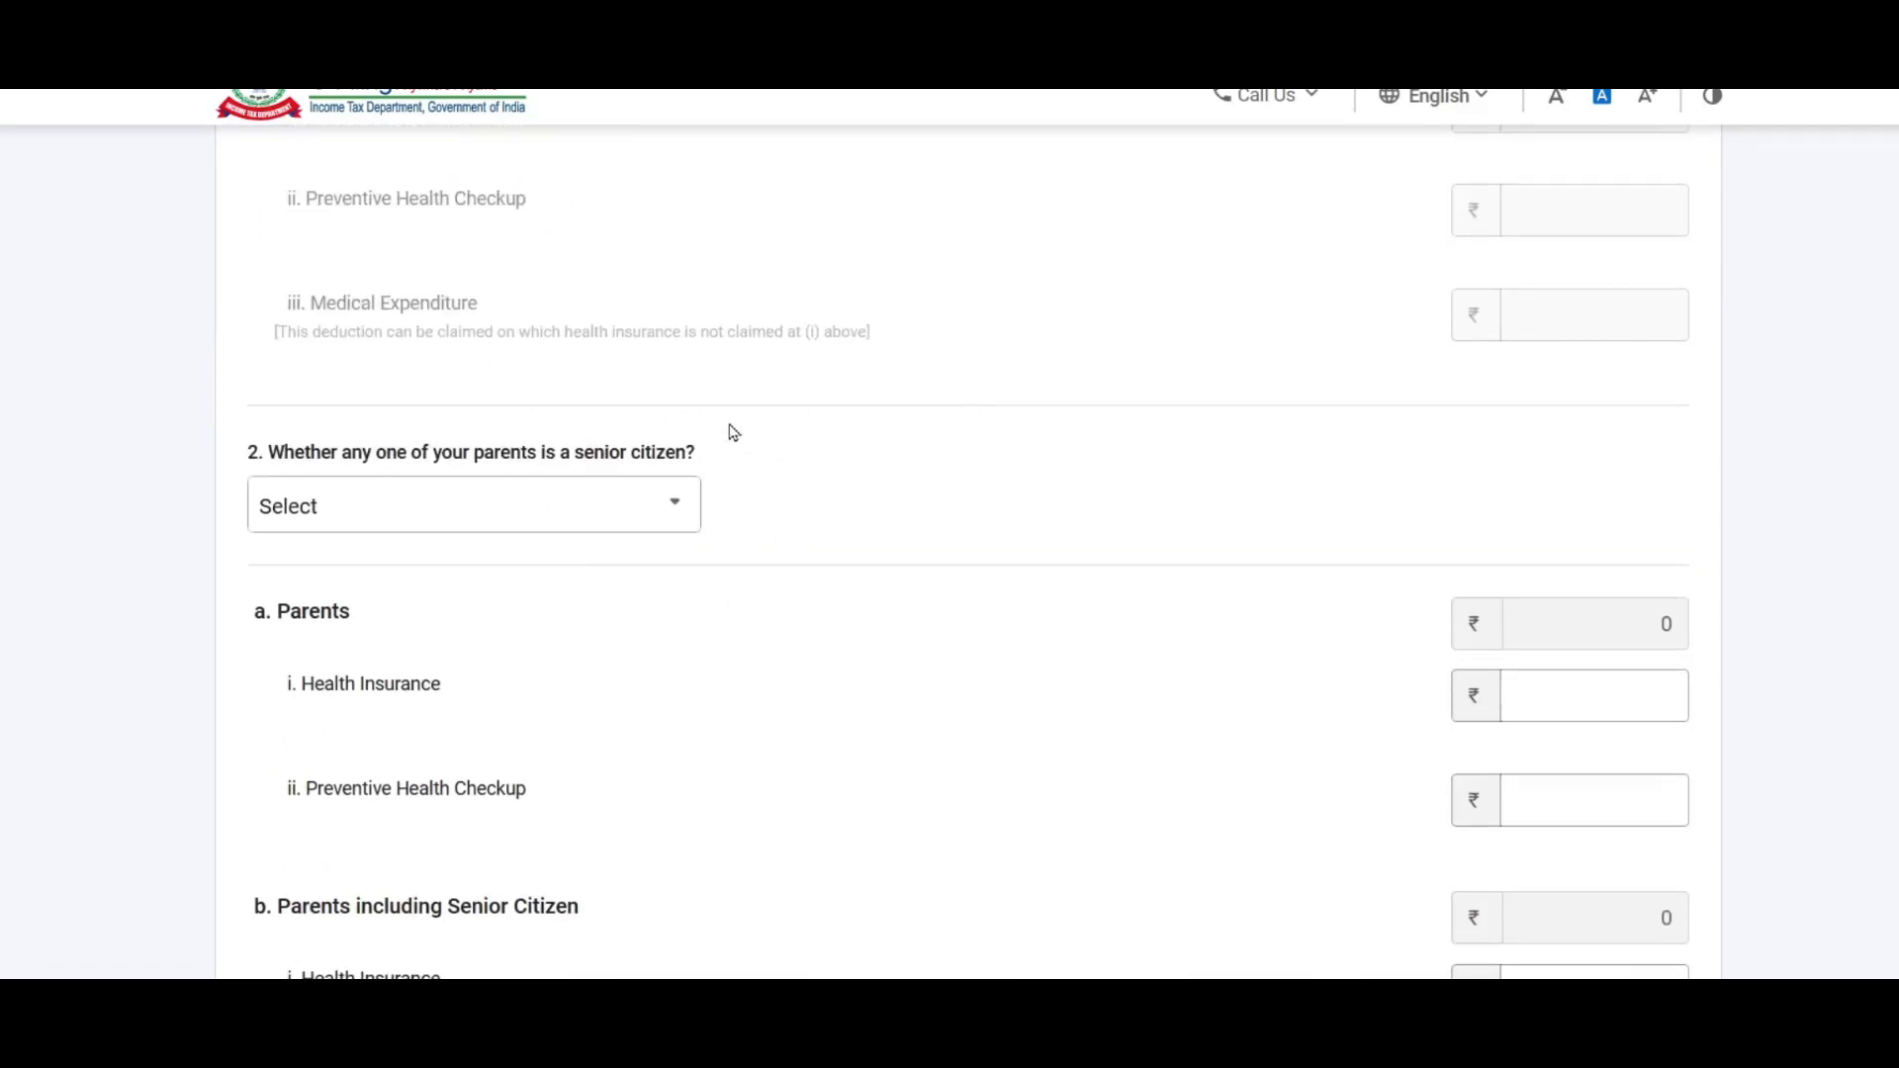
{"action": "left_click", "coordinate": [650, 500]}
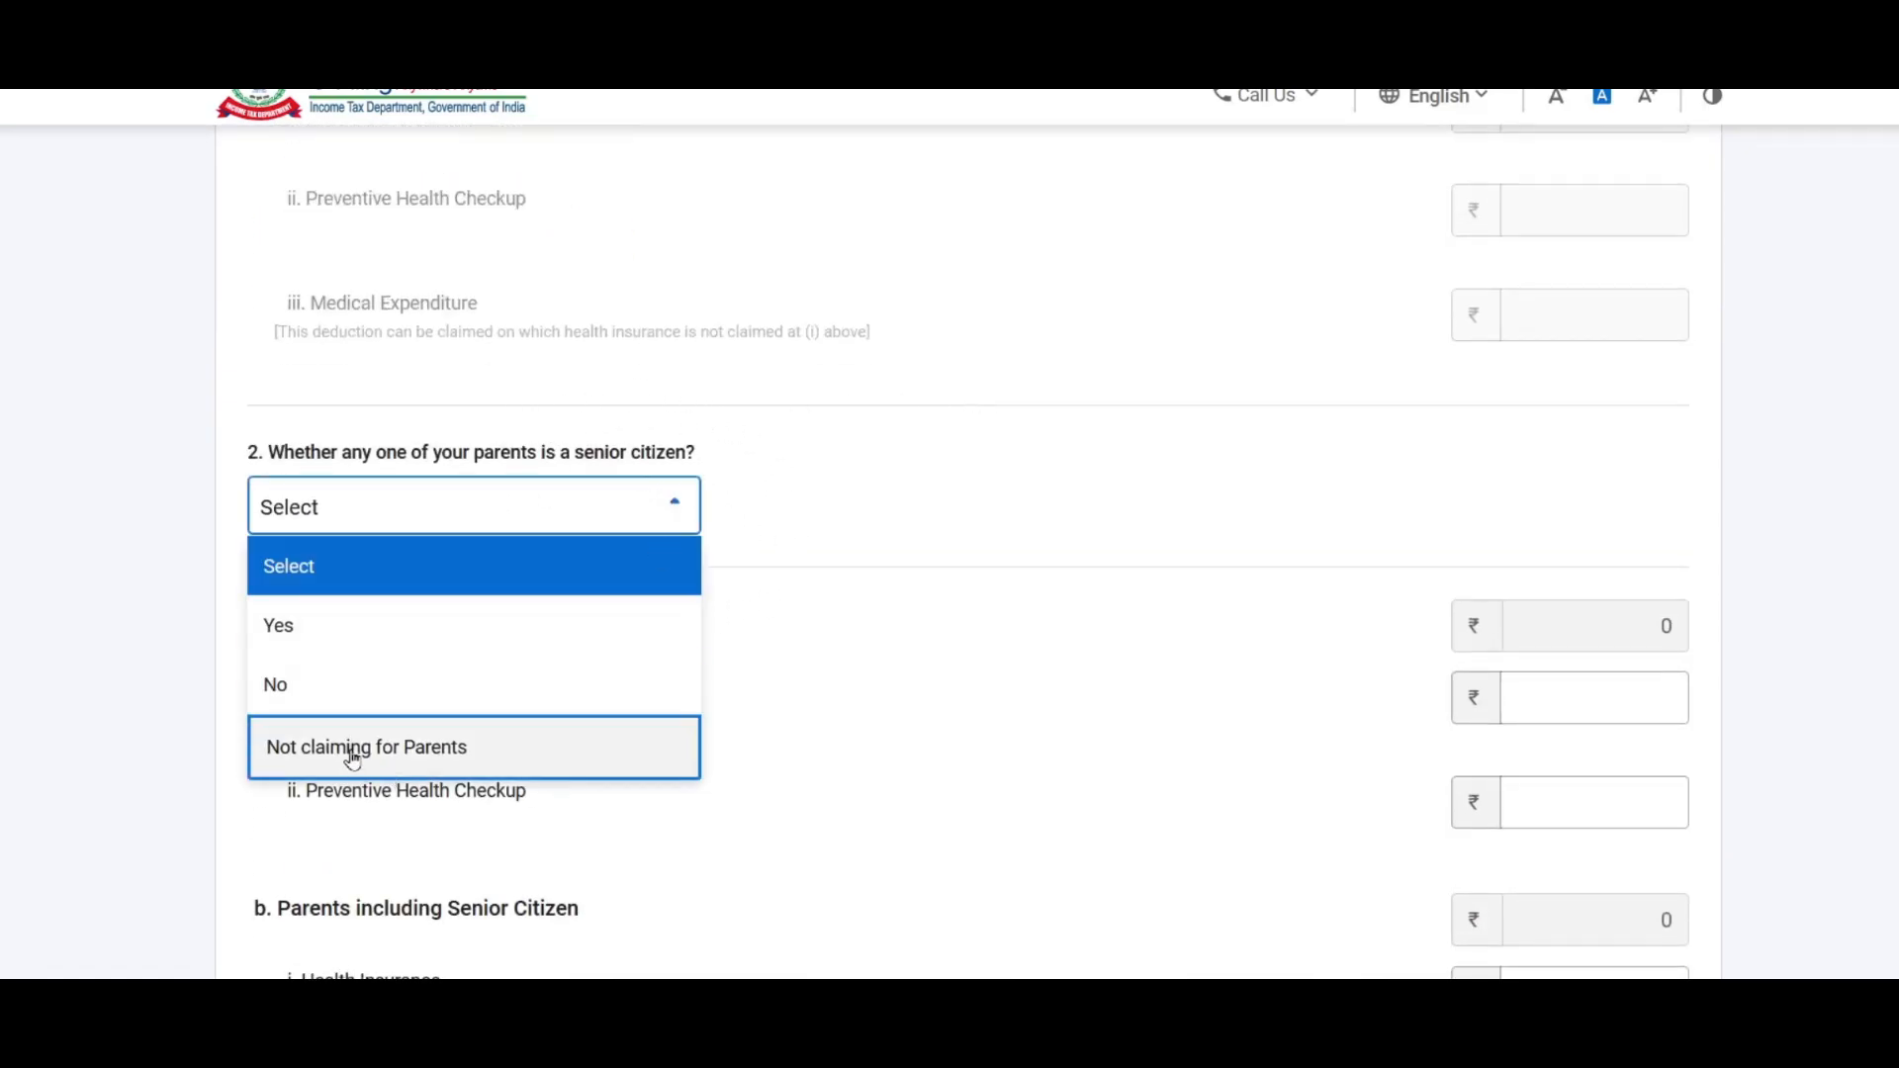
{"action": "left_click", "coordinate": [535, 731]}
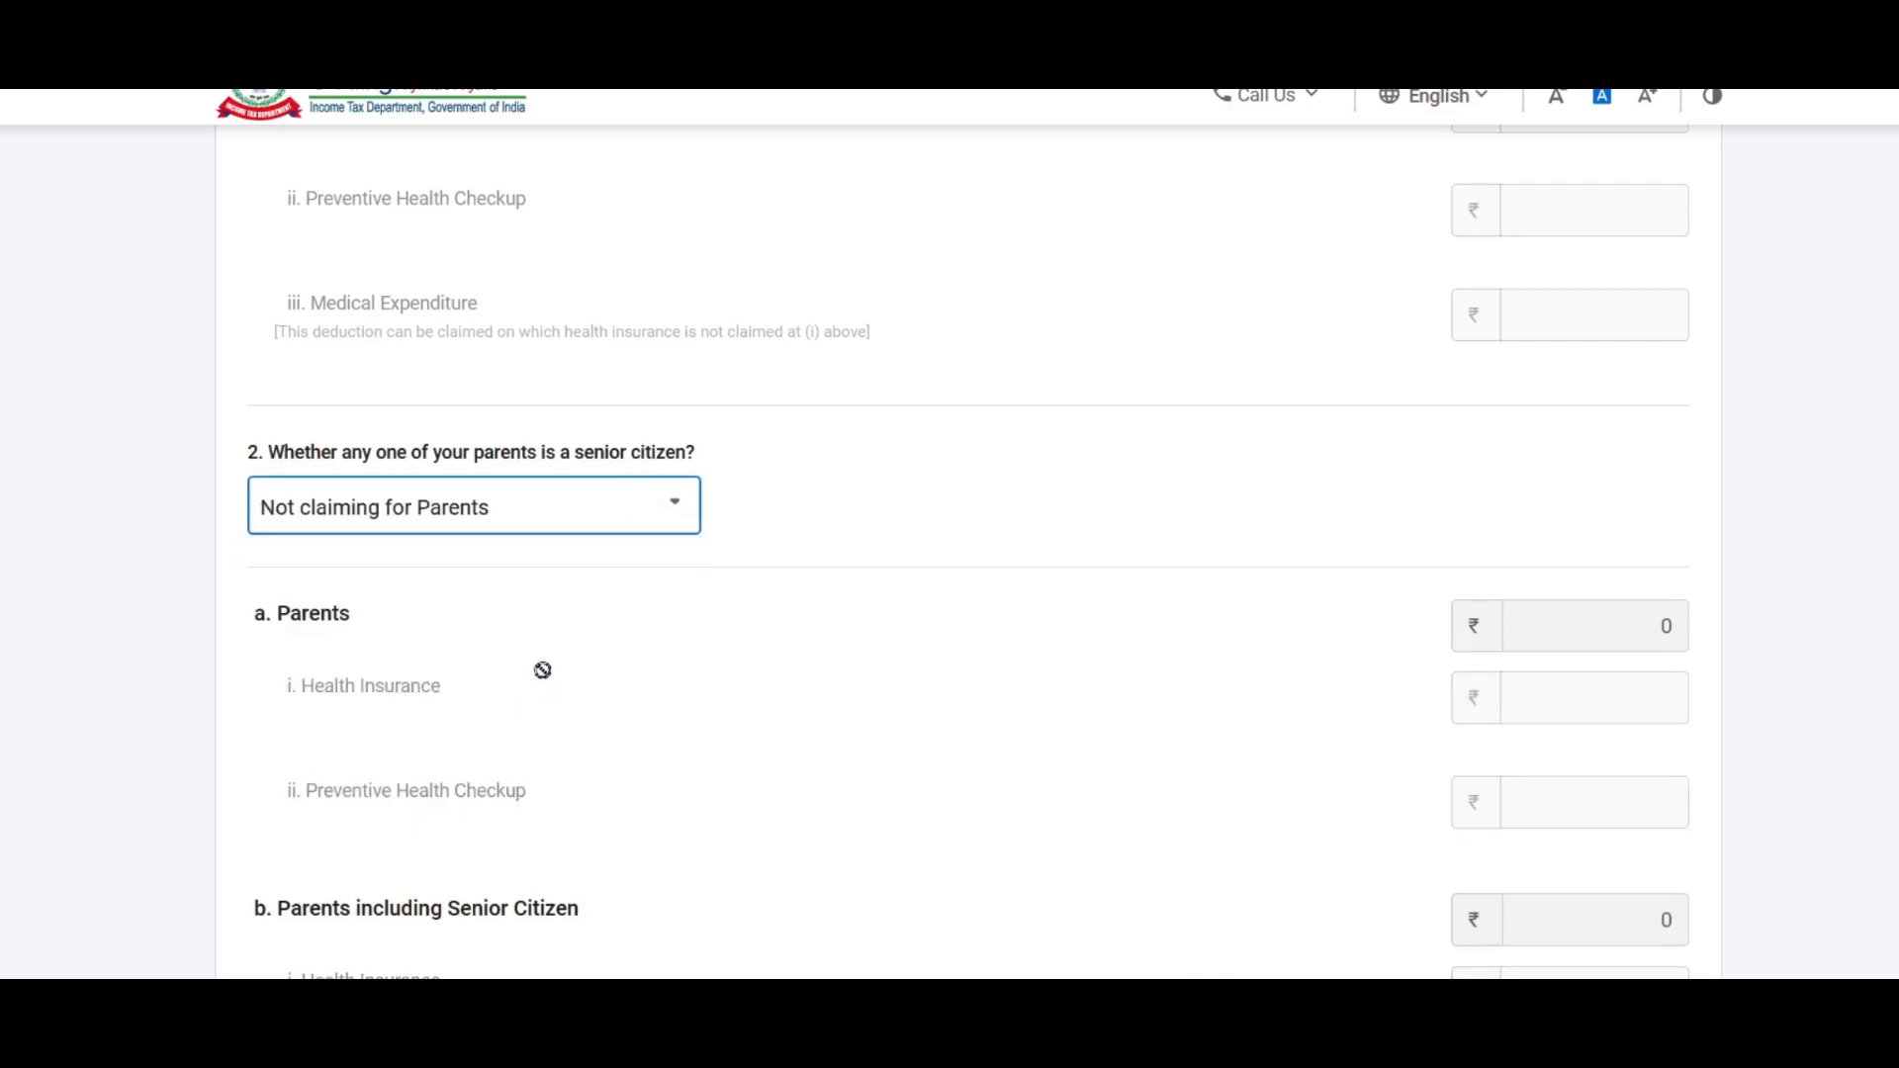
{"action": "left_click", "coordinate": [661, 522]}
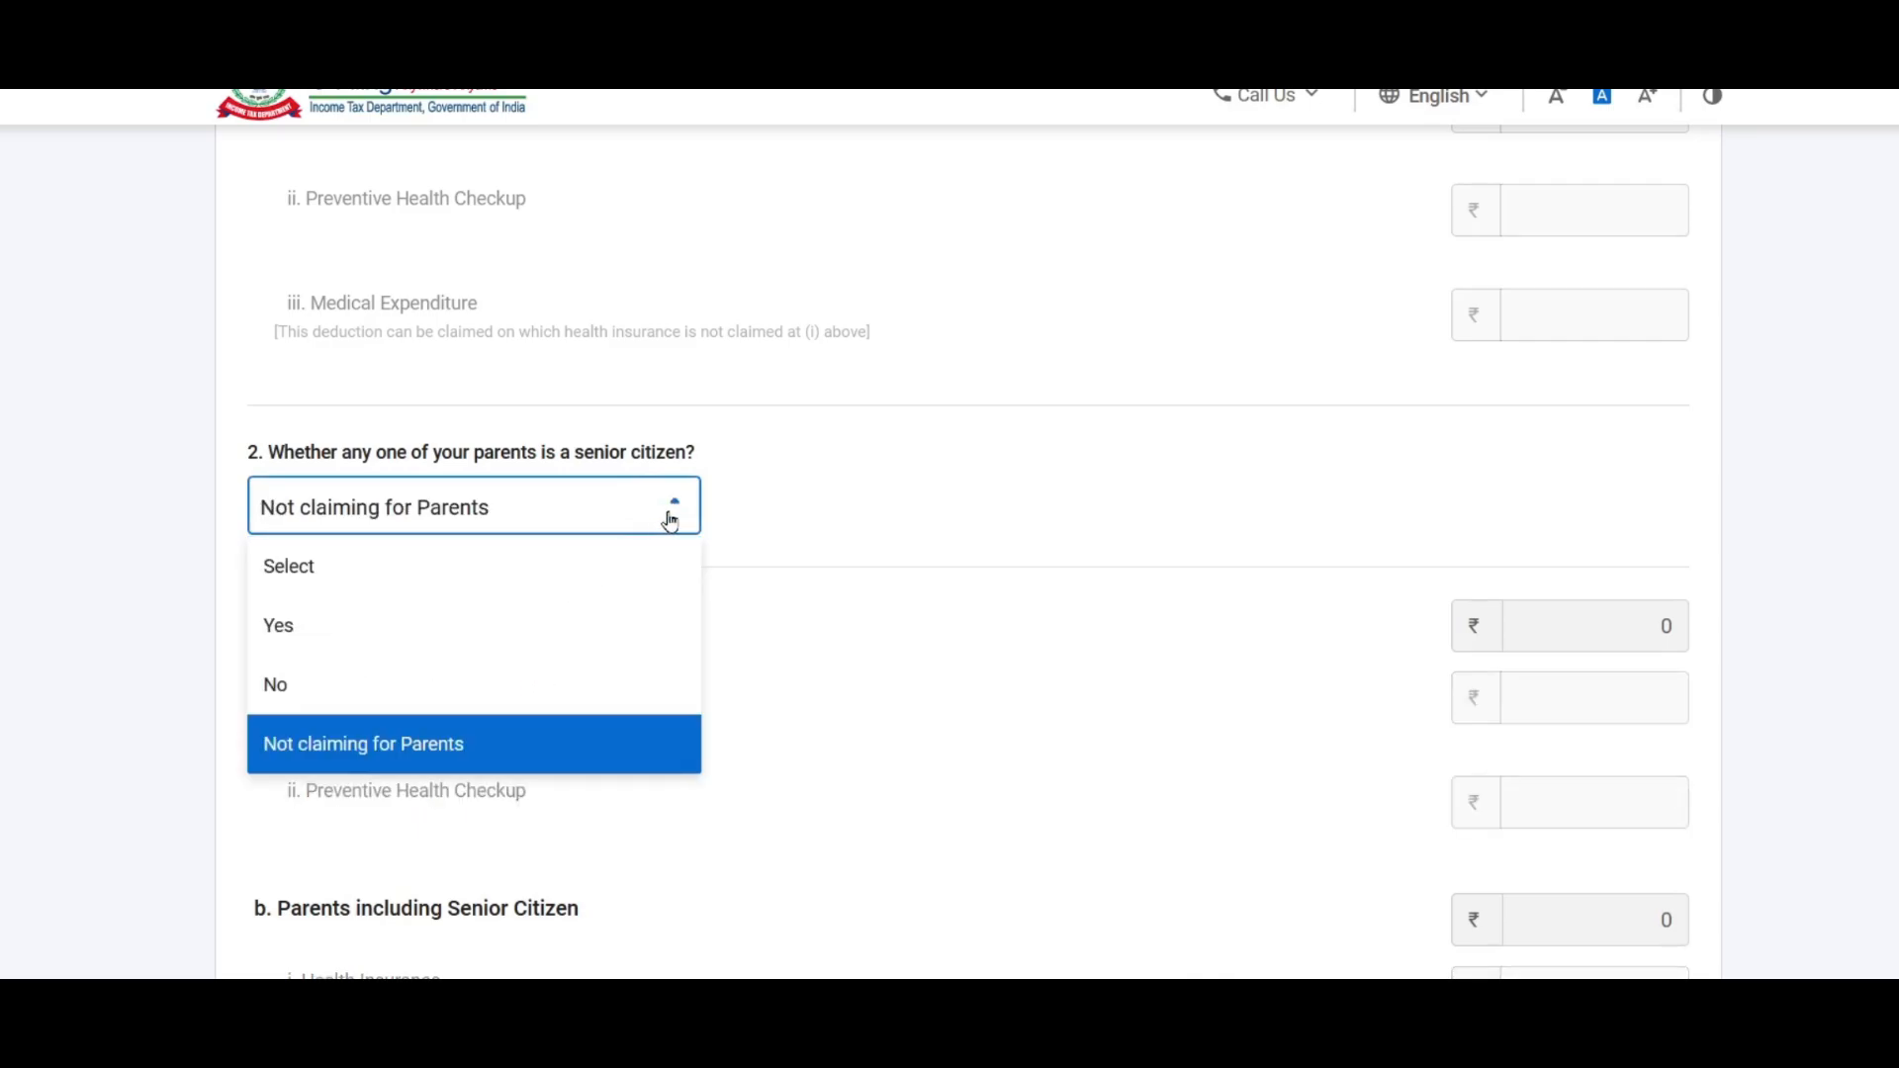
{"action": "left_click", "coordinate": [344, 638]}
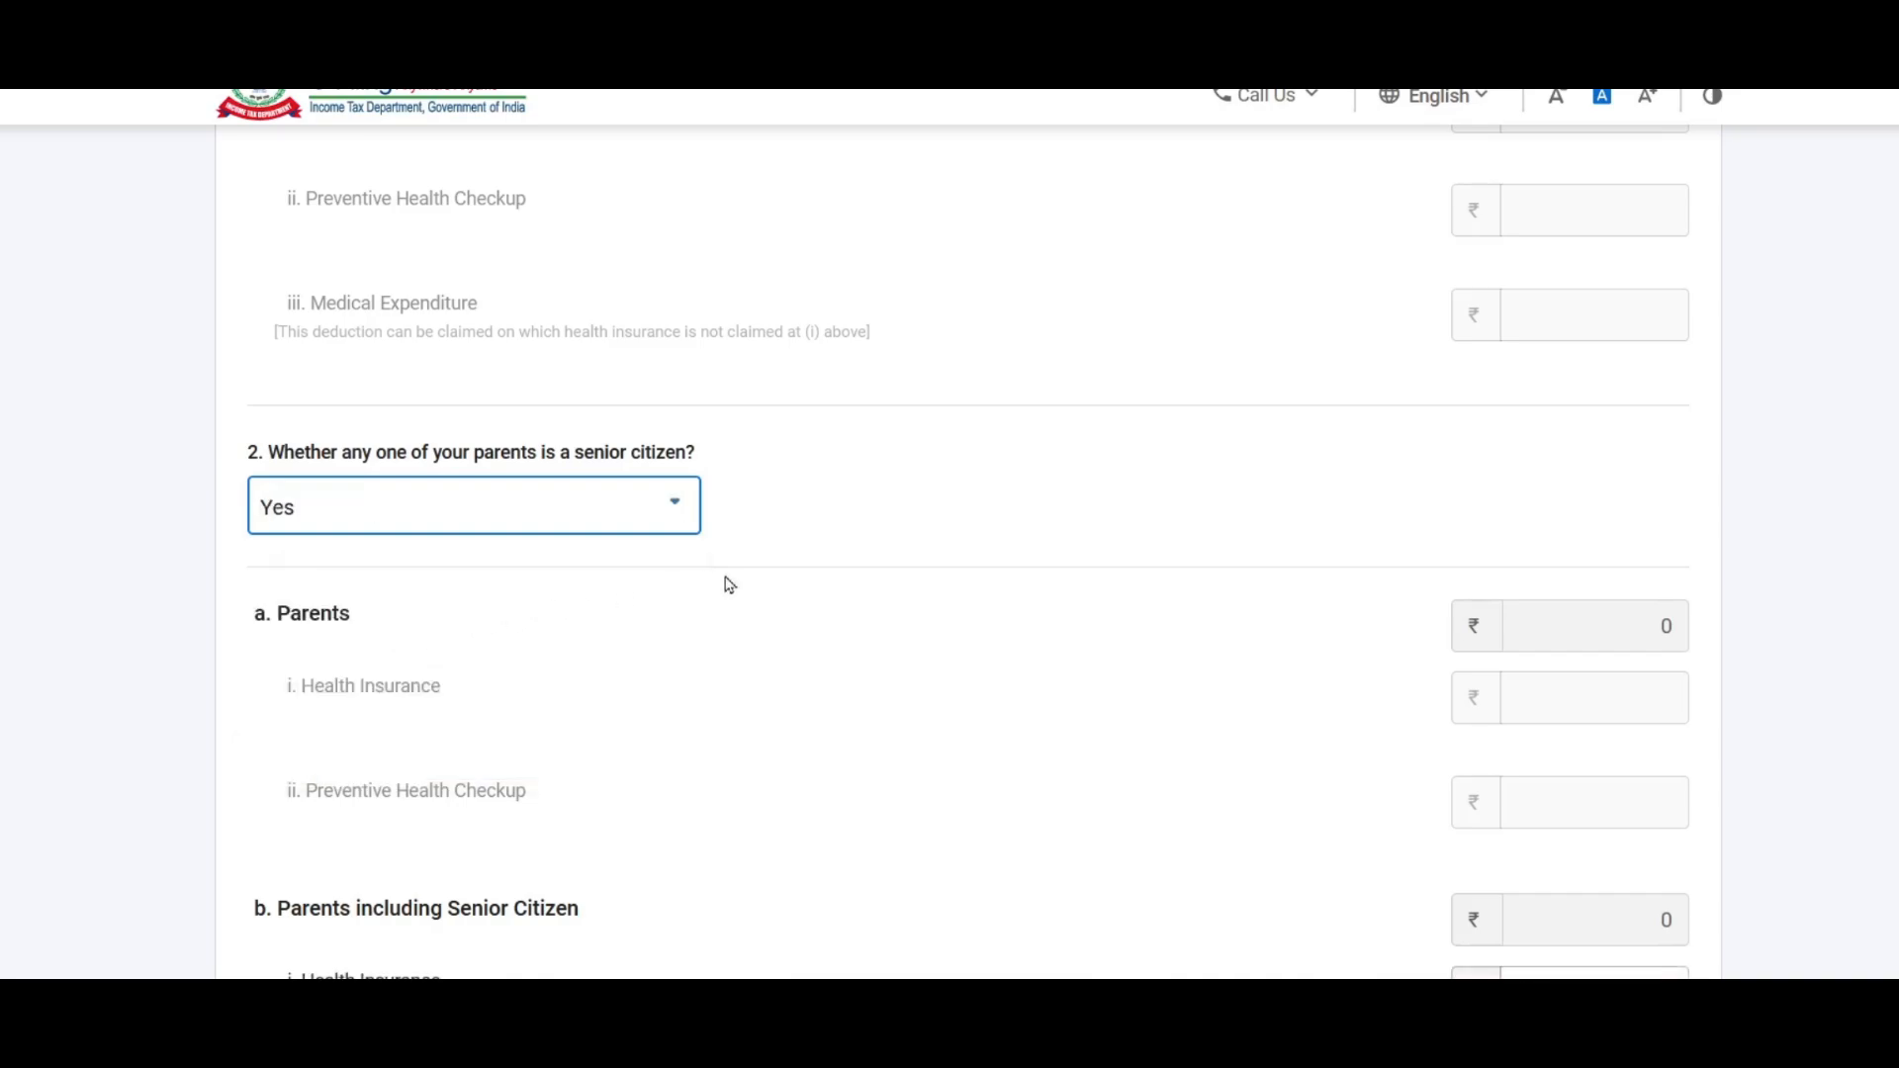
{"action": "scroll", "coordinate": [894, 492], "scroll_direction": "down", "scroll_amount": 5}
{"action": "left_click", "coordinate": [1552, 440]}
{"action": "left_click", "coordinate": [1569, 547]}
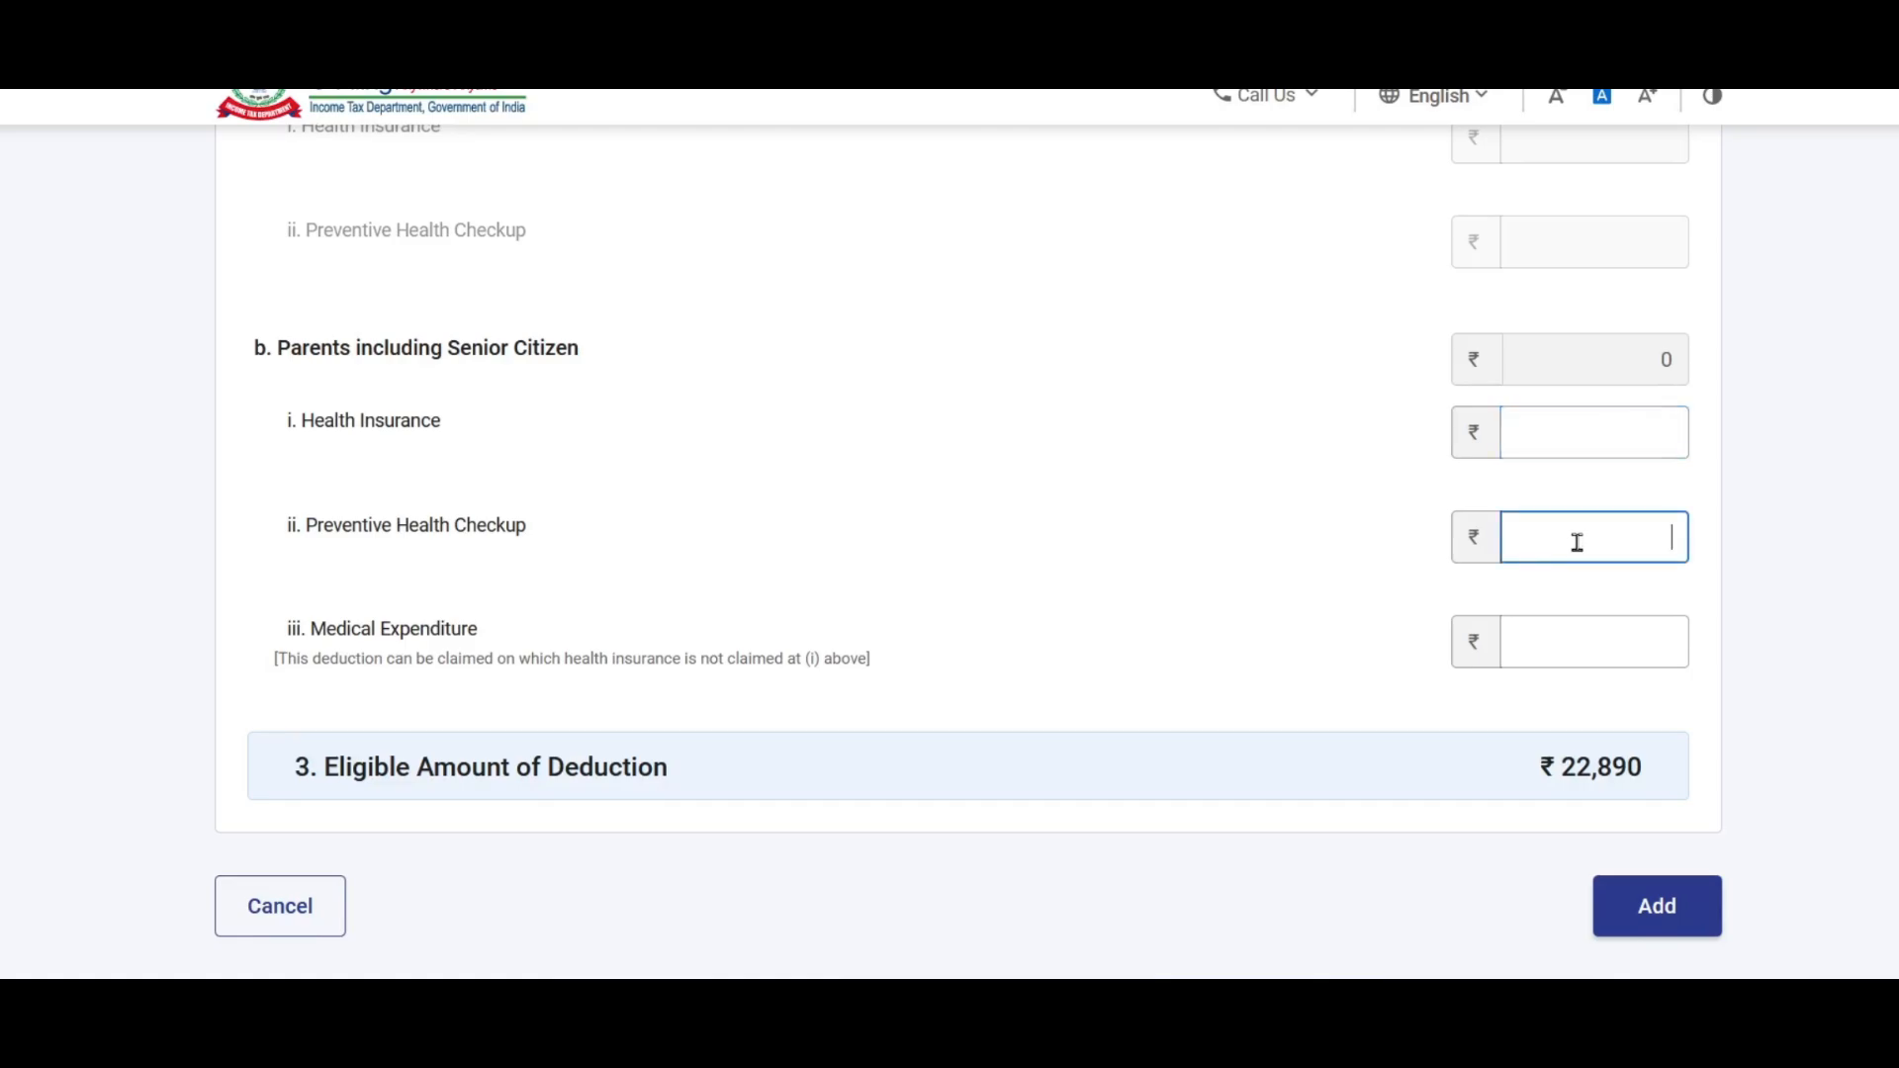
{"action": "left_click", "coordinate": [1586, 648]}
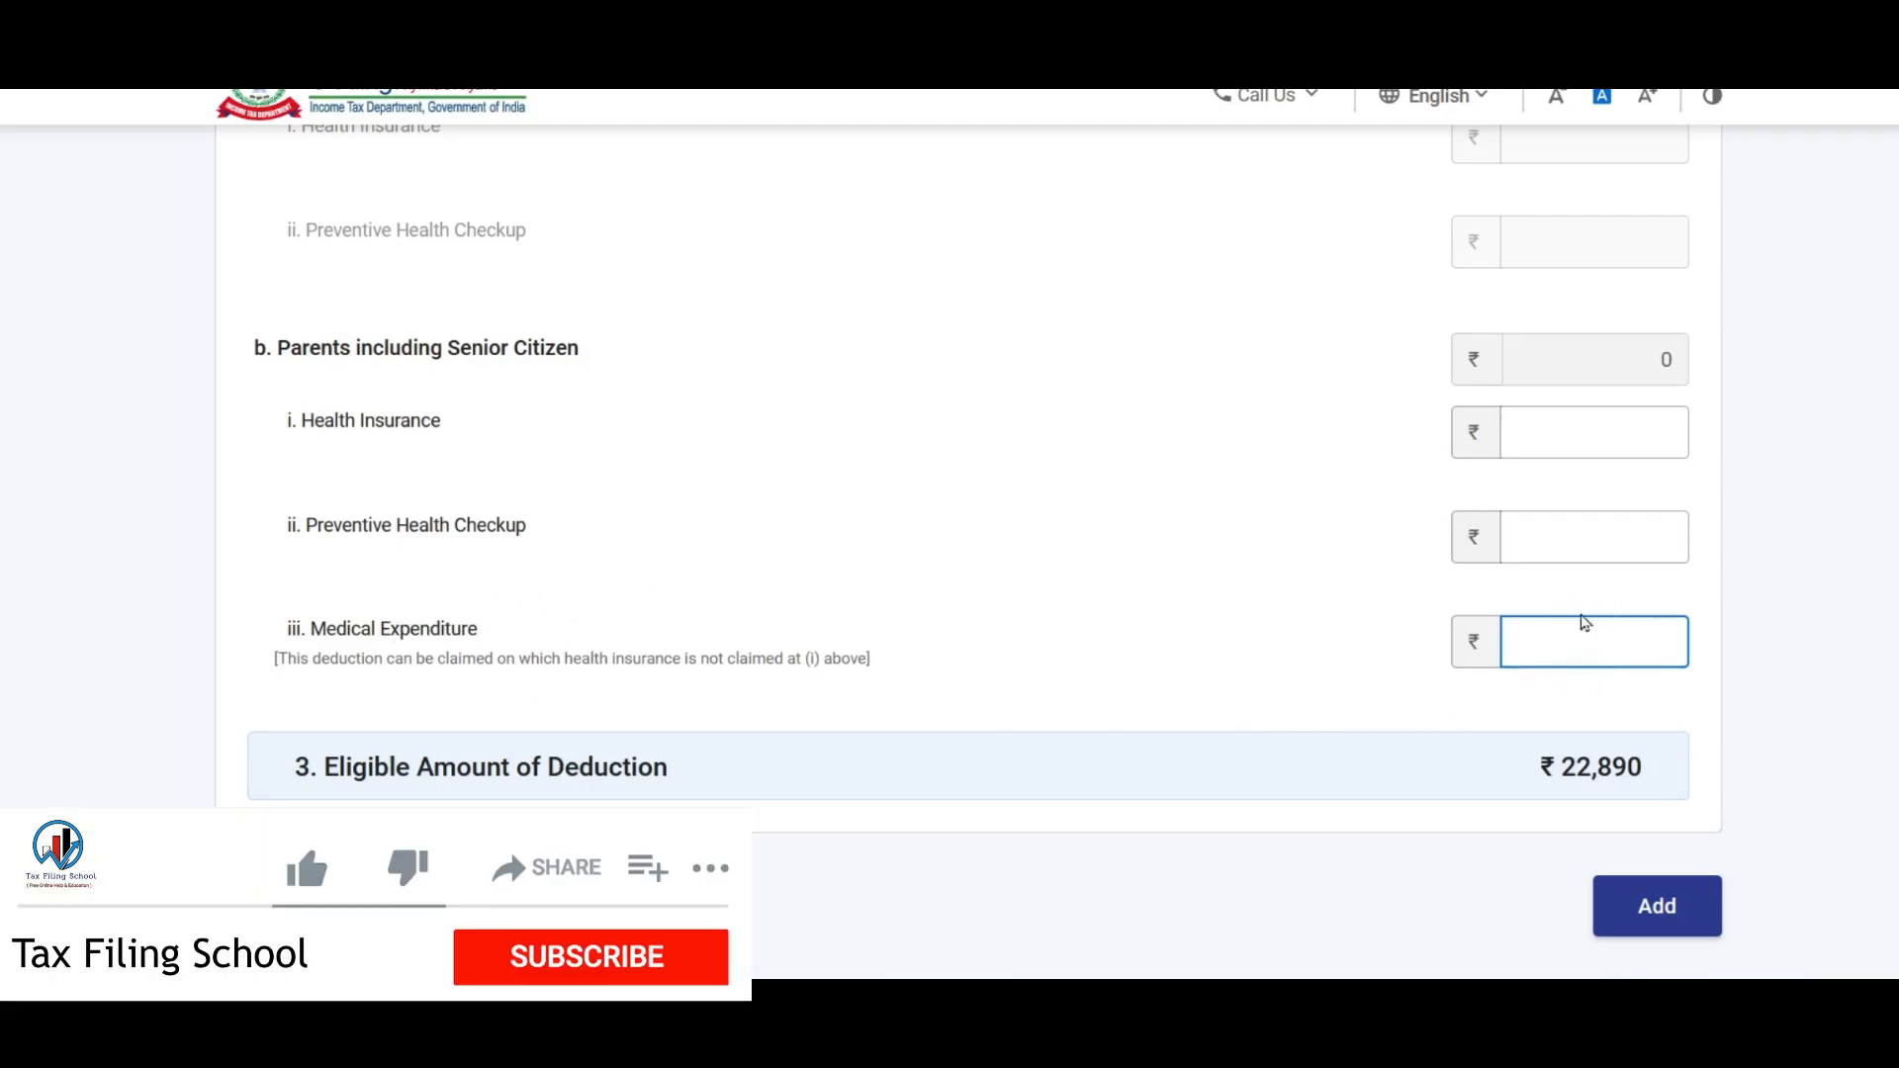
{"action": "scroll", "coordinate": [881, 621], "scroll_direction": "up", "scroll_amount": 3}
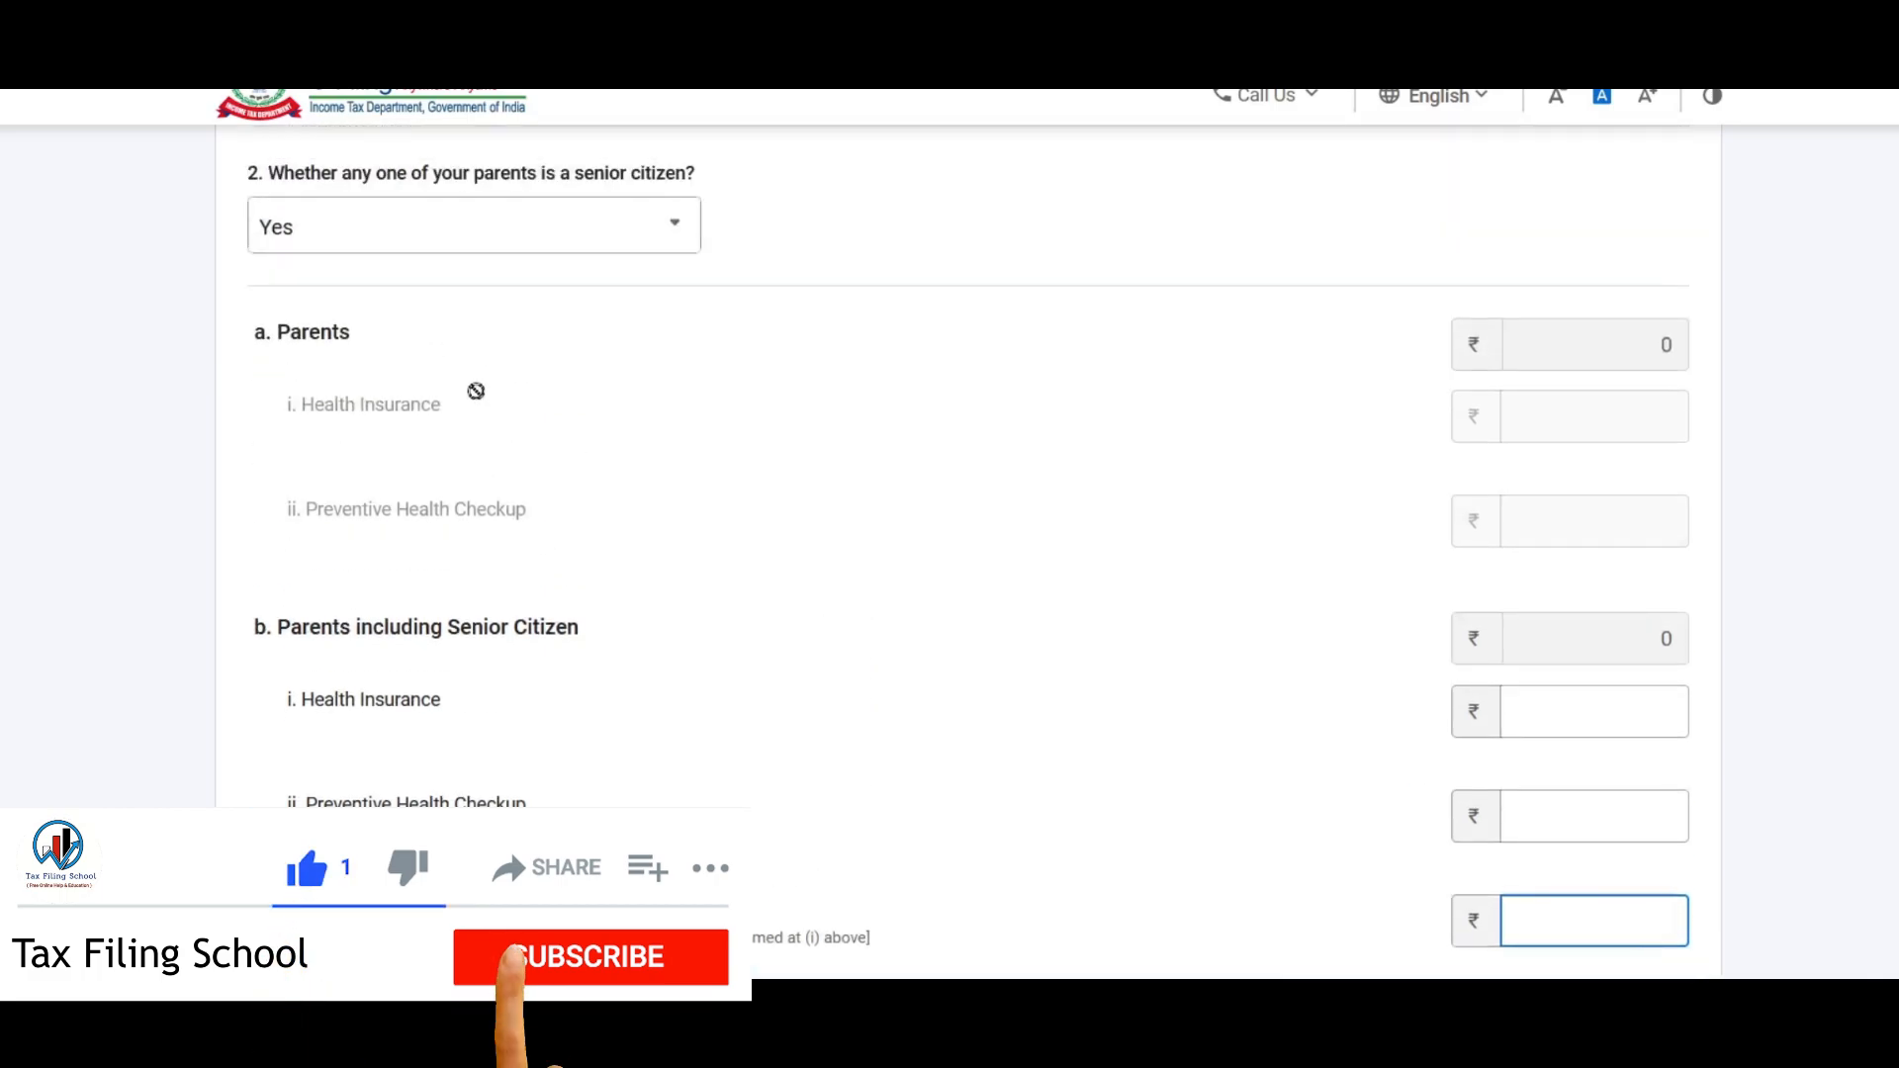
{"action": "left_click", "coordinate": [508, 231]}
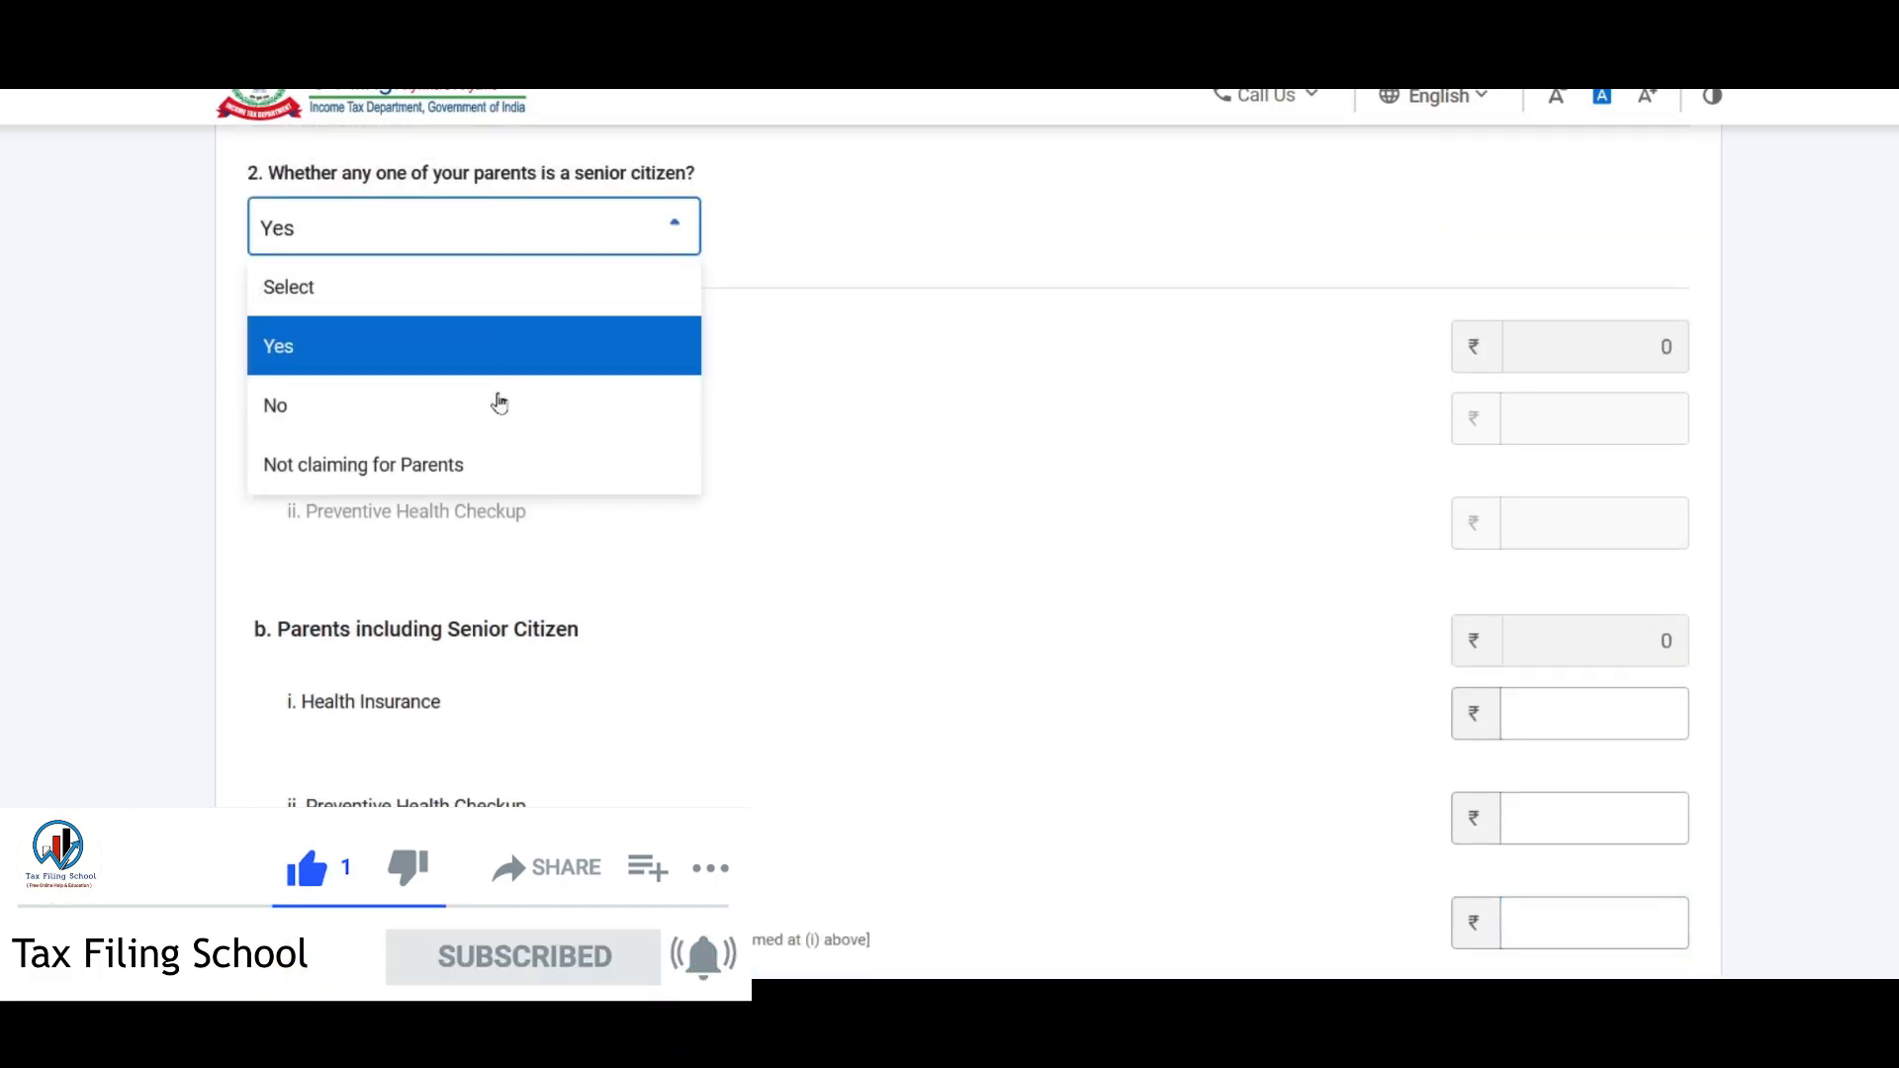
{"action": "left_click", "coordinate": [414, 484]}
{"action": "scroll", "coordinate": [1534, 521], "scroll_direction": "down", "scroll_amount": 5}
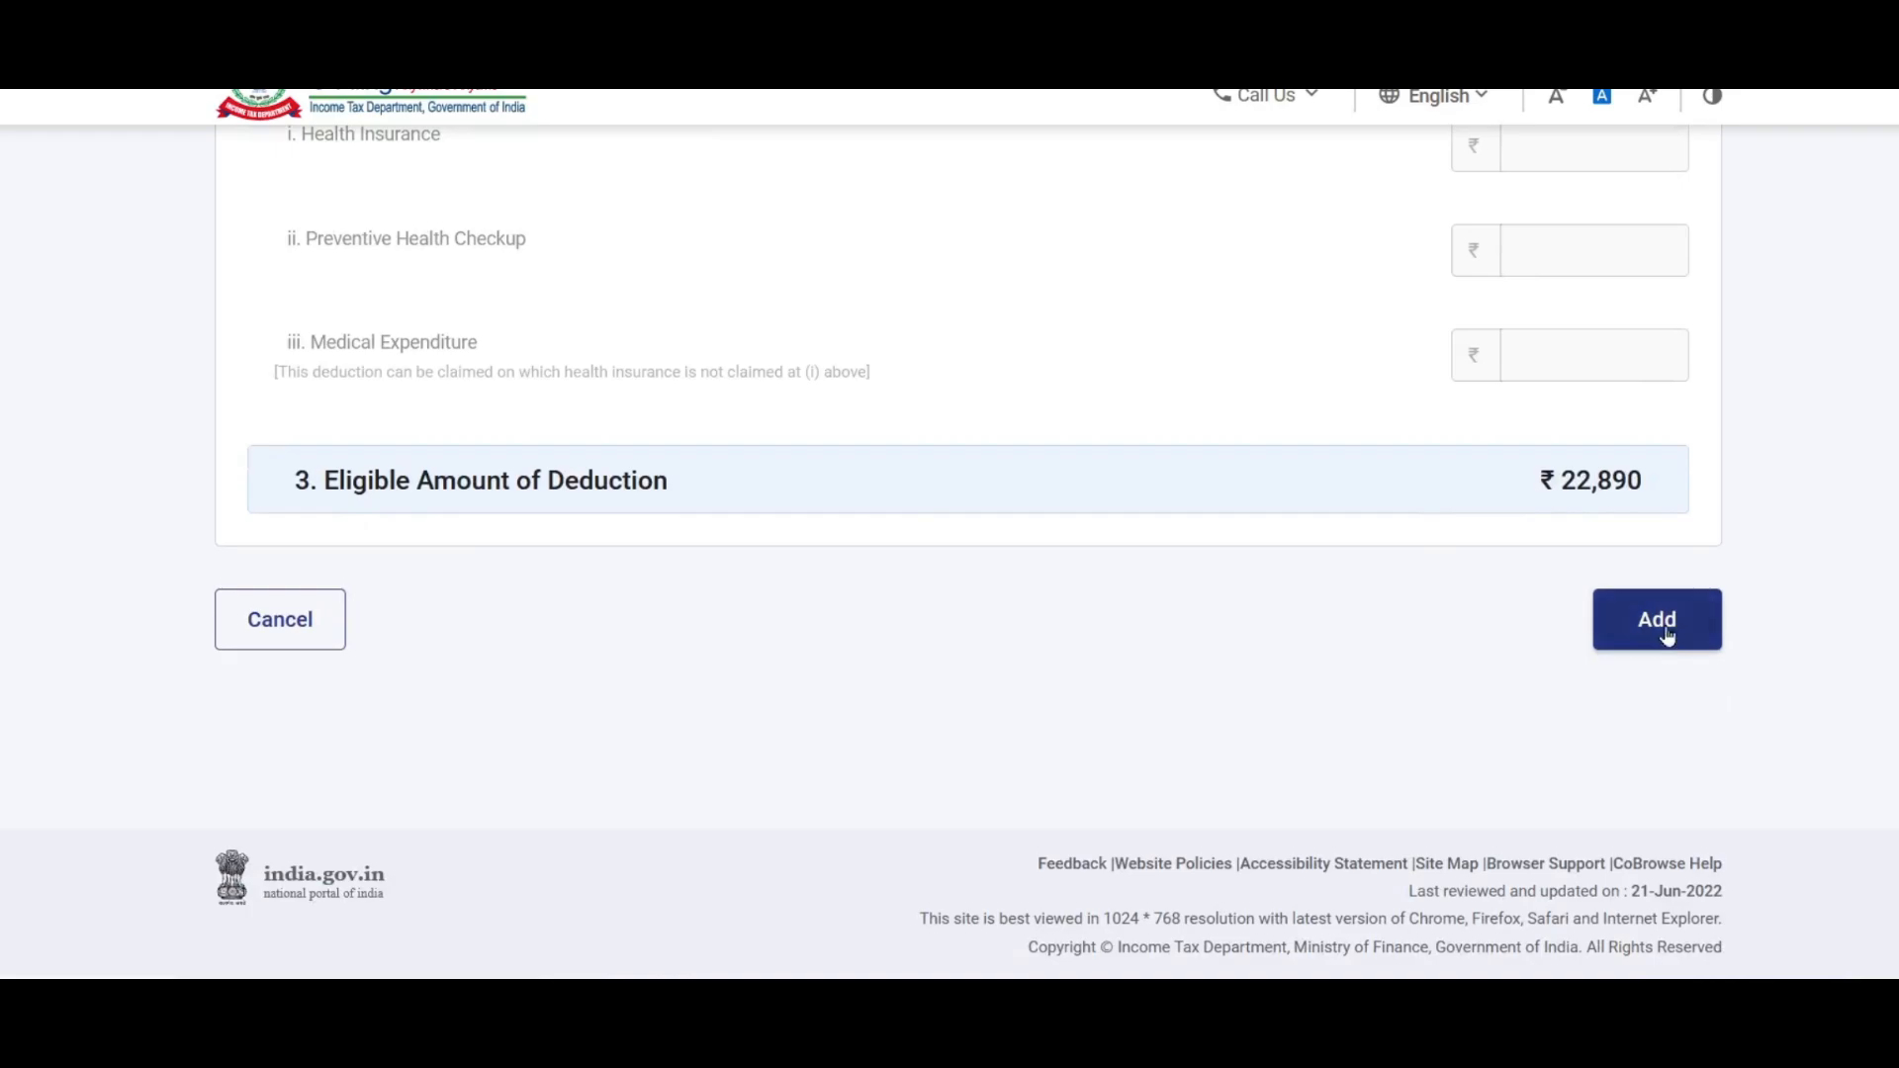
Step: Add the 80D health insurance deduction and confirm Schedule 80D
{"action": "left_click", "coordinate": [1657, 620]}
{"action": "scroll", "coordinate": [895, 669], "scroll_direction": "down", "scroll_amount": 2}
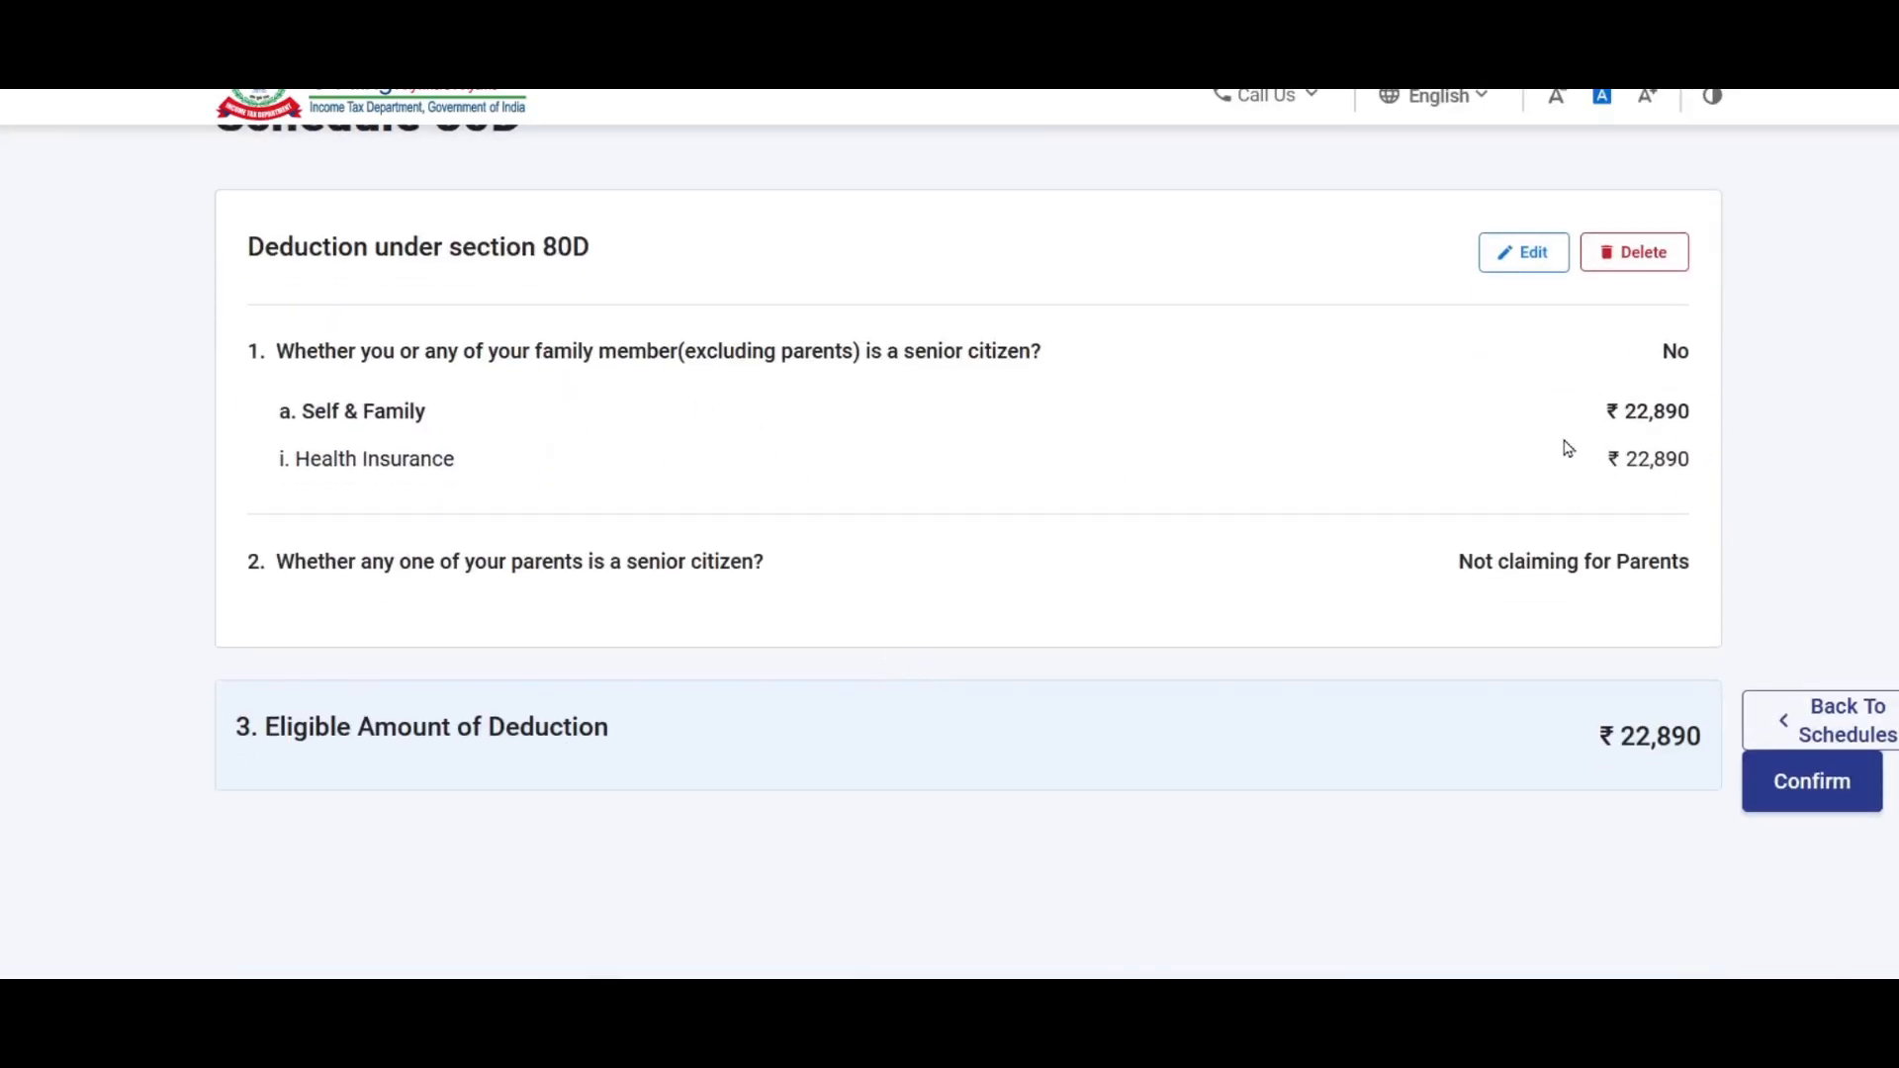
{"action": "scroll", "coordinate": [1567, 448], "scroll_direction": "down", "scroll_amount": 2}
{"action": "left_click", "coordinate": [1850, 641]}
{"action": "scroll", "coordinate": [1100, 497], "scroll_direction": "down", "scroll_amount": 7}
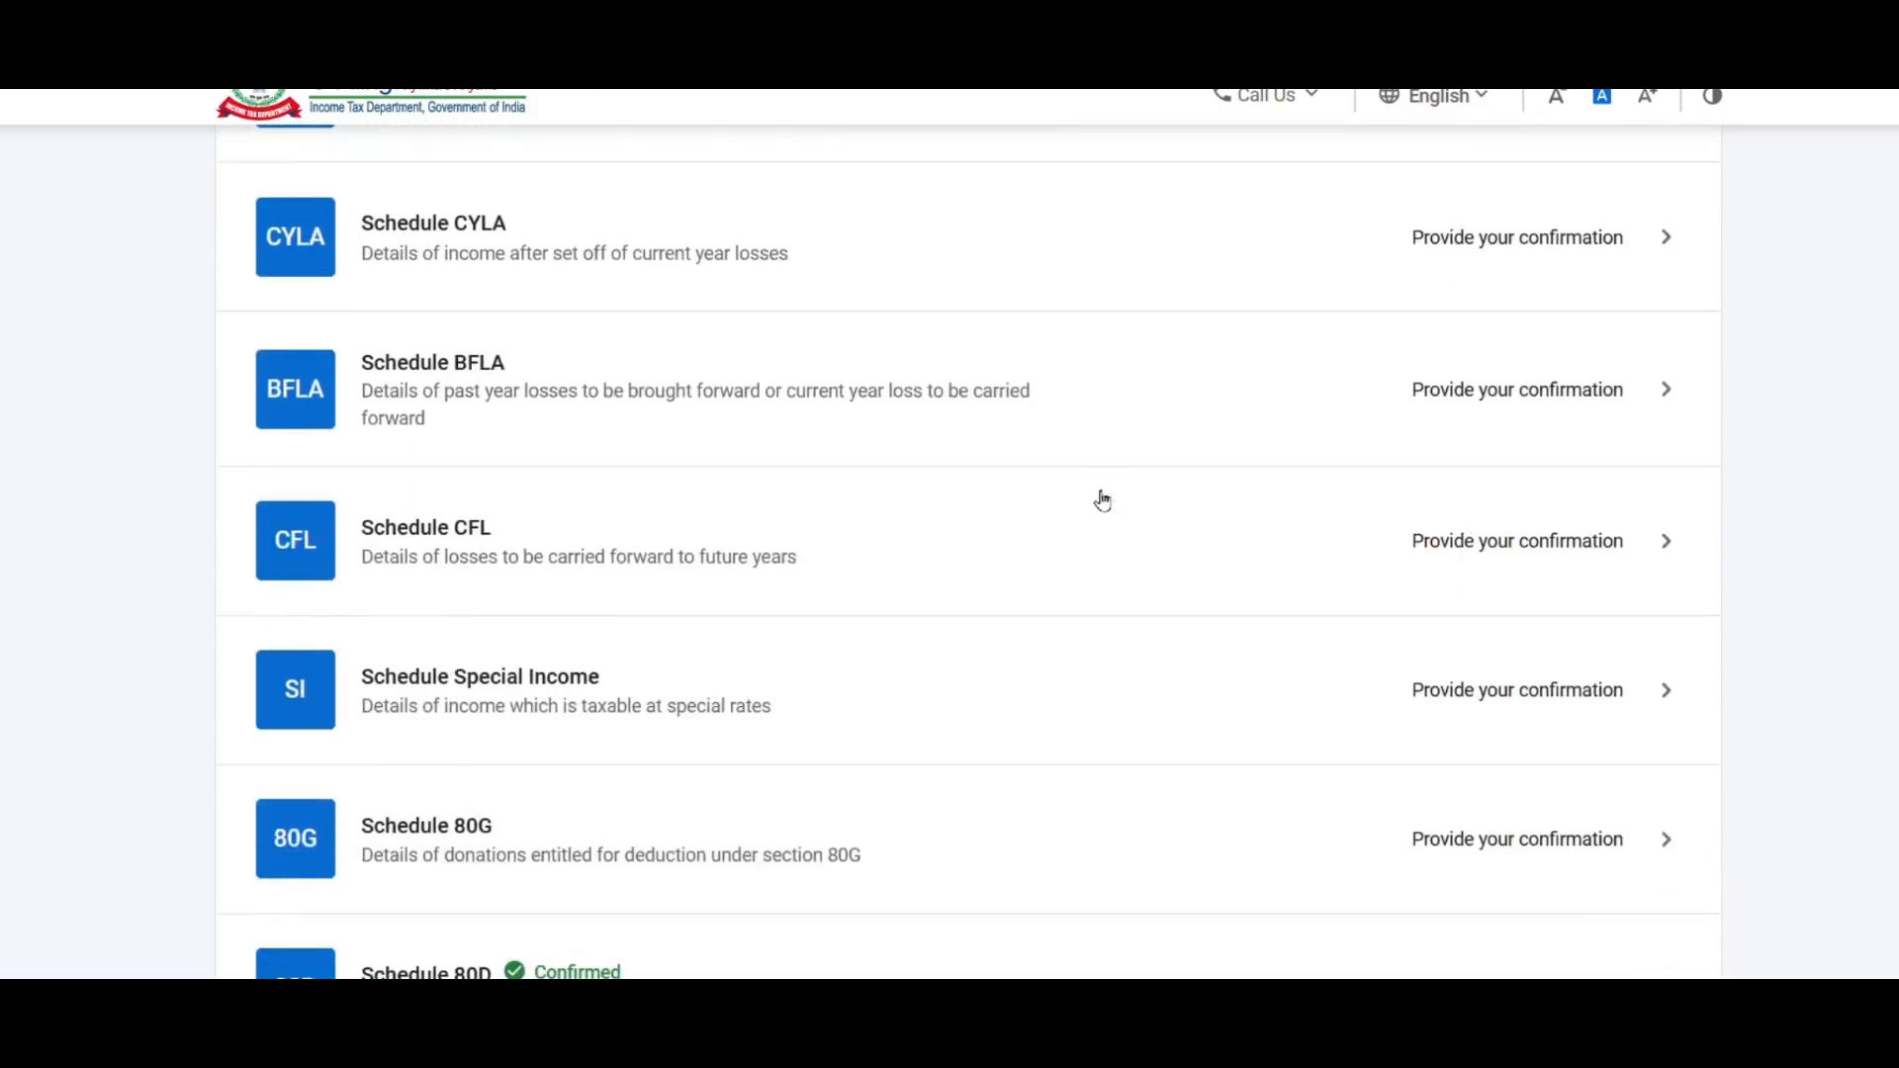
{"action": "scroll", "coordinate": [1102, 500], "scroll_direction": "down", "scroll_amount": 4}
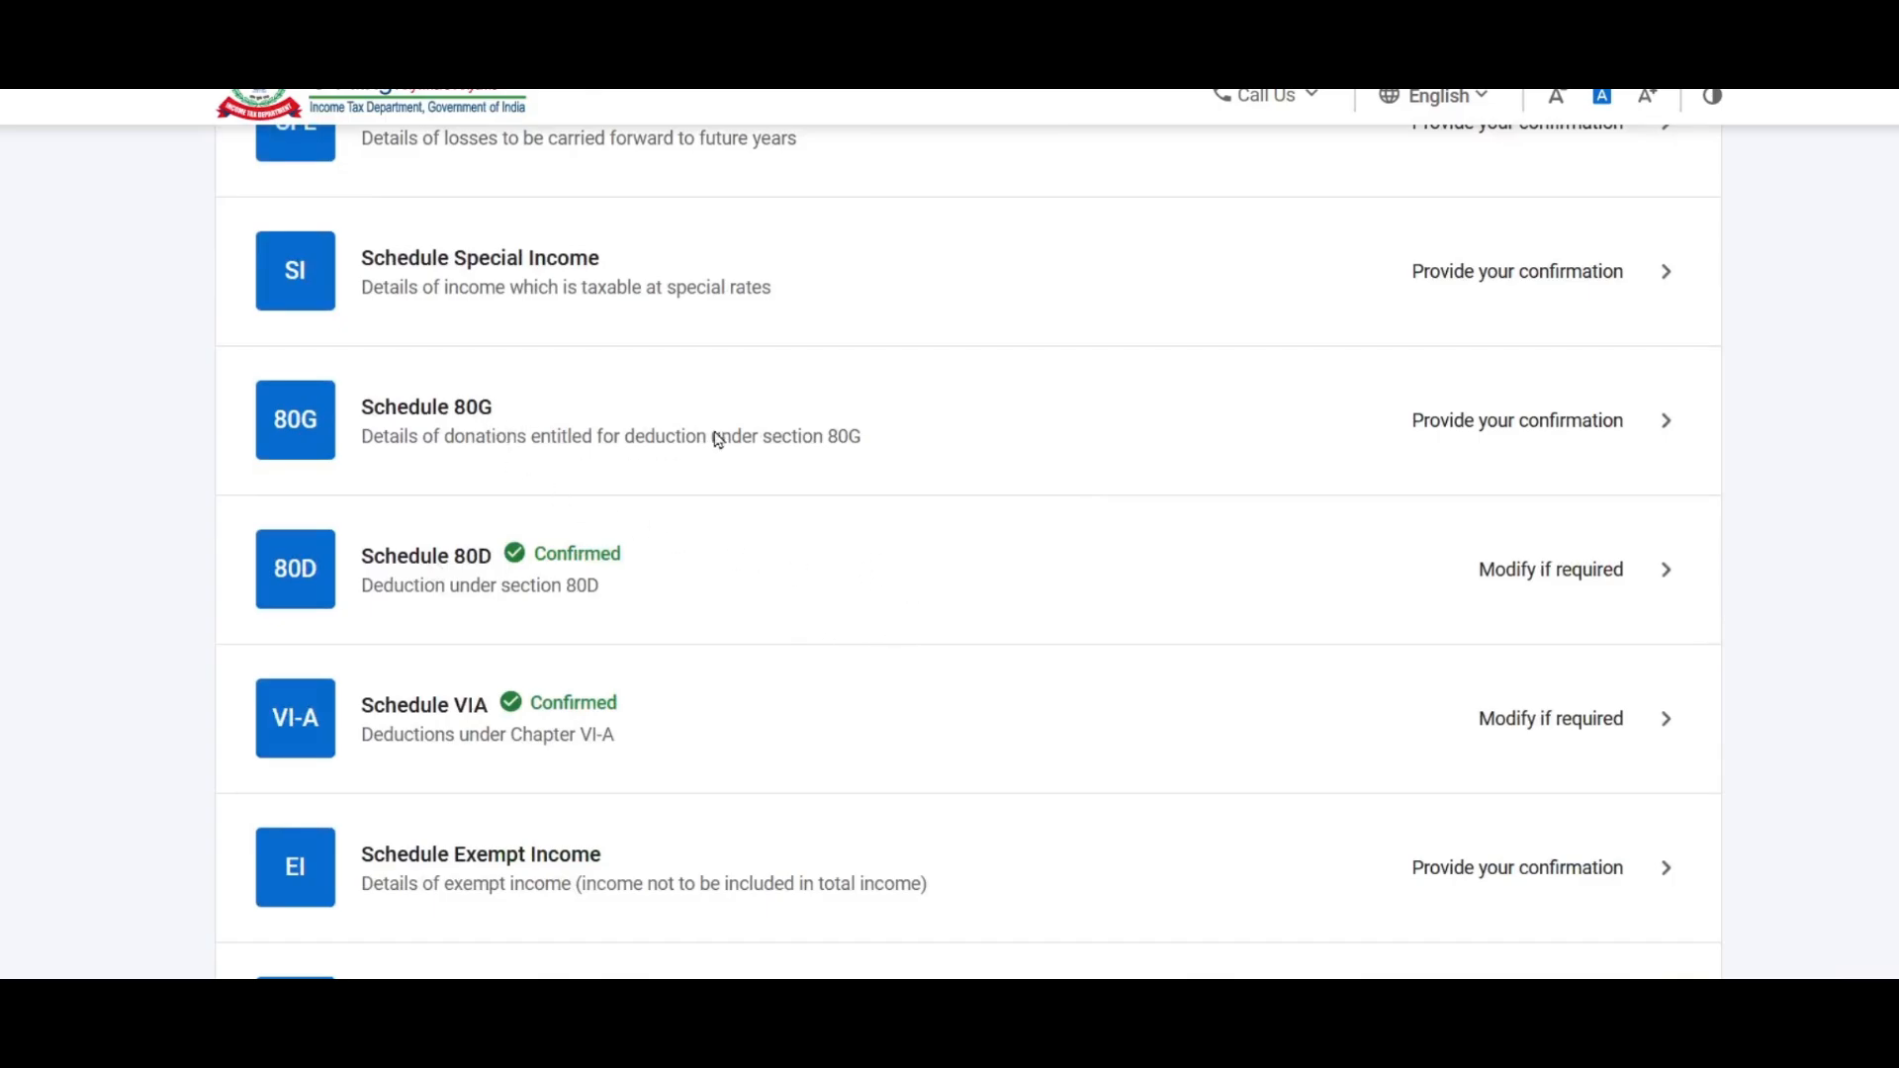
{"action": "left_click", "coordinate": [825, 447]}
Step: Start an 80G donation of type 100% deduction without qualifying limit
{"action": "left_click", "coordinate": [339, 524]}
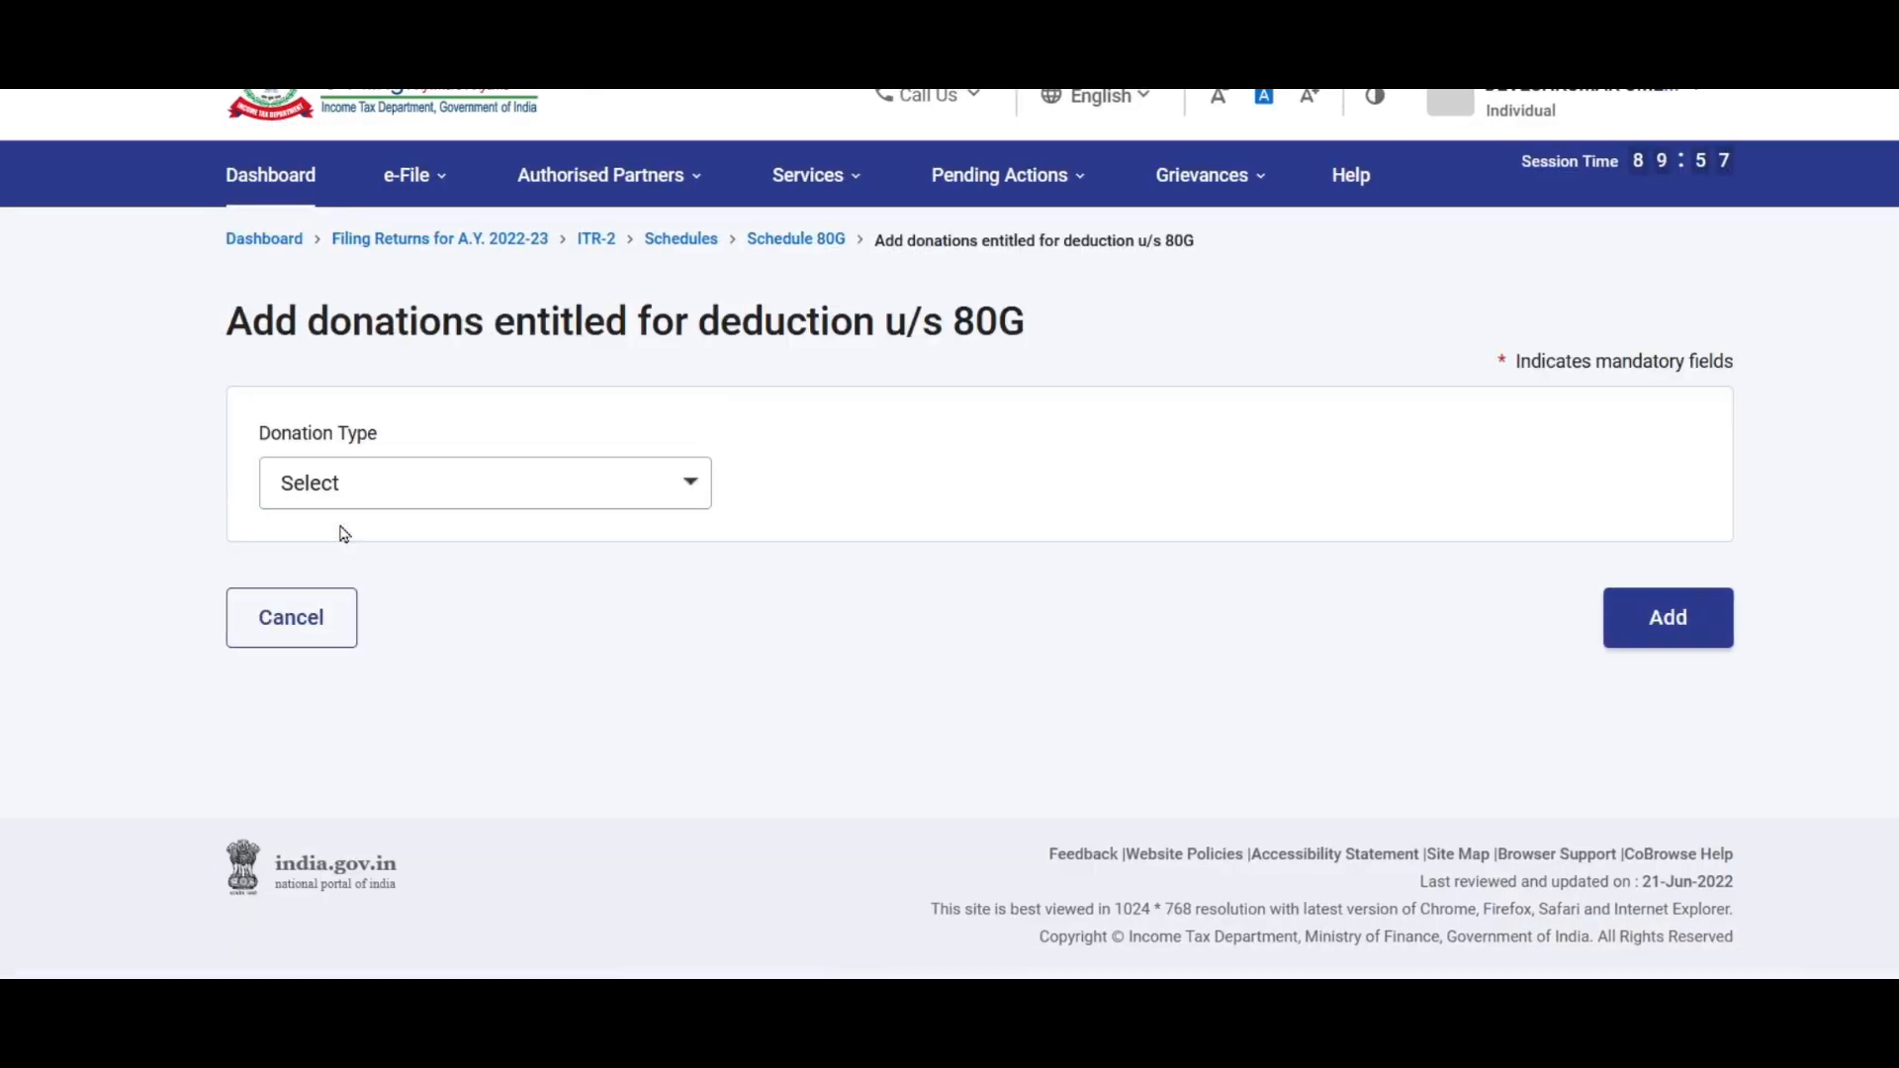
{"action": "left_click", "coordinate": [442, 488]}
{"action": "left_click_drag", "start_coordinate": [701, 582], "coordinate": [709, 542]}
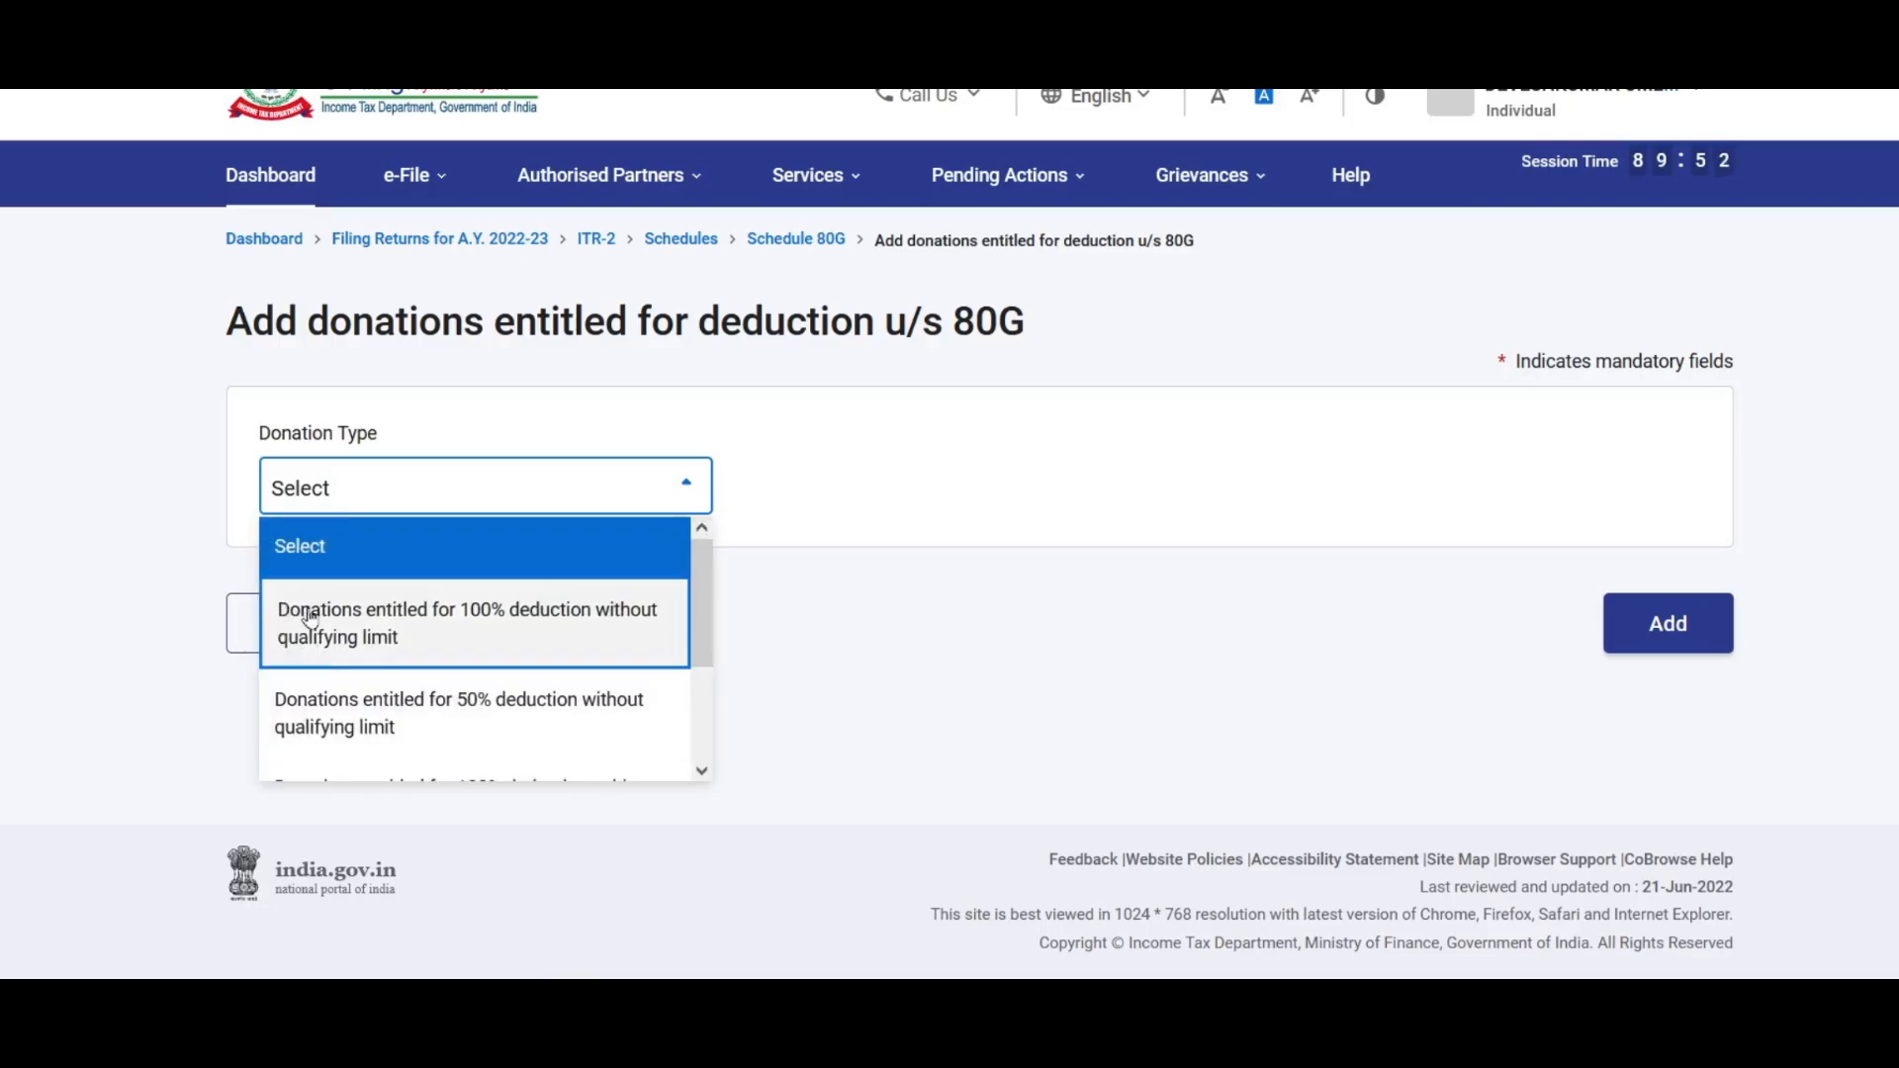
{"action": "left_click", "coordinate": [507, 623]}
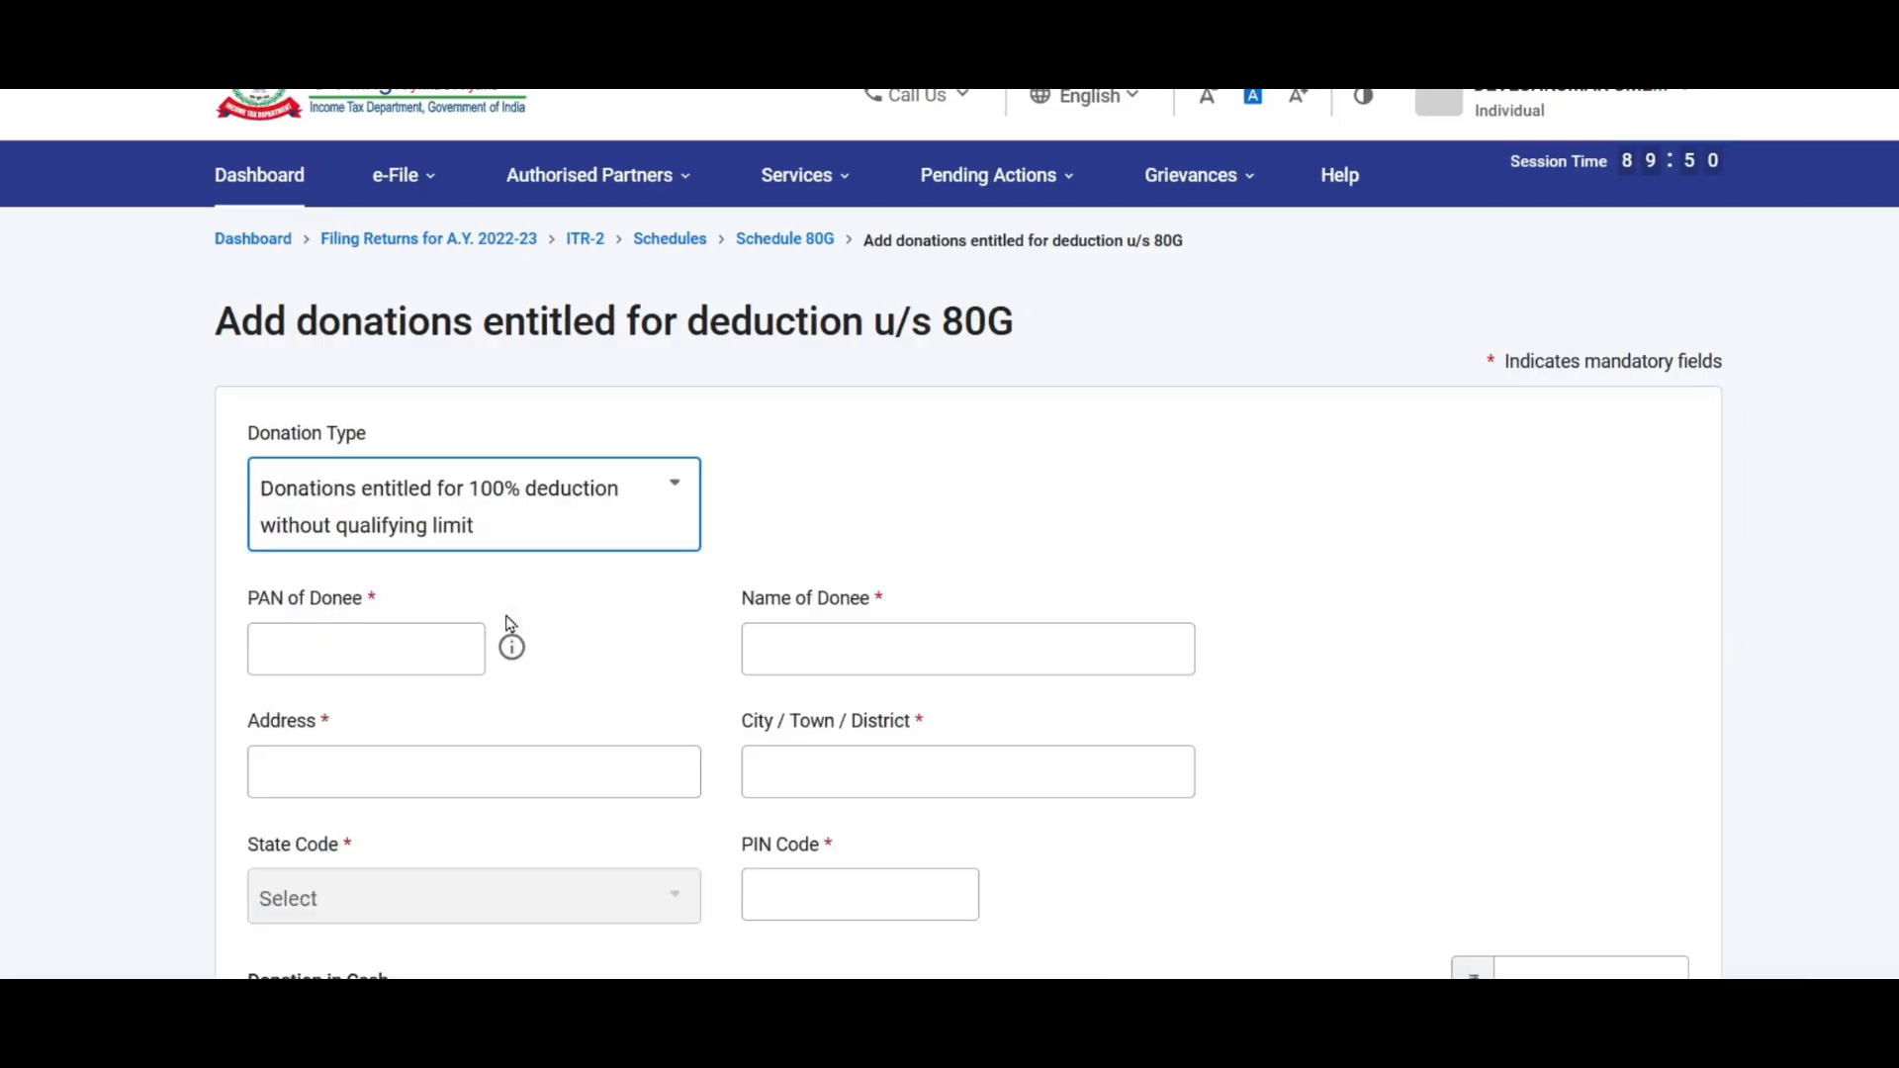
Step: Fill in the donee's PAN, name, address, city and PIN code
{"action": "scroll", "coordinate": [593, 554], "scroll_direction": "down", "scroll_amount": 2}
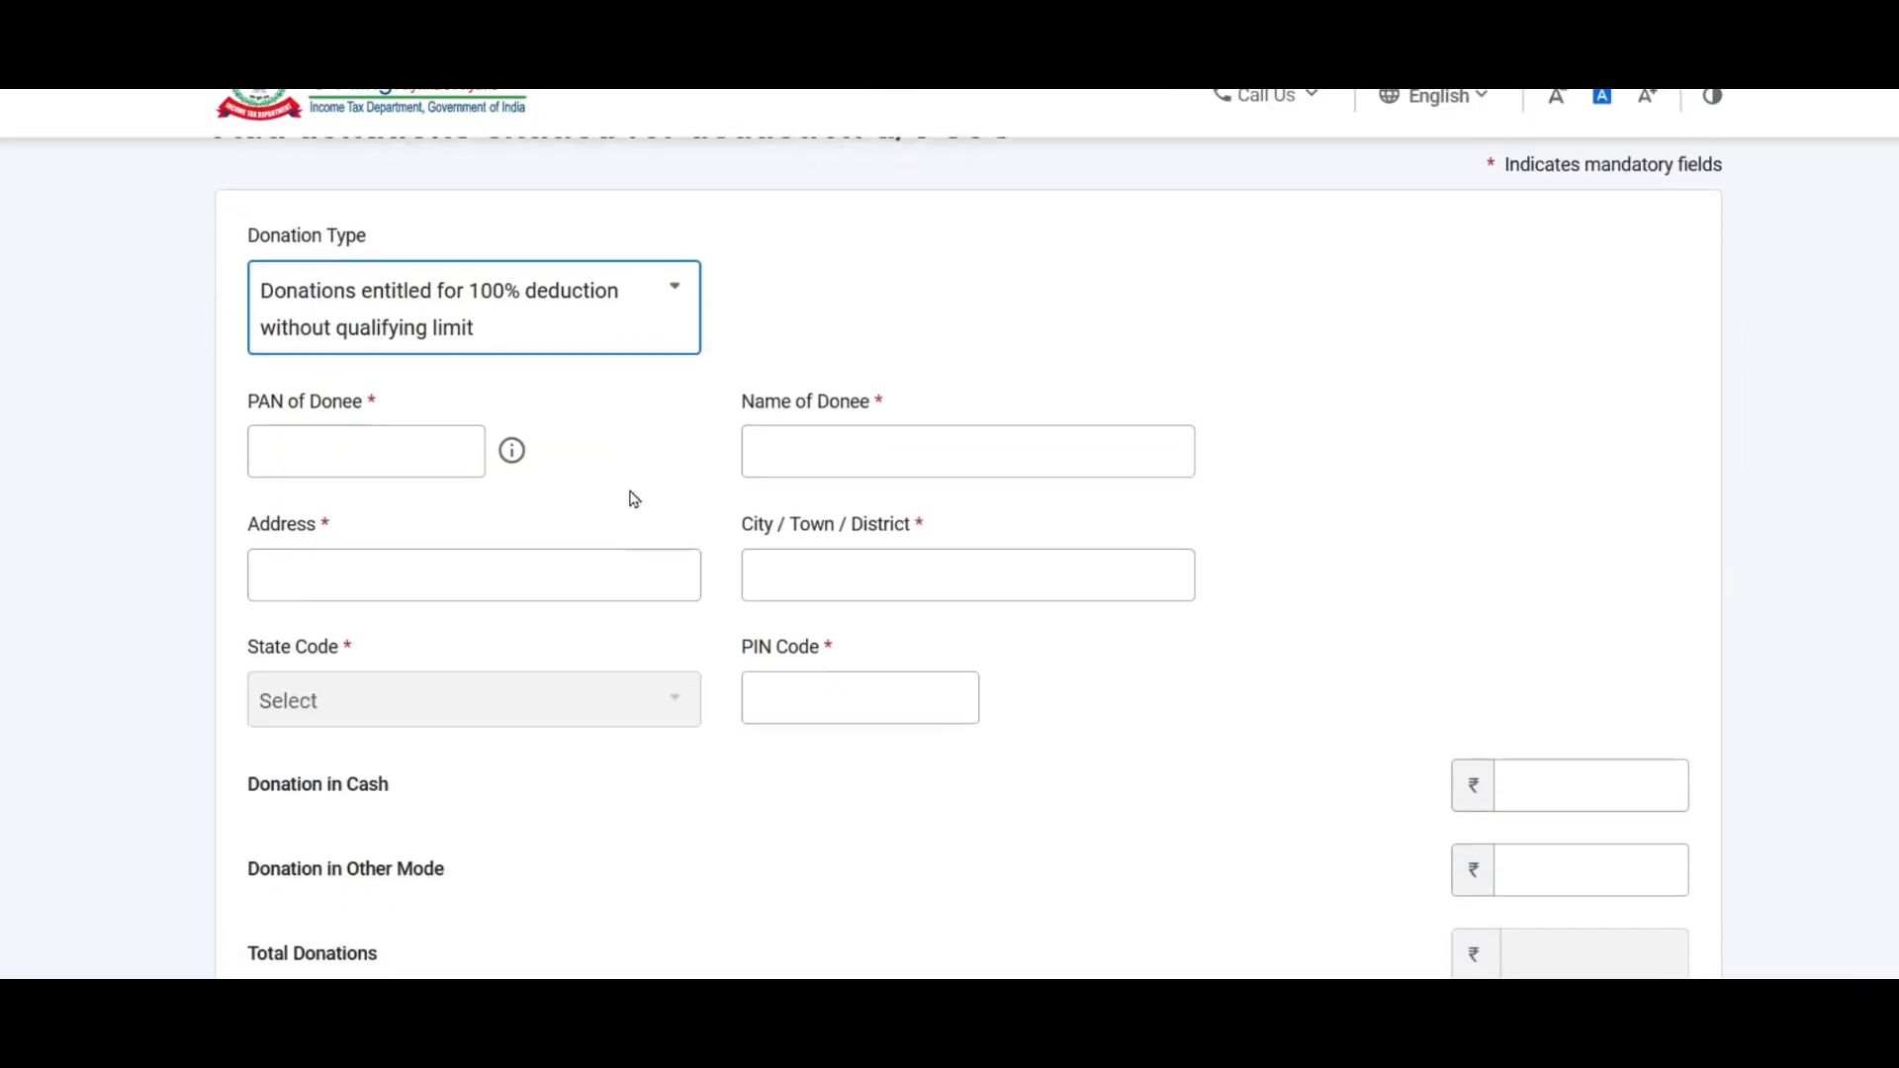
{"action": "left_click", "coordinate": [412, 449]}
{"action": "key", "text": "Tab"}
{"action": "type", "text": "UNKNOWN"}
{"action": "left_click", "coordinate": [576, 568]}
{"action": "type", "text": "UNKN"}
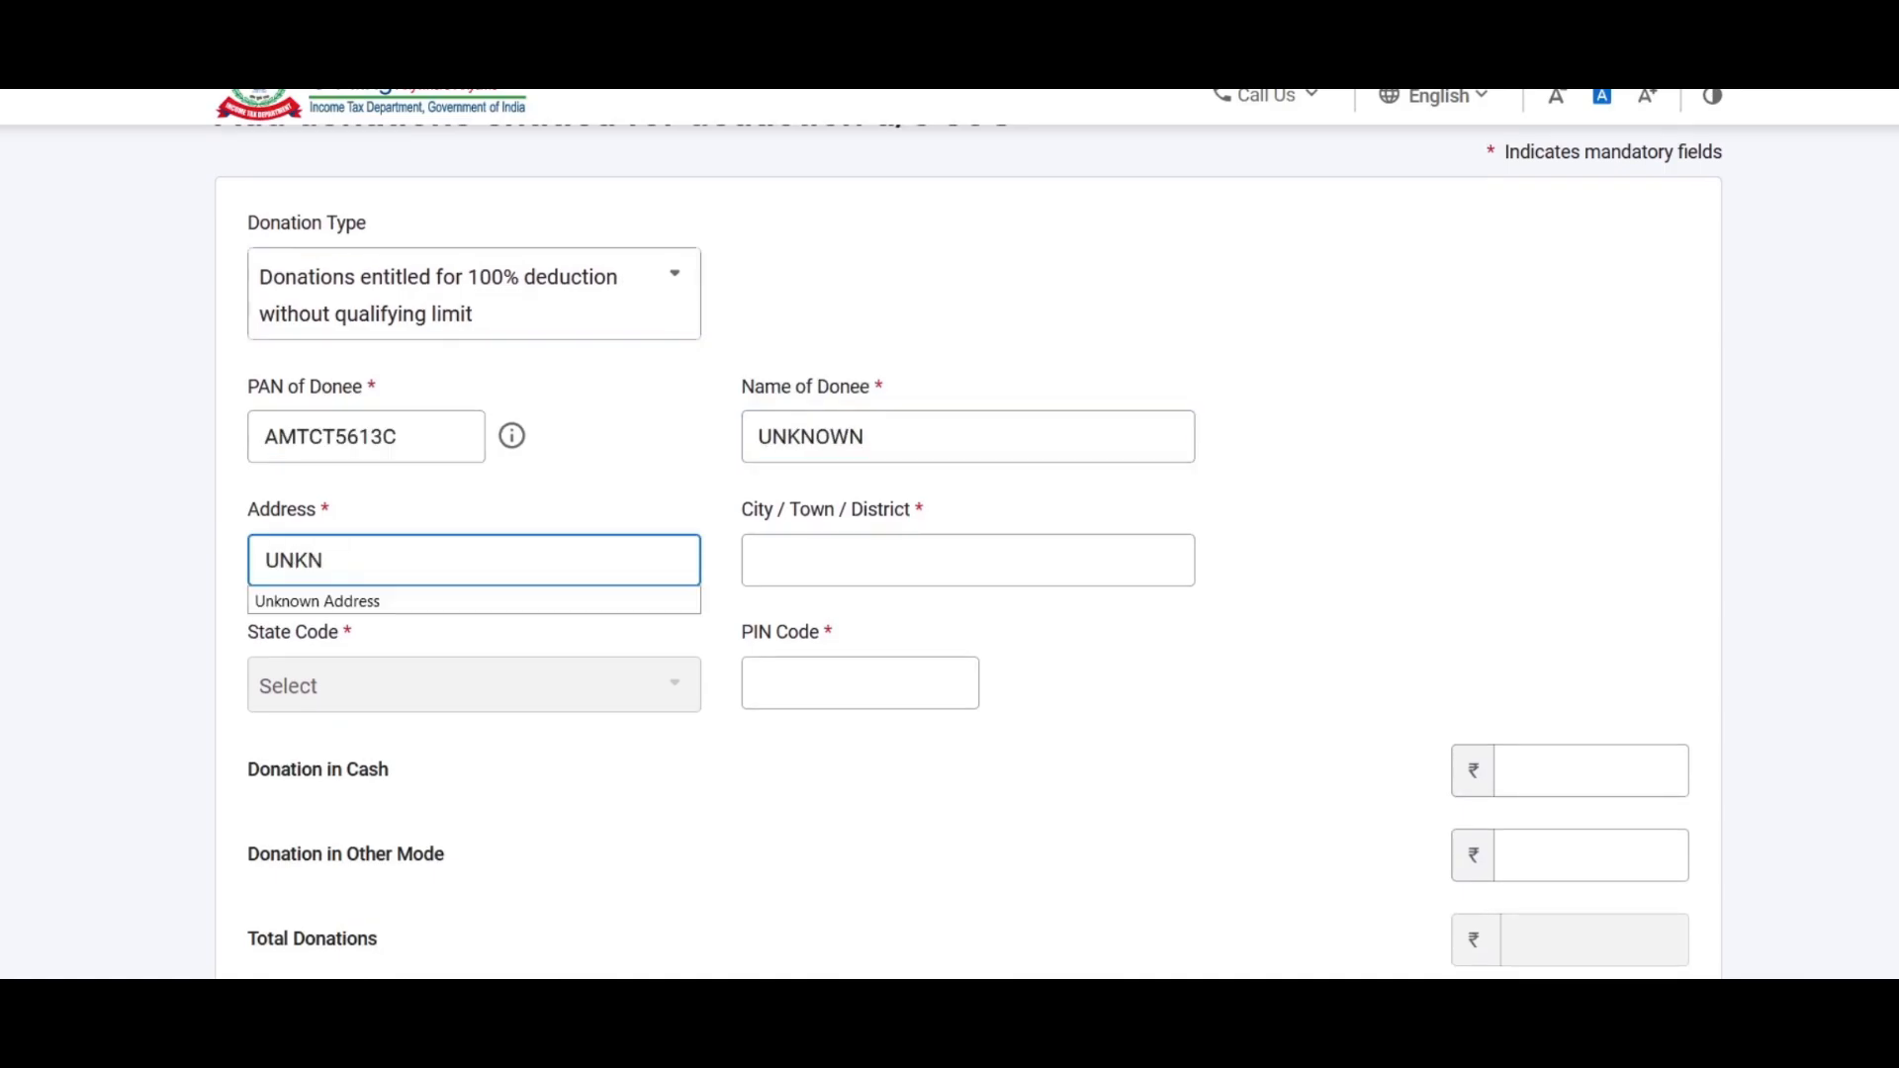
{"action": "type", "text": "OWN"}
{"action": "key", "text": "Tab"}
{"action": "type", "text": "UNKNO"}
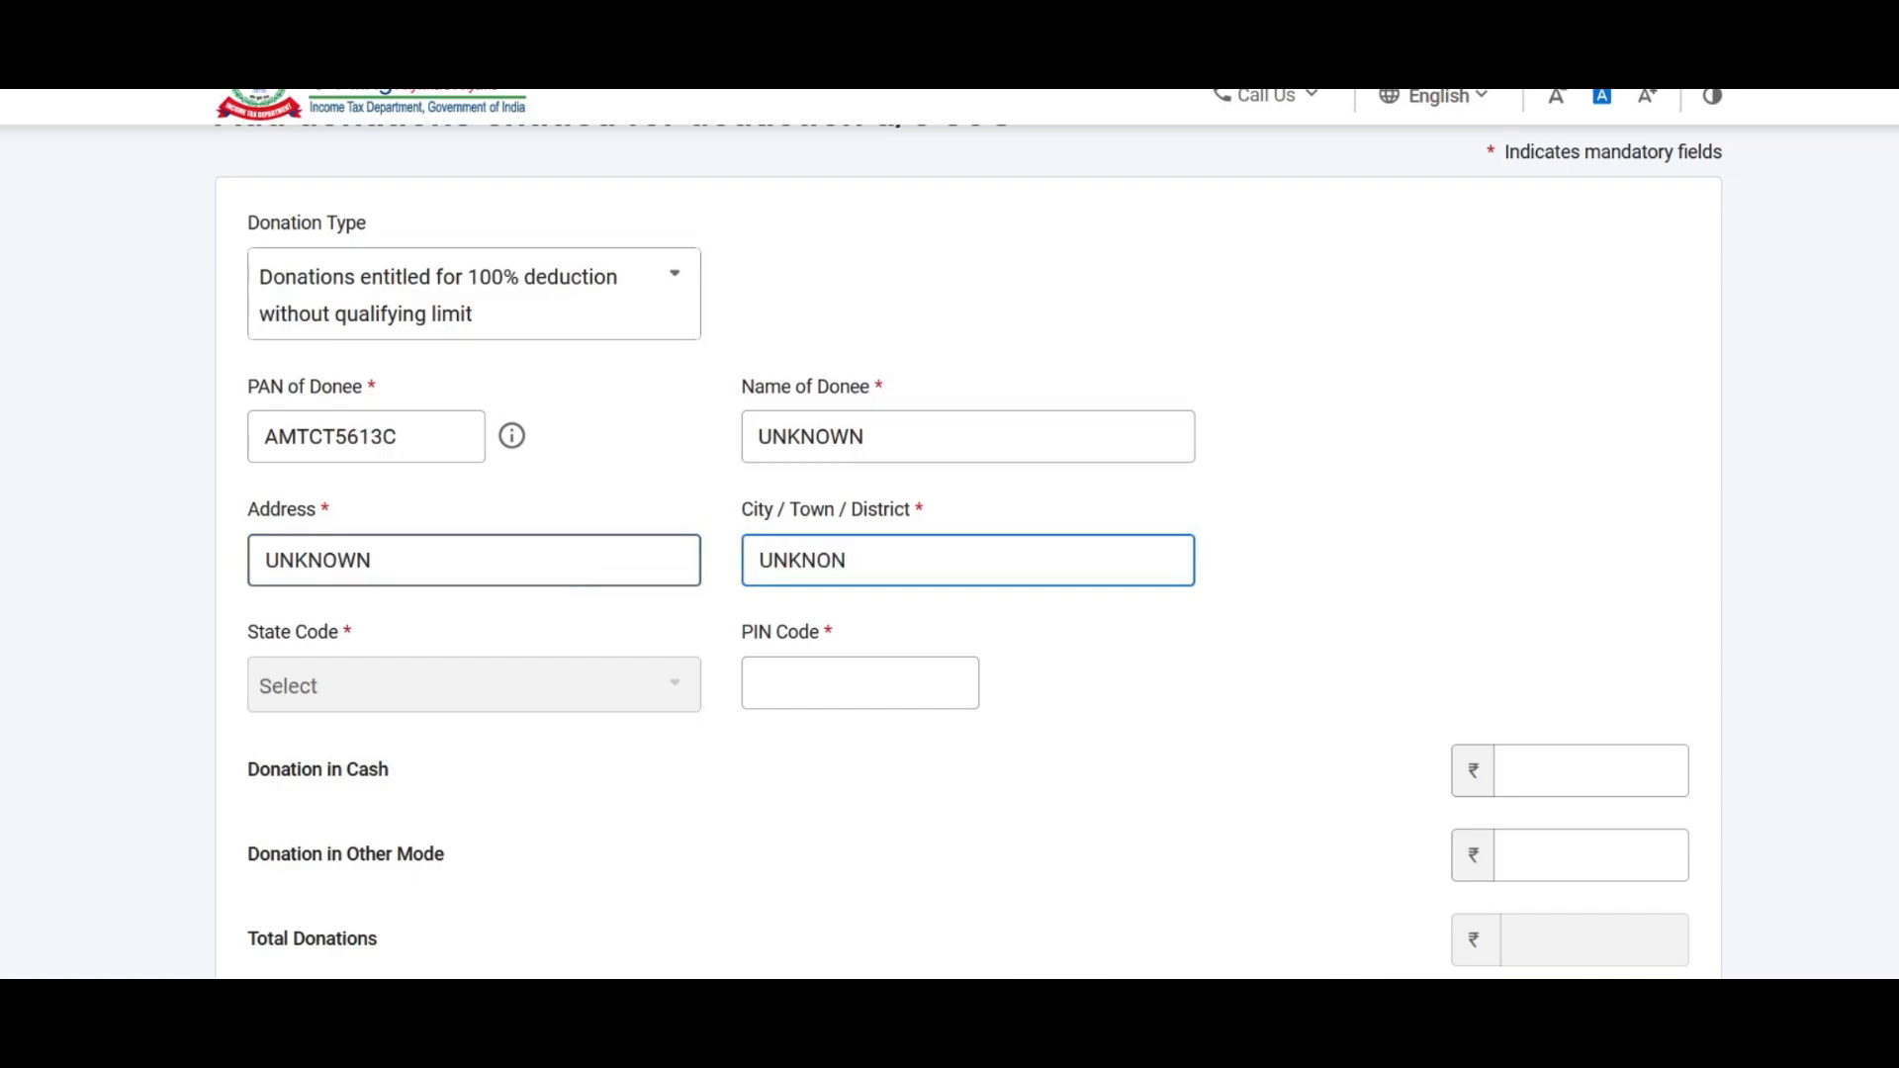
{"action": "left_click", "coordinate": [827, 682]}
{"action": "type", "text": "400705"}
{"action": "key", "text": "Tab"}
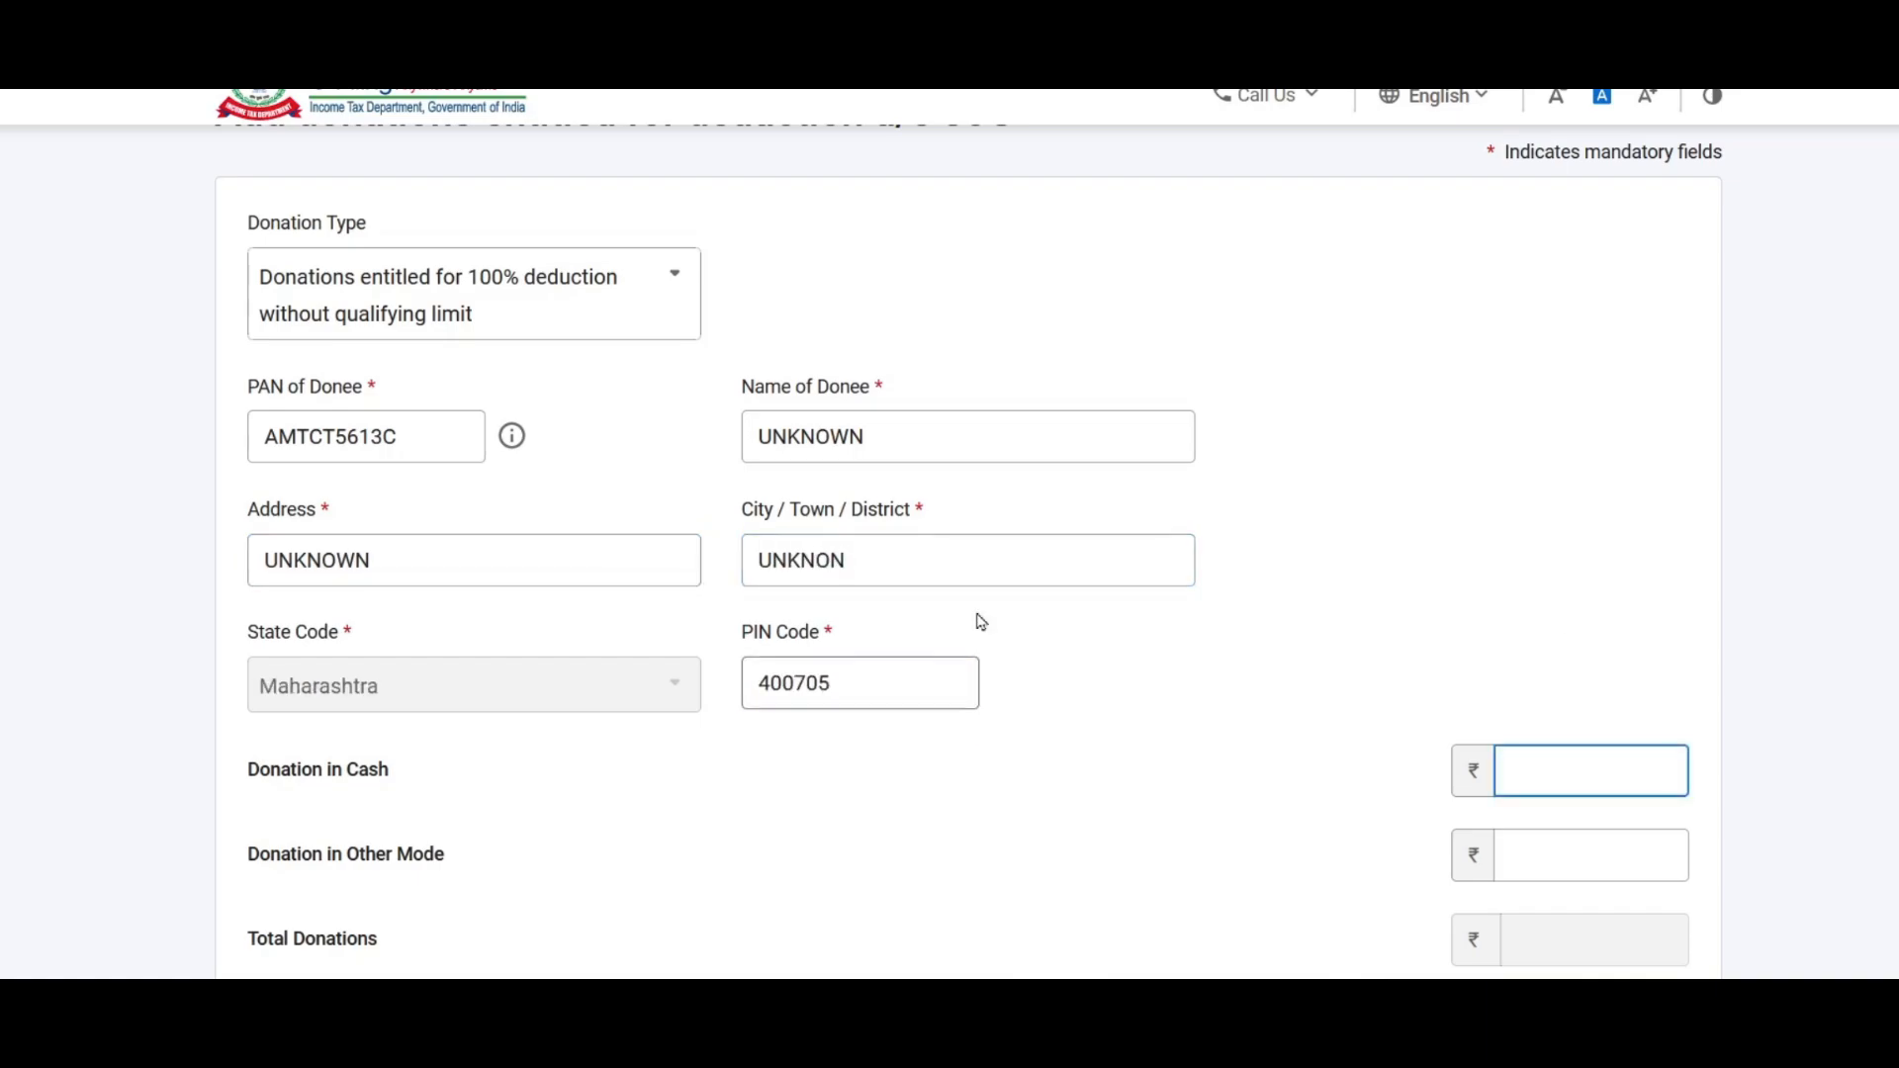
Step: Enter ₹2,000 cash and ₹20,000 other-mode donations, then add the donee
{"action": "scroll", "coordinate": [968, 546], "scroll_direction": "down", "scroll_amount": 4}
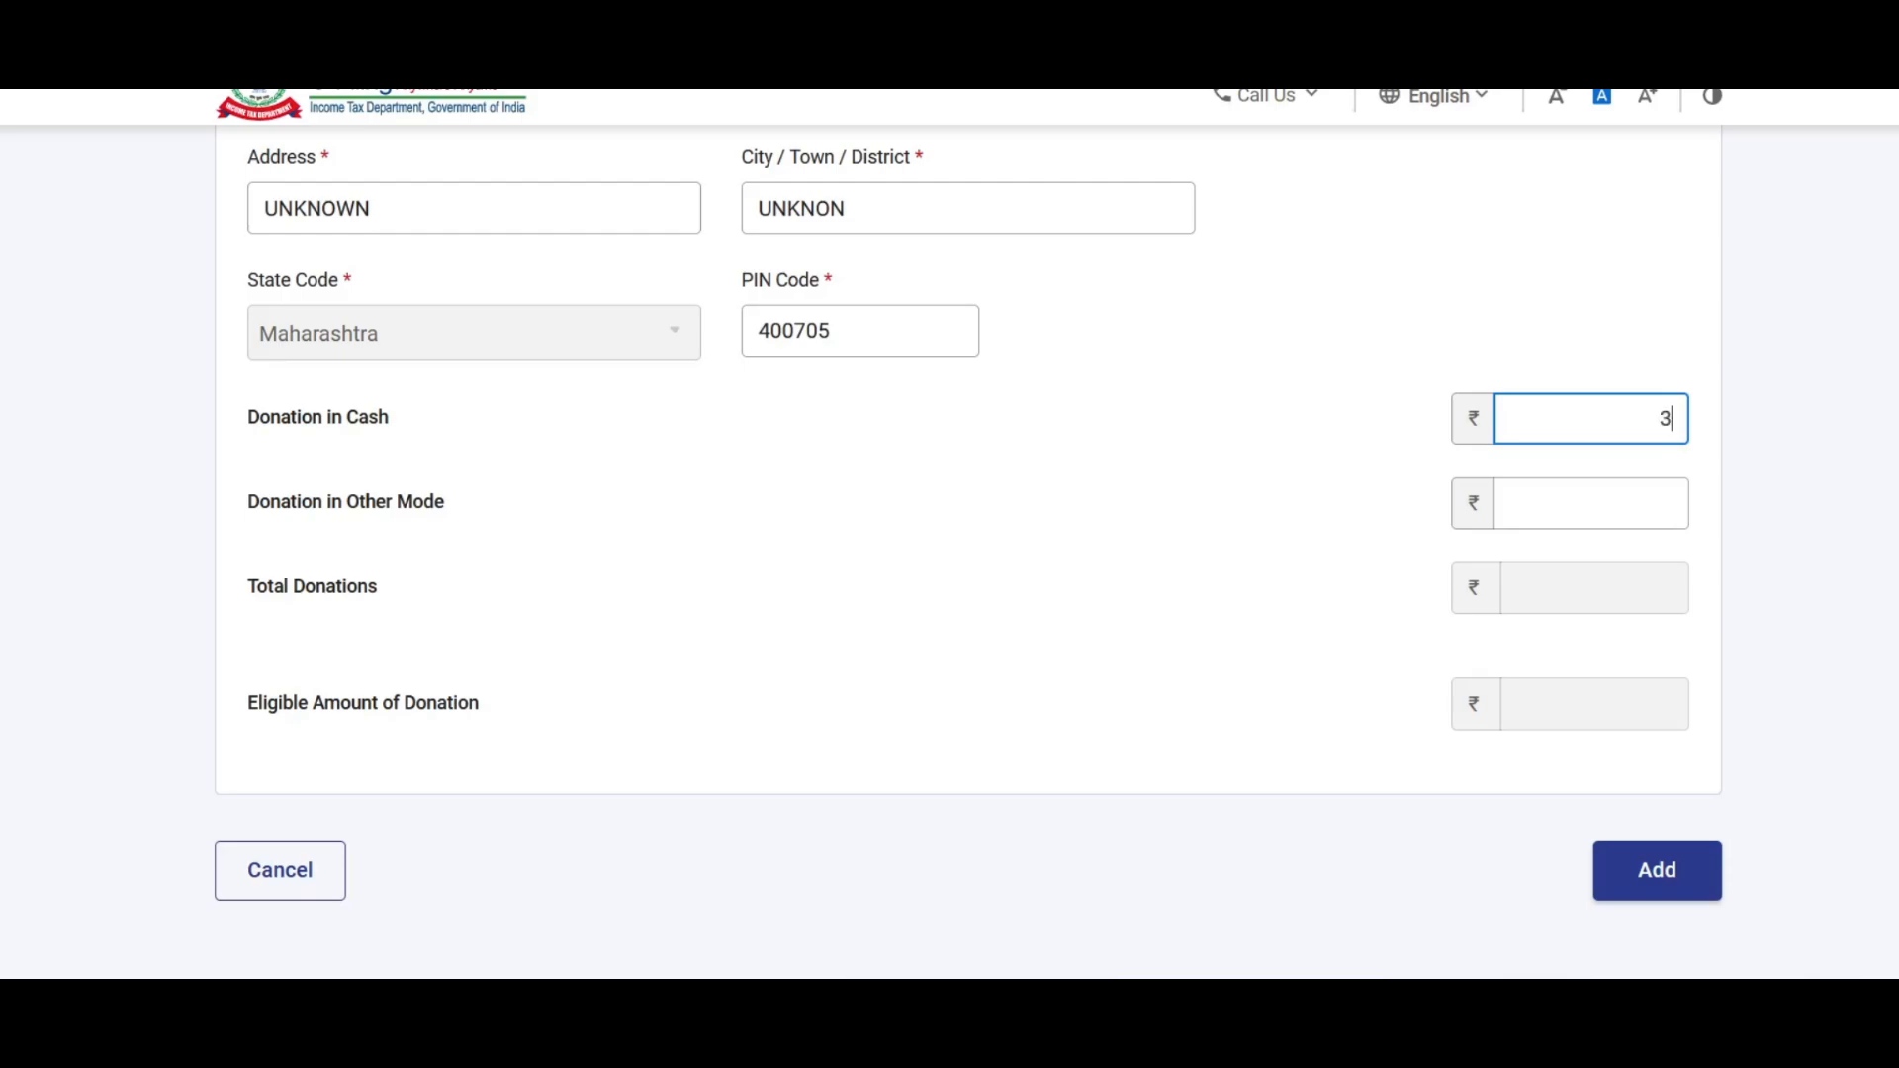
{"action": "left_click", "coordinate": [1266, 451]}
{"action": "left_click", "coordinate": [1573, 511]}
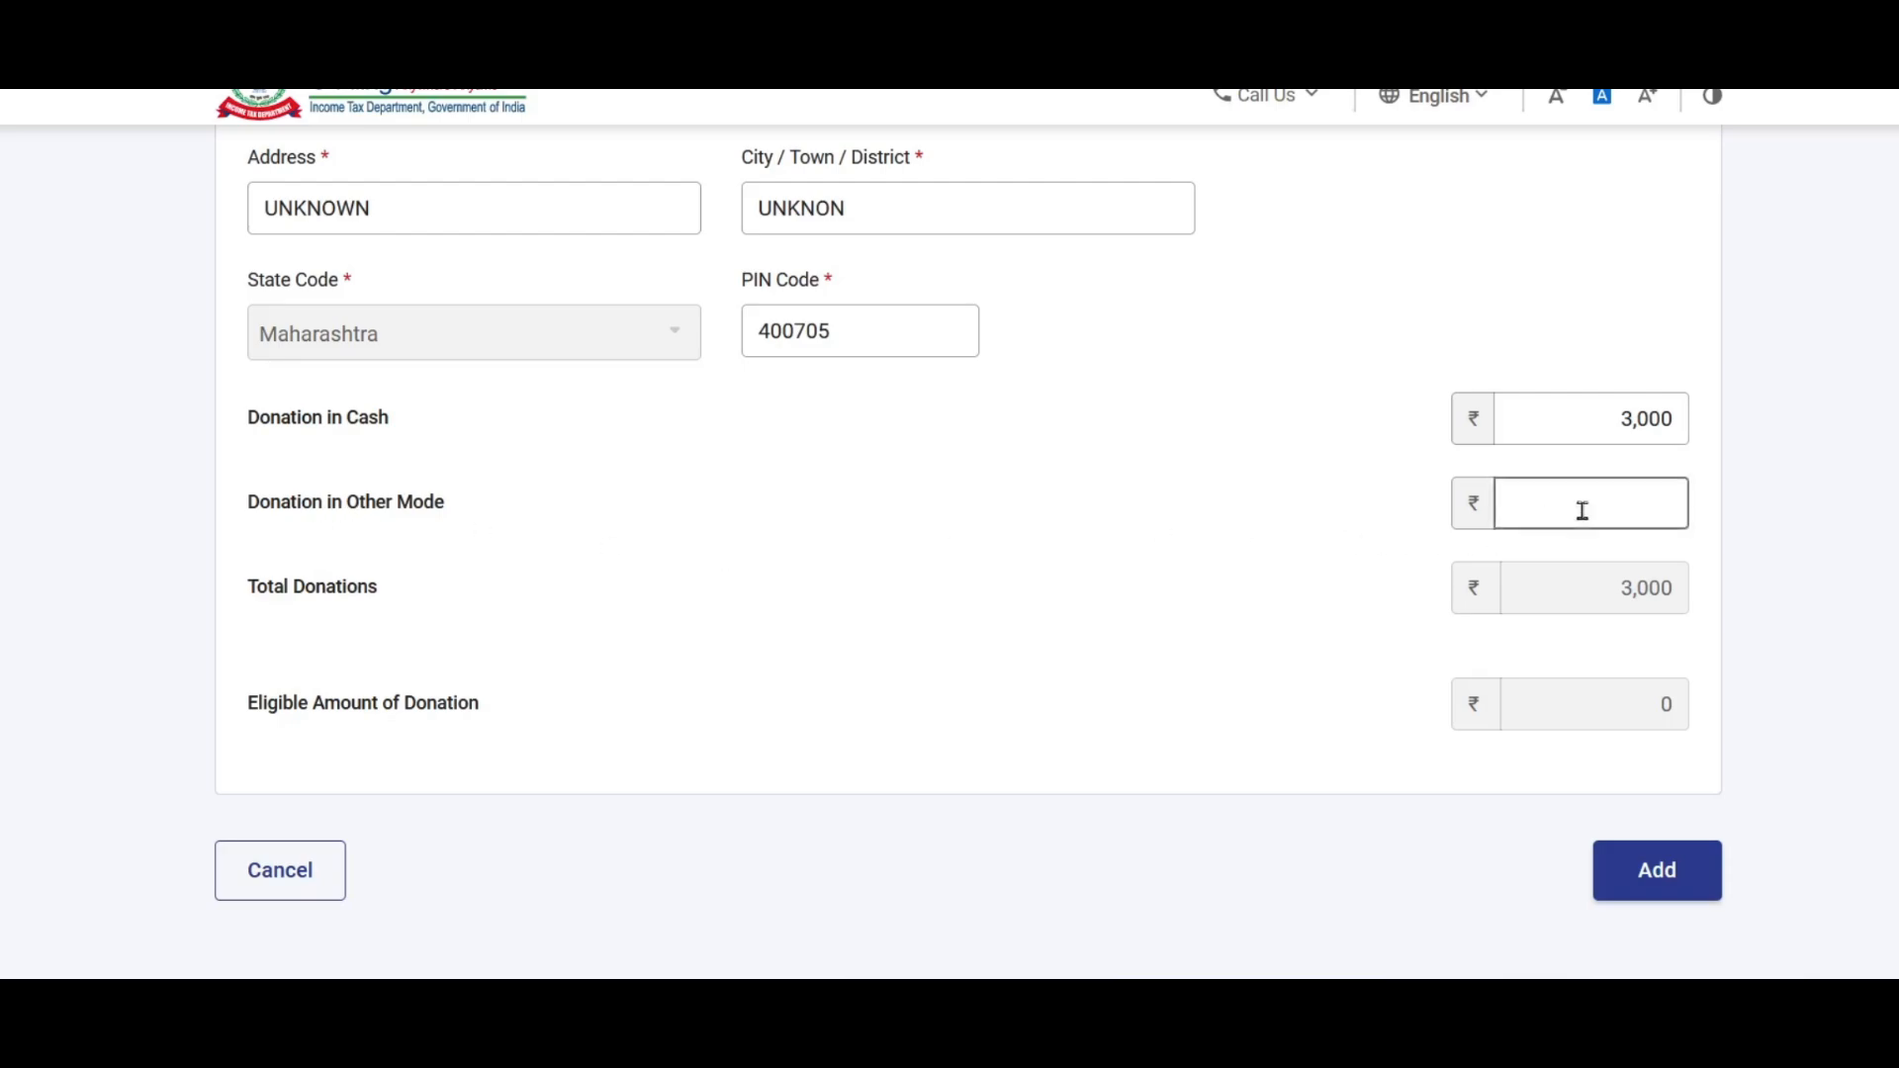
{"action": "type", "text": "20,000"}
{"action": "left_click", "coordinate": [1165, 615]}
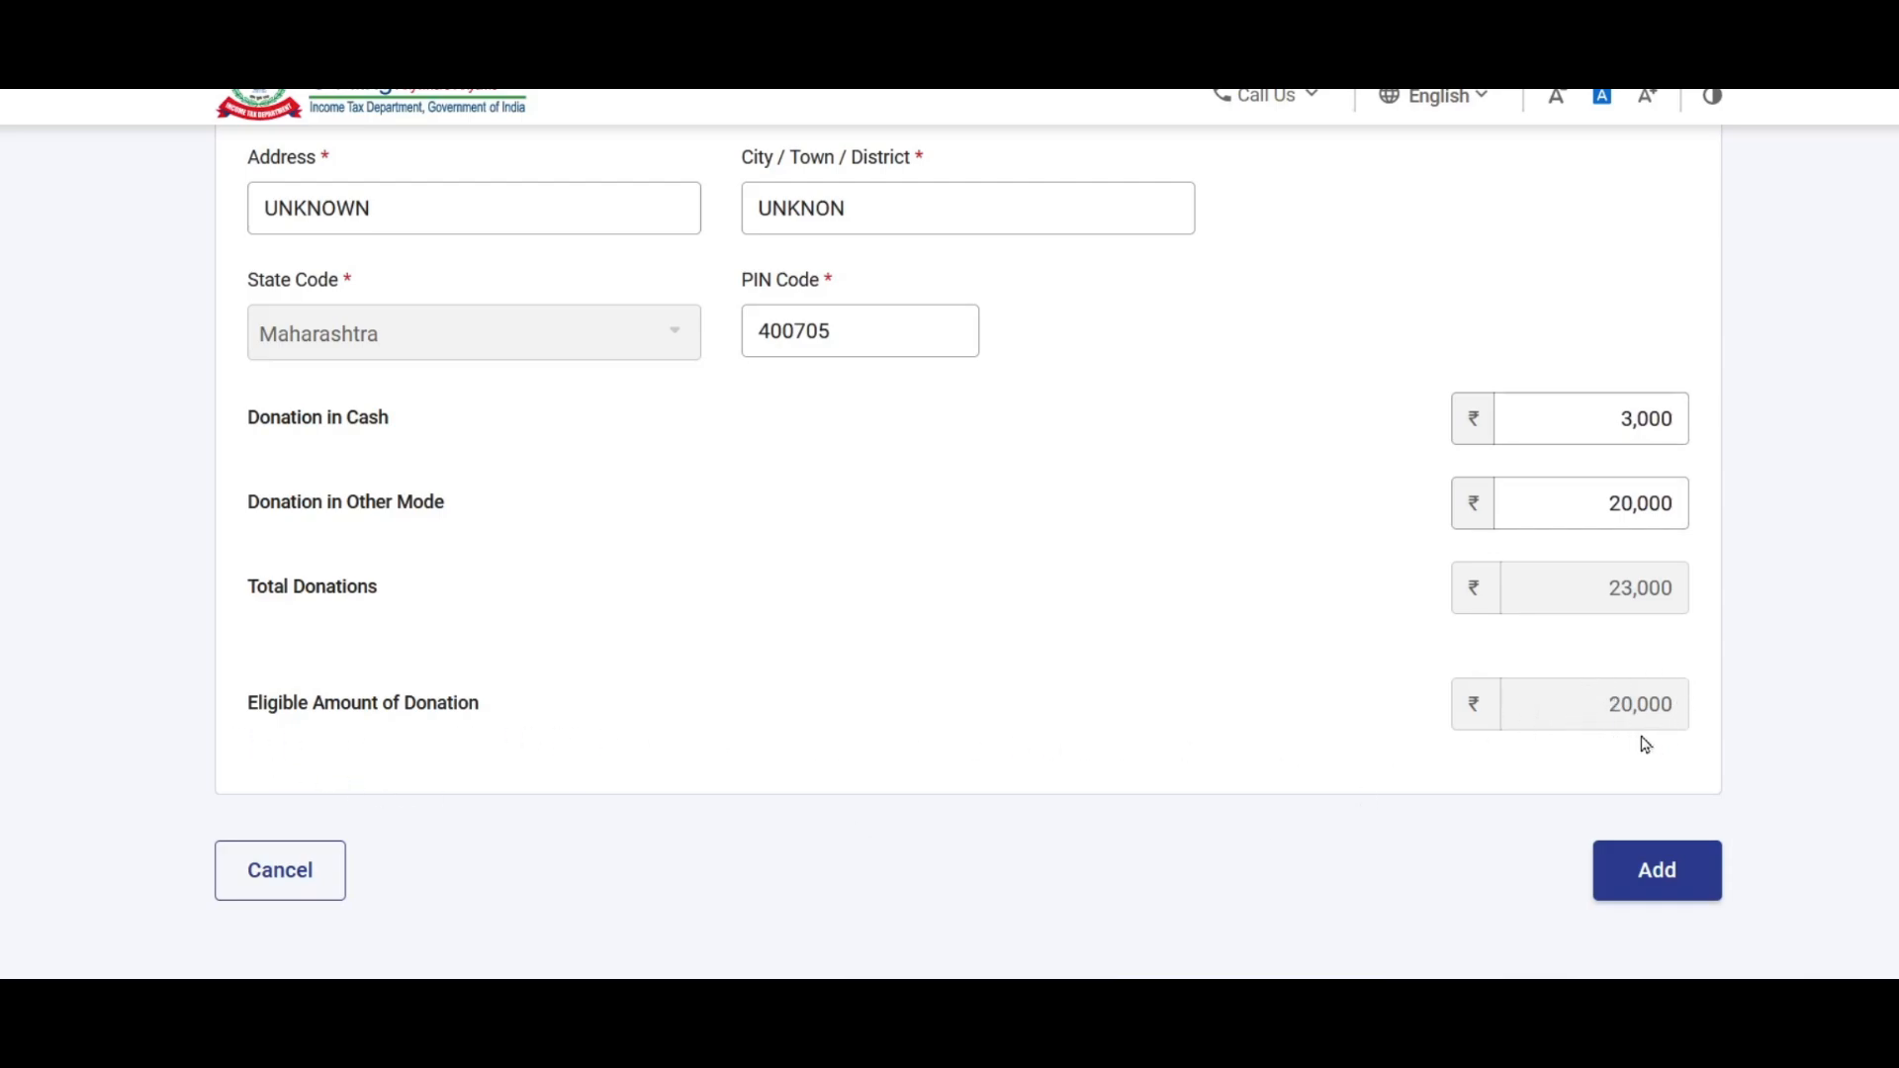
{"action": "left_click_drag", "start_coordinate": [1623, 417], "coordinate": [1709, 416]}
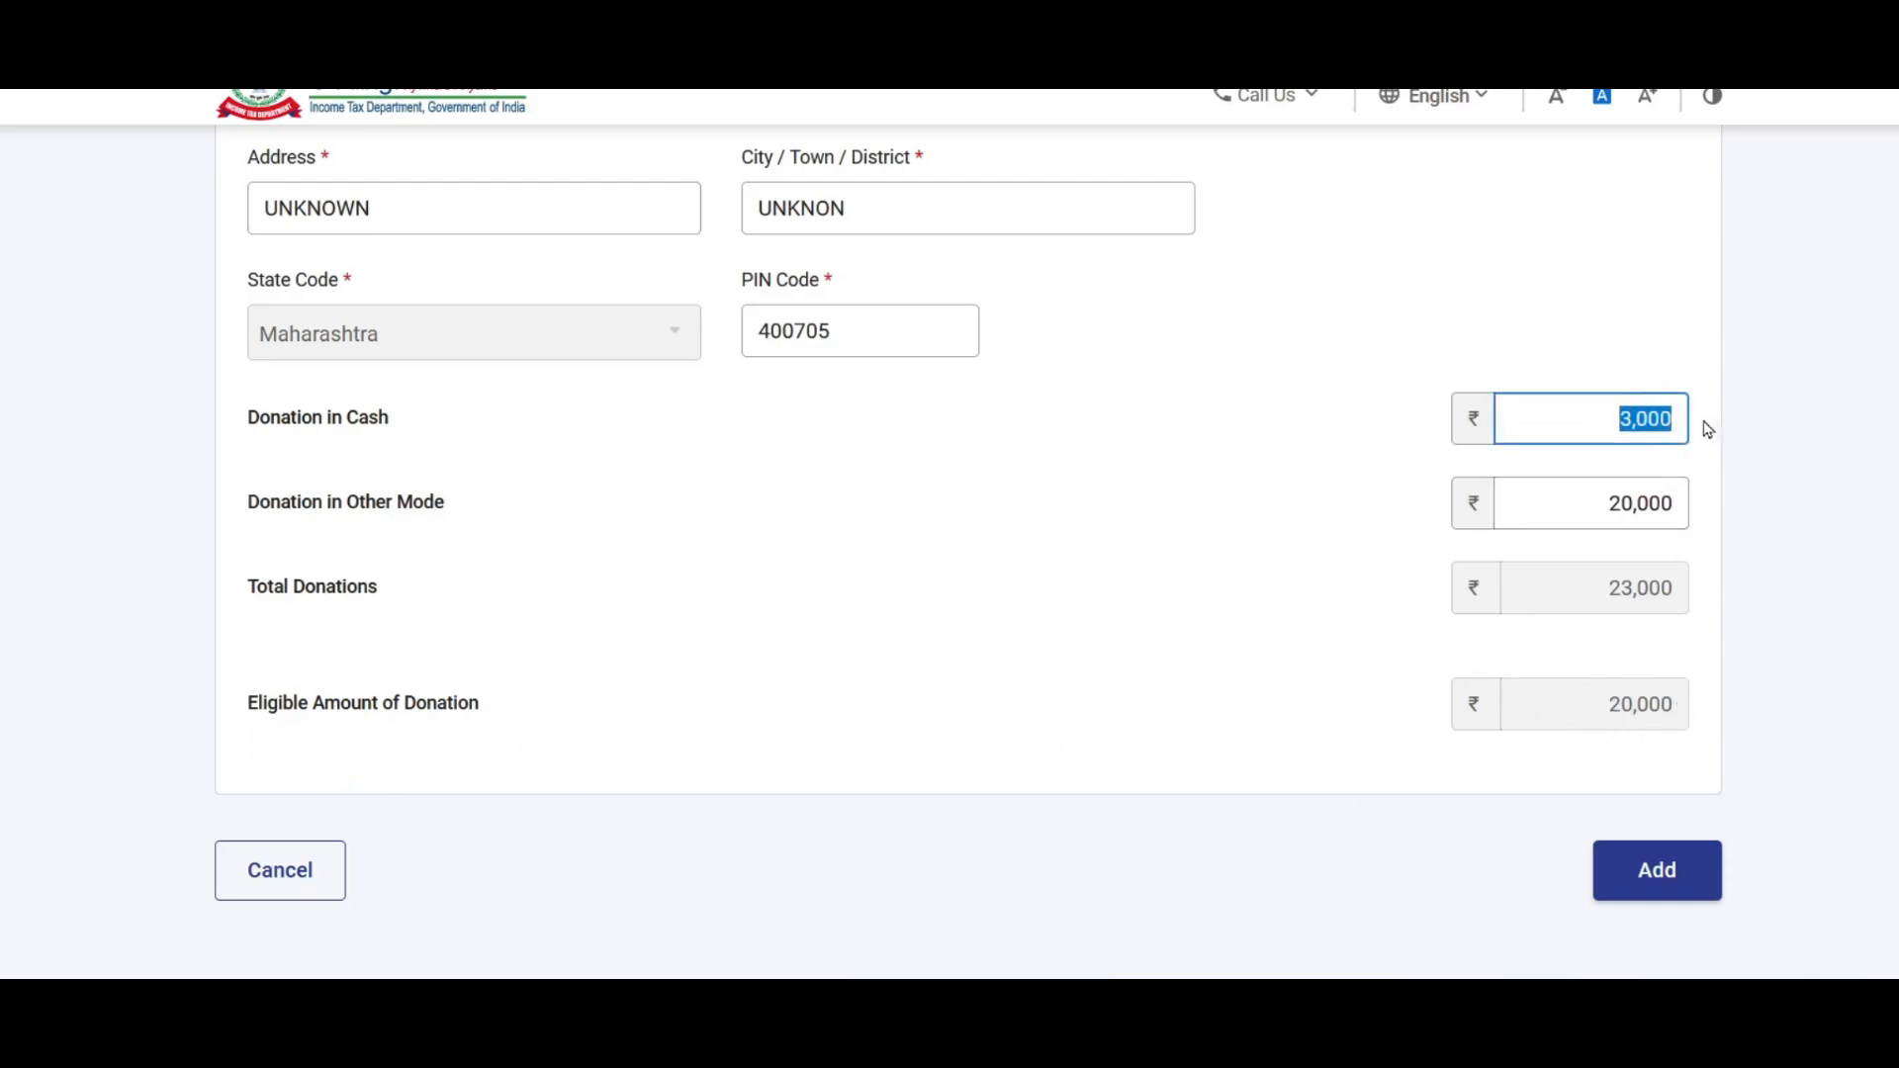
{"action": "left_click", "coordinate": [1637, 425]}
{"action": "left_click_drag", "start_coordinate": [1632, 422], "coordinate": [1615, 420]}
{"action": "type", "text": "2"}
{"action": "left_click", "coordinate": [1594, 703]}
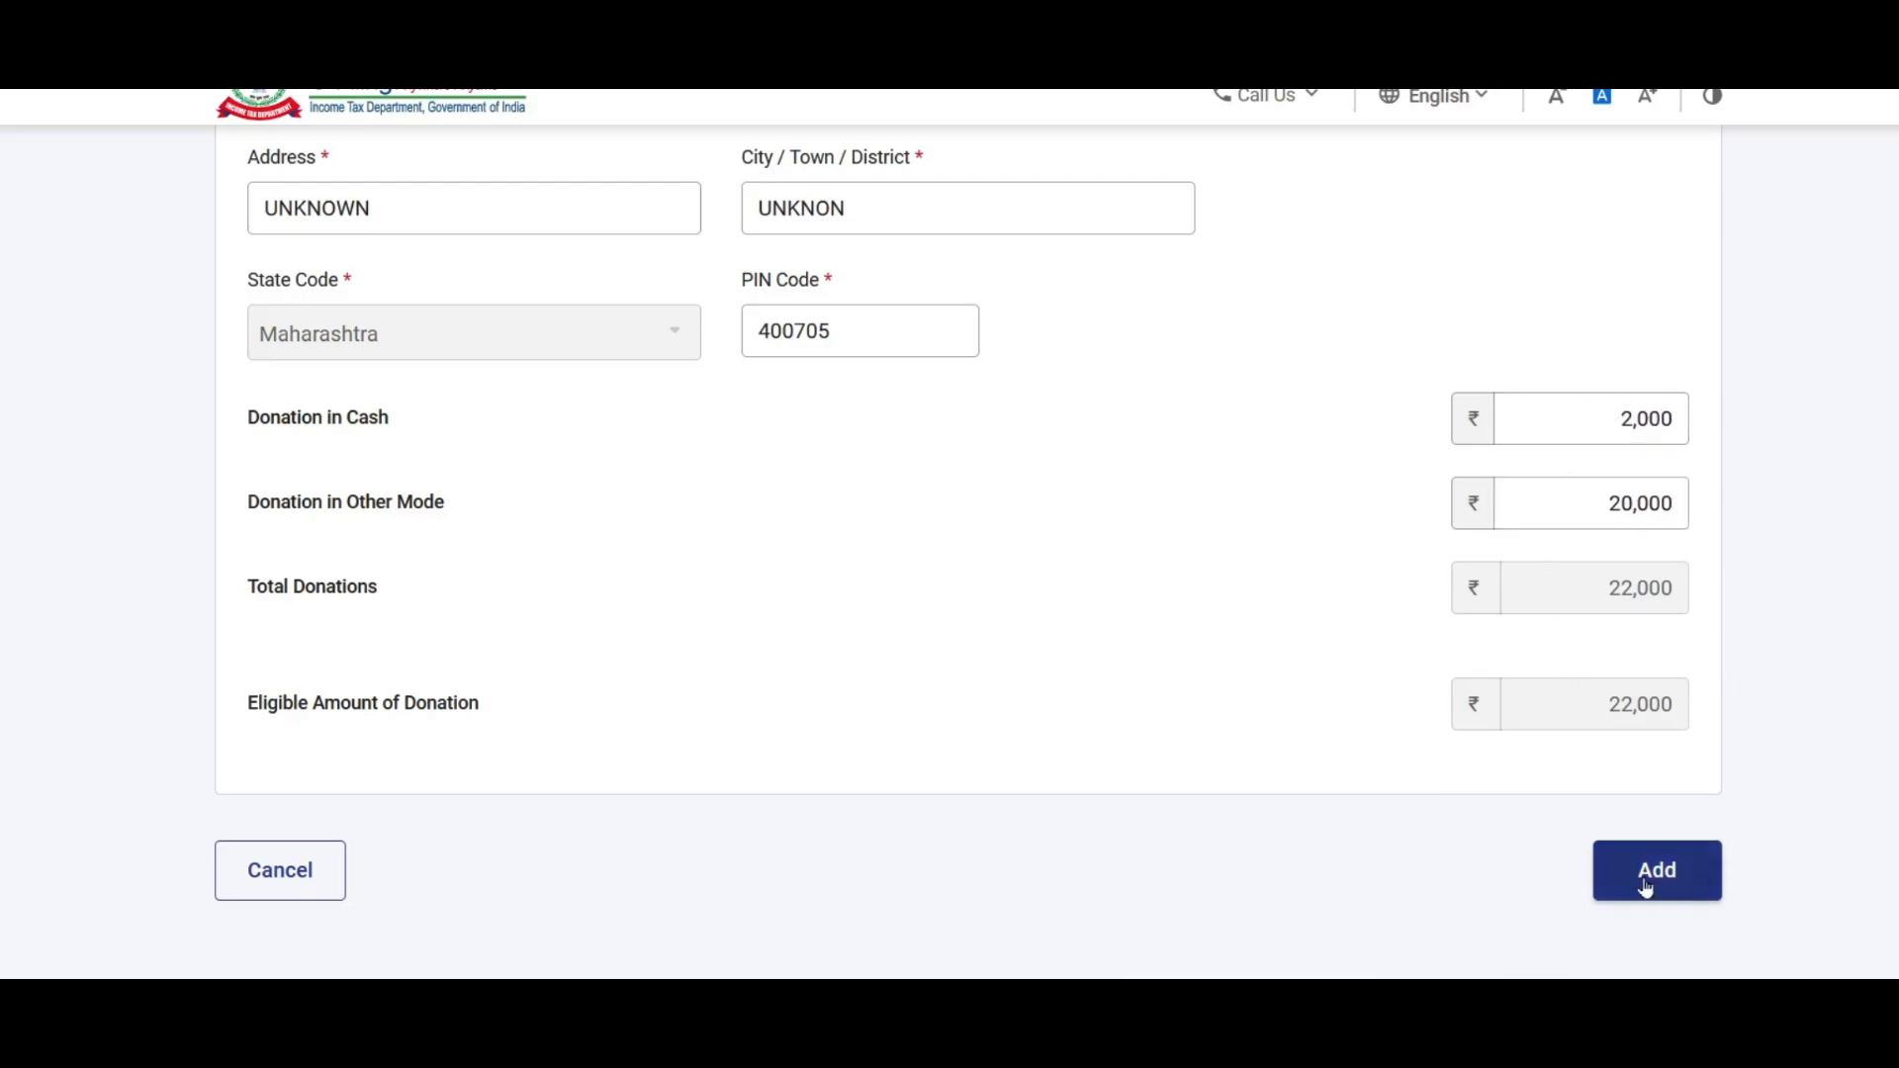
{"action": "left_click", "coordinate": [1675, 878]}
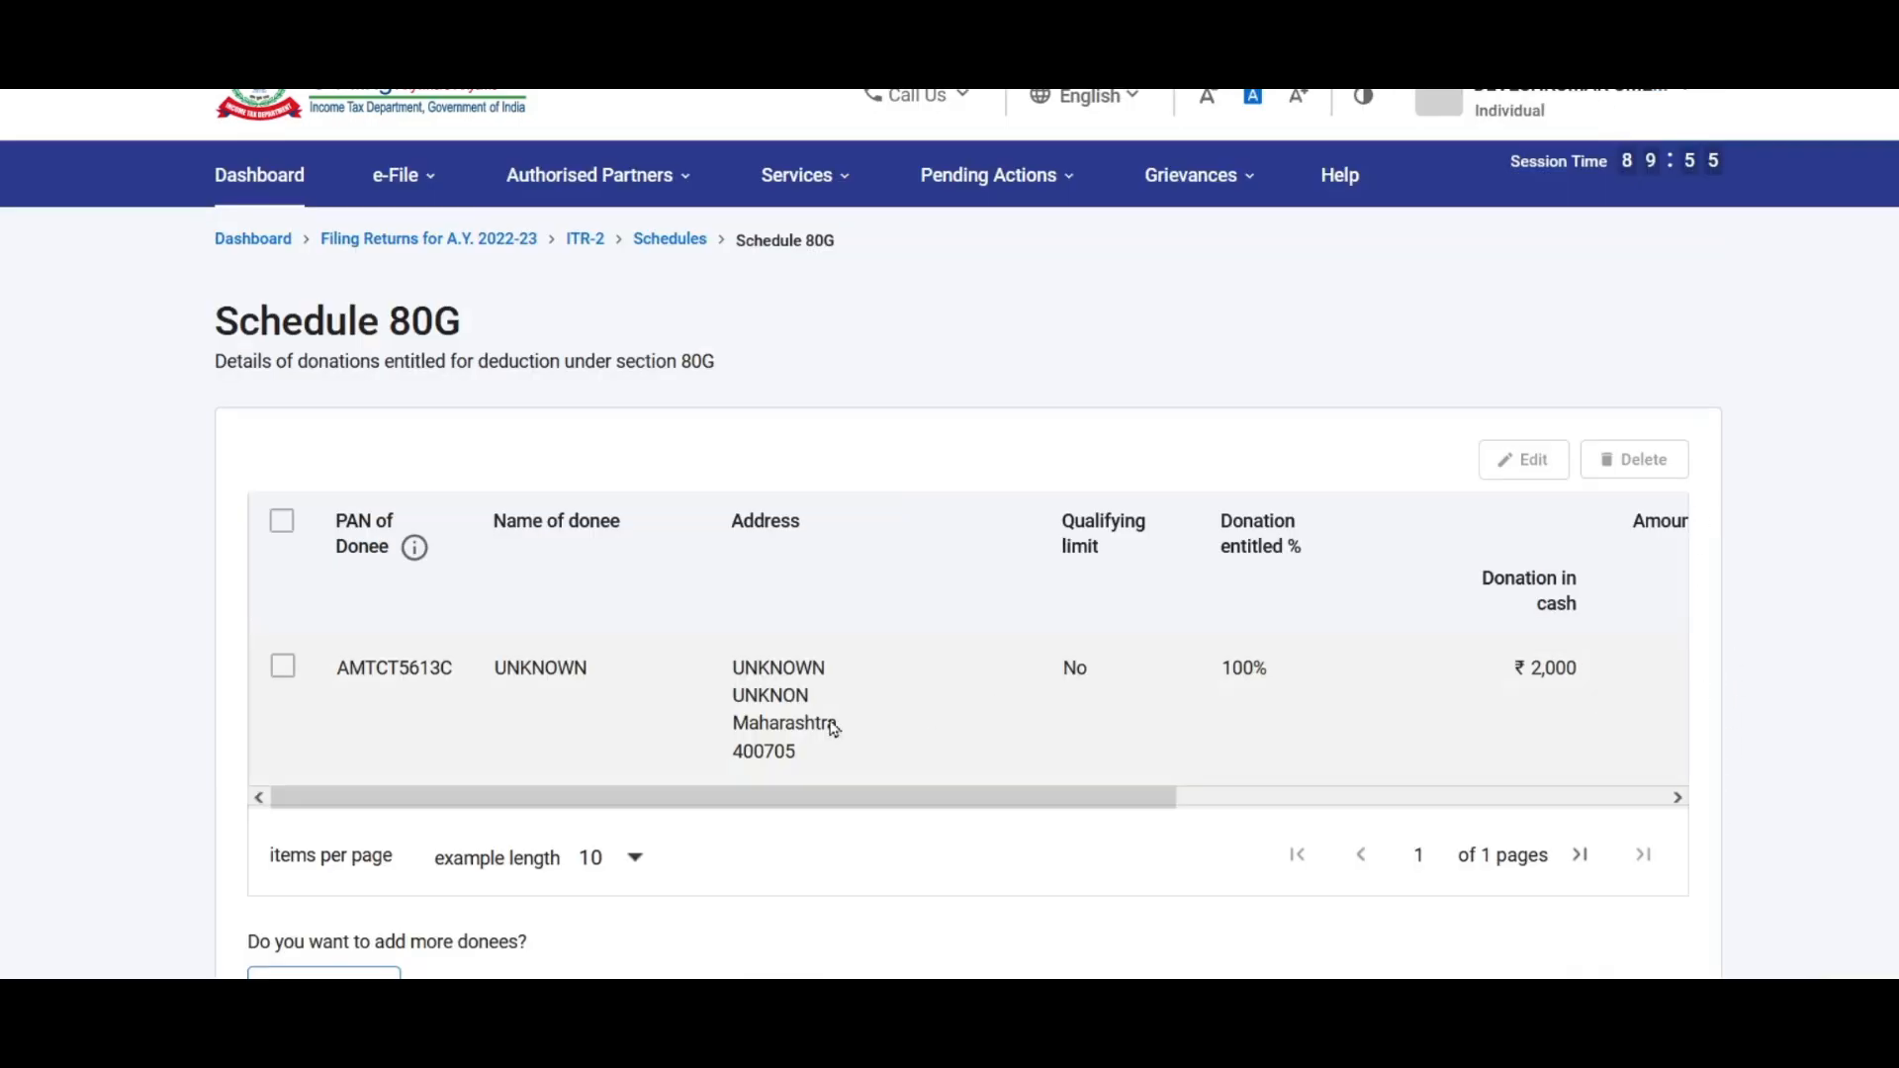
Step: Confirm Schedule 80G, then scroll the summary down to Schedule Exempt Income
{"action": "scroll", "coordinate": [1157, 595], "scroll_direction": "down", "scroll_amount": 1}
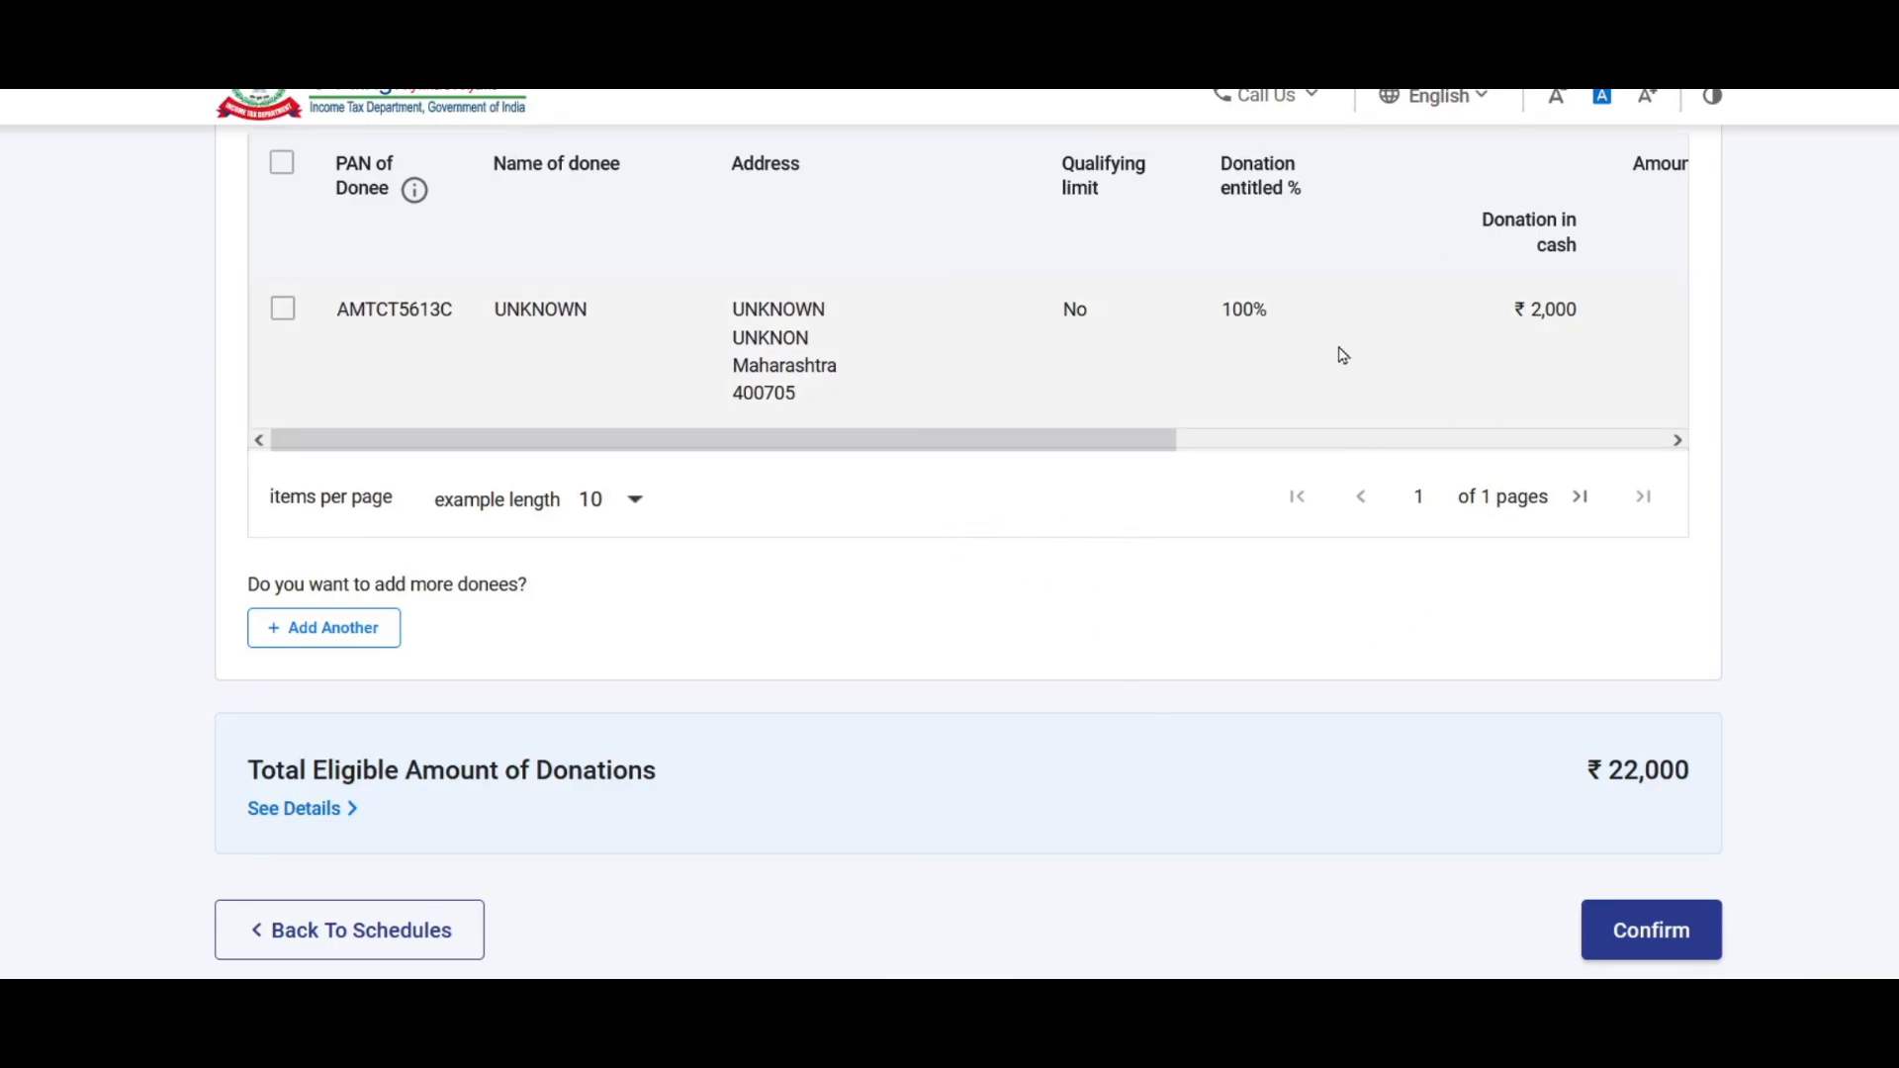
{"action": "scroll", "coordinate": [1471, 353], "scroll_direction": "down", "scroll_amount": 3}
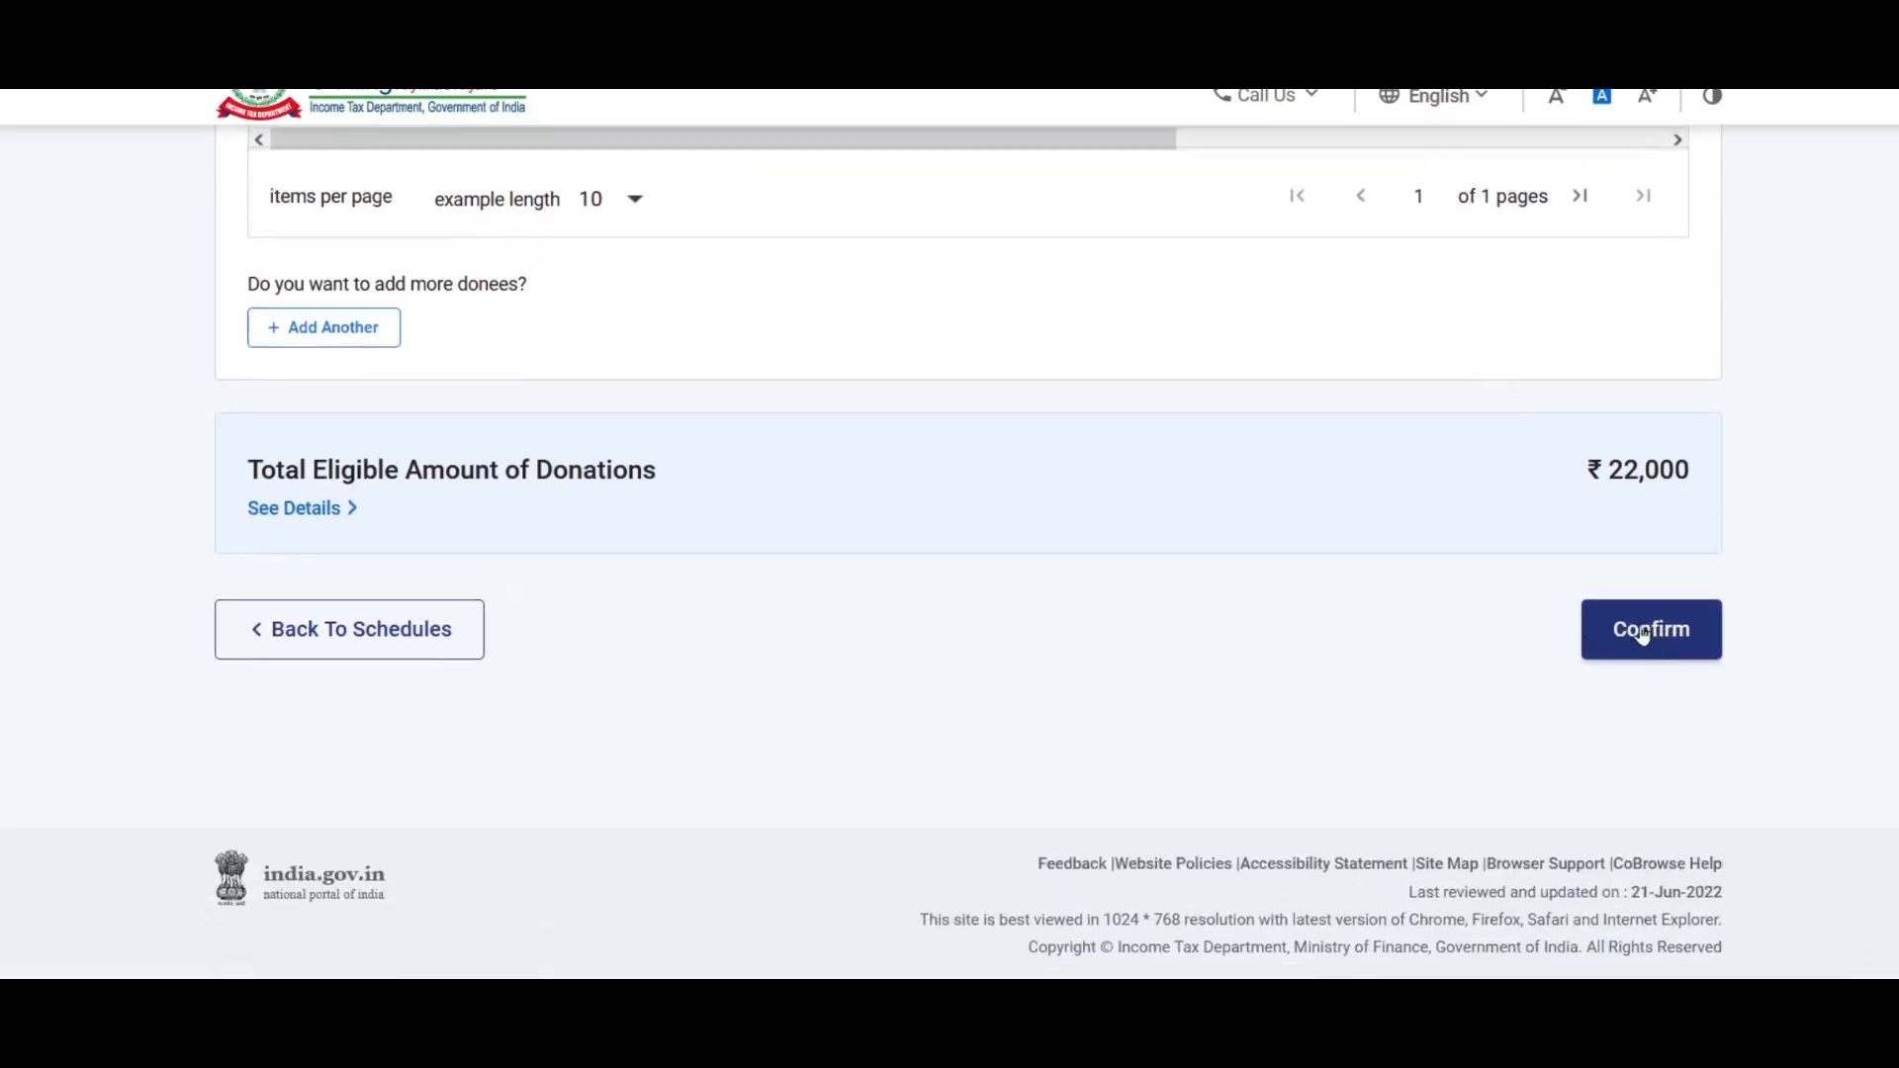
{"action": "left_click", "coordinate": [1659, 632]}
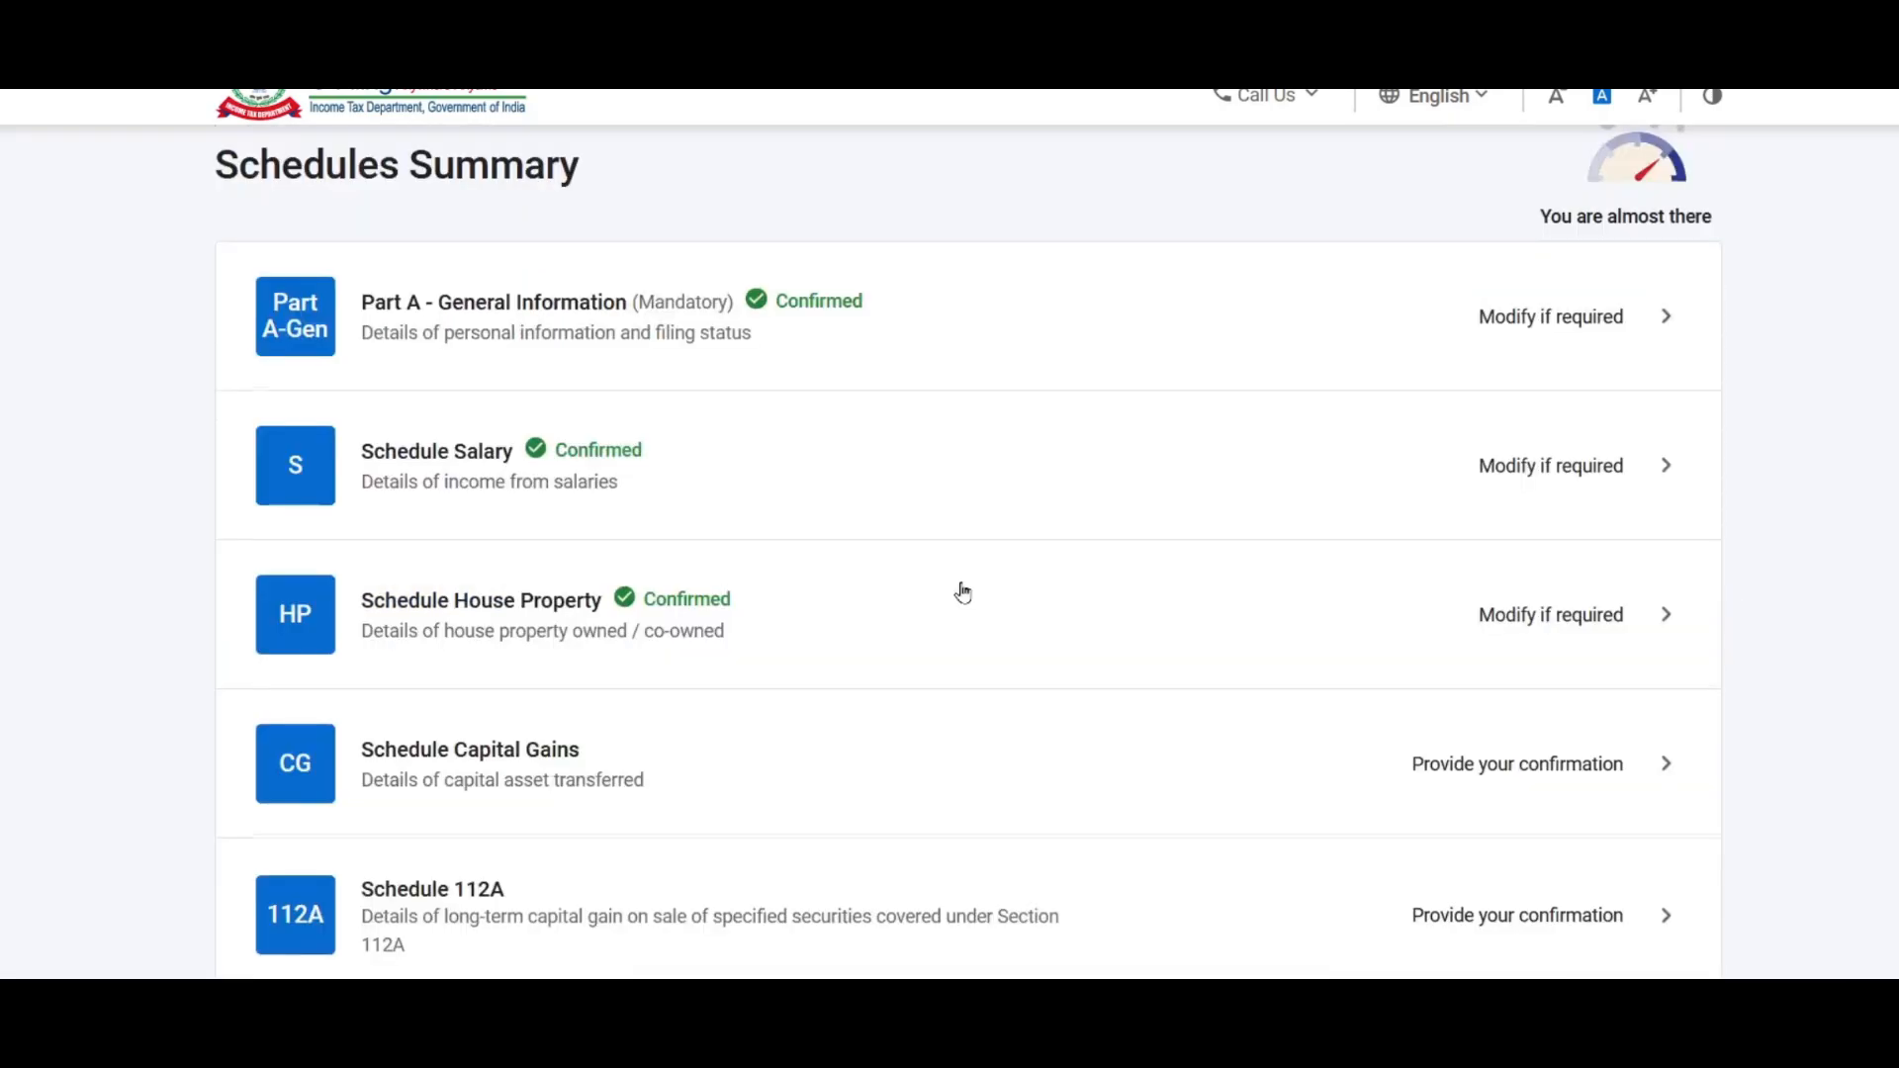
{"action": "scroll", "coordinate": [962, 592], "scroll_direction": "down", "scroll_amount": 14}
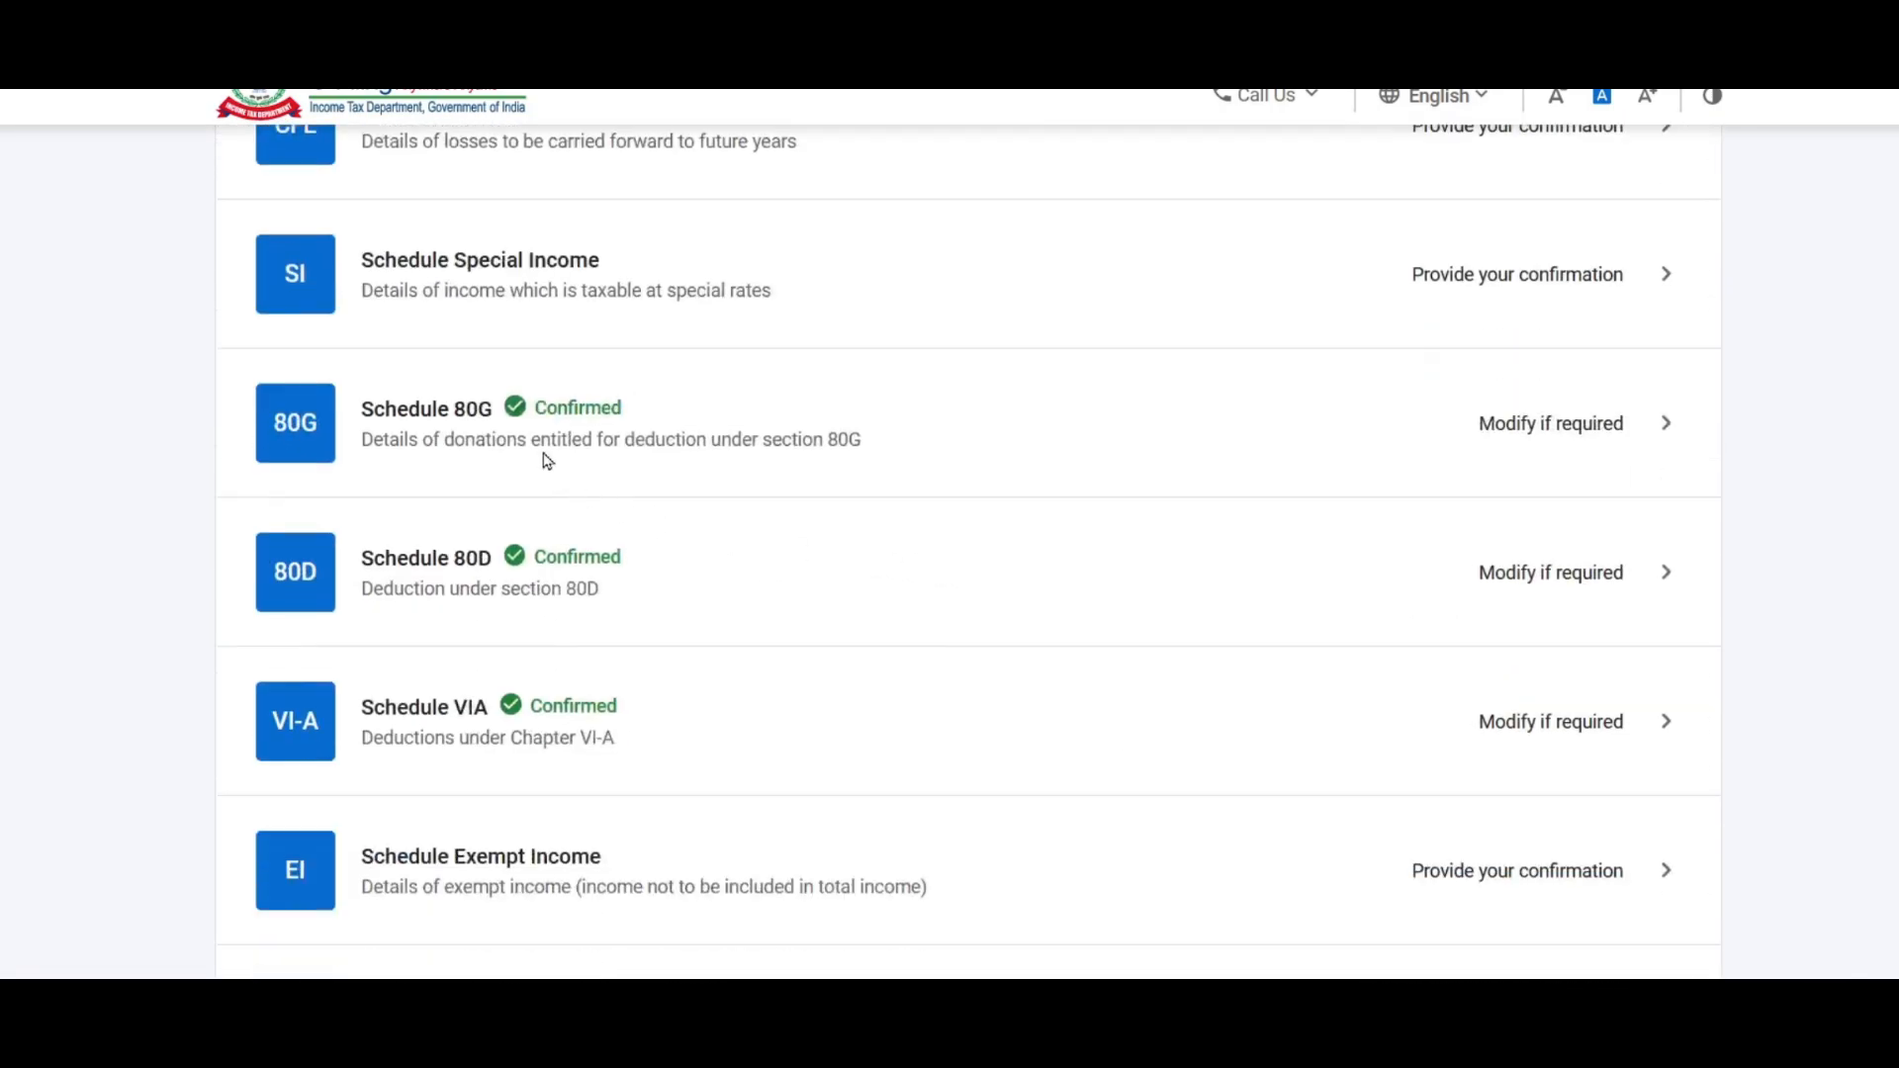
{"action": "scroll", "coordinate": [850, 435], "scroll_direction": "down", "scroll_amount": 1}
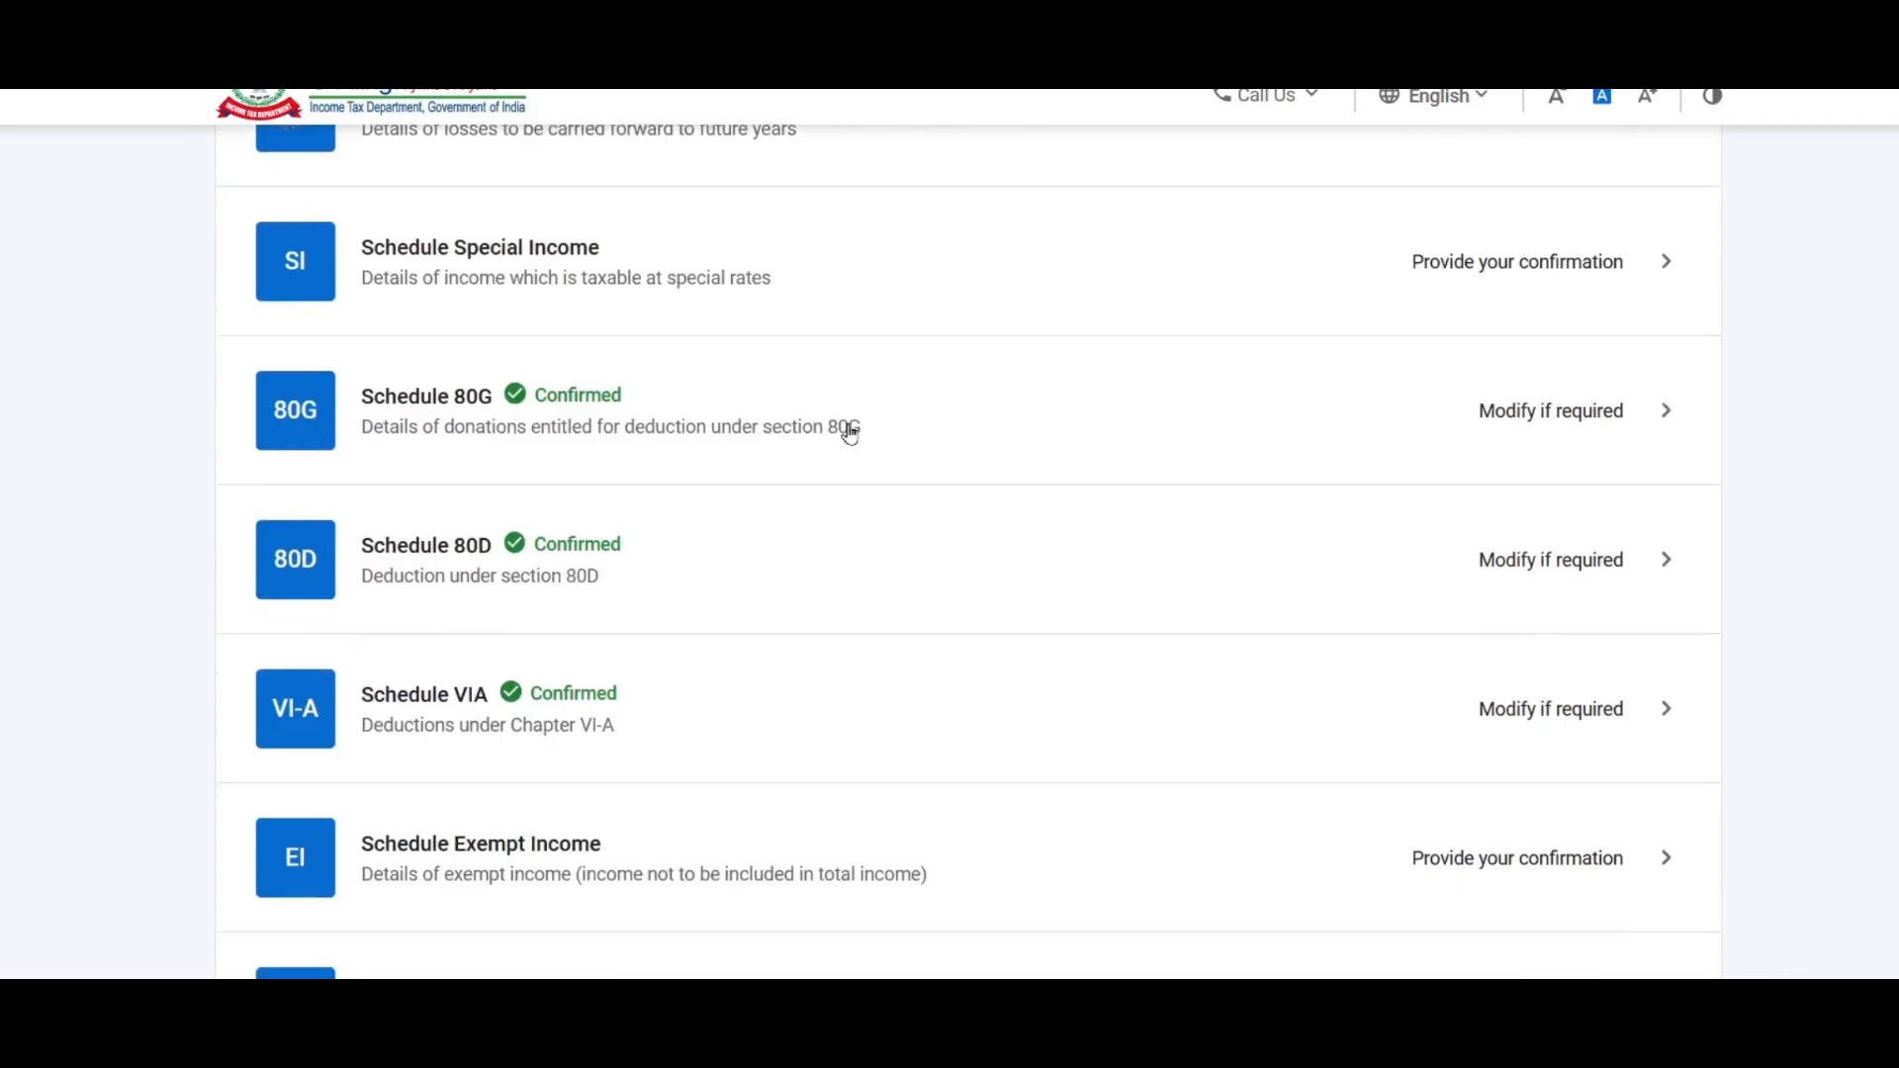
{"action": "scroll", "coordinate": [850, 435], "scroll_direction": "down", "scroll_amount": 4}
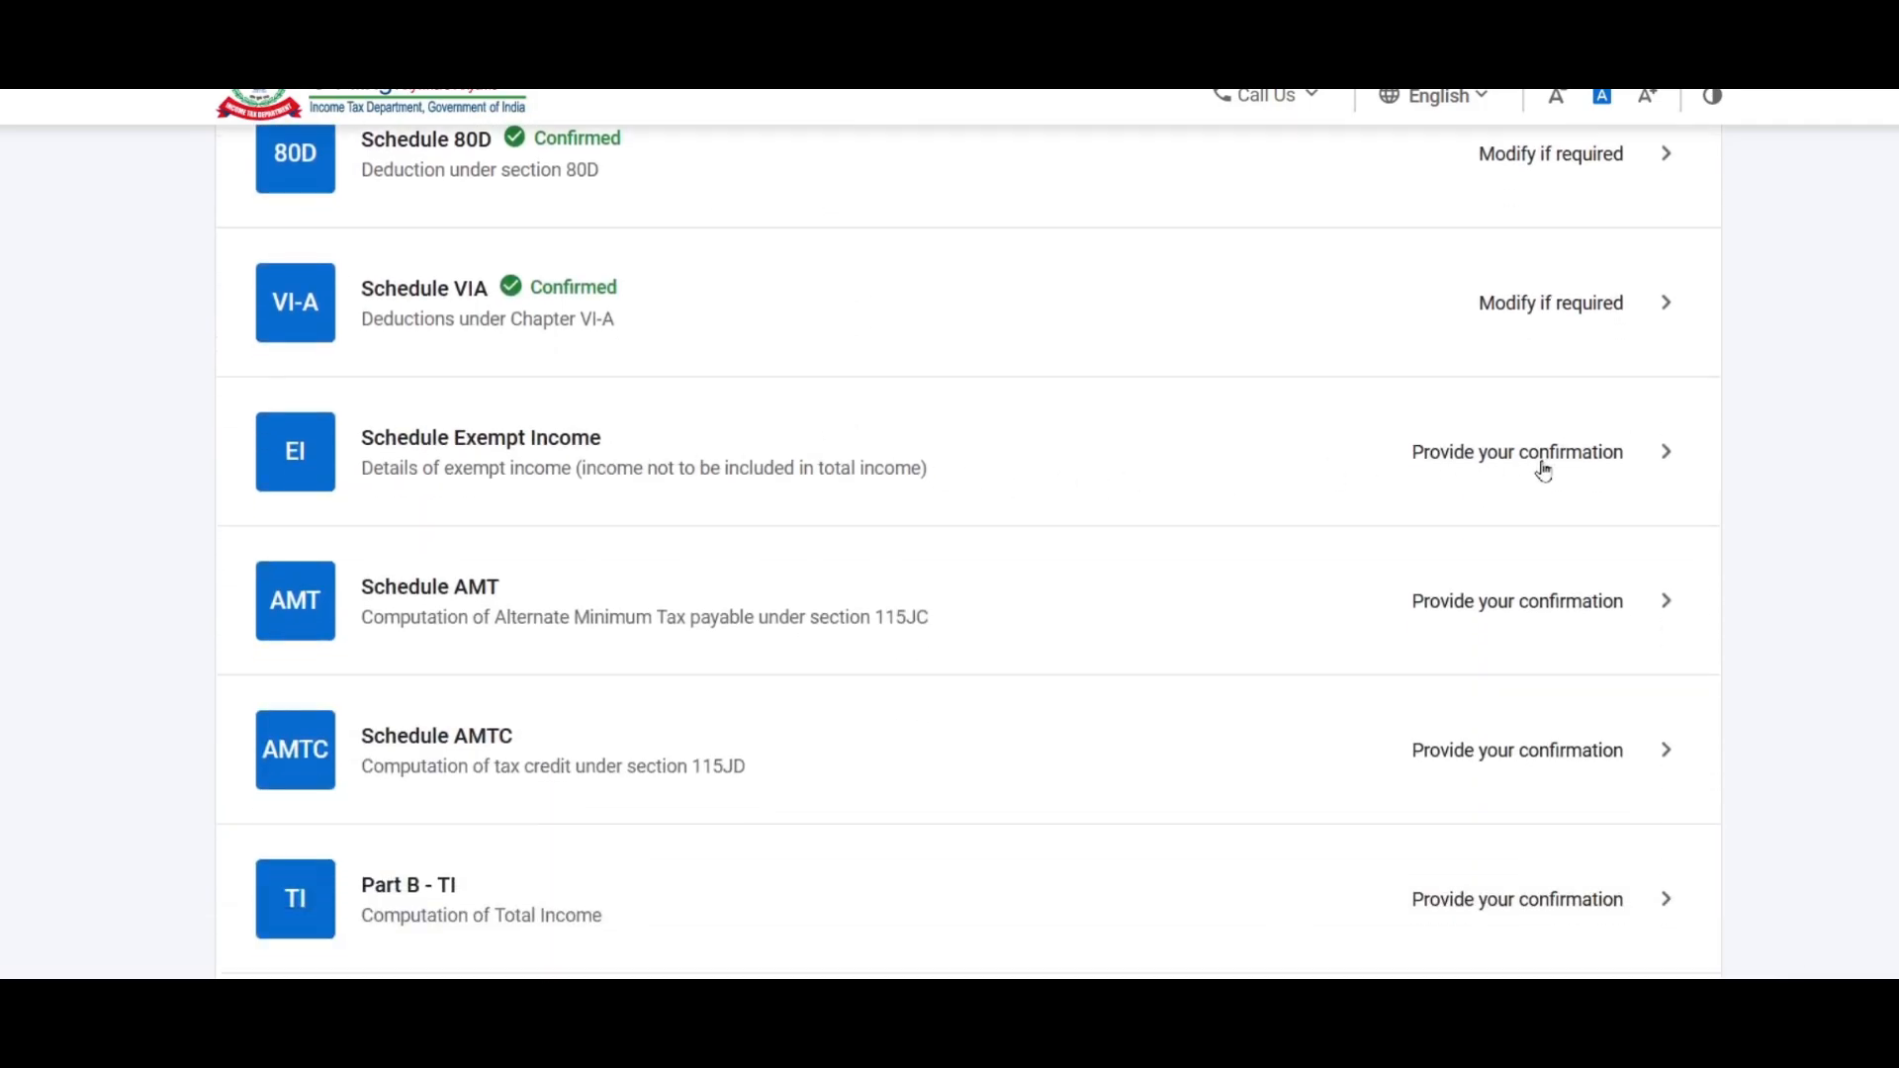
Step: Open Schedule Exempt Income and start adding details under Agricultural income
{"action": "left_click", "coordinate": [1582, 455]}
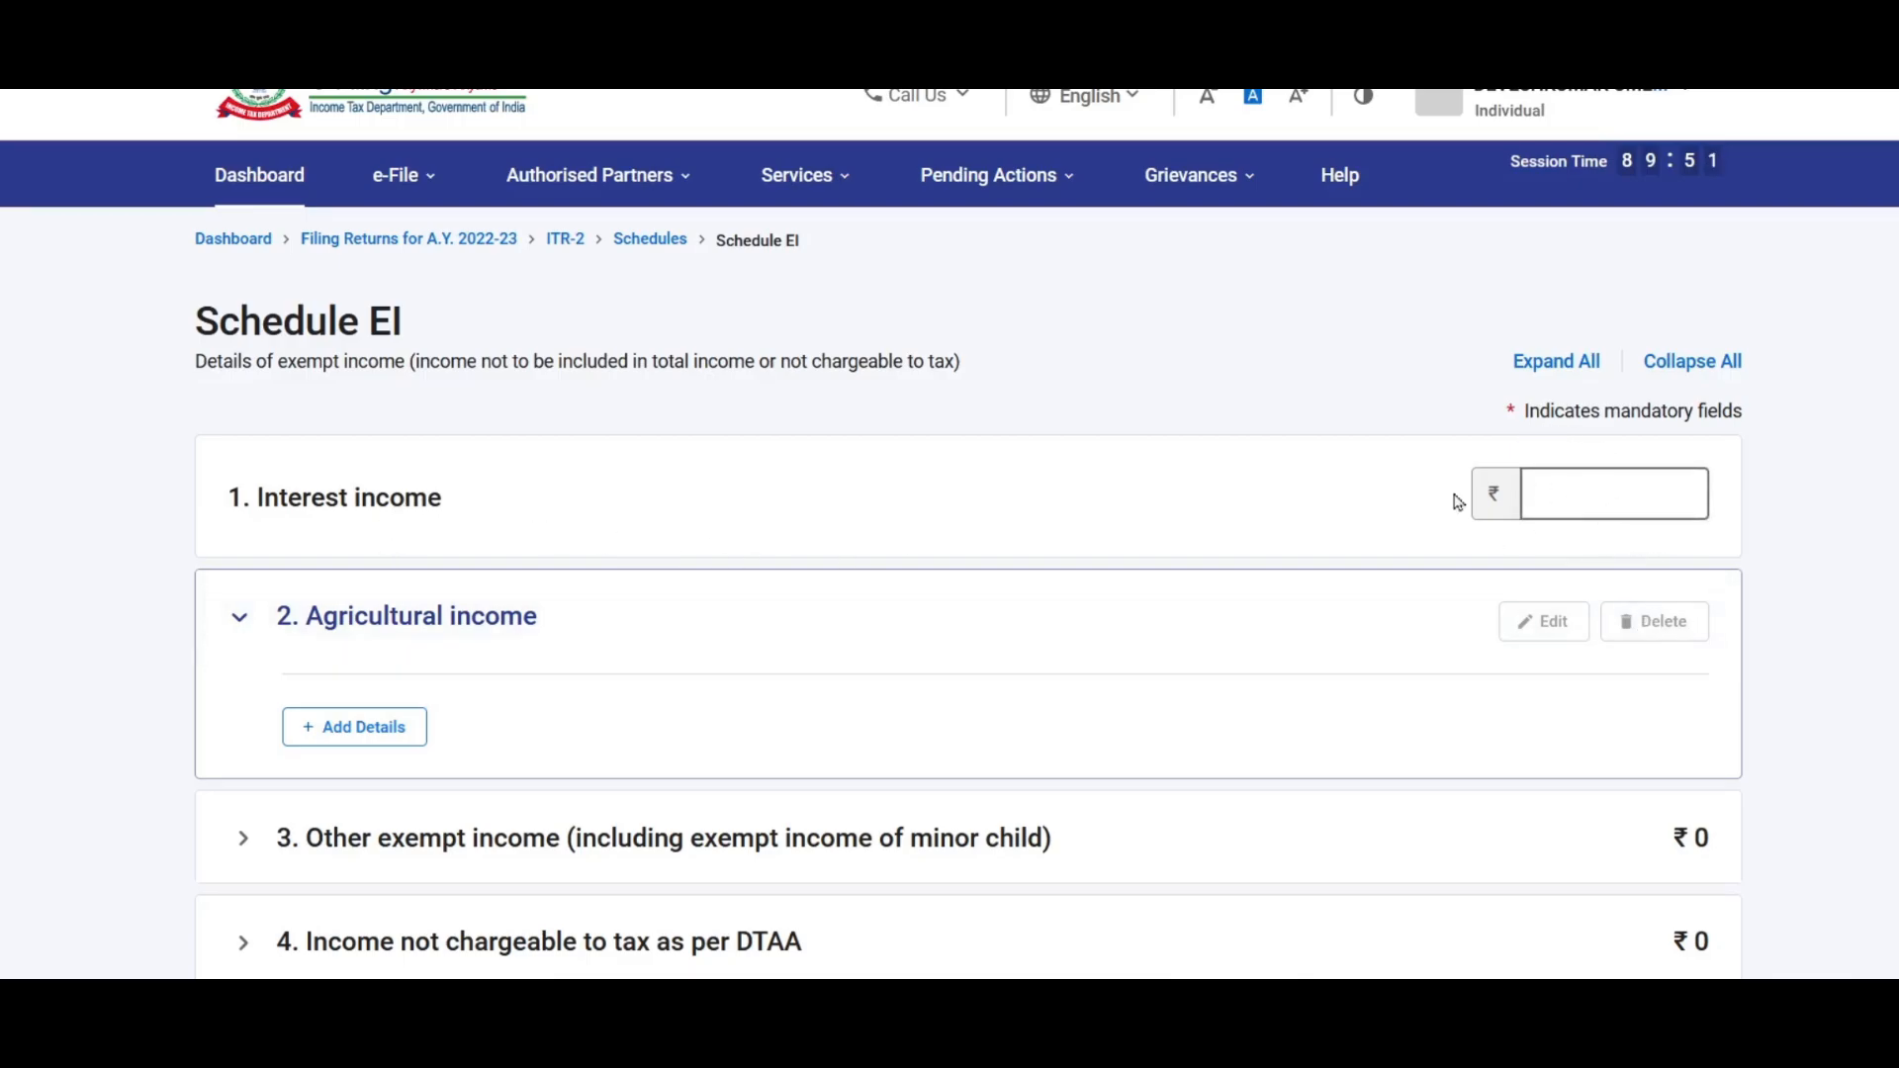
{"action": "scroll", "coordinate": [1229, 428], "scroll_direction": "down", "scroll_amount": 4}
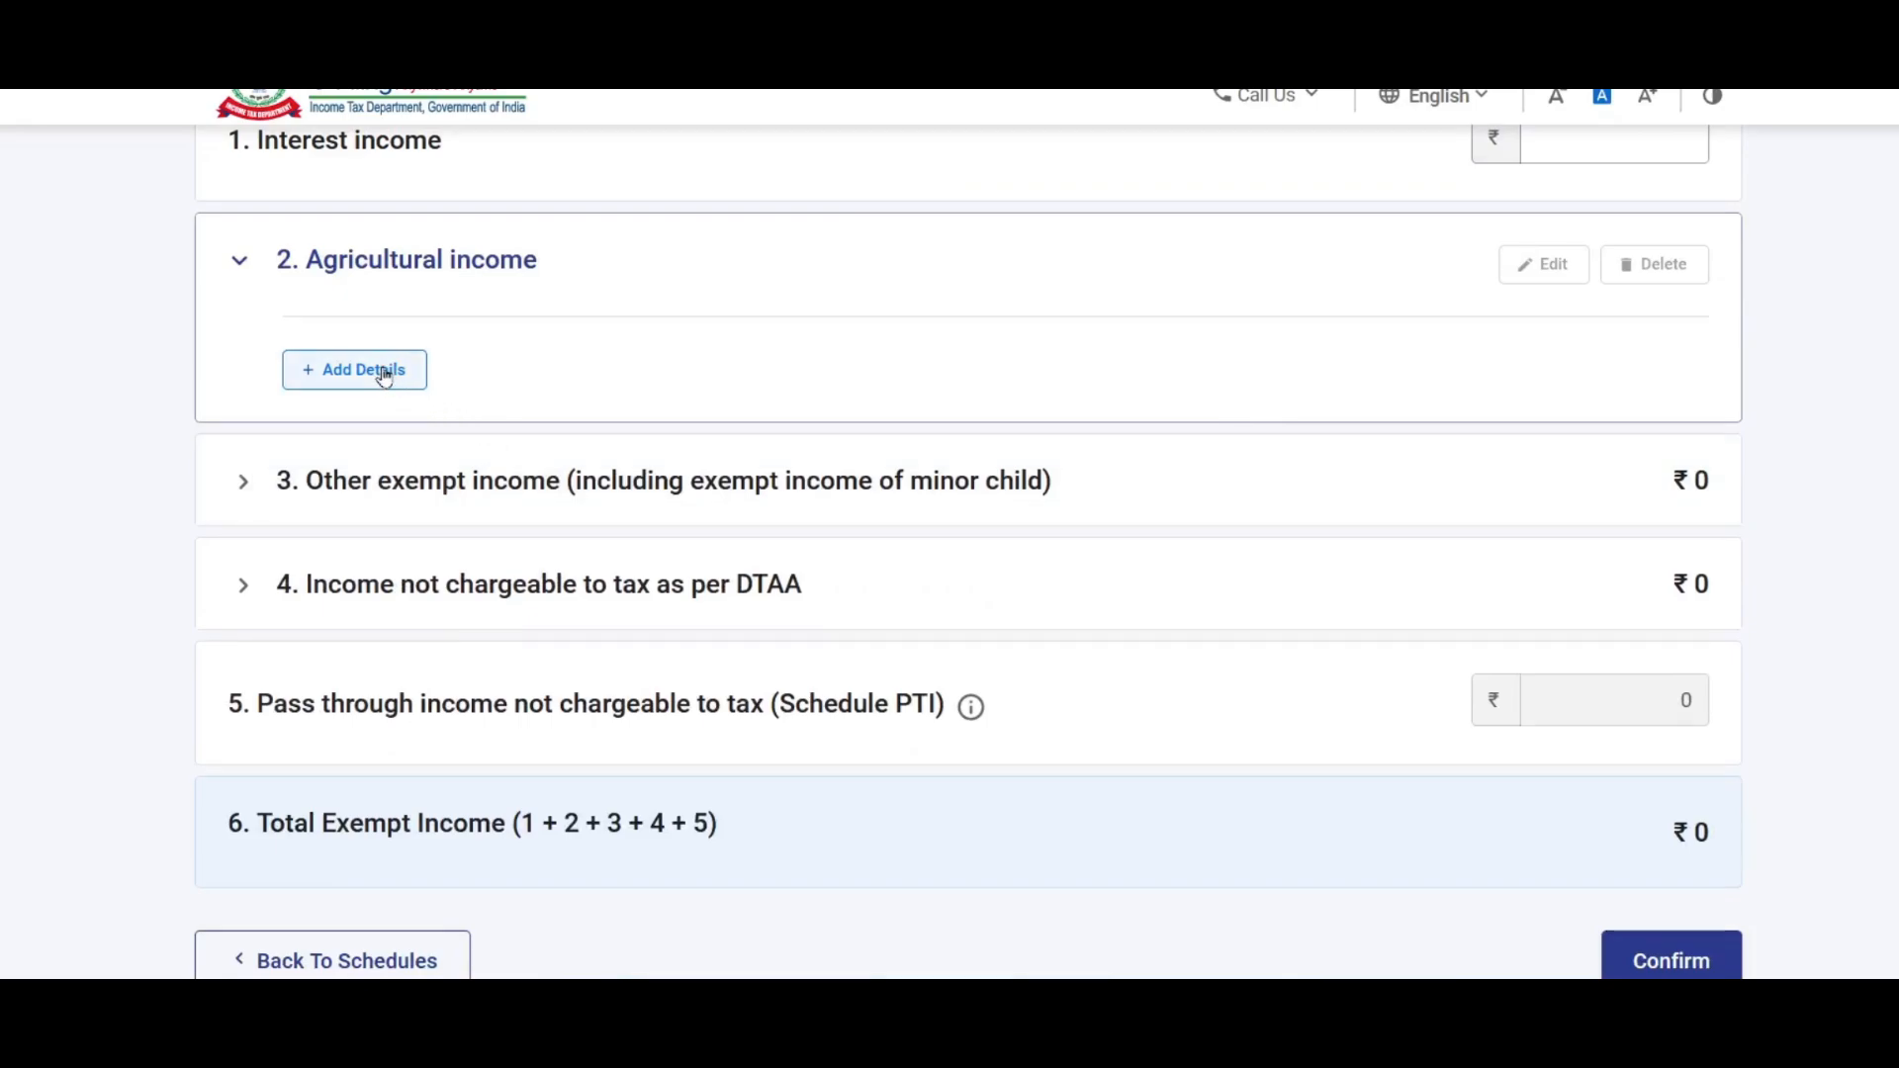
{"action": "left_click", "coordinate": [554, 482]}
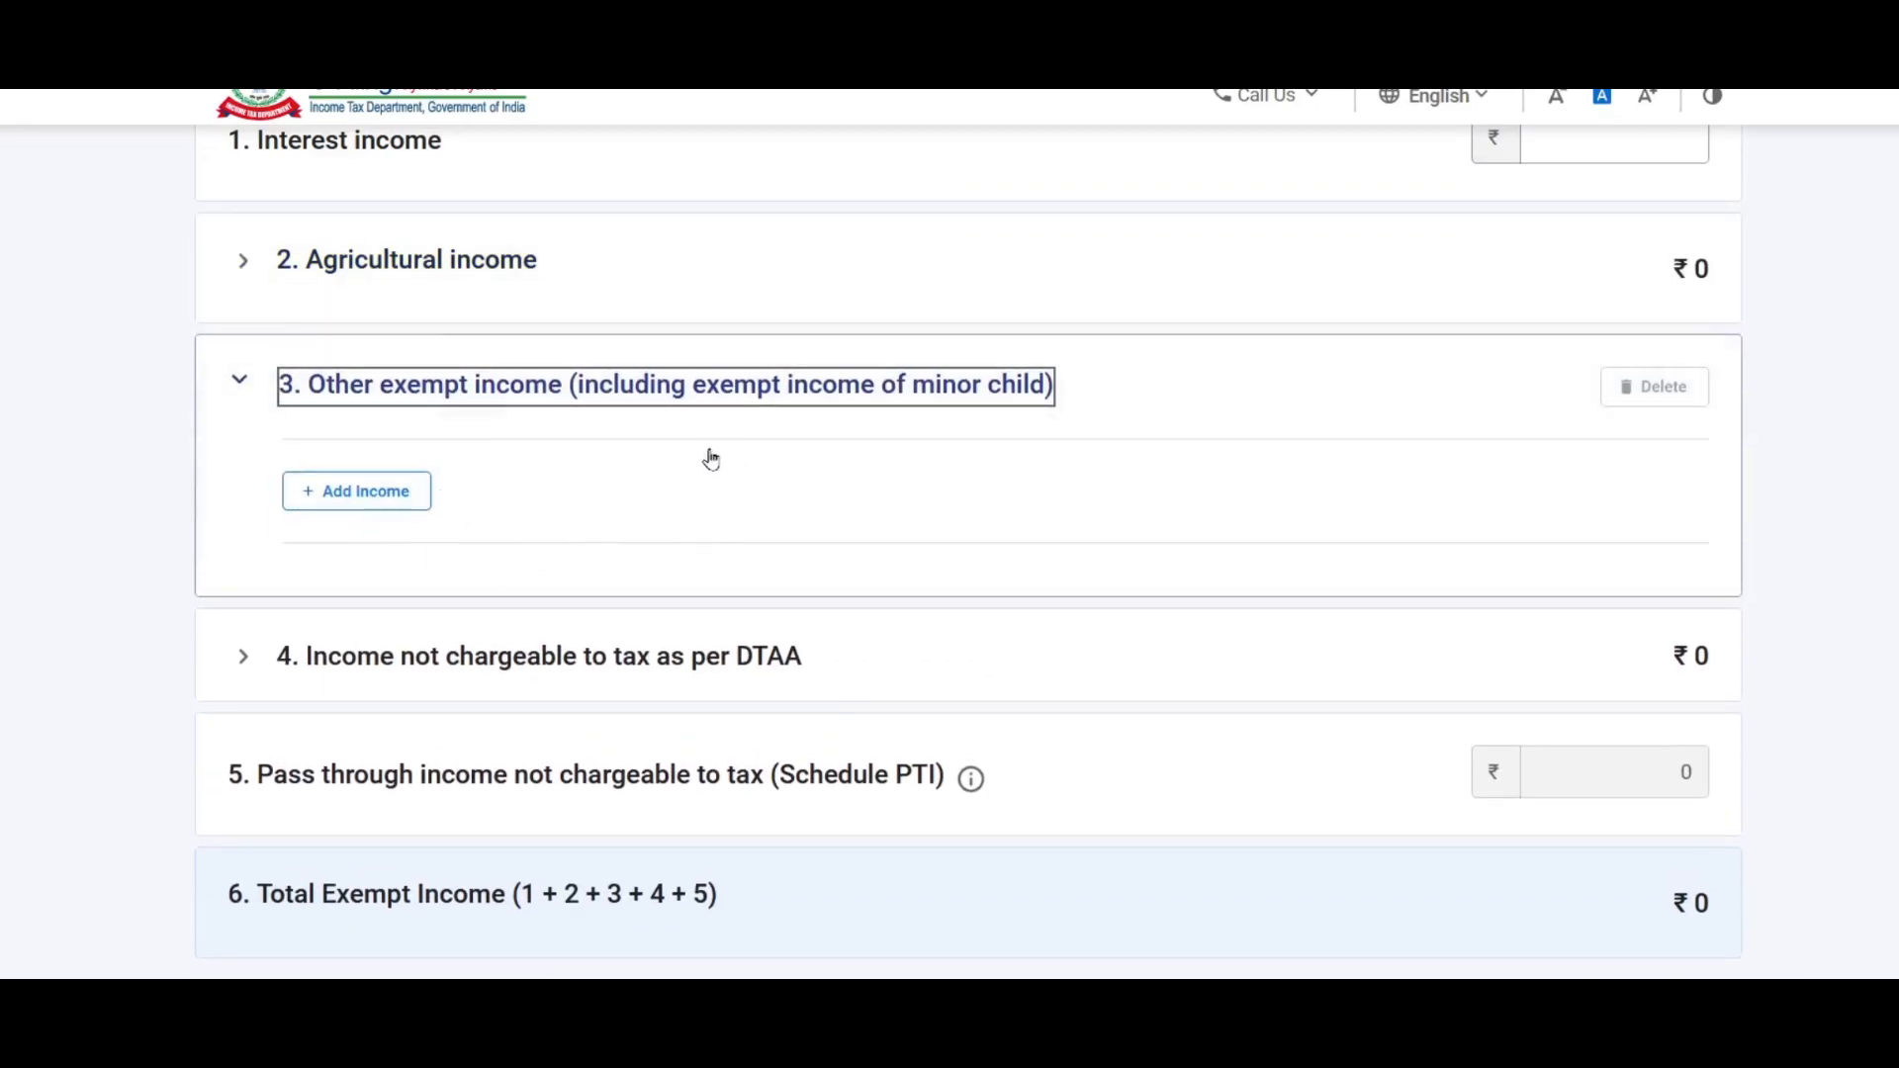
{"action": "scroll", "coordinate": [725, 495], "scroll_direction": "up", "scroll_amount": 2}
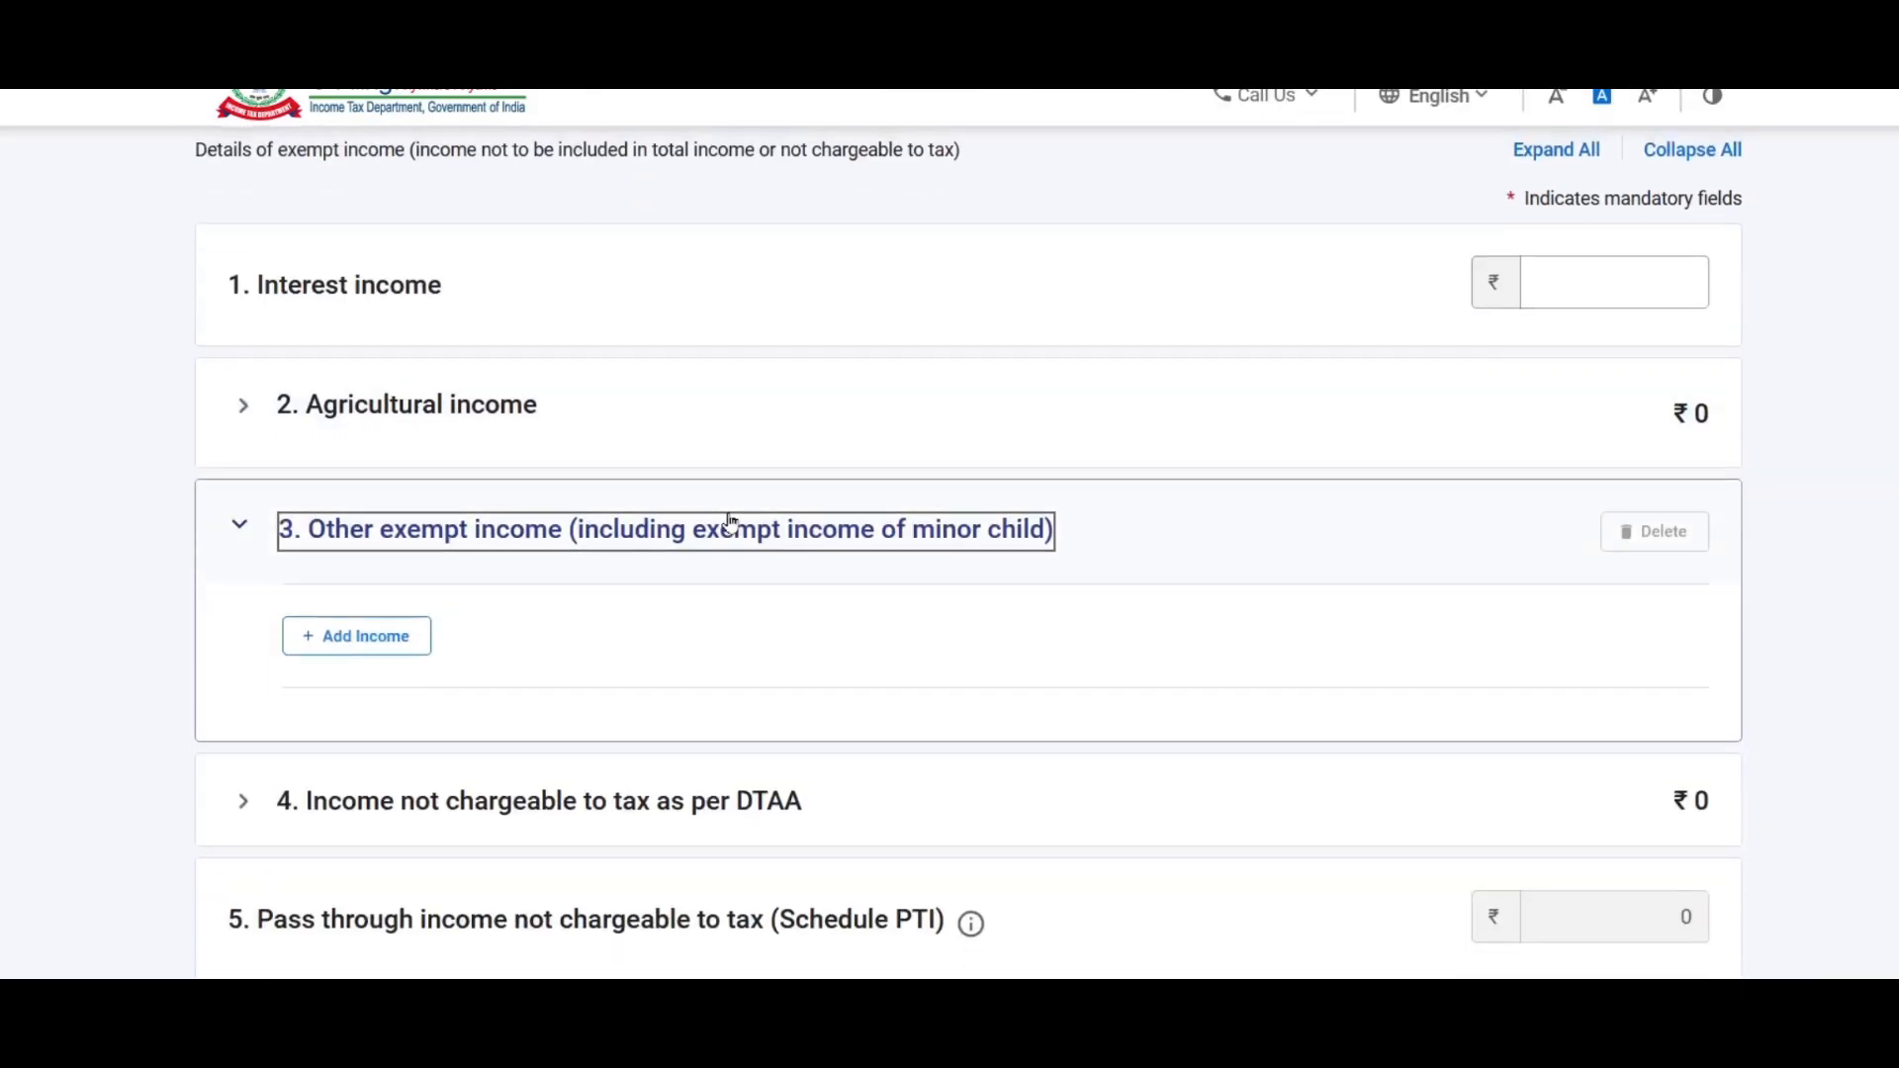
{"action": "scroll", "coordinate": [729, 524], "scroll_direction": "down", "scroll_amount": 3}
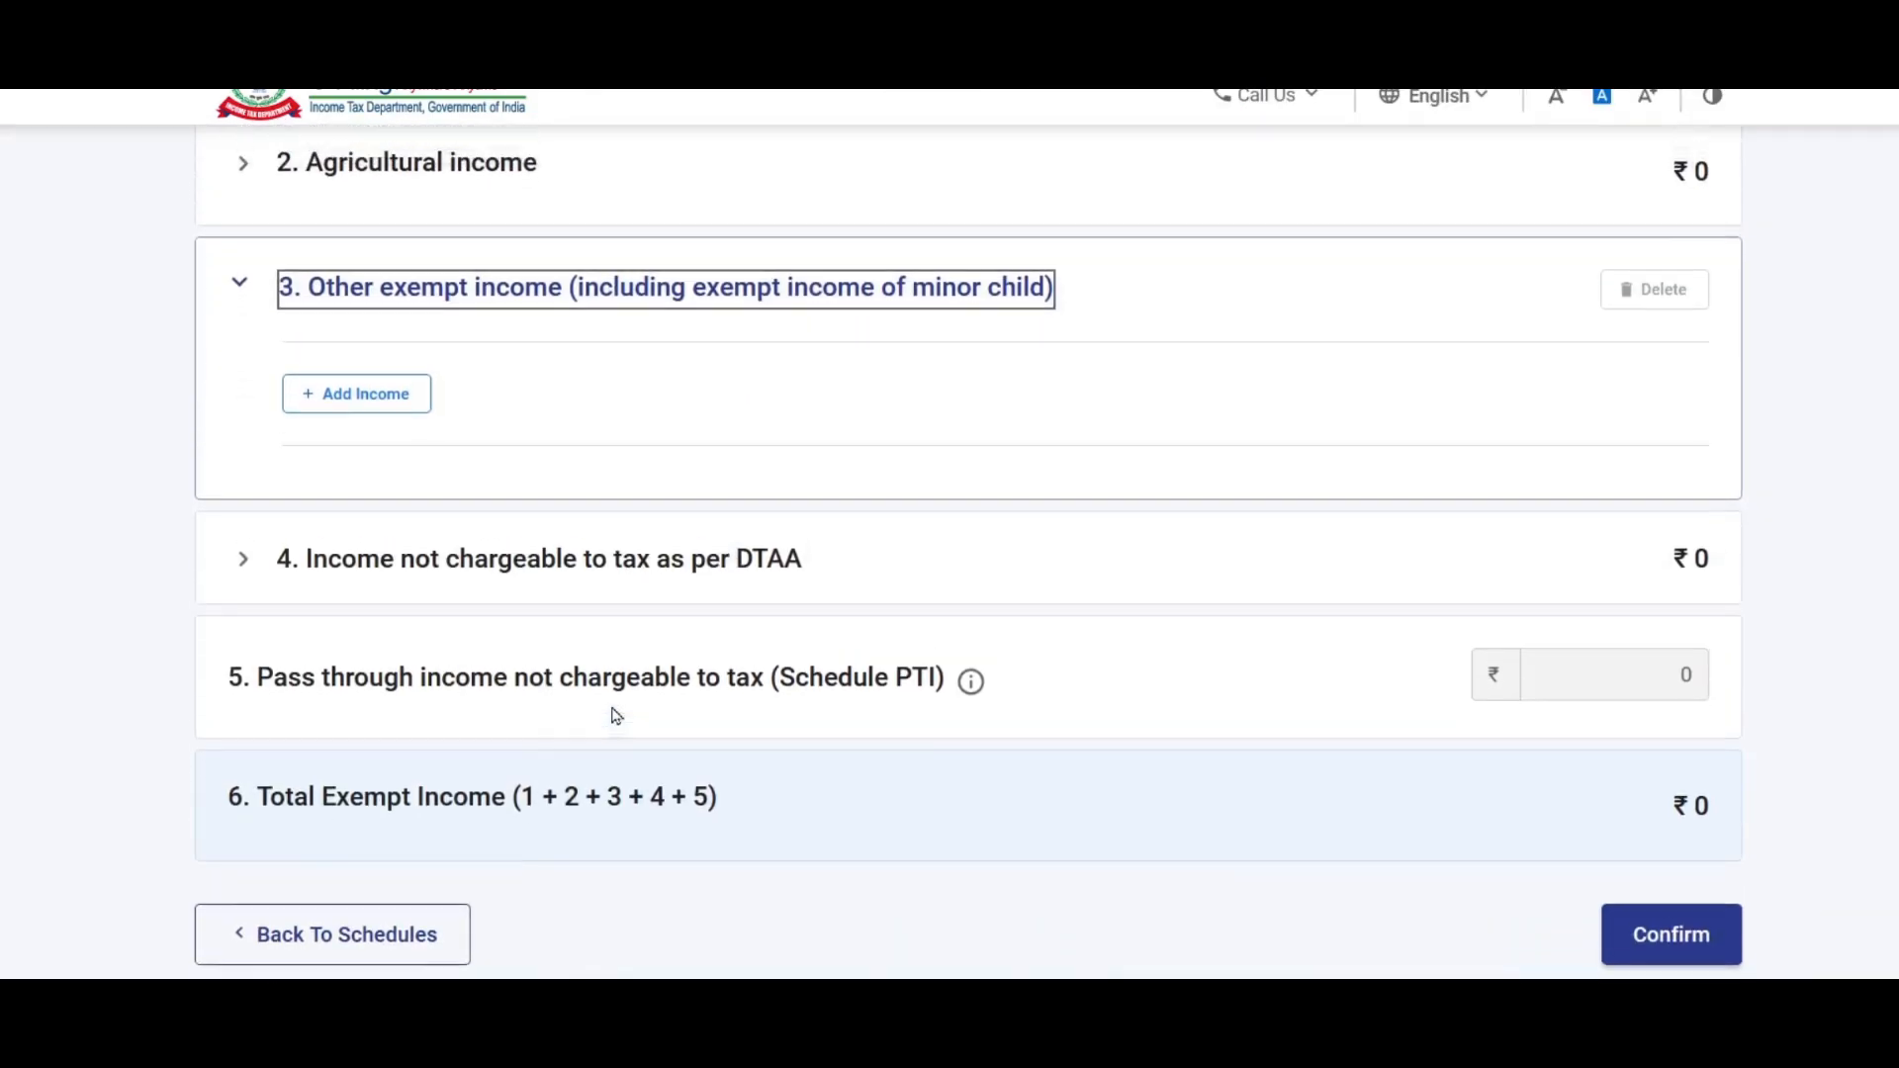
{"action": "scroll", "coordinate": [615, 716], "scroll_direction": "up", "scroll_amount": 3}
{"action": "left_click", "coordinate": [416, 409]}
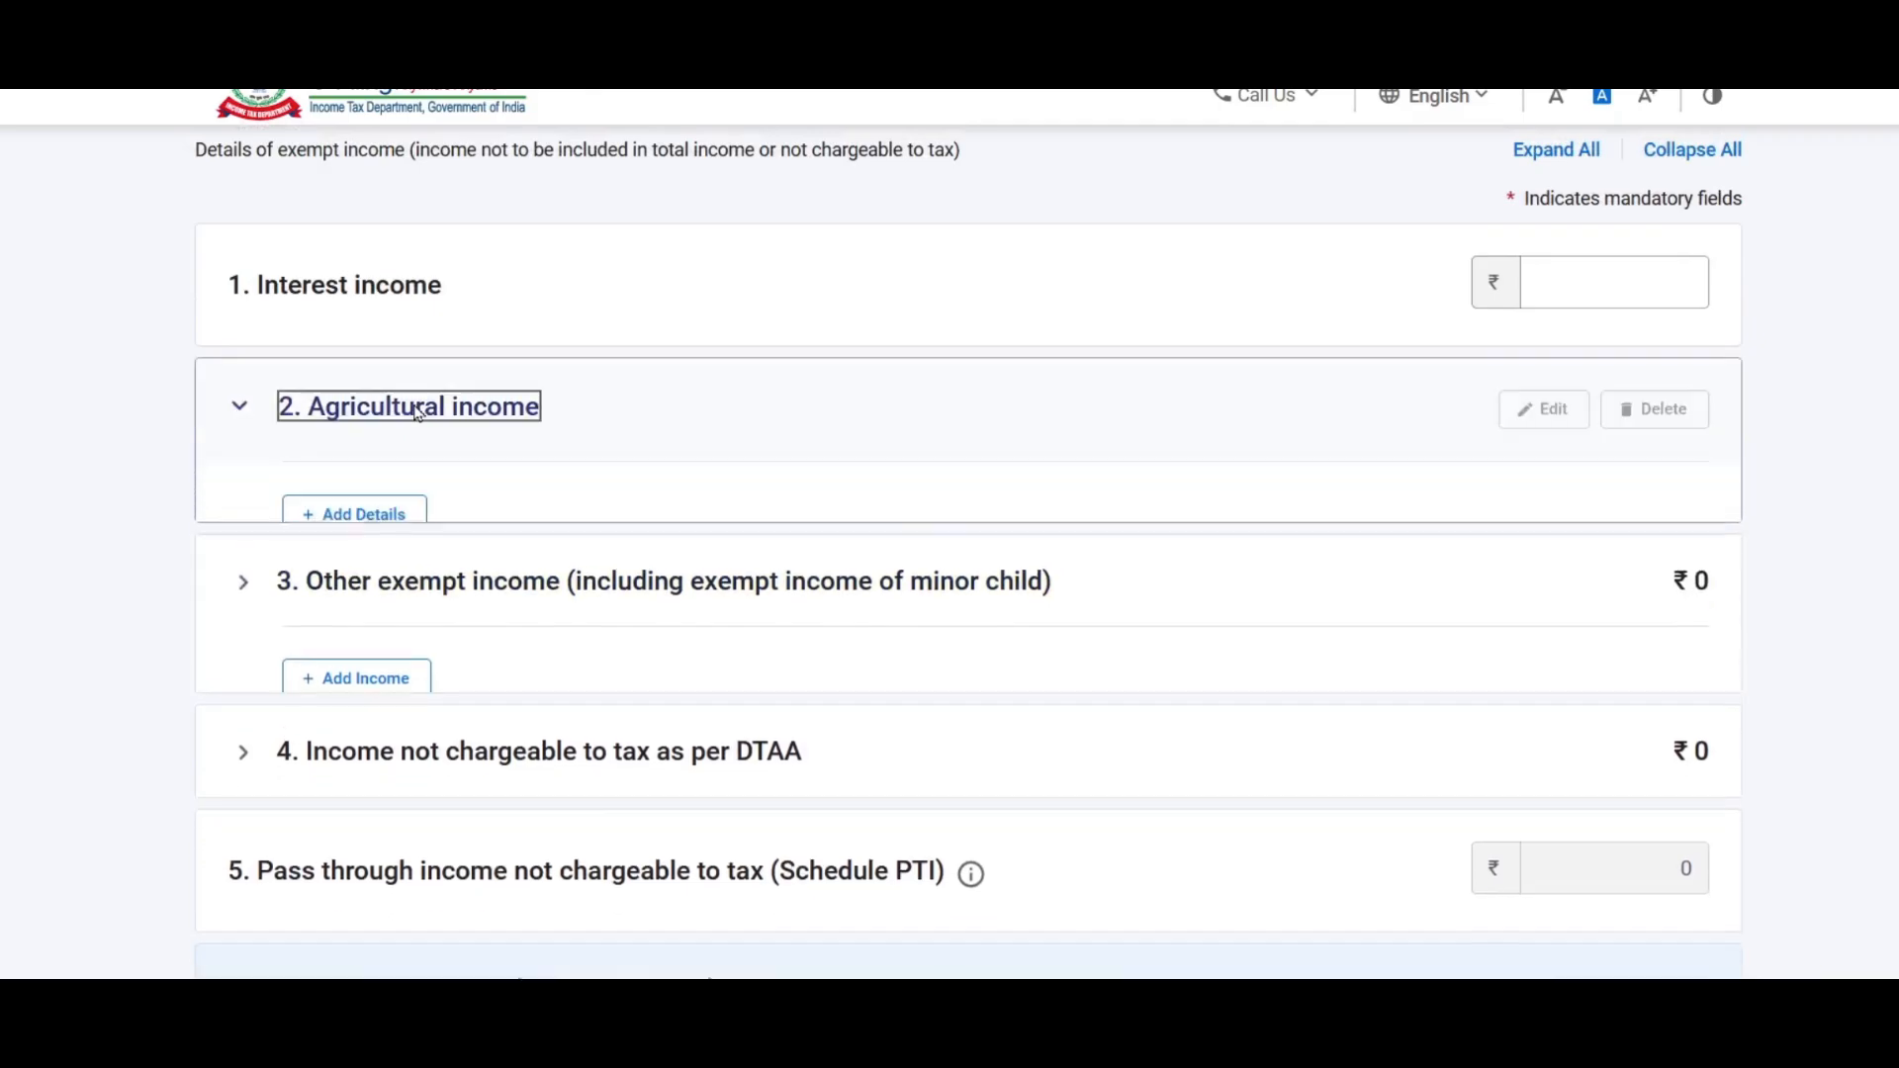
{"action": "left_click", "coordinate": [393, 529]}
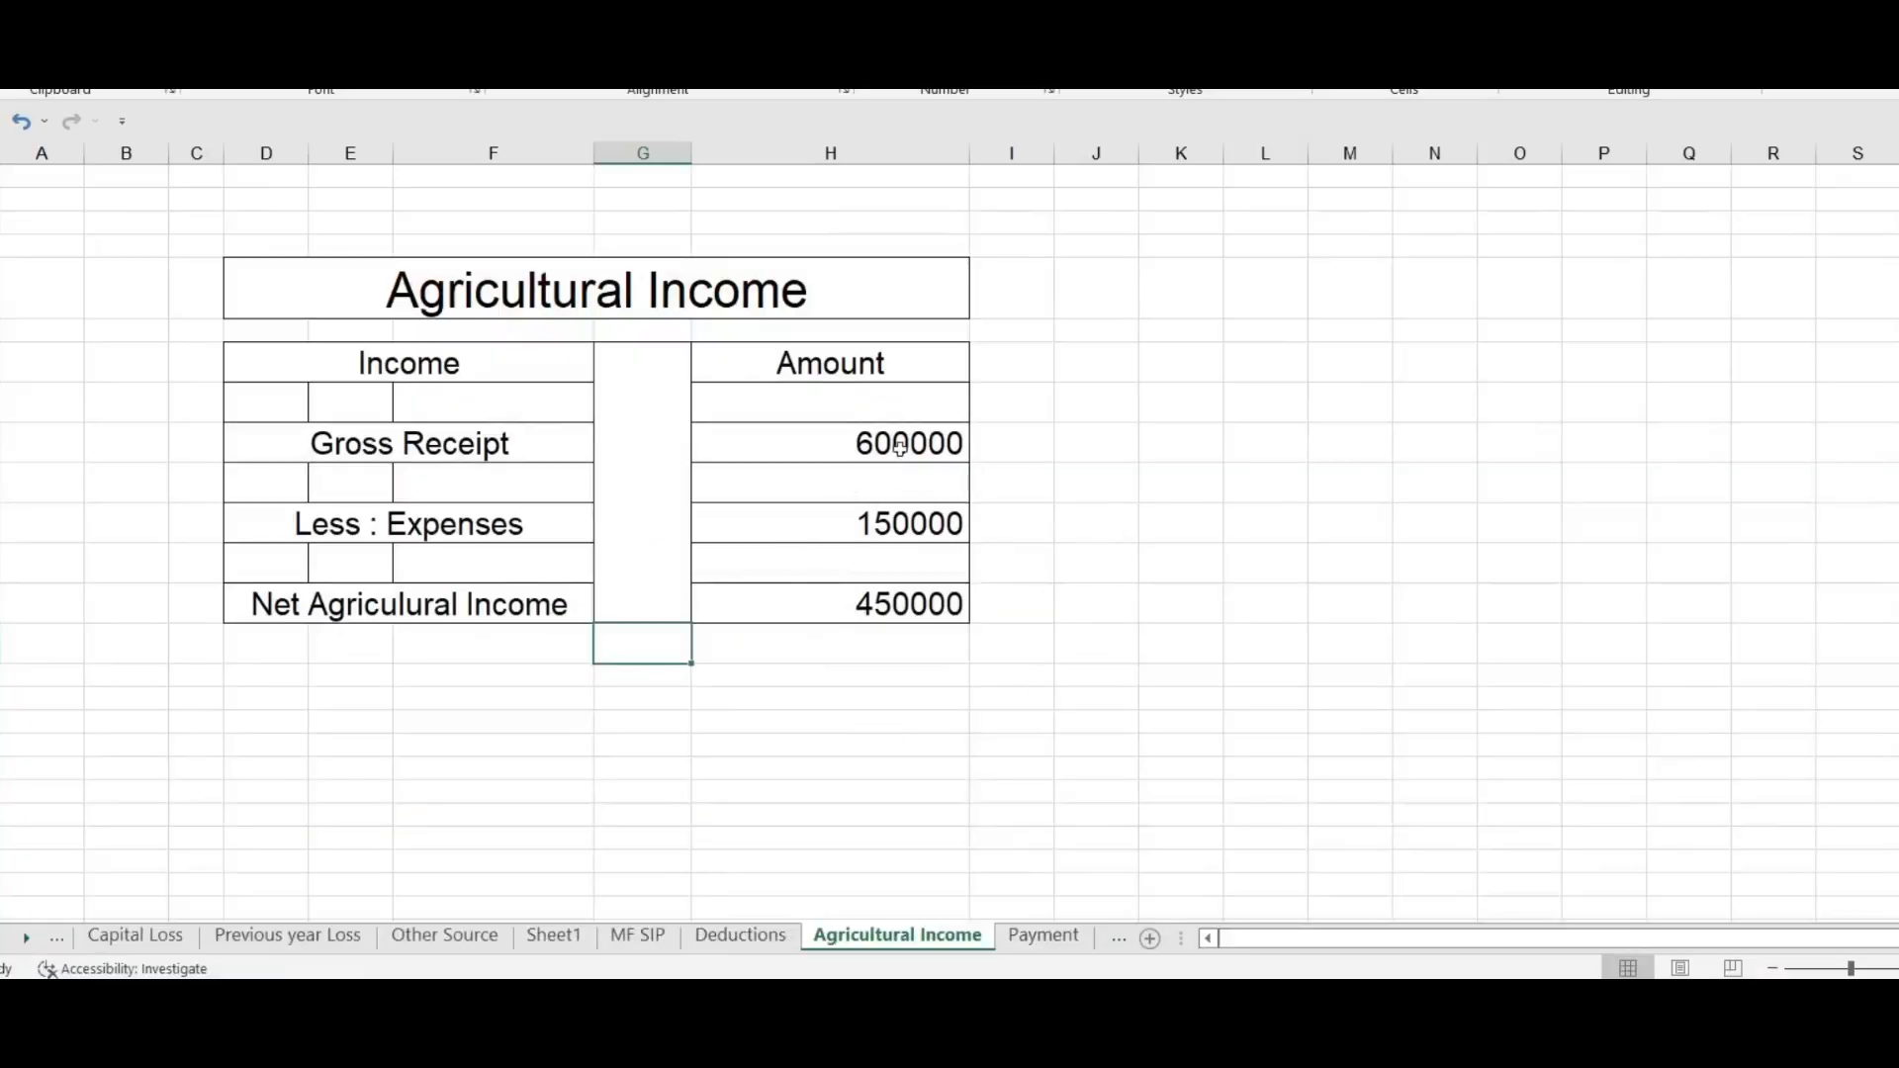
Step: Check the workbook's agricultural figures: 600000 gross, 150000 expenses, 450000 net
{"action": "left_click", "coordinate": [900, 447]}
{"action": "left_click", "coordinate": [911, 522]}
{"action": "left_click", "coordinate": [824, 615]}
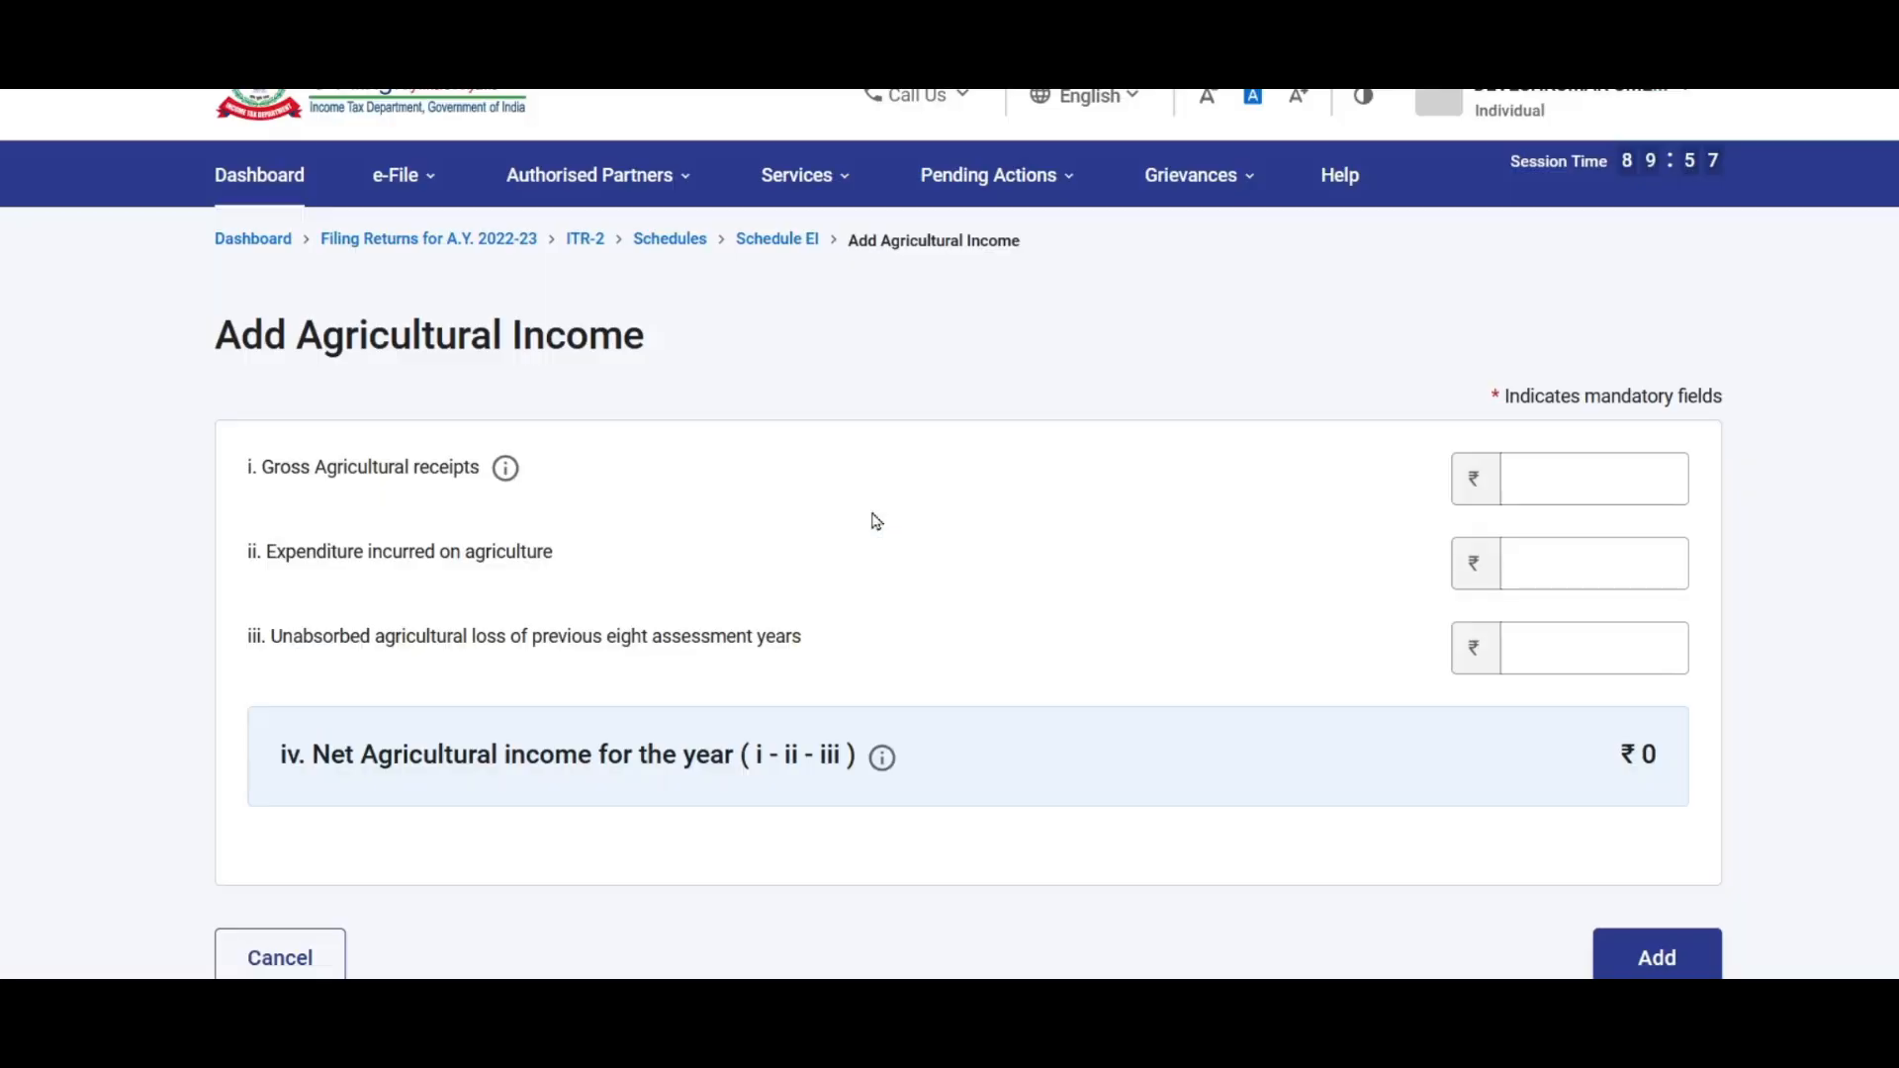
Step: Enter ₹6,00,000 gross agricultural receipts and ₹1,50,000 agricultural expenditure
{"action": "left_click", "coordinate": [1585, 487]}
{"action": "type", "text": "600000"}
{"action": "left_click", "coordinate": [1588, 557]}
{"action": "type", "text": "150000"}
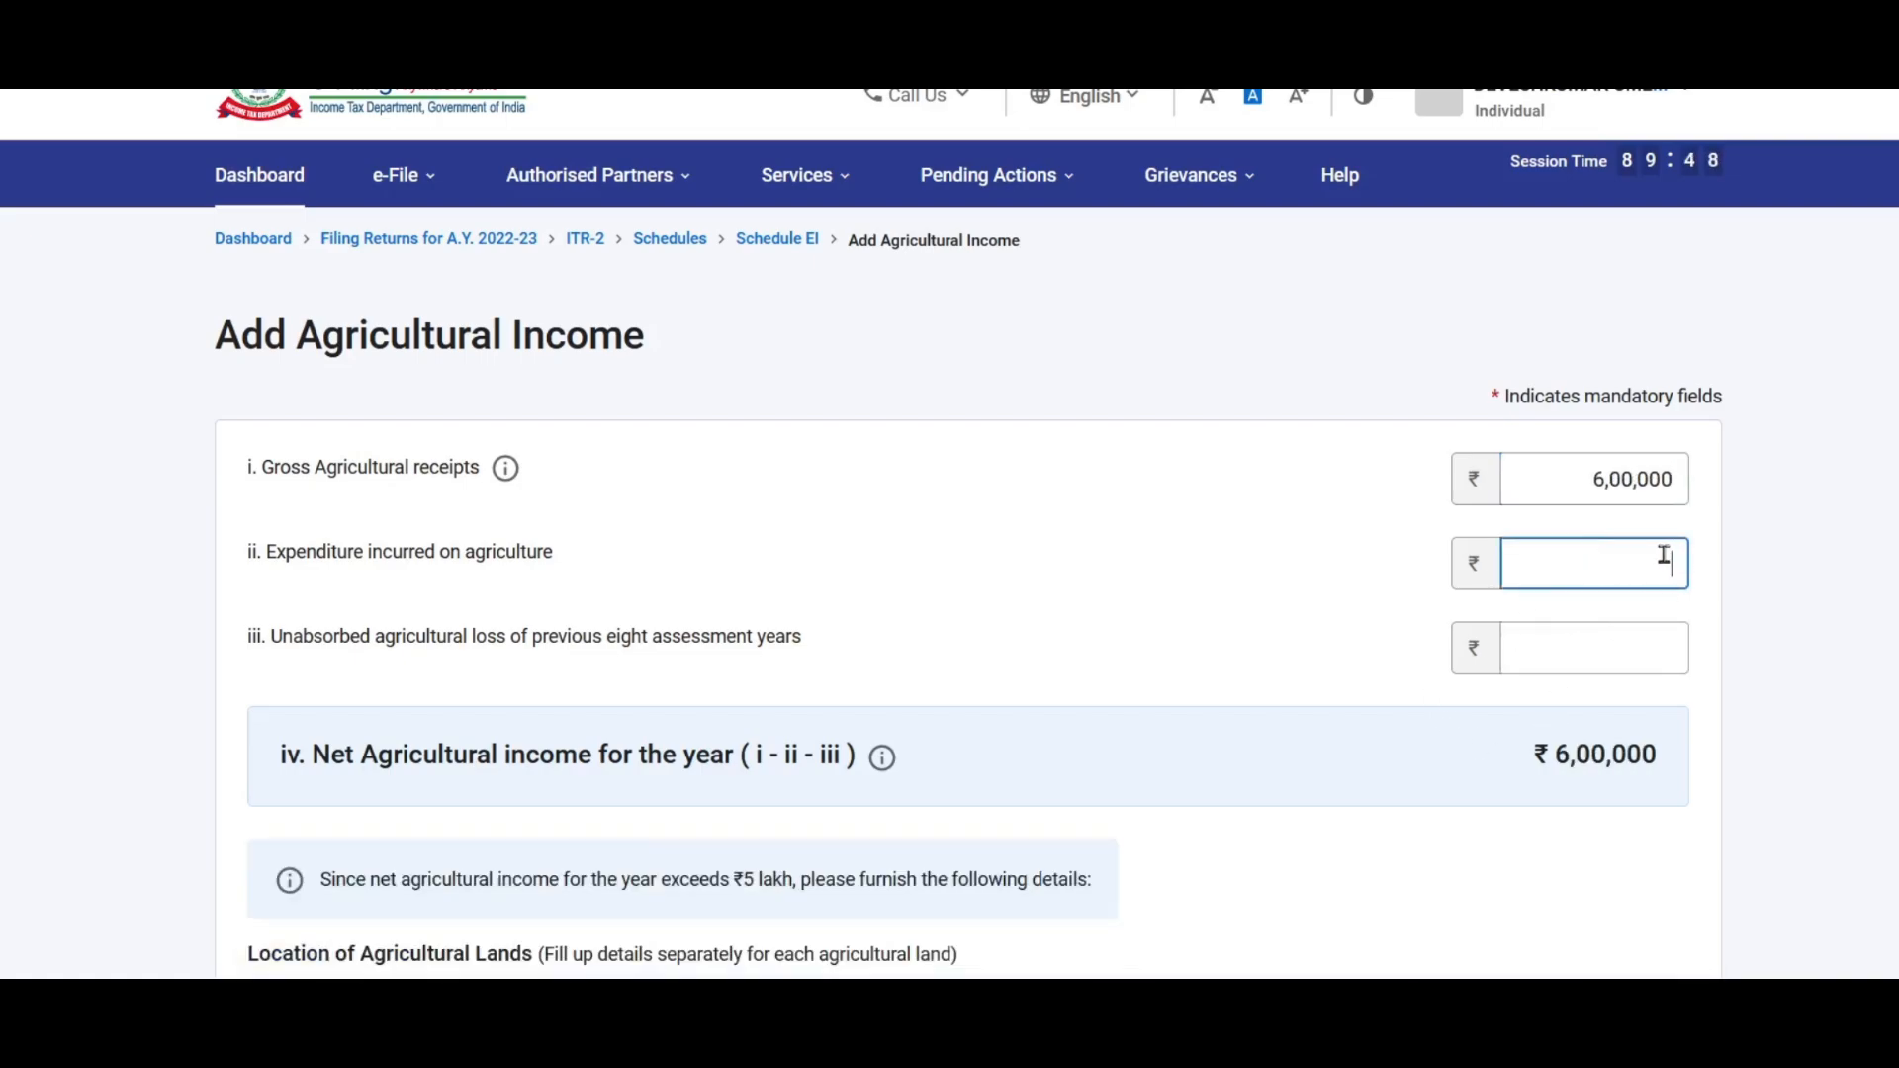
{"action": "left_click", "coordinate": [1159, 645]}
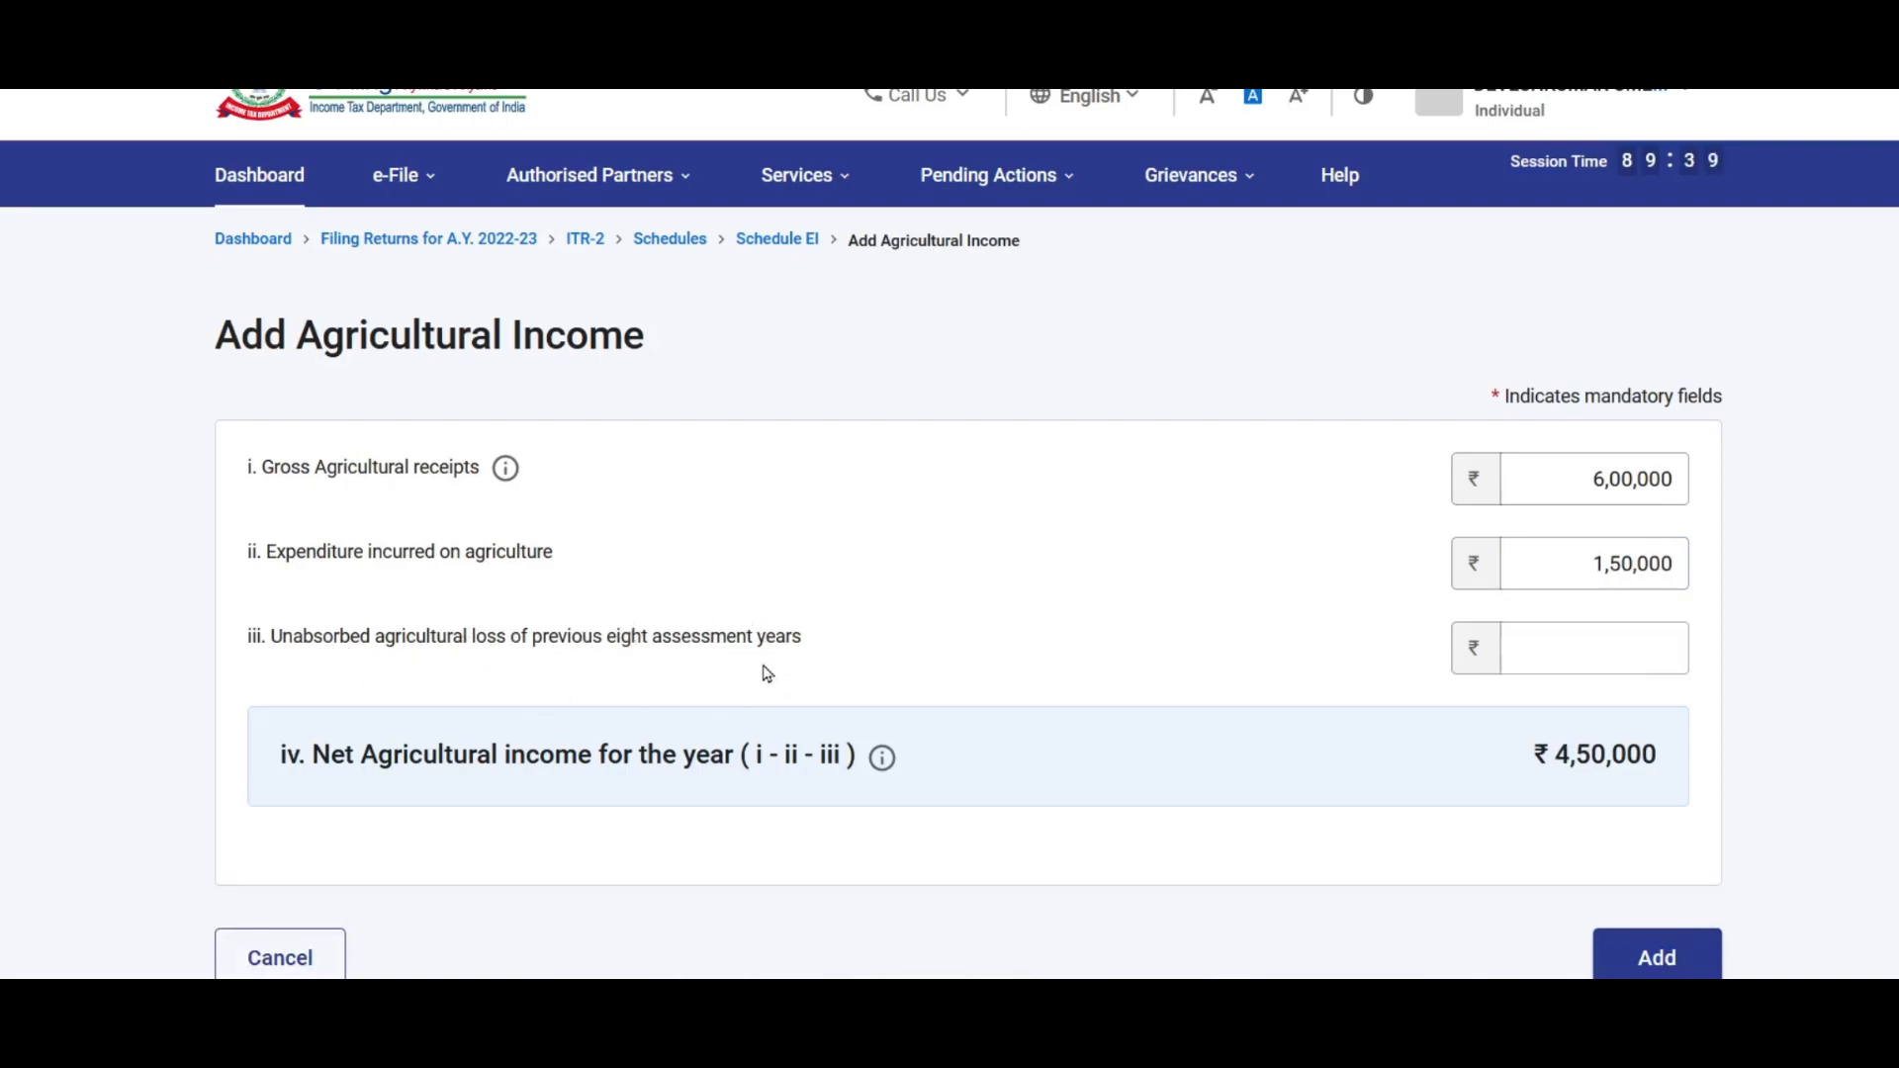
Step: Add the ₹4,50,000 agricultural income entry to Schedule EI and expand Other exempt income
{"action": "left_click", "coordinate": [1559, 655]}
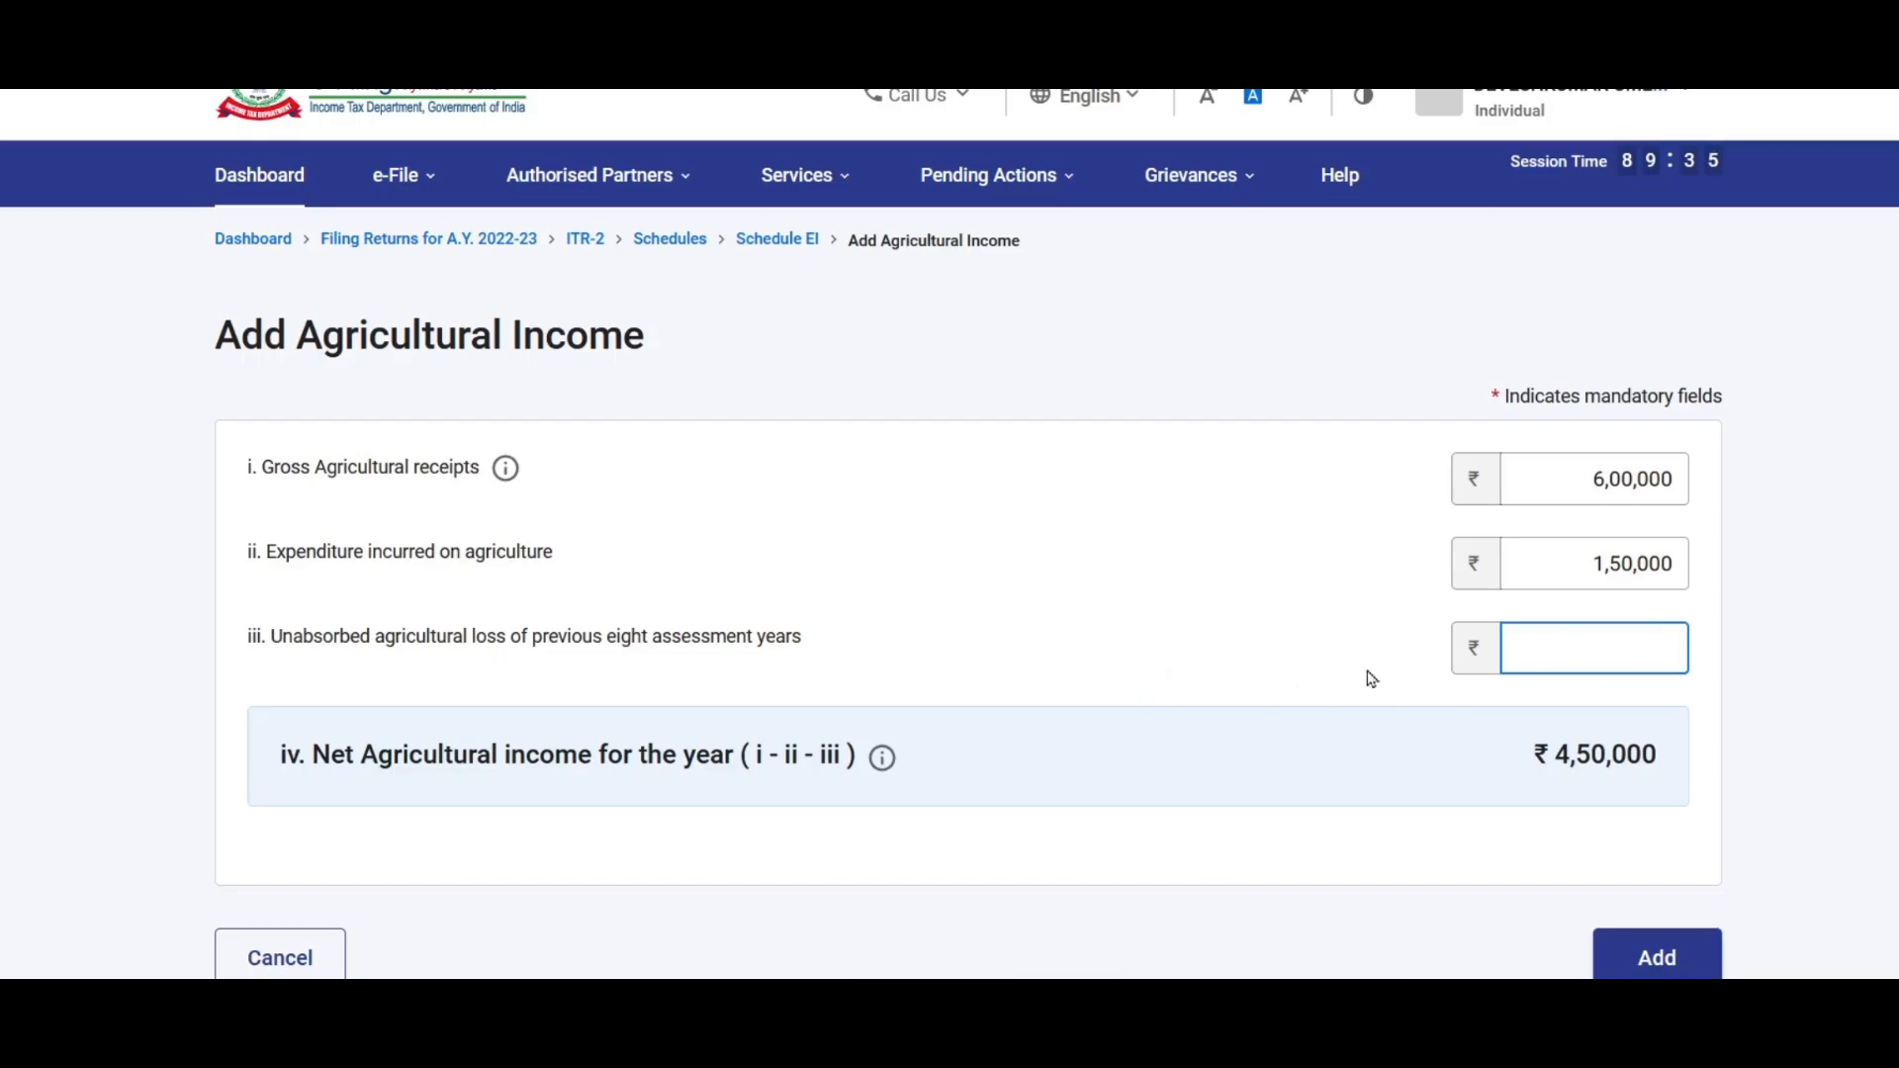
{"action": "scroll", "coordinate": [688, 615], "scroll_direction": "down", "scroll_amount": 2}
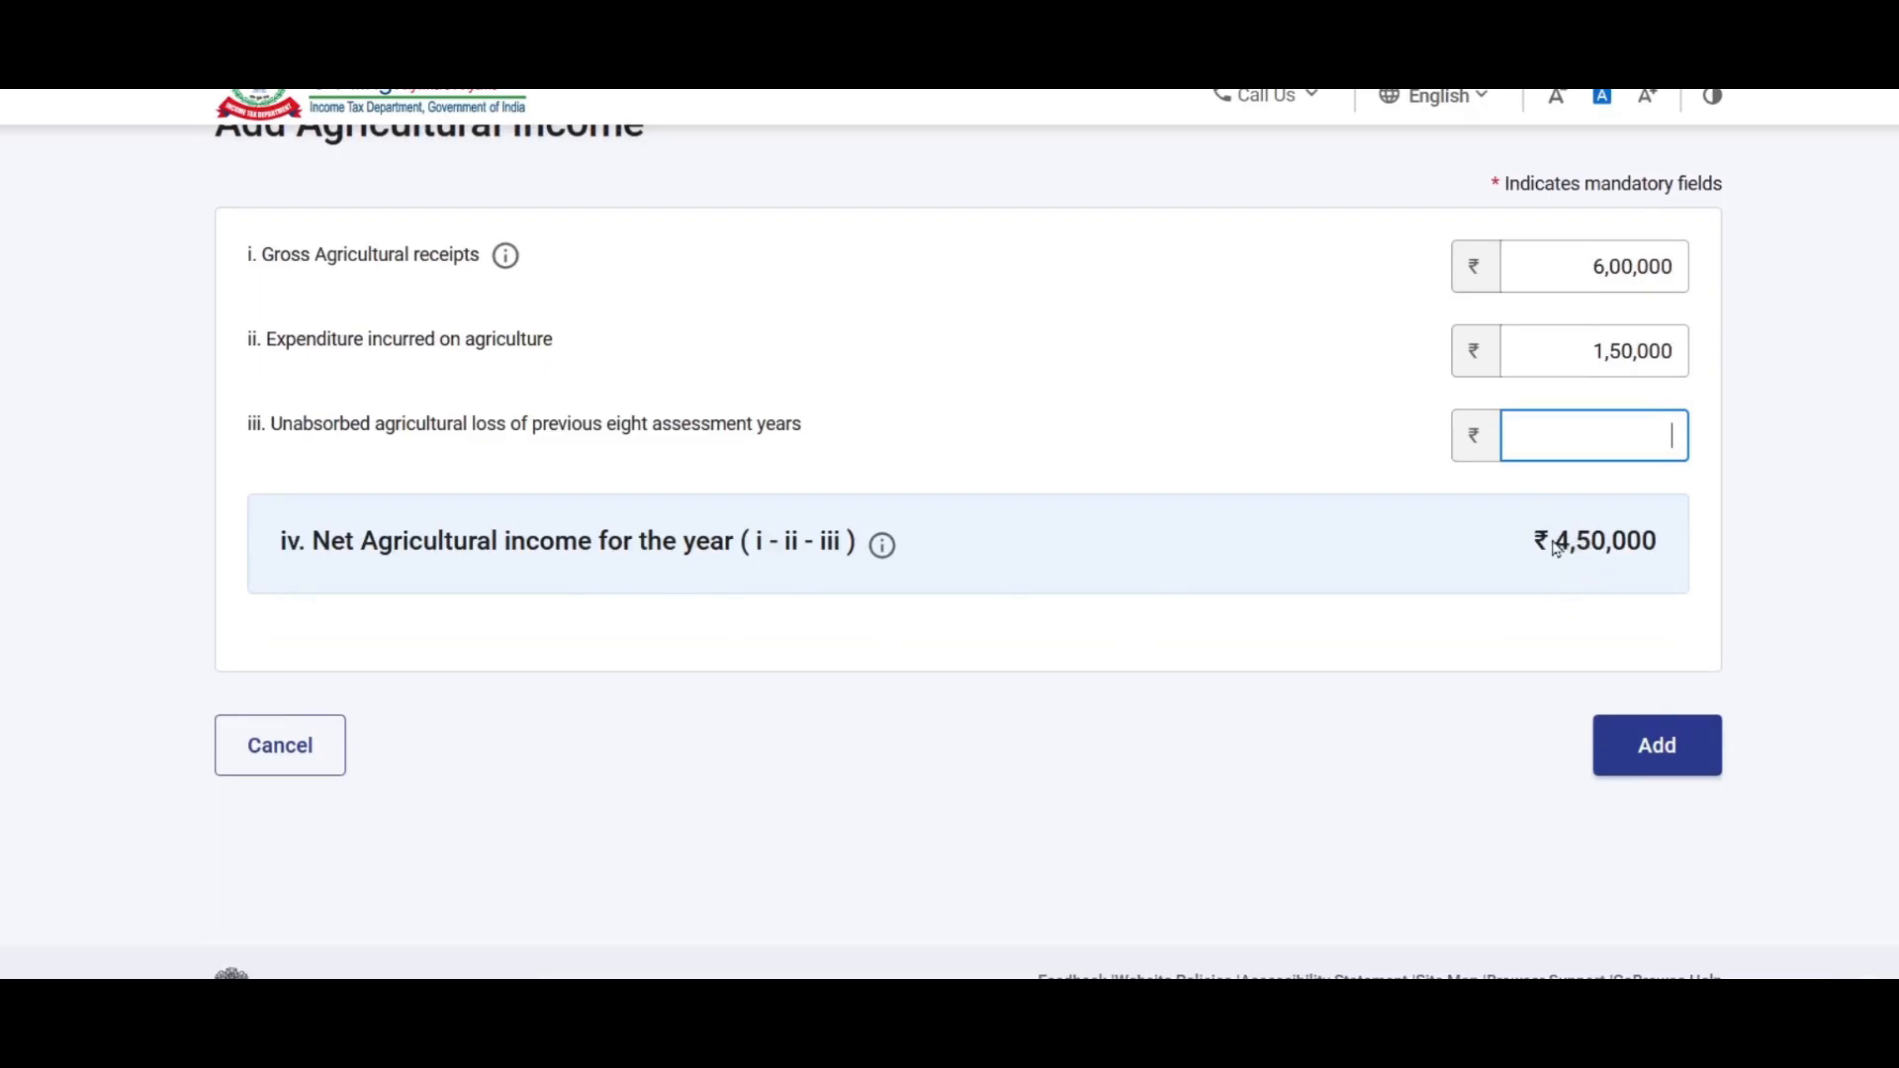
{"action": "left_click", "coordinate": [1660, 756]}
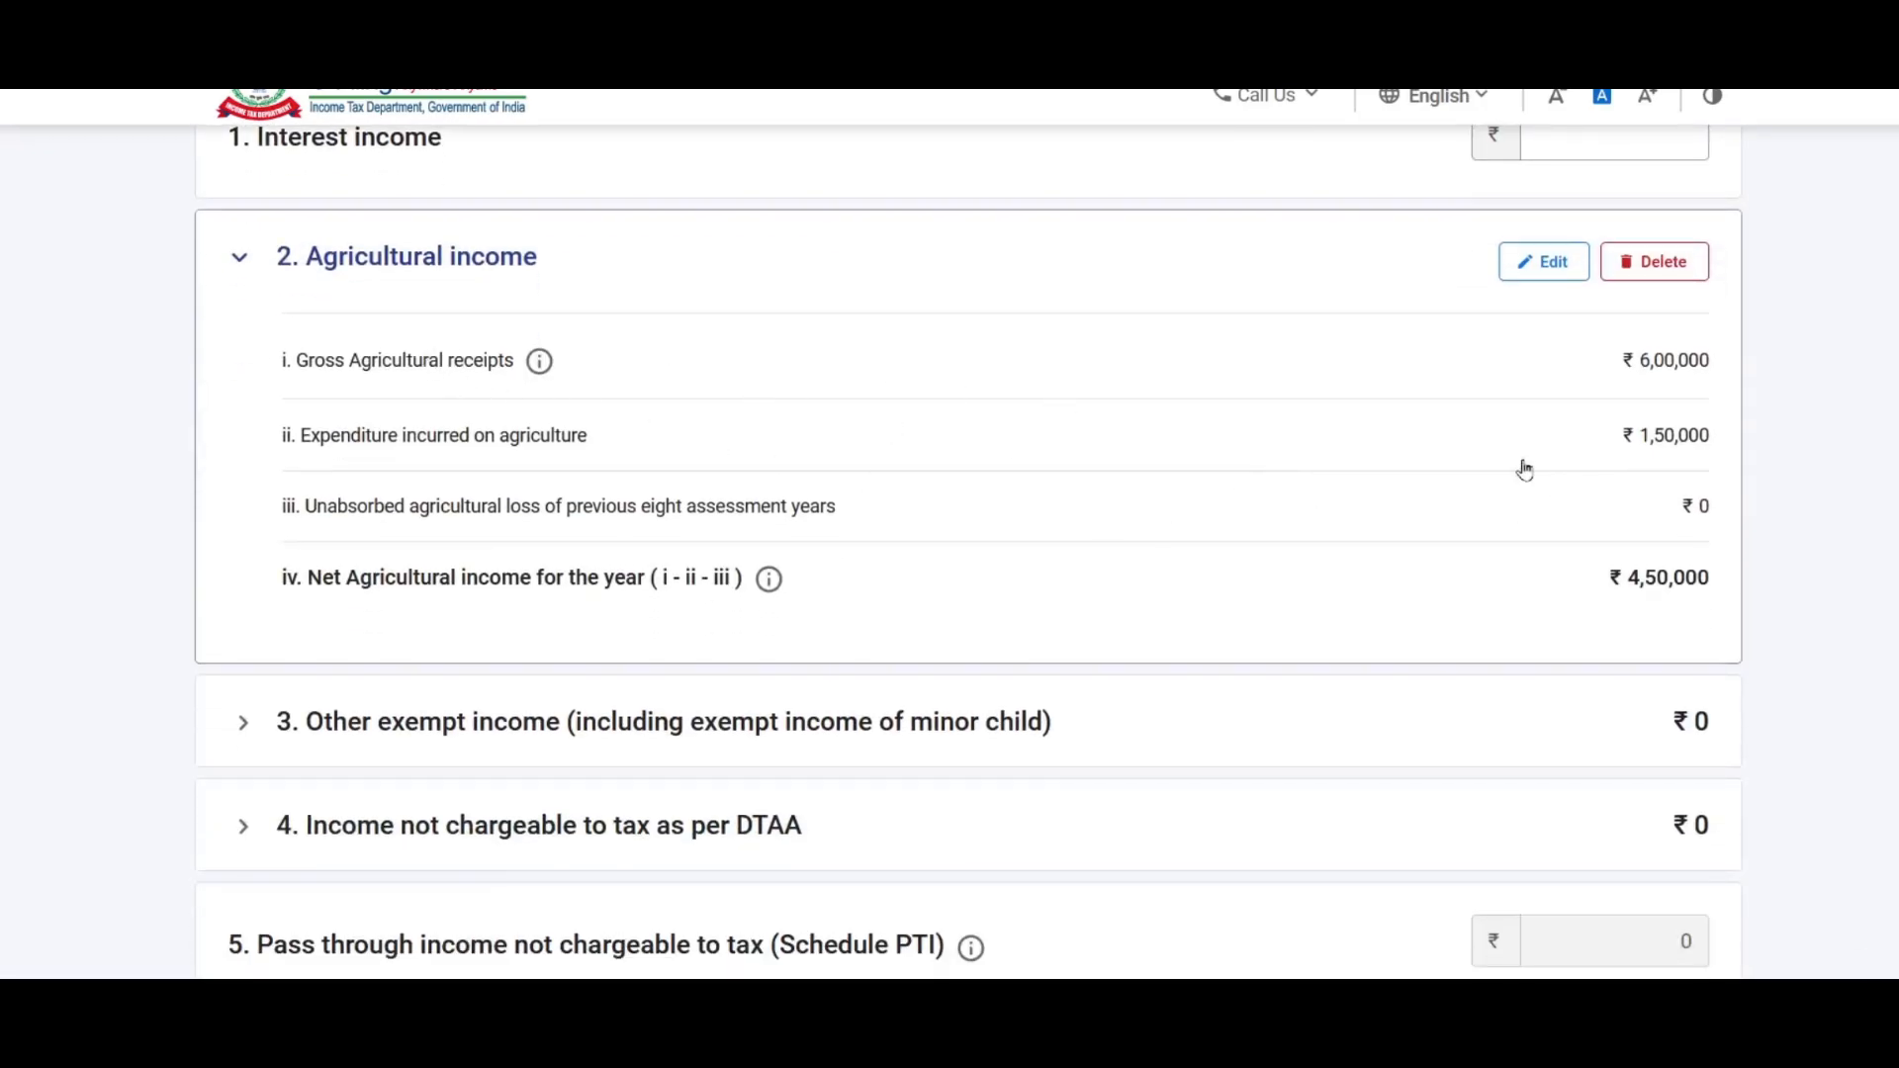
{"action": "scroll", "coordinate": [1386, 381], "scroll_direction": "down", "scroll_amount": 3}
{"action": "left_click", "coordinate": [1378, 436]}
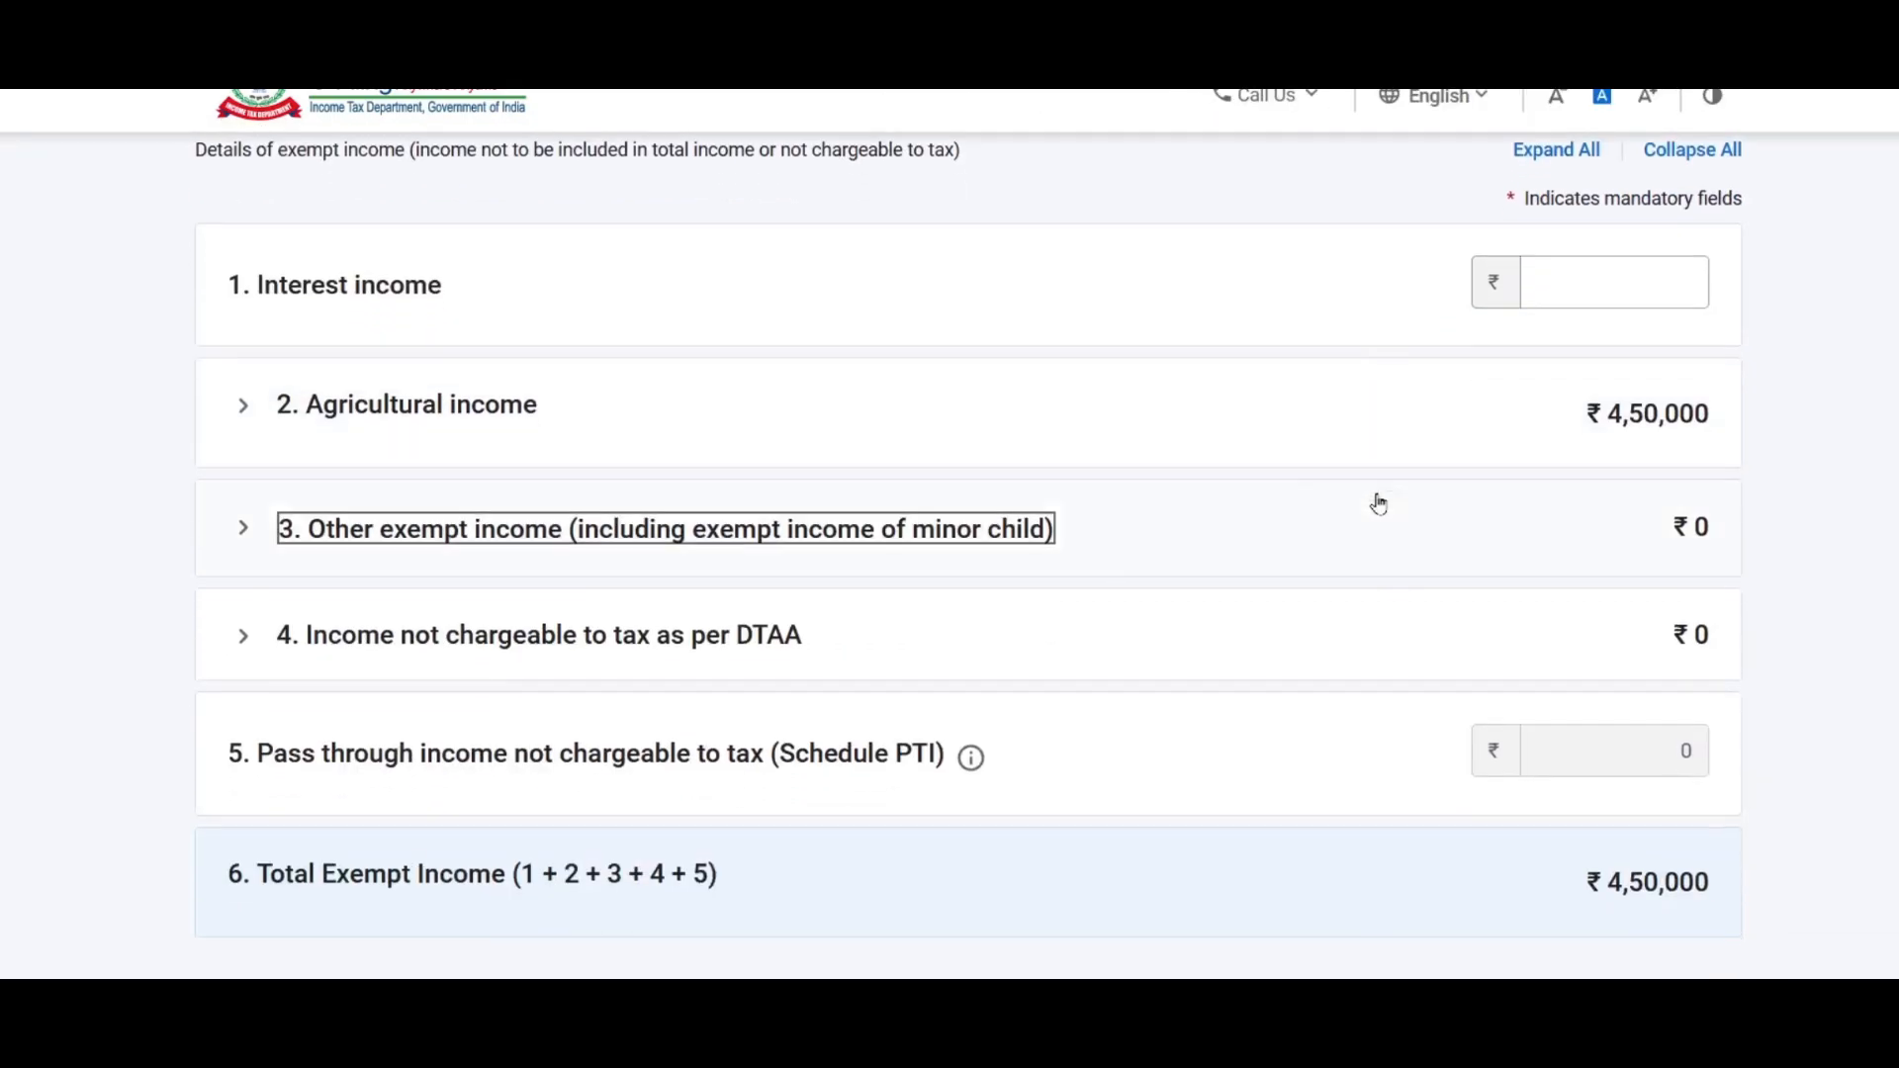
{"action": "left_click", "coordinate": [488, 539]}
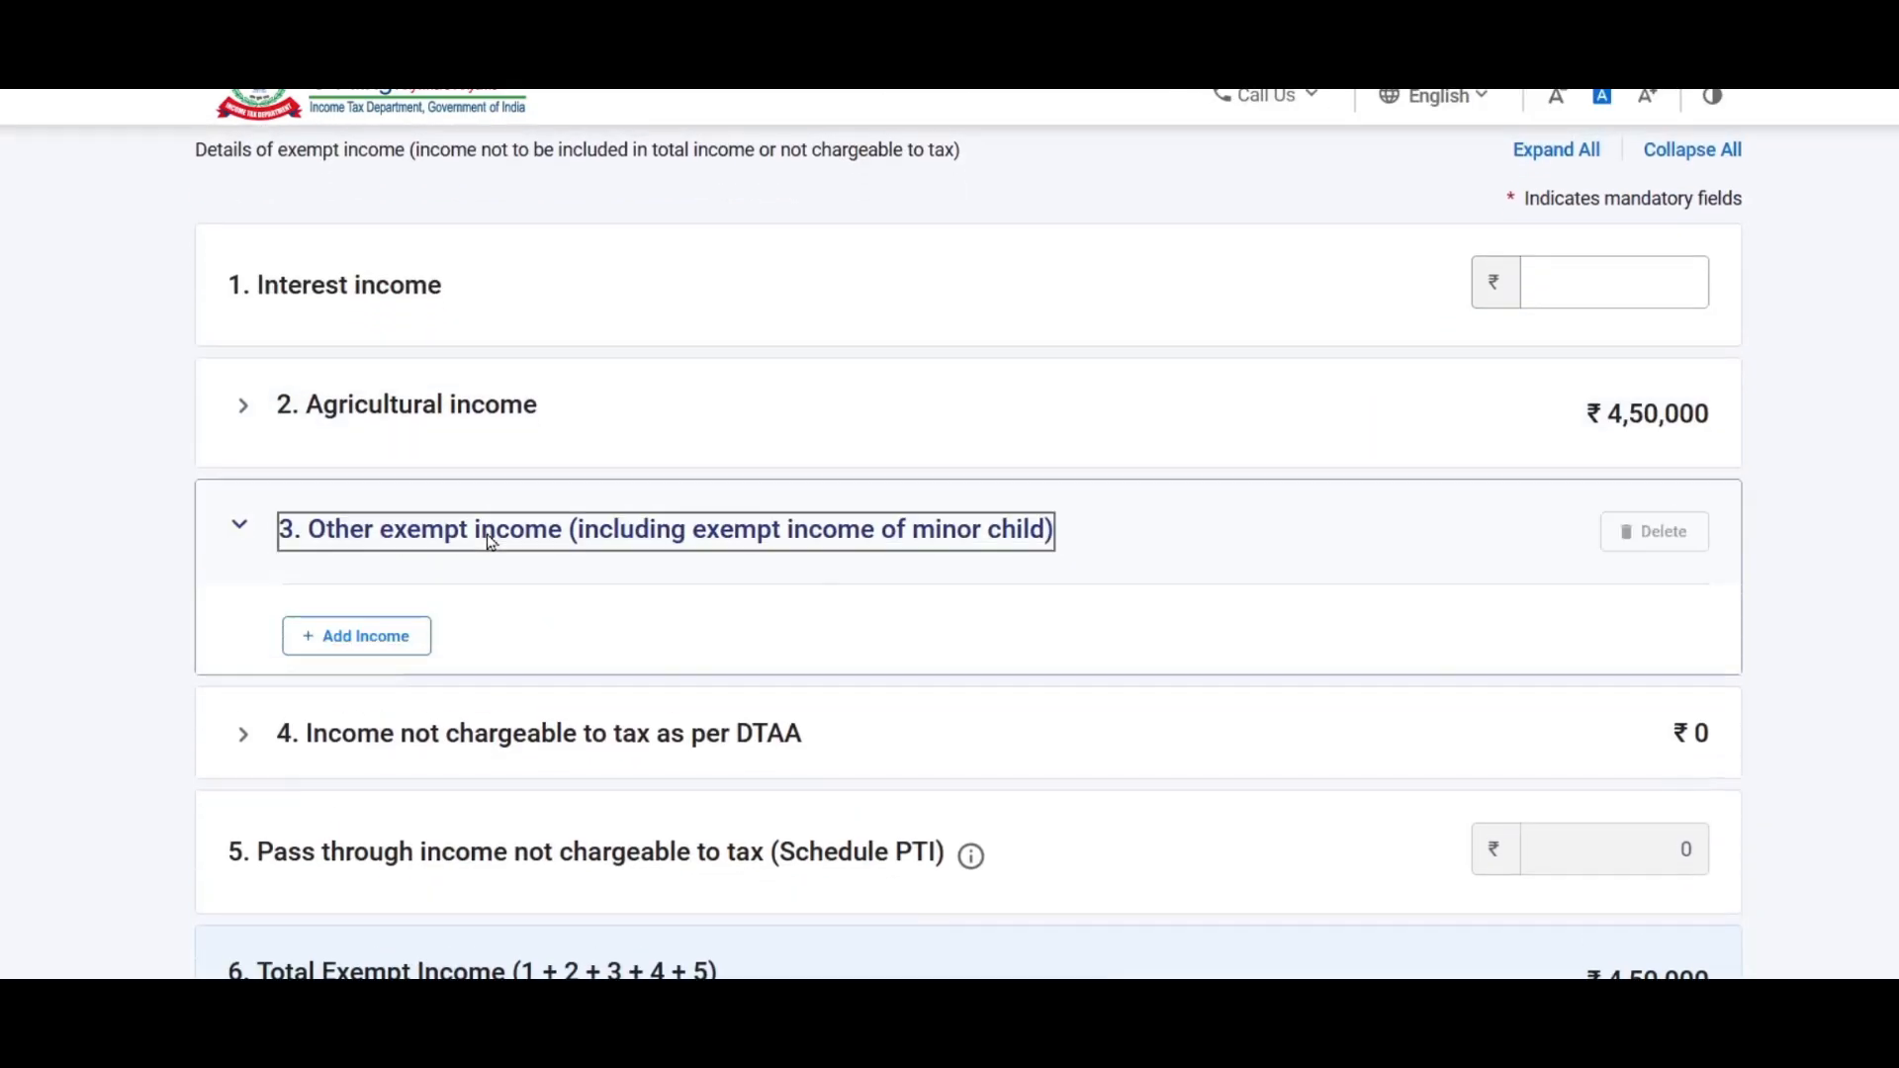
Step: Start an other exempt income entry with Sec 10(10D) as the nature of income
{"action": "left_click", "coordinate": [358, 638]}
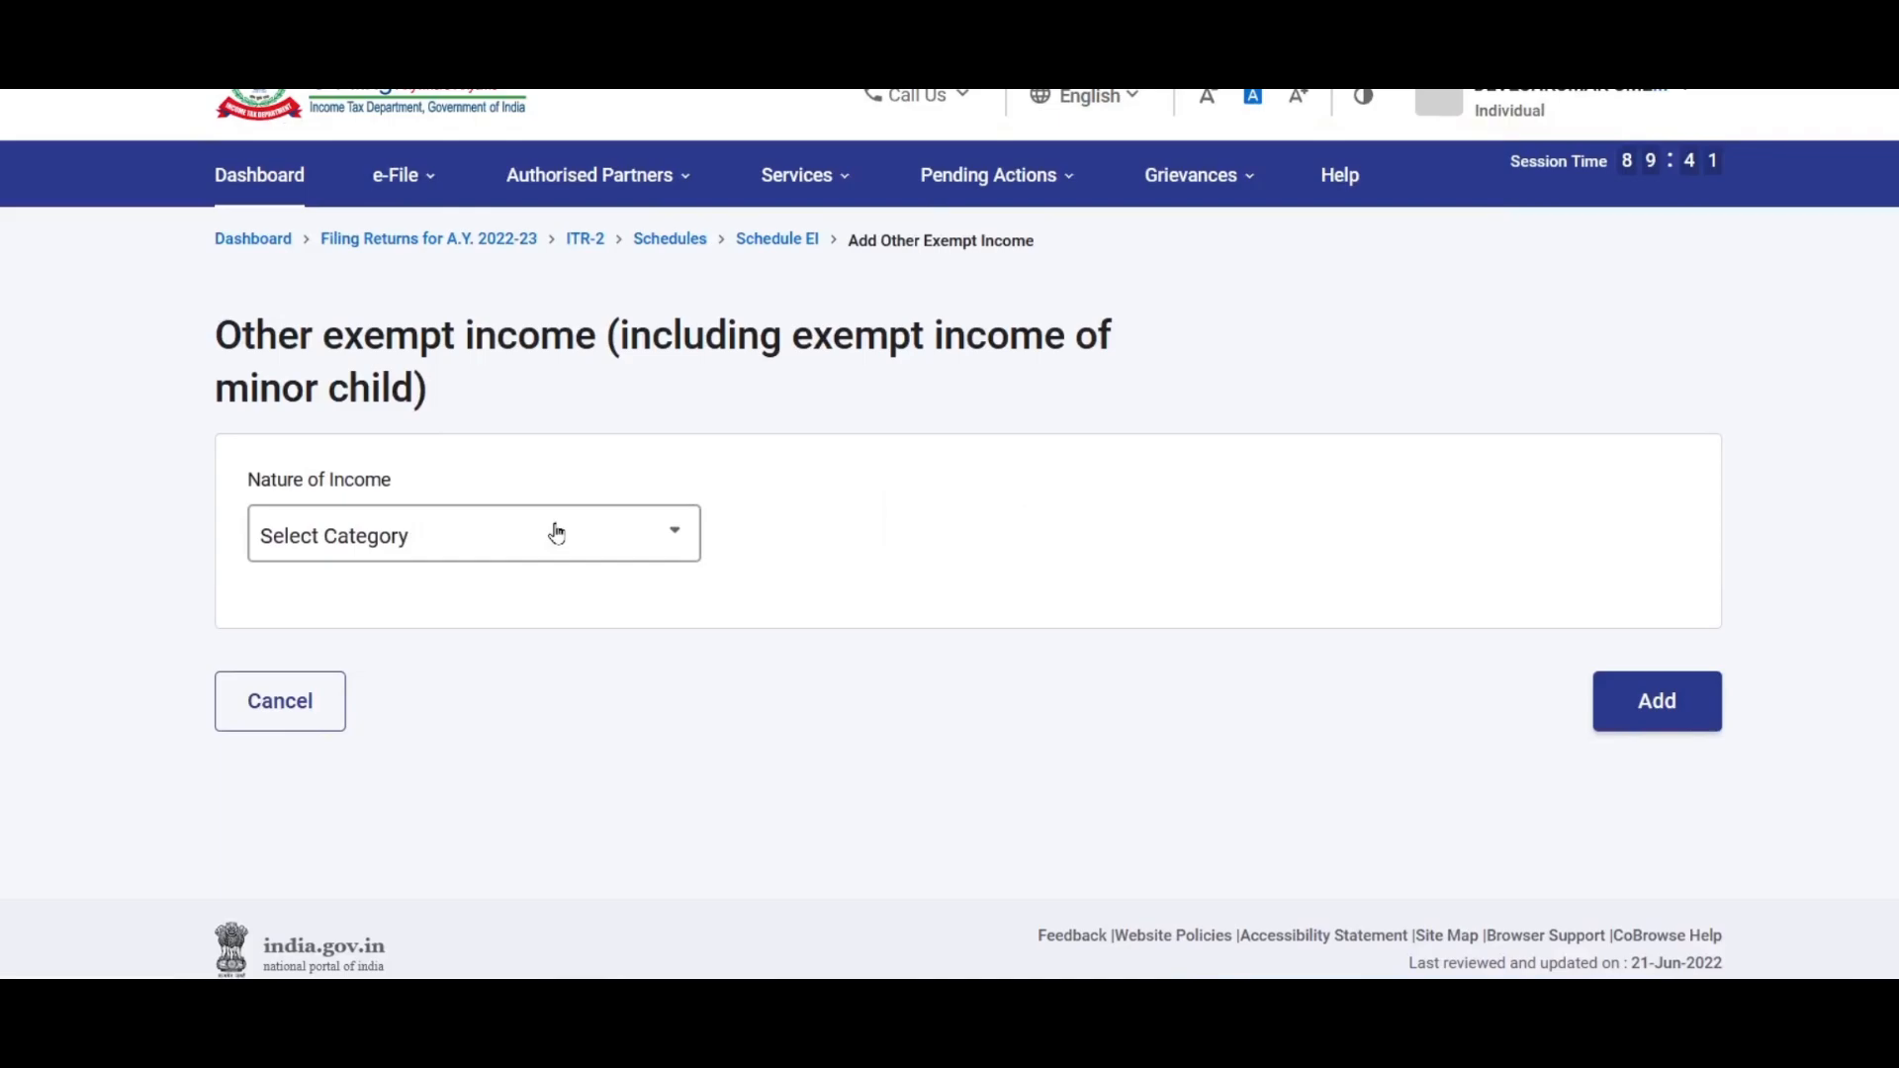
{"action": "left_click", "coordinate": [551, 534]}
{"action": "scroll", "coordinate": [691, 669], "scroll_direction": "down", "scroll_amount": 3}
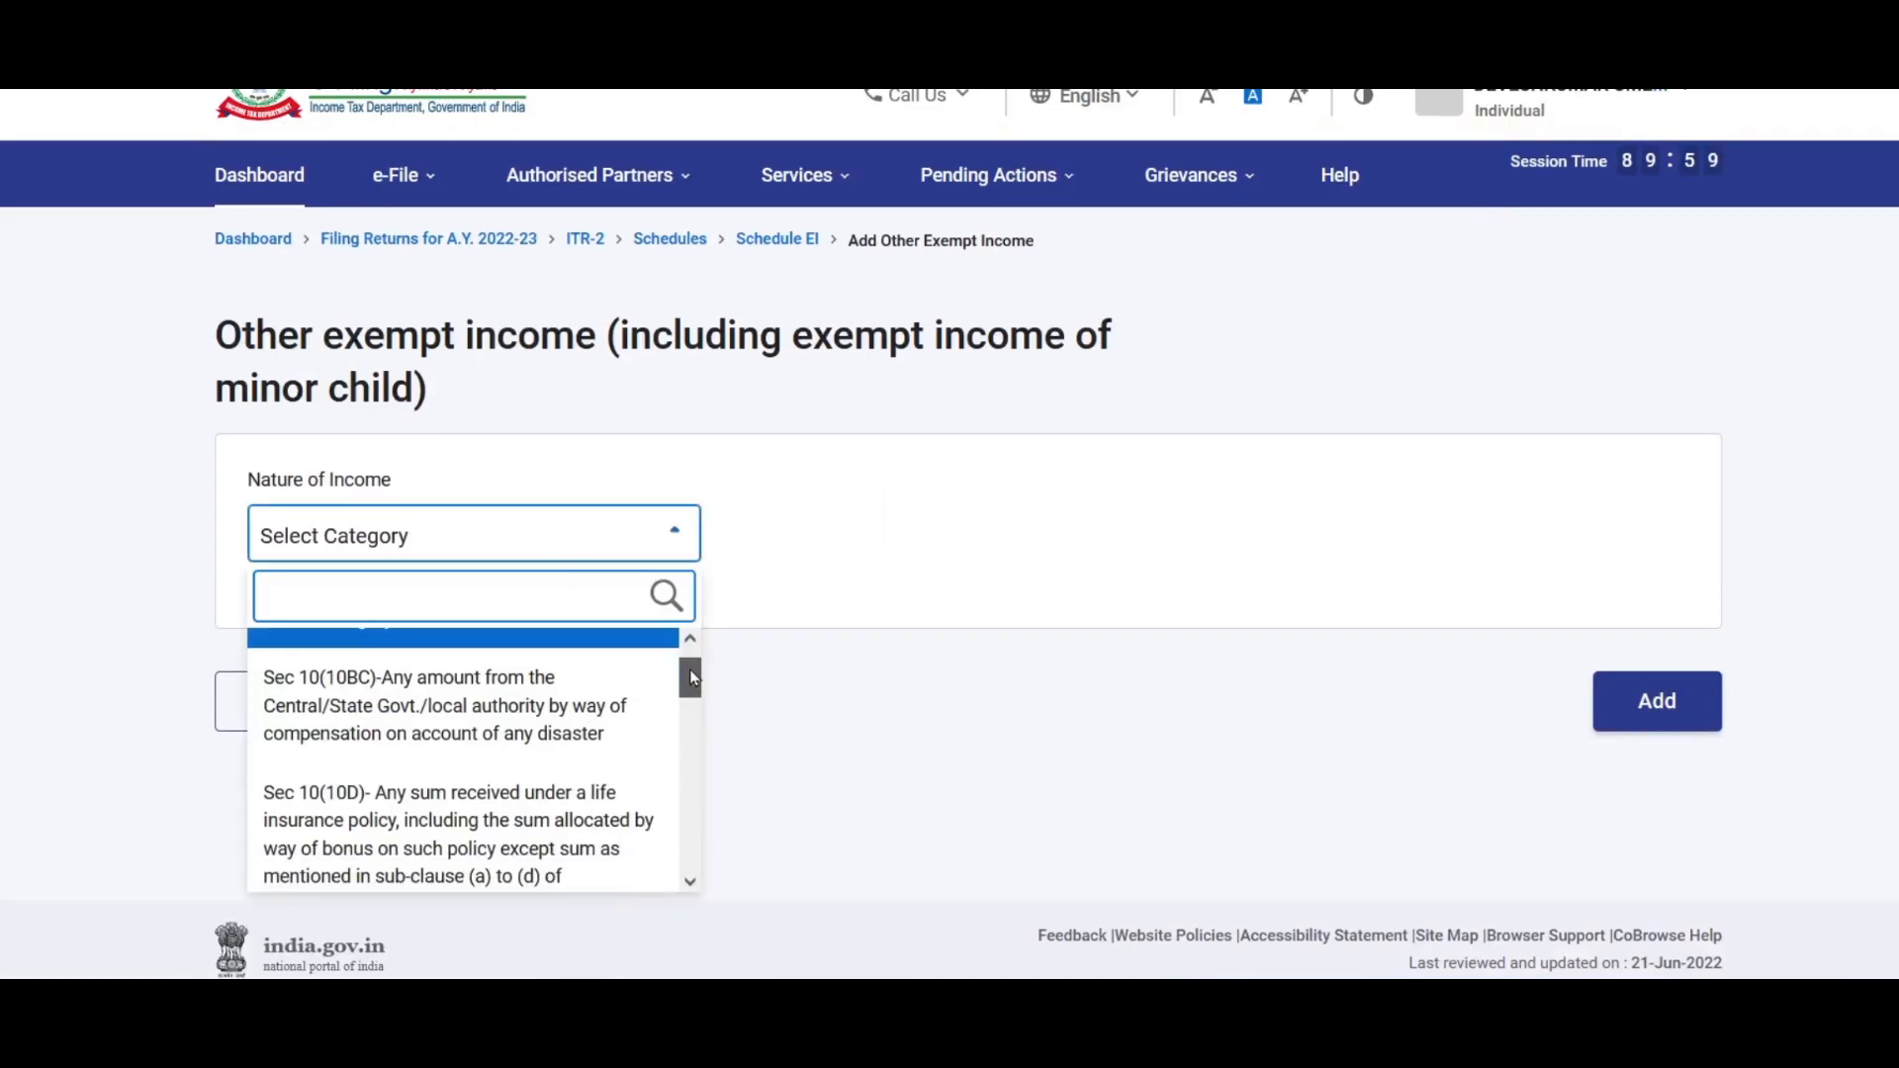
{"action": "left_click", "coordinate": [478, 733]}
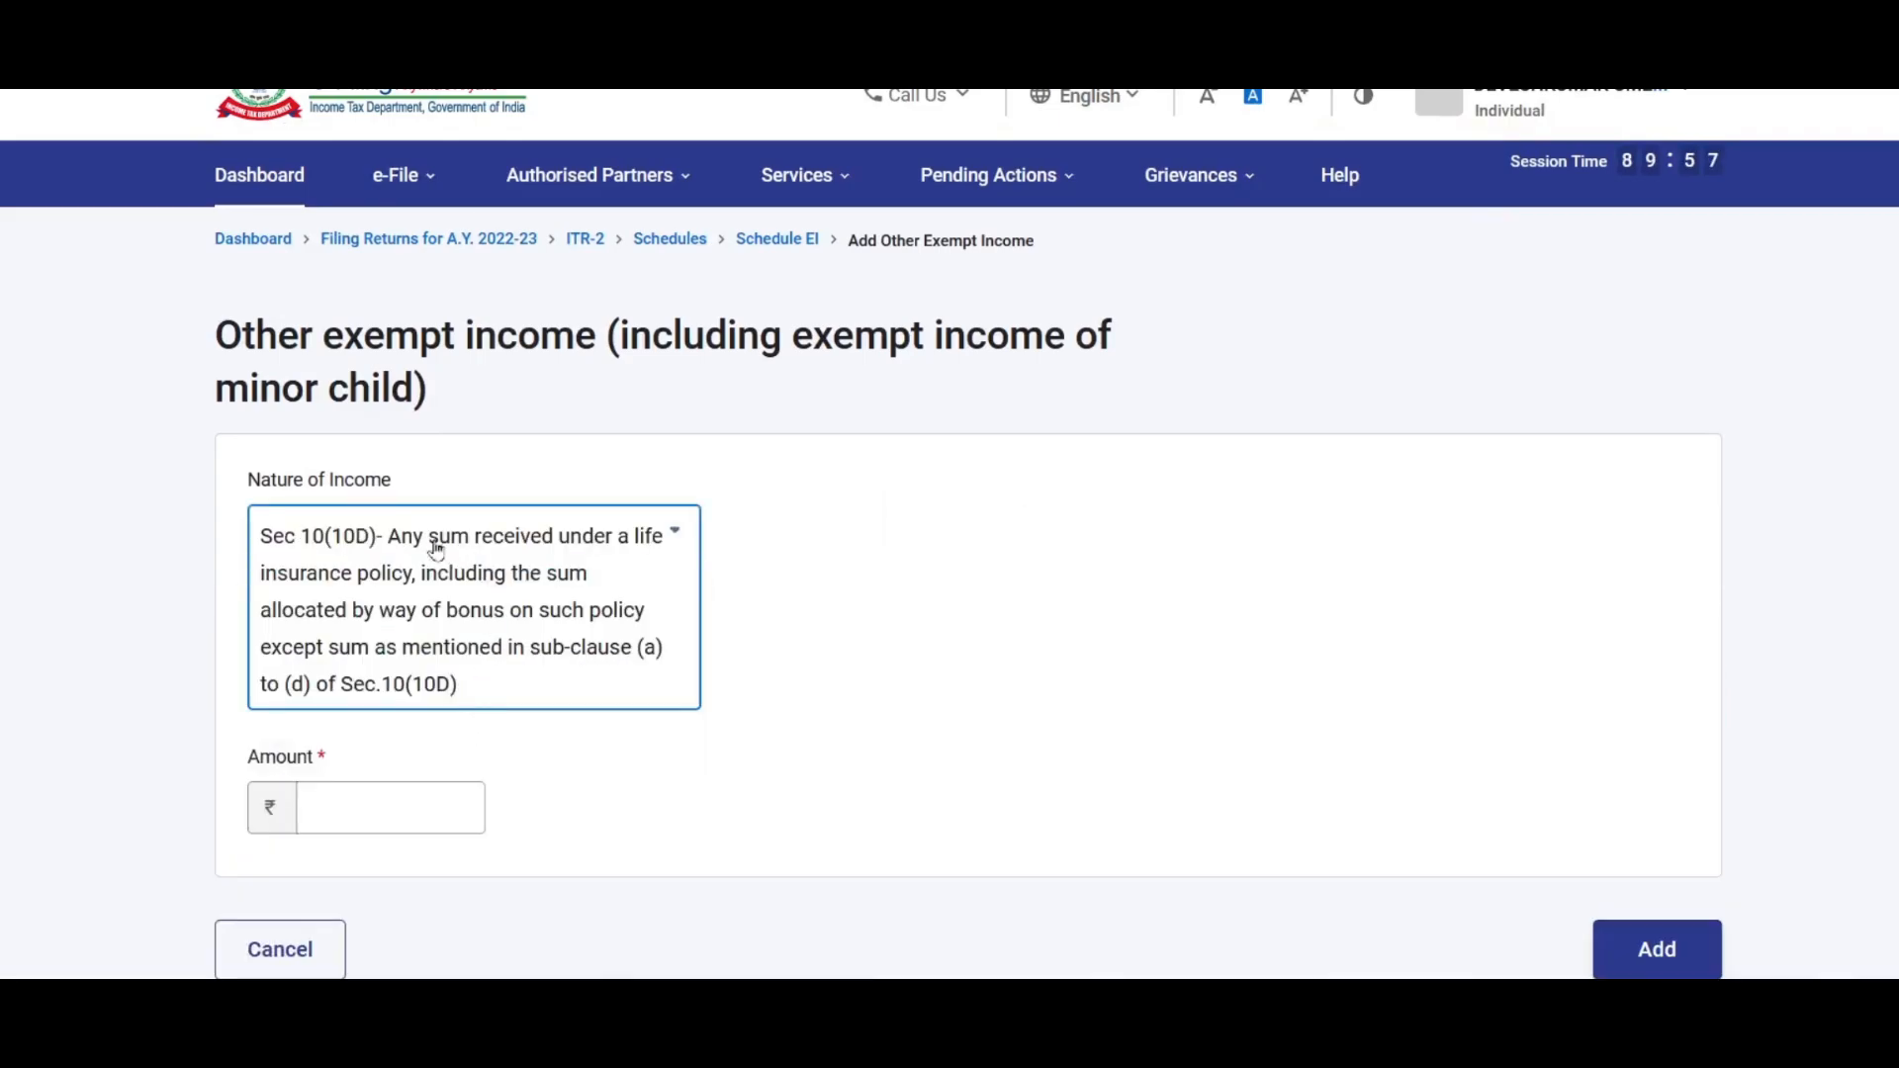
{"action": "left_click", "coordinate": [378, 819]}
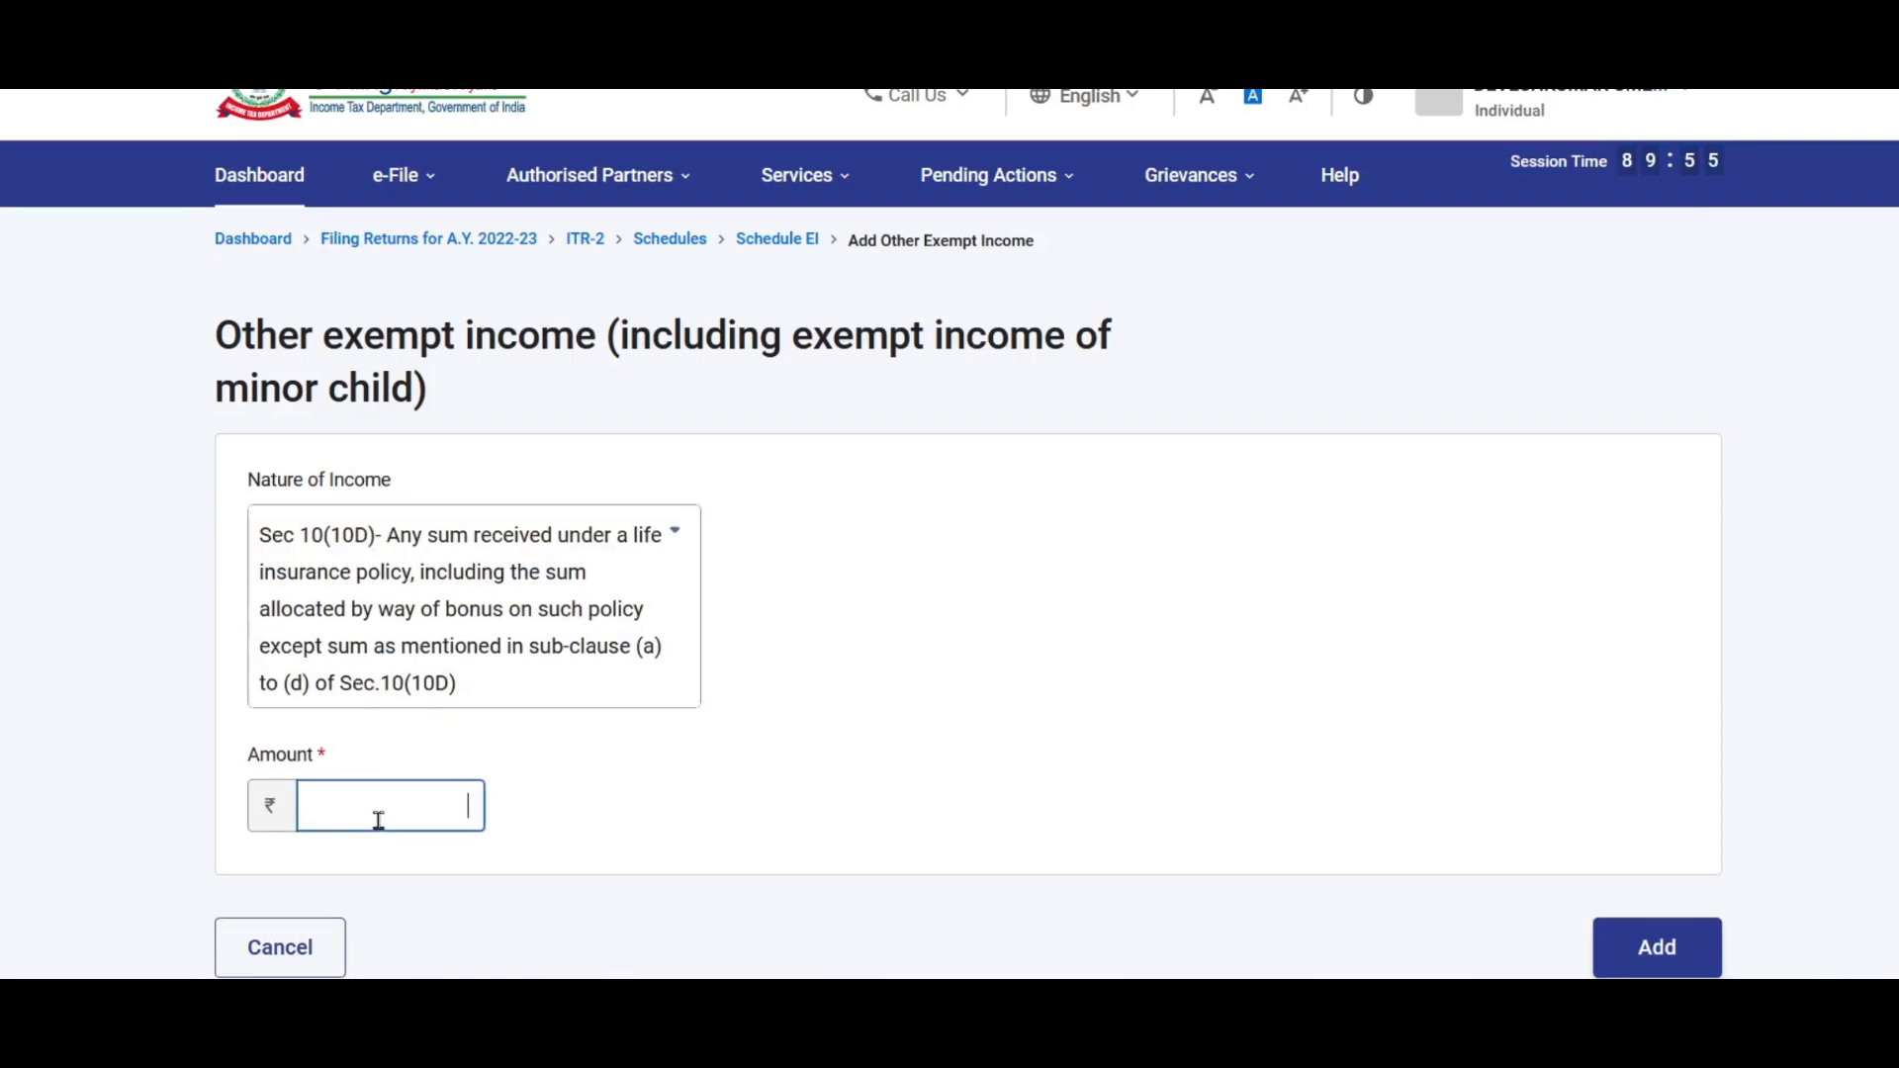
Step: Change the nature of income to Any Other and move through the description and amount fields
{"action": "left_click", "coordinate": [644, 564]}
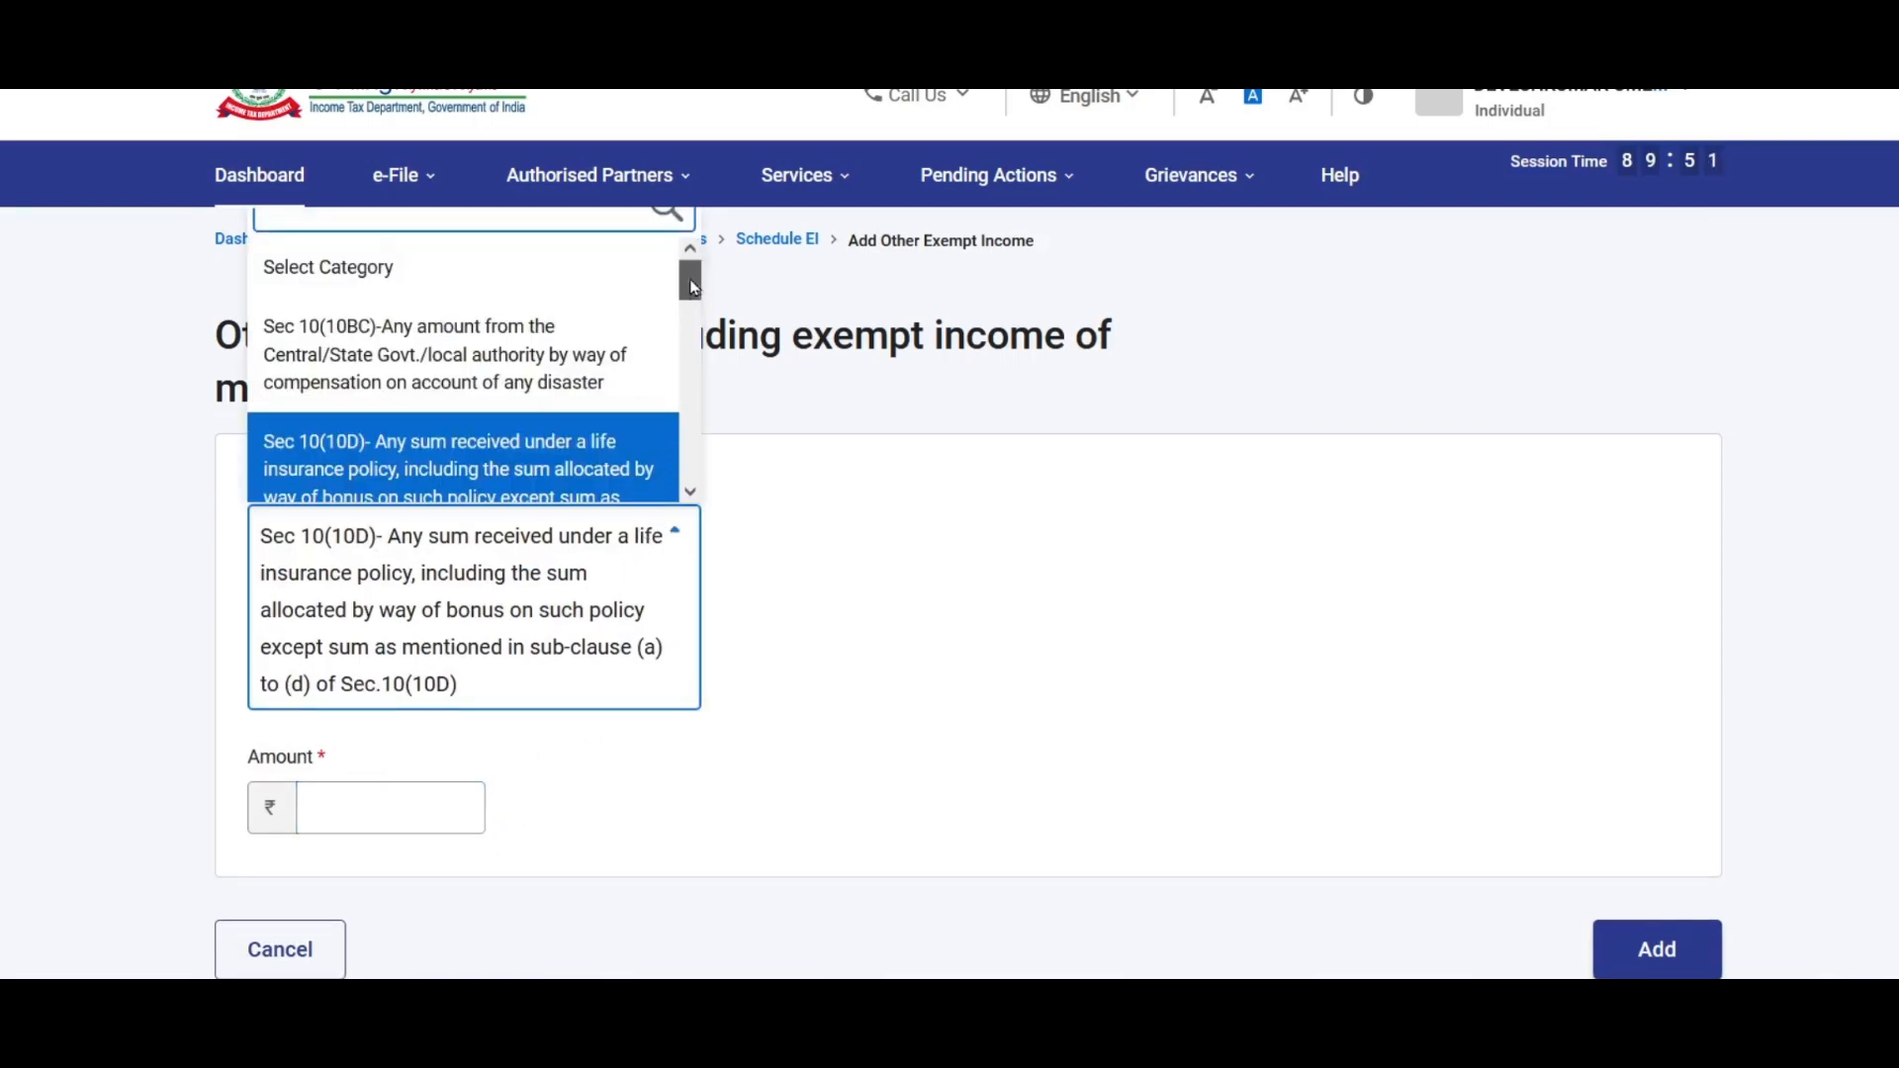
{"action": "scroll", "coordinate": [693, 287], "scroll_direction": "down", "scroll_amount": 3}
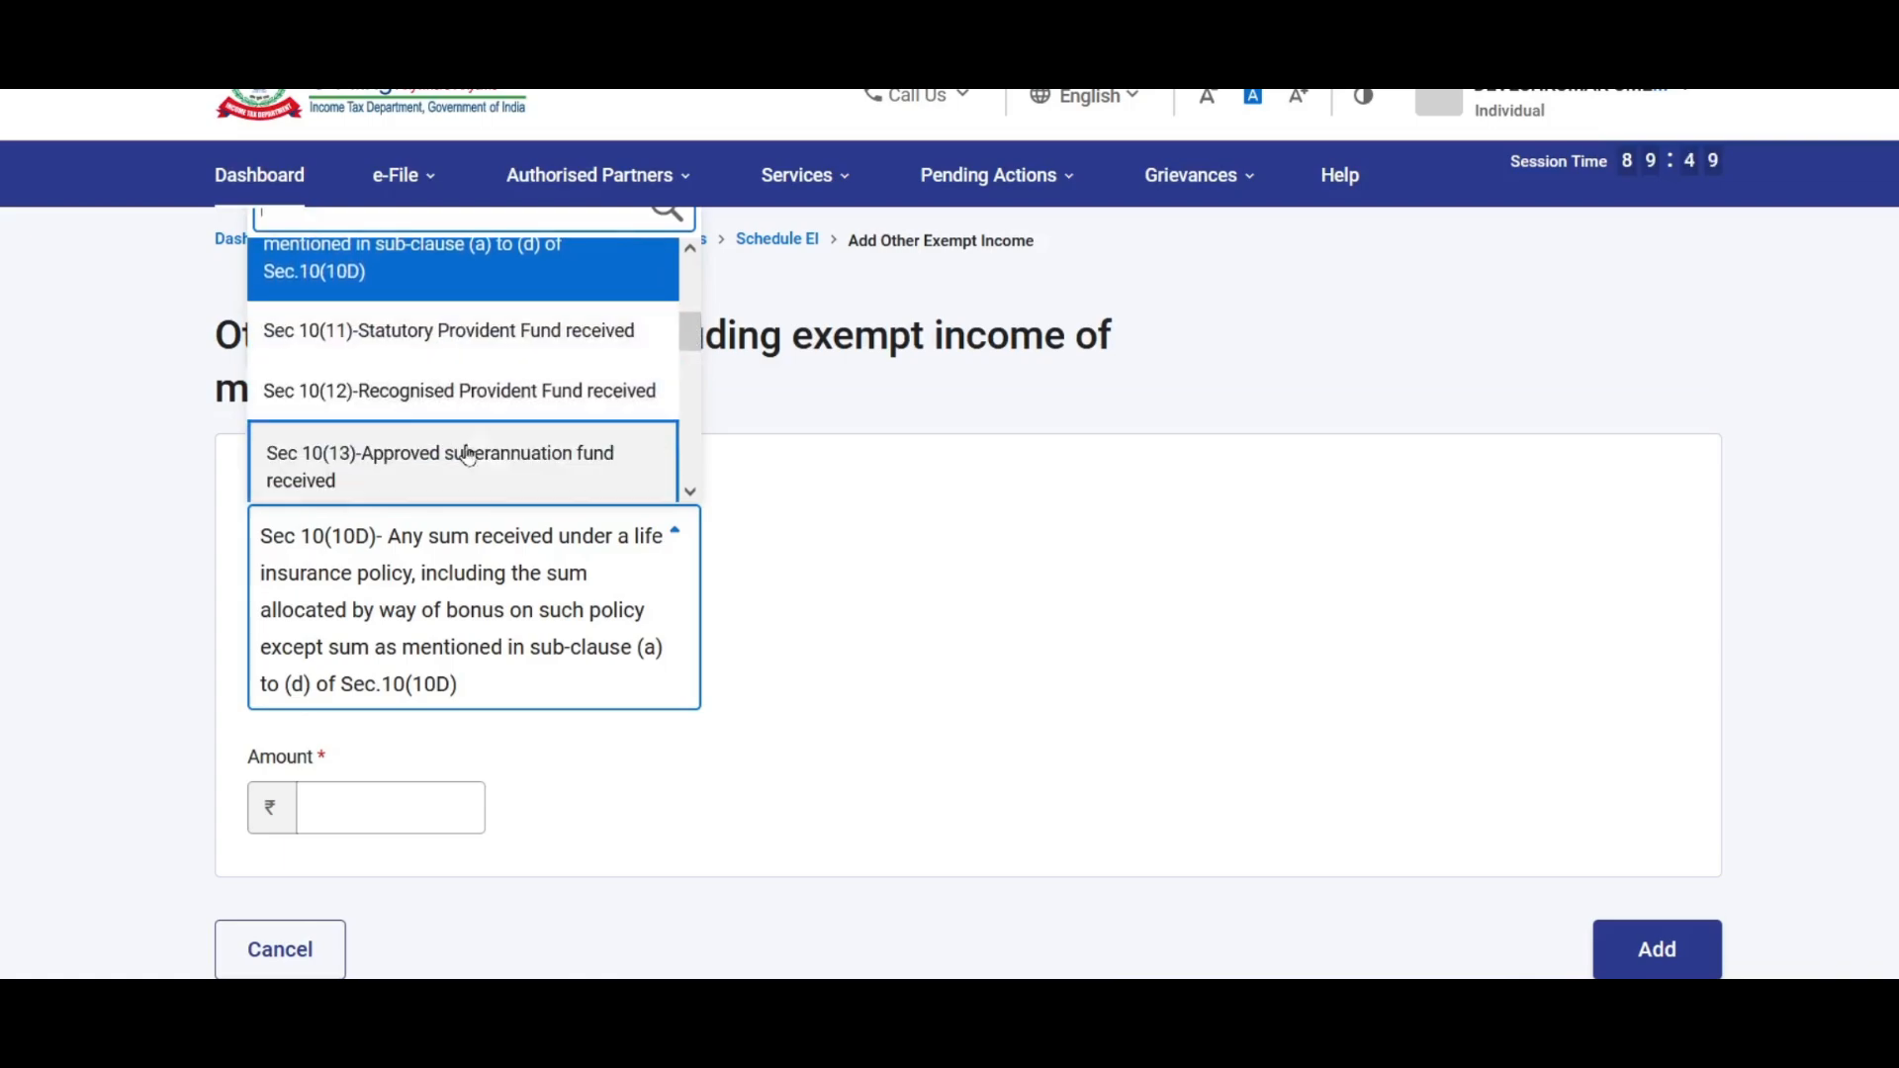
{"action": "scroll", "coordinate": [691, 364], "scroll_direction": "down", "scroll_amount": 3}
{"action": "scroll", "coordinate": [690, 360], "scroll_direction": "down", "scroll_amount": 3}
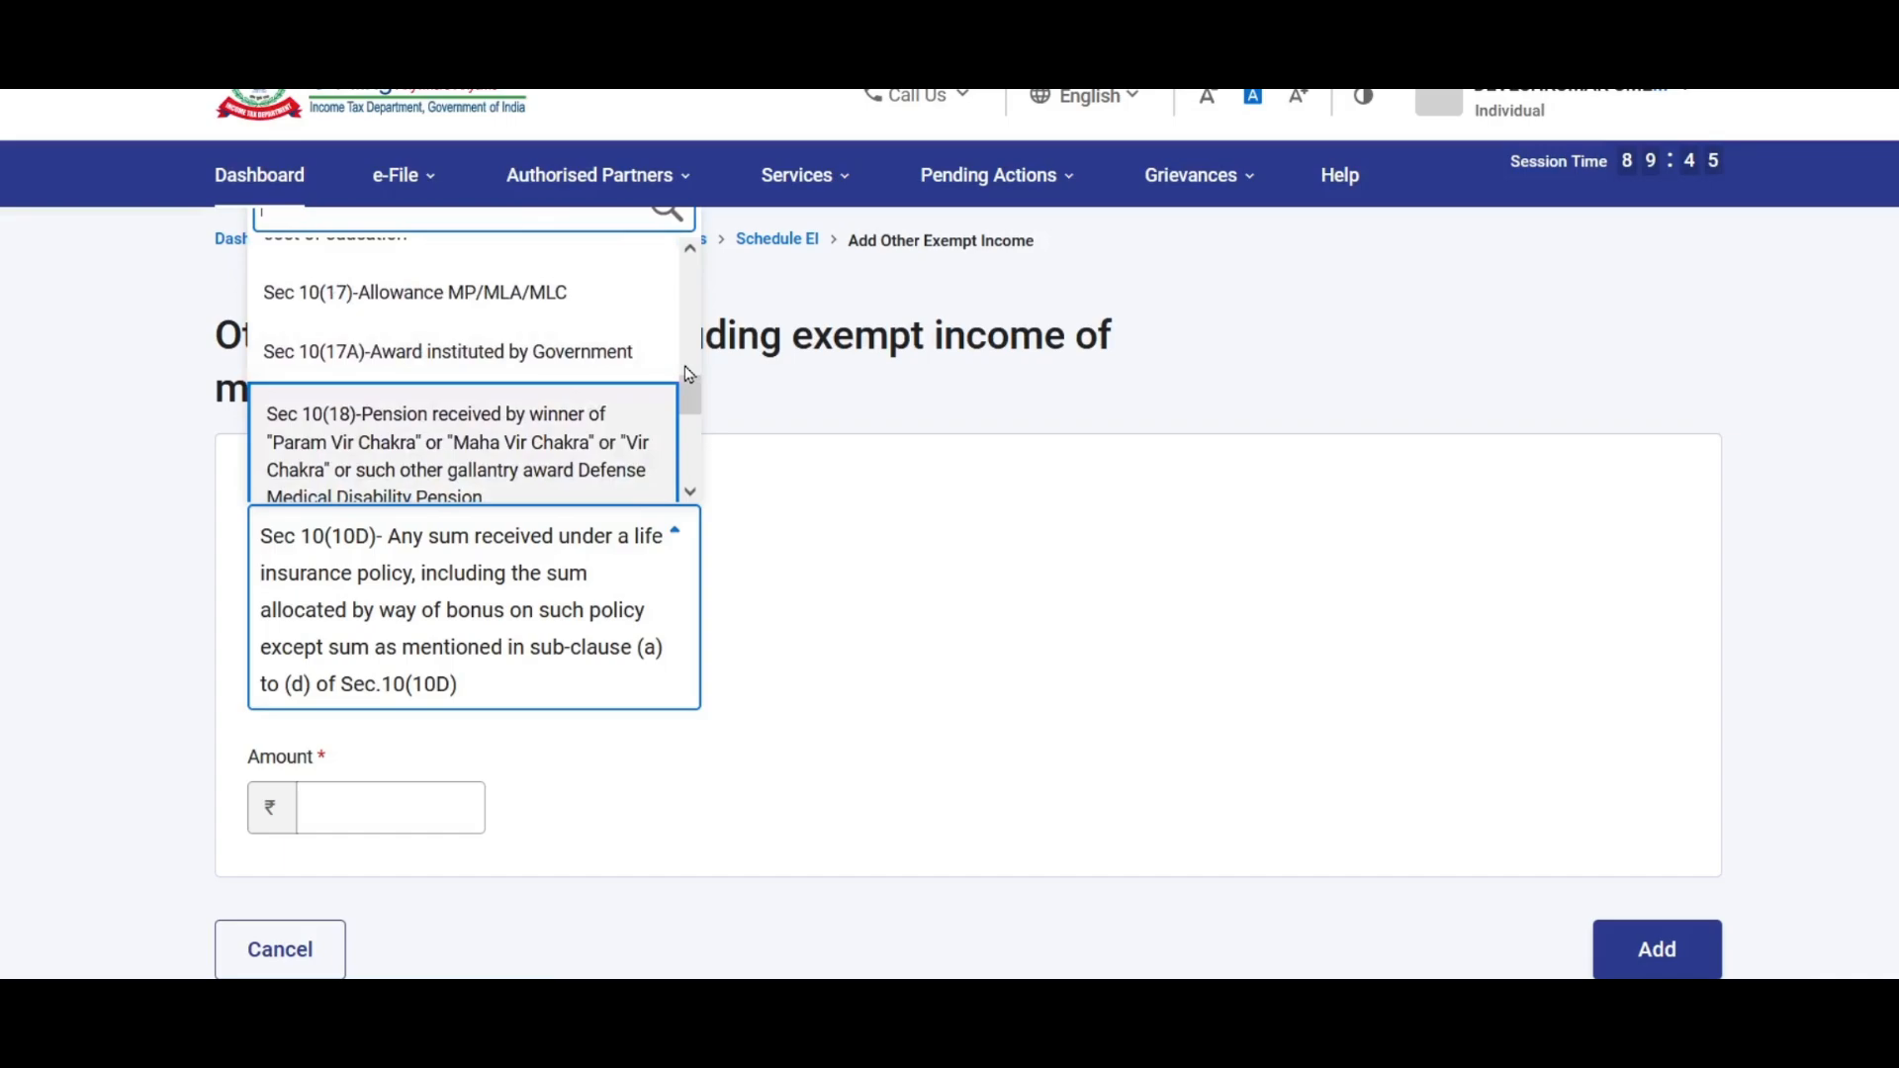
{"action": "left_click_drag", "start_coordinate": [691, 396], "coordinate": [689, 468]}
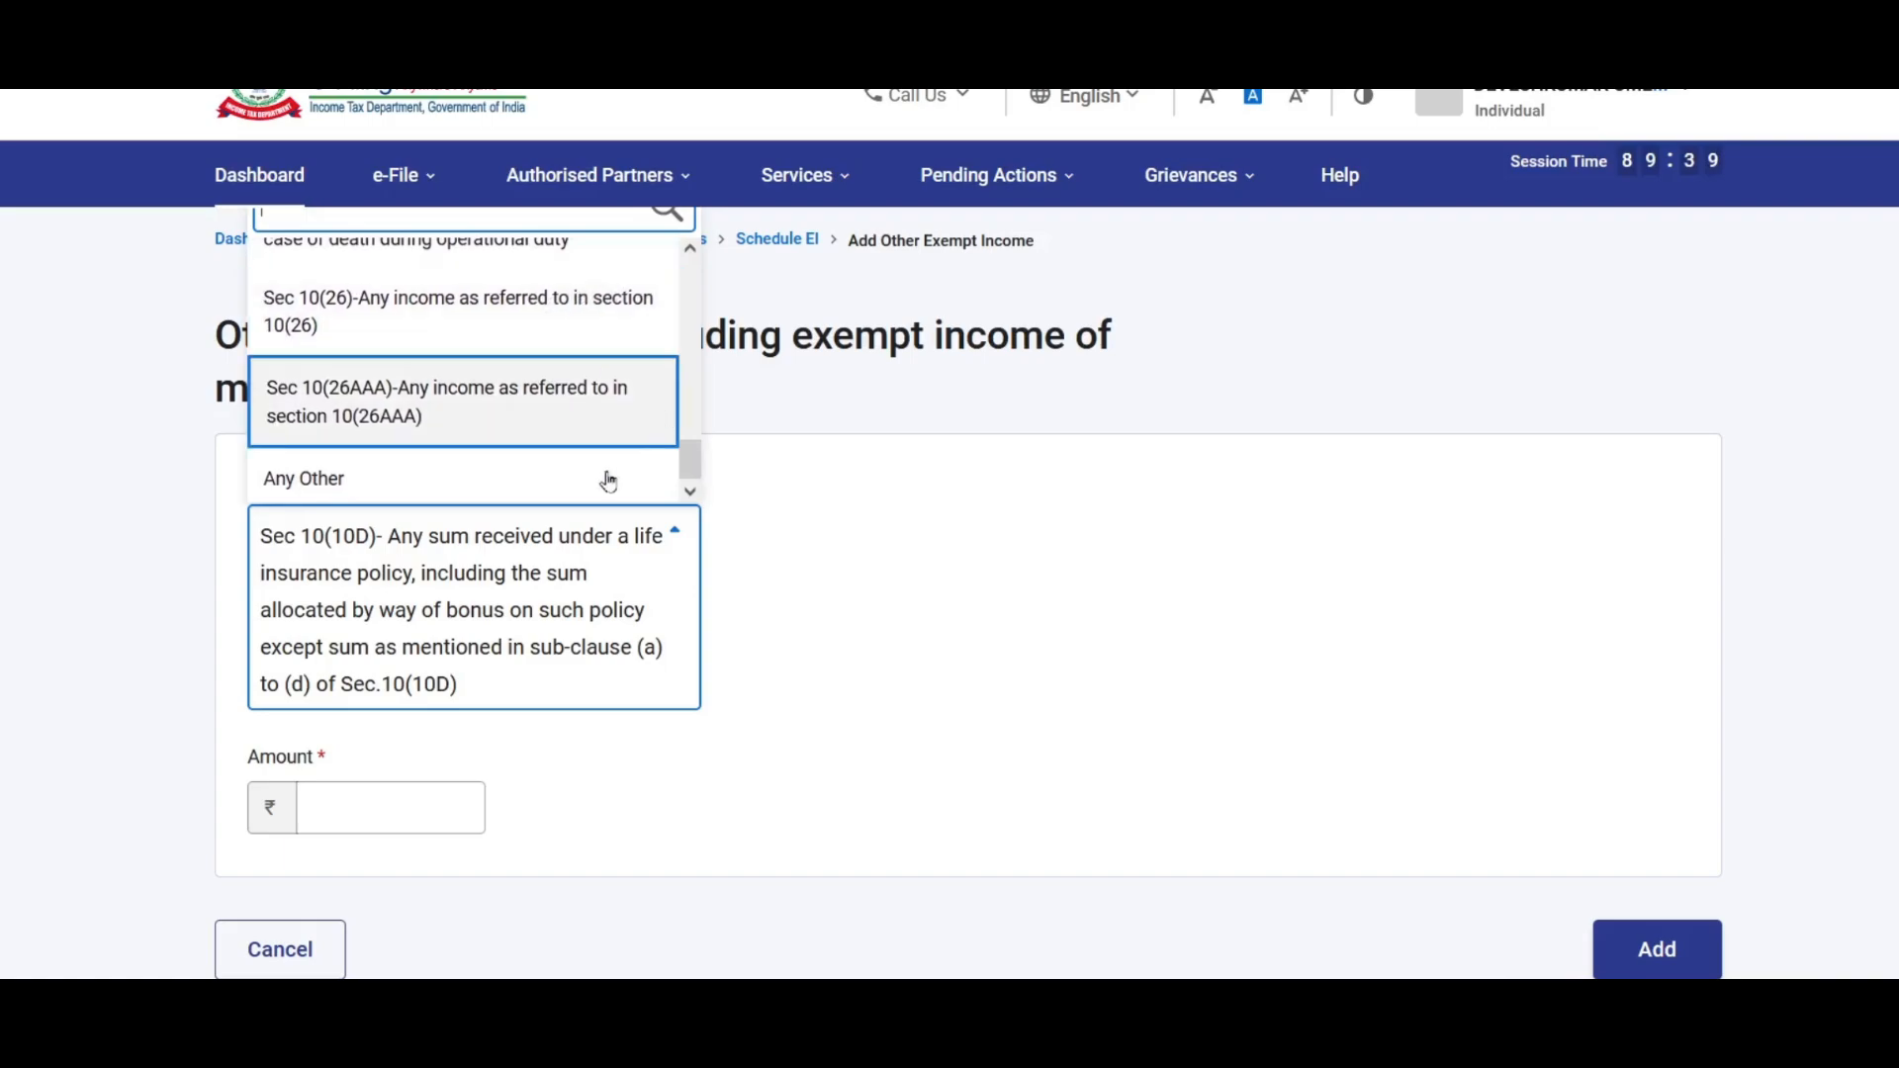
{"action": "left_click", "coordinate": [371, 478]}
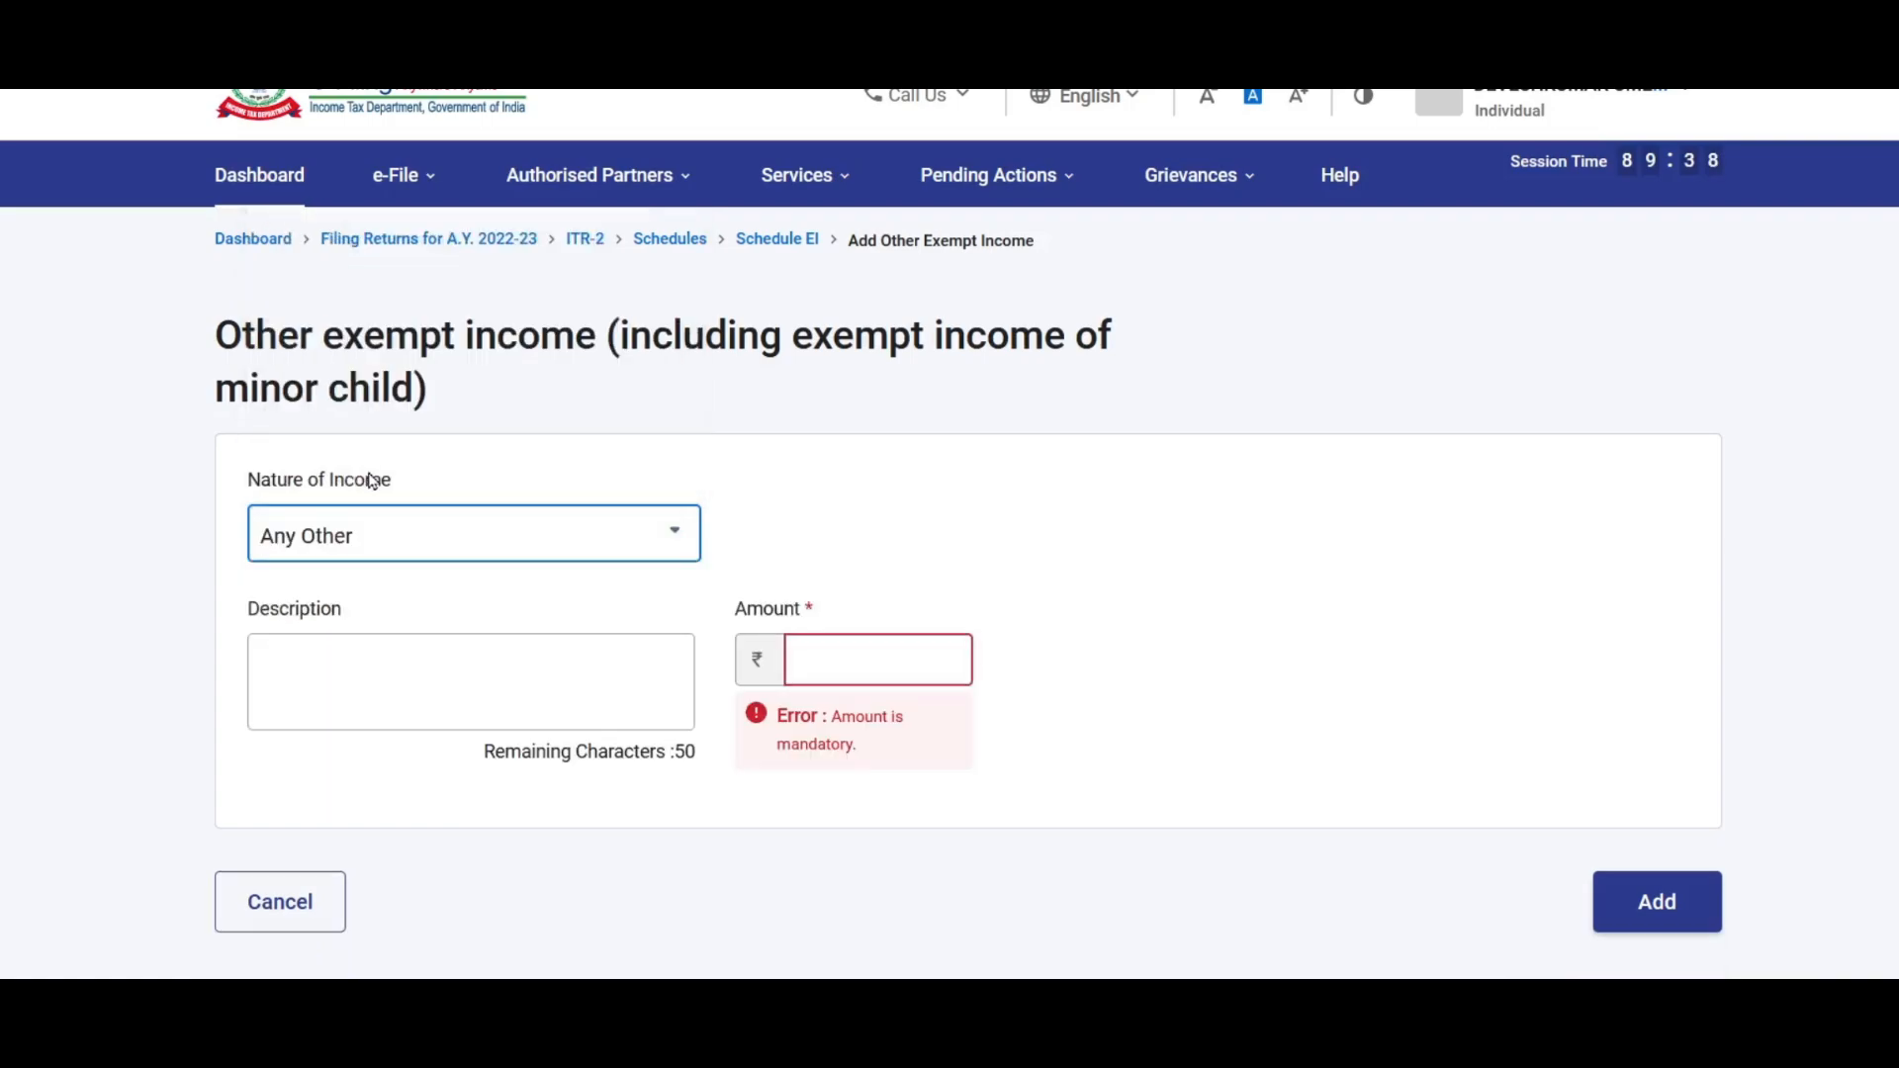
{"action": "left_click", "coordinate": [329, 683]}
{"action": "left_click", "coordinate": [856, 658]}
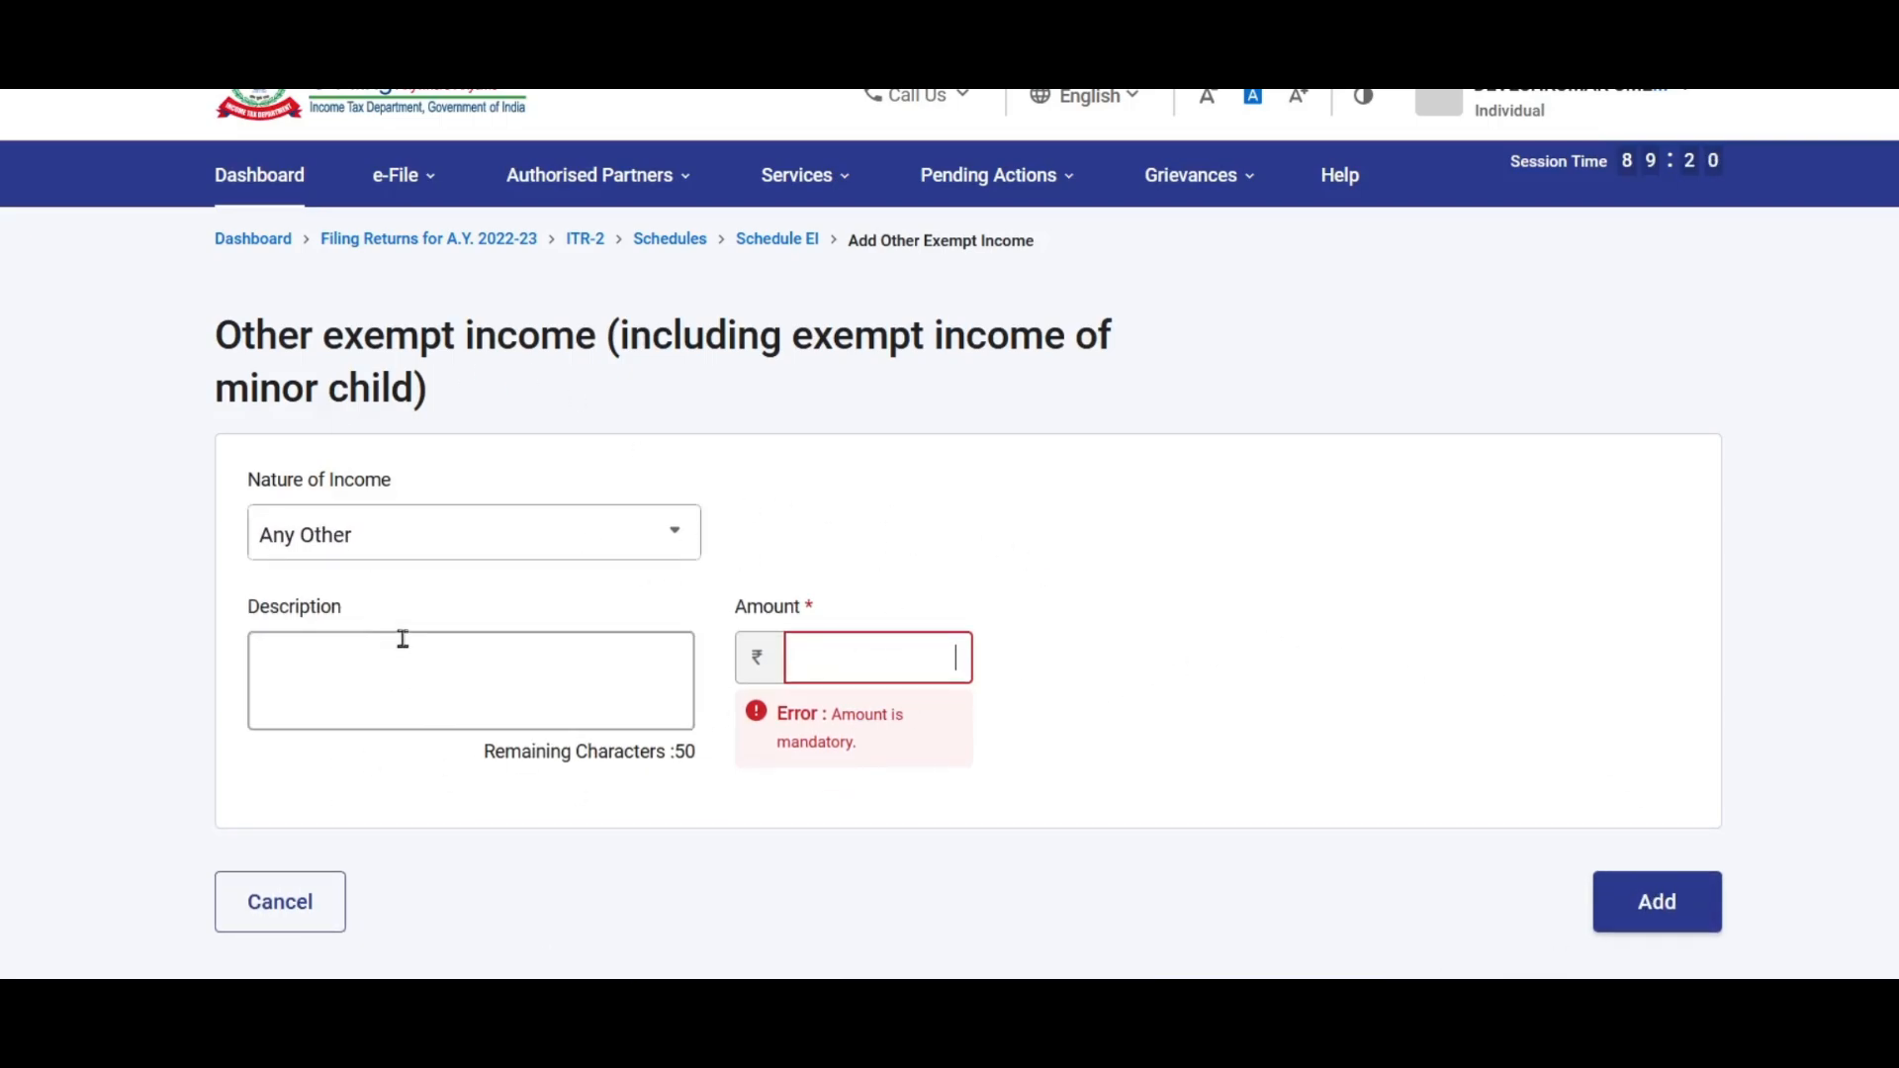
Step: Cancel the exempt income entry and expand the income not chargeable under DTAA section
{"action": "left_click", "coordinate": [282, 902]}
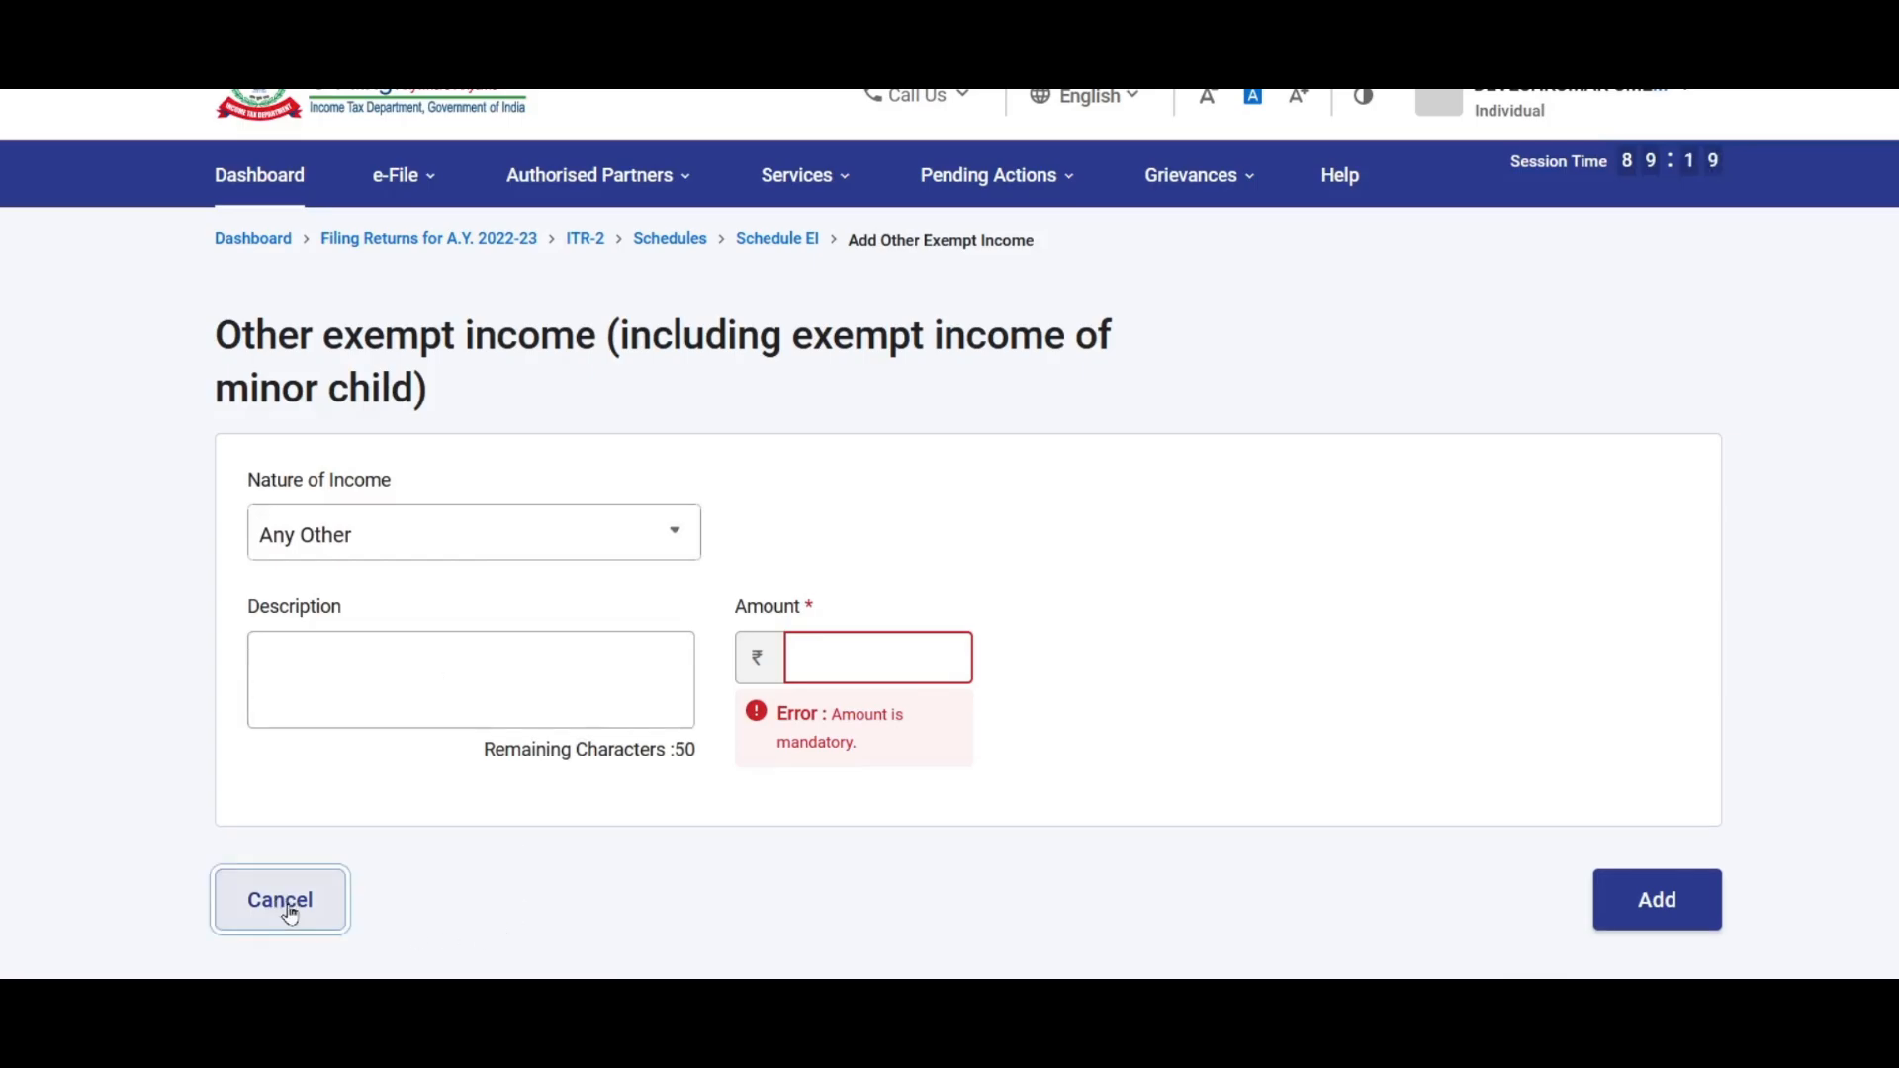
{"action": "scroll", "coordinate": [670, 487], "scroll_direction": "down", "scroll_amount": 1}
{"action": "left_click", "coordinate": [447, 502]}
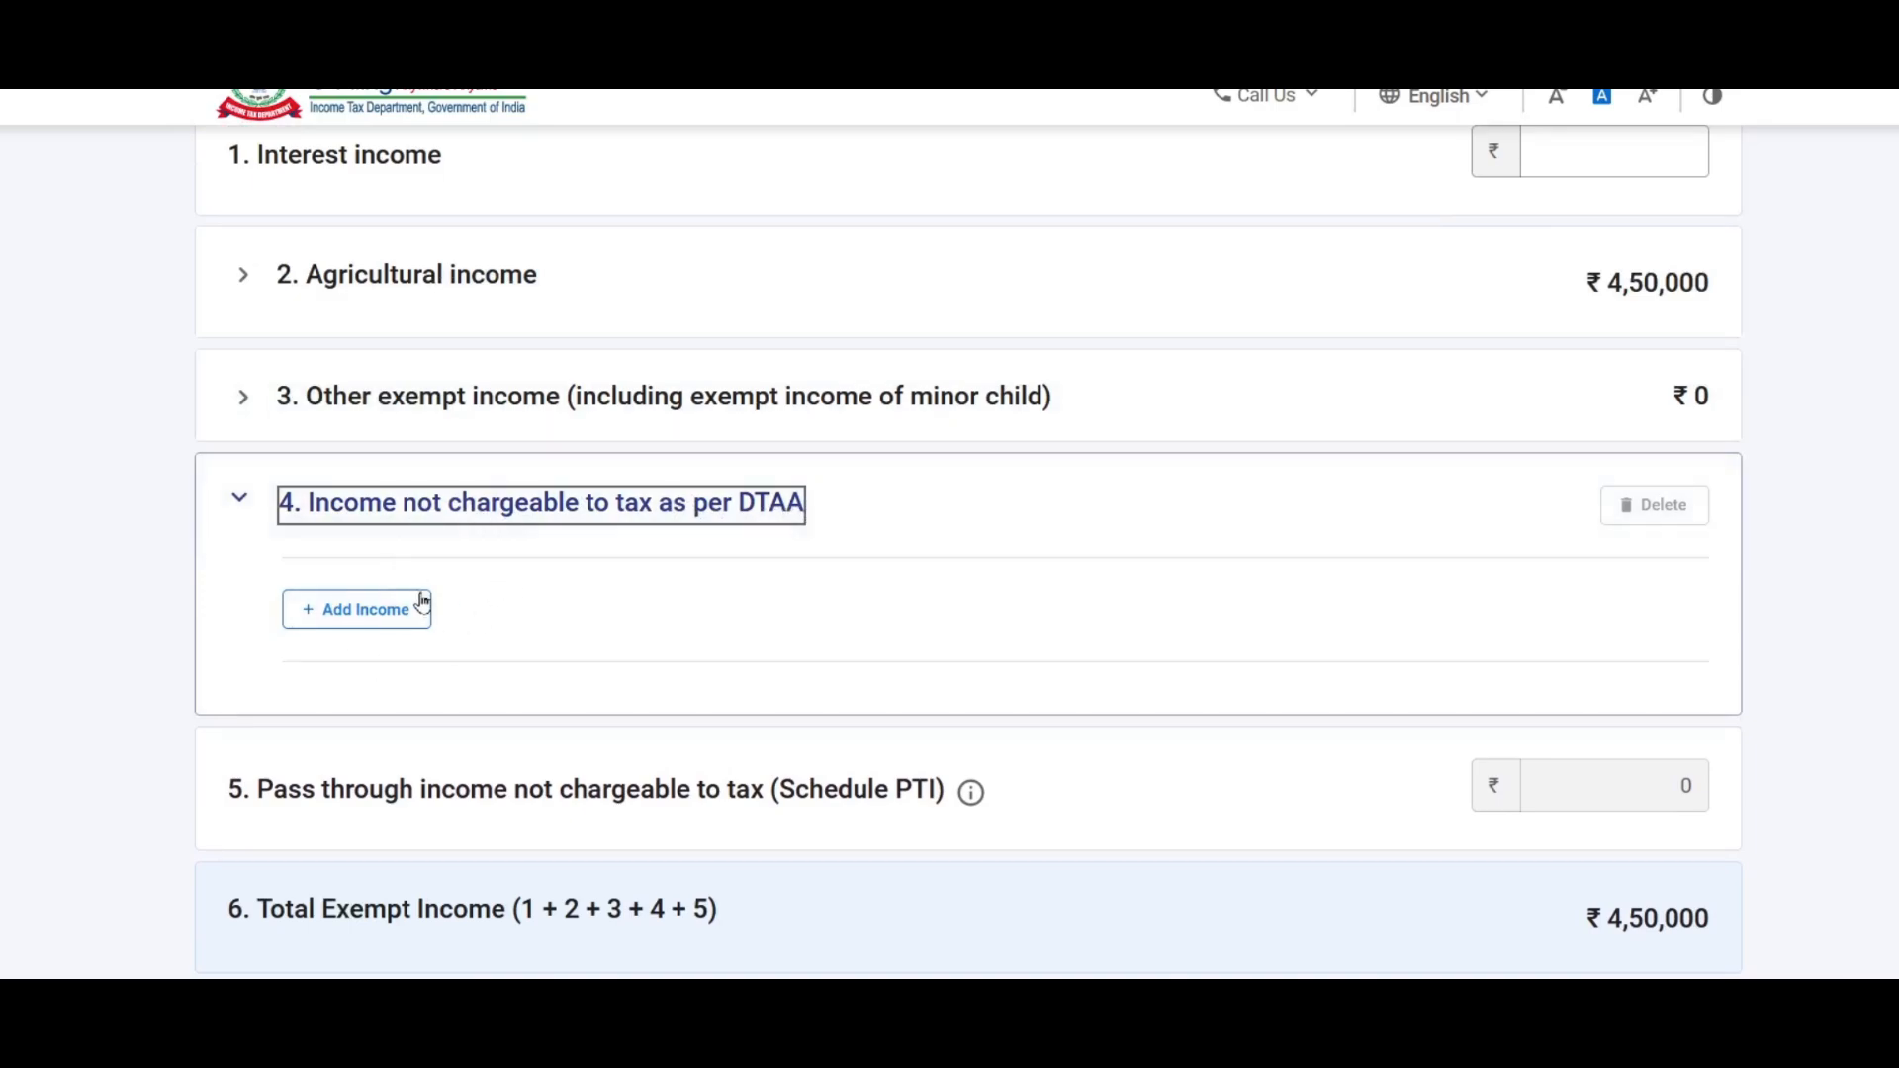
Step: Discard the DTAA income entry and confirm Schedule Exempt Income
{"action": "left_click", "coordinate": [366, 611]}
{"action": "scroll", "coordinate": [665, 659], "scroll_direction": "down", "scroll_amount": 3}
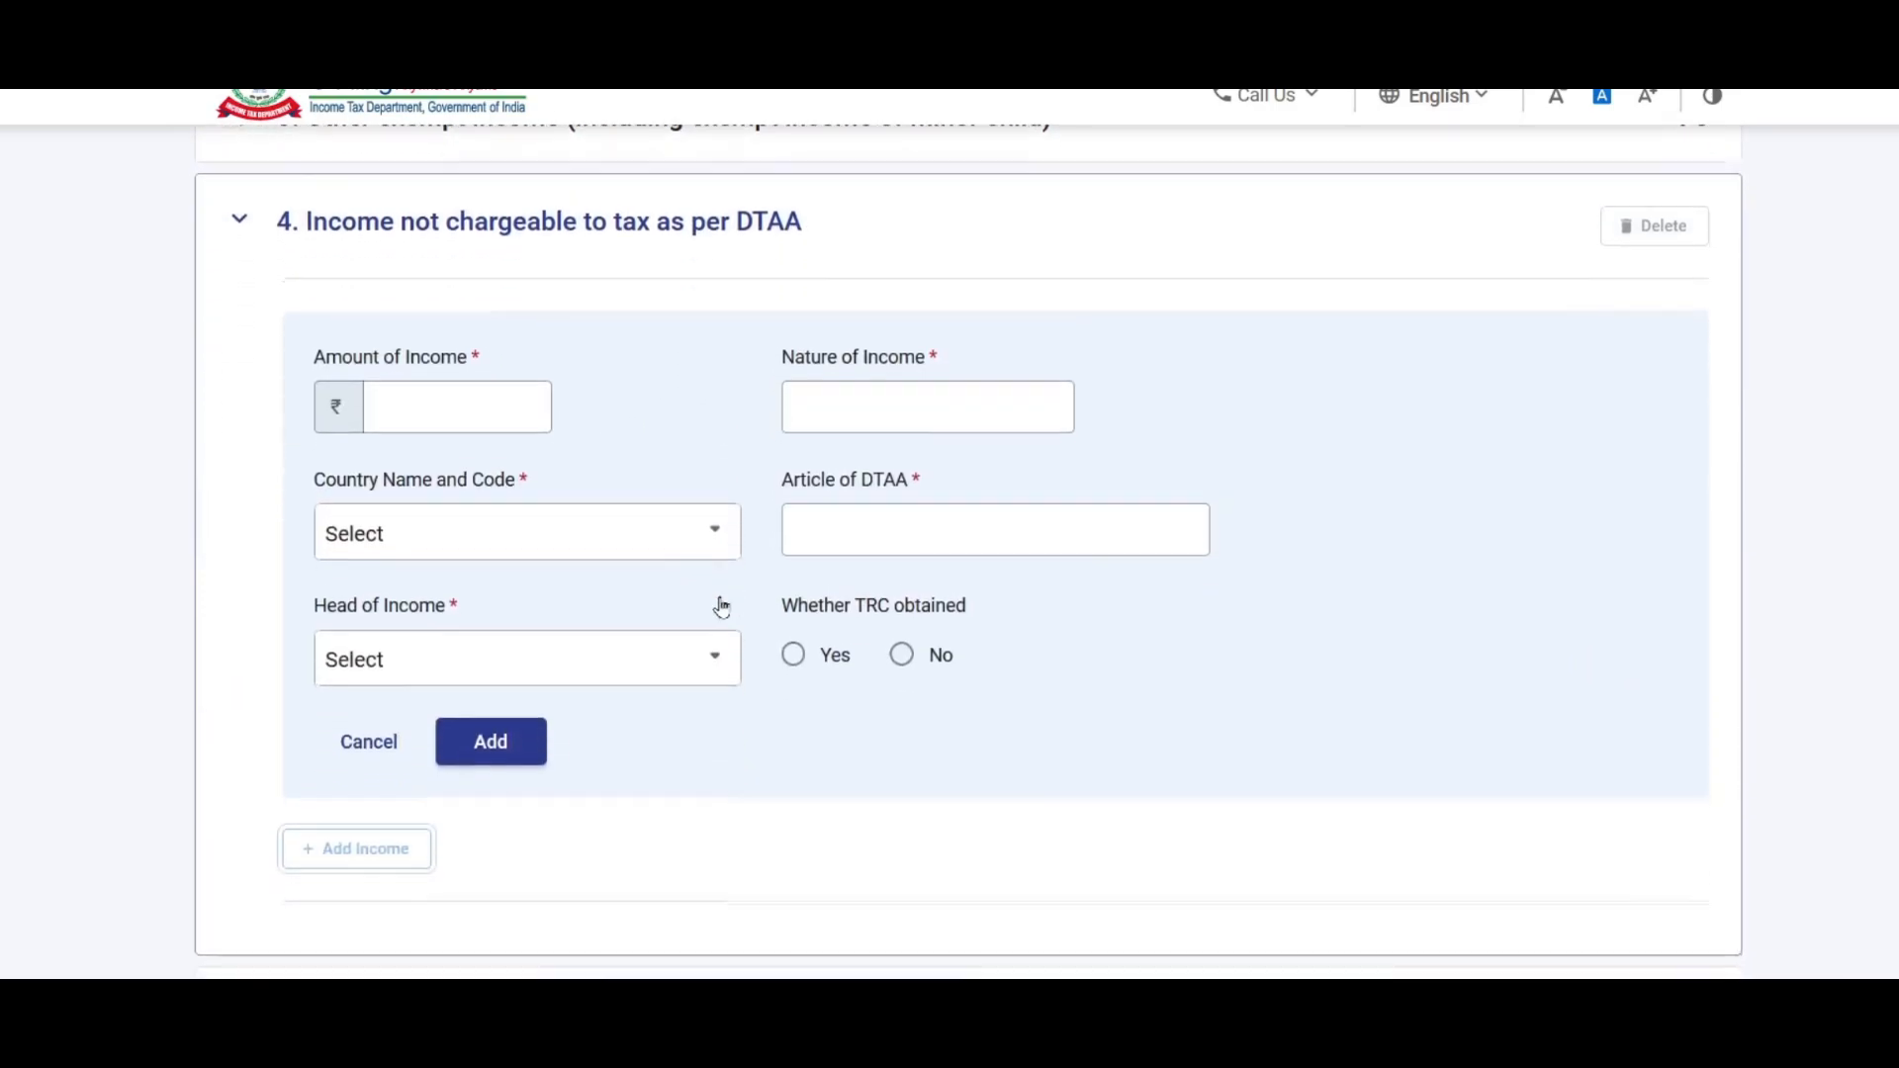
{"action": "left_click", "coordinate": [371, 744]}
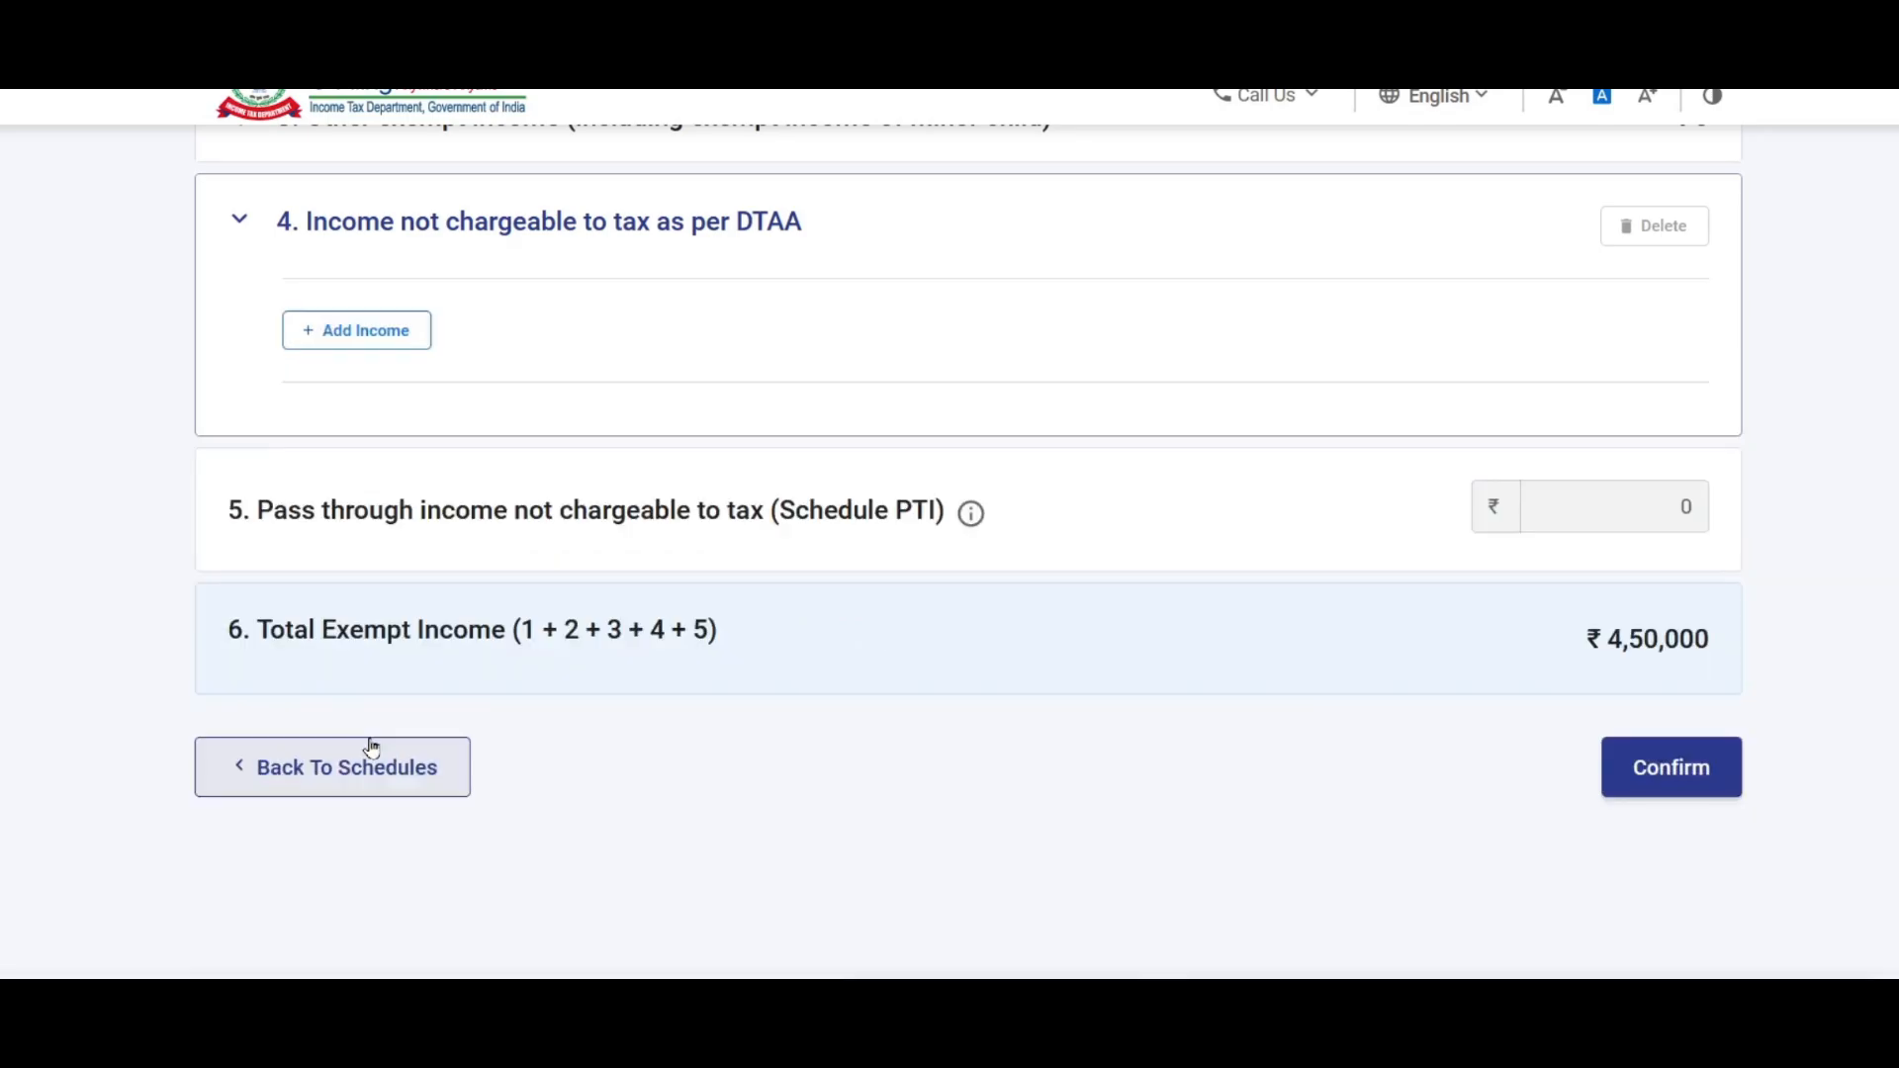
{"action": "scroll", "coordinate": [734, 559], "scroll_direction": "up", "scroll_amount": 5}
{"action": "scroll", "coordinate": [890, 471], "scroll_direction": "down", "scroll_amount": 7}
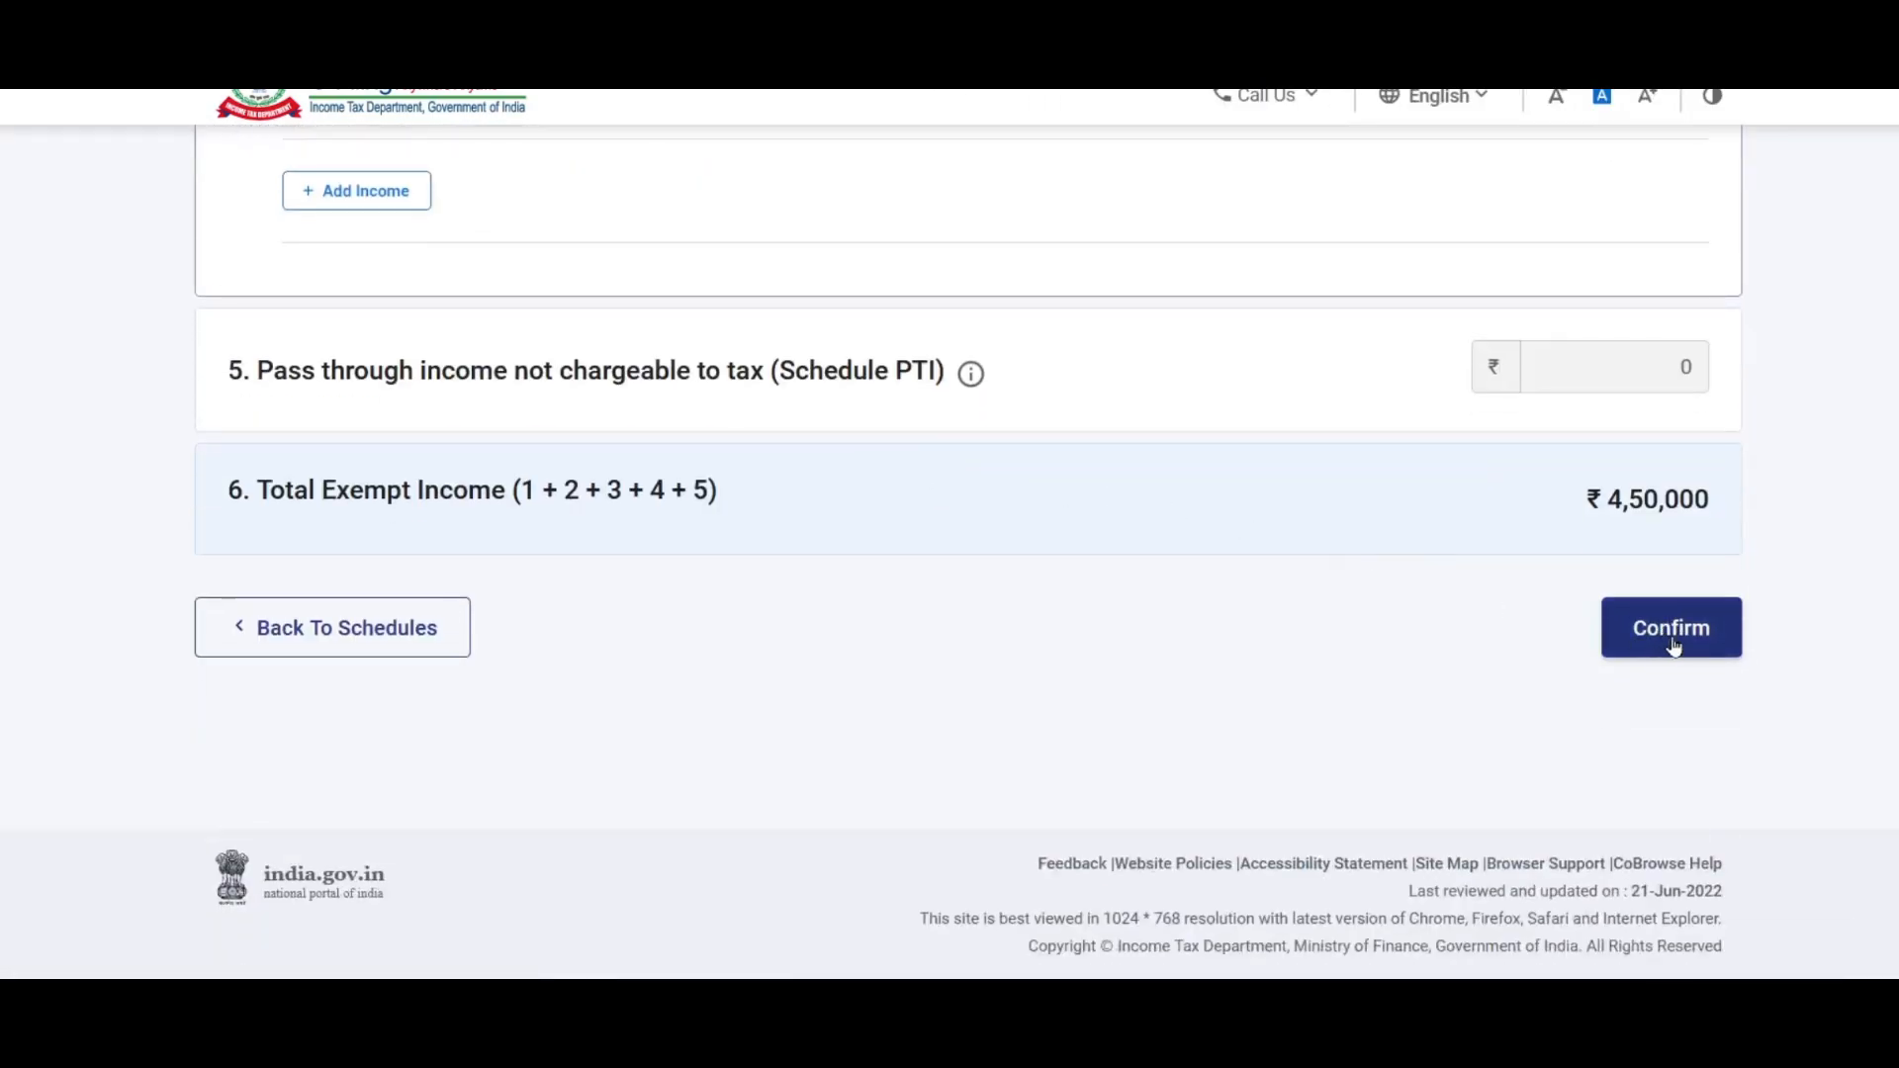
{"action": "left_click", "coordinate": [1679, 627]}
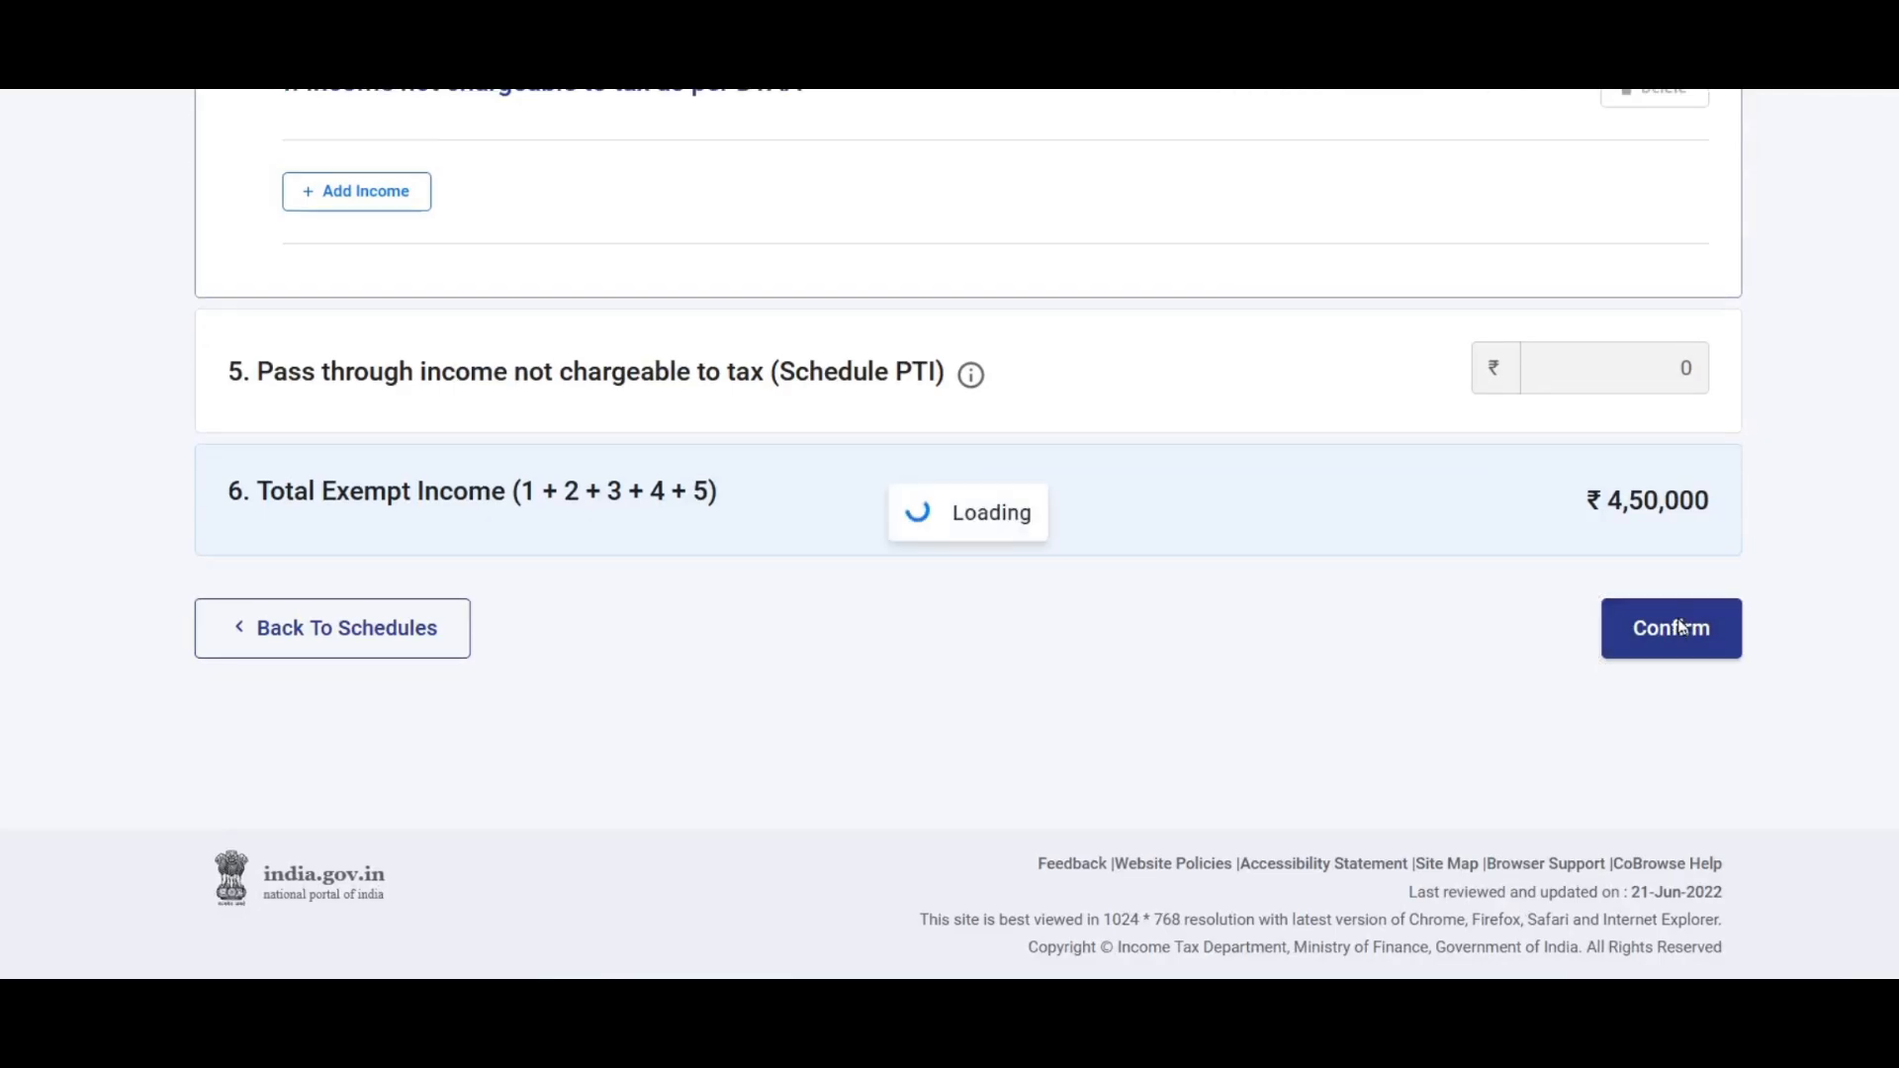
Step: Find Schedule Capital Gains in the schedules list and open it for confirmation
{"action": "scroll", "coordinate": [1301, 607], "scroll_direction": "down", "scroll_amount": 3}
{"action": "scroll", "coordinate": [1304, 606], "scroll_direction": "down", "scroll_amount": 12}
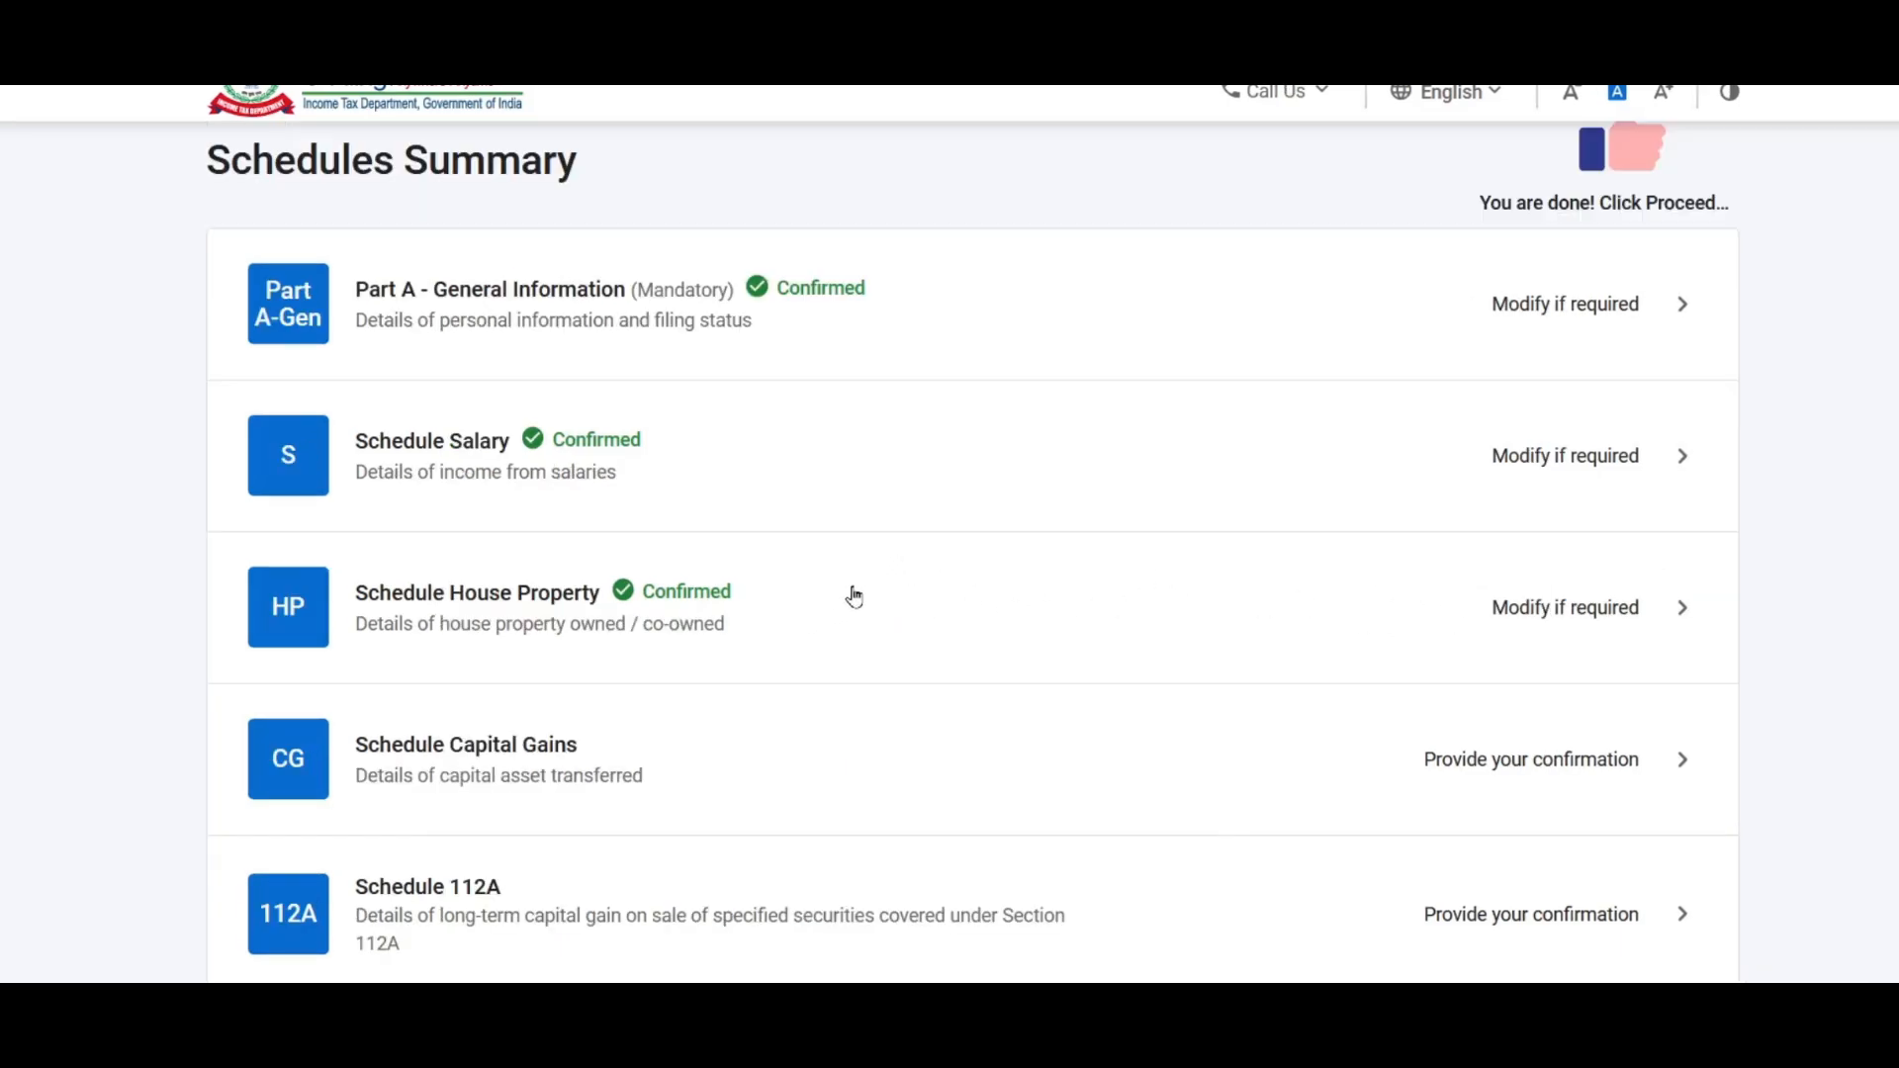
{"action": "scroll", "coordinate": [855, 597], "scroll_direction": "down", "scroll_amount": 15}
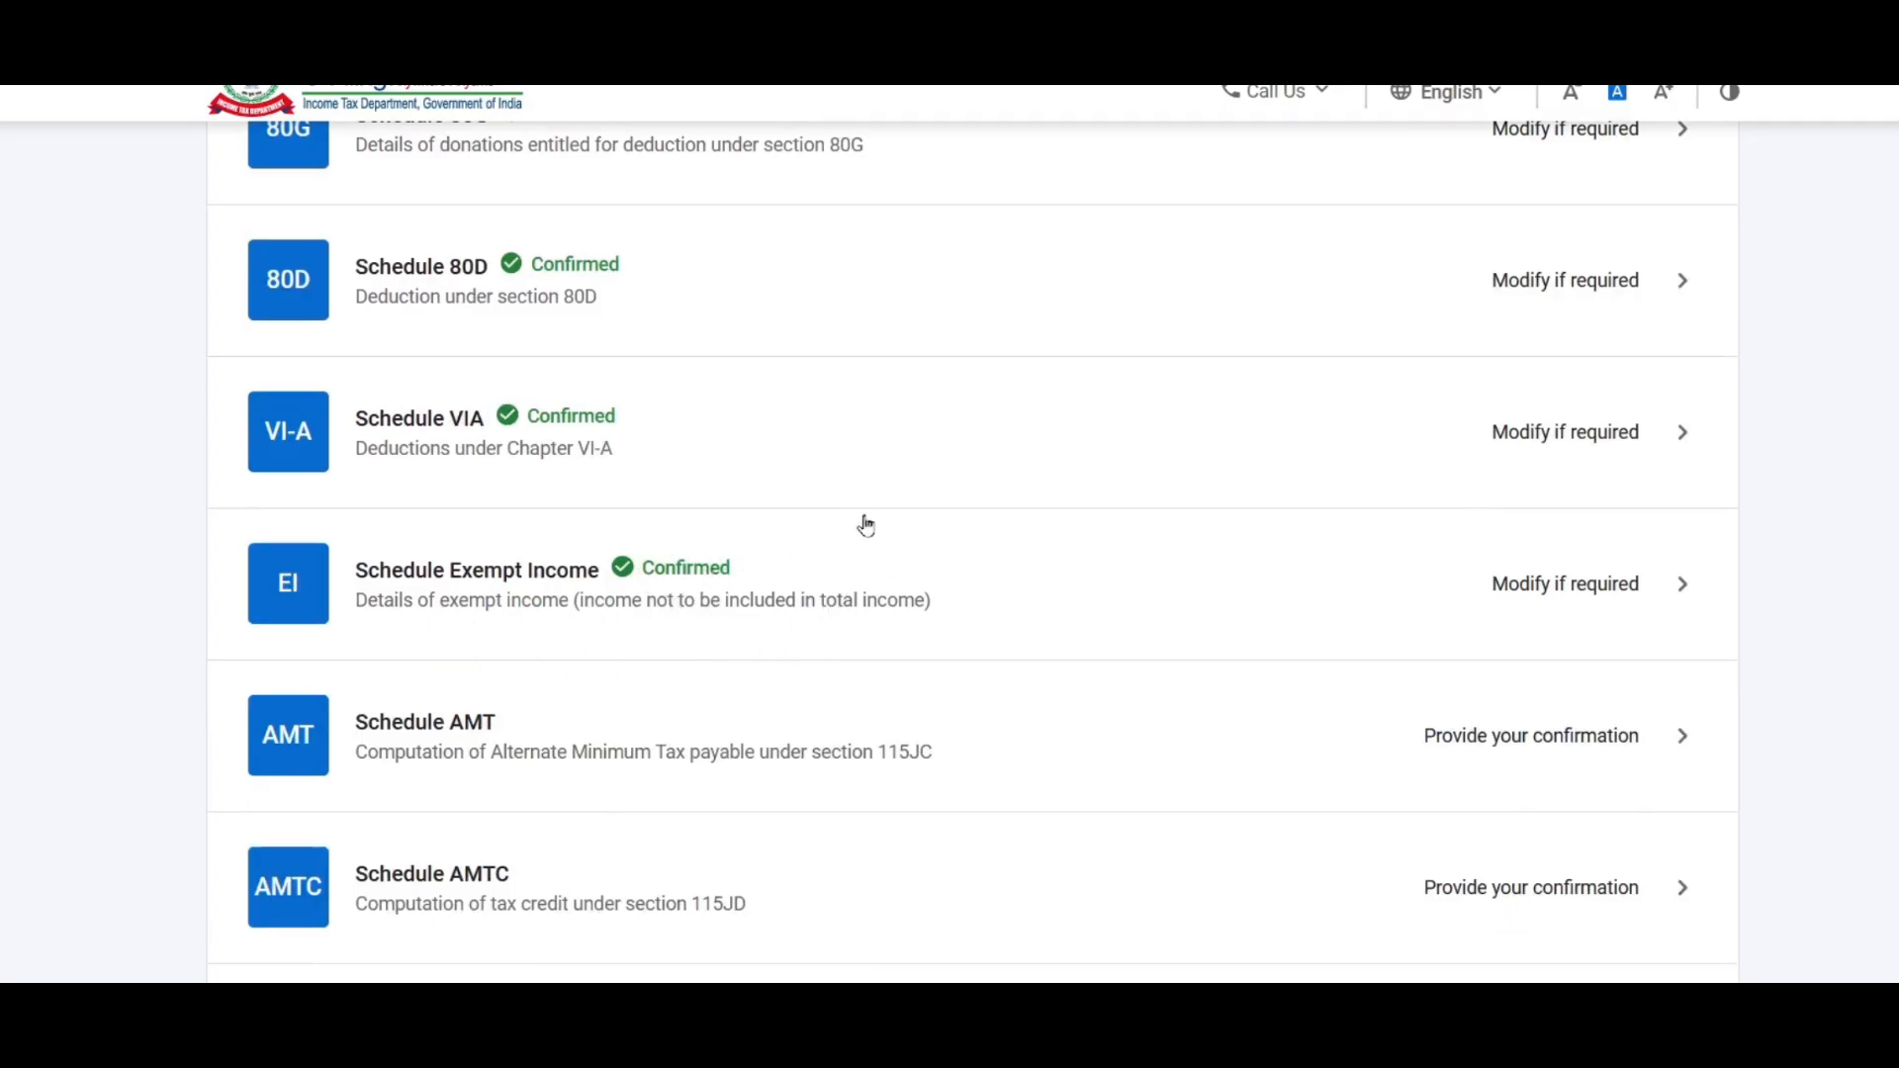
{"action": "scroll", "coordinate": [780, 597], "scroll_direction": "up", "scroll_amount": 13}
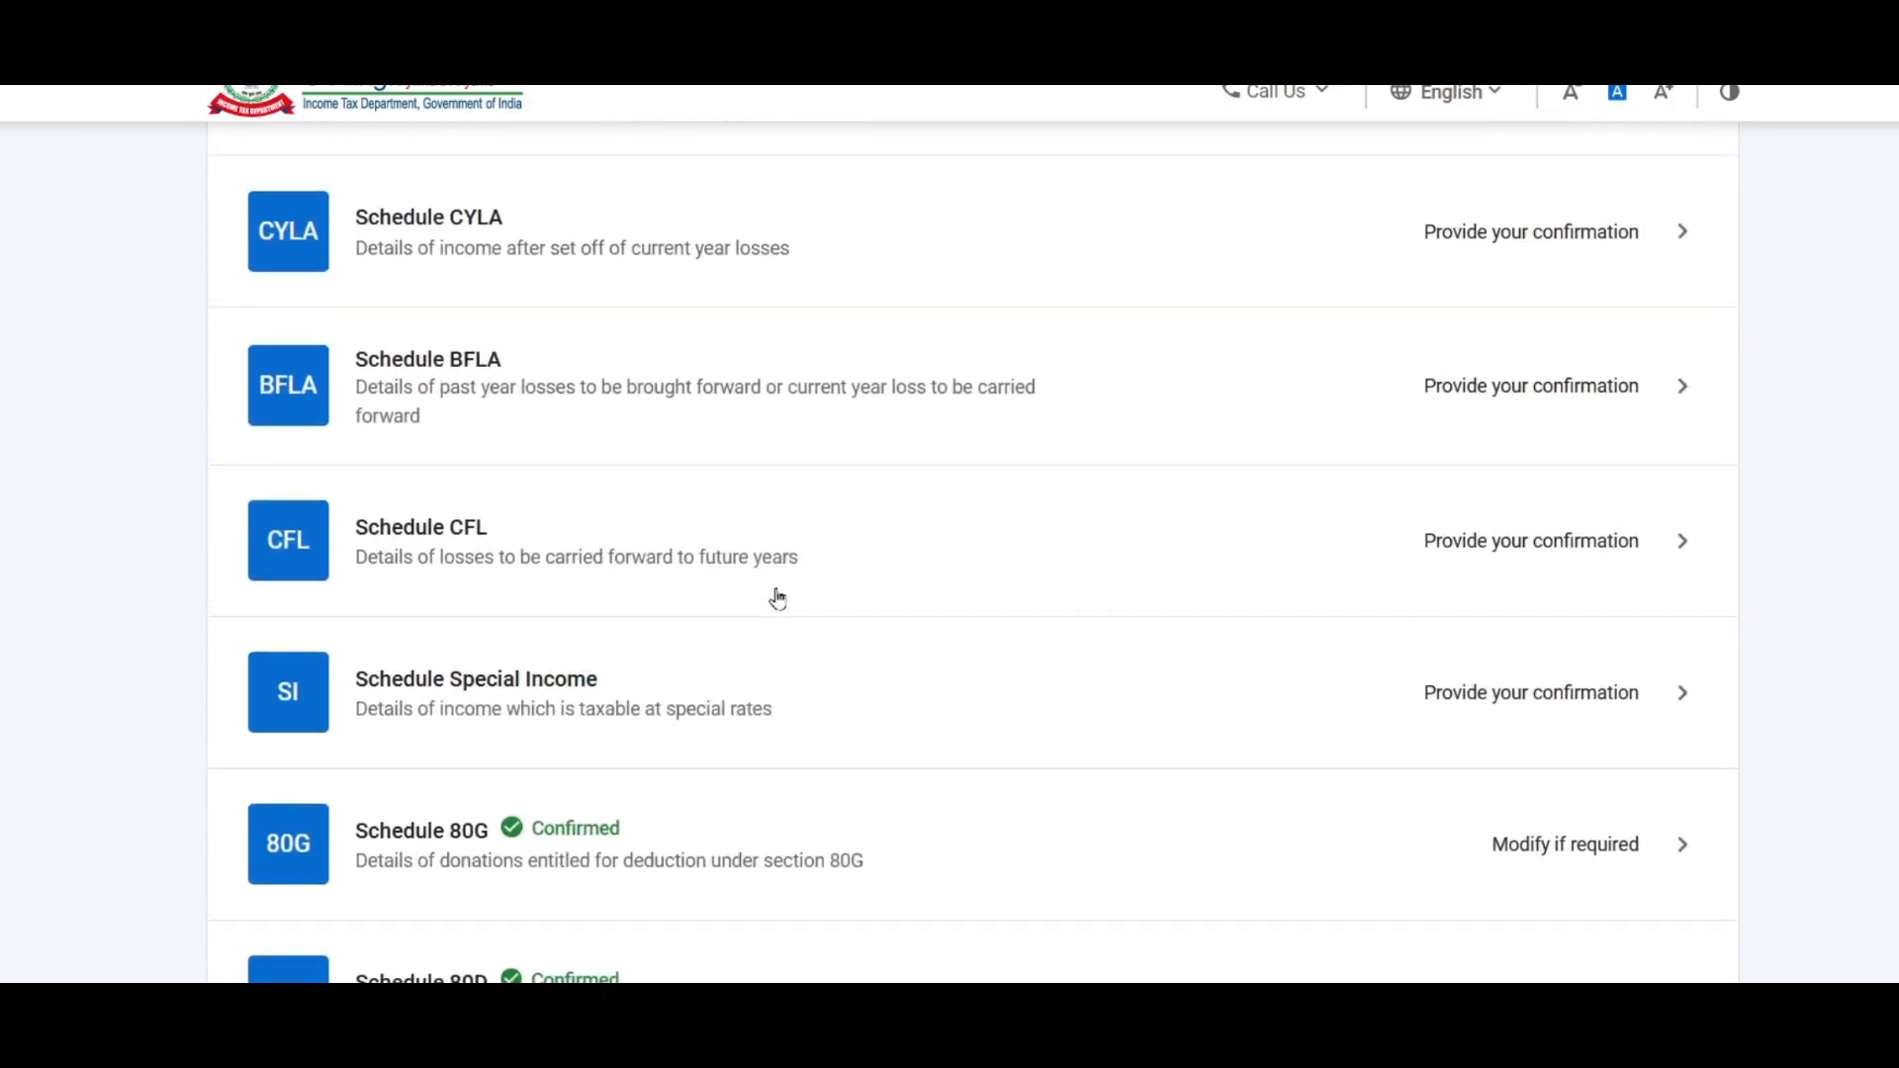
{"action": "scroll", "coordinate": [777, 597], "scroll_direction": "up", "scroll_amount": 1}
{"action": "scroll", "coordinate": [844, 805], "scroll_direction": "down", "scroll_amount": 3}
{"action": "scroll", "coordinate": [844, 805], "scroll_direction": "up", "scroll_amount": 3}
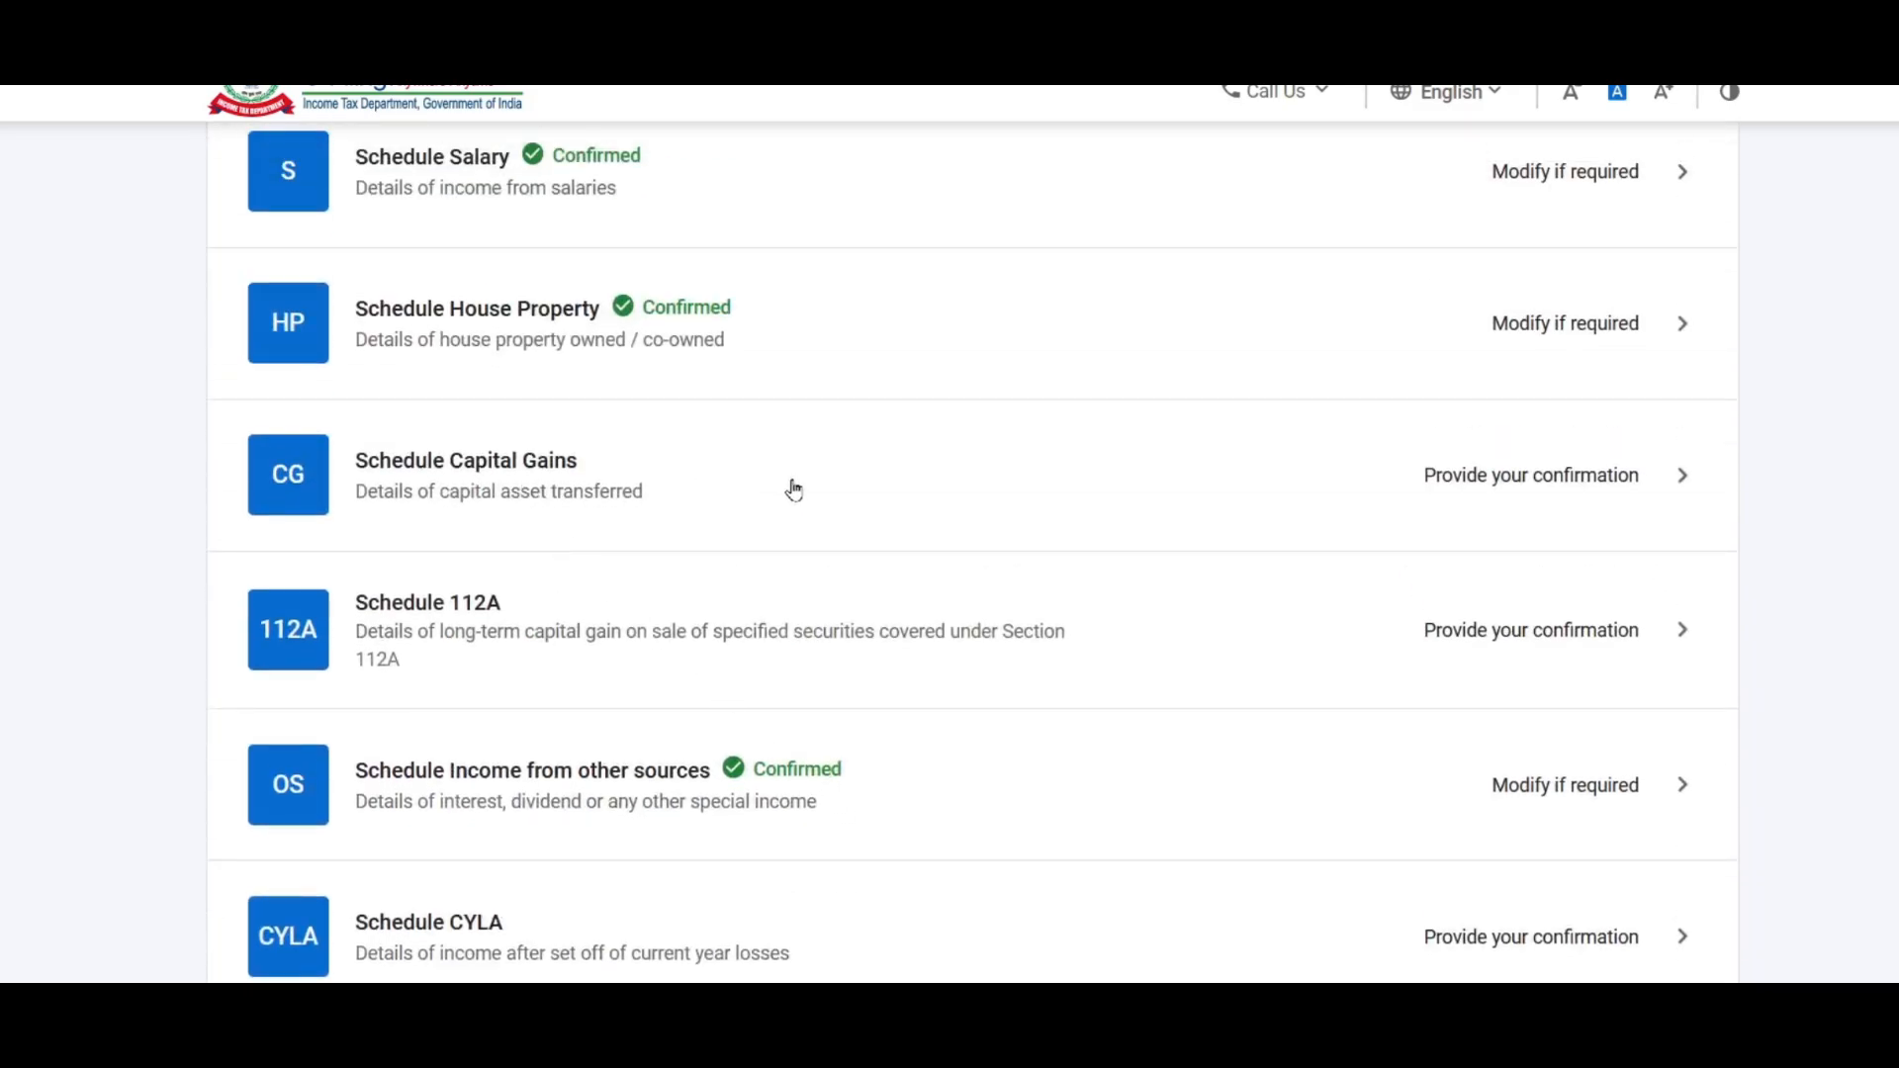
{"action": "left_click", "coordinate": [1562, 475]}
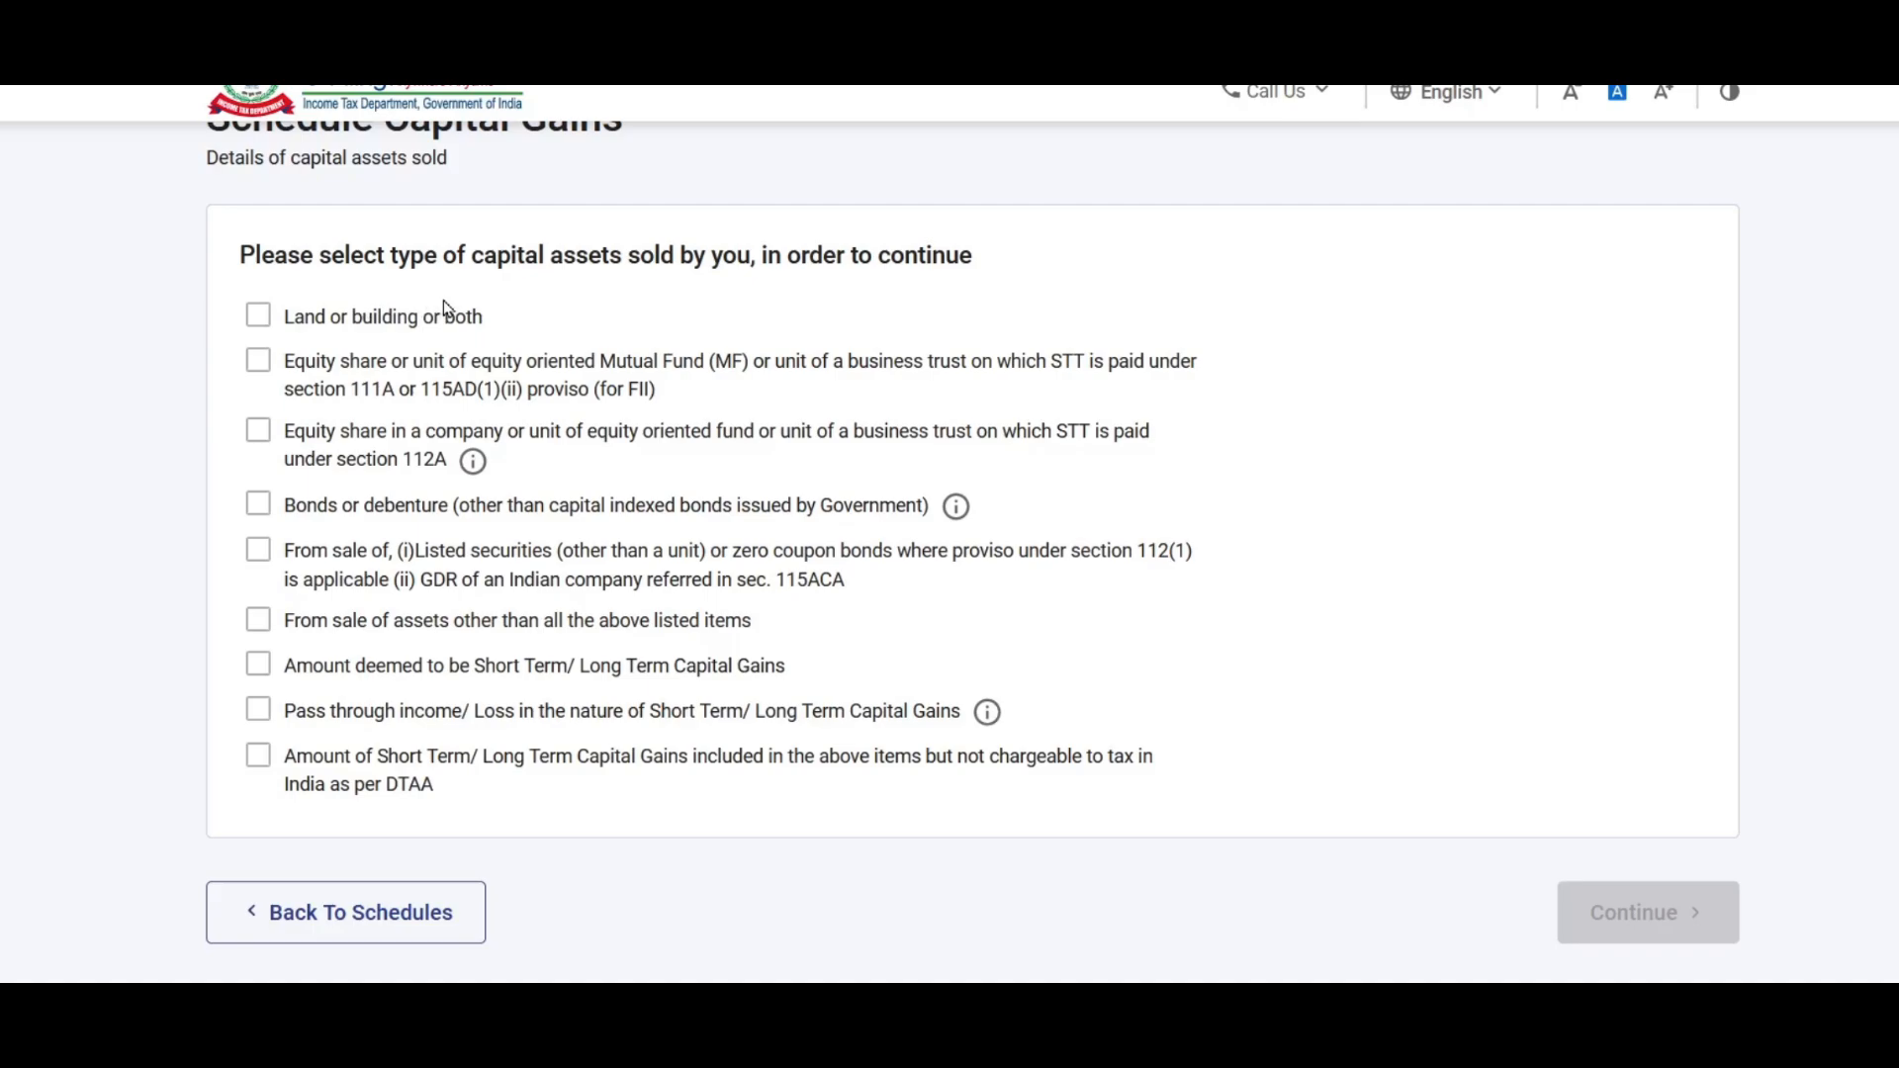
Step: Declare land or building, Section 111A equity and Section 112A equity as sold, then expand Land or Building
{"action": "left_click", "coordinate": [261, 321]}
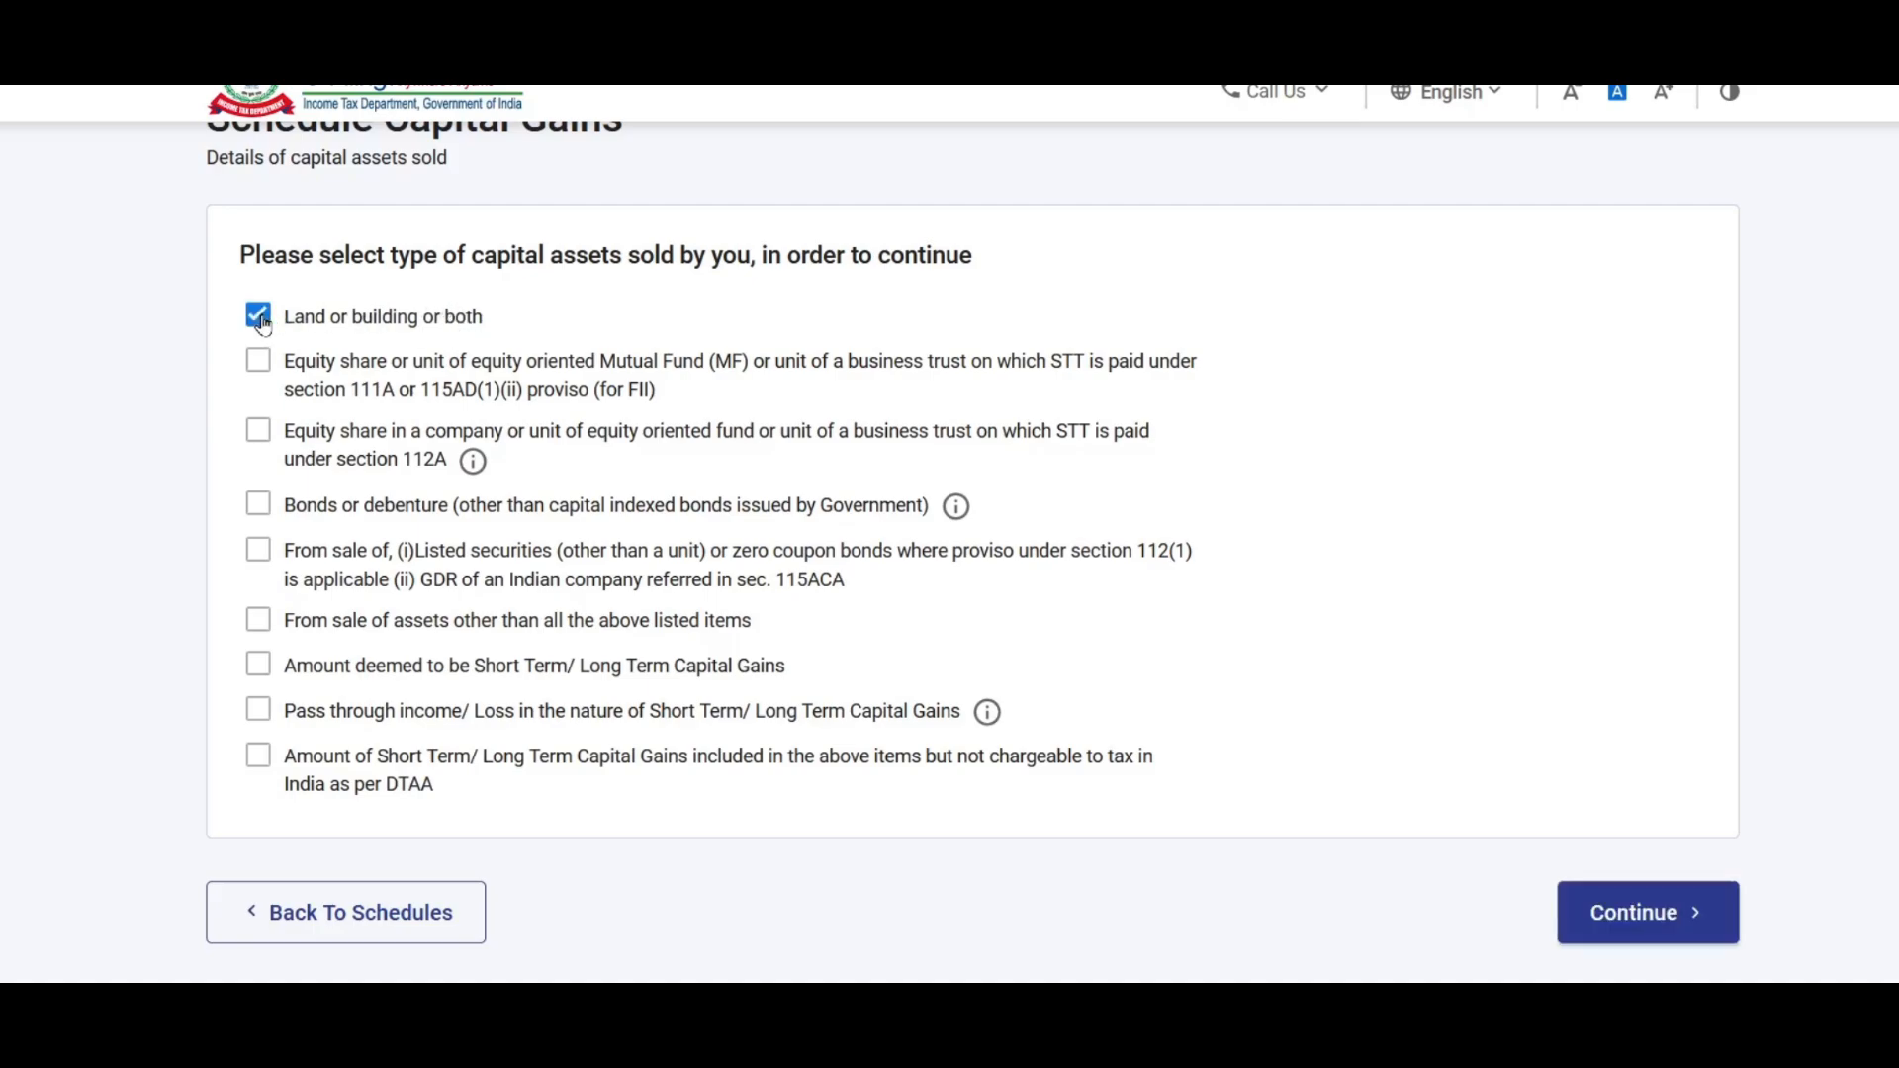
{"action": "left_click", "coordinate": [265, 372]}
{"action": "left_click", "coordinate": [260, 438]}
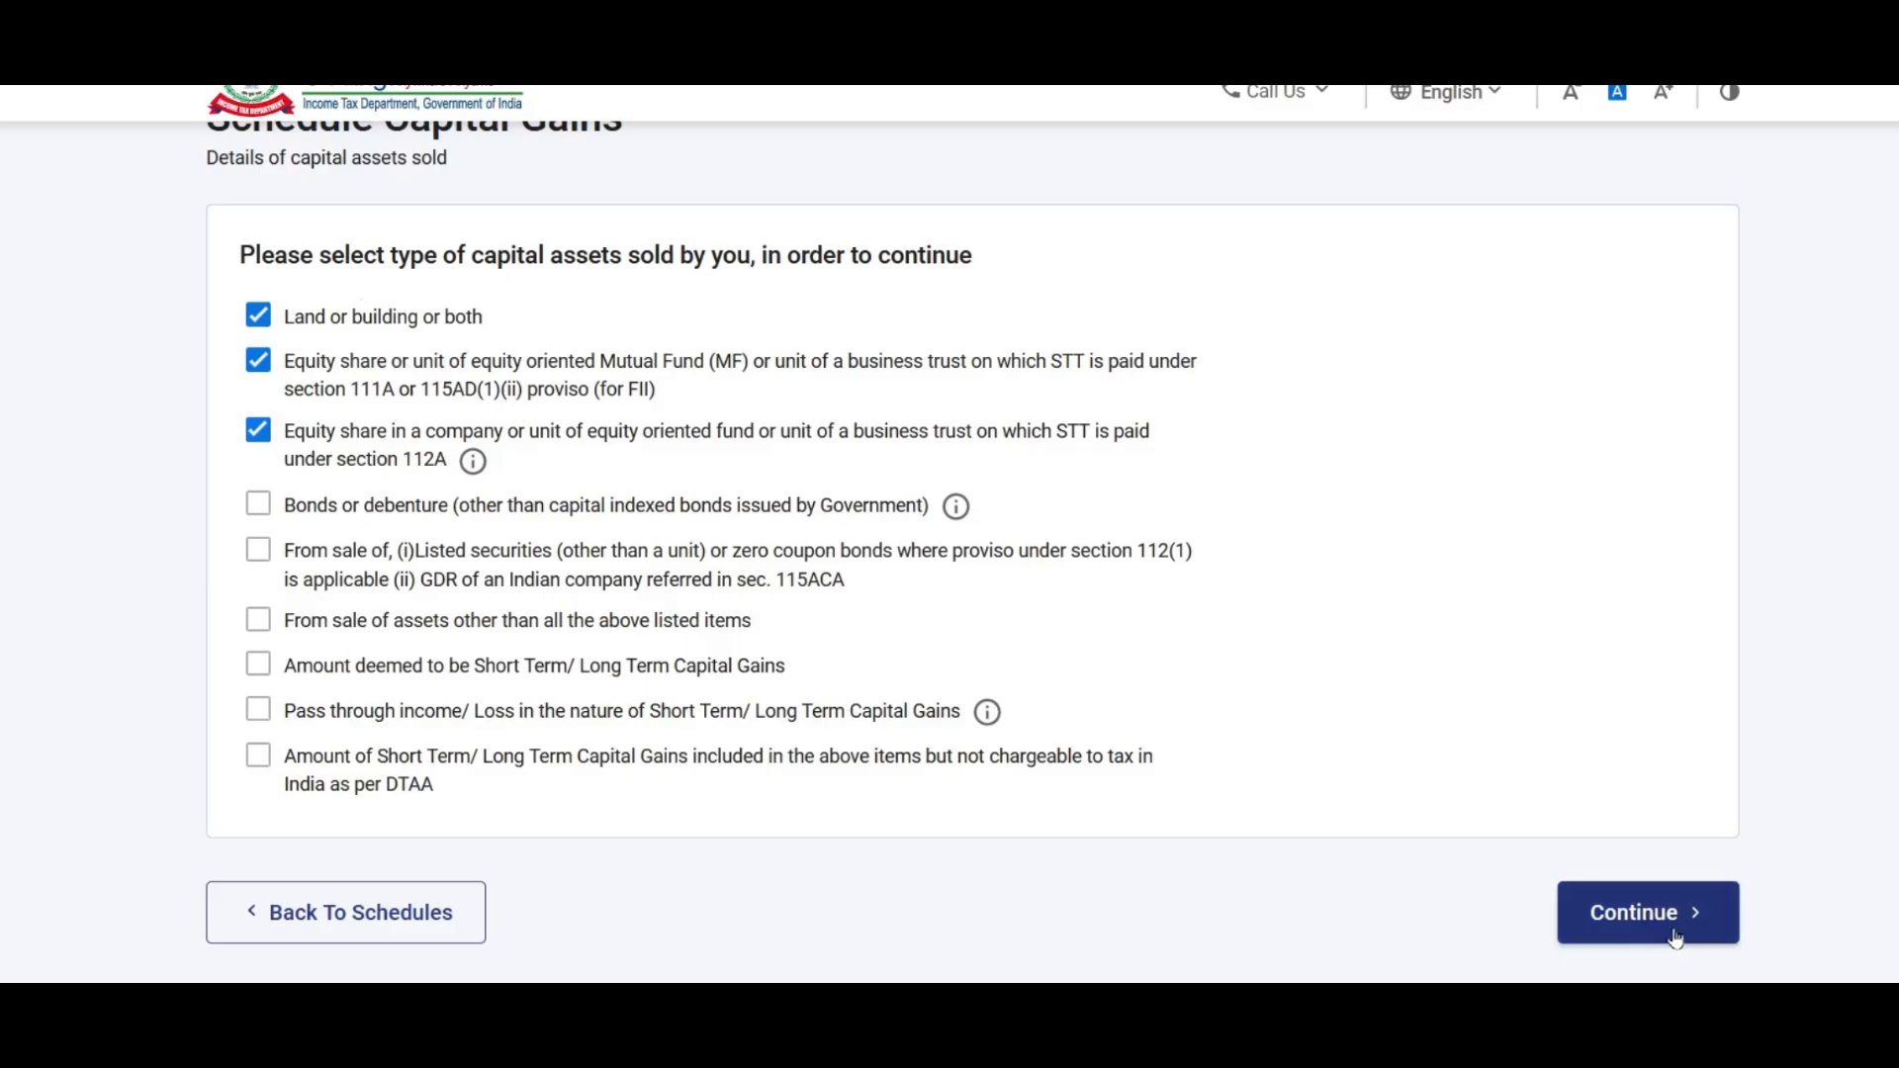
{"action": "left_click", "coordinate": [1639, 924]}
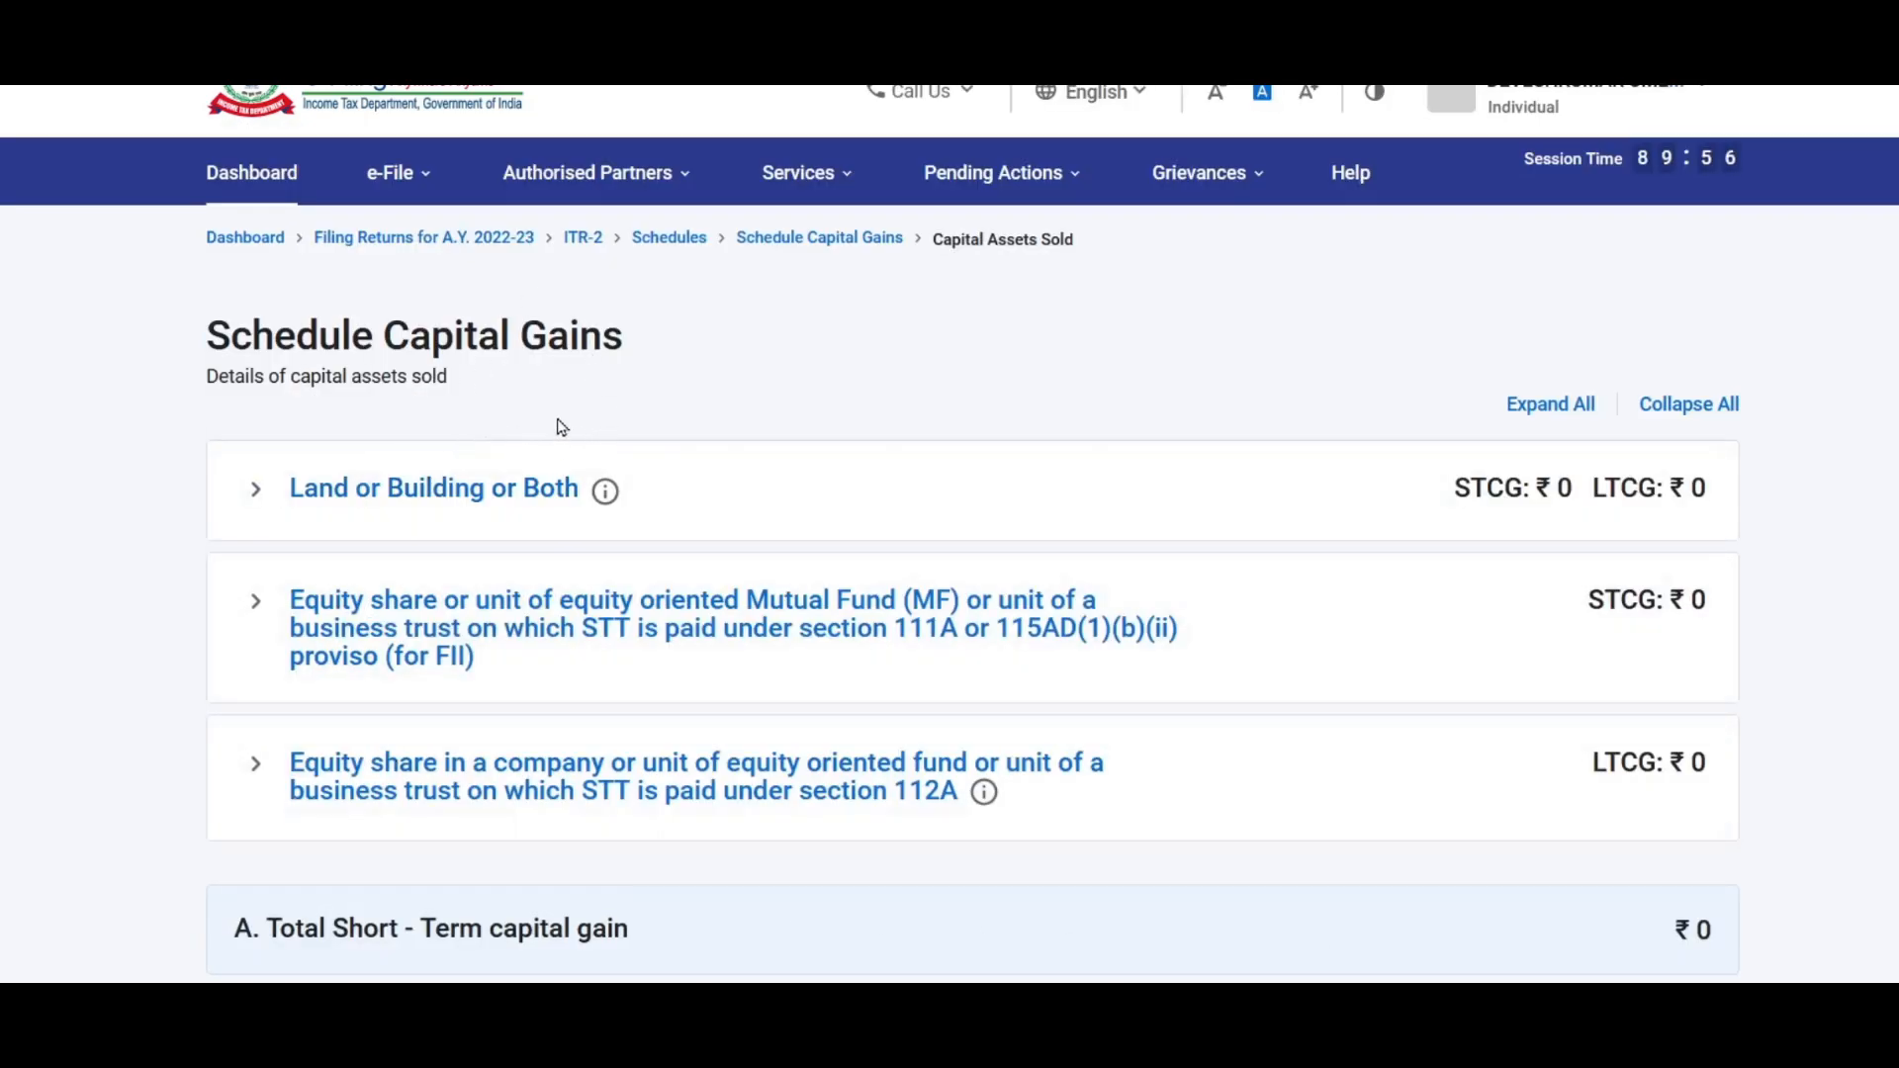
{"action": "left_click", "coordinate": [398, 491]}
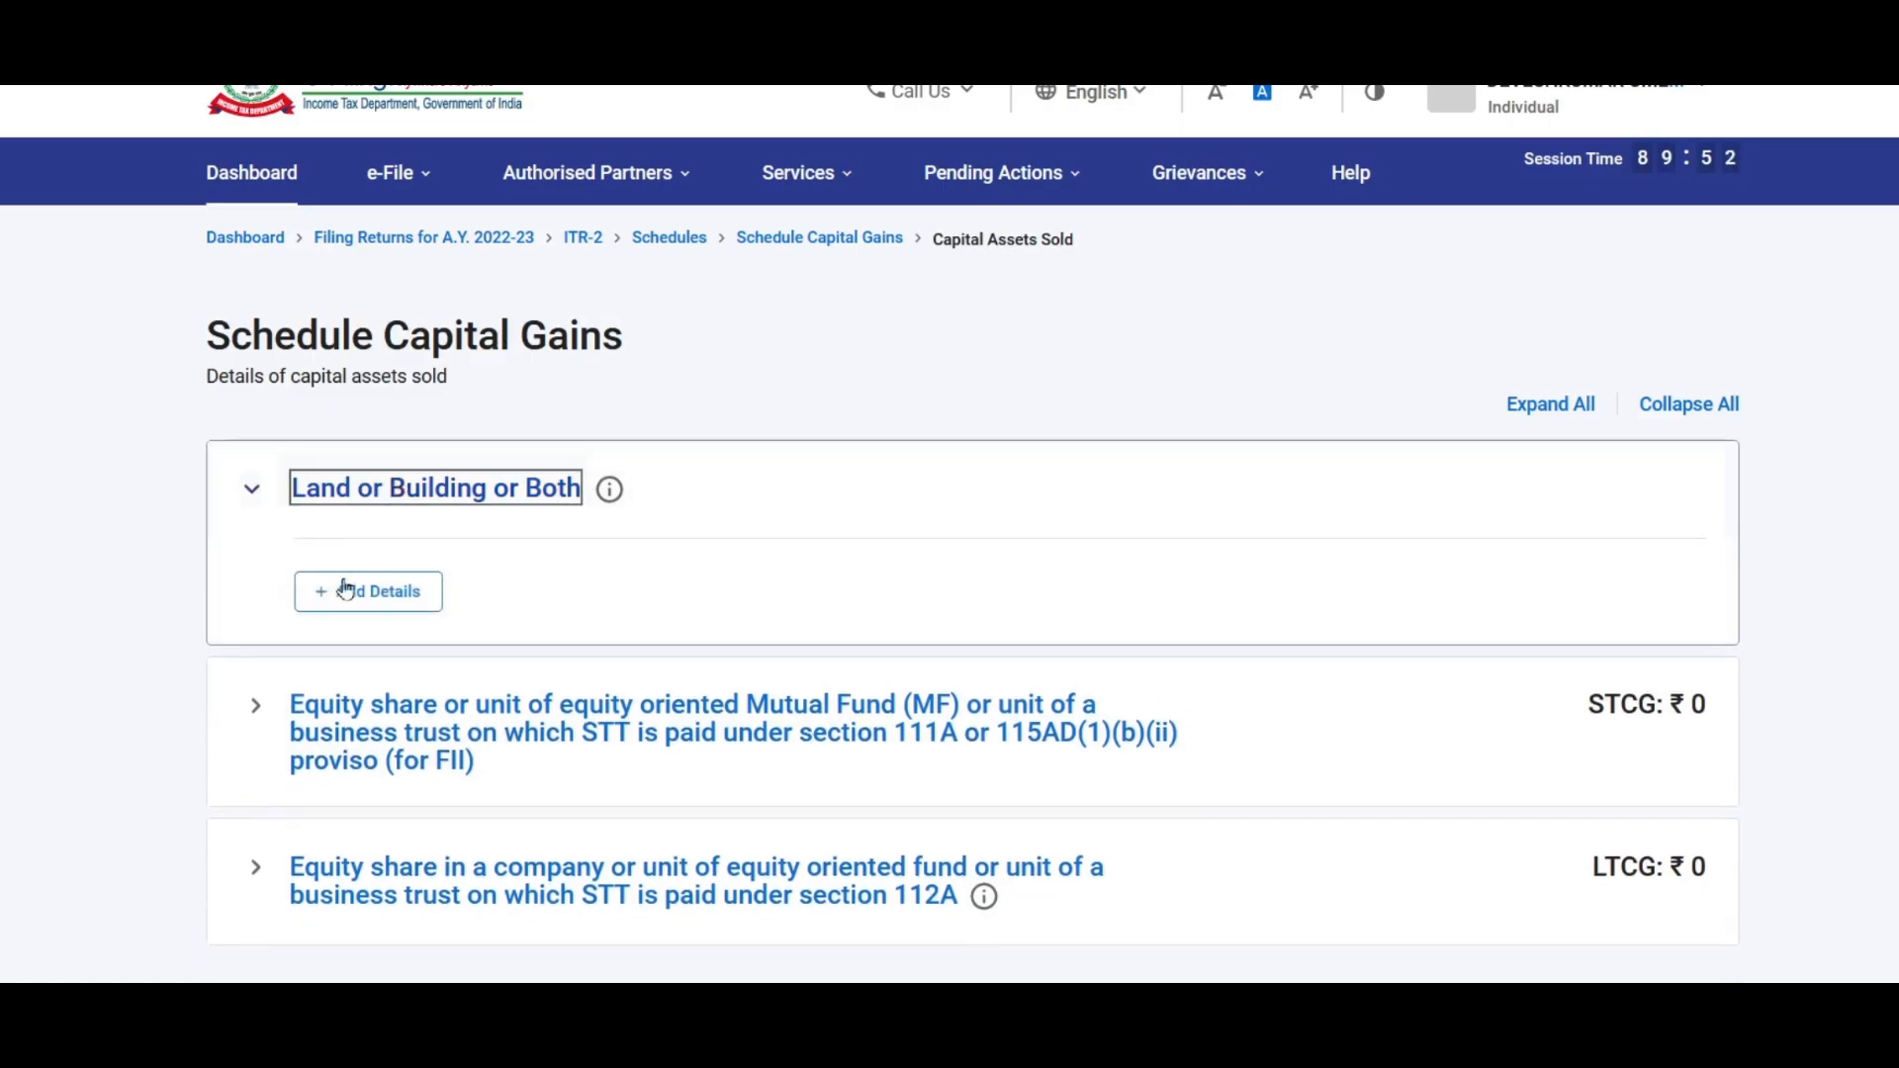
Step: Start a land or building sale entry and review the note on pre-2001 acquisitions
{"action": "left_click", "coordinate": [393, 597]}
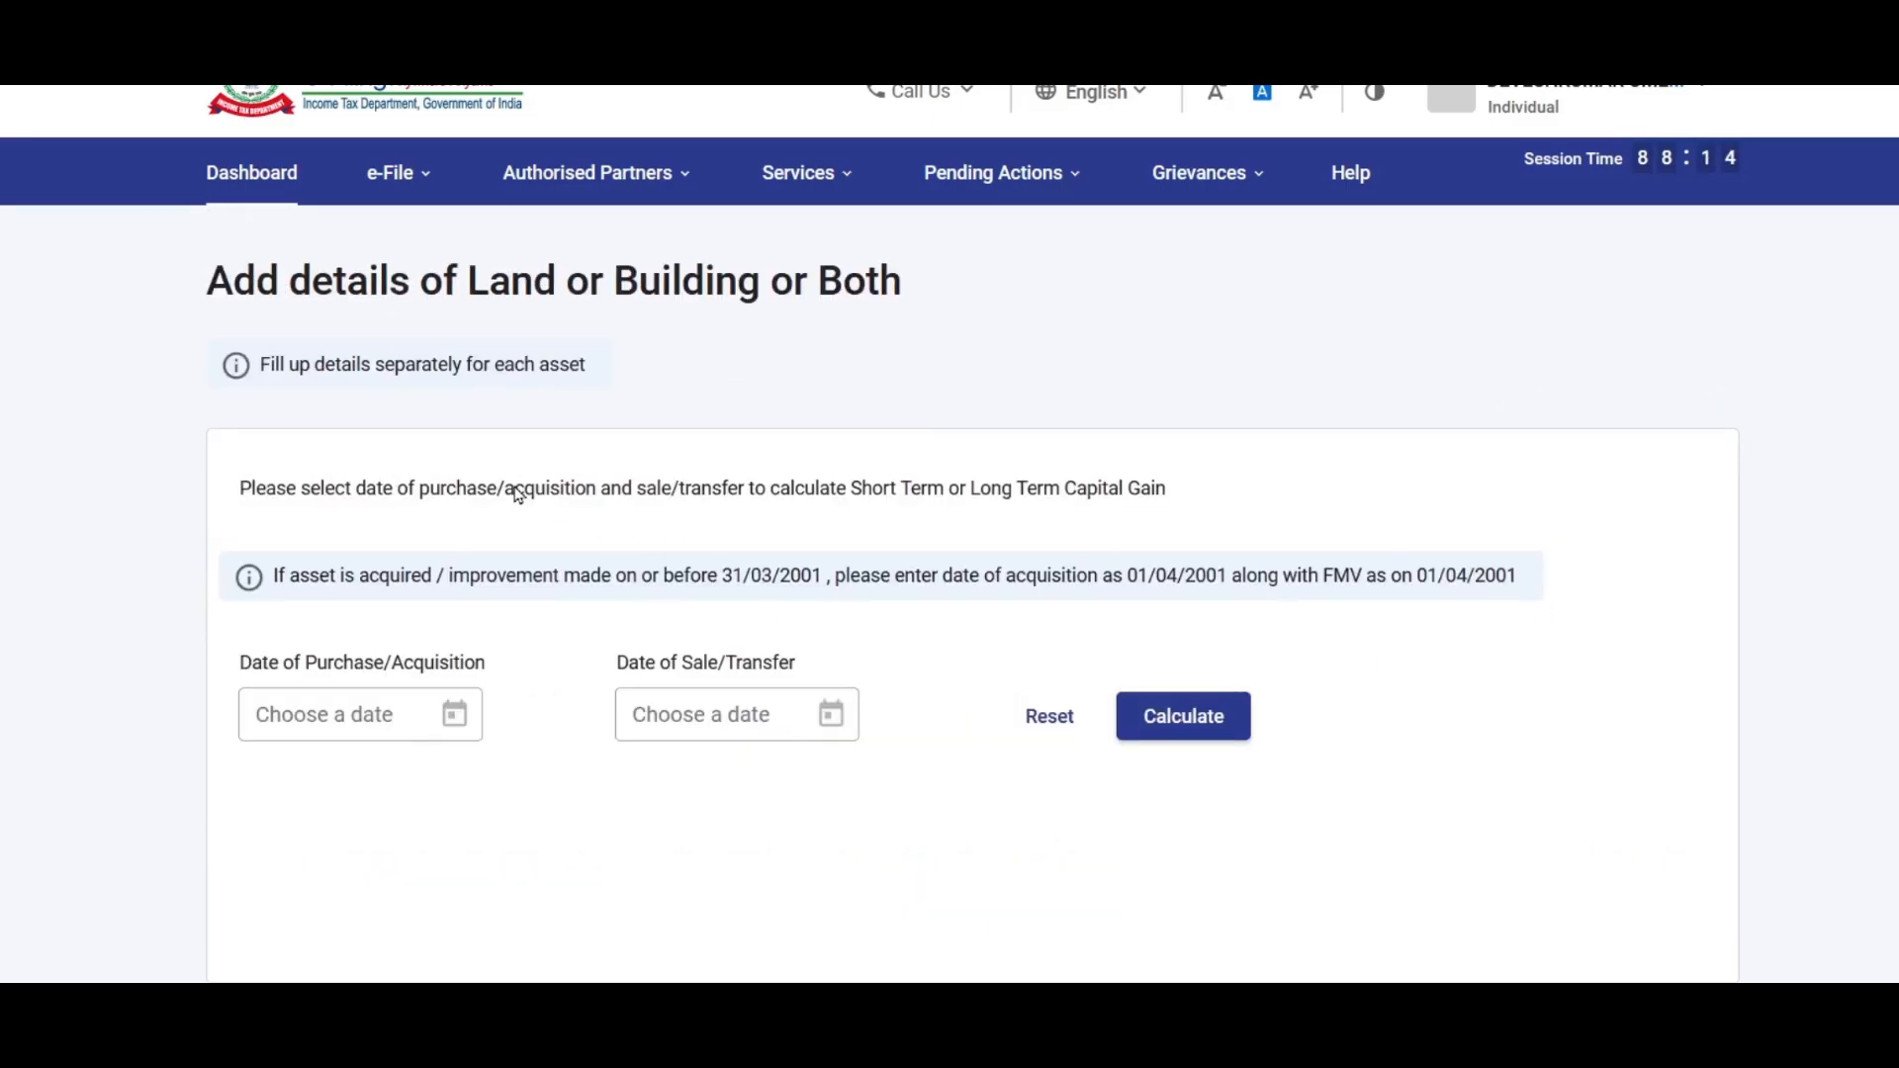
{"action": "scroll", "coordinate": [524, 358], "scroll_direction": "down", "scroll_amount": 2}
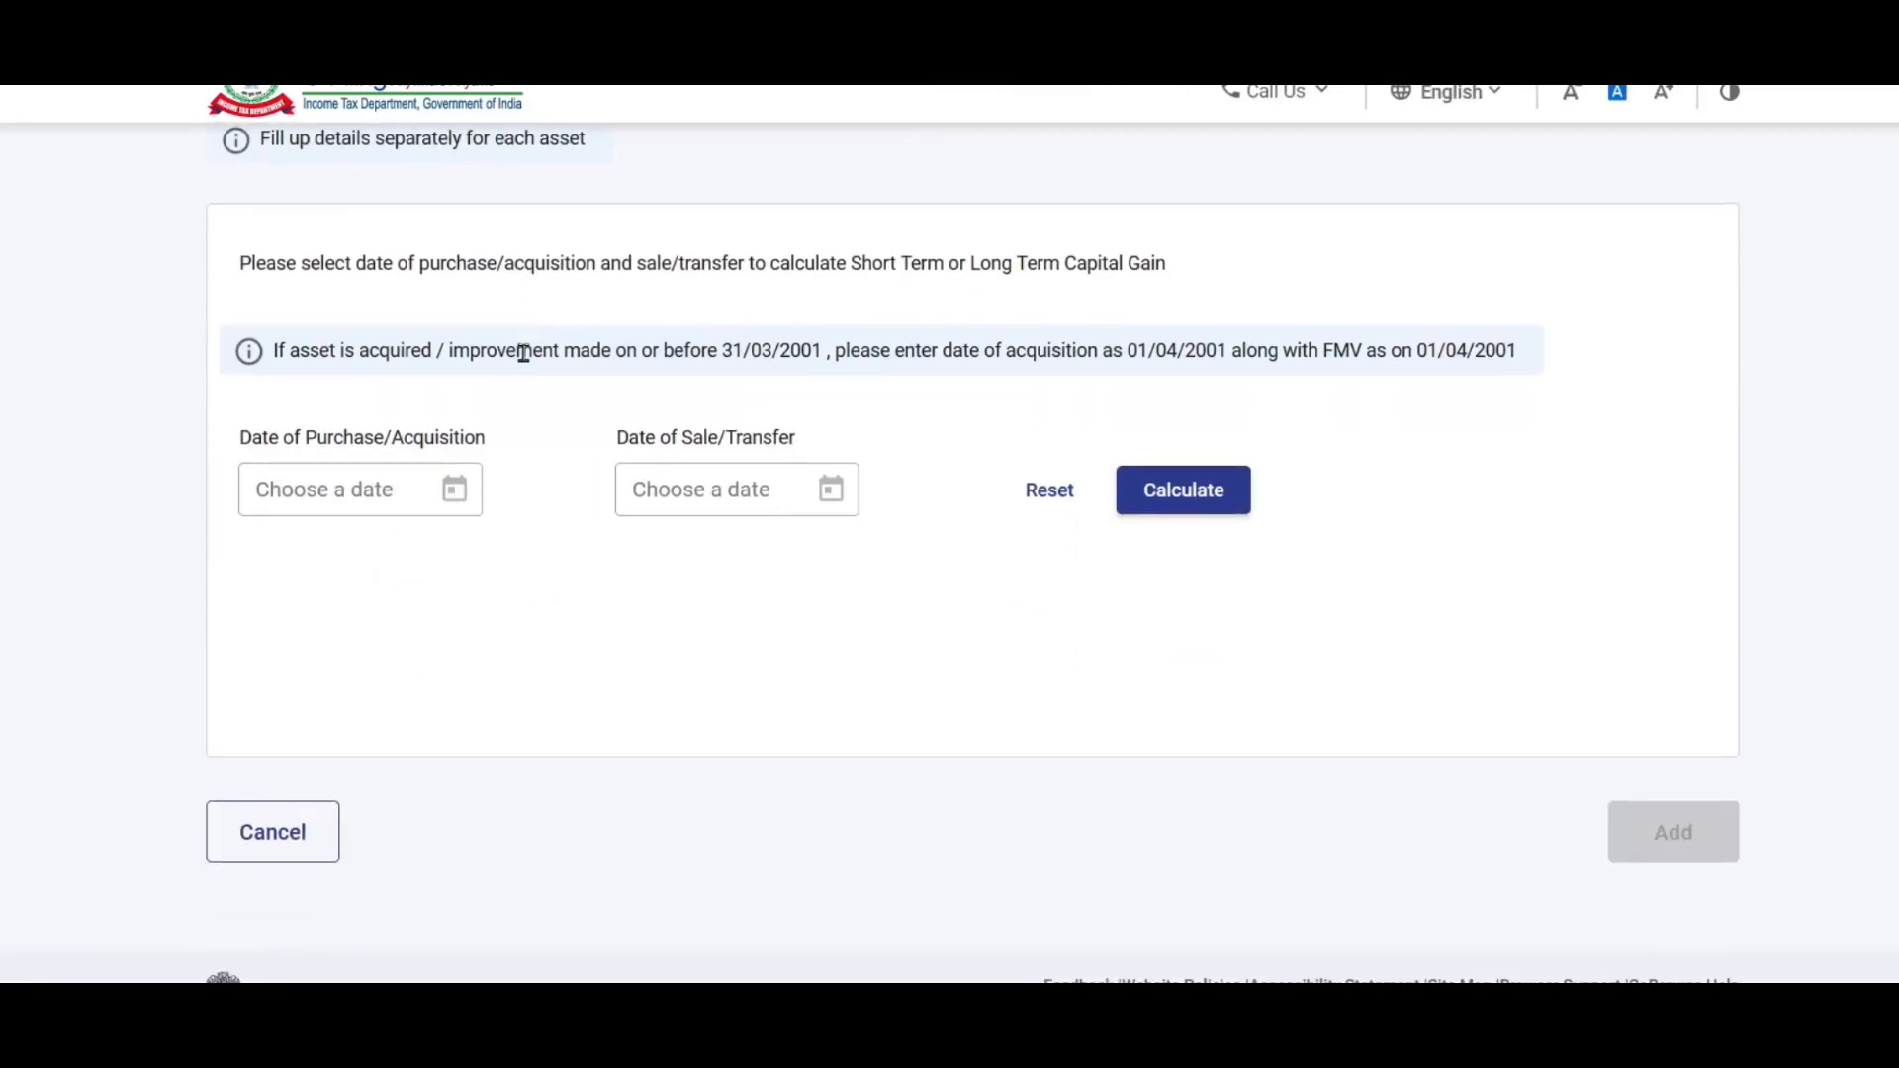
{"action": "left_click_drag", "start_coordinate": [280, 348], "coordinate": [1497, 356]}
{"action": "left_click", "coordinate": [1523, 364]}
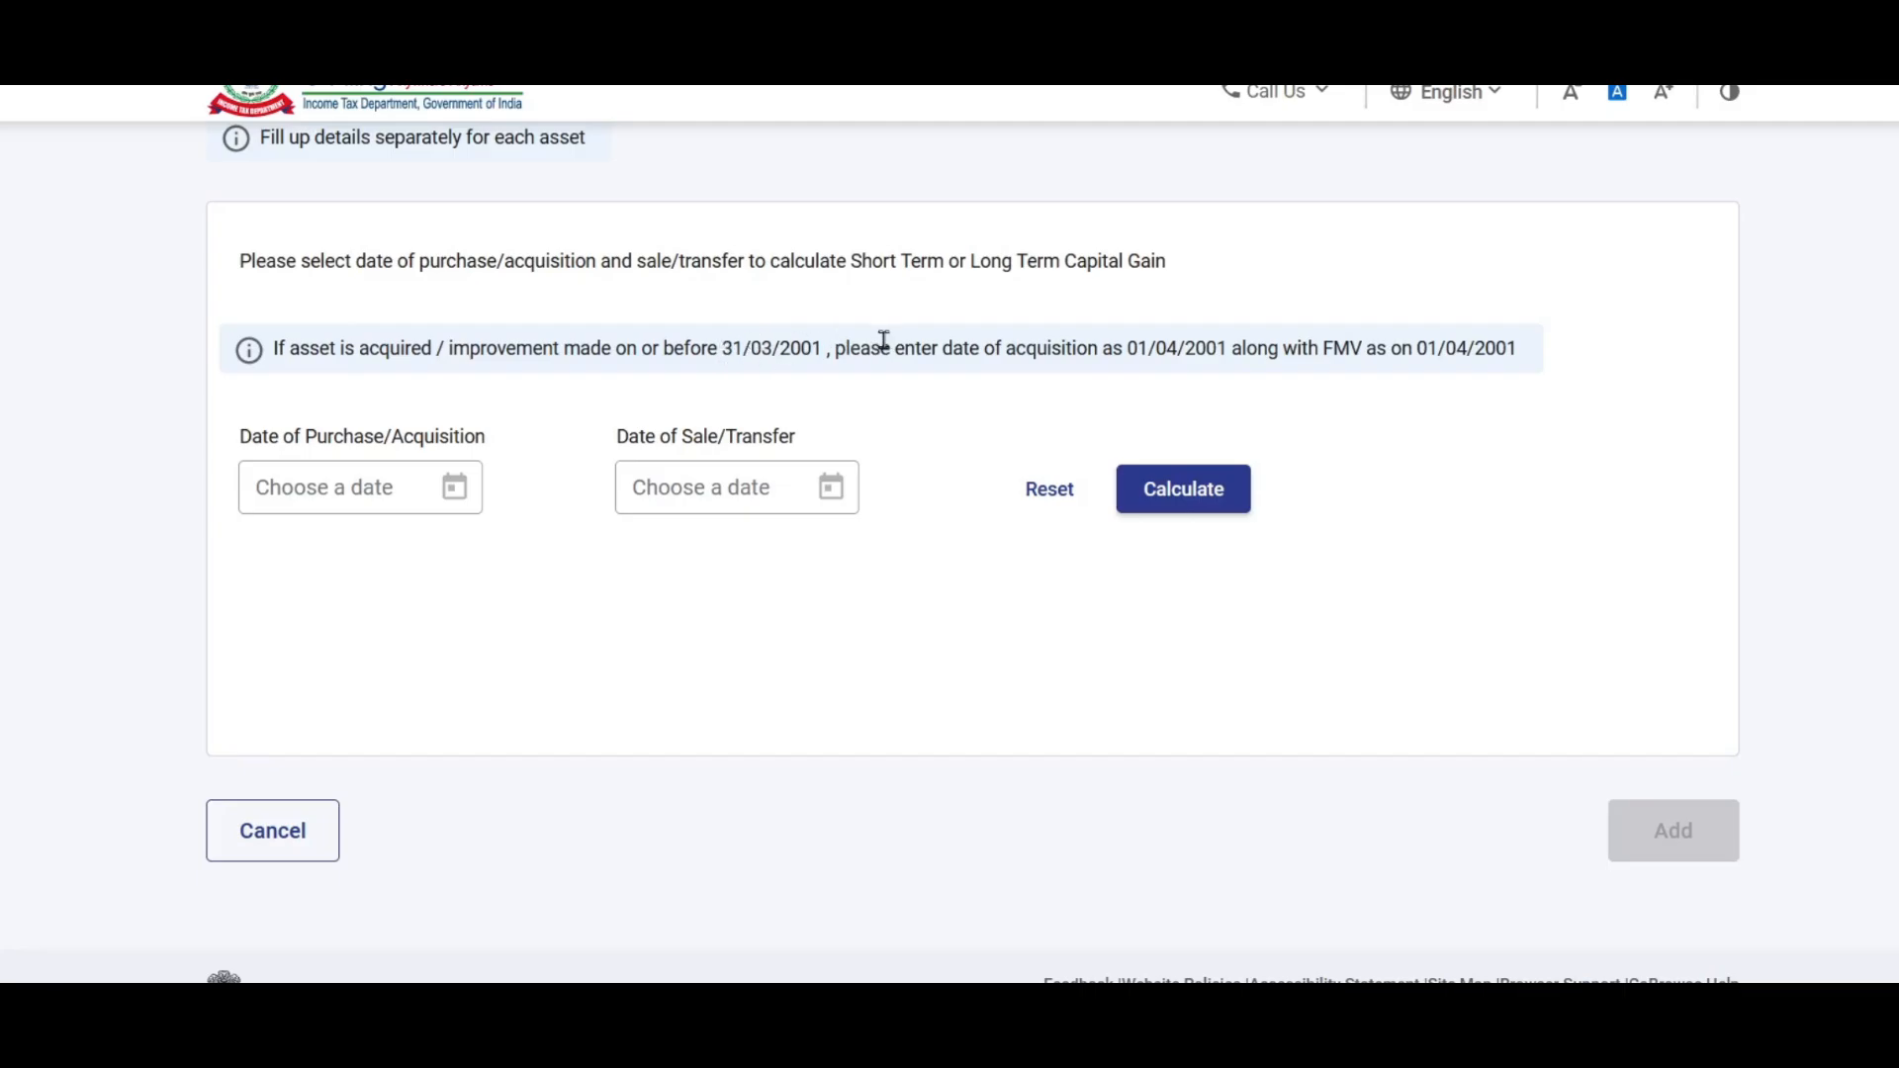
{"action": "scroll", "coordinate": [941, 416], "scroll_direction": "up", "scroll_amount": 2}
{"action": "scroll", "coordinate": [871, 499], "scroll_direction": "down", "scroll_amount": 3}
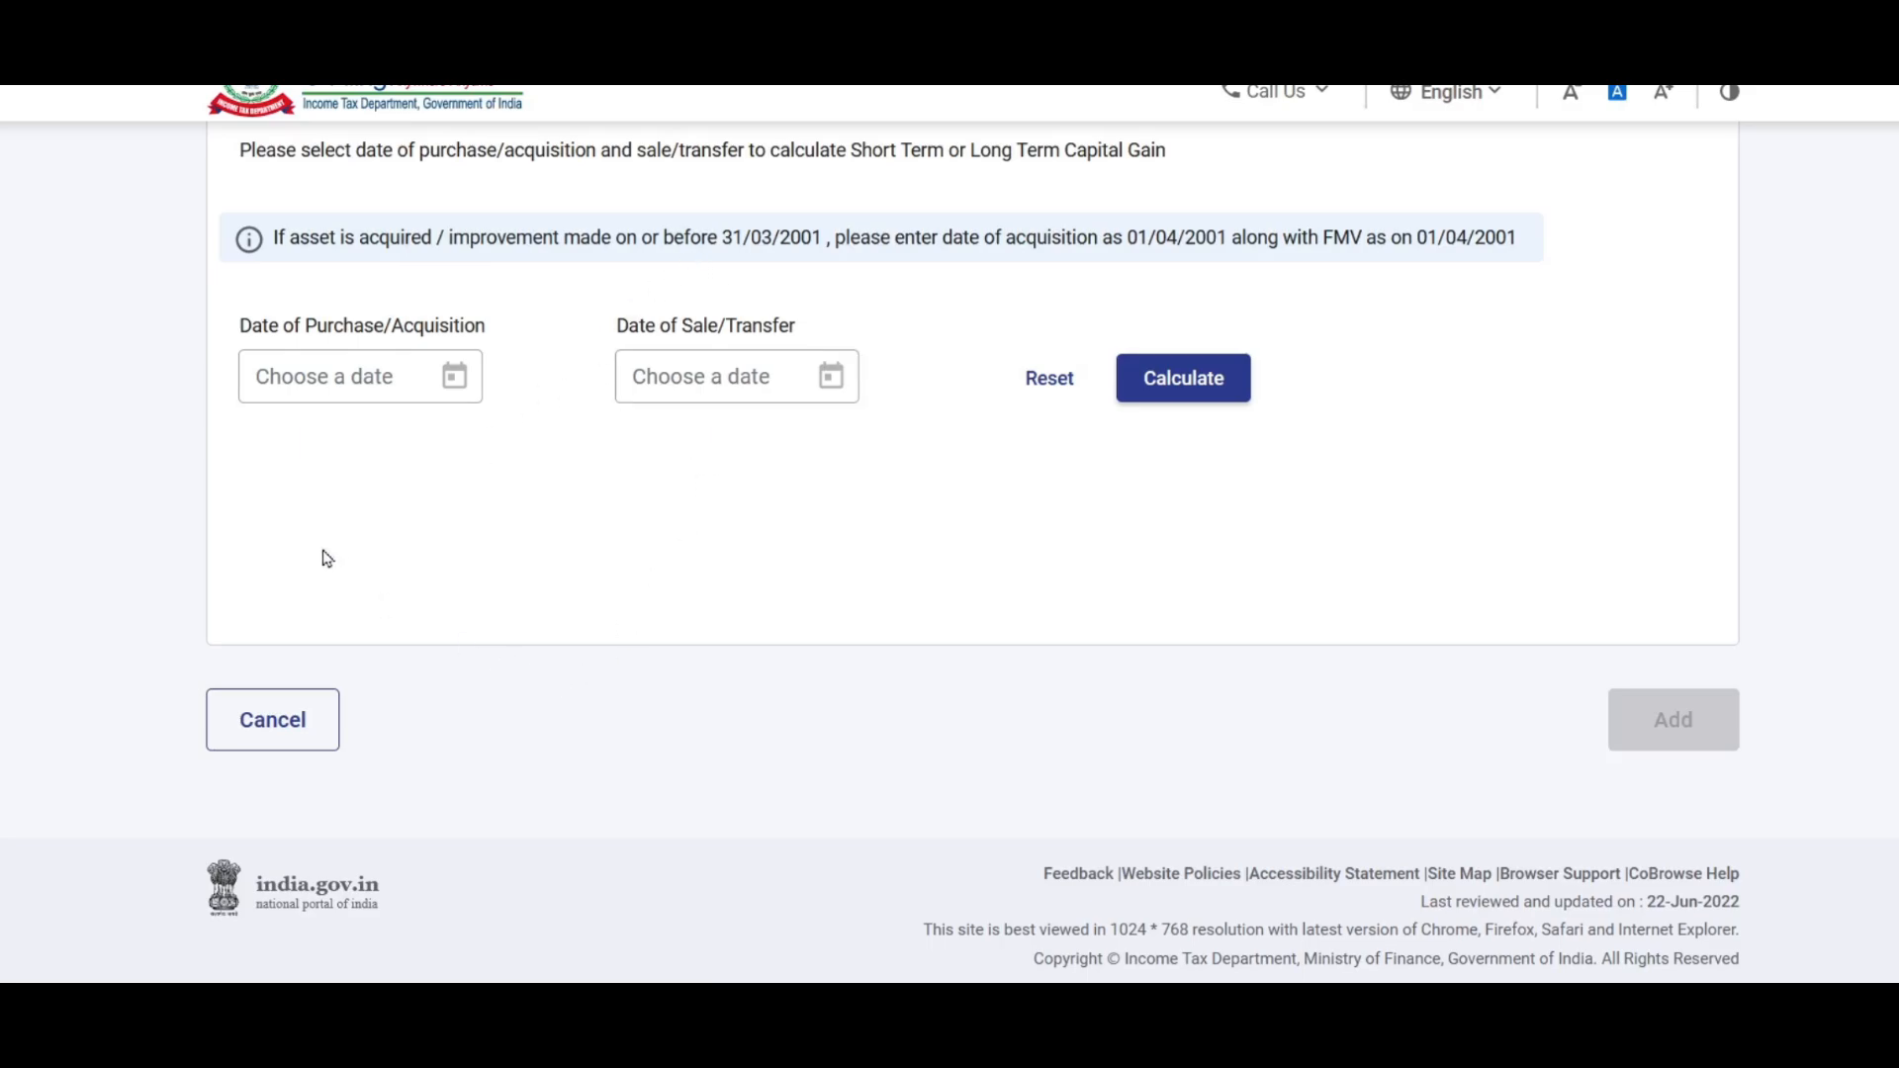
Step: Set purchase date 01/01/2011 and sale date 31/03/2022, calculate the holding period, and add the gain
{"action": "left_click", "coordinate": [374, 385]}
{"action": "double_click", "coordinate": [299, 435]}
{"action": "left_click", "coordinate": [543, 432]}
{"action": "left_click", "coordinate": [480, 493]}
{"action": "left_click", "coordinate": [301, 493]}
{"action": "left_click", "coordinate": [611, 521]}
{"action": "left_click", "coordinate": [731, 378]}
{"action": "left_click", "coordinate": [873, 708]}
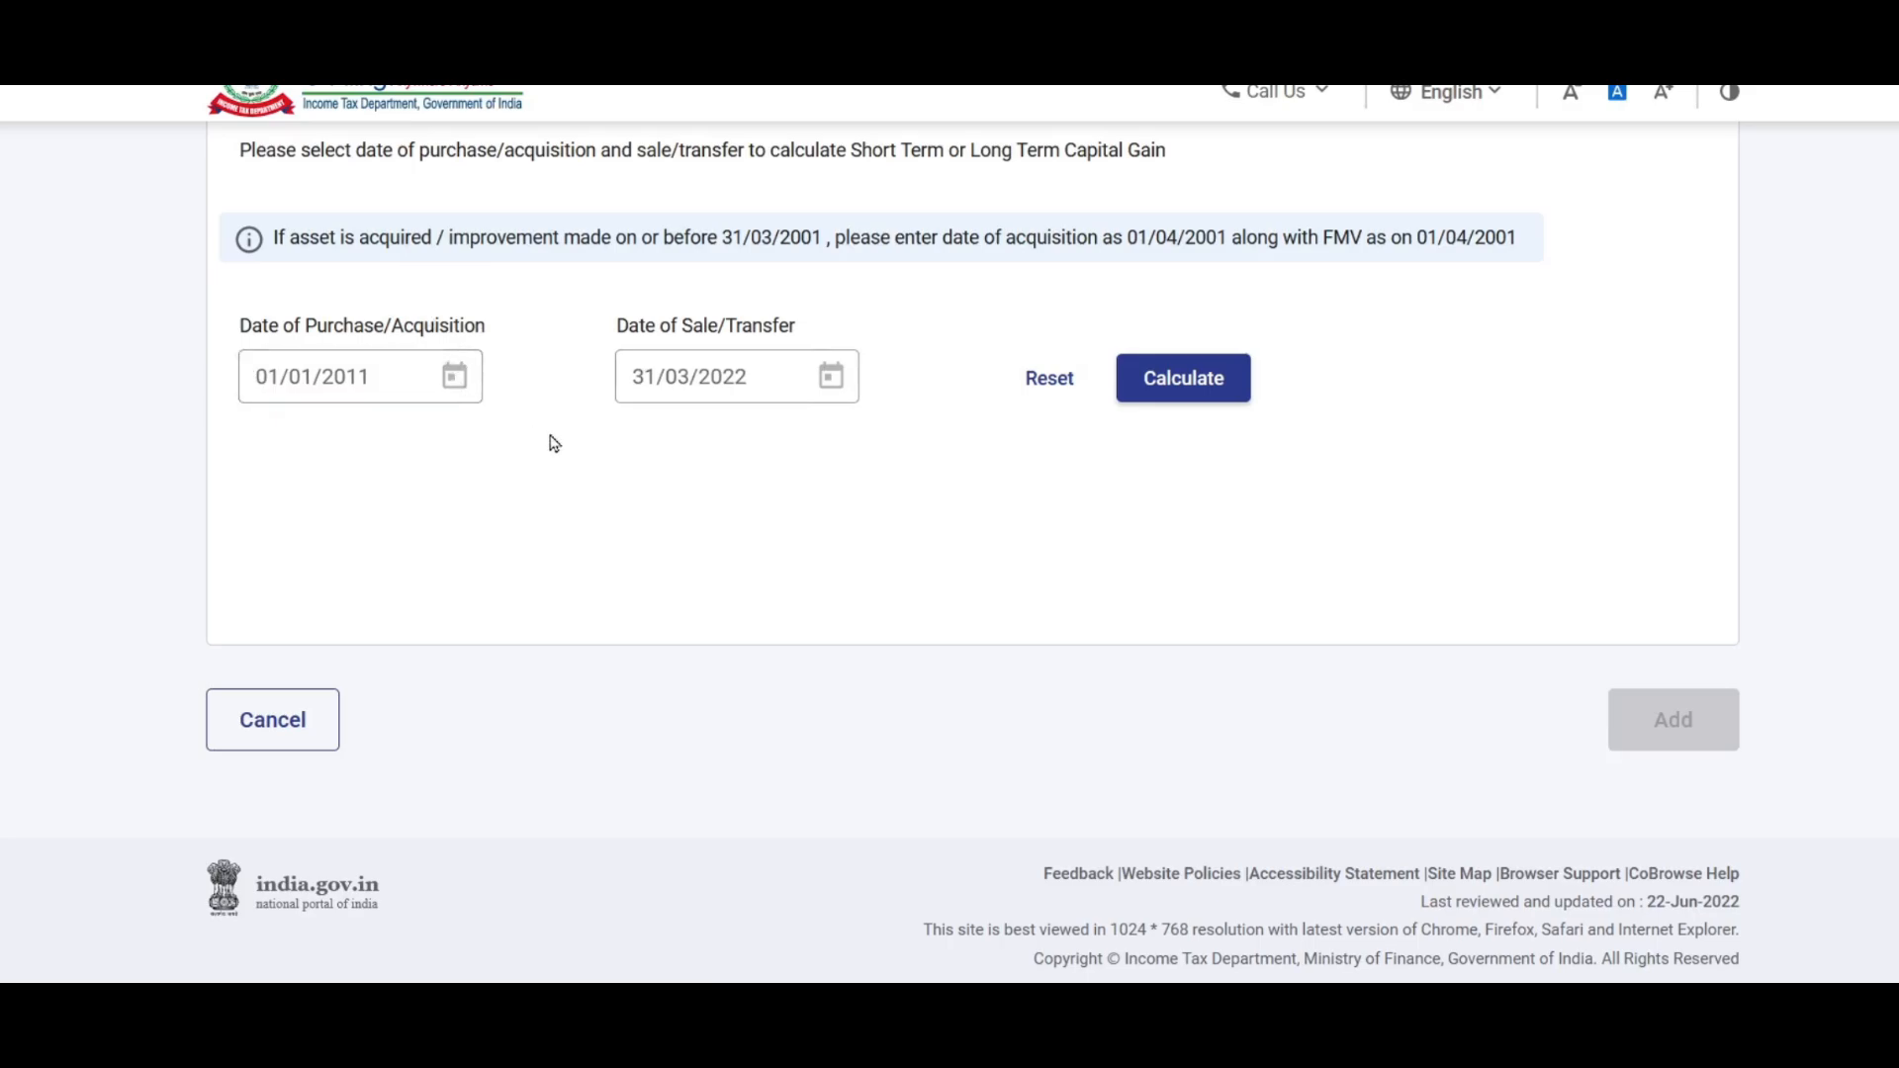
{"action": "left_click", "coordinate": [1181, 393]}
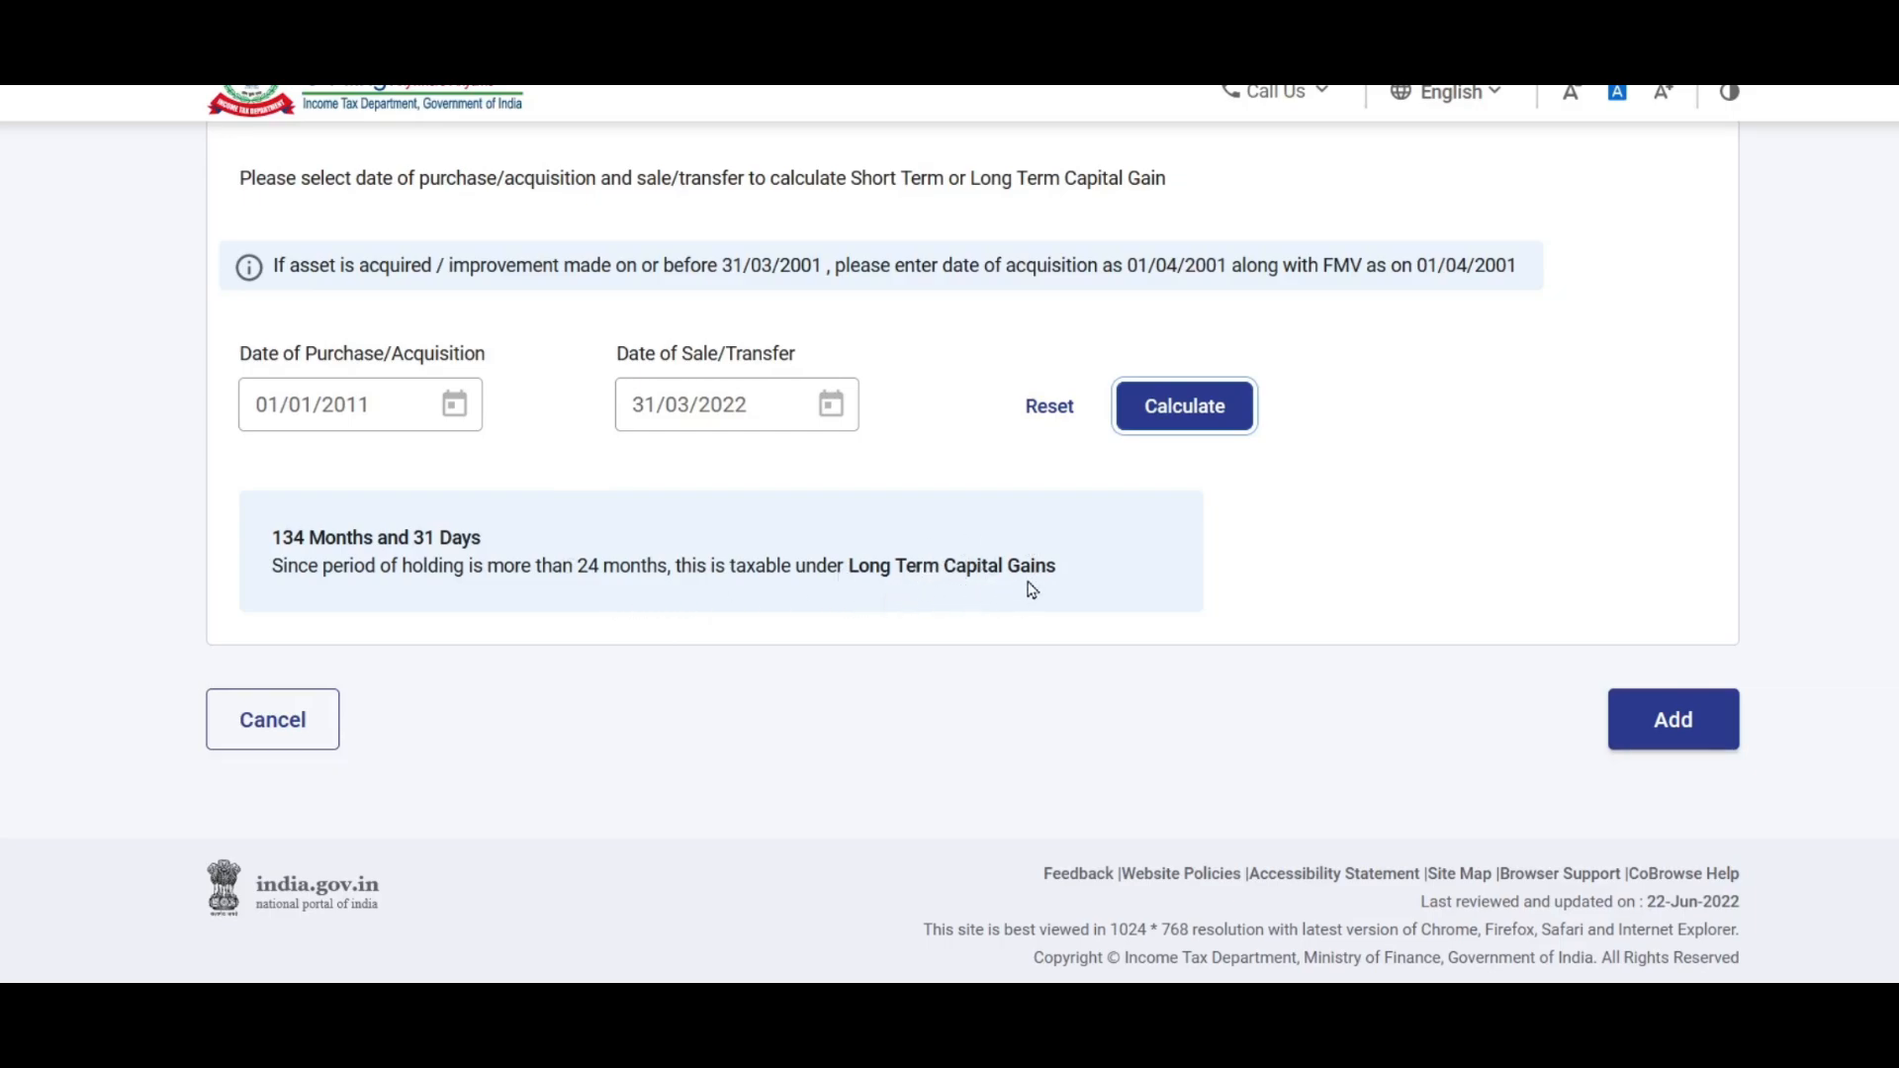
{"action": "left_click", "coordinate": [1684, 725]}
Step: Review the a(i)–a(iii) sale value rules on the capital gain form, then switch to Excel
{"action": "scroll", "coordinate": [1441, 478], "scroll_direction": "down", "scroll_amount": 5}
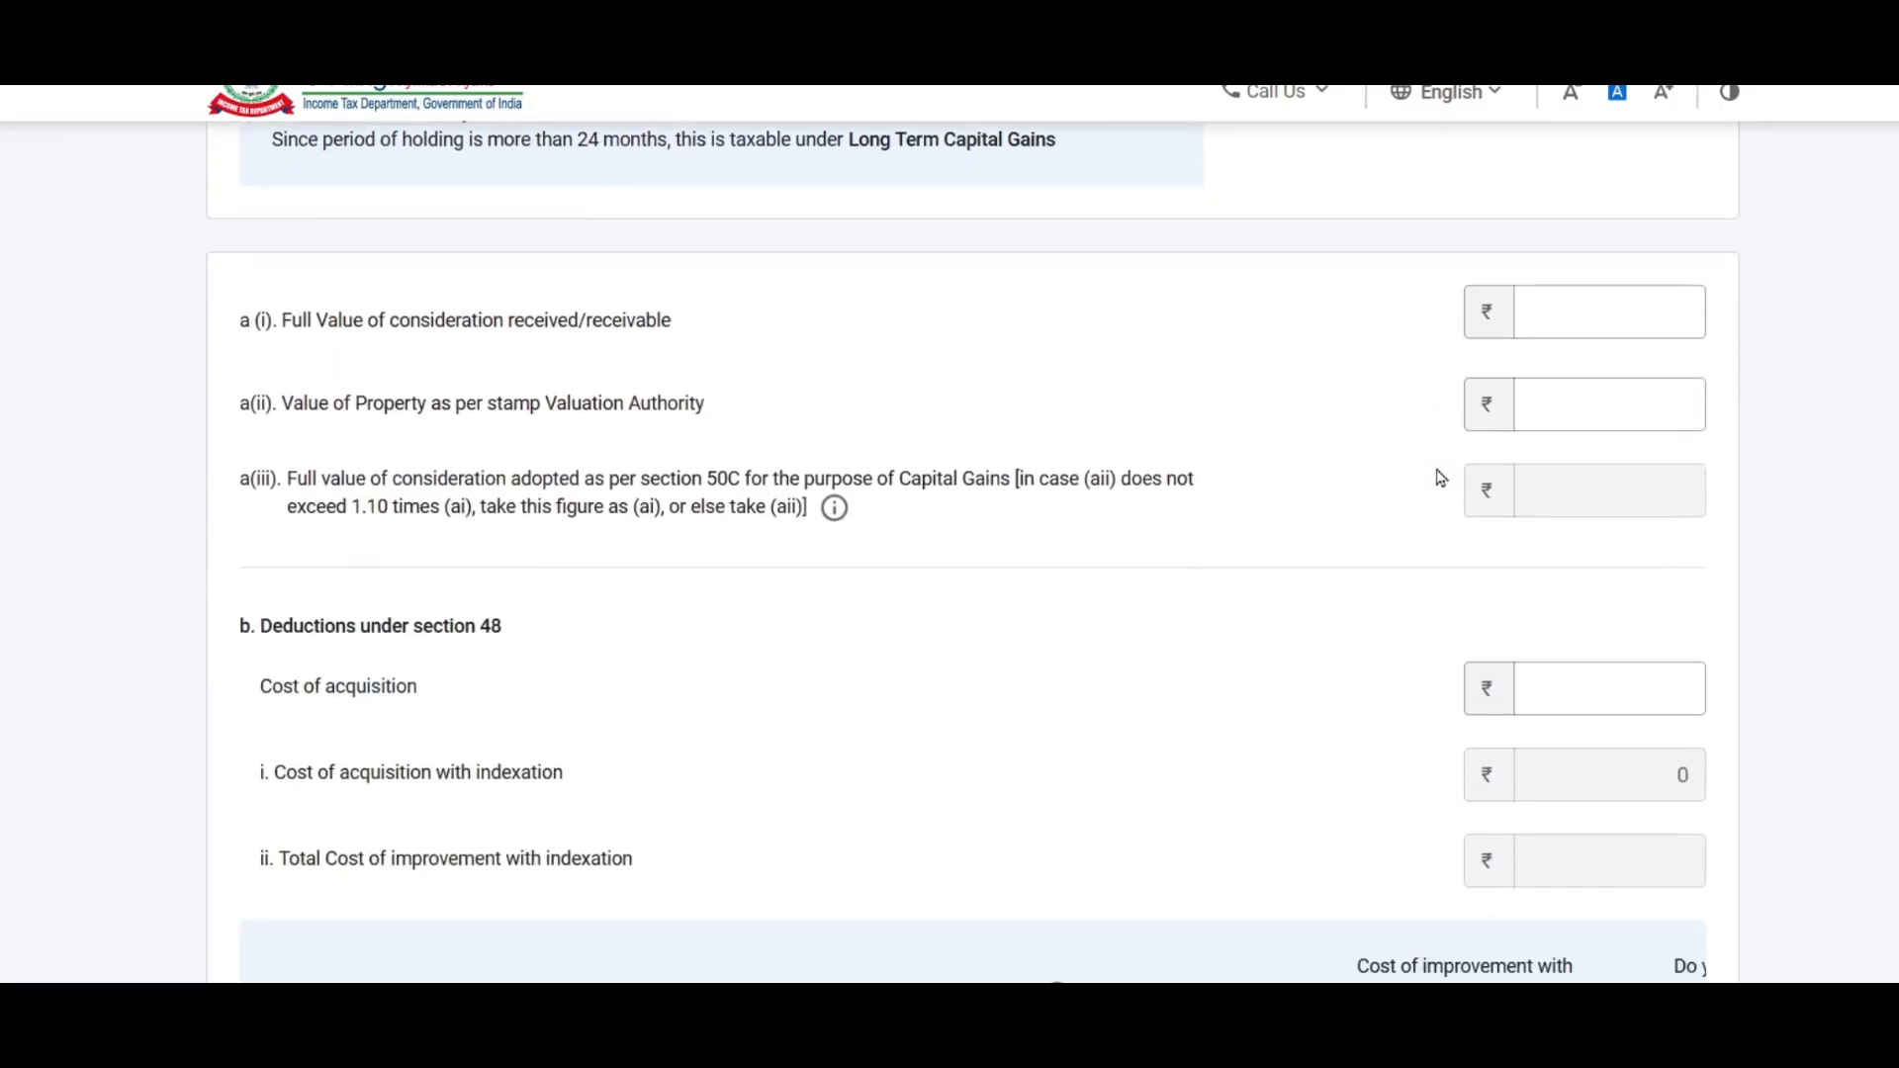
{"action": "scroll", "coordinate": [1395, 374], "scroll_direction": "up", "scroll_amount": 1}
{"action": "left_click", "coordinate": [1611, 409]}
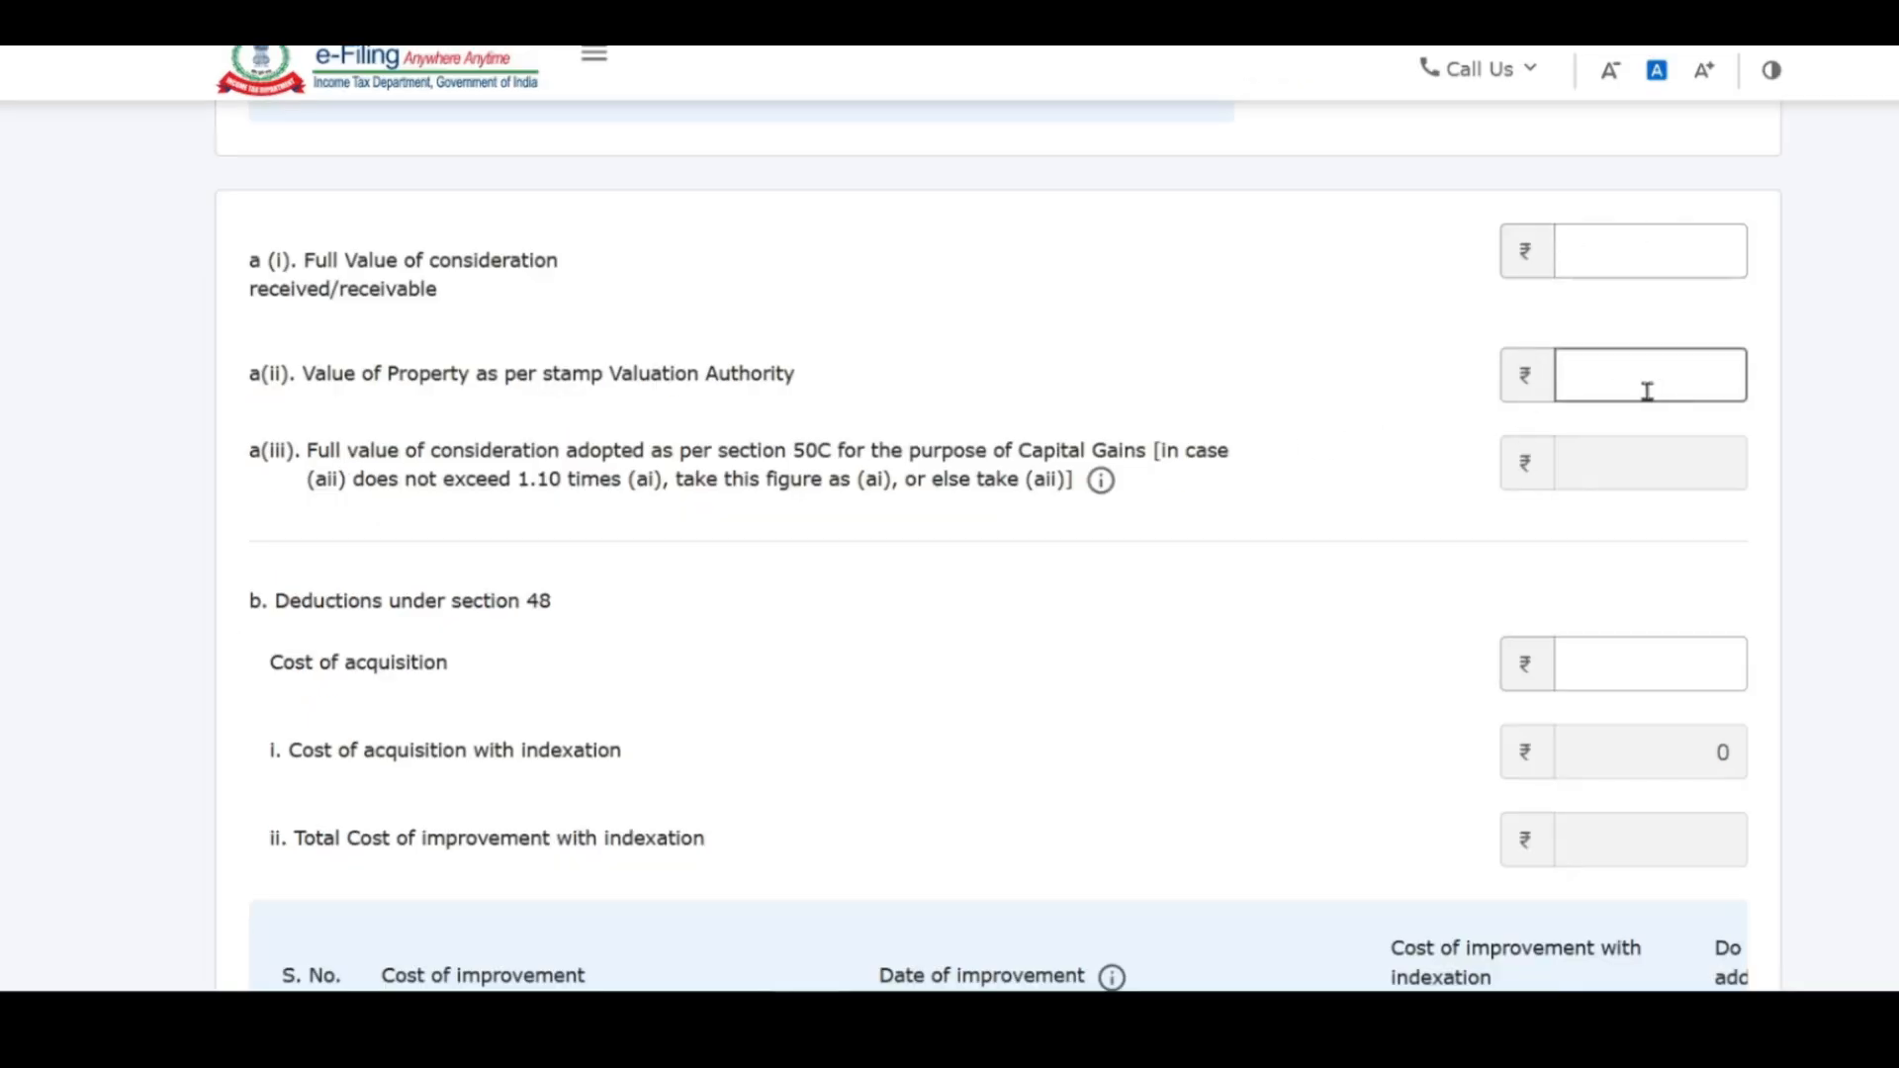
{"action": "left_click_drag", "start_coordinate": [307, 453], "coordinate": [1182, 521]}
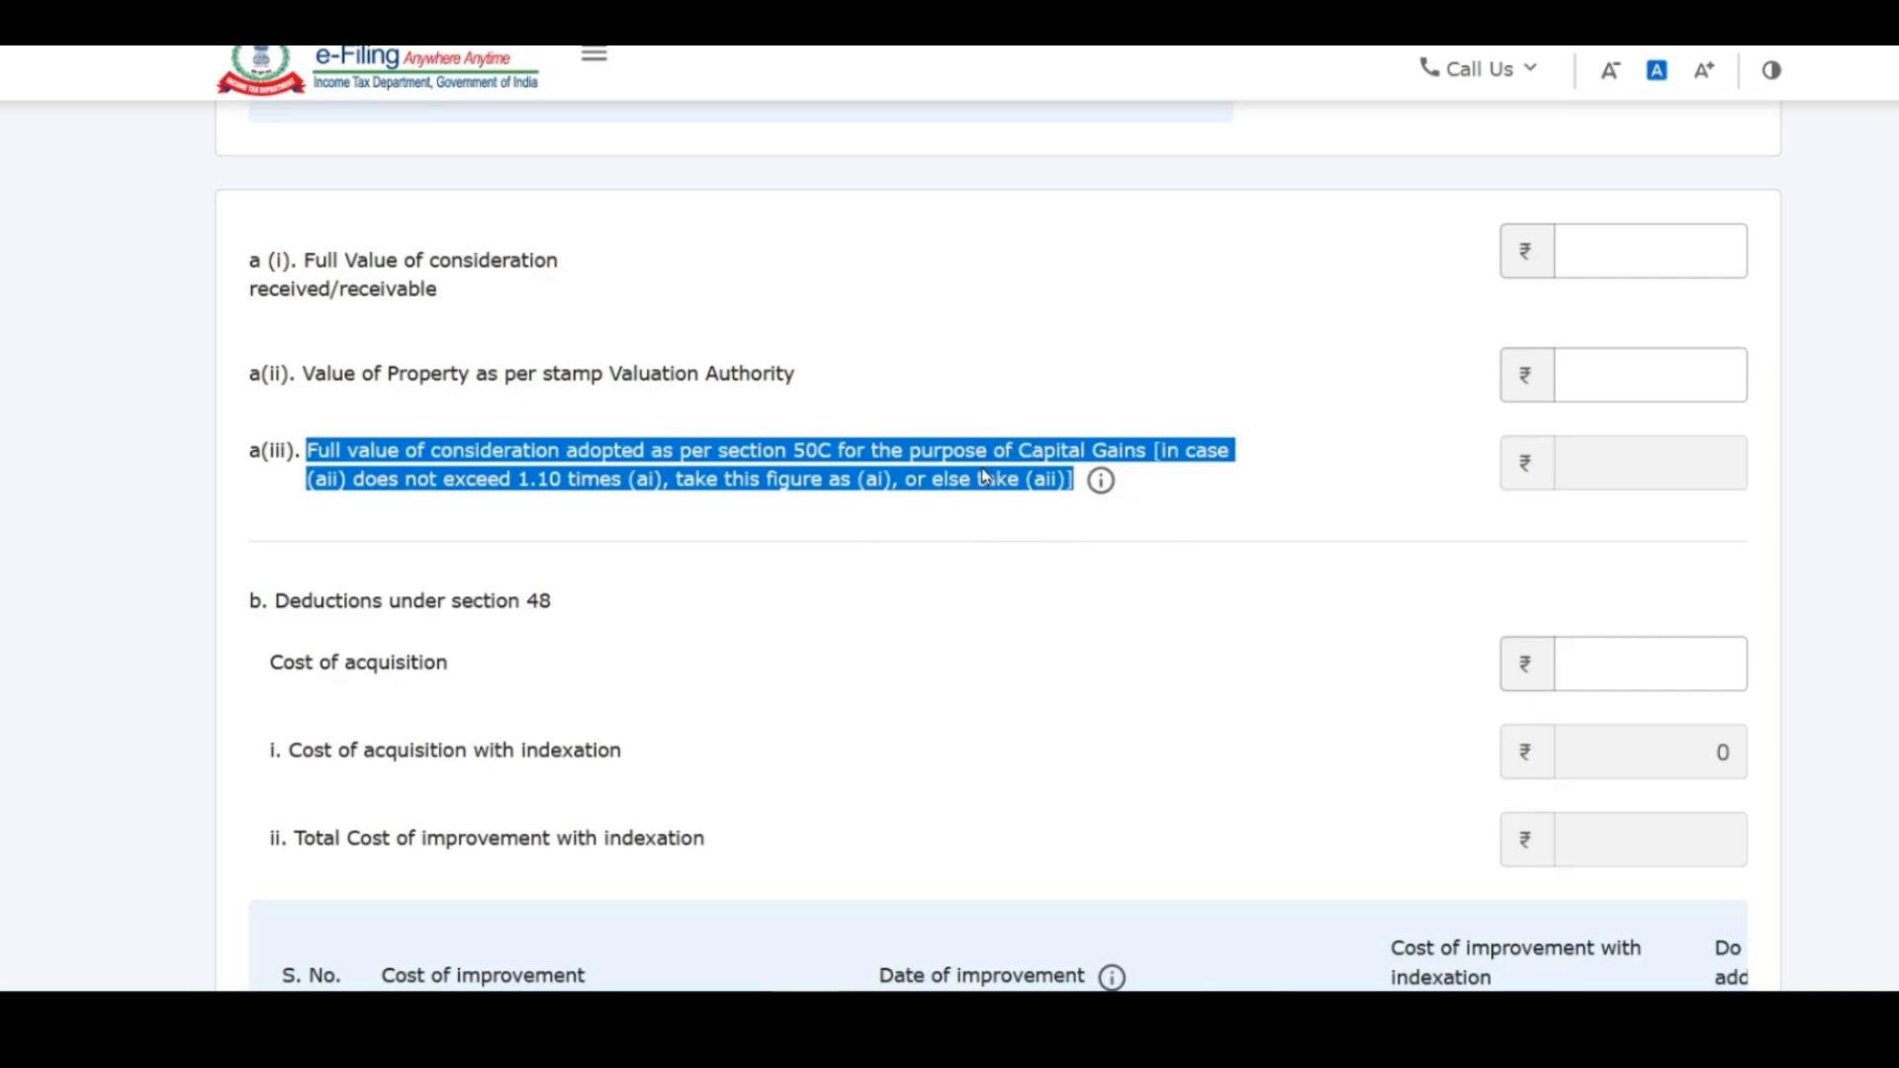
{"action": "left_click", "coordinate": [862, 489]}
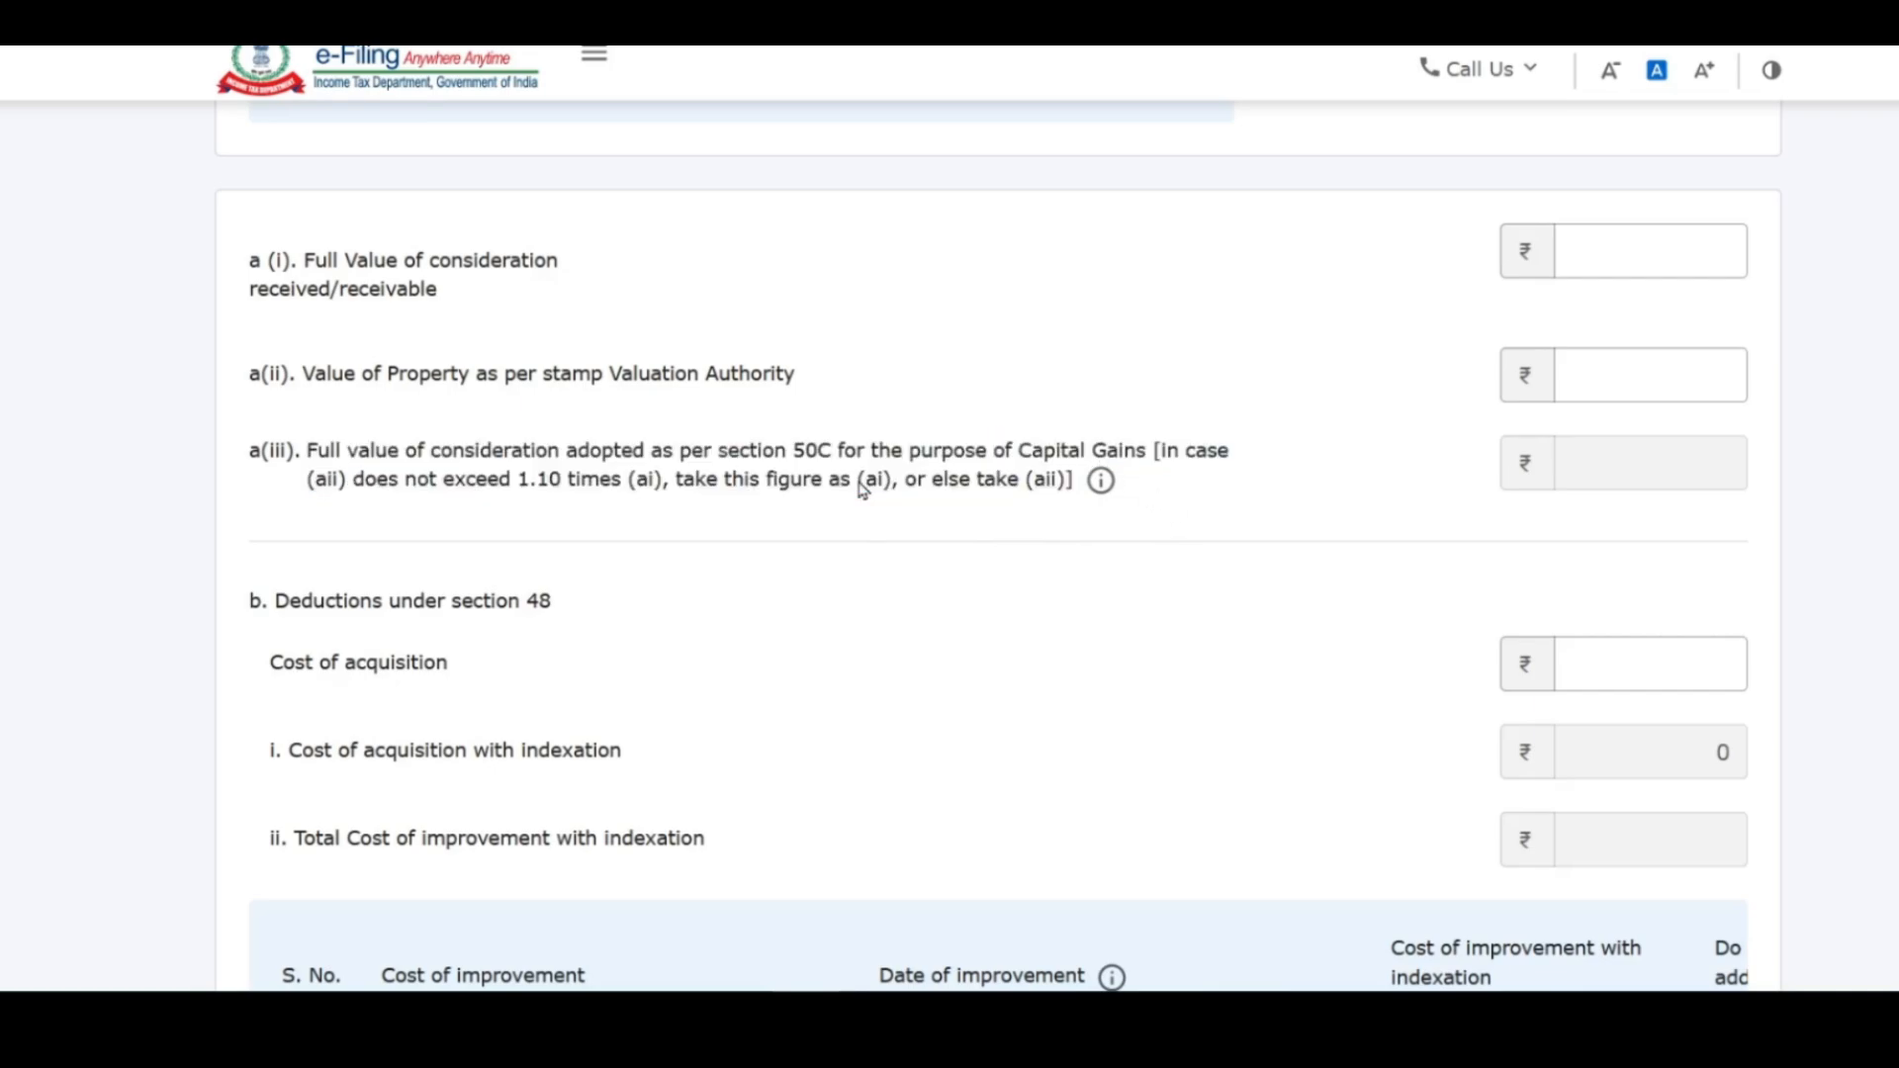
{"action": "left_click", "coordinate": [1666, 242]}
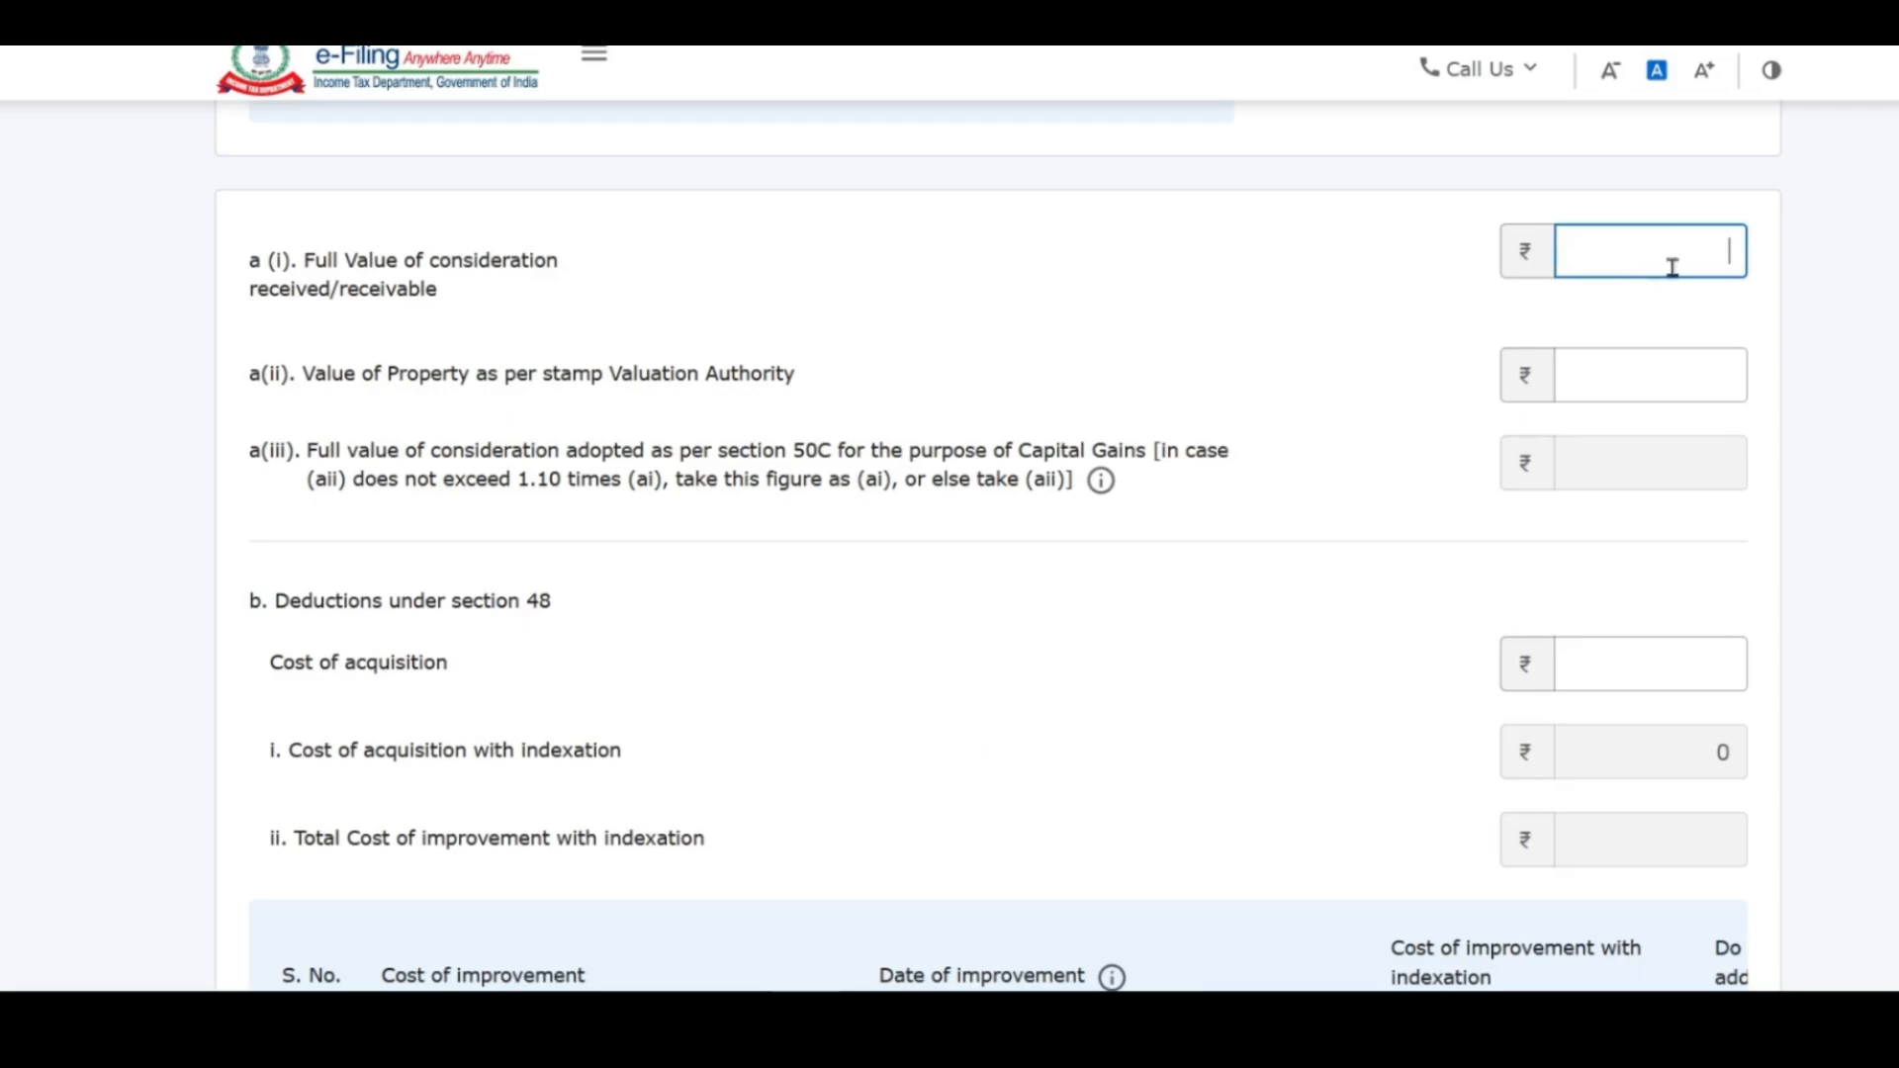
{"action": "key", "text": "alt+Tab"}
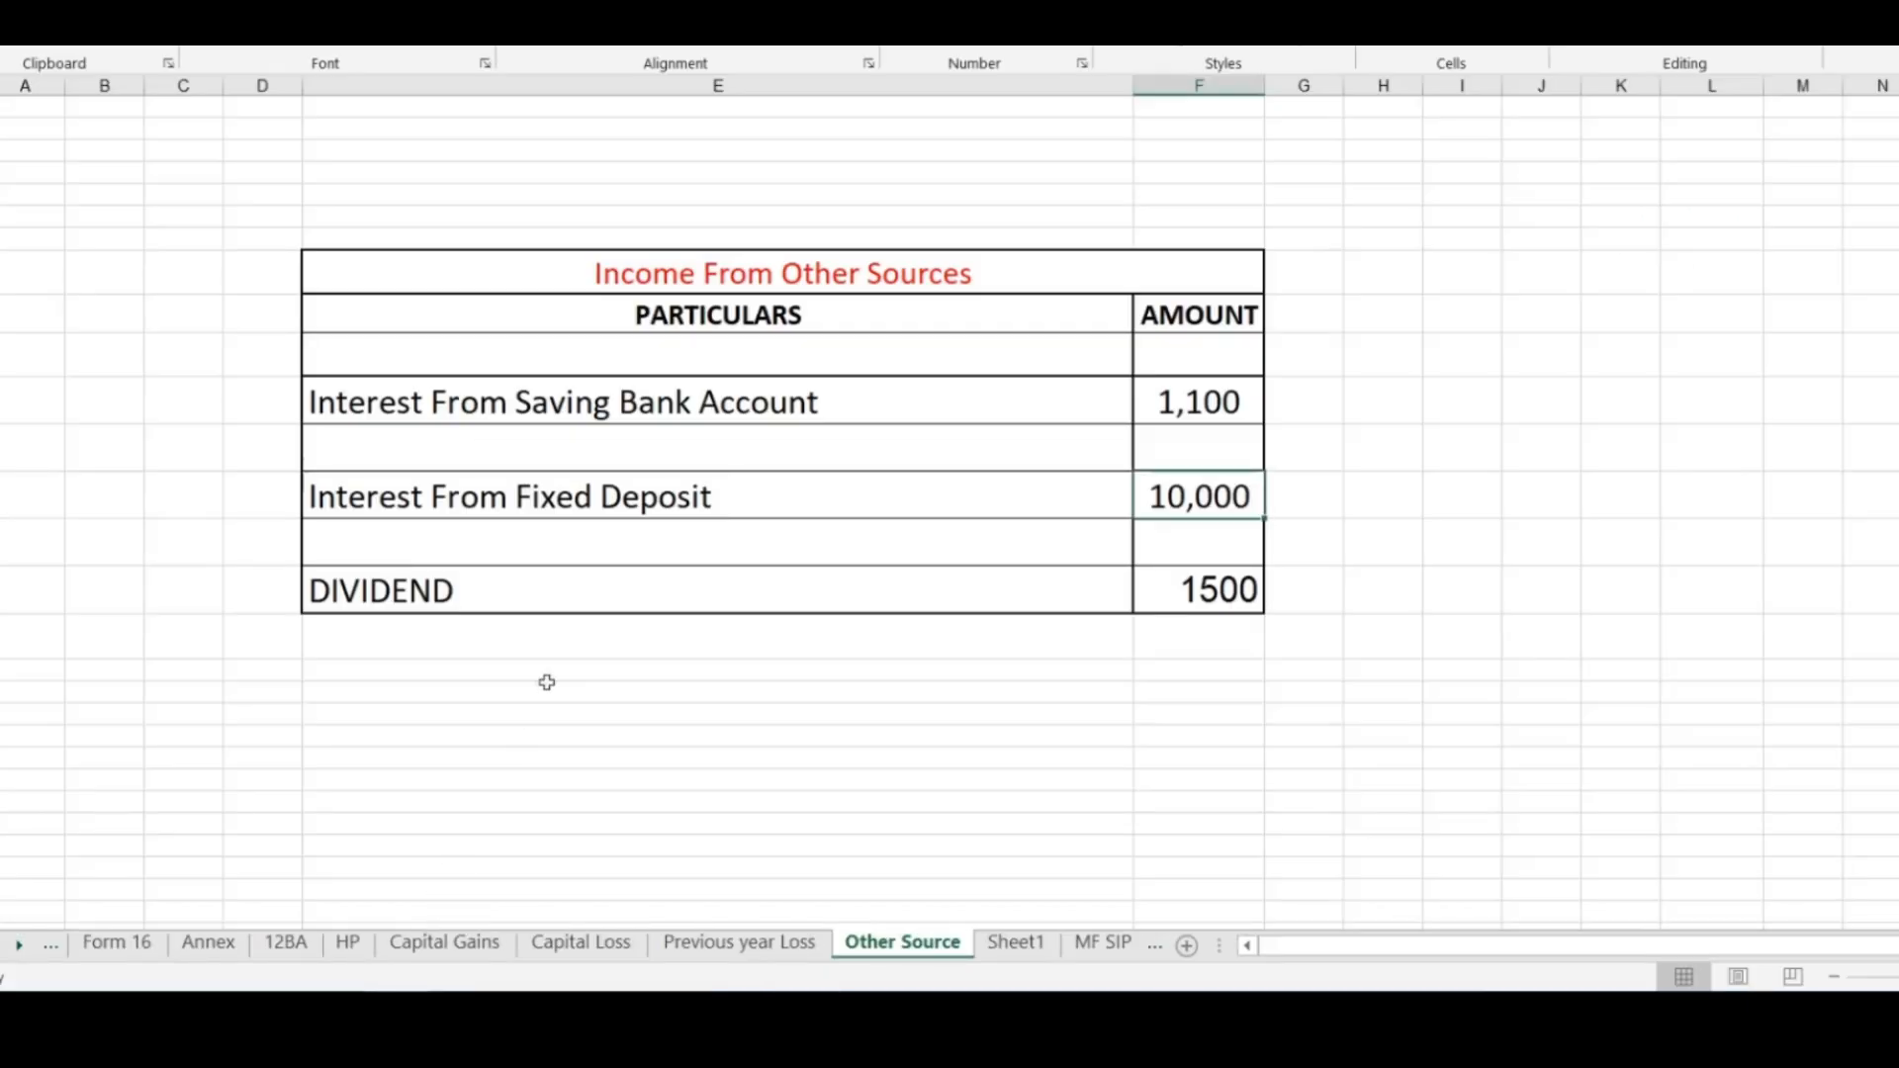
Step: Copy the 4000000 sale price from Excel's Capital Gains sheet into full value of consideration
{"action": "left_click", "coordinate": [444, 950]}
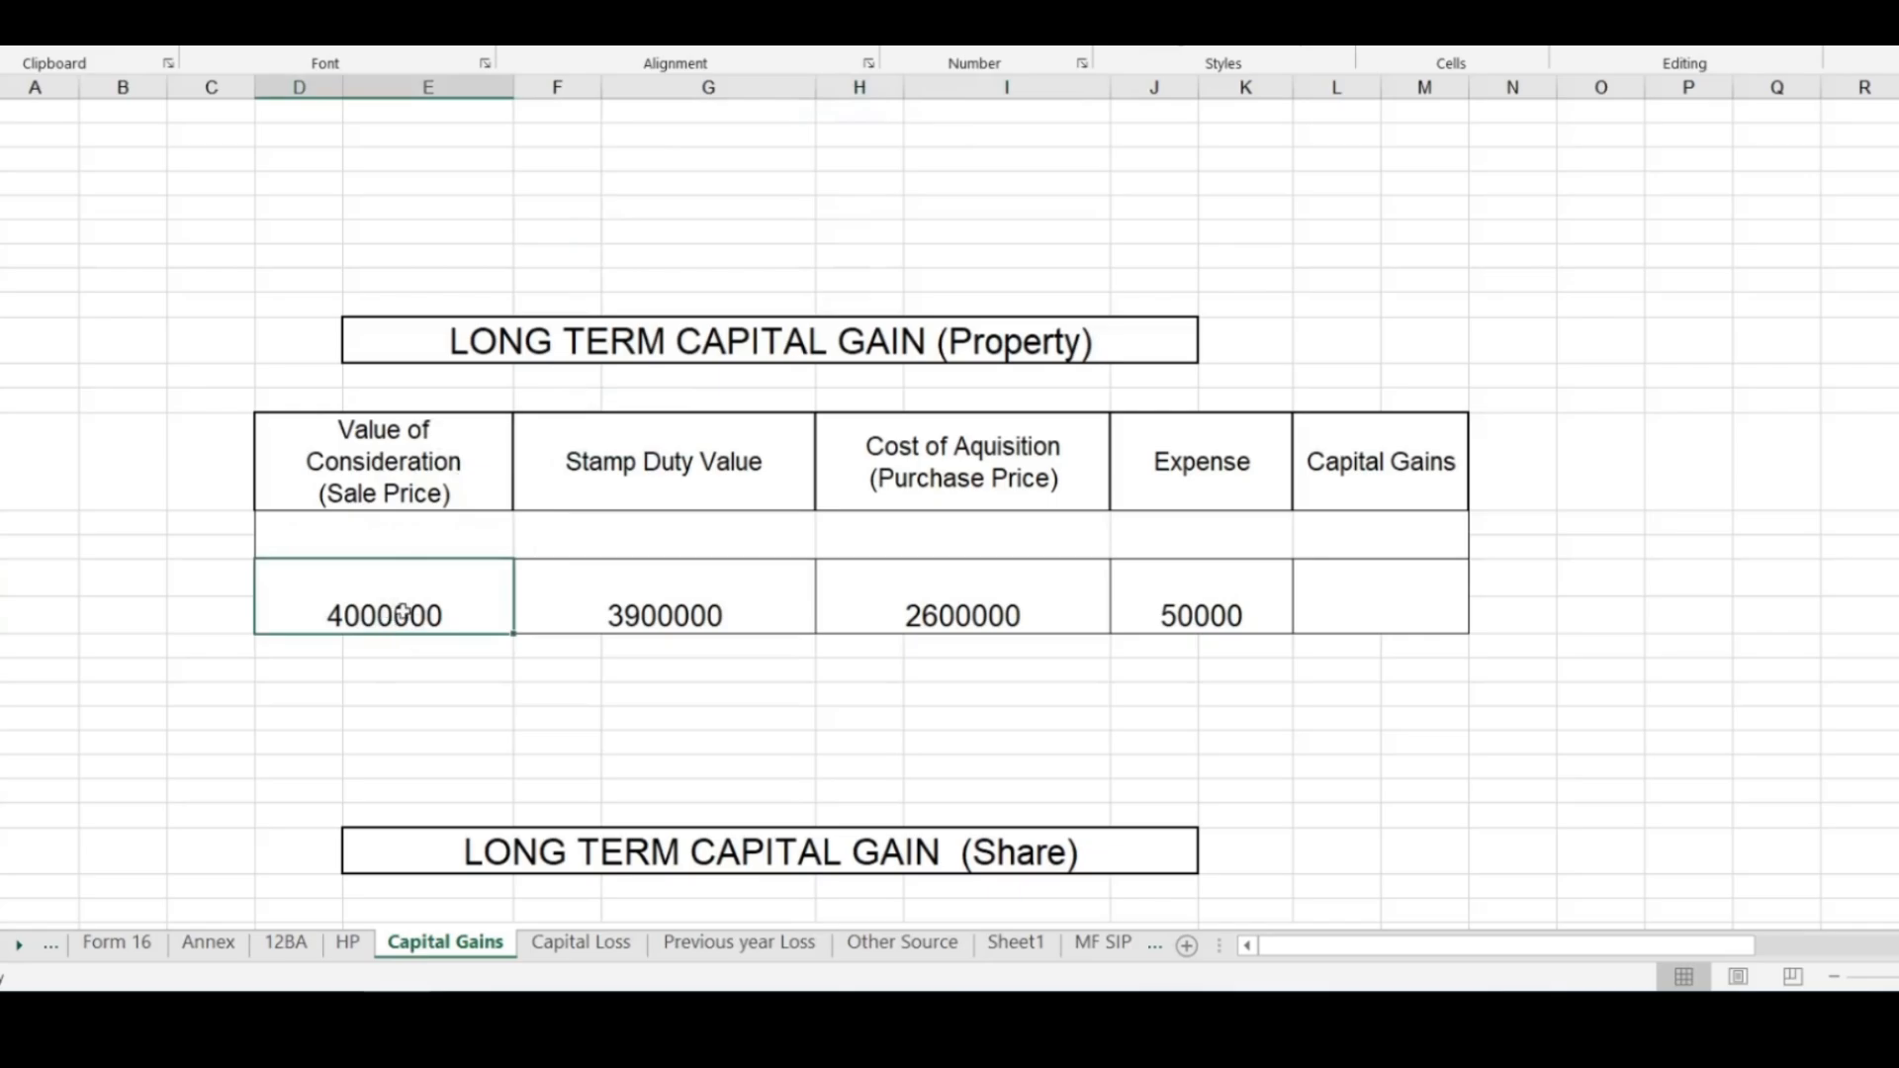
{"action": "key", "text": "alt+Tab"}
{"action": "left_click", "coordinate": [1669, 234]}
{"action": "type", "text": "400000"}
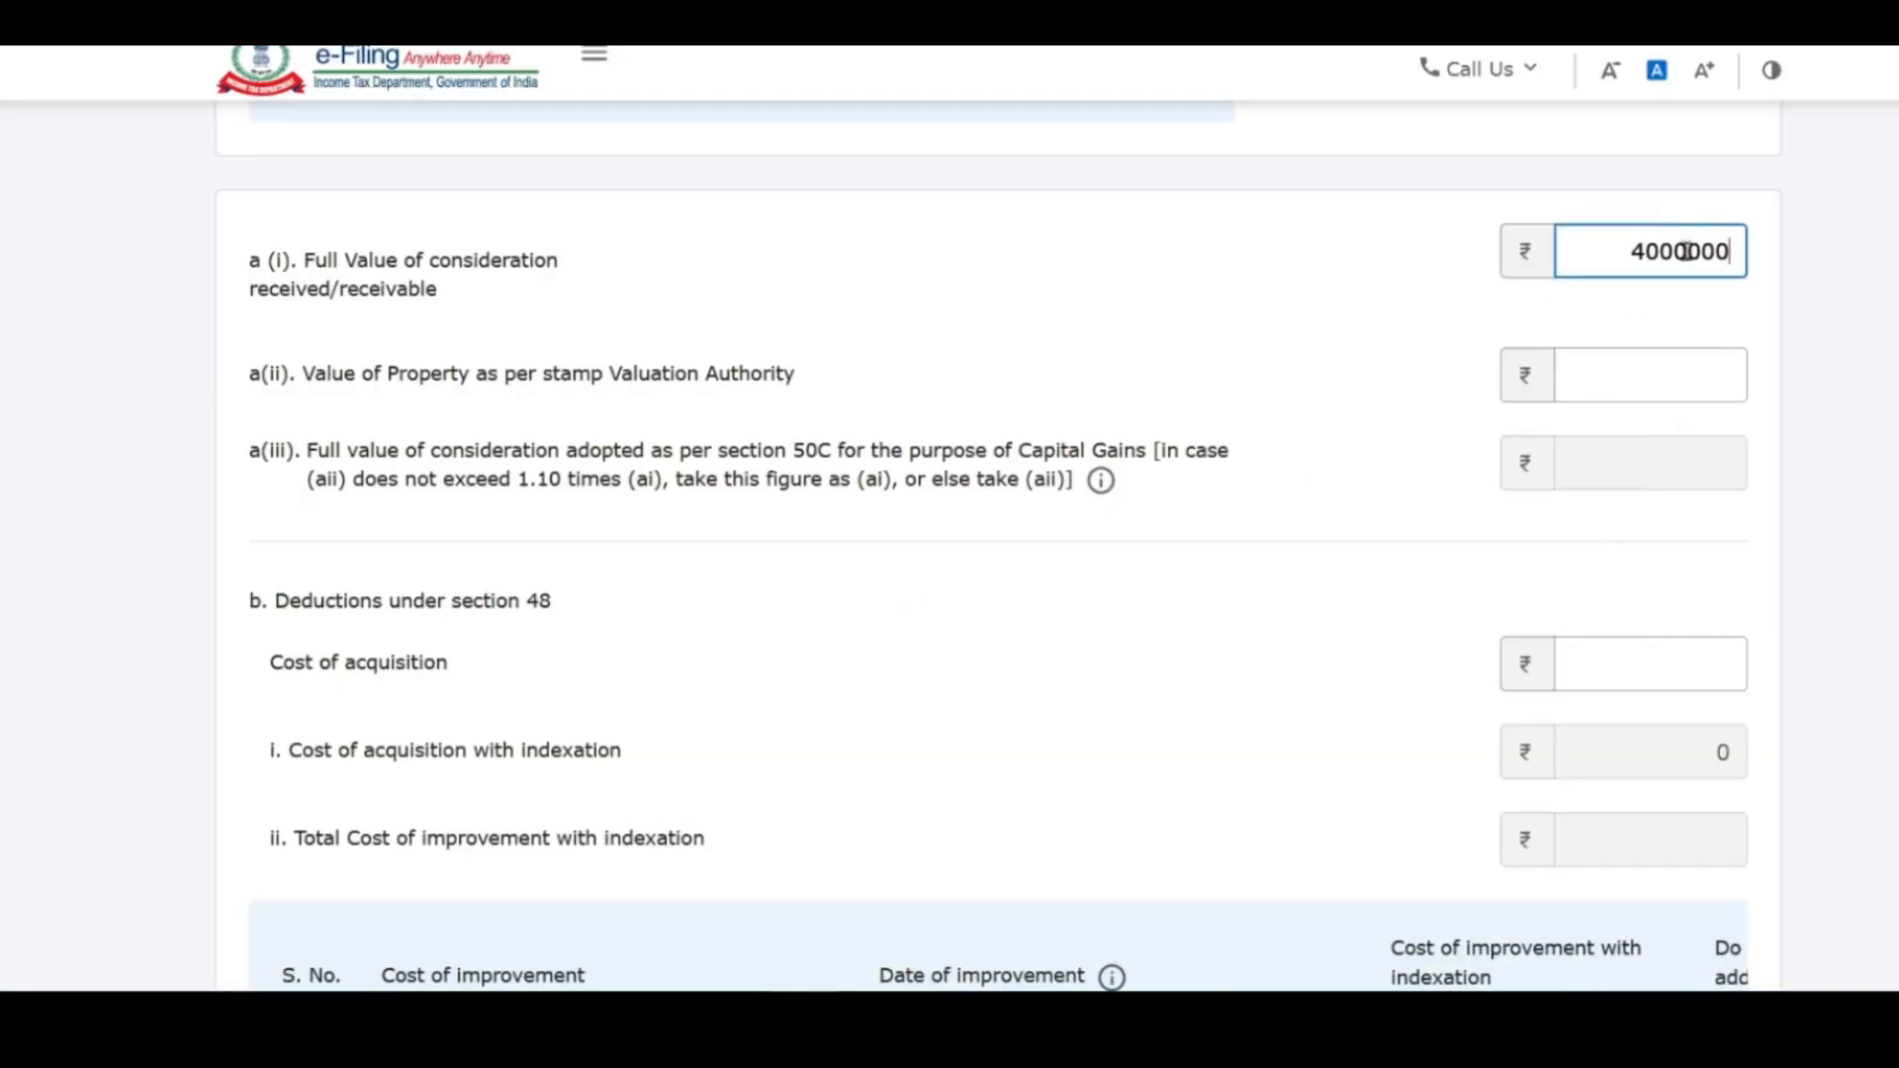
Step: Commit the ₹40,00,000 sale value and enter ₹35,00,000 as the stamp duty value
{"action": "left_click", "coordinate": [1733, 326]}
{"action": "left_click", "coordinate": [1622, 374]}
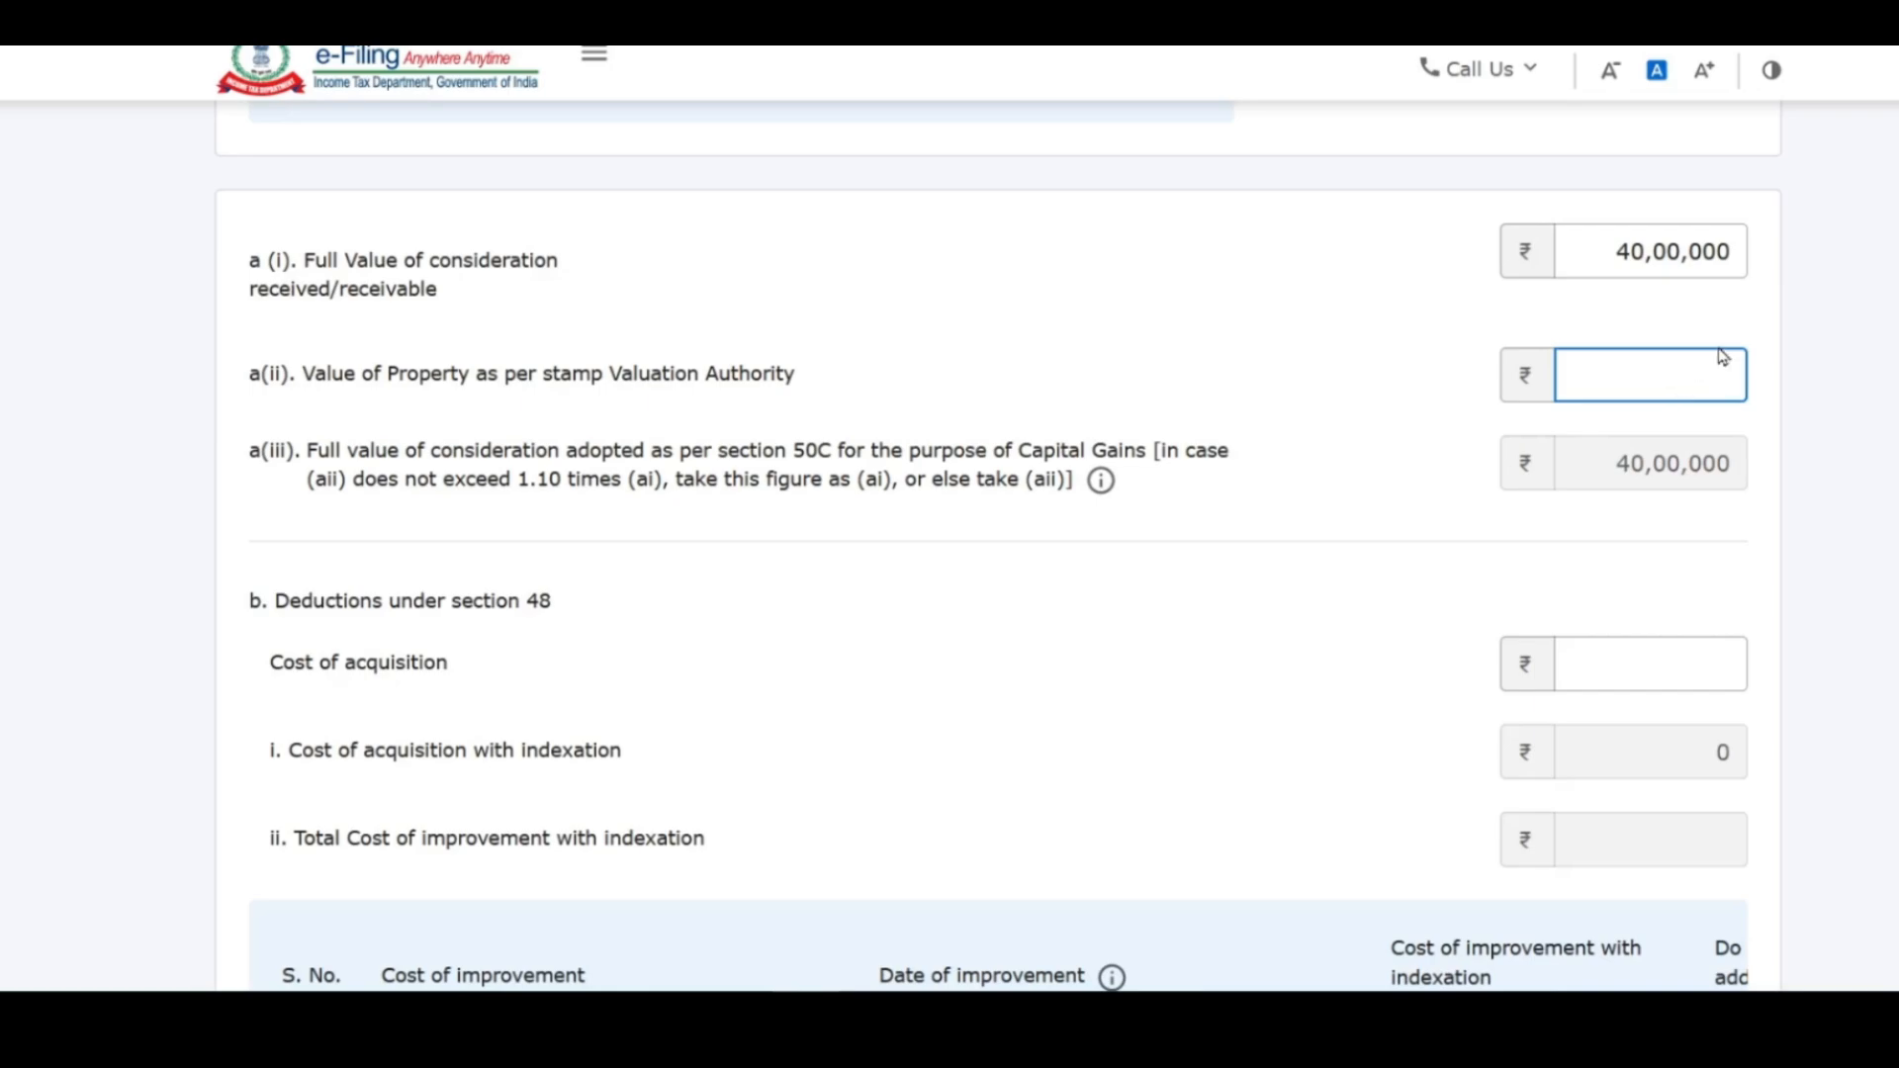
{"action": "type", "text": "500000"}
{"action": "left_click", "coordinate": [1793, 399]}
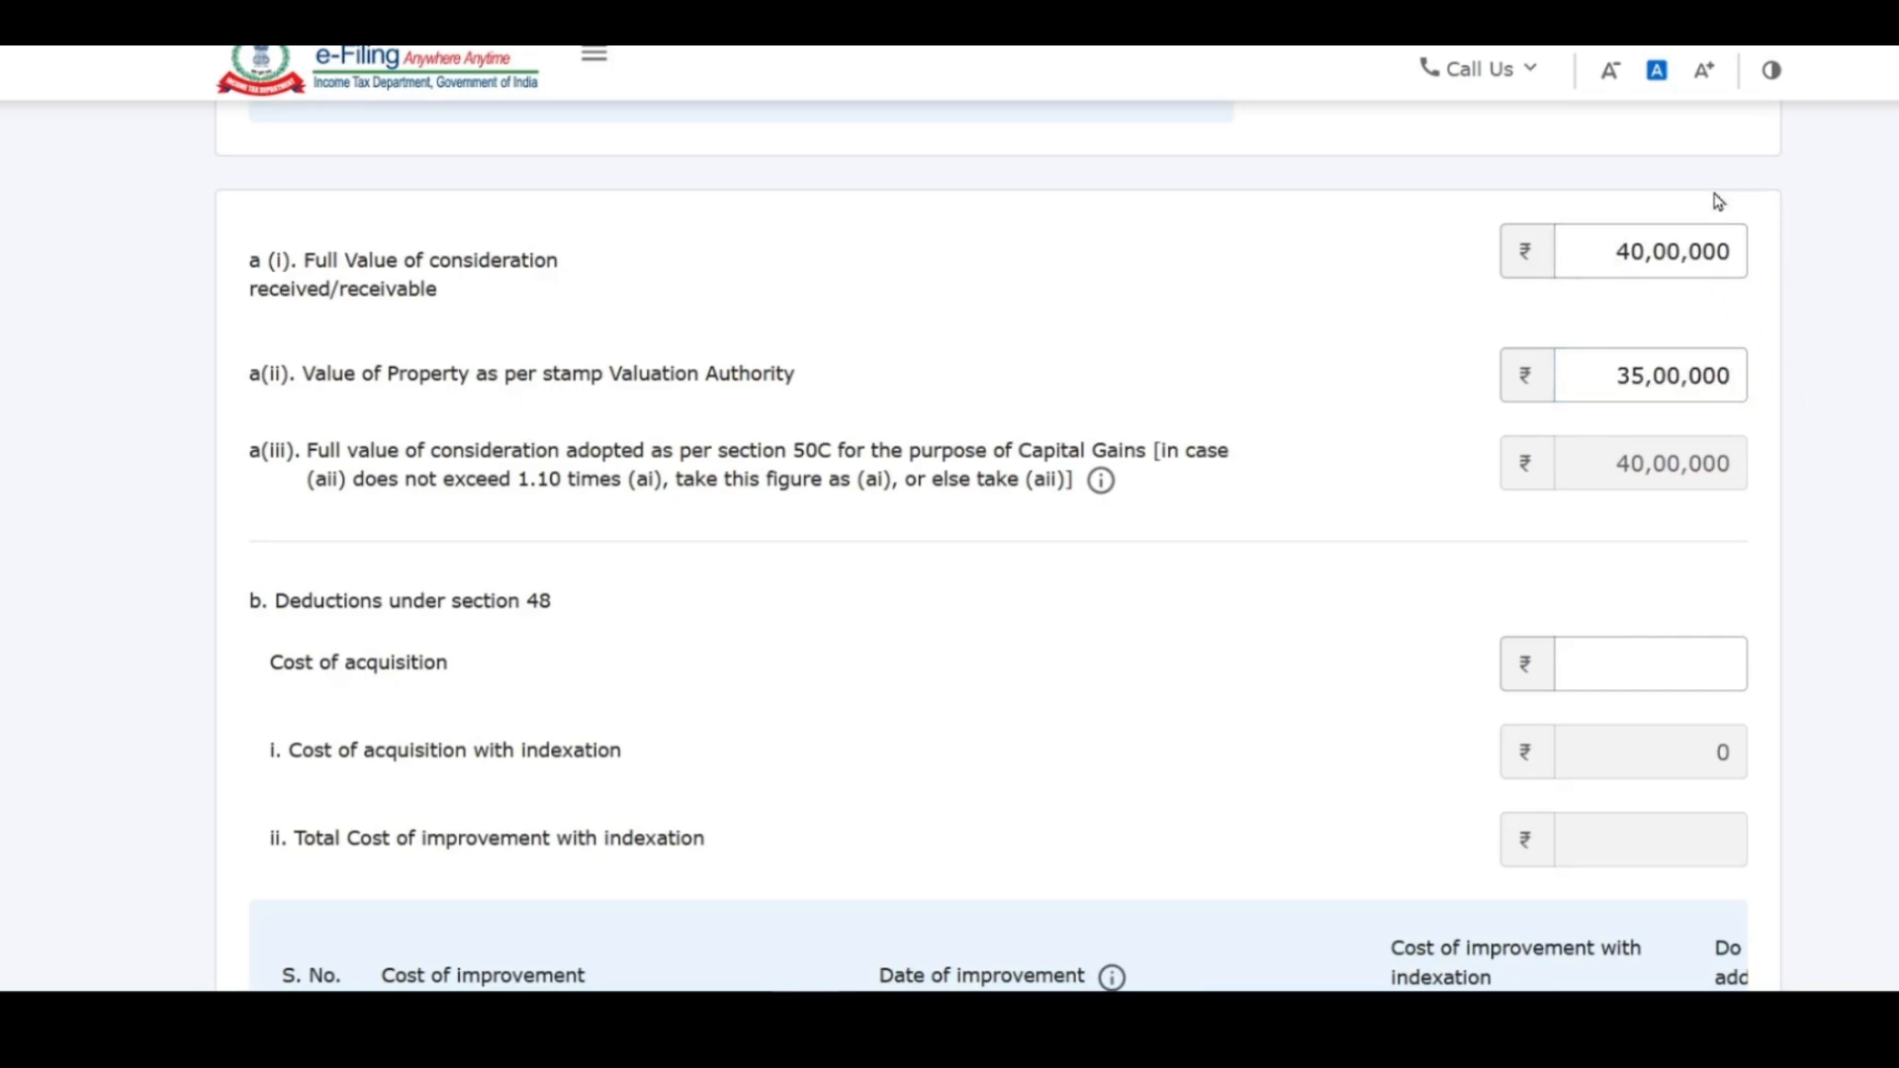
{"action": "left_click", "coordinate": [1665, 229]}
{"action": "left_click", "coordinate": [1682, 454]}
{"action": "left_click", "coordinate": [1643, 386]}
{"action": "left_click_drag", "start_coordinate": [1646, 381], "coordinate": [1613, 376]}
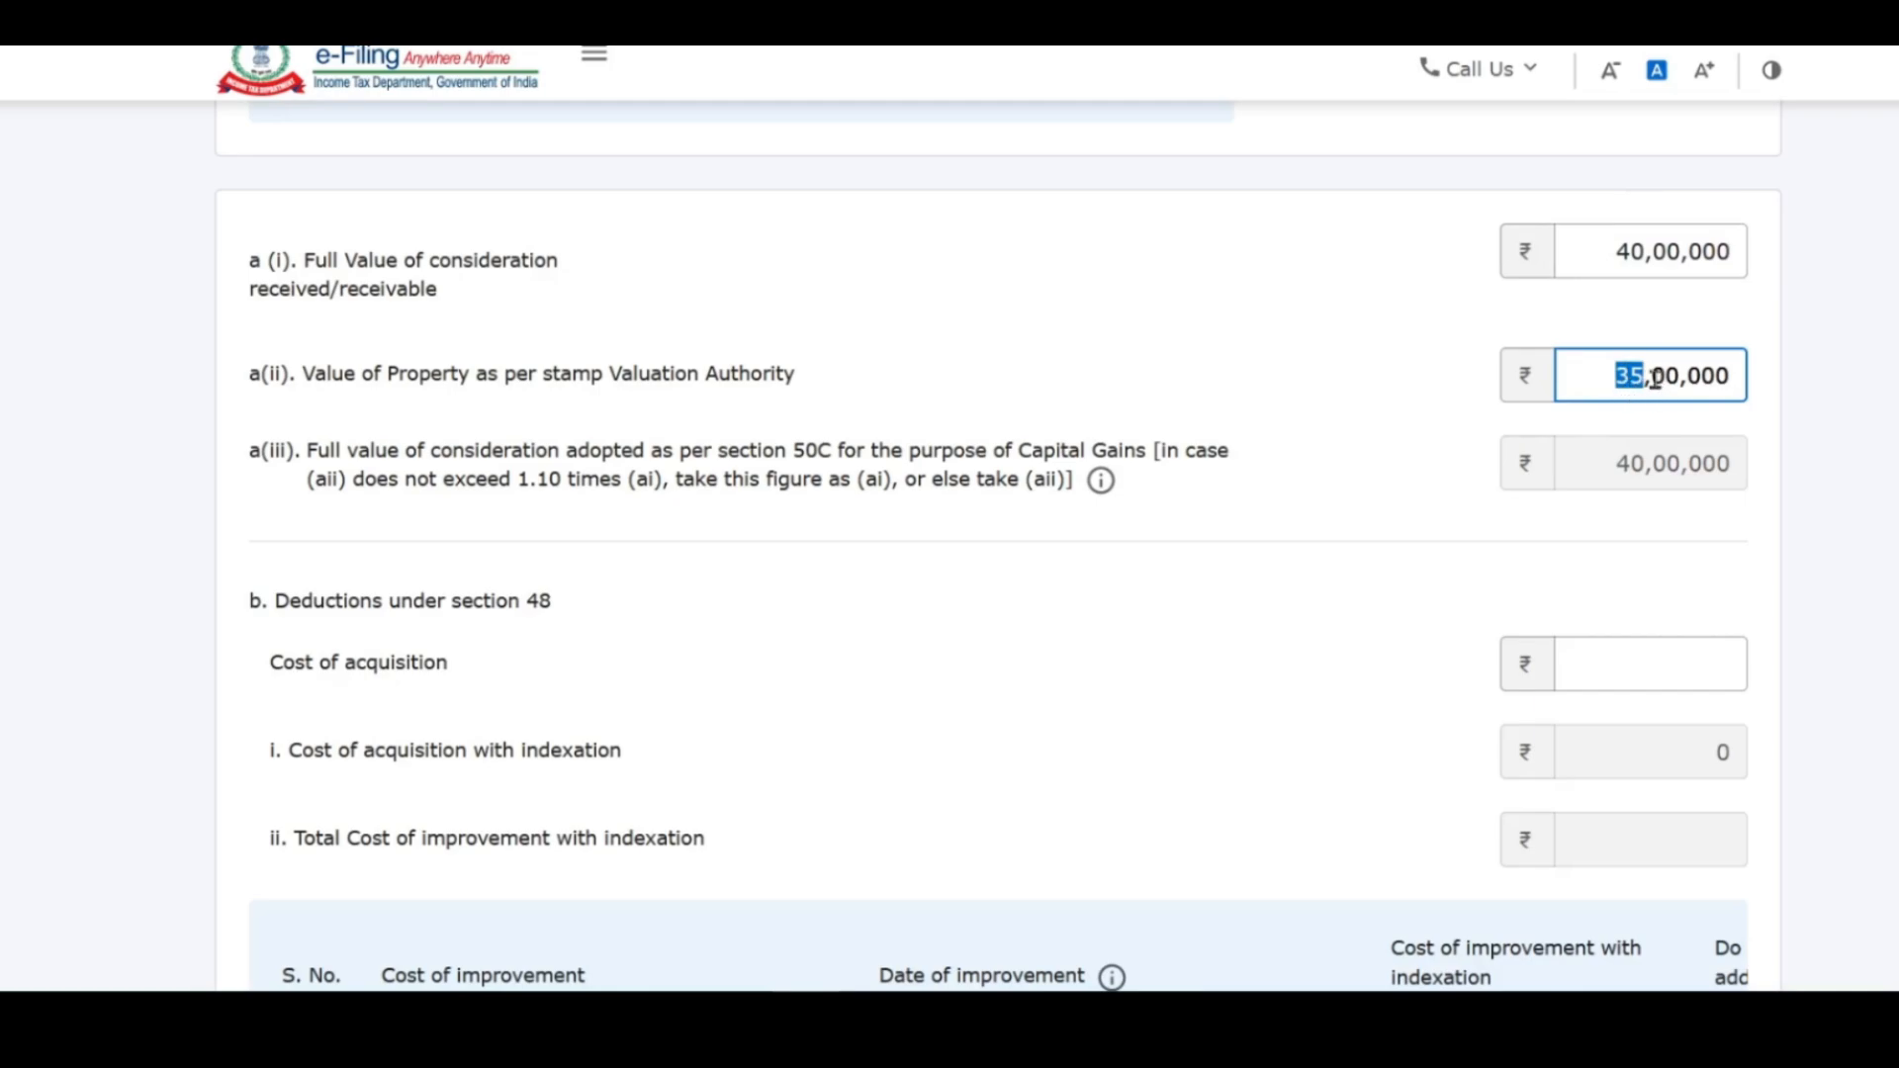
Step: Change the stamp duty value to 45,00,000, then 44,00,000, checking the 1.10 times limit
{"action": "type", "text": "45"}
{"action": "left_click", "coordinate": [1709, 461]}
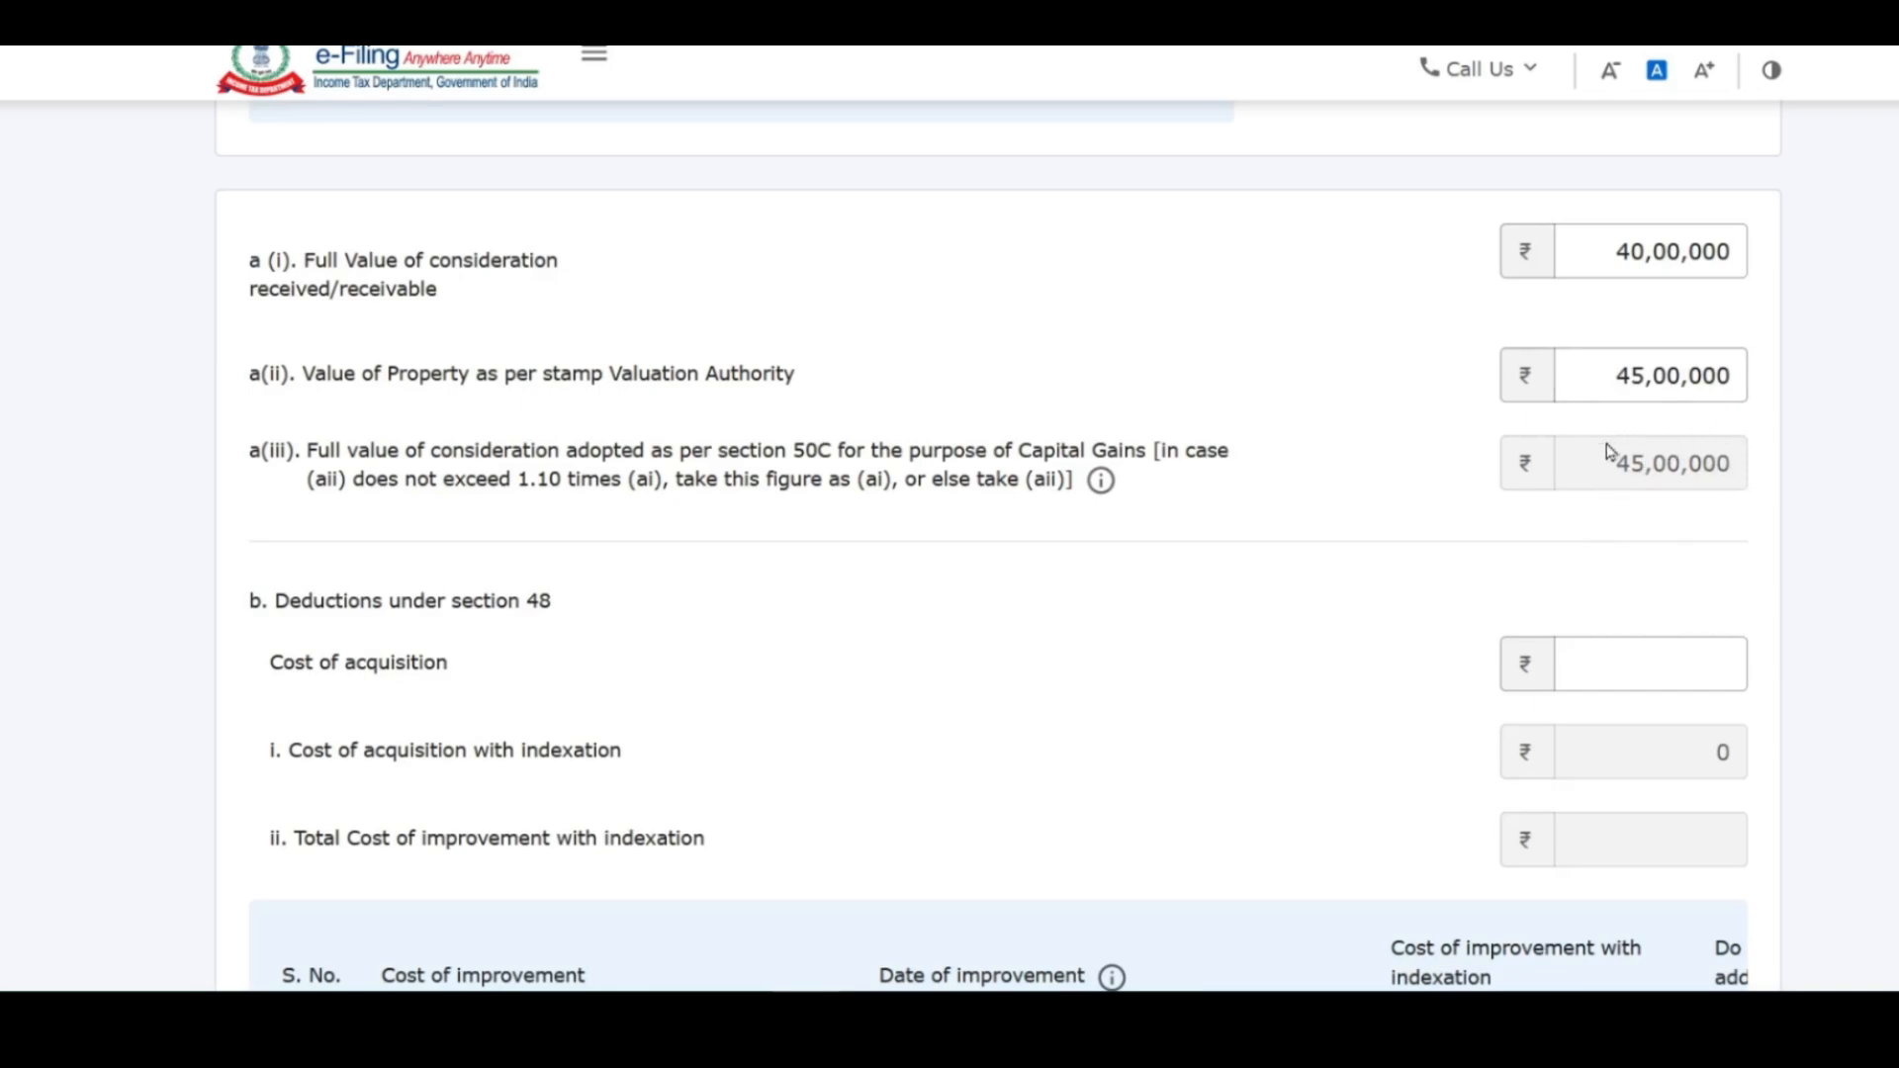
{"action": "left_click", "coordinate": [1634, 261]}
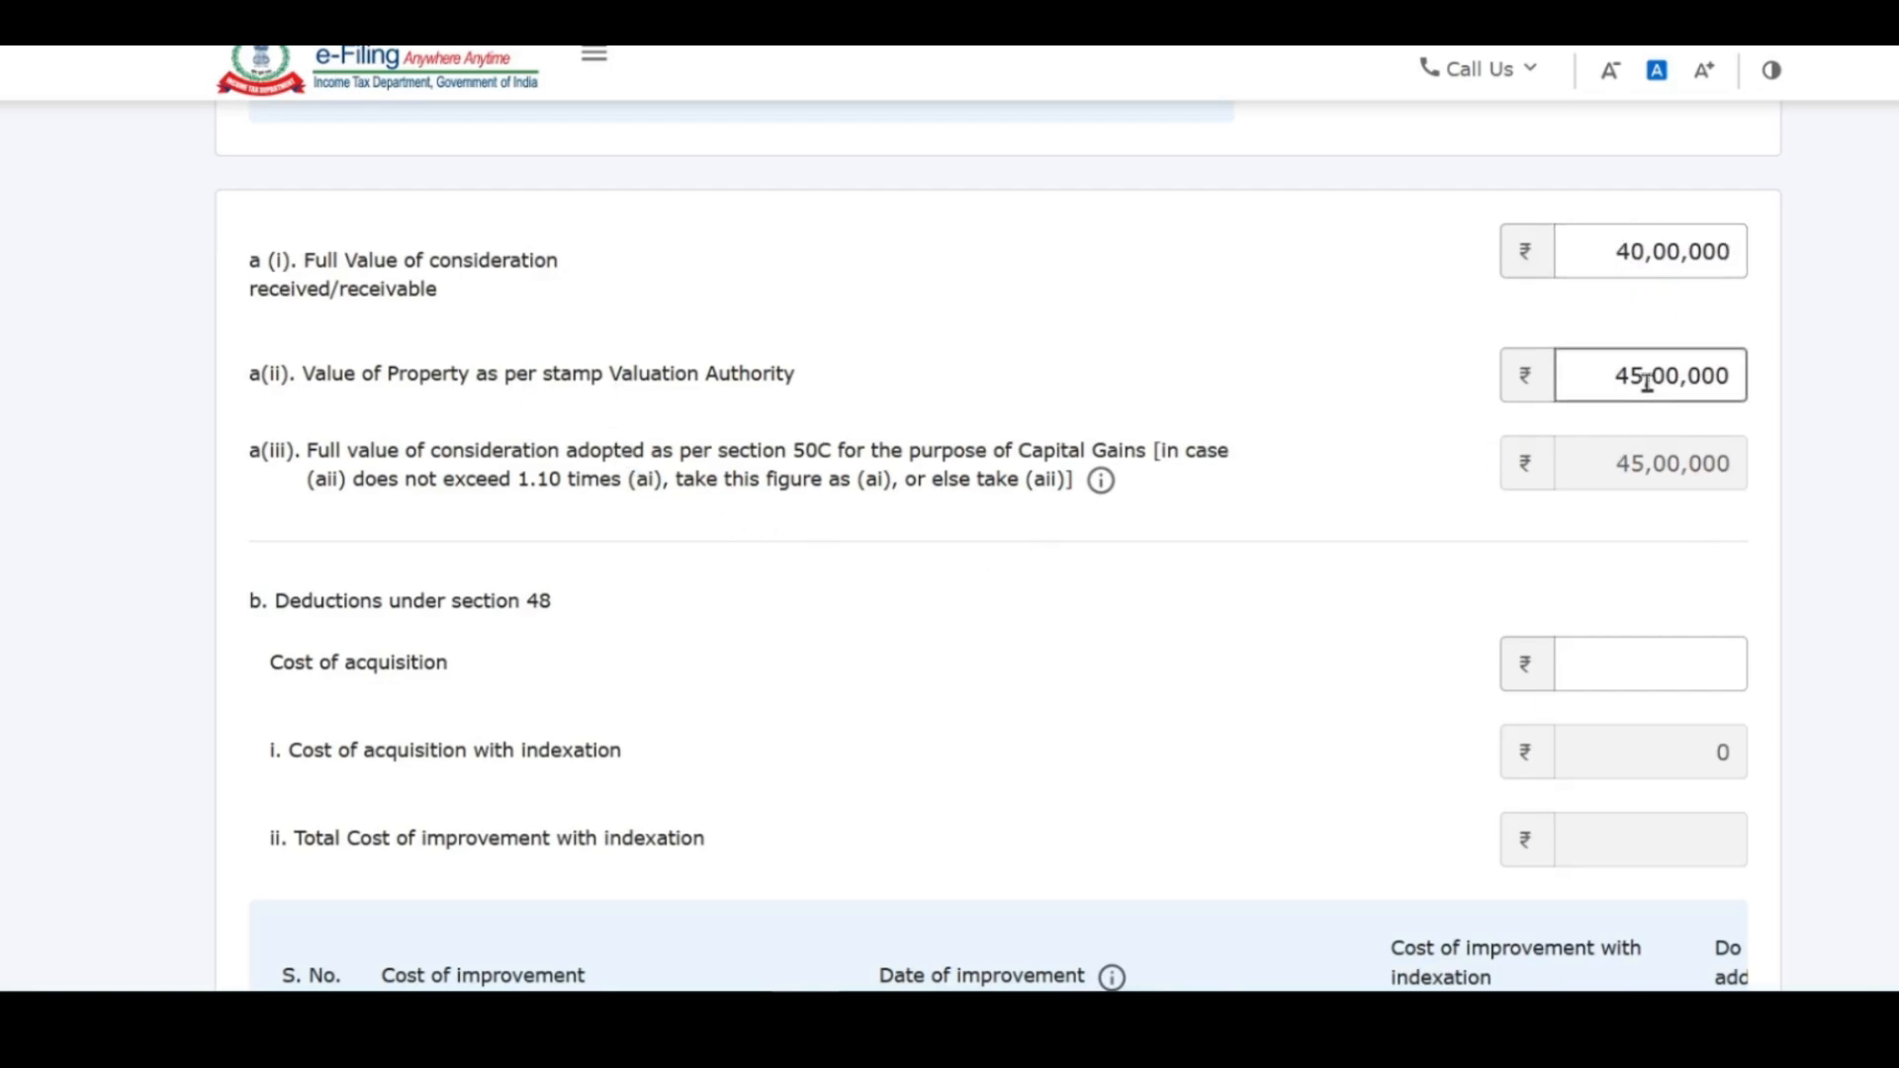
{"action": "left_click_drag", "start_coordinate": [1643, 376], "coordinate": [1629, 375]}
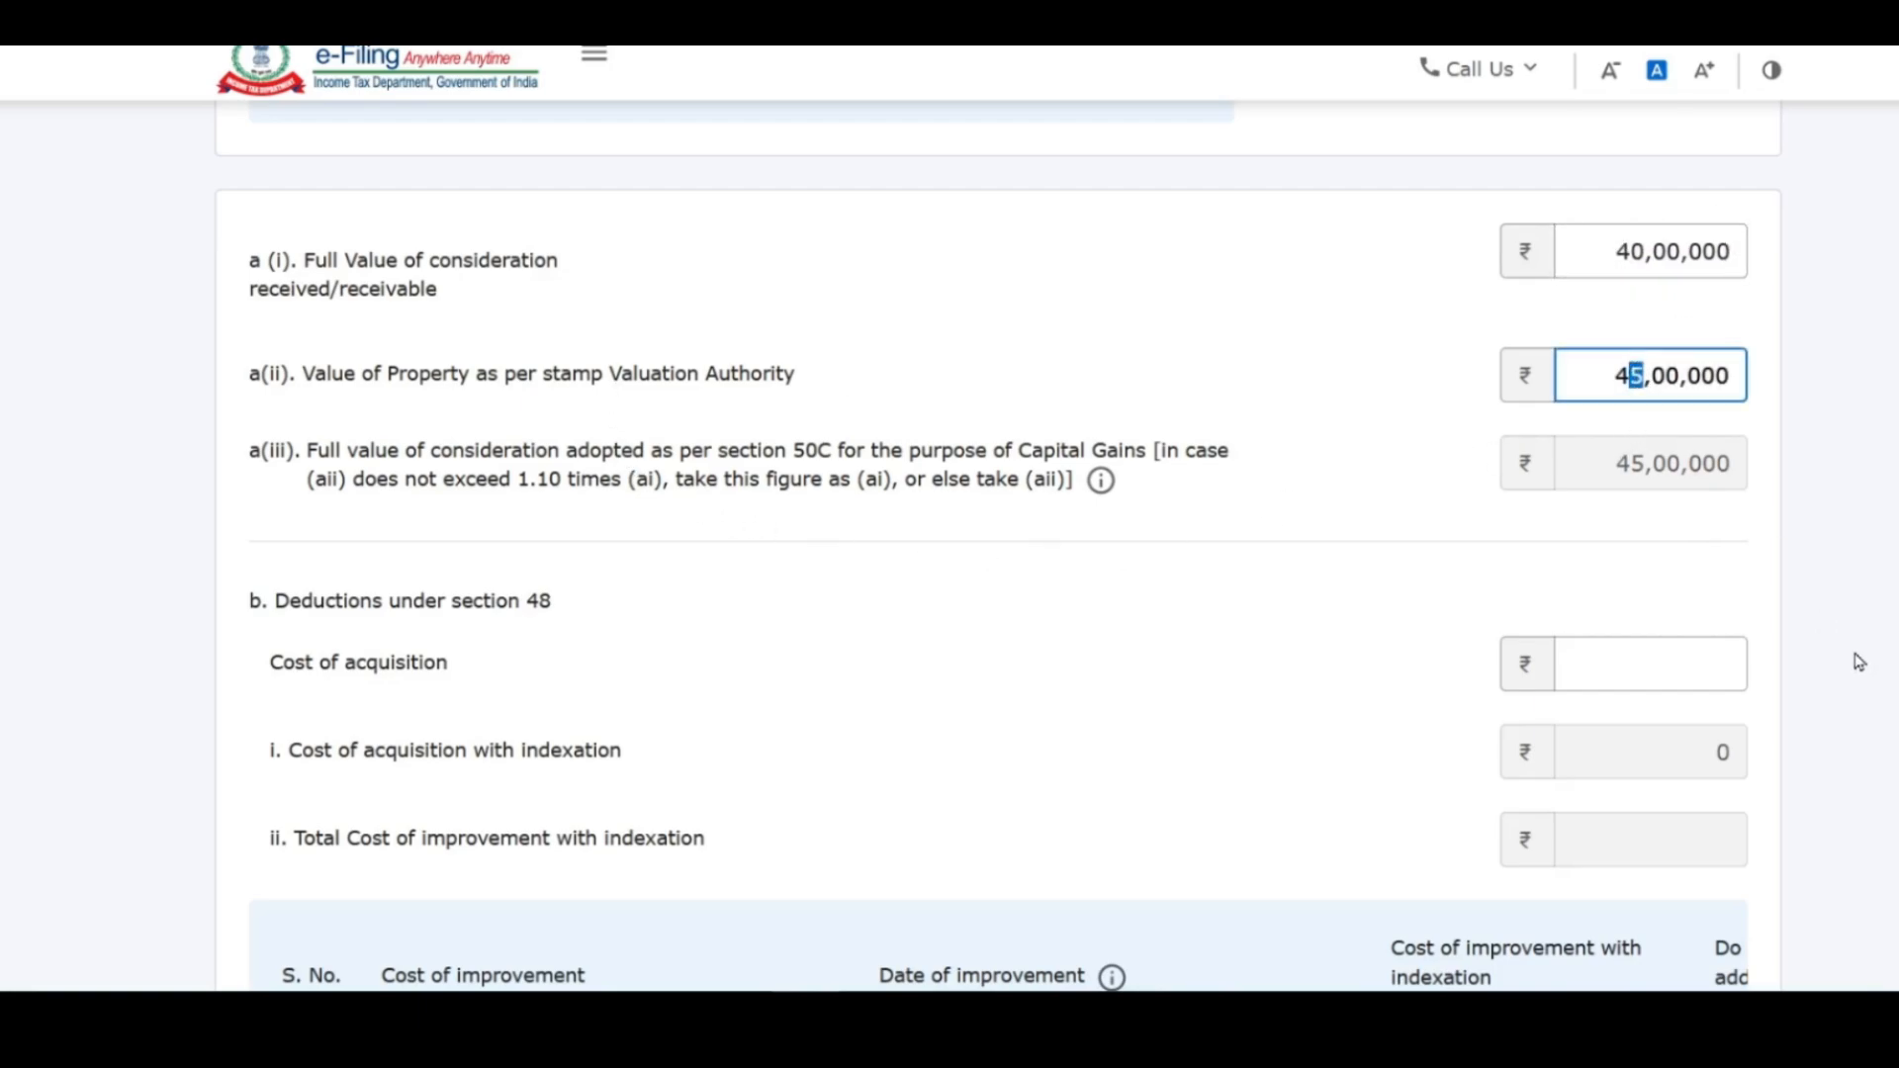
{"action": "type", "text": "4"}
{"action": "left_click", "coordinate": [1747, 538]}
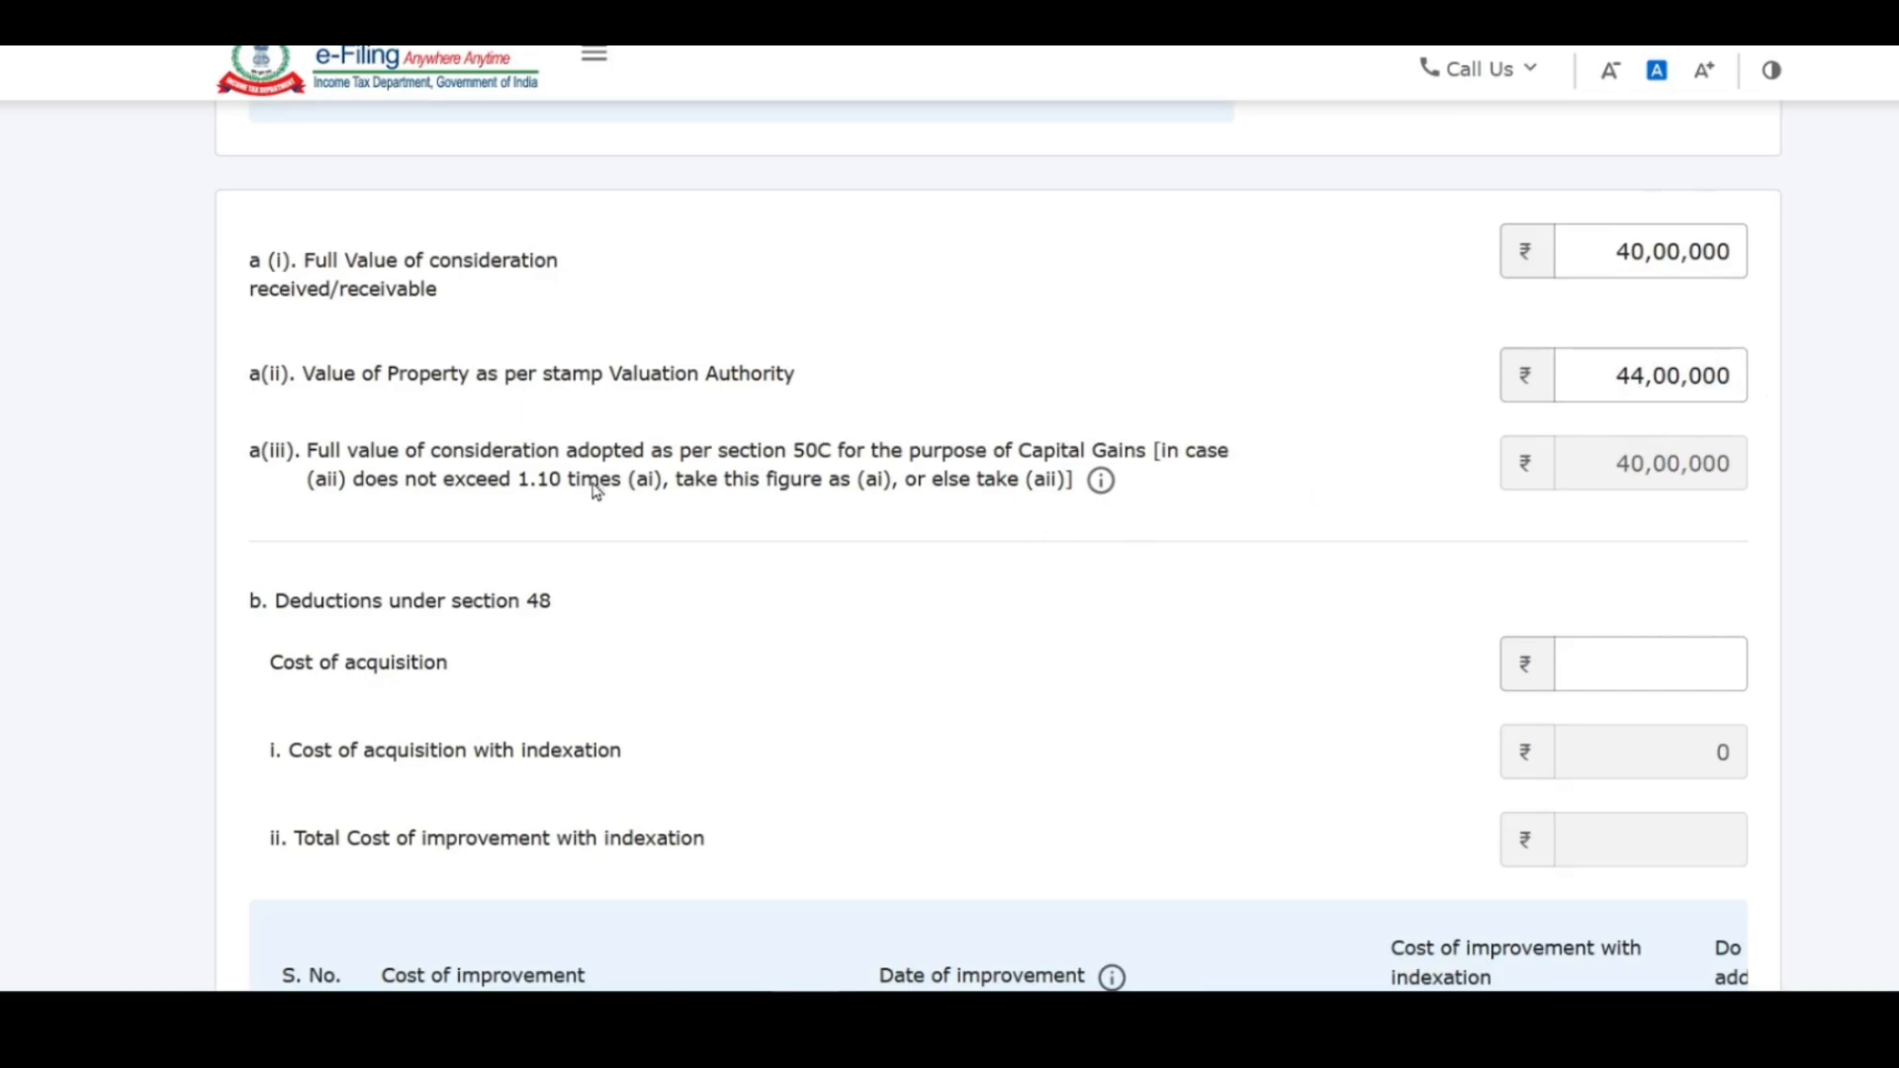
{"action": "double_click", "coordinate": [546, 480]}
Step: Try a stamp duty value of 24,00,000, then restore it to 44,00,000
{"action": "left_click_drag", "start_coordinate": [1638, 379], "coordinate": [1629, 379]}
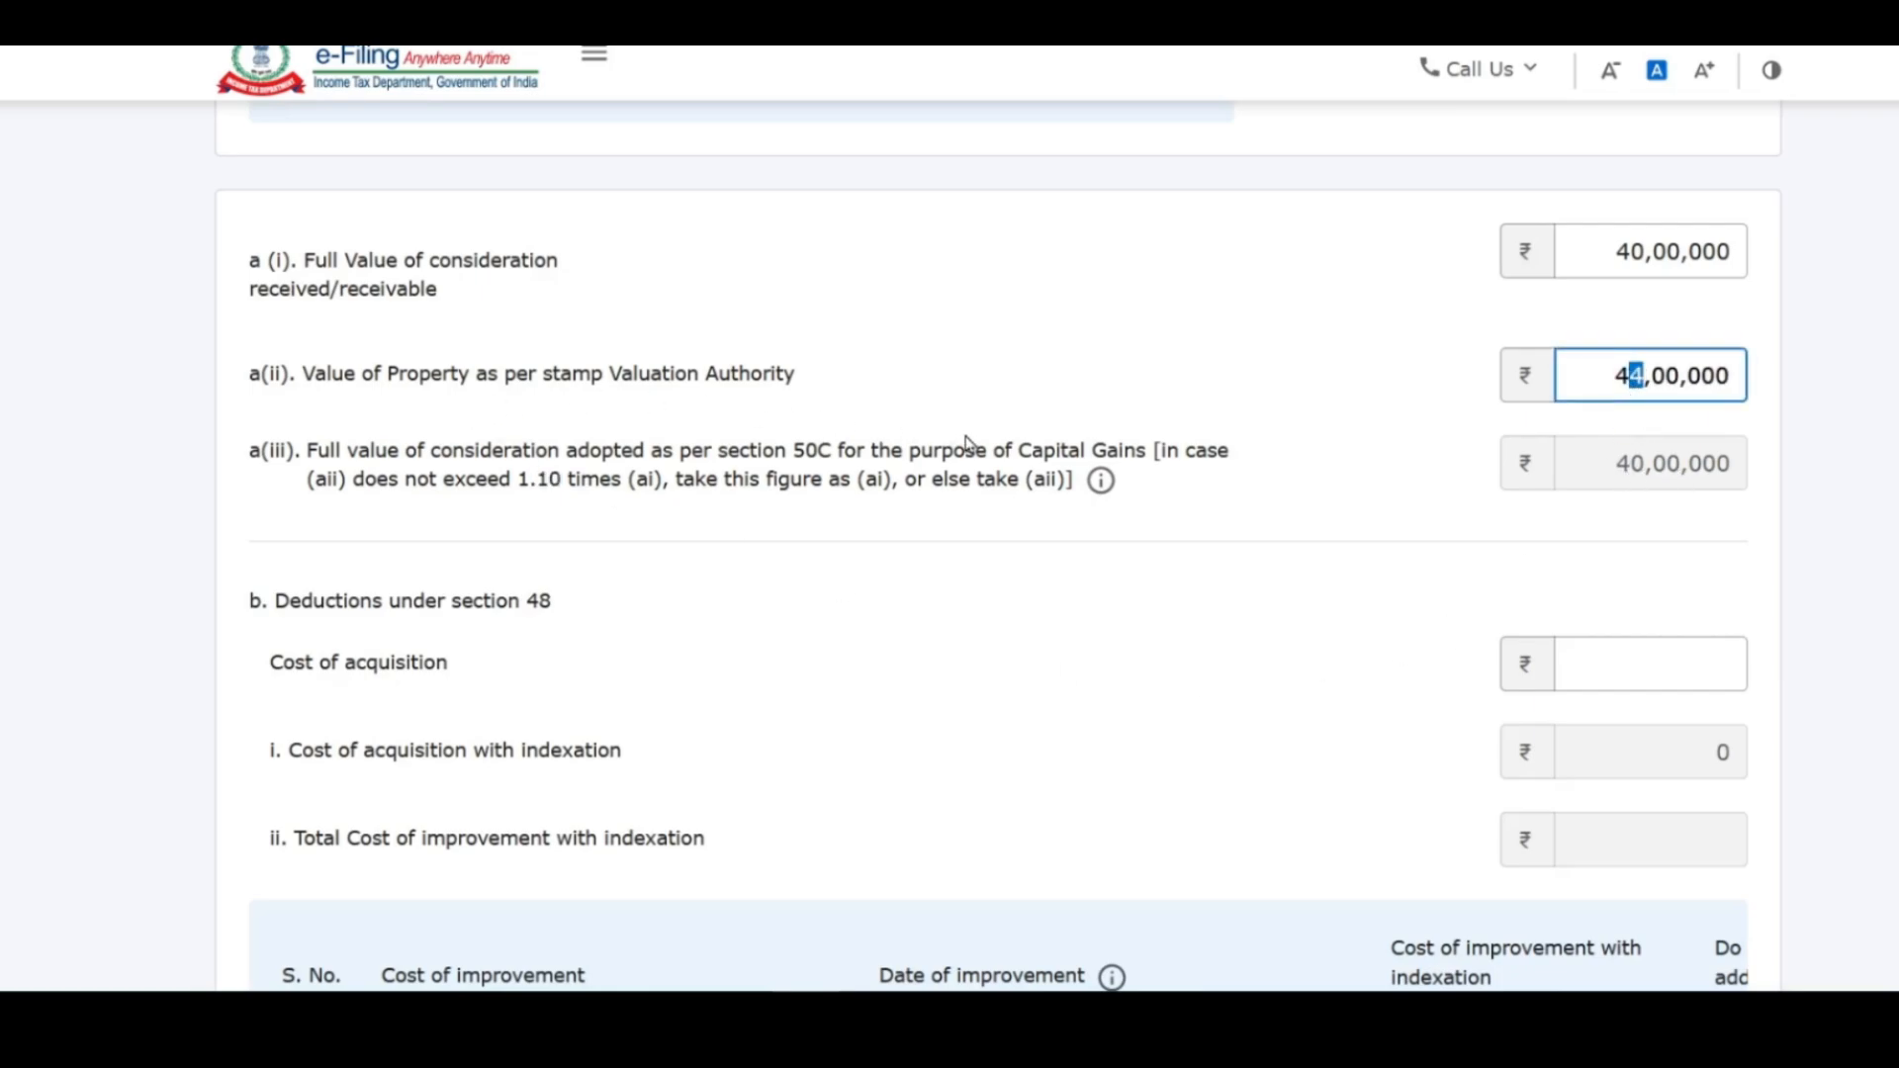
{"action": "left_click", "coordinate": [1633, 553]}
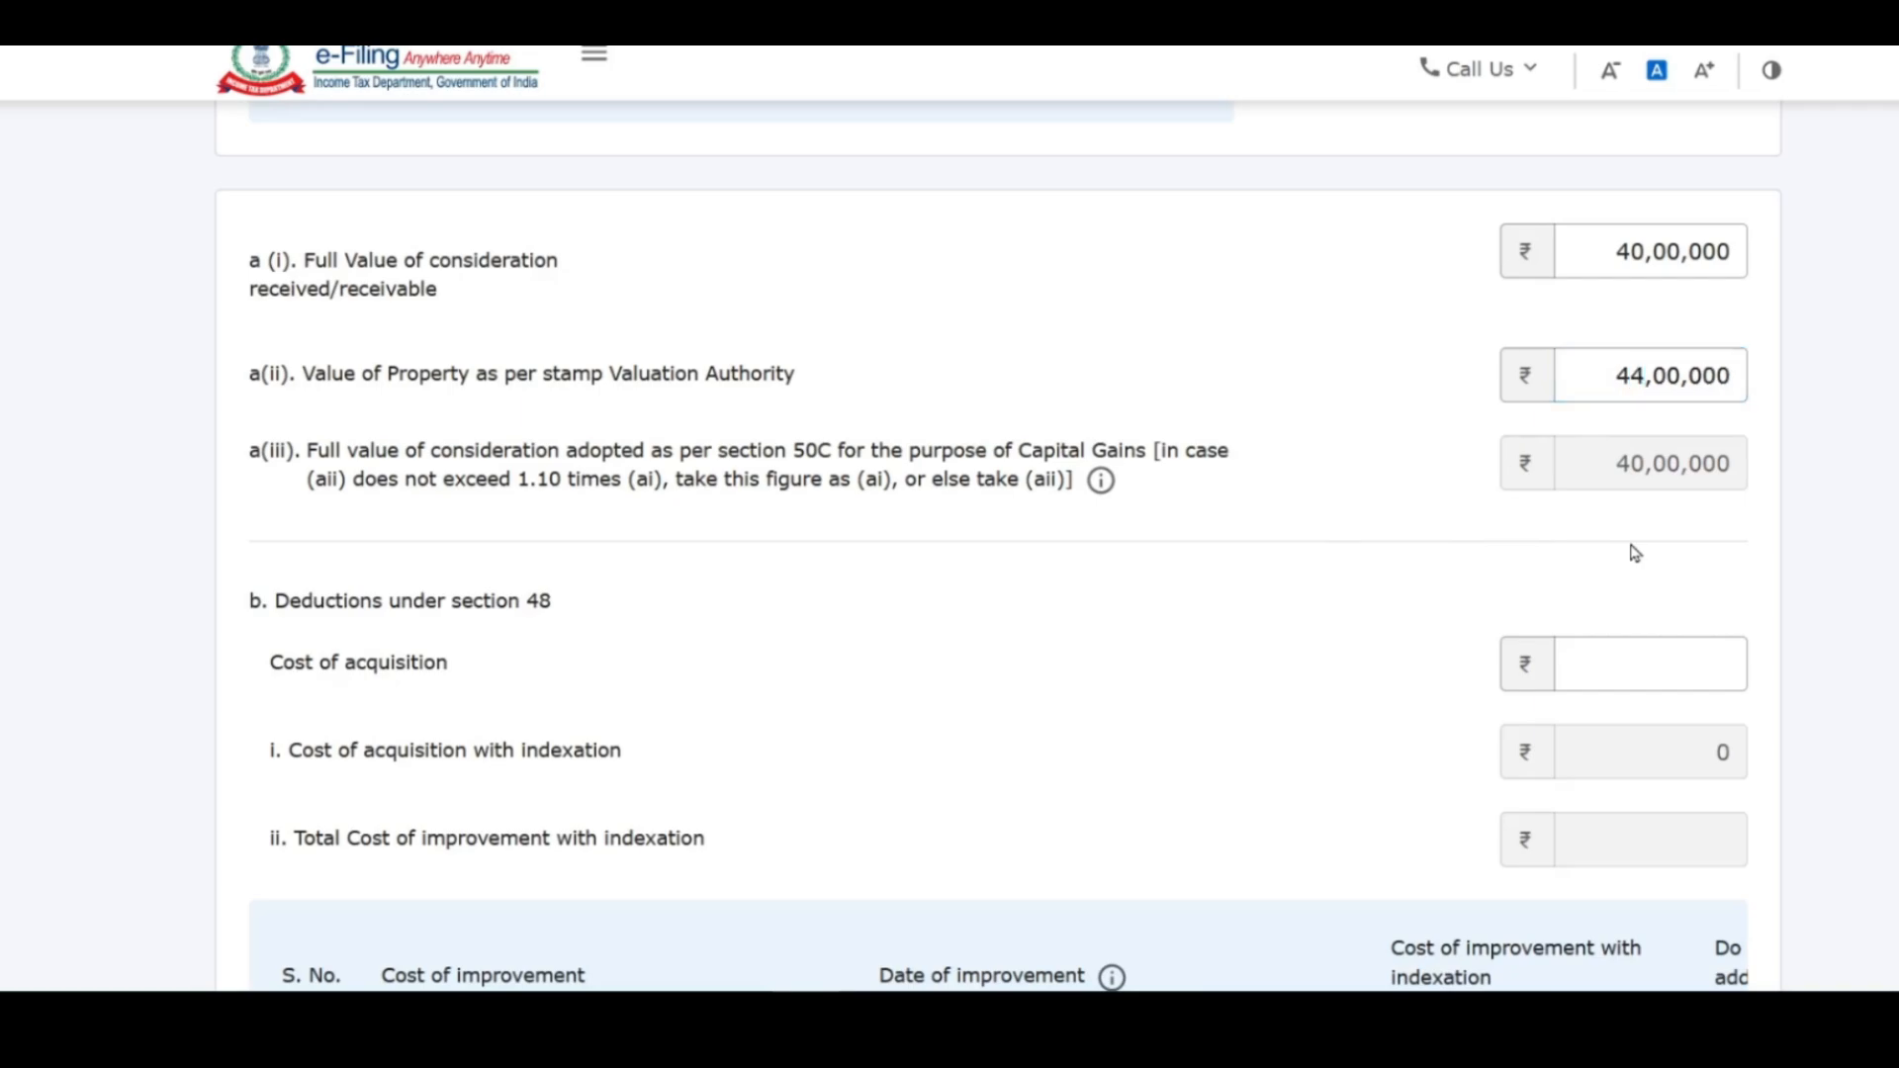
{"action": "left_click_drag", "start_coordinate": [1646, 376], "coordinate": [1602, 376]}
{"action": "left_click", "coordinate": [1634, 388]}
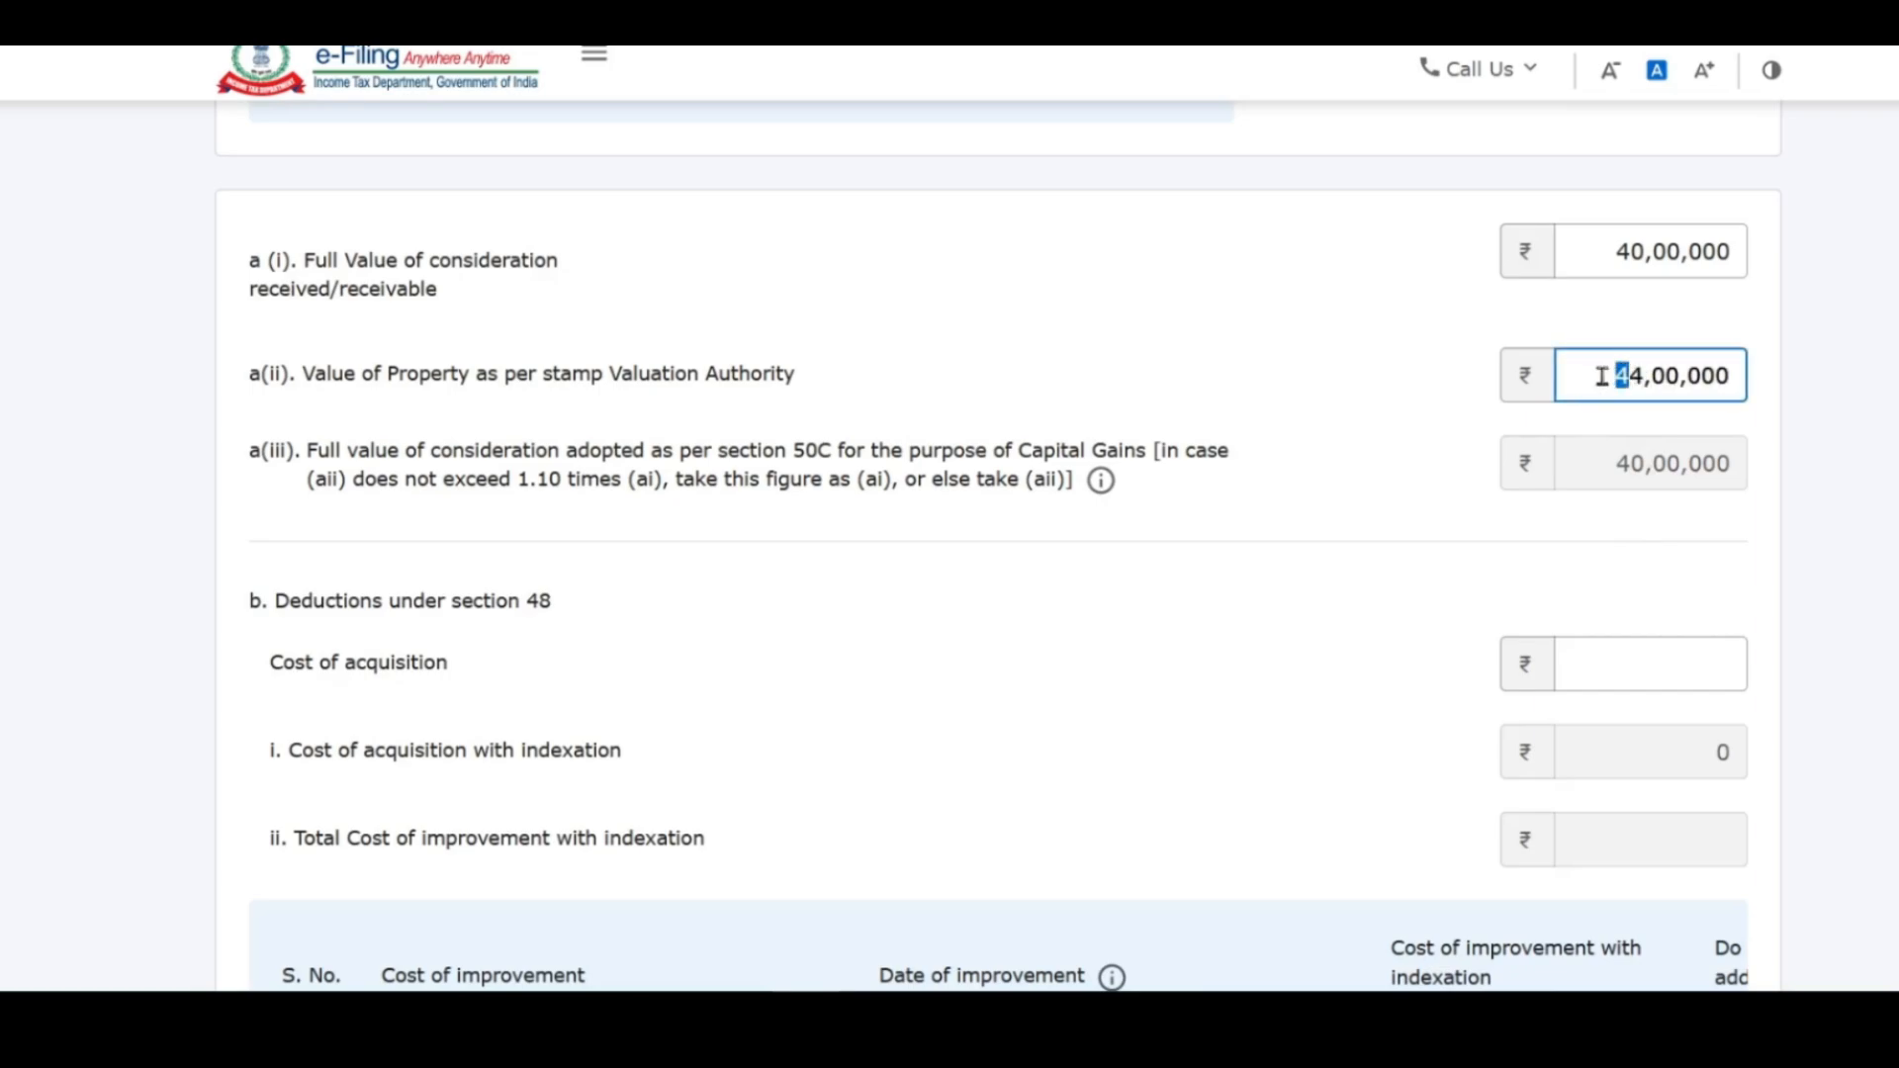
{"action": "type", "text": "2"}
{"action": "left_click", "coordinate": [1808, 338]}
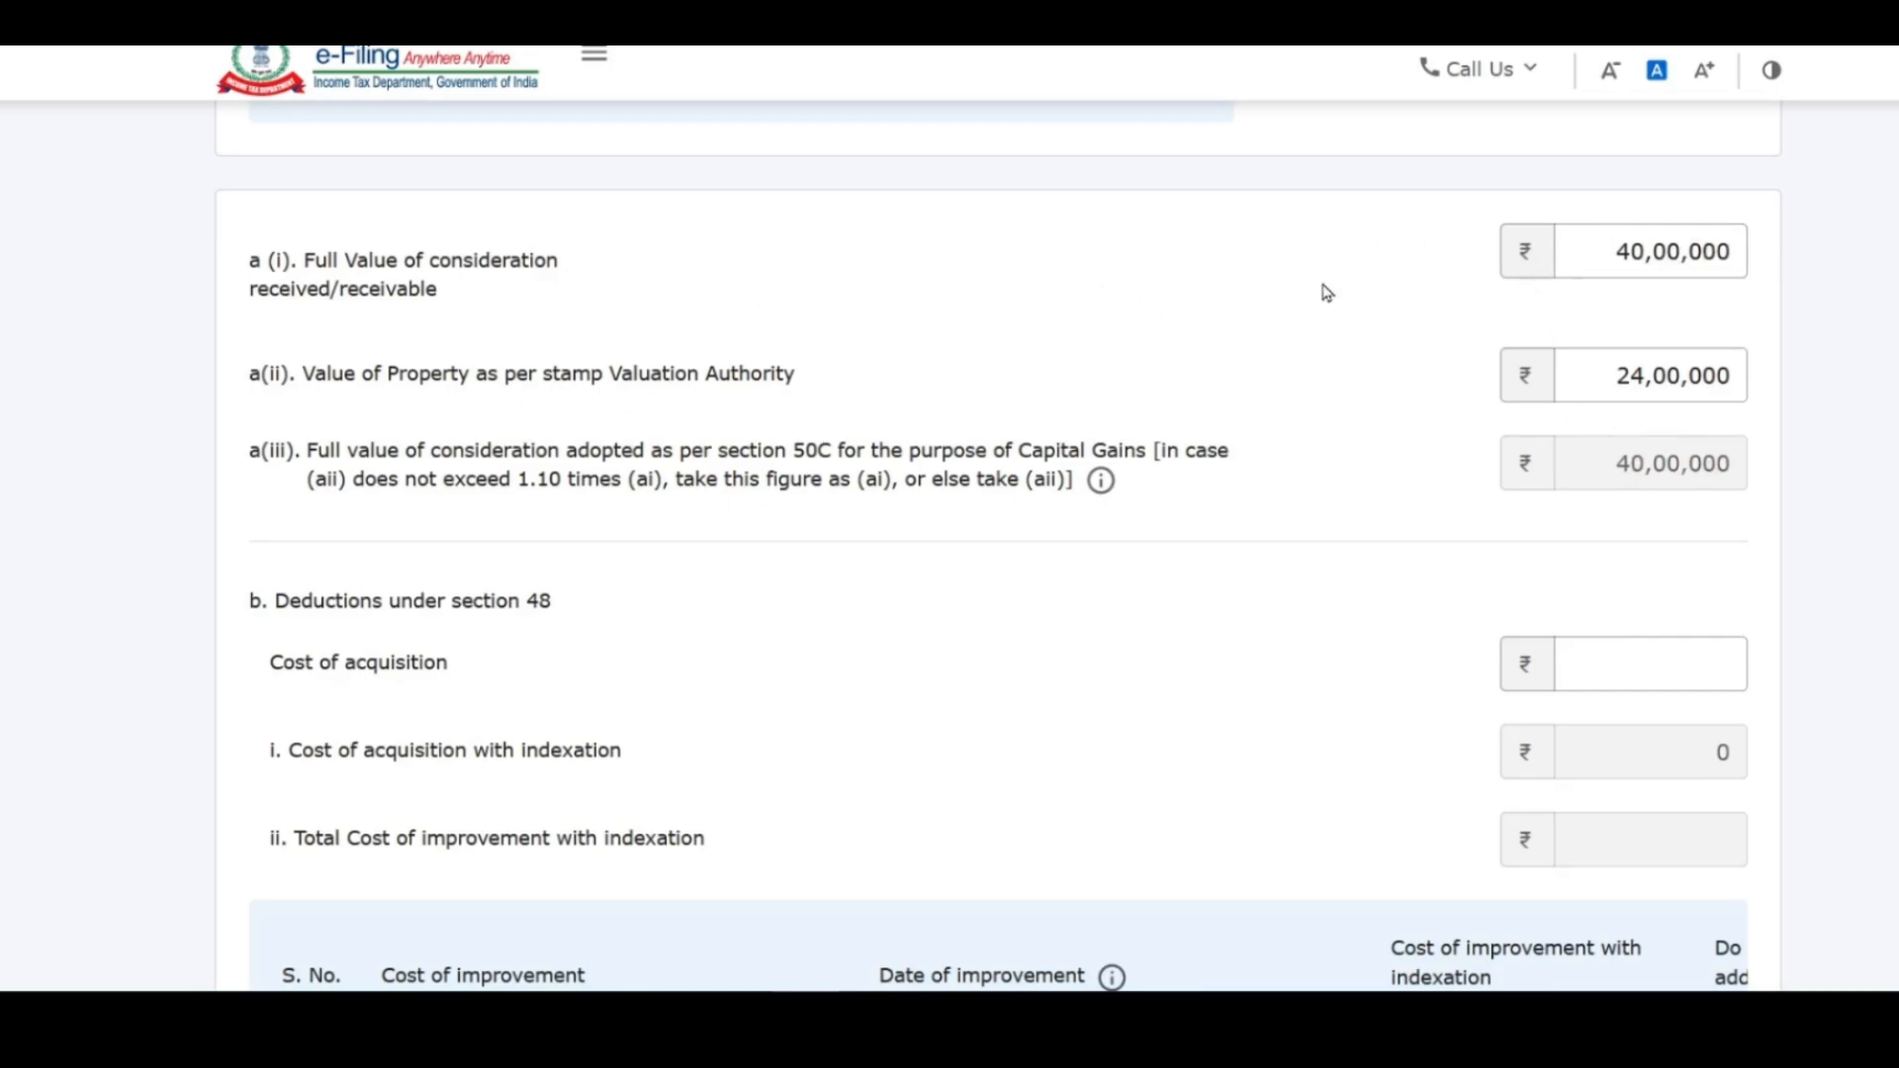
{"action": "left_click_drag", "start_coordinate": [1631, 373], "coordinate": [1603, 369]}
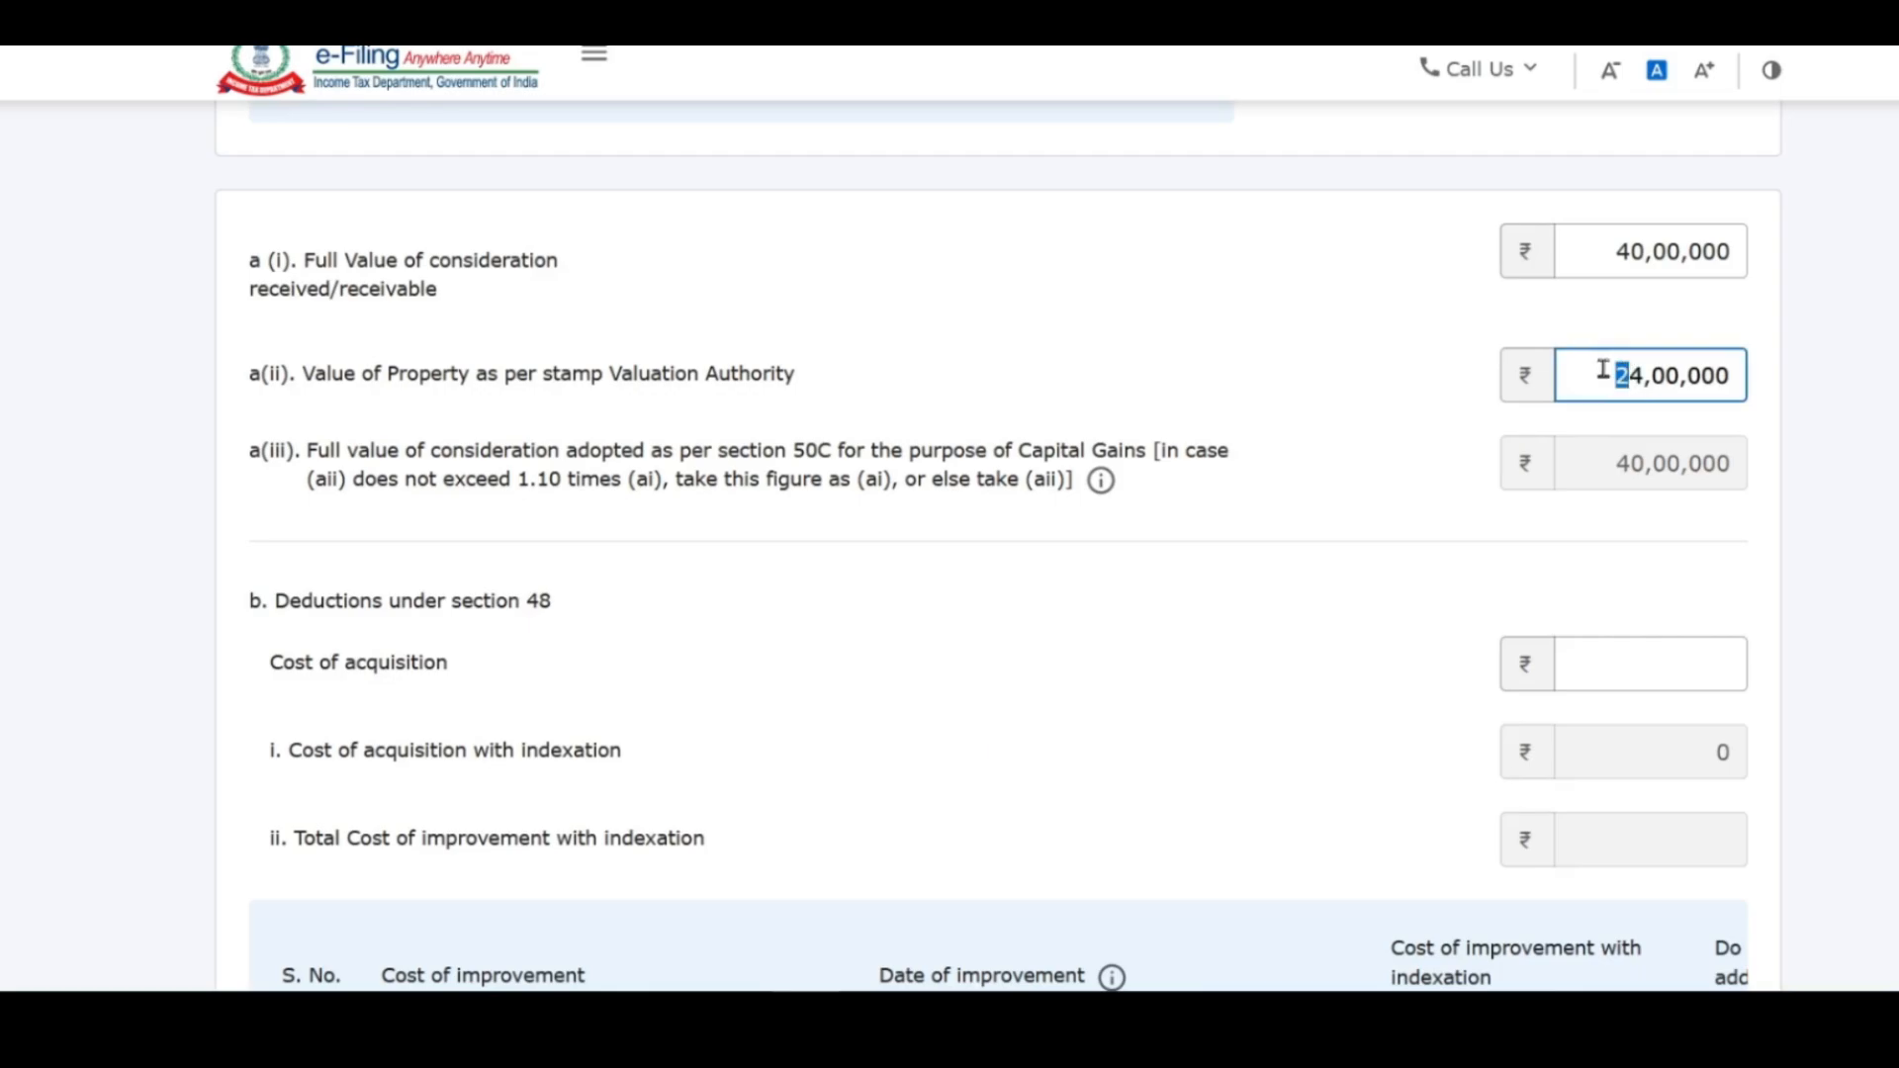
{"action": "type", "text": "4"}
{"action": "left_click", "coordinate": [1759, 580]}
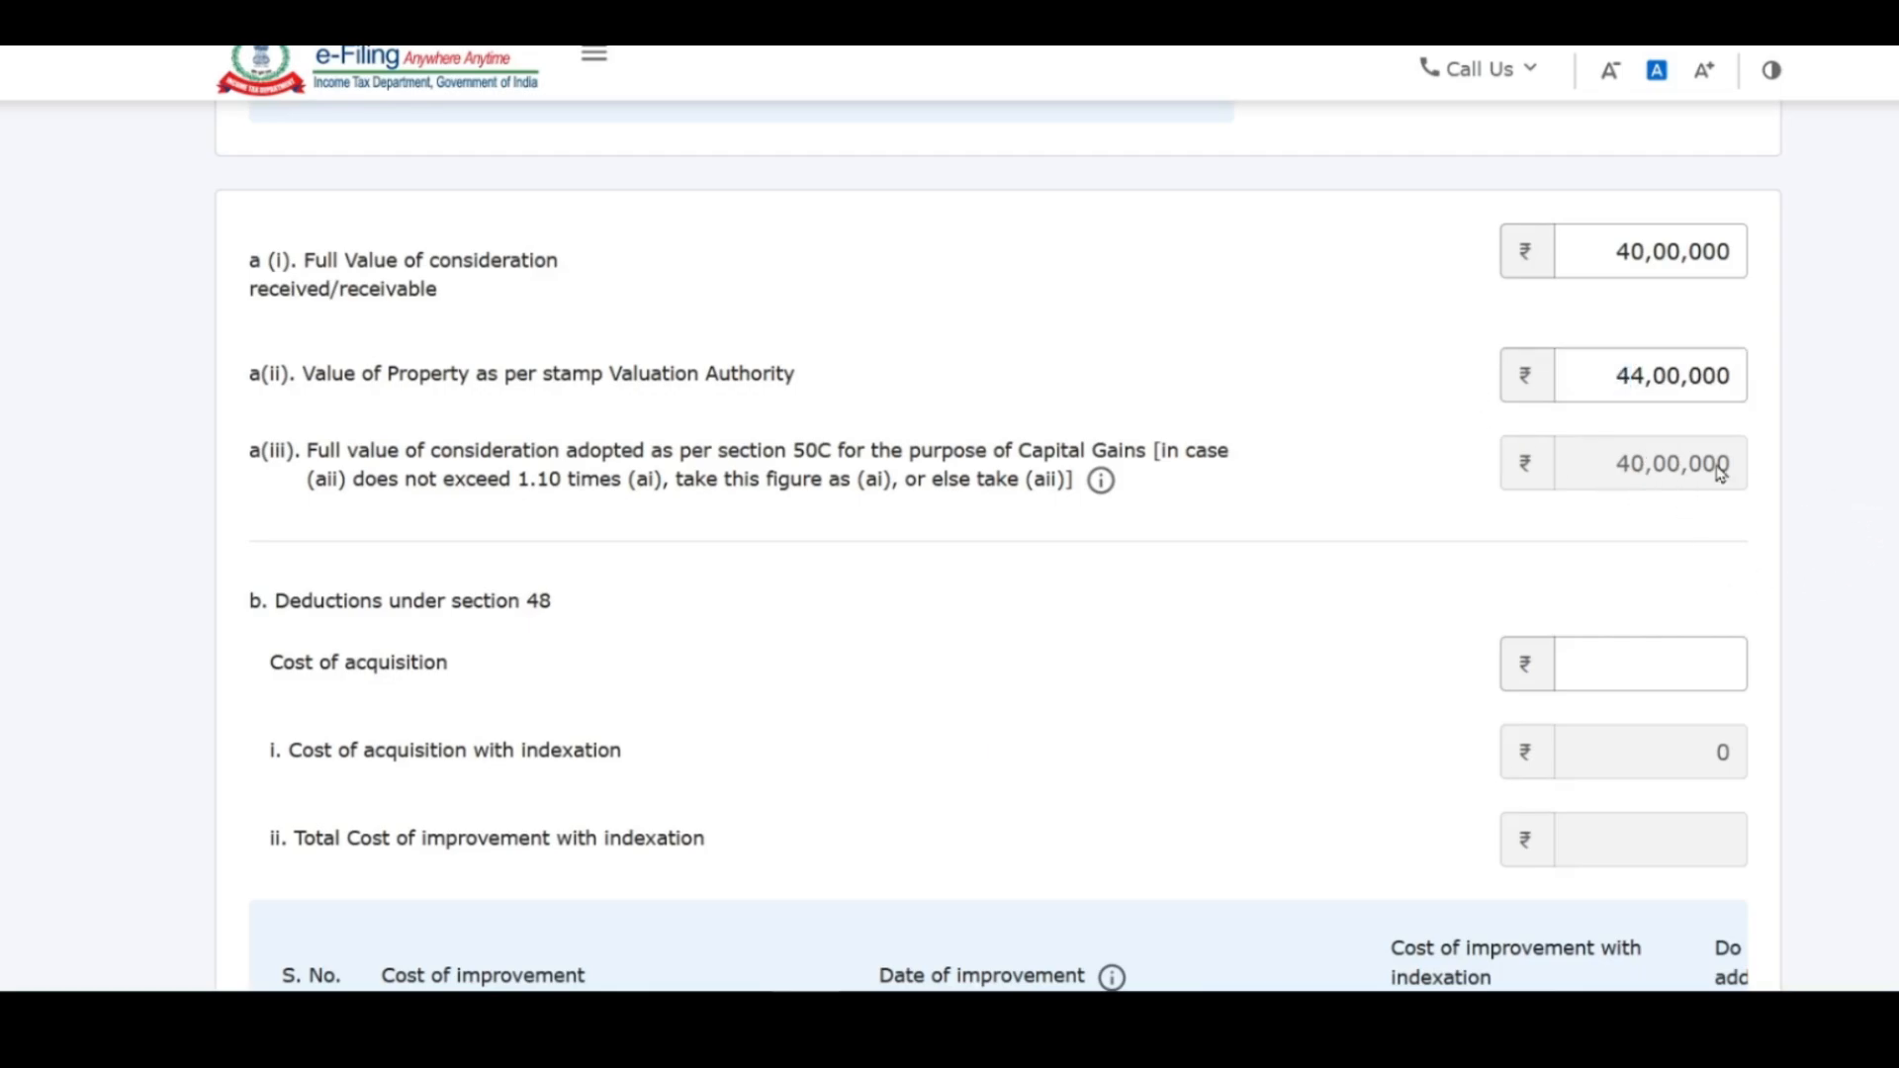
{"action": "scroll", "coordinate": [1687, 440], "scroll_direction": "down", "scroll_amount": 3}
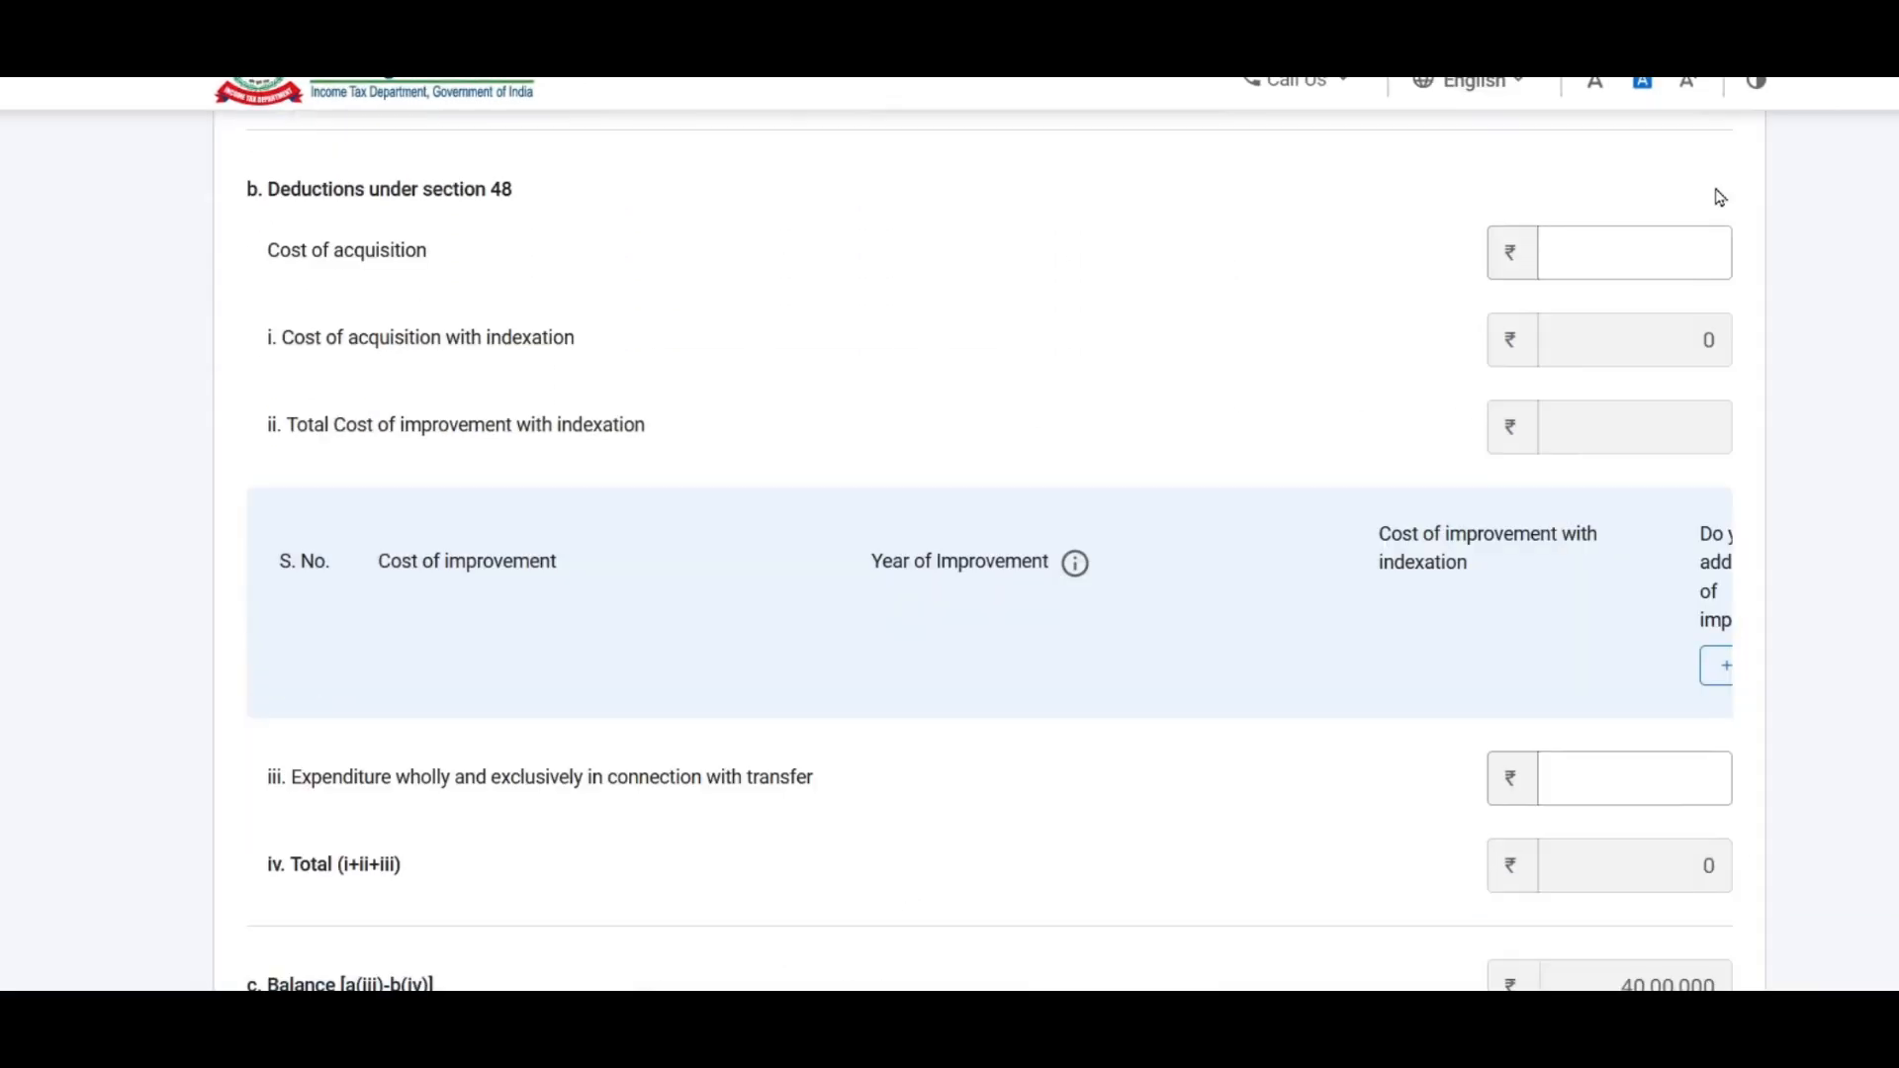
Step: Enter 16,00,000 as cost of acquisition, giving indexed cost 30,37,126 and balance 9,62,874
{"action": "scroll", "coordinate": [1688, 251], "scroll_direction": "up", "scroll_amount": 3}
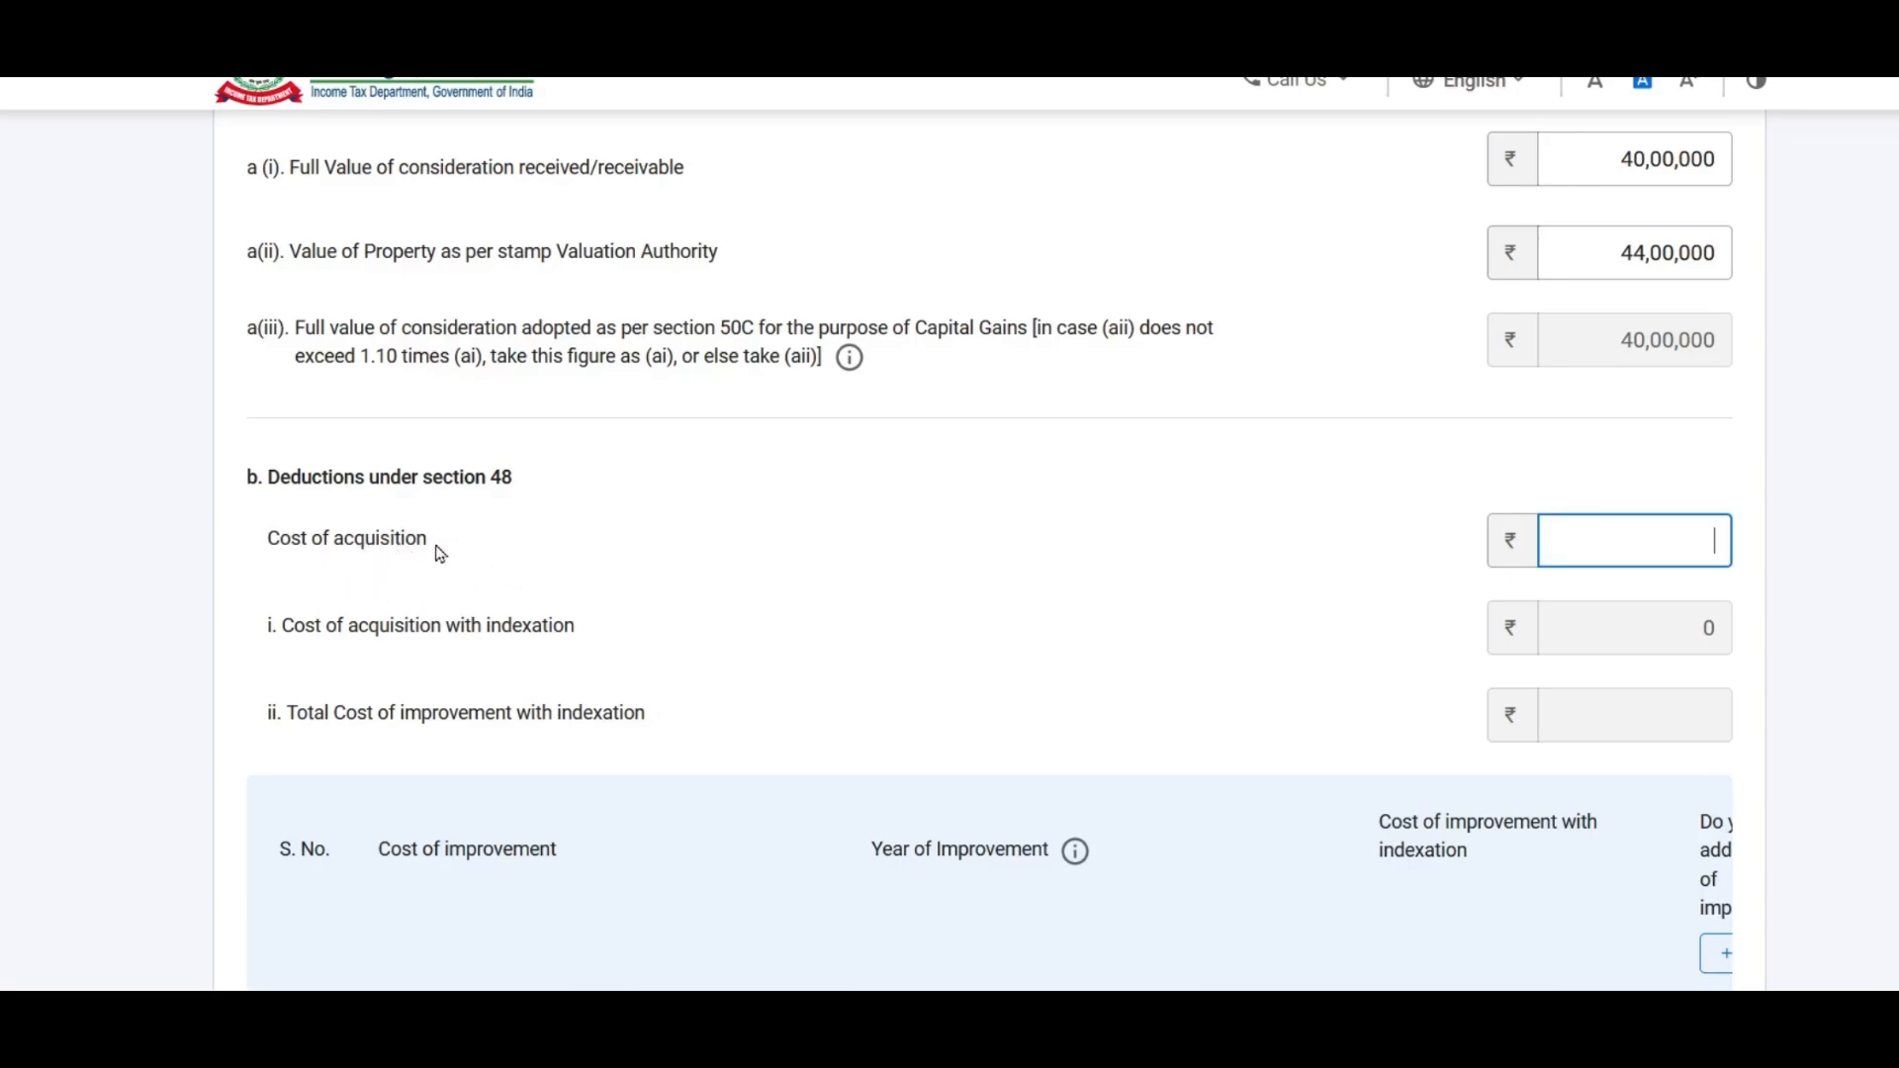
{"action": "scroll", "coordinate": [445, 552], "scroll_direction": "down", "scroll_amount": 2}
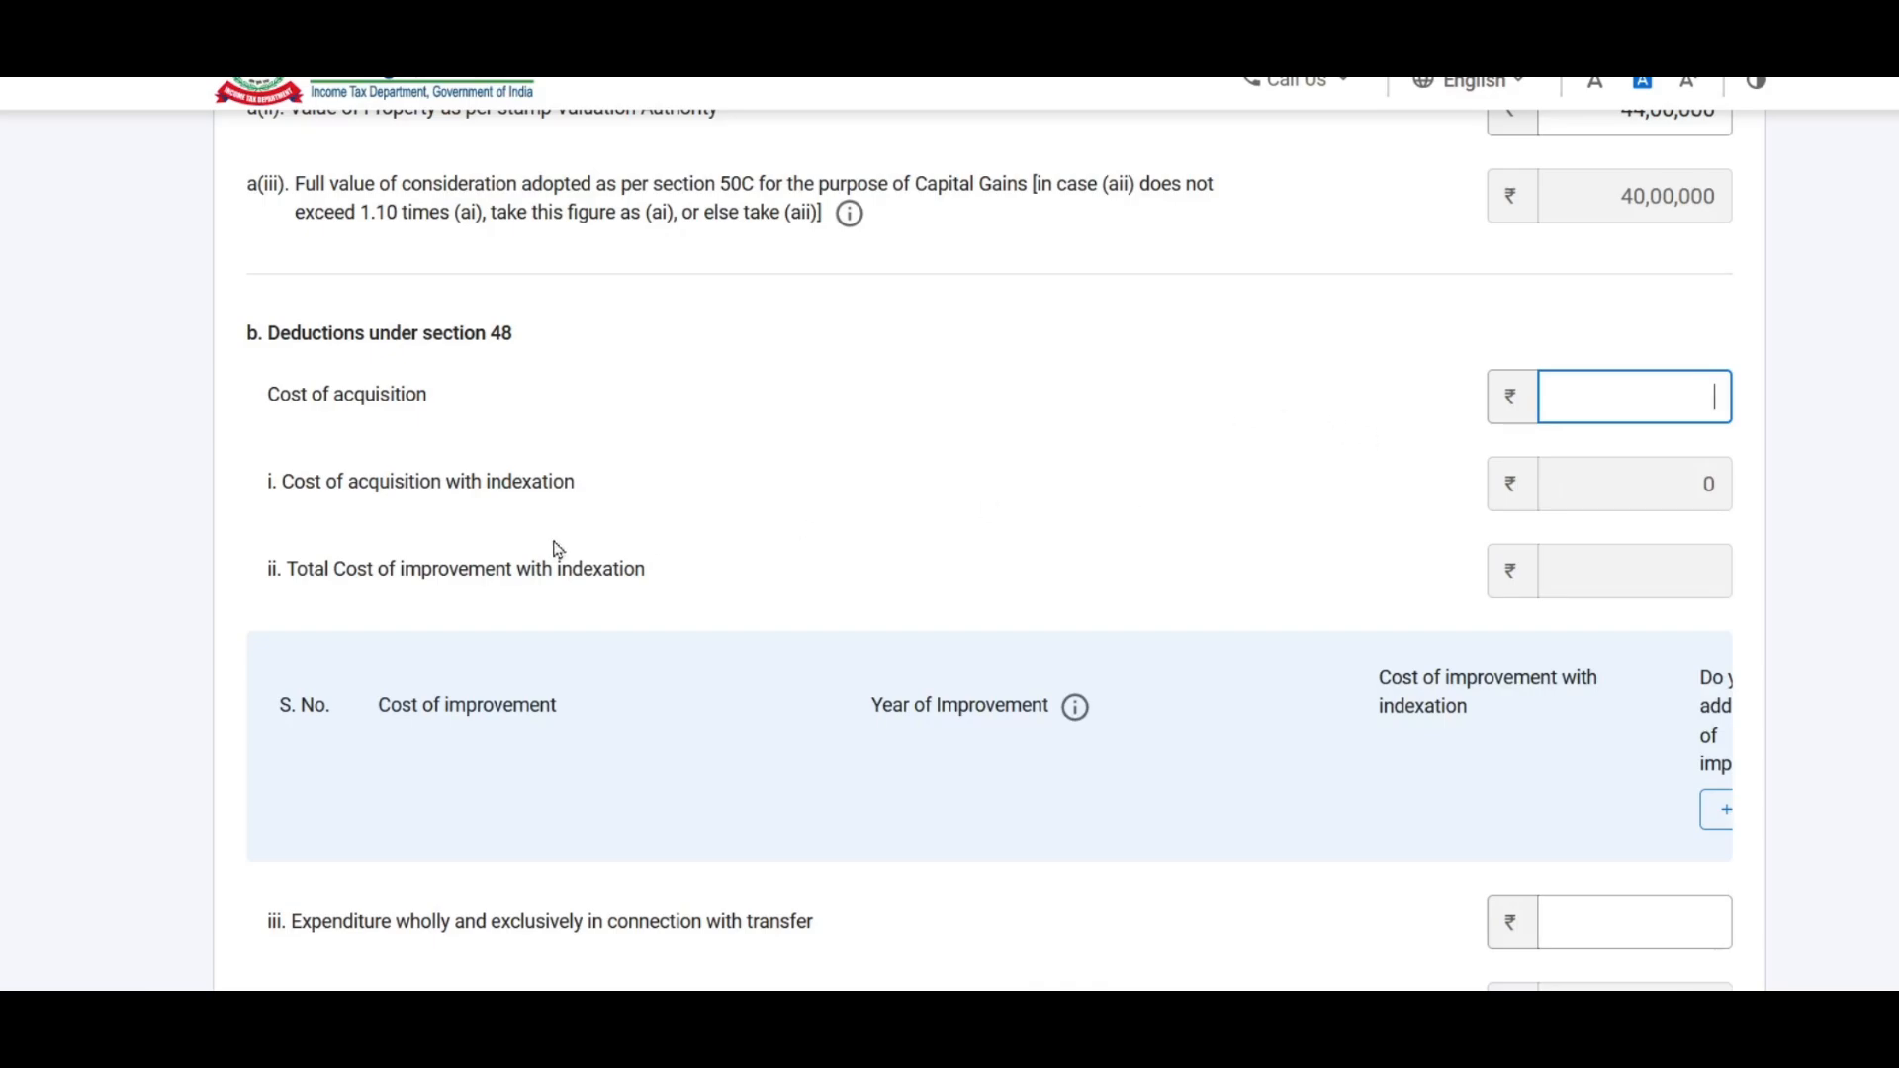
{"action": "type", "text": "1600000"}
{"action": "key", "text": "Tab"}
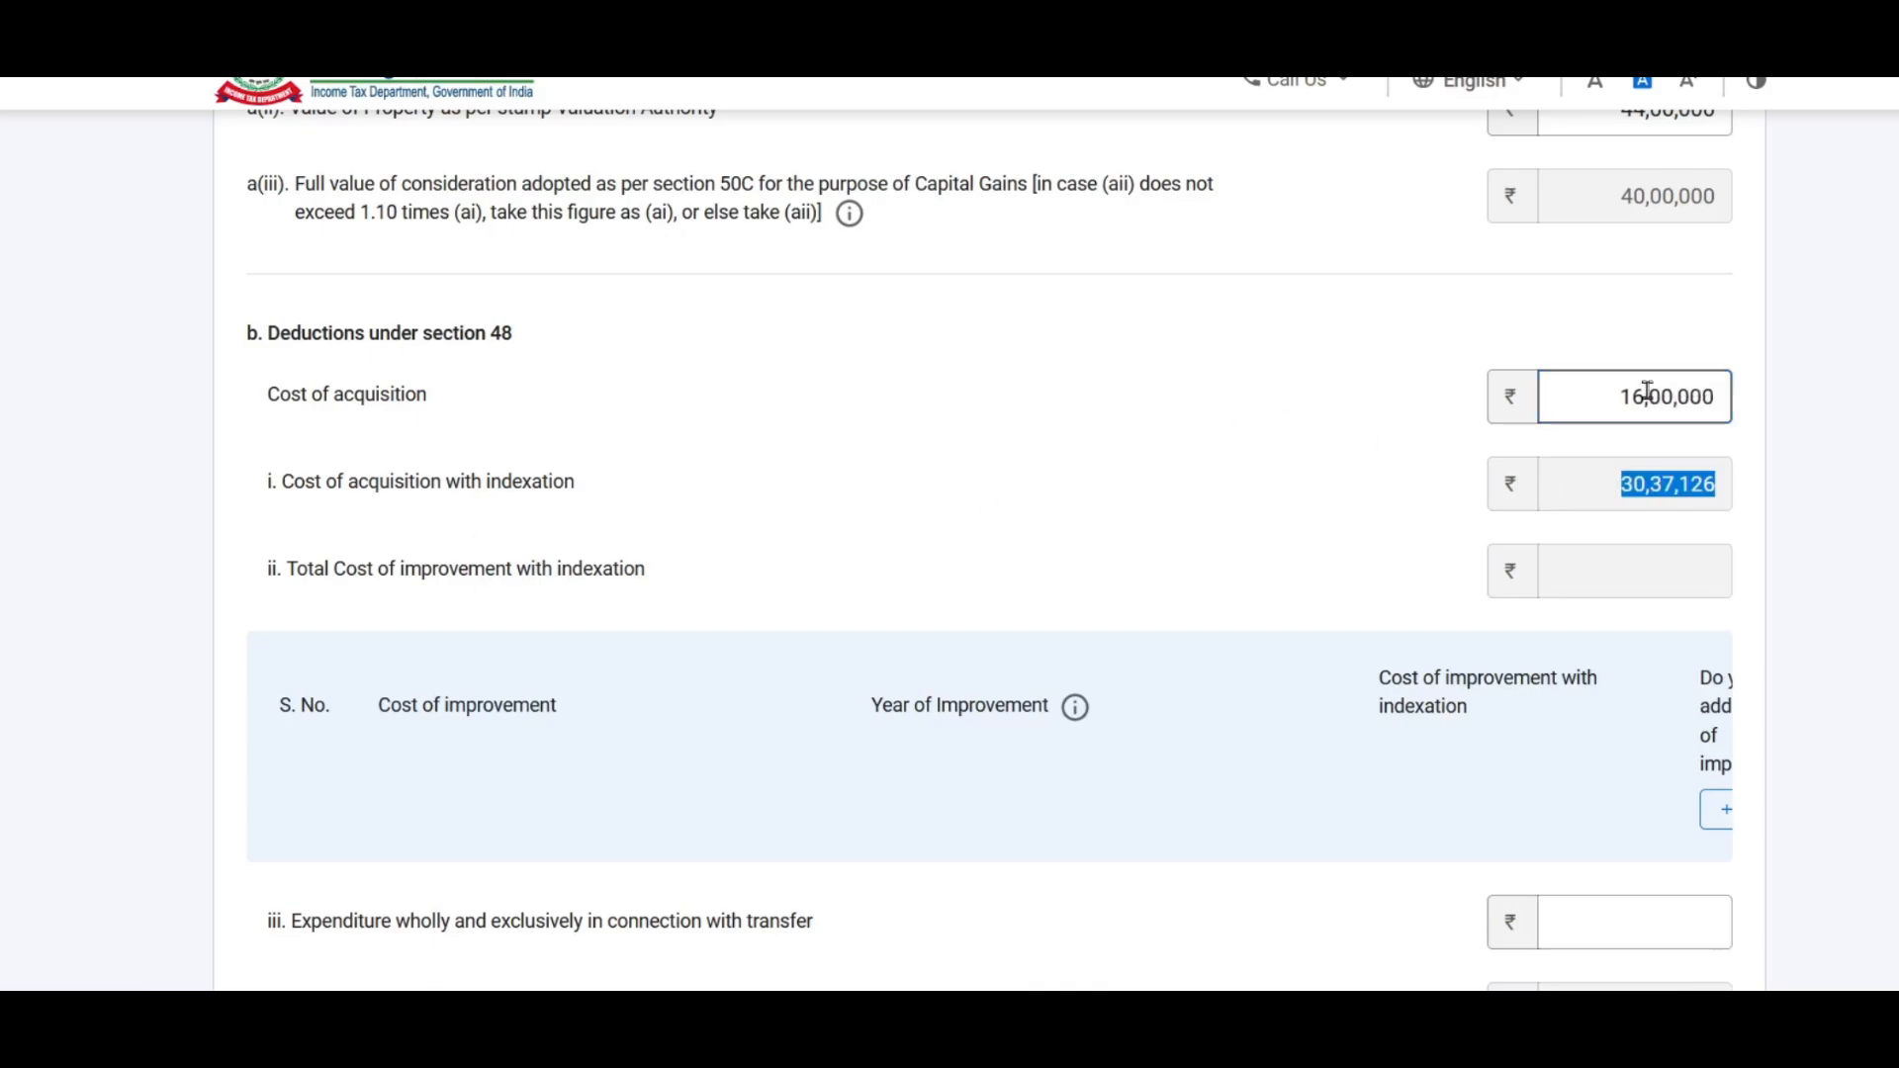
{"action": "left_click", "coordinate": [1675, 499]}
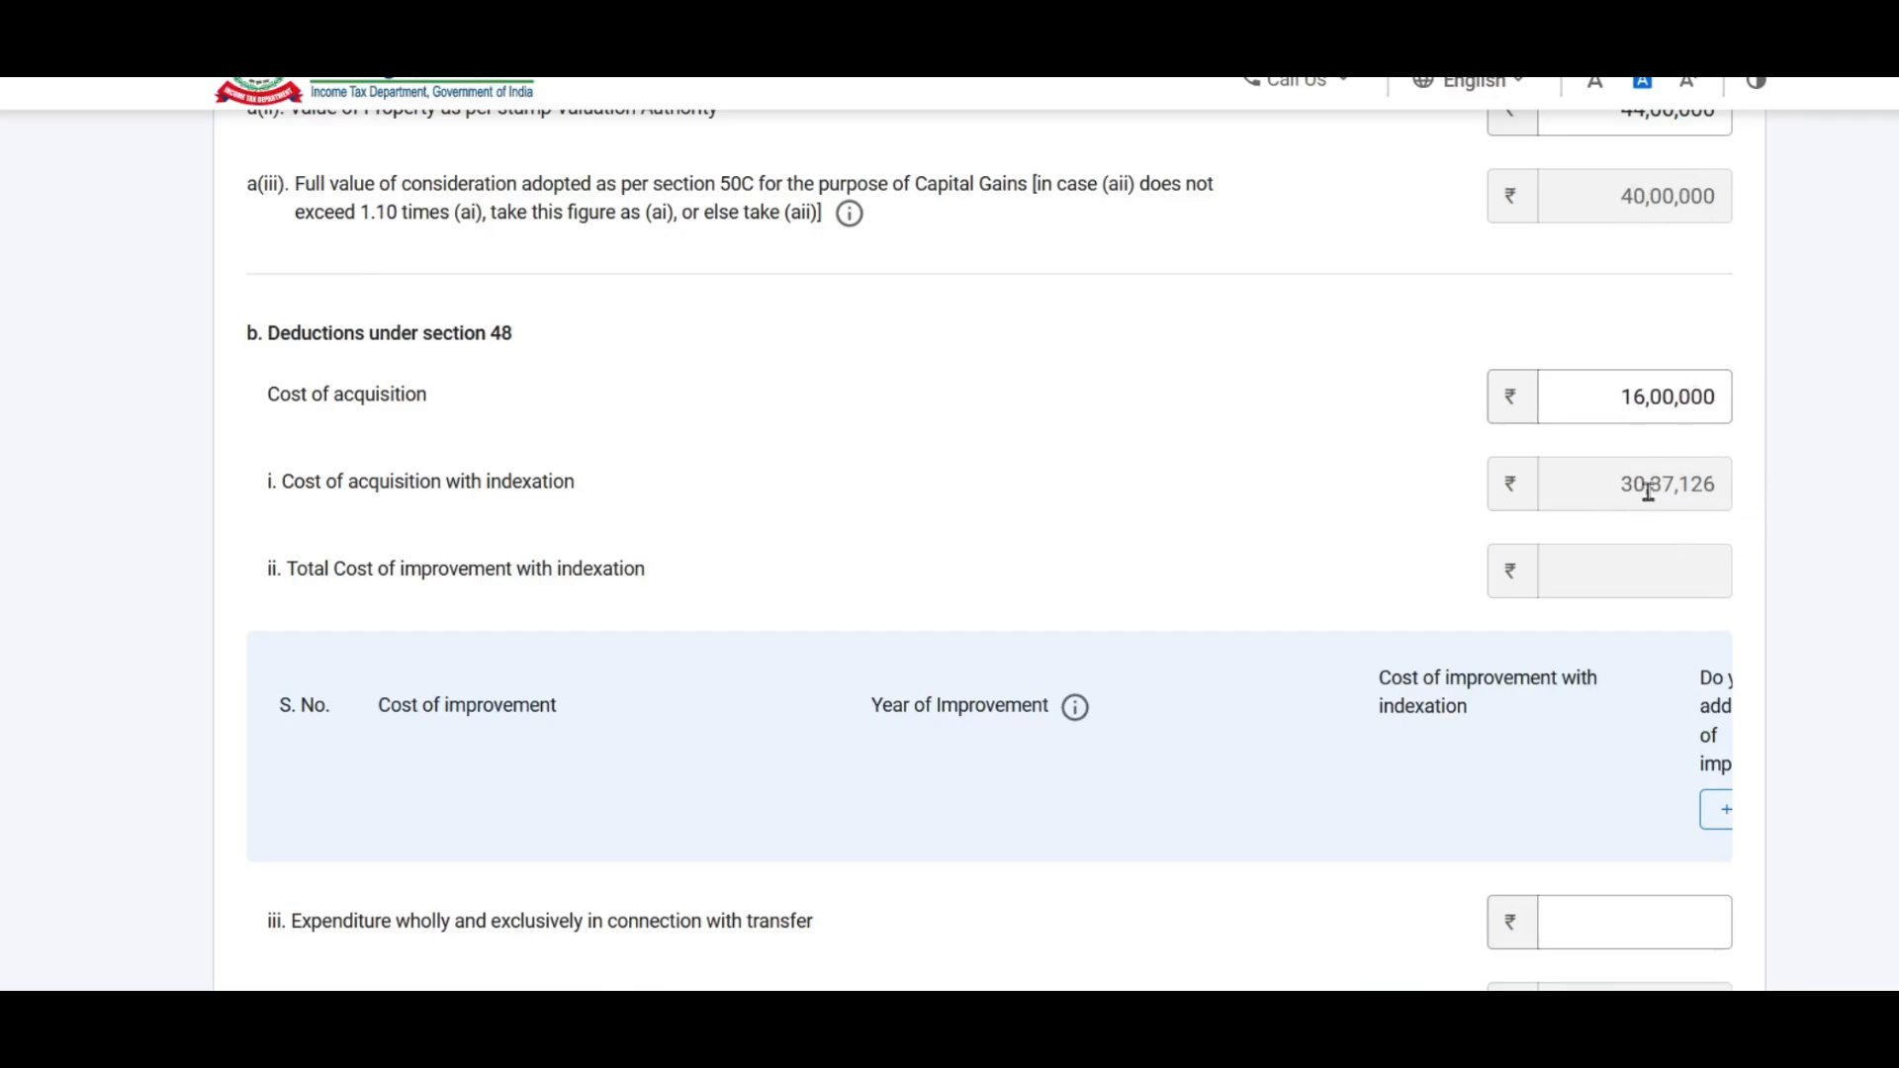
{"action": "scroll", "coordinate": [1676, 475], "scroll_direction": "down", "scroll_amount": 3}
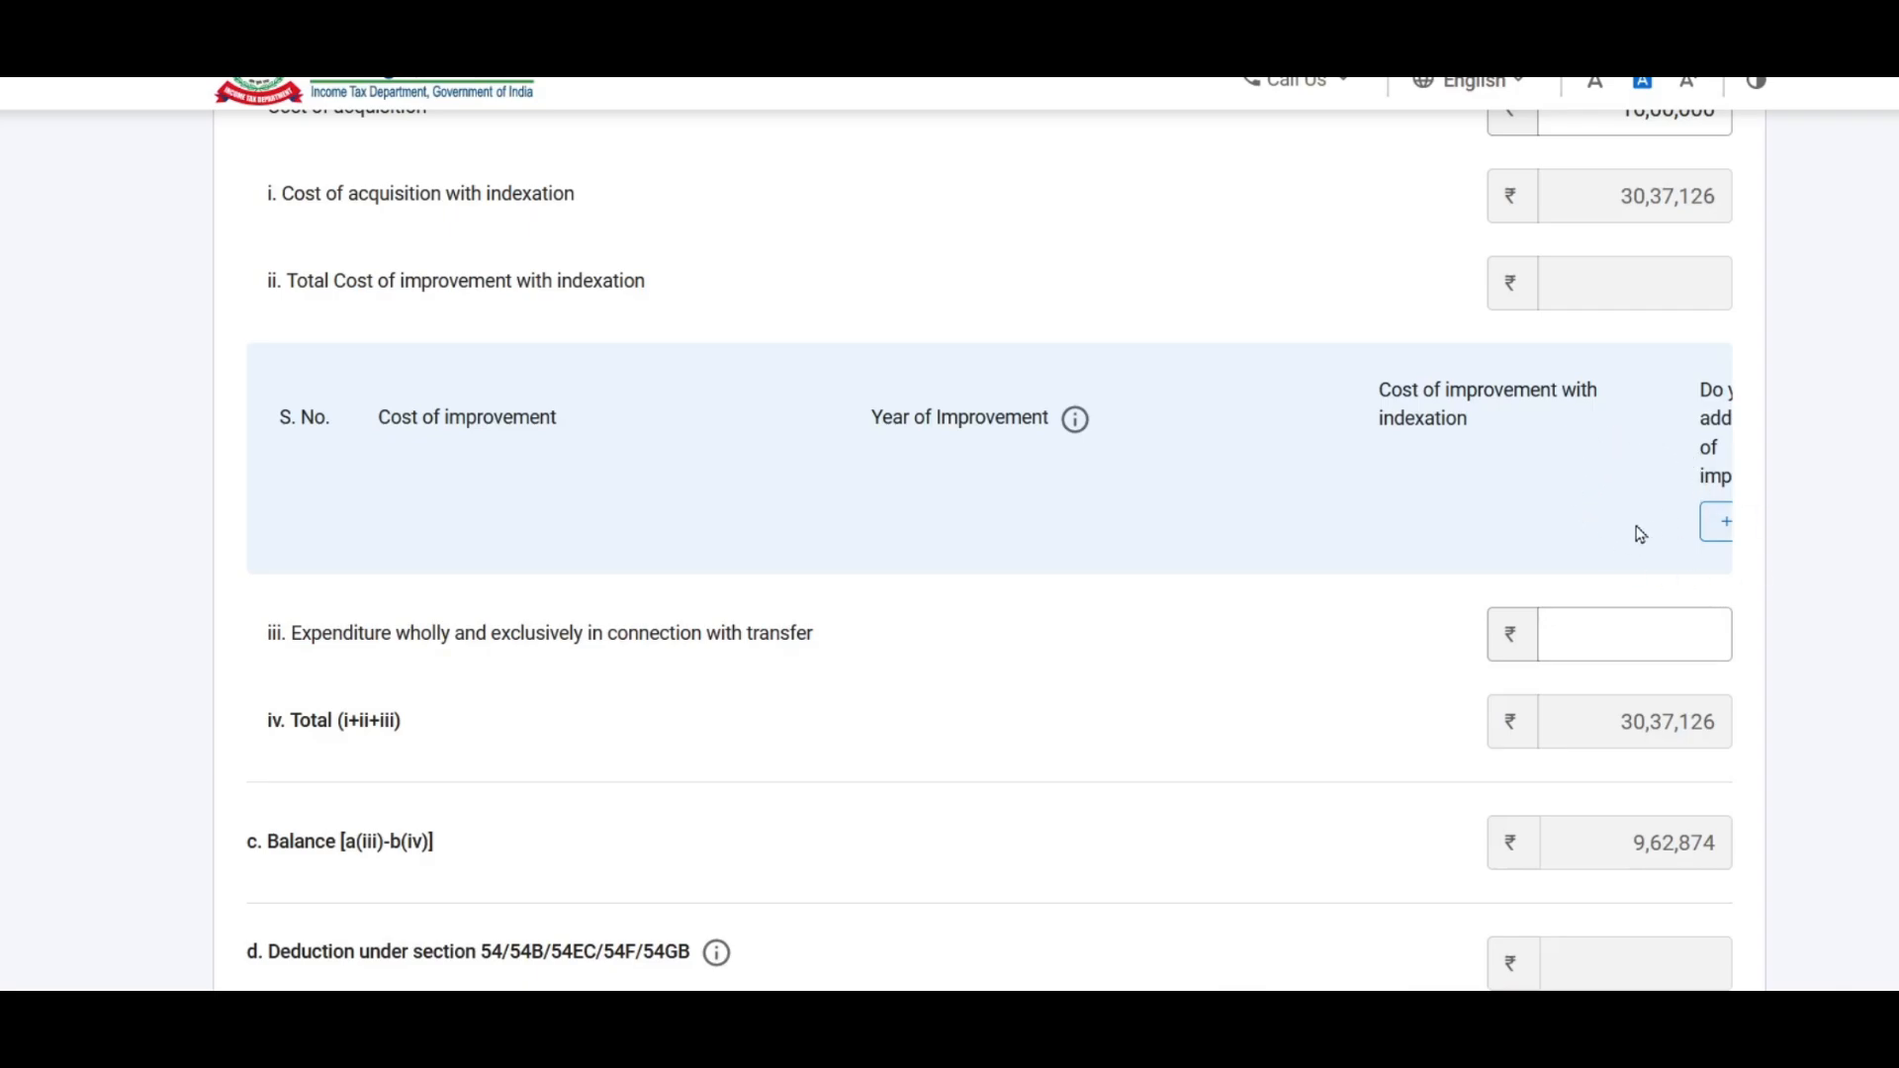
Step: Add a trial cost-of-improvement row, then delete it again
{"action": "left_click", "coordinate": [1719, 527]}
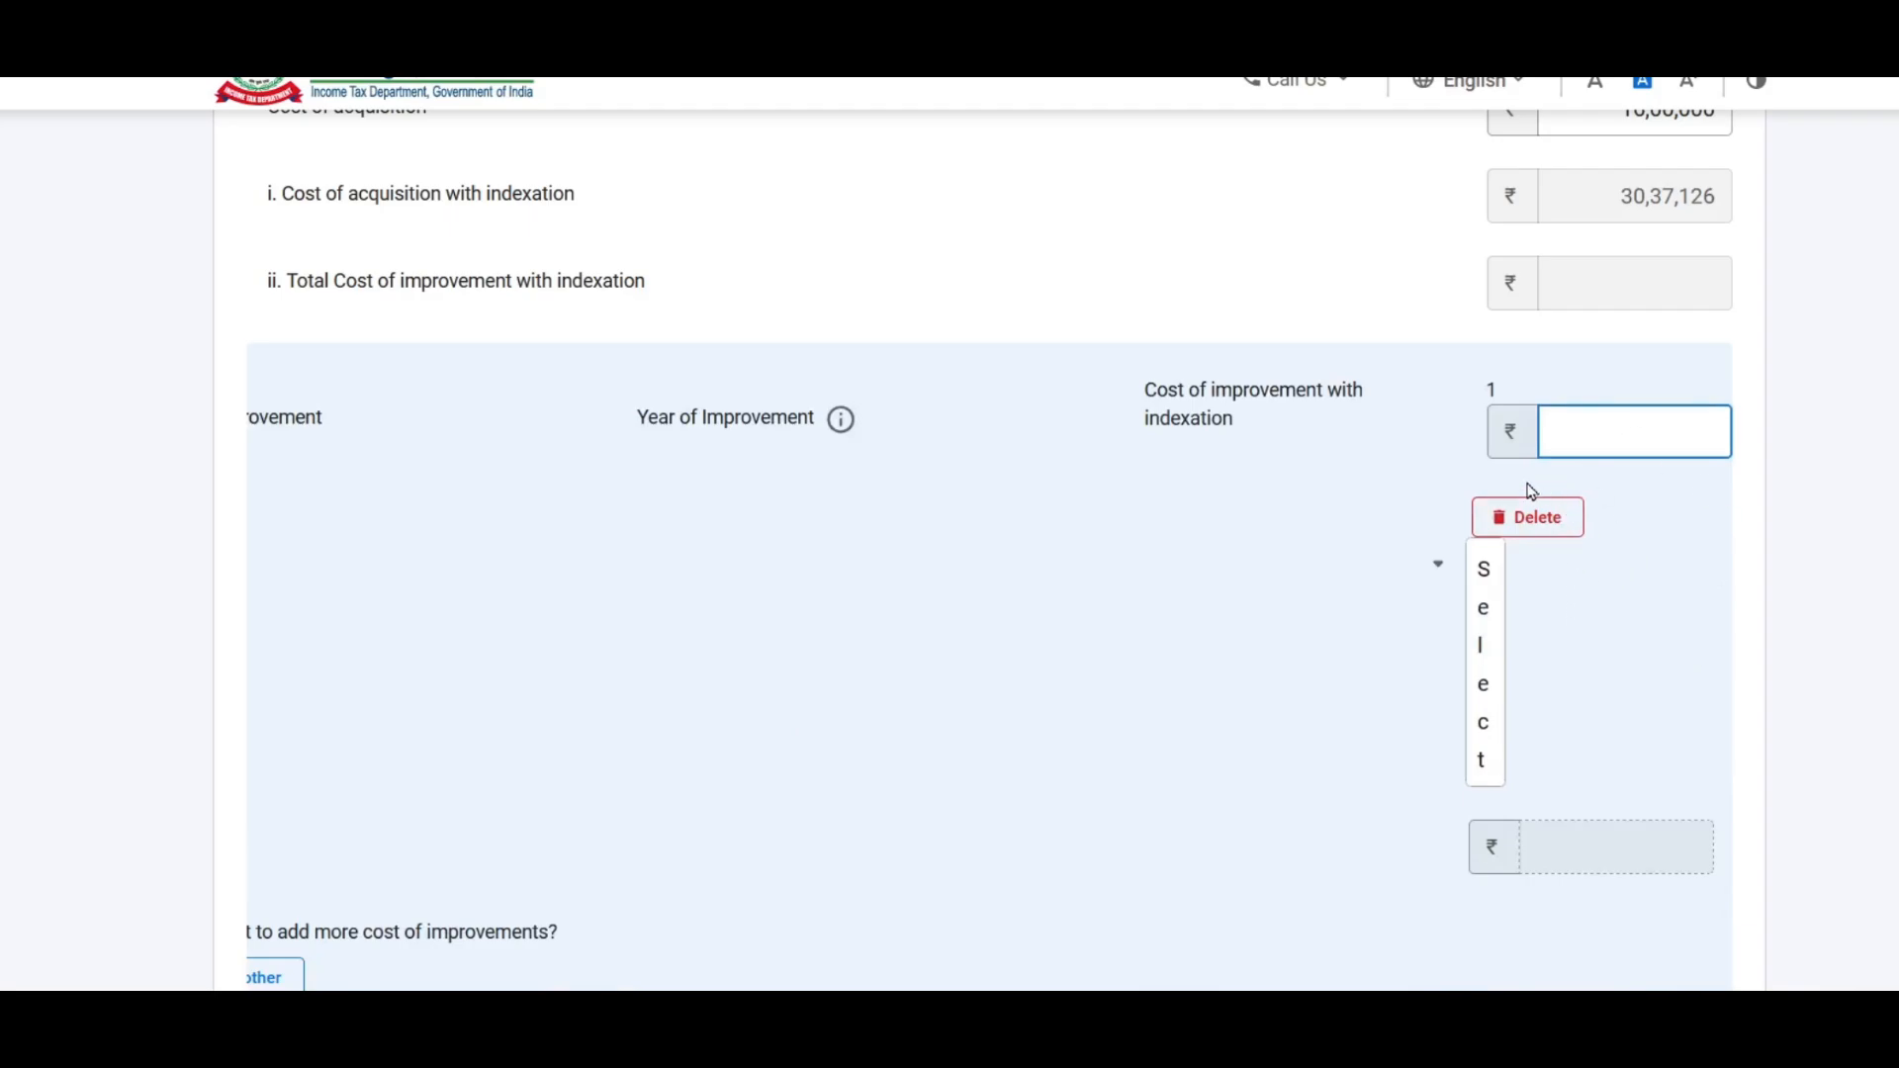
{"action": "left_click", "coordinate": [1547, 521]}
{"action": "left_click", "coordinate": [1208, 615]}
{"action": "scroll", "coordinate": [1464, 423], "scroll_direction": "down", "scroll_amount": 1}
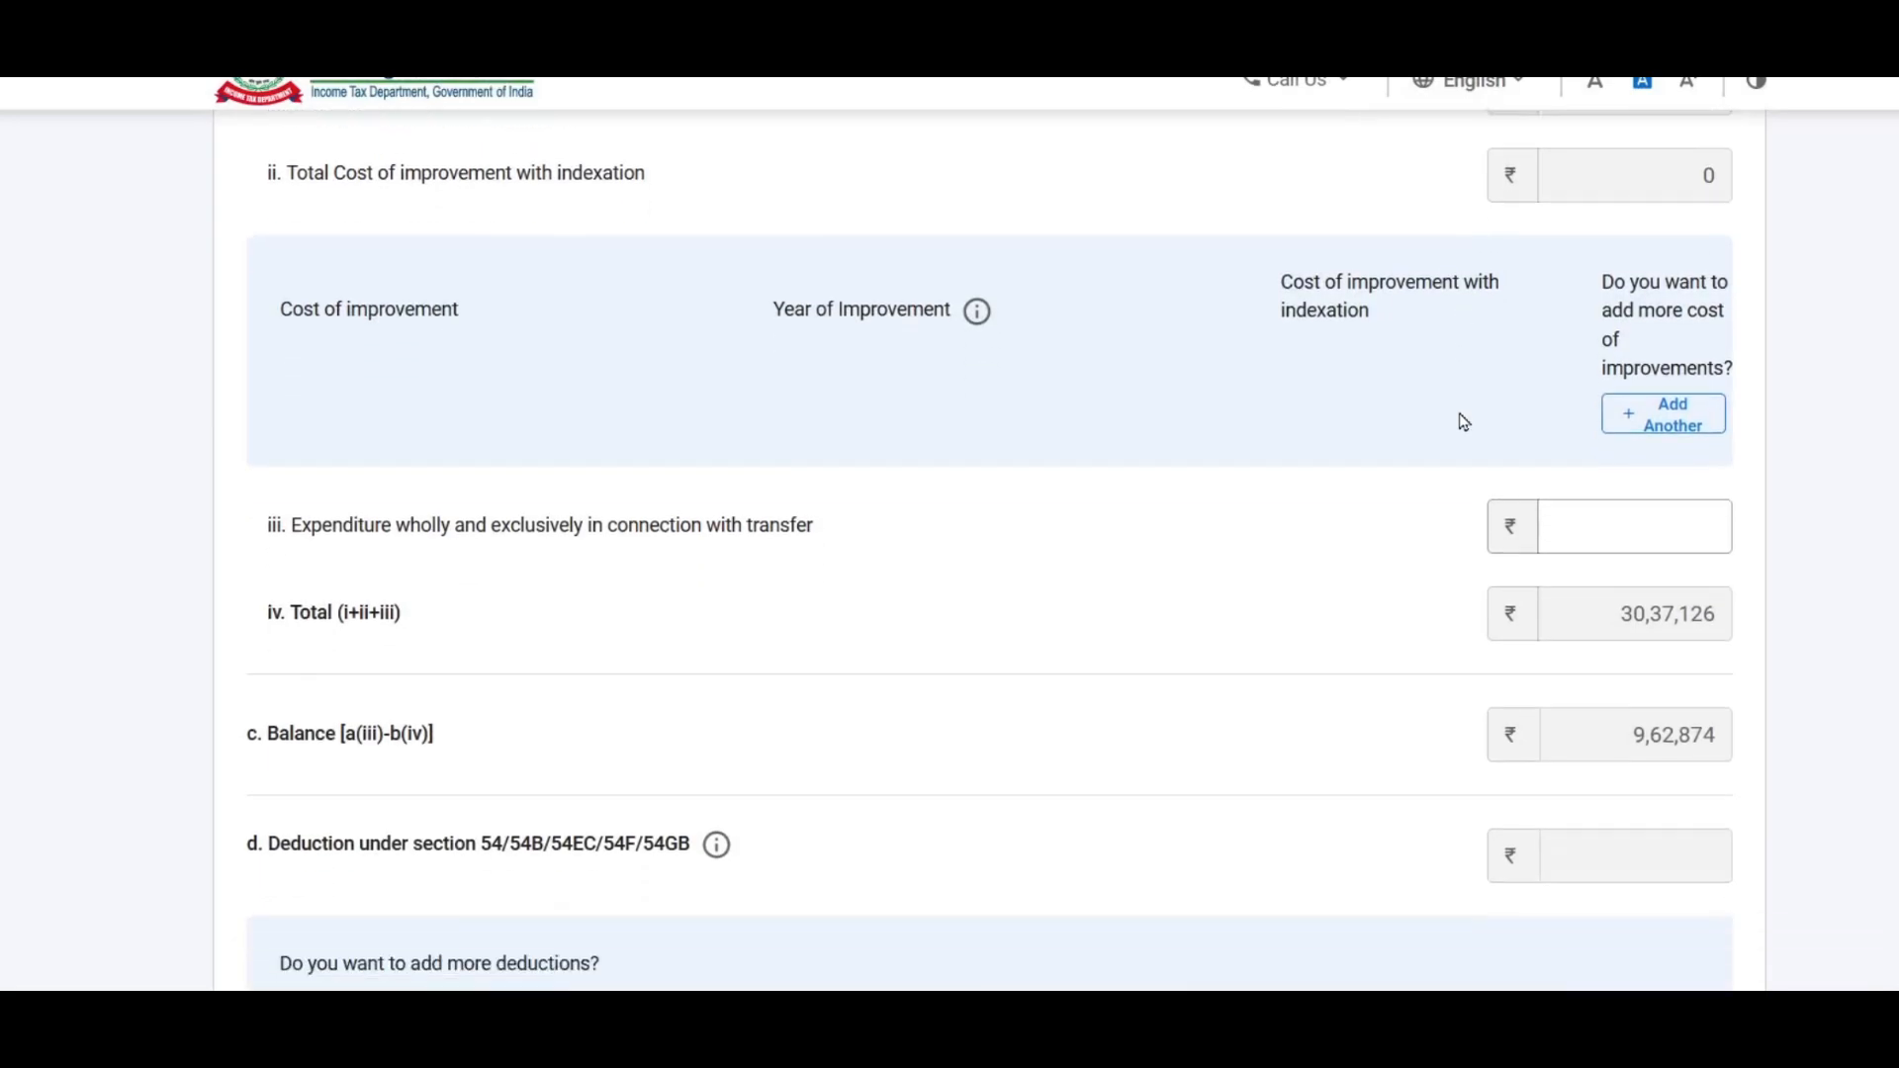
{"action": "scroll", "coordinate": [1464, 423], "scroll_direction": "down", "scroll_amount": 2}
Step: Enter 50,000 as transfer expenditure after checking the expense figure in Excel
{"action": "left_click", "coordinate": [1624, 347]}
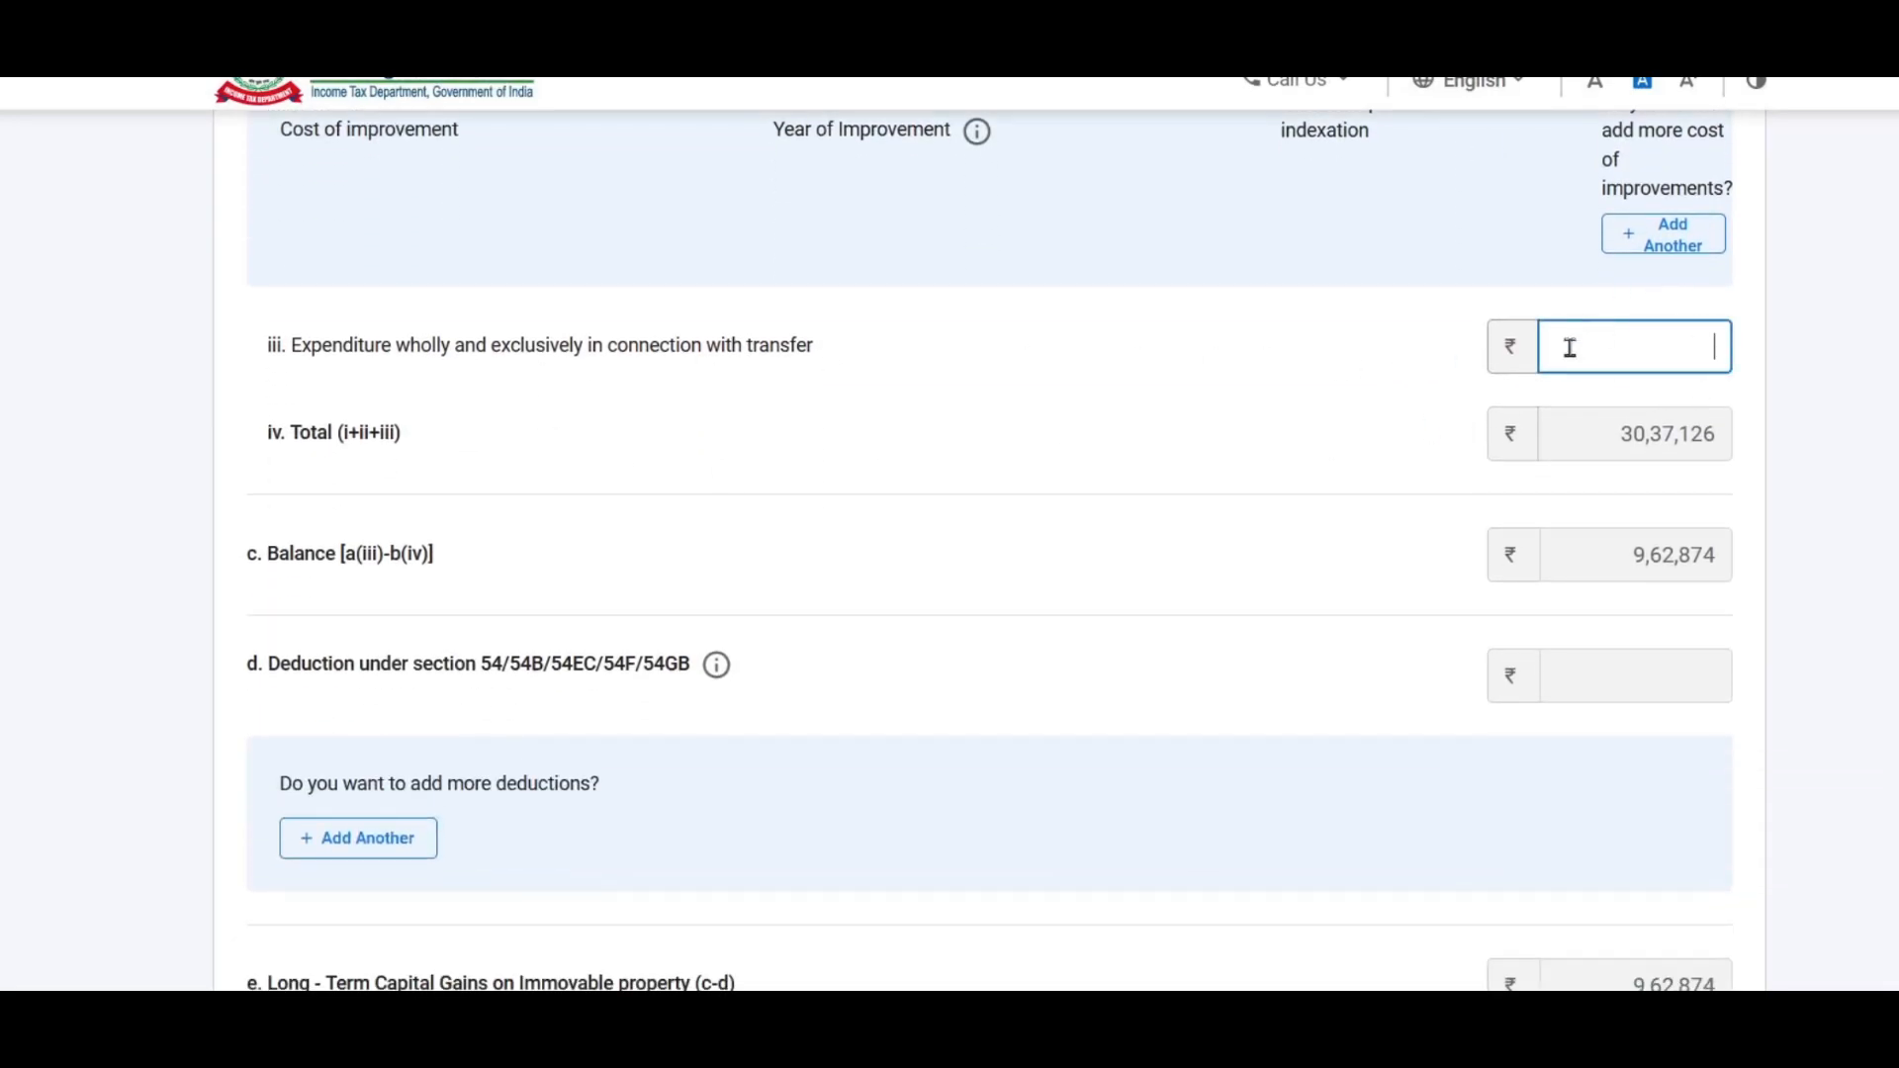
{"action": "key", "text": "alt+Tab"}
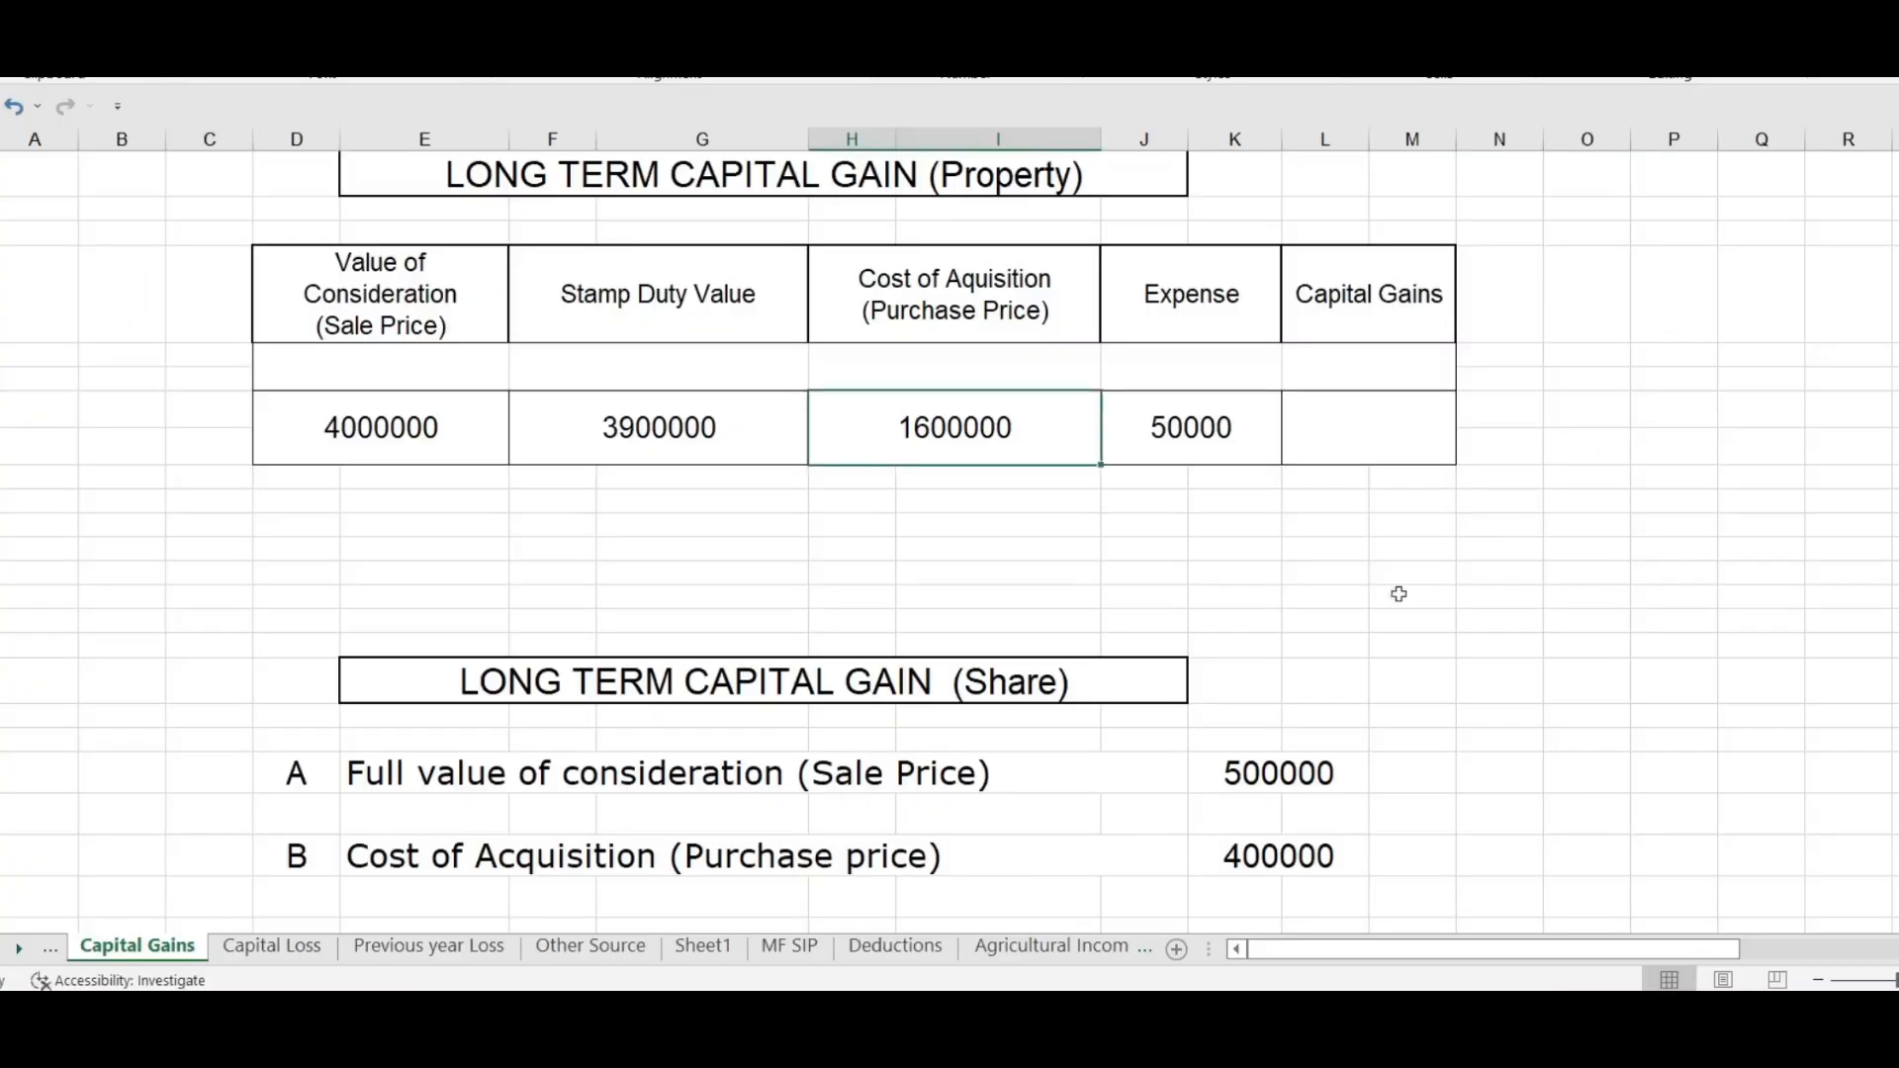
{"action": "left_click", "coordinate": [1196, 454]}
{"action": "key", "text": "alt+Tab"}
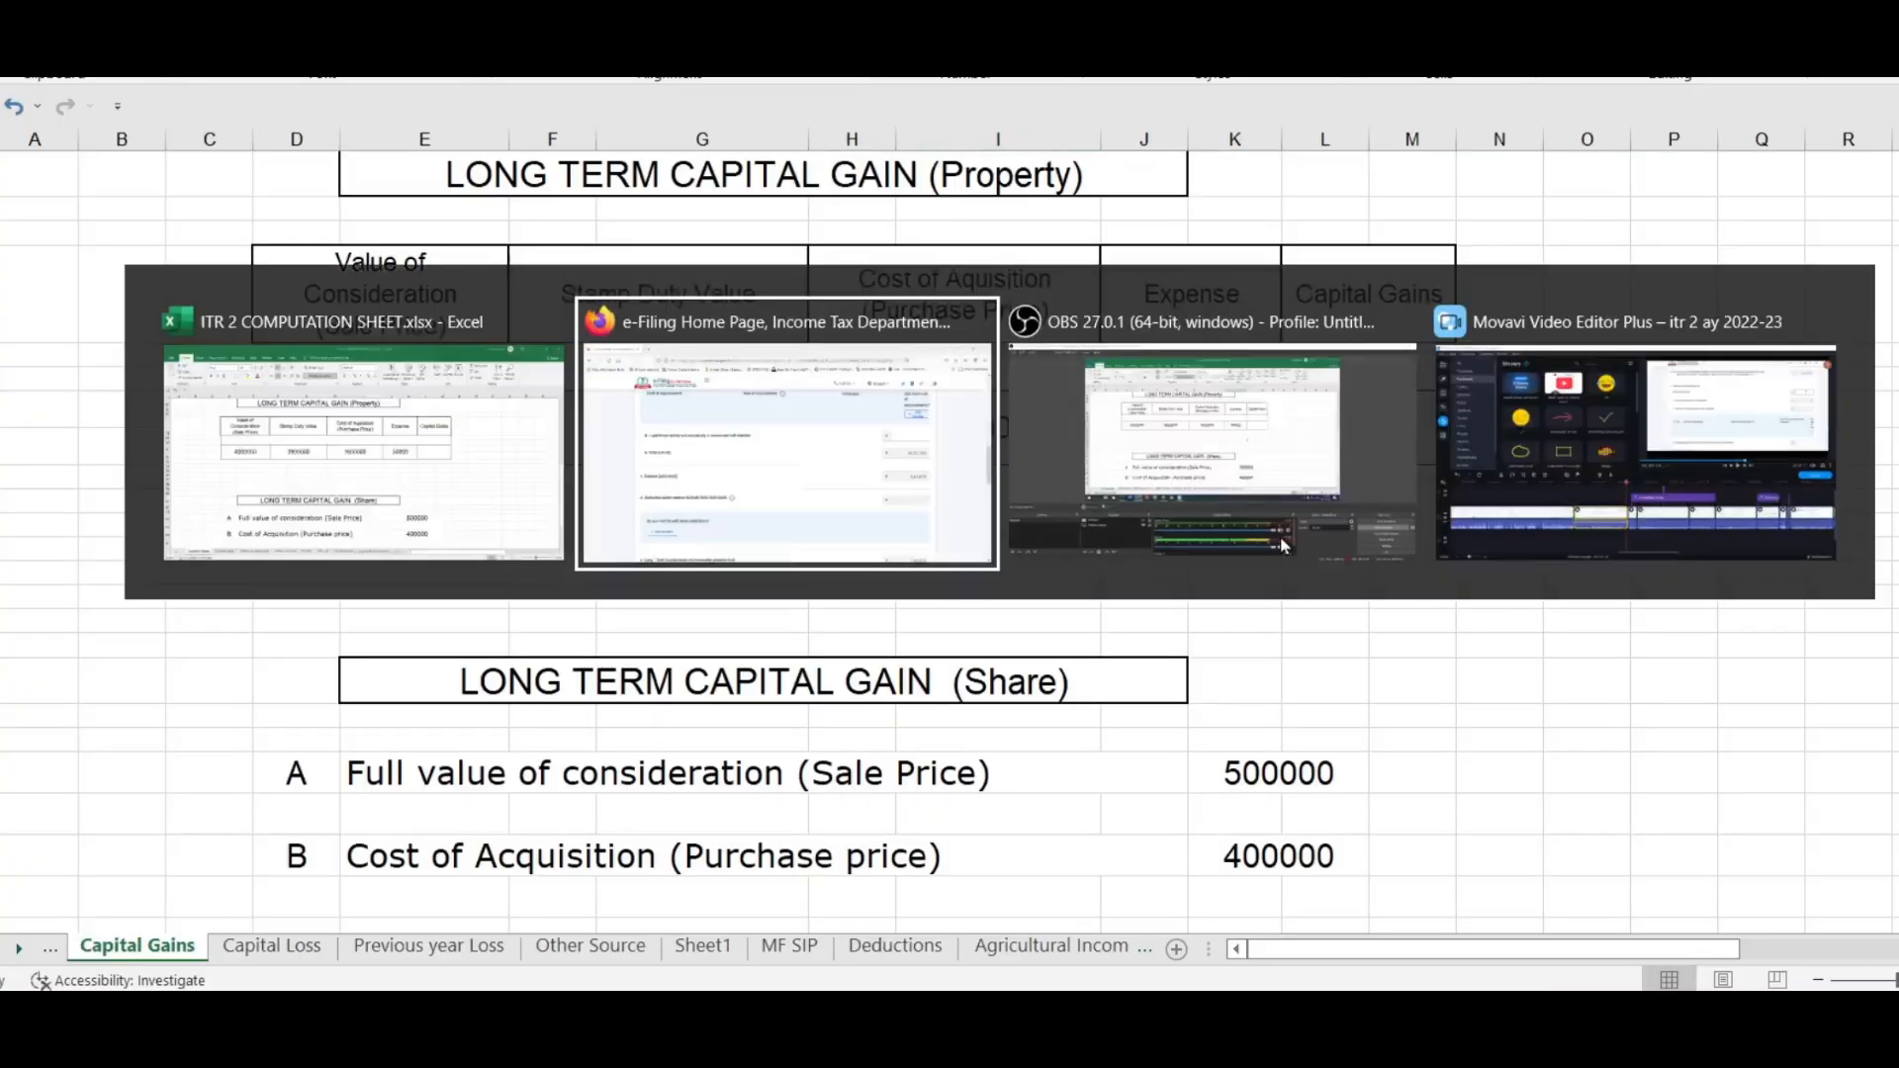
{"action": "type", "text": "500000"}
{"action": "scroll", "coordinate": [1658, 399], "scroll_direction": "down", "scroll_amount": 3}
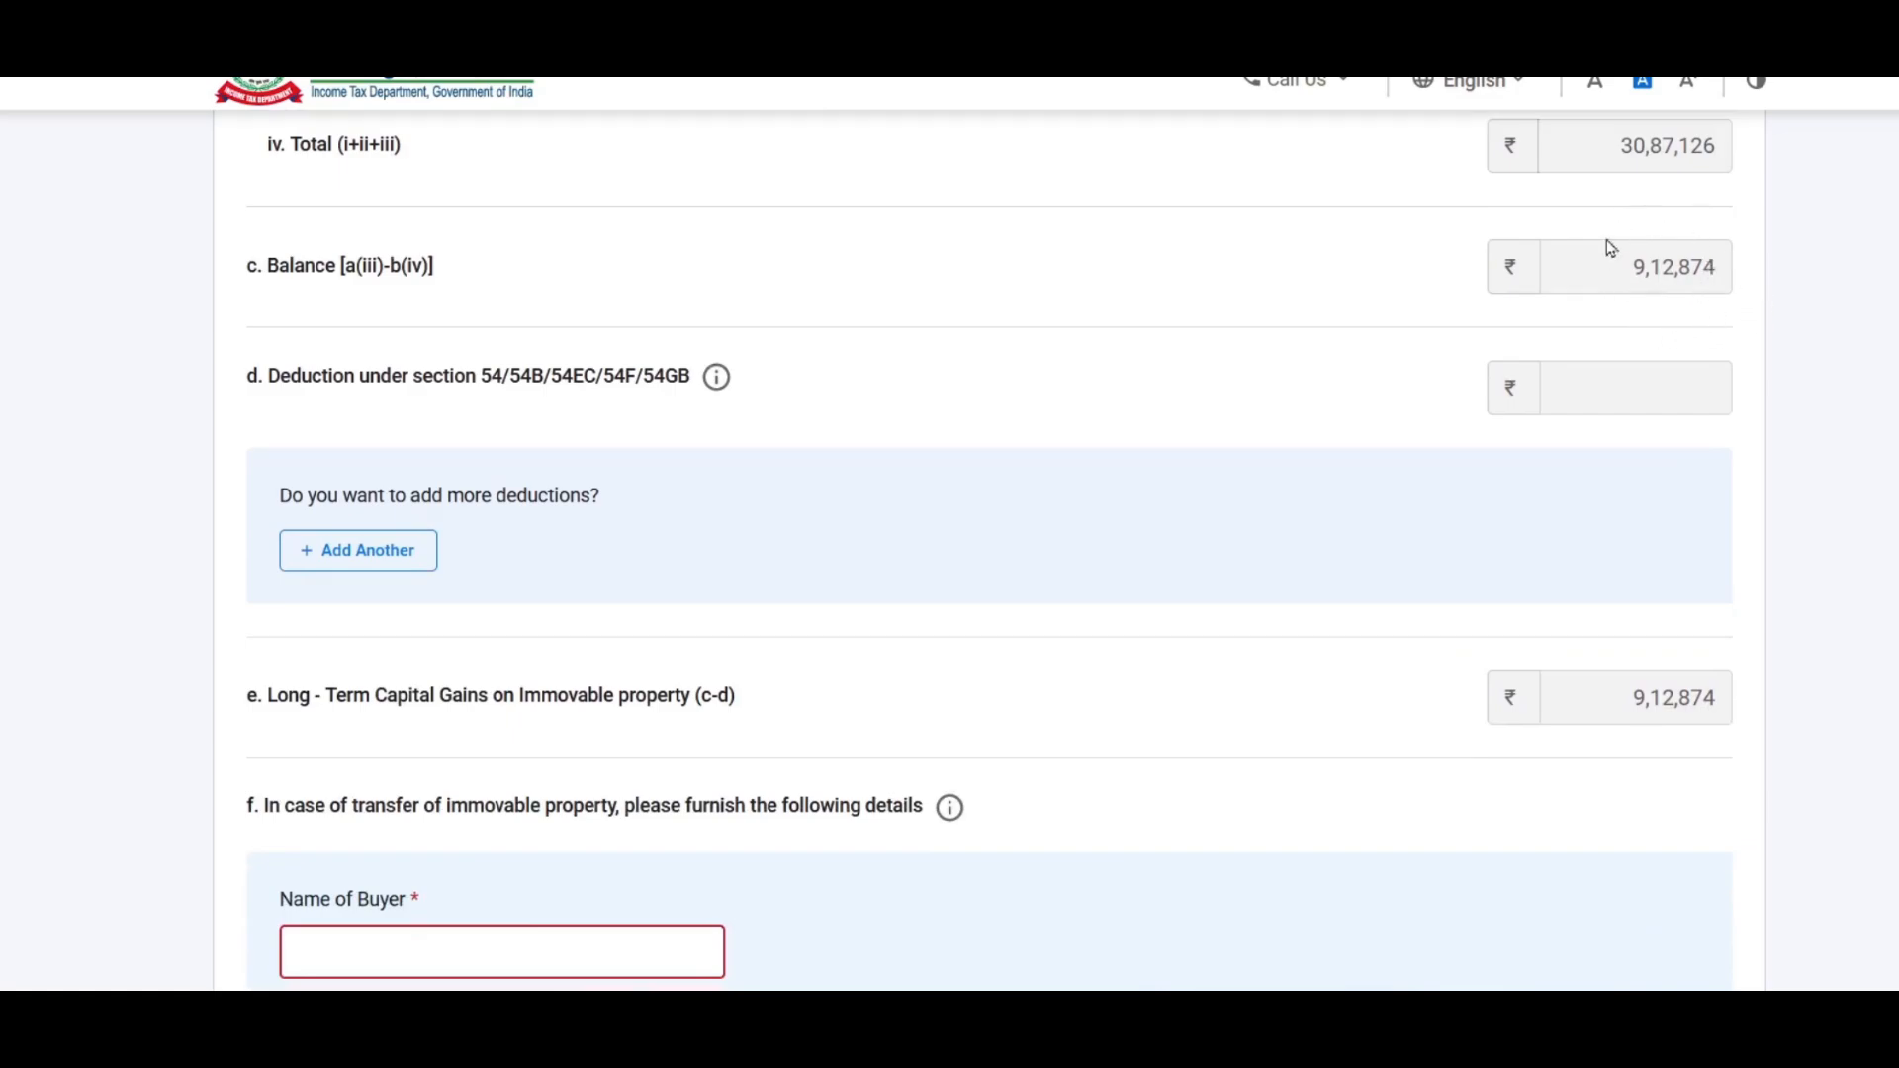
Step: Add a trial Section 54 deduction row, then delete it so the deduction stays 0
{"action": "scroll", "coordinate": [1360, 251], "scroll_direction": "down", "scroll_amount": 2}
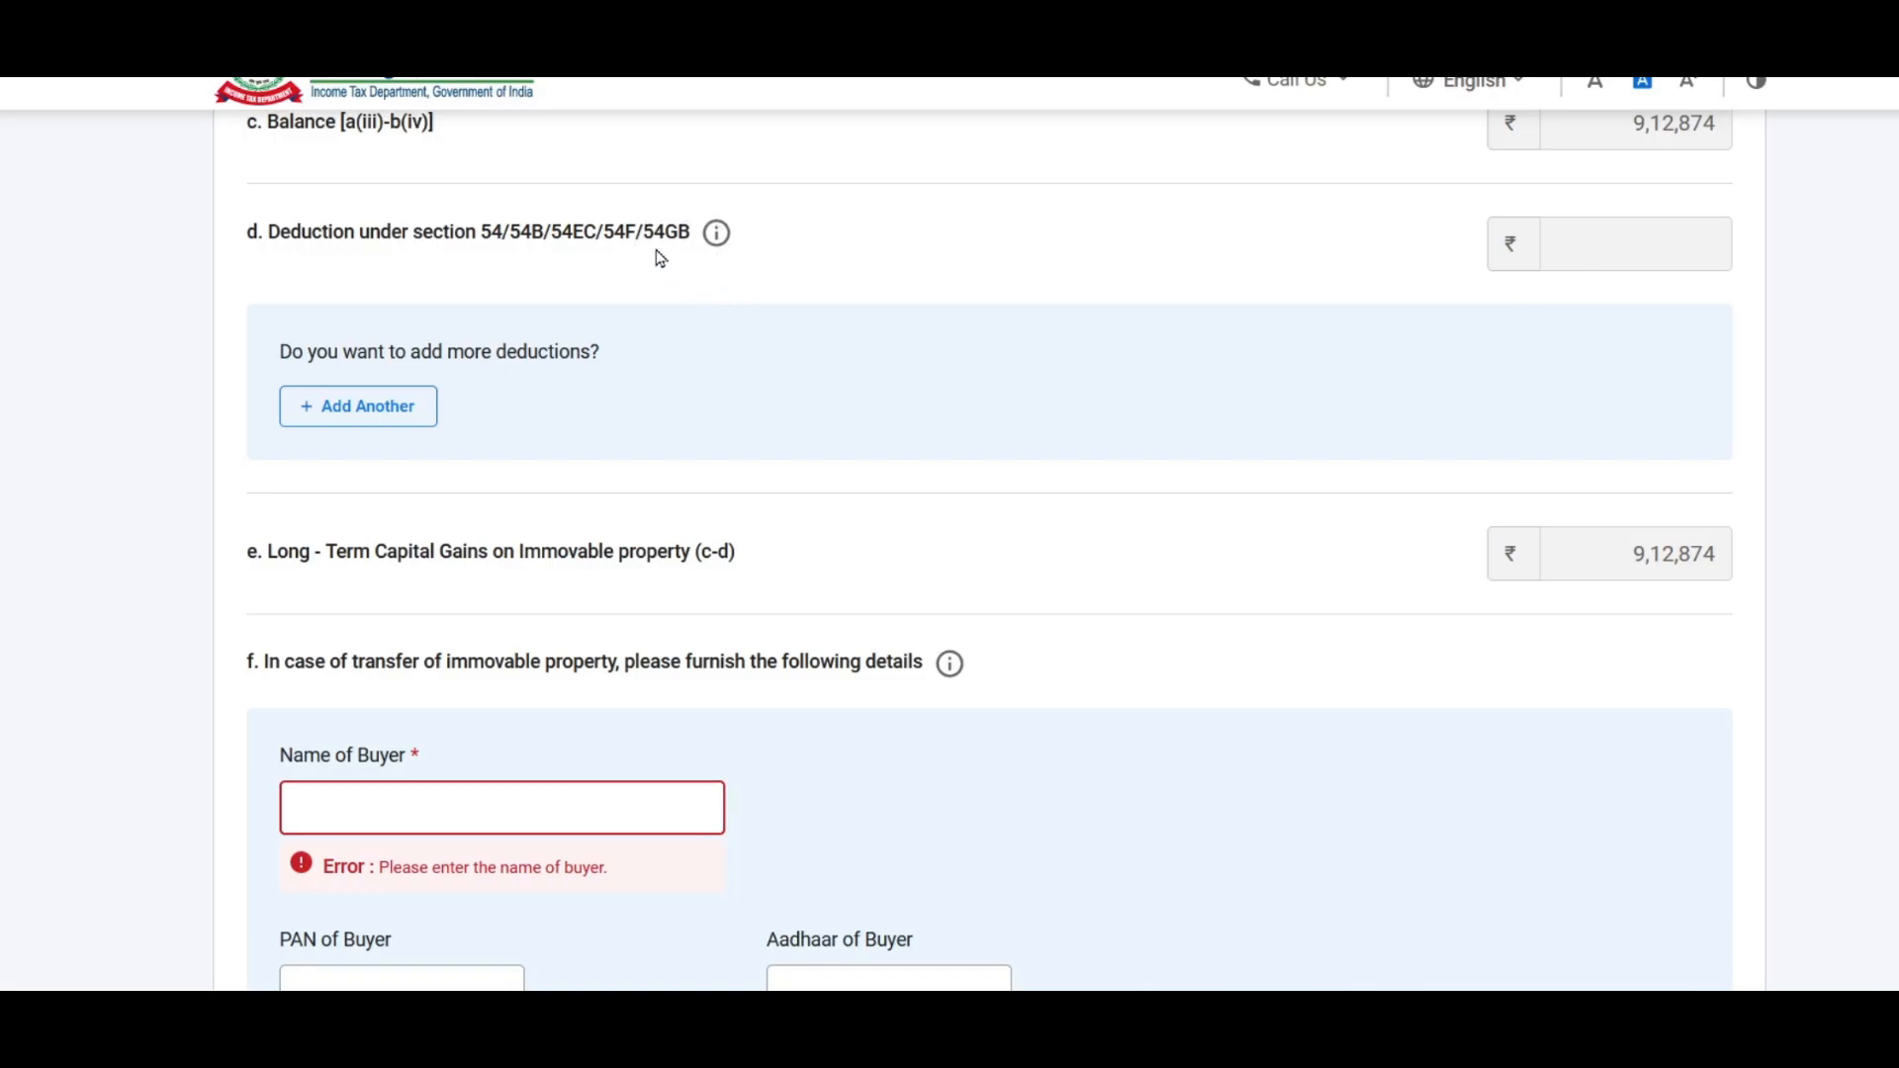
{"action": "left_click", "coordinate": [377, 411]}
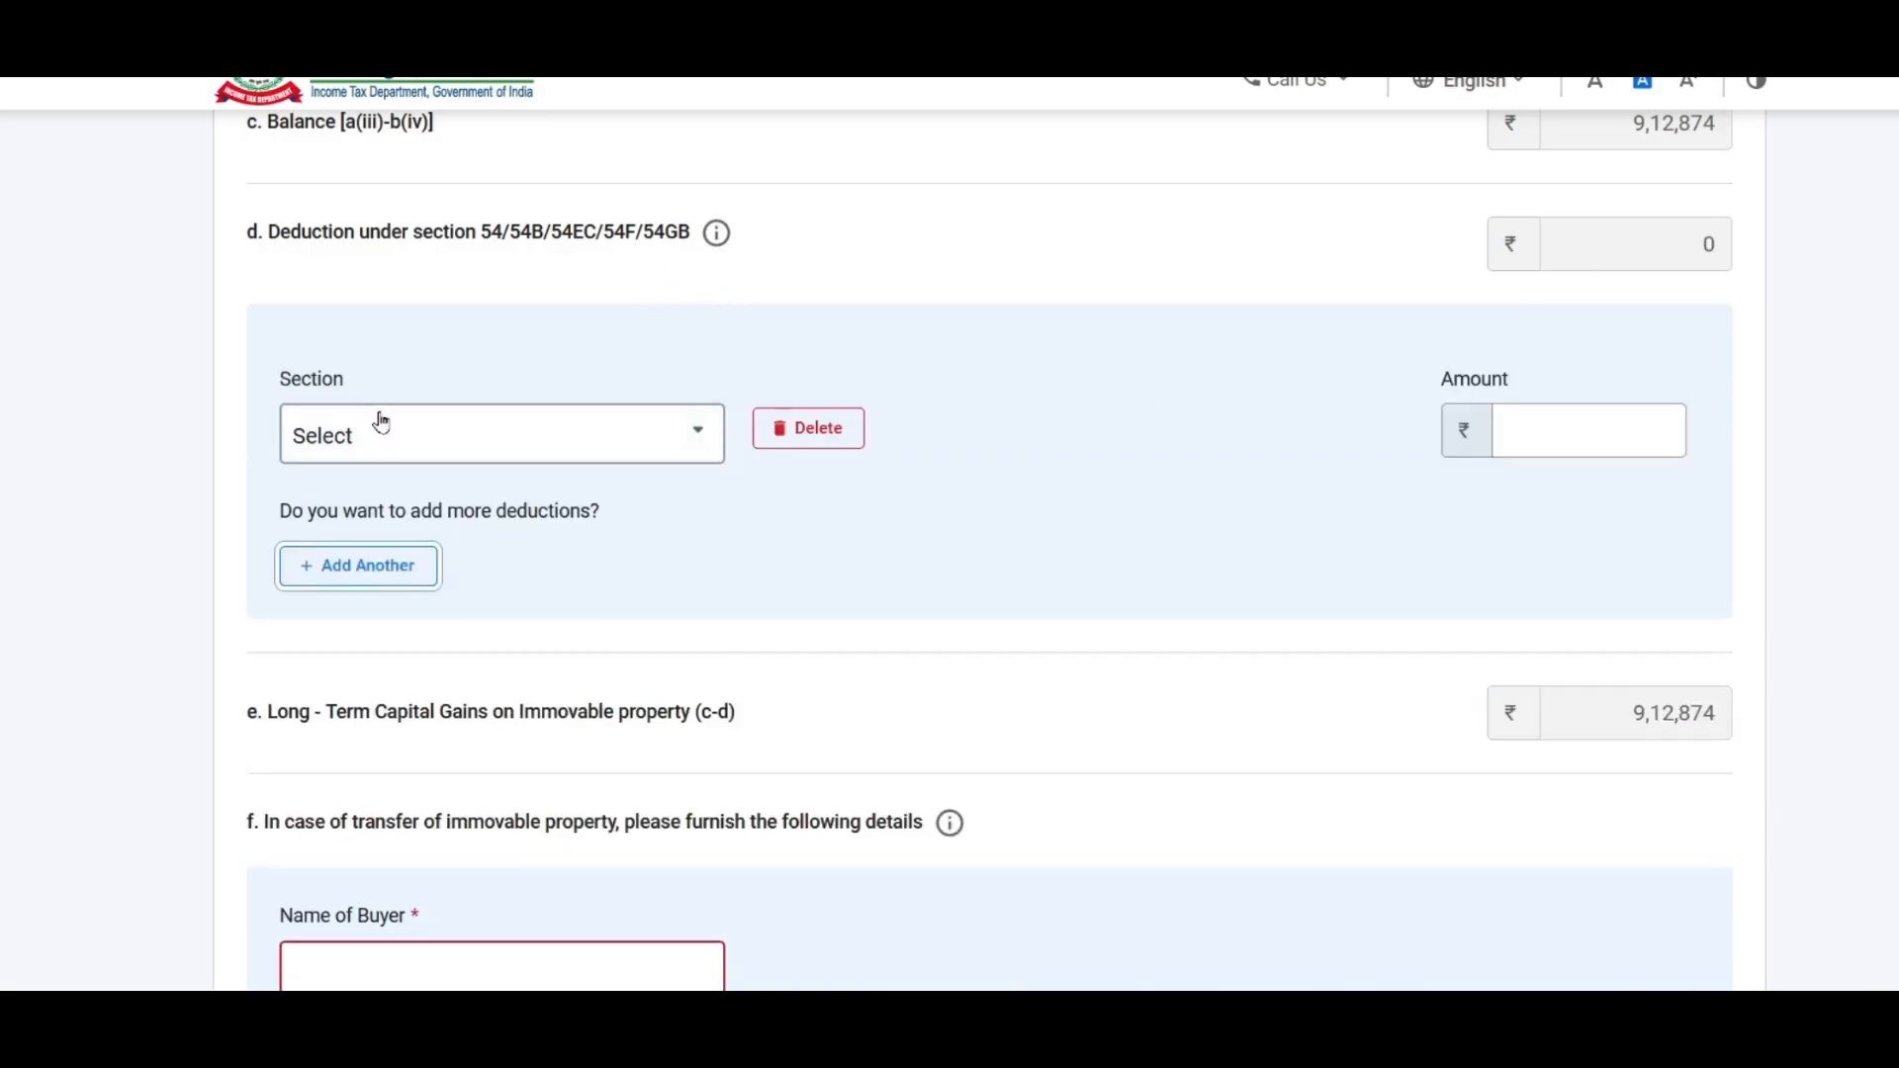
{"action": "left_click", "coordinate": [537, 444]}
{"action": "left_click_drag", "start_coordinate": [708, 530], "coordinate": [729, 658]}
{"action": "scroll", "coordinate": [728, 657], "scroll_direction": "up", "scroll_amount": 3}
{"action": "left_click", "coordinate": [597, 564]}
{"action": "left_click", "coordinate": [1580, 432]}
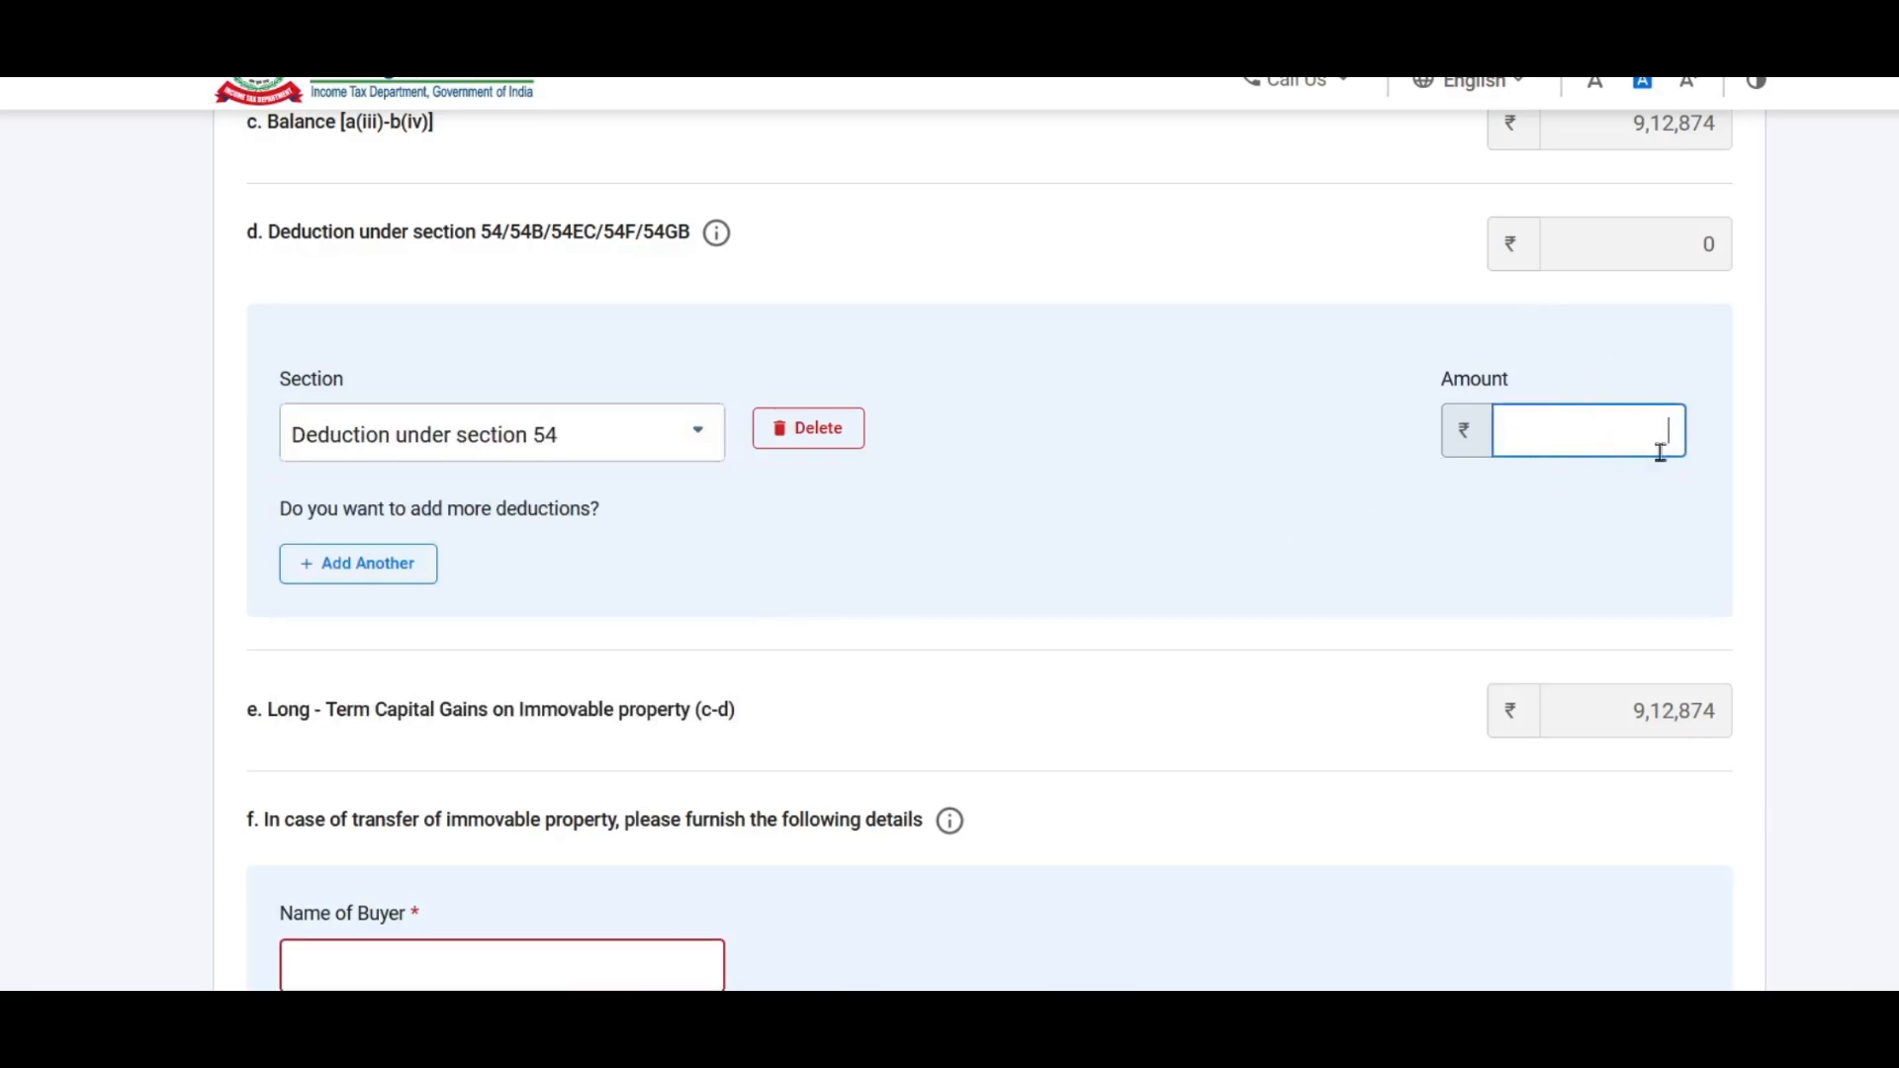
{"action": "left_click", "coordinate": [831, 436]}
Step: Scroll back up to the property's purchase and sale date section
{"action": "scroll", "coordinate": [1115, 419], "scroll_direction": "down", "scroll_amount": 4}
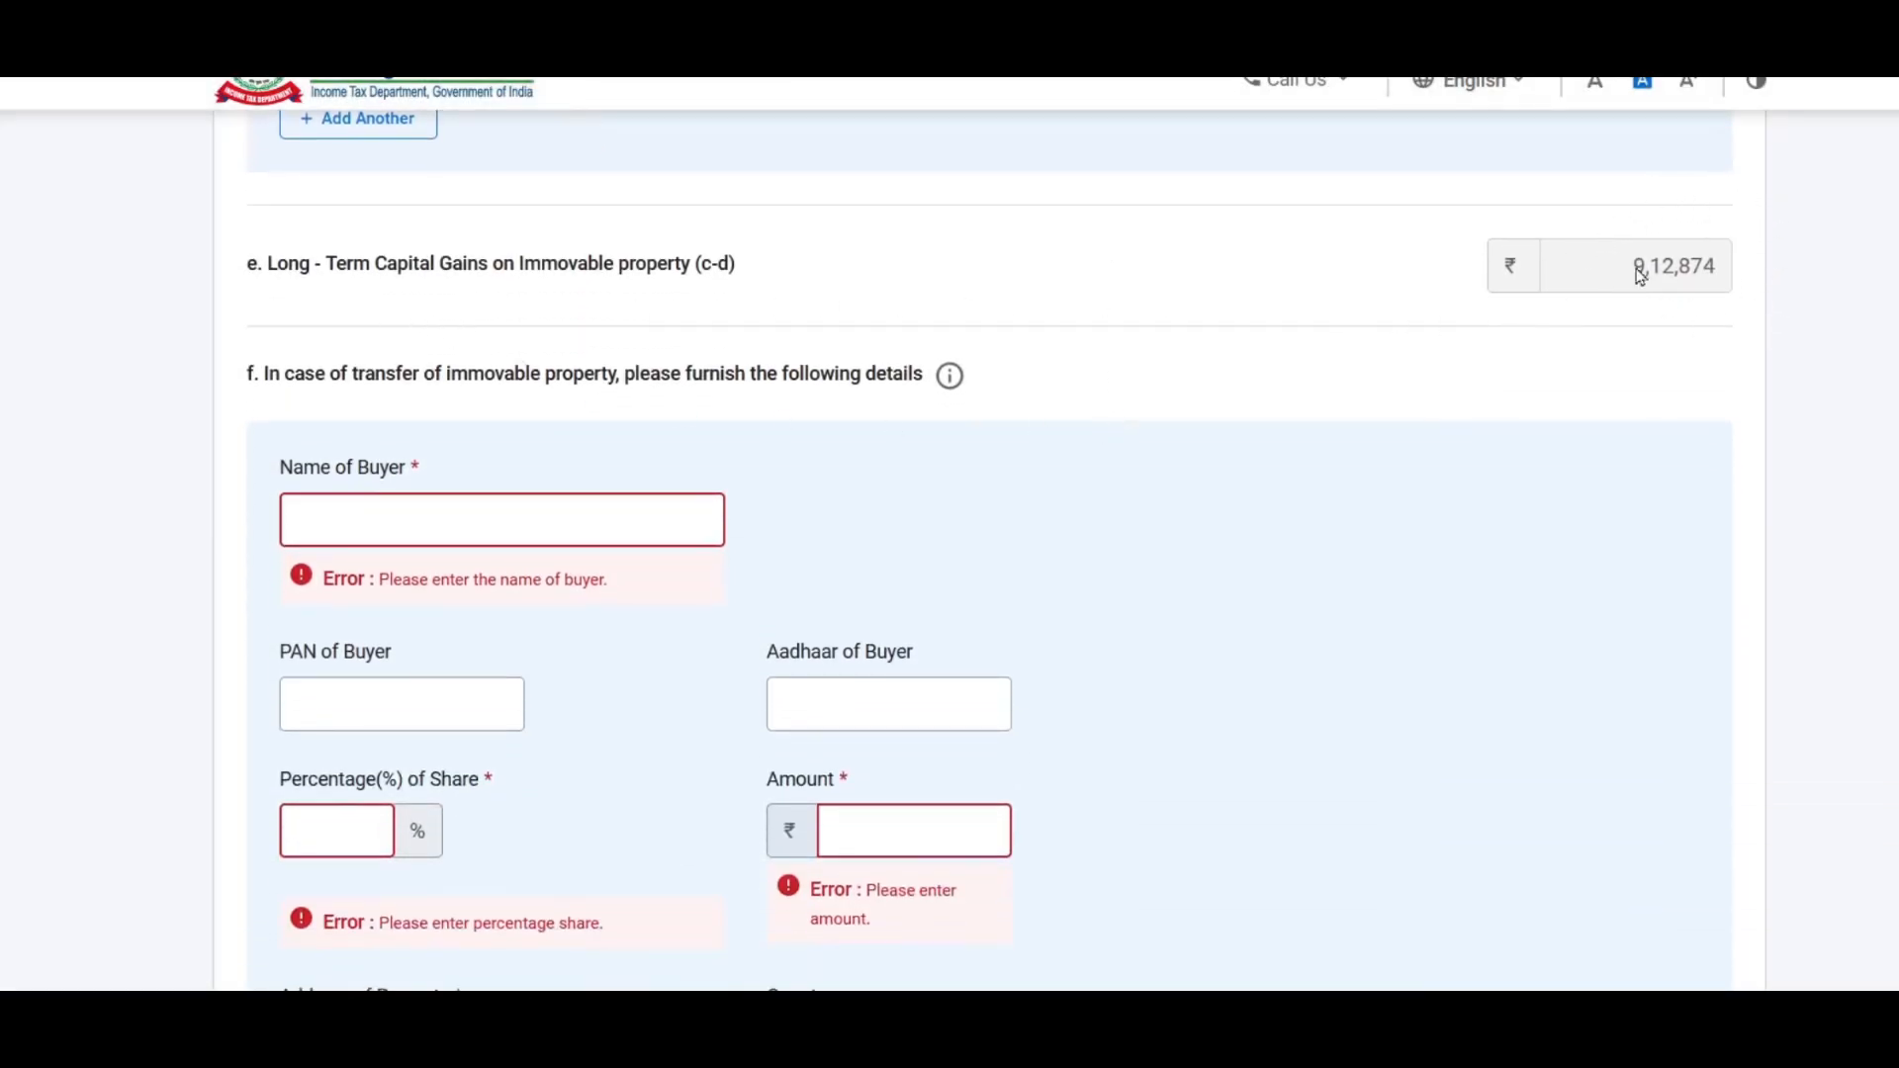
{"action": "scroll", "coordinate": [1191, 471], "scroll_direction": "down", "scroll_amount": 3}
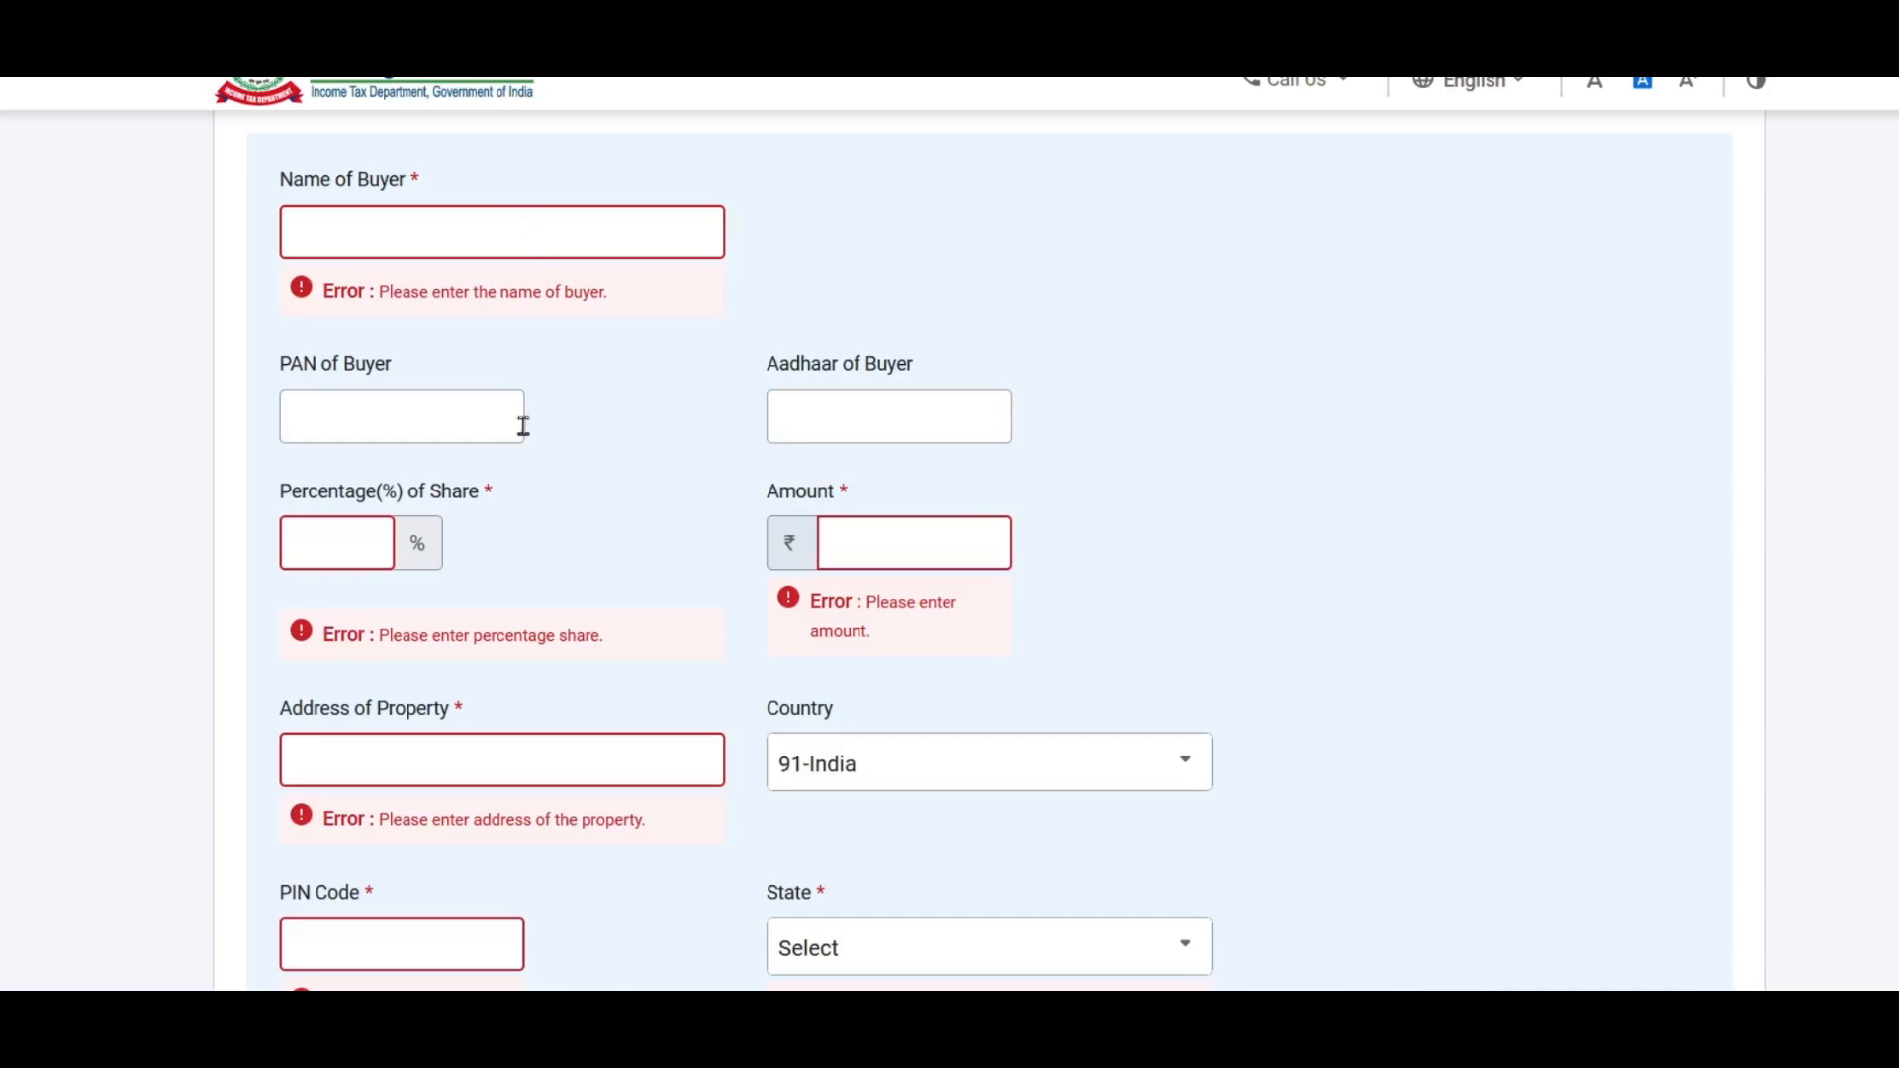
{"action": "scroll", "coordinate": [644, 488], "scroll_direction": "down", "scroll_amount": 3}
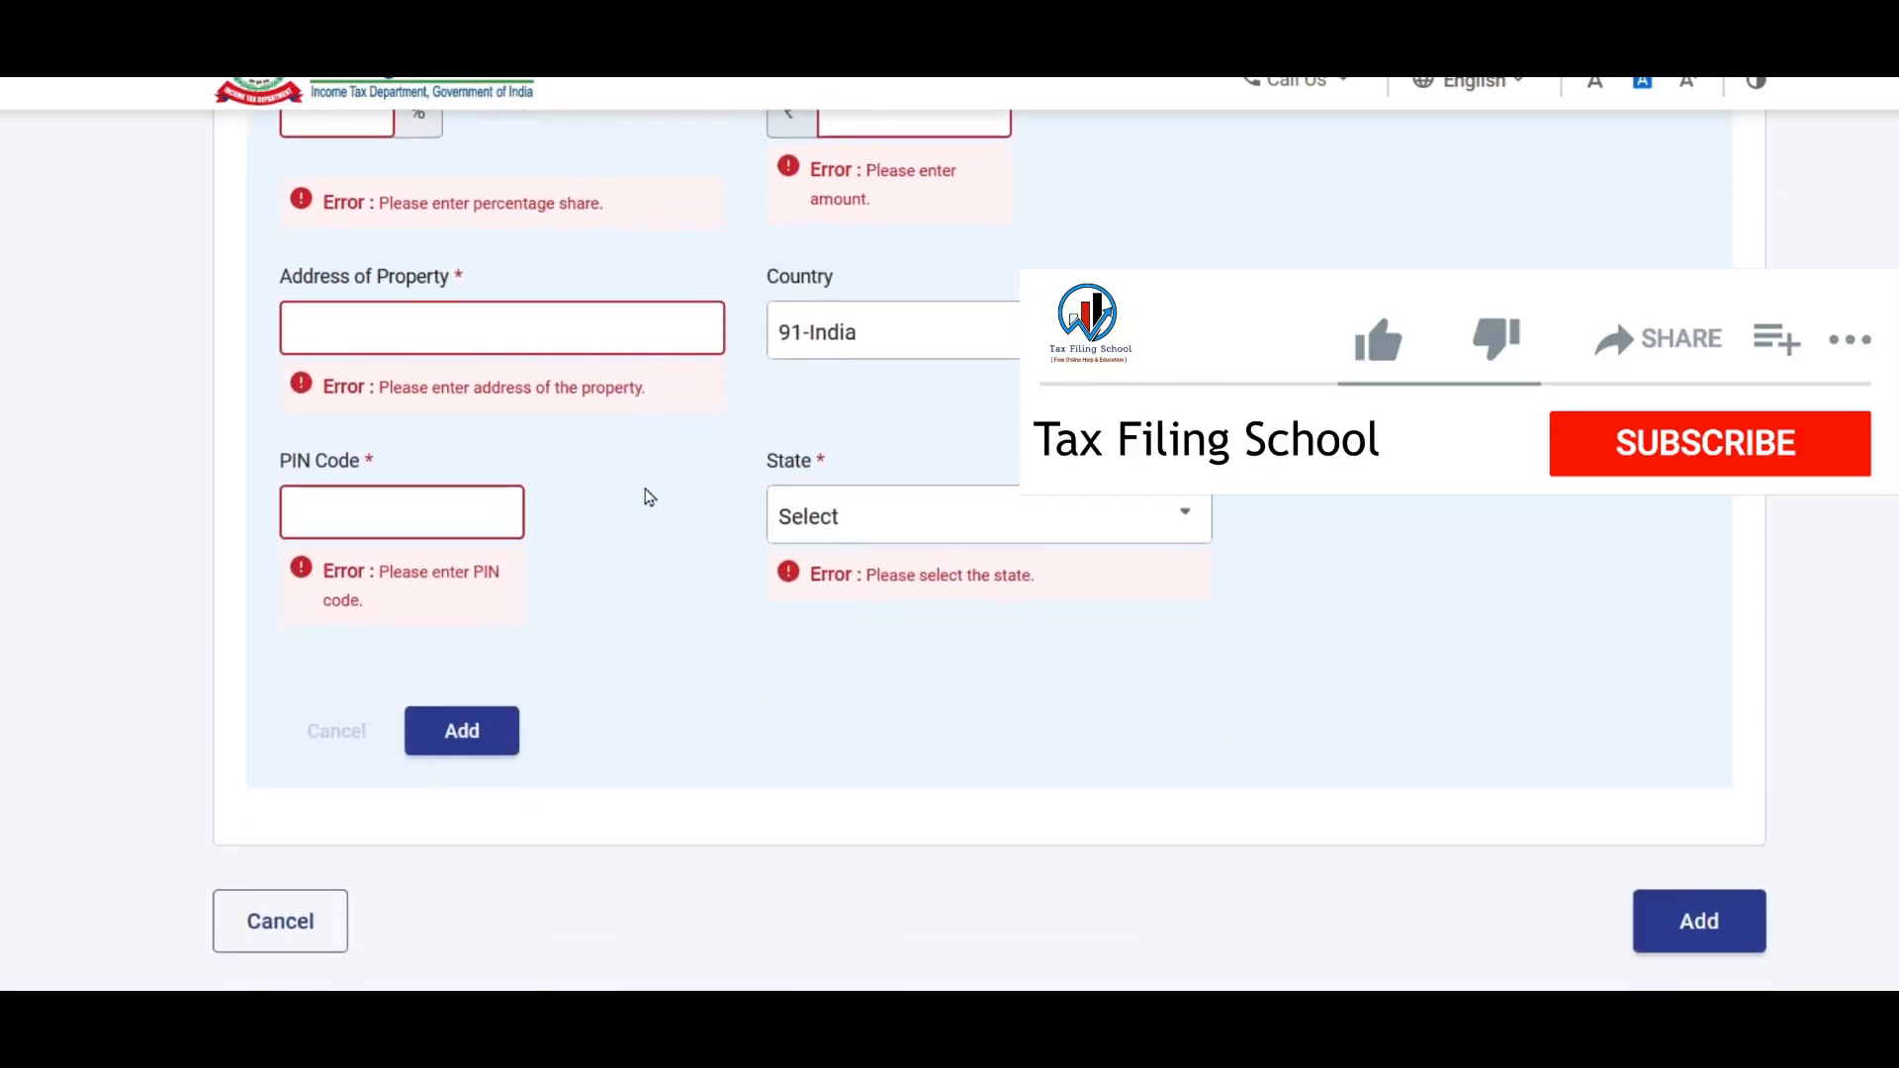
{"action": "scroll", "coordinate": [660, 502], "scroll_direction": "up", "scroll_amount": 2}
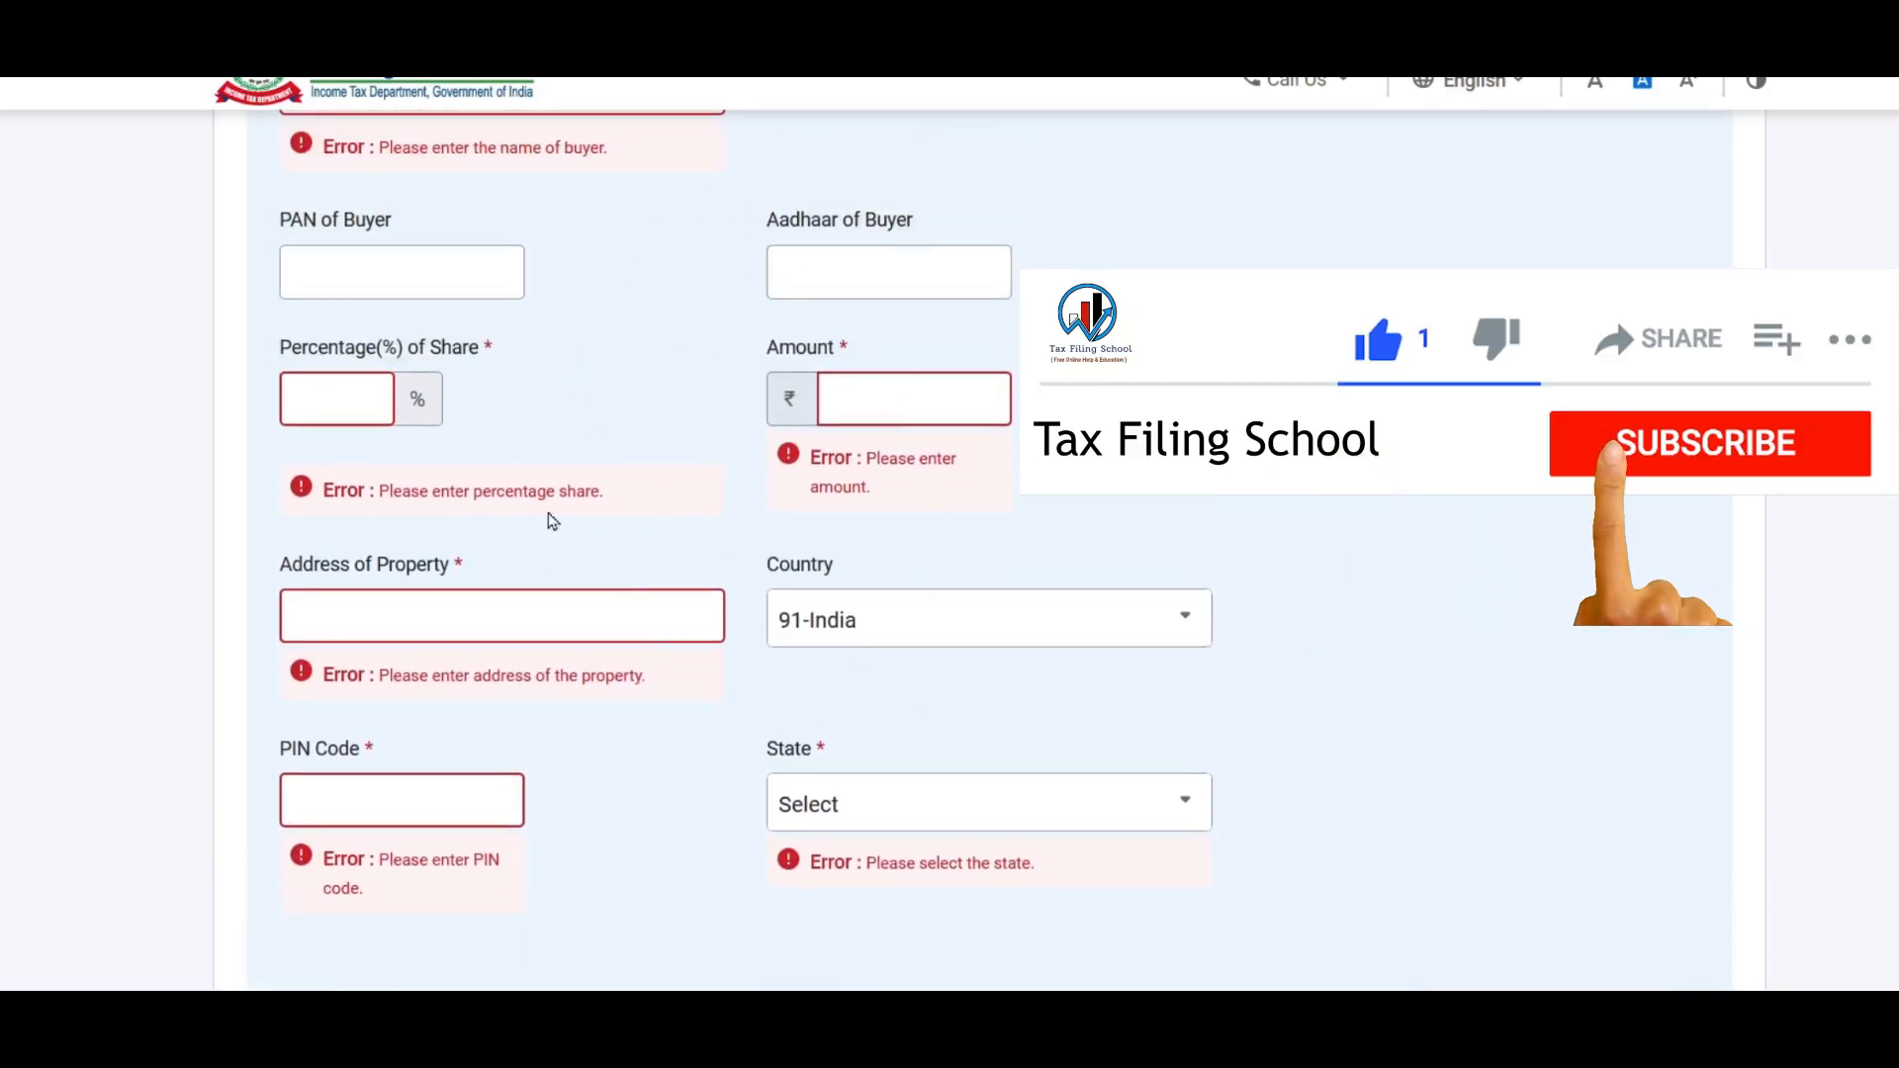
{"action": "scroll", "coordinate": [850, 566], "scroll_direction": "down", "scroll_amount": 2}
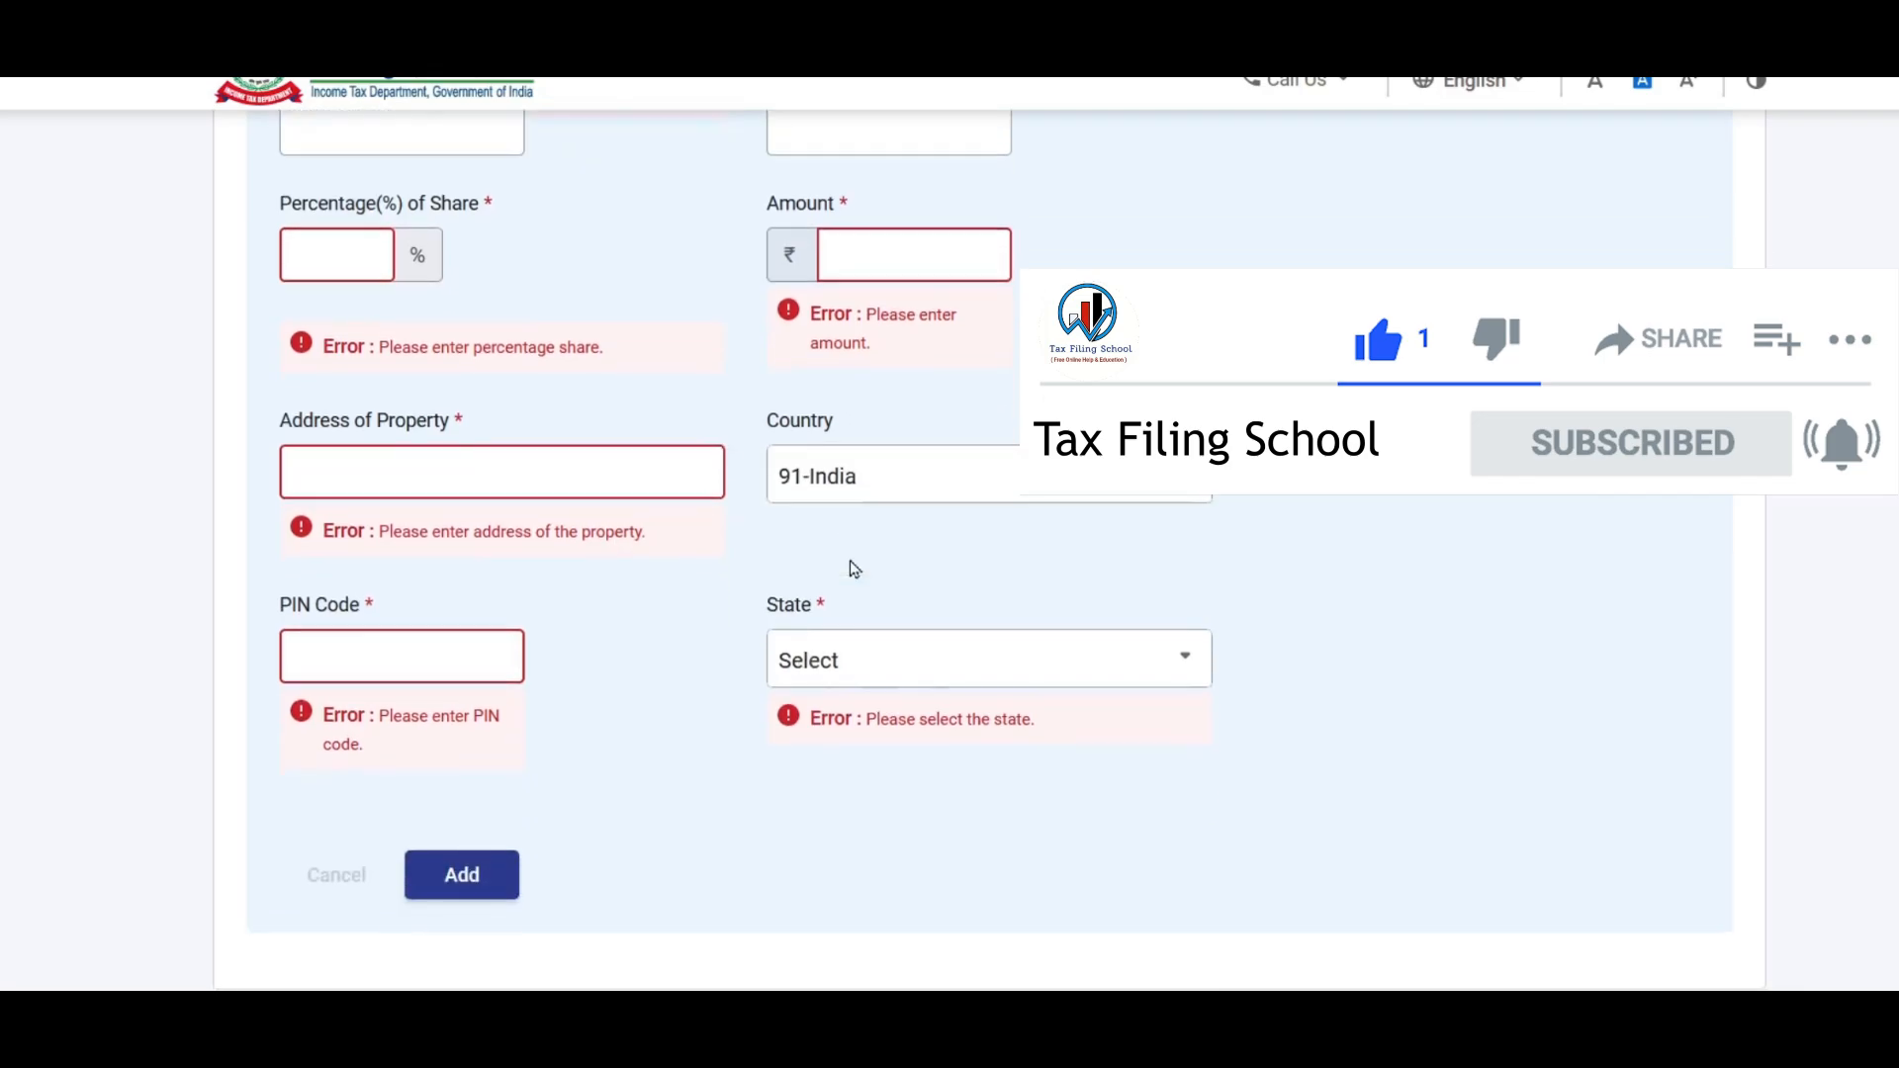
{"action": "scroll", "coordinate": [850, 566], "scroll_direction": "up", "scroll_amount": 14}
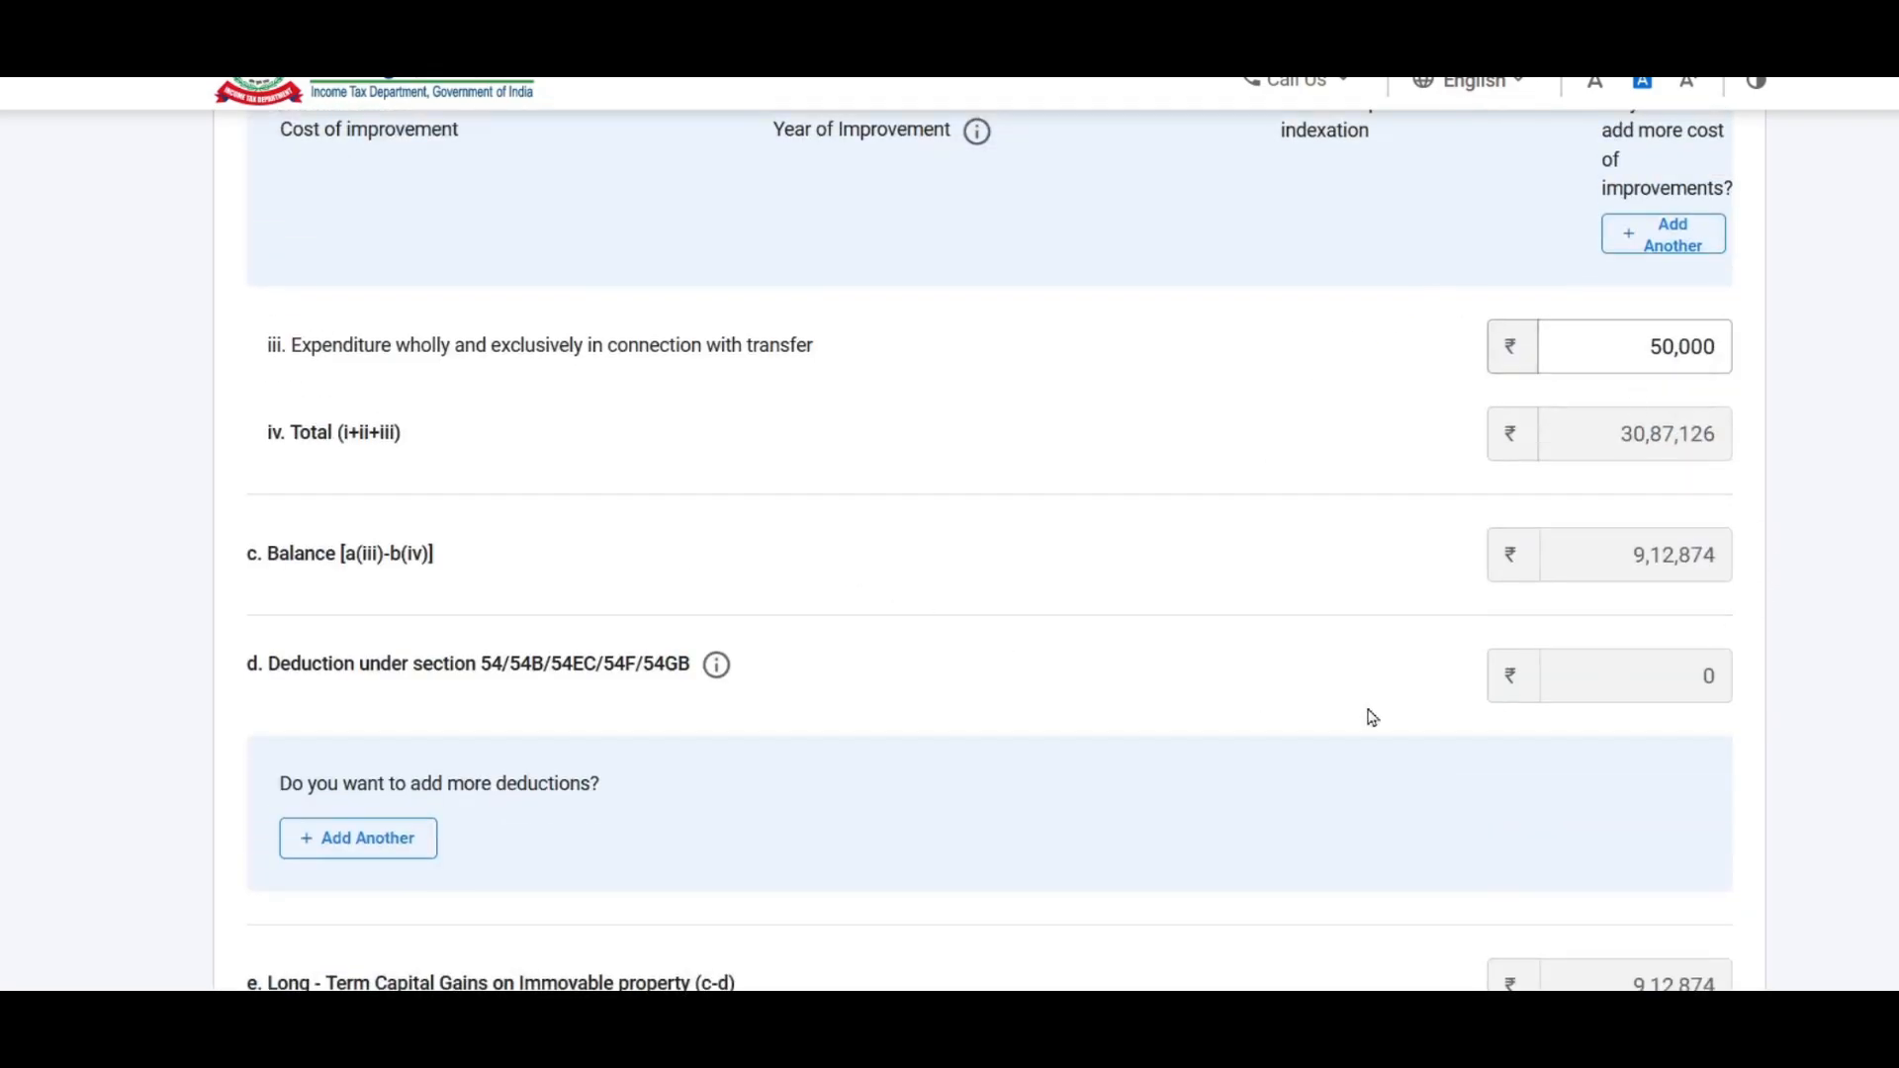
{"action": "scroll", "coordinate": [1083, 515], "scroll_direction": "down", "scroll_amount": 7}
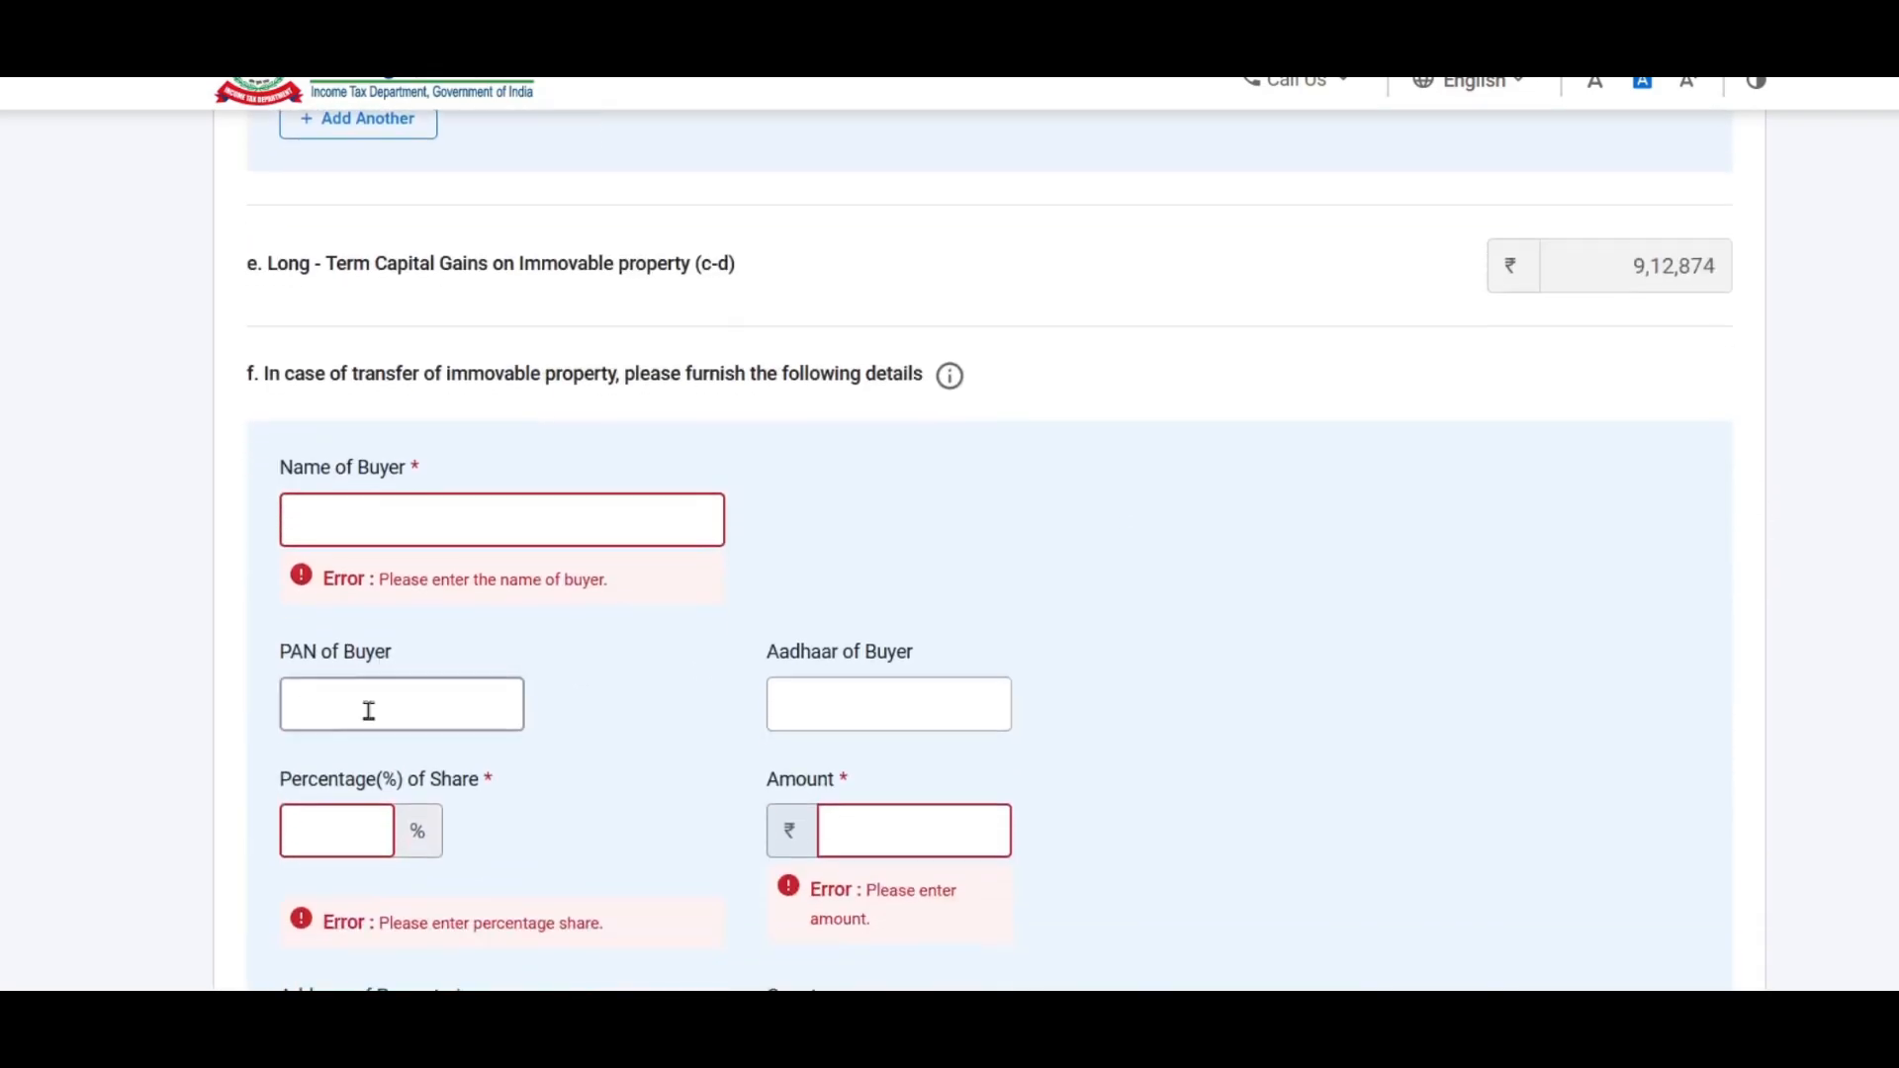
{"action": "scroll", "coordinate": [1155, 688], "scroll_direction": "up", "scroll_amount": 7}
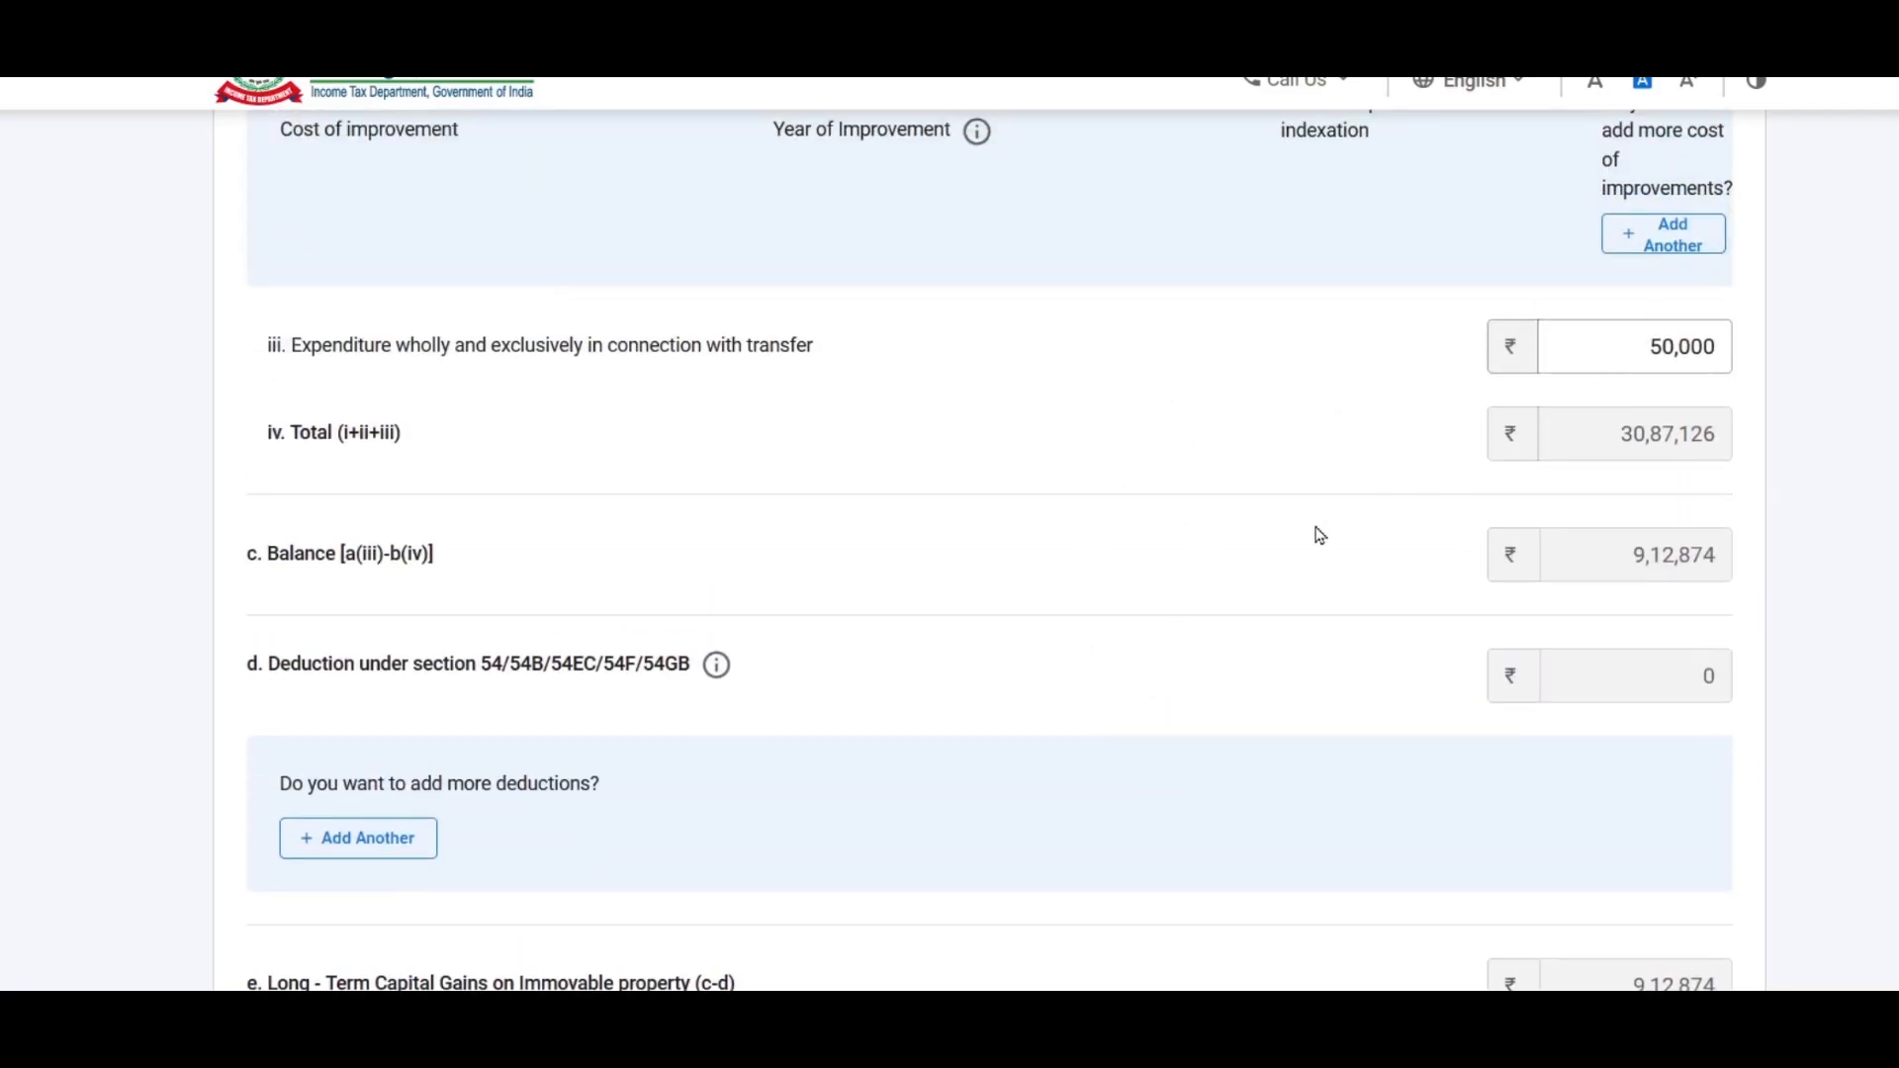
{"action": "scroll", "coordinate": [1420, 466], "scroll_direction": "up", "scroll_amount": 15}
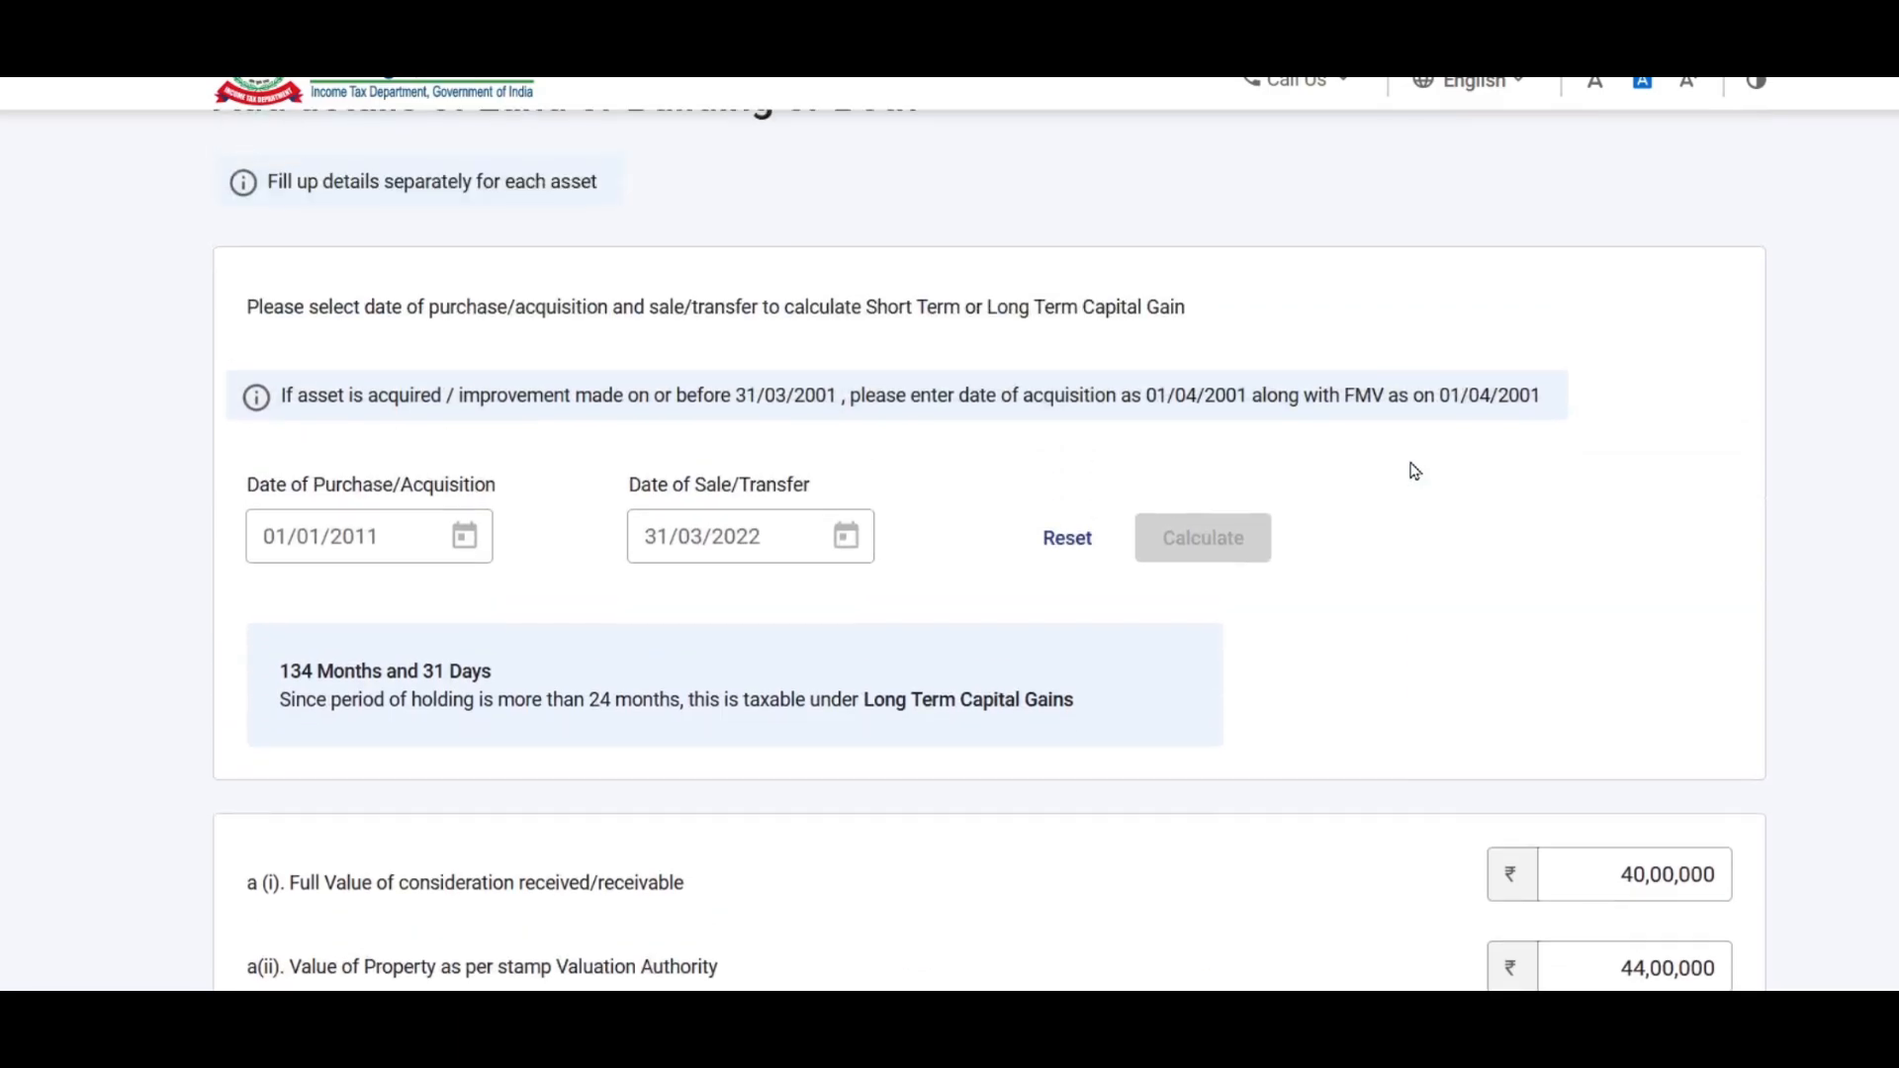
Step: Reset the holding period to 01/12/2020–31/03/2022 and calculate it as short-term
{"action": "left_click", "coordinate": [1053, 541]}
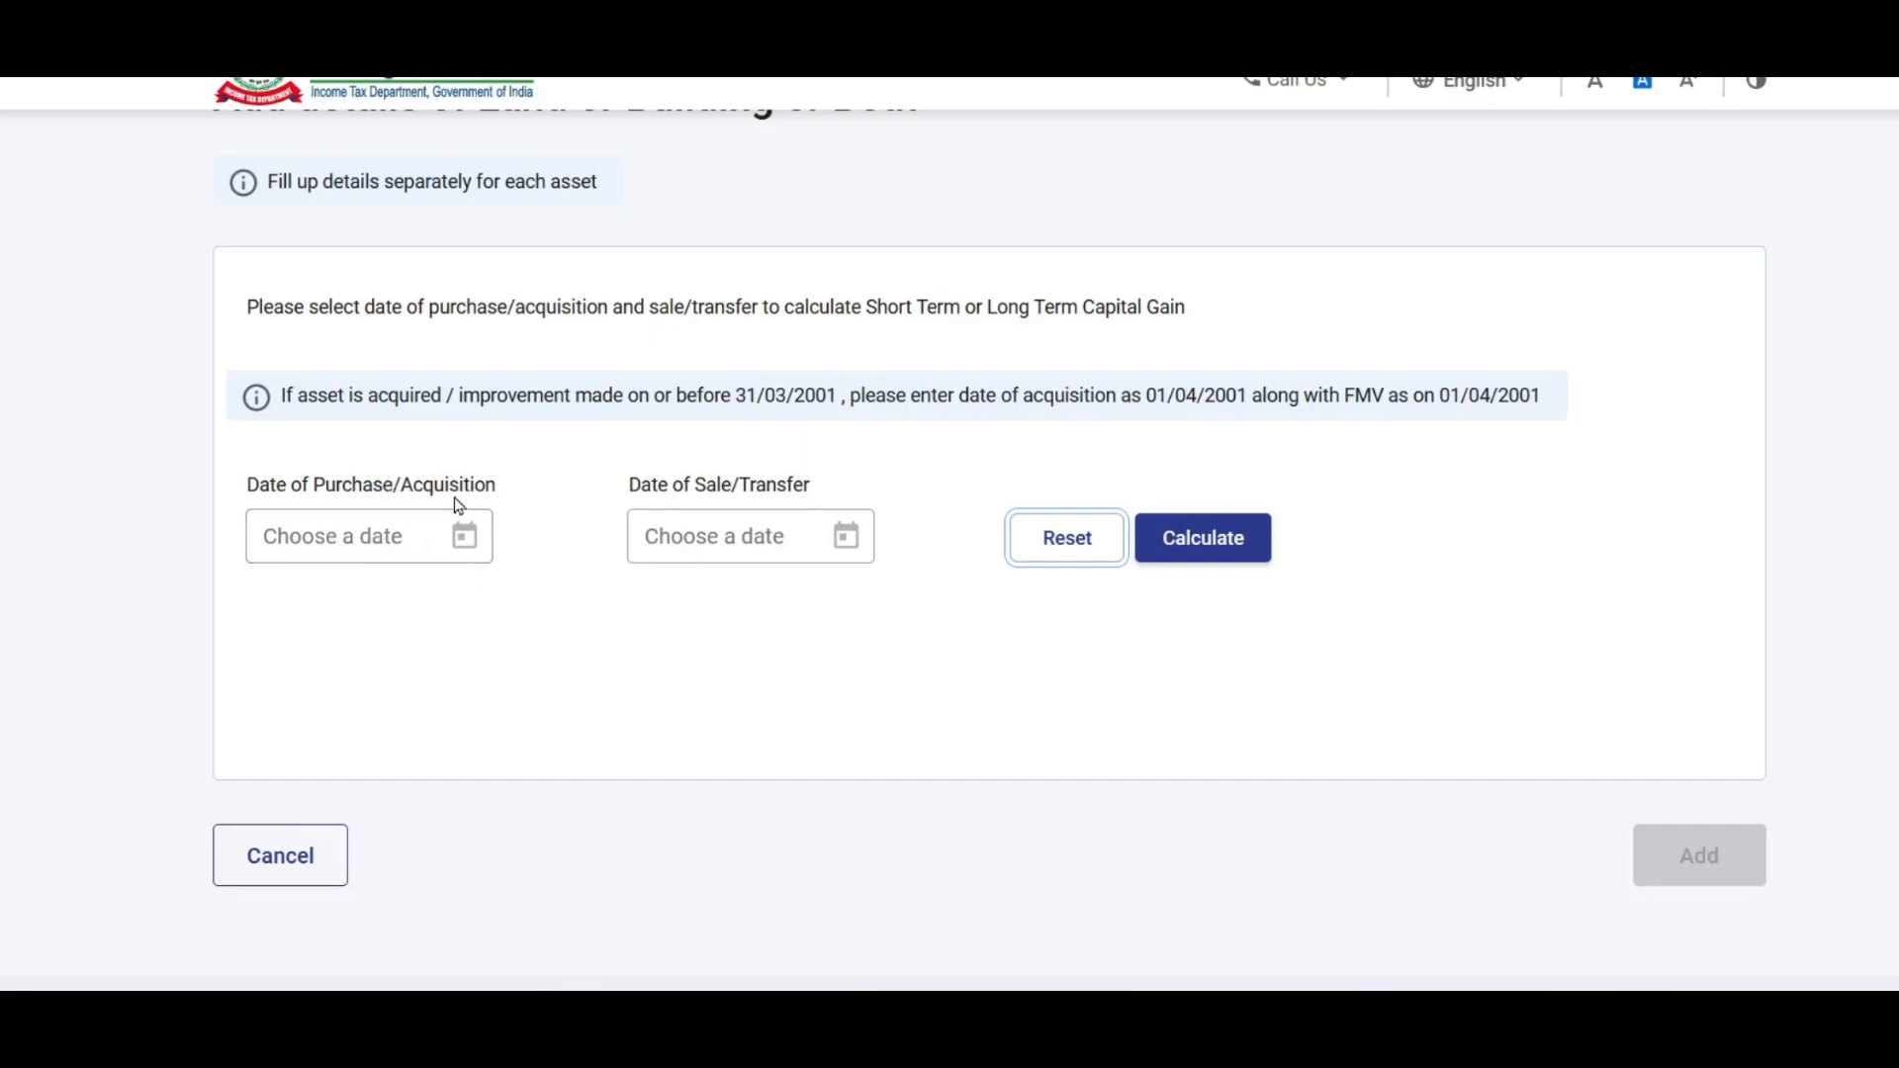
{"action": "left_click", "coordinate": [428, 538]}
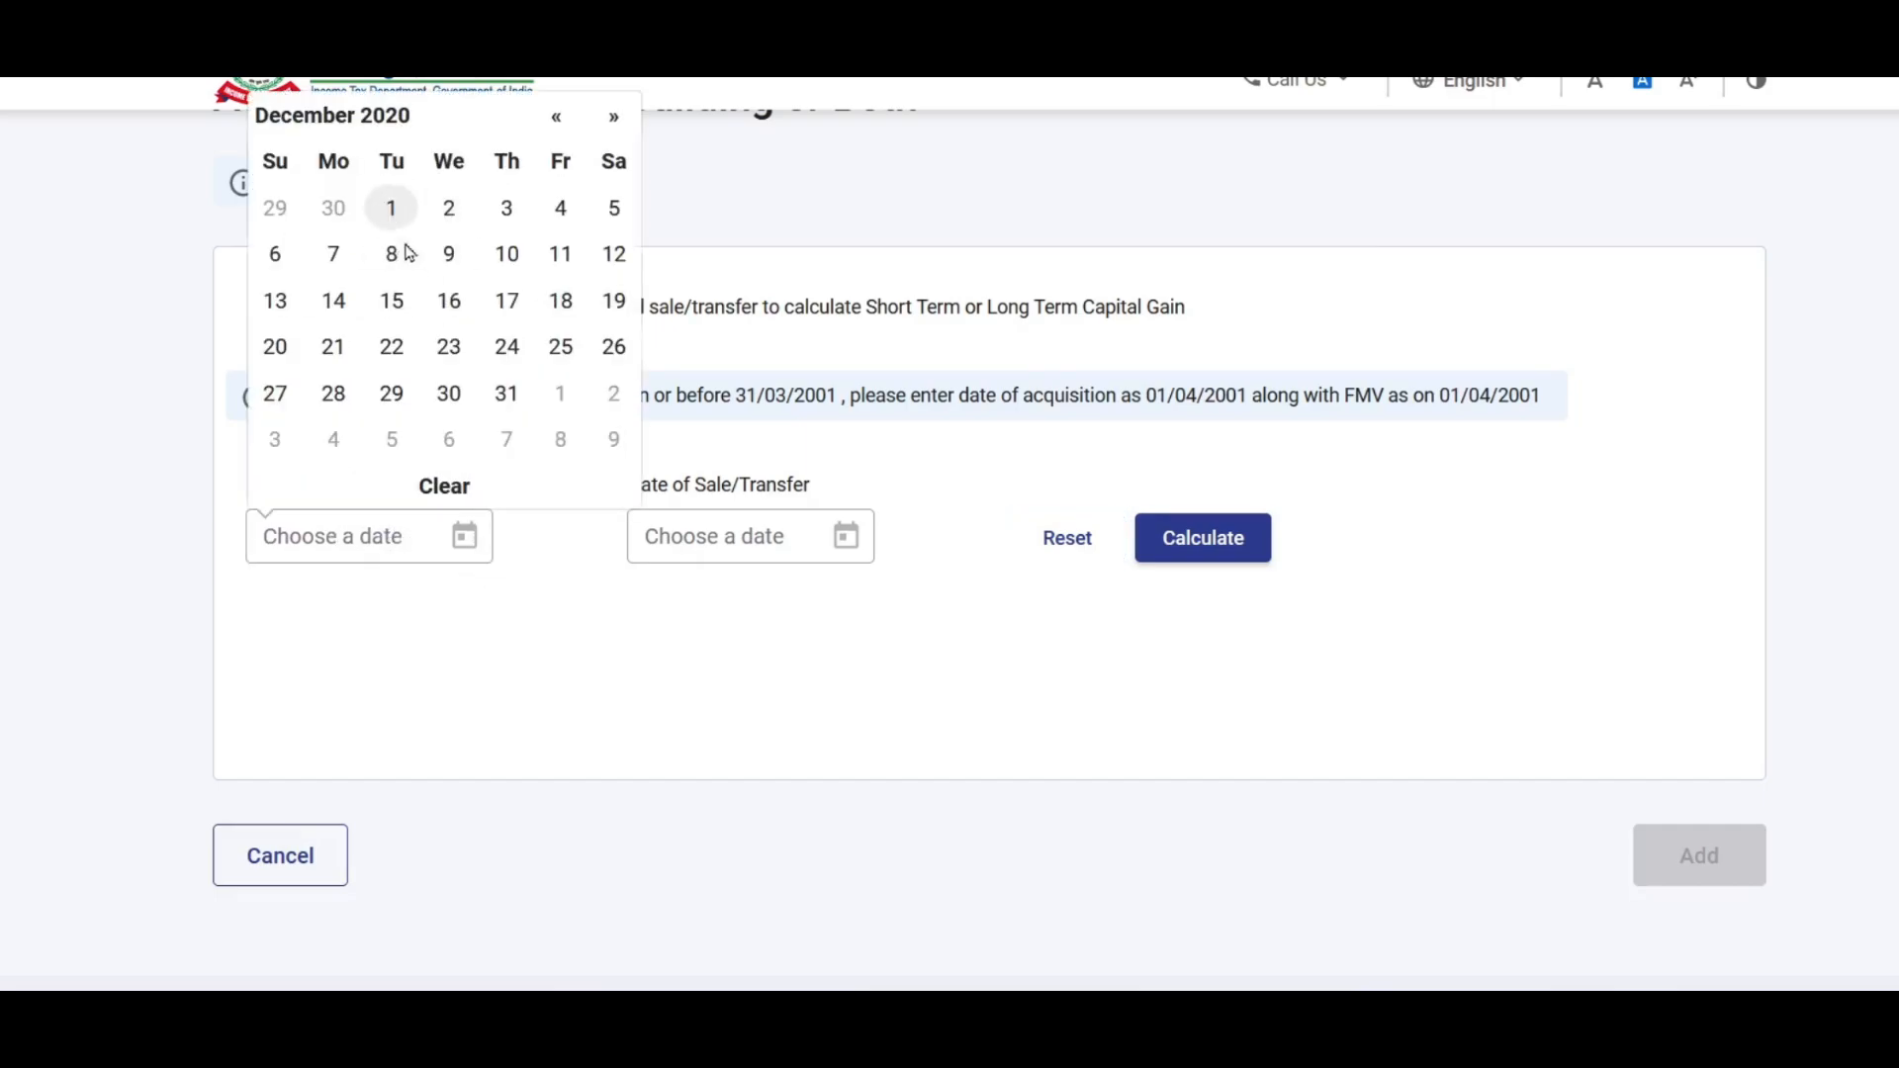
{"action": "left_click", "coordinate": [392, 208]}
{"action": "left_click", "coordinate": [732, 536]}
{"action": "left_click", "coordinate": [887, 393]}
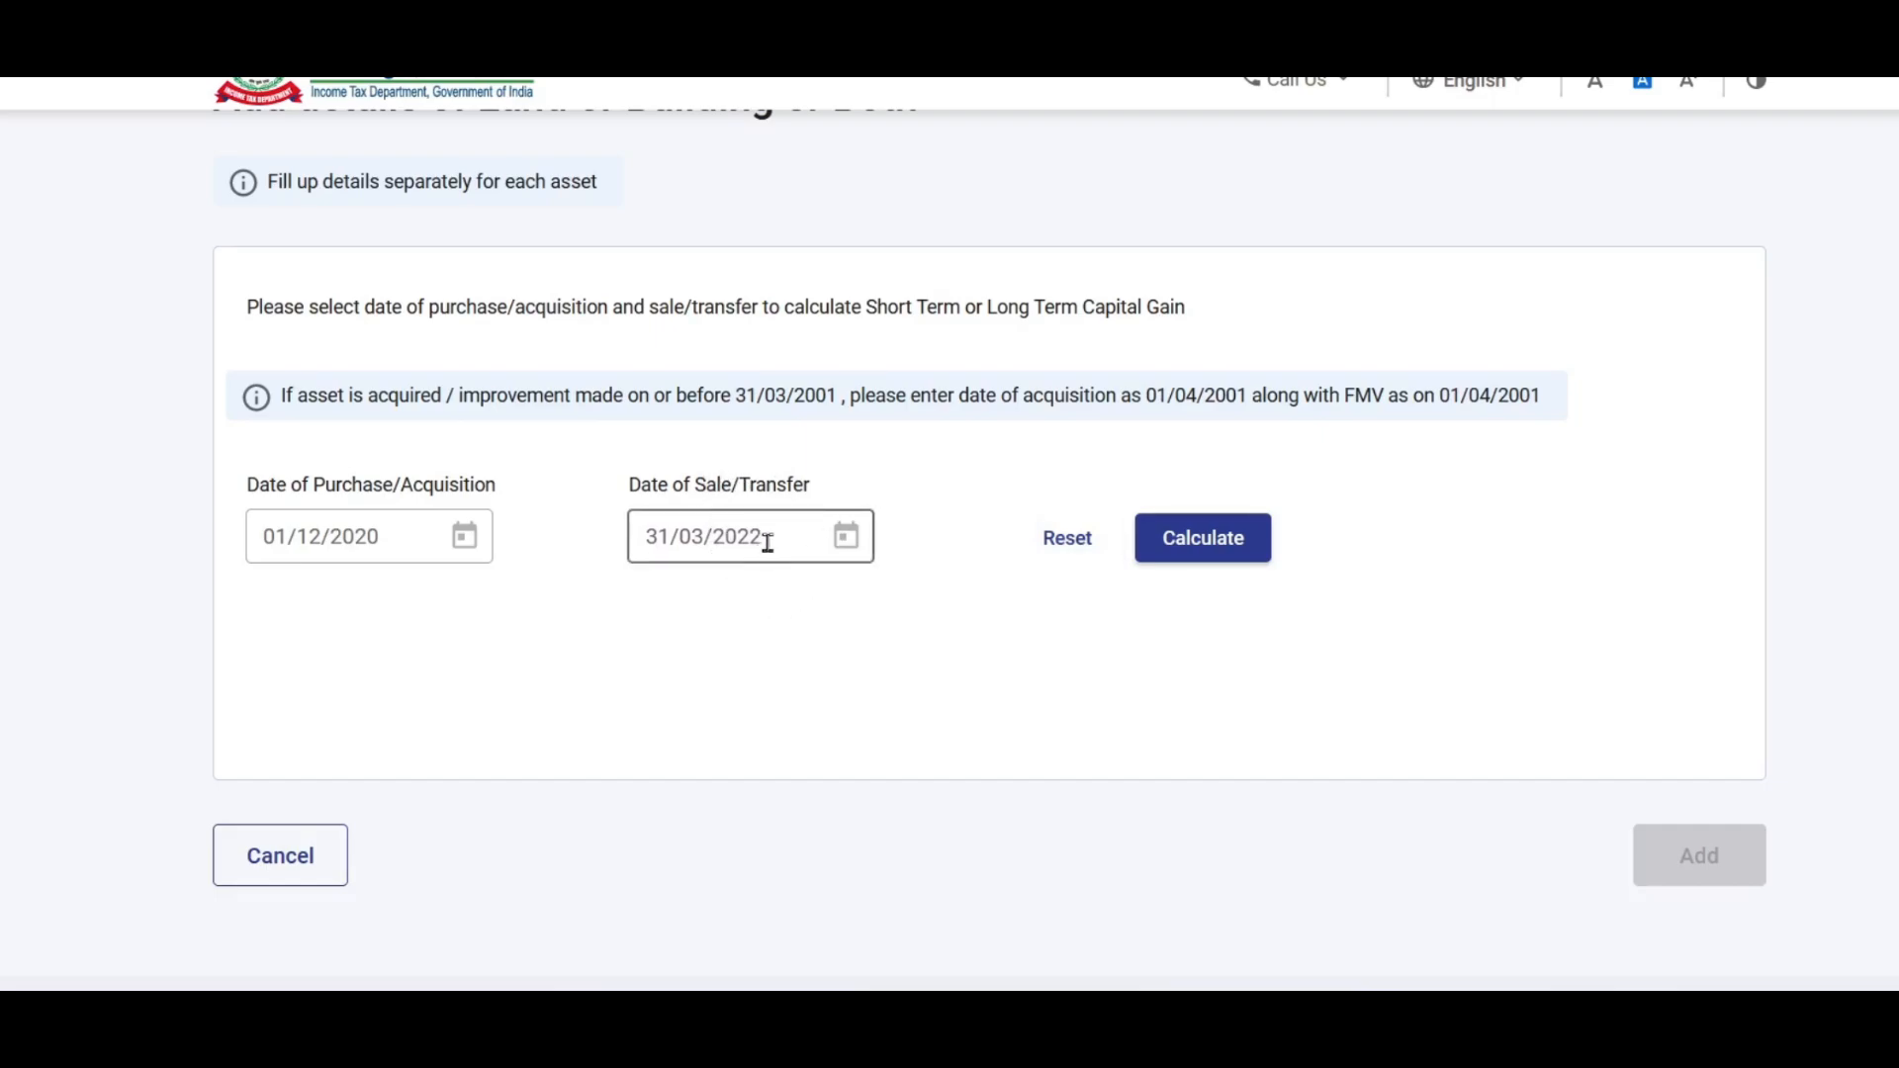
{"action": "left_click", "coordinate": [1221, 538]}
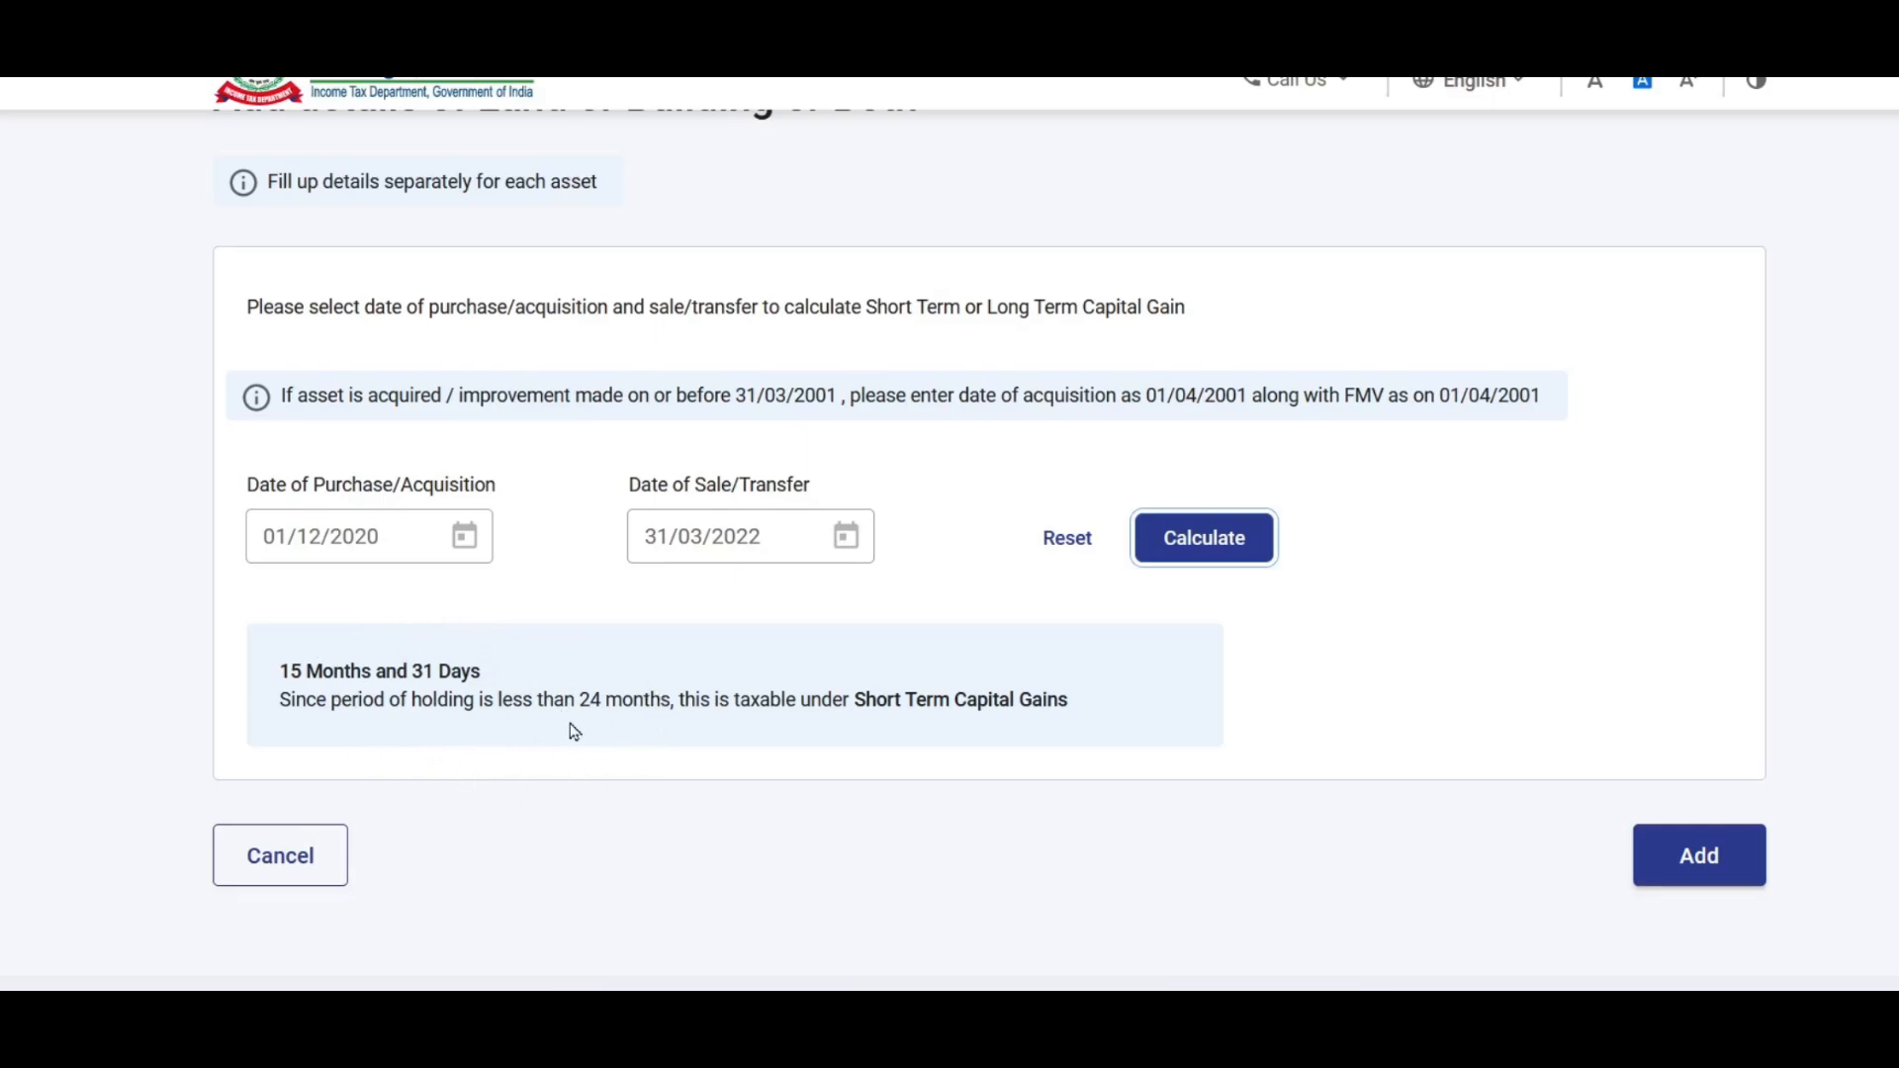
Step: Add the short-term land/building asset to bring up its blank value form
{"action": "scroll", "coordinate": [1024, 660], "scroll_direction": "down", "scroll_amount": 2}
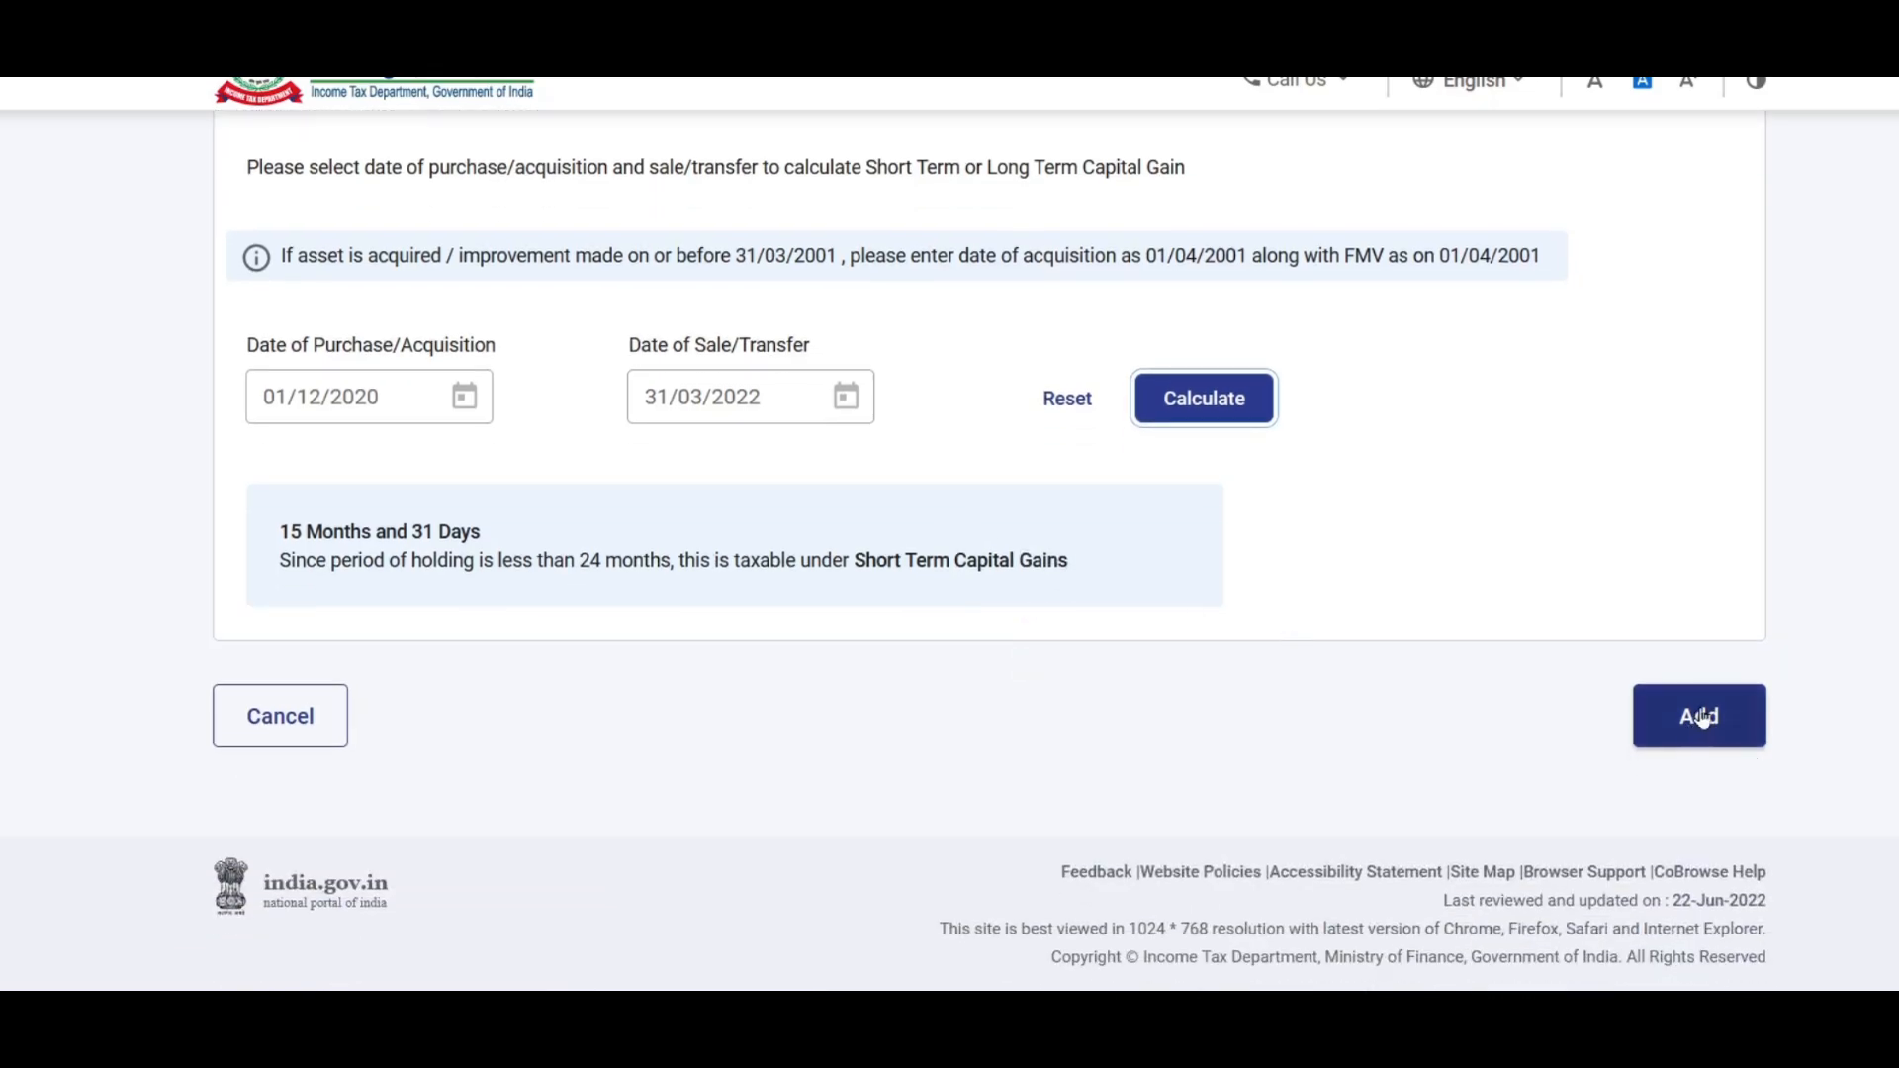
{"action": "left_click", "coordinate": [1700, 716]}
{"action": "scroll", "coordinate": [1576, 436], "scroll_direction": "down", "scroll_amount": 4}
{"action": "scroll", "coordinate": [1566, 434], "scroll_direction": "down", "scroll_amount": 1}
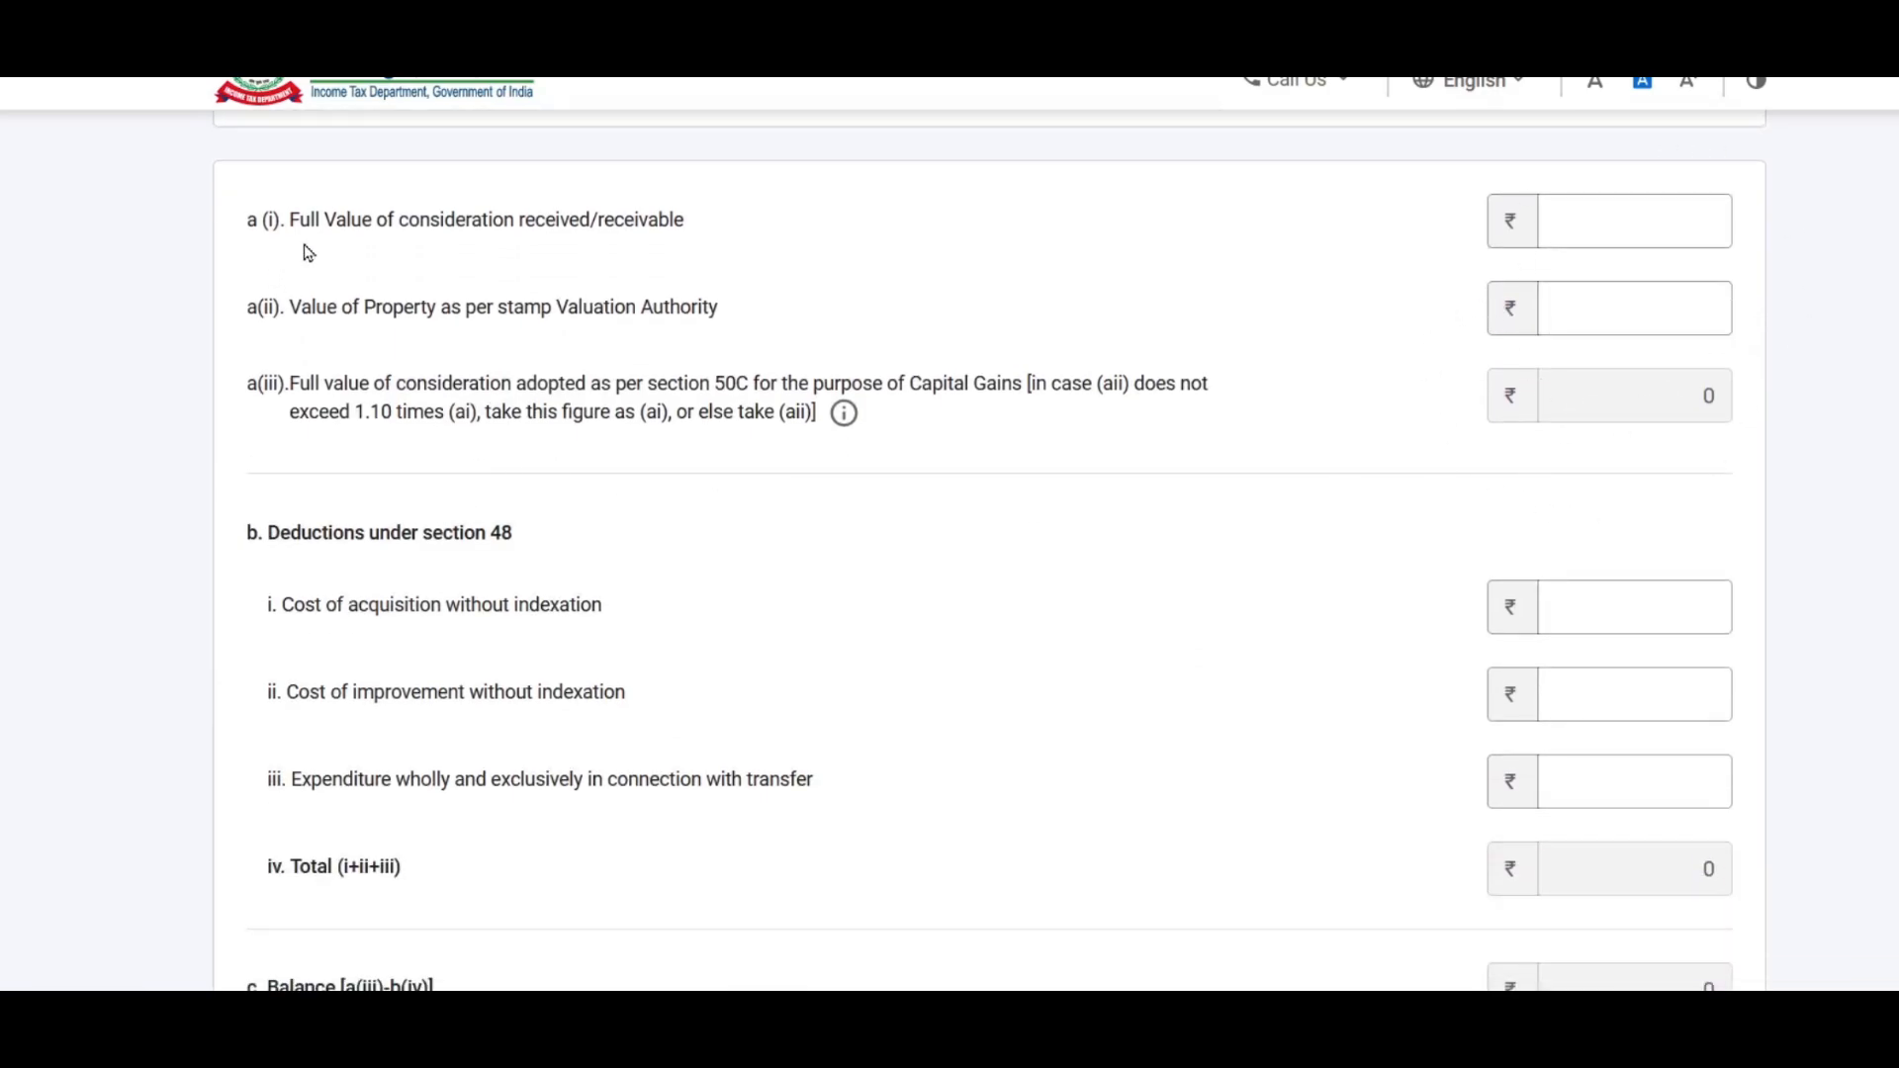
Step: Enter full sale consideration 10,00,000 and stamp duty value 9,50,000
{"action": "left_click", "coordinate": [1589, 214]}
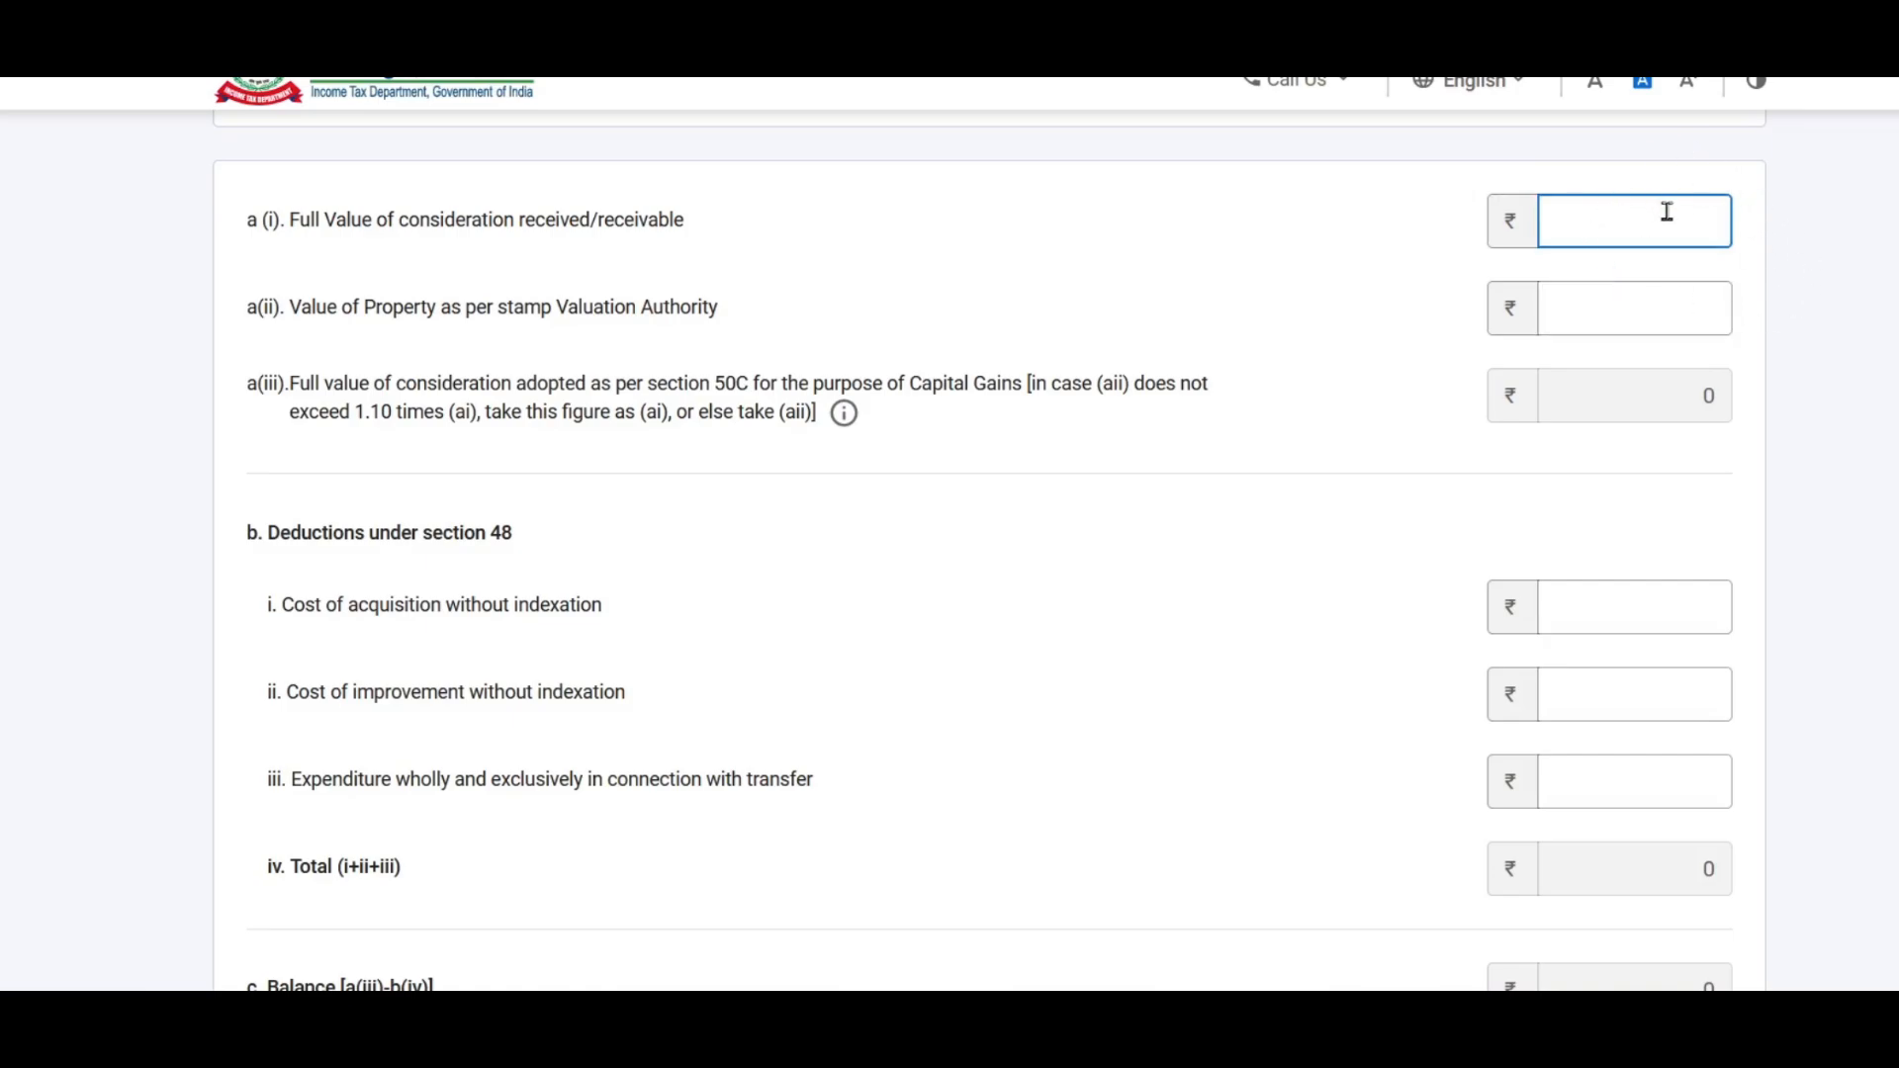
{"action": "type", "text": "1000000"}
{"action": "left_click", "coordinate": [1330, 356]}
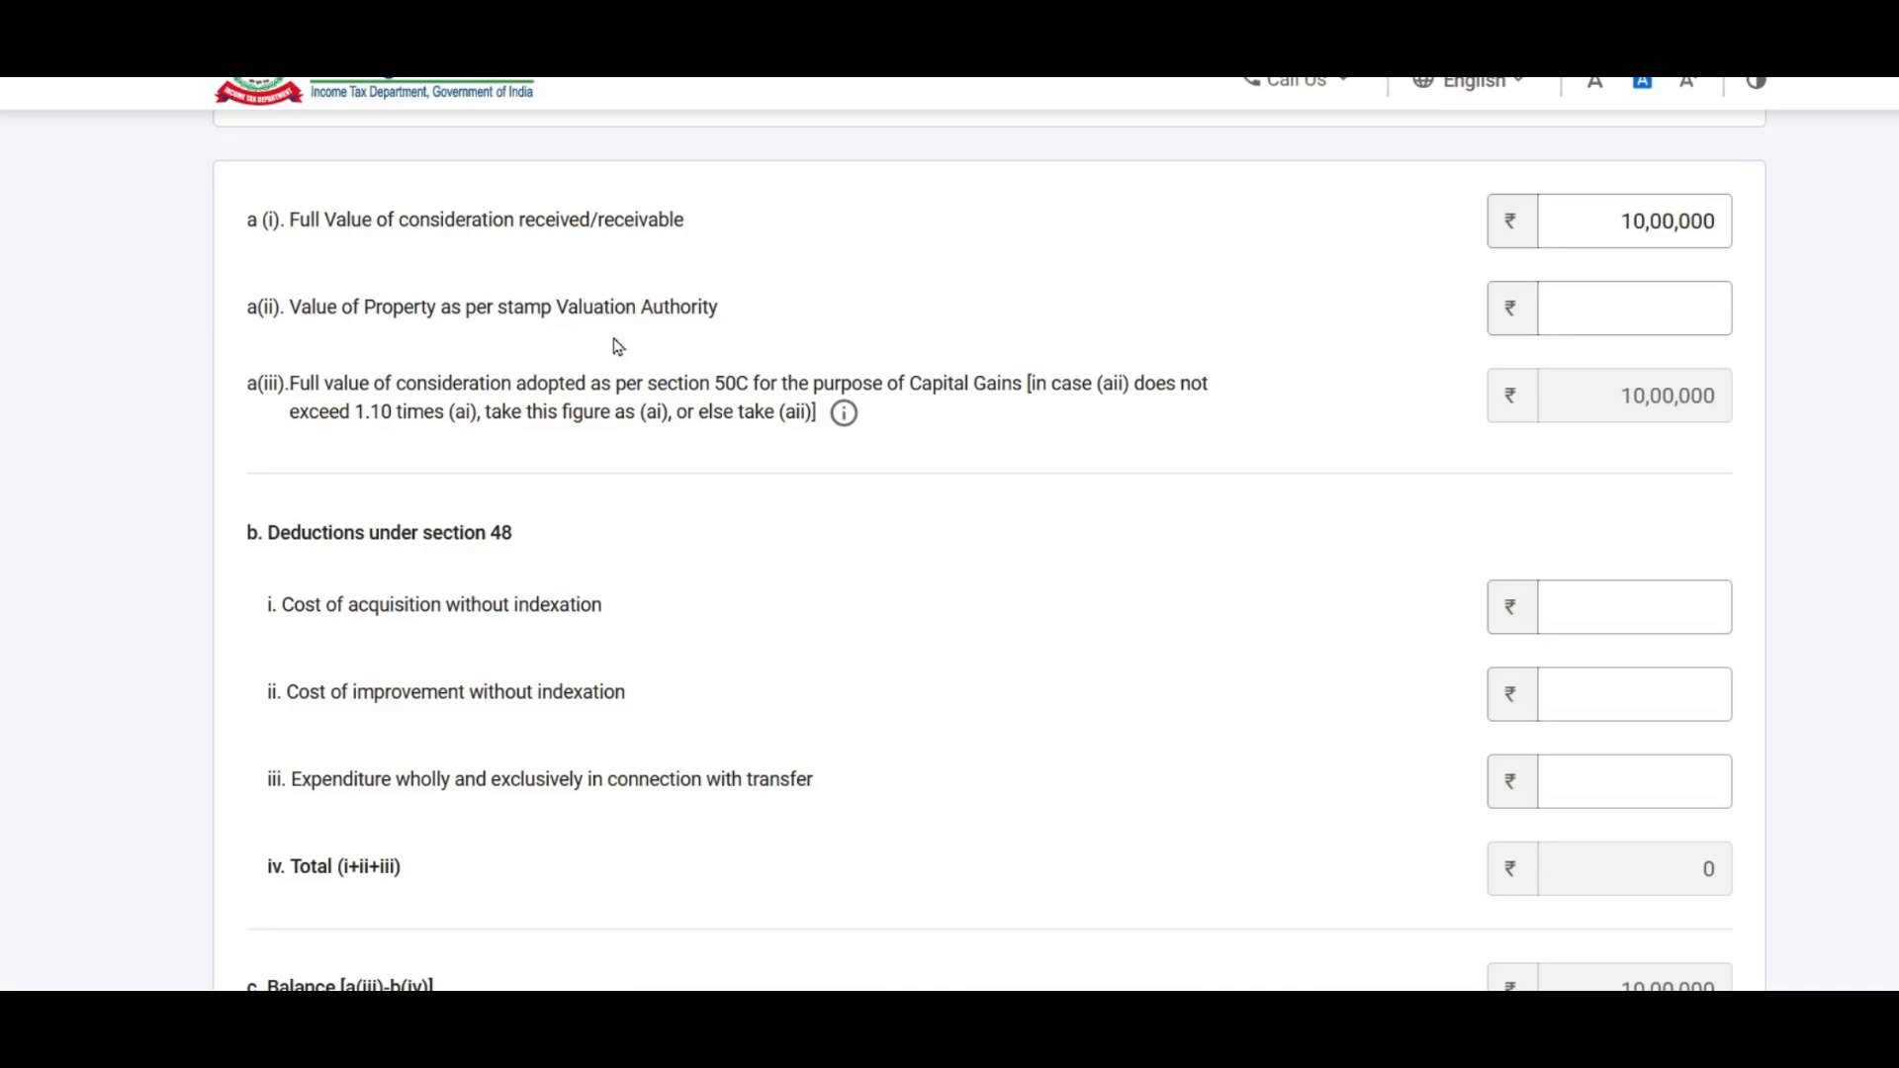
{"action": "left_click", "coordinate": [1651, 330]}
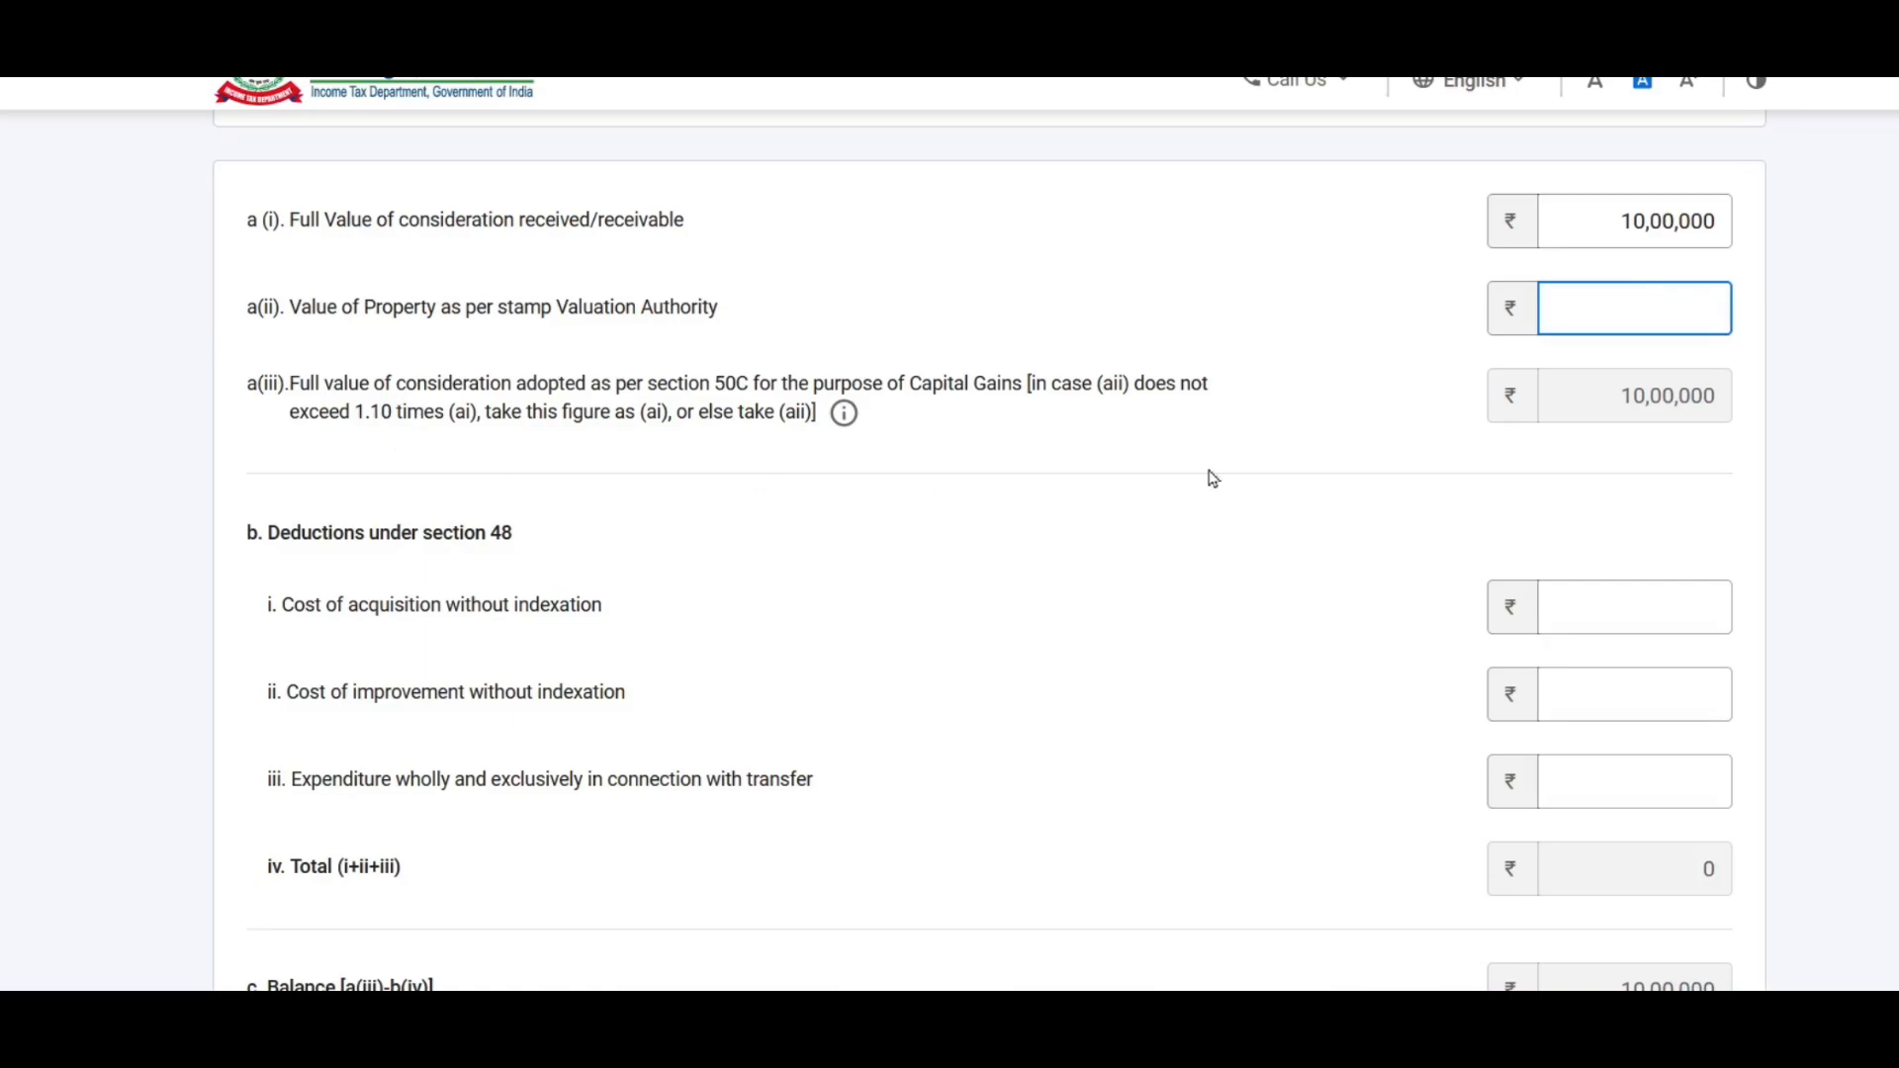
{"action": "left_click", "coordinate": [1658, 305]}
{"action": "type", "text": "950000"}
{"action": "left_click", "coordinate": [1490, 383]}
{"action": "scroll", "coordinate": [1490, 383], "scroll_direction": "down", "scroll_amount": 3}
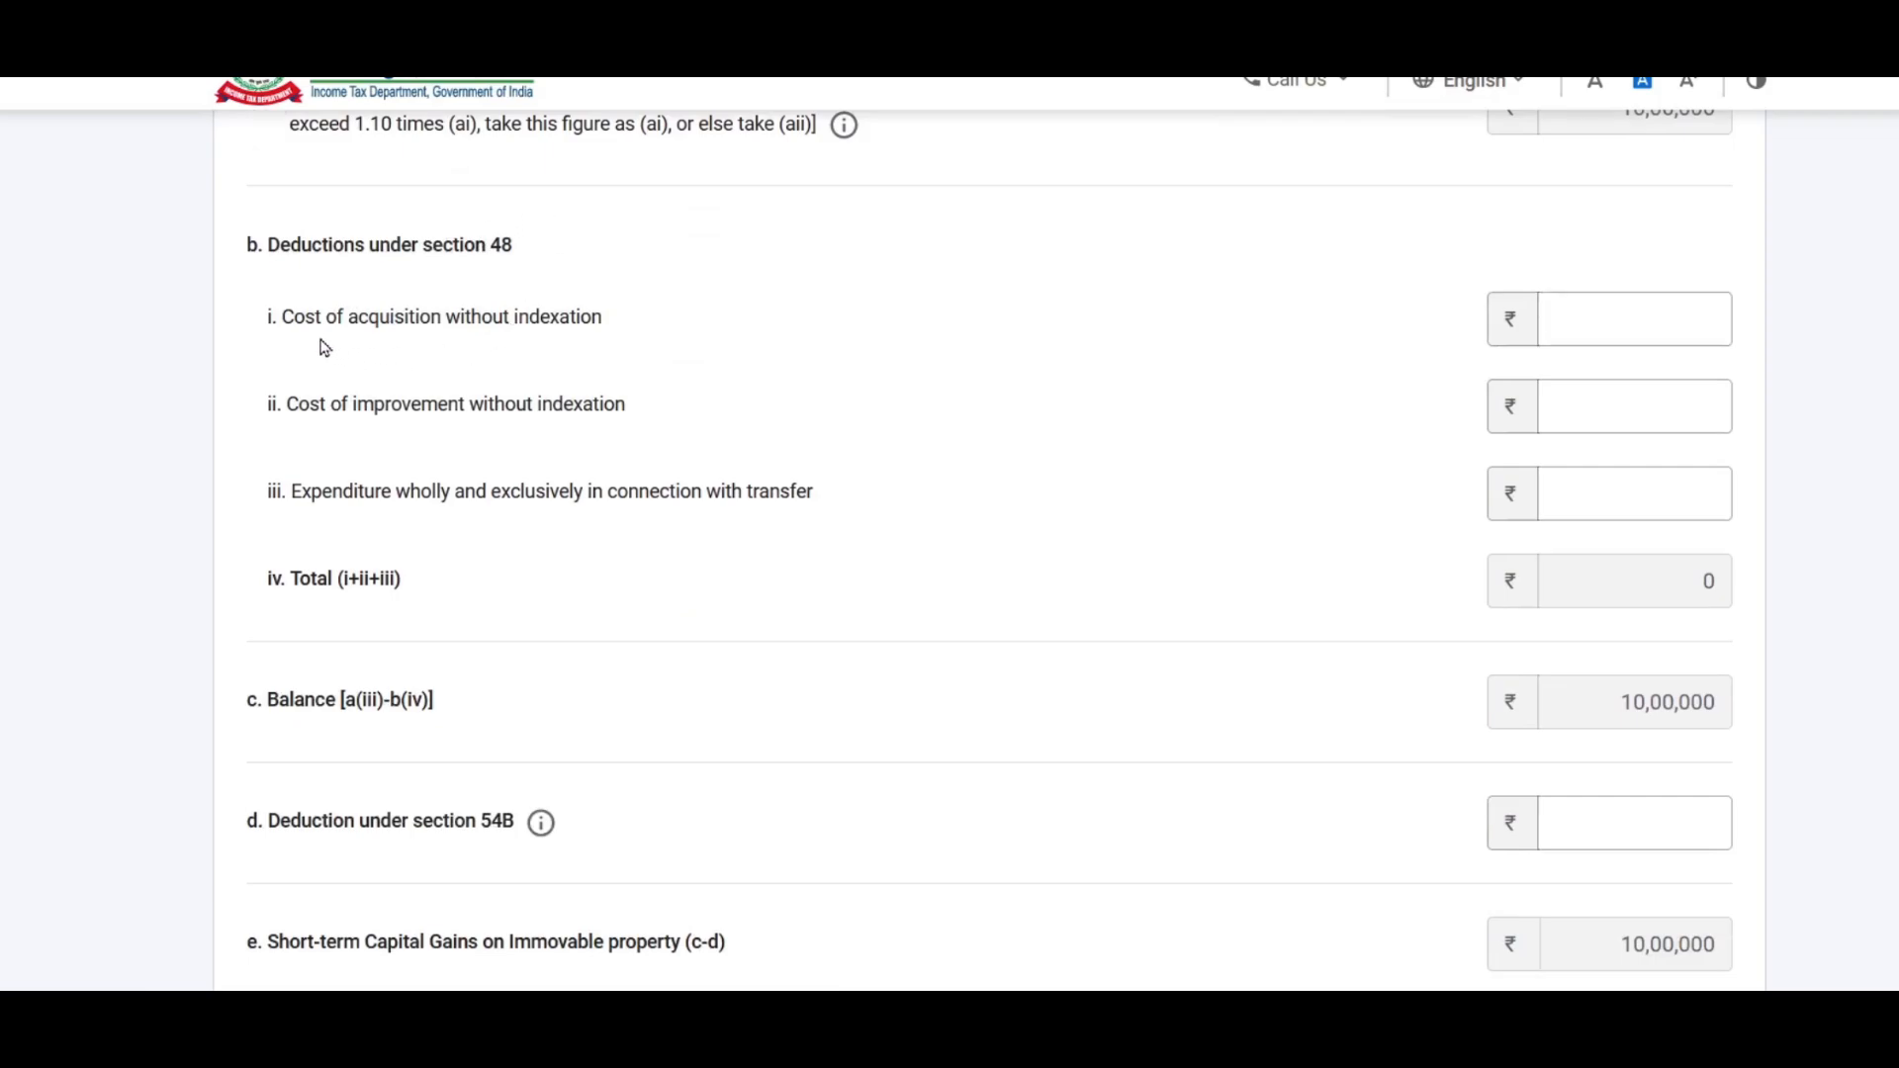
Step: Enter acquisition cost 8,00,000 and transfer expenditure 5,000, giving a 1,95,000 gain
{"action": "left_click", "coordinate": [1614, 322]}
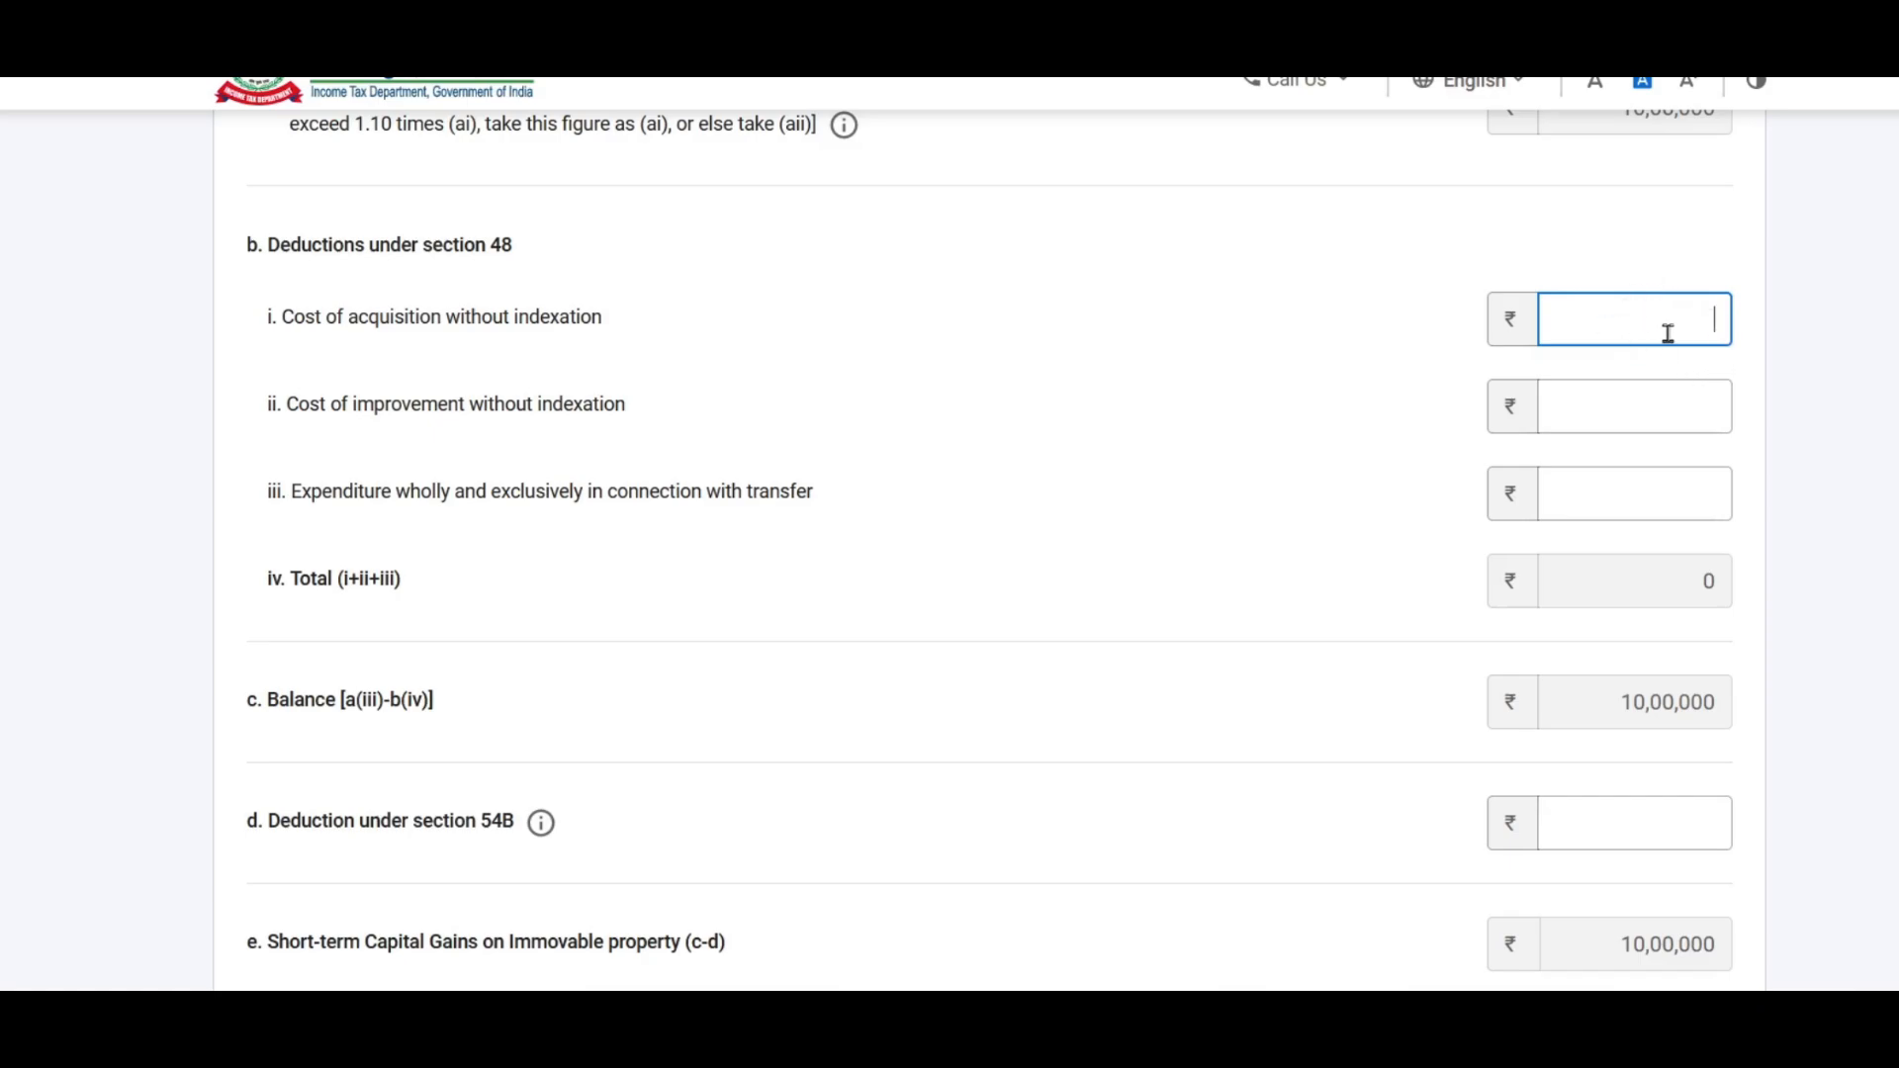
{"action": "type", "text": "8,"}
{"action": "type", "text": "000000"}
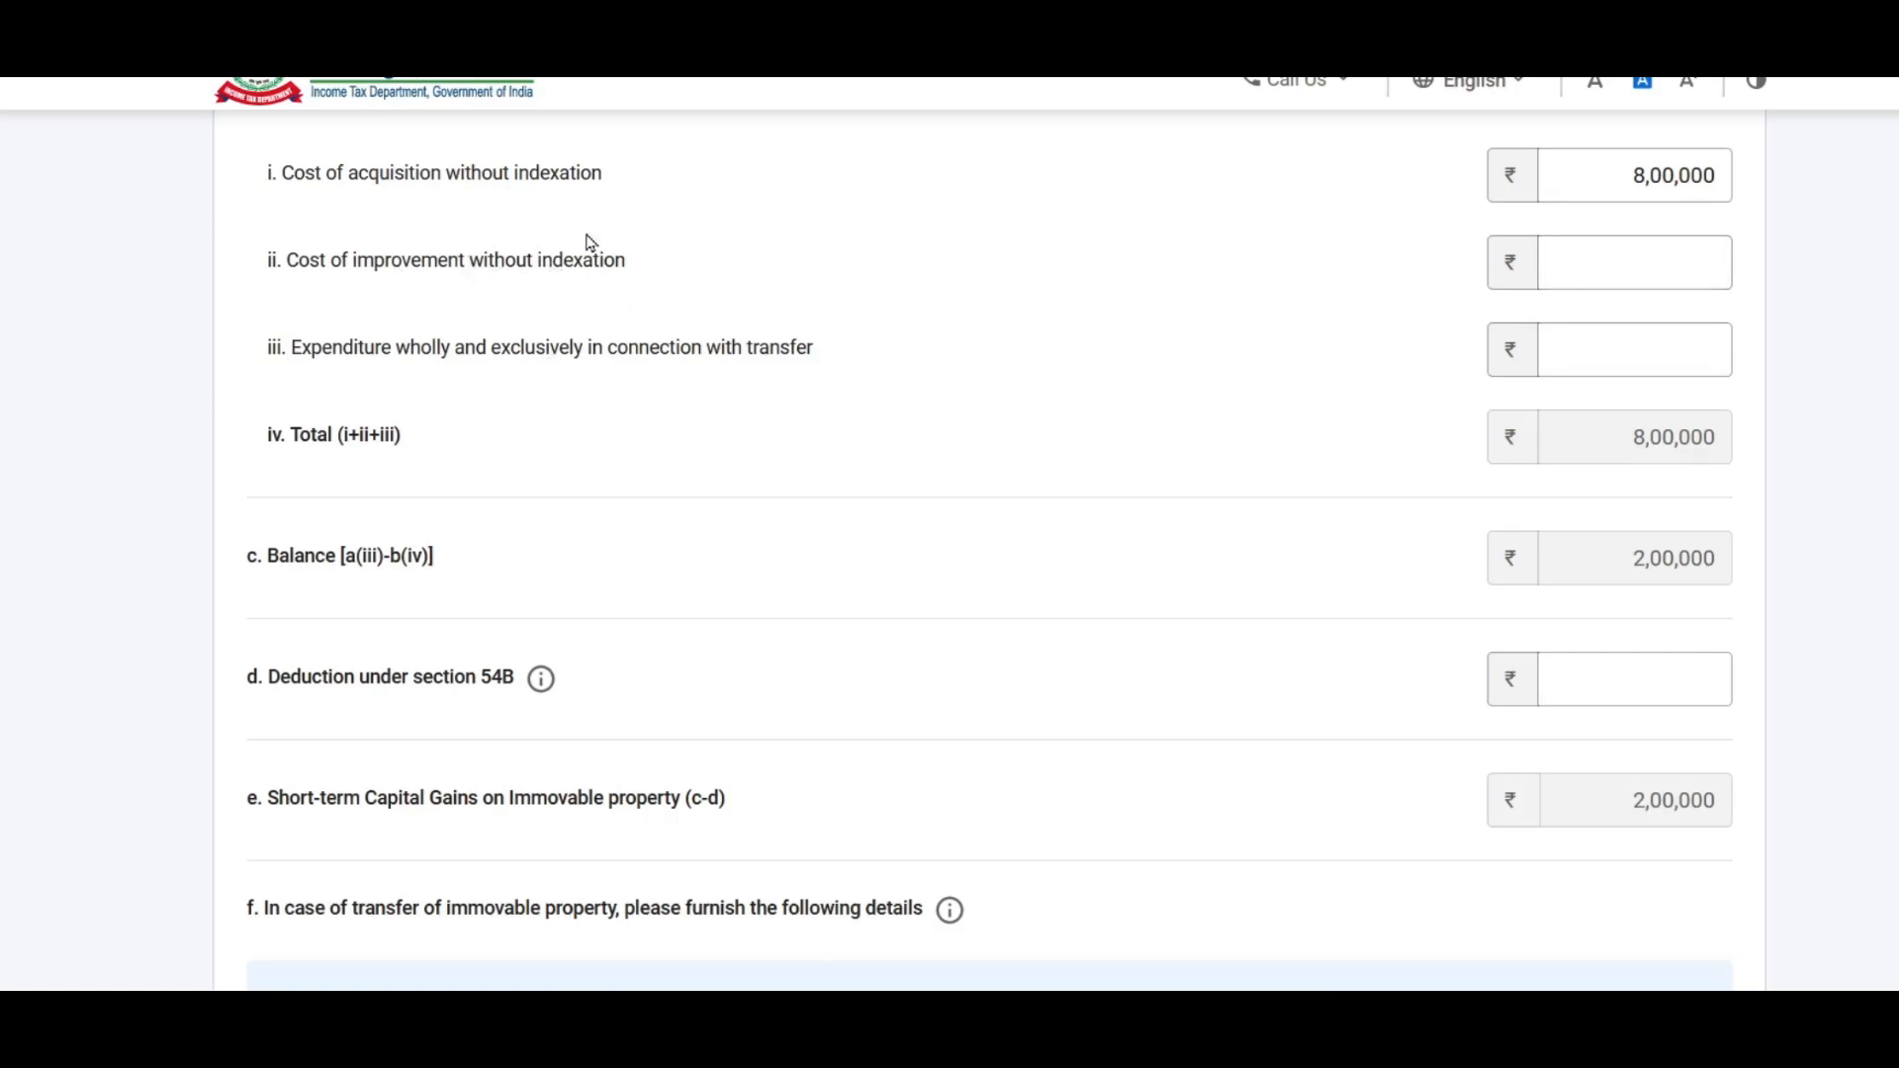
{"action": "left_click", "coordinate": [1676, 264]}
{"action": "left_click", "coordinate": [1676, 263]}
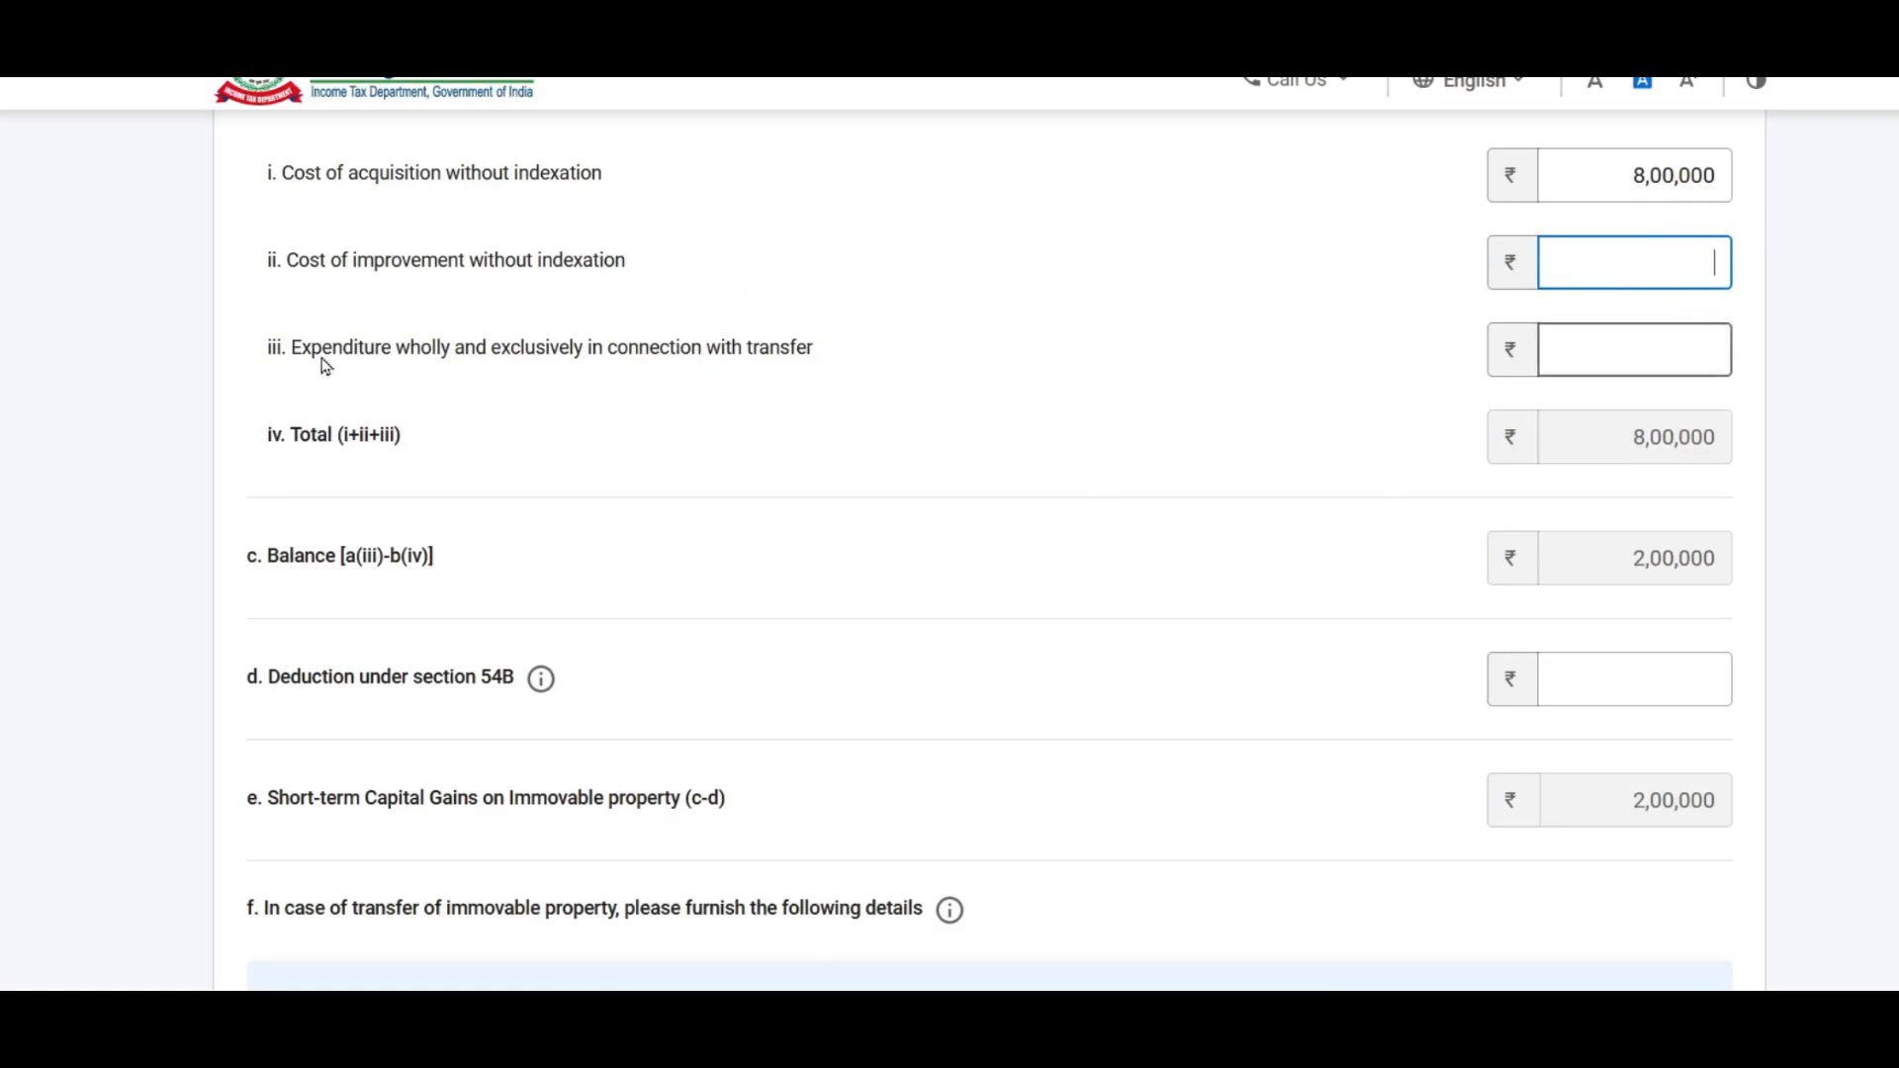
{"action": "left_click", "coordinate": [1688, 345]}
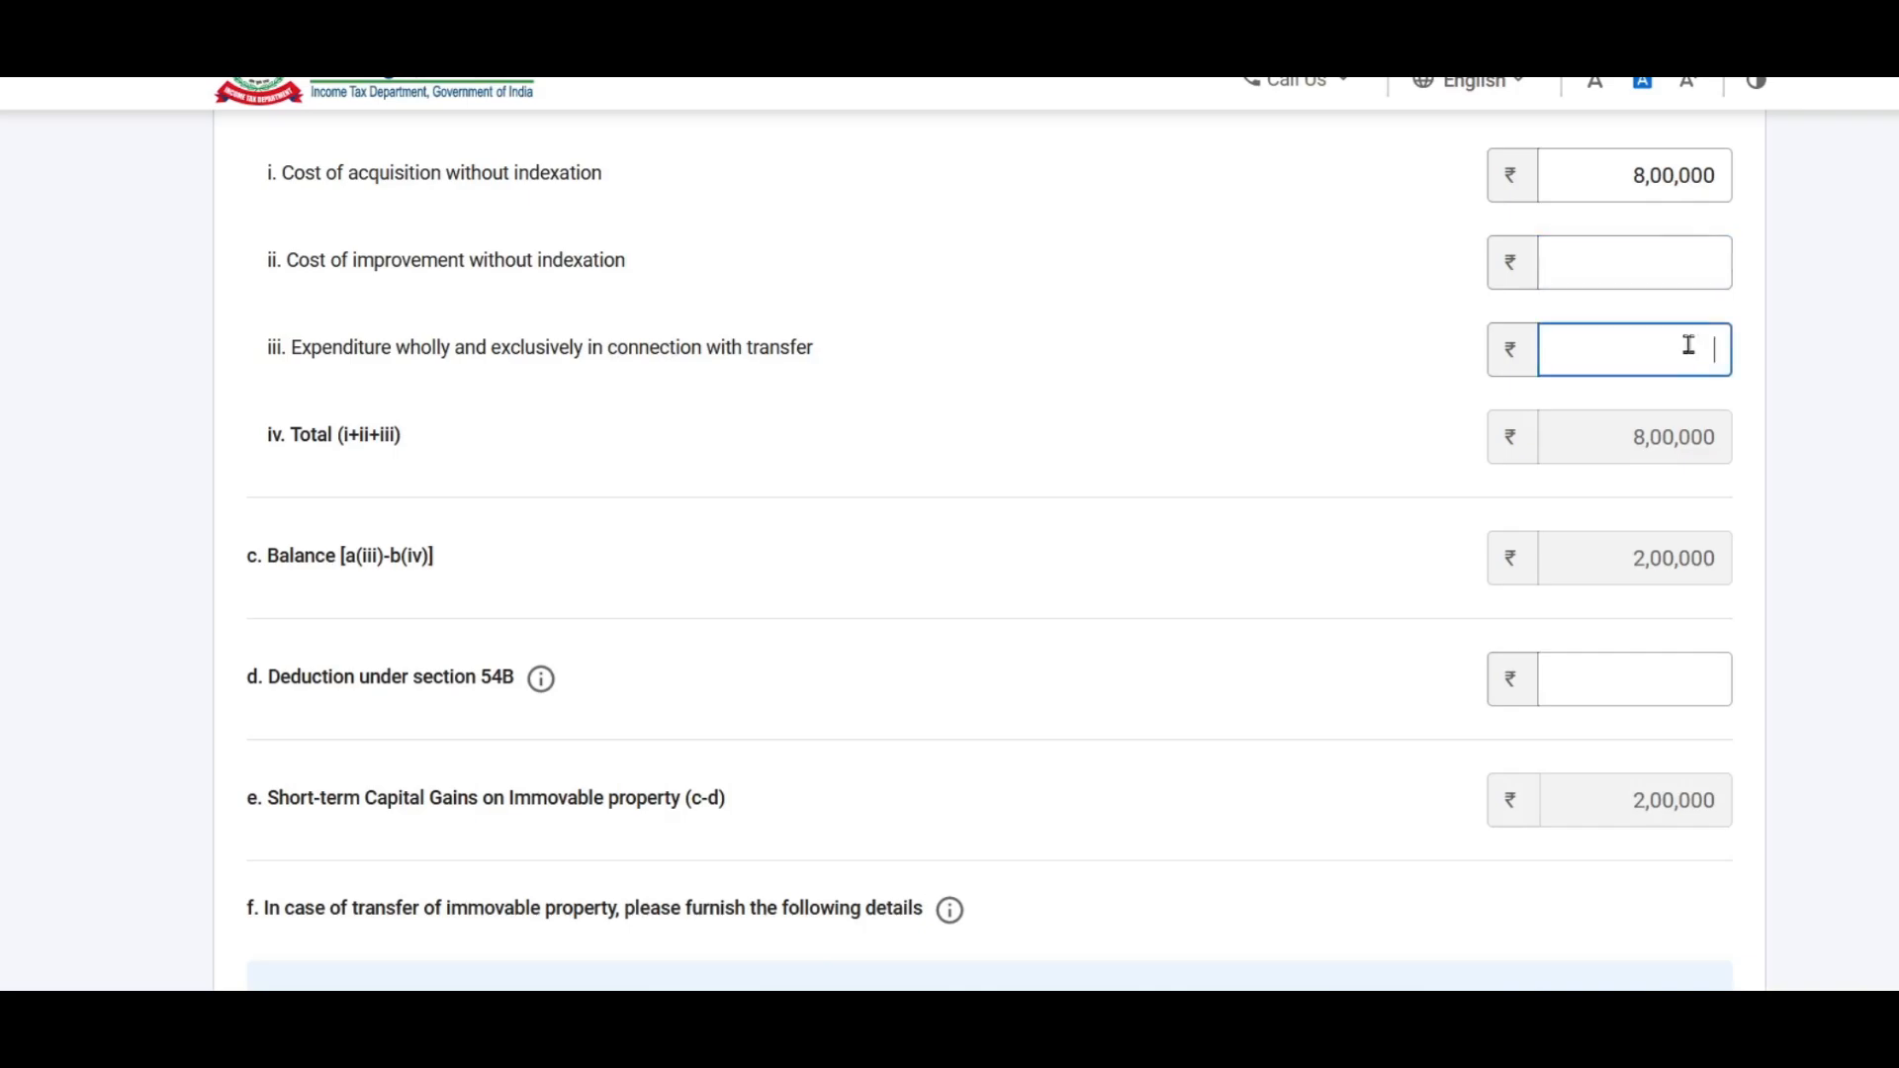
{"action": "type", "text": "5000"}
{"action": "left_click", "coordinate": [1801, 221]}
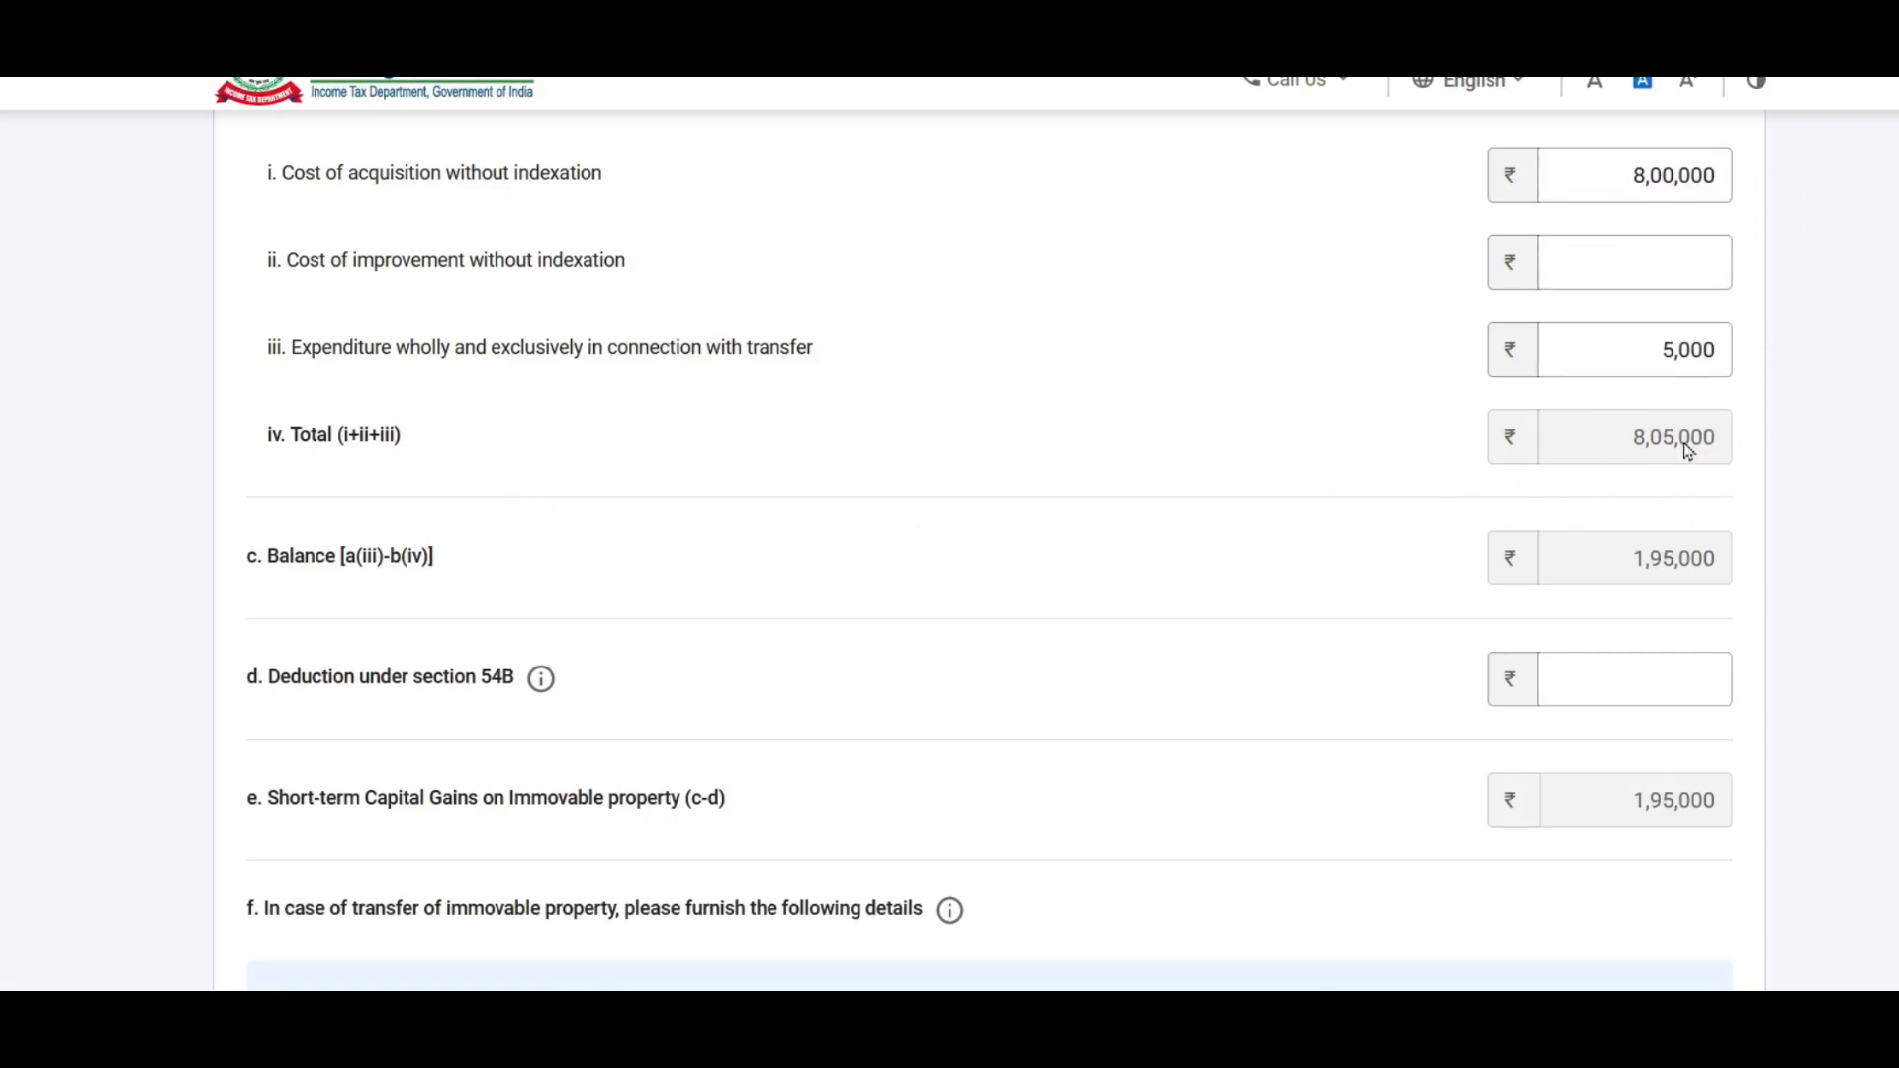
{"action": "scroll", "coordinate": [1218, 328], "scroll_direction": "down", "scroll_amount": 1}
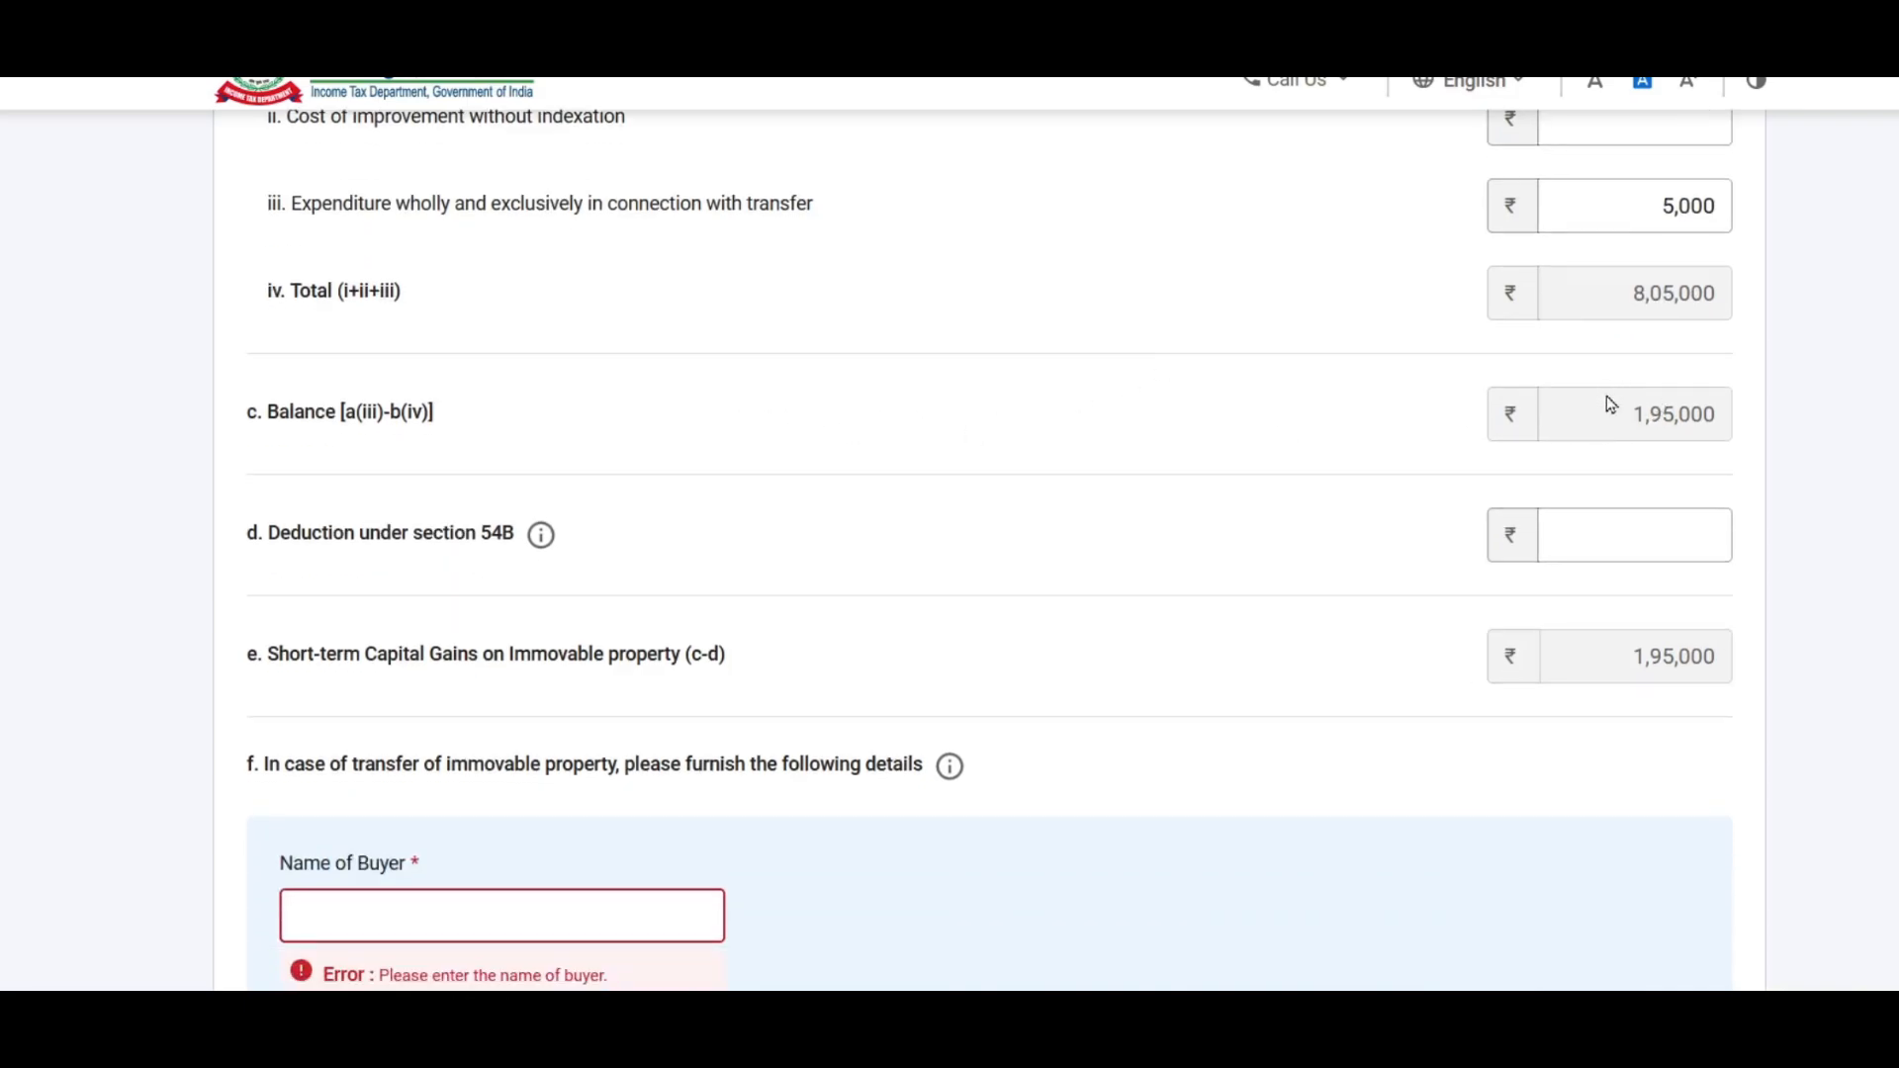
Step: Move past the deduction fields and enter the buyer's name
{"action": "scroll", "coordinate": [1080, 382], "scroll_direction": "down", "scroll_amount": 1}
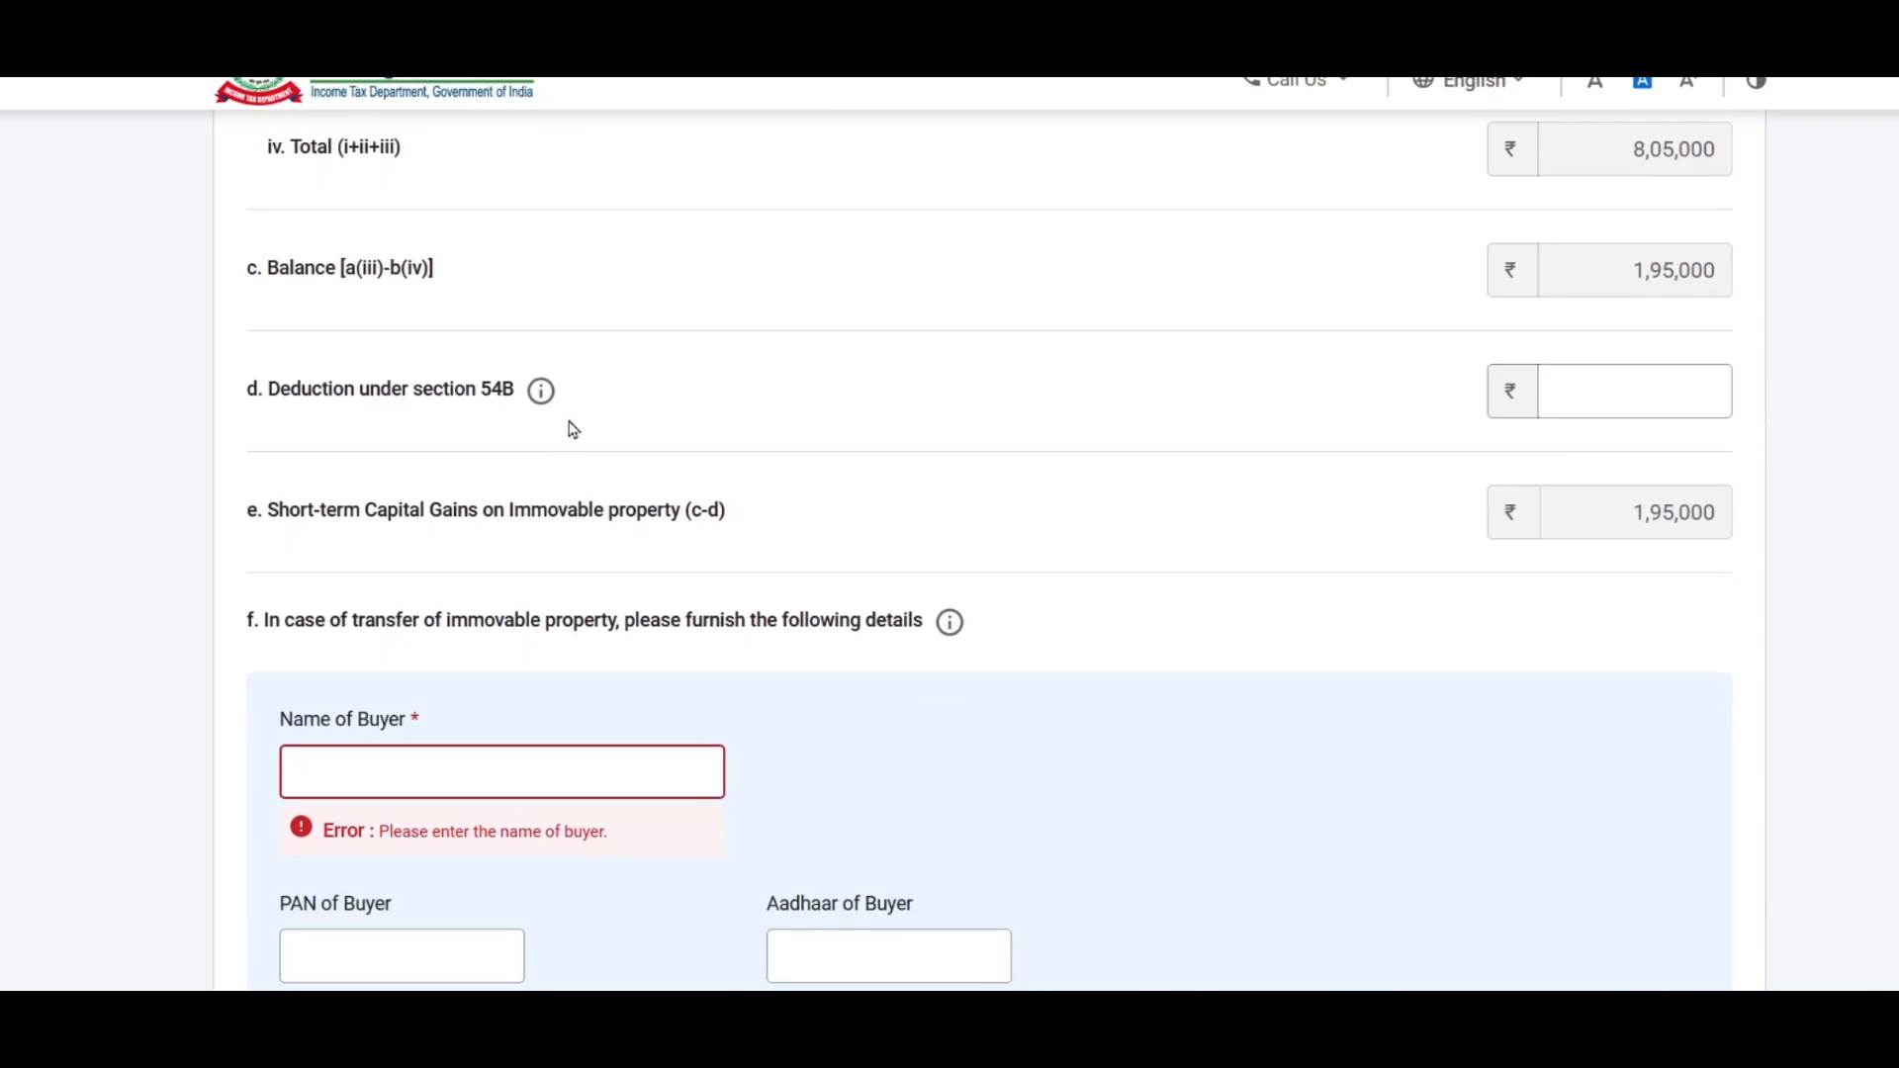
{"action": "left_click", "coordinate": [1644, 389]}
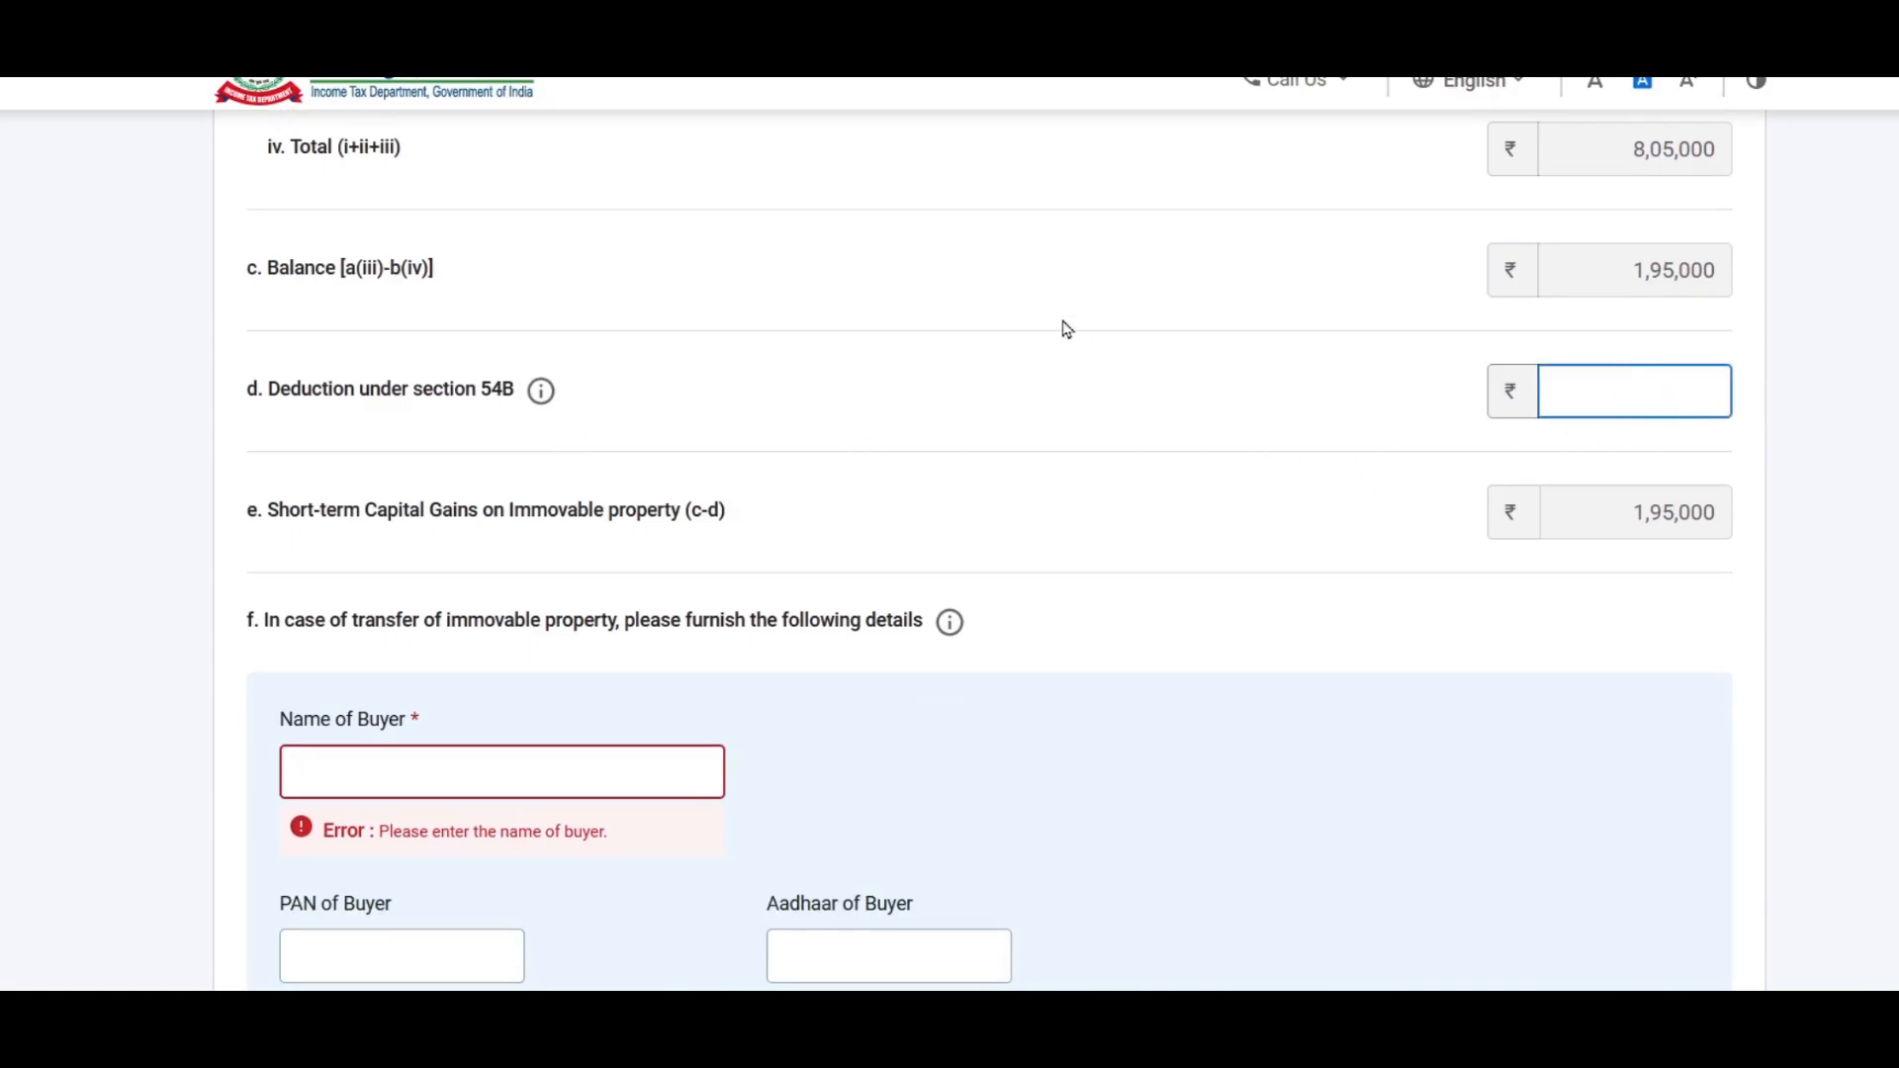
{"action": "scroll", "coordinate": [1066, 330], "scroll_direction": "down", "scroll_amount": 2}
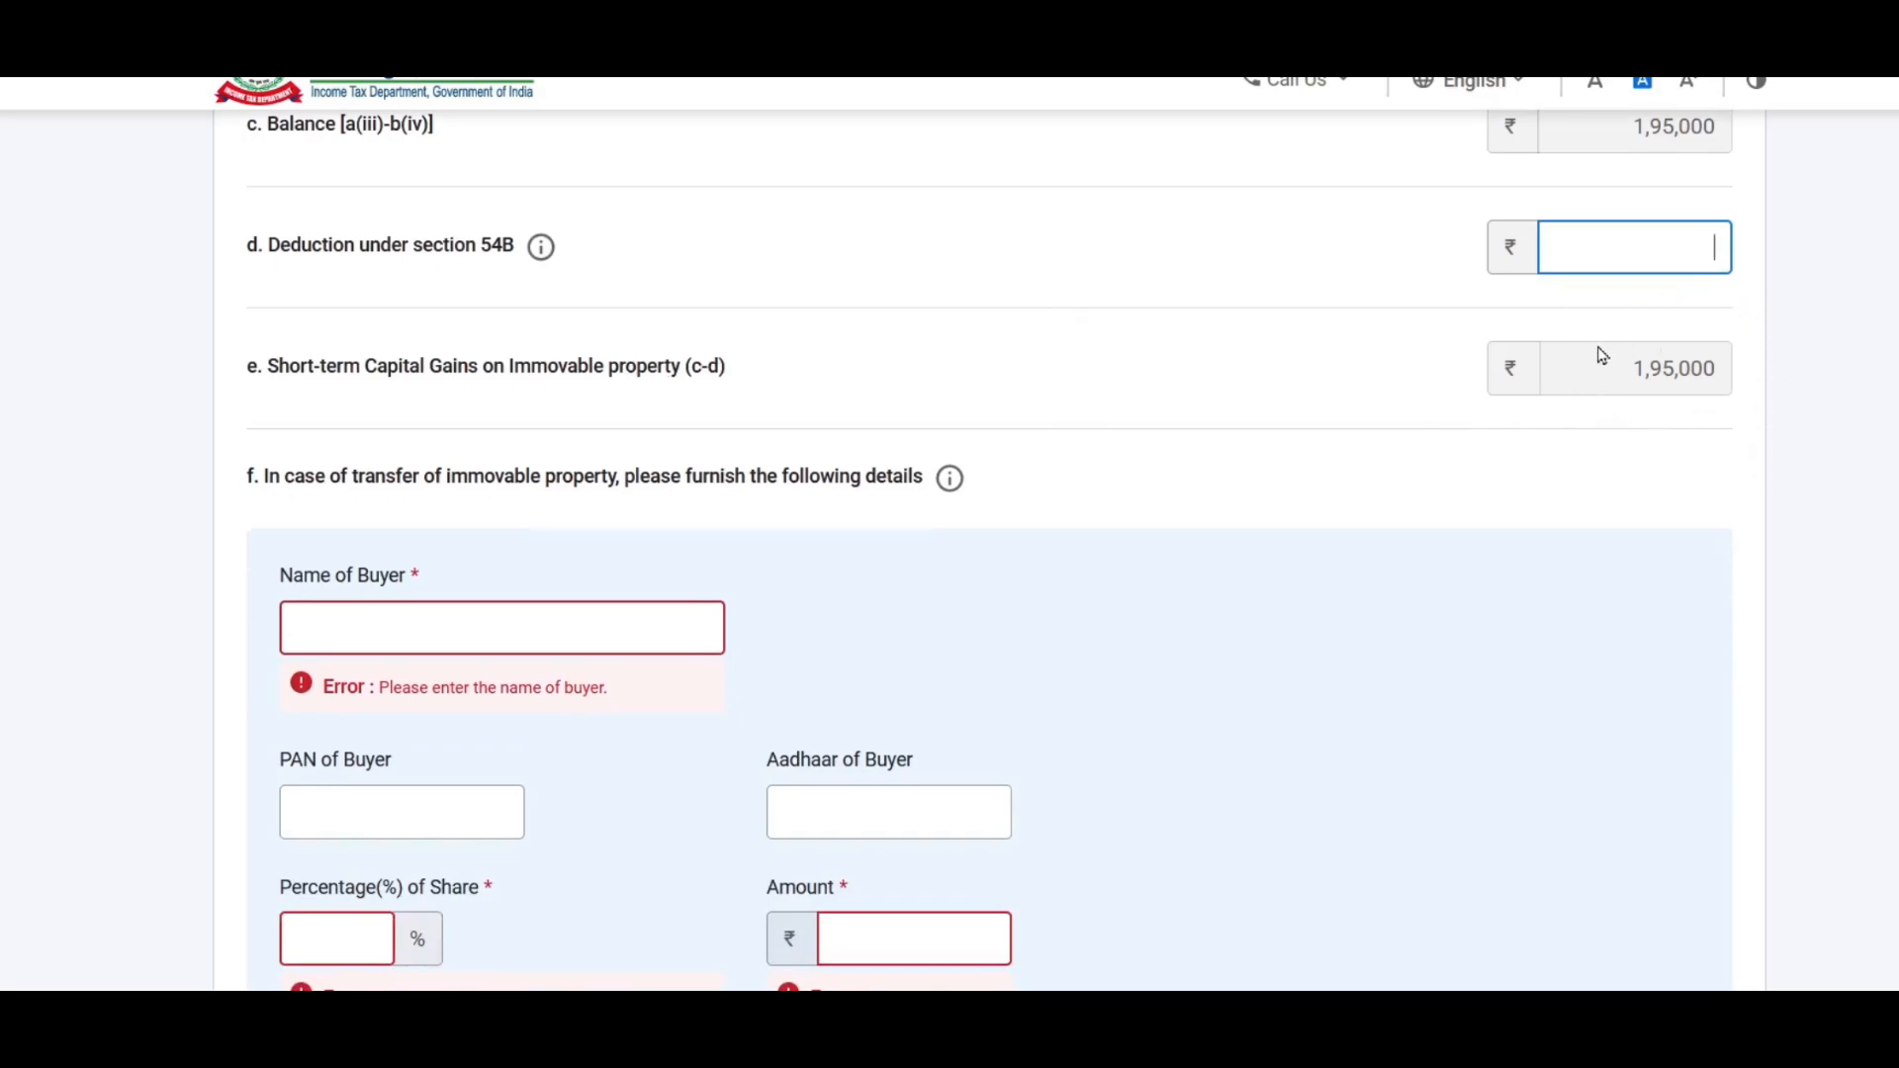
{"action": "scroll", "coordinate": [1530, 441], "scroll_direction": "down", "scroll_amount": 5}
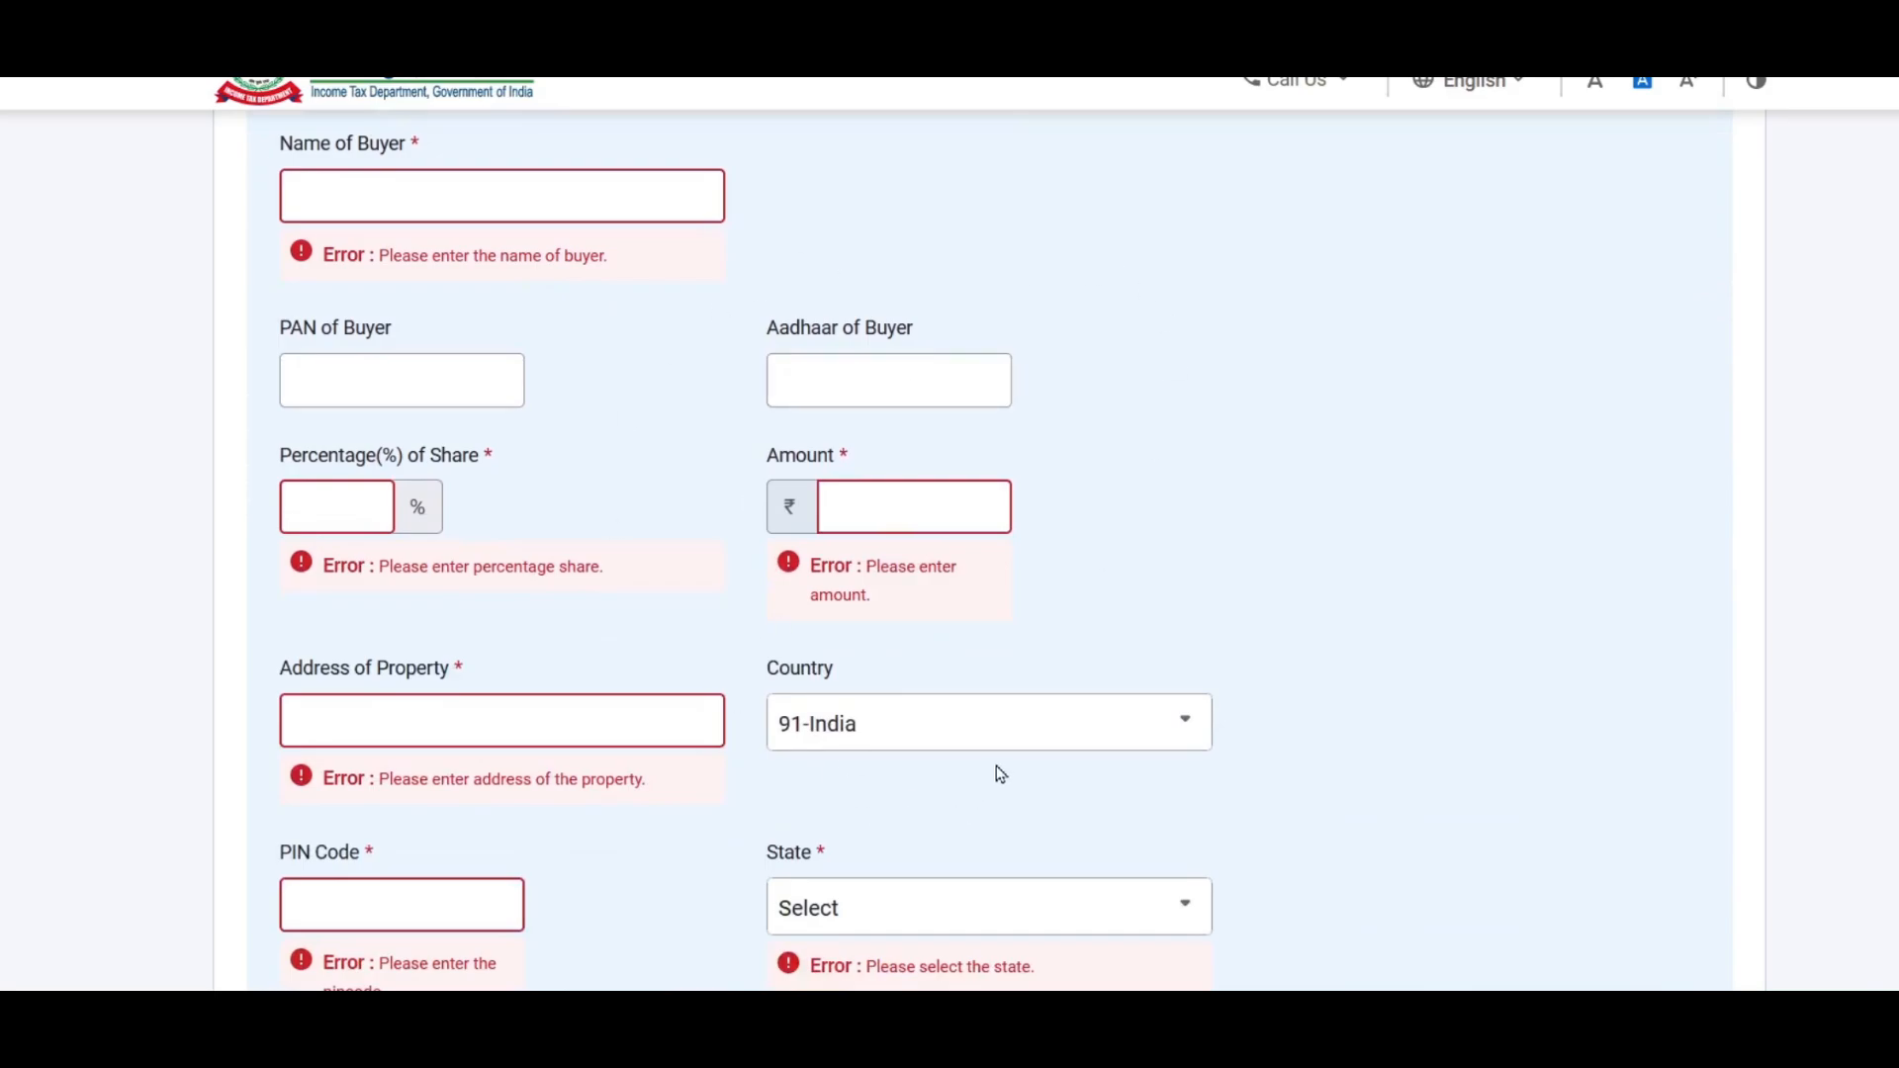
{"action": "scroll", "coordinate": [998, 768], "scroll_direction": "up", "scroll_amount": 3}
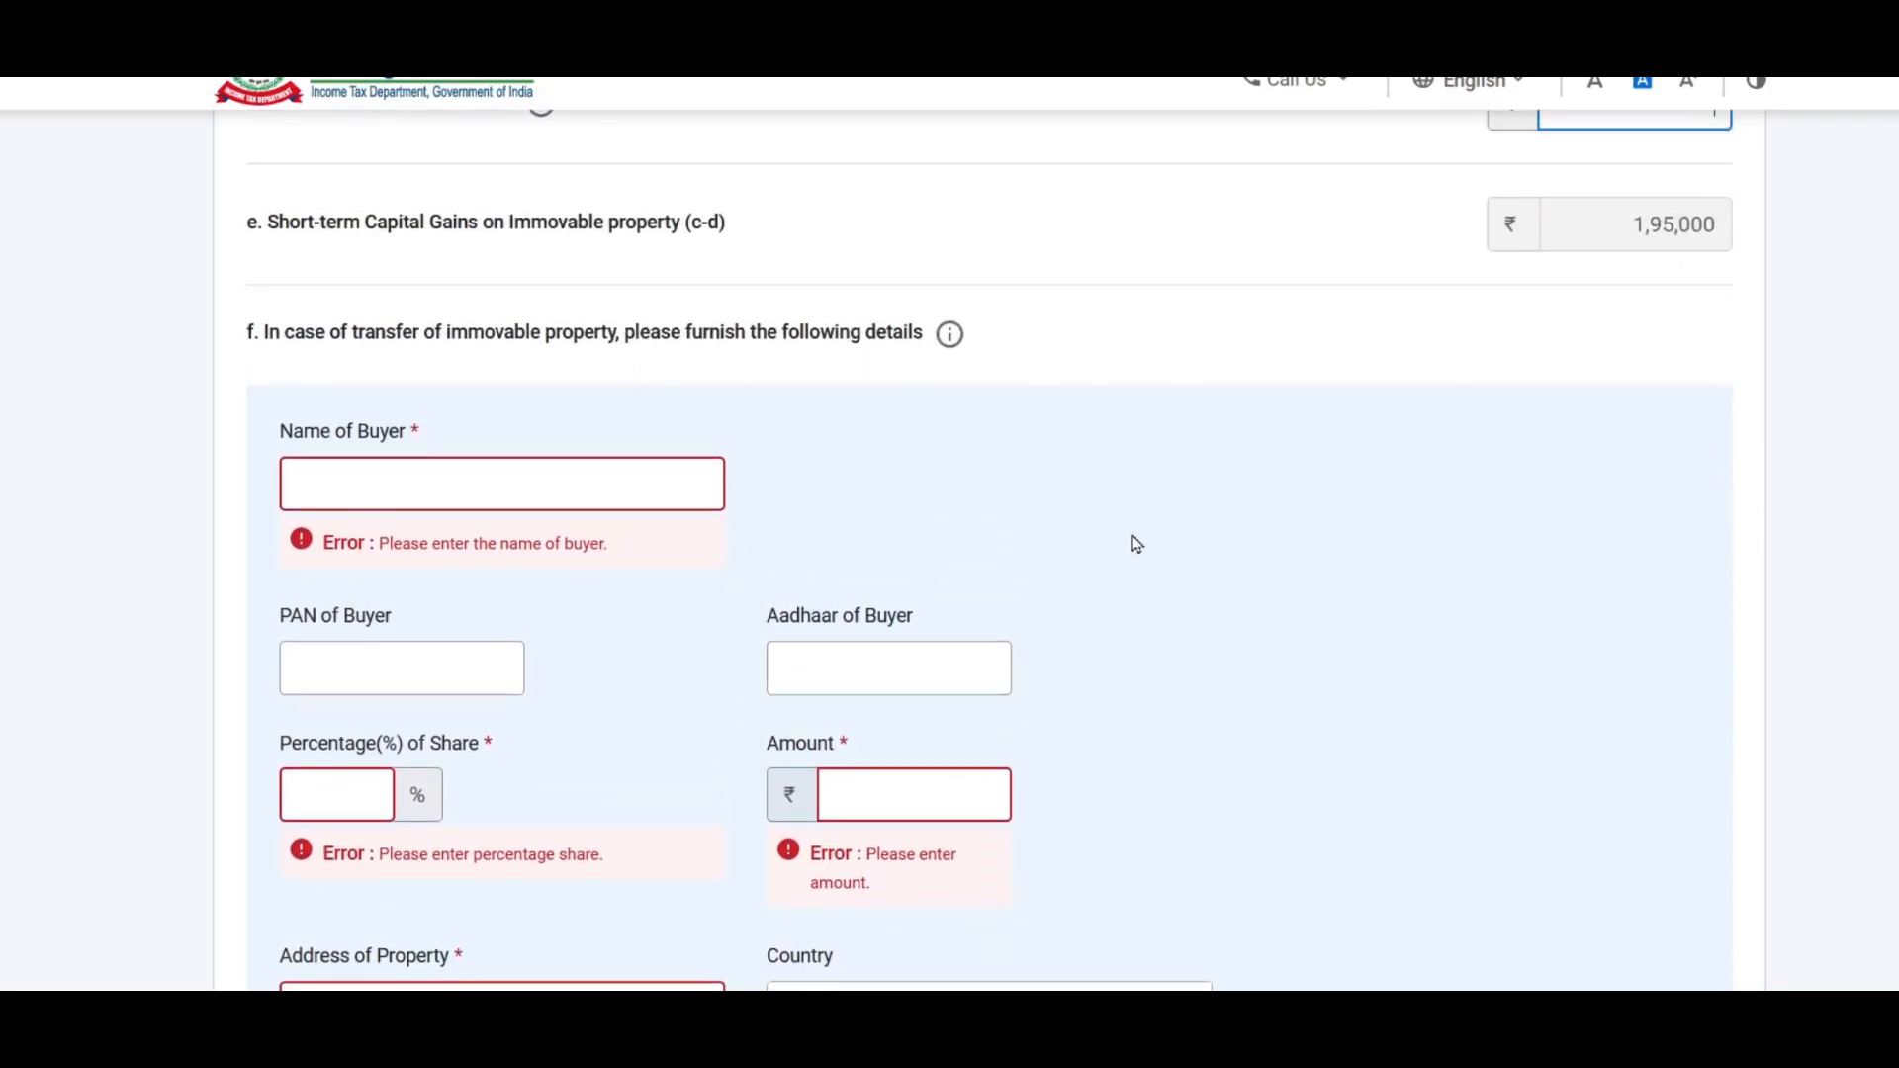
{"action": "scroll", "coordinate": [1131, 538], "scroll_direction": "up", "scroll_amount": 2}
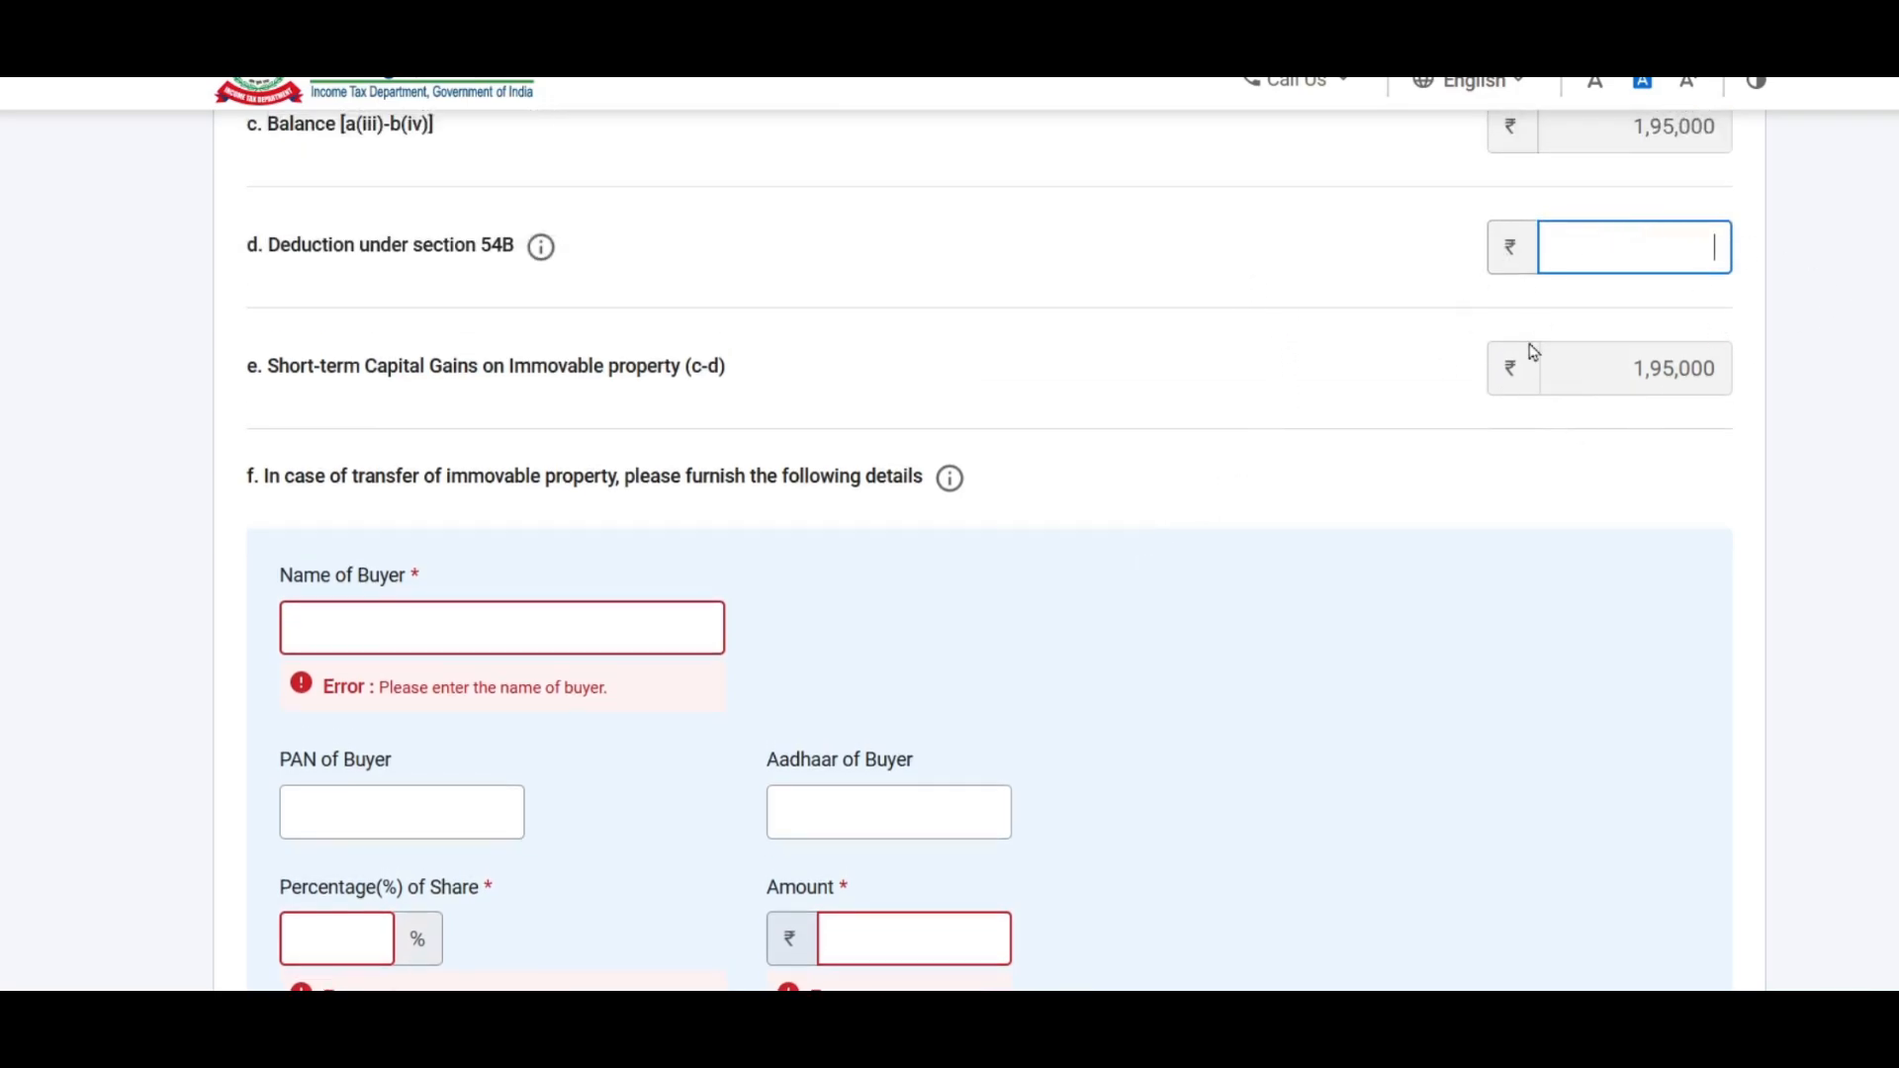
{"action": "scroll", "coordinate": [1076, 385], "scroll_direction": "down", "scroll_amount": 2}
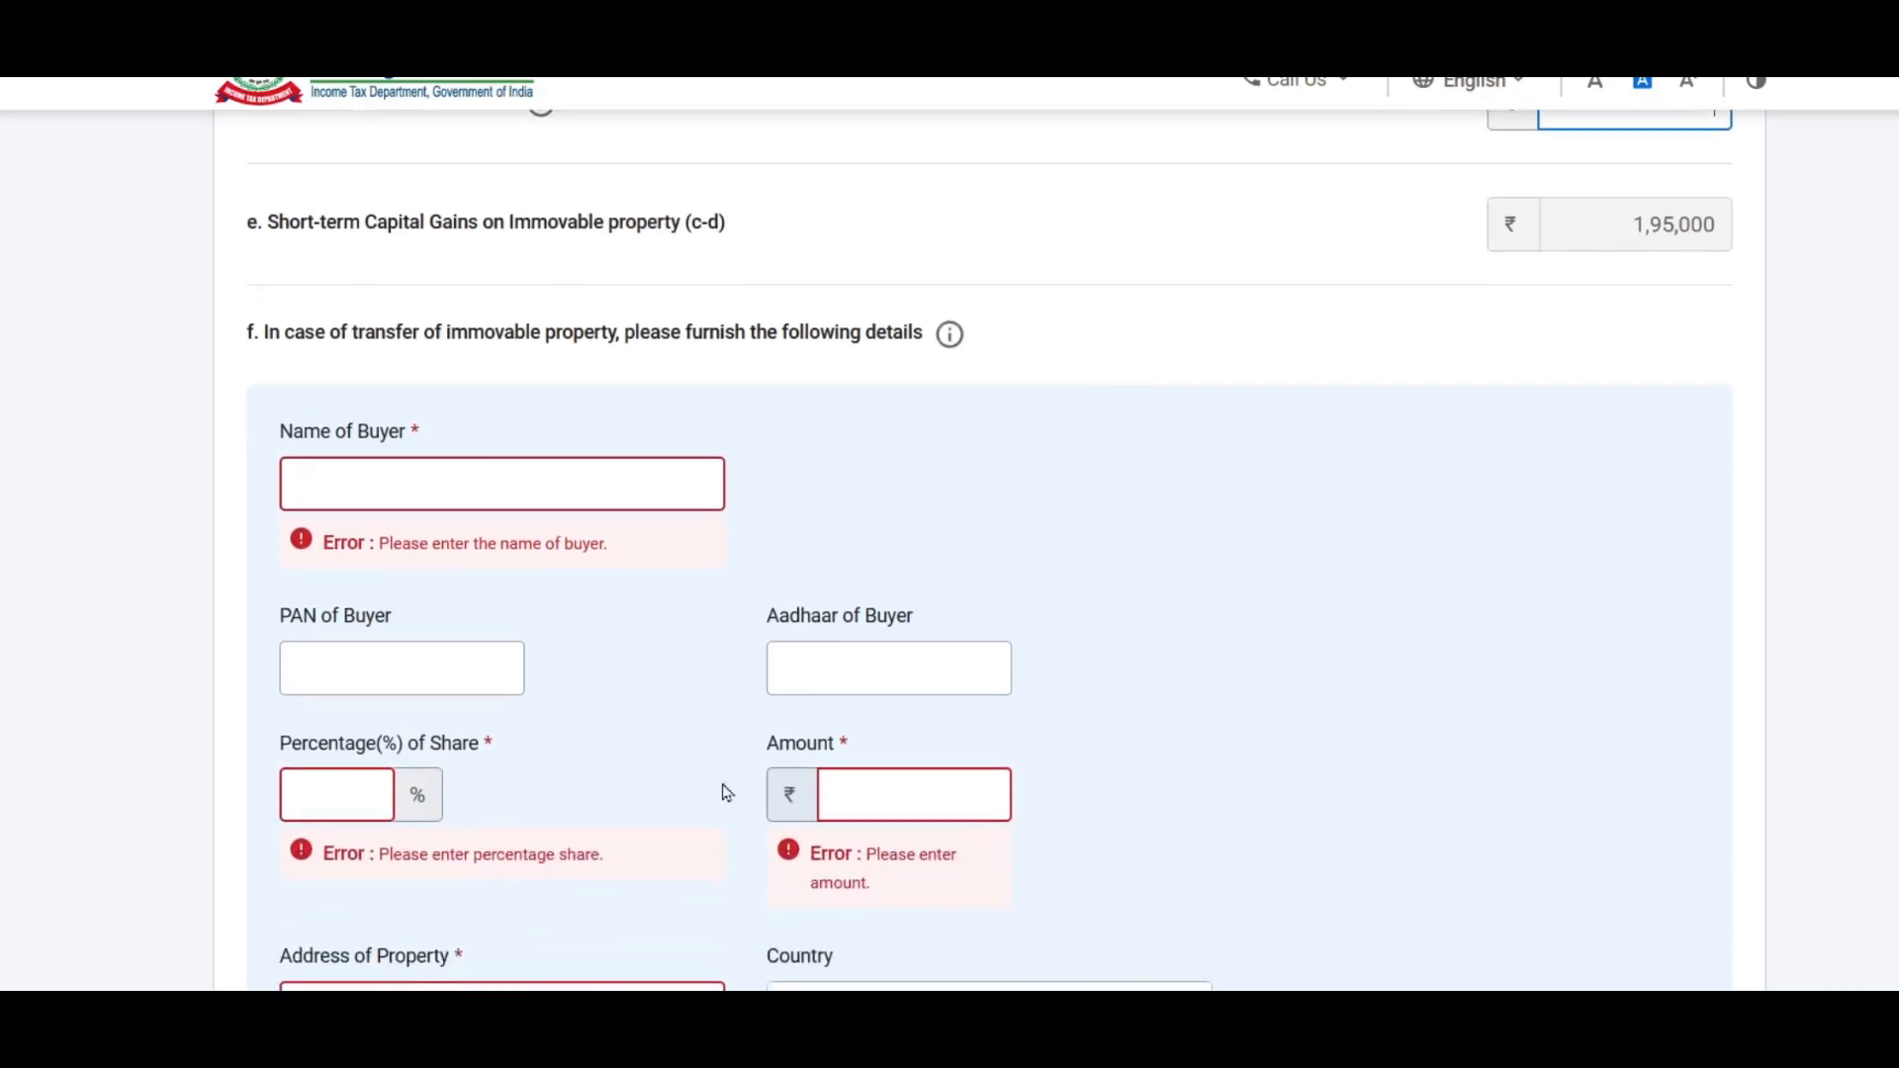
{"action": "scroll", "coordinate": [1124, 358], "scroll_direction": "down", "scroll_amount": 2}
{"action": "left_click", "coordinate": [405, 342]}
{"action": "type", "text": "Sample Sharma"}
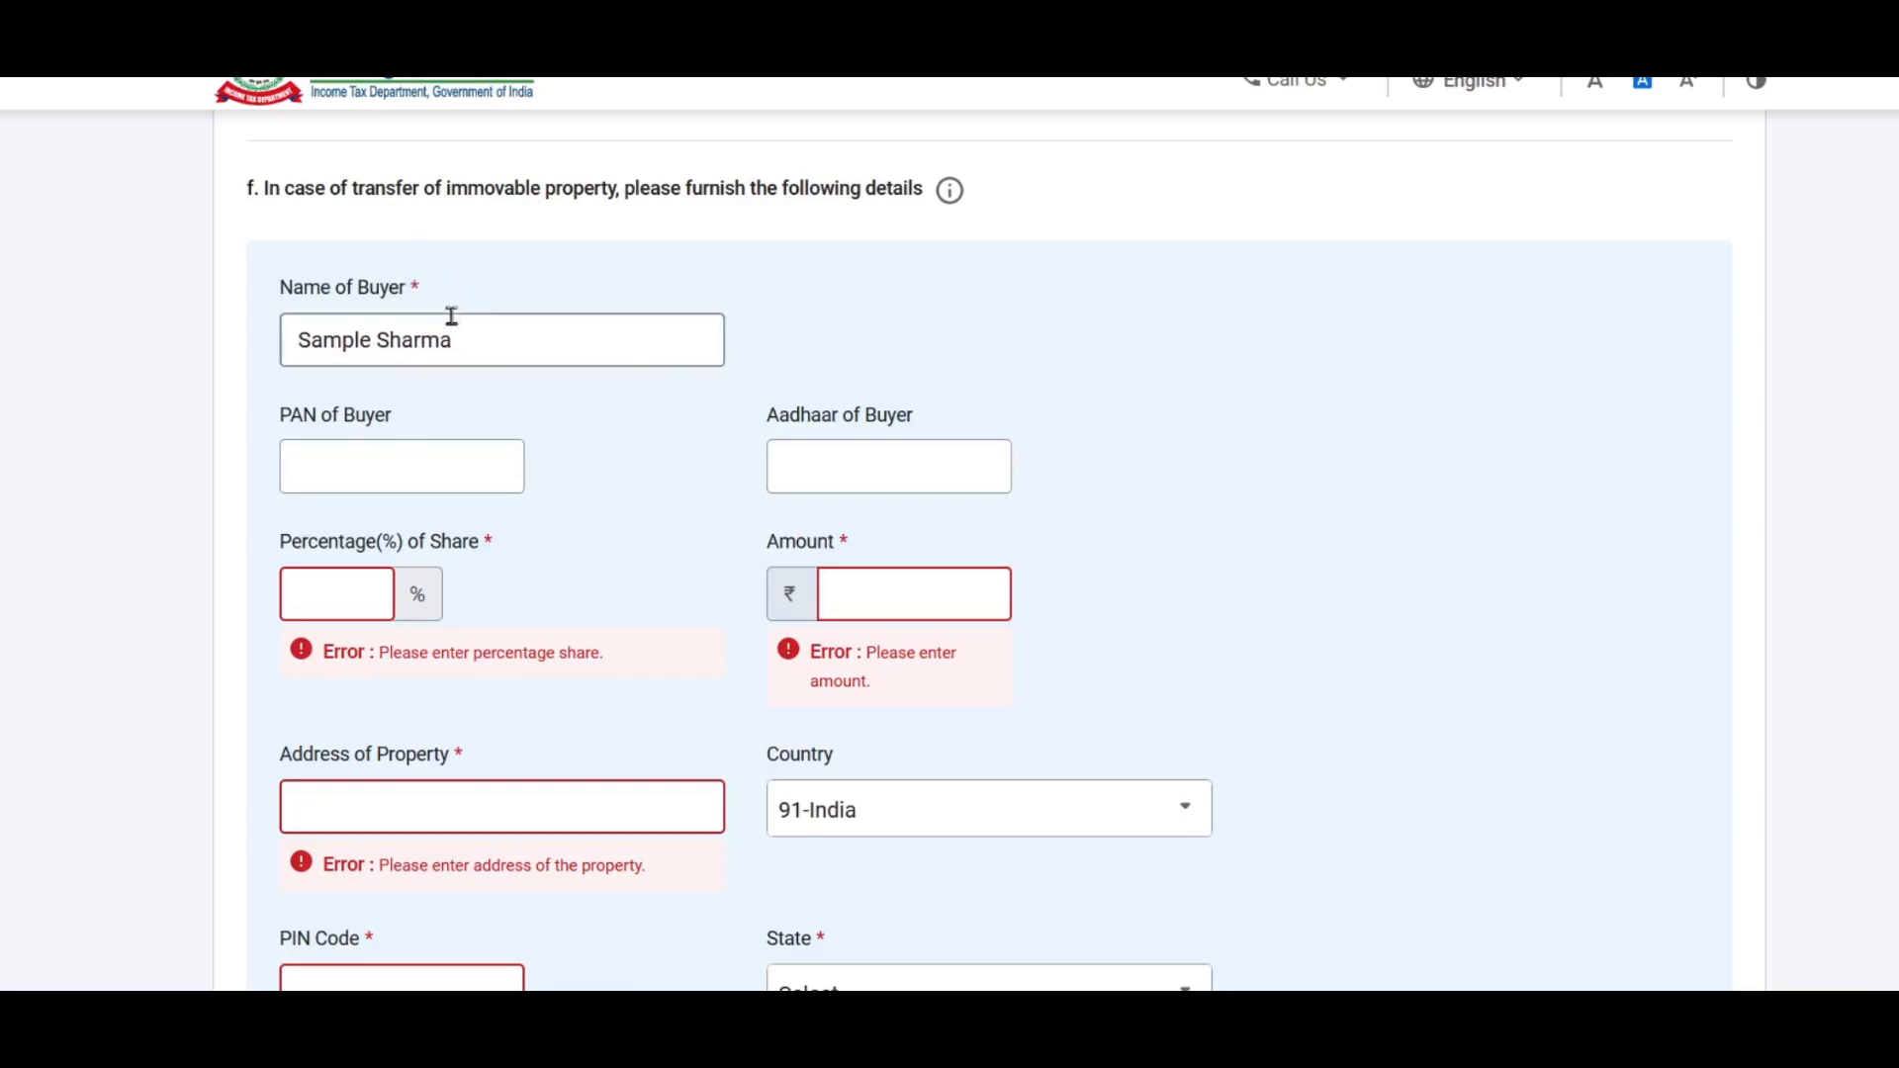
Step: Fill the buyer's 100% share, amount 10,00,000, address and PIN code
{"action": "left_click", "coordinate": [789, 459]}
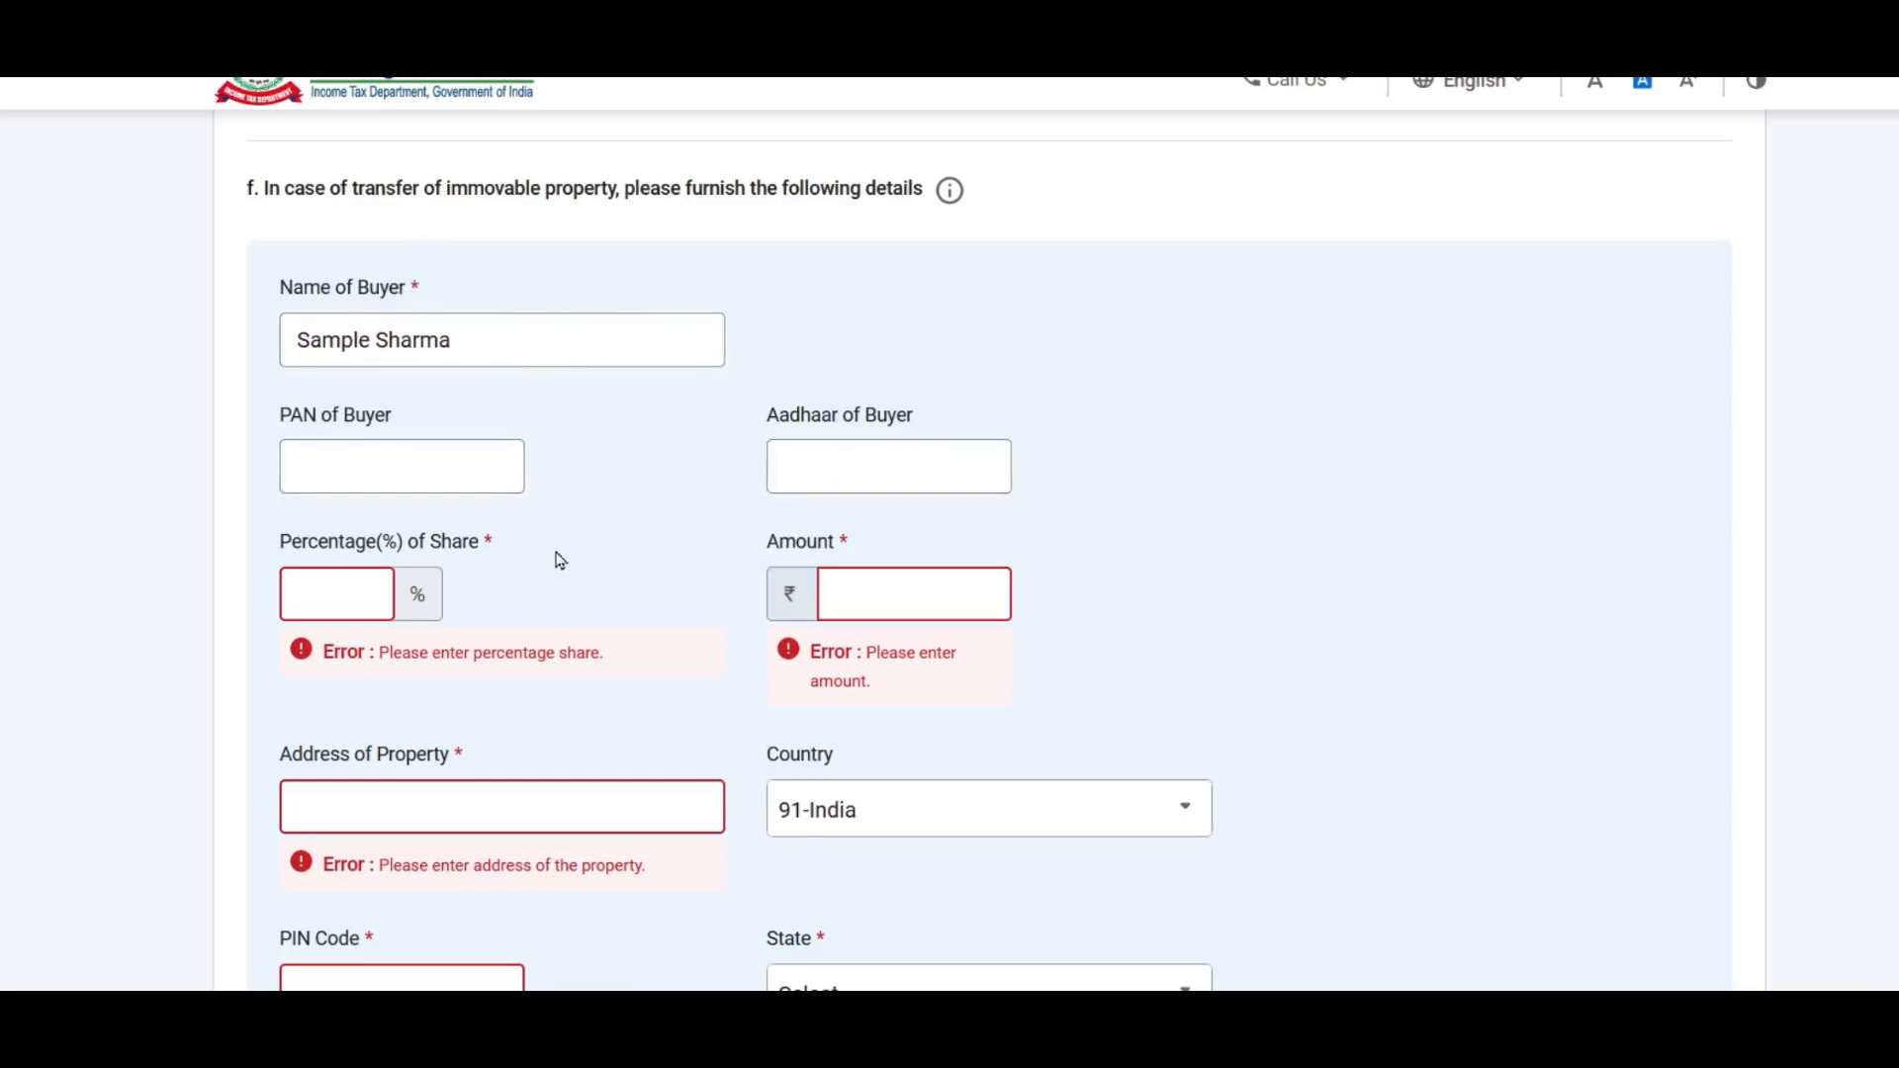
{"action": "key", "text": "Tab"}
{"action": "type", "text": "100"}
{"action": "key", "text": "Tab"}
{"action": "type", "text": "1000000"}
{"action": "key", "text": "Tab"}
{"action": "type", "text": "Sample nagar"}
{"action": "key", "text": "Tab"}
{"action": "key", "text": "Tab"}
{"action": "type", "text": "400703"}
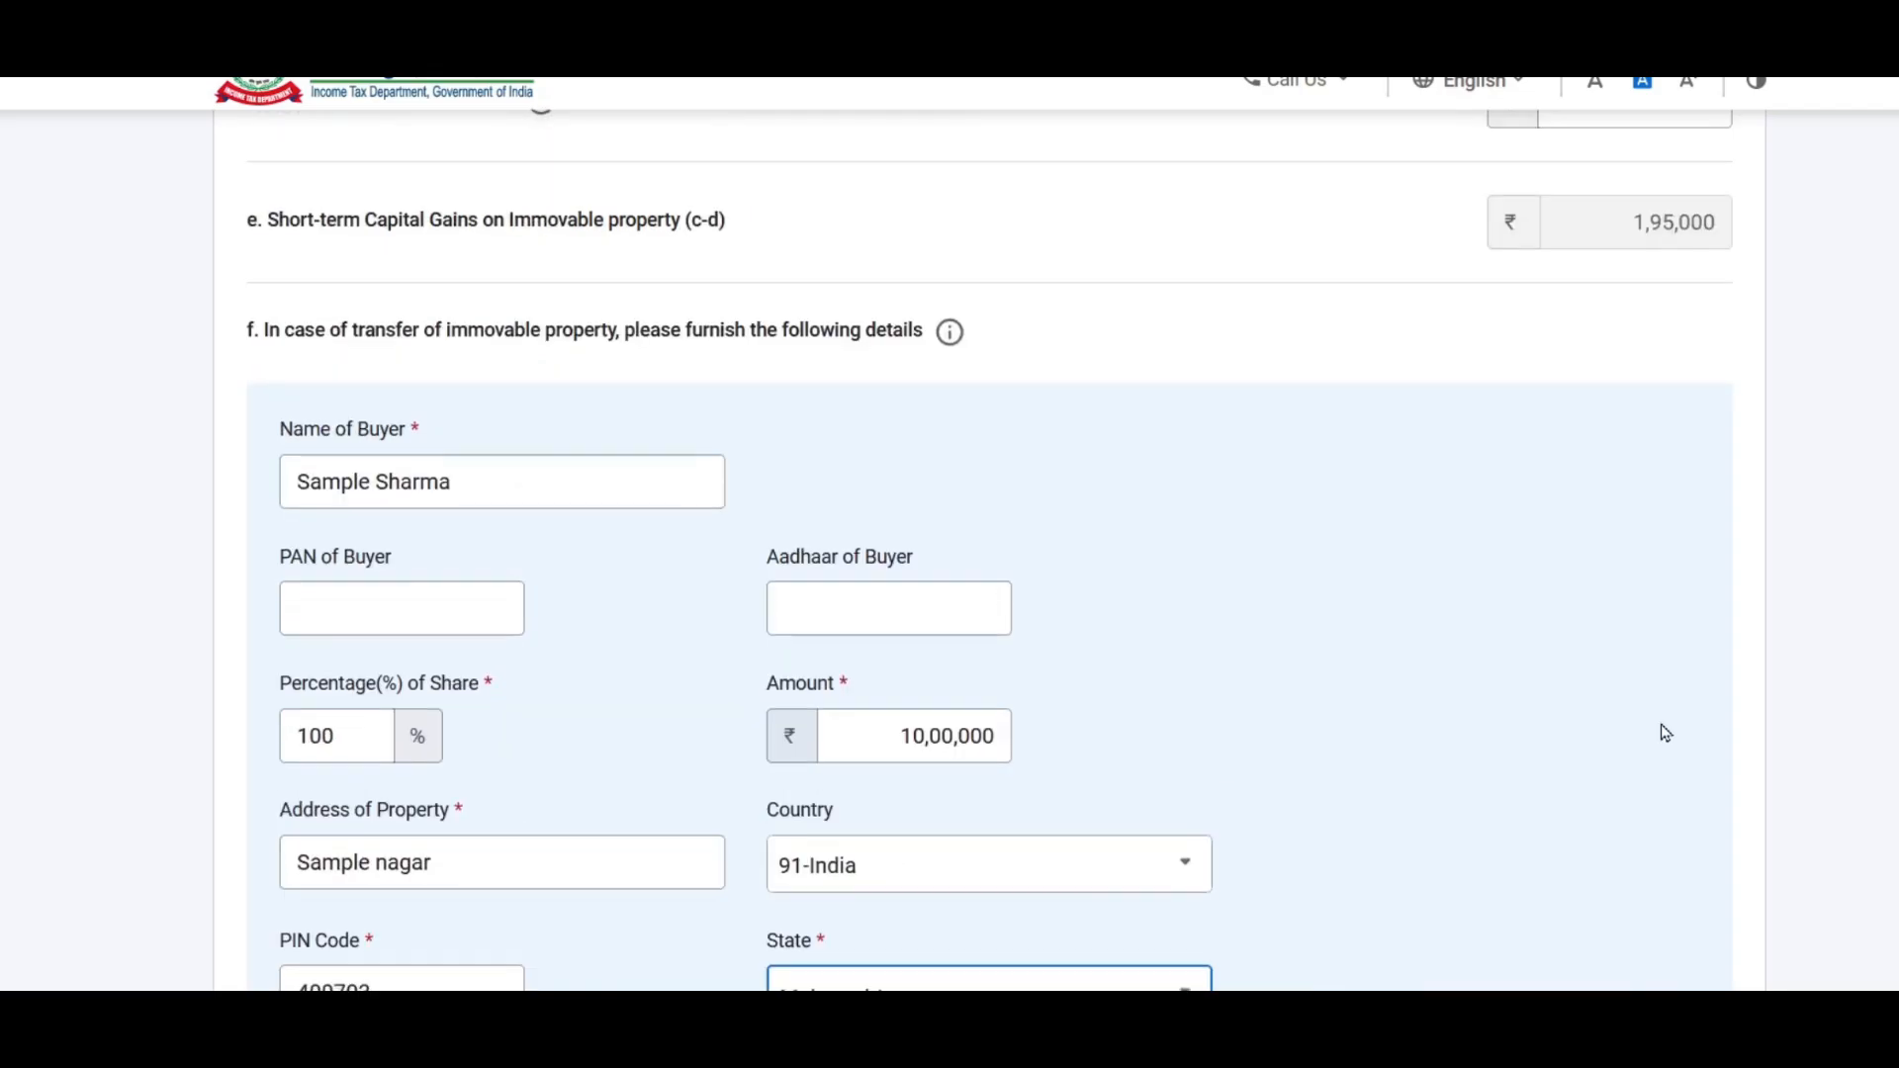
Step: Add the buyer with state Maharashtra and save the land or building entry
{"action": "scroll", "coordinate": [1659, 730], "scroll_direction": "down", "scroll_amount": 3}
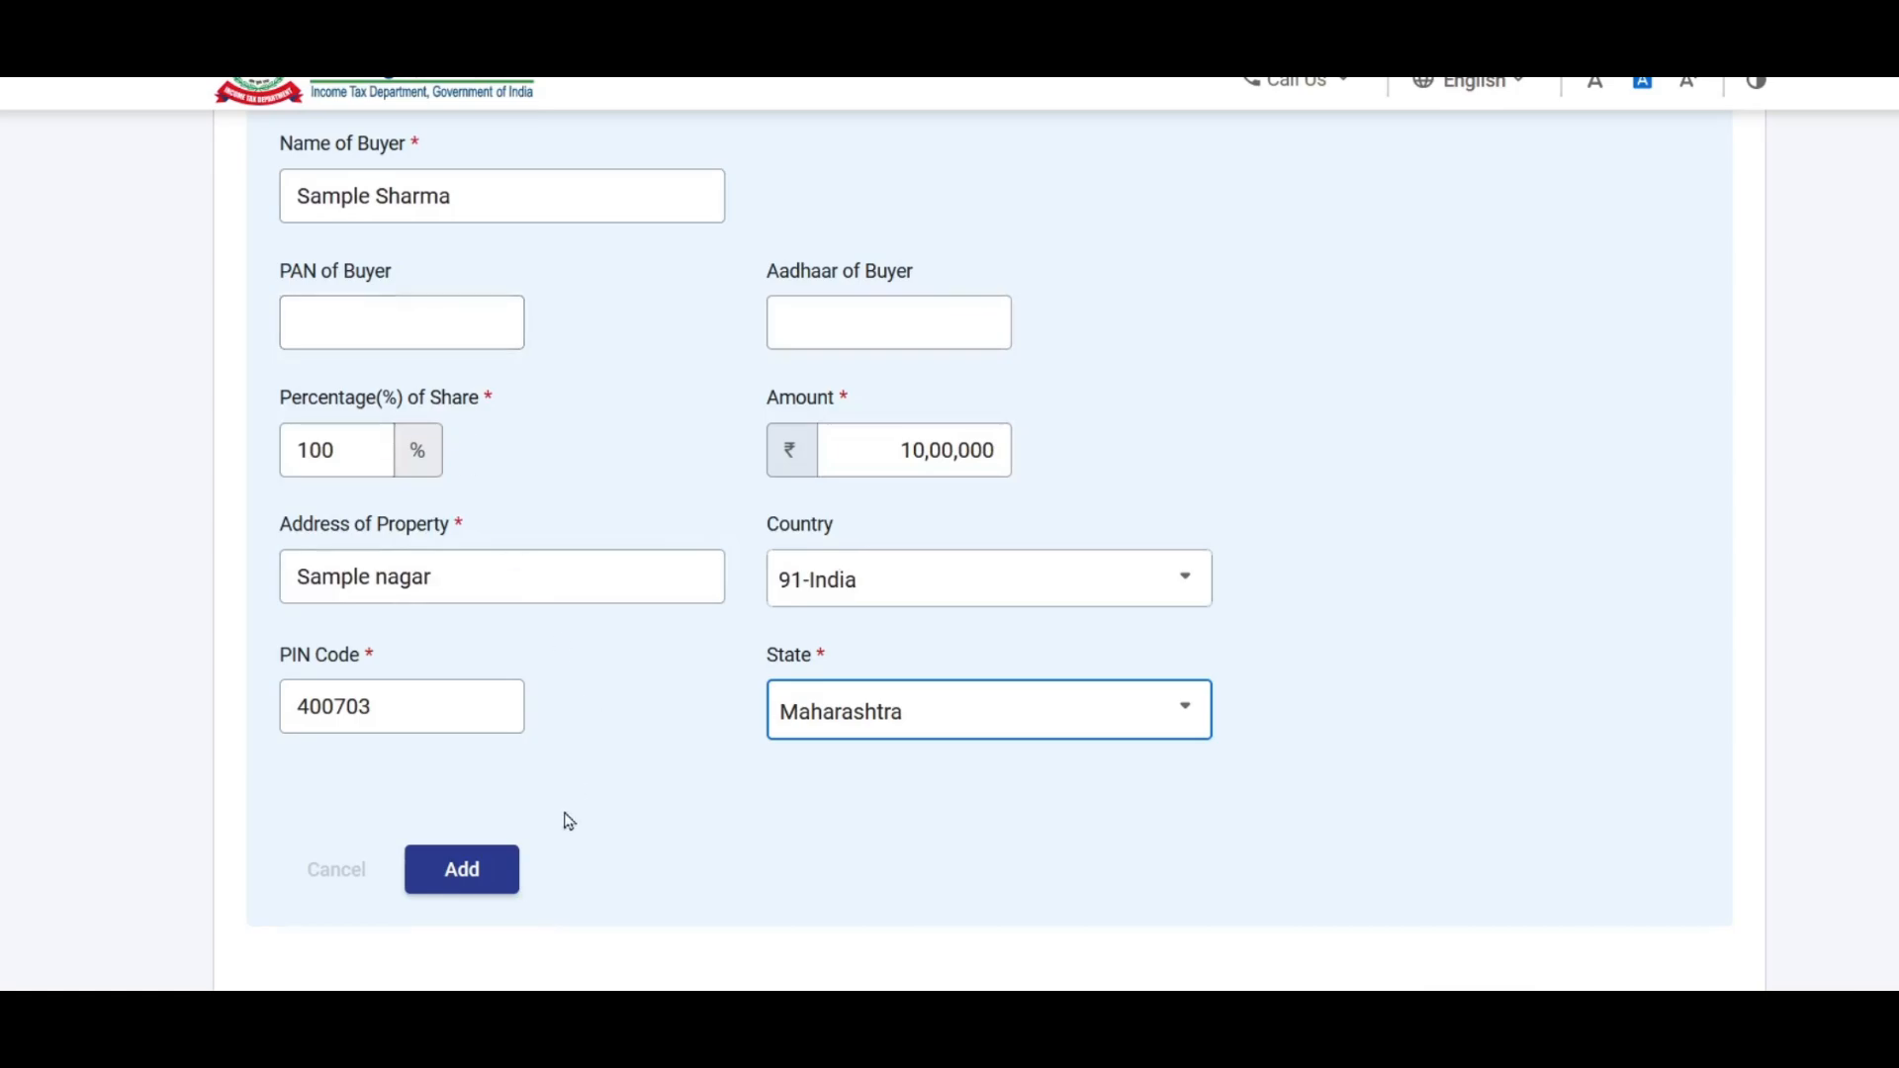
{"action": "left_click", "coordinate": [462, 869]}
{"action": "left_click_drag", "start_coordinate": [657, 543], "coordinate": [1263, 547]}
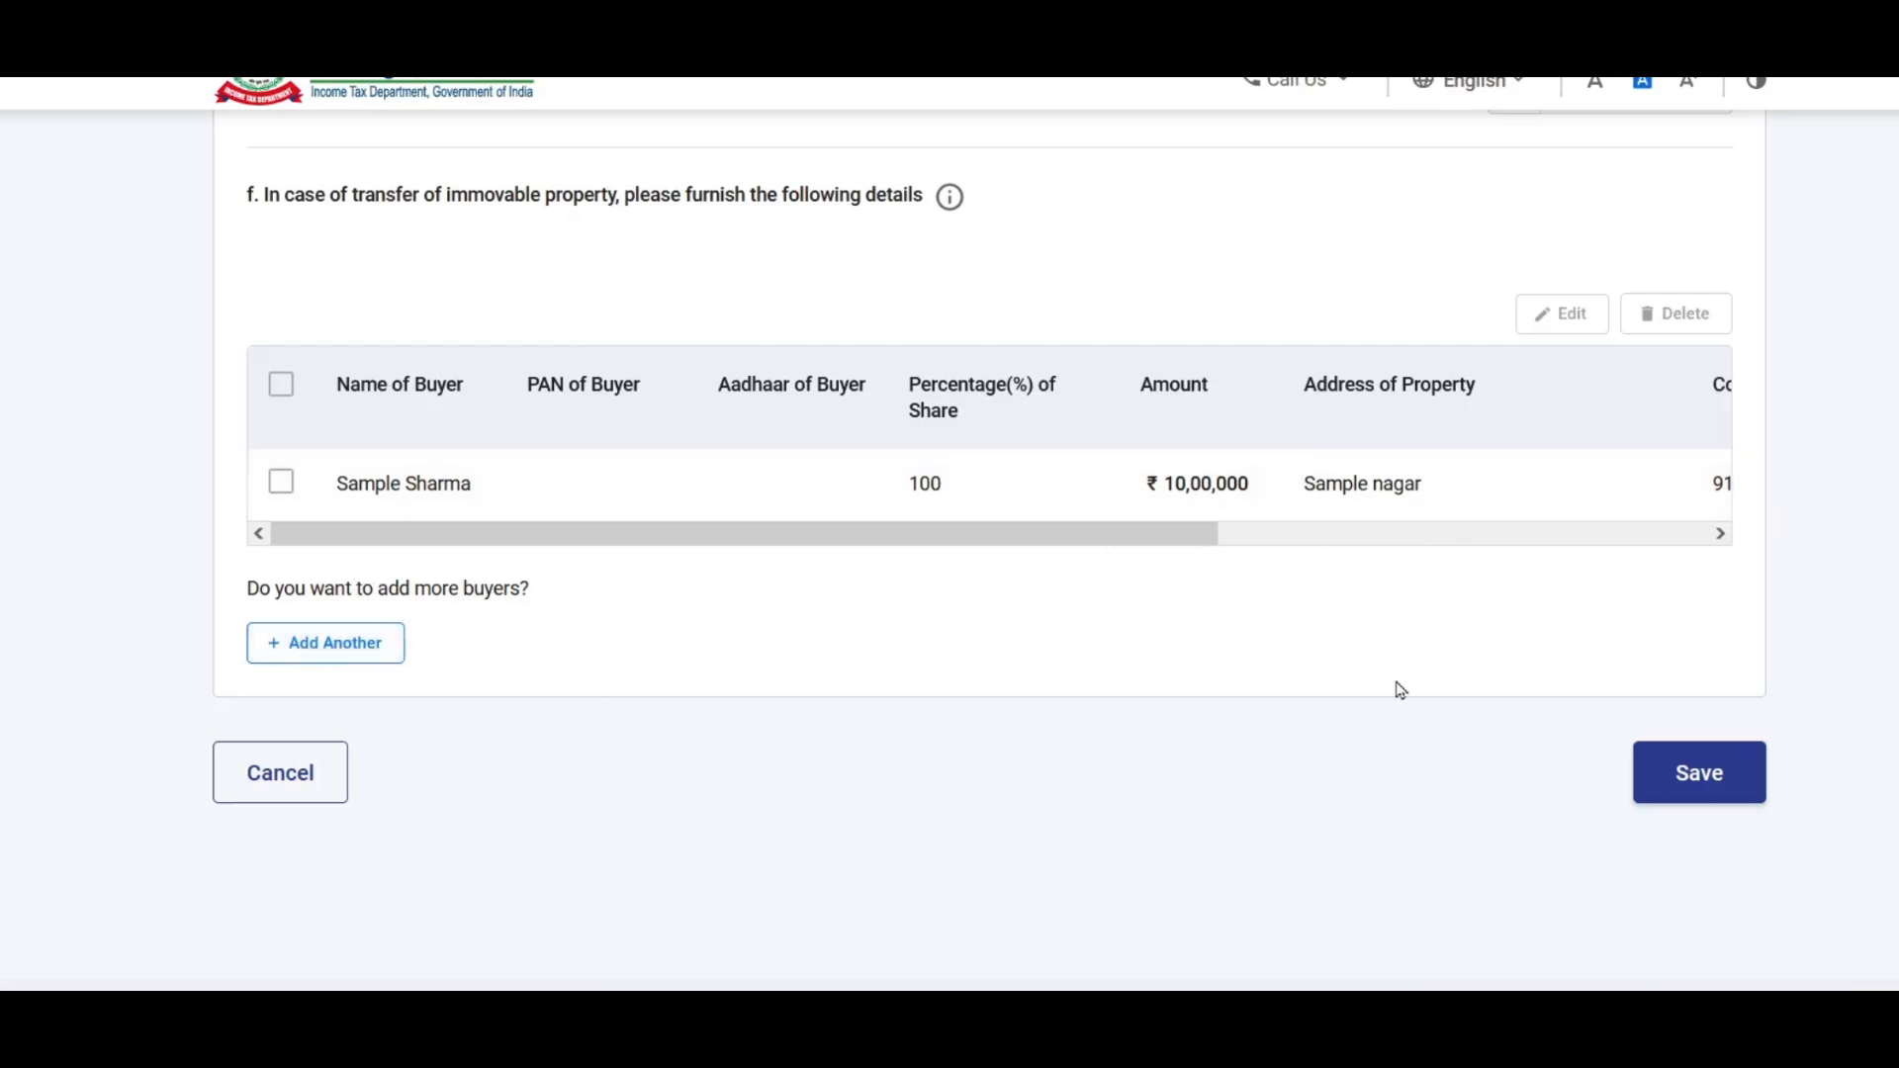
{"action": "left_click", "coordinate": [1698, 780]}
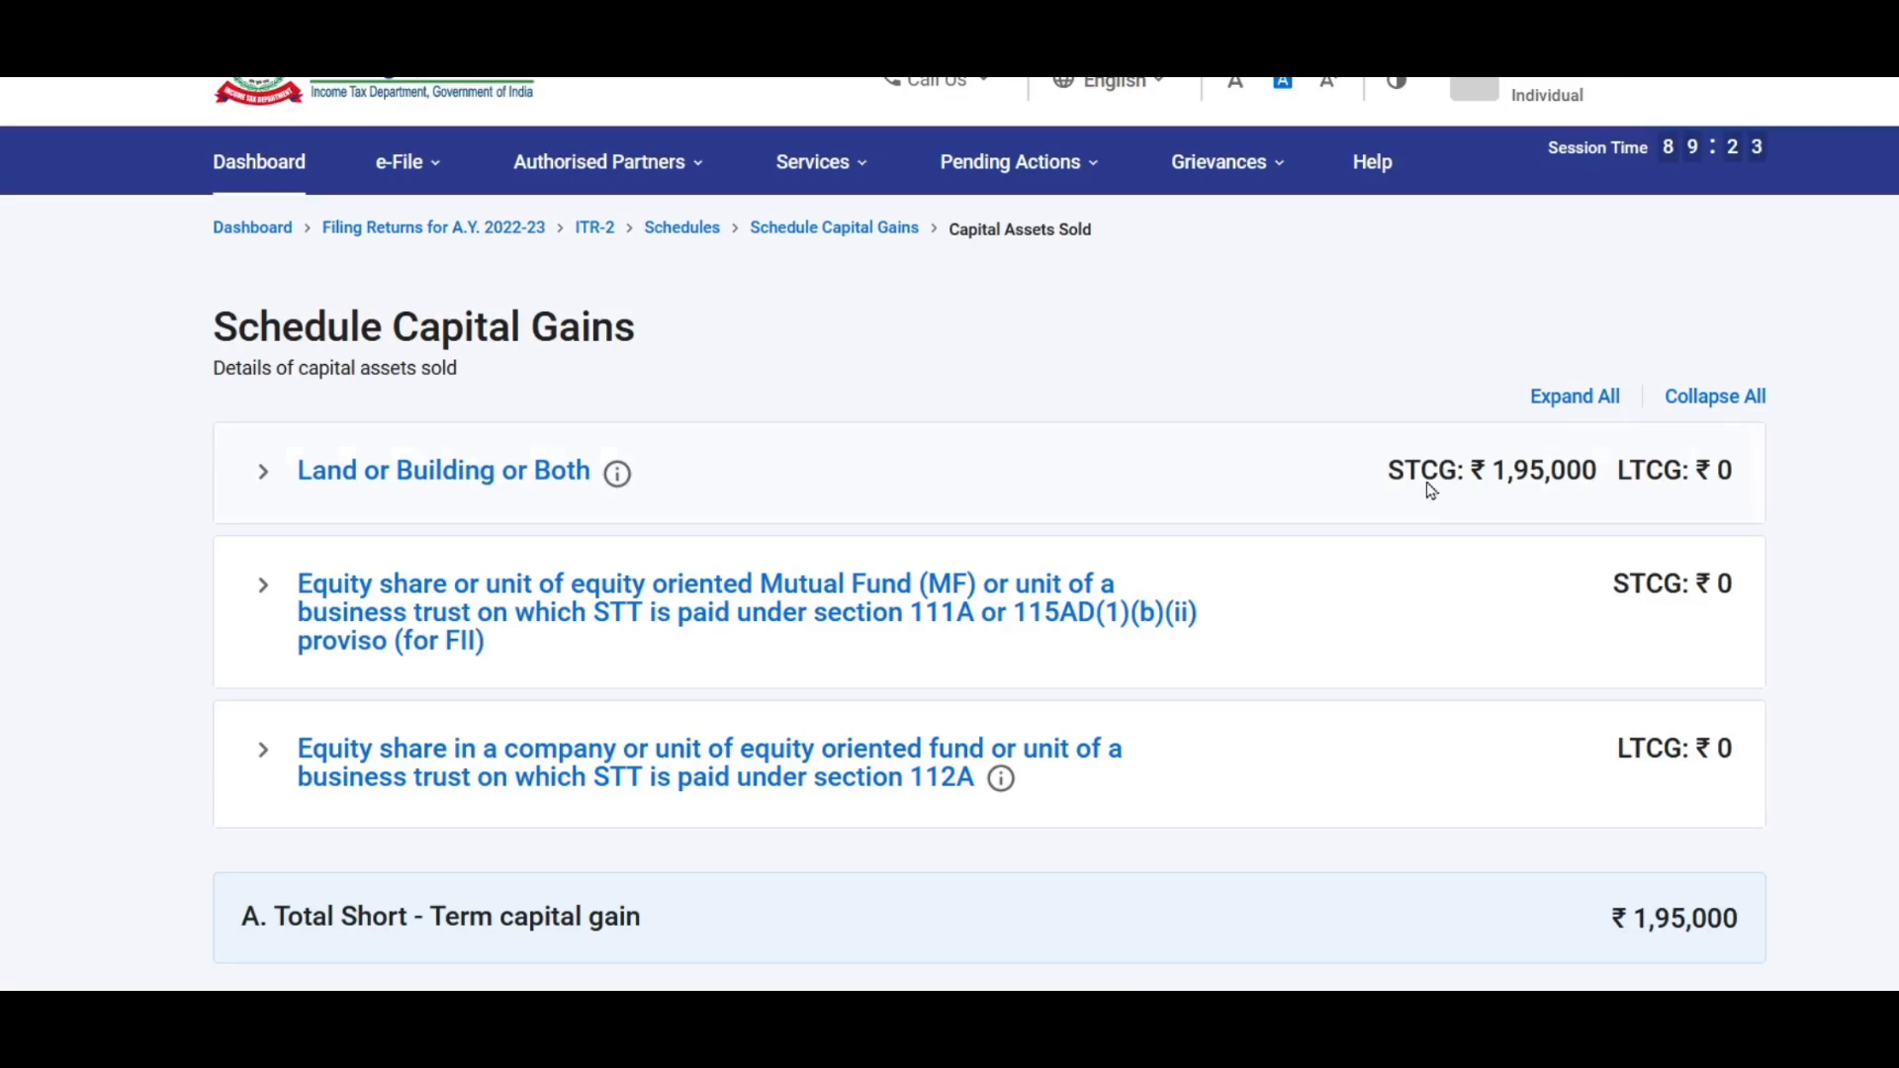
Step: Expand the Equity share Section 111A accordion in the capital gains summary
{"action": "scroll", "coordinate": [1355, 465], "scroll_direction": "down", "scroll_amount": 2}
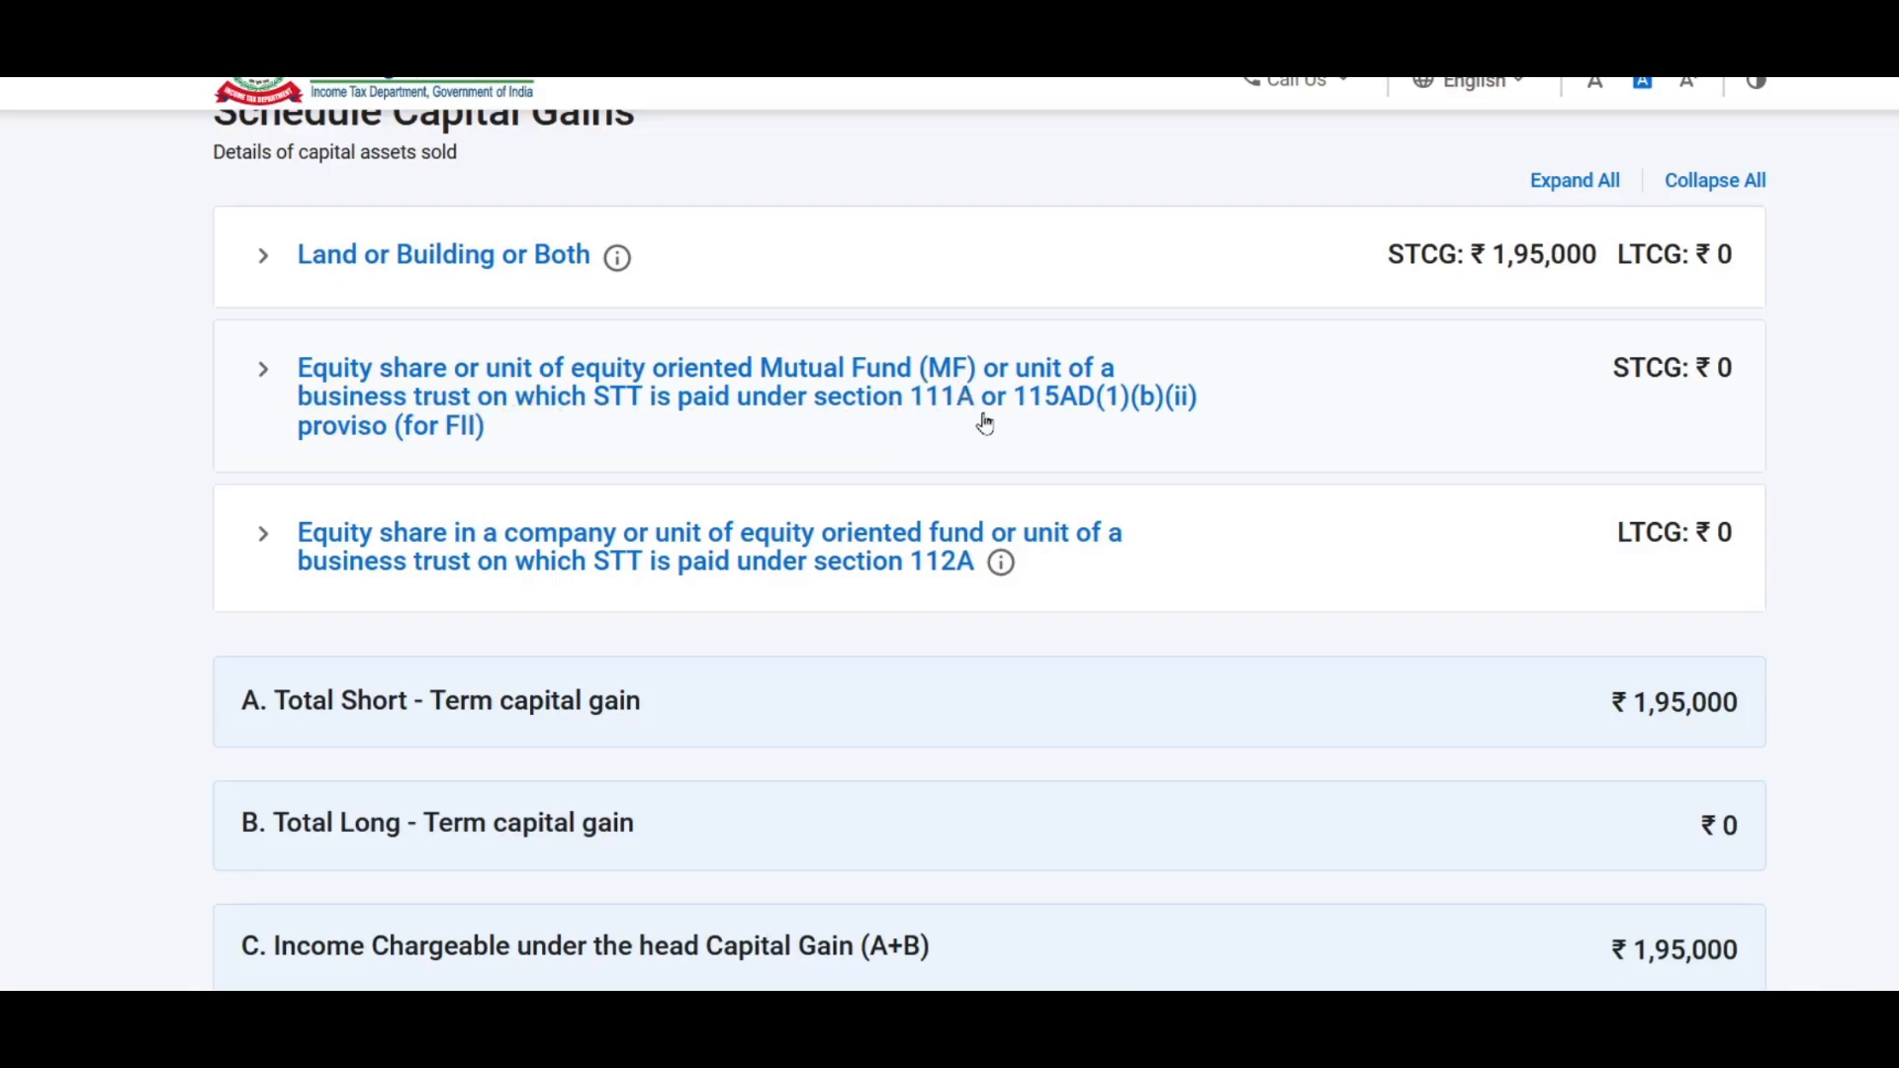
{"action": "left_click", "coordinate": [366, 388]}
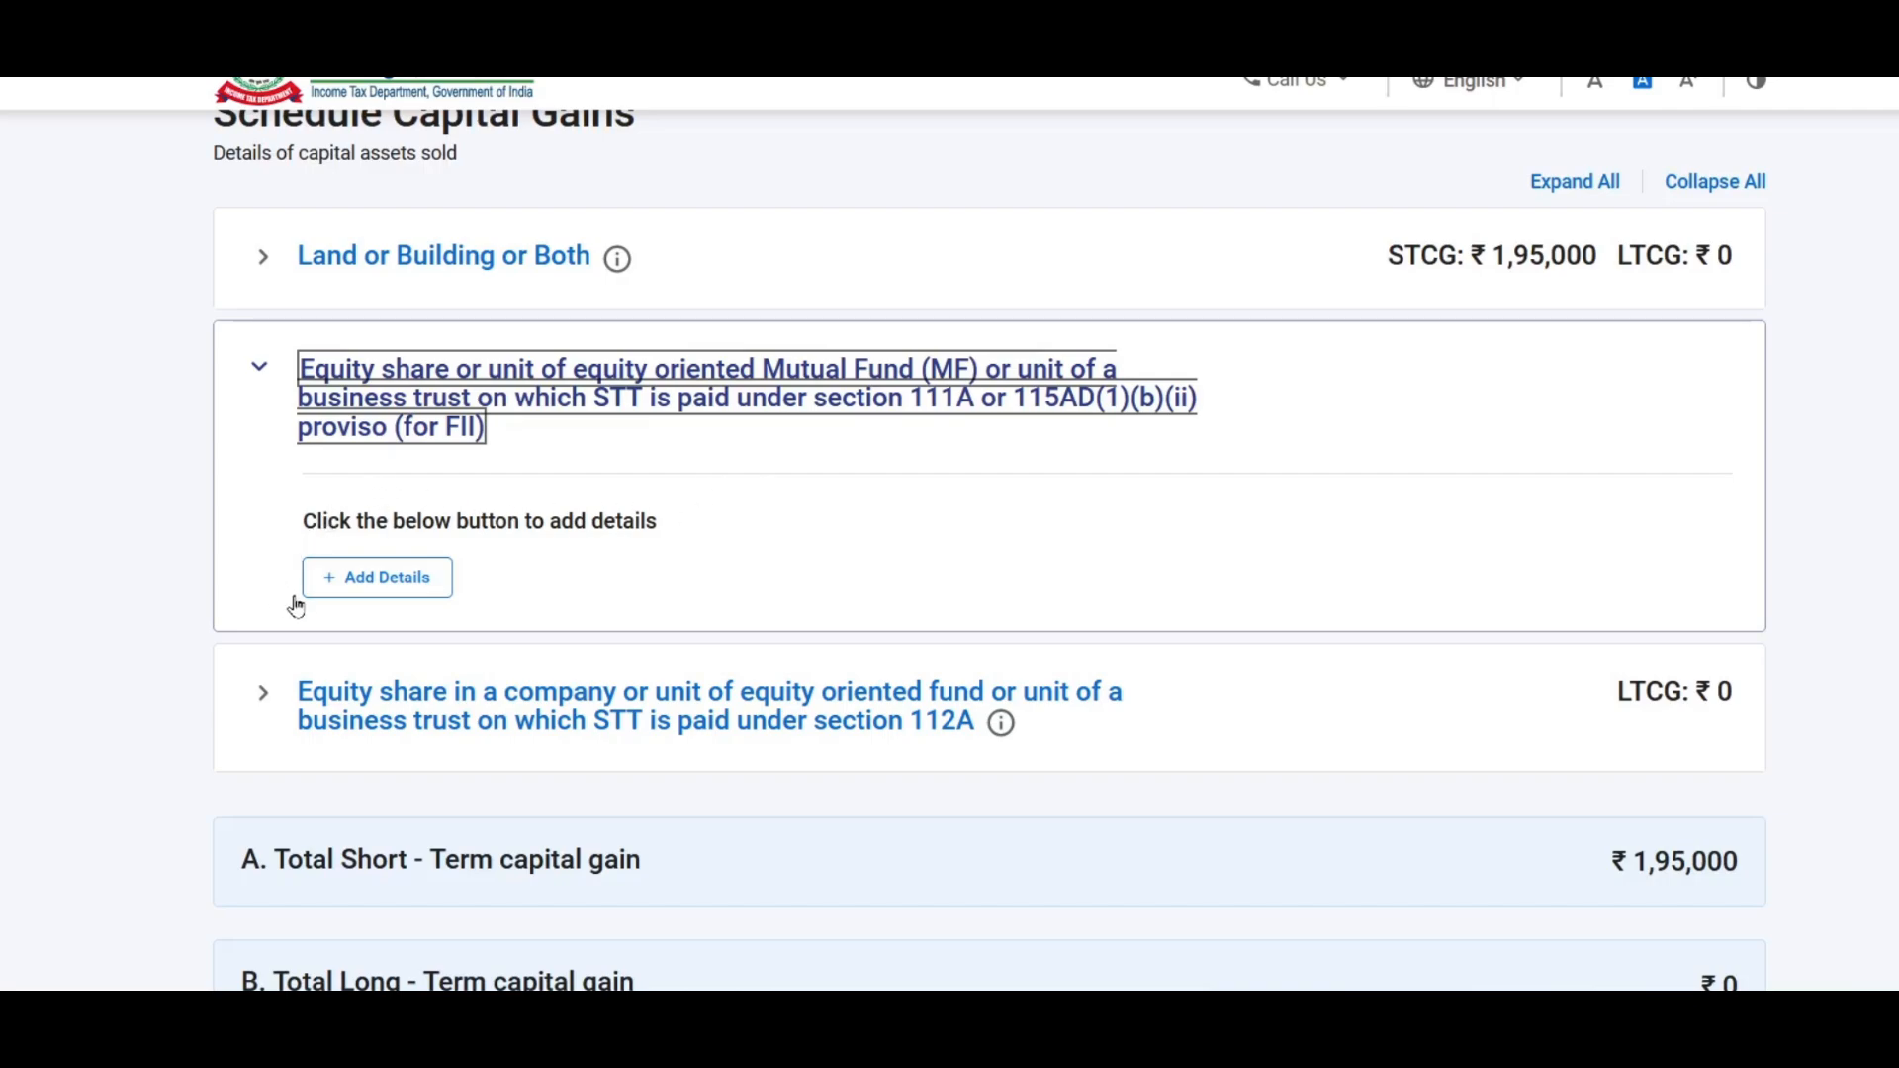
Step: Start a new equity sale entry with Section 111A selected
{"action": "left_click", "coordinate": [379, 591]}
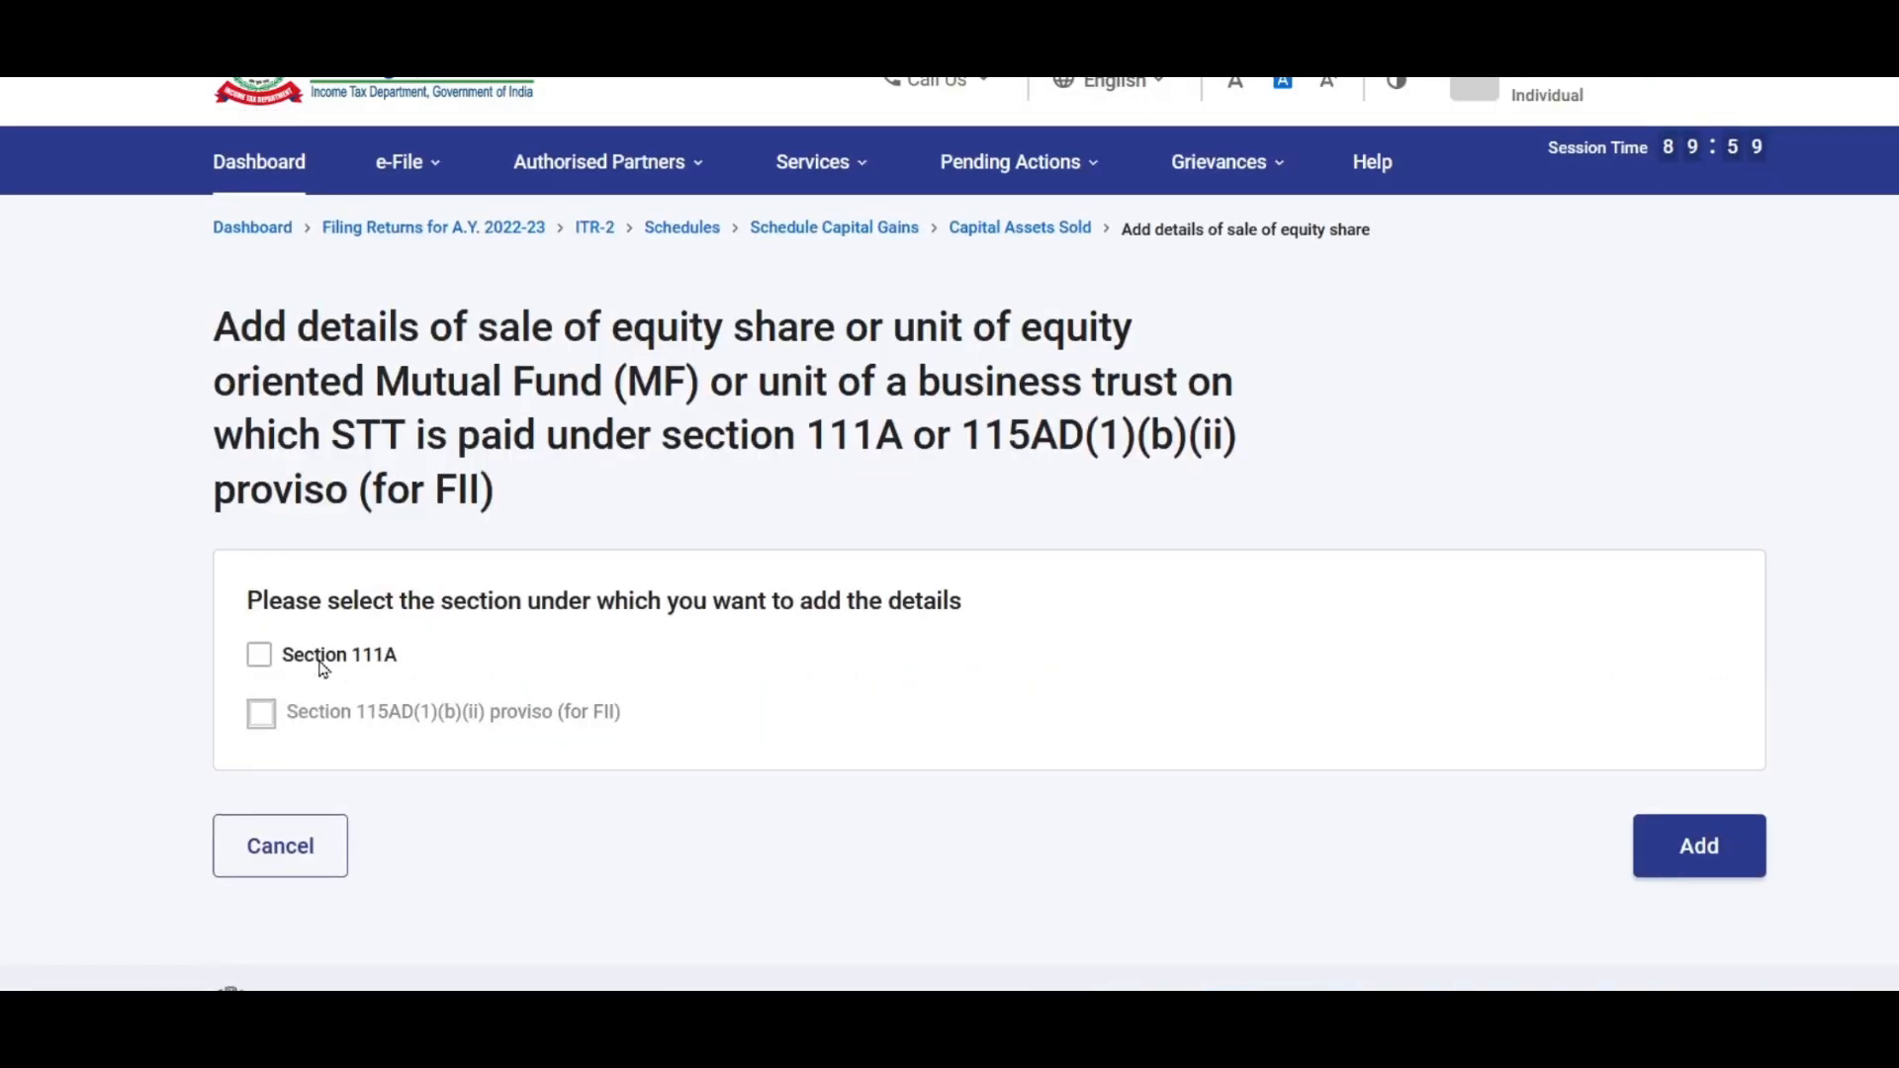
{"action": "left_click", "coordinate": [259, 657]}
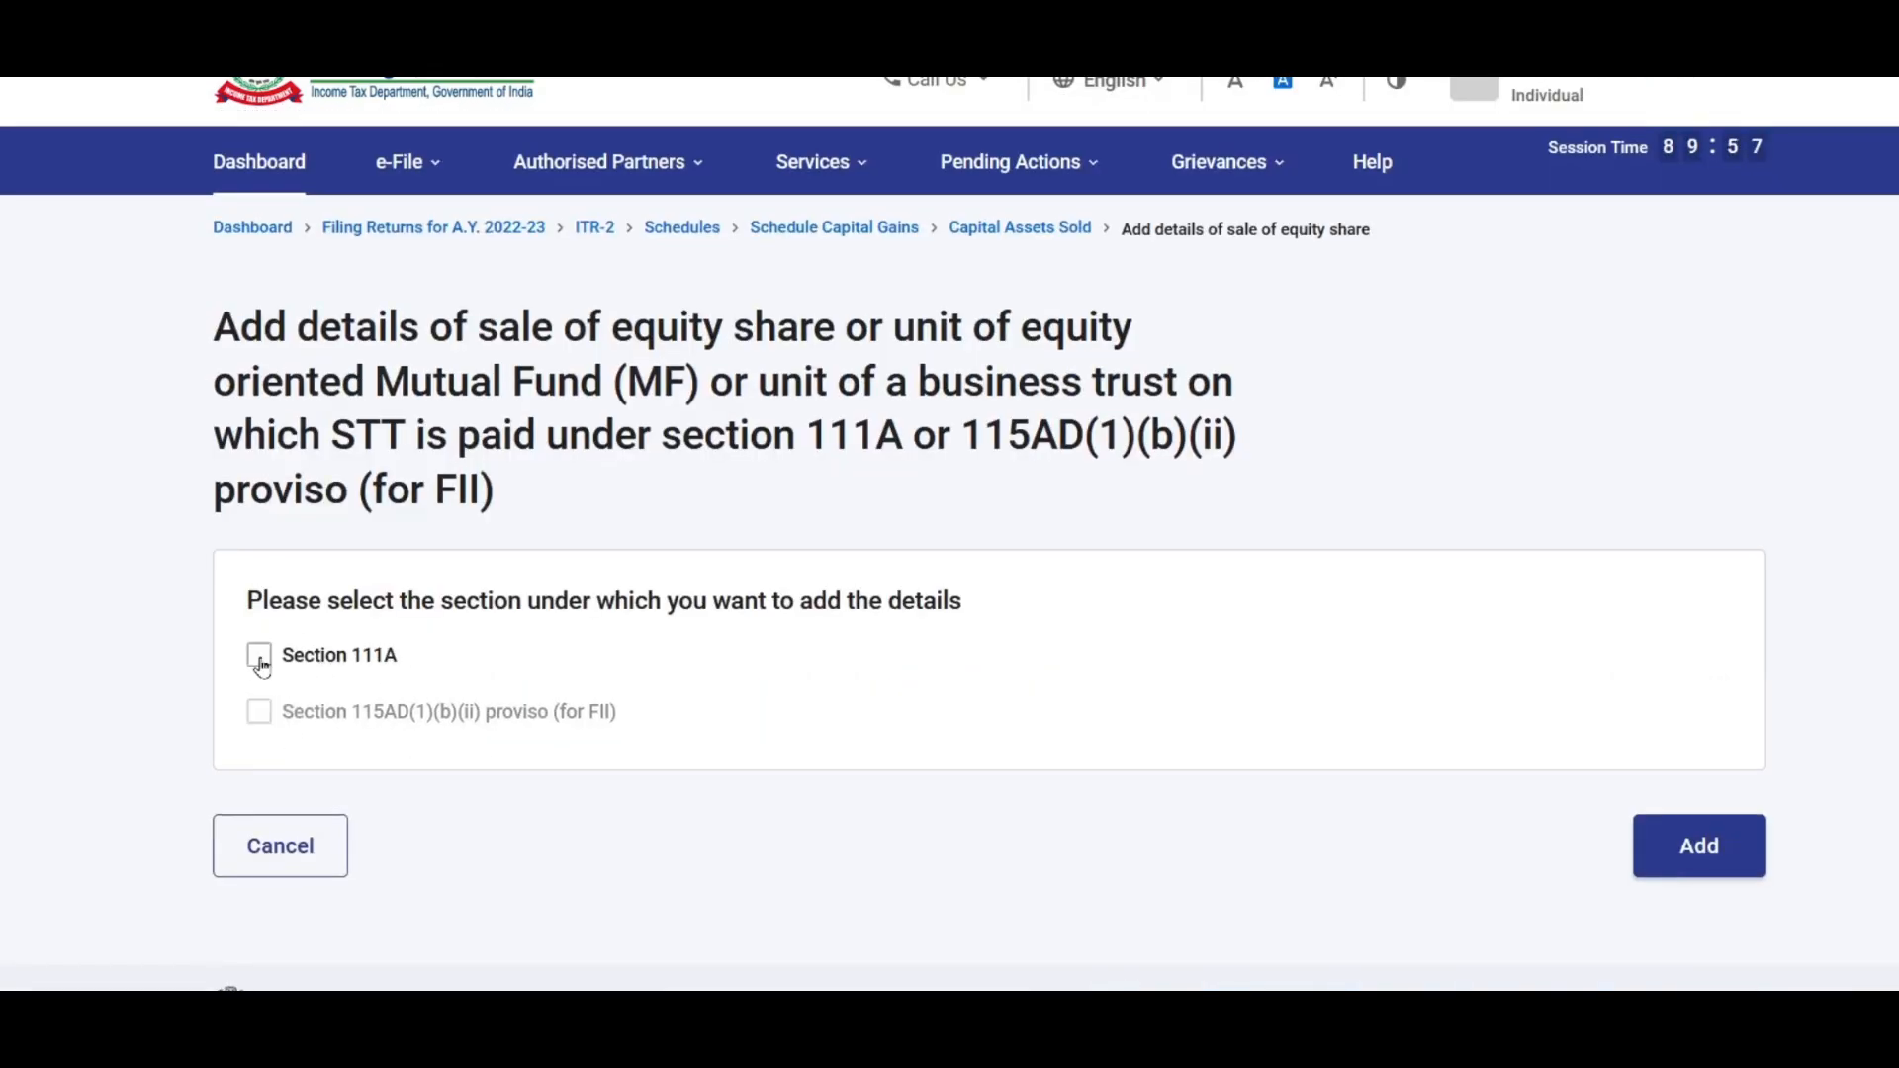
{"action": "scroll", "coordinate": [1301, 698], "scroll_direction": "down", "scroll_amount": 3}
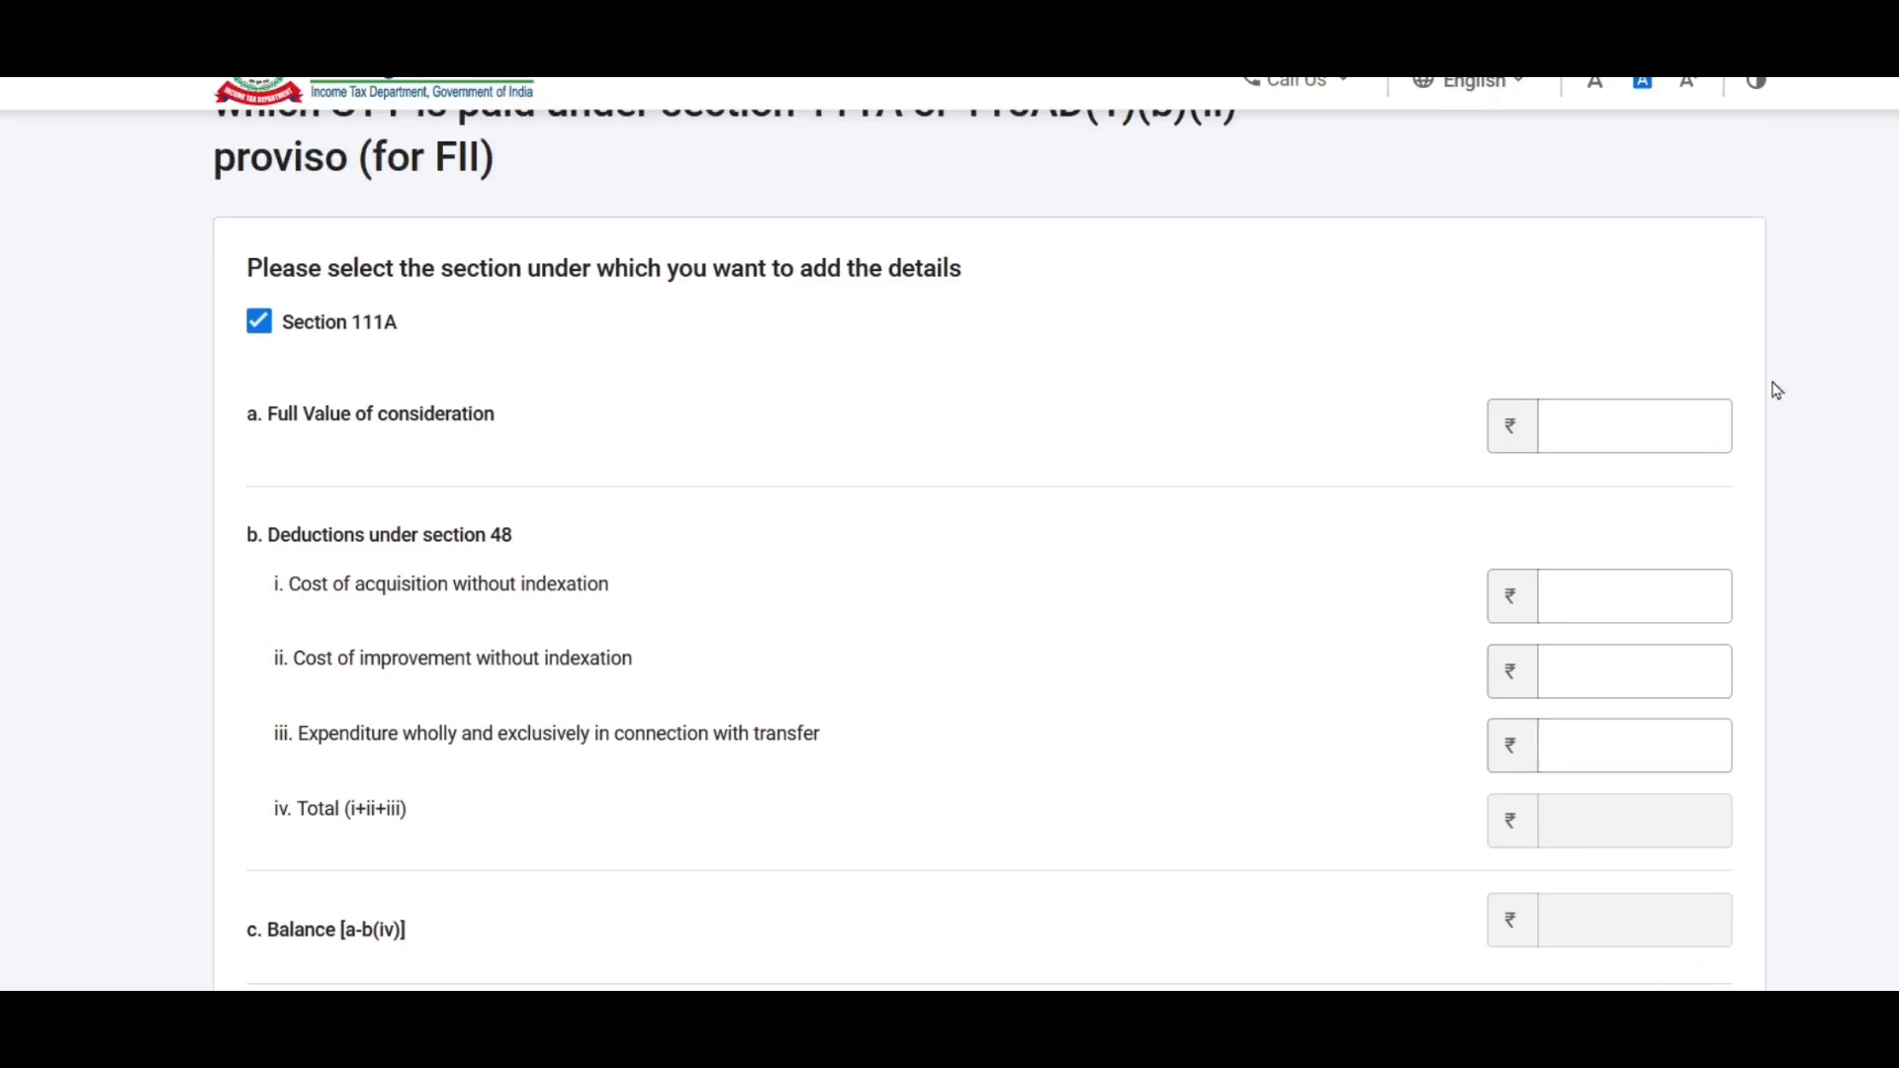
{"action": "left_click", "coordinate": [1550, 684]}
Step: Fill Full Value of consideration with the 500000 sale price from the Excel sheet
{"action": "left_click", "coordinate": [1607, 430]}
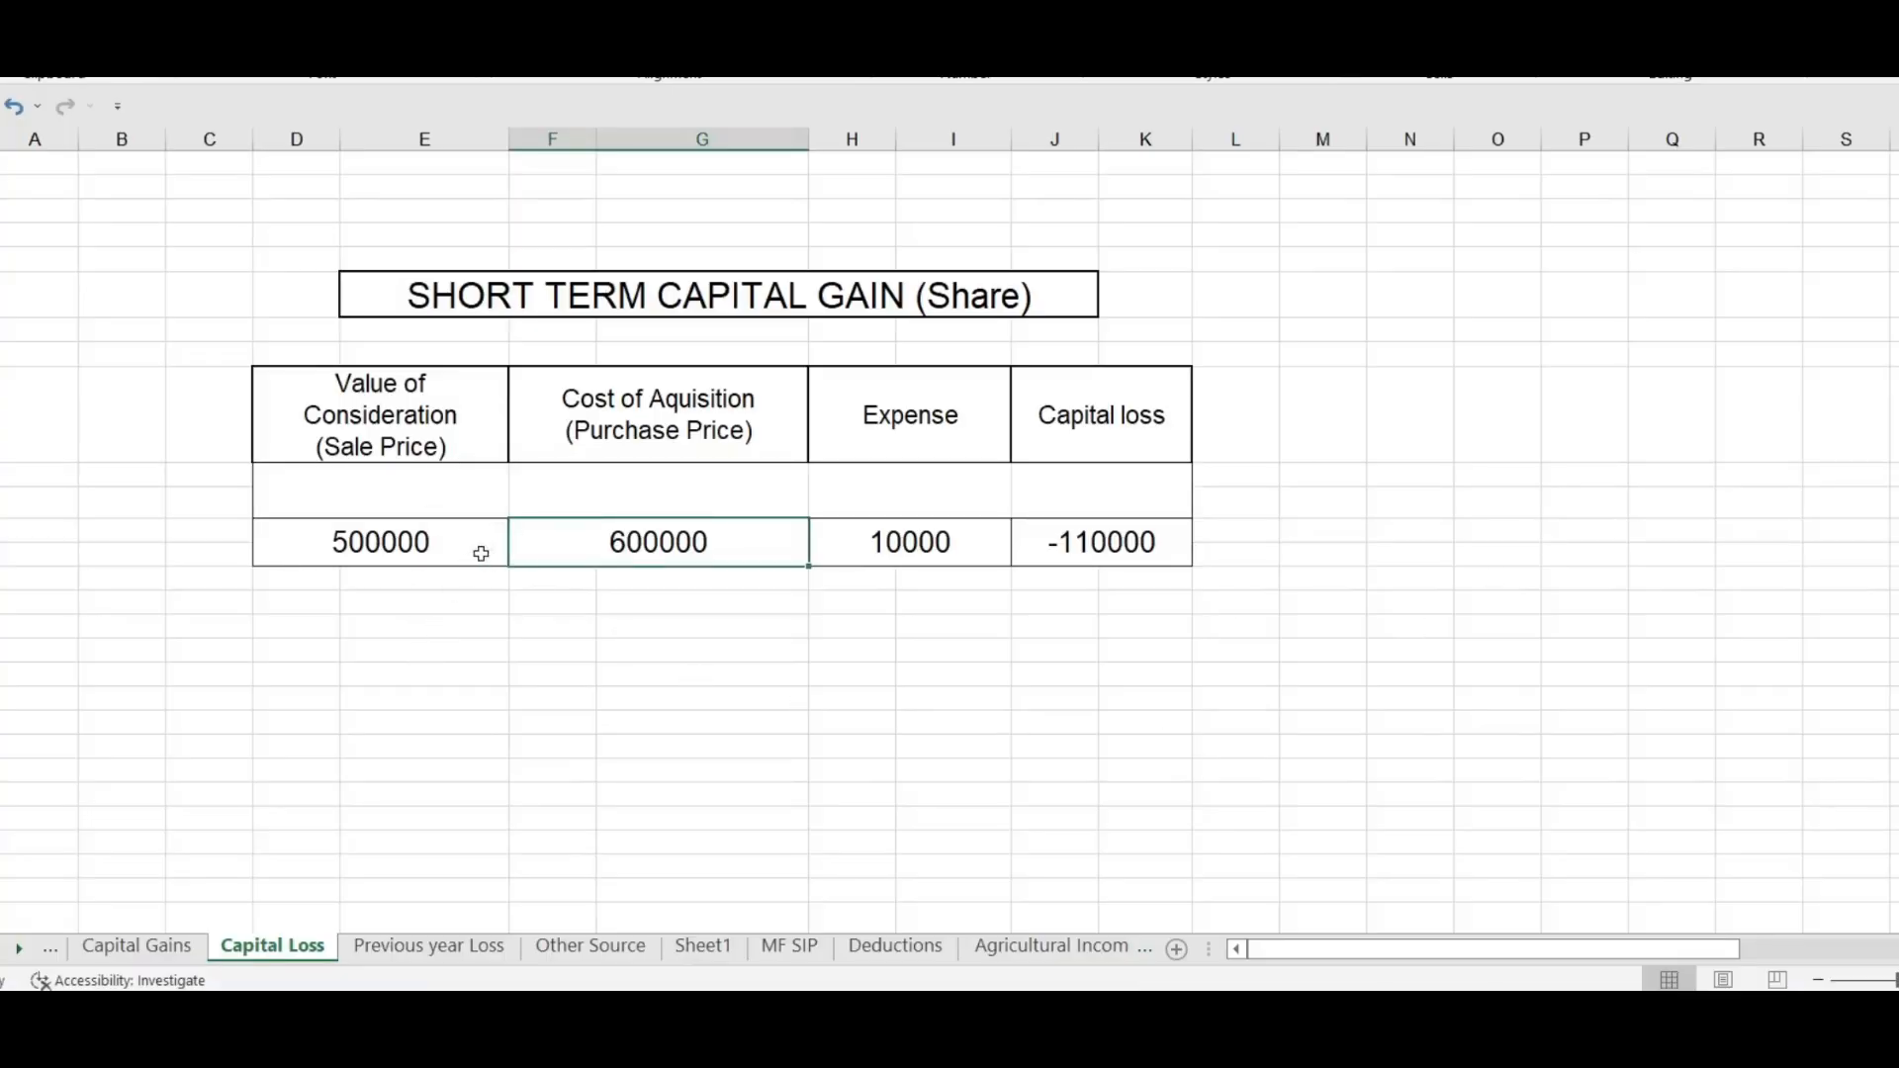
{"action": "left_click", "coordinate": [816, 296]}
{"action": "left_click", "coordinate": [429, 542]}
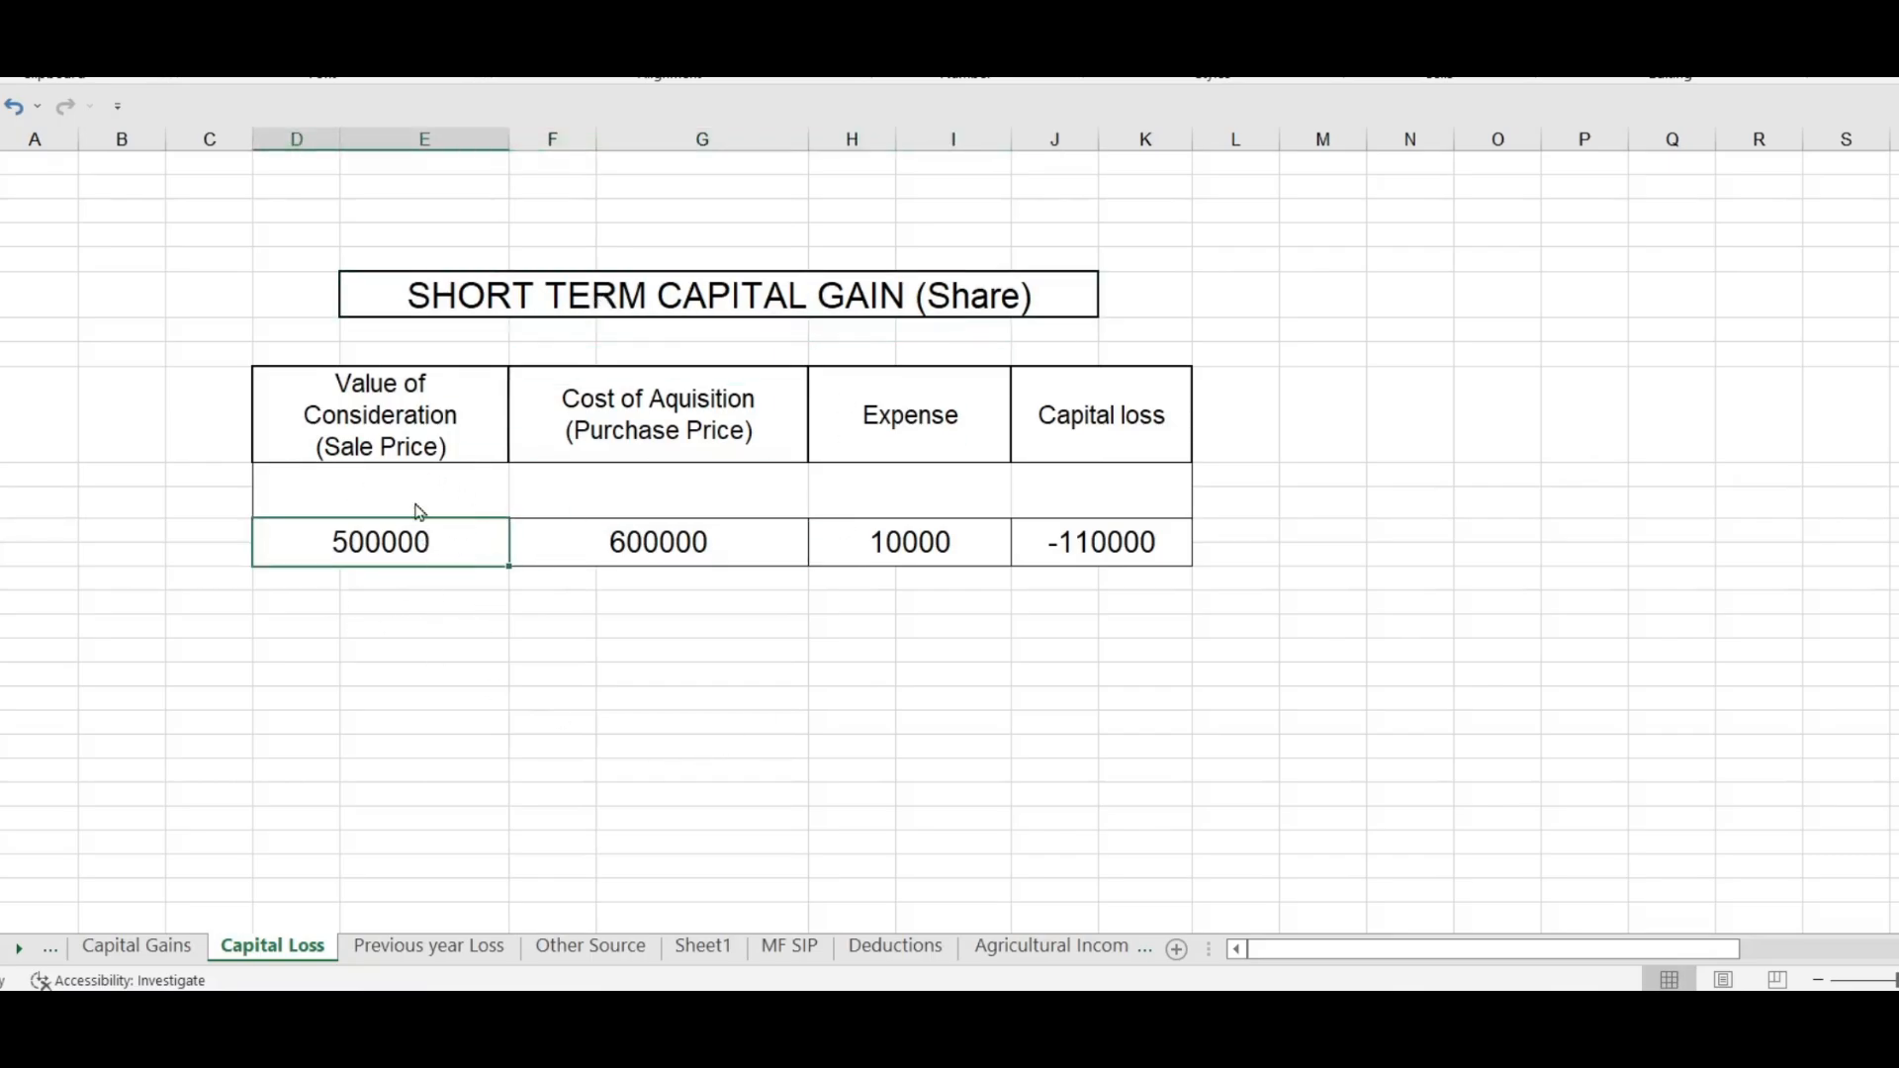
{"action": "type", "text": "500000"}
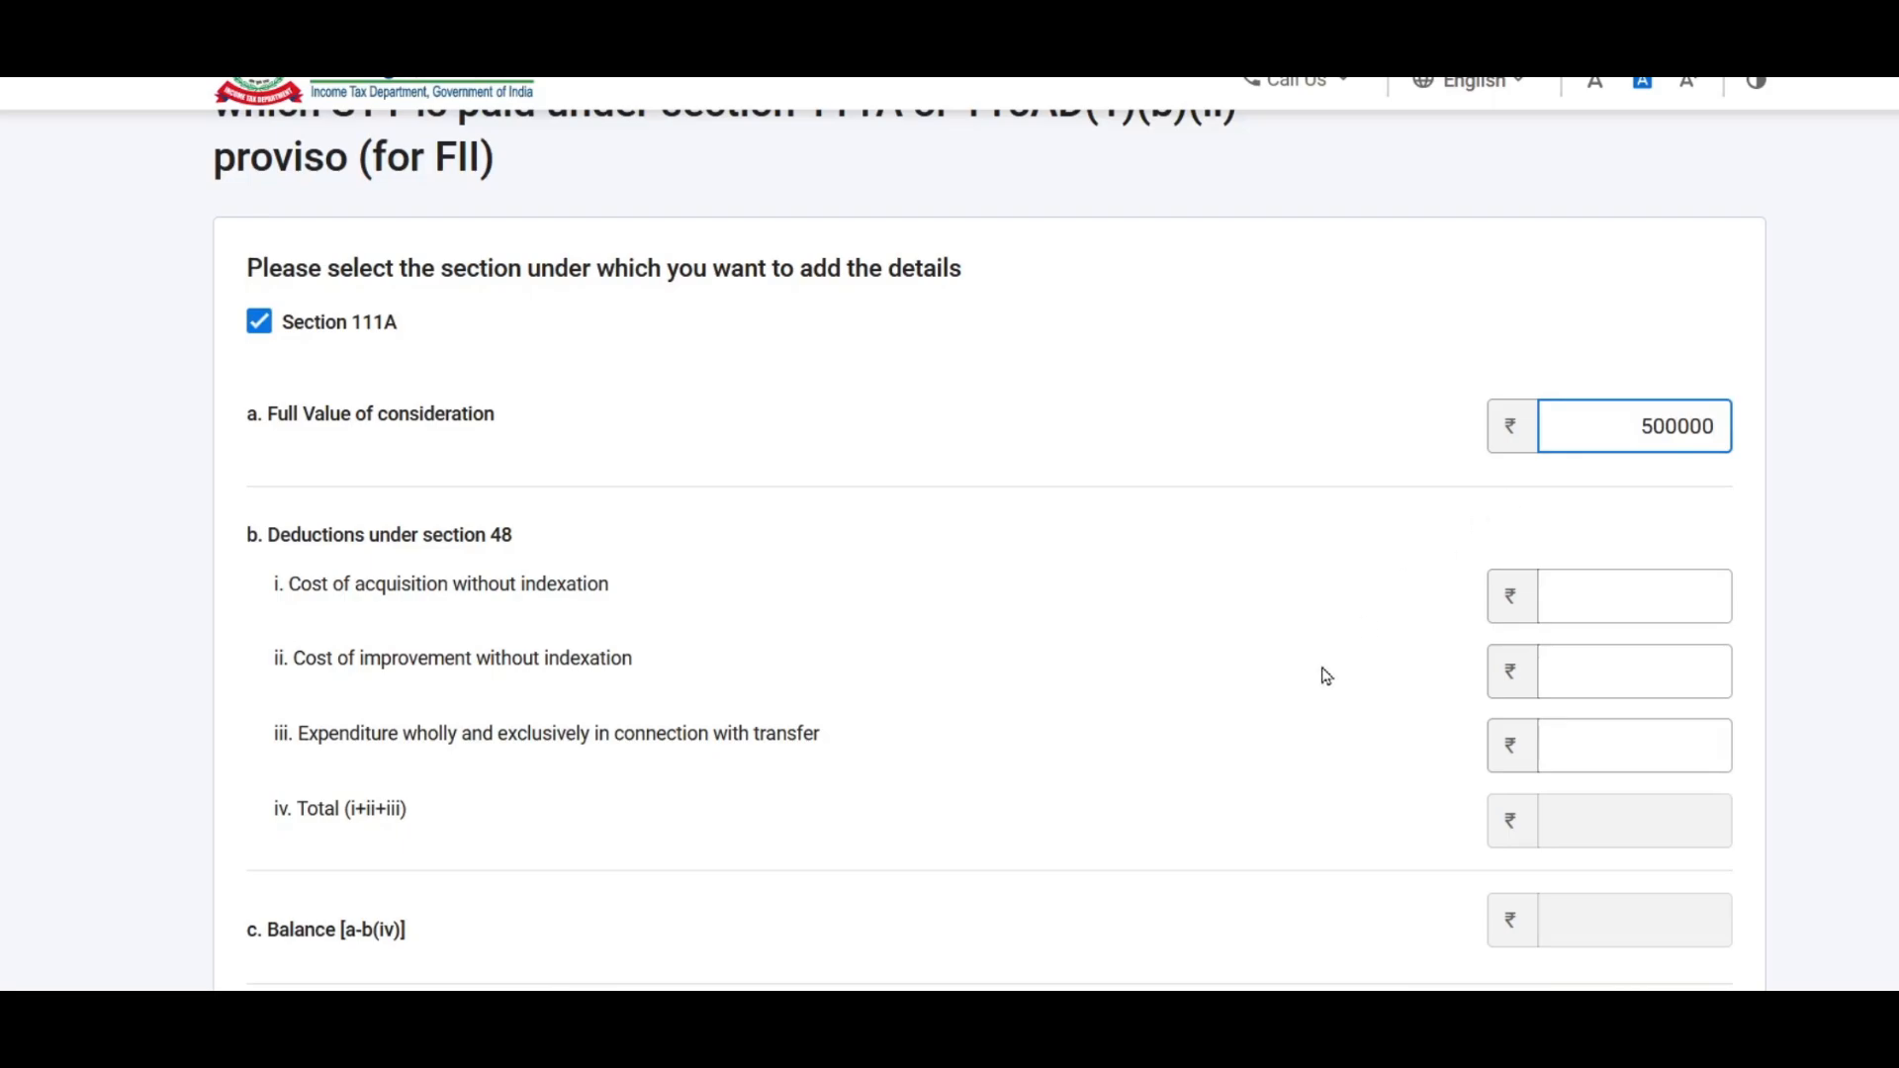
Step: Enter consideration 5,00,000, acquisition cost 6,00,000 and transfer expense 1,000
{"action": "left_click", "coordinate": [1144, 417]}
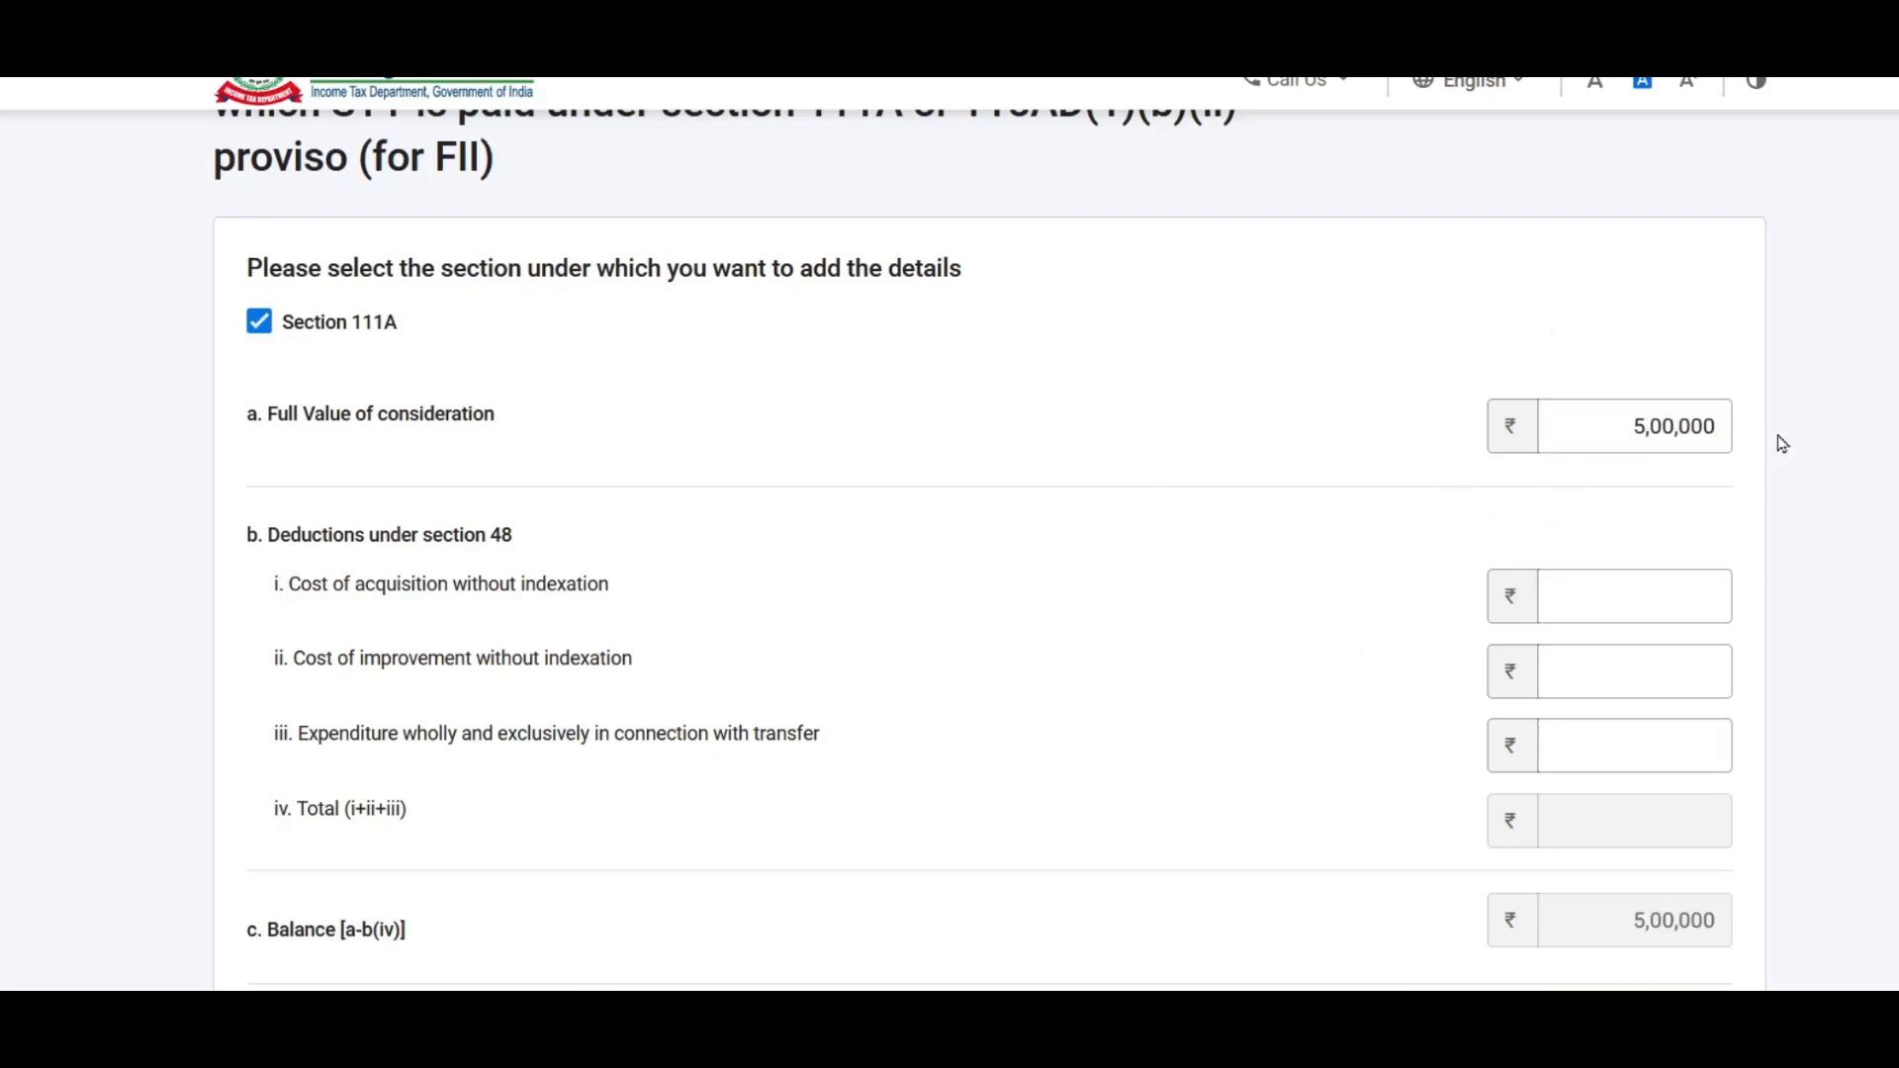
{"action": "scroll", "coordinate": [950, 395], "scroll_direction": "down", "scroll_amount": 2}
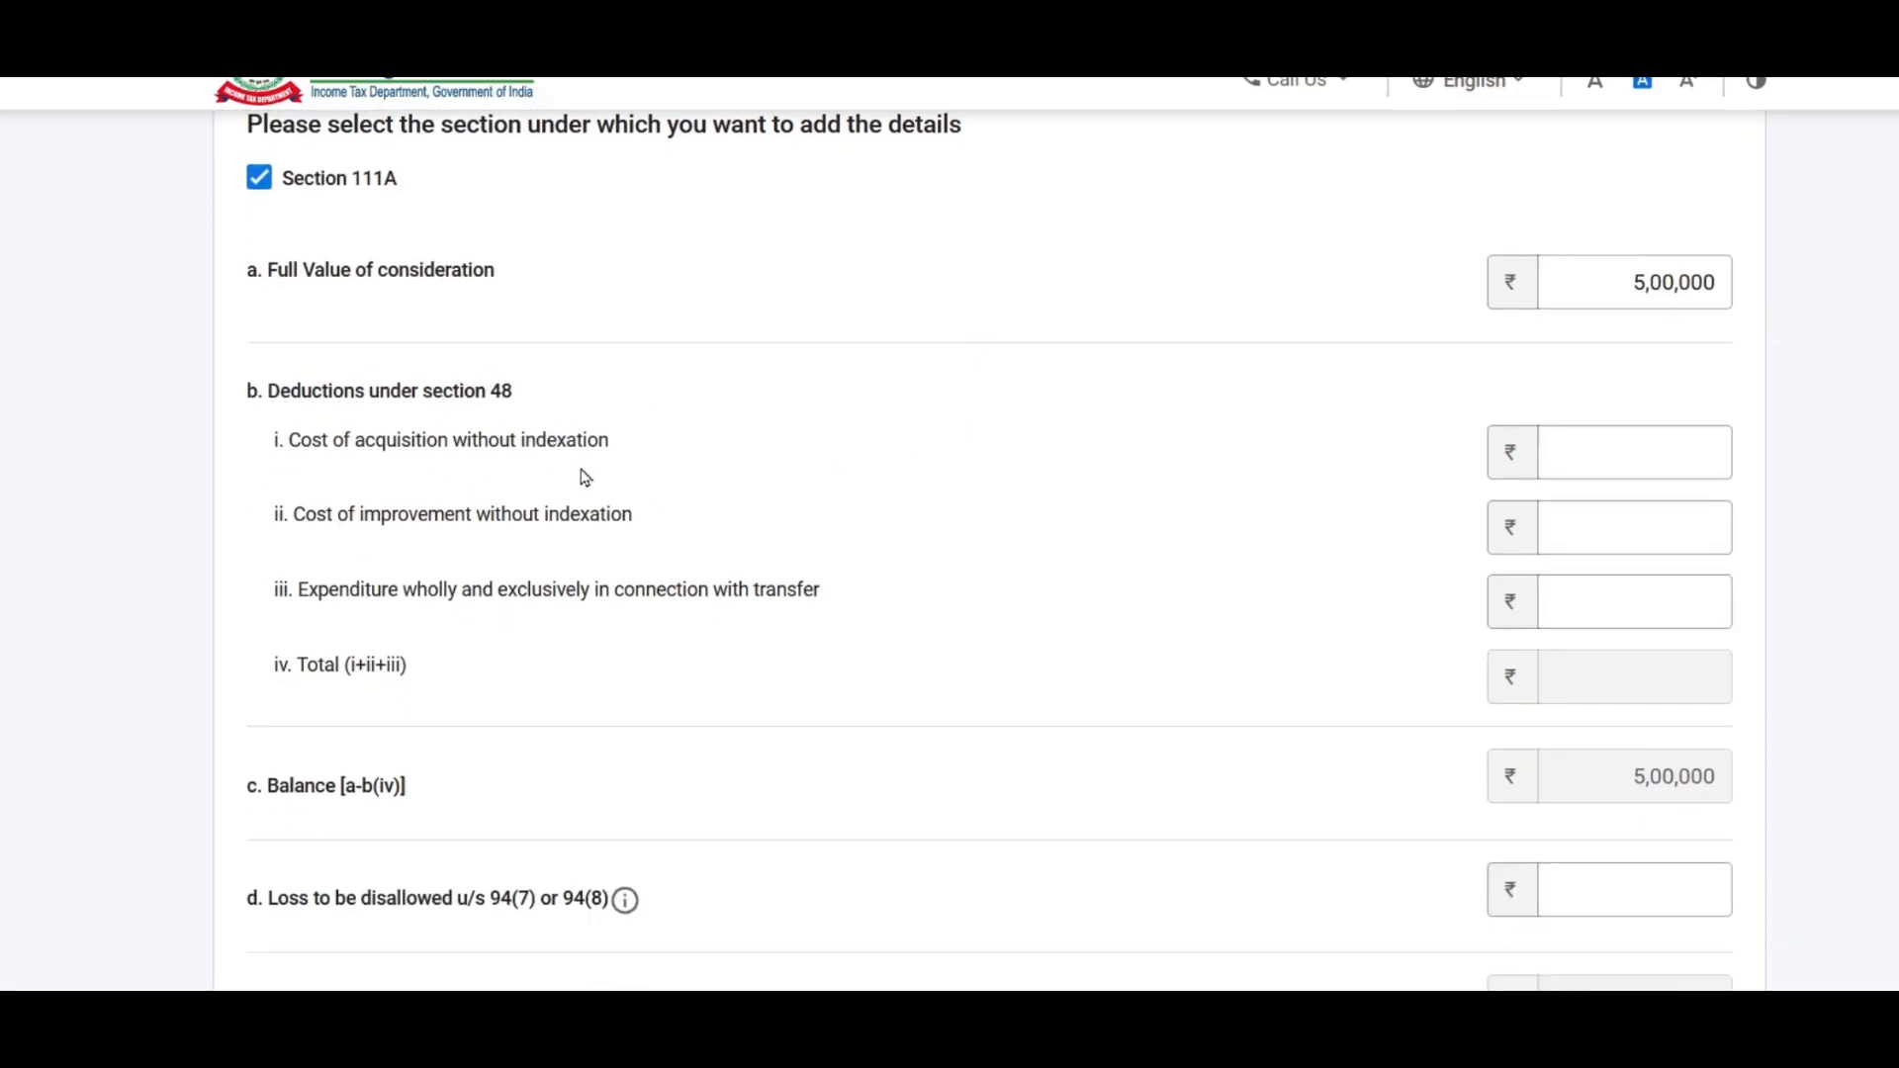
{"action": "left_click", "coordinate": [1622, 454]}
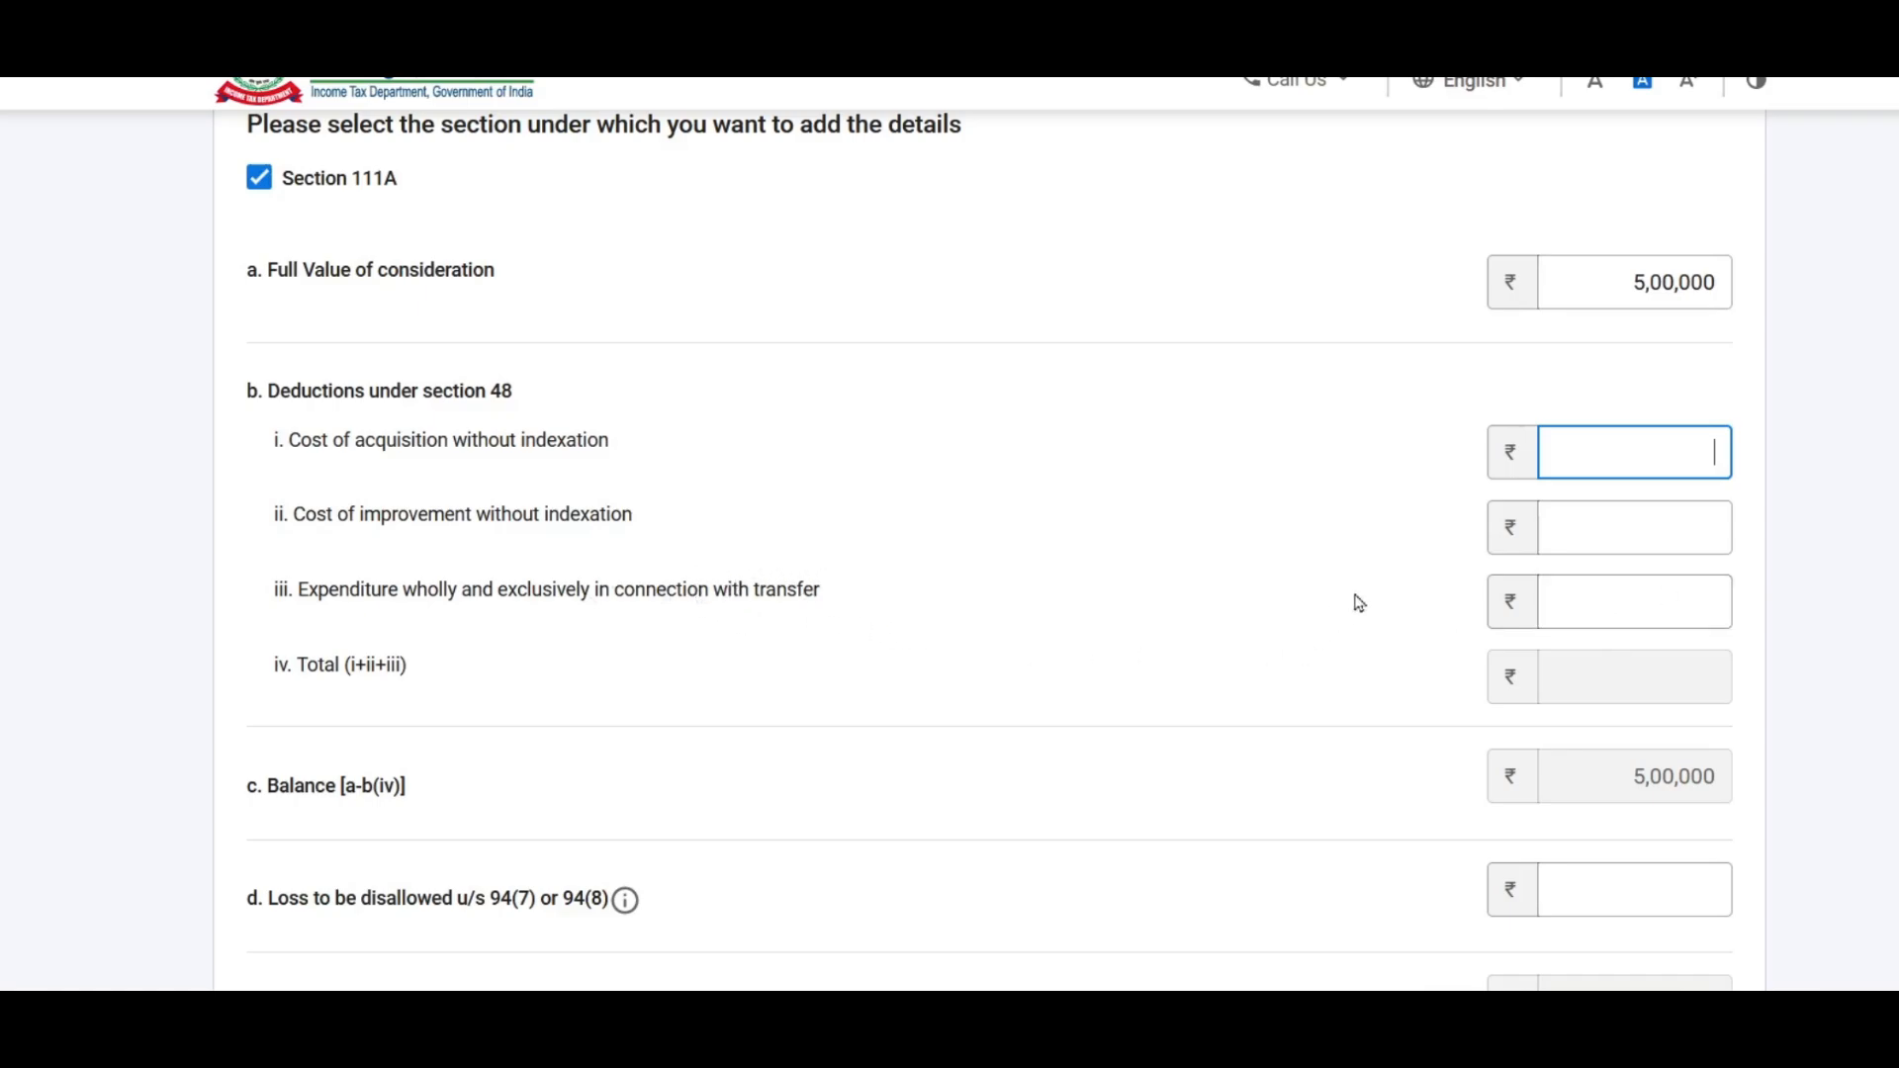
{"action": "type", "text": "0000"}
{"action": "key", "text": "Tab"}
{"action": "key", "text": "Tab"}
{"action": "type", "text": "1"}
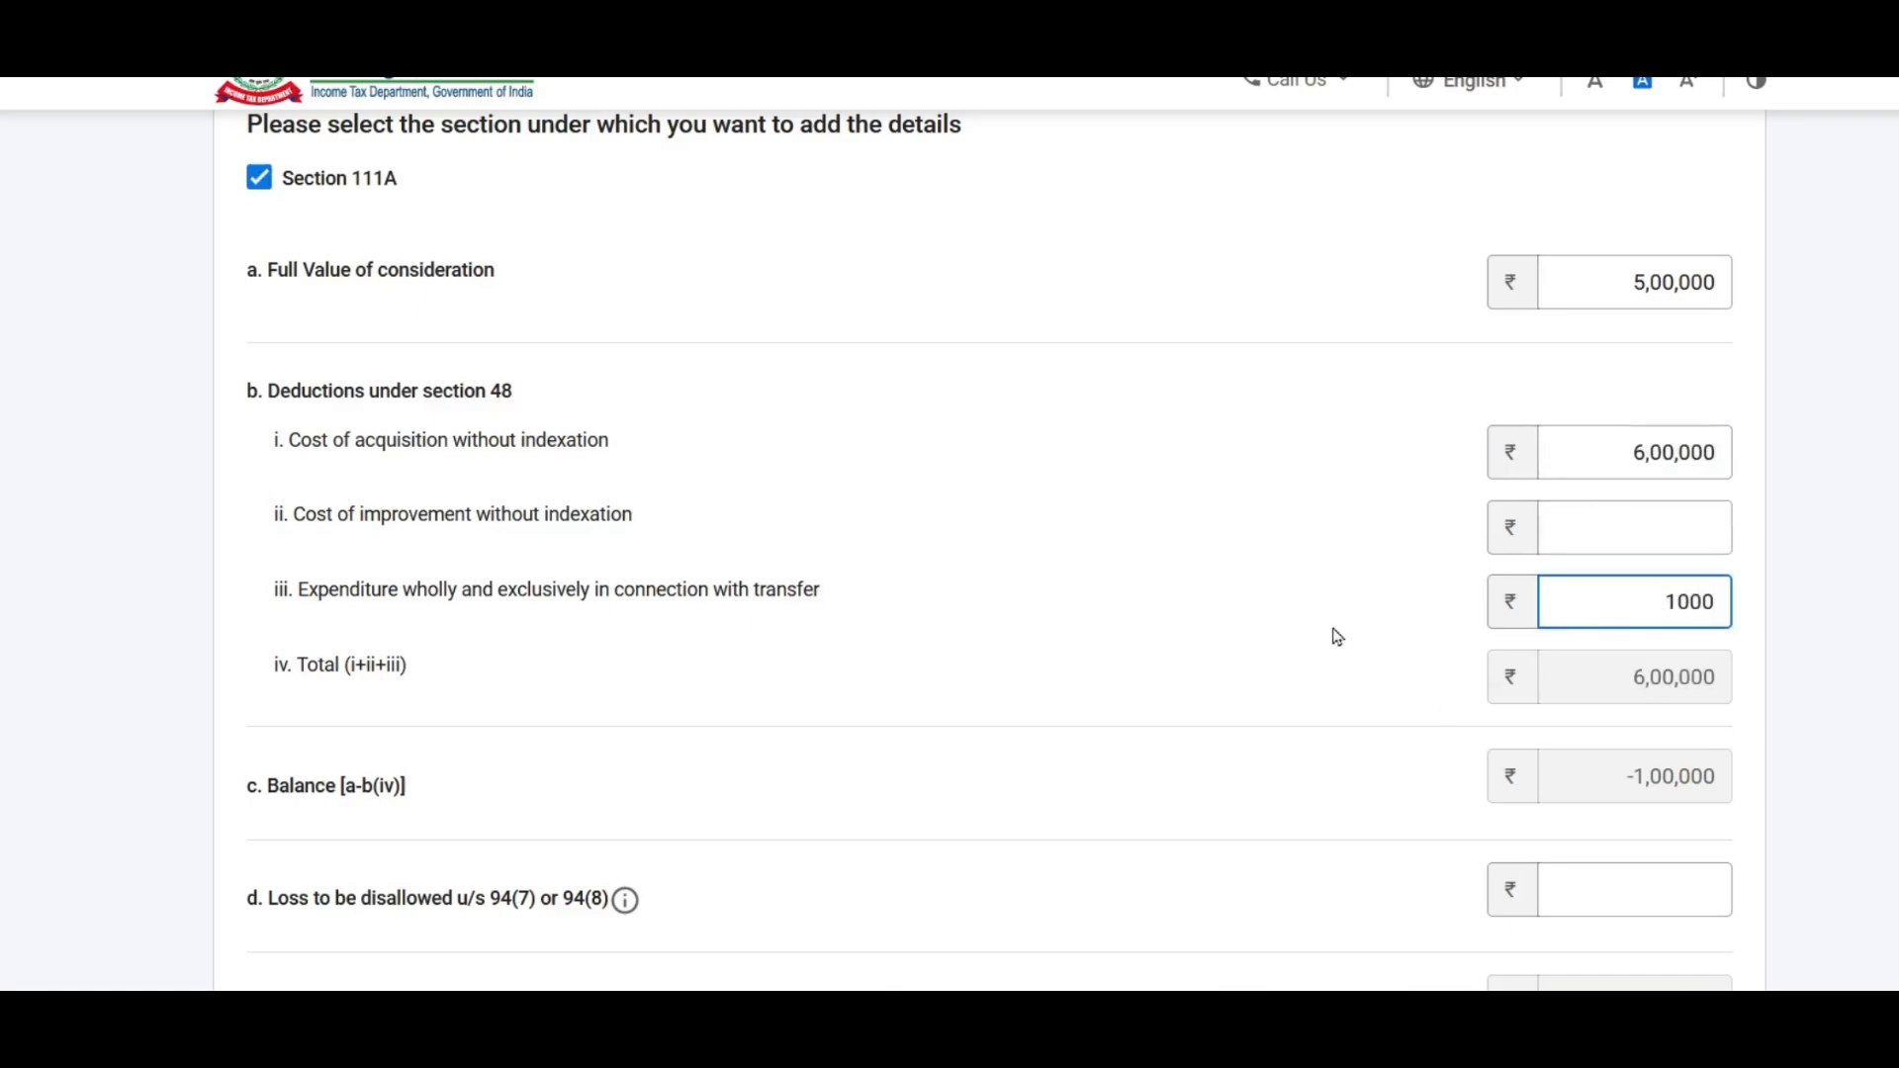
{"action": "left_click", "coordinate": [1300, 610]}
Step: Scroll through the Section 111A form to check the -1,01,000 balance
{"action": "scroll", "coordinate": [1300, 612], "scroll_direction": "down", "scroll_amount": 3}
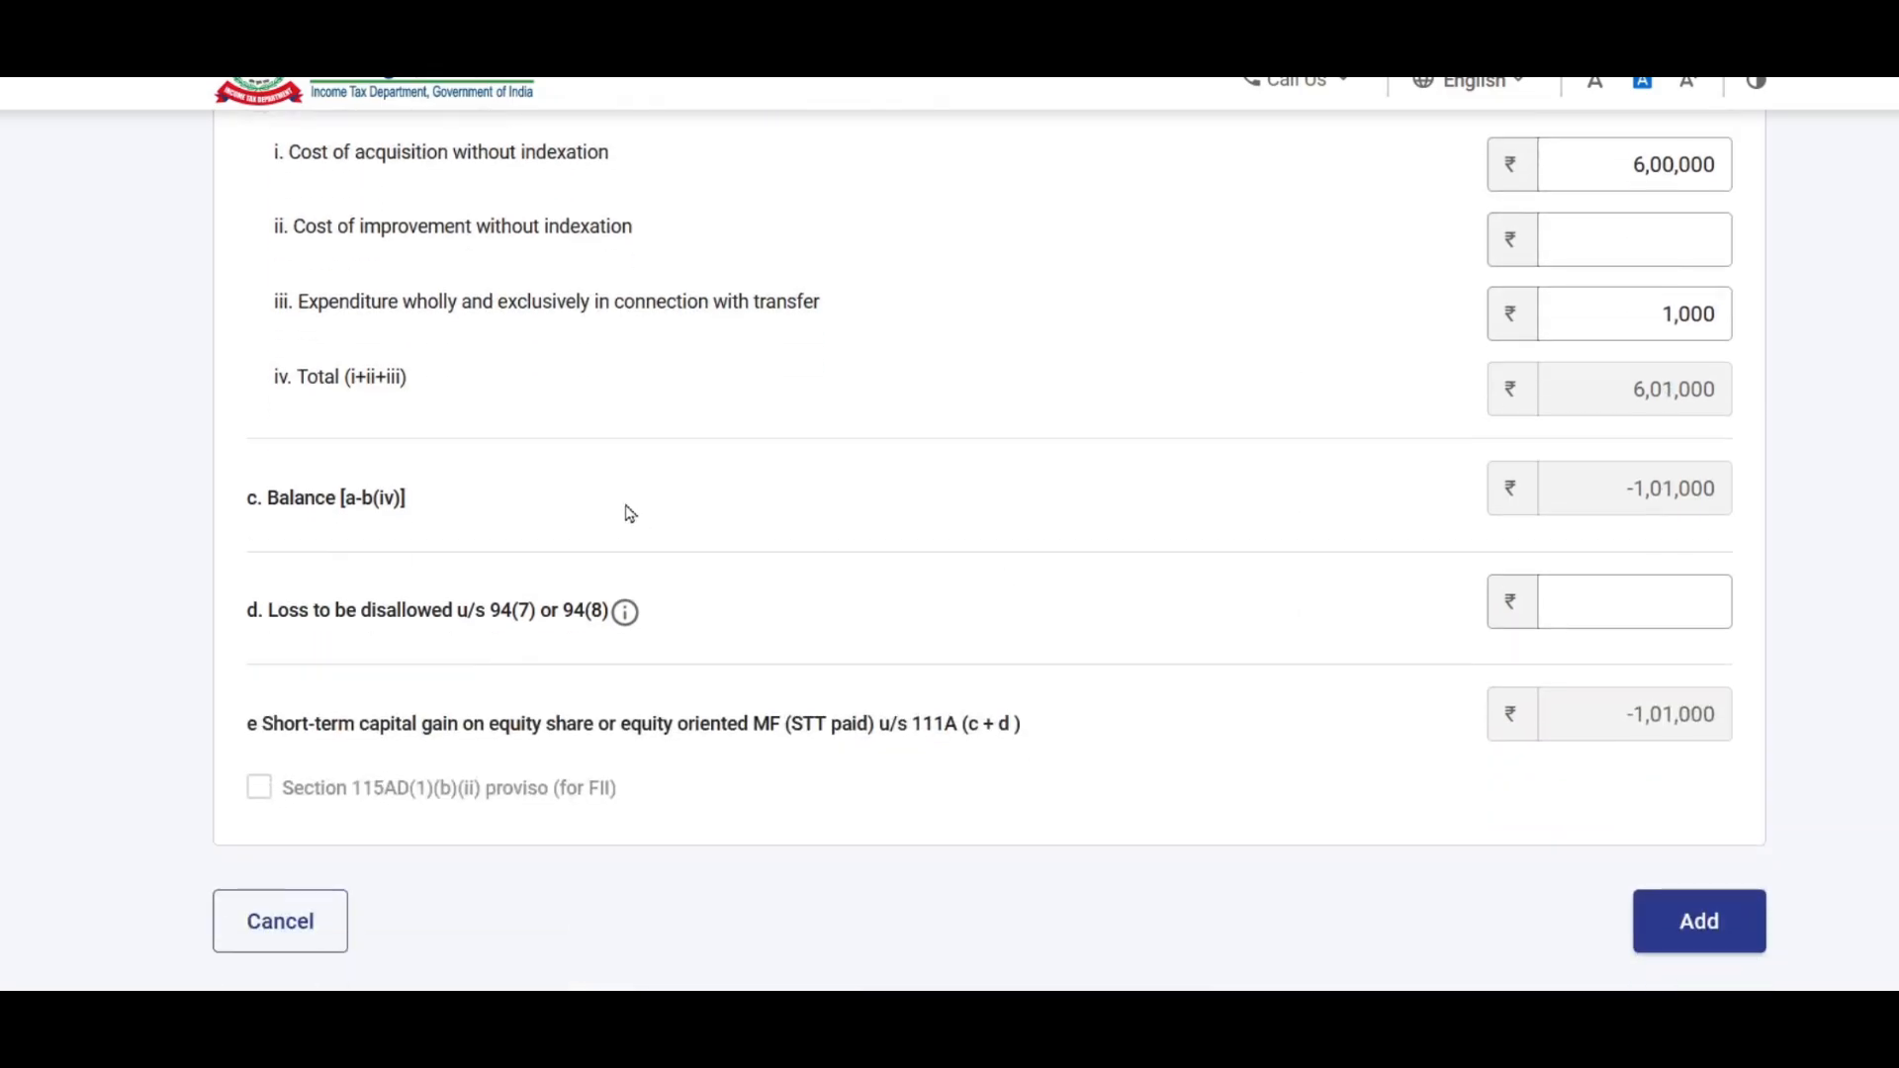
{"action": "scroll", "coordinate": [1549, 835], "scroll_direction": "up", "scroll_amount": 3}
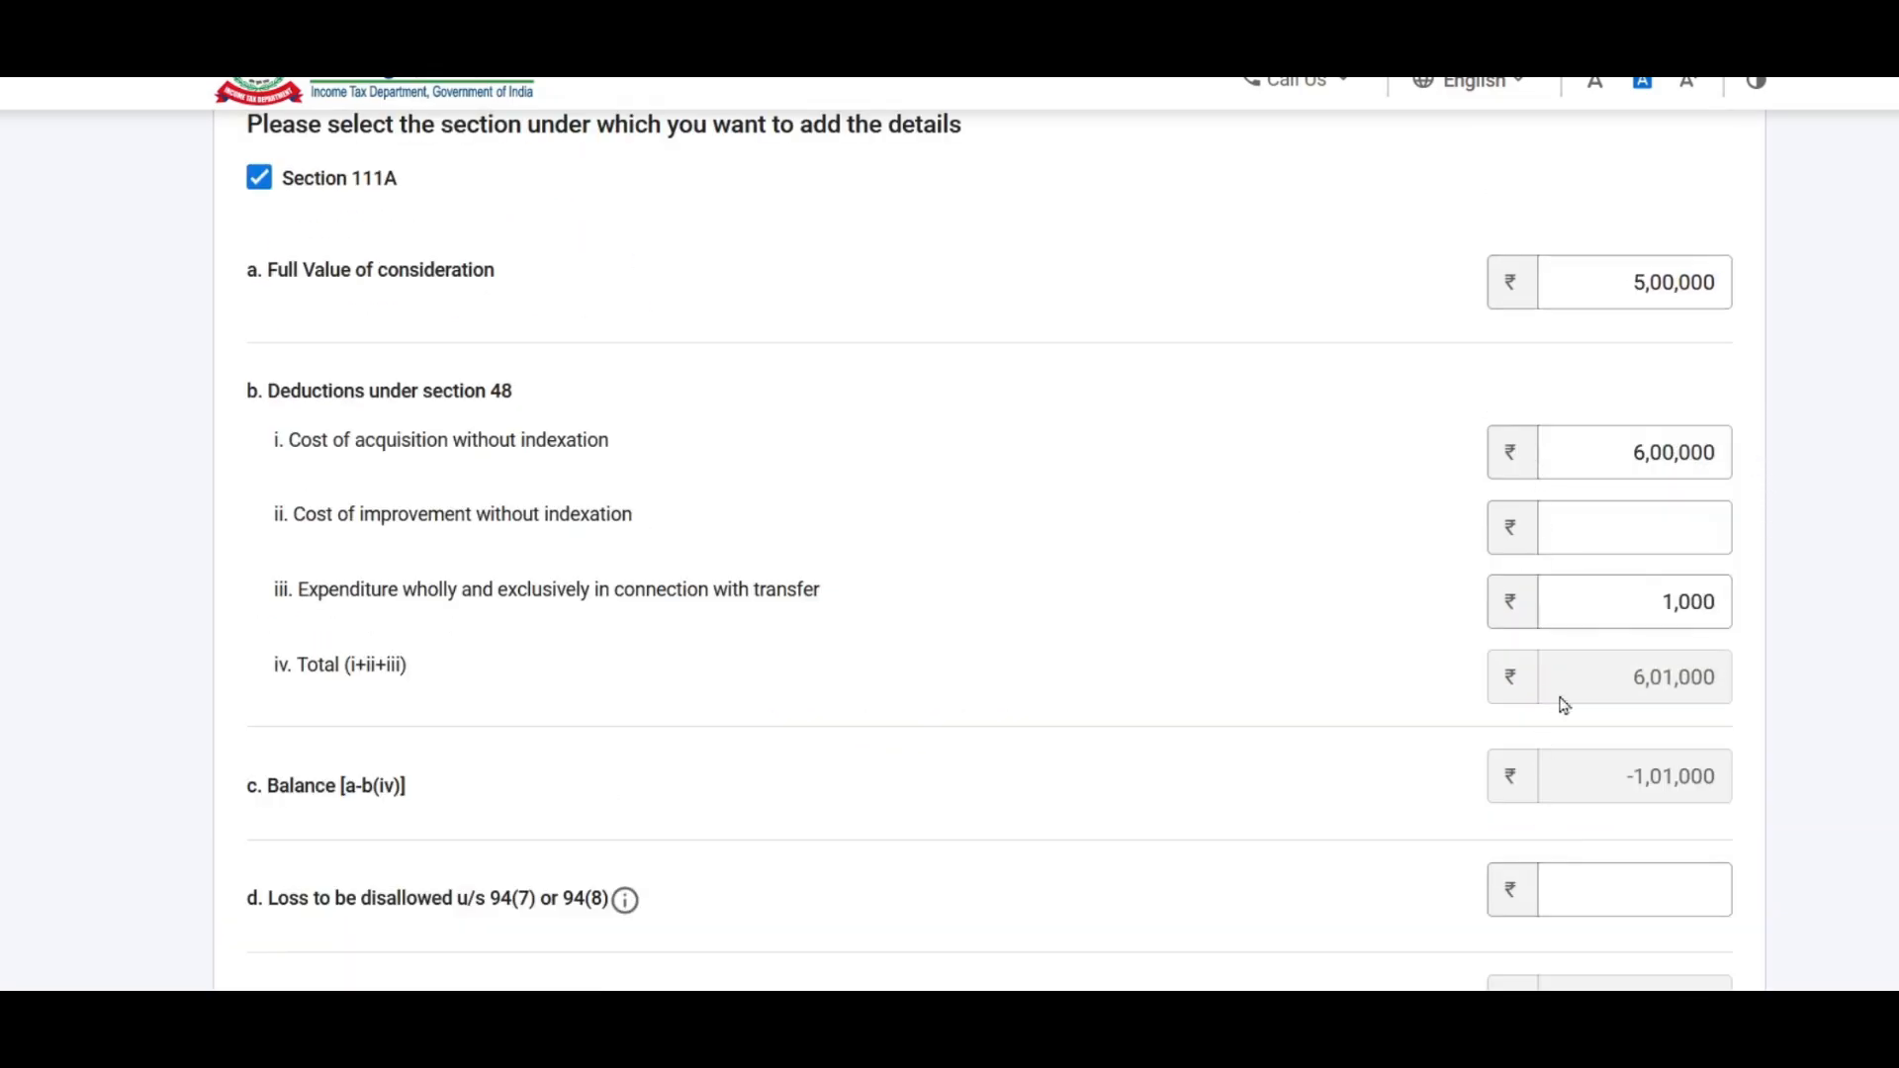
{"action": "scroll", "coordinate": [1771, 501], "scroll_direction": "down", "scroll_amount": 3}
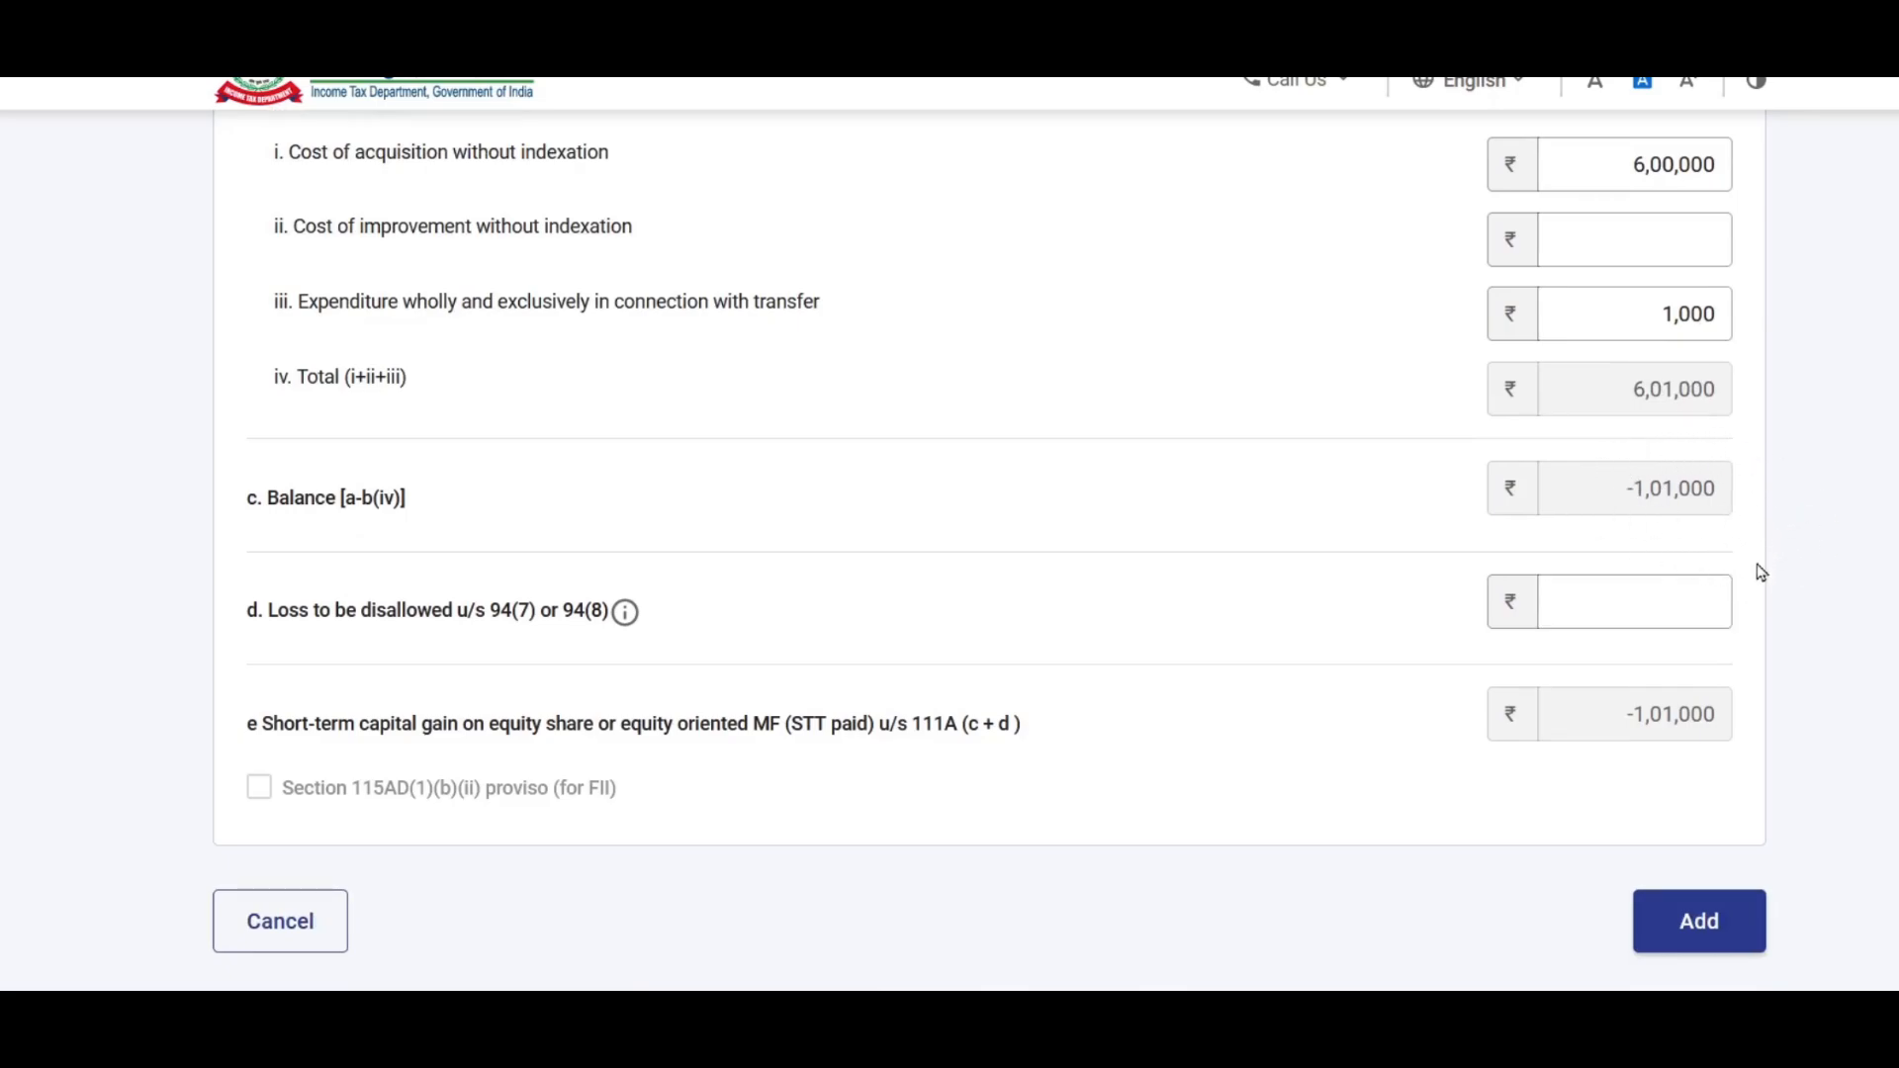
{"action": "scroll", "coordinate": [1660, 516], "scroll_direction": "up", "scroll_amount": 3}
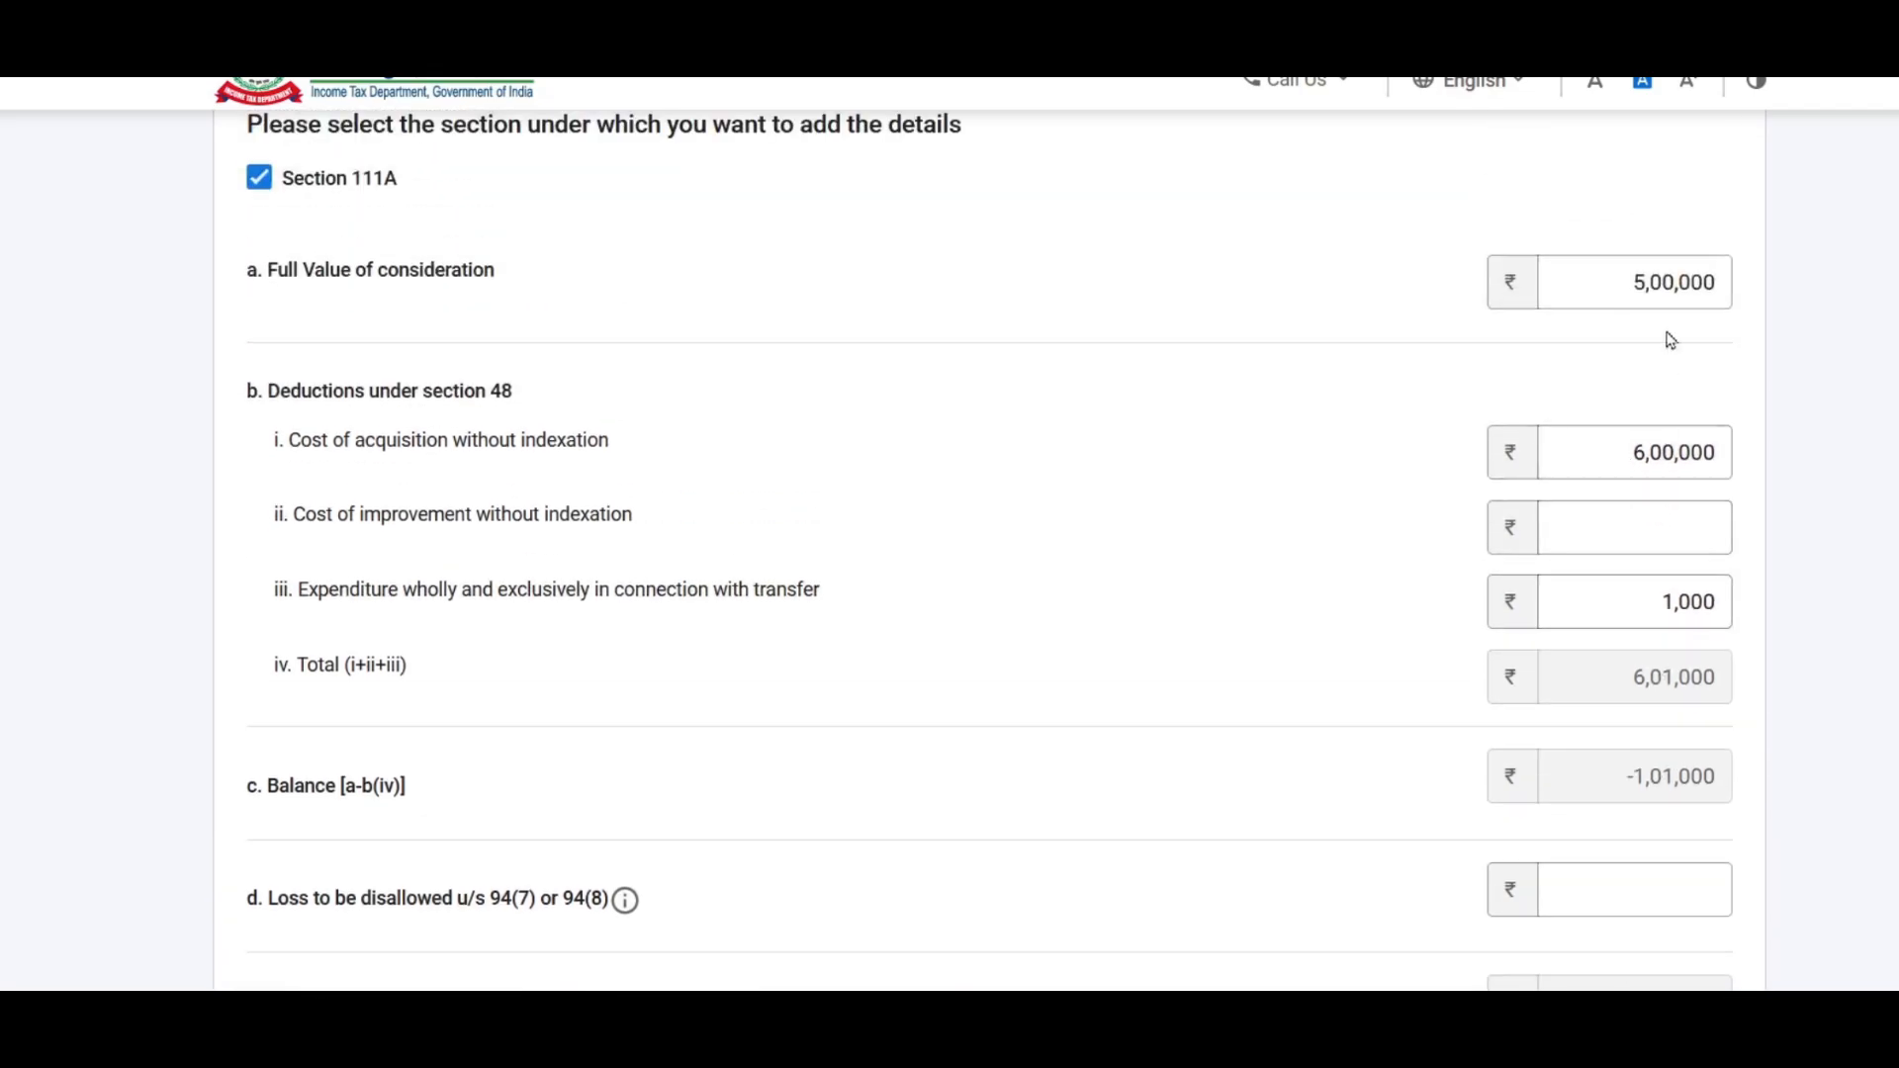
{"action": "scroll", "coordinate": [1702, 745], "scroll_direction": "down", "scroll_amount": 2}
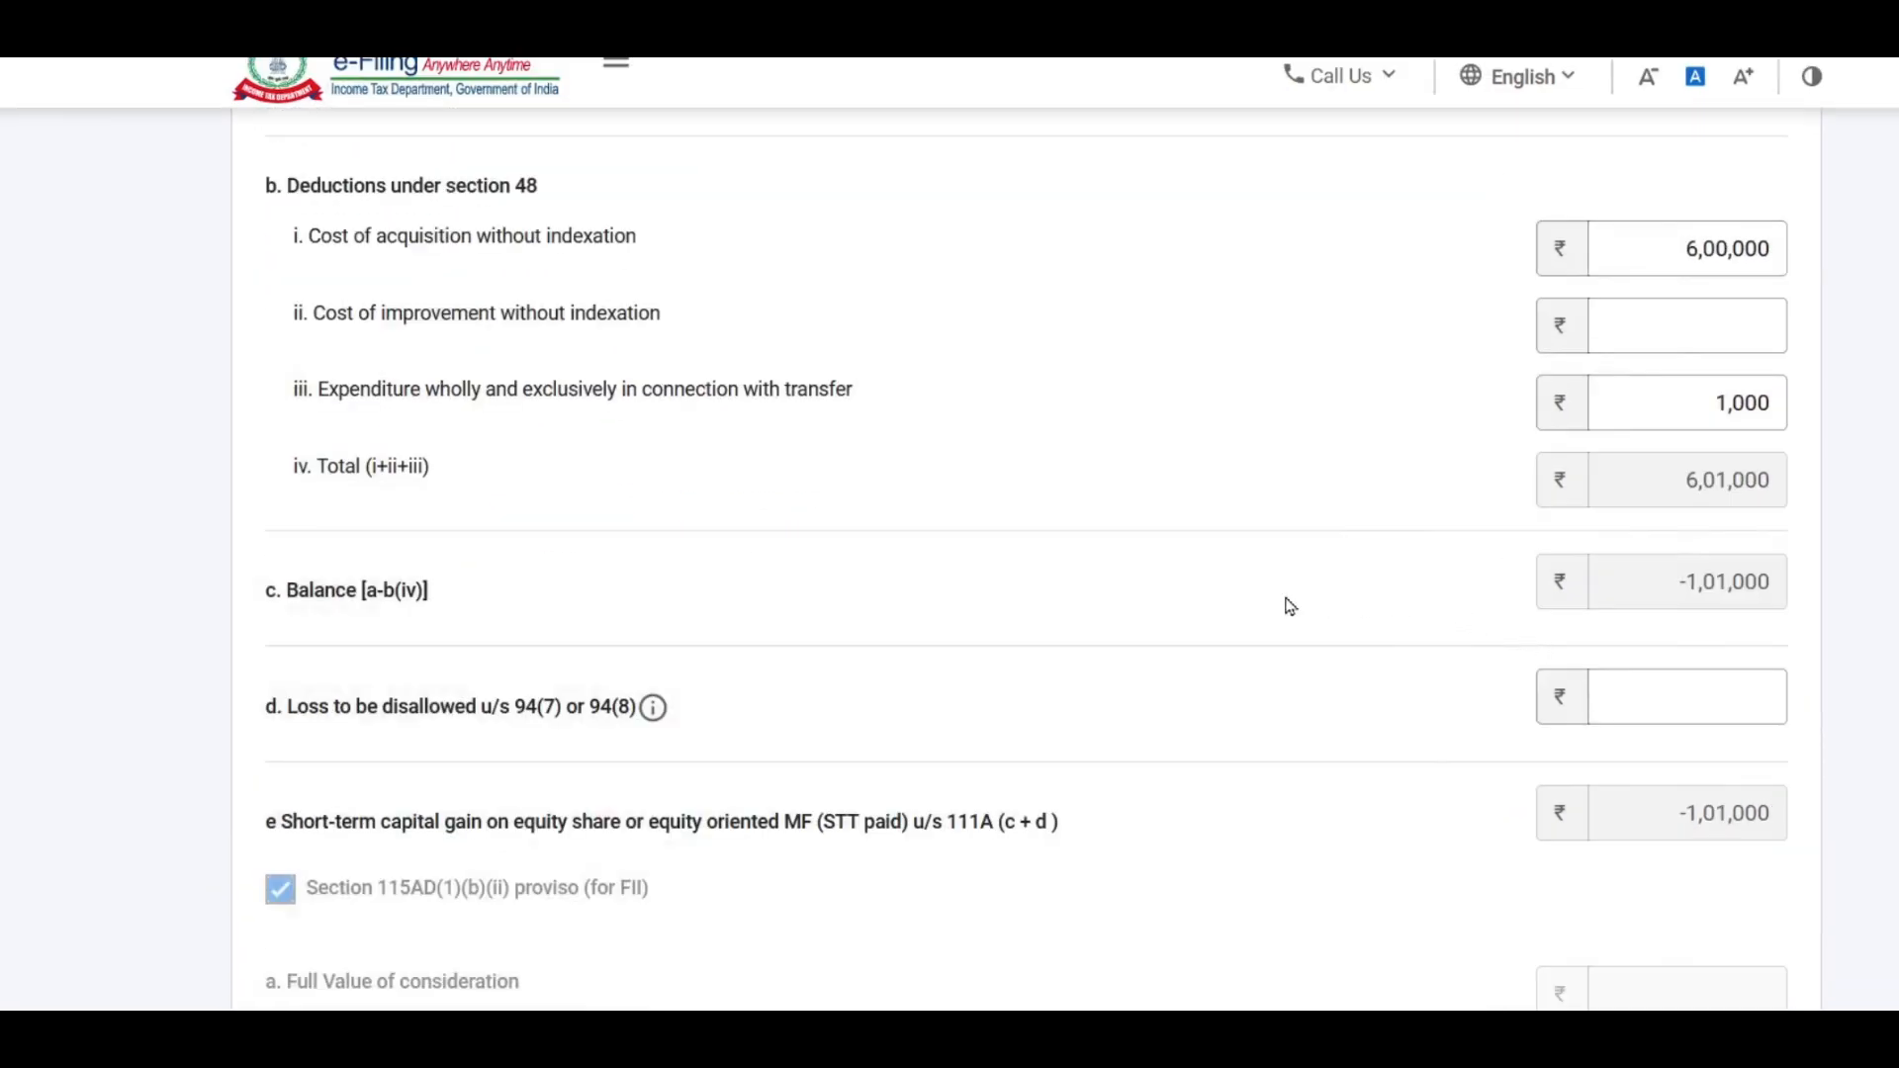
{"action": "scroll", "coordinate": [1290, 606], "scroll_direction": "up", "scroll_amount": 5}
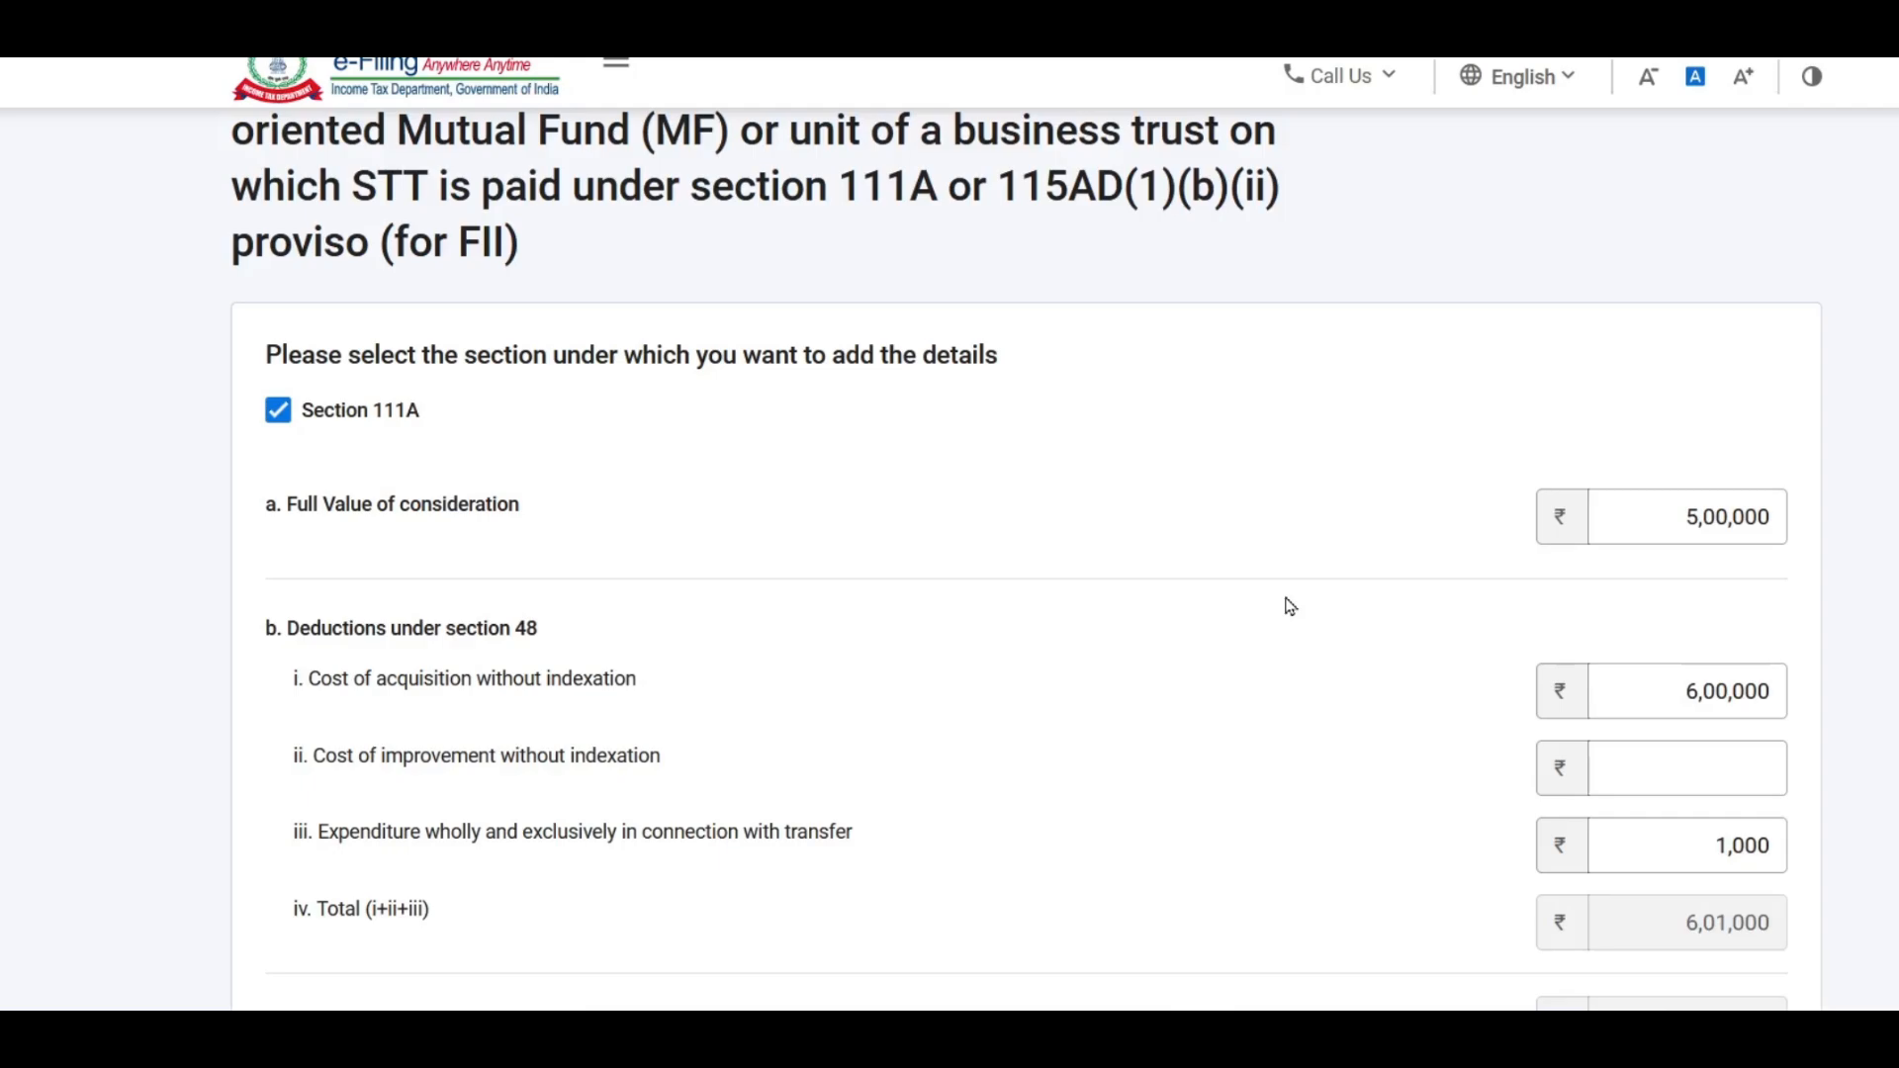
{"action": "scroll", "coordinate": [1283, 532], "scroll_direction": "down", "scroll_amount": 2}
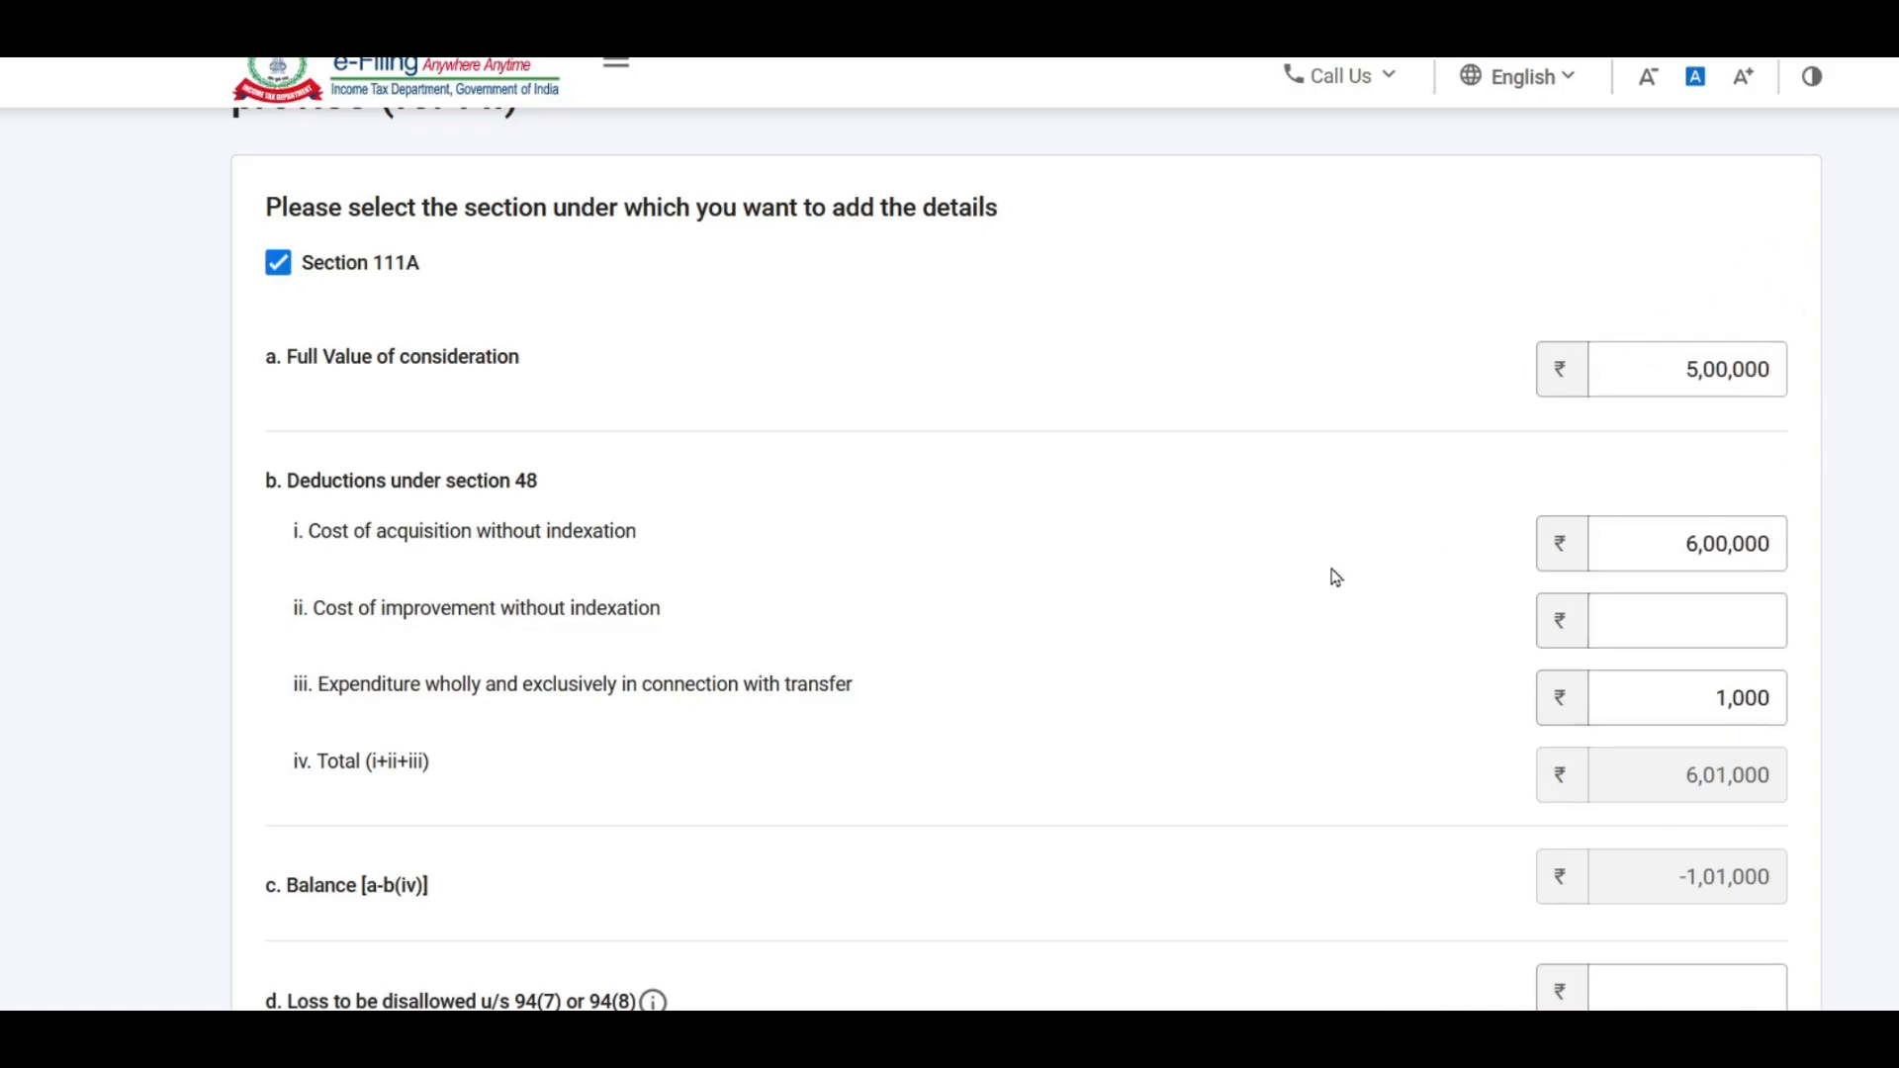
Step: Open Excel's Capital Gains sheet and select the 500000, 600000 and 1000 share-sale figures
{"action": "left_click", "coordinate": [554, 1036]}
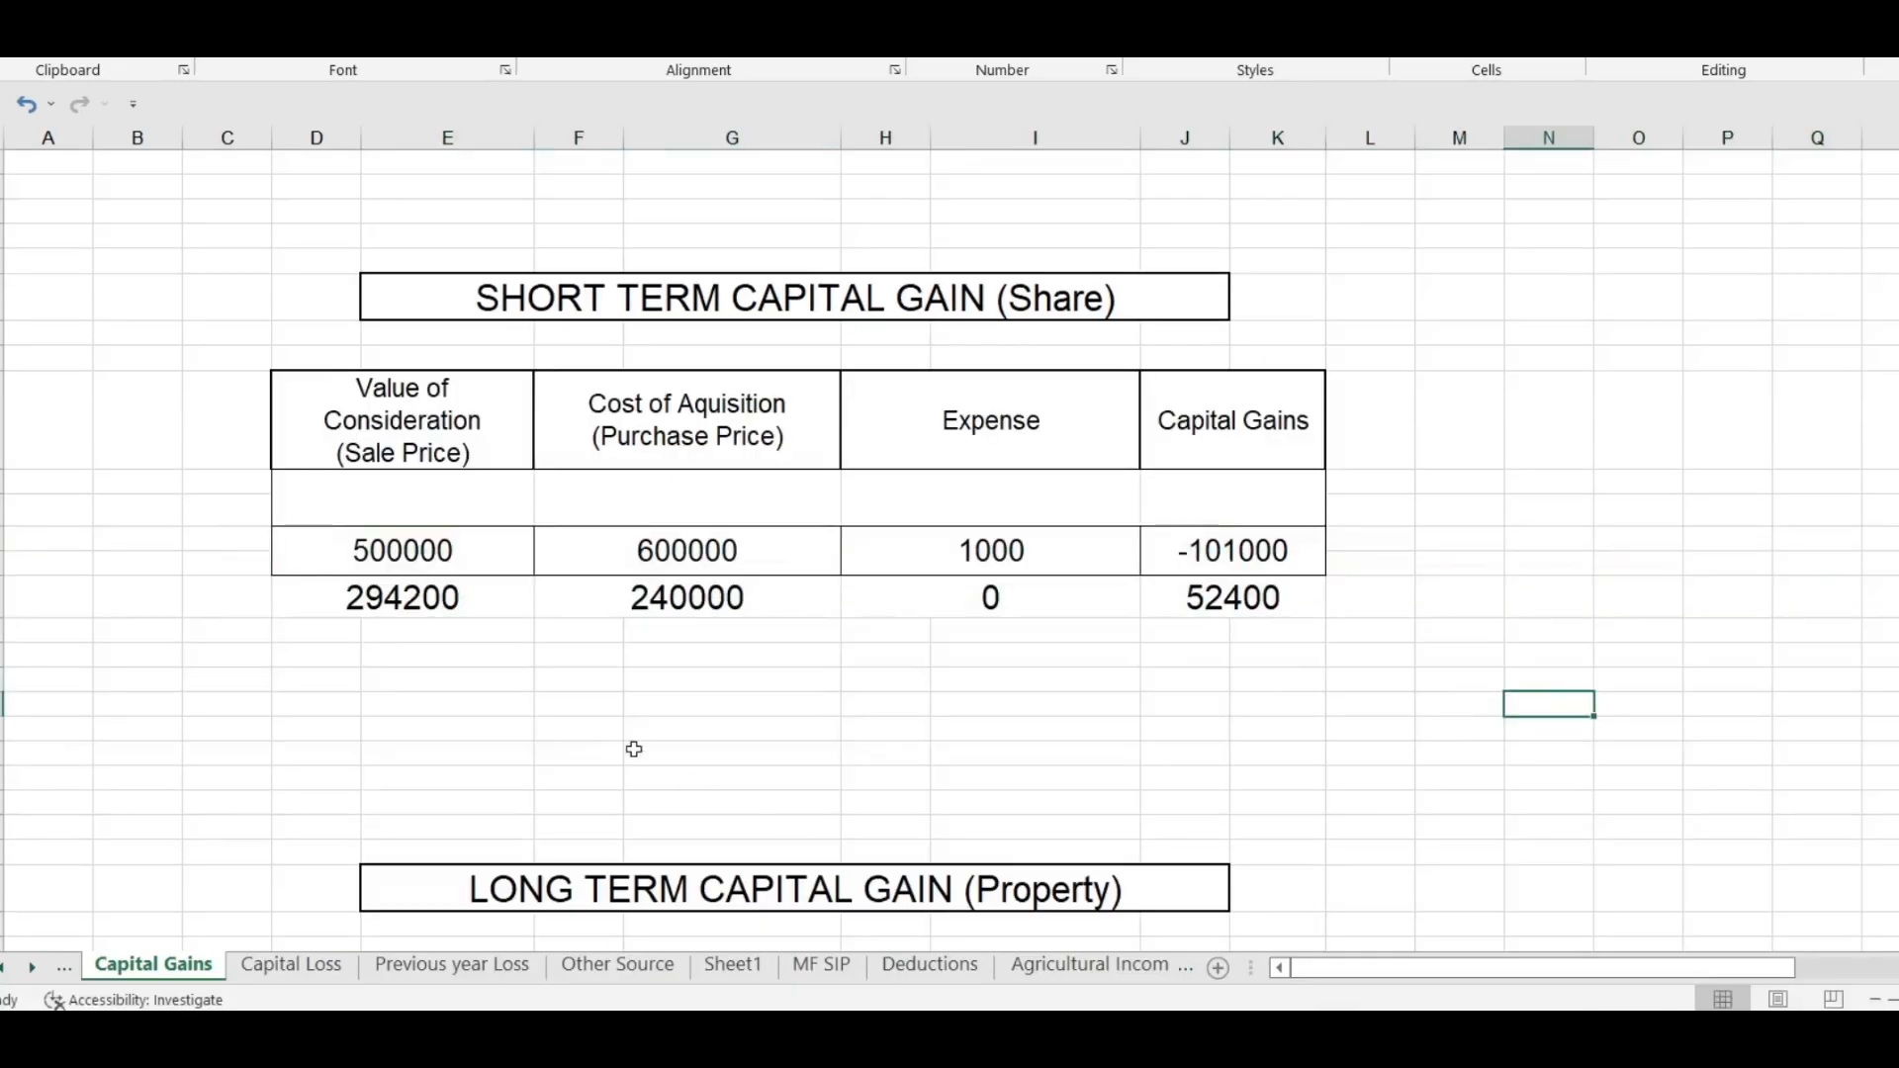
{"action": "left_click", "coordinate": [236, 544]}
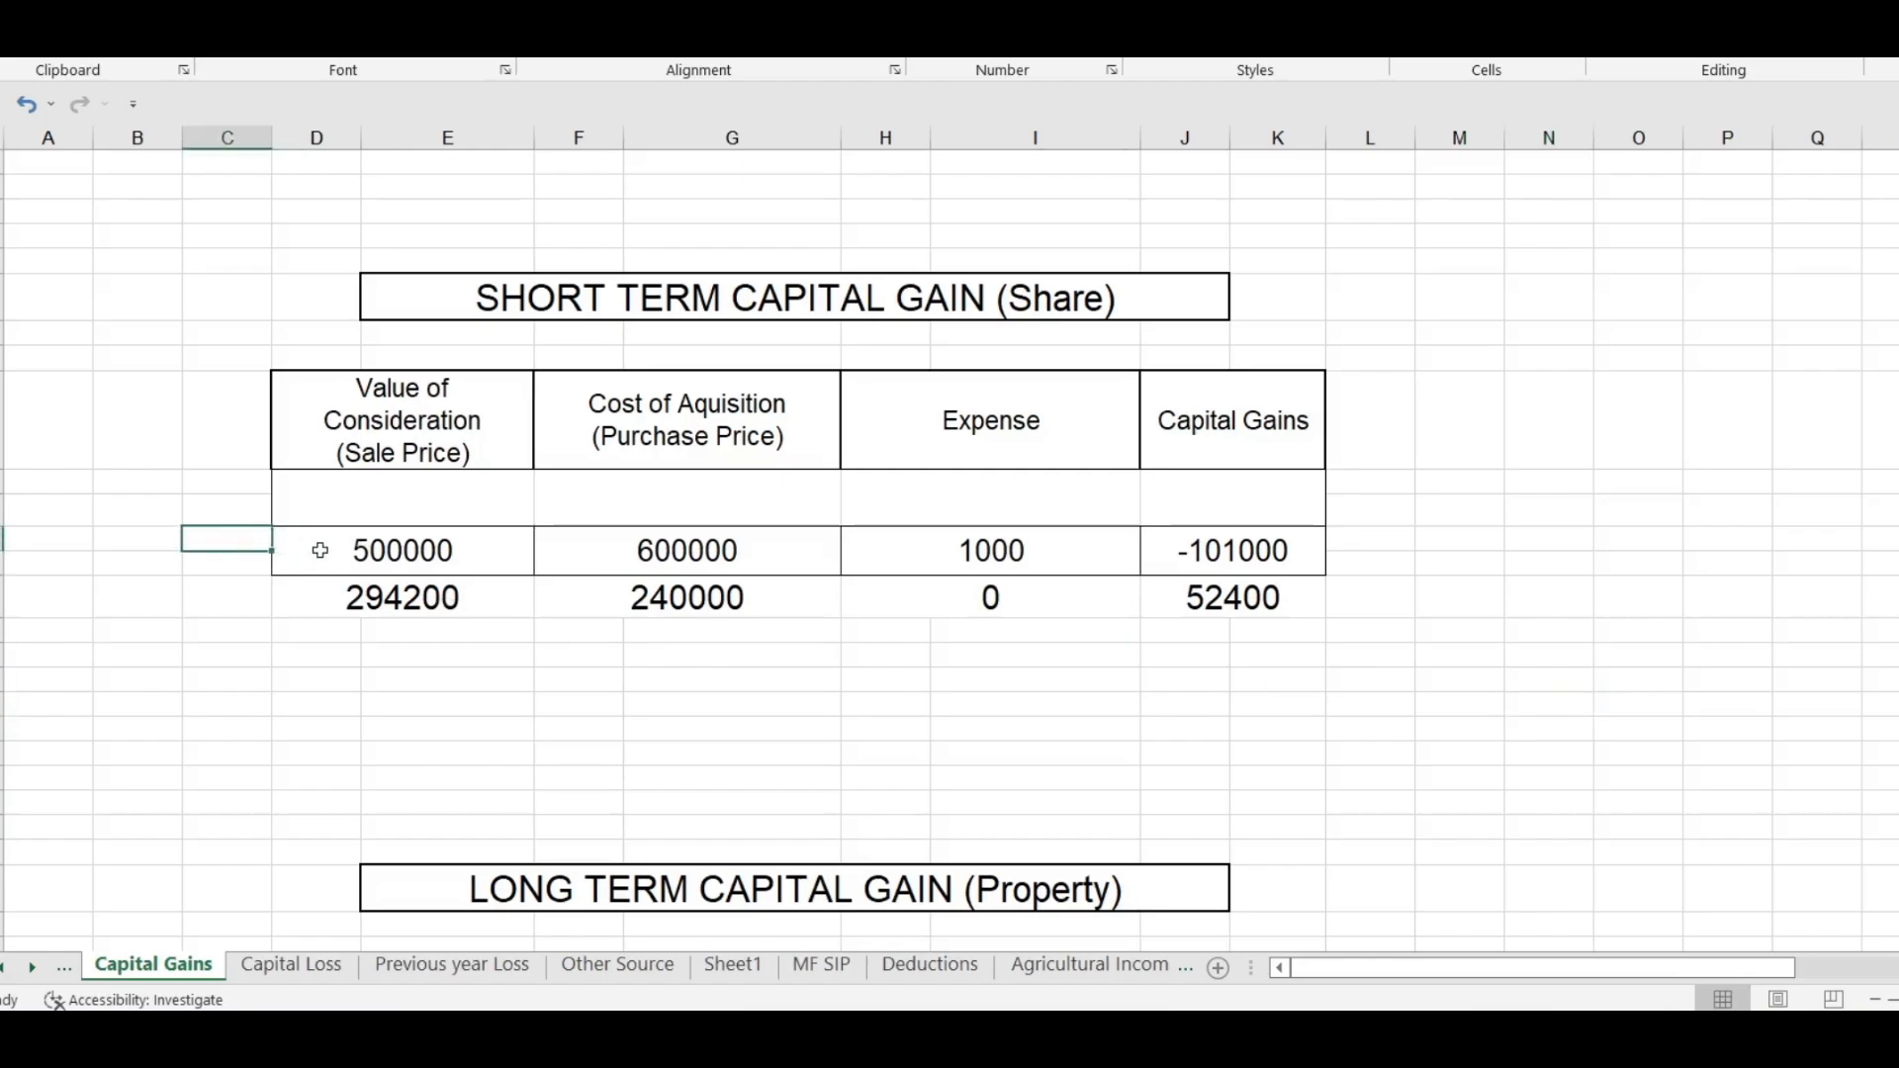
{"action": "left_click", "coordinate": [389, 600]}
{"action": "left_click_drag", "start_coordinate": [361, 550], "coordinate": [1313, 547]}
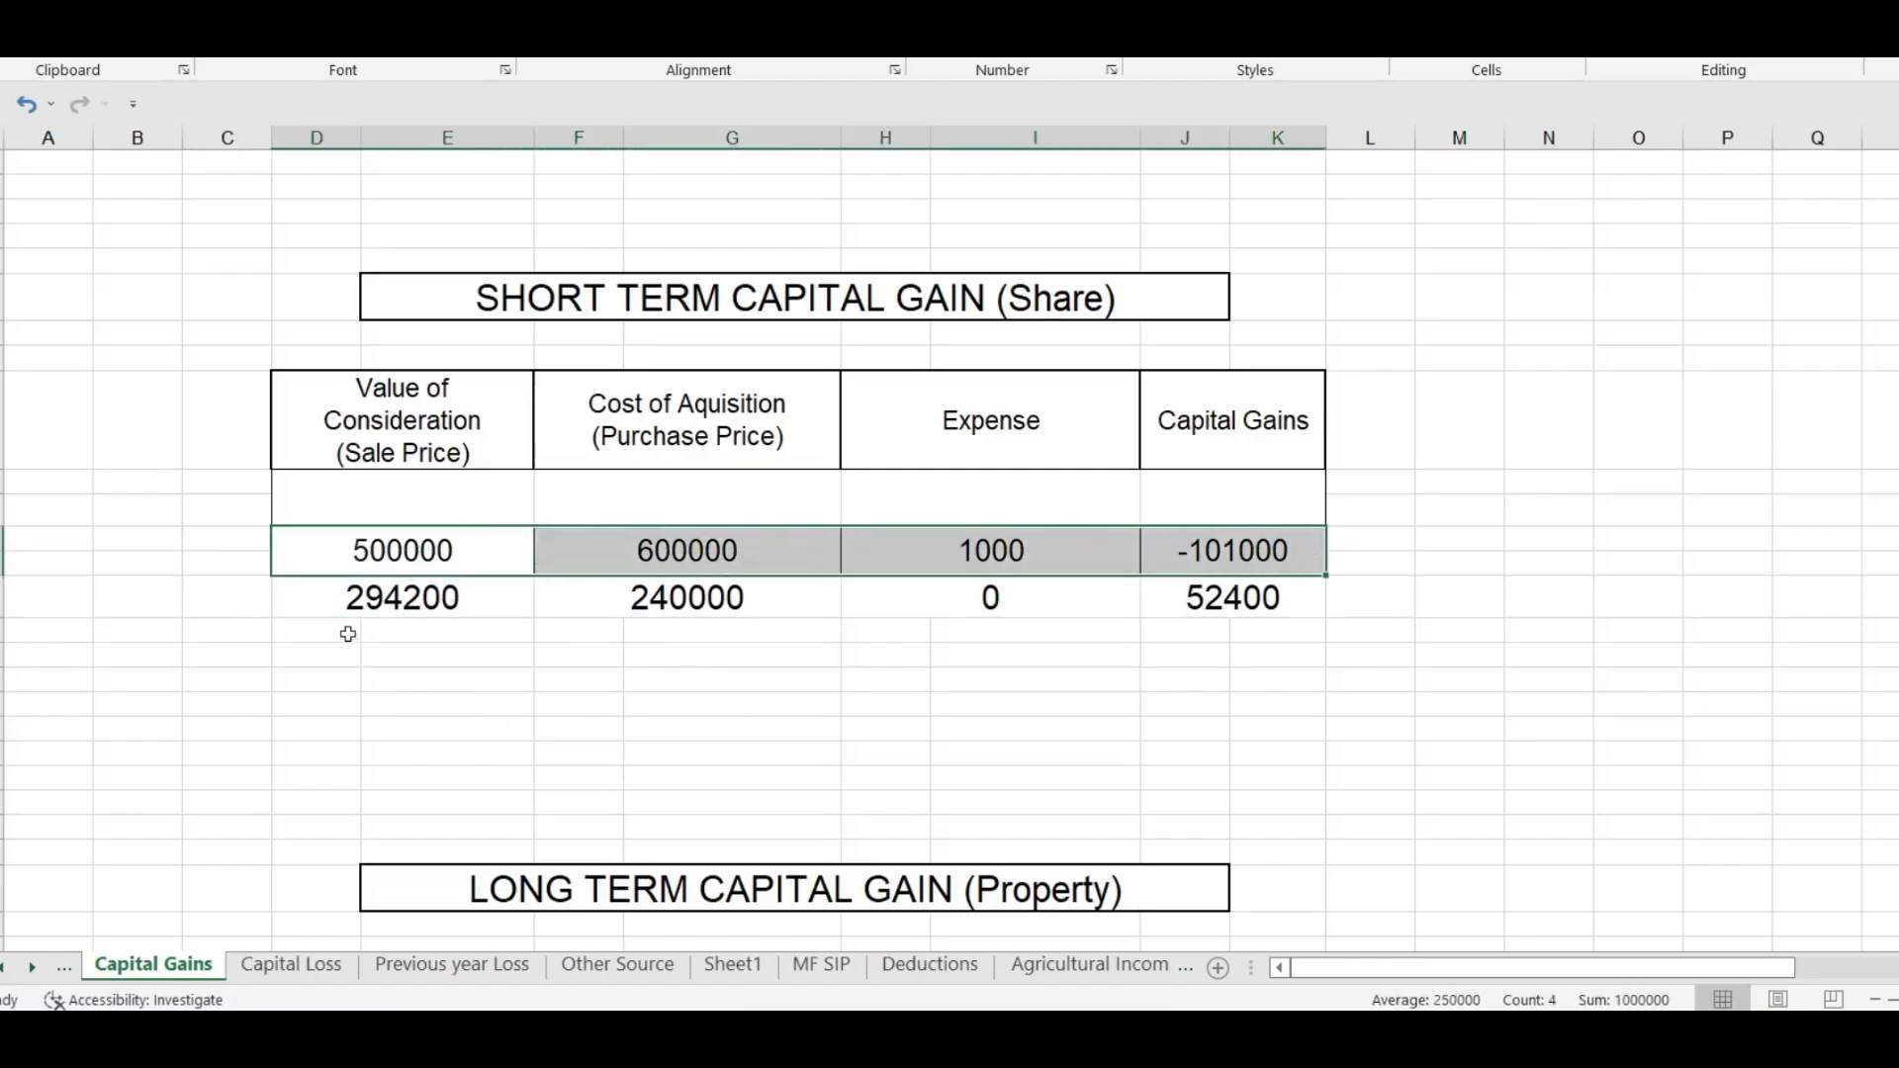
{"action": "left_click", "coordinate": [344, 600]}
{"action": "left_click_drag", "start_coordinate": [411, 597], "coordinate": [1249, 591]}
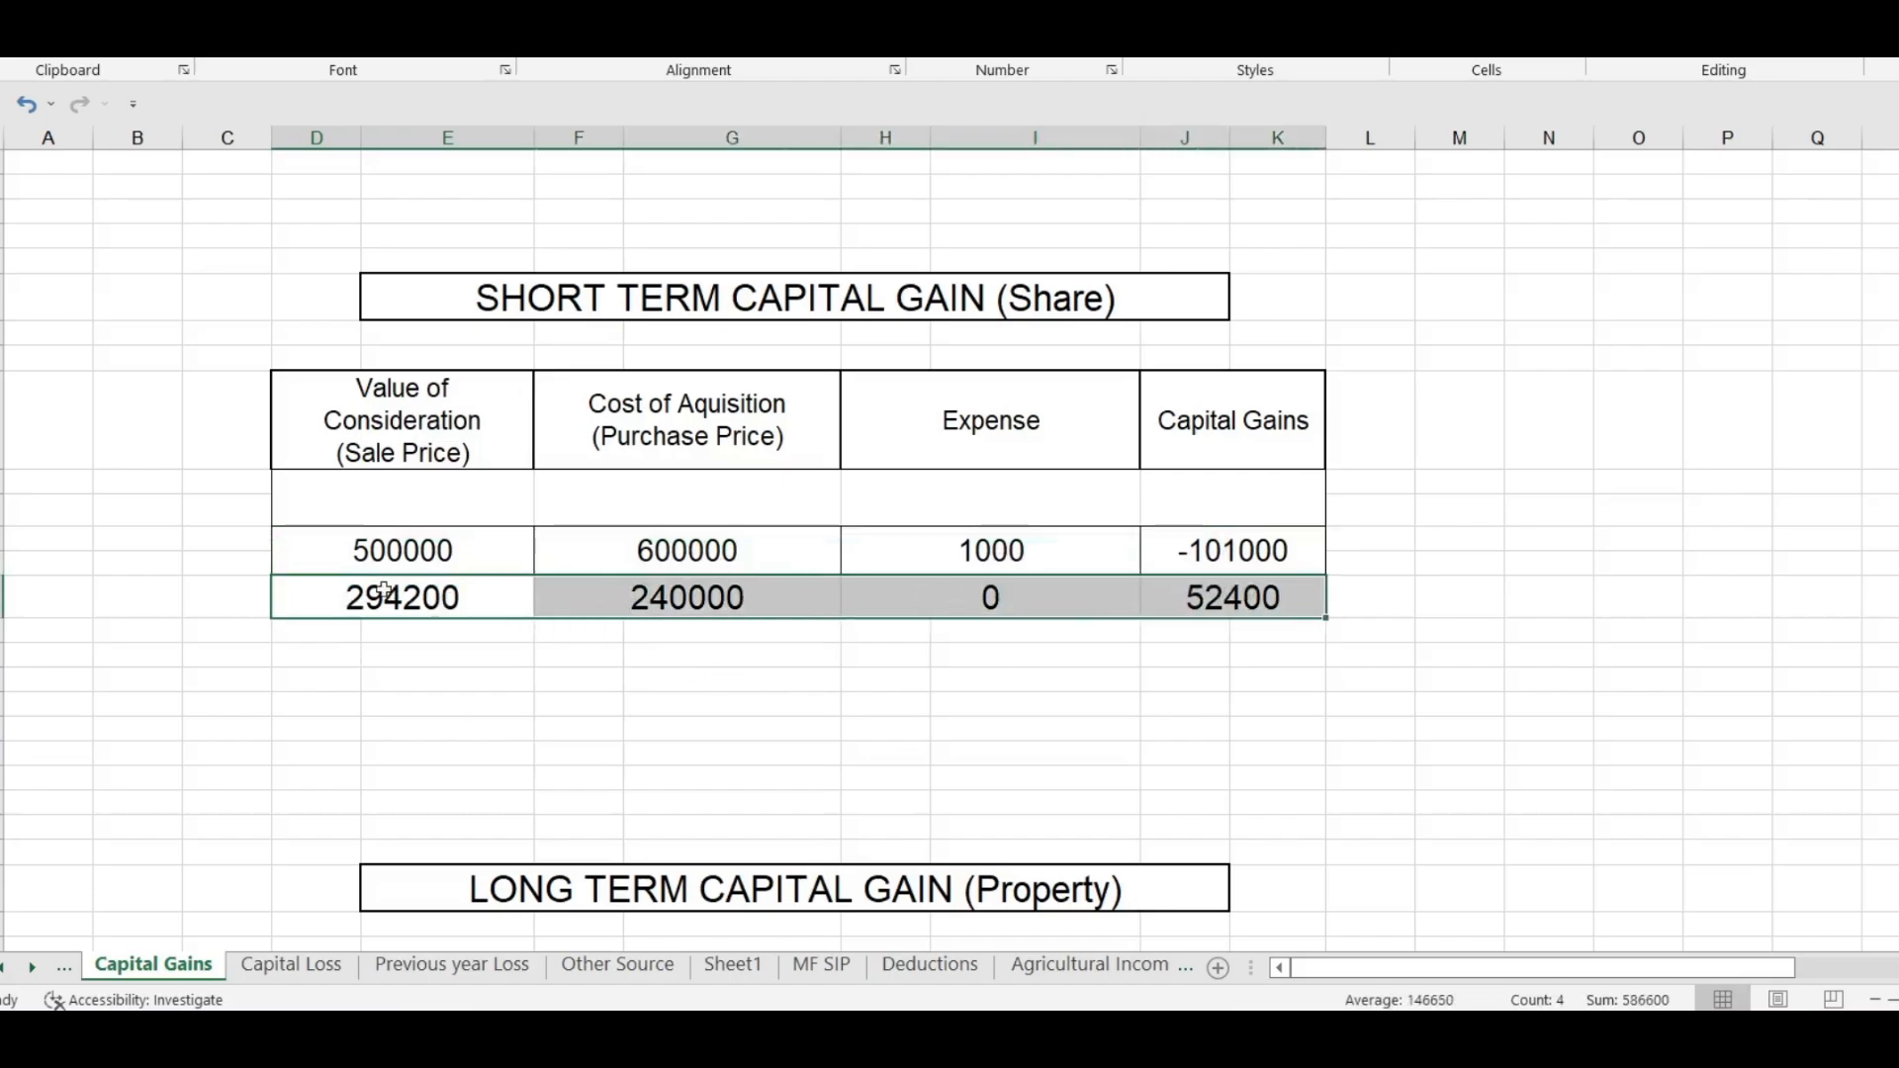
{"action": "left_click_drag", "start_coordinate": [396, 544], "coordinate": [471, 551]}
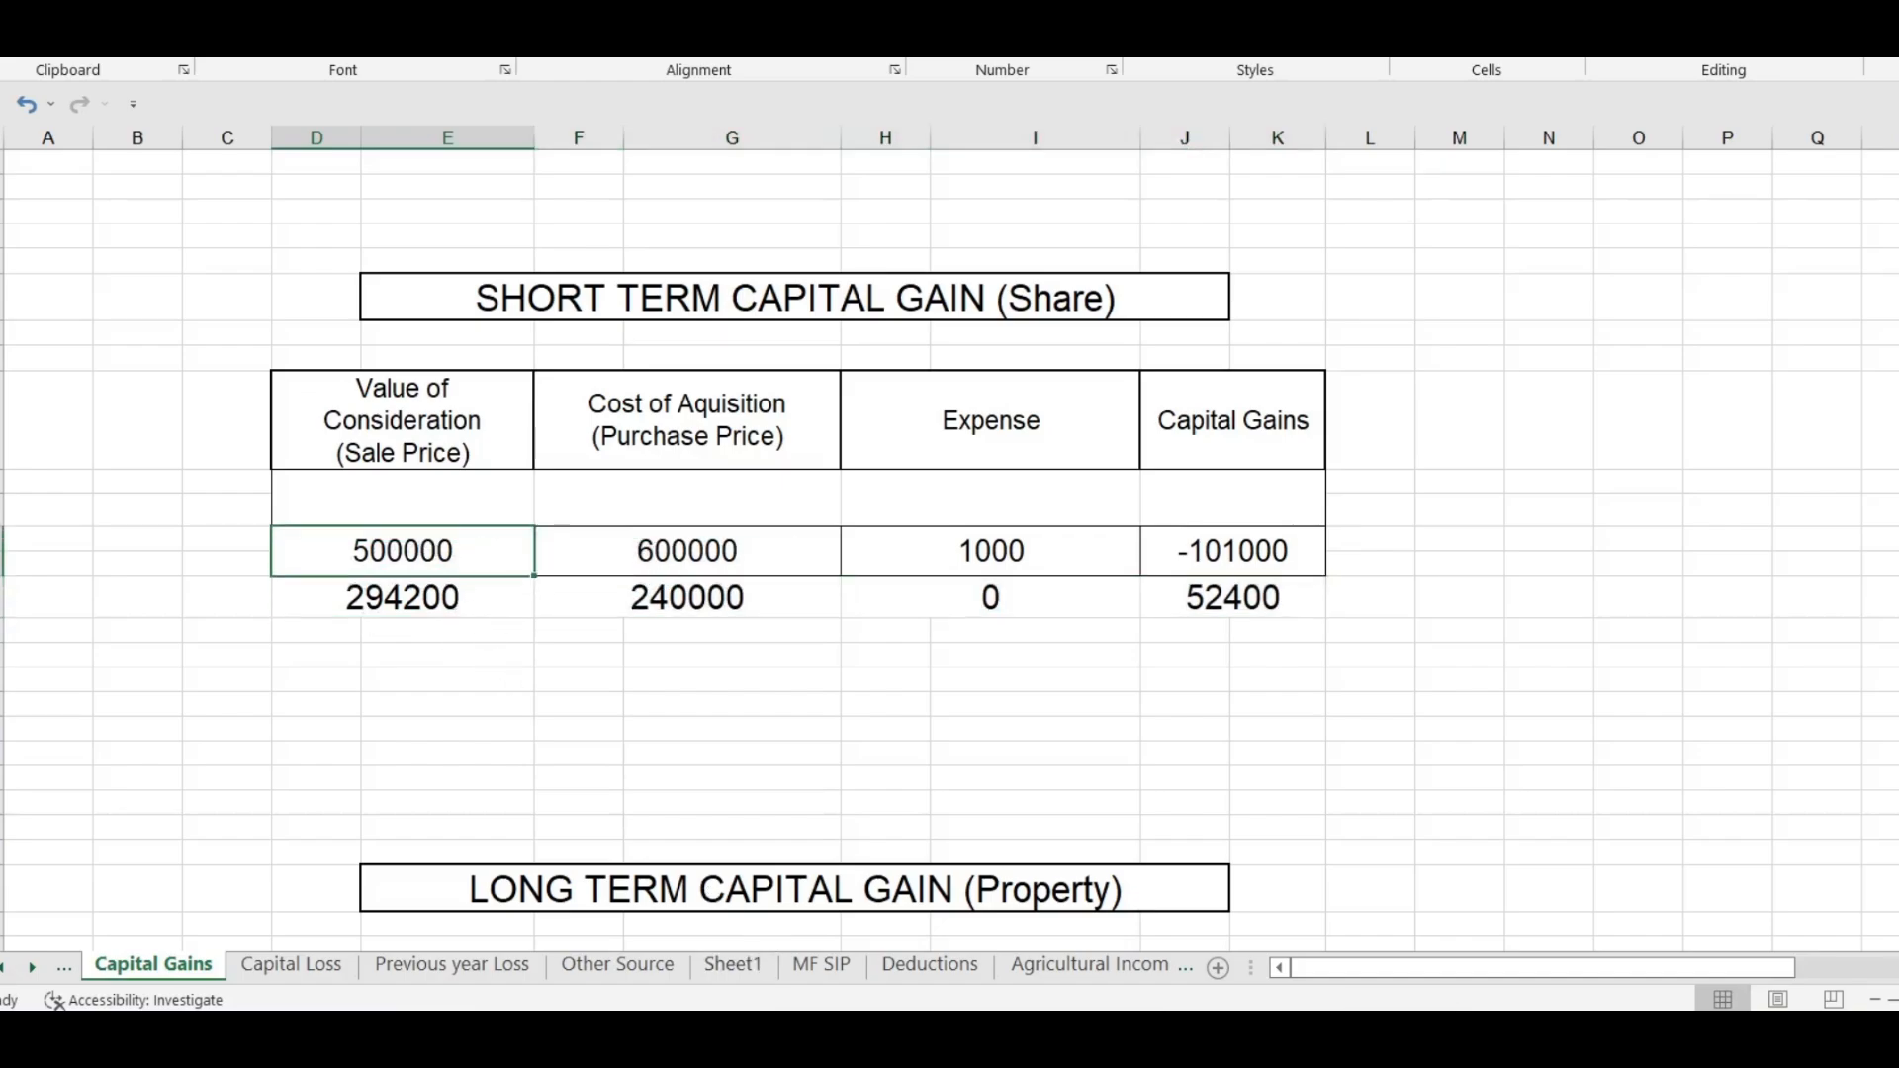
{"action": "key", "text": "alt+Tab"}
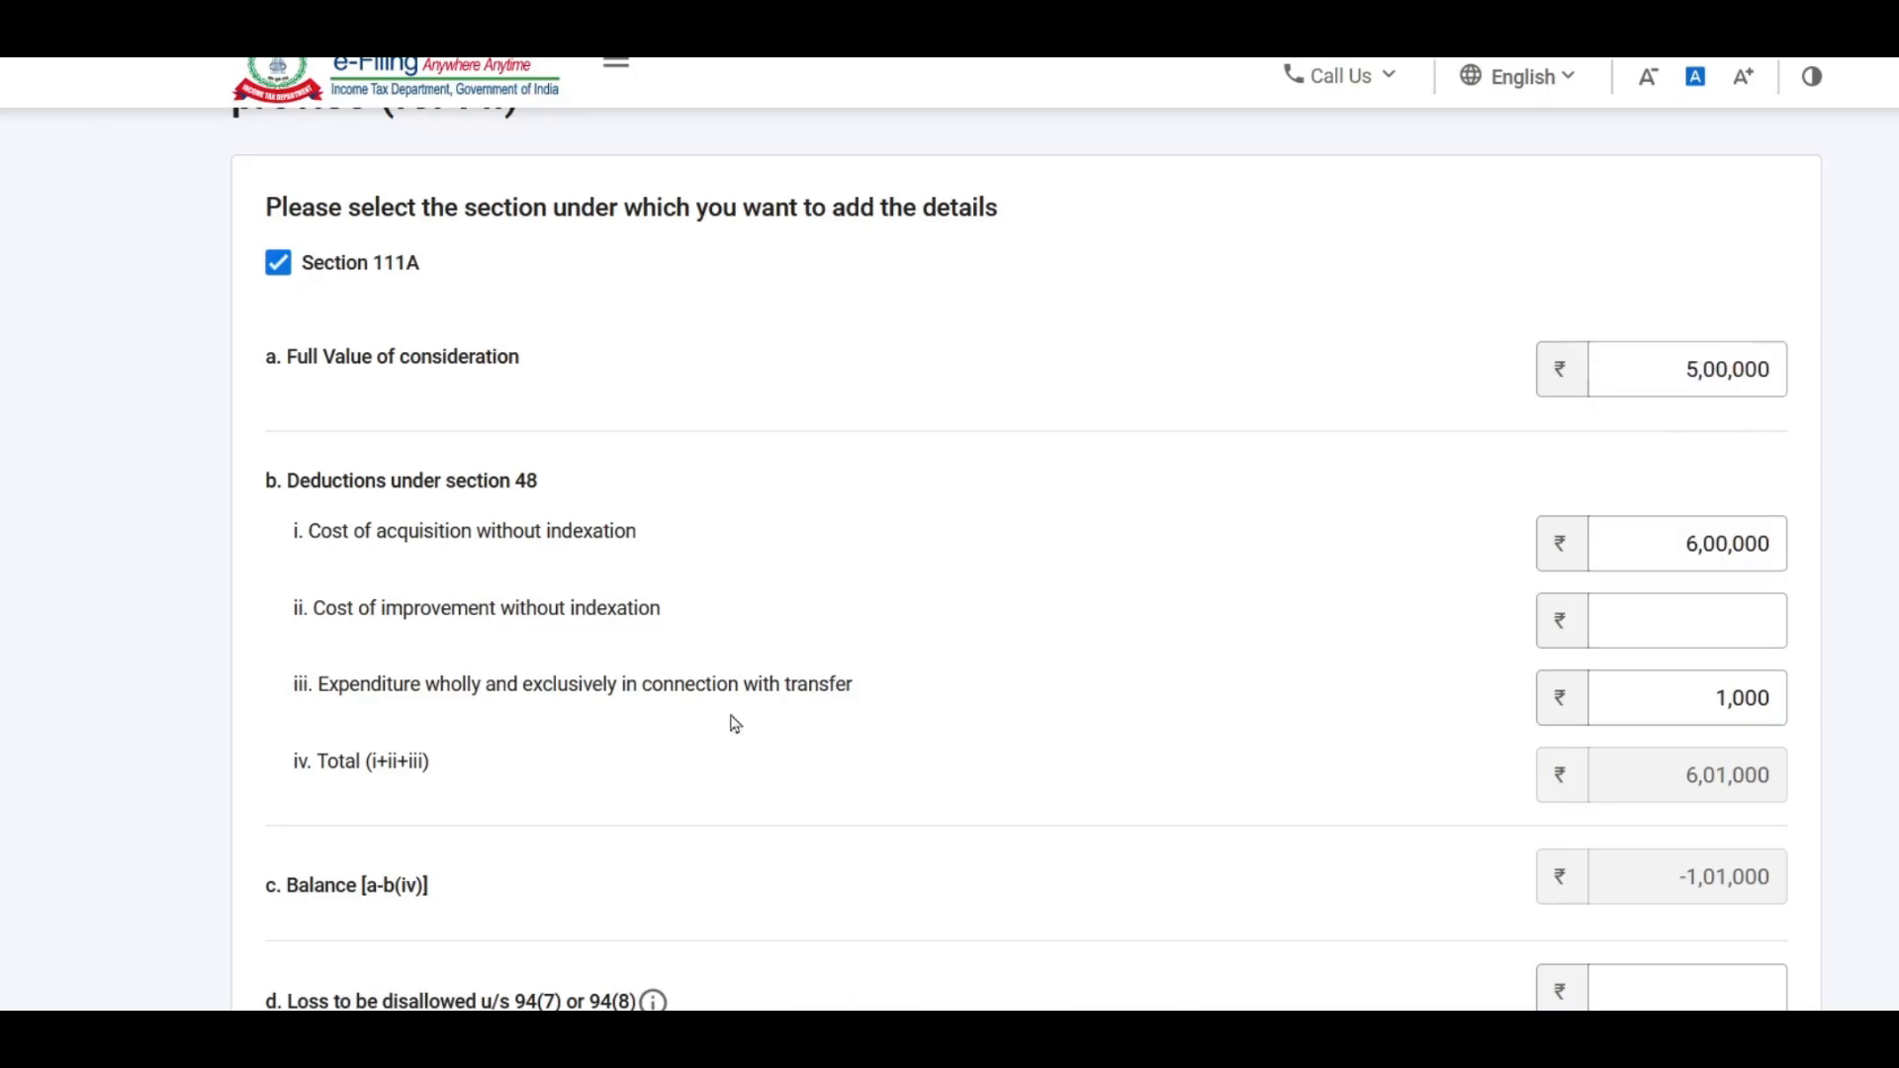
{"action": "key", "text": "alt+Tab"}
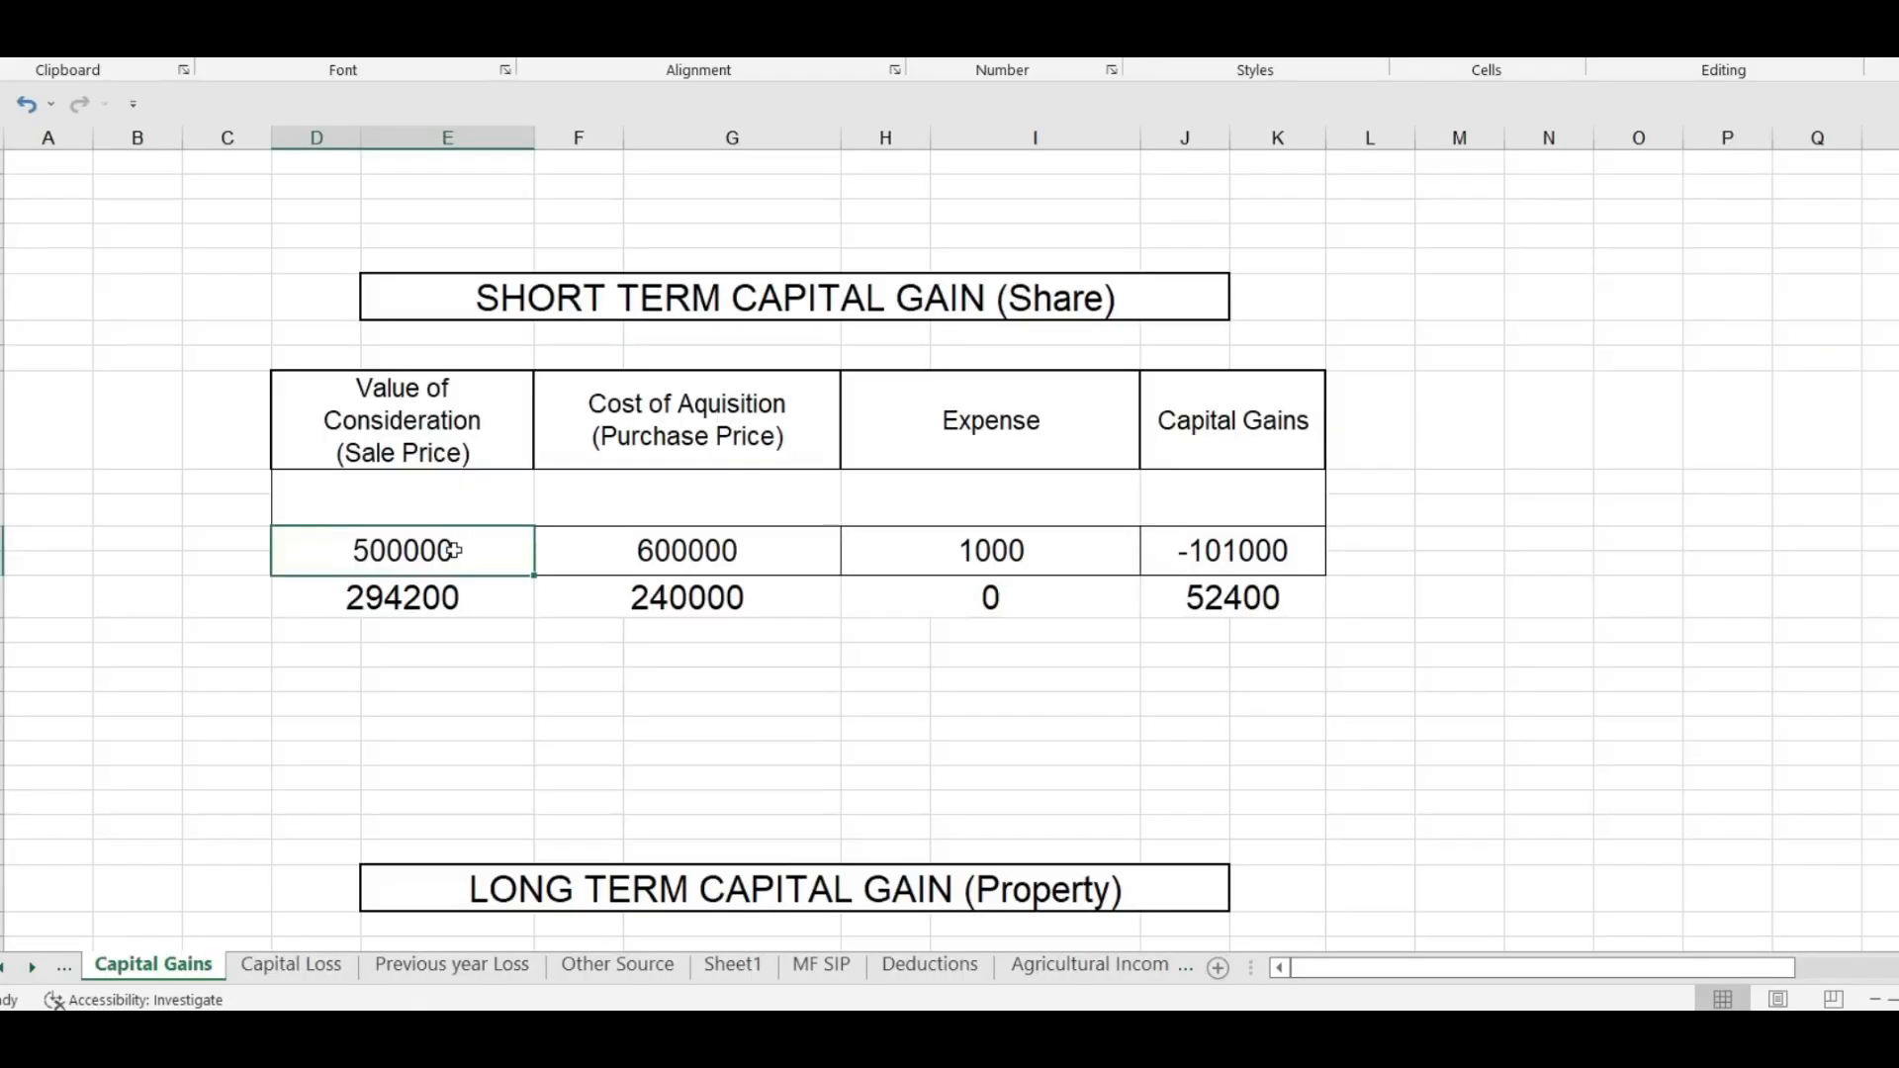
Step: Compare sale values, purchase prices, expenses and the -101000 loss with the form
{"action": "left_click_drag", "start_coordinate": [496, 562], "coordinate": [500, 598]}
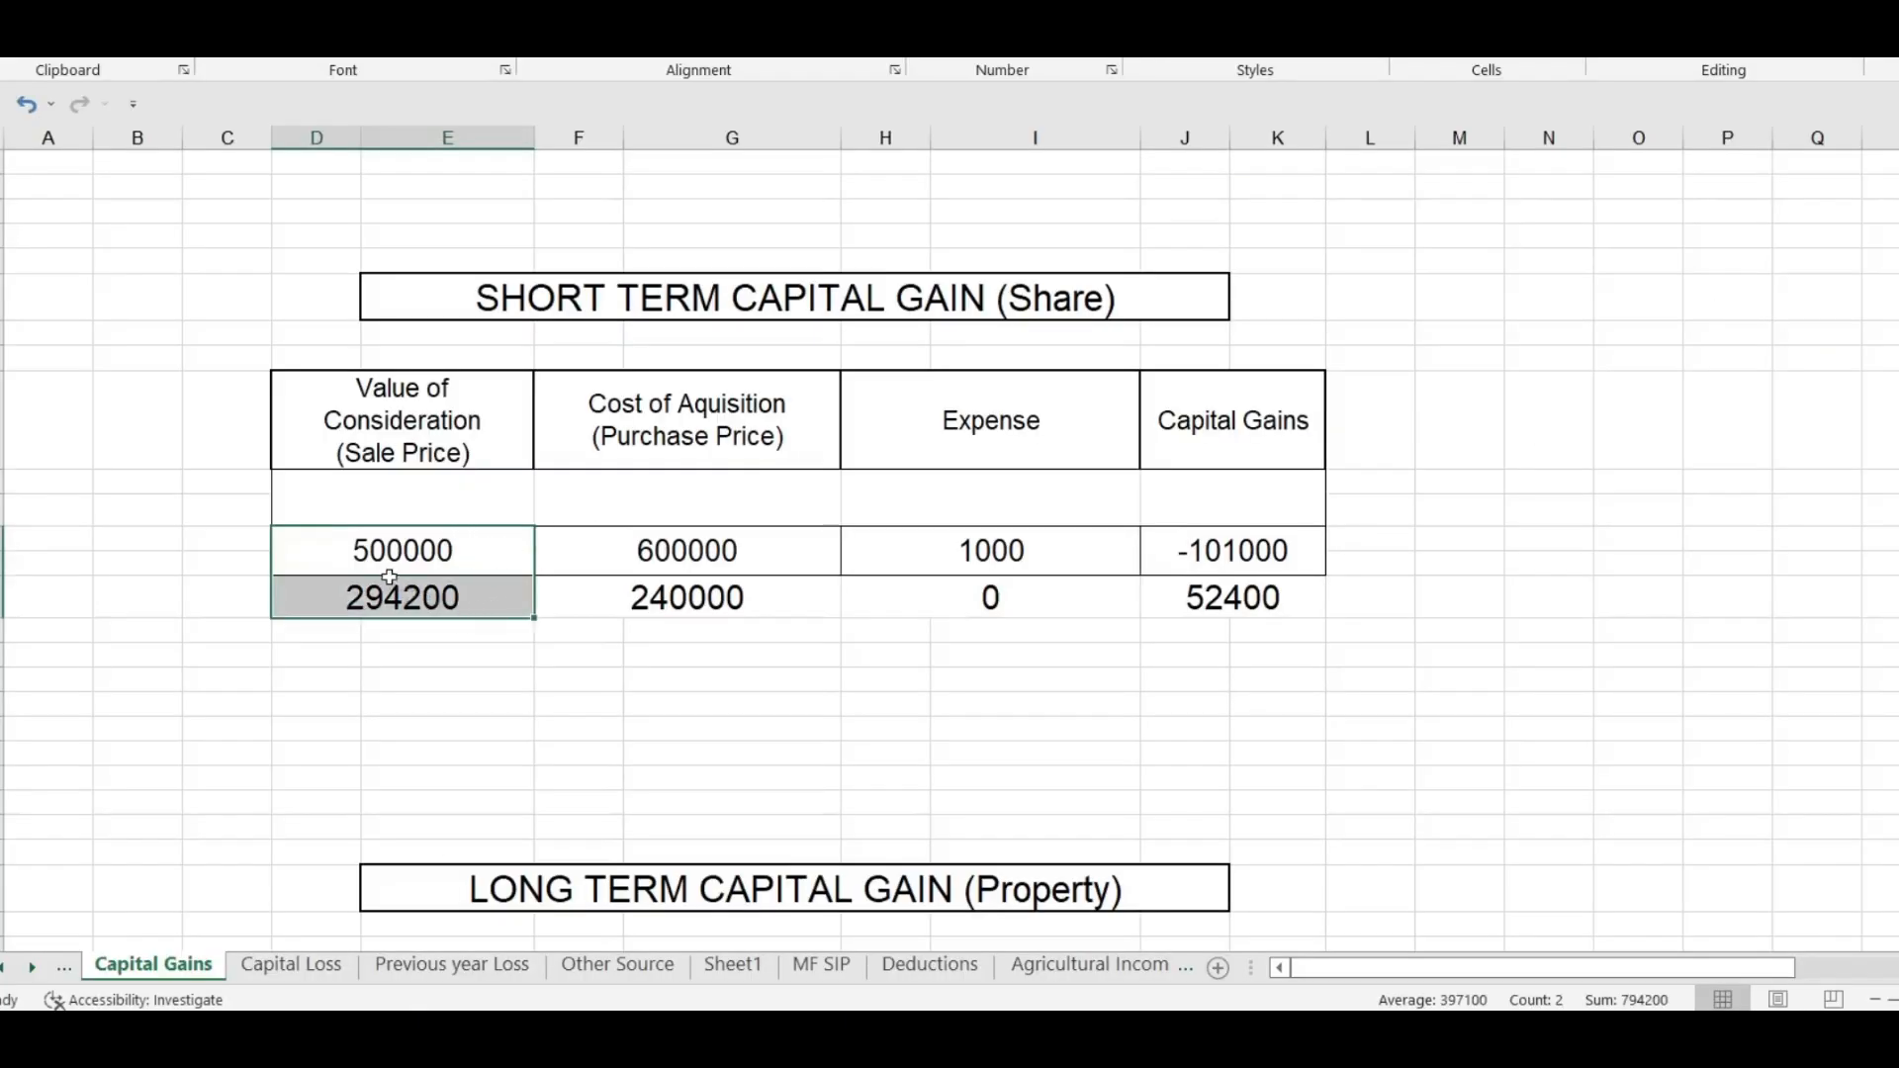
{"action": "left_click_drag", "start_coordinate": [356, 606], "coordinate": [362, 626]}
{"action": "left_click_drag", "start_coordinate": [409, 560], "coordinate": [425, 596]}
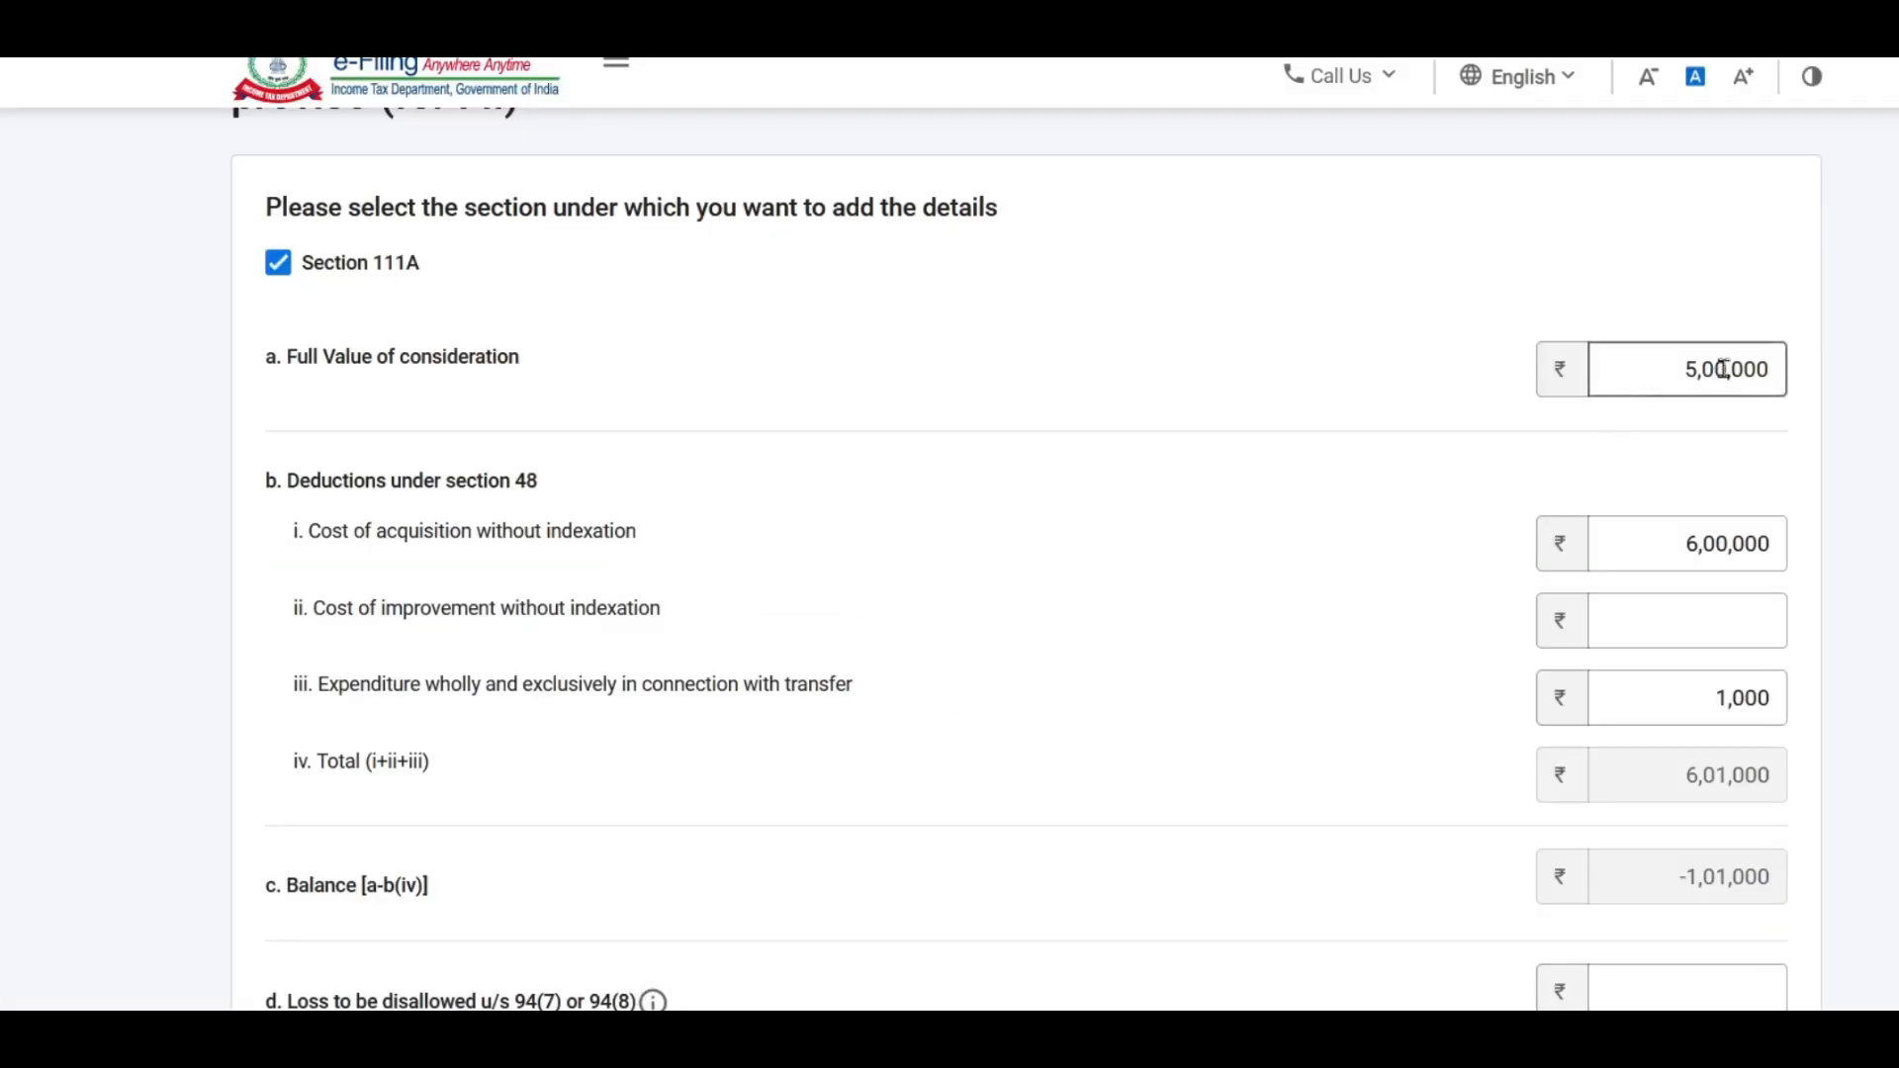
{"action": "scroll", "coordinate": [1251, 419], "scroll_direction": "down", "scroll_amount": 2}
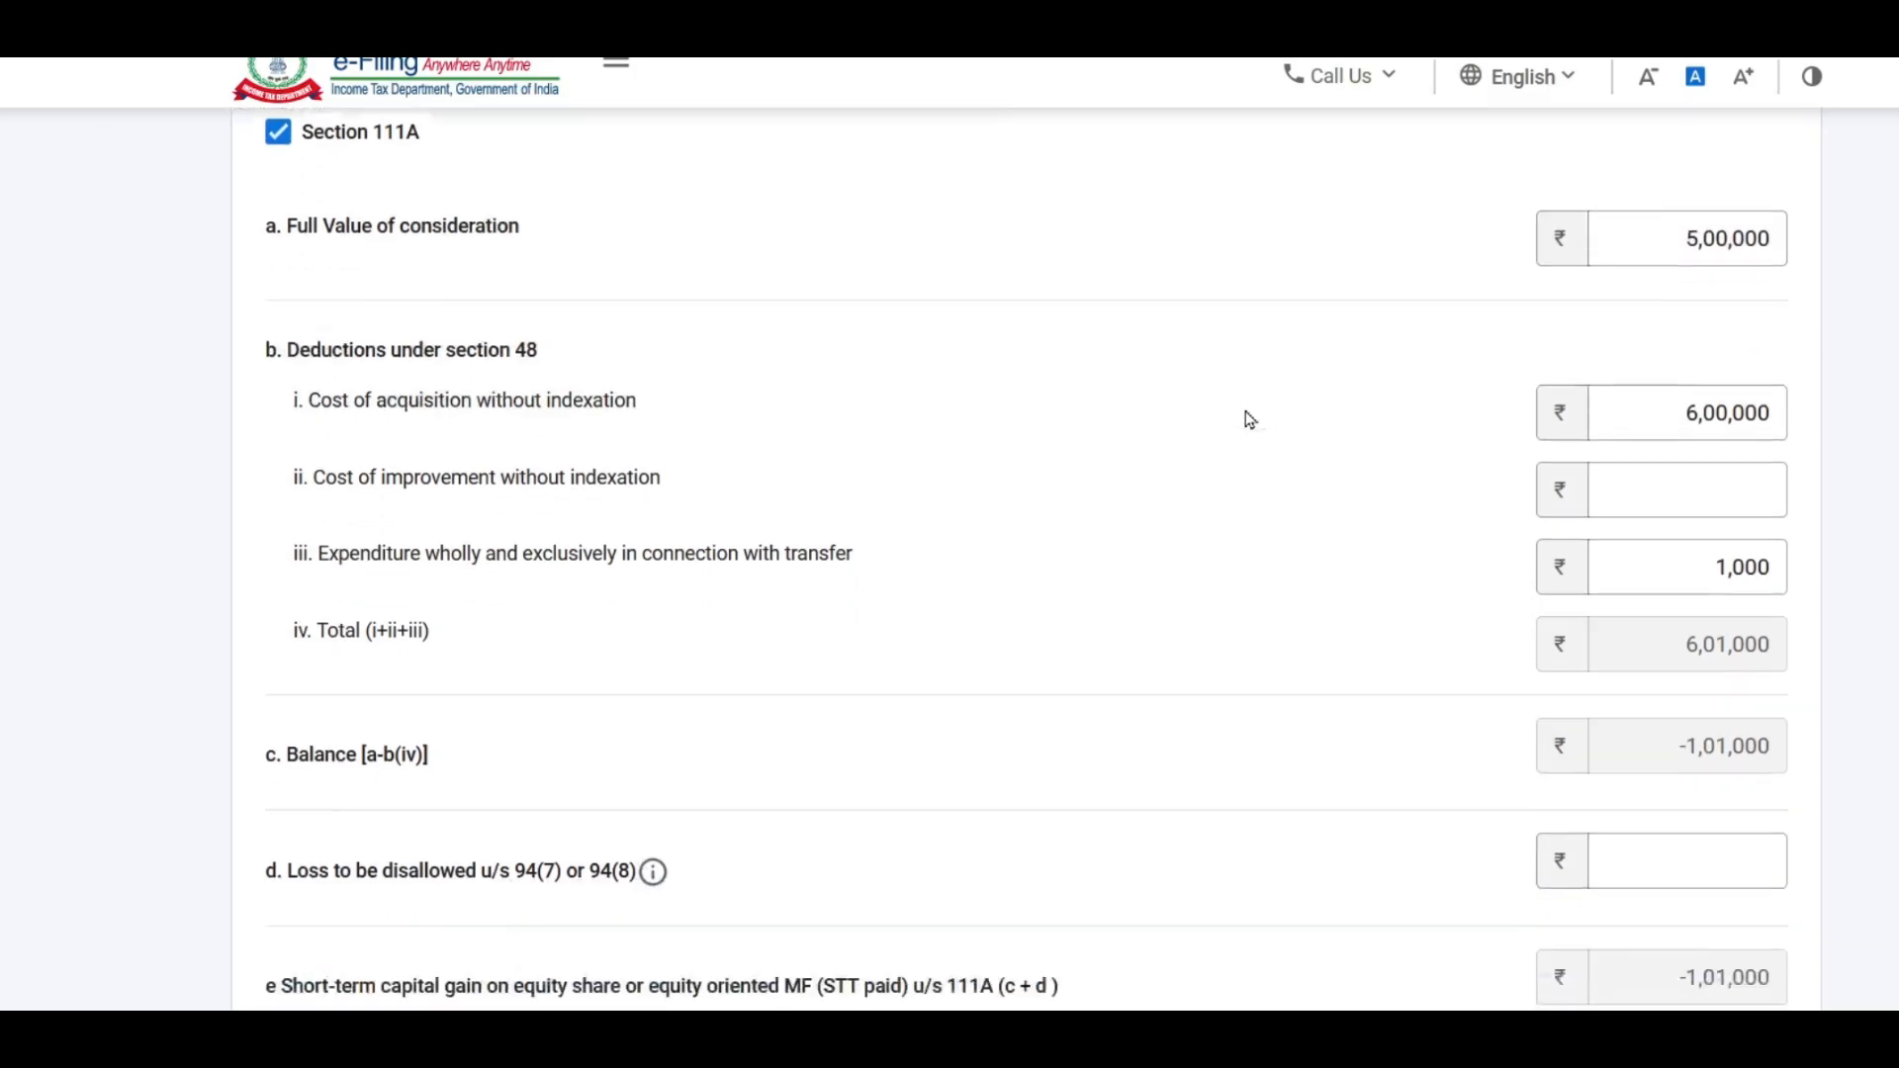
{"action": "scroll", "coordinate": [1251, 420], "scroll_direction": "up", "scroll_amount": 1}
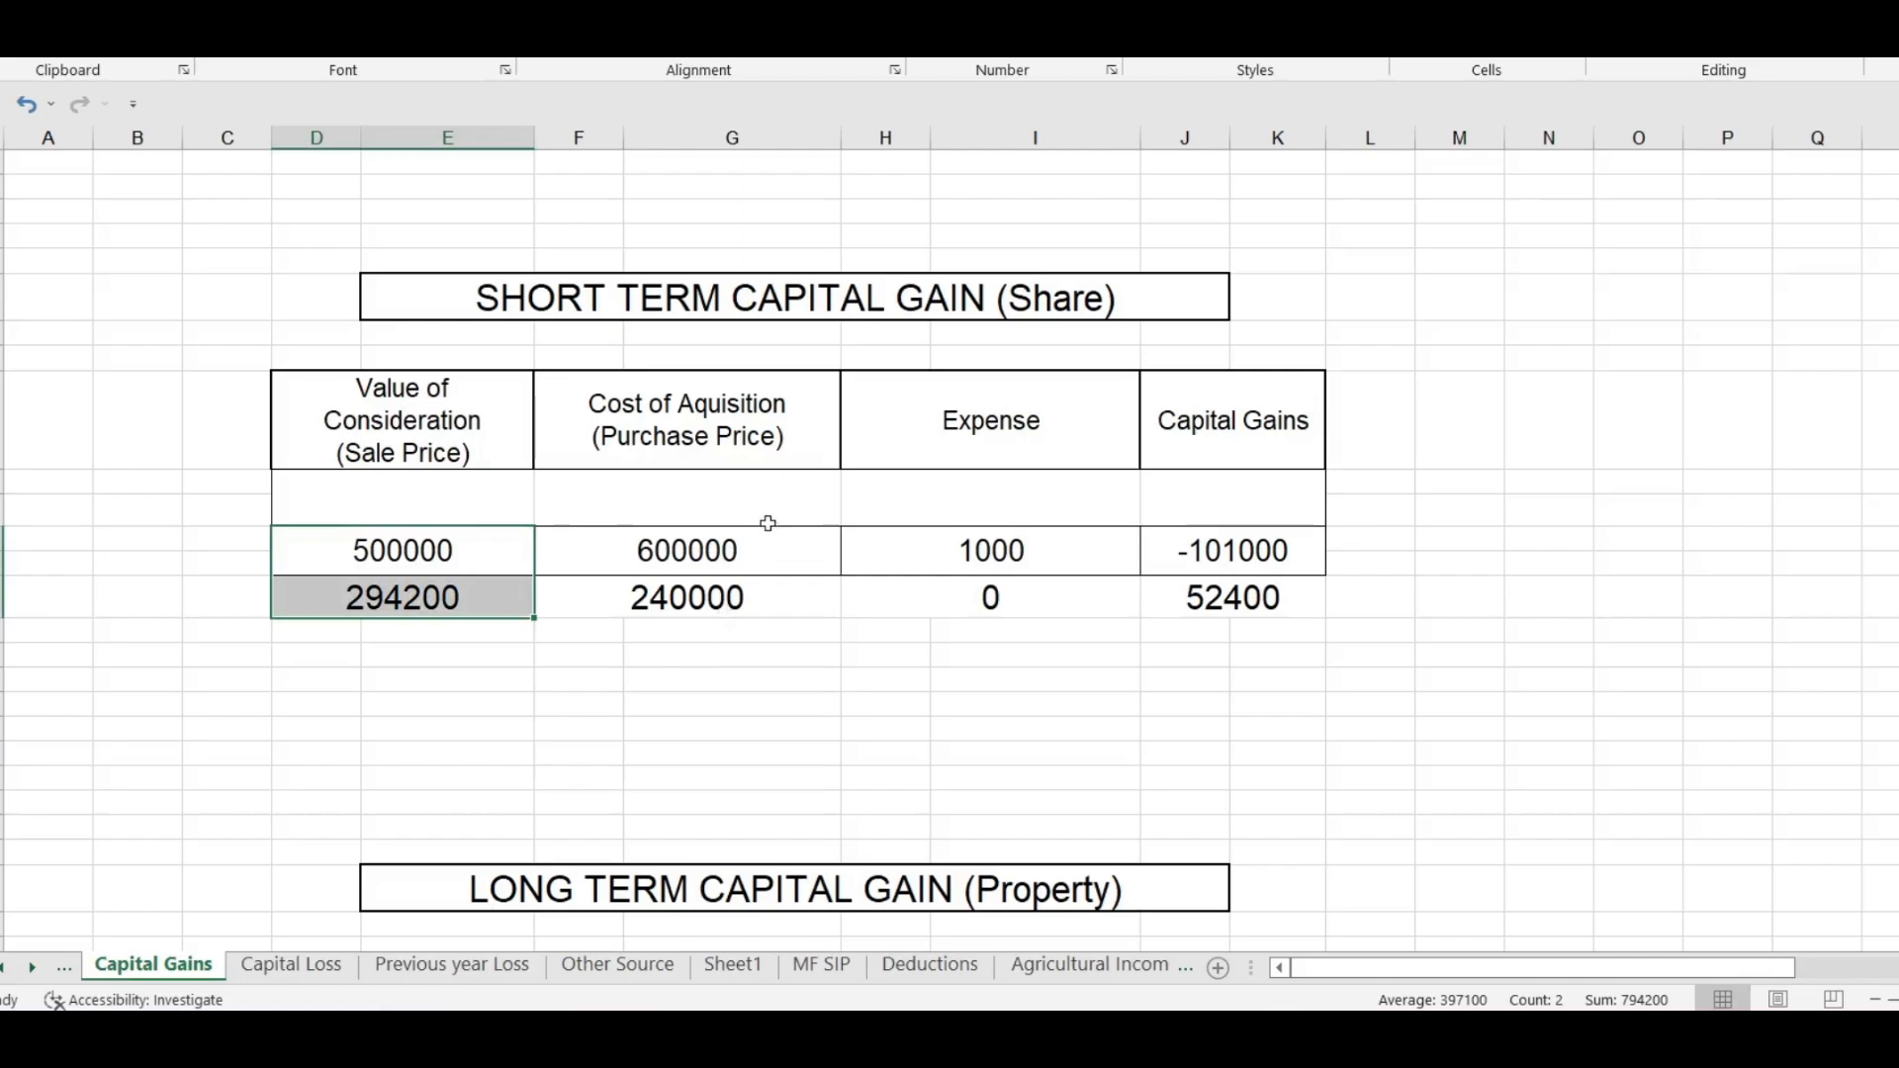
{"action": "left_click_drag", "start_coordinate": [729, 539], "coordinate": [742, 607]}
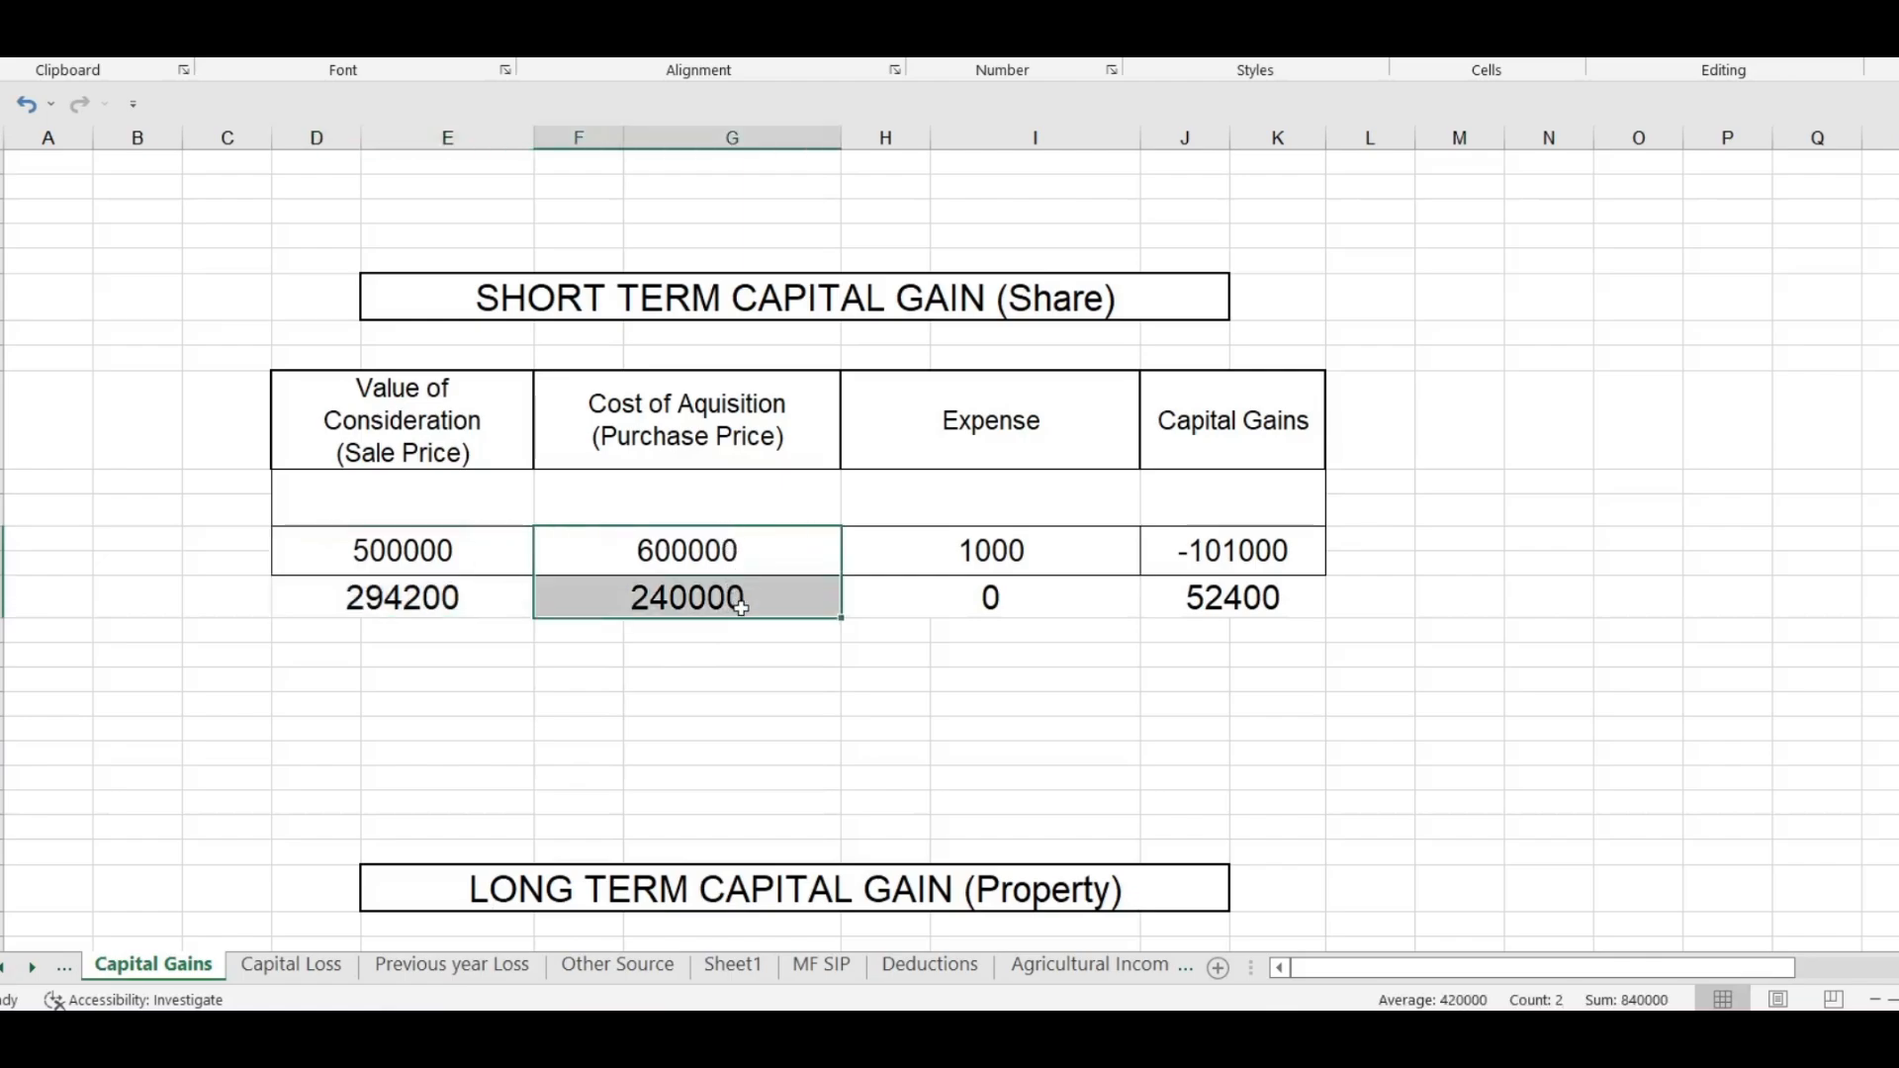
{"action": "left_click_drag", "start_coordinate": [1075, 543], "coordinate": [1081, 620]}
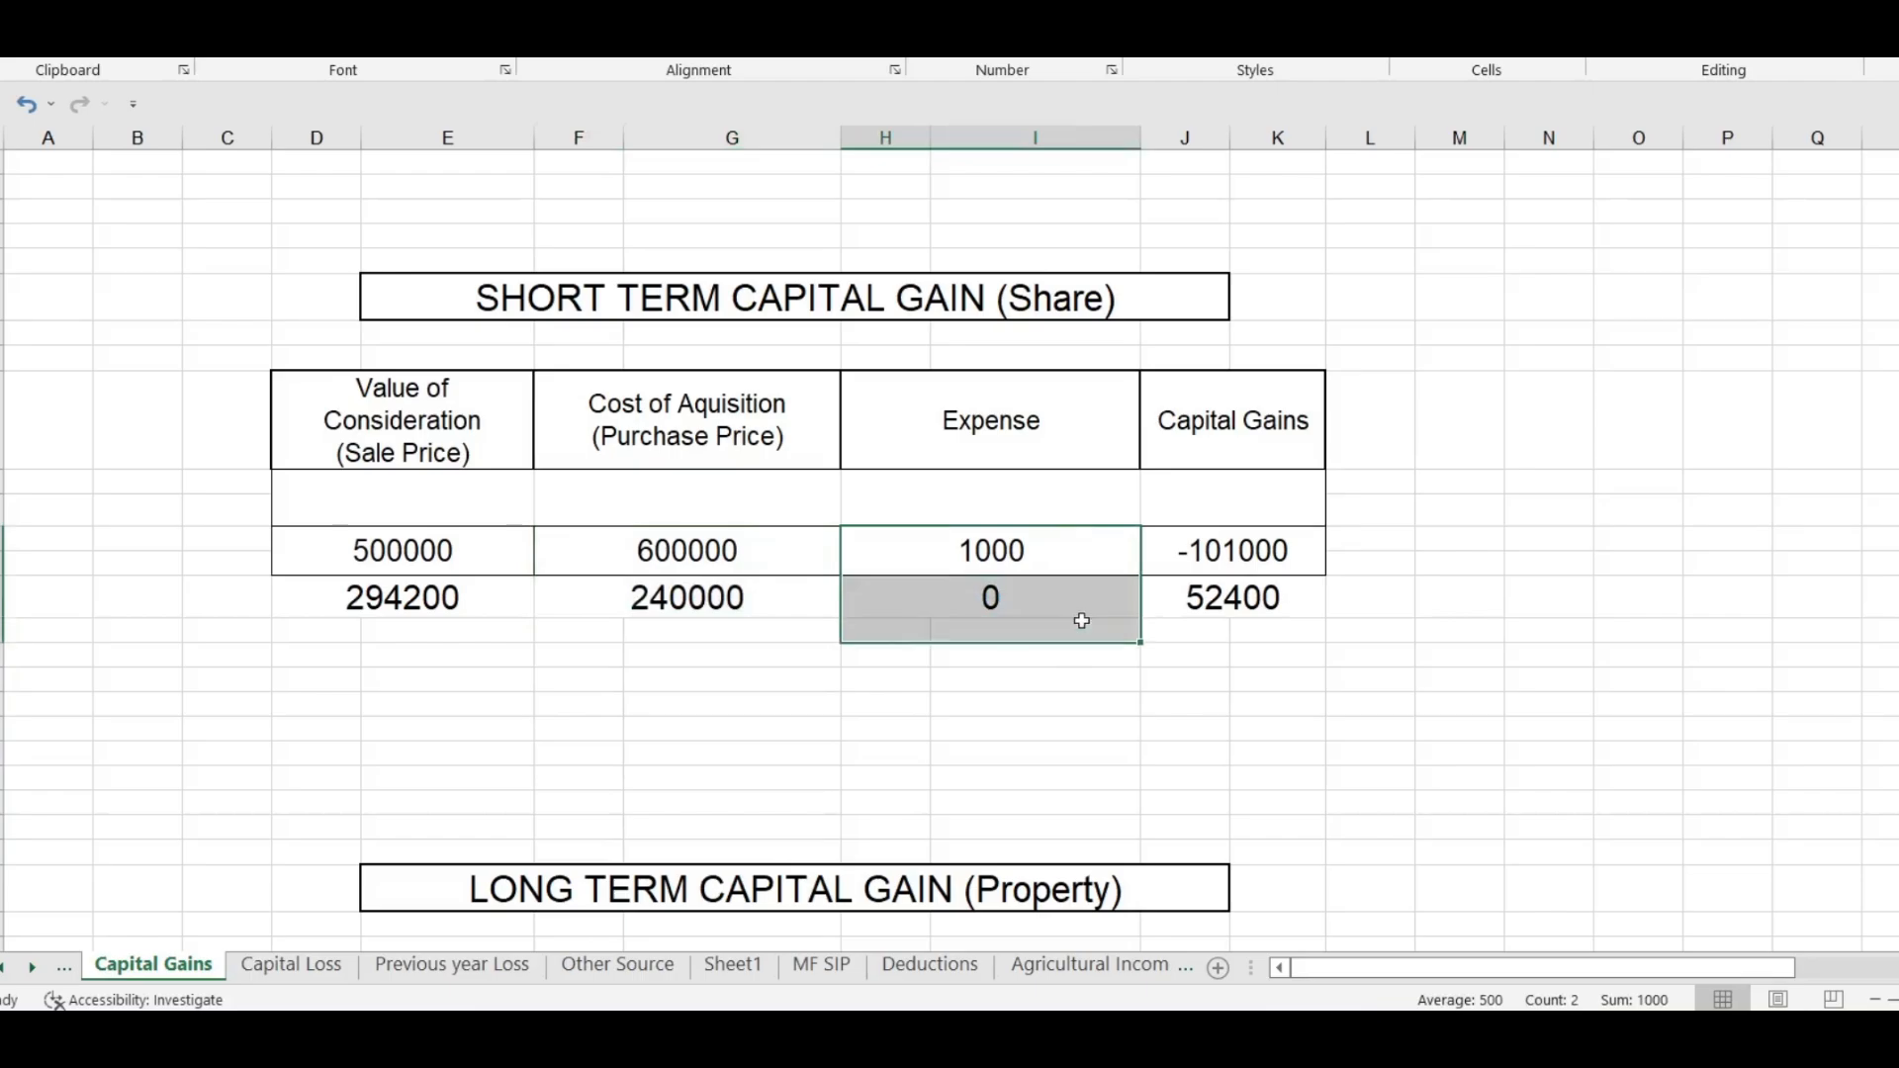
{"action": "left_click", "coordinate": [1274, 549]}
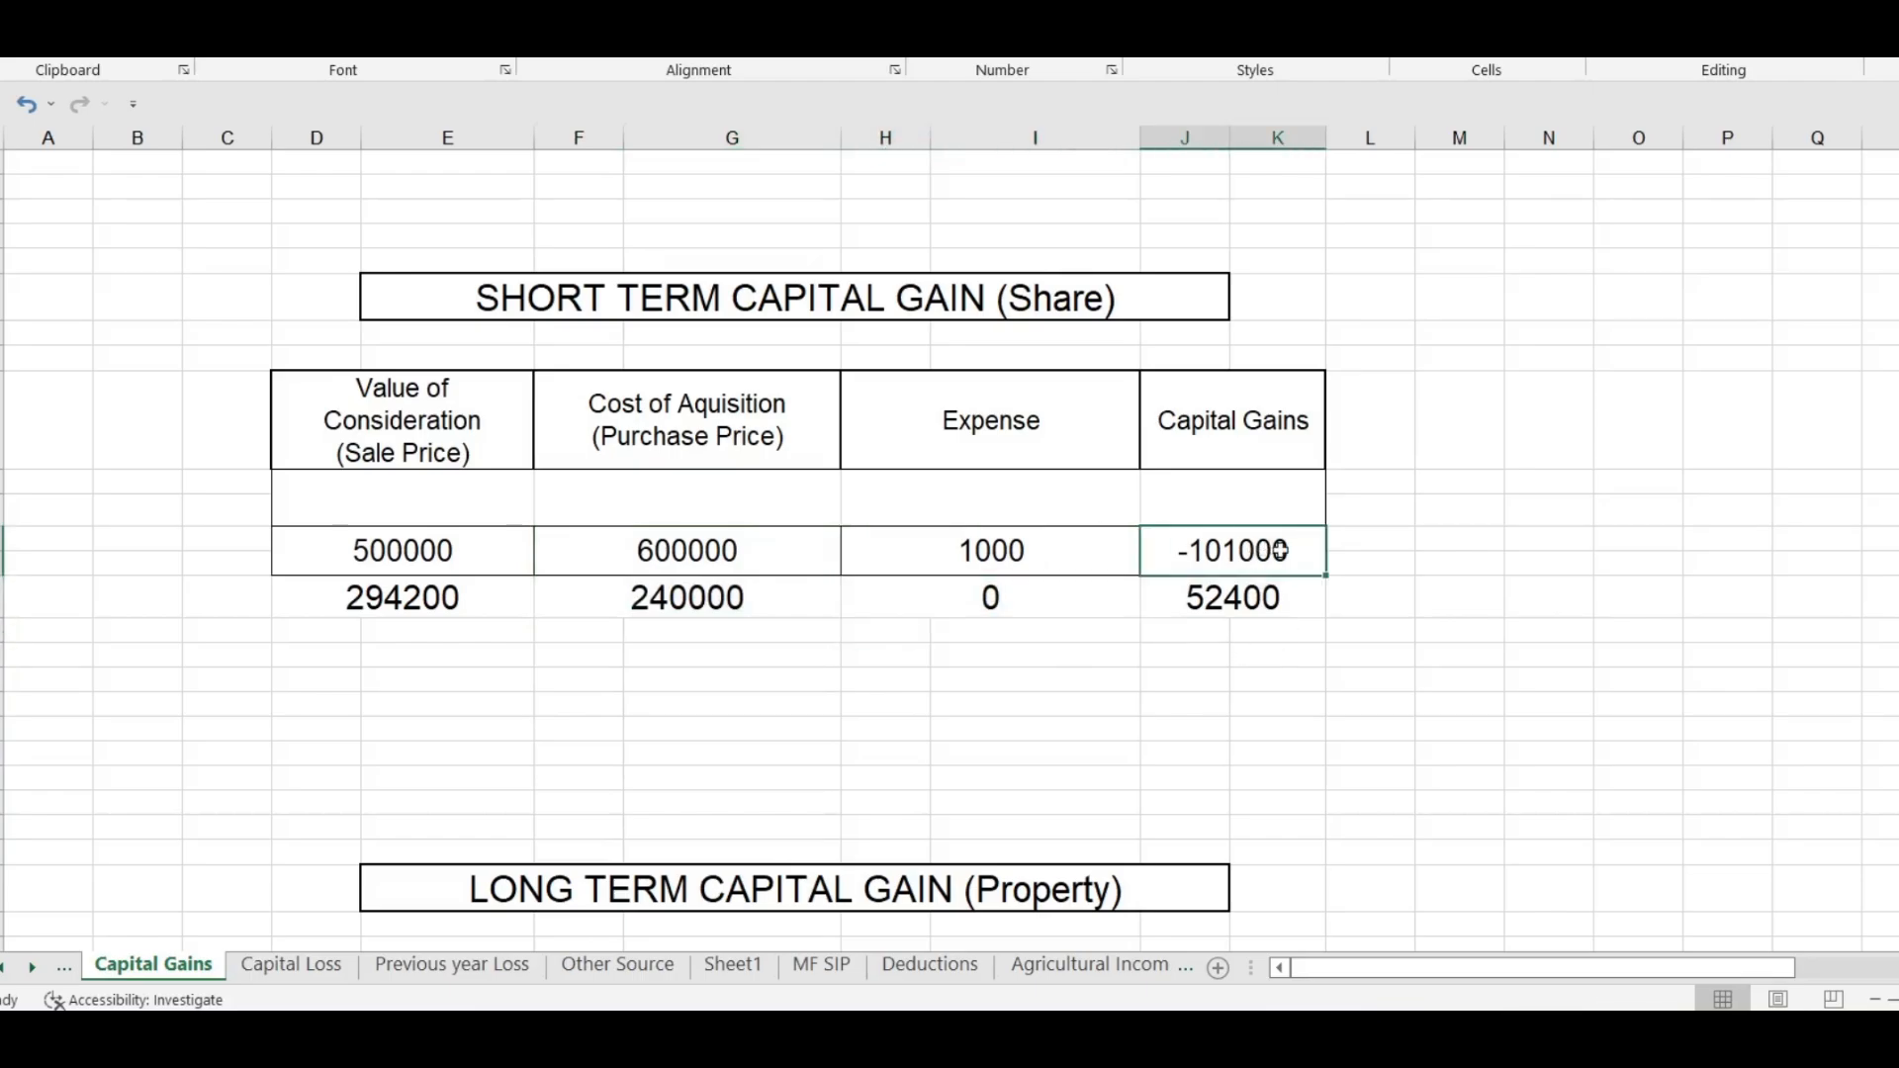
{"action": "left_click_drag", "start_coordinate": [1280, 550], "coordinate": [1276, 611]}
{"action": "left_click", "coordinate": [581, 1033]}
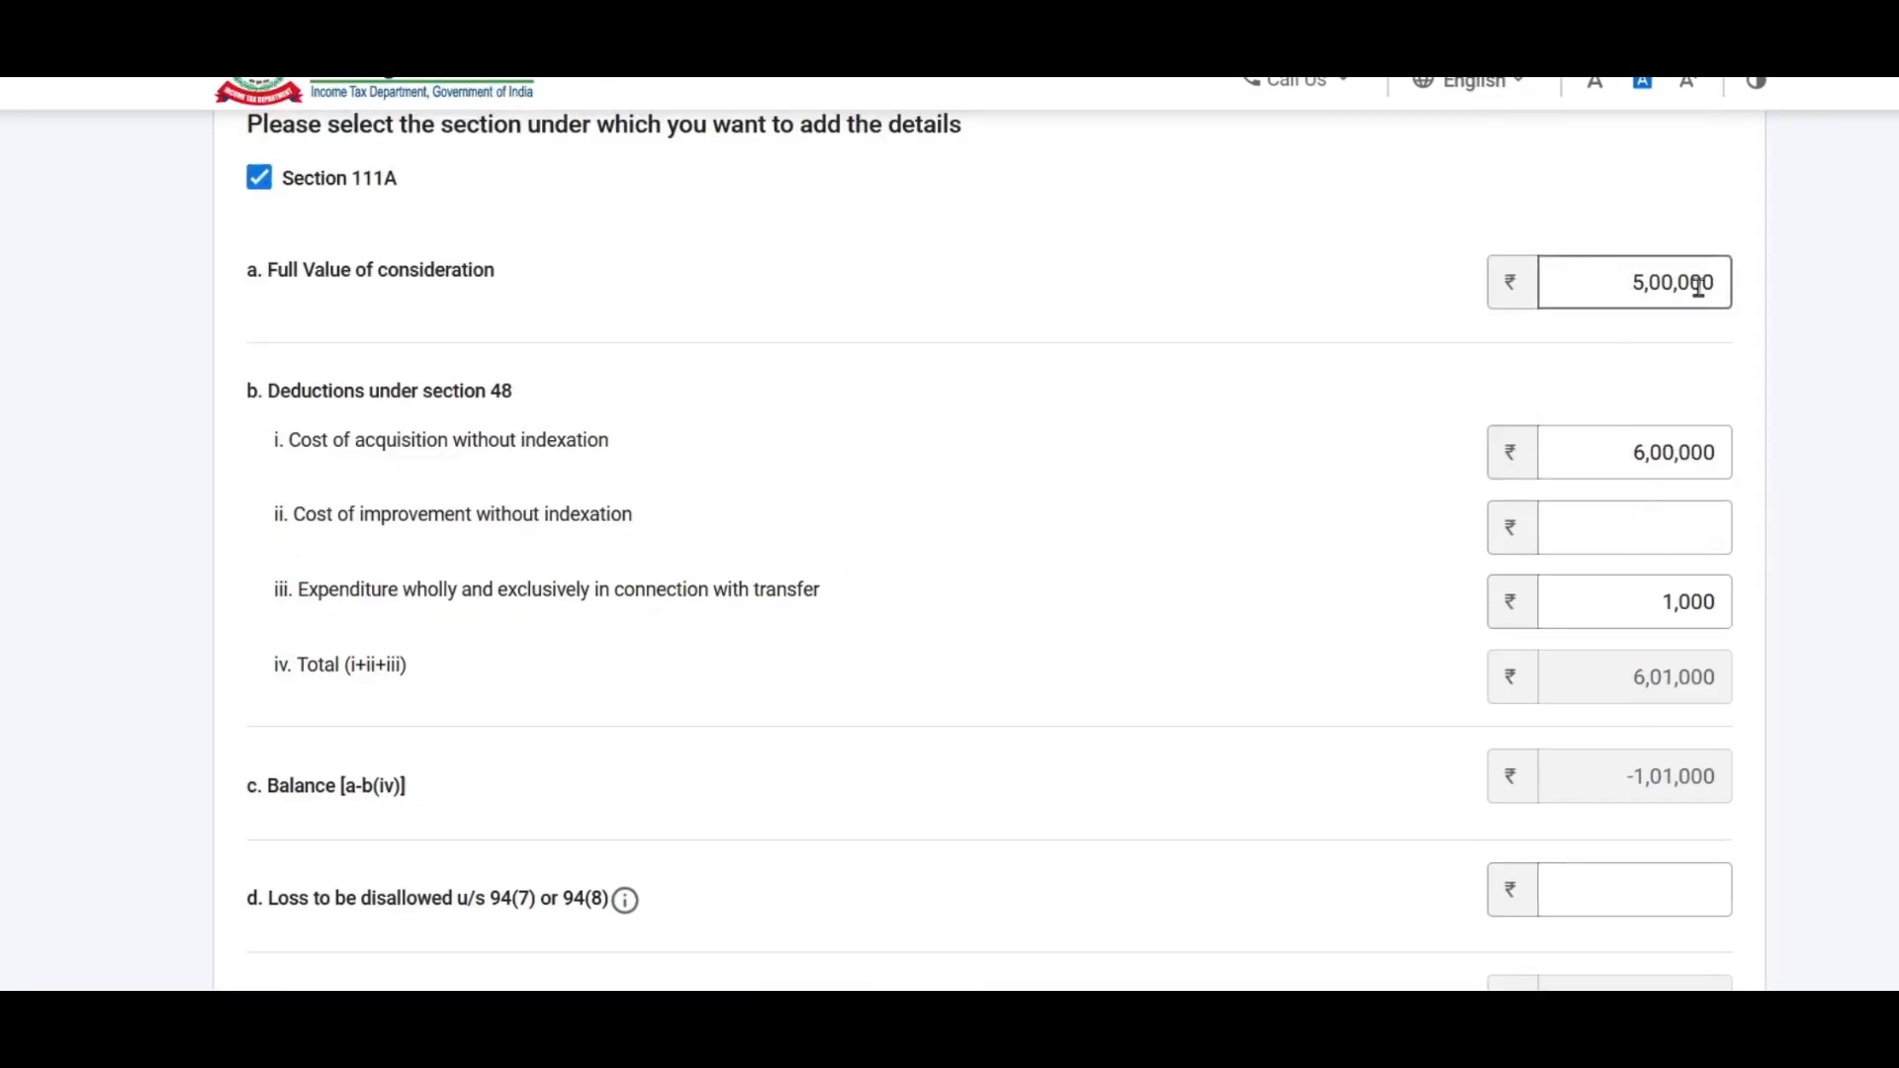
Step: Save the Section 111A loss of -1,01,000, bringing total short-term gain to 94,000
{"action": "scroll", "coordinate": [1686, 561], "scroll_direction": "down", "scroll_amount": 3}
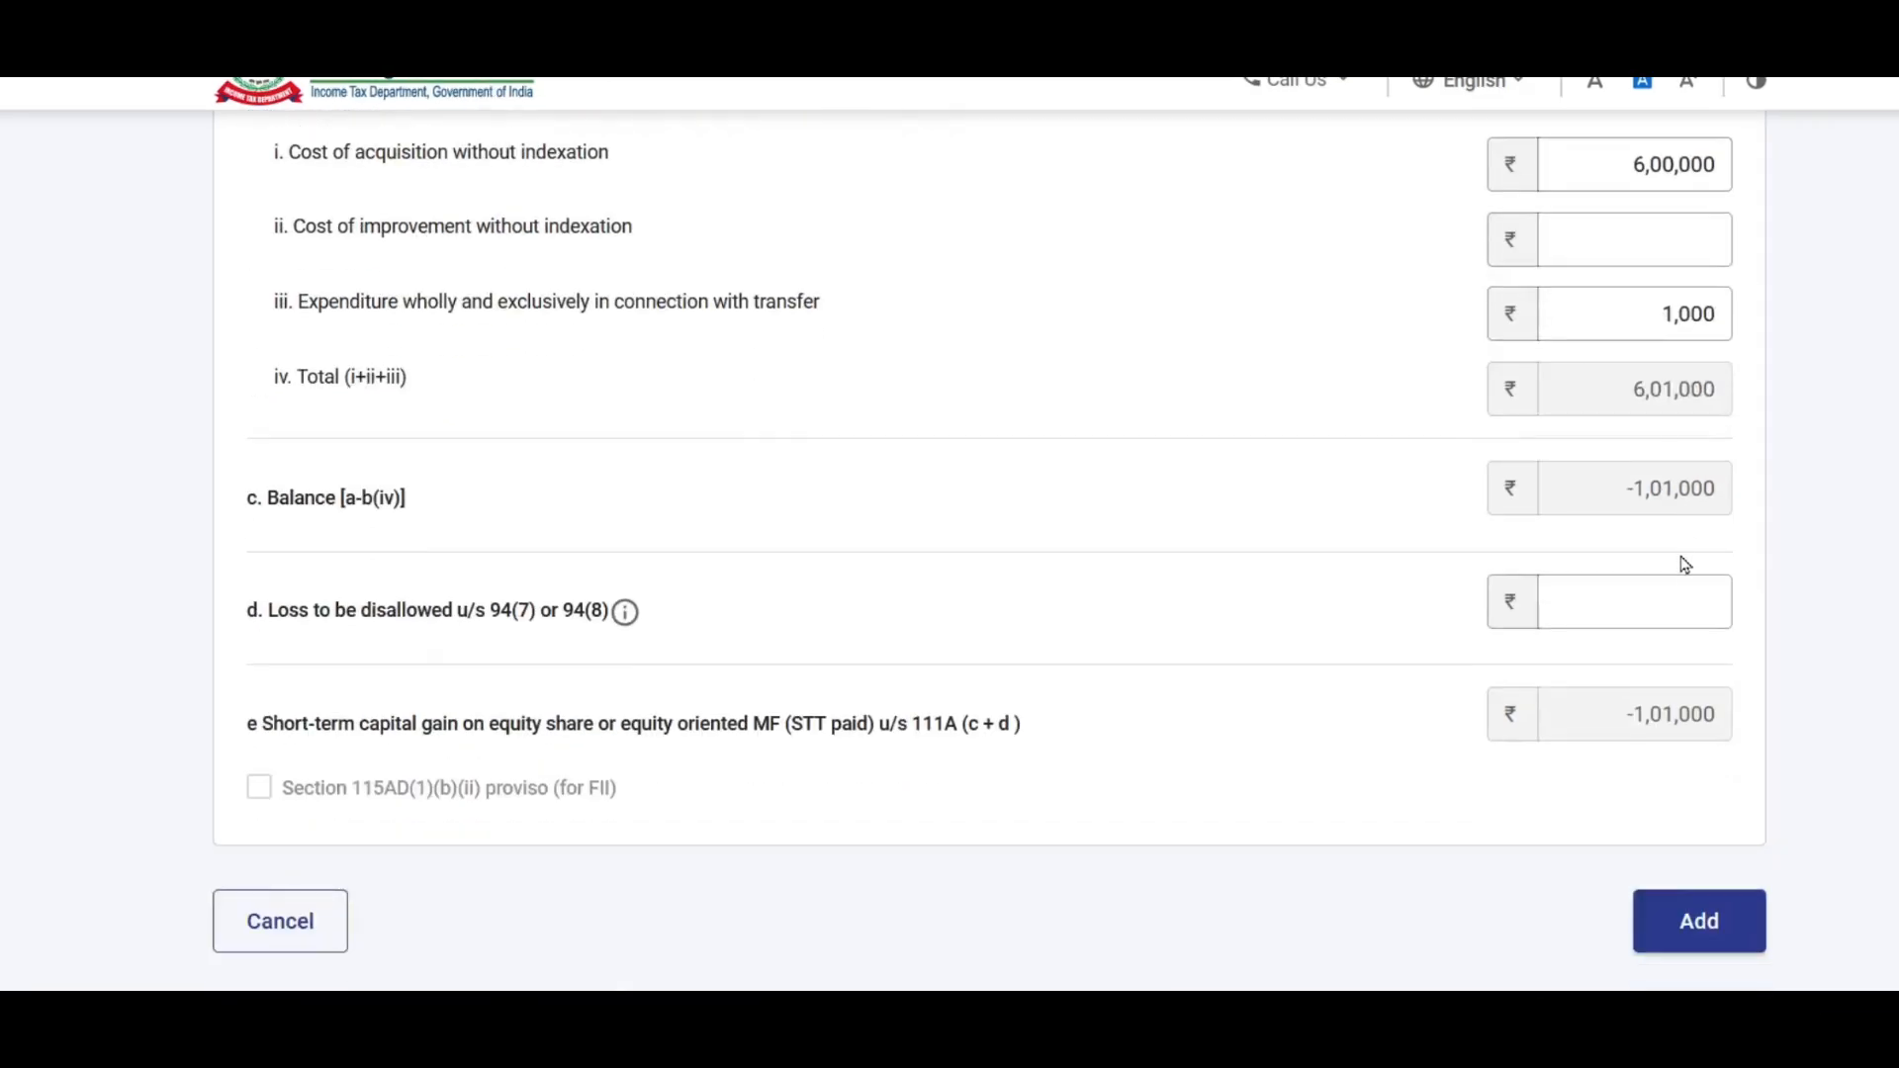
{"action": "scroll", "coordinate": [1006, 599], "scroll_direction": "down", "scroll_amount": 2}
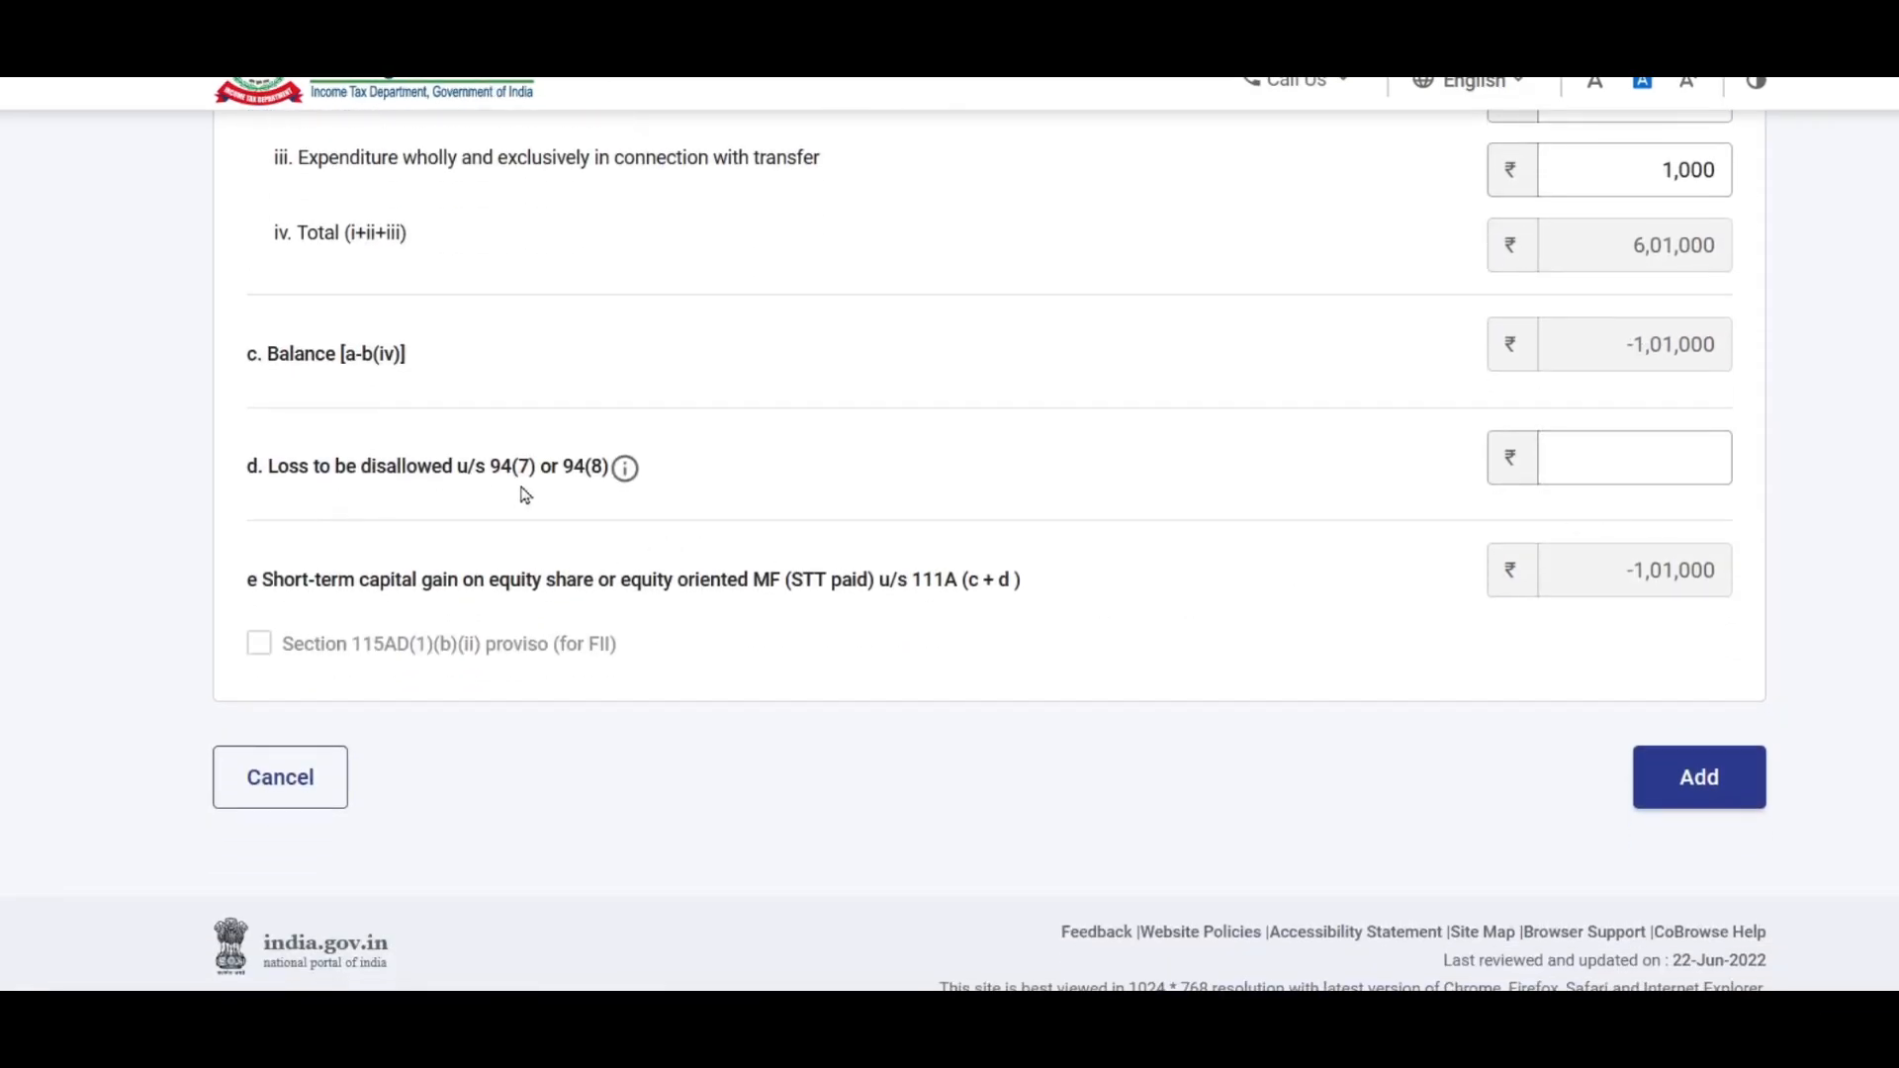
{"action": "left_click", "coordinate": [1664, 450]}
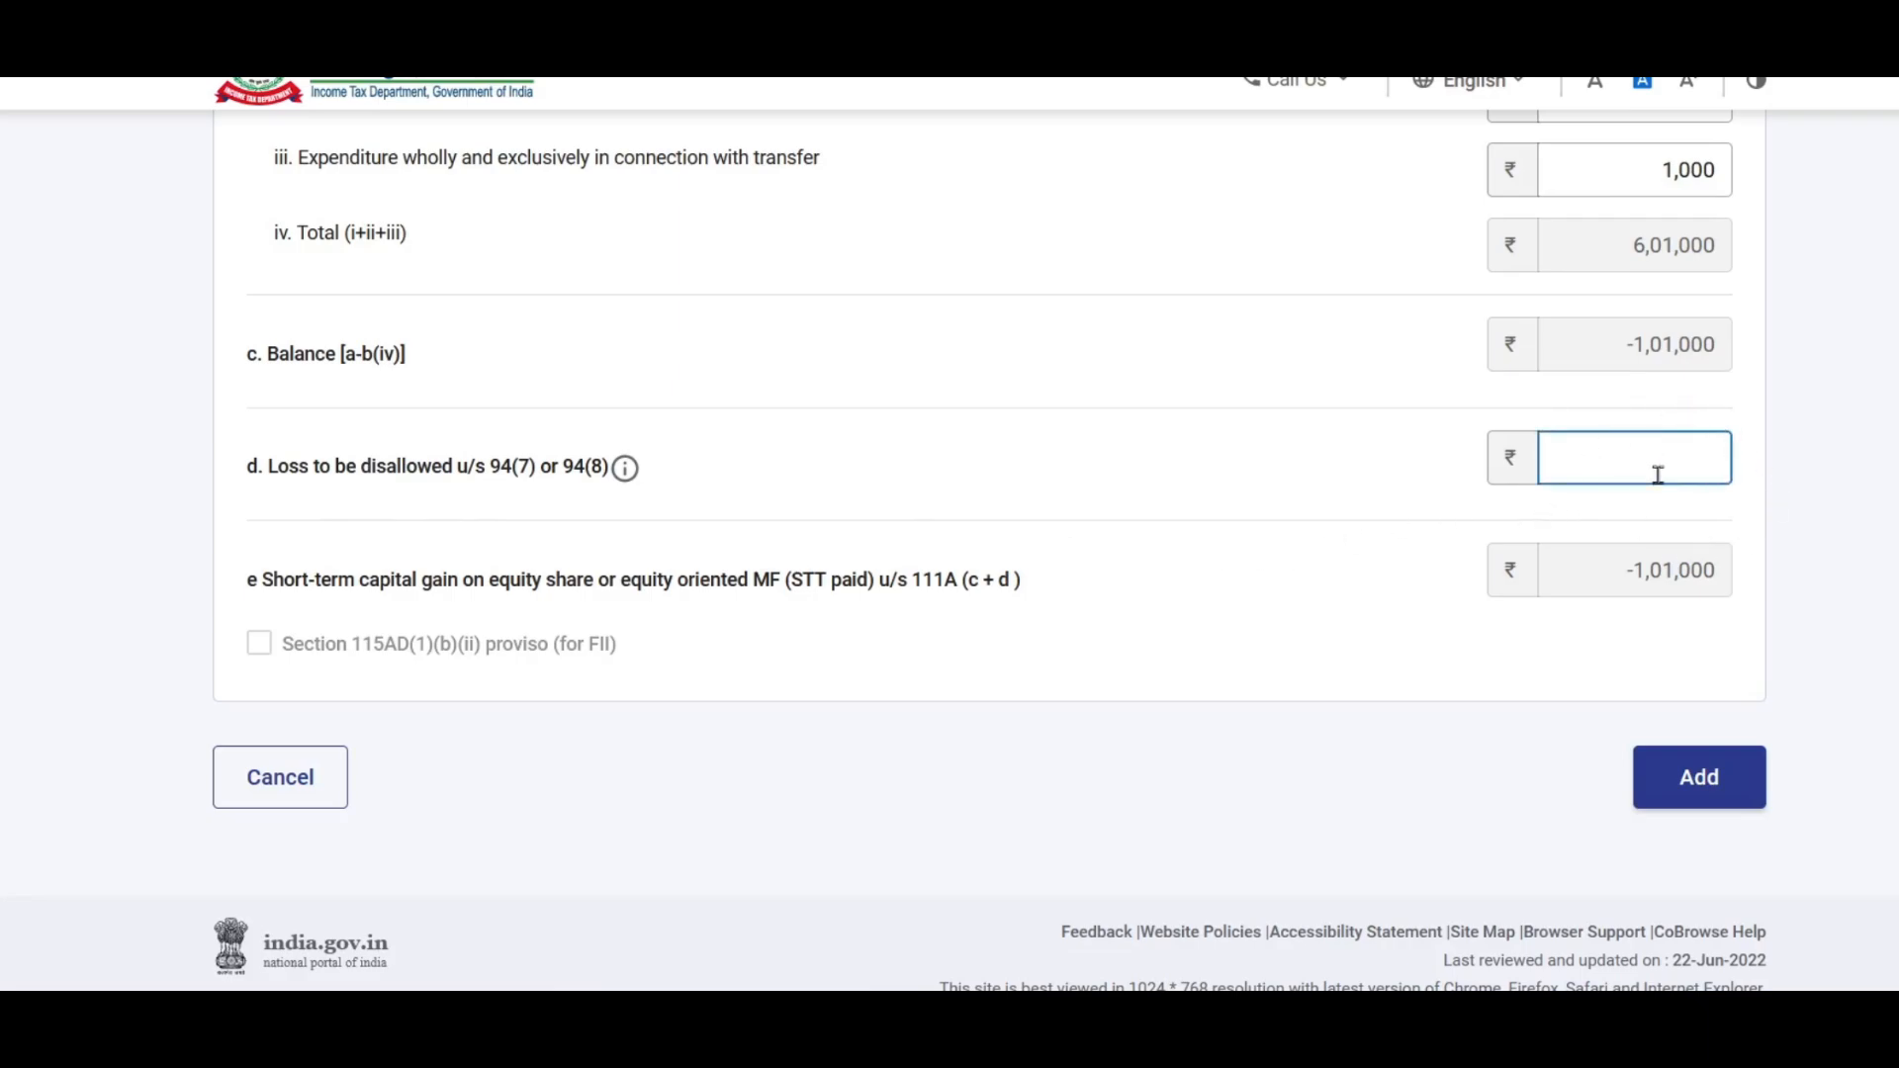
{"action": "scroll", "coordinate": [1606, 500], "scroll_direction": "down", "scroll_amount": 1}
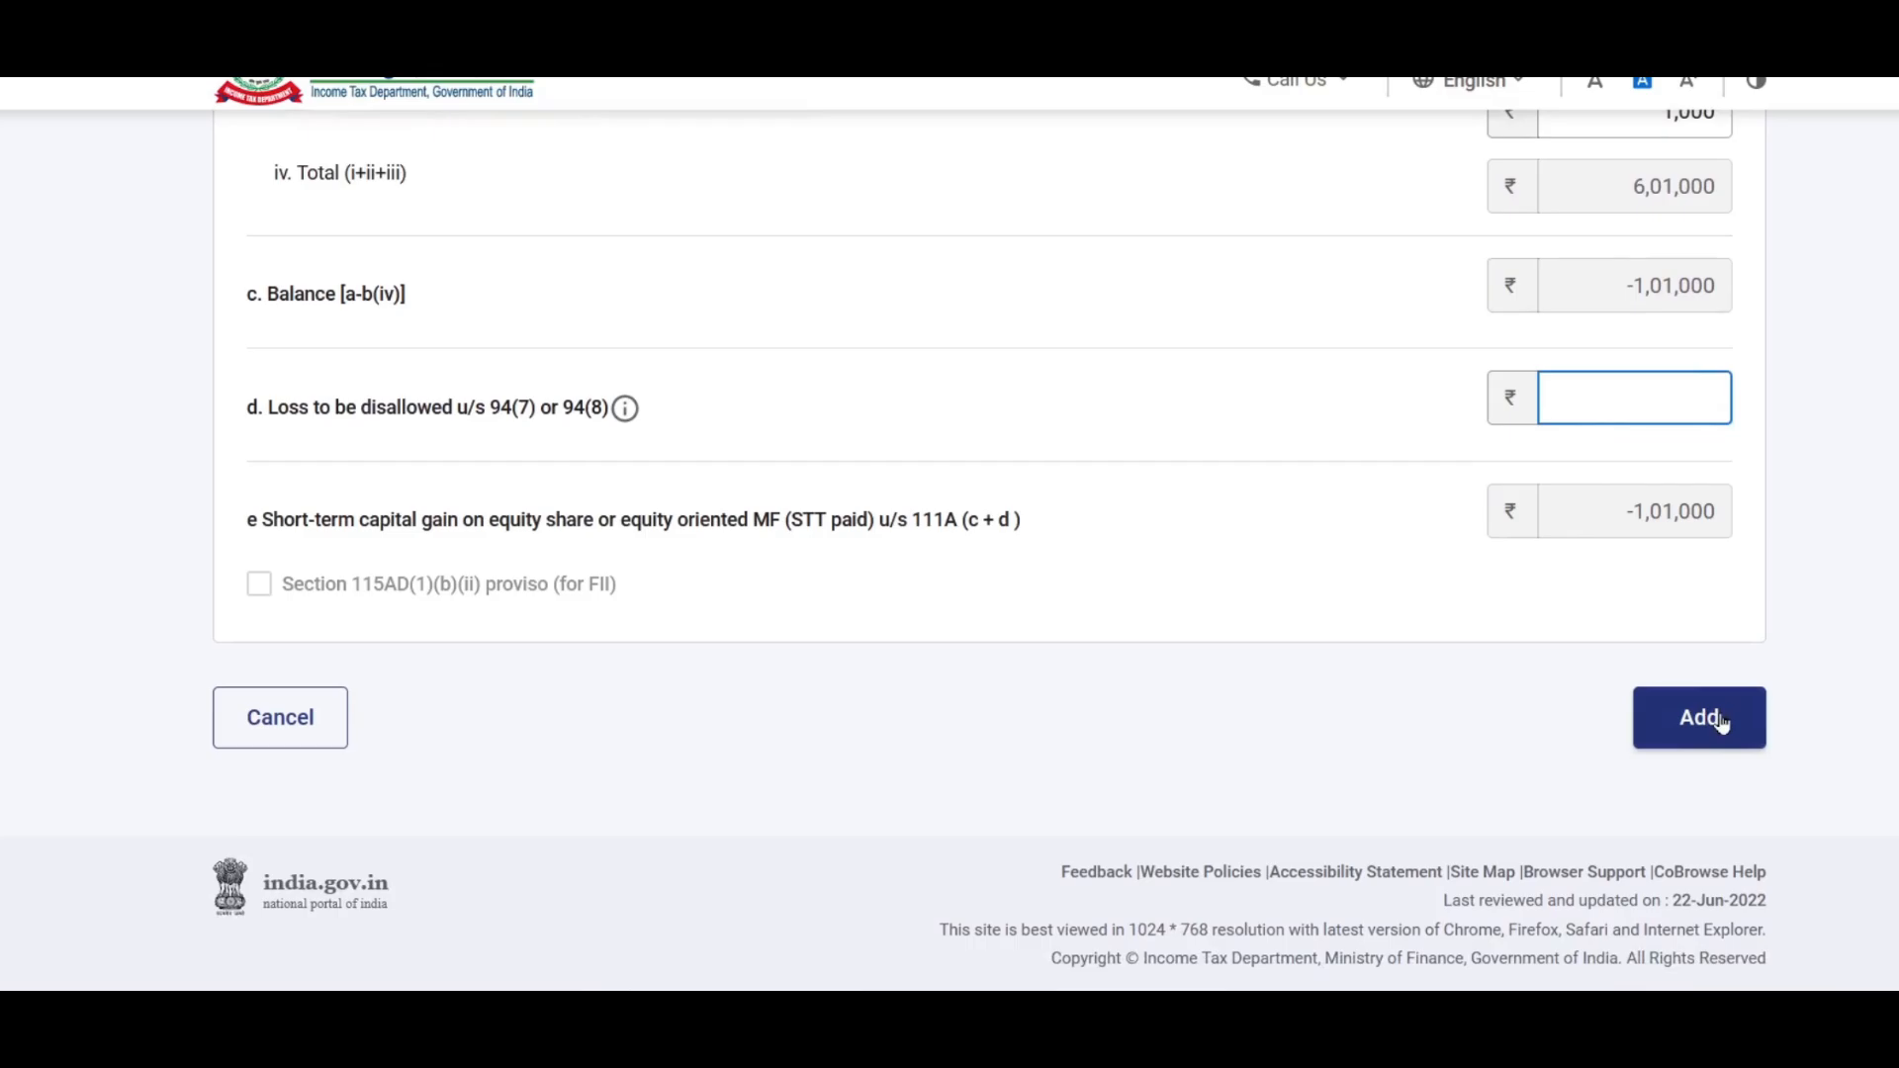
{"action": "left_click", "coordinate": [1720, 722]}
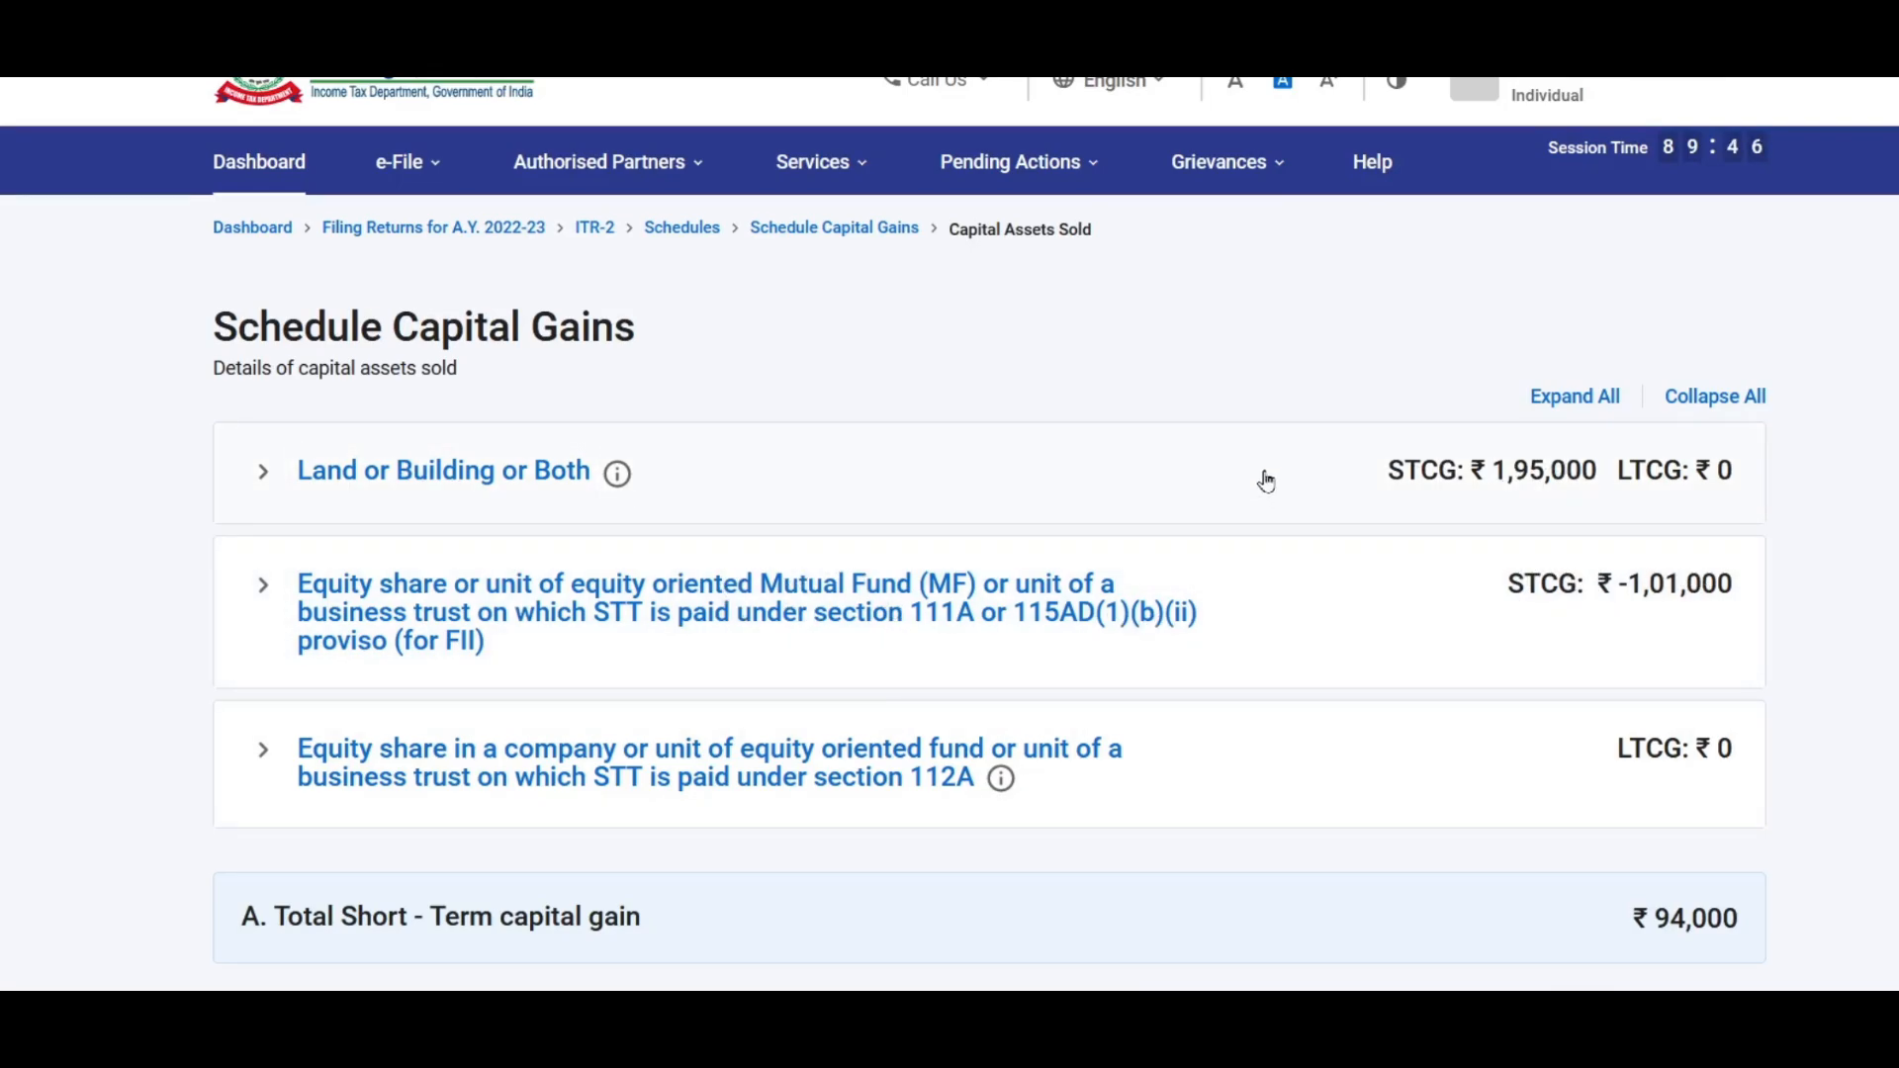
{"action": "scroll", "coordinate": [1265, 482], "scroll_direction": "down", "scroll_amount": 2}
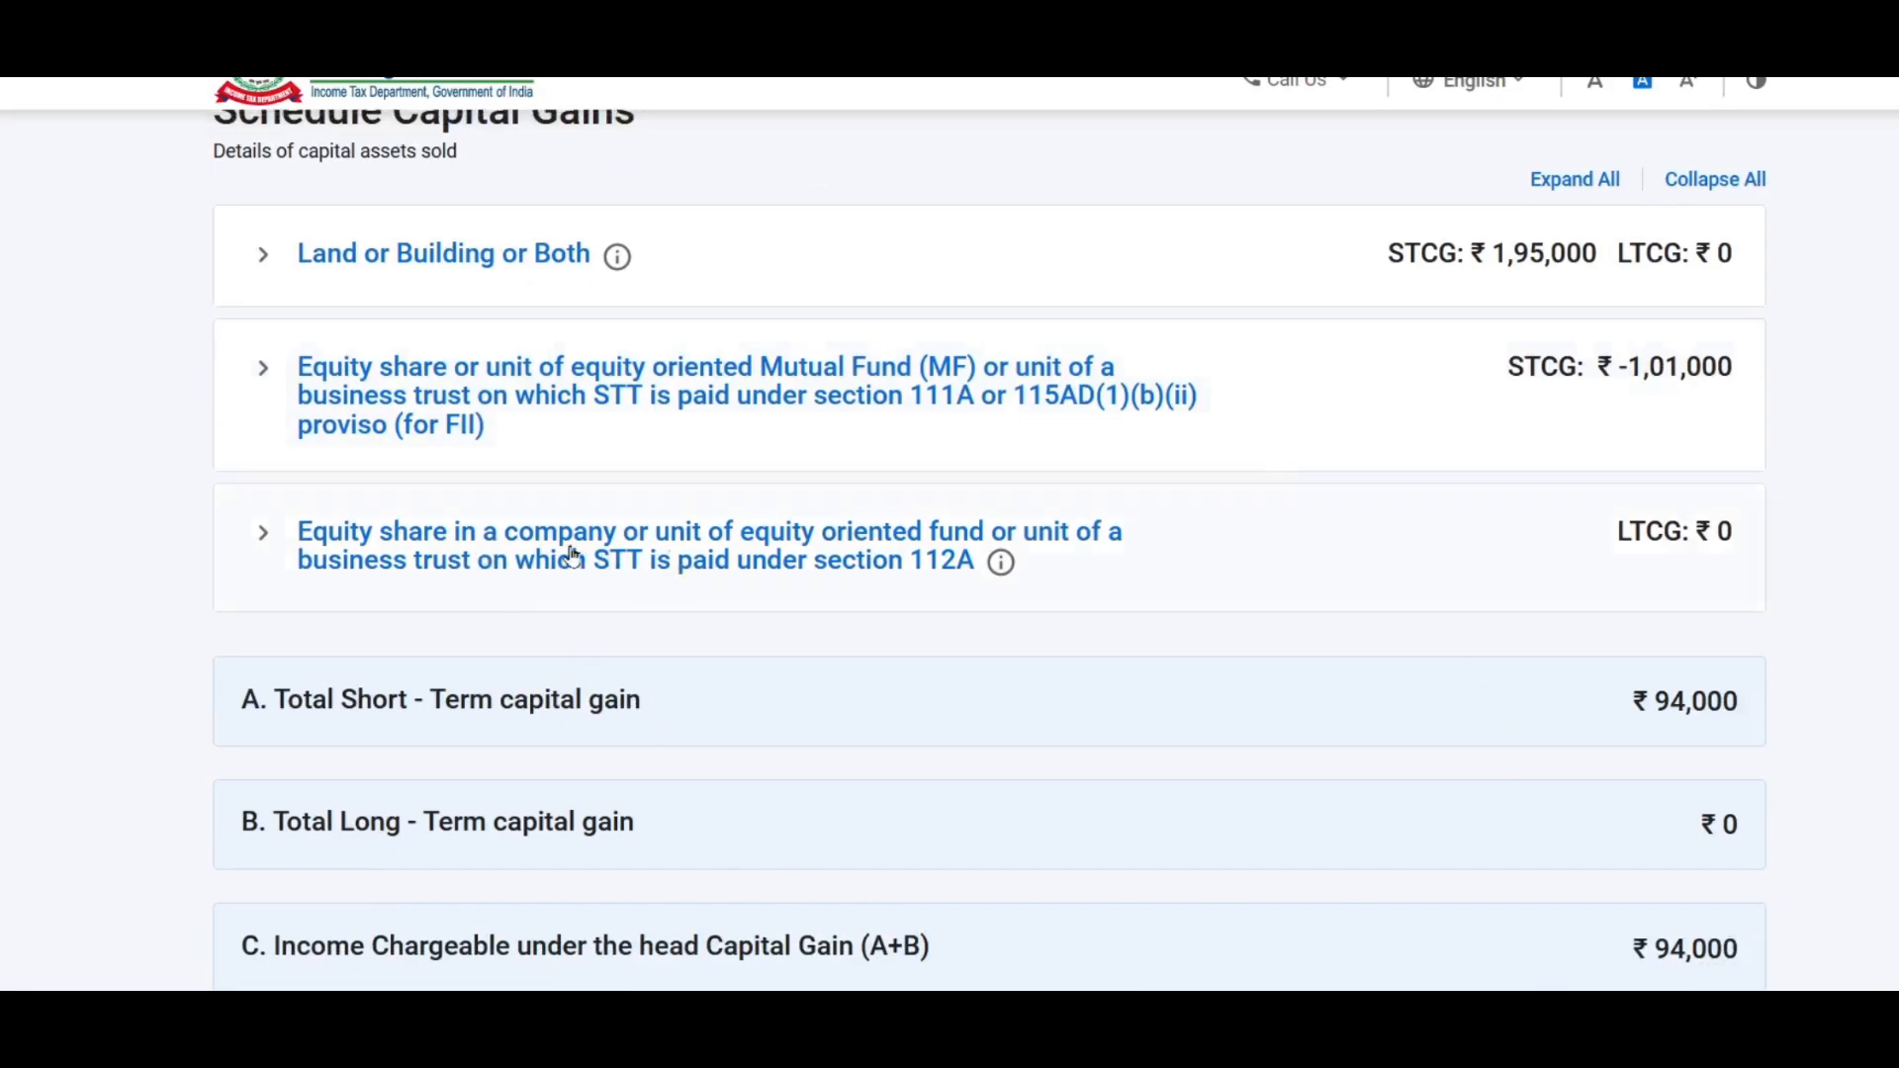
{"action": "left_click", "coordinate": [423, 561]}
Step: Add a Section 112A long-term equity gain entry and select the section 54F deduction field
{"action": "left_click", "coordinate": [386, 716]}
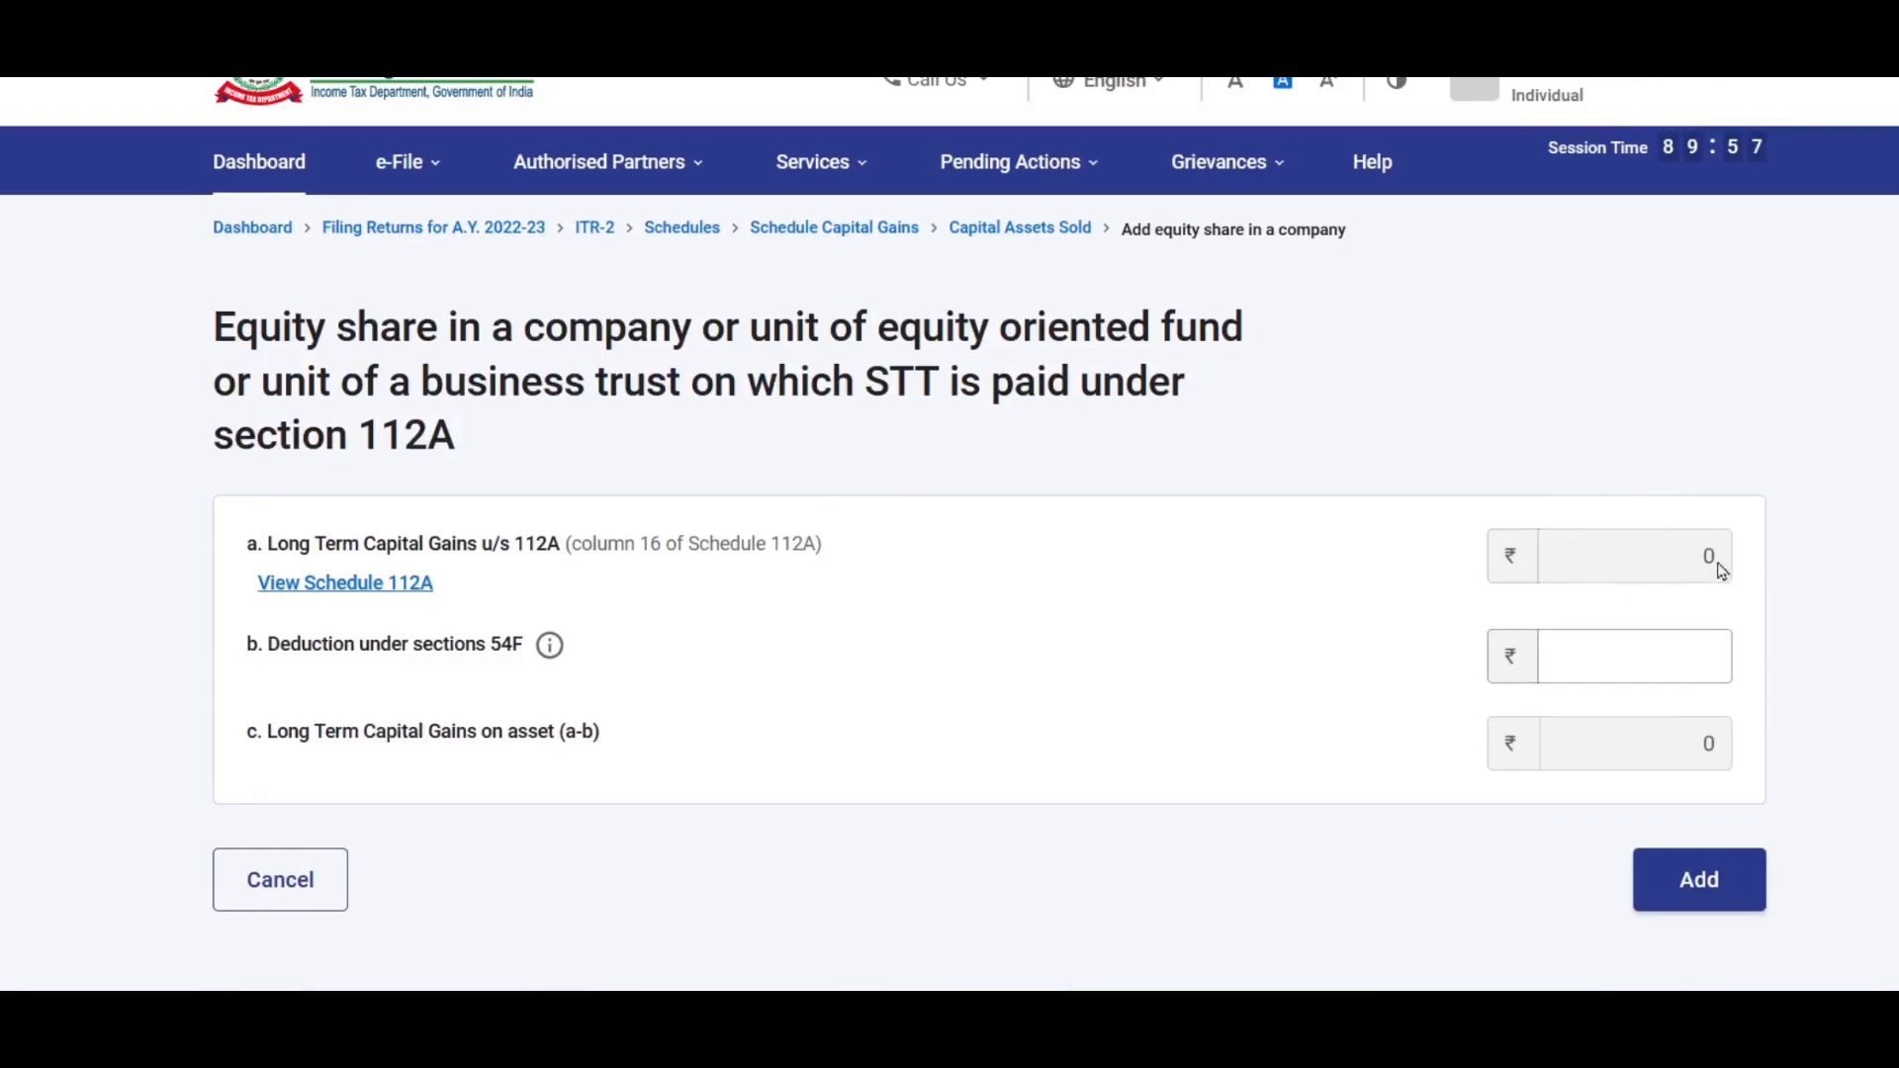
{"action": "left_click", "coordinate": [1579, 657]}
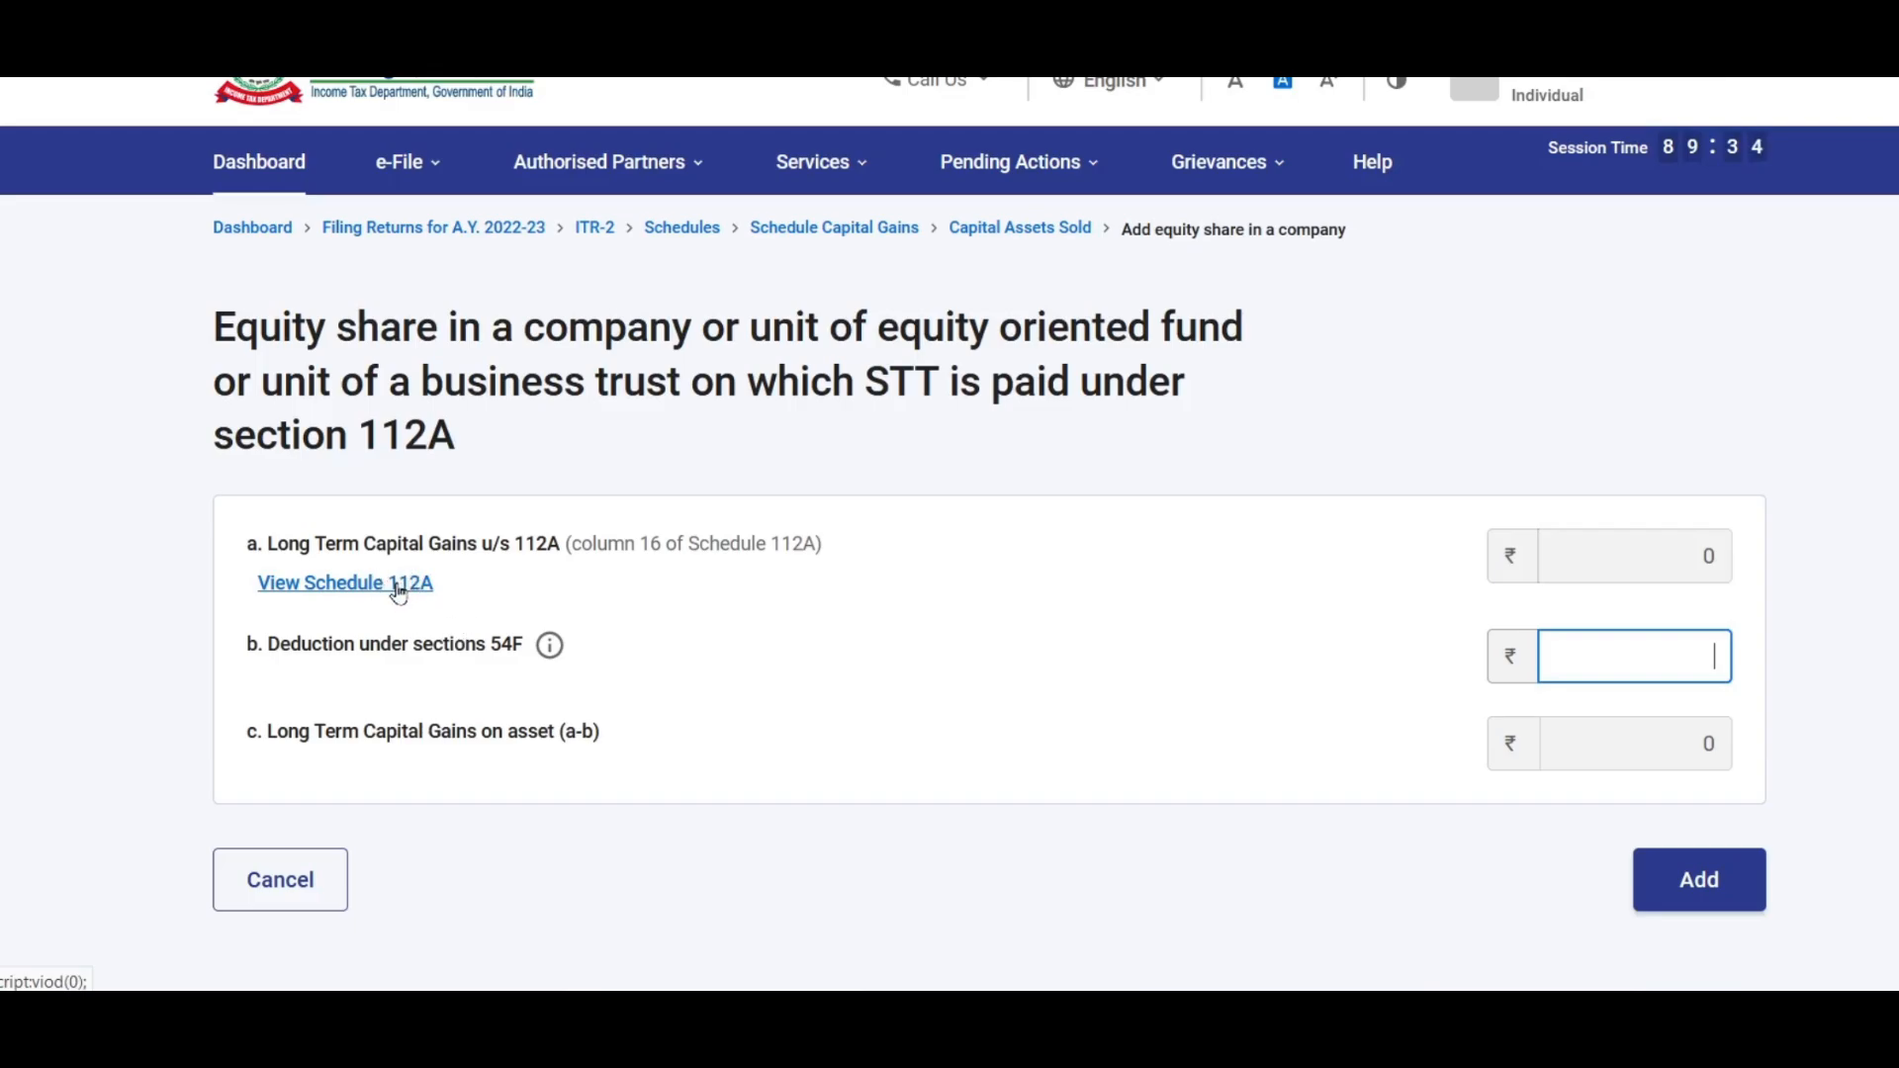
Step: Add the Section 112A equity entry, then confirm Schedule Capital Gains at ₹94,000 chargeable gain
{"action": "left_click", "coordinate": [1681, 893]}
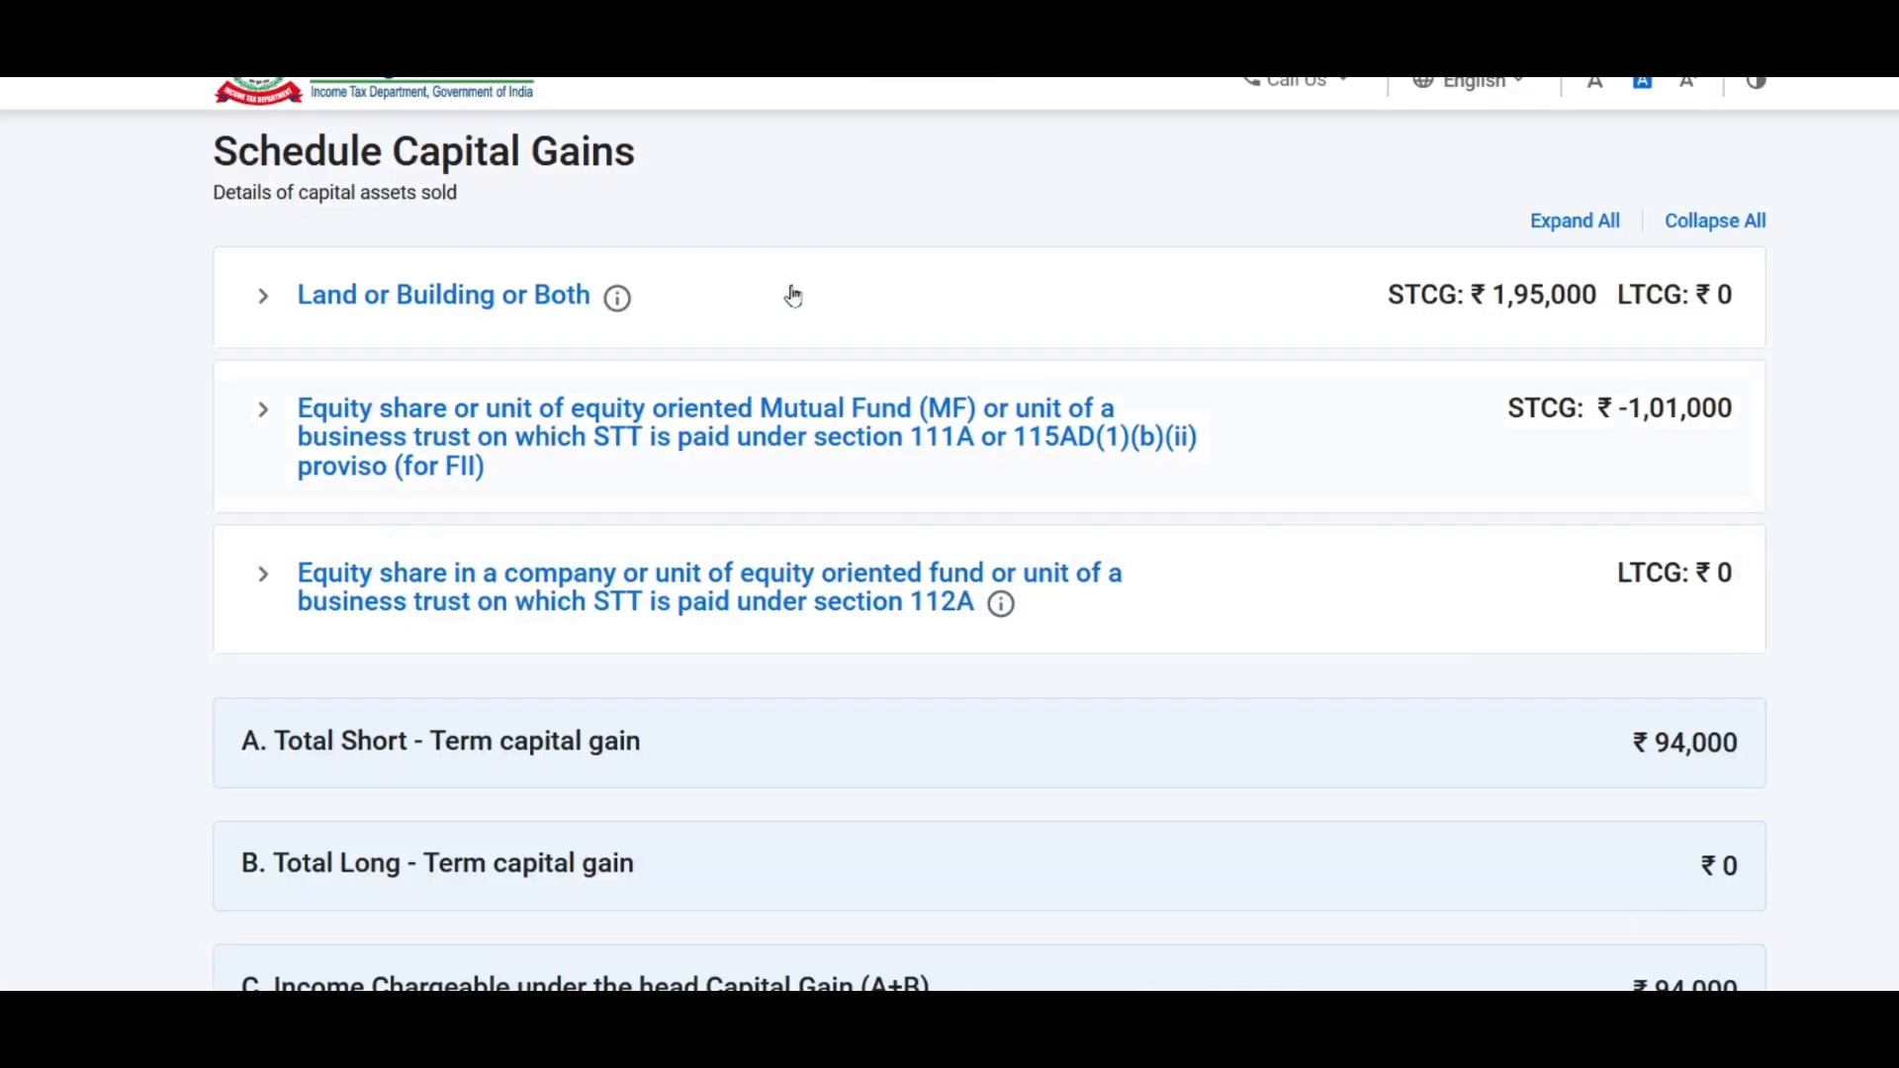
{"action": "scroll", "coordinate": [1018, 396], "scroll_direction": "down", "scroll_amount": 7}
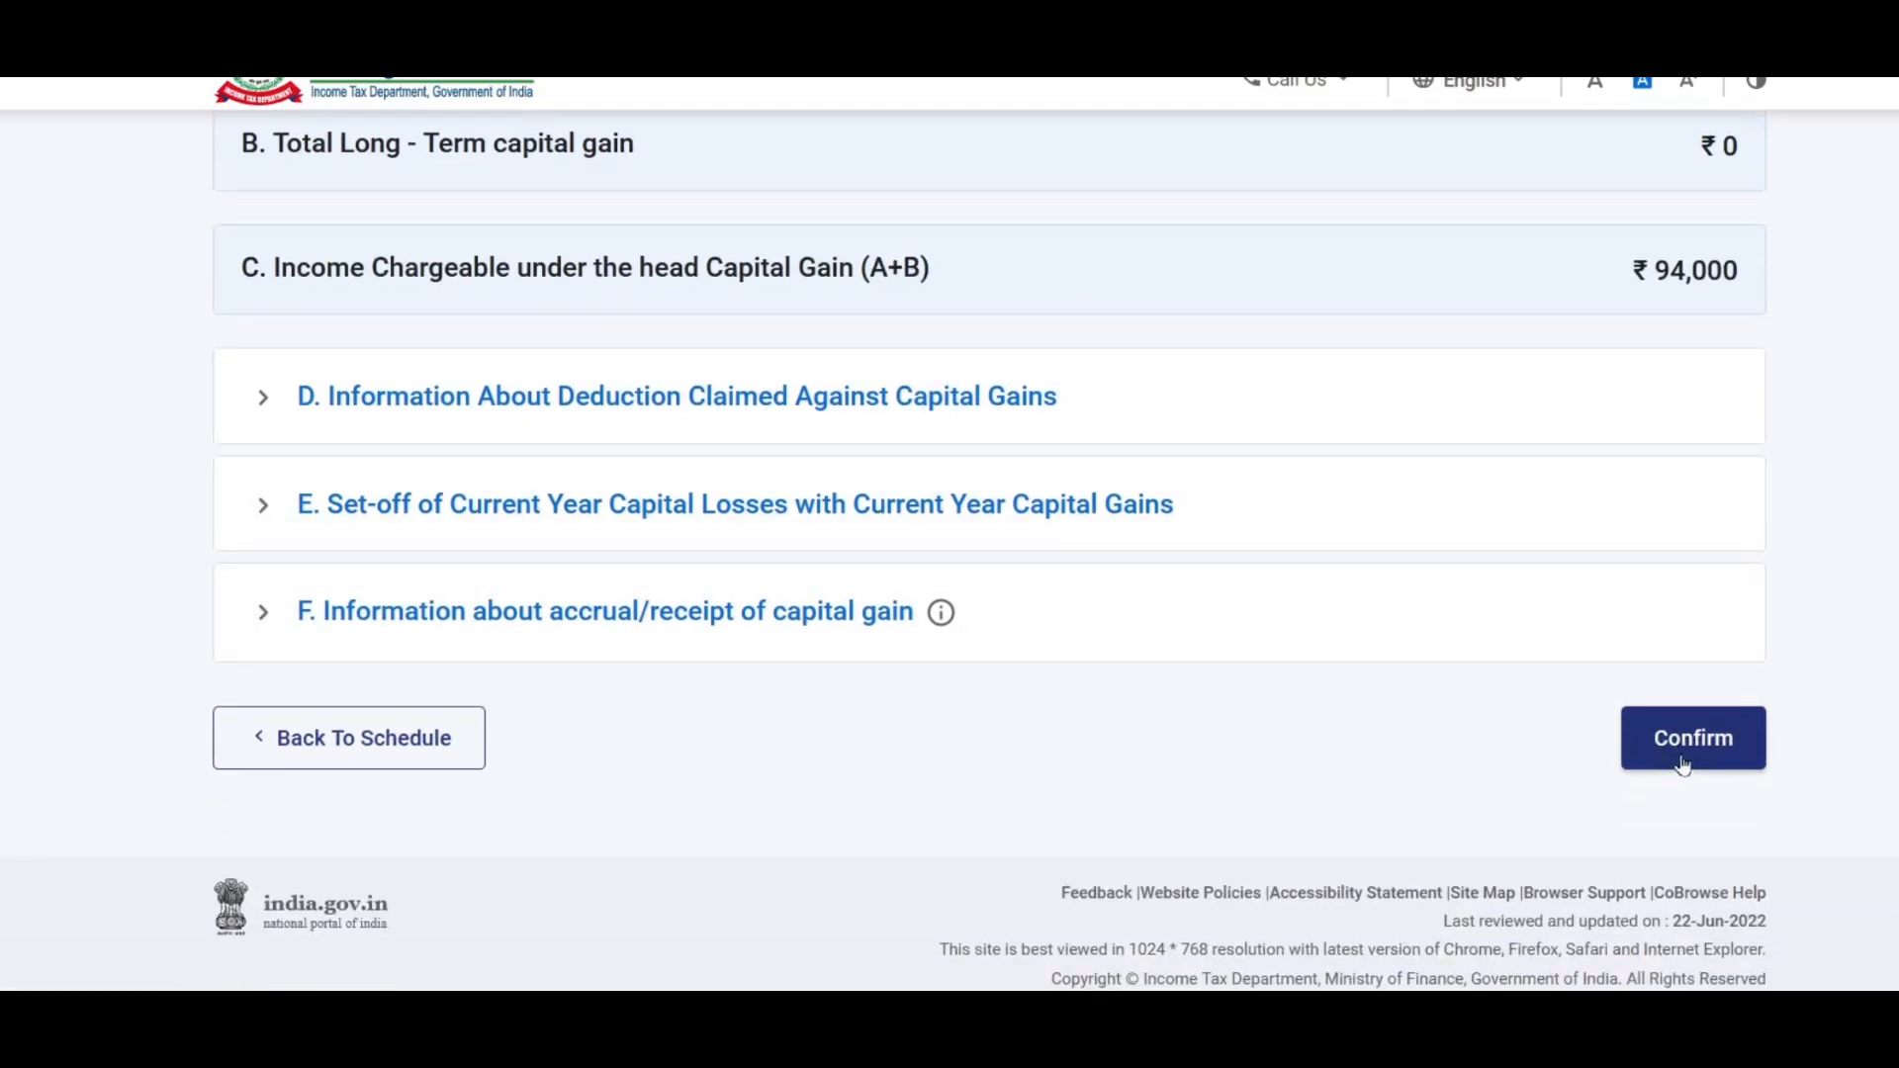
{"action": "scroll", "coordinate": [603, 510], "scroll_direction": "up", "scroll_amount": 3}
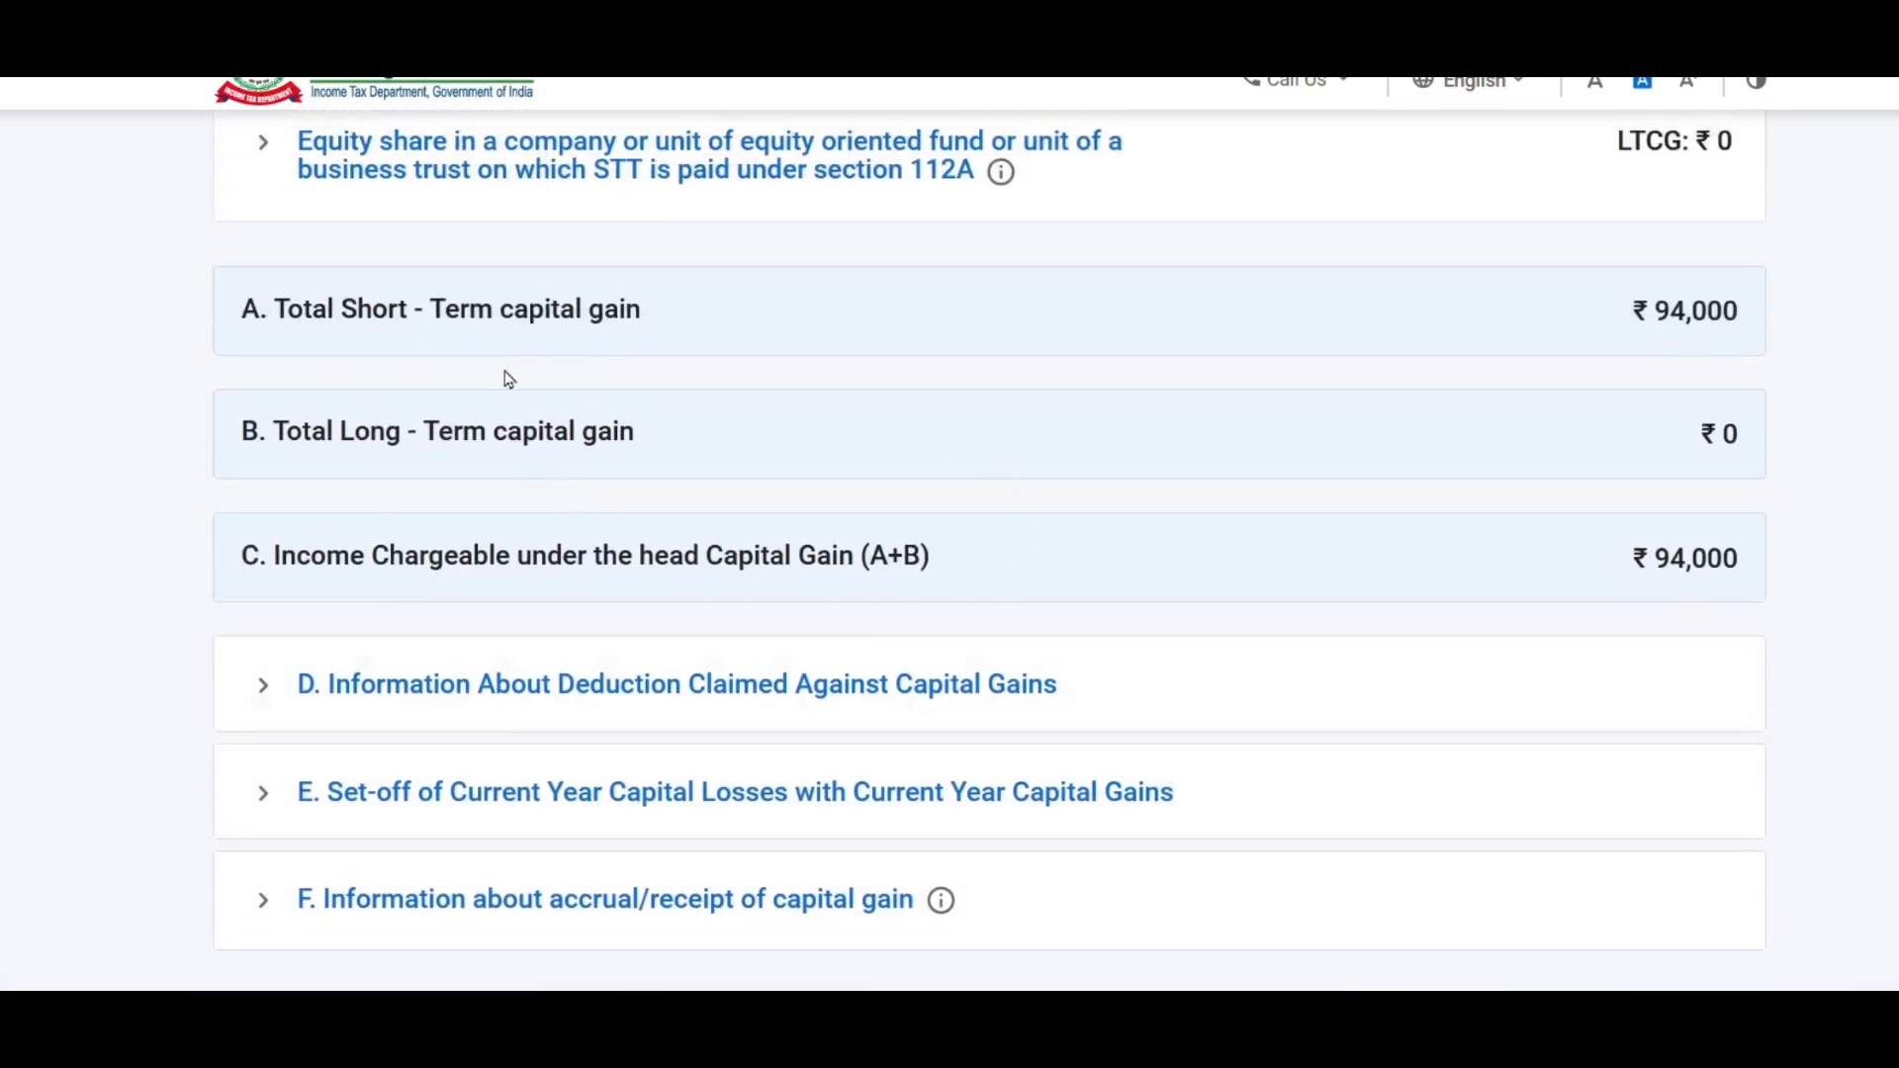
{"action": "scroll", "coordinate": [541, 574], "scroll_direction": "up", "scroll_amount": 1}
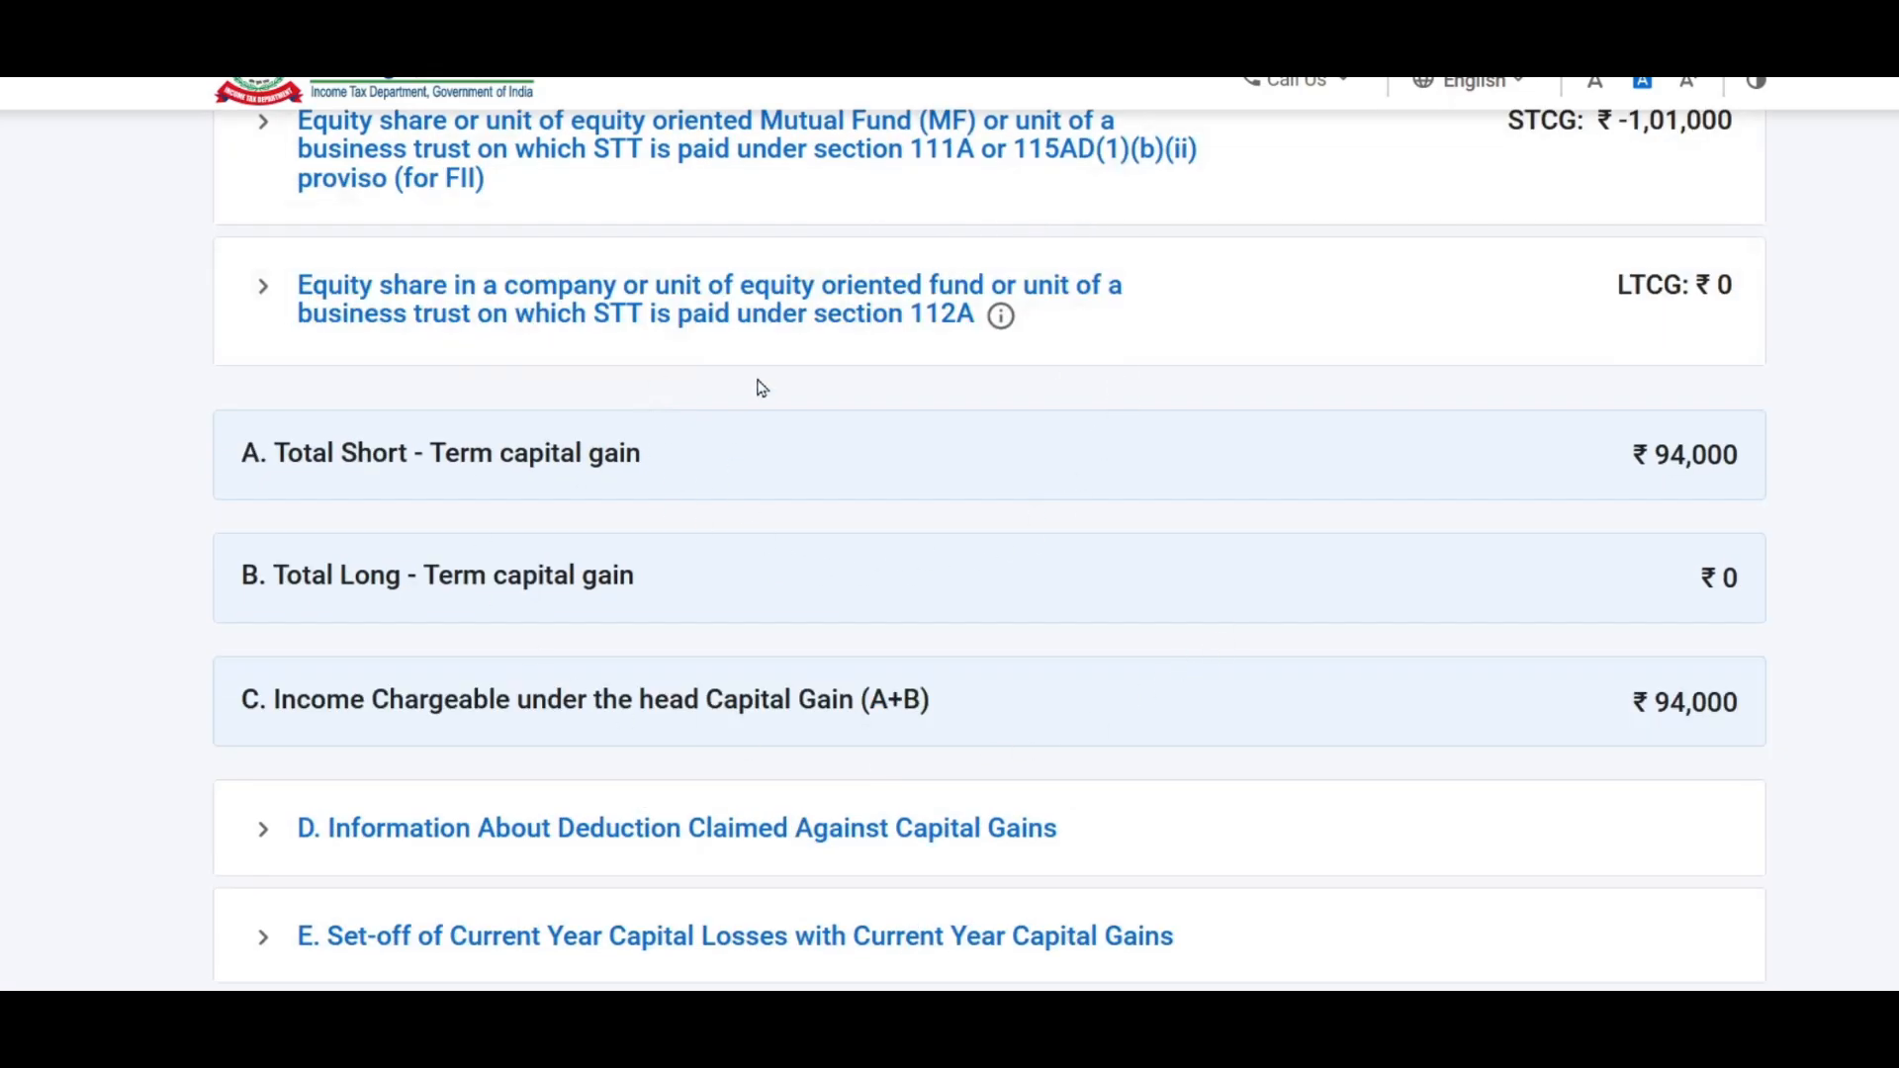
{"action": "scroll", "coordinate": [892, 384], "scroll_direction": "down", "scroll_amount": 1}
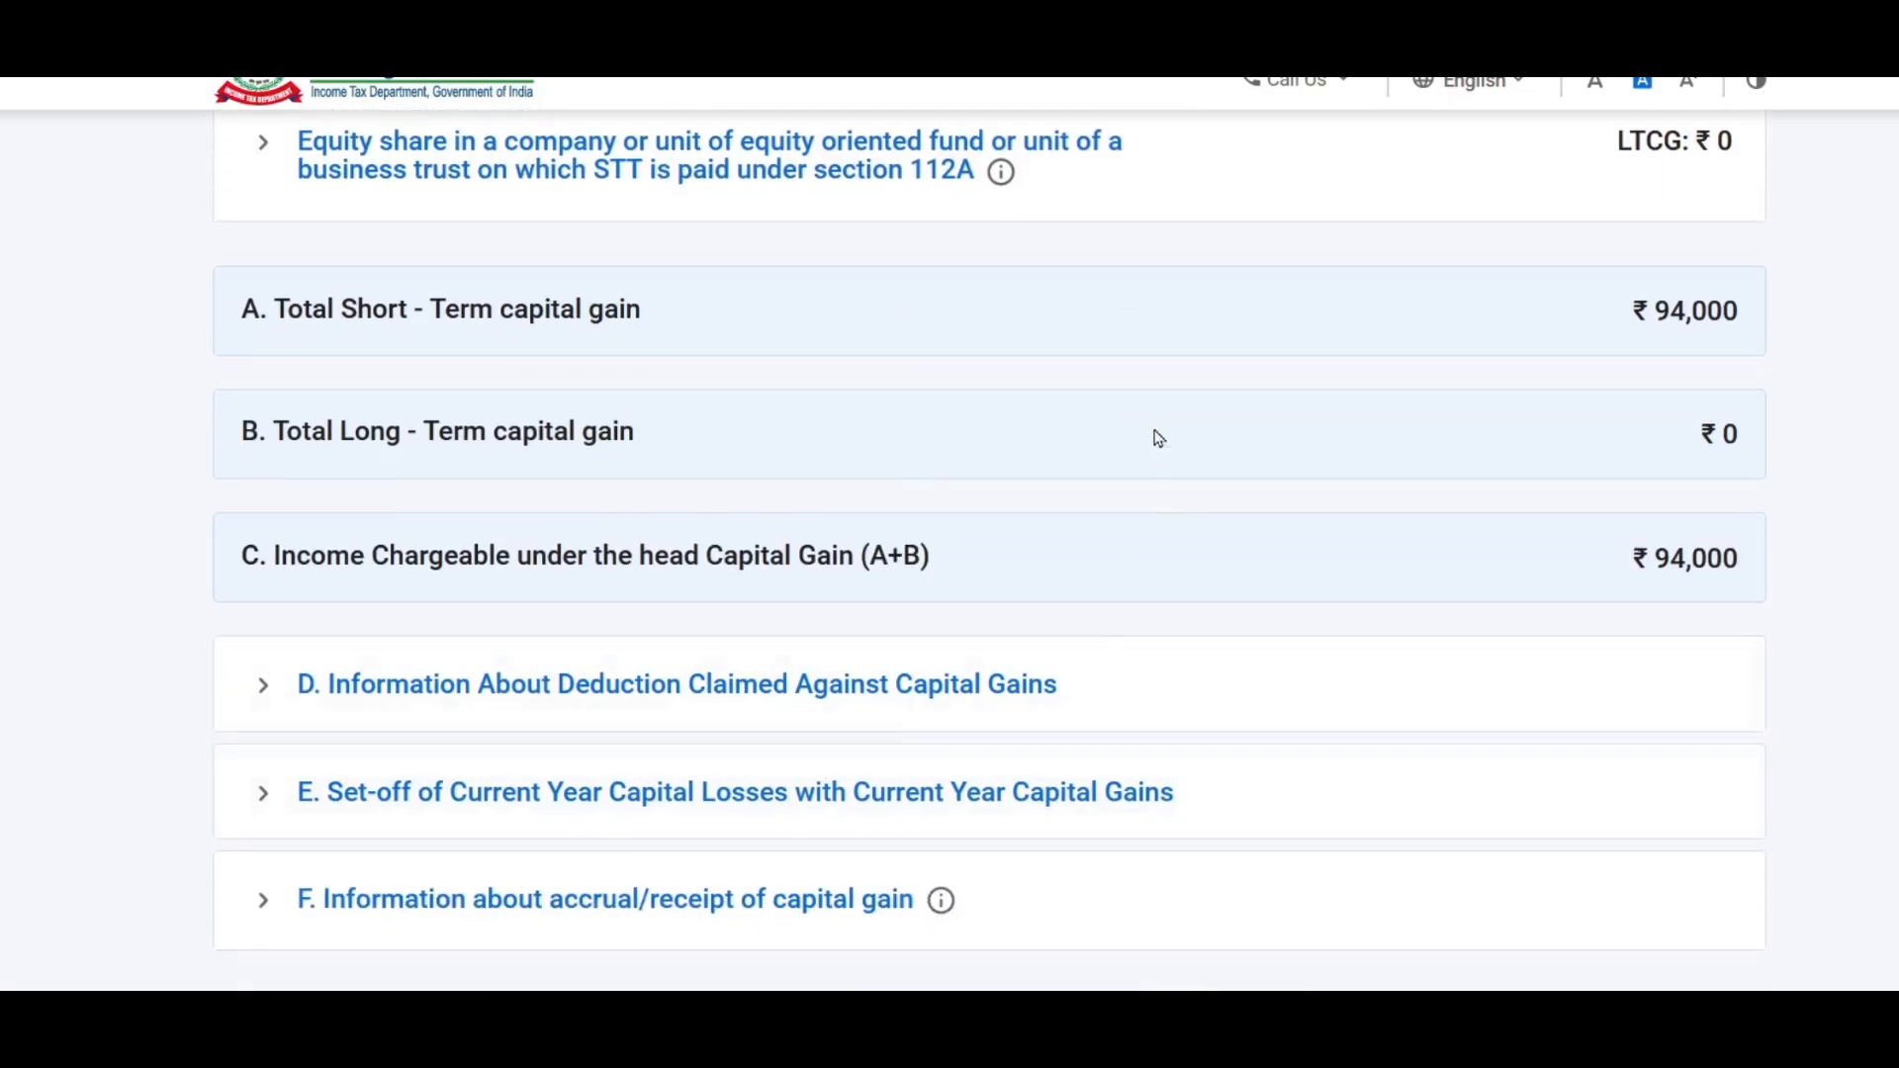
{"action": "scroll", "coordinate": [1260, 465], "scroll_direction": "down", "scroll_amount": 2}
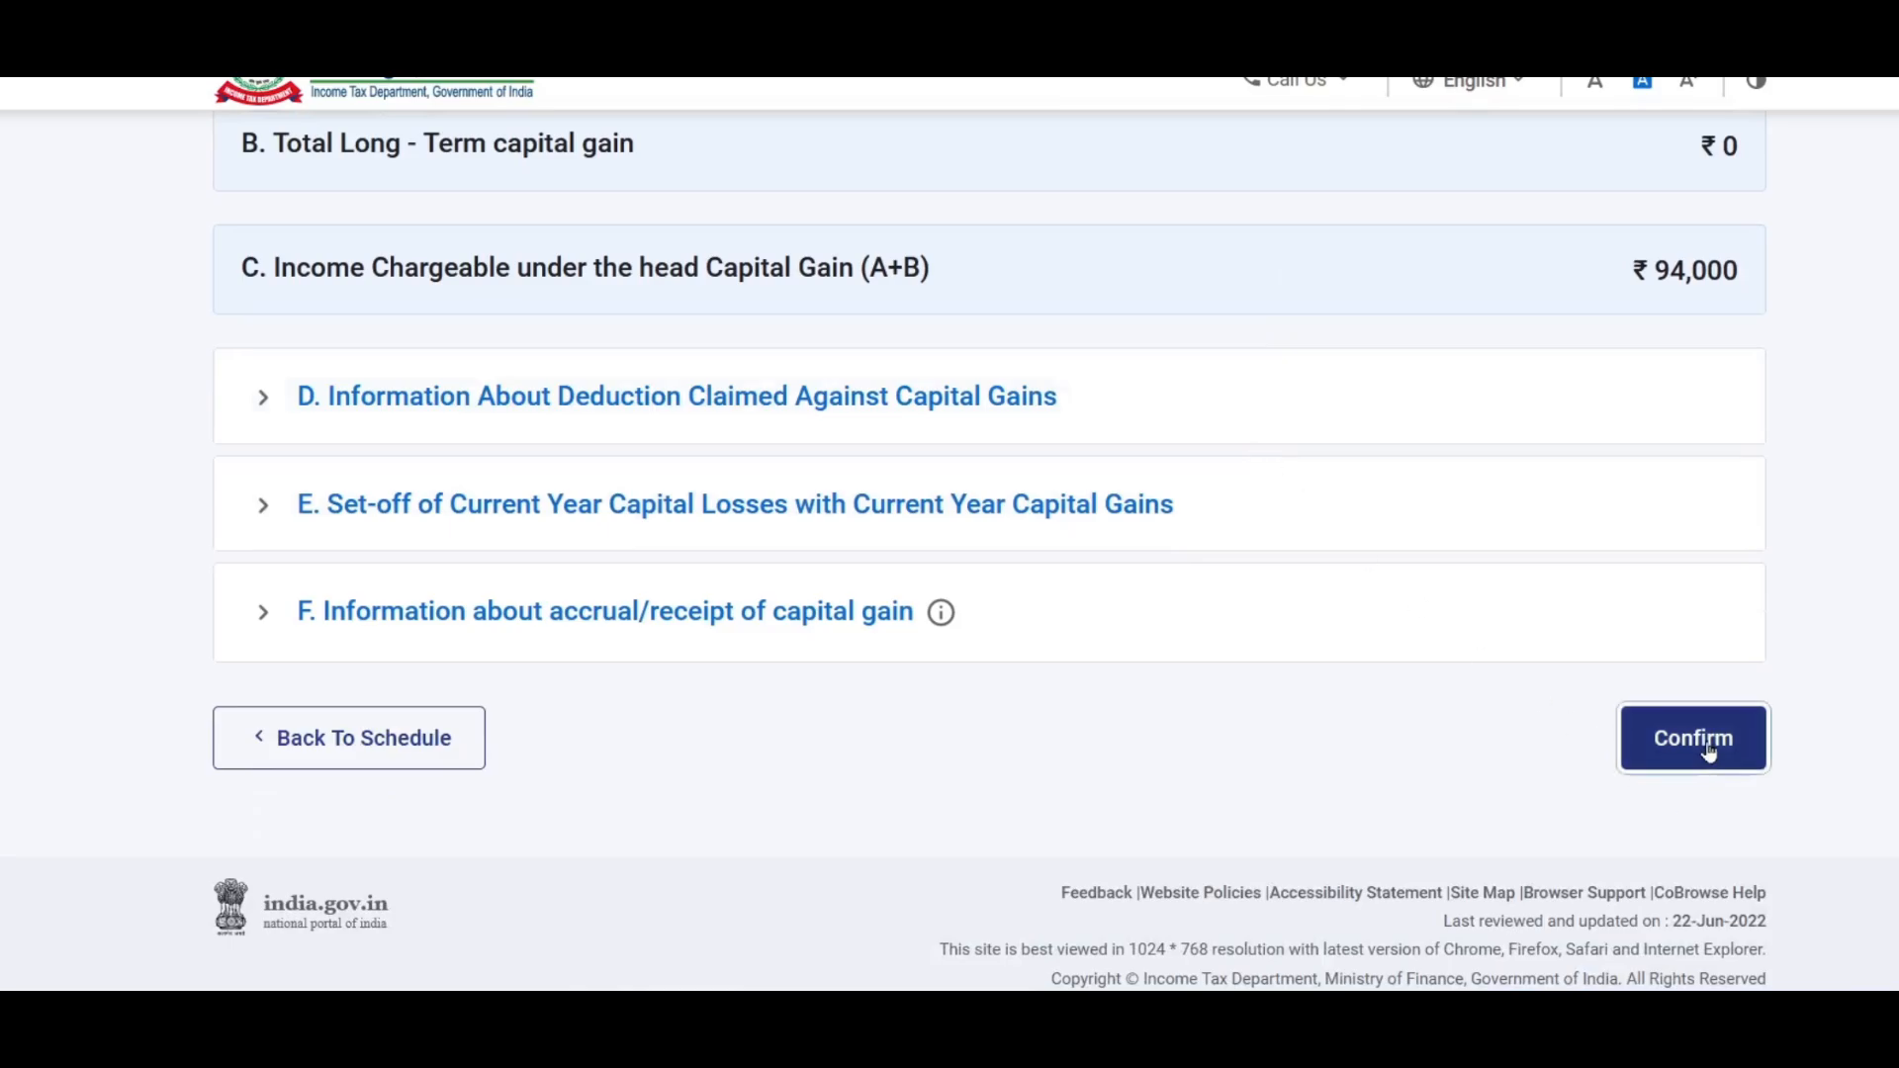
{"action": "left_click", "coordinate": [1708, 751]}
Step: Open Schedule 112A for confirmation from the schedules summary
{"action": "scroll", "coordinate": [1160, 602], "scroll_direction": "down", "scroll_amount": 2}
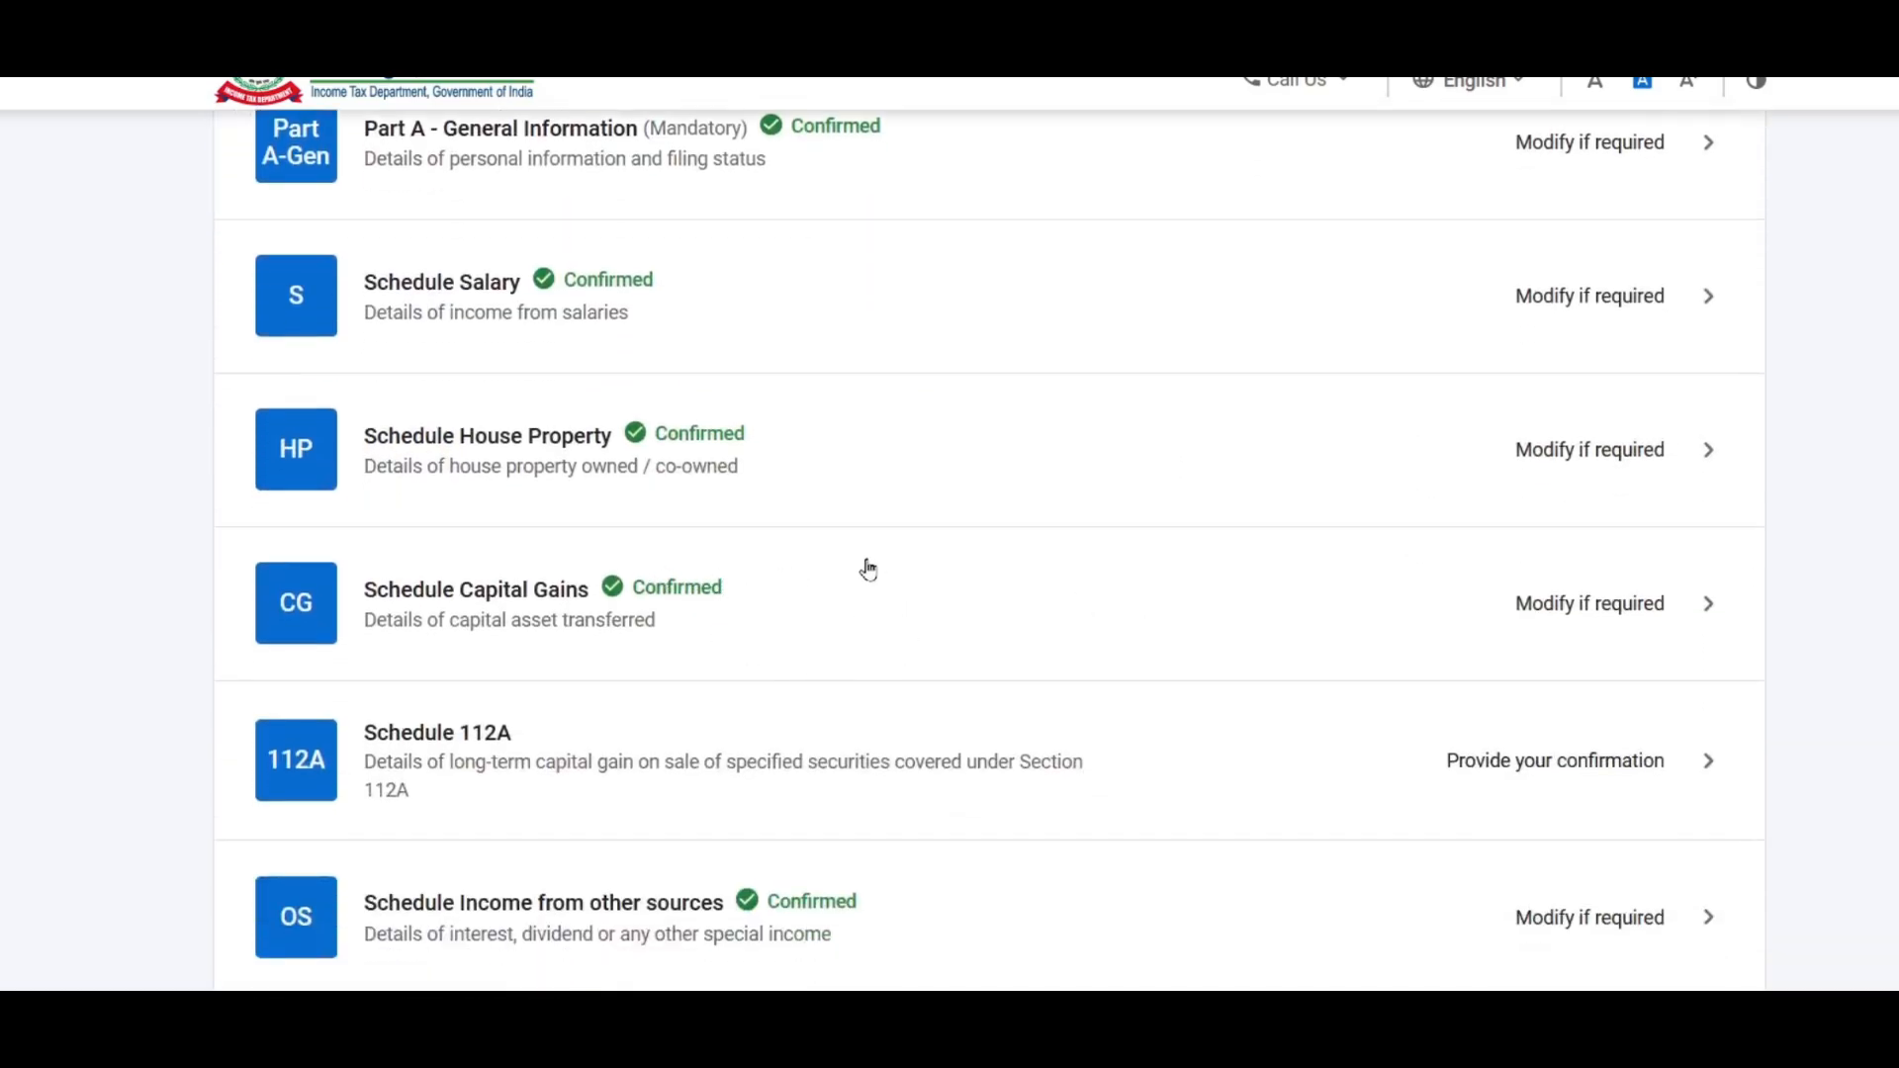
{"action": "scroll", "coordinate": [557, 500], "scroll_direction": "down", "scroll_amount": 2}
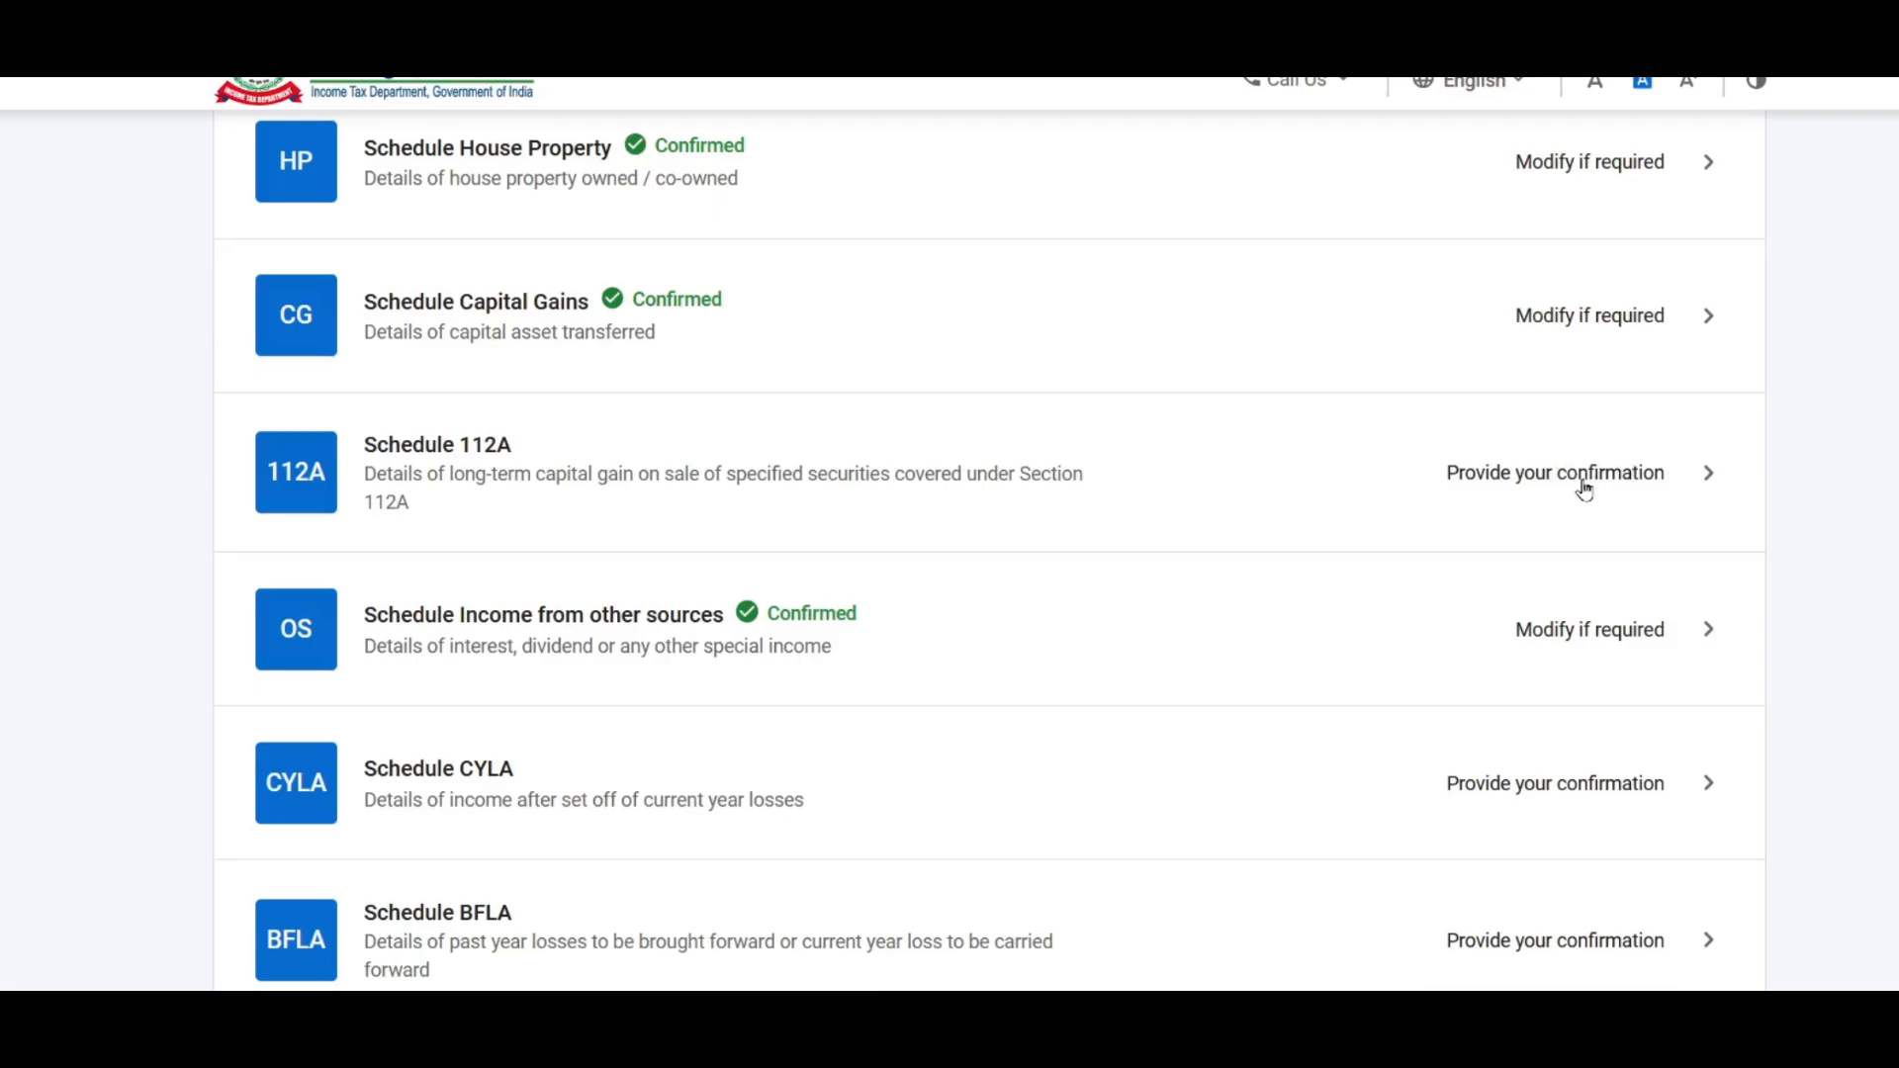
{"action": "scroll", "coordinate": [1139, 643], "scroll_direction": "up", "scroll_amount": 4}
{"action": "scroll", "coordinate": [1140, 643], "scroll_direction": "down", "scroll_amount": 3}
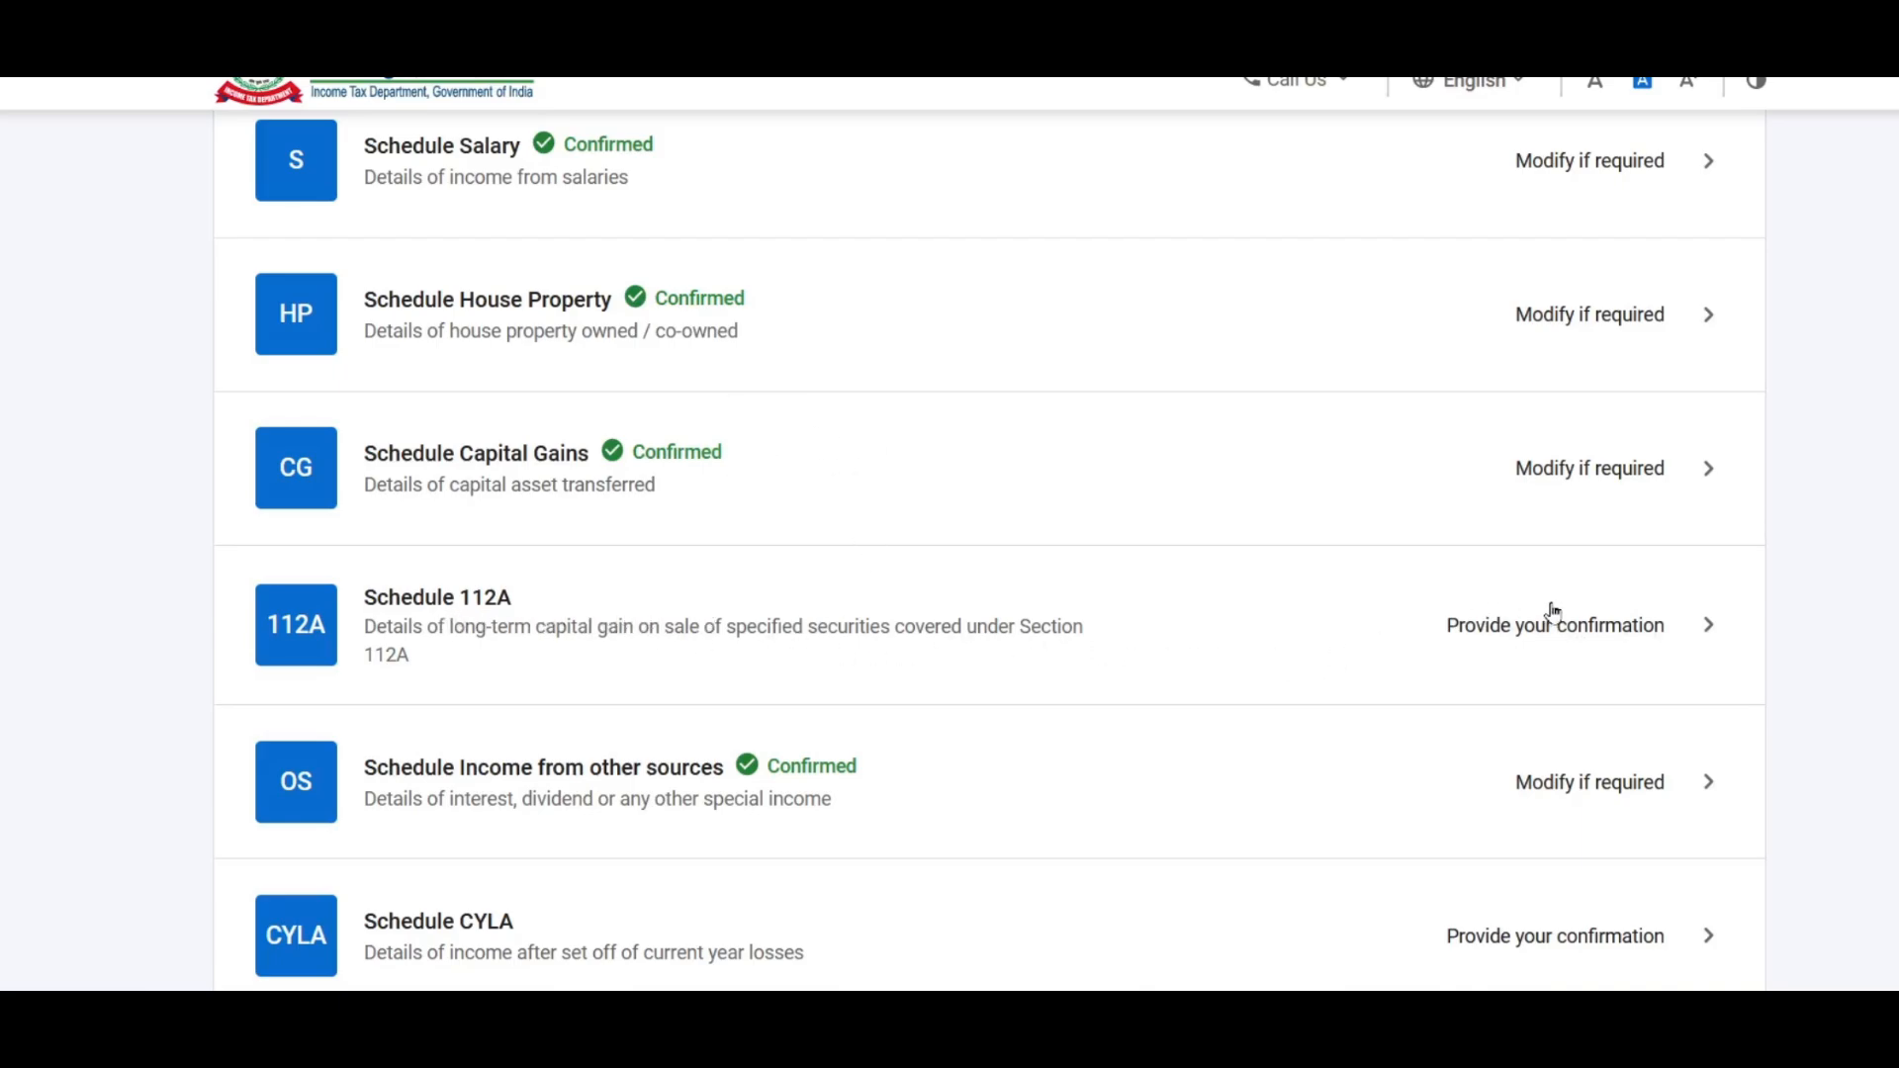
{"action": "left_click", "coordinate": [1599, 624]}
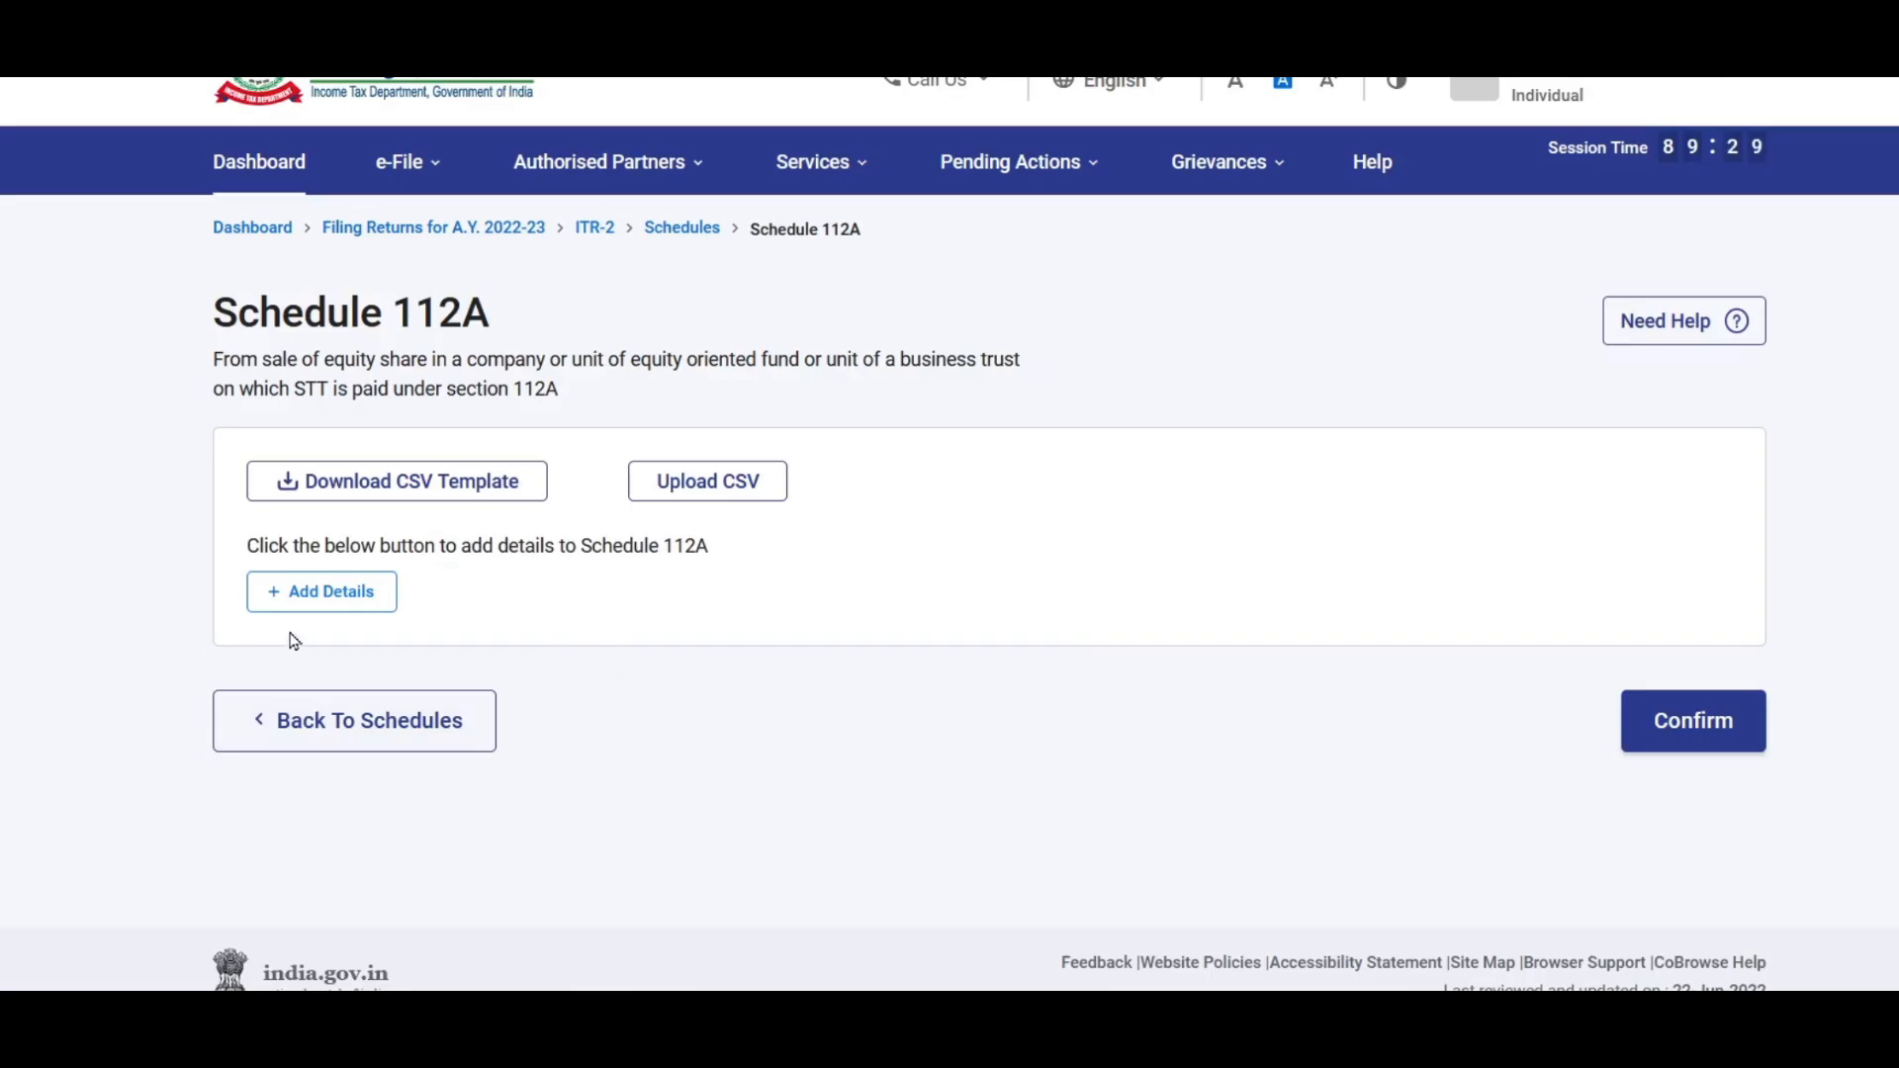
Step: Start a Schedule 112A entry for shares acquired on or before 31st January 2018
{"action": "left_click", "coordinate": [317, 601]}
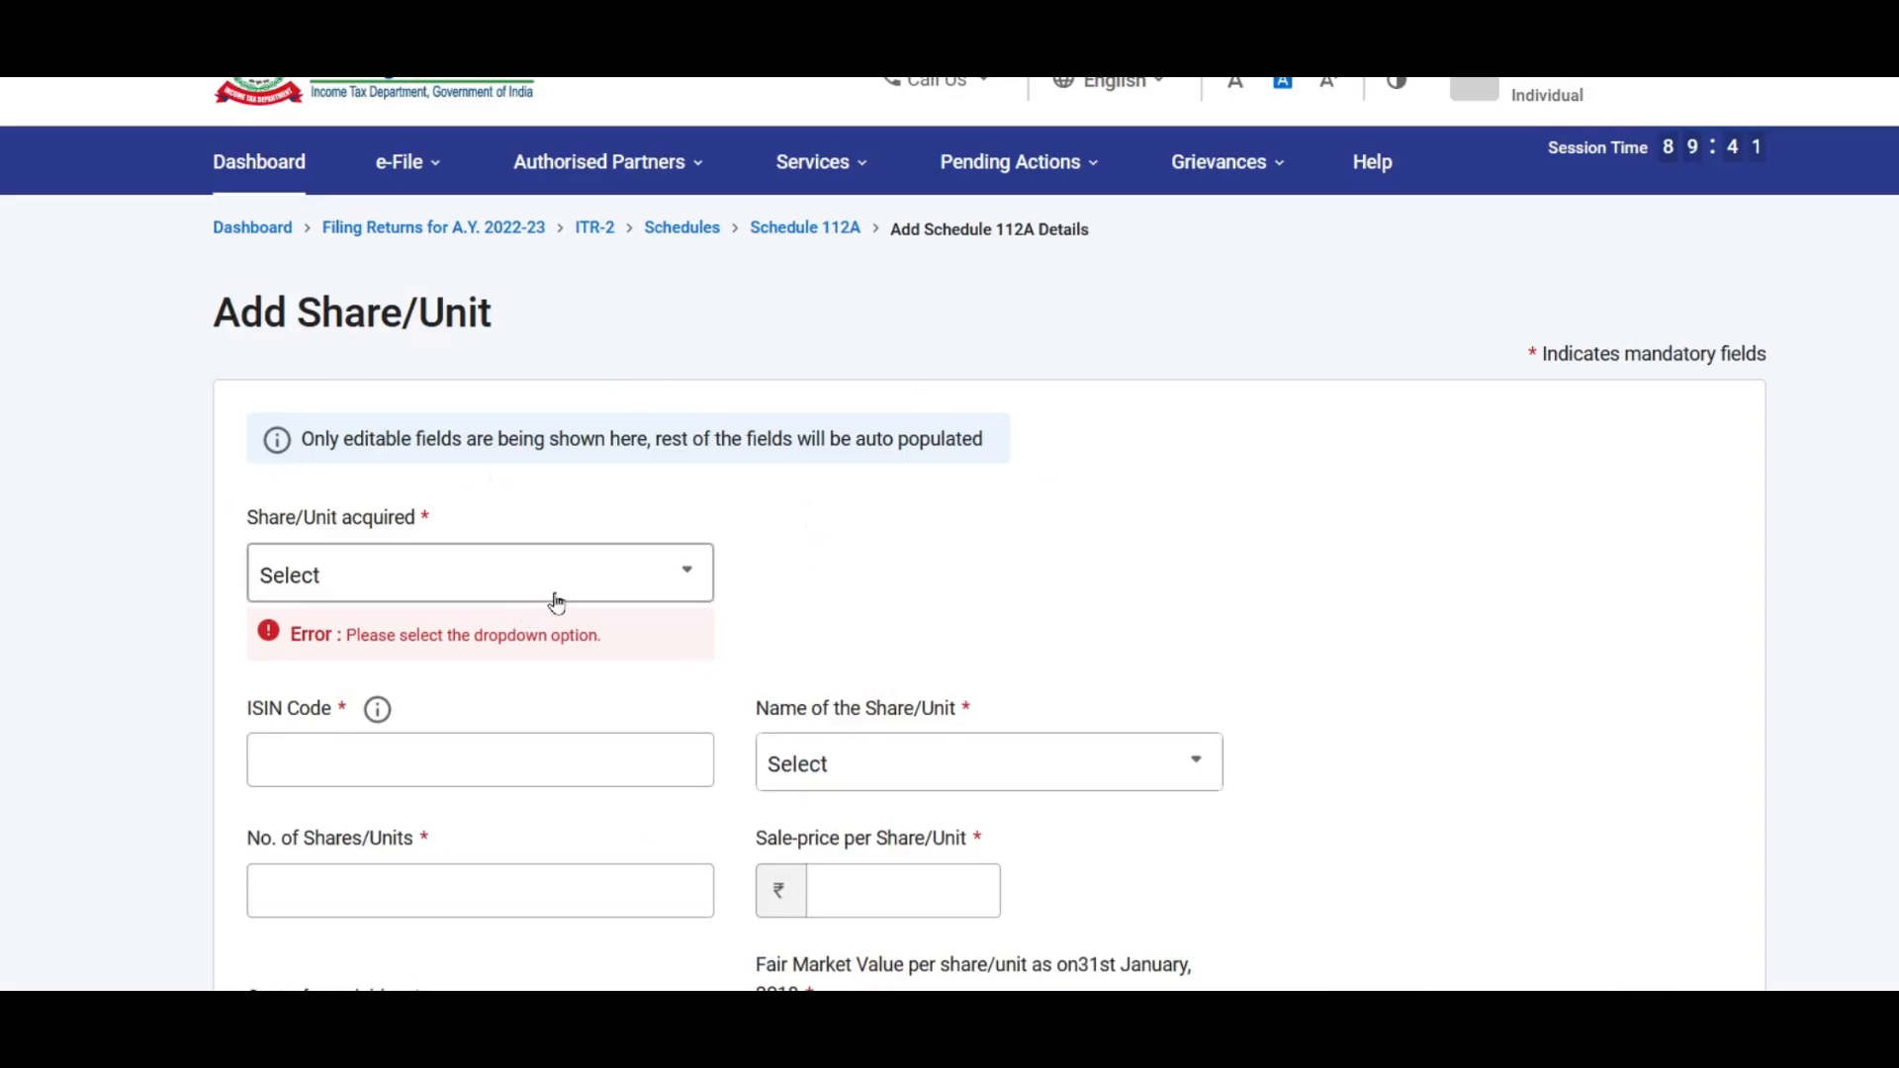
{"action": "scroll", "coordinate": [551, 598], "scroll_direction": "down", "scroll_amount": 2}
{"action": "left_click", "coordinate": [616, 426]}
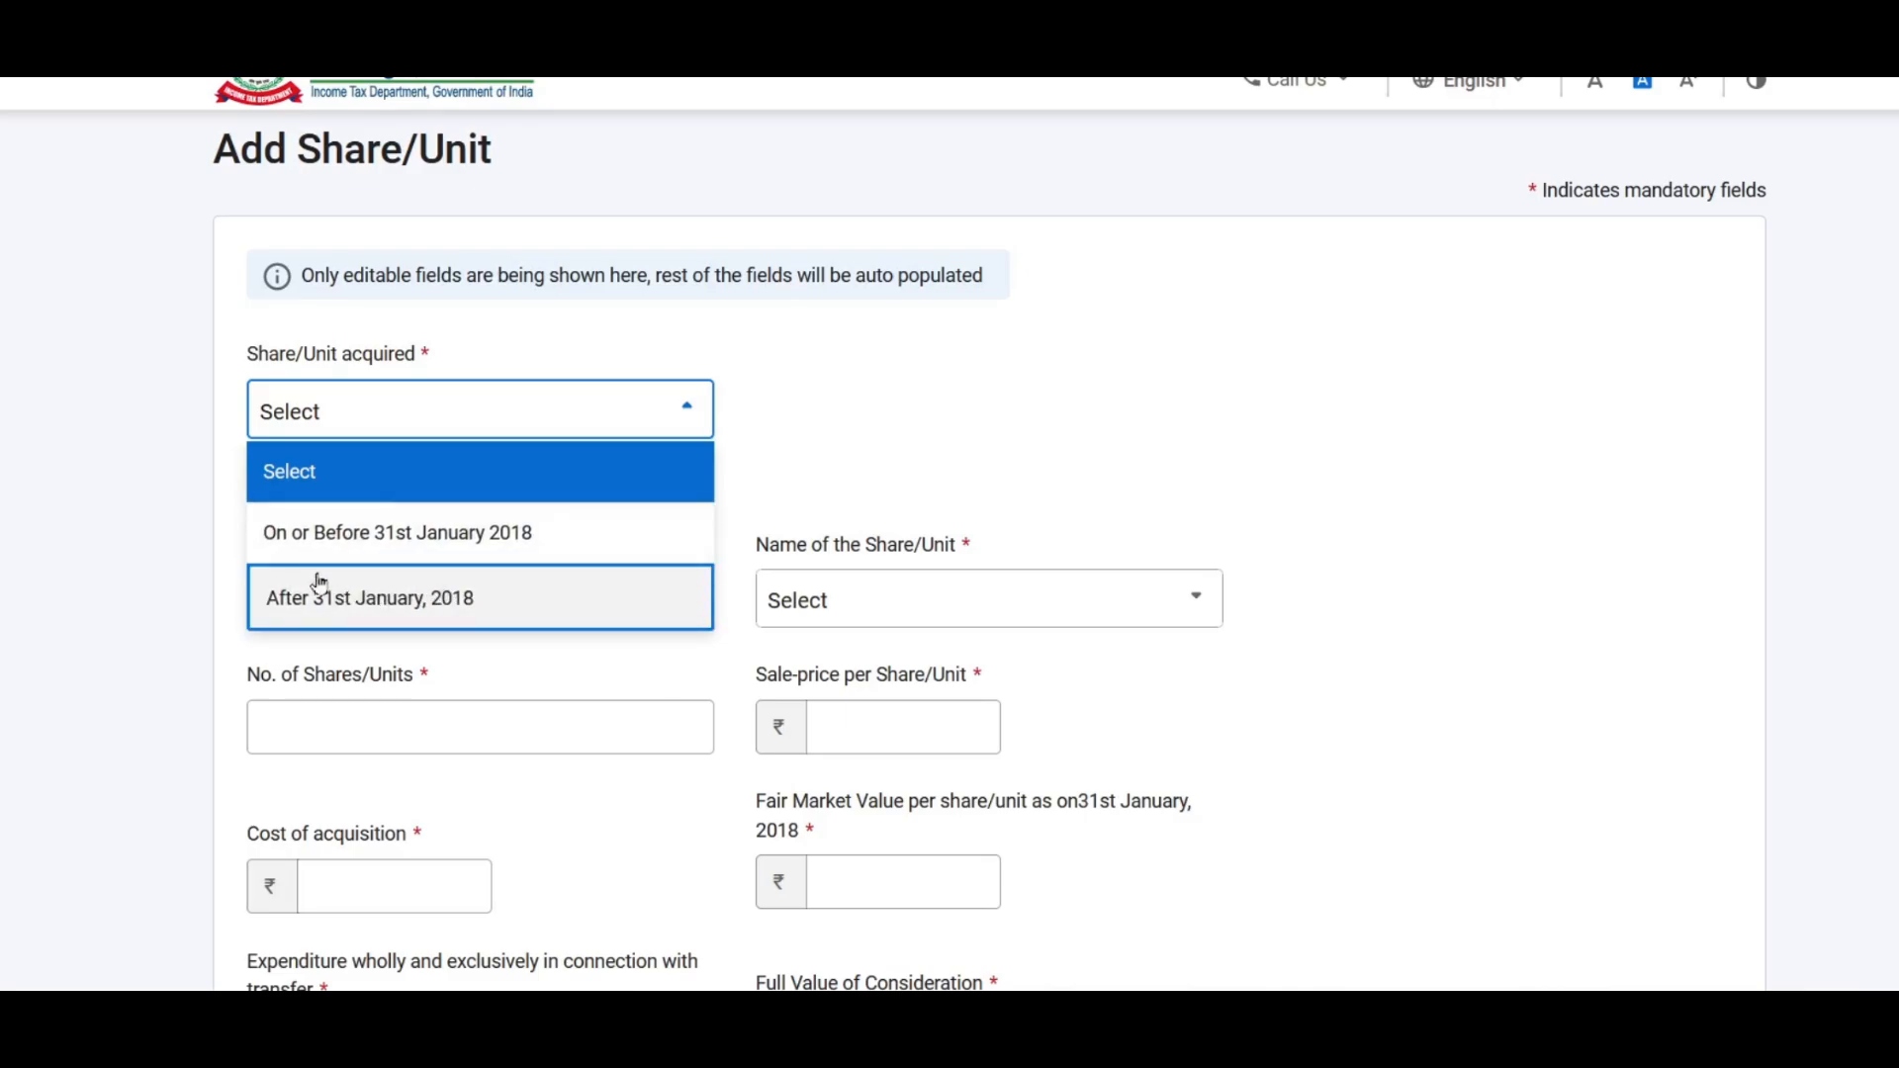
{"action": "left_click", "coordinate": [529, 541]}
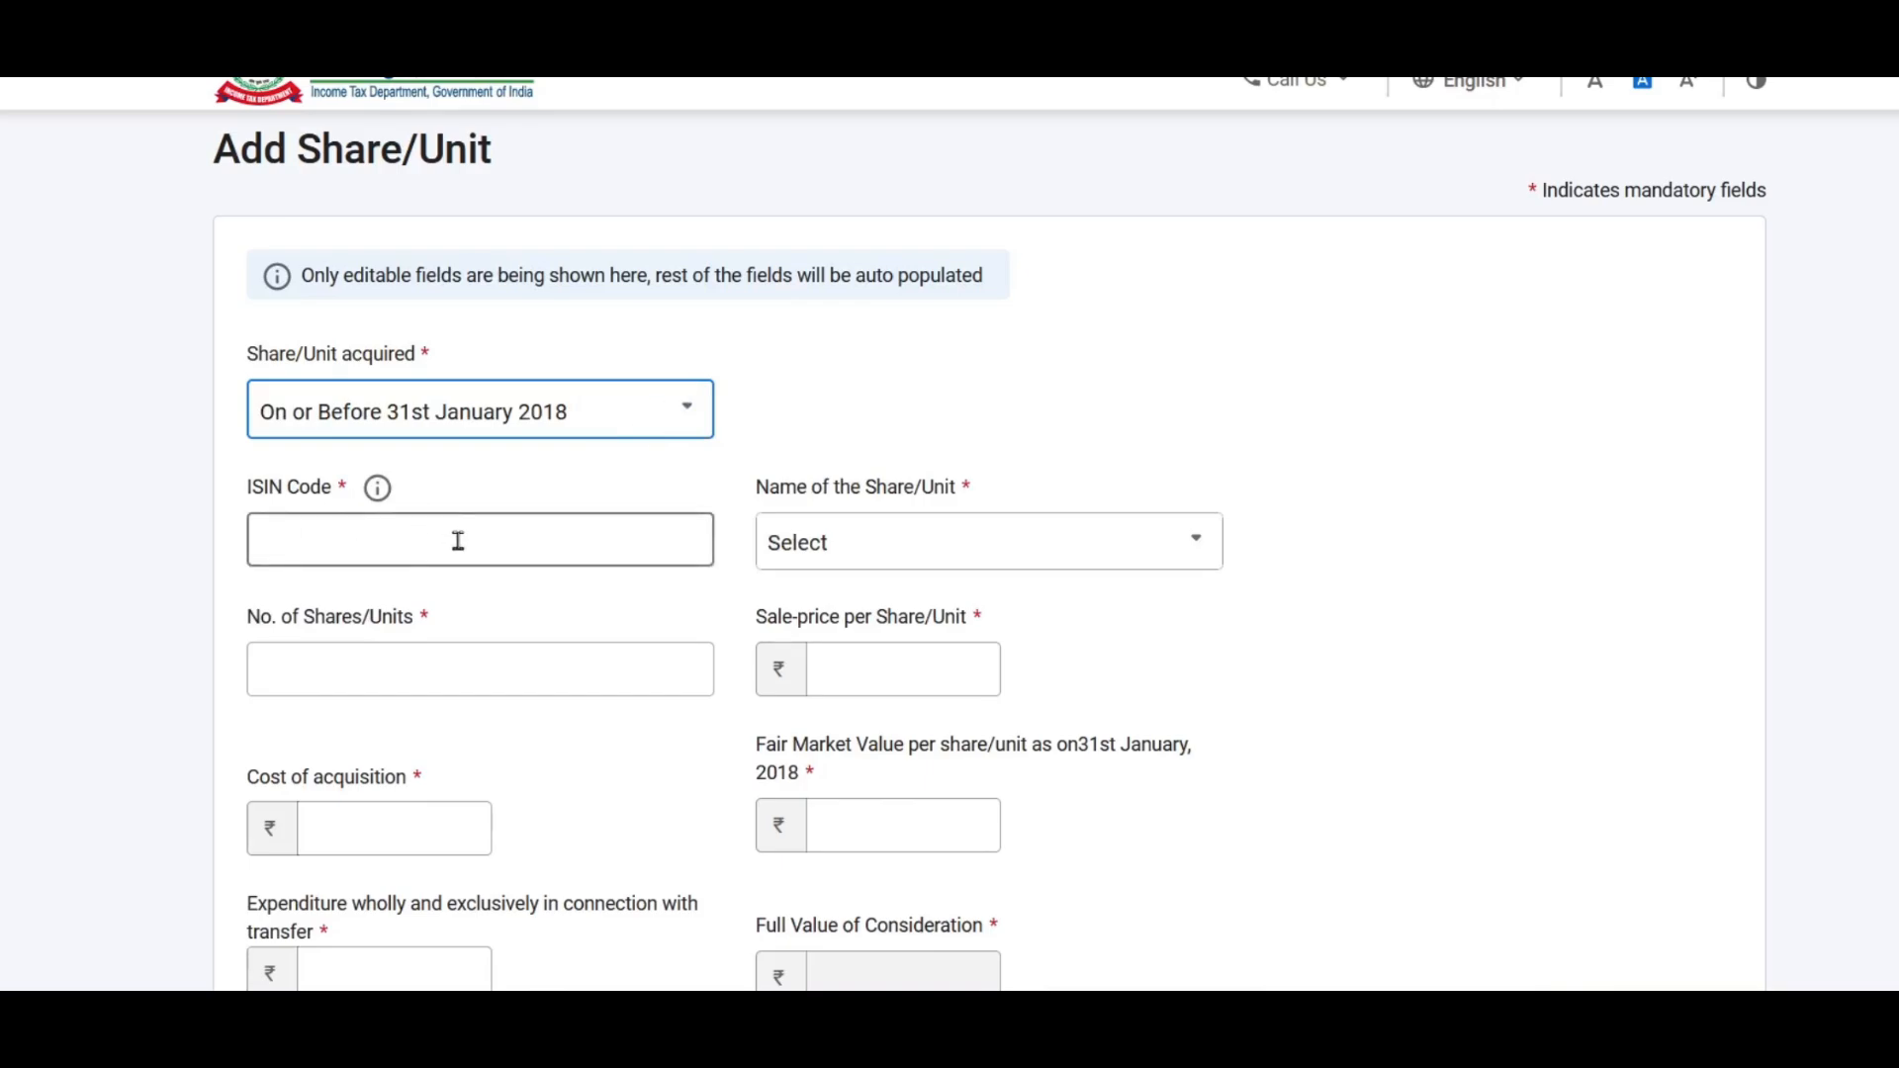
Step: Enter ISIN INF205KO1189, name INVESCO, 1000 shares sold at ₹150 per unit
{"action": "left_click", "coordinate": [506, 543]}
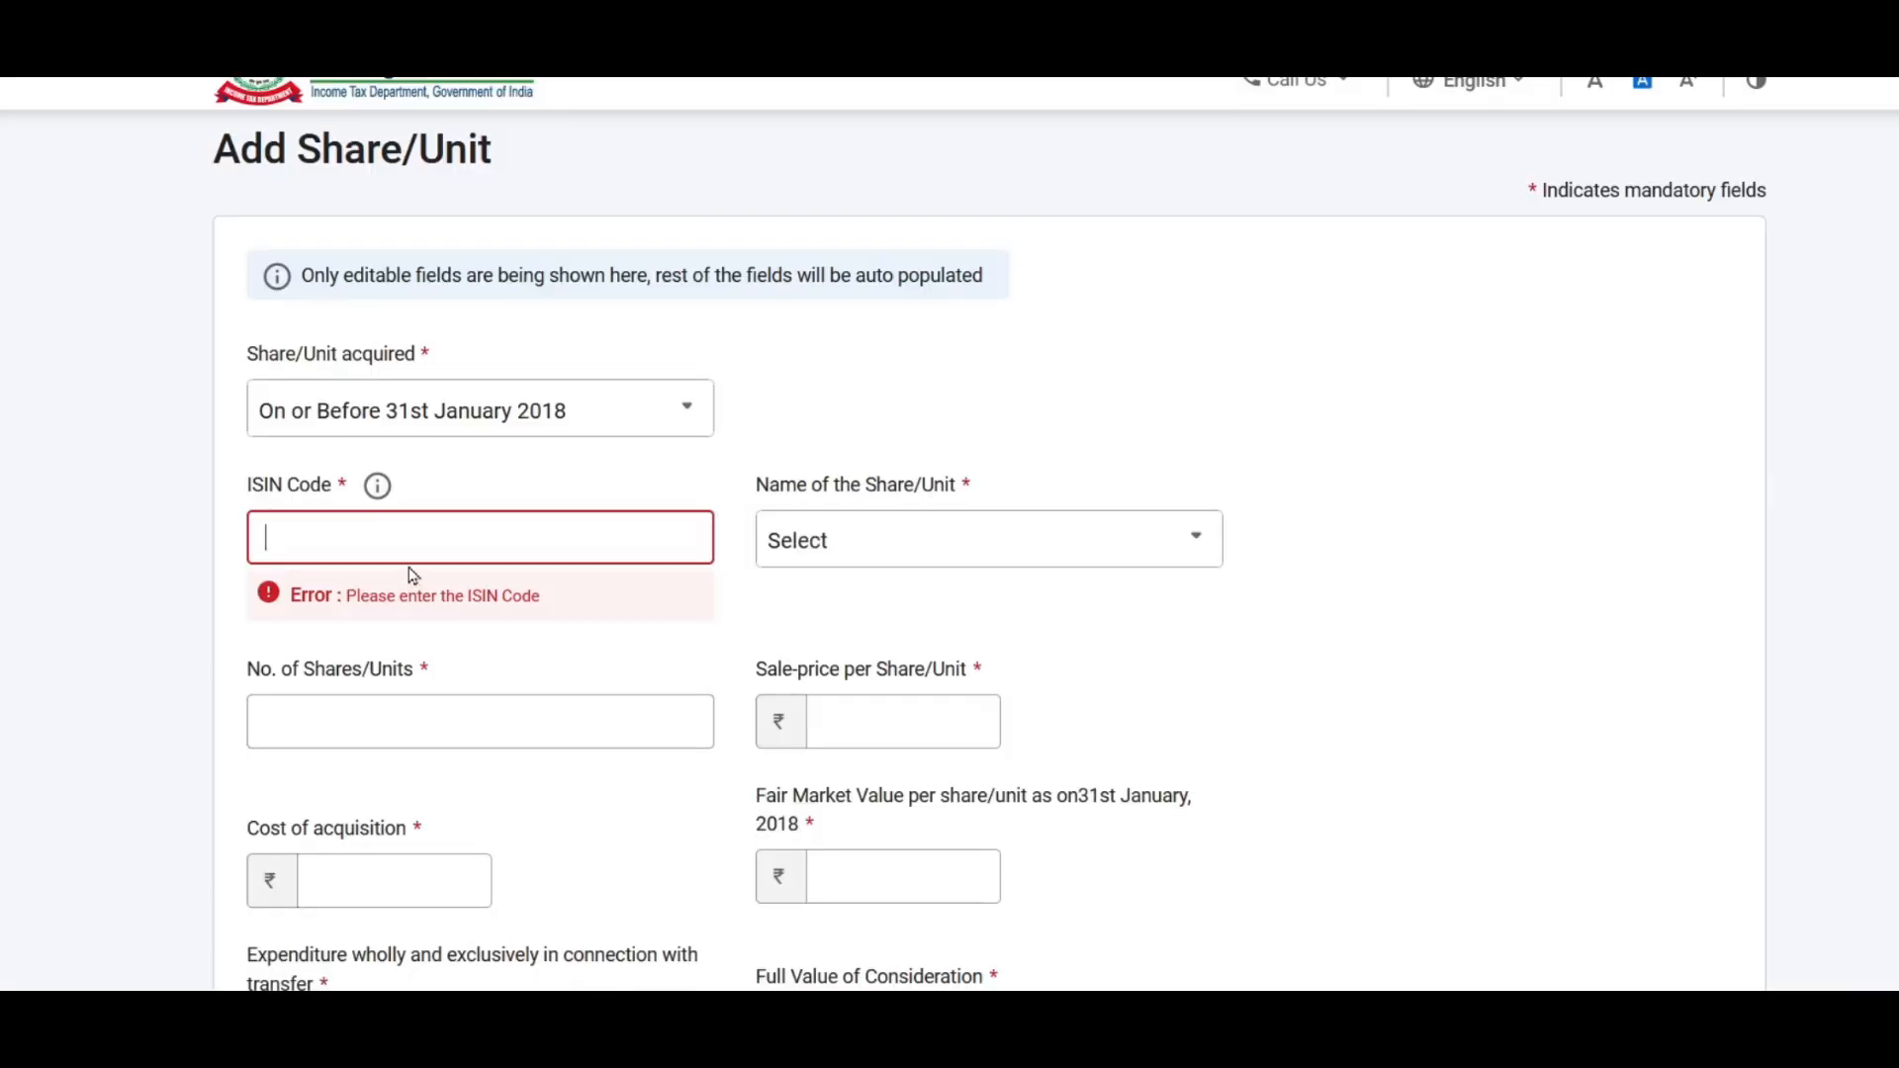
{"action": "type", "text": "INF205KO1189"}
{"action": "scroll", "coordinate": [880, 332], "scroll_direction": "down", "scroll_amount": 2}
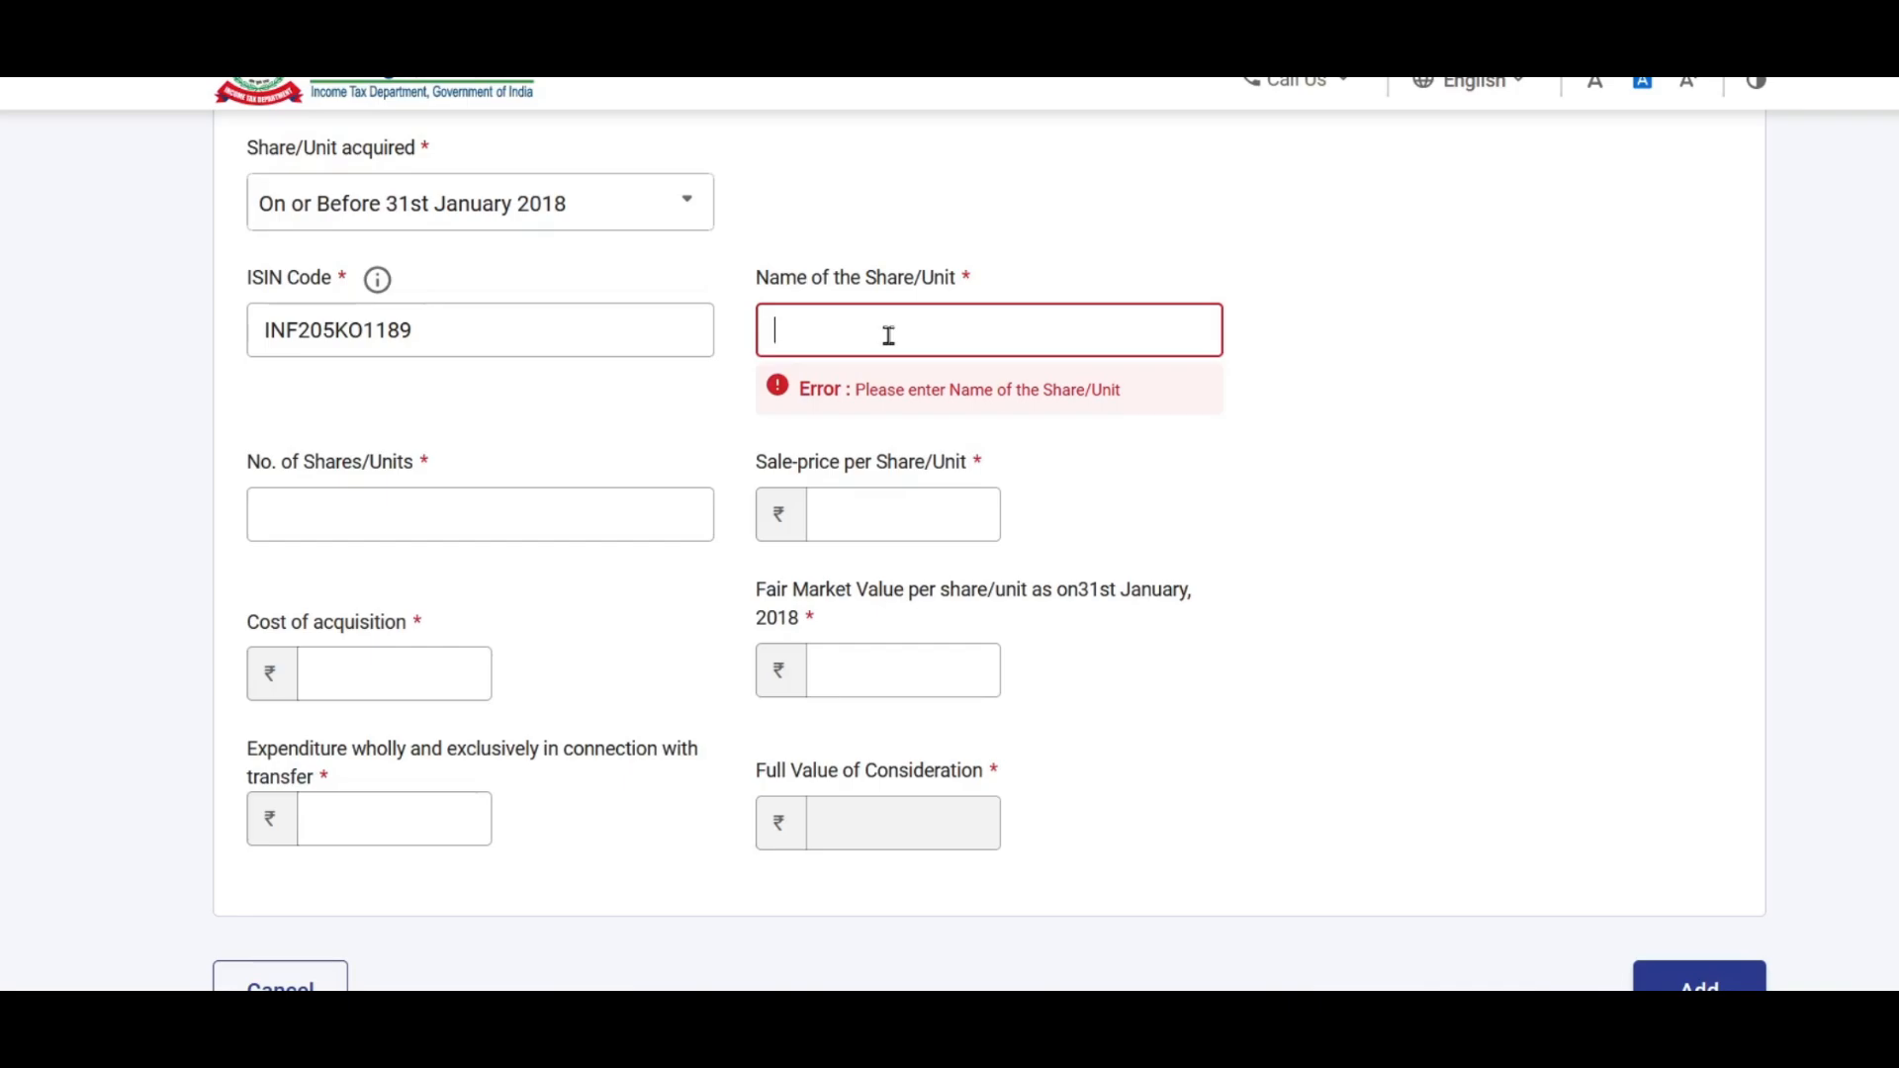
{"action": "left_click", "coordinate": [1231, 485]}
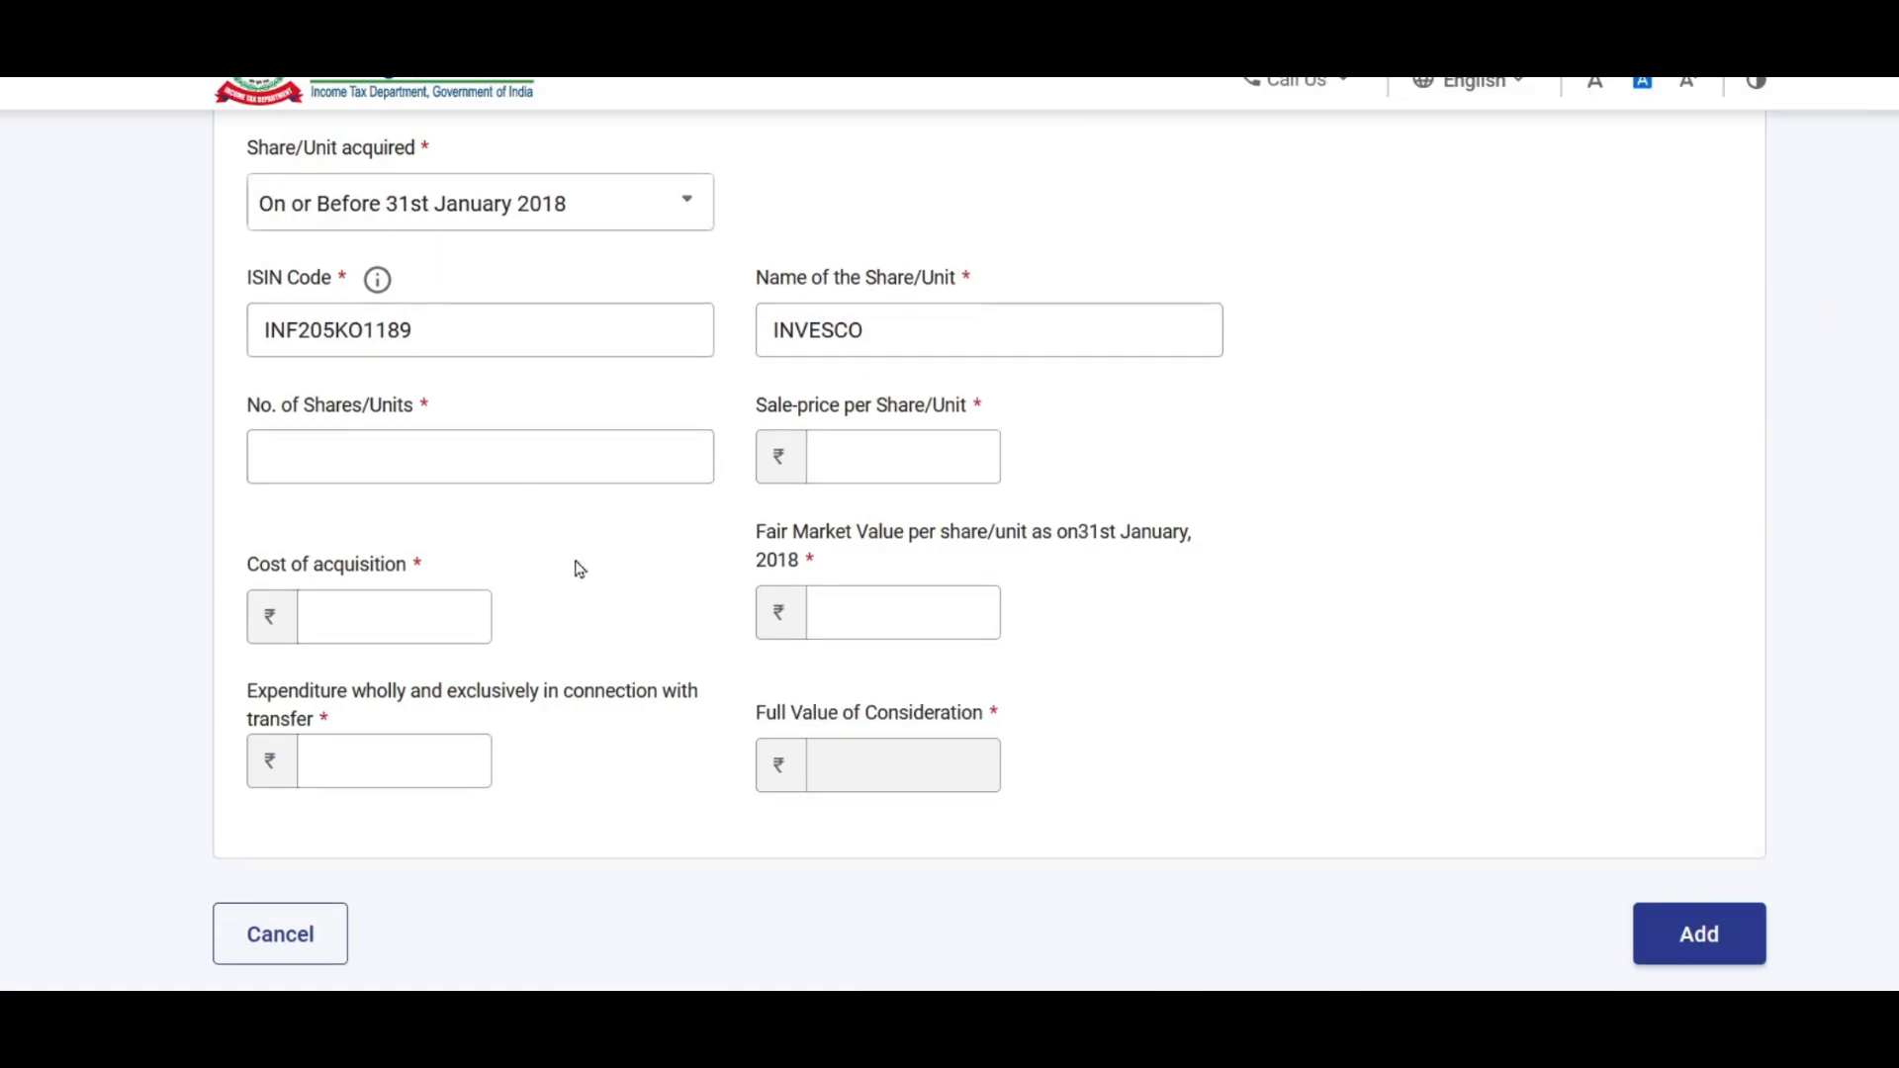
{"action": "left_click", "coordinate": [382, 455]}
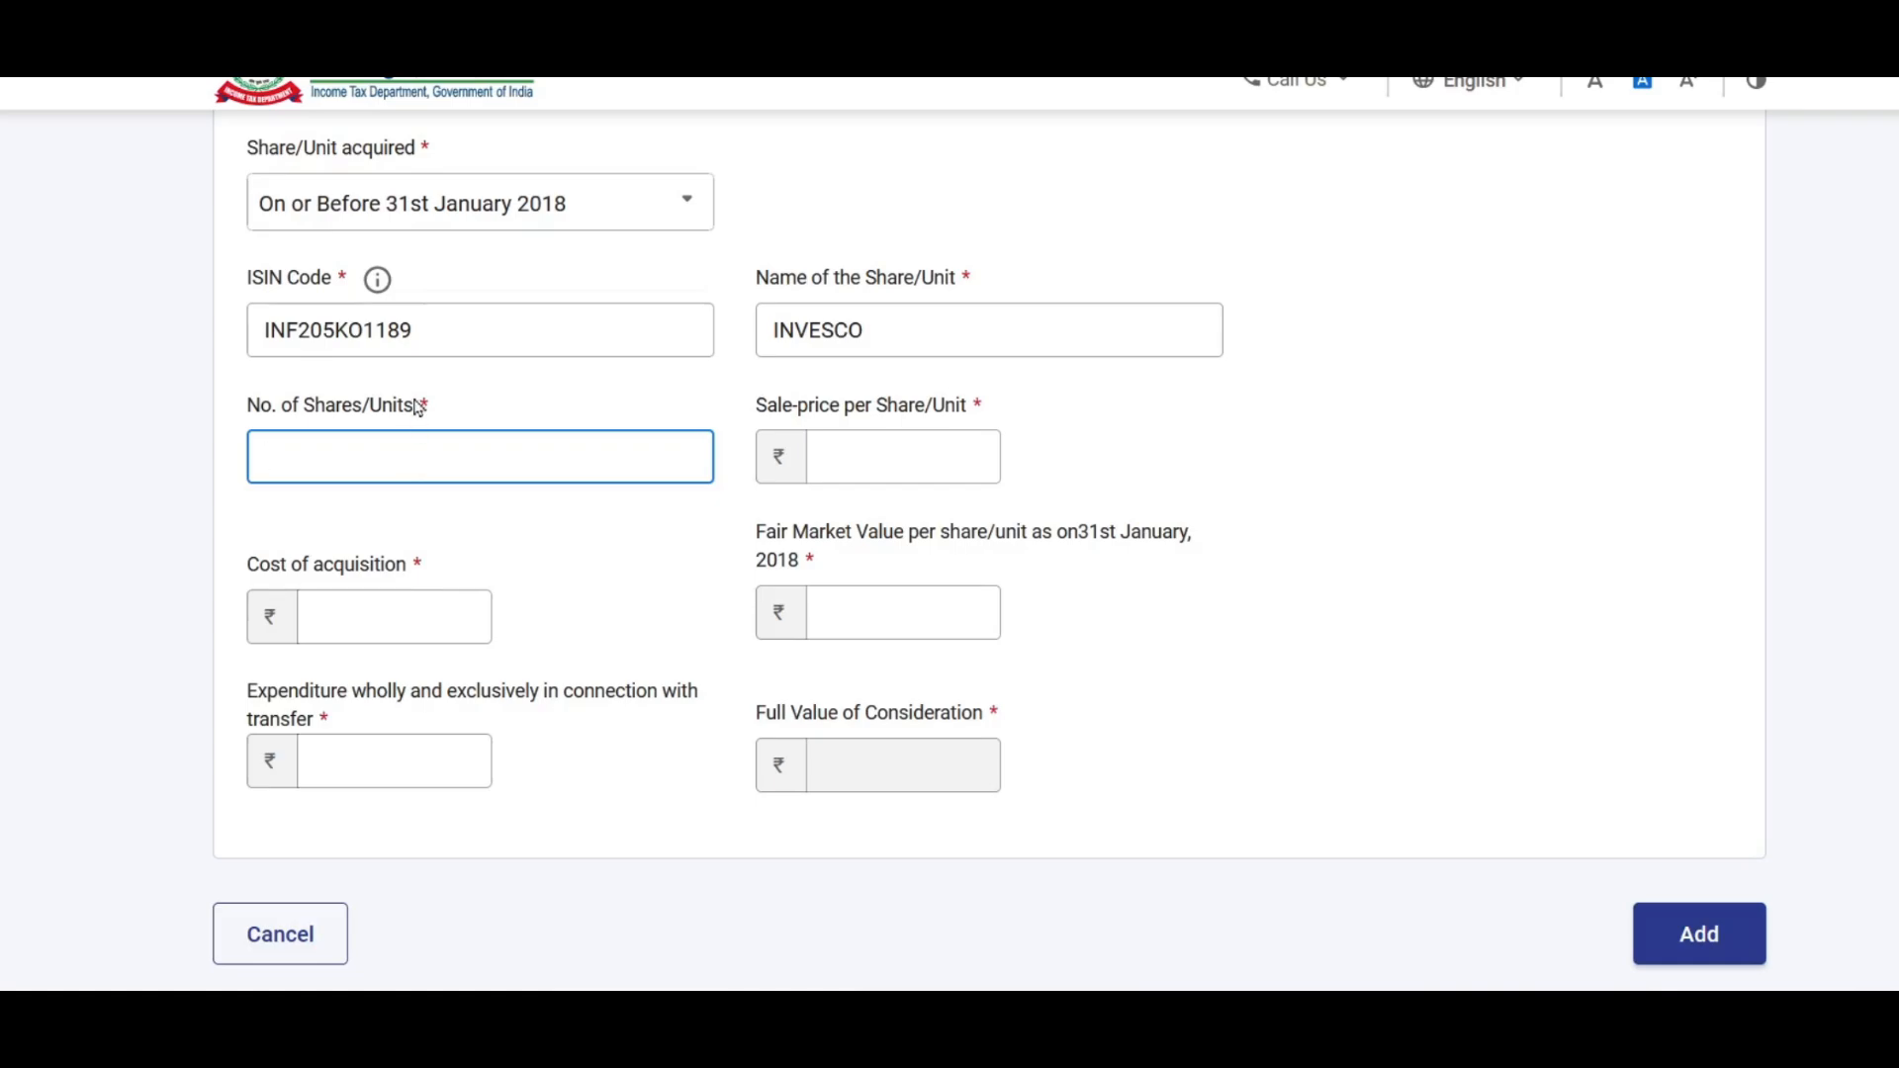
{"action": "type", "text": "1000"}
{"action": "left_click", "coordinate": [893, 447]}
{"action": "type", "text": "150"}
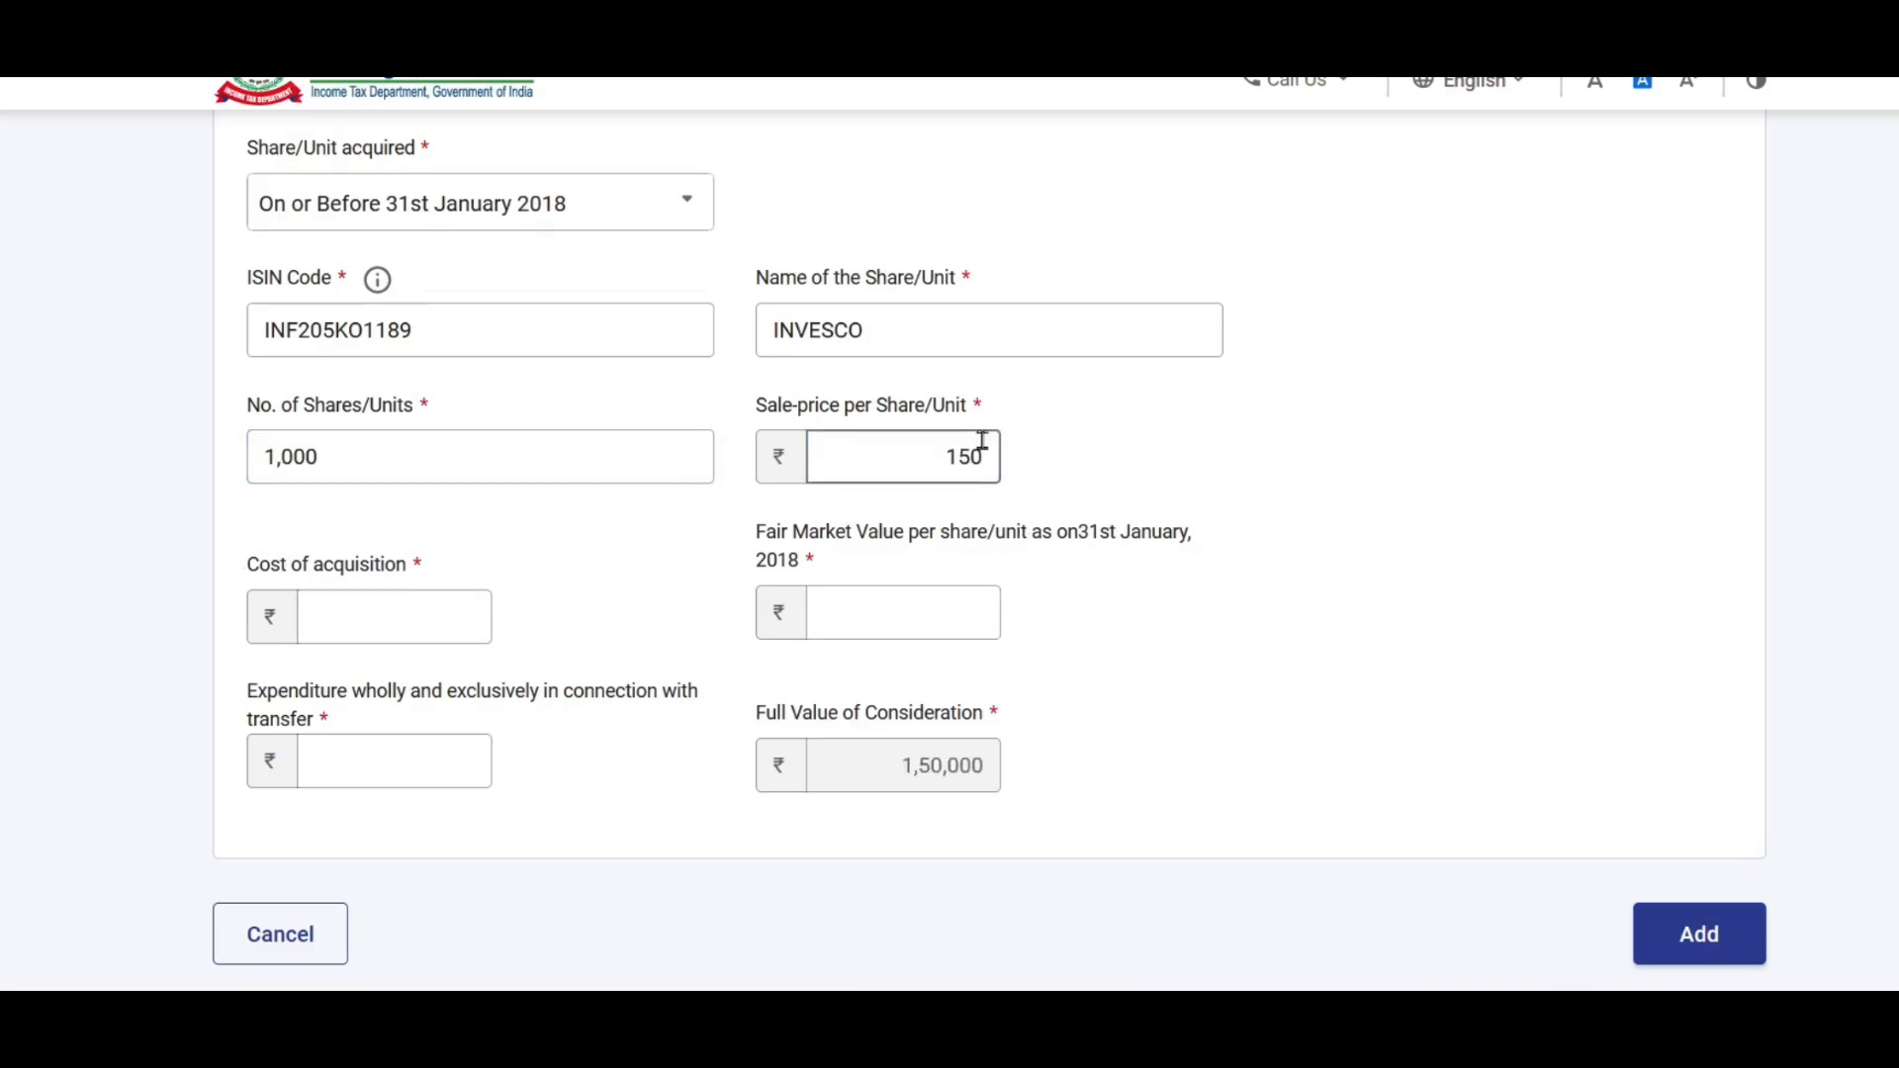
Step: Fill the INVESCO cost of acquisition with 1,00,000
{"action": "scroll", "coordinate": [979, 441], "scroll_direction": "down", "scroll_amount": 2}
{"action": "left_click", "coordinate": [386, 461]}
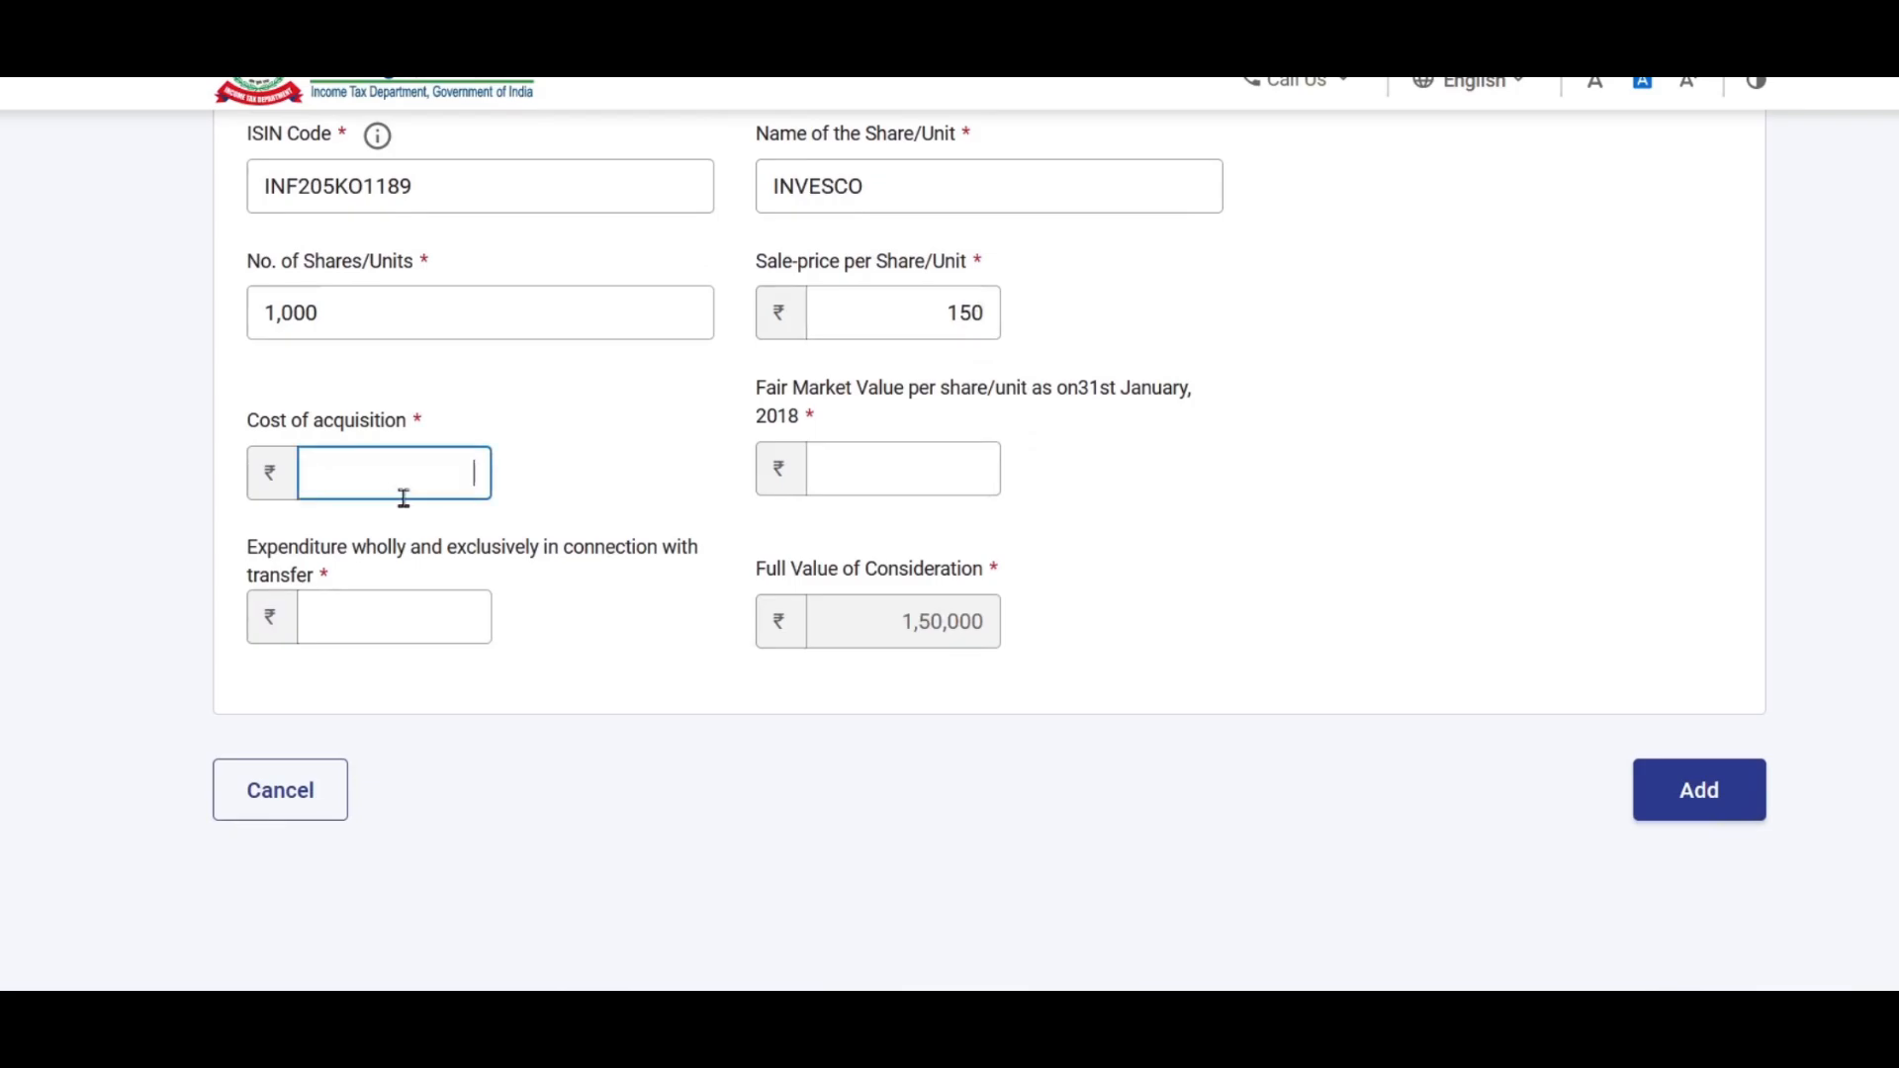
{"action": "scroll", "coordinate": [1153, 428], "scroll_direction": "up", "scroll_amount": 2}
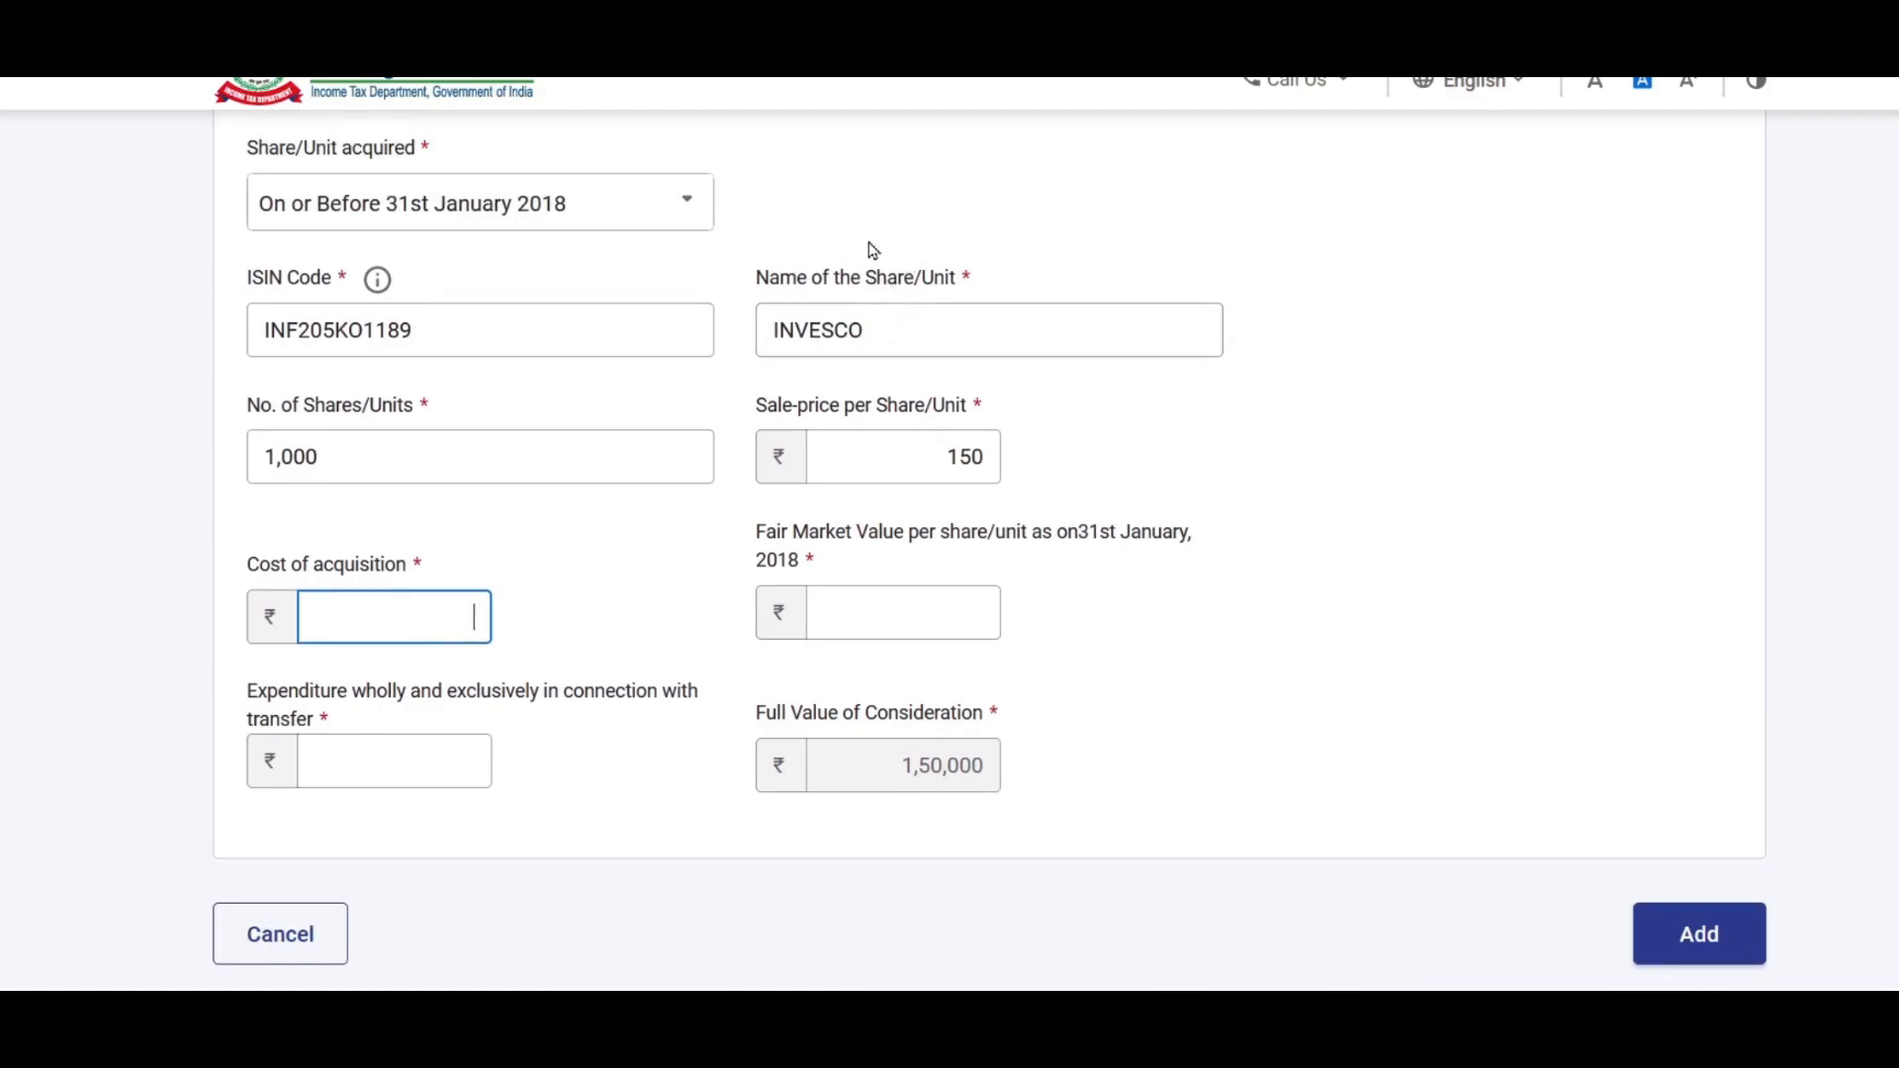
{"action": "scroll", "coordinate": [1044, 306], "scroll_direction": "down", "scroll_amount": 2}
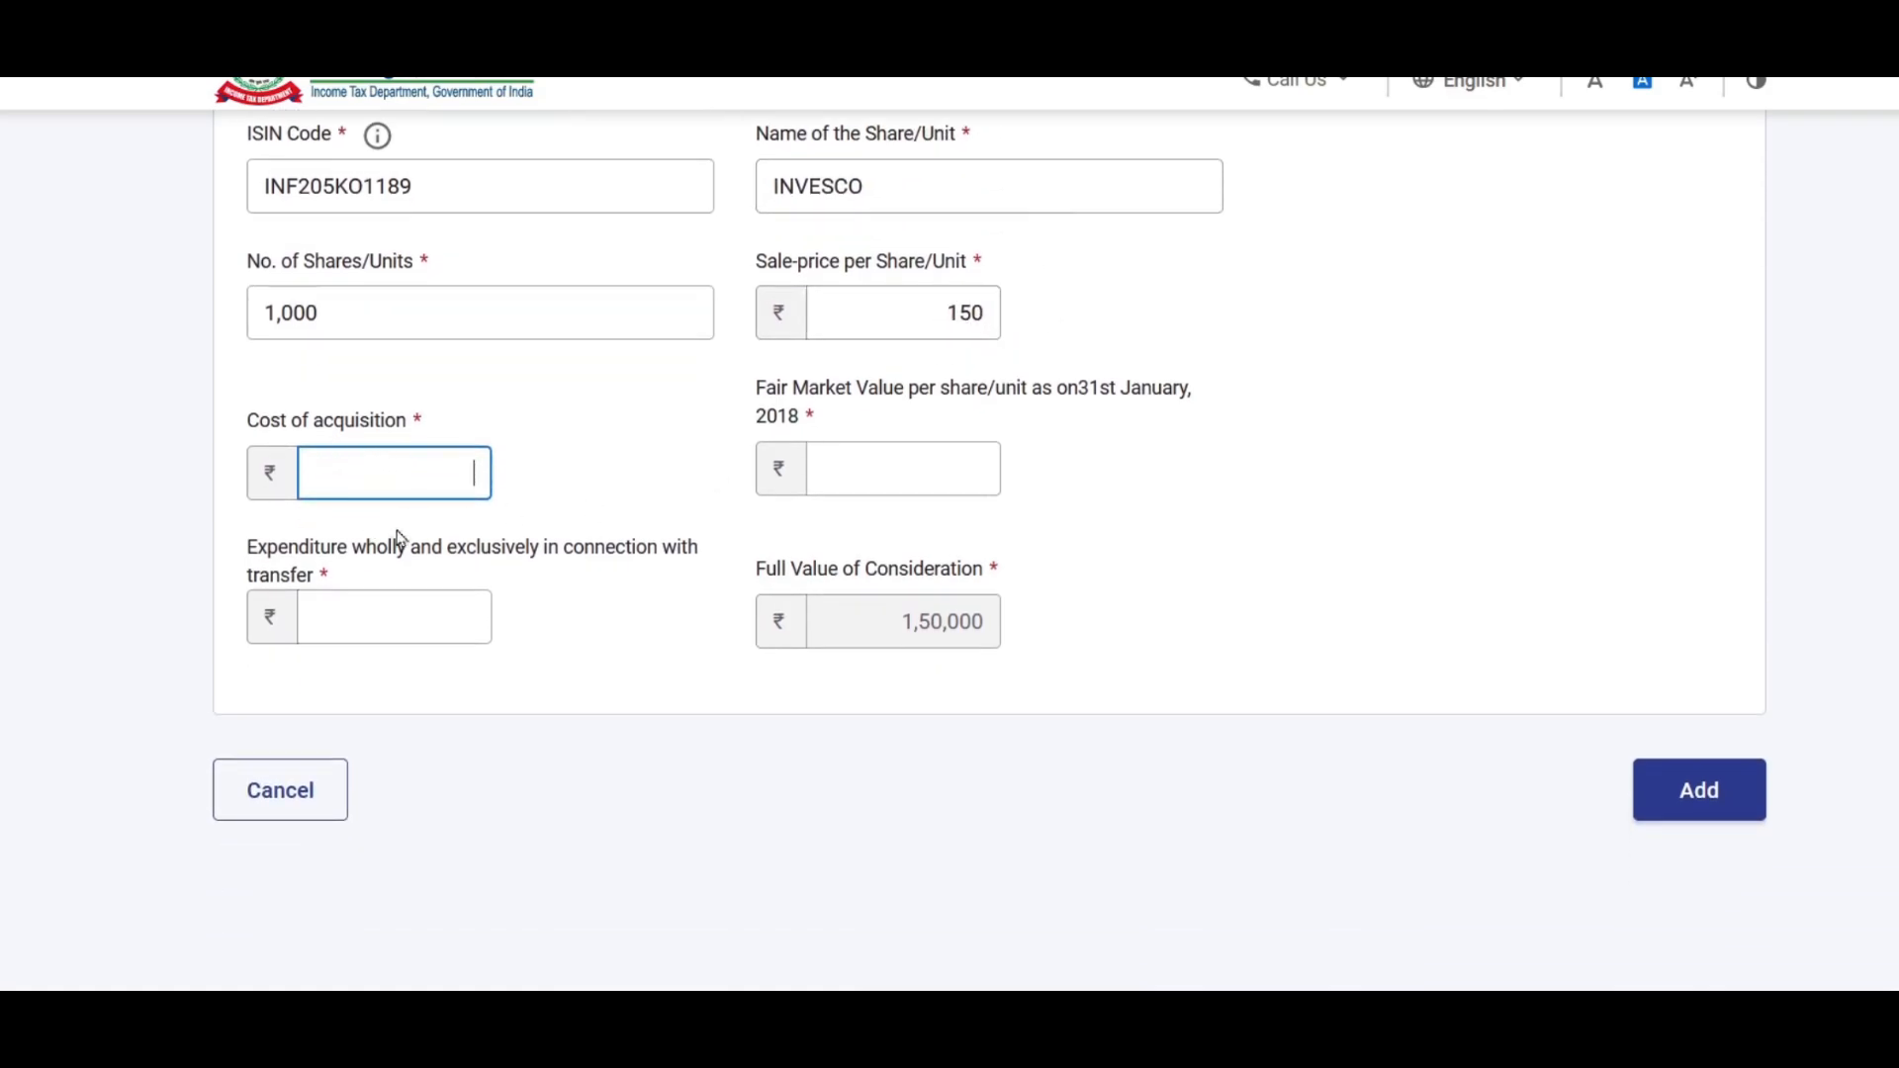
{"action": "left_click", "coordinate": [426, 484]}
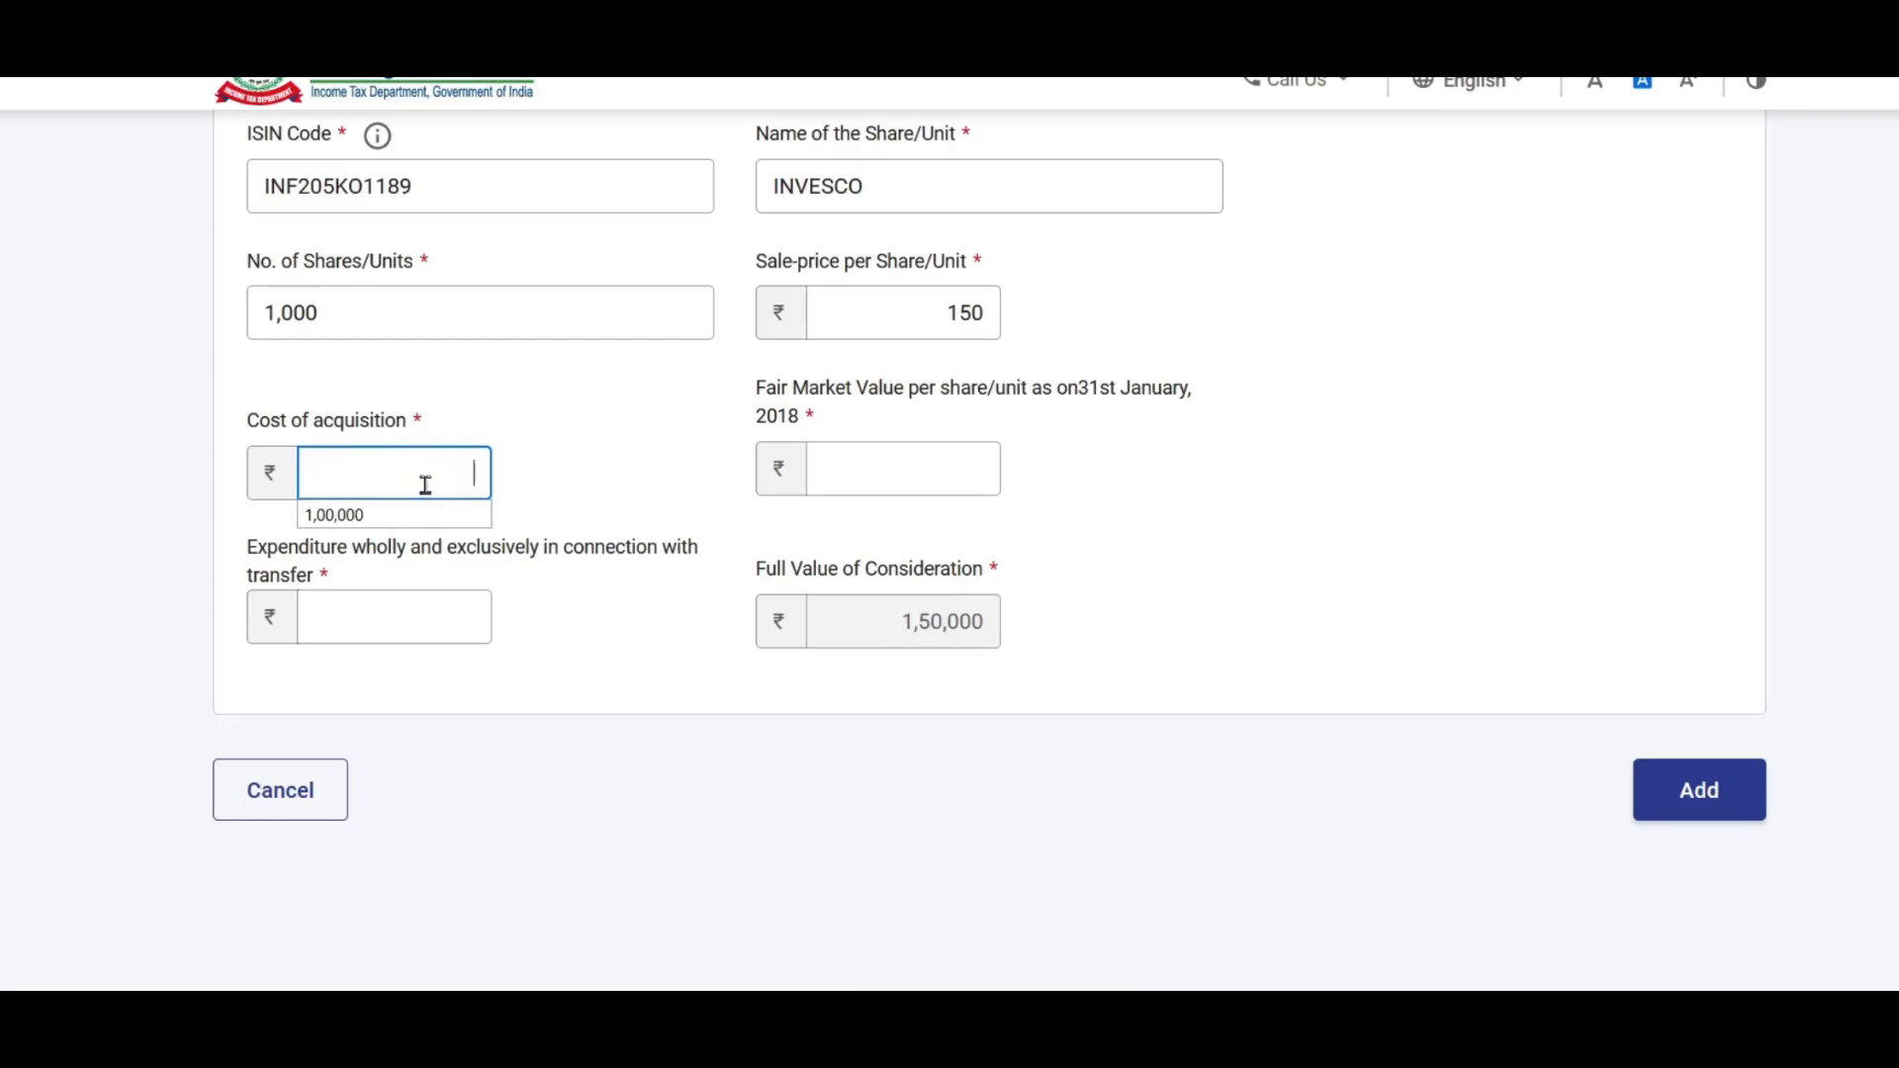
{"action": "left_click", "coordinate": [439, 471]}
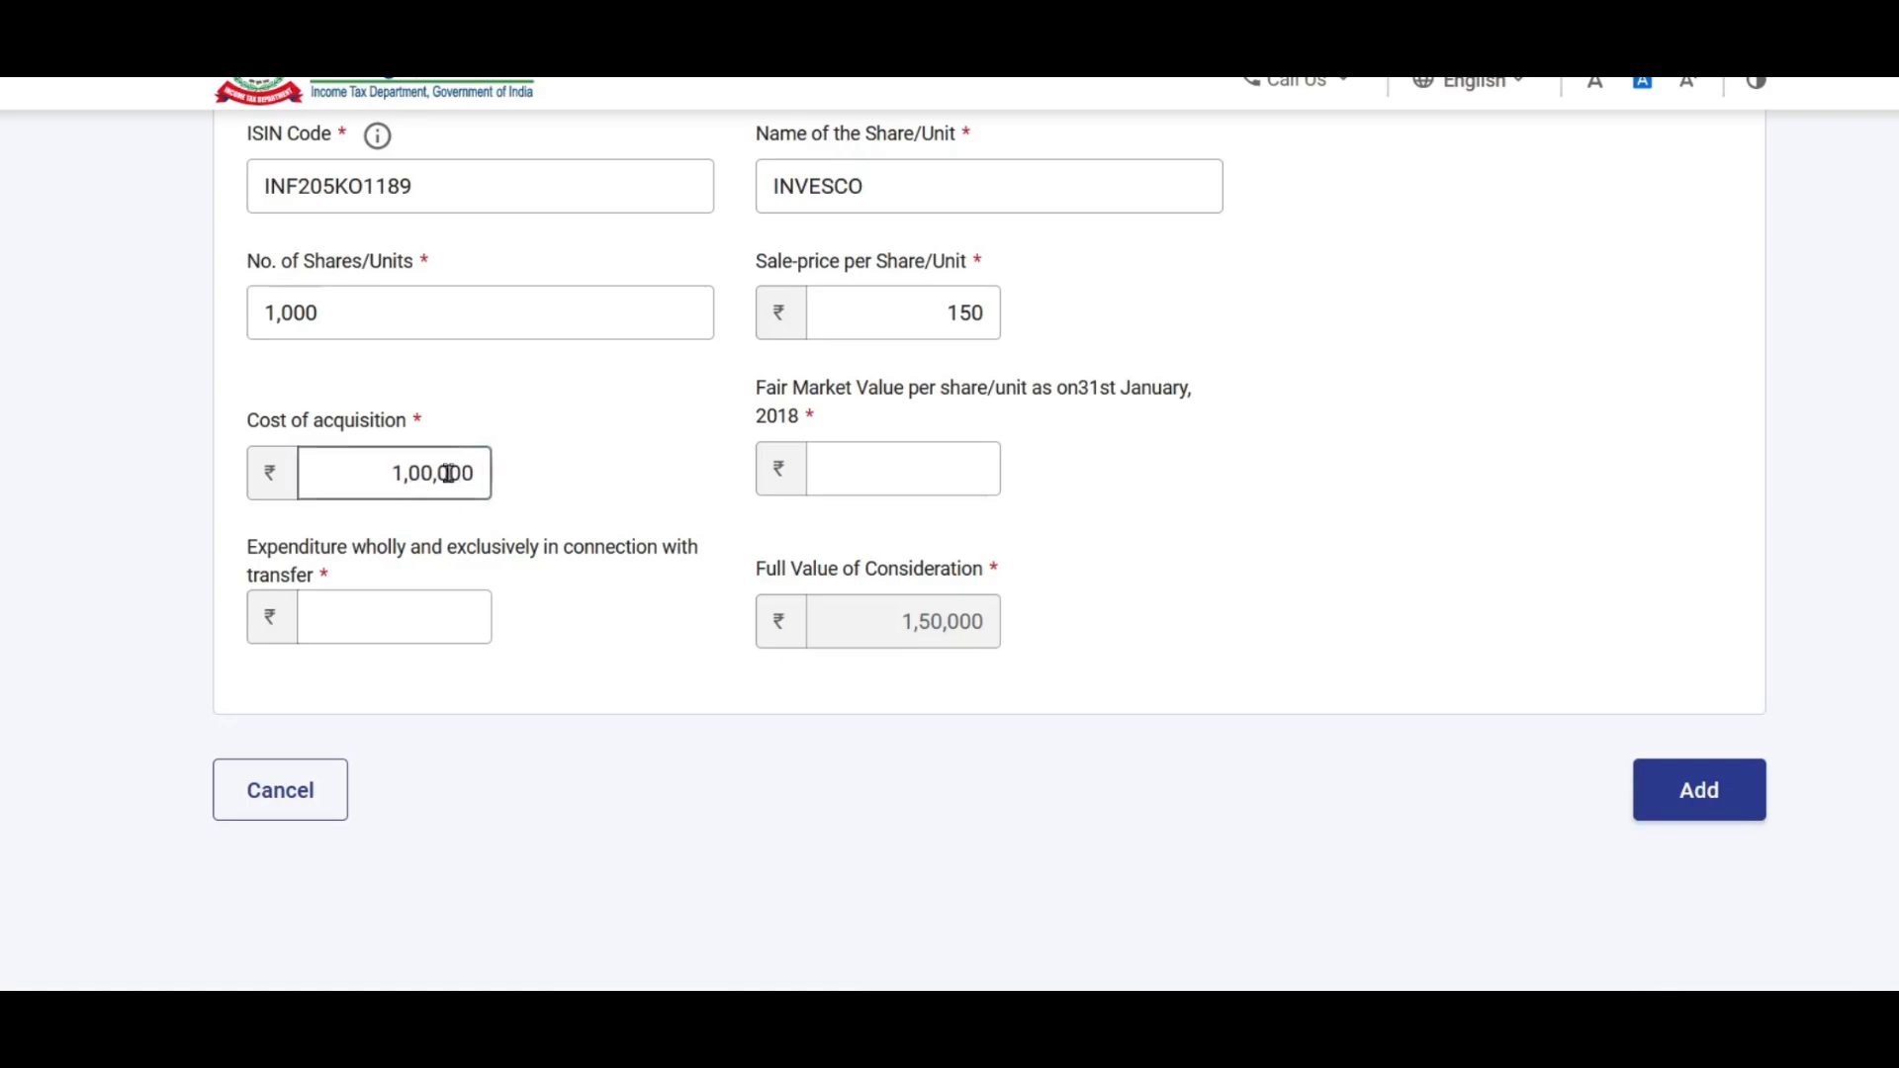
{"action": "left_click", "coordinate": [906, 534]}
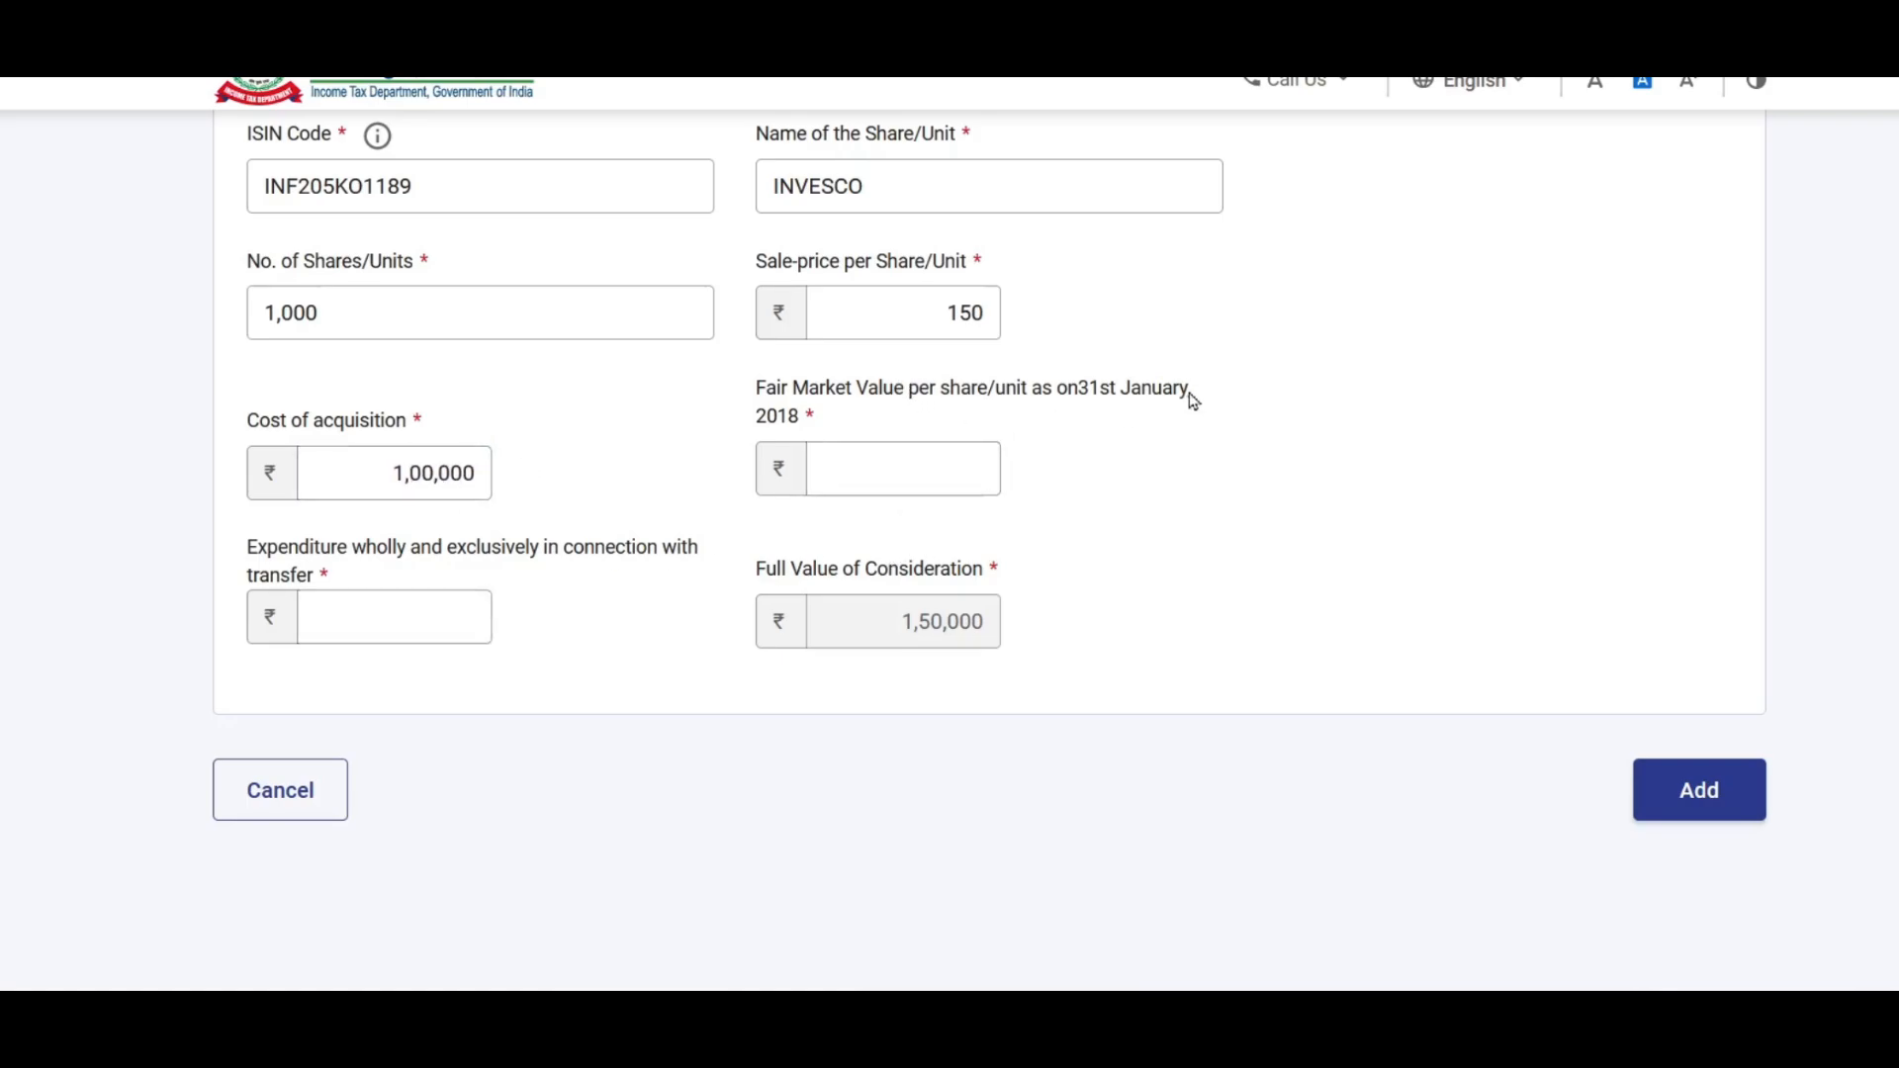
Step: Set fair market value per unit to 120 and transfer expenditure to 1000
{"action": "left_click", "coordinate": [881, 469]}
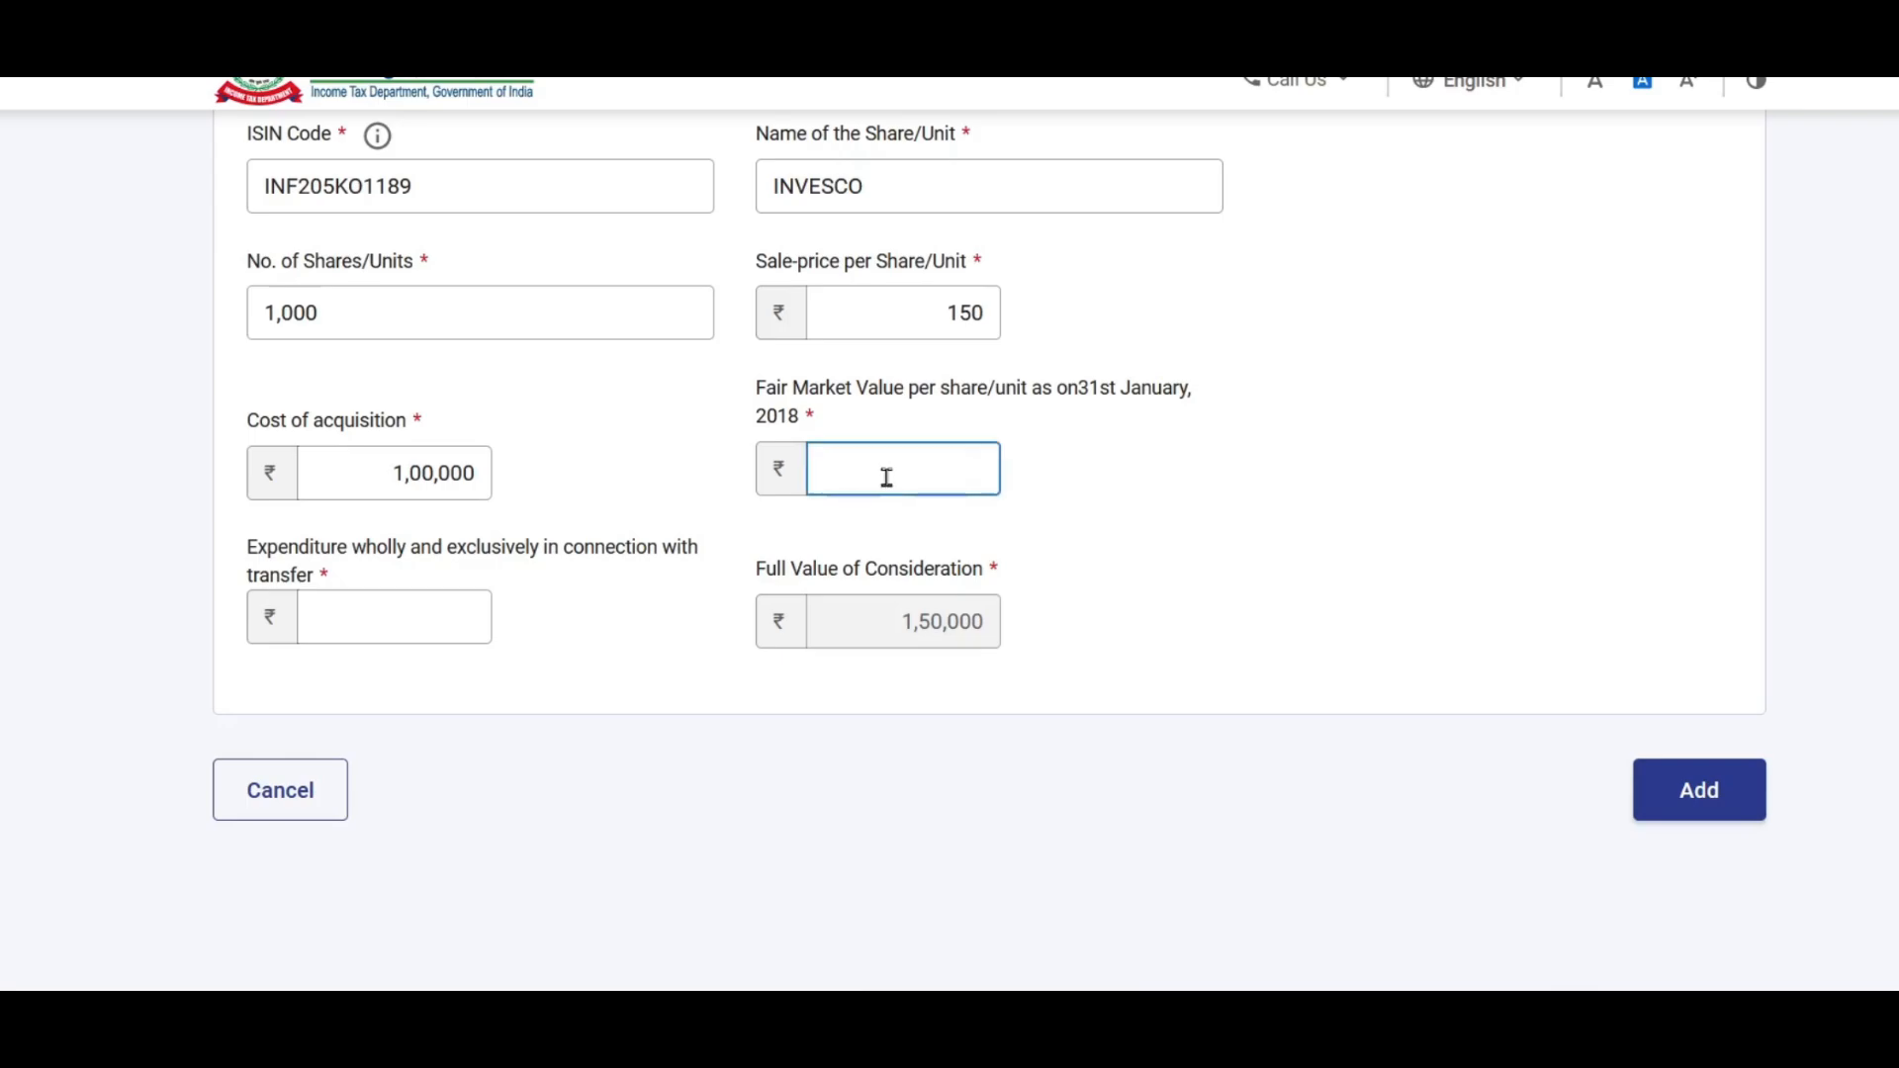
{"action": "type", "text": "120"}
{"action": "left_click", "coordinate": [1078, 455]}
{"action": "left_click", "coordinate": [387, 633]}
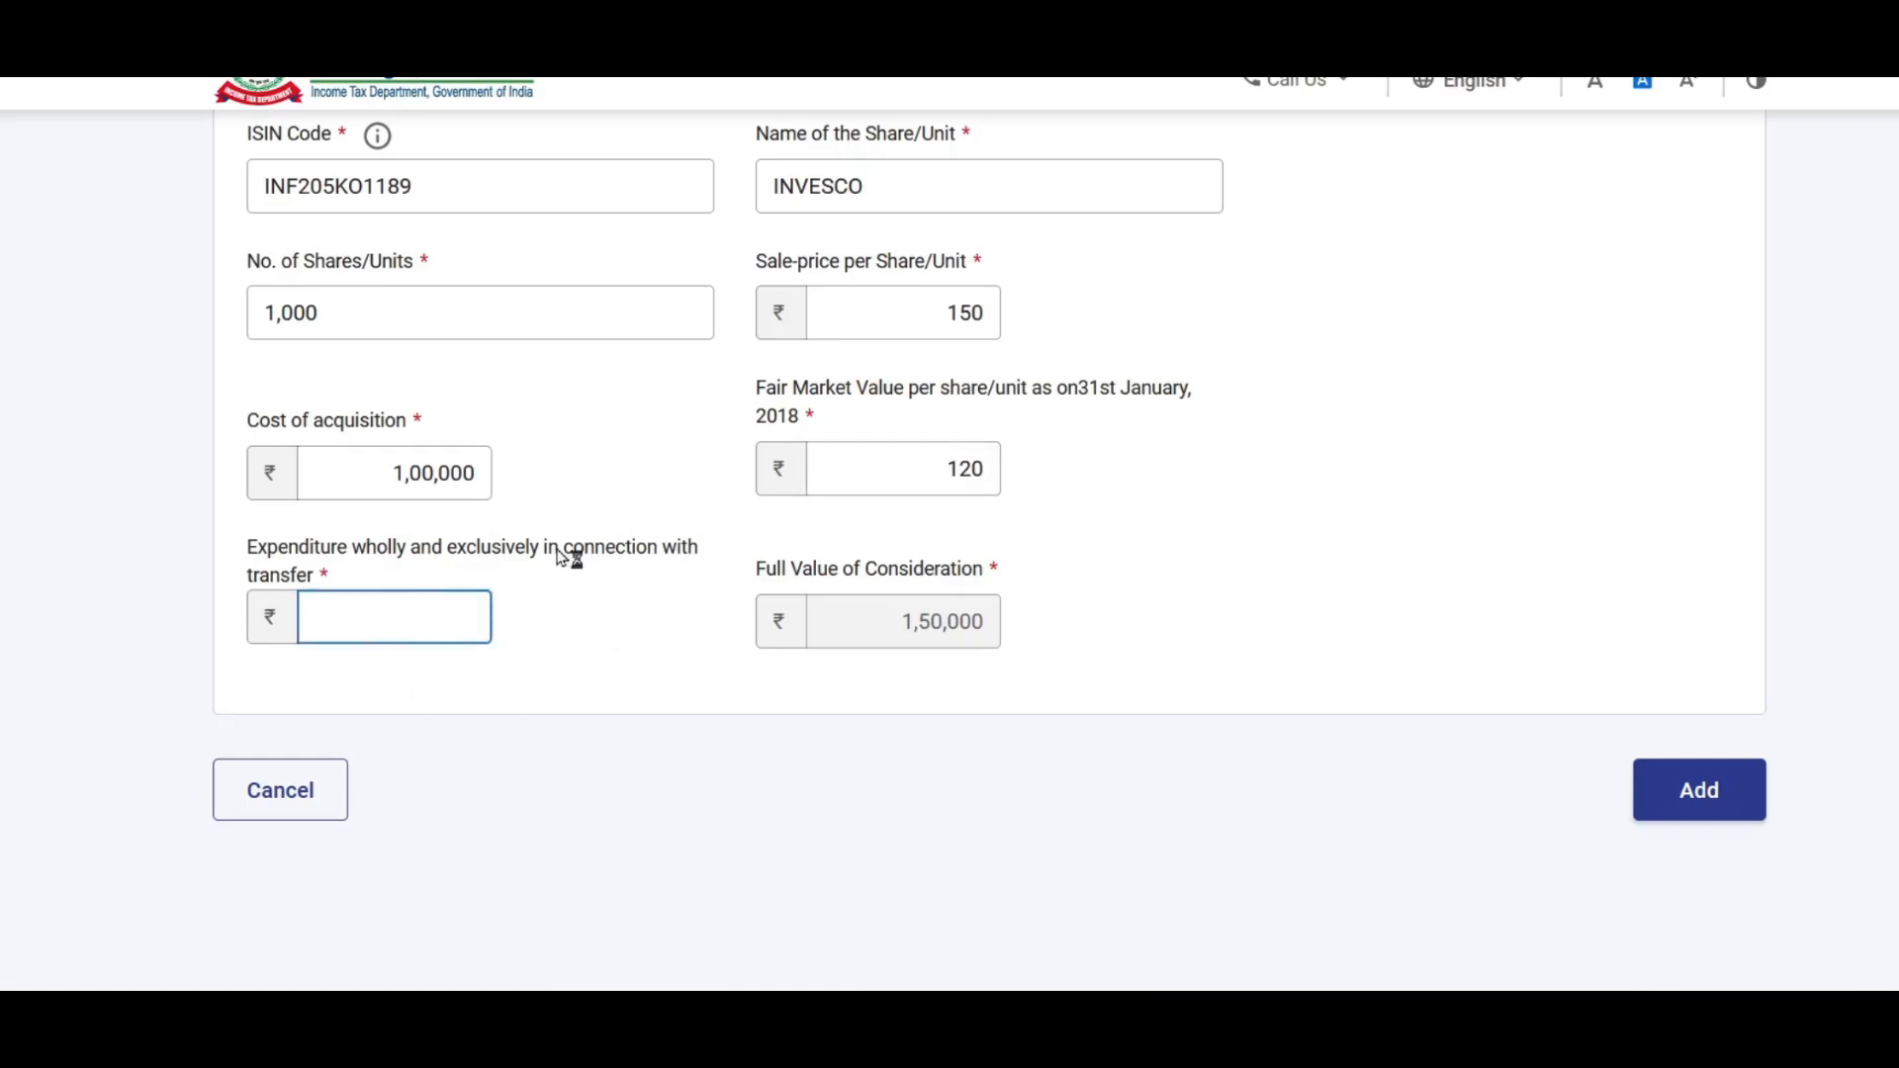
{"action": "type", "text": "1000"}
Step: Reselect 'On or Before 31st January 2018' acquisition and add the INVESCO entry
{"action": "scroll", "coordinate": [864, 458], "scroll_direction": "up", "scroll_amount": 2}
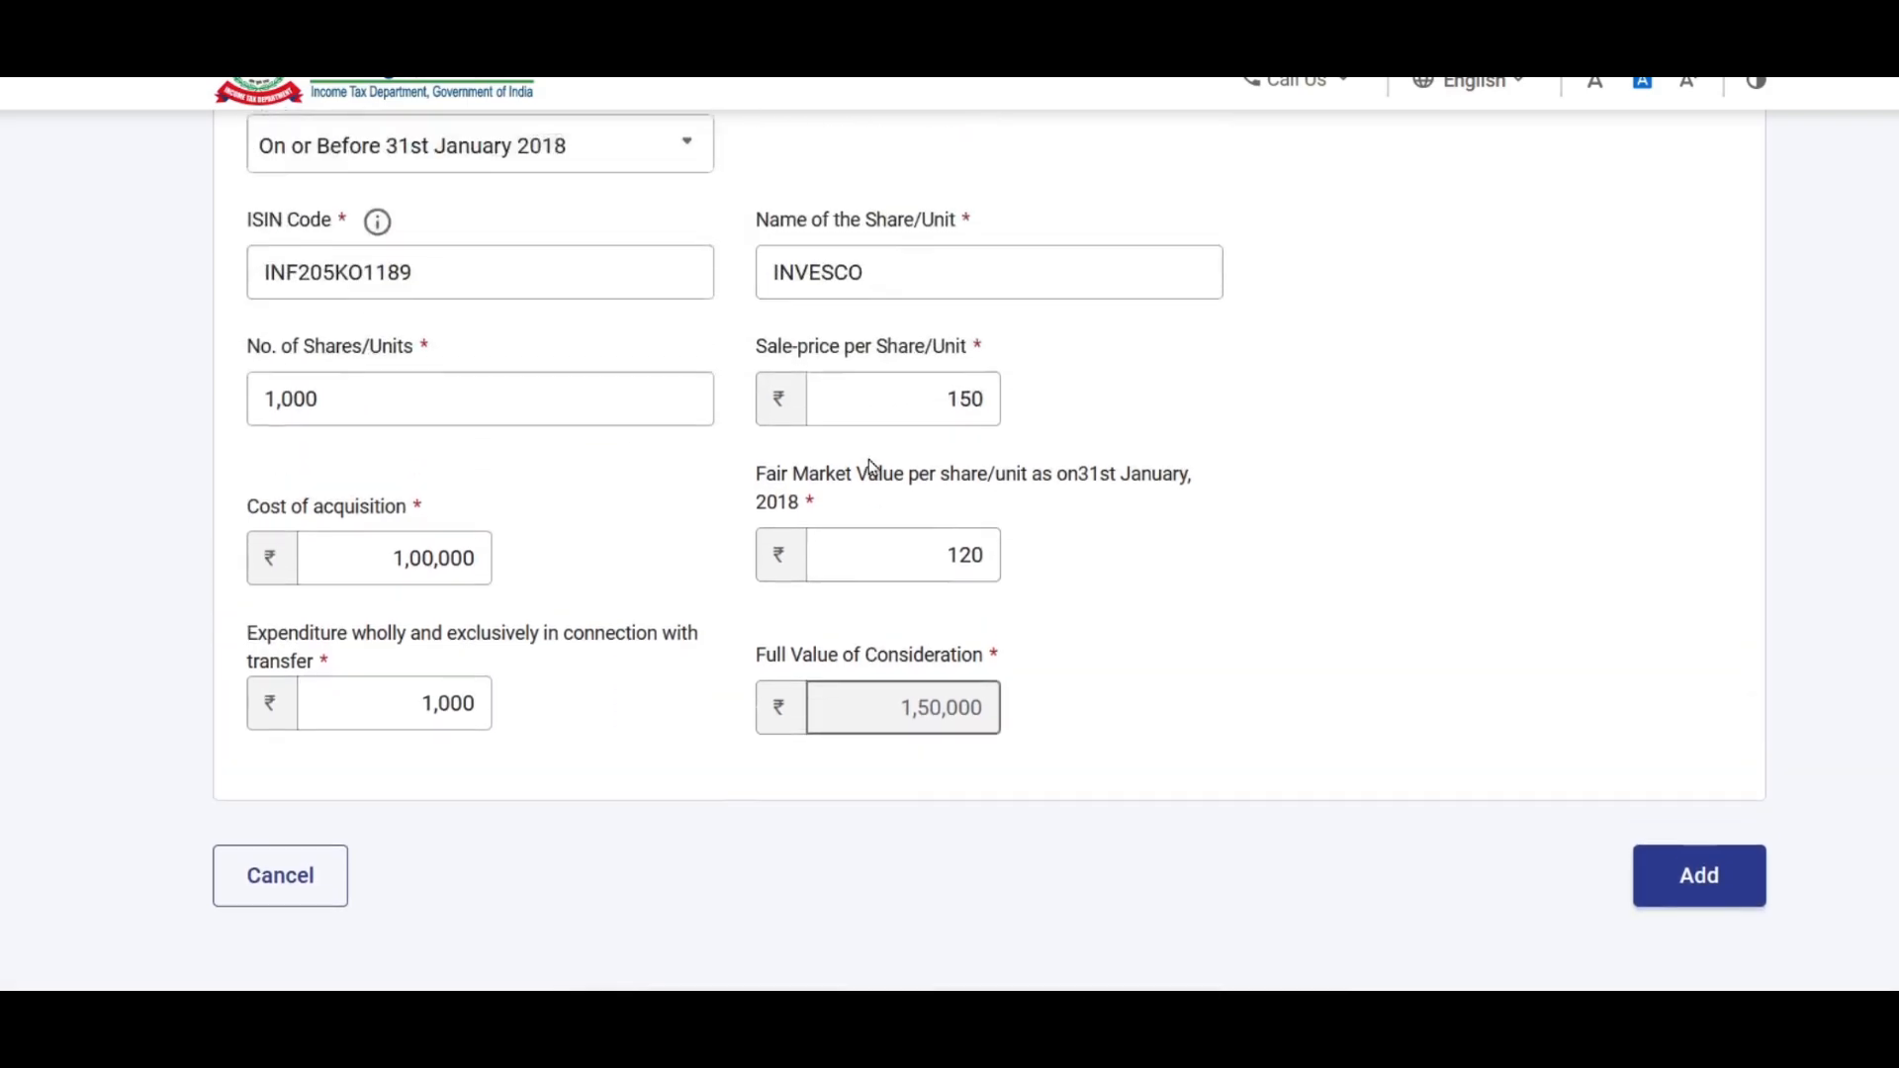
{"action": "scroll", "coordinate": [869, 458], "scroll_direction": "up", "scroll_amount": 4}
{"action": "scroll", "coordinate": [830, 484], "scroll_direction": "down", "scroll_amount": 2}
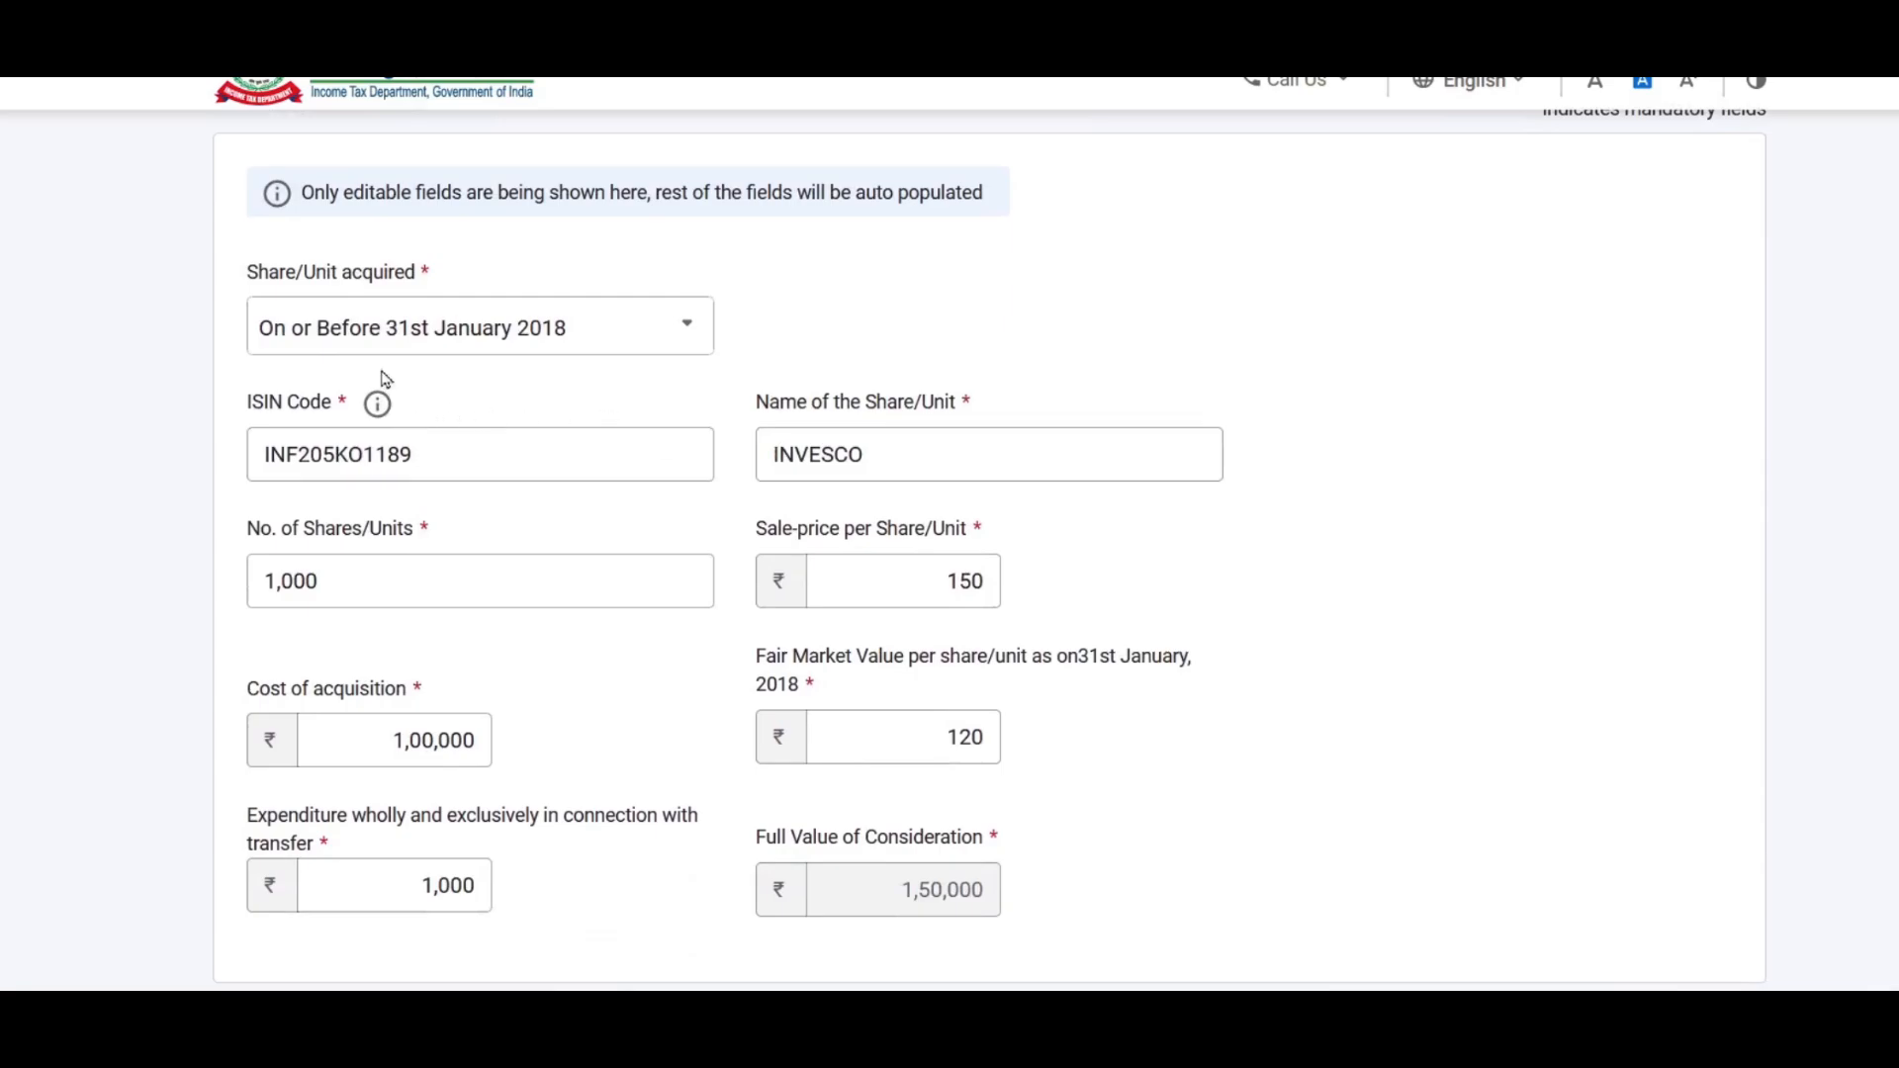
{"action": "left_click", "coordinate": [573, 332]}
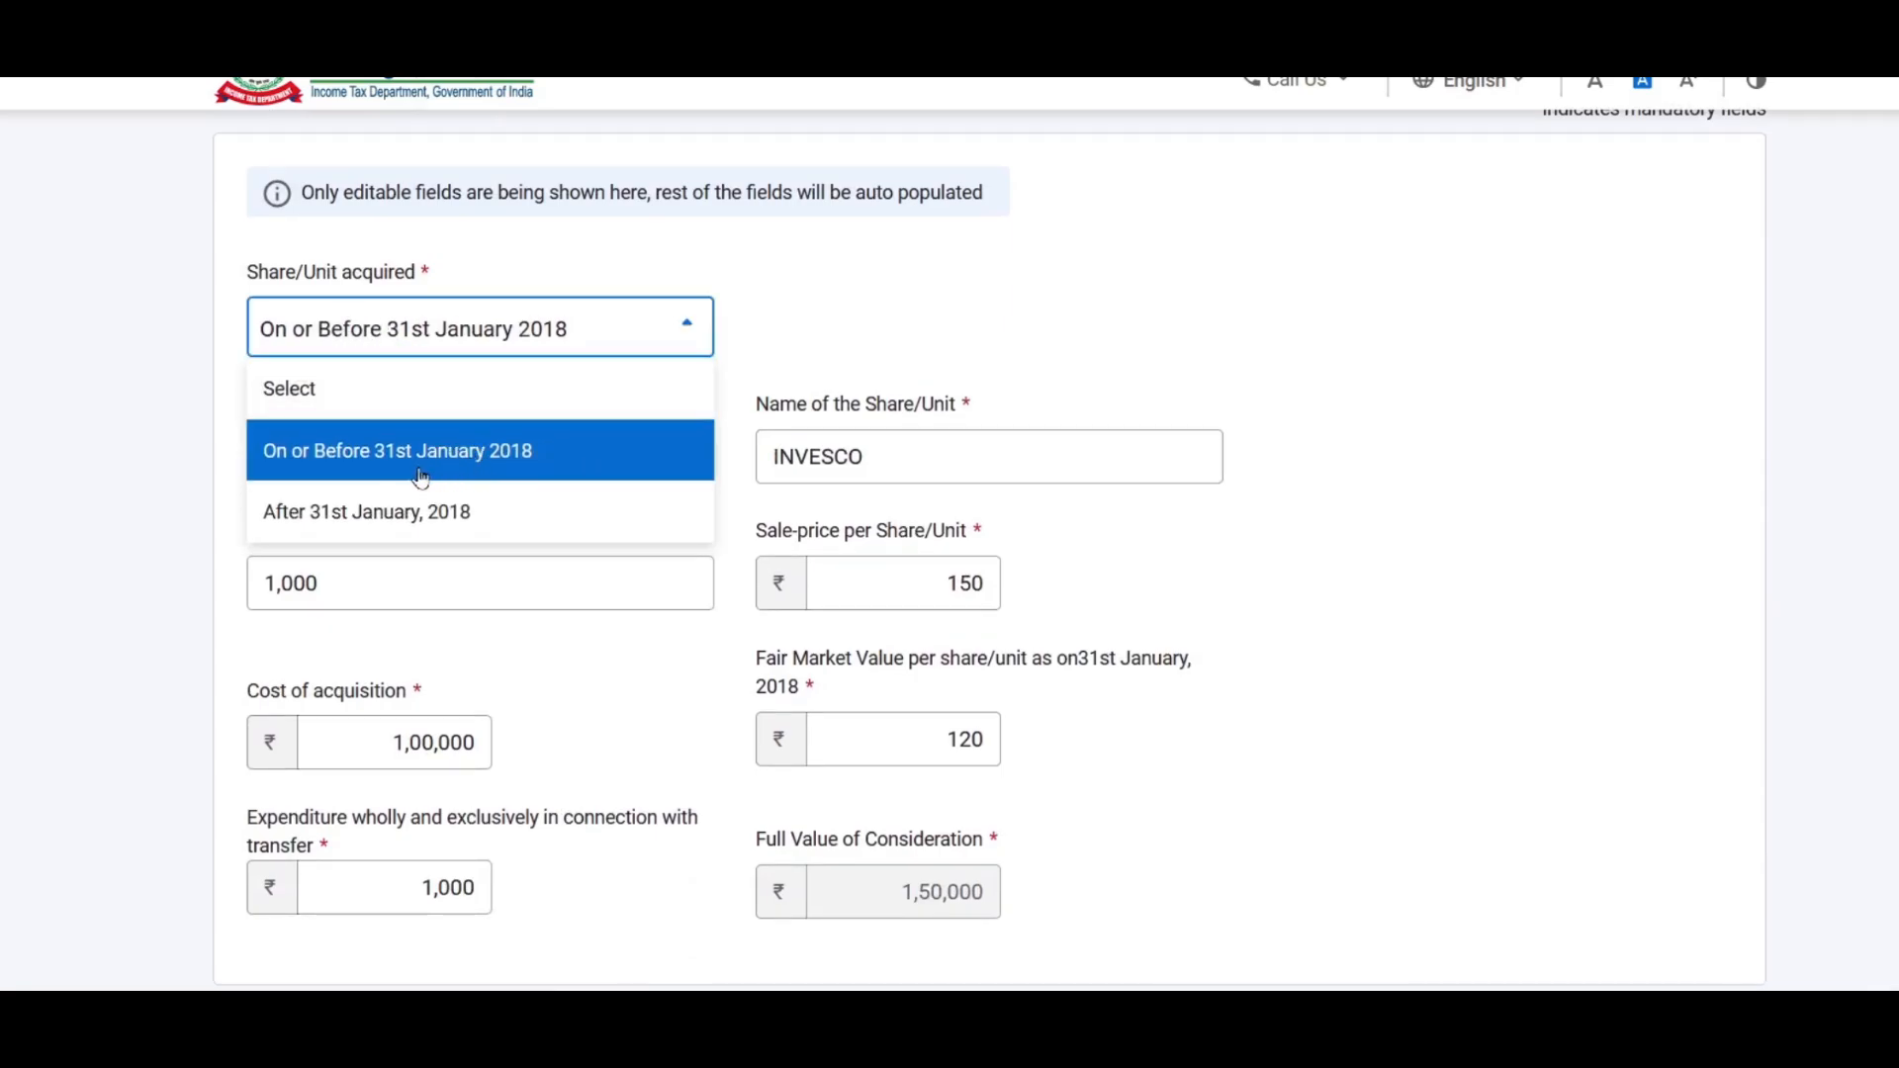
{"action": "left_click", "coordinate": [532, 458]}
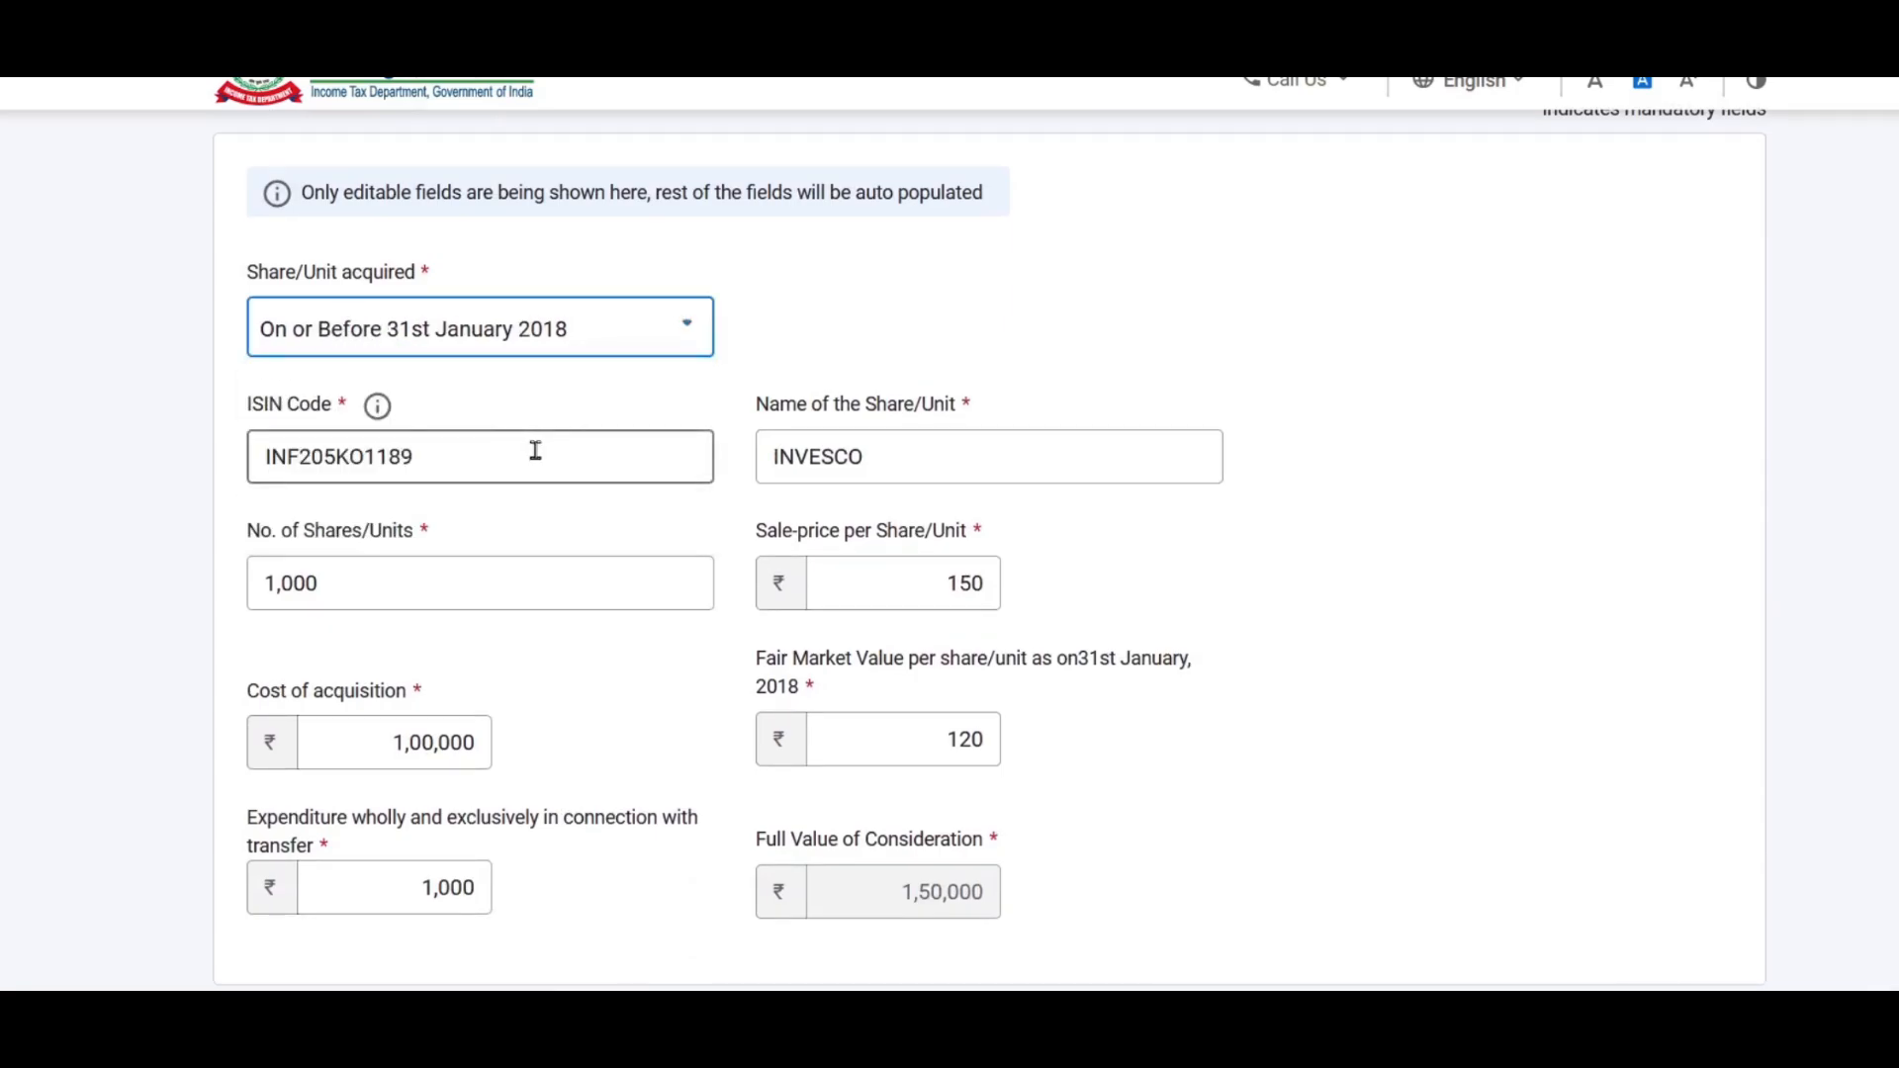
{"action": "scroll", "coordinate": [599, 387], "scroll_direction": "down", "scroll_amount": 4}
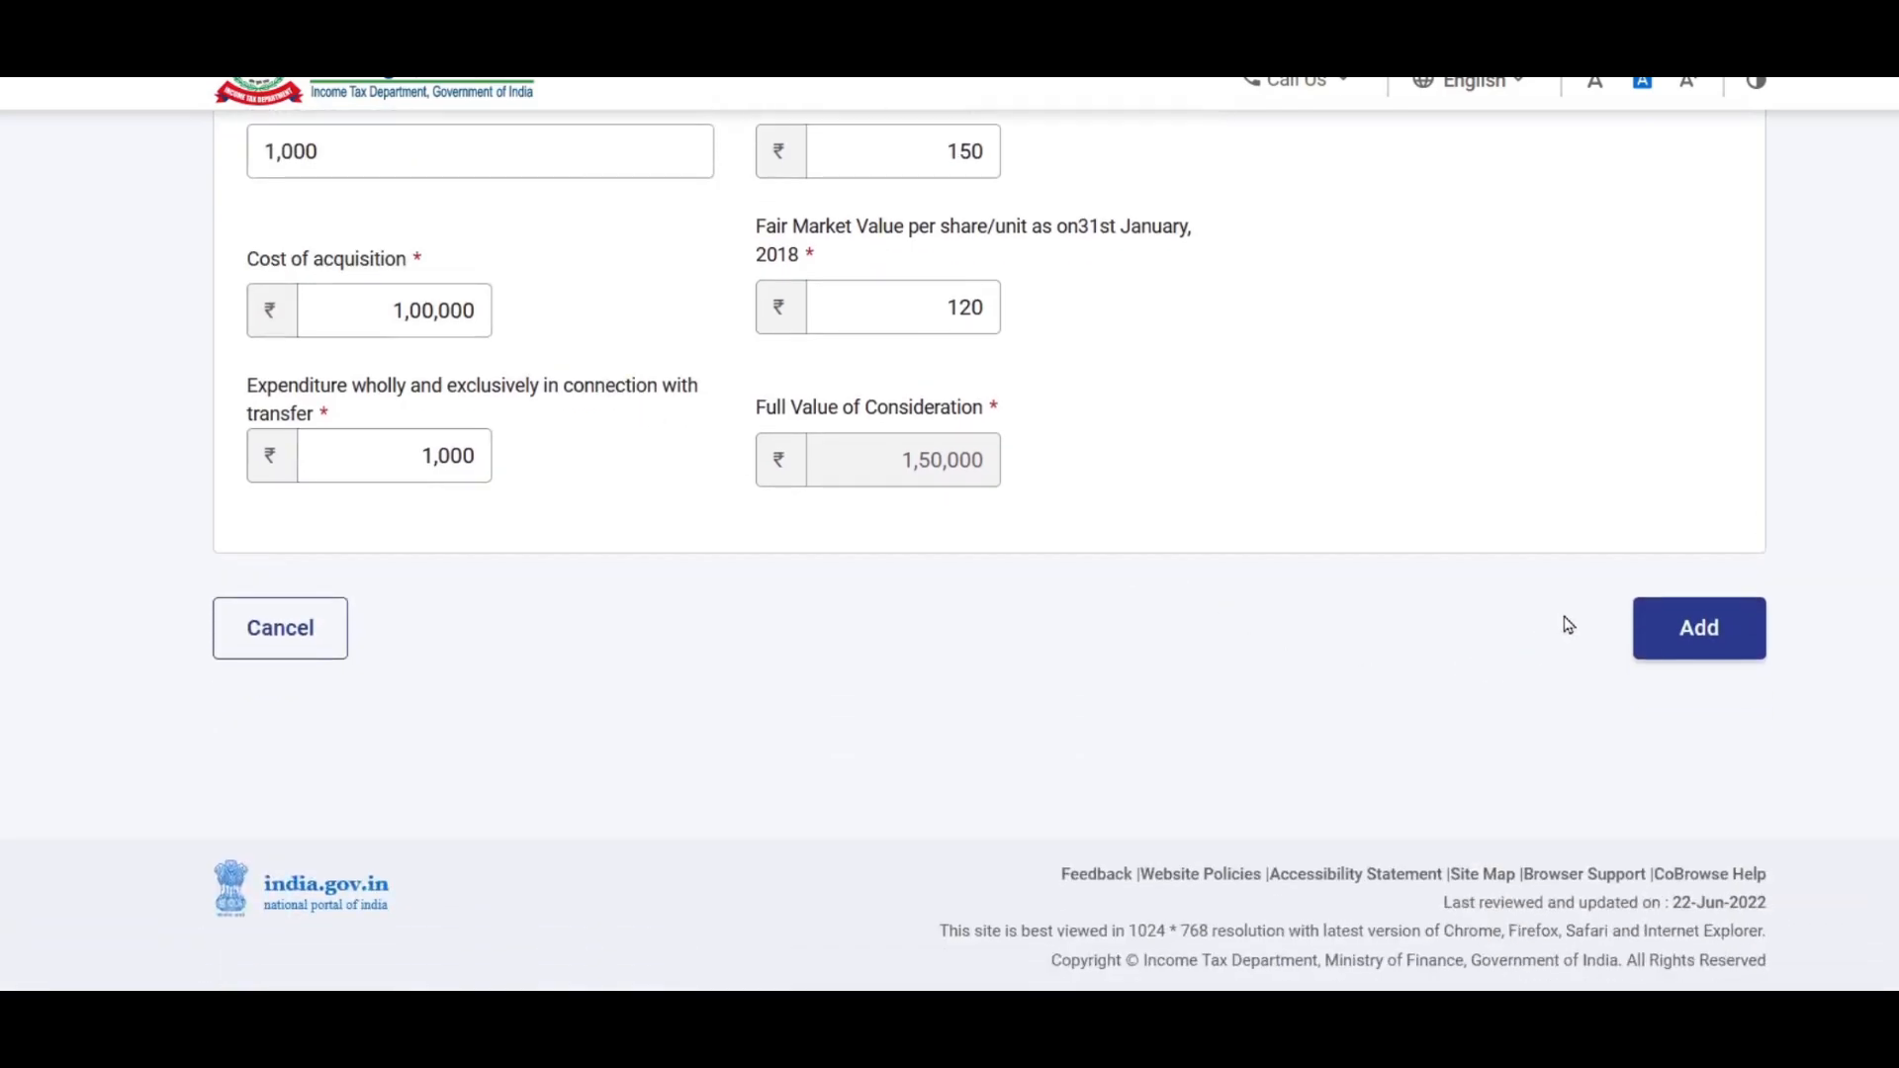
{"action": "left_click", "coordinate": [1711, 634]}
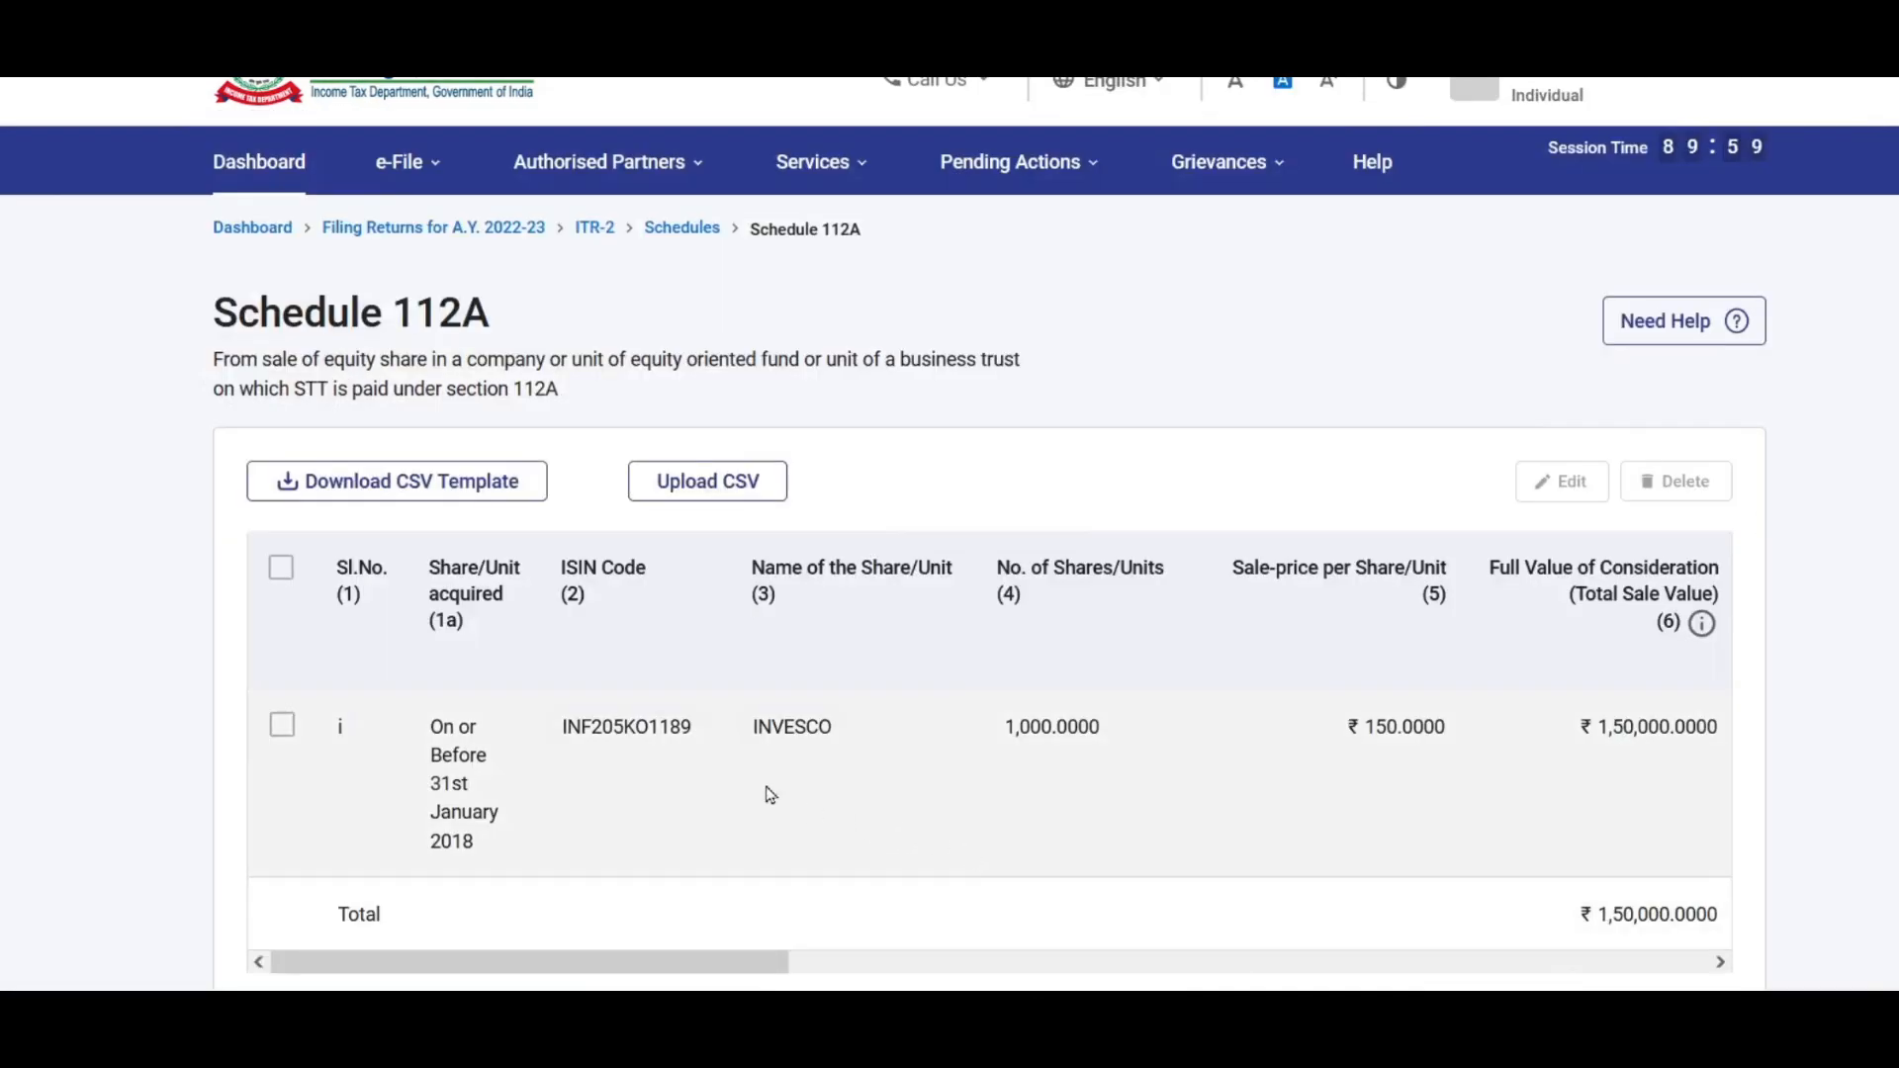
Step: Start another Schedule 112A entry for shares acquired after 31st January, 2018
{"action": "left_click_drag", "start_coordinate": [784, 964], "coordinate": [617, 968]}
{"action": "scroll", "coordinate": [617, 968], "scroll_direction": "down", "scroll_amount": 5}
{"action": "left_click", "coordinate": [358, 555]}
{"action": "scroll", "coordinate": [656, 425], "scroll_direction": "down", "scroll_amount": 2}
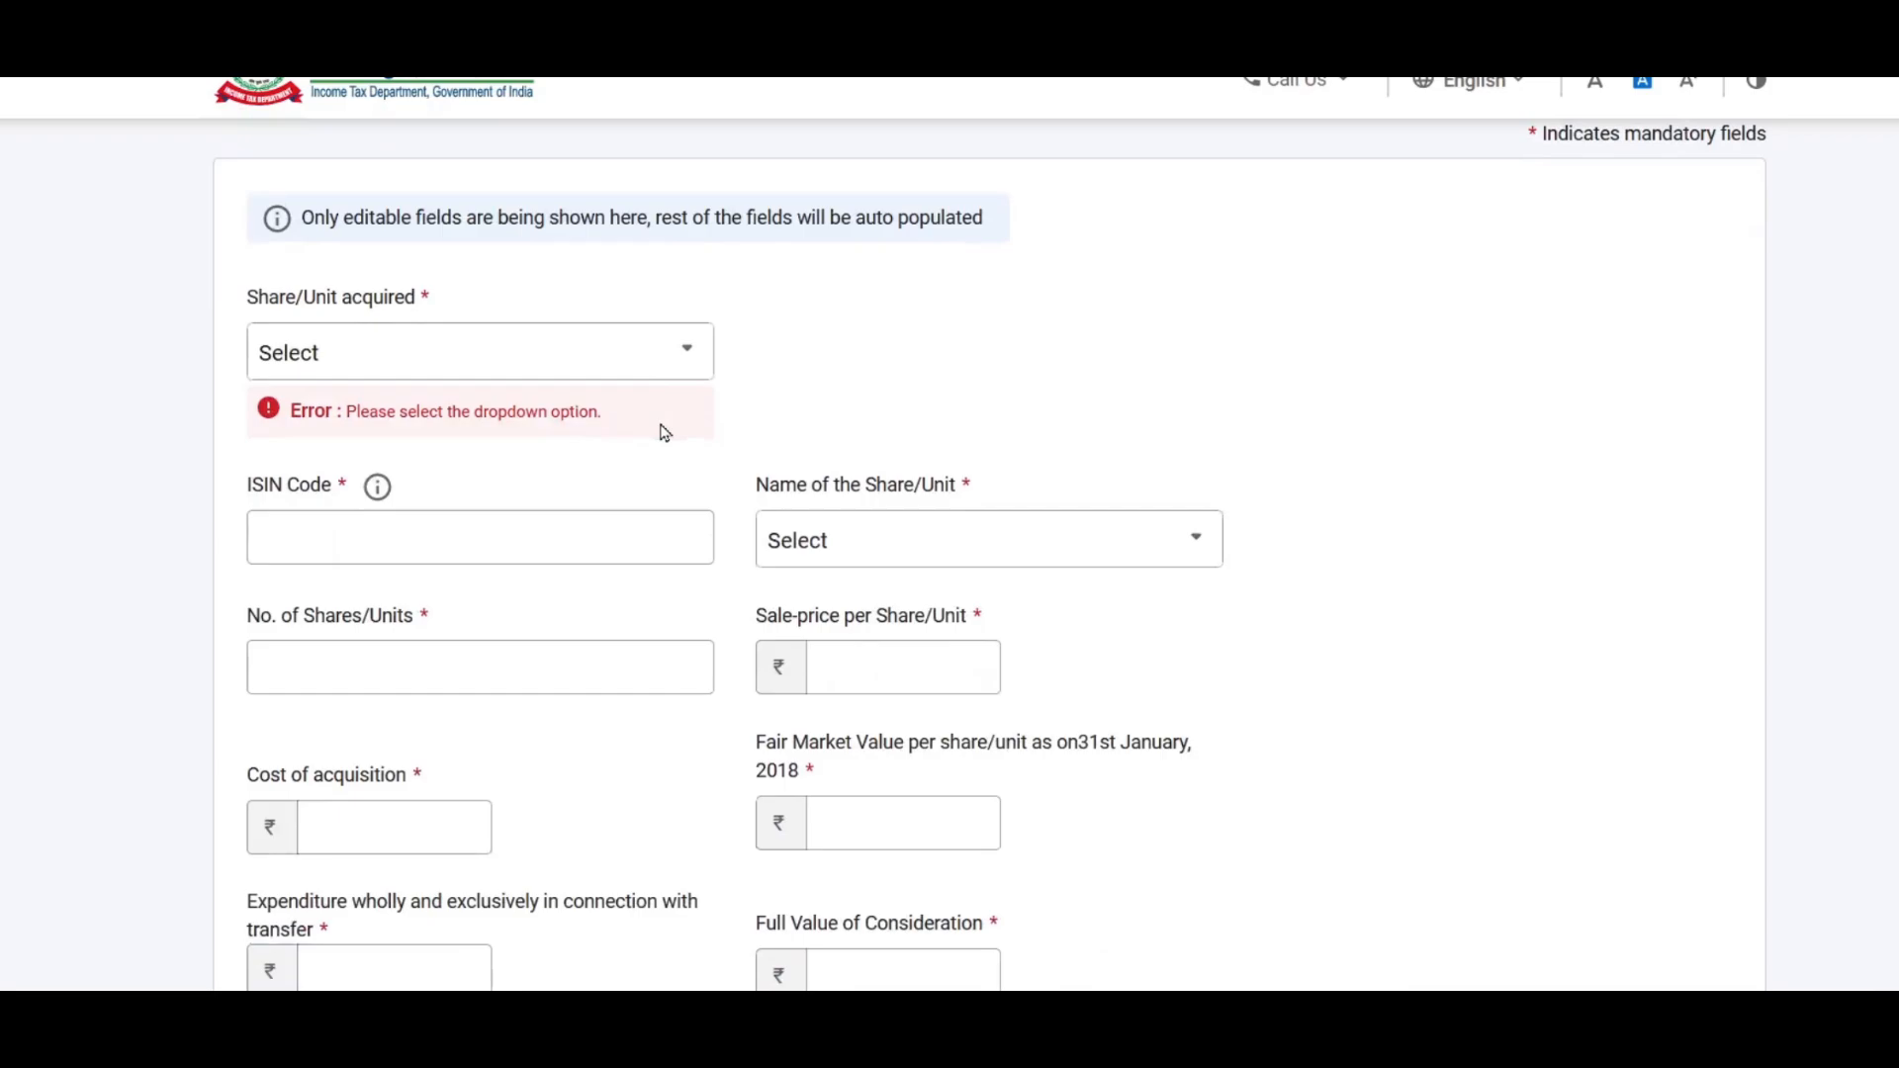
{"action": "left_click", "coordinate": [454, 381]}
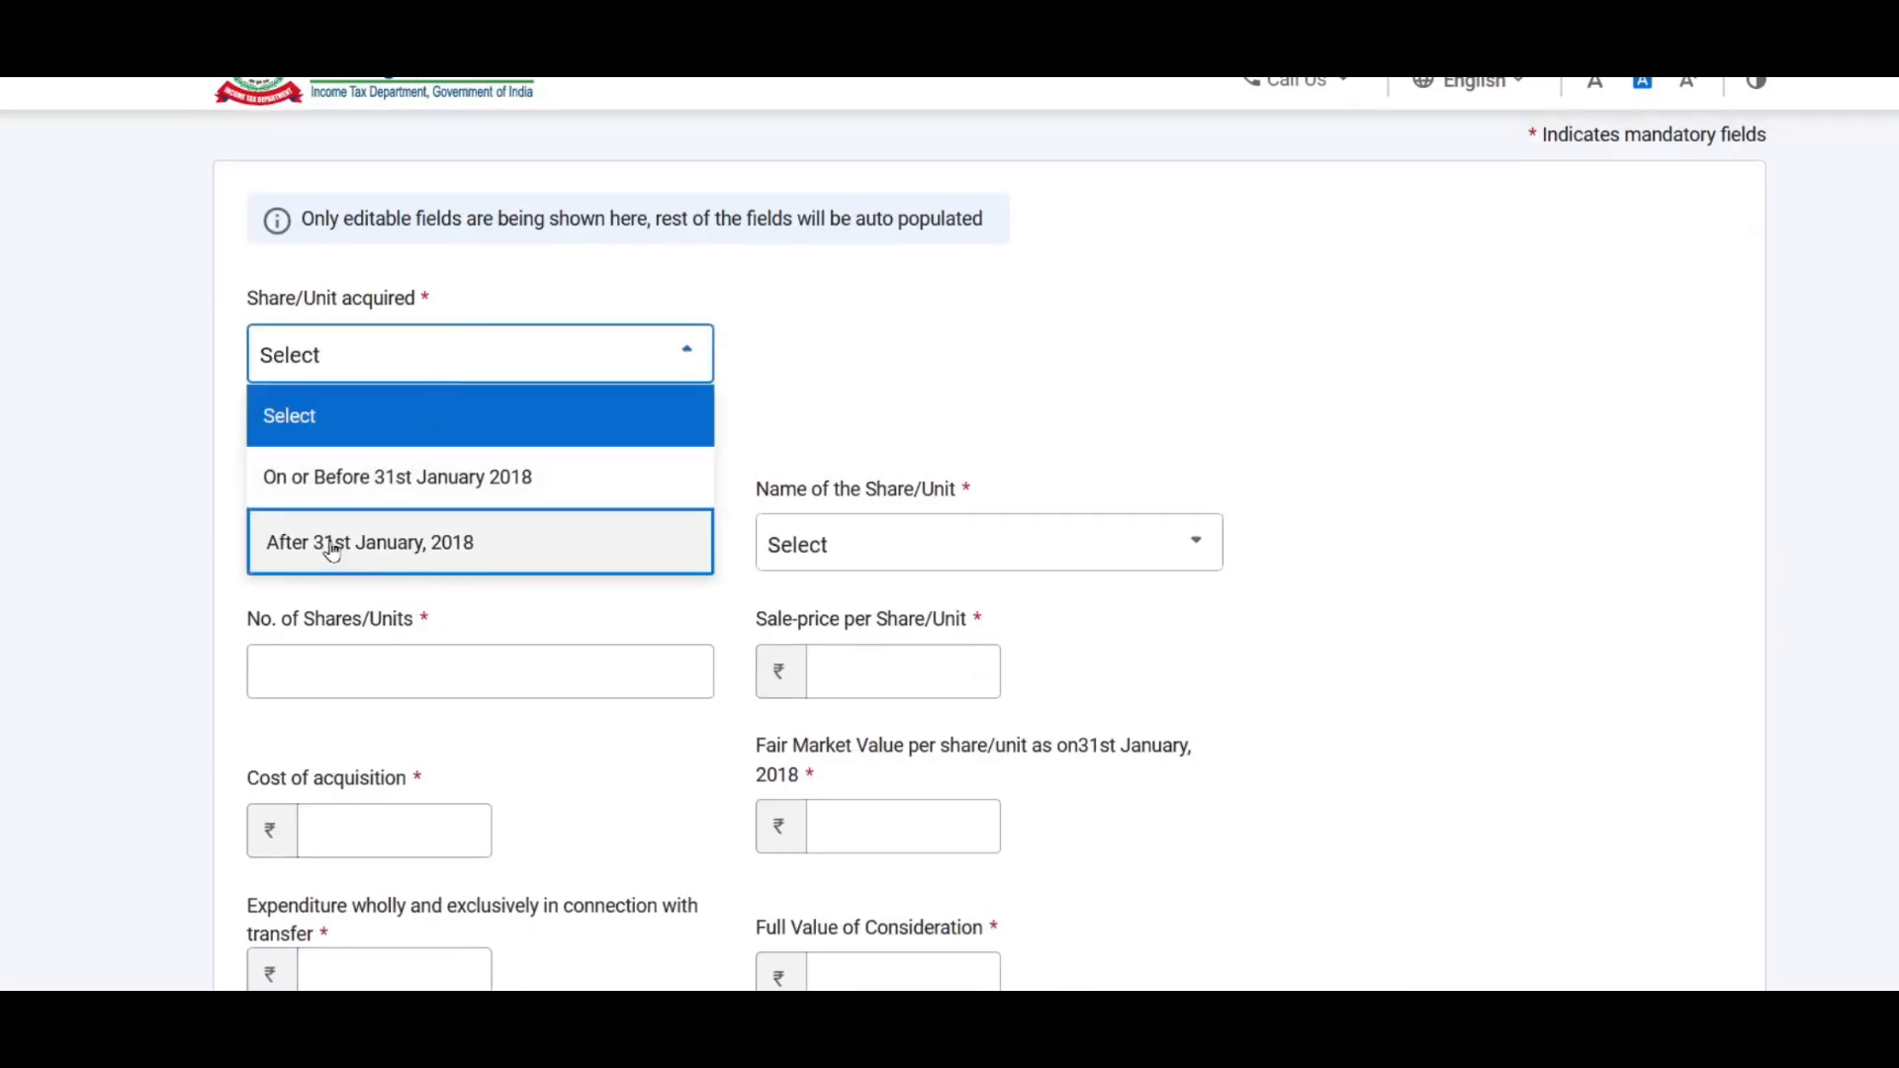
{"action": "left_click", "coordinate": [441, 552]}
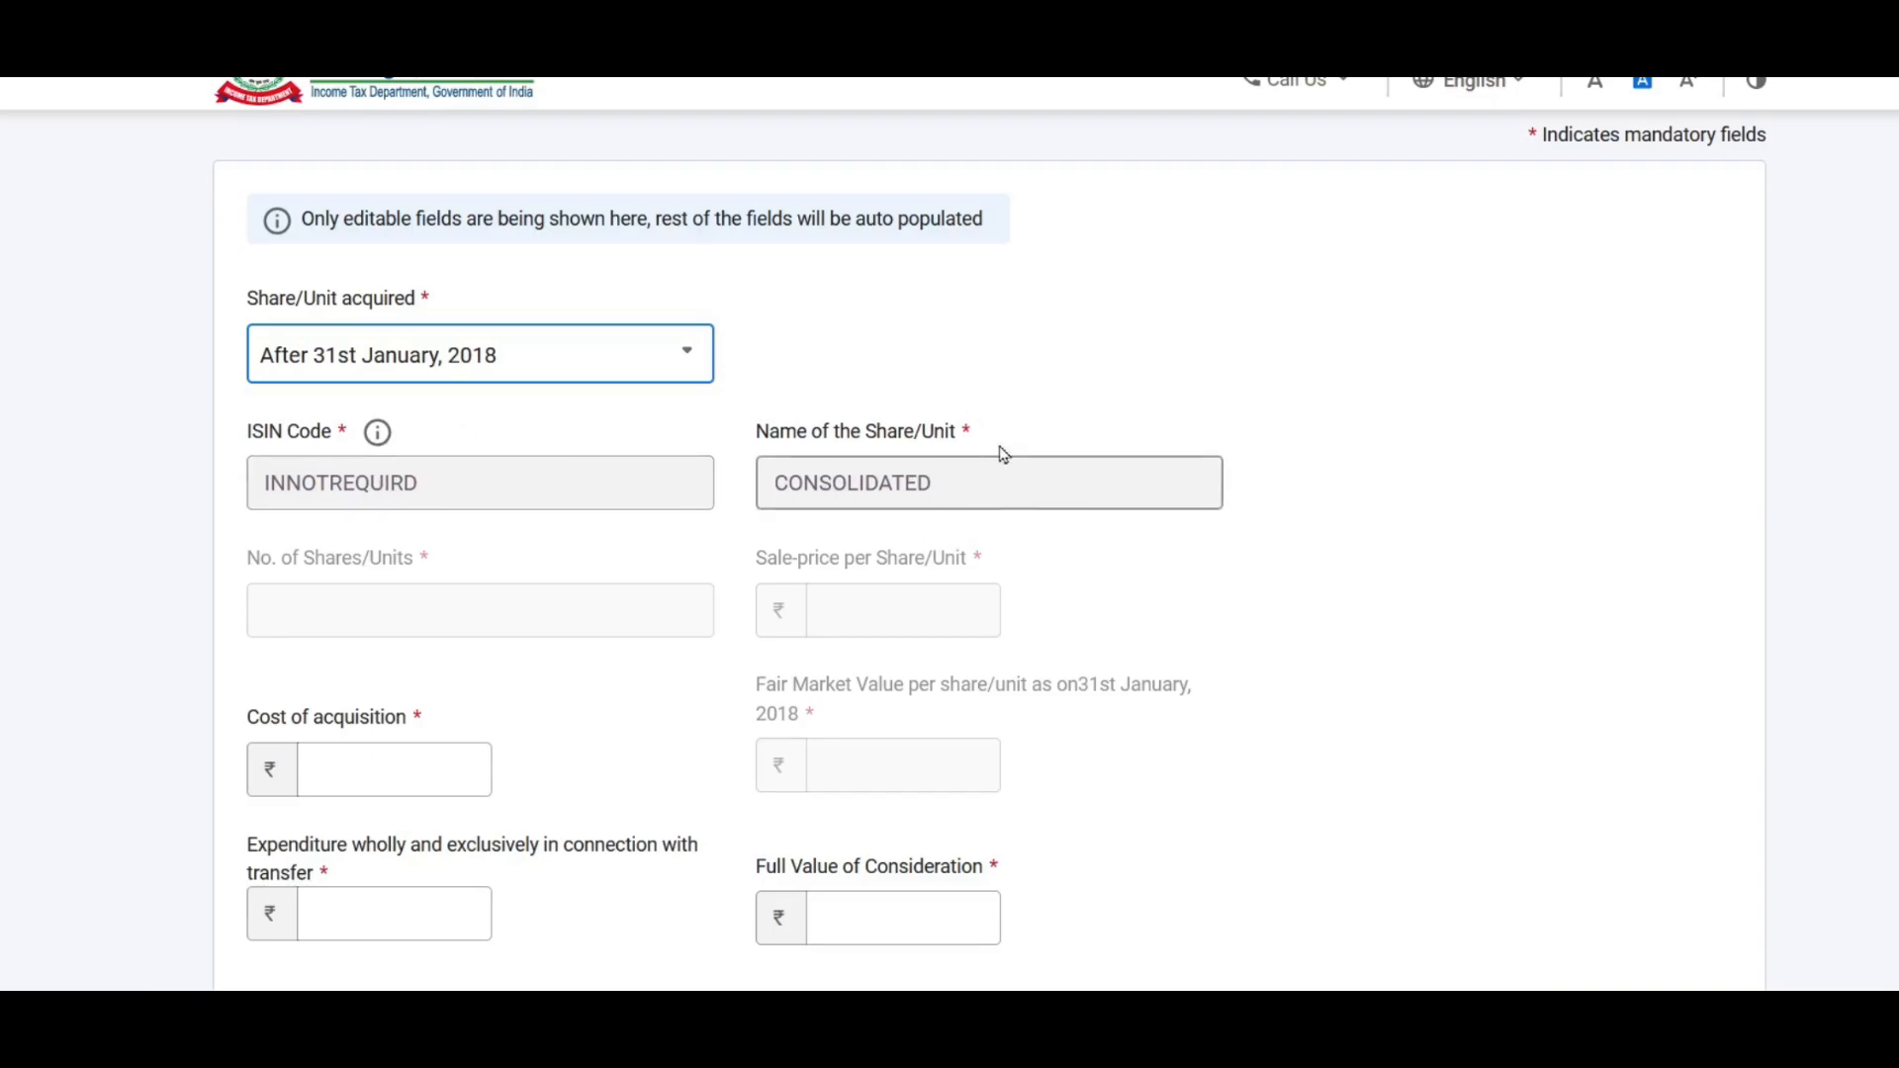
Step: Enter cost of acquisition 4,00,000, transfer expenditure 1,000 and full consideration 5,00,000
{"action": "scroll", "coordinate": [977, 373], "scroll_direction": "down", "scroll_amount": 1}
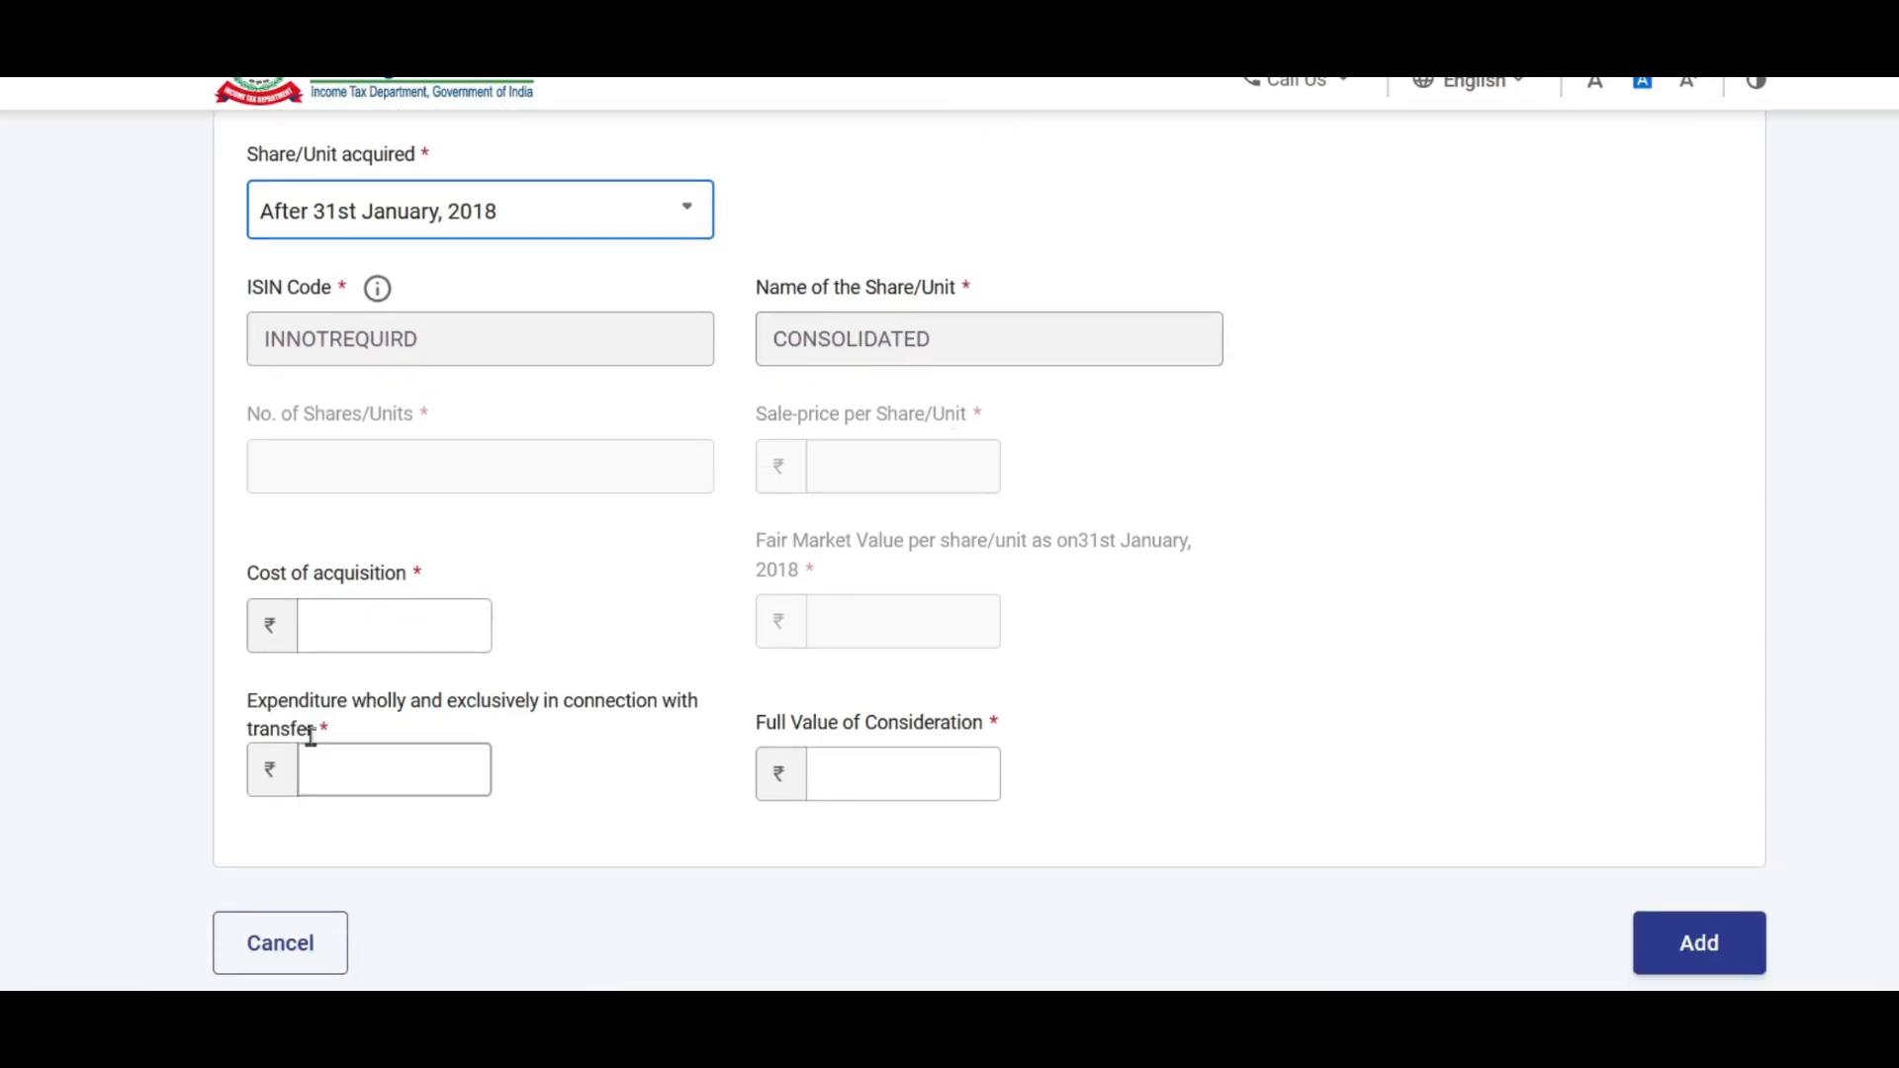
{"action": "left_click", "coordinate": [434, 646]}
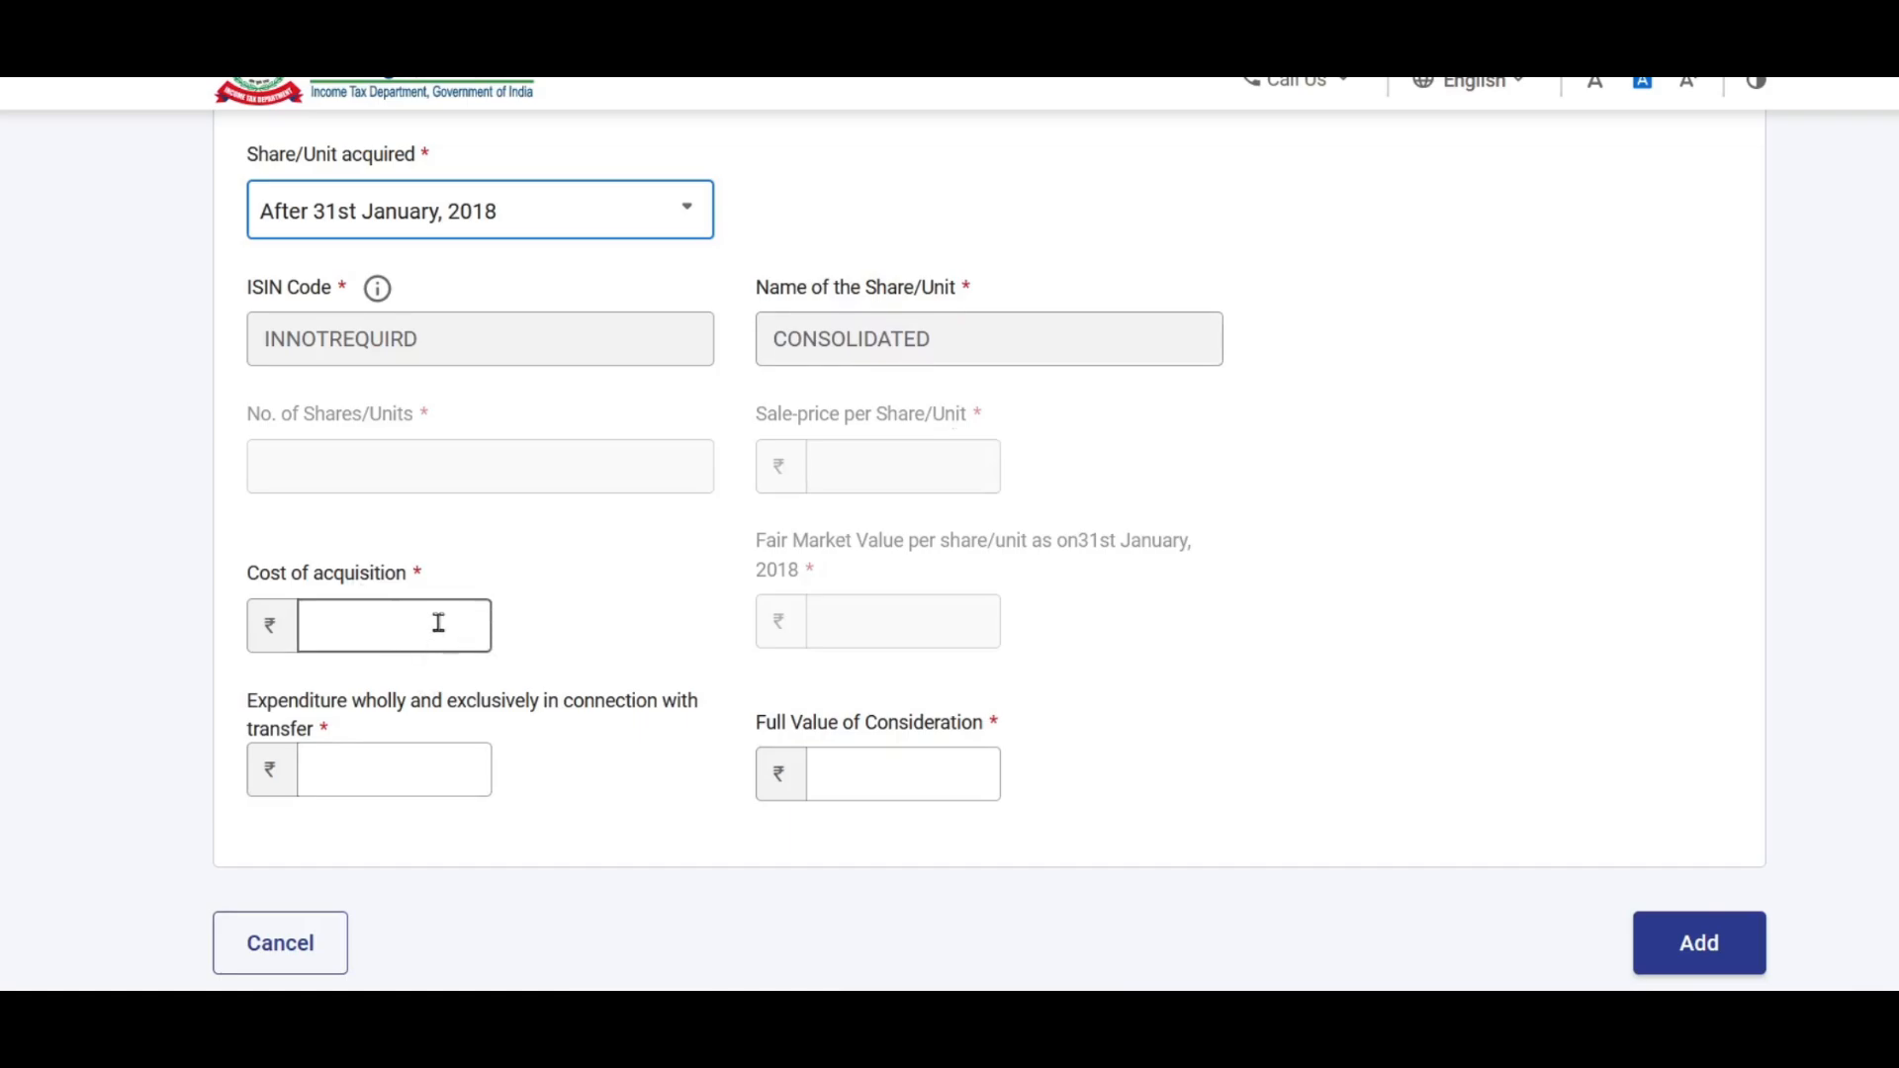
{"action": "left_click", "coordinate": [438, 623]}
{"action": "type", "text": "400000"}
{"action": "key", "text": "Tab"}
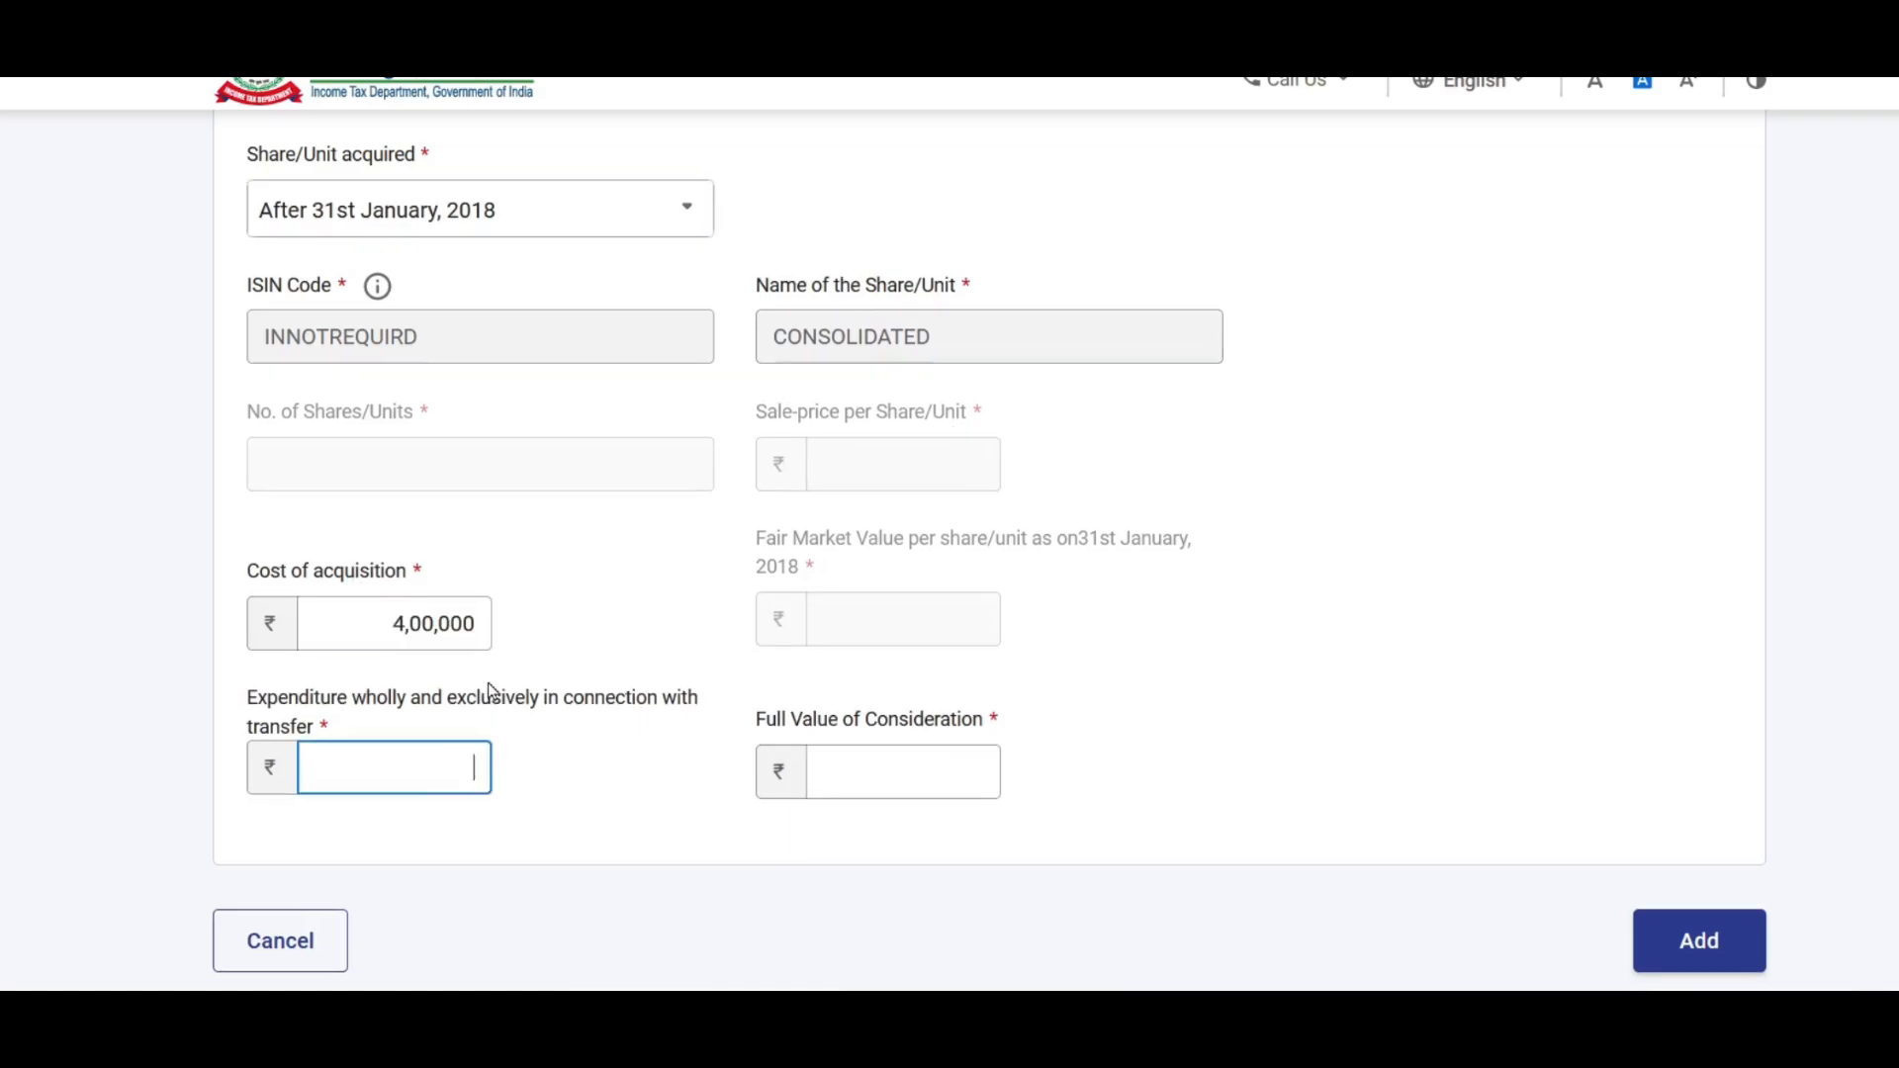
{"action": "type", "text": "1000"}
{"action": "left_click", "coordinate": [894, 758]}
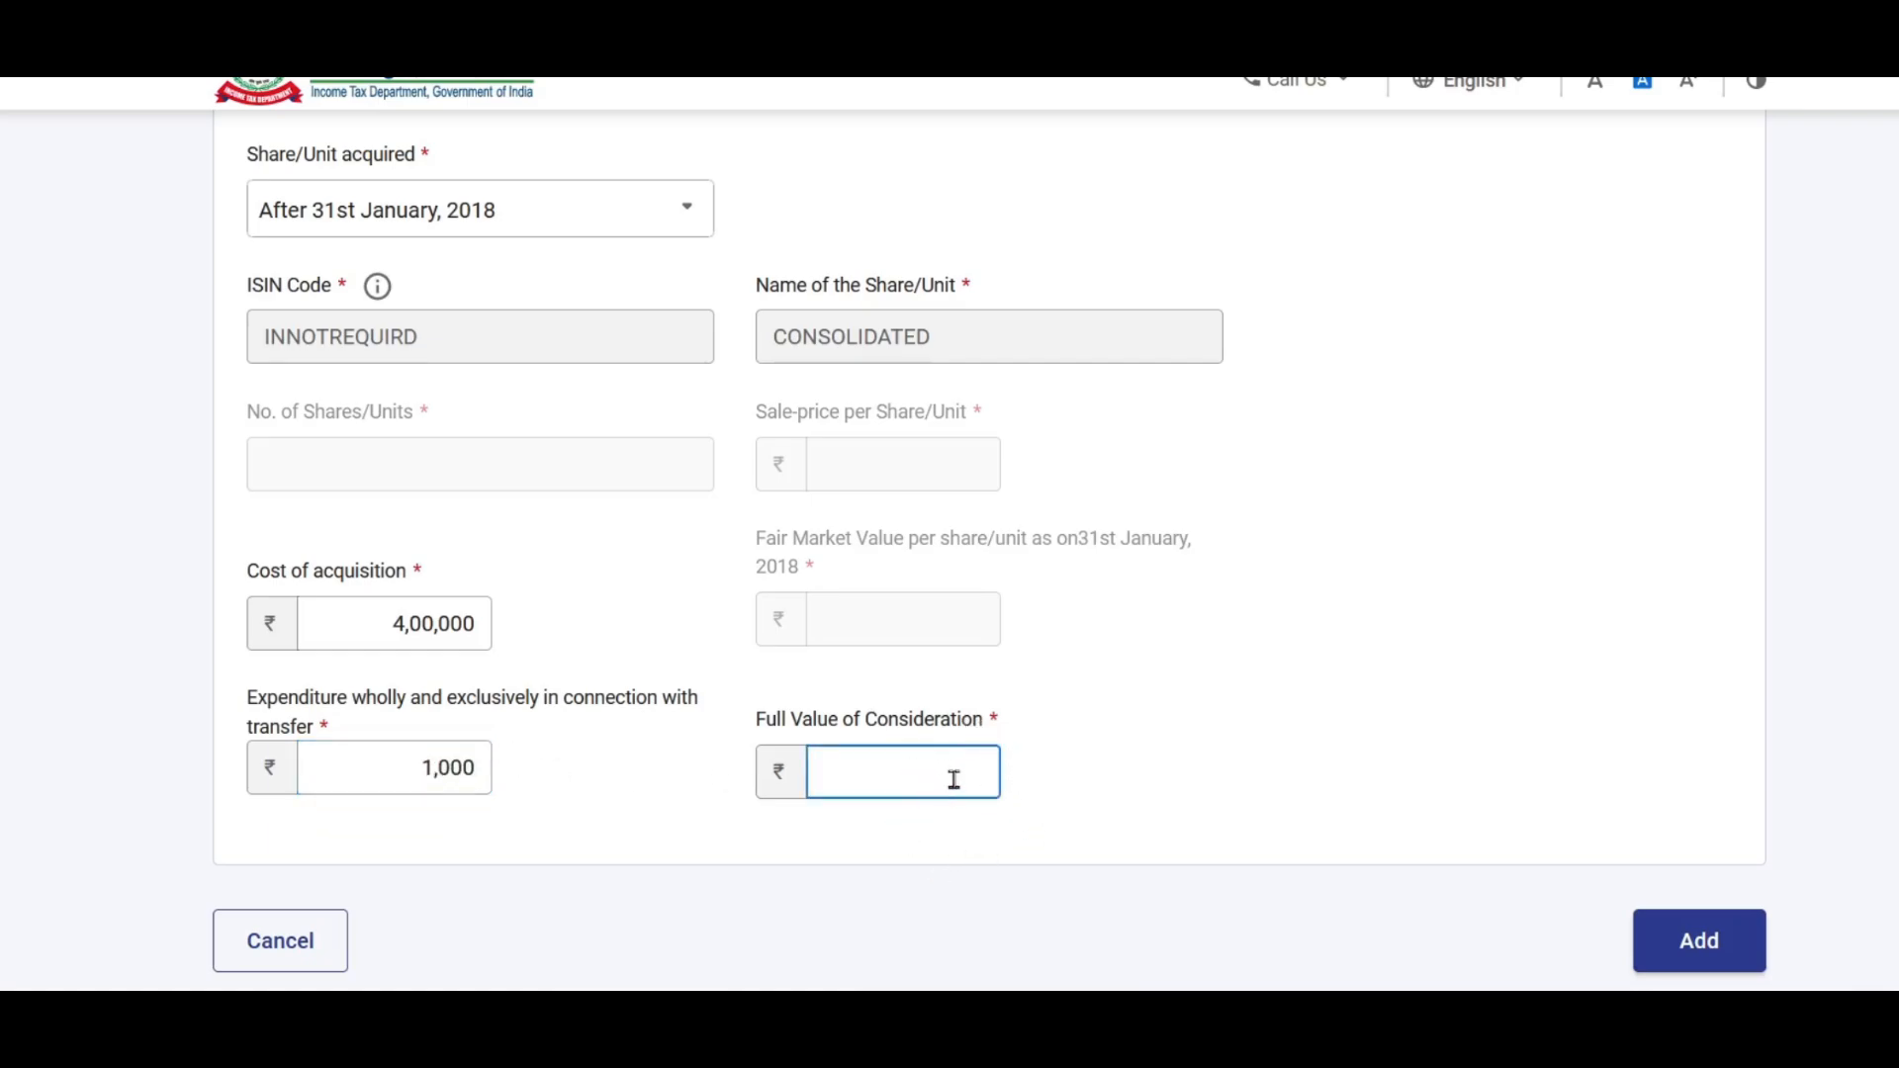
{"action": "type", "text": "500000"}
{"action": "left_click", "coordinate": [1240, 772]}
Step: Add the CONSOLIDATED entry and confirm Schedule 112A at ₹6,50,000 total
{"action": "scroll", "coordinate": [1108, 636], "scroll_direction": "down", "scroll_amount": 2}
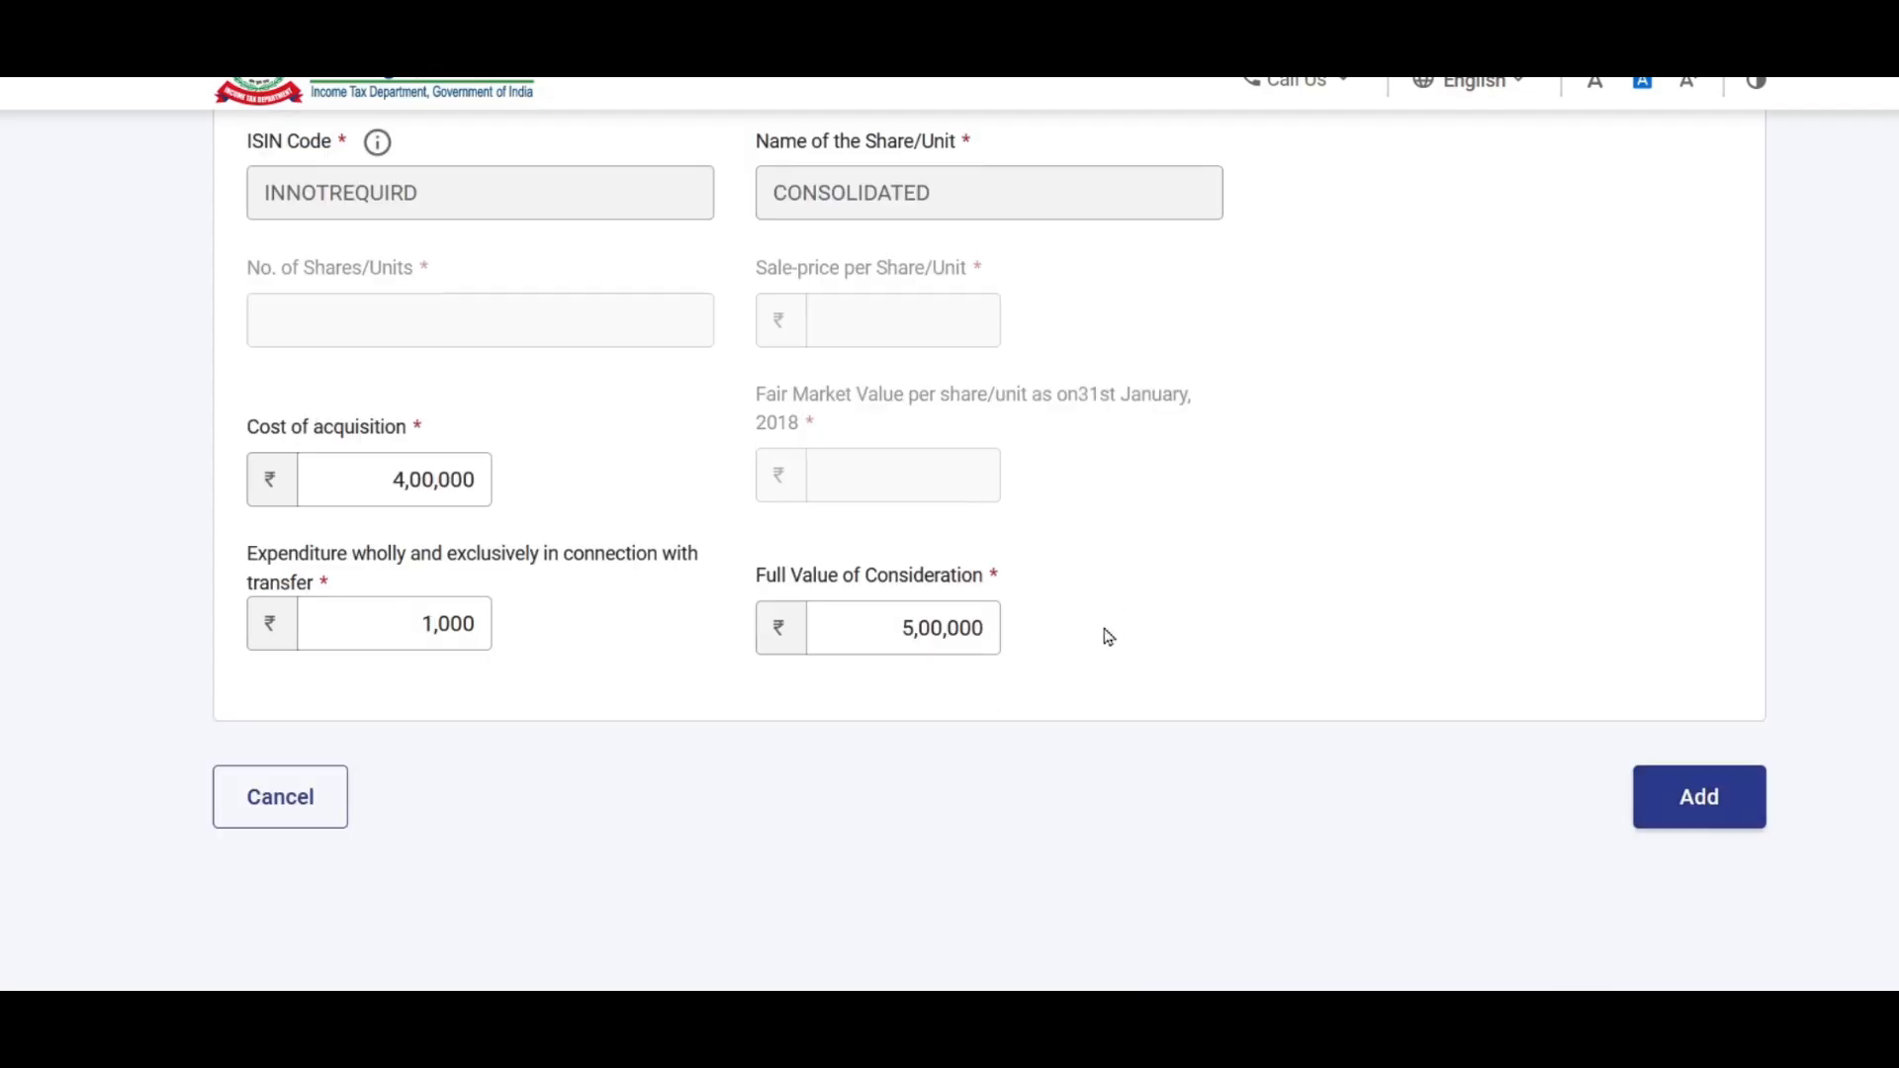
{"action": "left_click", "coordinate": [1703, 797]}
{"action": "scroll", "coordinate": [1415, 484], "scroll_direction": "down", "scroll_amount": 4}
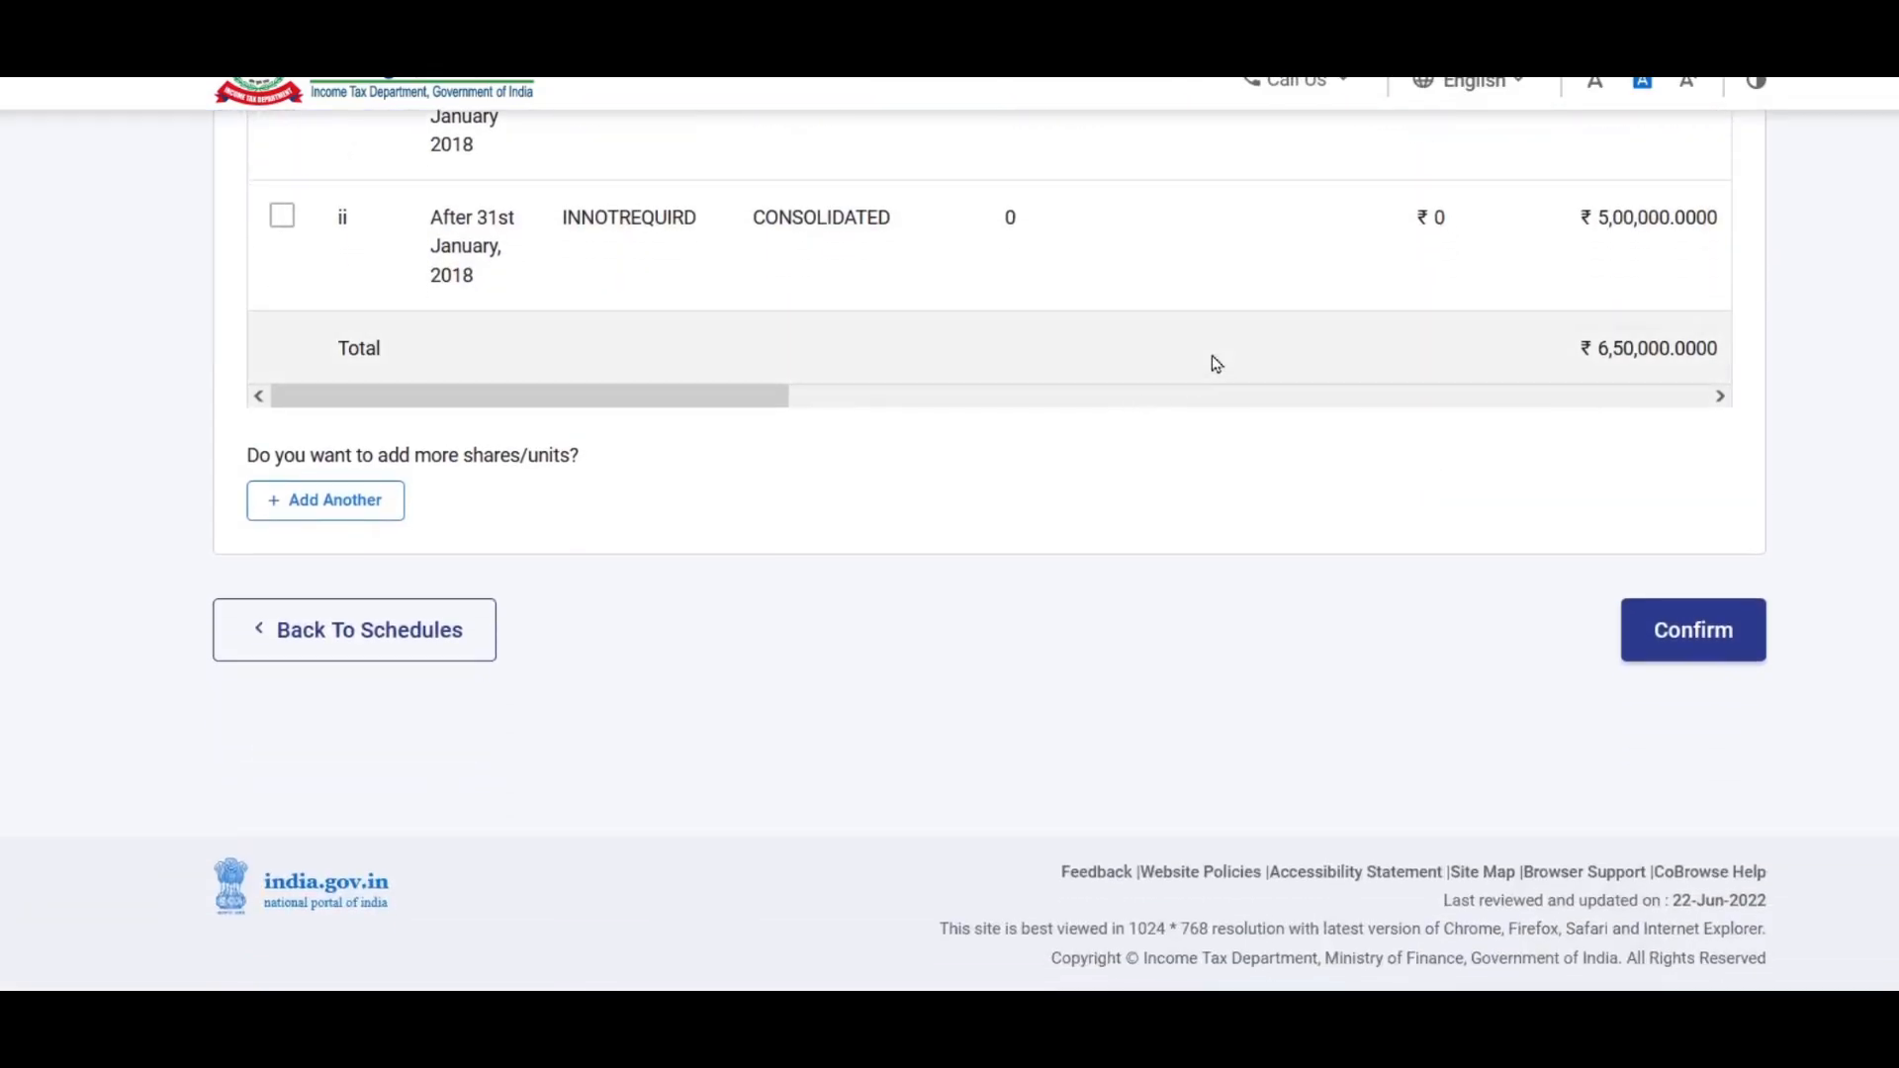
{"action": "left_click", "coordinate": [1705, 638]}
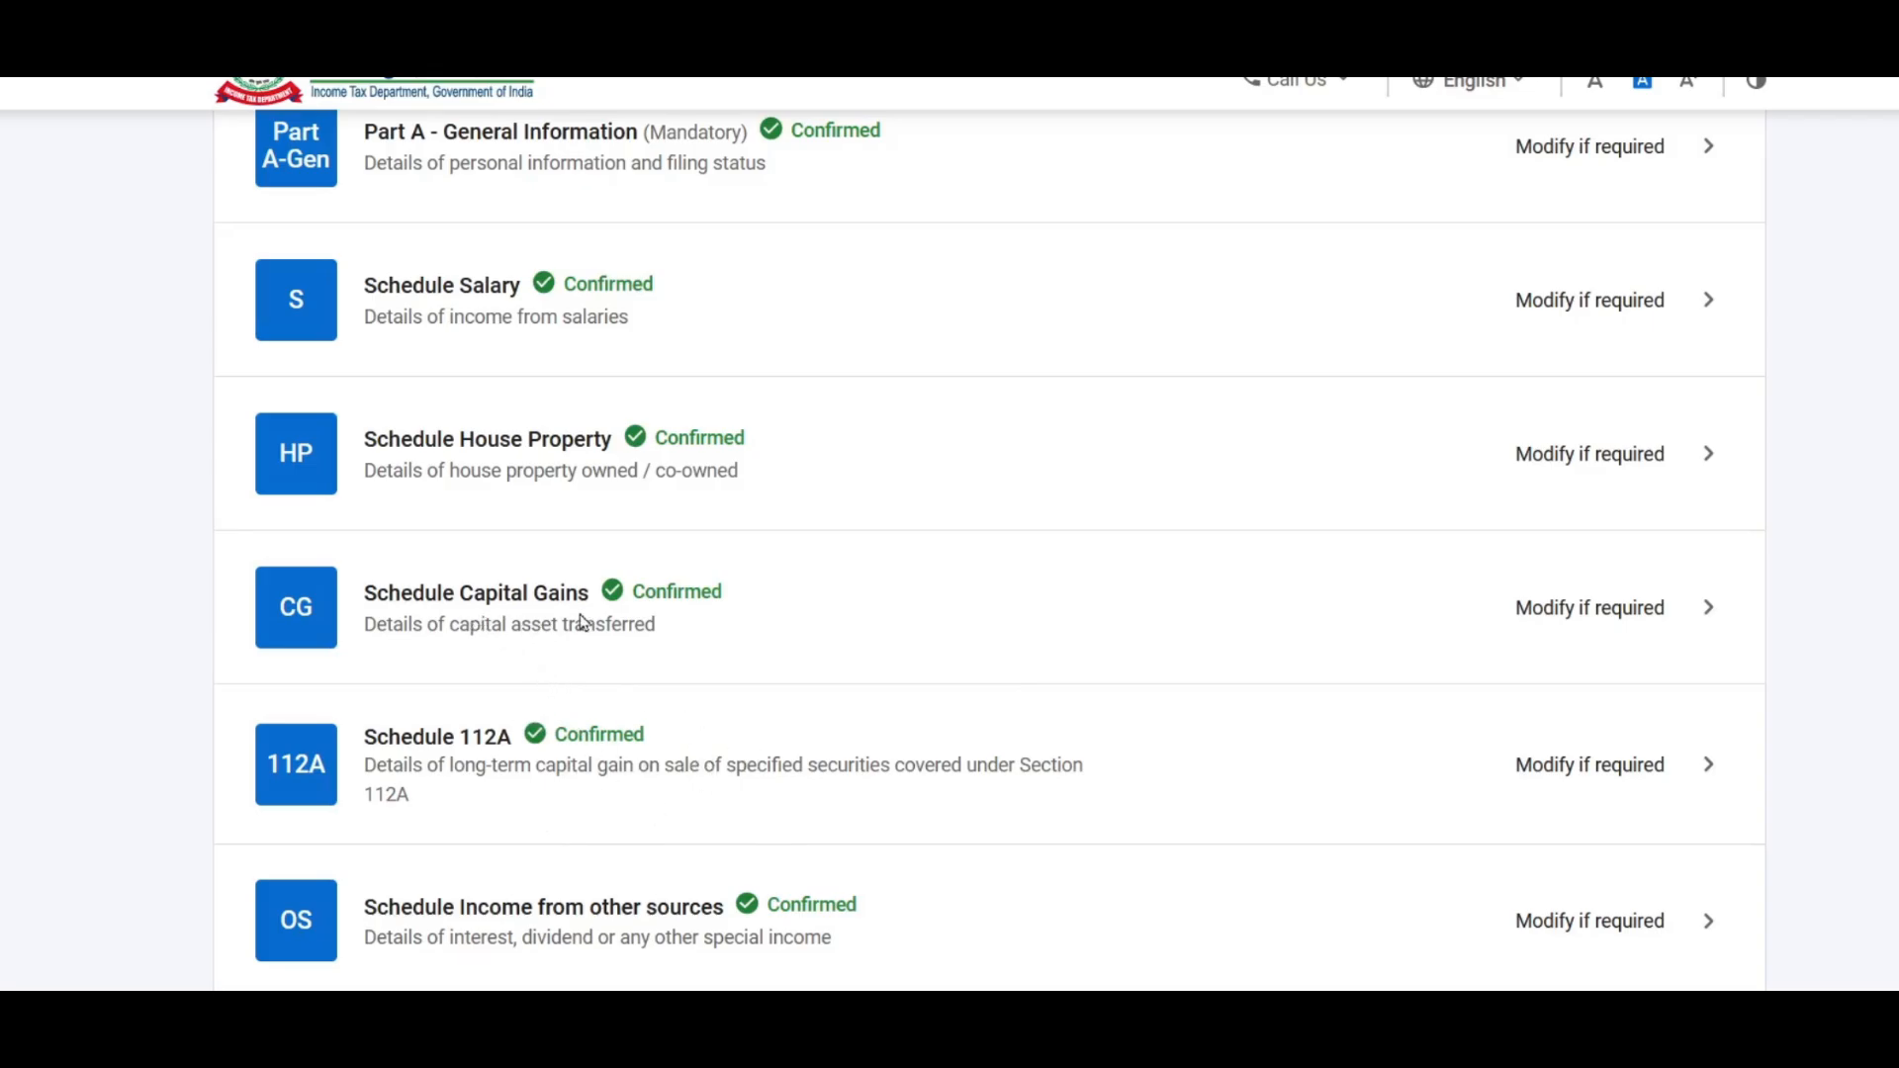
Step: Reopen Schedule Capital Gains and continue with land/building, 111A and 112A asset types
{"action": "left_click", "coordinate": [1571, 606]}
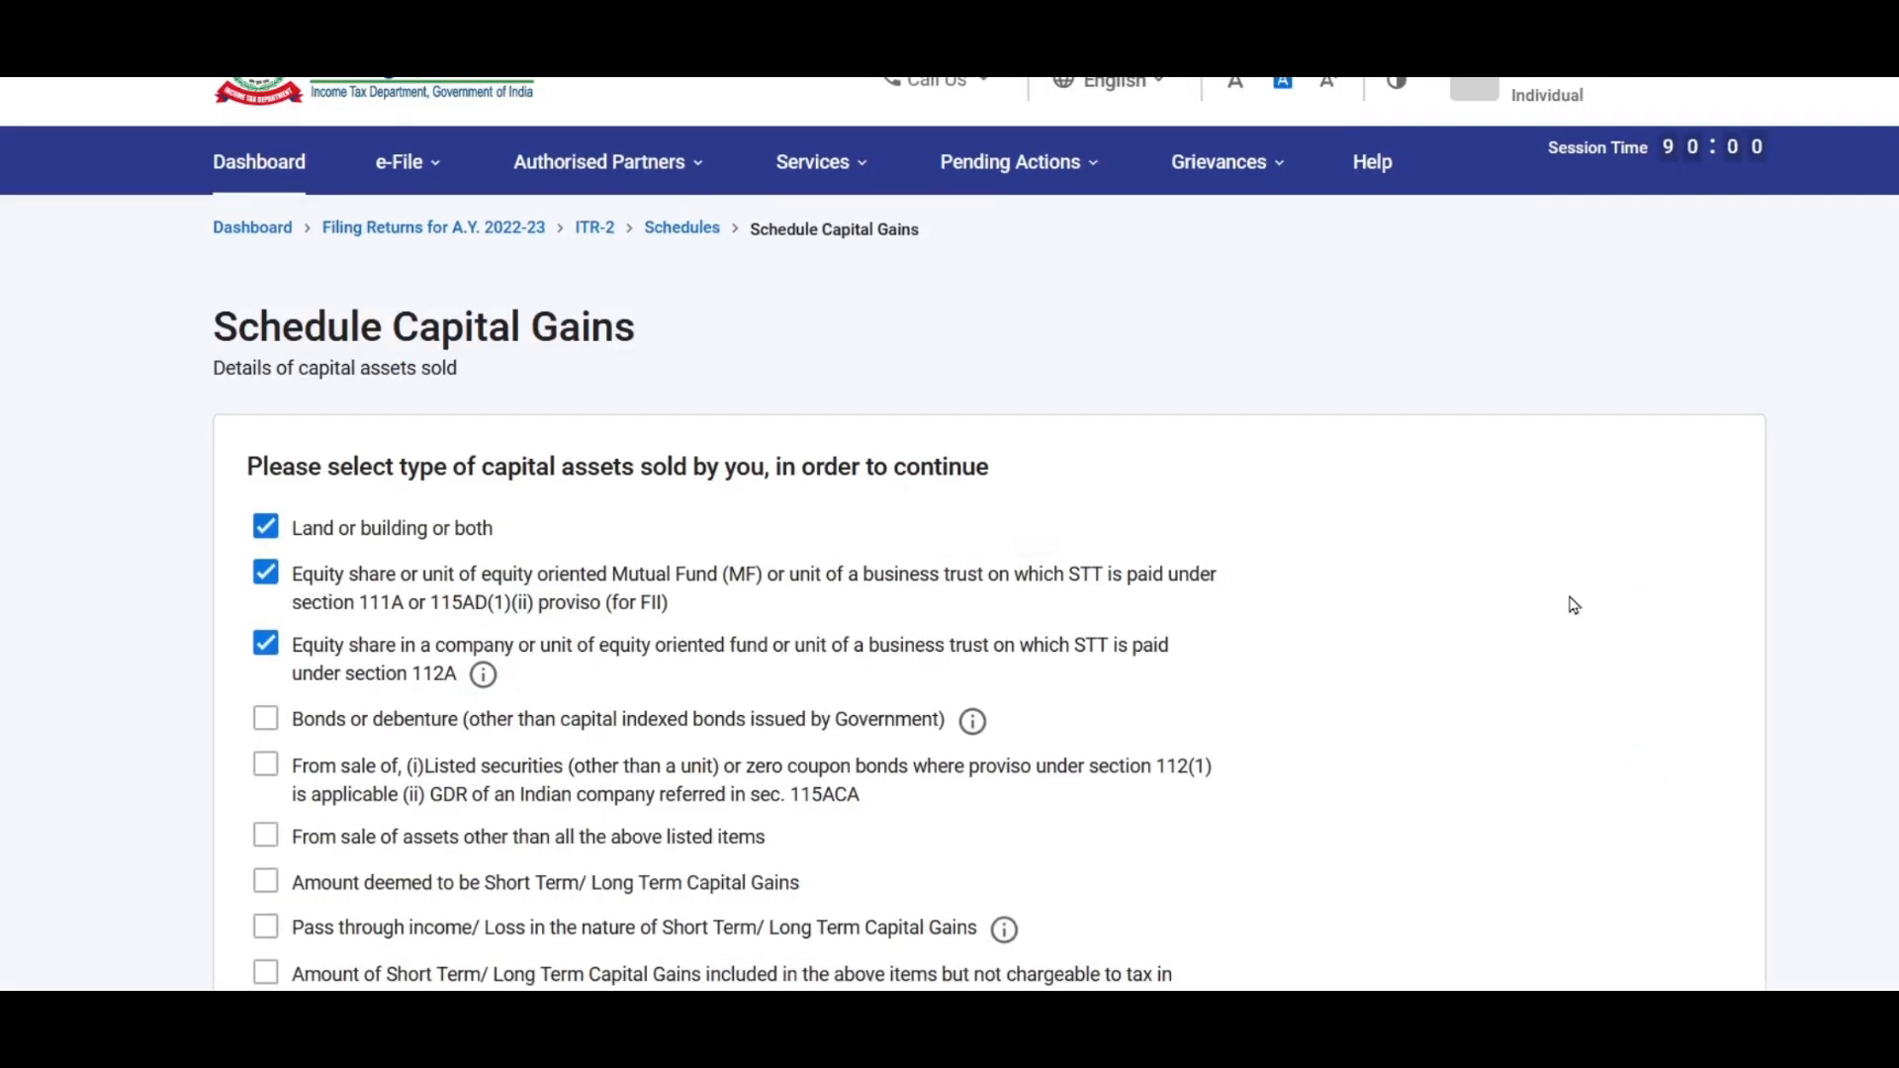
{"action": "scroll", "coordinate": [1573, 605], "scroll_direction": "down", "scroll_amount": 4}
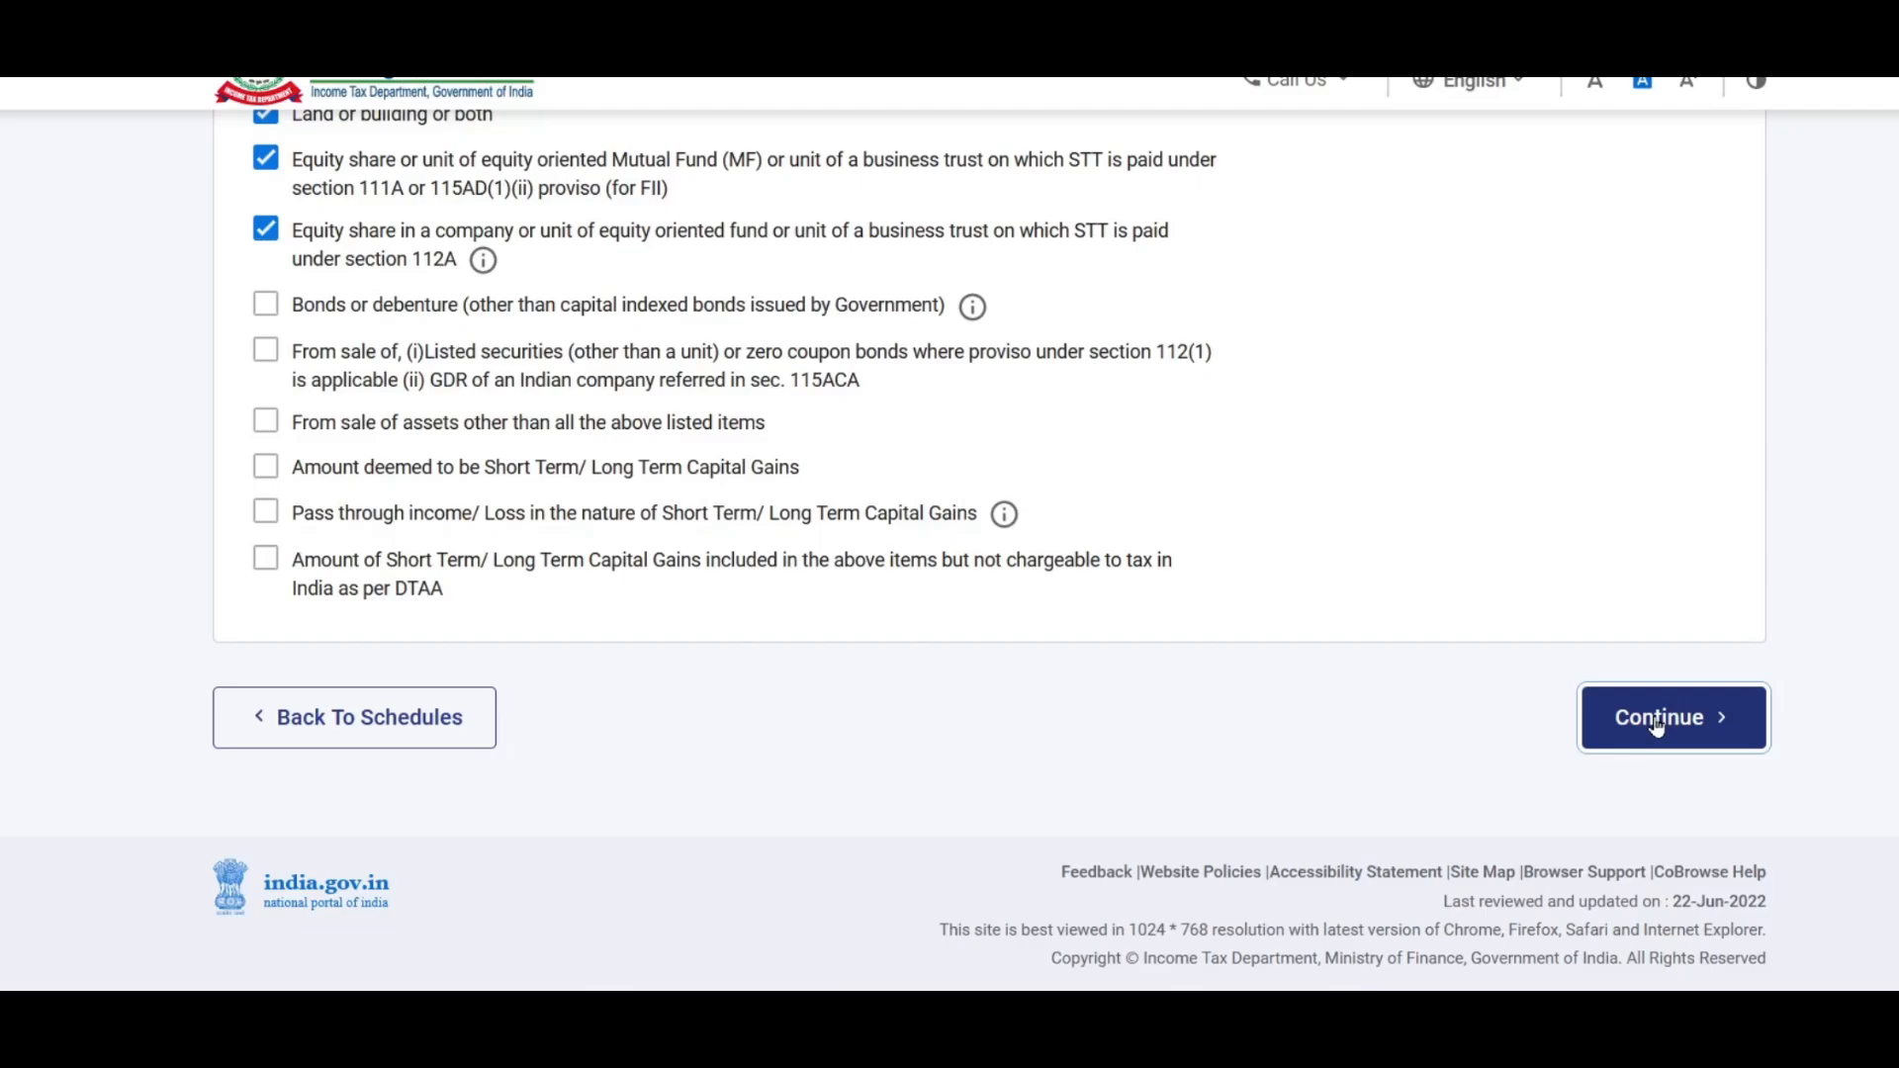
{"action": "left_click", "coordinate": [1657, 726]}
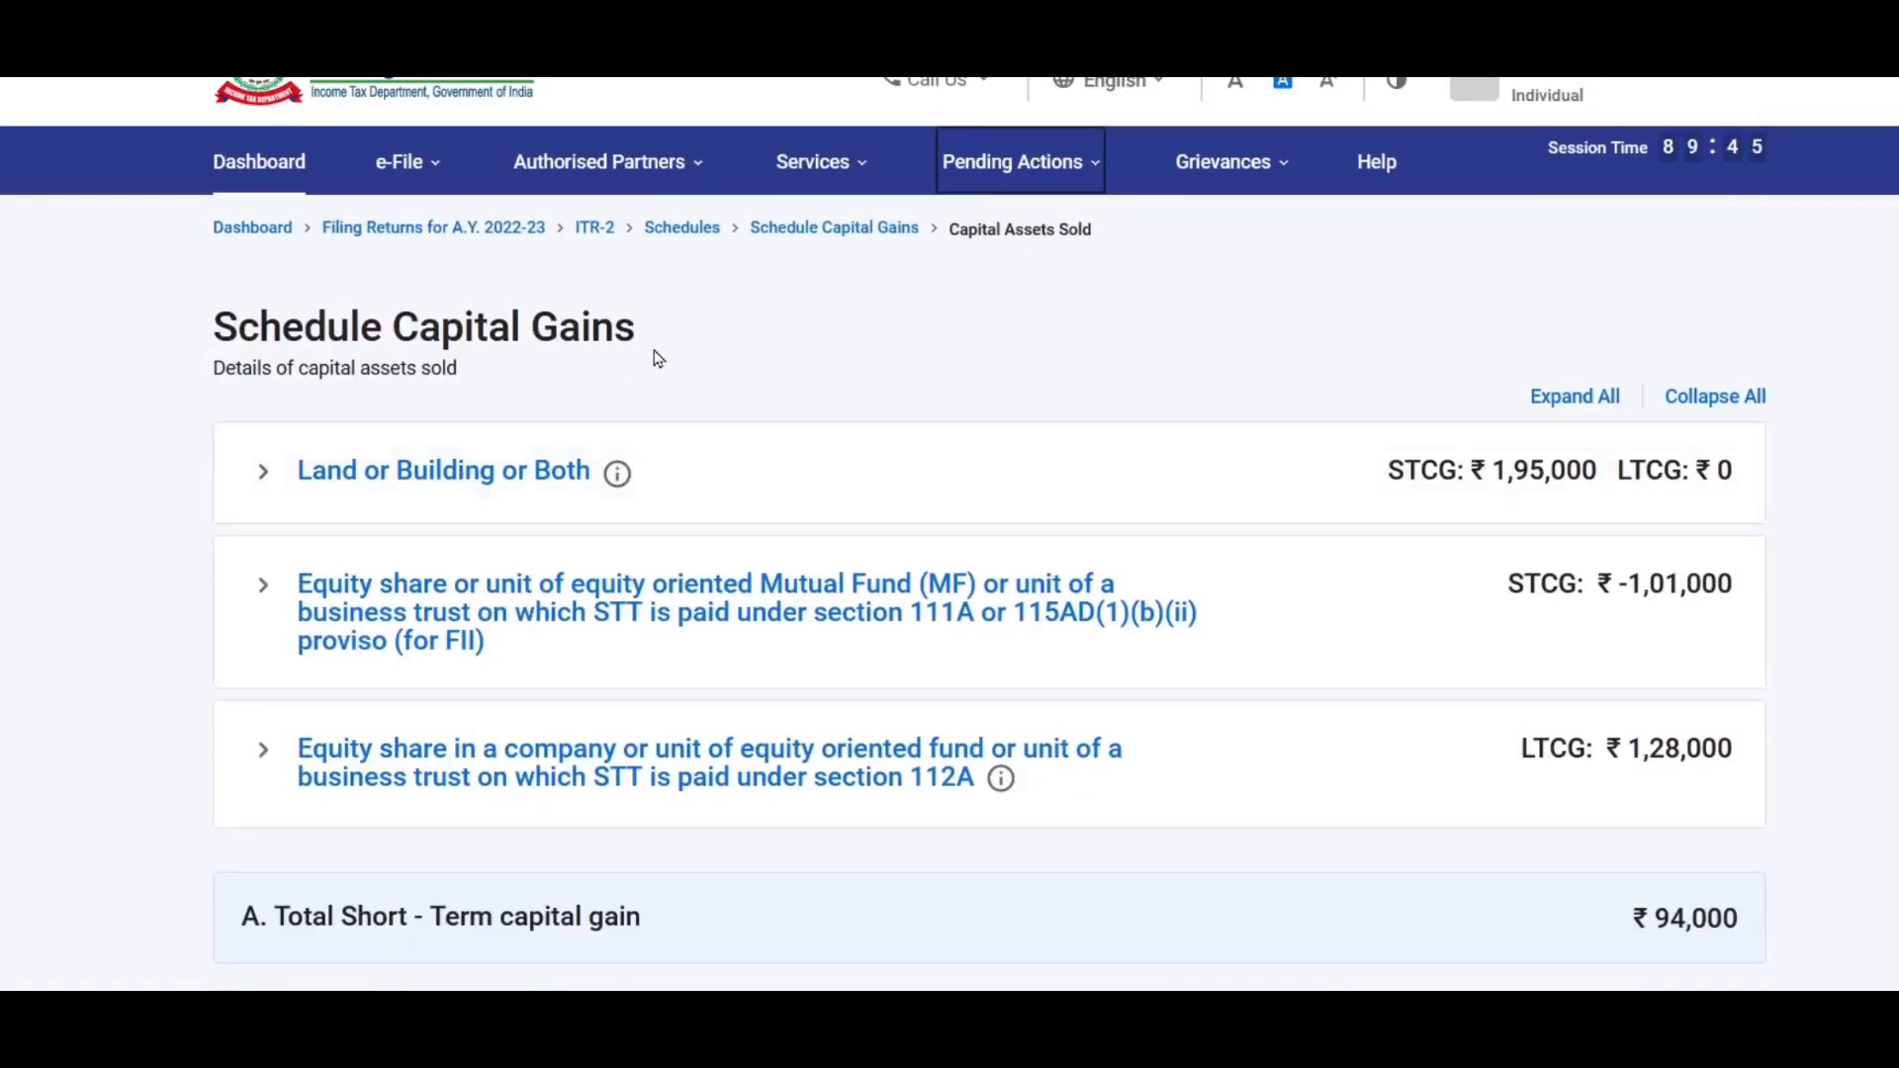
{"action": "scroll", "coordinate": [658, 358], "scroll_direction": "down", "scroll_amount": 2}
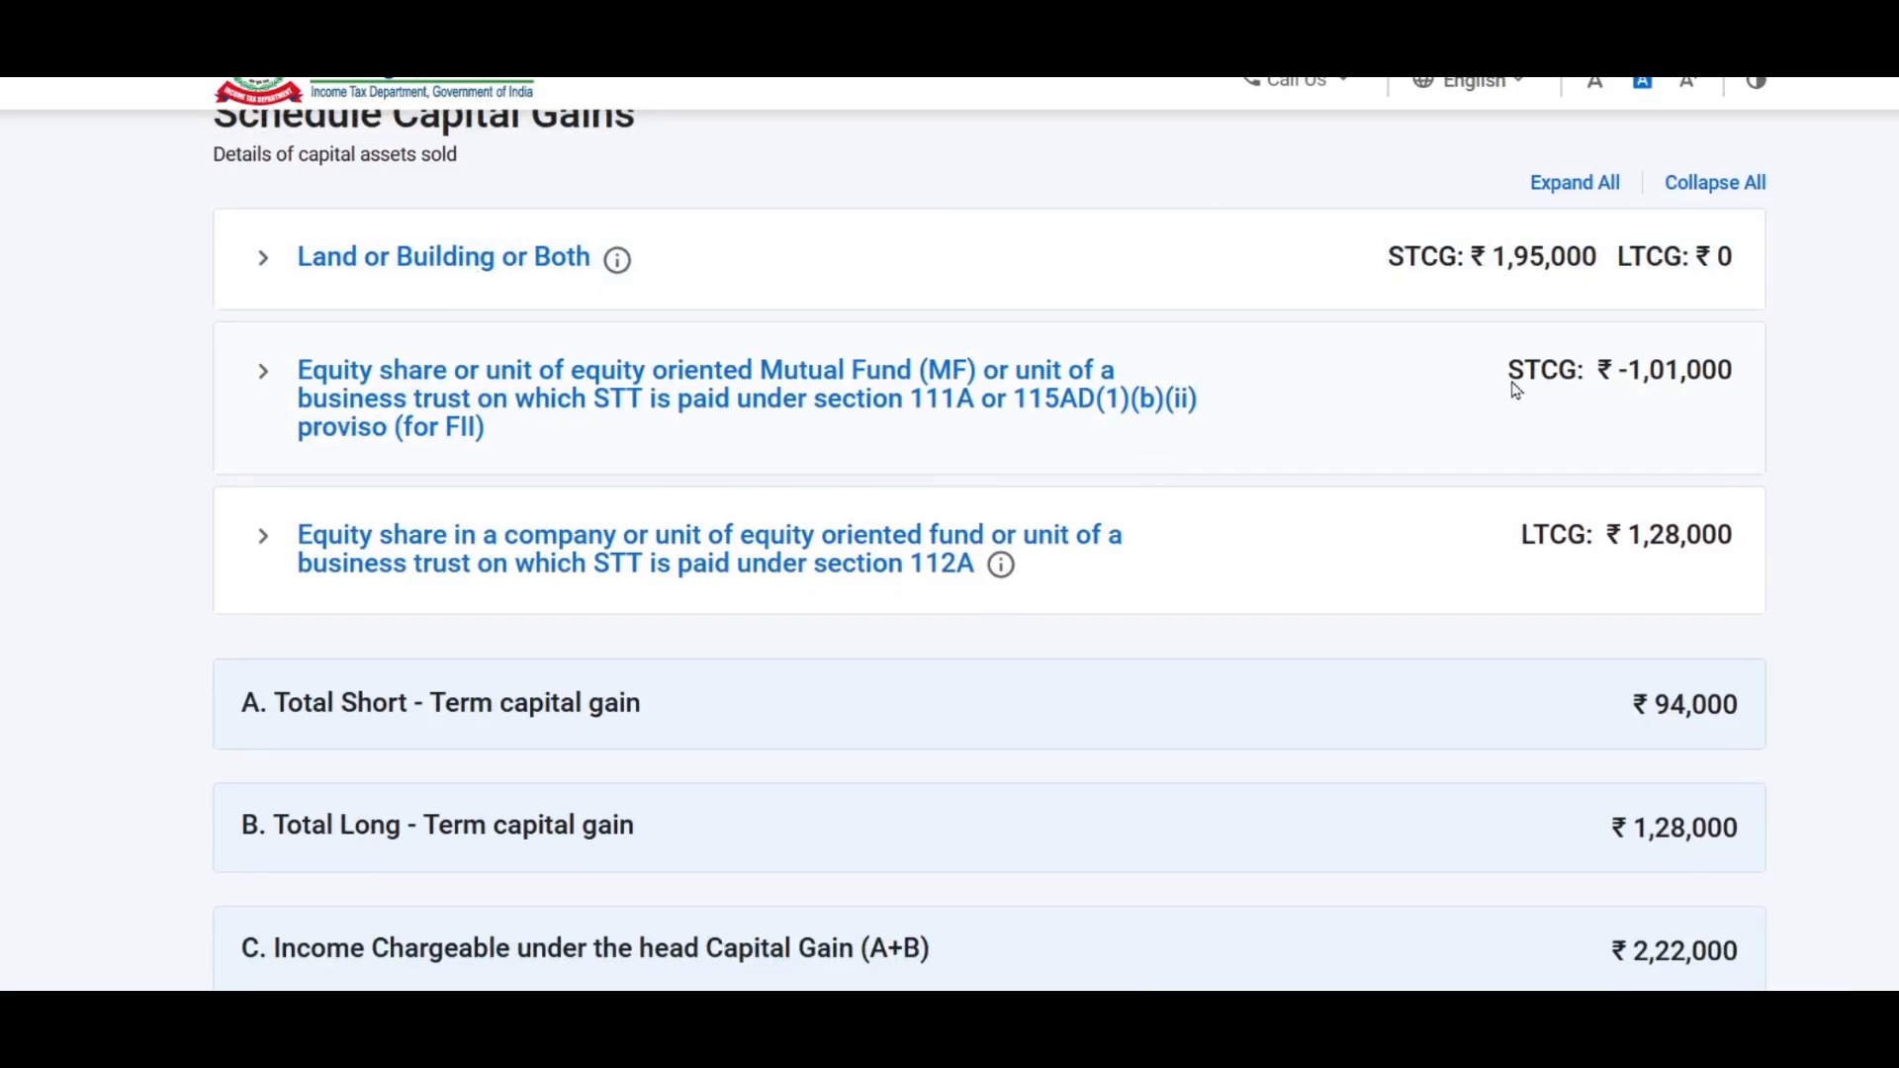
{"action": "scroll", "coordinate": [689, 453], "scroll_direction": "down", "scroll_amount": 1}
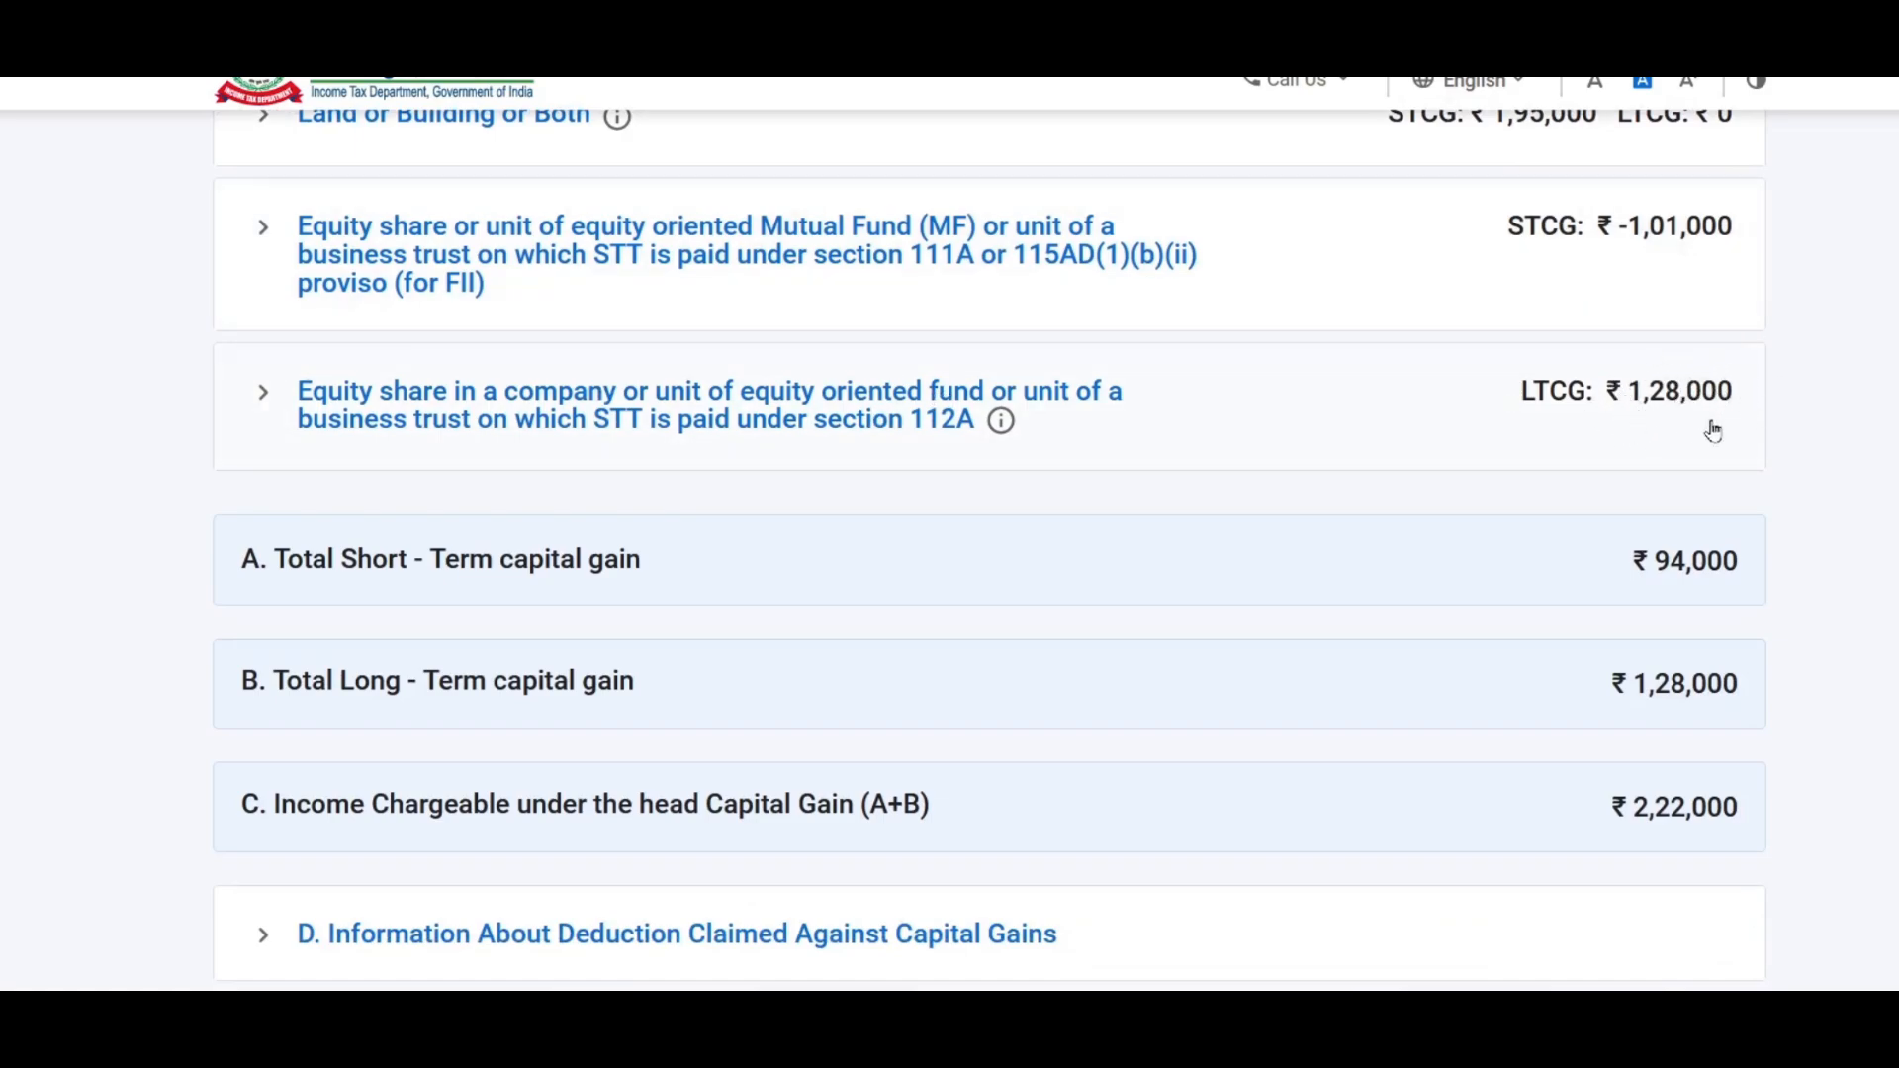
{"action": "scroll", "coordinate": [1158, 406], "scroll_direction": "down", "scroll_amount": 3}
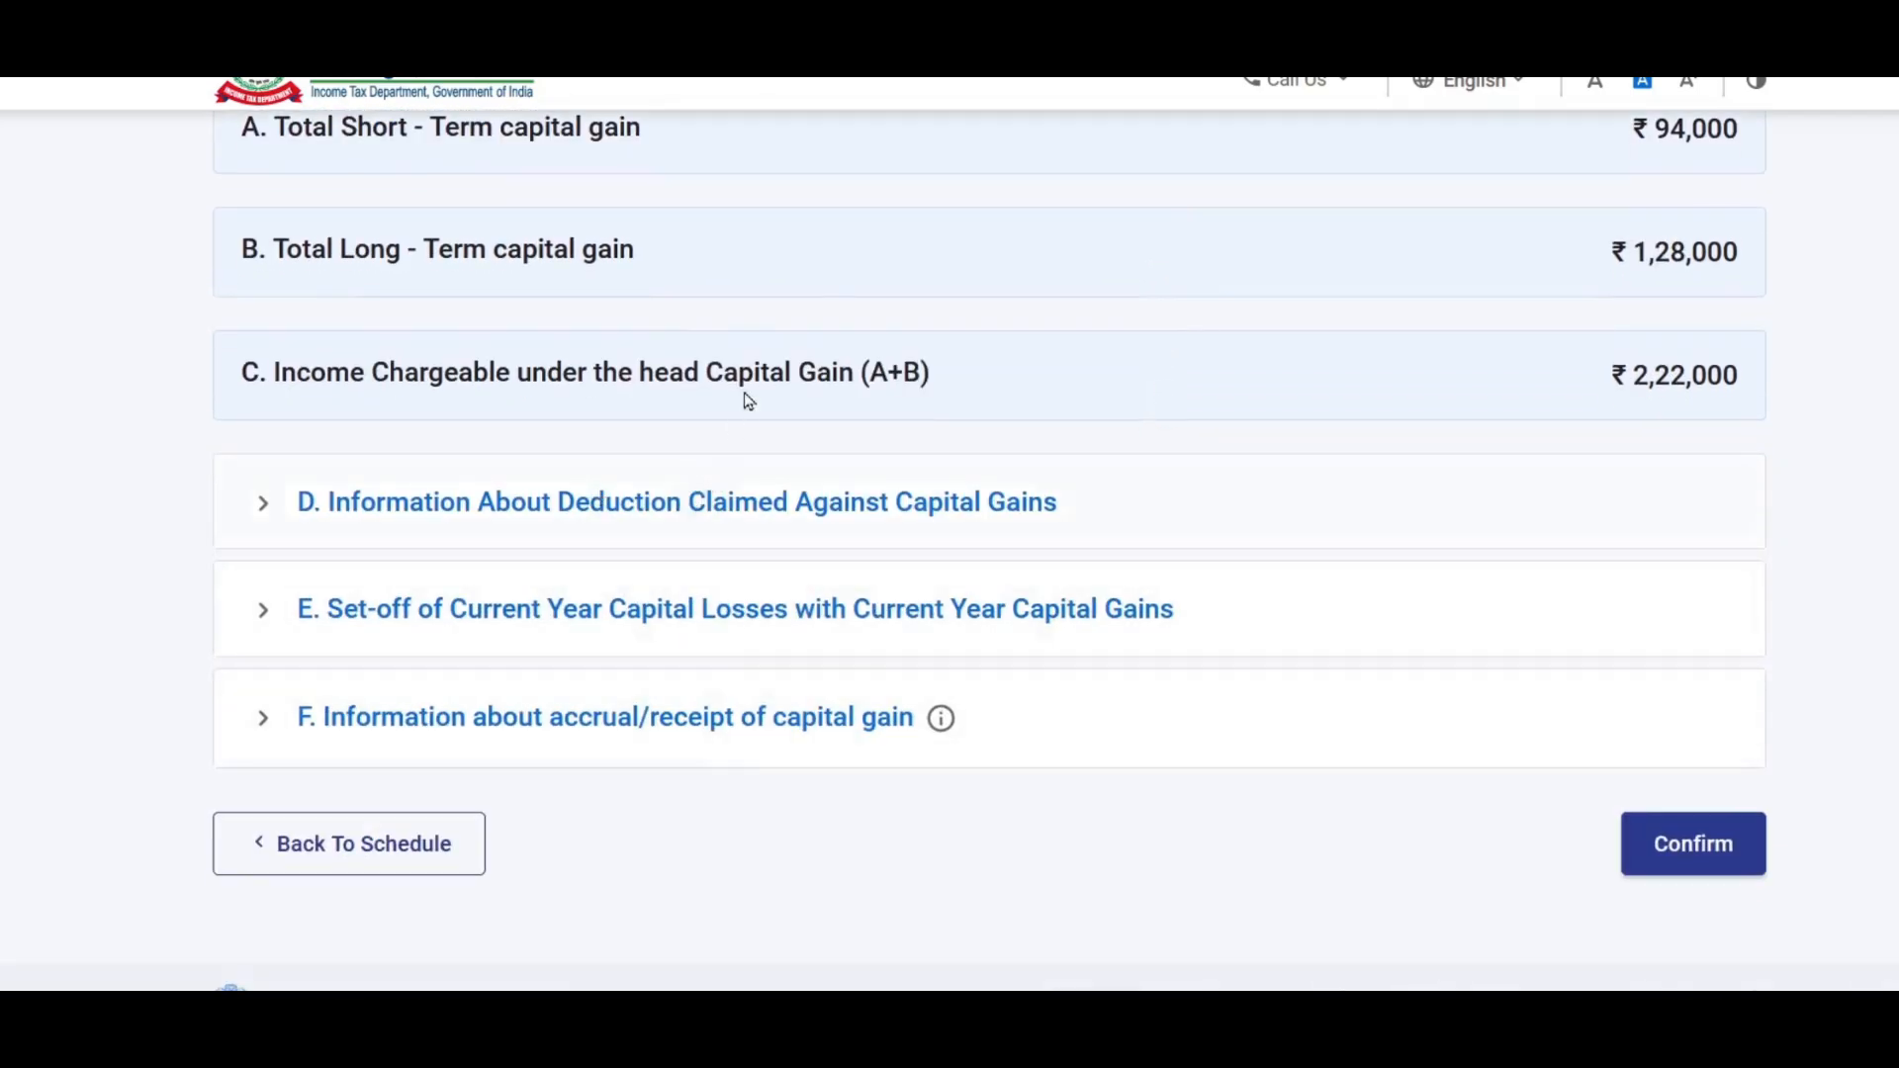
{"action": "scroll", "coordinate": [734, 427], "scroll_direction": "down", "scroll_amount": 1}
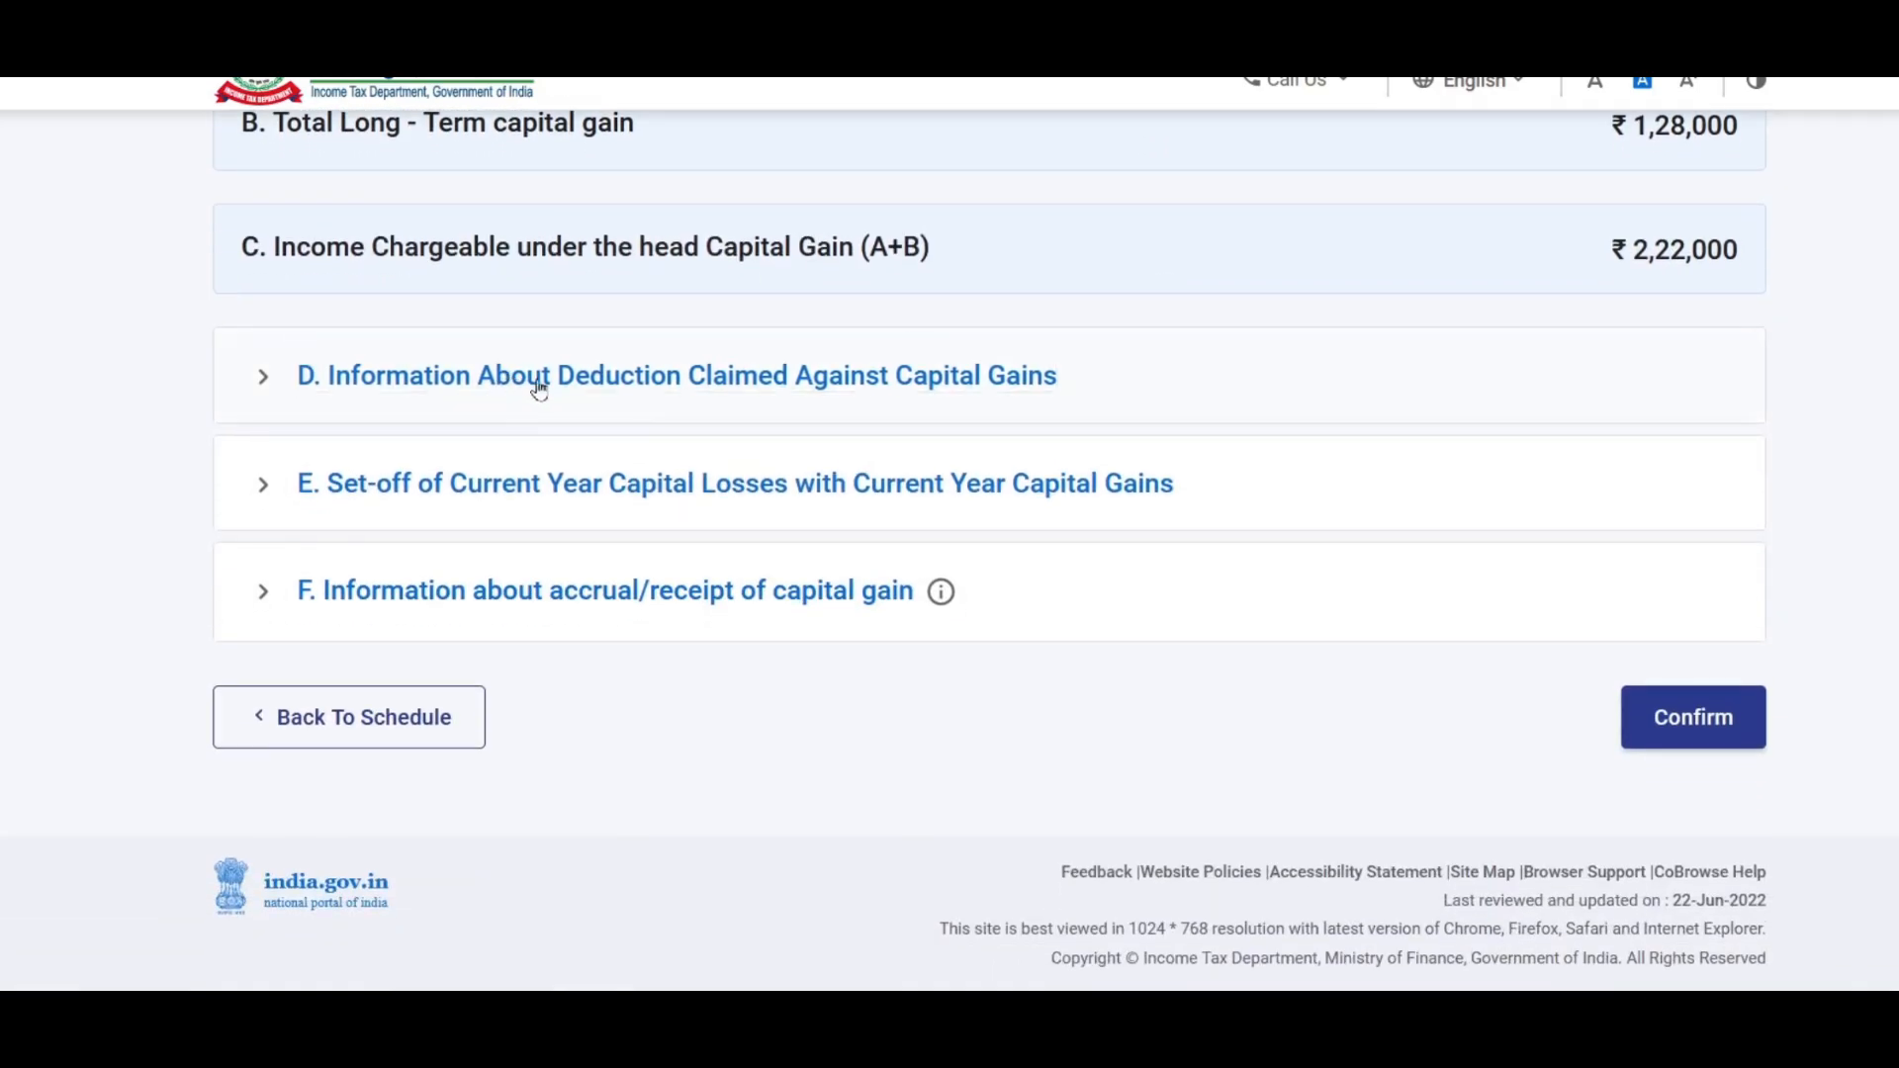
{"action": "left_click", "coordinate": [678, 391]}
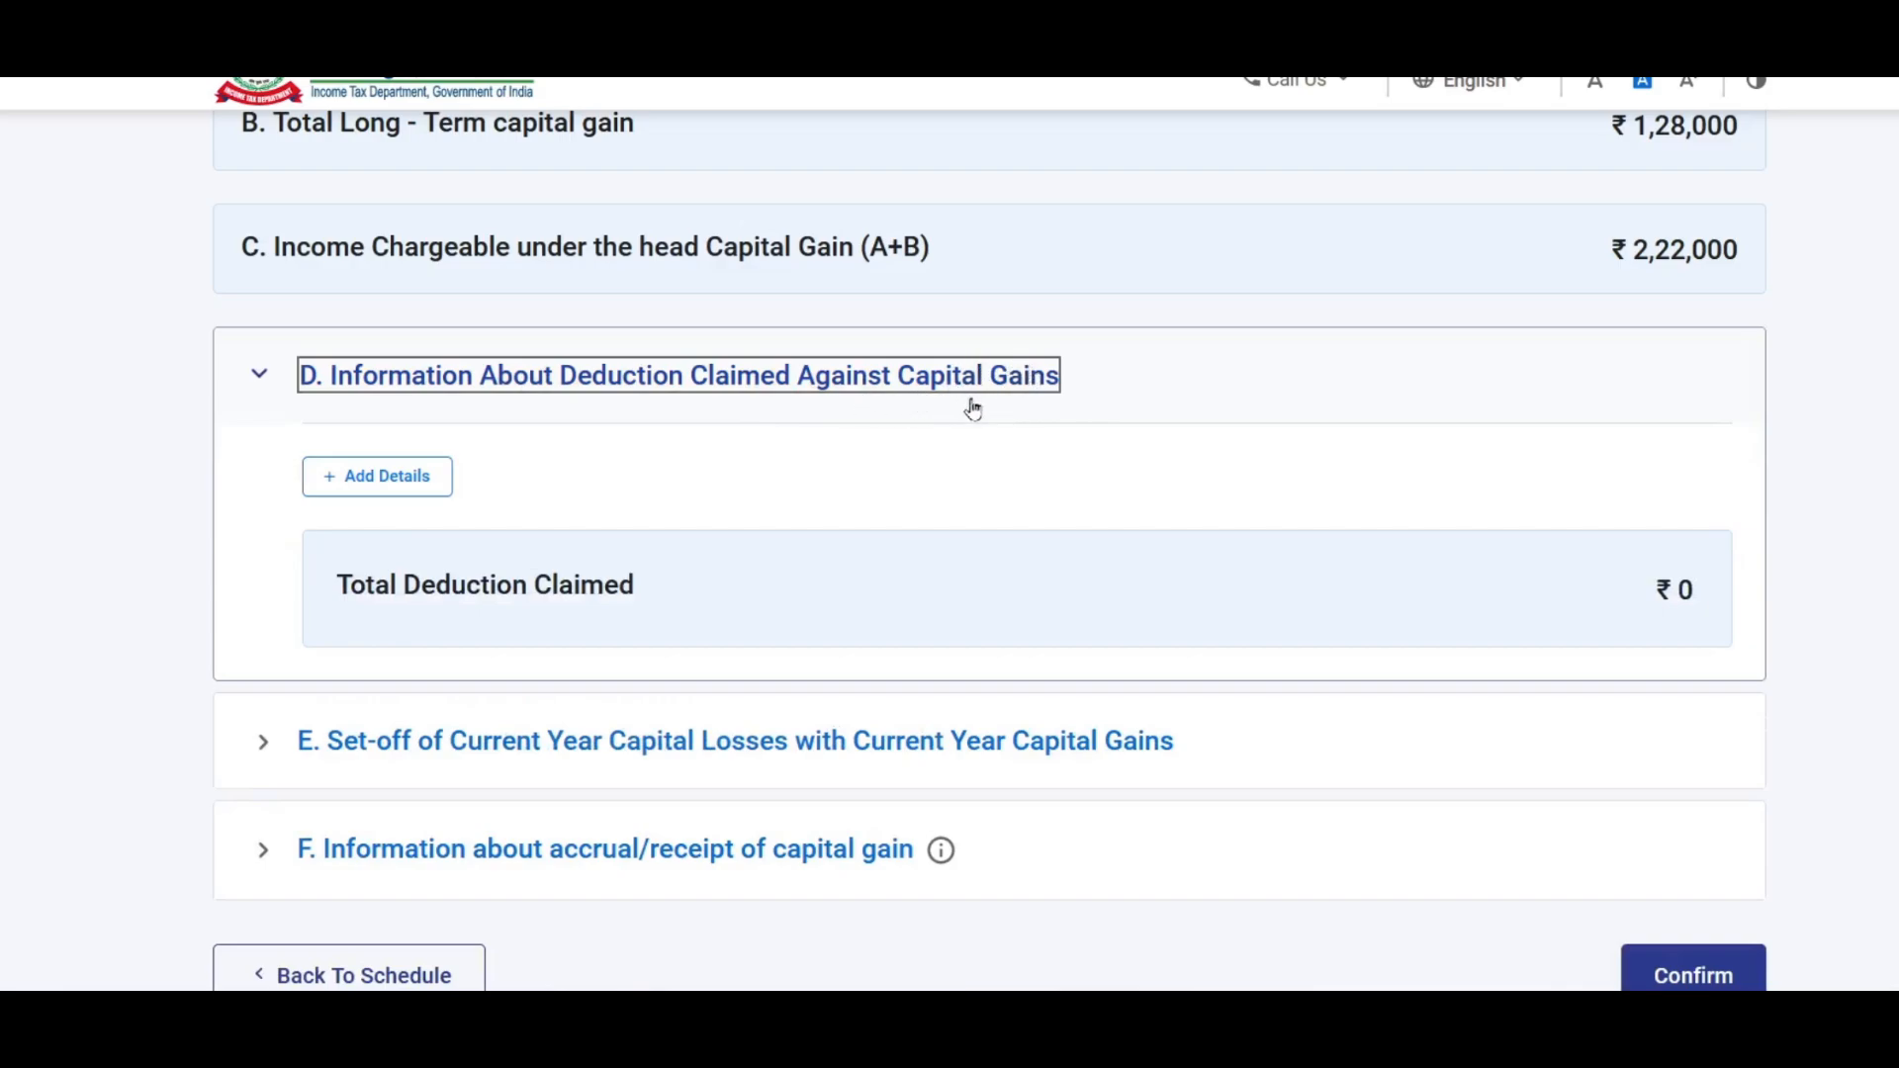
{"action": "left_click", "coordinate": [419, 485]}
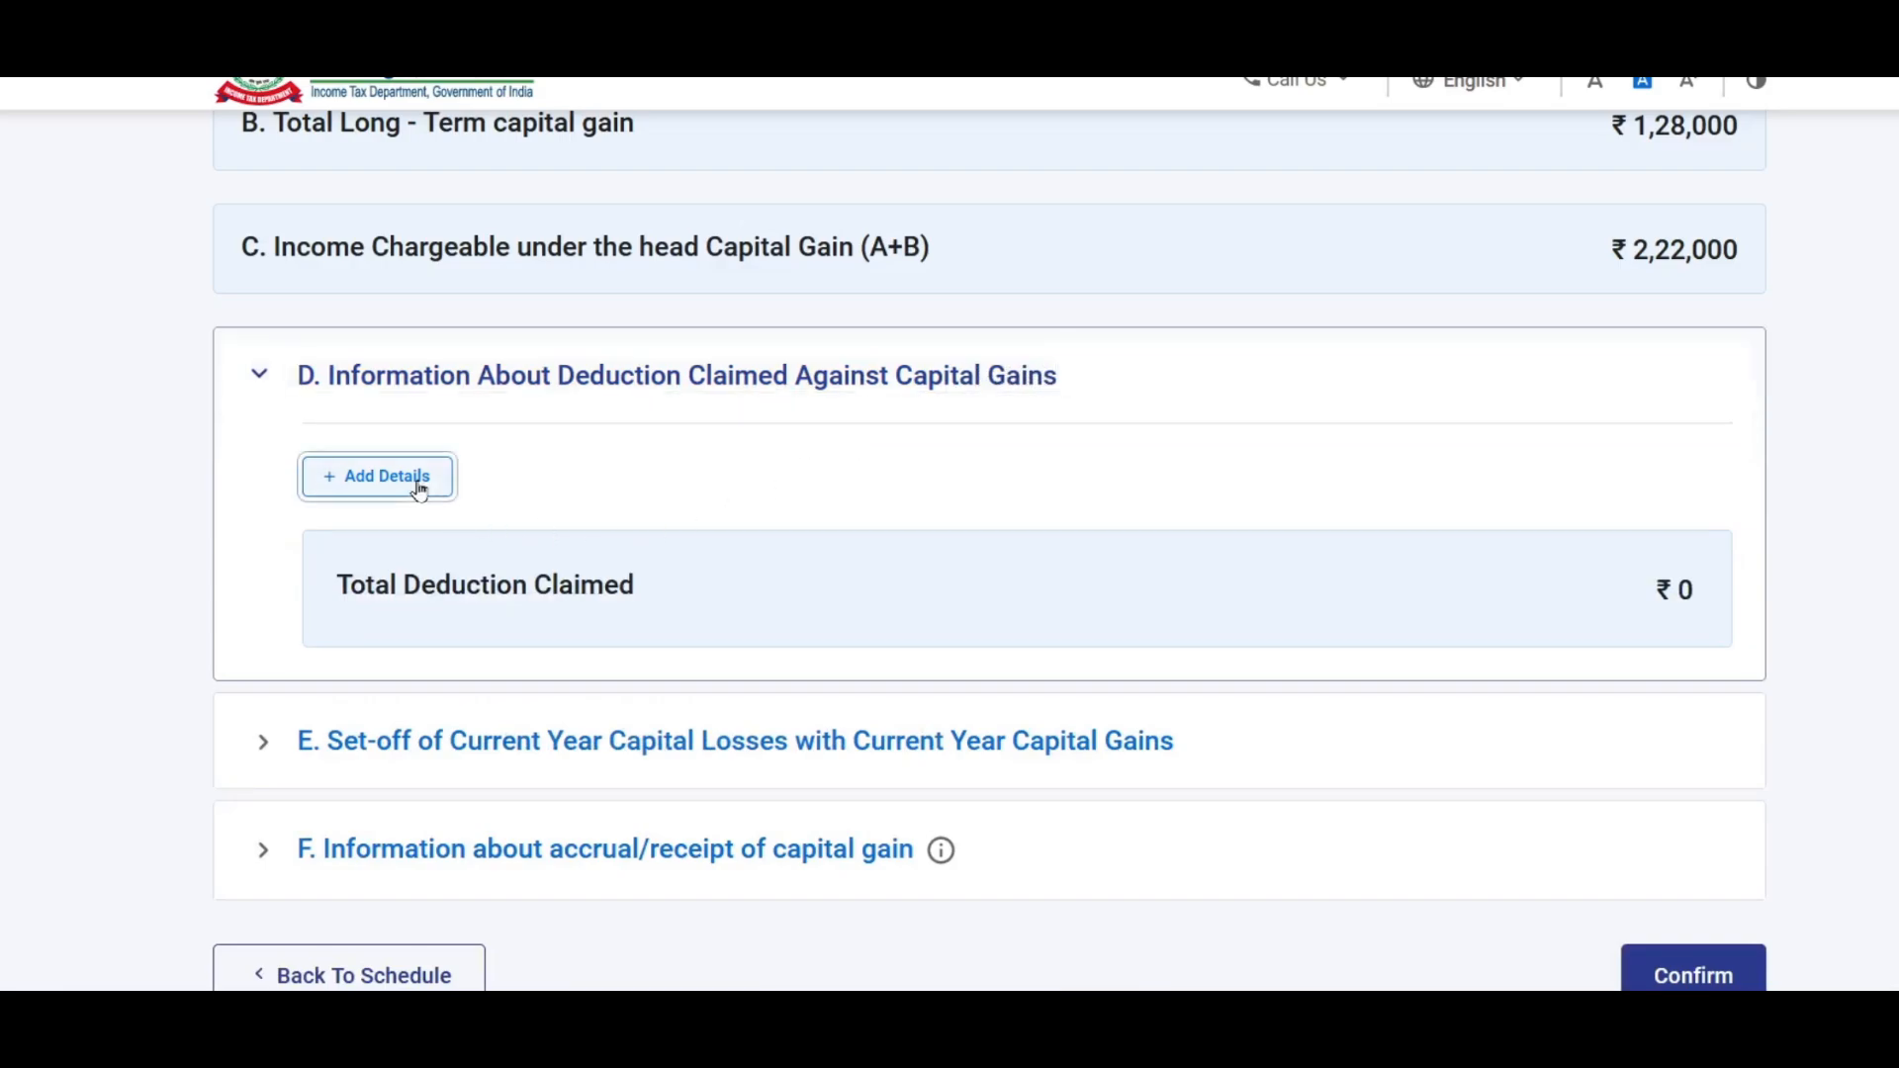
{"action": "left_click", "coordinate": [420, 486]}
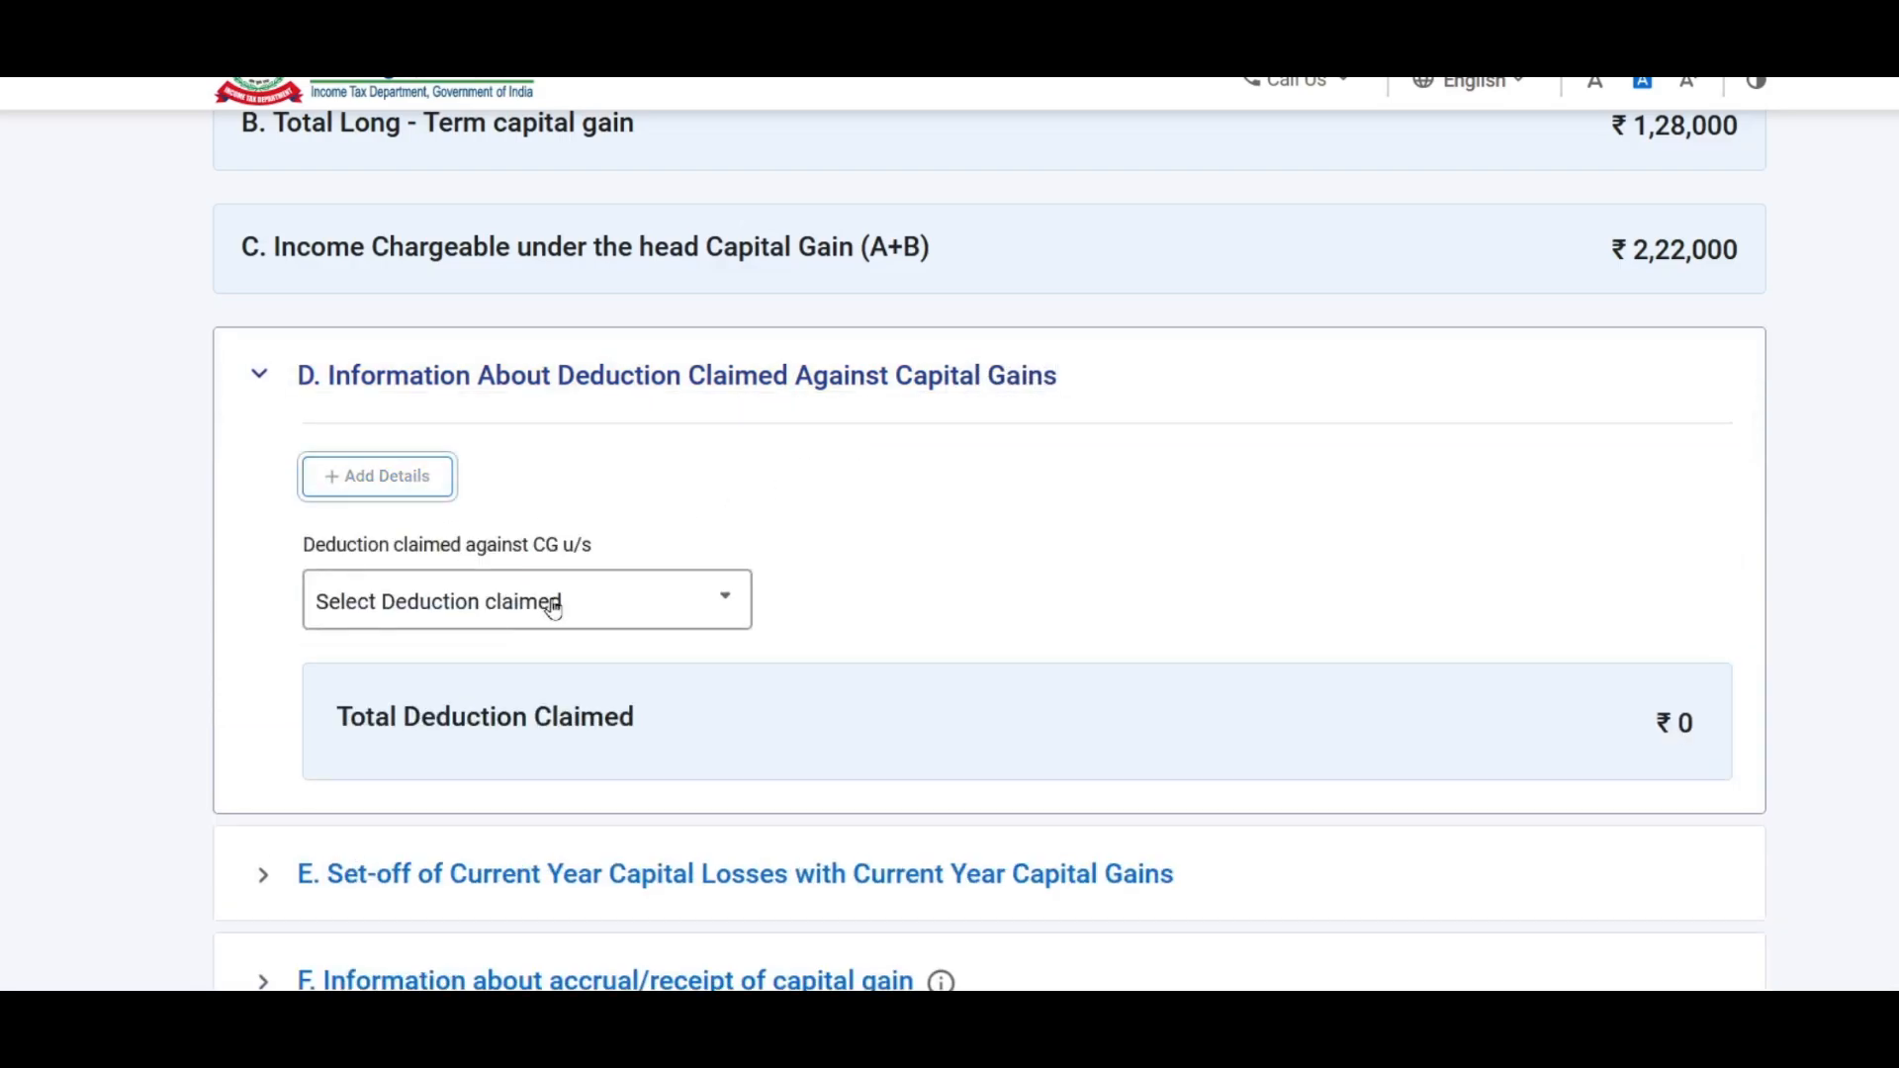
{"action": "left_click", "coordinate": [621, 626]}
{"action": "left_click_drag", "start_coordinate": [744, 704], "coordinate": [733, 853]}
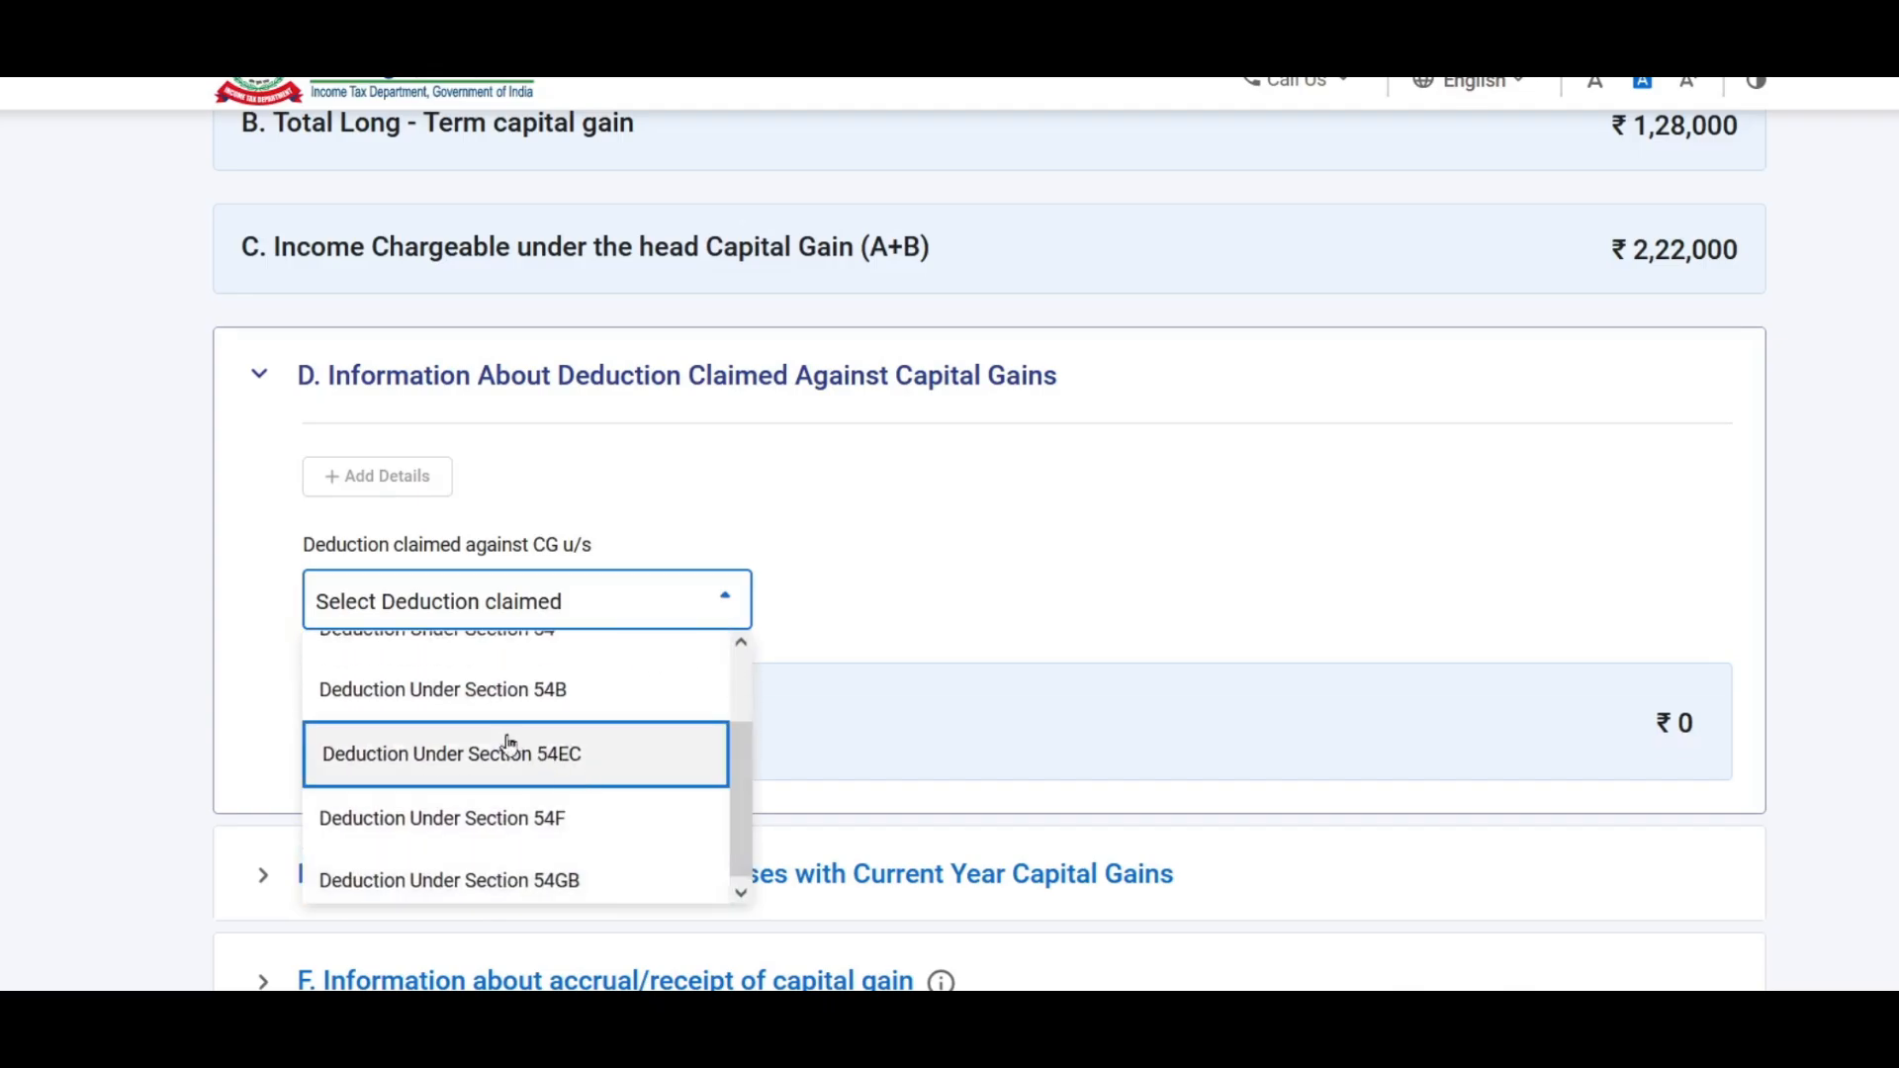
{"action": "left_click", "coordinate": [539, 742]}
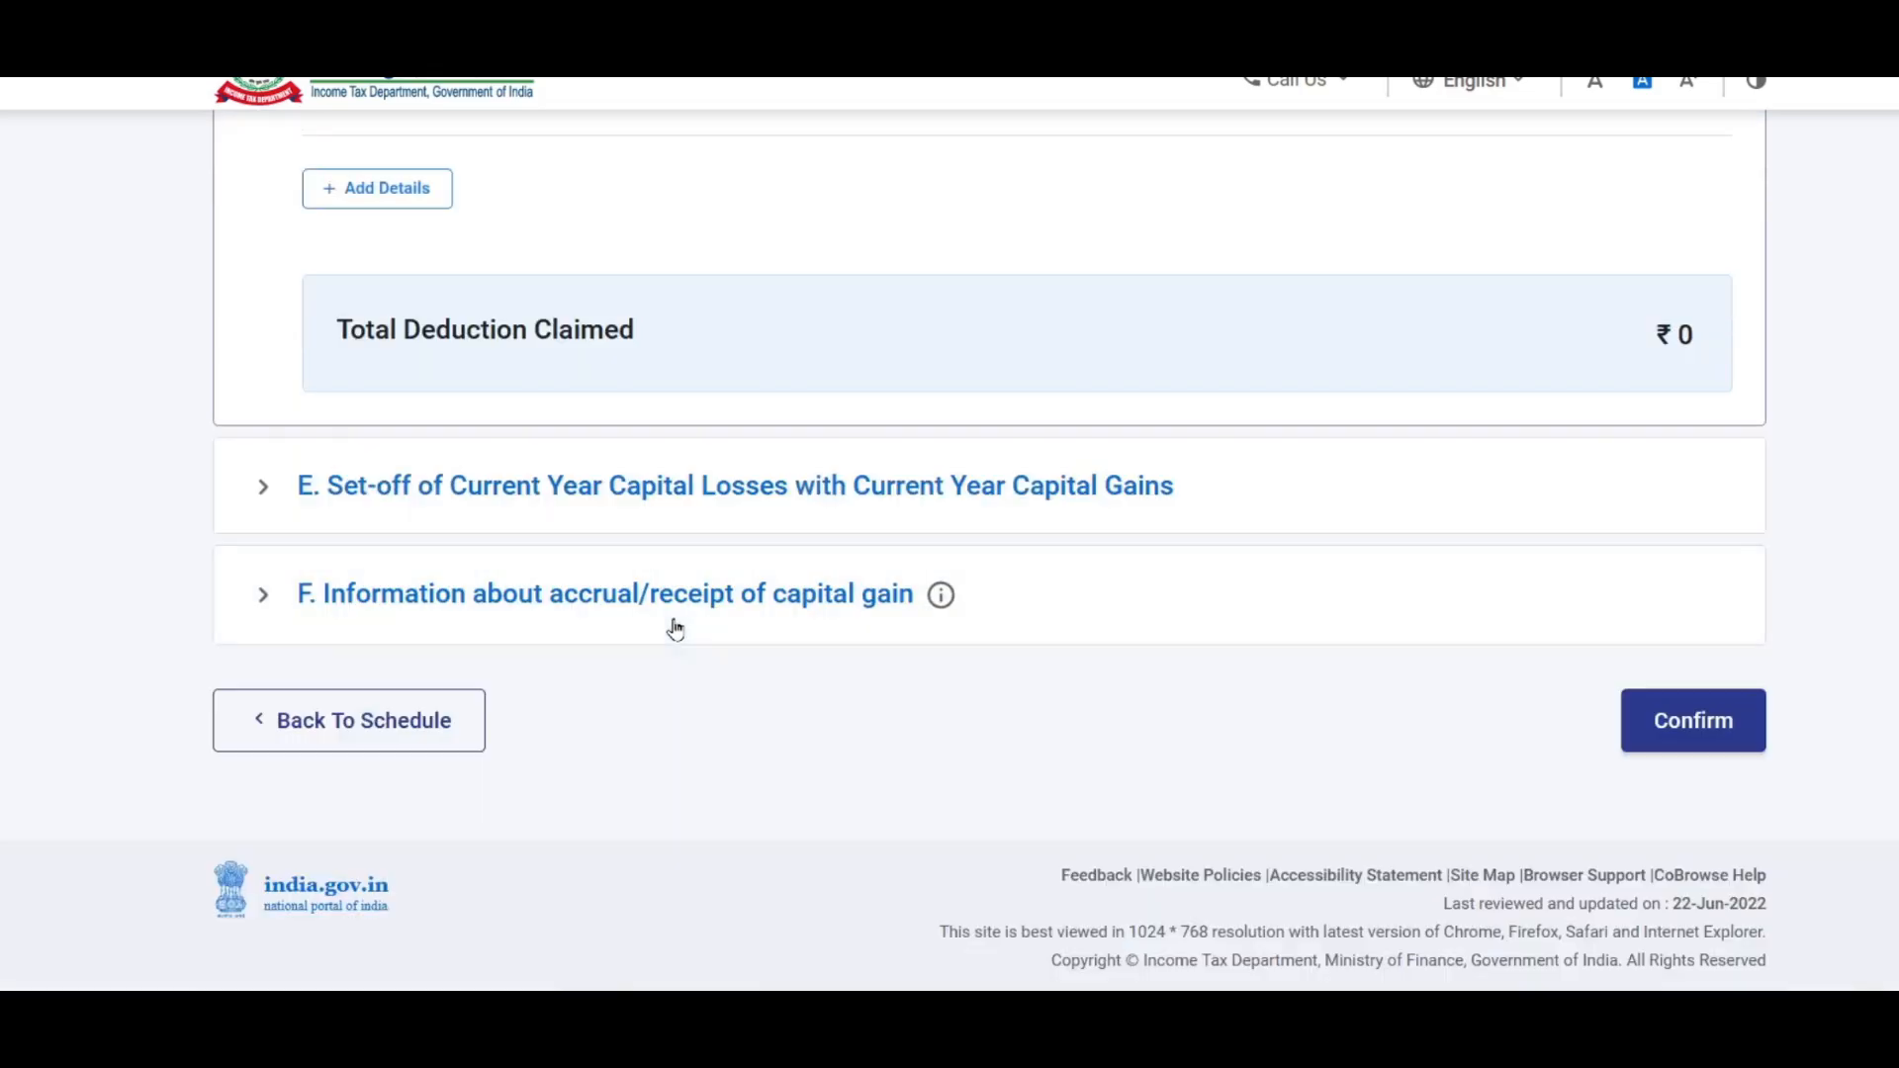
{"action": "left_click", "coordinate": [458, 379]}
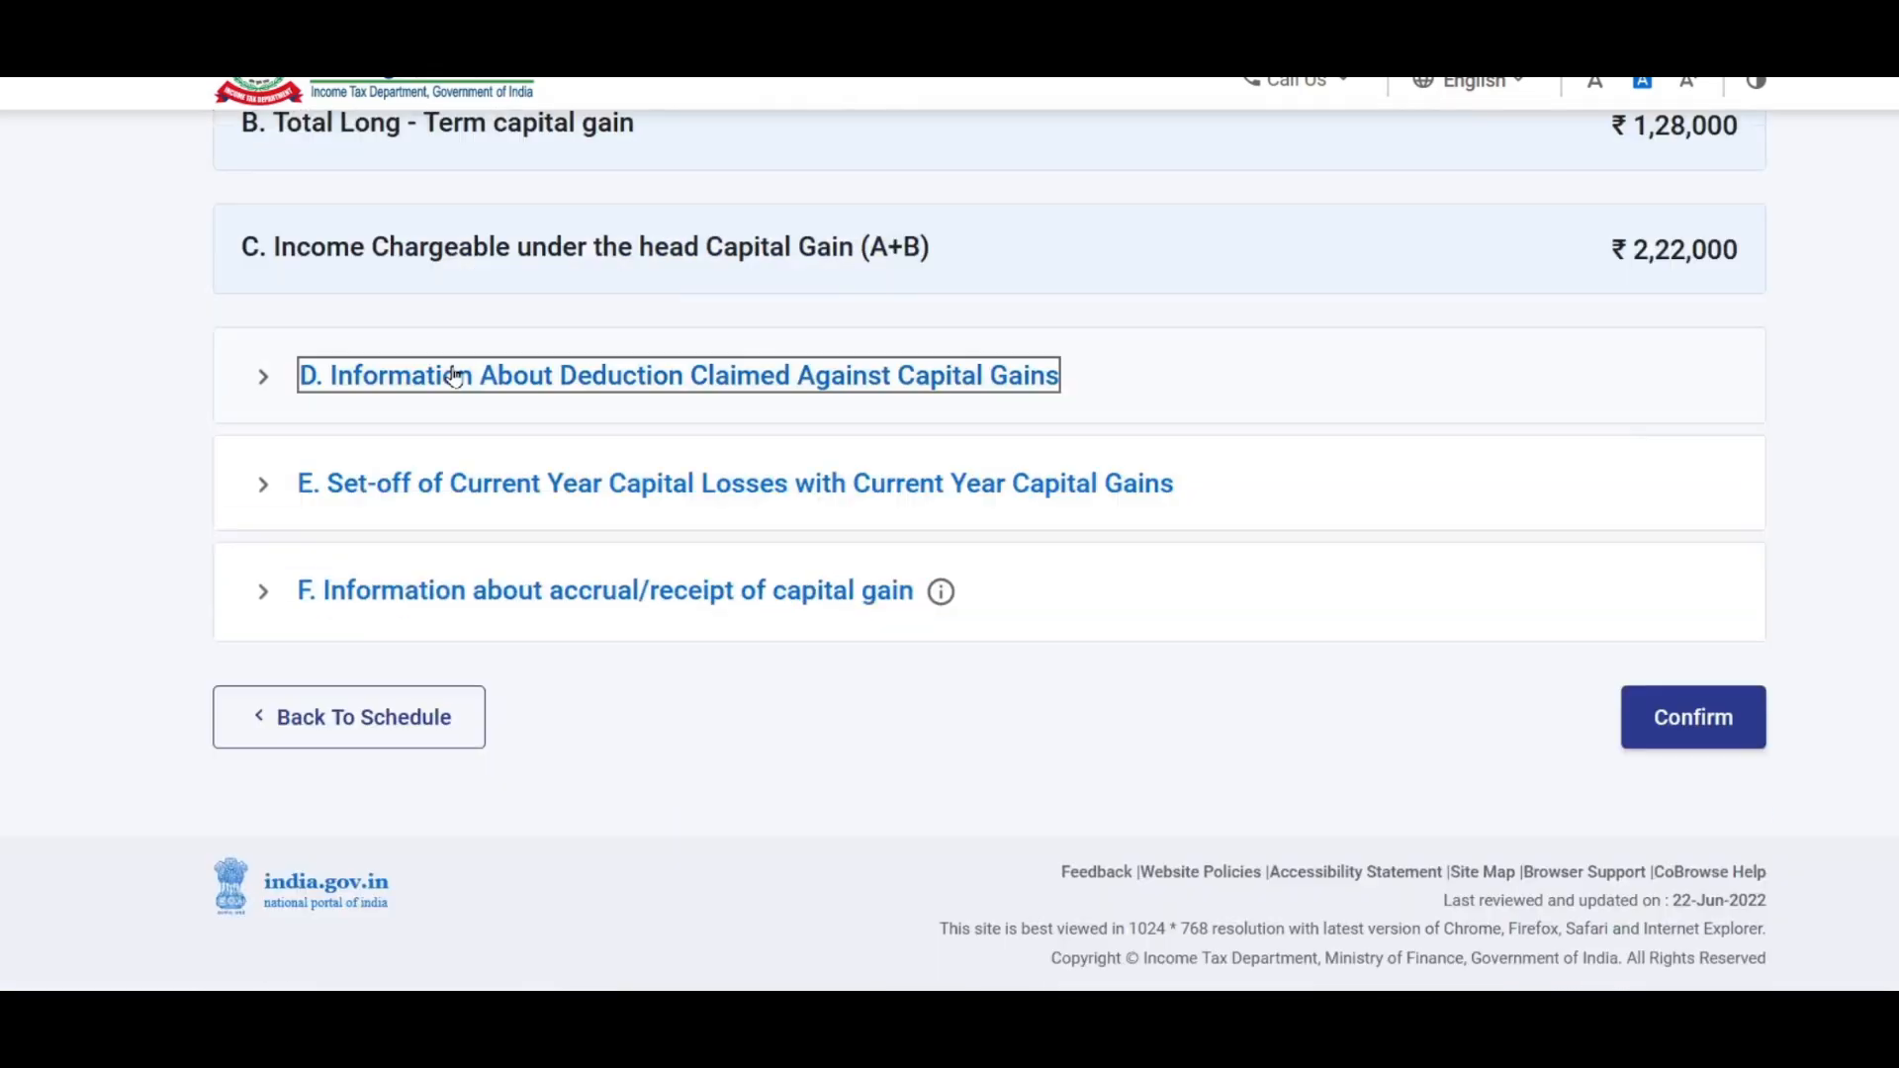
Step: Expand Section E's current-year capital loss set-off table, review it, then collapse it
{"action": "left_click", "coordinate": [472, 494]}
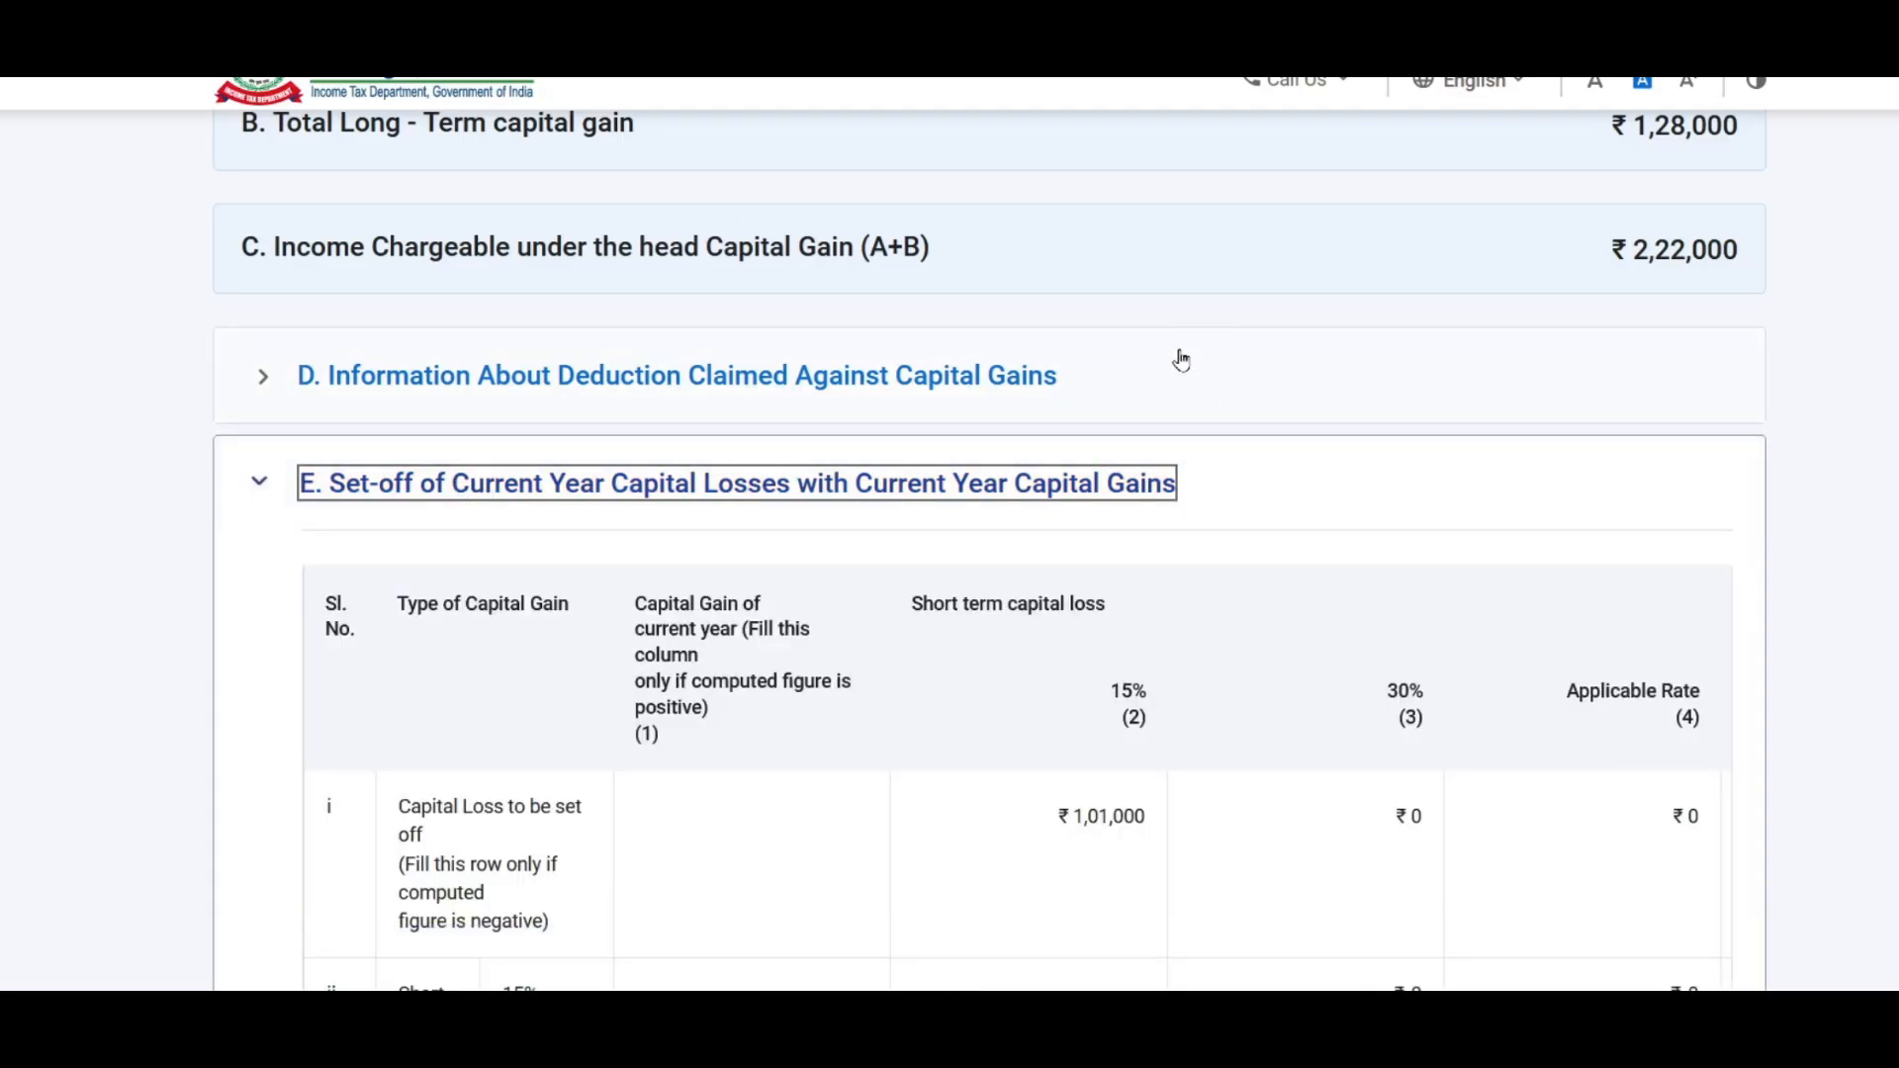
{"action": "scroll", "coordinate": [1181, 360], "scroll_direction": "down", "scroll_amount": 3}
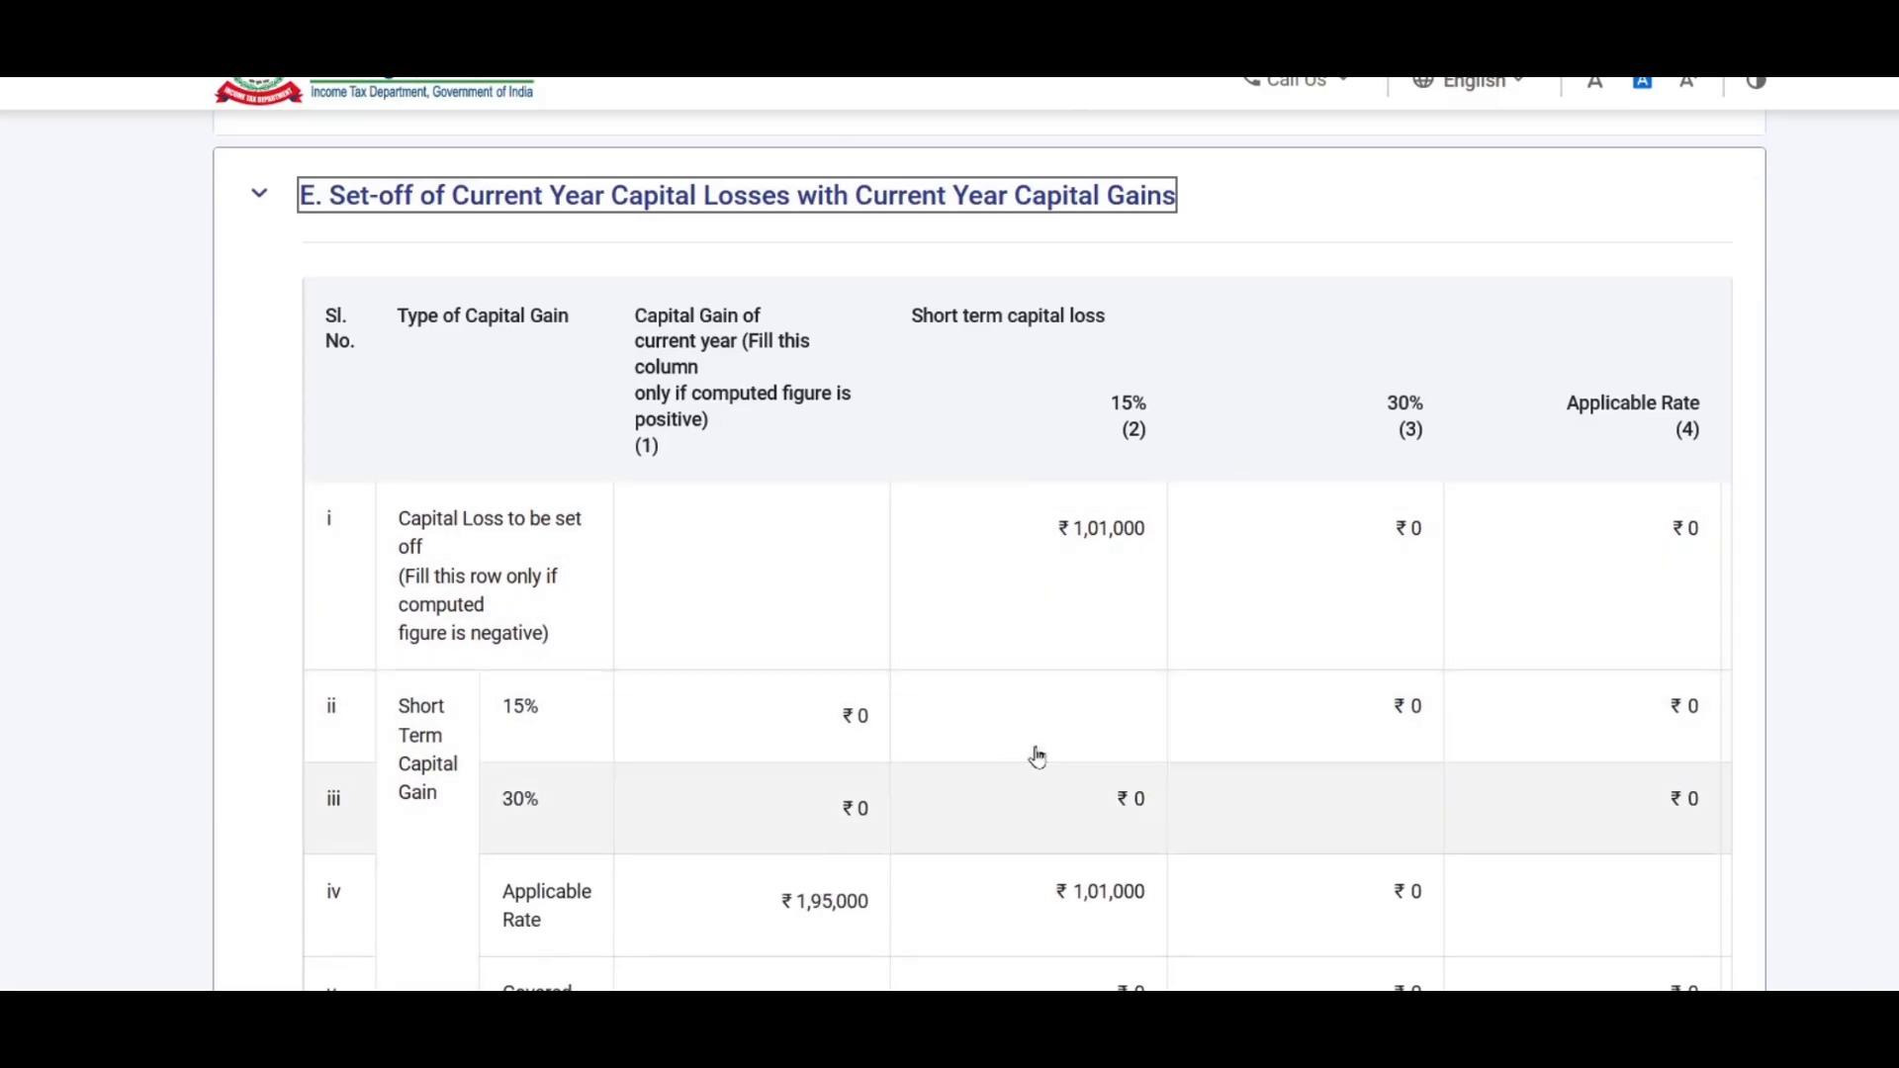
{"action": "scroll", "coordinate": [1035, 500], "scroll_direction": "down", "scroll_amount": 4}
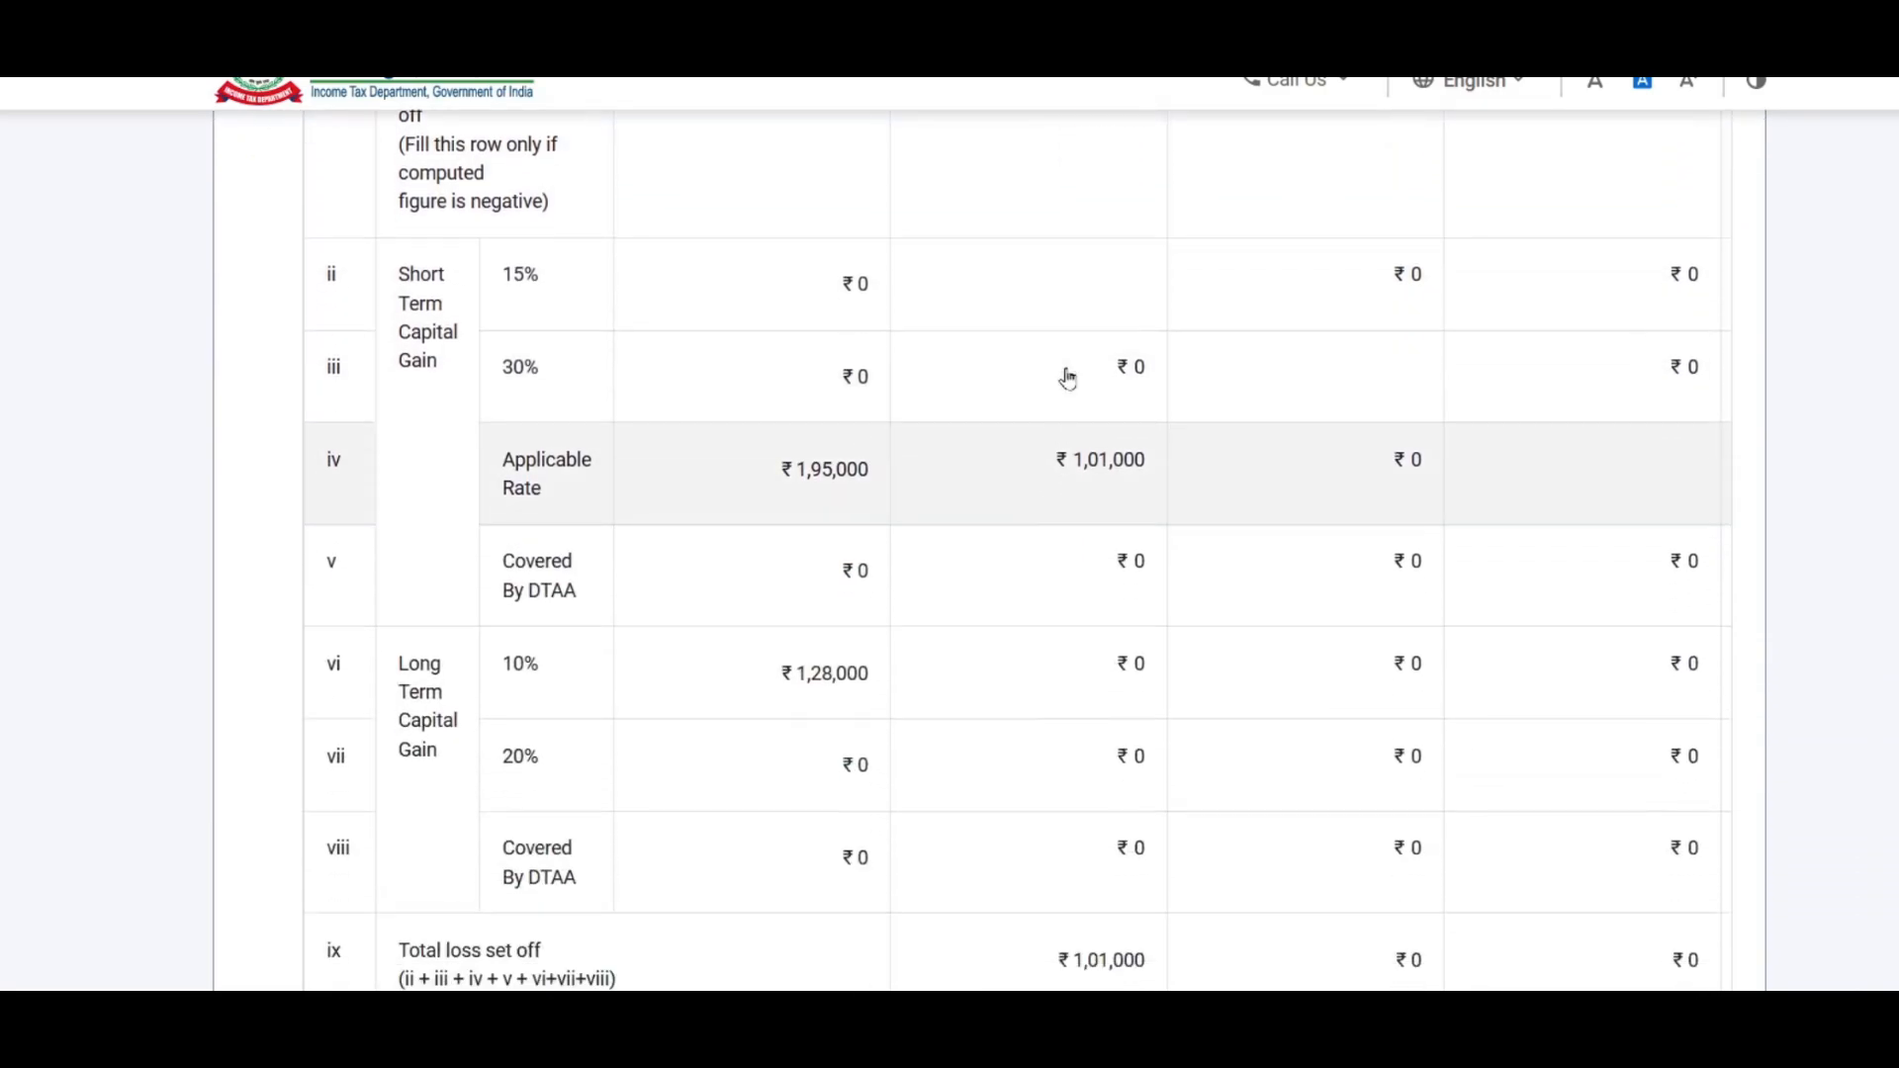
{"action": "scroll", "coordinate": [988, 581], "scroll_direction": "up", "scroll_amount": 3}
{"action": "scroll", "coordinate": [999, 574], "scroll_direction": "down", "scroll_amount": 4}
{"action": "scroll", "coordinate": [996, 704], "scroll_direction": "up", "scroll_amount": 2}
{"action": "scroll", "coordinate": [1092, 495], "scroll_direction": "up", "scroll_amount": 1}
{"action": "scroll", "coordinate": [1107, 534], "scroll_direction": "up", "scroll_amount": 1}
{"action": "scroll", "coordinate": [1127, 568], "scroll_direction": "down", "scroll_amount": 4}
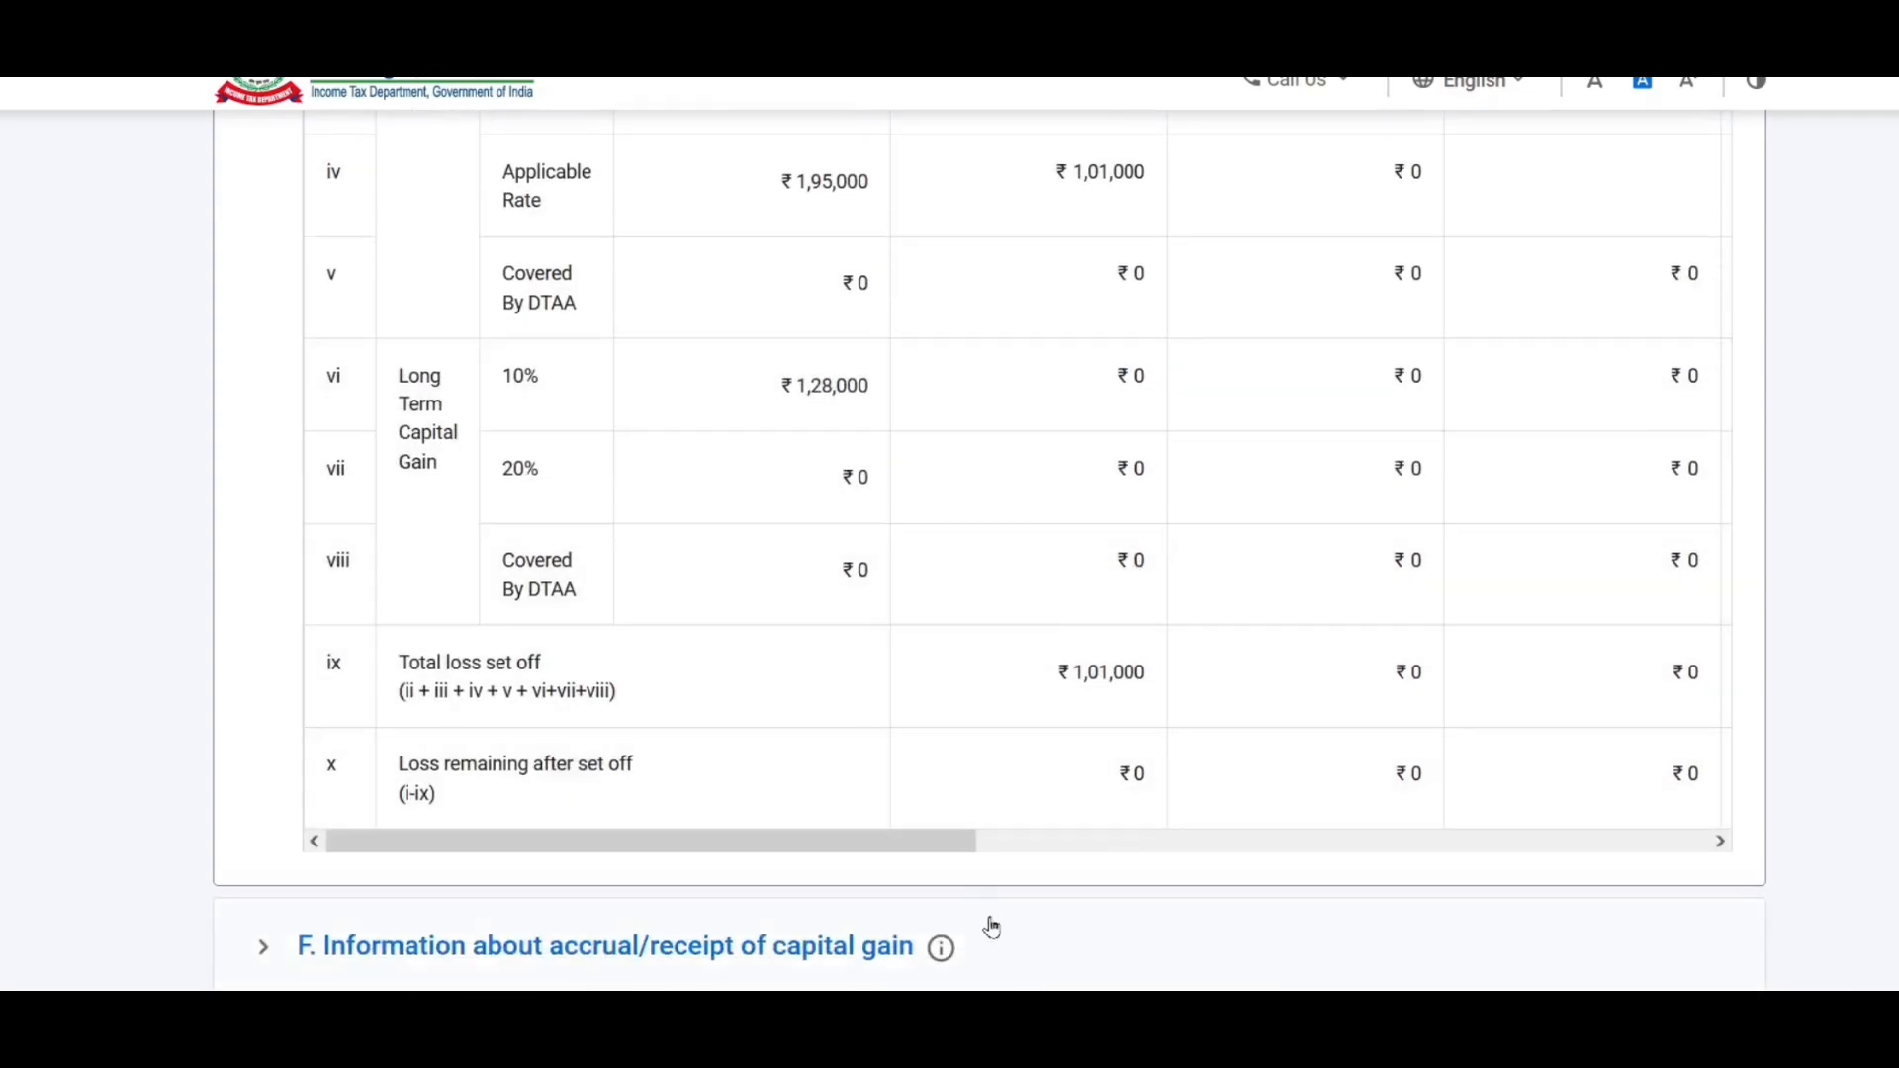
{"action": "left_click_drag", "start_coordinate": [967, 851], "coordinate": [1670, 872]}
{"action": "scroll", "coordinate": [1701, 594], "scroll_direction": "up", "scroll_amount": 3}
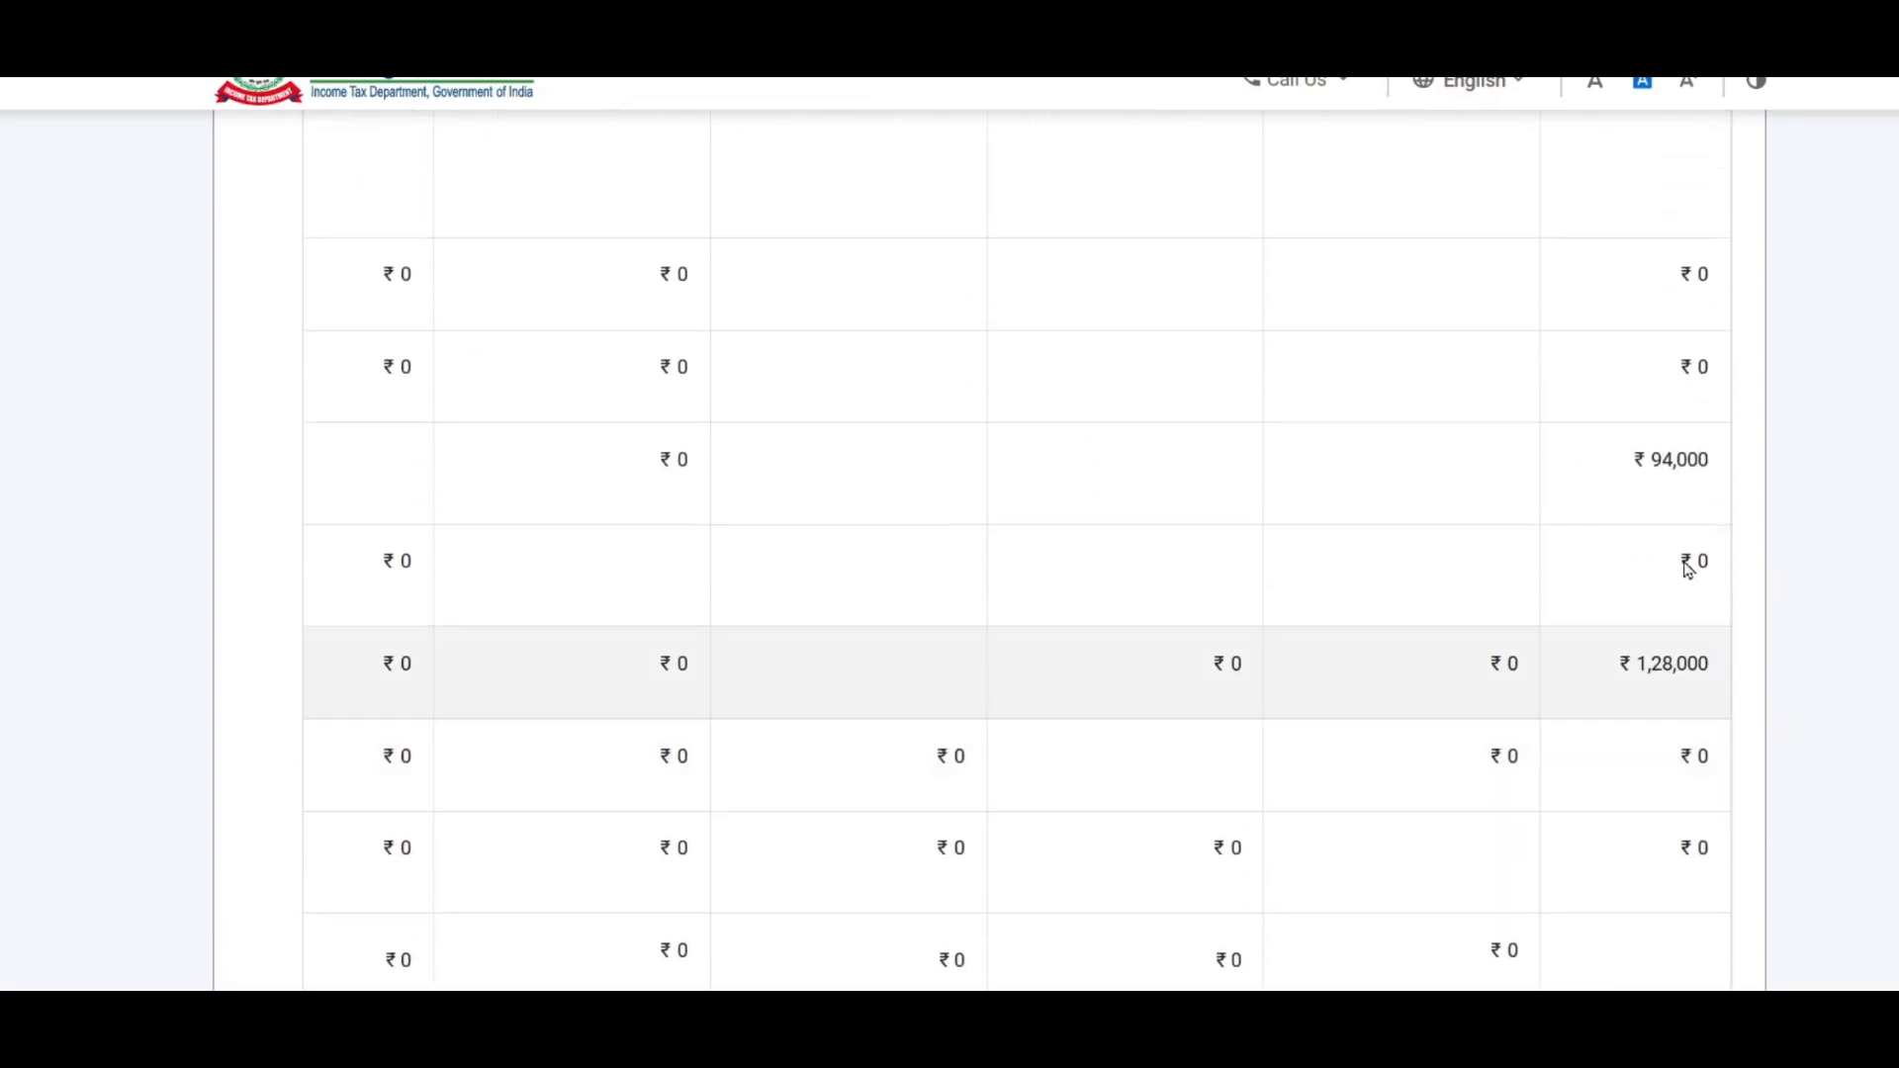
{"action": "scroll", "coordinate": [1428, 661], "scroll_direction": "down", "scroll_amount": 3}
{"action": "left_click_drag", "start_coordinate": [1552, 839], "coordinate": [949, 840]}
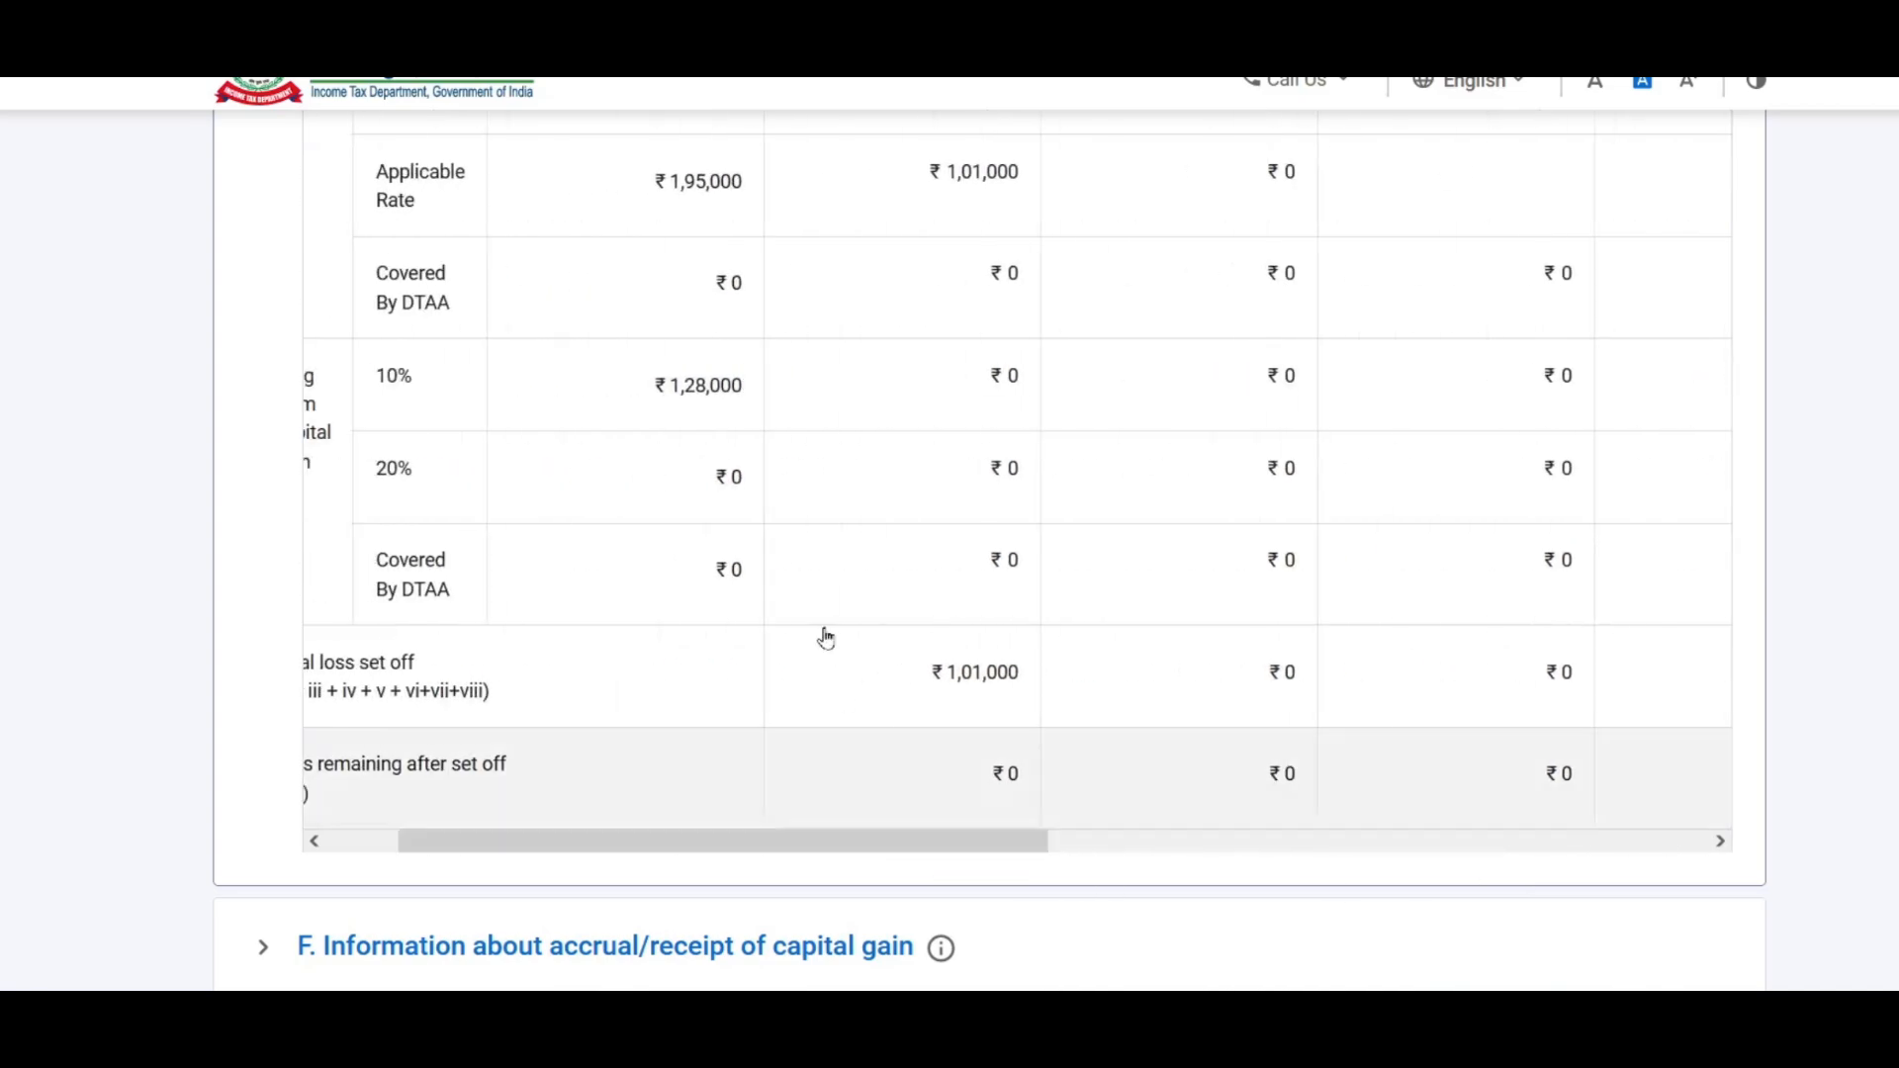
{"action": "scroll", "coordinate": [840, 700], "scroll_direction": "up", "scroll_amount": 6}
{"action": "scroll", "coordinate": [659, 514], "scroll_direction": "up", "scroll_amount": 2}
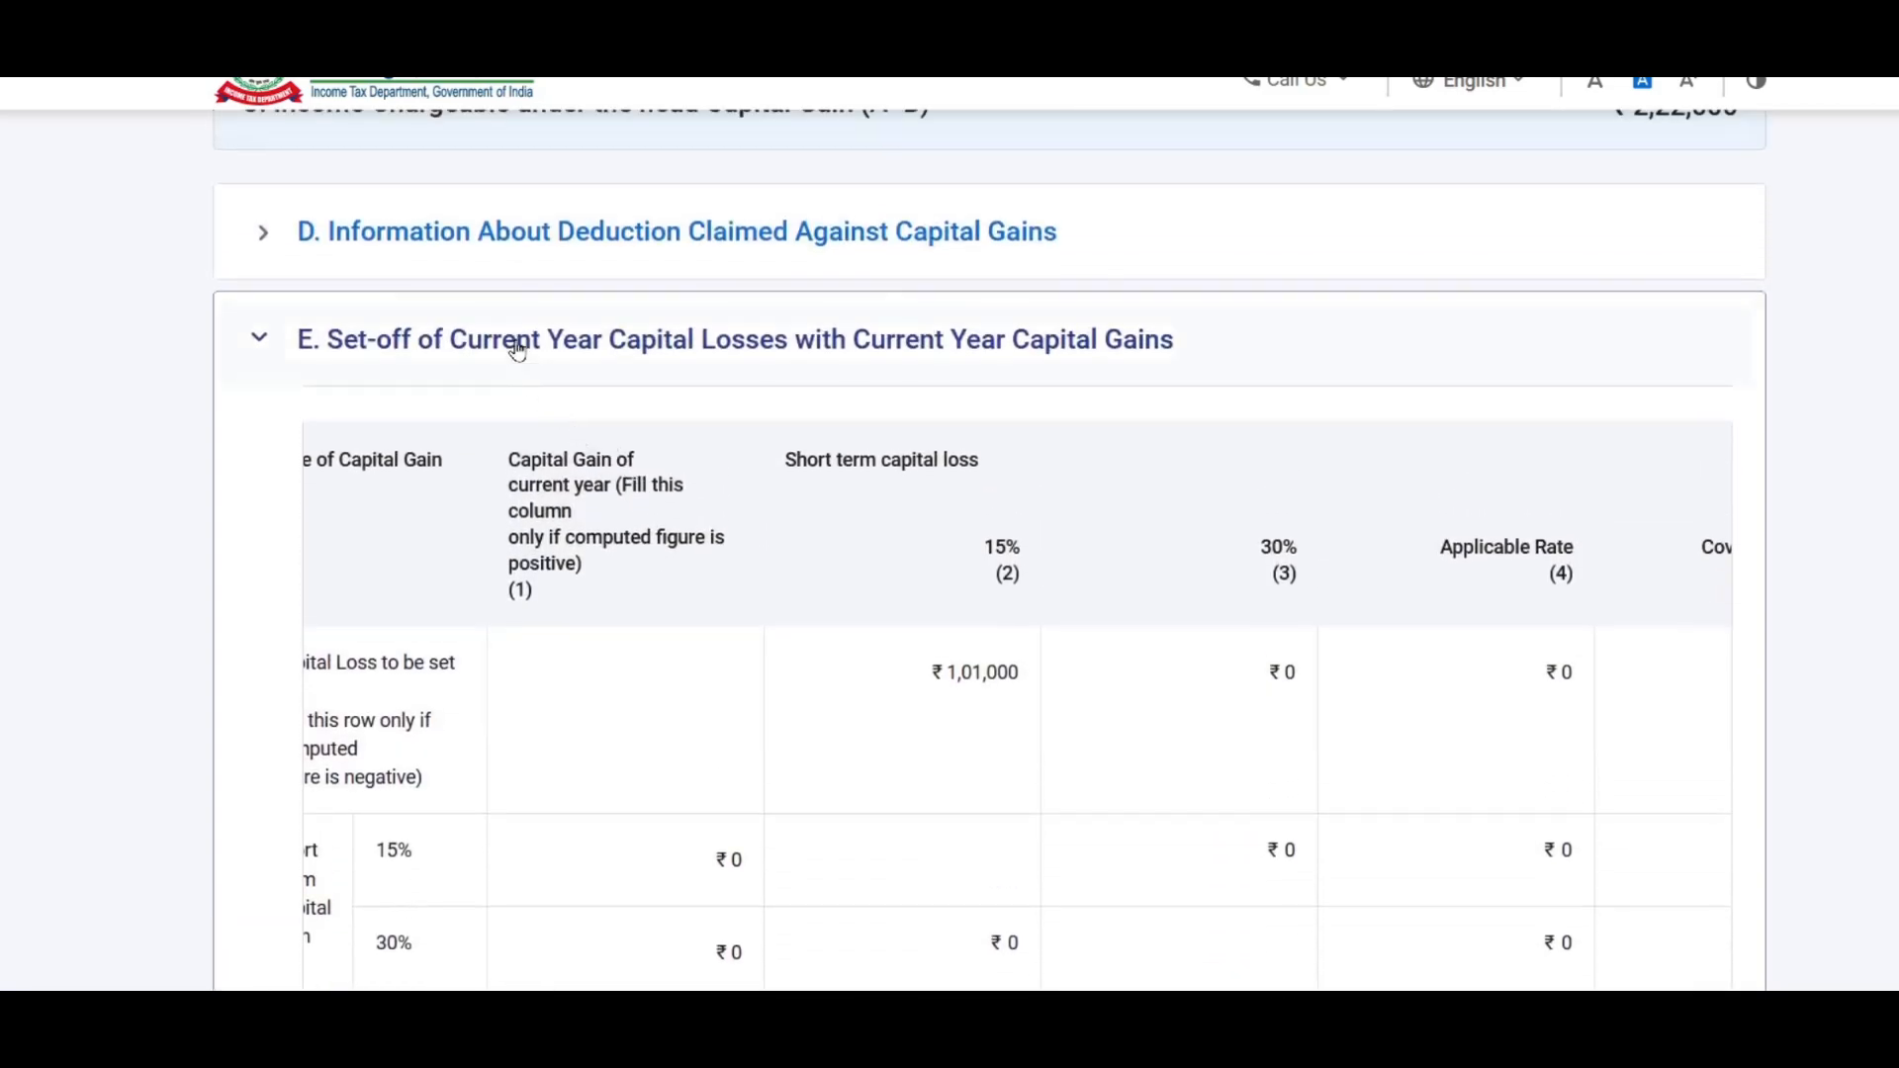
{"action": "left_click", "coordinate": [516, 346]}
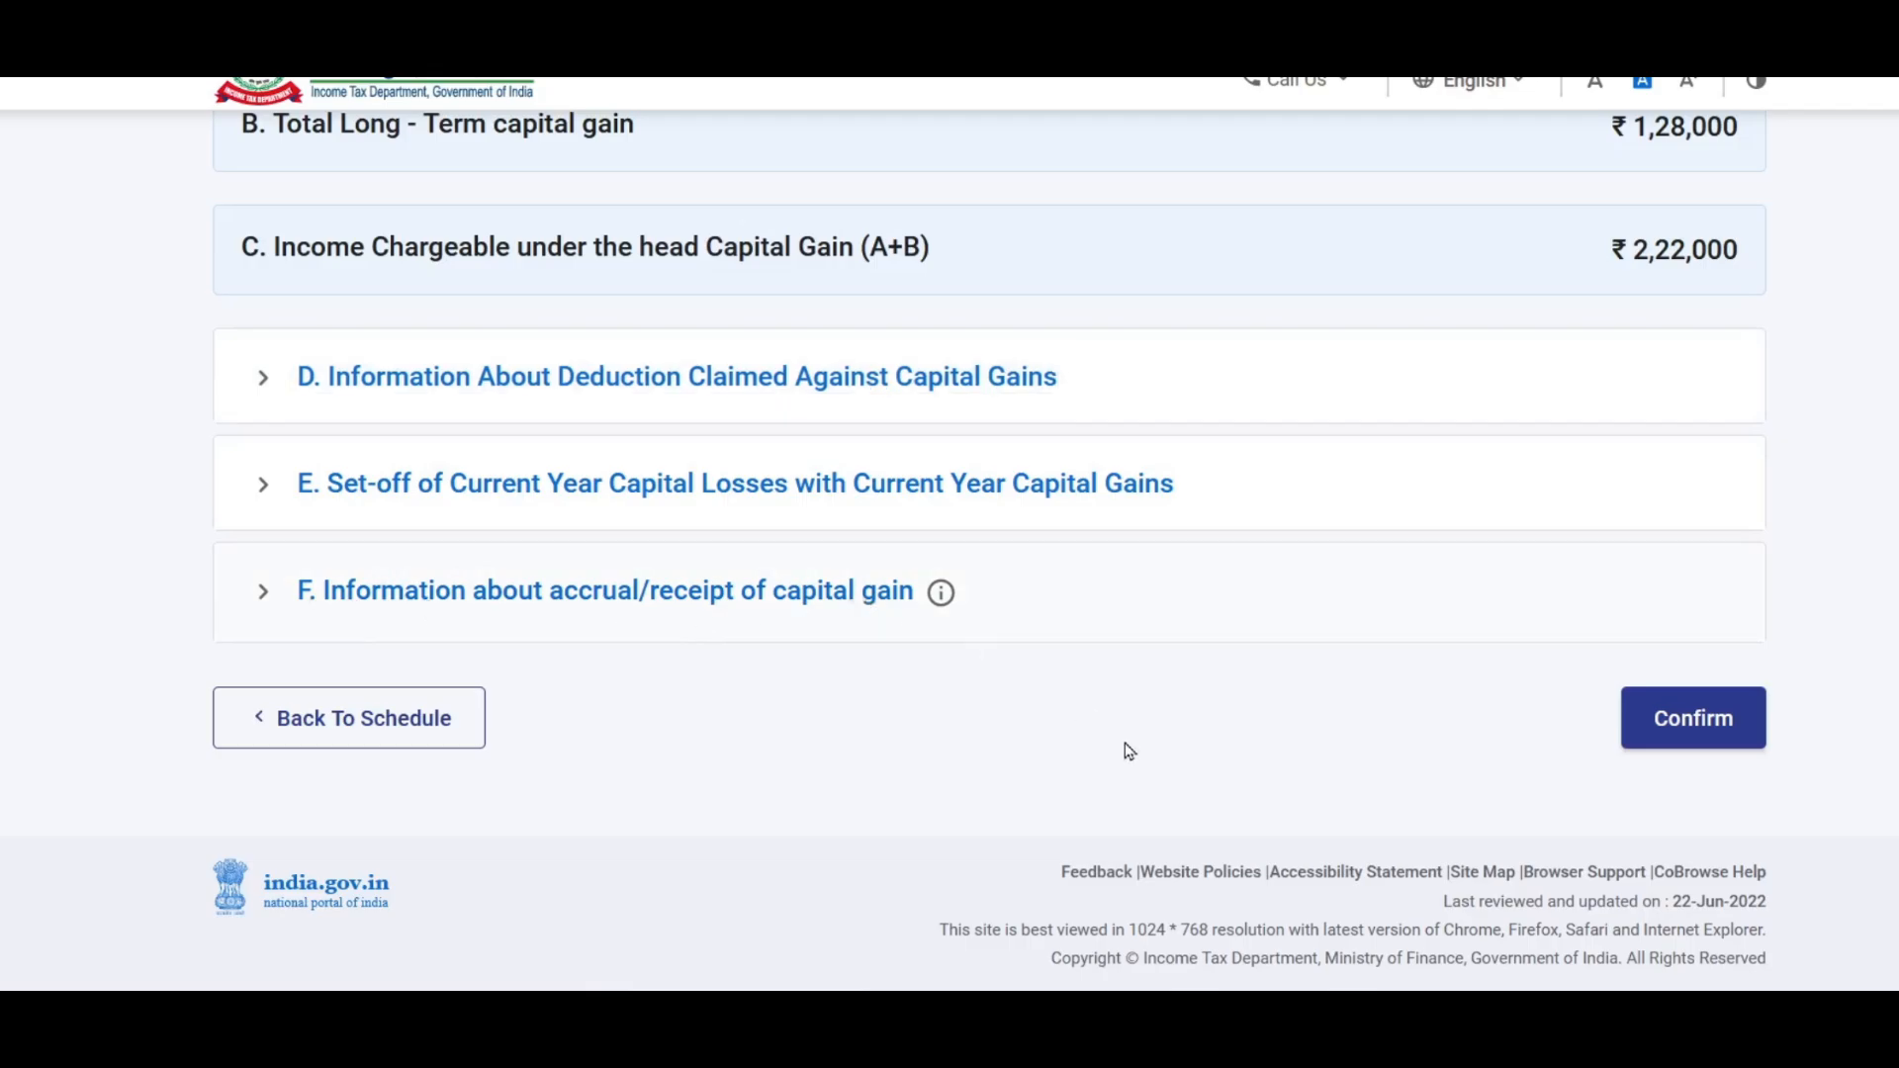
Step: Expand the accrual/receipt of capital gain section and review its quarter-wise table
{"action": "left_click", "coordinate": [1118, 590]}
{"action": "scroll", "coordinate": [1216, 577], "scroll_direction": "down", "scroll_amount": 10}
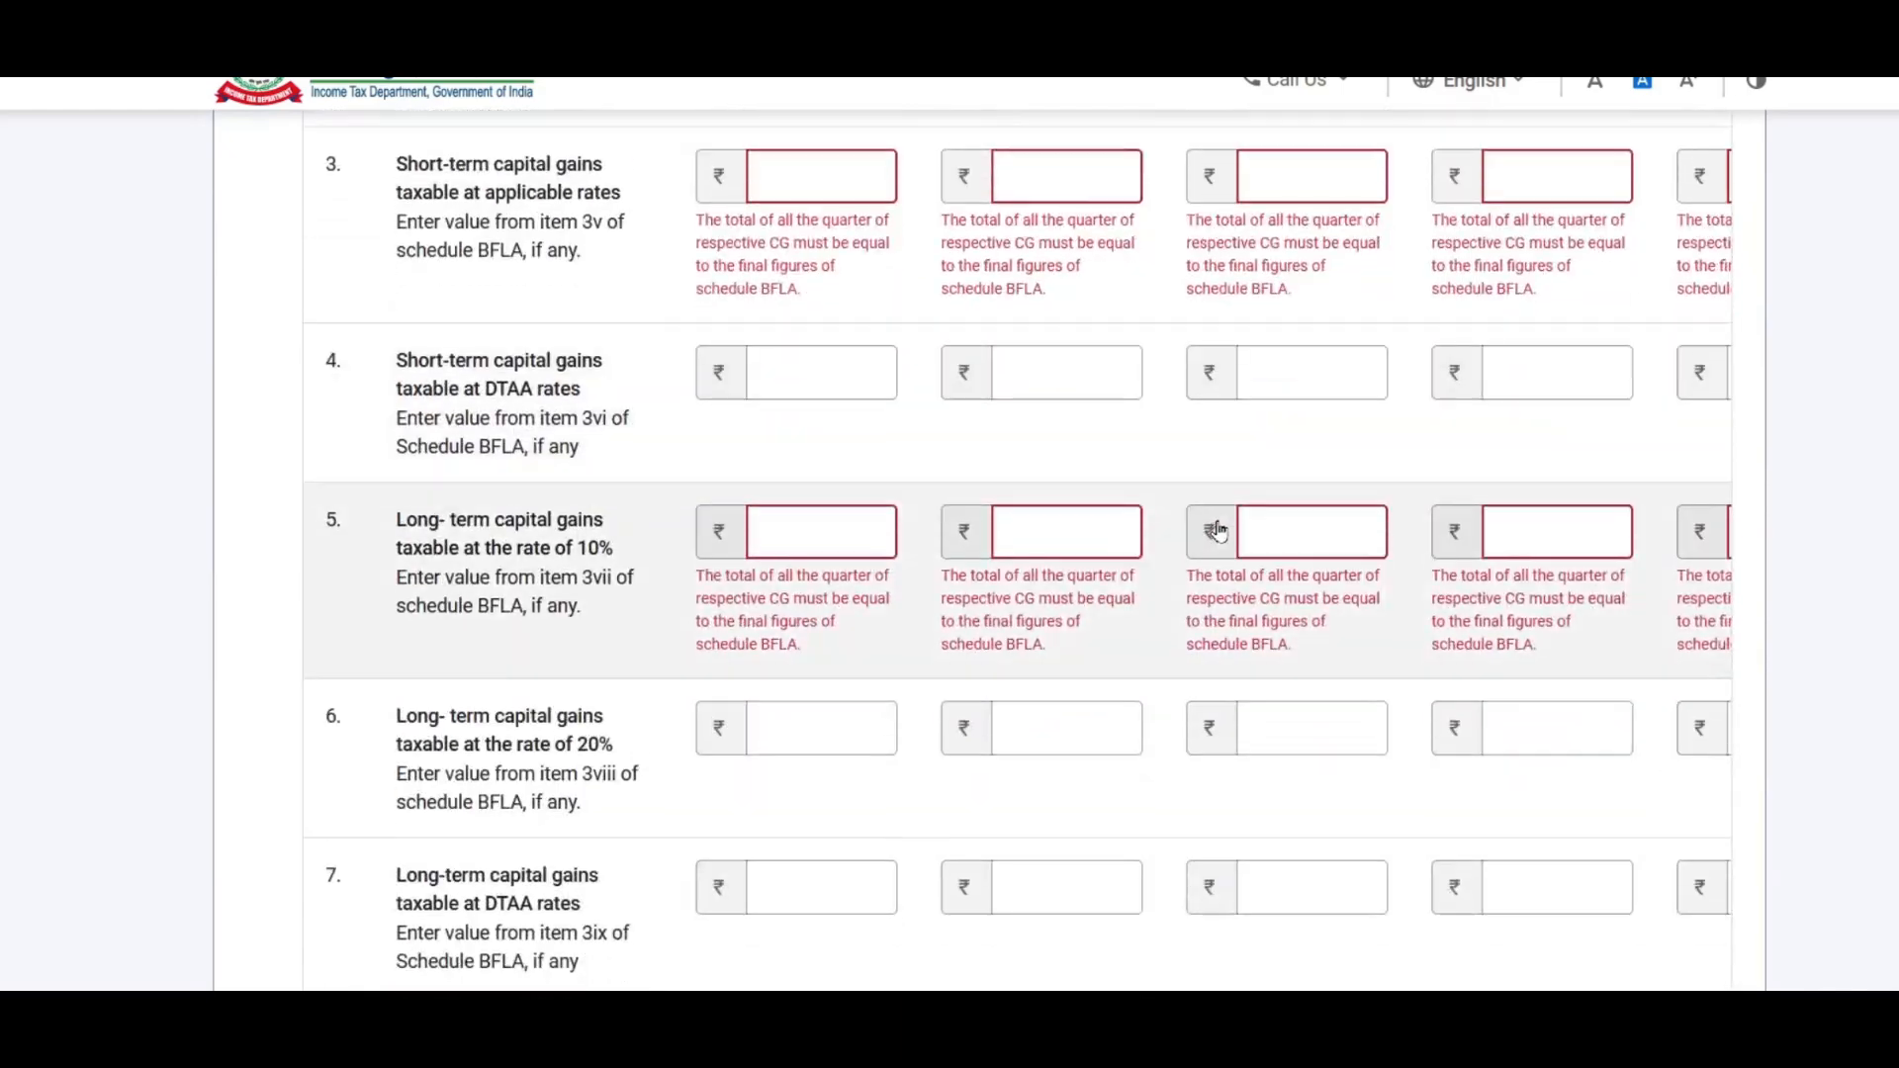
{"action": "scroll", "coordinate": [1220, 720], "scroll_direction": "up", "scroll_amount": 9}
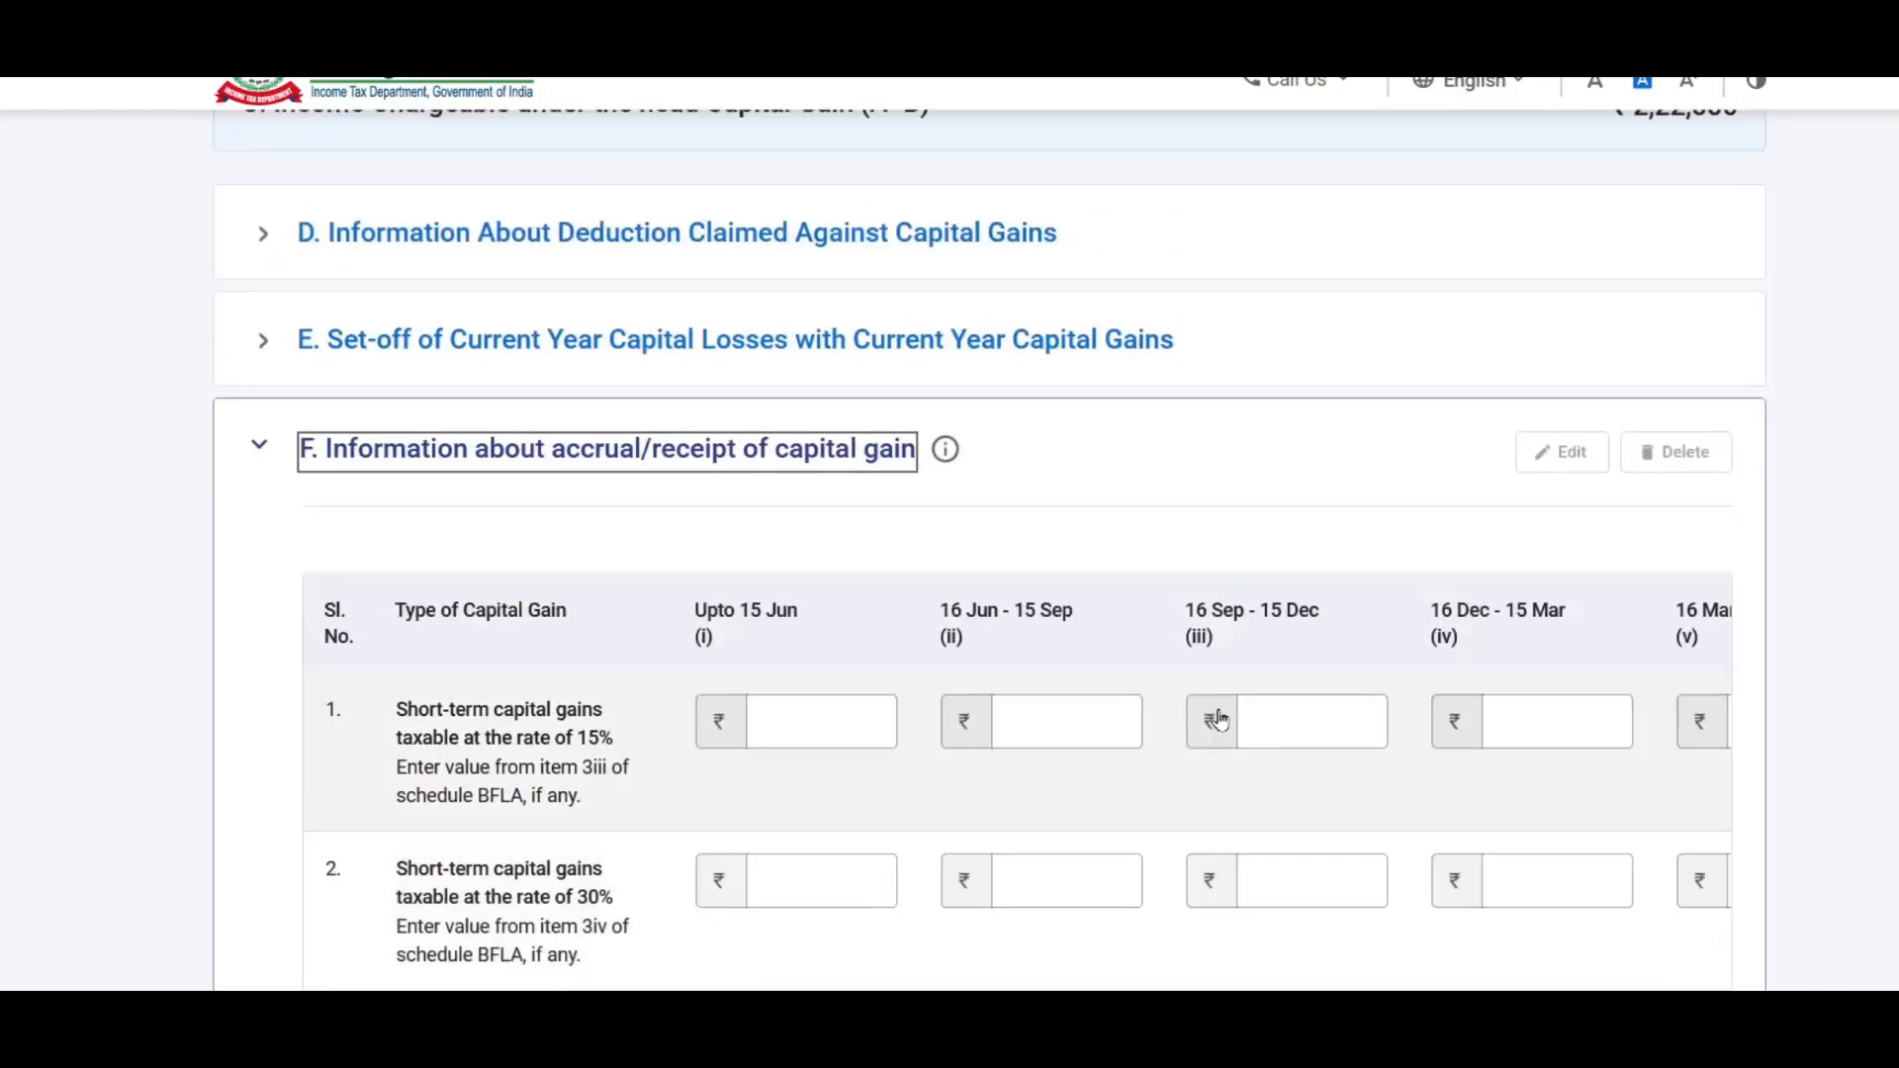
{"action": "scroll", "coordinate": [1219, 720], "scroll_direction": "up", "scroll_amount": 6}
{"action": "scroll", "coordinate": [1453, 436], "scroll_direction": "down", "scroll_amount": 9}
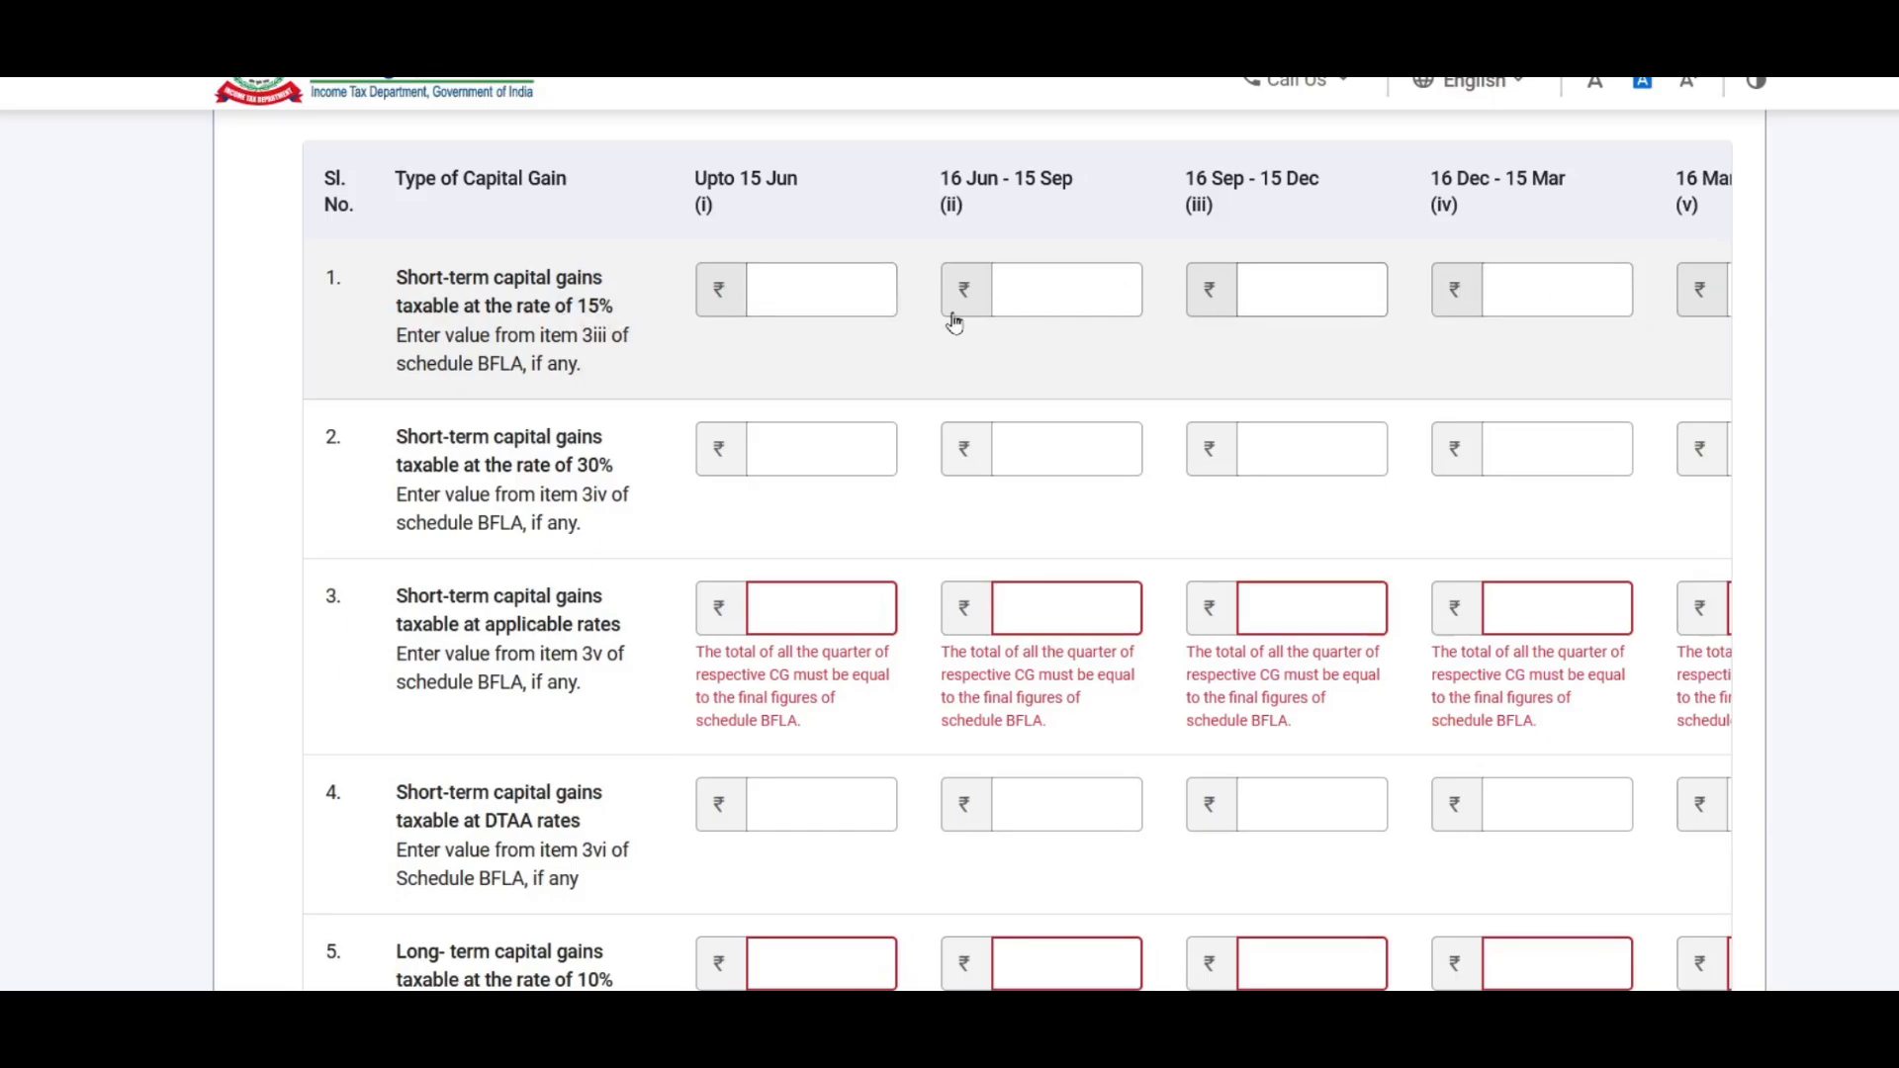
{"action": "scroll", "coordinate": [1135, 405], "scroll_direction": "up", "scroll_amount": 10}
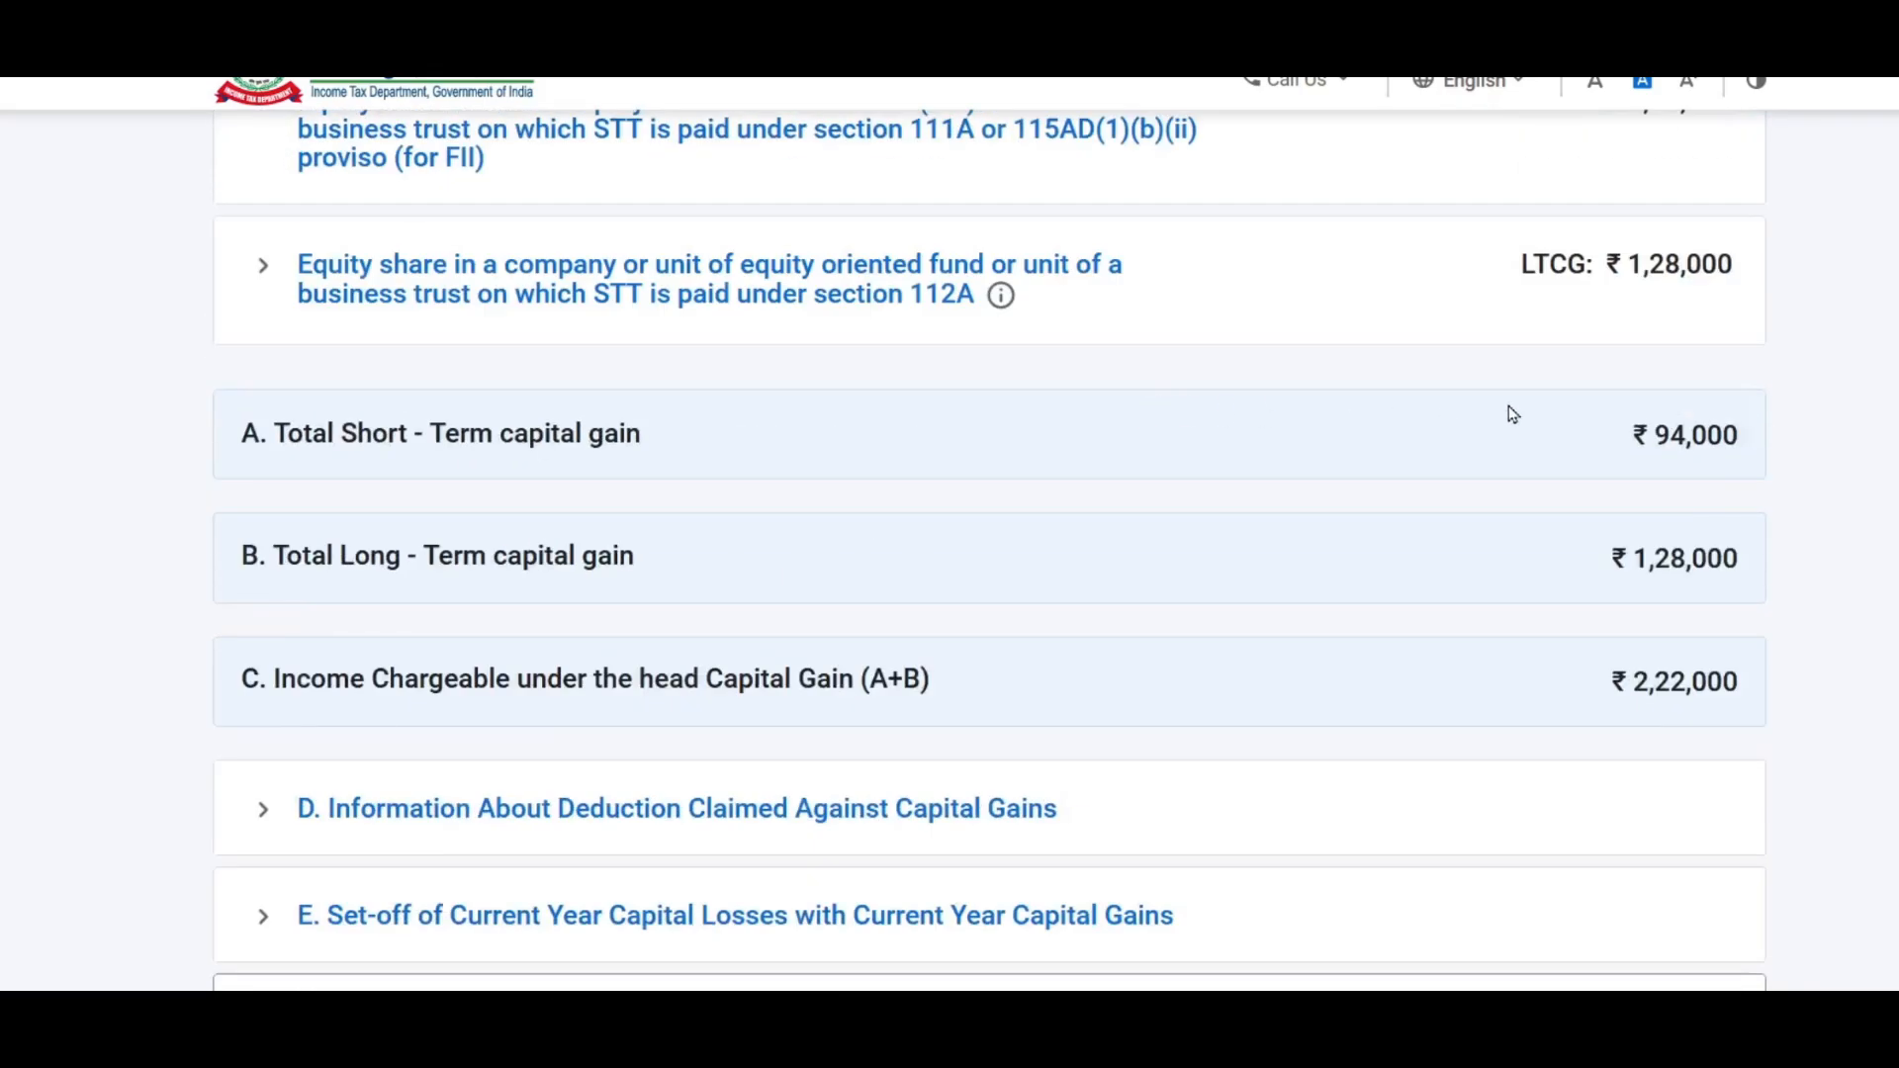
{"action": "scroll", "coordinate": [1147, 473], "scroll_direction": "down", "scroll_amount": 2}
{"action": "scroll", "coordinate": [1602, 411], "scroll_direction": "up", "scroll_amount": 4}
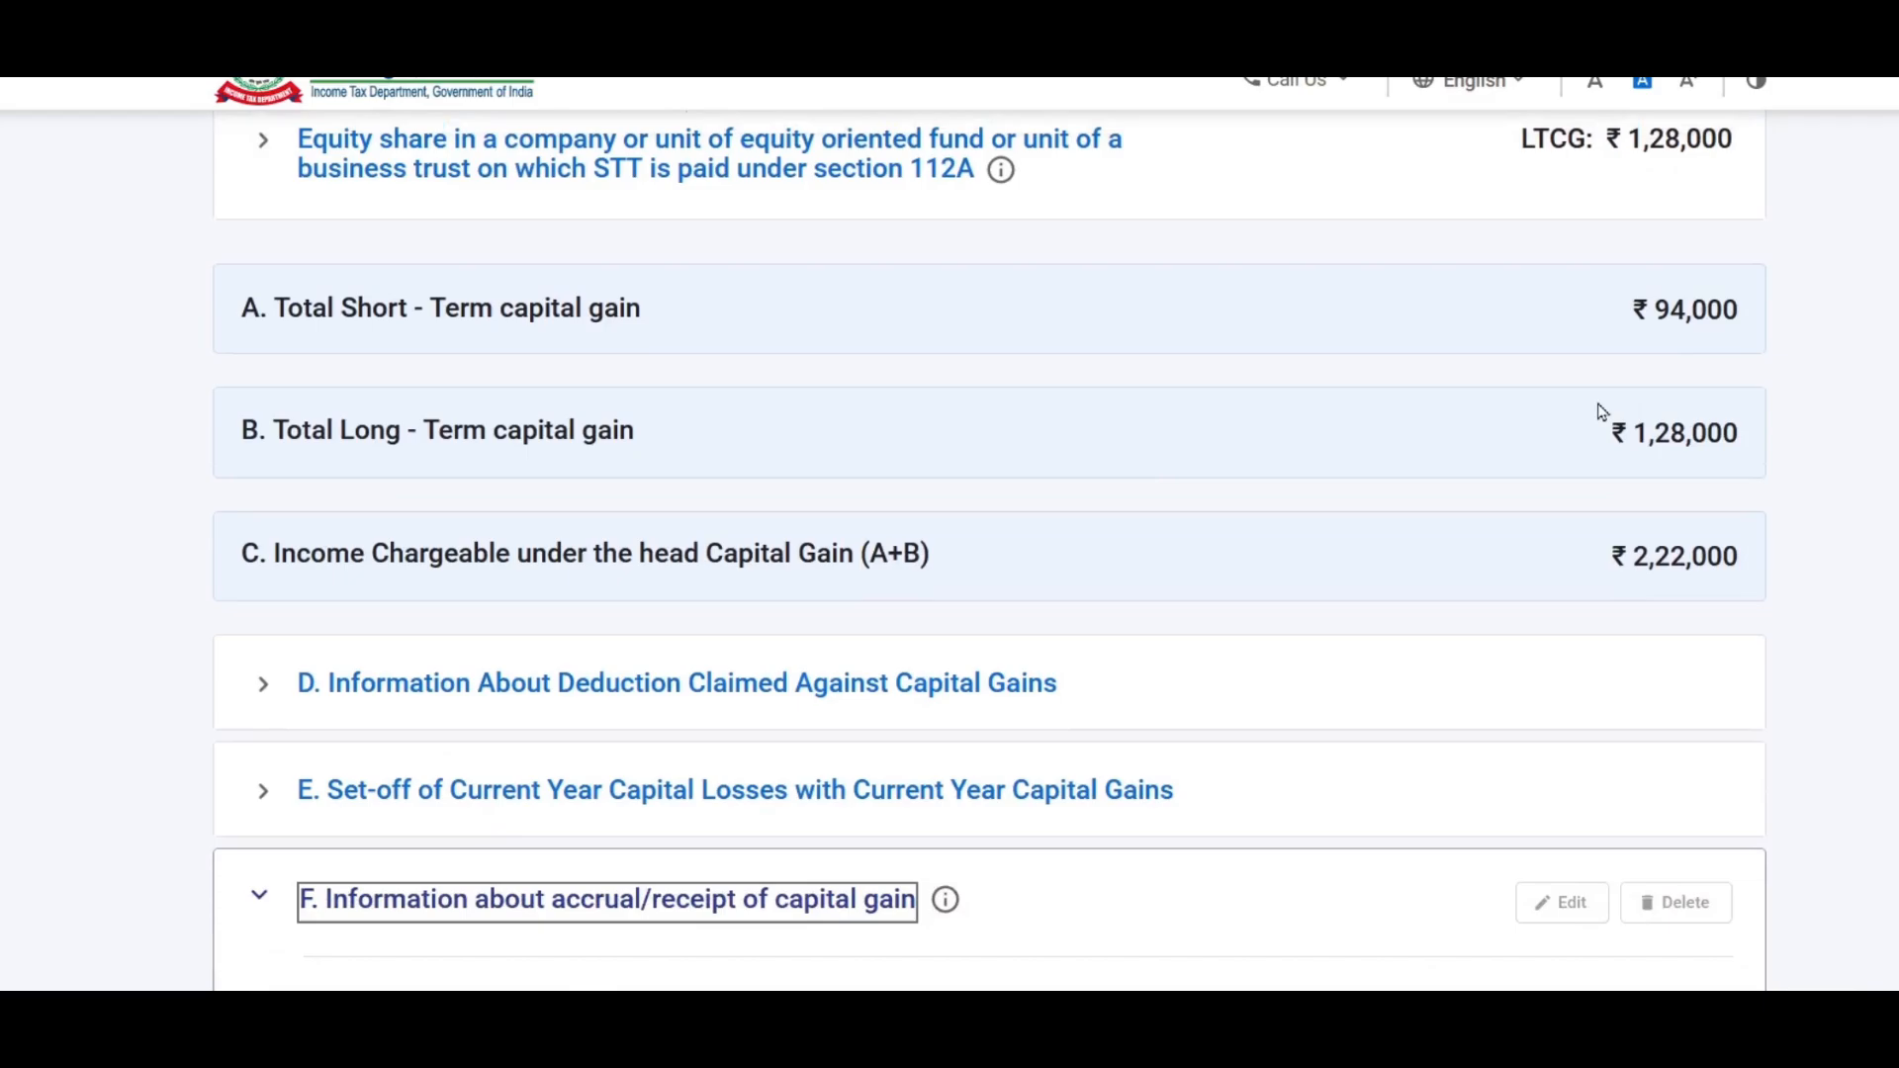
{"action": "scroll", "coordinate": [1658, 320], "scroll_direction": "up", "scroll_amount": 2}
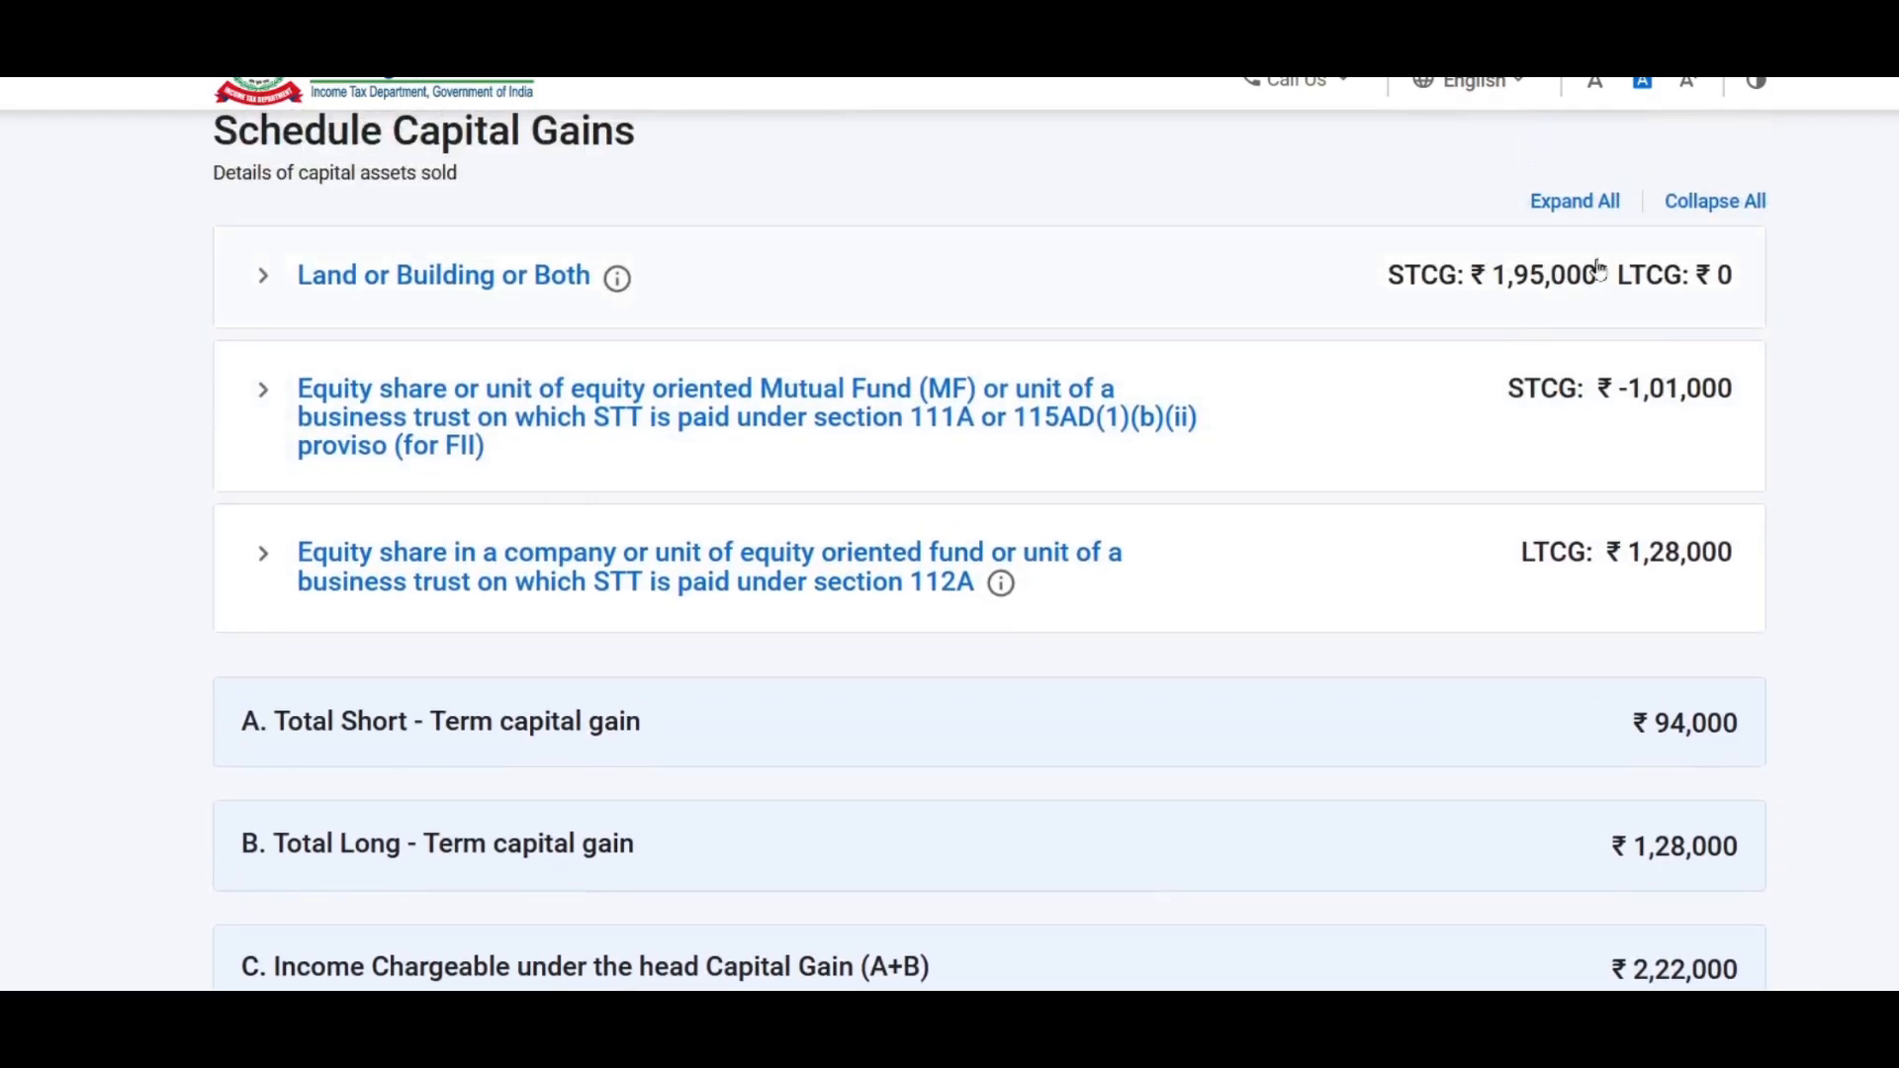
{"action": "scroll", "coordinate": [1711, 424], "scroll_direction": "down", "scroll_amount": 4}
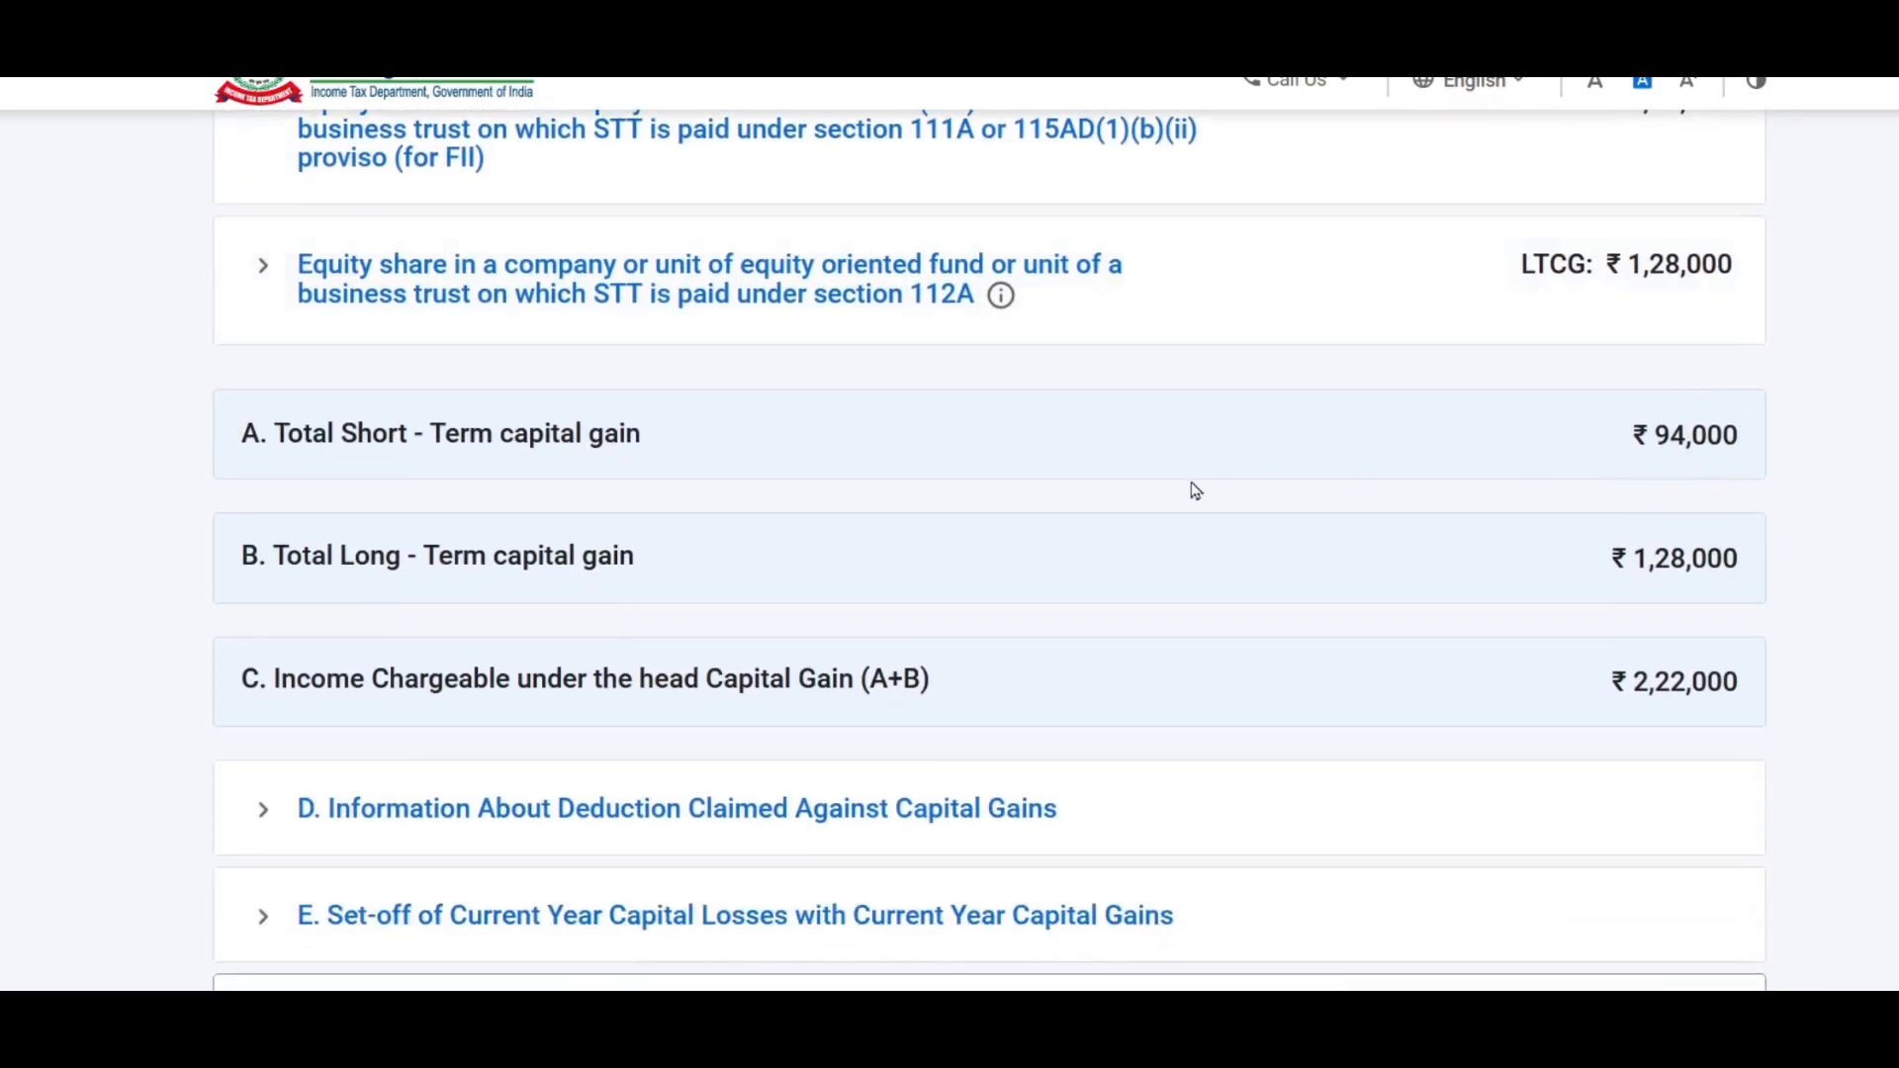
{"action": "scroll", "coordinate": [1203, 491], "scroll_direction": "down", "scroll_amount": 10}
{"action": "scroll", "coordinate": [796, 423], "scroll_direction": "down", "scroll_amount": 3}
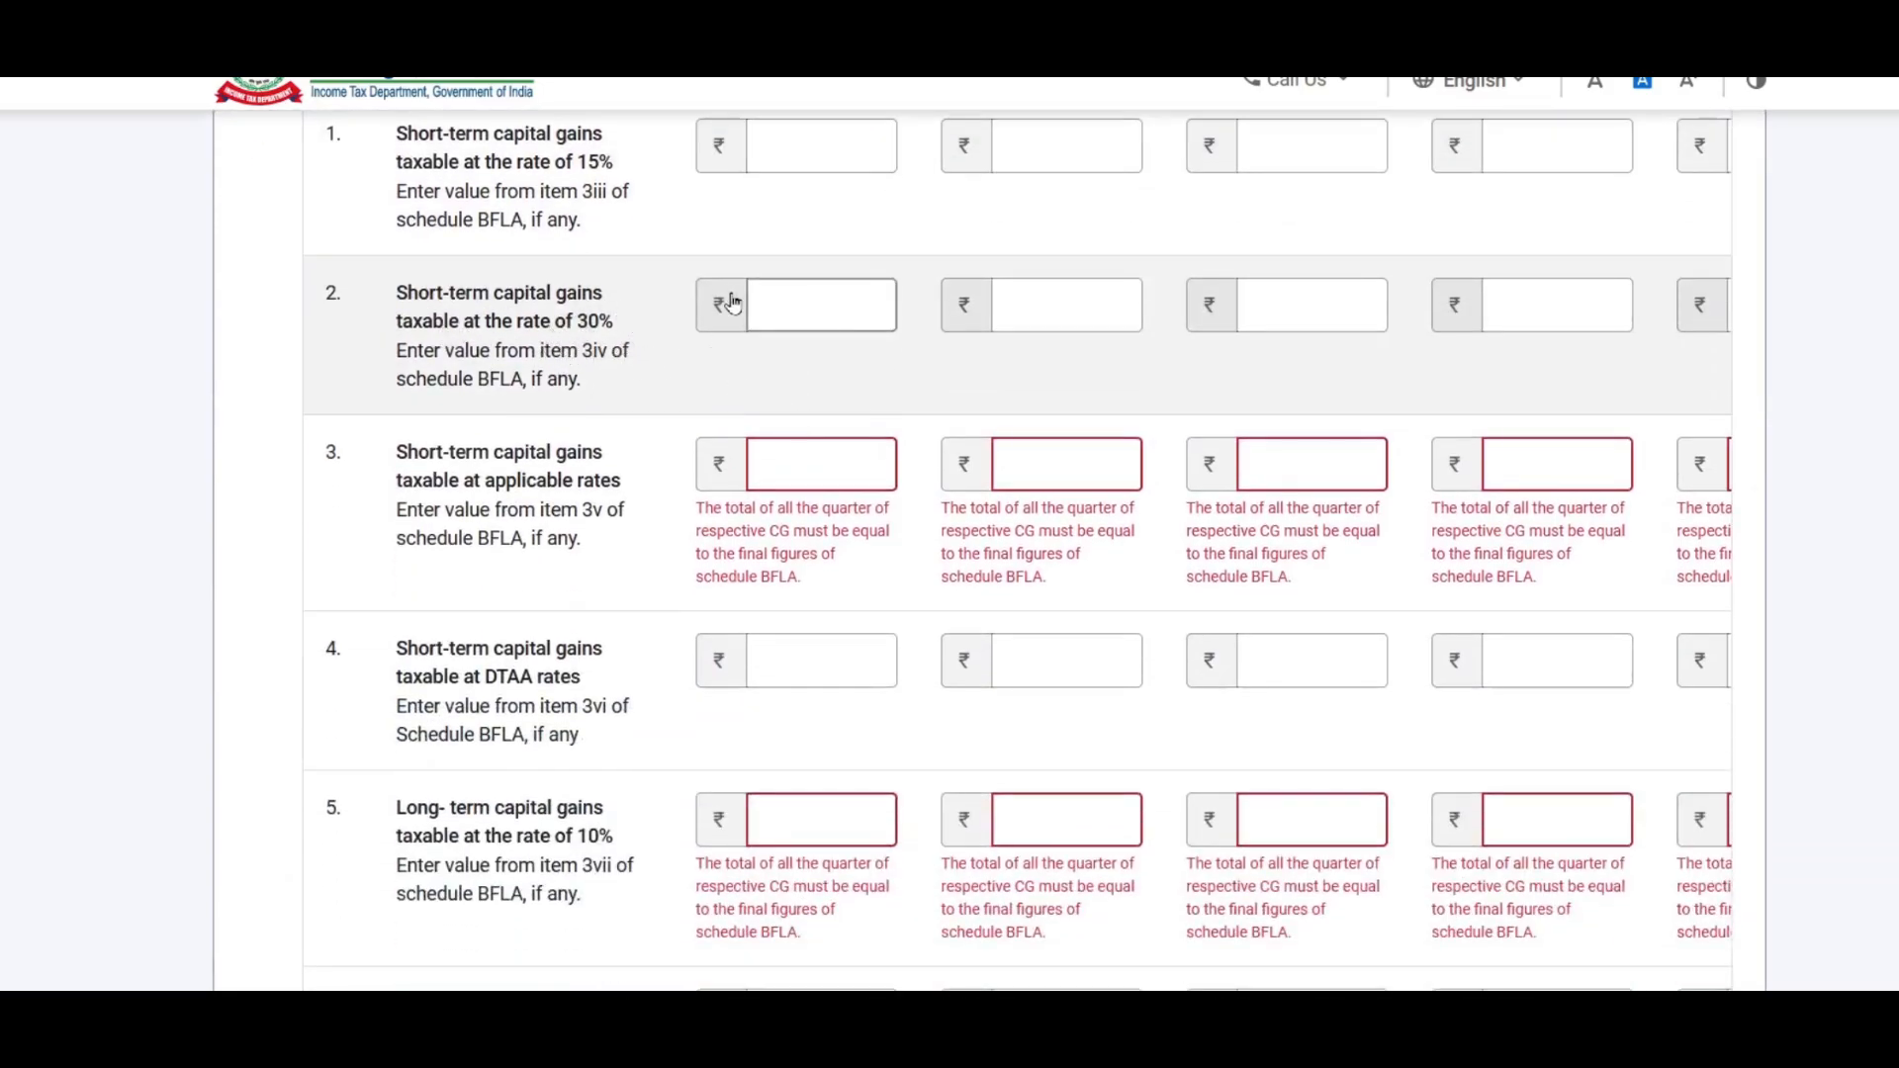
{"action": "scroll", "coordinate": [732, 302], "scroll_direction": "down", "scroll_amount": 3}
{"action": "scroll", "coordinate": [560, 288], "scroll_direction": "up", "scroll_amount": 2}
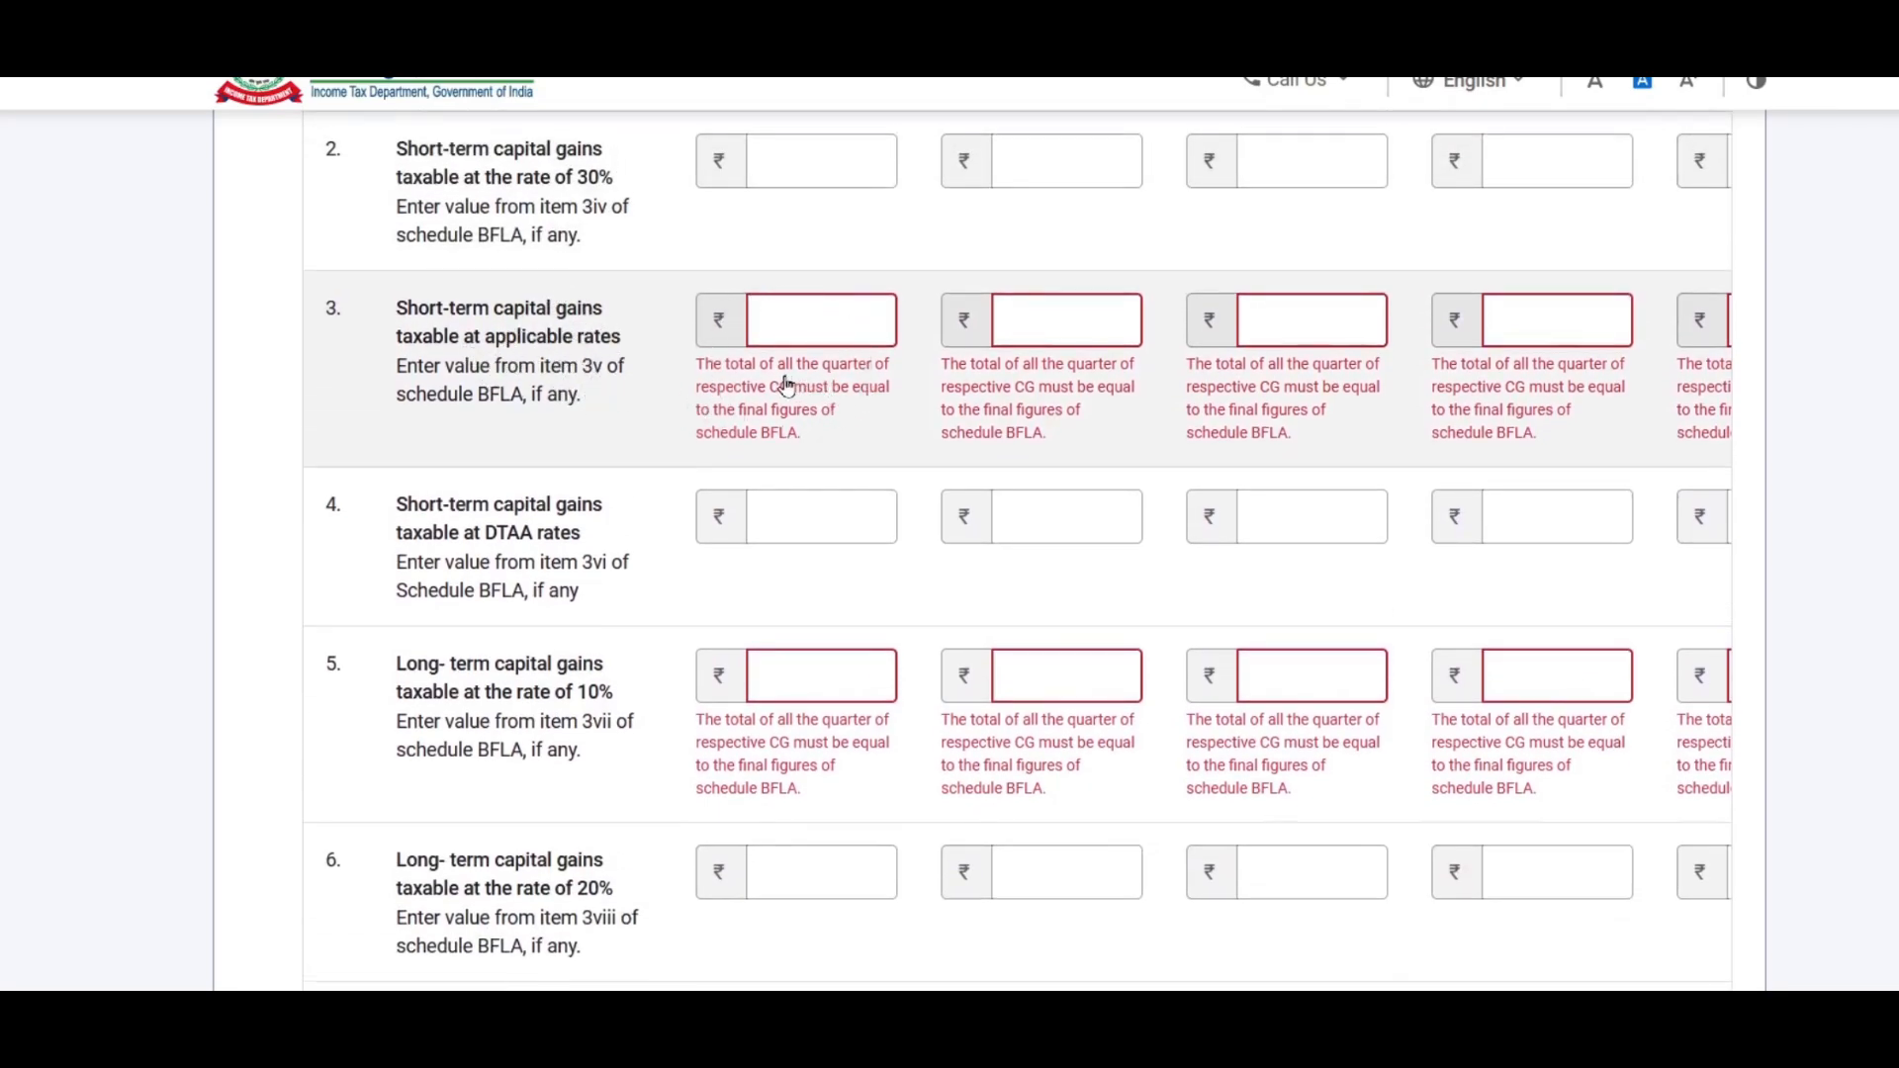
{"action": "scroll", "coordinate": [810, 385], "scroll_direction": "up", "scroll_amount": 2}
{"action": "scroll", "coordinate": [780, 411], "scroll_direction": "down", "scroll_amount": 2}
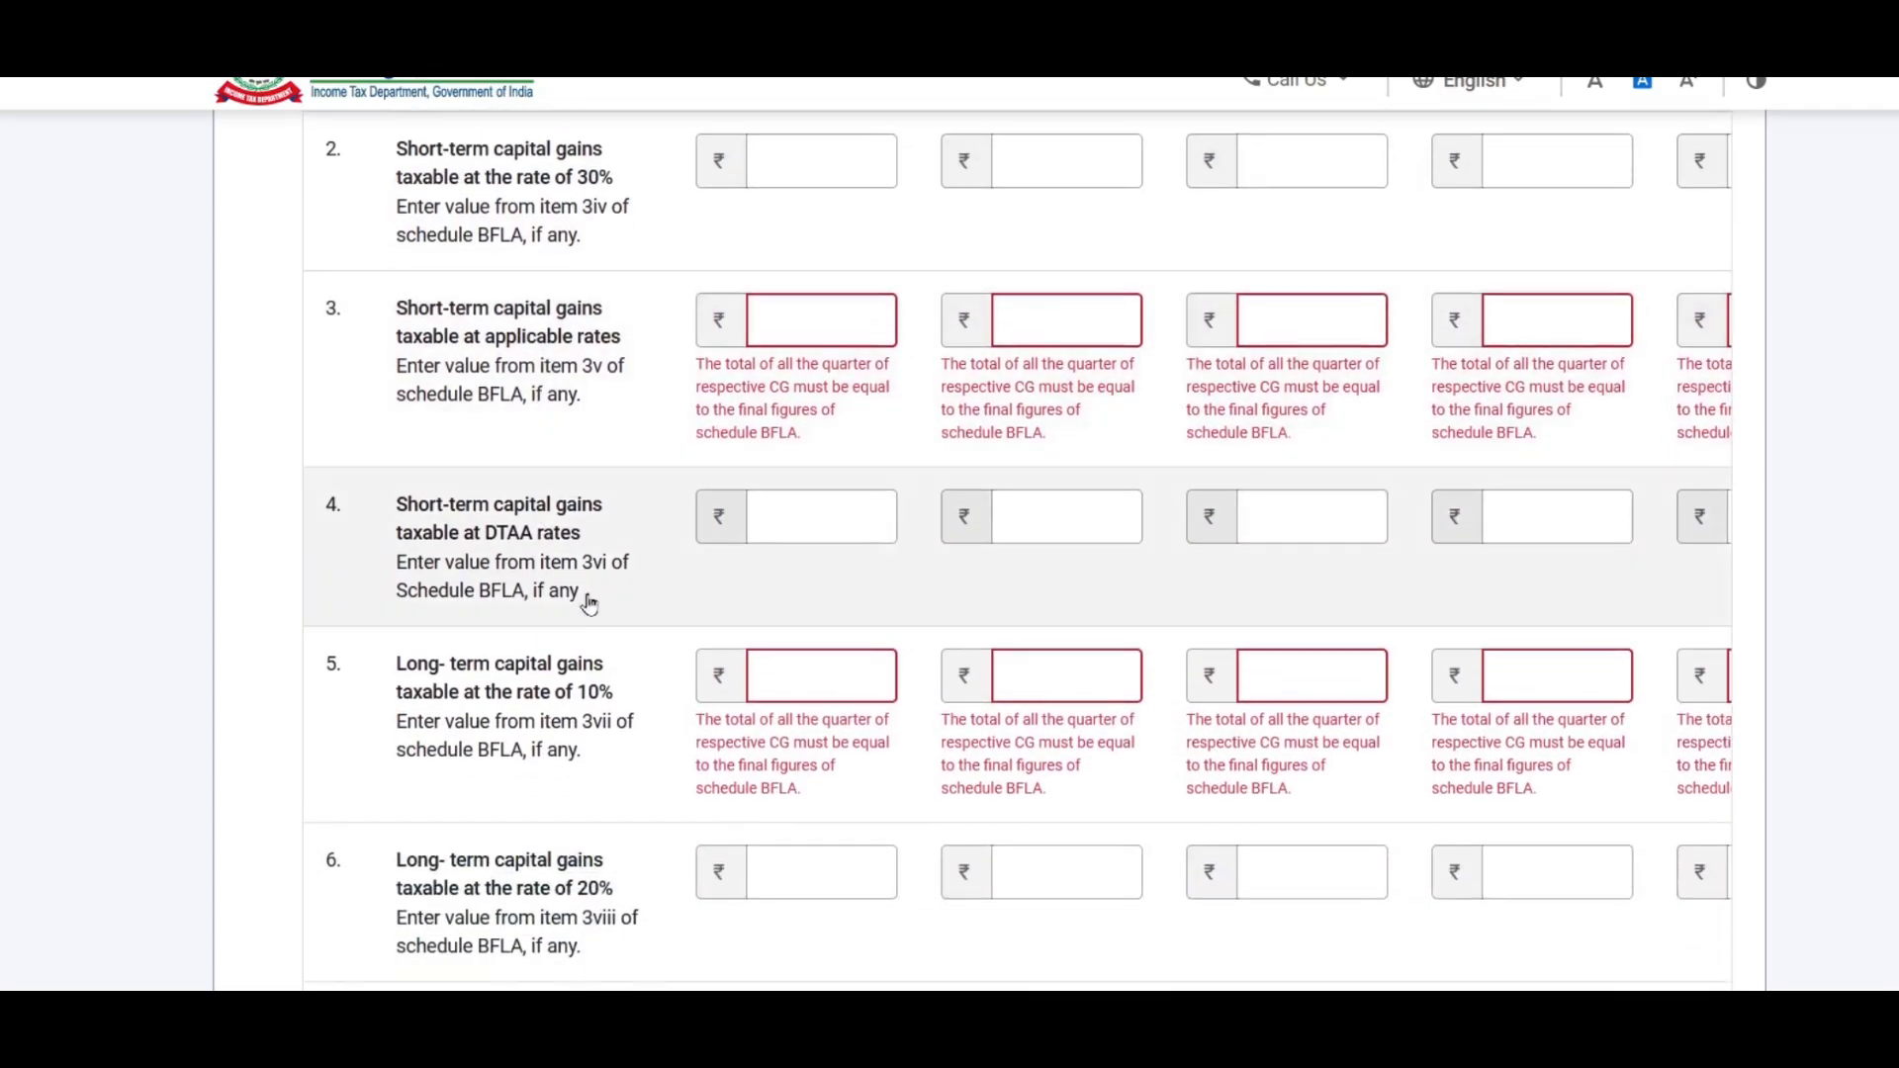
{"action": "scroll", "coordinate": [671, 460], "scroll_direction": "down", "scroll_amount": 2}
{"action": "left_click", "coordinate": [641, 362]}
{"action": "scroll", "coordinate": [637, 360], "scroll_direction": "up", "scroll_amount": 3}
{"action": "scroll", "coordinate": [655, 362], "scroll_direction": "down", "scroll_amount": 2}
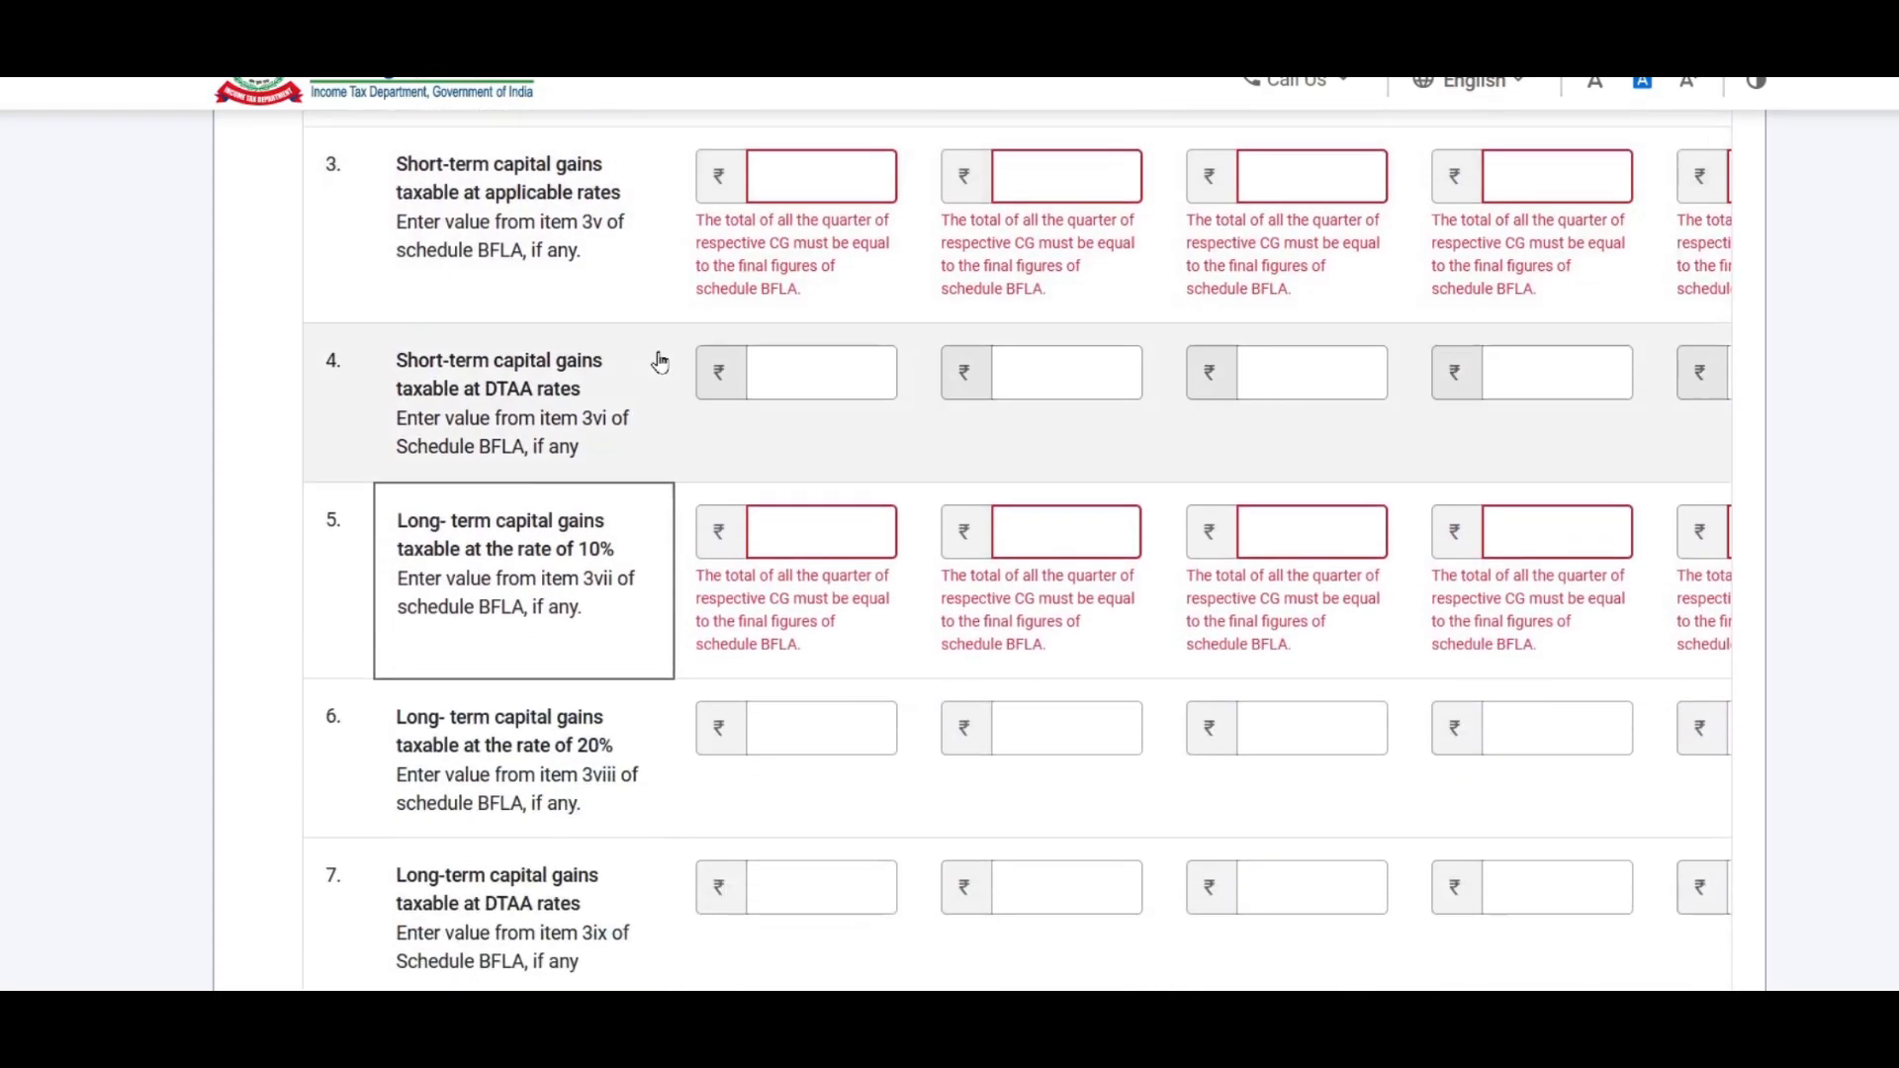
{"action": "scroll", "coordinate": [659, 362], "scroll_direction": "down", "scroll_amount": 2}
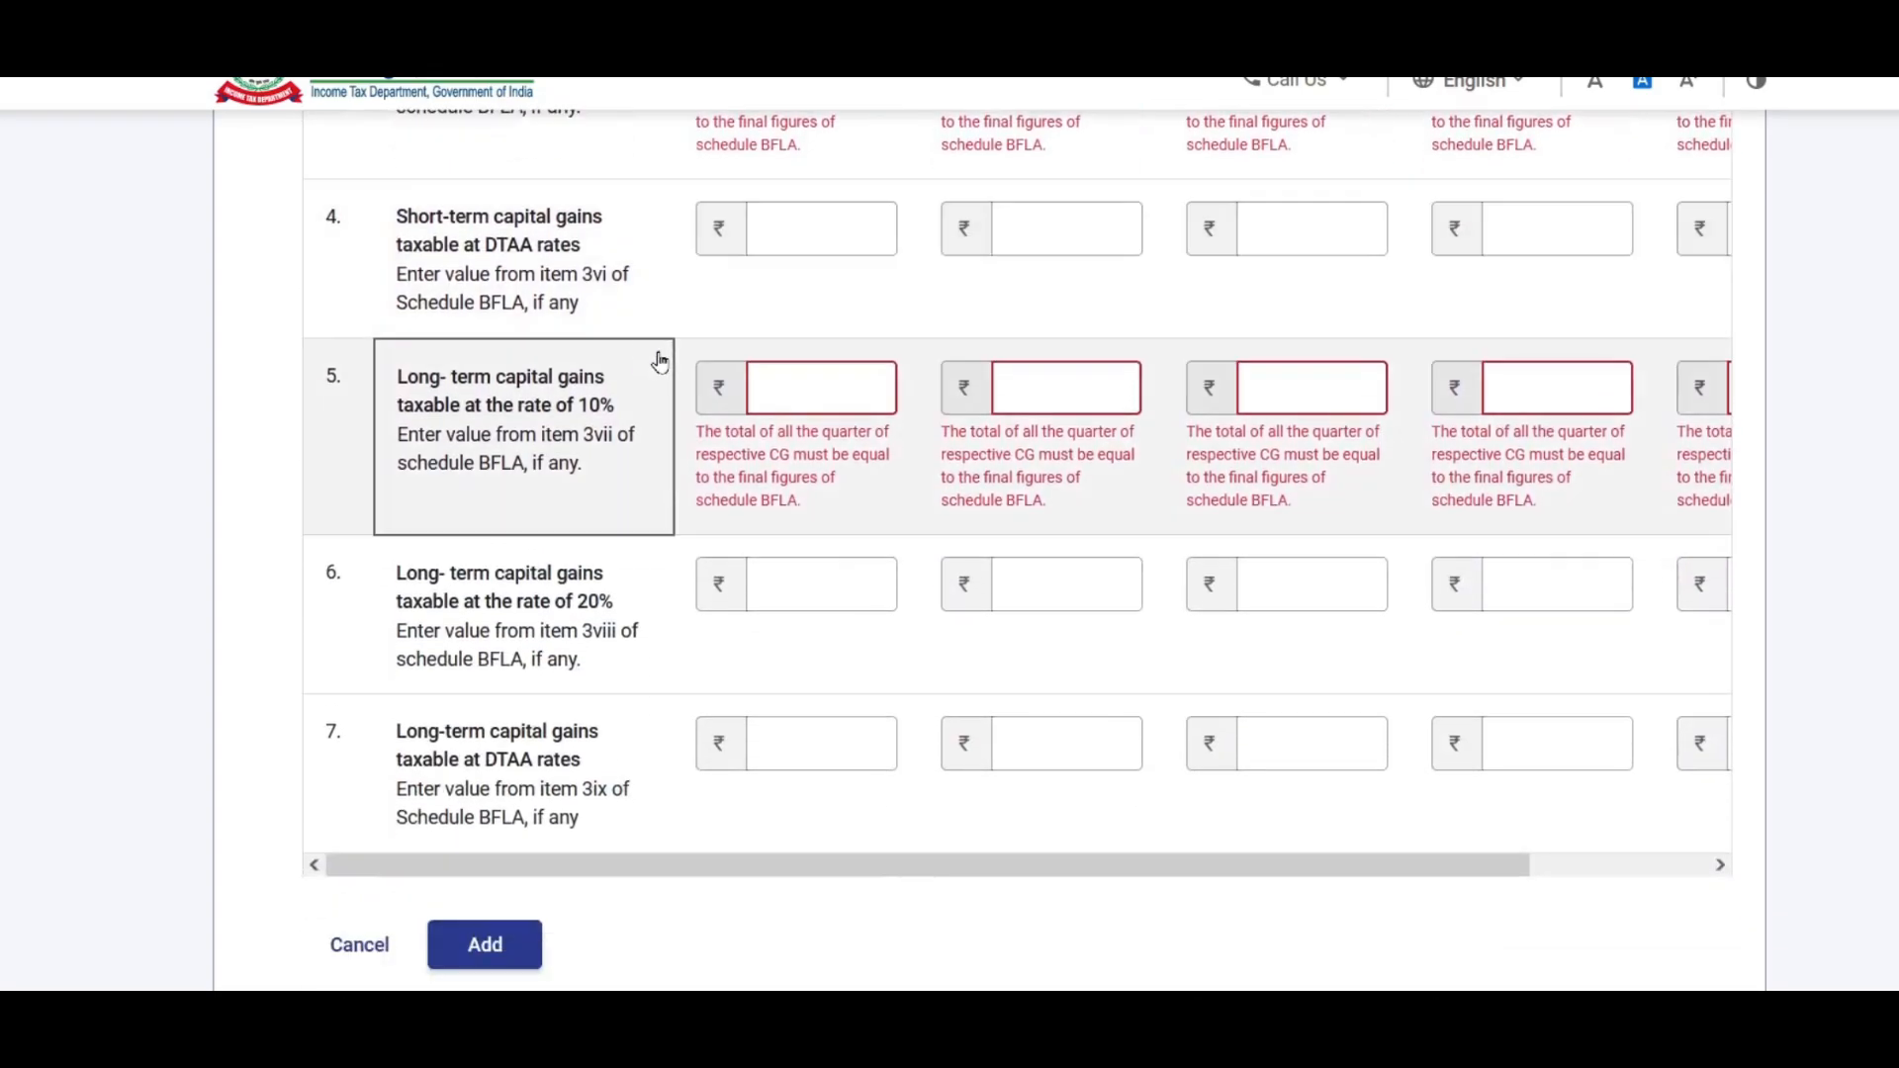
Step: Fill the quarter-wise amounts for the 10% long-term gain rows 5 and 6, entering 8000
{"action": "left_click", "coordinate": [819, 392]}
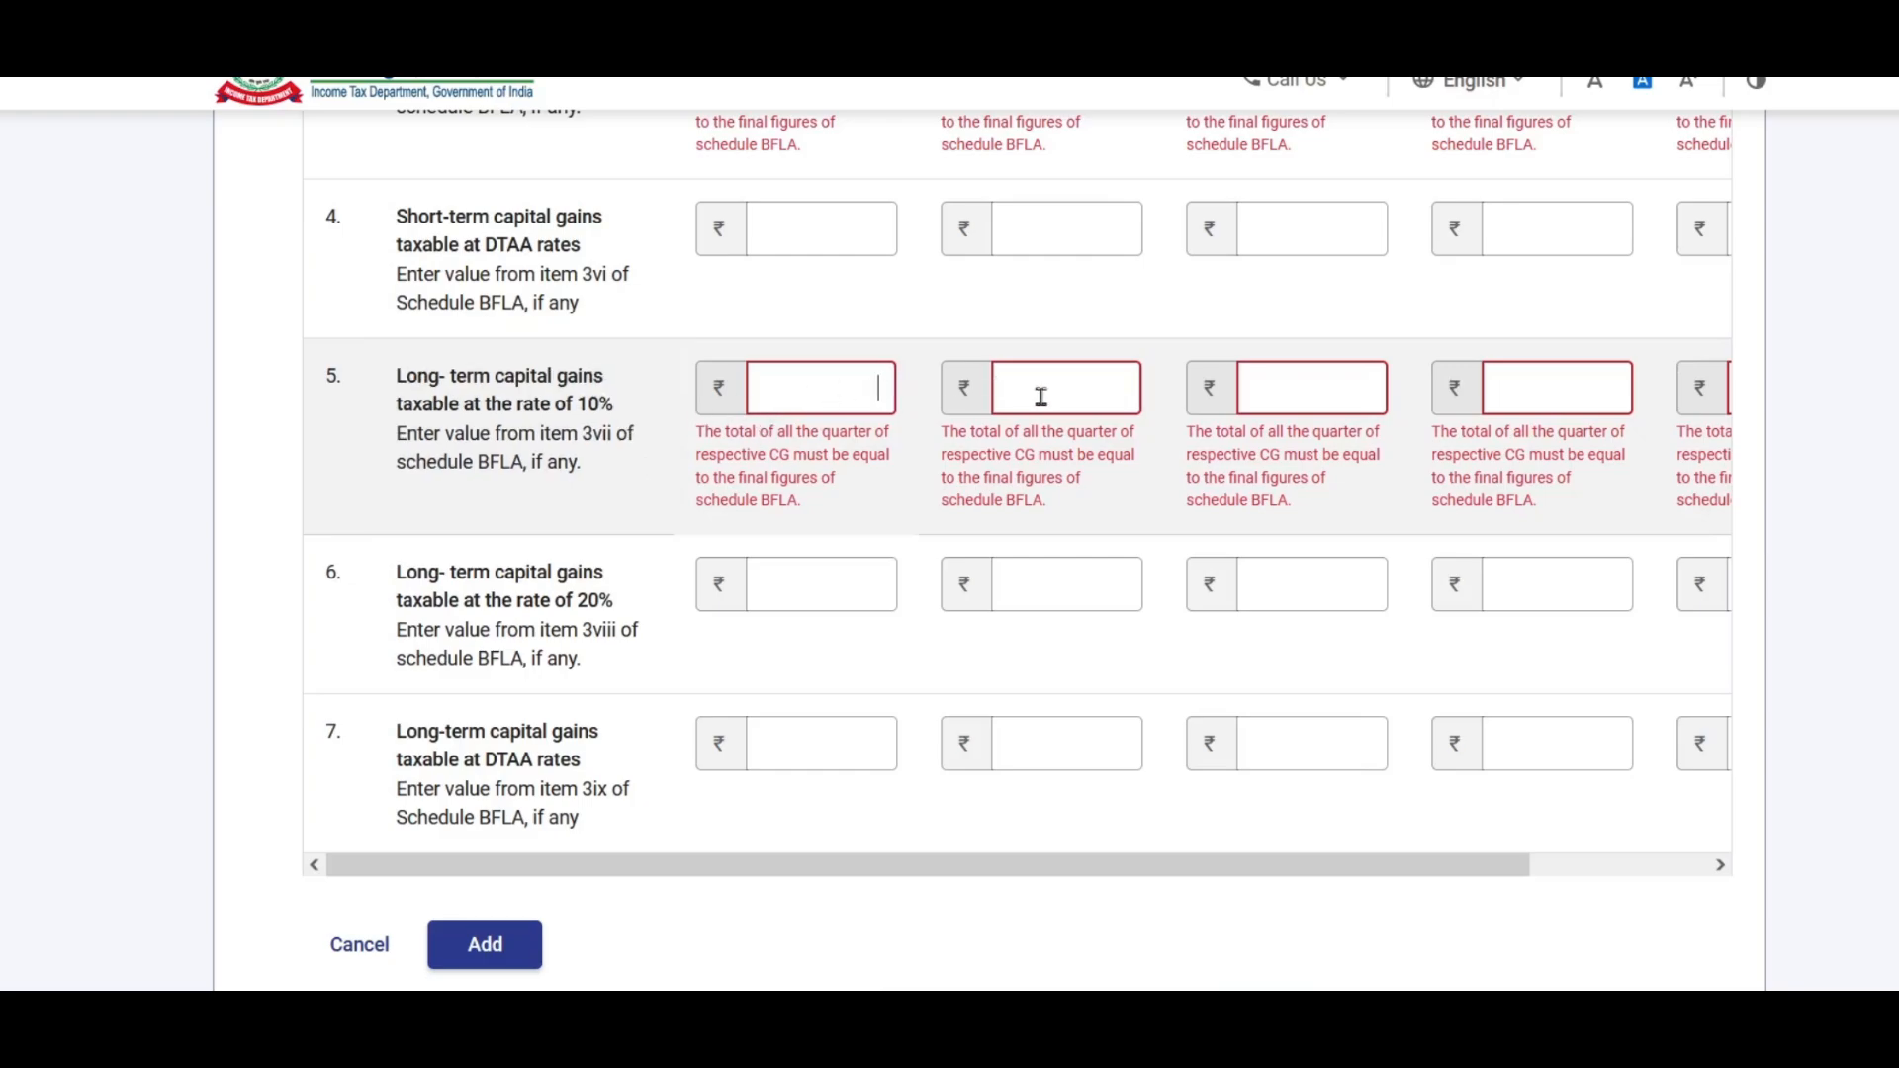
{"action": "left_click", "coordinate": [1128, 378]}
{"action": "left_click", "coordinate": [1385, 390]}
{"action": "scroll", "coordinate": [1391, 396], "scroll_direction": "down", "scroll_amount": 2}
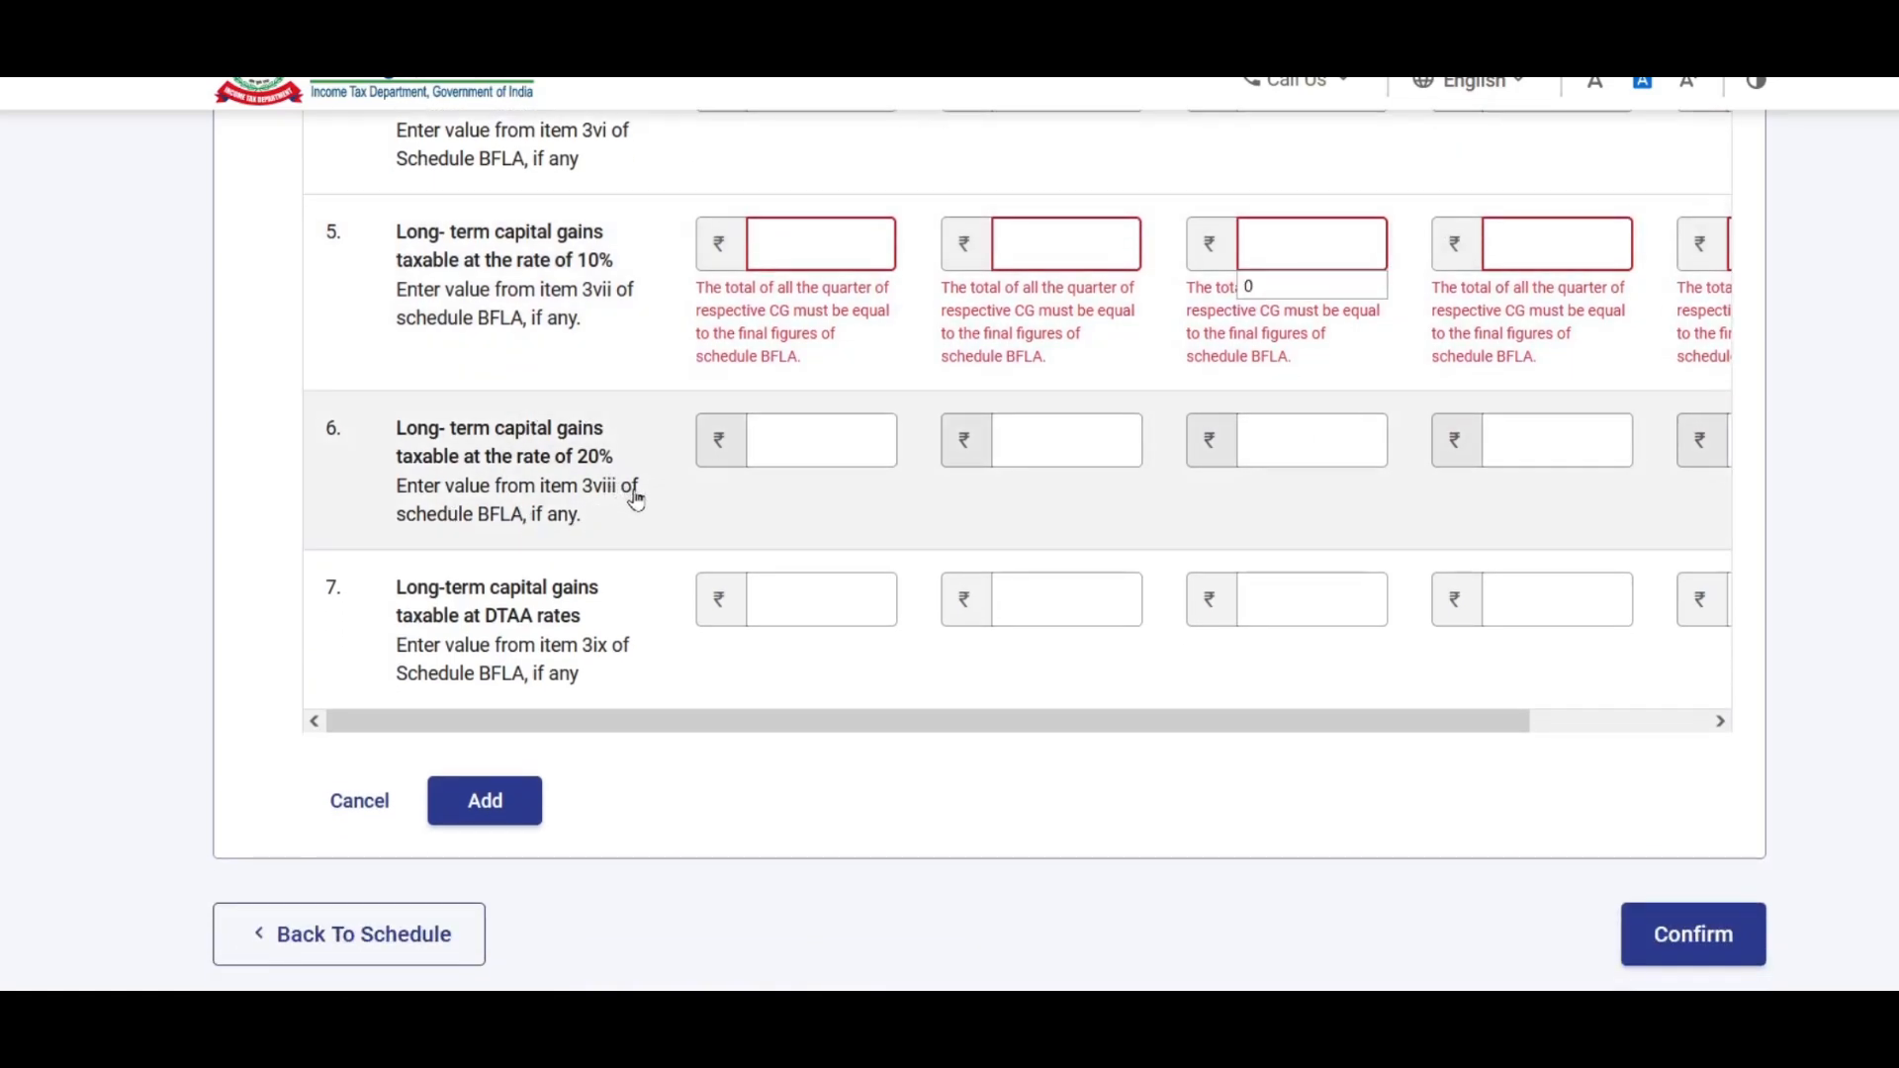
{"action": "left_click", "coordinate": [663, 513]}
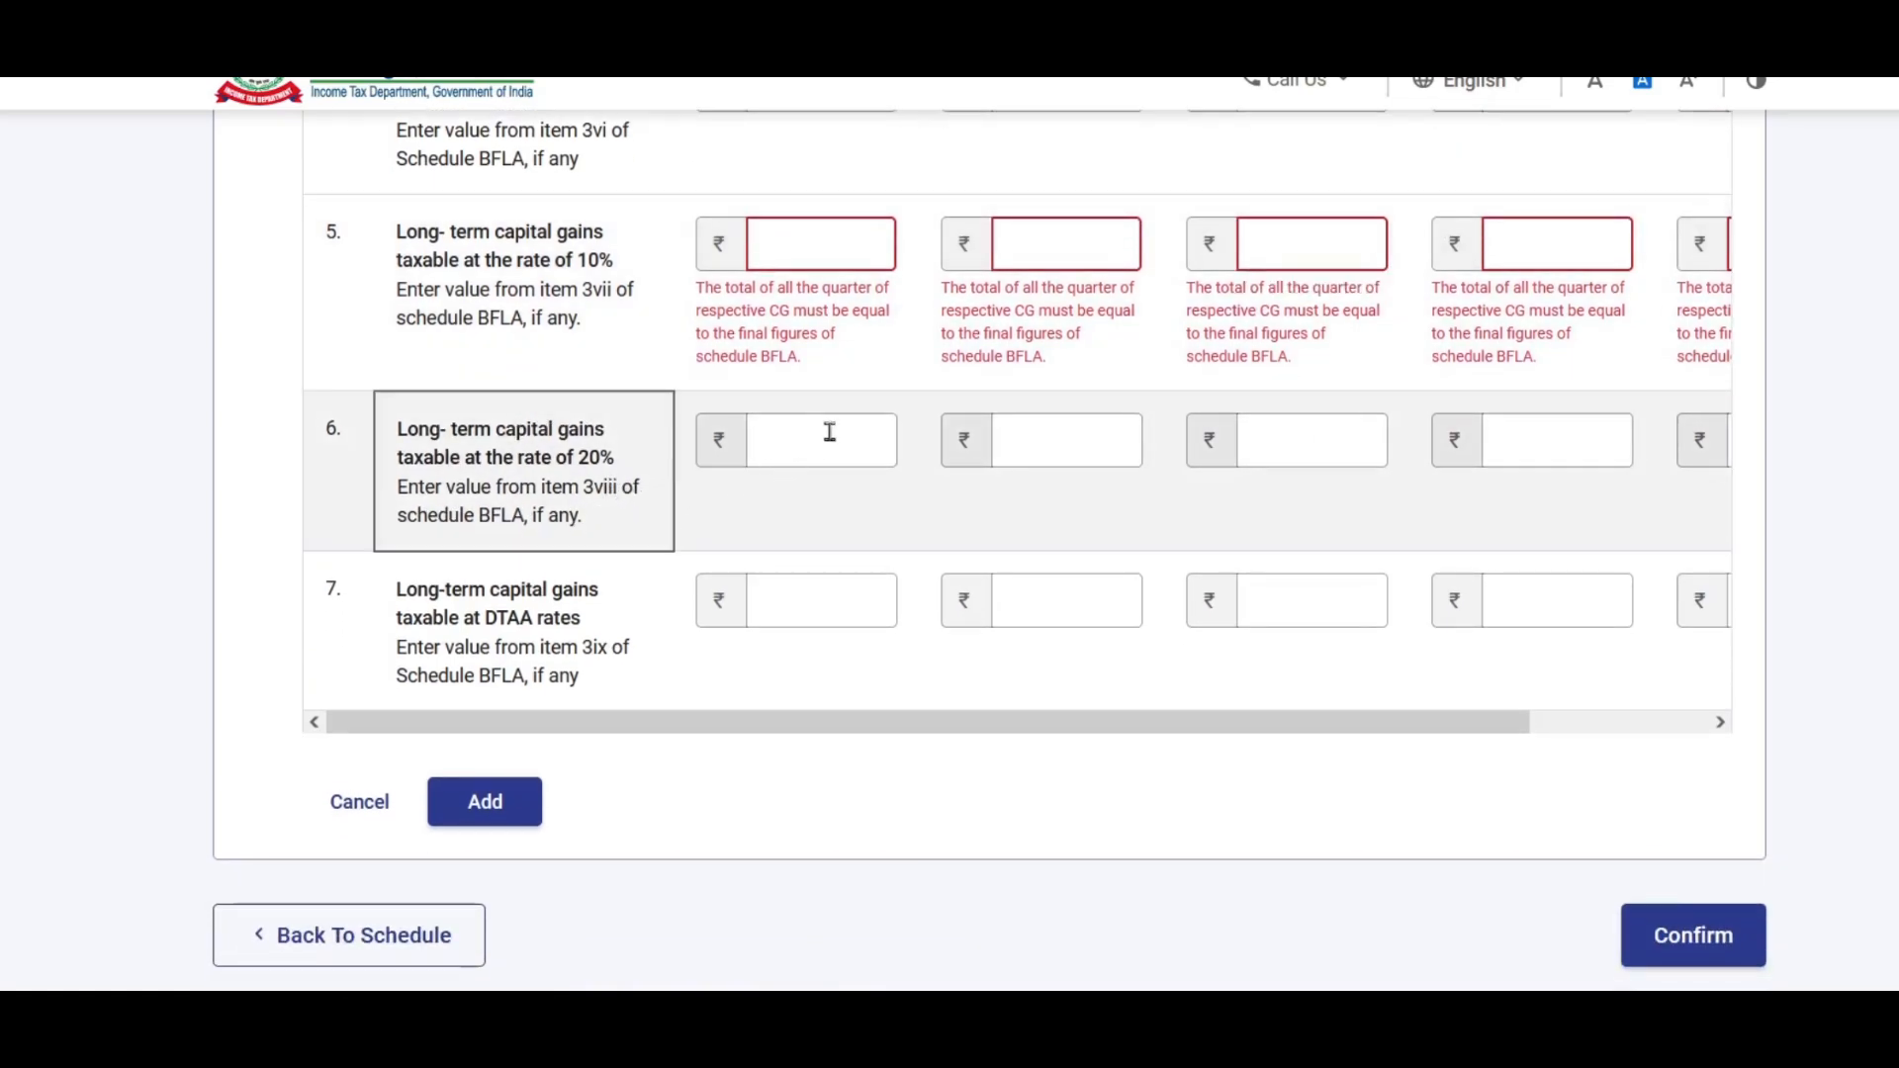
{"action": "key", "text": "Tab"}
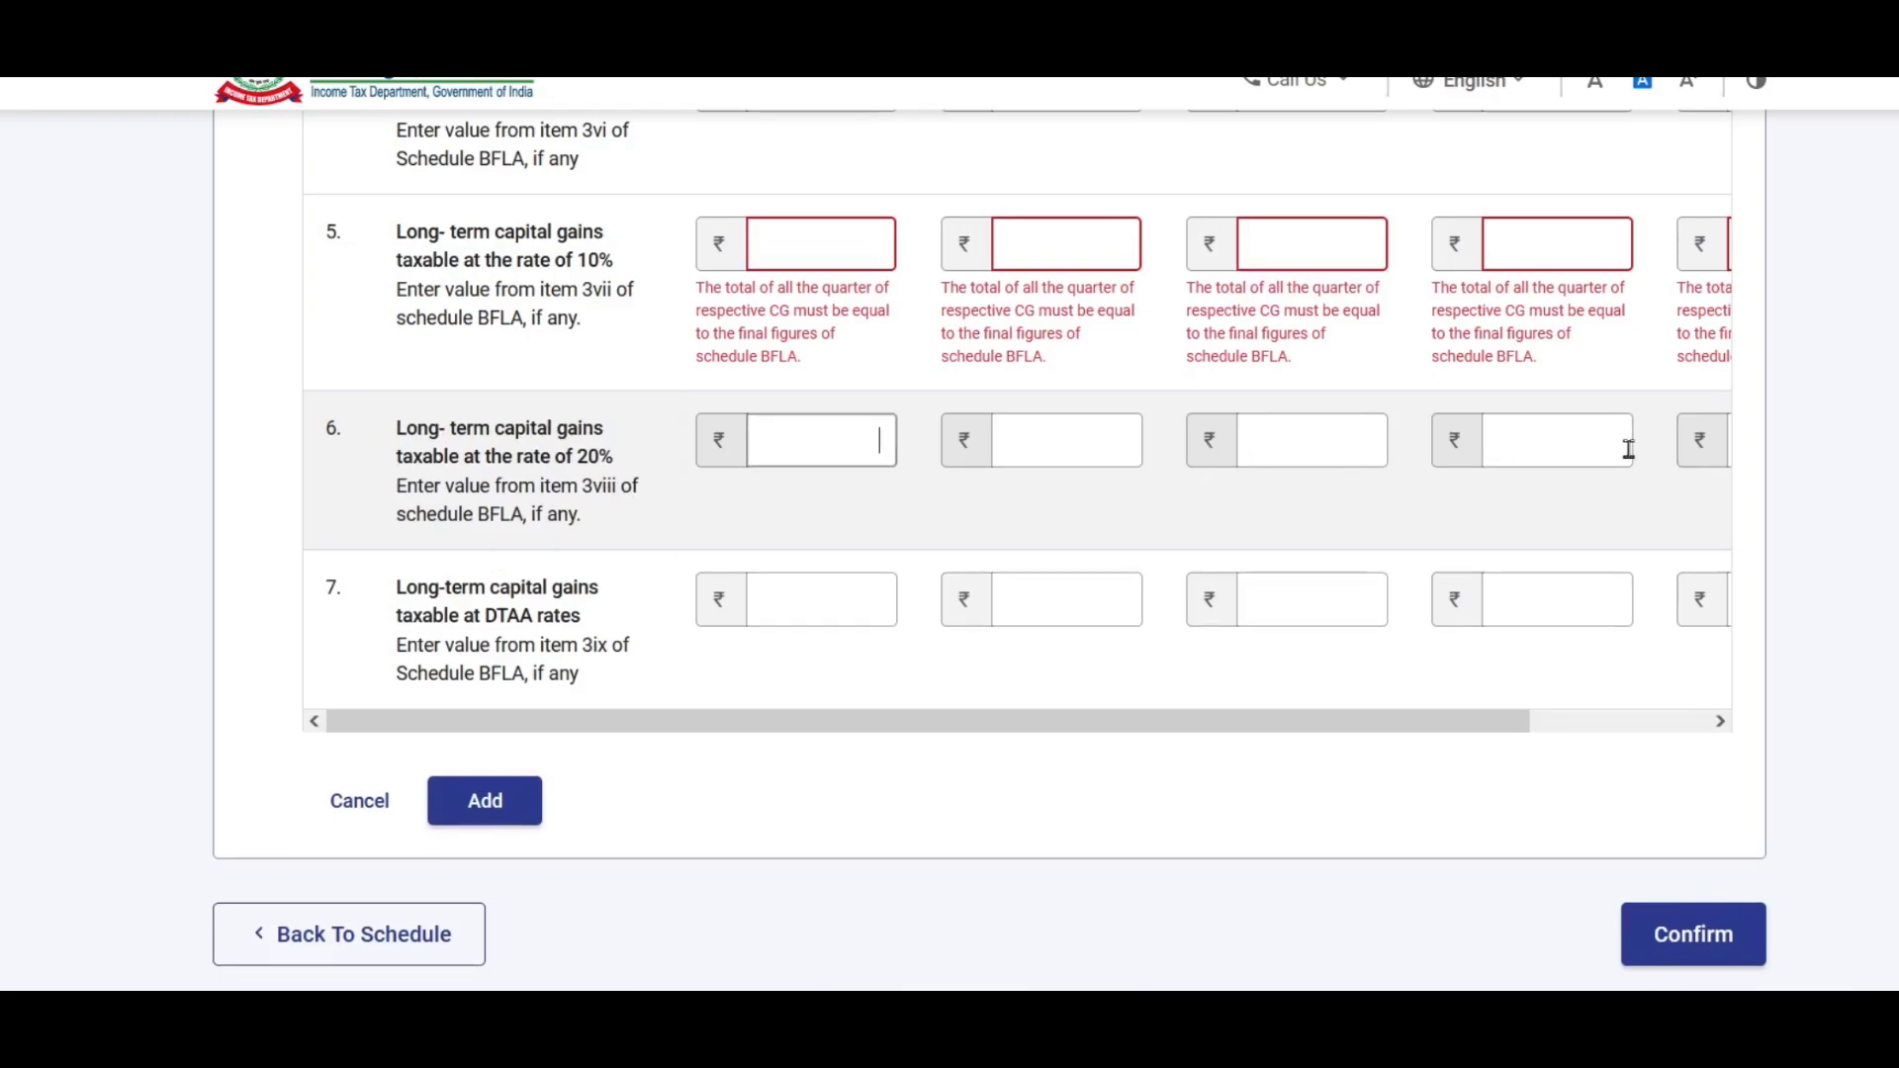
{"action": "key", "text": "Tab"}
{"action": "key", "text": "Tab"}
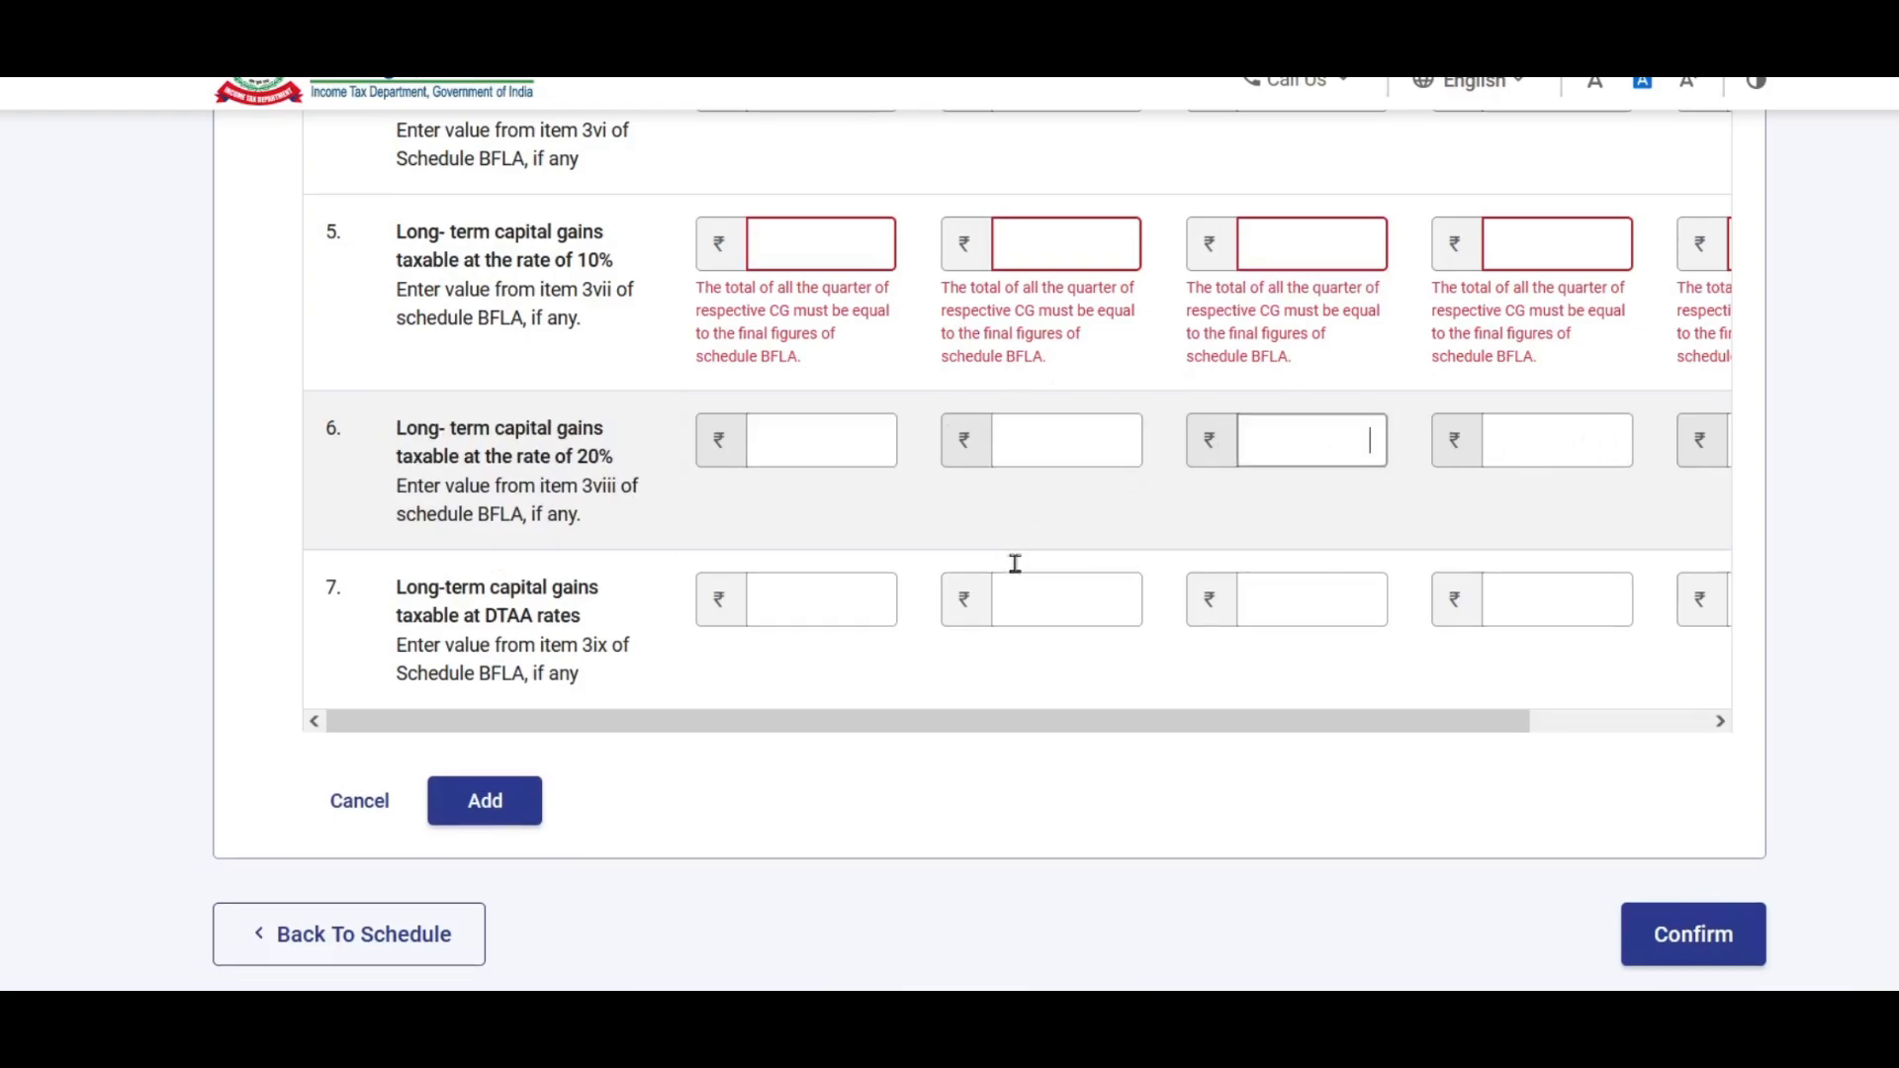
{"action": "scroll", "coordinate": [1484, 288], "scroll_direction": "up", "scroll_amount": 4}
{"action": "scroll", "coordinate": [974, 448], "scroll_direction": "up", "scroll_amount": 3}
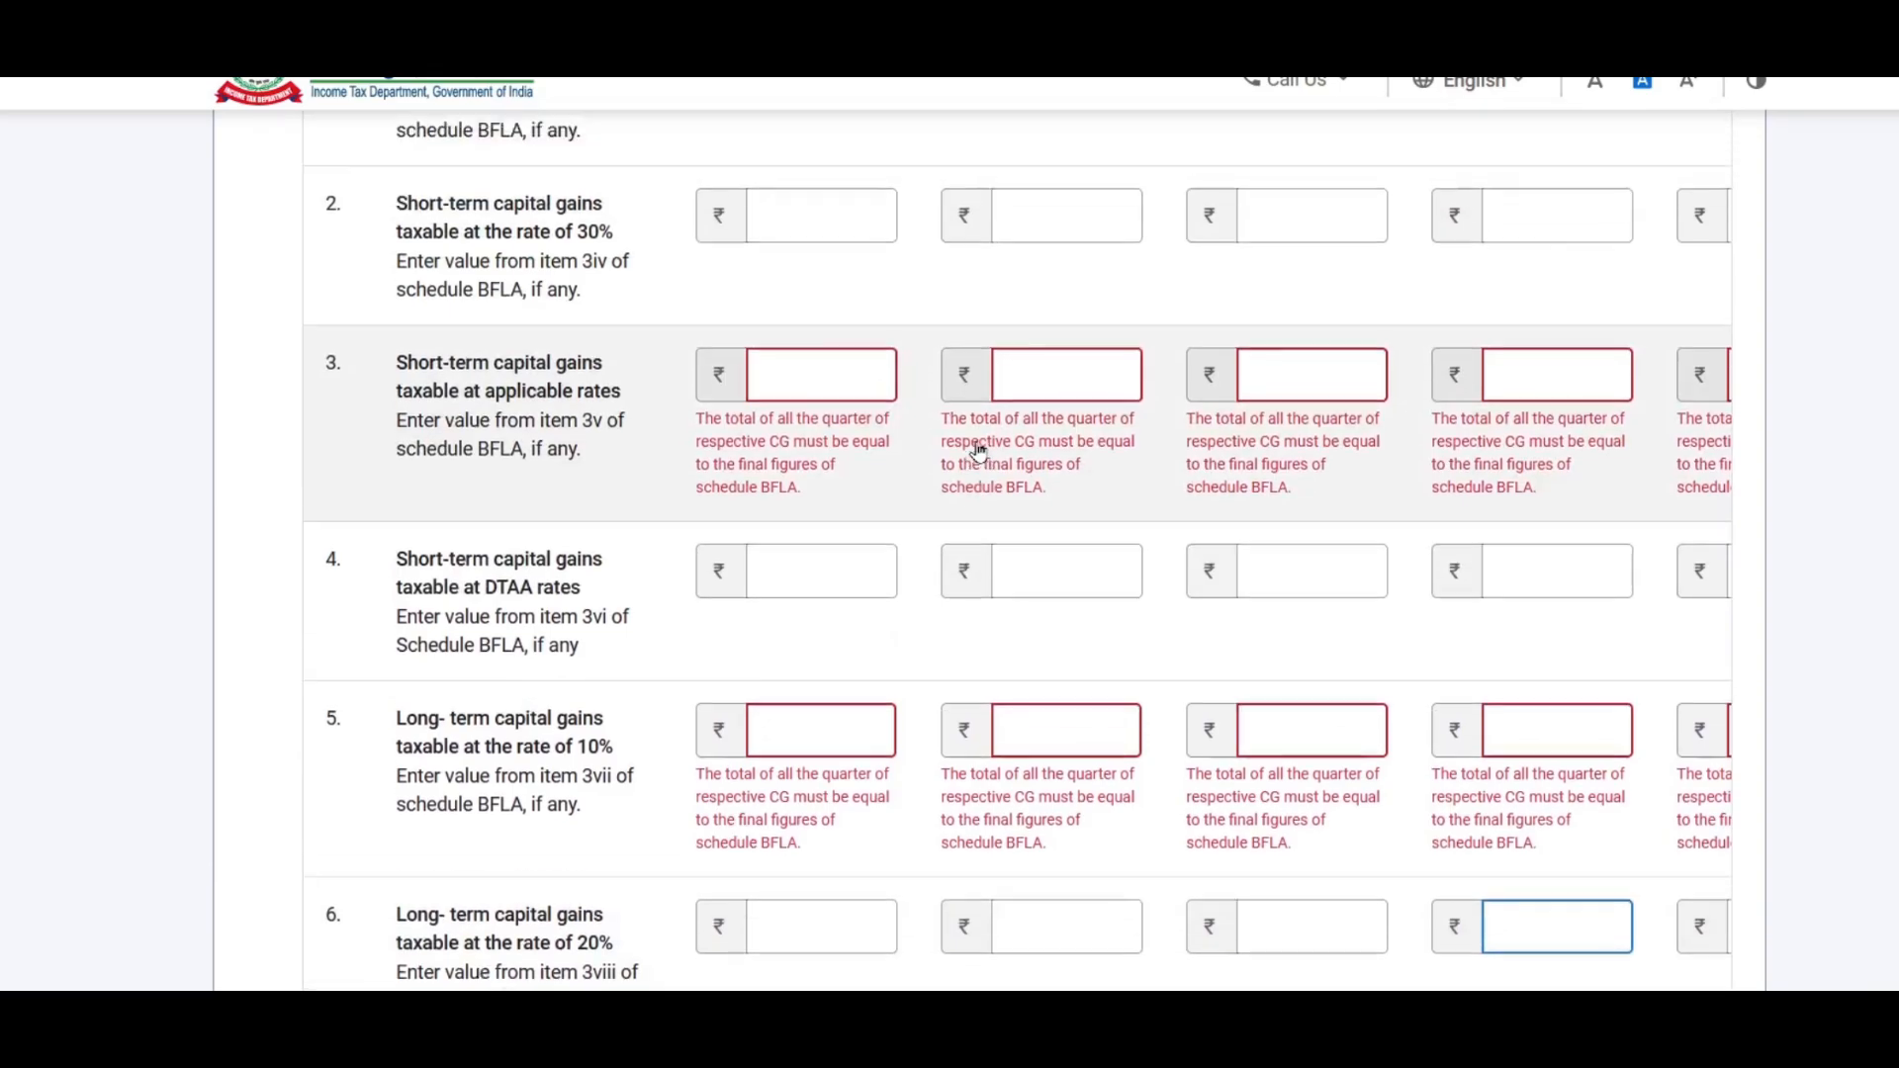
{"action": "scroll", "coordinate": [983, 453], "scroll_direction": "down", "scroll_amount": 3}
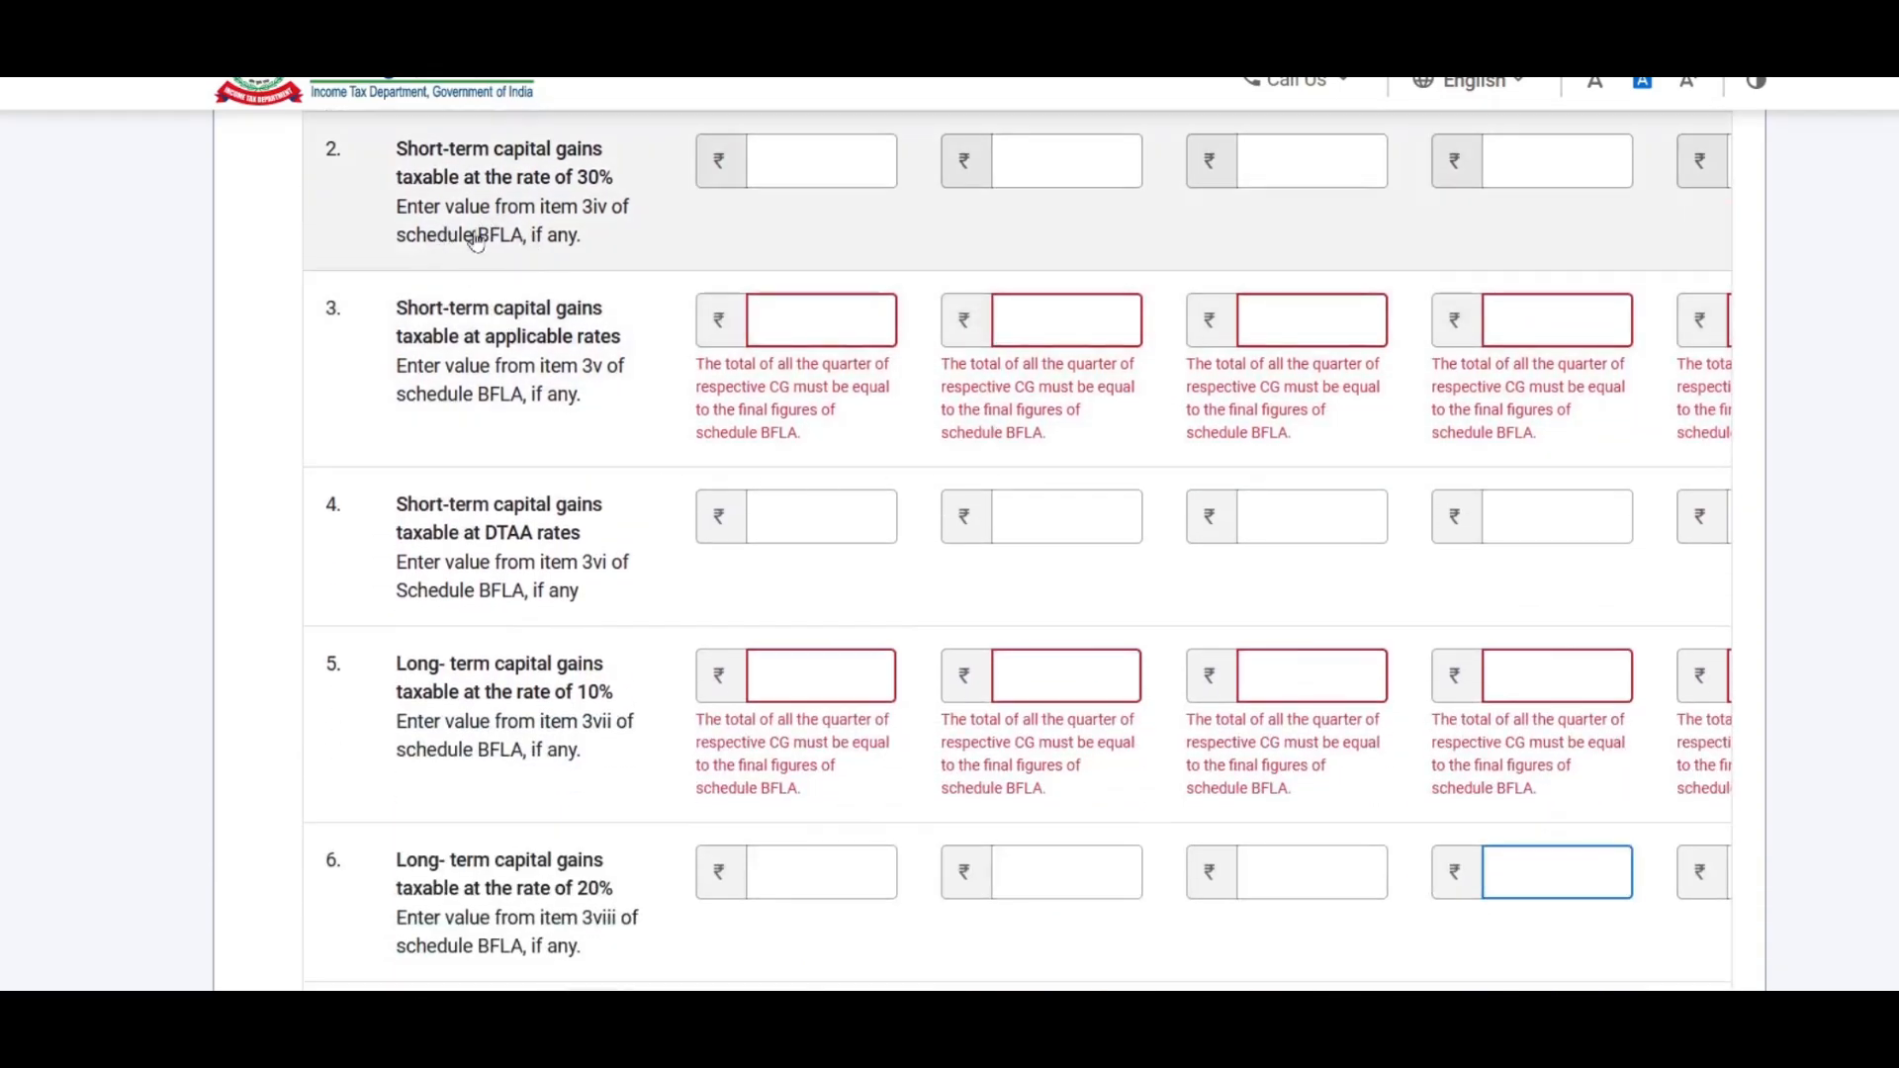
{"action": "scroll", "coordinate": [501, 254], "scroll_direction": "down", "scroll_amount": 3}
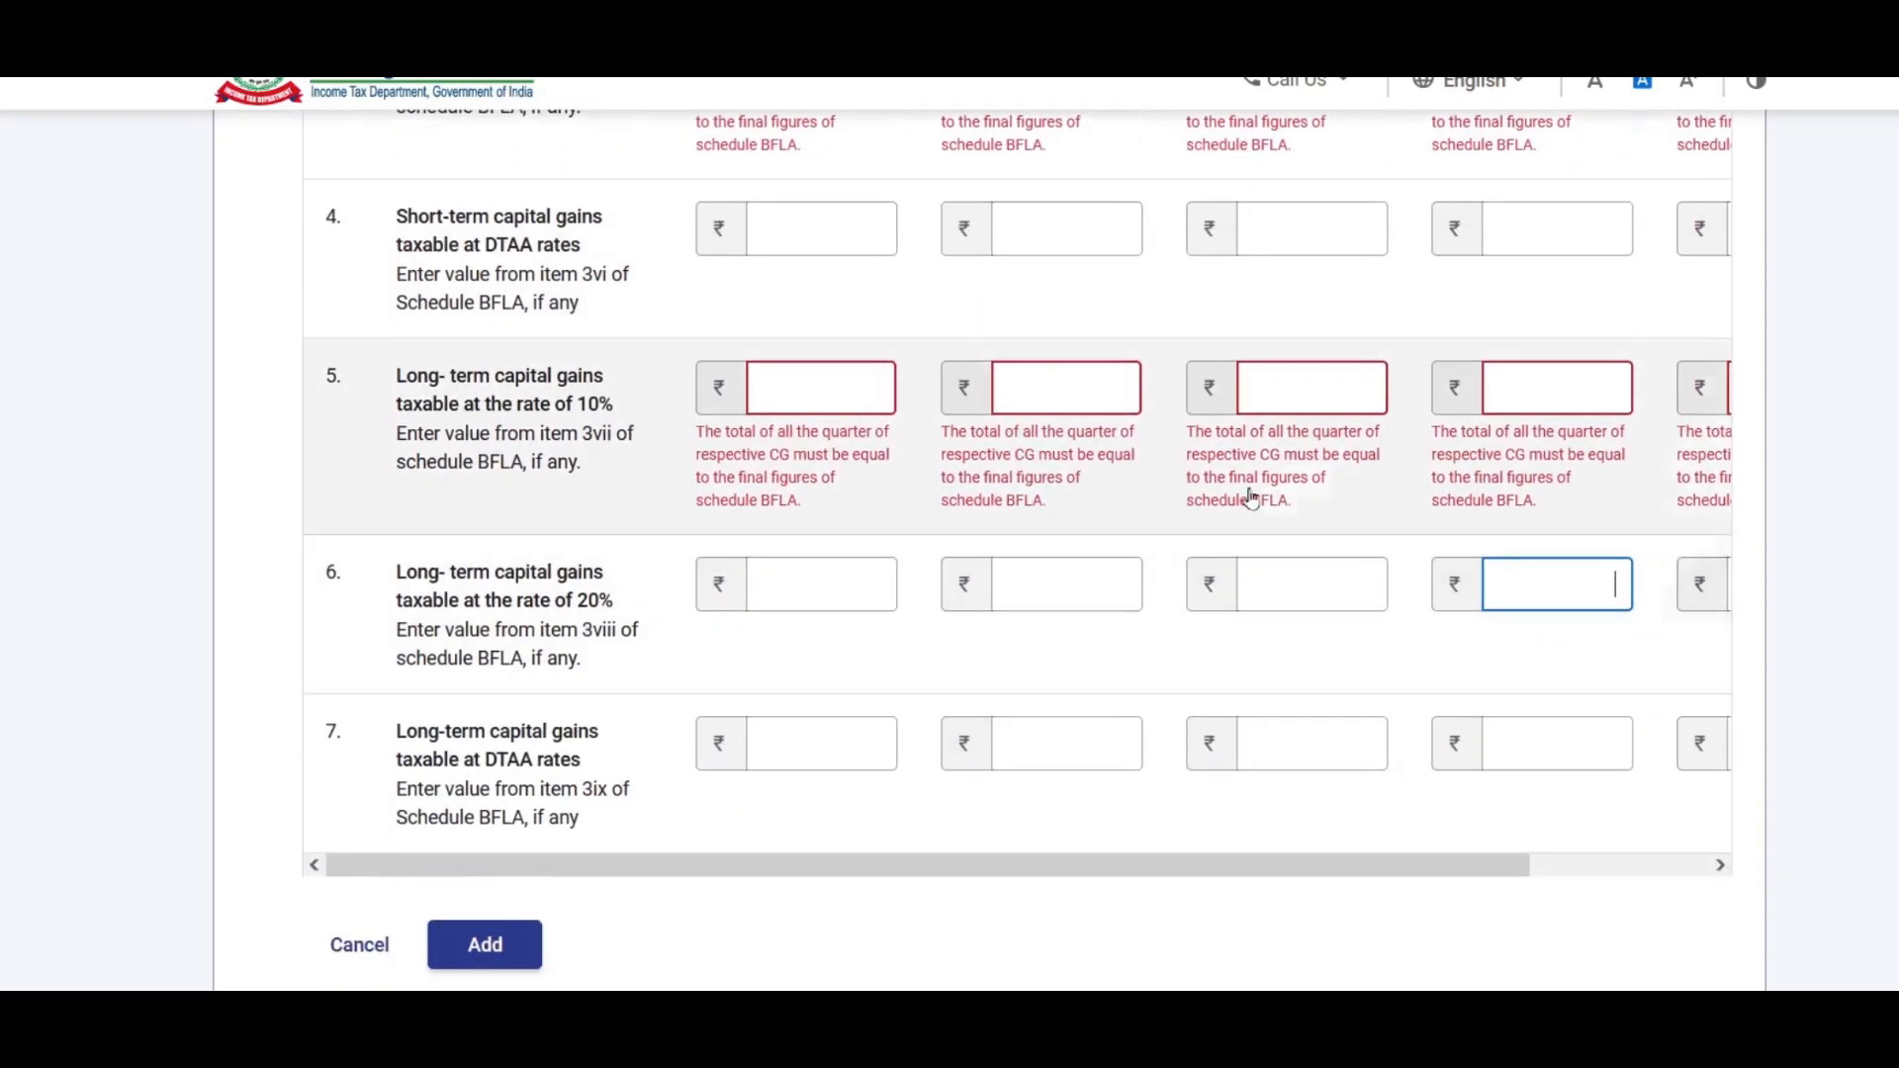
{"action": "scroll", "coordinate": [1088, 445], "scroll_direction": "up", "scroll_amount": 5}
{"action": "scroll", "coordinate": [1213, 605], "scroll_direction": "up", "scroll_amount": 10}
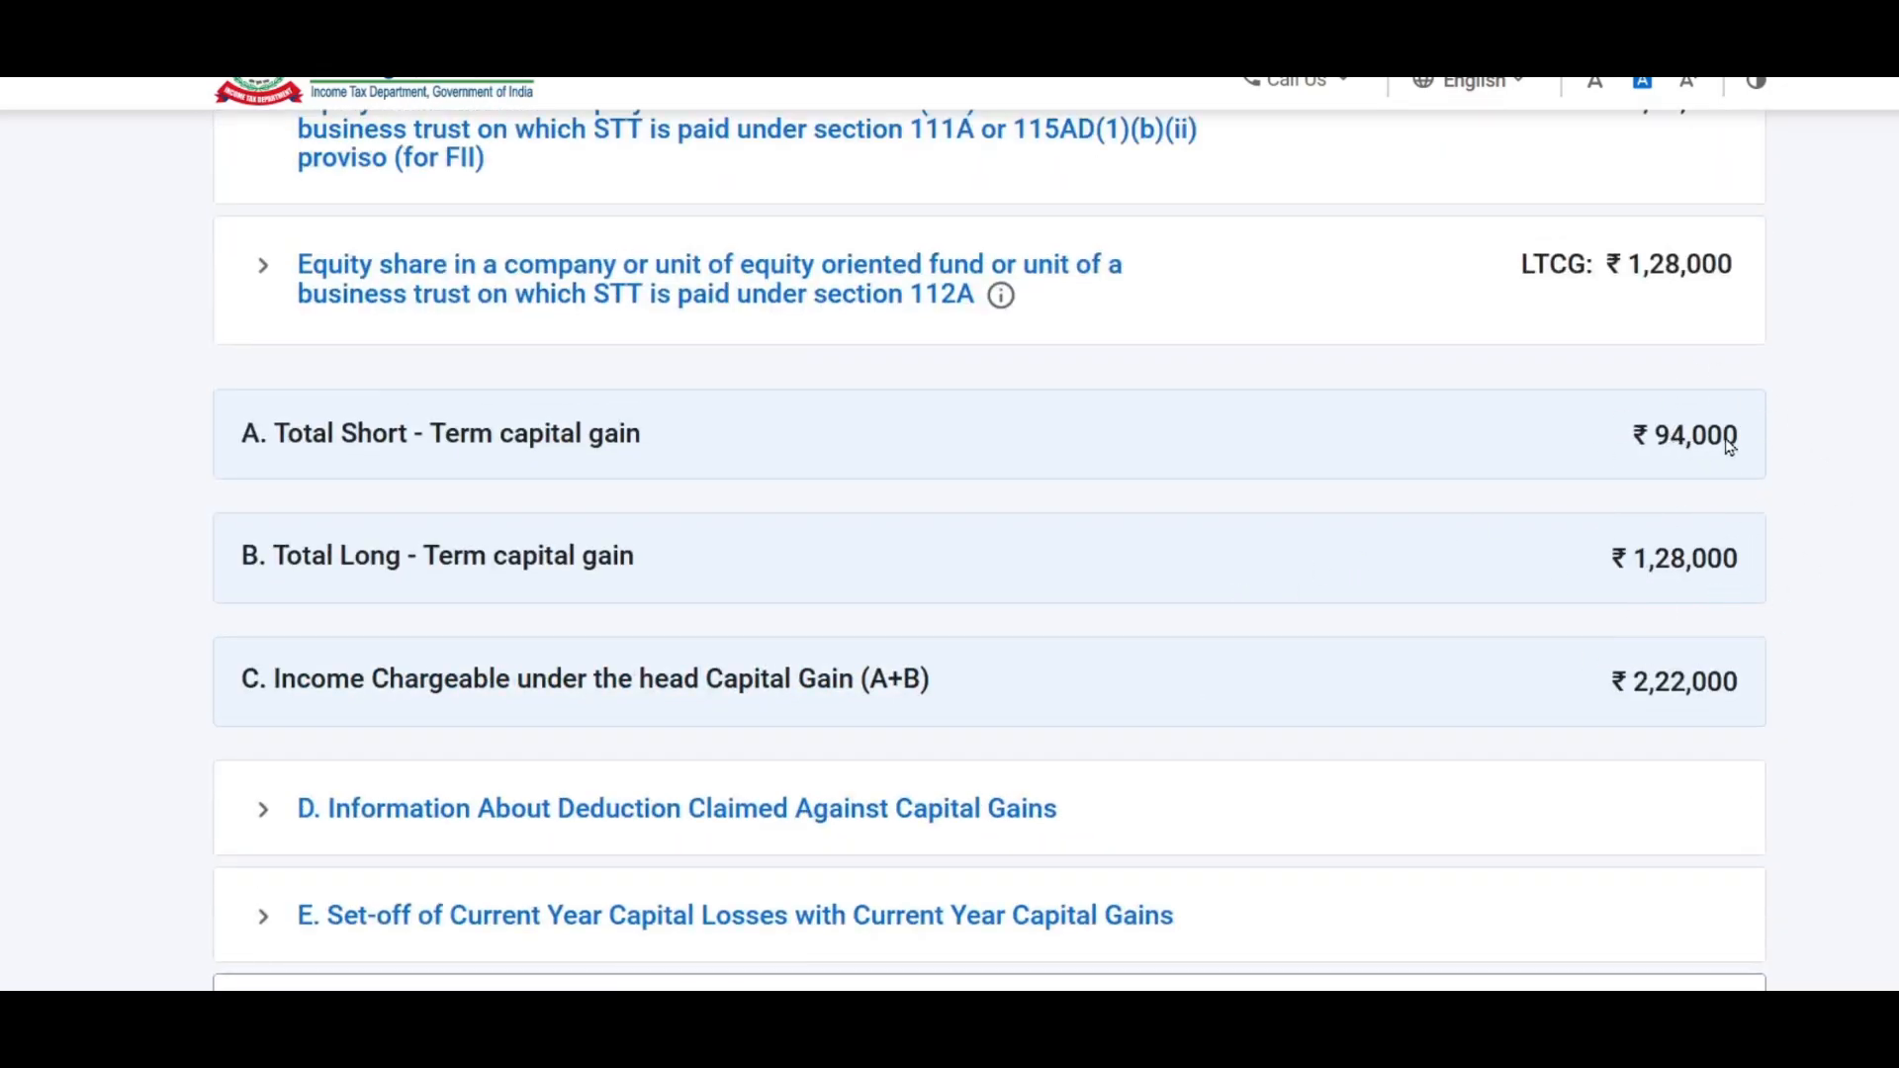
{"action": "scroll", "coordinate": [1071, 531], "scroll_direction": "down", "scroll_amount": 2}
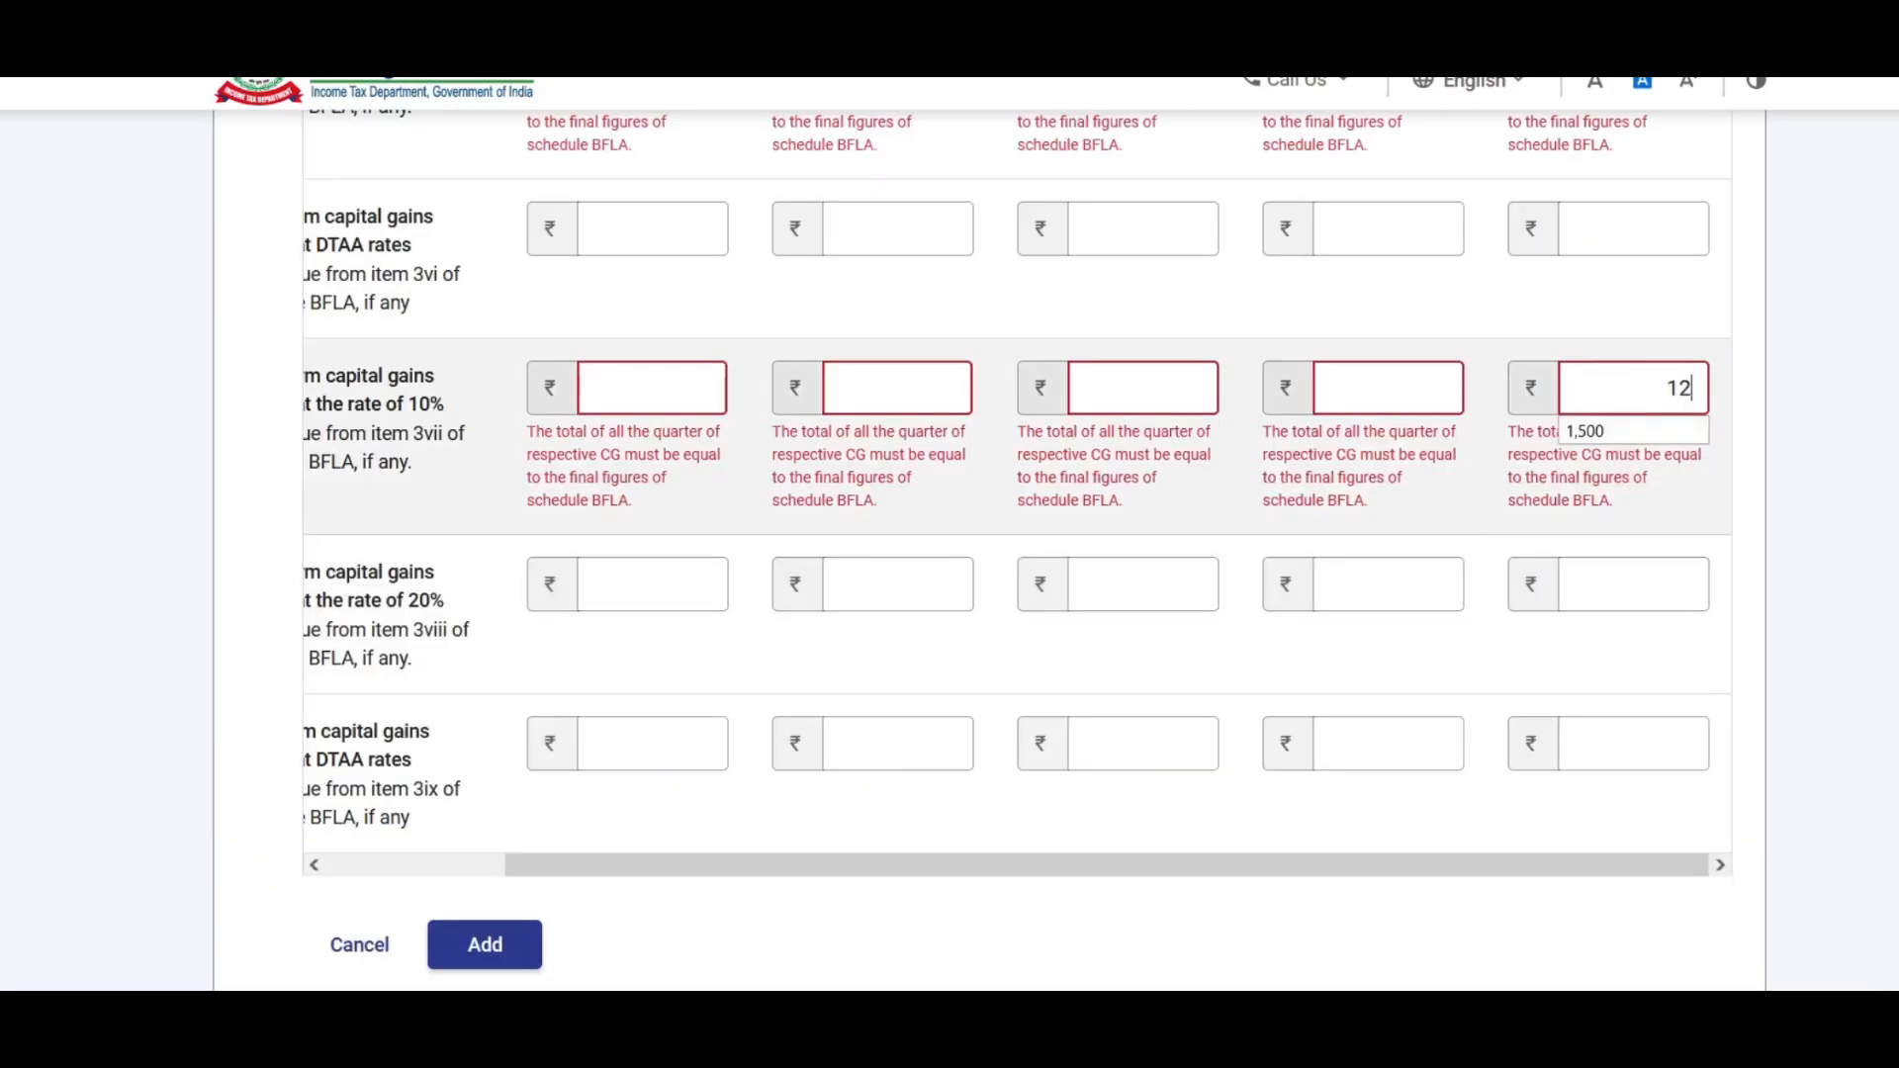
{"action": "type", "text": "8000"}
{"action": "scroll", "coordinate": [539, 437], "scroll_direction": "up", "scroll_amount": 3}
Step: Enter 94,000 as the 16 Mar–31 Mar short-term amount and save the breakdown
{"action": "left_click", "coordinate": [1632, 318]}
{"action": "type", "text": "94000"}
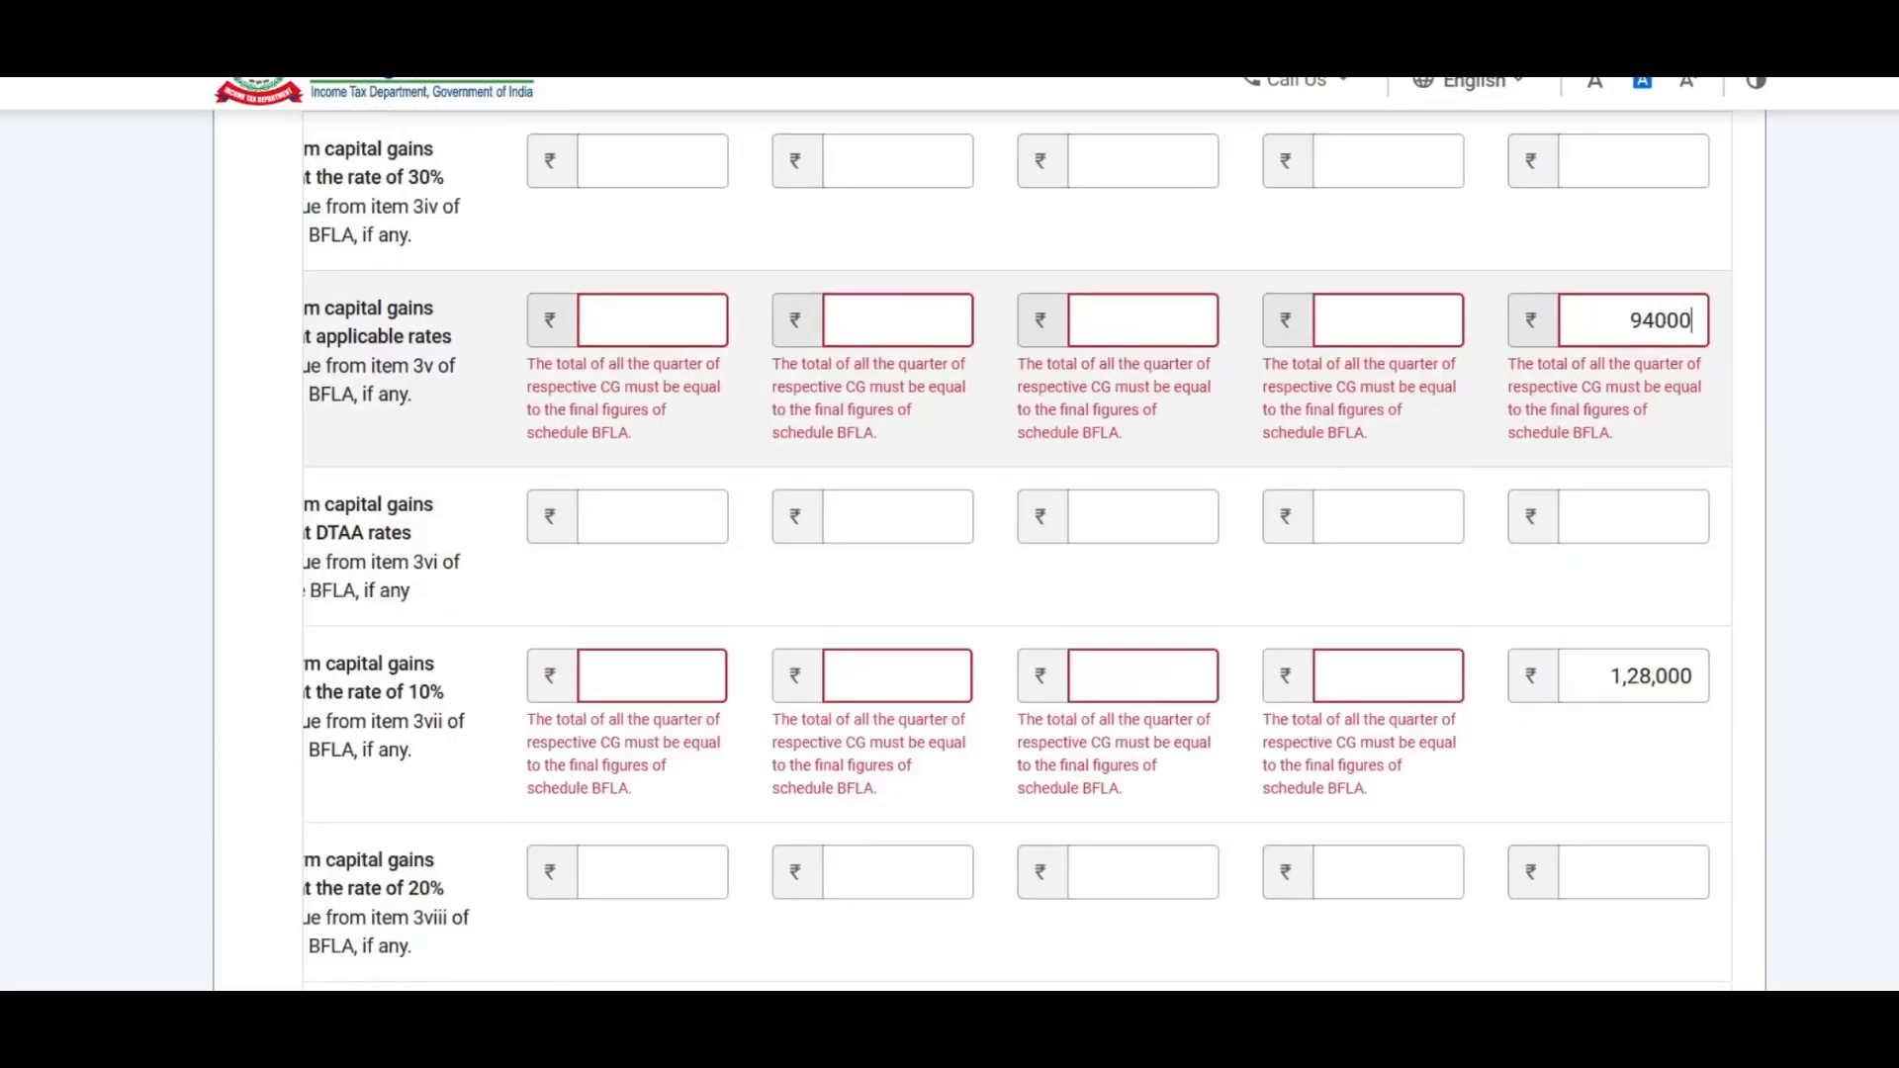
{"action": "scroll", "coordinate": [1531, 509], "scroll_direction": "down", "scroll_amount": 1}
{"action": "scroll", "coordinate": [1530, 509], "scroll_direction": "down", "scroll_amount": 5}
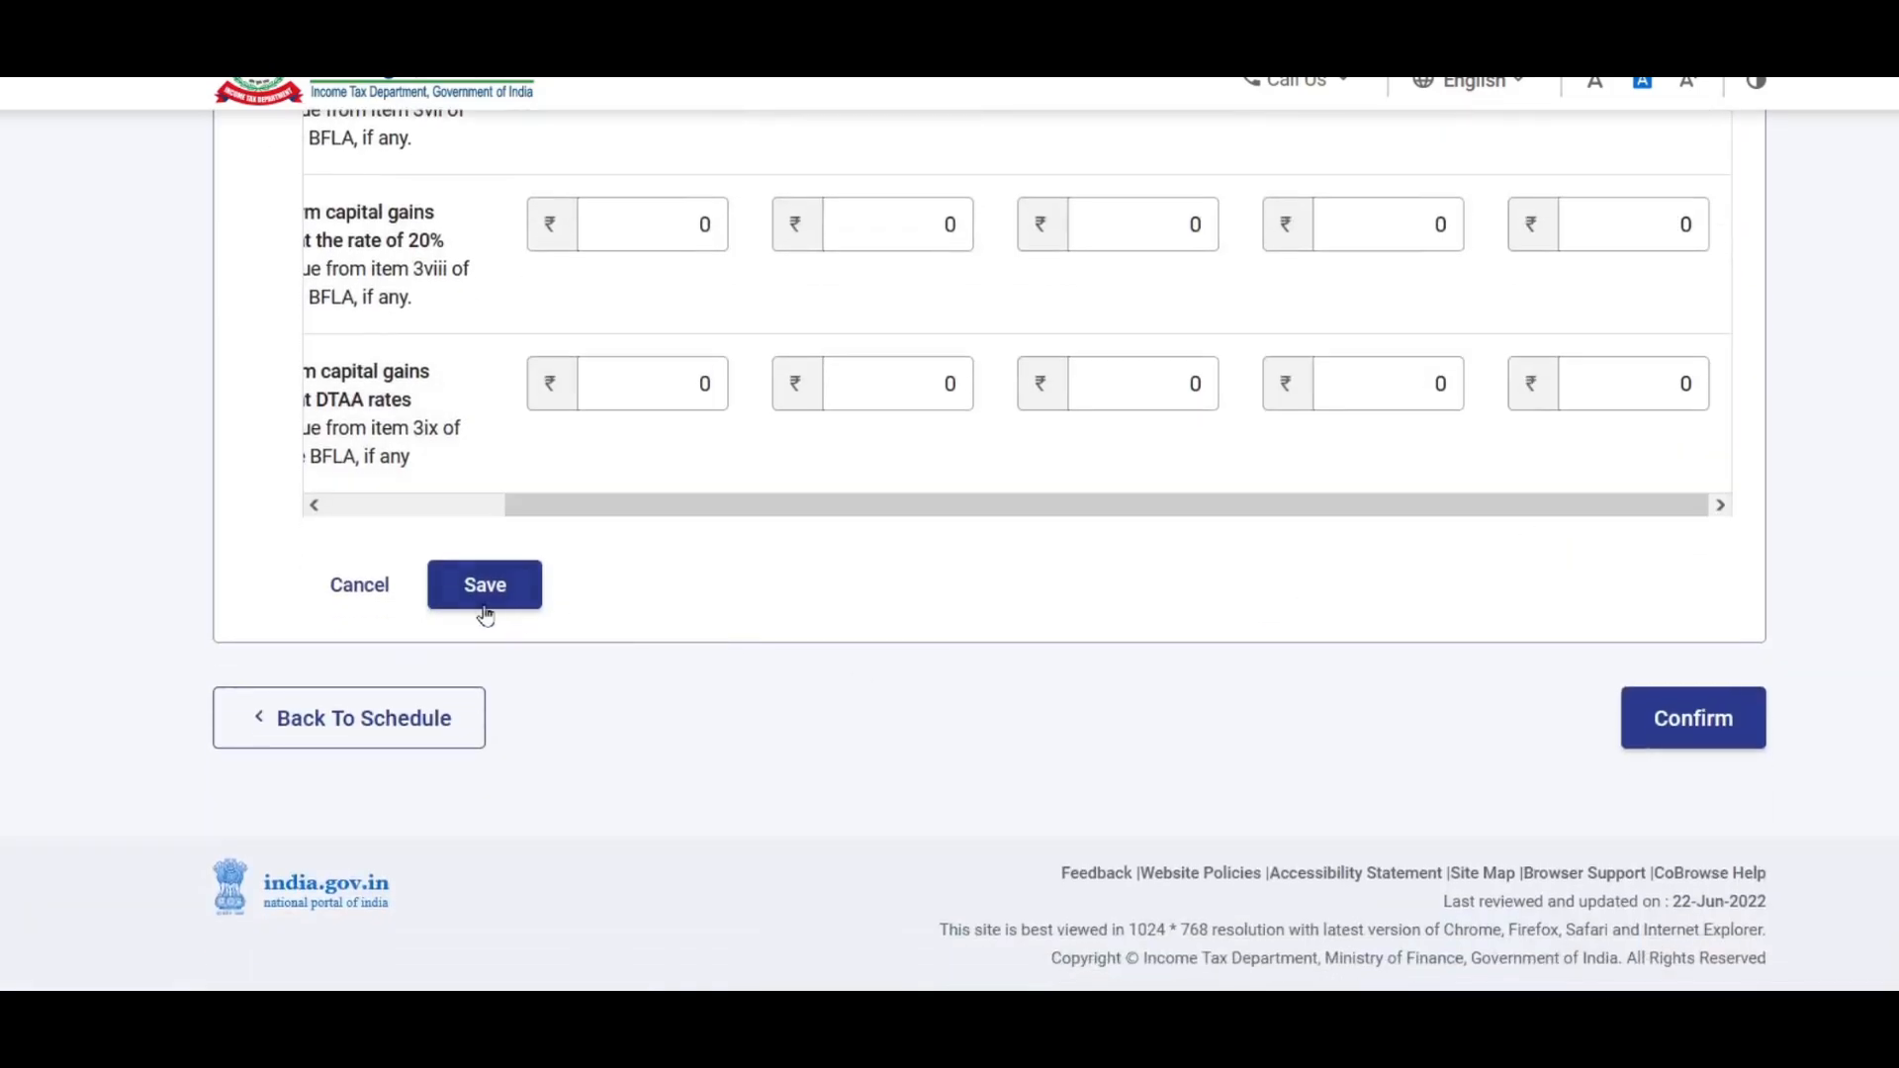
{"action": "left_click", "coordinate": [488, 594]}
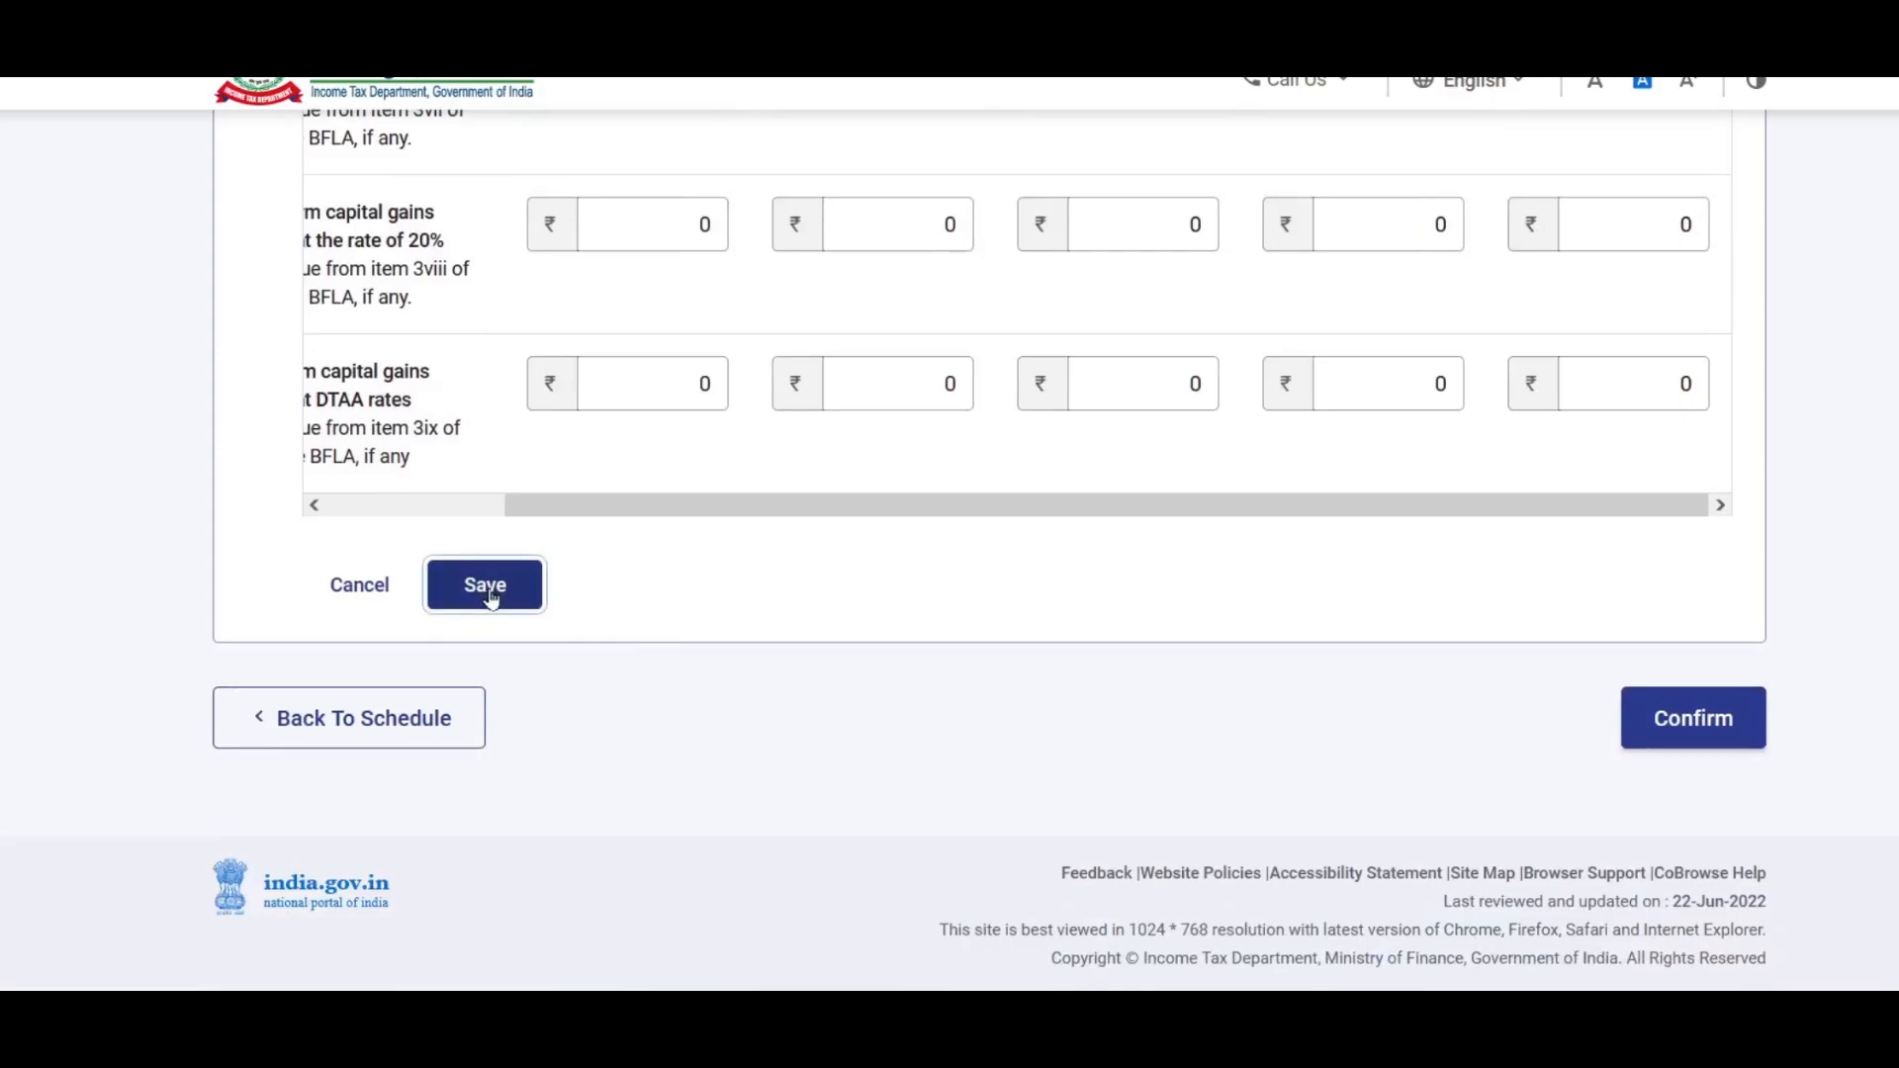
Step: Confirm the capital gains details at the bottom of the table
{"action": "scroll", "coordinate": [1419, 521], "scroll_direction": "down", "scroll_amount": 2}
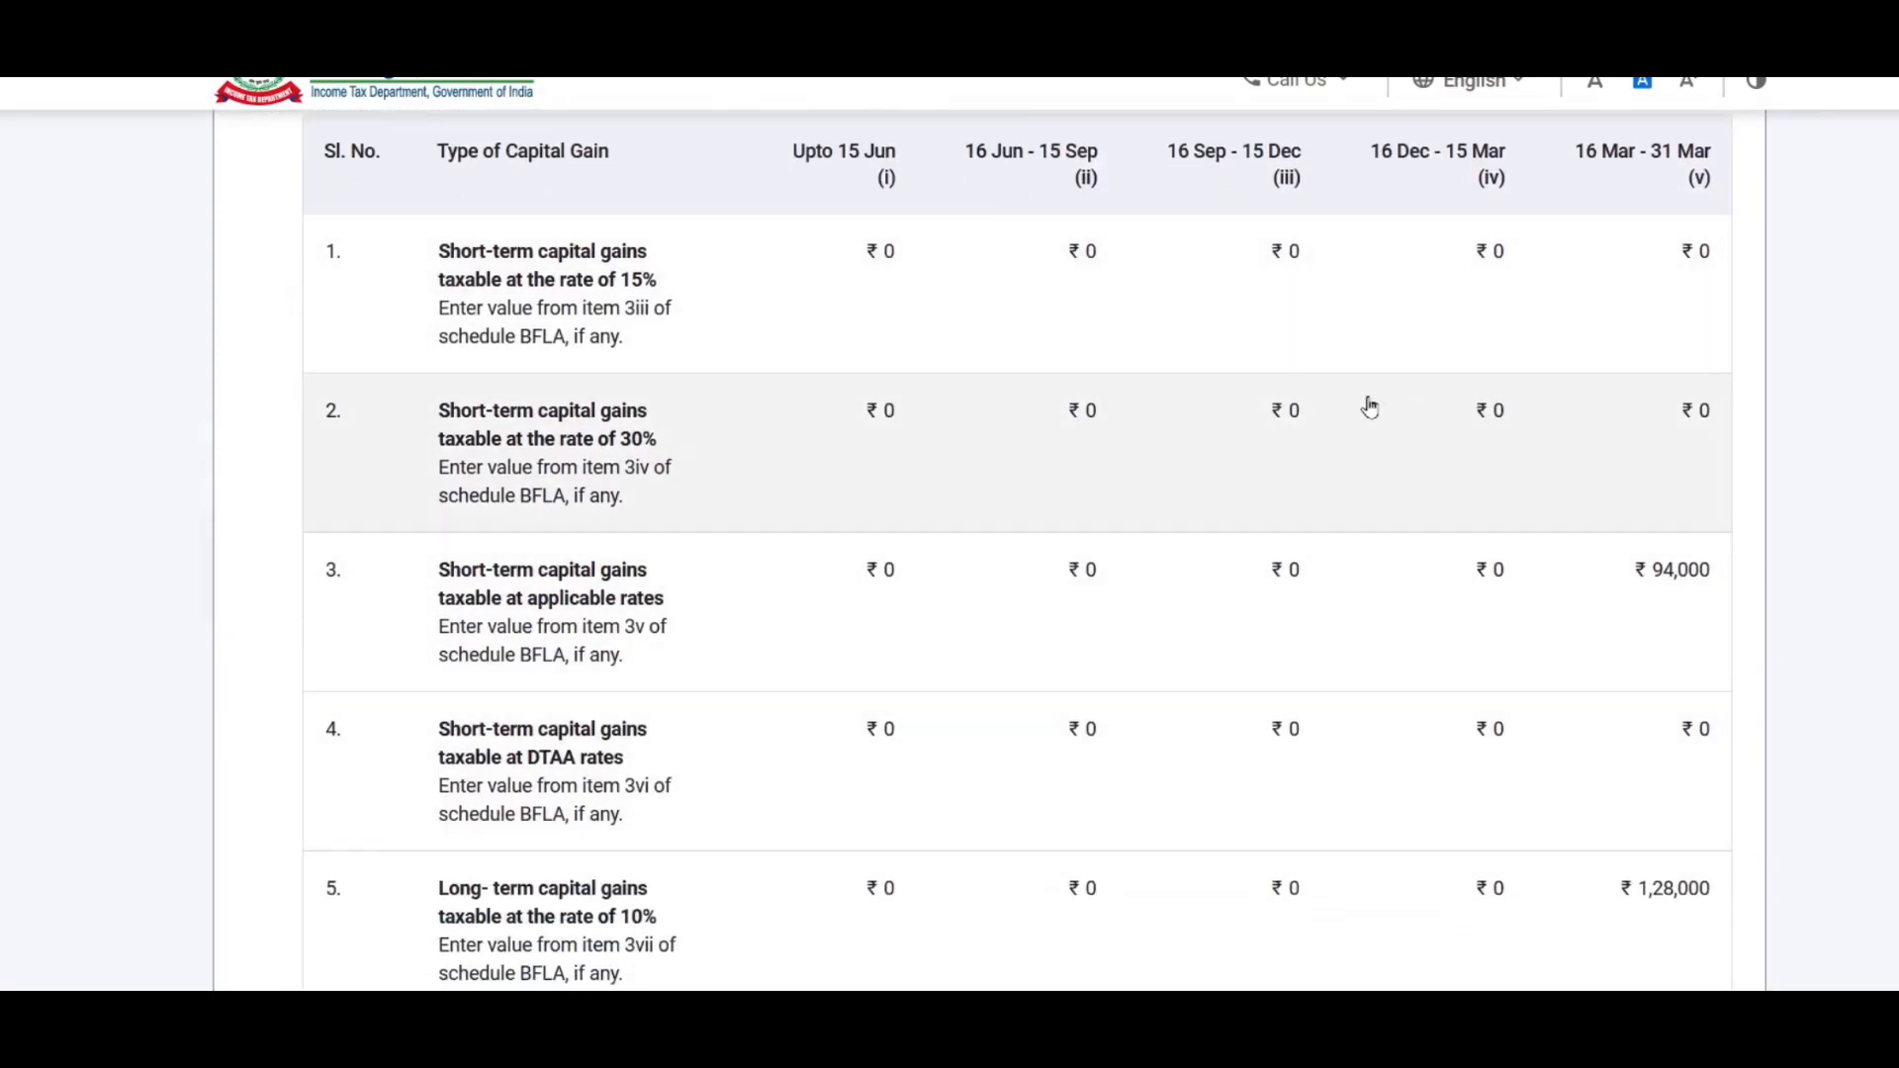
{"action": "scroll", "coordinate": [1403, 414], "scroll_direction": "down", "scroll_amount": 4}
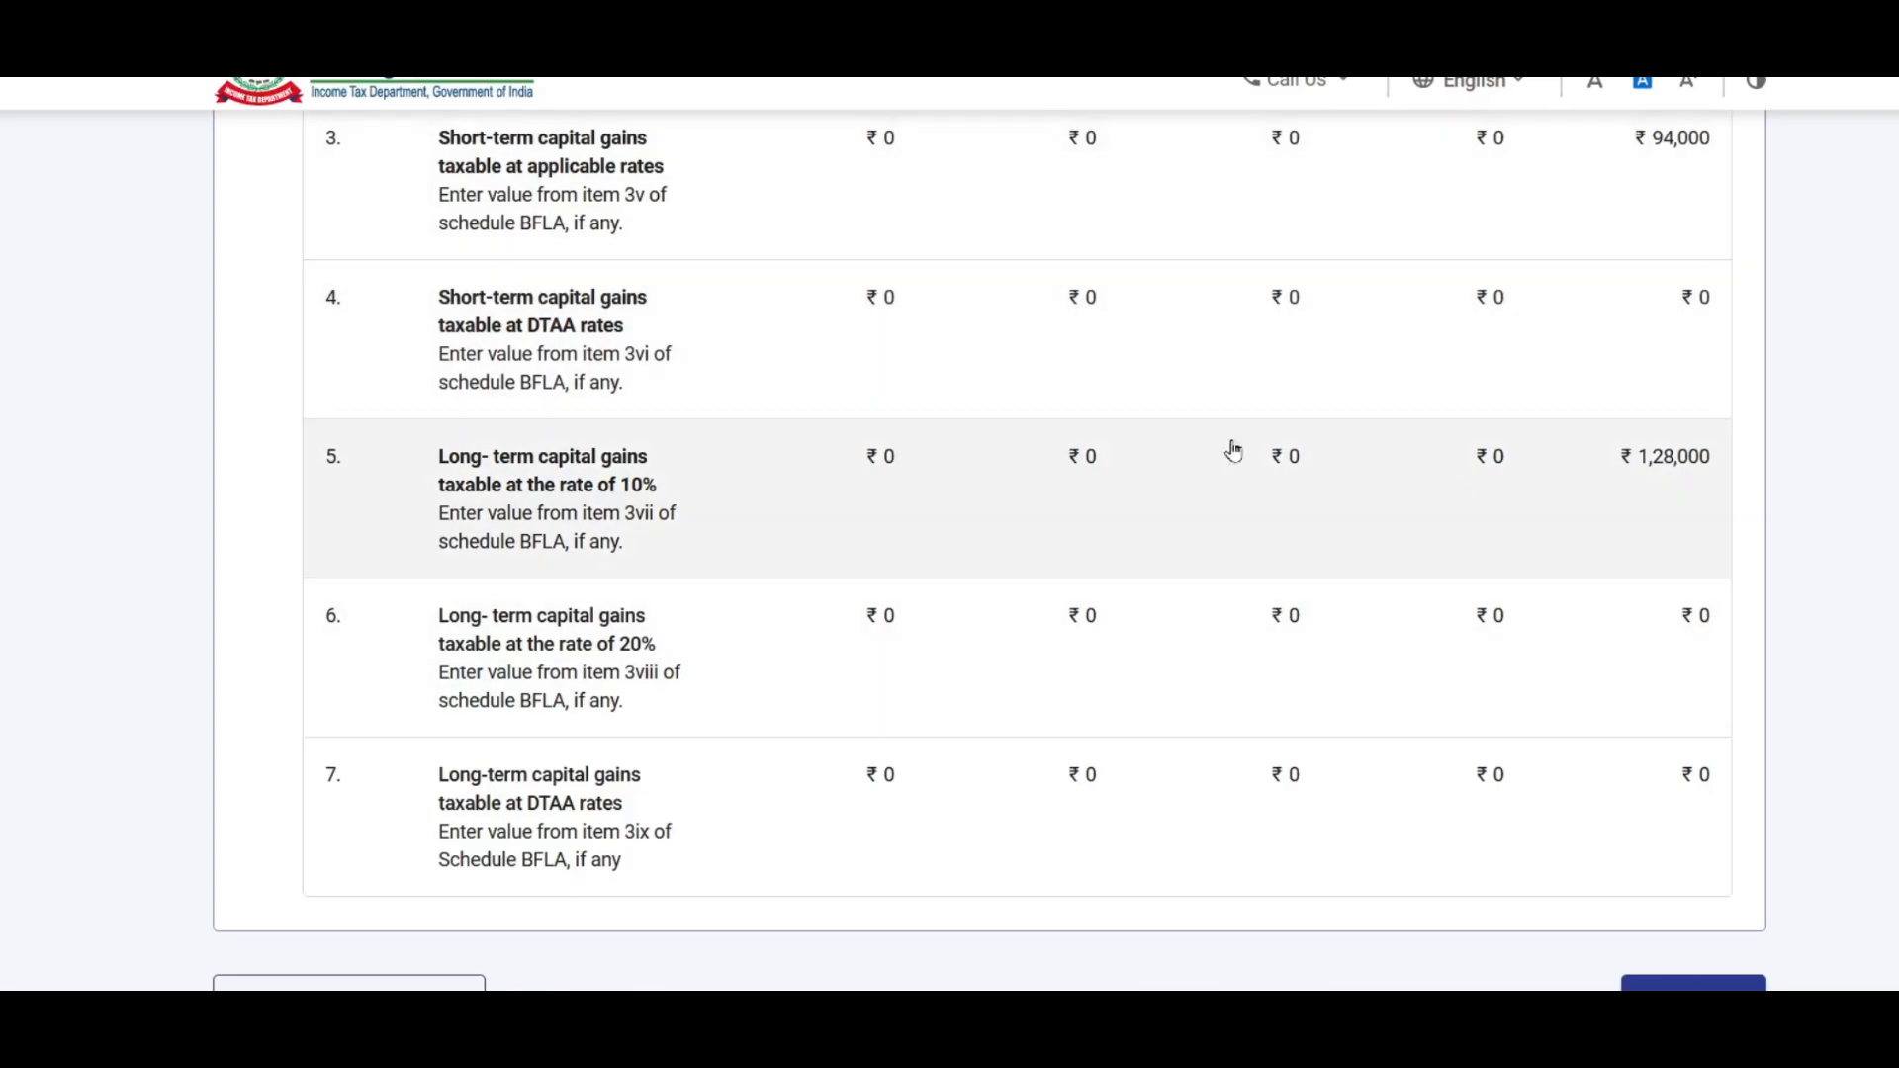
{"action": "scroll", "coordinate": [1314, 436], "scroll_direction": "down", "scroll_amount": 3}
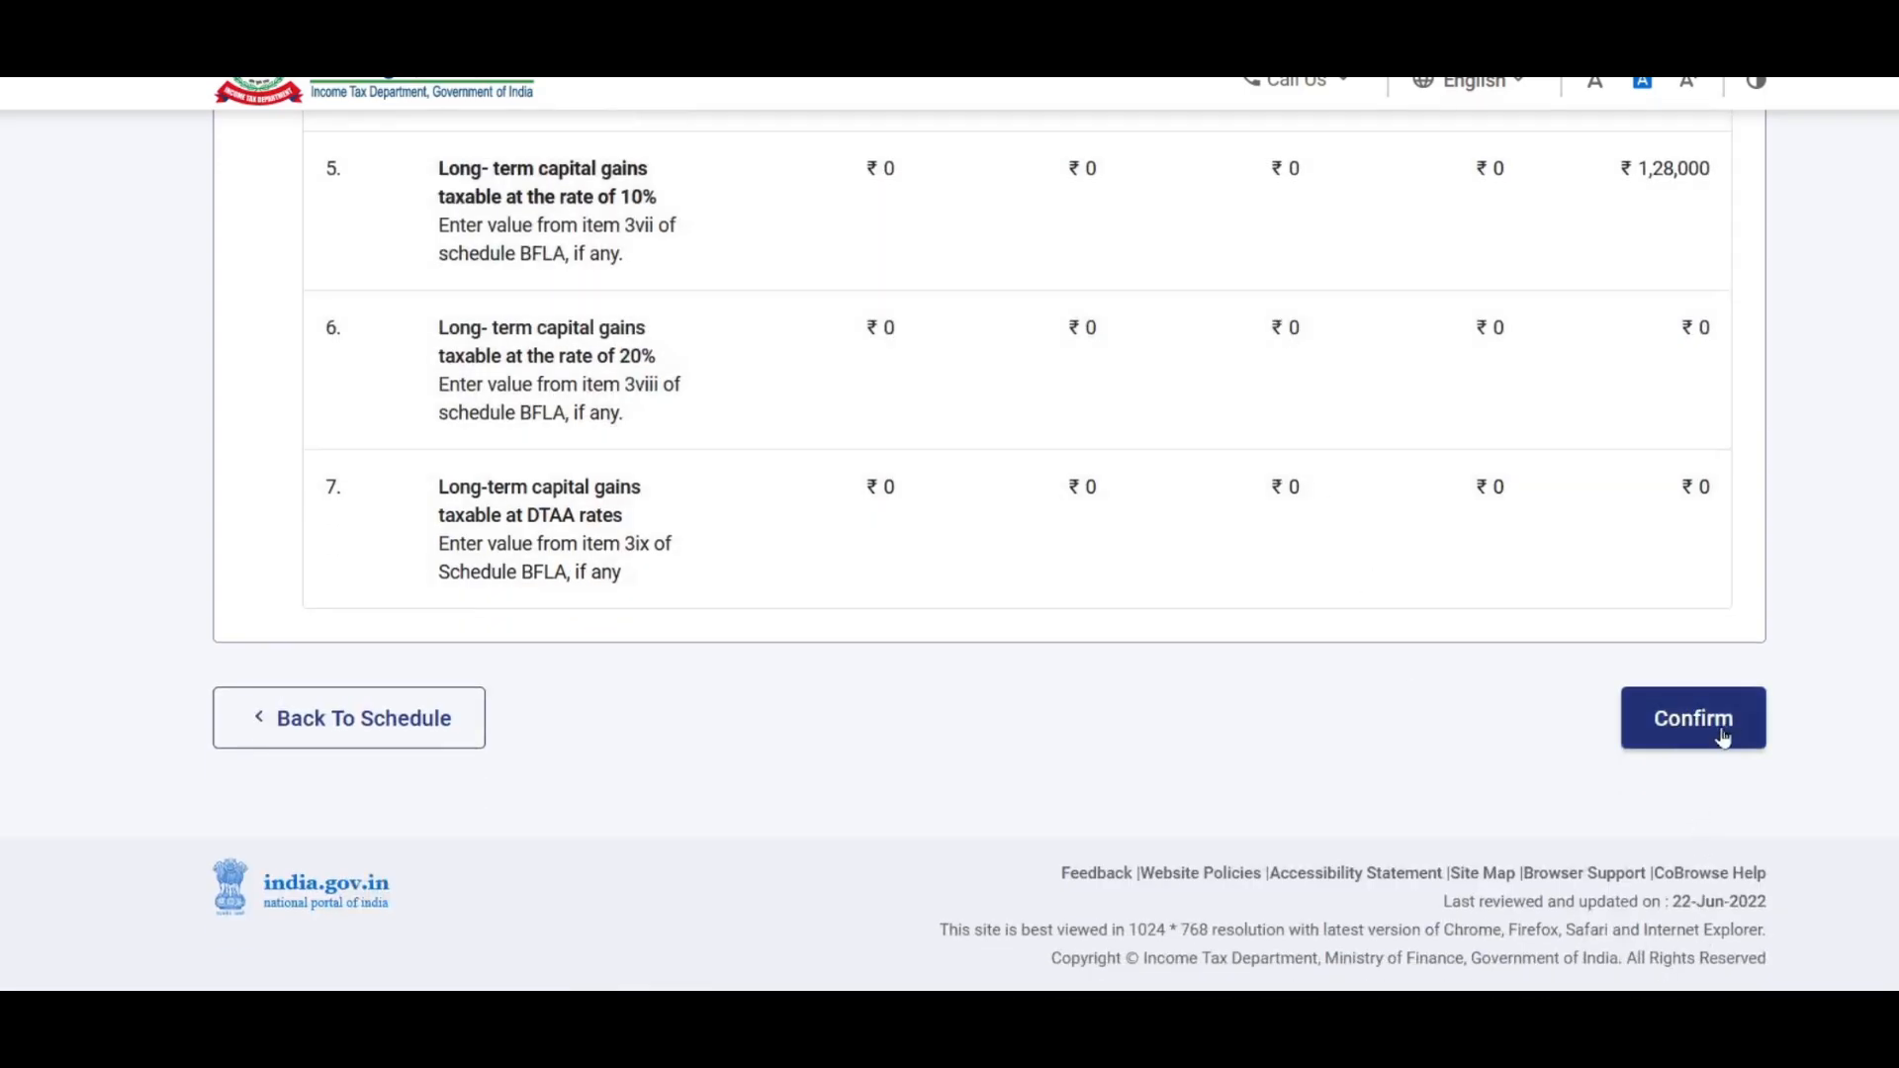
{"action": "left_click", "coordinate": [1706, 726]}
{"action": "scroll", "coordinate": [957, 415], "scroll_direction": "down", "scroll_amount": 2}
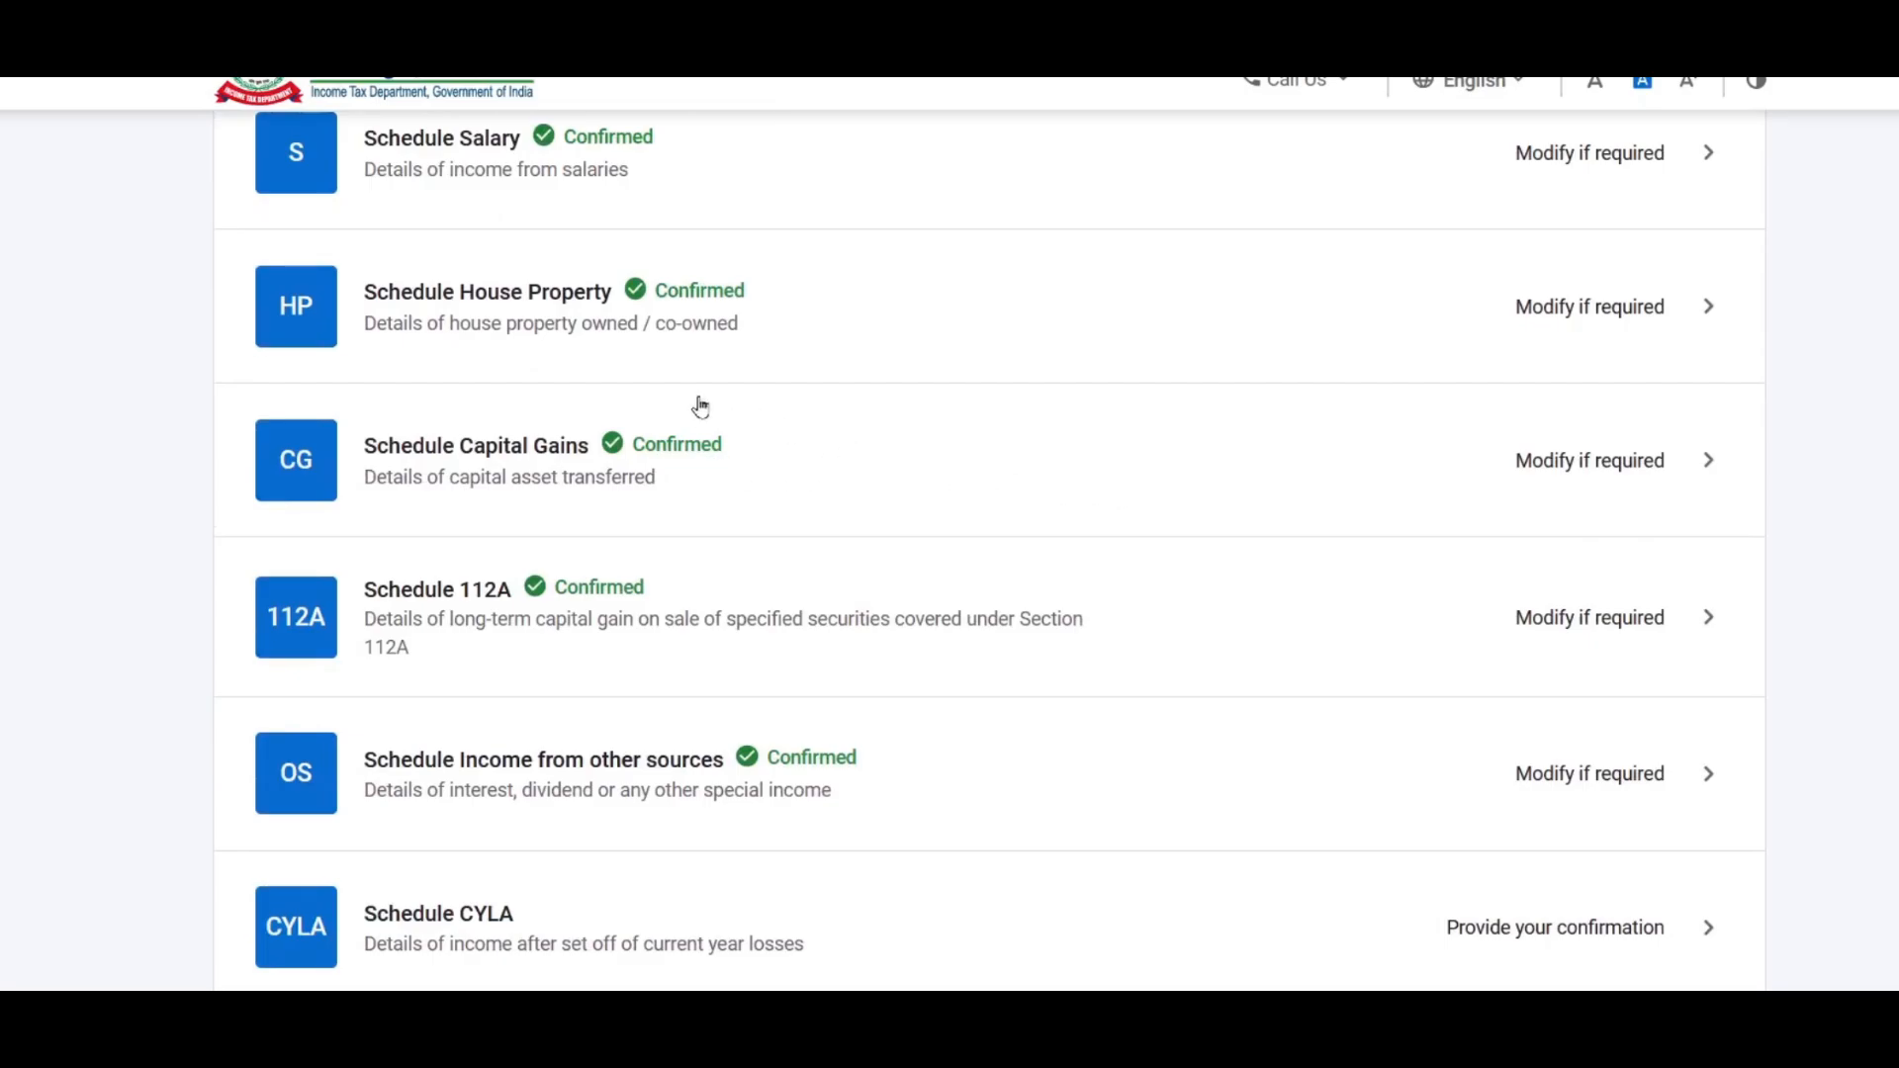
Step: Review Schedule CYLA's ₹8,450 house property loss set off against salaries and confirm it
{"action": "scroll", "coordinate": [785, 466], "scroll_direction": "down", "scroll_amount": 5}
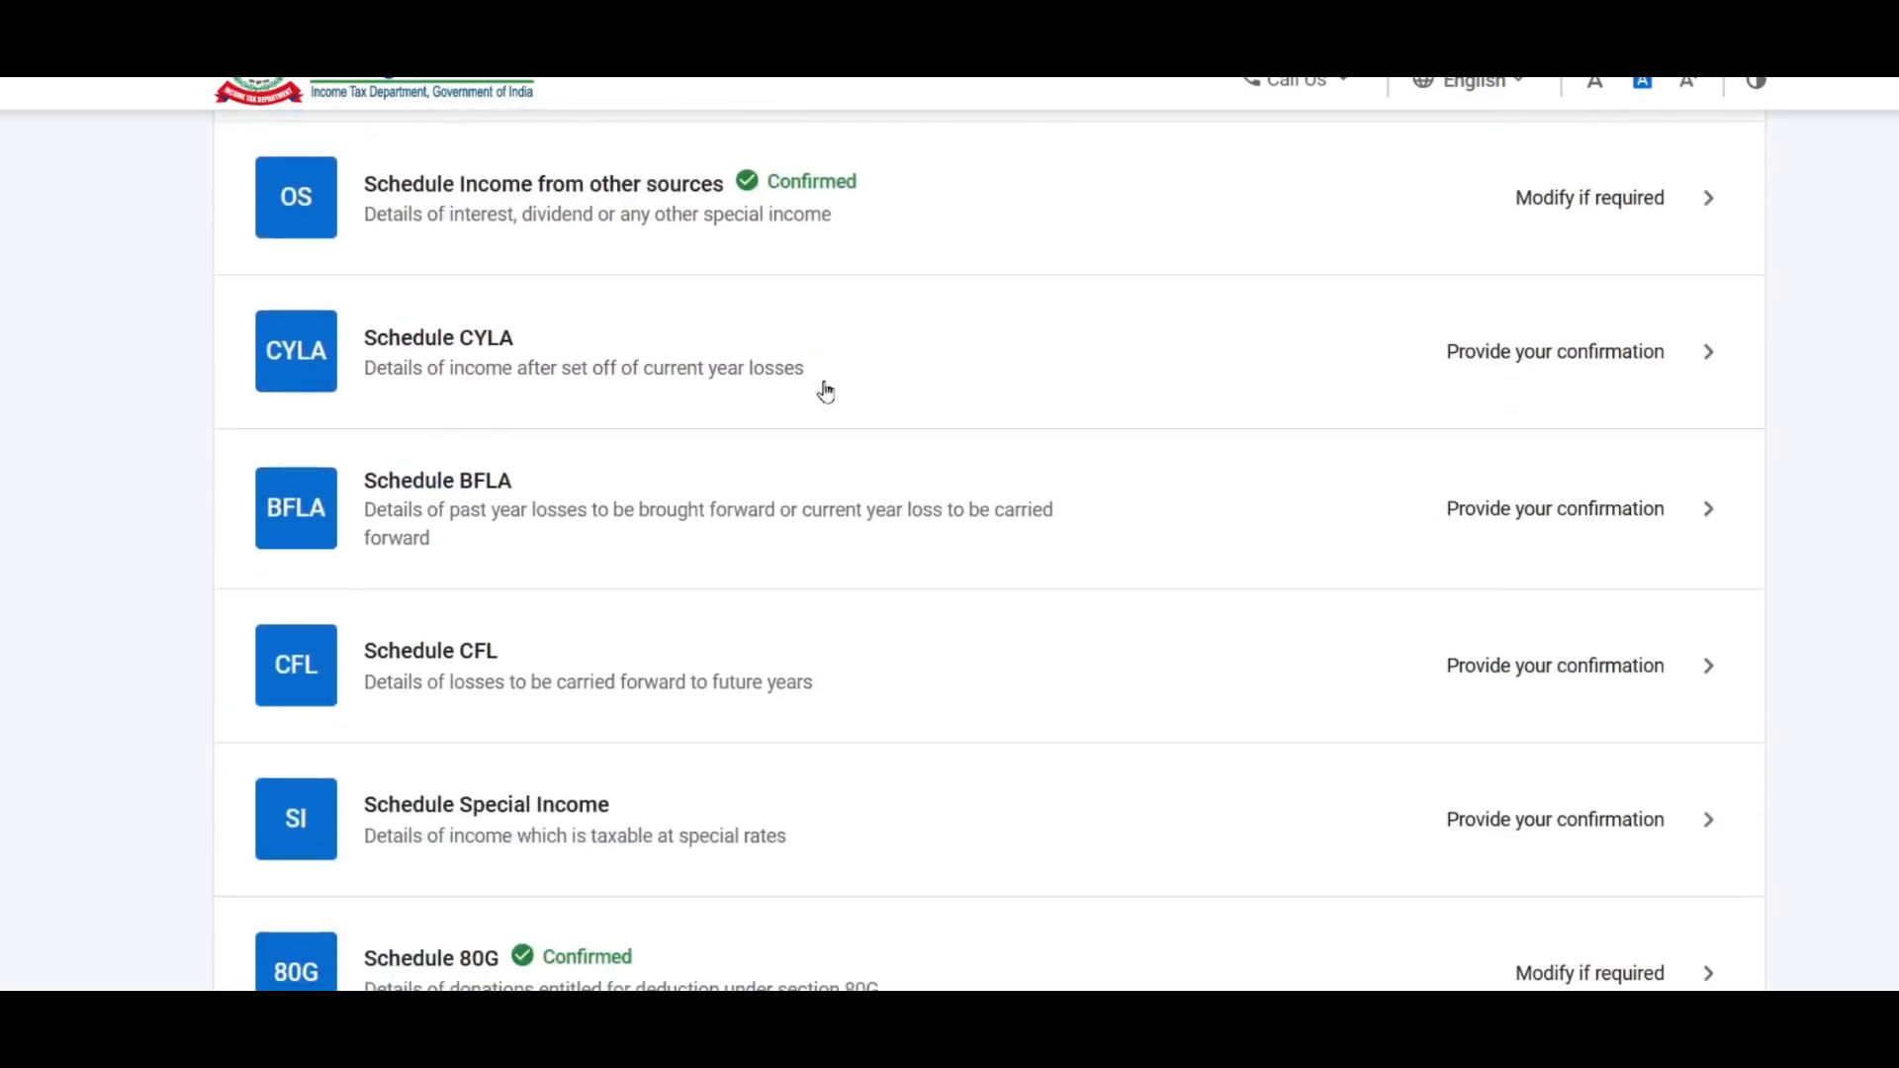
{"action": "left_click", "coordinate": [1522, 358]}
{"action": "scroll", "coordinate": [1226, 394], "scroll_direction": "down", "scroll_amount": 3}
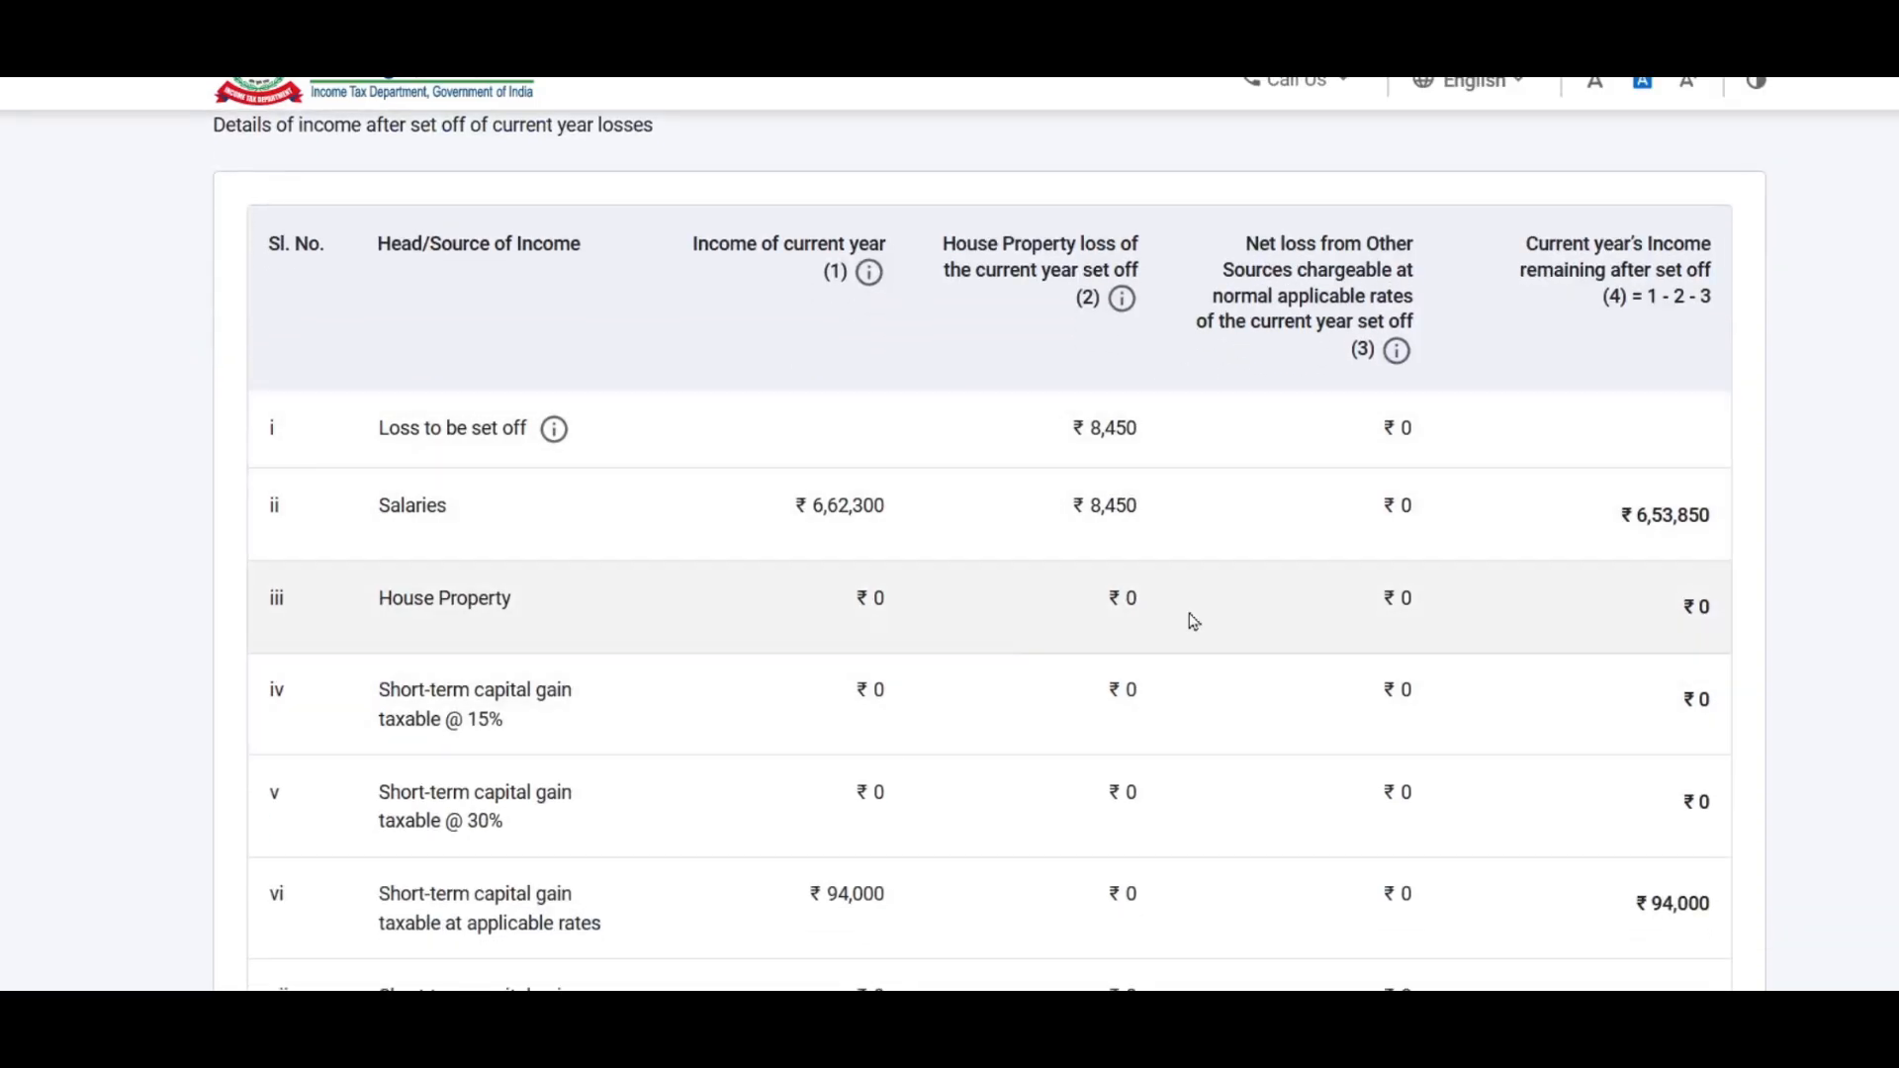
{"action": "scroll", "coordinate": [1282, 507], "scroll_direction": "down", "scroll_amount": 10}
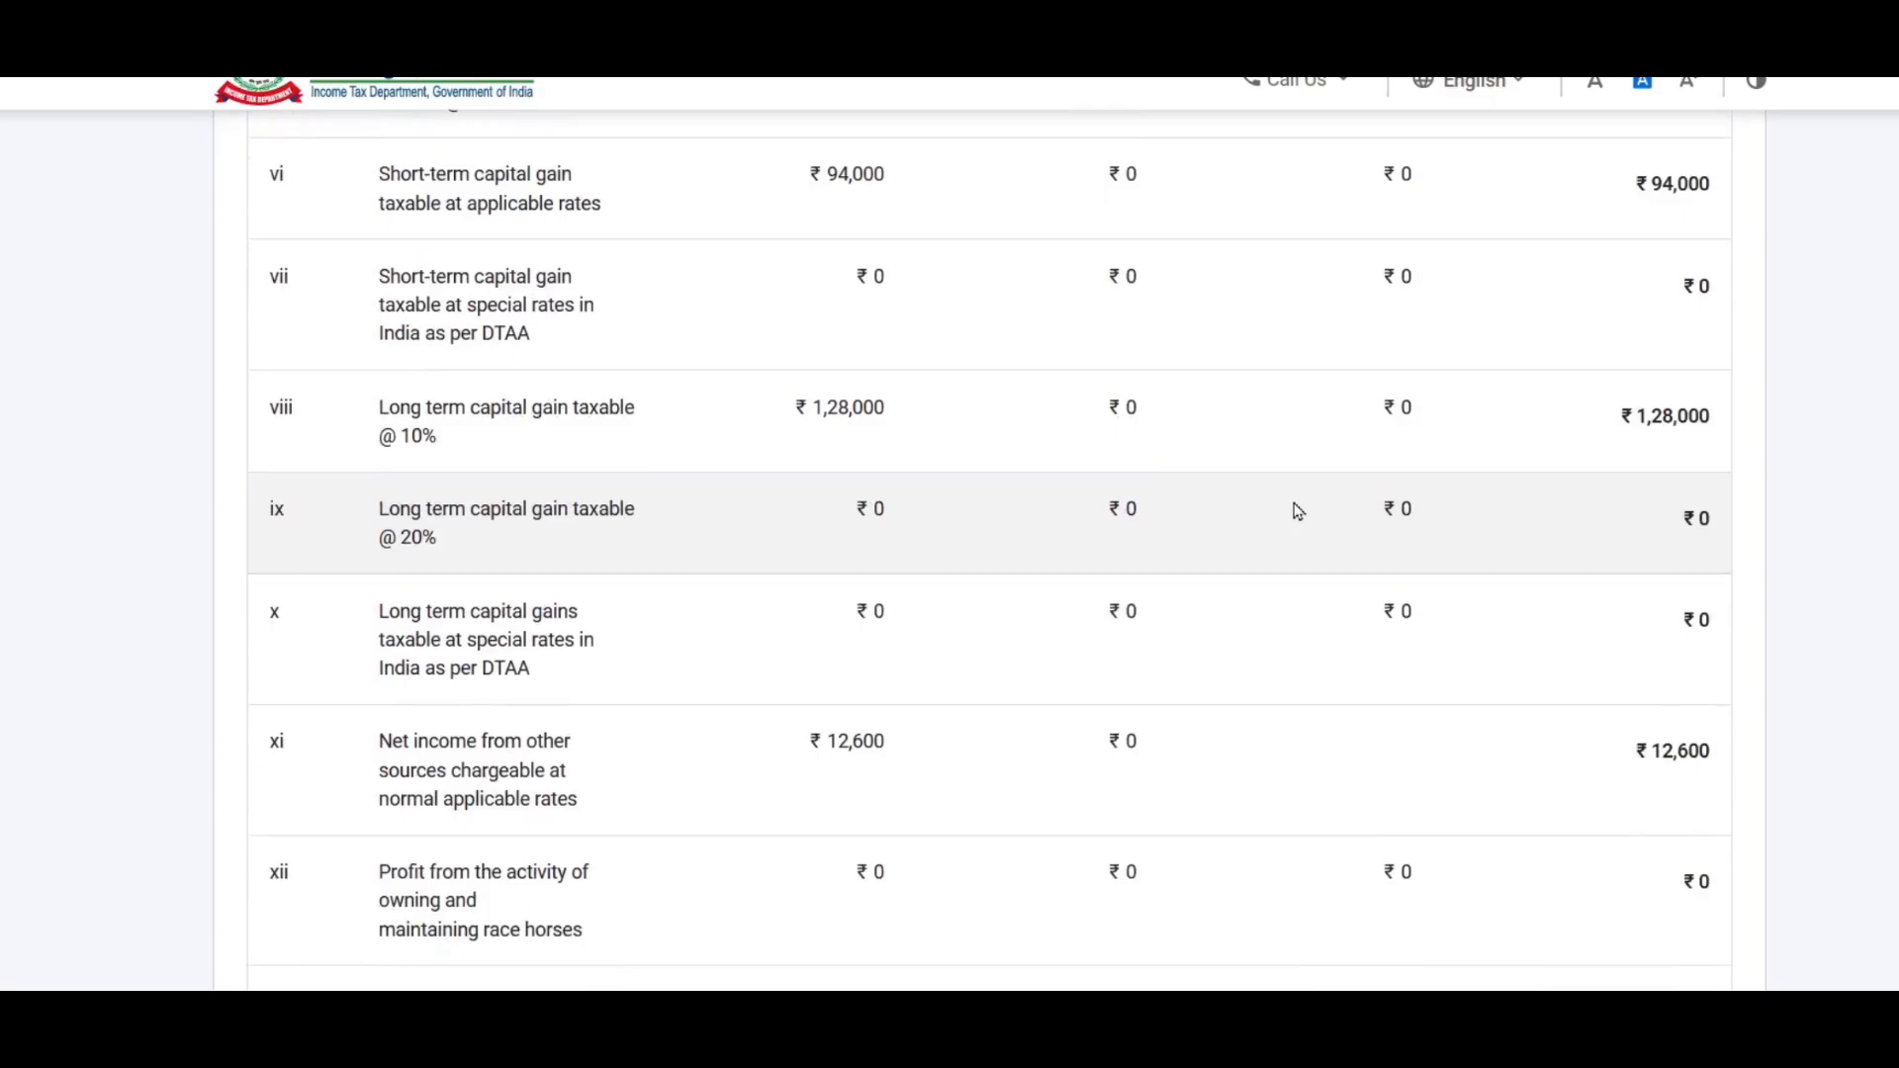
{"action": "scroll", "coordinate": [1350, 435], "scroll_direction": "down", "scroll_amount": 5}
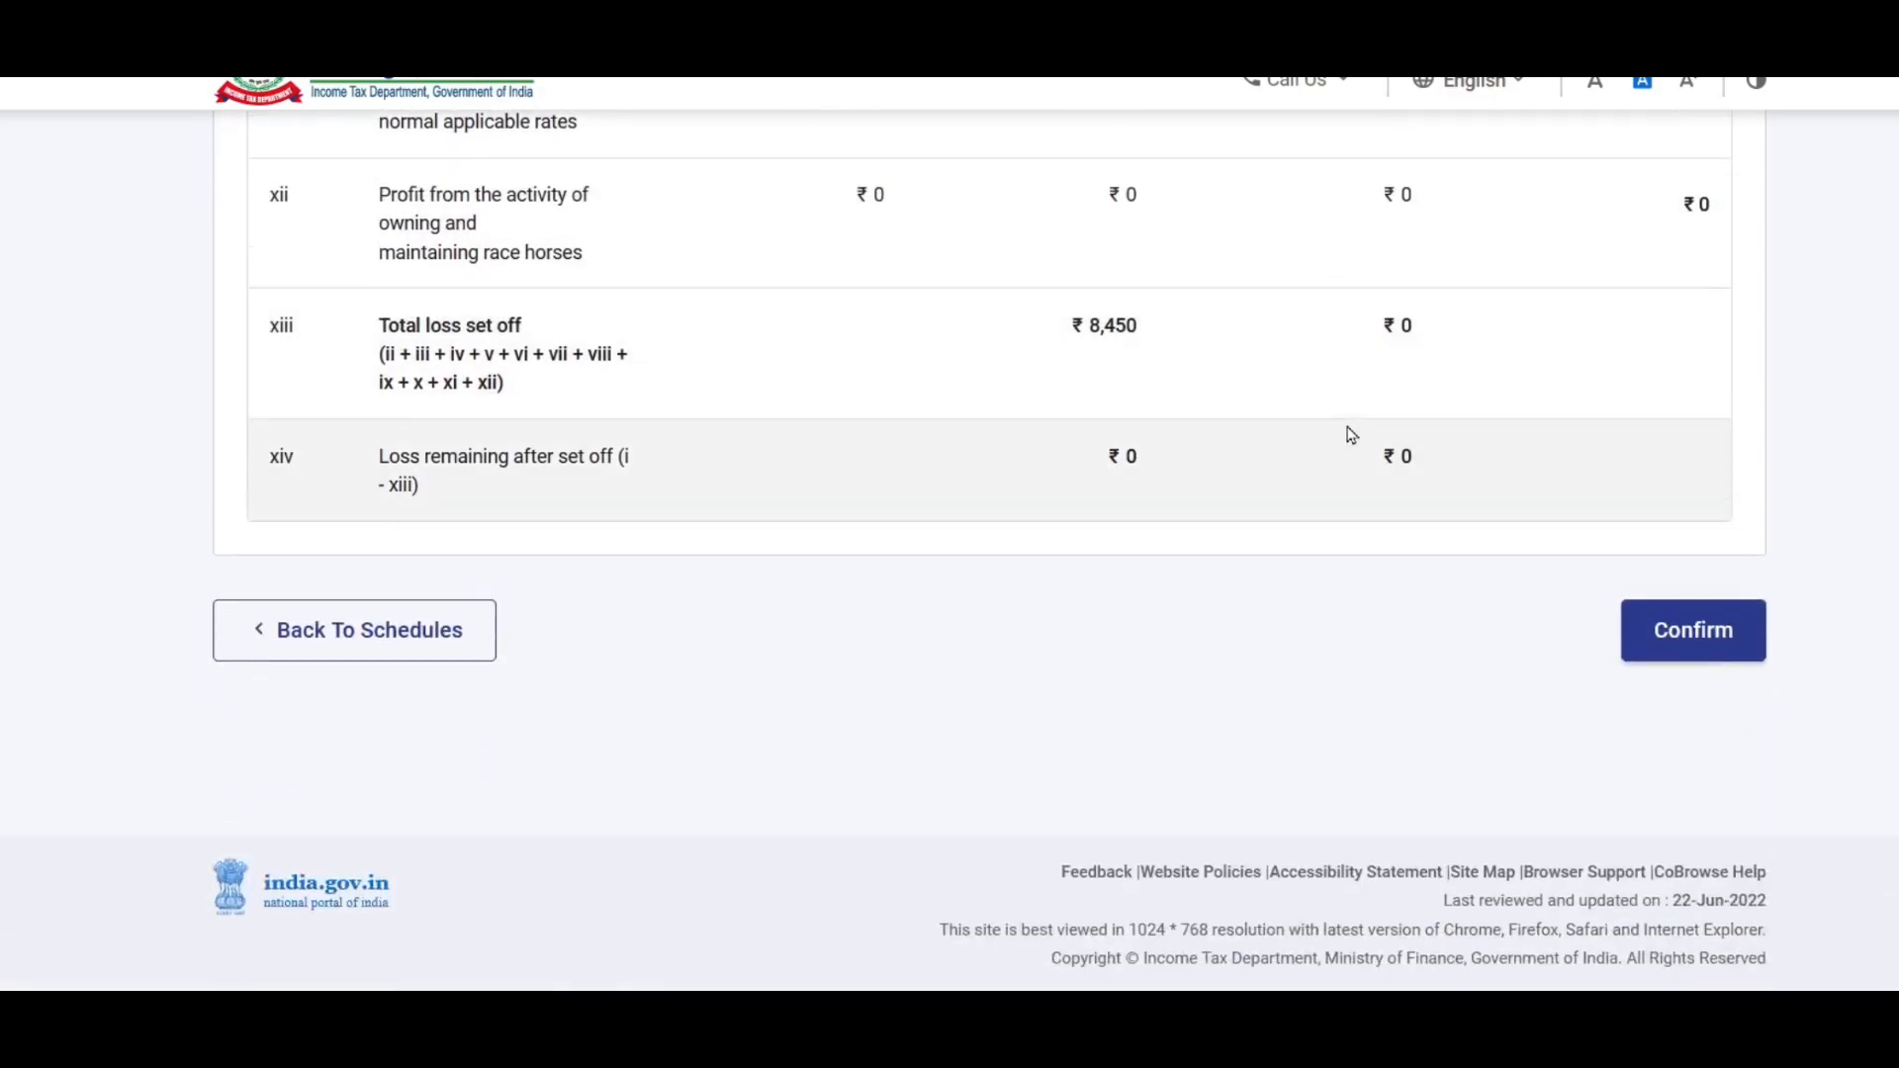
{"action": "left_click", "coordinate": [1691, 631]}
{"action": "scroll", "coordinate": [1192, 368], "scroll_direction": "down", "scroll_amount": 10}
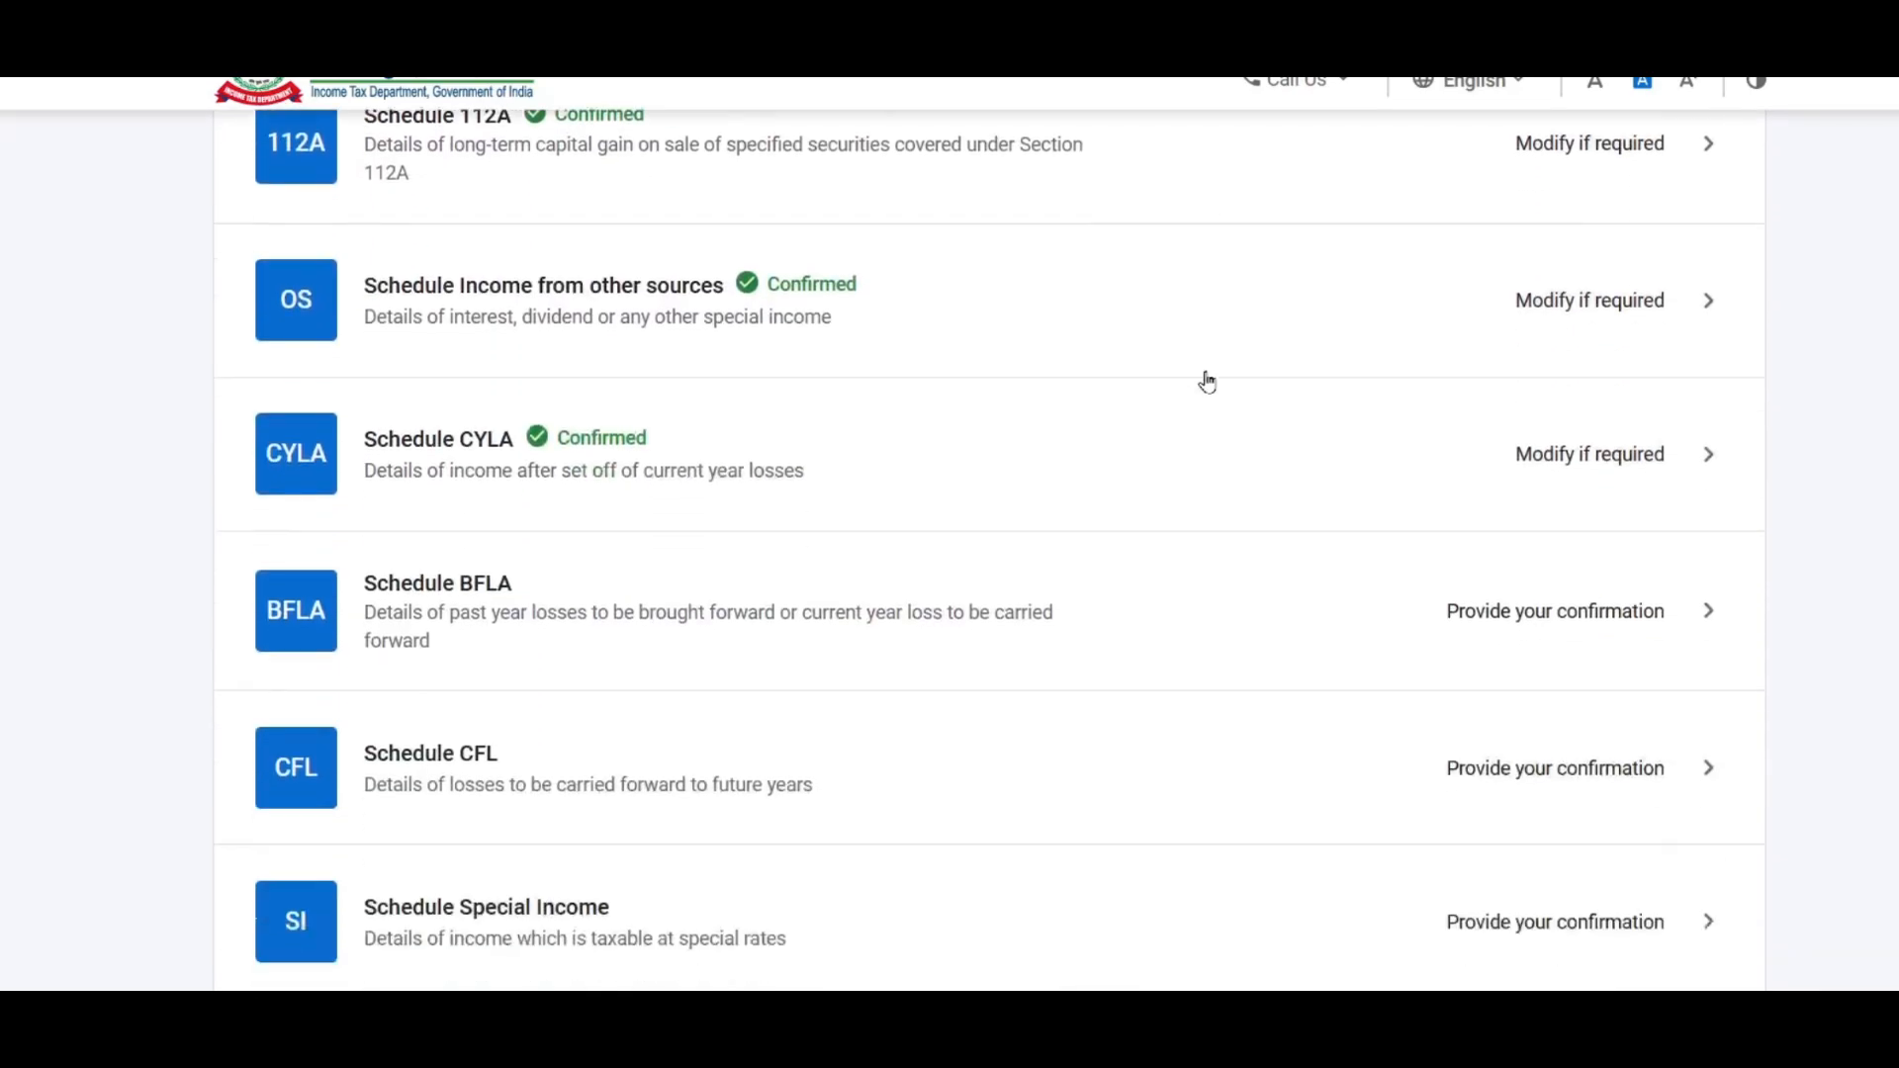
Step: Open Schedule CFL and select row viii for assessment year 2021-22
{"action": "scroll", "coordinate": [1207, 382], "scroll_direction": "down", "scroll_amount": 1}
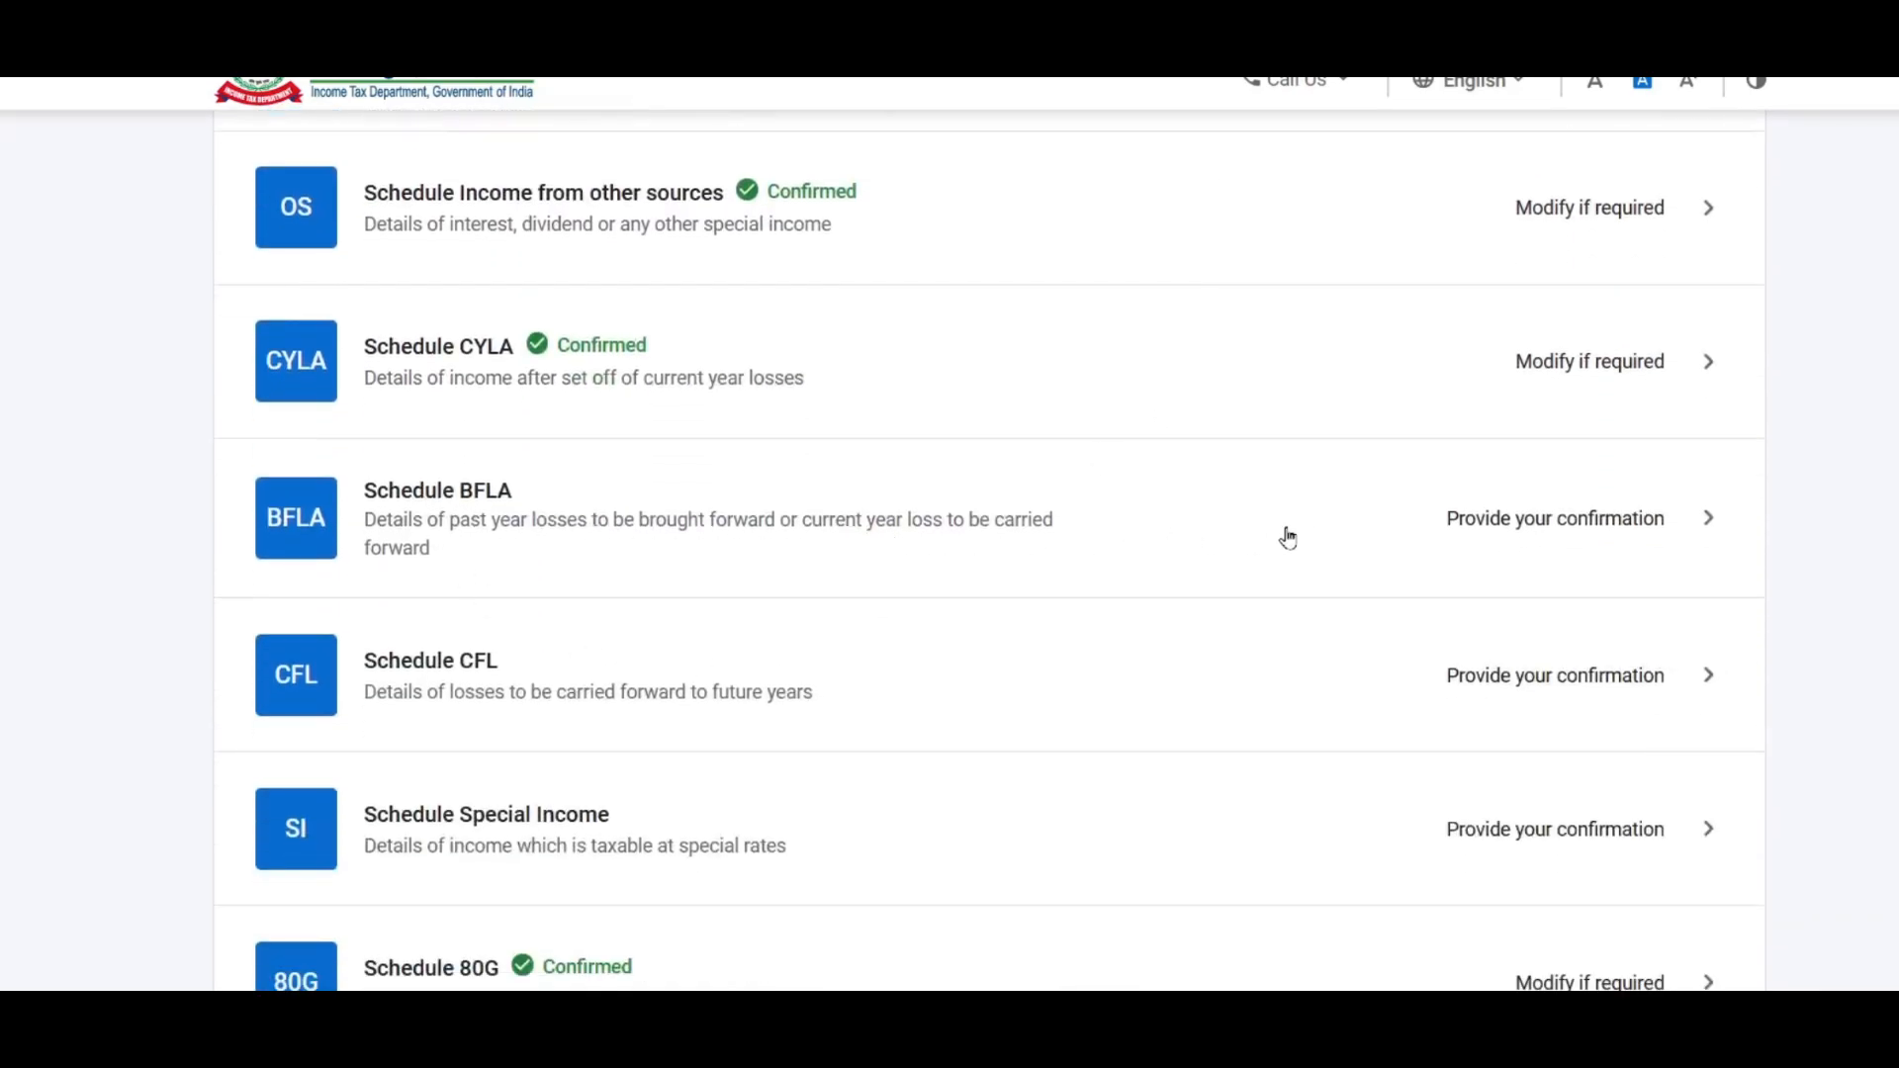
{"action": "scroll", "coordinate": [1266, 501], "scroll_direction": "down", "scroll_amount": 1}
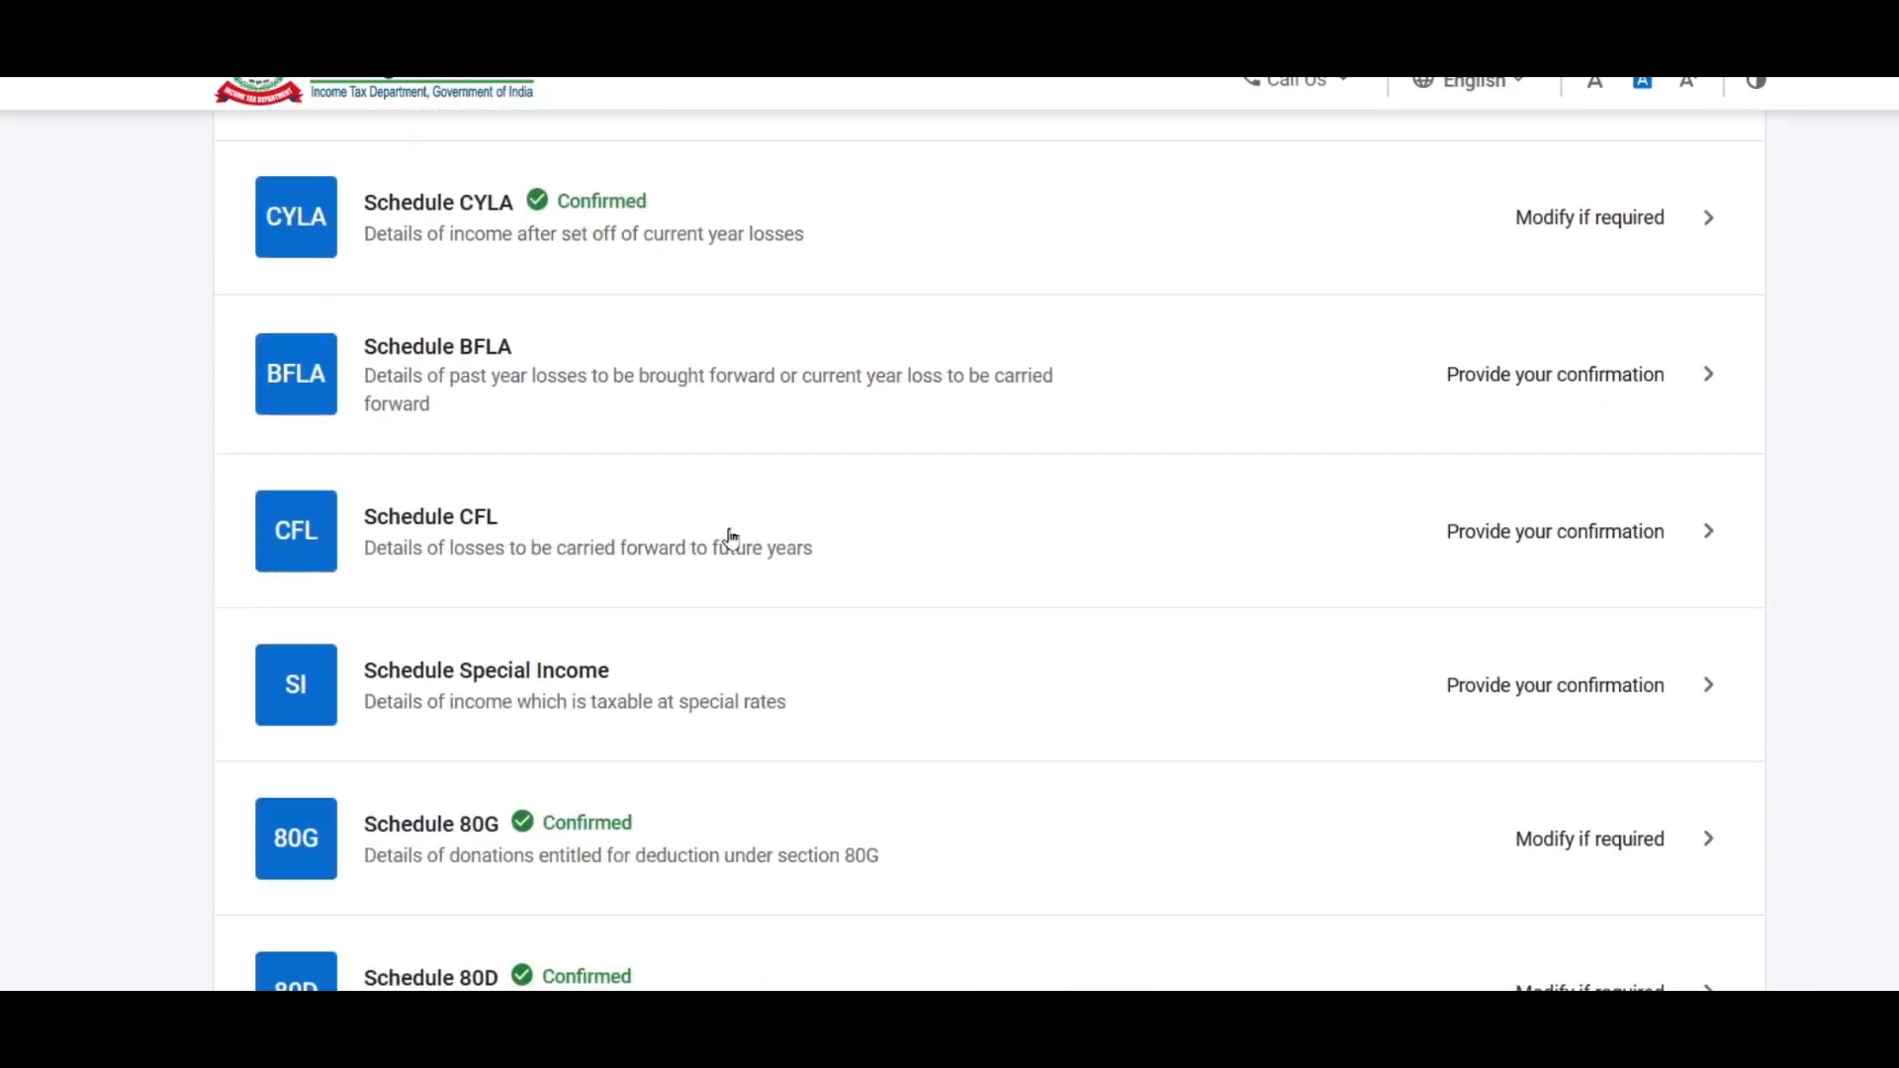
{"action": "left_click", "coordinate": [1484, 534]}
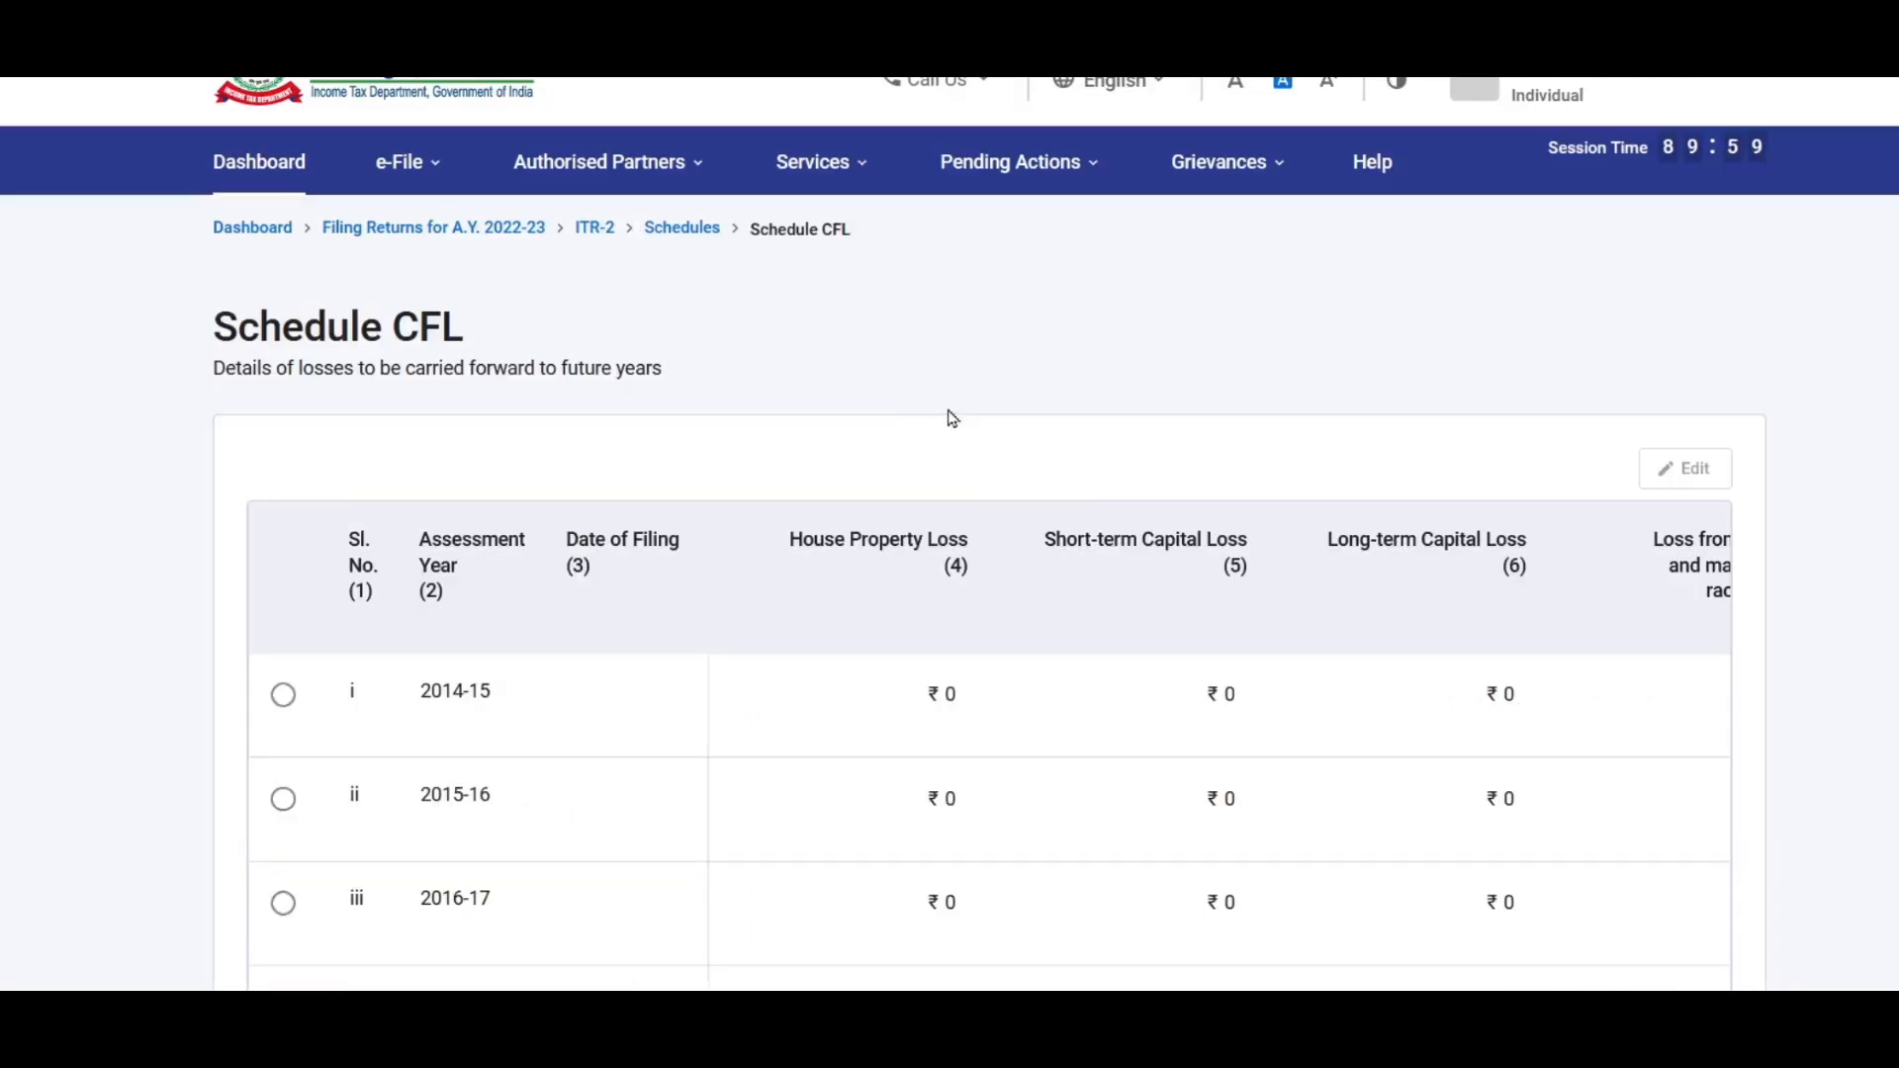
{"action": "scroll", "coordinate": [951, 419], "scroll_direction": "down", "scroll_amount": 3}
{"action": "scroll", "coordinate": [957, 424], "scroll_direction": "down", "scroll_amount": 3}
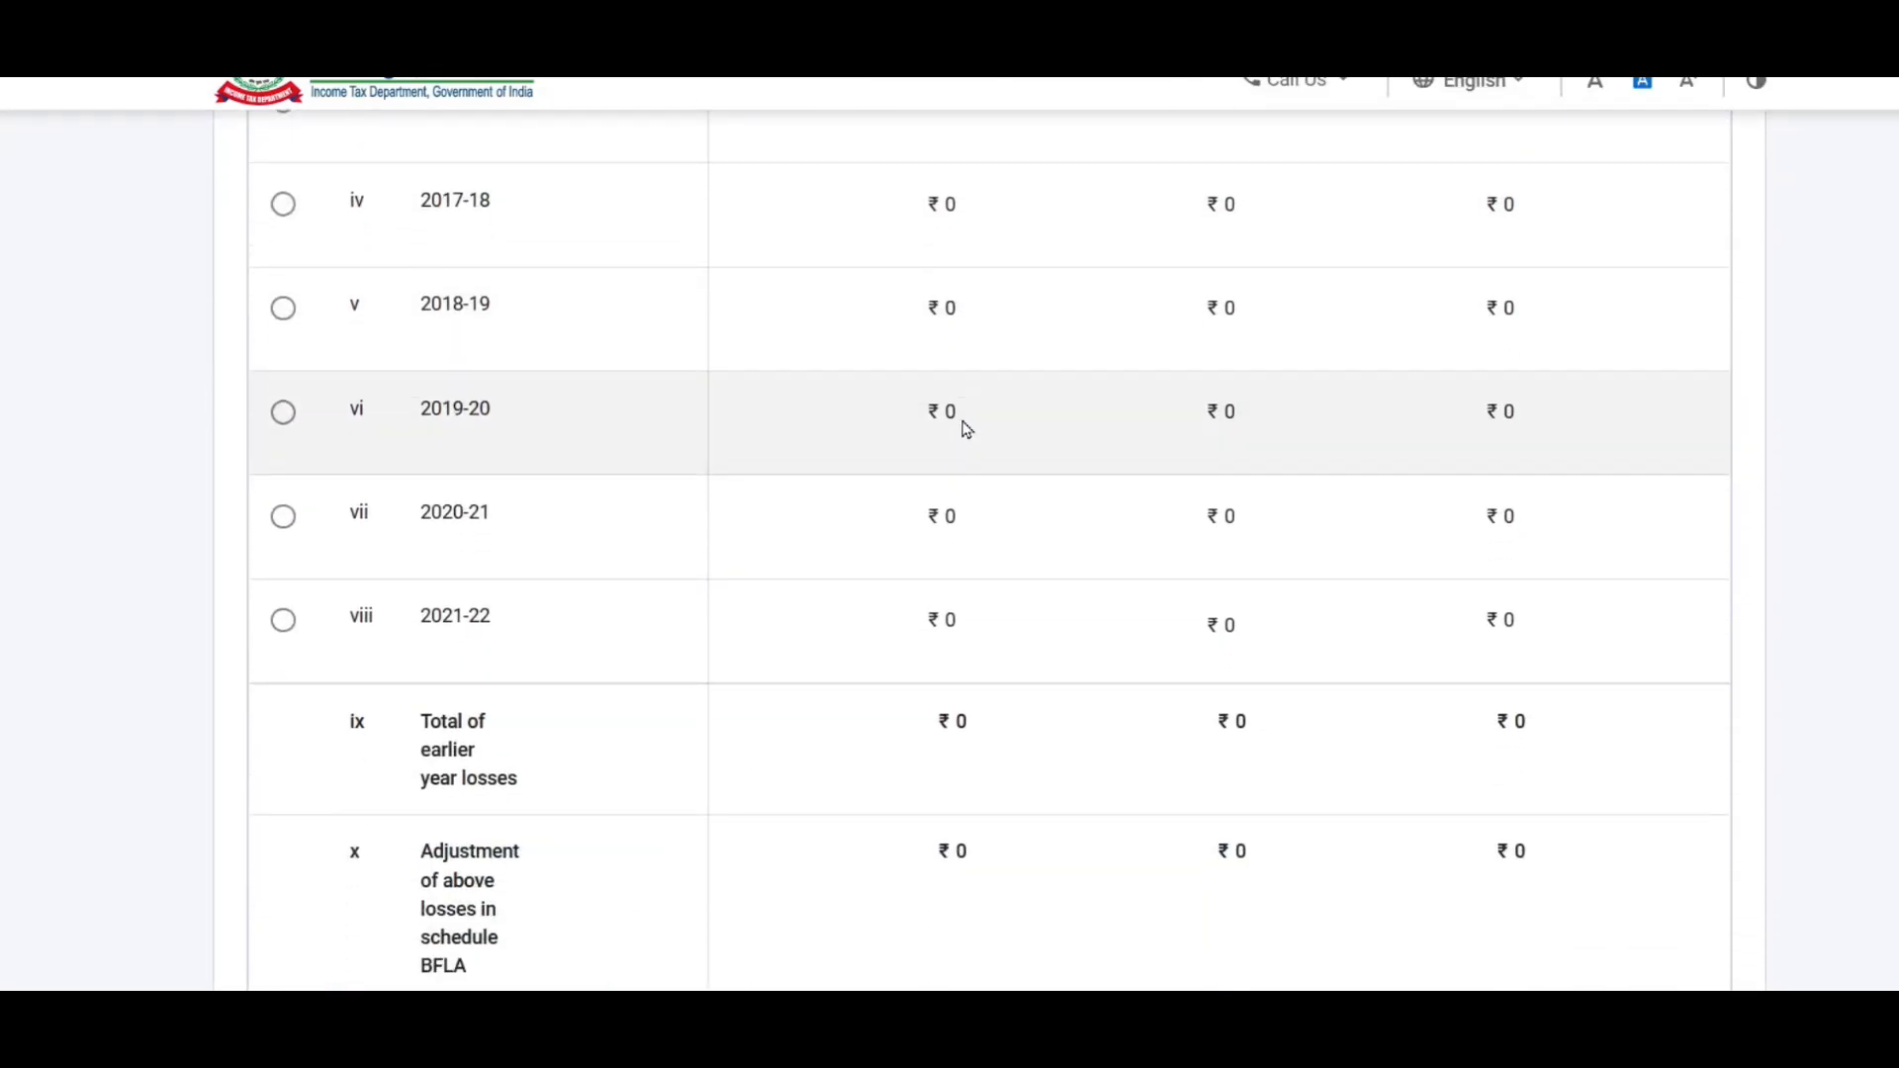
{"action": "left_click", "coordinate": [287, 623]}
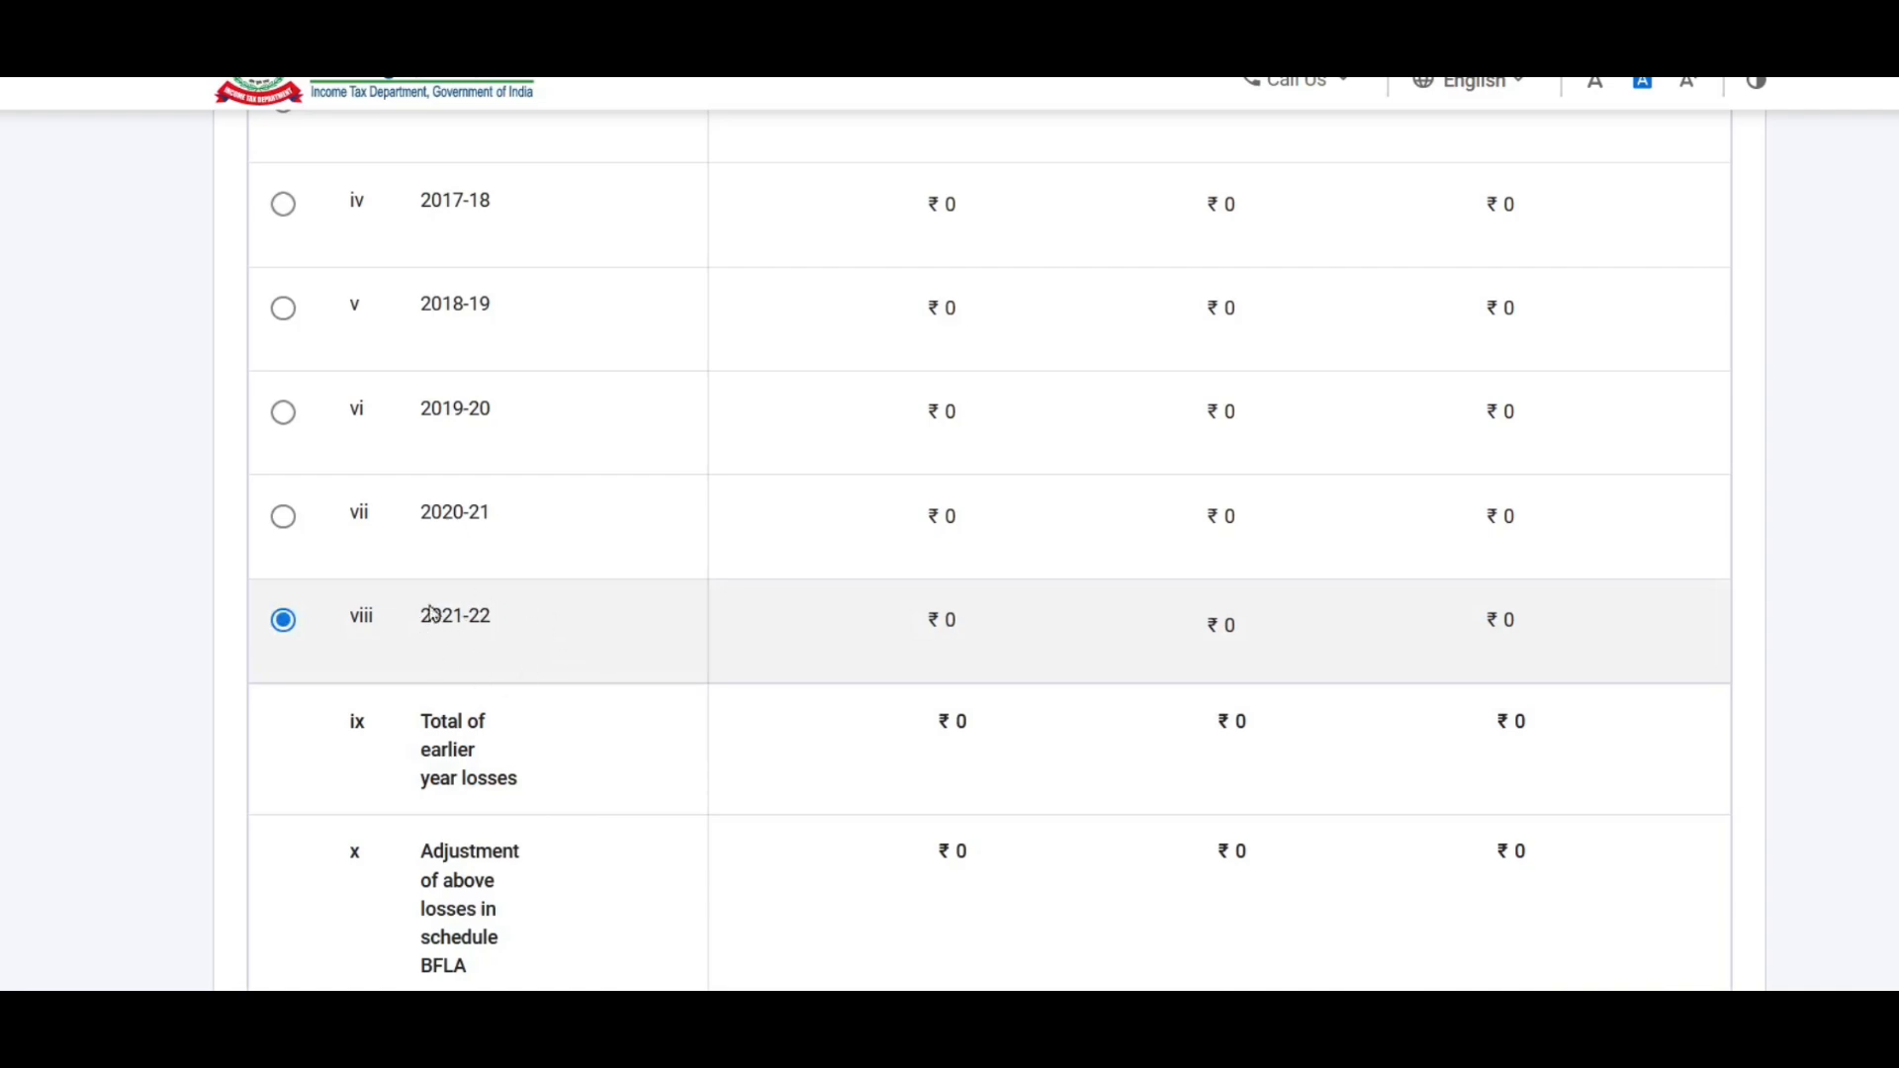
{"action": "scroll", "coordinate": [655, 615], "scroll_direction": "down", "scroll_amount": 8}
{"action": "scroll", "coordinate": [667, 595], "scroll_direction": "up", "scroll_amount": 12}
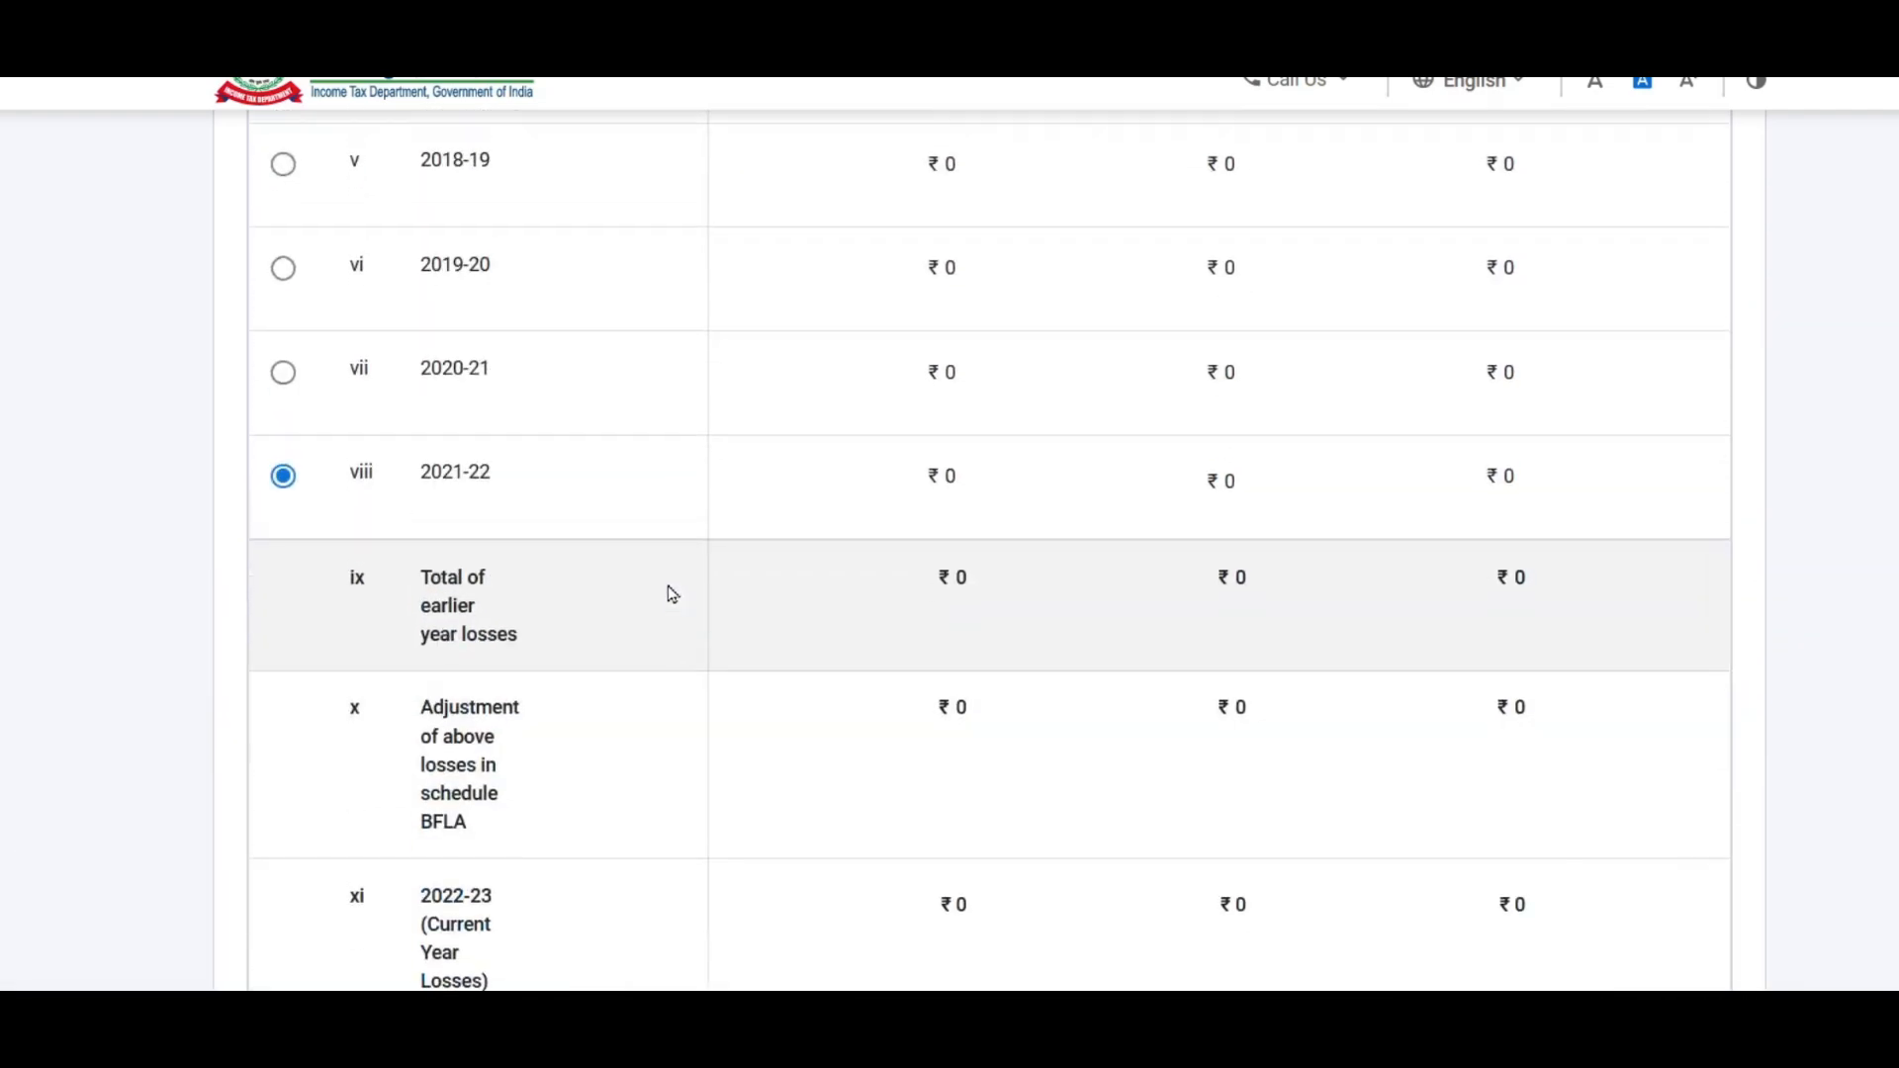
{"action": "scroll", "coordinate": [673, 593], "scroll_direction": "up", "scroll_amount": 4}
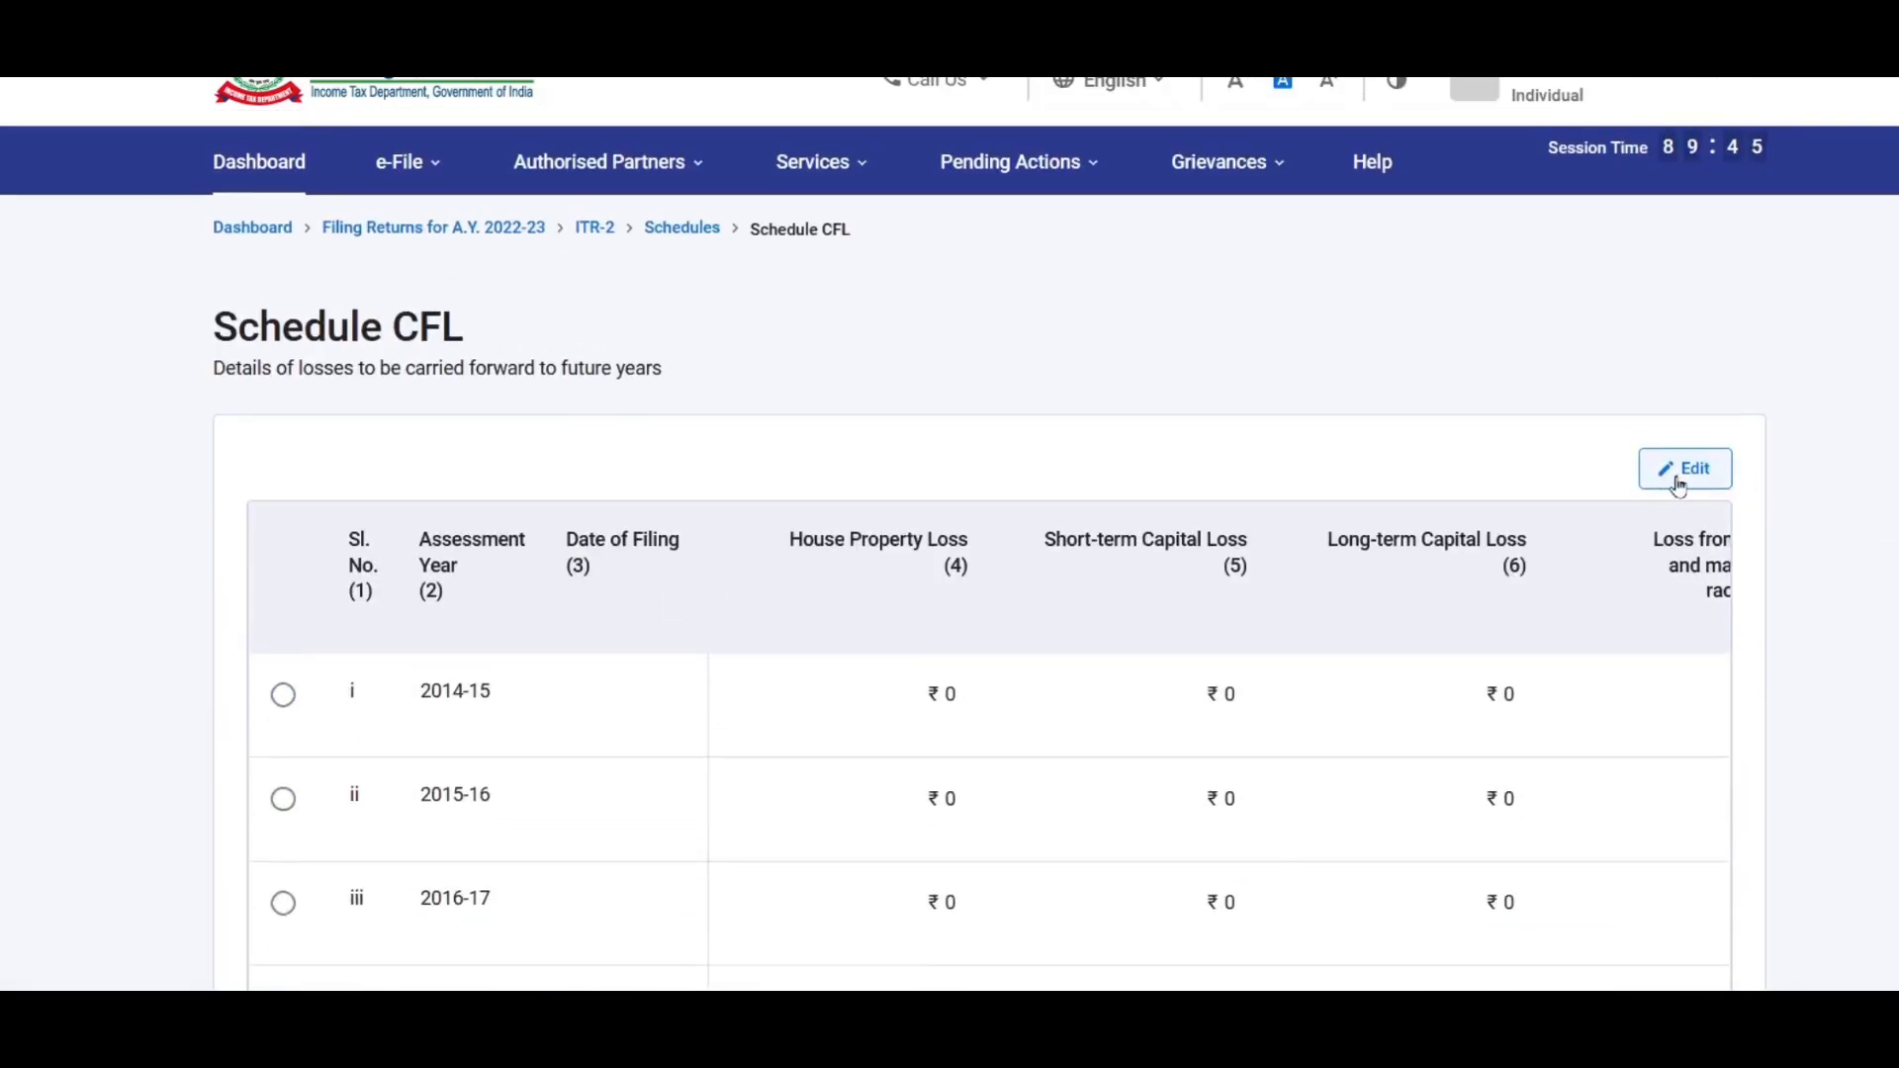
Step: Edit the 2021-22 loss row and set its Date of Filing to 31-Jul-2021
{"action": "left_click", "coordinate": [1682, 474]}
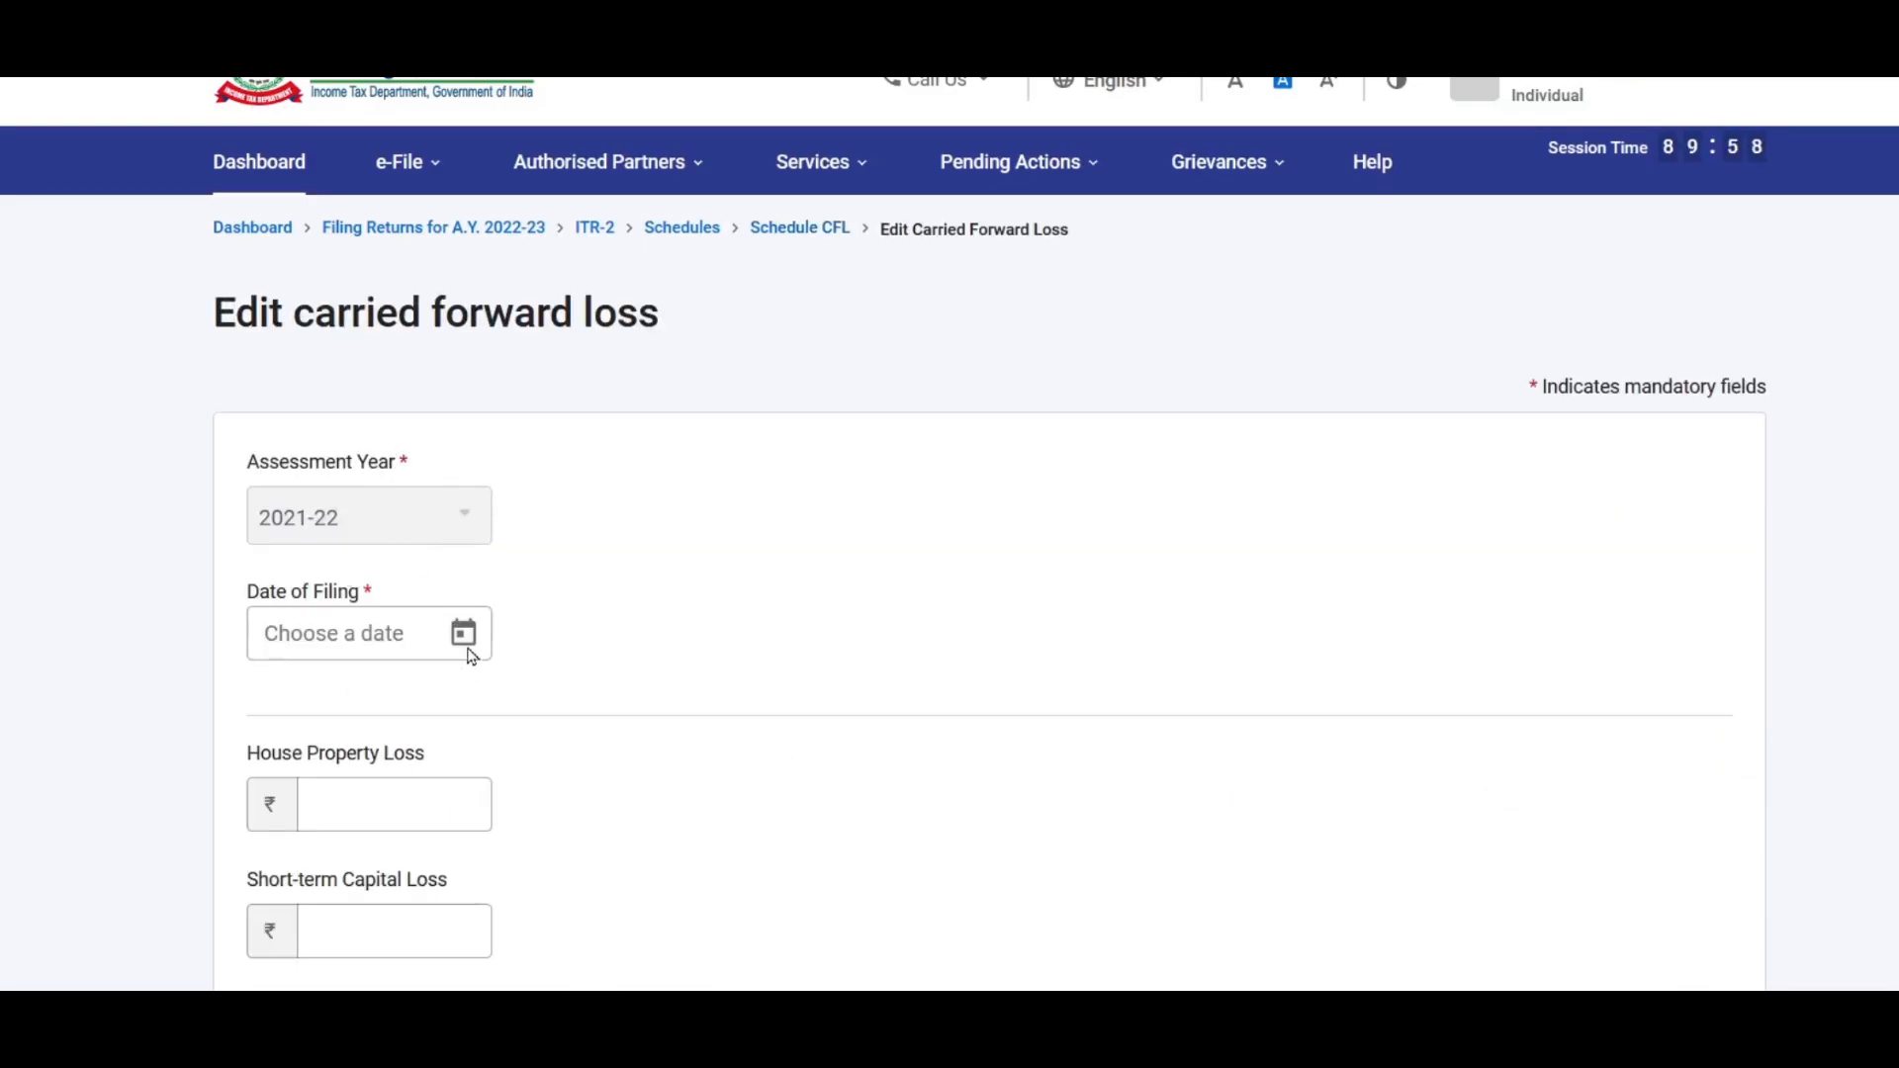
{"action": "left_click", "coordinate": [464, 636]}
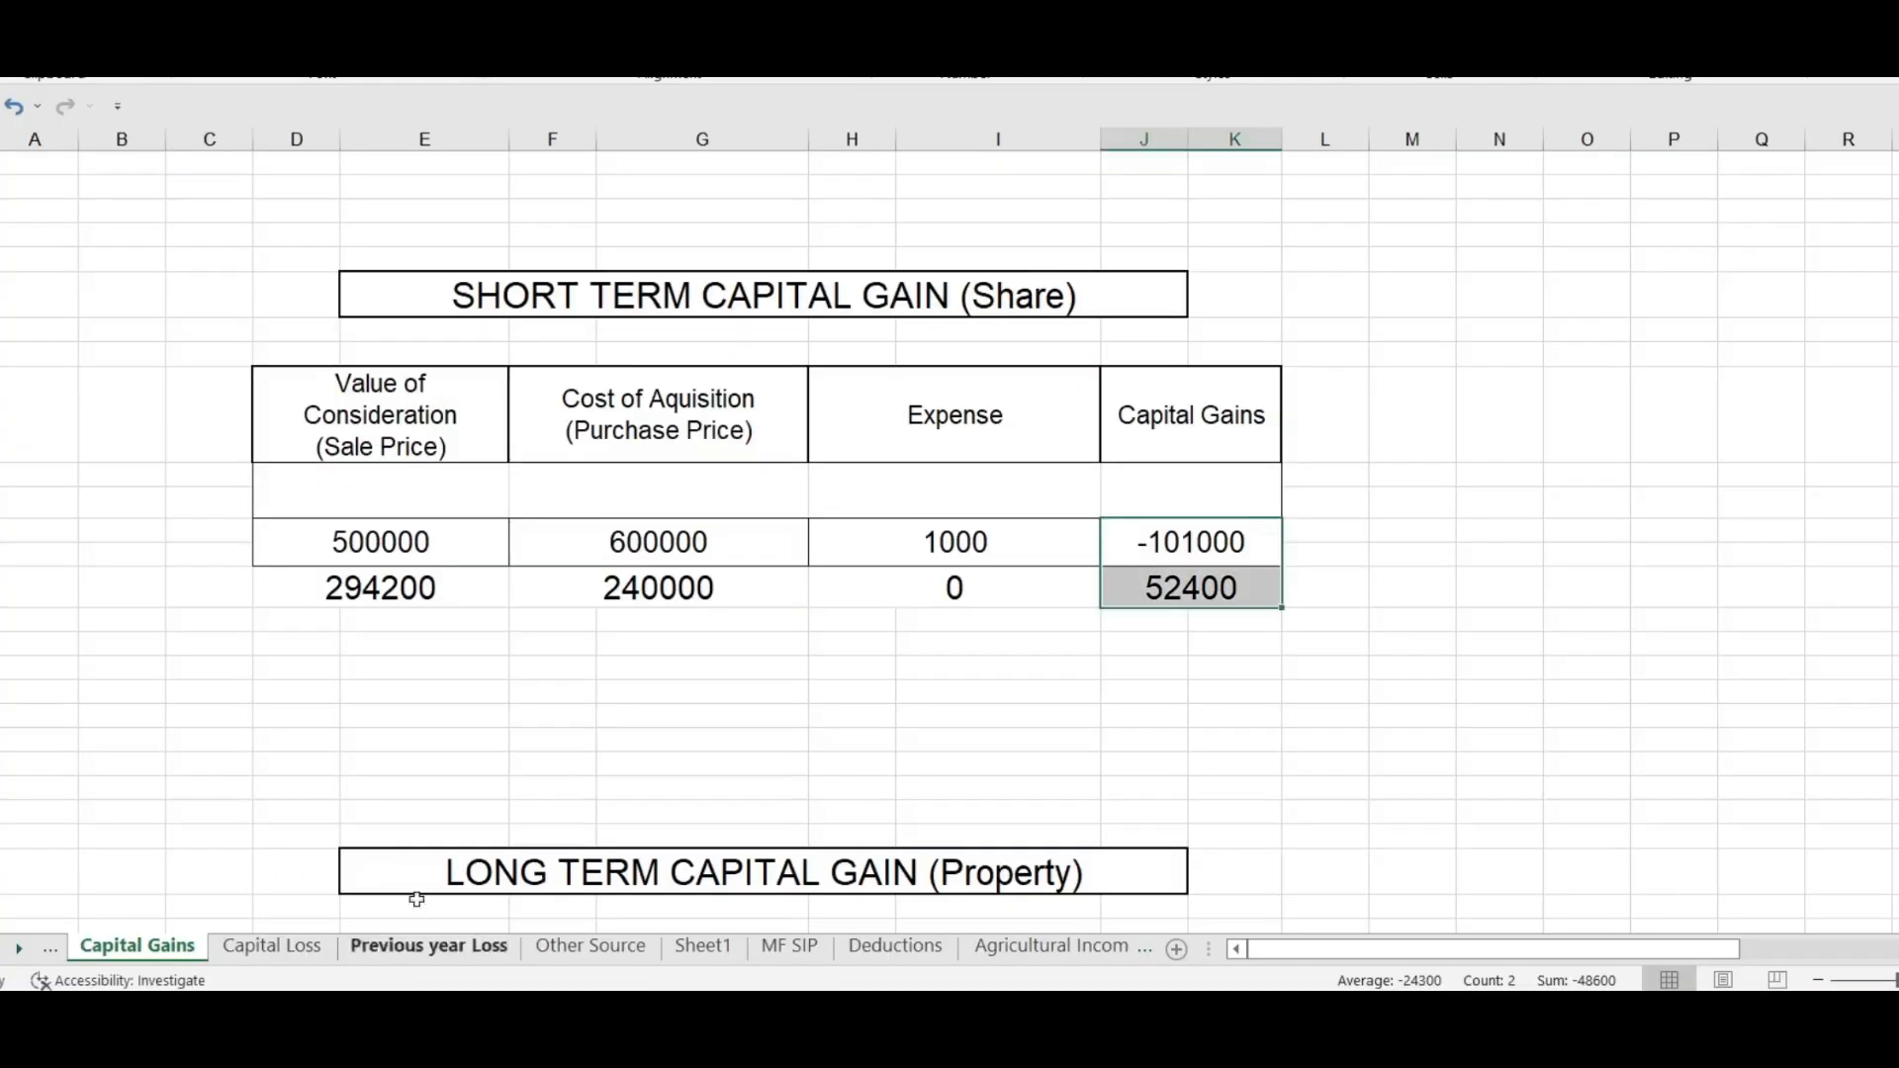
{"action": "left_click", "coordinate": [428, 946]}
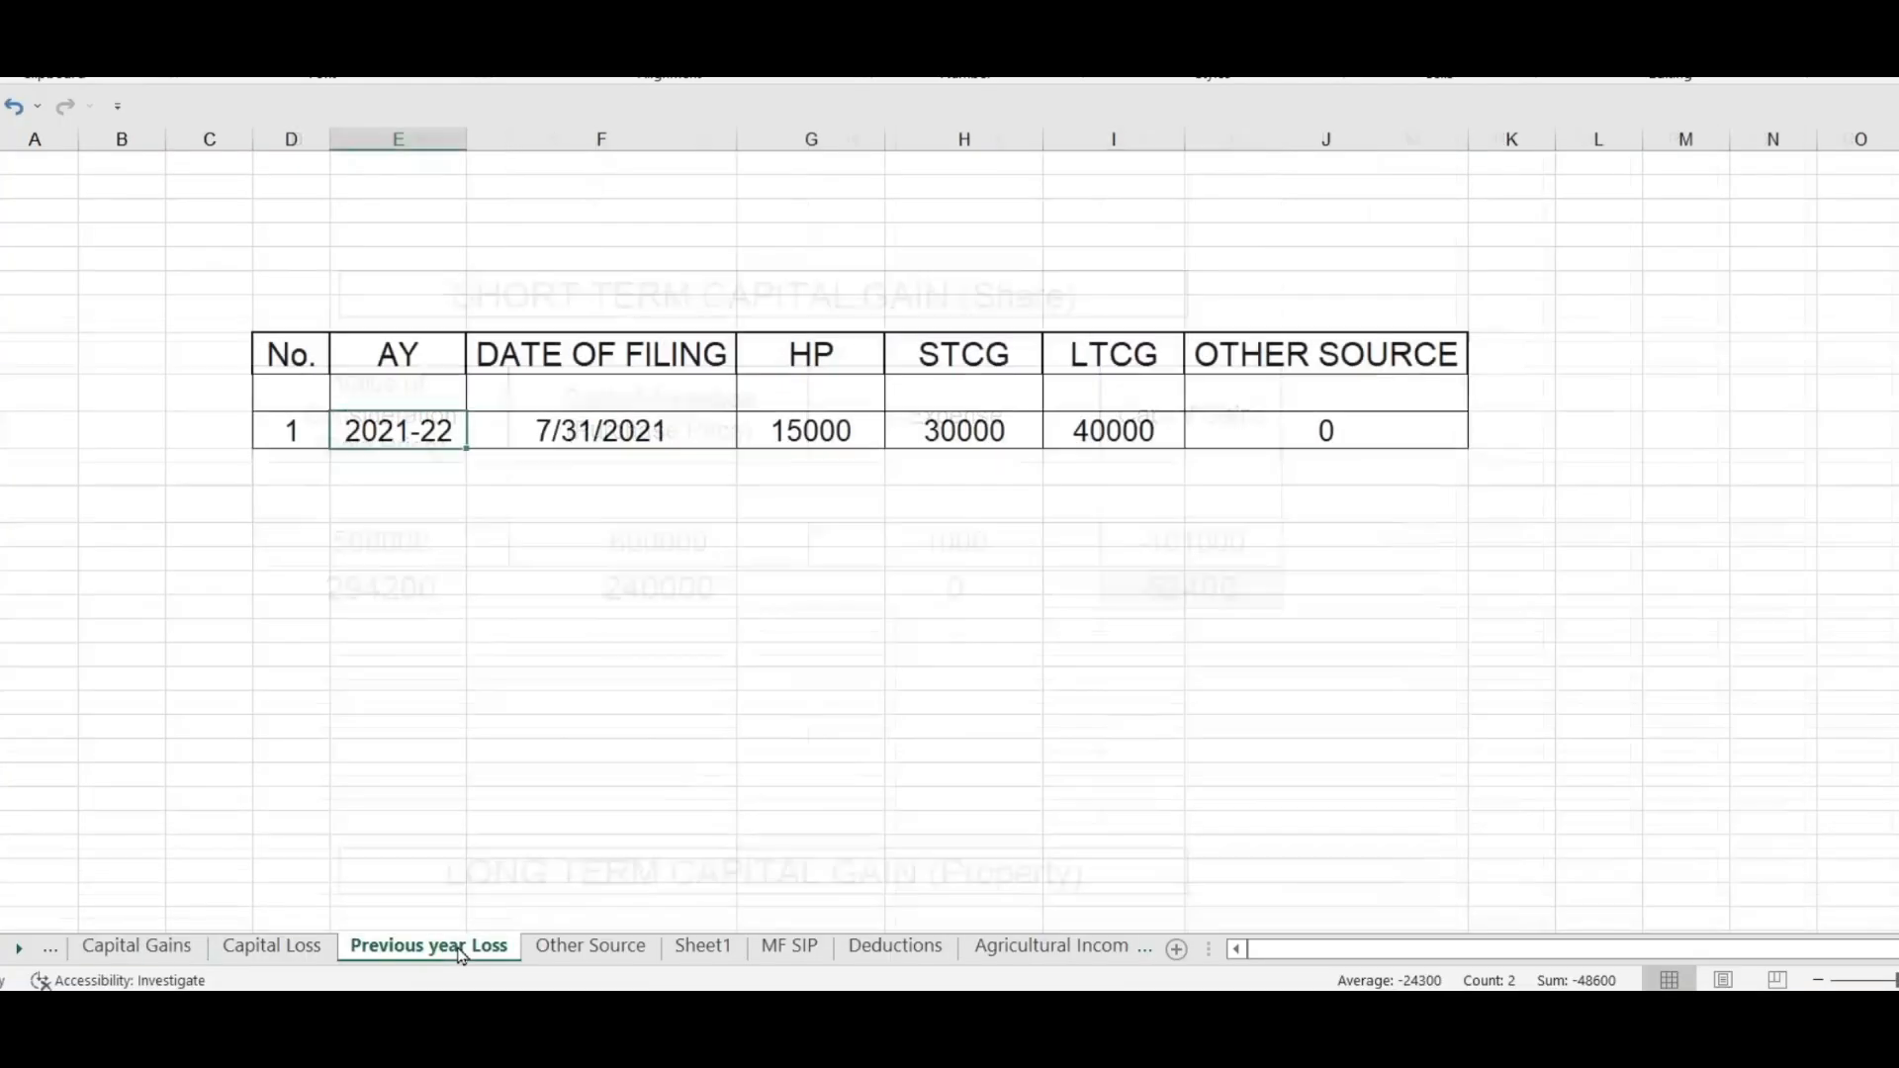
{"action": "left_click", "coordinate": [626, 444]}
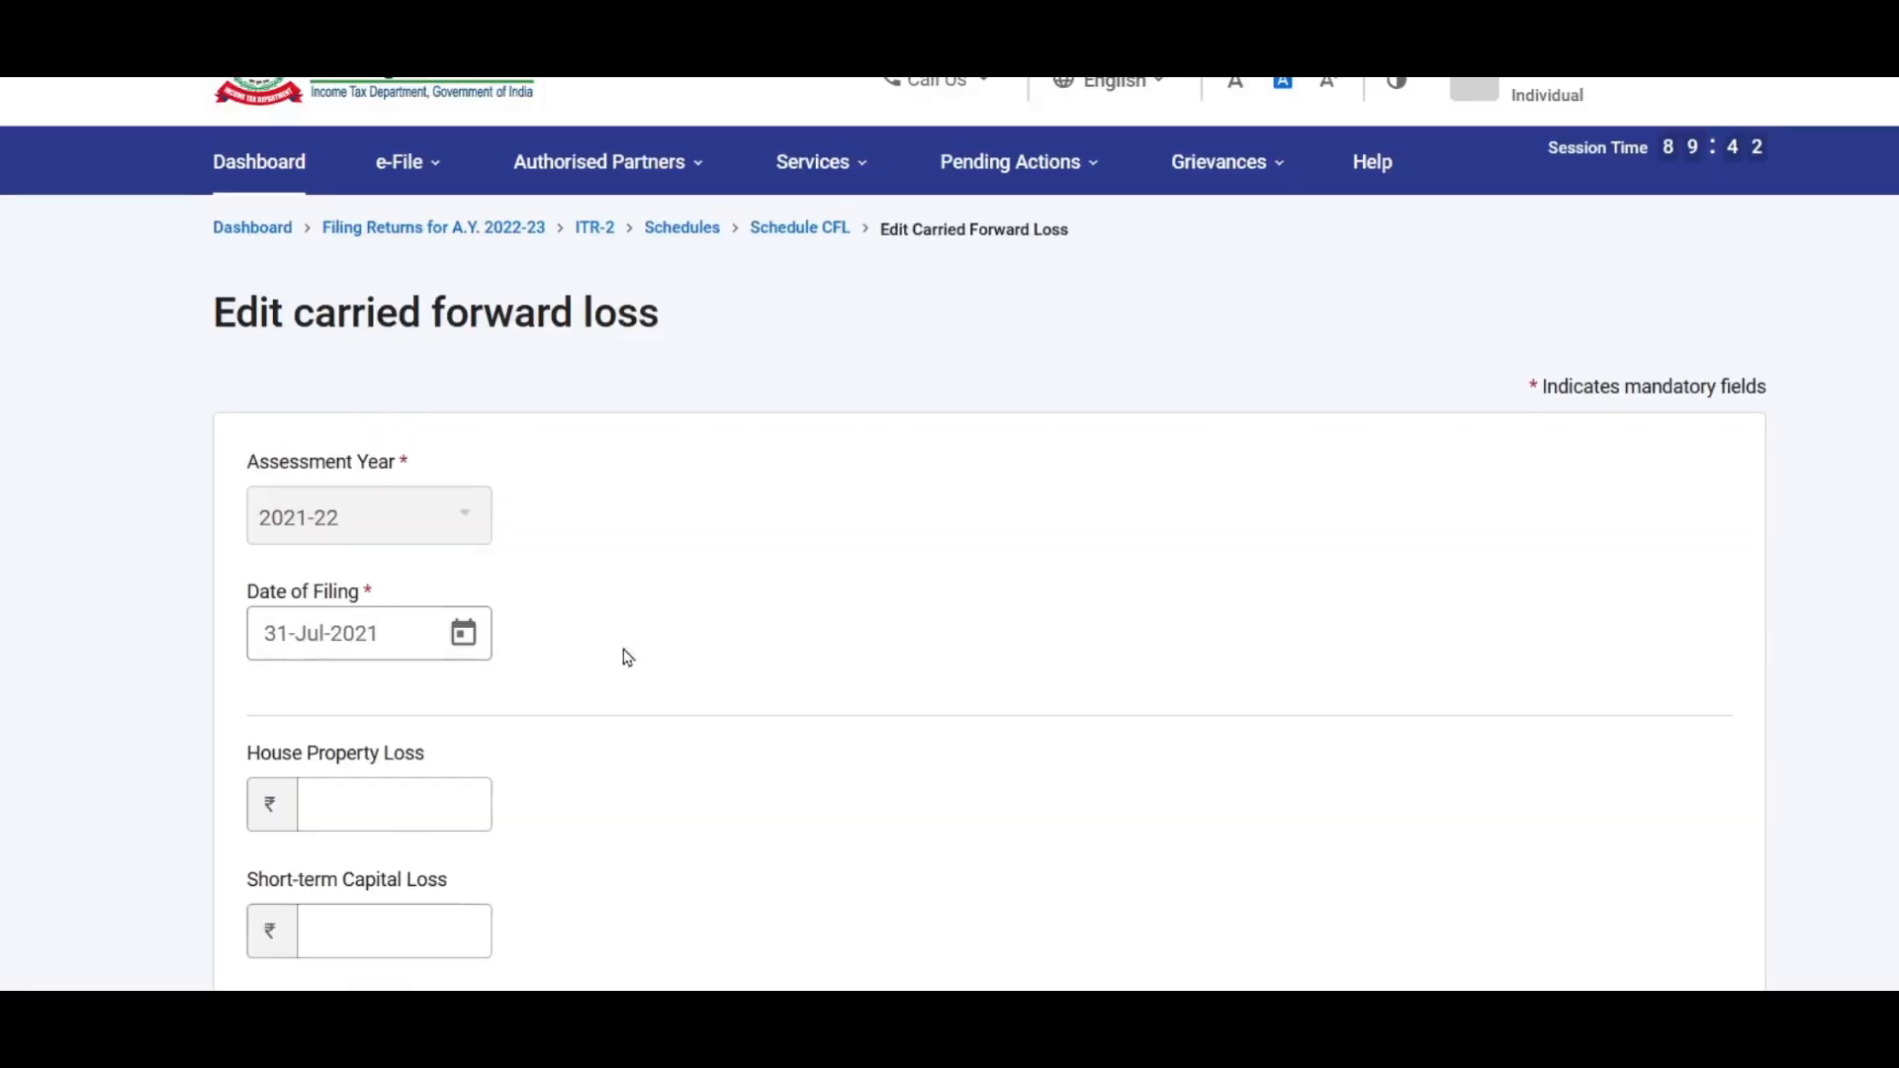
{"action": "scroll", "coordinate": [584, 554], "scroll_direction": "down", "scroll_amount": 3}
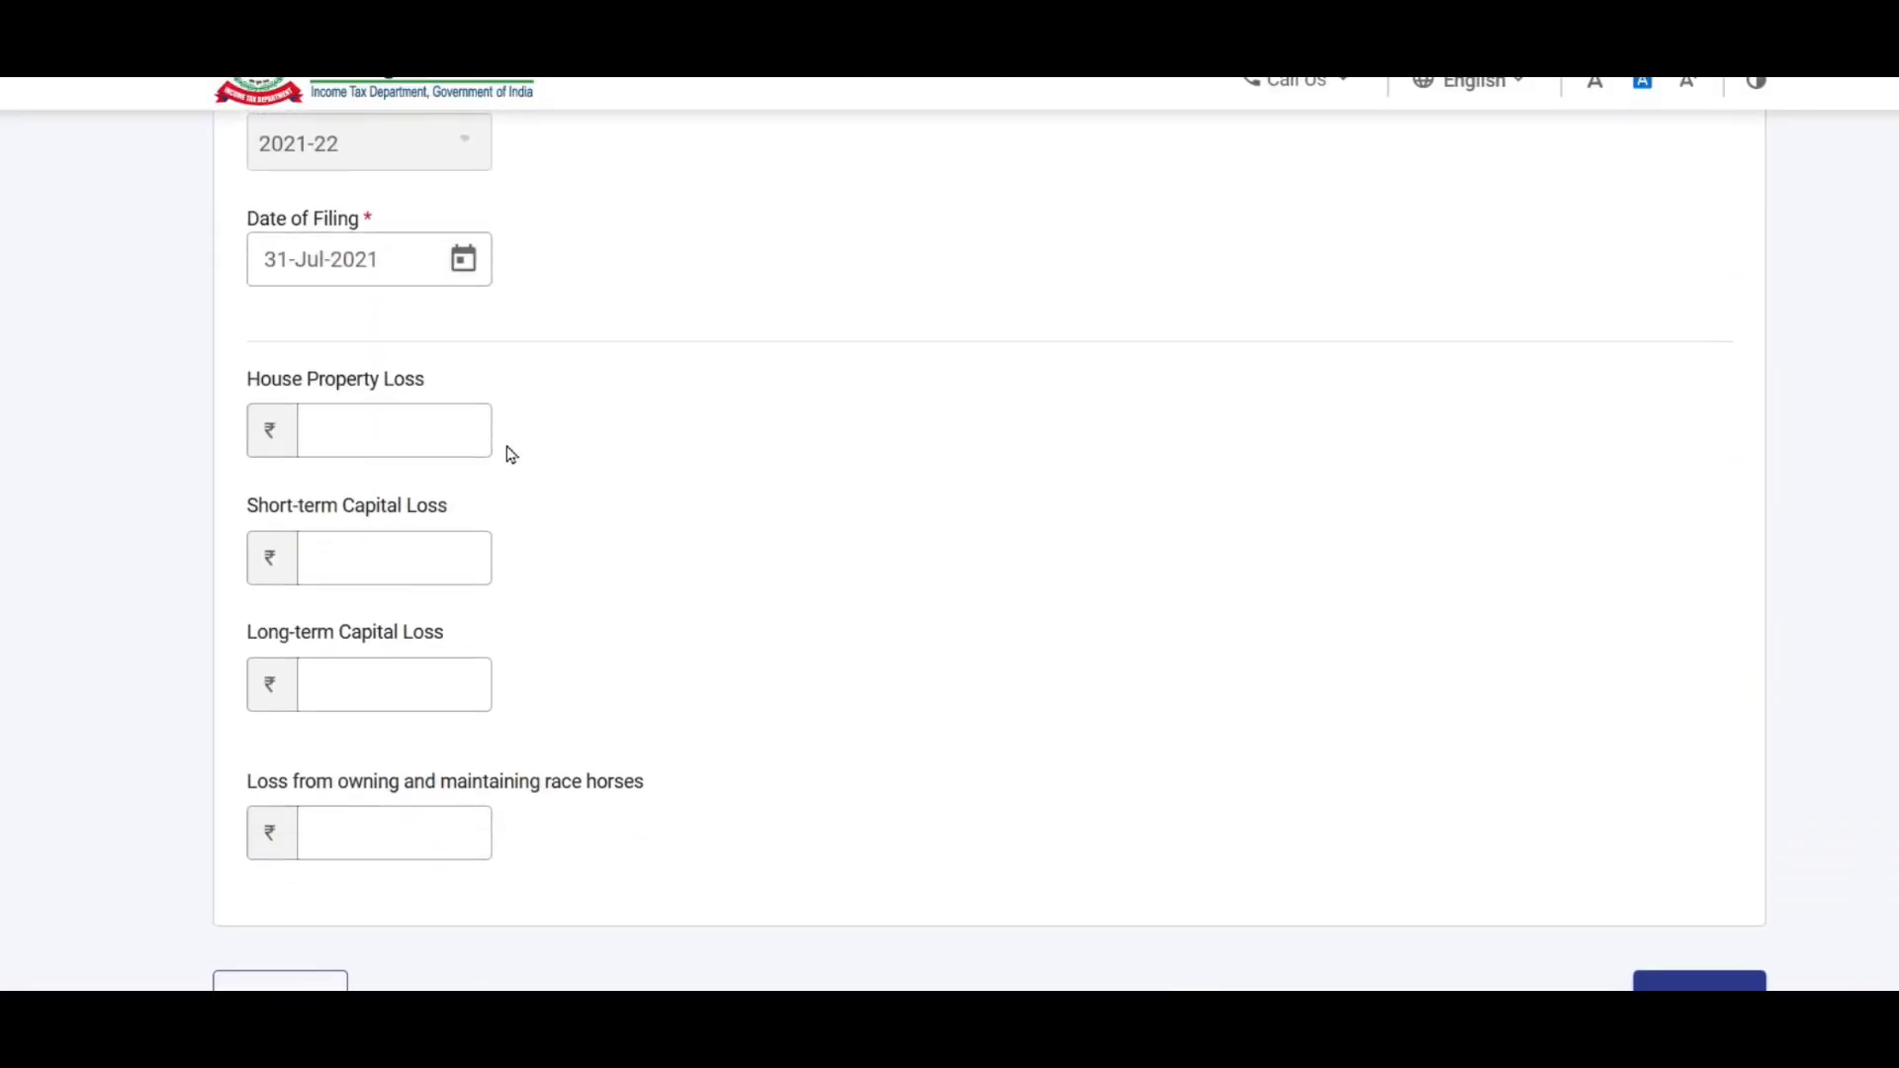
Step: Enter house property loss 15000 and short-term capital loss 30000 from the loss spreadsheet
{"action": "left_click", "coordinate": [443, 455]}
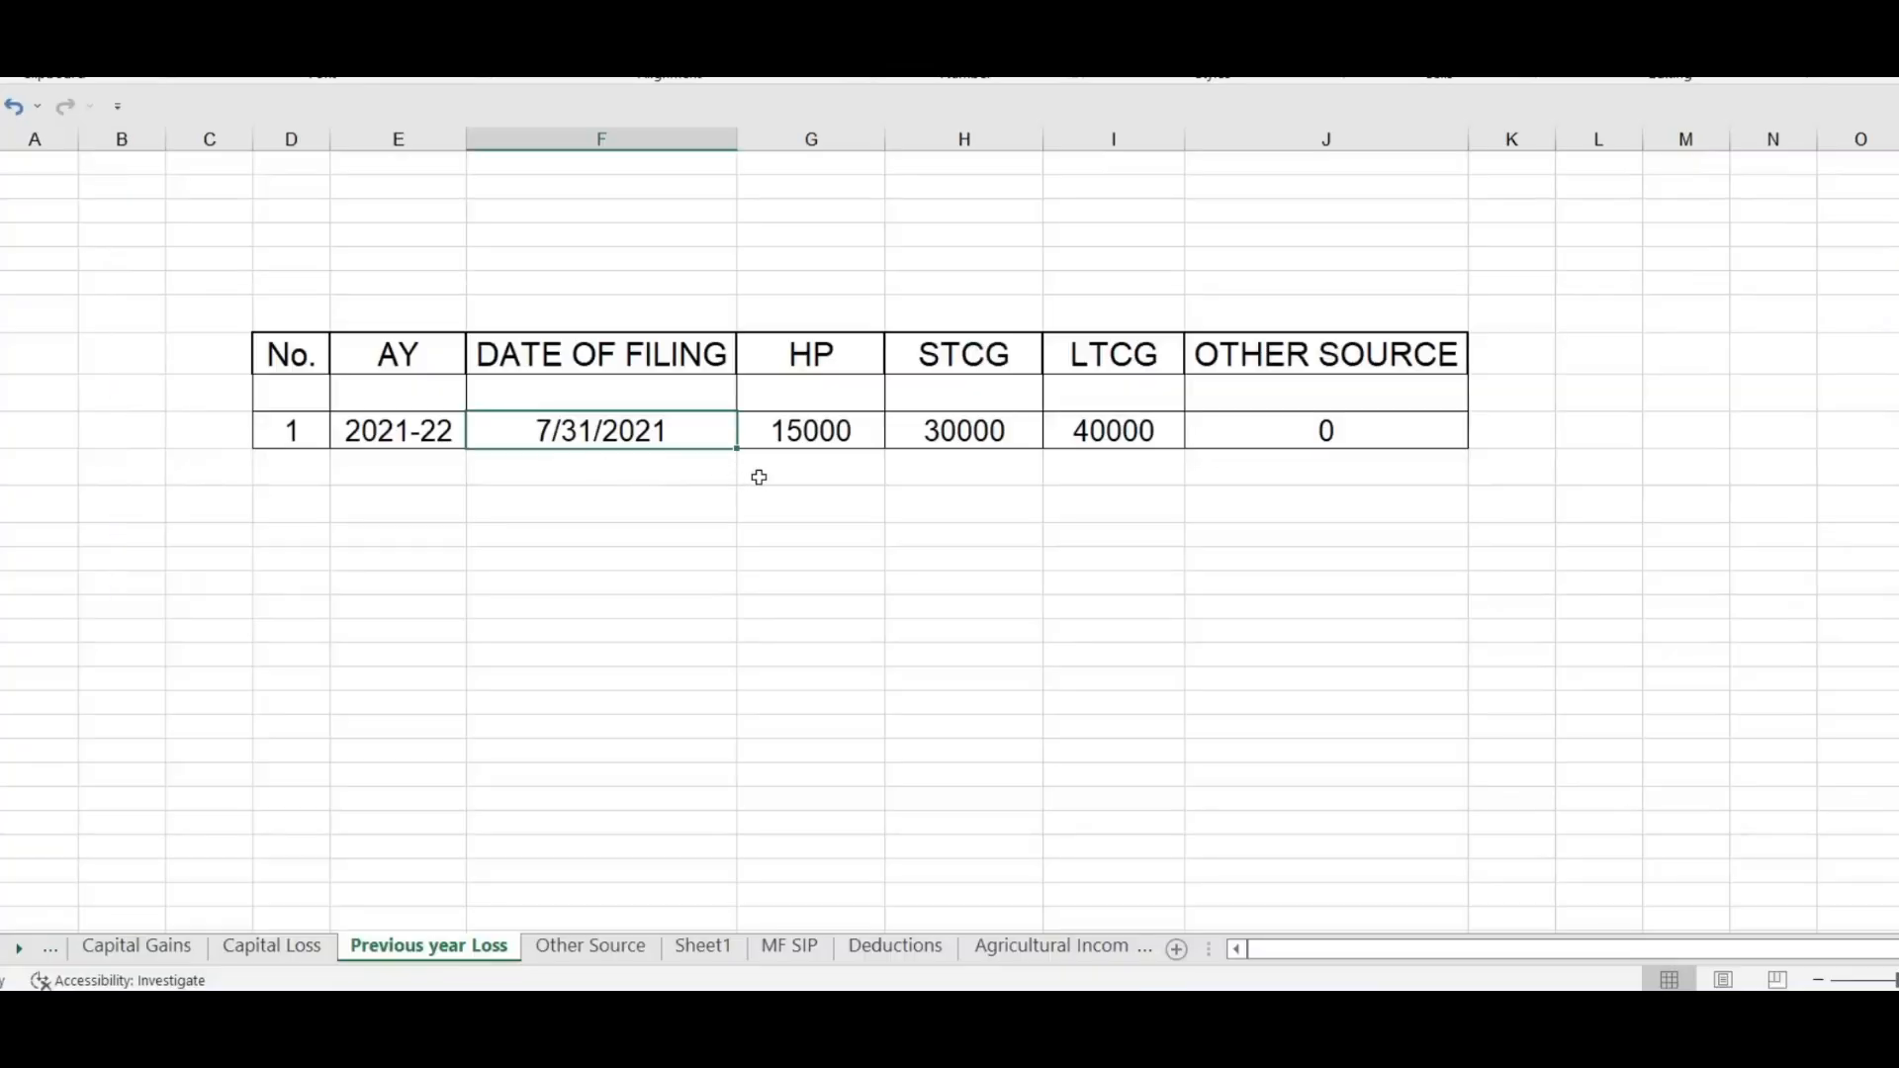
{"action": "left_click", "coordinate": [820, 432]}
{"action": "key", "text": "alt+Tab"}
{"action": "type", "text": "15000"}
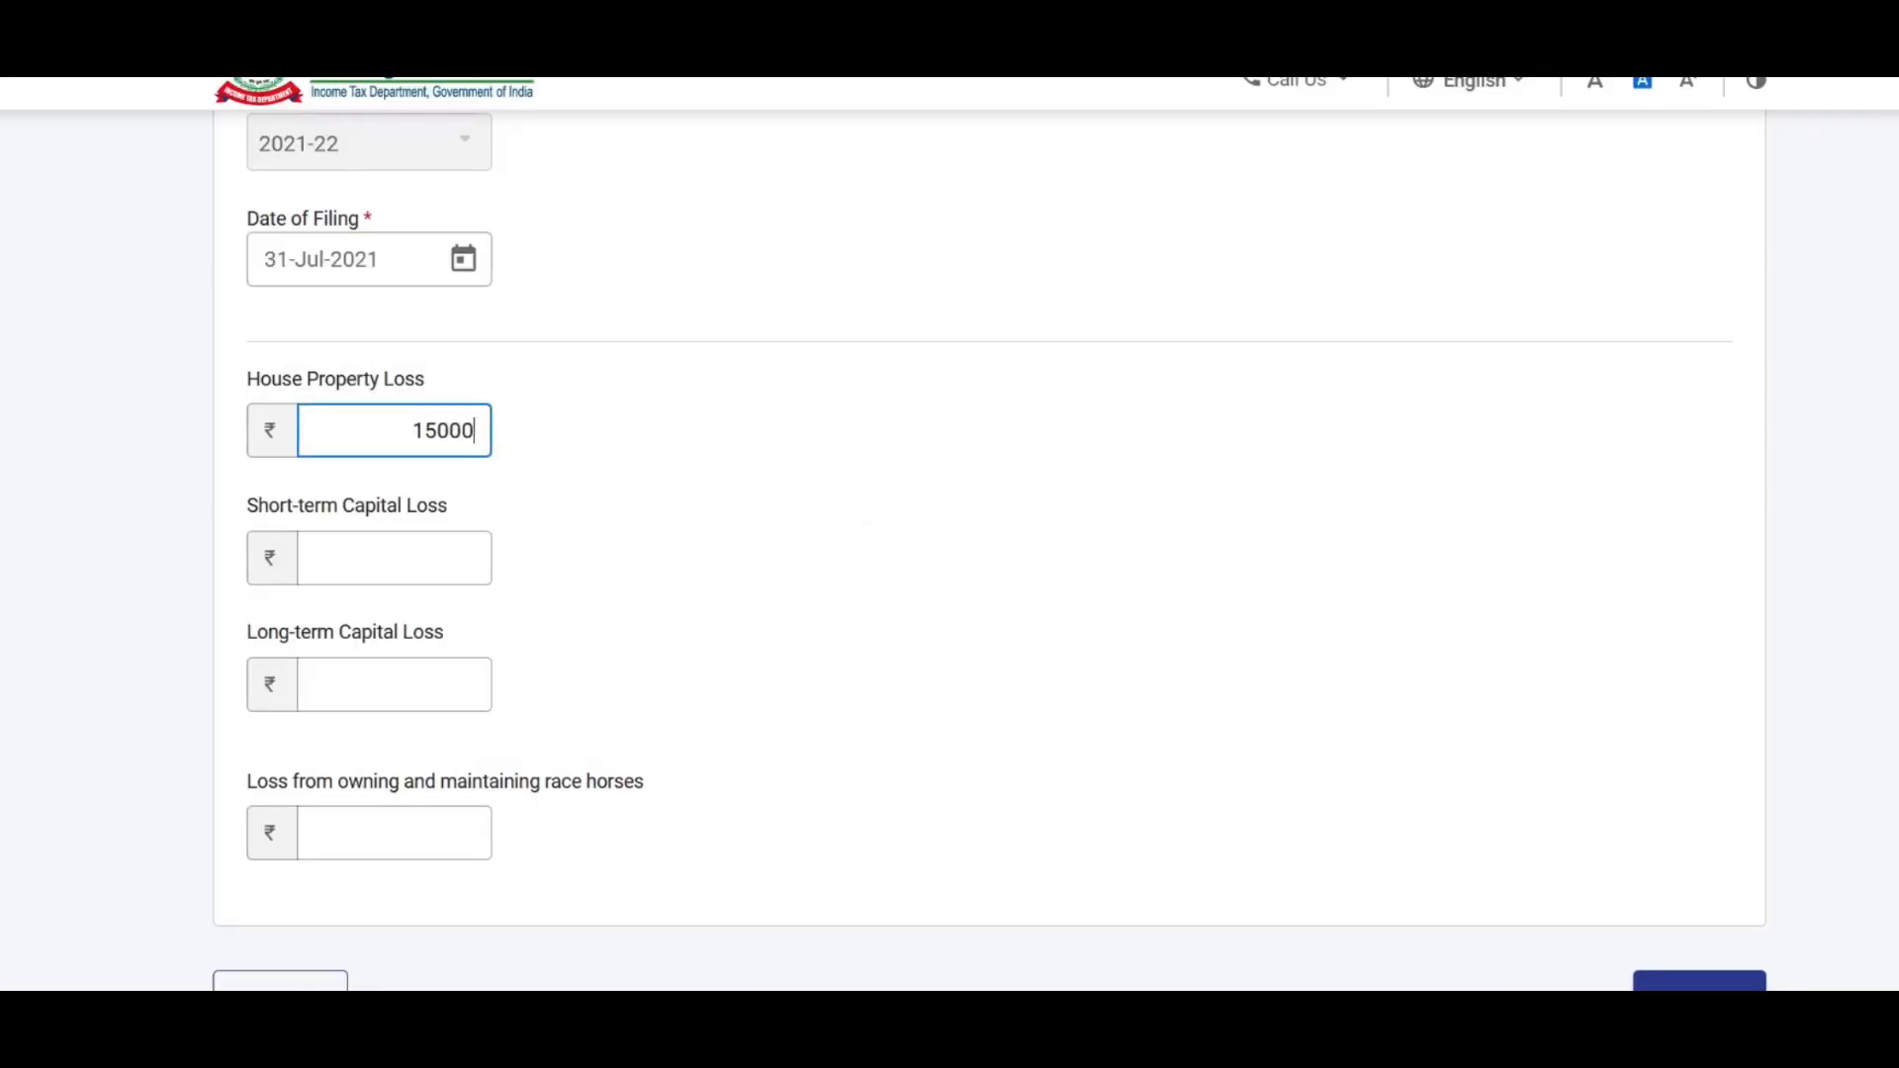
{"action": "key", "text": "alt+Tab"}
{"action": "key", "text": "Right"}
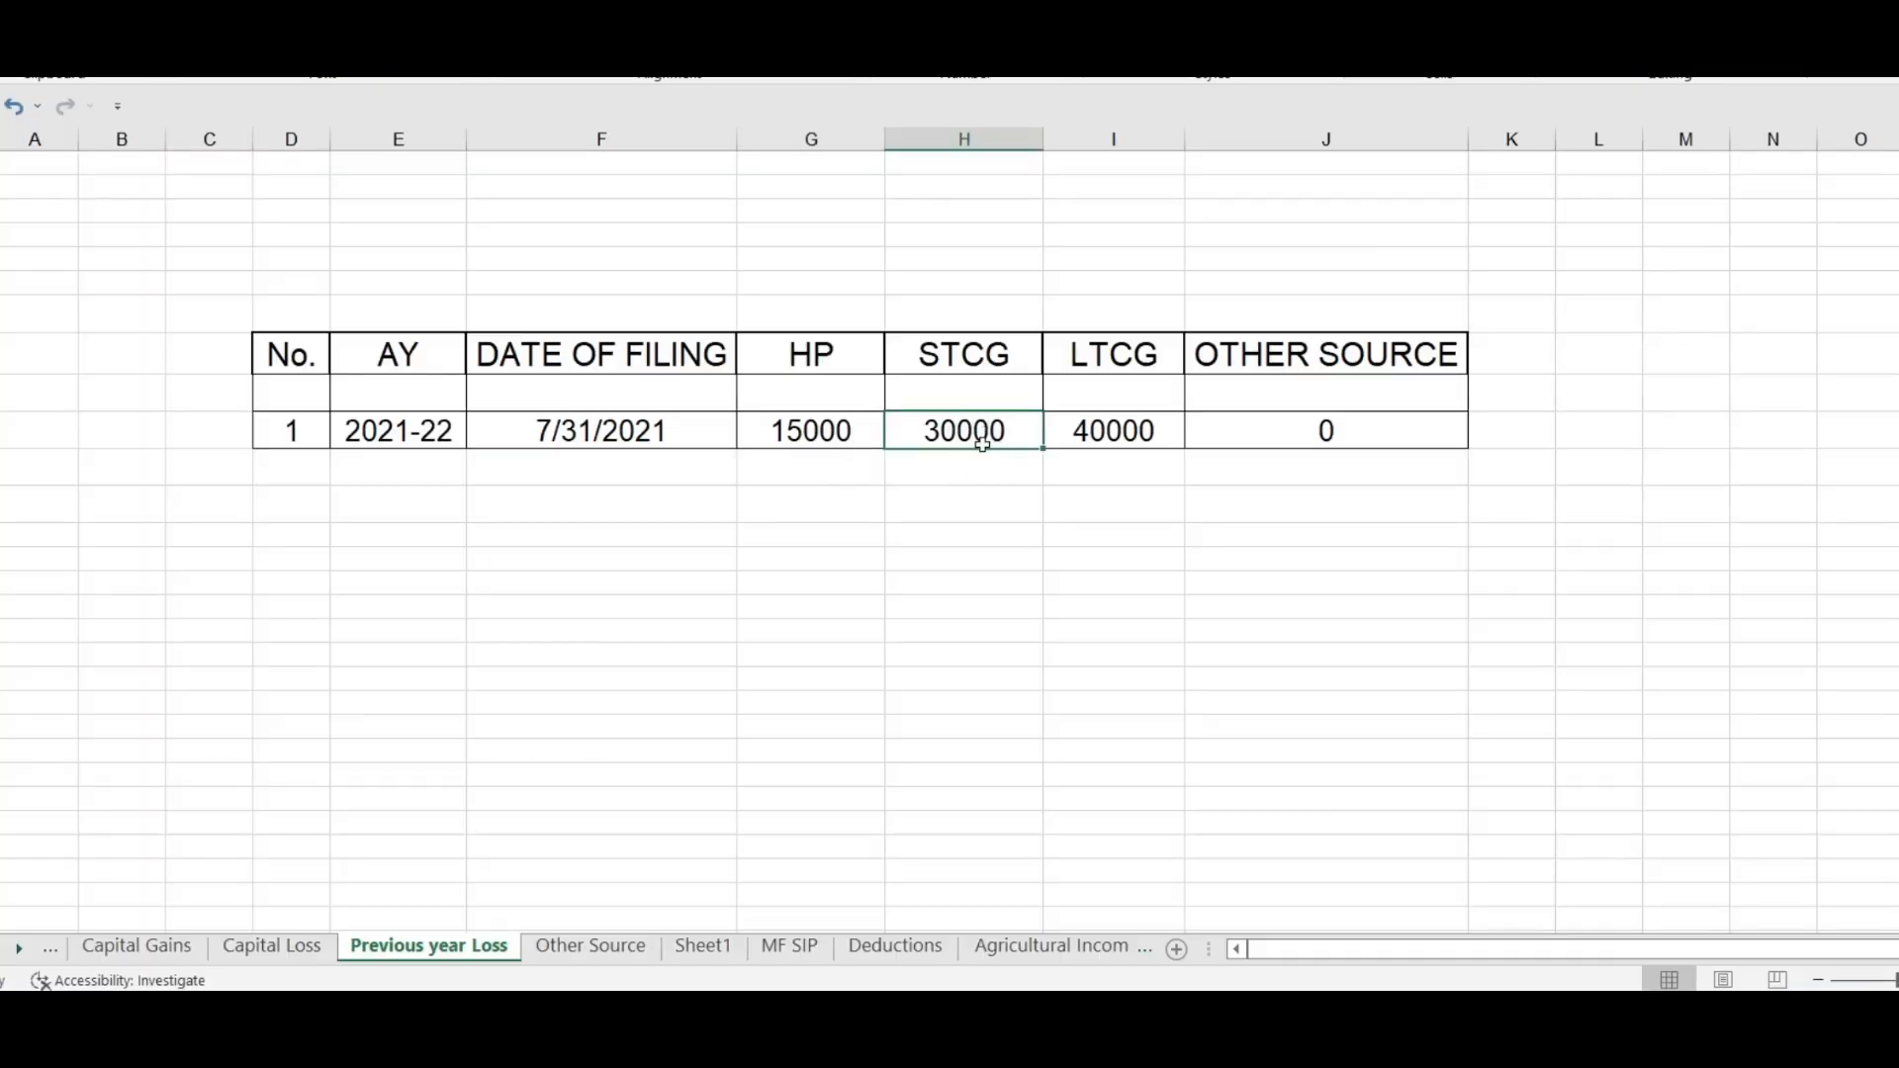
{"action": "key", "text": "alt+Tab"}
{"action": "key", "text": "Tab"}
{"action": "type", "text": "30000"}
{"action": "left_click", "coordinate": [581, 516]}
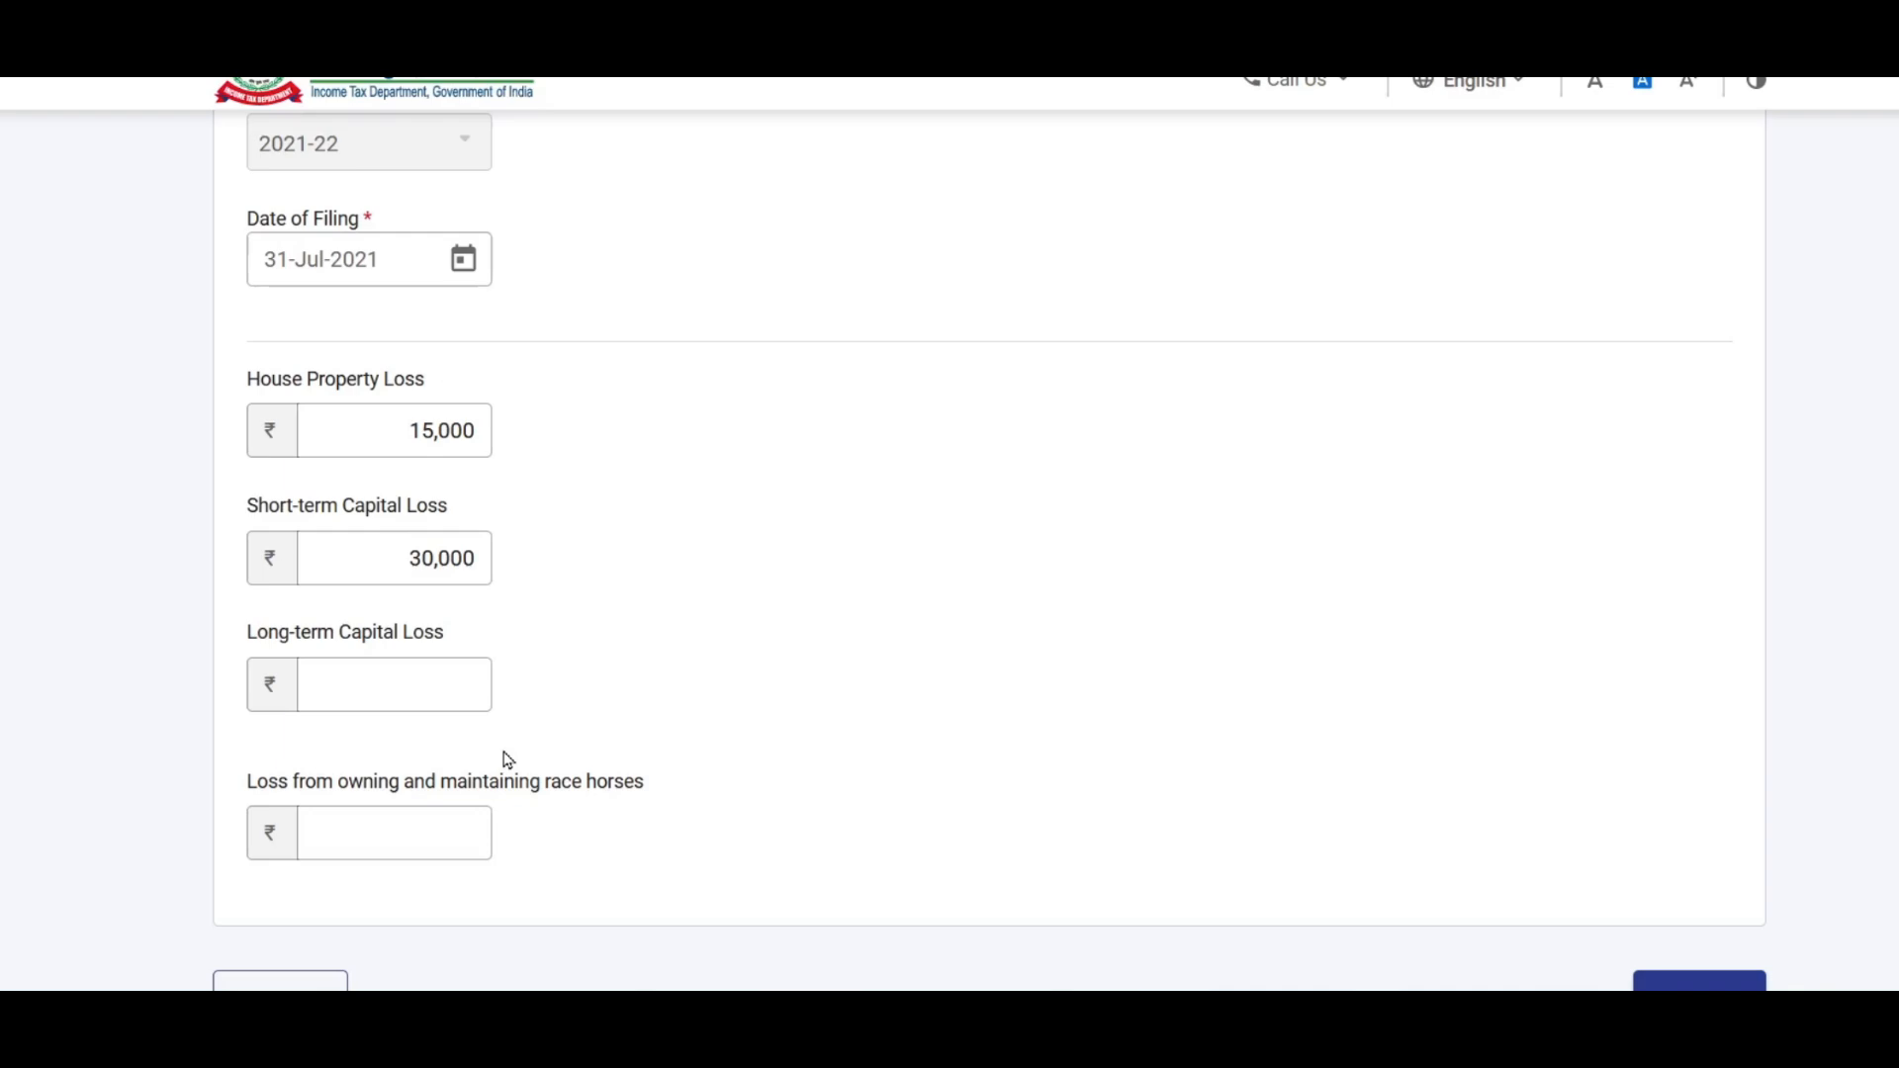
Step: Enter long-term capital loss 40000 and add the 2021-22 row
{"action": "left_click", "coordinate": [427, 699]}
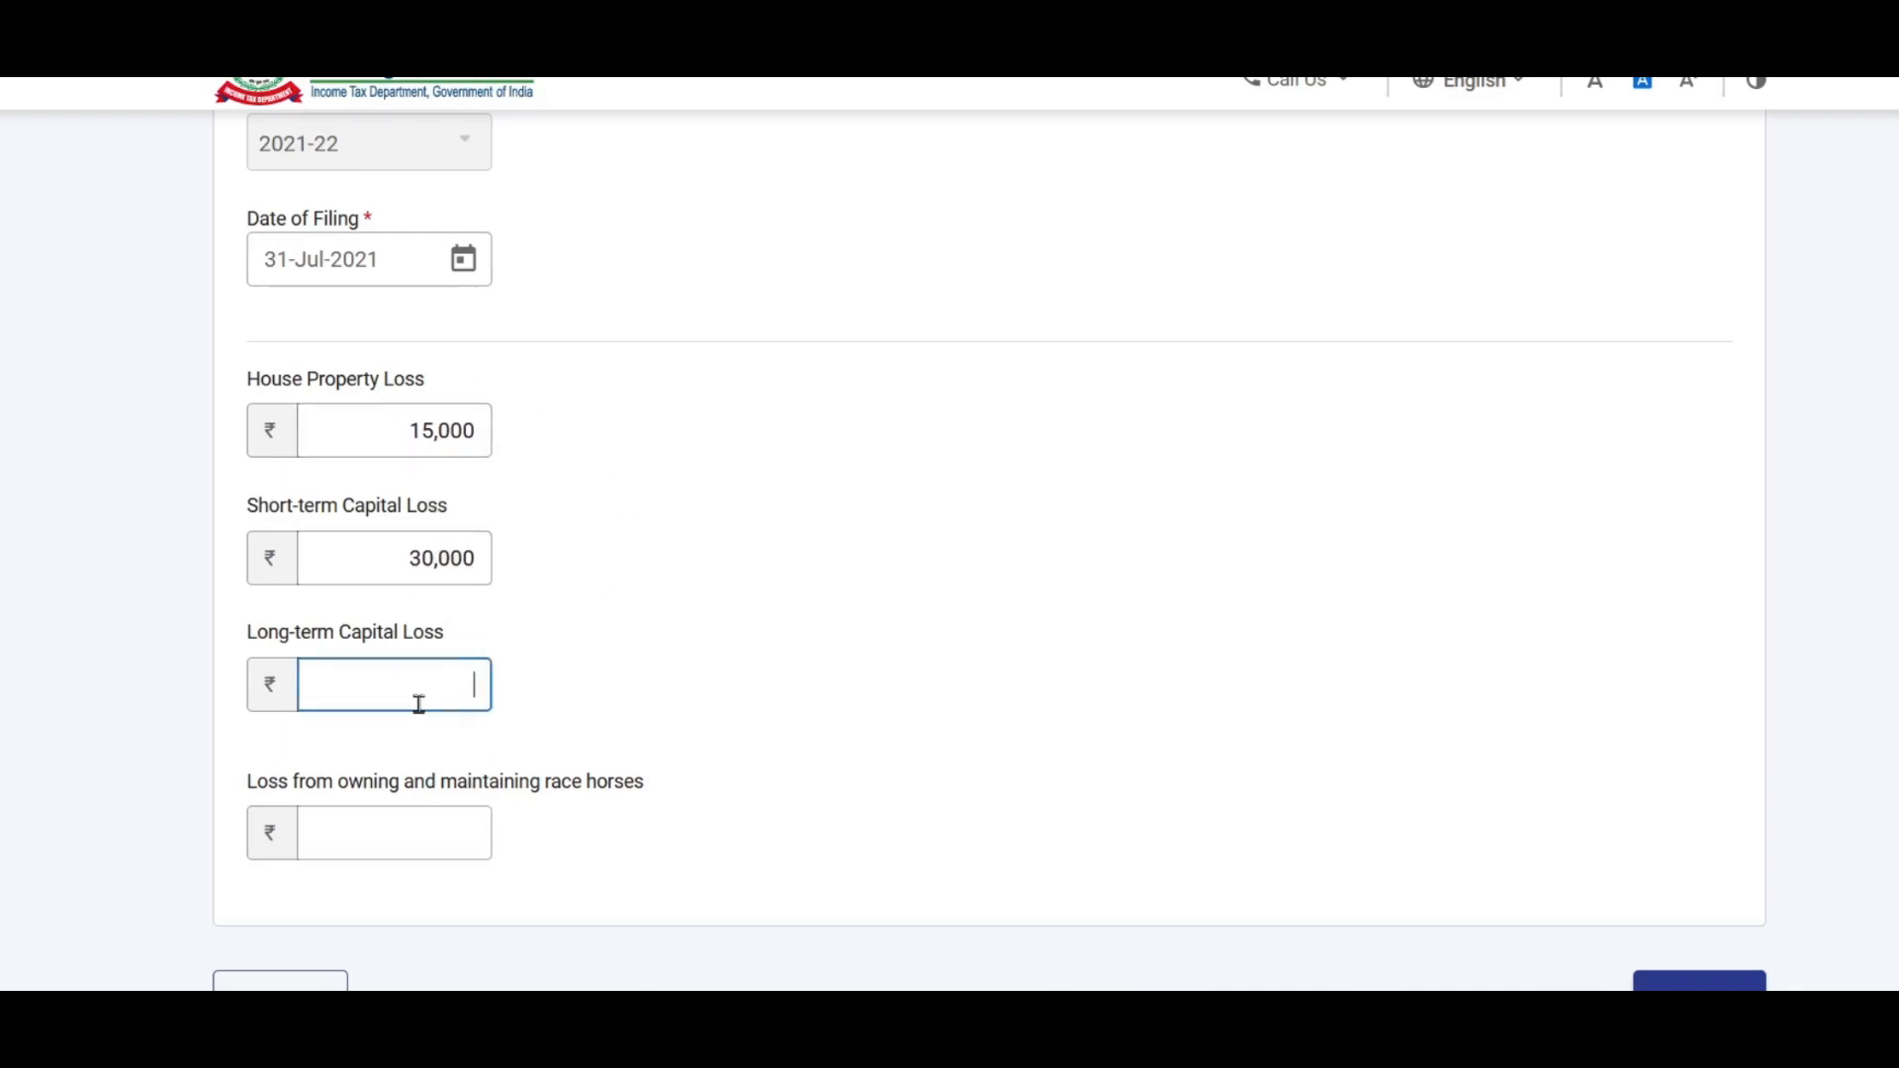
{"action": "key", "text": "alt+Tab"}
{"action": "left_click", "coordinate": [1106, 436]}
{"action": "key", "text": "alt+Tab"}
{"action": "type", "text": "40000"}
{"action": "left_click", "coordinate": [788, 855]}
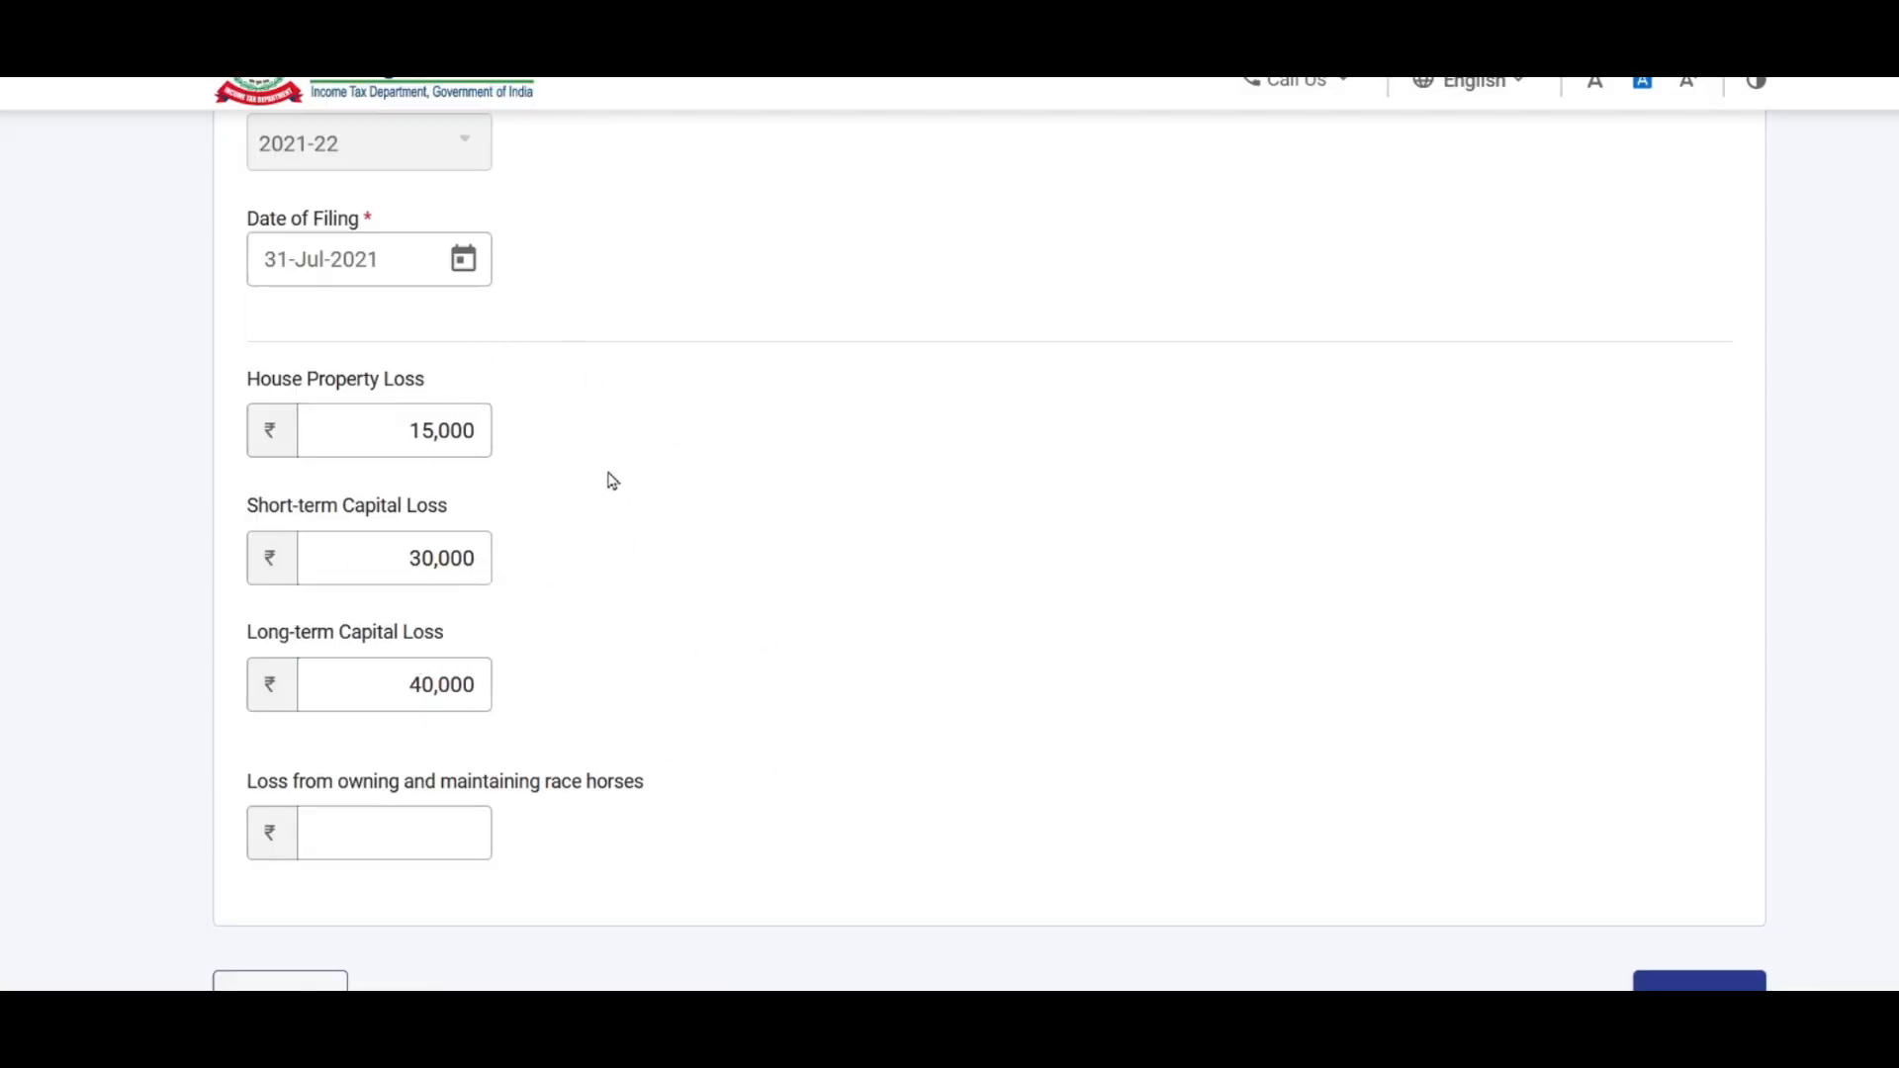
{"action": "scroll", "coordinate": [786, 383], "scroll_direction": "down", "scroll_amount": 2}
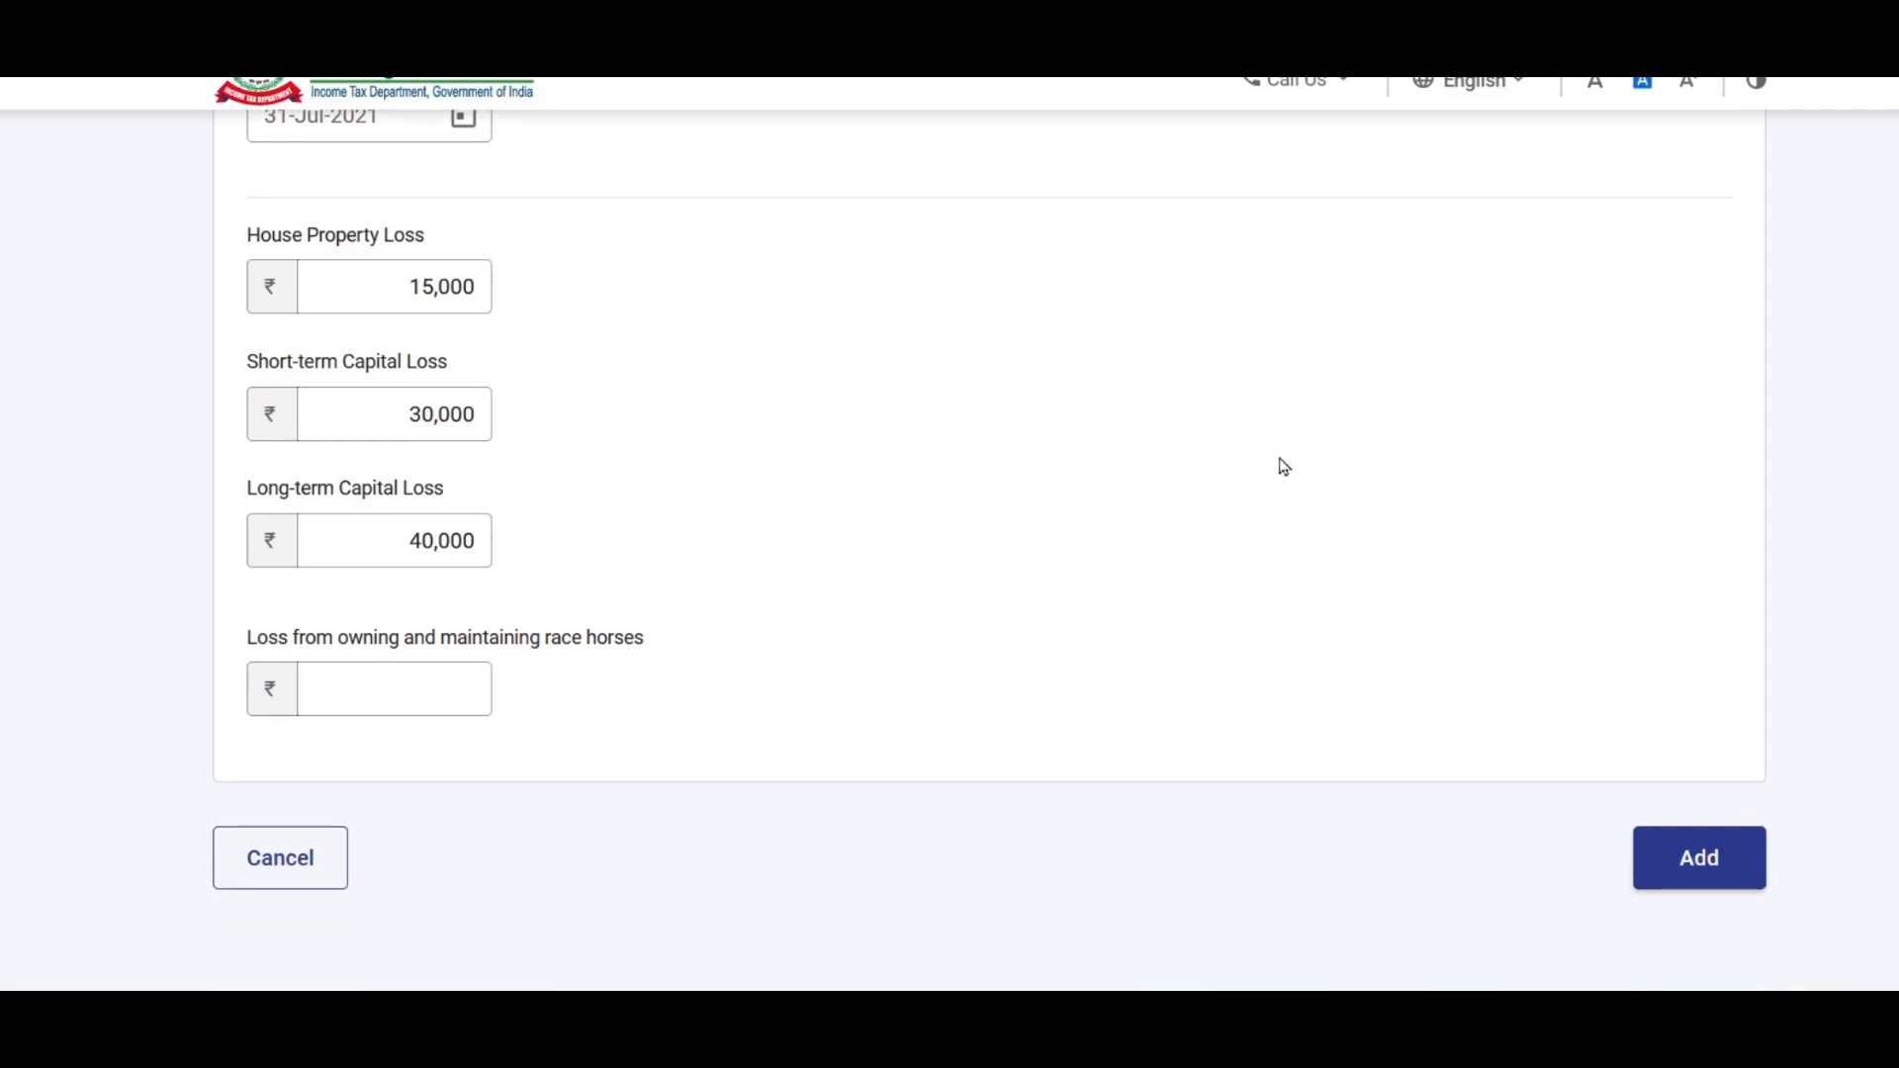
{"action": "left_click", "coordinate": [1709, 867]}
Step: Compute Set Off on Schedule CFL to confirm it, then bring up Schedule BFLA
{"action": "scroll", "coordinate": [1451, 455], "scroll_direction": "down", "scroll_amount": 6}
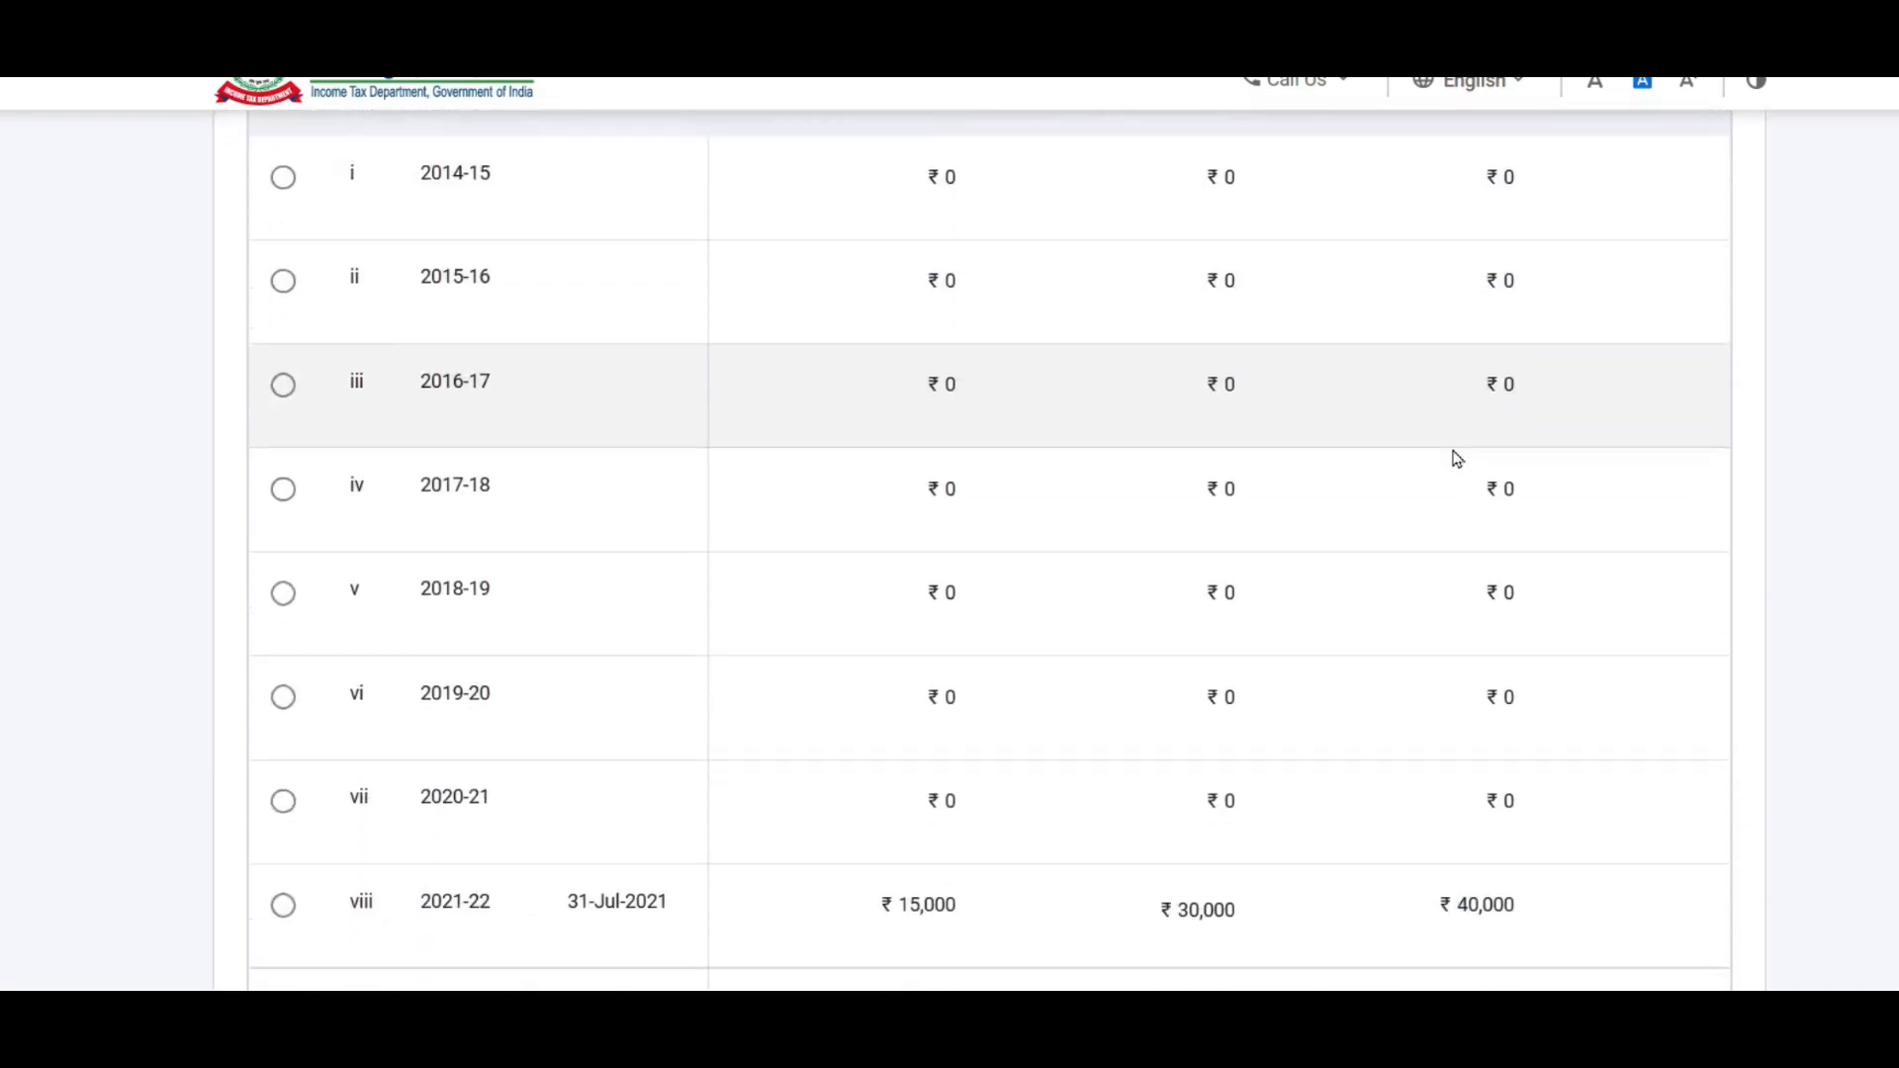
{"action": "scroll", "coordinate": [1464, 462], "scroll_direction": "down", "scroll_amount": 5}
{"action": "scroll", "coordinate": [1480, 471], "scroll_direction": "up", "scroll_amount": 4}
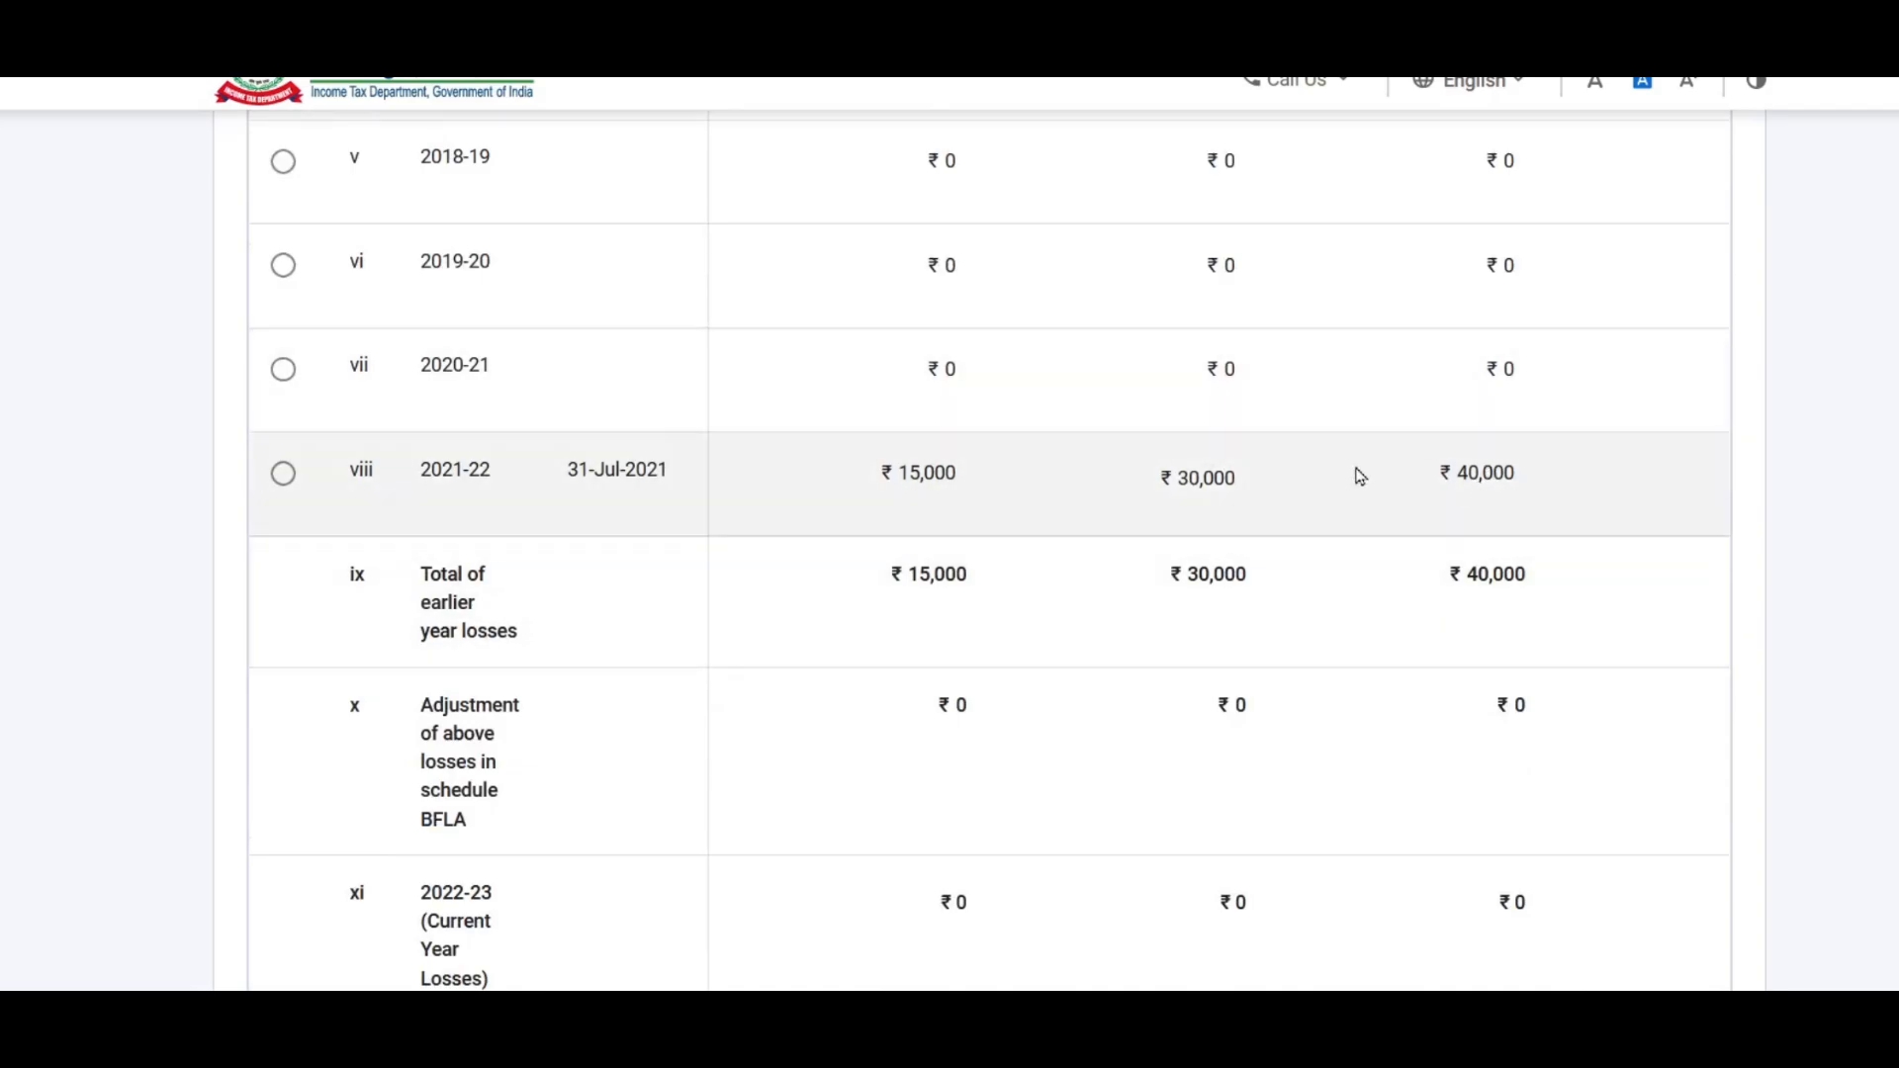
{"action": "scroll", "coordinate": [1356, 475], "scroll_direction": "up", "scroll_amount": 4}
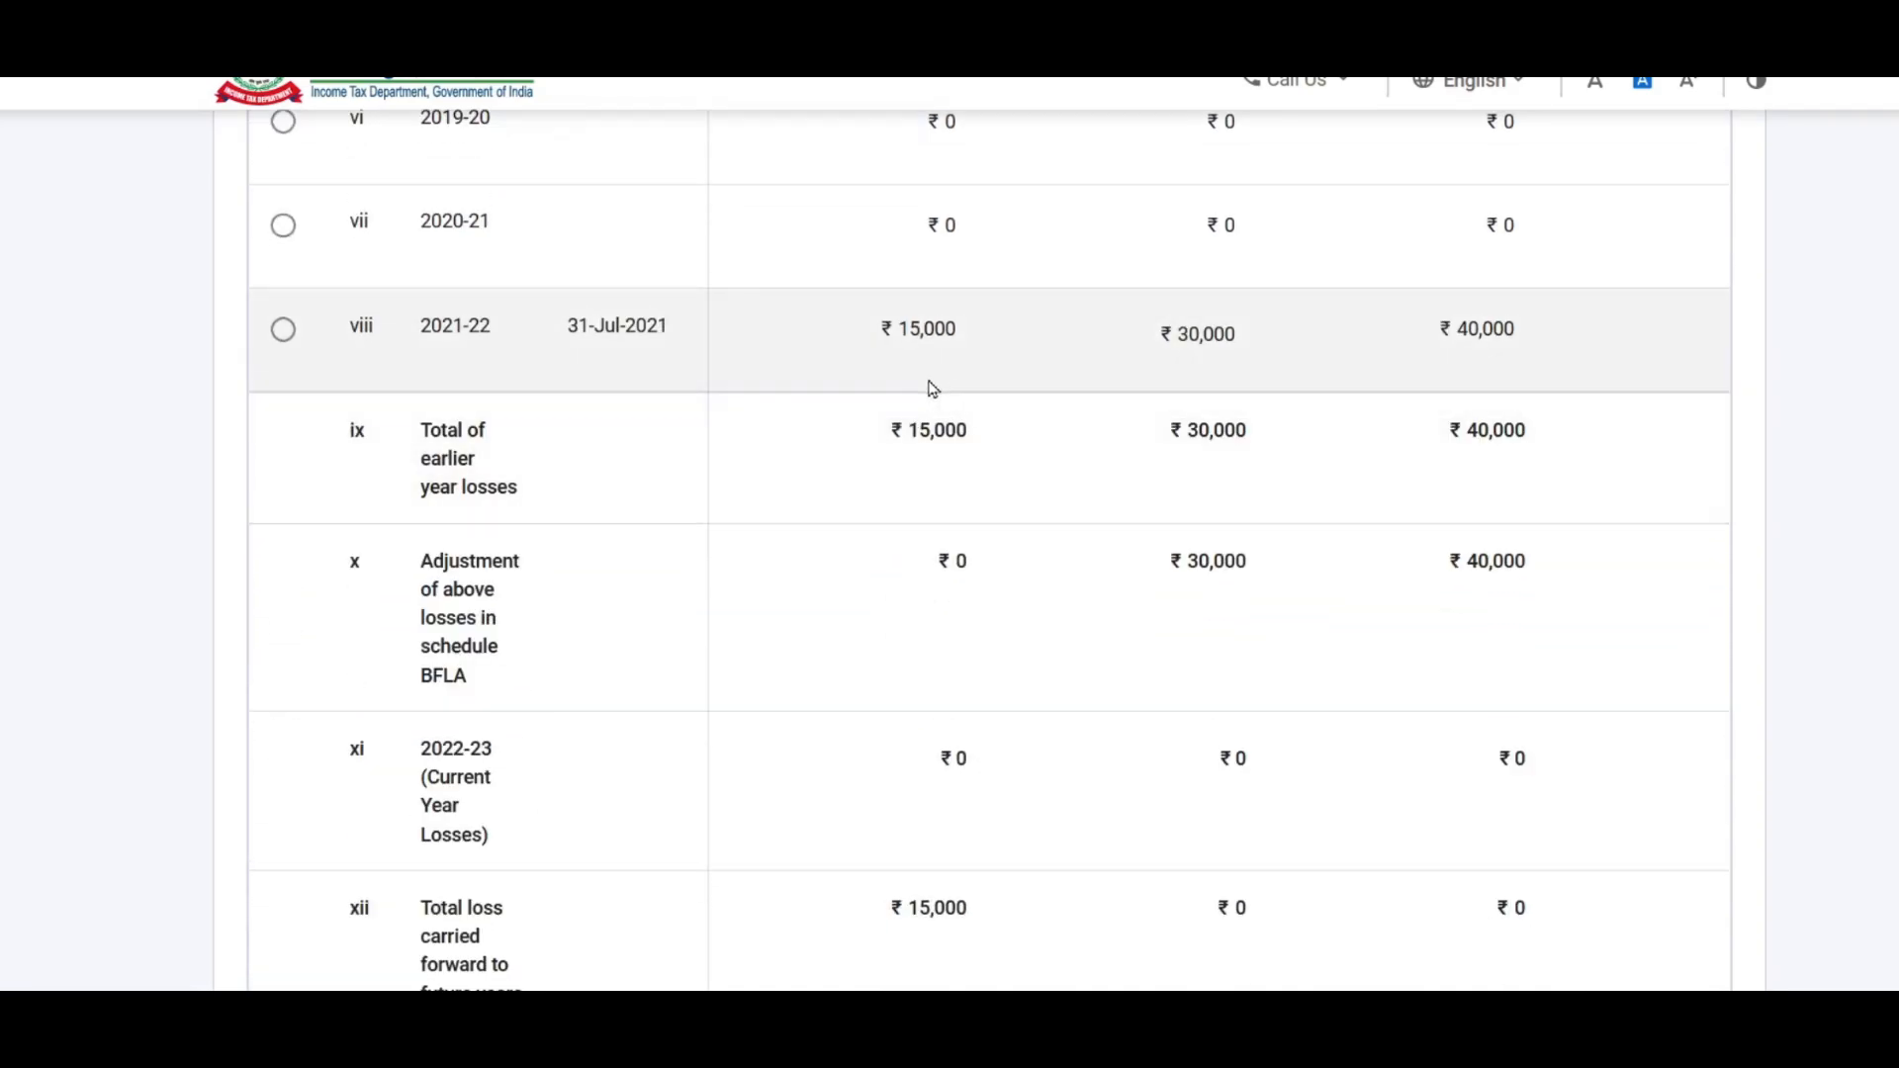
{"action": "scroll", "coordinate": [907, 406], "scroll_direction": "down", "scroll_amount": 1}
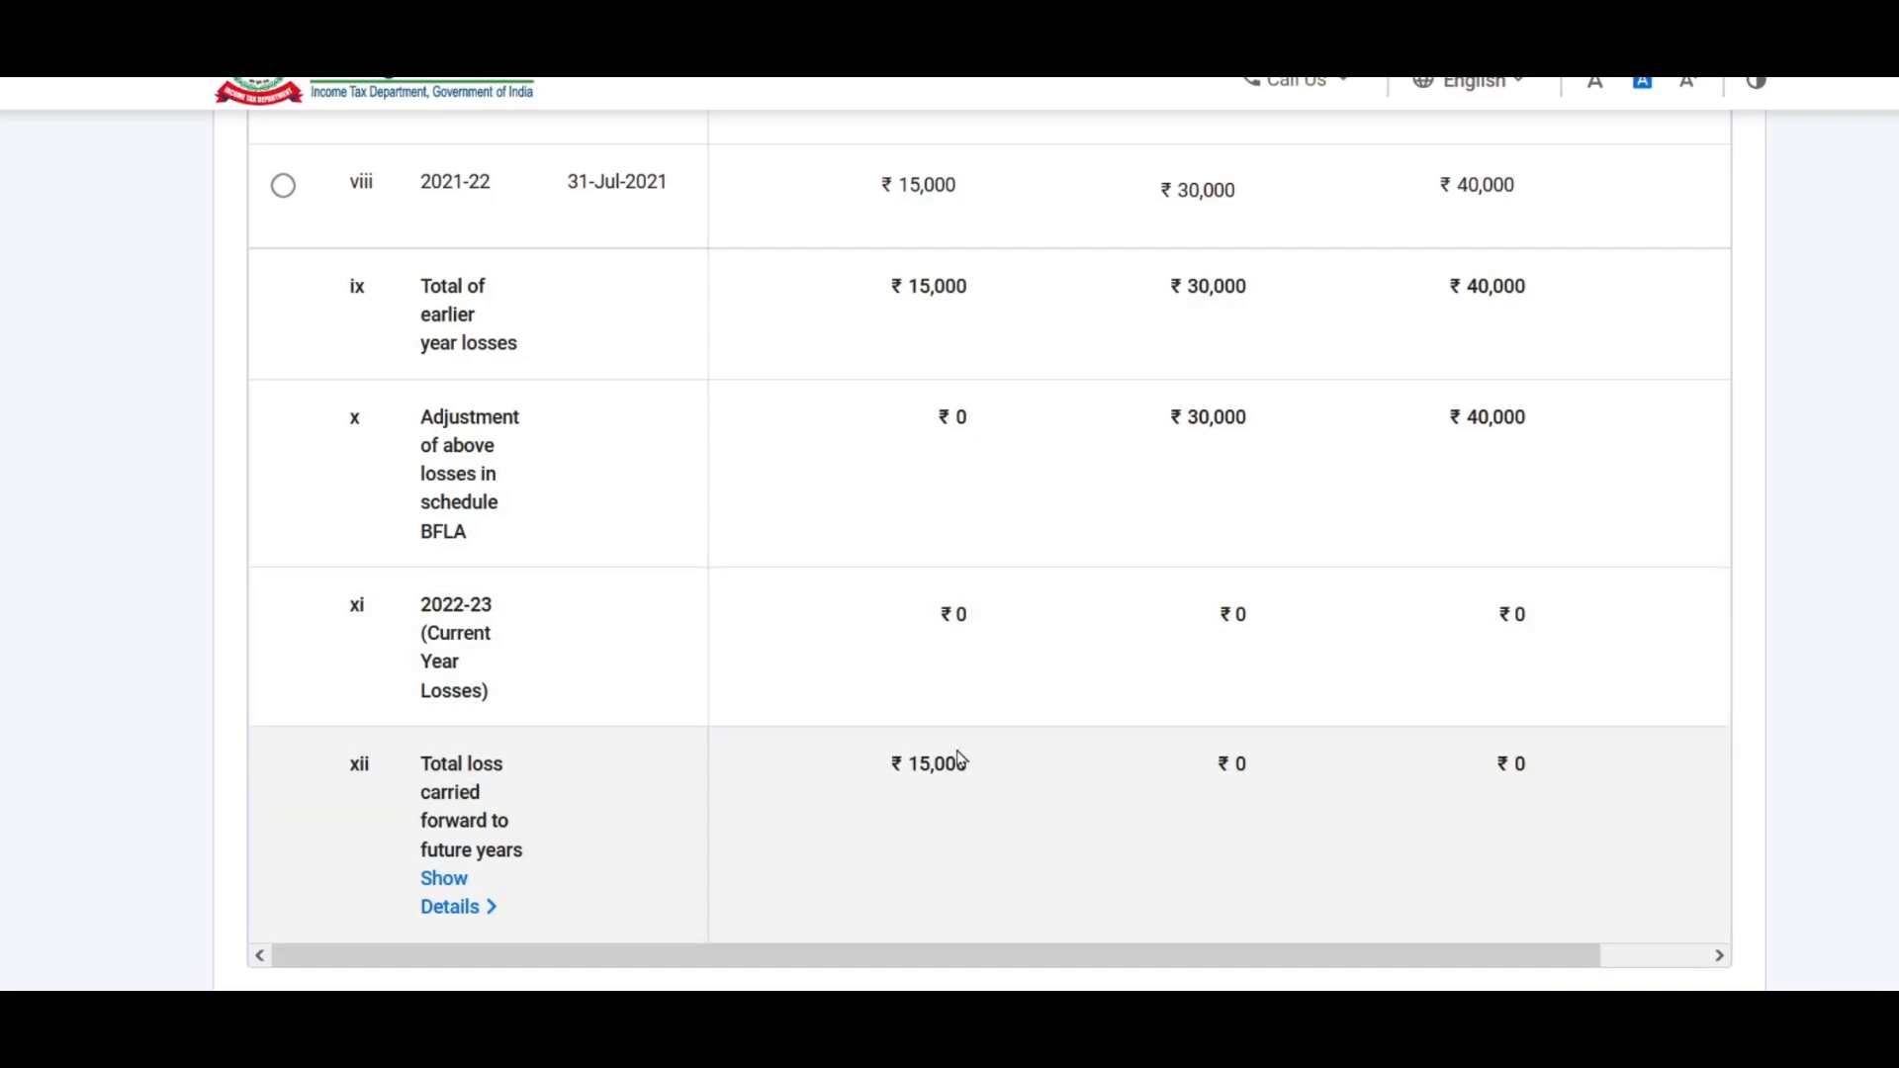
{"action": "scroll", "coordinate": [966, 737], "scroll_direction": "up", "scroll_amount": 1}
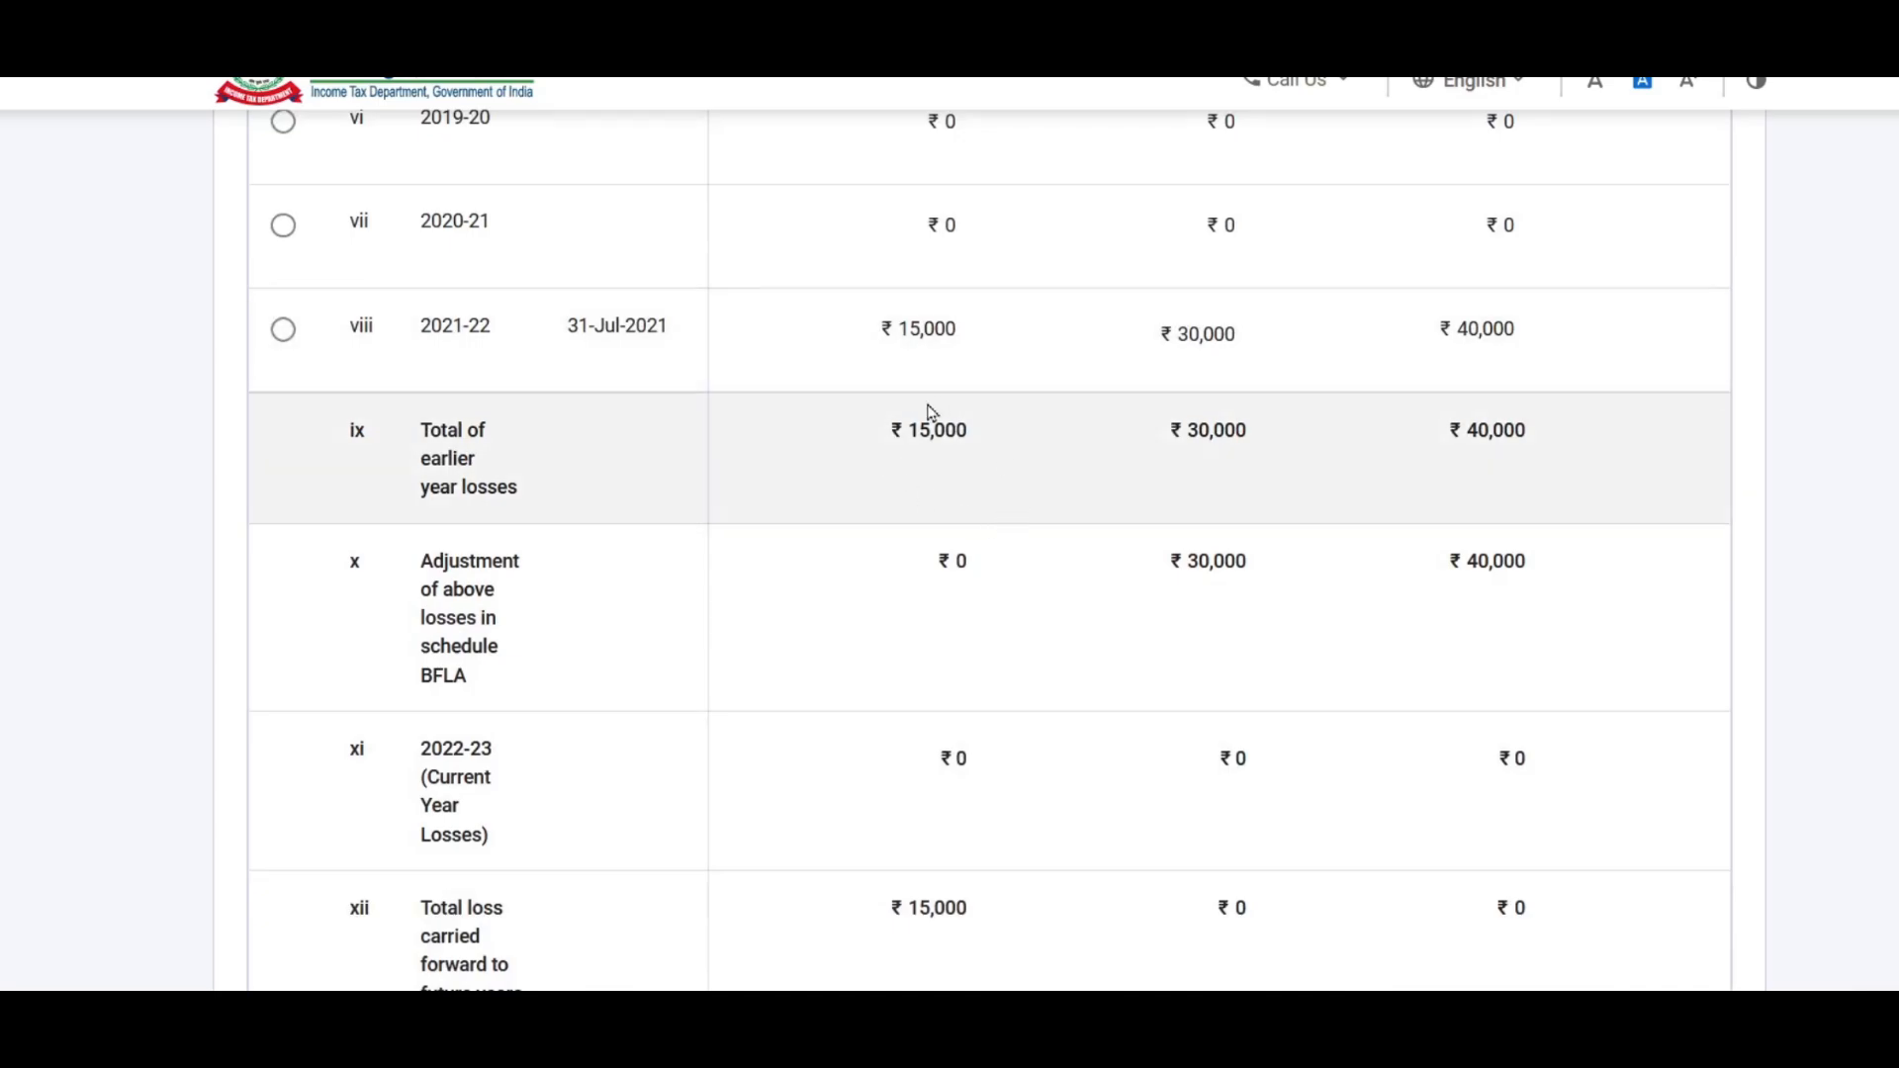
{"action": "scroll", "coordinate": [929, 414], "scroll_direction": "down", "scroll_amount": 2}
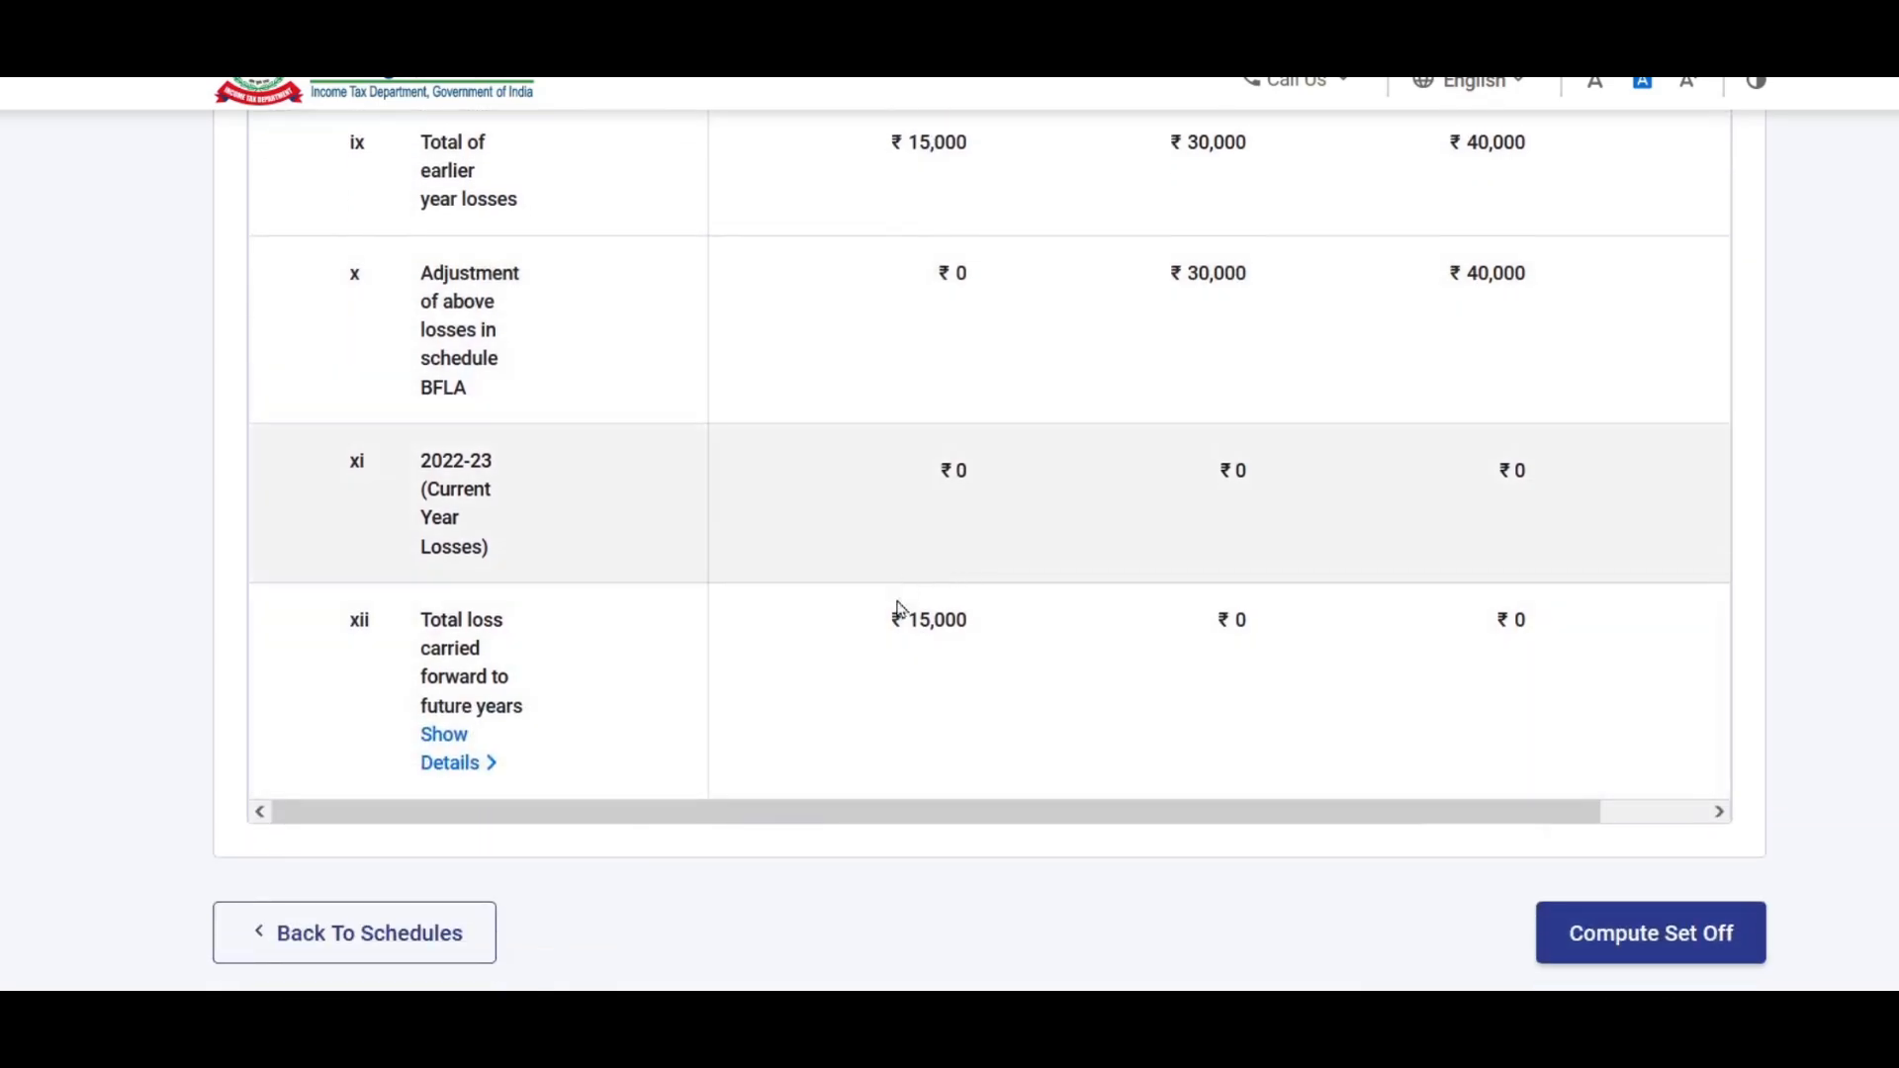
{"action": "scroll", "coordinate": [930, 631], "scroll_direction": "up", "scroll_amount": 2}
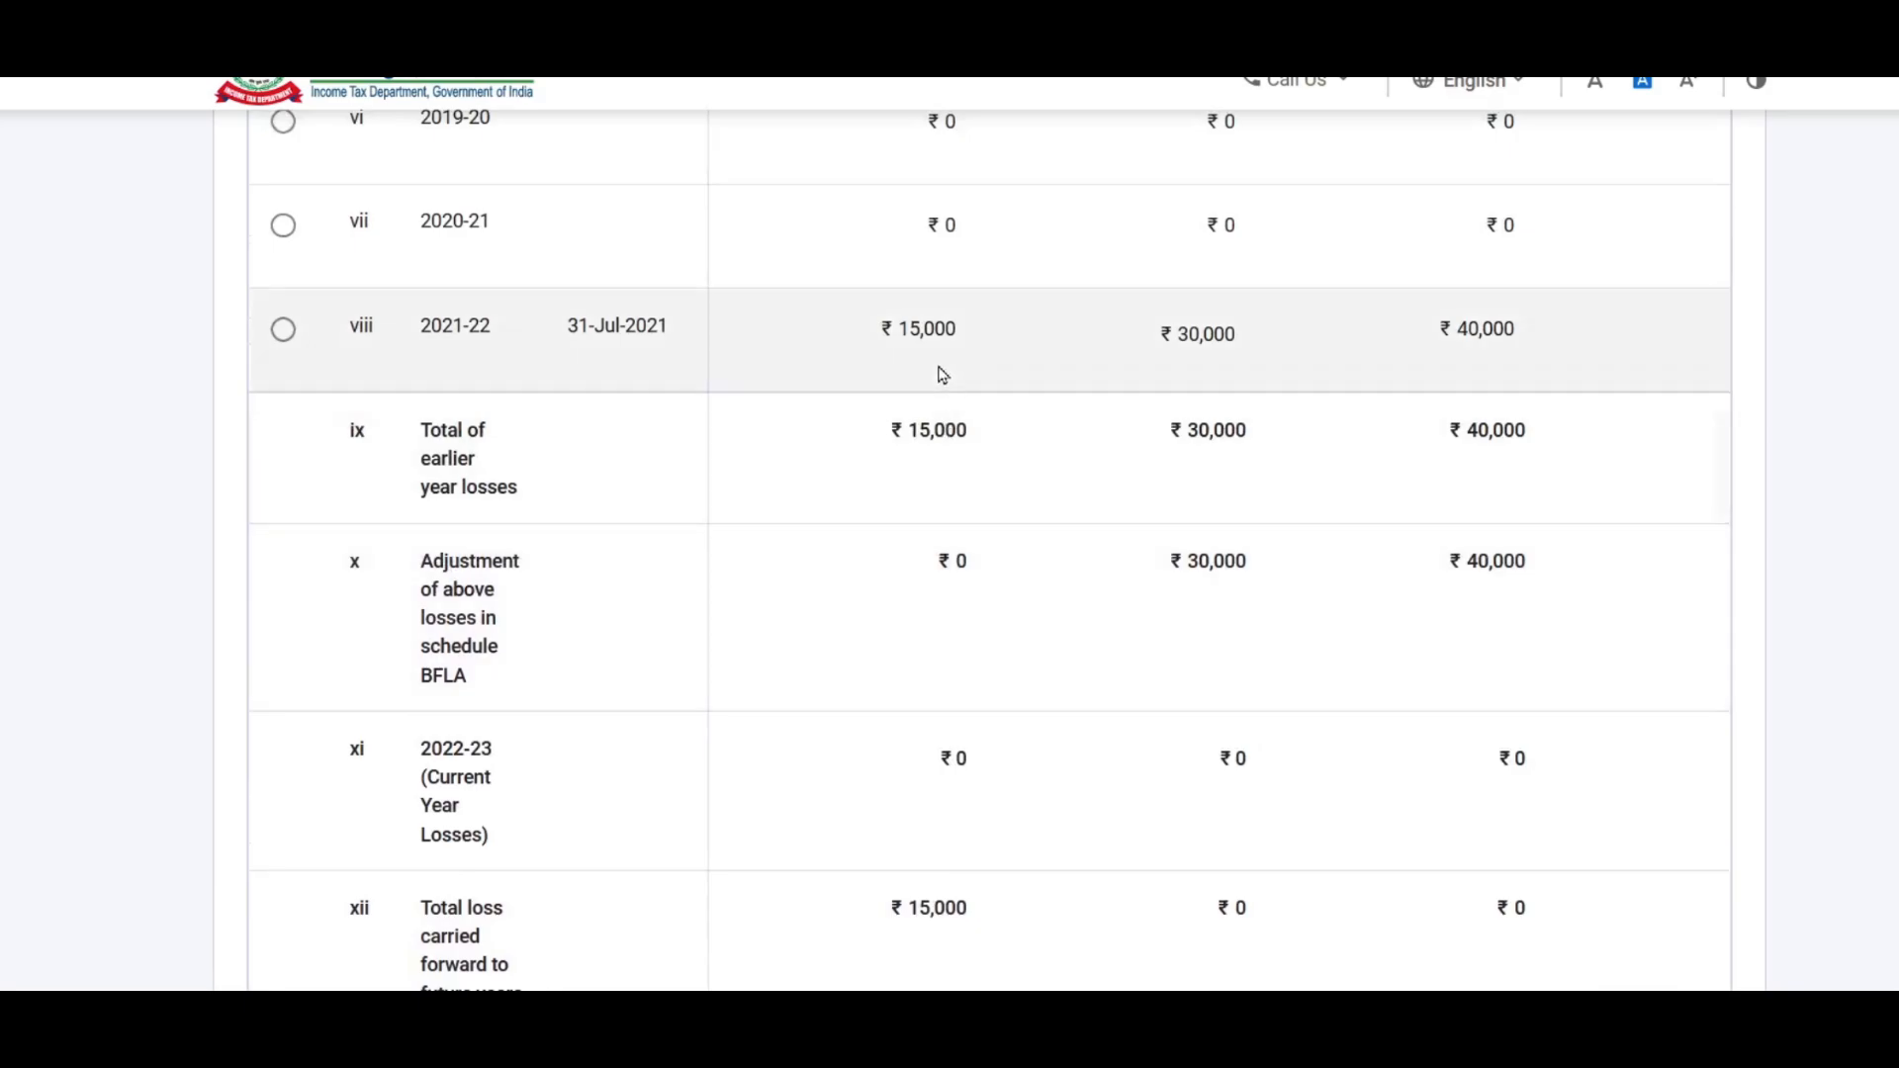
{"action": "scroll", "coordinate": [959, 267], "scroll_direction": "down", "scroll_amount": 1}
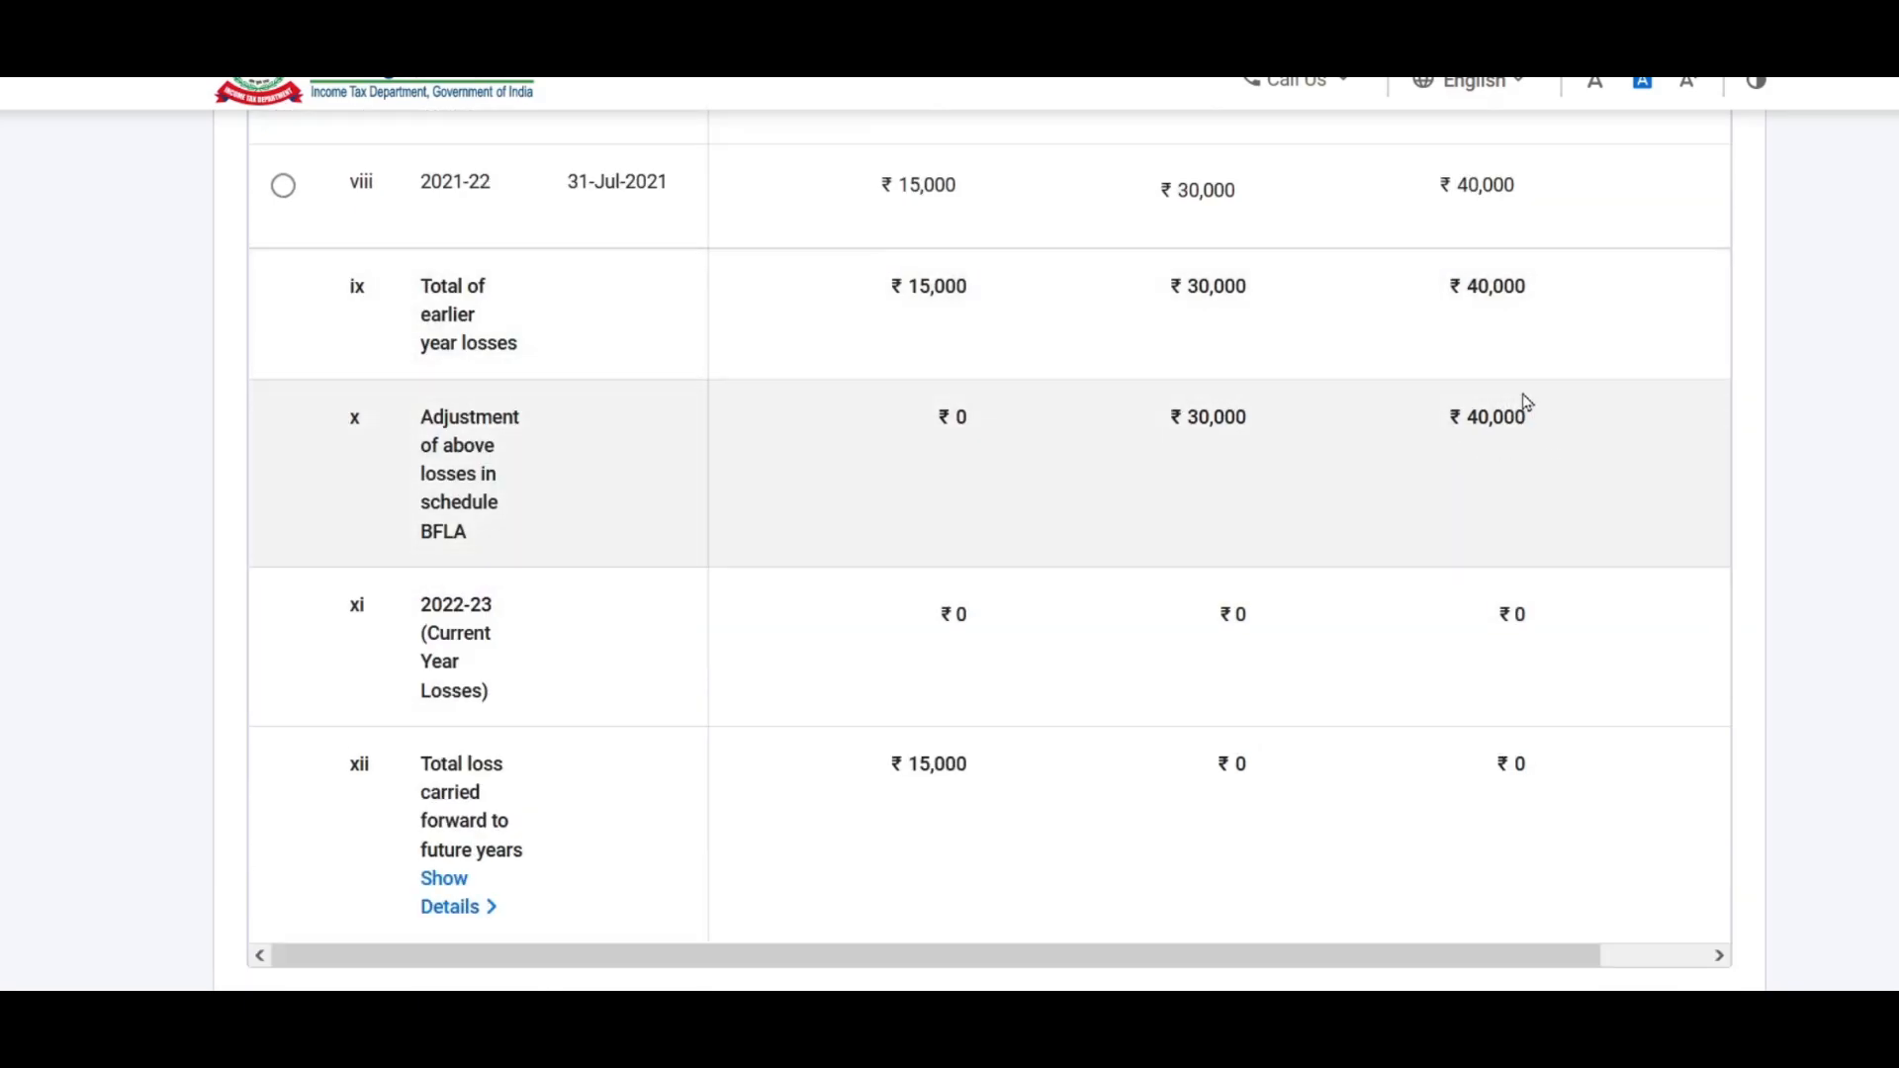
{"action": "scroll", "coordinate": [1428, 496], "scroll_direction": "up", "scroll_amount": 3}
{"action": "scroll", "coordinate": [1432, 496], "scroll_direction": "down", "scroll_amount": 4}
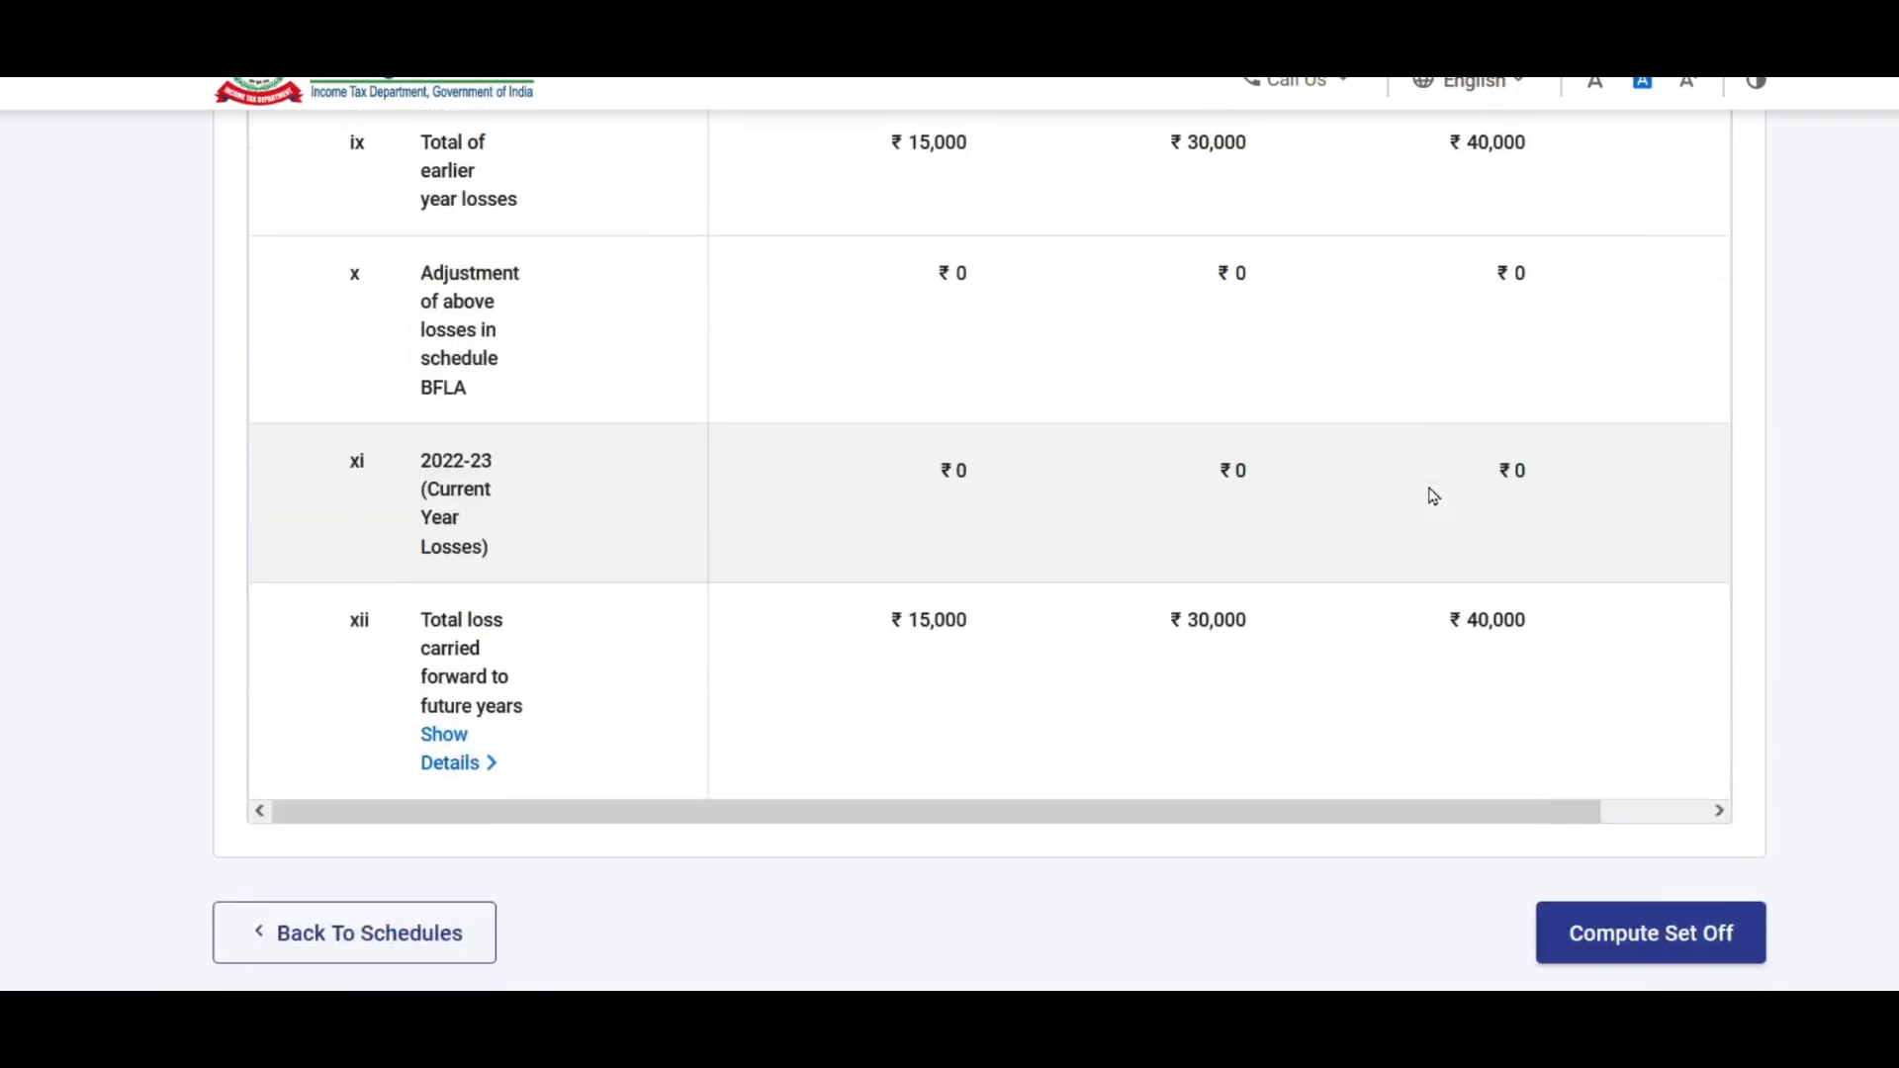
{"action": "scroll", "coordinate": [1433, 495], "scroll_direction": "down", "scroll_amount": 3}
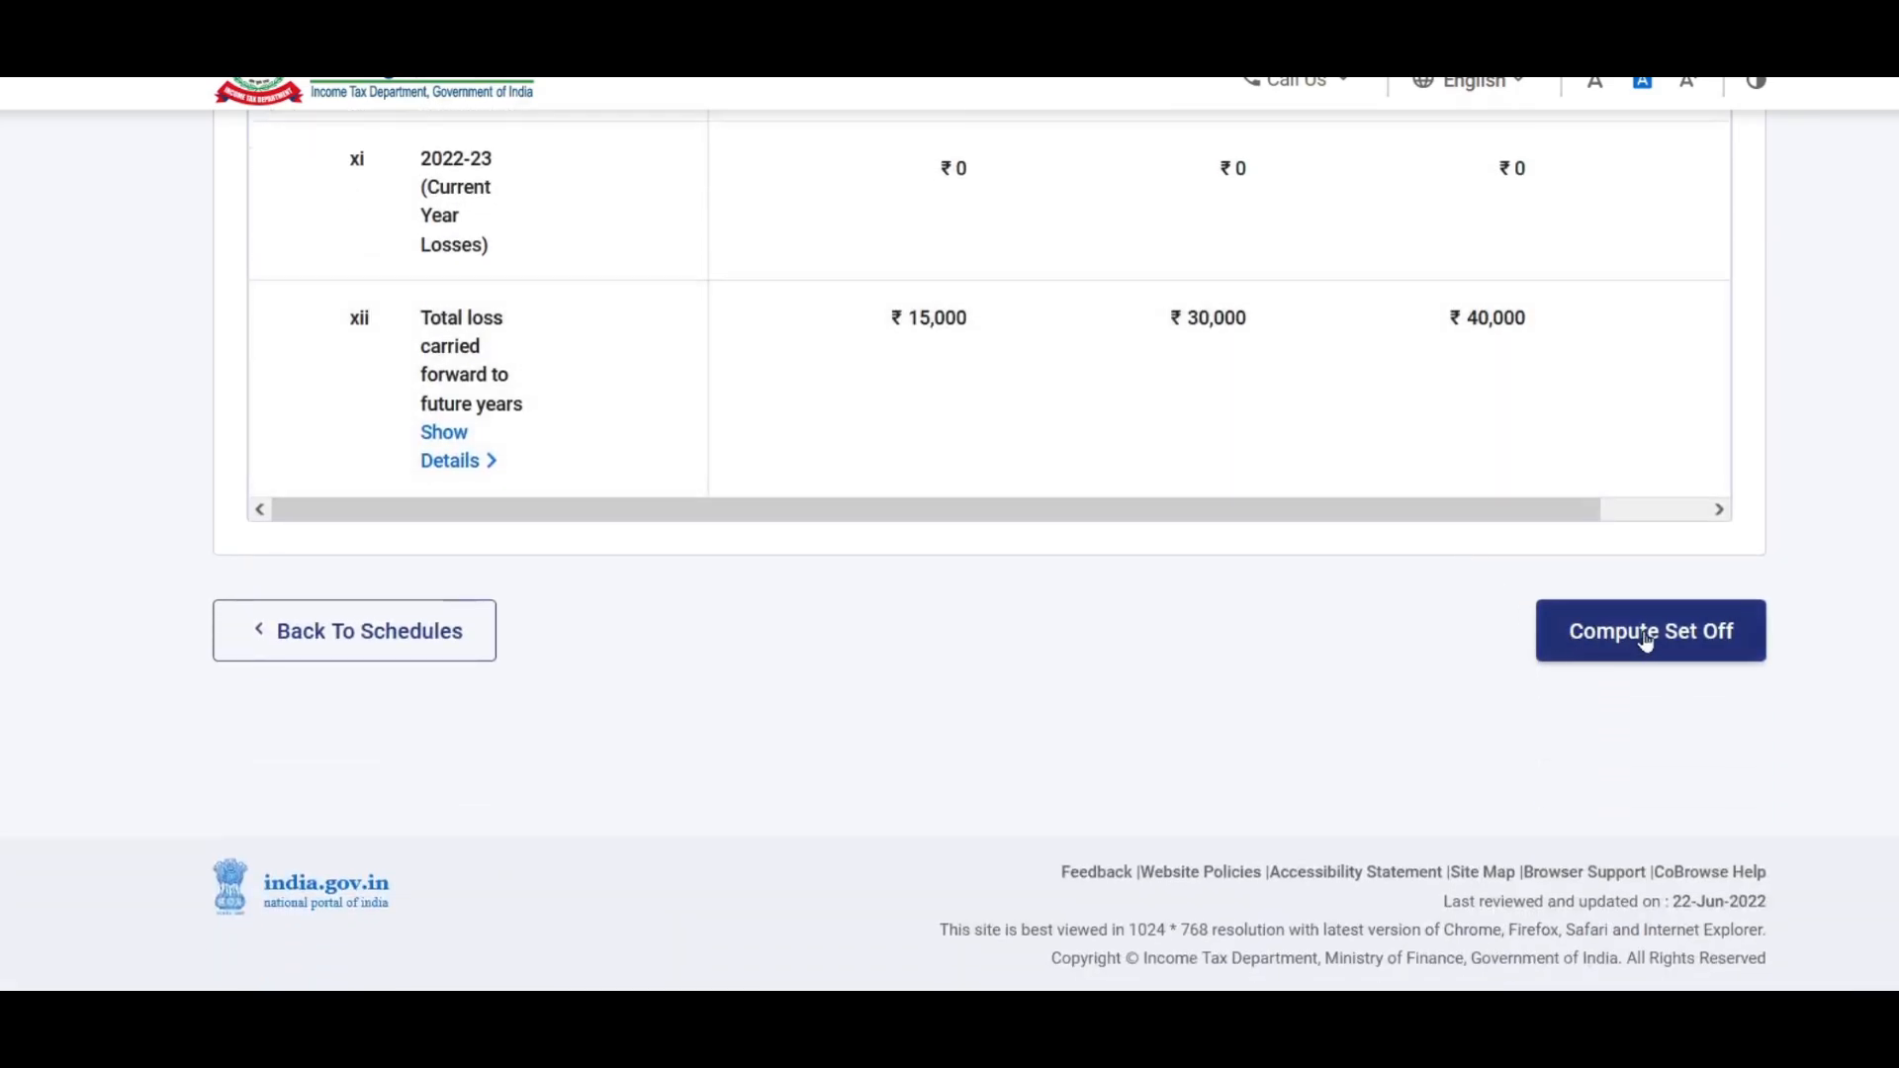
{"action": "left_click", "coordinate": [1669, 643]}
{"action": "scroll", "coordinate": [1226, 589], "scroll_direction": "down", "scroll_amount": 10}
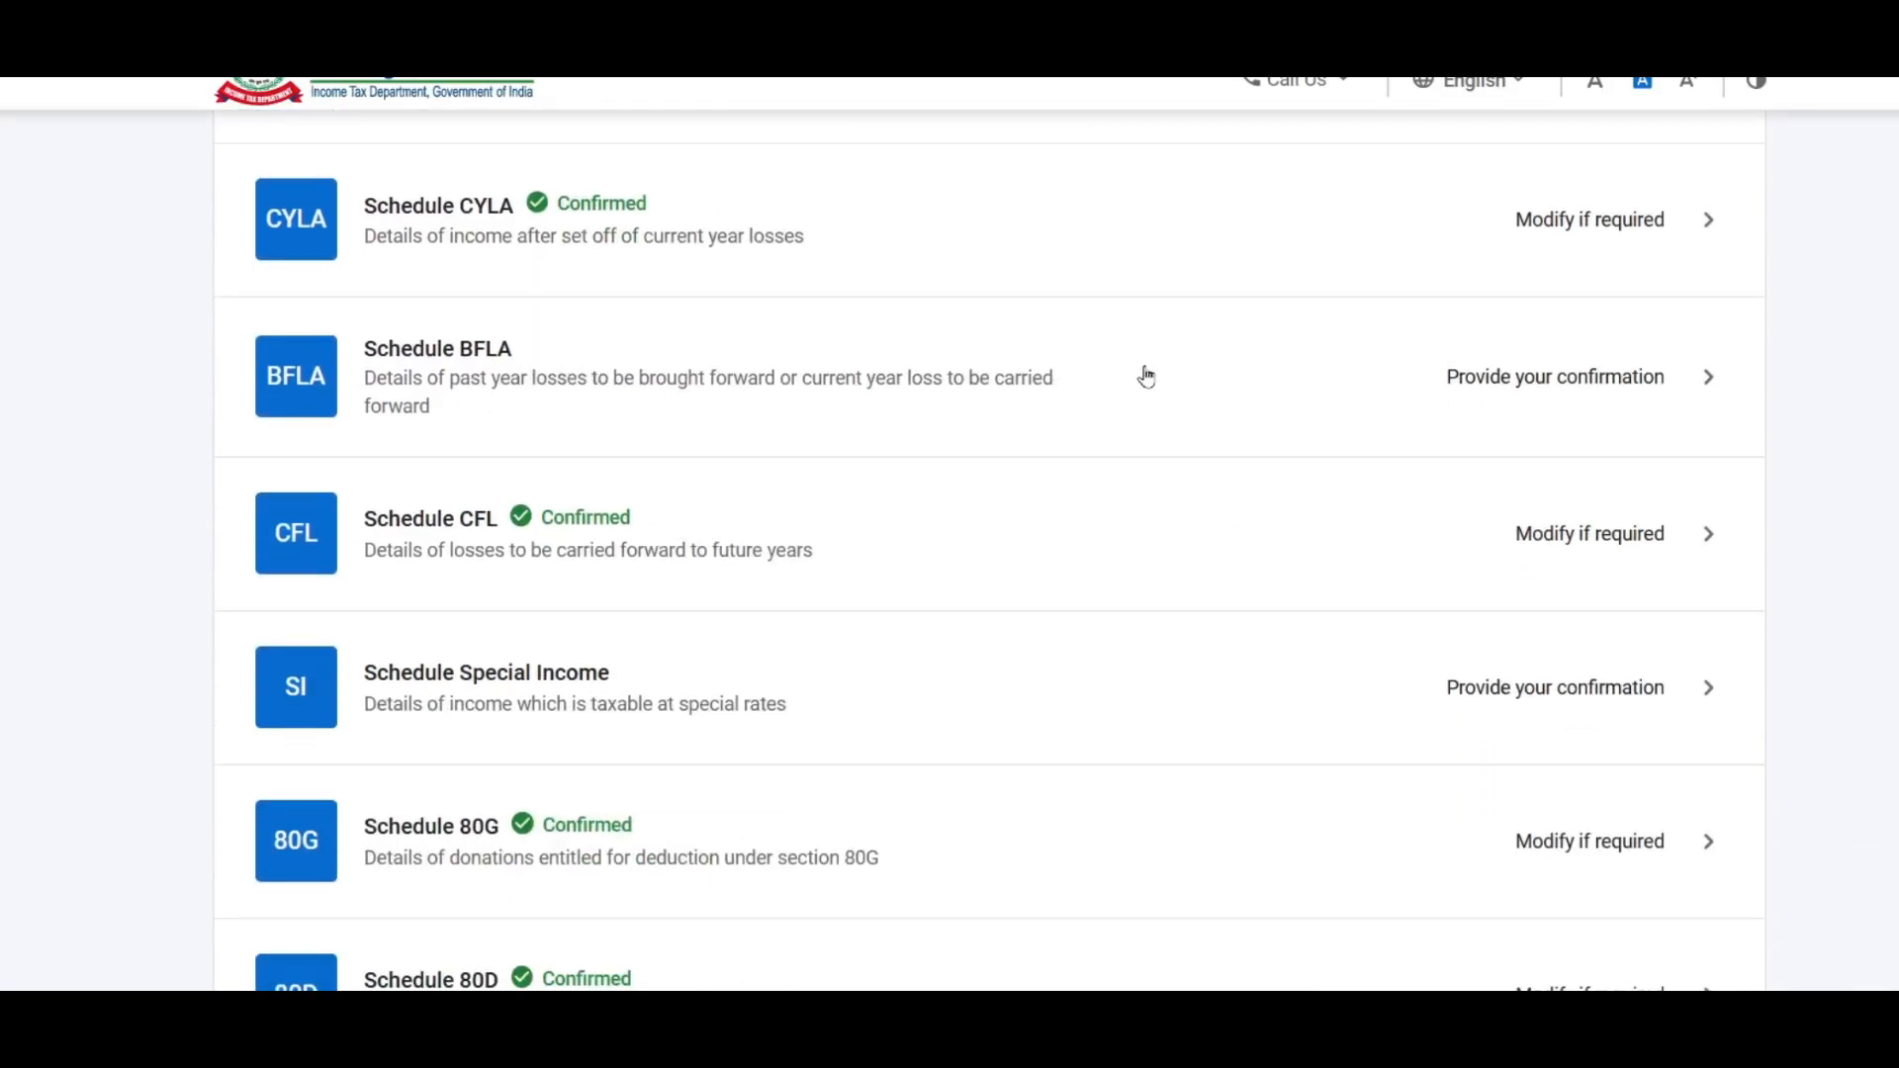
{"action": "left_click", "coordinate": [1580, 373]}
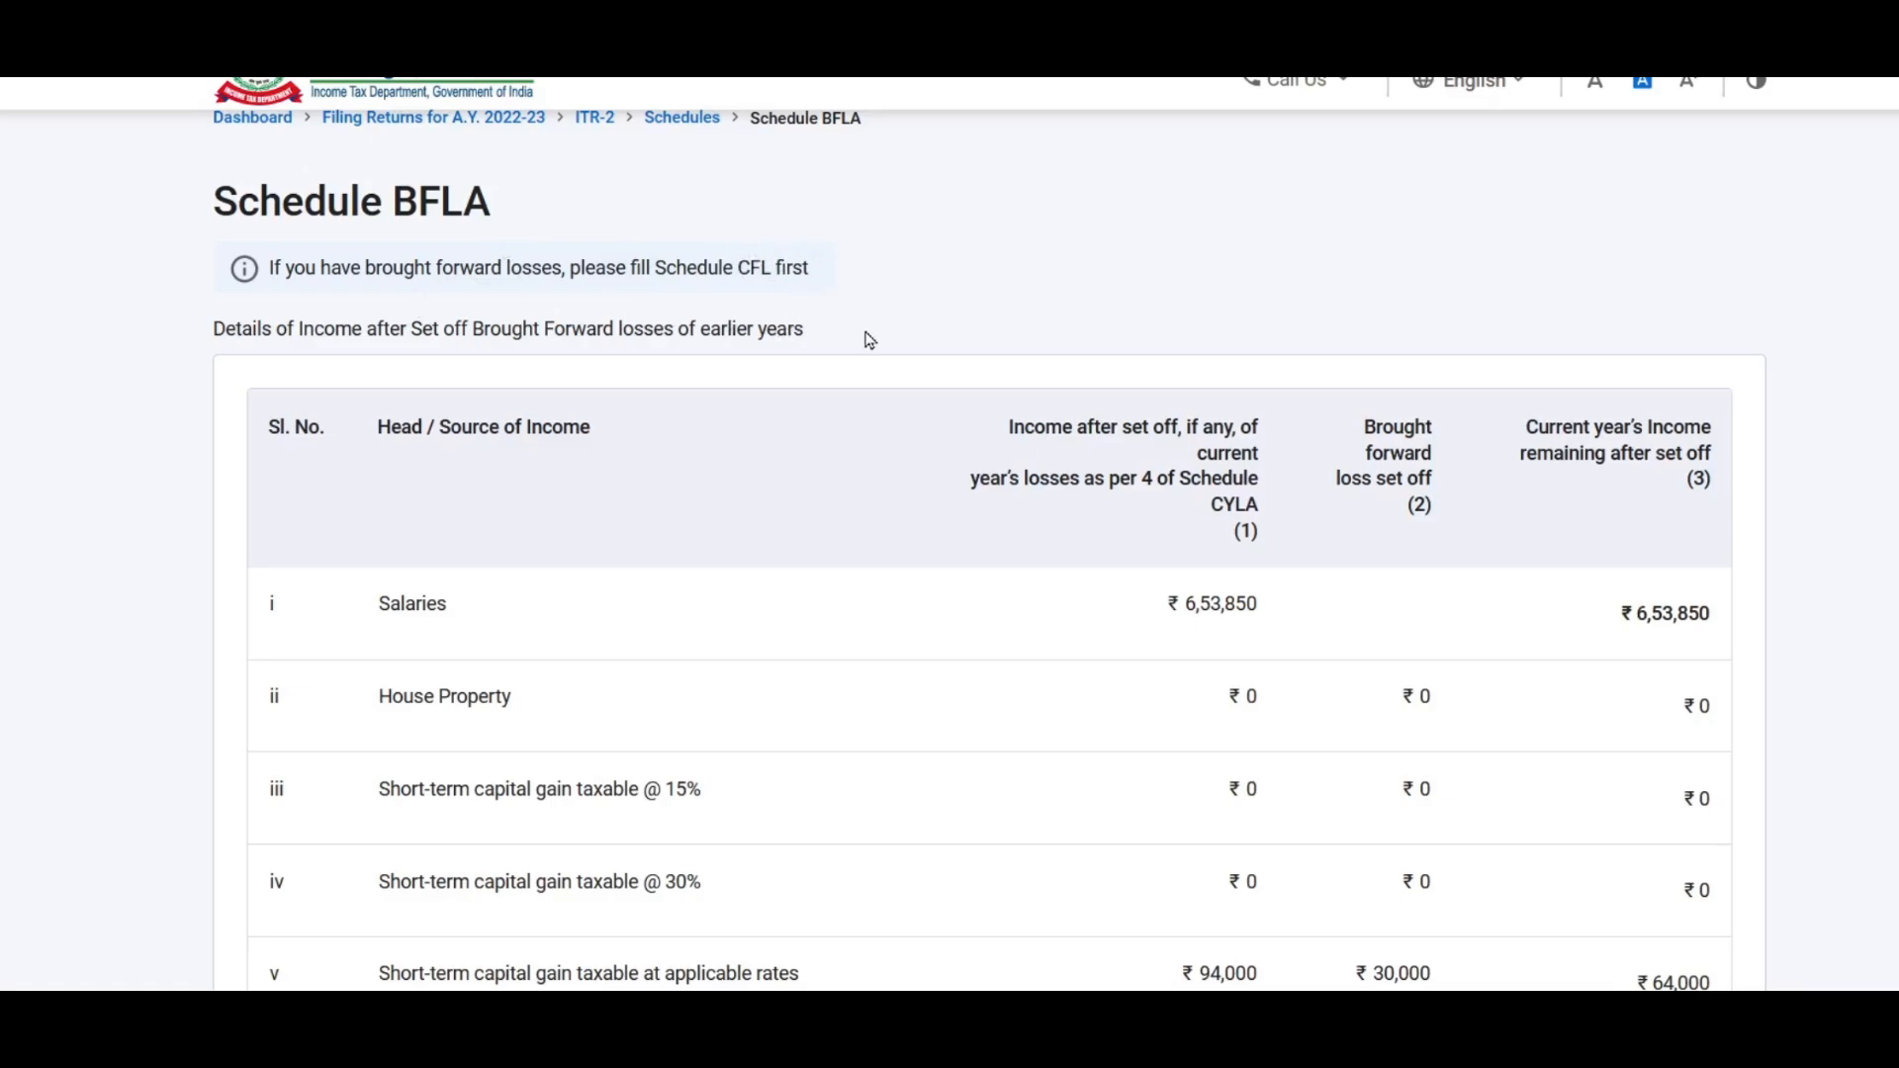
Step: Run Compute Set Off on Schedule BFLA and dismiss the quarterly breakup reminder
{"action": "scroll", "coordinate": [869, 340], "scroll_direction": "down", "scroll_amount": 1}
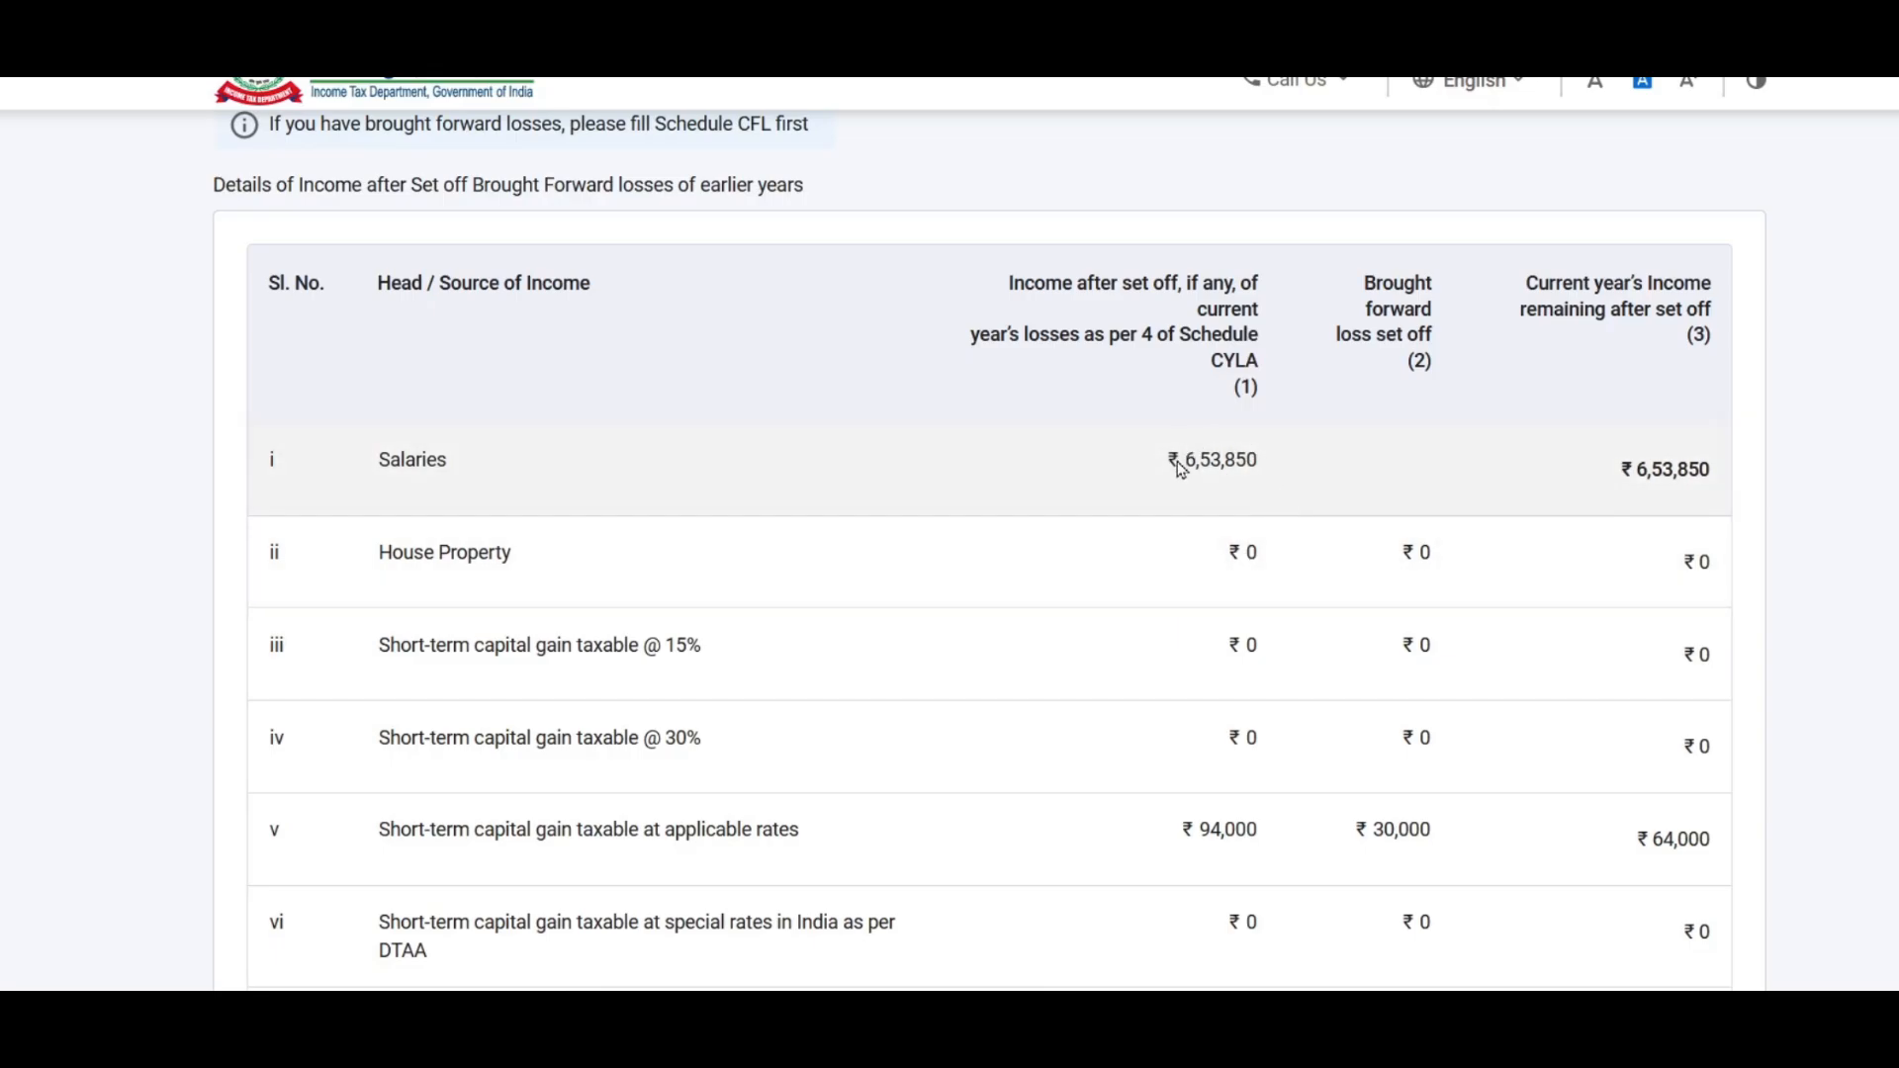
{"action": "scroll", "coordinate": [1187, 467], "scroll_direction": "down", "scroll_amount": 3}
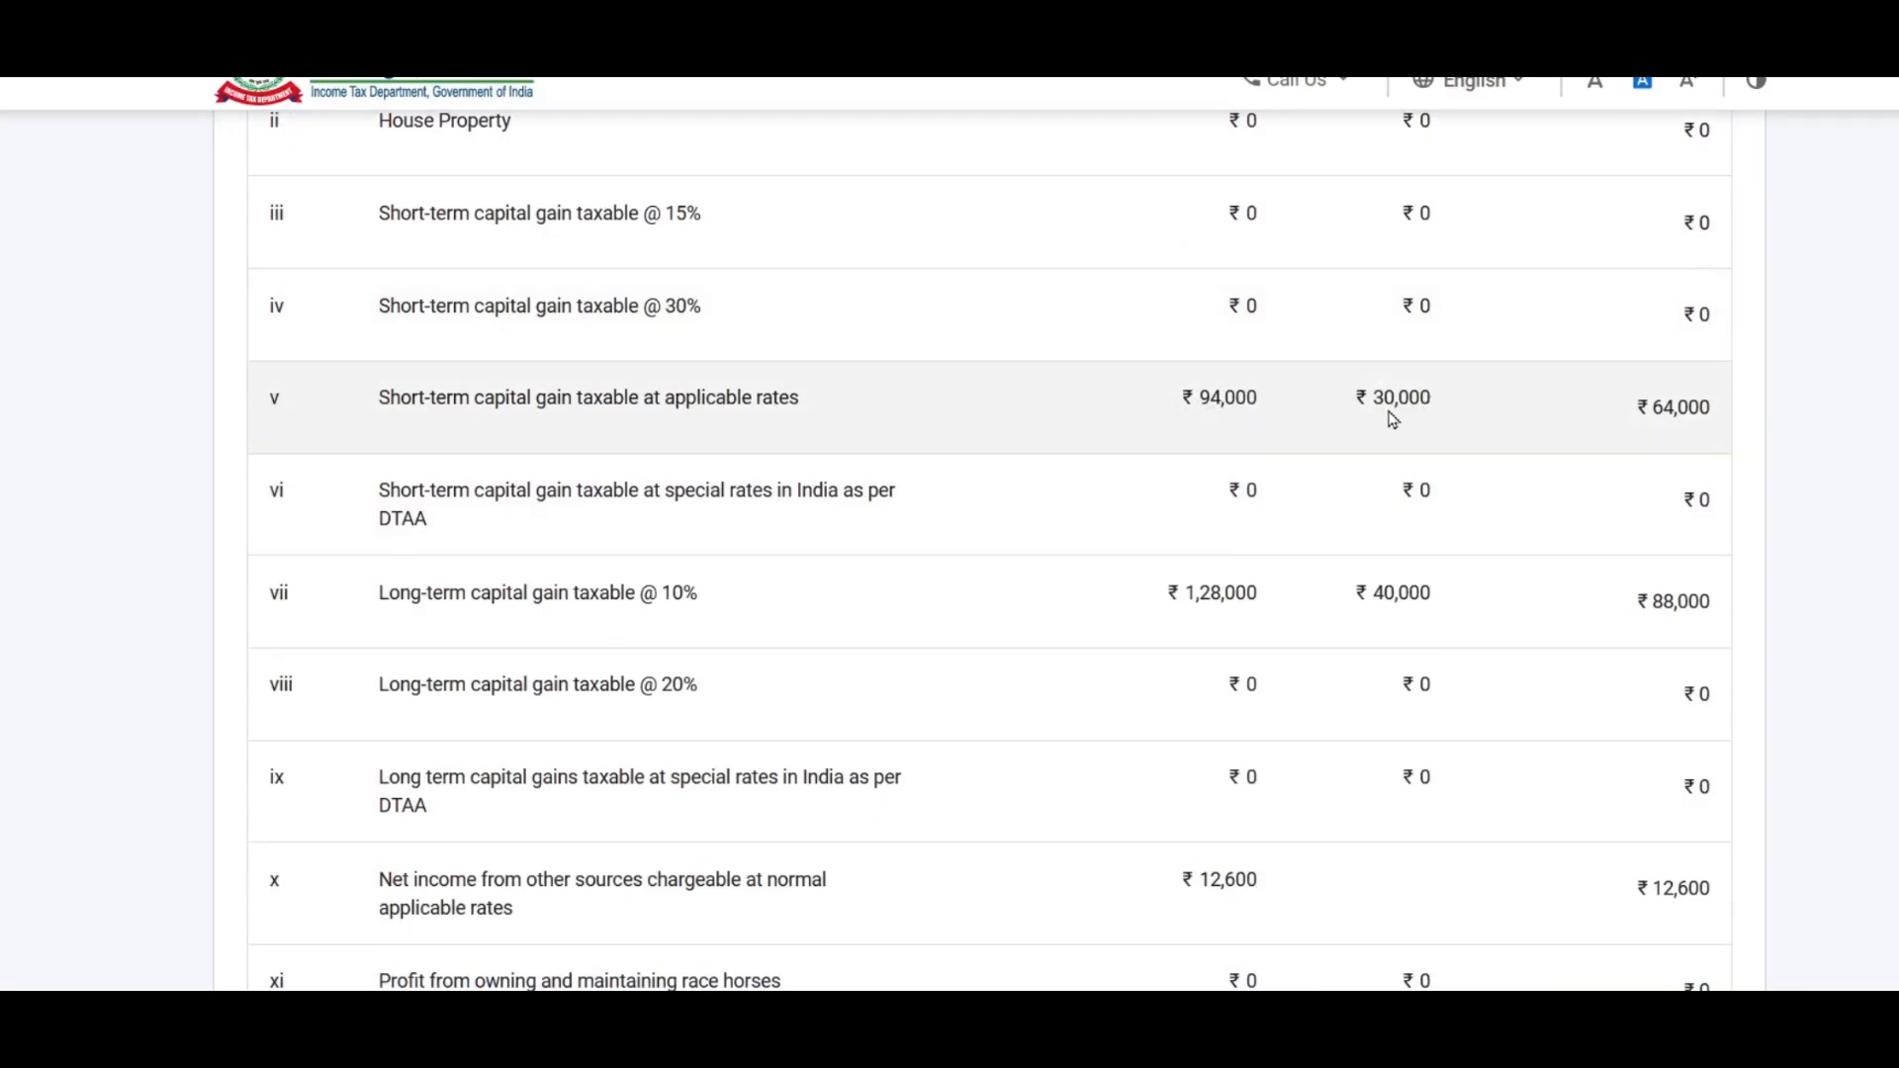
{"action": "scroll", "coordinate": [1387, 399], "scroll_direction": "down", "scroll_amount": 1}
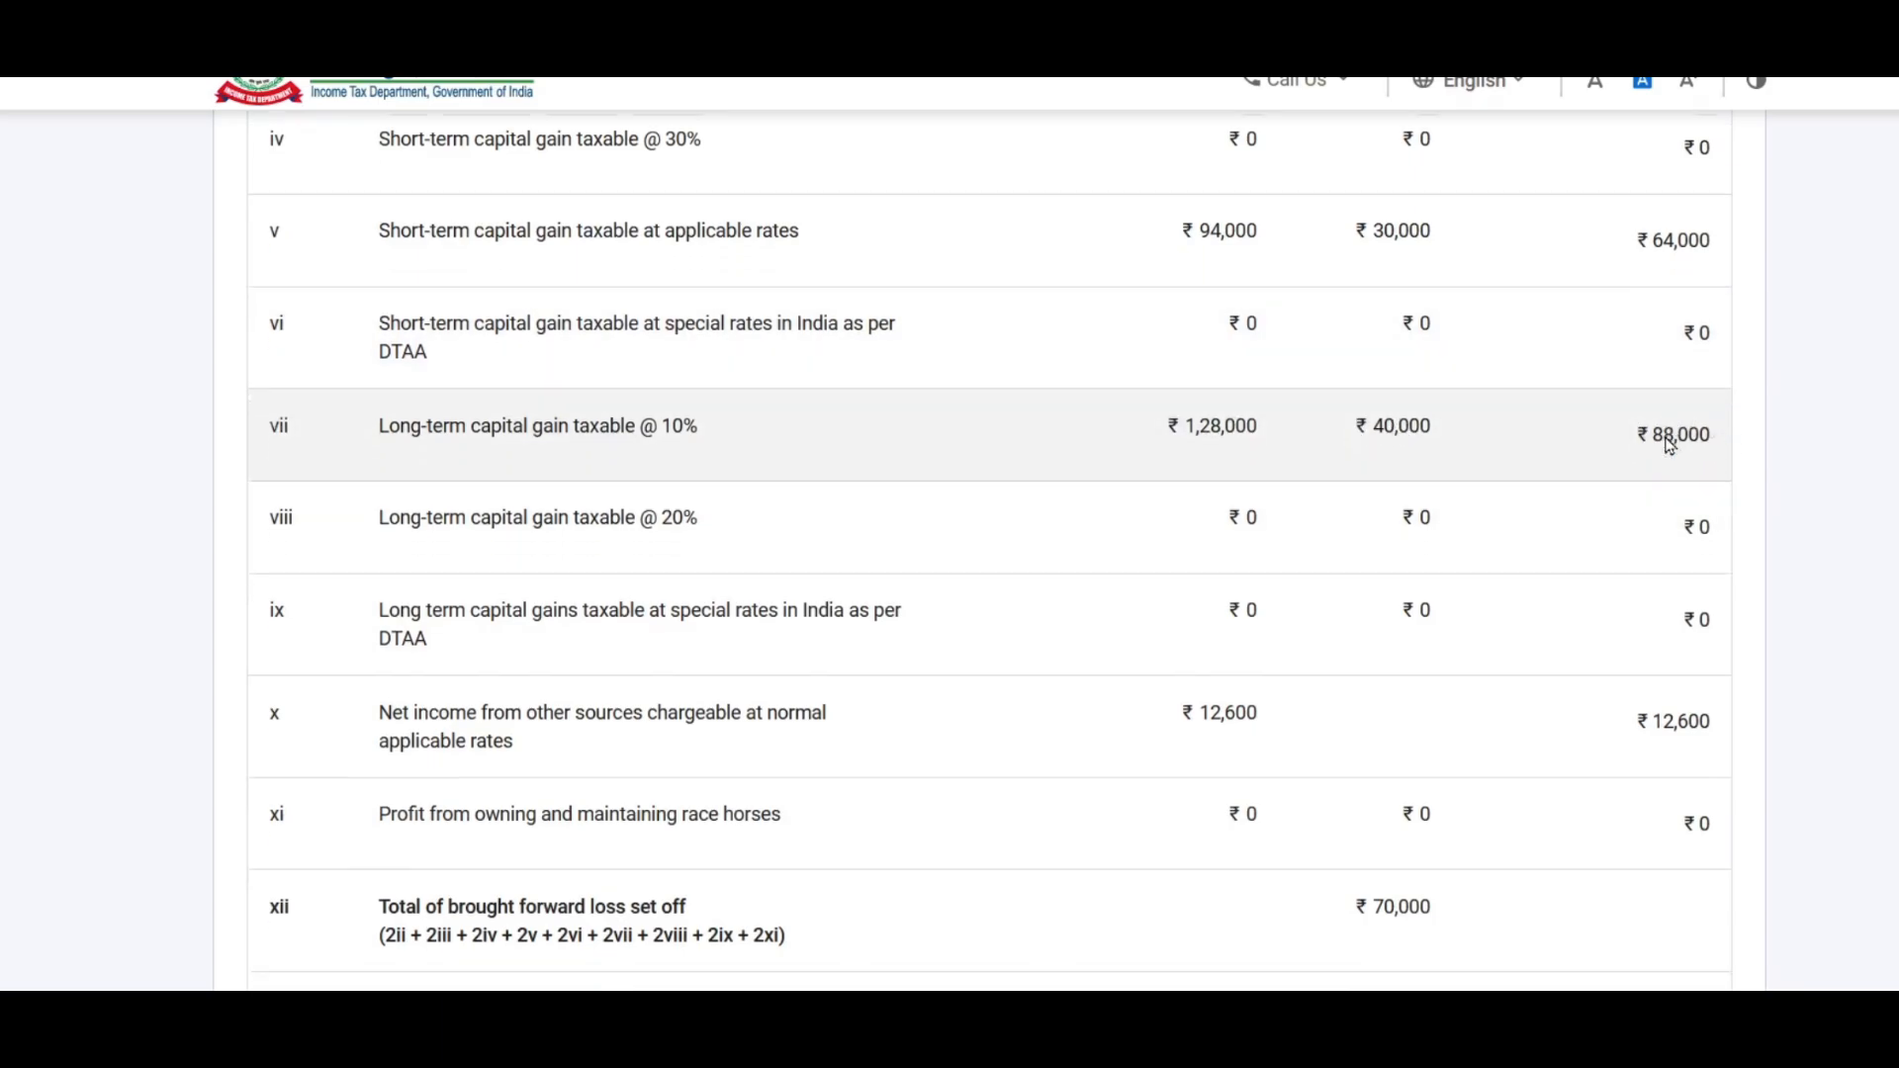
{"action": "scroll", "coordinate": [1242, 640], "scroll_direction": "down", "scroll_amount": 1}
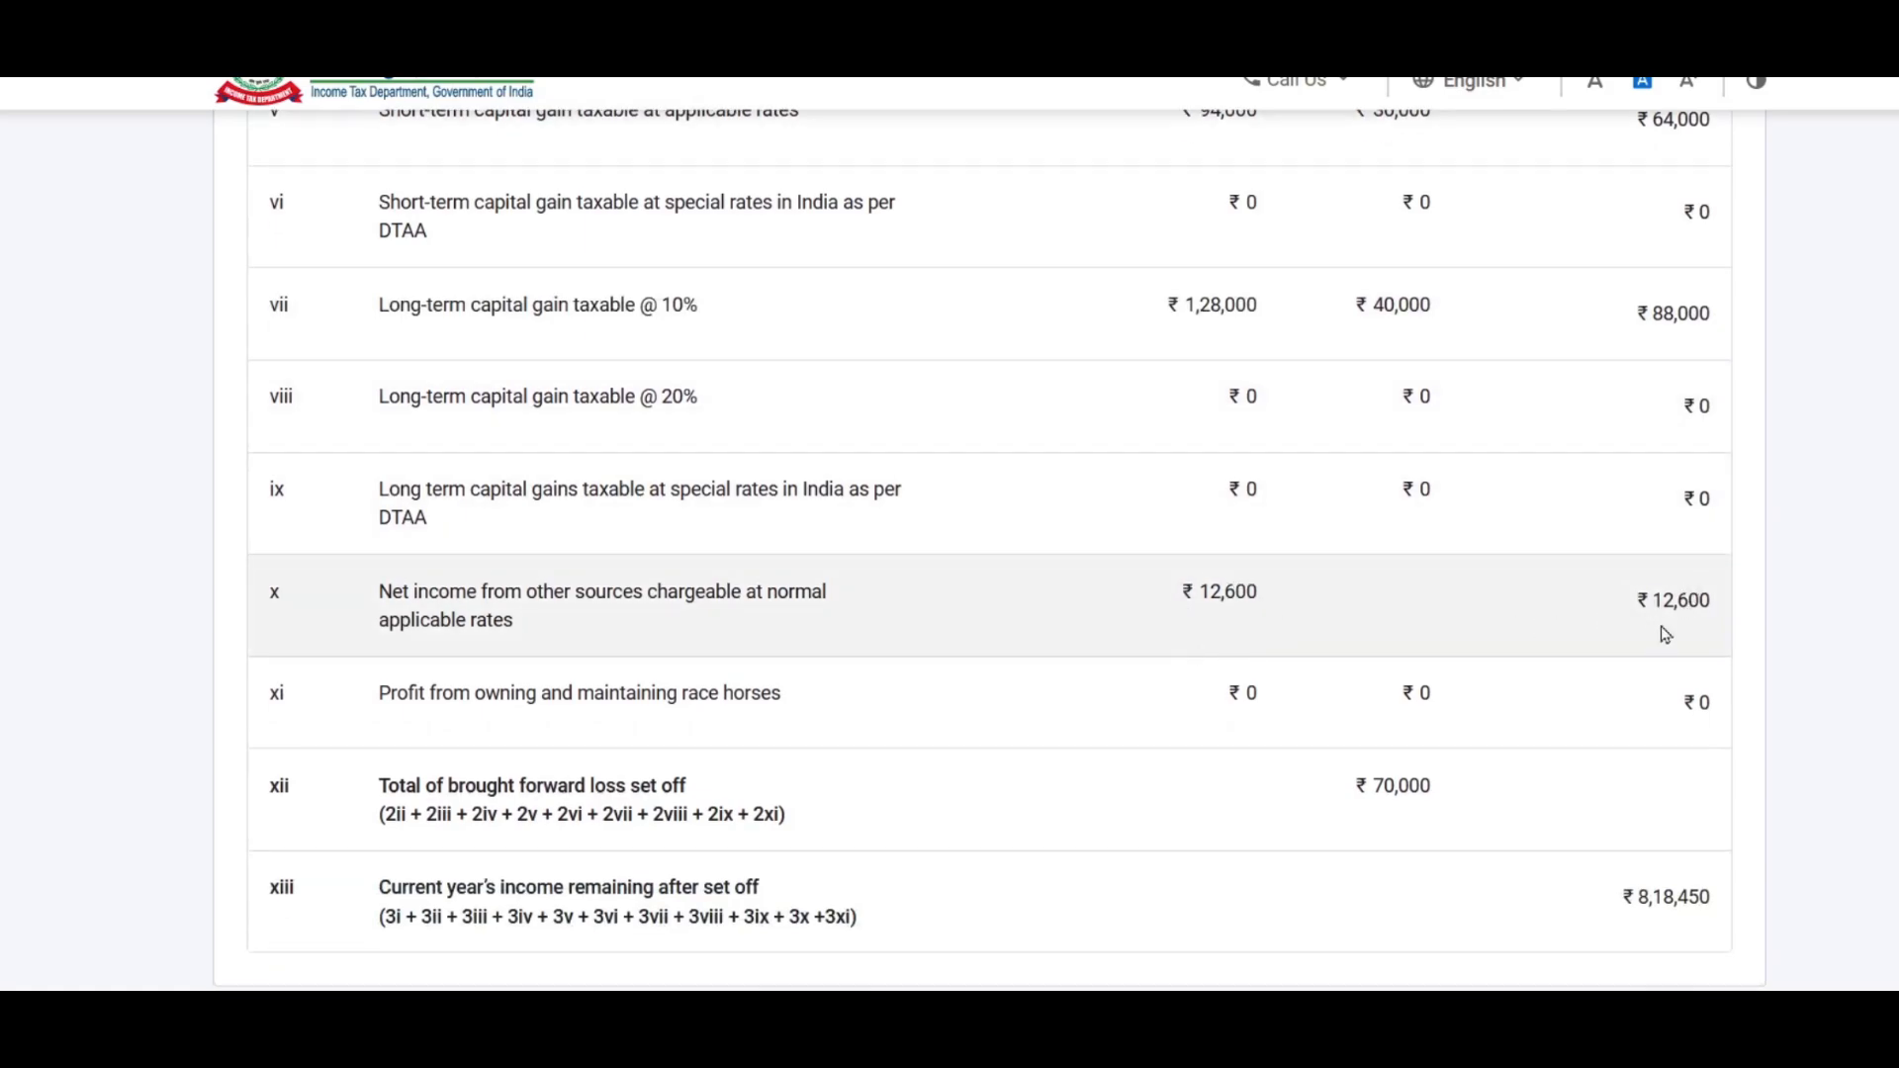
{"action": "scroll", "coordinate": [1679, 538], "scroll_direction": "down", "scroll_amount": 2}
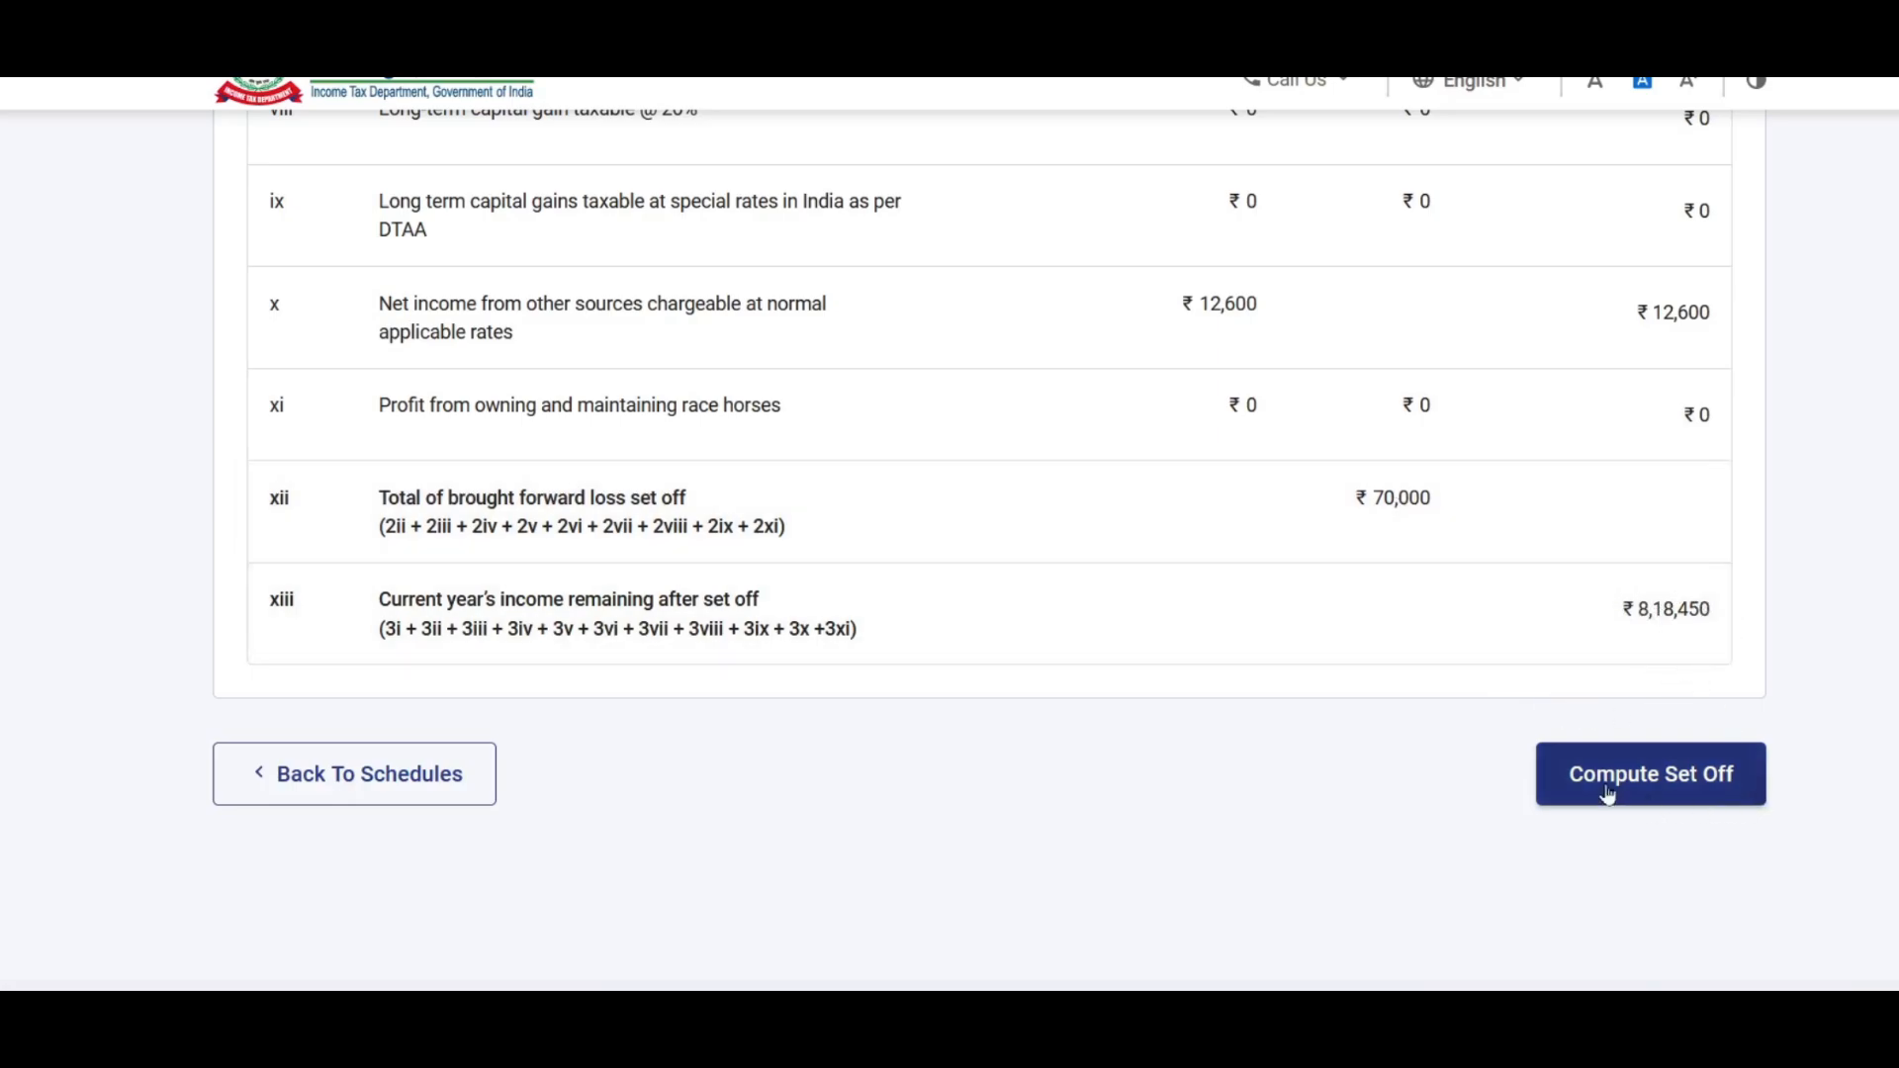
{"action": "left_click", "coordinate": [1651, 778]}
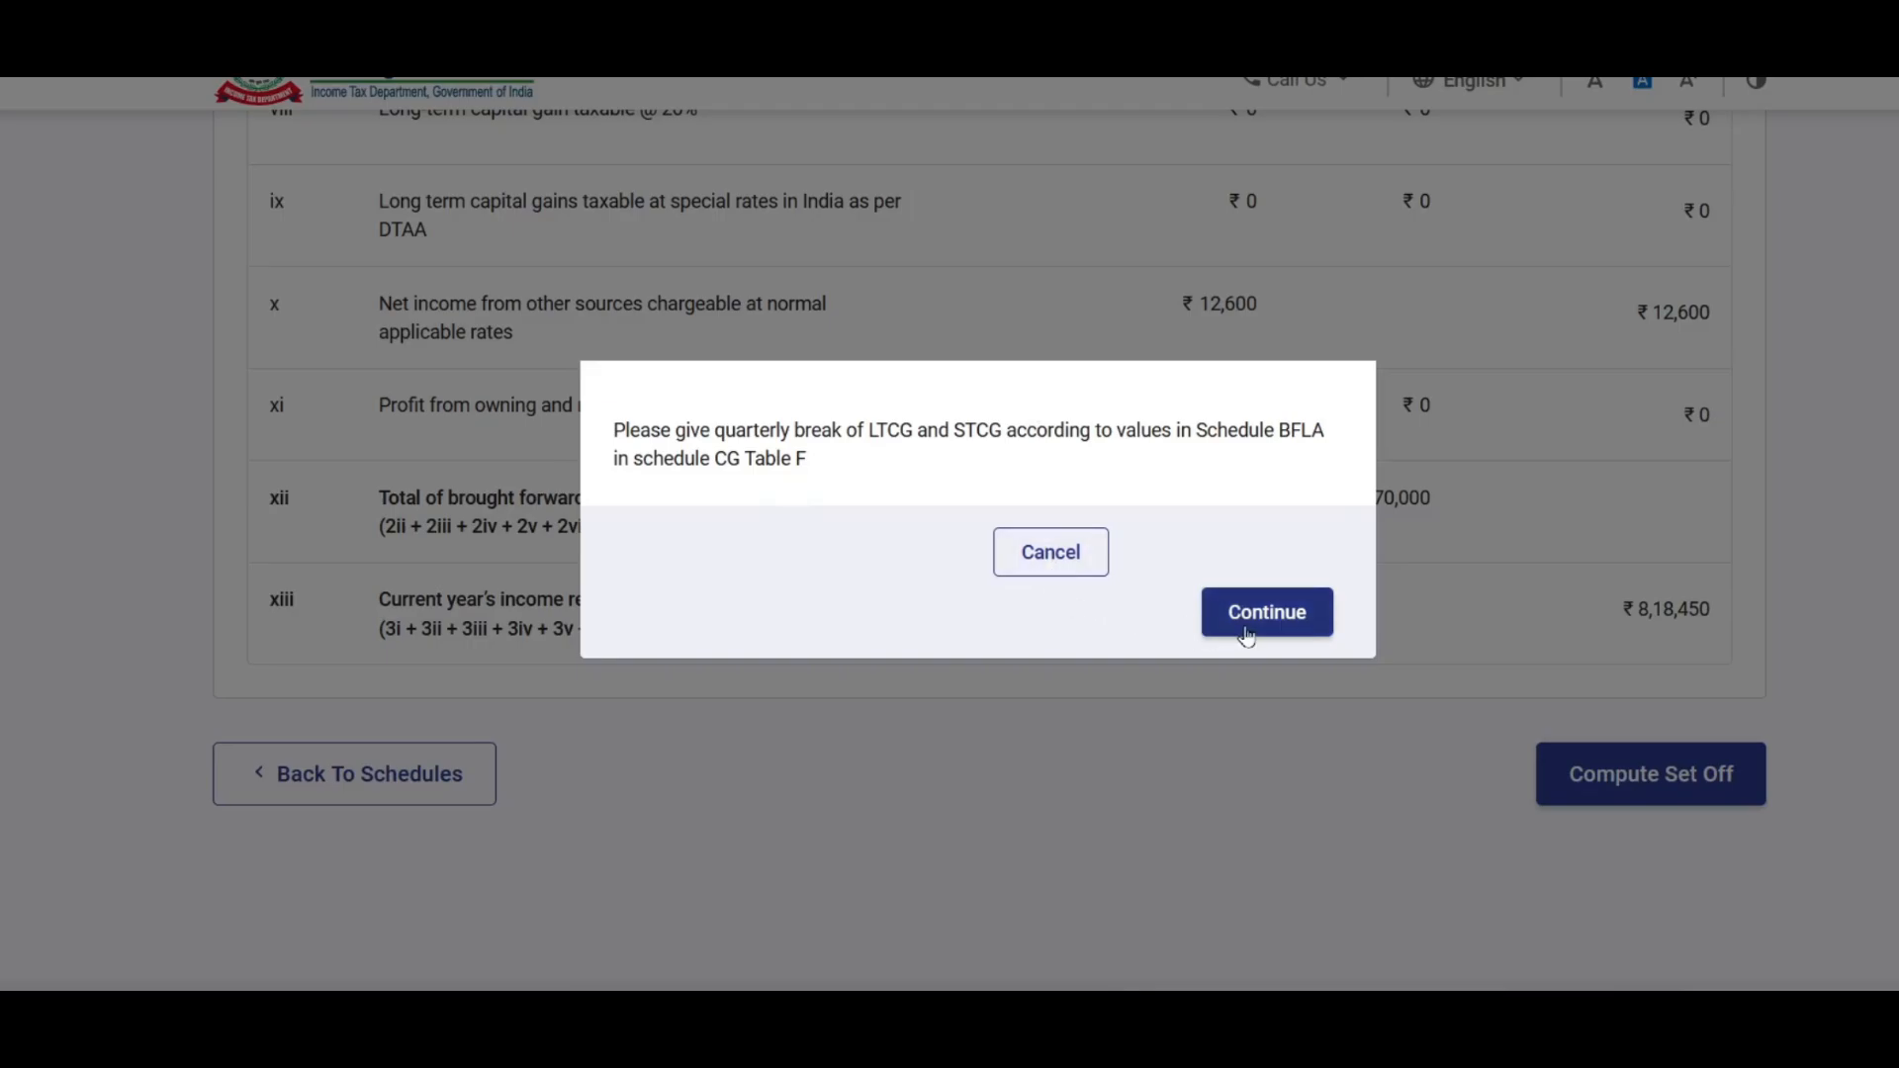
{"action": "left_click", "coordinate": [1083, 552]}
Step: Recompute the ₹70,000 set-off, continue past the reminder, and reopen Schedule Capital Gains
{"action": "scroll", "coordinate": [1681, 640], "scroll_direction": "up", "scroll_amount": 5}
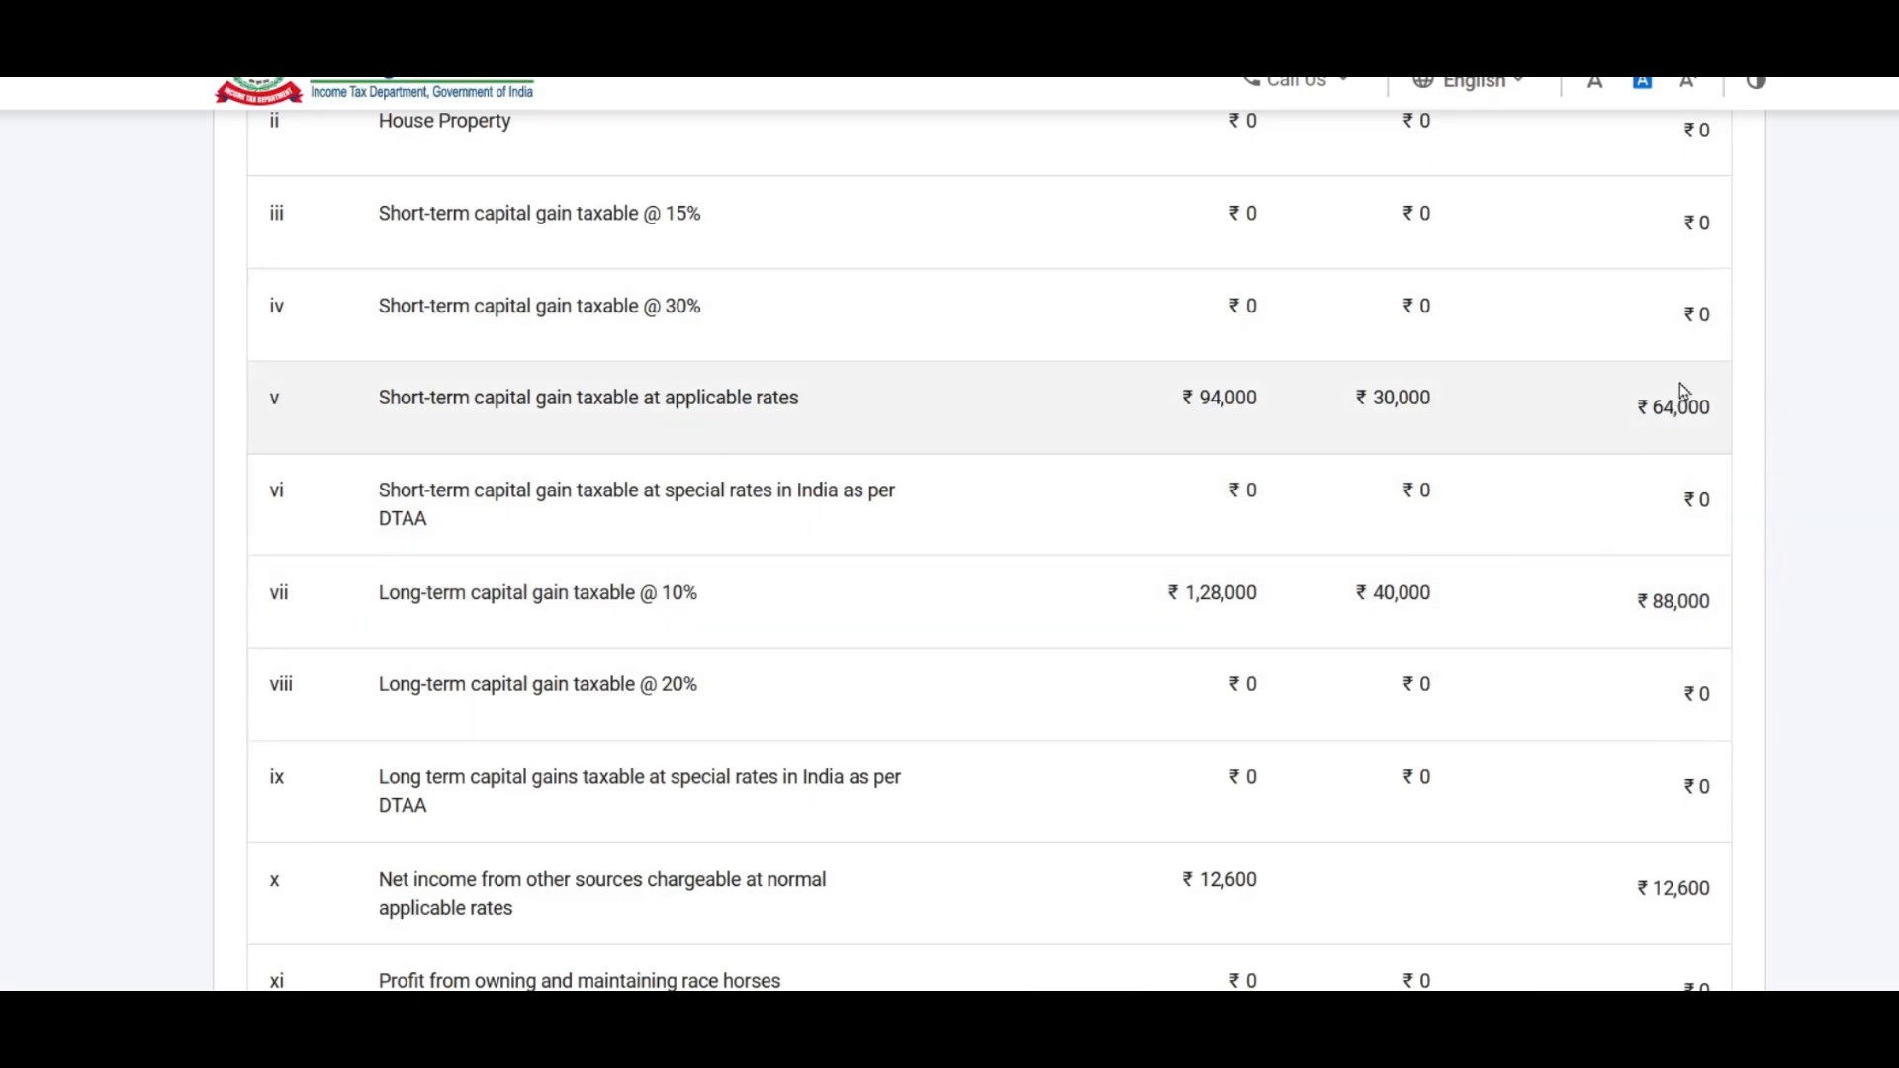
{"action": "scroll", "coordinate": [1810, 416], "scroll_direction": "down", "scroll_amount": 7}
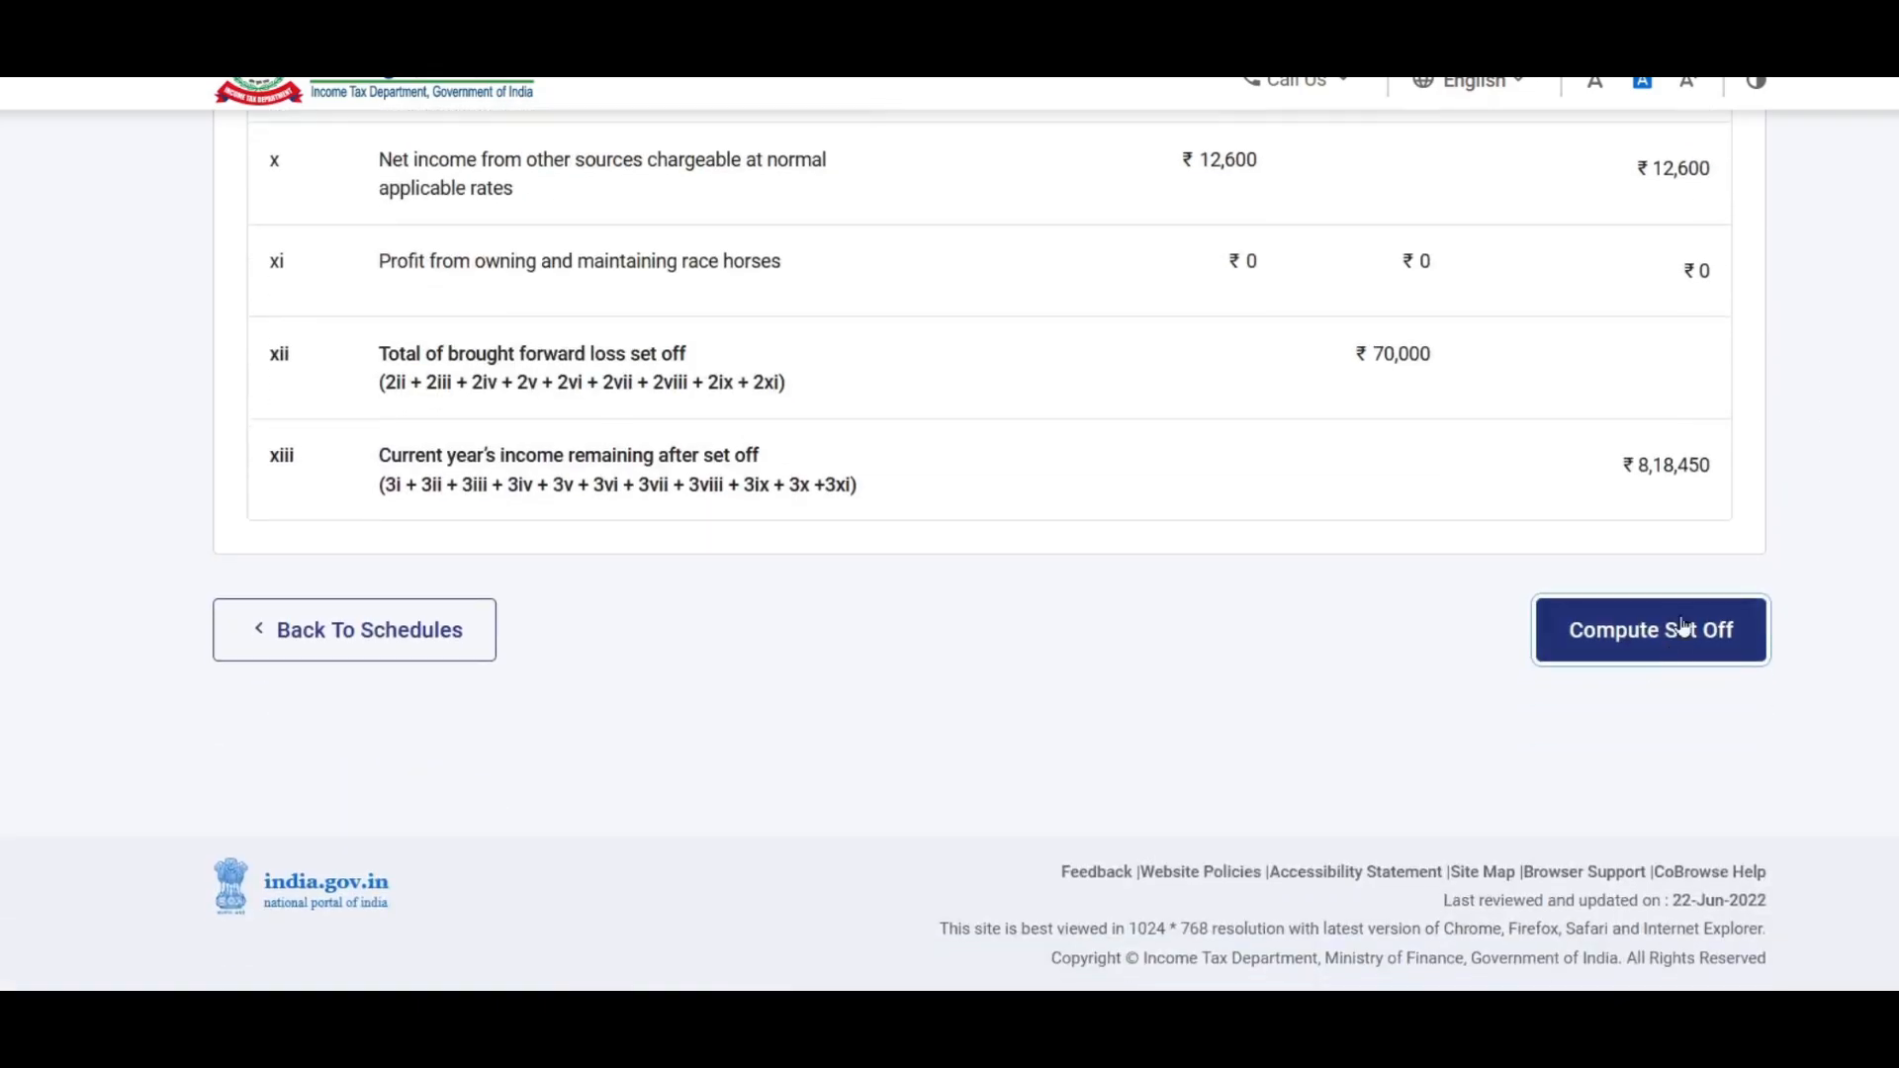
{"action": "left_click", "coordinate": [1681, 624]}
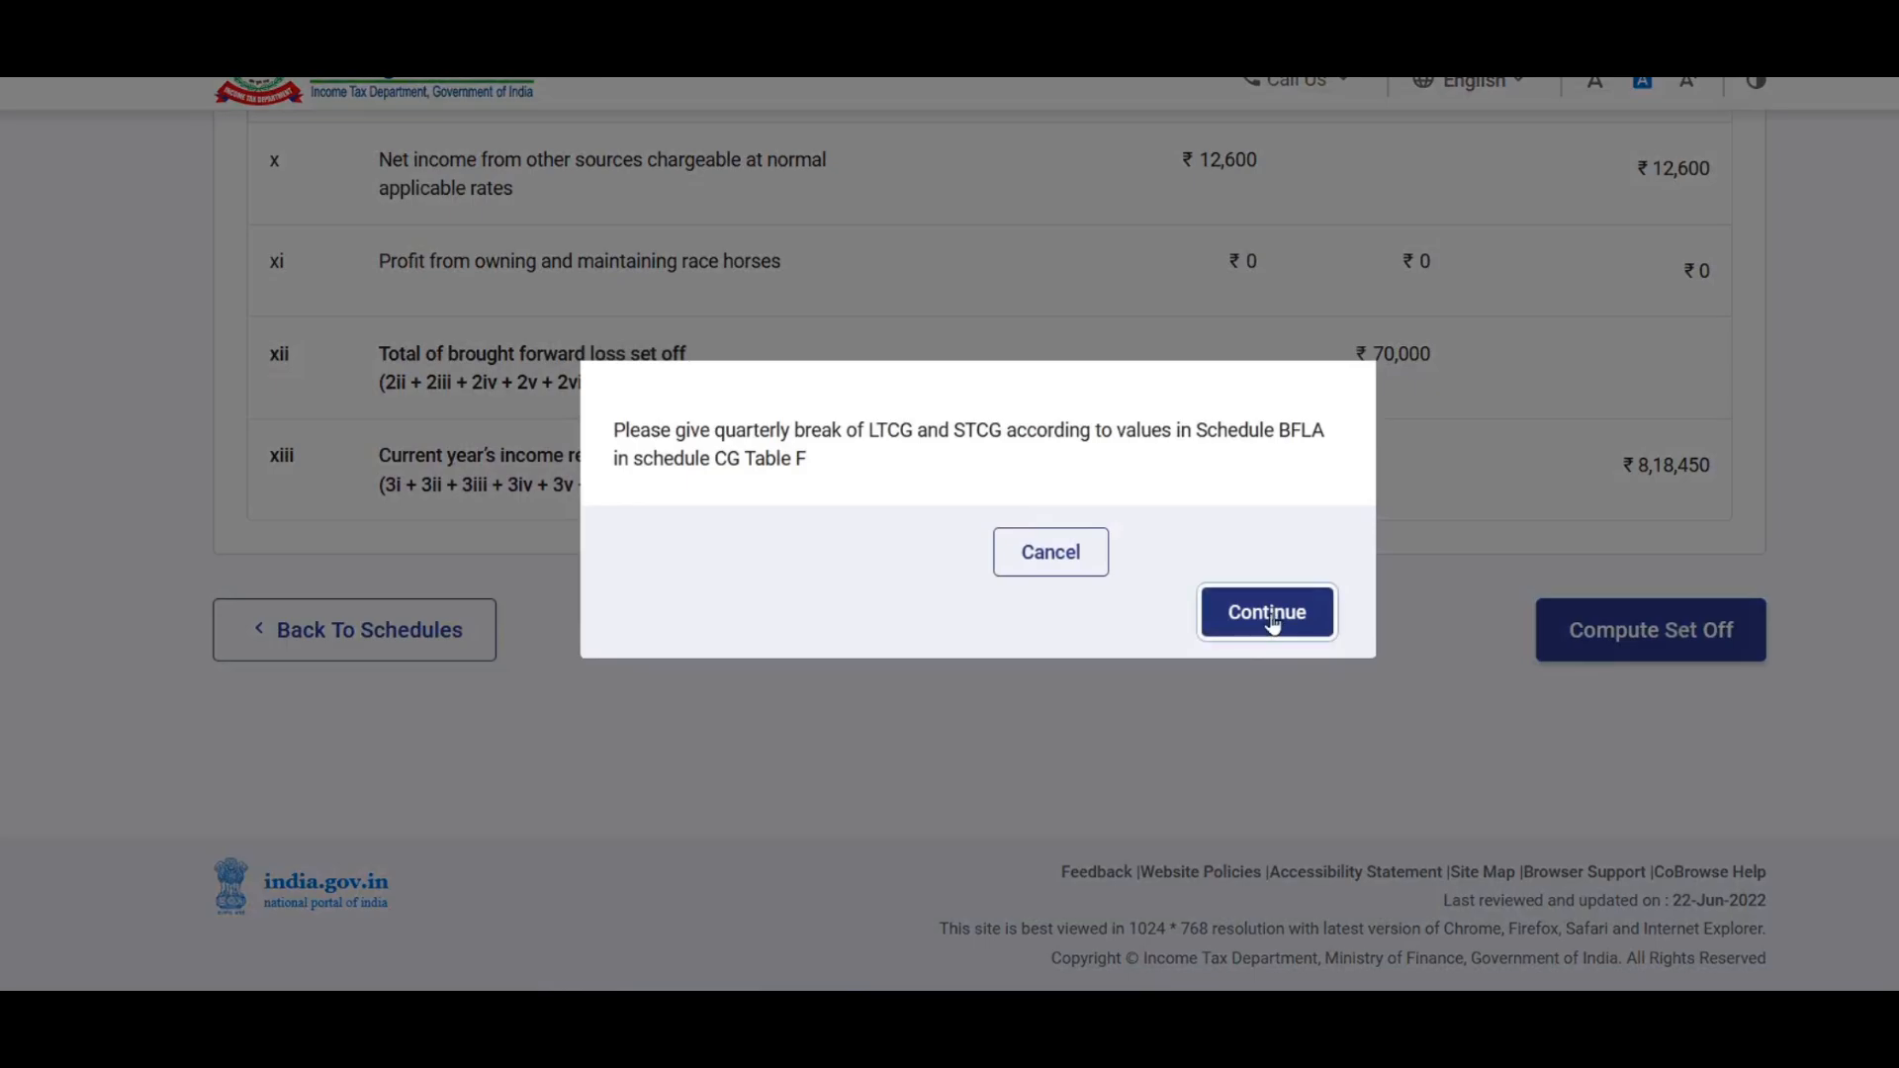
{"action": "left_click", "coordinate": [1270, 614]}
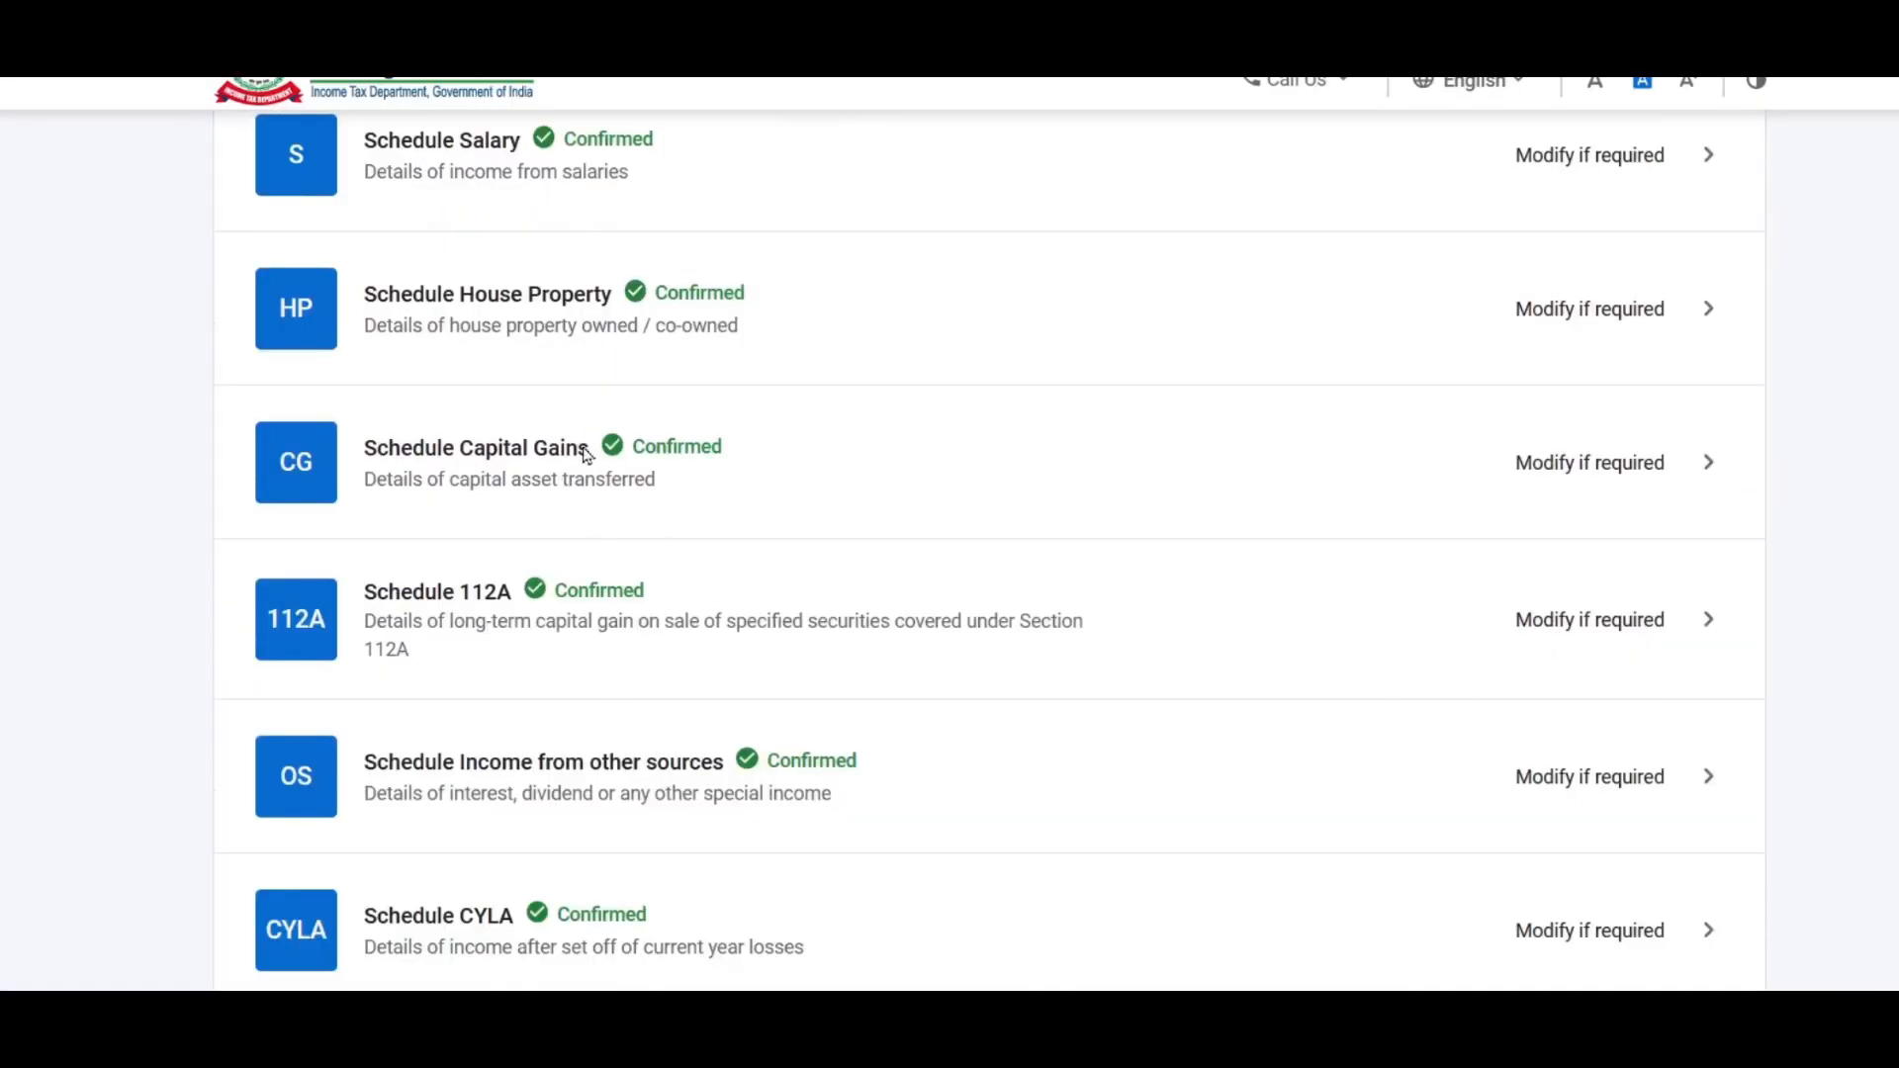
{"action": "left_click", "coordinate": [1617, 465]}
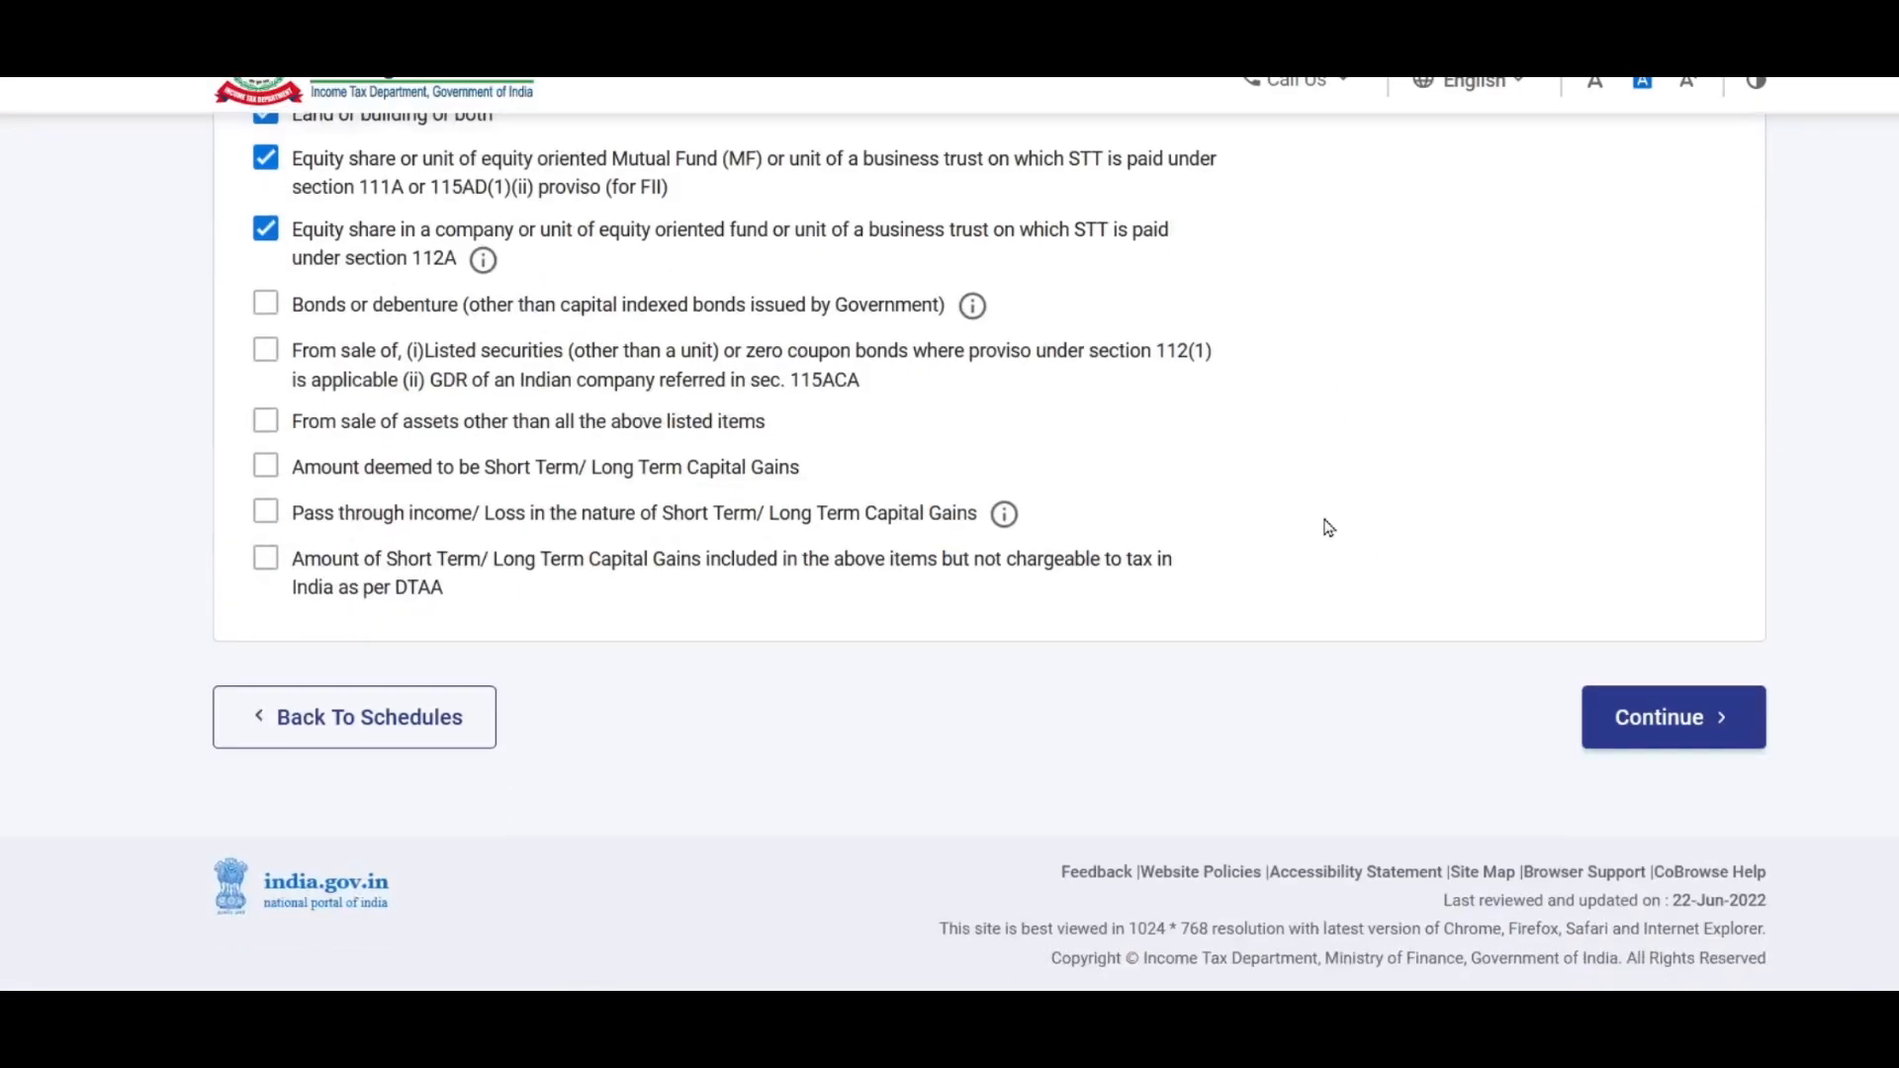
Step: Expand section F on accrual of capital gain and make its quarterly breakup editable
{"action": "left_click", "coordinate": [1718, 744]}
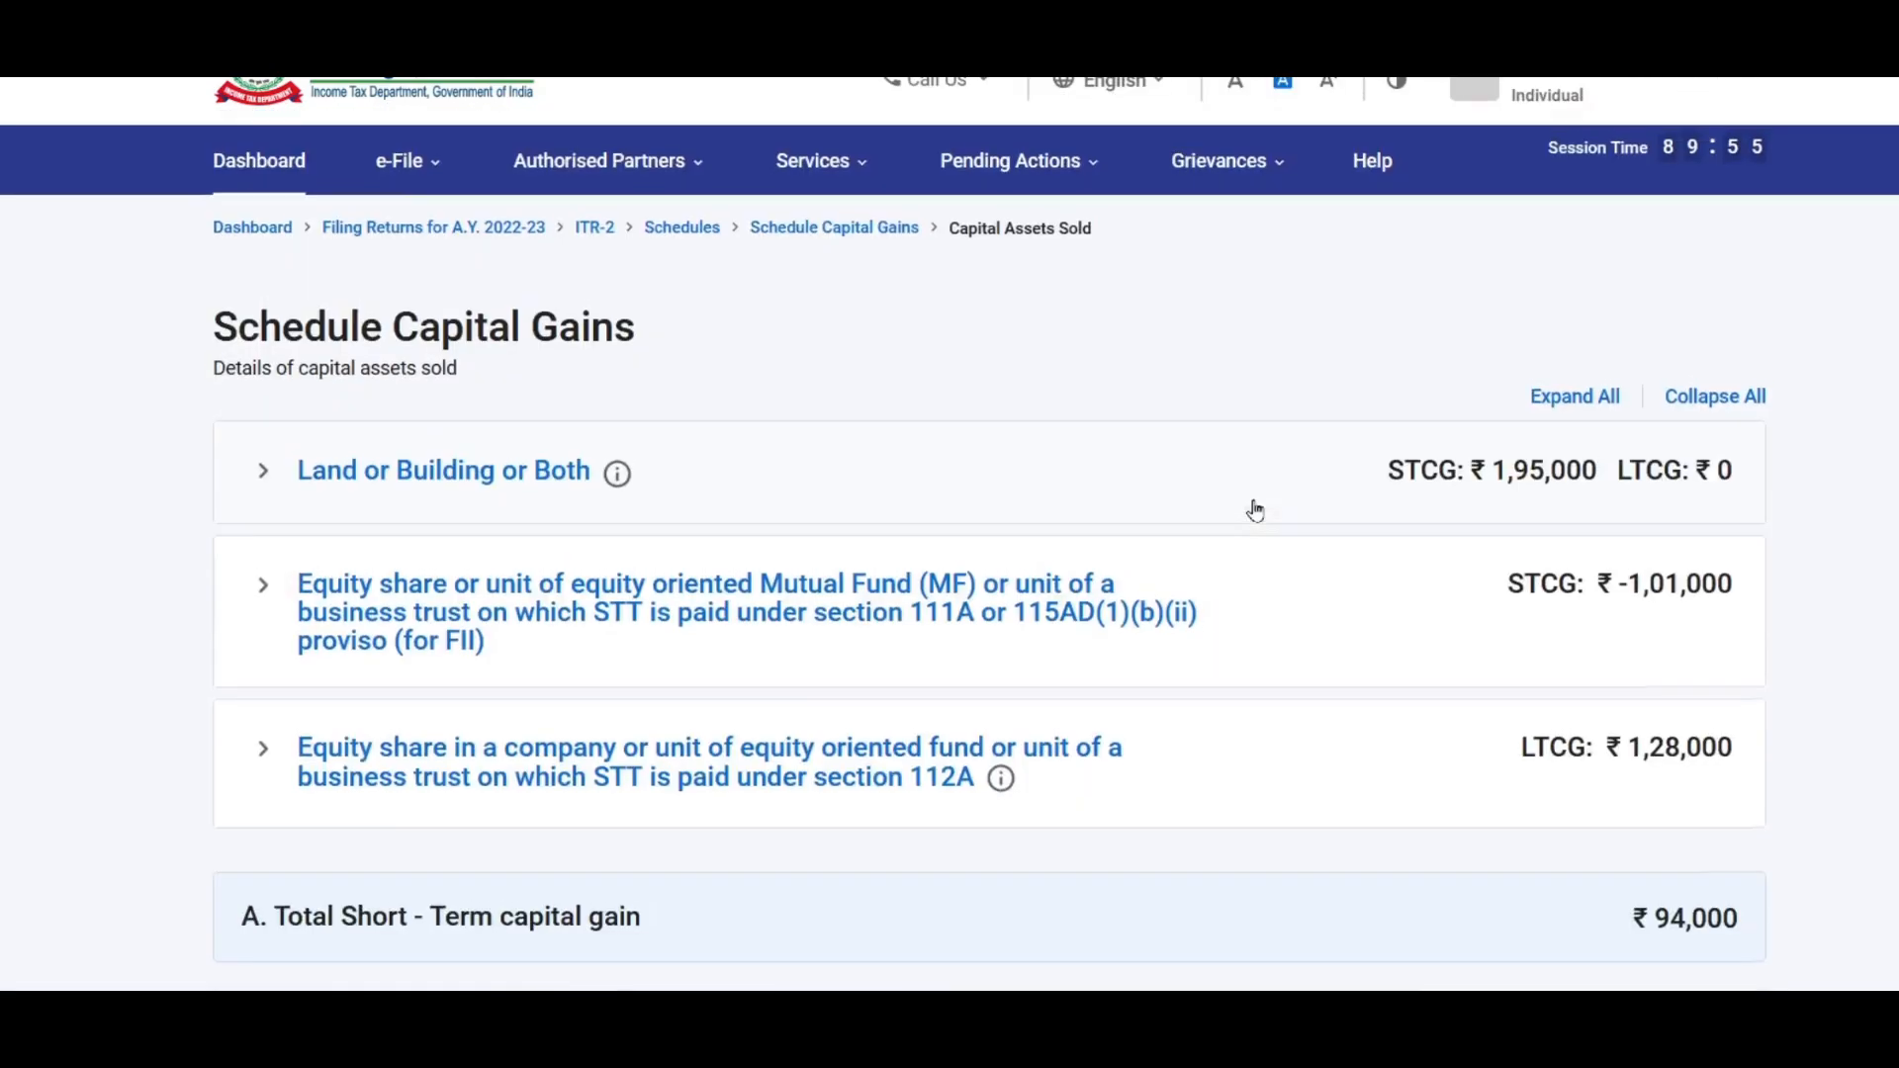
{"action": "scroll", "coordinate": [1255, 512], "scroll_direction": "down", "scroll_amount": 3}
{"action": "scroll", "coordinate": [1266, 518], "scroll_direction": "down", "scroll_amount": 5}
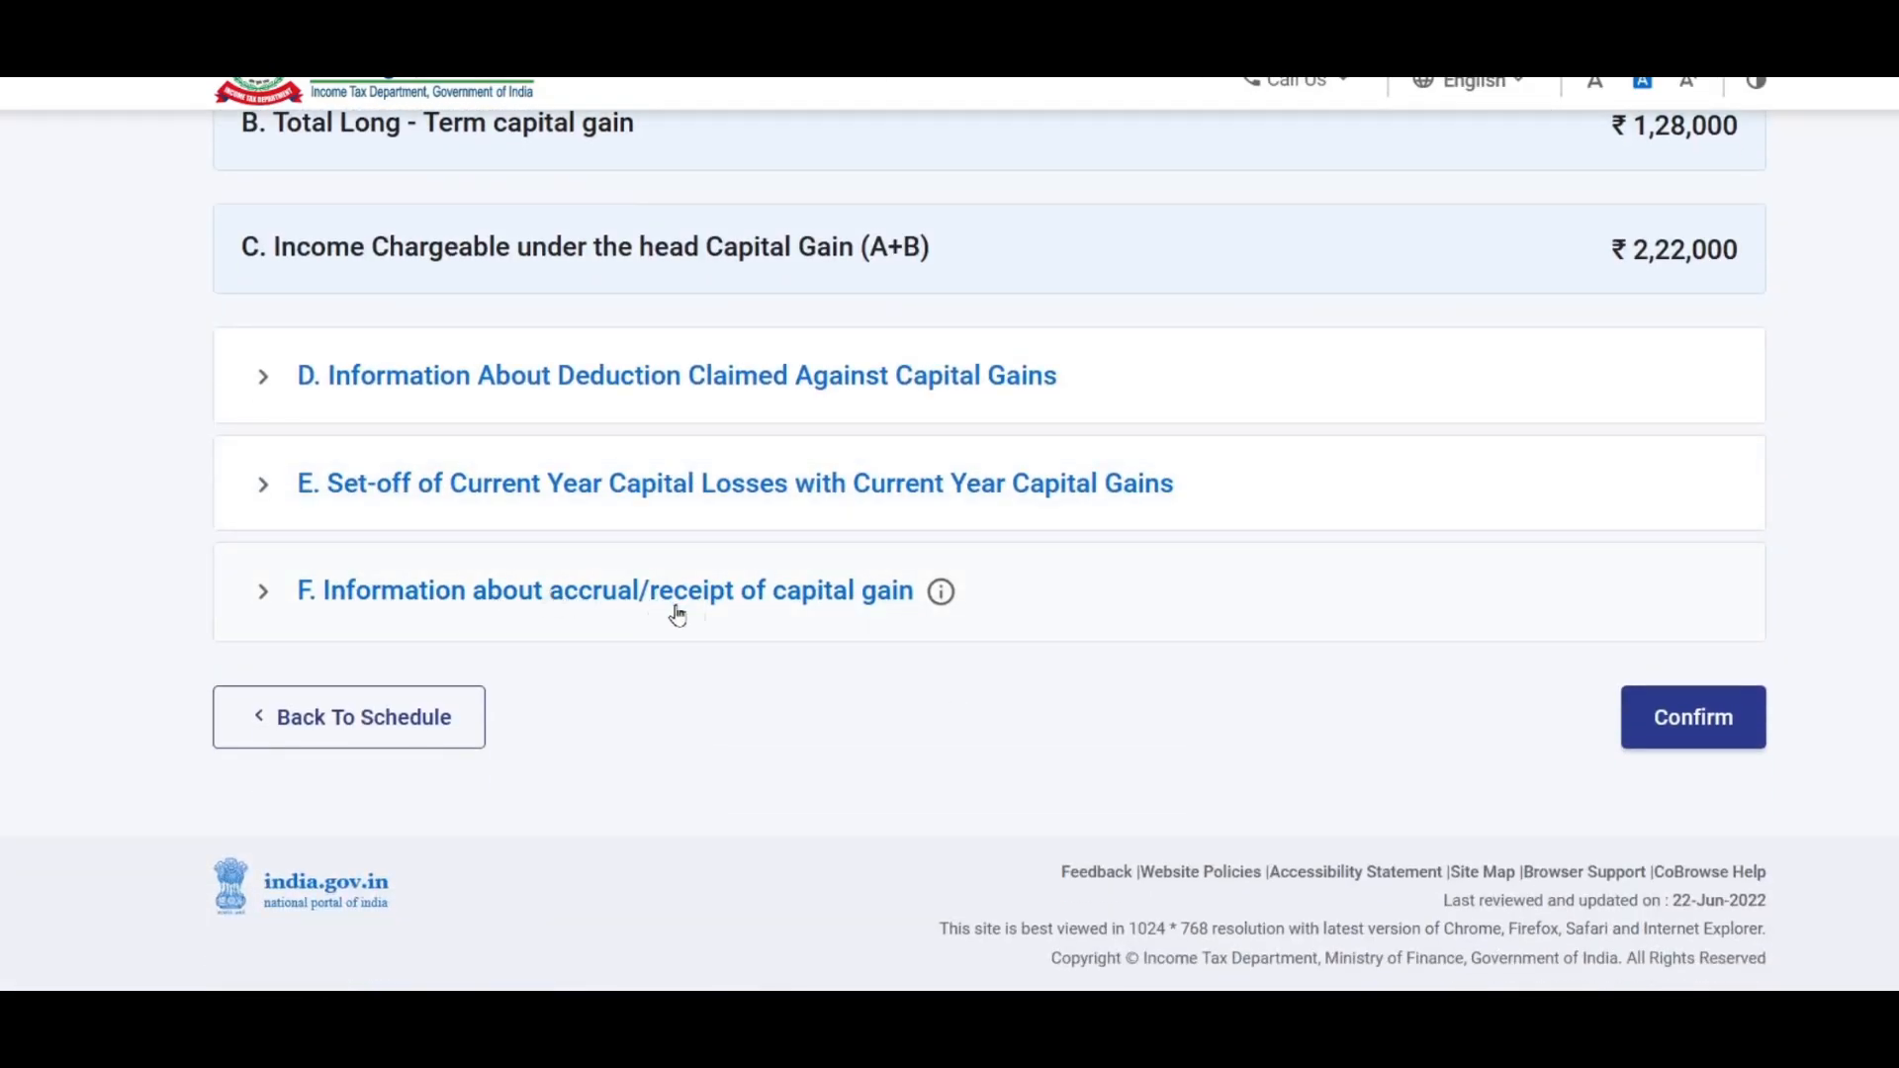
{"action": "left_click", "coordinate": [864, 599]}
{"action": "scroll", "coordinate": [1179, 593], "scroll_direction": "down", "scroll_amount": 3}
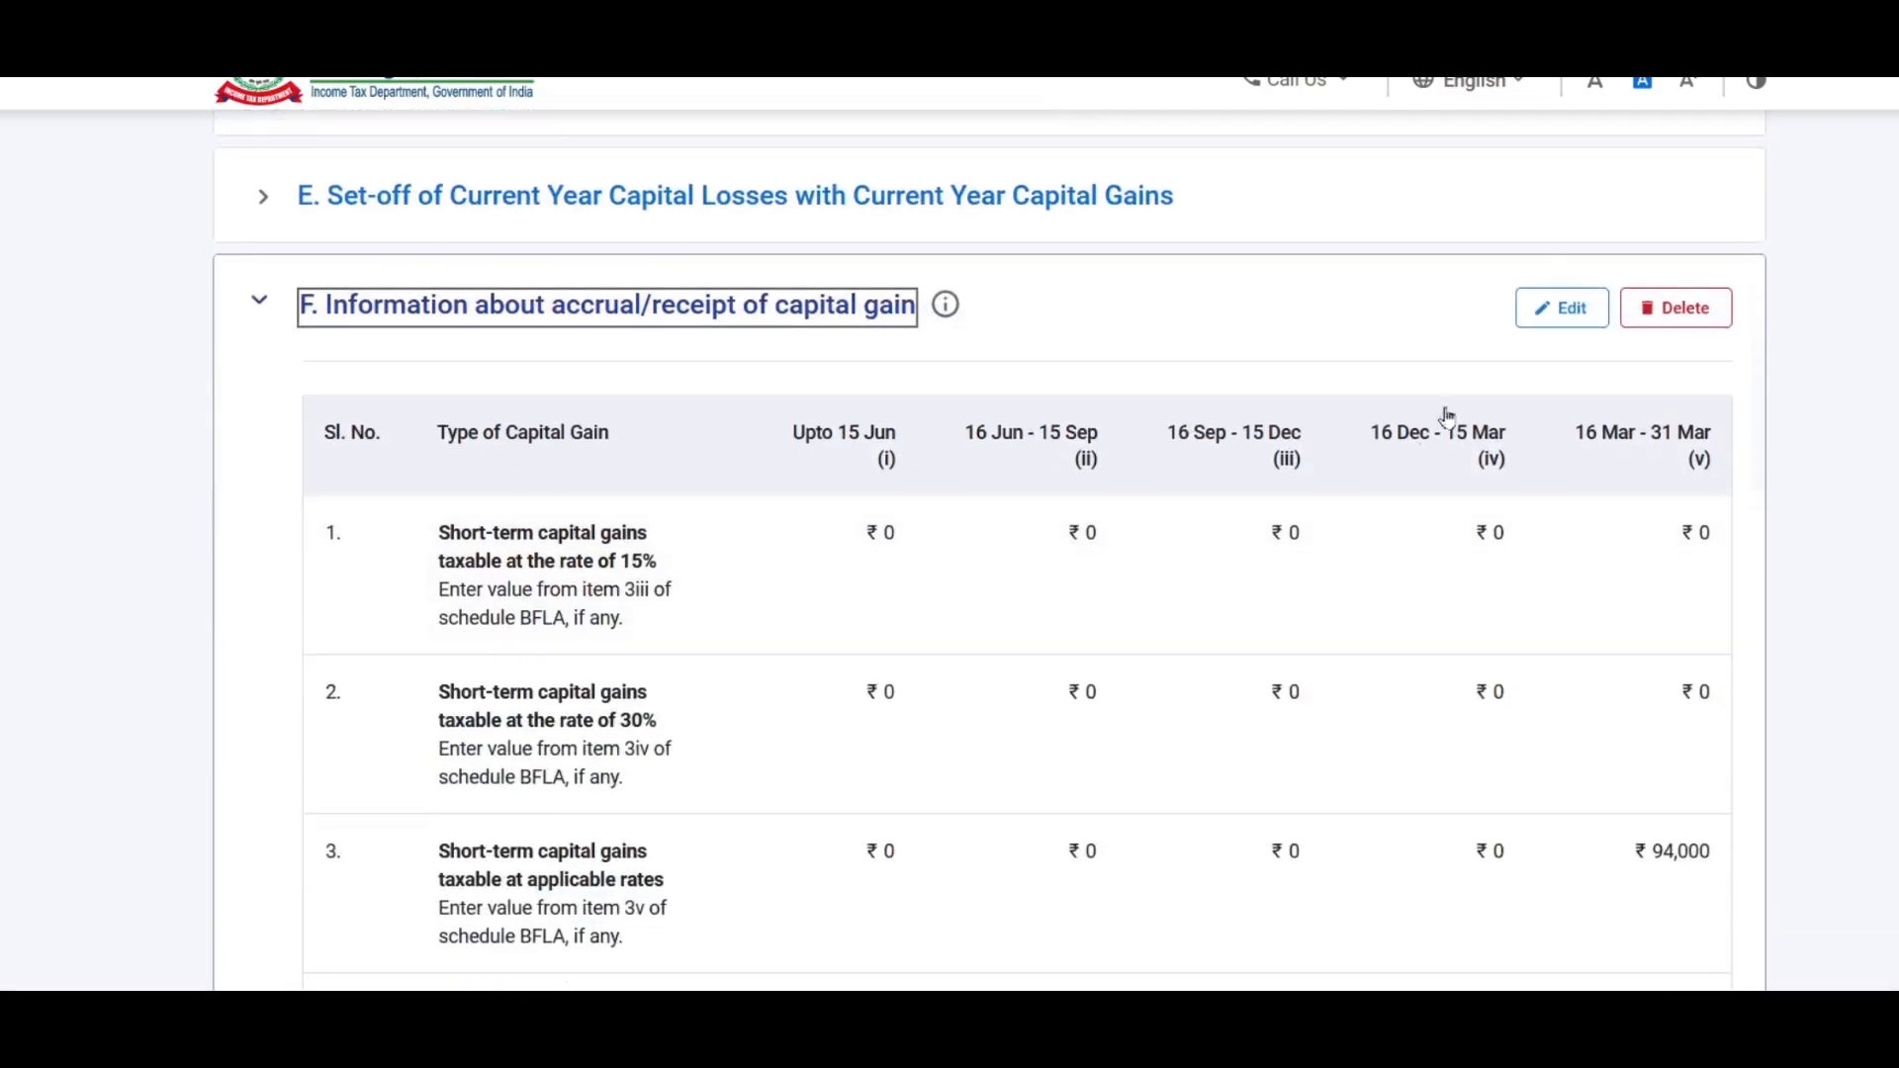
{"action": "left_click", "coordinate": [1570, 314]}
Step: Change the last-quarter amounts from 94,000 to 64,000 and 1,28,000 to 88,000
{"action": "left_click", "coordinate": [1674, 543]}
{"action": "left_click_drag", "start_coordinate": [1638, 538], "coordinate": [1602, 535]}
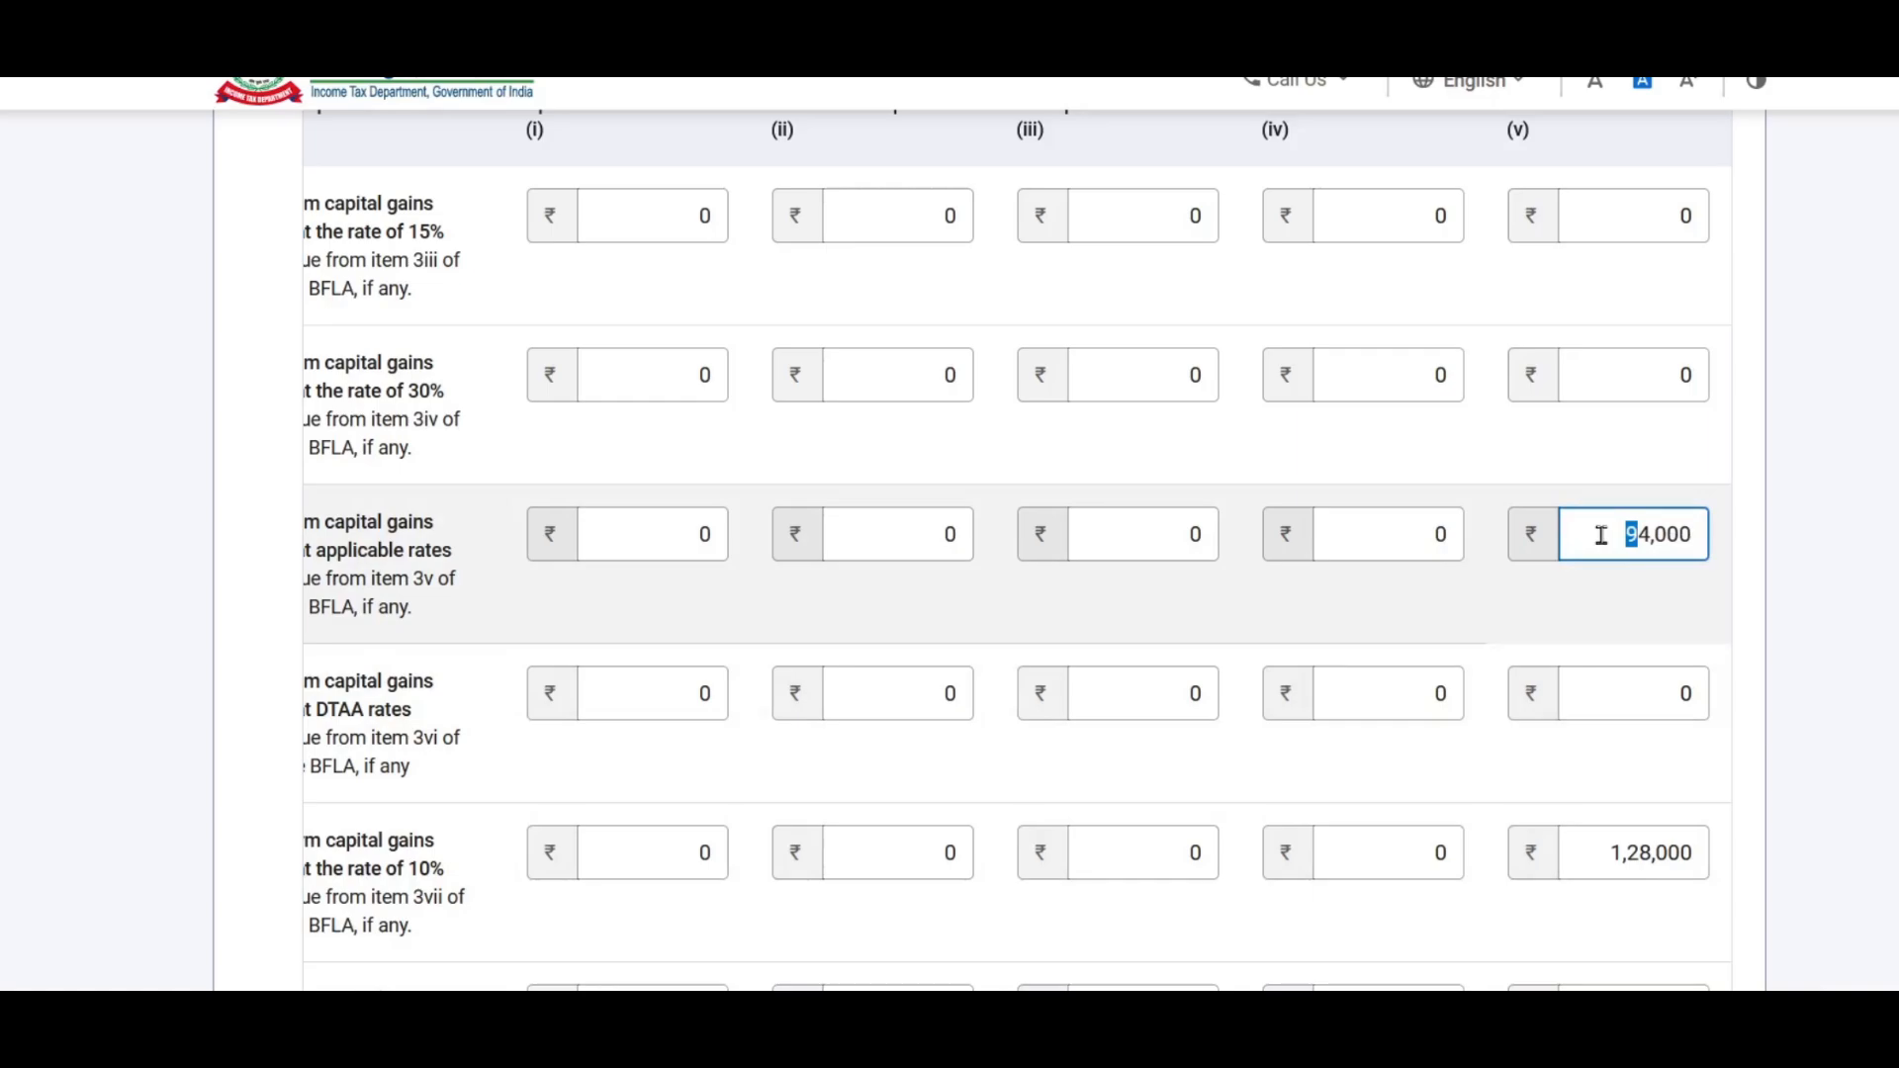
{"action": "type", "text": "6"}
{"action": "left_click", "coordinate": [1784, 590]}
{"action": "scroll", "coordinate": [1784, 589], "scroll_direction": "down", "scroll_amount": 3}
{"action": "left_click", "coordinate": [1652, 566]}
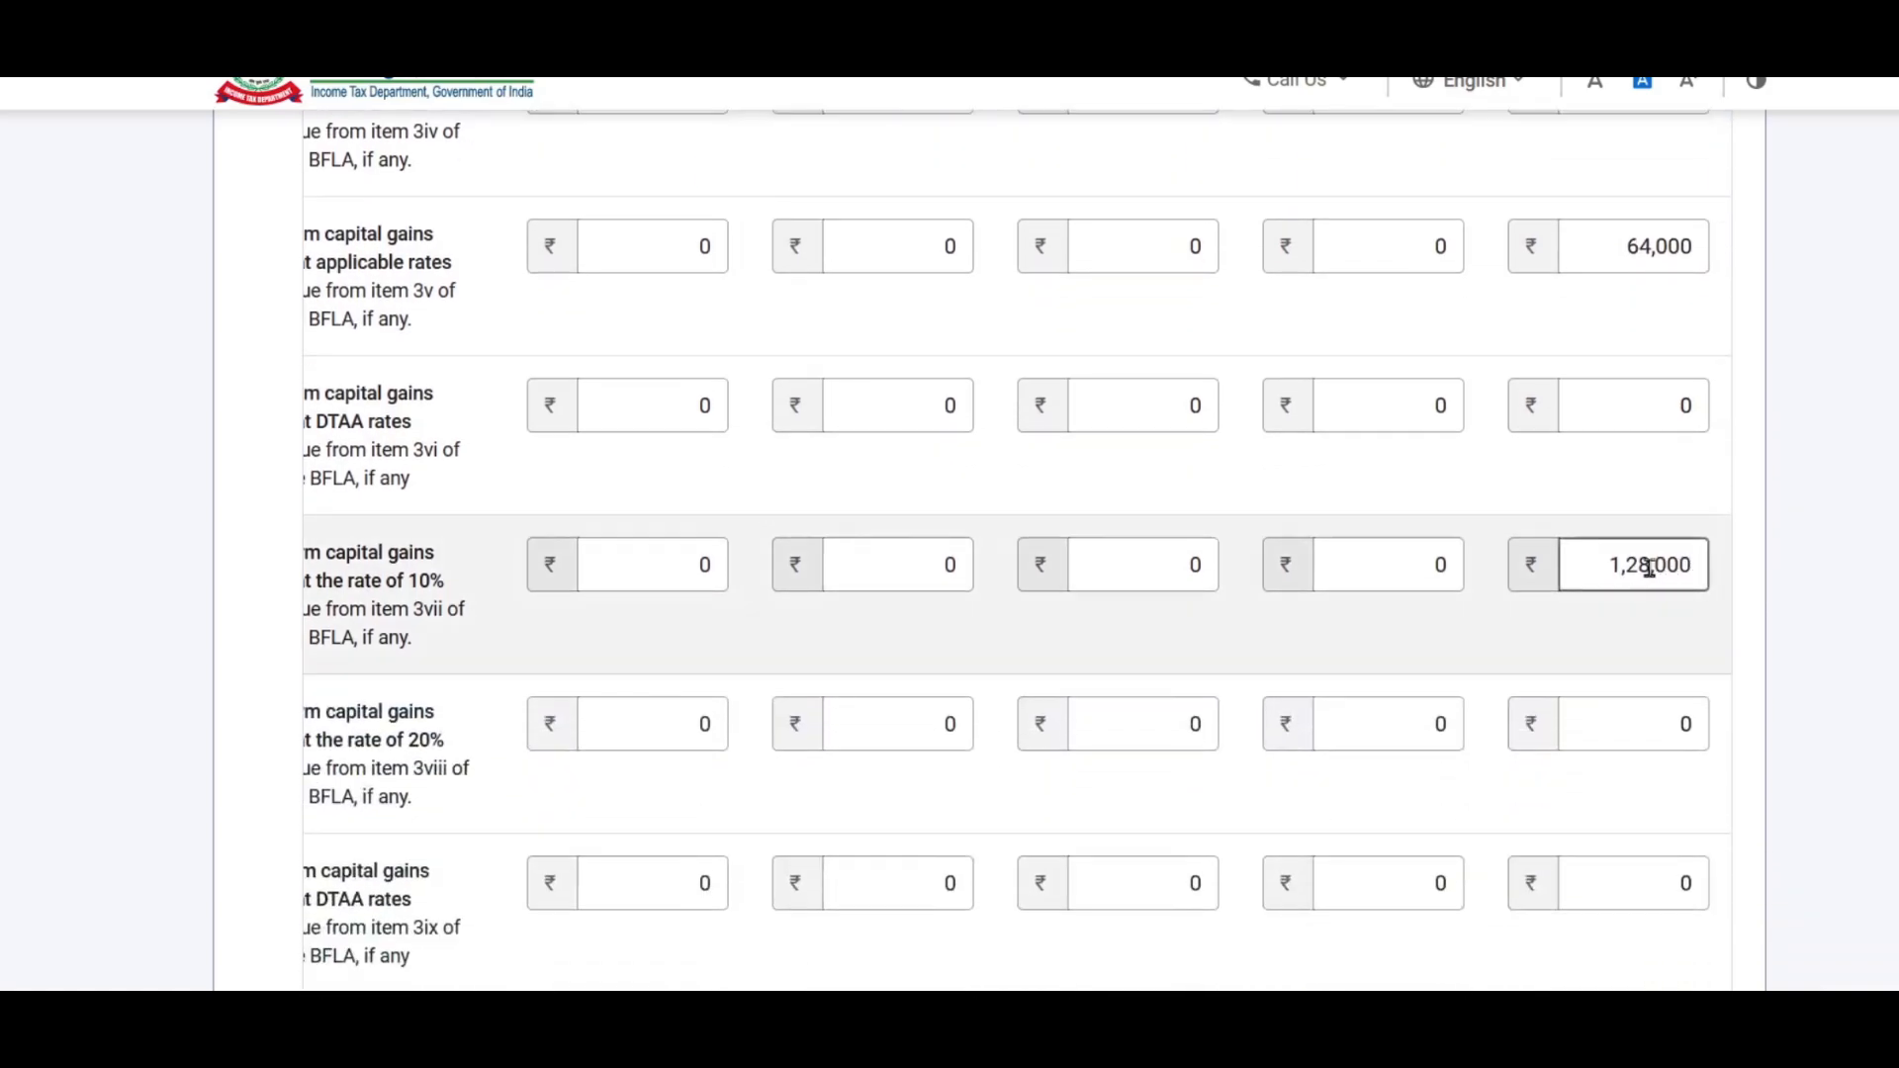
{"action": "left_click_drag", "start_coordinate": [1638, 563], "coordinate": [1591, 563]}
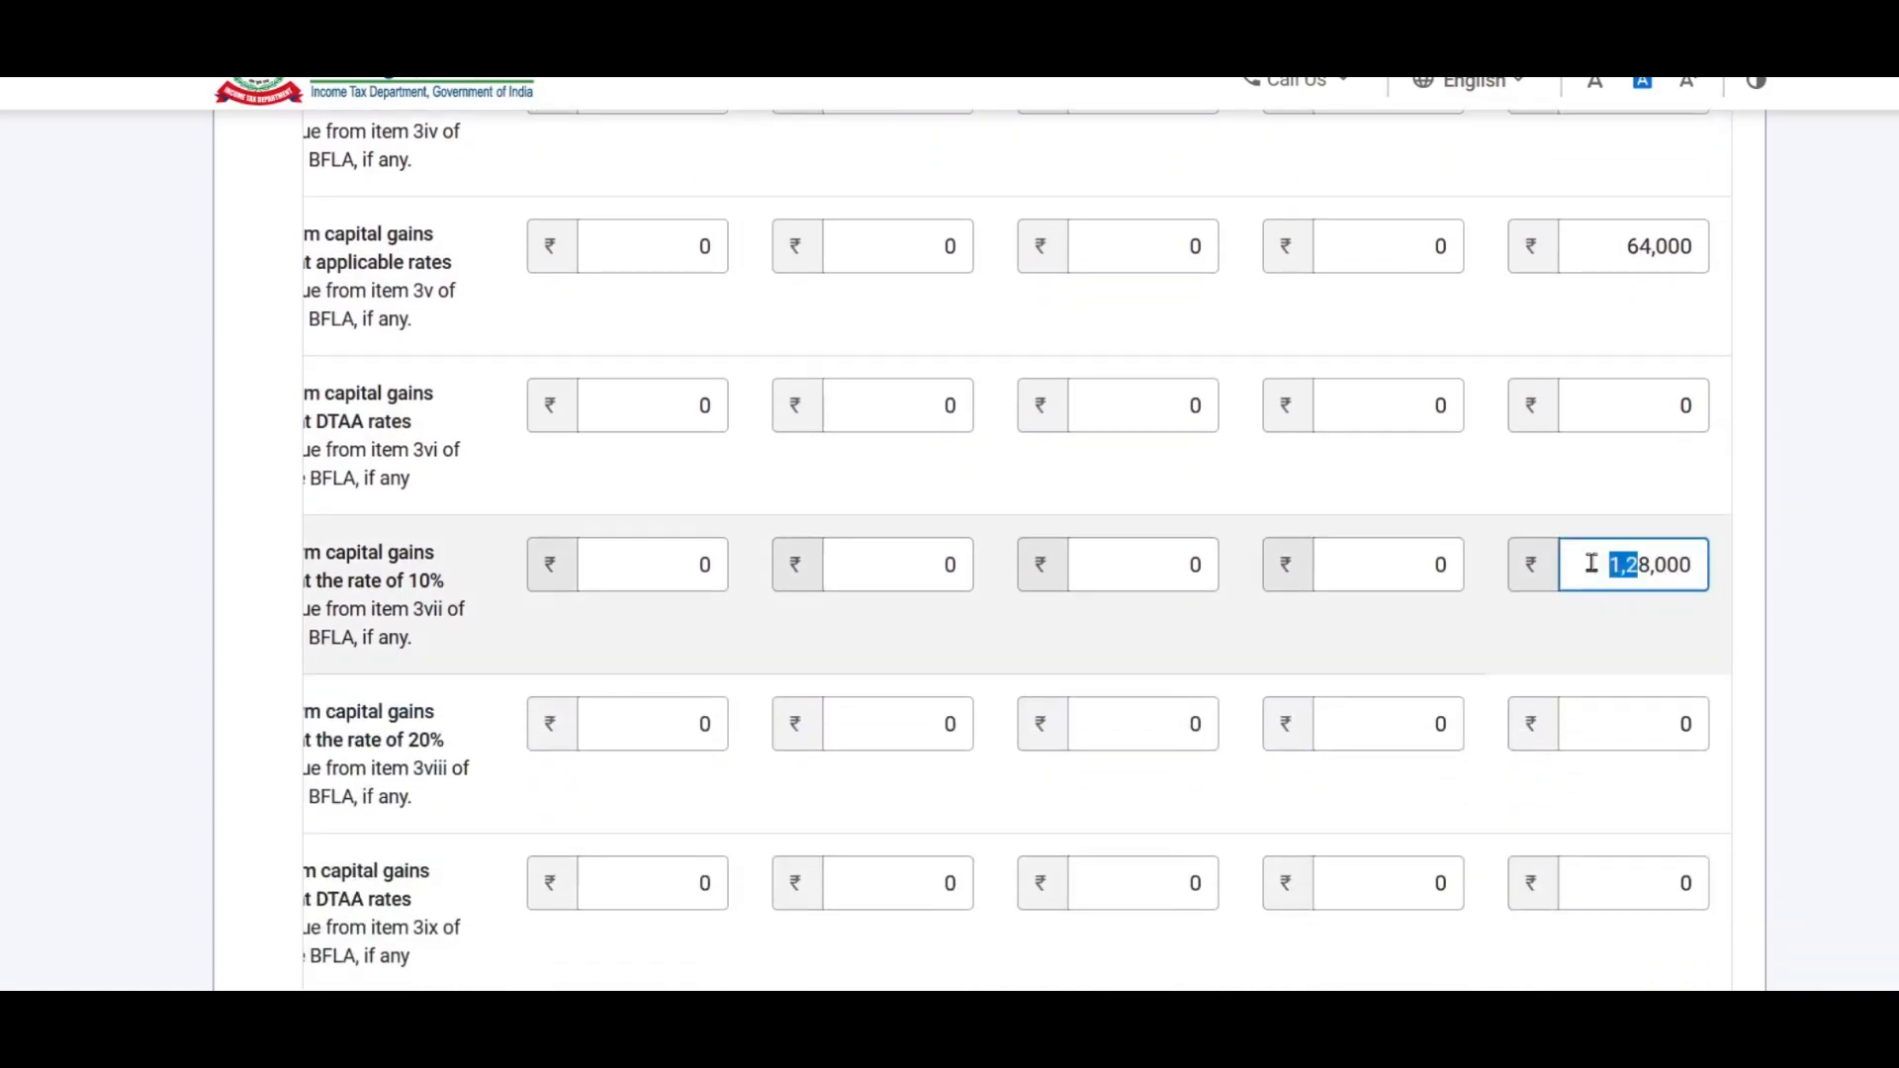
{"action": "type", "text": "8"}
{"action": "left_click", "coordinate": [1361, 644]}
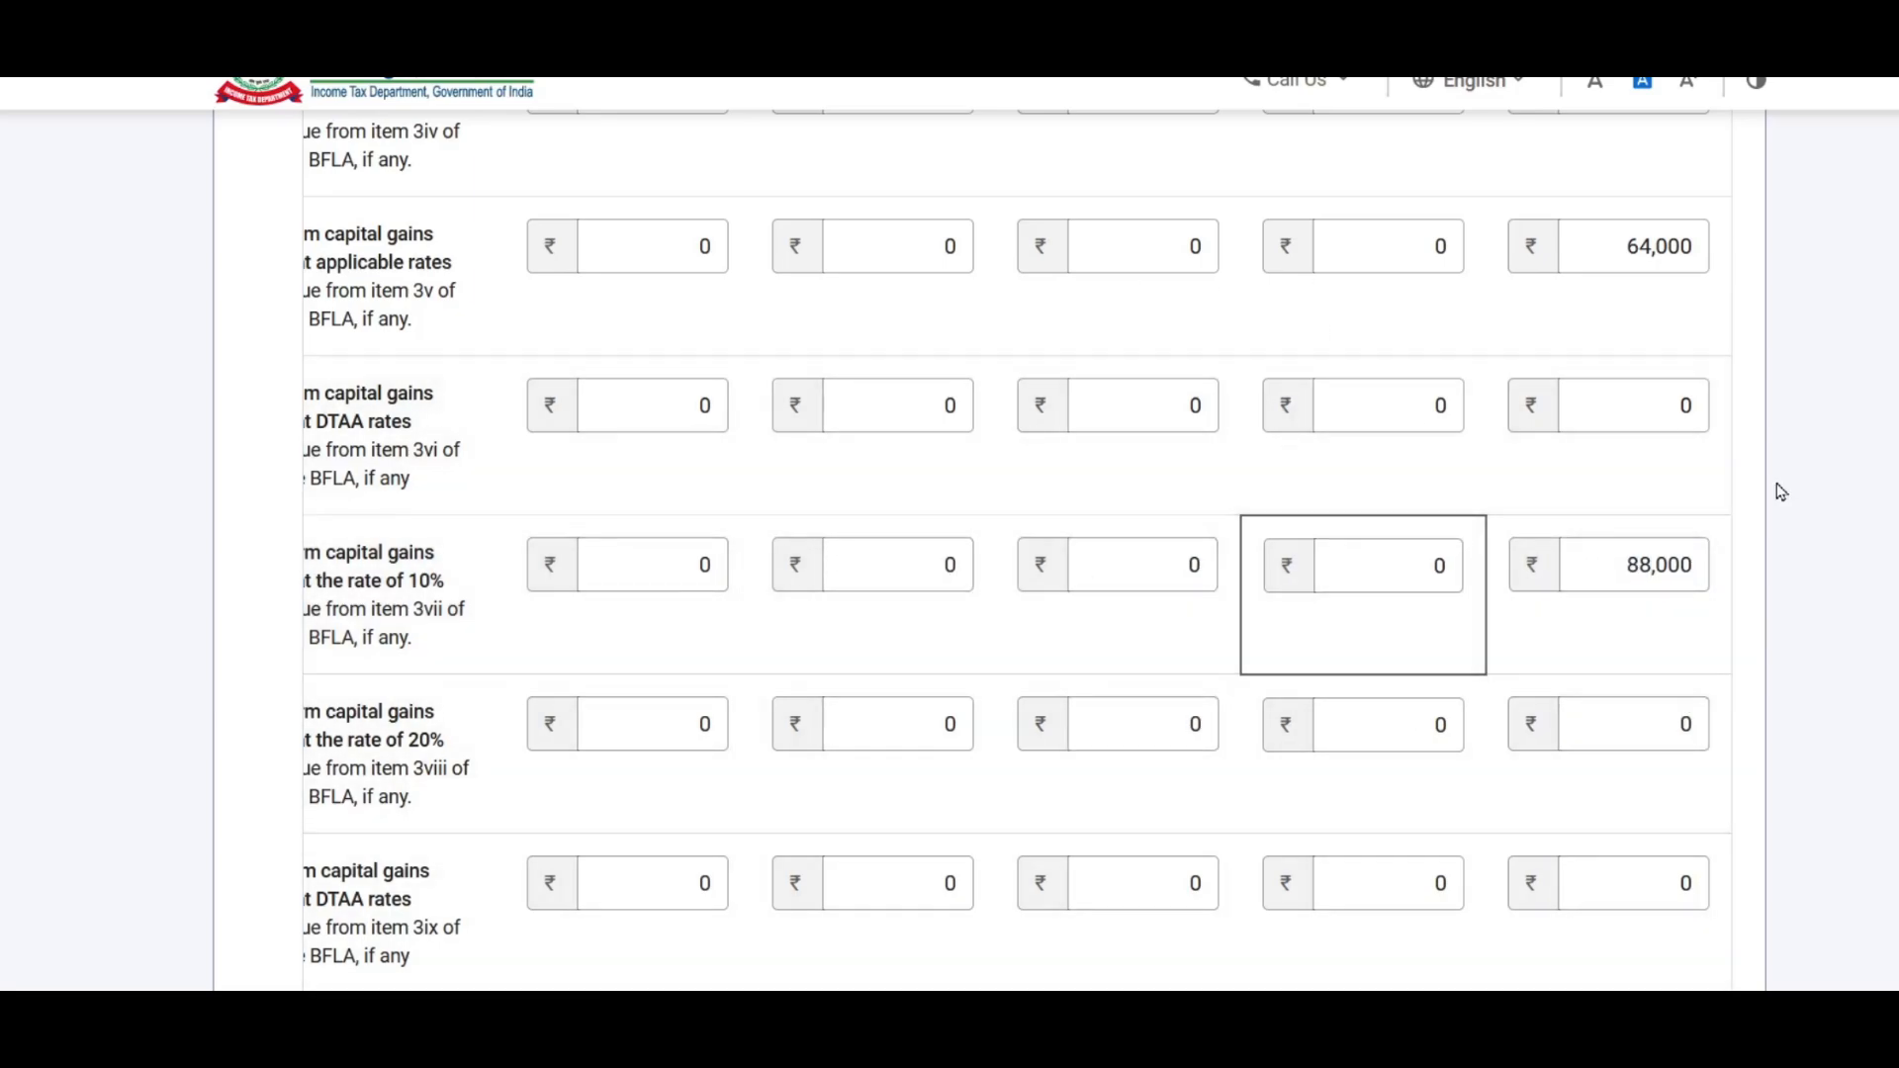
{"action": "left_click", "coordinate": [1825, 601]}
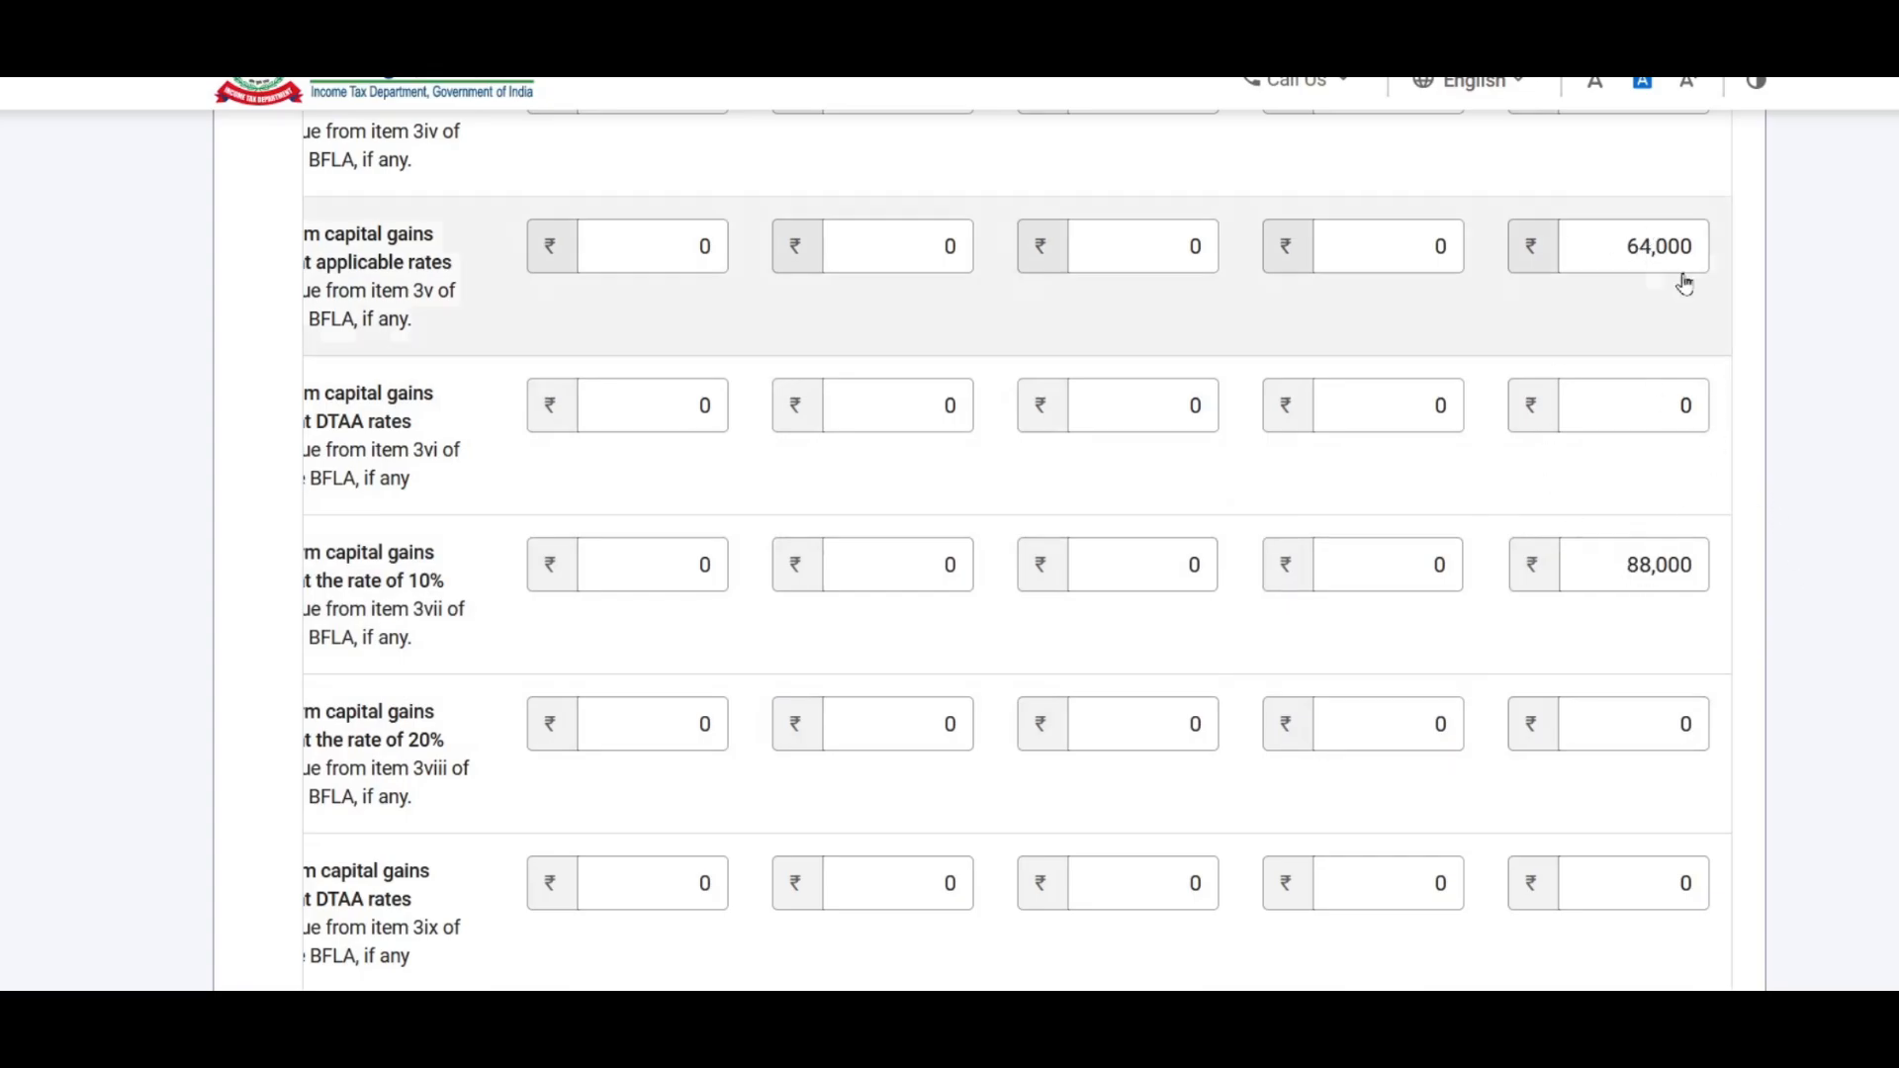
Step: Save the revised breakup and confirm Schedule Capital Gains
{"action": "scroll", "coordinate": [1674, 441], "scroll_direction": "down", "scroll_amount": 4}
{"action": "scroll", "coordinate": [1582, 594], "scroll_direction": "left", "scroll_amount": 2}
{"action": "left_click", "coordinate": [492, 668]}
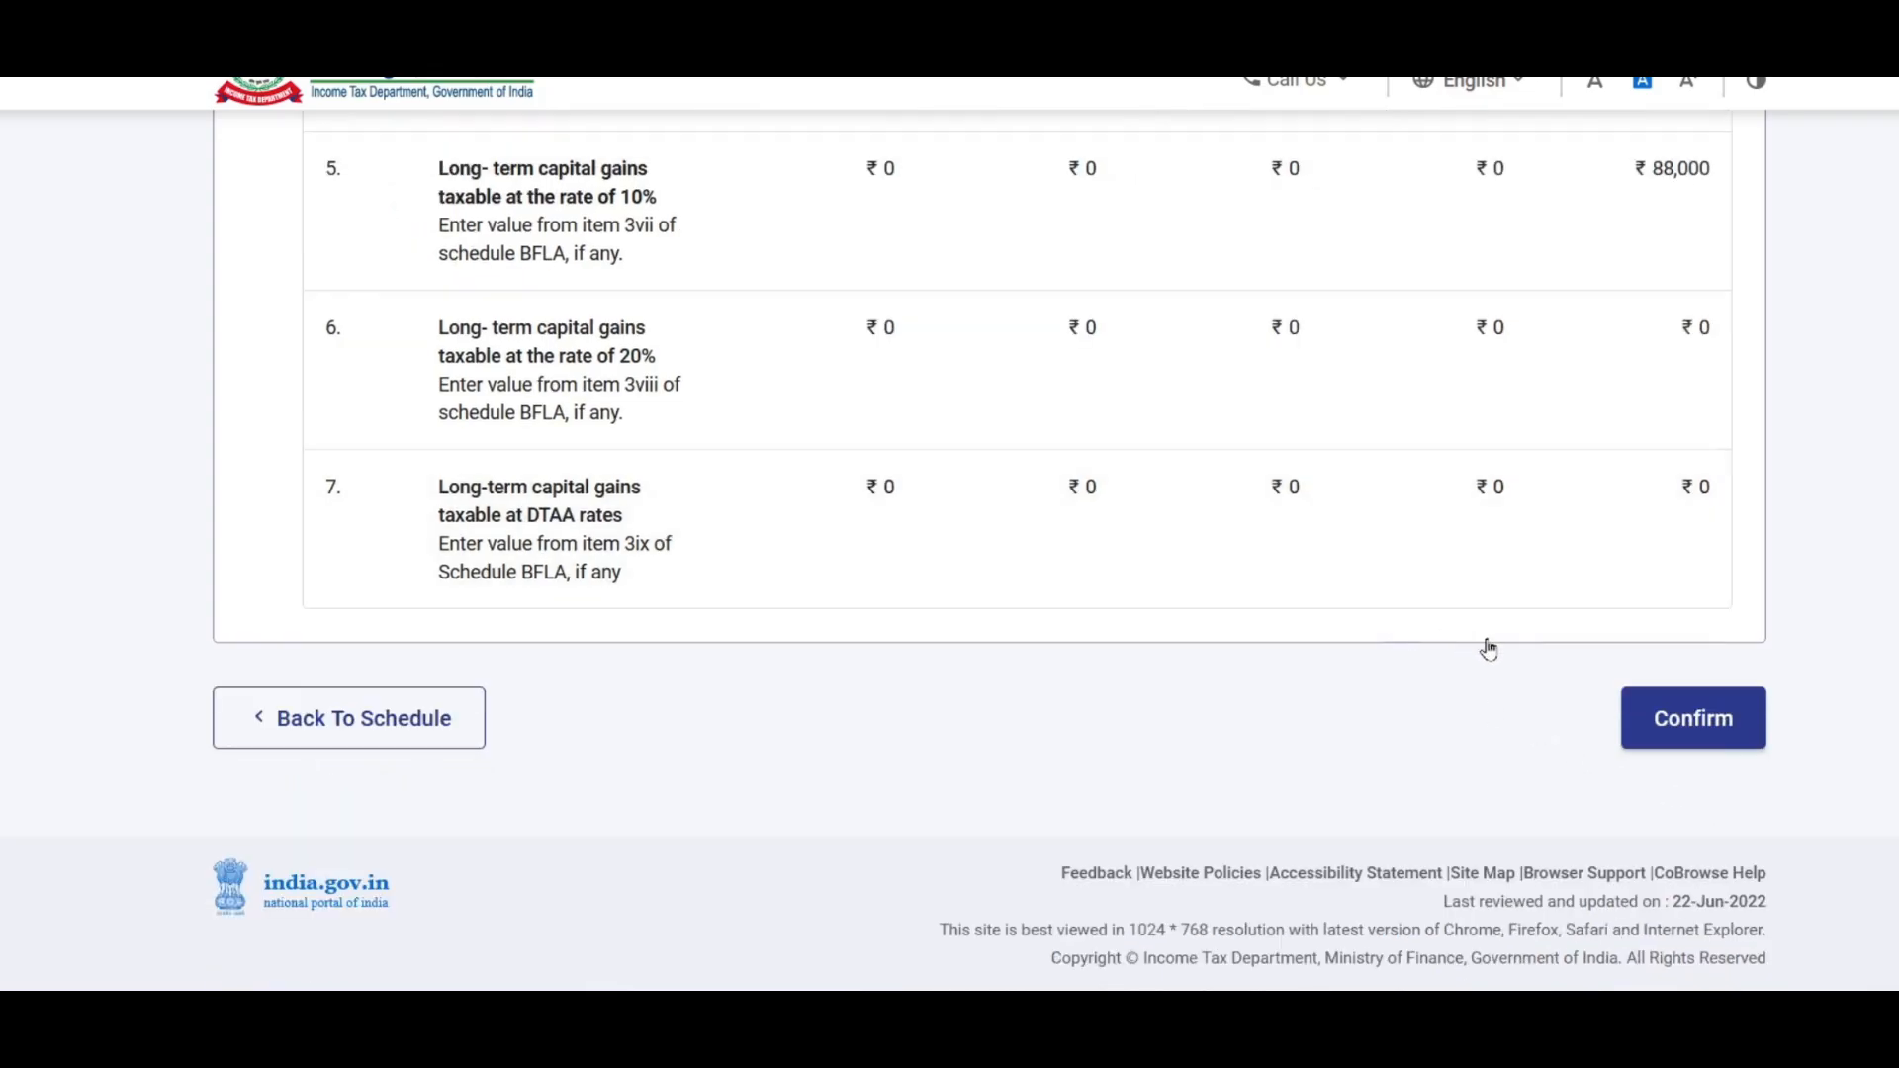
{"action": "left_click", "coordinate": [1708, 730]}
{"action": "scroll", "coordinate": [1246, 656], "scroll_direction": "down", "scroll_amount": 5}
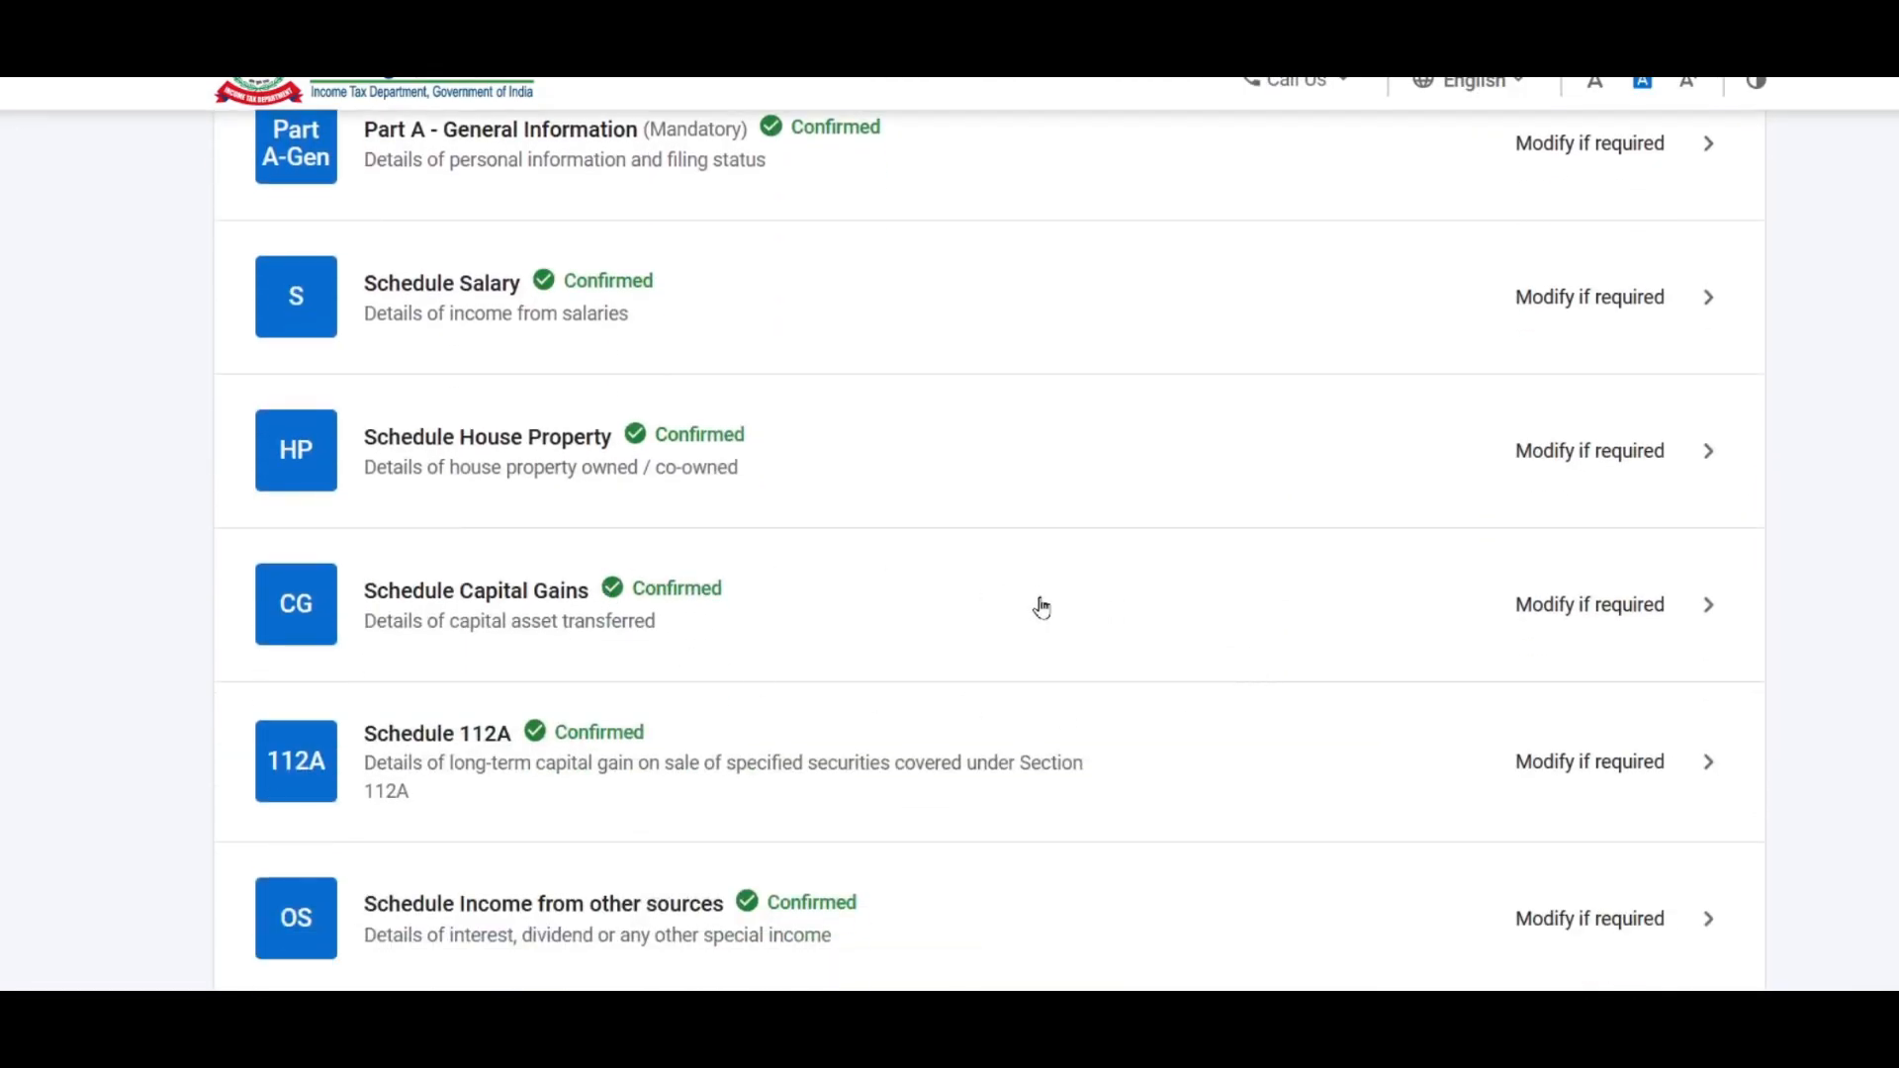
Step: Confirm Schedule Special Income, then move down the schedules list to AMT and AMTC
{"action": "scroll", "coordinate": [1041, 608], "scroll_direction": "down", "scroll_amount": 5}
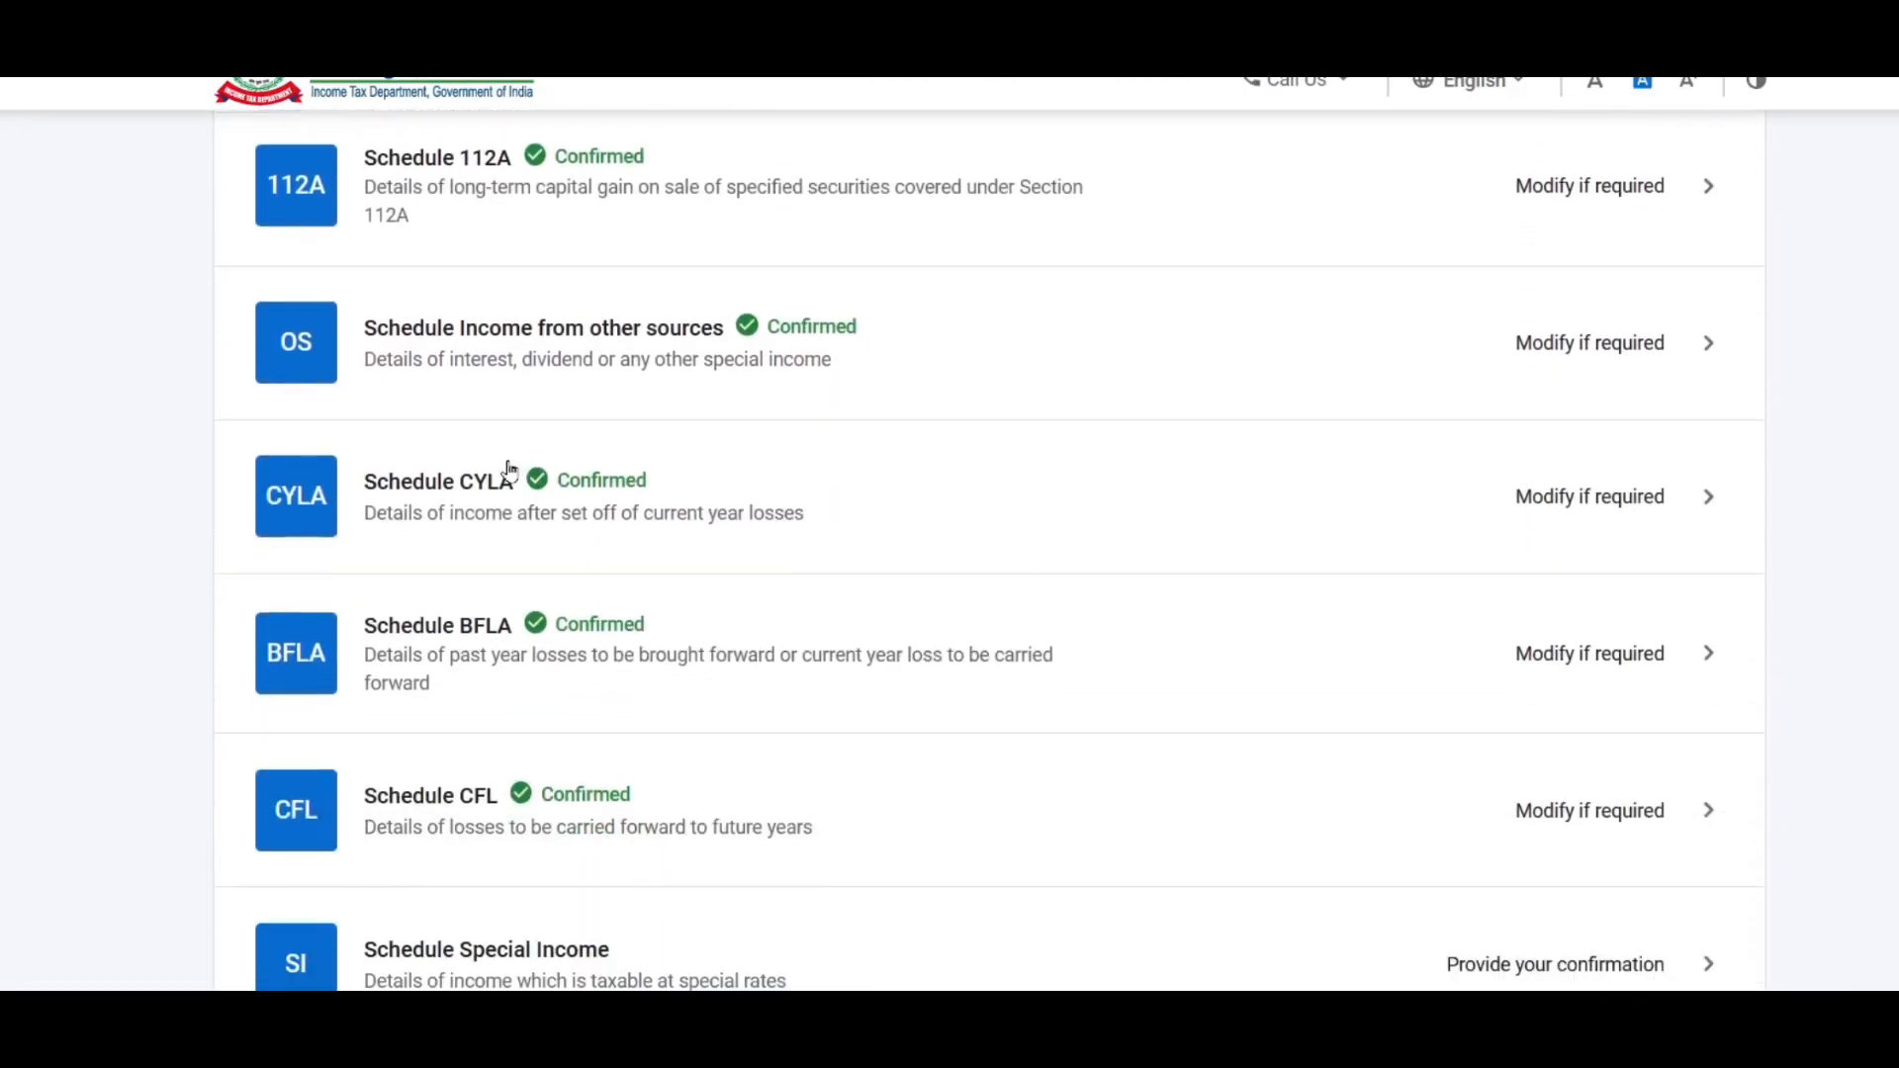
{"action": "scroll", "coordinate": [841, 539], "scroll_direction": "down", "scroll_amount": 3}
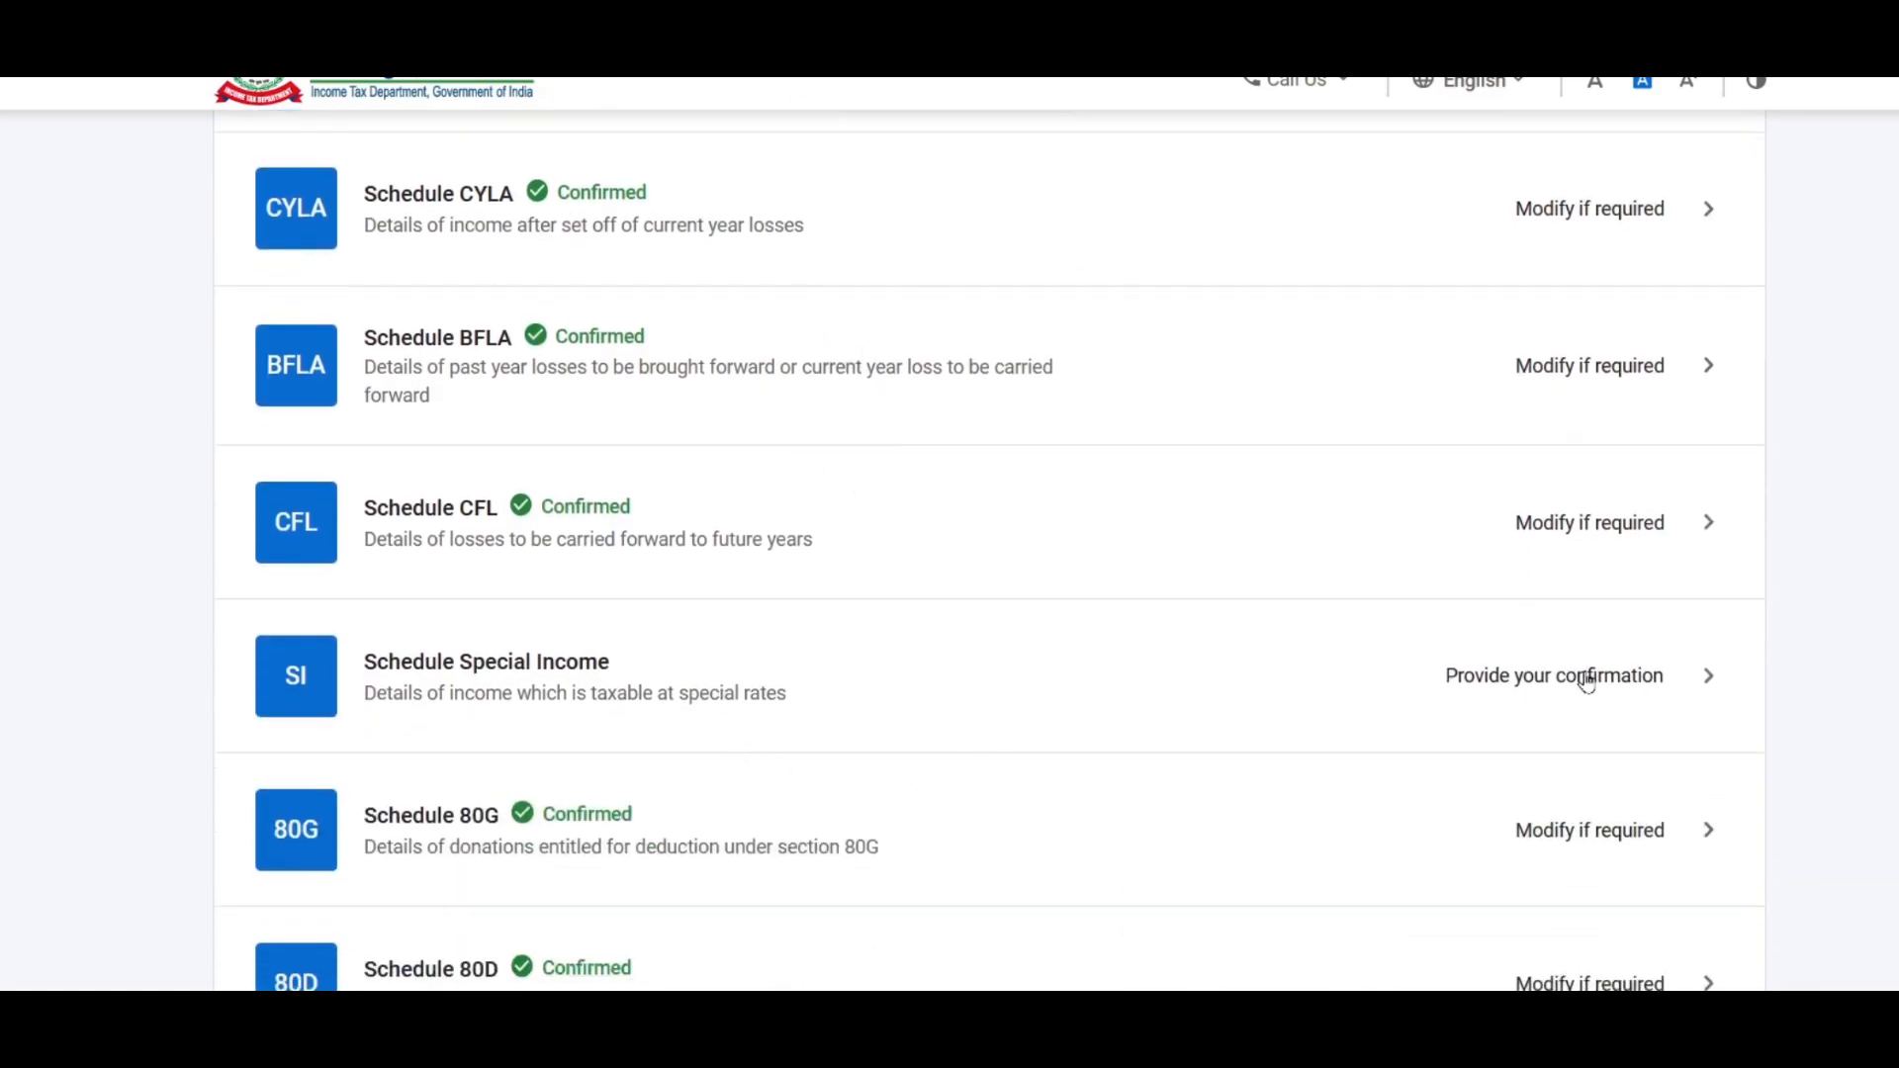
{"action": "left_click", "coordinate": [1264, 671]}
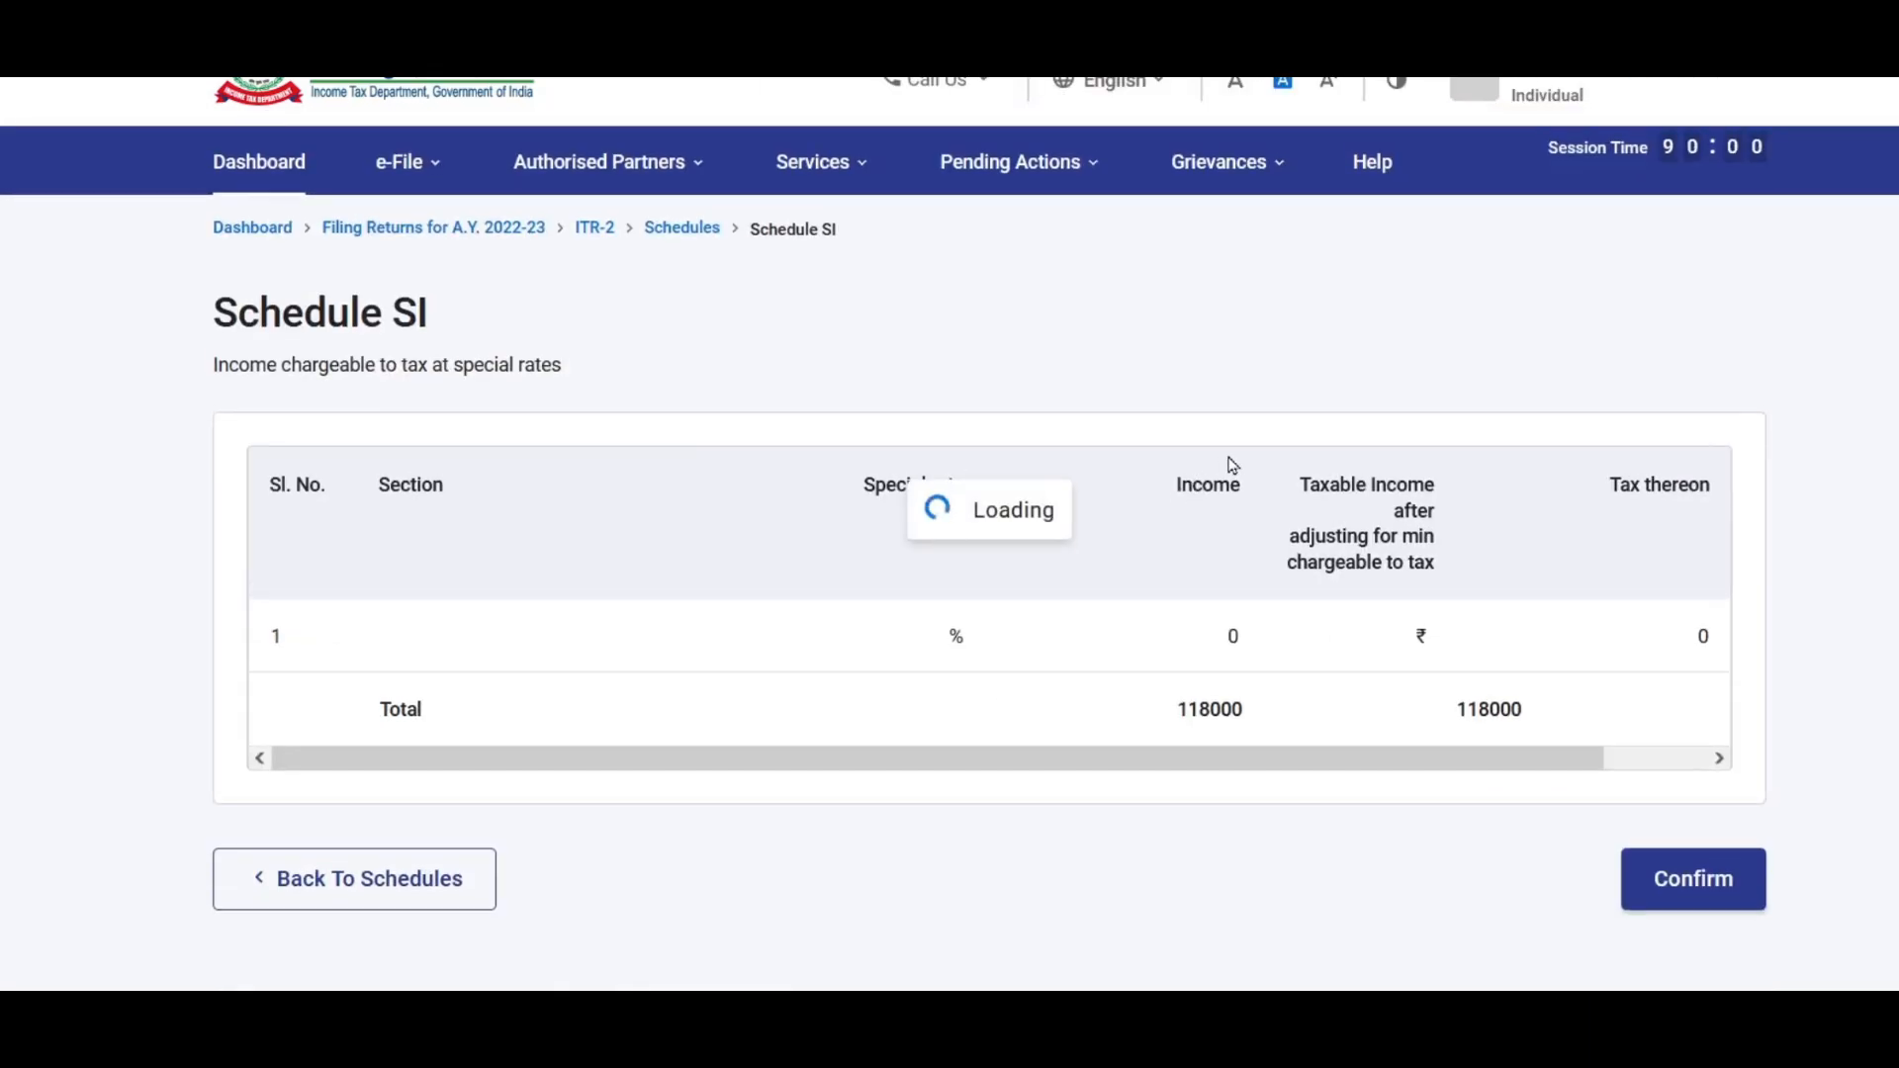
{"action": "scroll", "coordinate": [1231, 464], "scroll_direction": "down", "scroll_amount": 20}
{"action": "scroll", "coordinate": [1288, 606], "scroll_direction": "up", "scroll_amount": 3}
{"action": "scroll", "coordinate": [1291, 606], "scroll_direction": "down", "scroll_amount": 20}
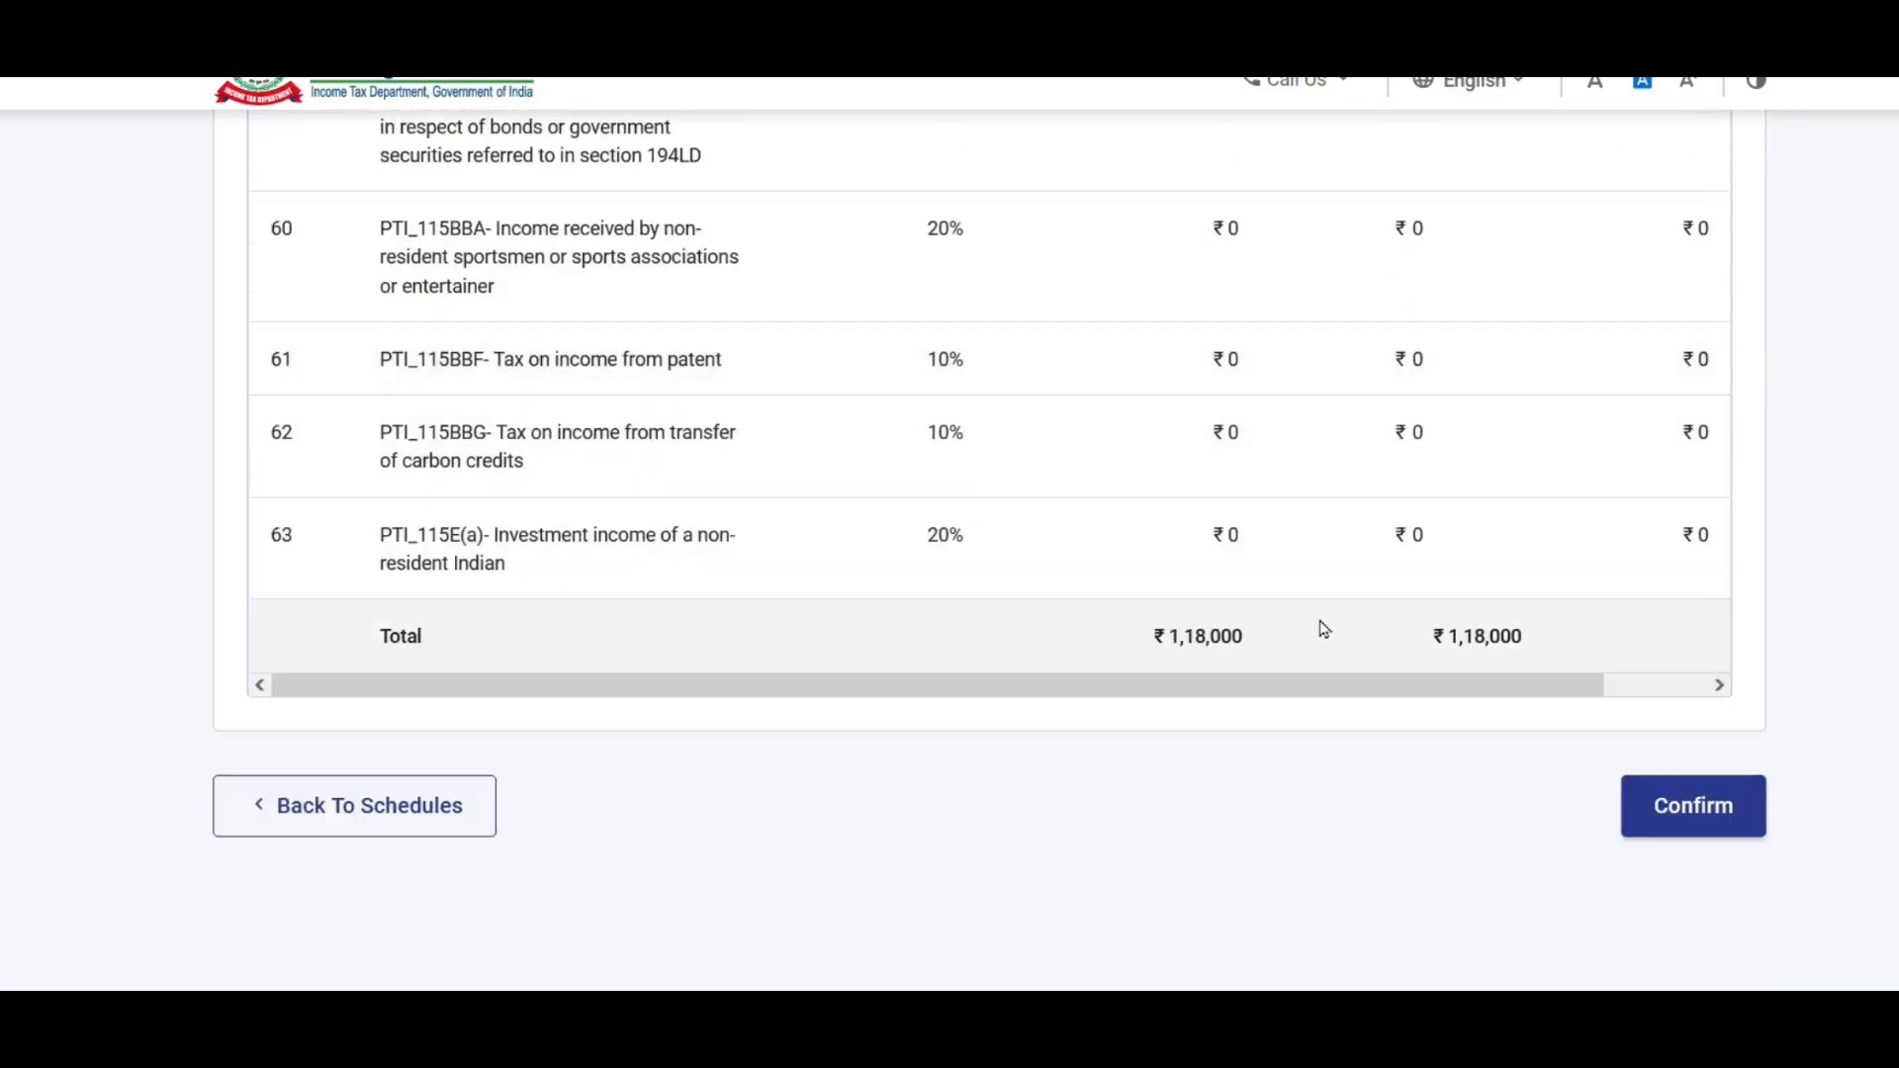
{"action": "left_click", "coordinate": [1691, 631]}
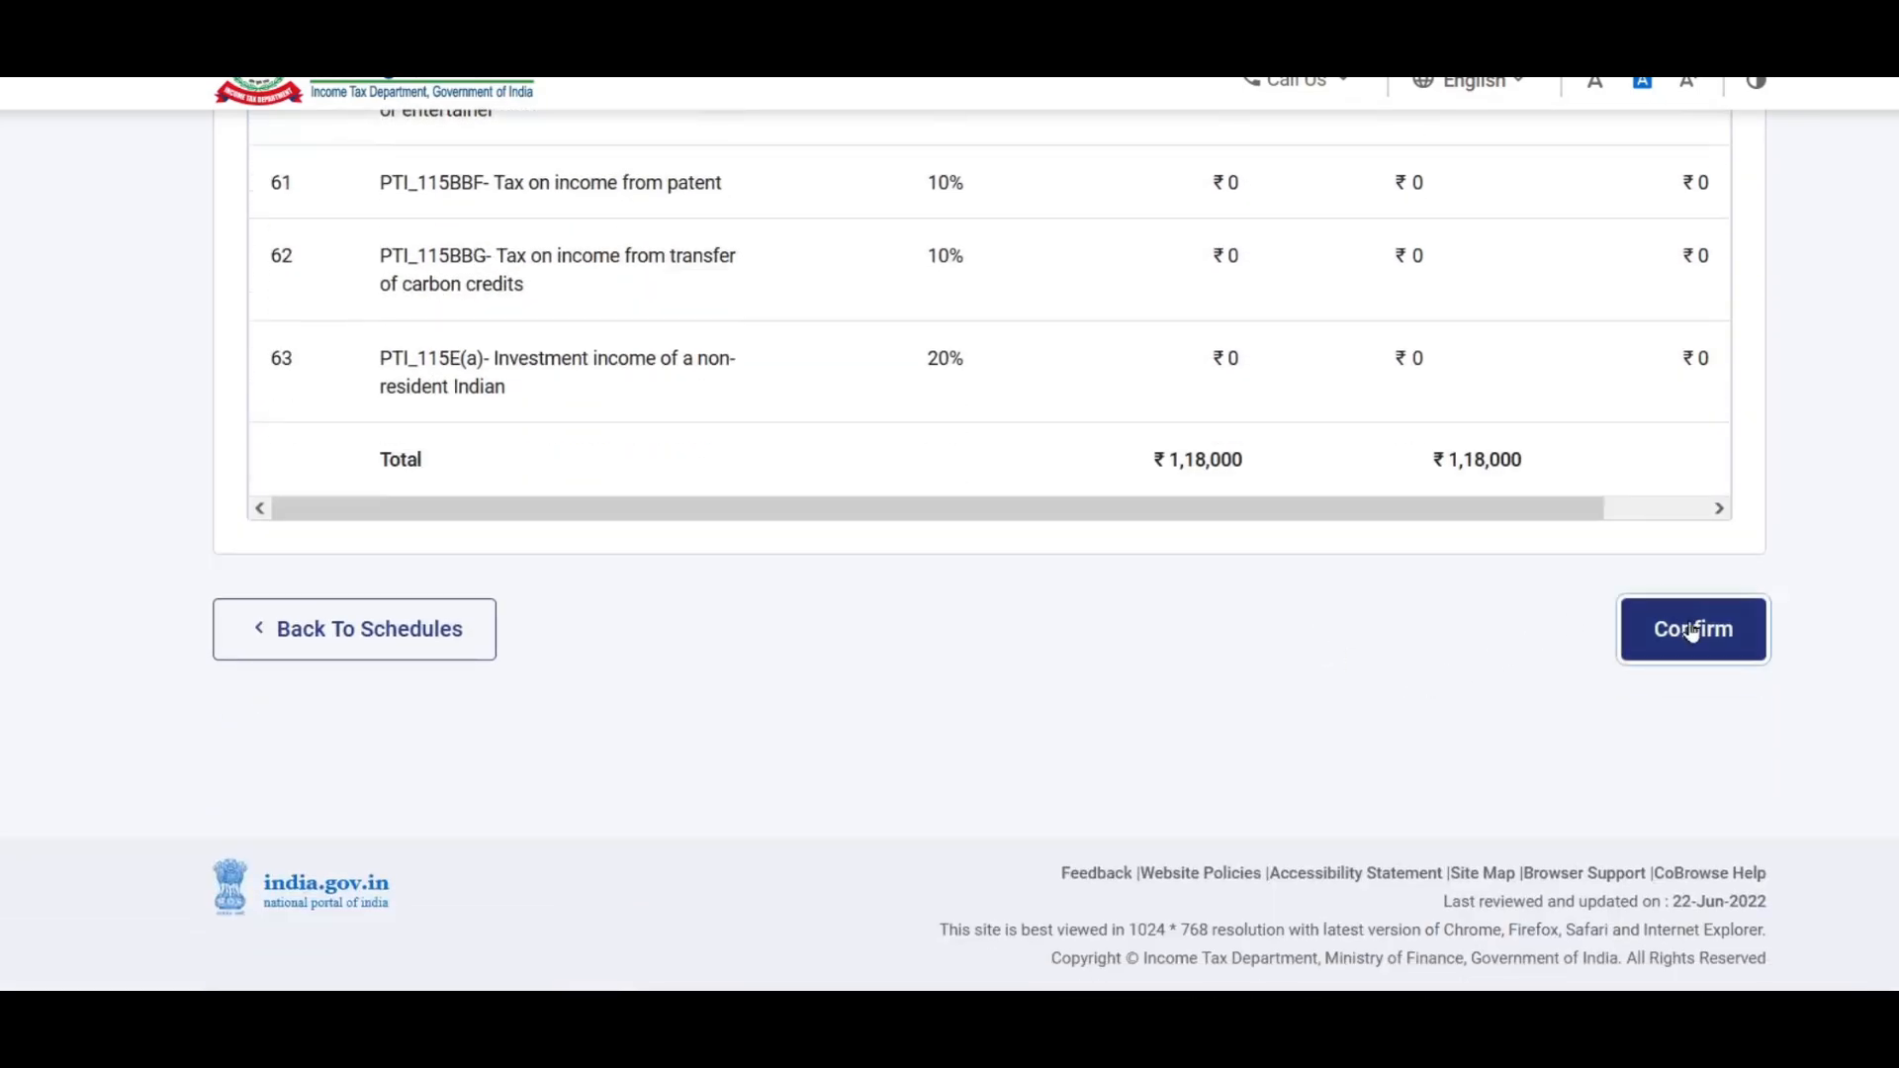
{"action": "scroll", "coordinate": [1248, 590], "scroll_direction": "down", "scroll_amount": 10}
{"action": "scroll", "coordinate": [1248, 589], "scroll_direction": "down", "scroll_amount": 4}
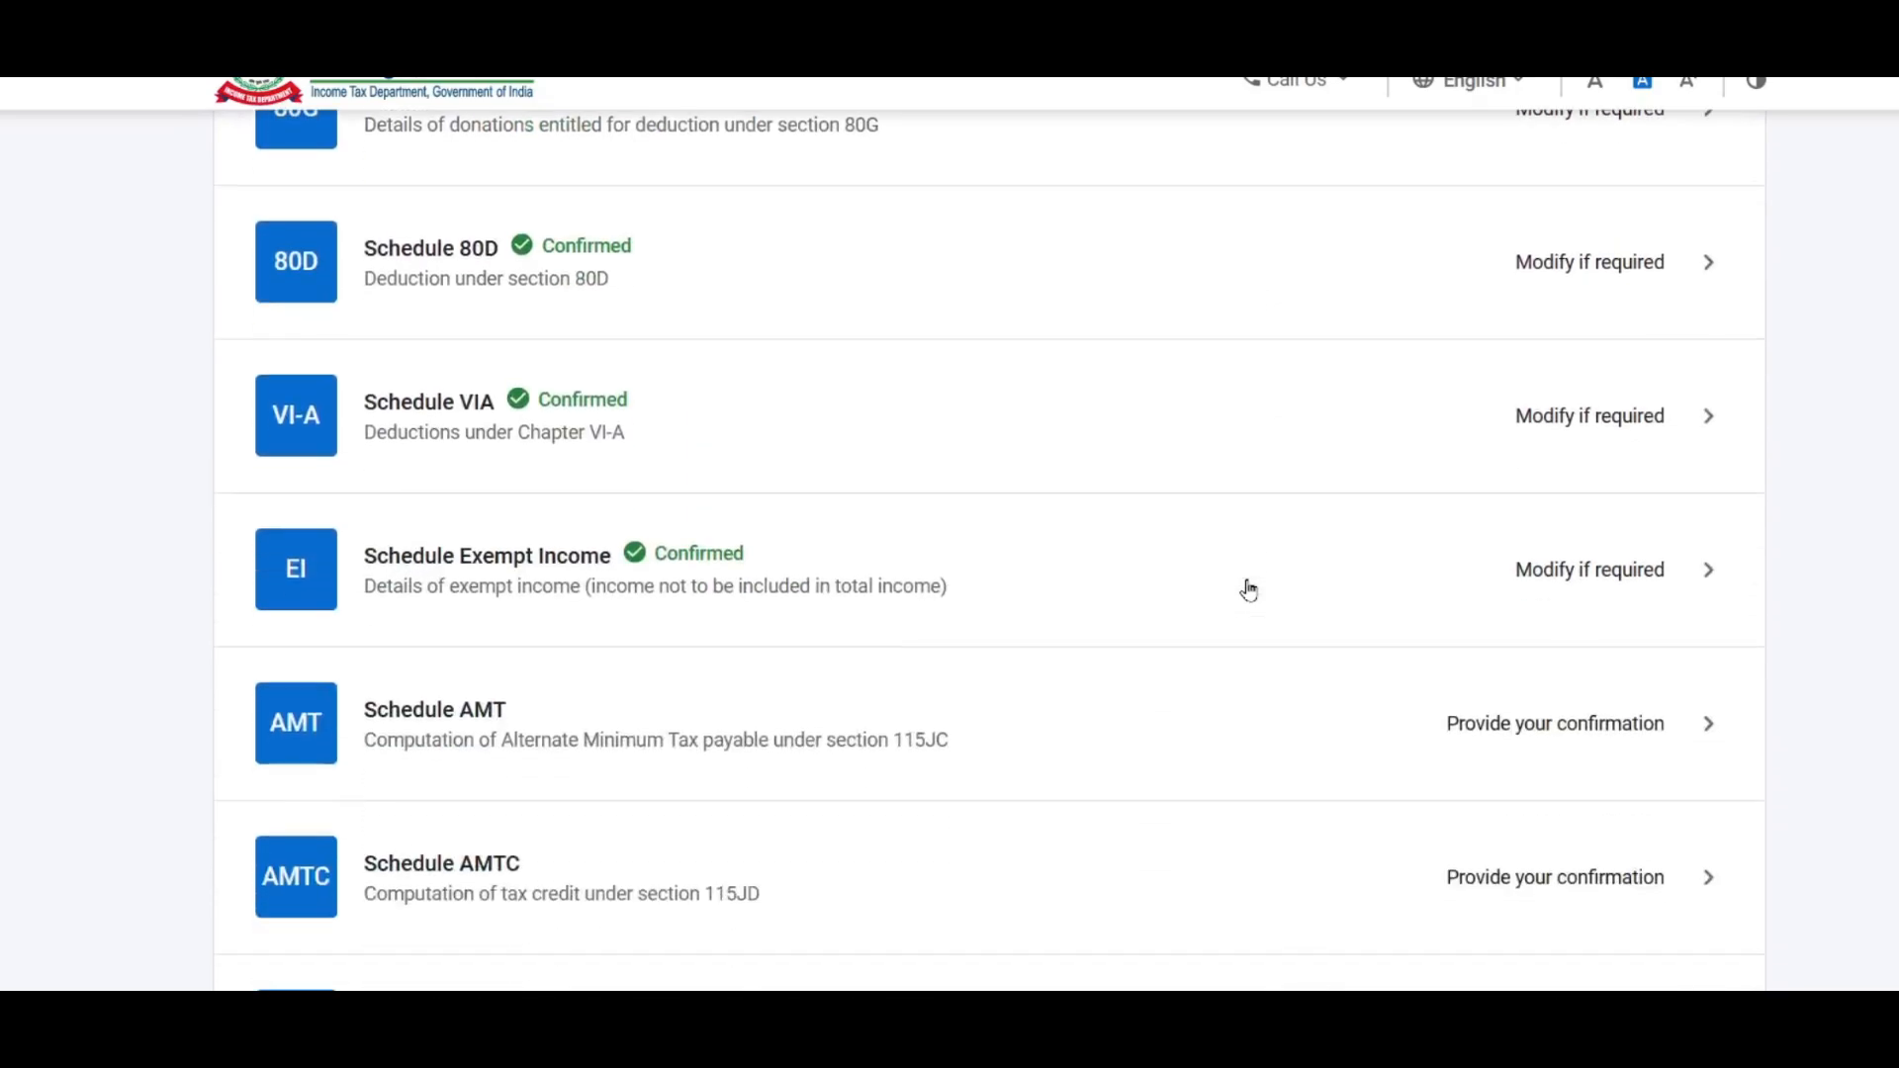
{"action": "scroll", "coordinate": [1248, 590], "scroll_direction": "down", "scroll_amount": 3}
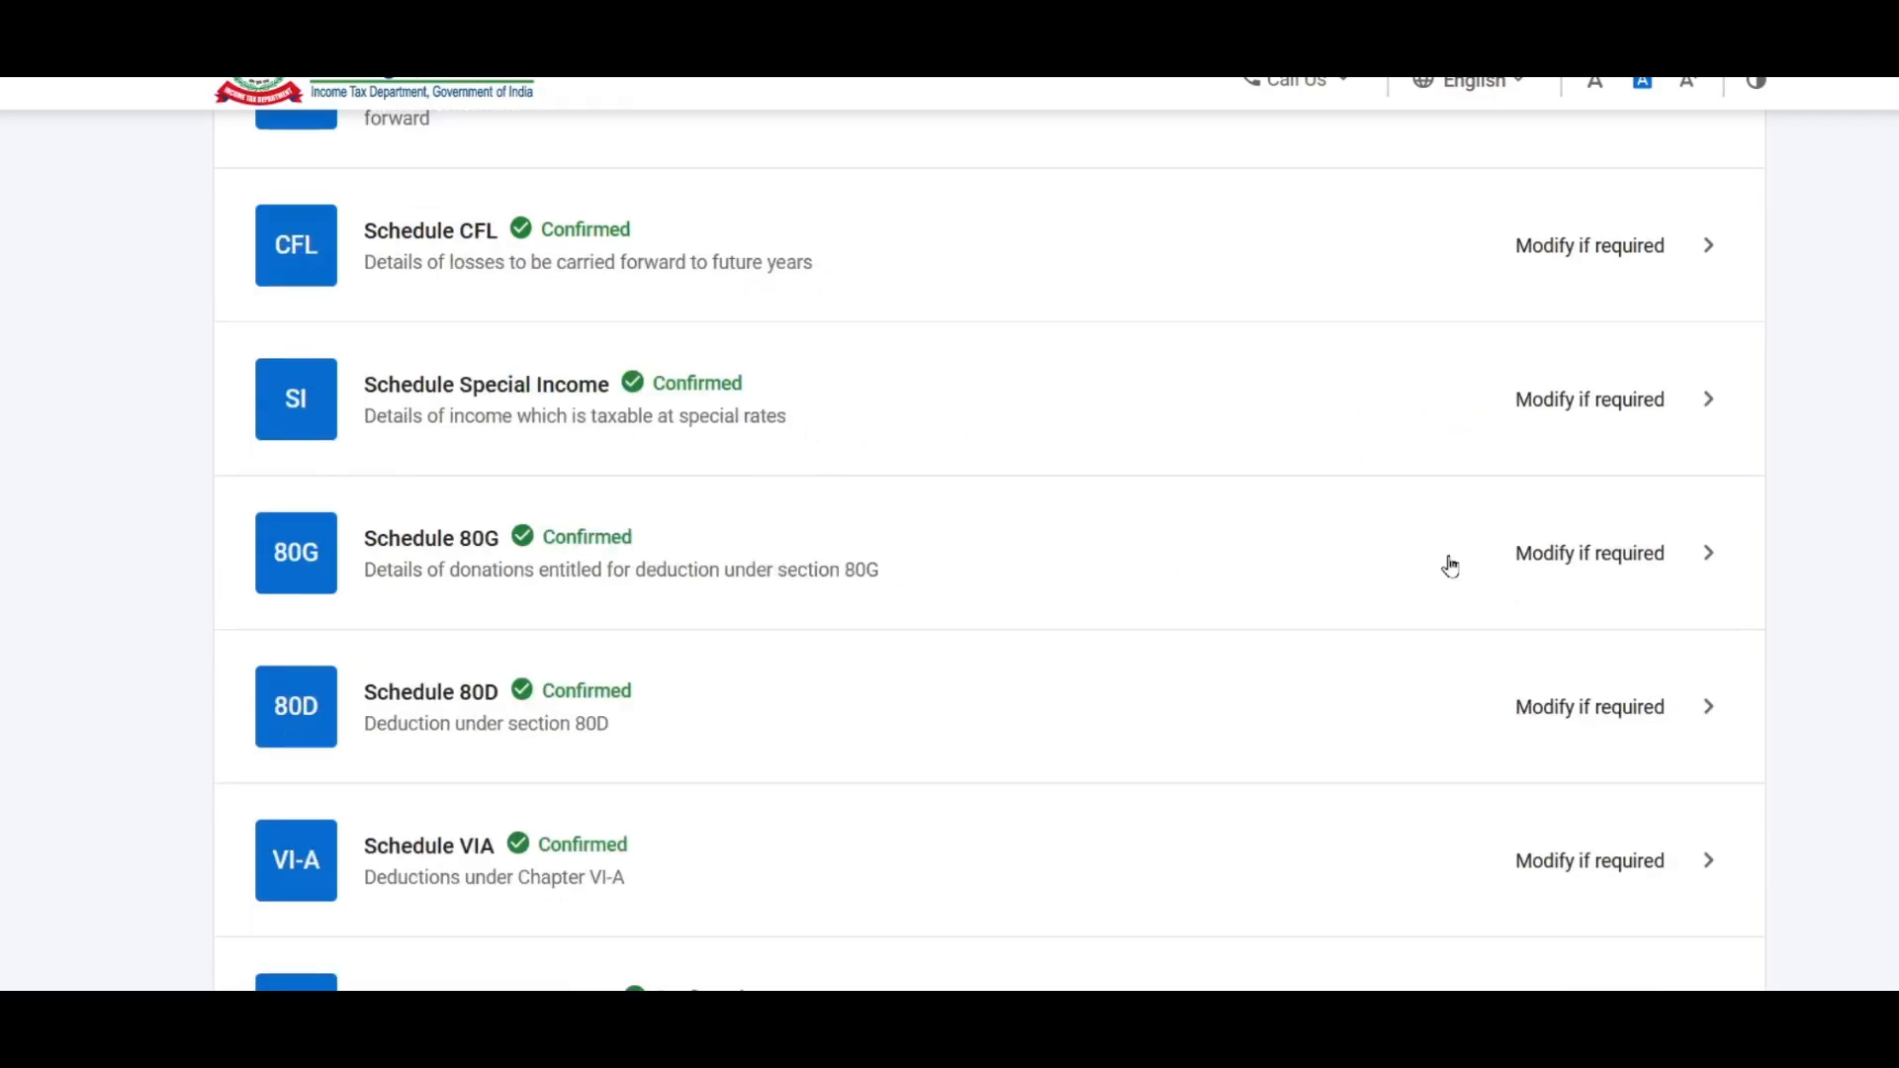
{"action": "scroll", "coordinate": [1449, 563], "scroll_direction": "down", "scroll_amount": 4}
{"action": "scroll", "coordinate": [1452, 563], "scroll_direction": "down", "scroll_amount": 5}
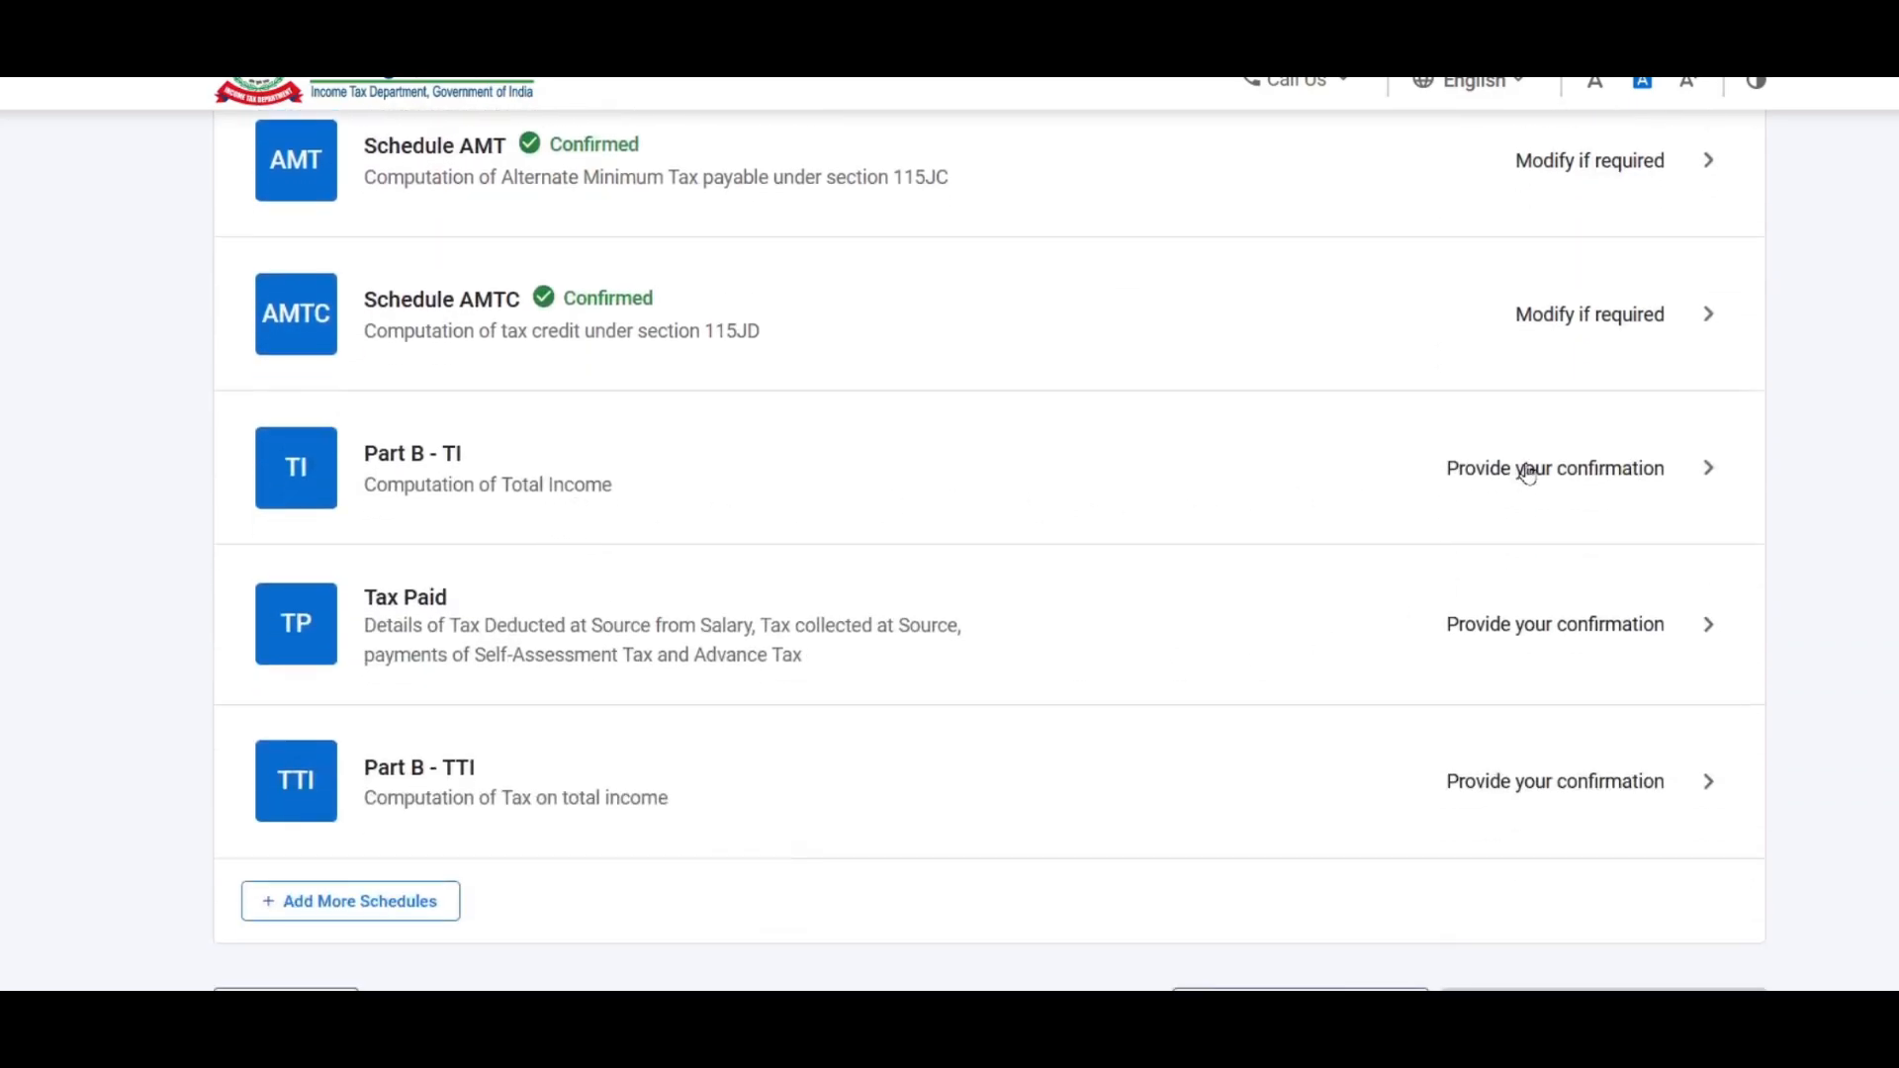
Step: Review the Part B - TI total income computation and confirm it
{"action": "left_click", "coordinate": [1589, 475]}
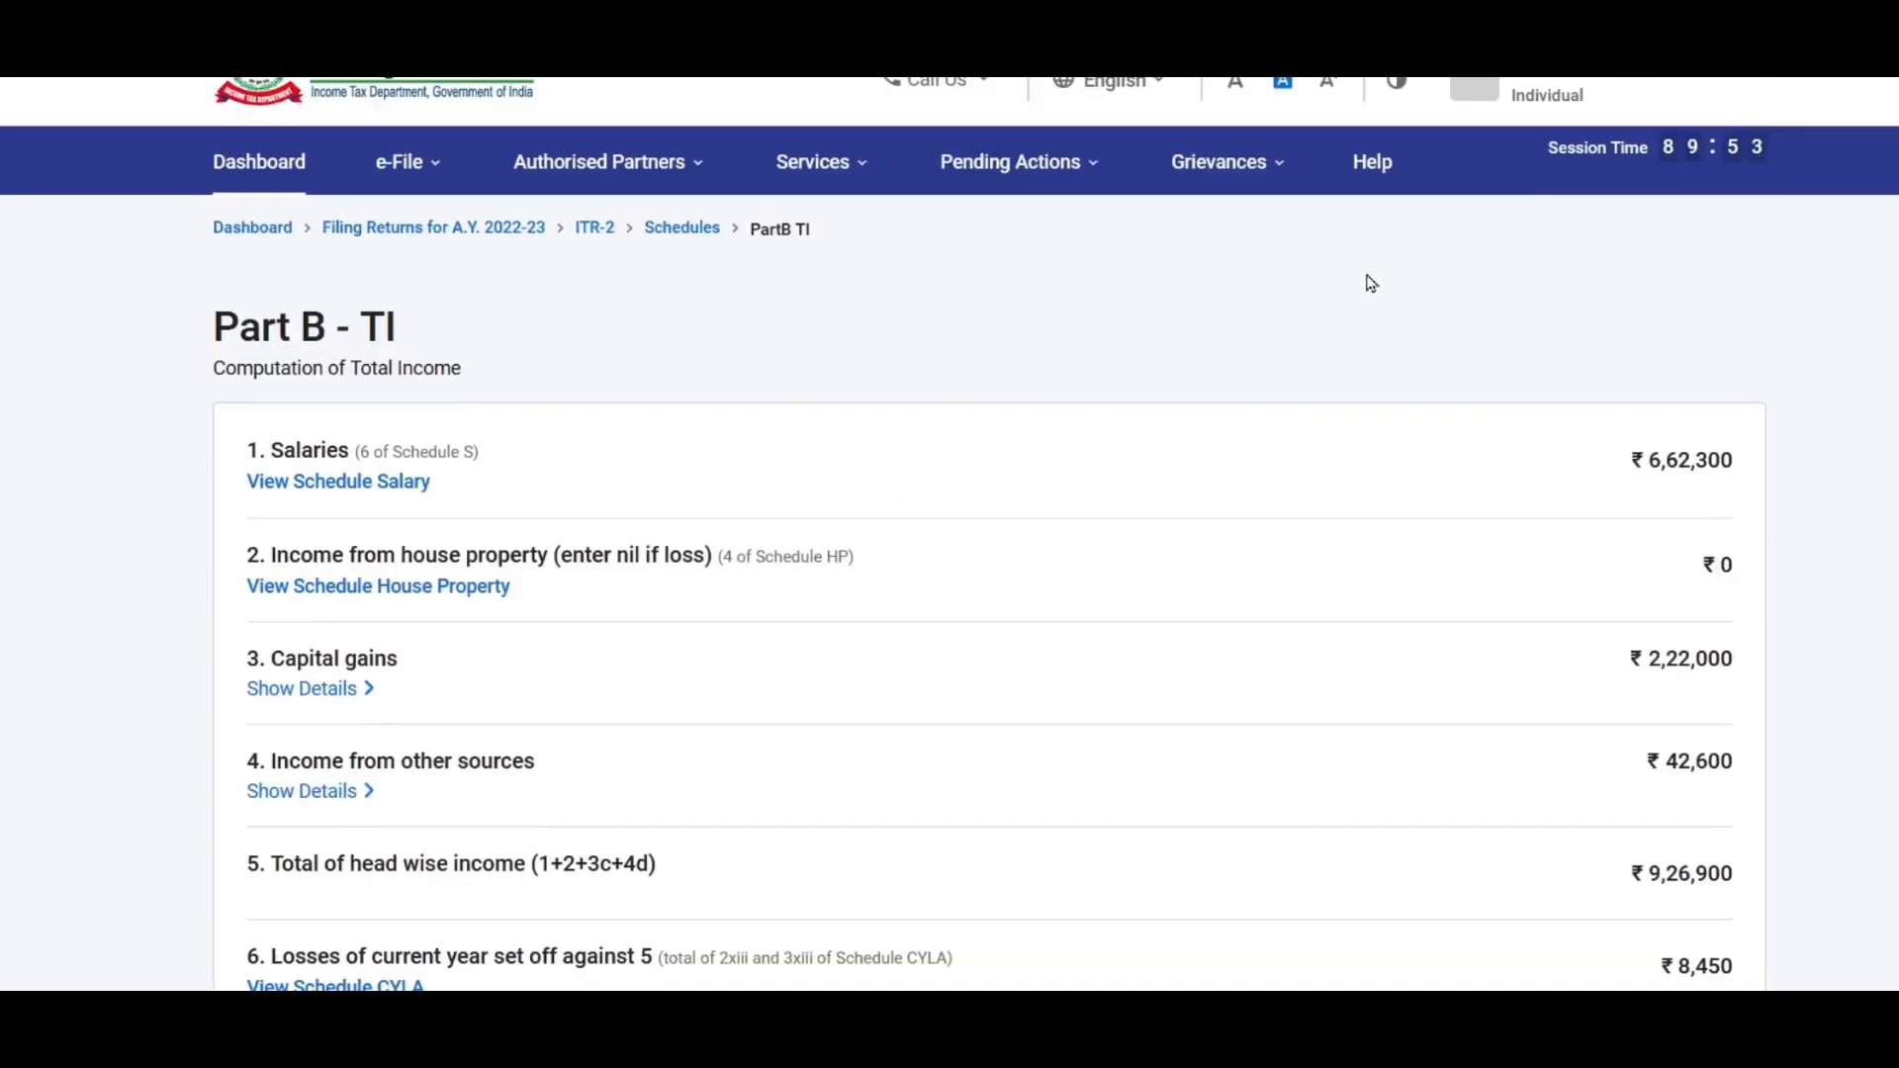
{"action": "scroll", "coordinate": [819, 424], "scroll_direction": "down", "scroll_amount": 2}
{"action": "scroll", "coordinate": [1668, 275], "scroll_direction": "down", "scroll_amount": 3}
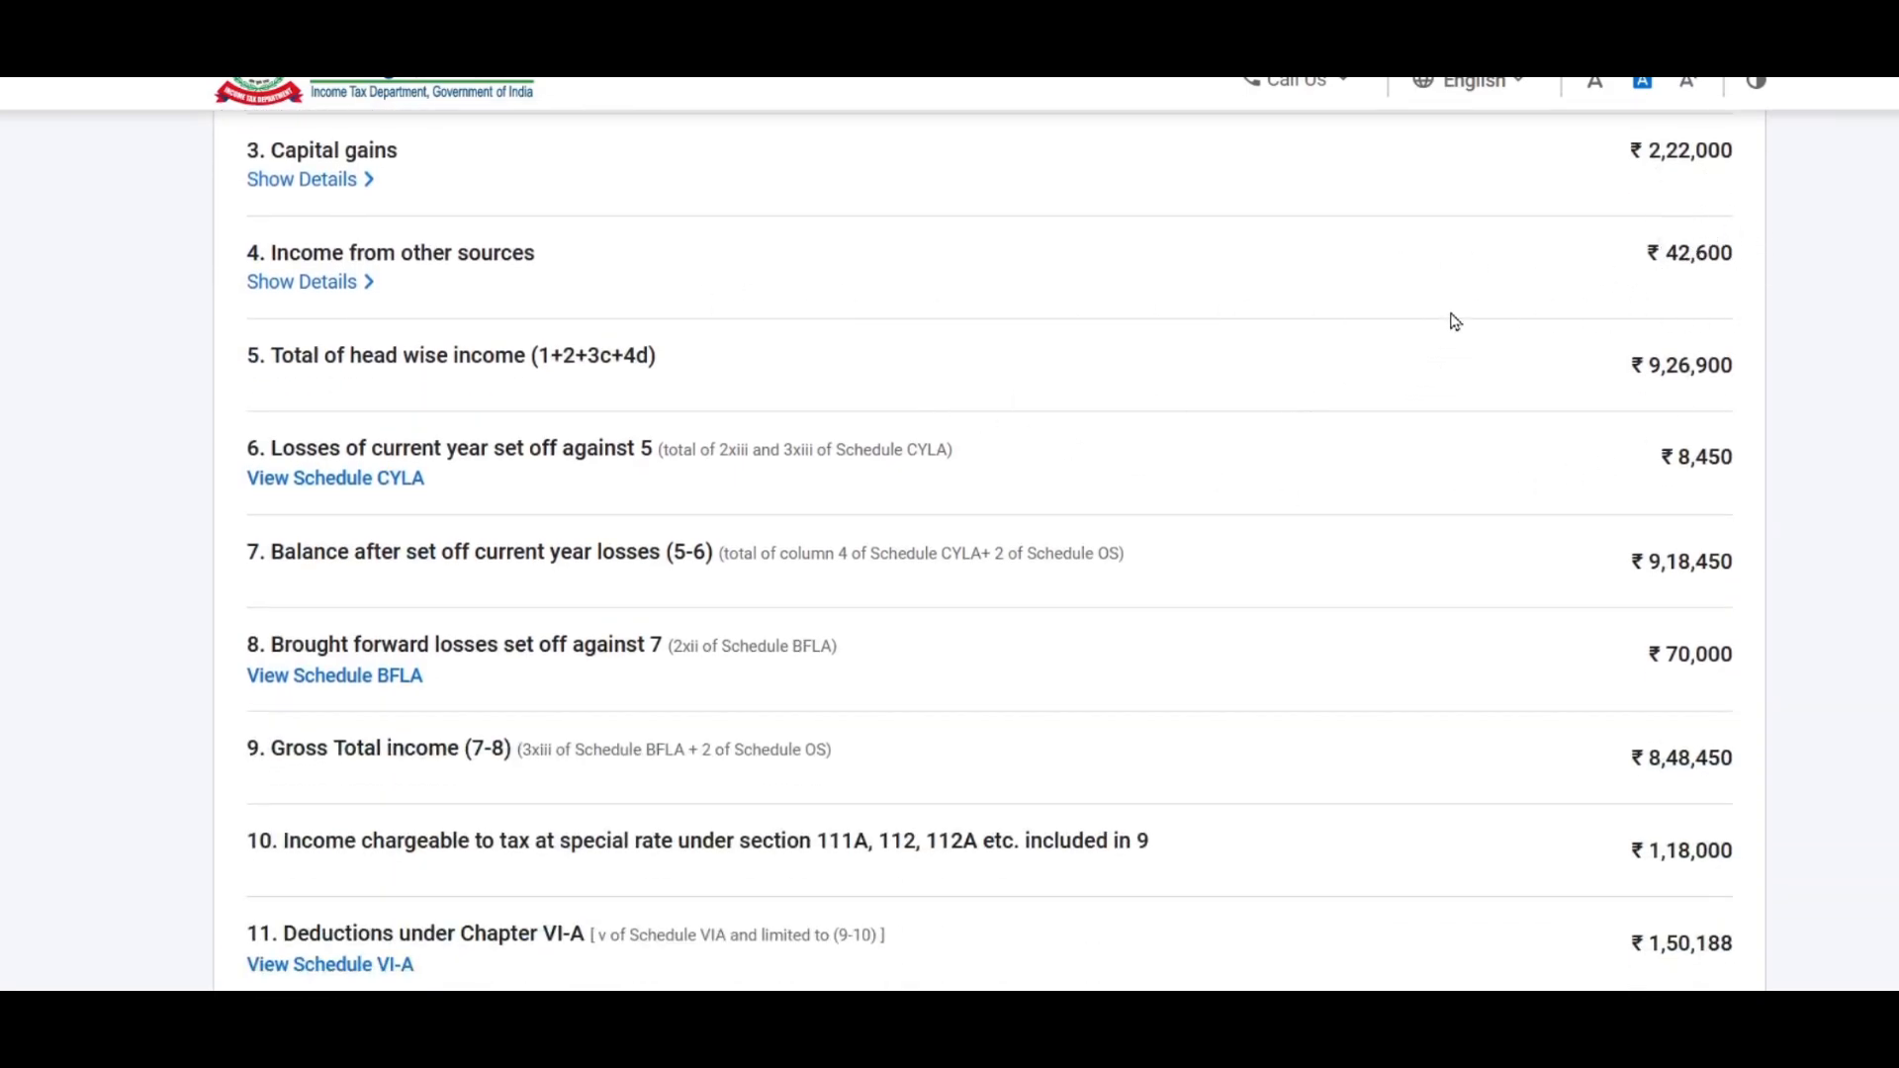
{"action": "scroll", "coordinate": [1452, 321], "scroll_direction": "down", "scroll_amount": 3}
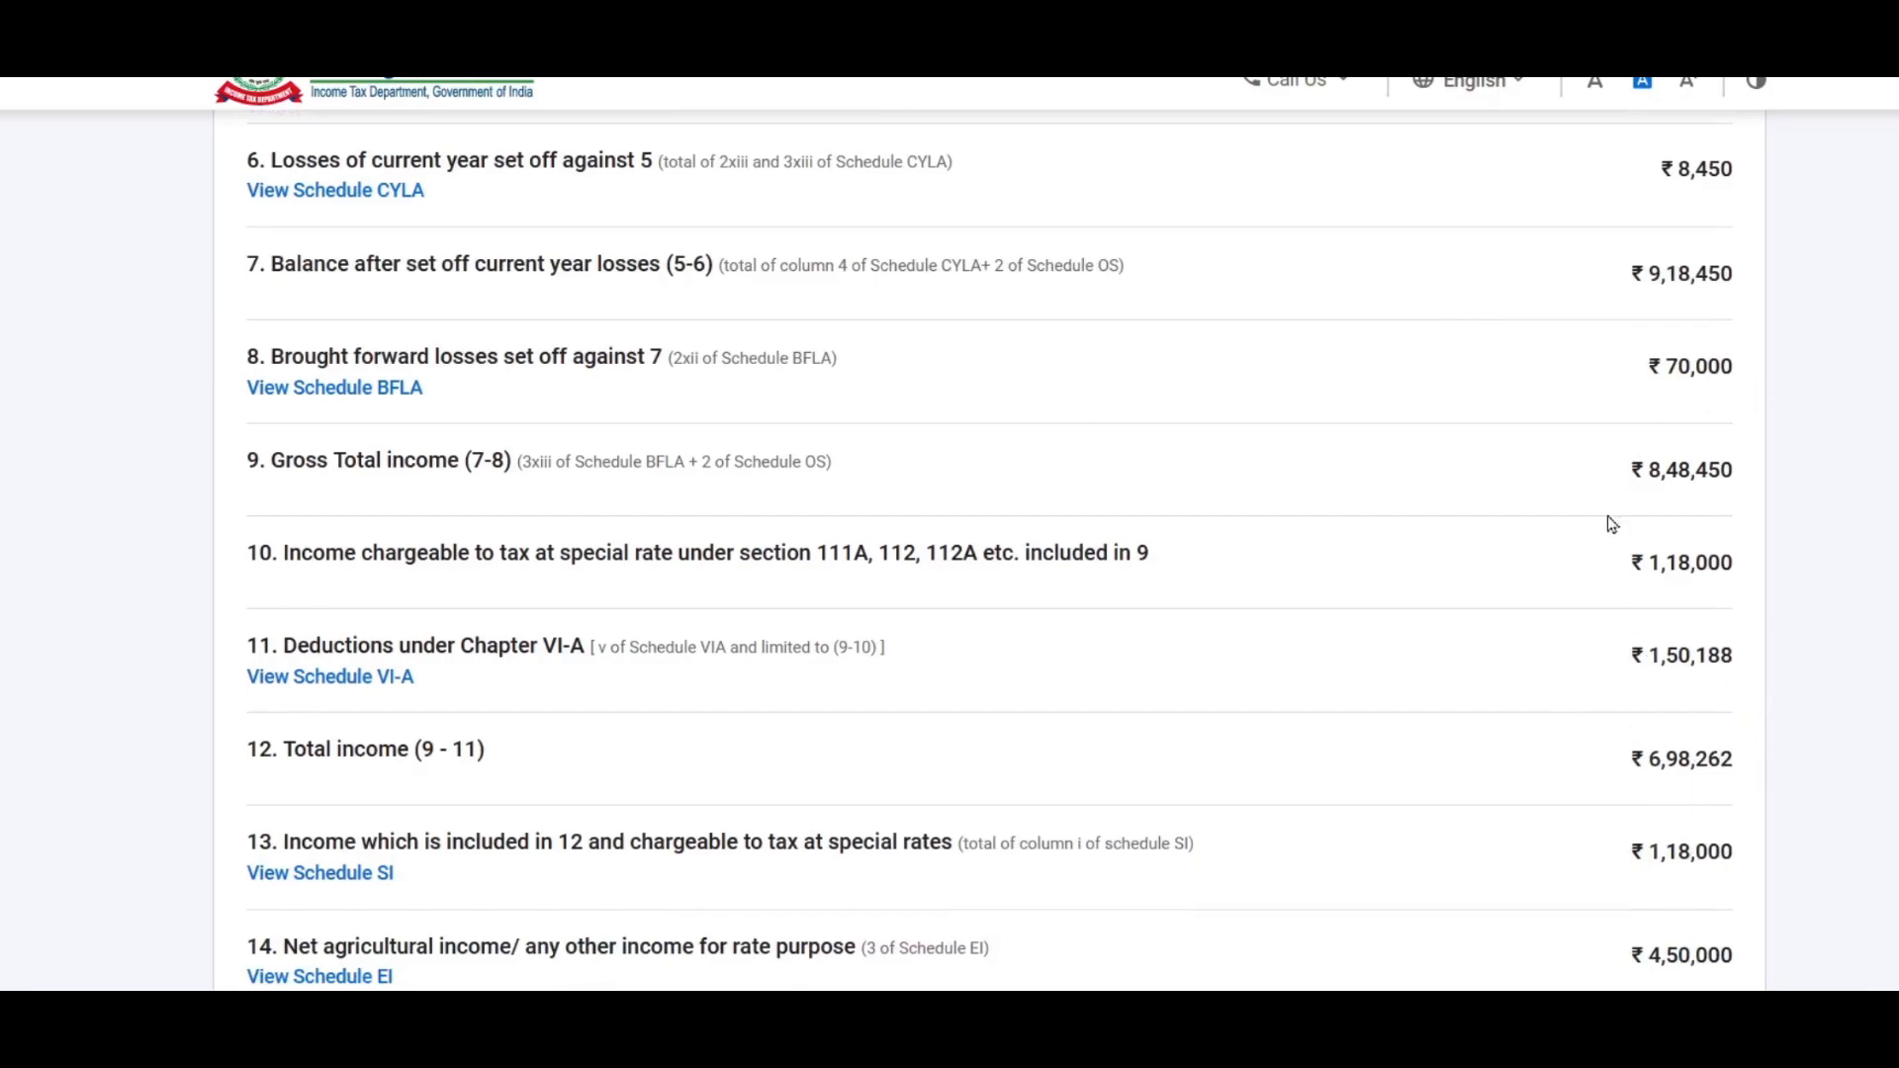
{"action": "scroll", "coordinate": [1612, 525], "scroll_direction": "down", "scroll_amount": 5}
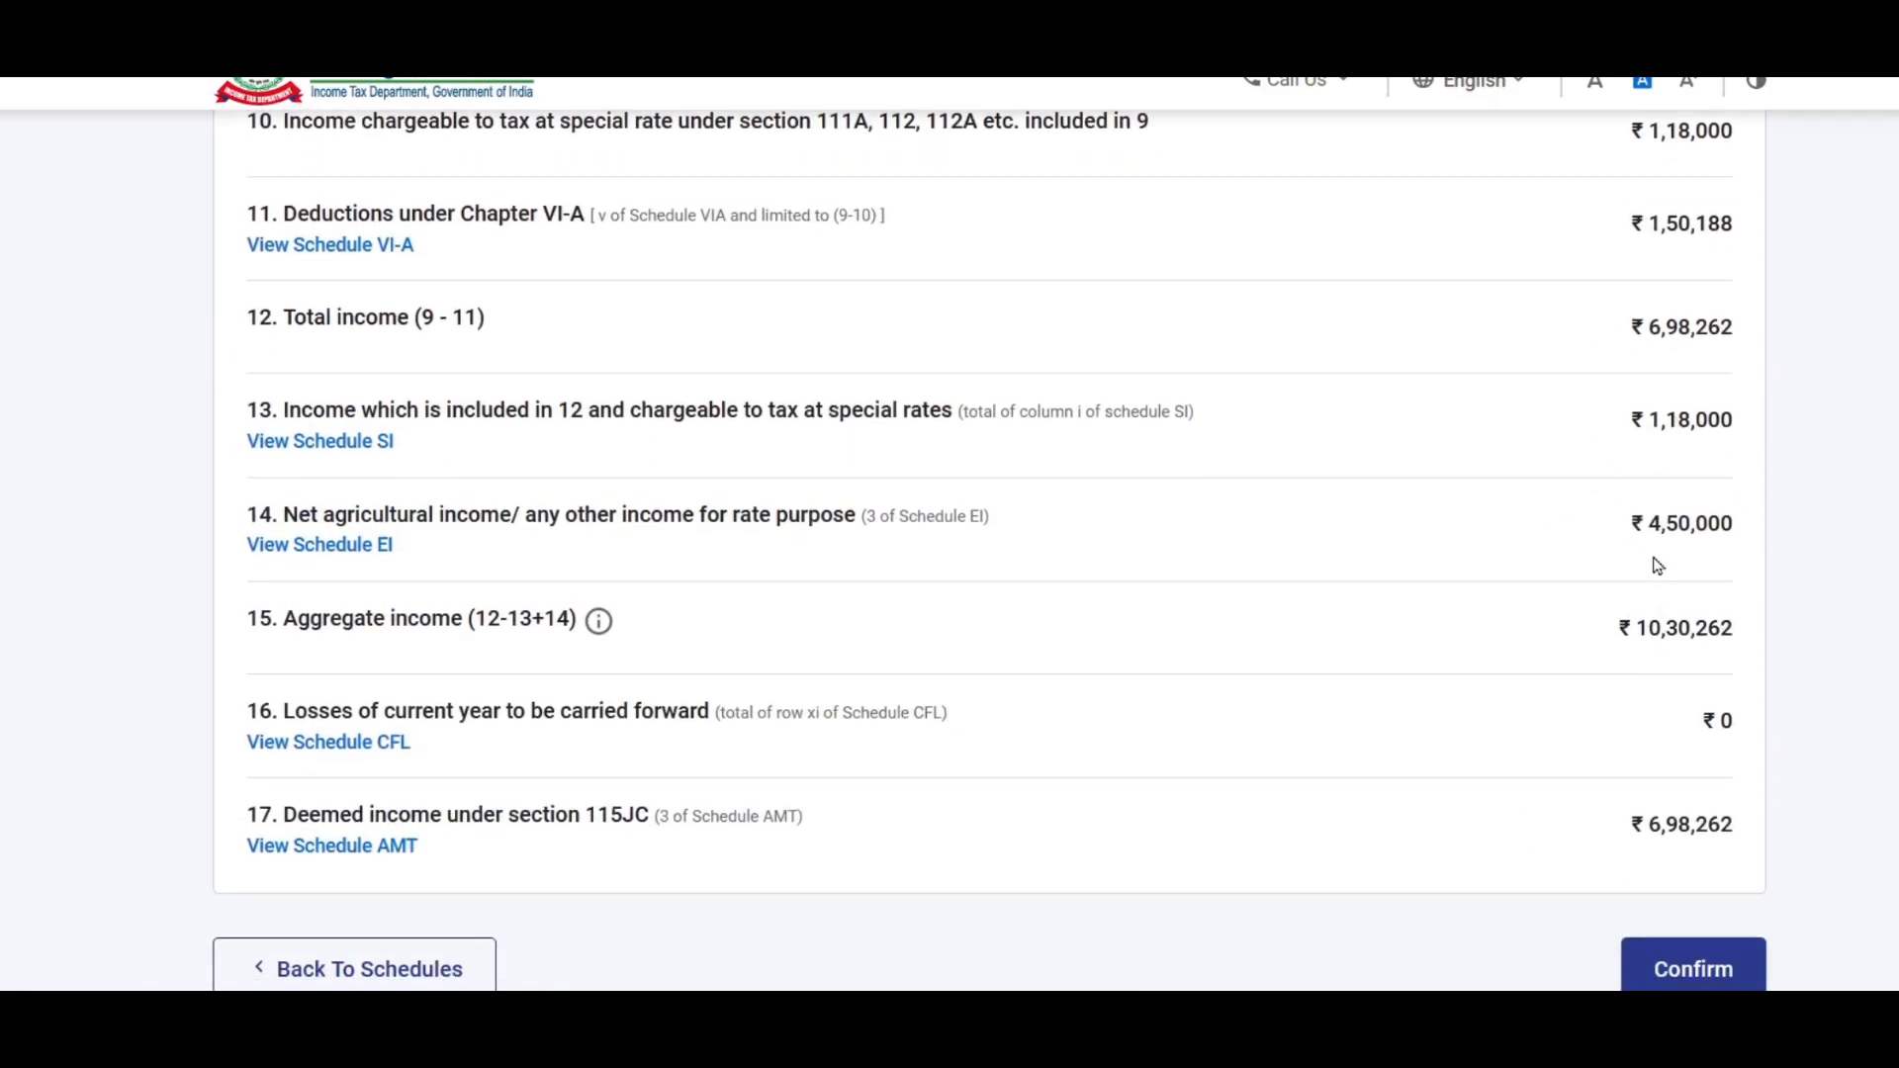
{"action": "scroll", "coordinate": [1658, 566], "scroll_direction": "up", "scroll_amount": 2}
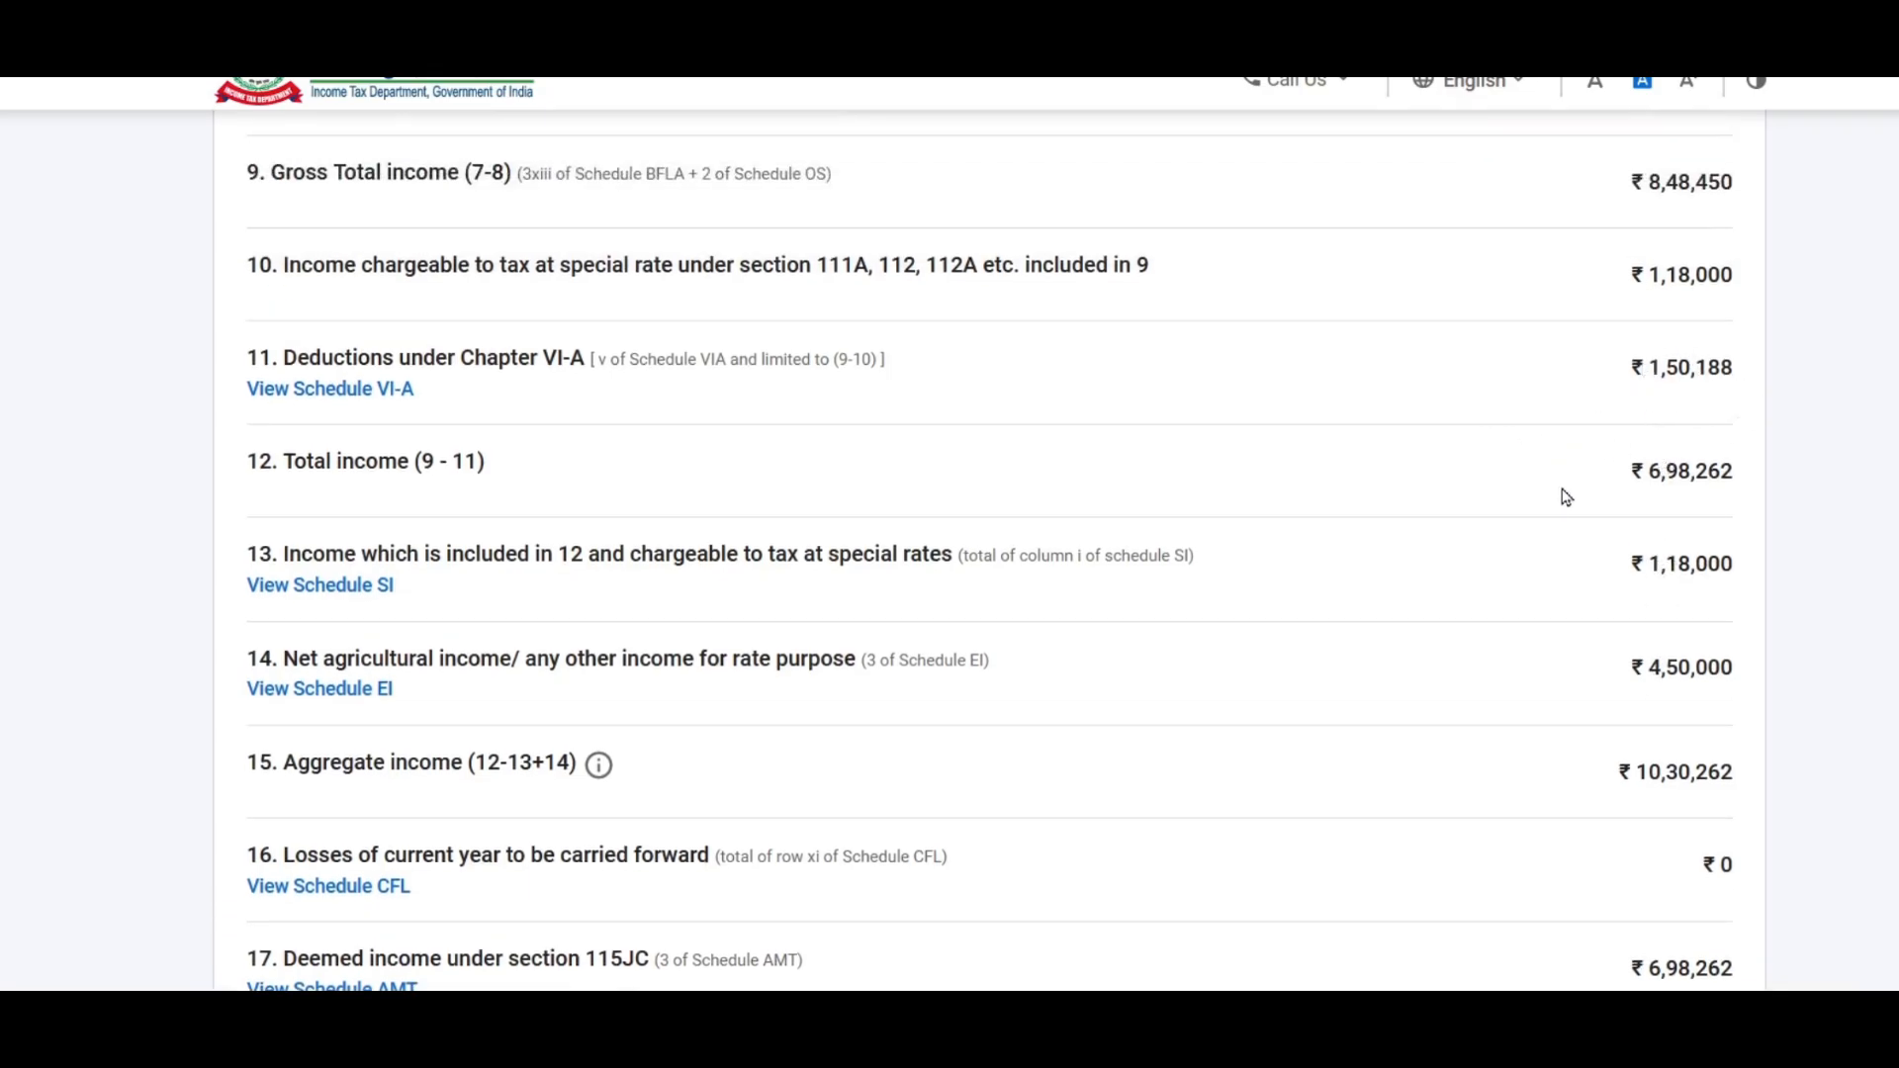
{"action": "scroll", "coordinate": [1573, 494], "scroll_direction": "down", "scroll_amount": 5}
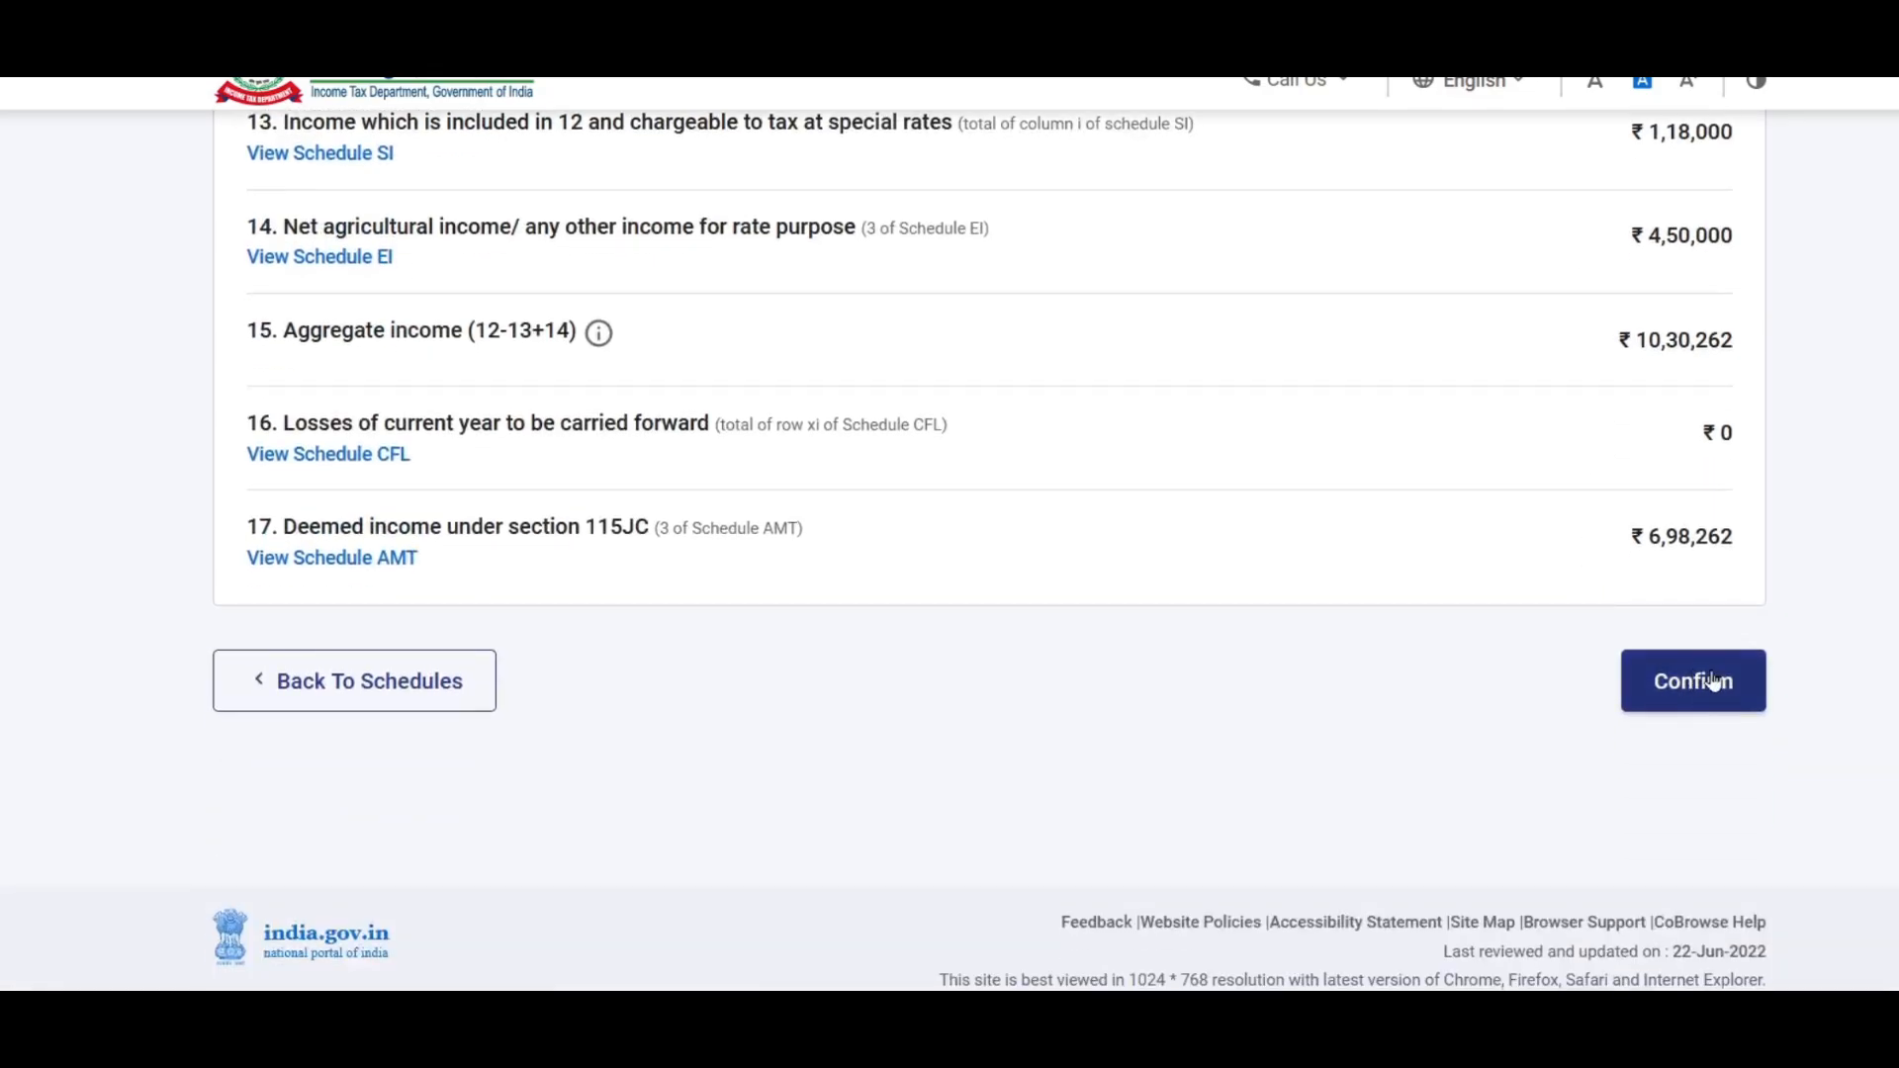
{"action": "left_click", "coordinate": [1714, 680]}
{"action": "scroll", "coordinate": [1177, 462], "scroll_direction": "down", "scroll_amount": 5}
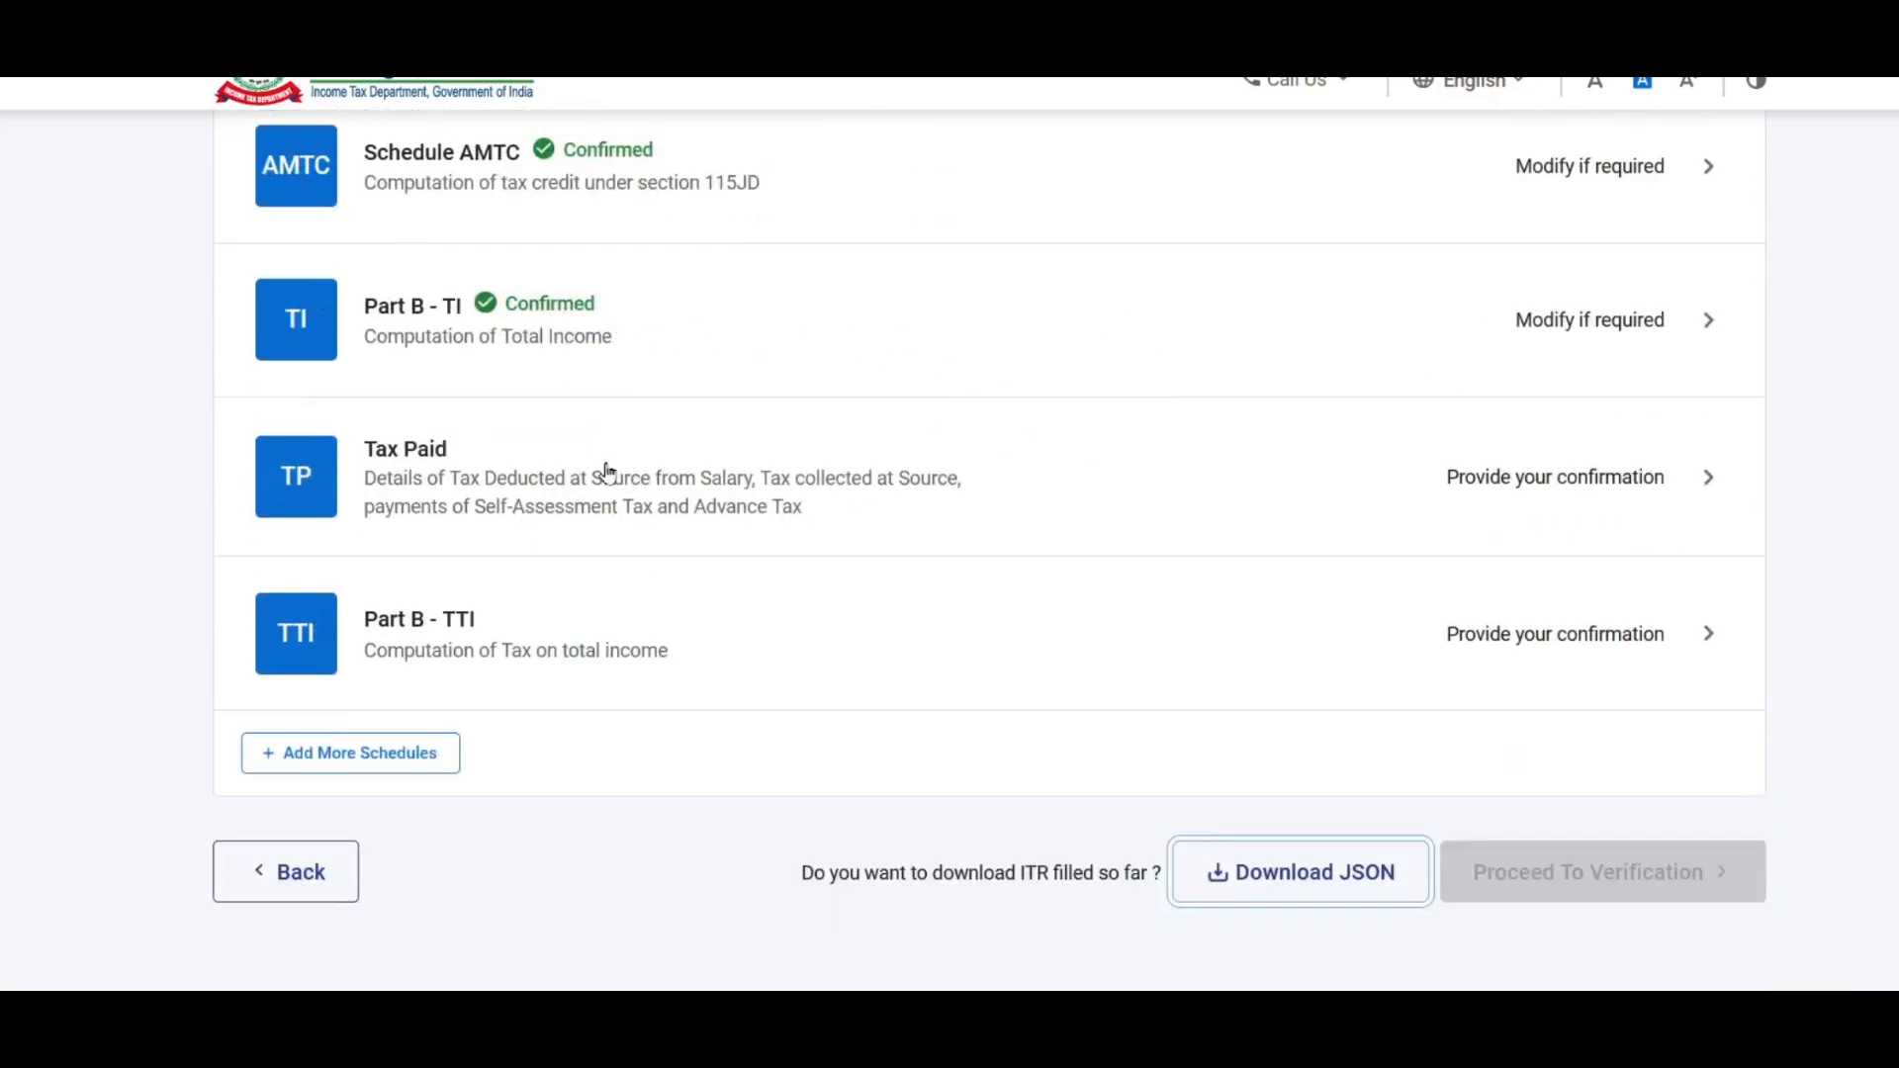
{"action": "left_click", "coordinate": [1582, 481]}
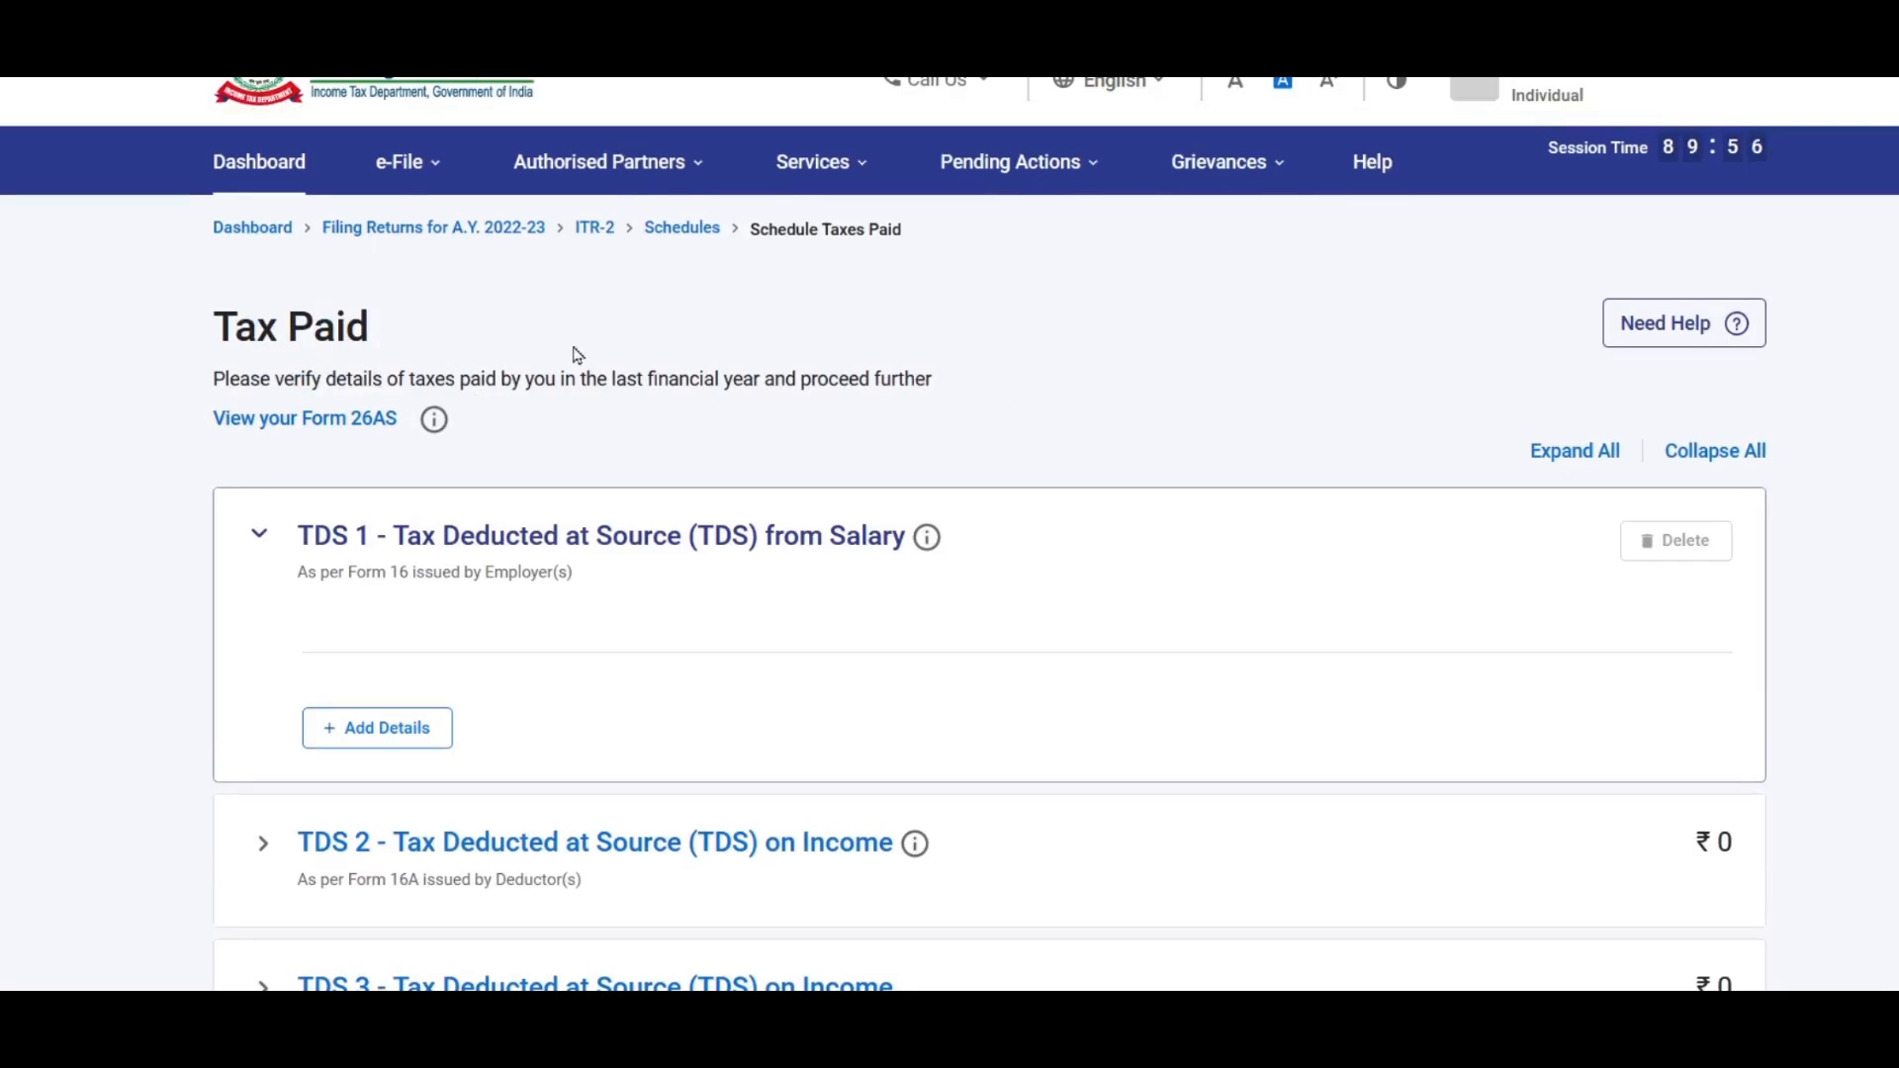
Step: In Tax Paid, expand Advance tax and Self Assessment Tax and add a new payment entry
{"action": "scroll", "coordinate": [682, 352], "scroll_direction": "down", "scroll_amount": 3}
{"action": "scroll", "coordinate": [661, 364], "scroll_direction": "up", "scroll_amount": 1}
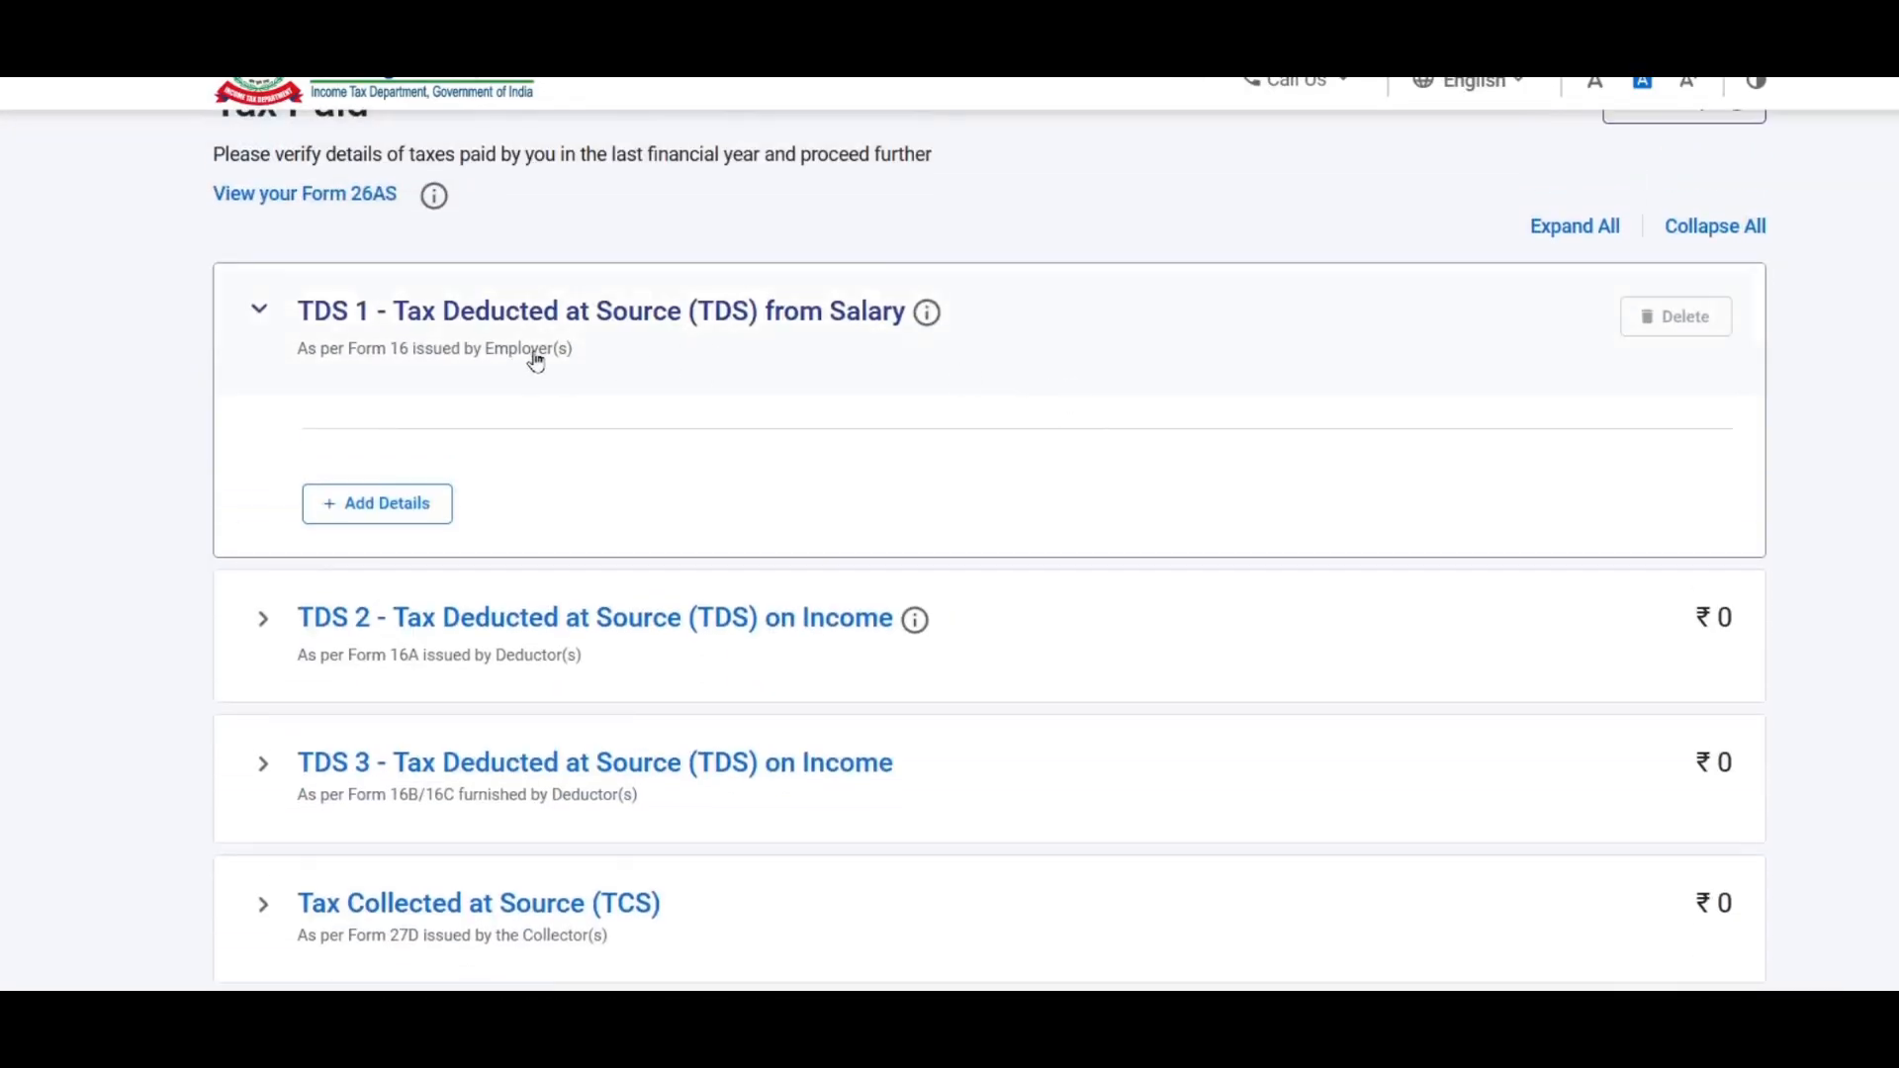
{"action": "scroll", "coordinate": [1484, 356], "scroll_direction": "down", "scroll_amount": 3}
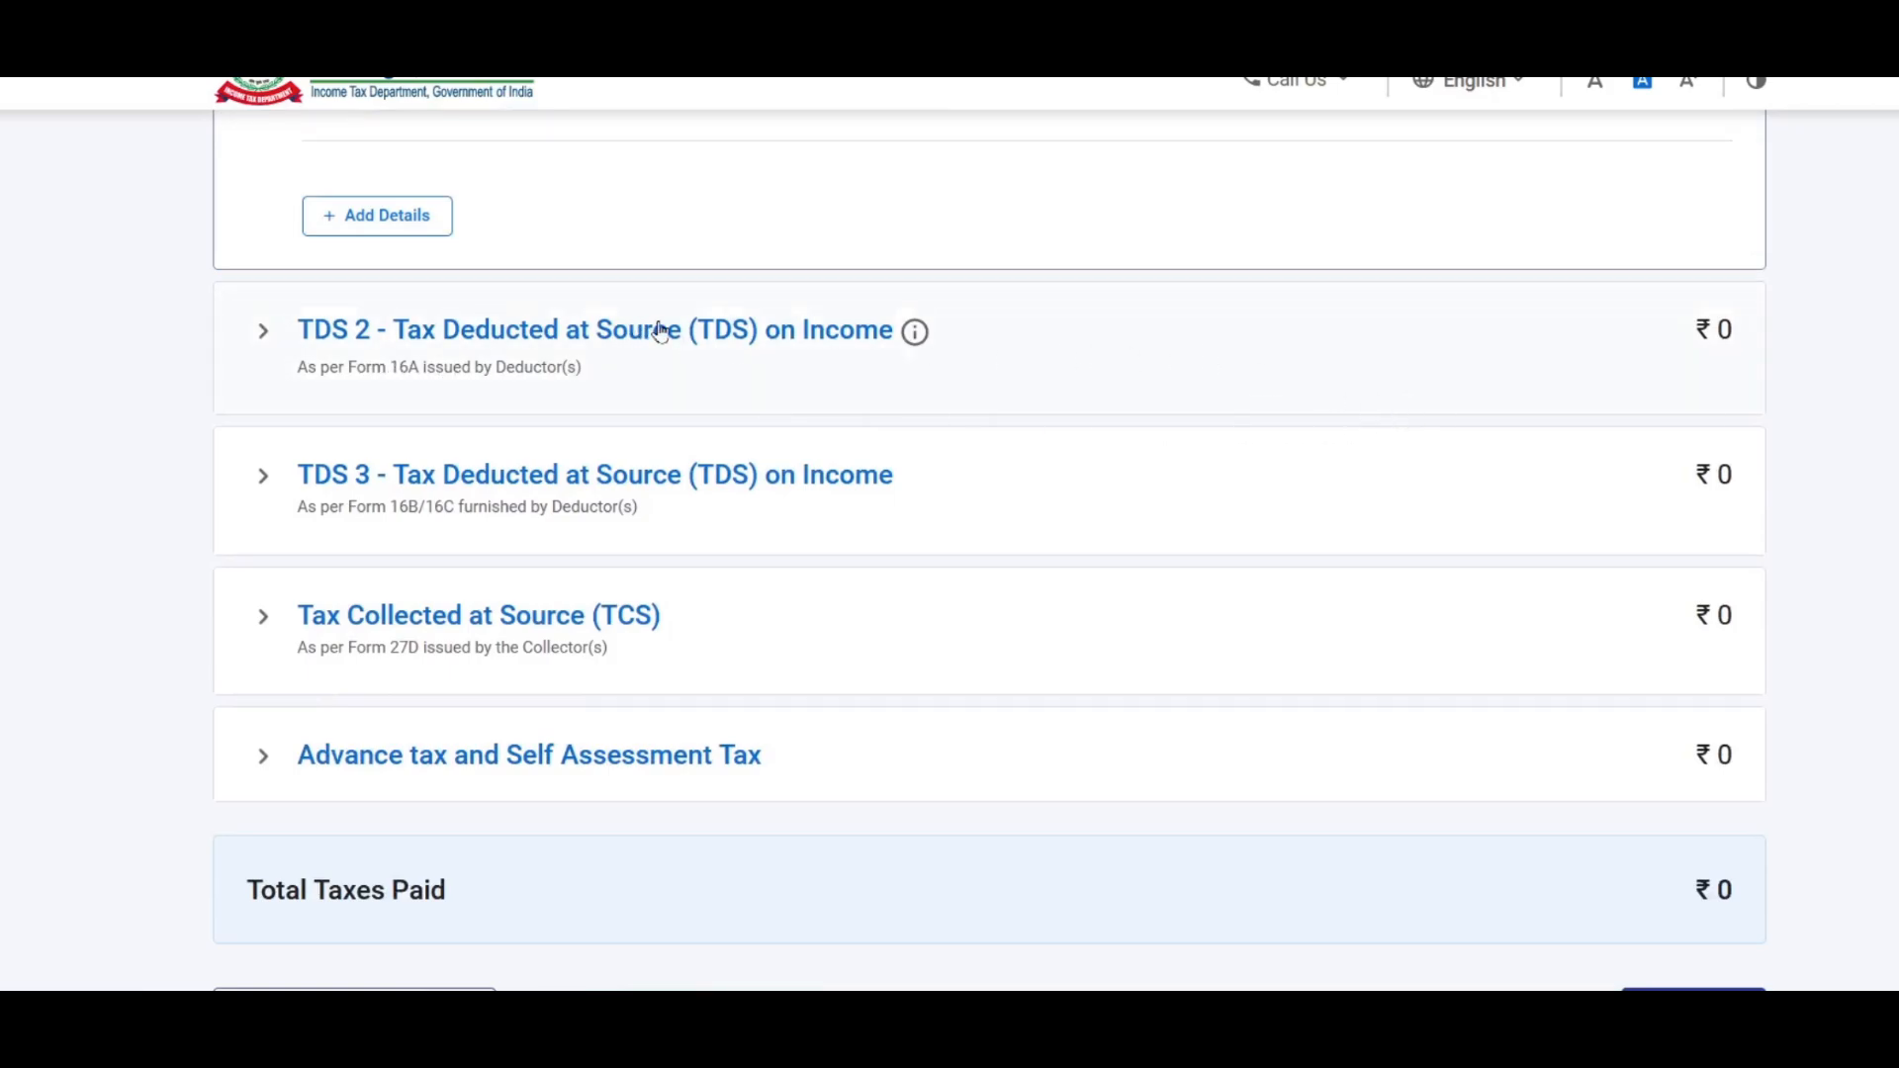
{"action": "scroll", "coordinate": [920, 351], "scroll_direction": "down", "scroll_amount": 2}
{"action": "scroll", "coordinate": [927, 353], "scroll_direction": "down", "scroll_amount": 2}
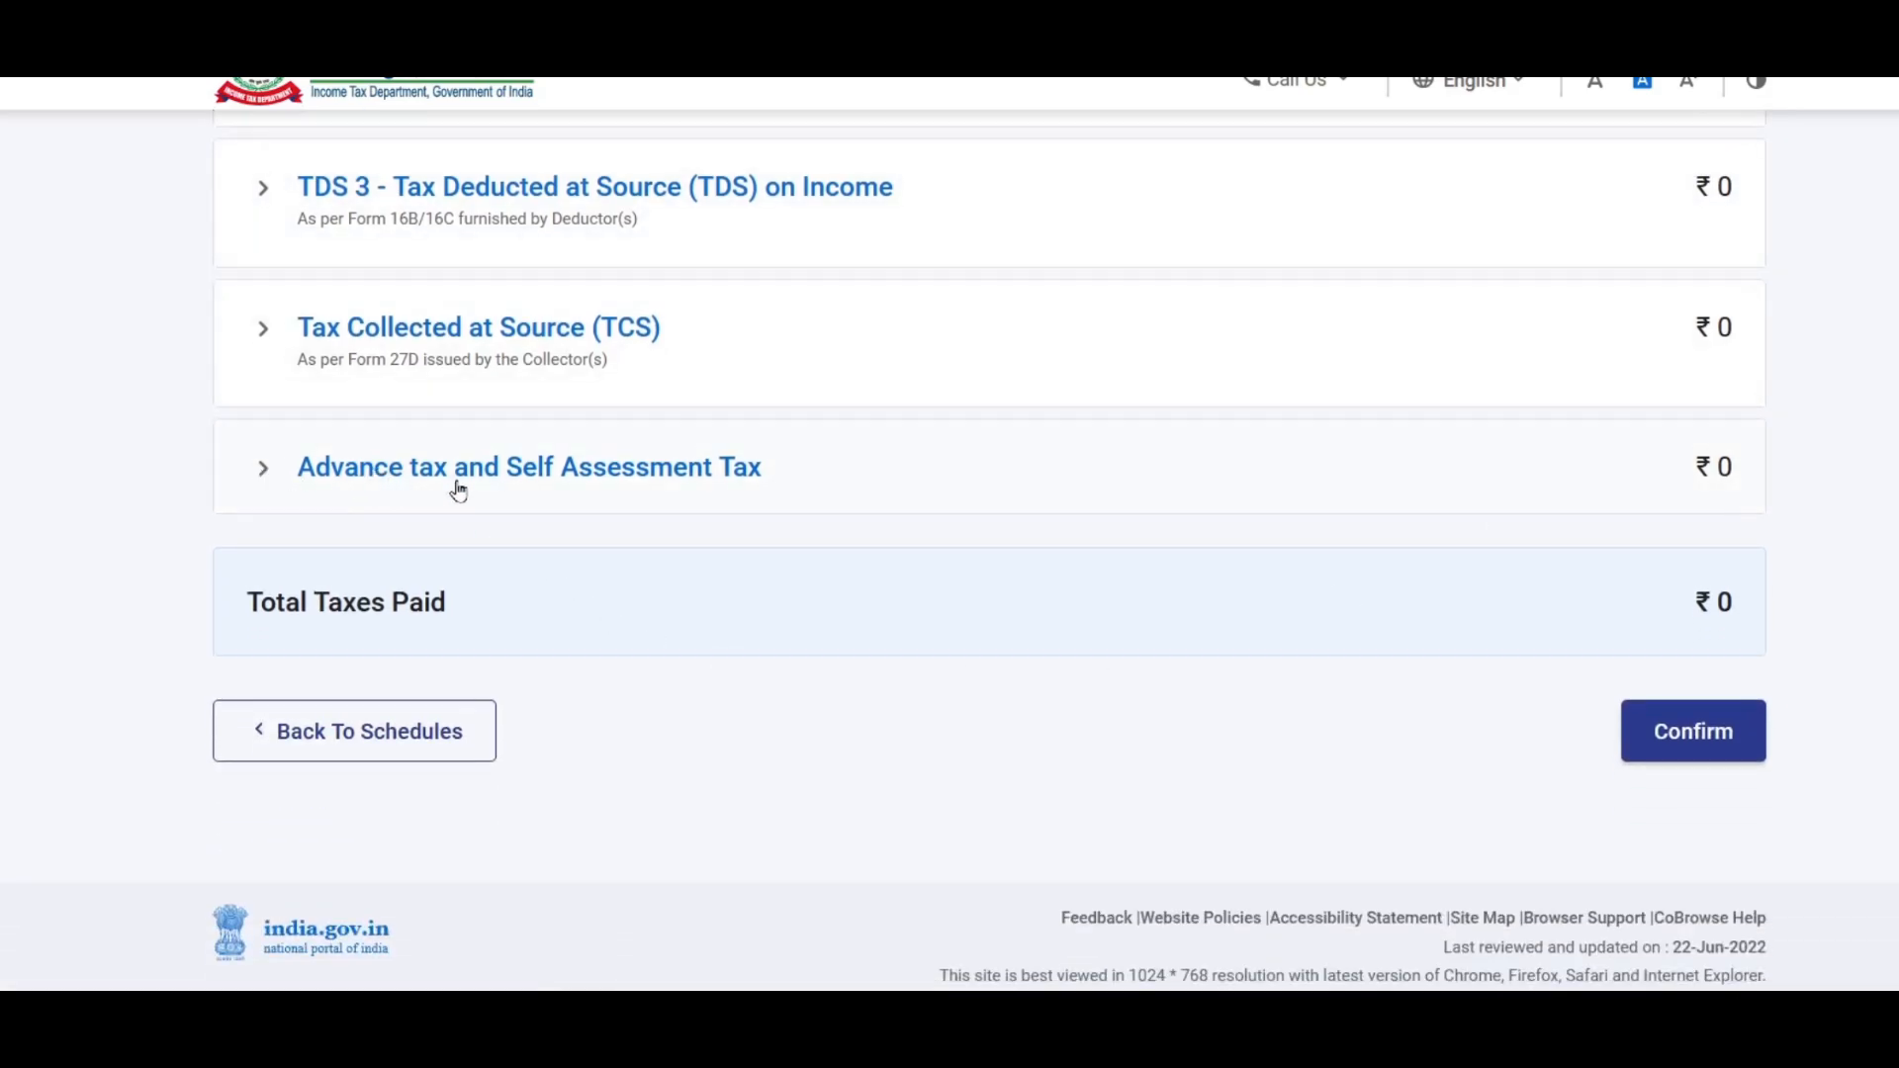
{"action": "left_click", "coordinate": [618, 473]}
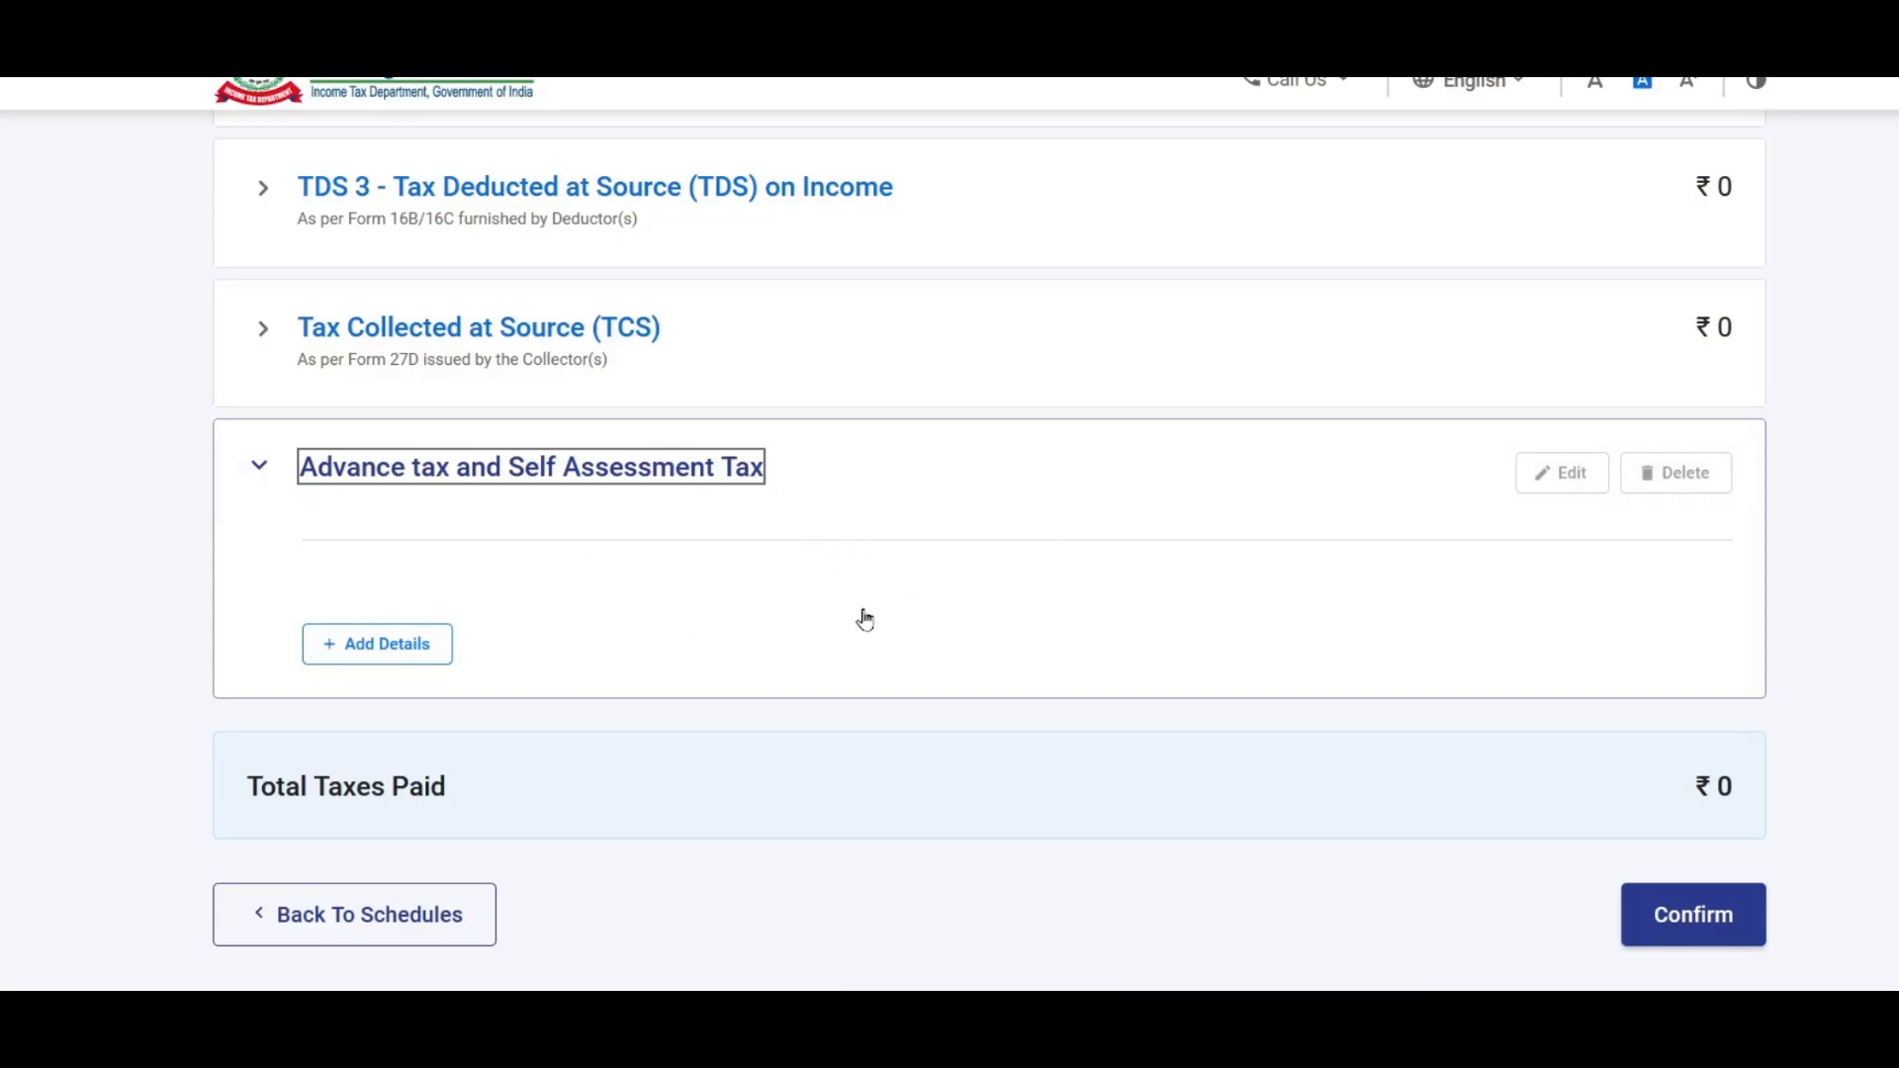
{"action": "left_click", "coordinate": [377, 645]}
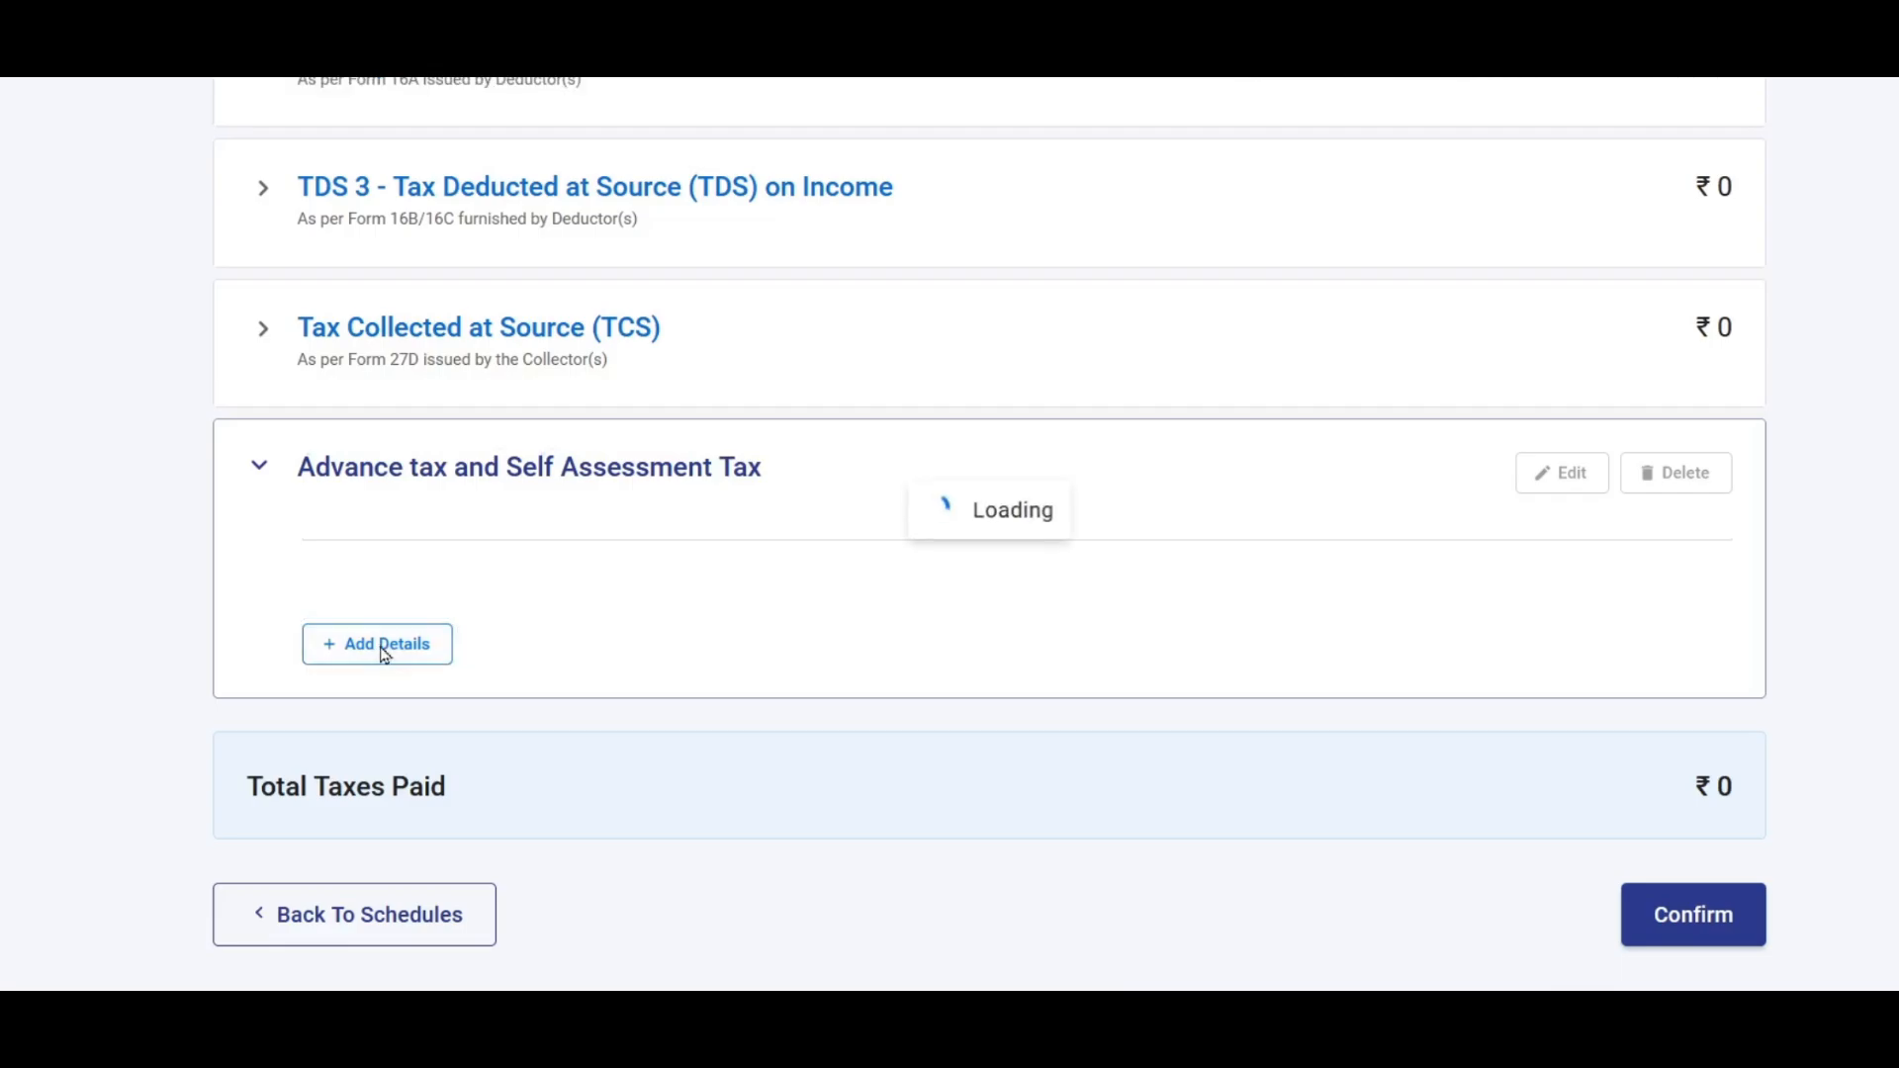
Step: Add an advance tax payment with BSR code 0013 and amount 89,000
{"action": "left_click", "coordinate": [449, 500]}
{"action": "type", "text": "0013"}
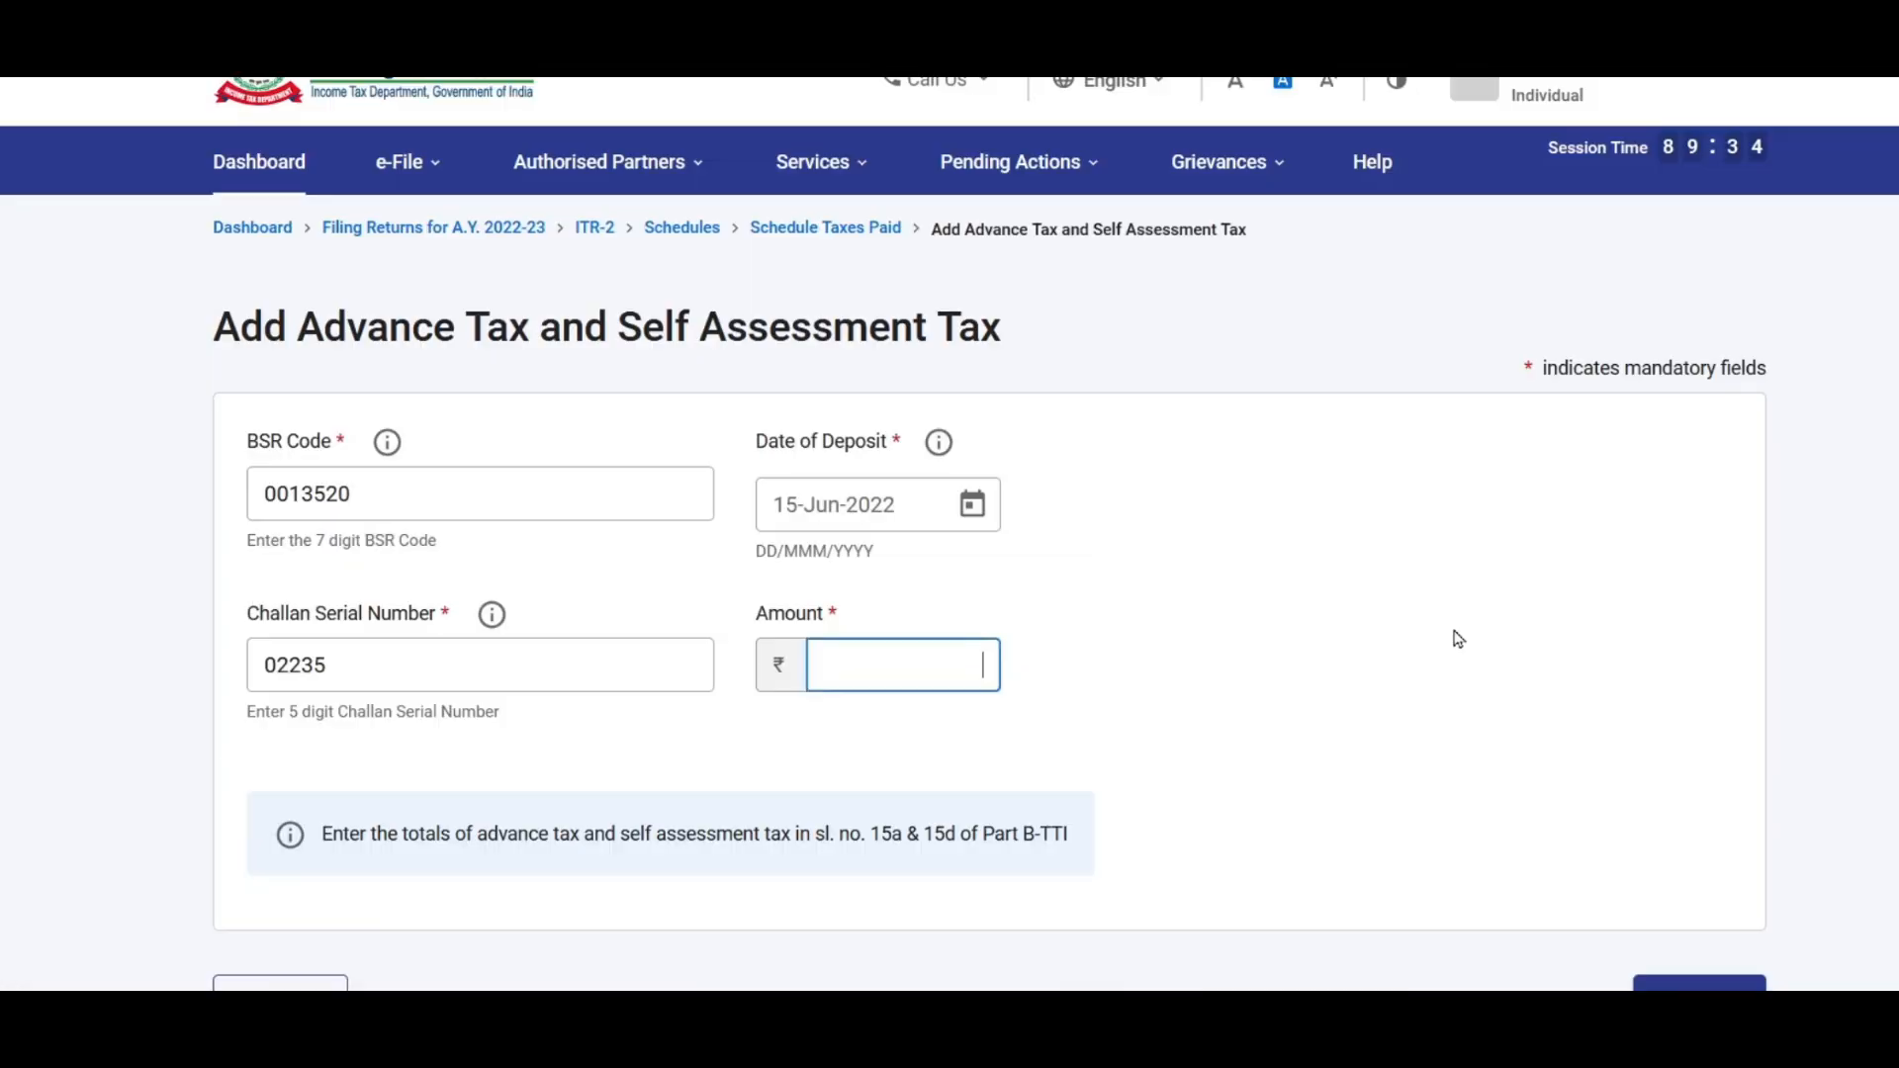
{"action": "type", "text": "89000"}
{"action": "left_click", "coordinate": [1152, 591]}
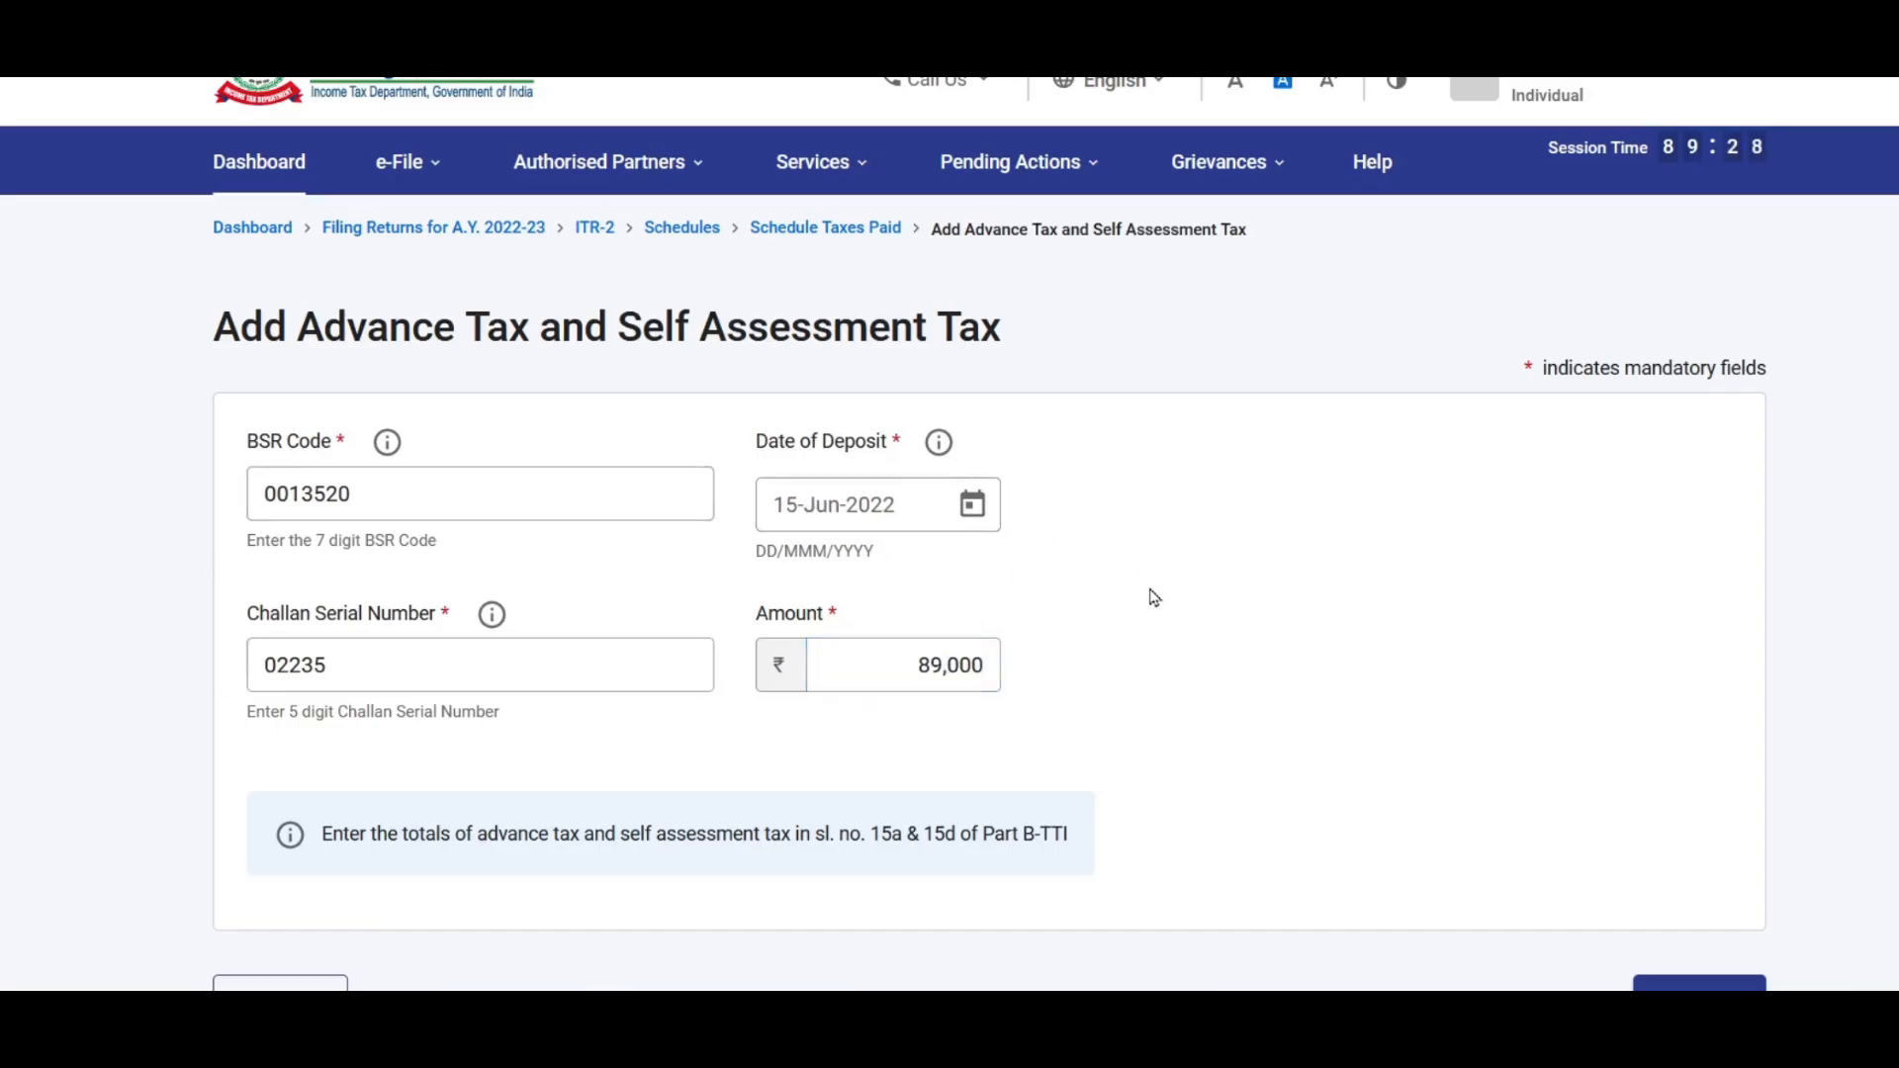
{"action": "scroll", "coordinate": [1574, 690], "scroll_direction": "down", "scroll_amount": 2}
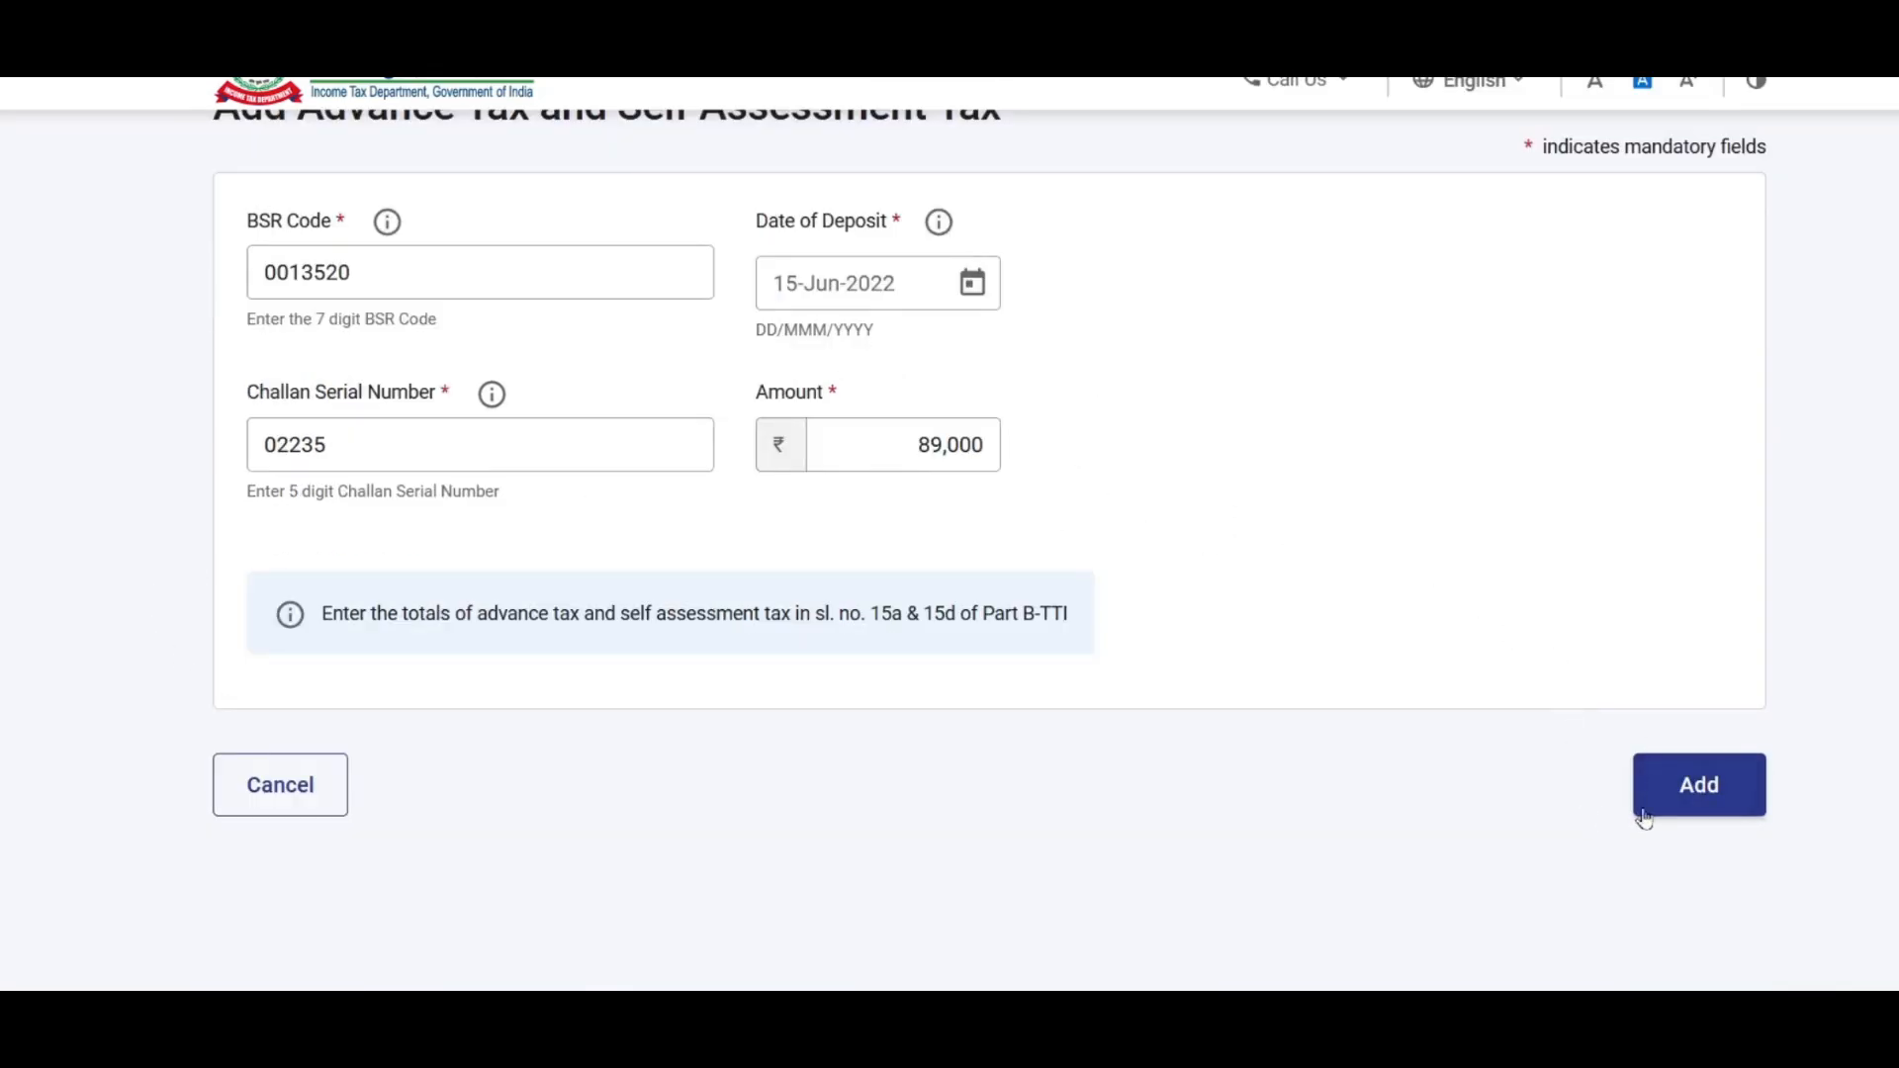
{"action": "left_click", "coordinate": [1684, 794]}
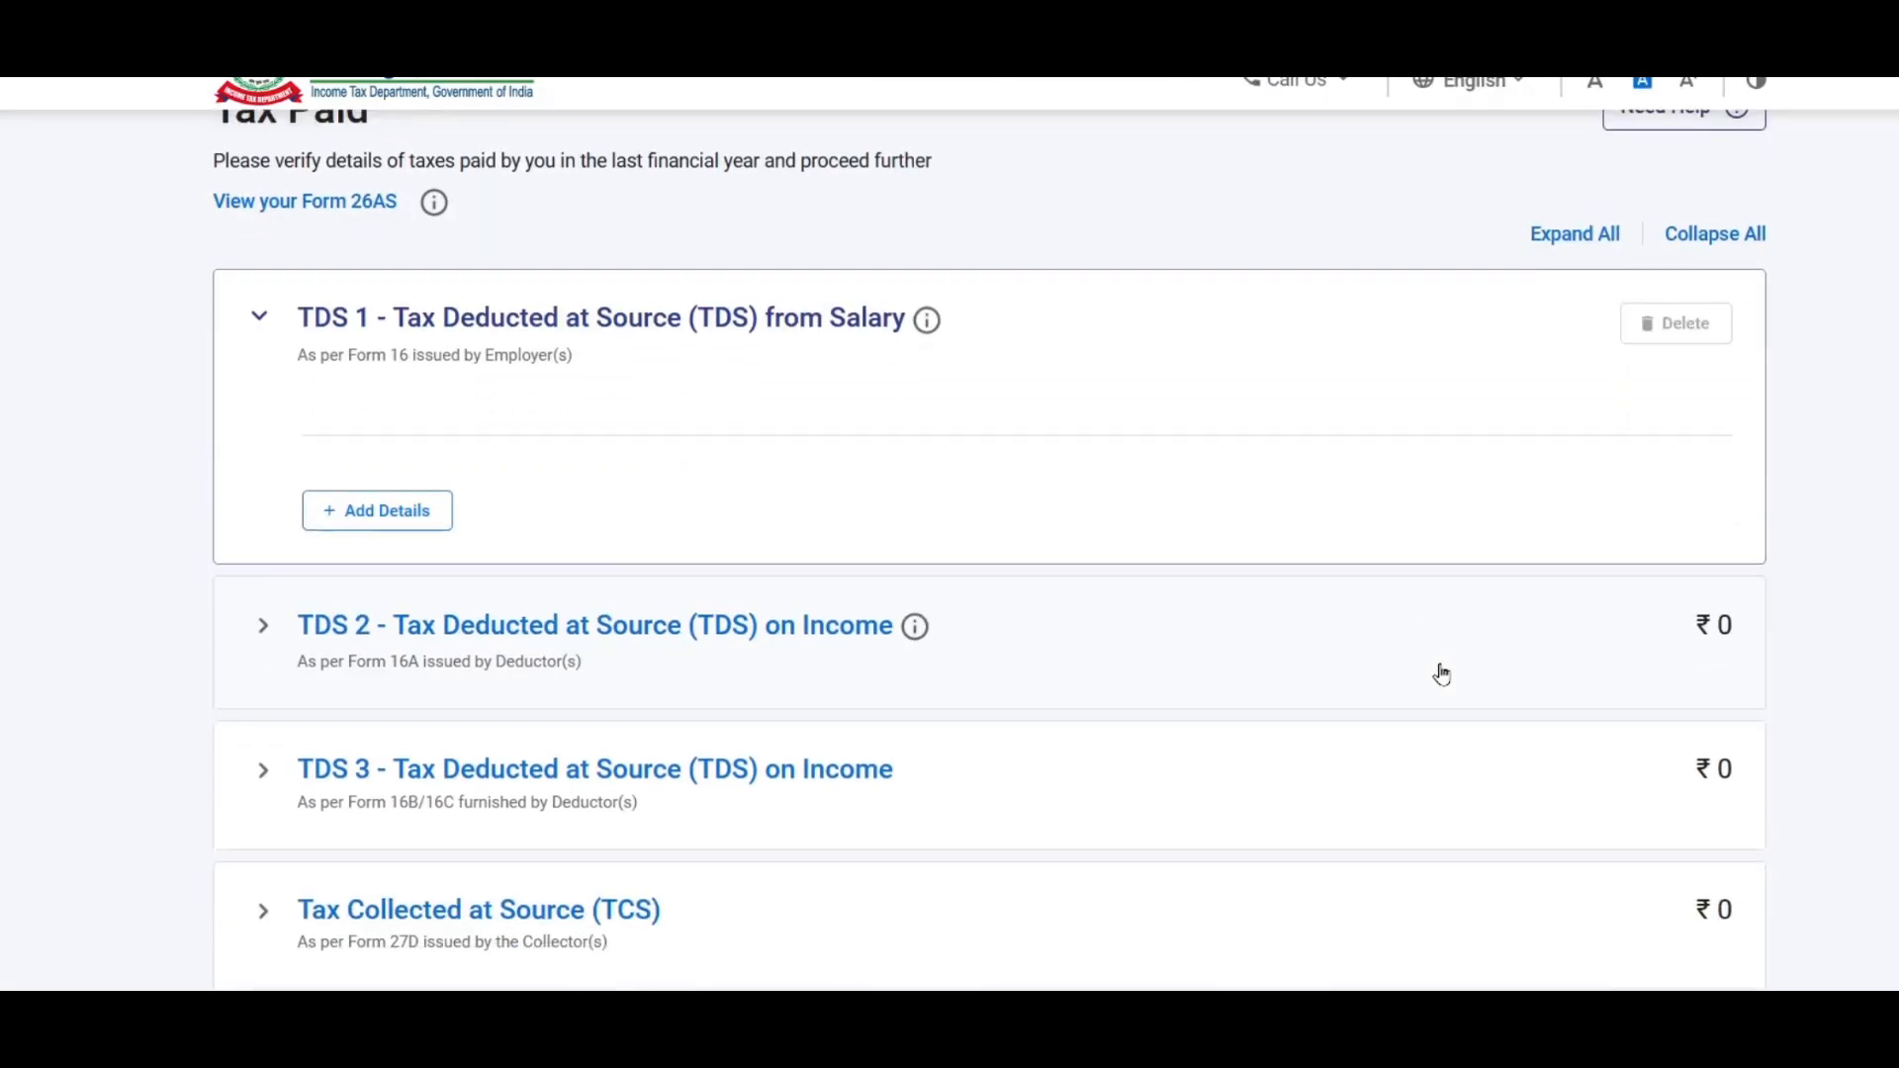
Step: Confirm the Tax Paid schedule at ₹89,000 and open Part B - TTI
{"action": "scroll", "coordinate": [1433, 668], "scroll_direction": "down", "scroll_amount": 4}
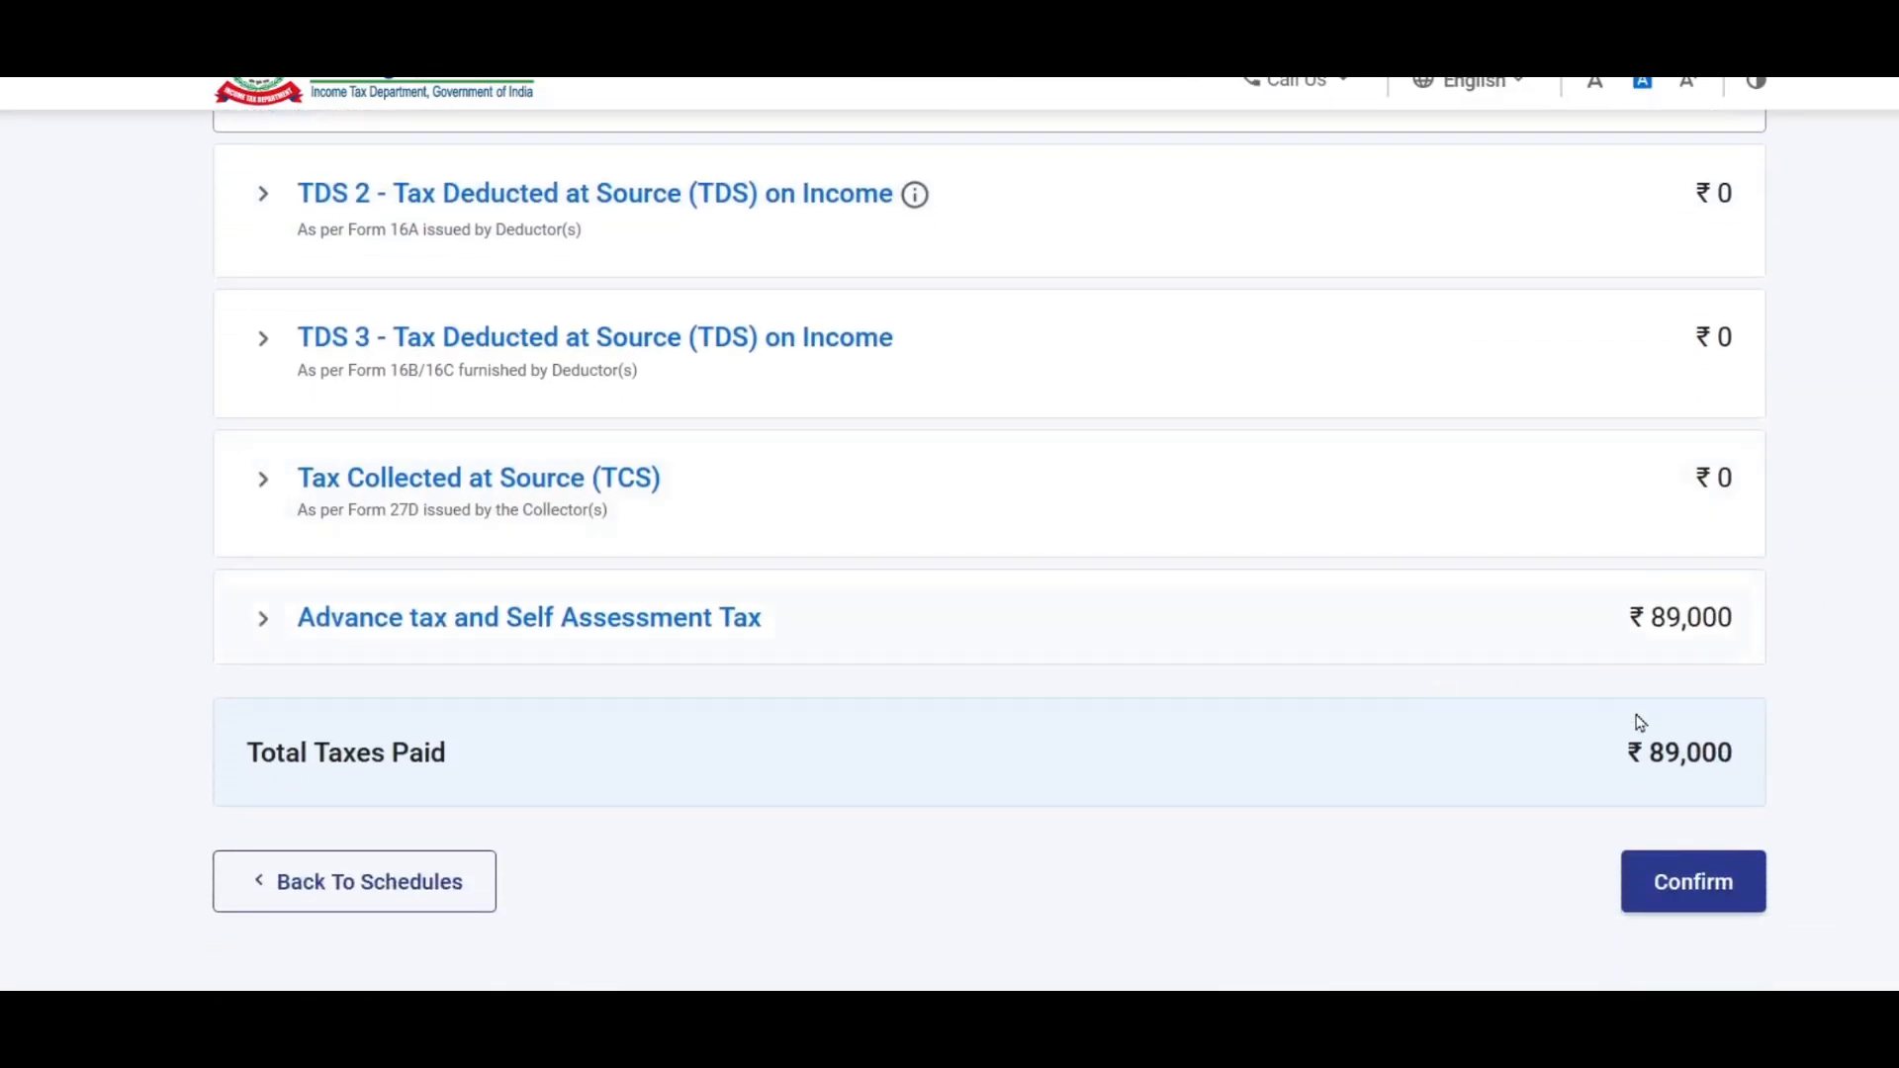
{"action": "scroll", "coordinate": [1065, 594], "scroll_direction": "up", "scroll_amount": 2}
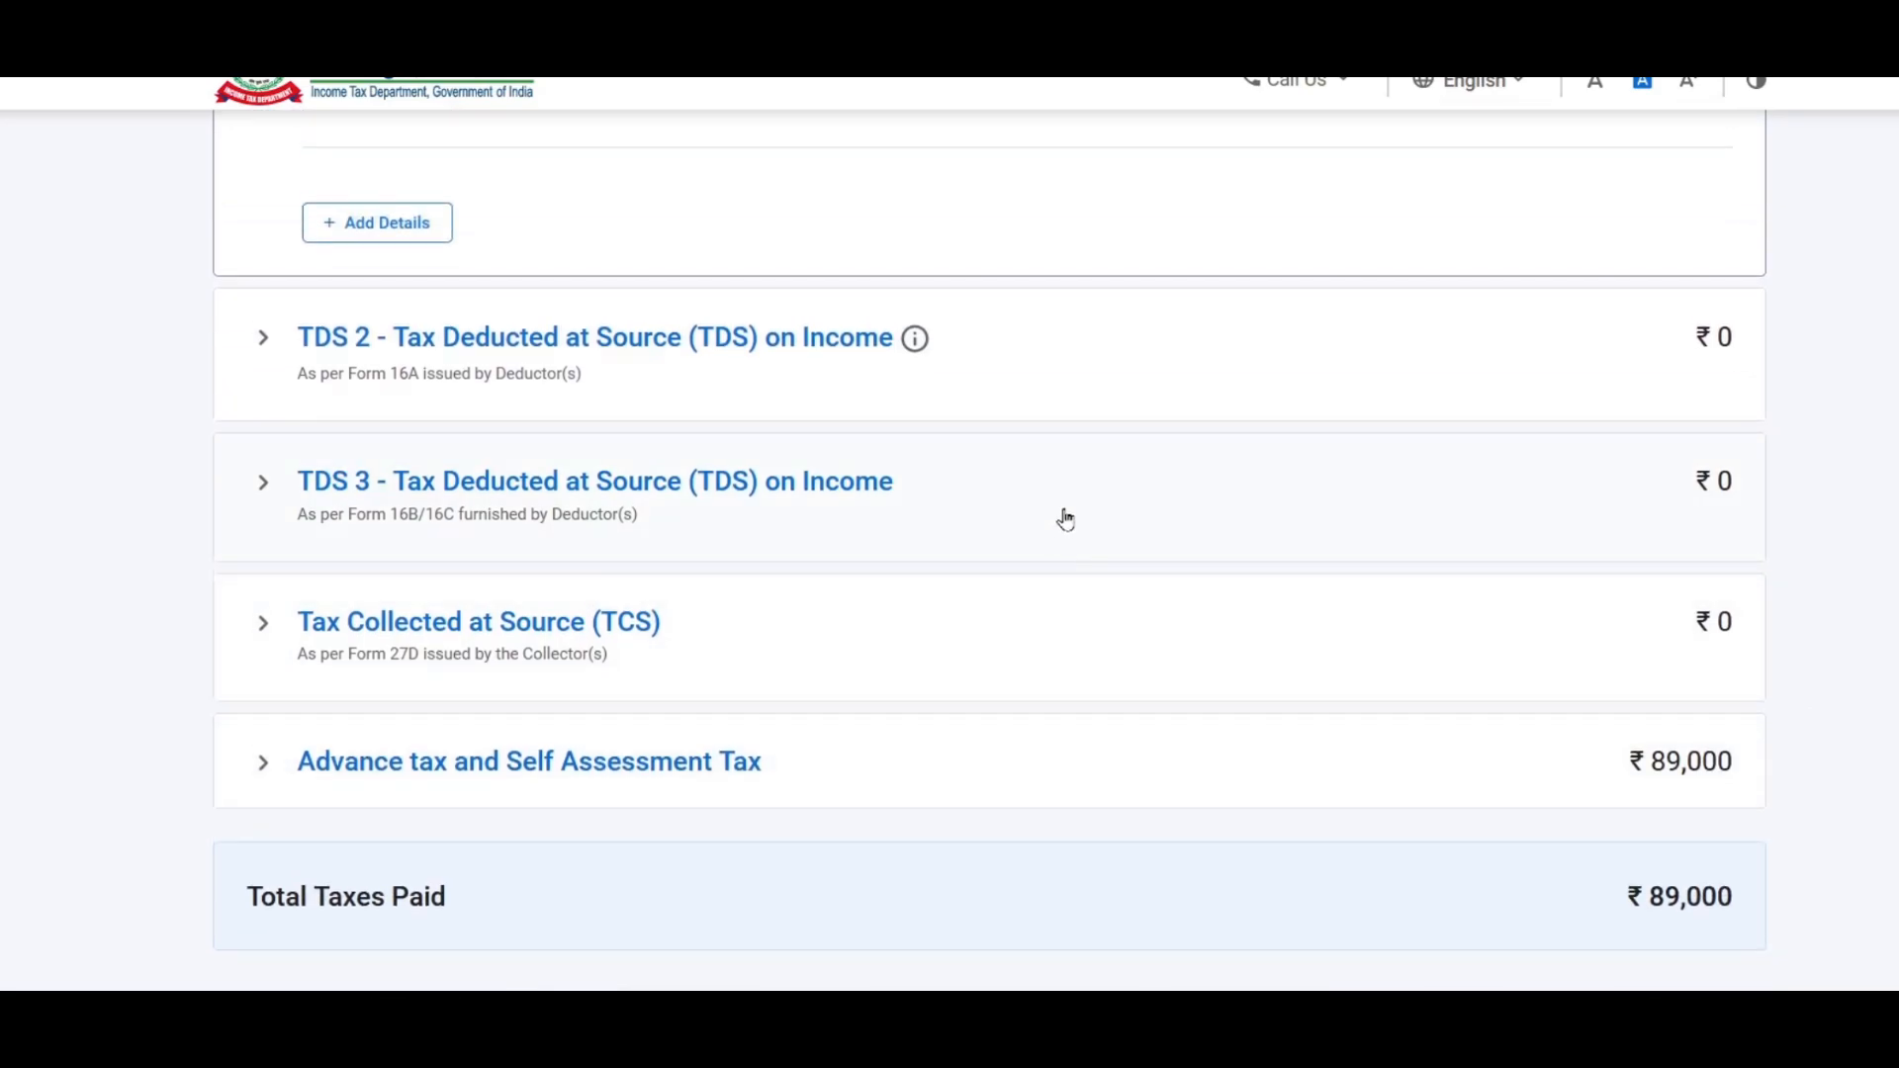
{"action": "scroll", "coordinate": [1058, 509], "scroll_direction": "down", "scroll_amount": 2}
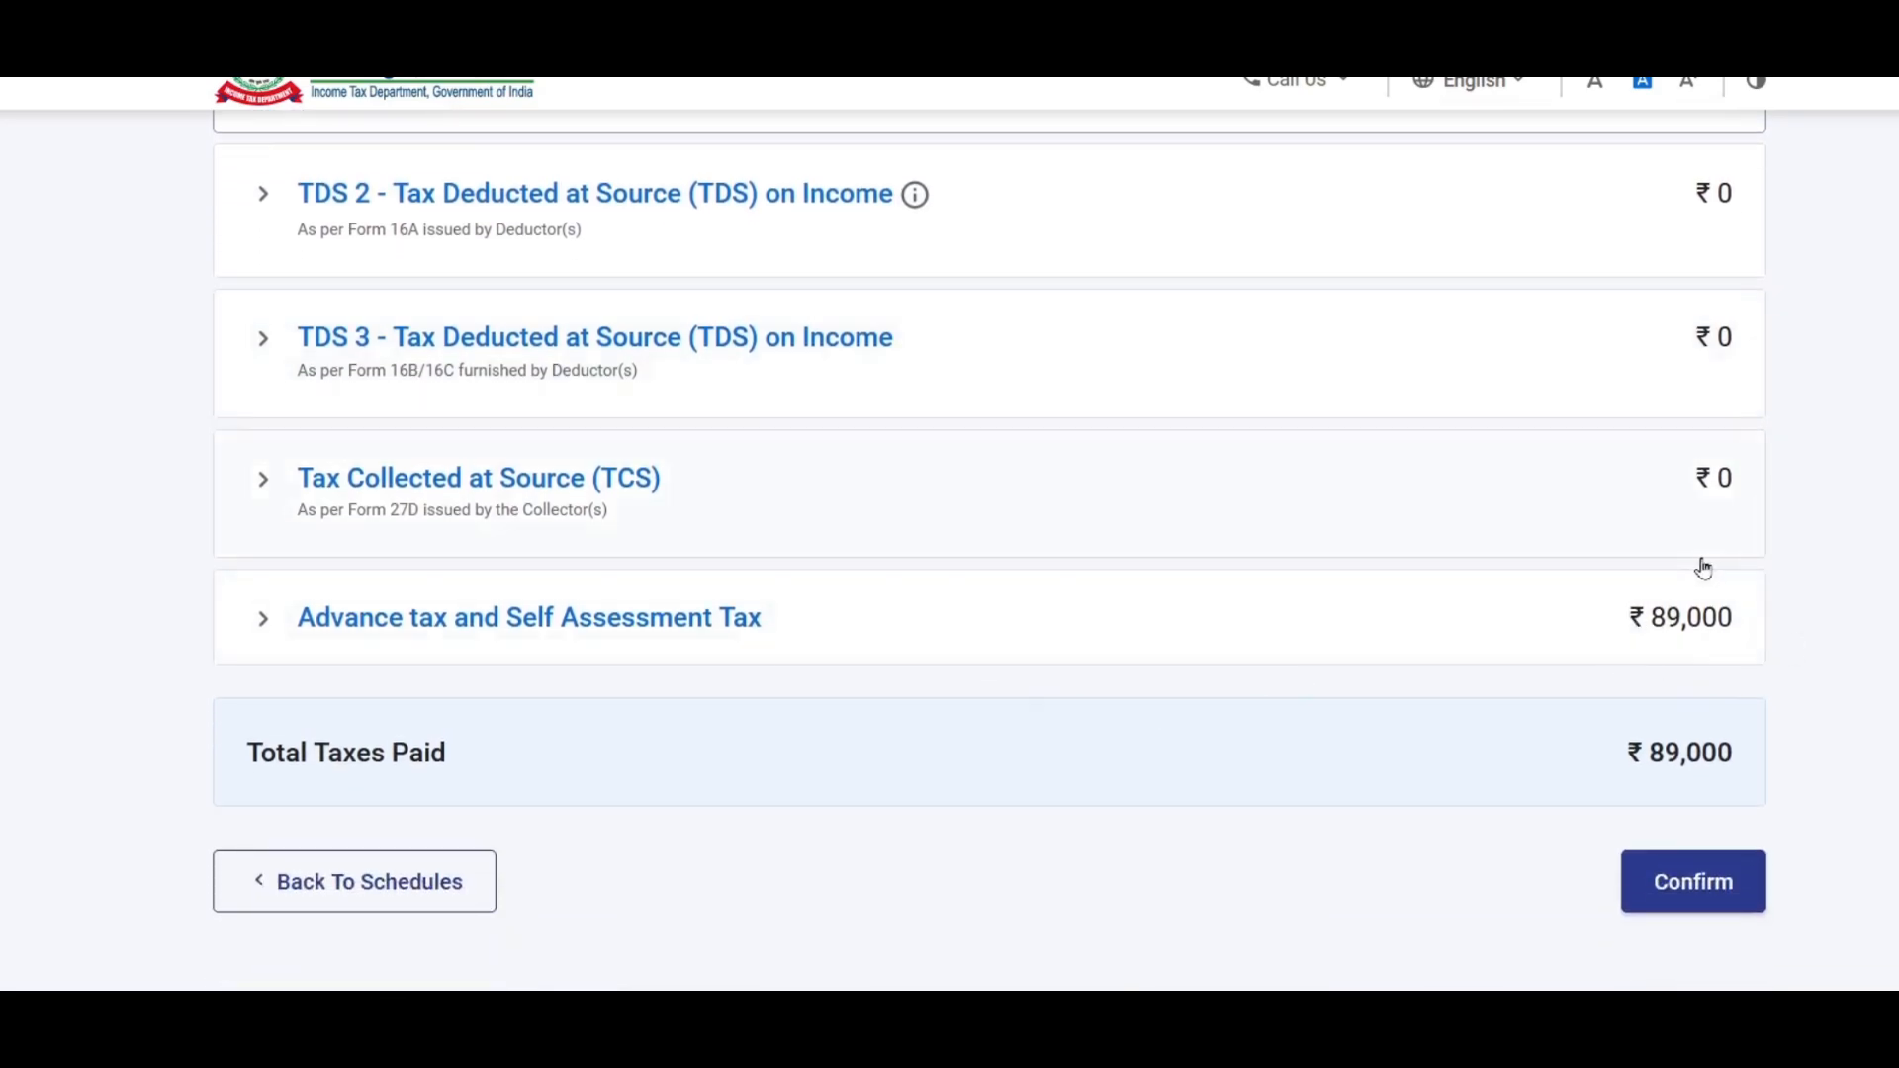
{"action": "left_click", "coordinate": [1691, 883]}
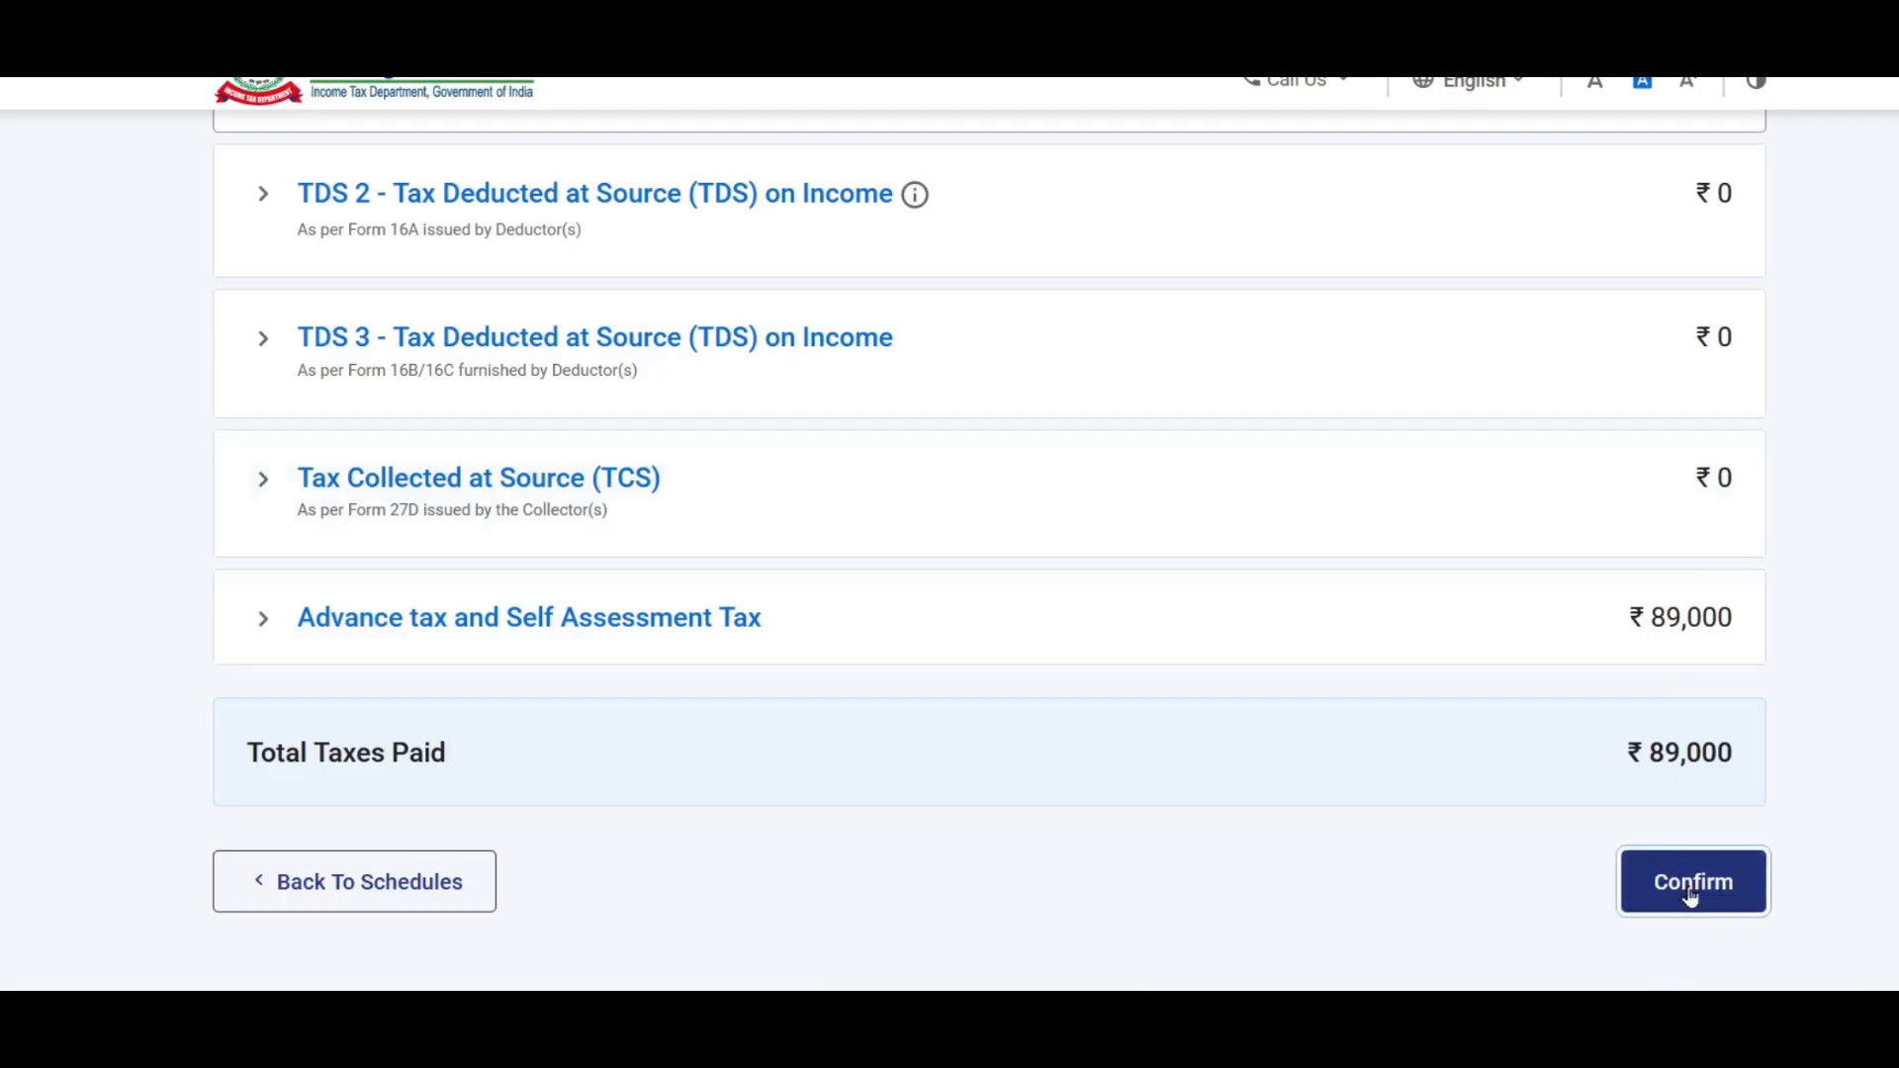
{"action": "scroll", "coordinate": [1029, 579], "scroll_direction": "down", "scroll_amount": 4}
{"action": "scroll", "coordinate": [1007, 535], "scroll_direction": "down", "scroll_amount": 6}
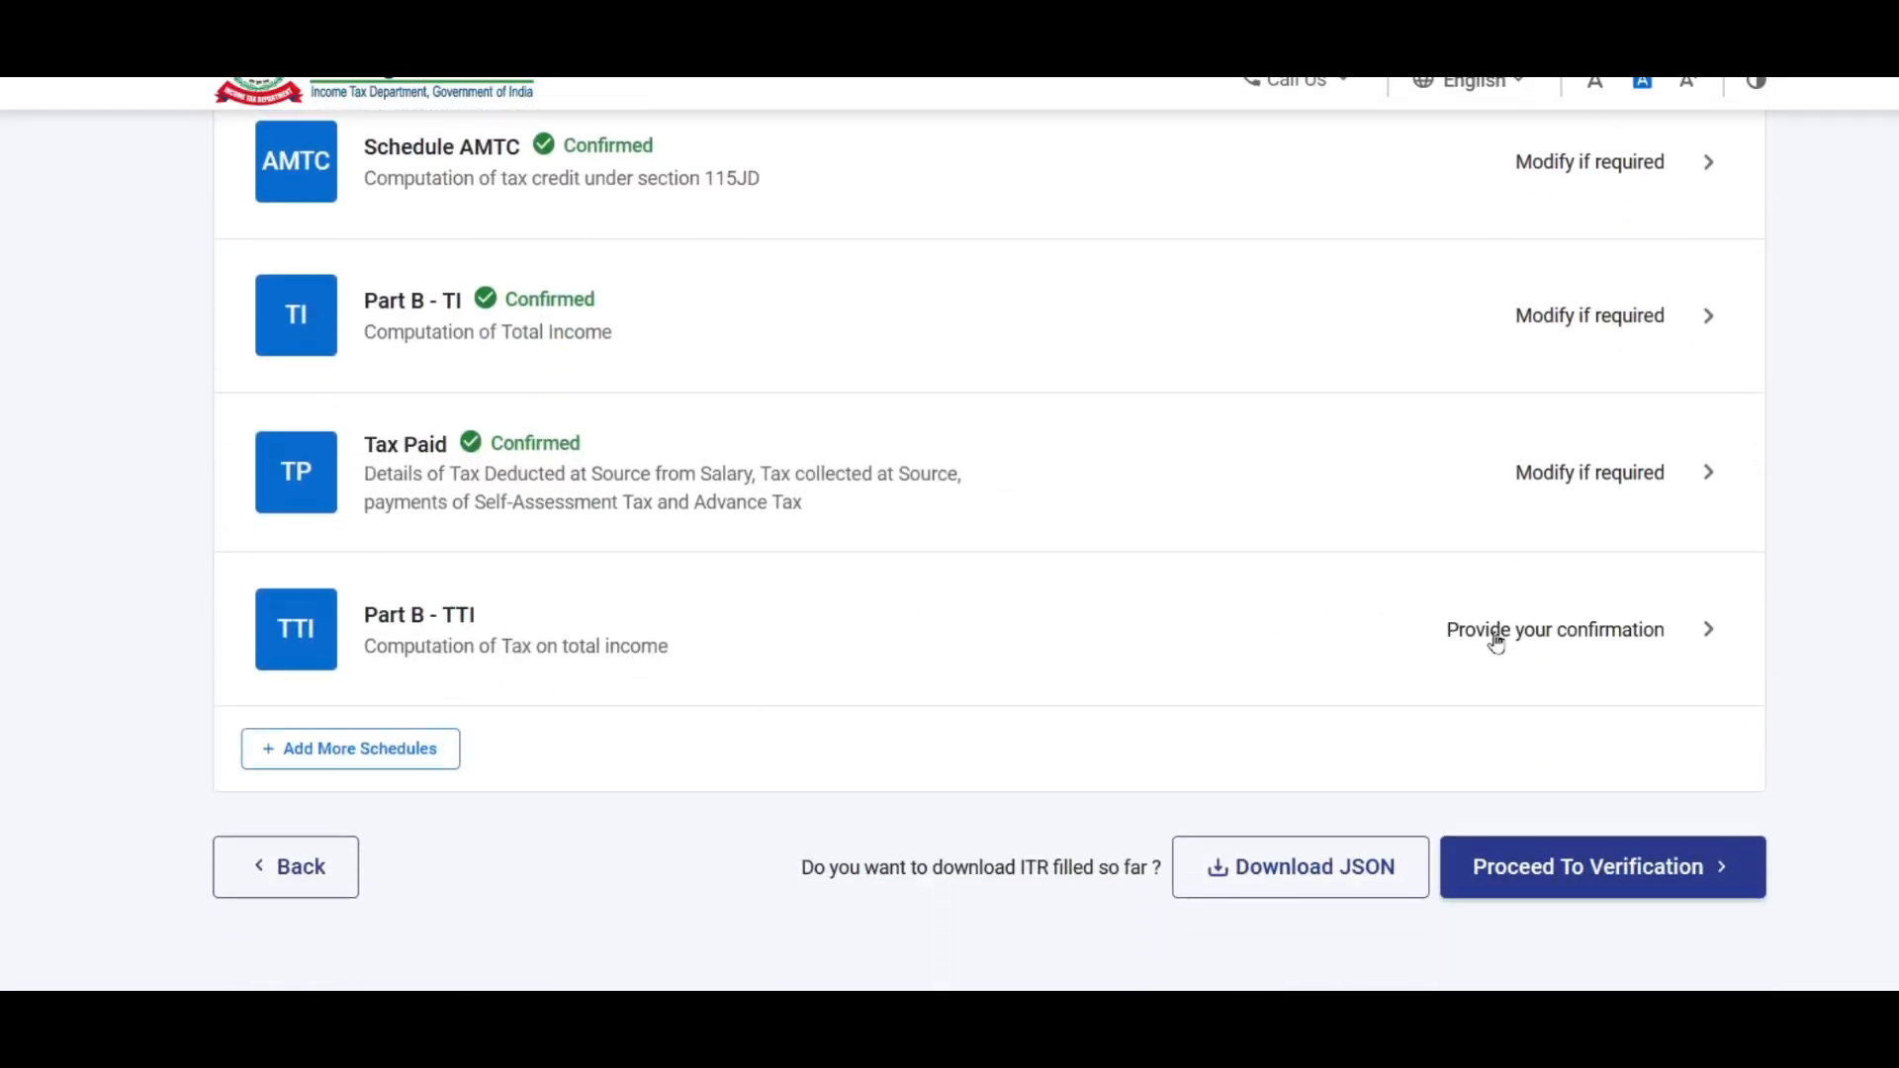
{"action": "left_click", "coordinate": [1539, 635]}
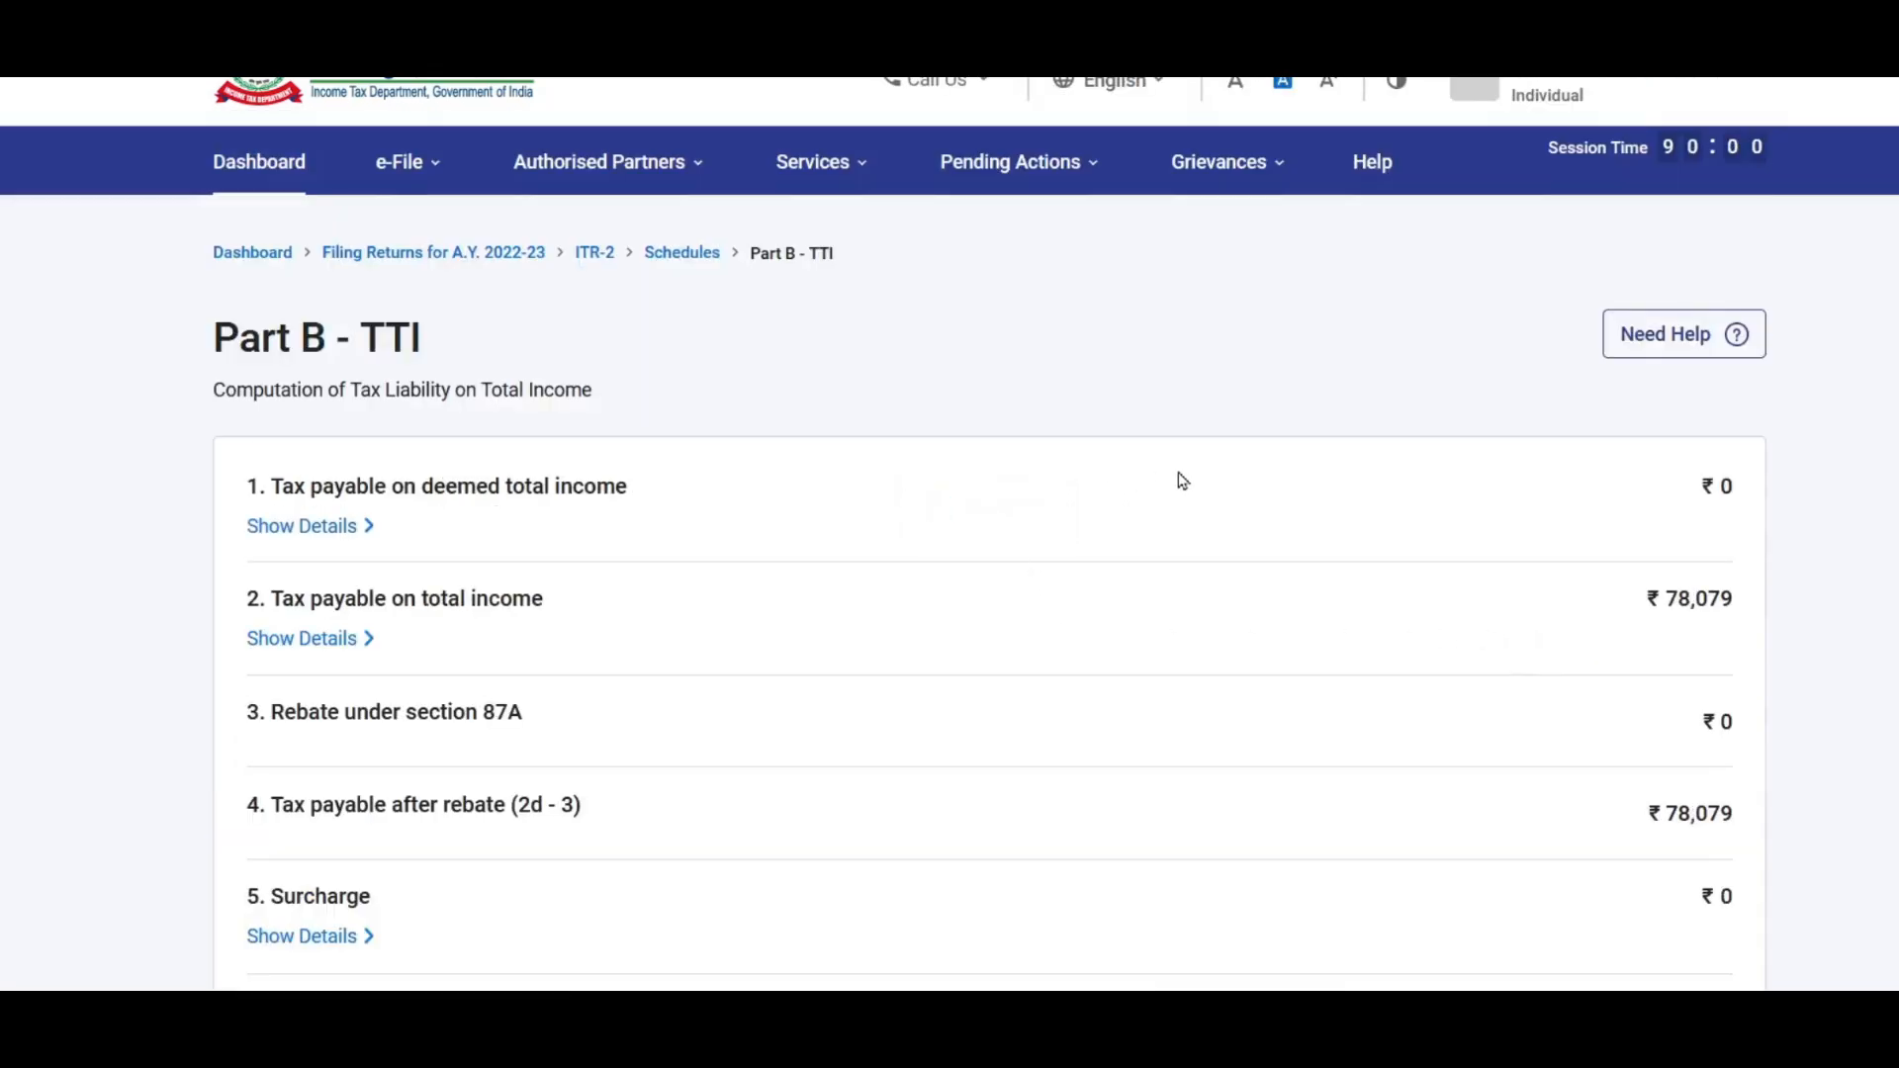
Step: Expand the tax-payable details, review Part B - TTI down to the ₹2,230 refund, then Preview Return
{"action": "scroll", "coordinate": [1189, 478], "scroll_direction": "down", "scroll_amount": 2}
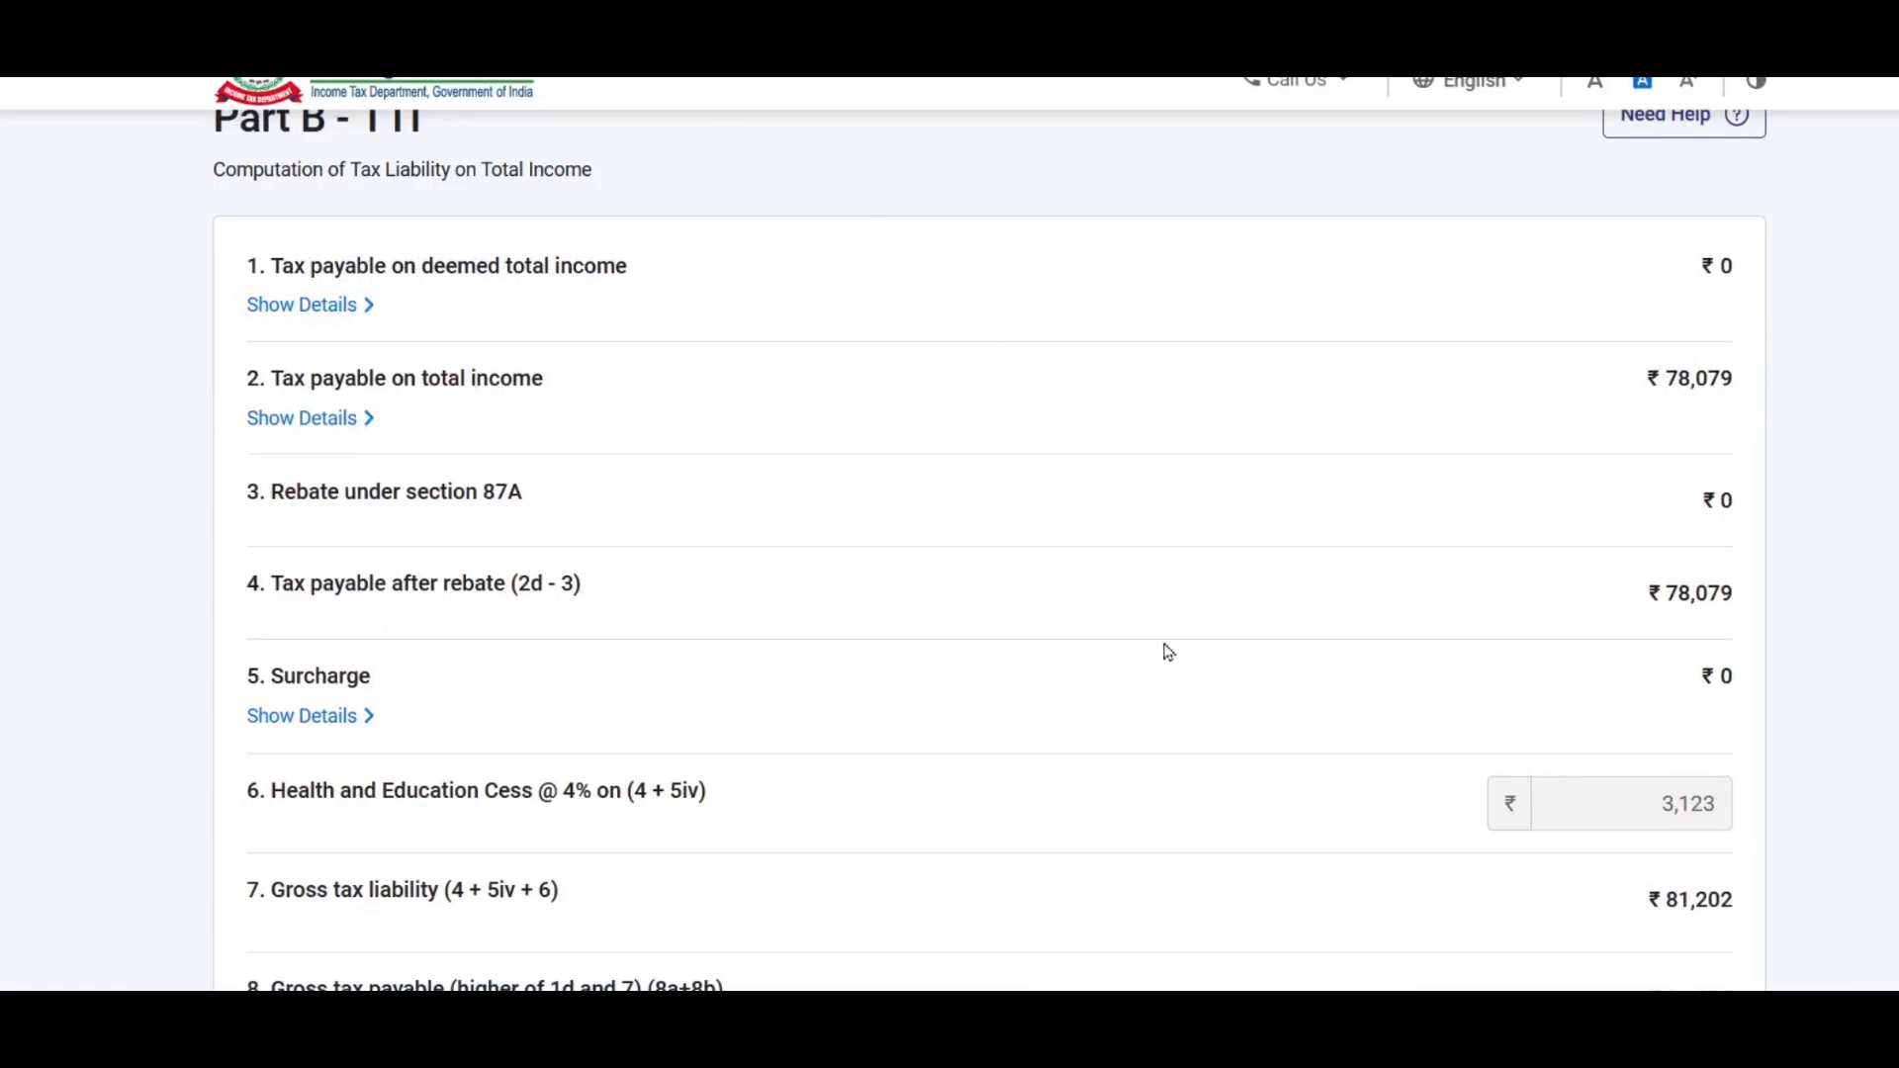
{"action": "left_click", "coordinate": [324, 419]}
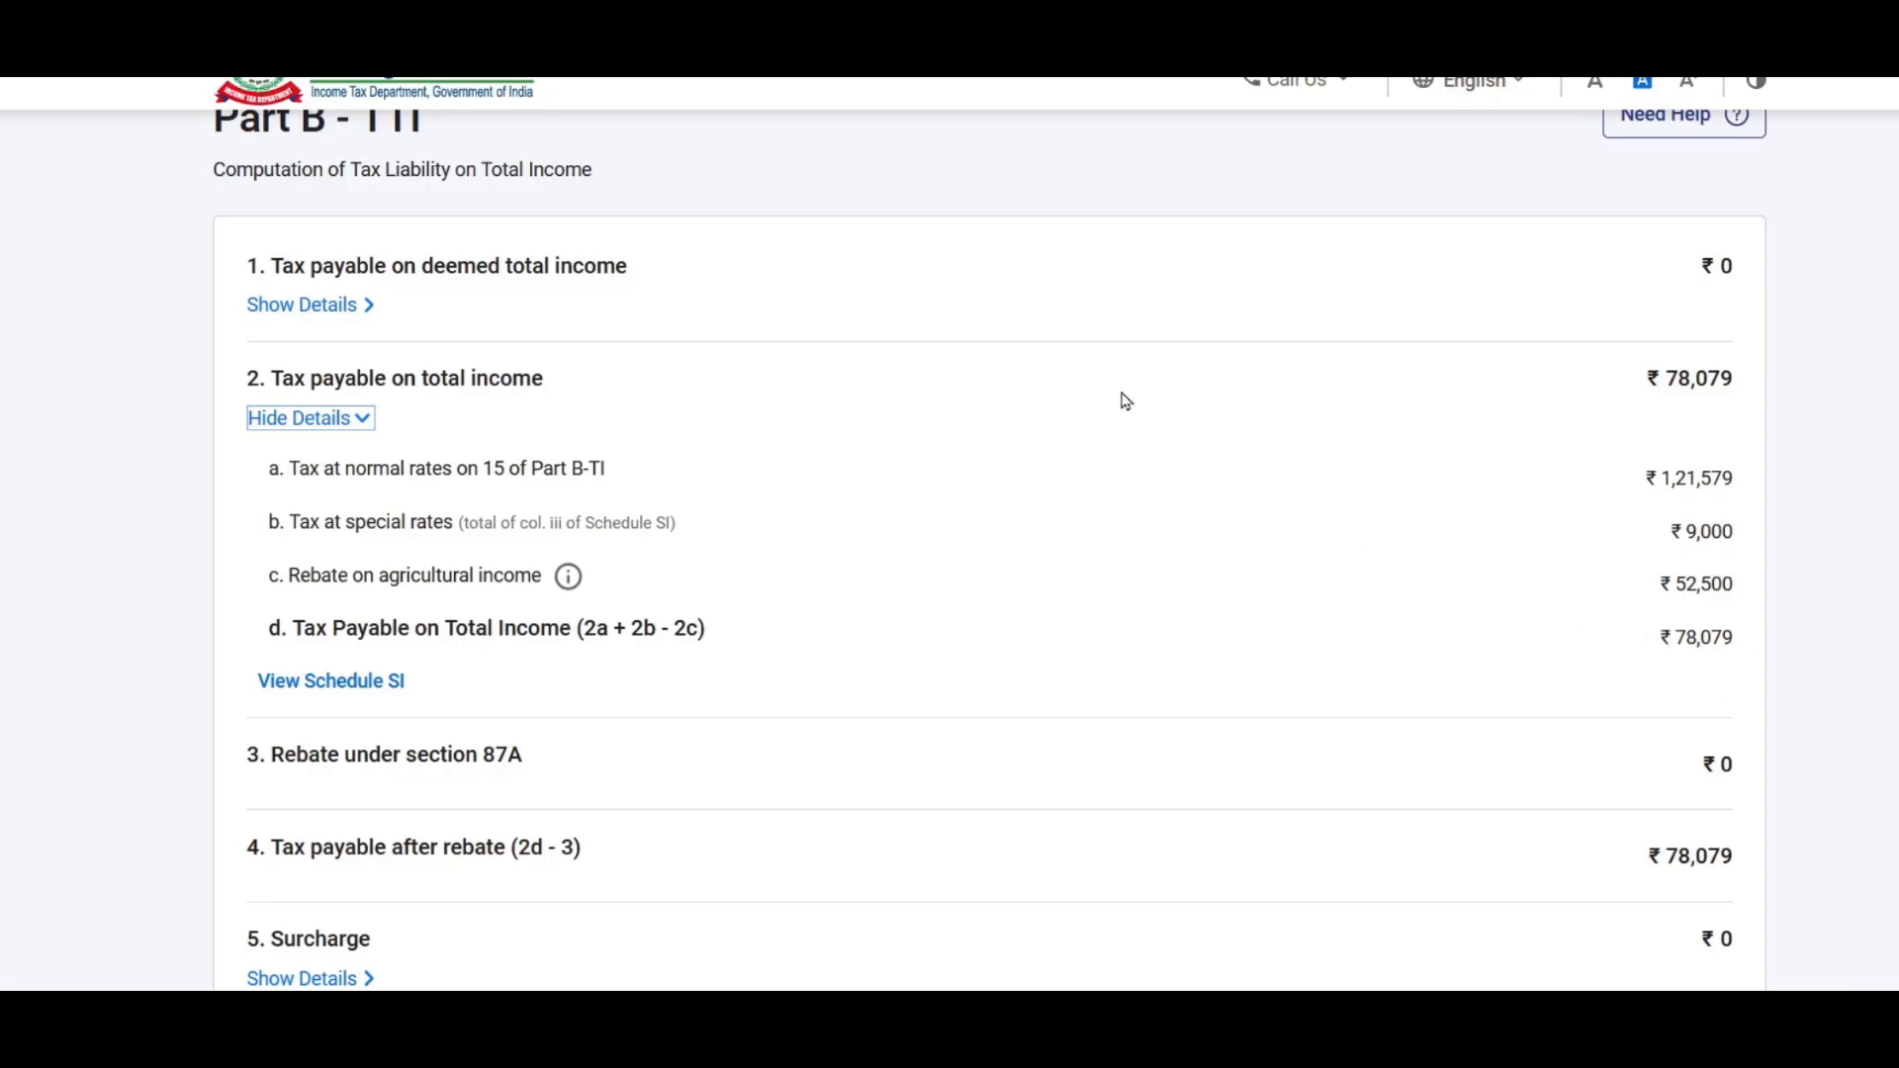
{"action": "scroll", "coordinate": [1119, 402], "scroll_direction": "down", "scroll_amount": 4}
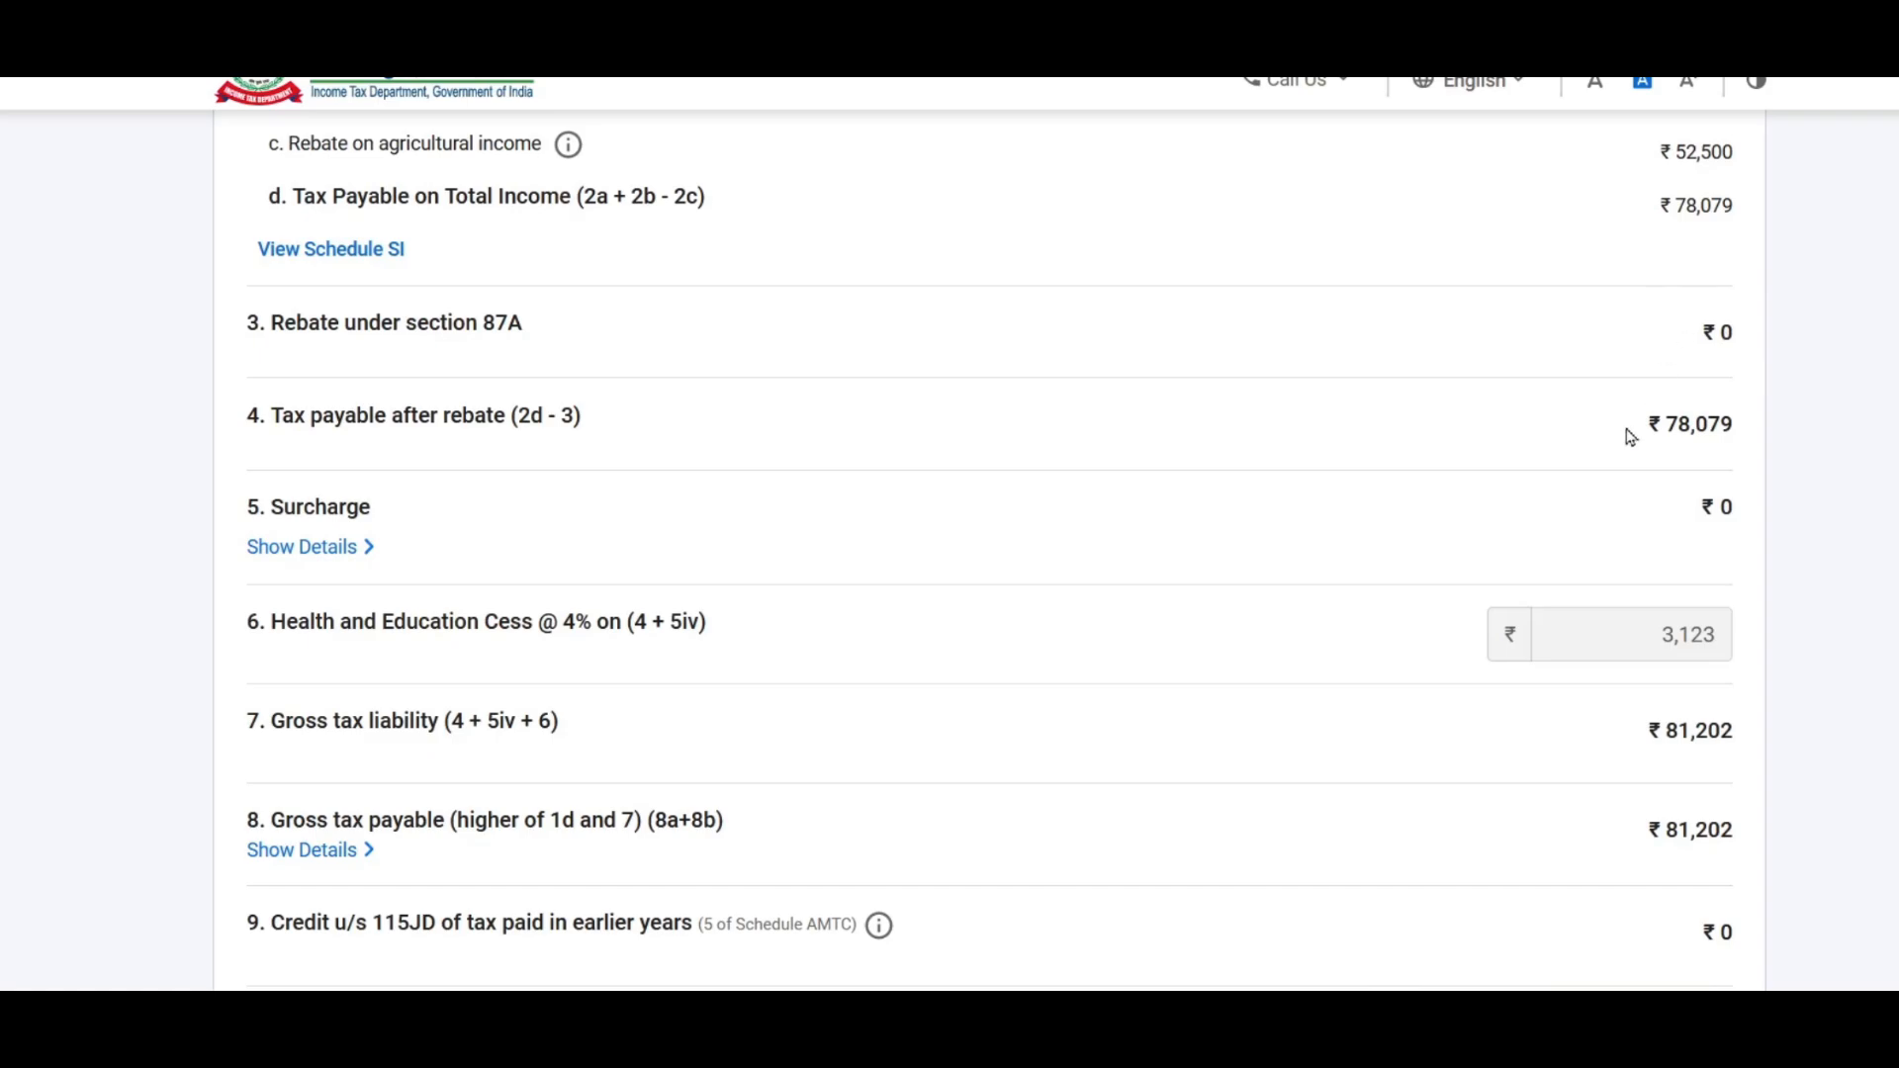
{"action": "scroll", "coordinate": [1038, 438], "scroll_direction": "down", "scroll_amount": 2}
{"action": "scroll", "coordinate": [1042, 436], "scroll_direction": "down", "scroll_amount": 4}
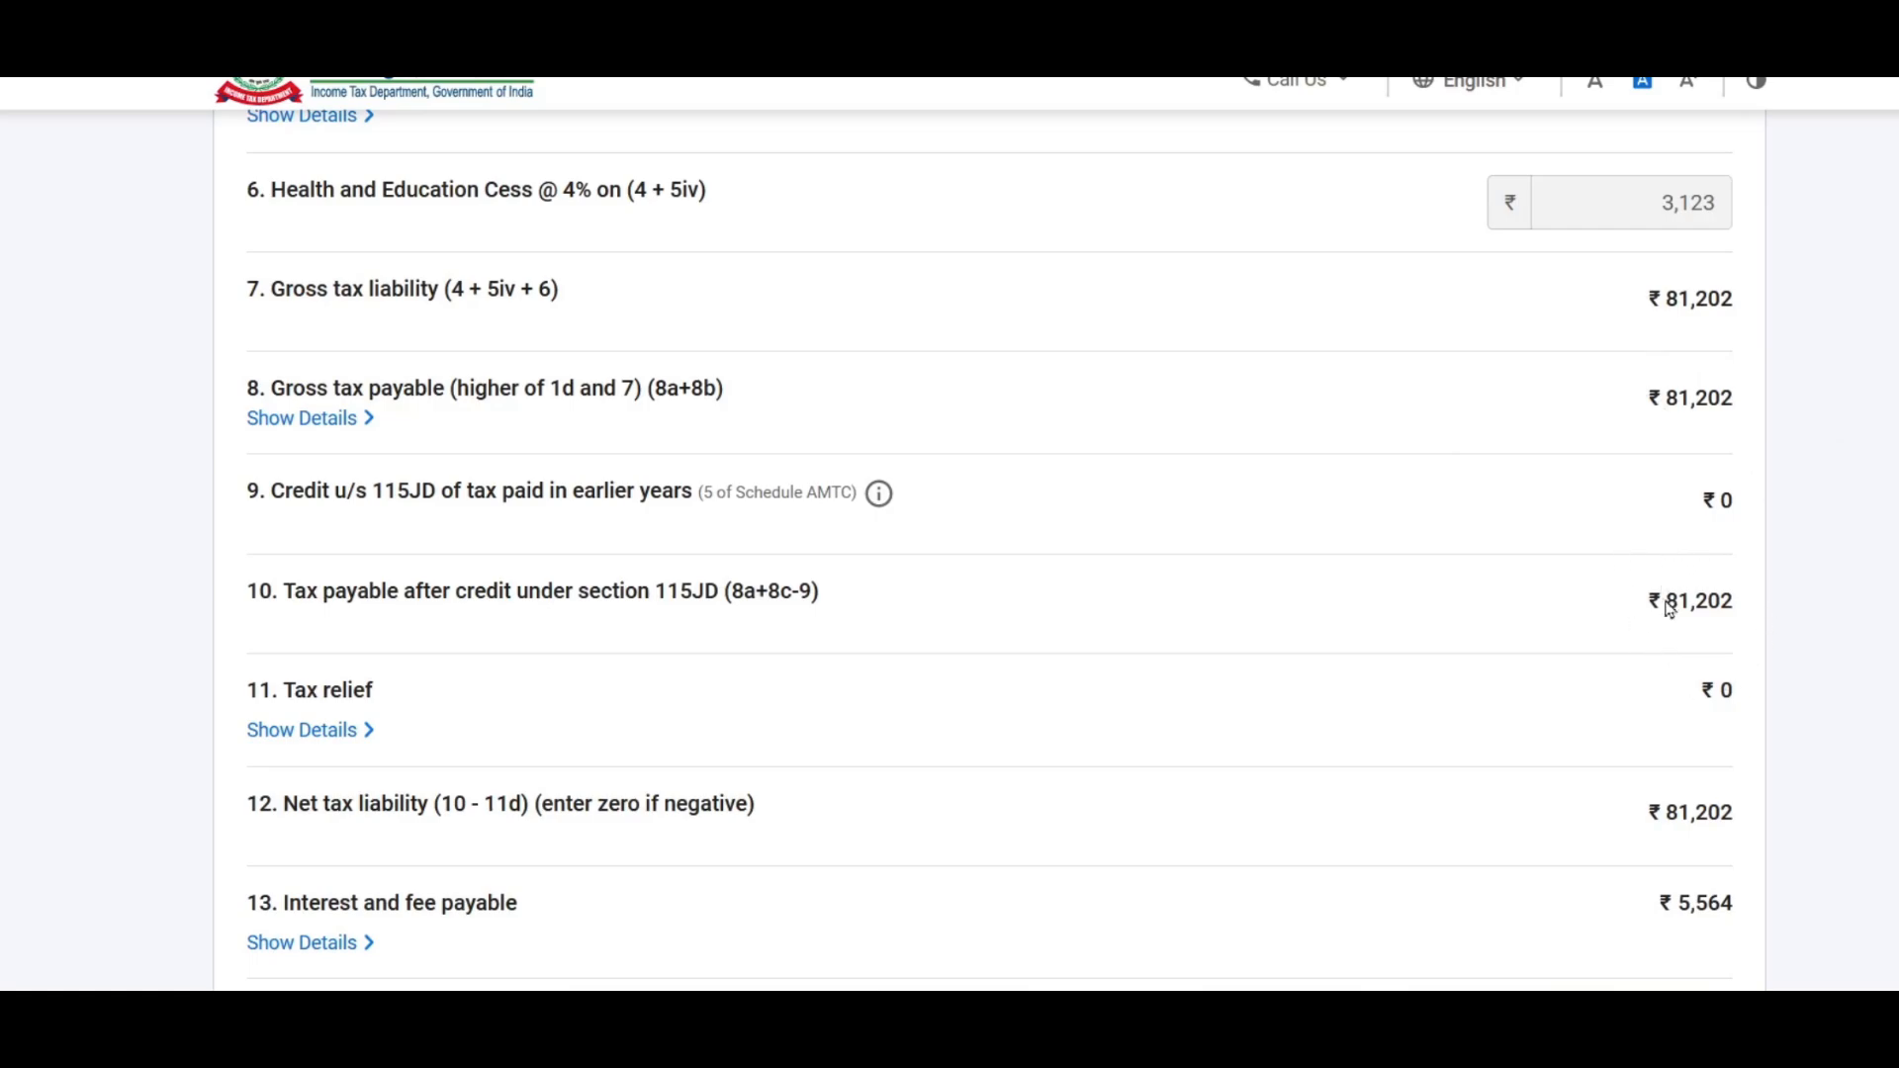
{"action": "scroll", "coordinate": [1543, 514], "scroll_direction": "down", "scroll_amount": 4}
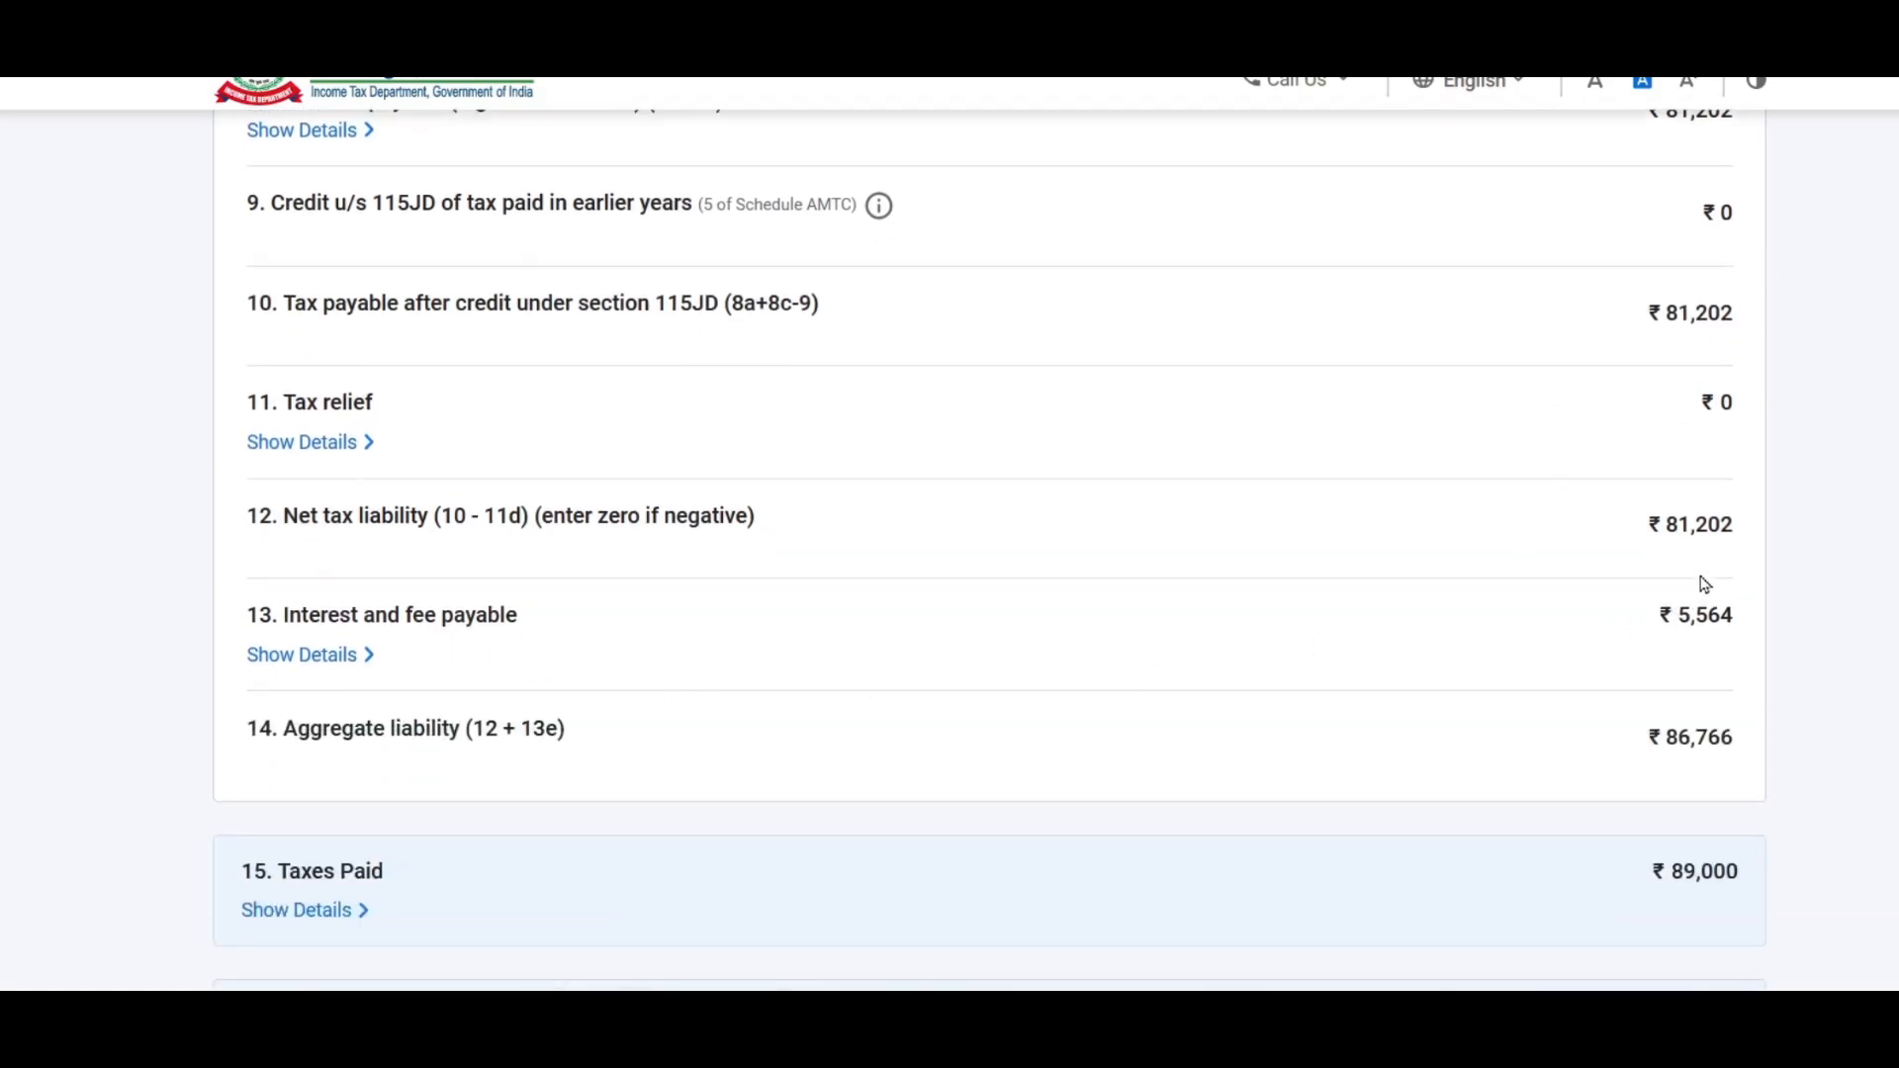
{"action": "scroll", "coordinate": [1642, 571], "scroll_direction": "down", "scroll_amount": 2}
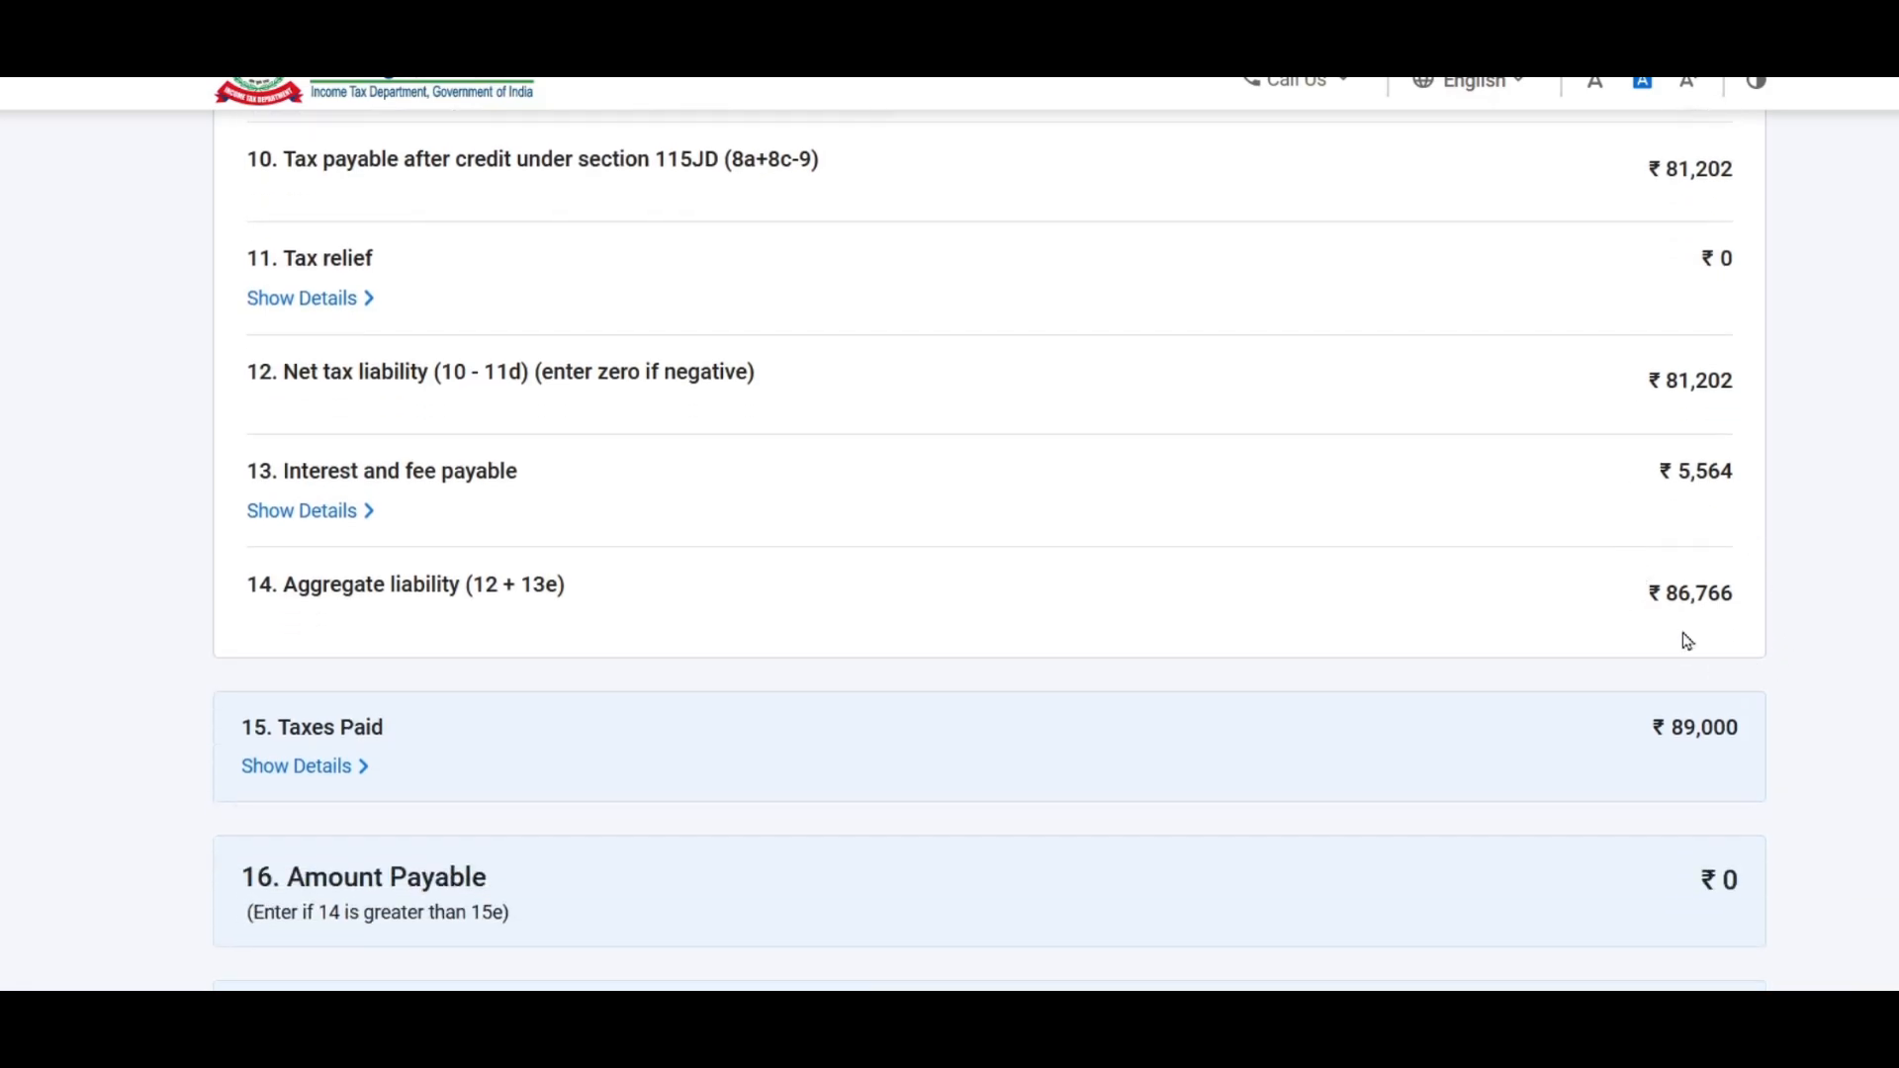
{"action": "scroll", "coordinate": [1137, 376], "scroll_direction": "down", "scroll_amount": 4}
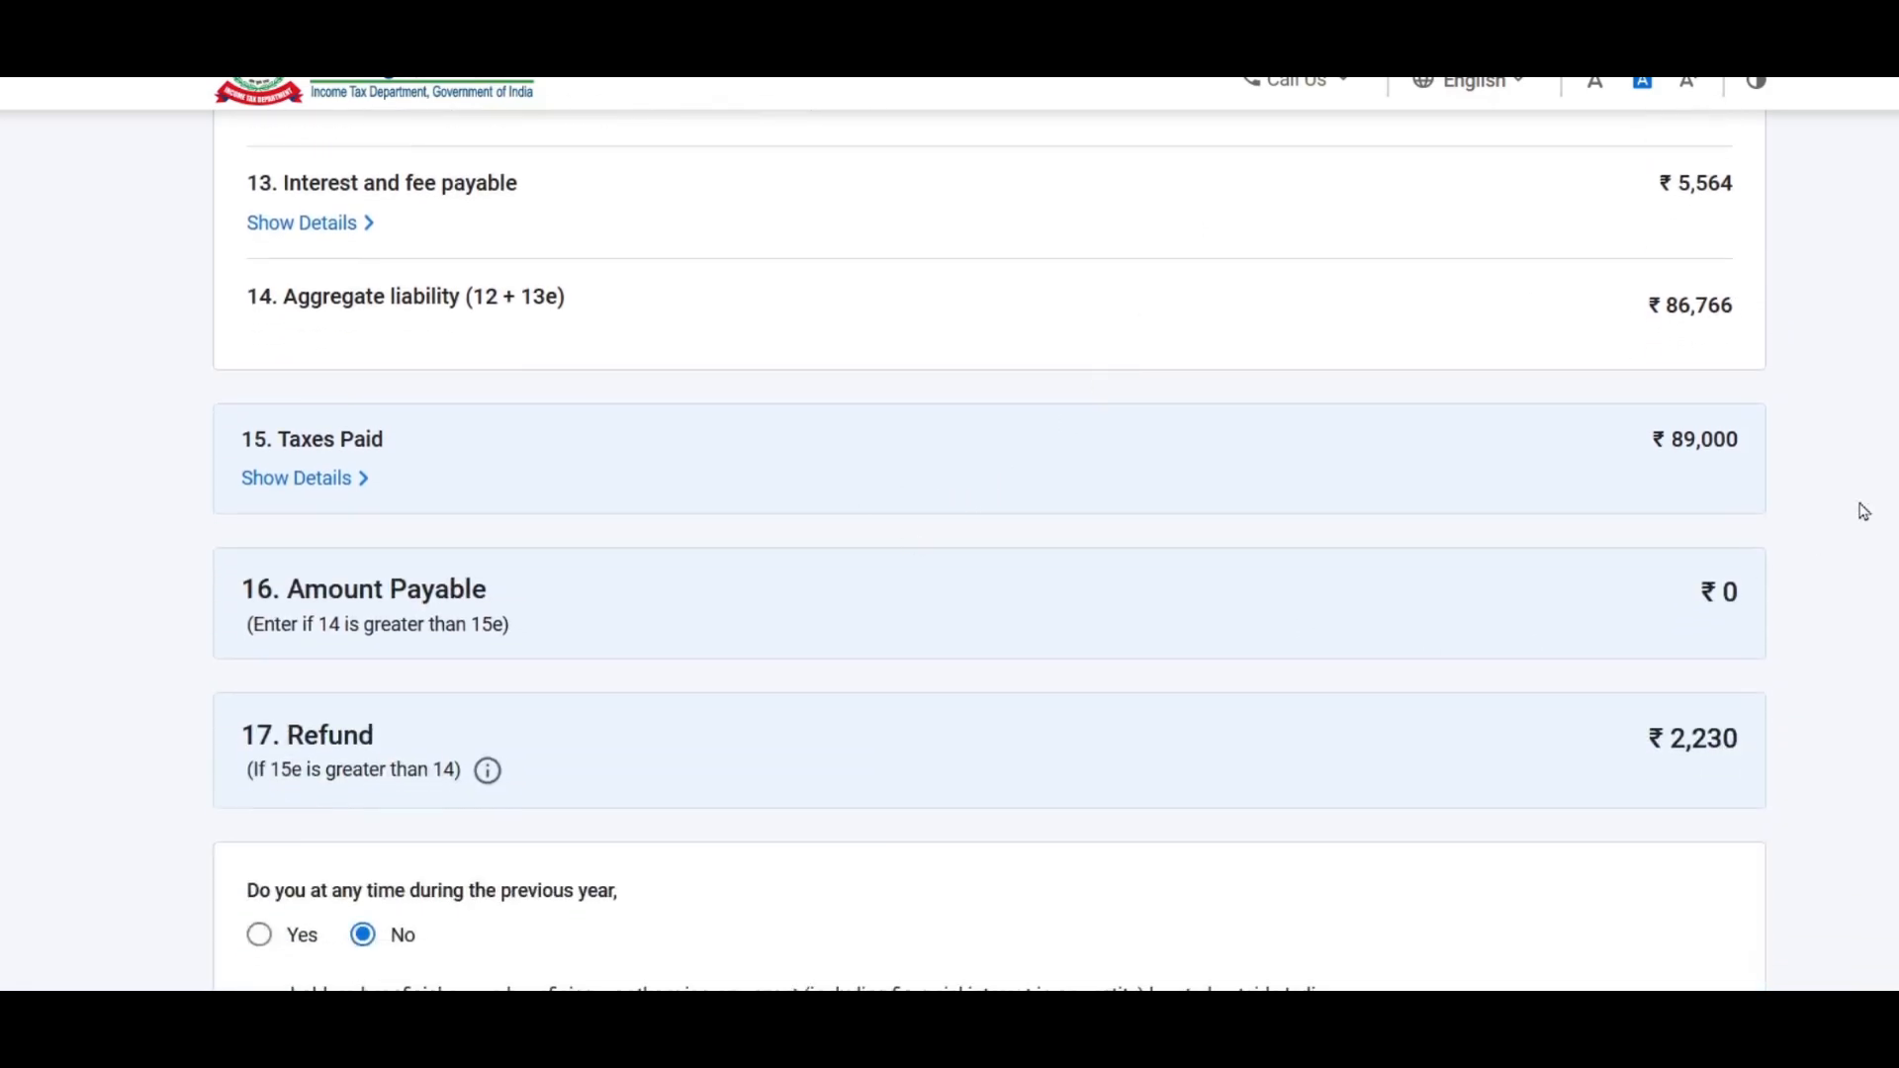
{"action": "scroll", "coordinate": [1473, 423], "scroll_direction": "down", "scroll_amount": 2}
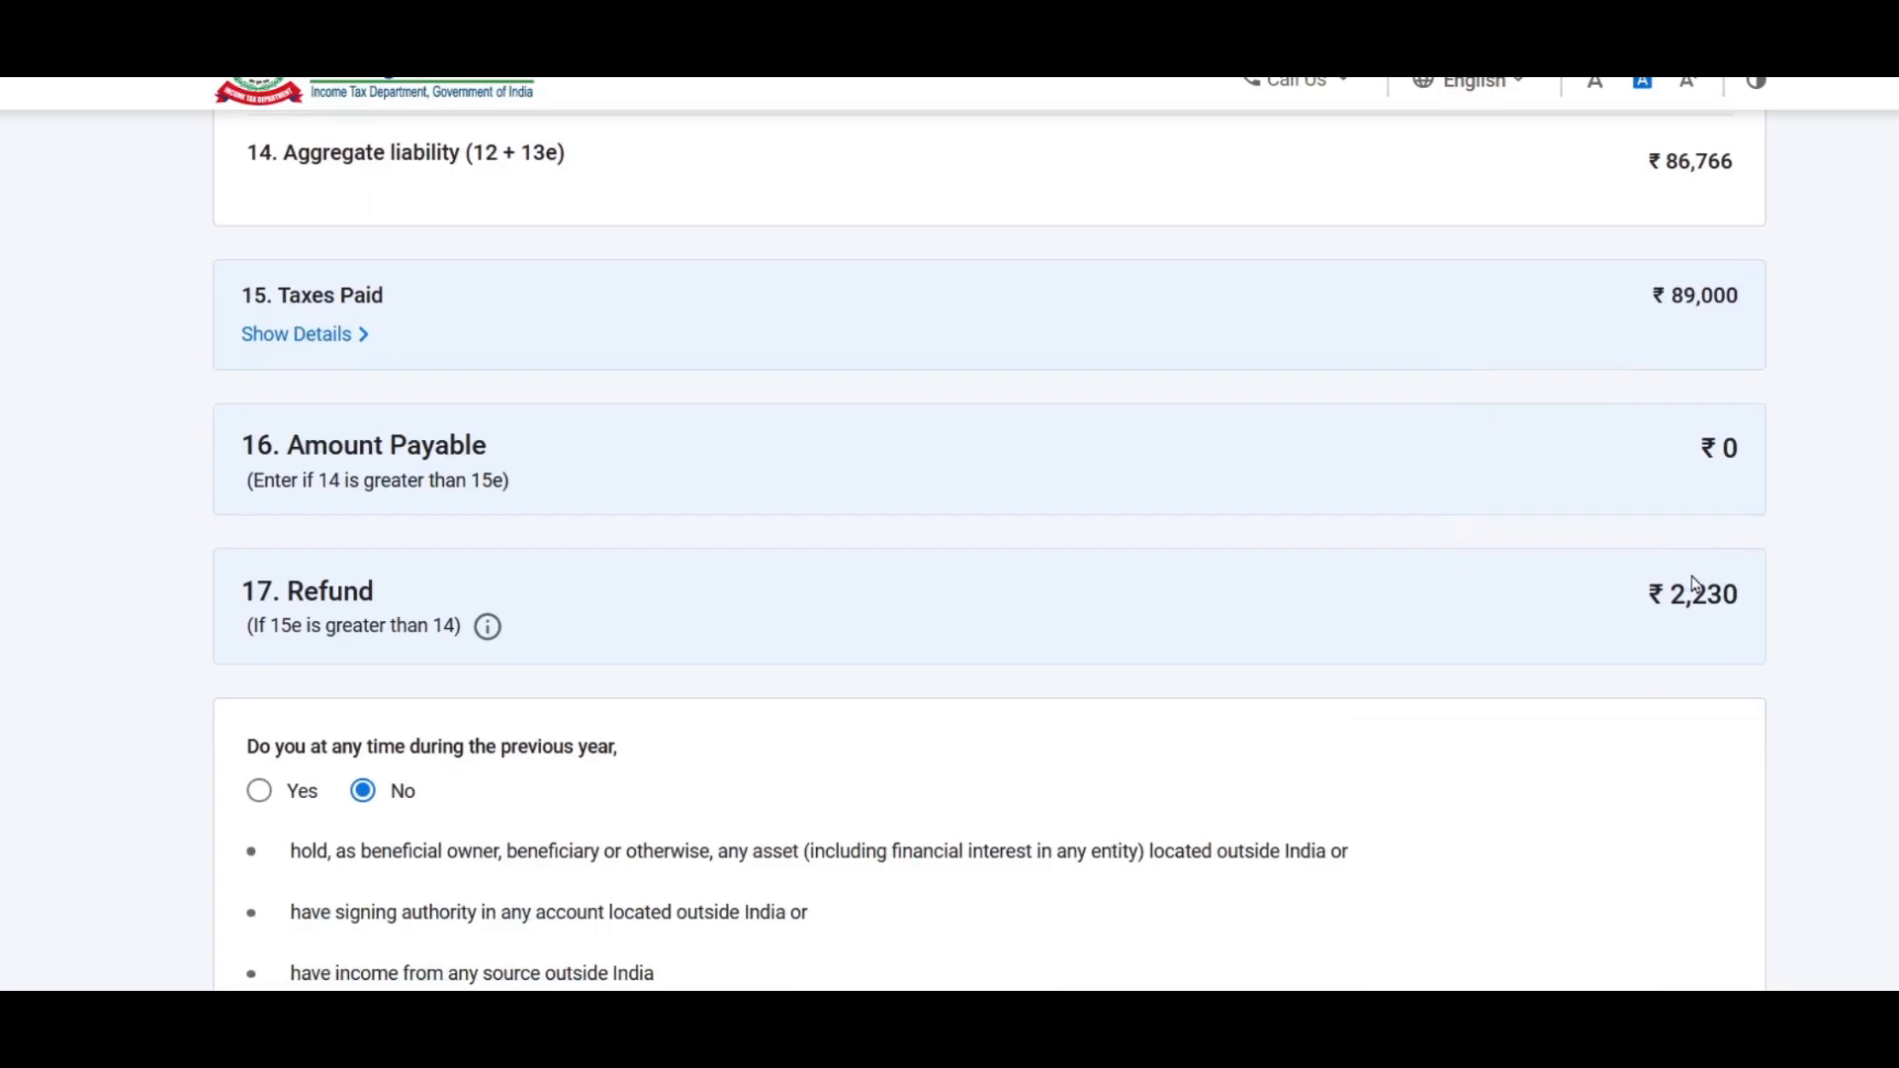
{"action": "scroll", "coordinate": [1510, 387], "scroll_direction": "down", "scroll_amount": 5}
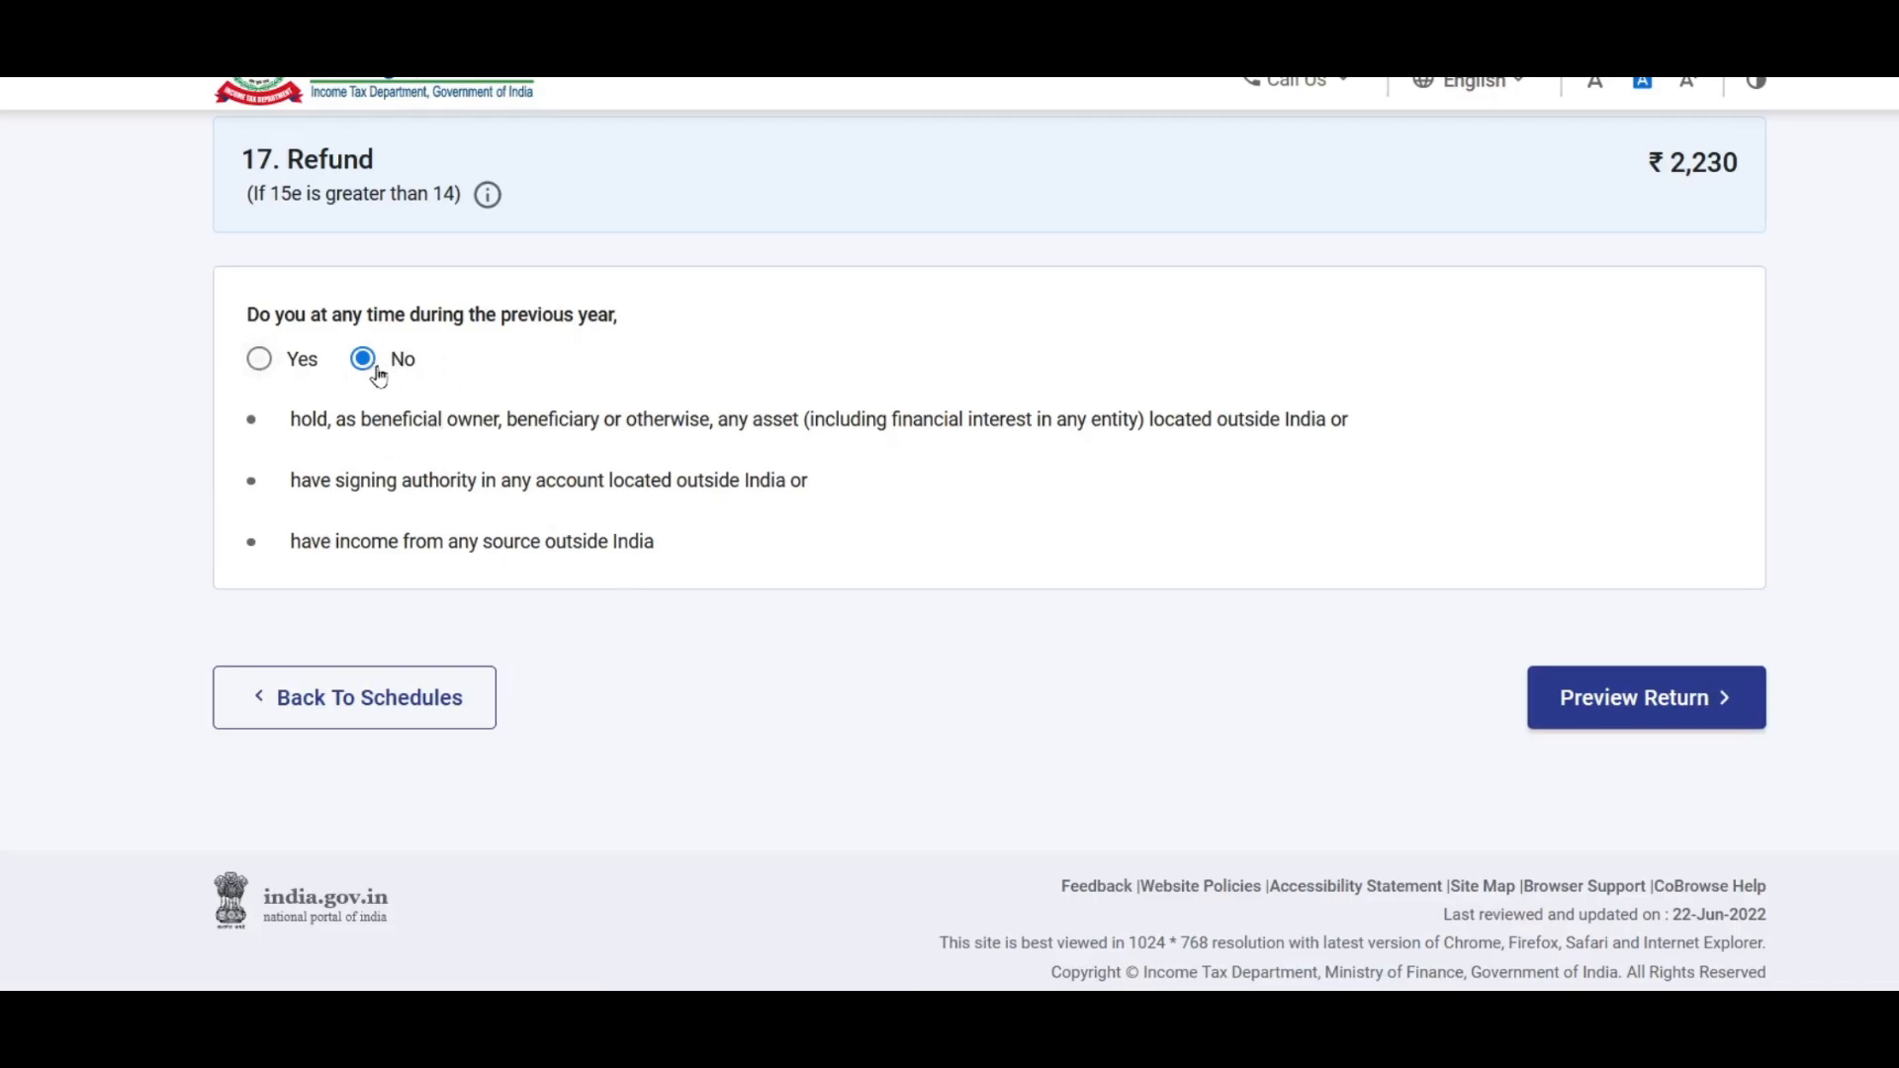
{"action": "left_click", "coordinate": [1686, 702]}
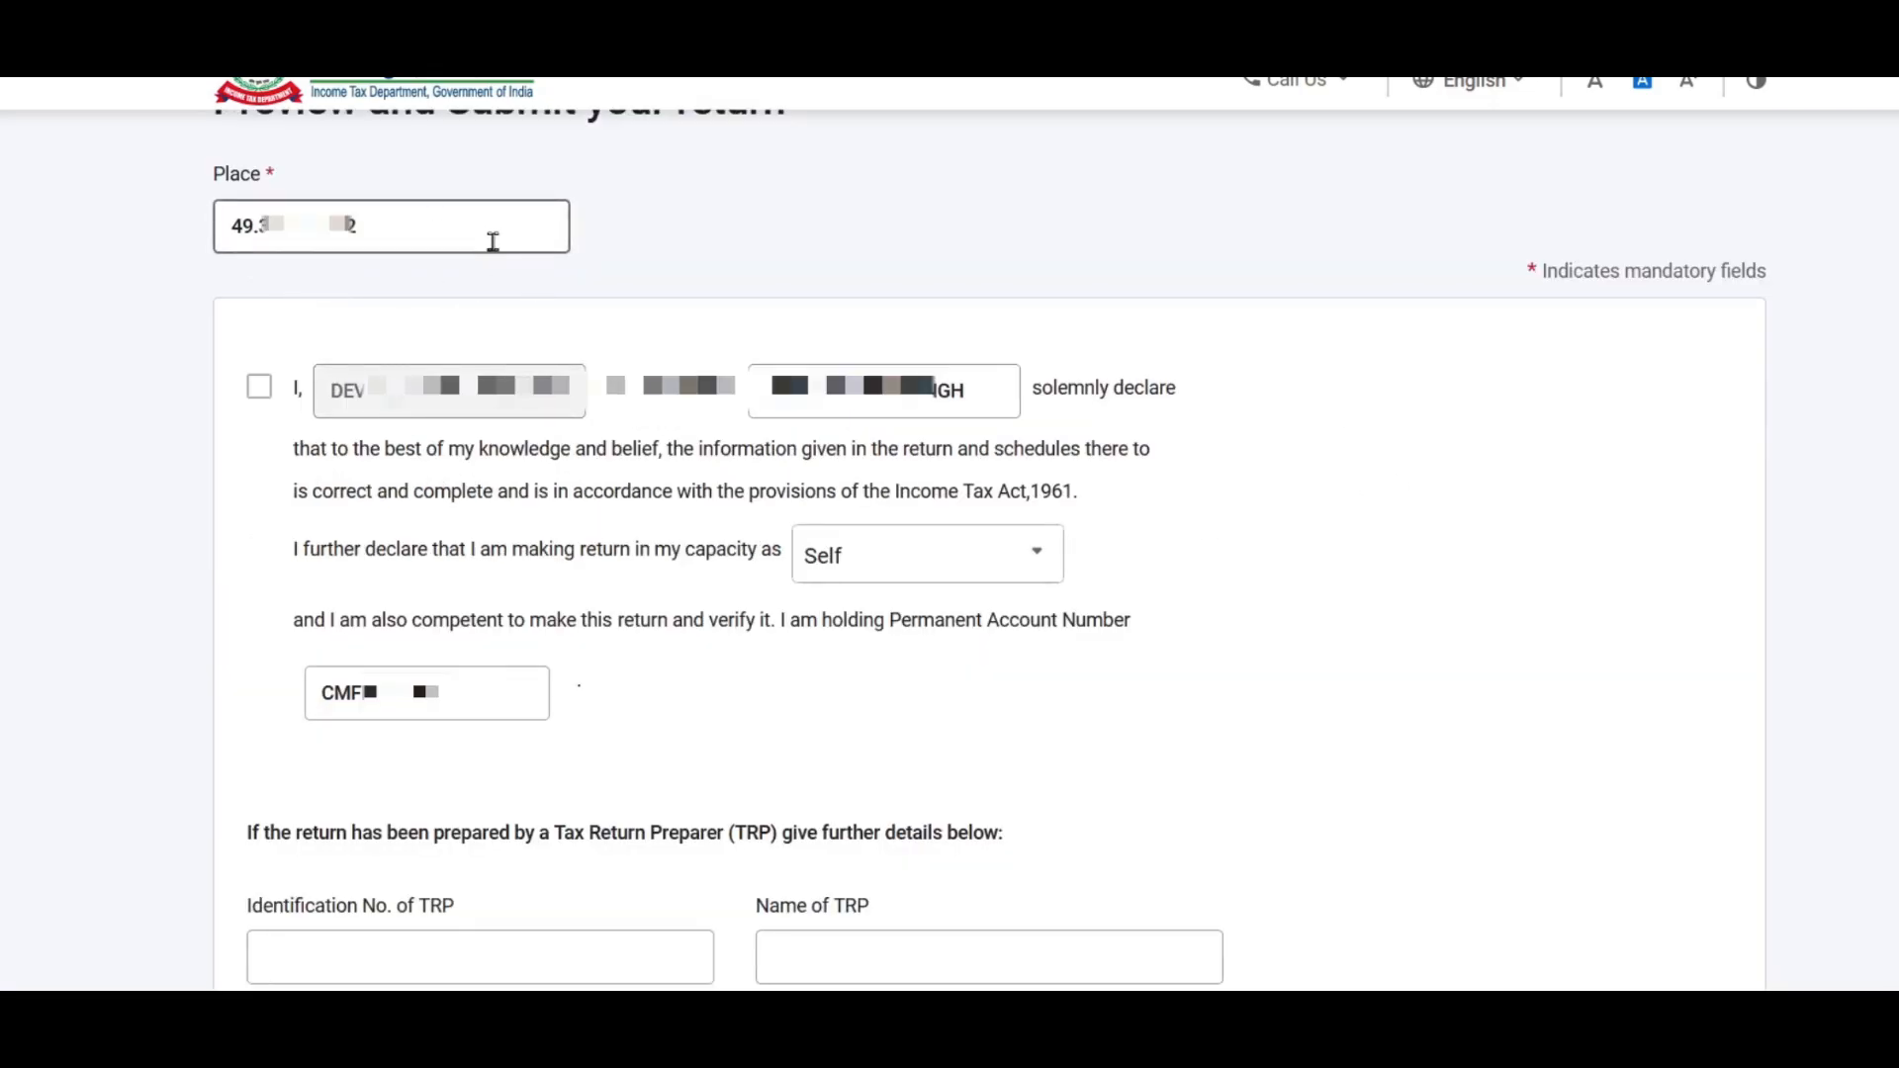
Step: Accept the return declaration and bring up the full preview of the ITR-2
{"action": "left_click", "coordinate": [260, 393]}
{"action": "scroll", "coordinate": [401, 435], "scroll_direction": "down", "scroll_amount": 5}
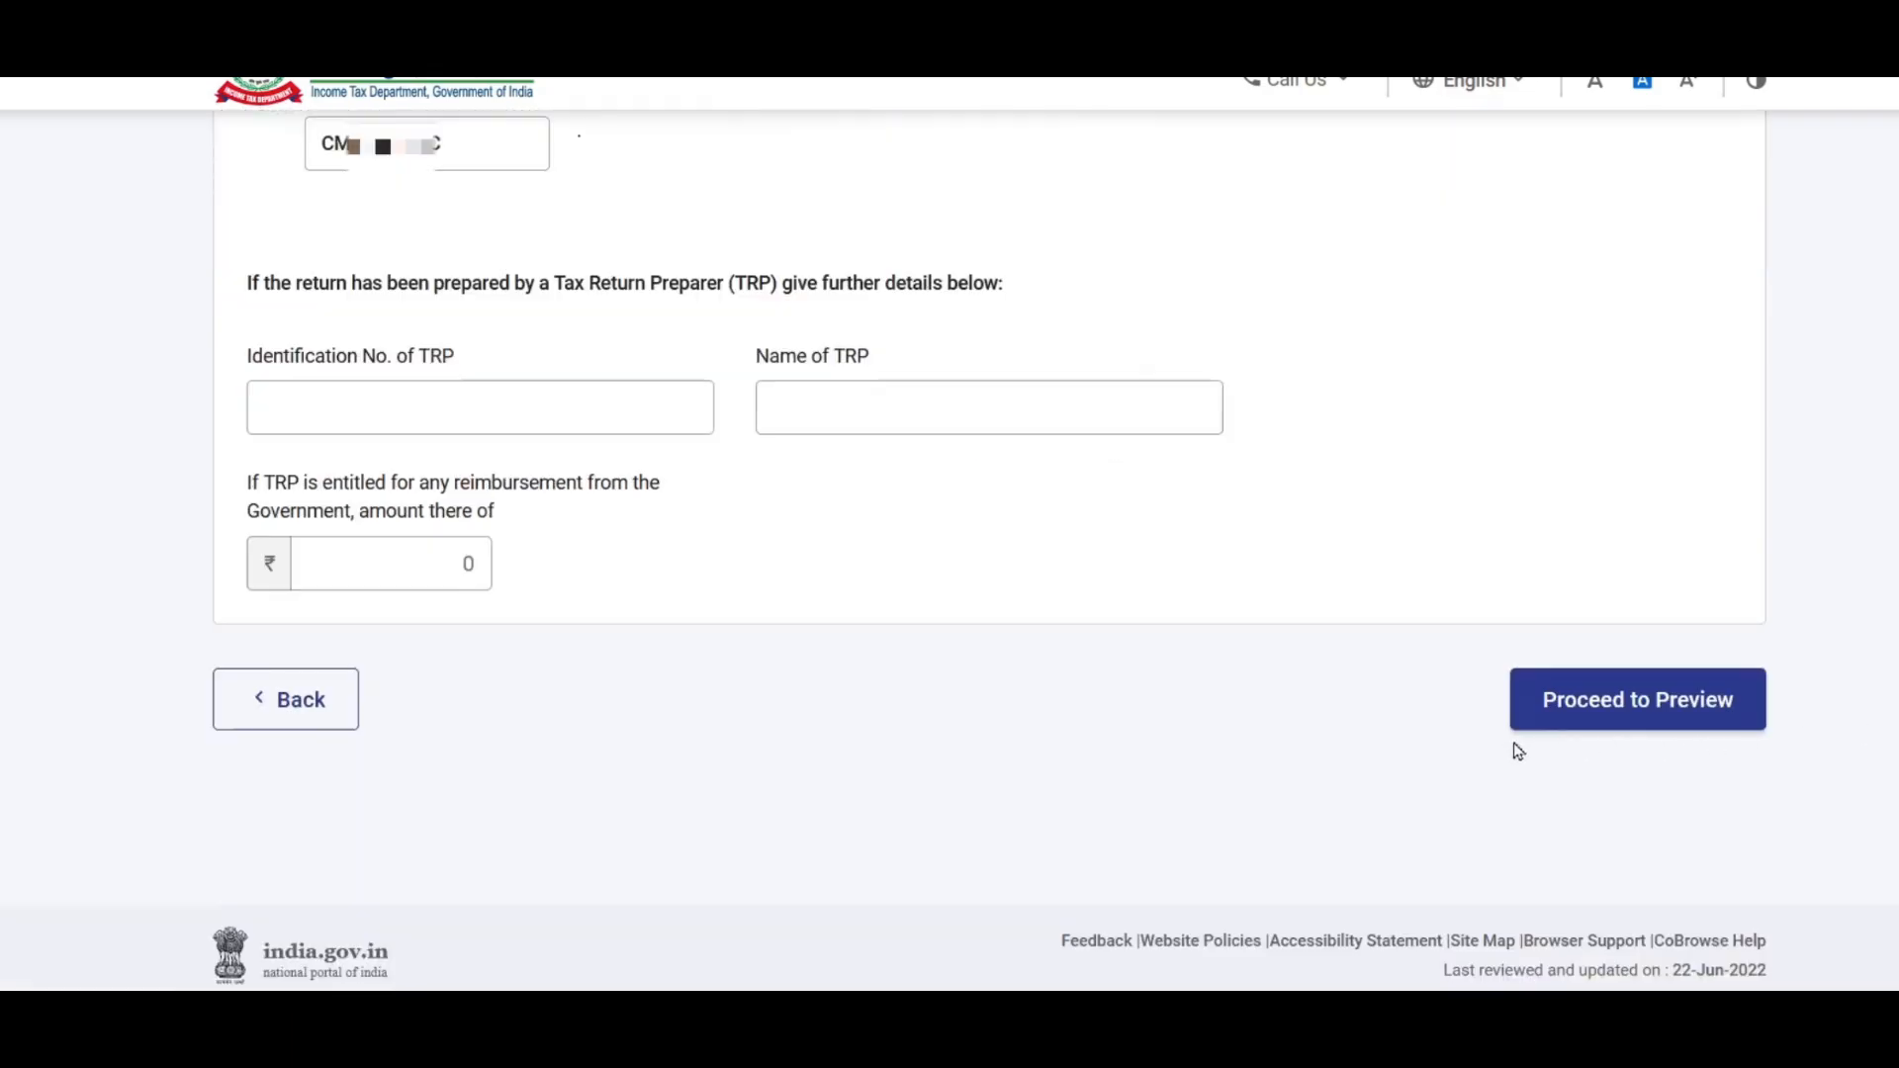
{"action": "left_click", "coordinate": [1658, 708]}
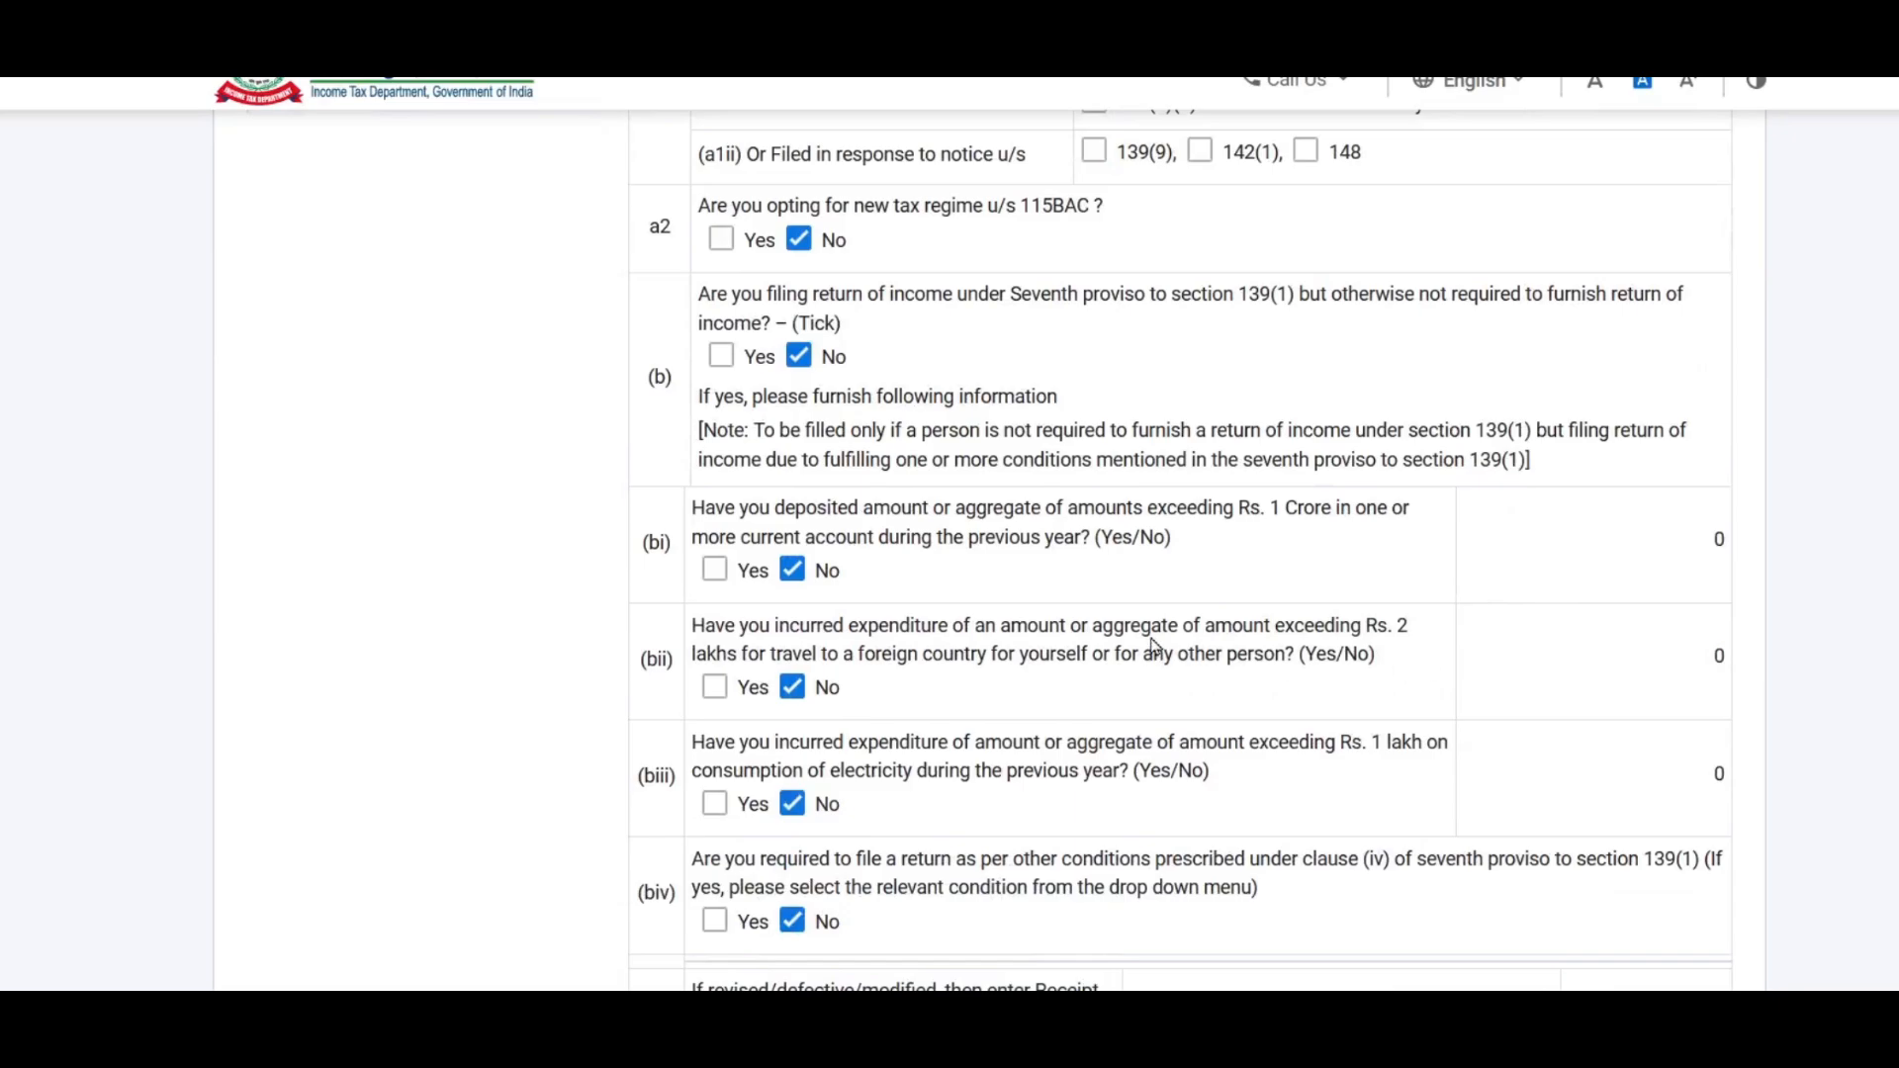
Step: Review Schedule CYLA in the preview, then send the return for validation
{"action": "scroll", "coordinate": [1153, 648], "scroll_direction": "down", "scroll_amount": 2}
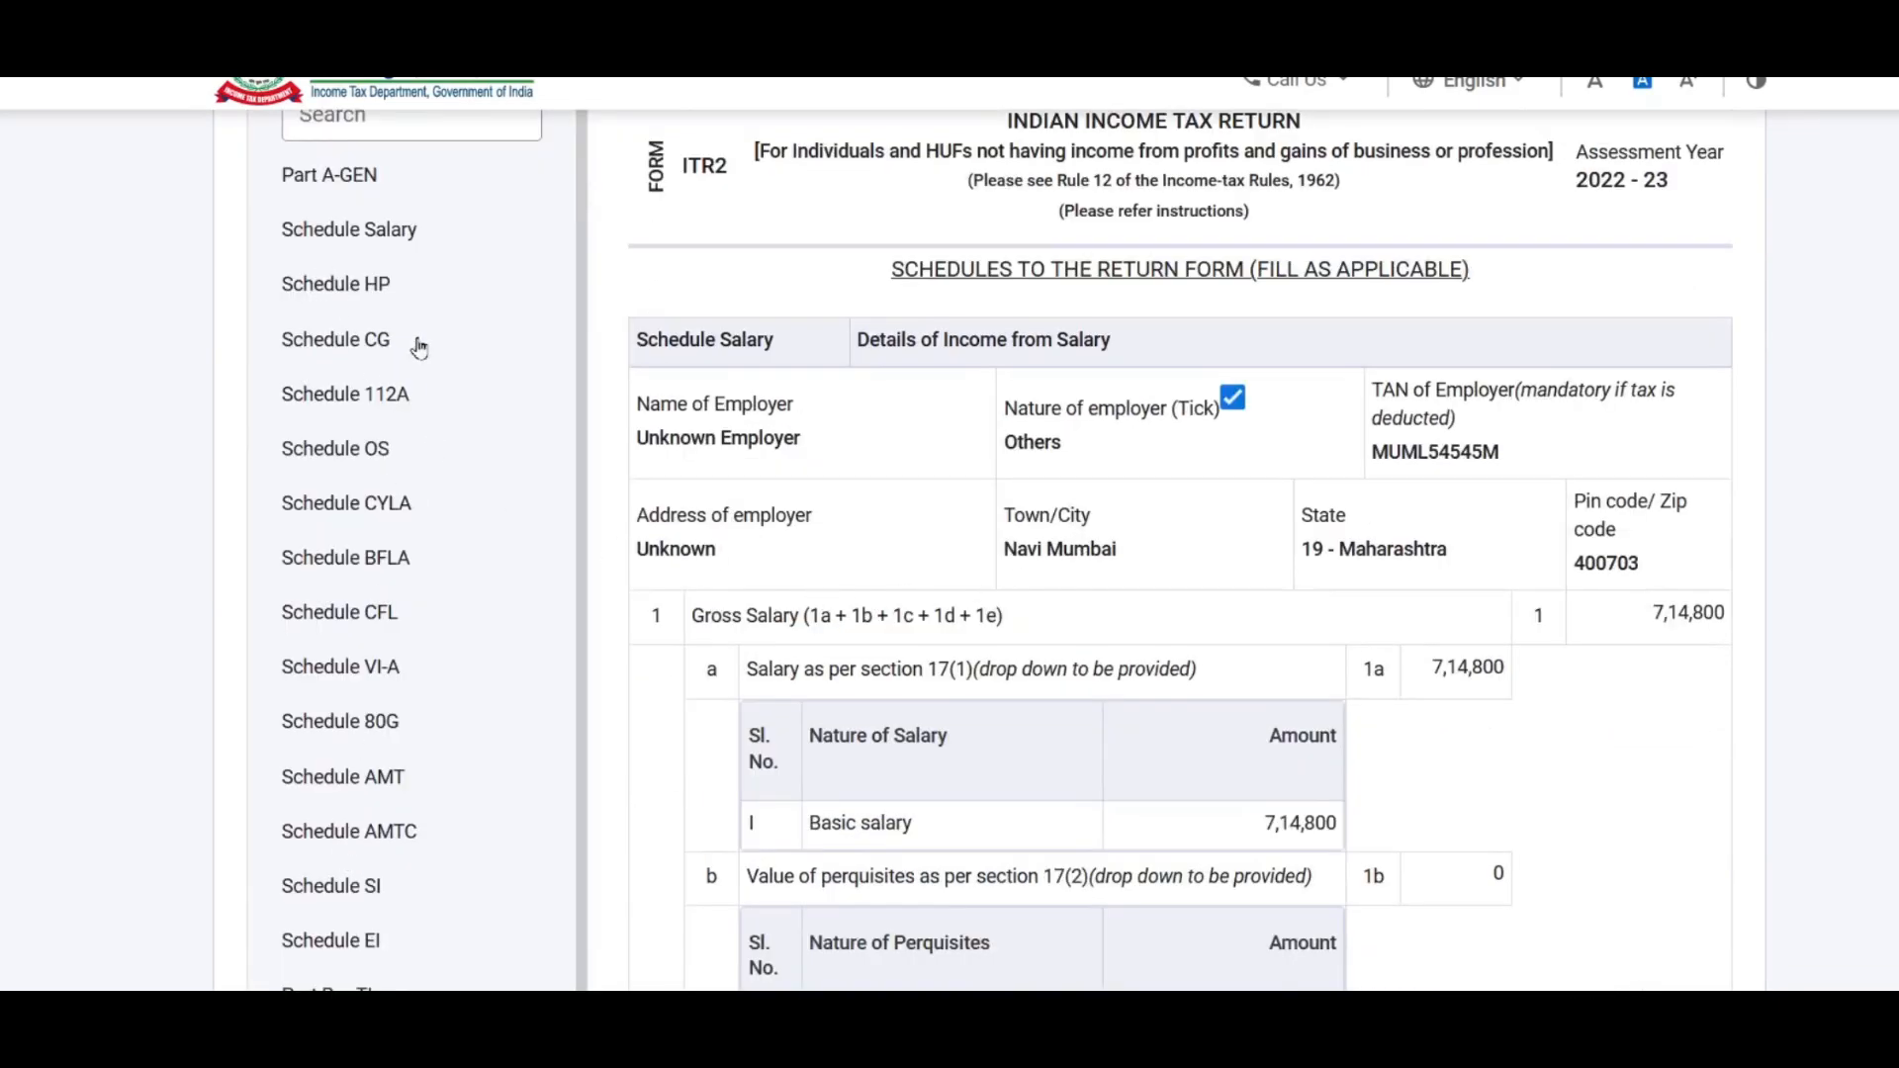
{"action": "scroll", "coordinate": [395, 288], "scroll_direction": "down", "scroll_amount": 1}
{"action": "left_click", "coordinate": [357, 308]}
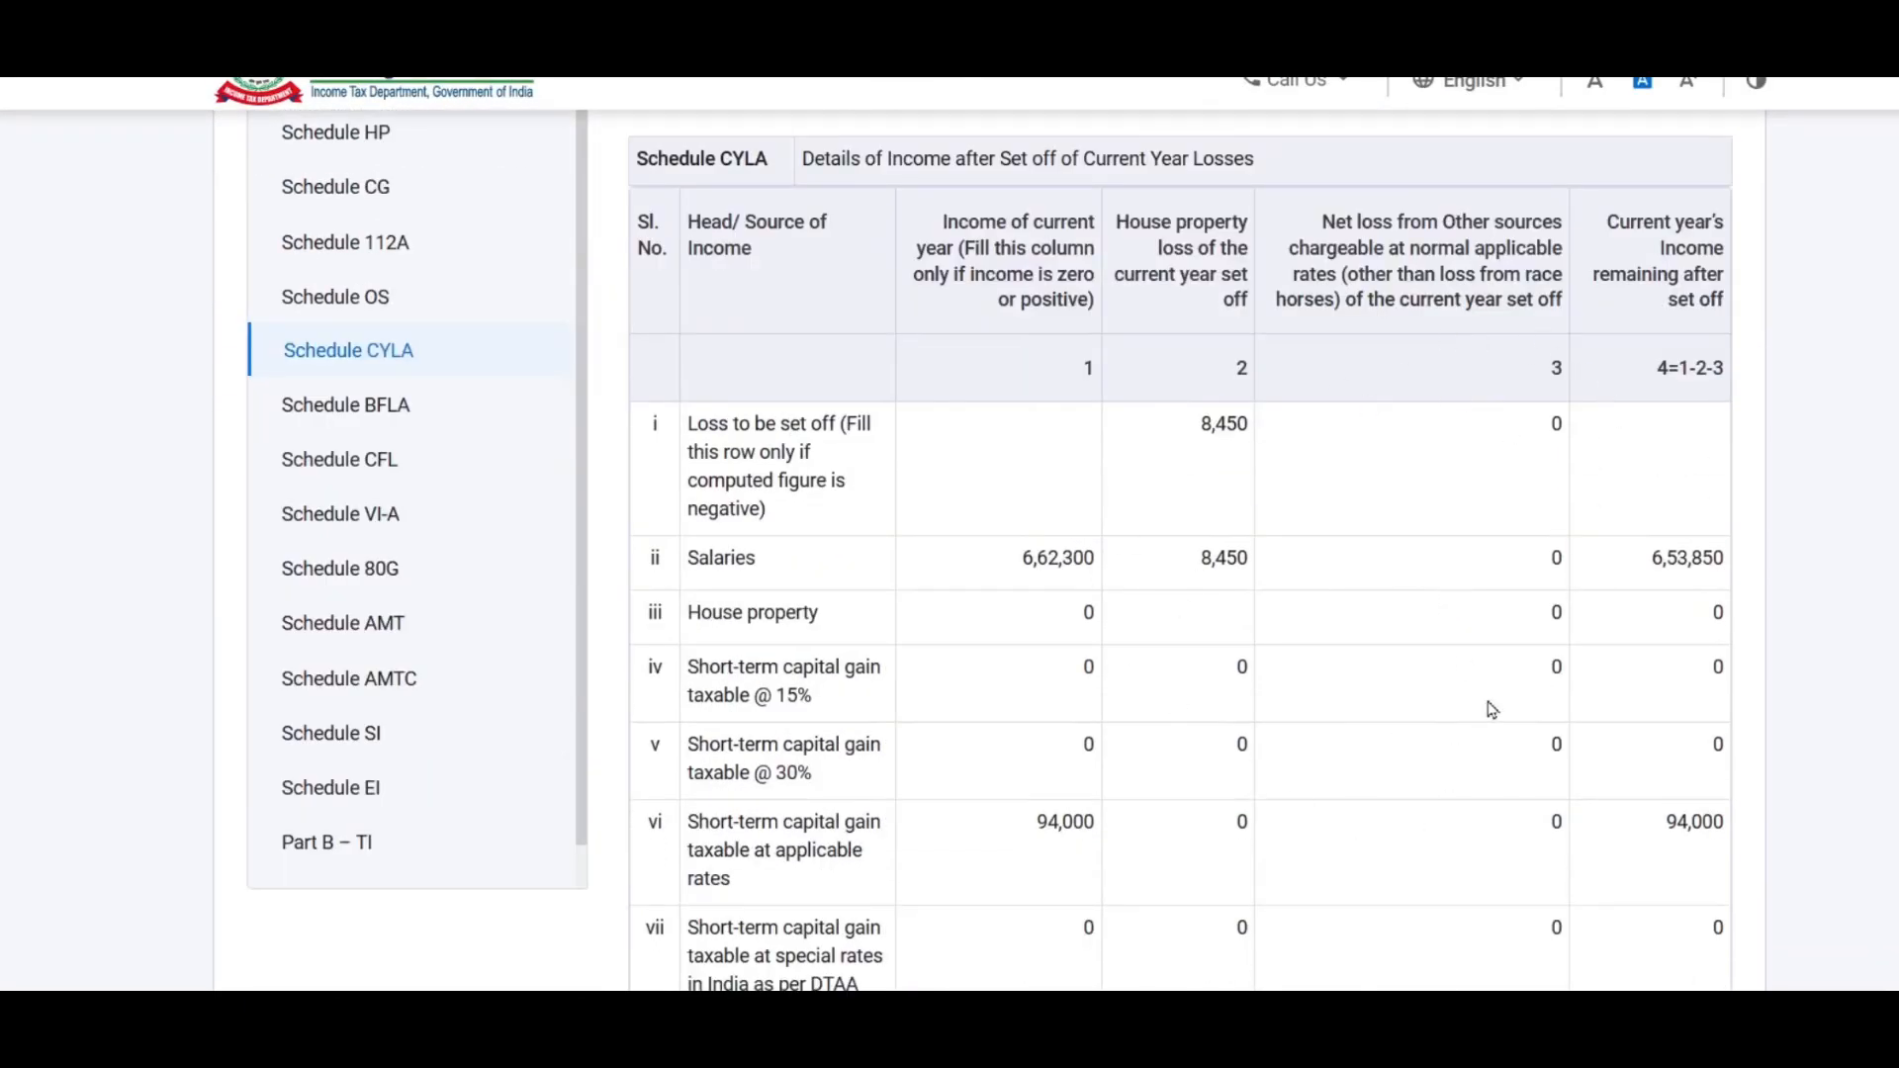
{"action": "scroll", "coordinate": [1326, 525], "scroll_direction": "down", "scroll_amount": 9}
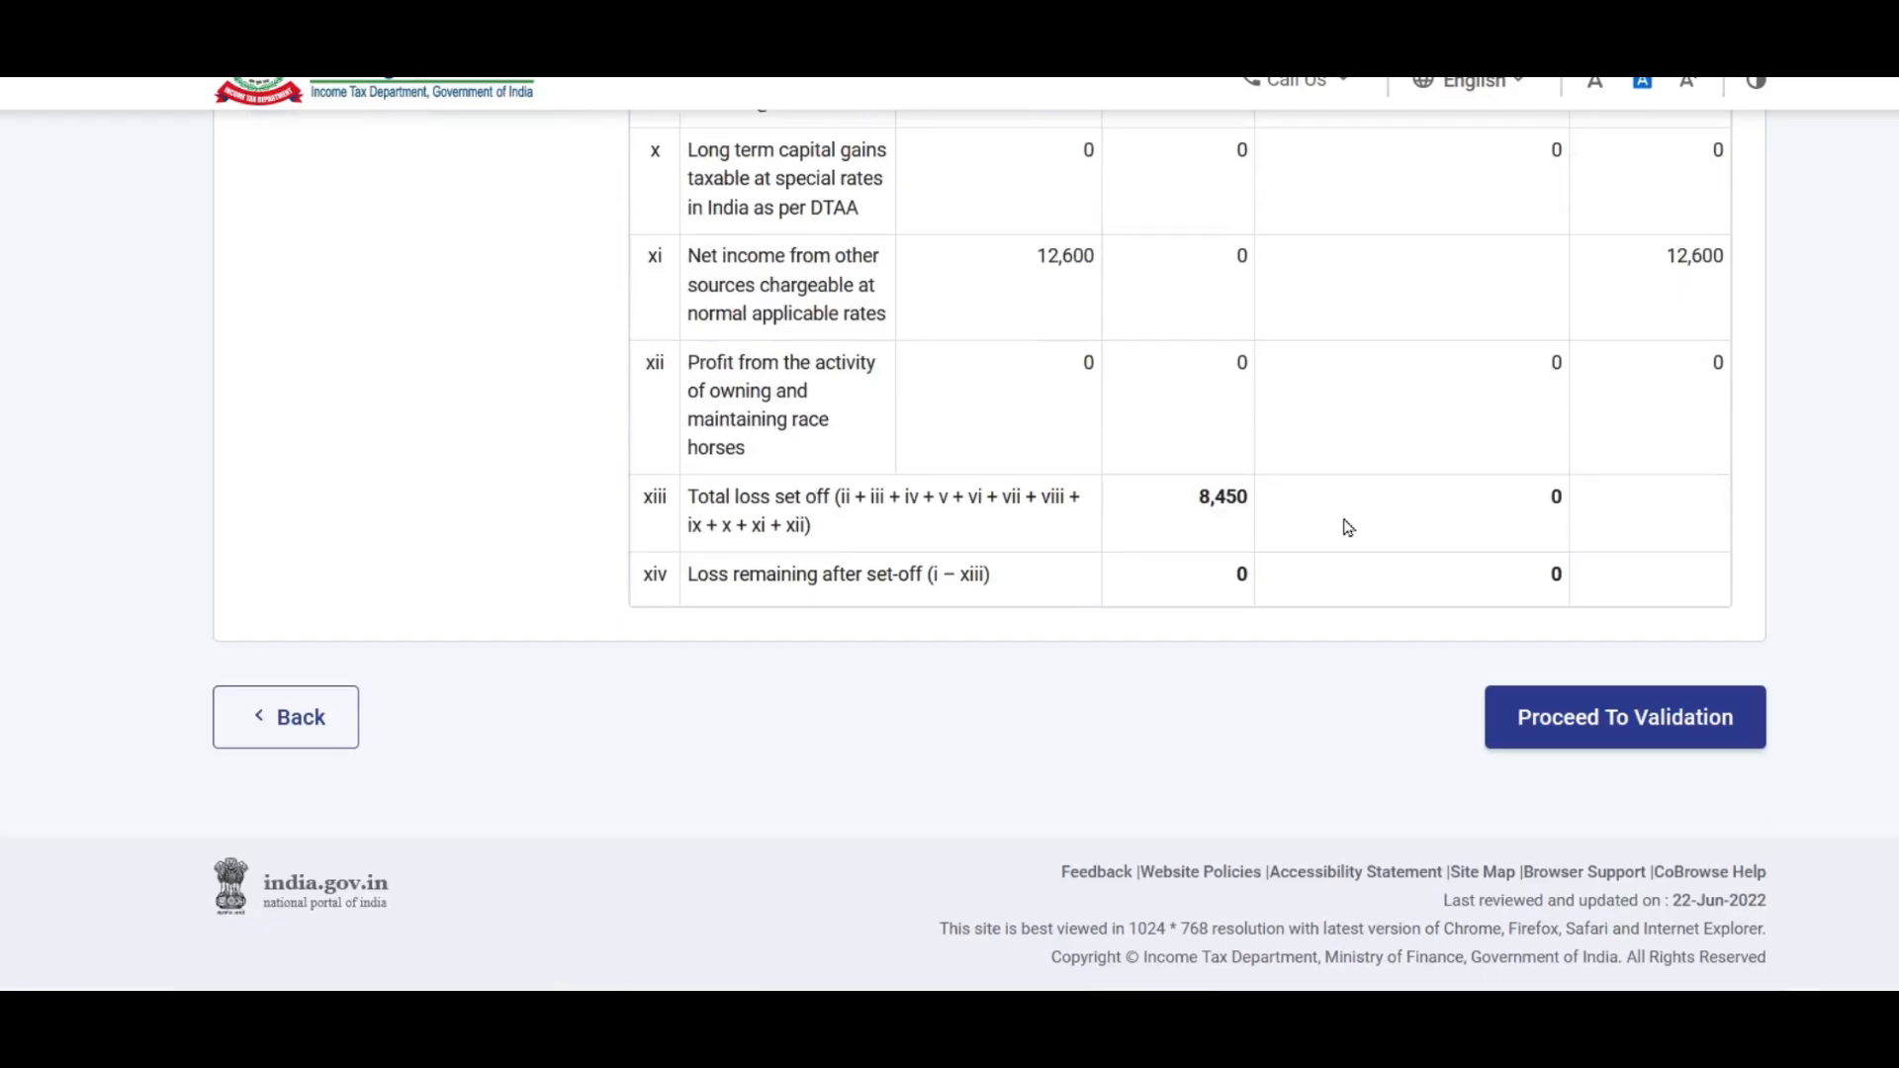
{"action": "left_click", "coordinate": [1633, 717]}
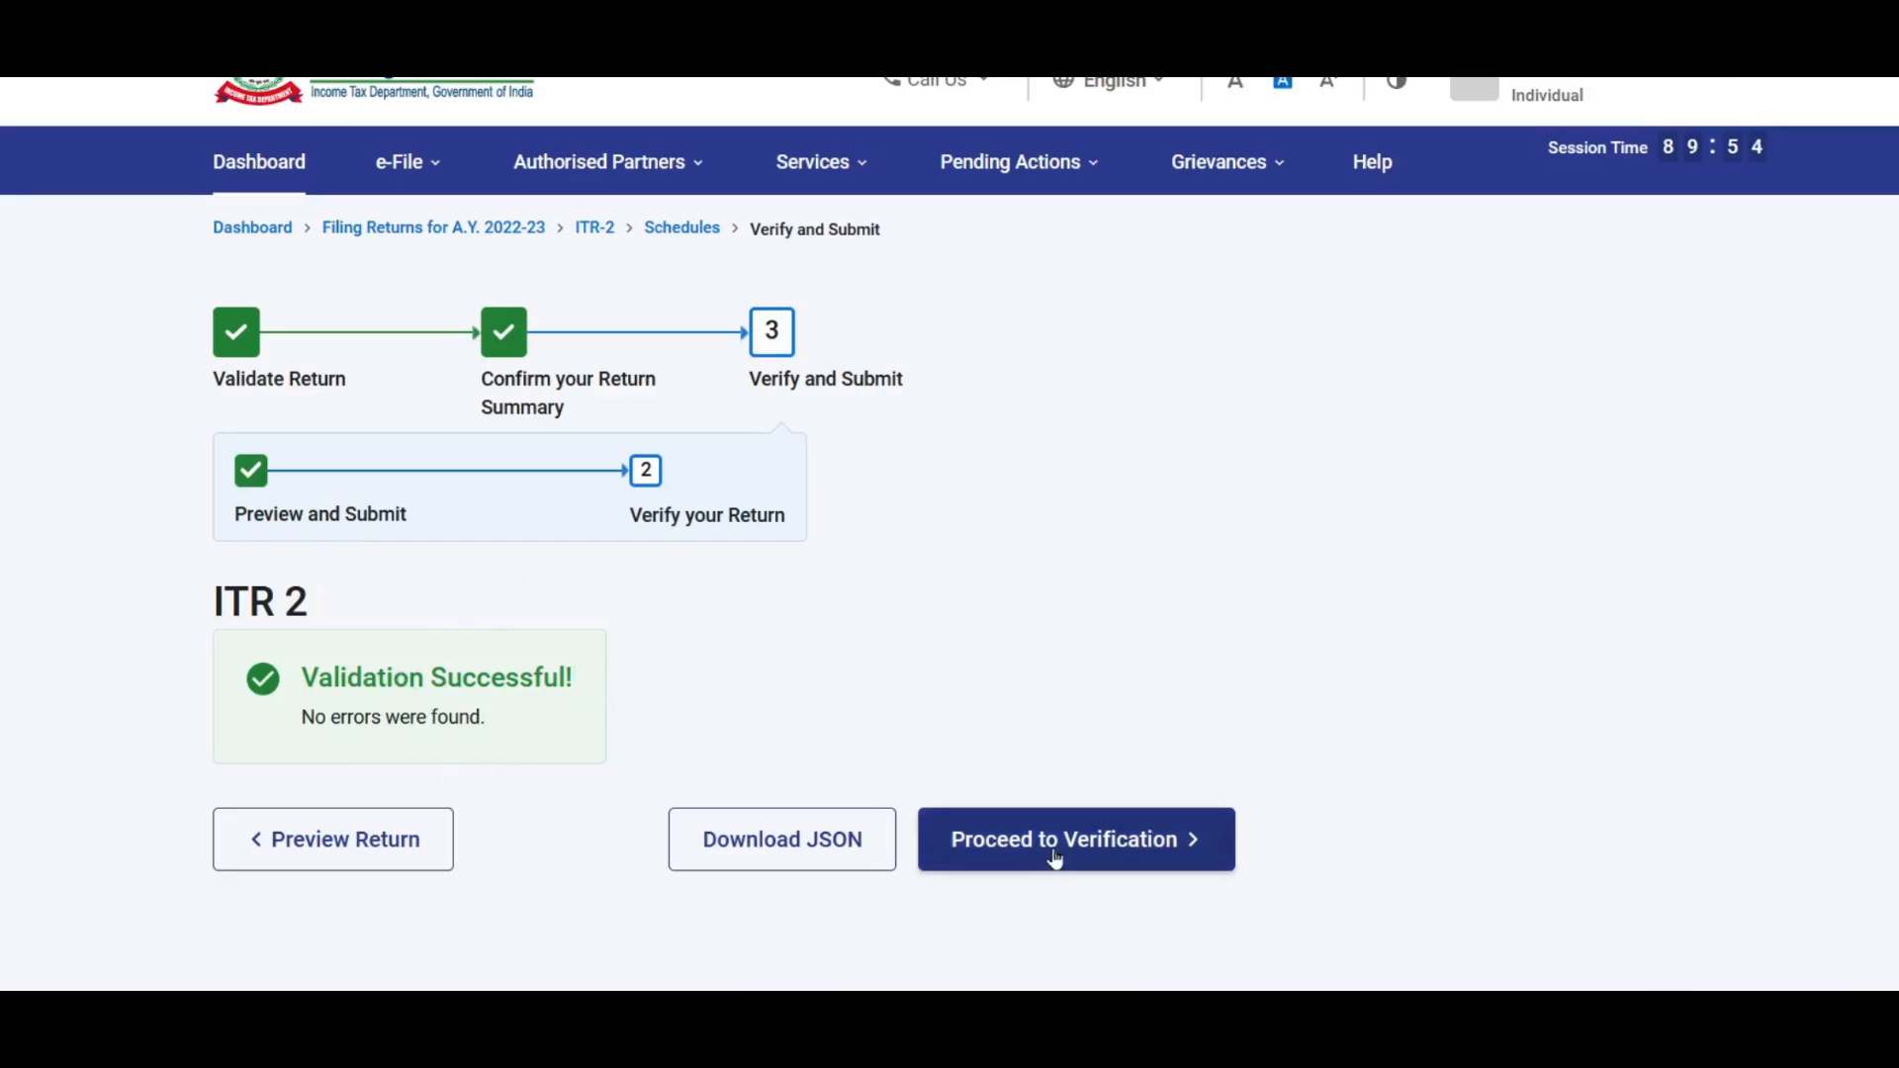
Step: Go to verification of the validated return and choose e-Verify Now
{"action": "left_click", "coordinate": [1114, 850]}
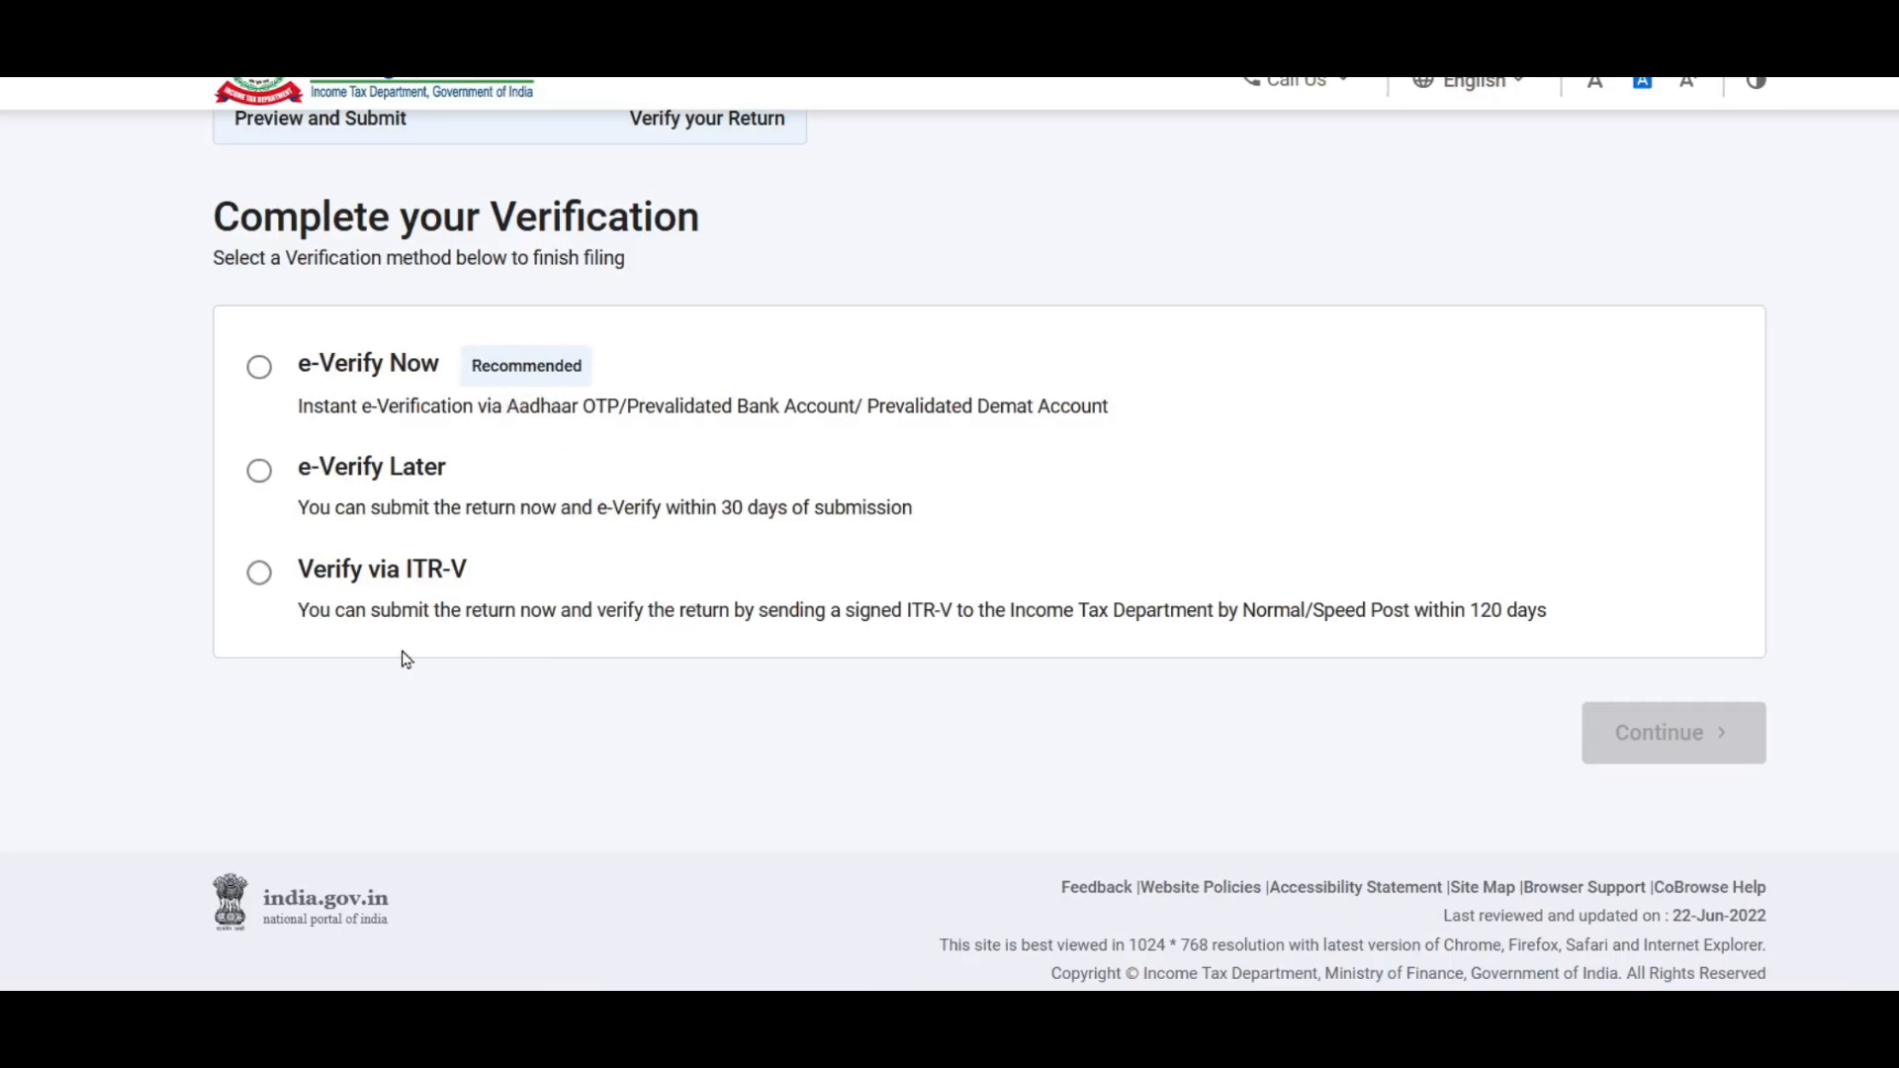
{"action": "left_click", "coordinate": [320, 398]}
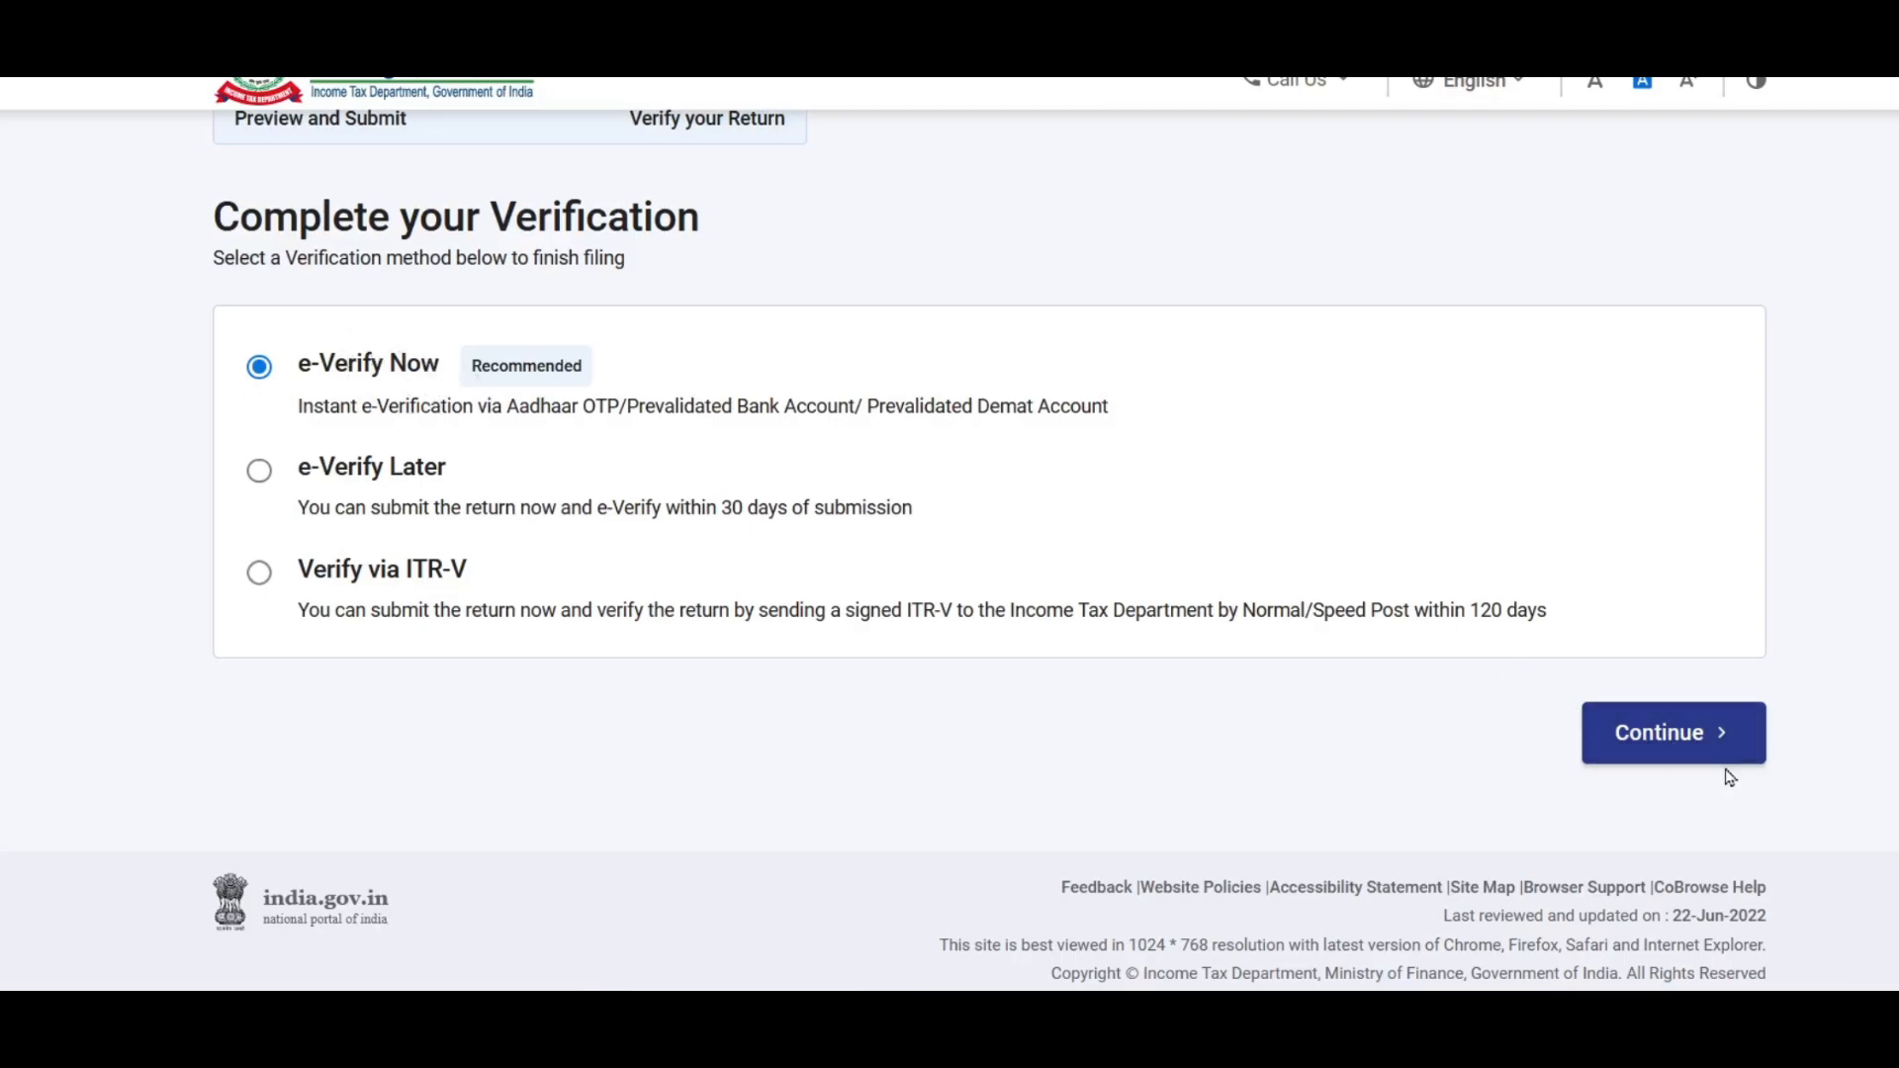
{"action": "left_click", "coordinate": [1693, 732]}
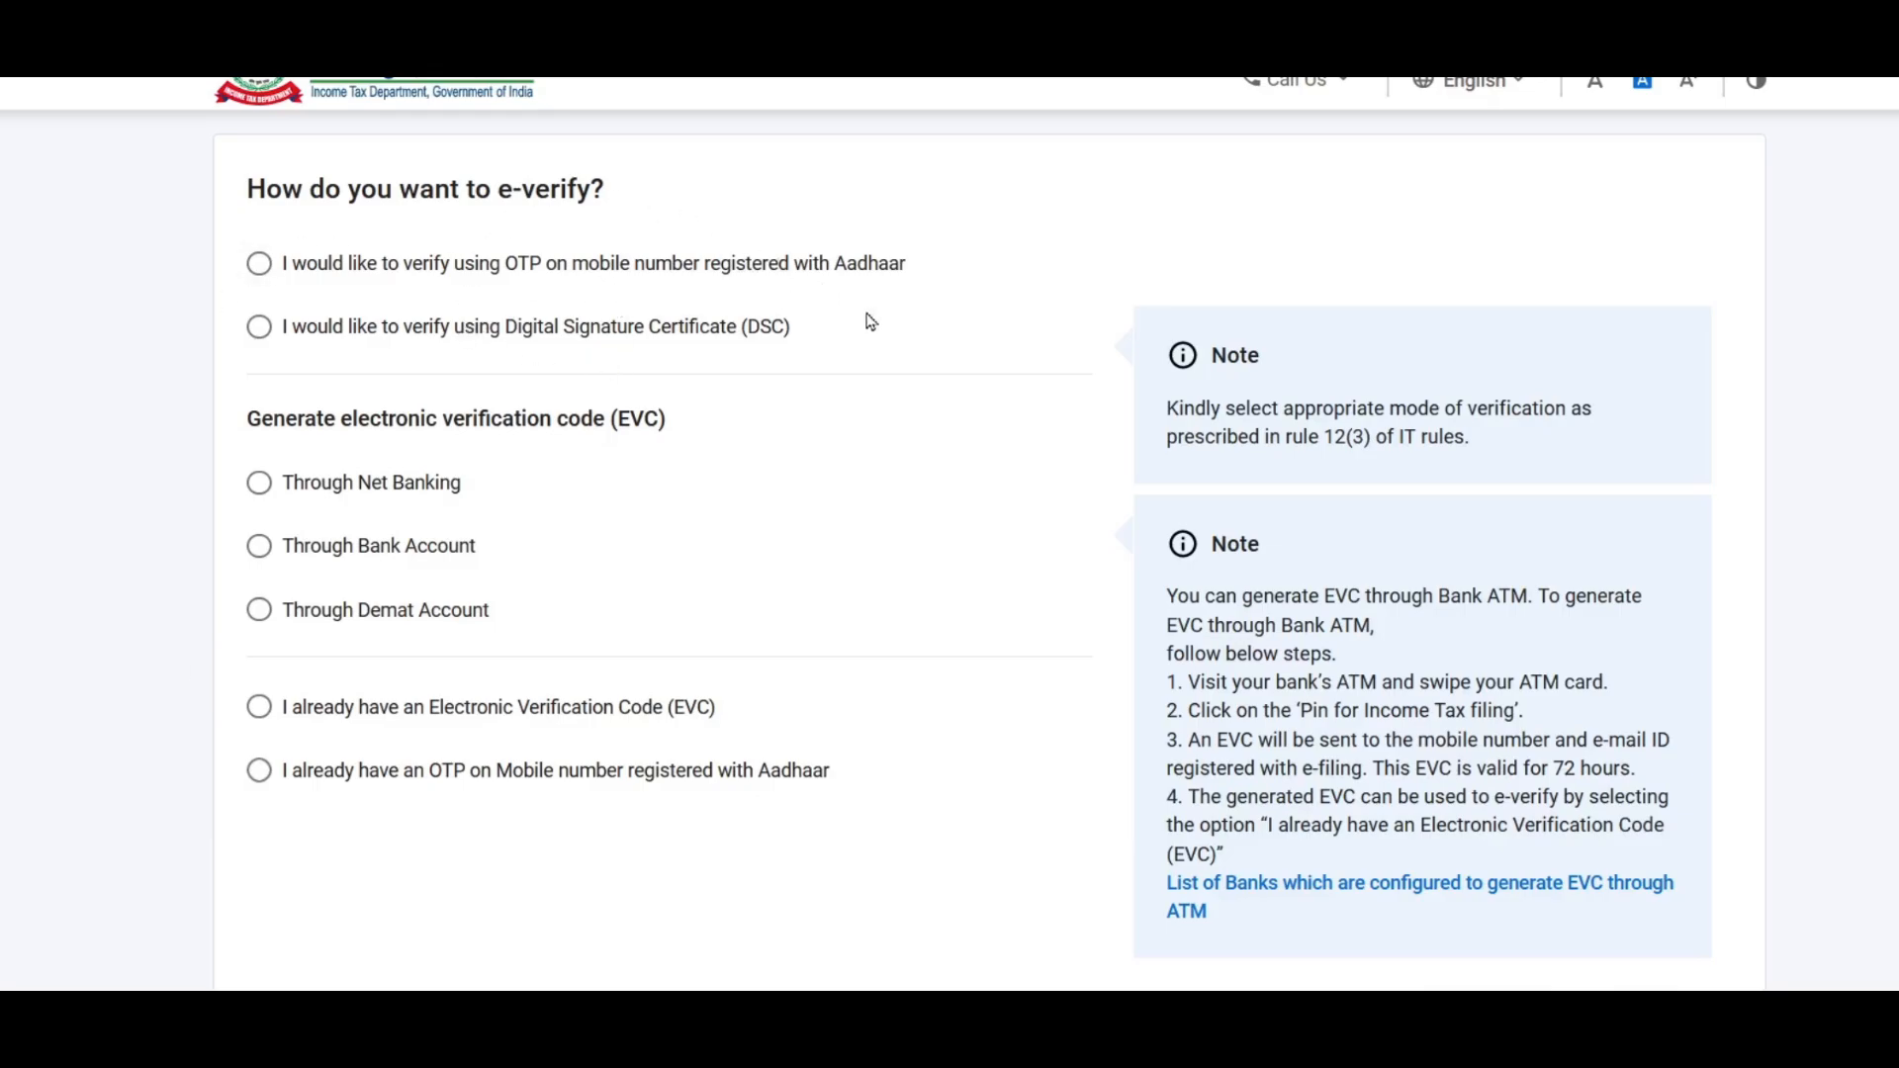
Step: Choose Aadhaar OTP verification, give consent, generate and enter the OTP, and submit the return
{"action": "left_click", "coordinate": [258, 263]}
{"action": "scroll", "coordinate": [539, 307], "scroll_direction": "down", "scroll_amount": 4}
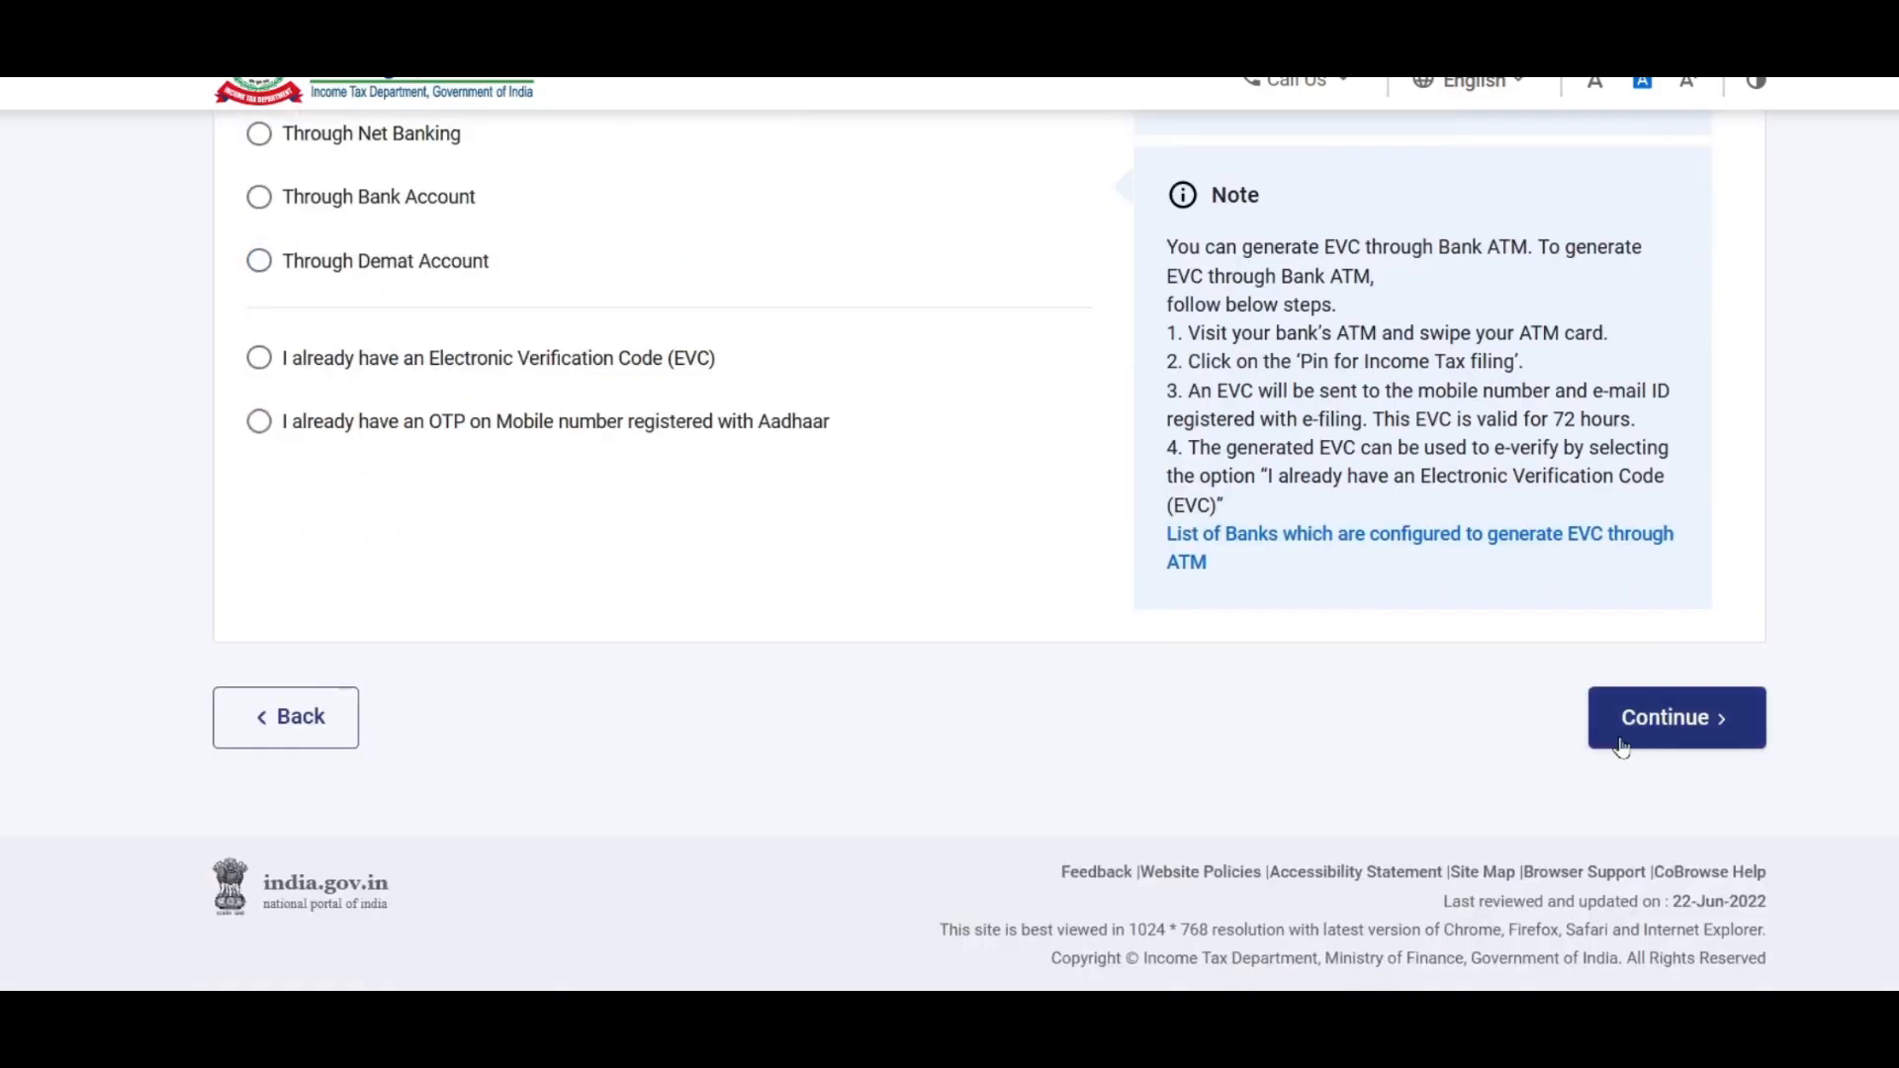
{"action": "left_click", "coordinate": [1677, 721]}
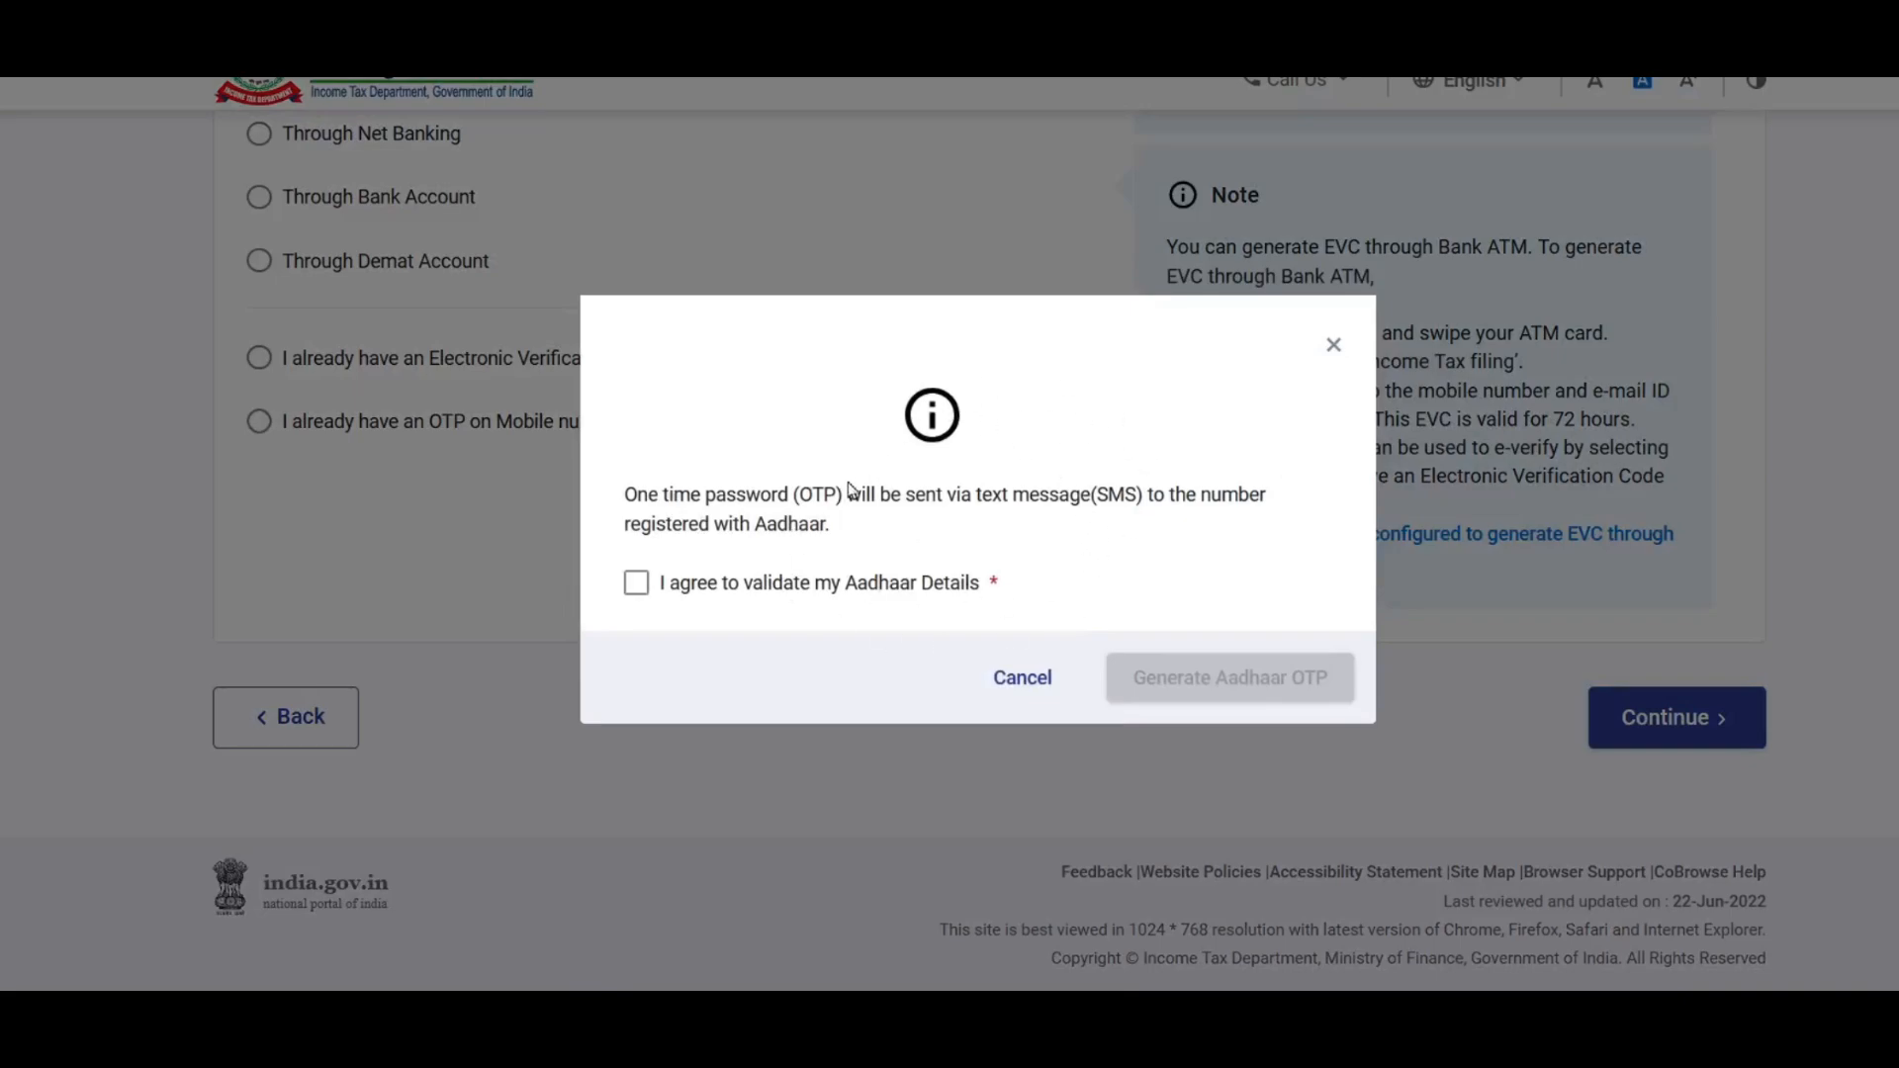
{"action": "left_click", "coordinate": [636, 584]}
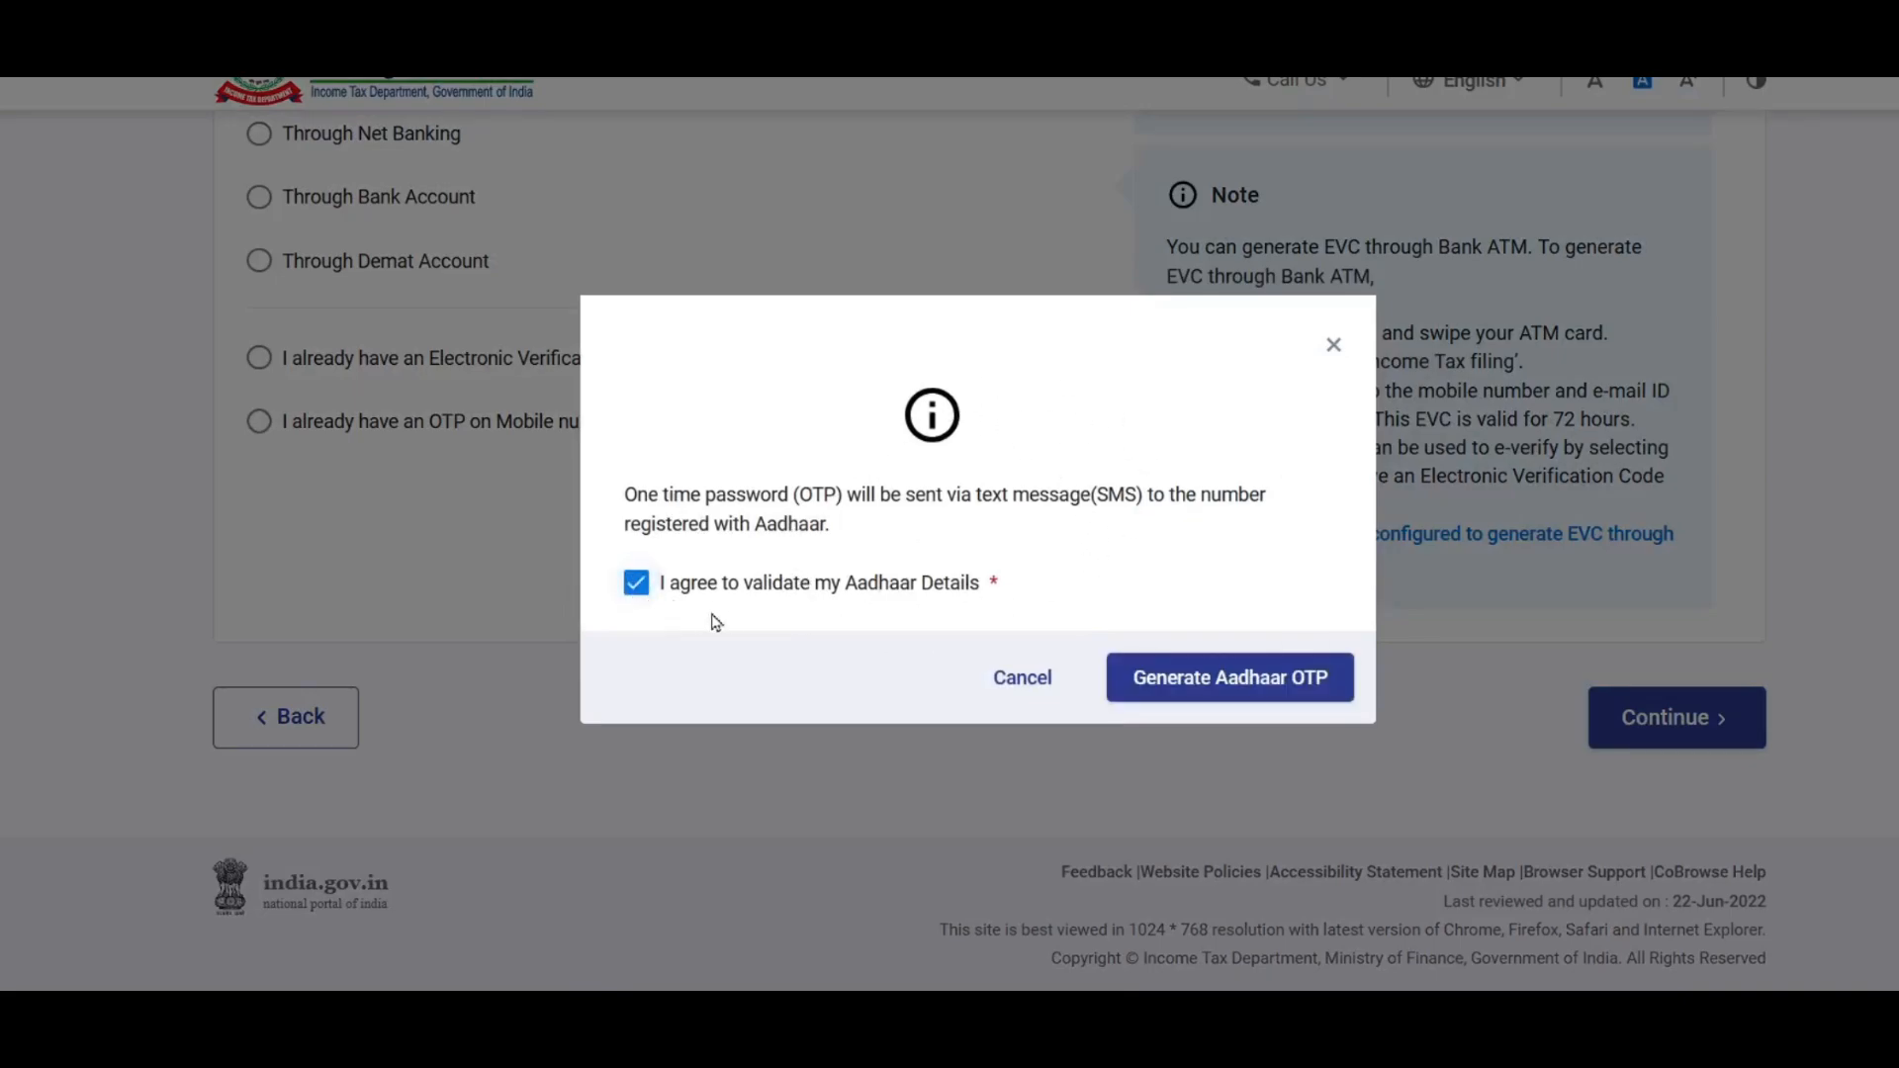
{"action": "left_click", "coordinate": [1270, 690]}
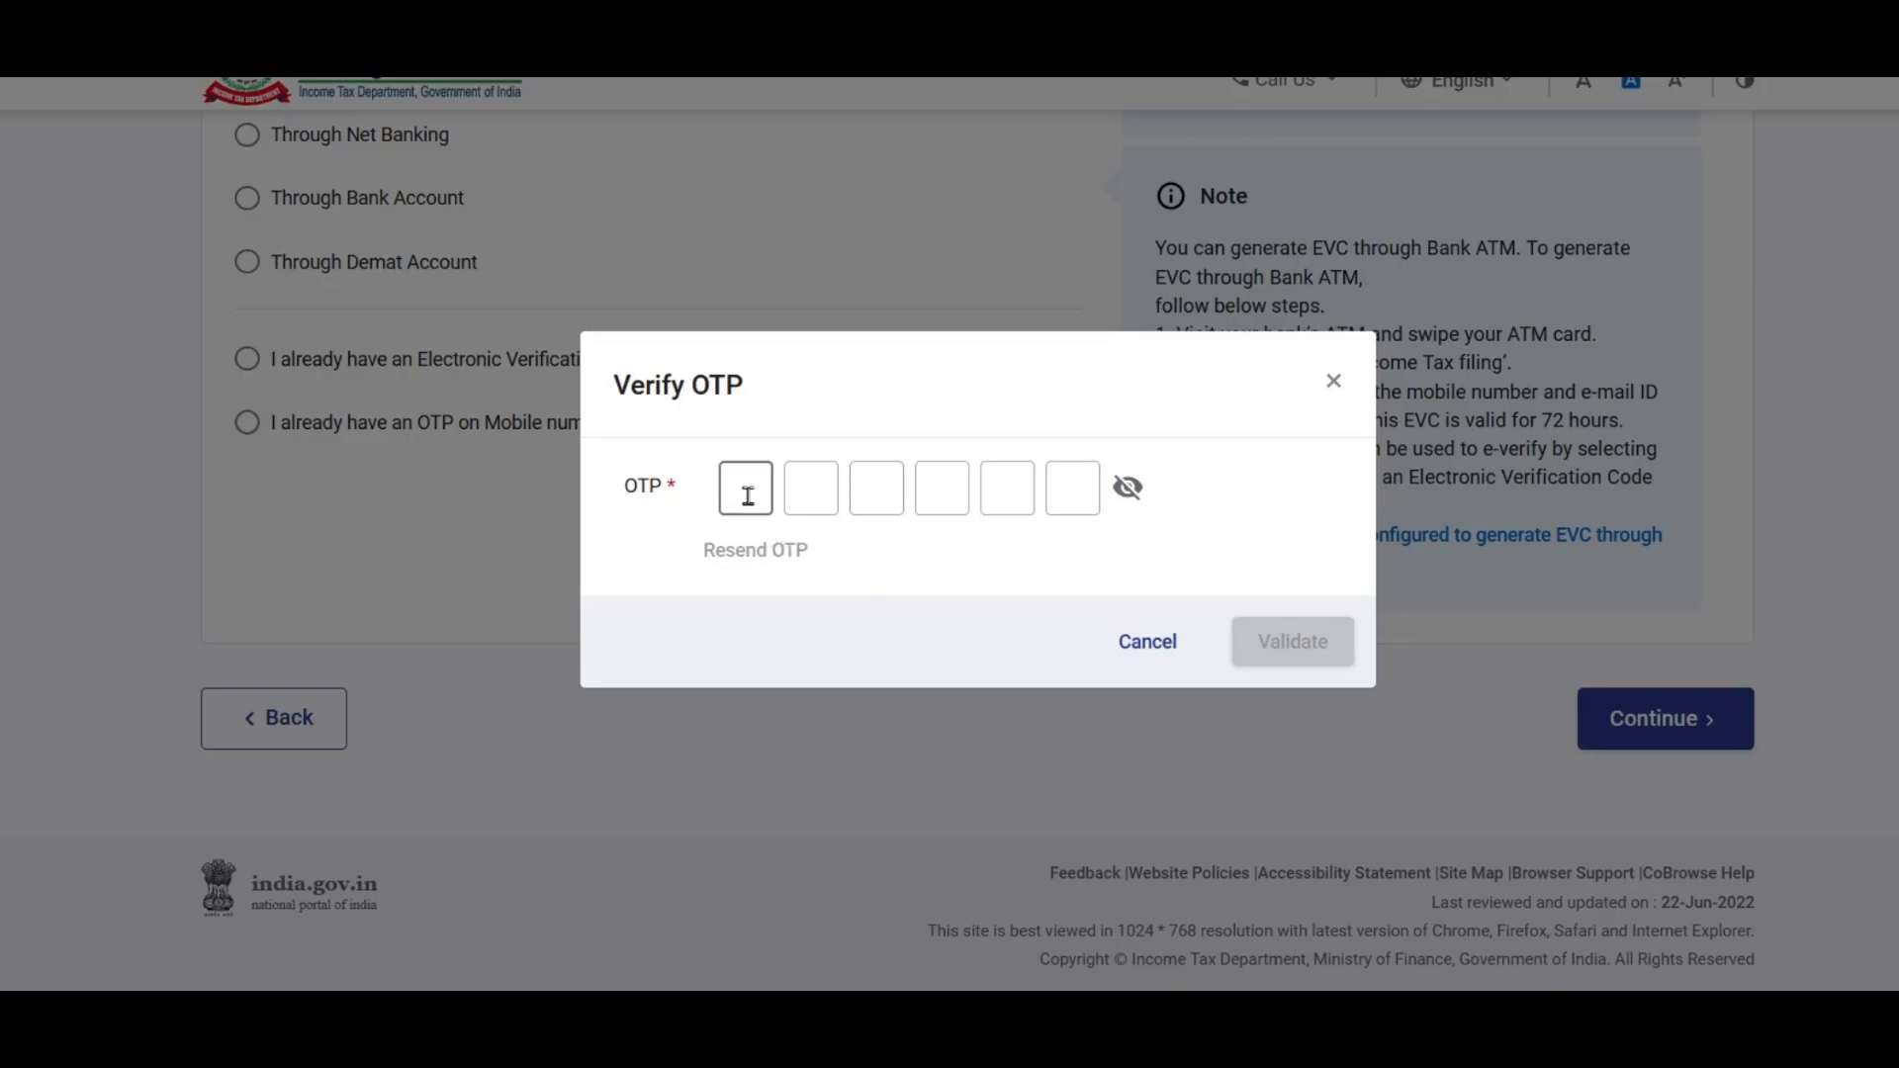
{"action": "type", "text": "******"}
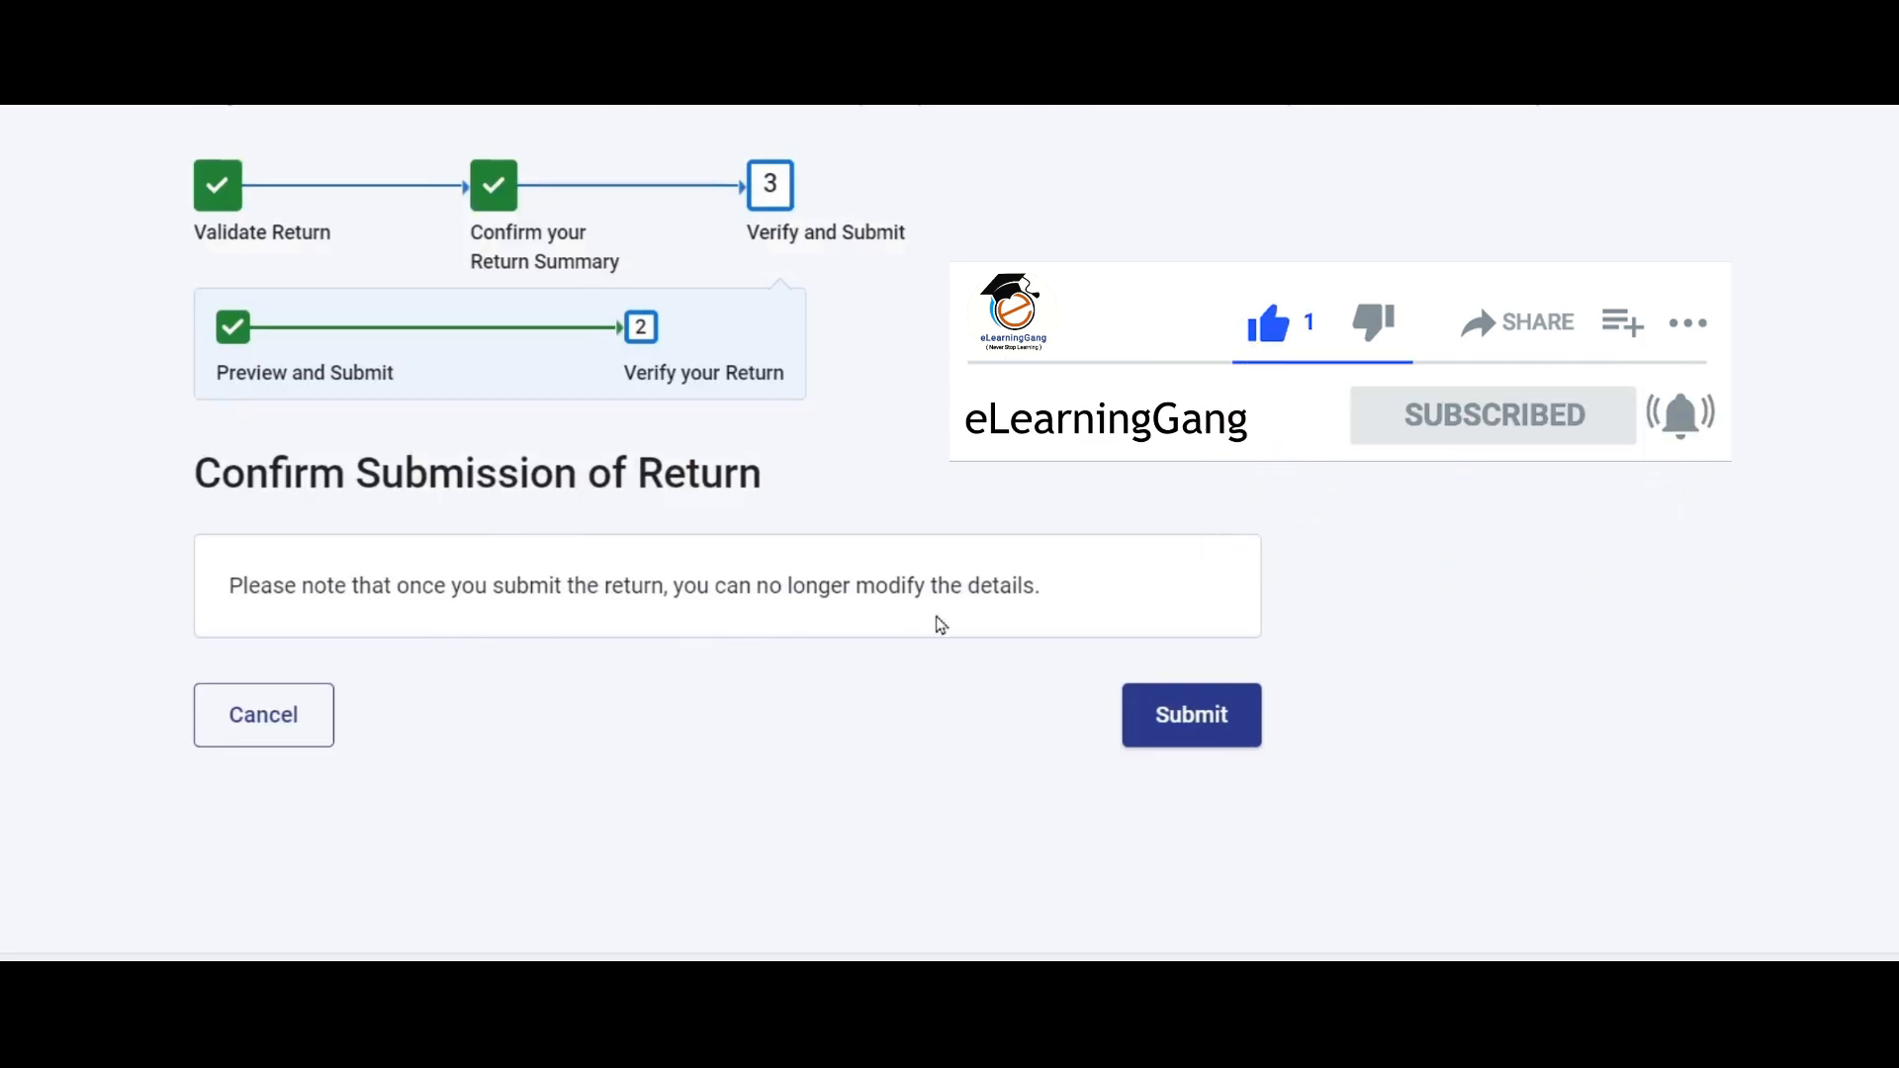
{"action": "left_click", "coordinate": [1208, 721]}
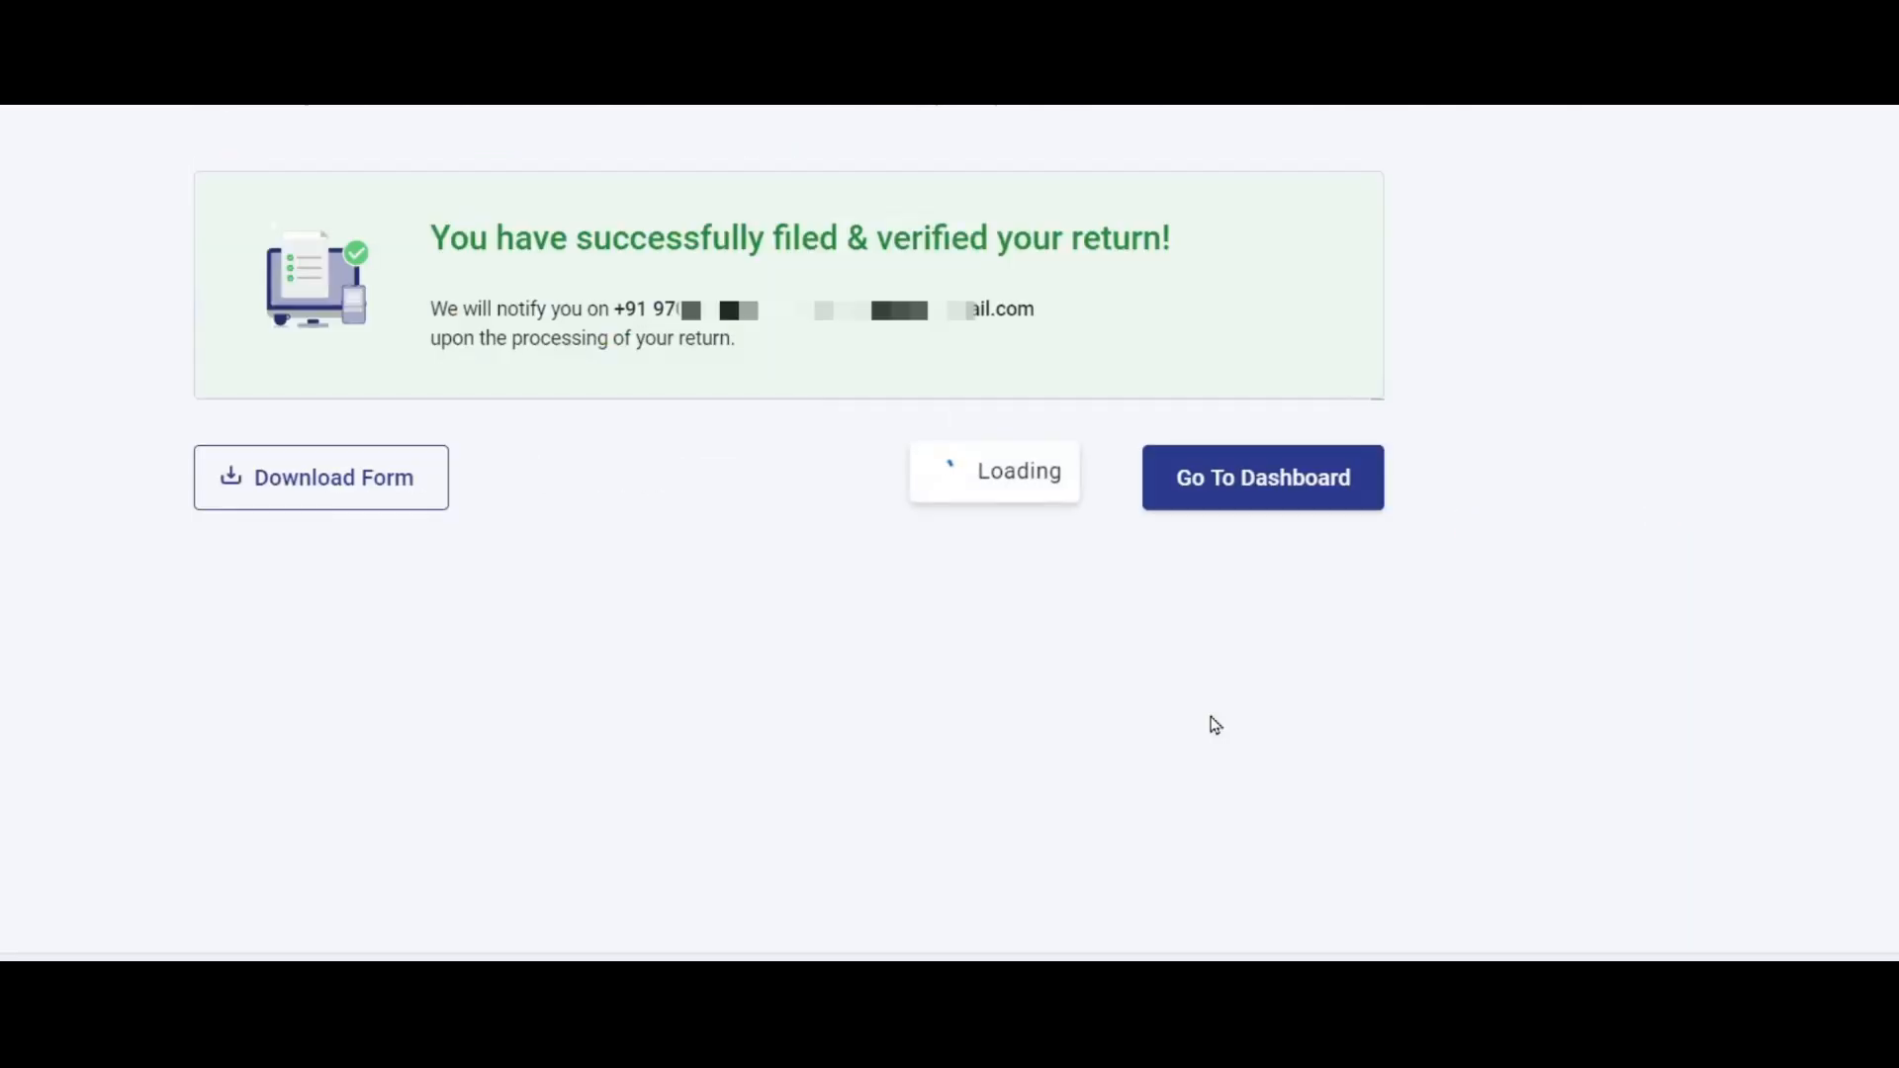